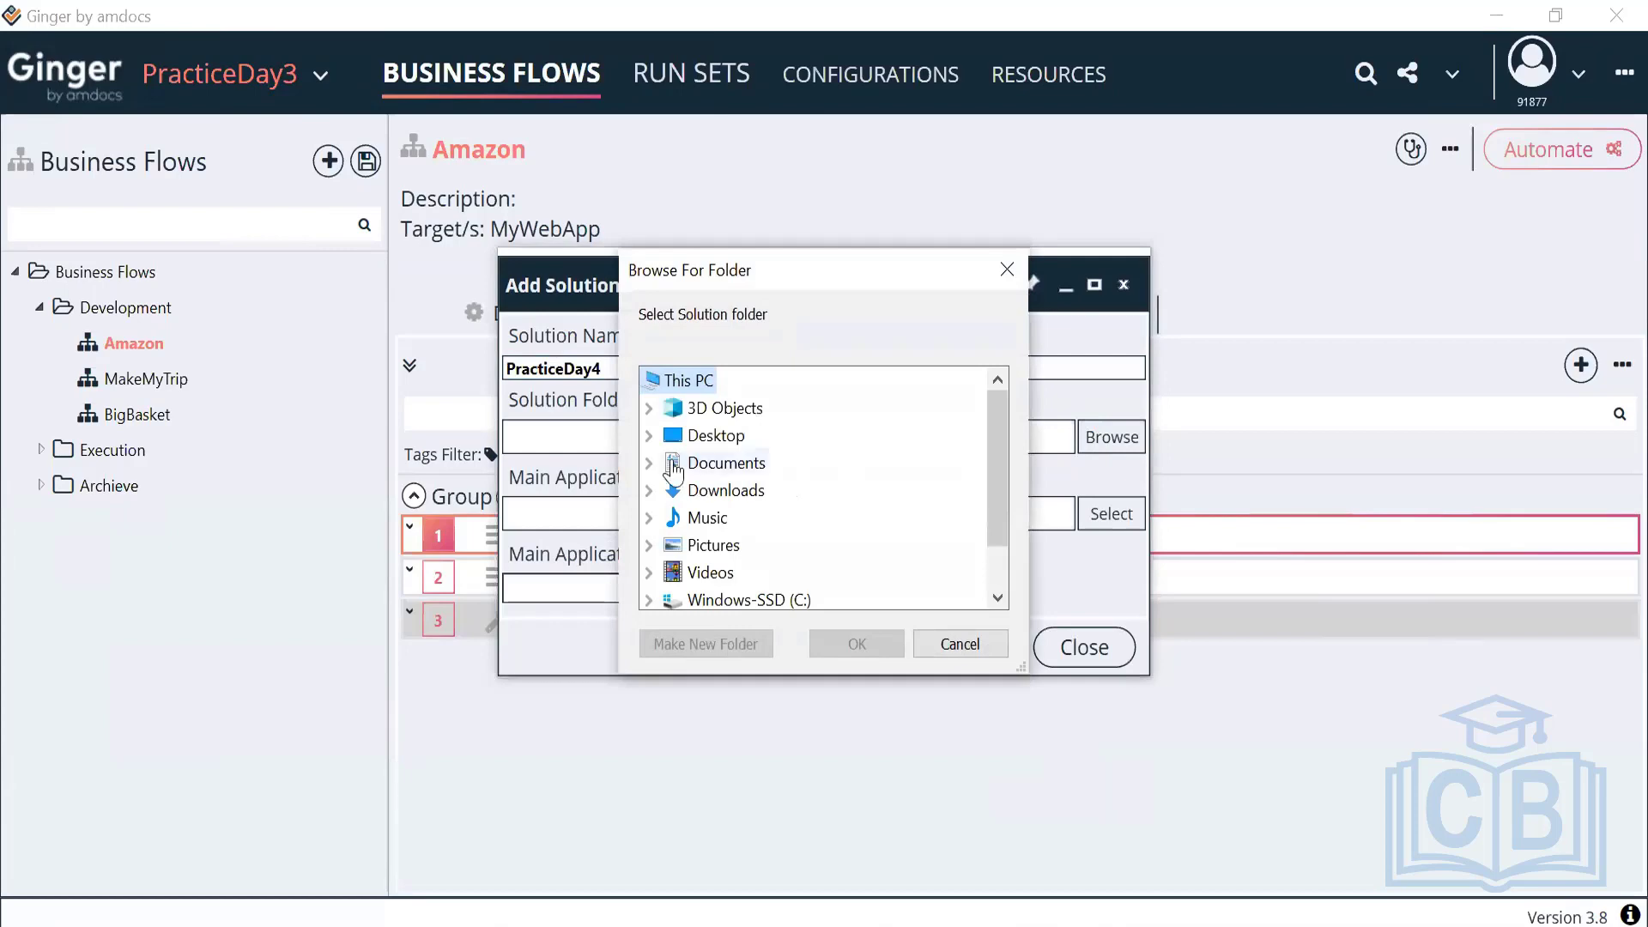
Create PracticeDay4 in Desktop\Ginger Projects with MyWebApp (Web) as the main application
click(651, 435)
scroll(766, 481, down, 1)
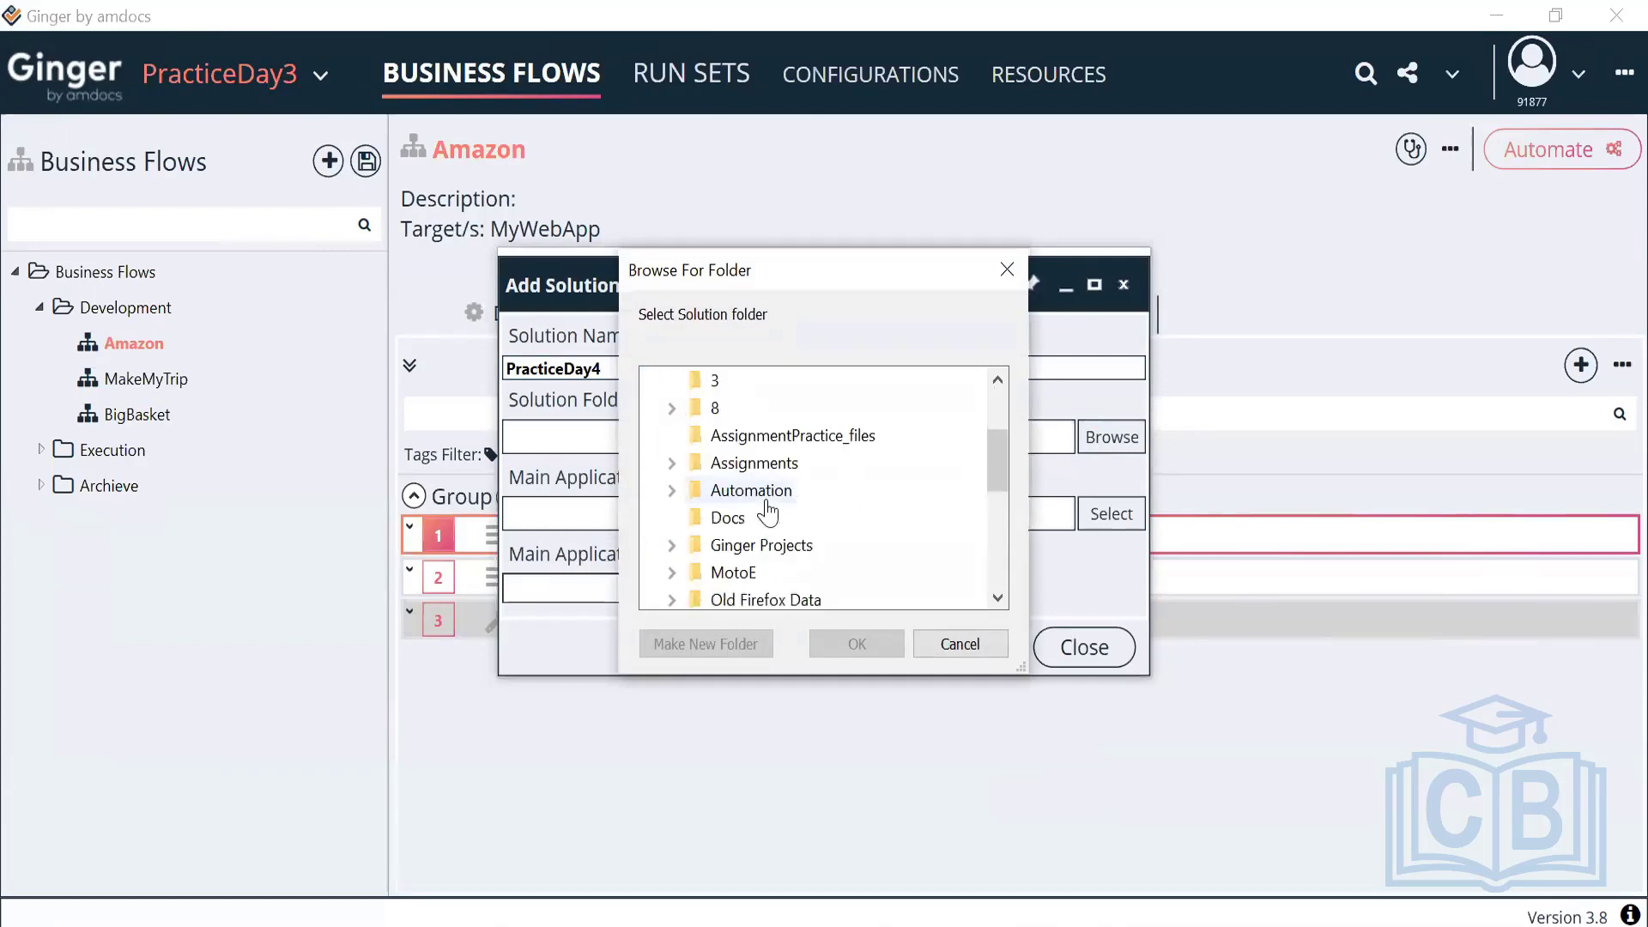
scroll(738, 477, down, 1)
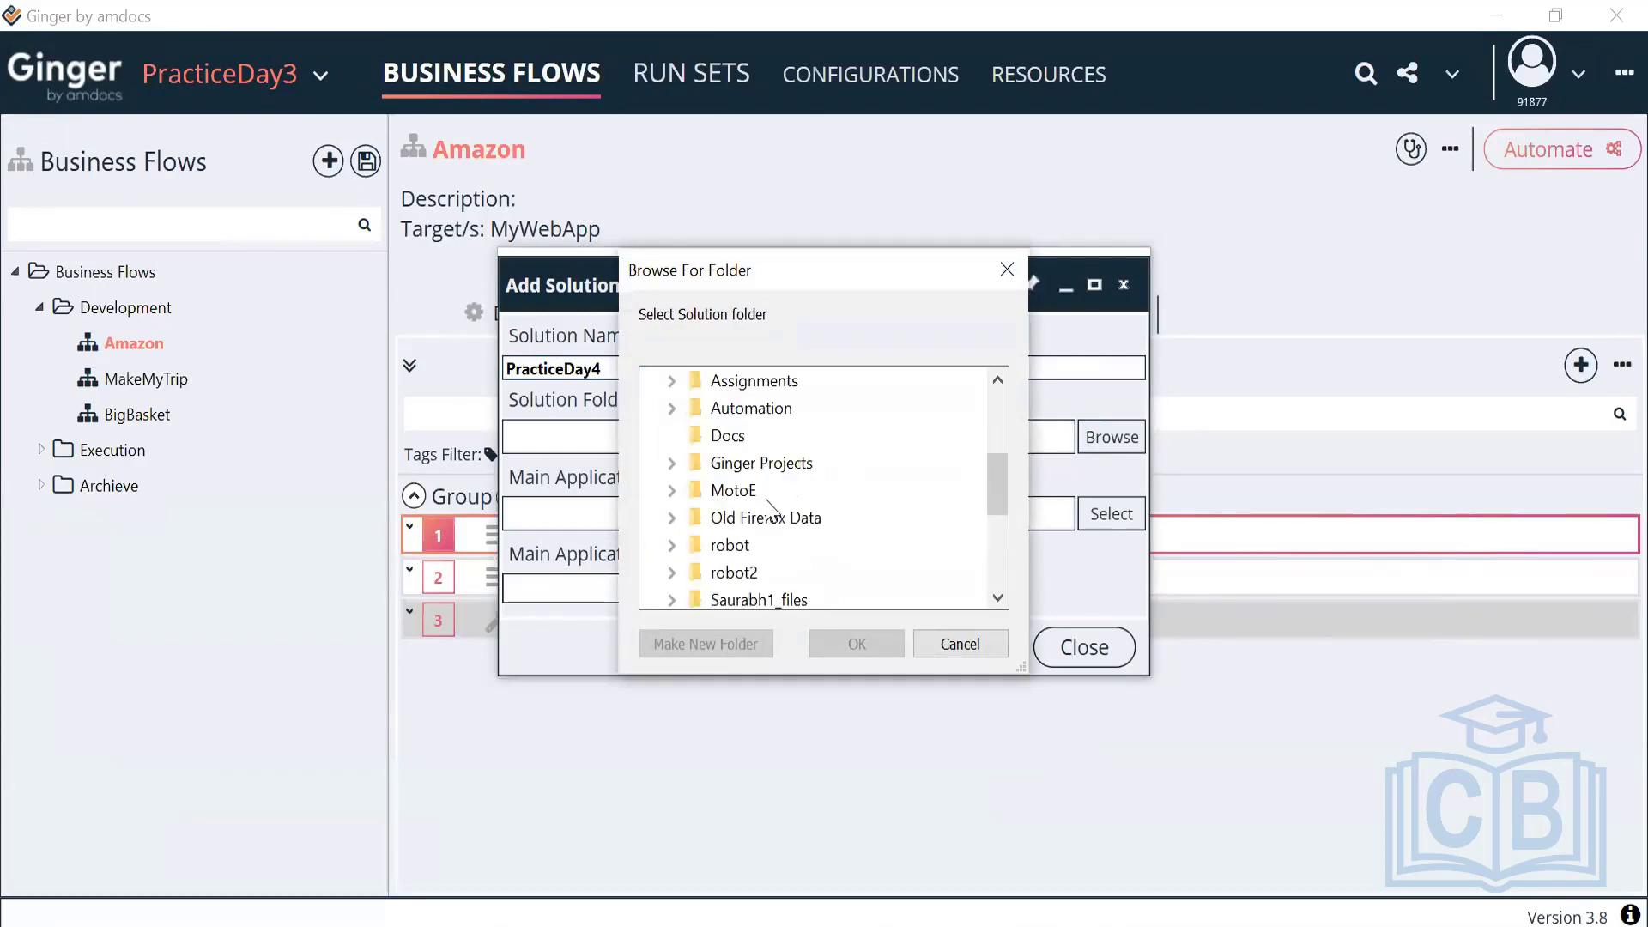
click(740, 464)
click(857, 644)
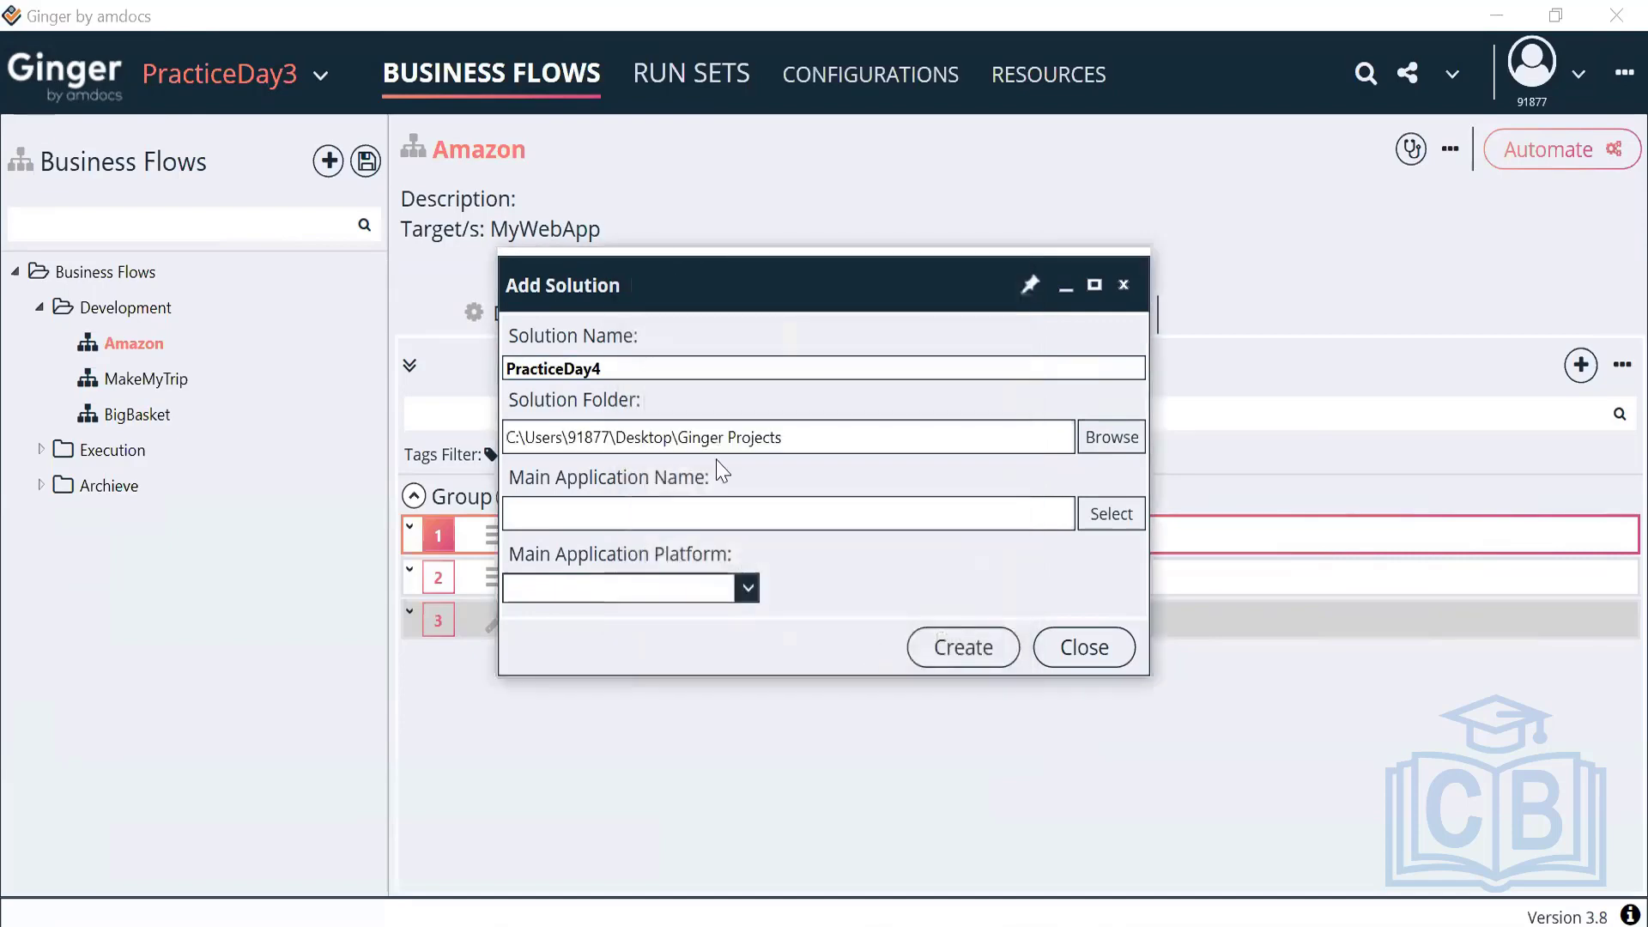
drag(782, 438, 496, 442)
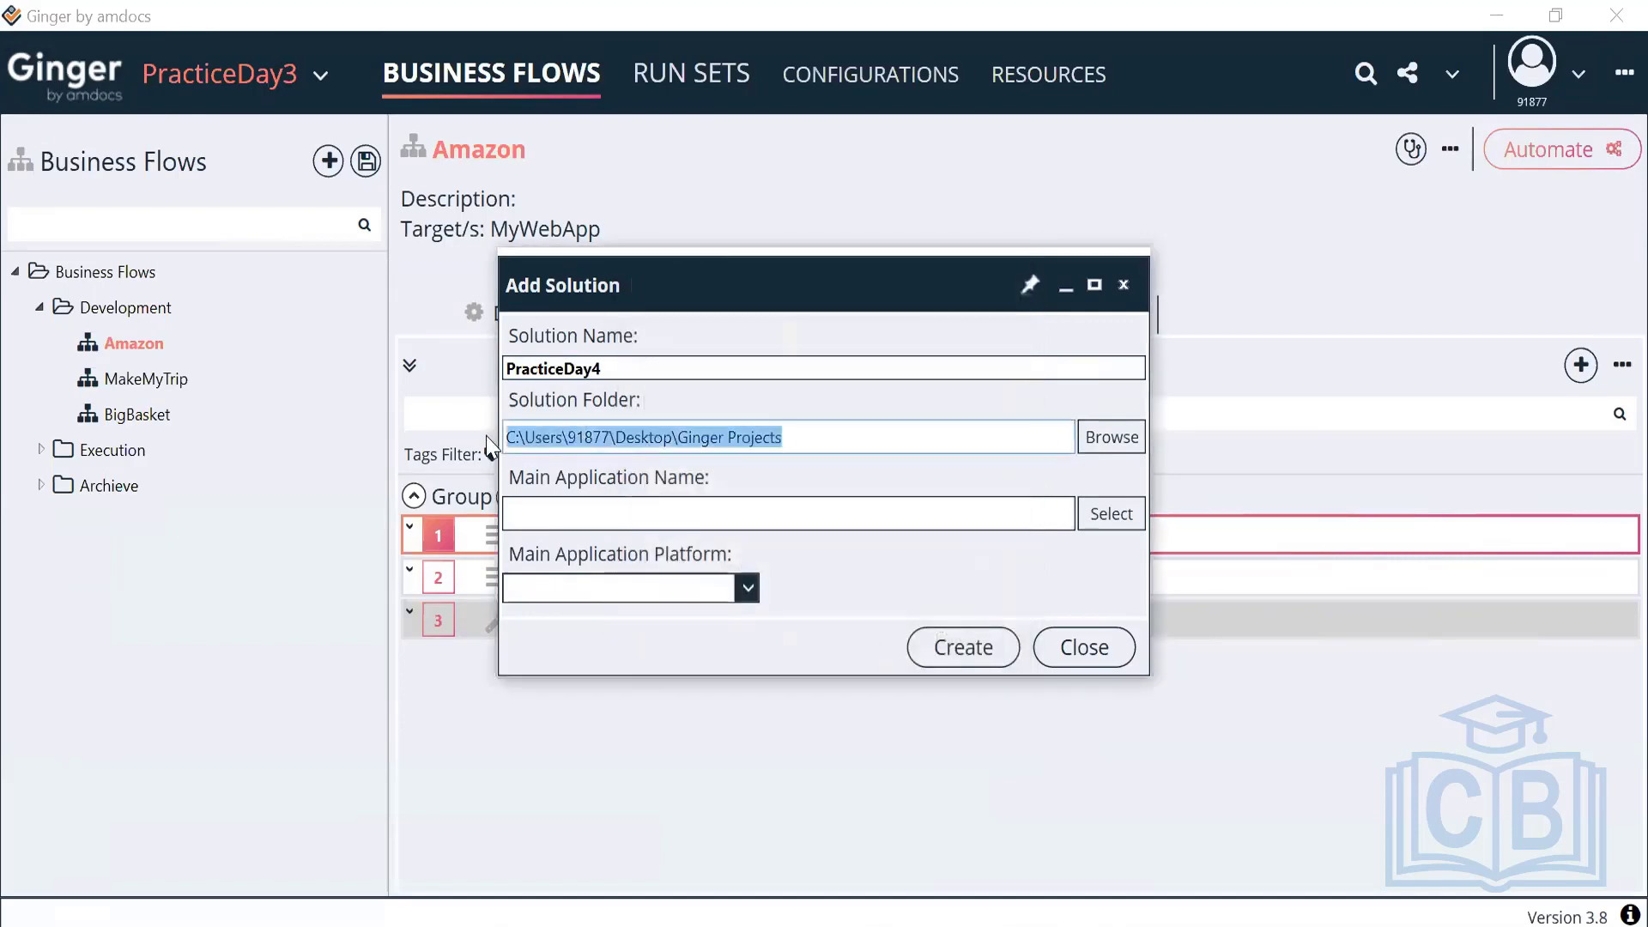
click(1086, 522)
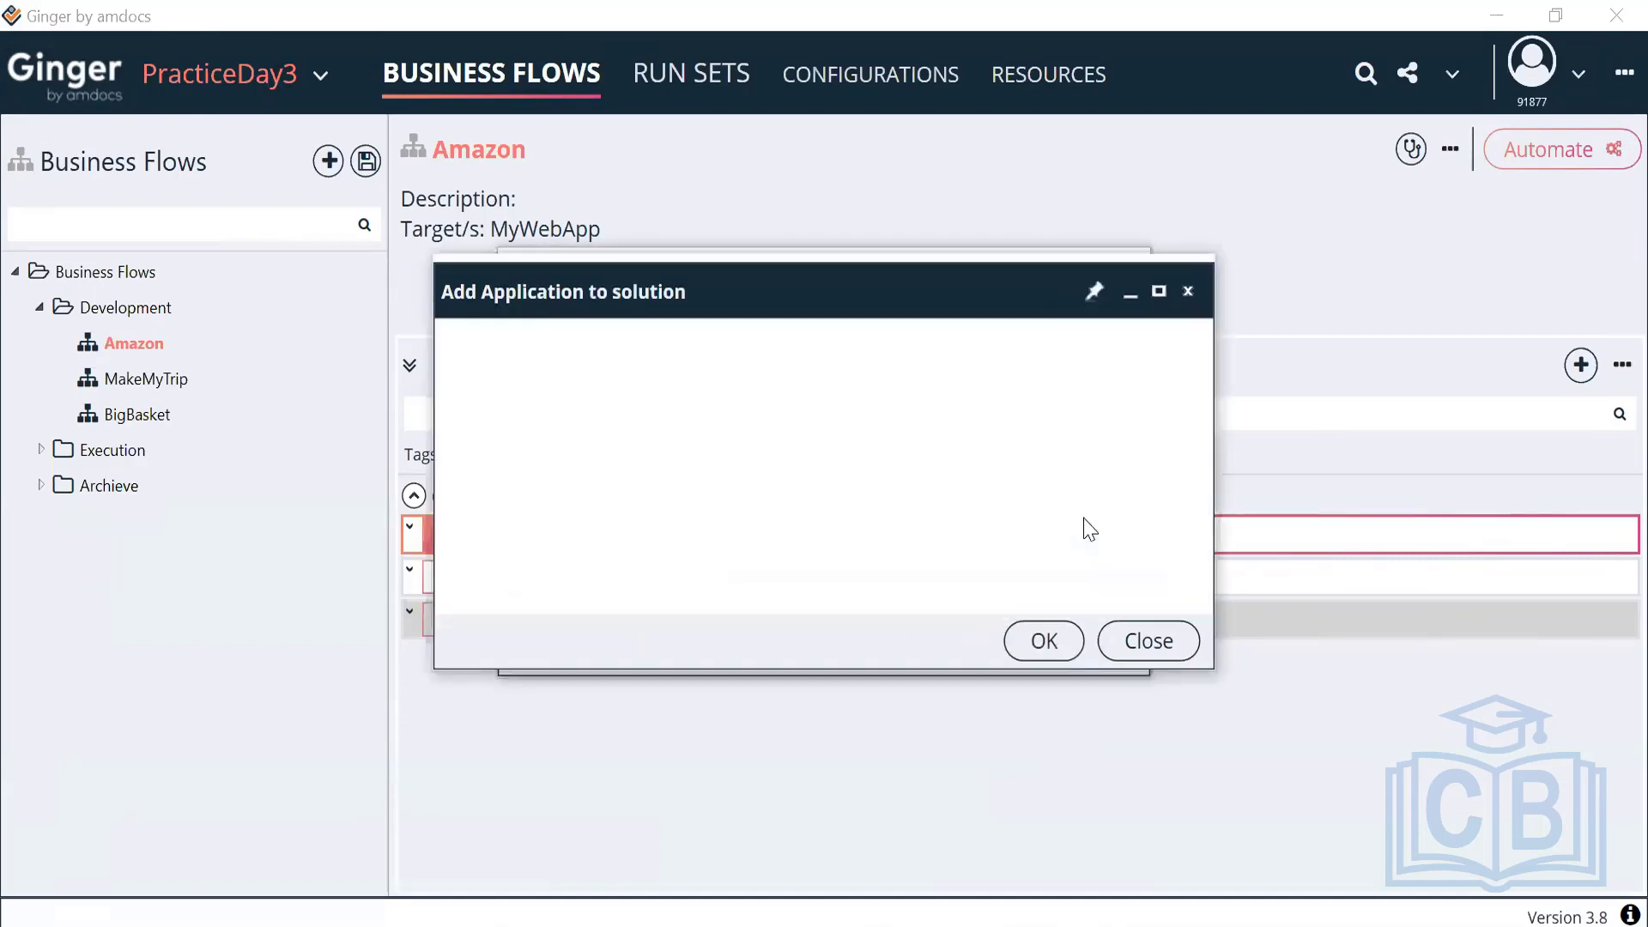
double_click(692, 434)
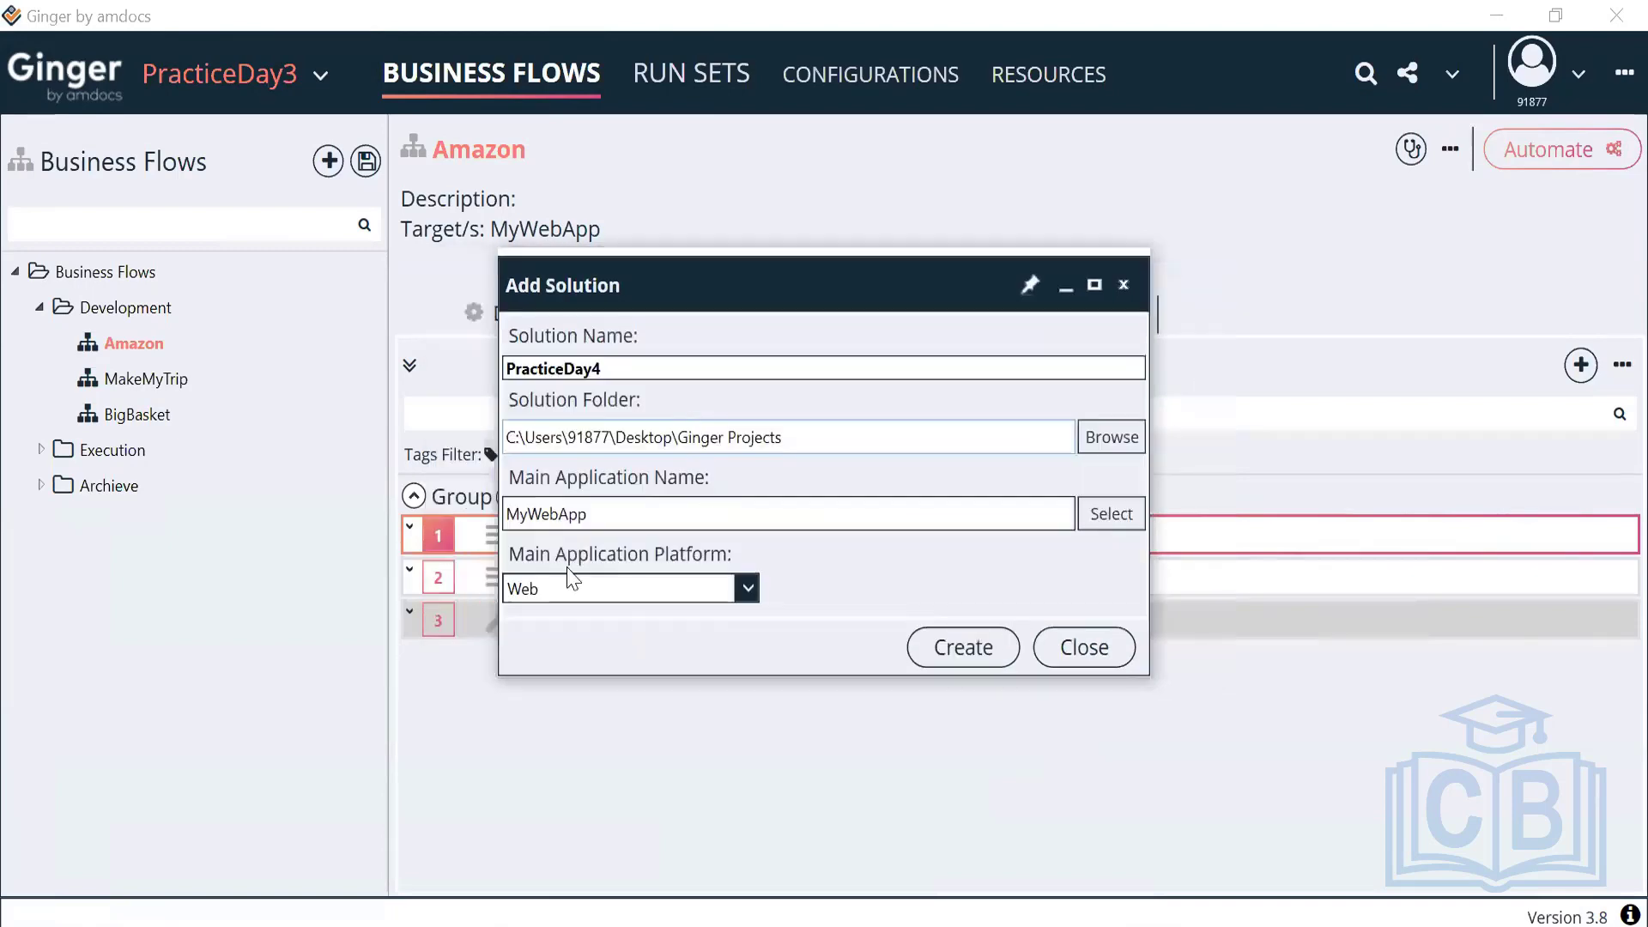
click(970, 645)
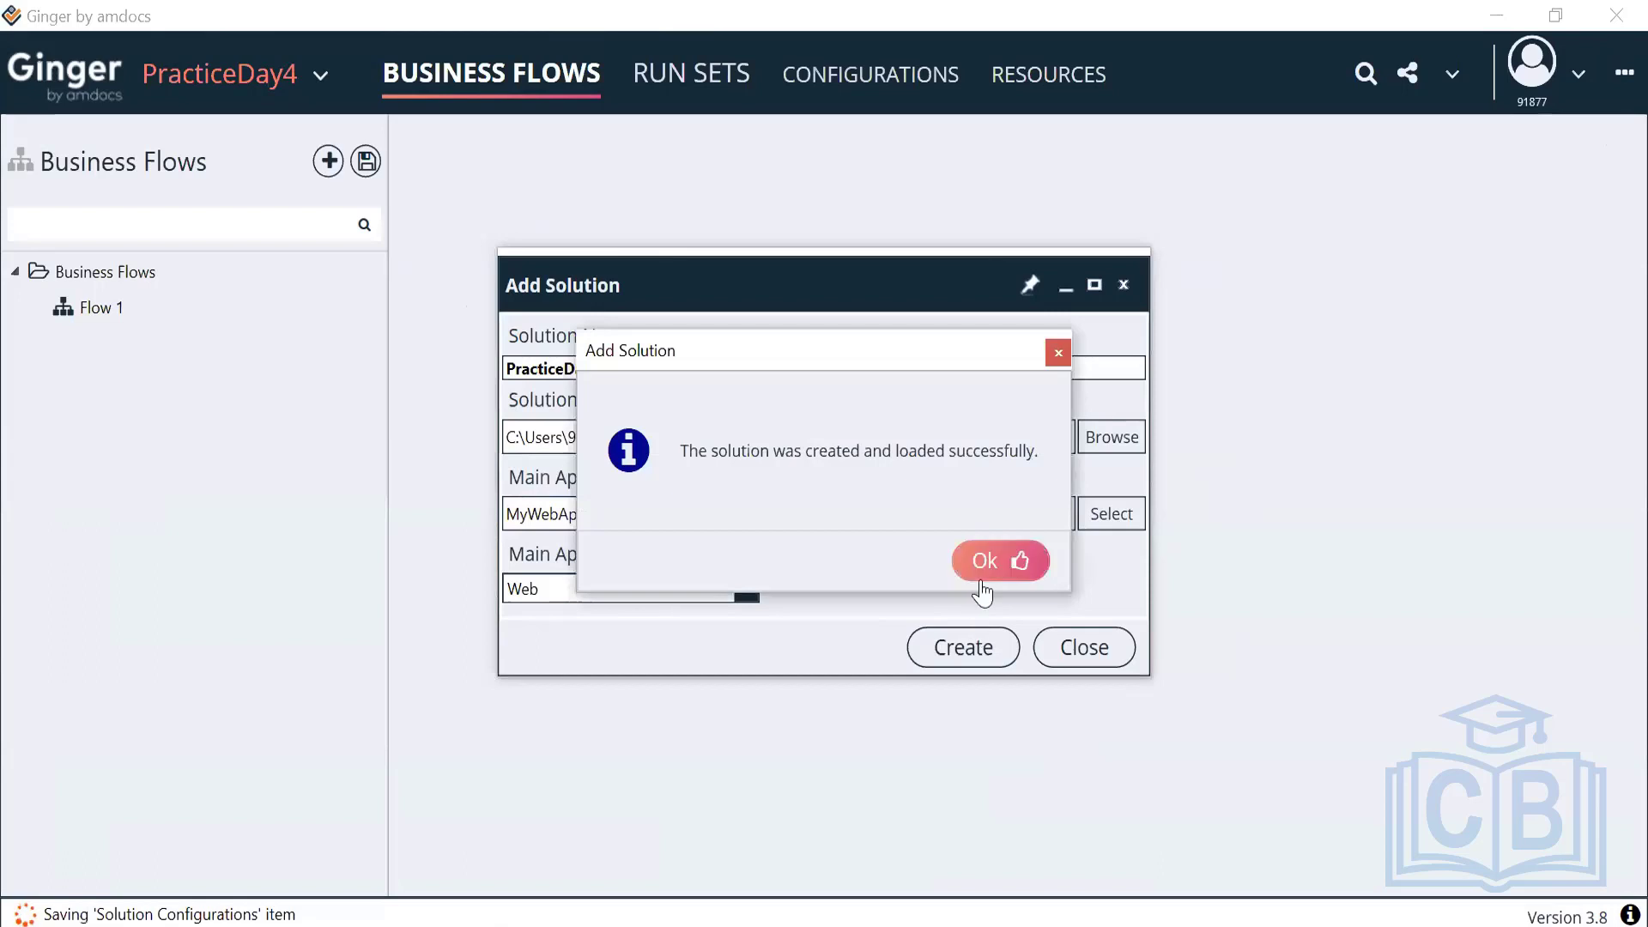
click(985, 562)
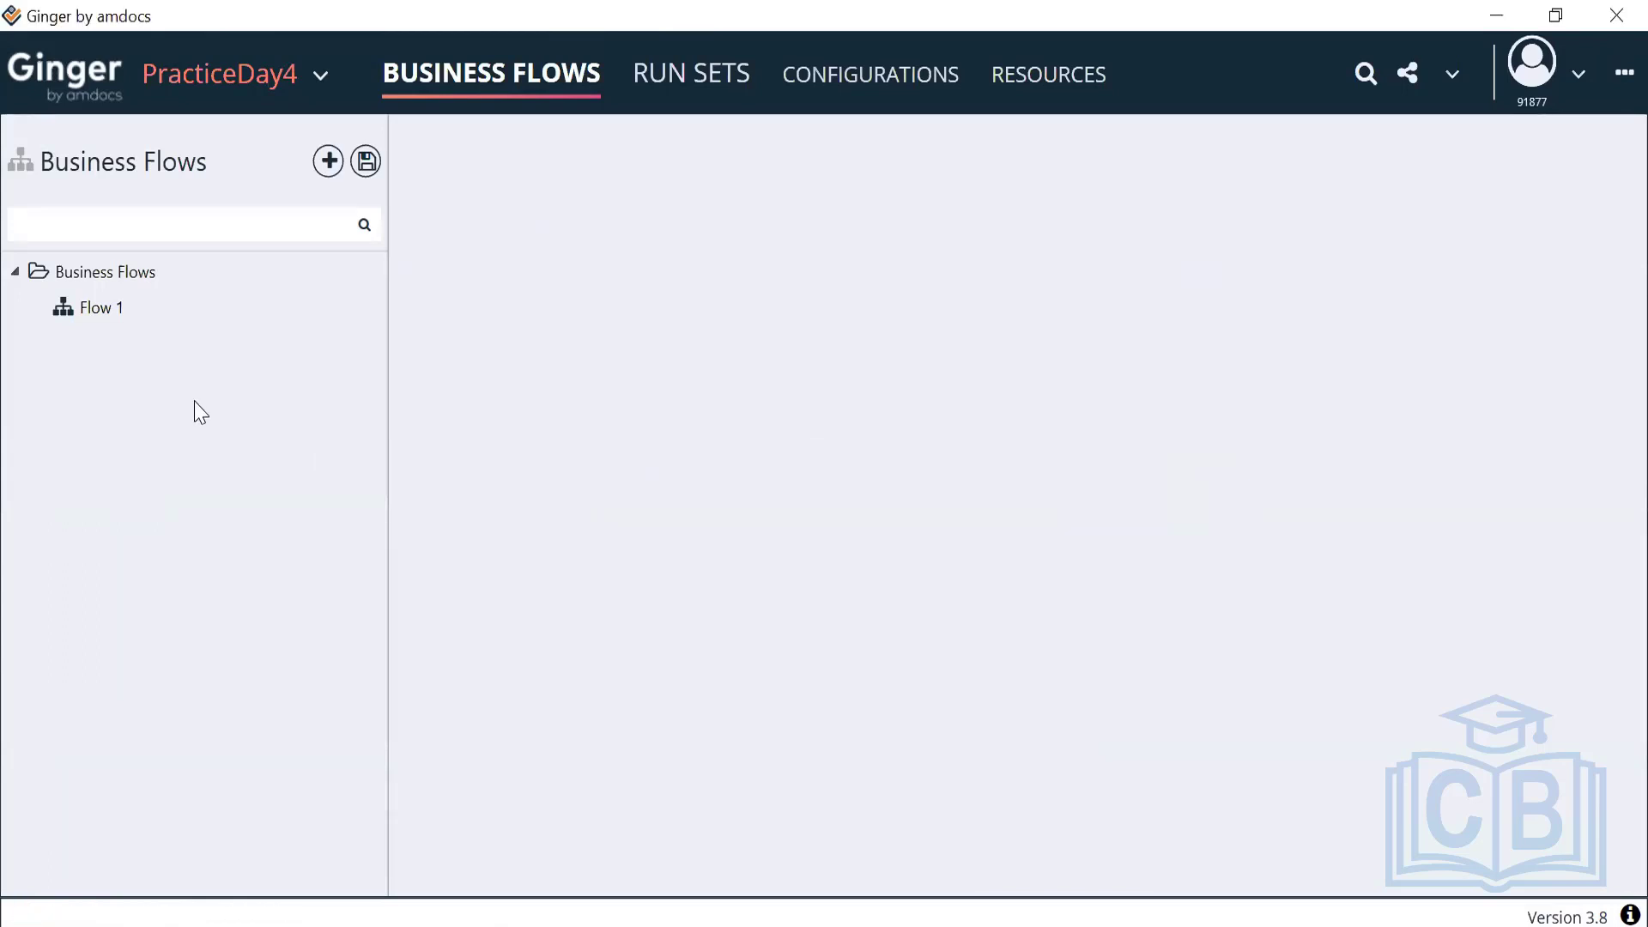
Open Flow 1 and review its Activities and Details tabs
click(107, 308)
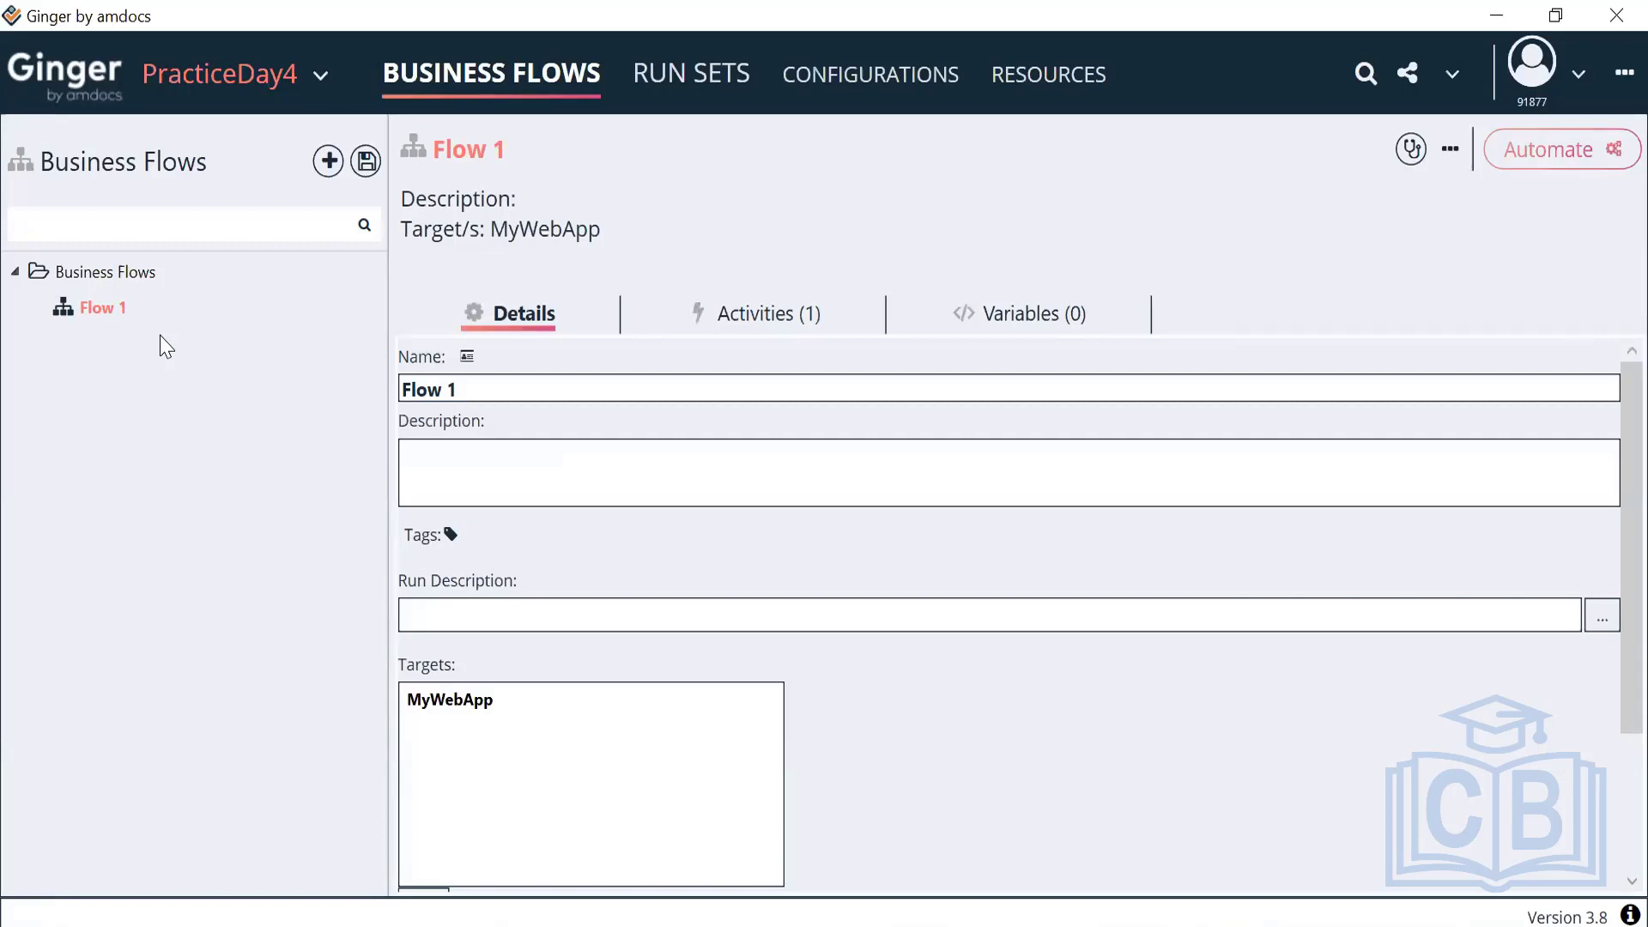
click(760, 314)
click(541, 314)
In Resources, add a new environment named Env1 that includes MyWebApp
click(1048, 74)
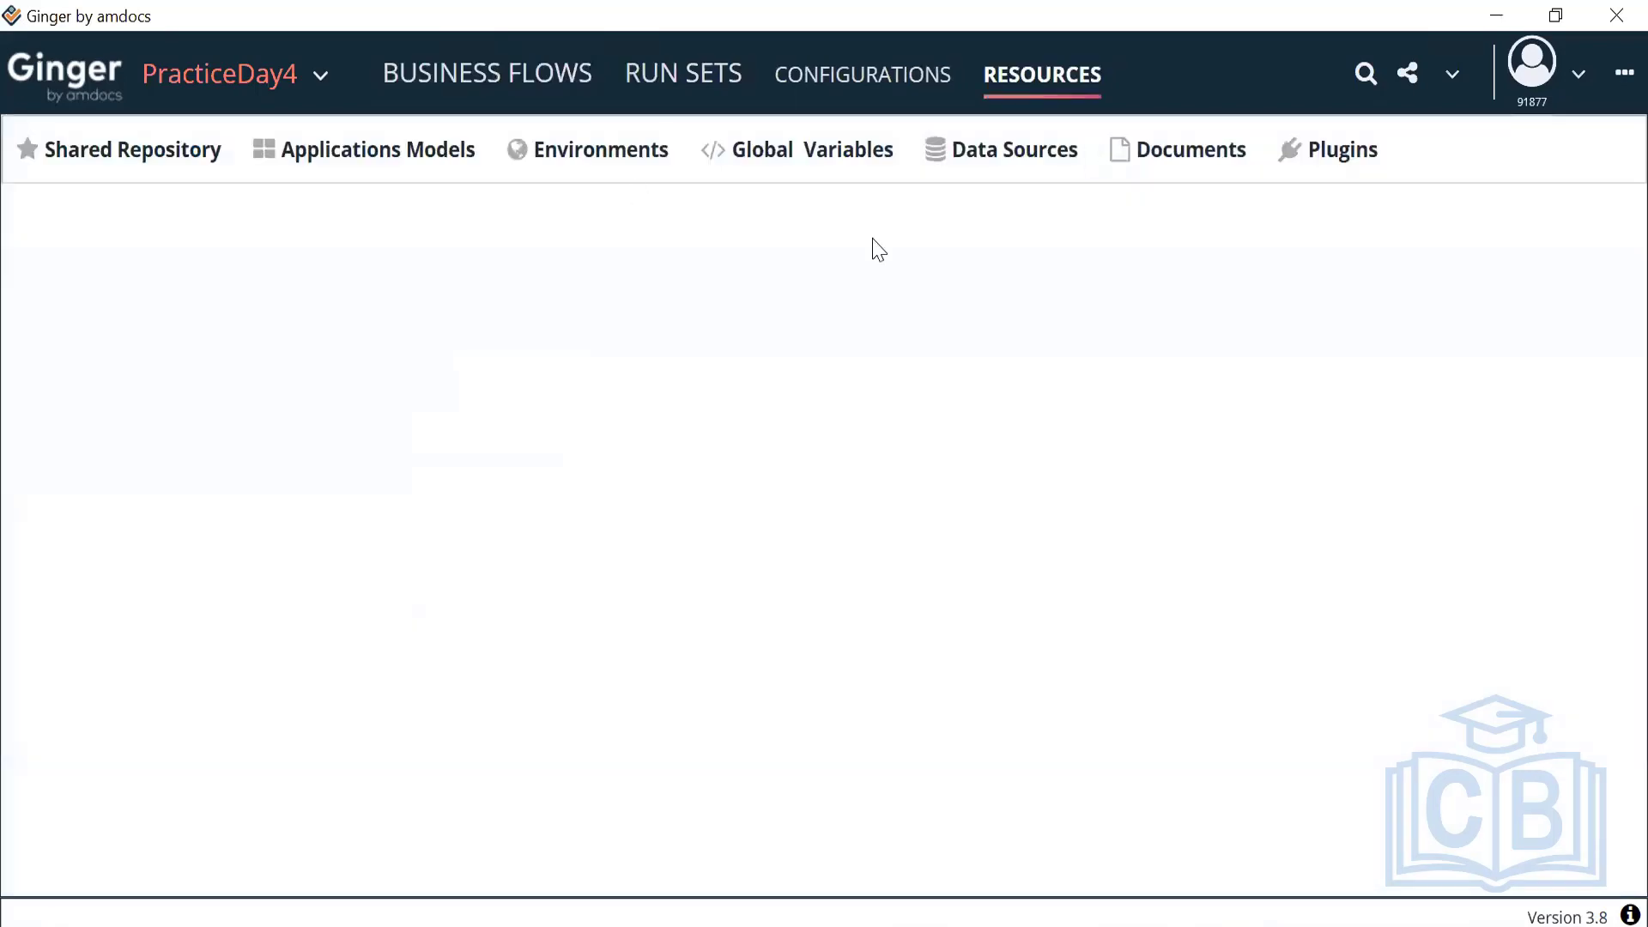
click(610, 163)
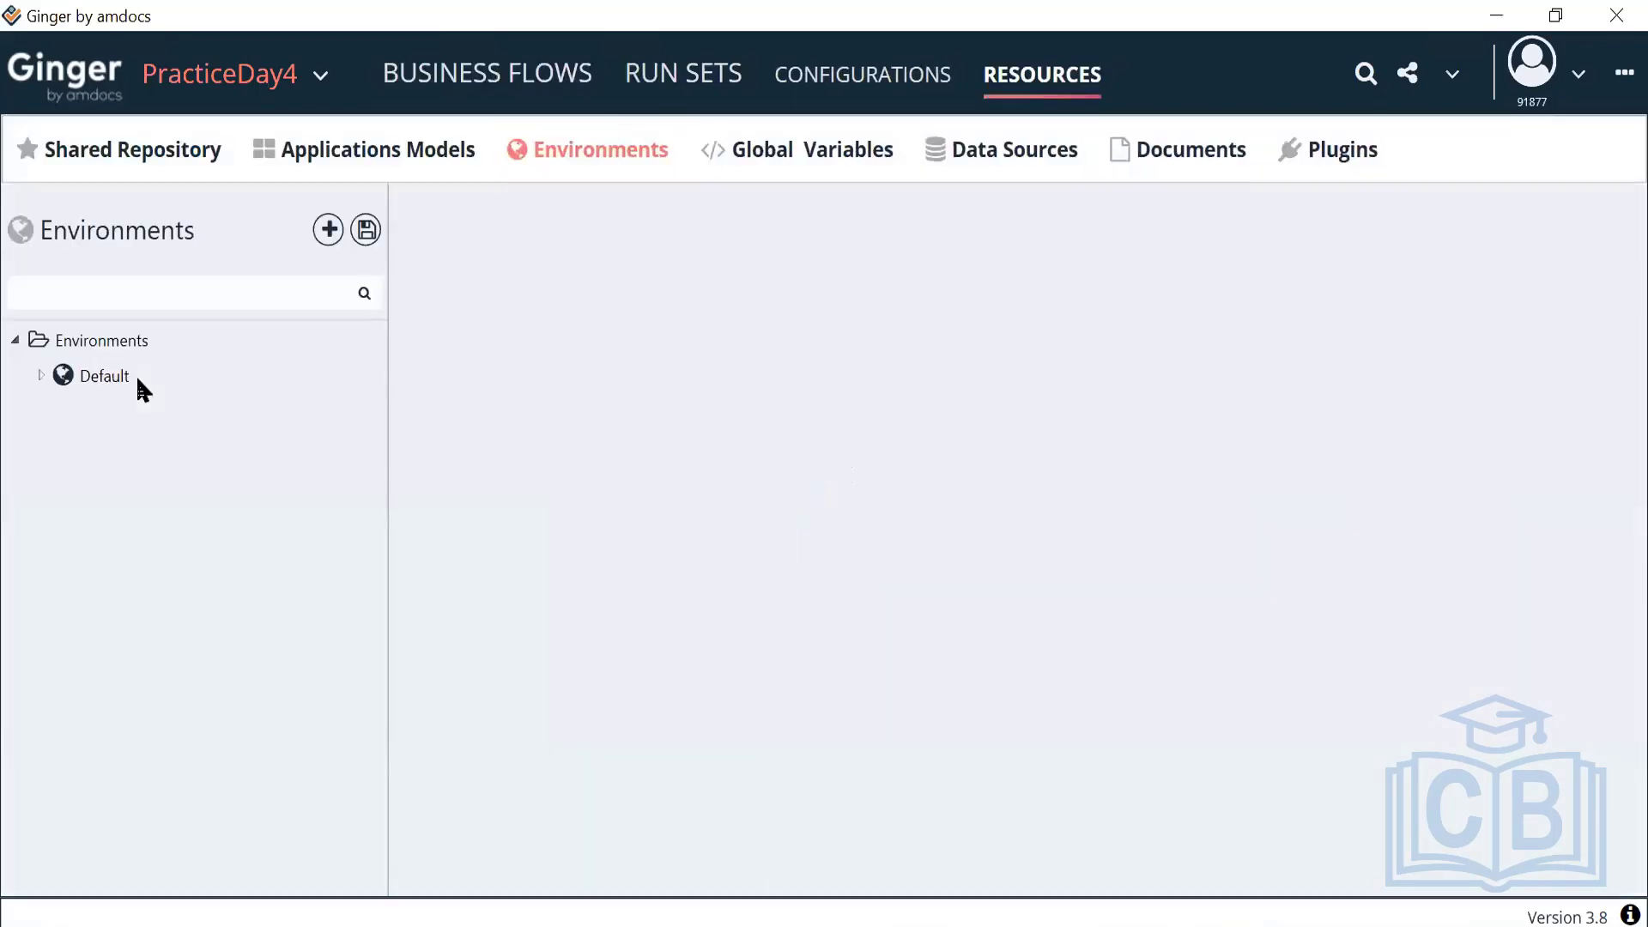
right_click(86, 342)
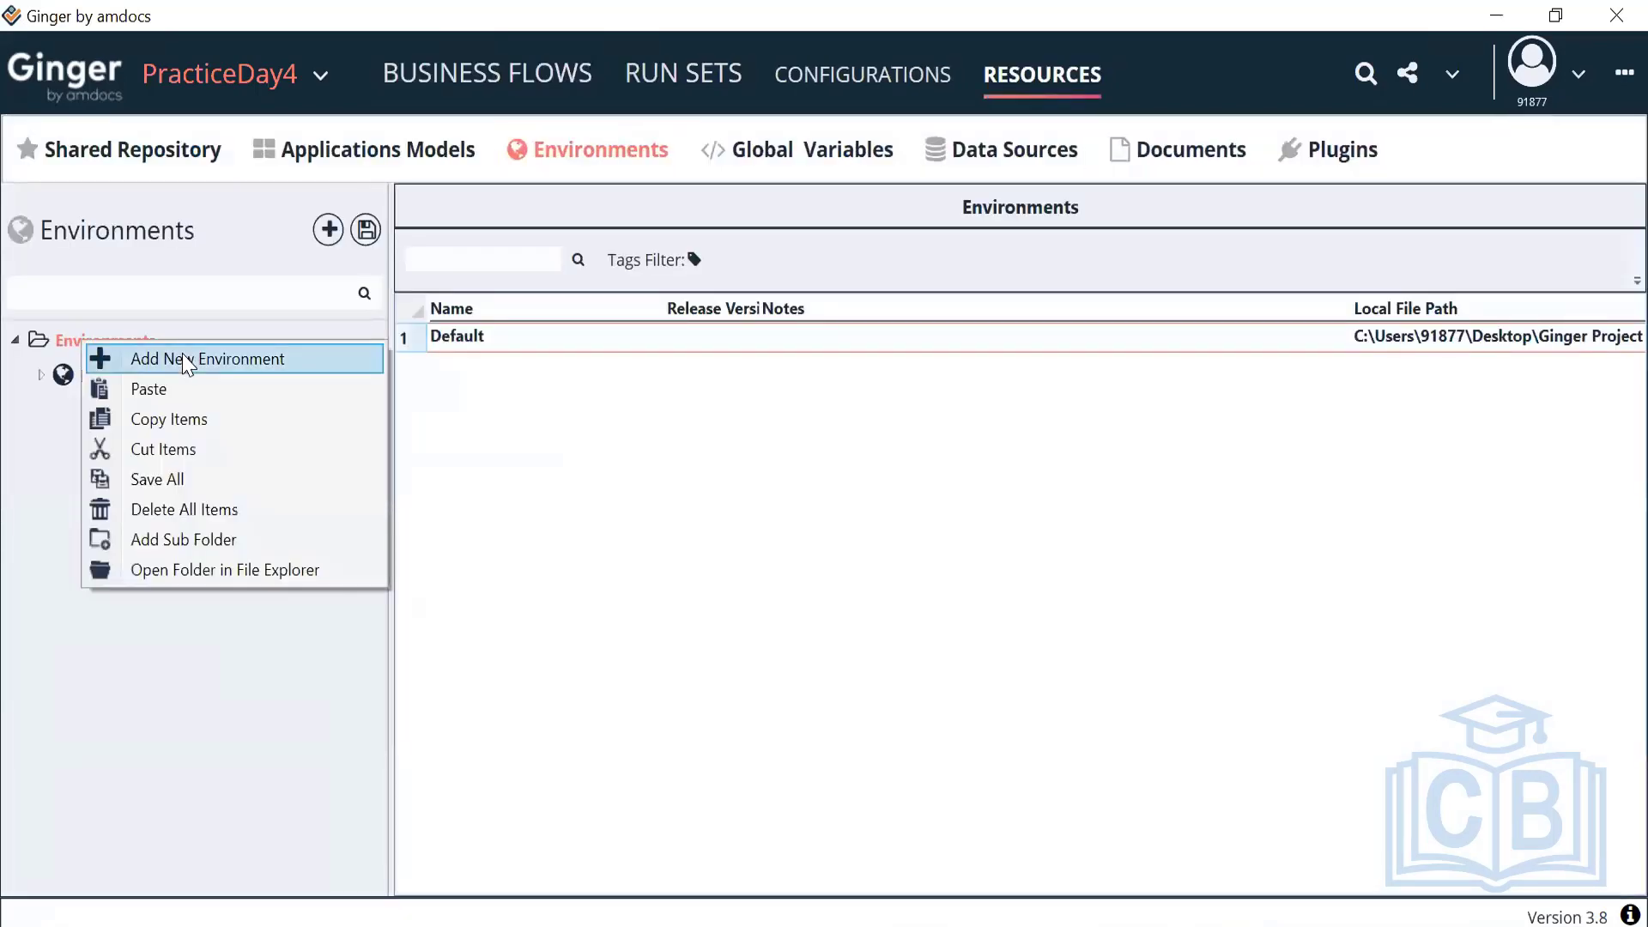
click(187, 363)
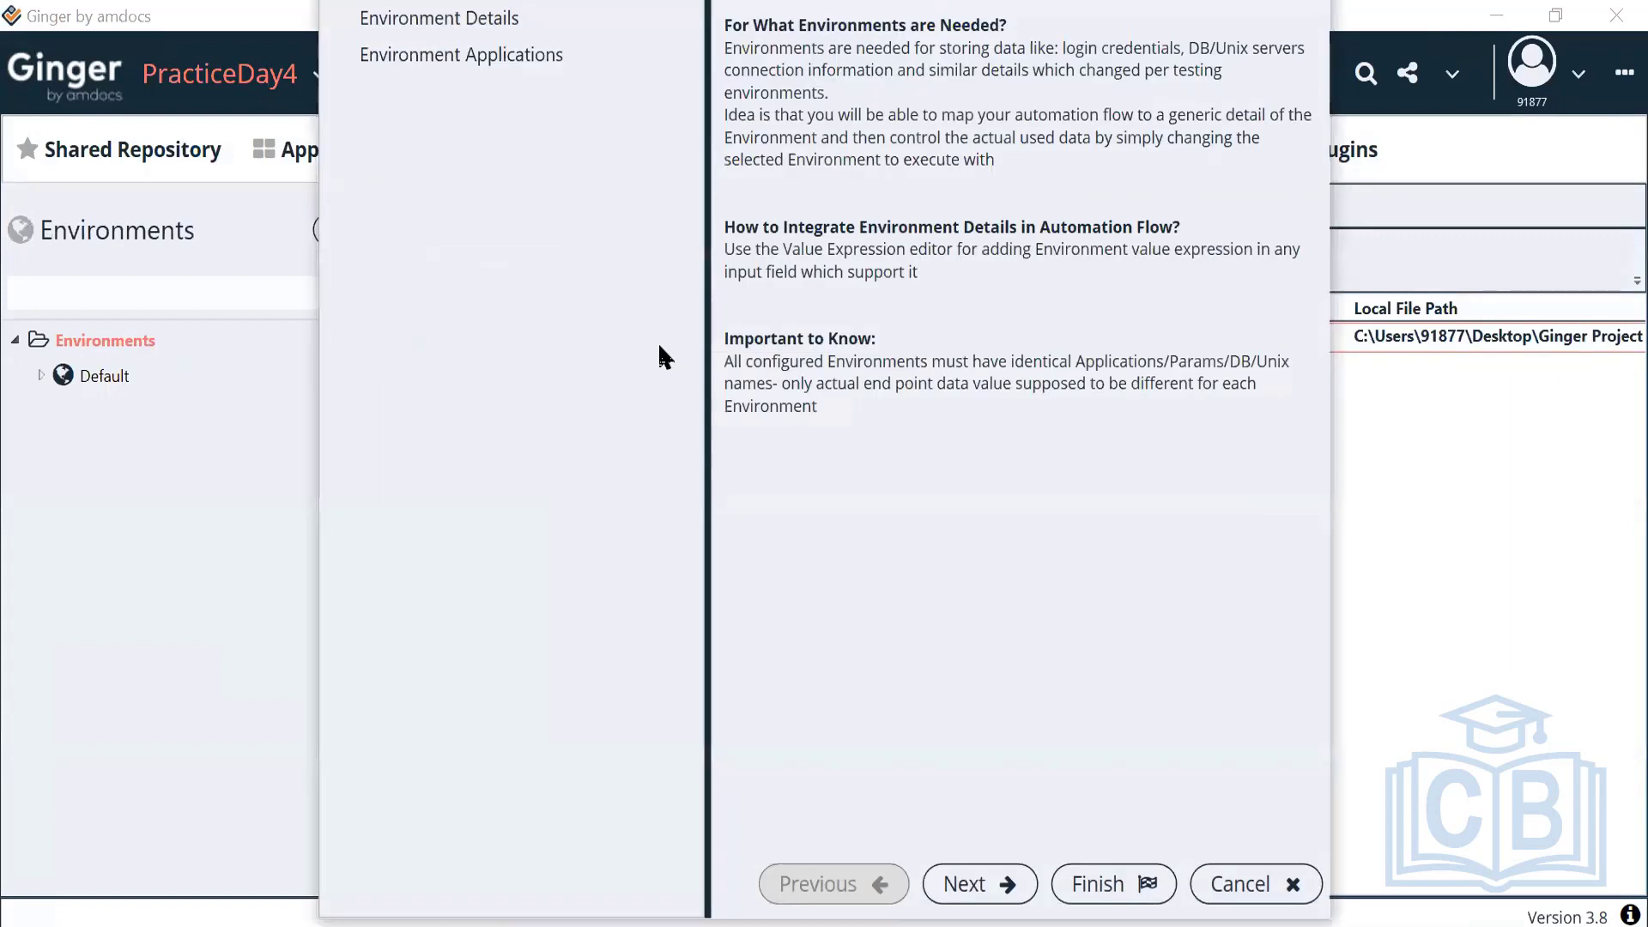
click(982, 888)
text(E)
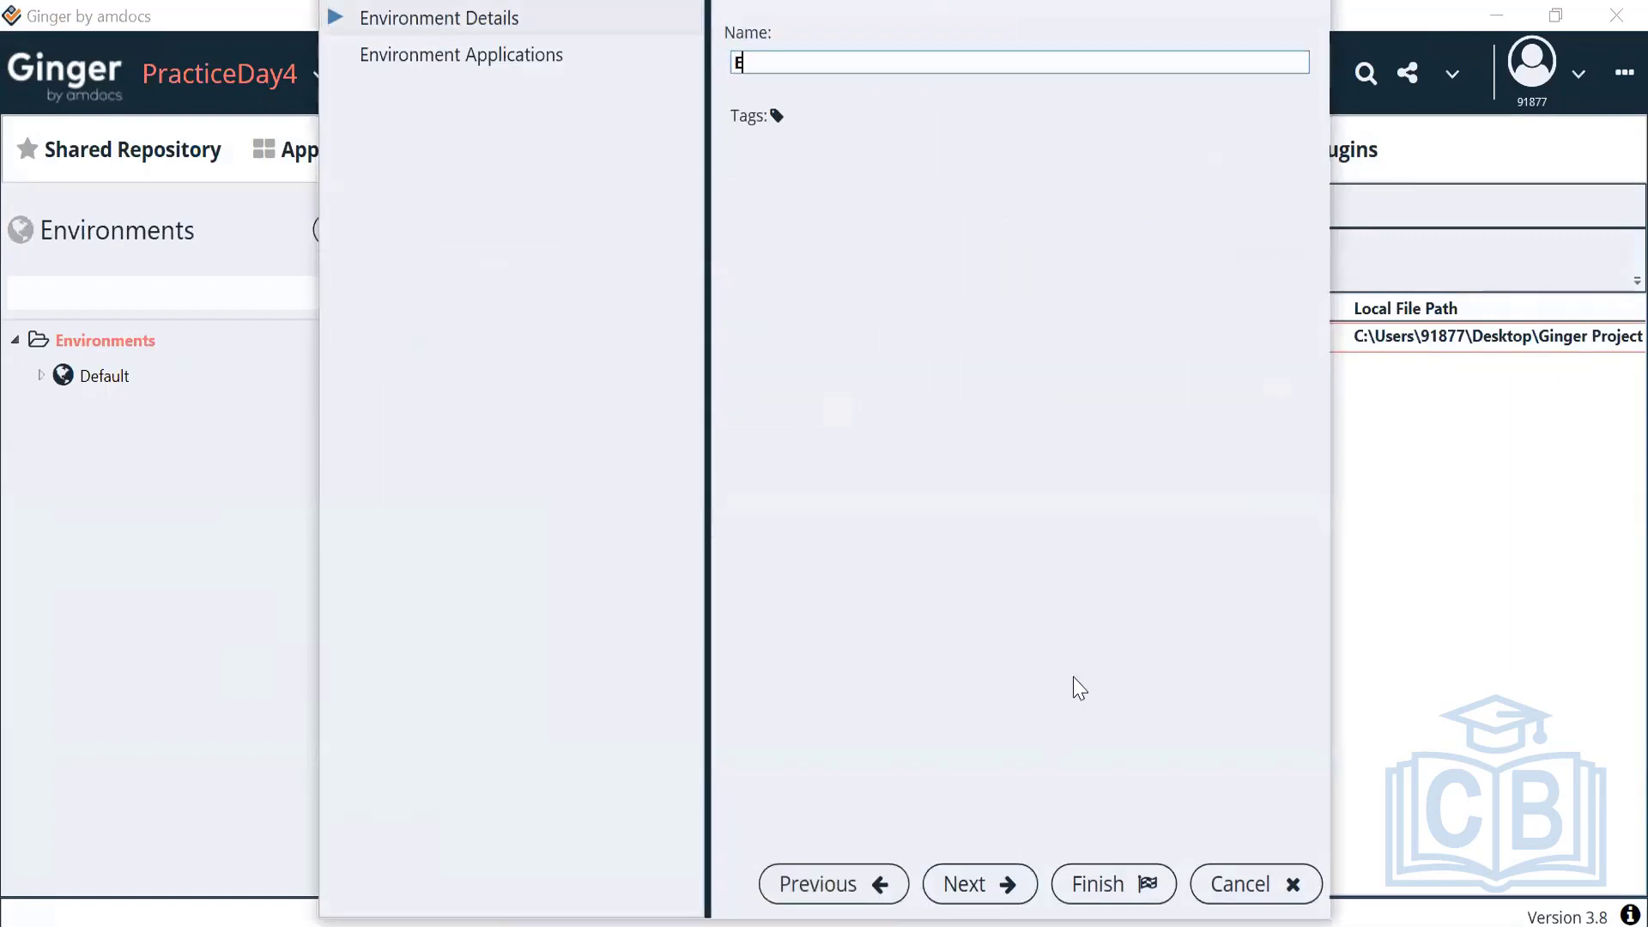
text(nv1)
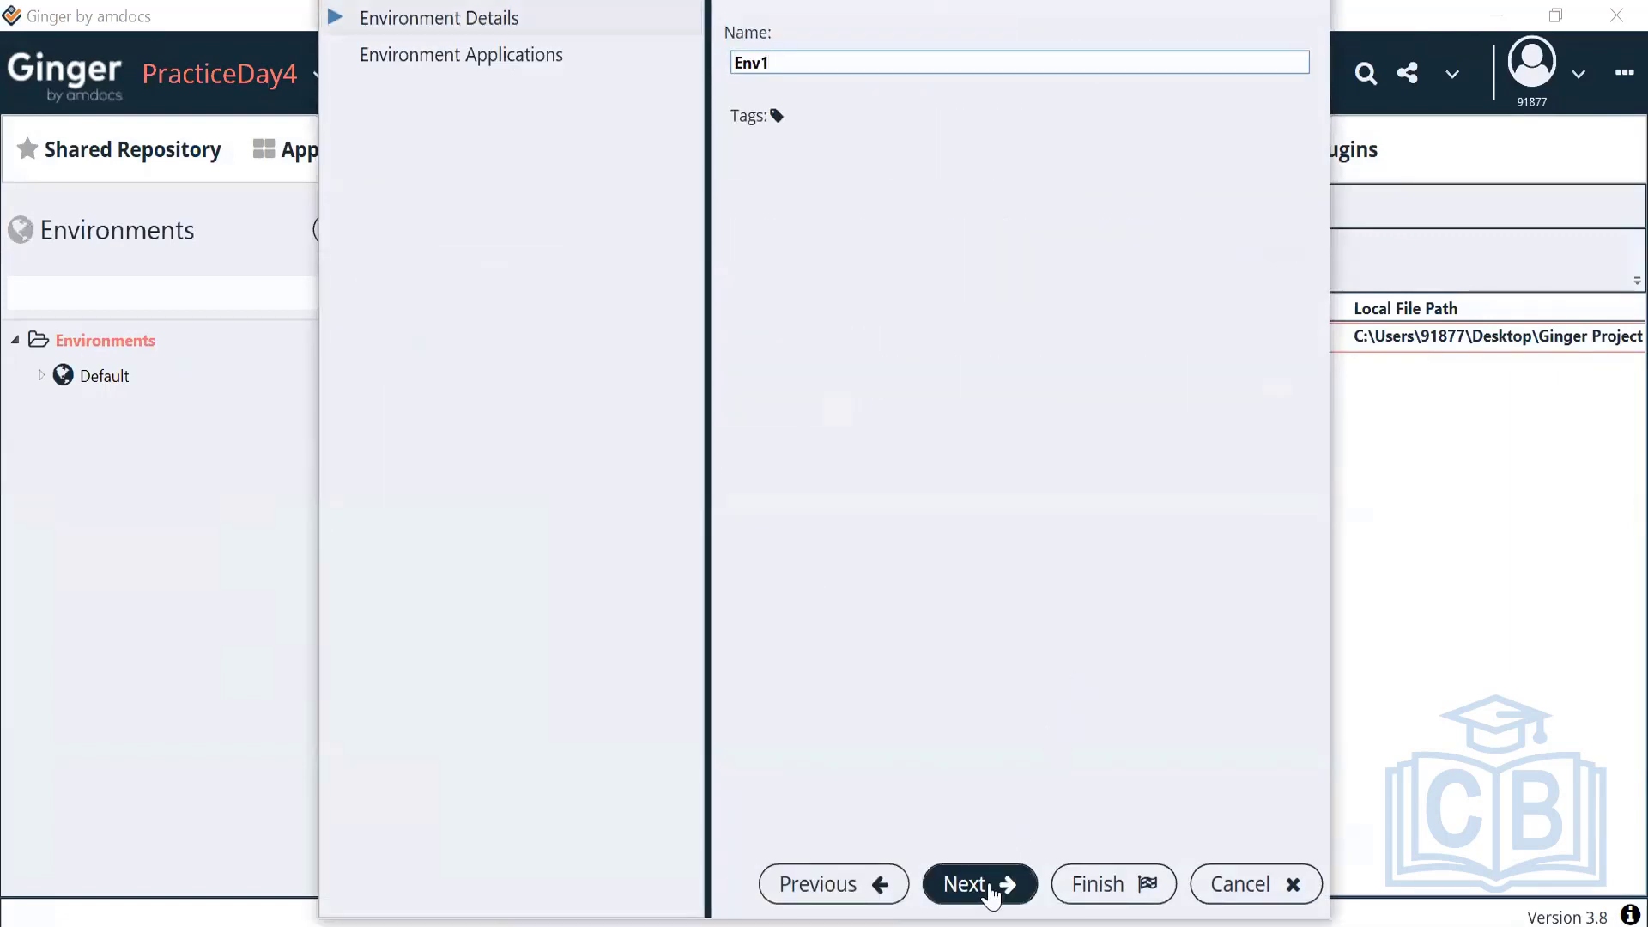
click(988, 885)
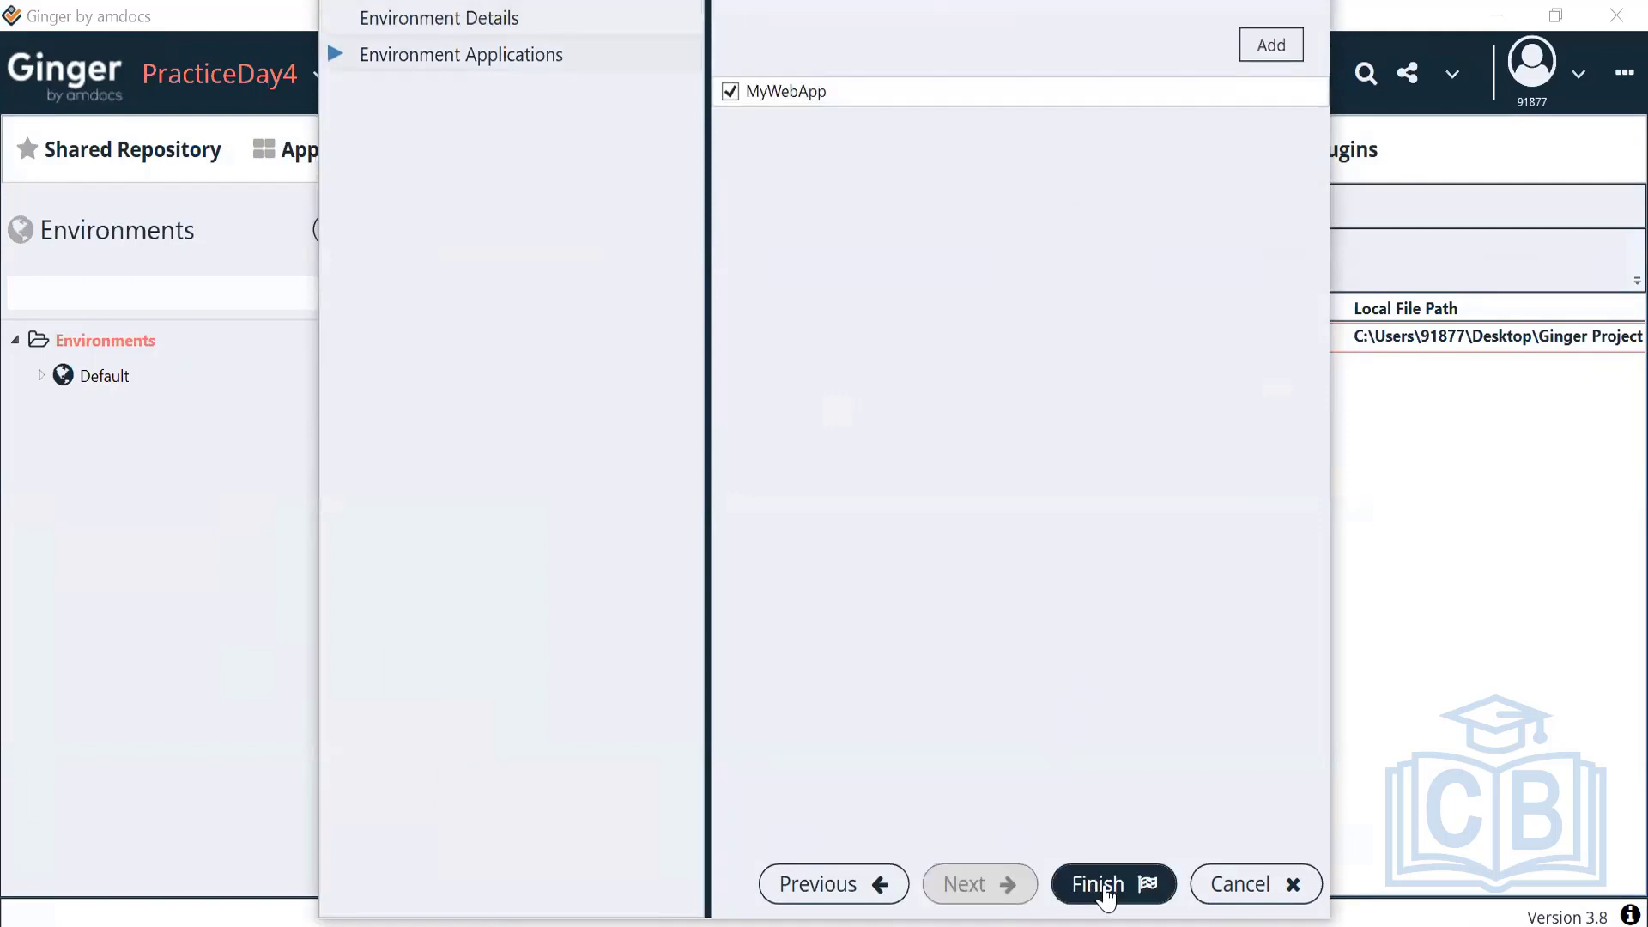
click(1105, 893)
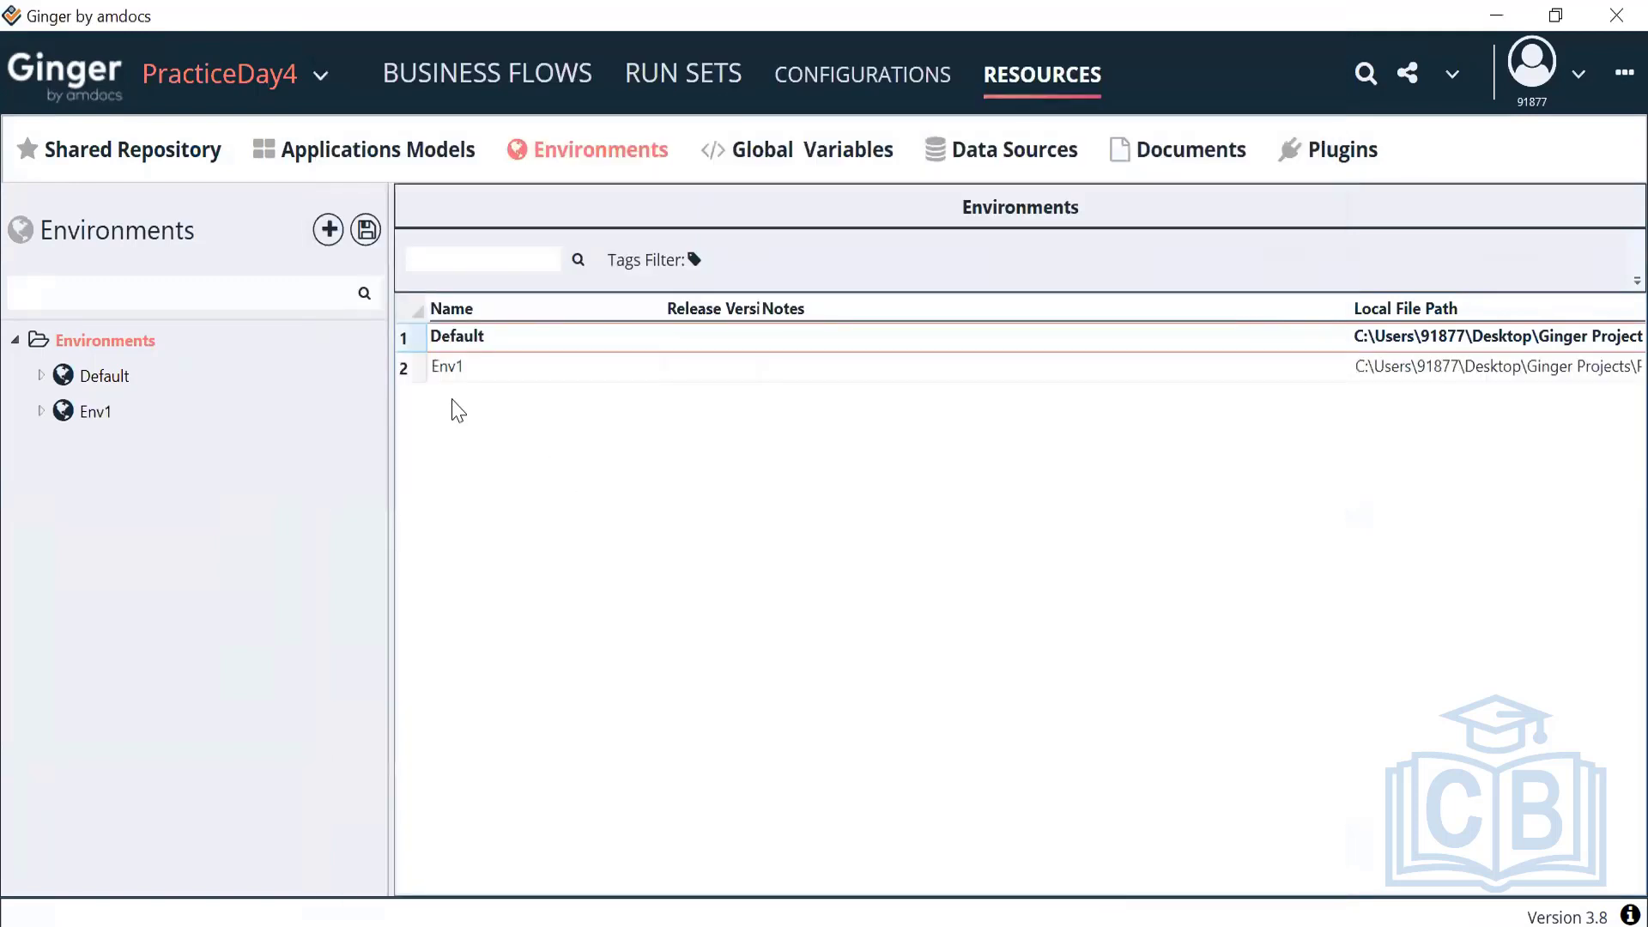
Add a parameter named URL to MyWebApp under Env1
click(73, 412)
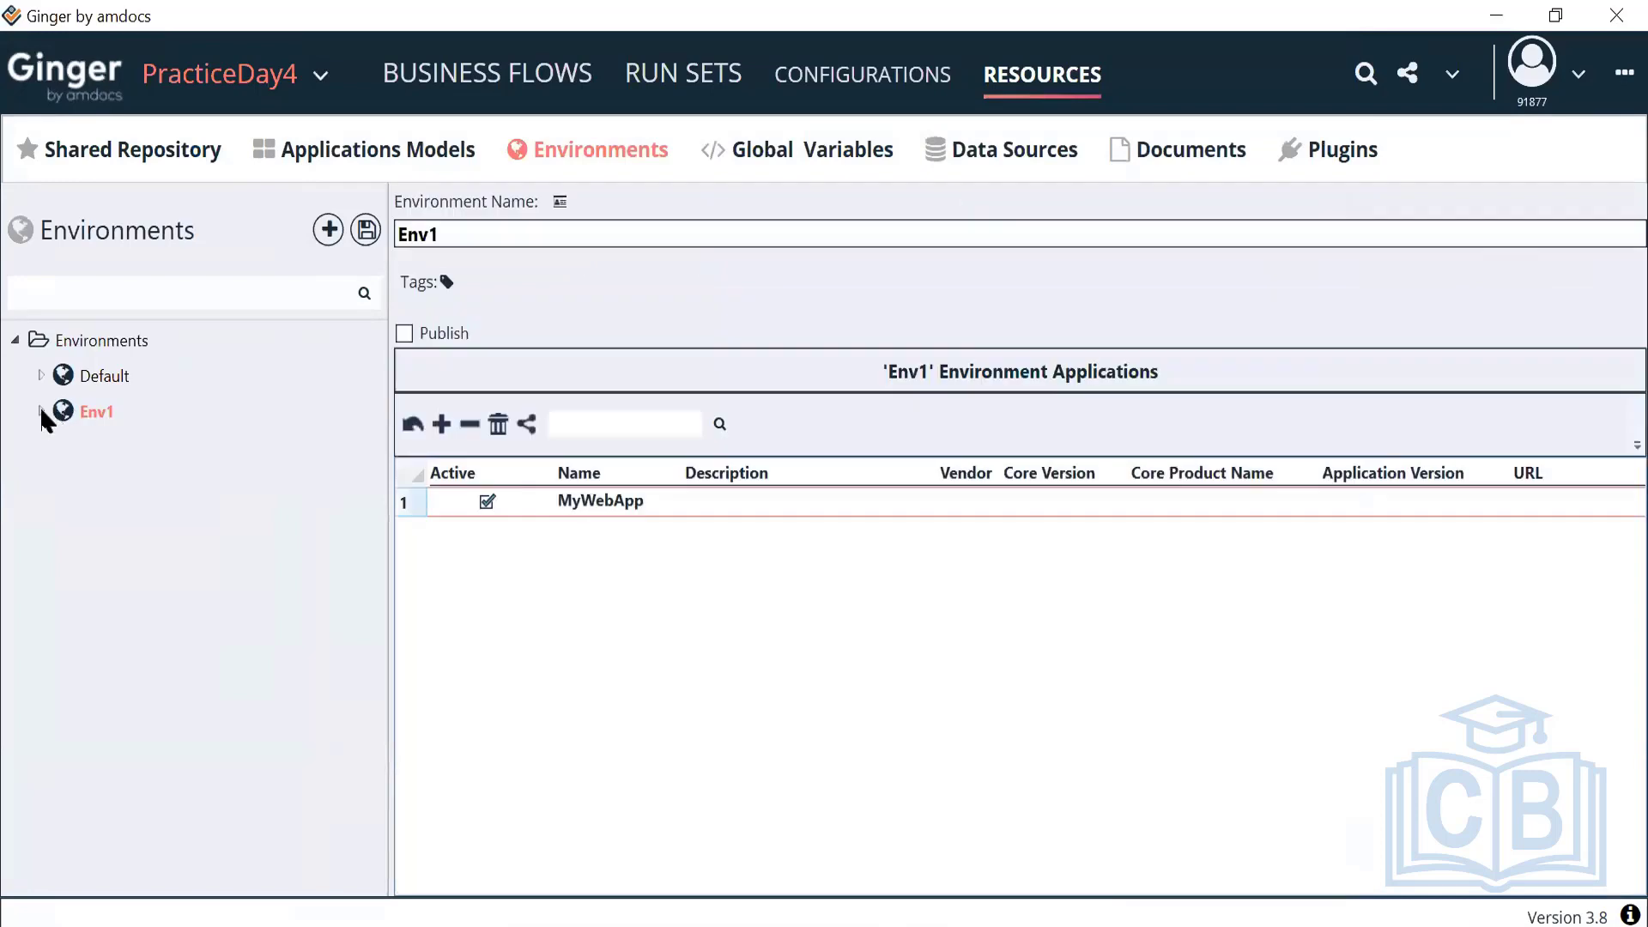
click(39, 411)
click(114, 447)
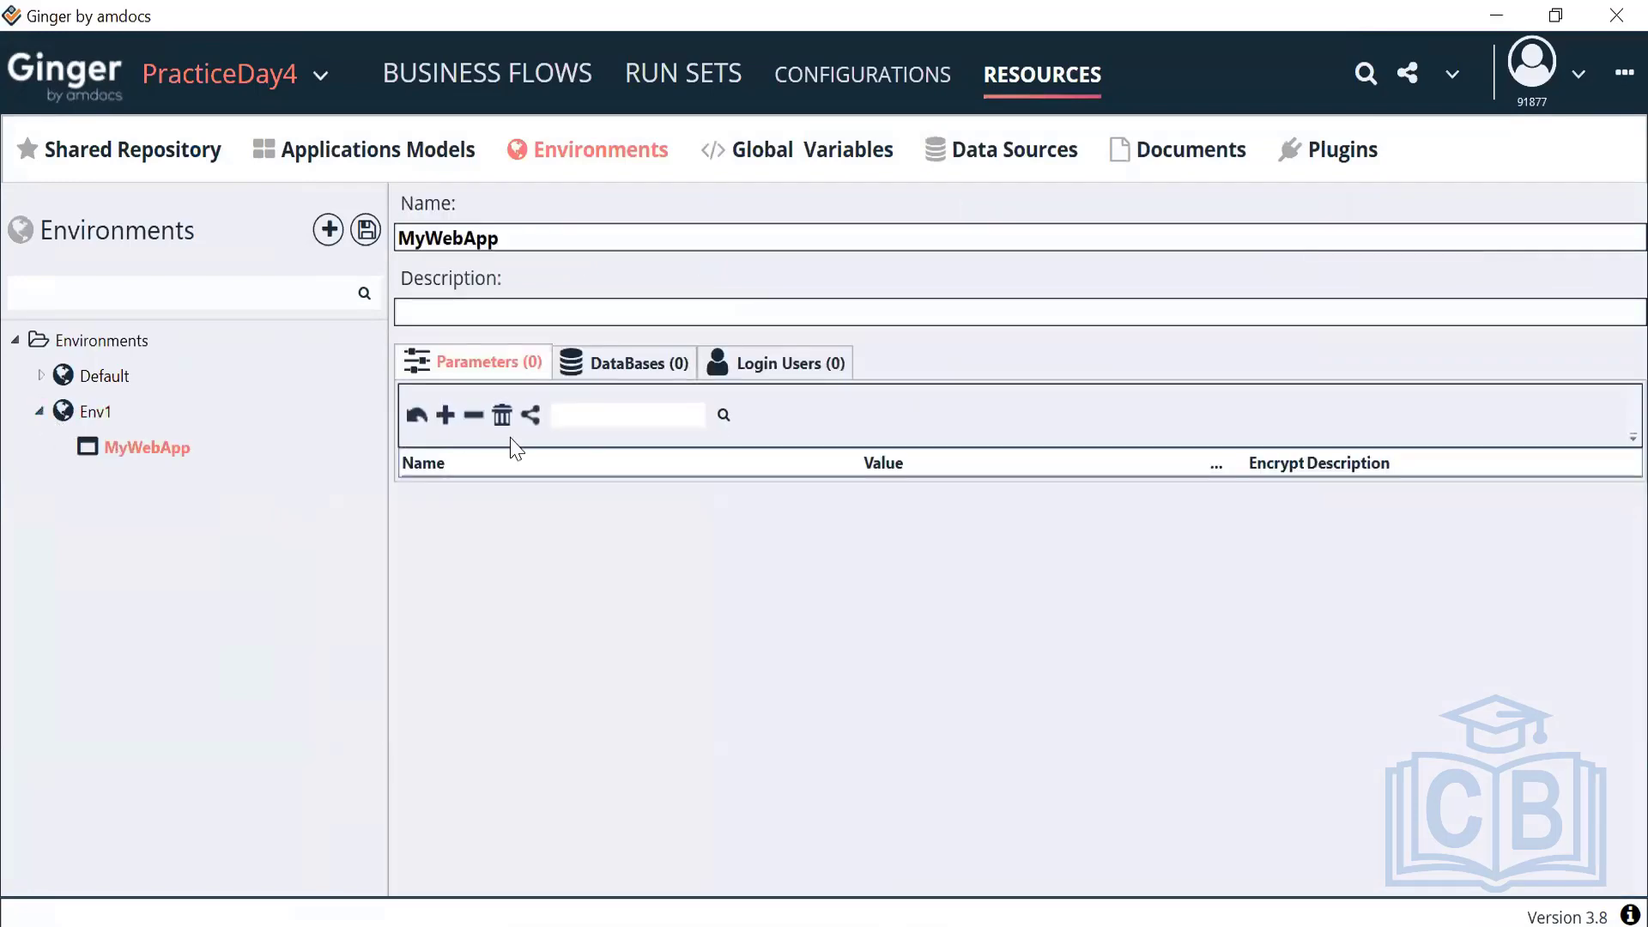
click(445, 417)
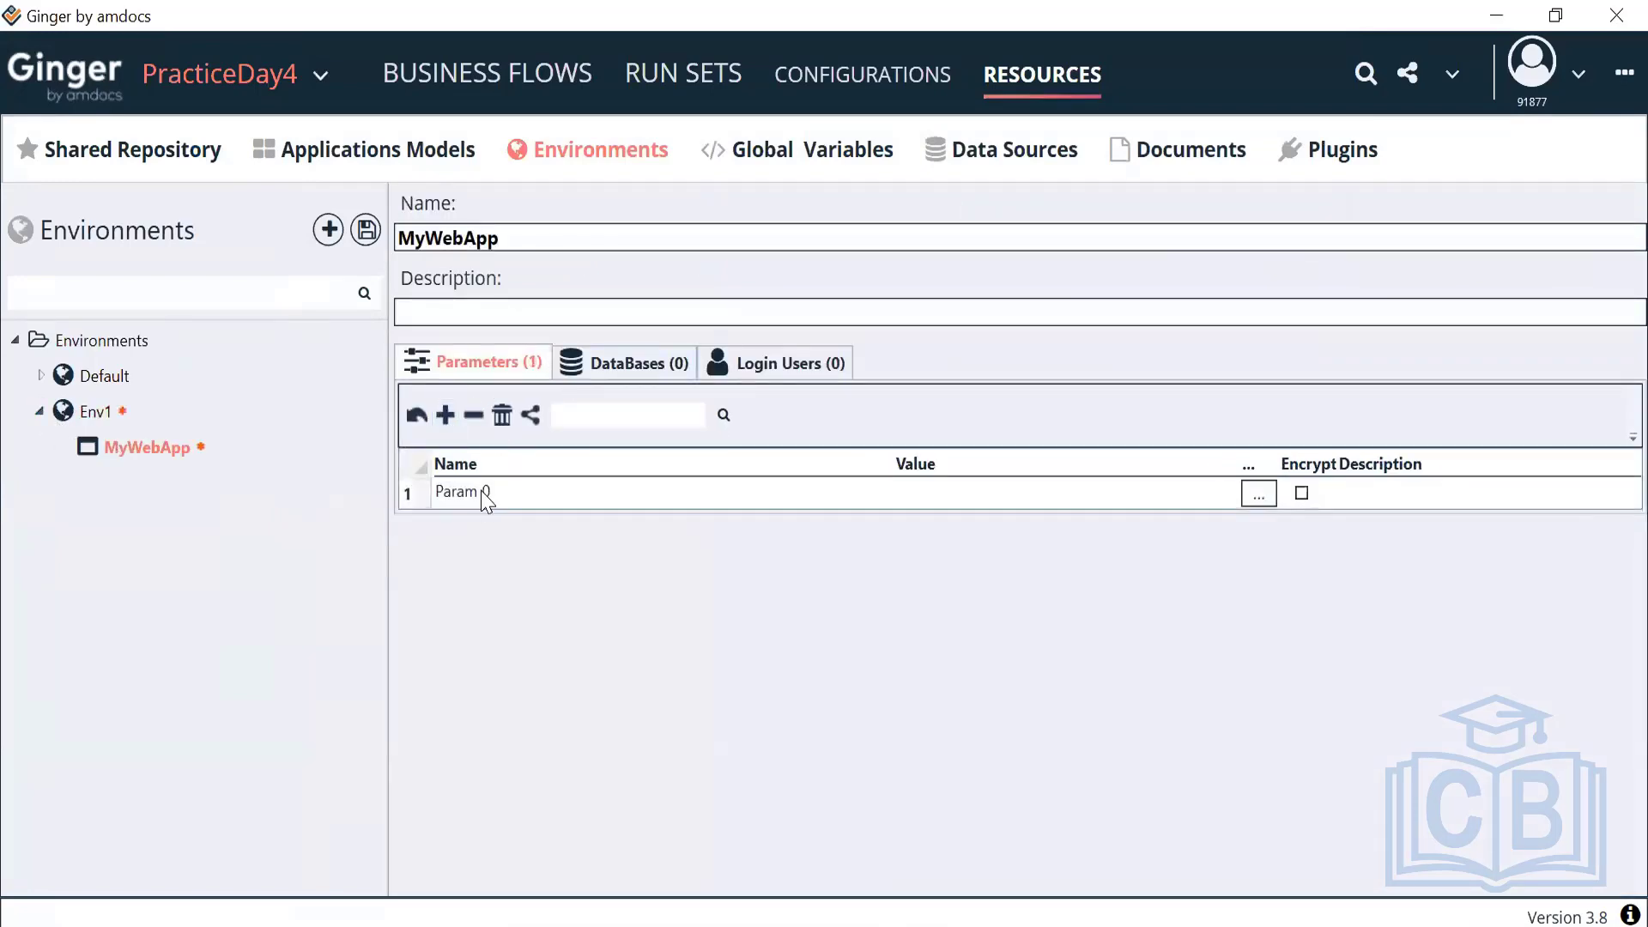
click(479, 492)
click(492, 491)
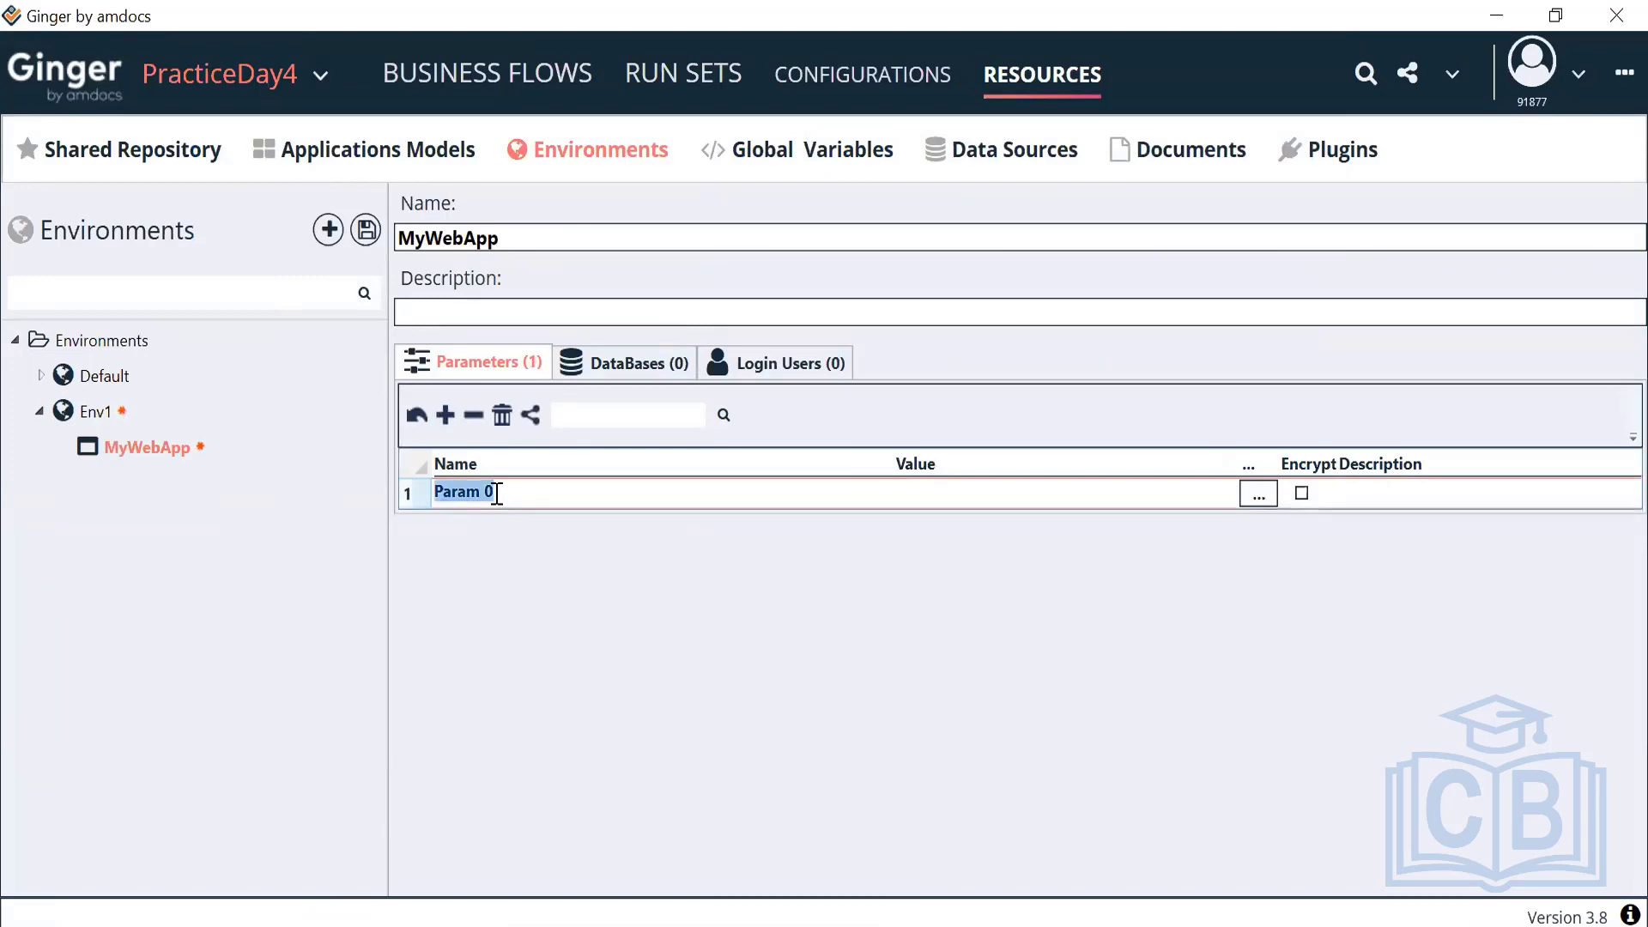
text(URL)
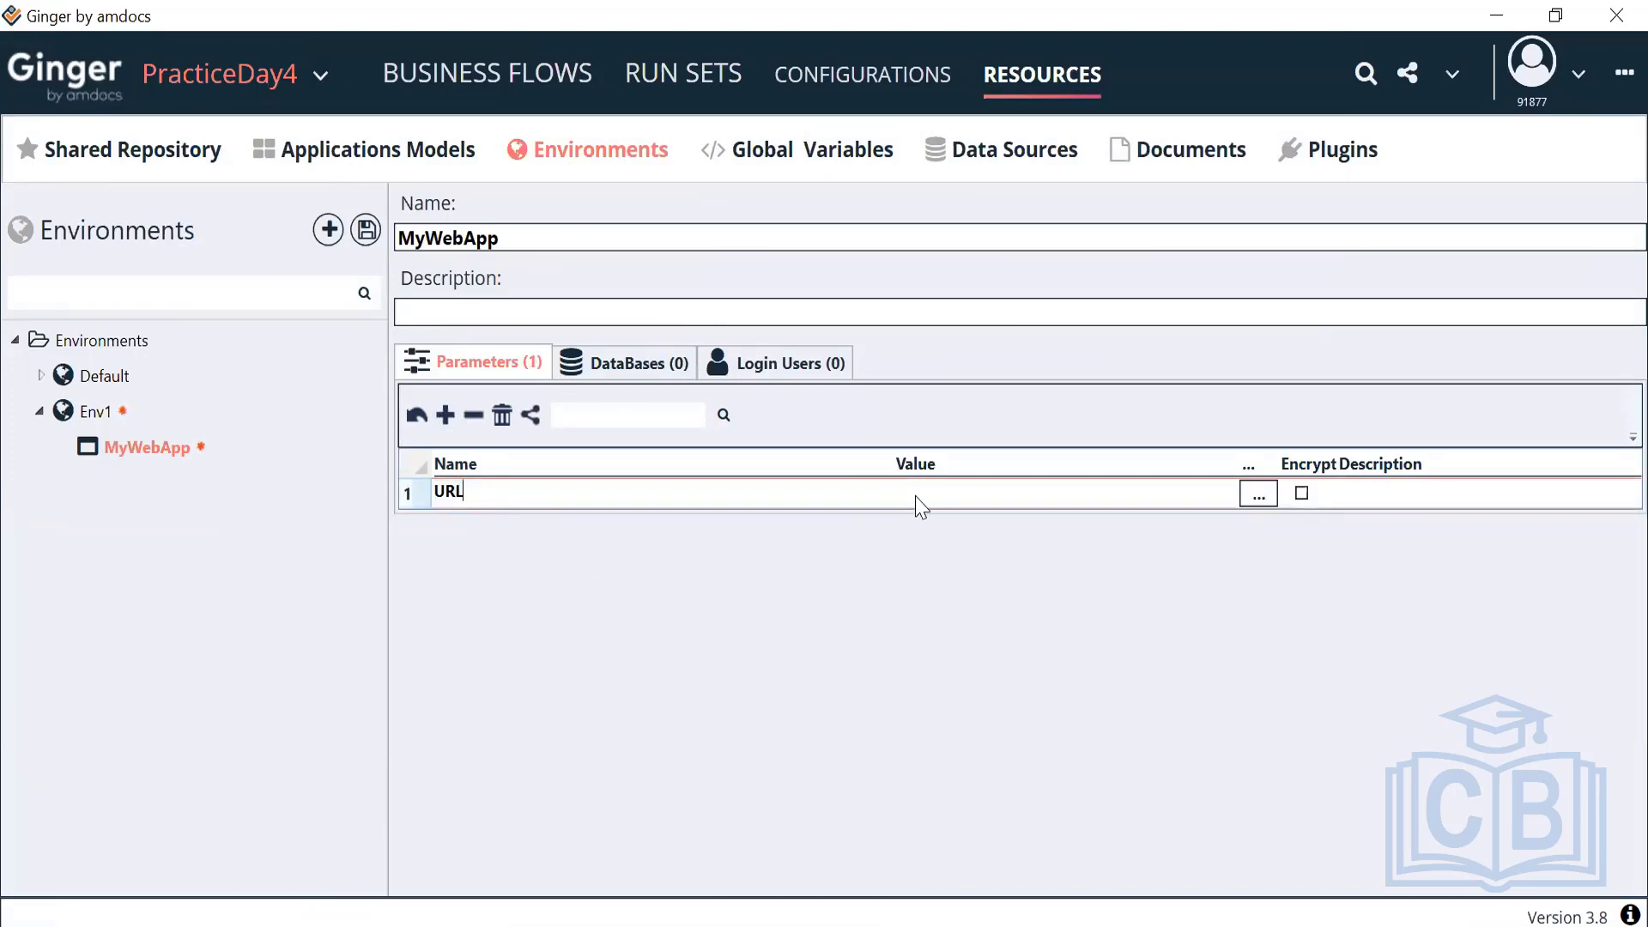
click(923, 505)
click(886, 563)
text(https://housingm)
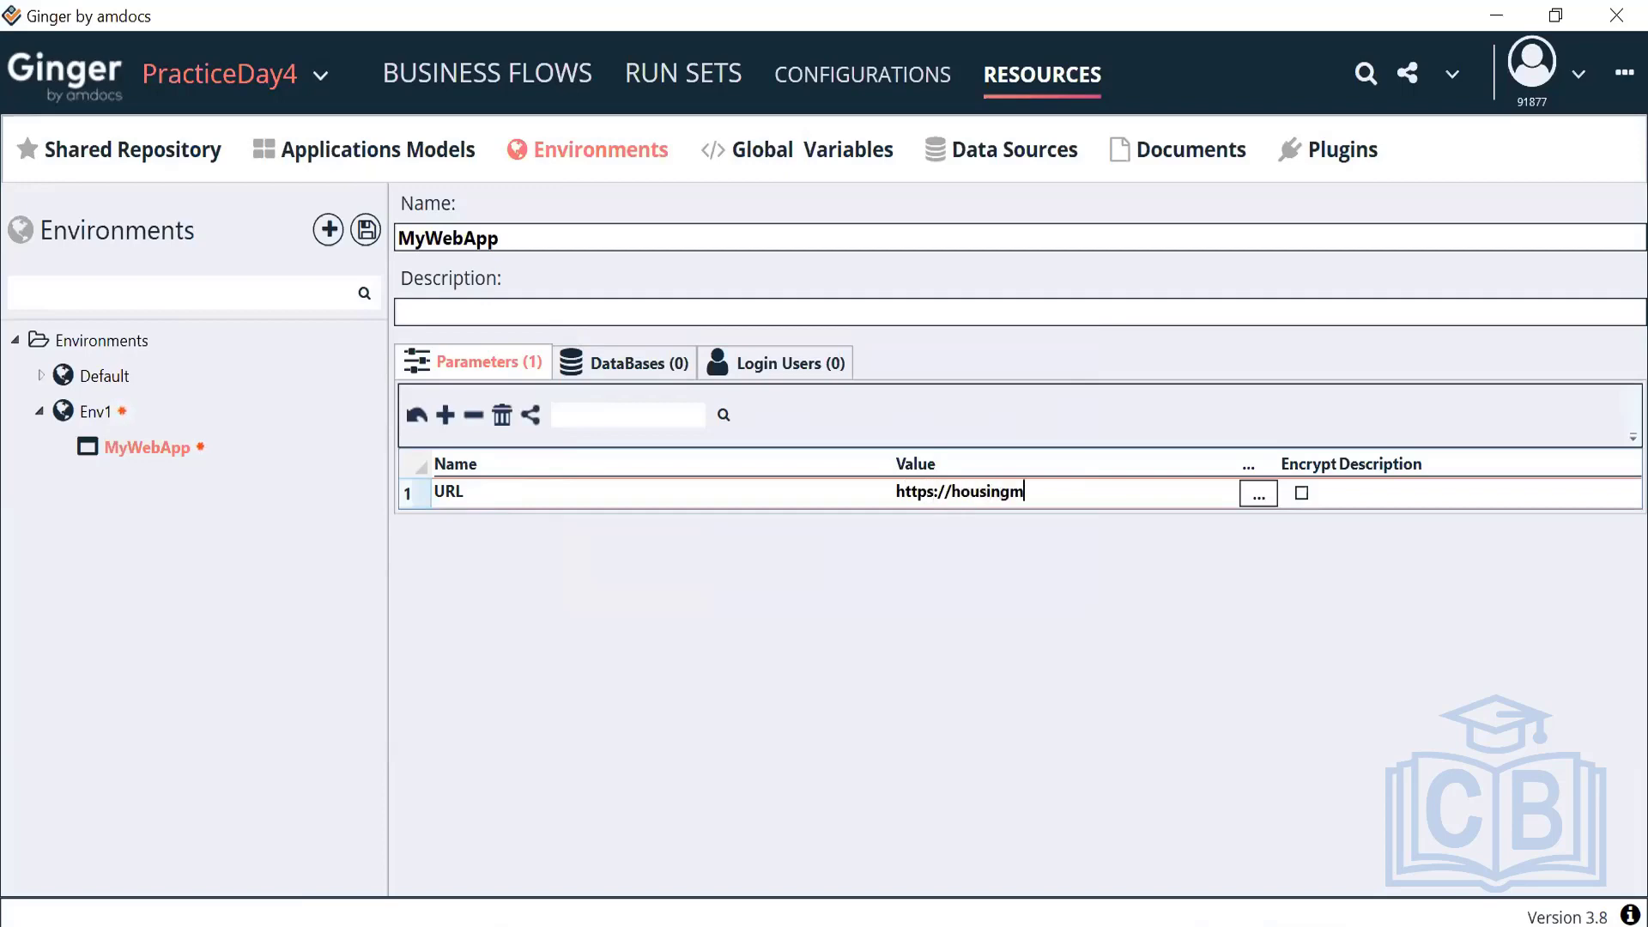
text(.co)
right_click(142, 446)
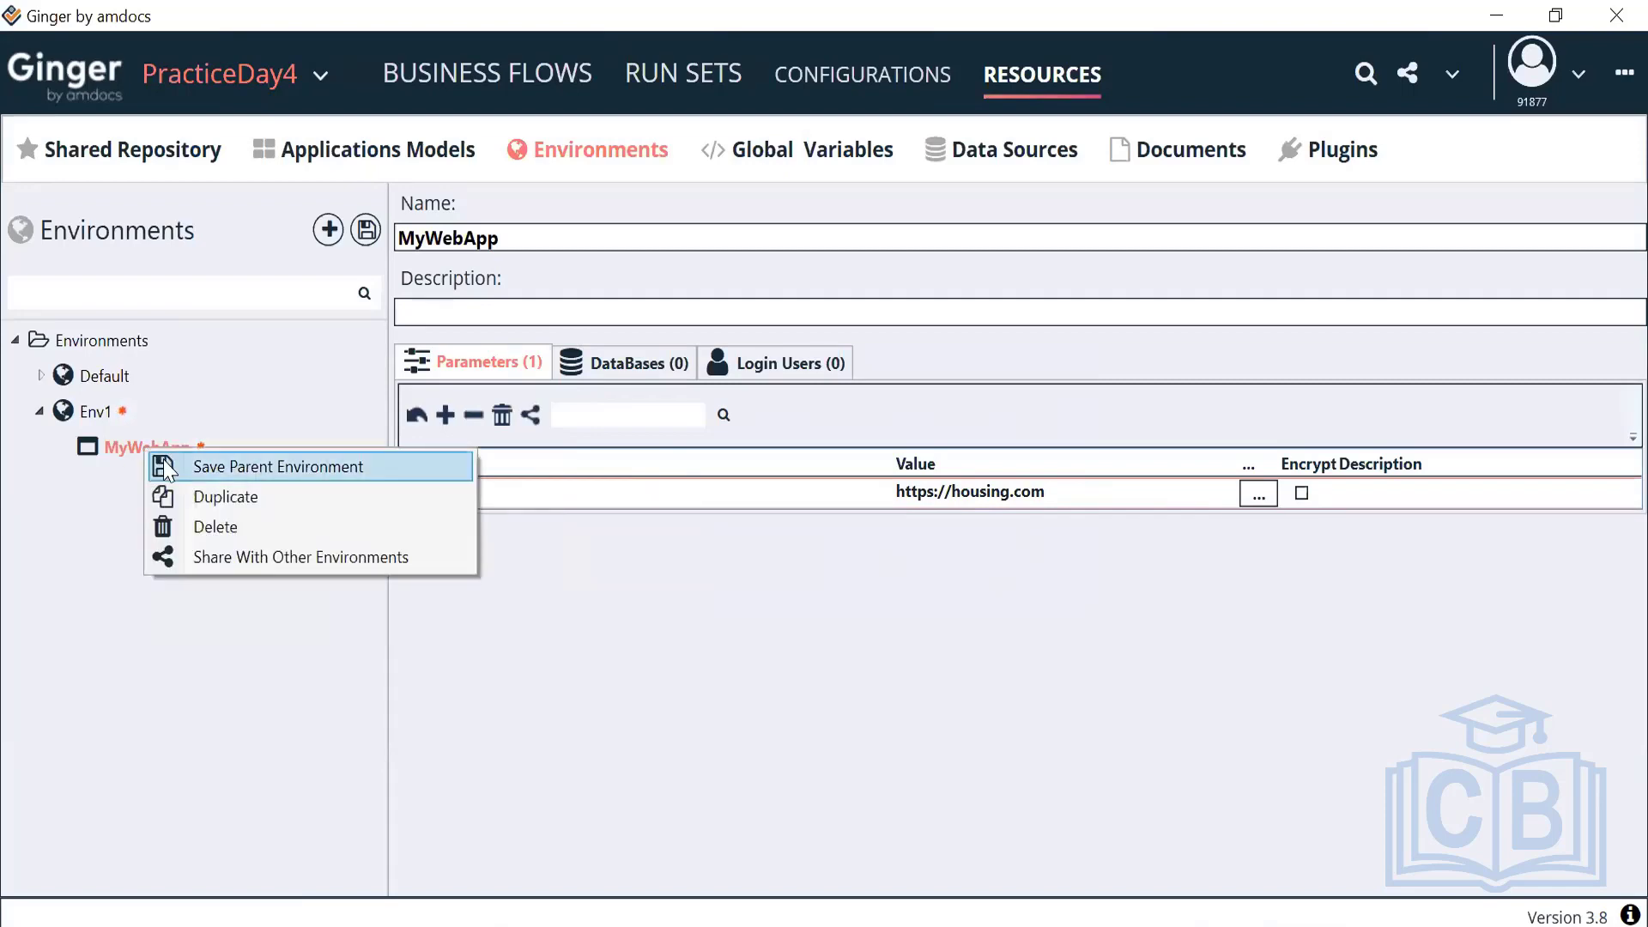
click(163, 460)
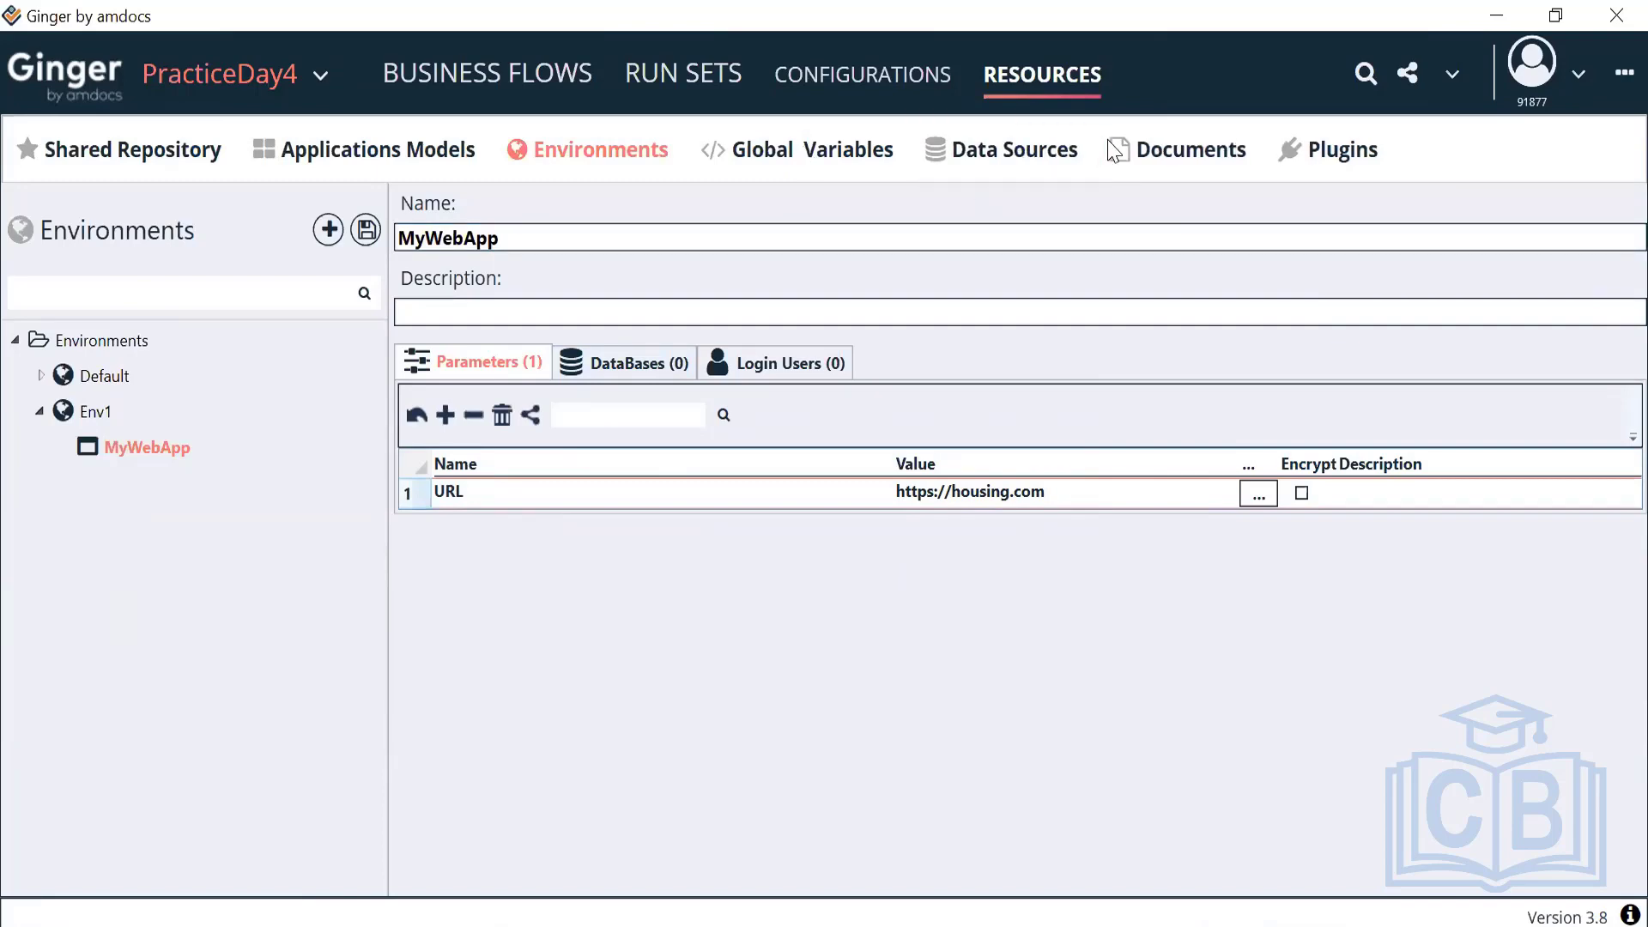
Create a new Web agent named Chrome using the SeleniumChrome driver
click(862, 86)
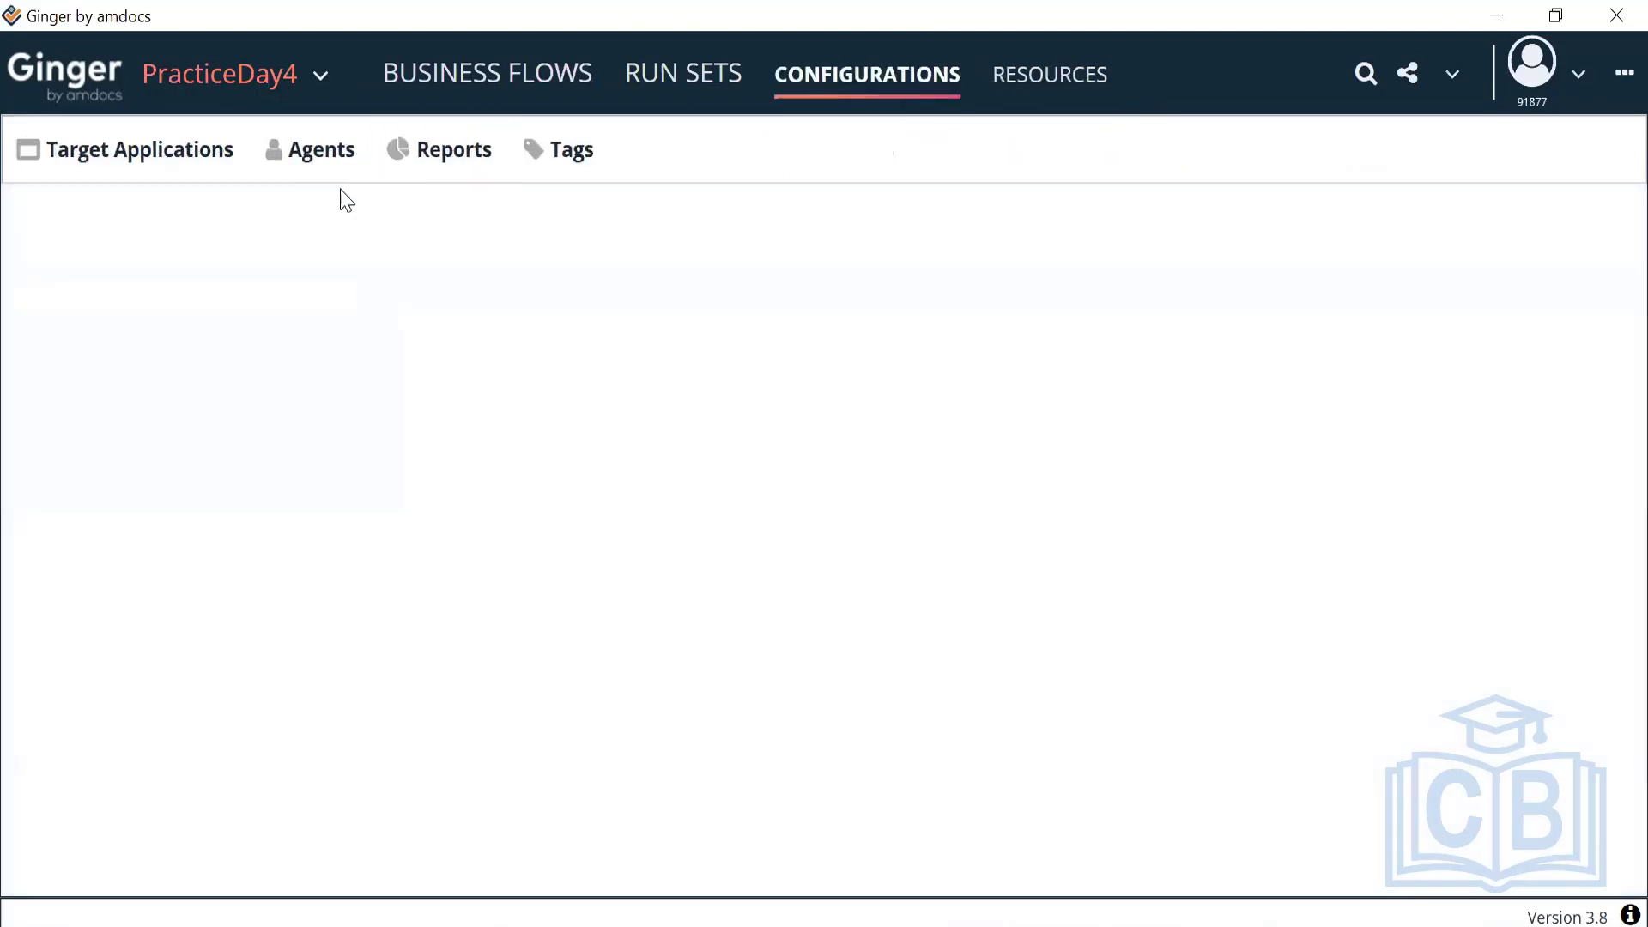
click(271, 170)
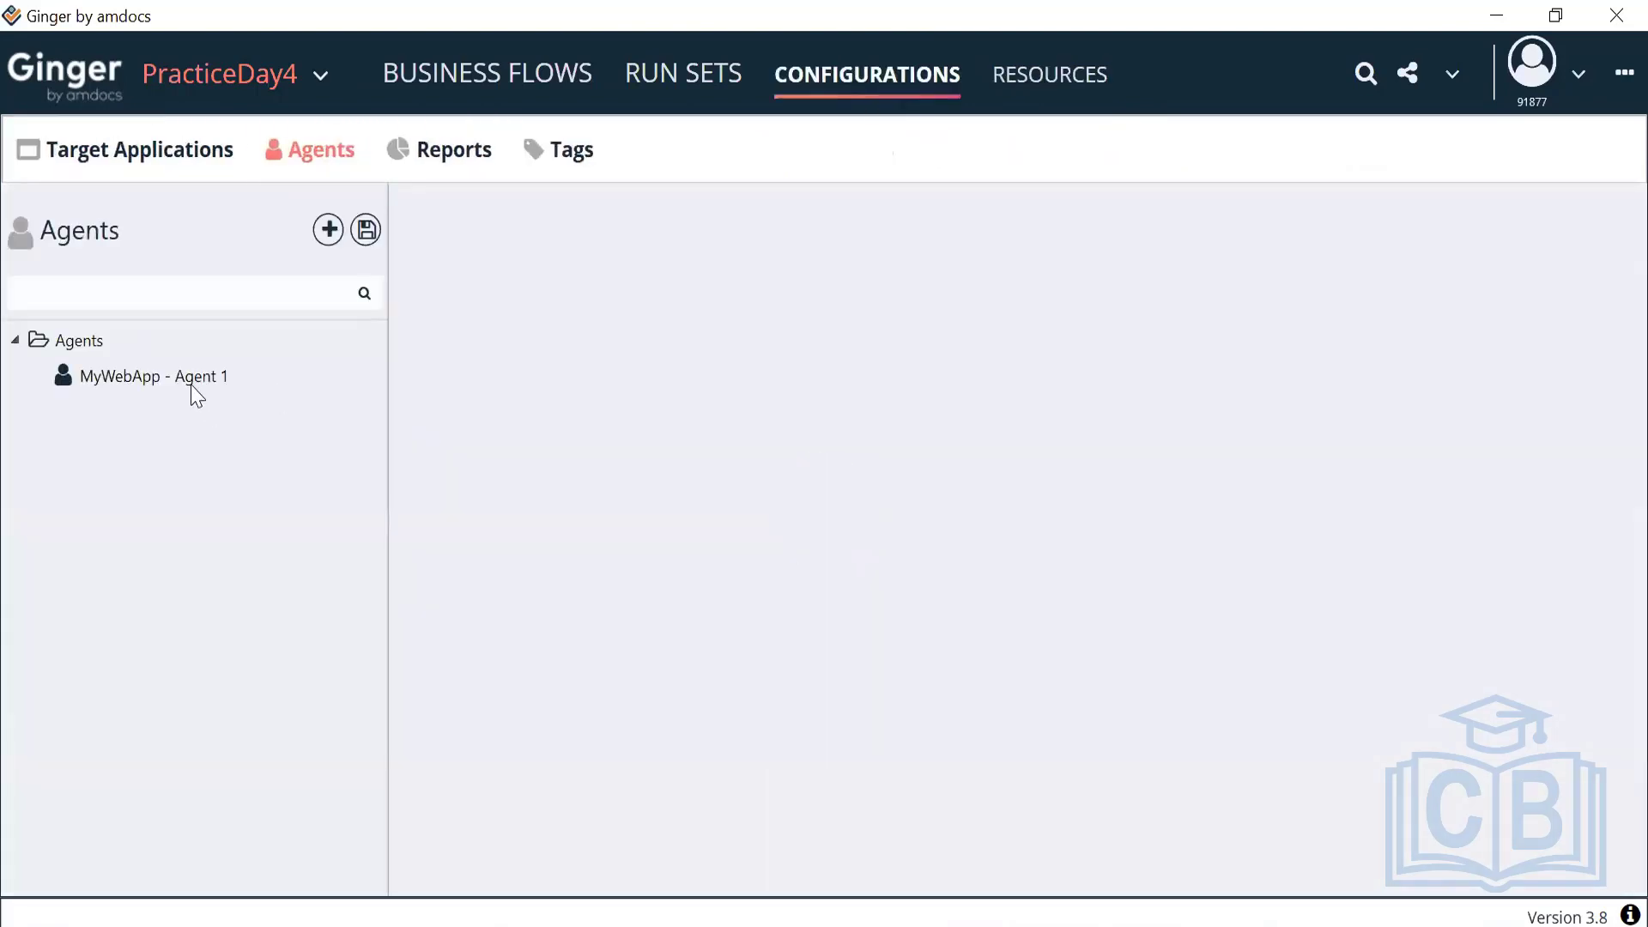
click(77, 344)
right_click(75, 344)
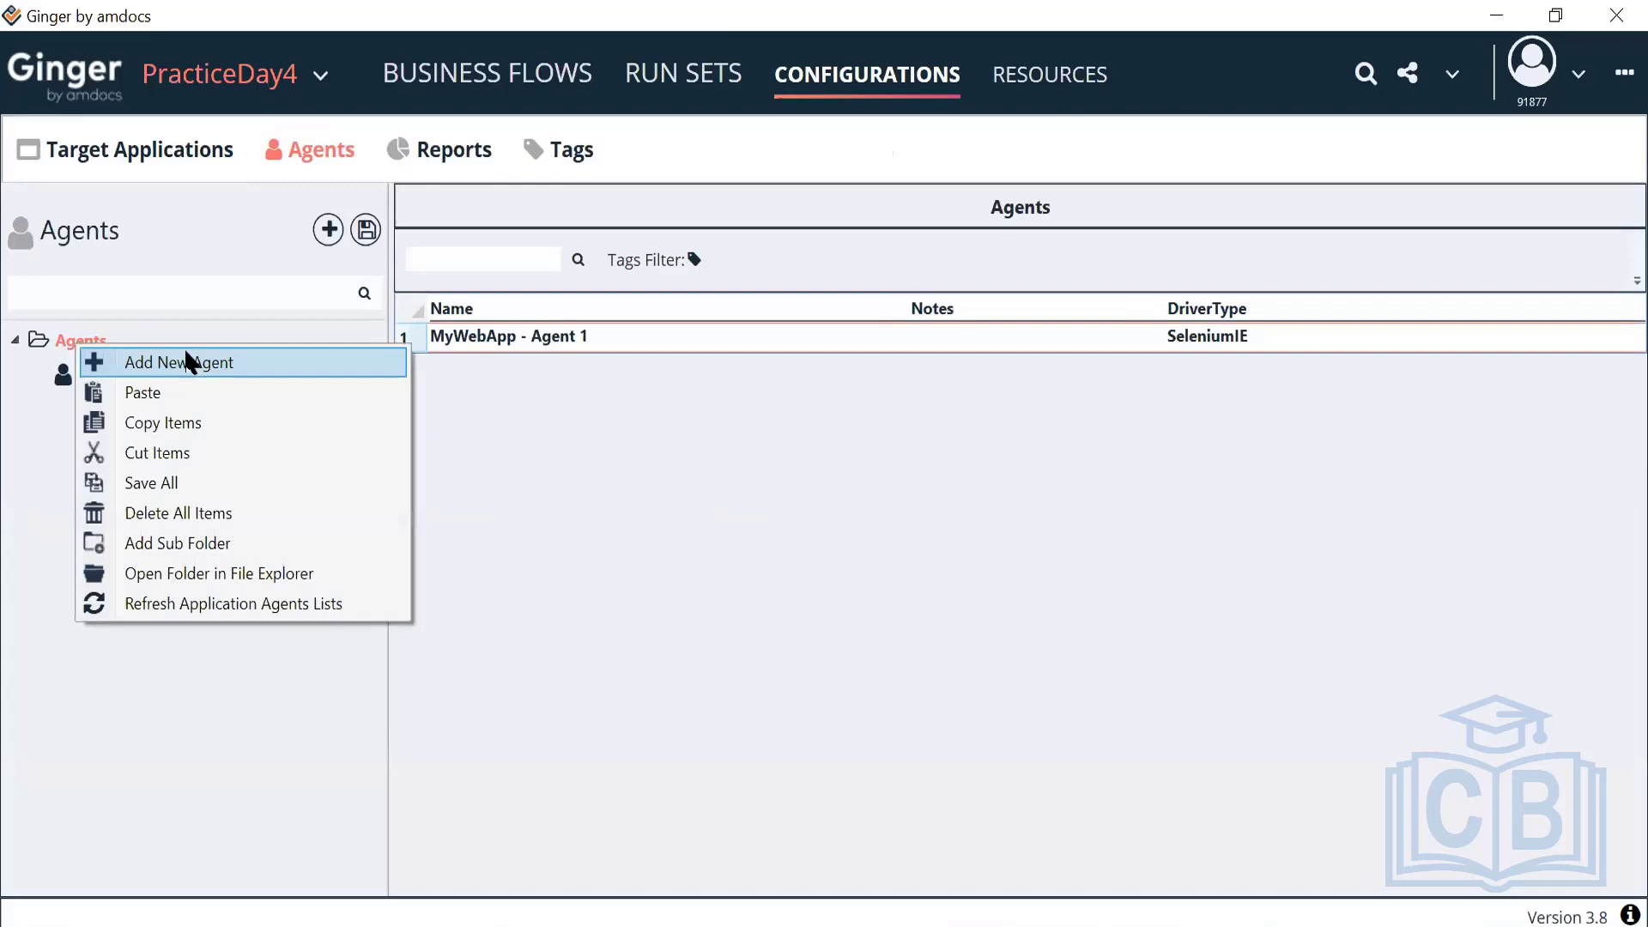
click(187, 362)
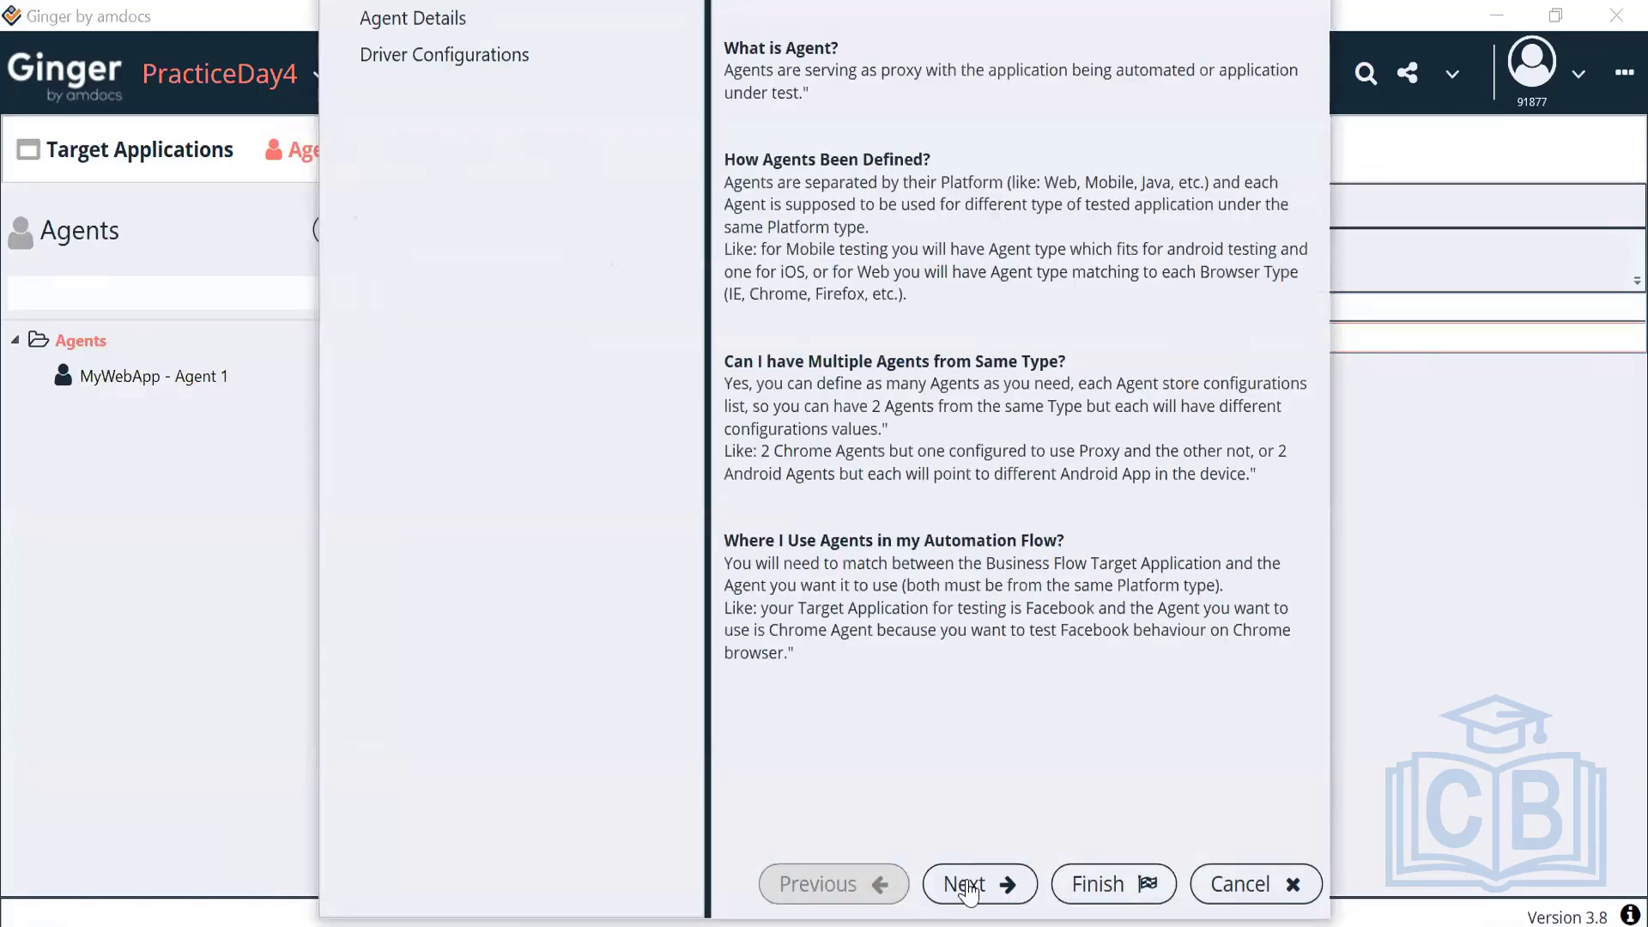
click(966, 890)
text(c)
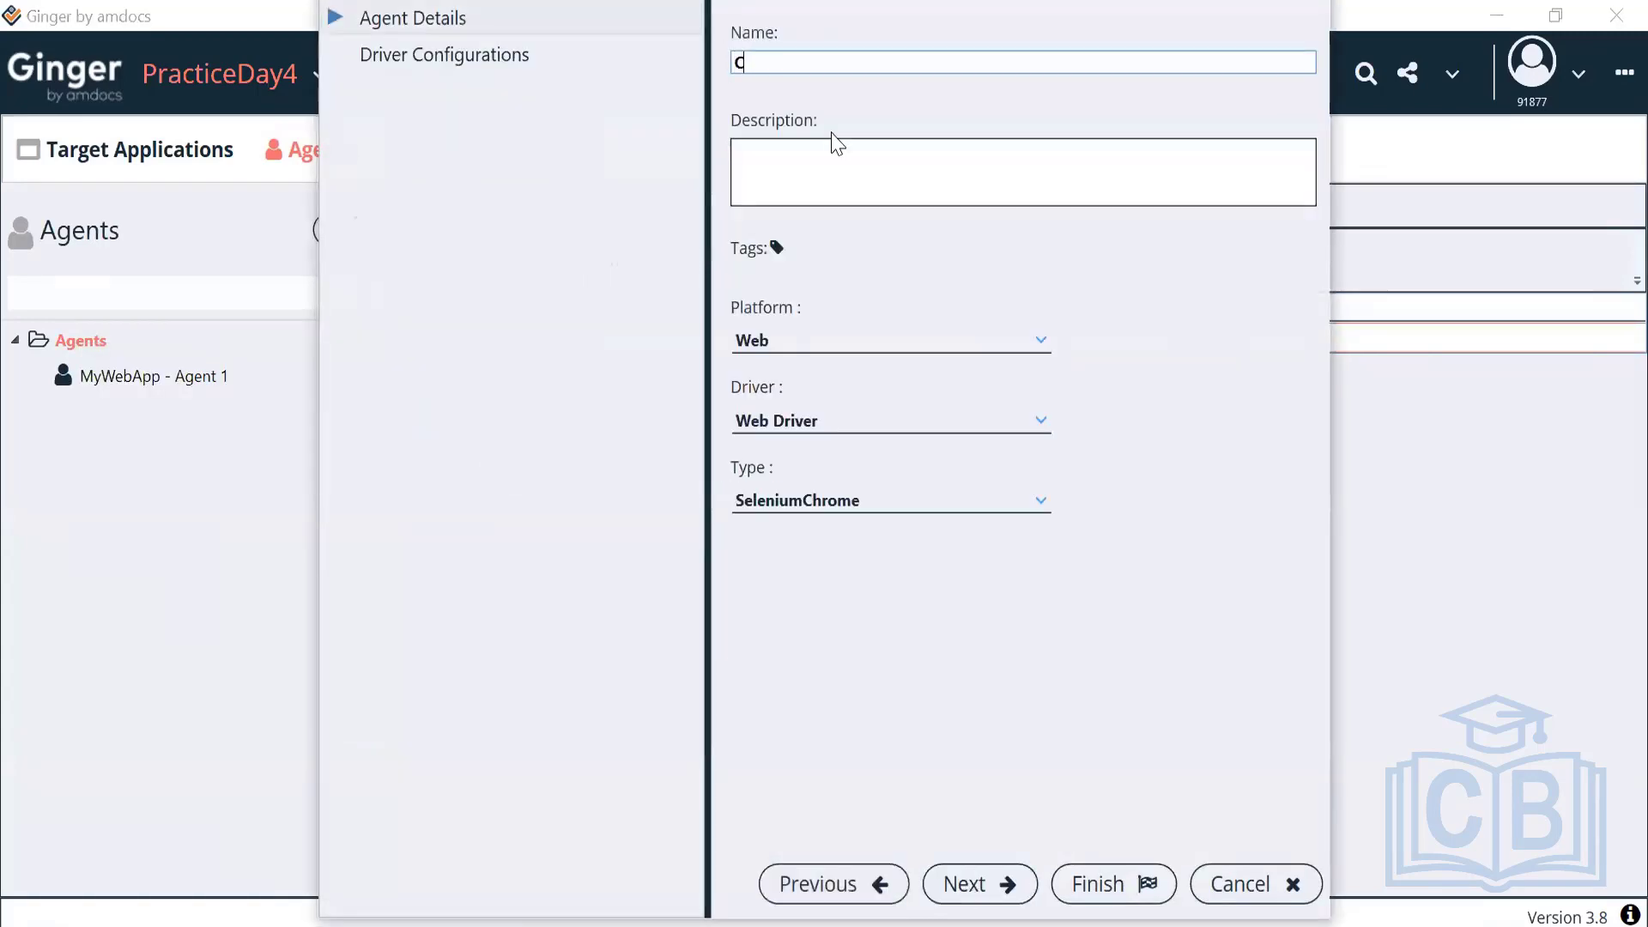
text(hrome)
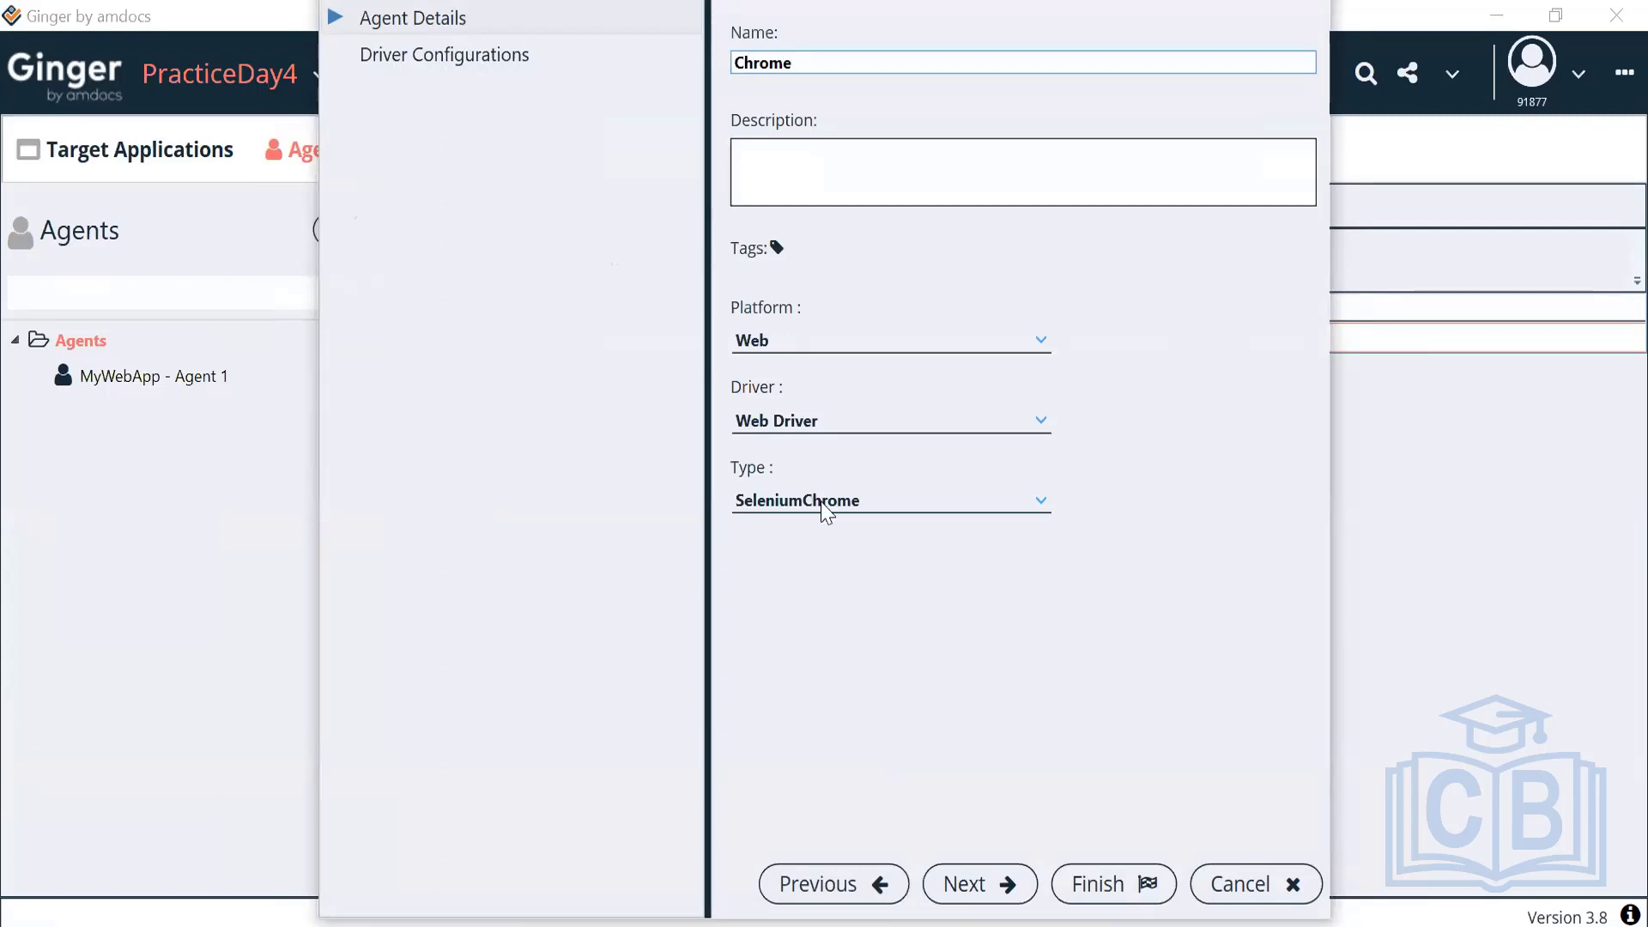
click(826, 510)
click(823, 505)
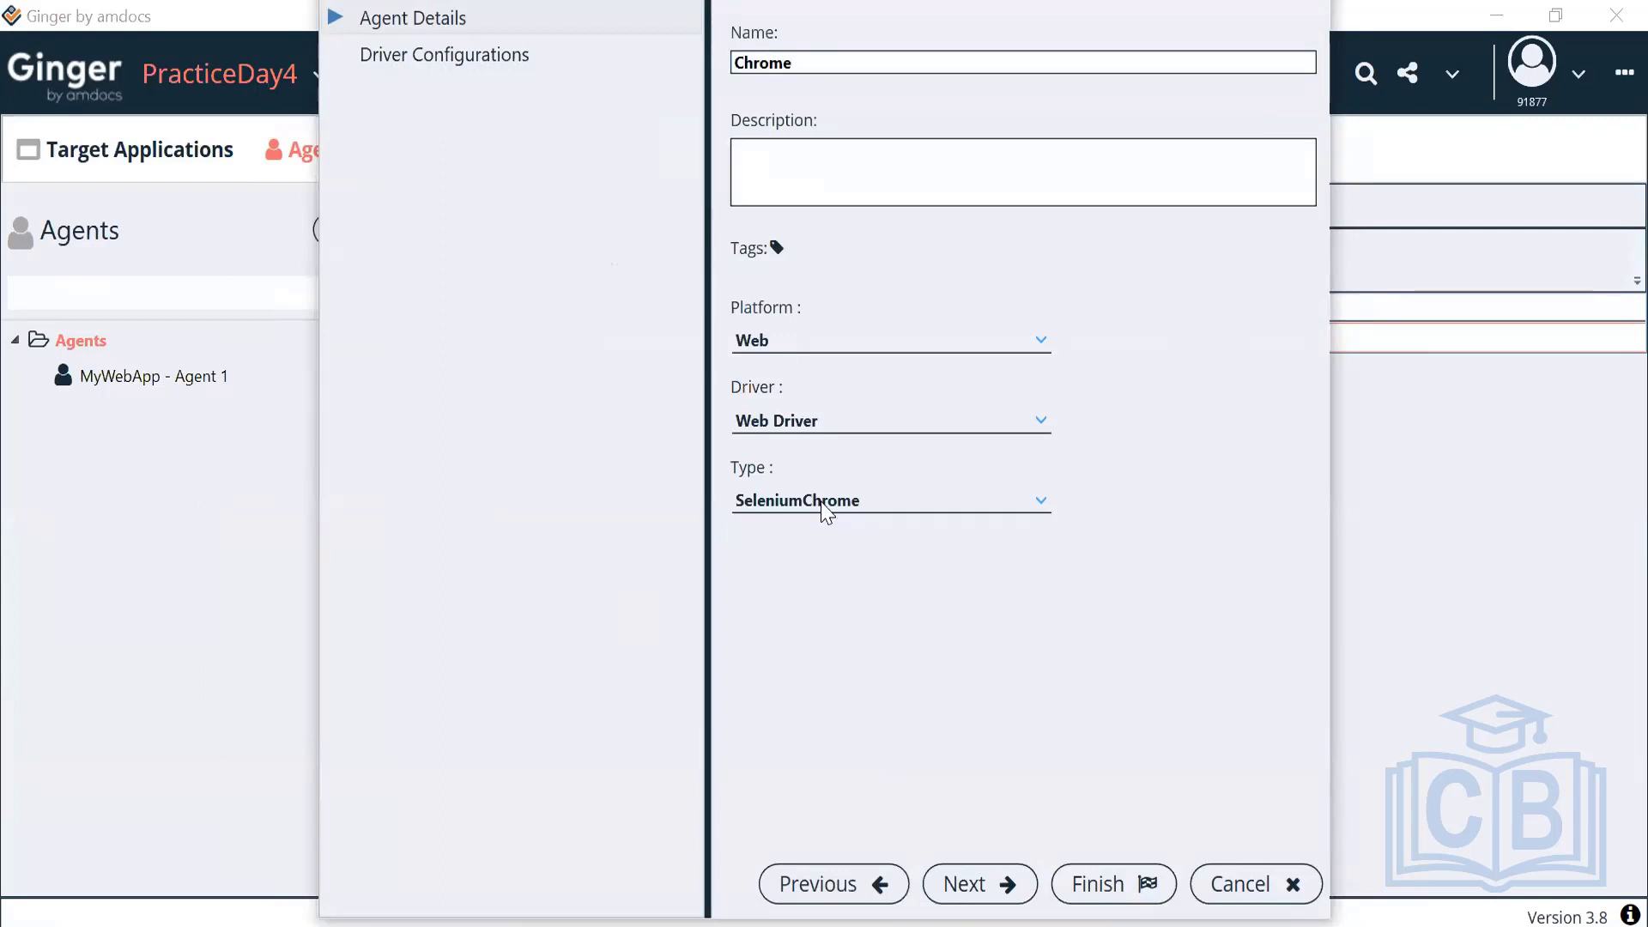
click(1070, 886)
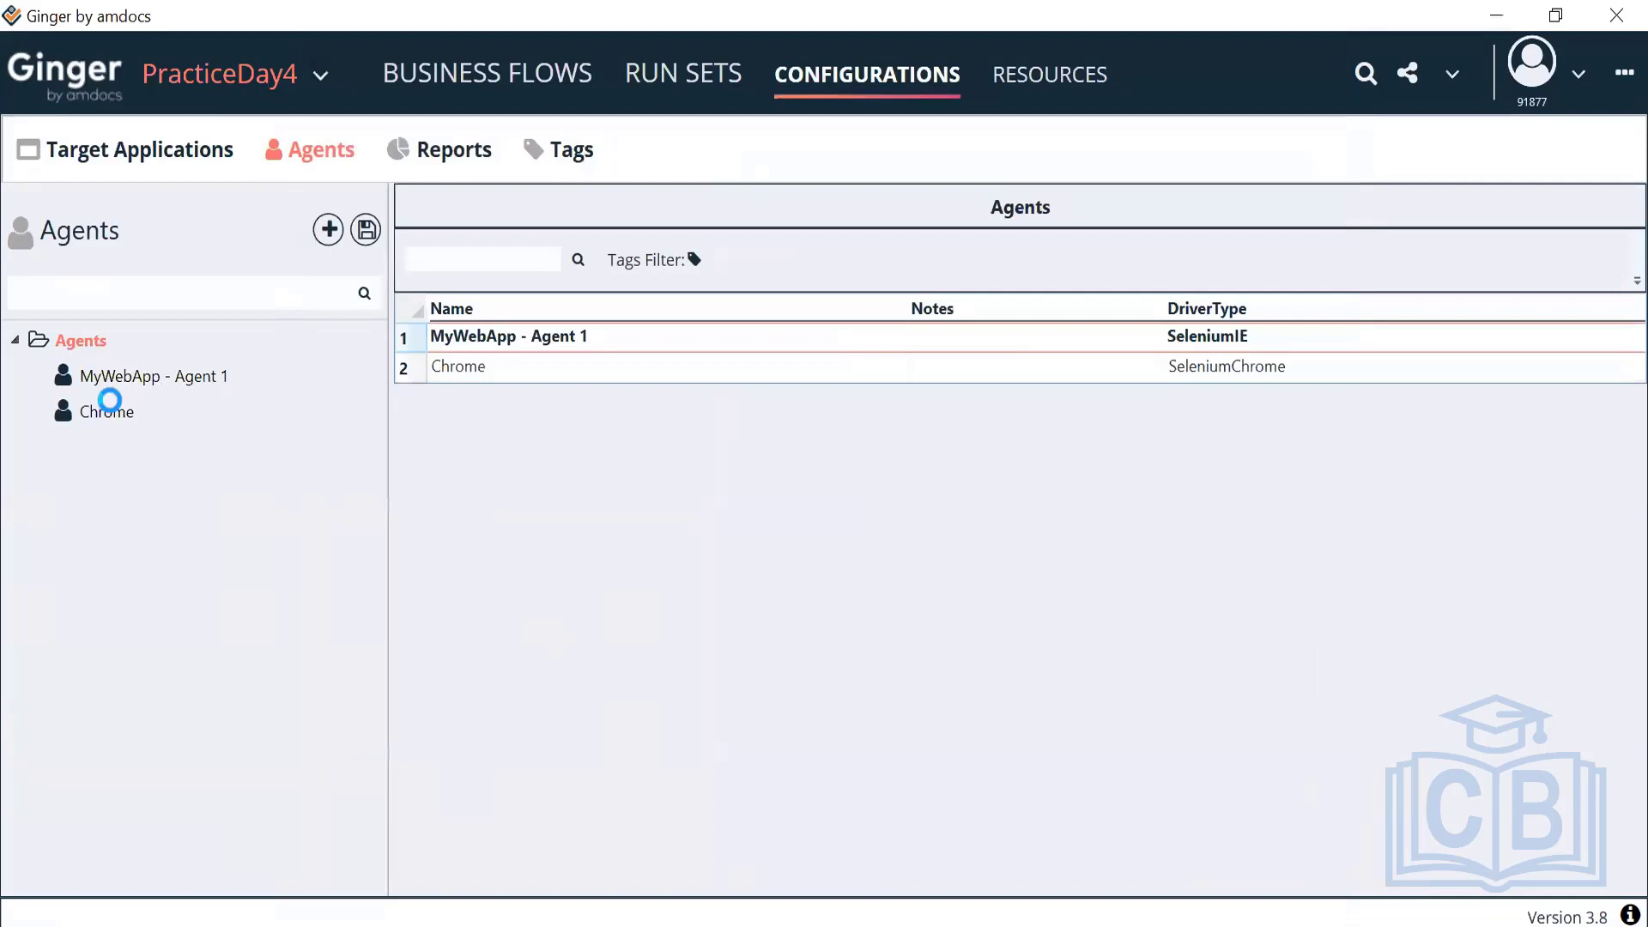
Save the Chrome agent, dismiss the nothing-to-save warning, and switch to Business Flows
click(108, 412)
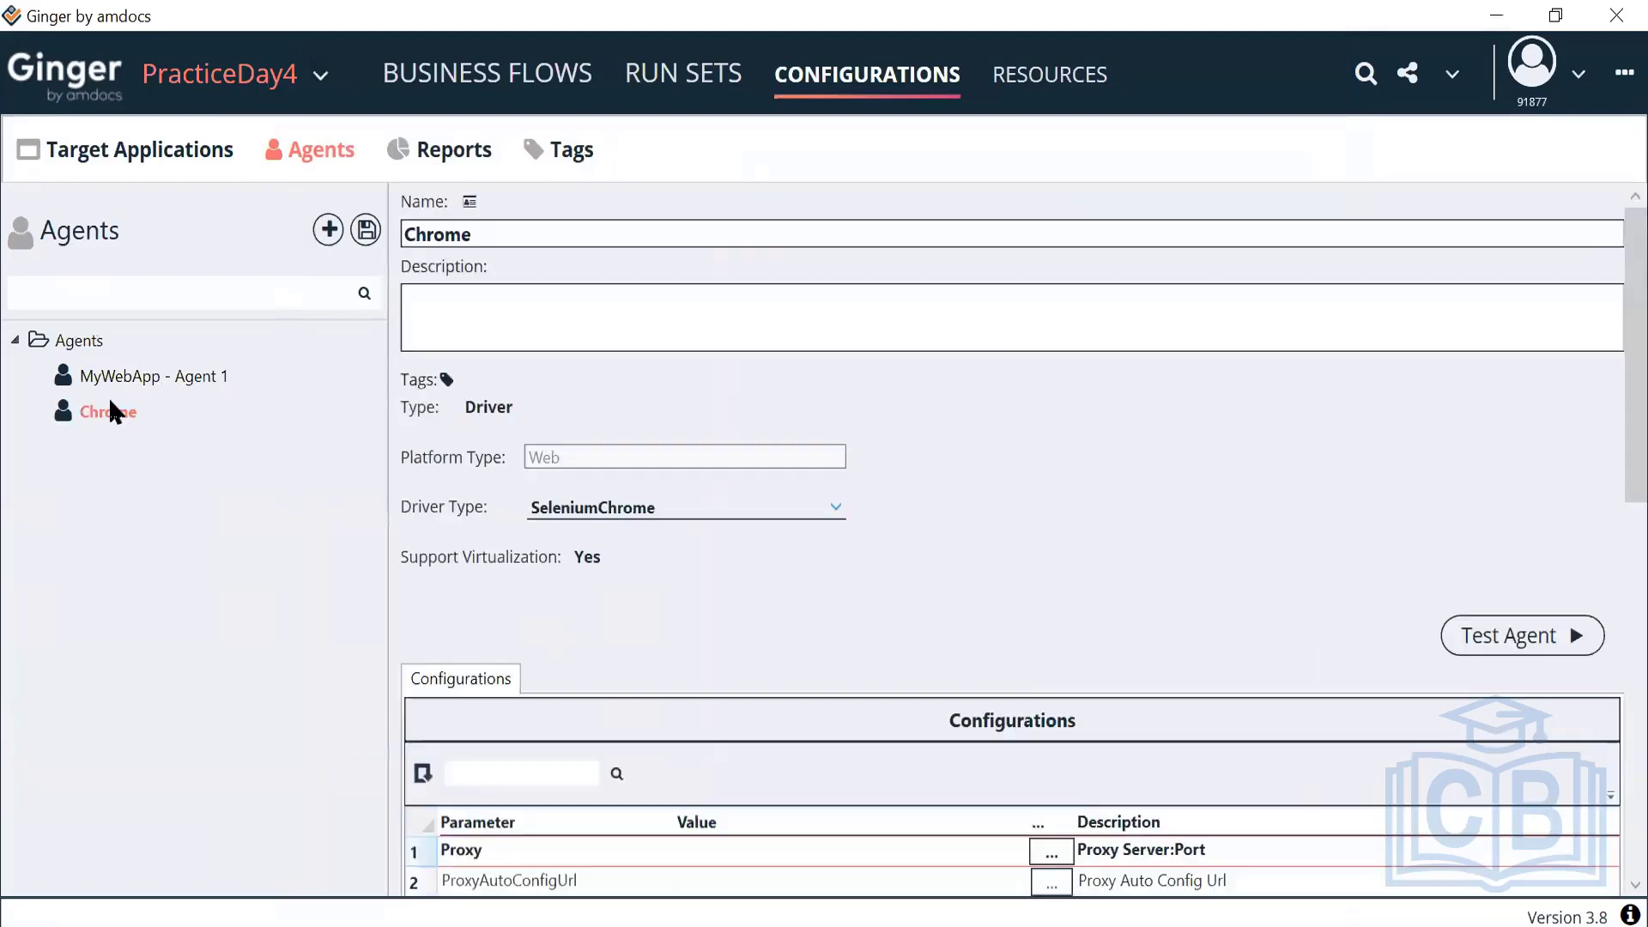
click(366, 230)
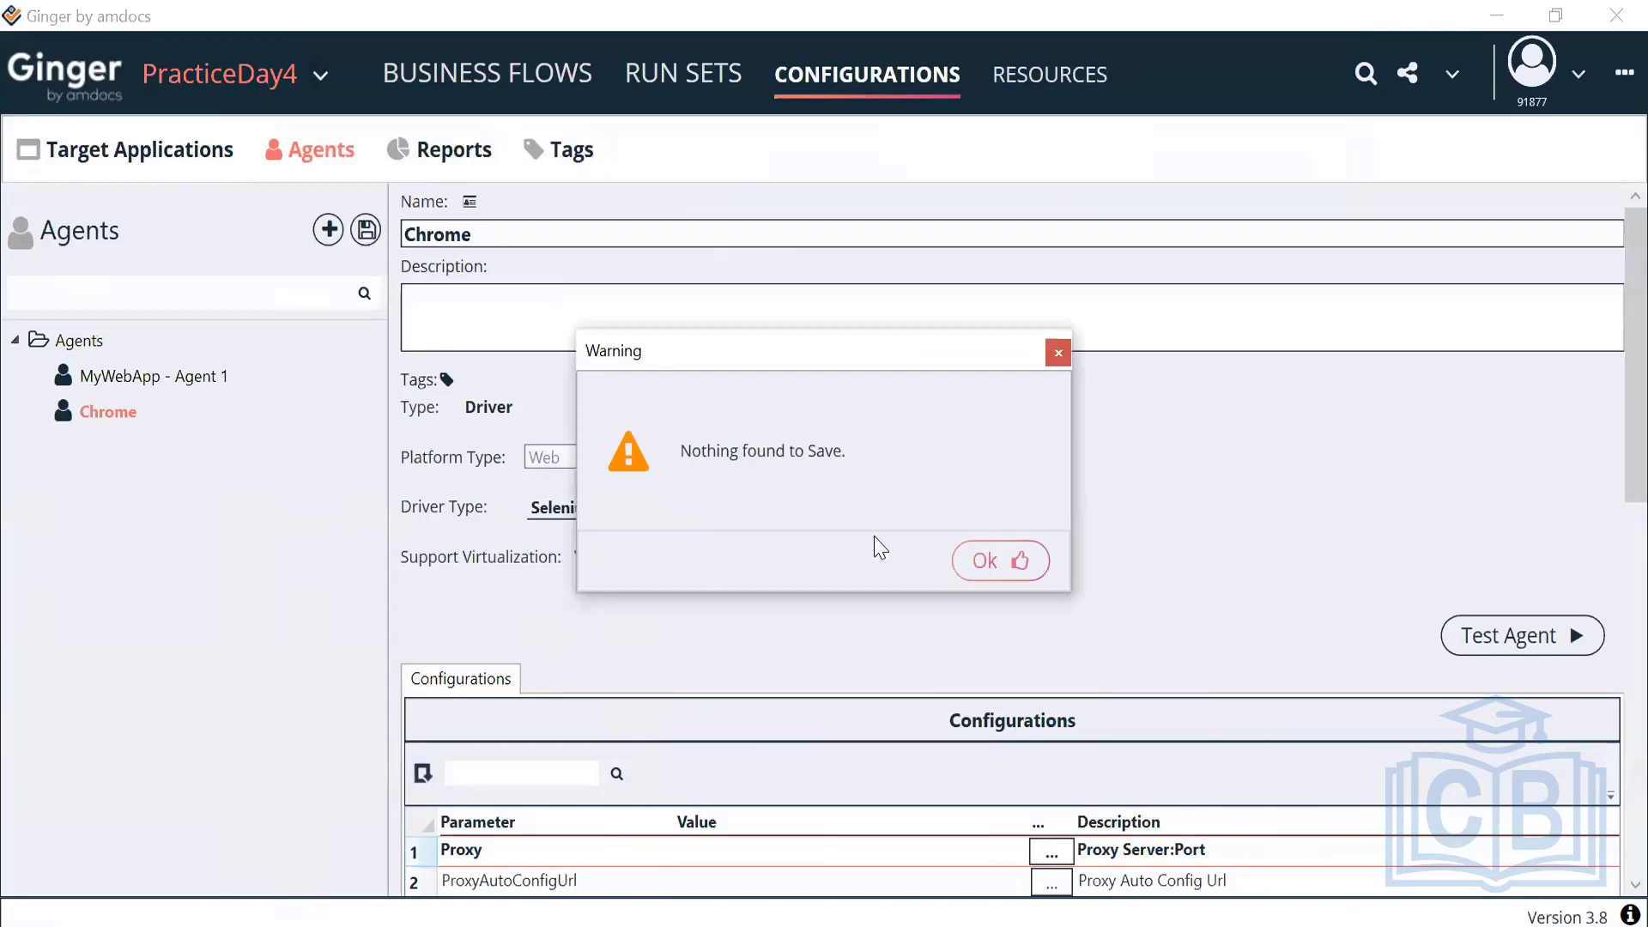
key(Return)
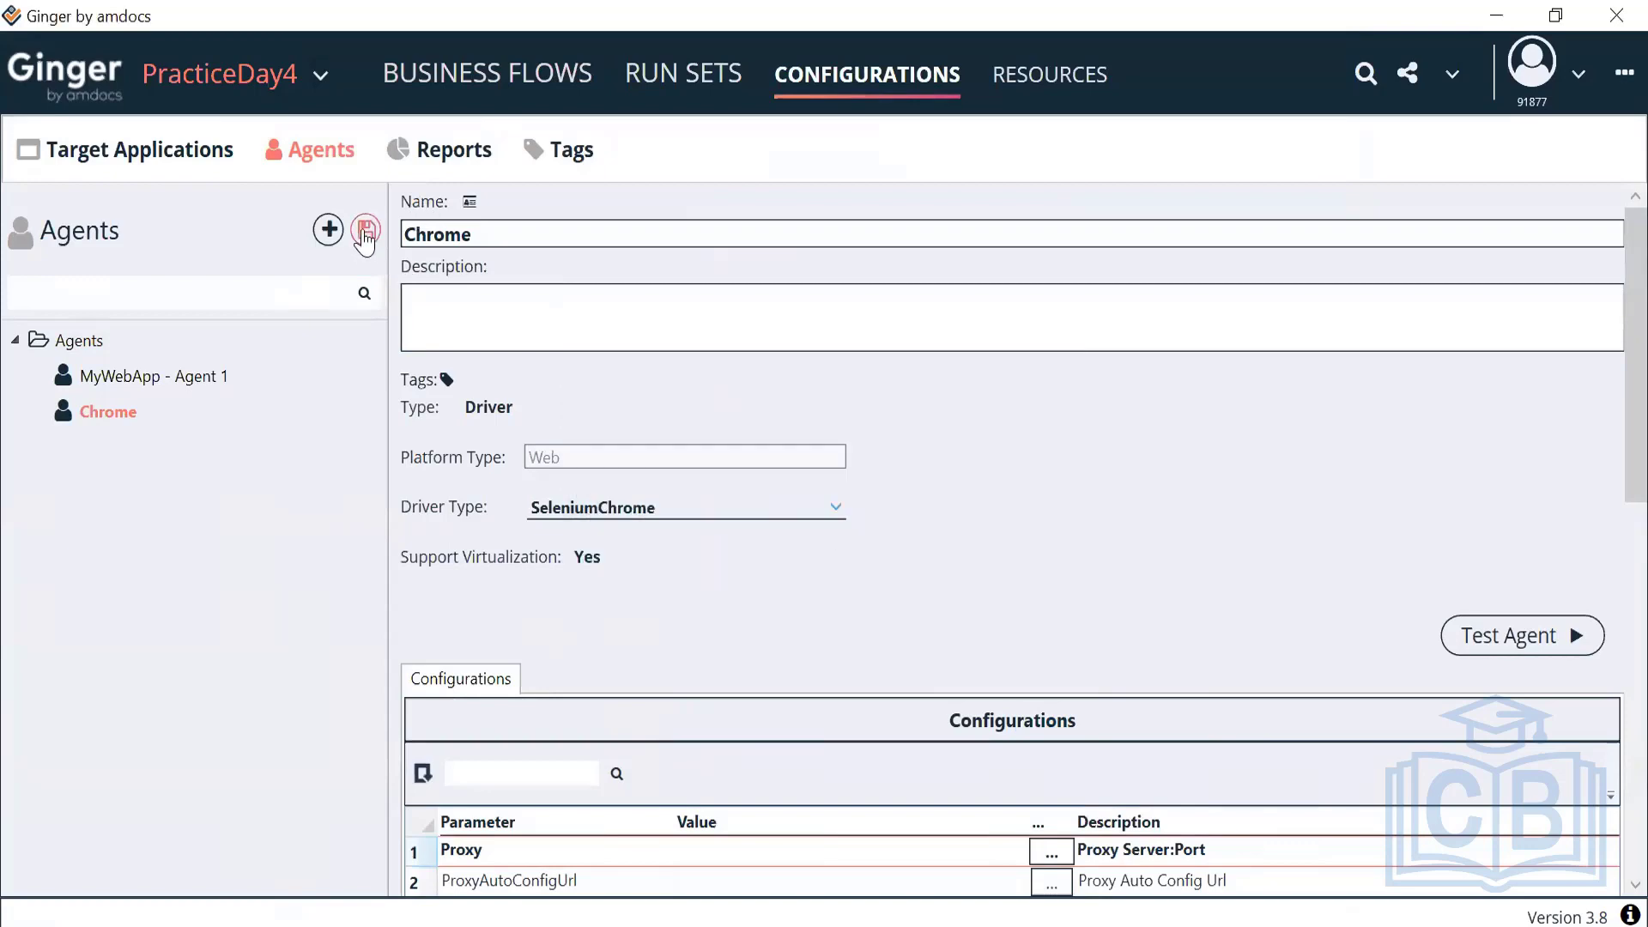
click(539, 86)
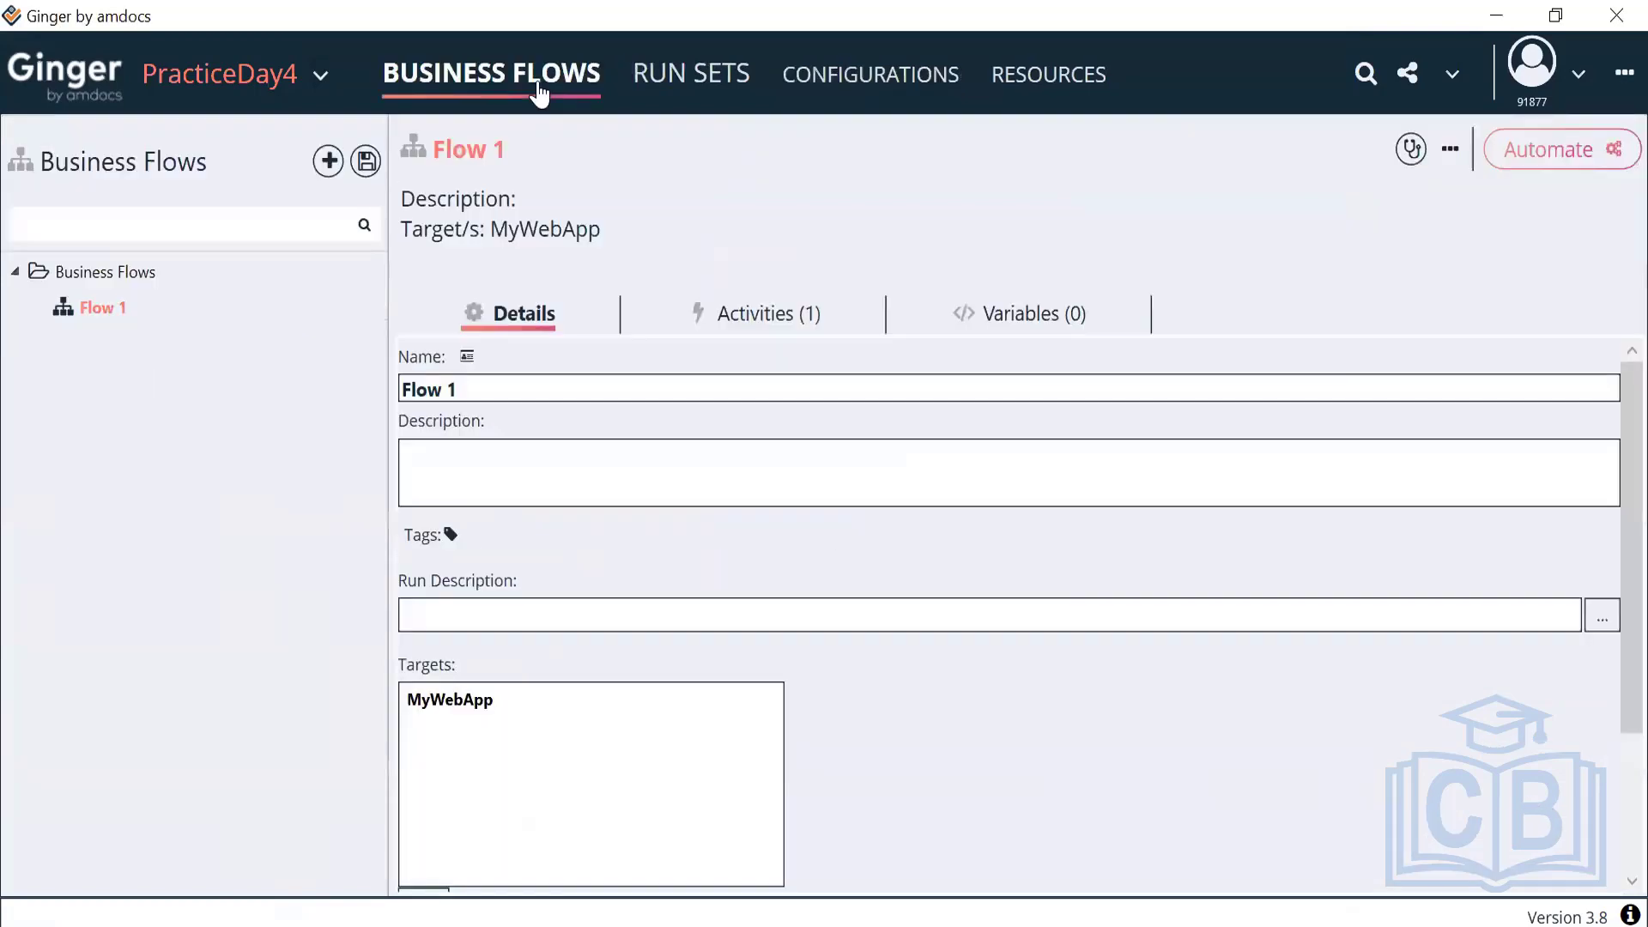
Save the business flows, dismiss the warning, and cancel an unwanted new business flow
click(366, 161)
click(987, 562)
right_click(109, 319)
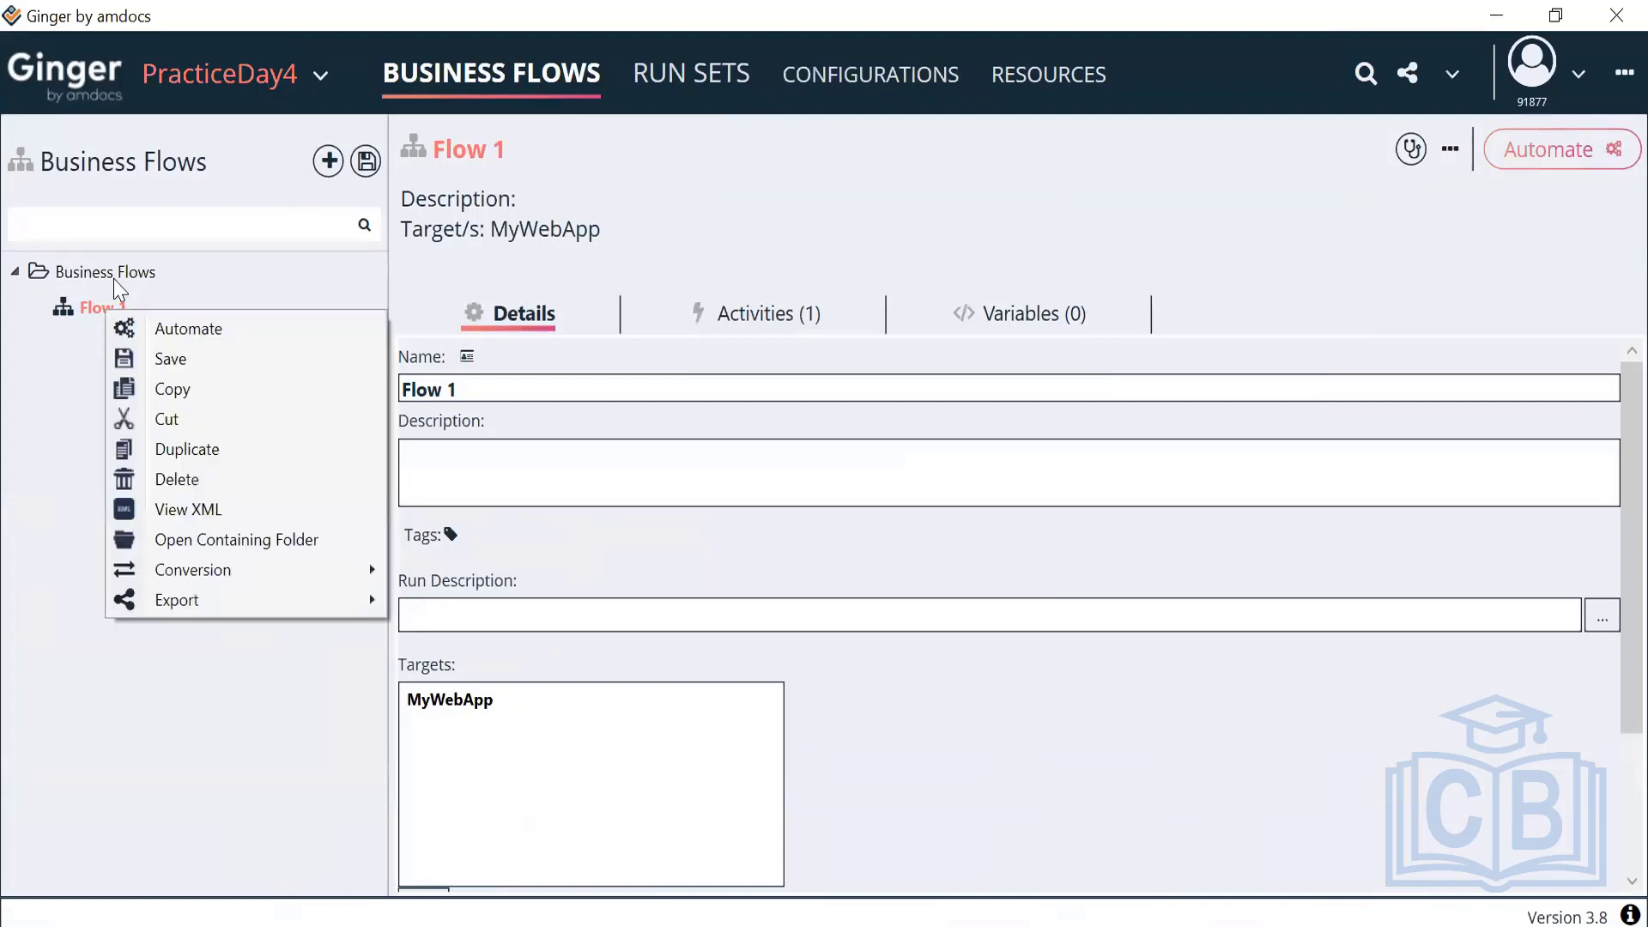
right_click(129, 269)
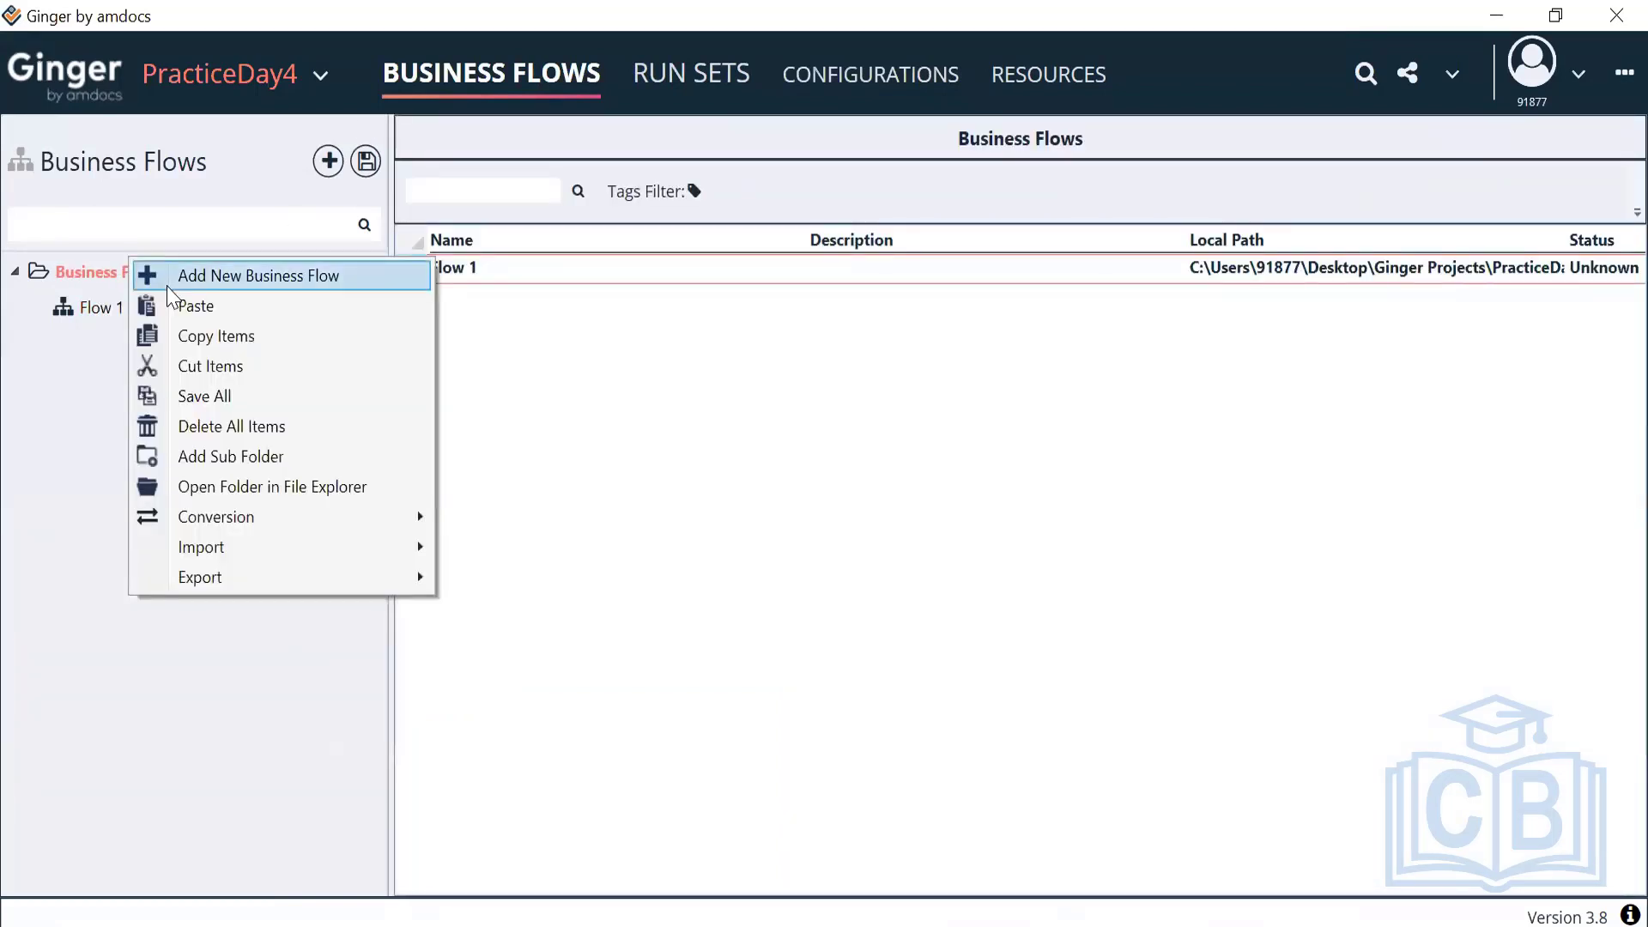
click(168, 279)
click(844, 551)
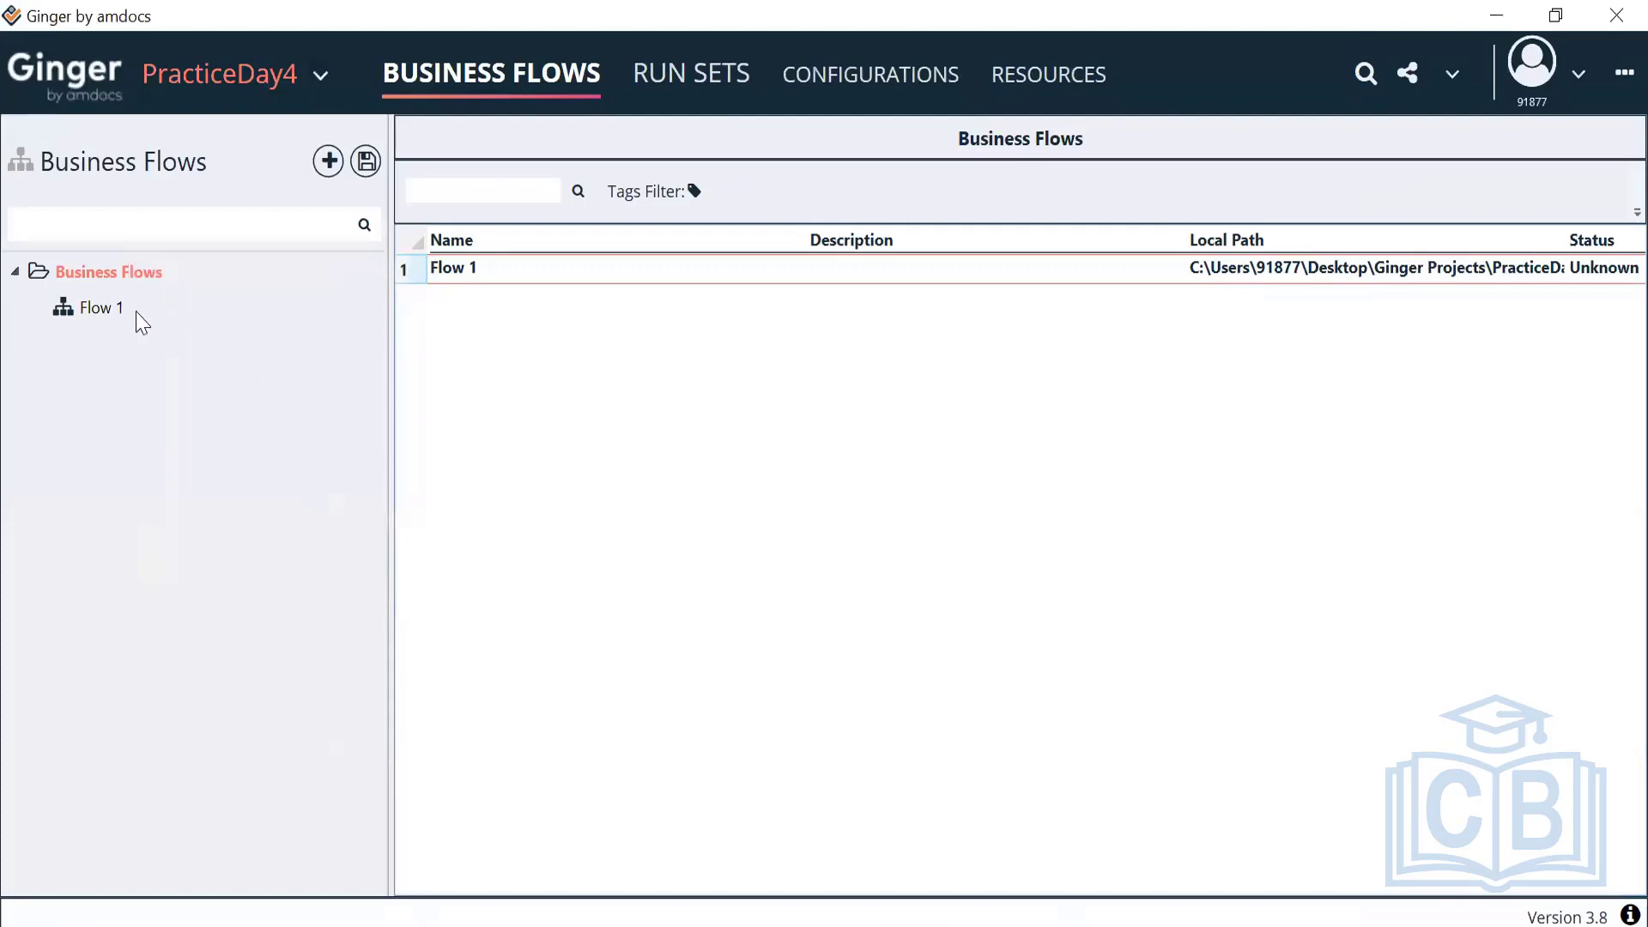
Add a Development subfolder under the Business Flows folder
right_click(128, 276)
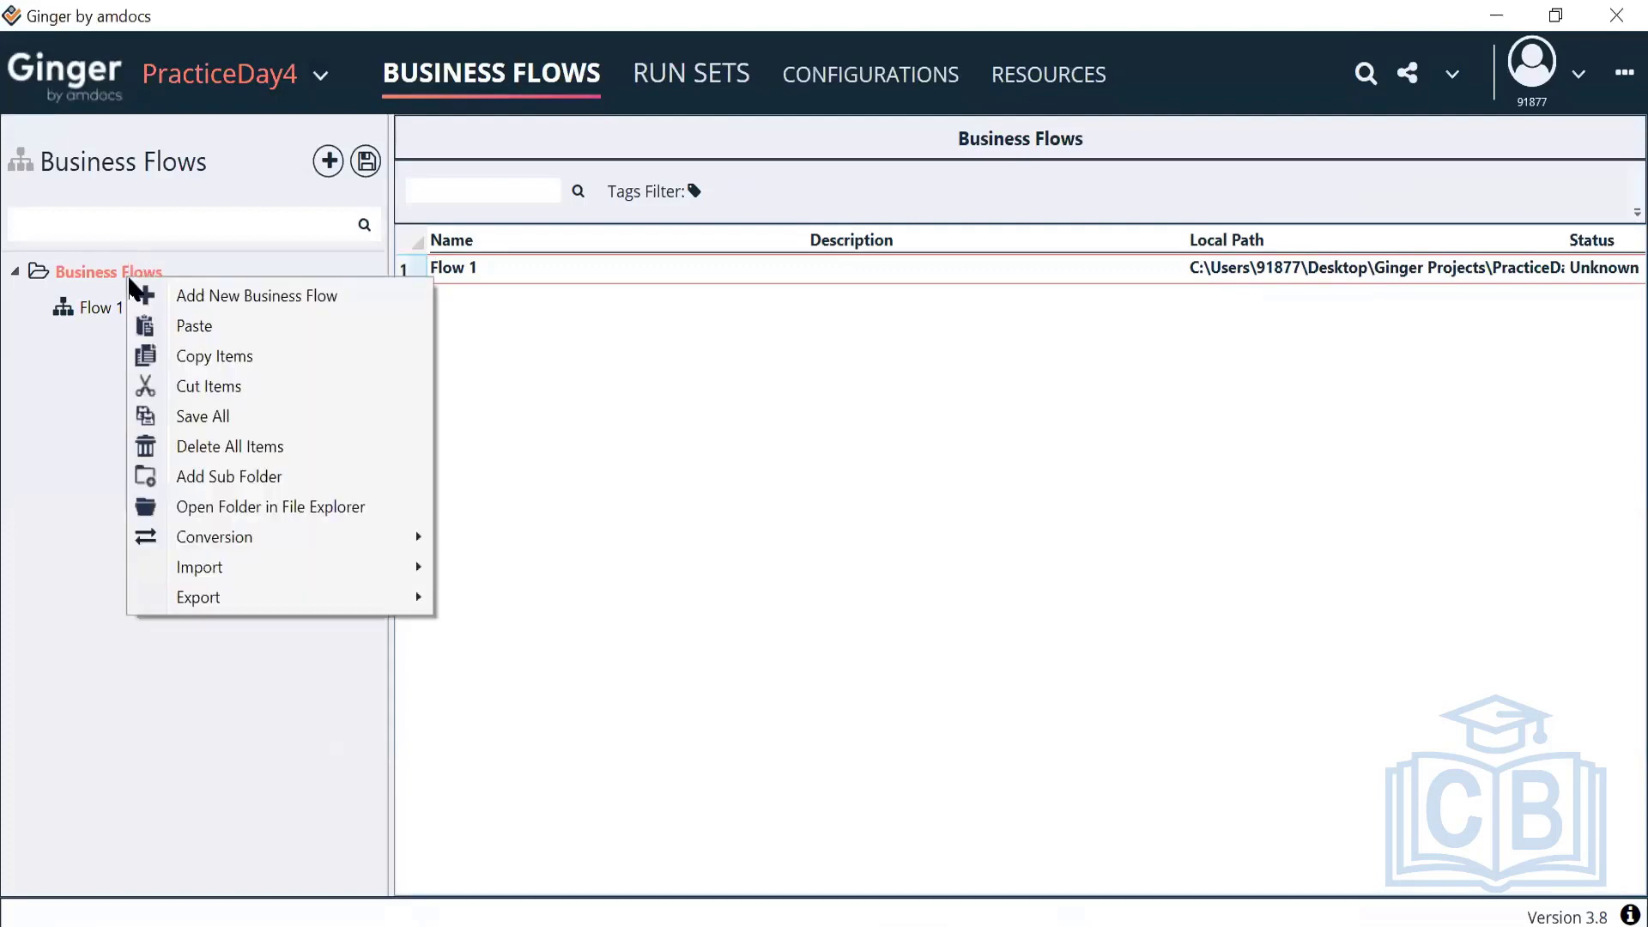
click(242, 474)
text(Deve)
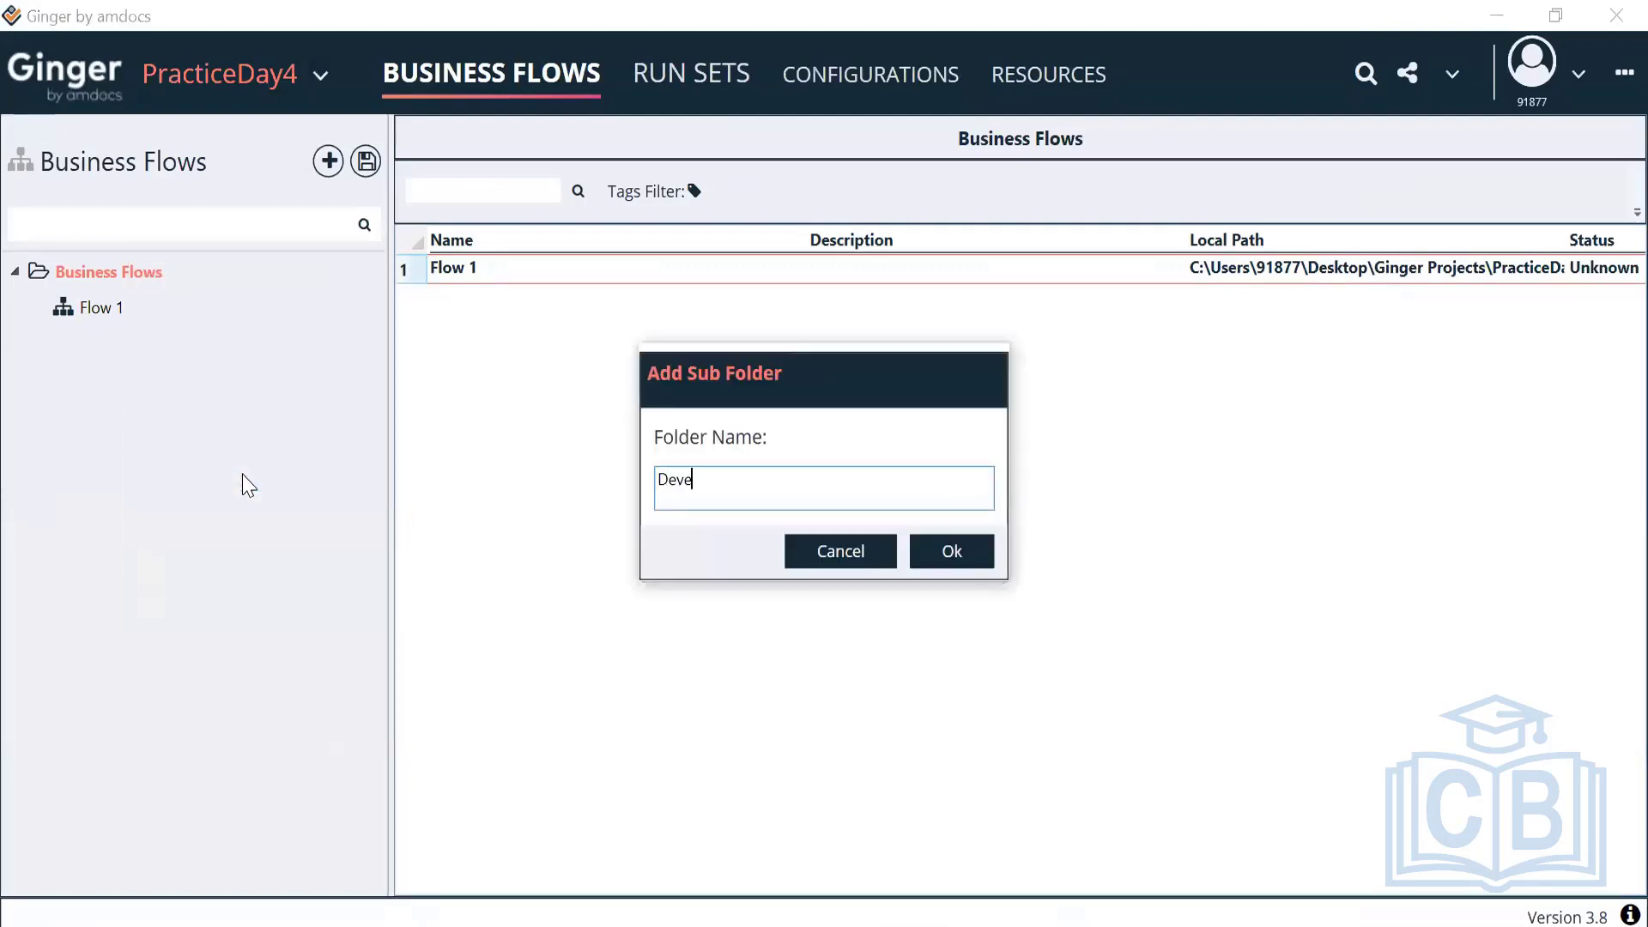
text(lopment)
click(951, 557)
click(106, 270)
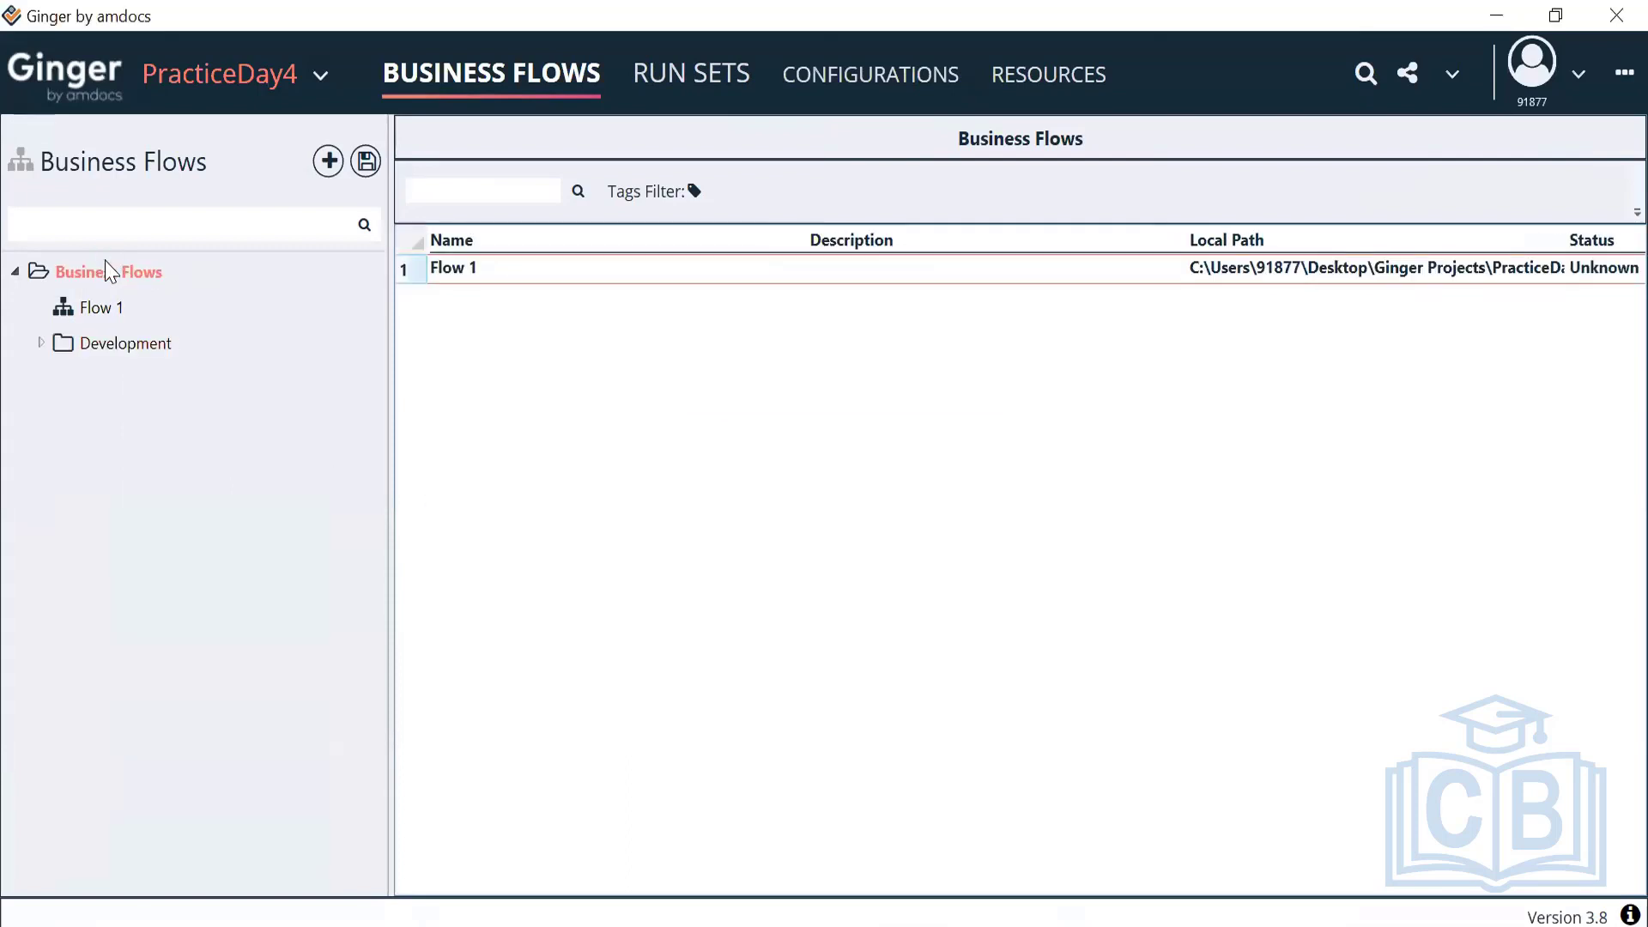
right_click(106, 266)
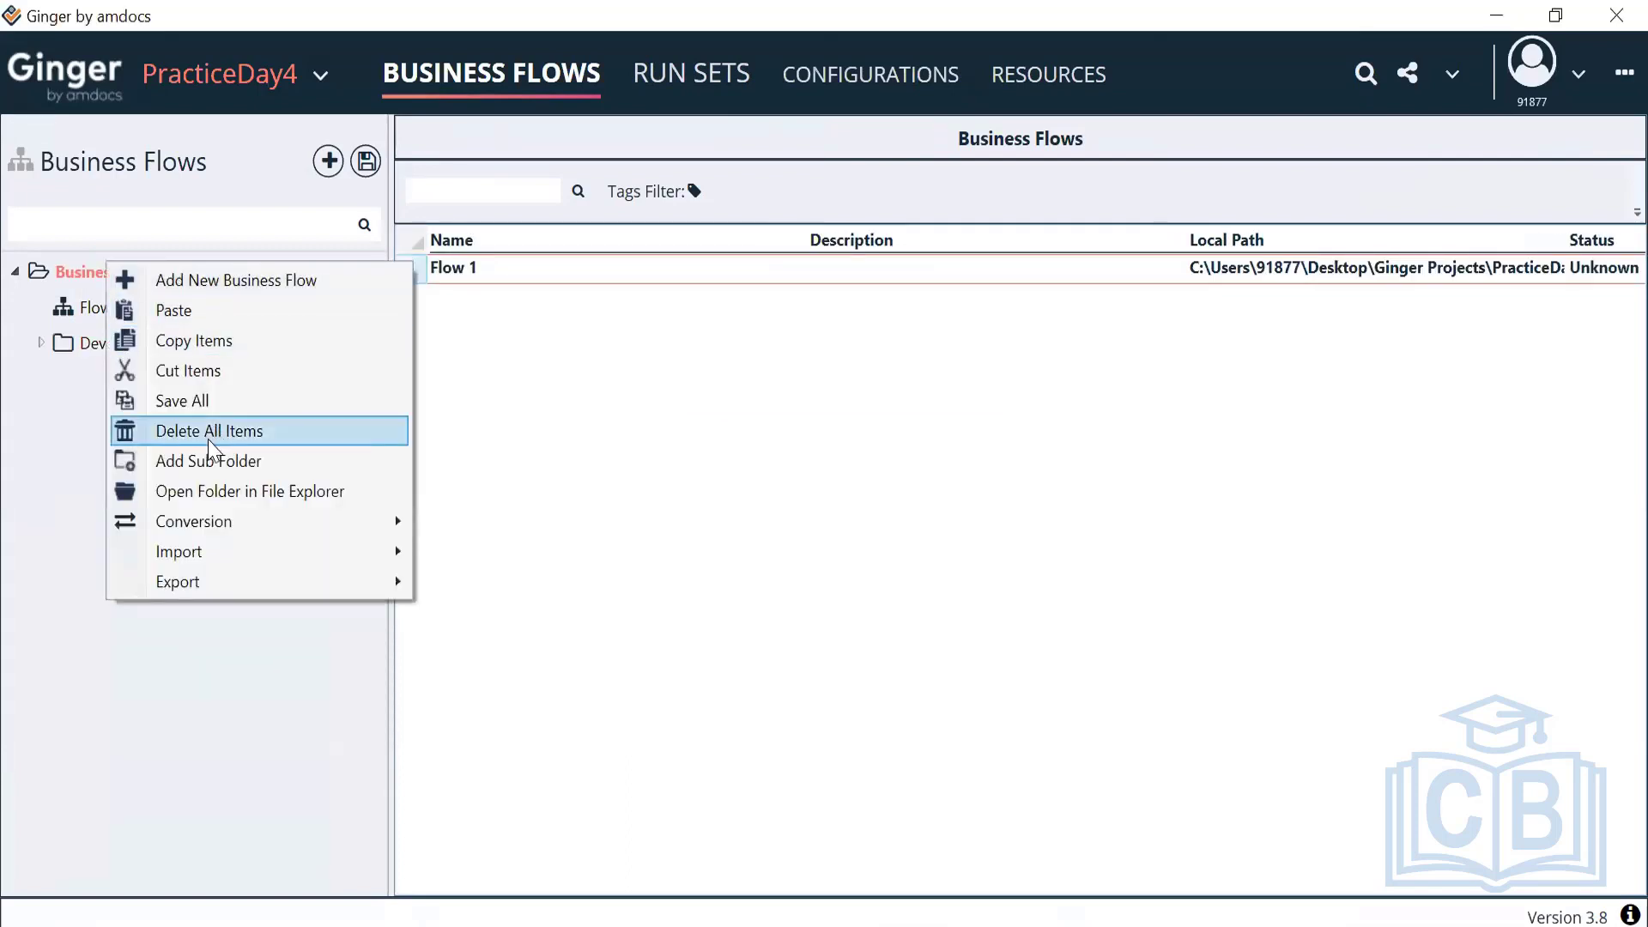
Add an Execution subfolder under Business Flows
click(206, 468)
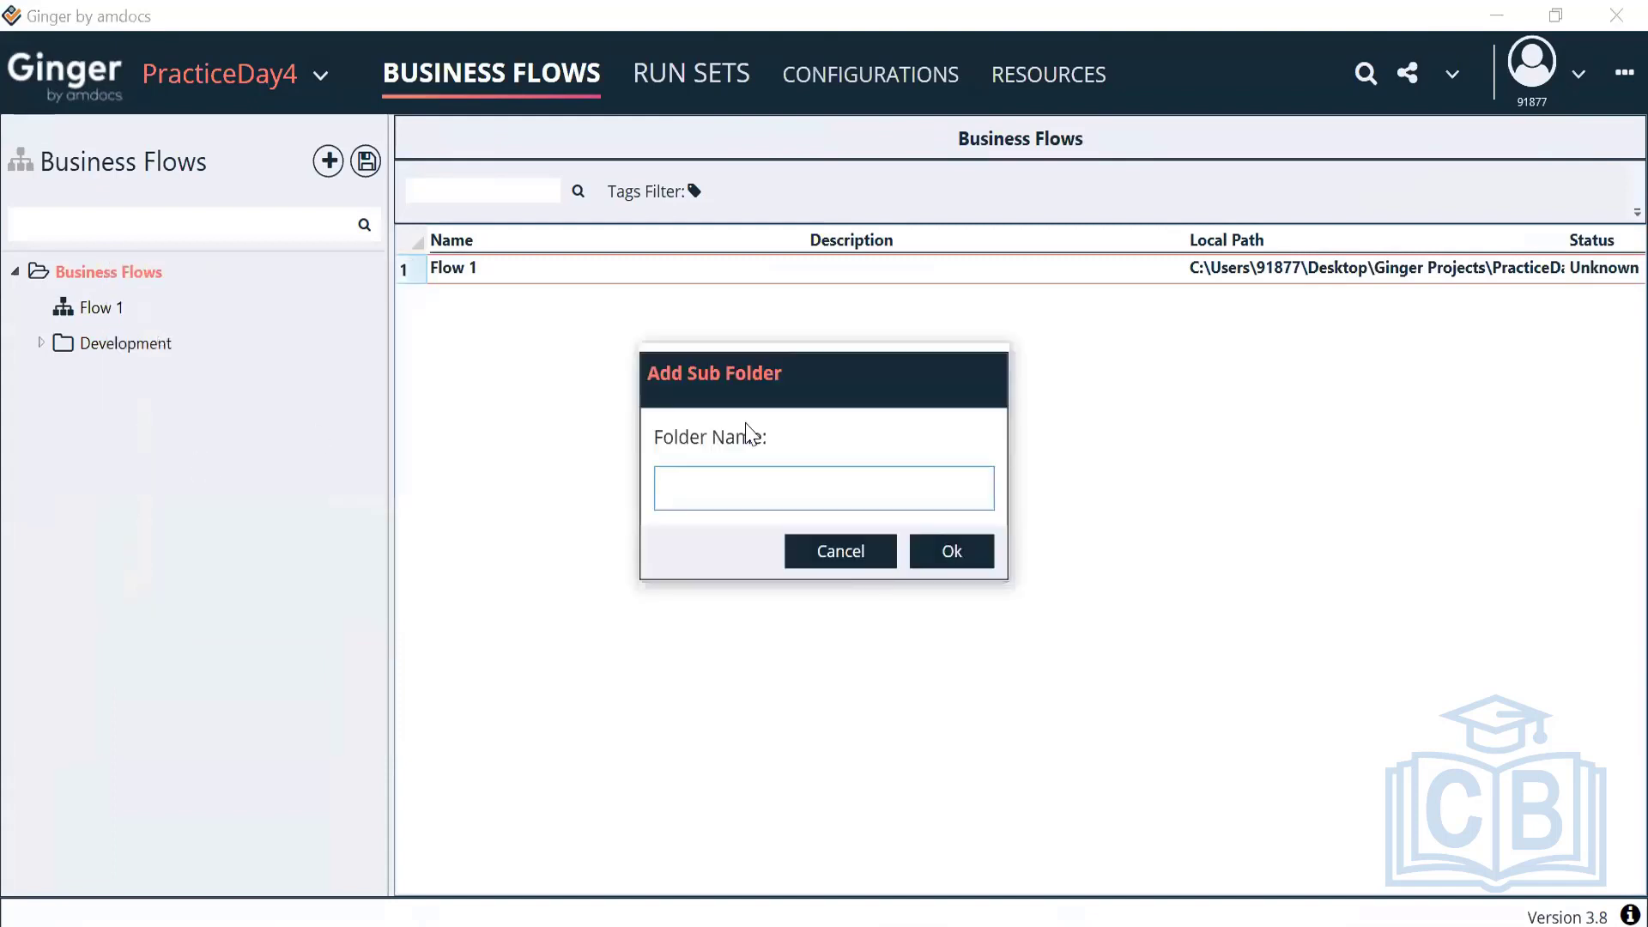
text(Execution)
click(976, 564)
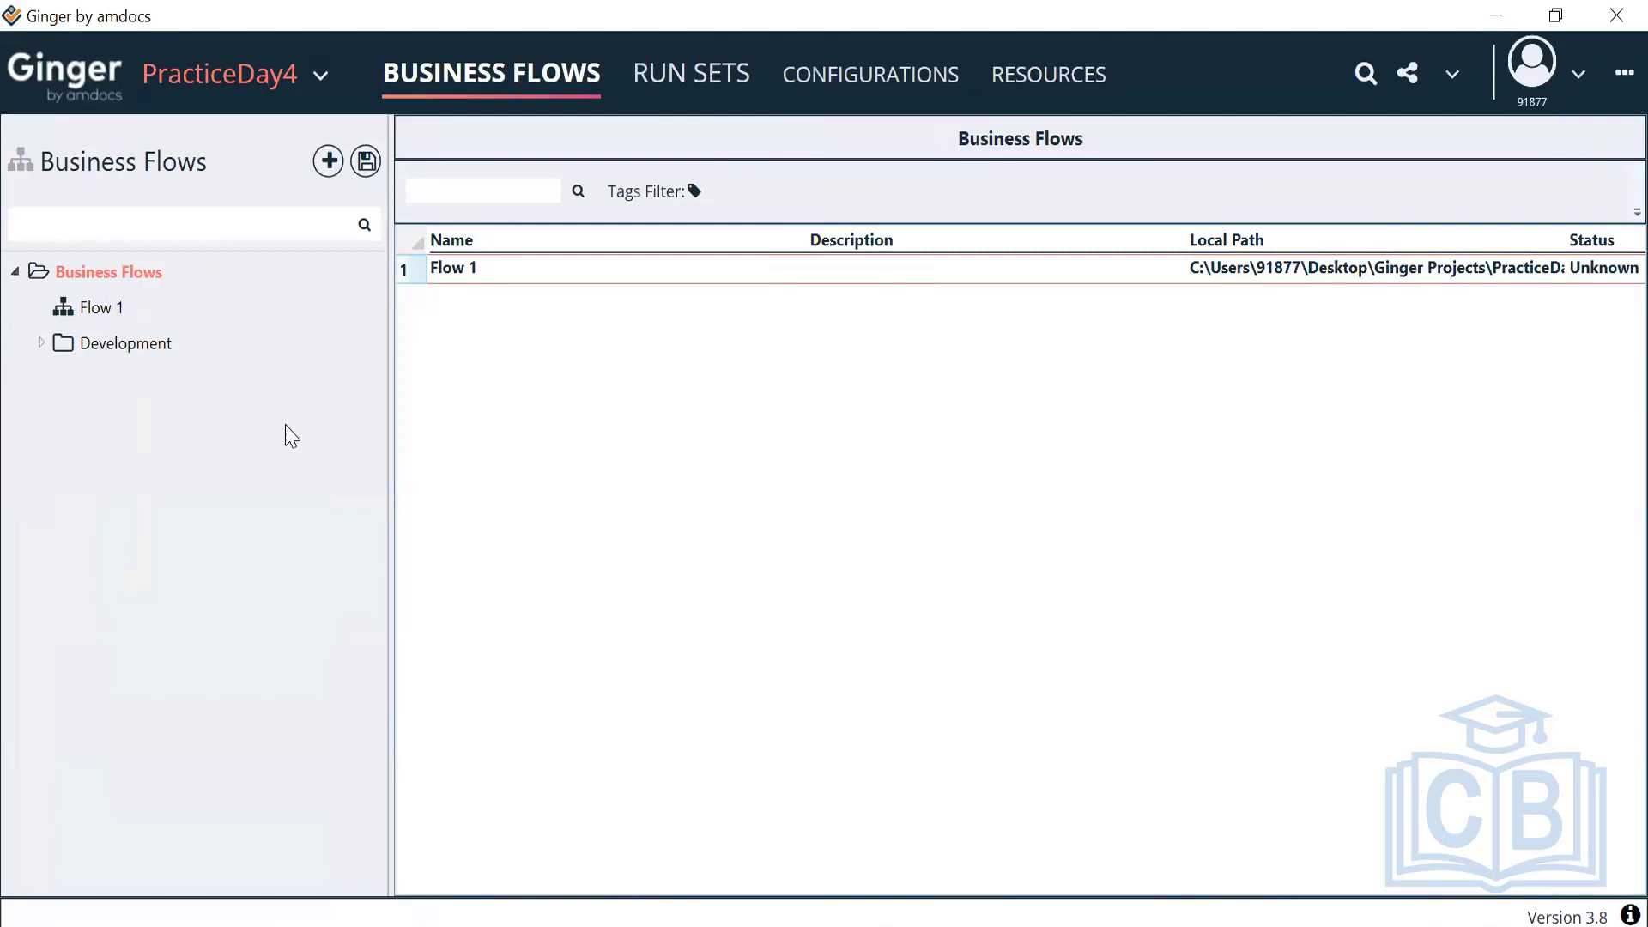
Create a business flow named Hosing Website inside the Development folder
right_click(87, 342)
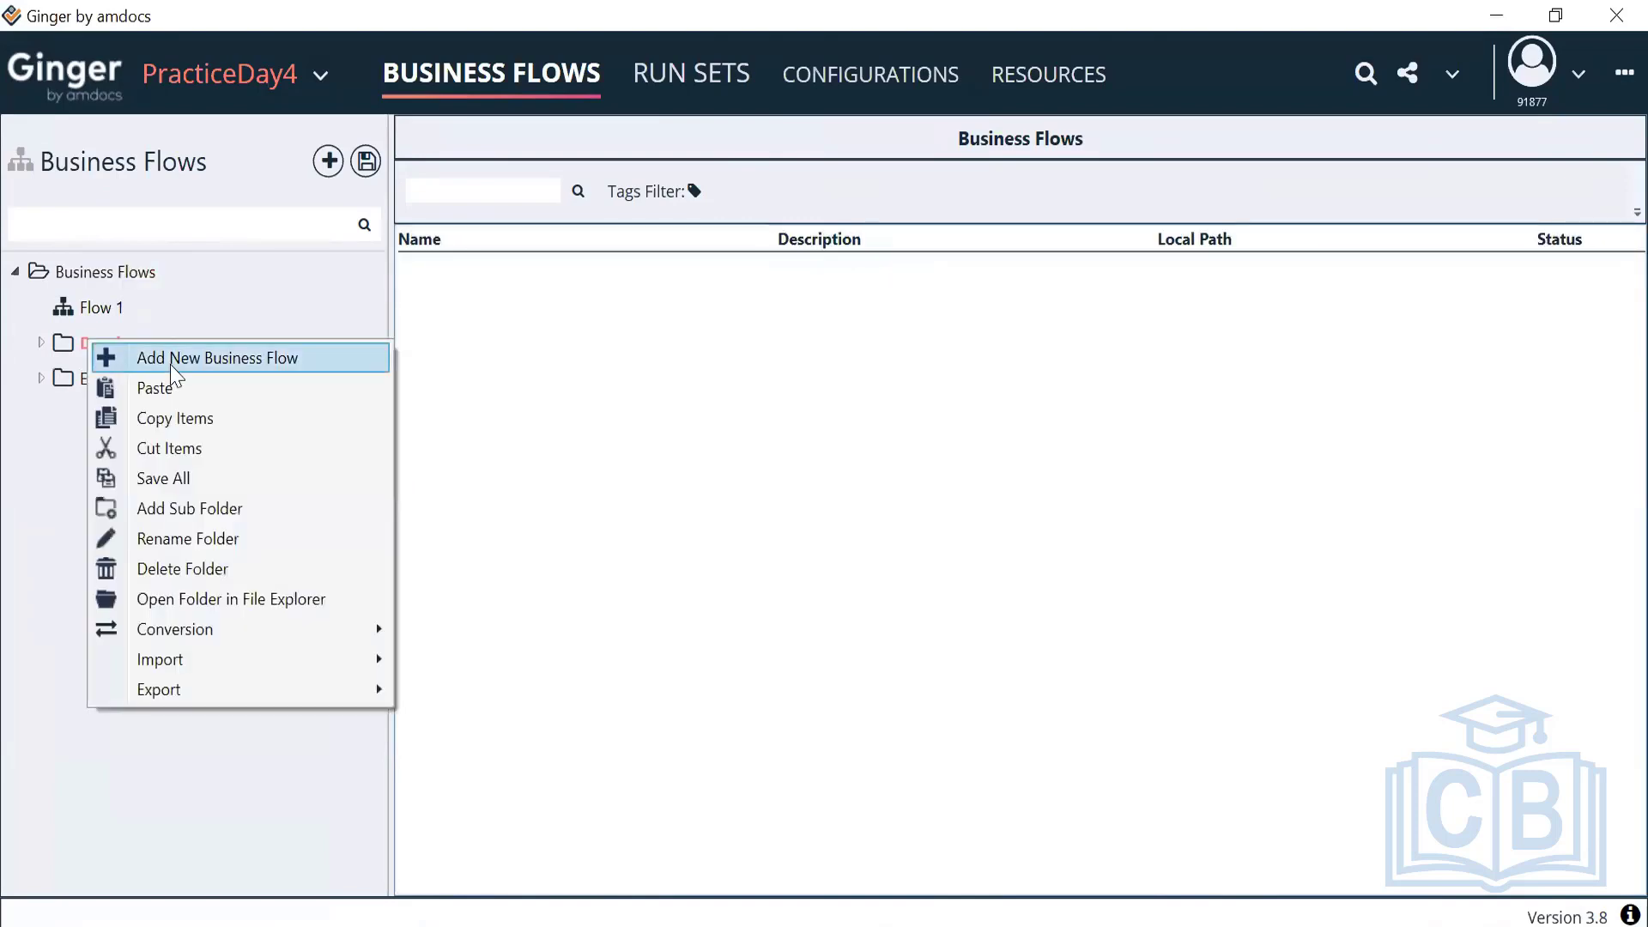
click(174, 358)
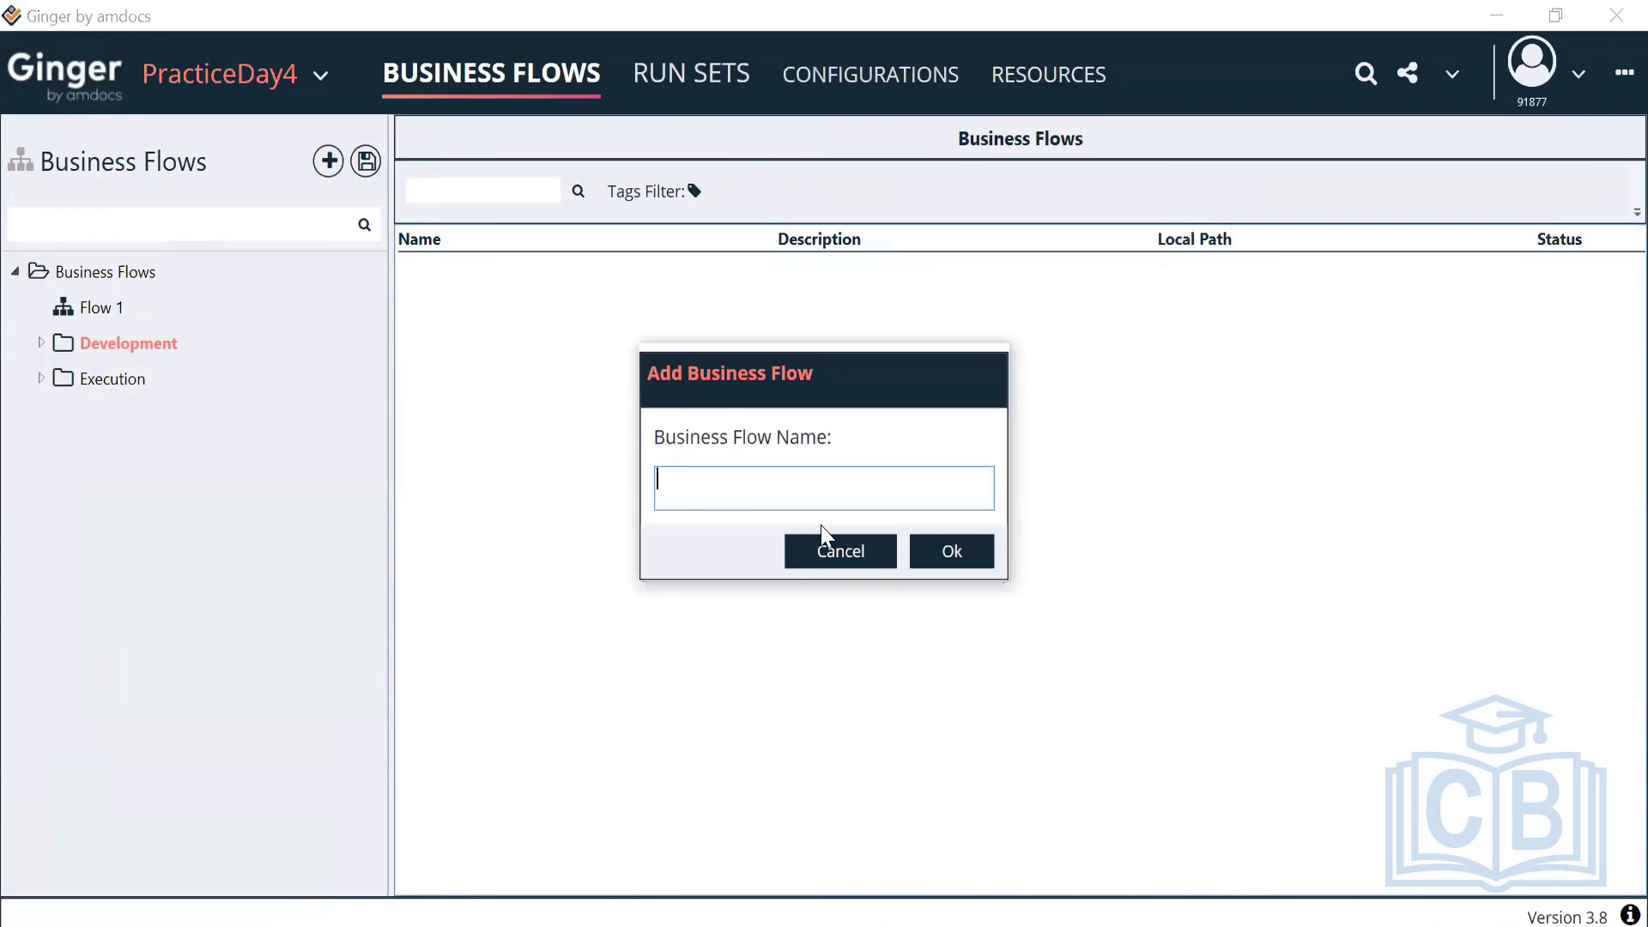
text(Hosing Website)
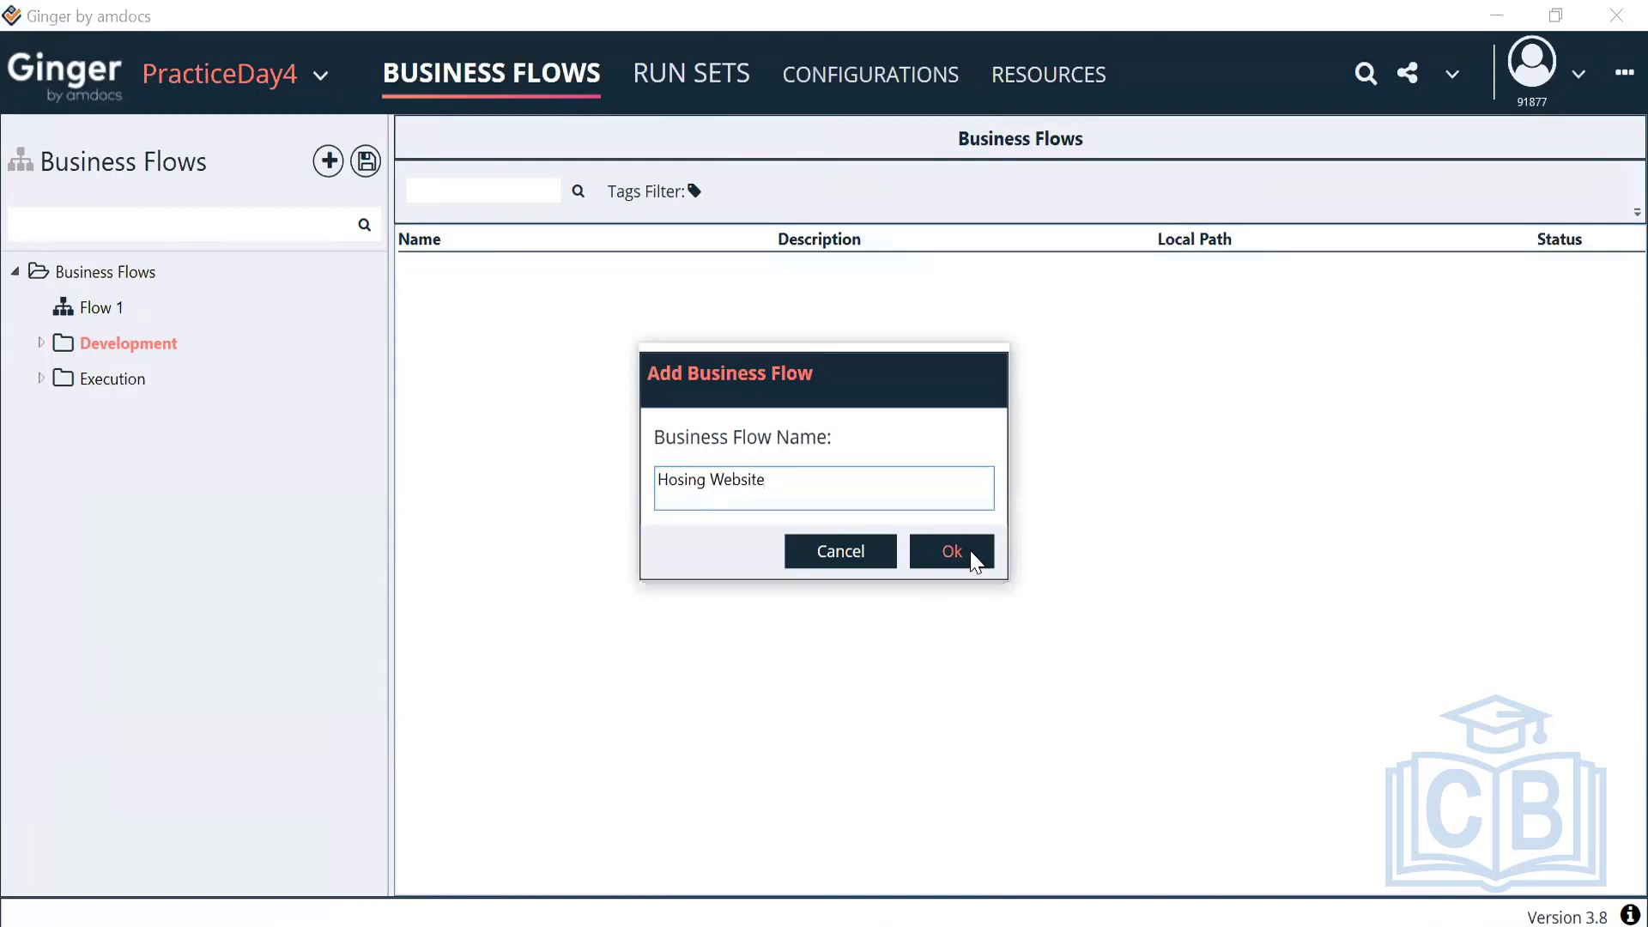
click(974, 560)
click(42, 342)
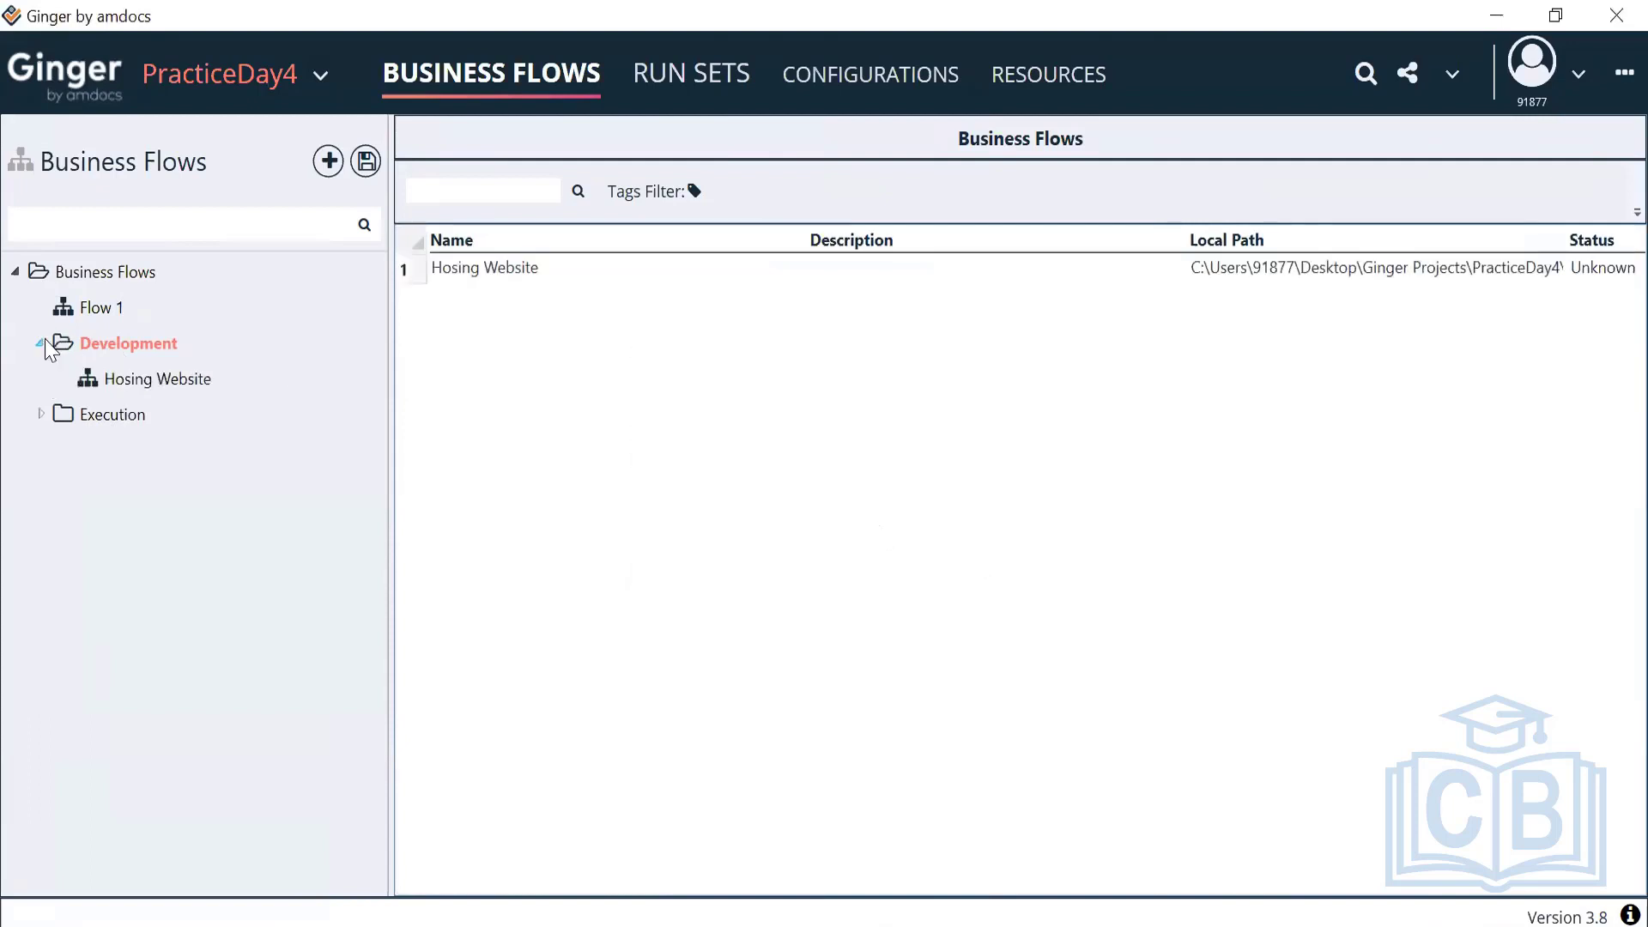
Open Hosing Website and rename its first activity from Activity 1 to Search Property
double_click(159, 379)
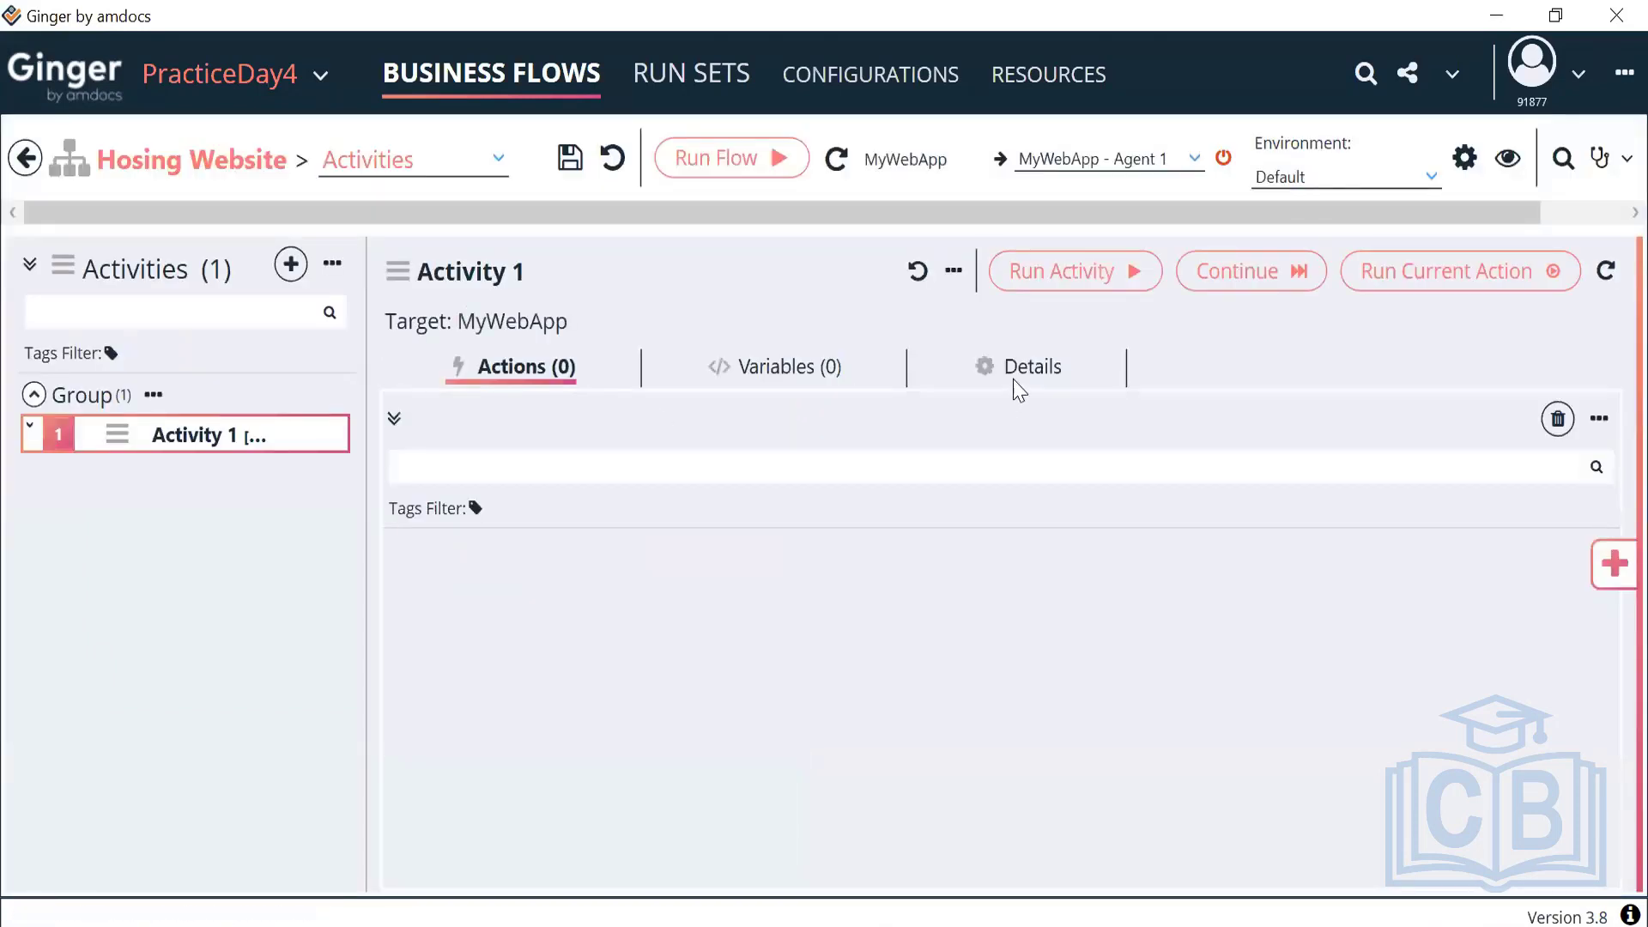
click(1020, 378)
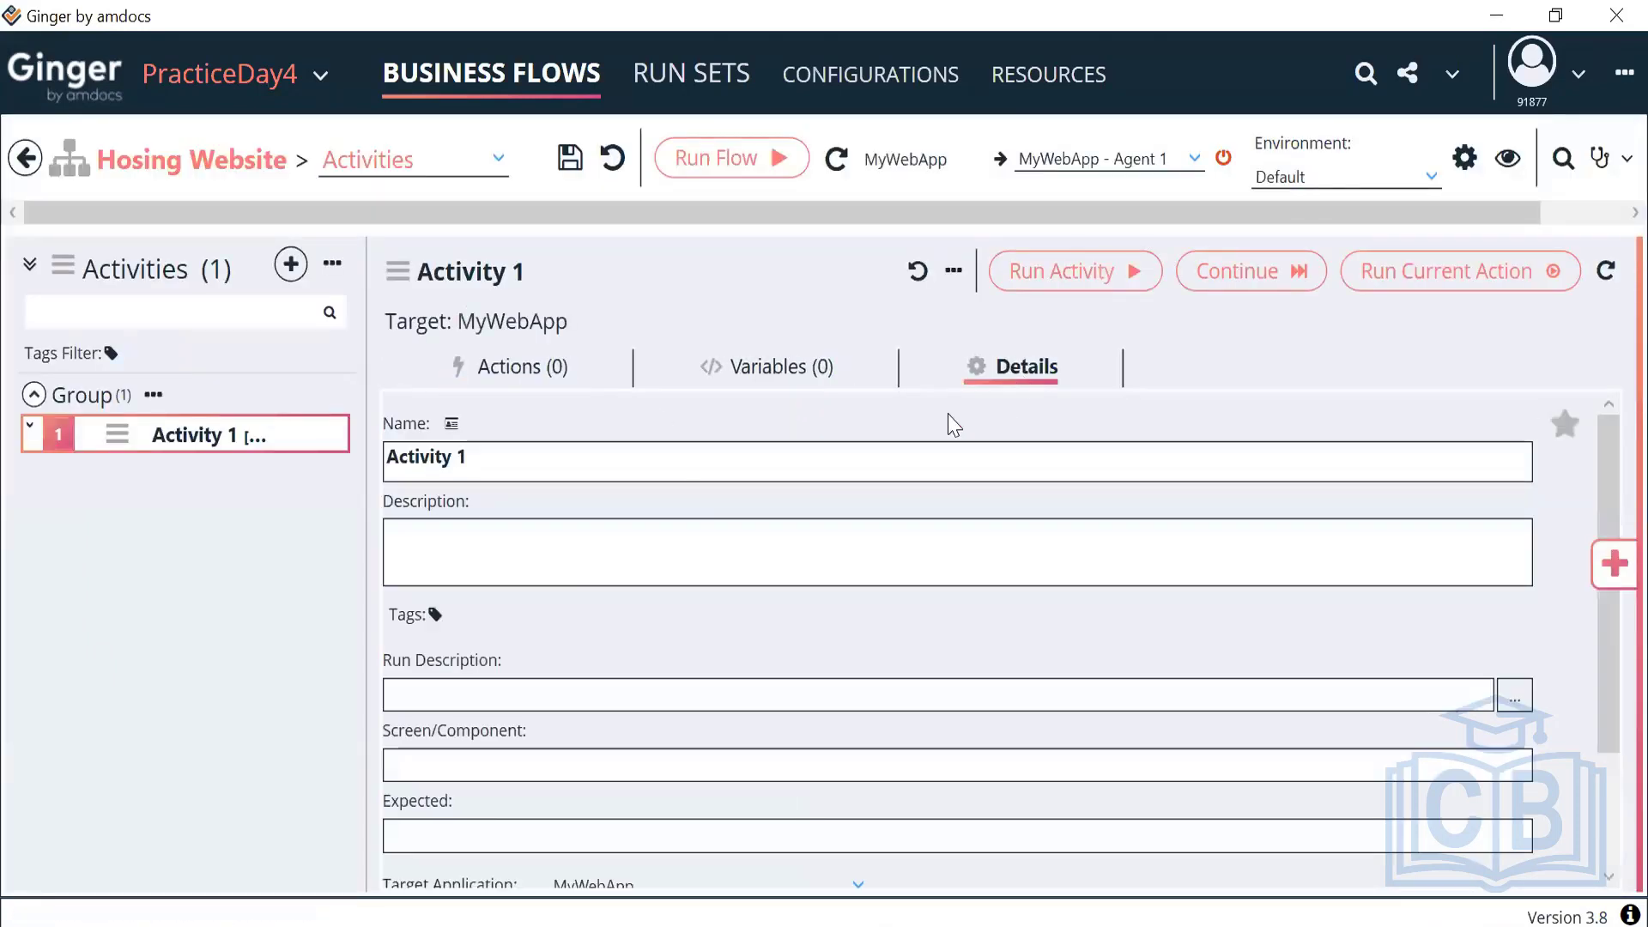
triple_click(375, 458)
text(SEar)
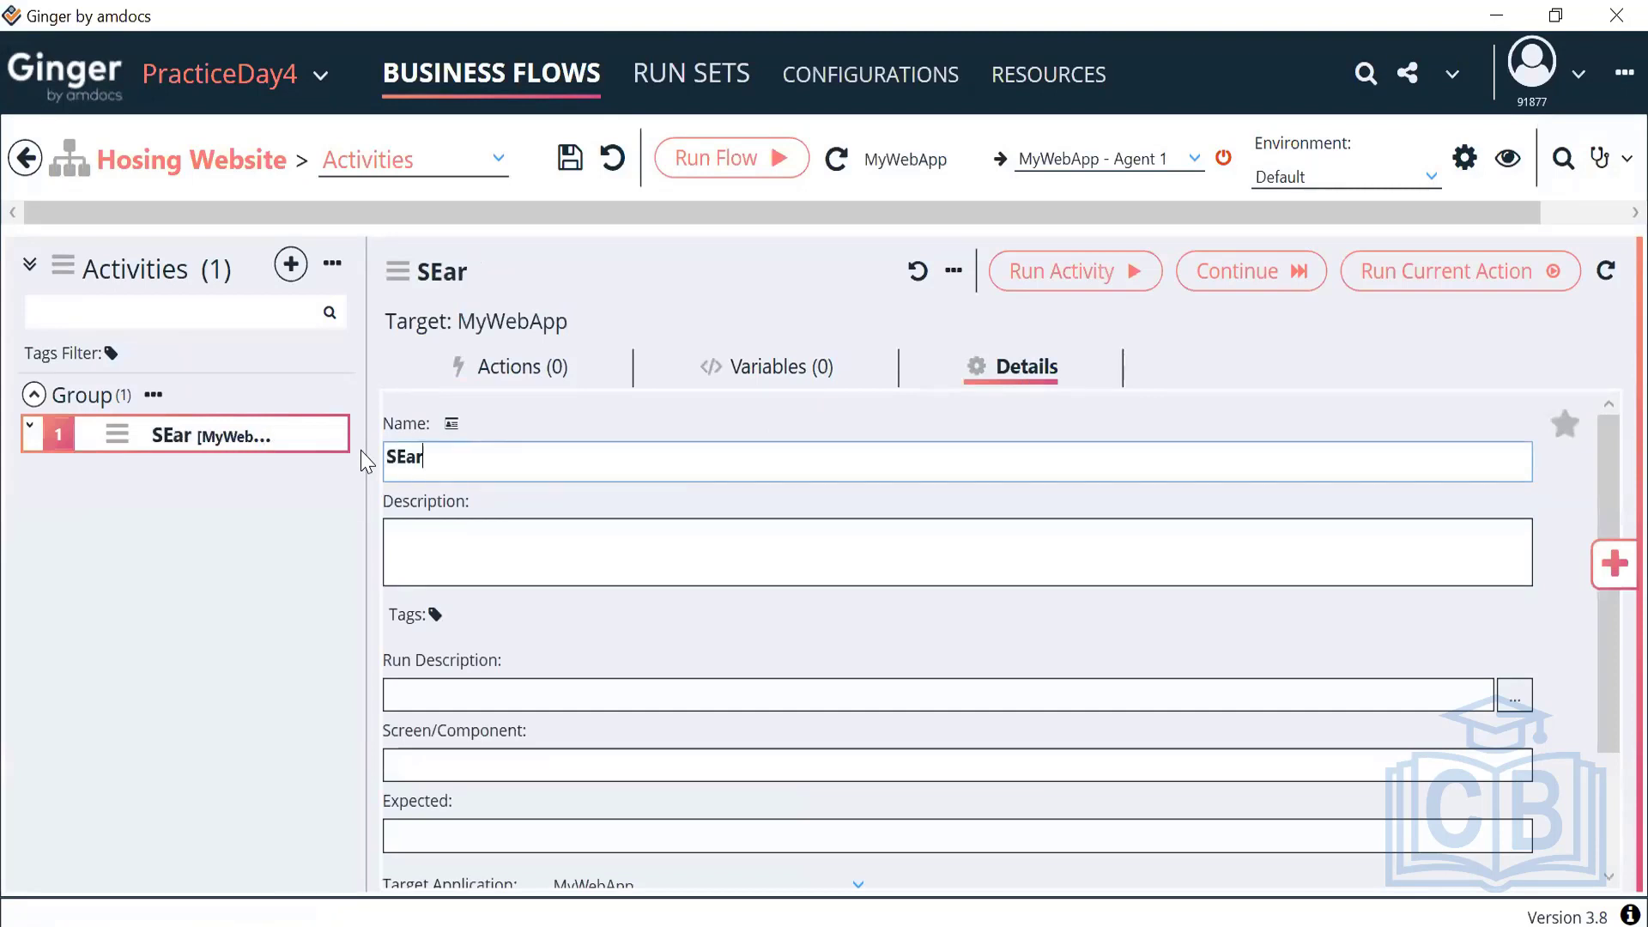
key(BackSpace)
key(BackSpace)
key(BackSpace)
text(earch)
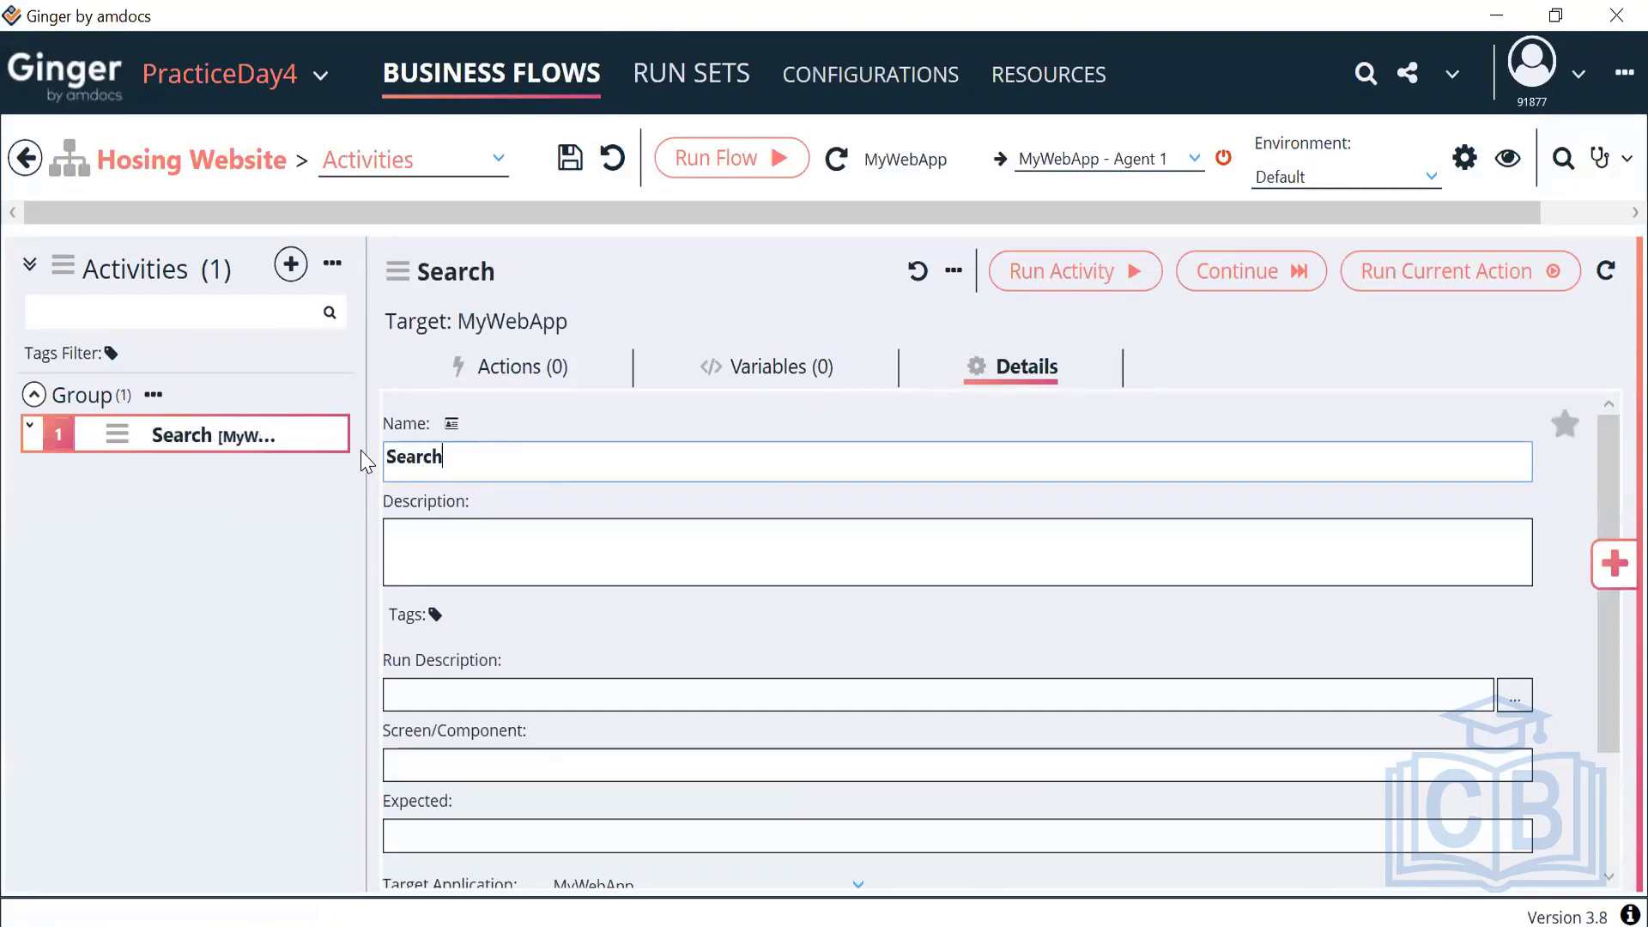
text( Property)
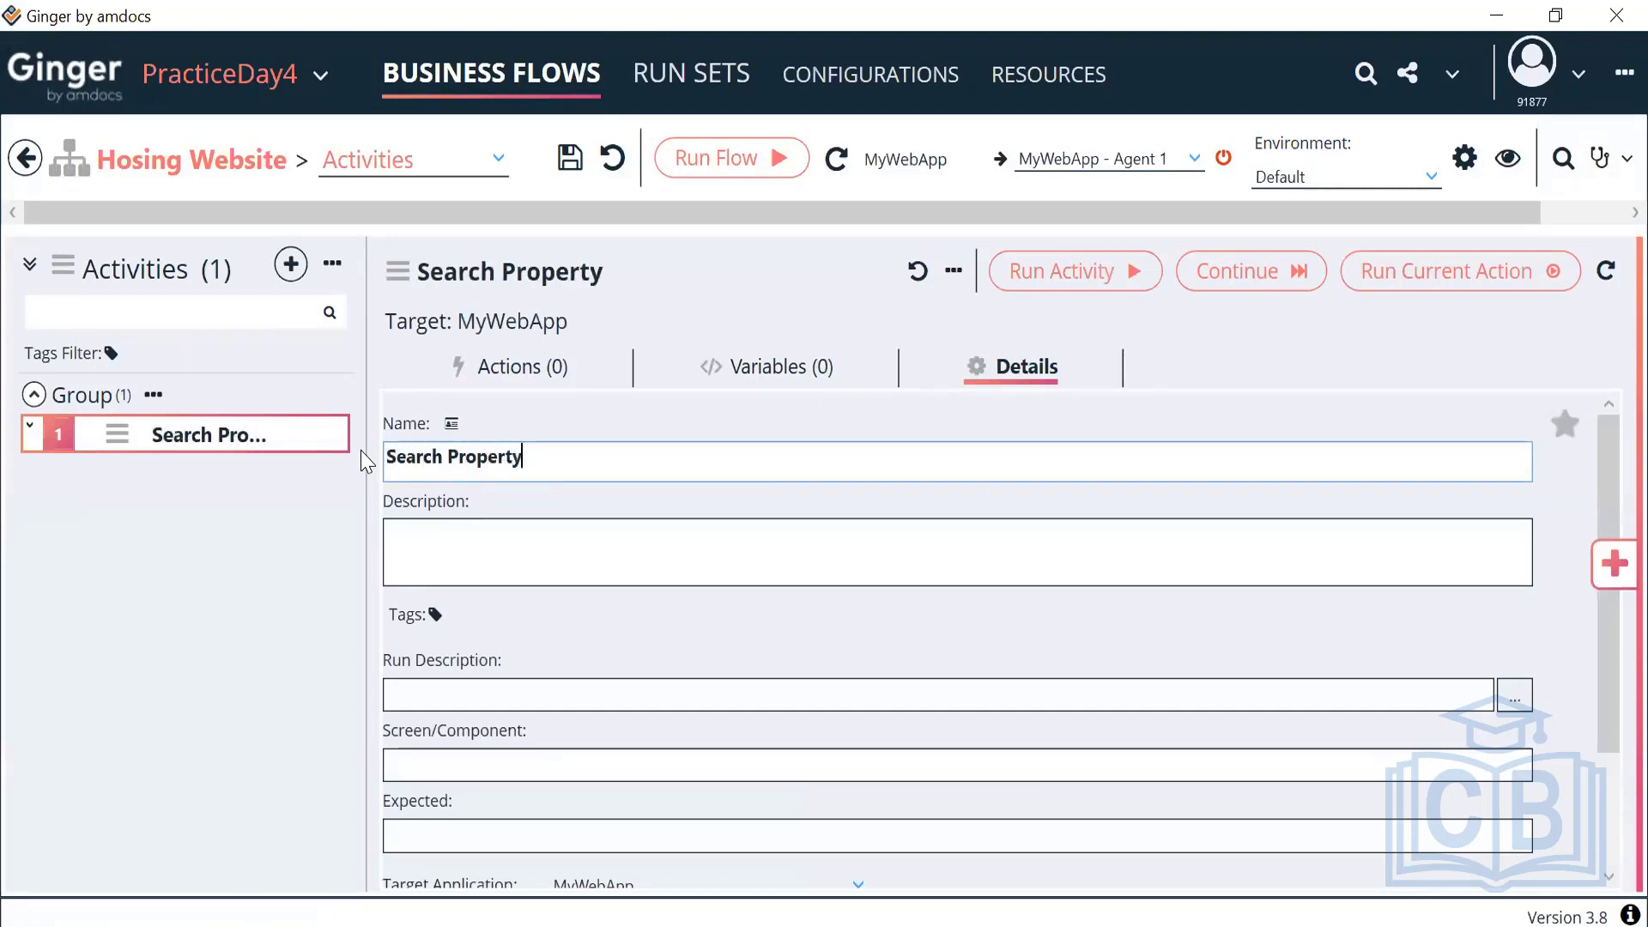
click(556, 370)
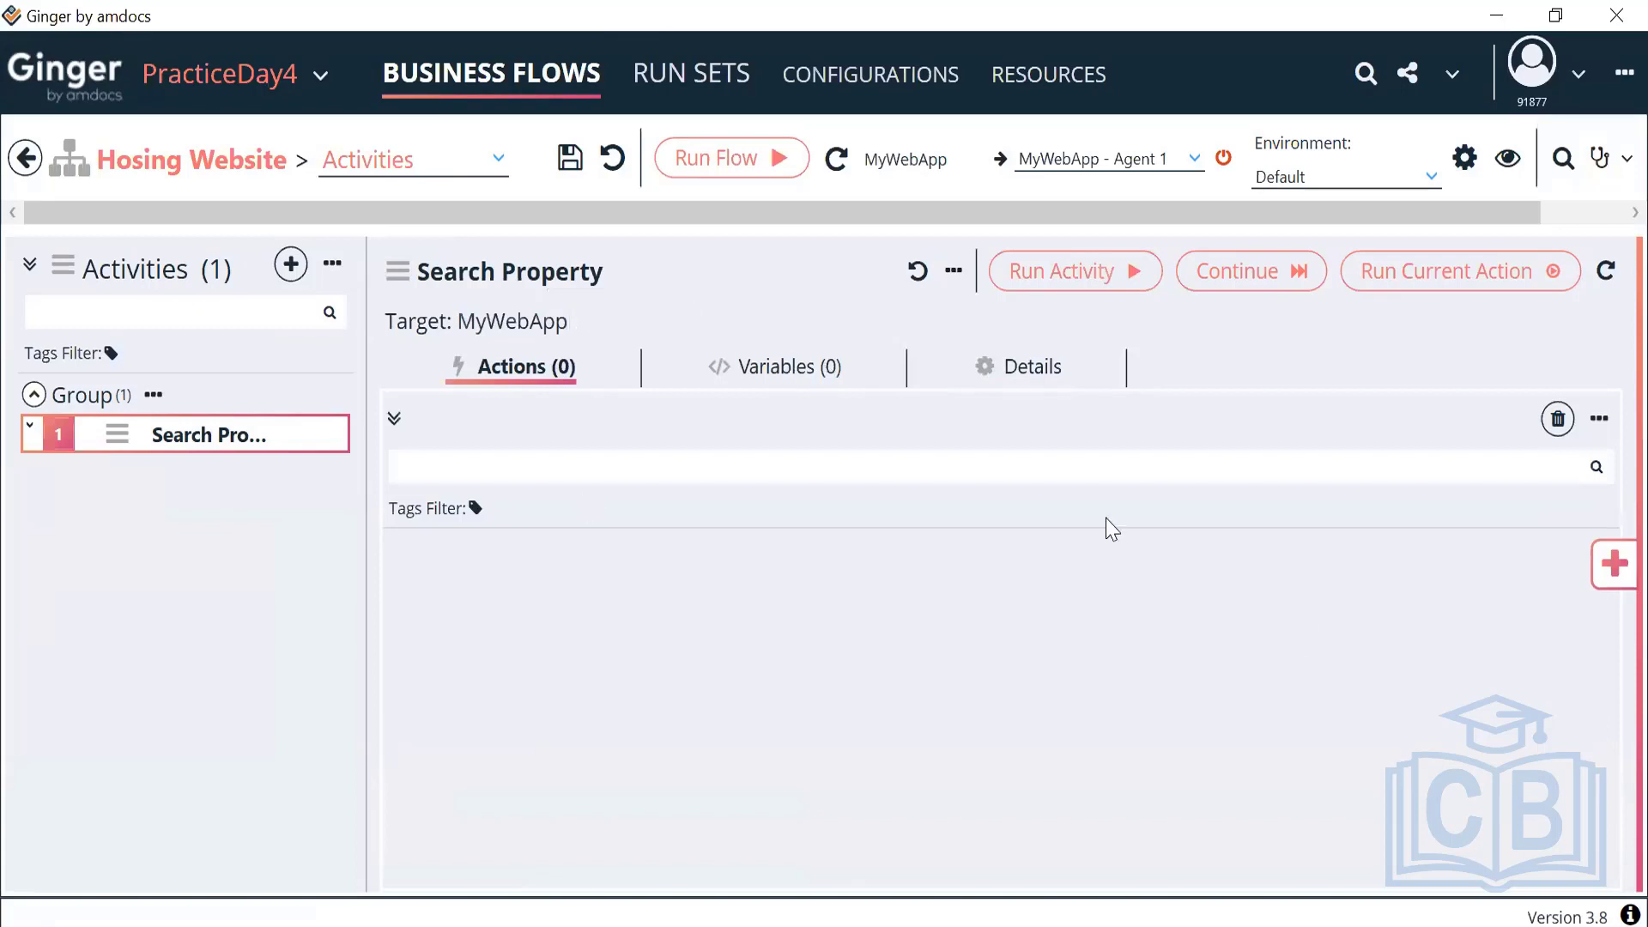
Run the flow with the Chrome agent in Env1 and show the add-action options
click(1185, 159)
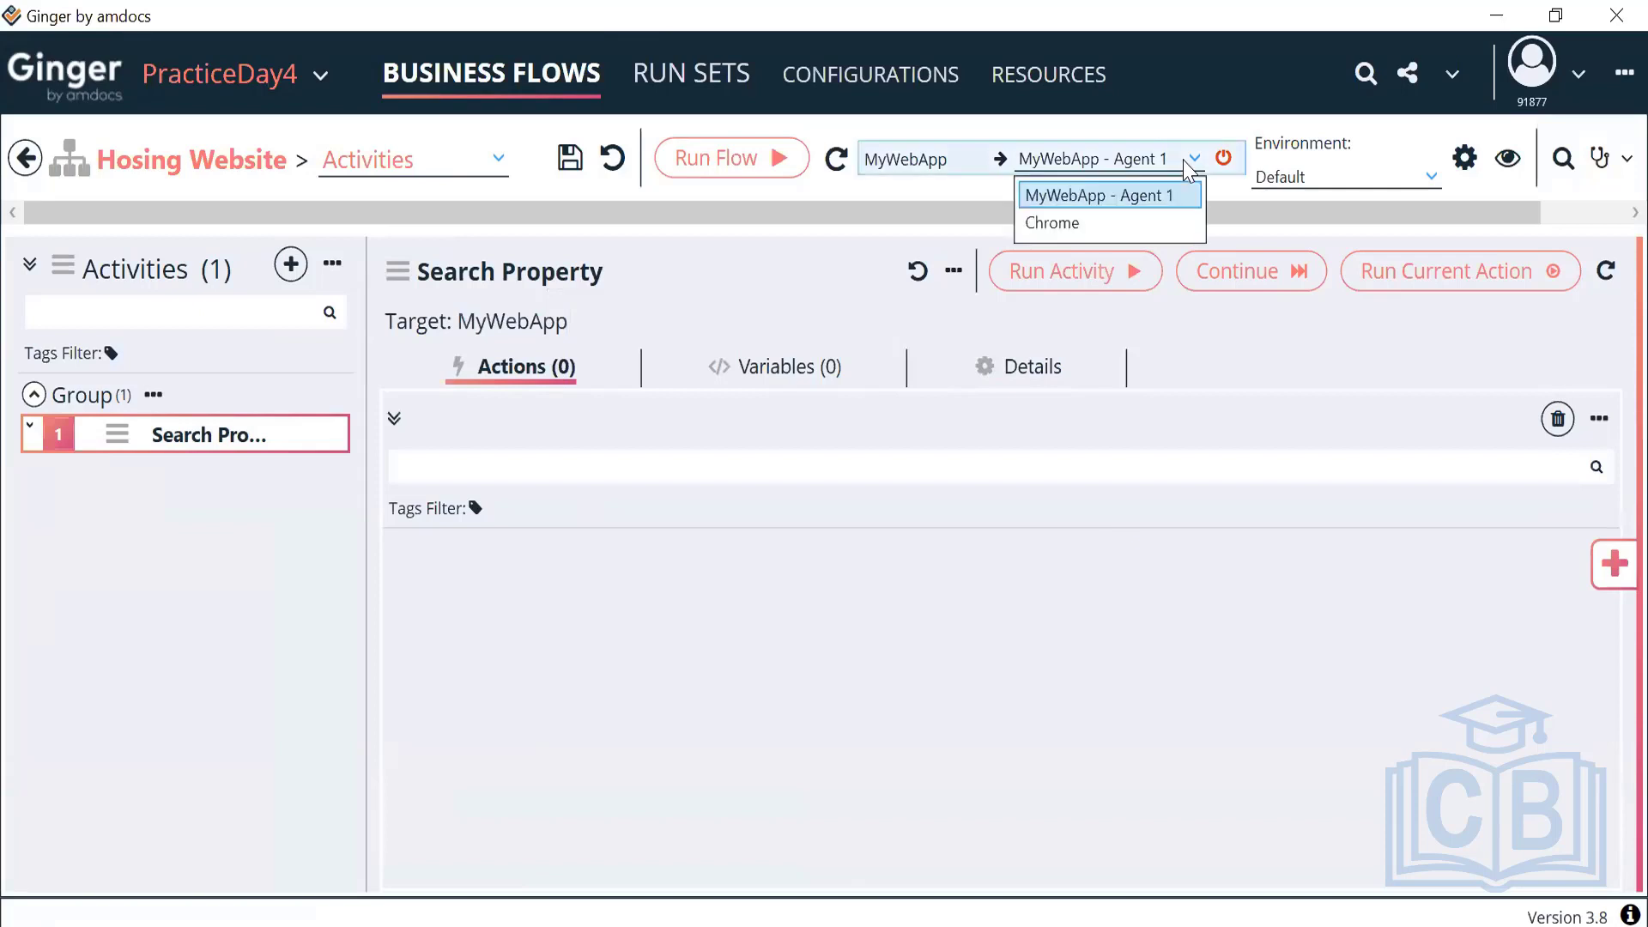
click(1064, 224)
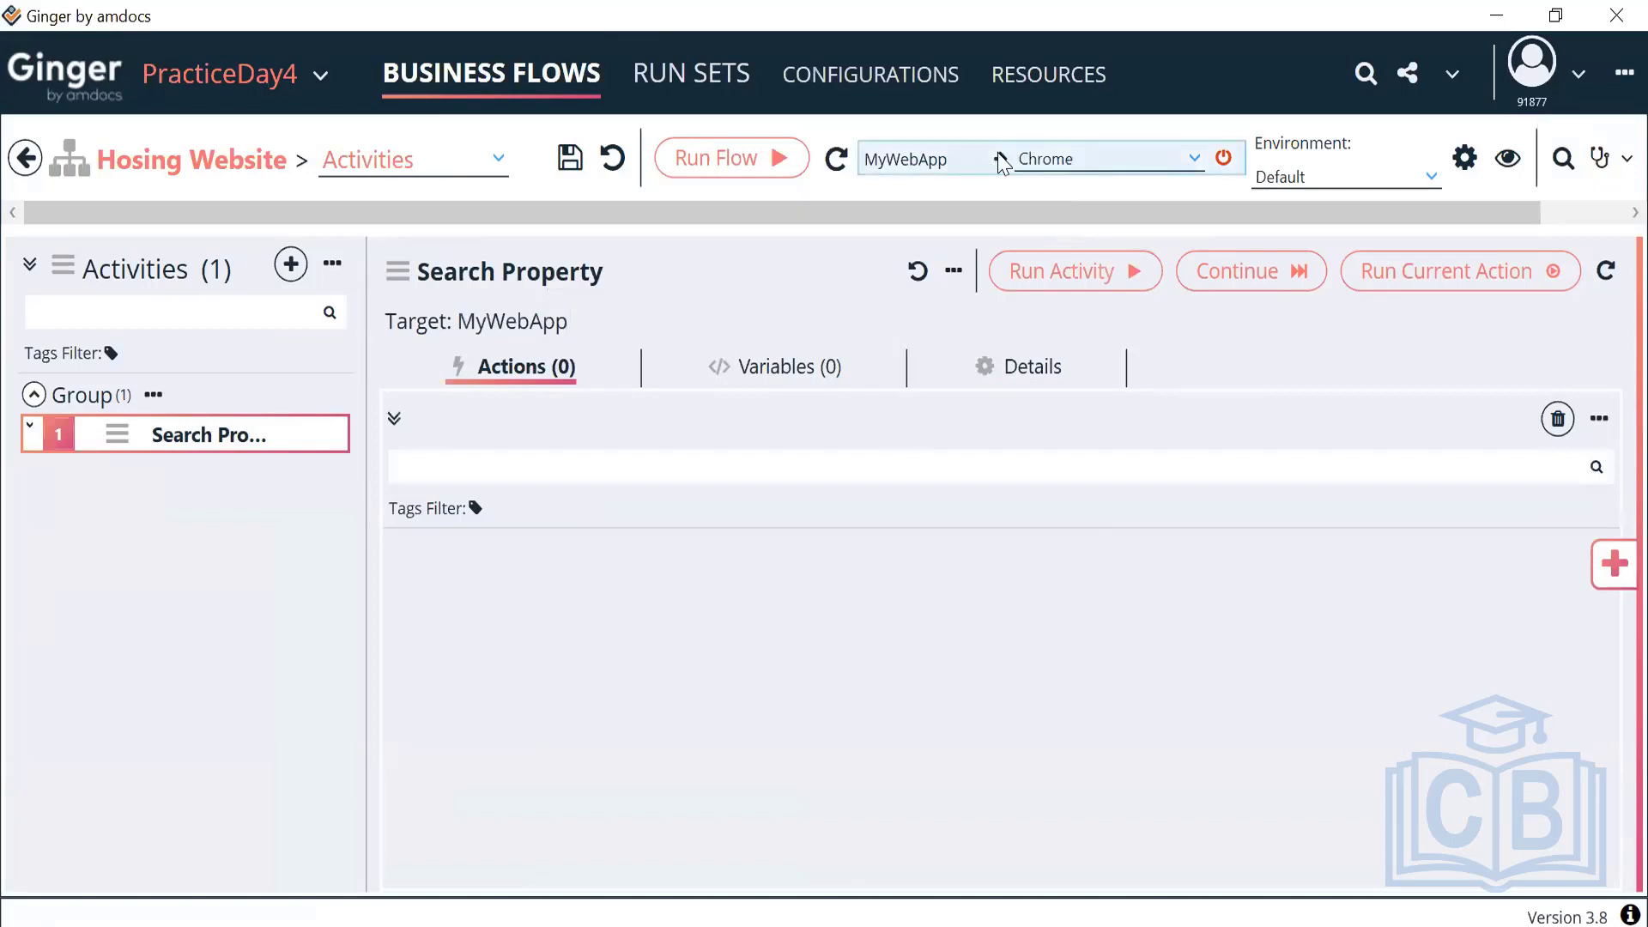
click(1341, 180)
click(1290, 241)
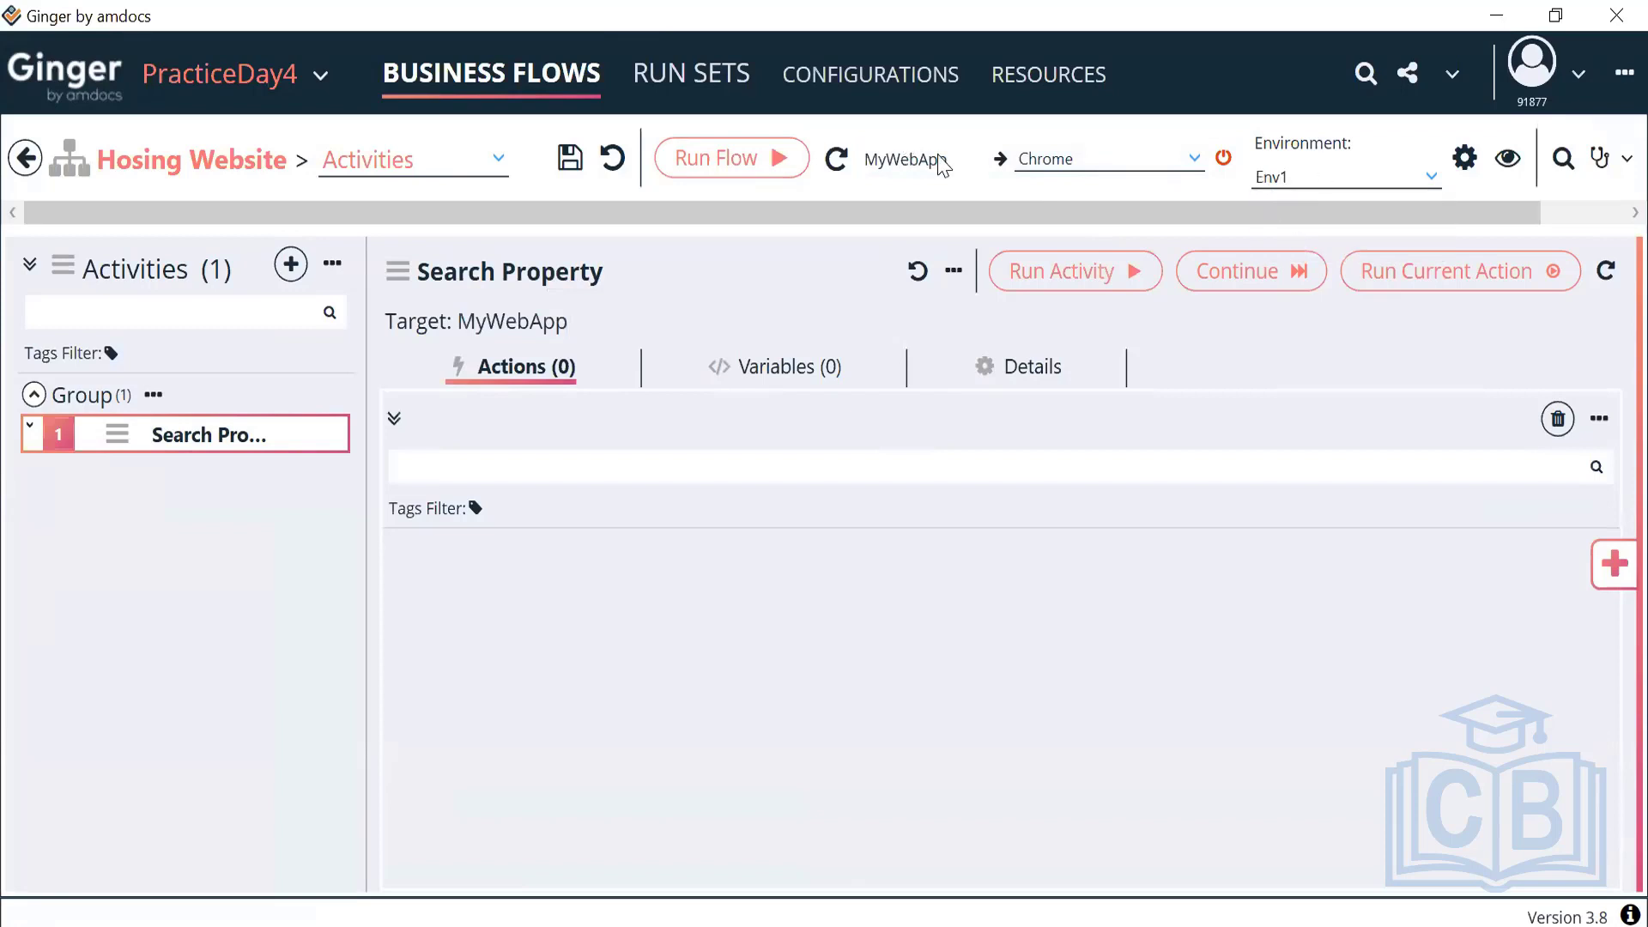
click(1612, 566)
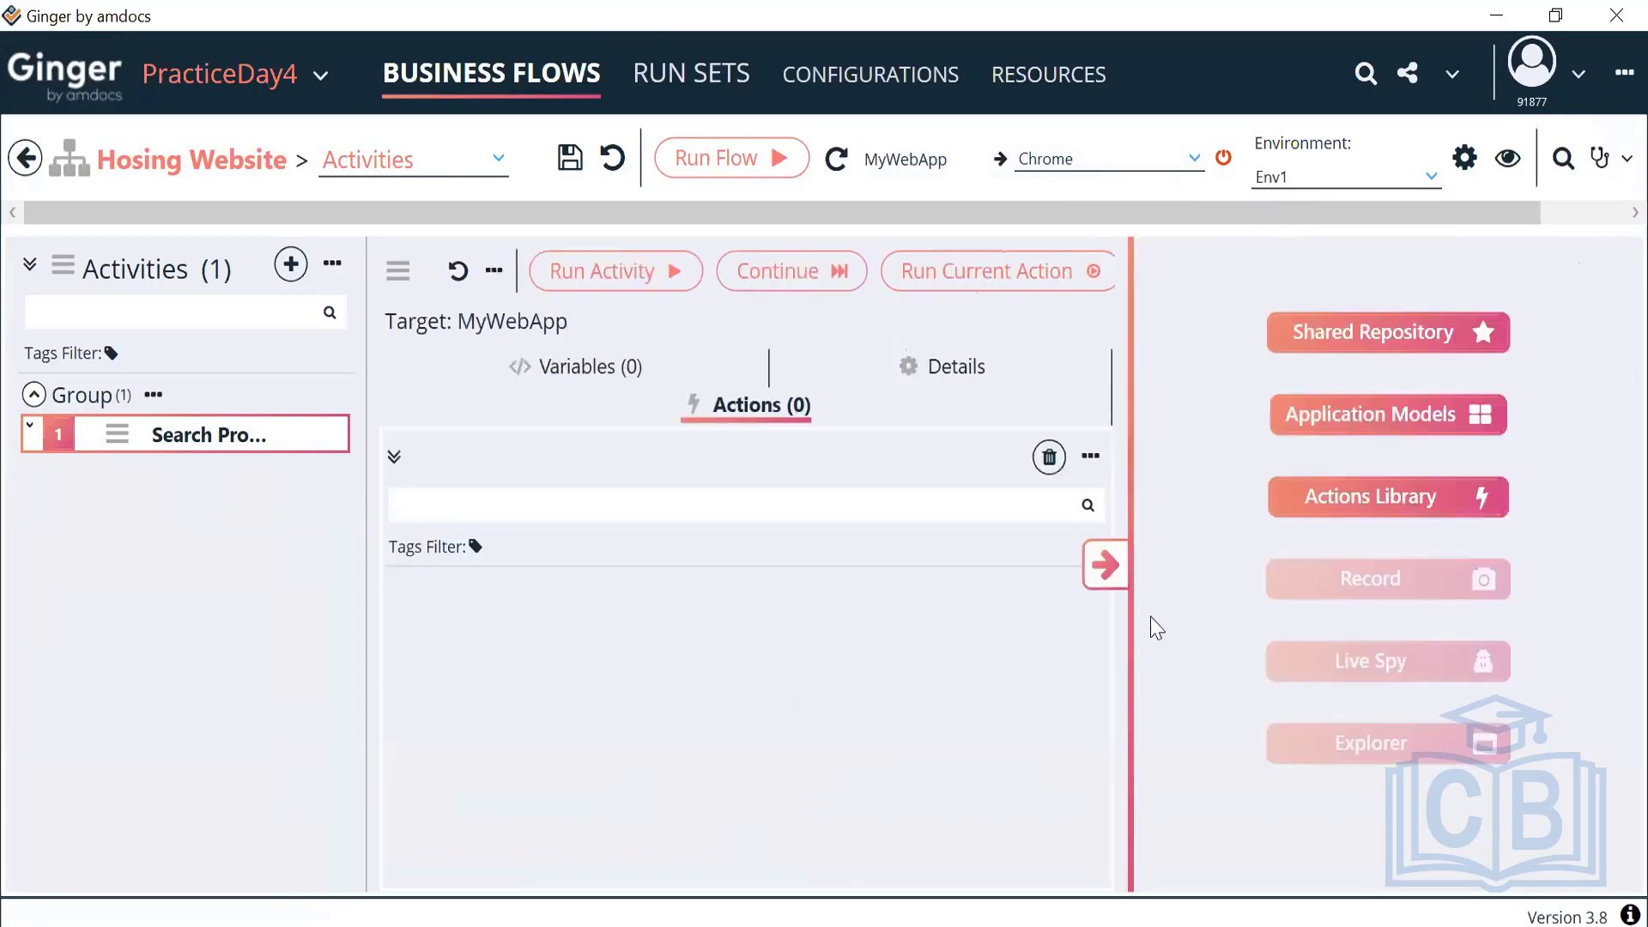
Add a Goto URL Browser Action from the Actions Library and start editing its URL
click(1398, 504)
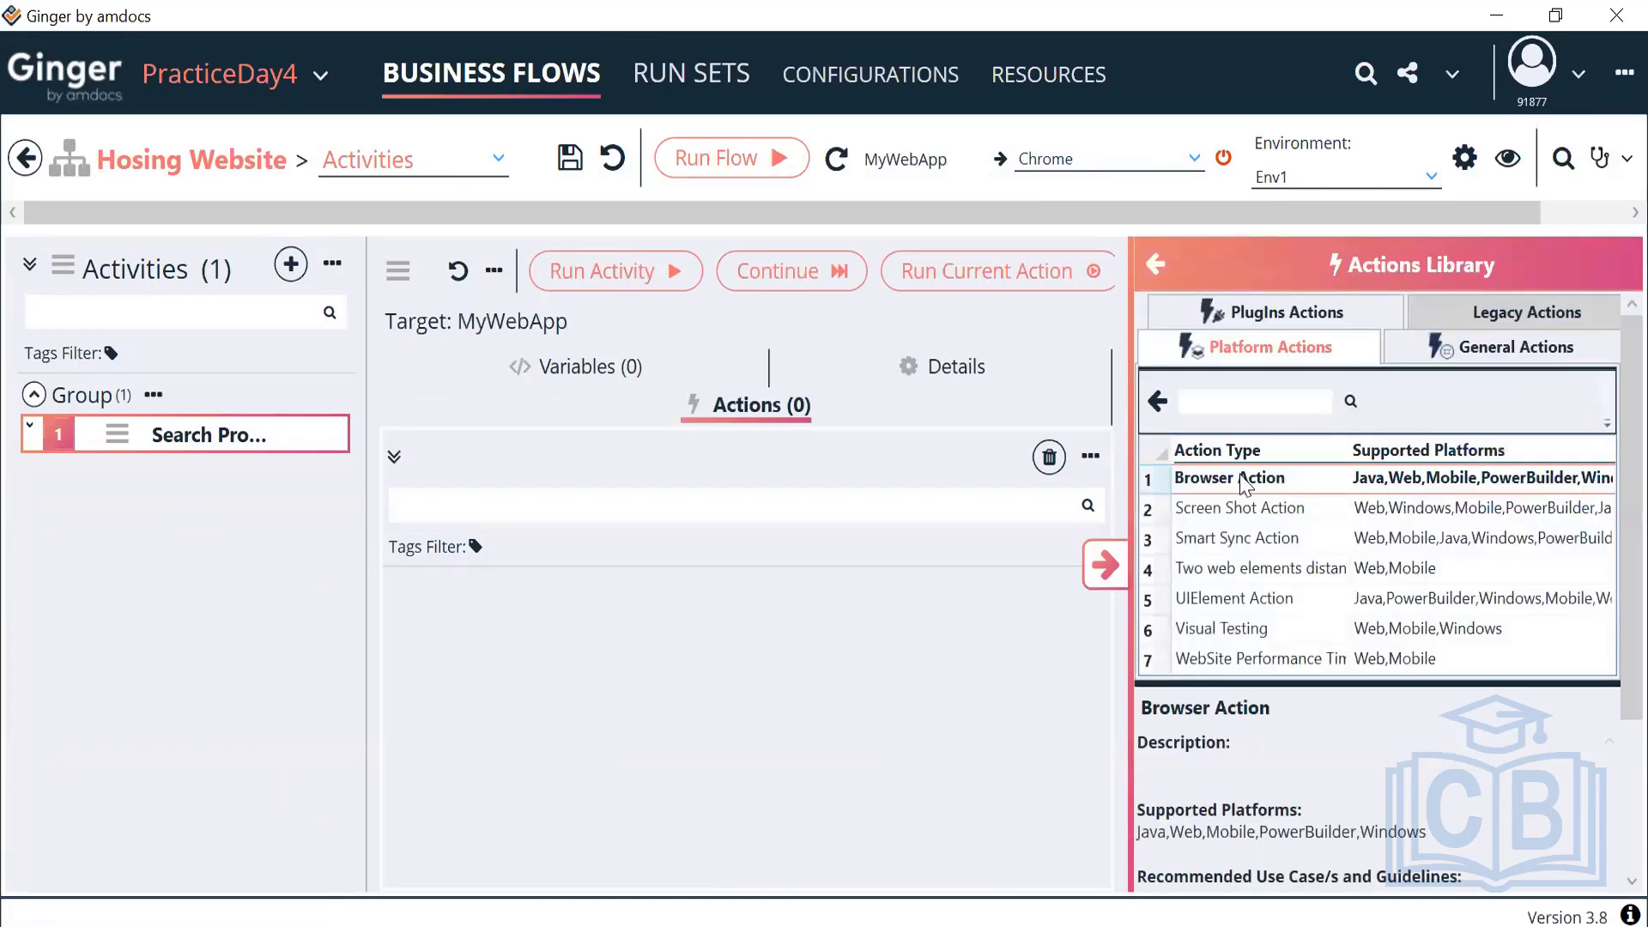
double_click(1247, 485)
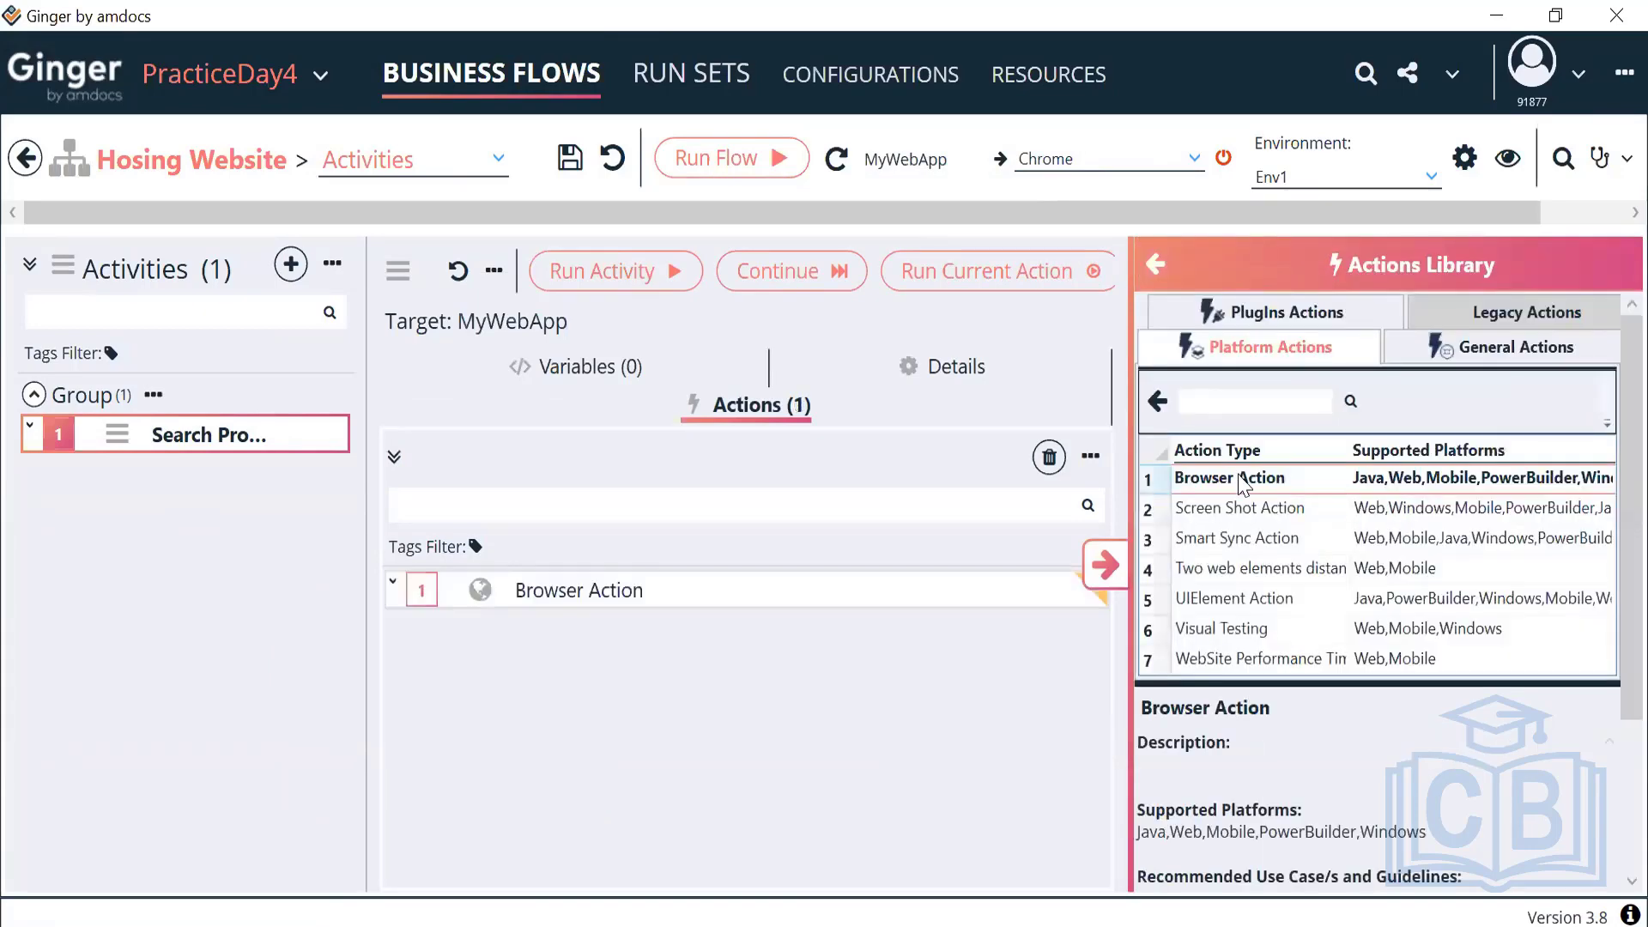
click(1101, 569)
double_click(767, 571)
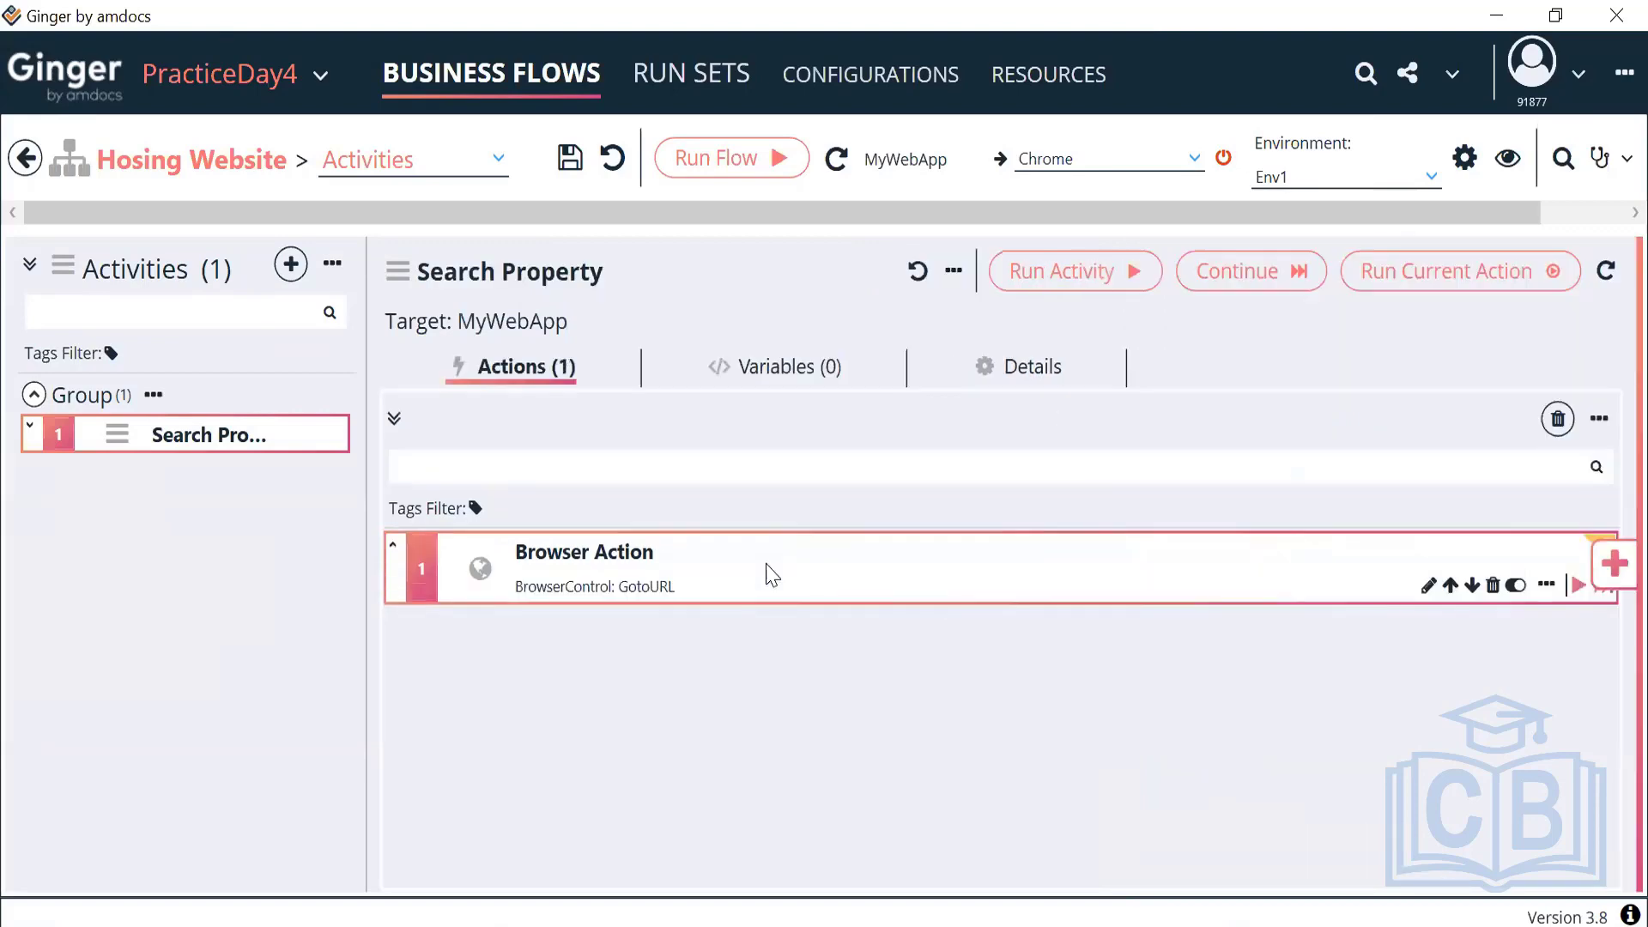
click(643, 636)
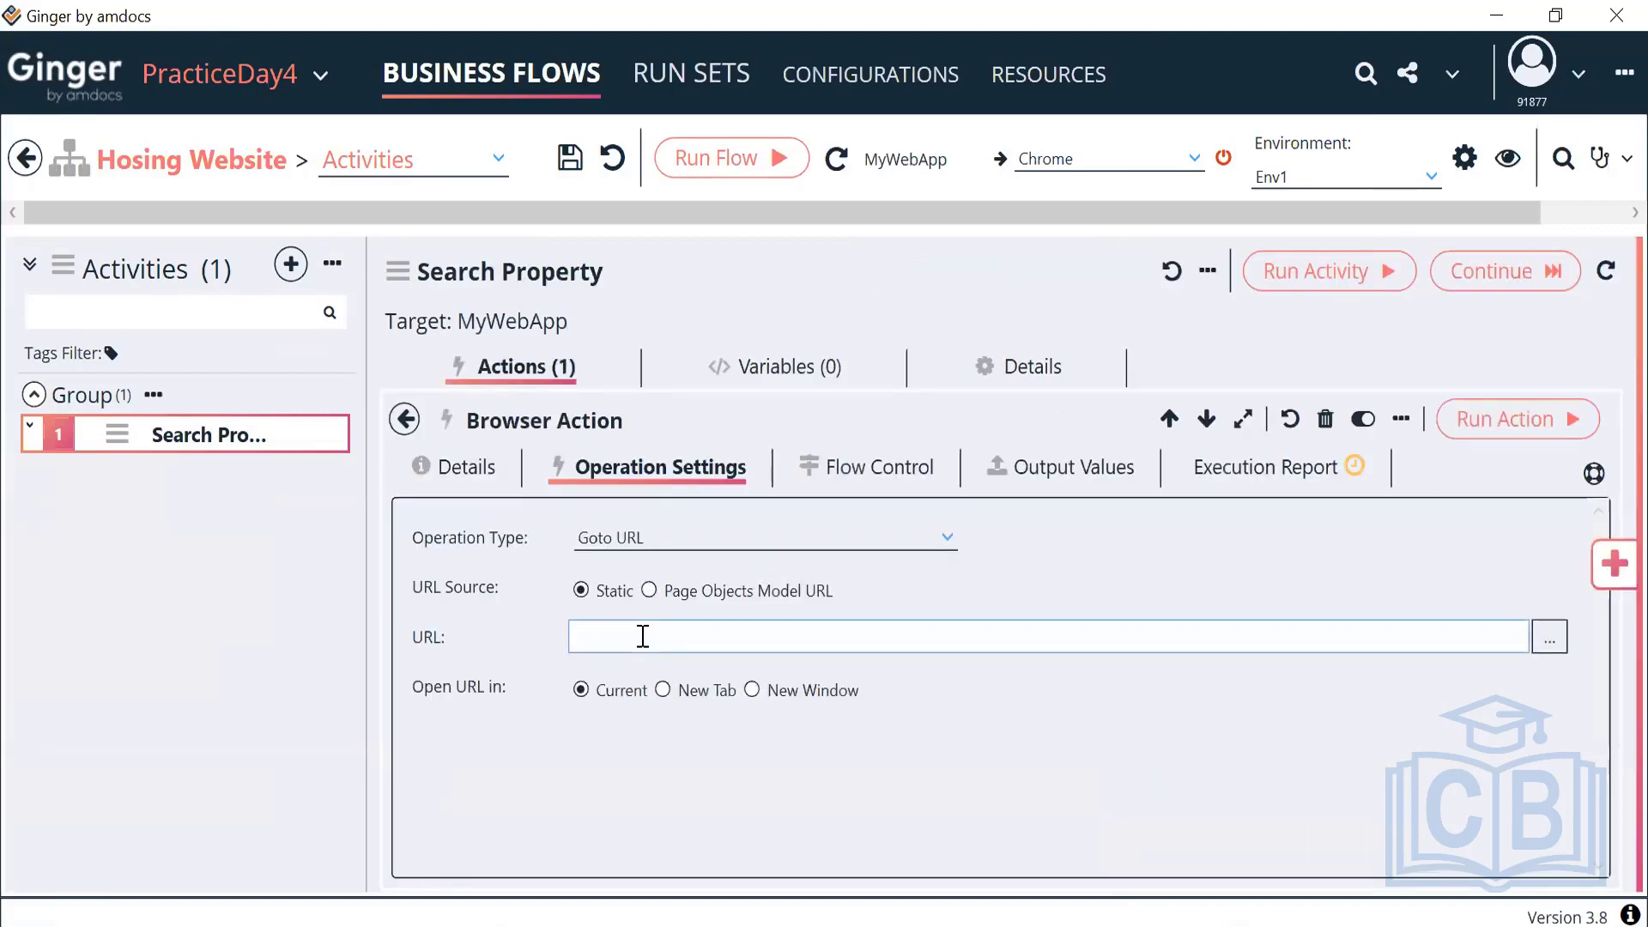
click(1548, 644)
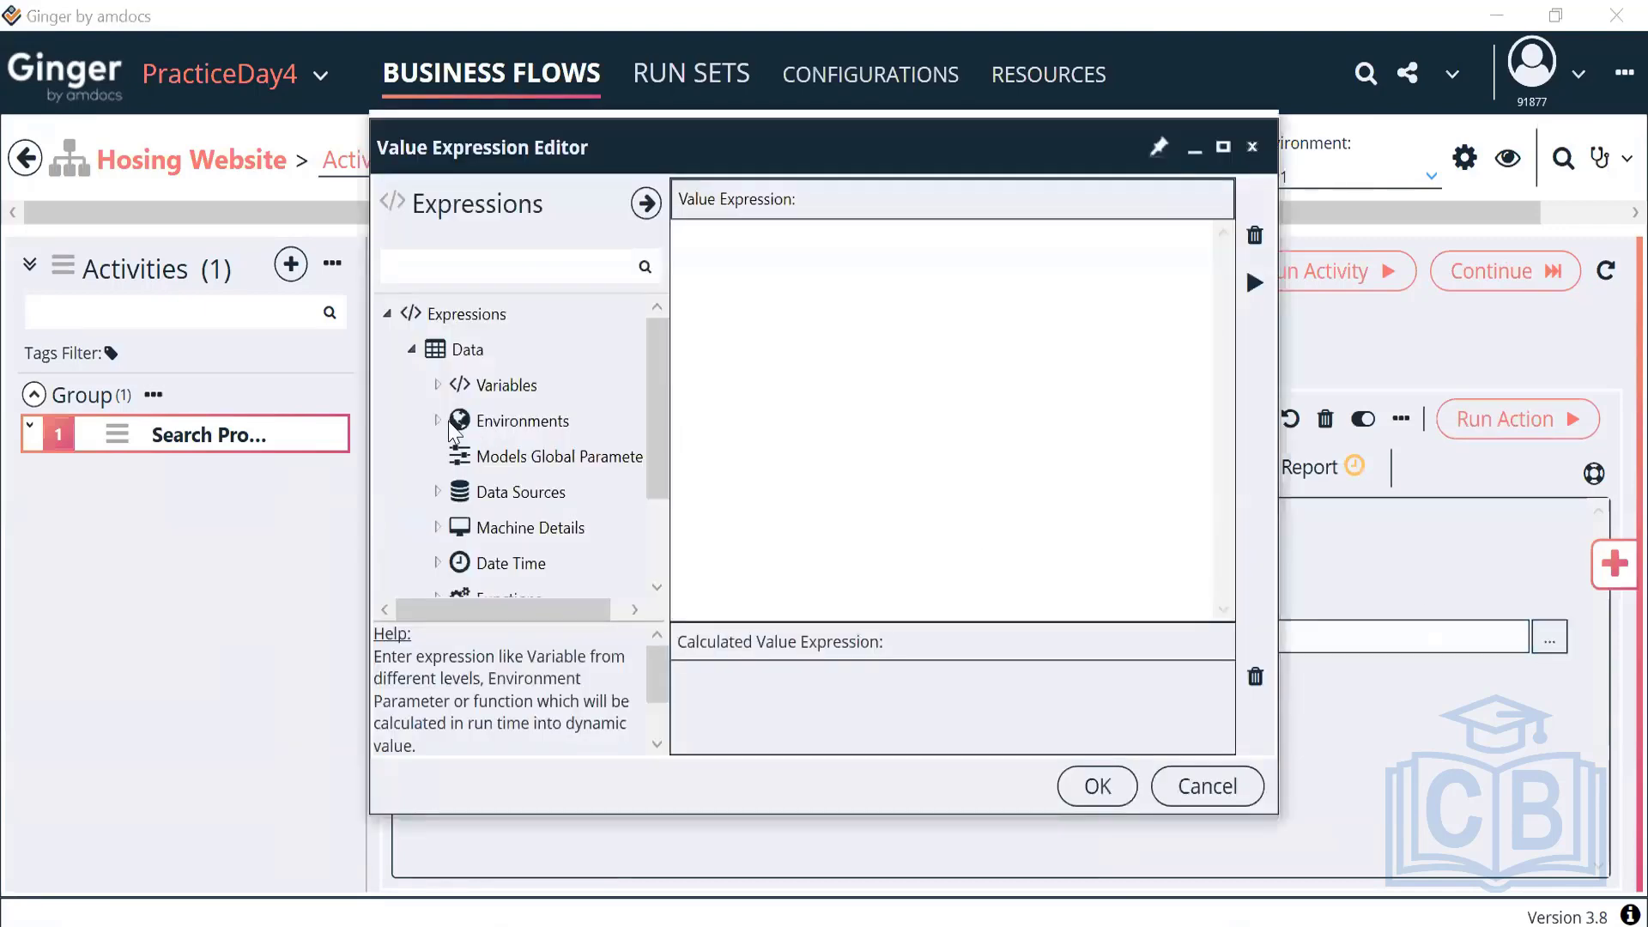
click(440, 422)
click(464, 492)
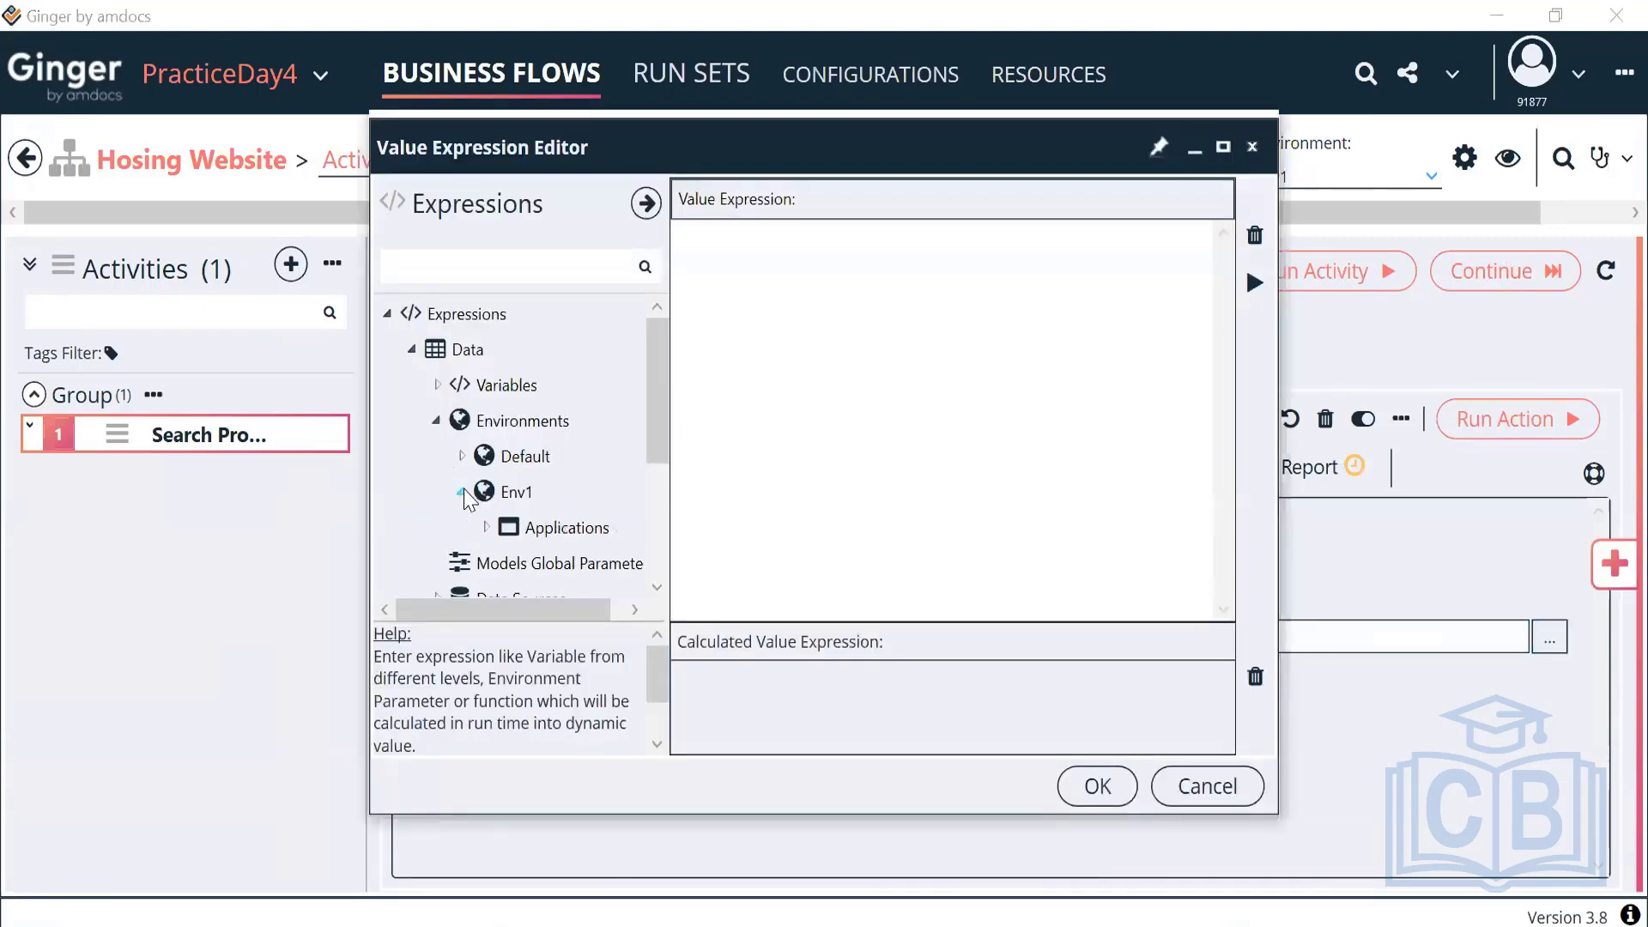
scroll(546, 488, down, 3)
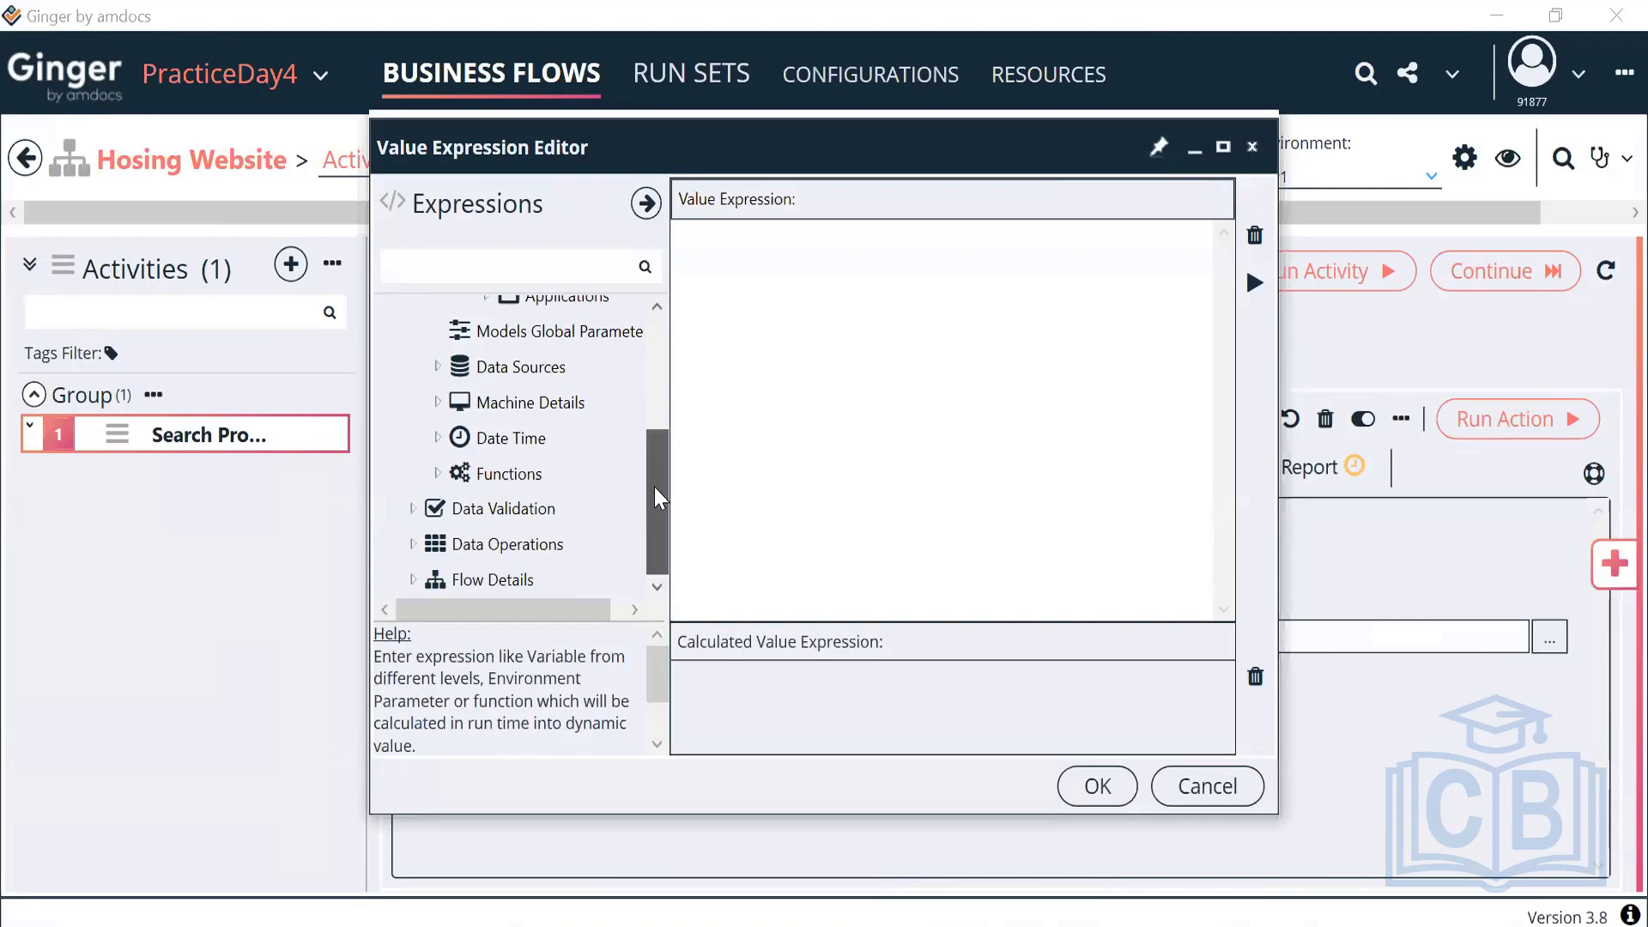
drag(654, 487, 654, 472)
click(486, 328)
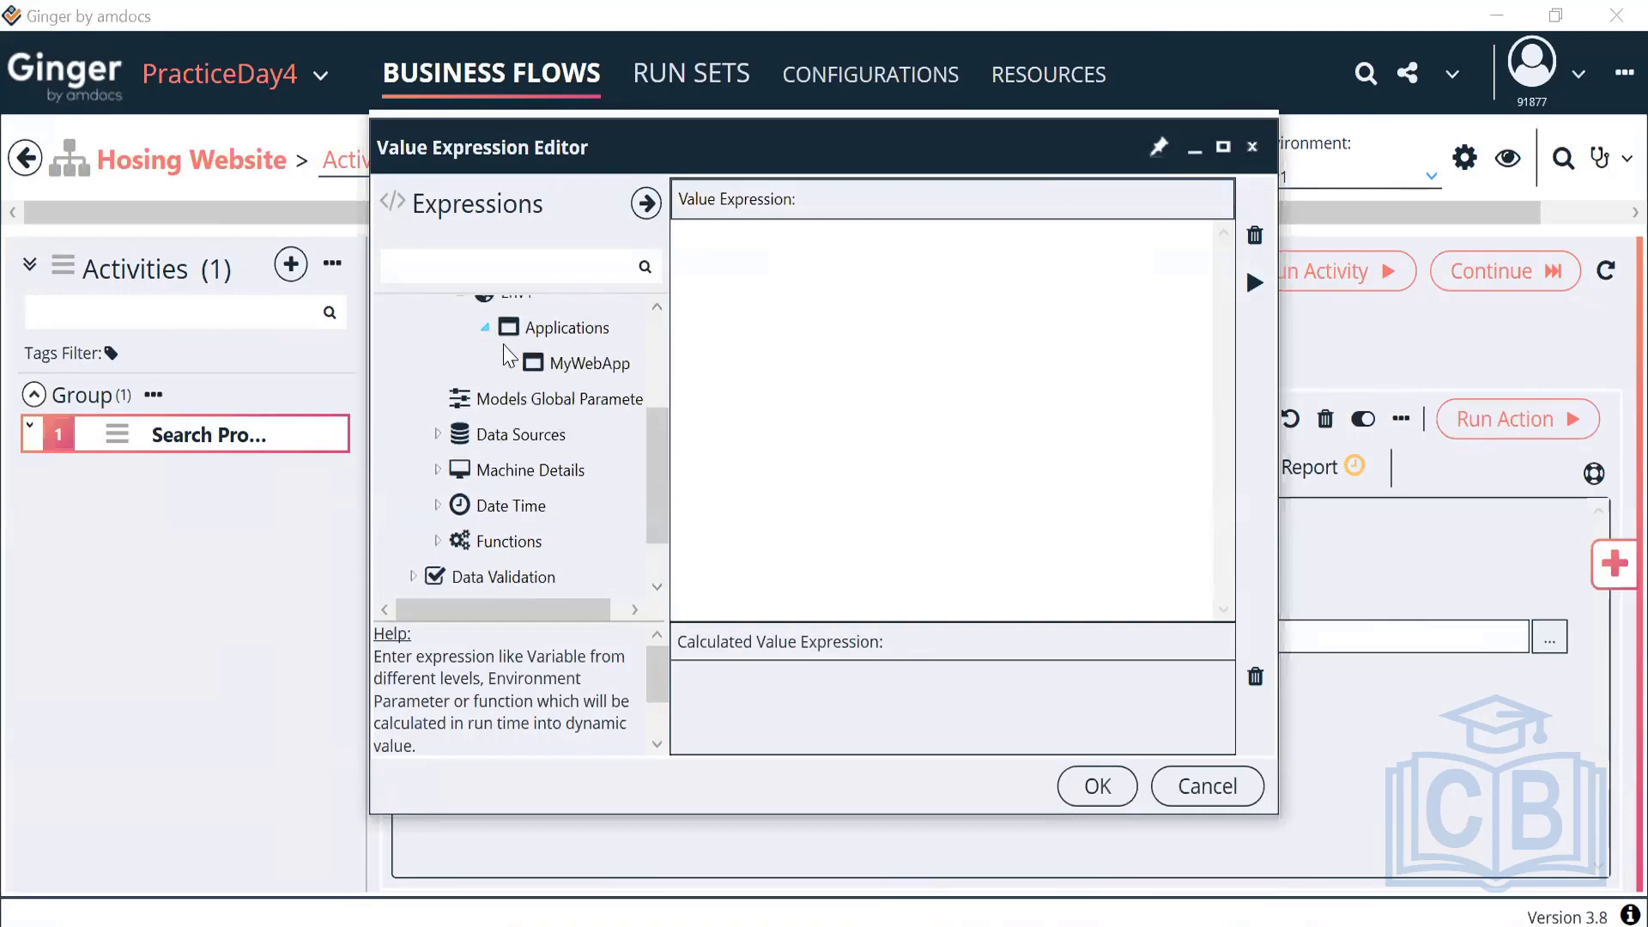
click(510, 363)
click(535, 435)
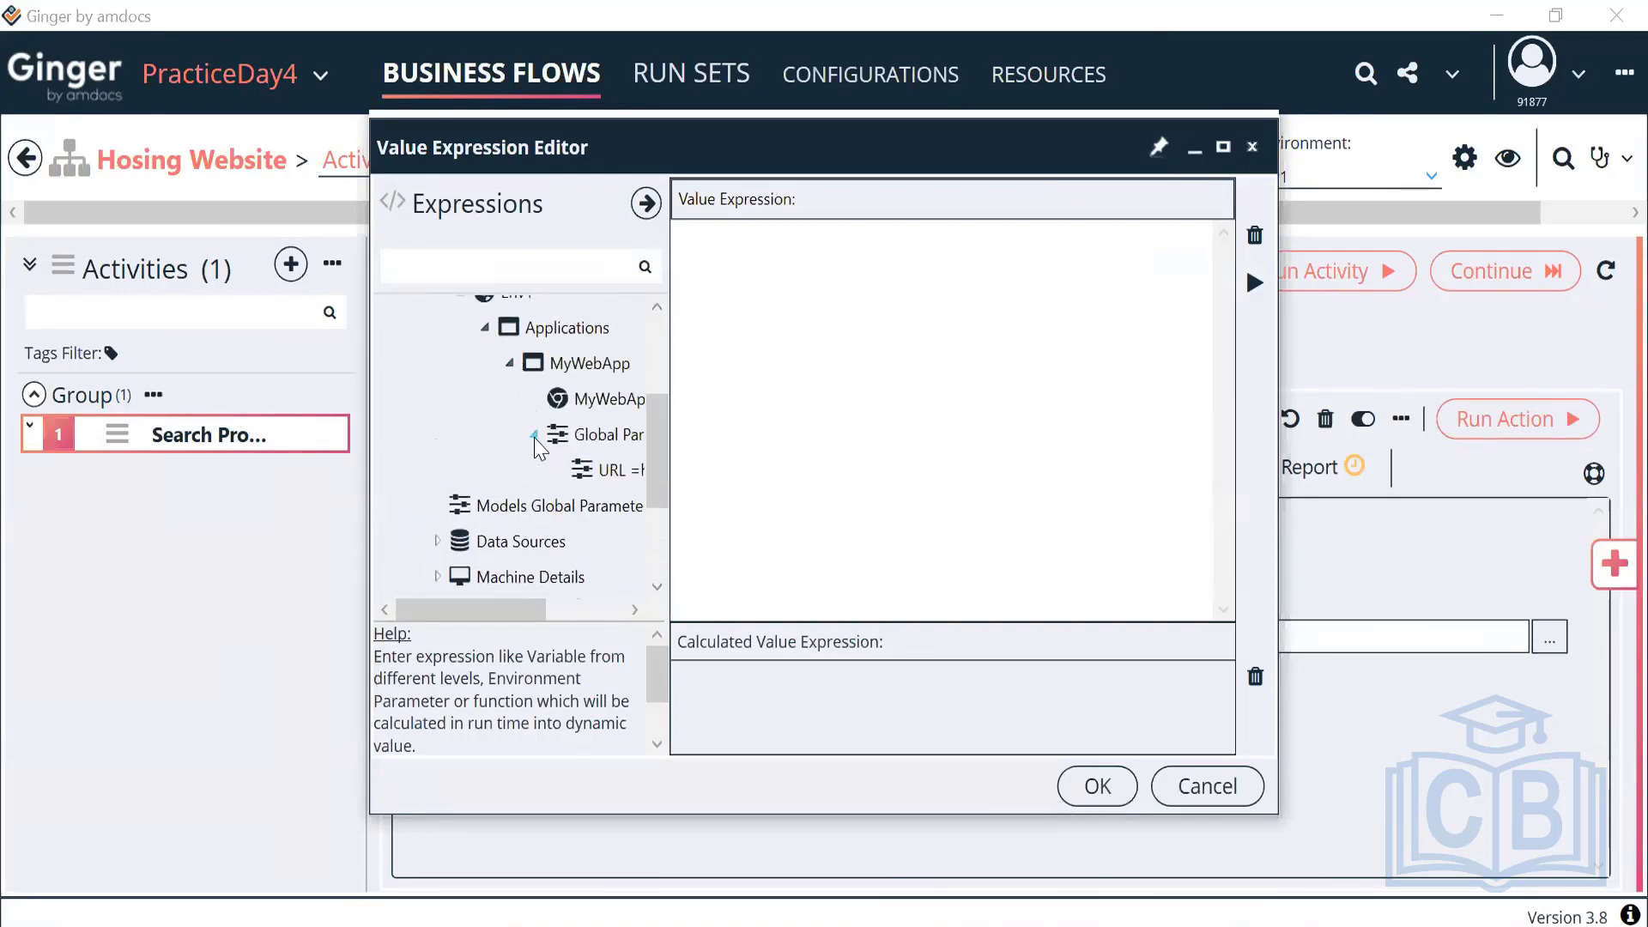
double_click(597, 472)
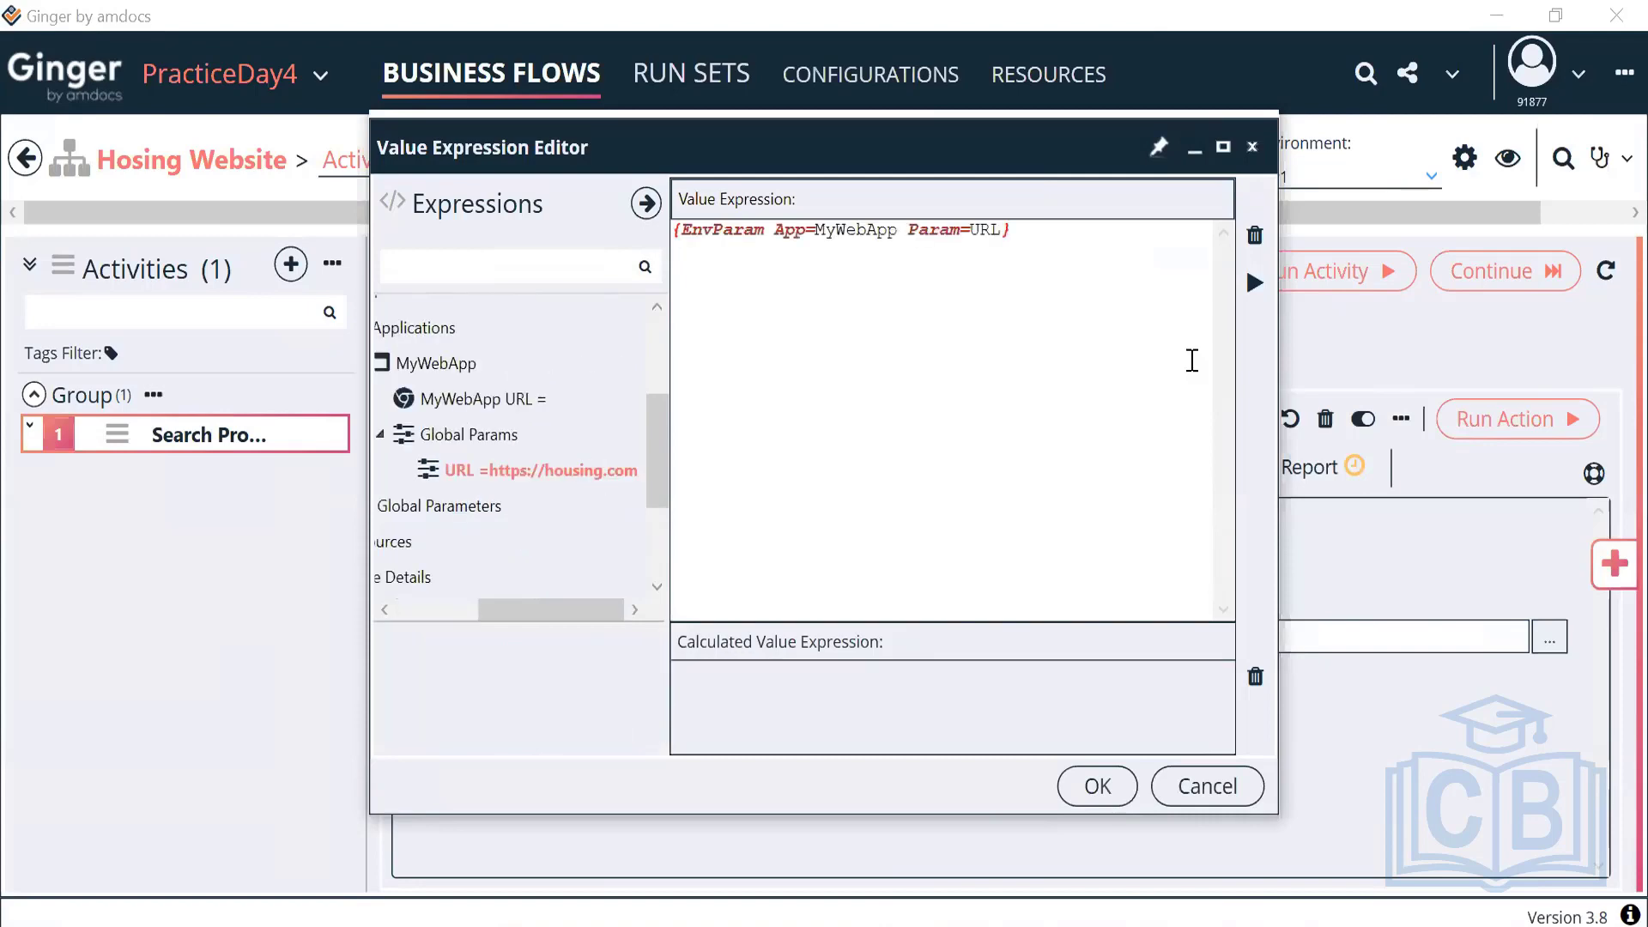
click(1254, 282)
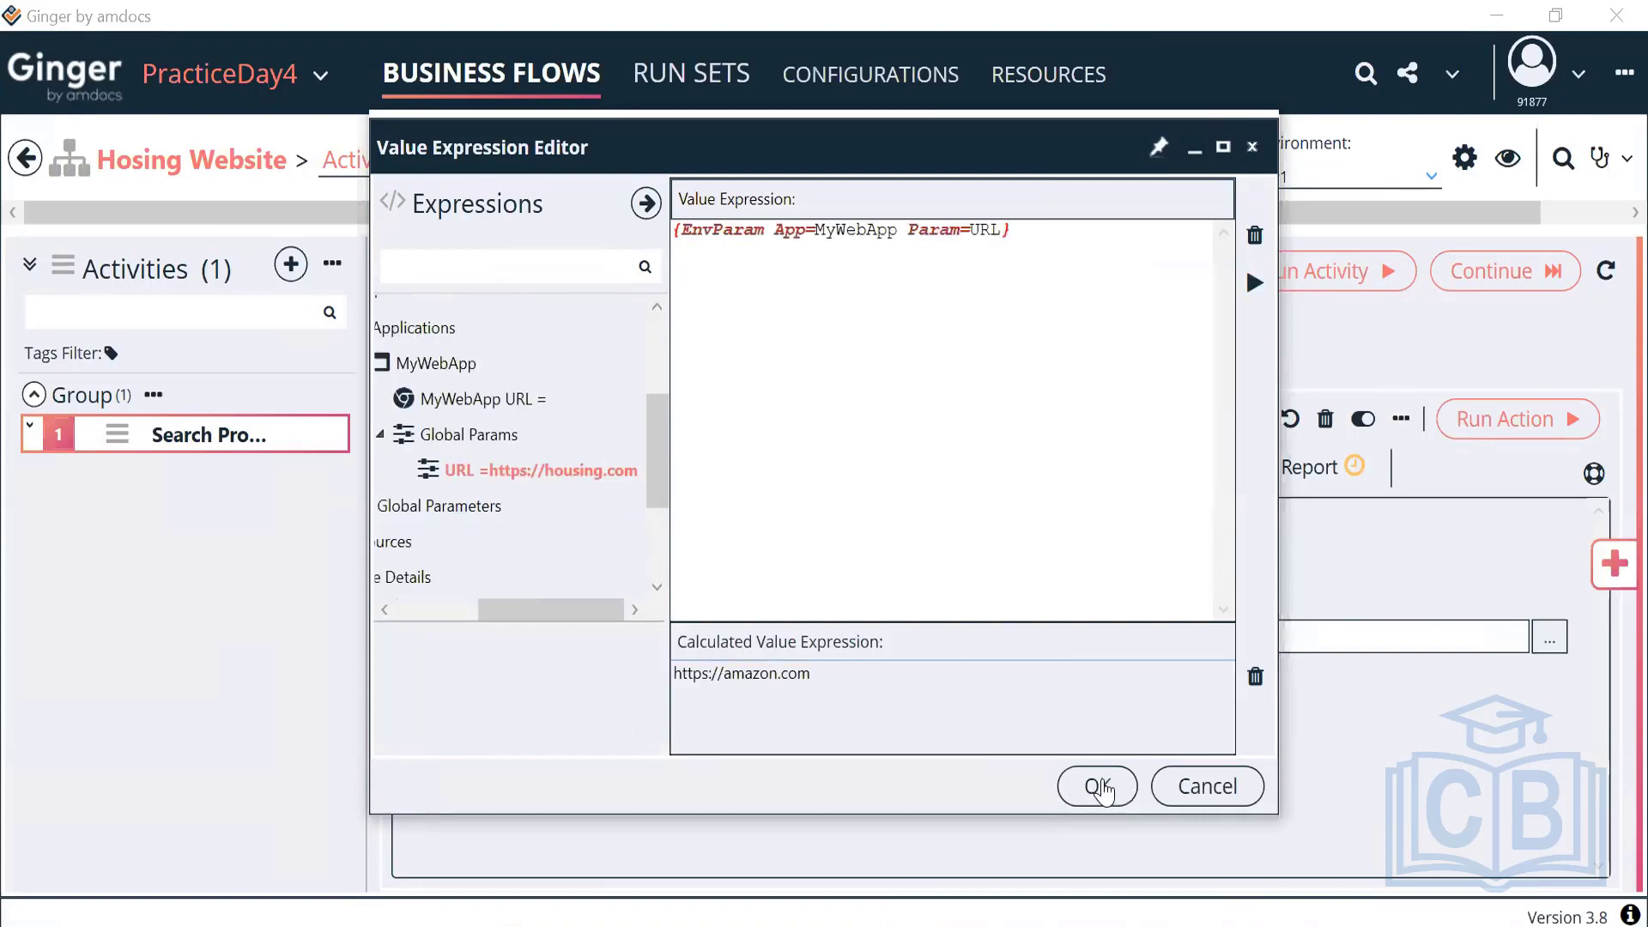
key(Return)
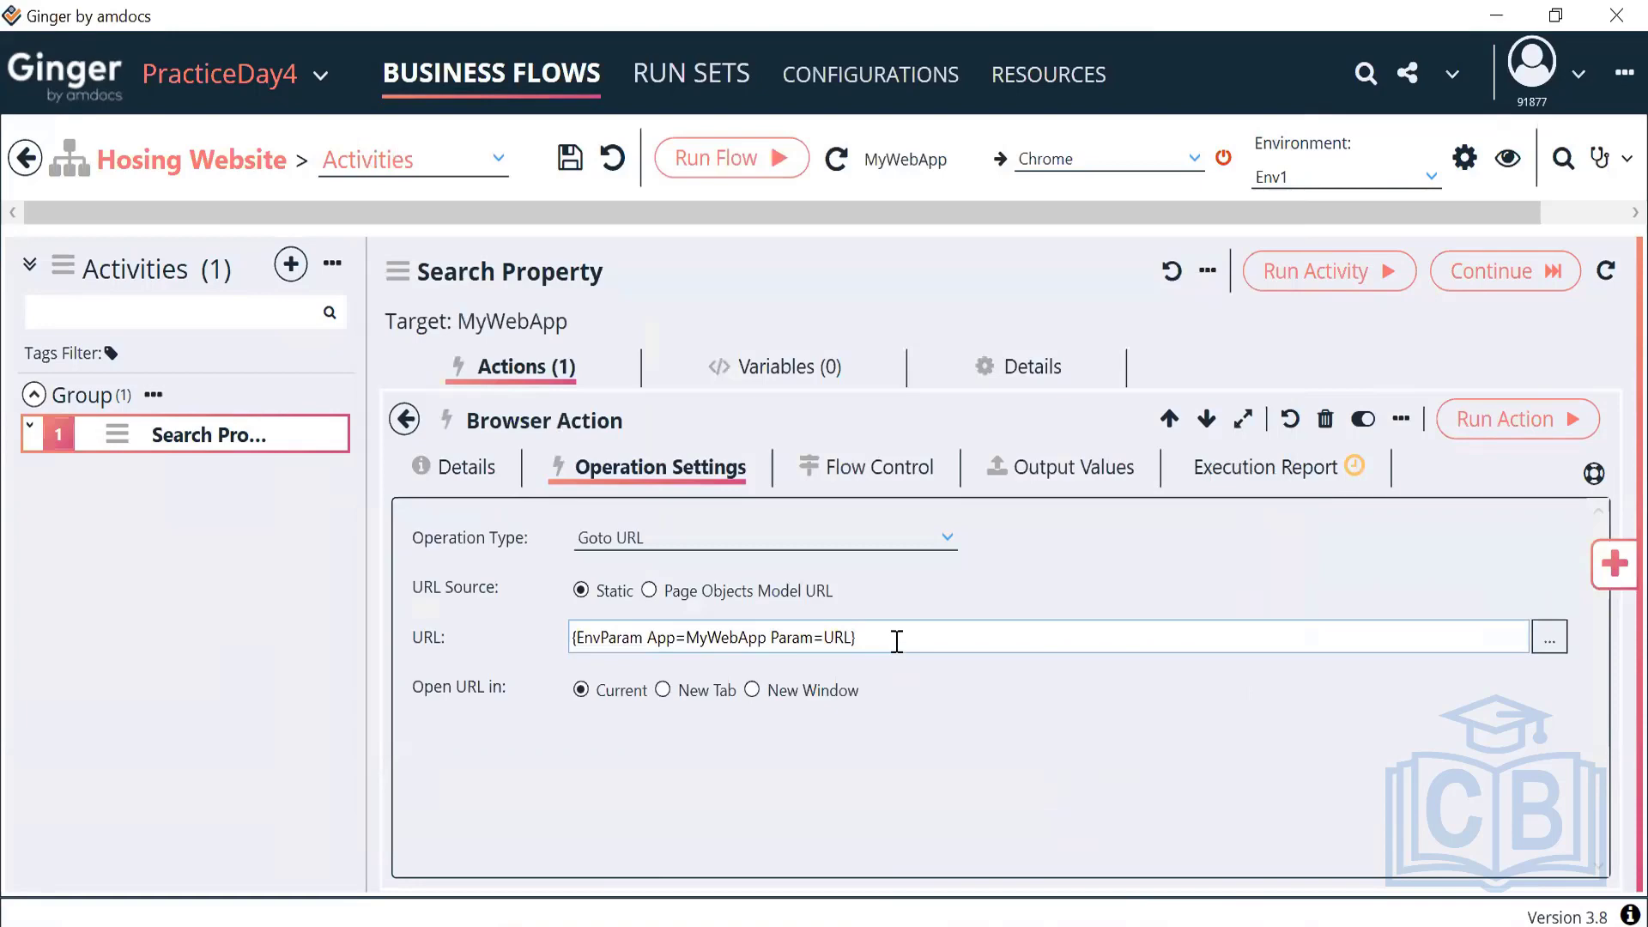
click(1356, 182)
click(1357, 188)
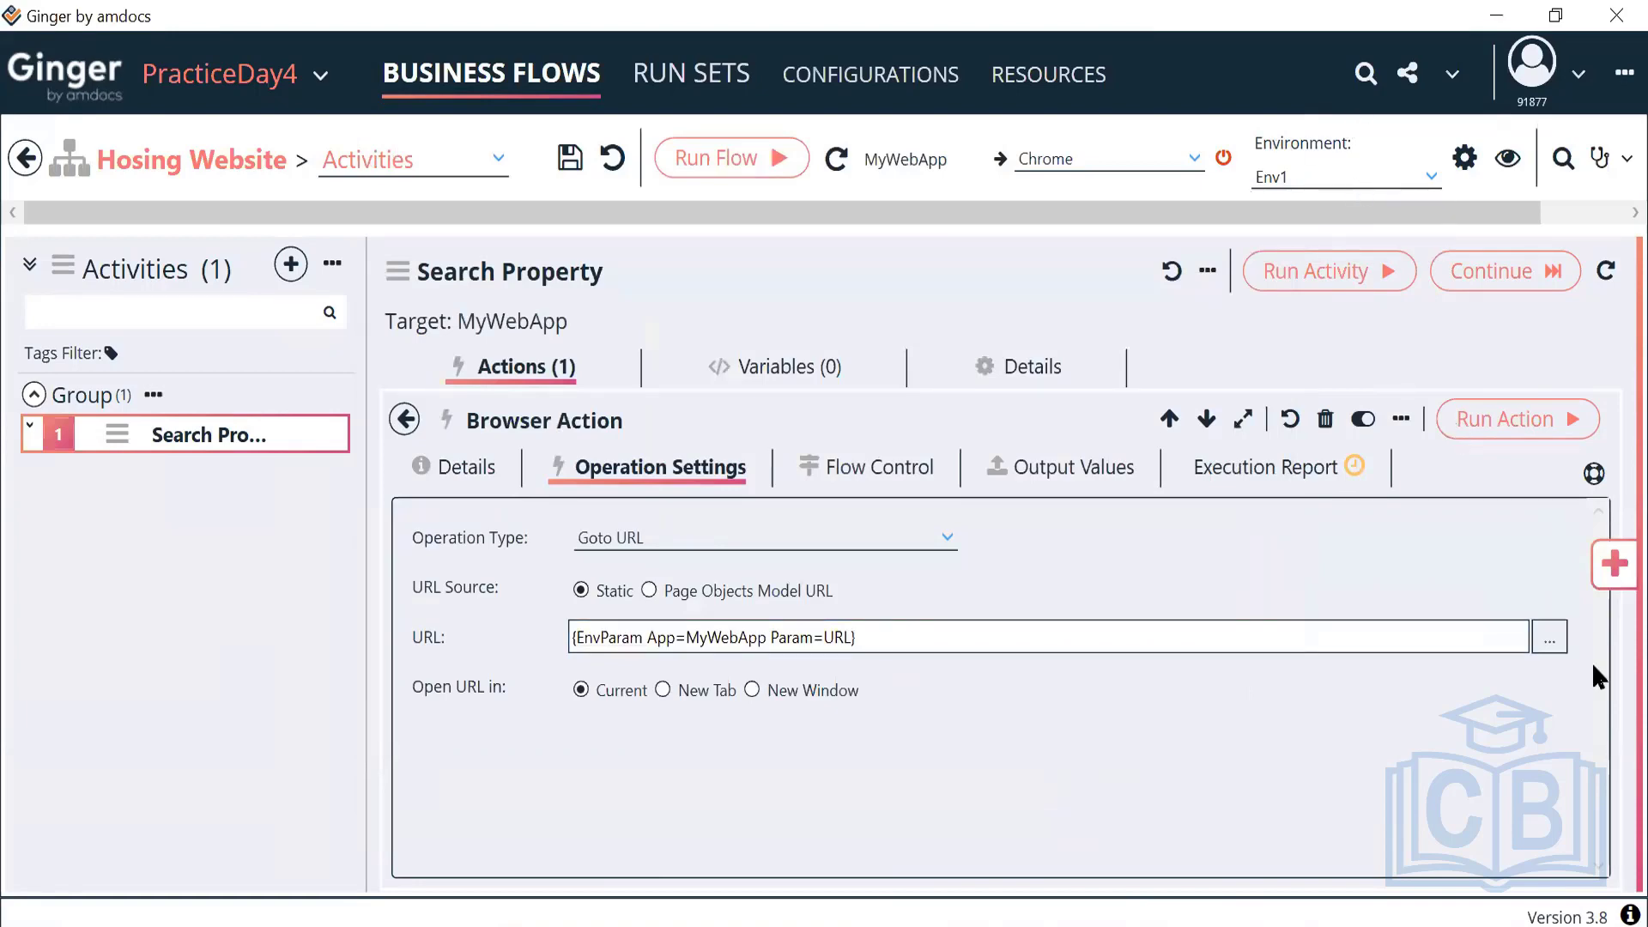
click(1551, 638)
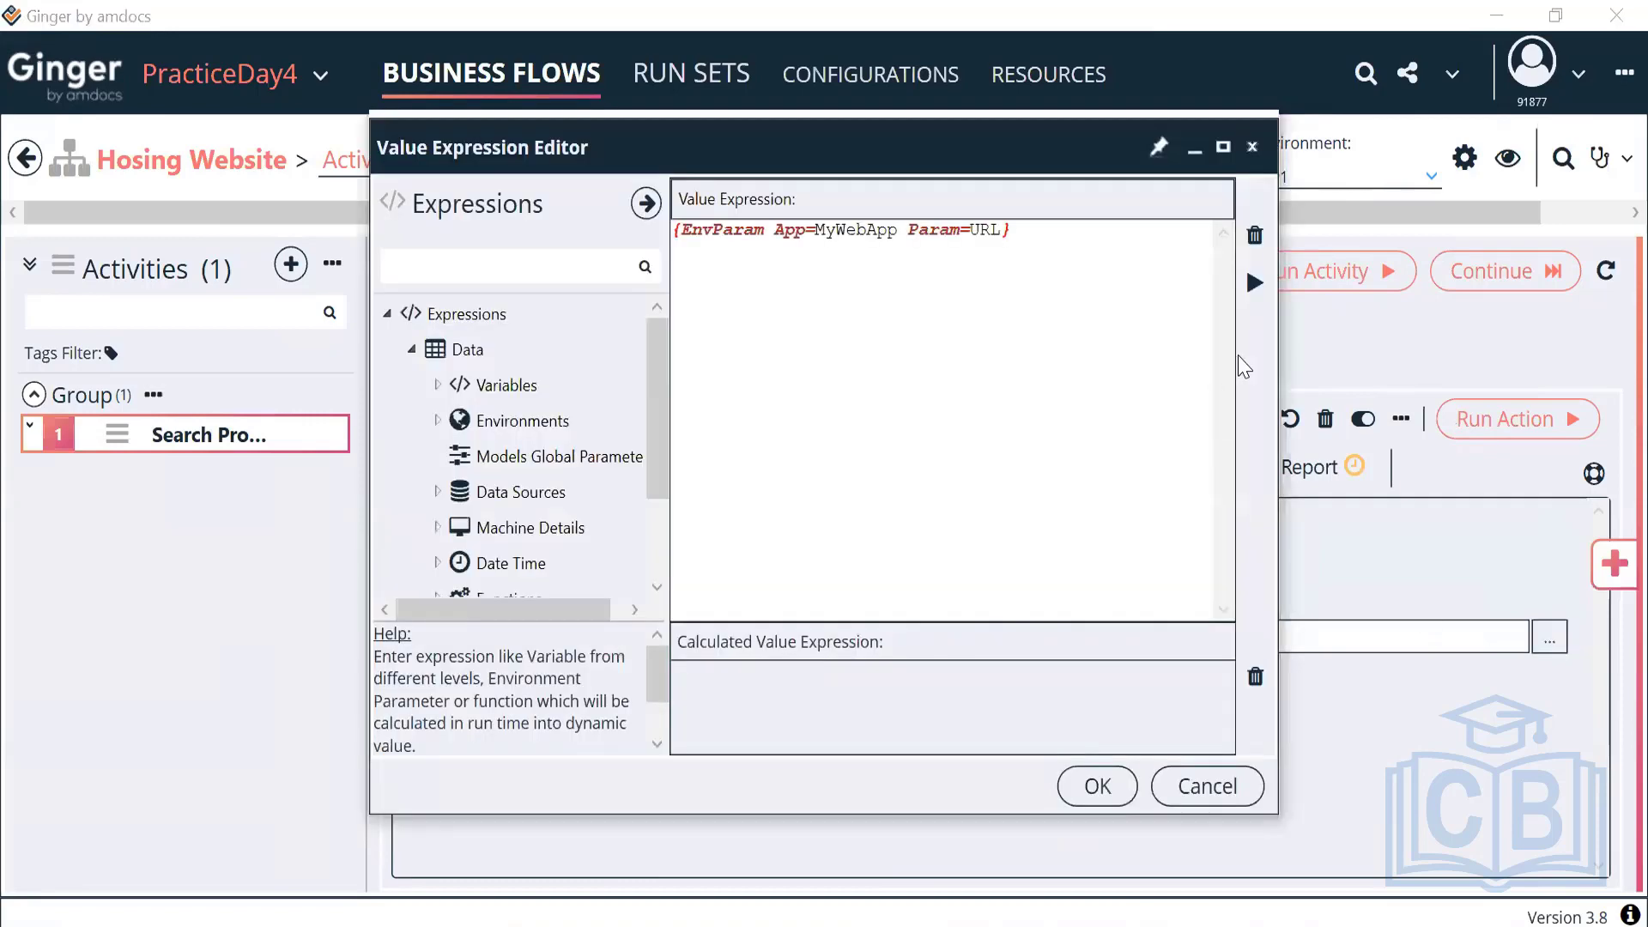
click(1099, 786)
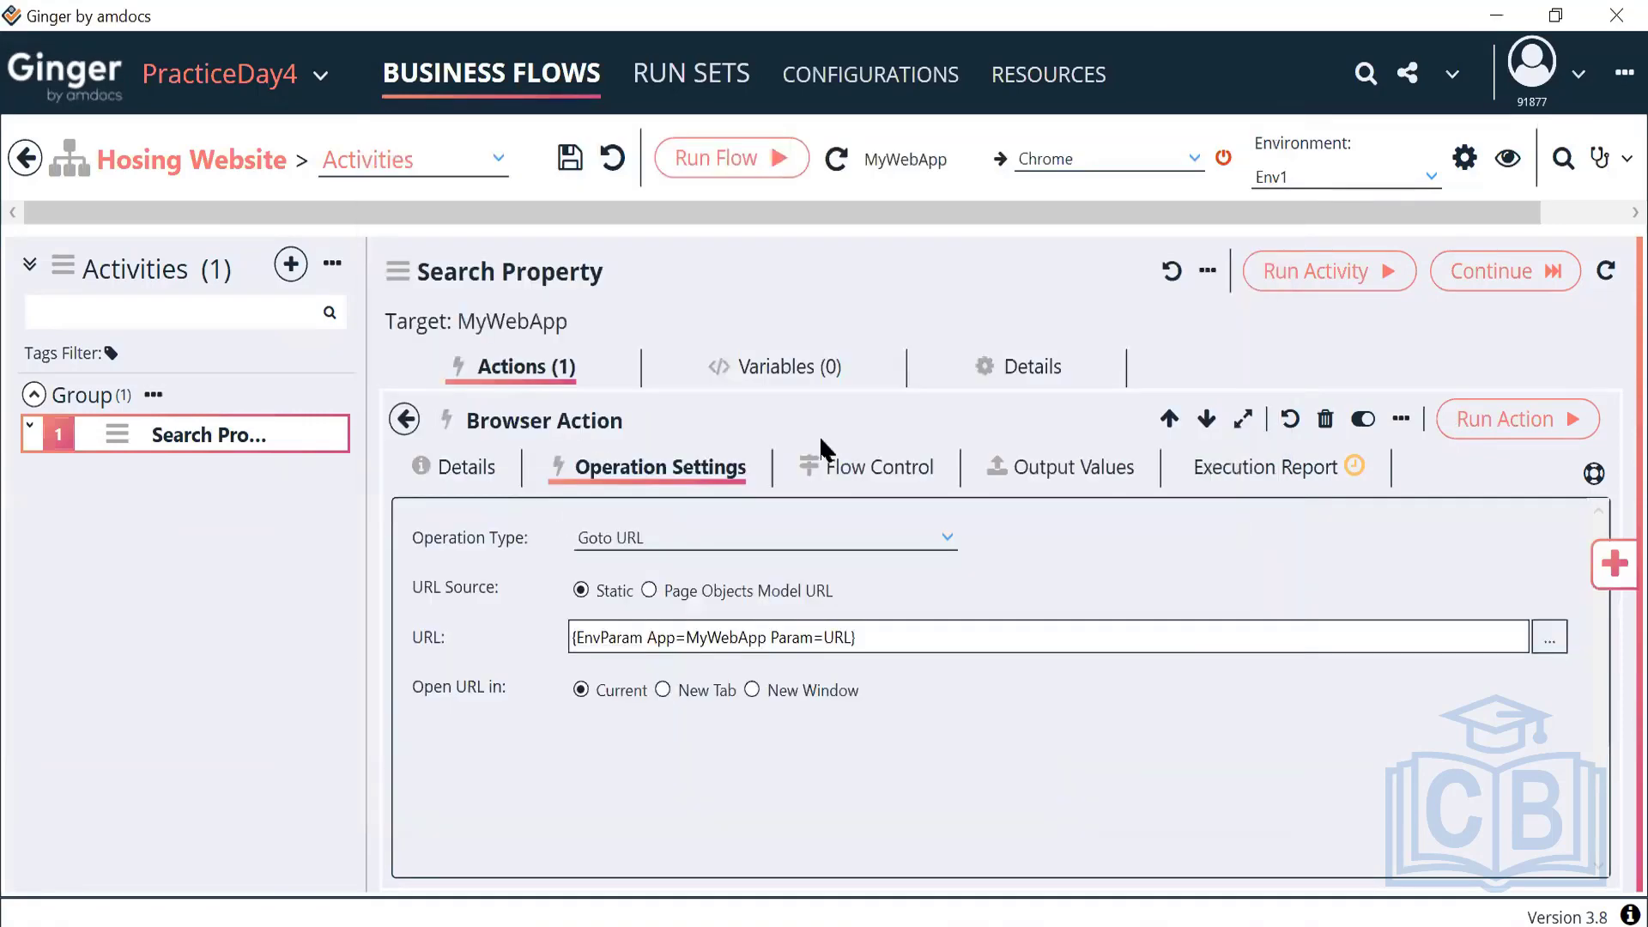
click(1049, 78)
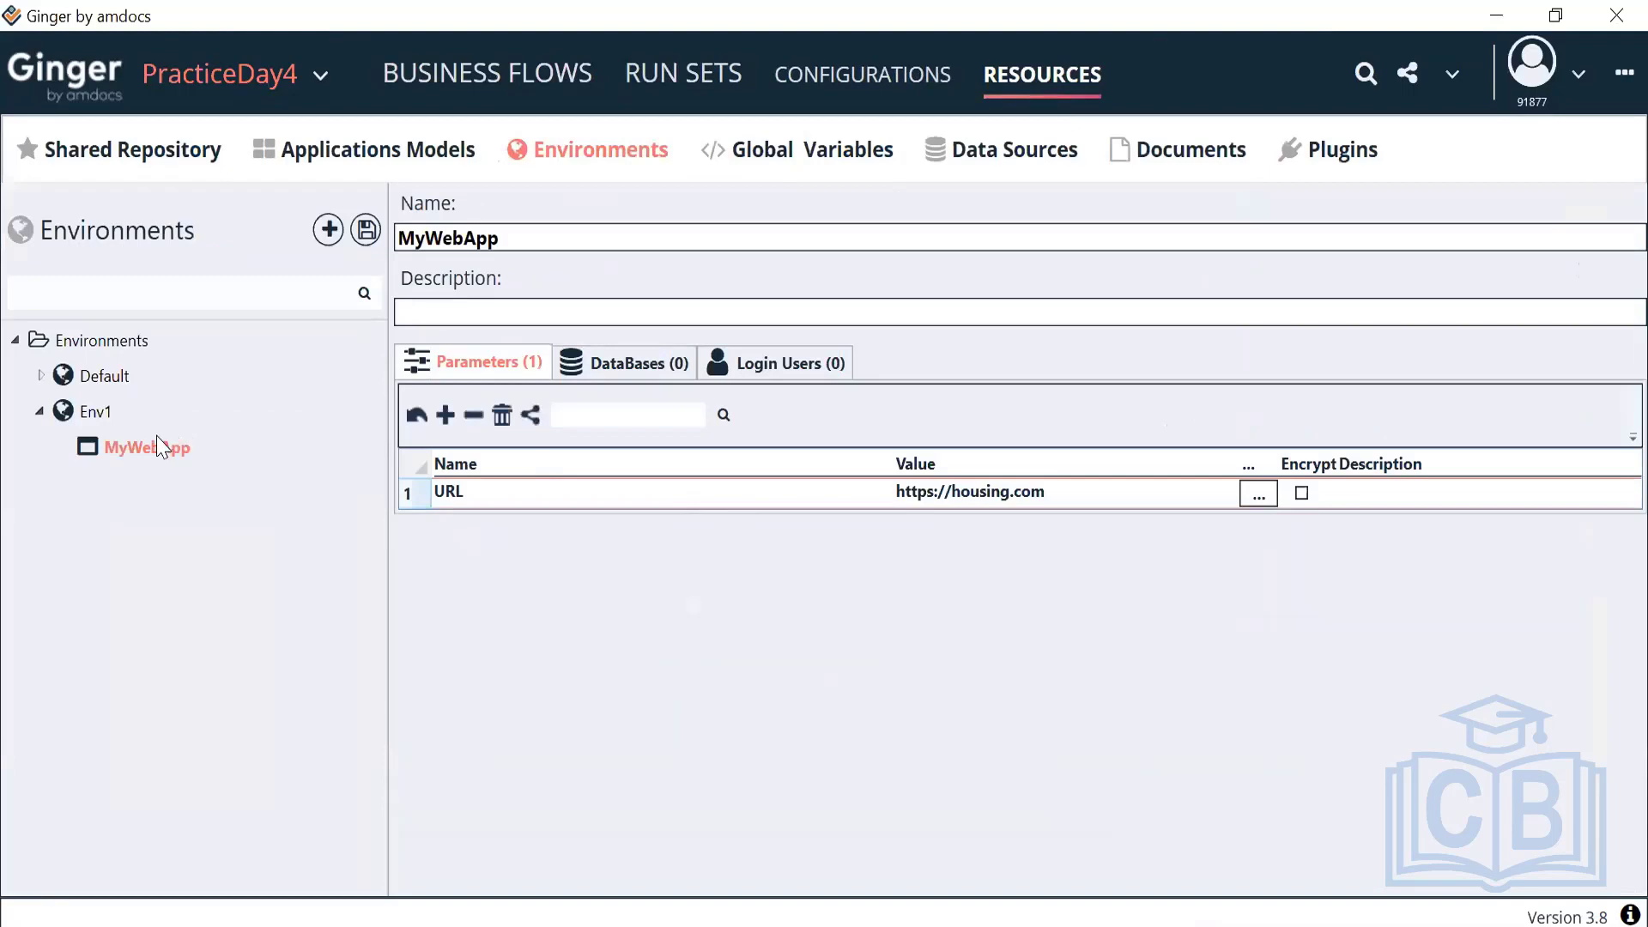
click(101, 416)
click(116, 443)
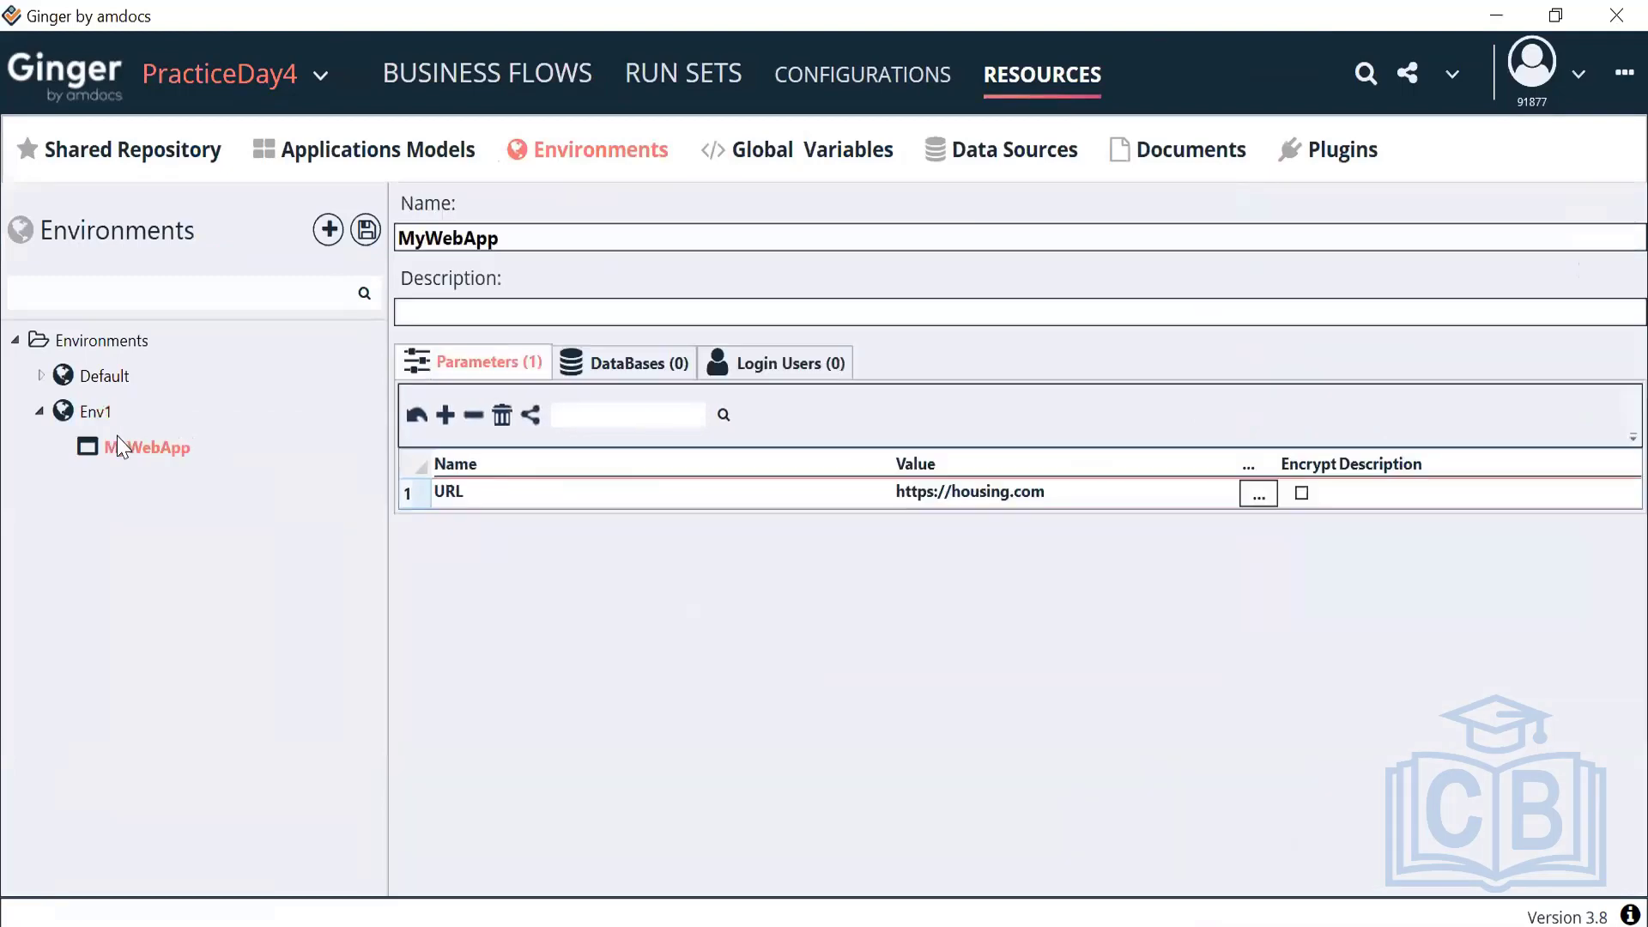
click(366, 240)
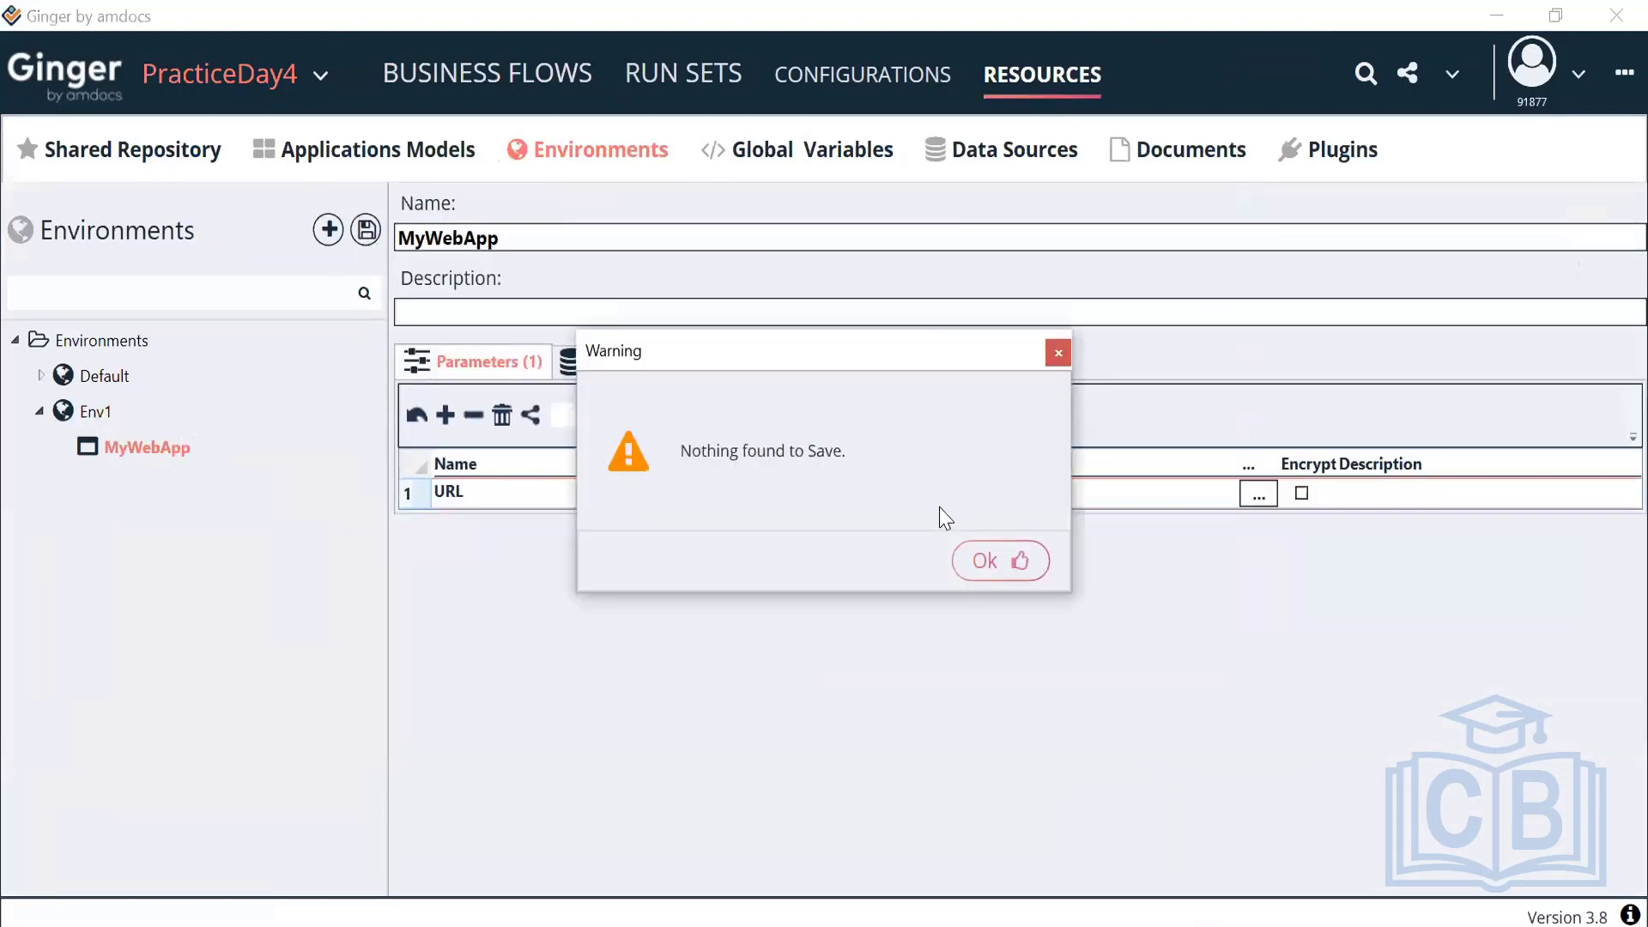
click(979, 563)
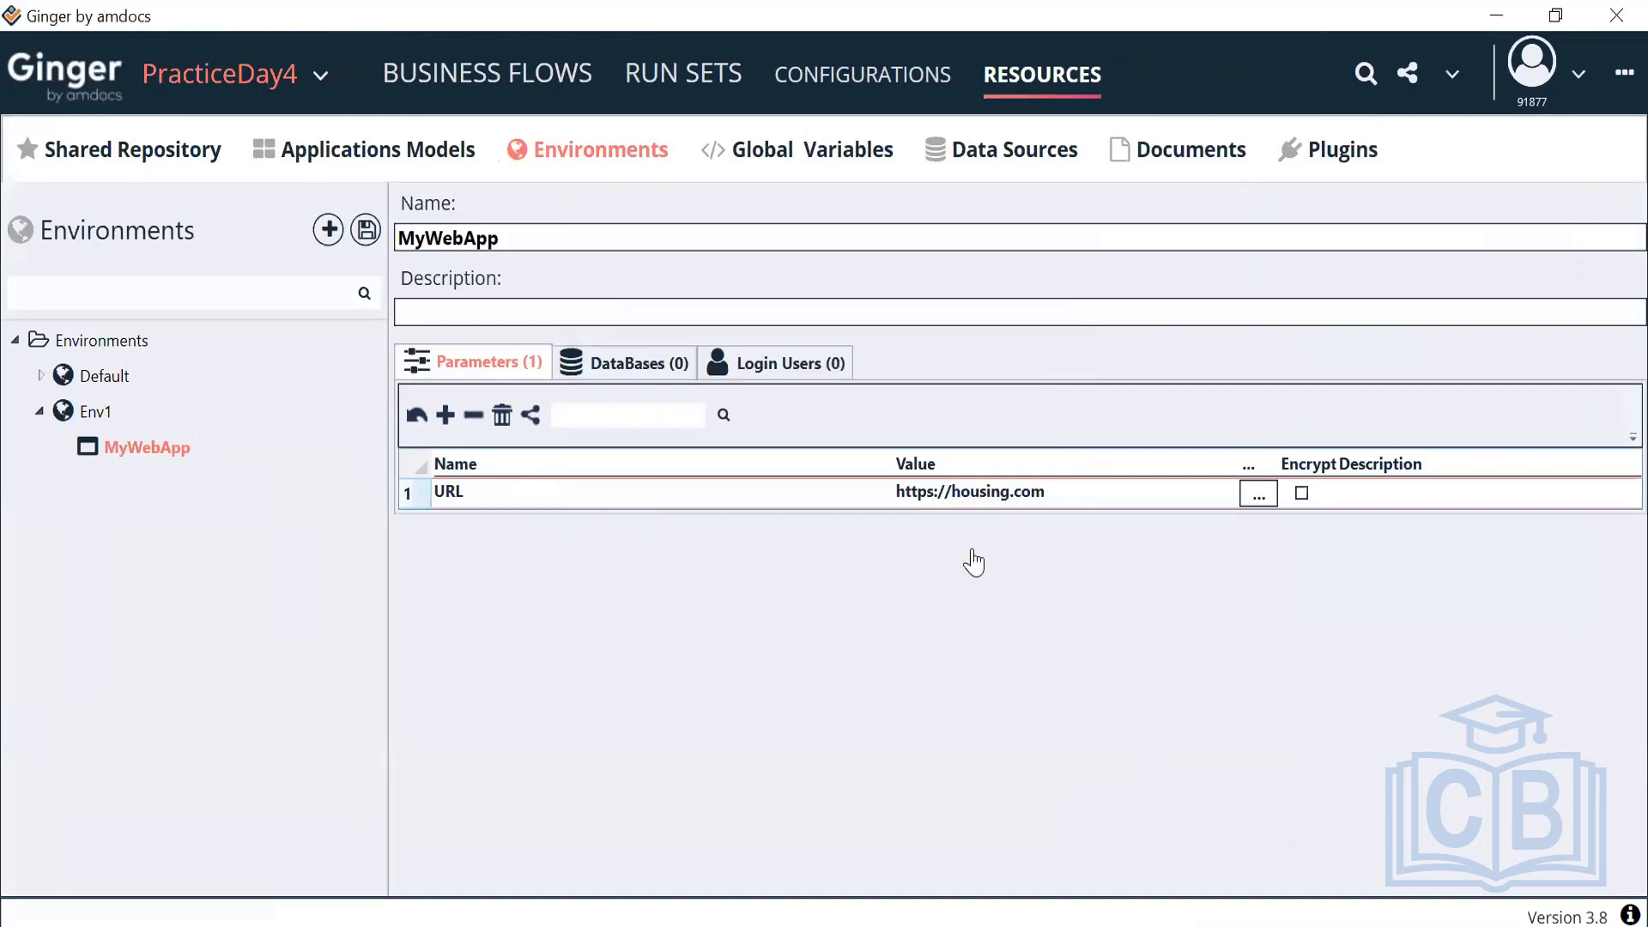
click(552, 90)
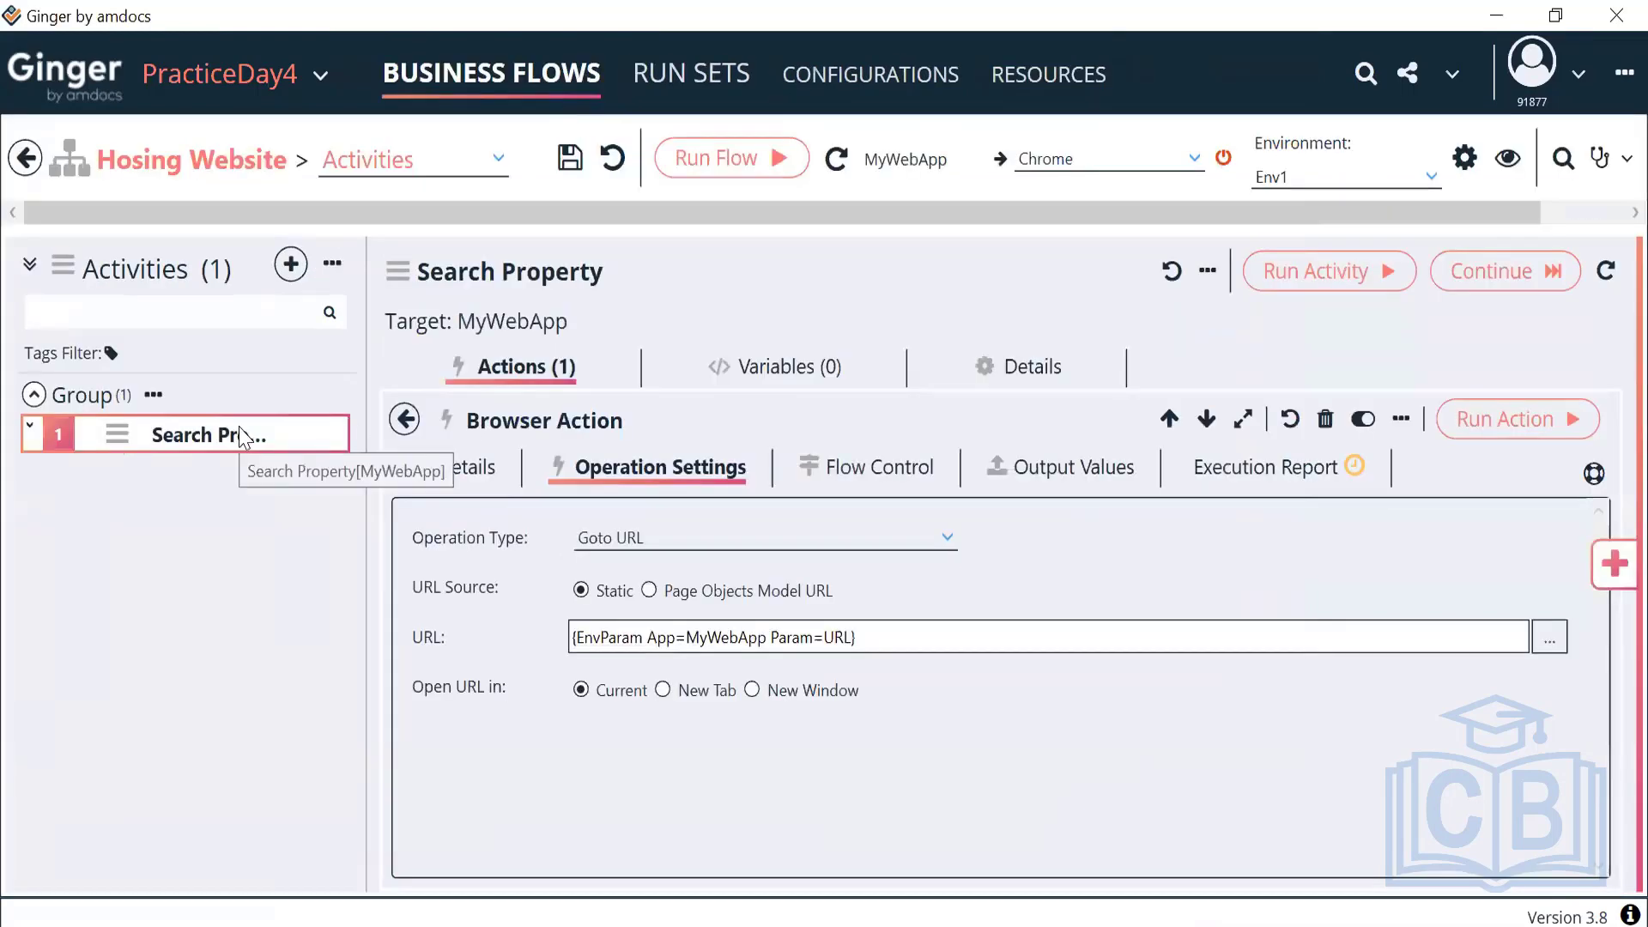
click(1361, 177)
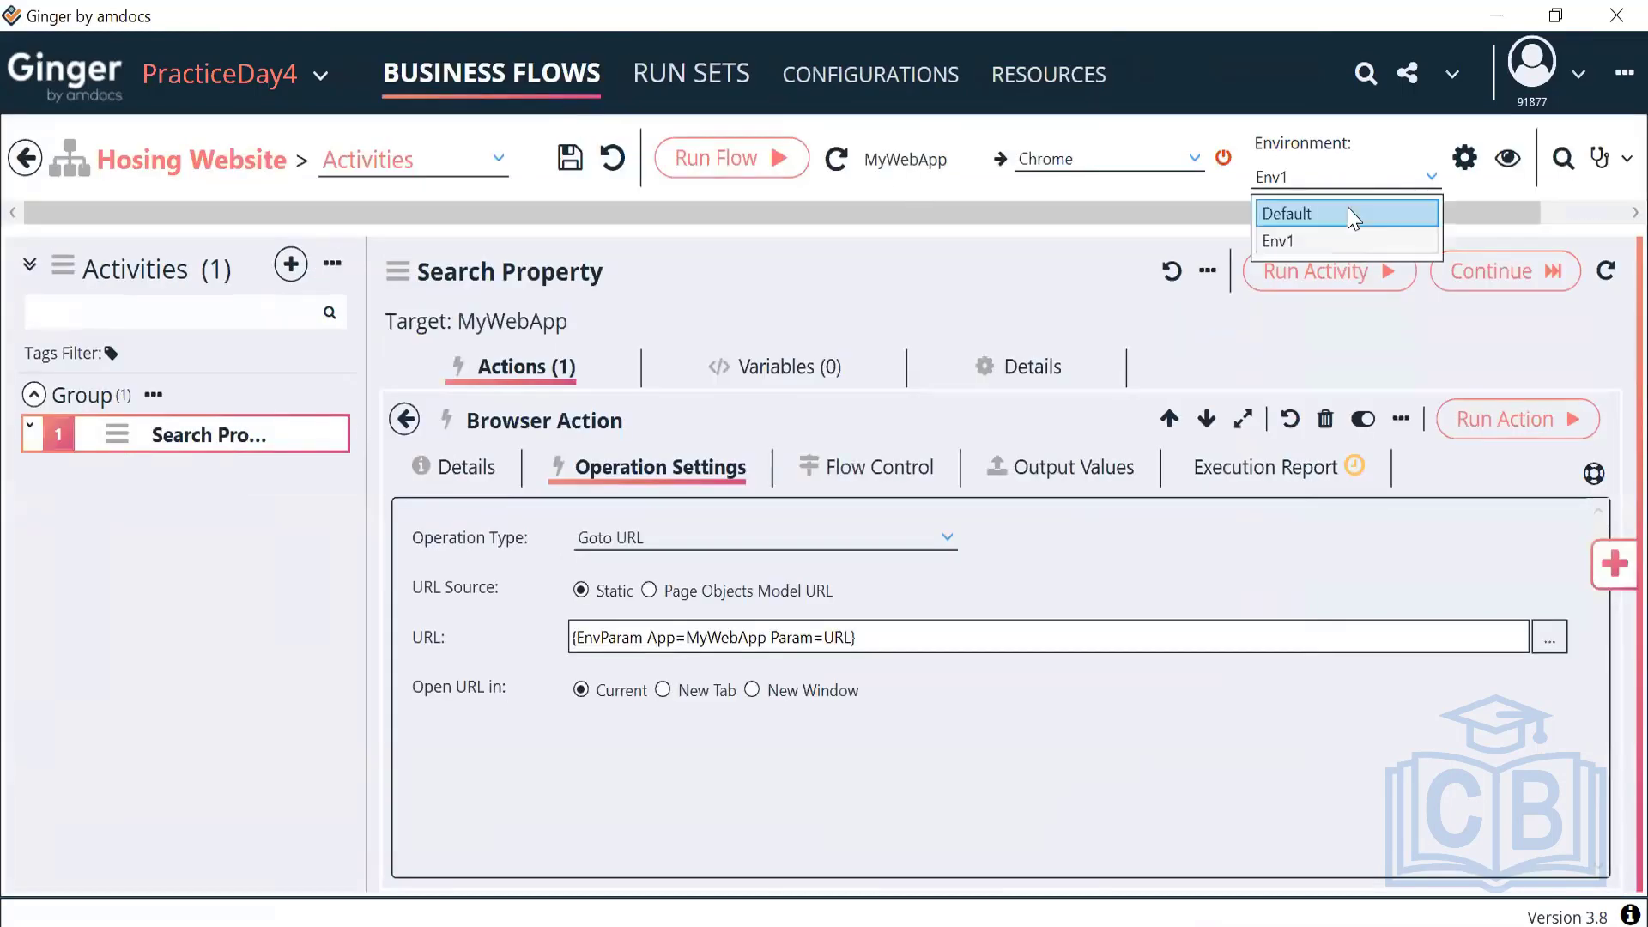
click(1330, 240)
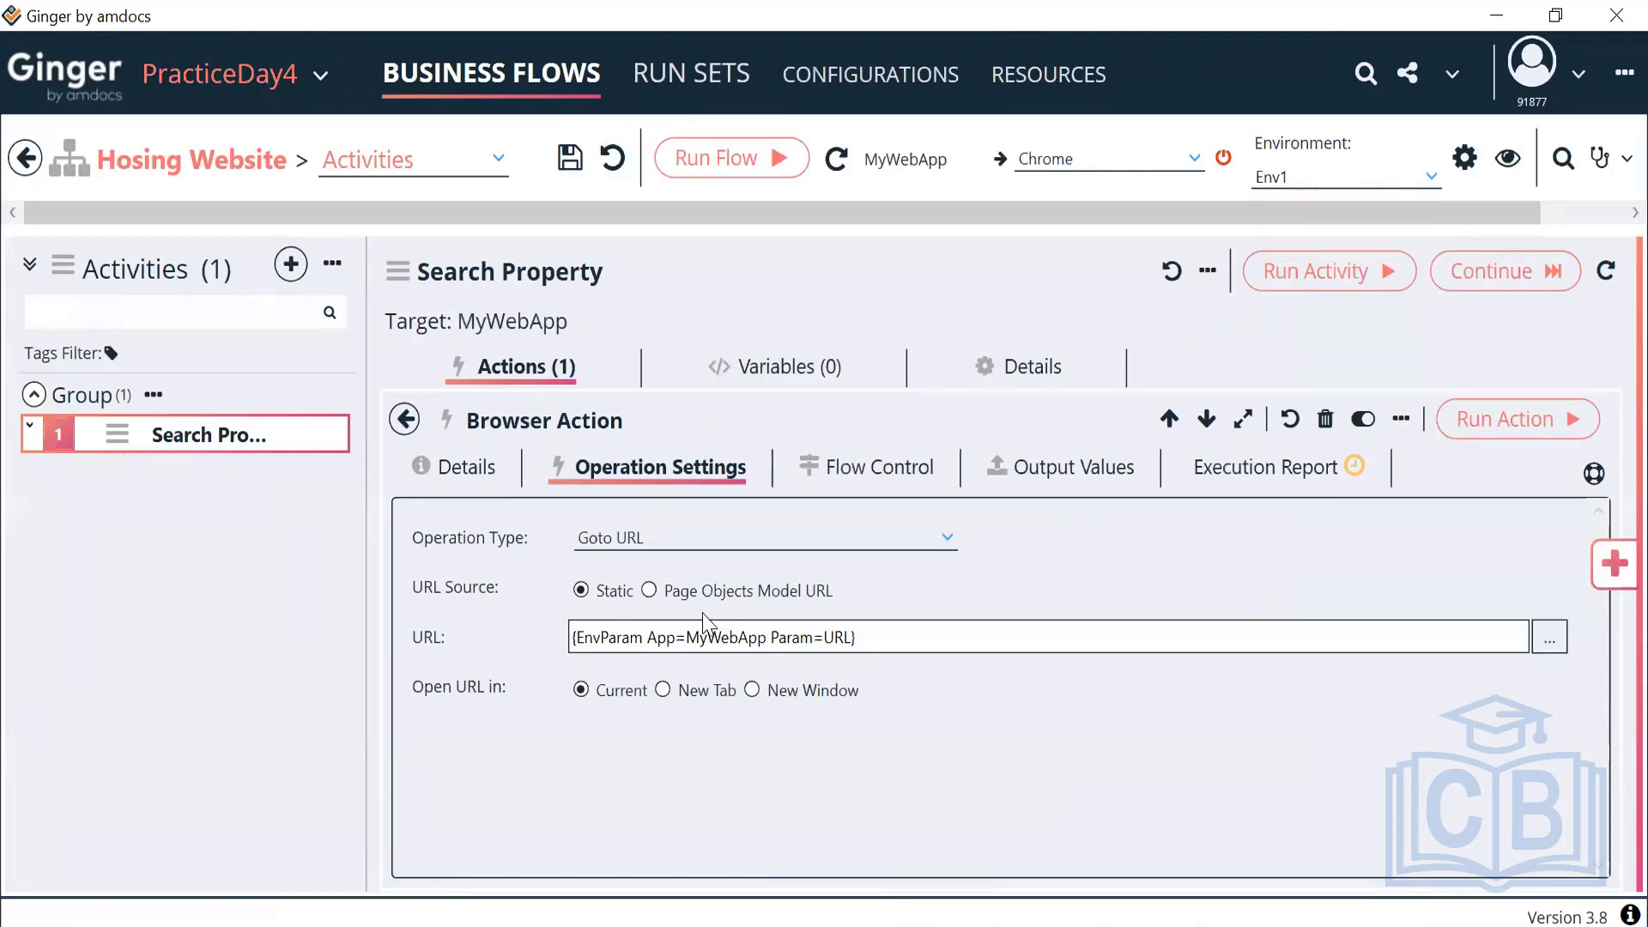
click(404, 420)
double_click(620, 580)
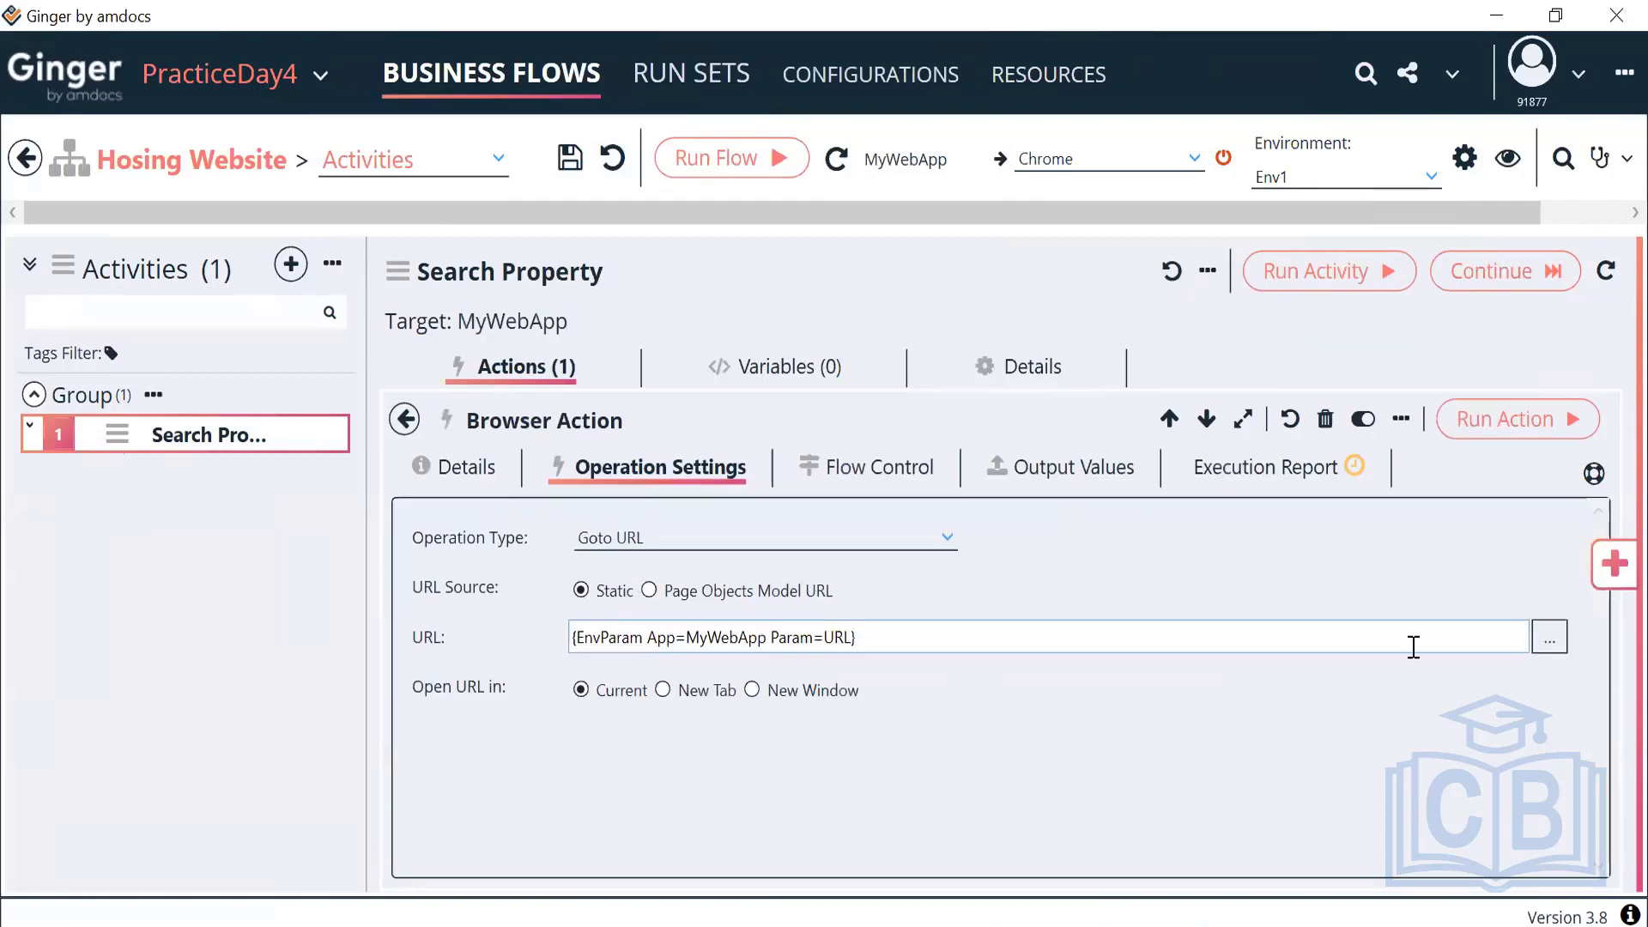
click(1549, 640)
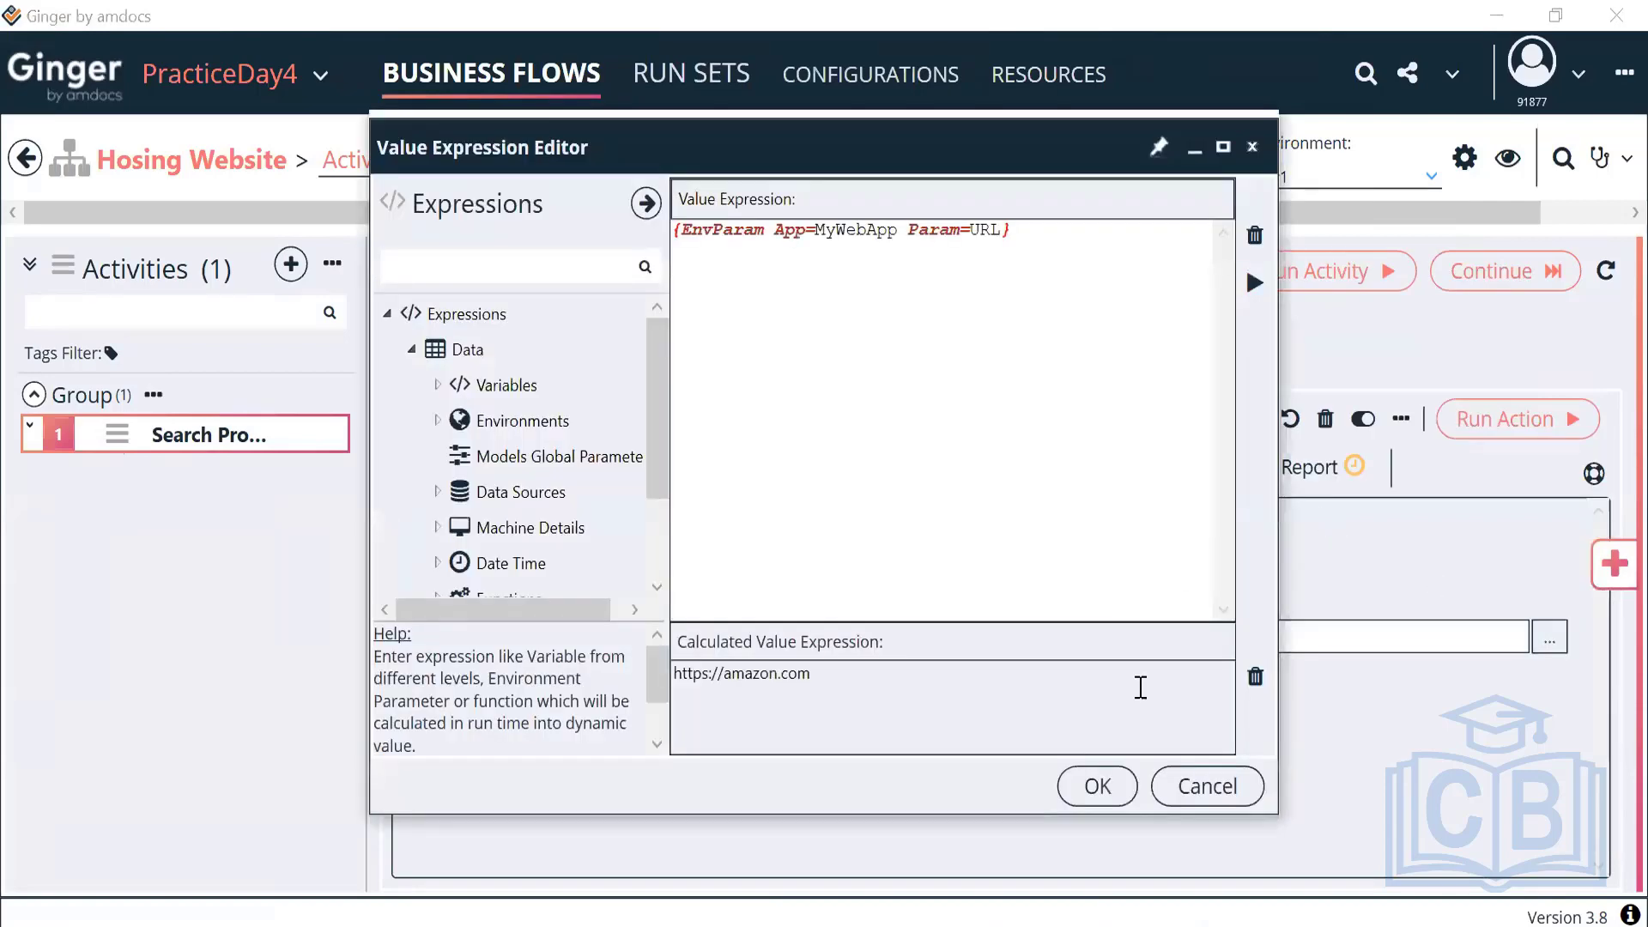
click(1098, 784)
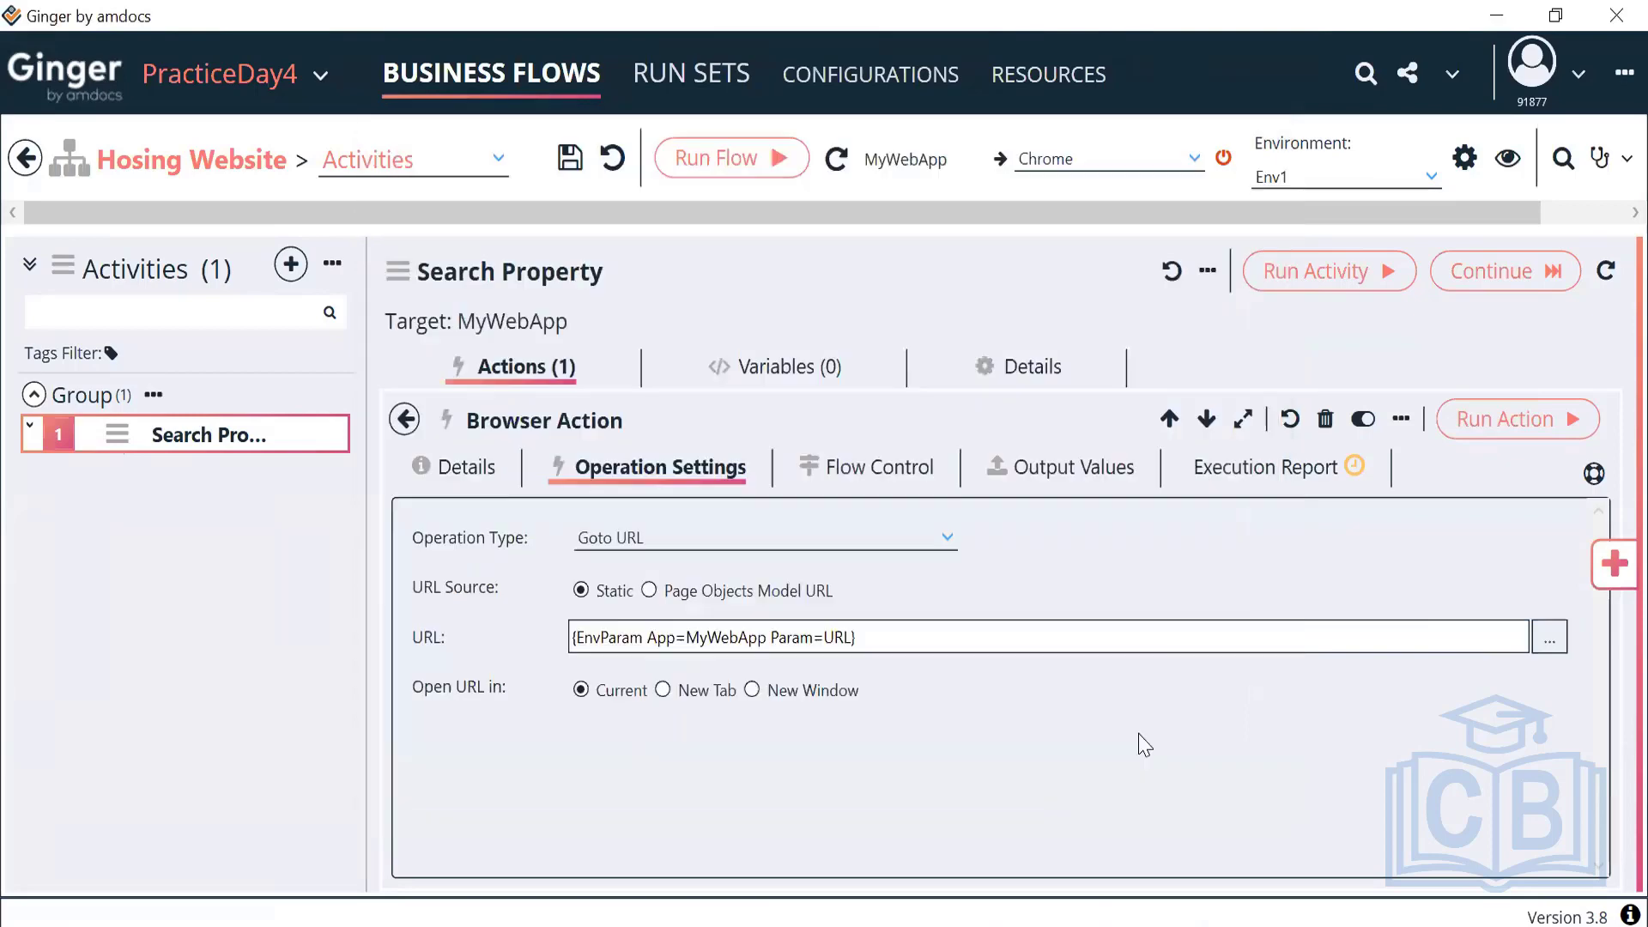
click(1399, 183)
click(1317, 208)
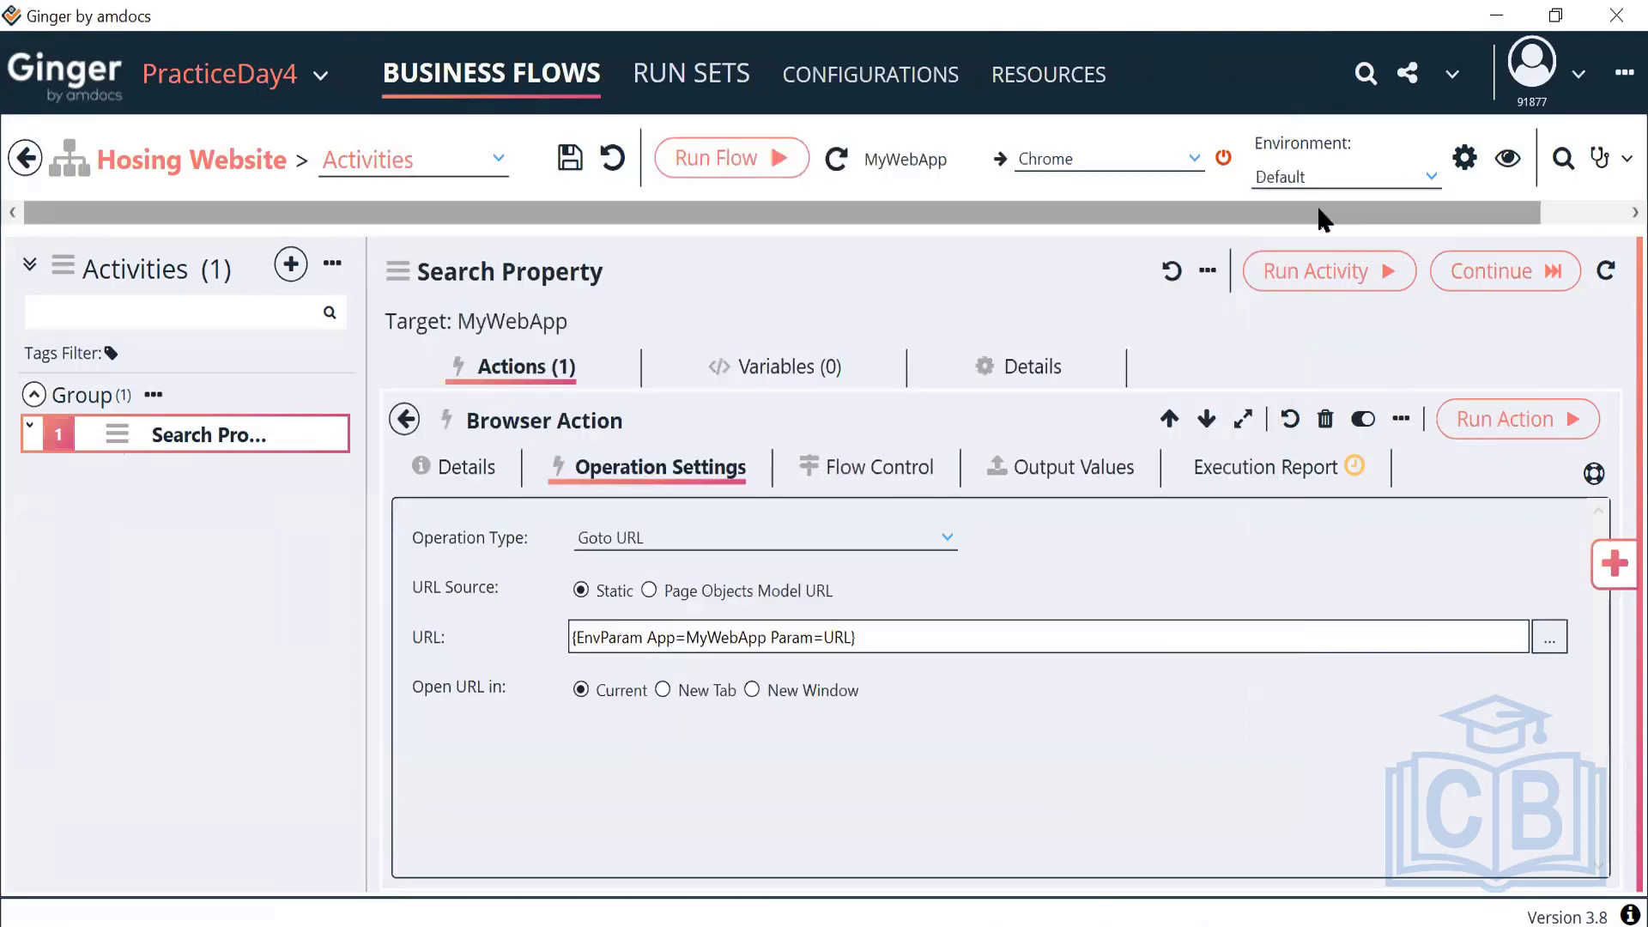
key(alt+Down)
click(1330, 245)
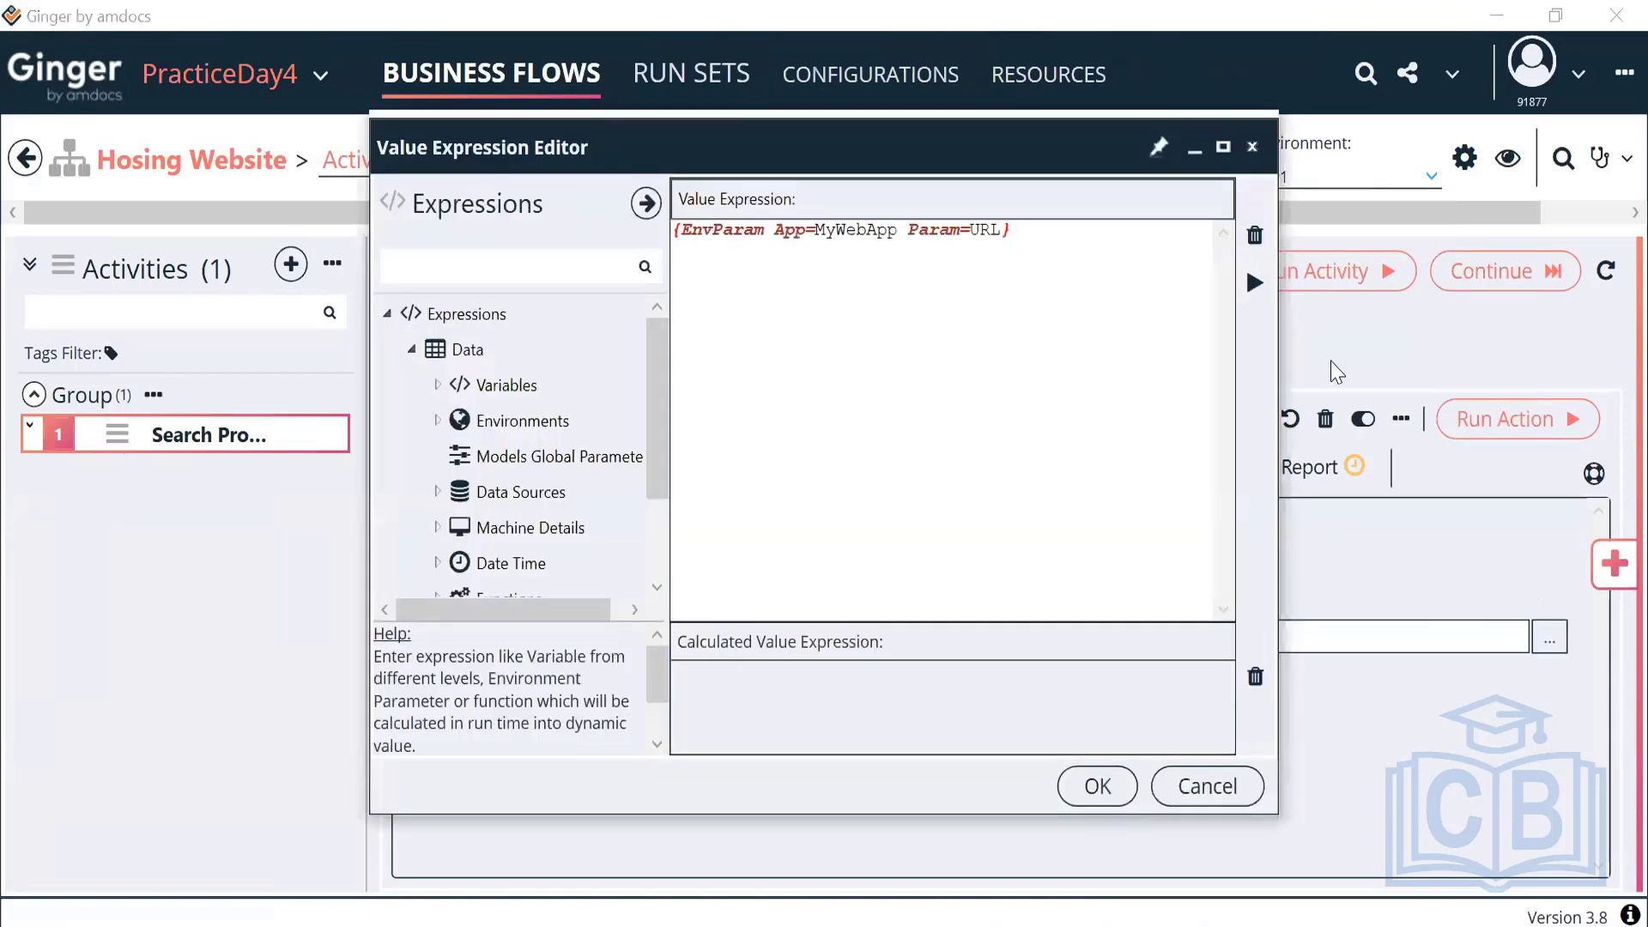
click(1108, 786)
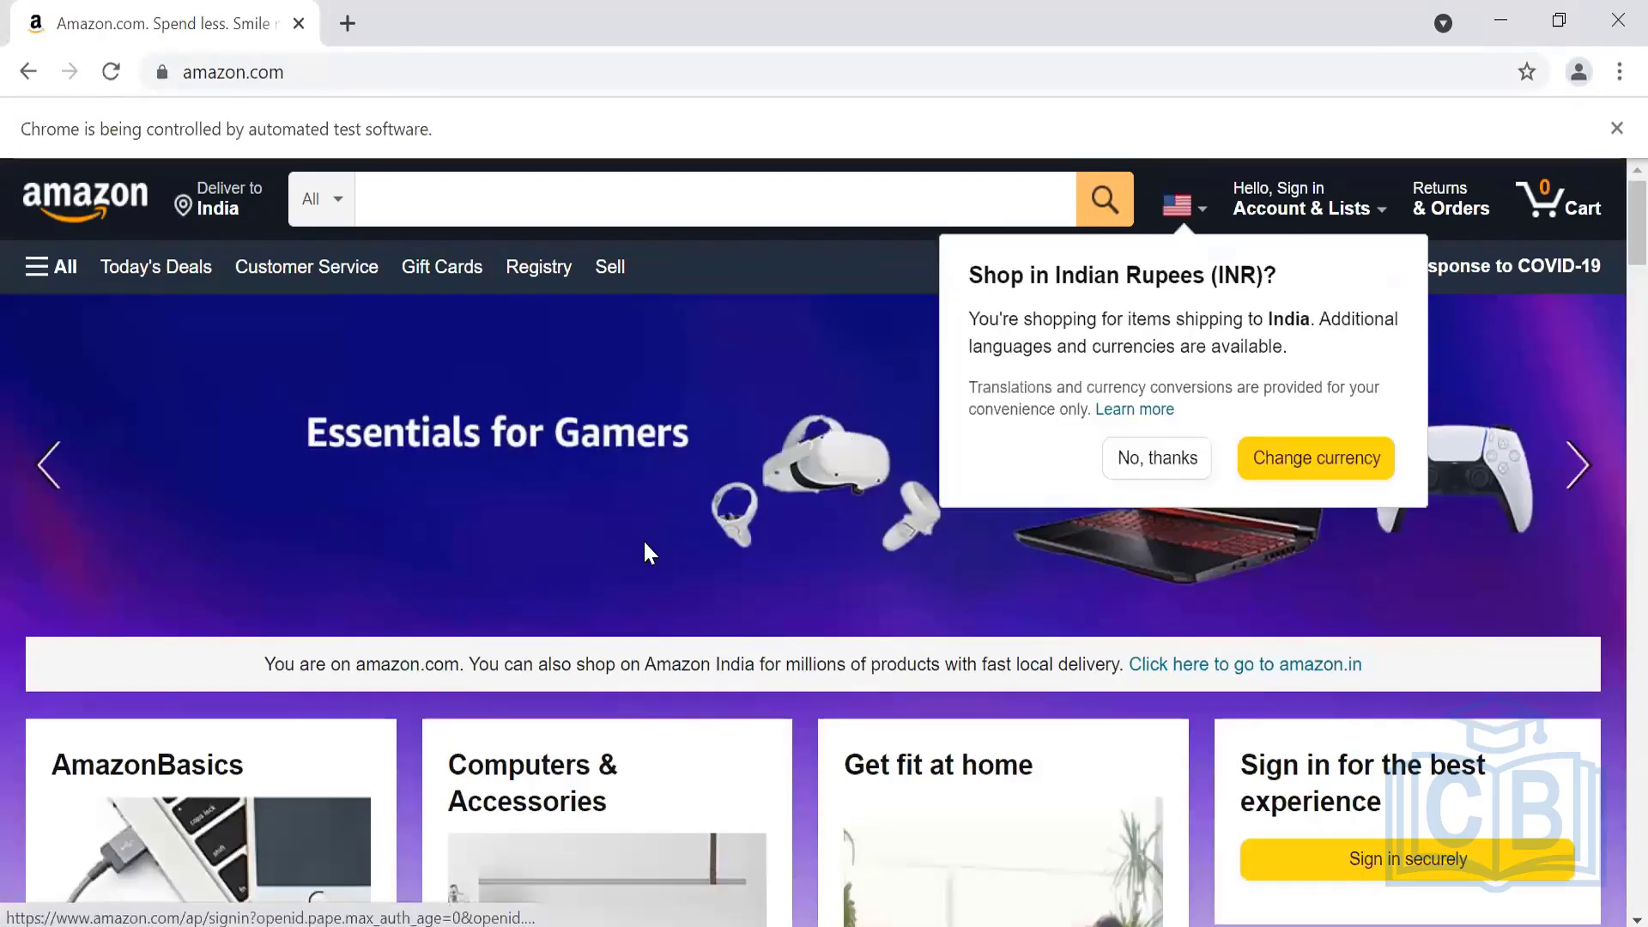
Return to Ginger once the automated Chrome window shows amazon.com
key(alt+Tab)
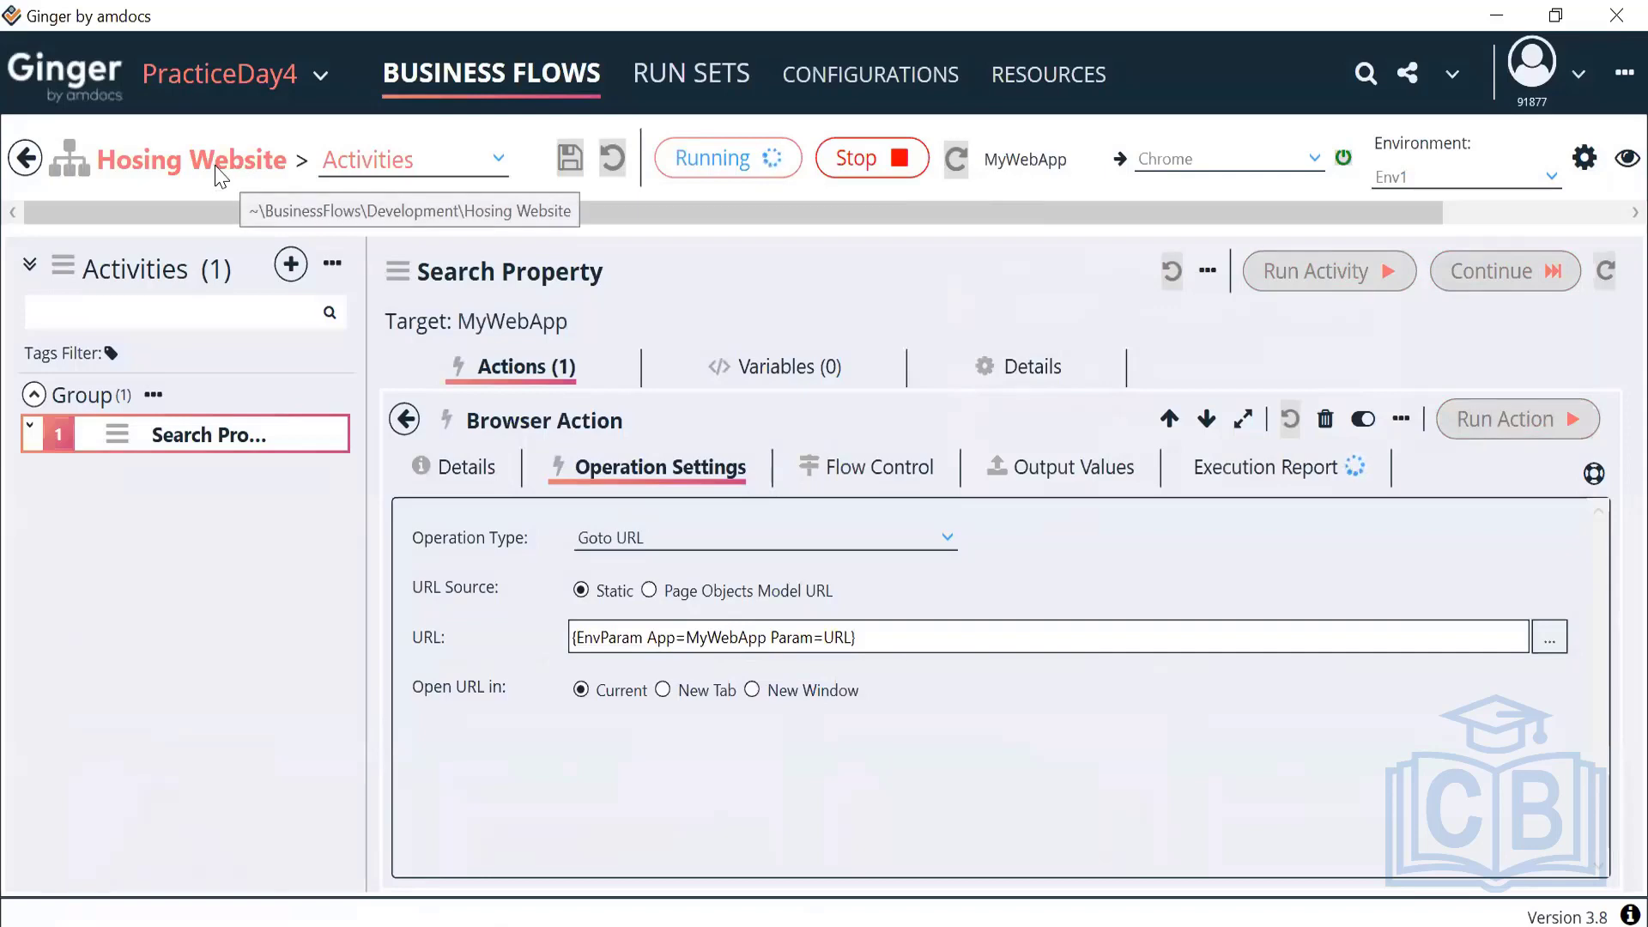
Correct the flow name to 'Housing Website', save it, and reopen it
click(25, 158)
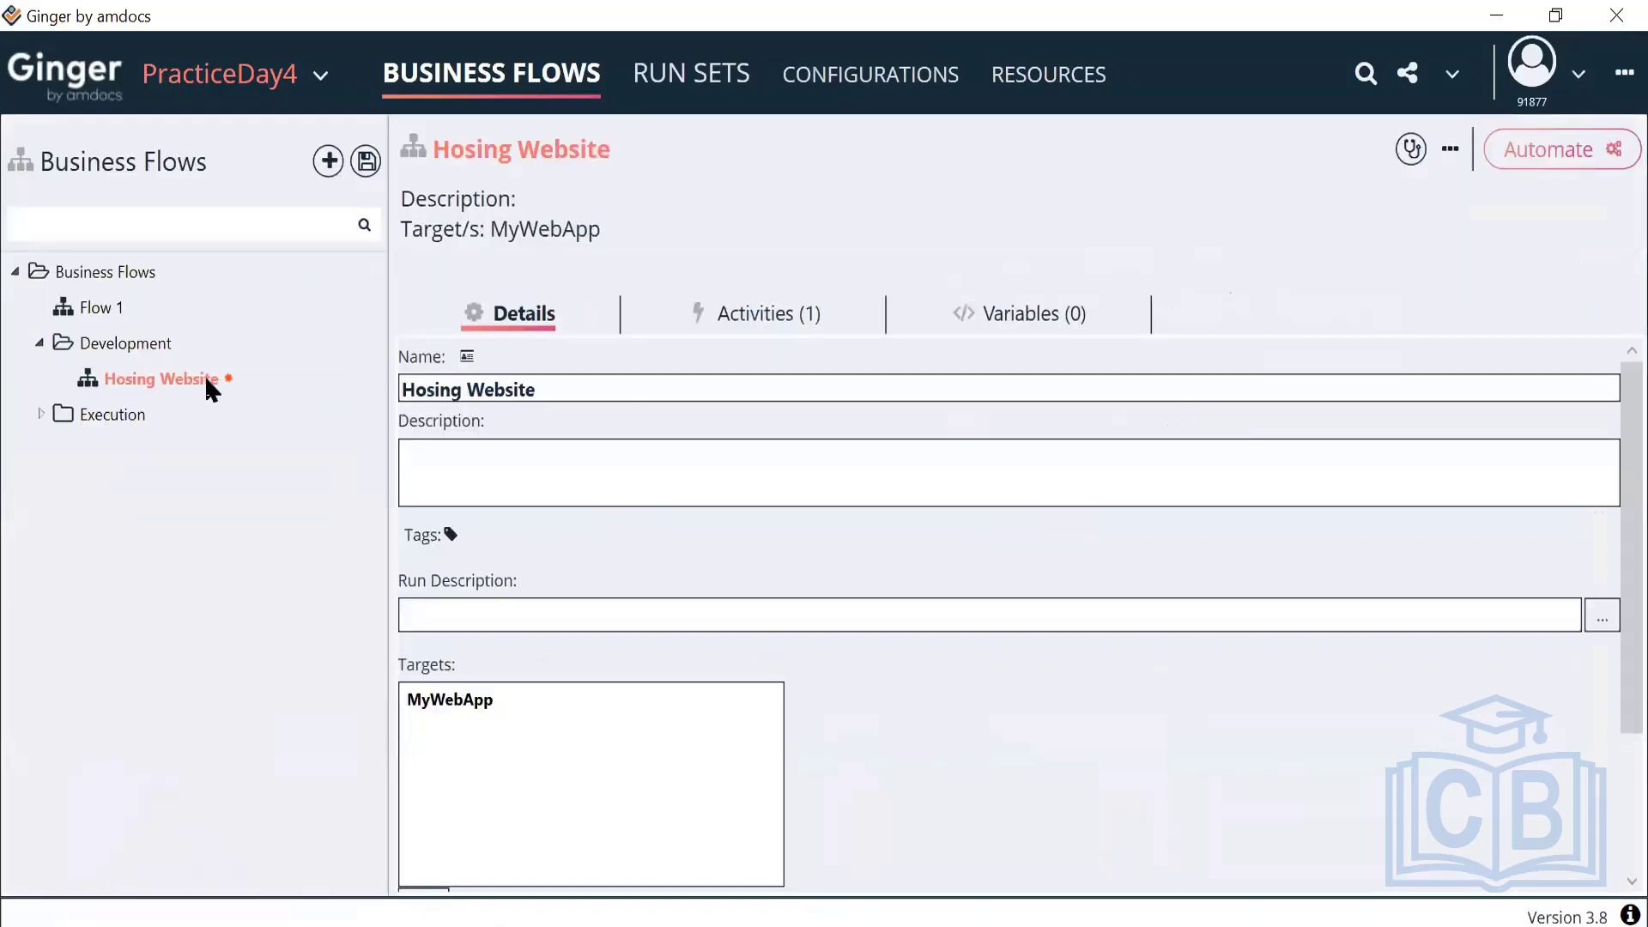
click(435, 389)
text(u)
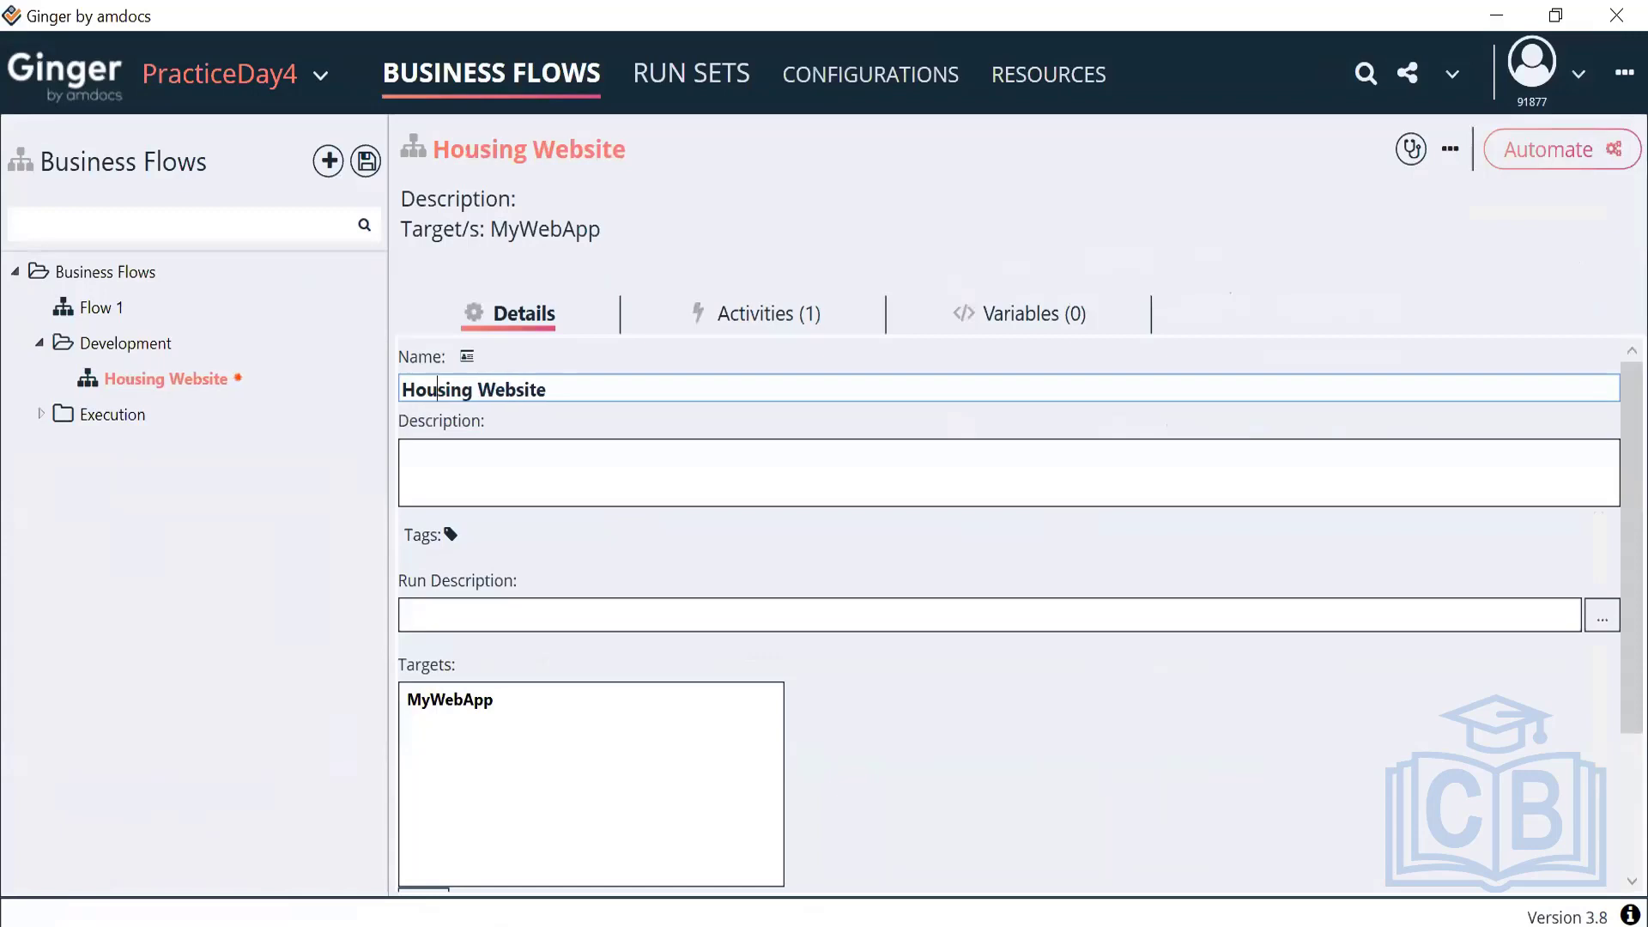
right_click(136, 384)
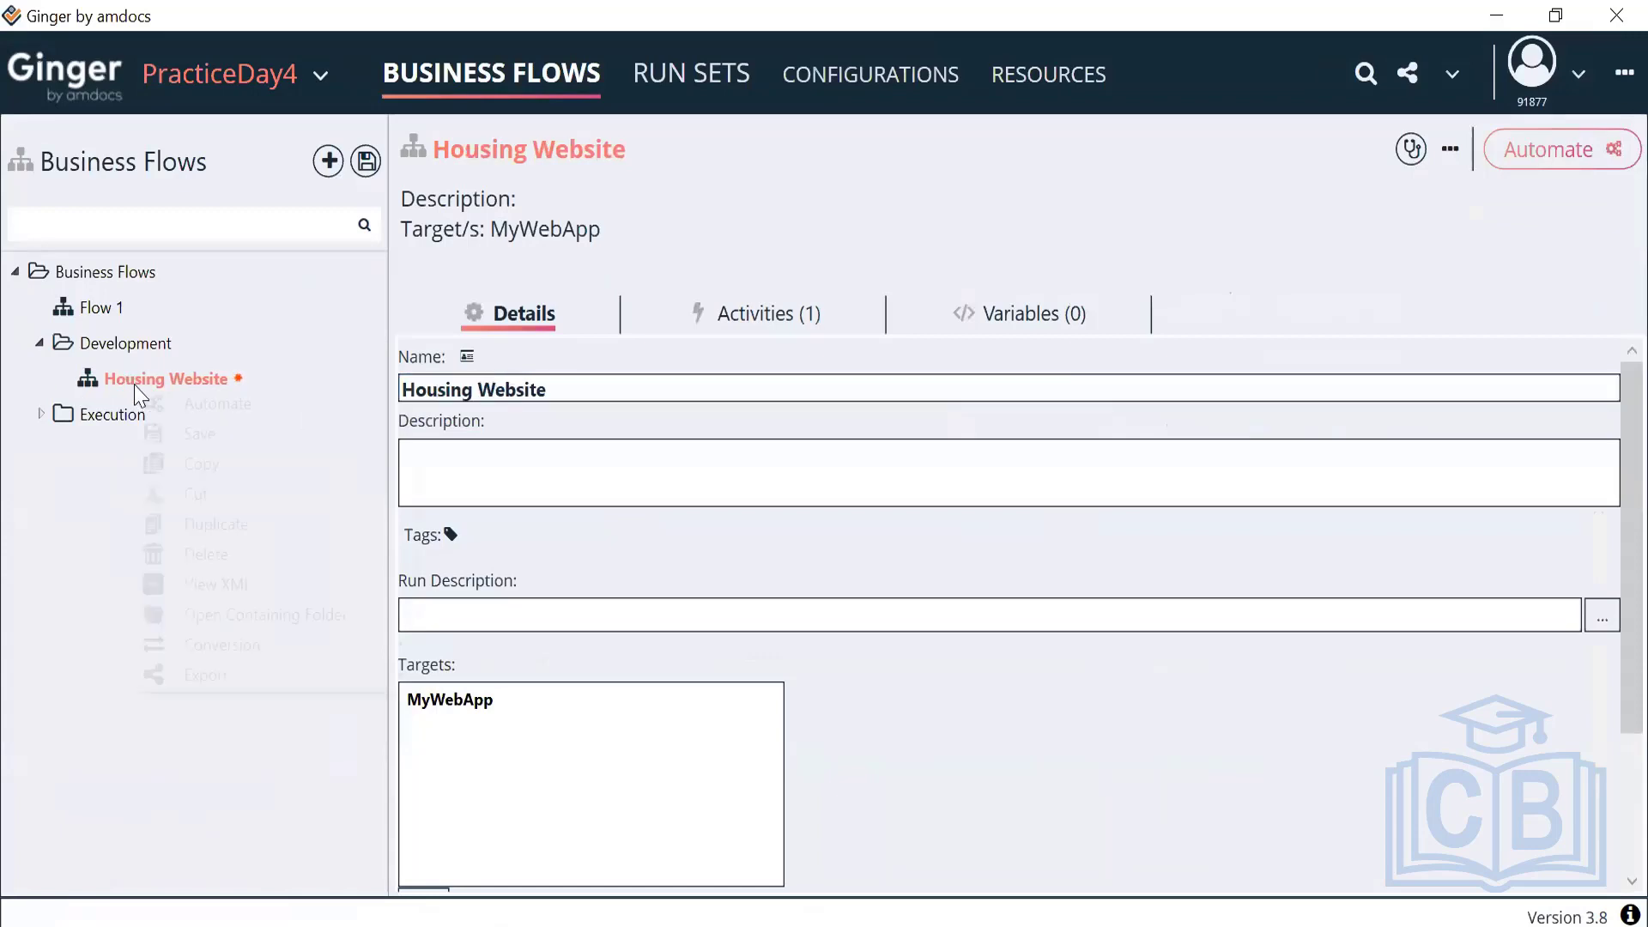
click(190, 435)
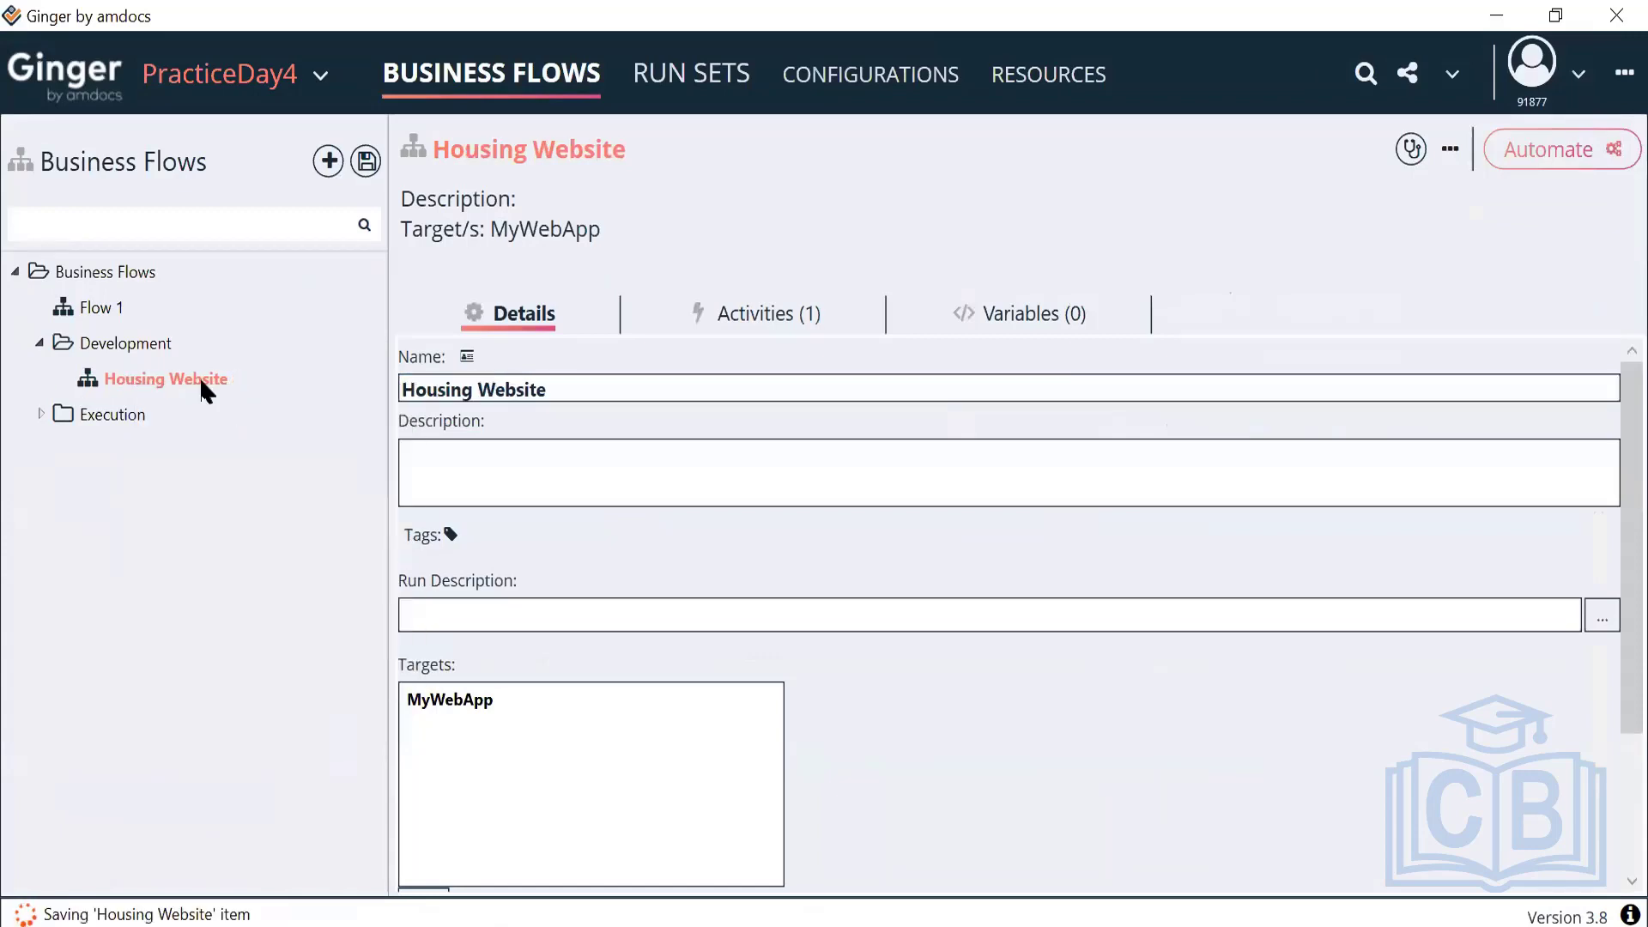
double_click(199, 379)
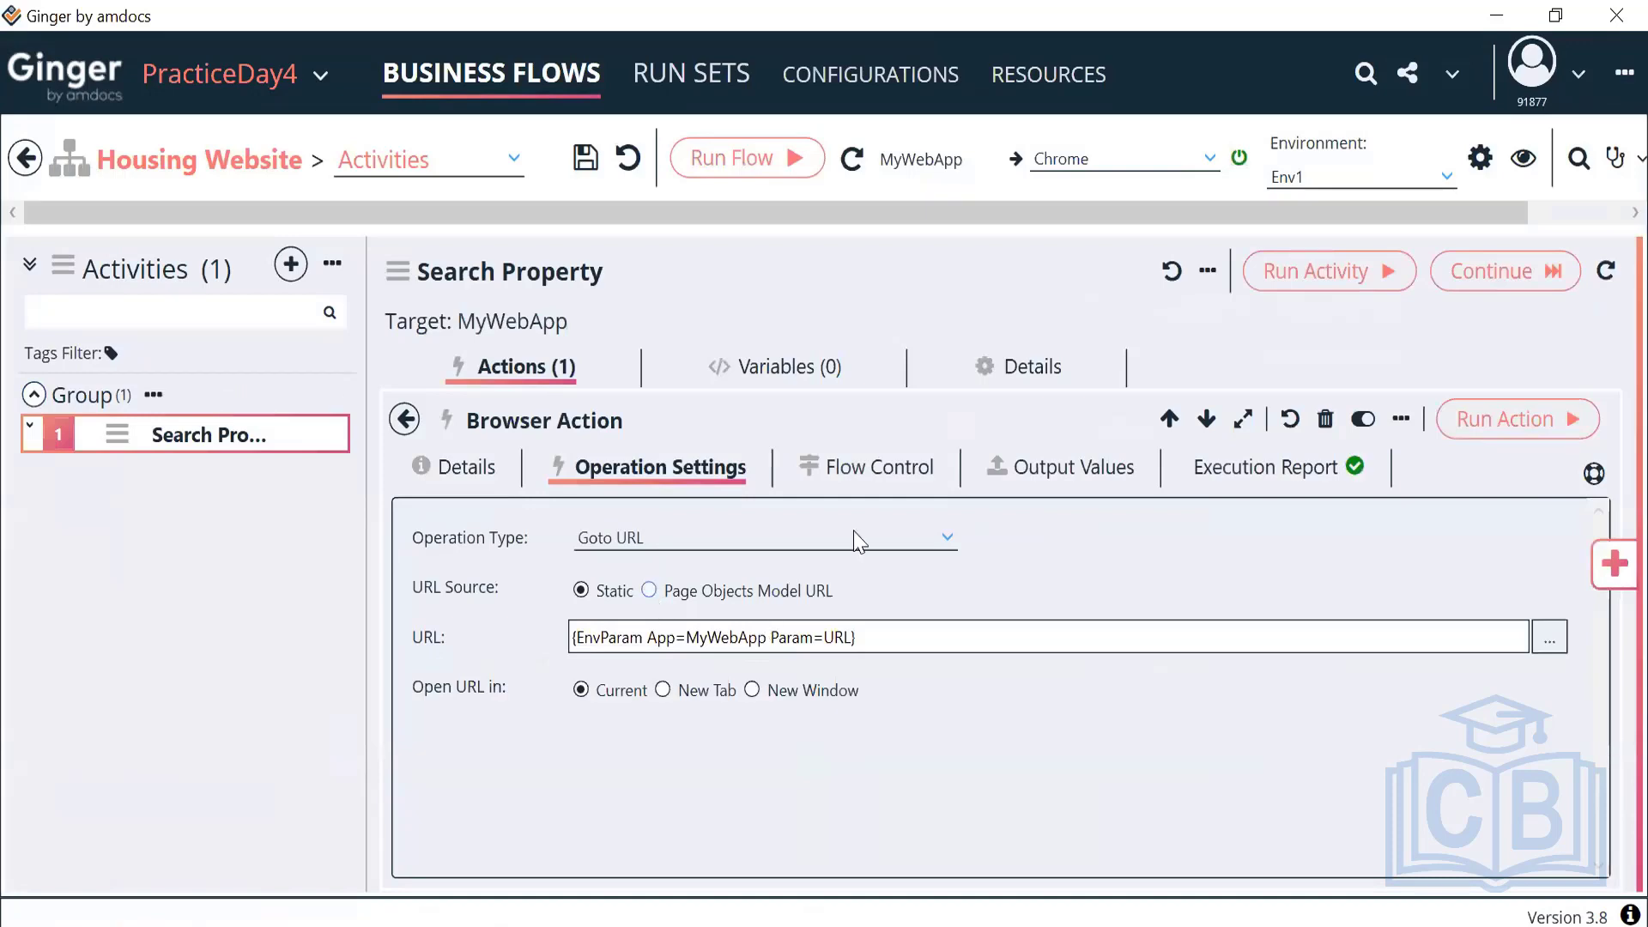
Rerun the Goto URL browser action so Chrome opens amazon.com again
click(1486, 433)
click(1485, 433)
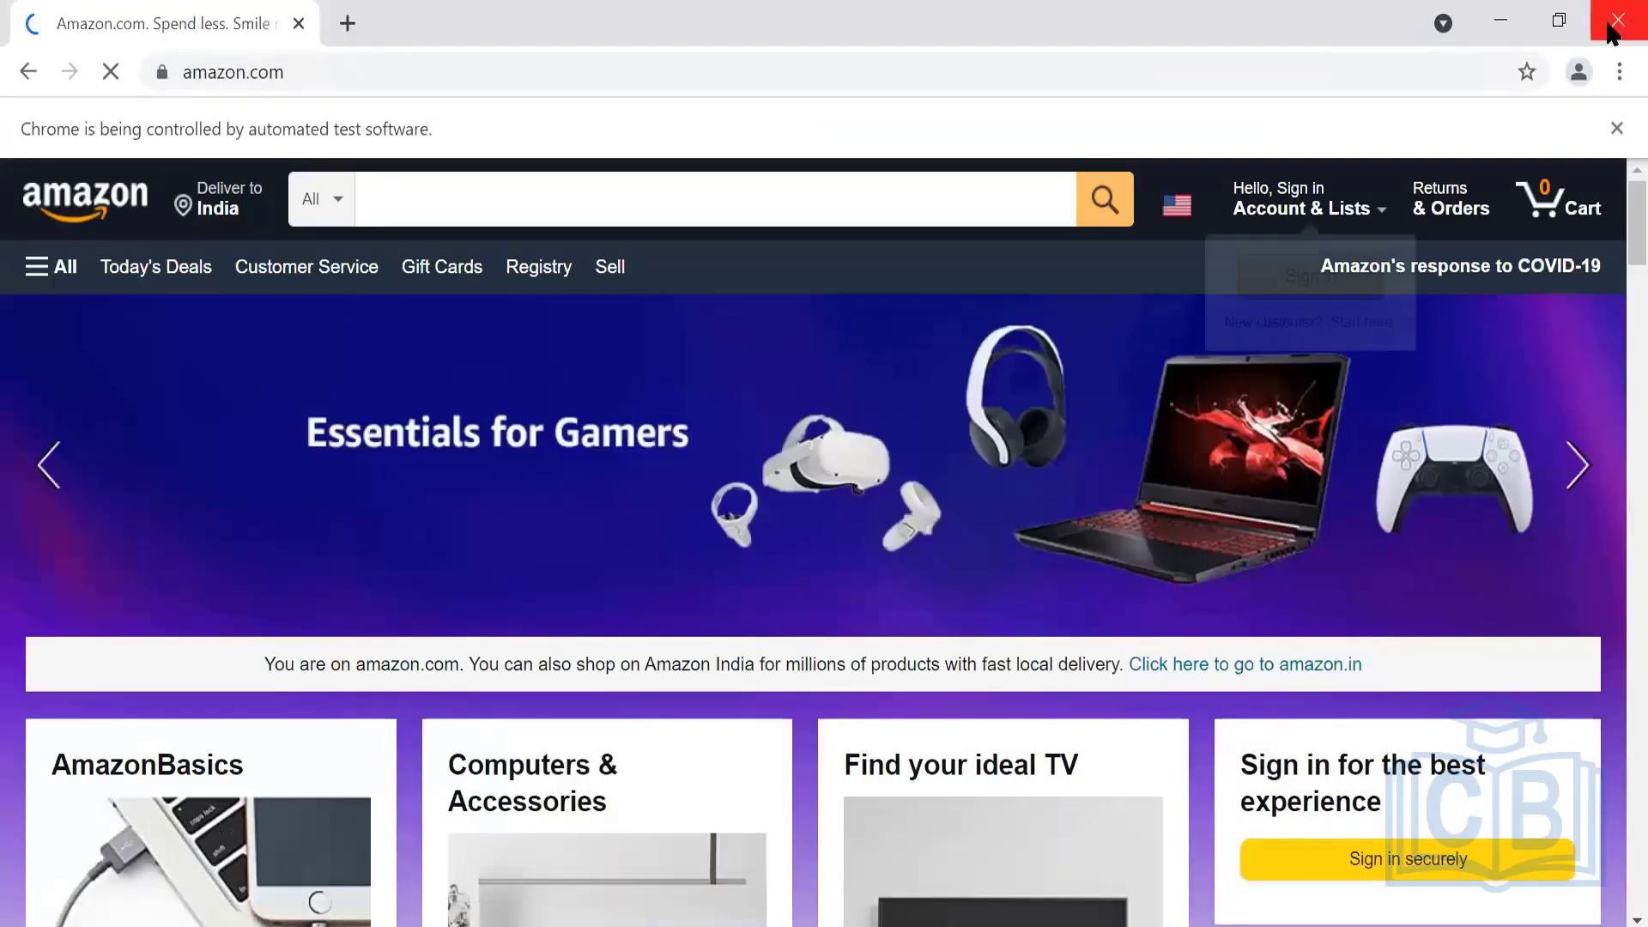
Close the automated Chrome window, save the Housing Website flow, and return to its actions list
click(1616, 20)
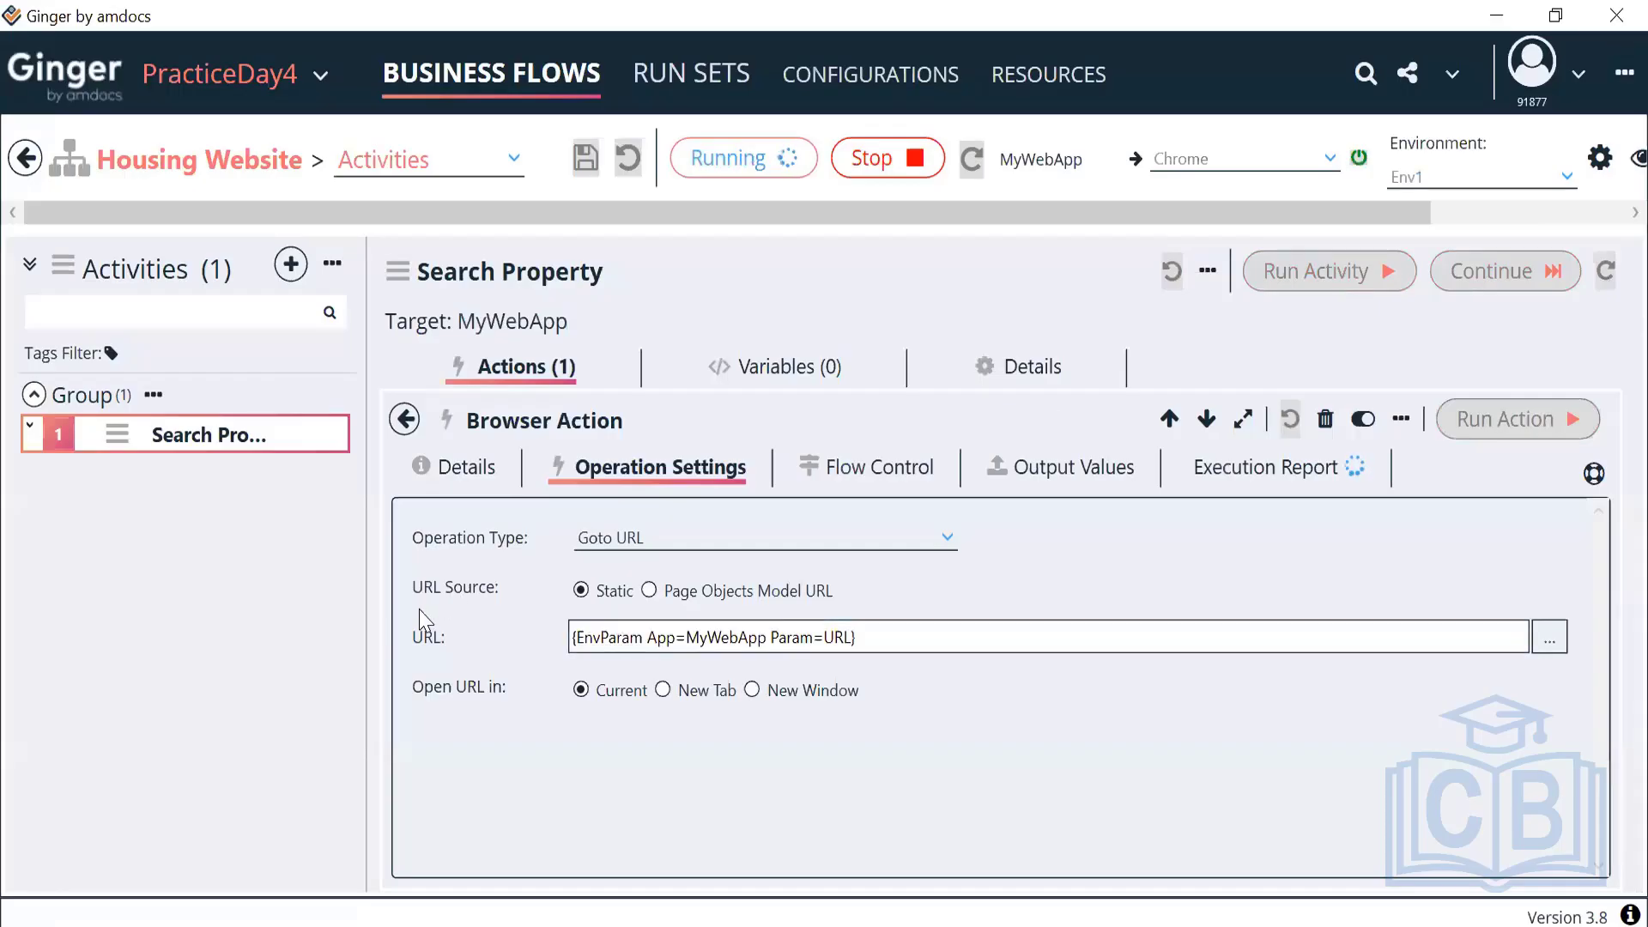
click(27, 159)
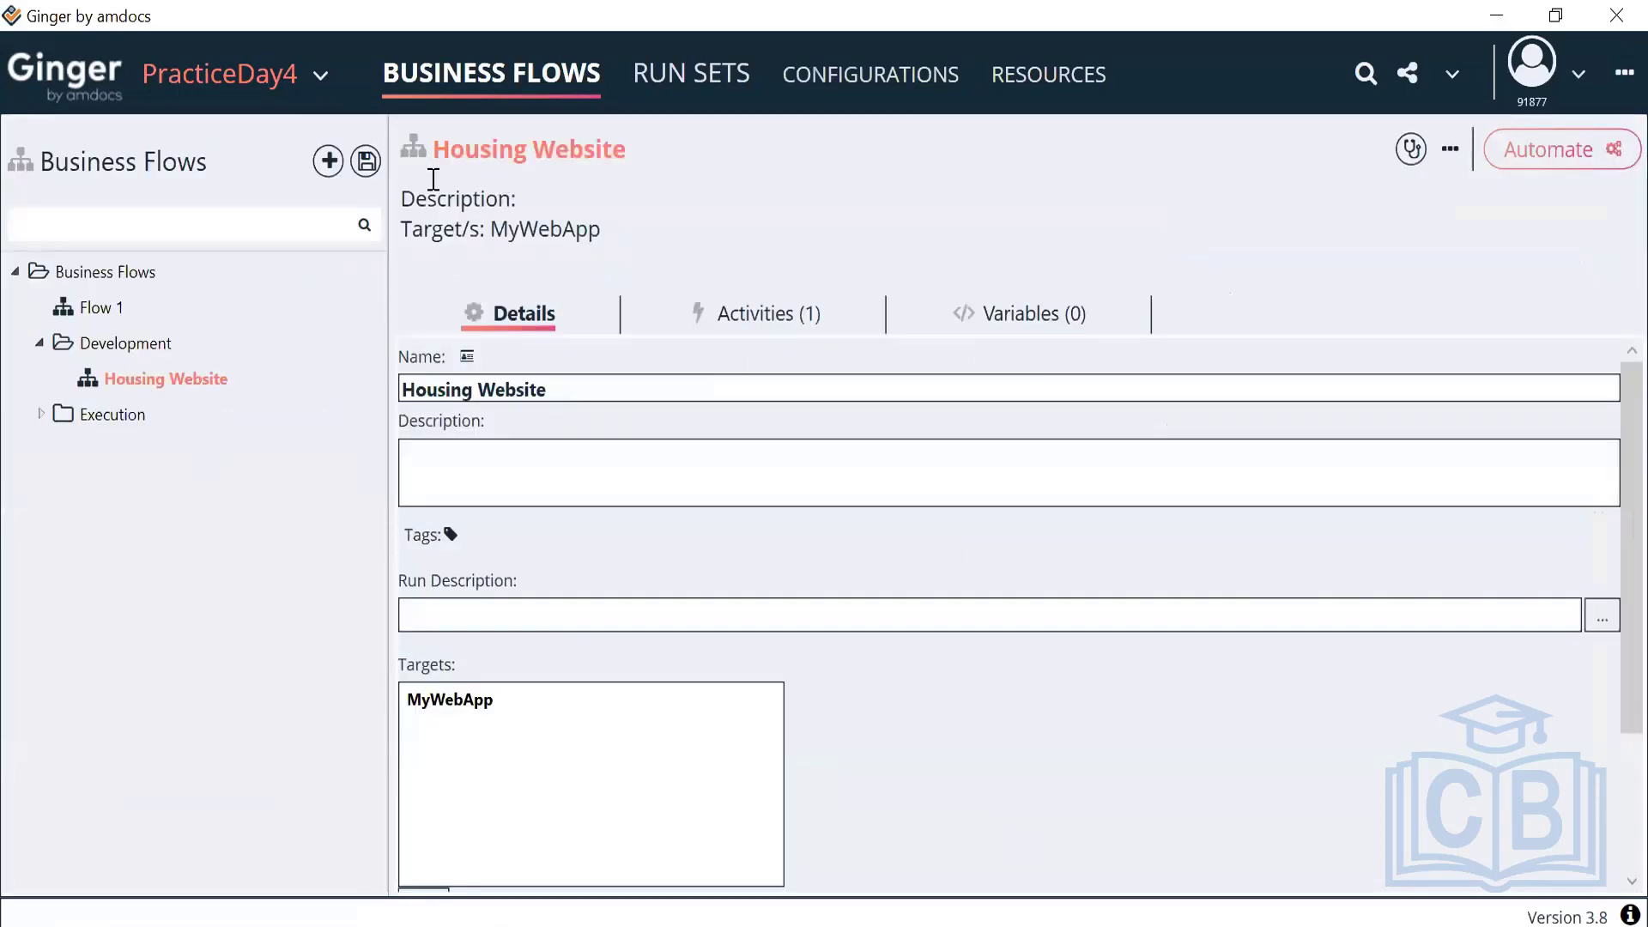
double_click(191, 372)
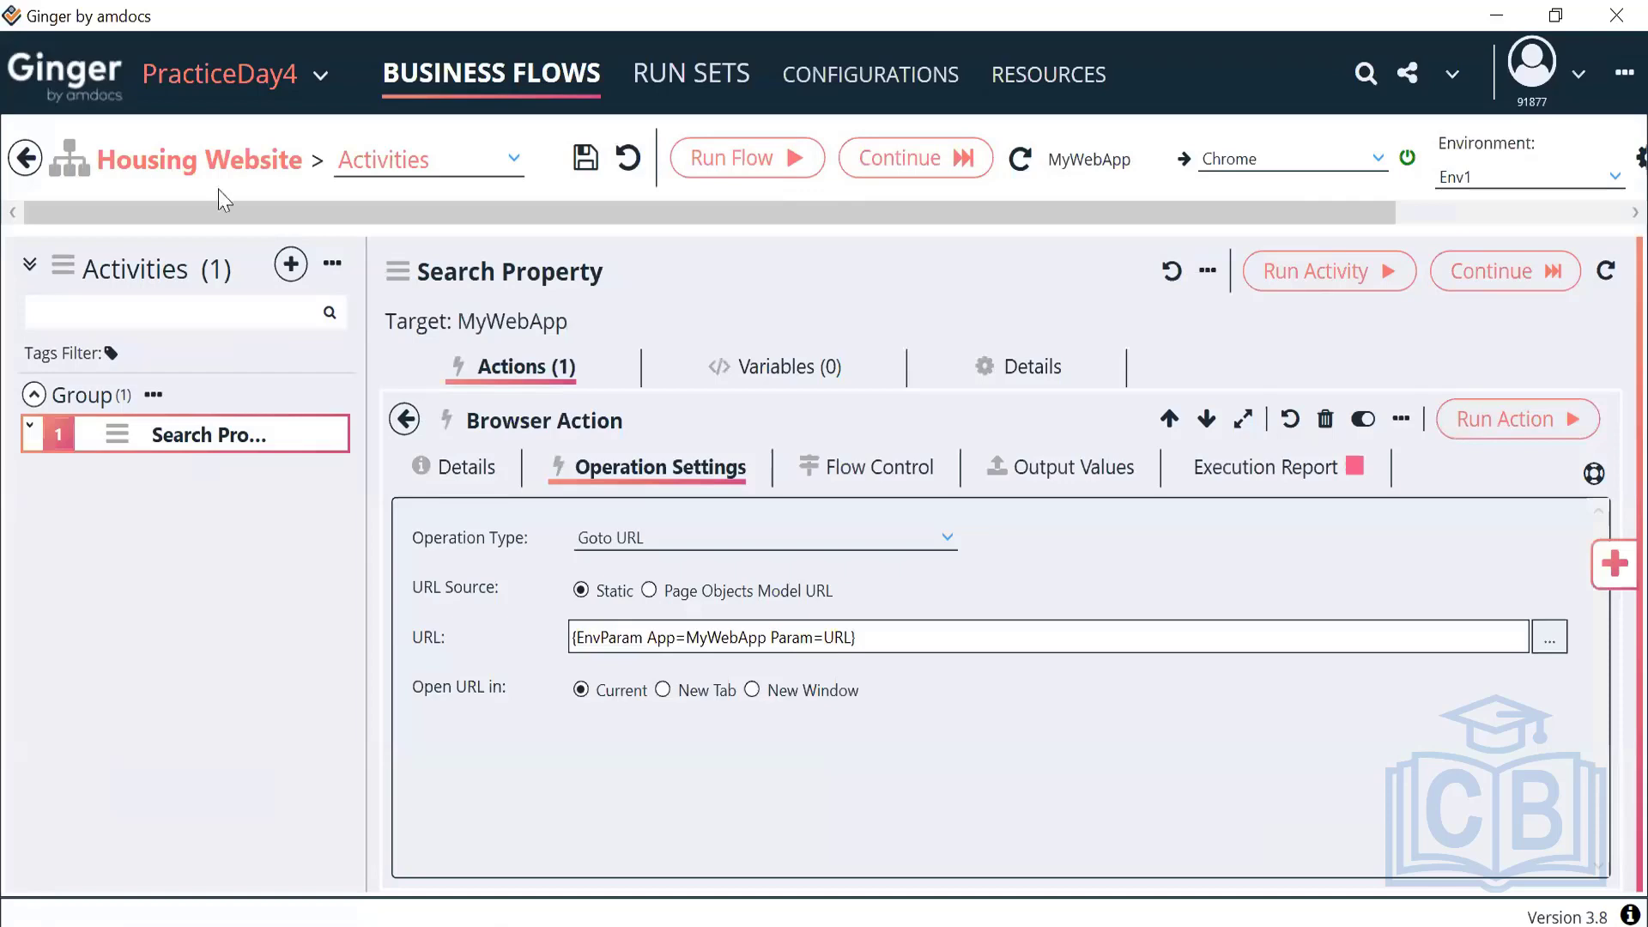
click(26, 159)
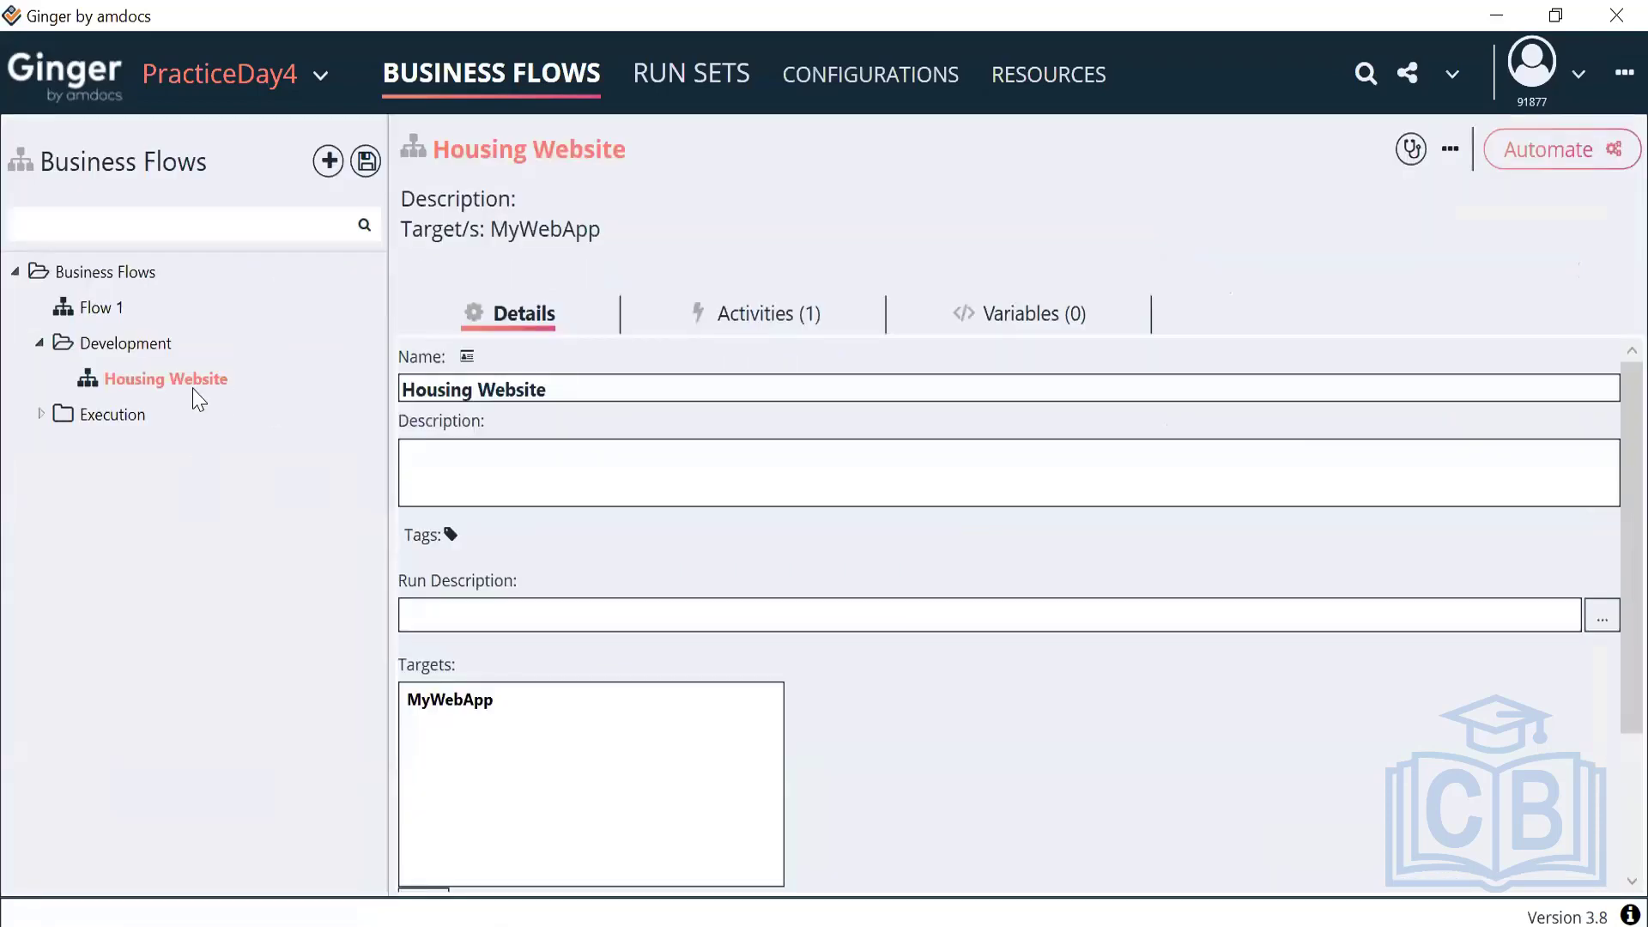
right_click(195, 388)
click(258, 438)
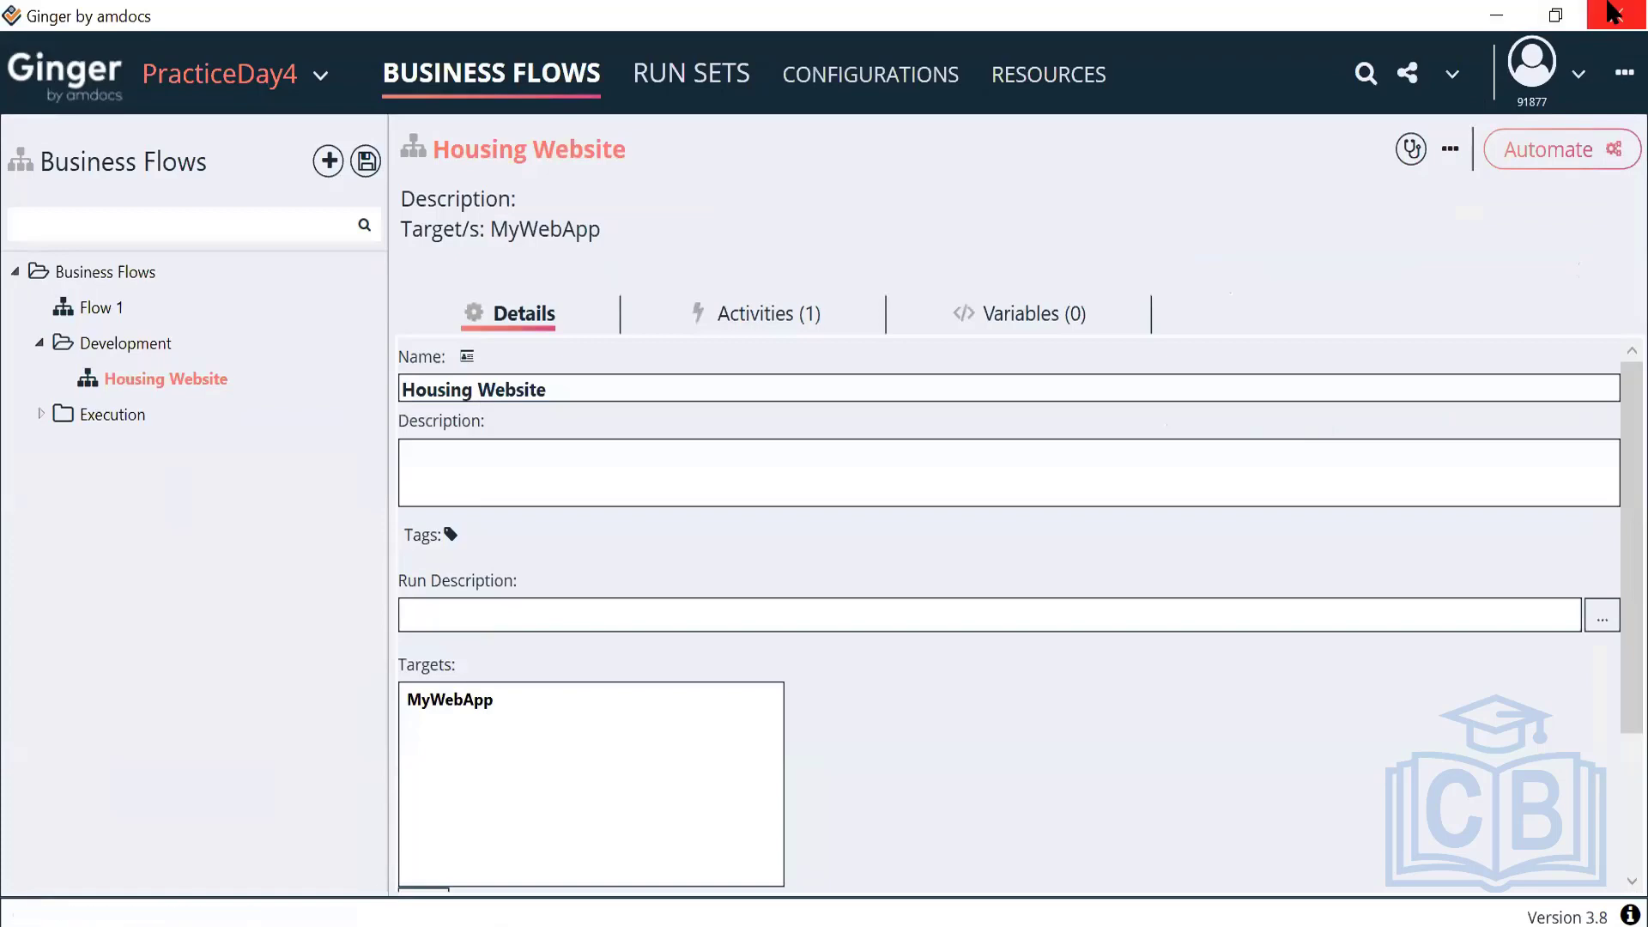
double_click(174, 378)
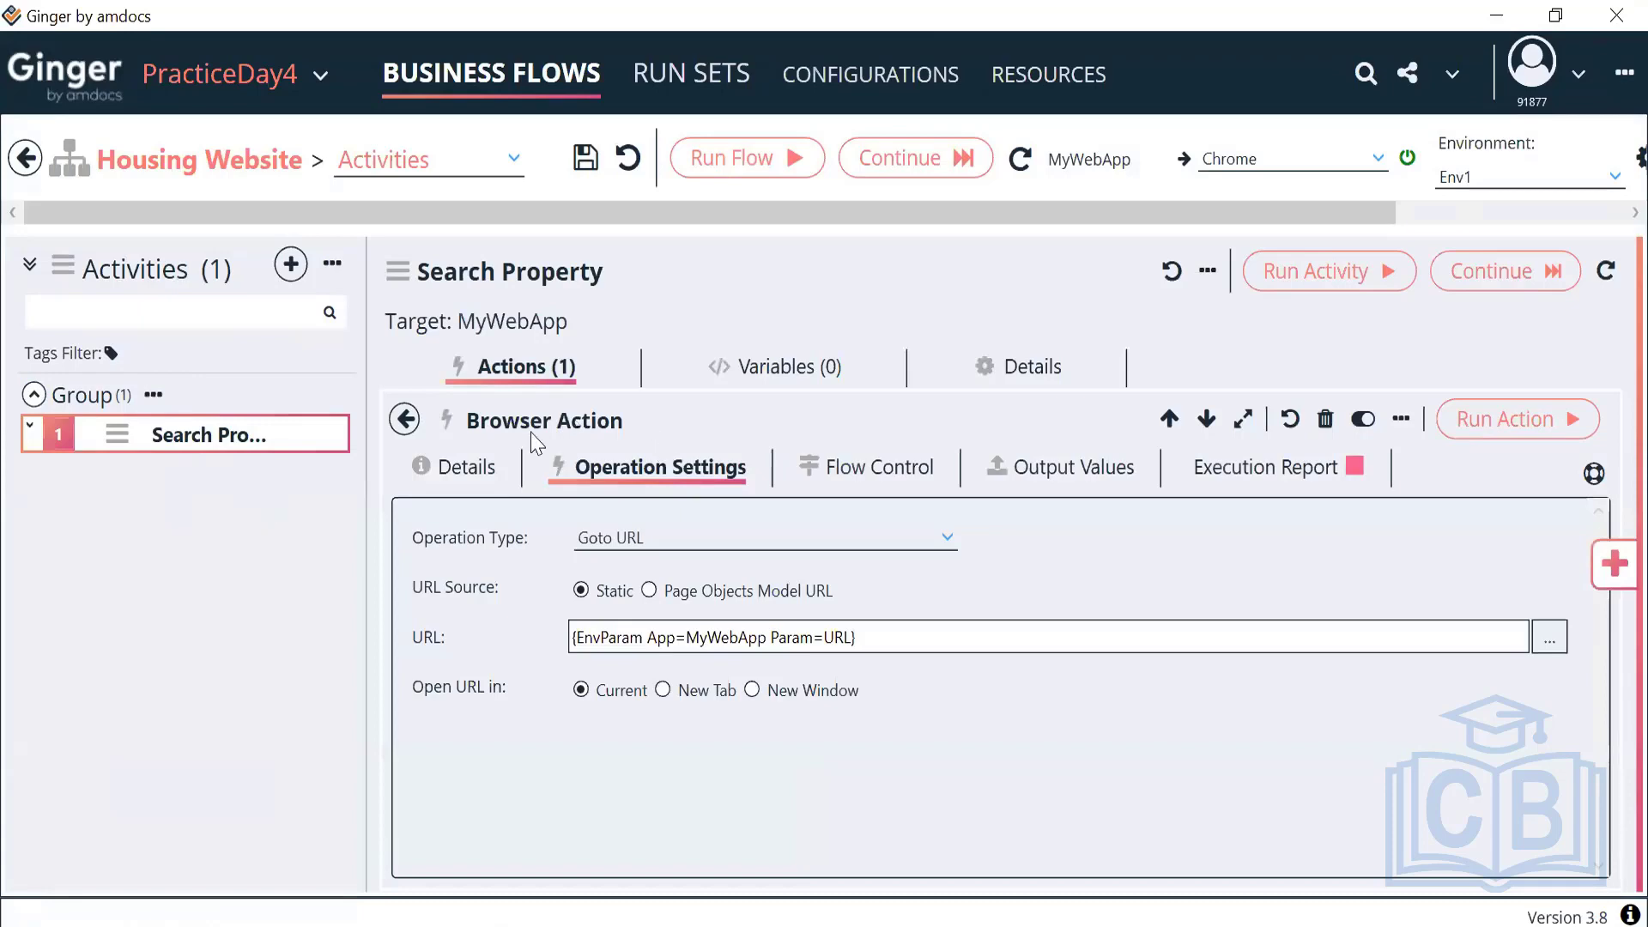
click(405, 419)
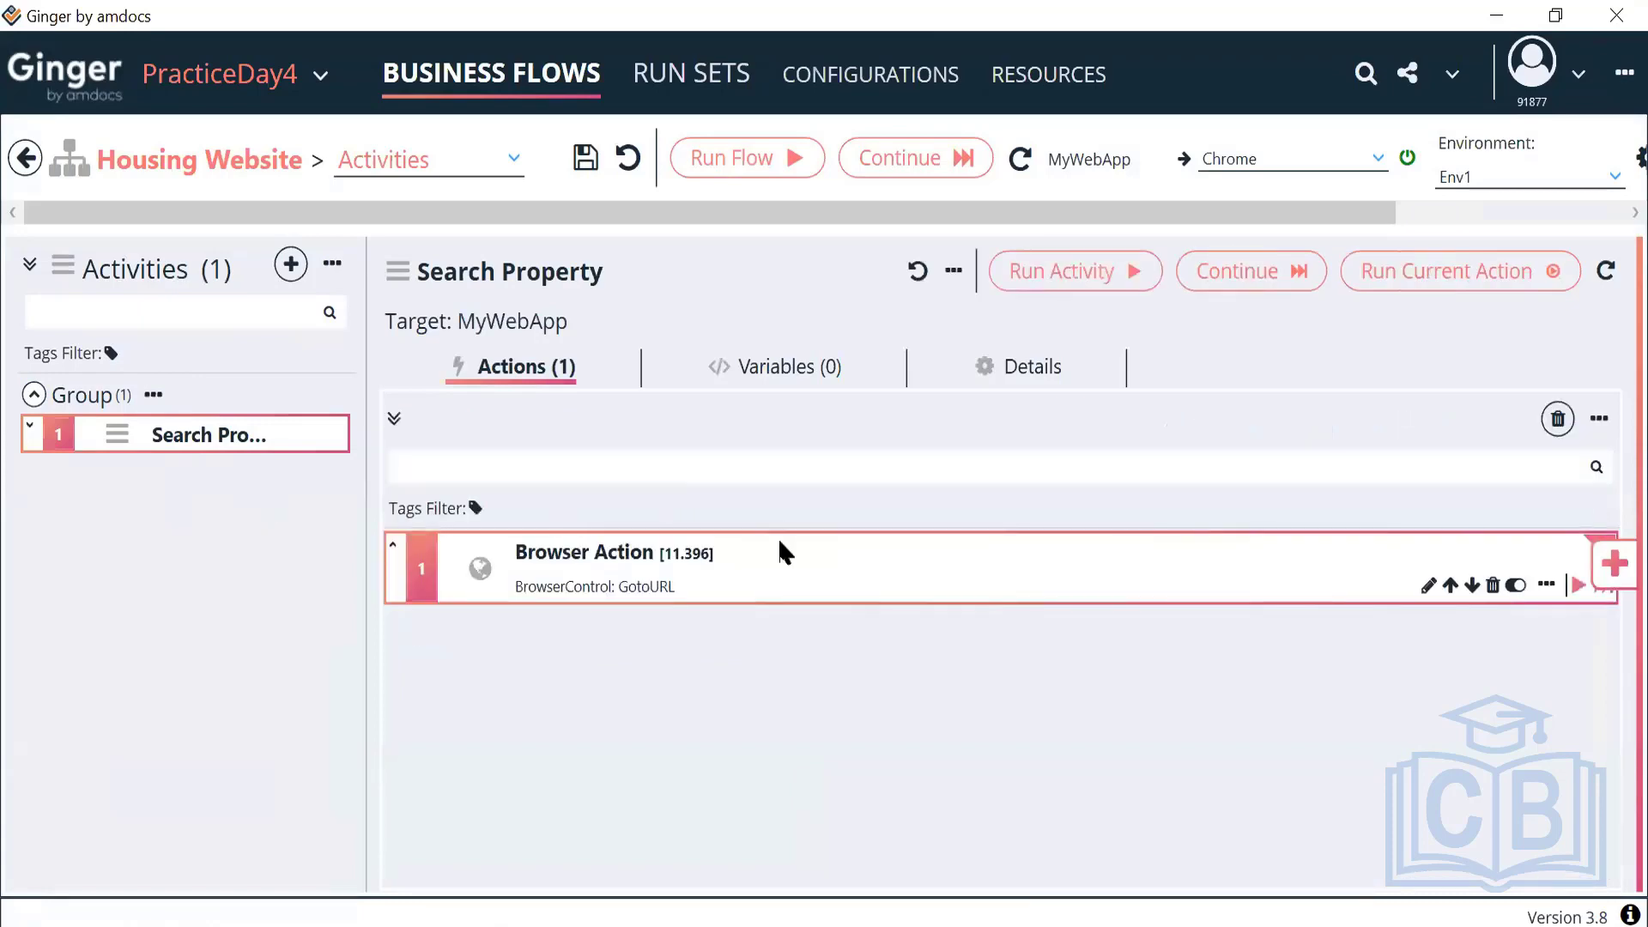
Close Ginger, then relaunch Ginger by amdocs from a Start menu search for 'ging'
click(1612, 16)
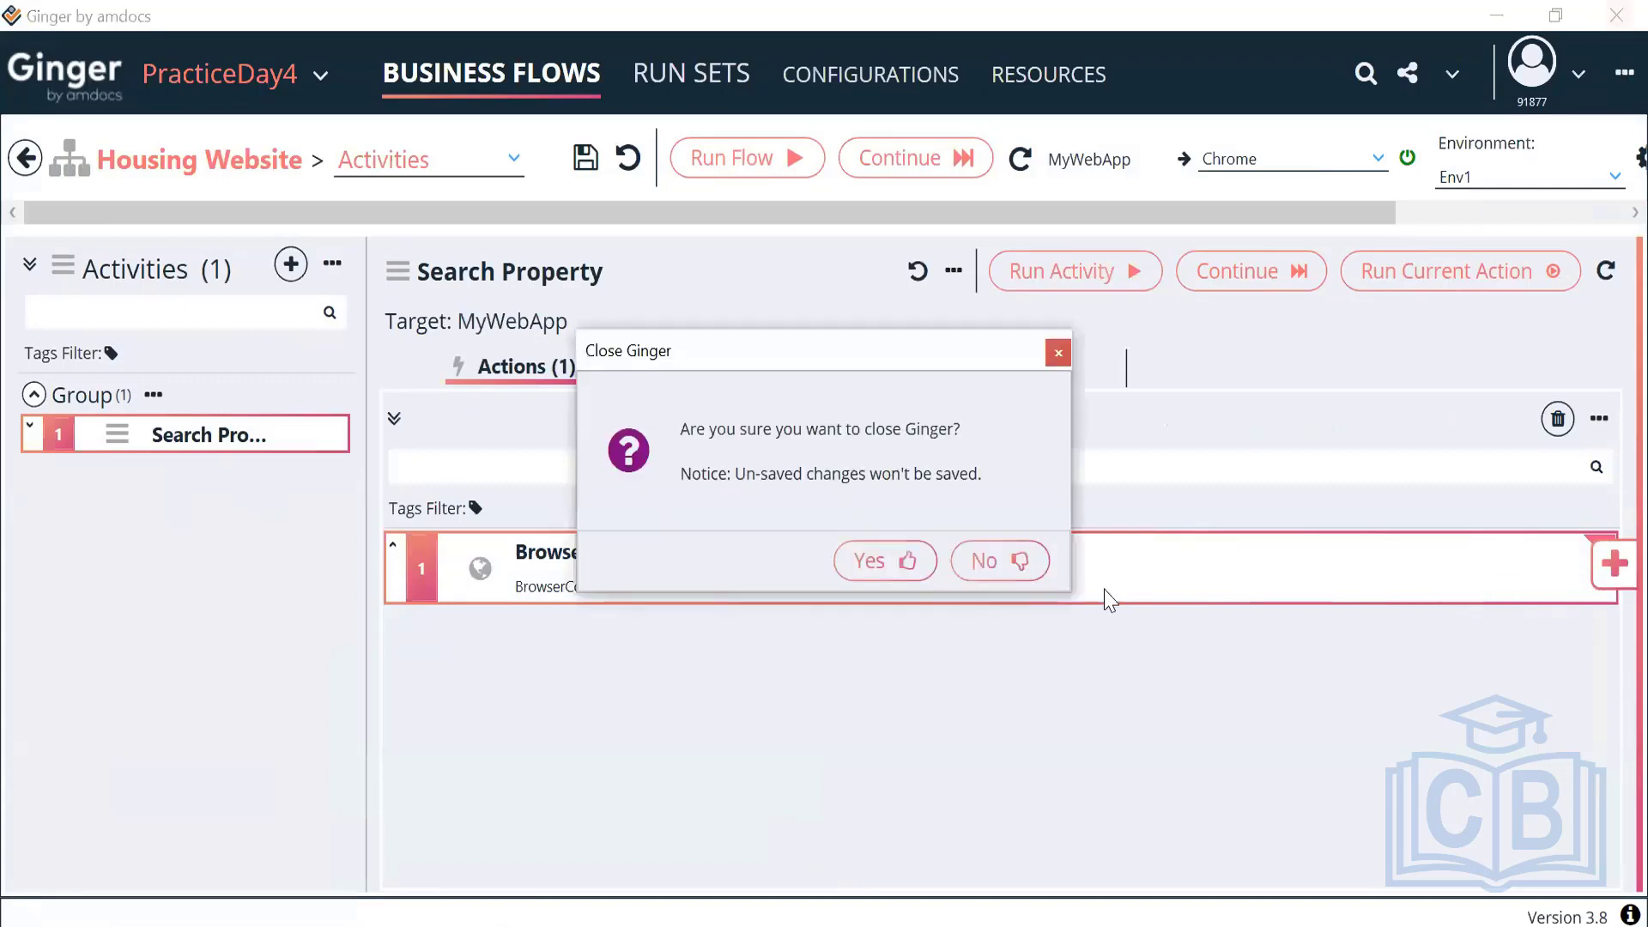
click(898, 562)
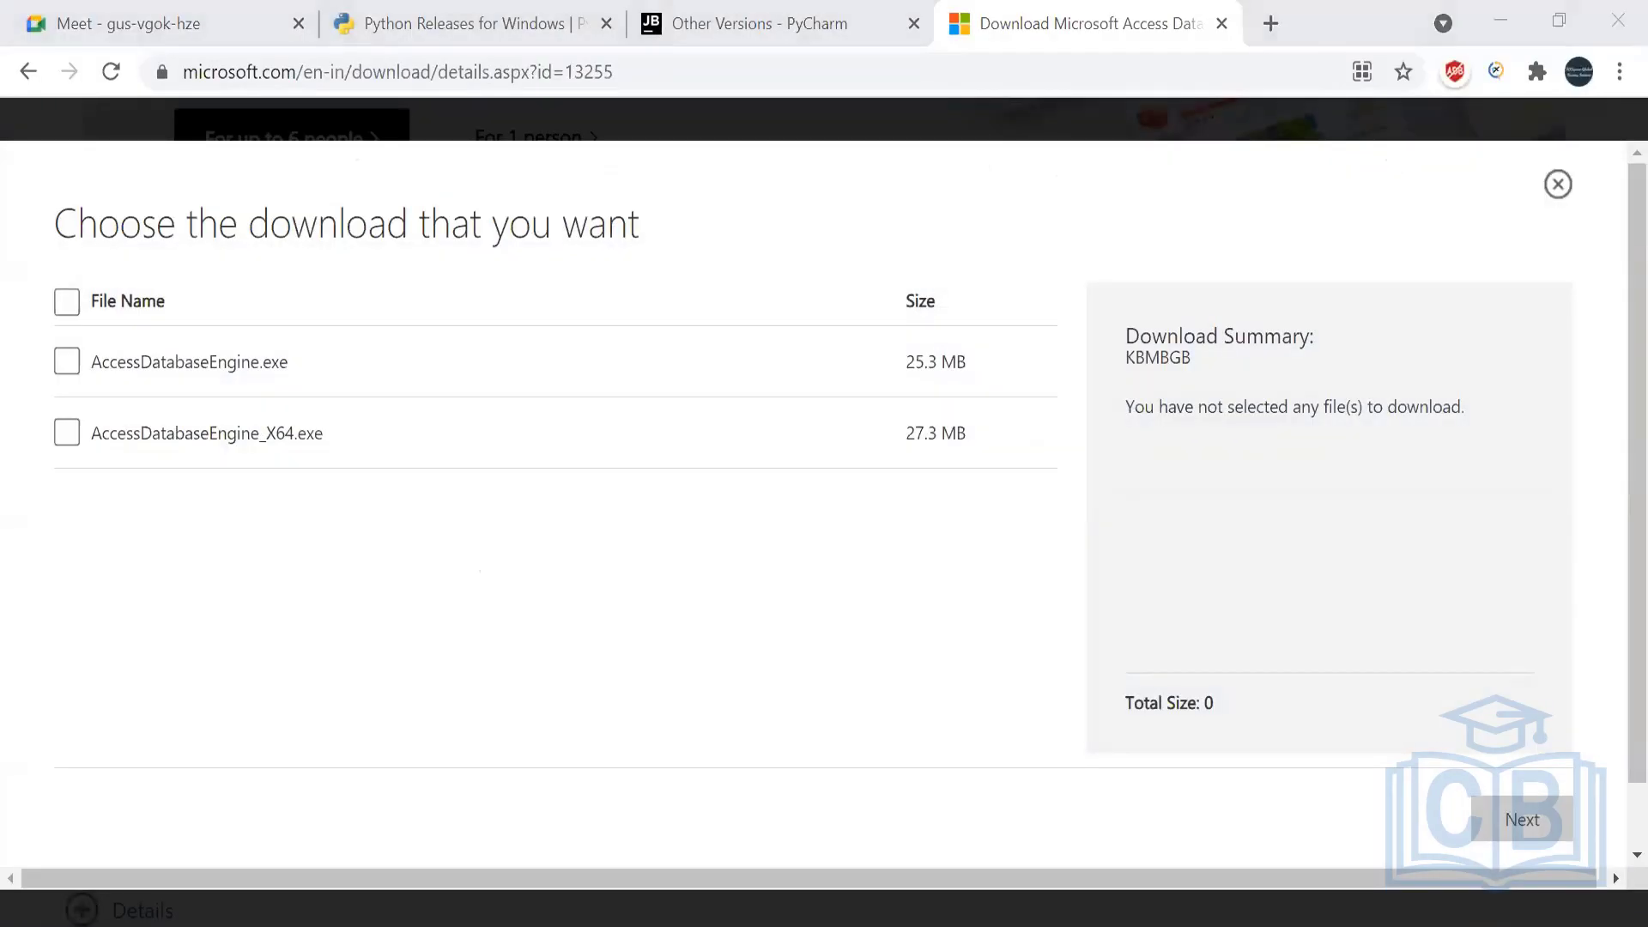
text(ging)
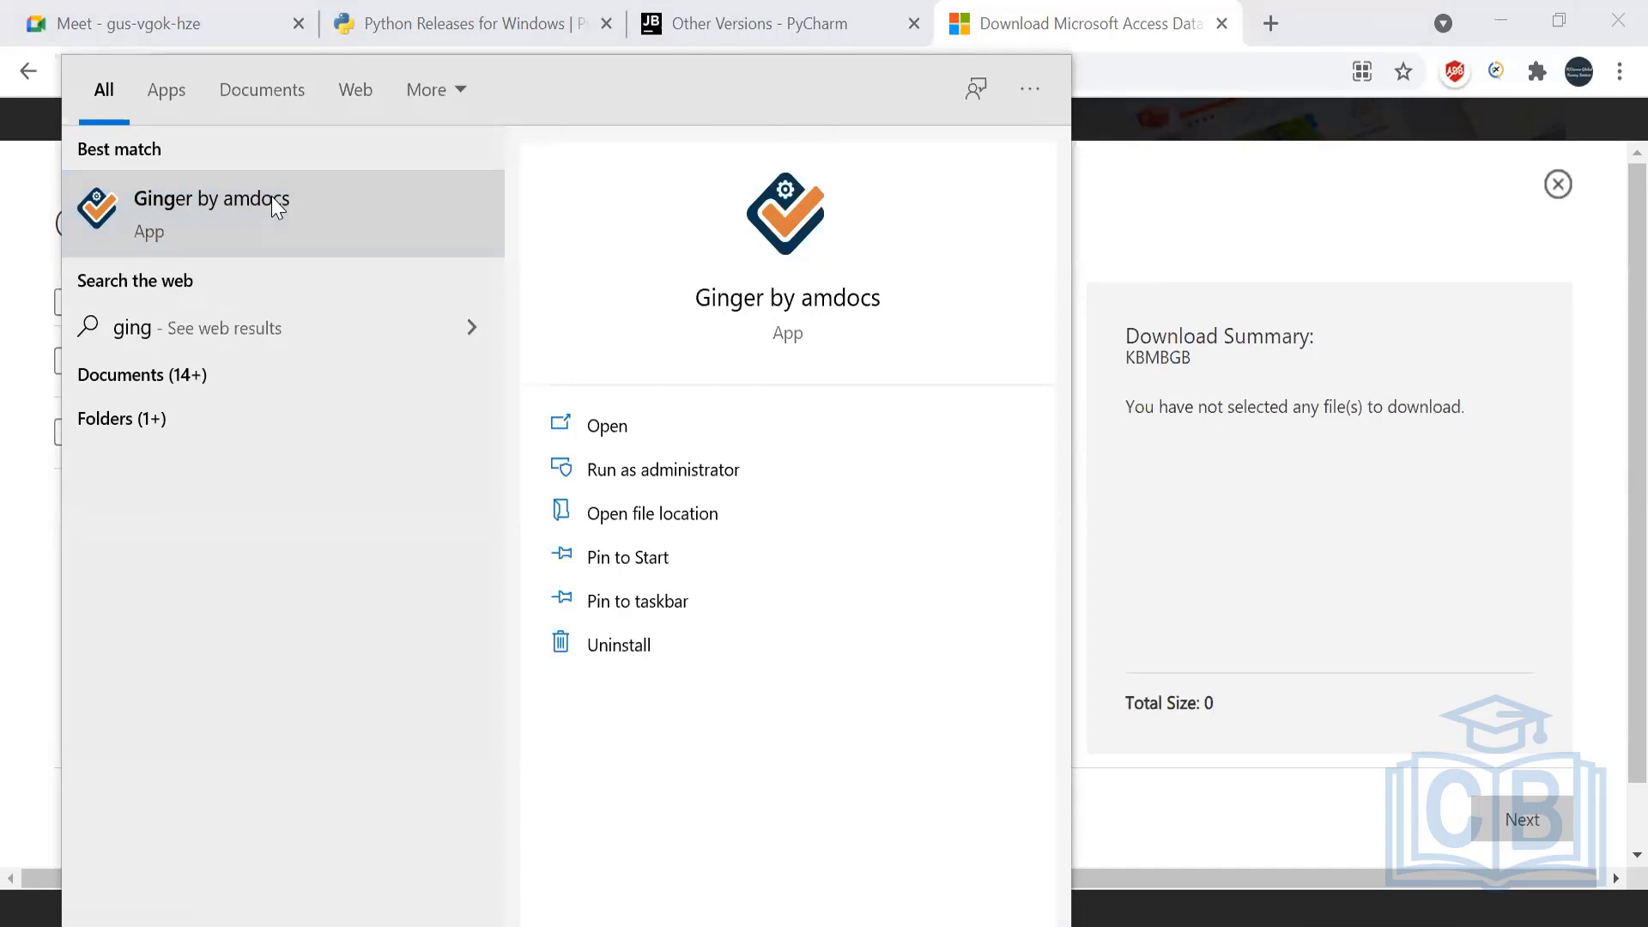
click(282, 225)
click(1253, 221)
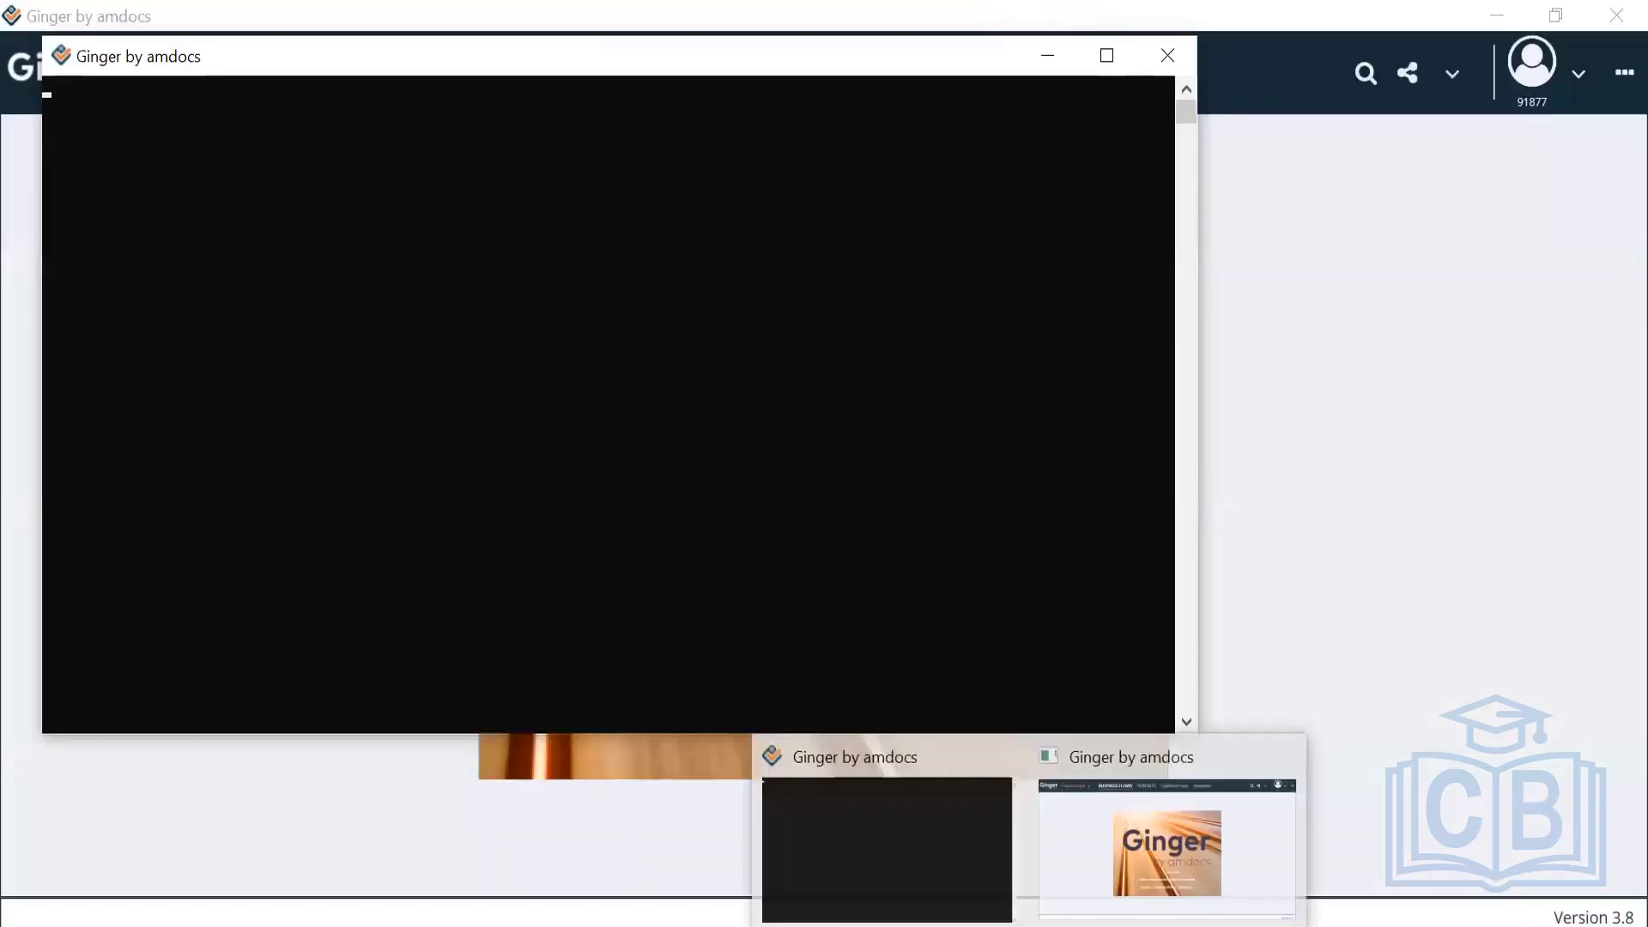
Close the duplicate Ginger window so only one remains open
click(1111, 442)
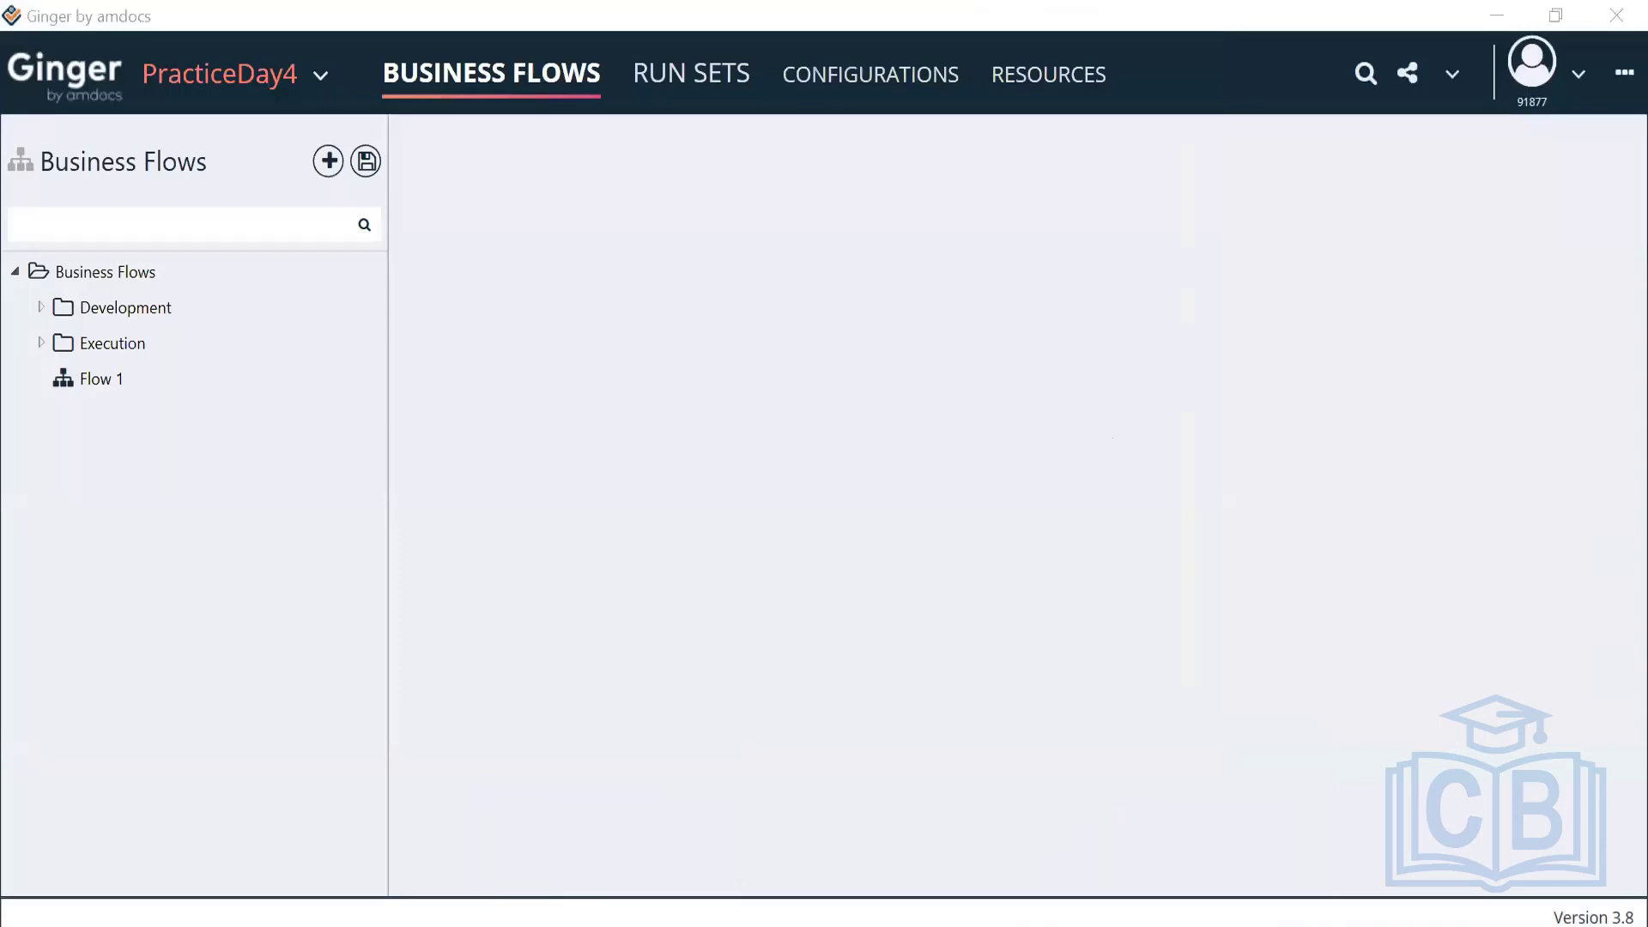
mouse_move(1094, 873)
click(1288, 771)
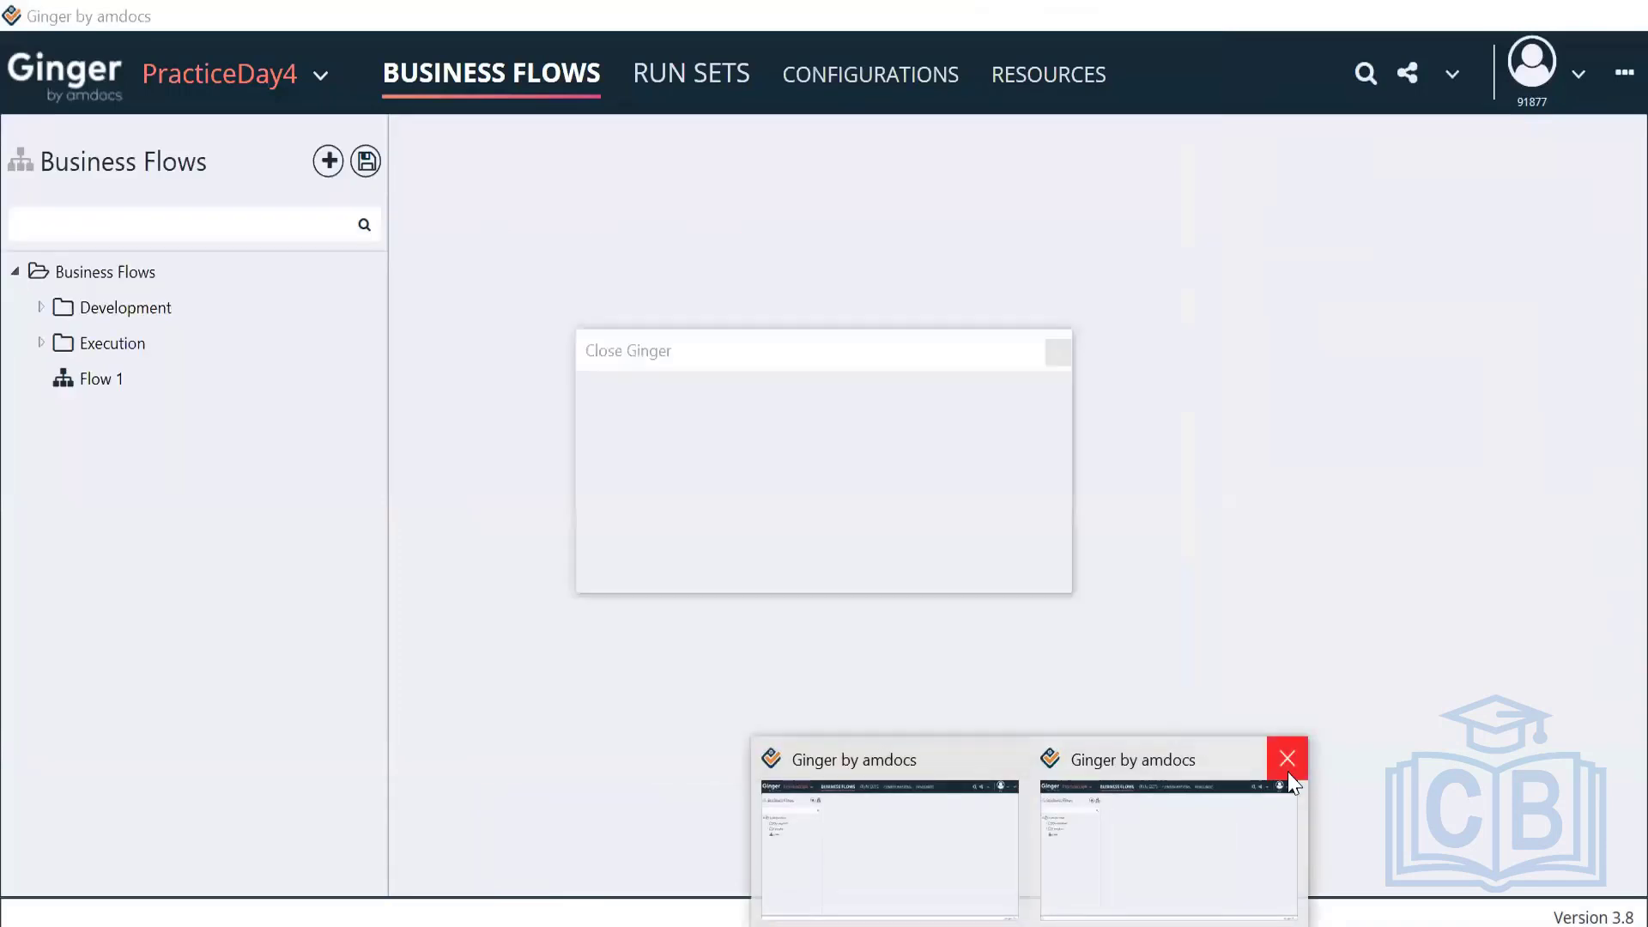
click(912, 563)
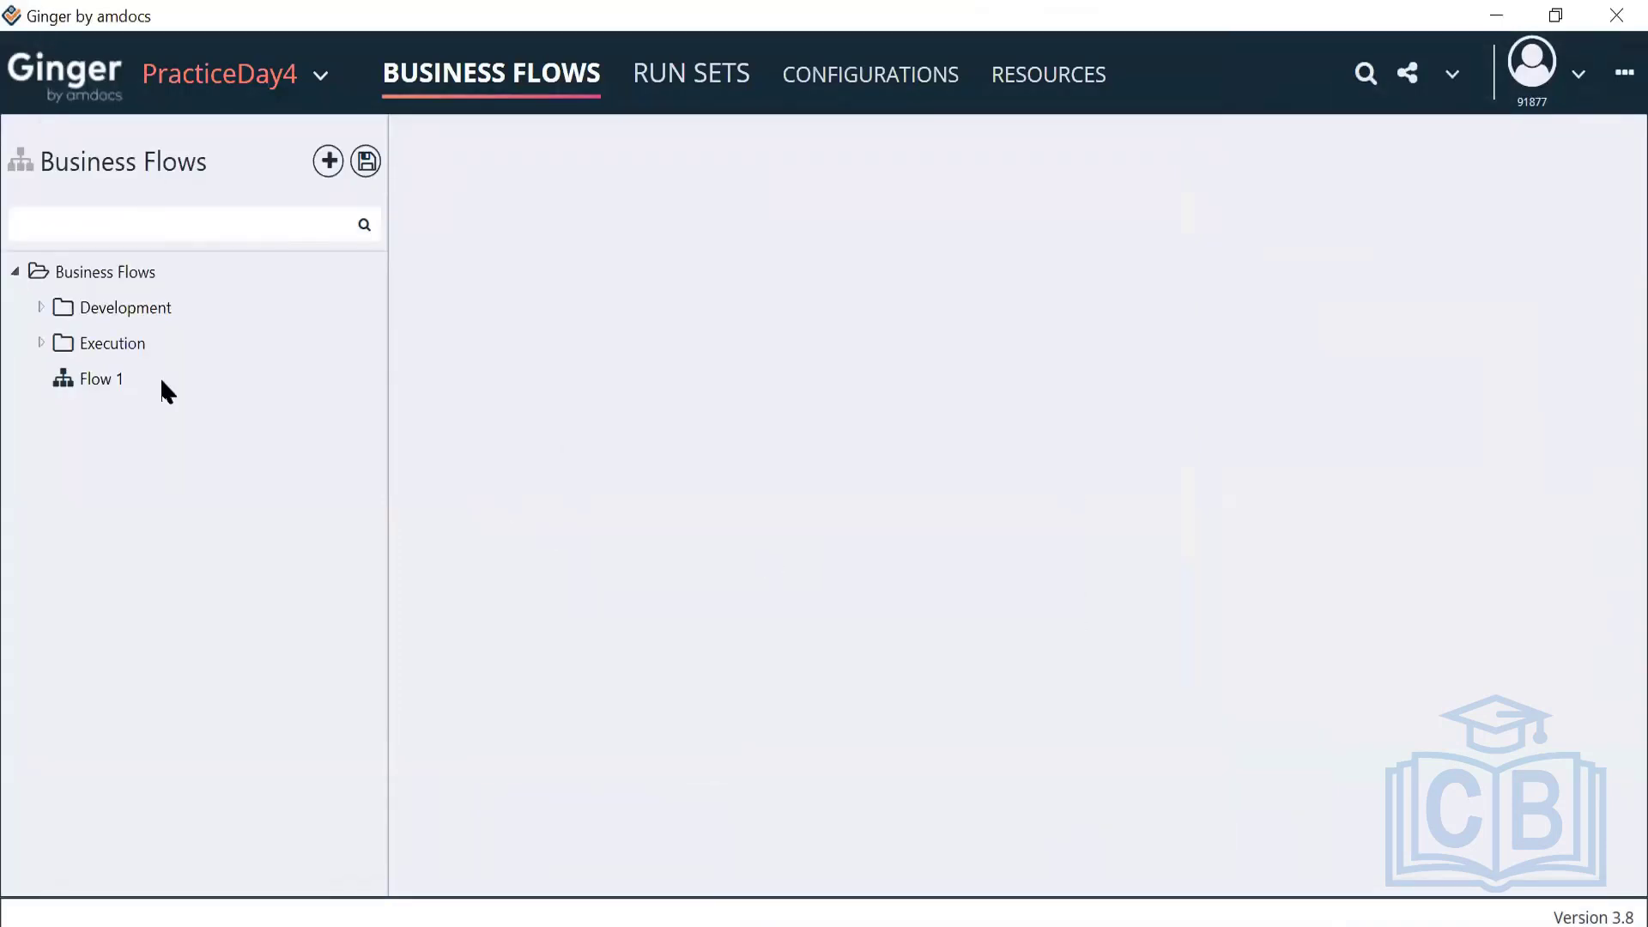
Open the Housing Website flow and check the Browser Action's URL expression, leaving it unchanged
click(37, 307)
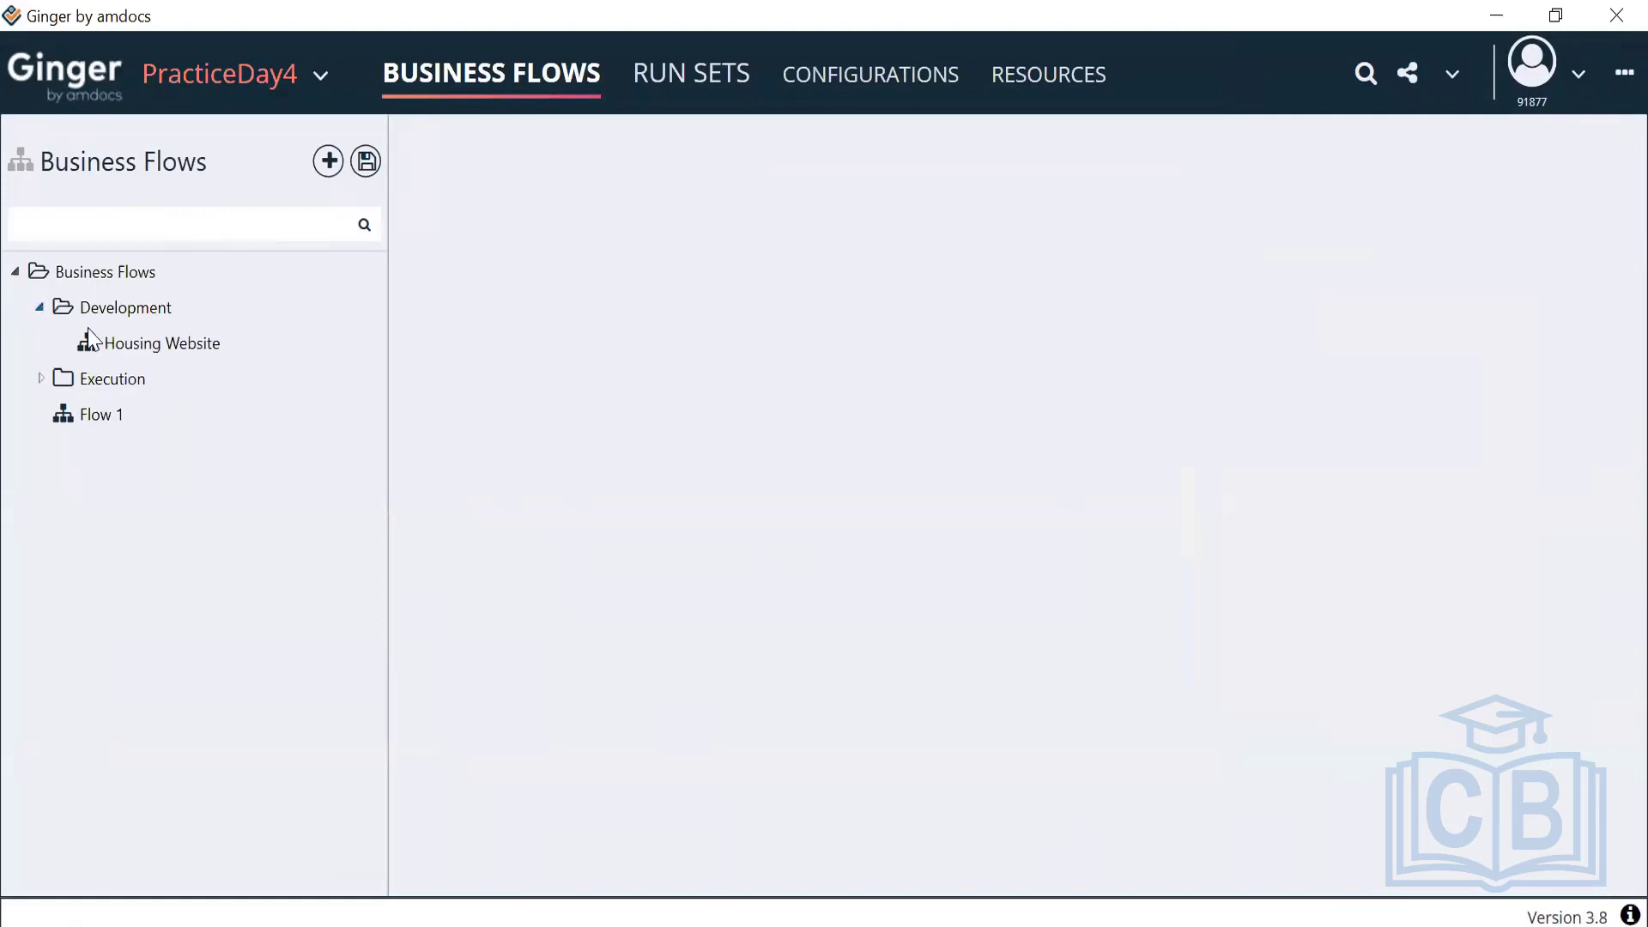
double_click(111, 335)
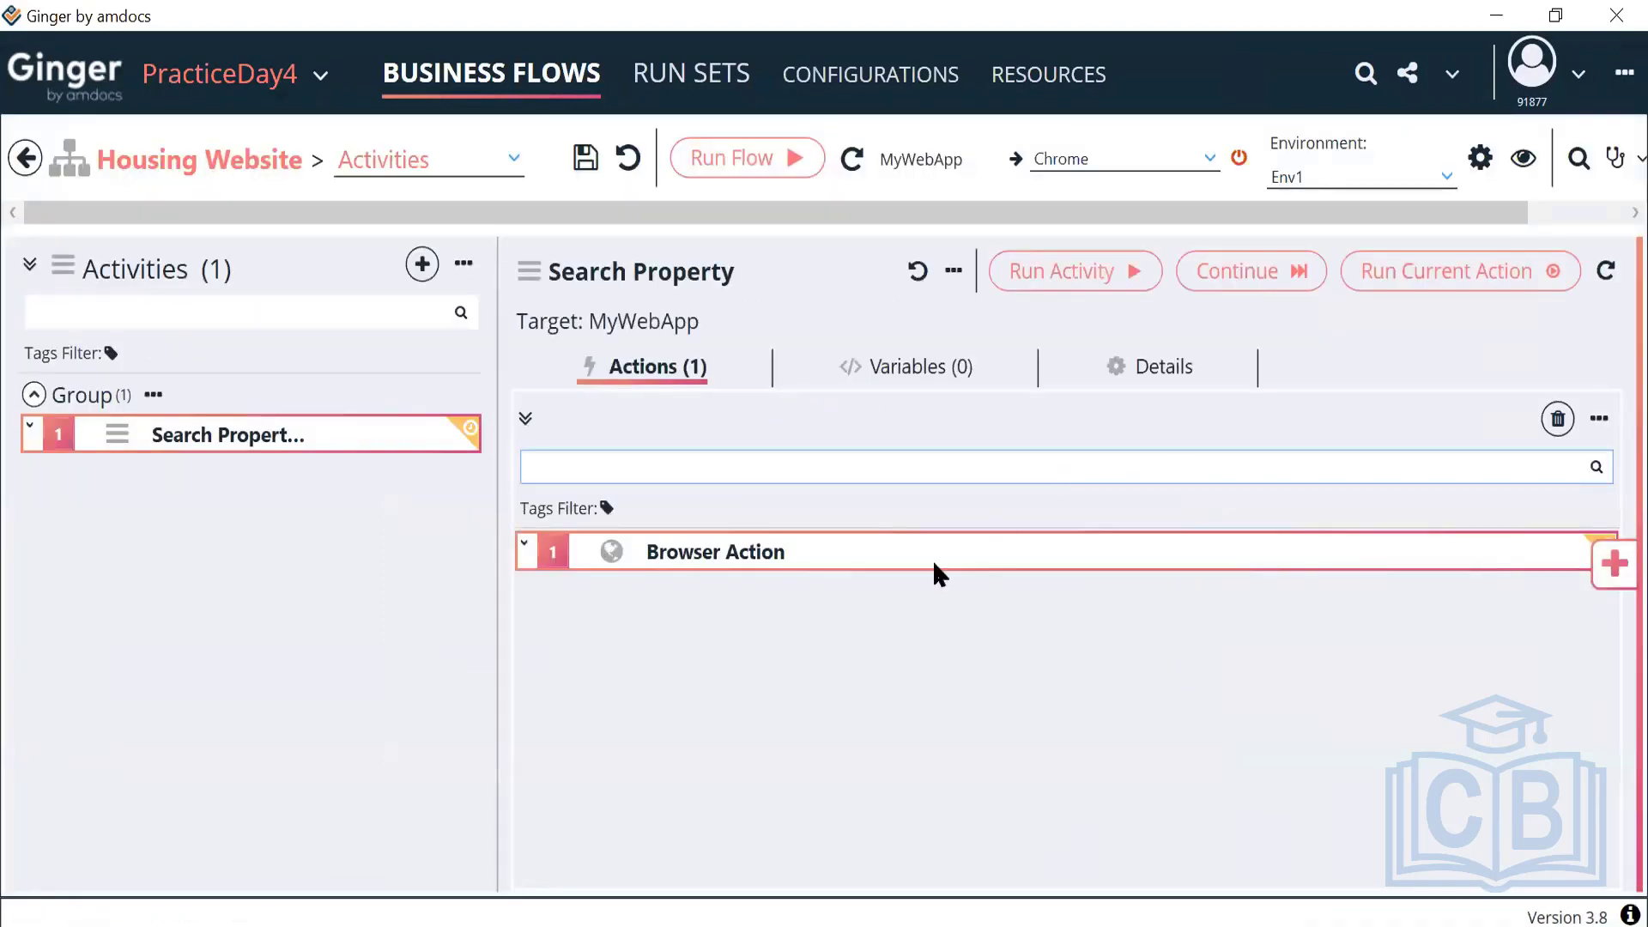
click(933, 560)
double_click(935, 578)
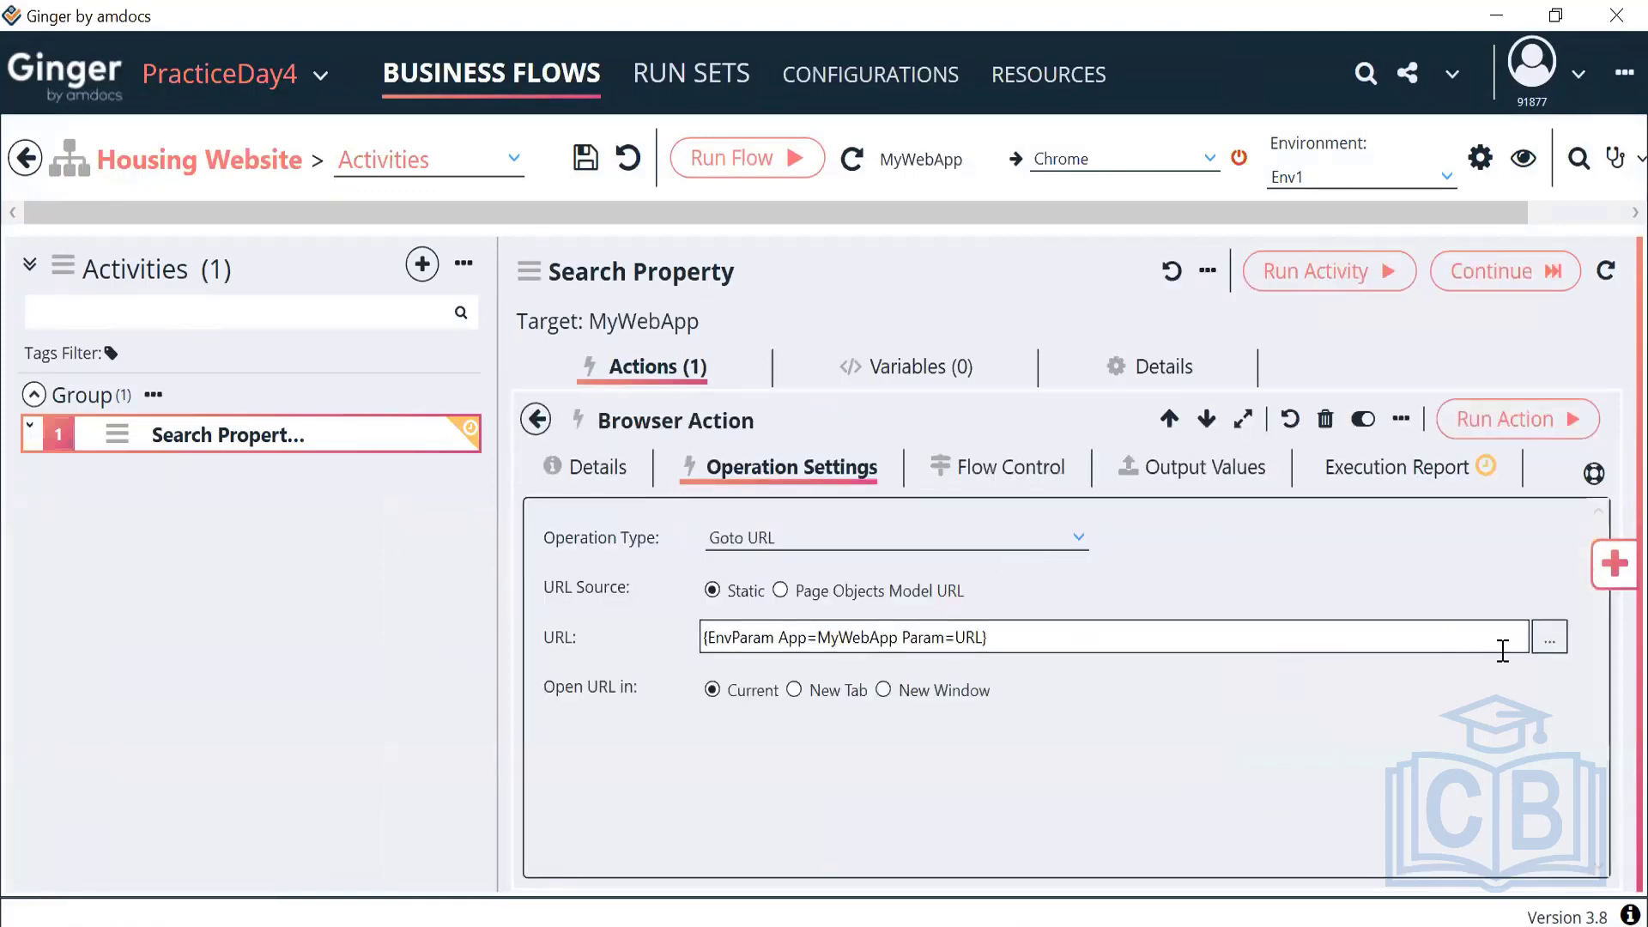
click(1548, 640)
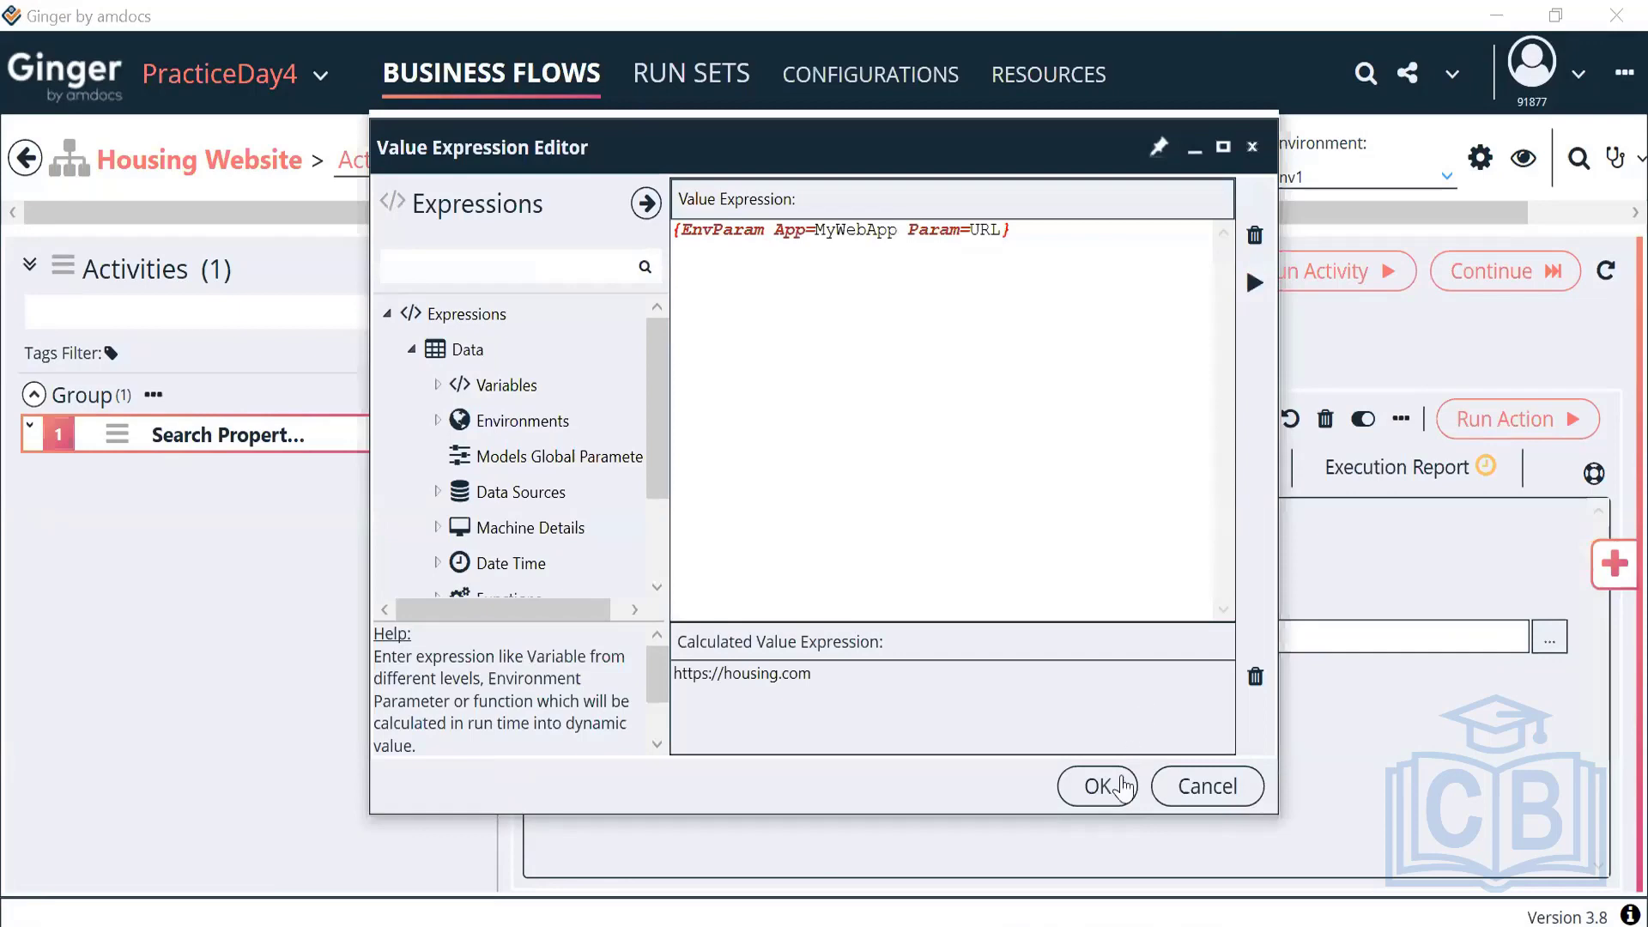
click(1096, 785)
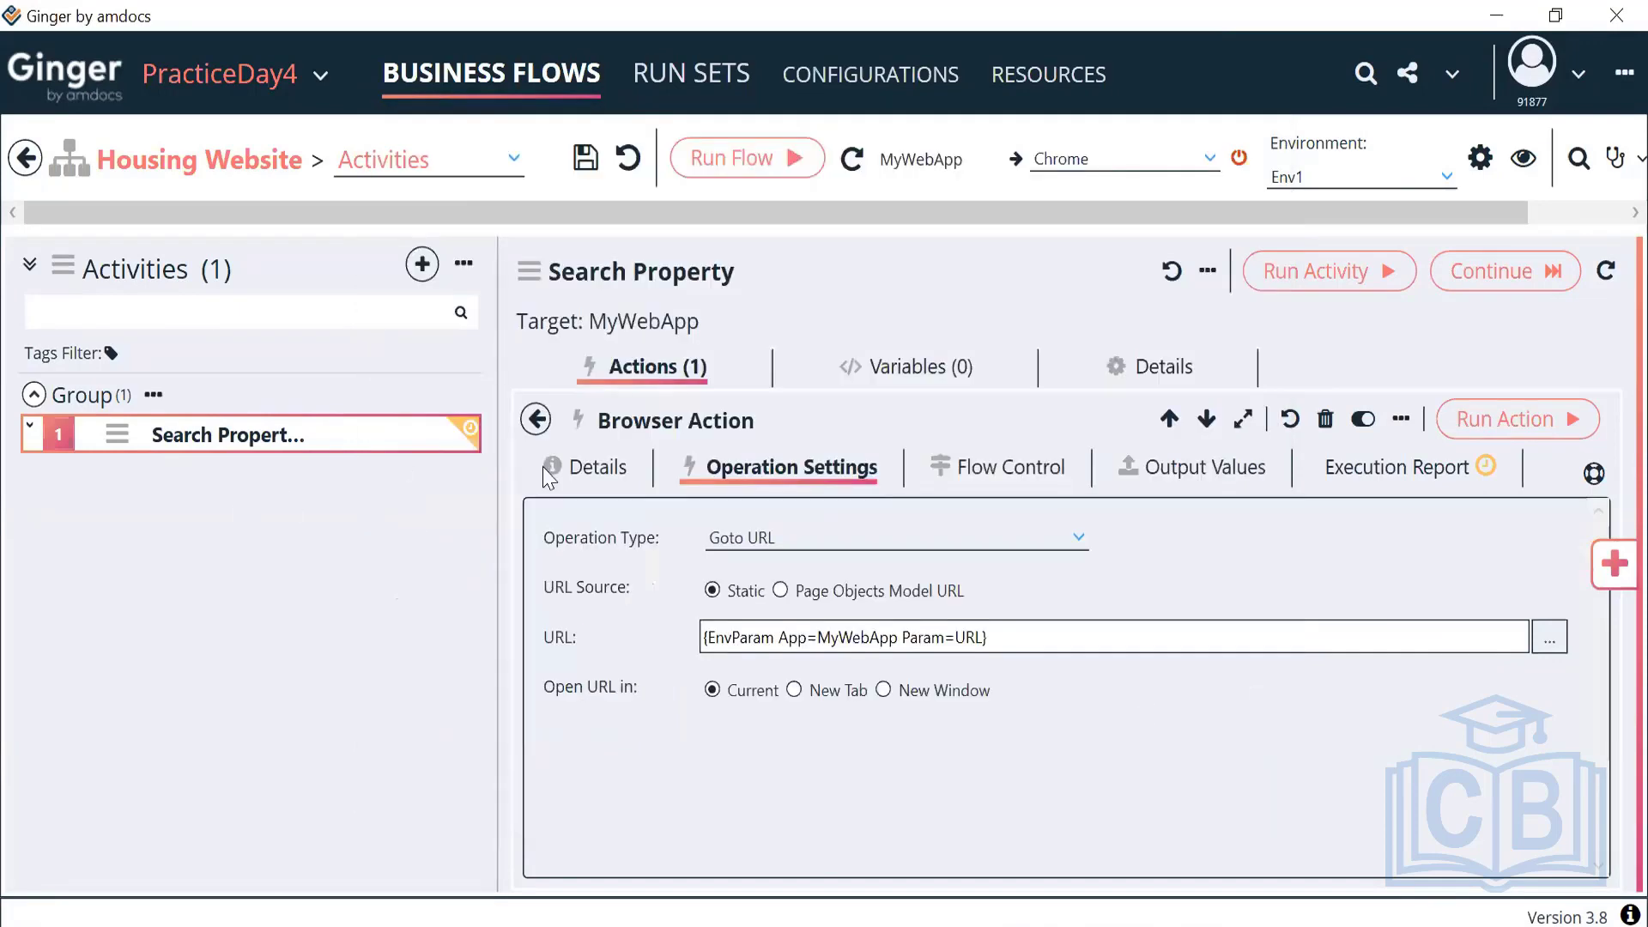
click(539, 421)
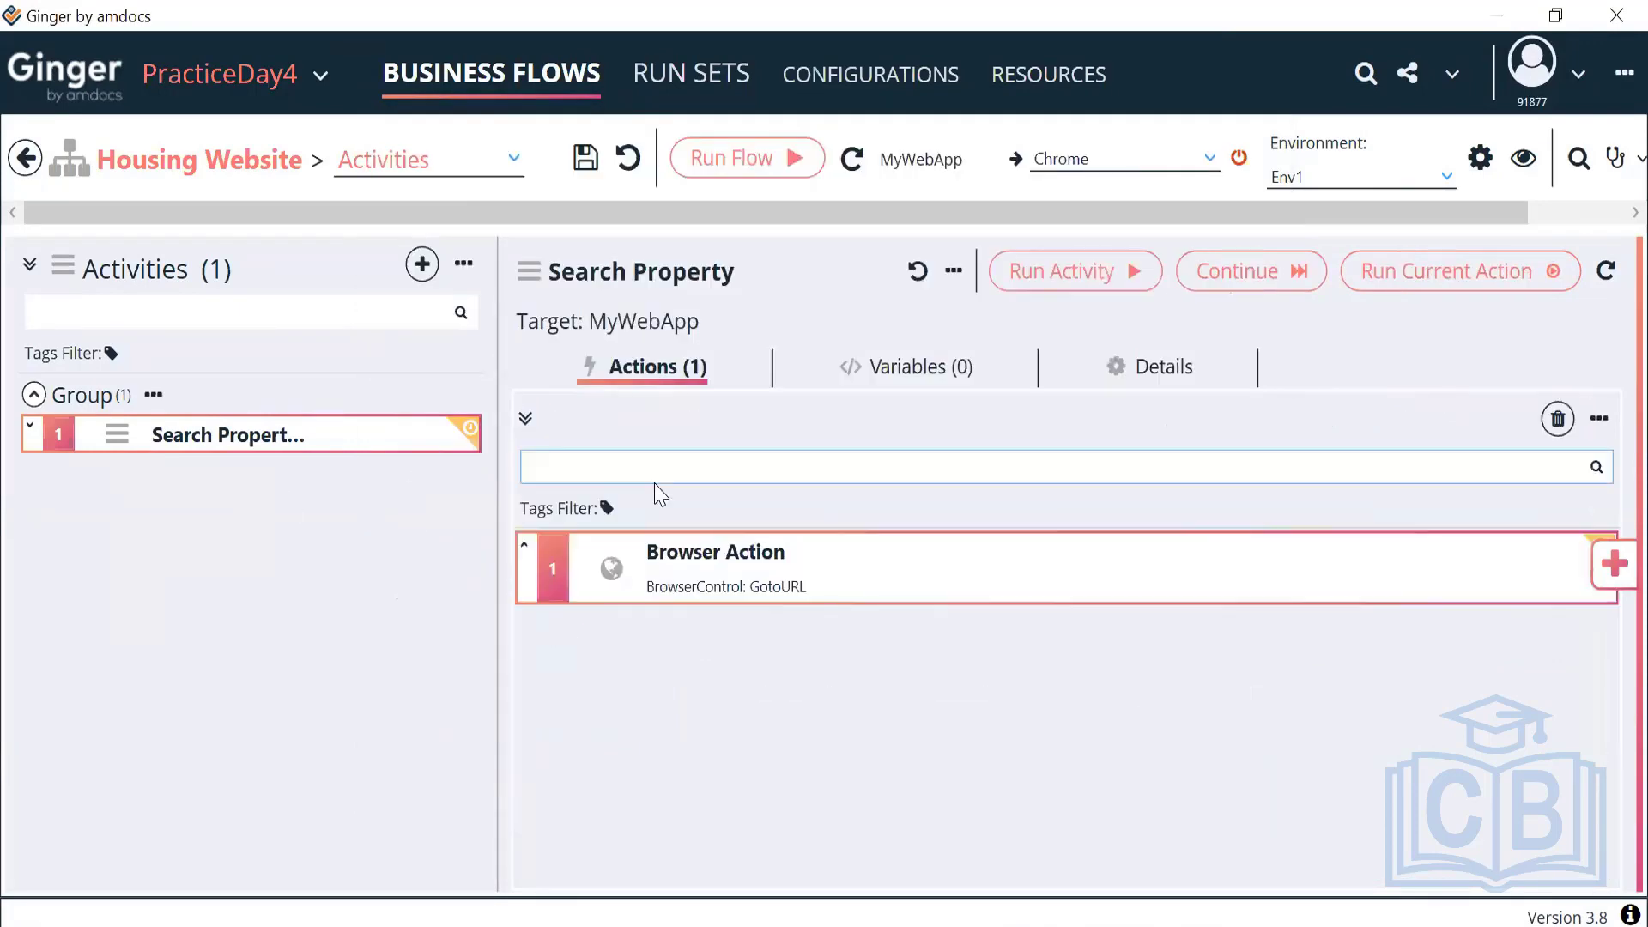
Change the Browser Action's description to 'Launch URL'
double_click(660, 552)
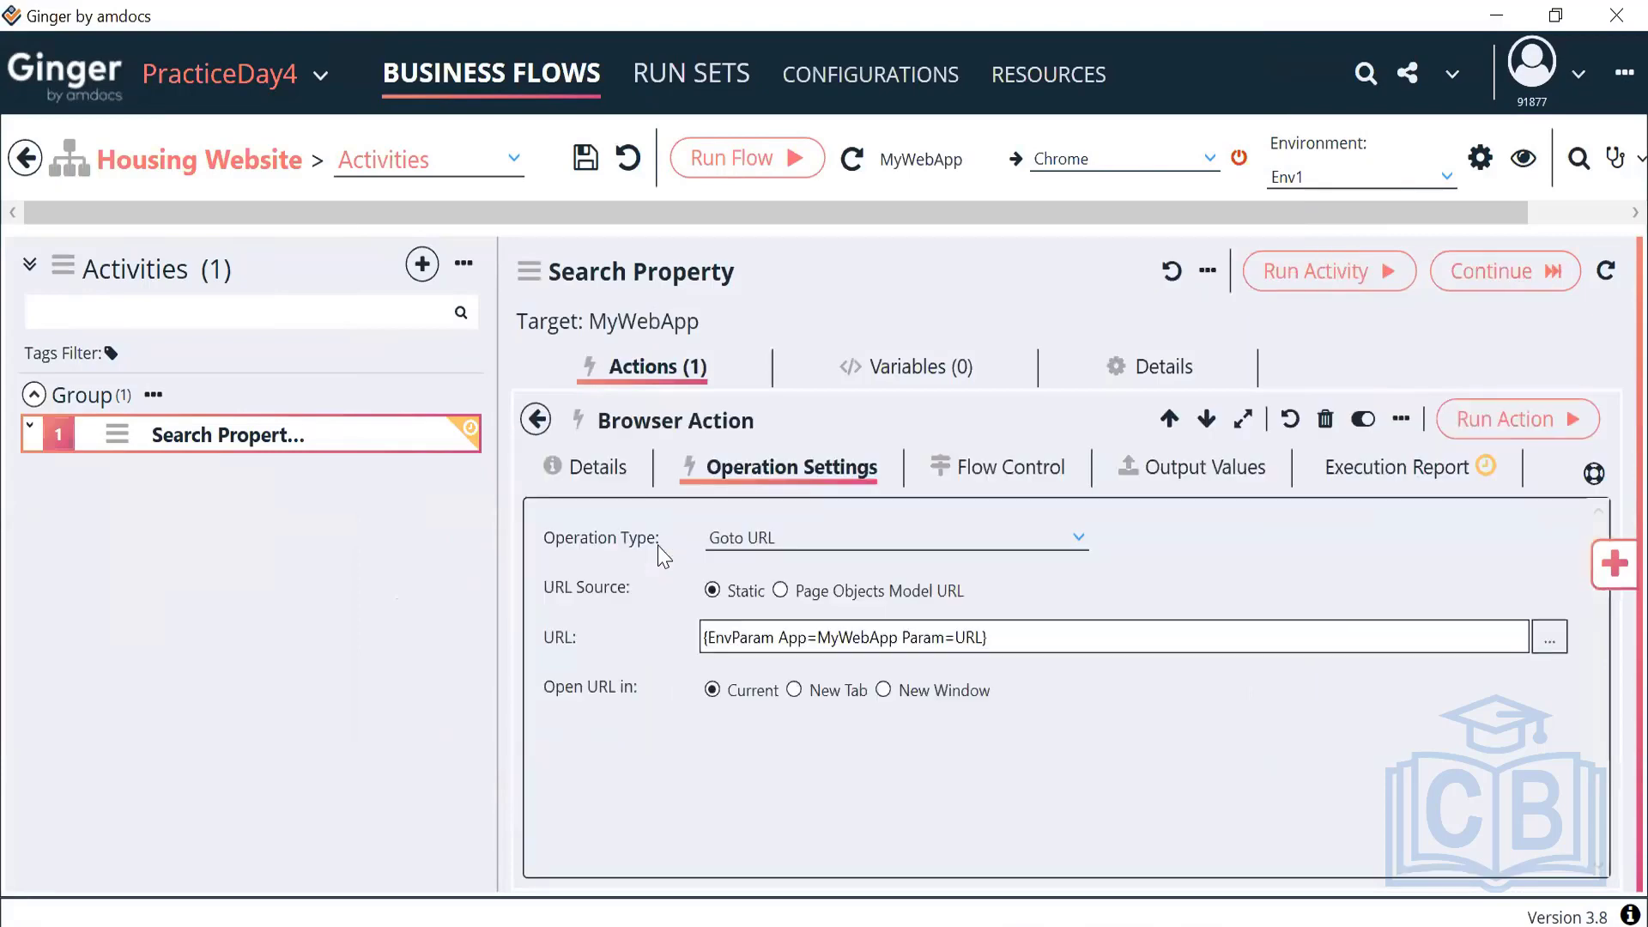
click(601, 468)
drag(692, 606, 483, 613)
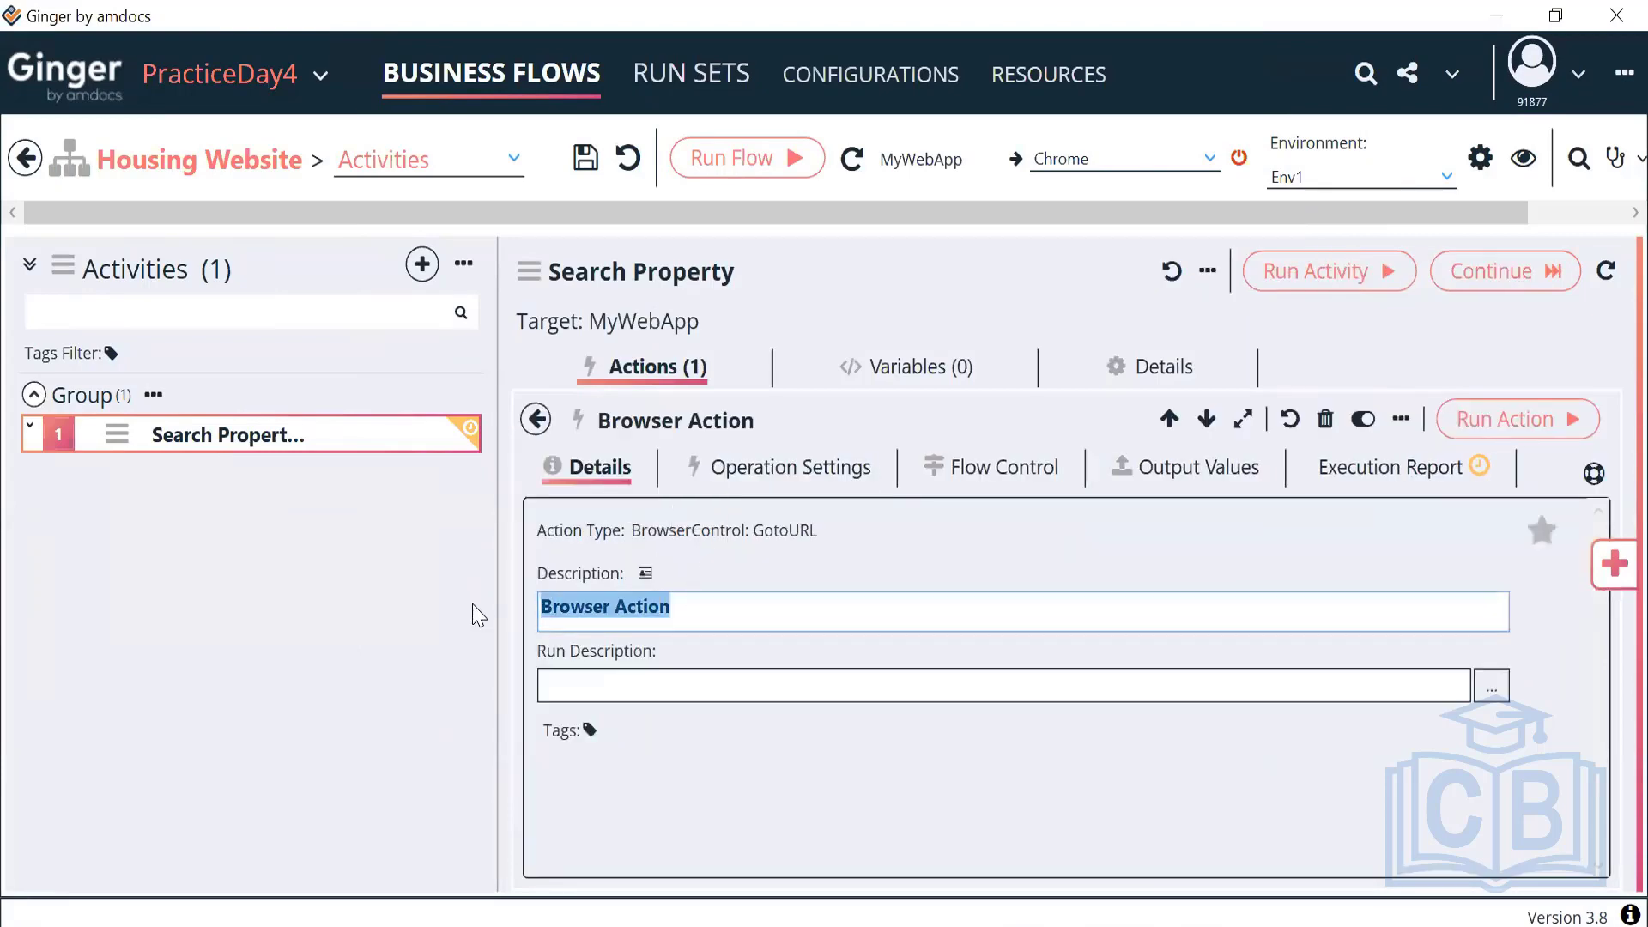
key(BackSpace)
key(BackSpace)
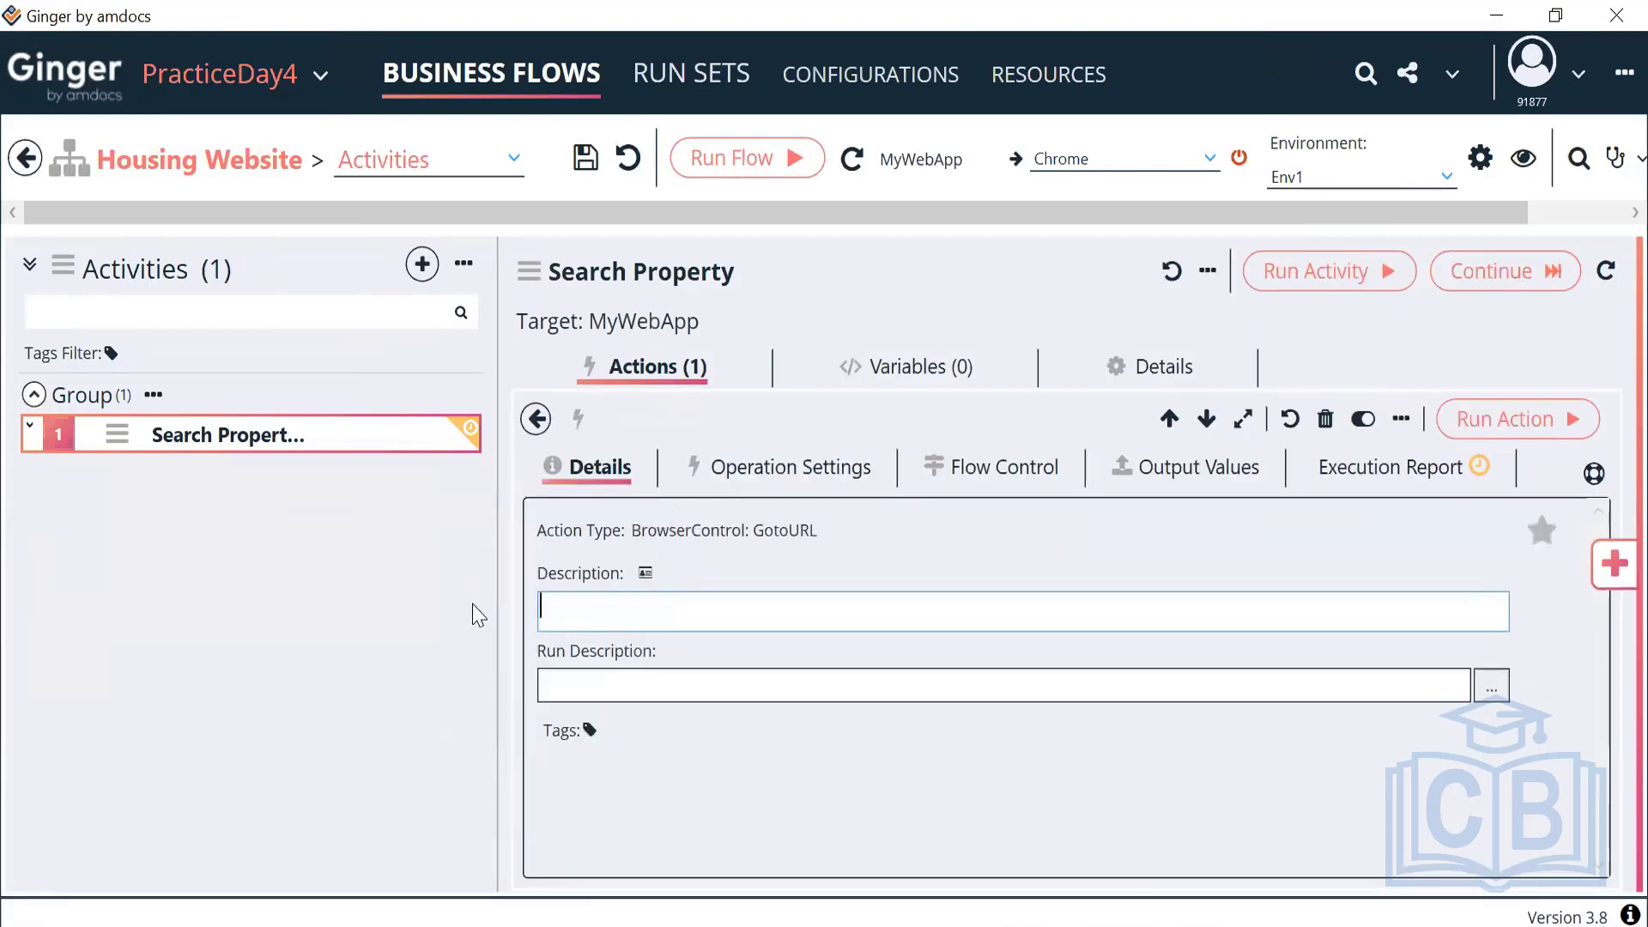
text(Launch URL)
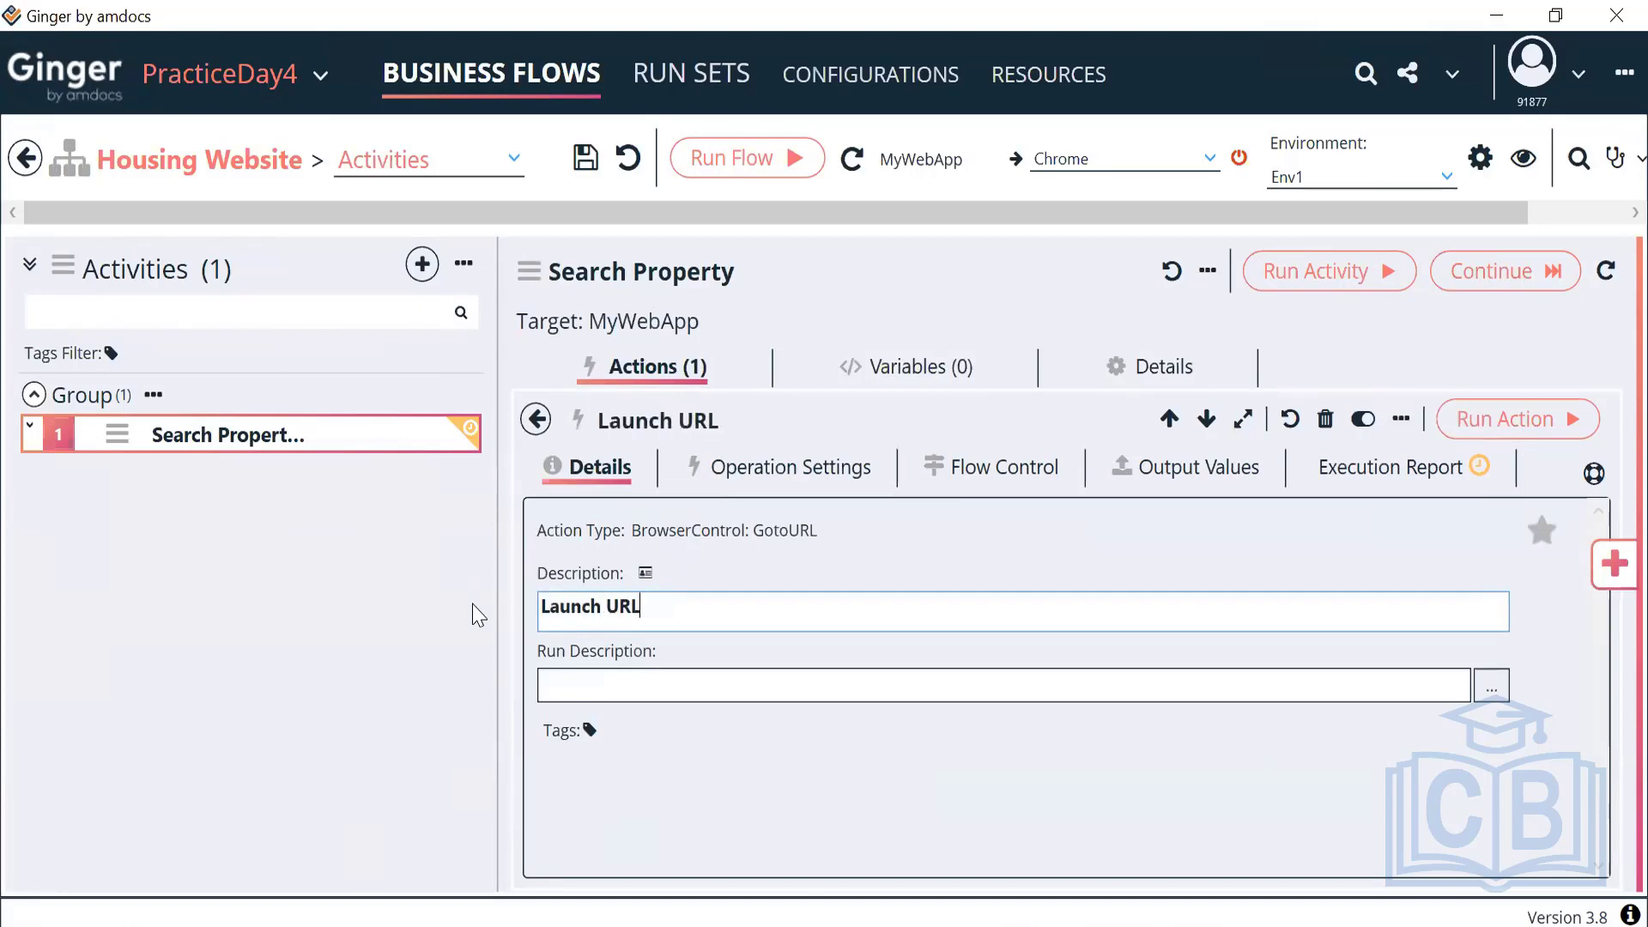
click(534, 421)
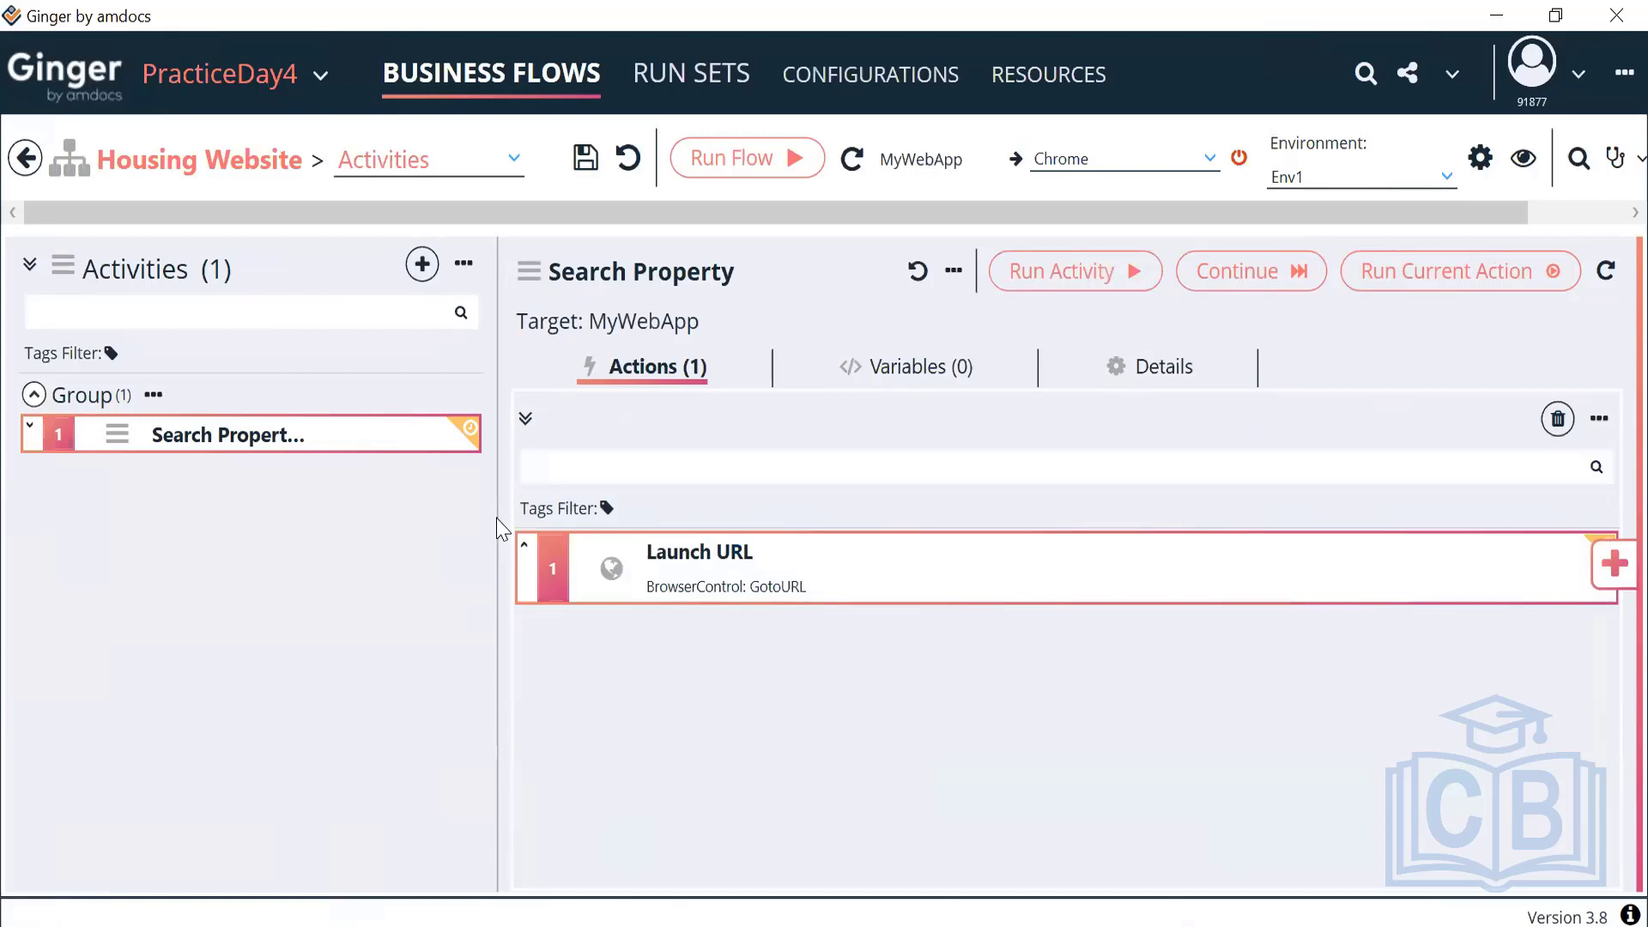
drag(496, 524, 366, 526)
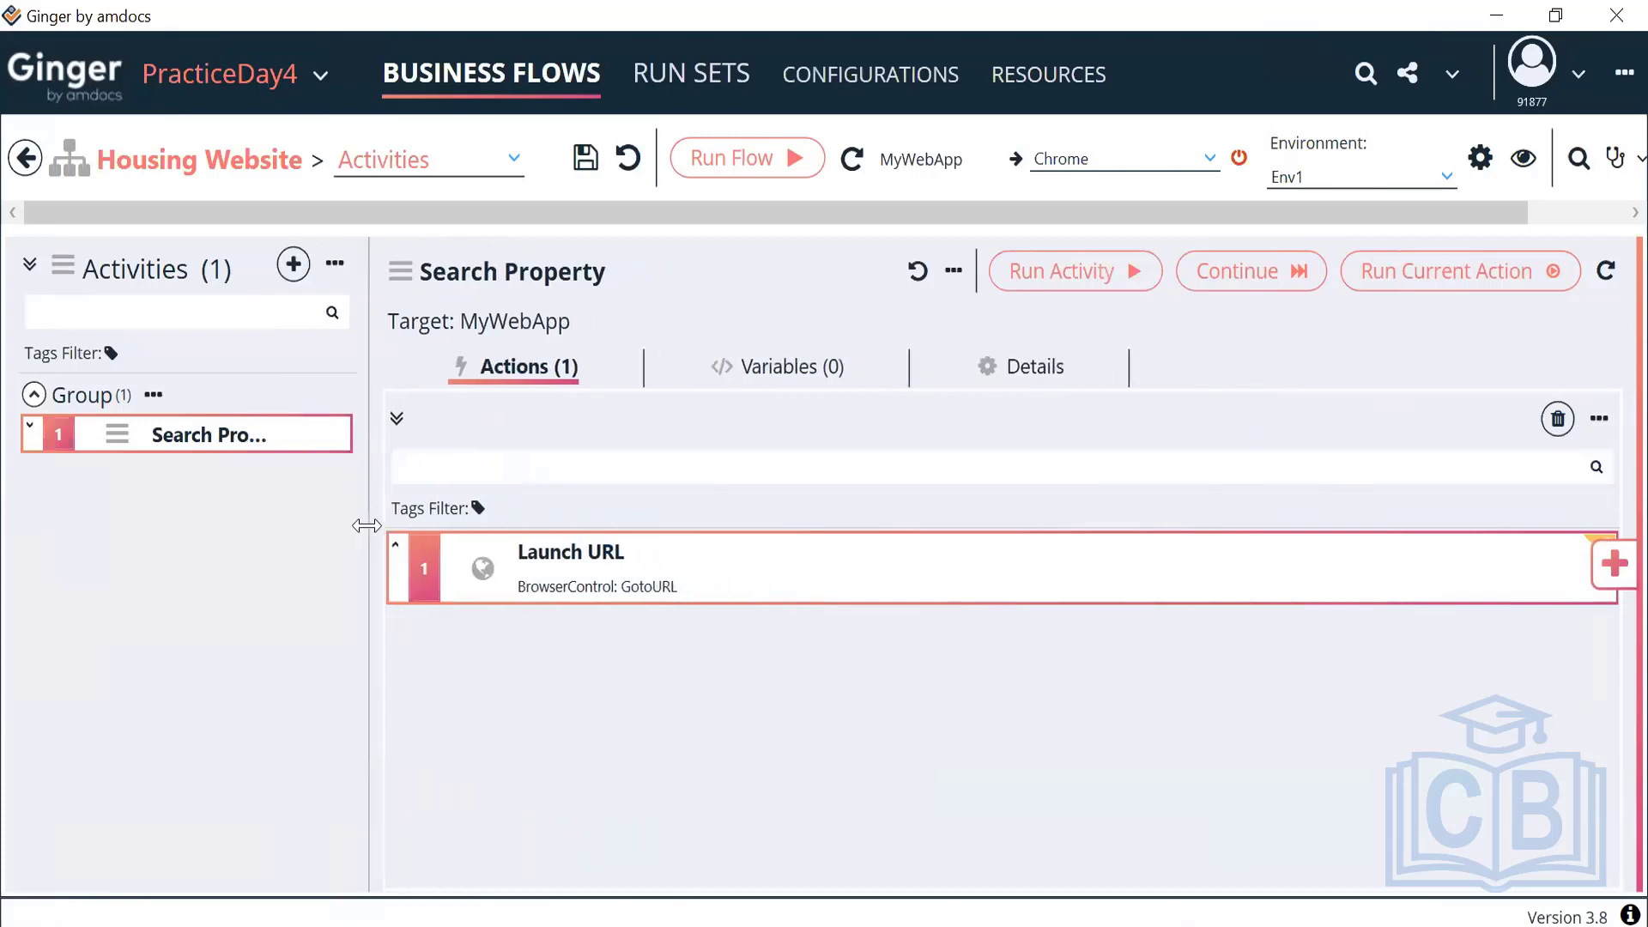
double_click(876, 590)
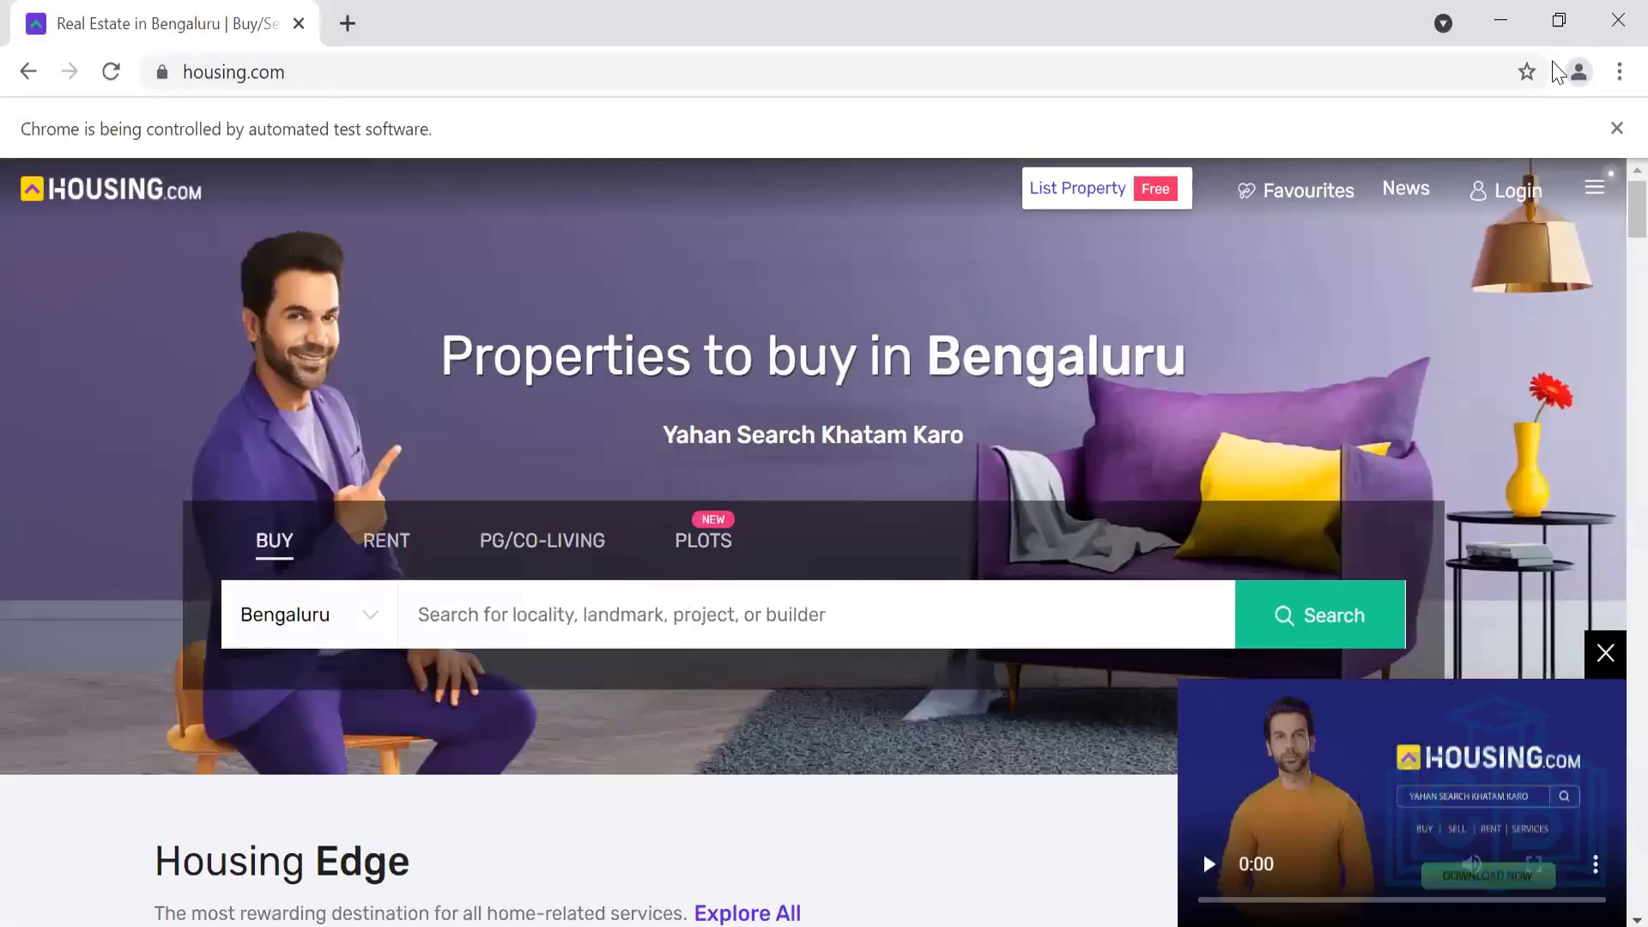
Minimize the housing.com Chrome window and go back to the Launch URL actions list
click(1511, 24)
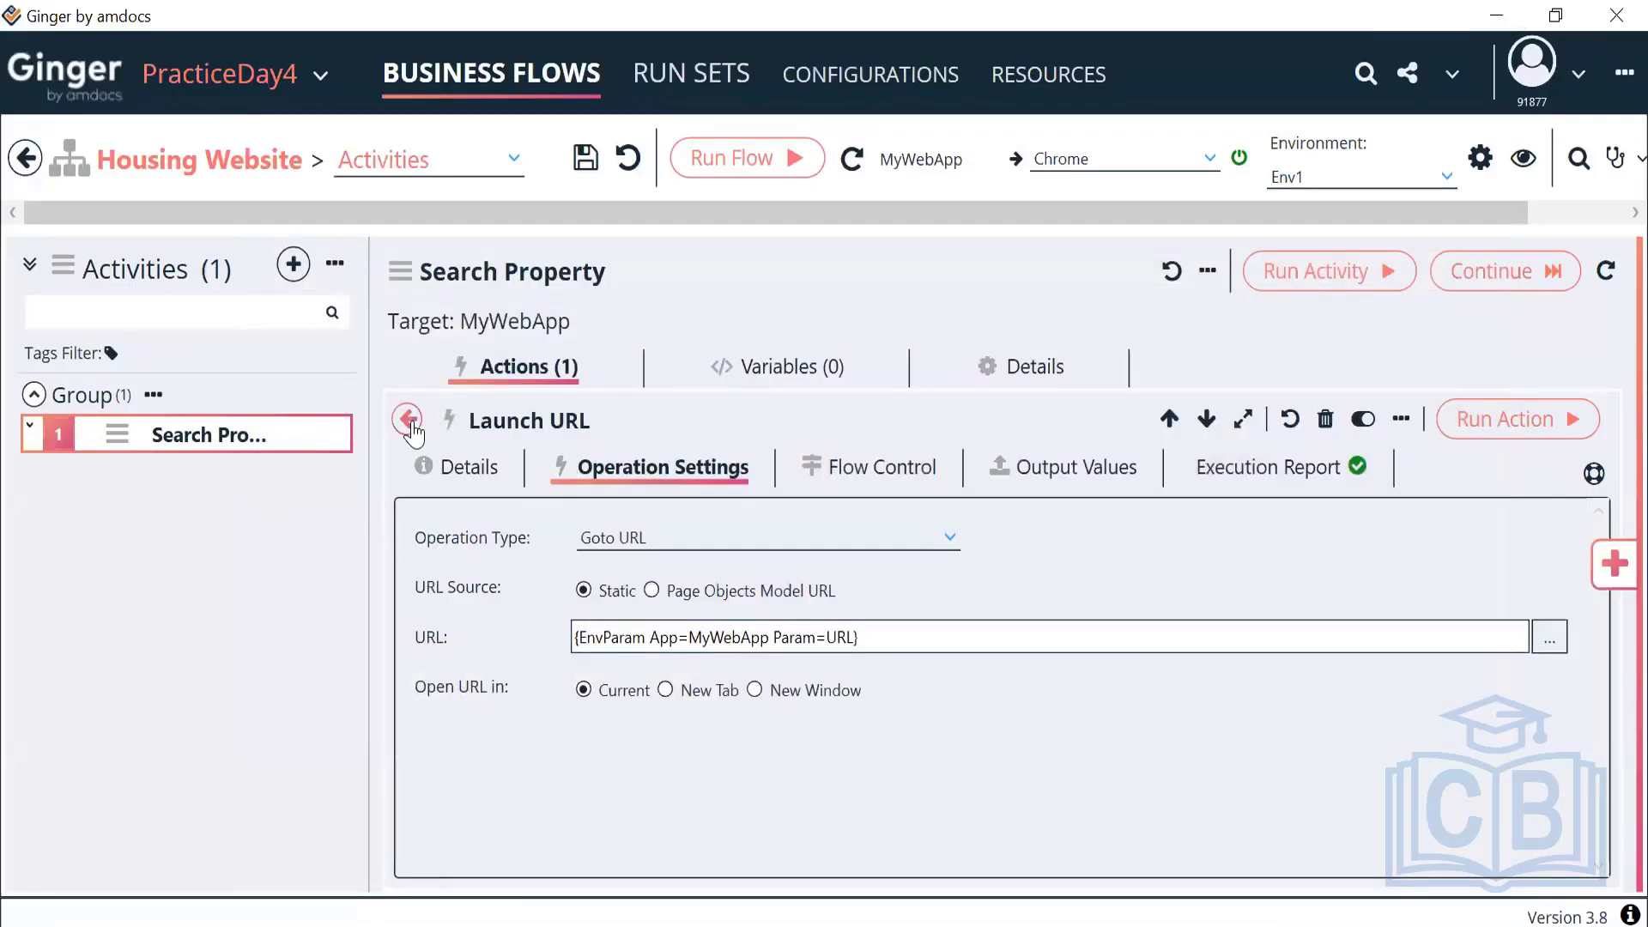
click(407, 420)
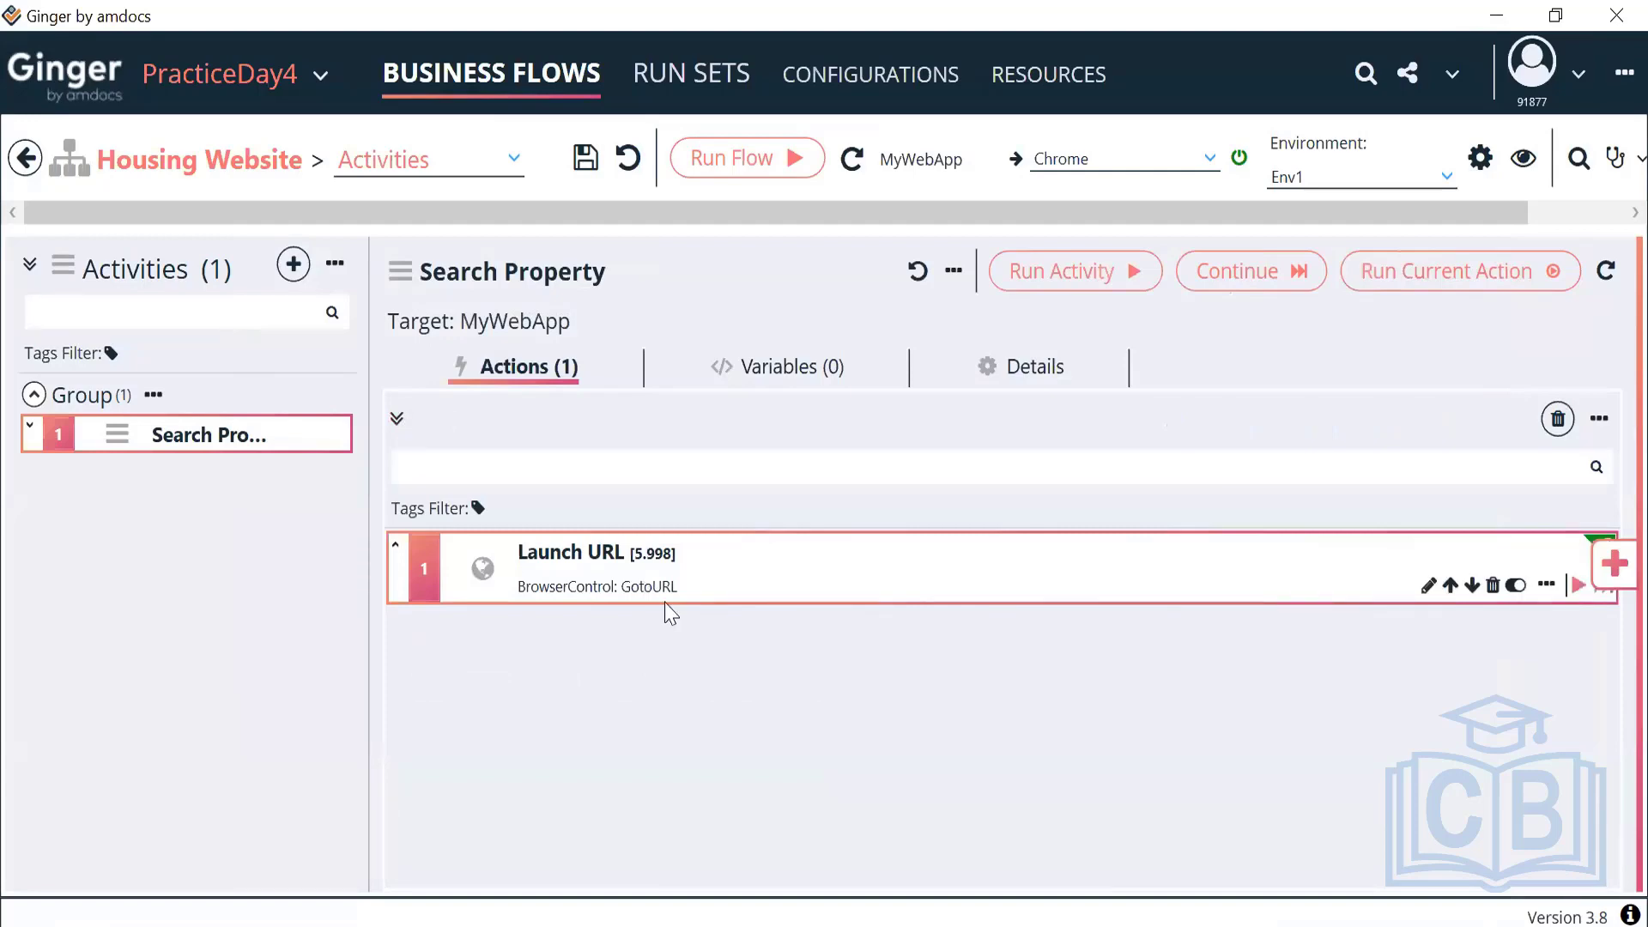
click(755, 158)
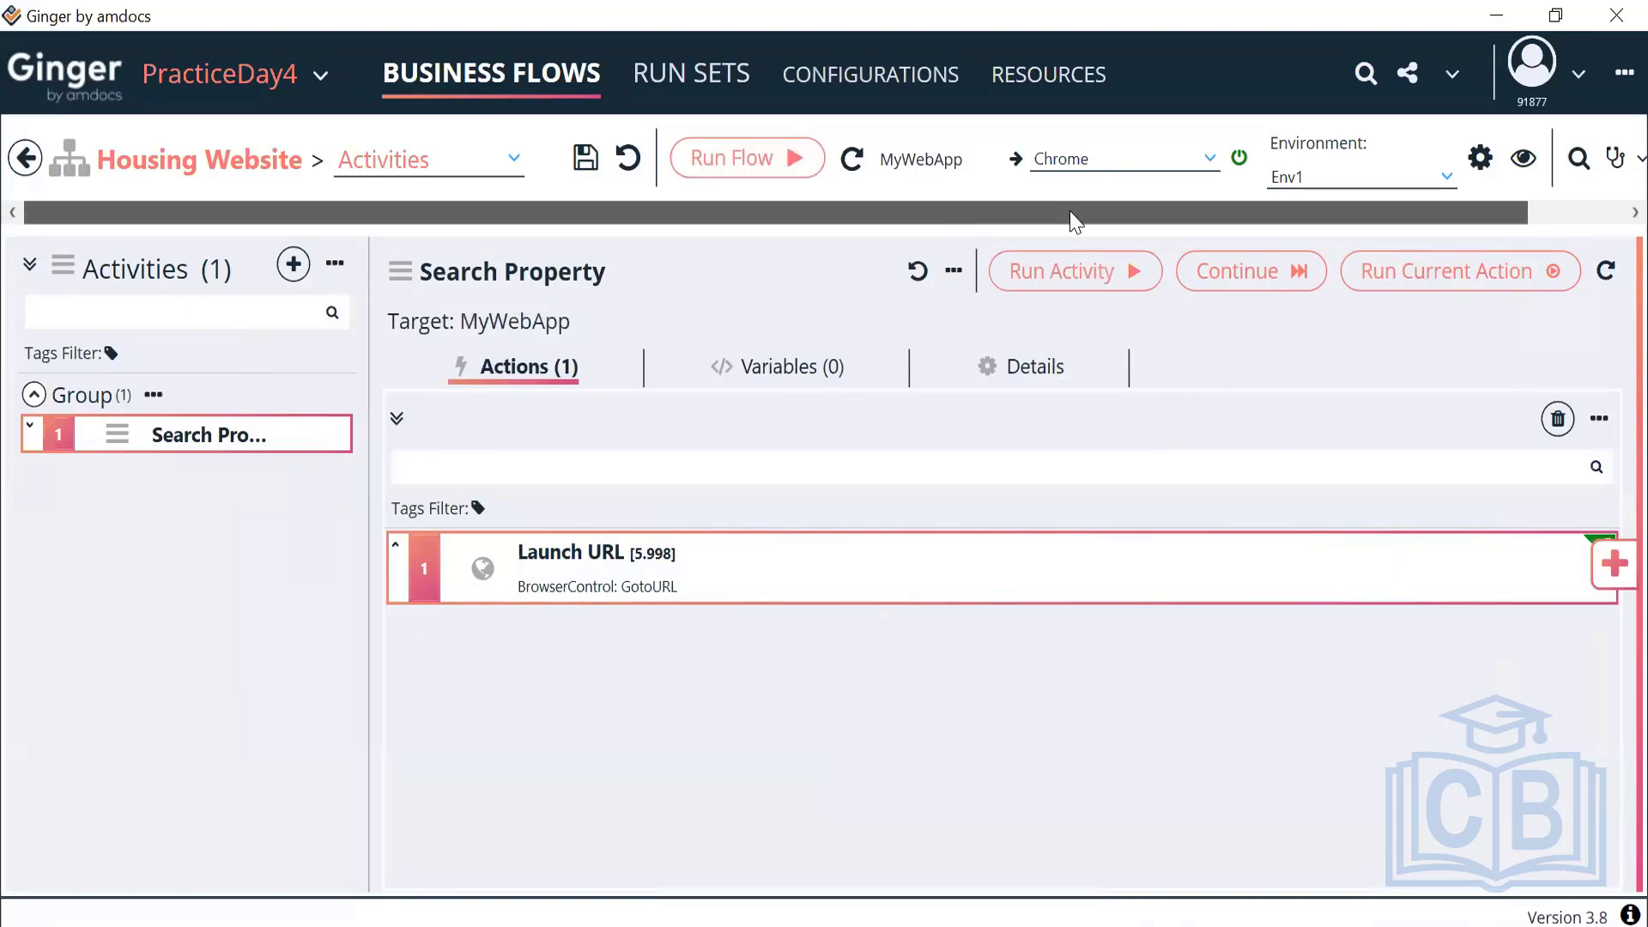
mouse_move(1047, 213)
mouse_down()
mouse_move(1144, 213)
mouse_move(1038, 213)
mouse_up()
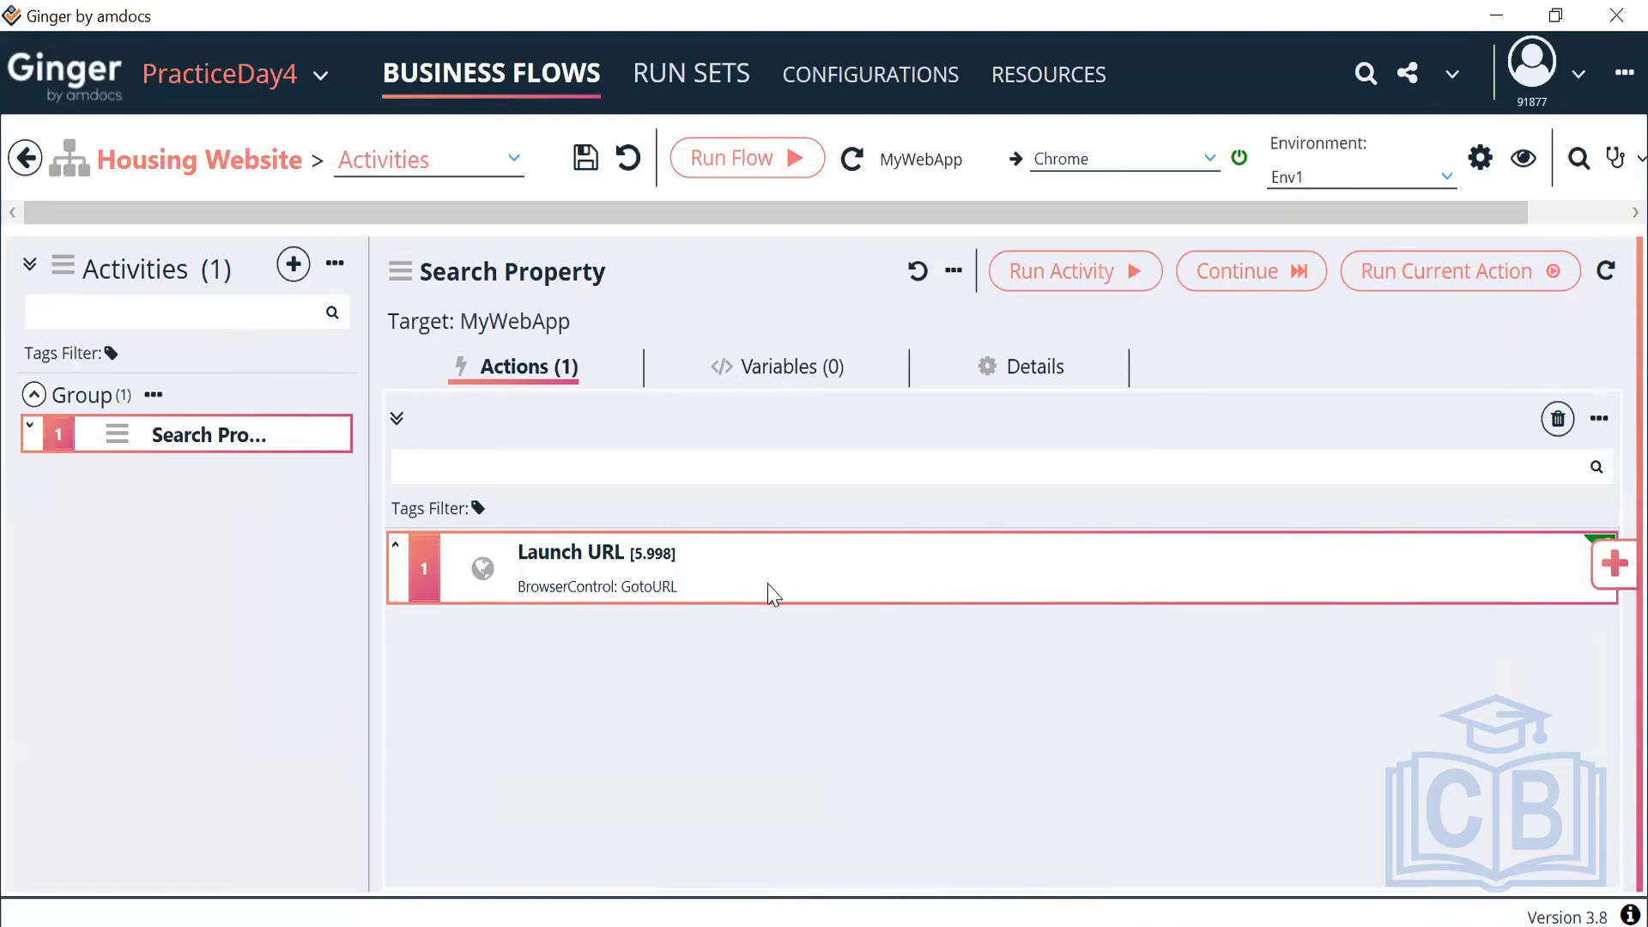
mouse_move(773, 593)
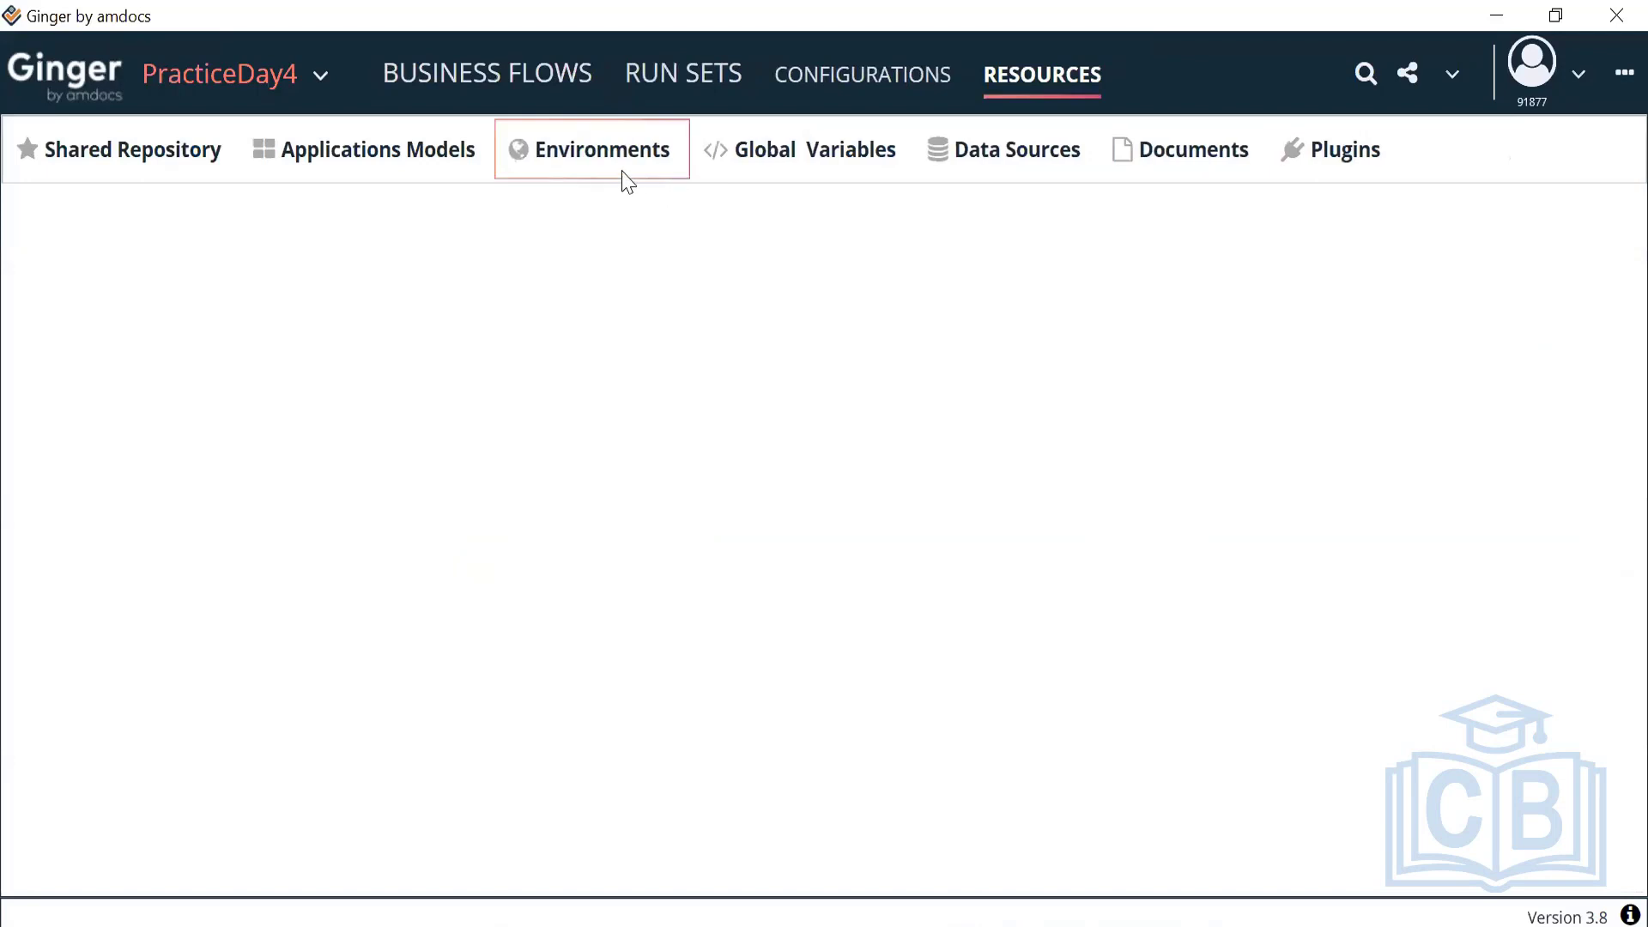
click(625, 176)
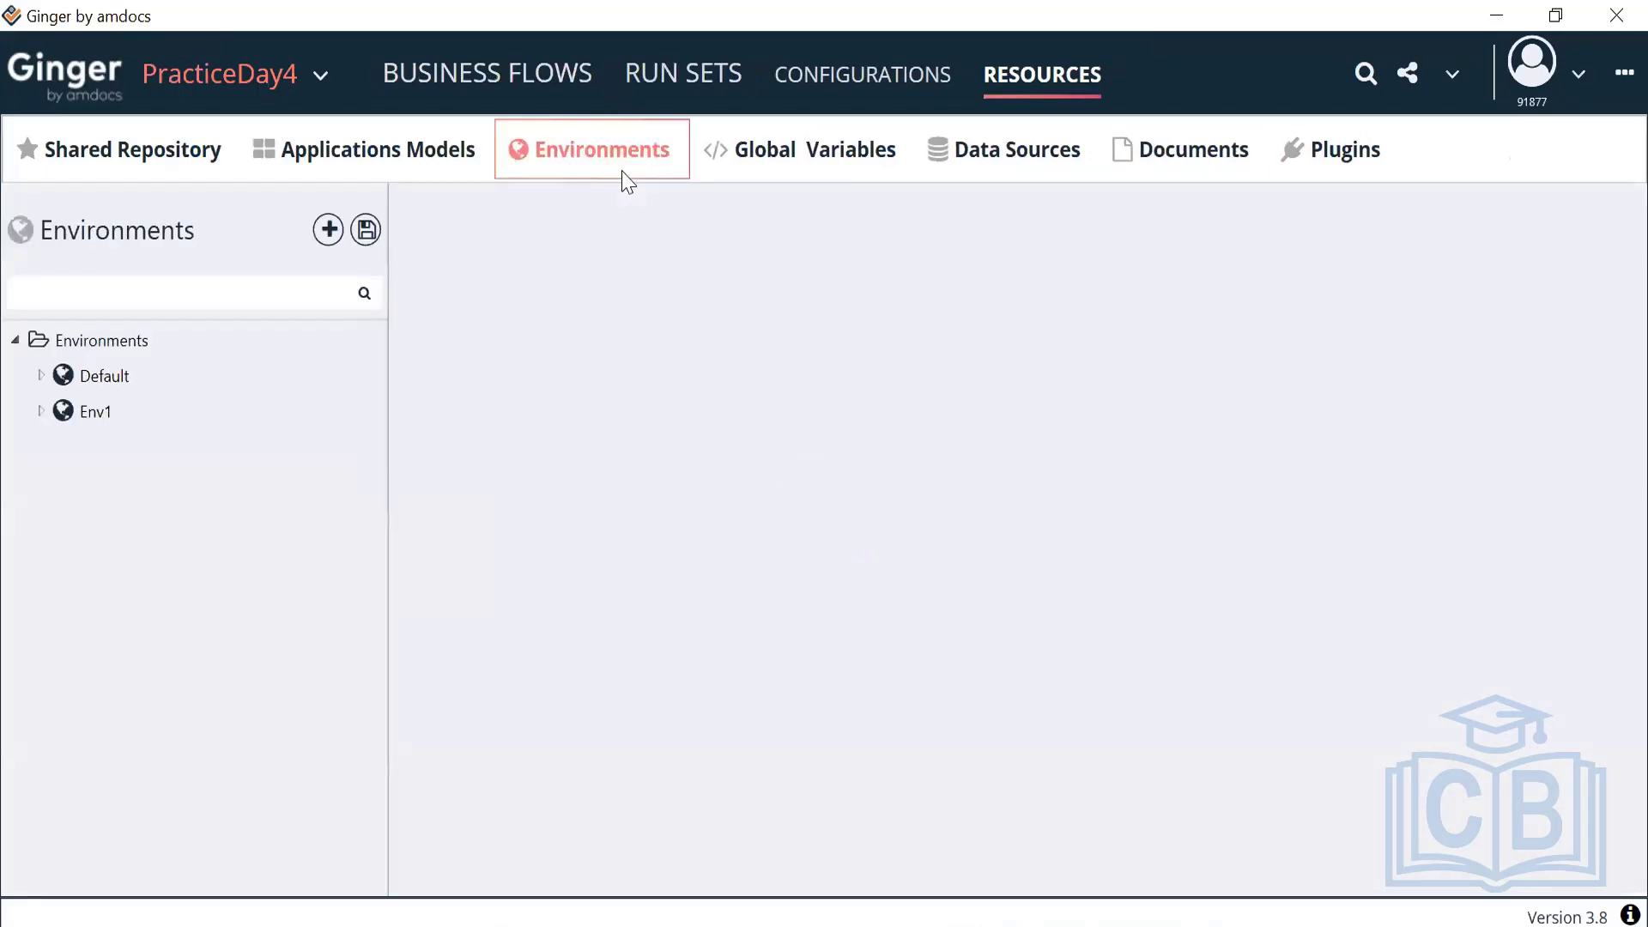
click(39, 409)
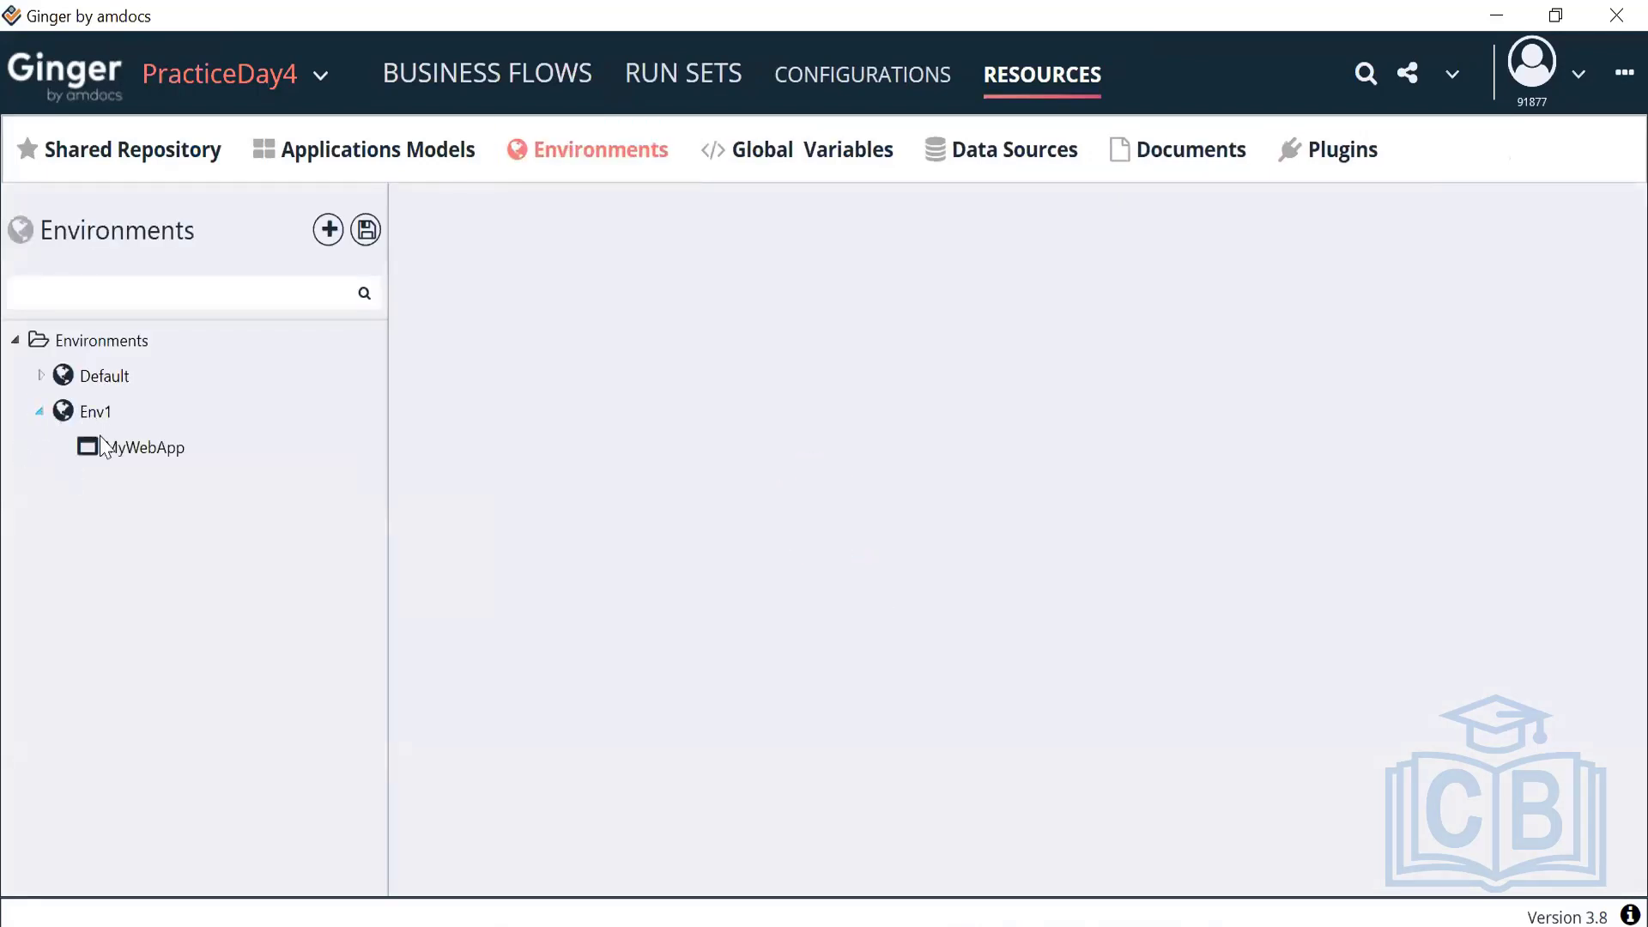
click(137, 455)
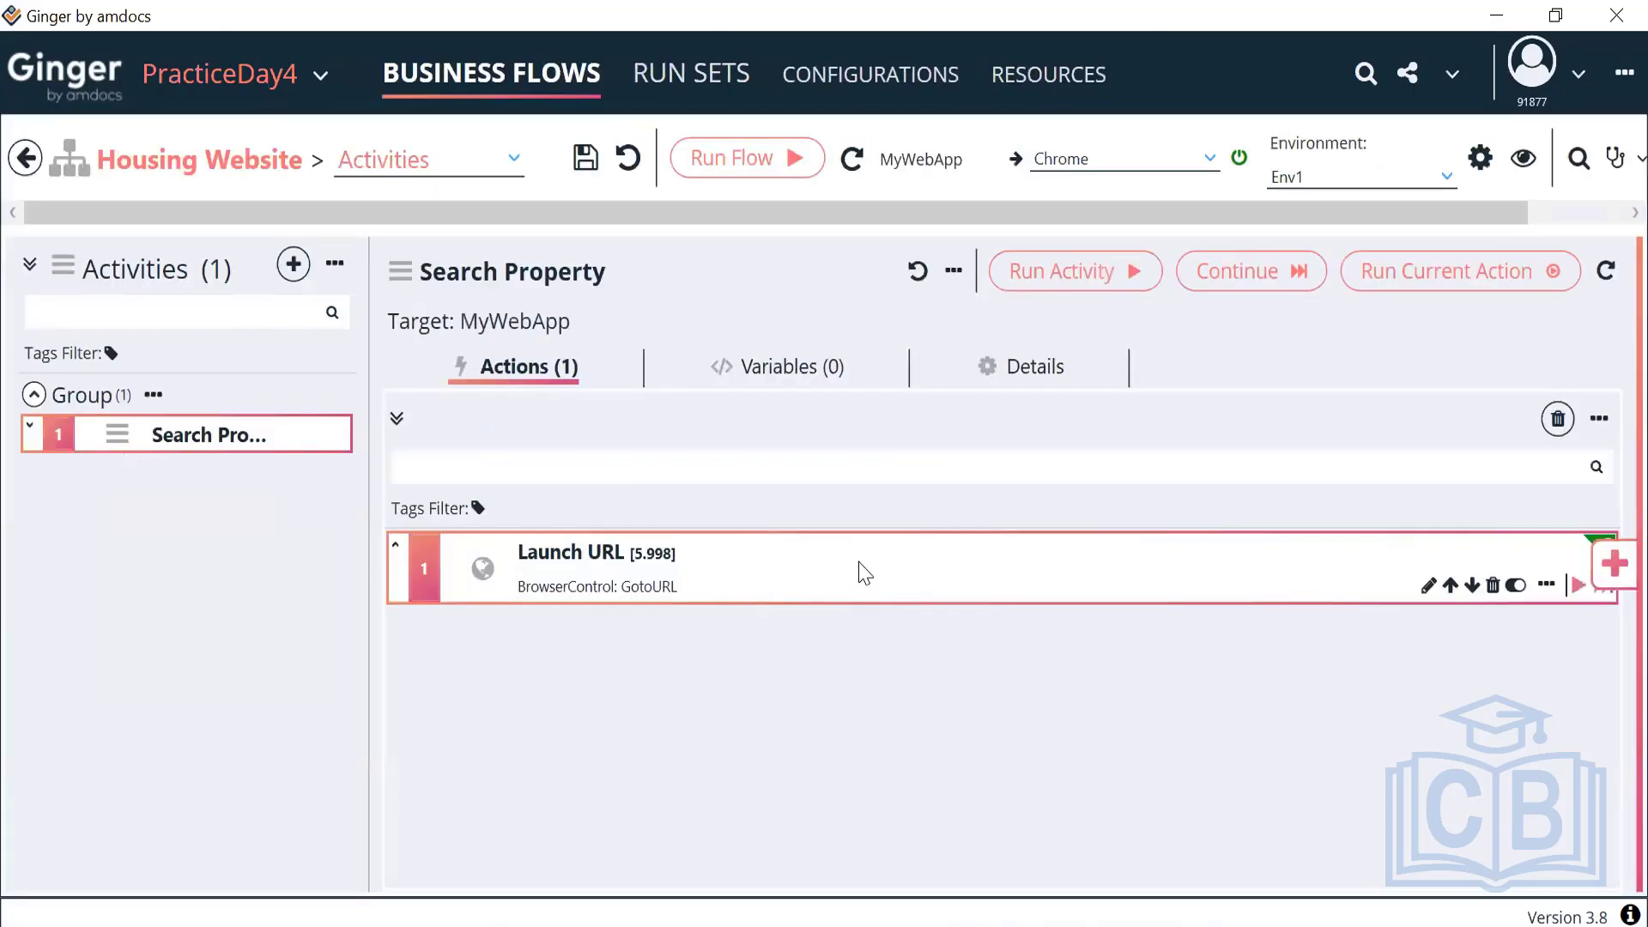
Evaluate Launch URL's URL expression {EnvParam App=MyWebApp Param=URL} and keep it unchanged
double_click(861, 571)
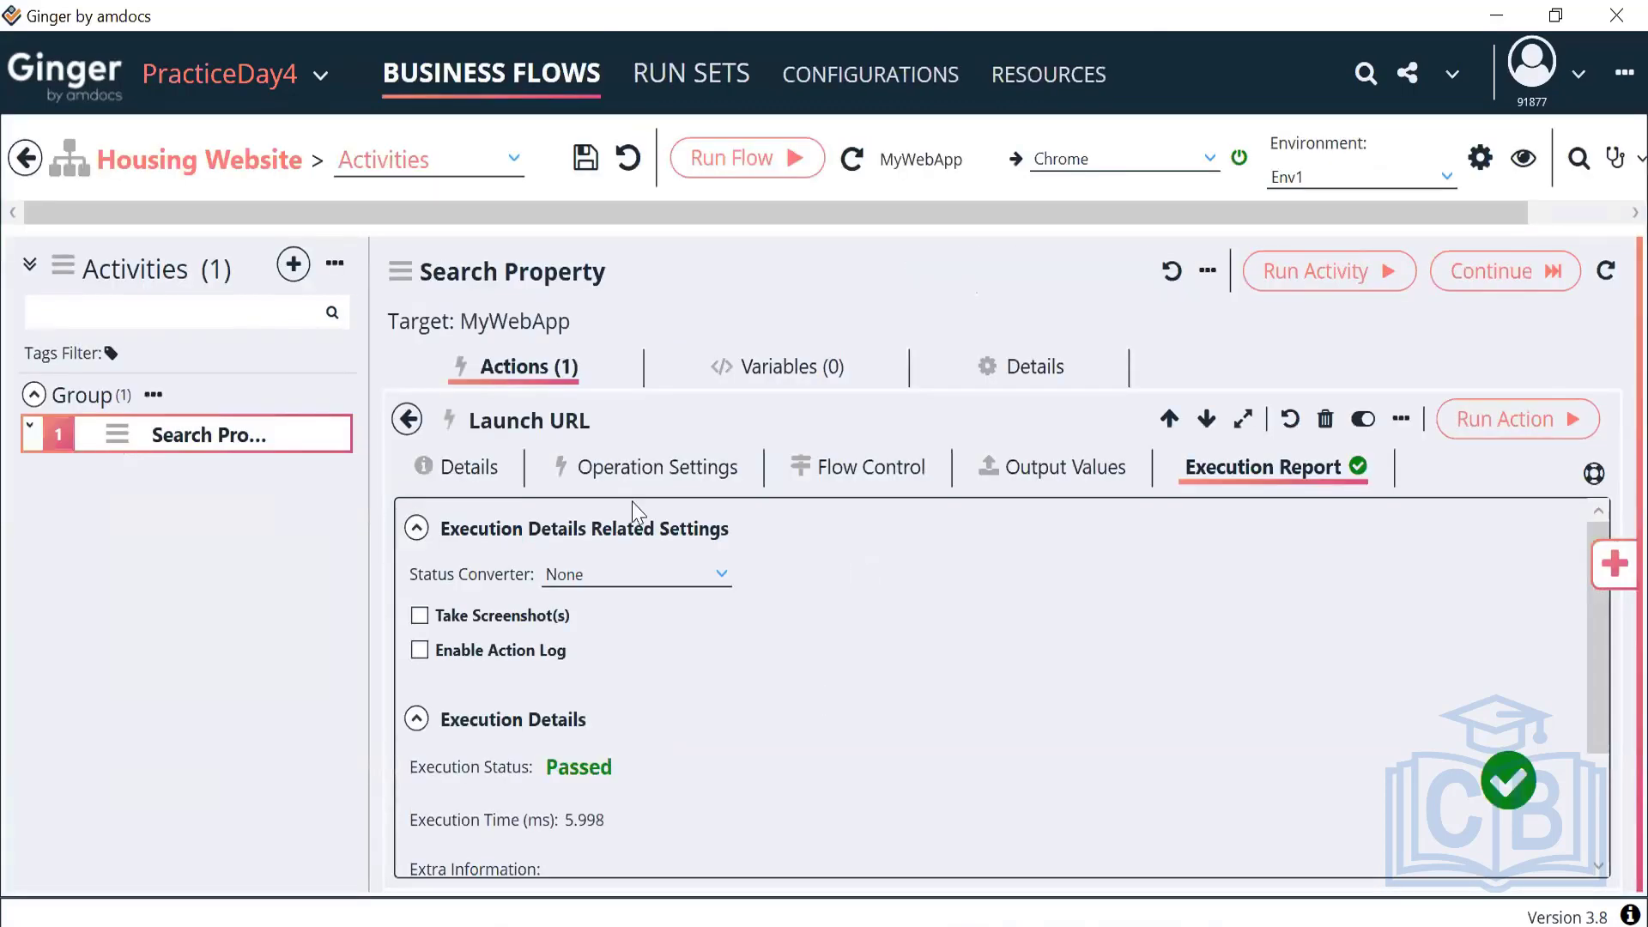
click(657, 465)
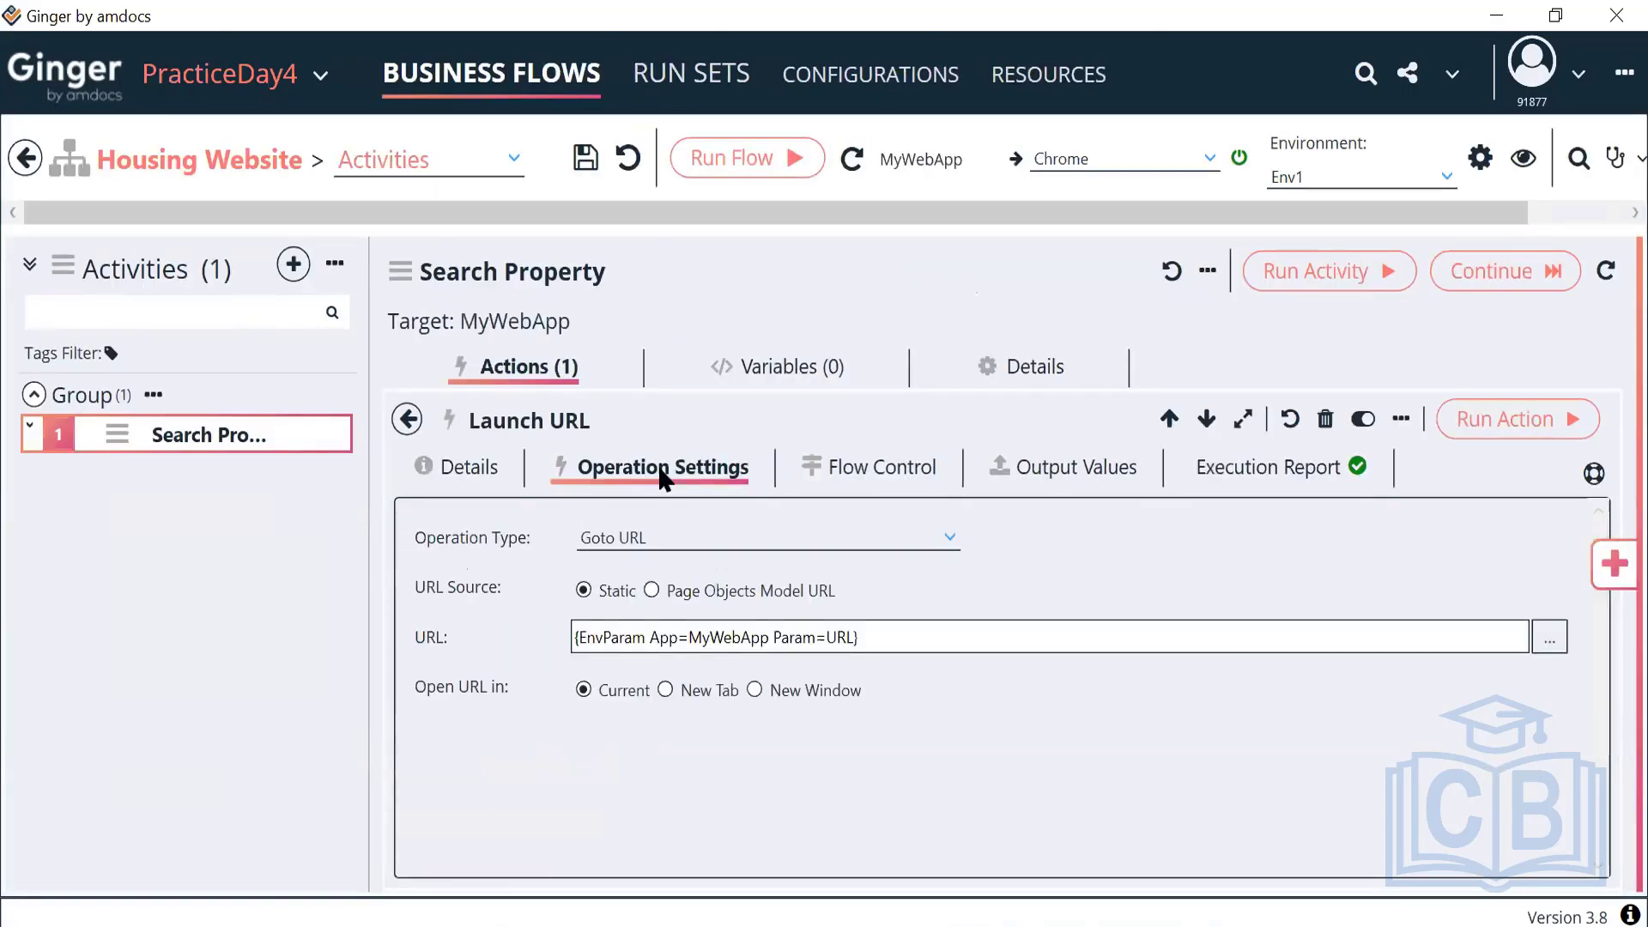
click(1549, 645)
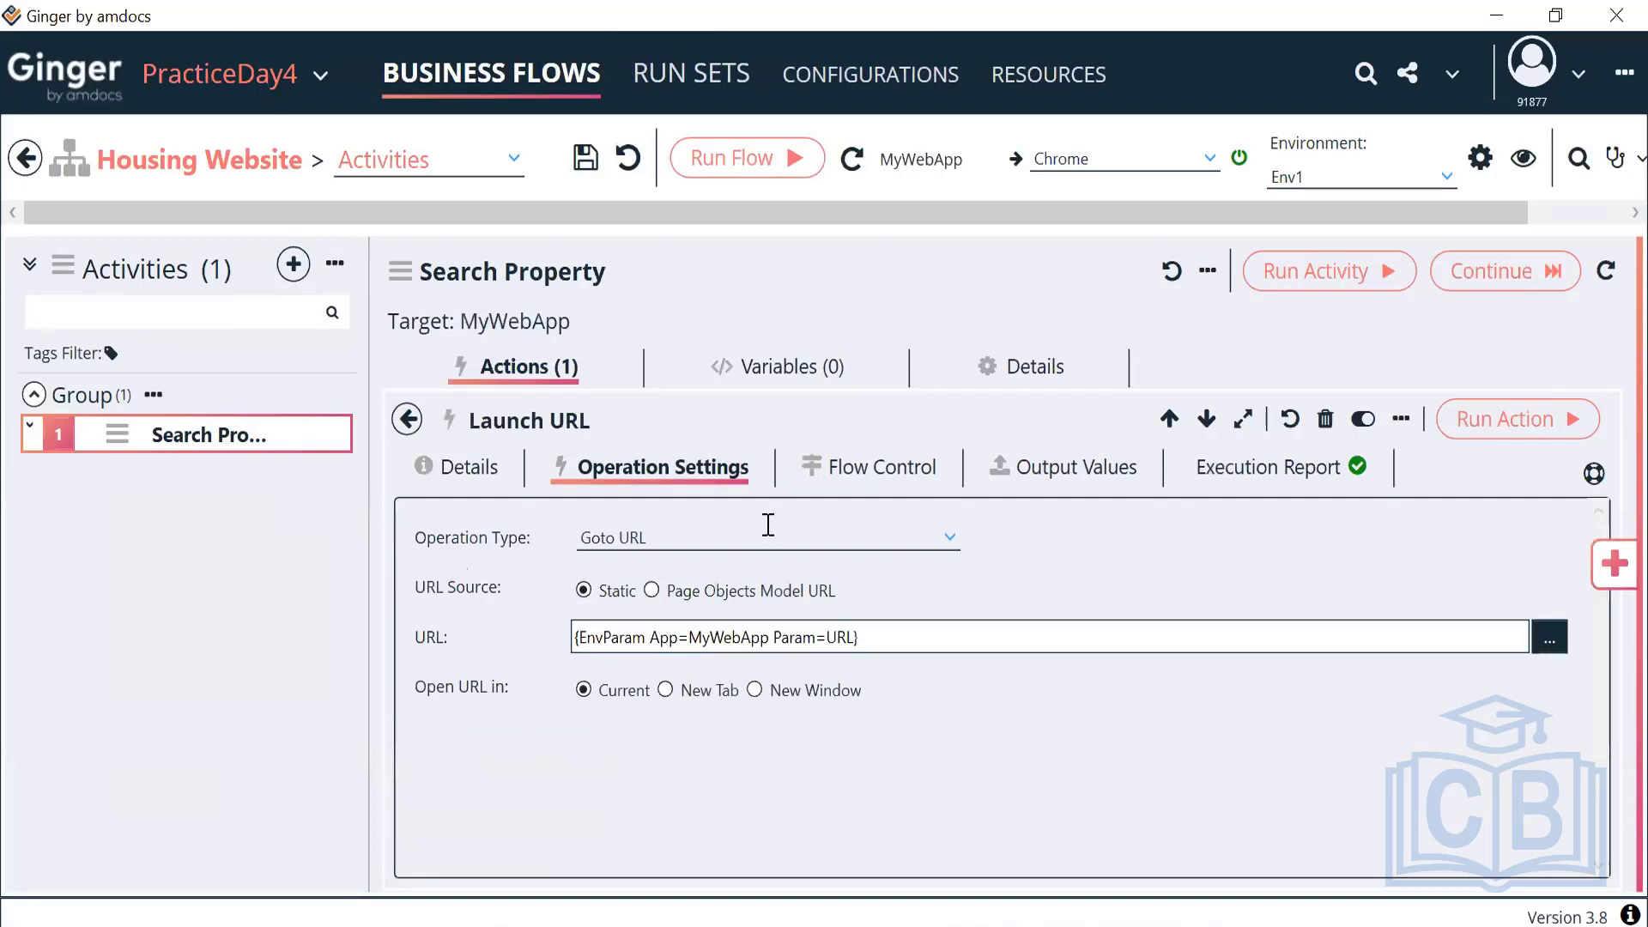
drag(366, 399, 175, 429)
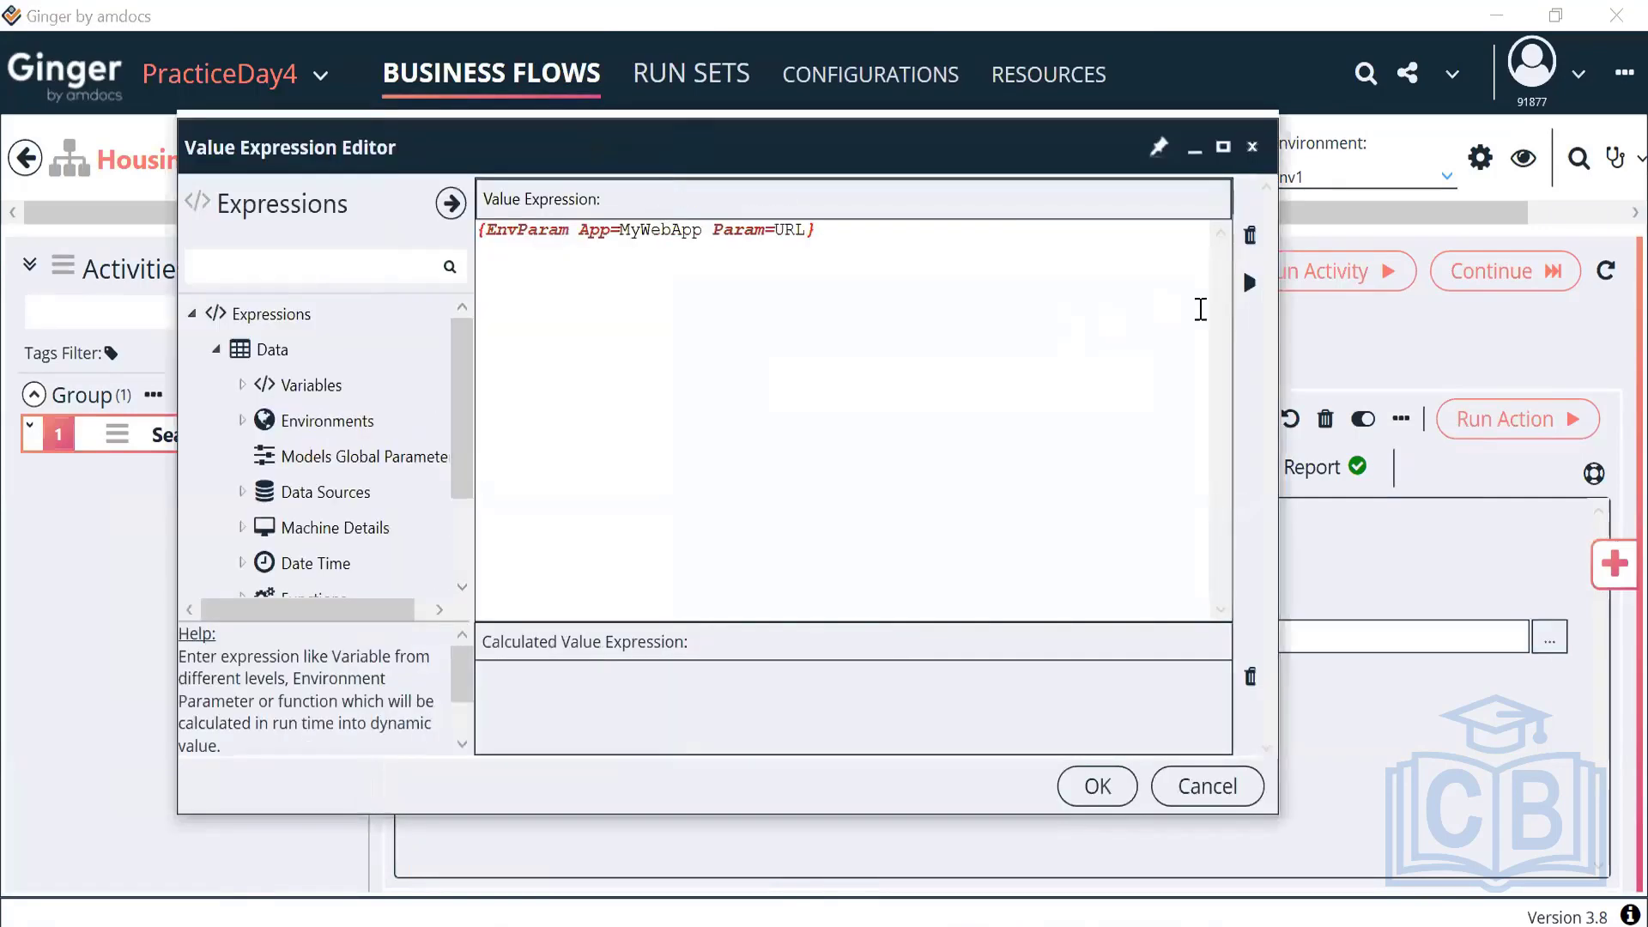
click(1249, 283)
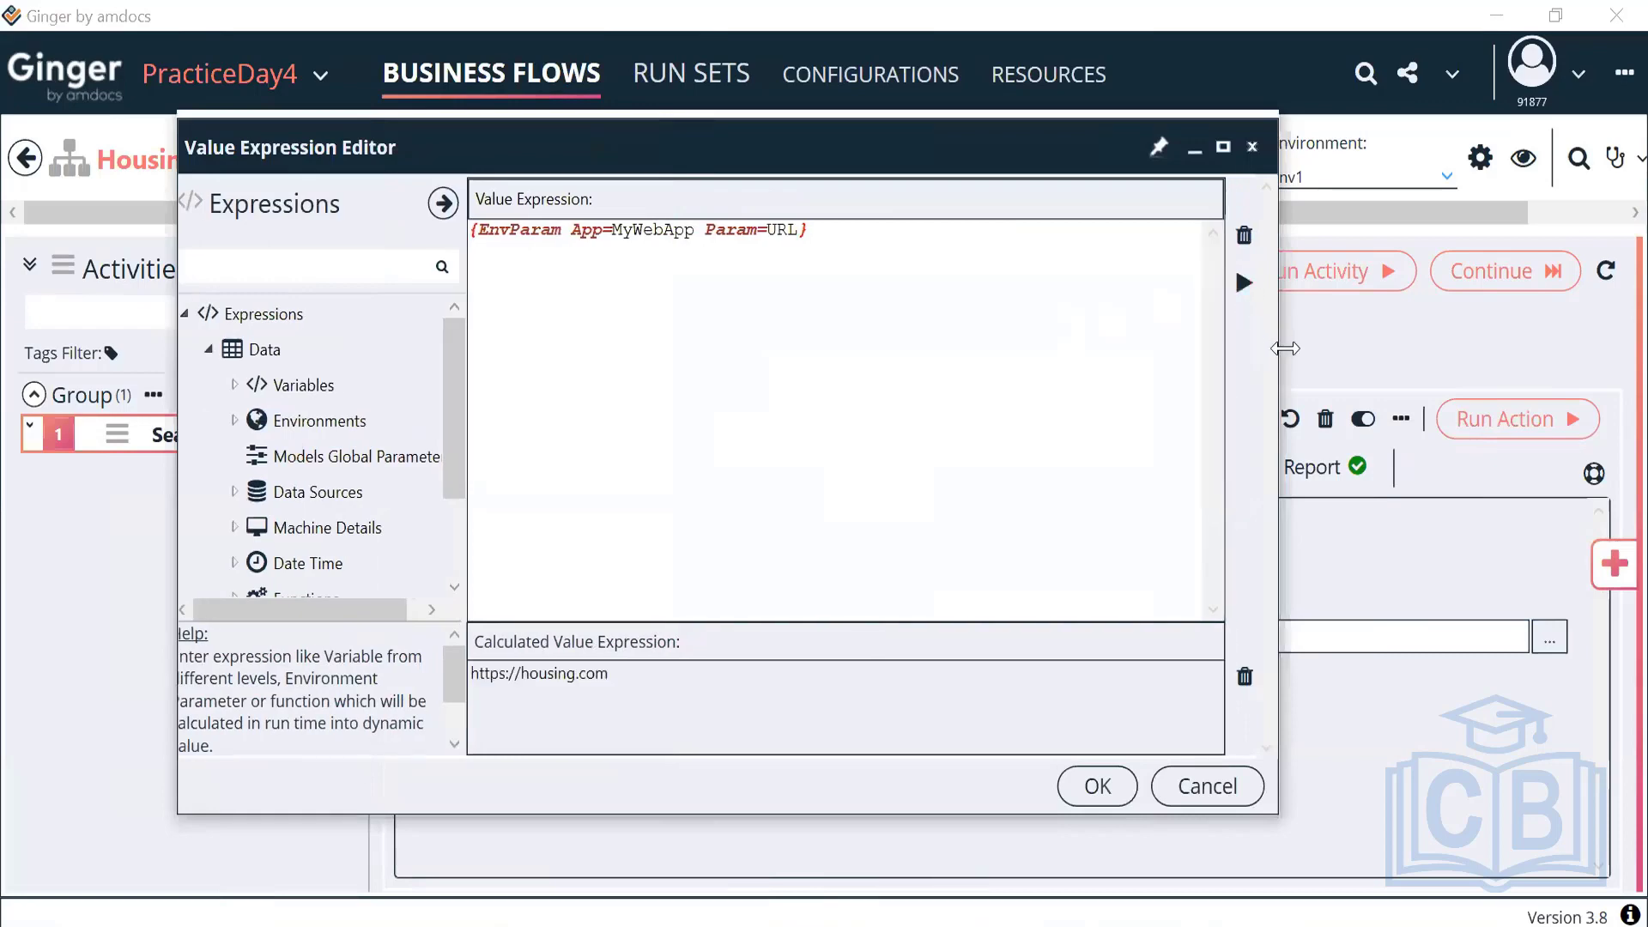
drag(1285, 347, 1357, 348)
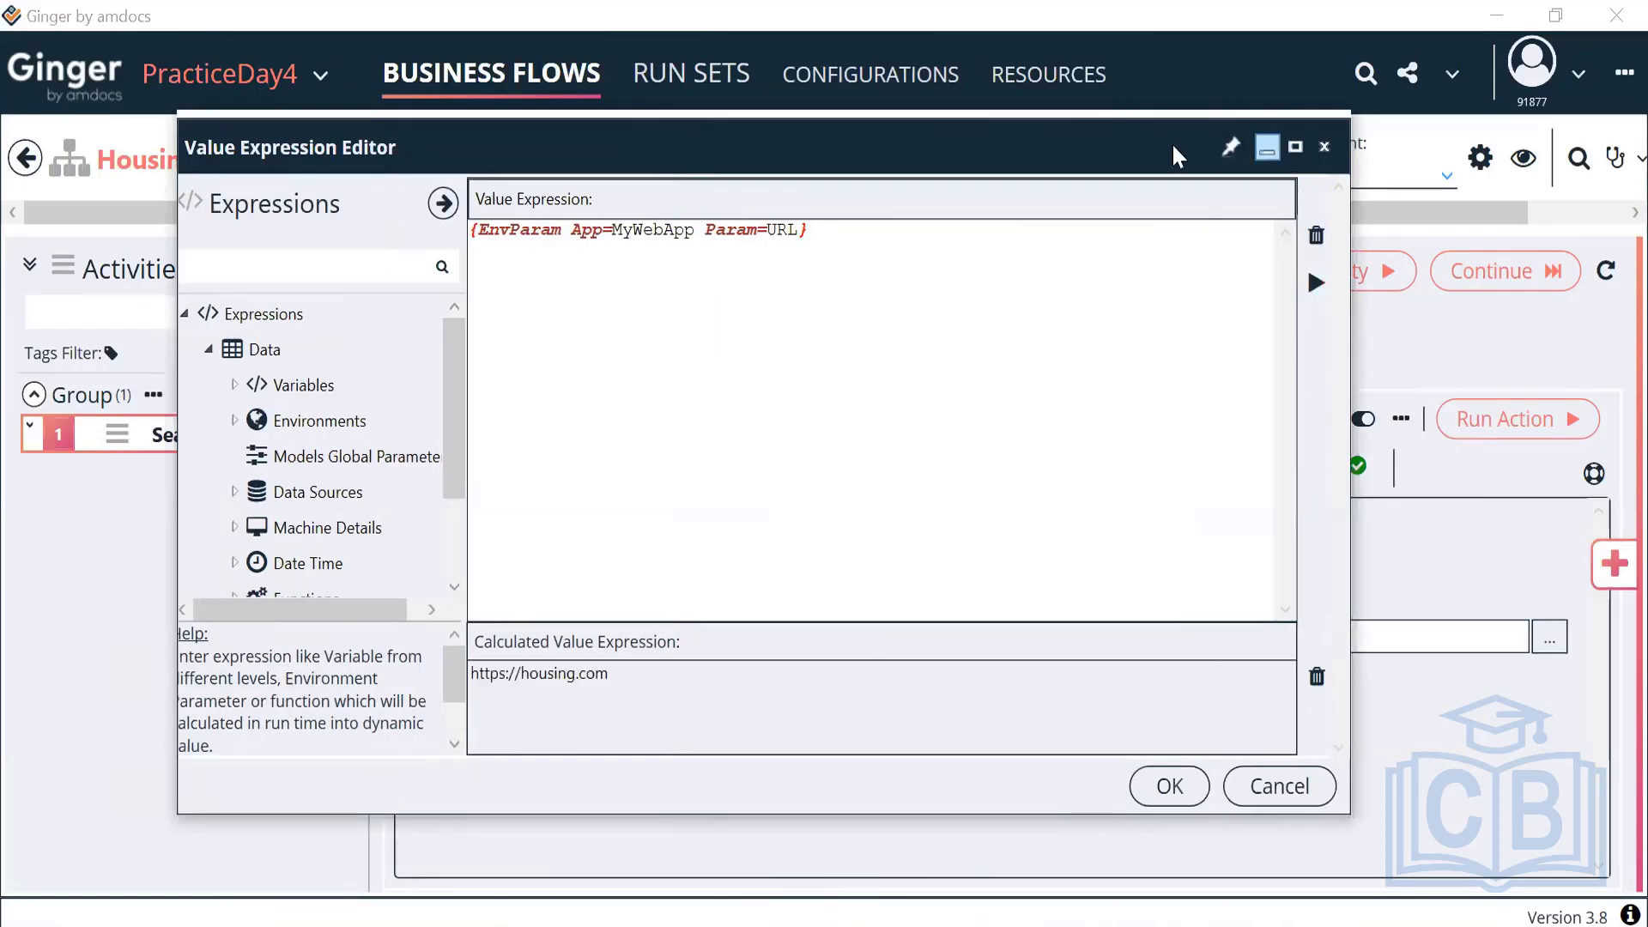
drag(1171, 142, 1054, 152)
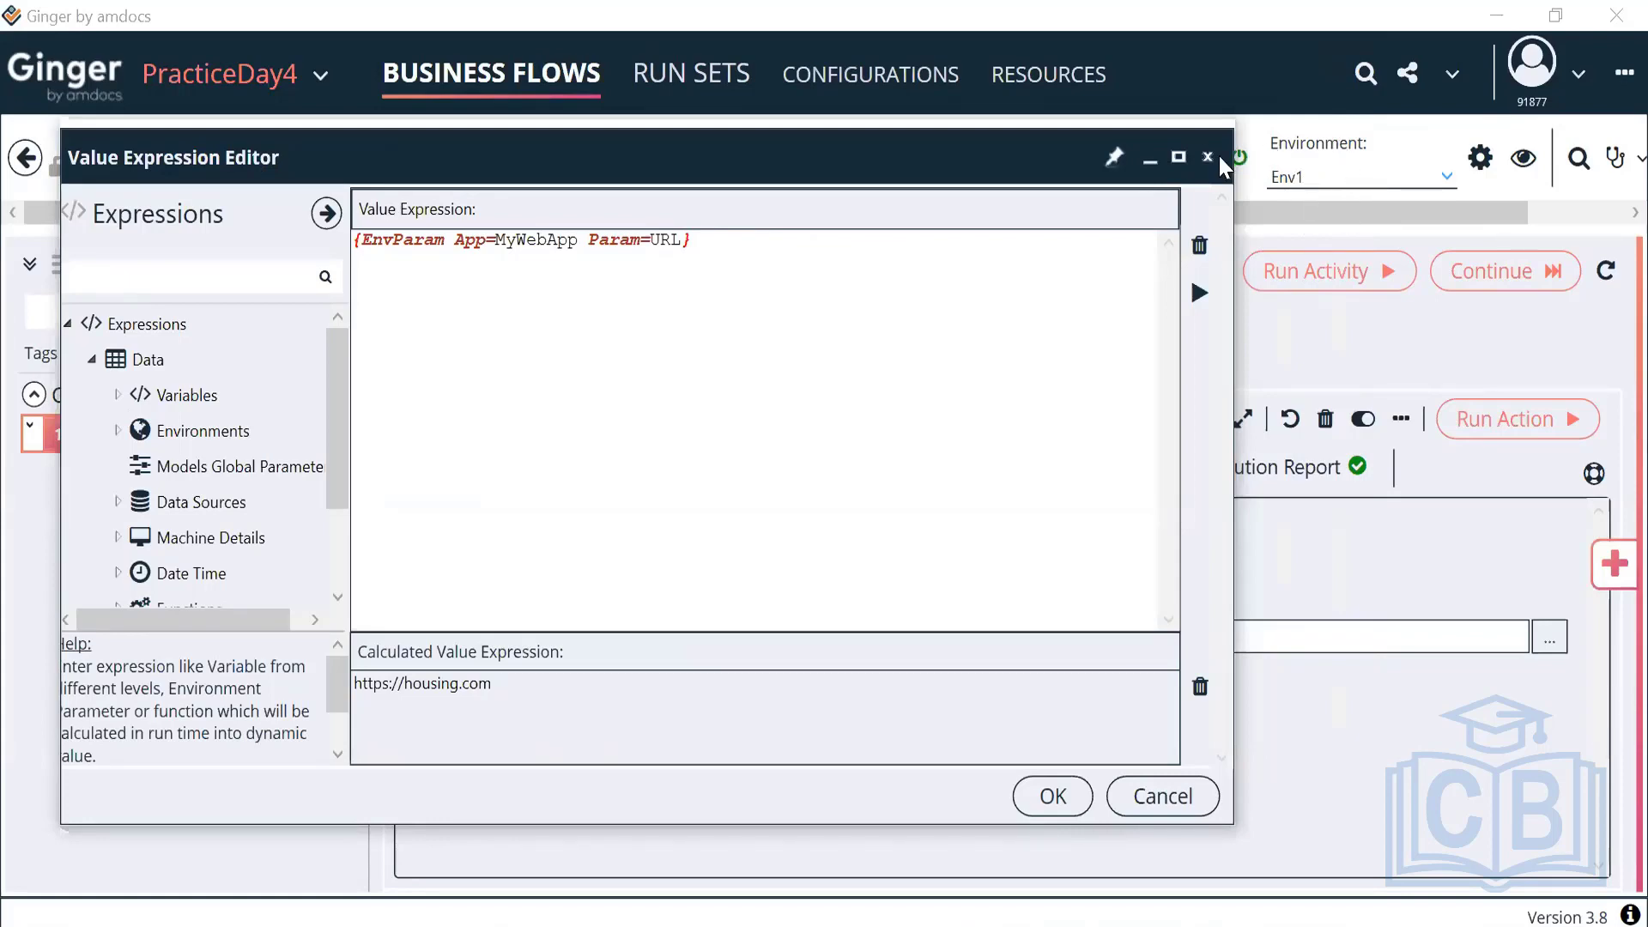
click(1049, 797)
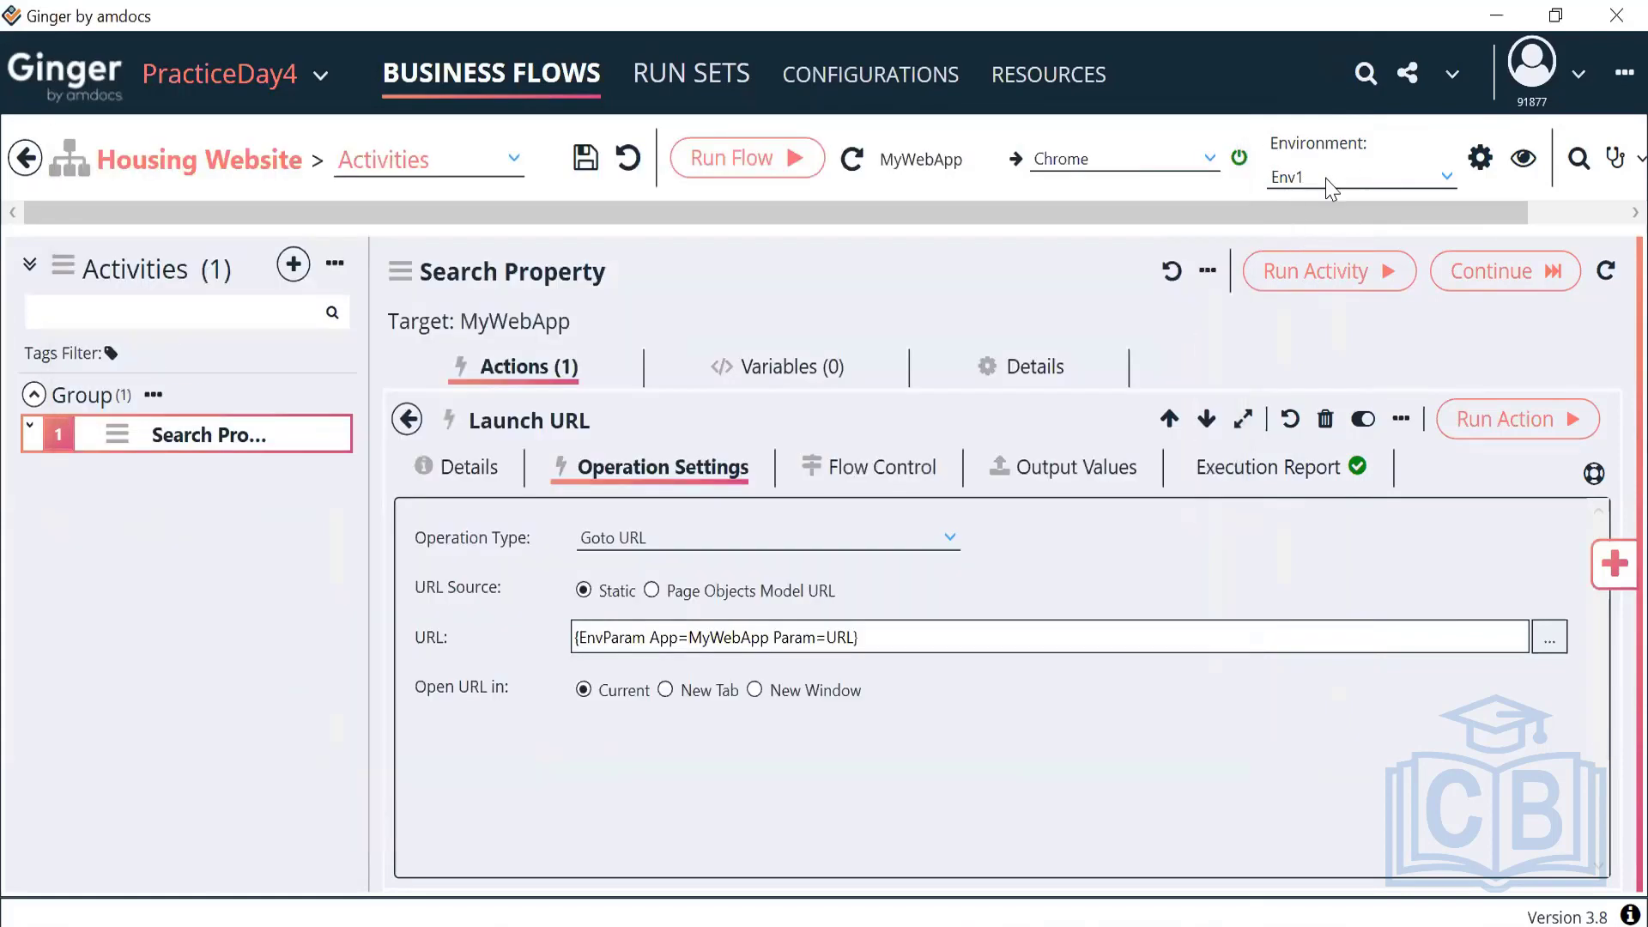
click(1333, 181)
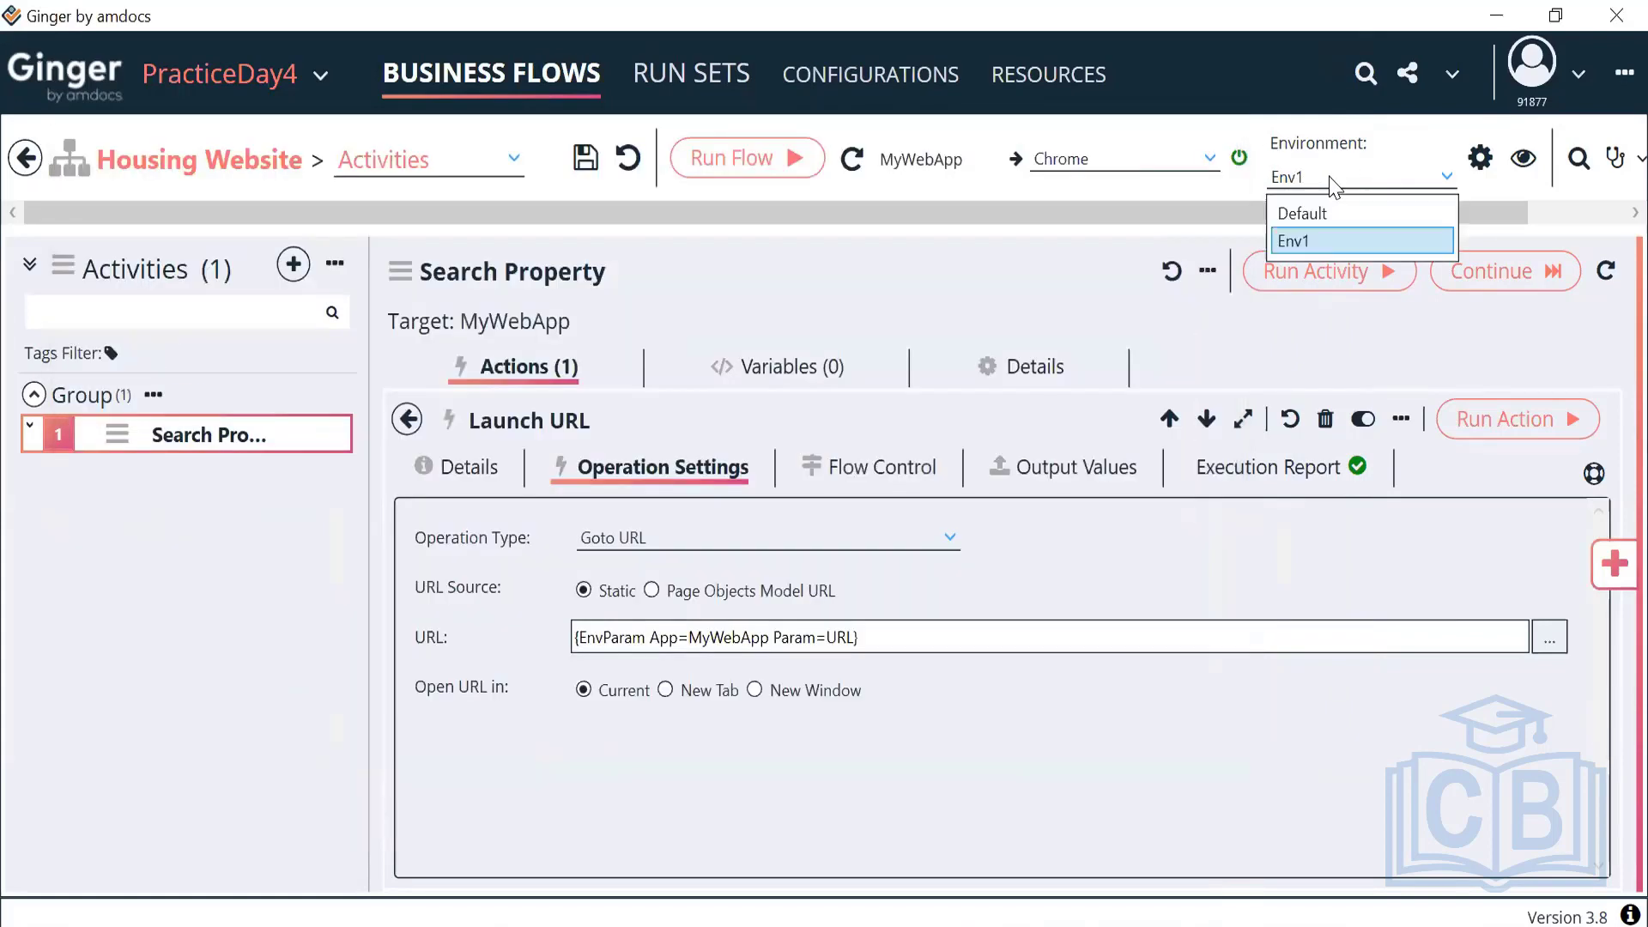
click(1332, 241)
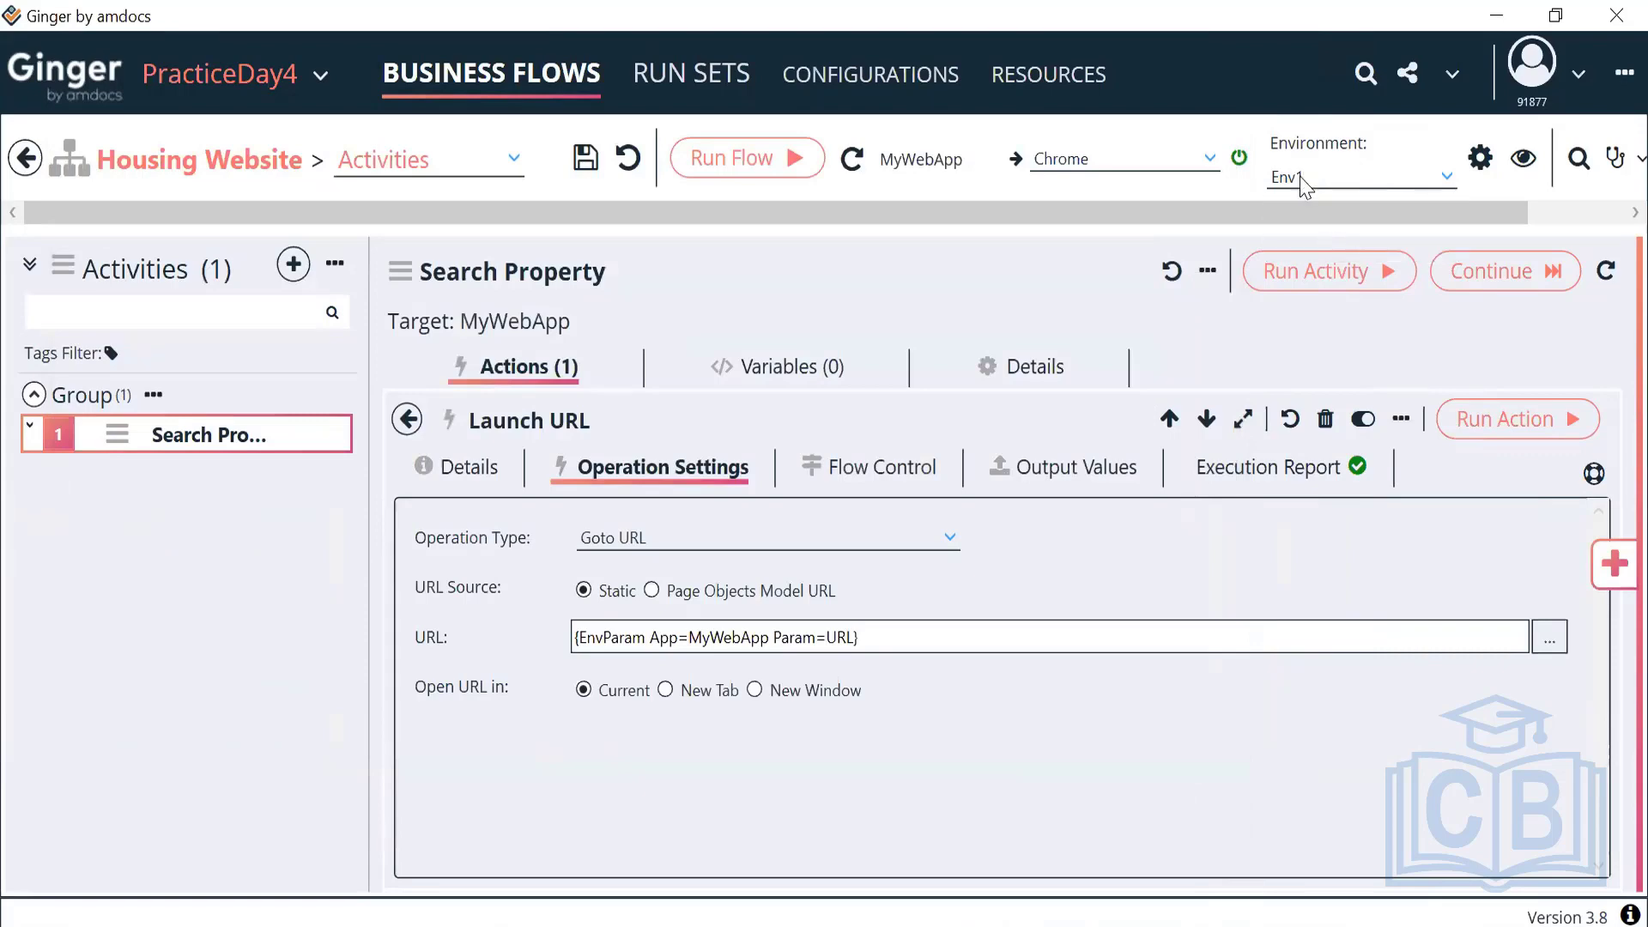
click(1548, 637)
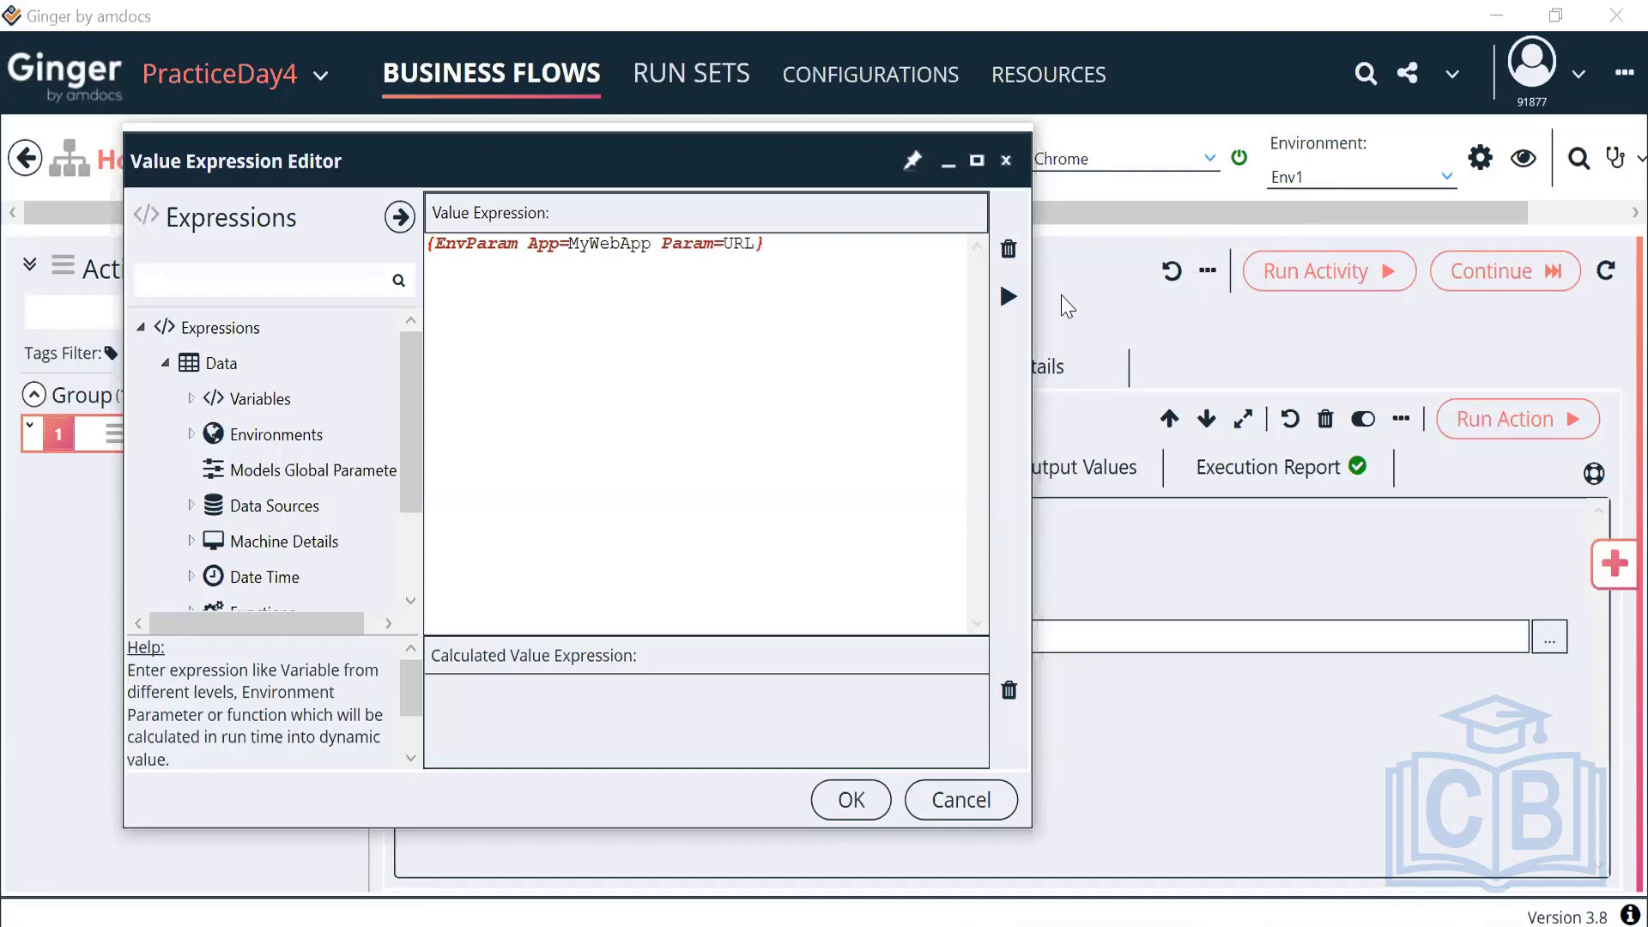
click(1007, 302)
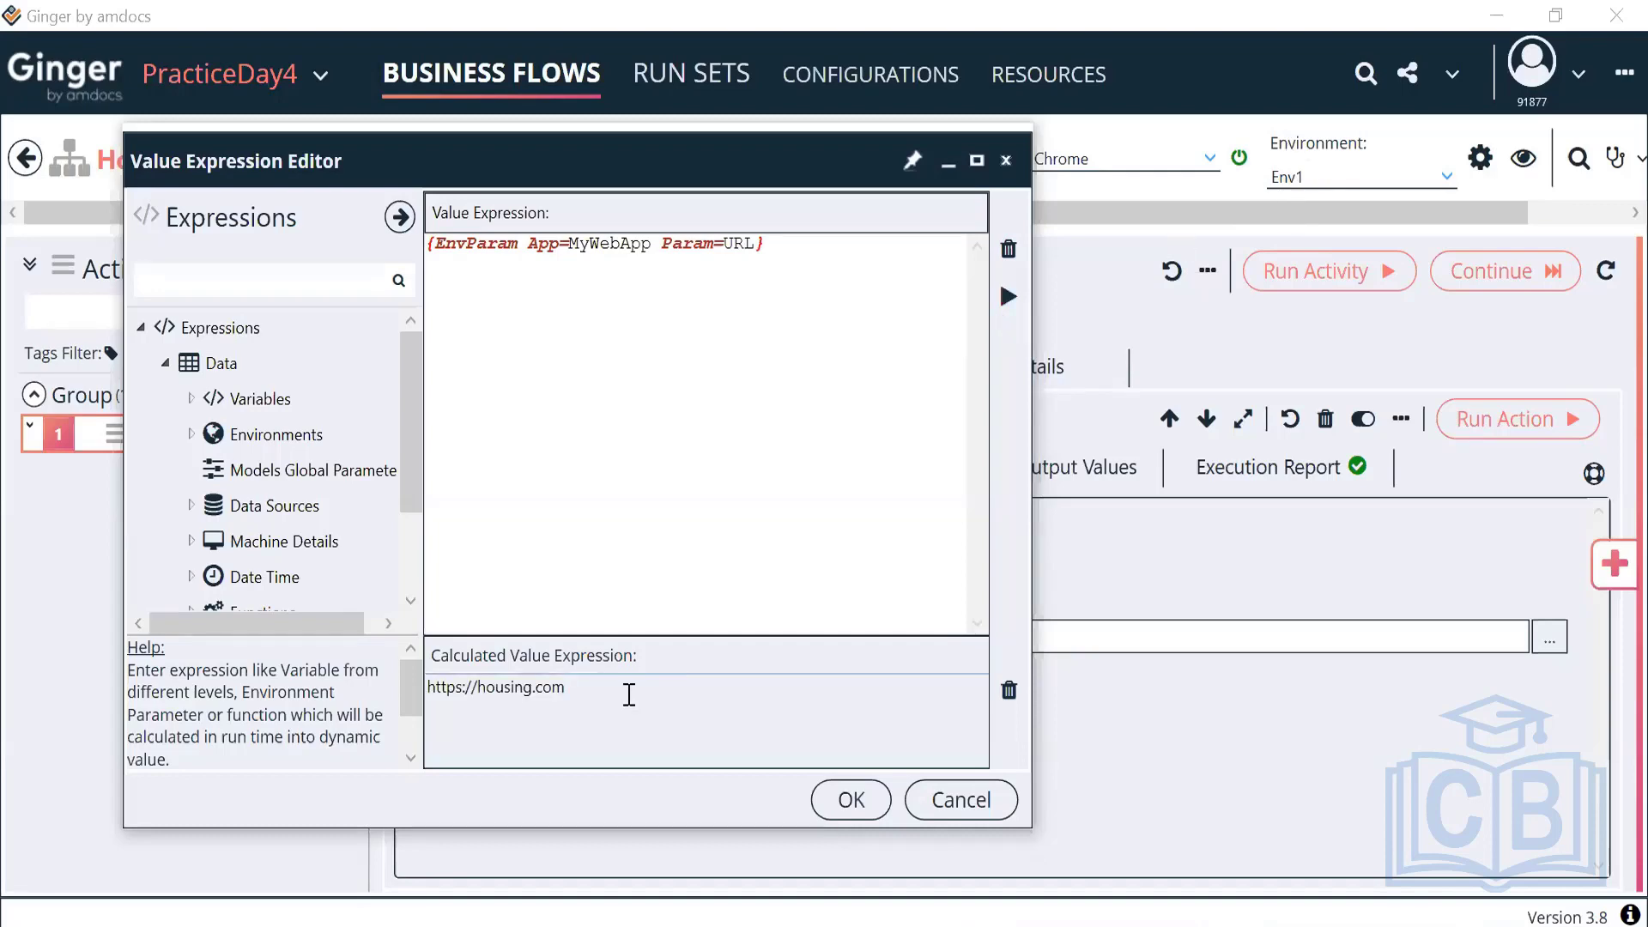
drag(607, 698, 391, 689)
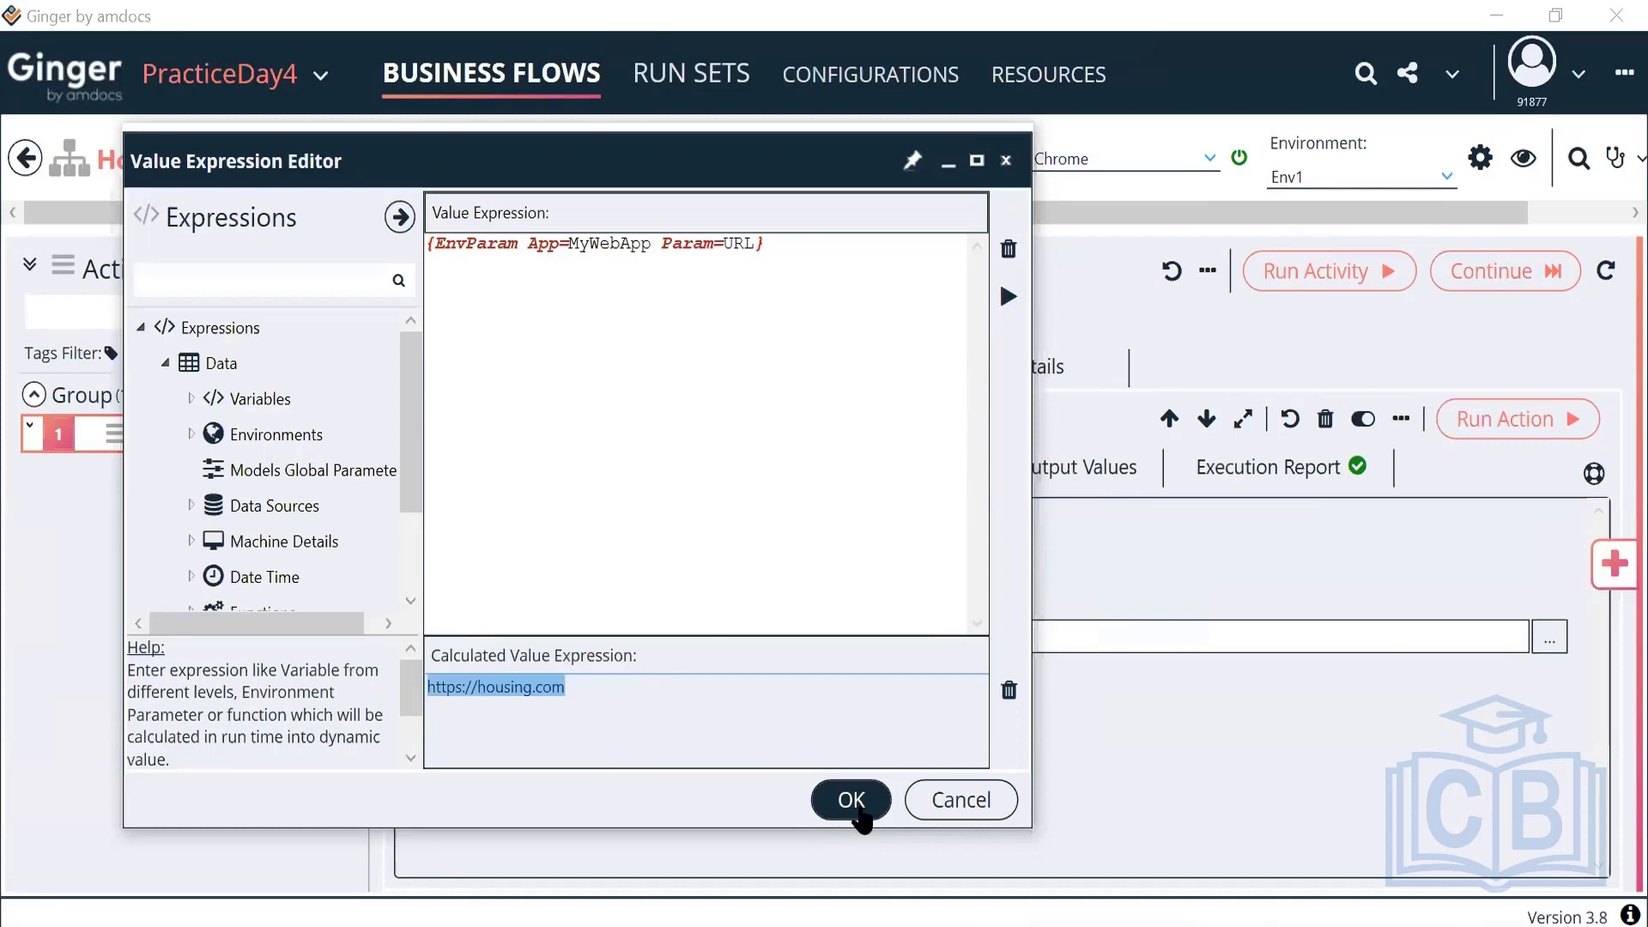
Accept the URL expression and save Env1 through MyWebApp's Save Parent Environment in Resources > Environments
click(861, 810)
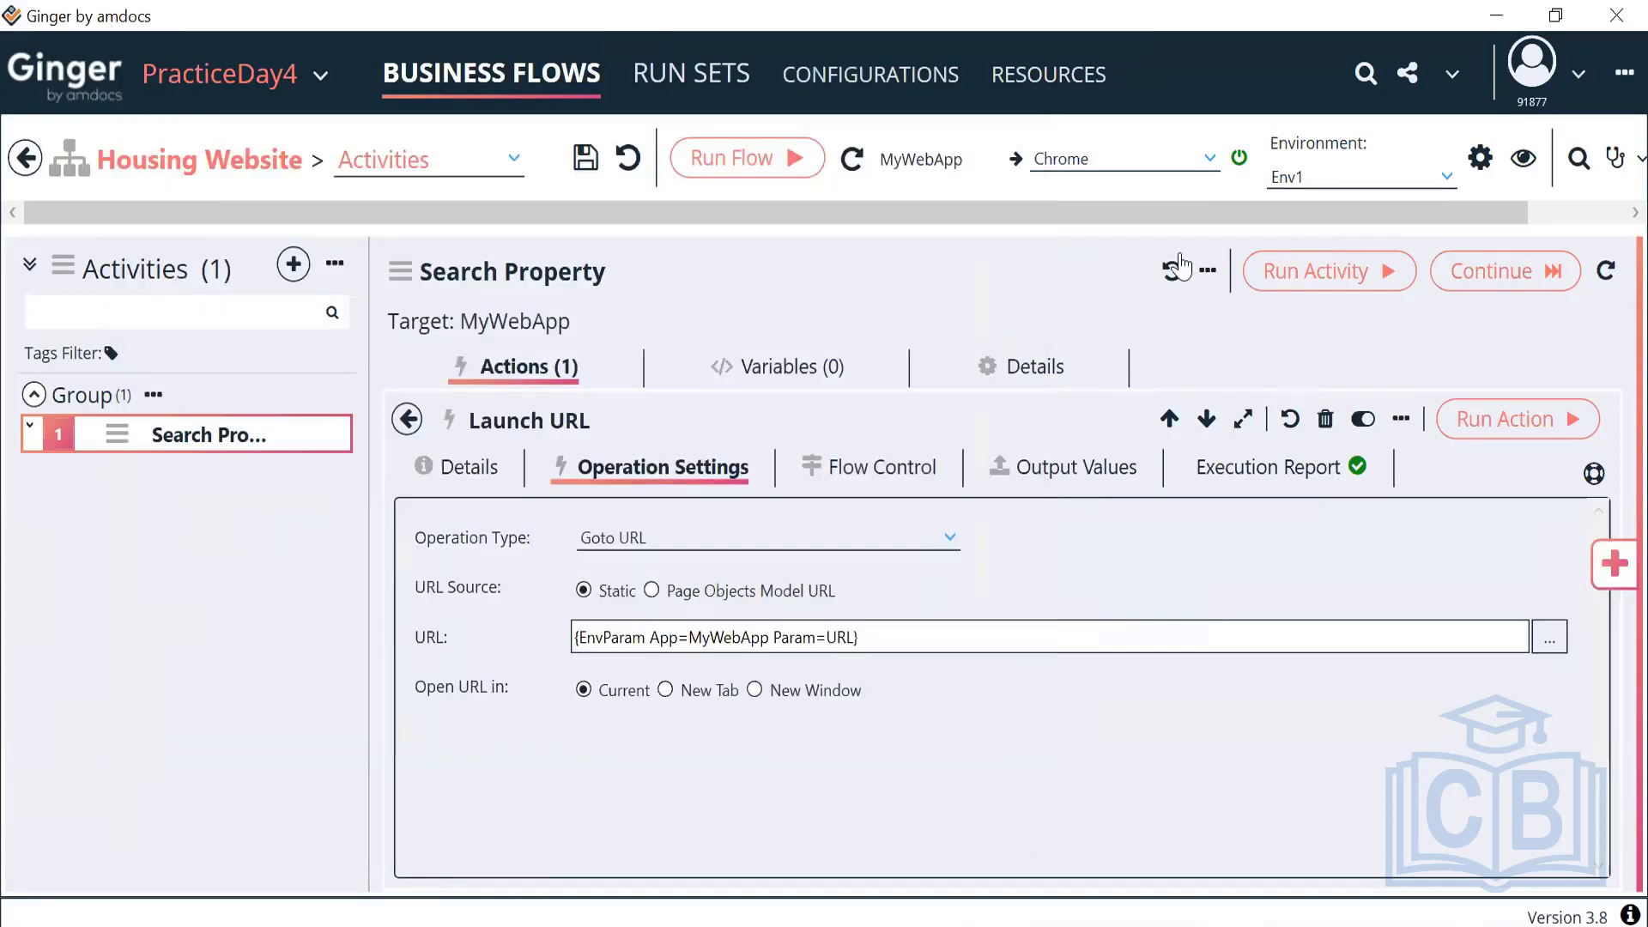
click(1043, 74)
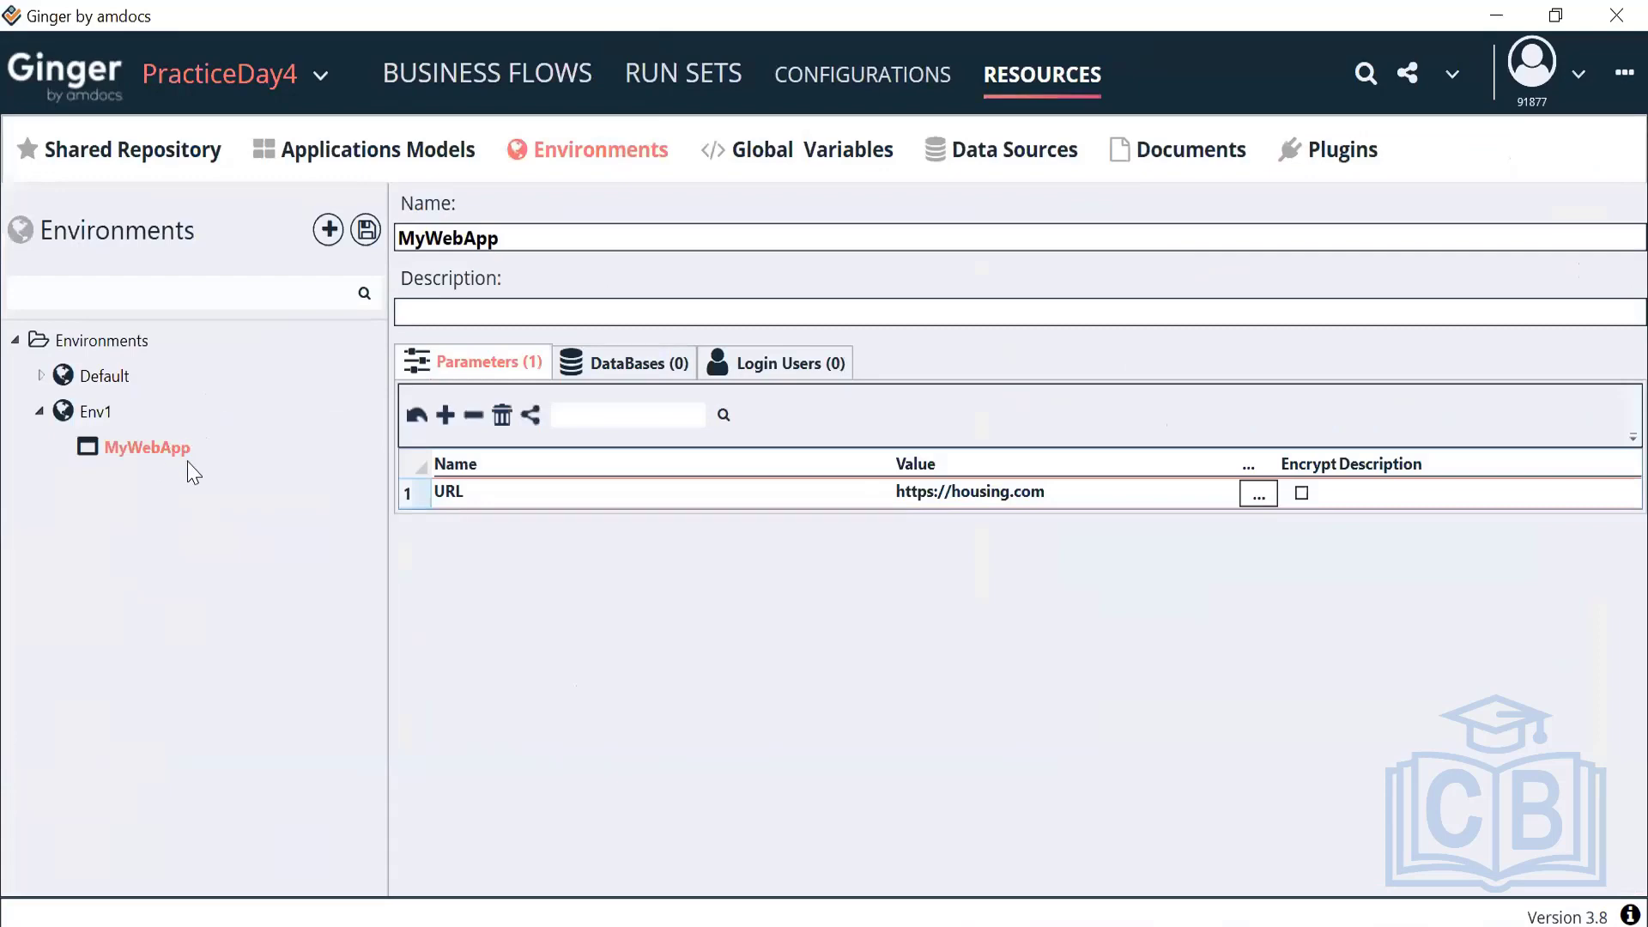
click(366, 230)
click(961, 563)
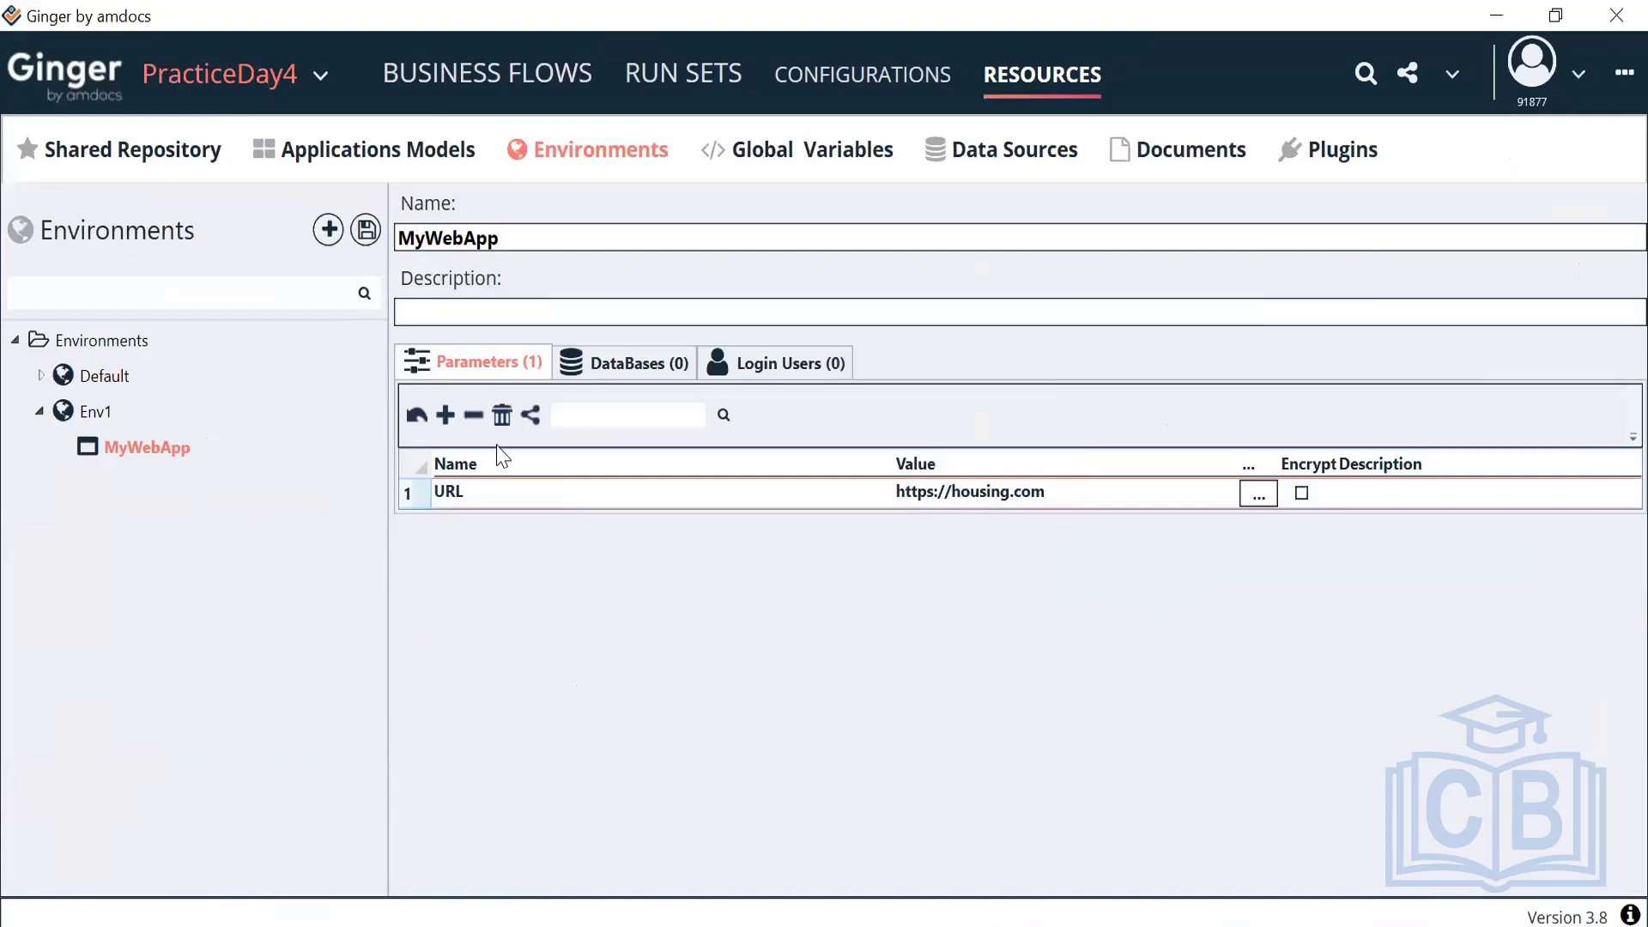
right_click(149, 453)
click(227, 475)
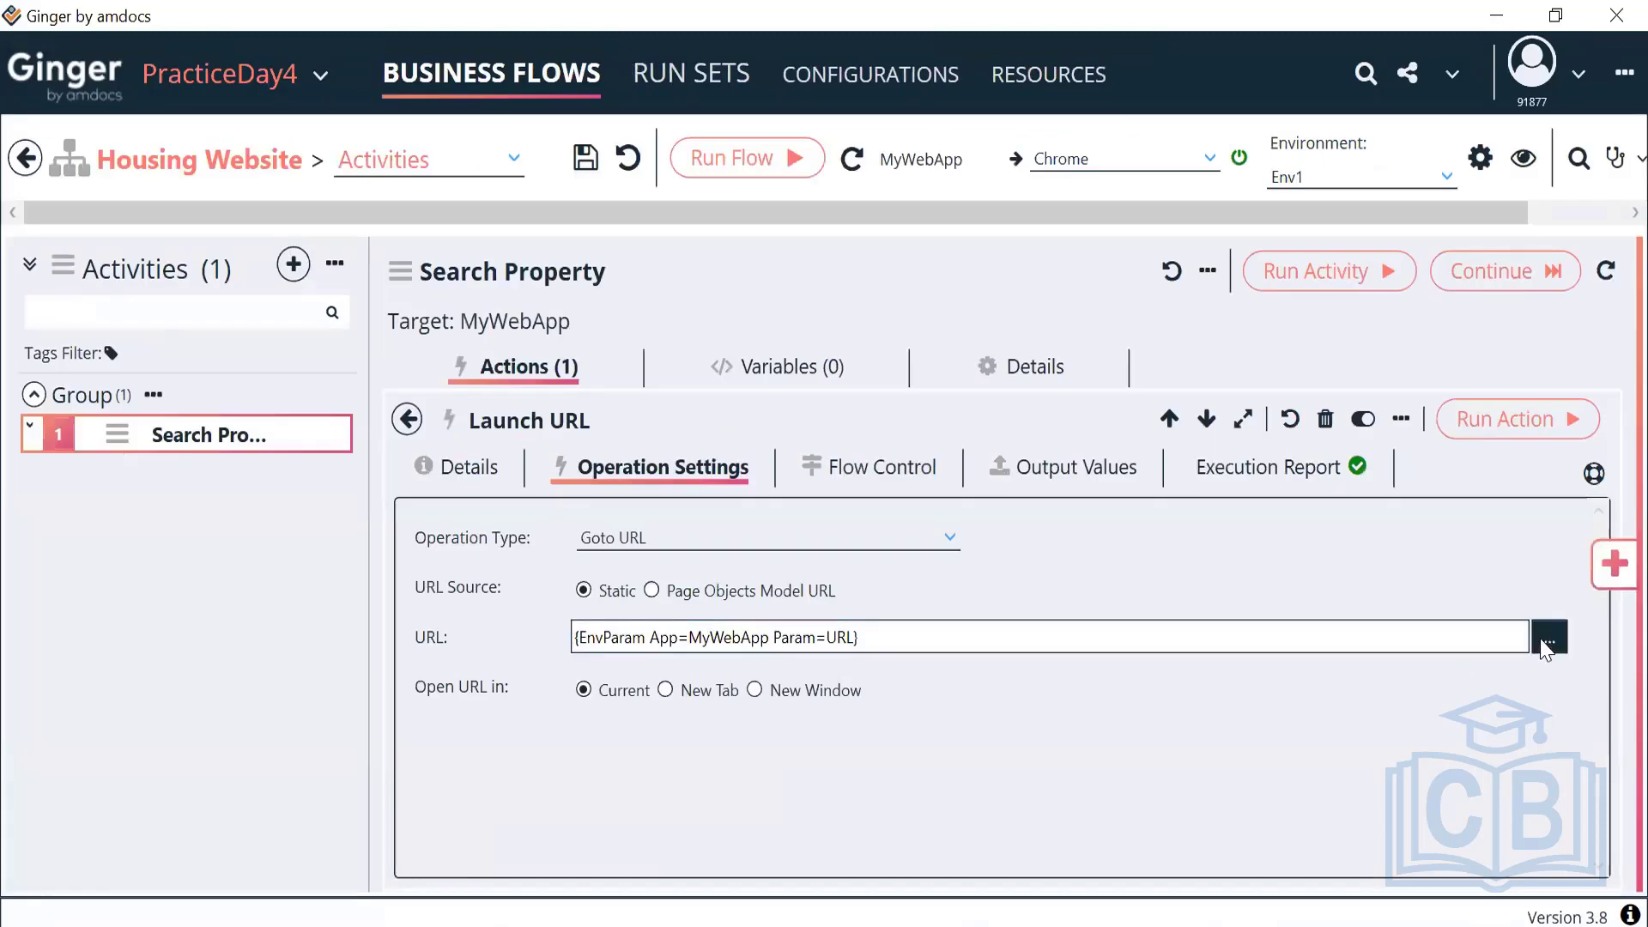
click(1546, 643)
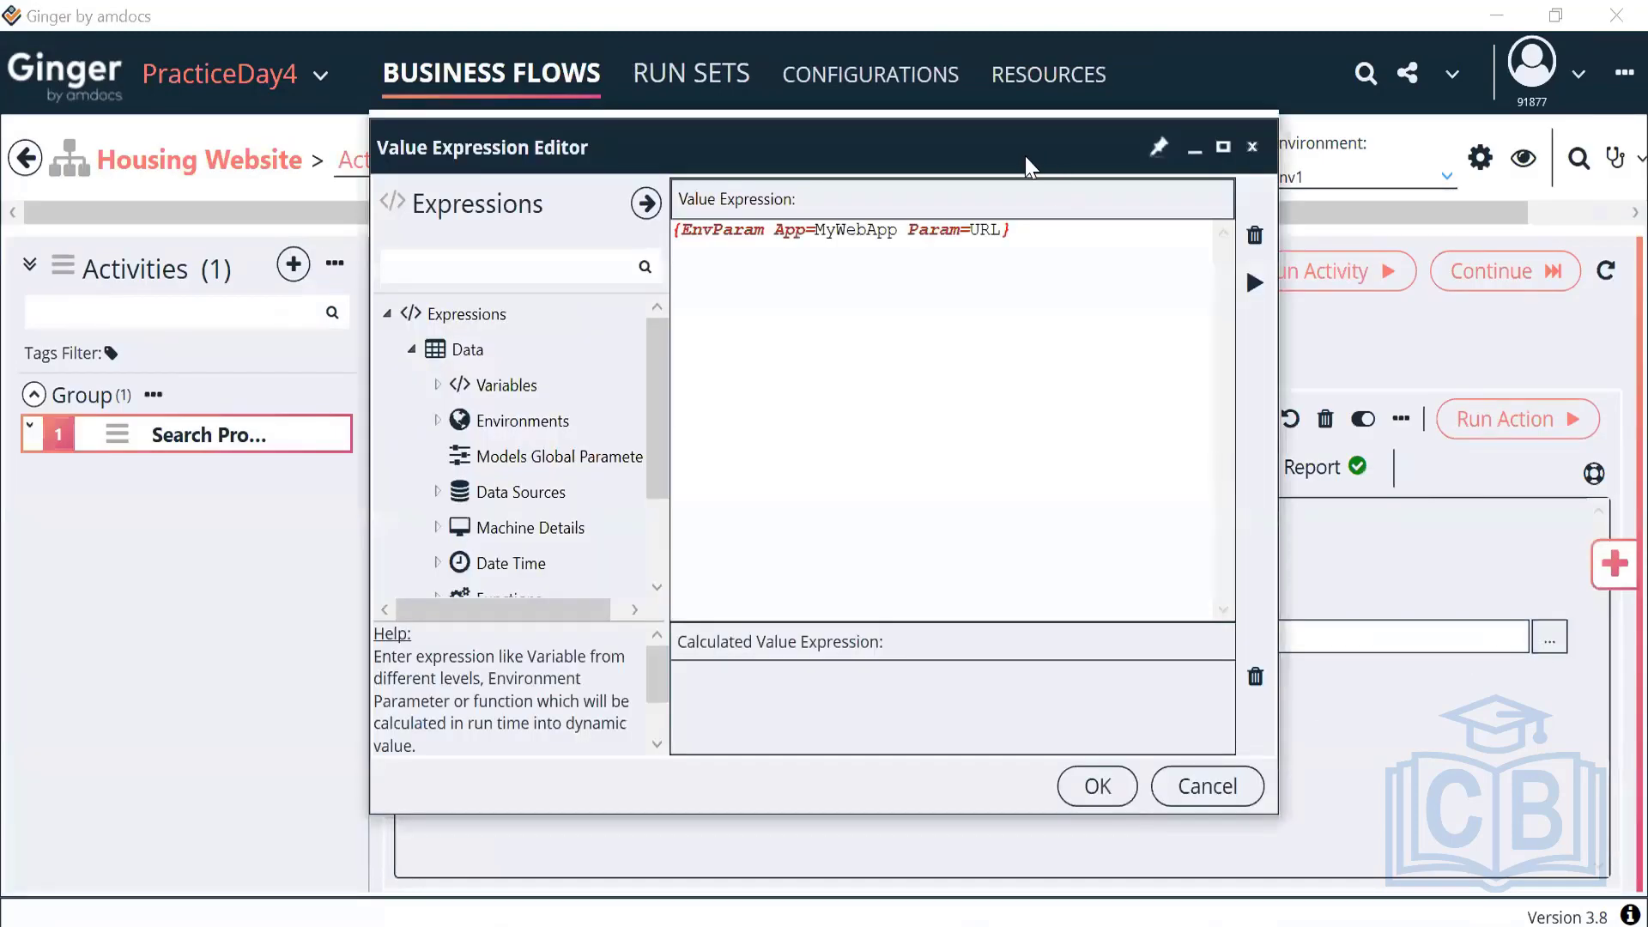
drag(1030, 168, 874, 181)
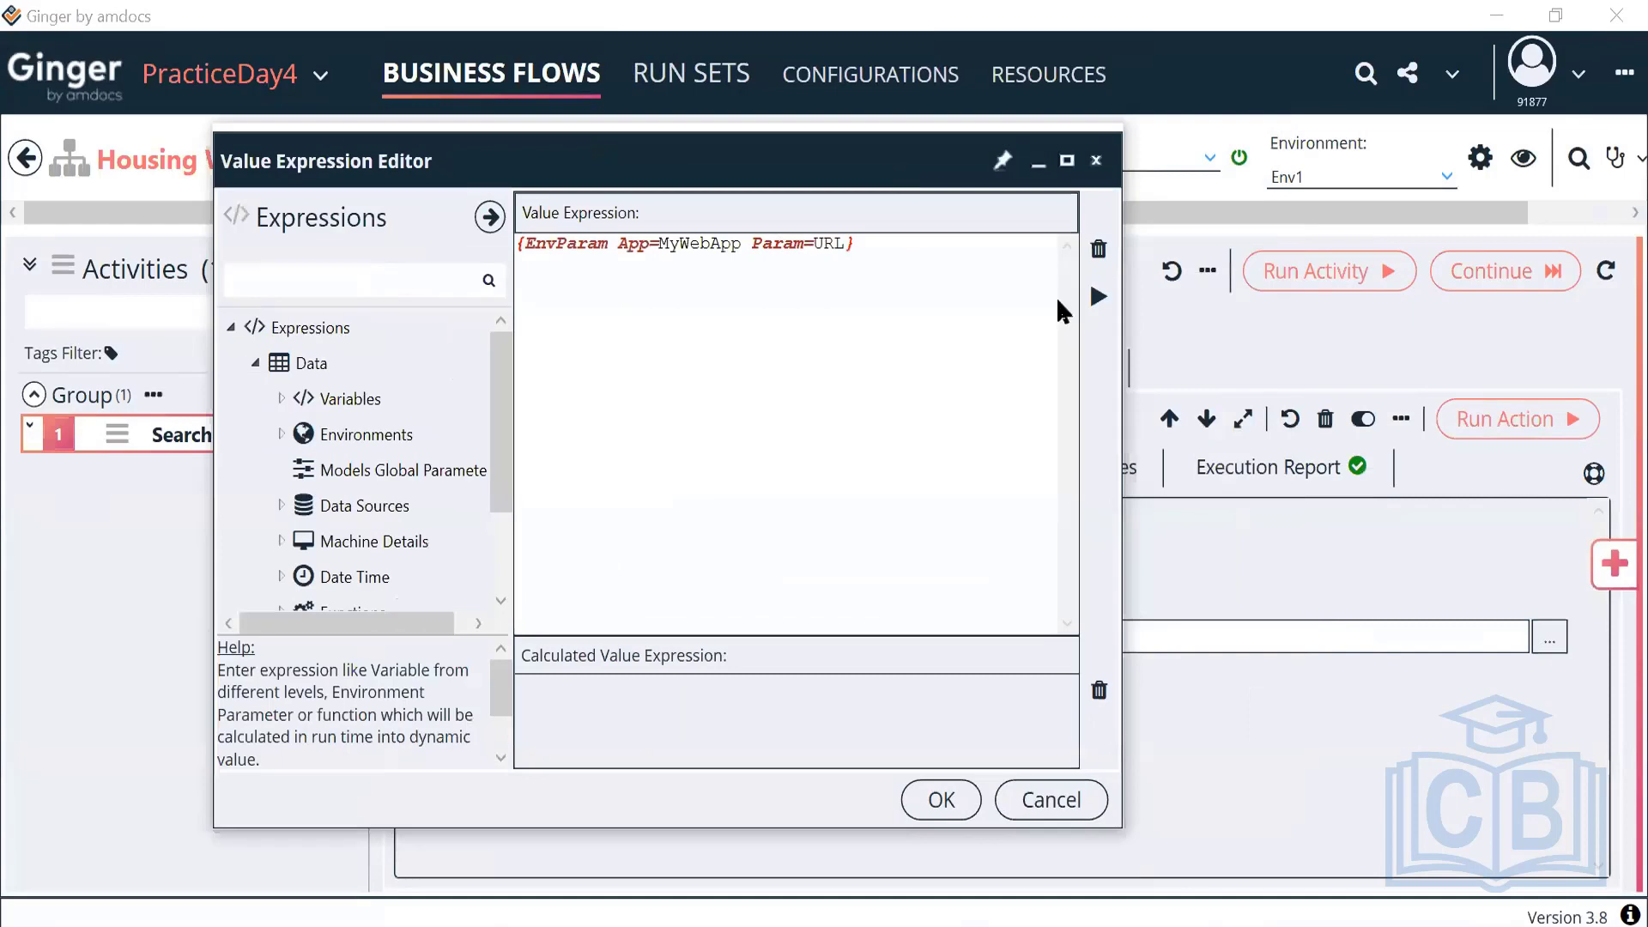
click(1097, 298)
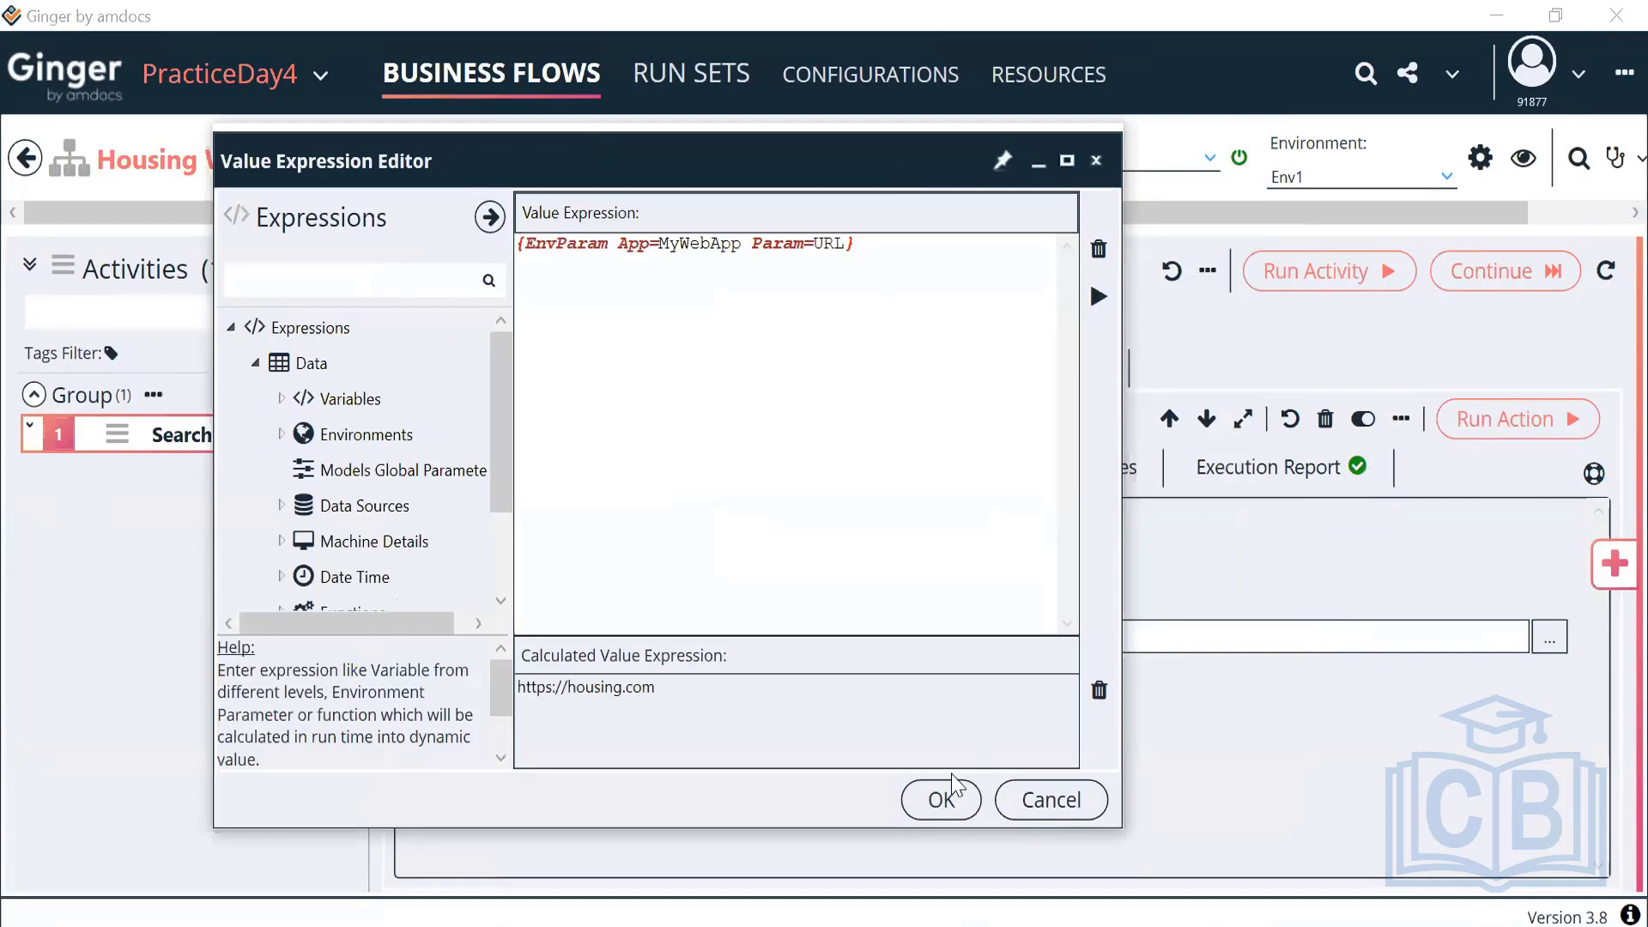
triple_click(619, 689)
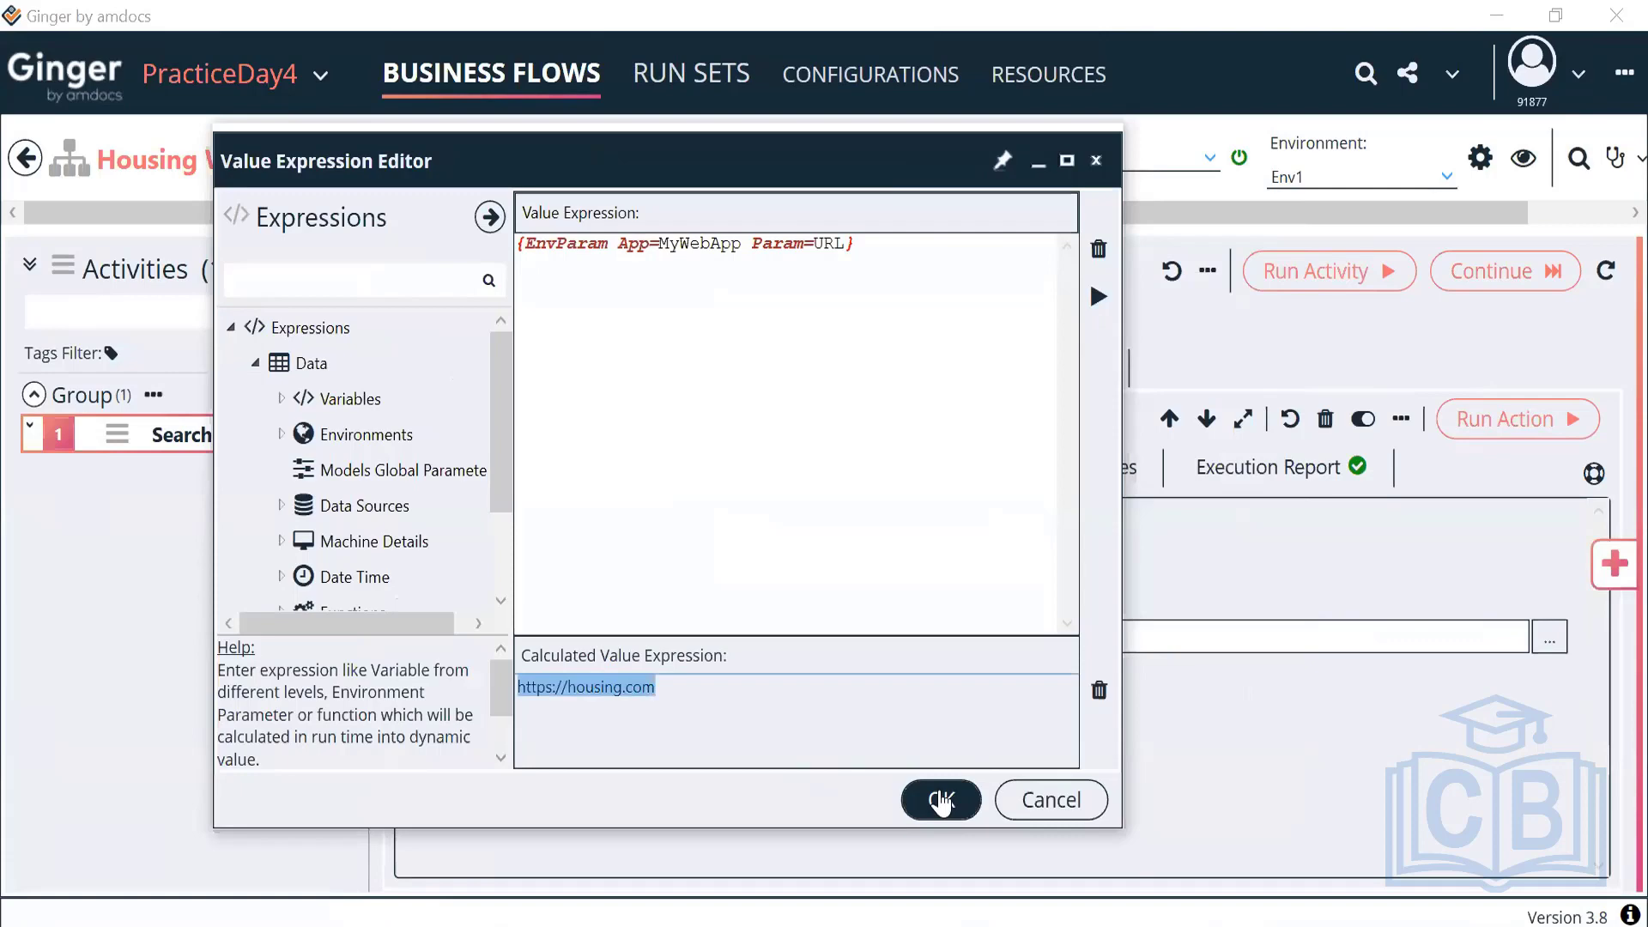
click(941, 801)
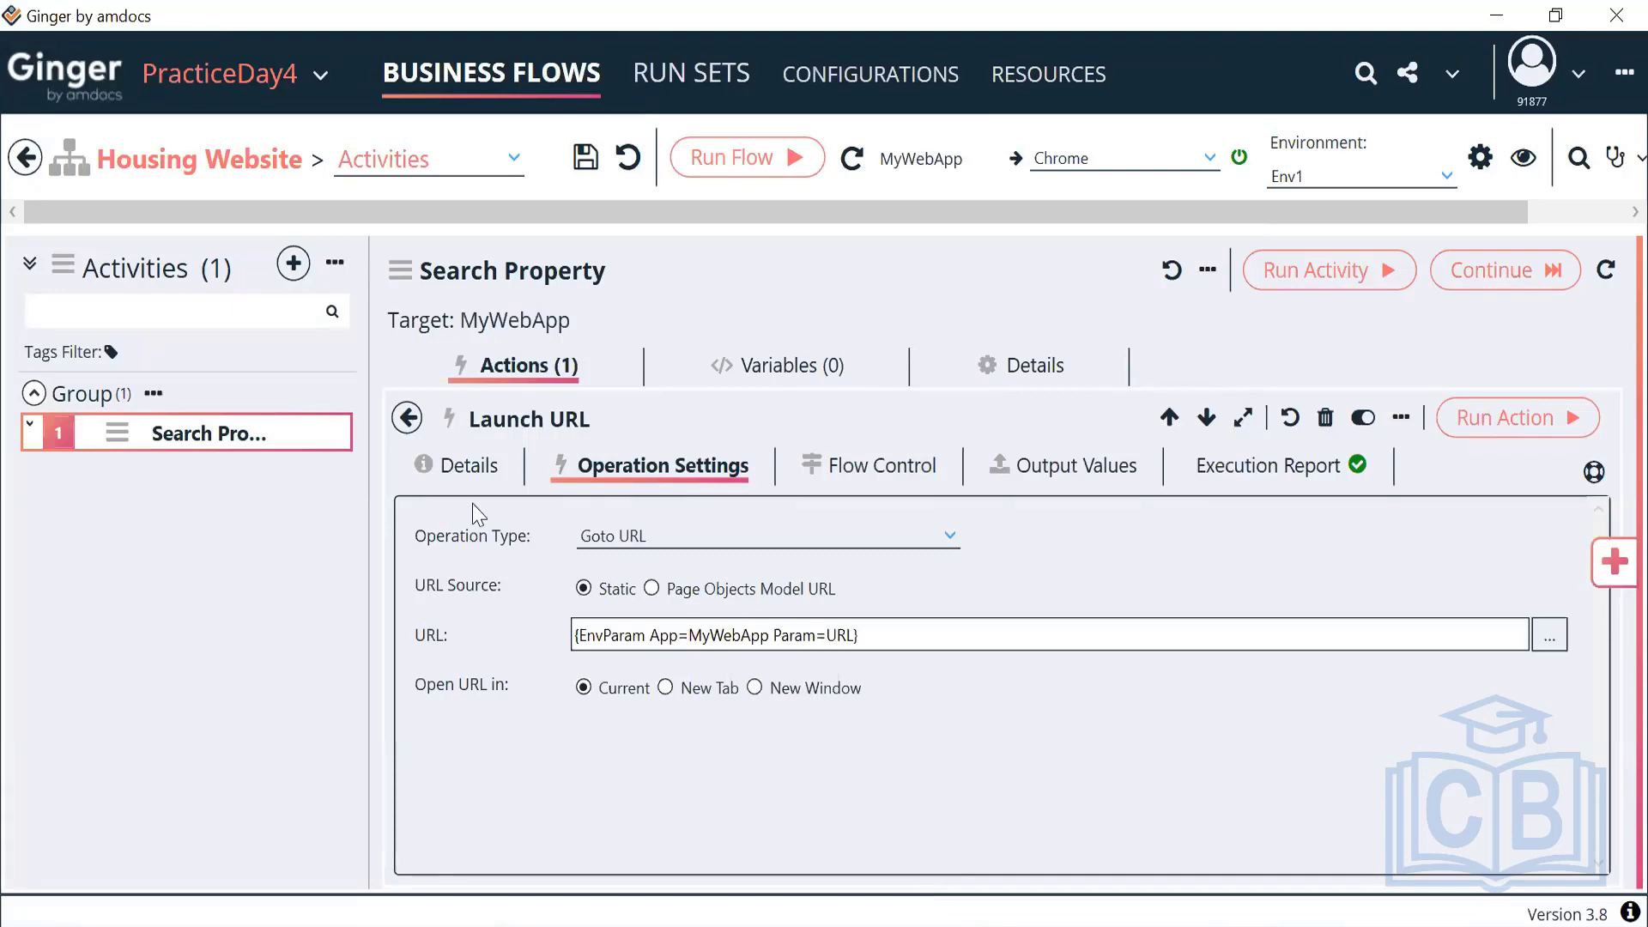
Save the Housing Website business flow and reopen it in Automate
click(27, 158)
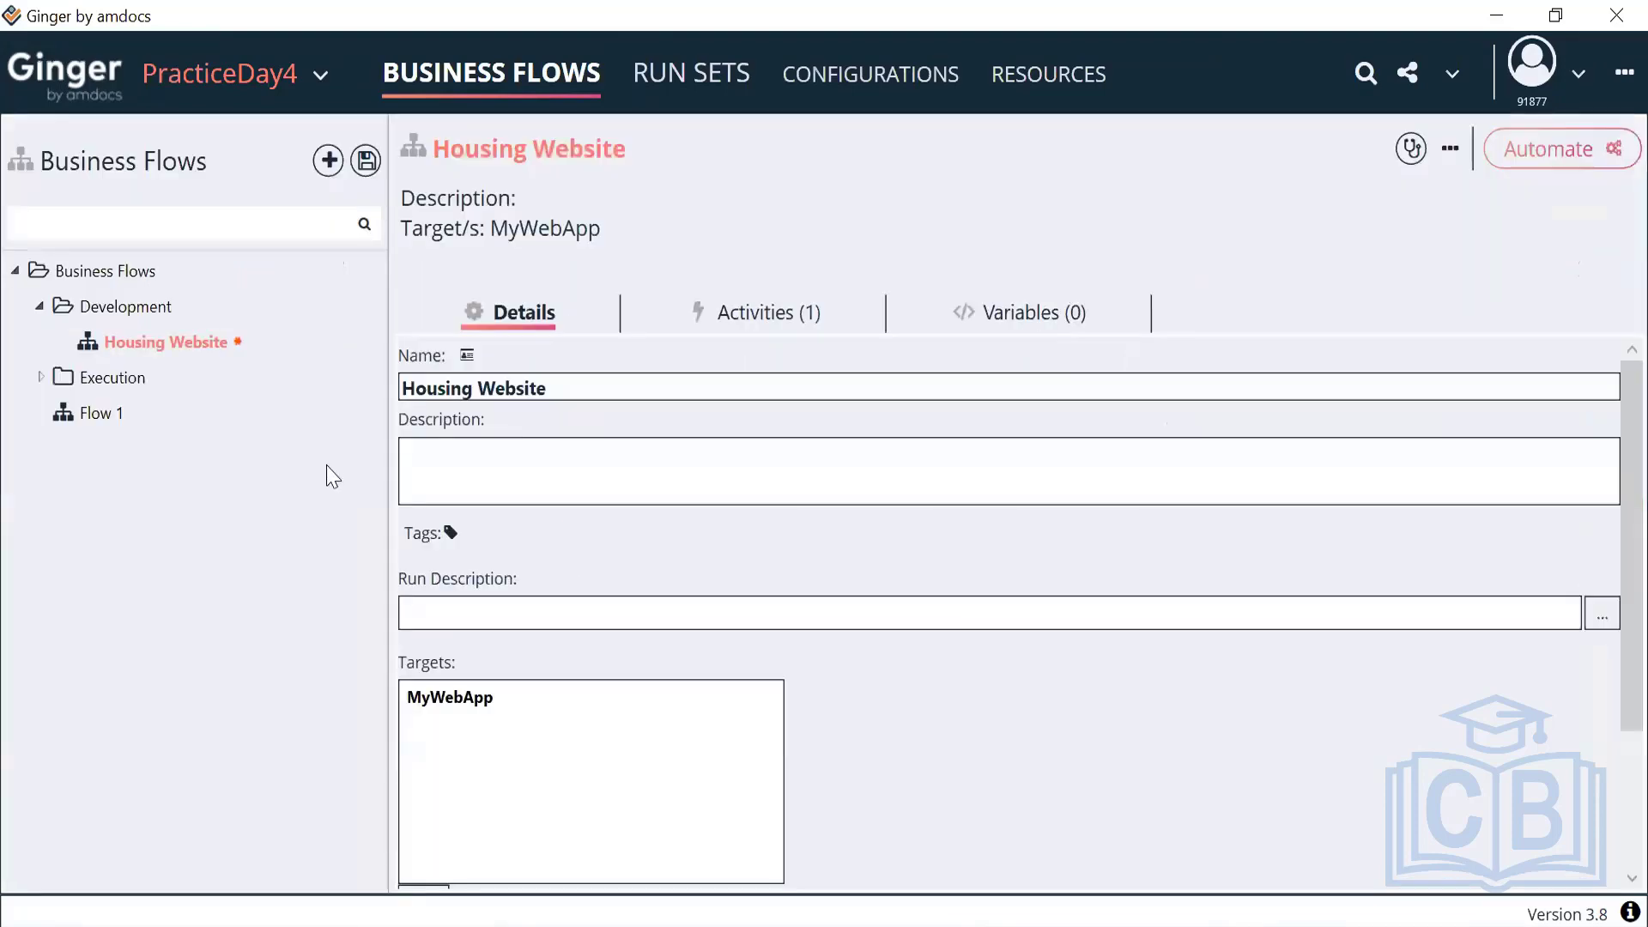
click(365, 160)
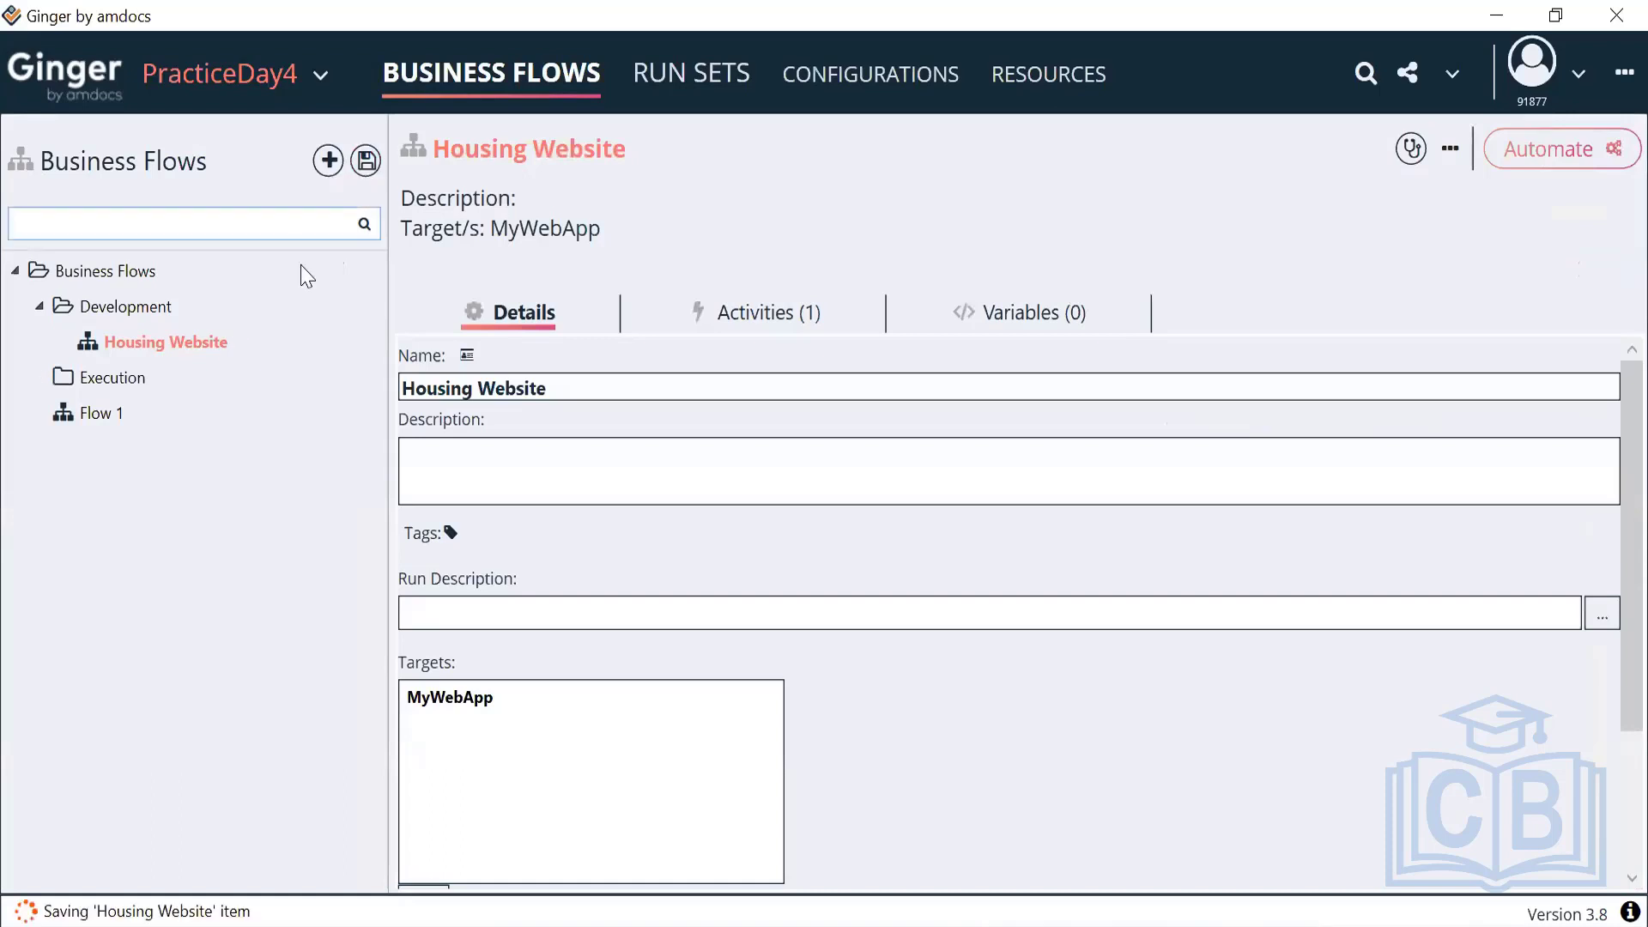
right_click(198, 360)
click(244, 397)
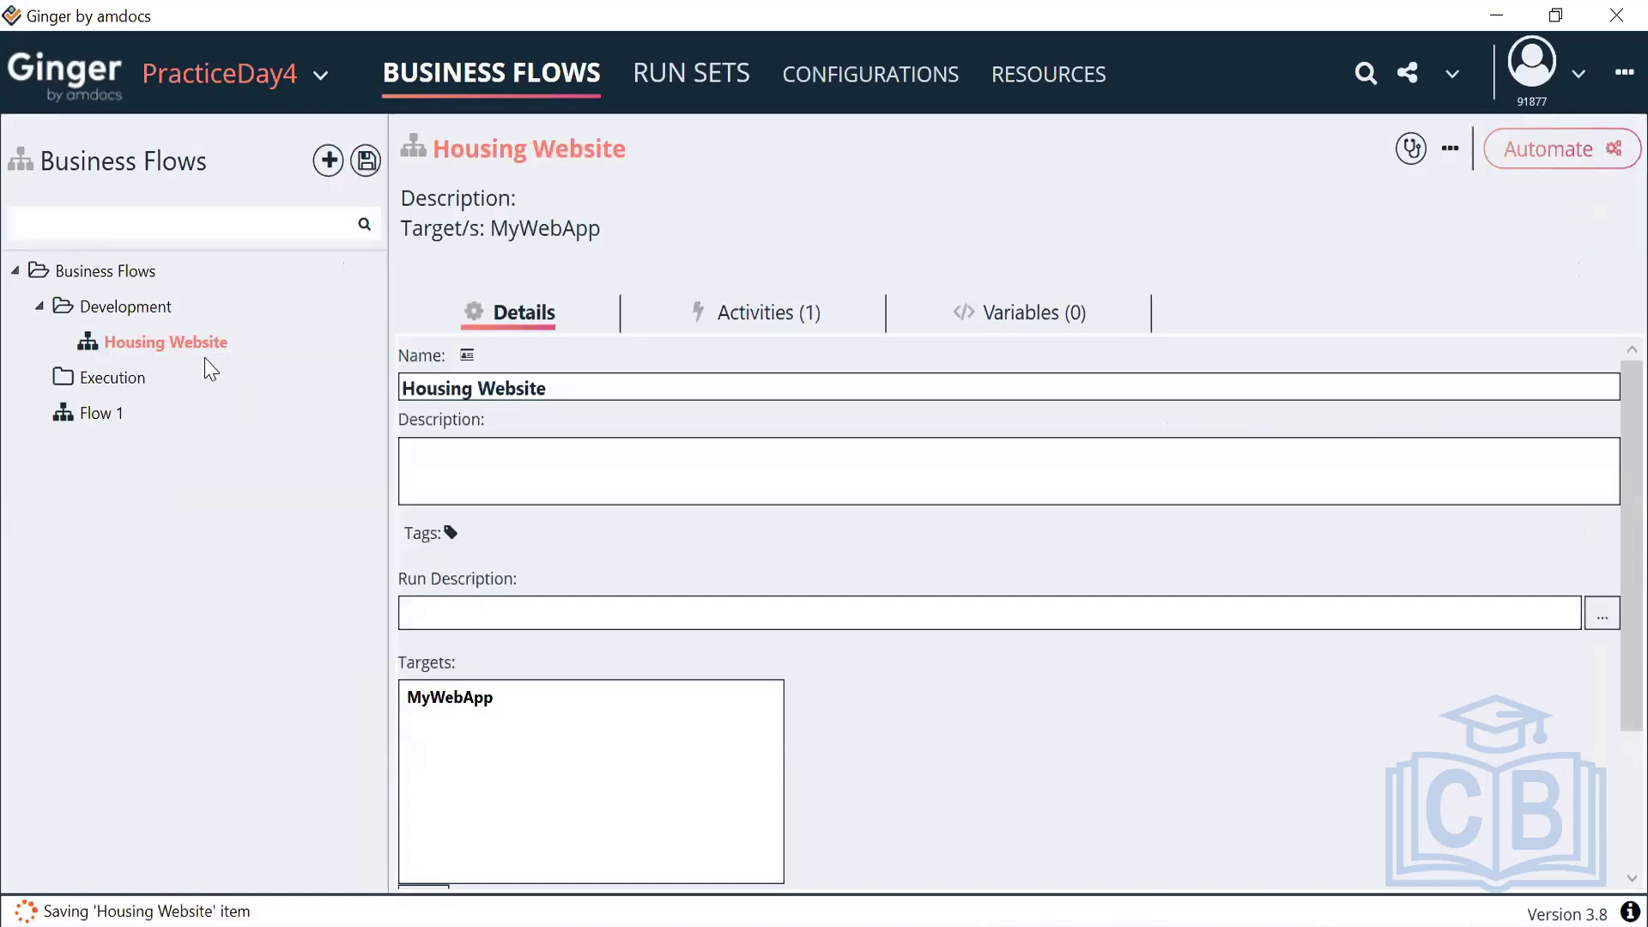
double_click(199, 352)
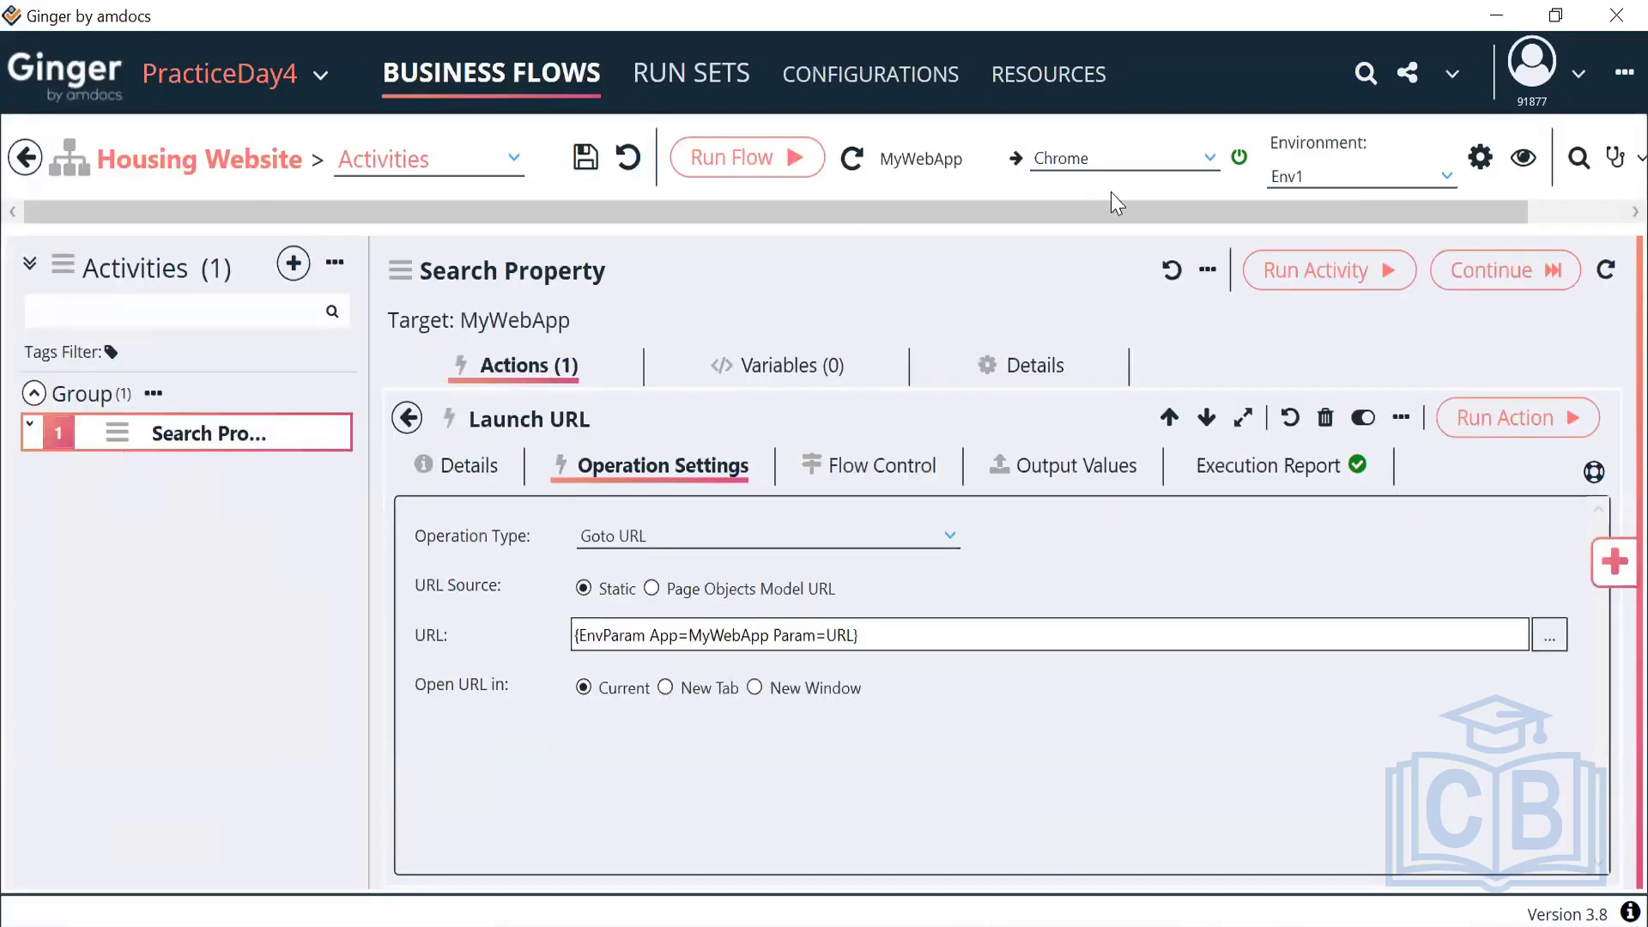
Confirm Env1 stays selected as the Housing Website flow's run environment
click(1358, 184)
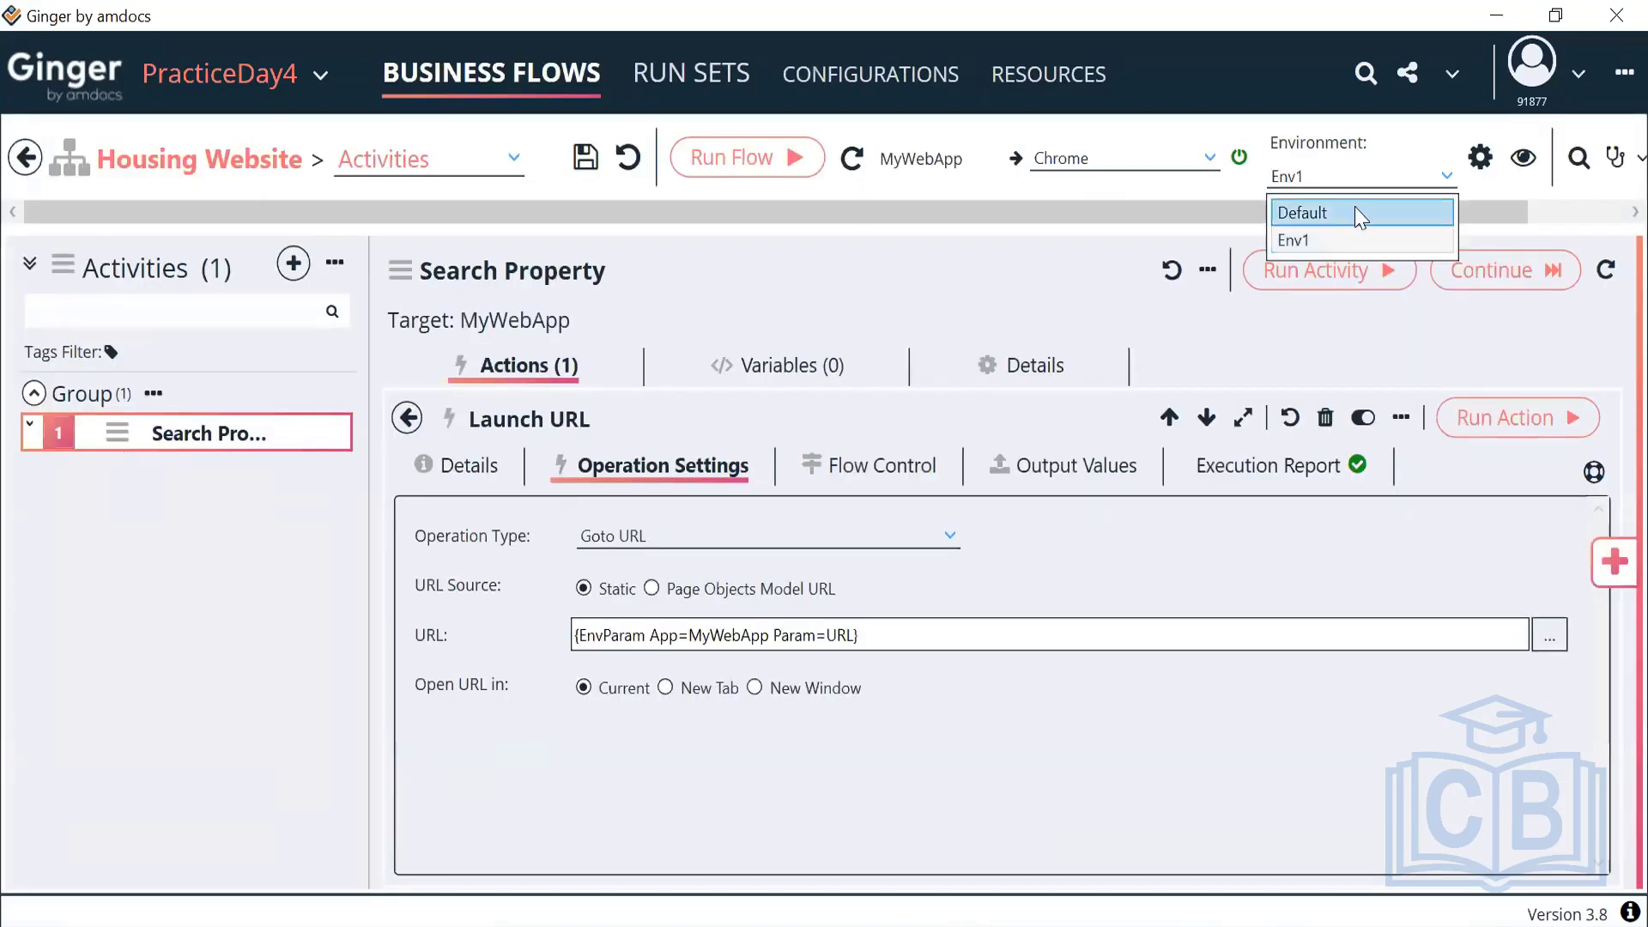
click(1328, 243)
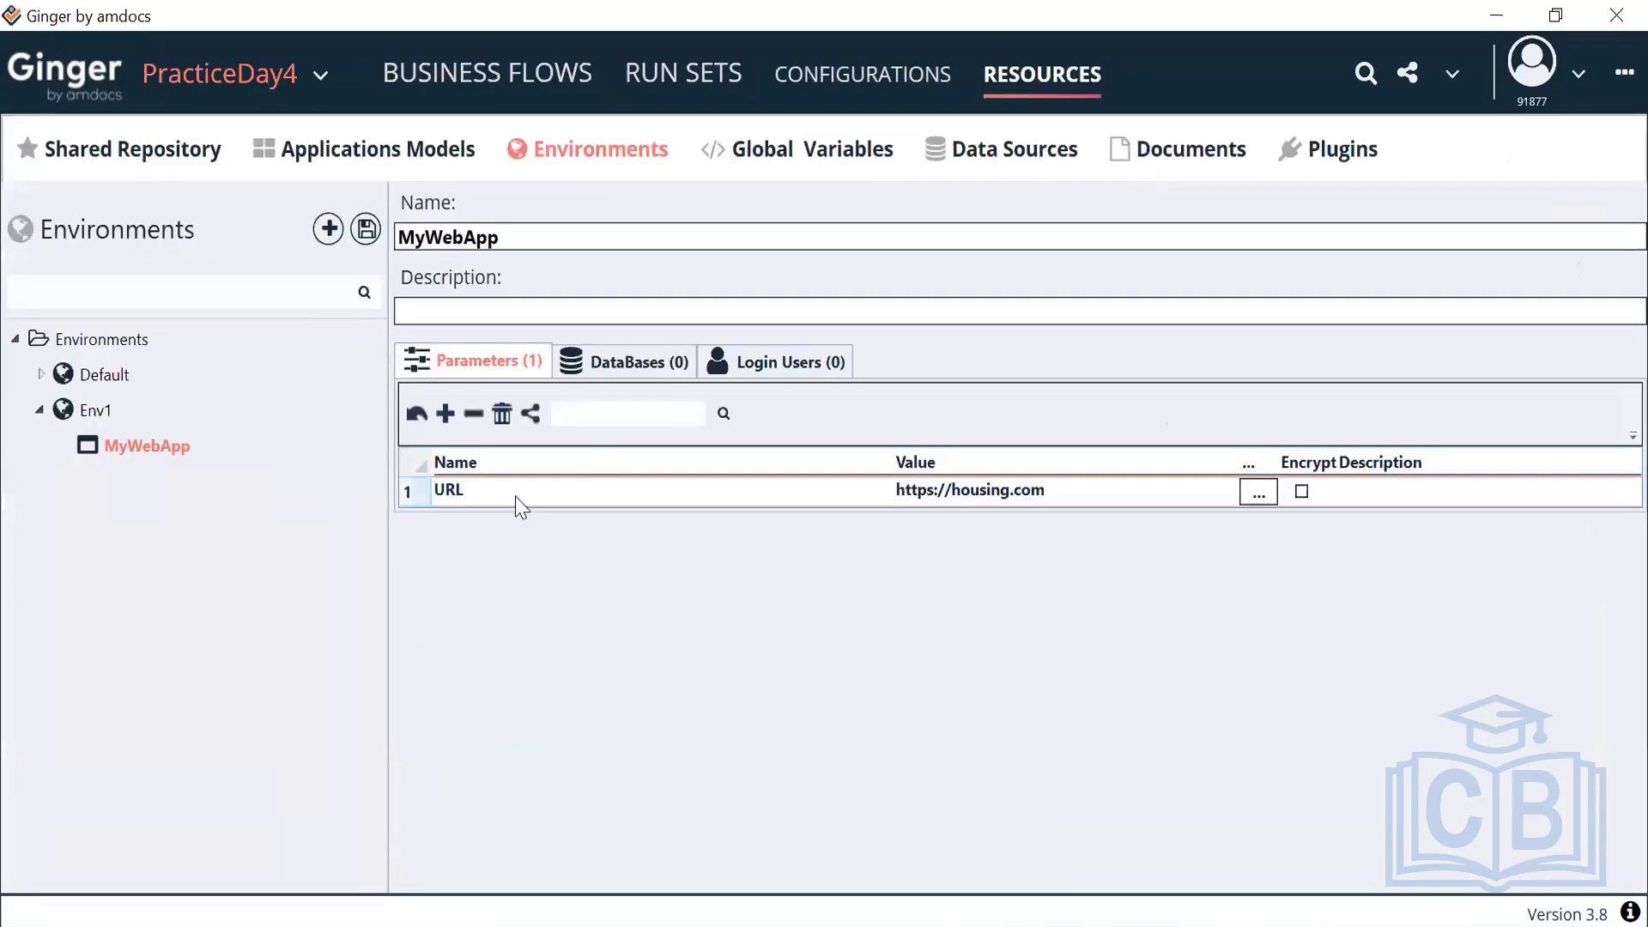
click(487, 73)
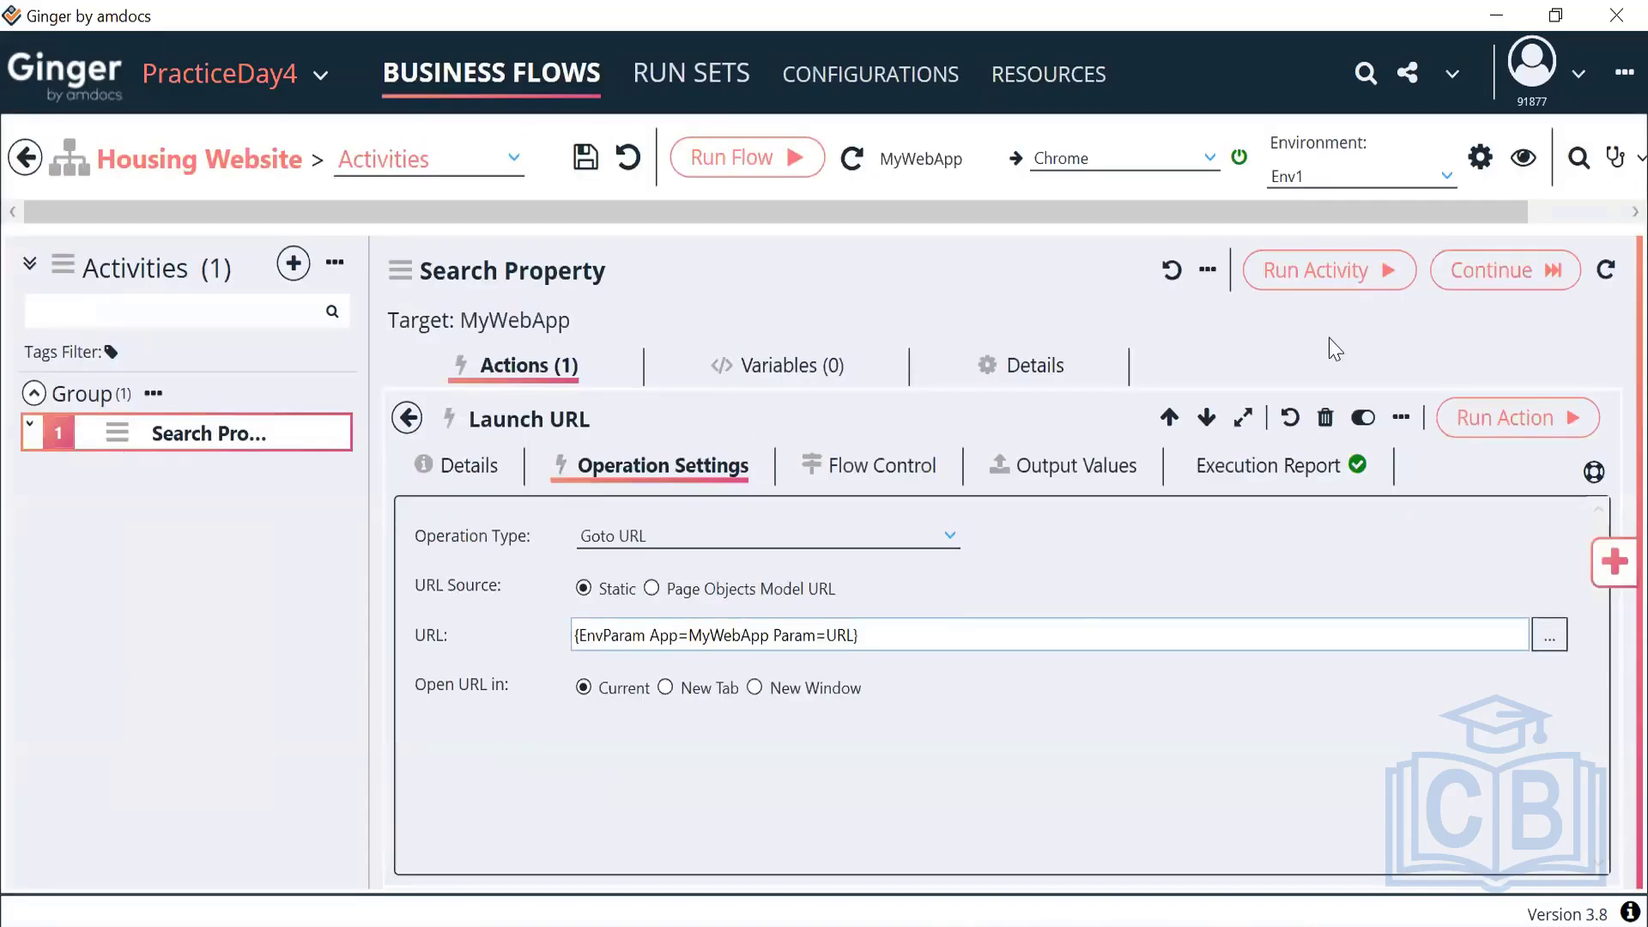
click(1391, 178)
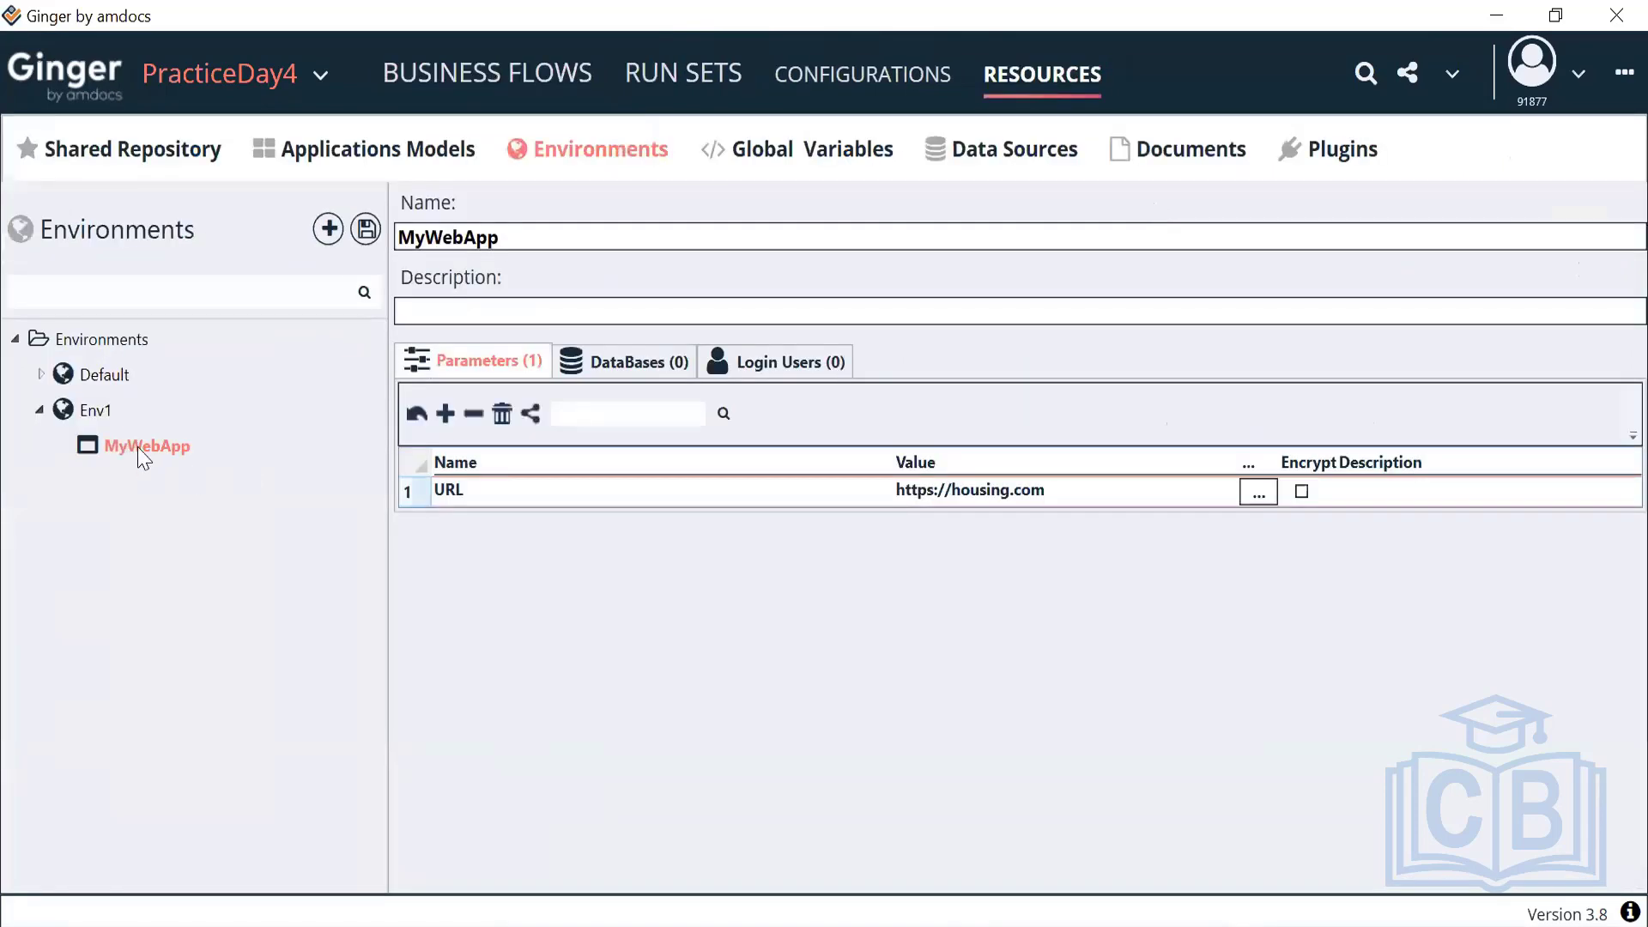
Save the parent Env1 environment twice from the MyWebApp entry's context menu
right_click(142, 457)
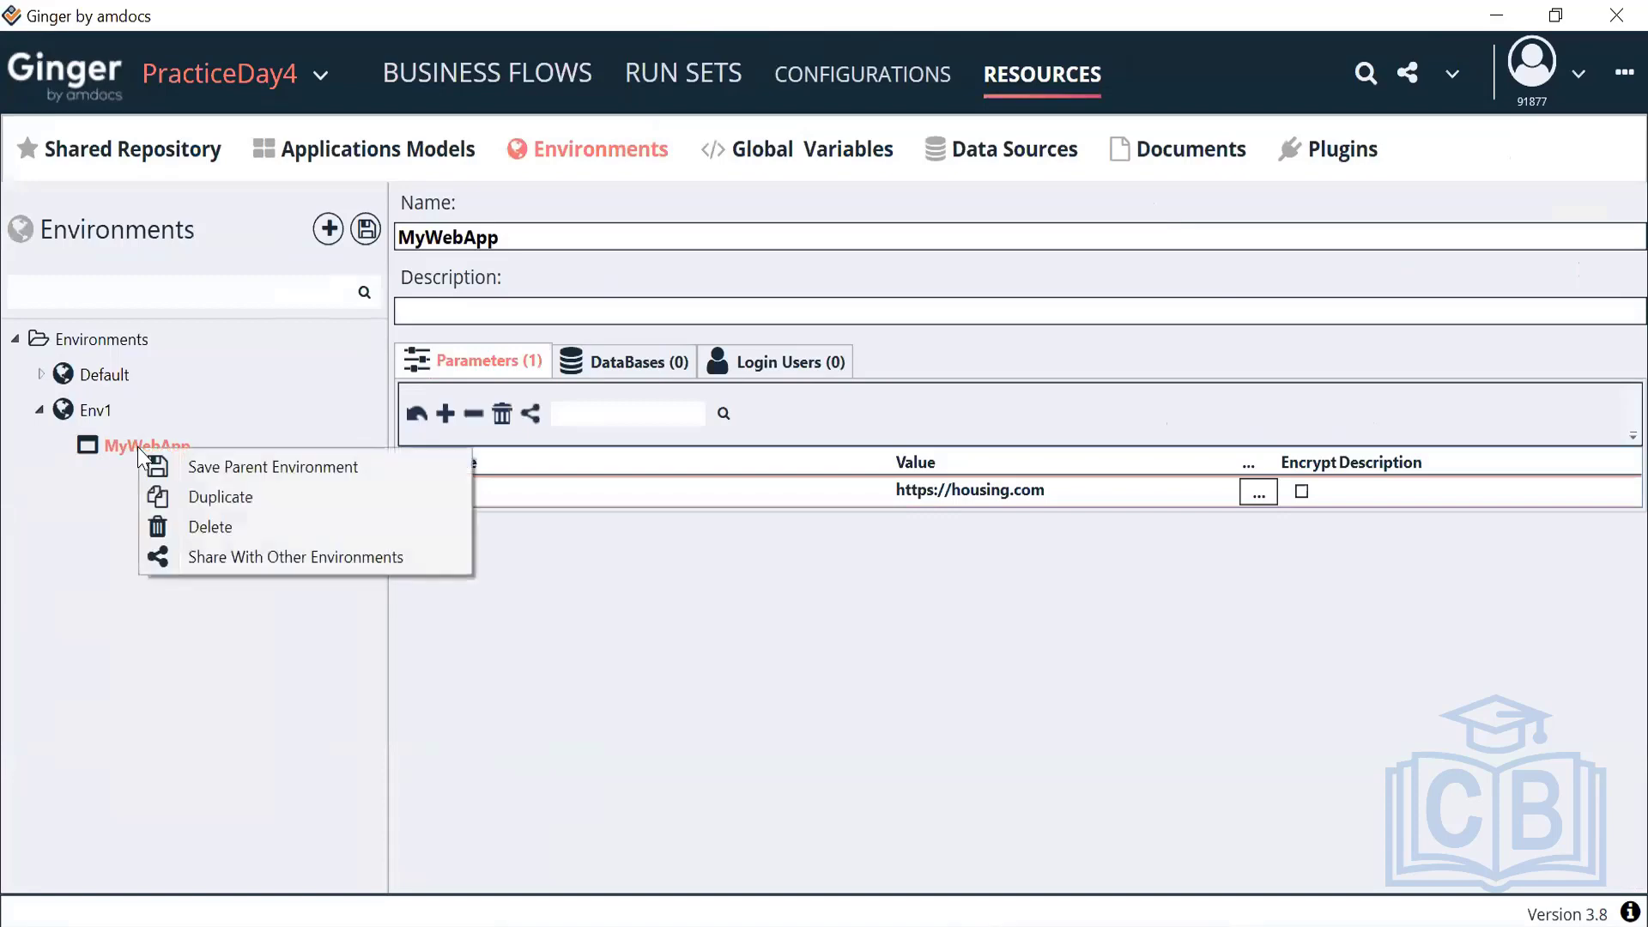
click(210, 473)
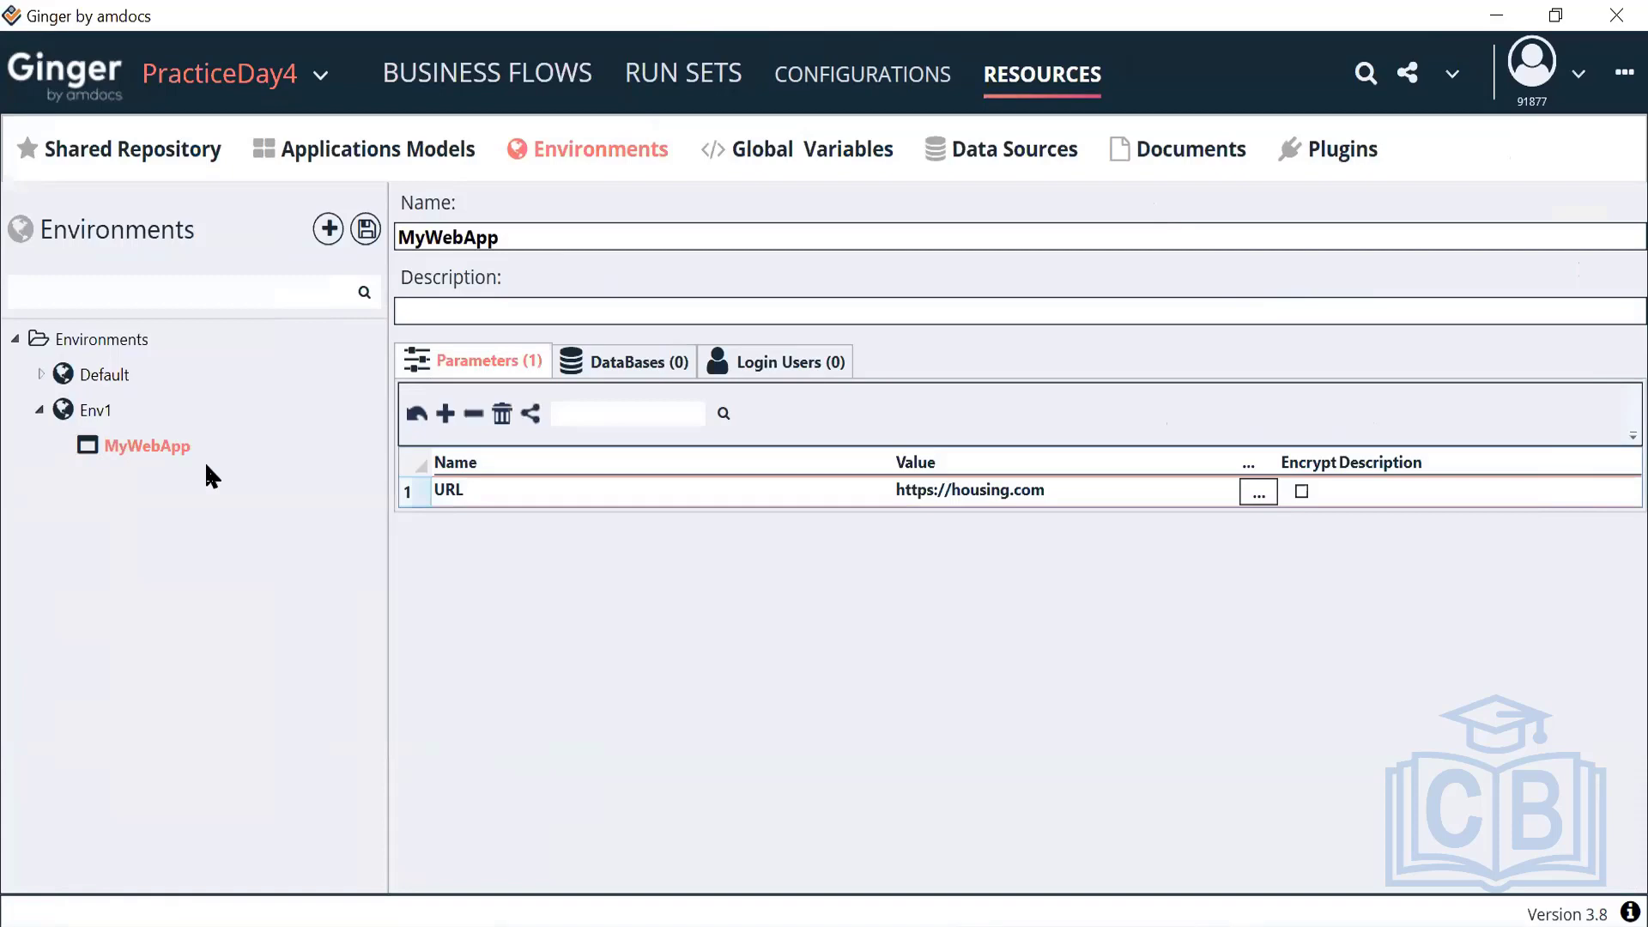
right_click(169, 461)
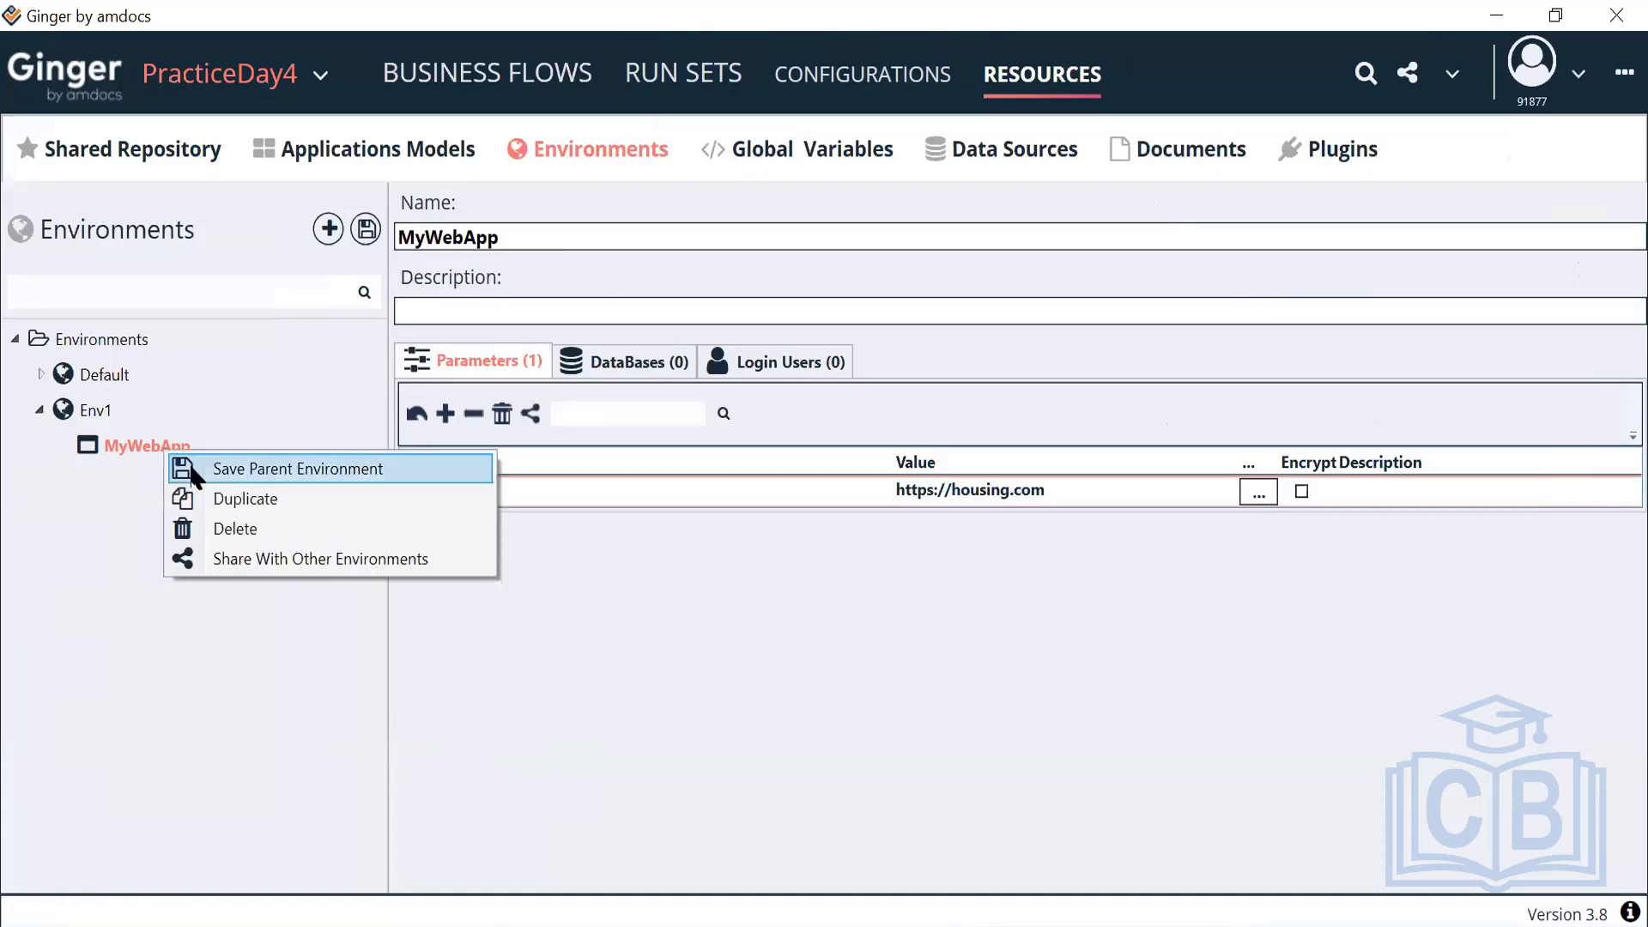
click(194, 472)
click(491, 73)
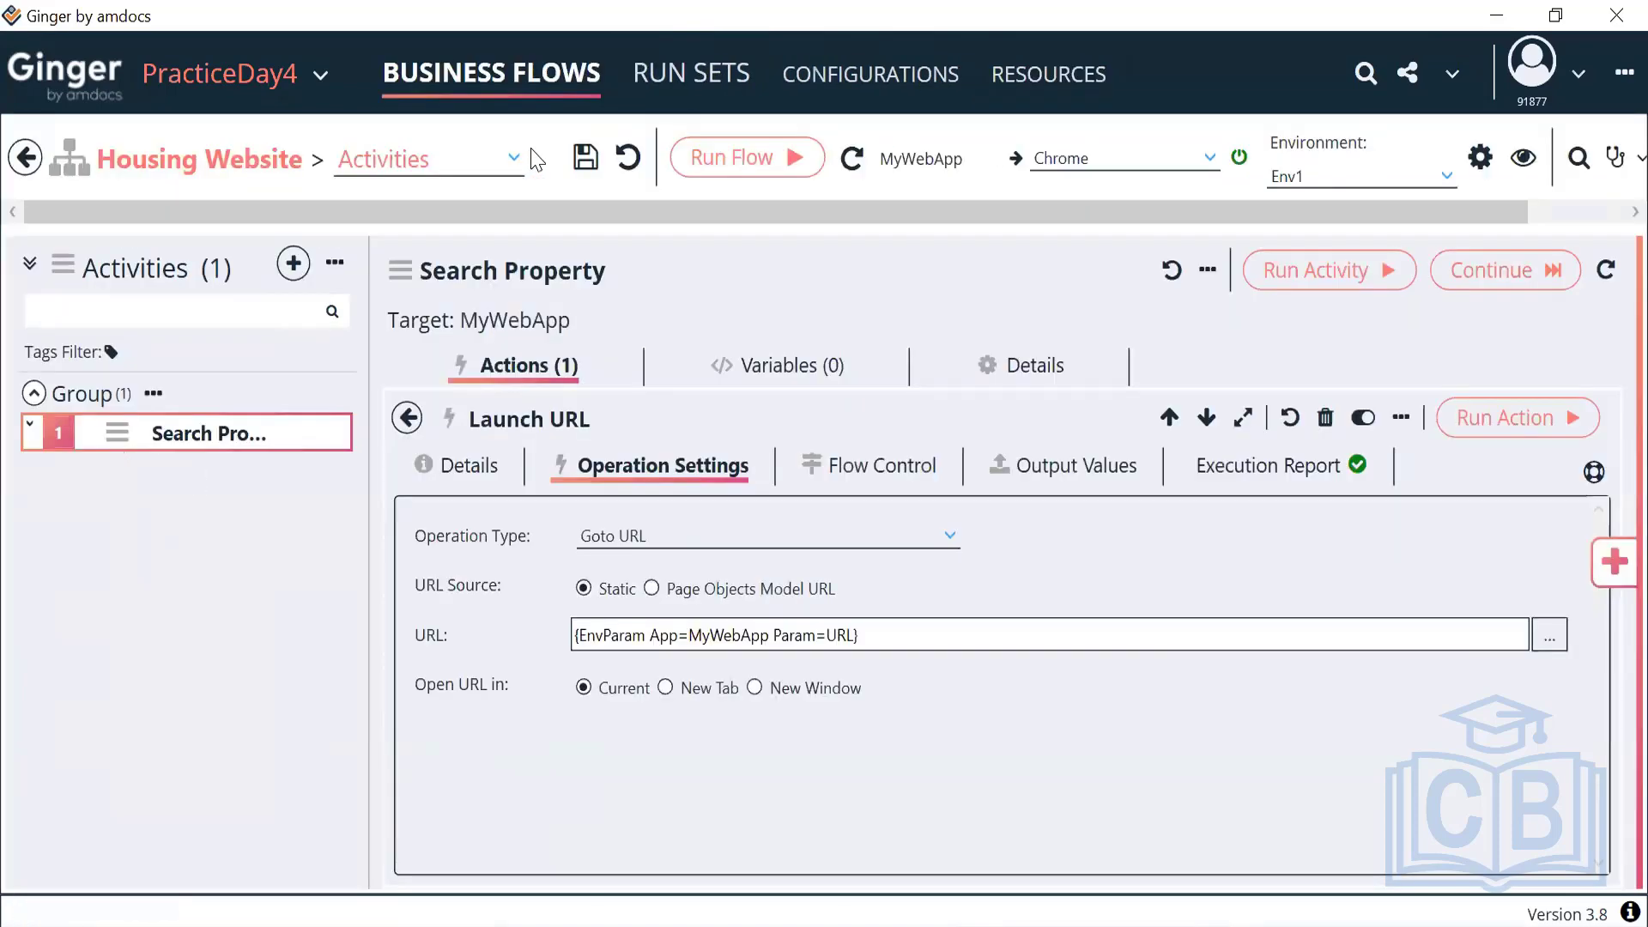
click(1398, 172)
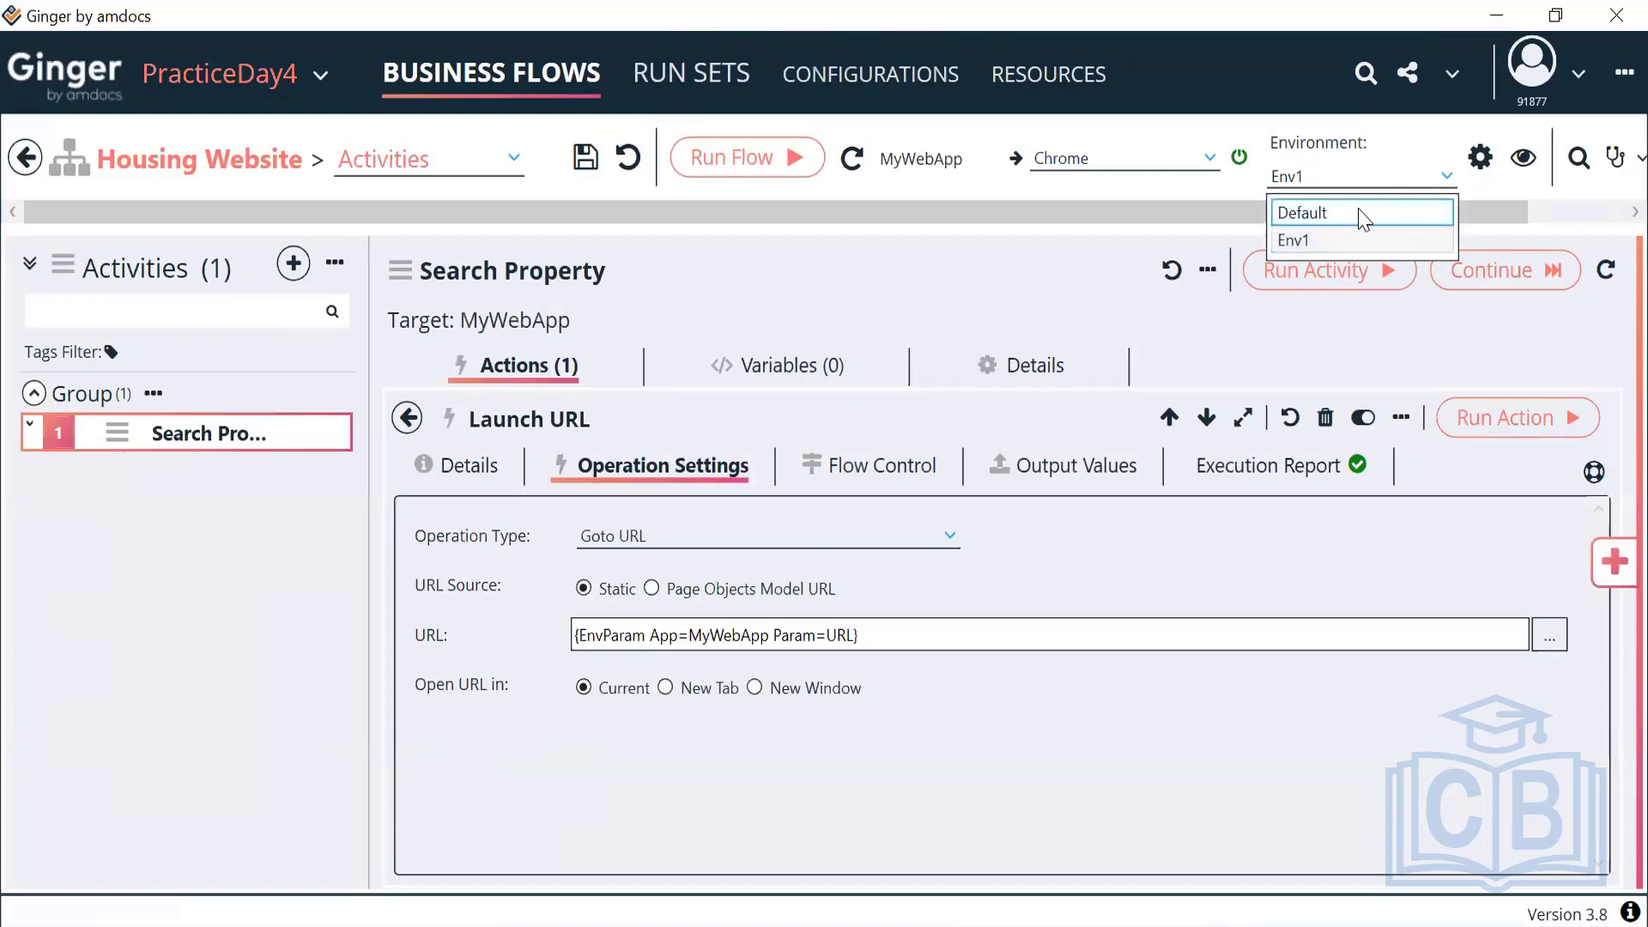
click(1343, 242)
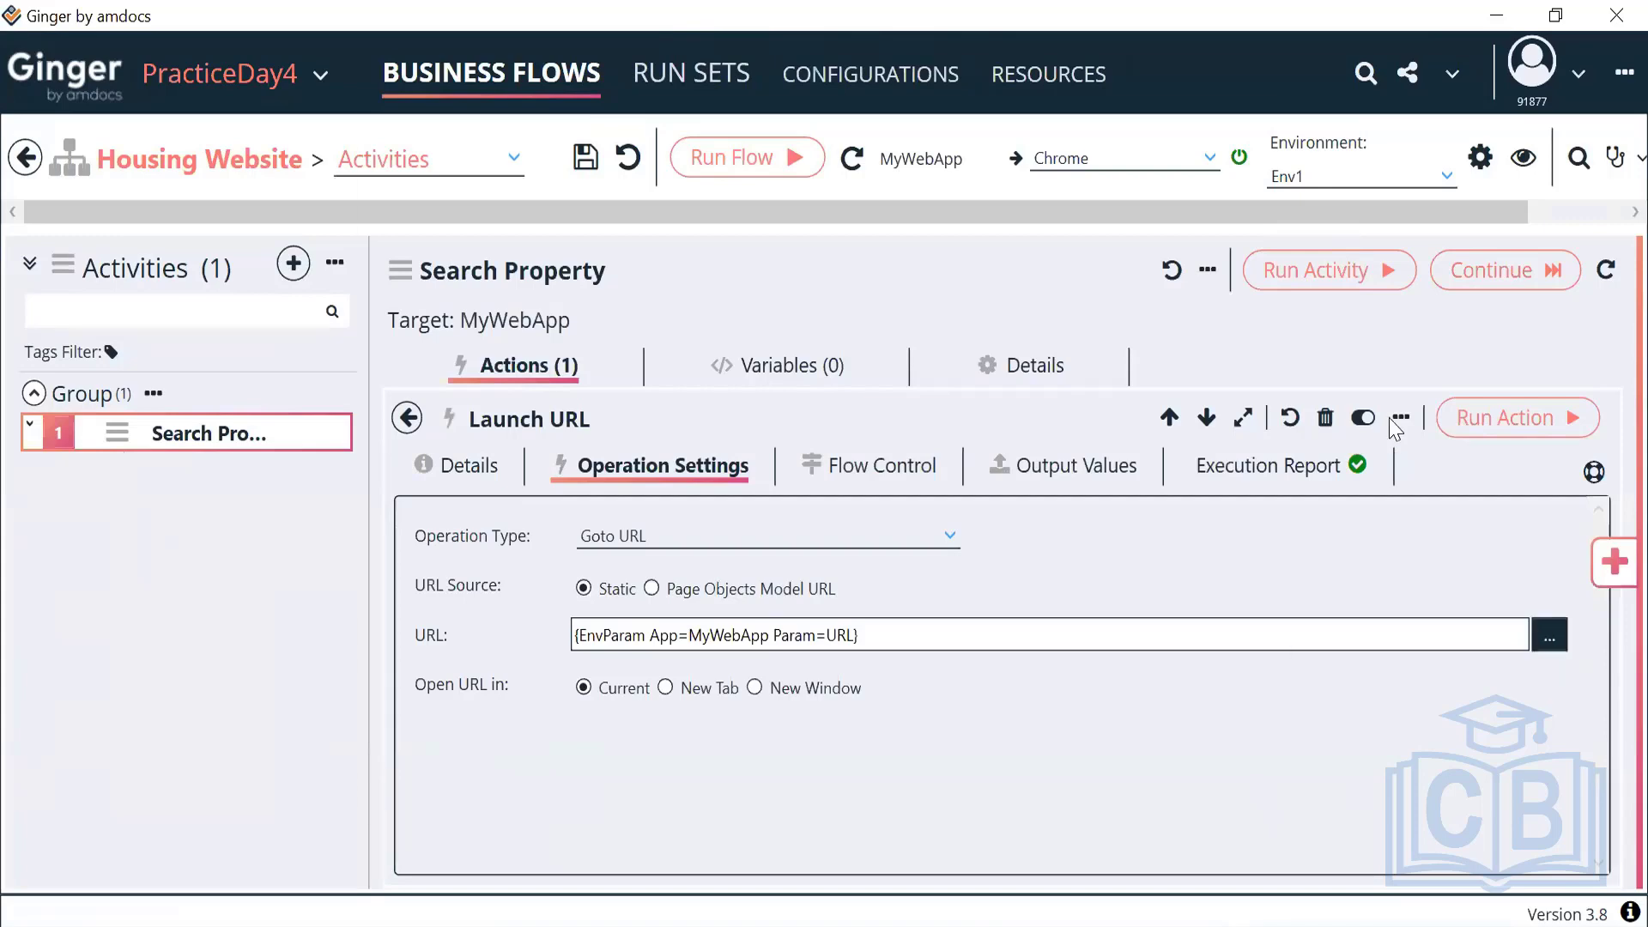
click(1550, 635)
click(1254, 285)
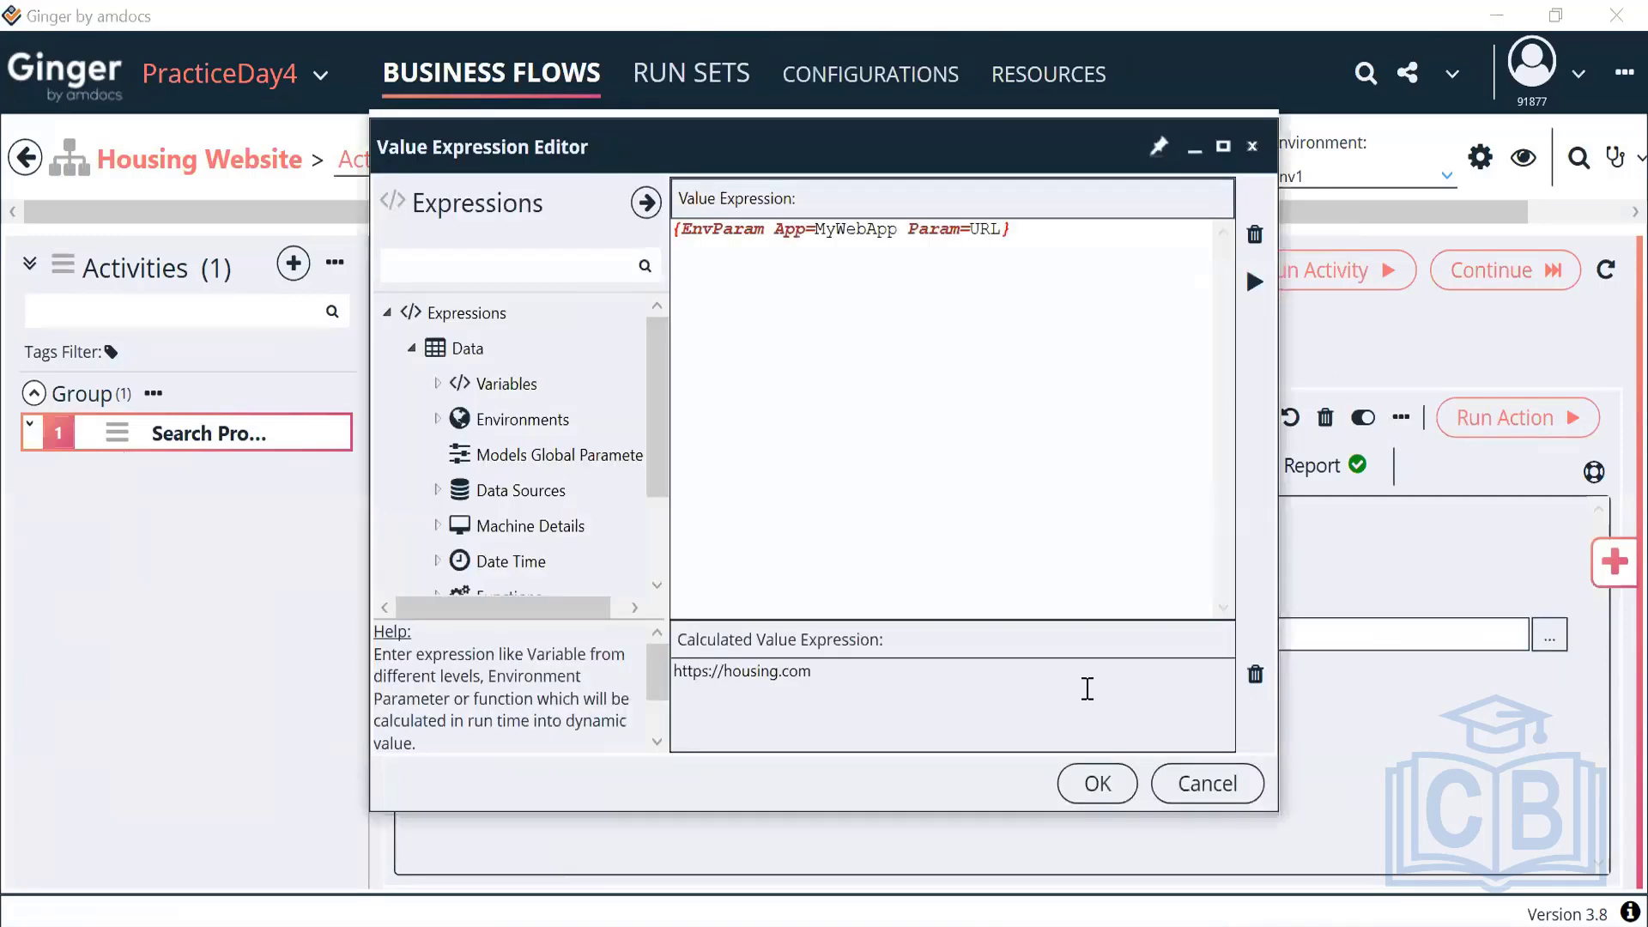
click(1085, 794)
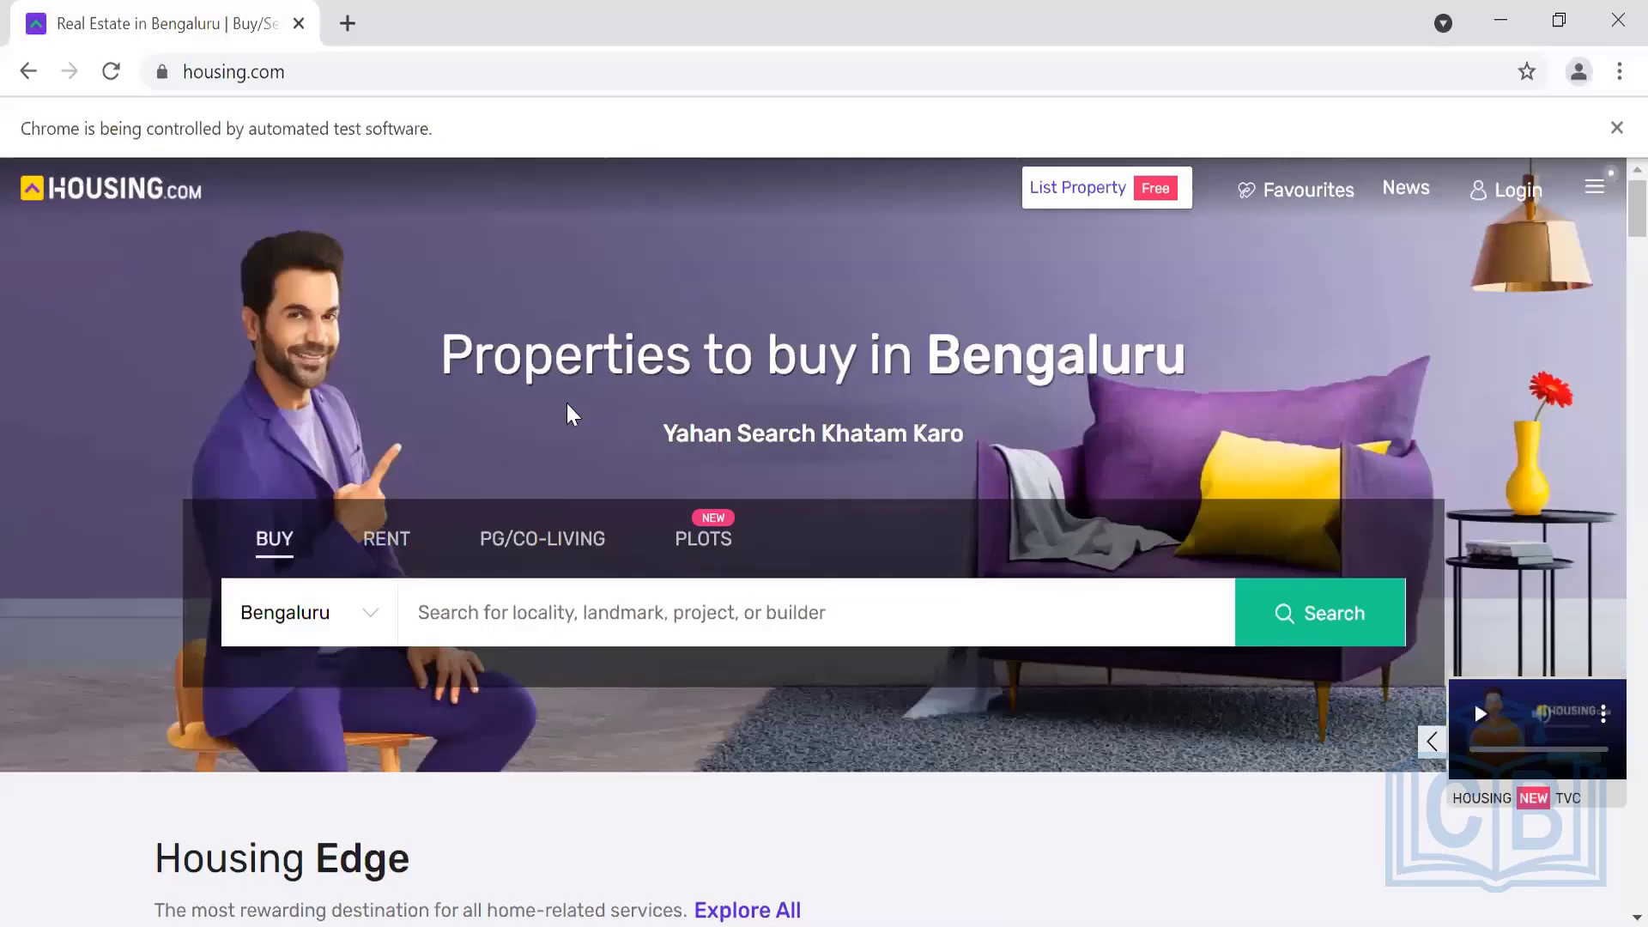
Minimize Chrome, return to the Search Property actions list, then restore the housing.com browser
click(1501, 19)
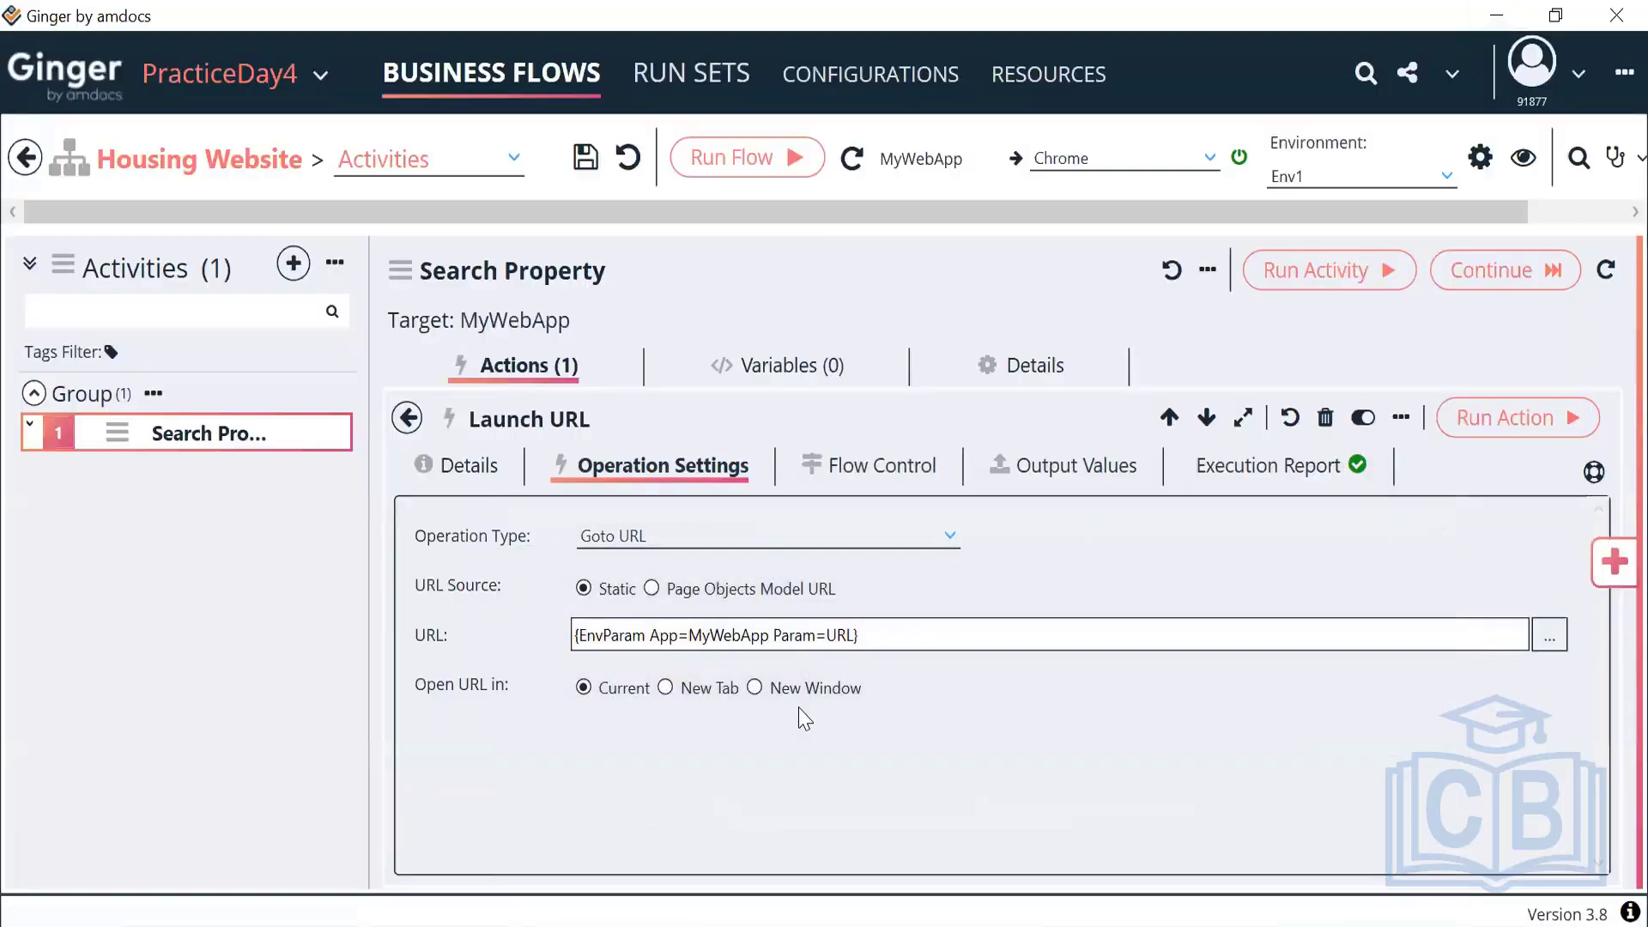
click(410, 421)
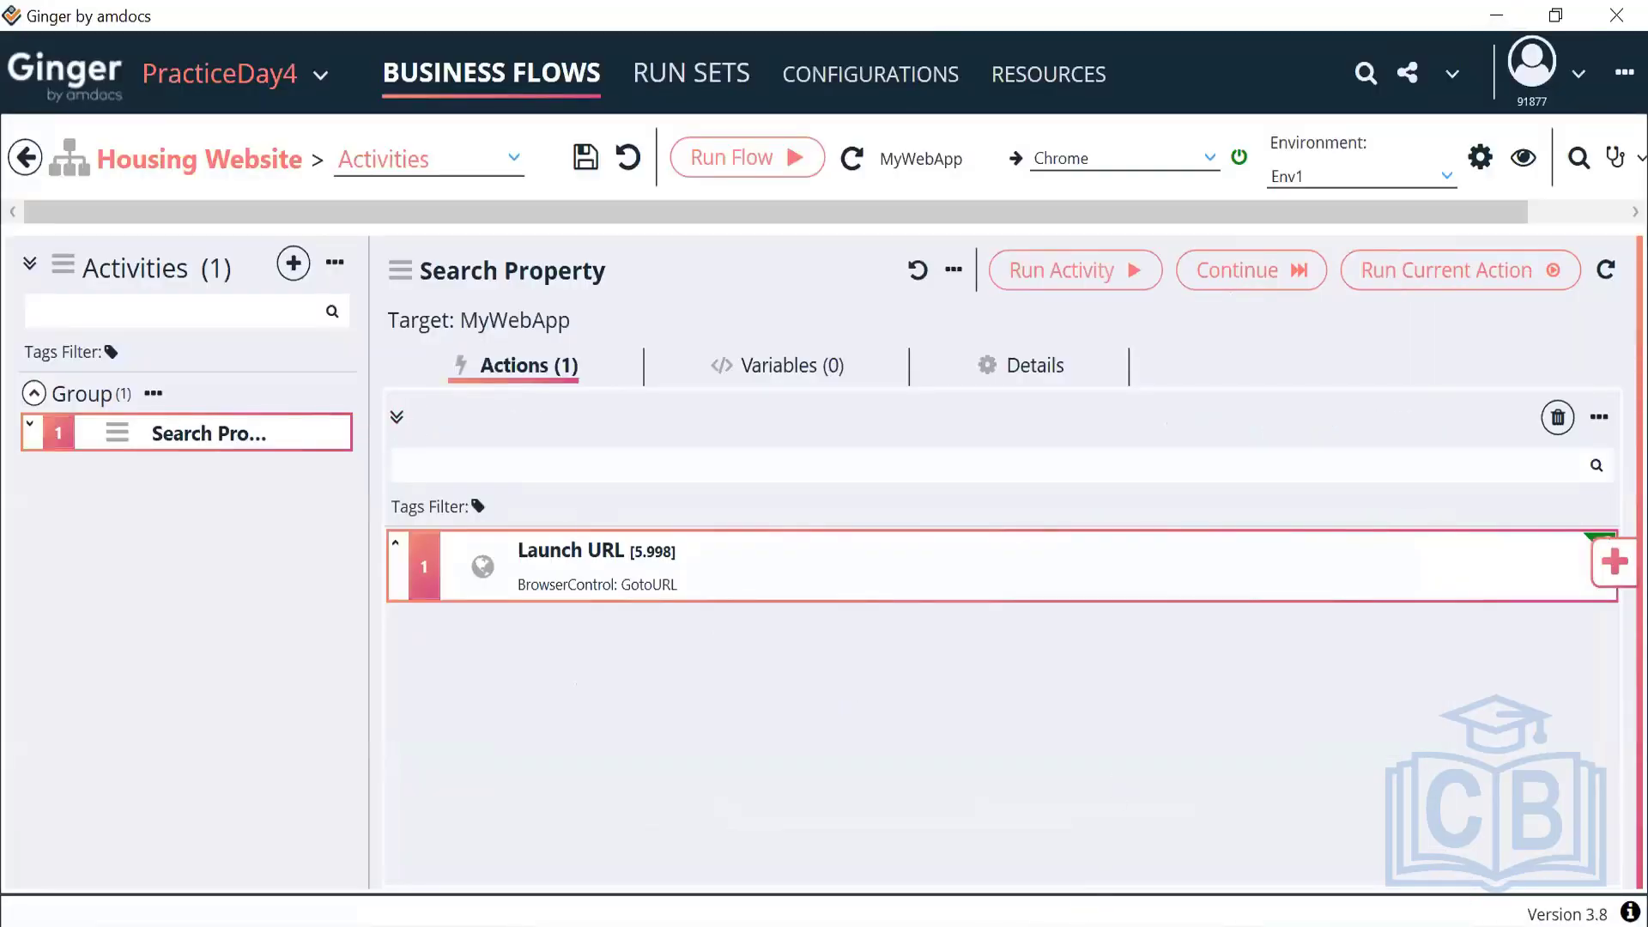
click(1039, 824)
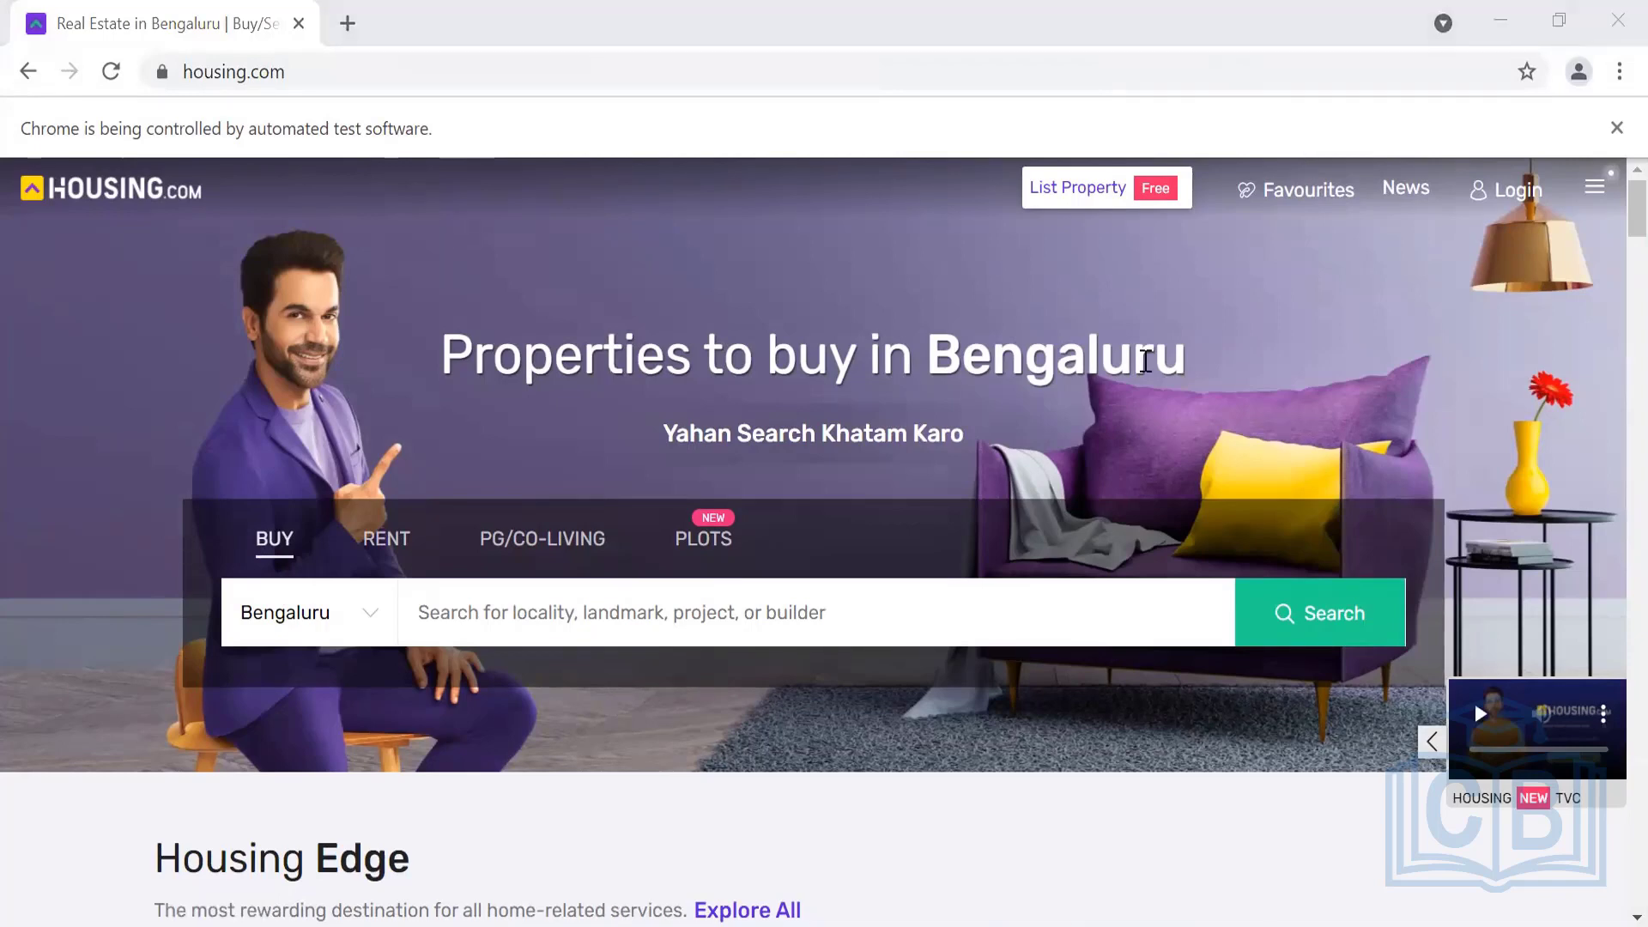
Inspect the housing.com city selector and dock Chrome developer tools to the bottom
right_click(317, 612)
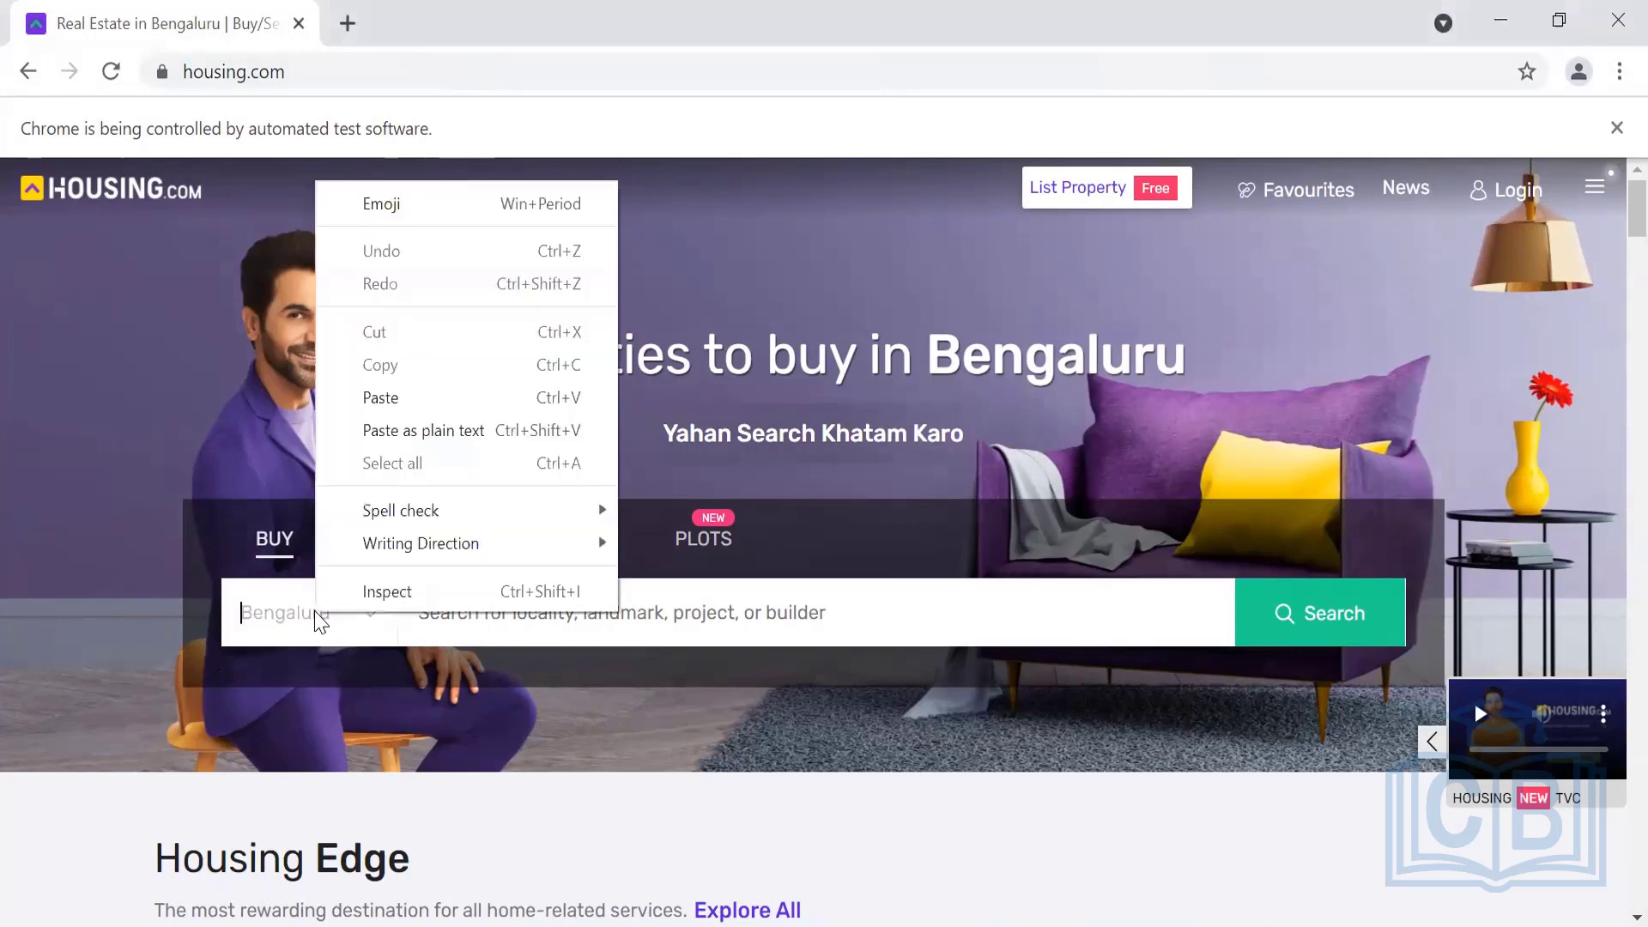
click(368, 592)
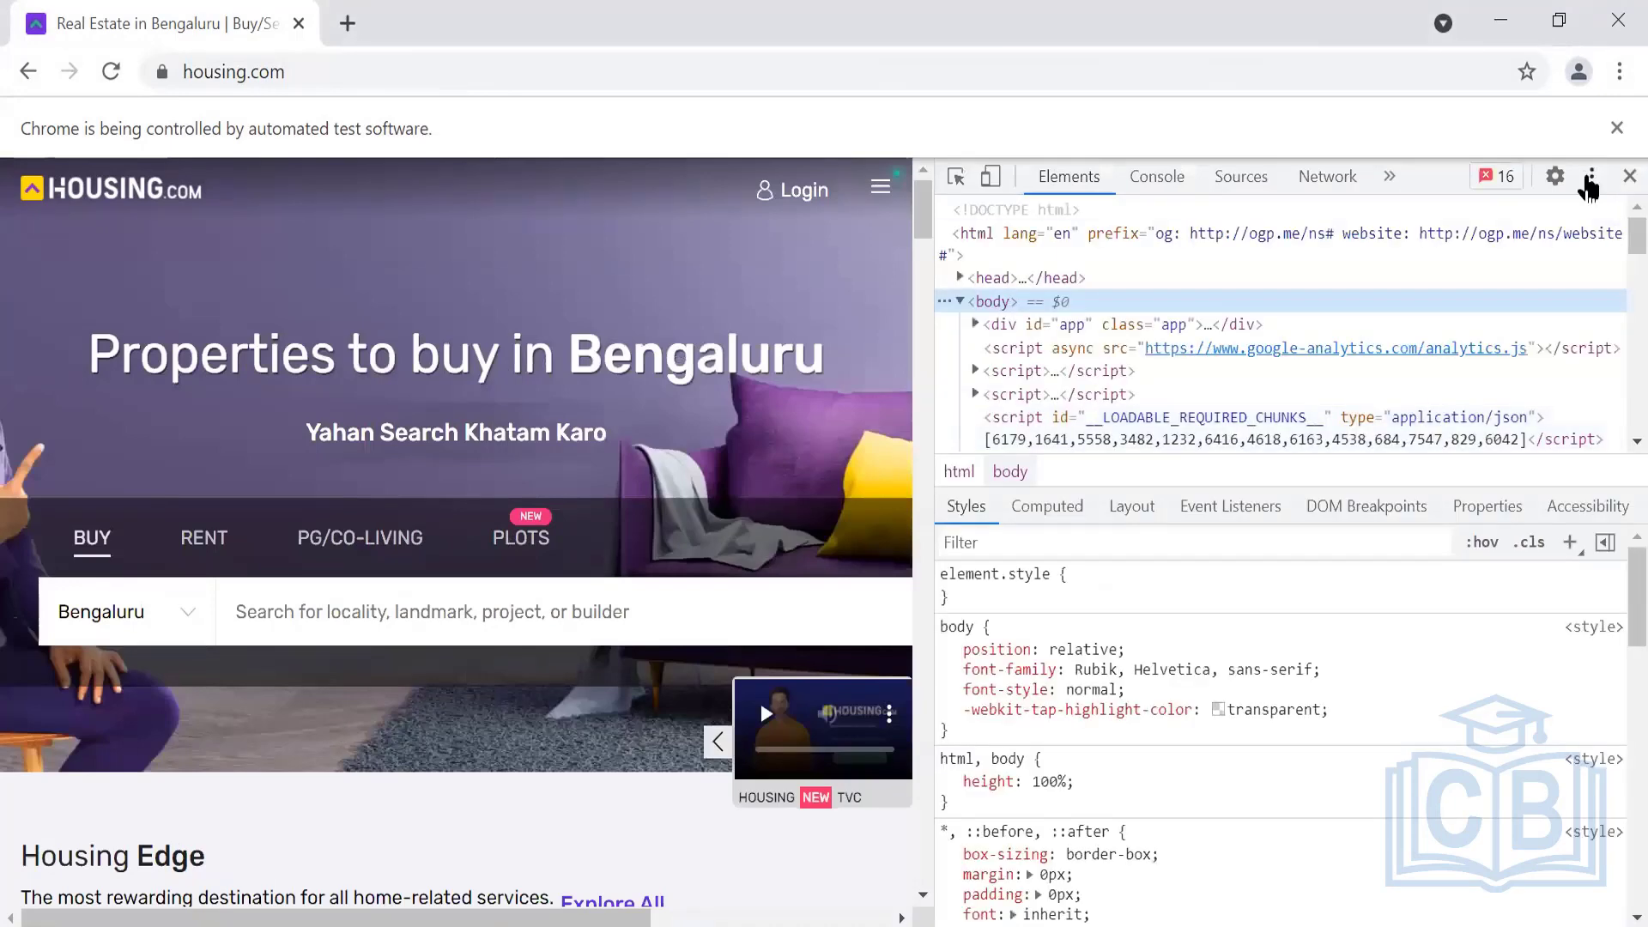
click(1592, 177)
click(1583, 224)
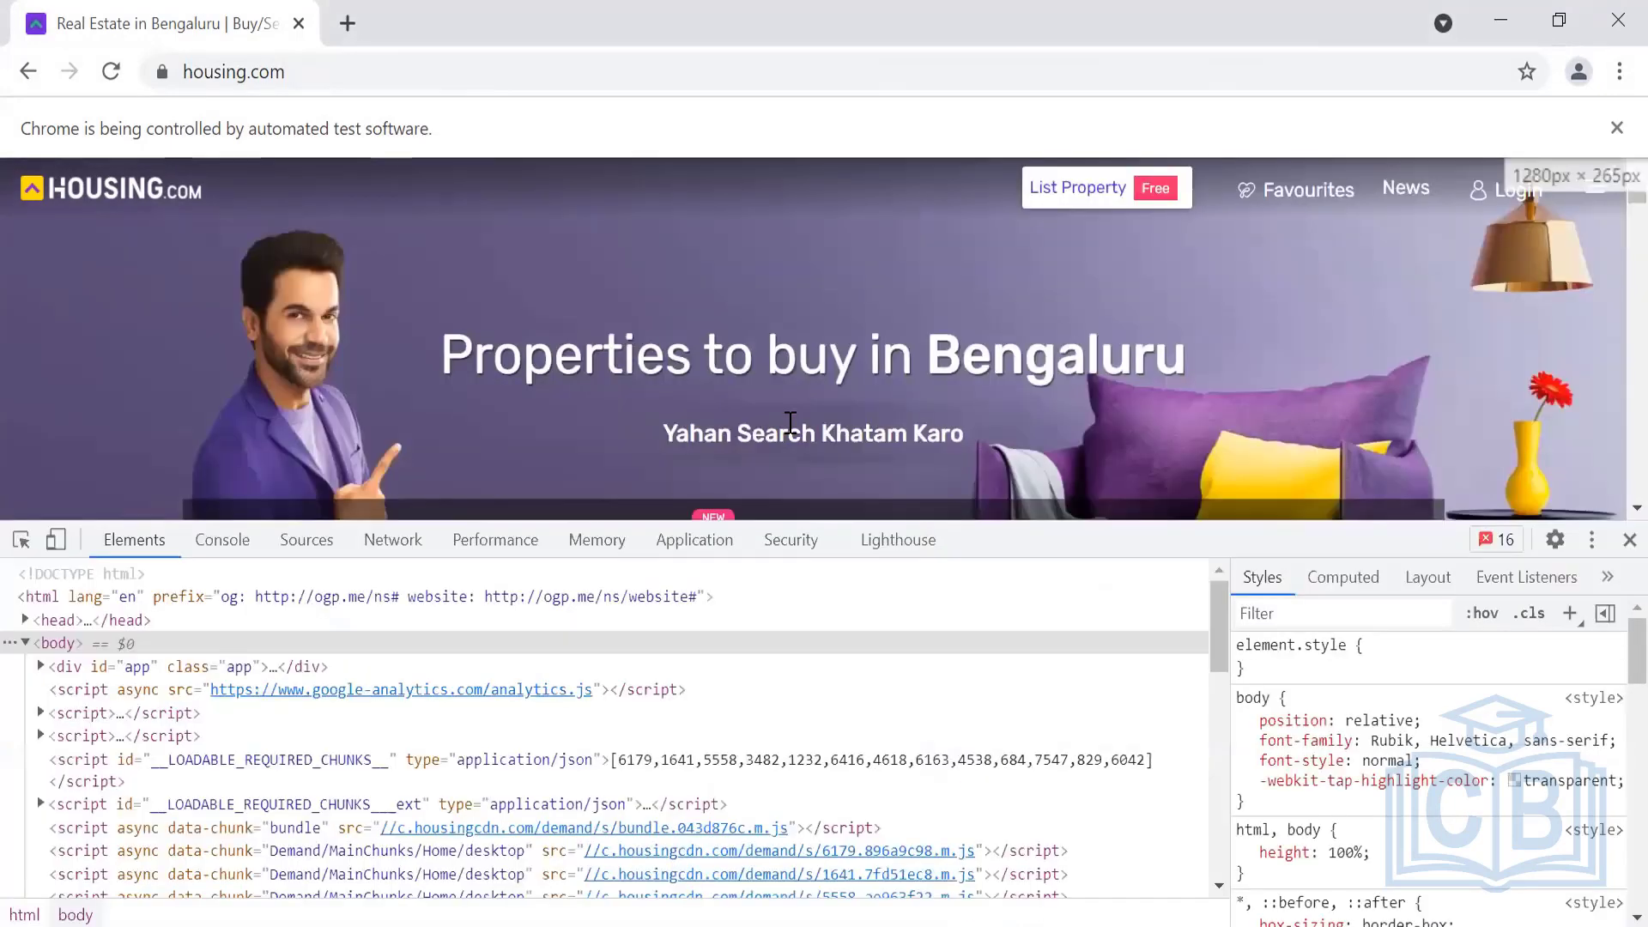
Pick the Bengaluru city input with the element picker and enlarge the DevTools text
click(21, 541)
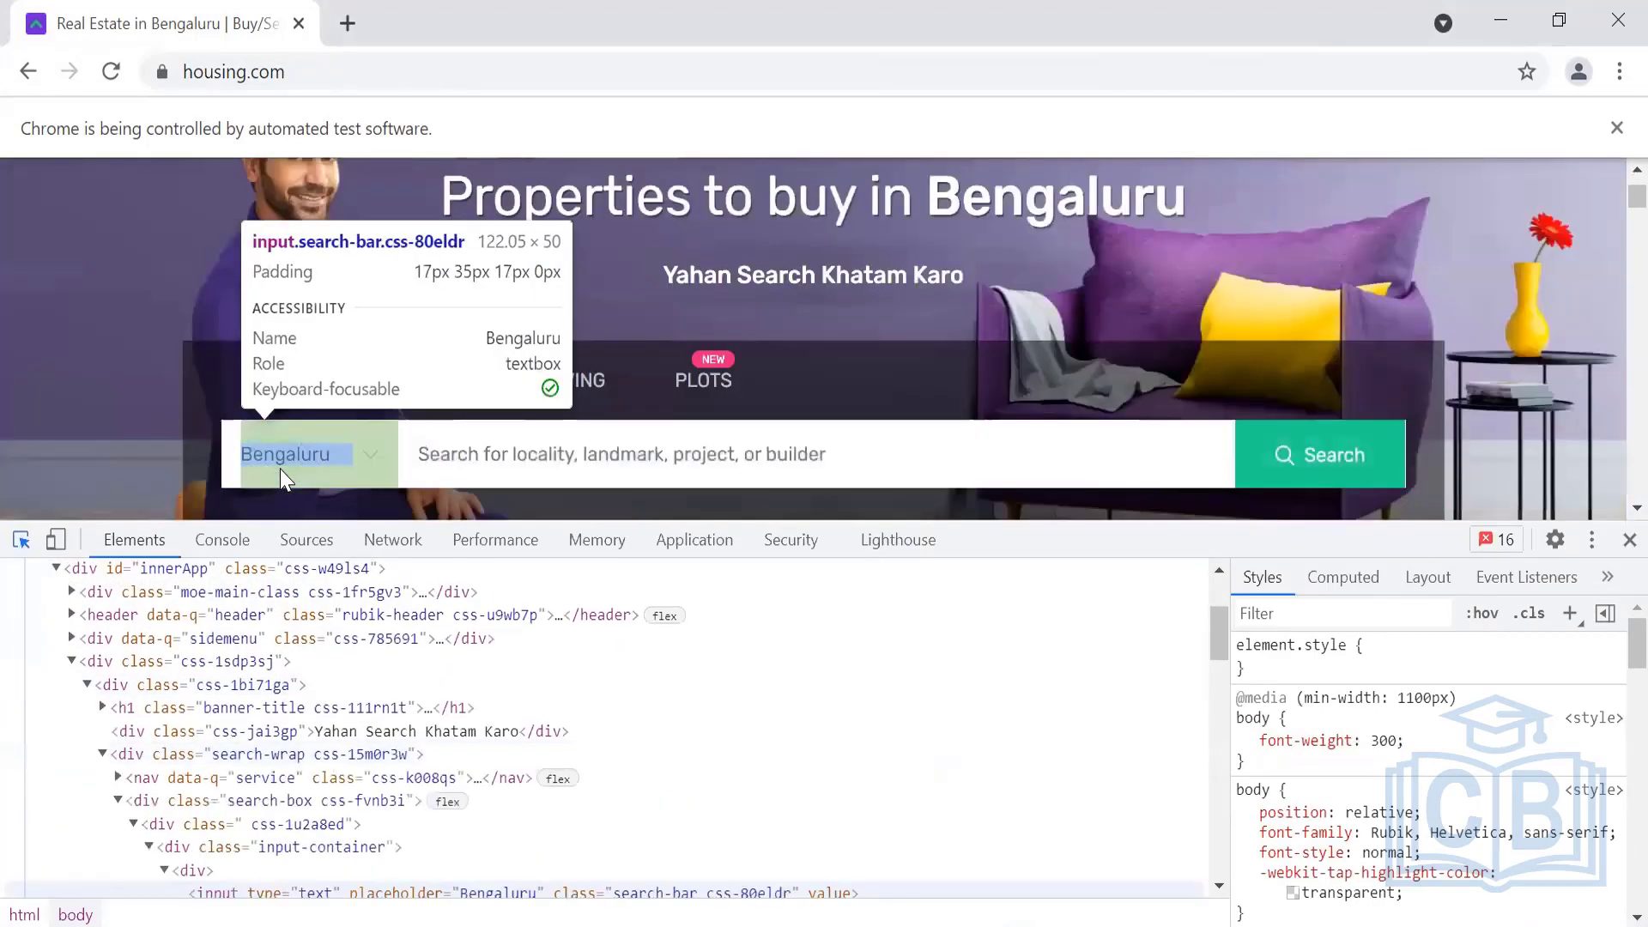
click(280, 468)
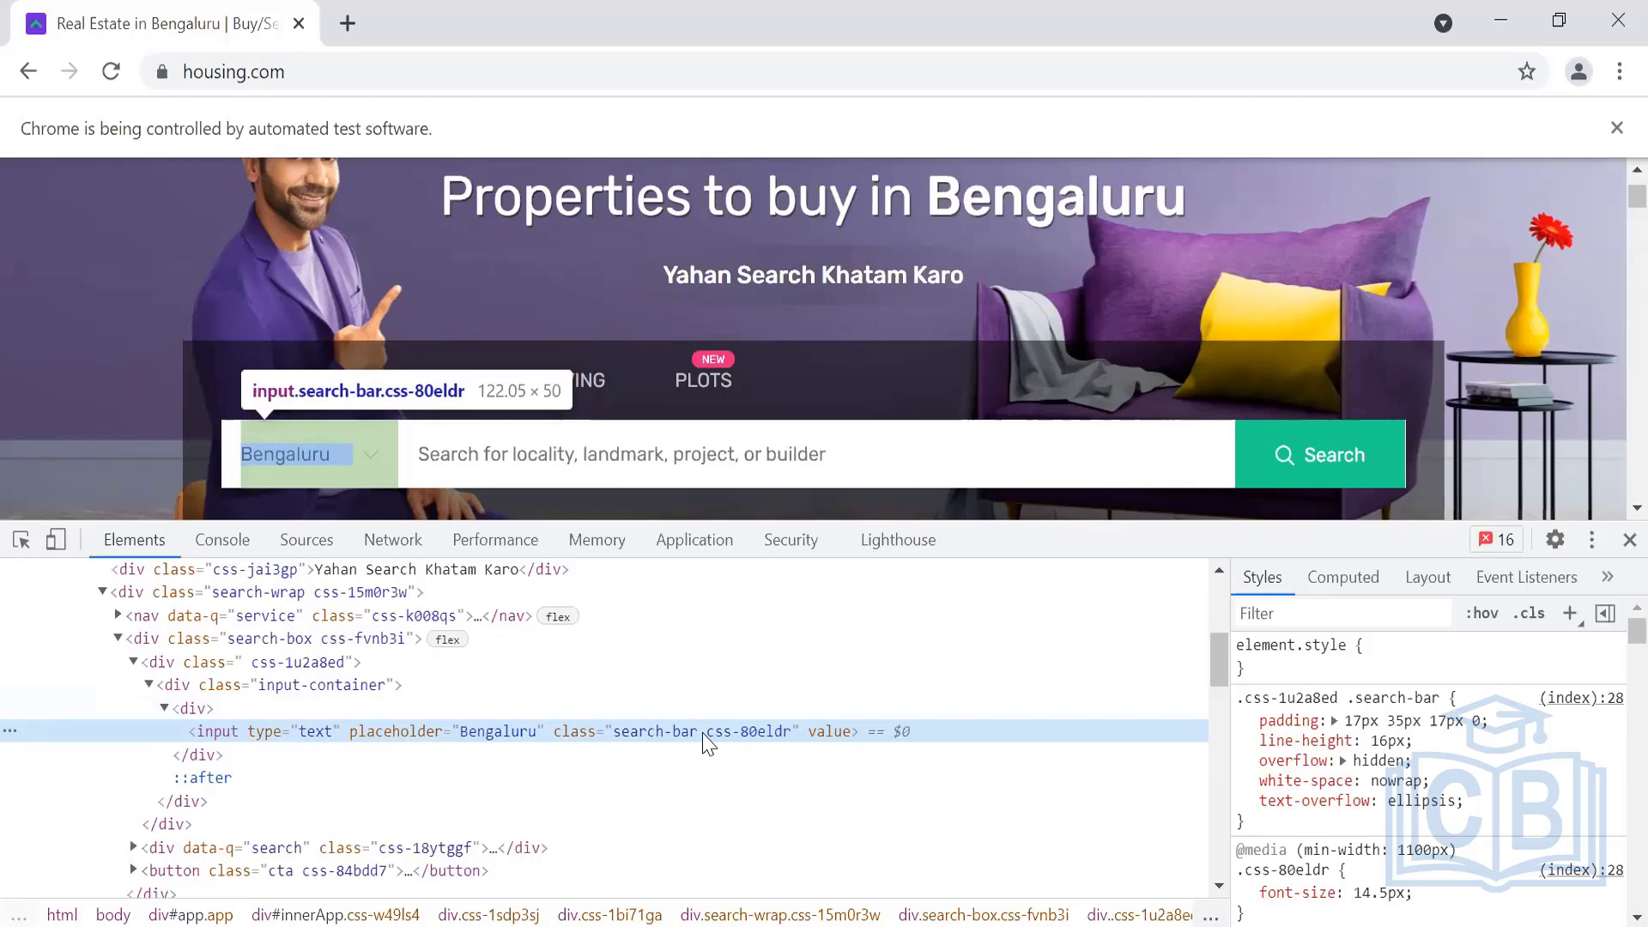
key(ctrl+plus)
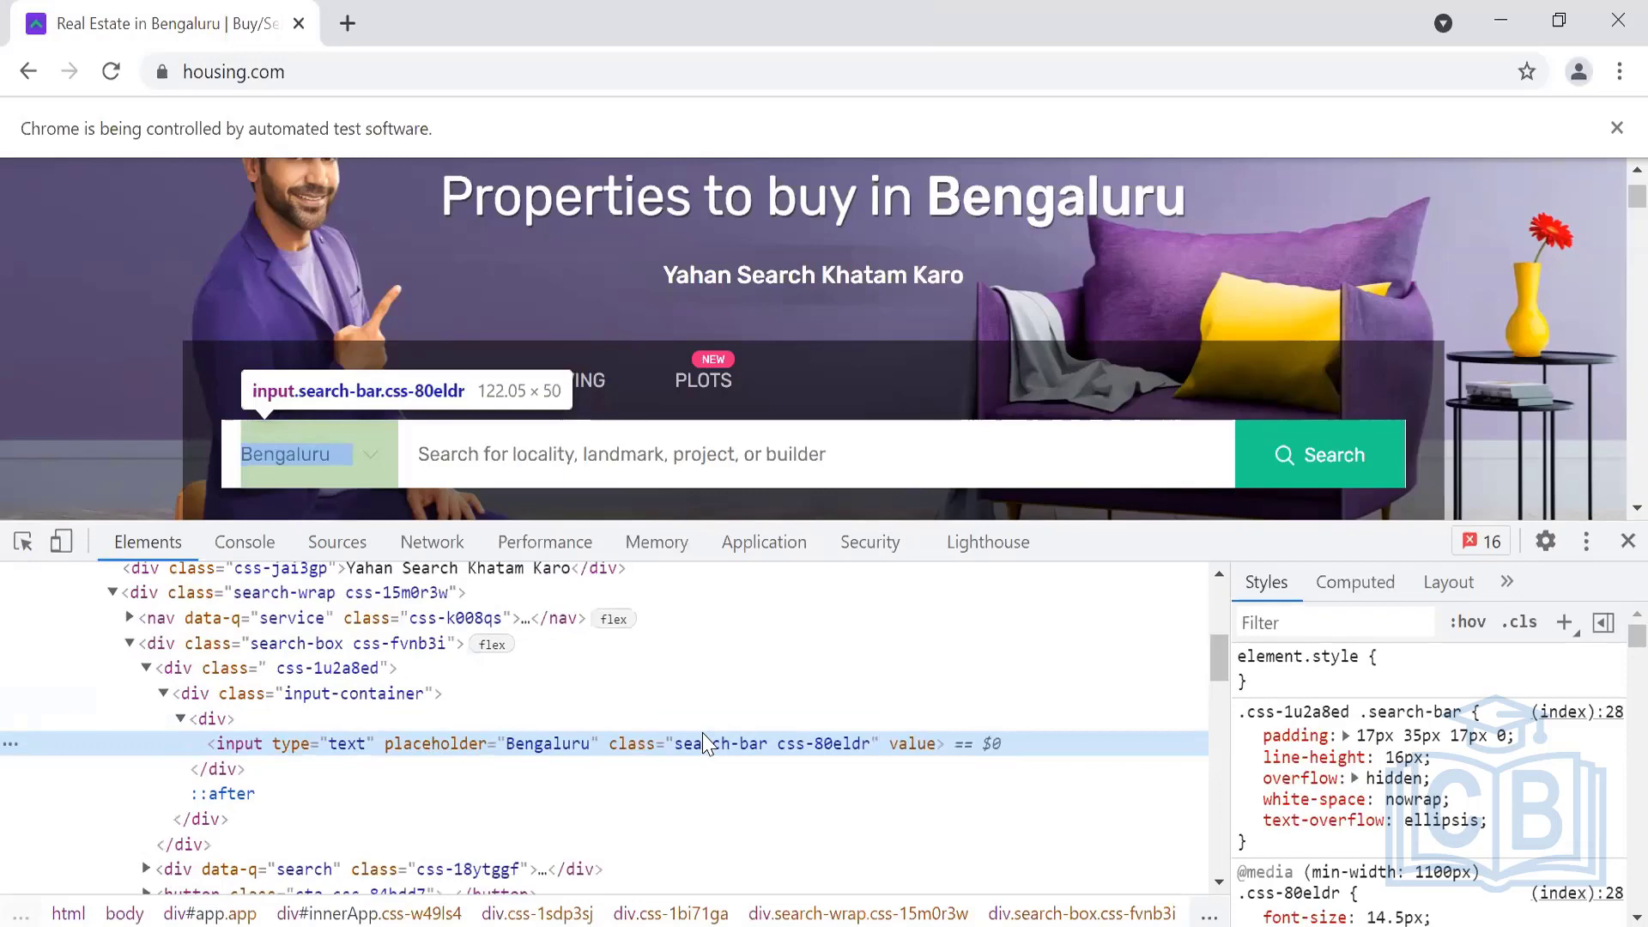
key(ctrl+plus)
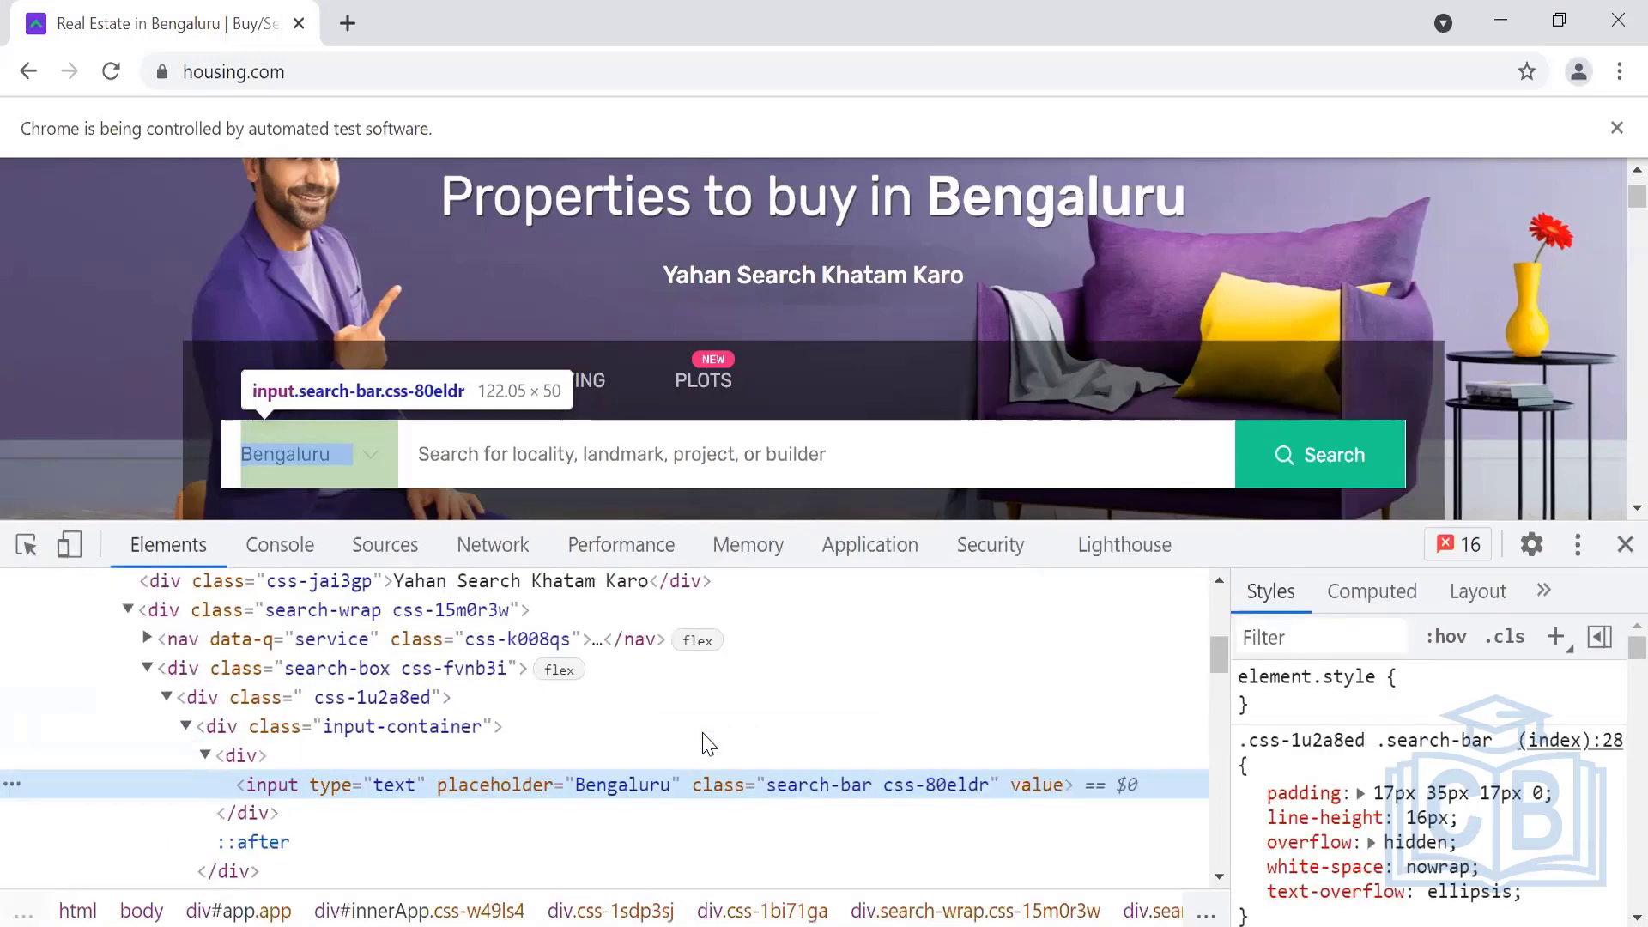
scroll(708, 743, down, 2)
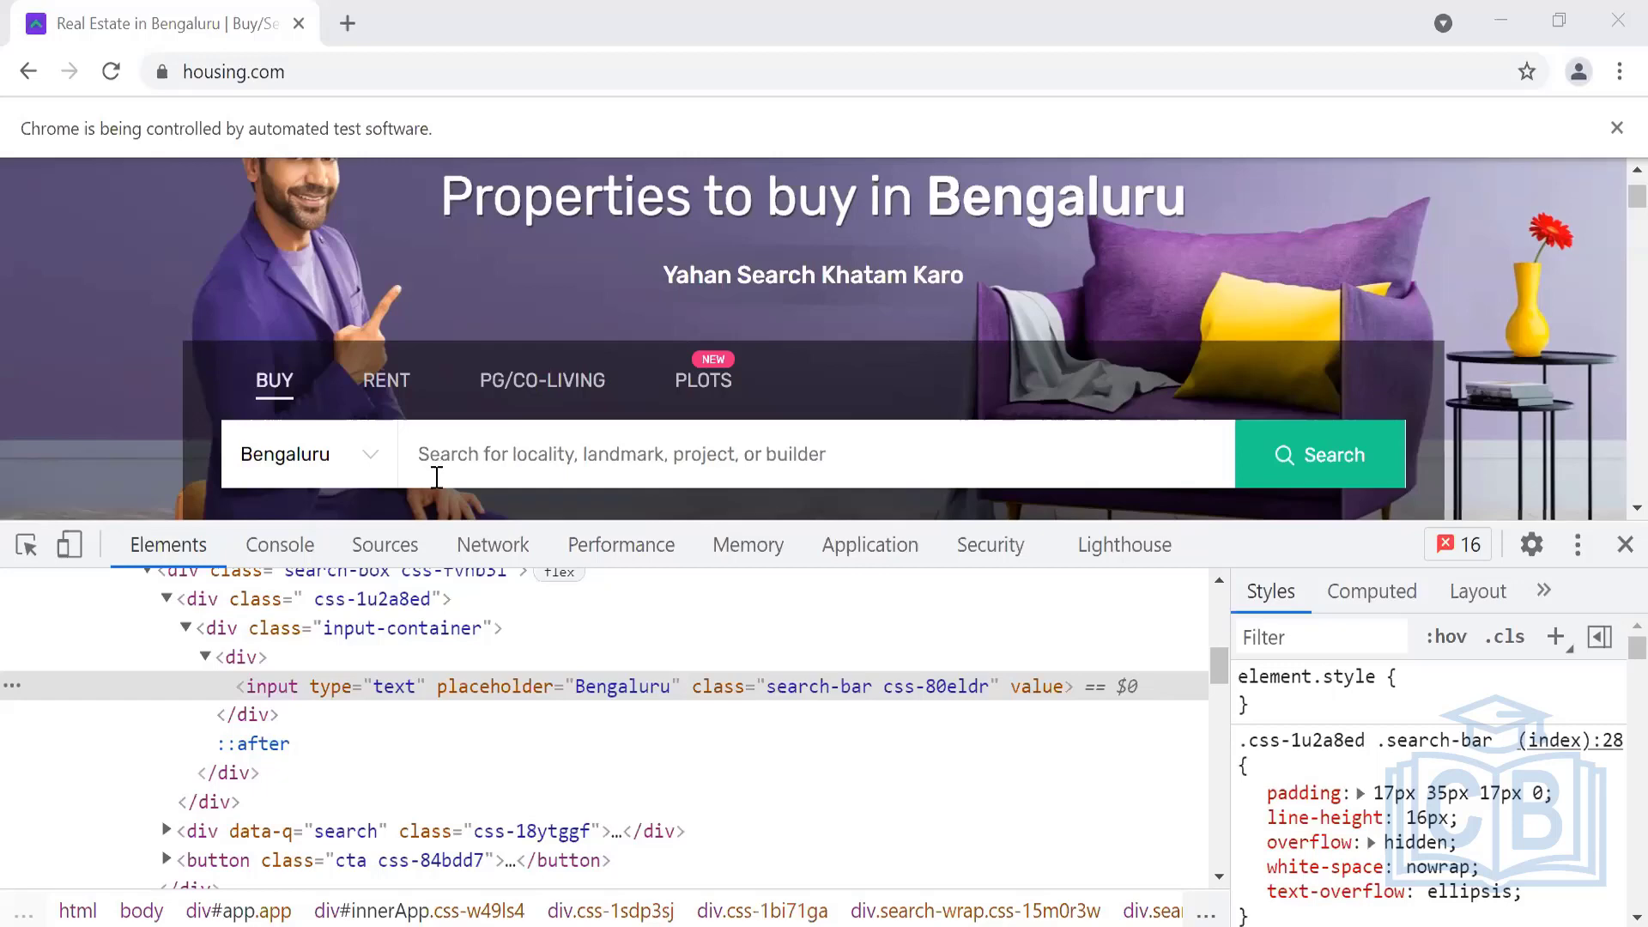
Expand the div.css-18ytggf node to reveal the Bengaluru text input in the Elements tree
scroll(242, 831, down, 1)
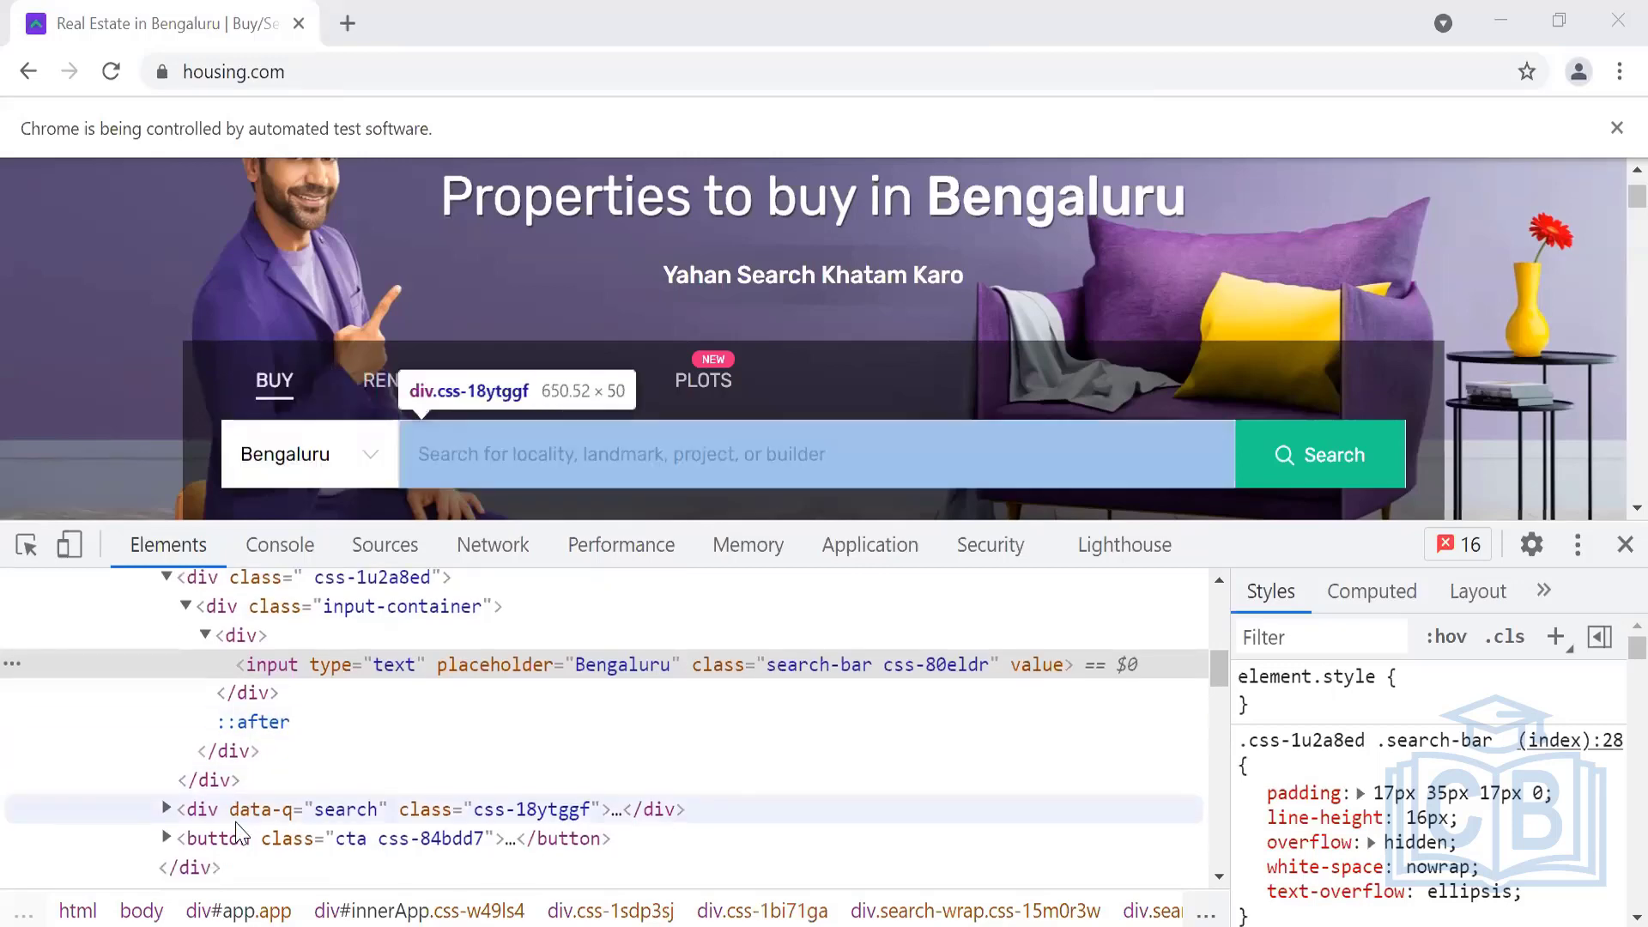
click(167, 811)
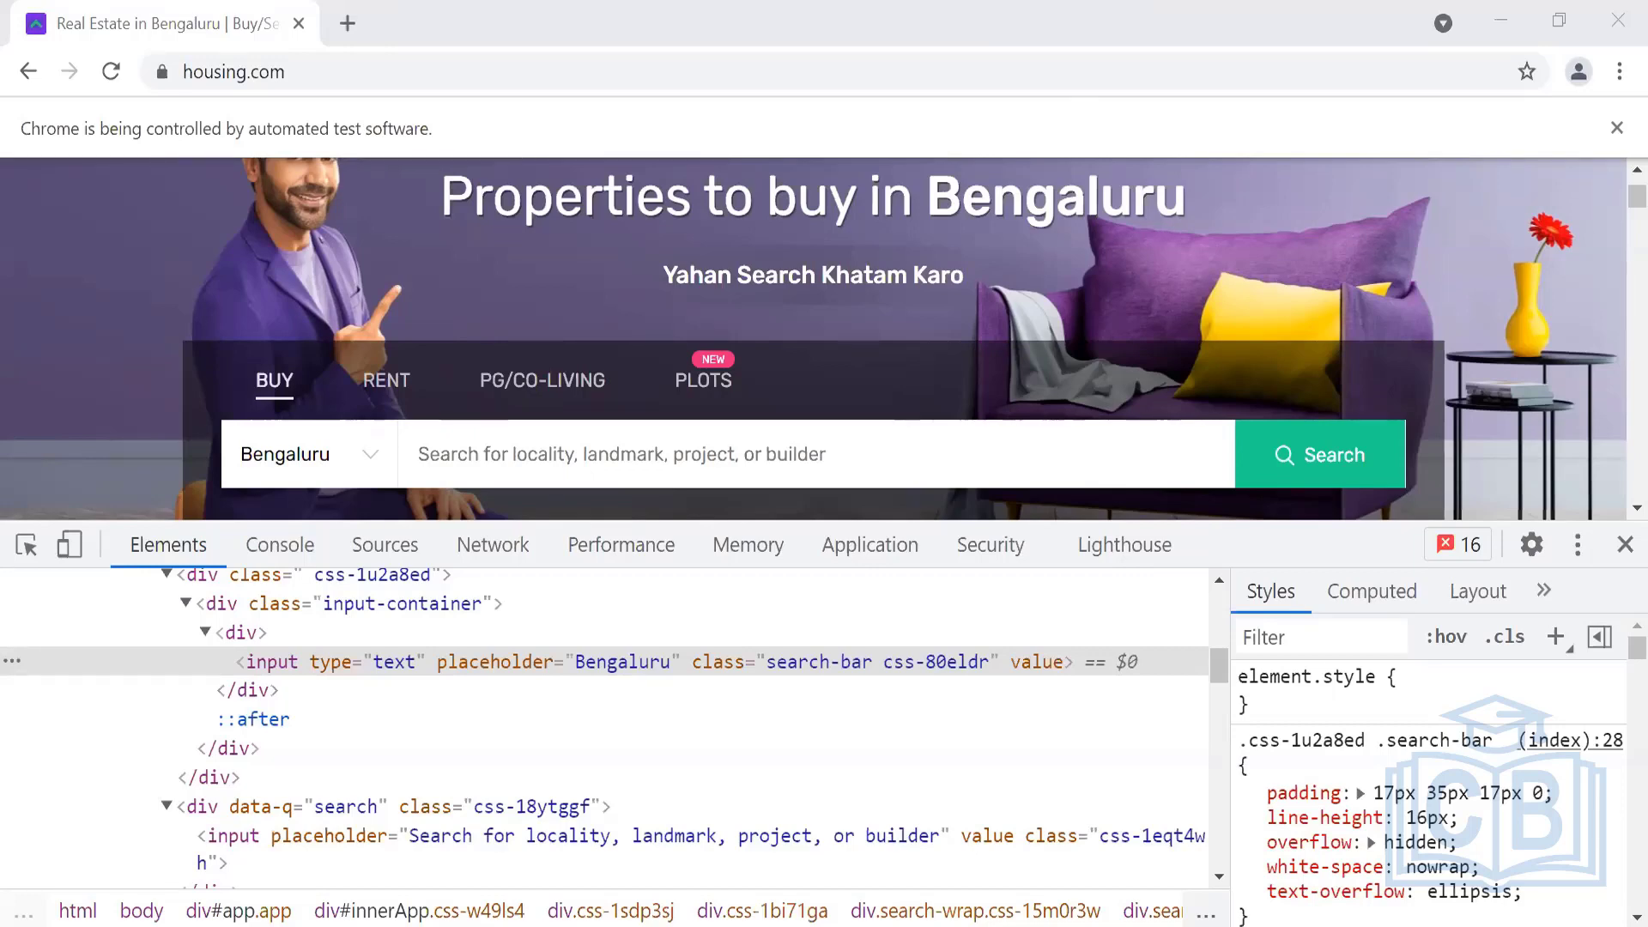
click(478, 662)
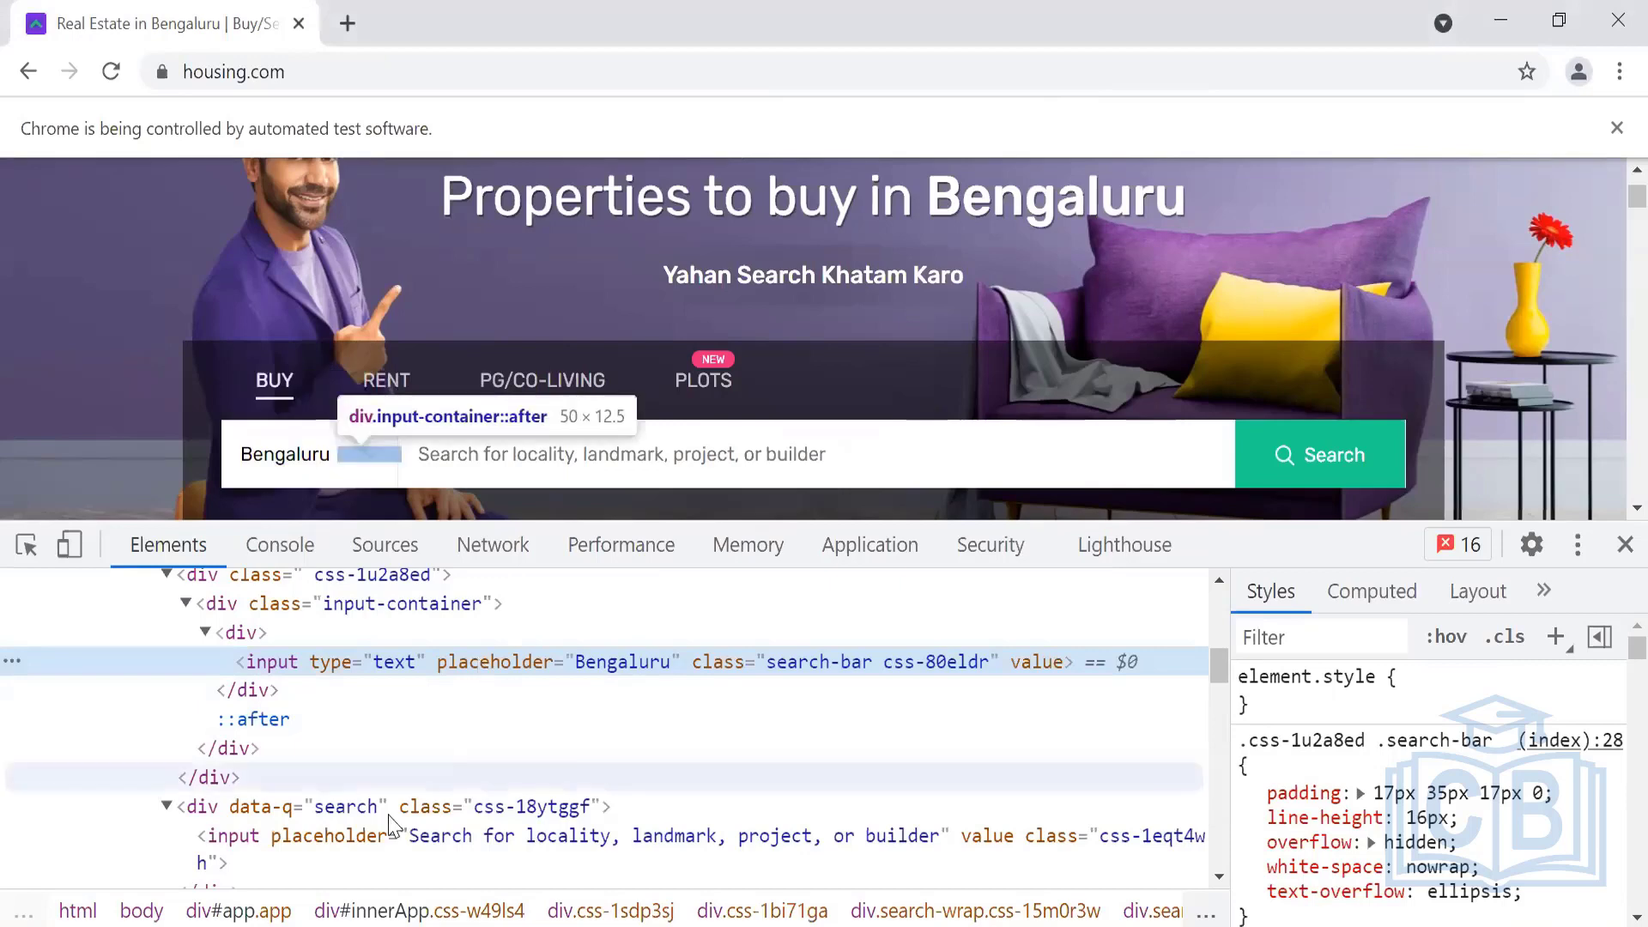
key(ctrl+f)
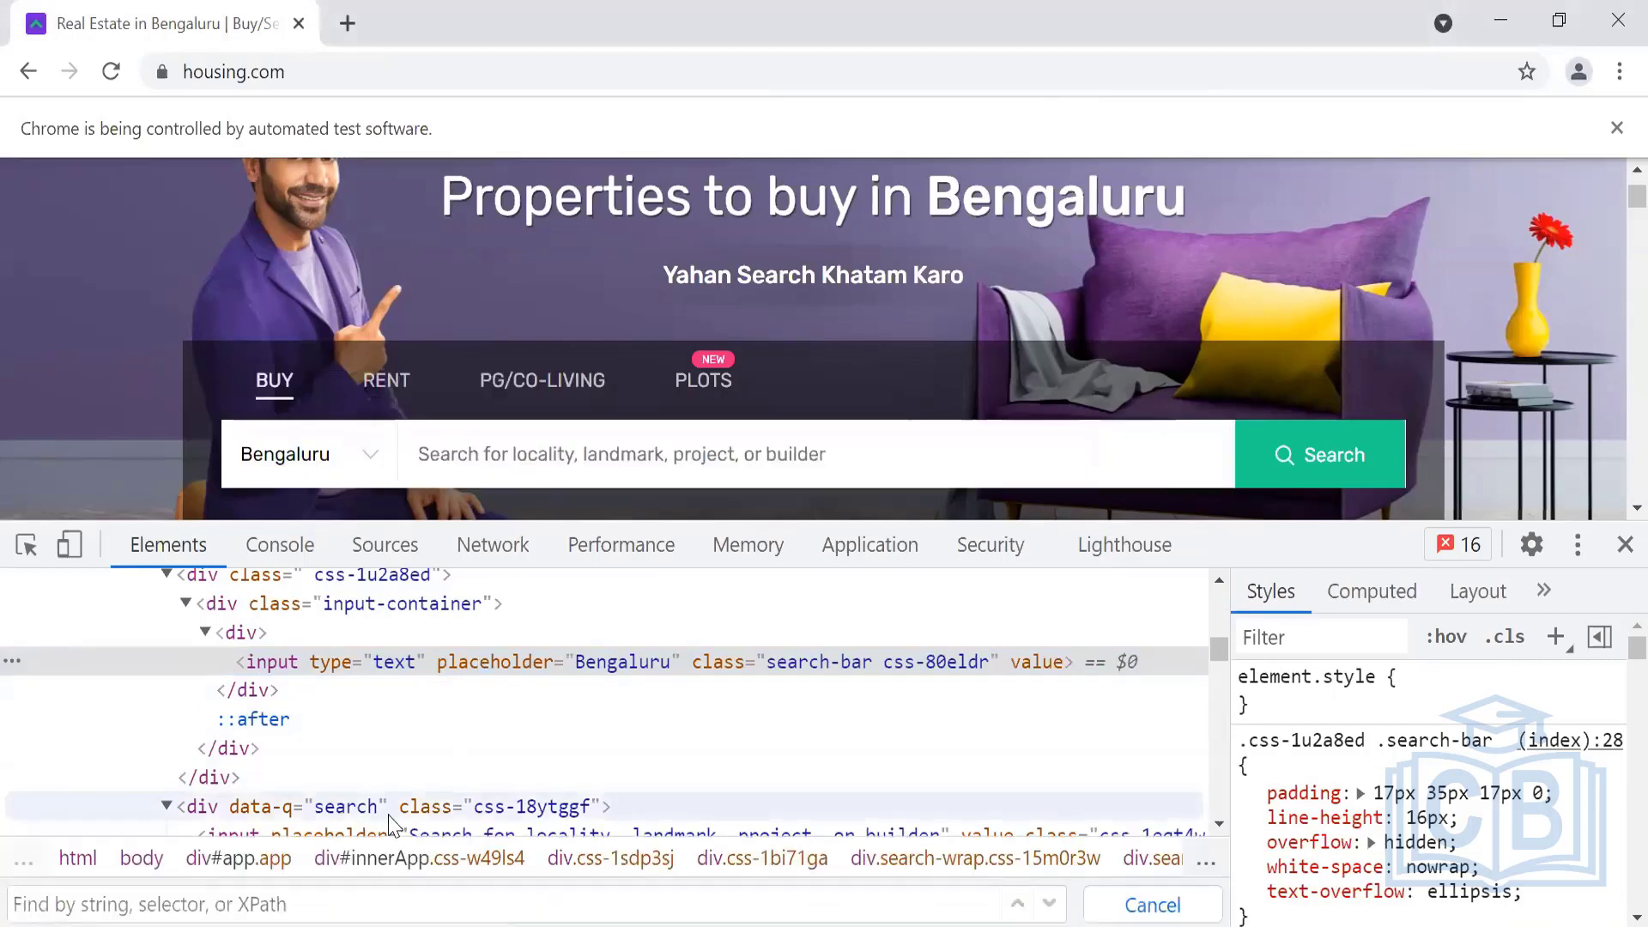
text(//input[contains(@class,'css-80eldr')])
drag(224, 902, 310, 904)
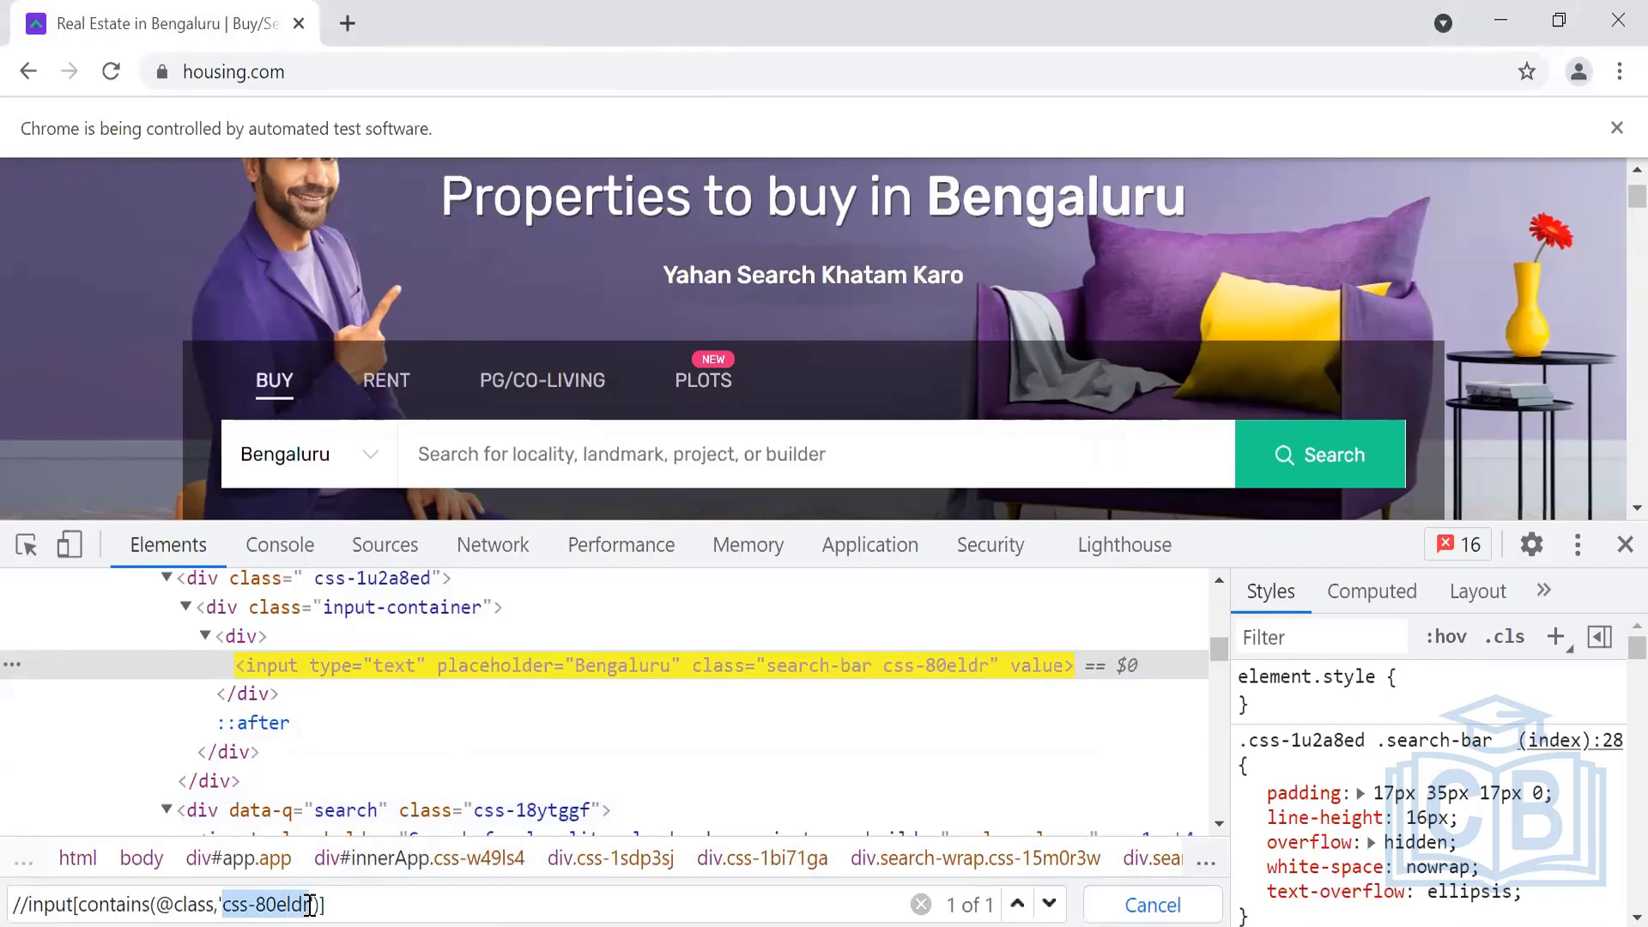
text(search)
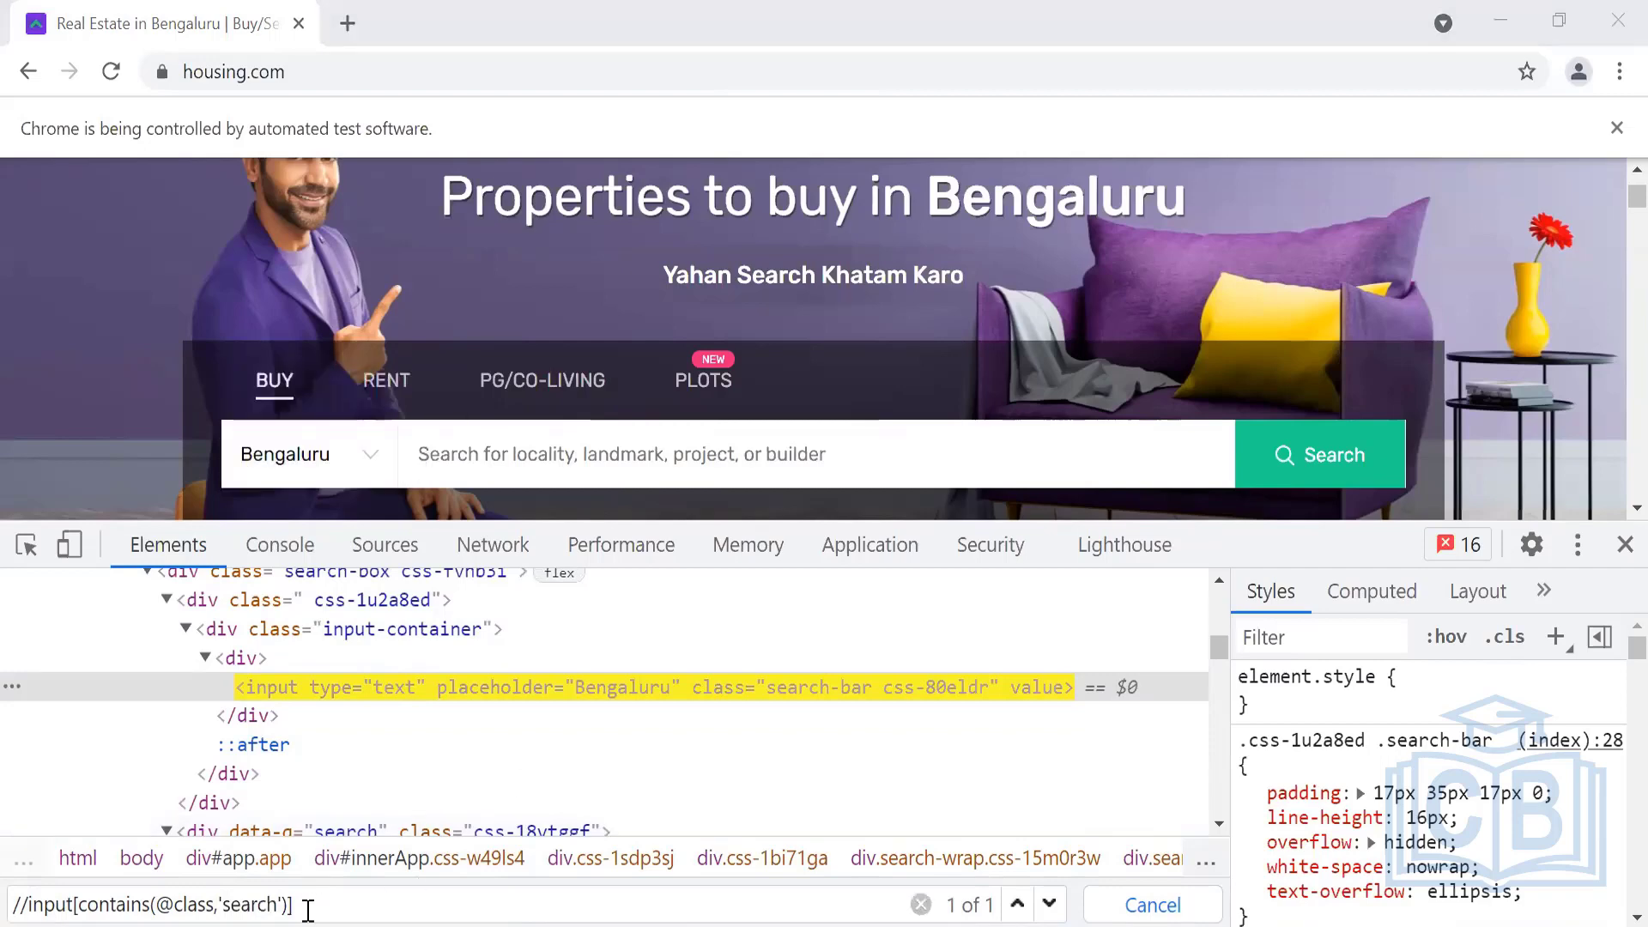
drag(309, 906, 12, 907)
key(ctrl+c)
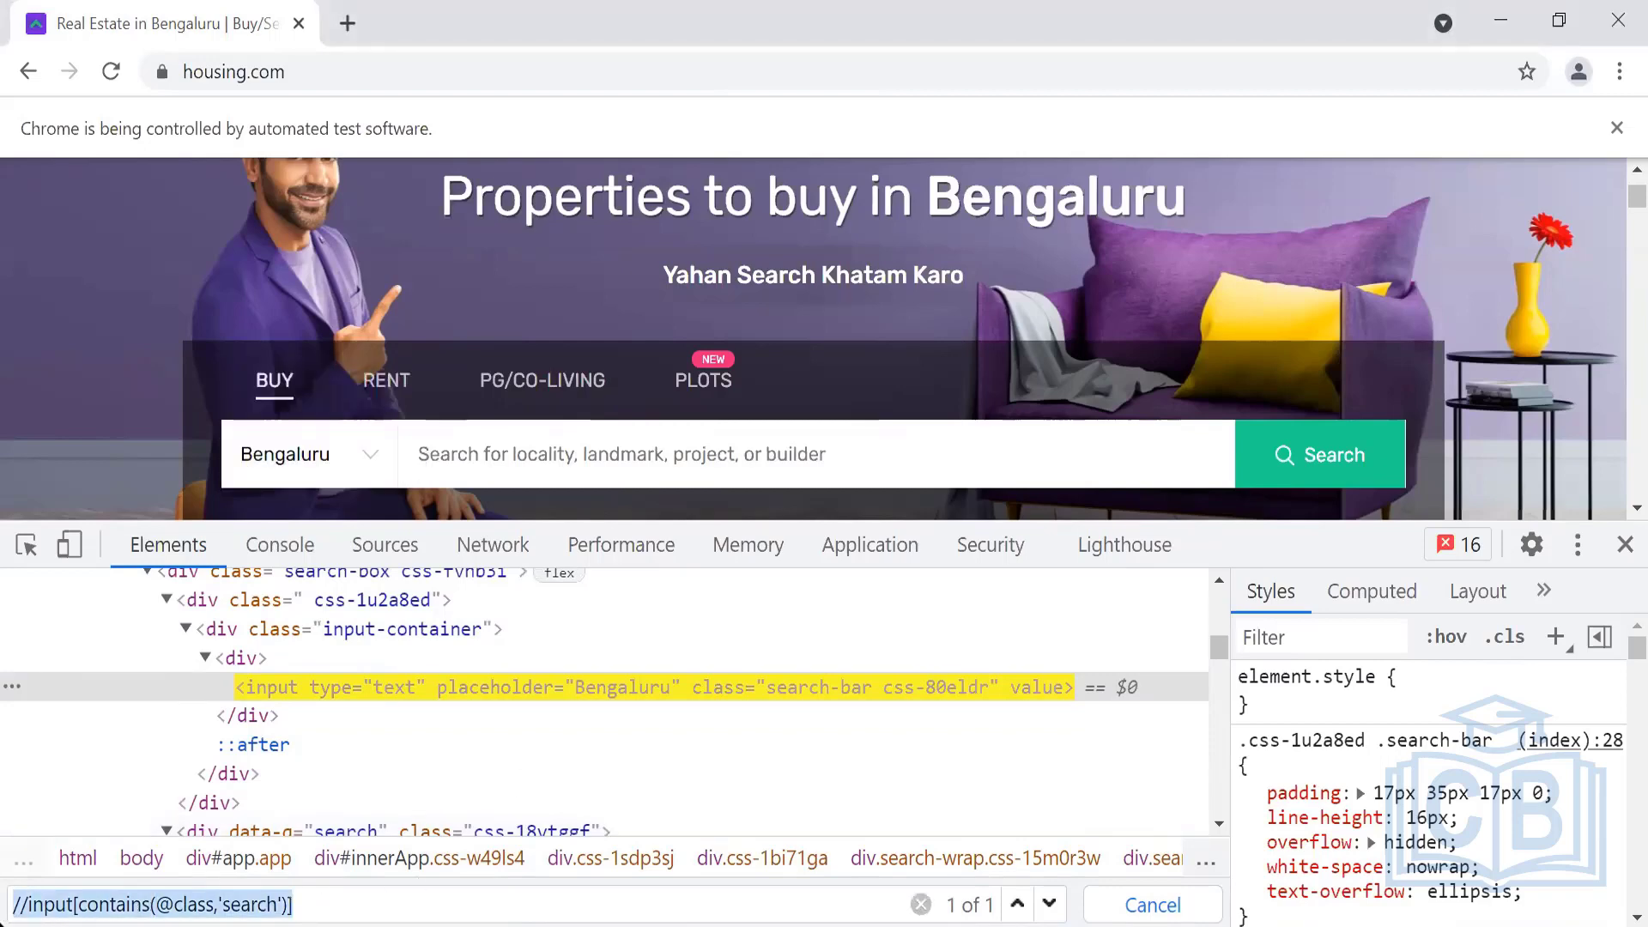
key(alt+Tab)
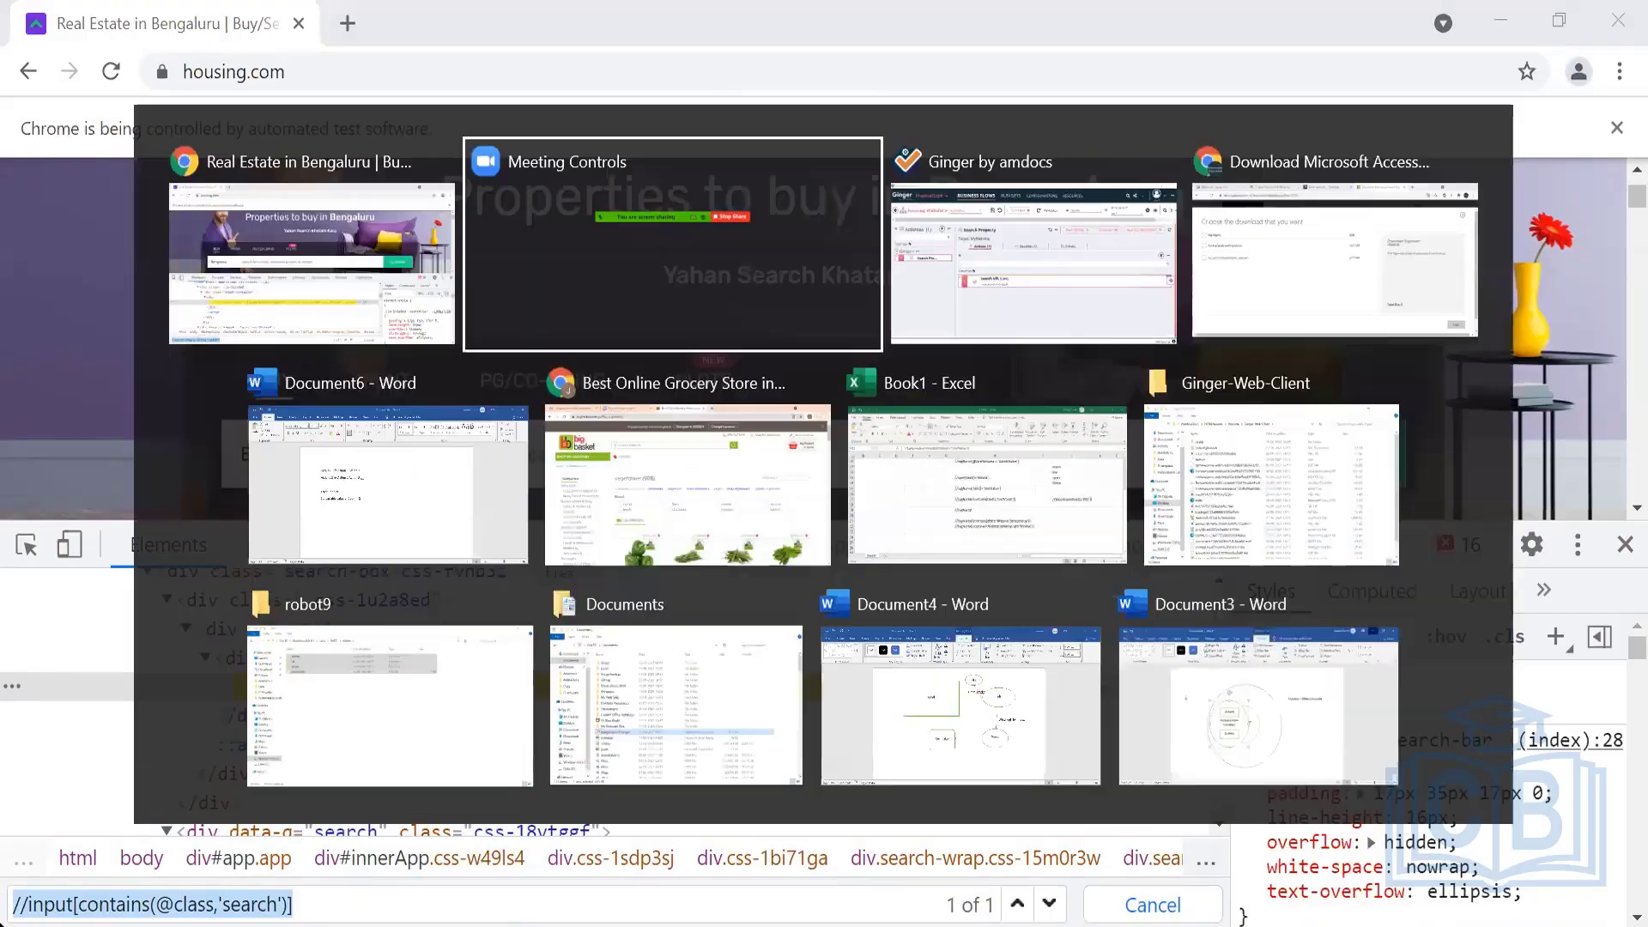
key(alt+Tab)
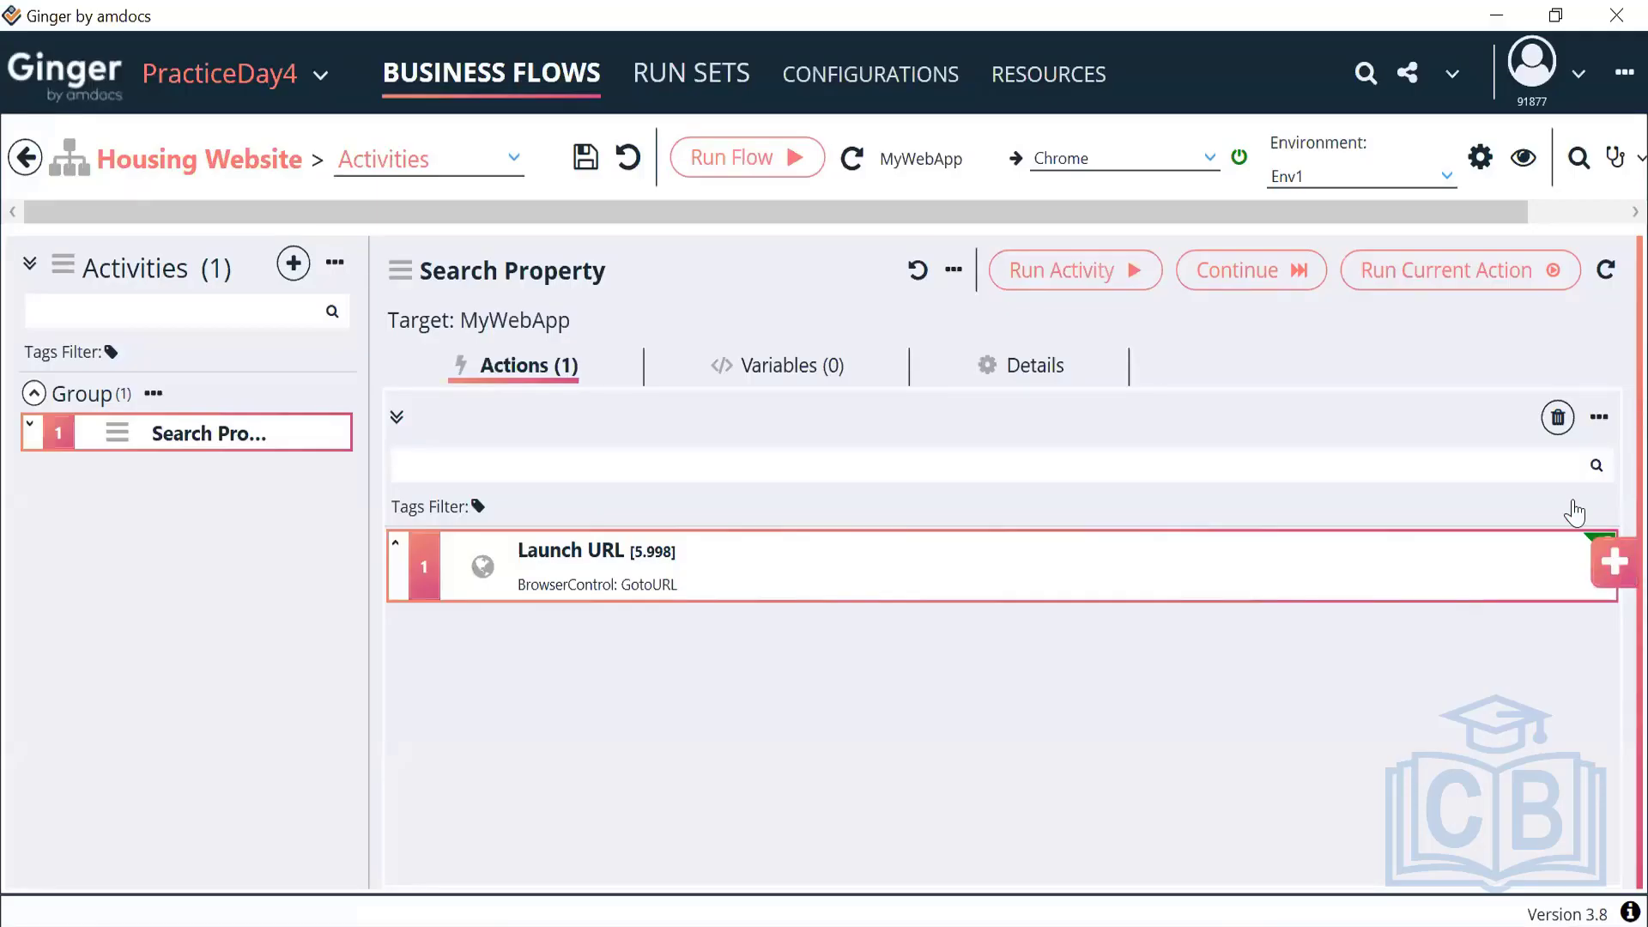
Add a UIElement Action to Search Property that locates its element by the pasted XPath
click(1604, 571)
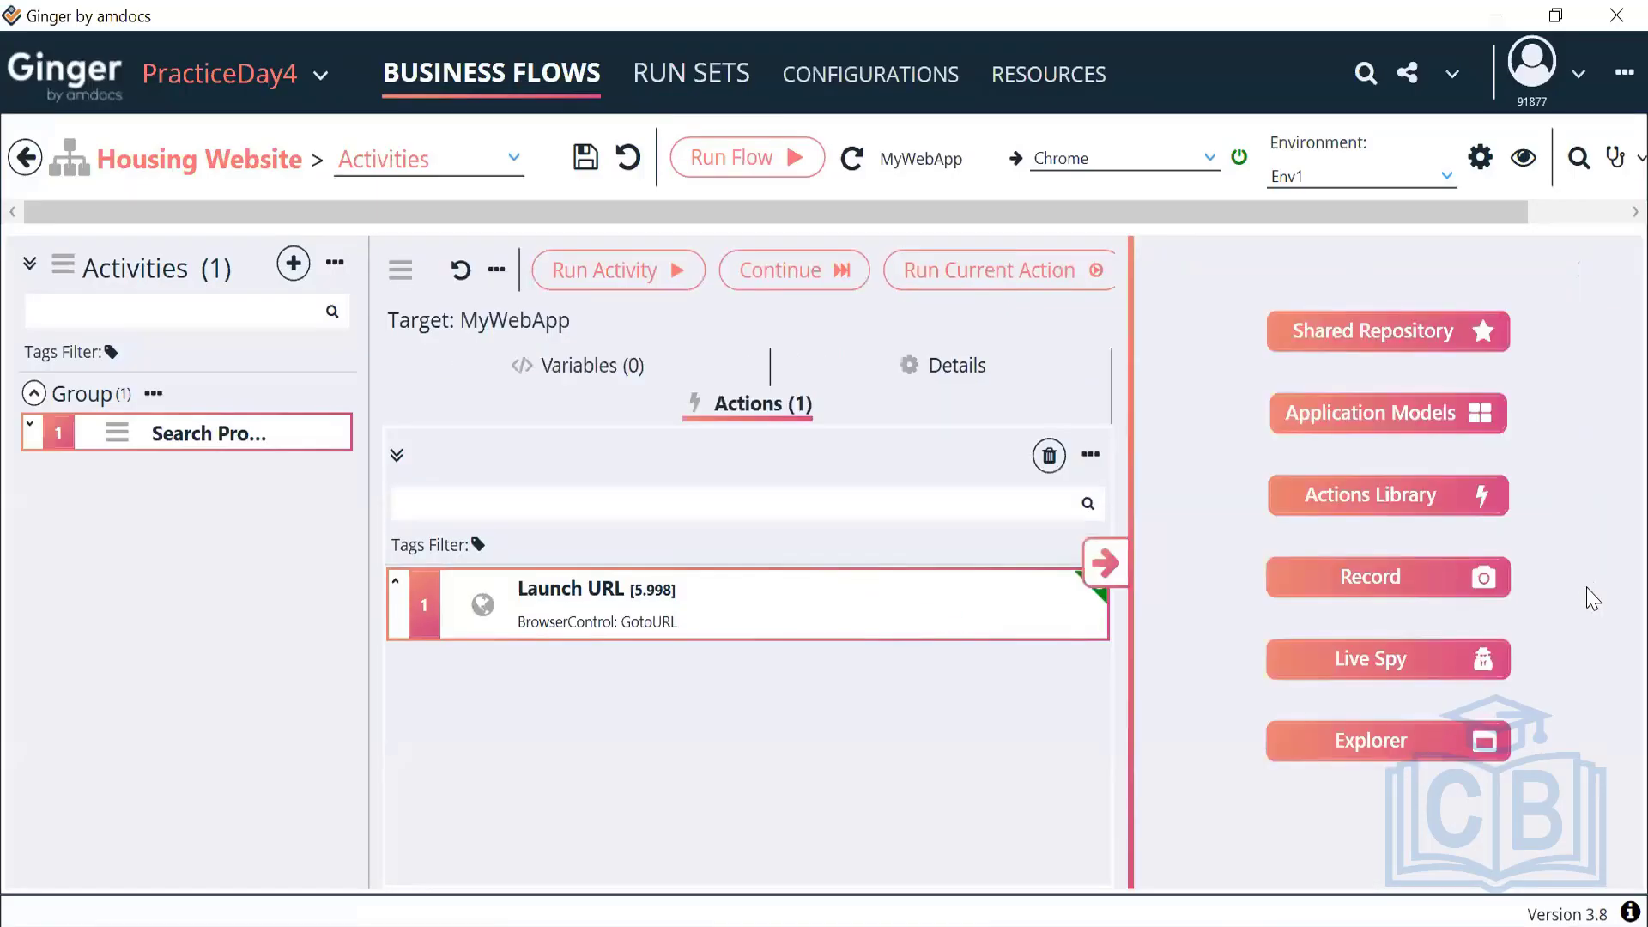
click(1376, 509)
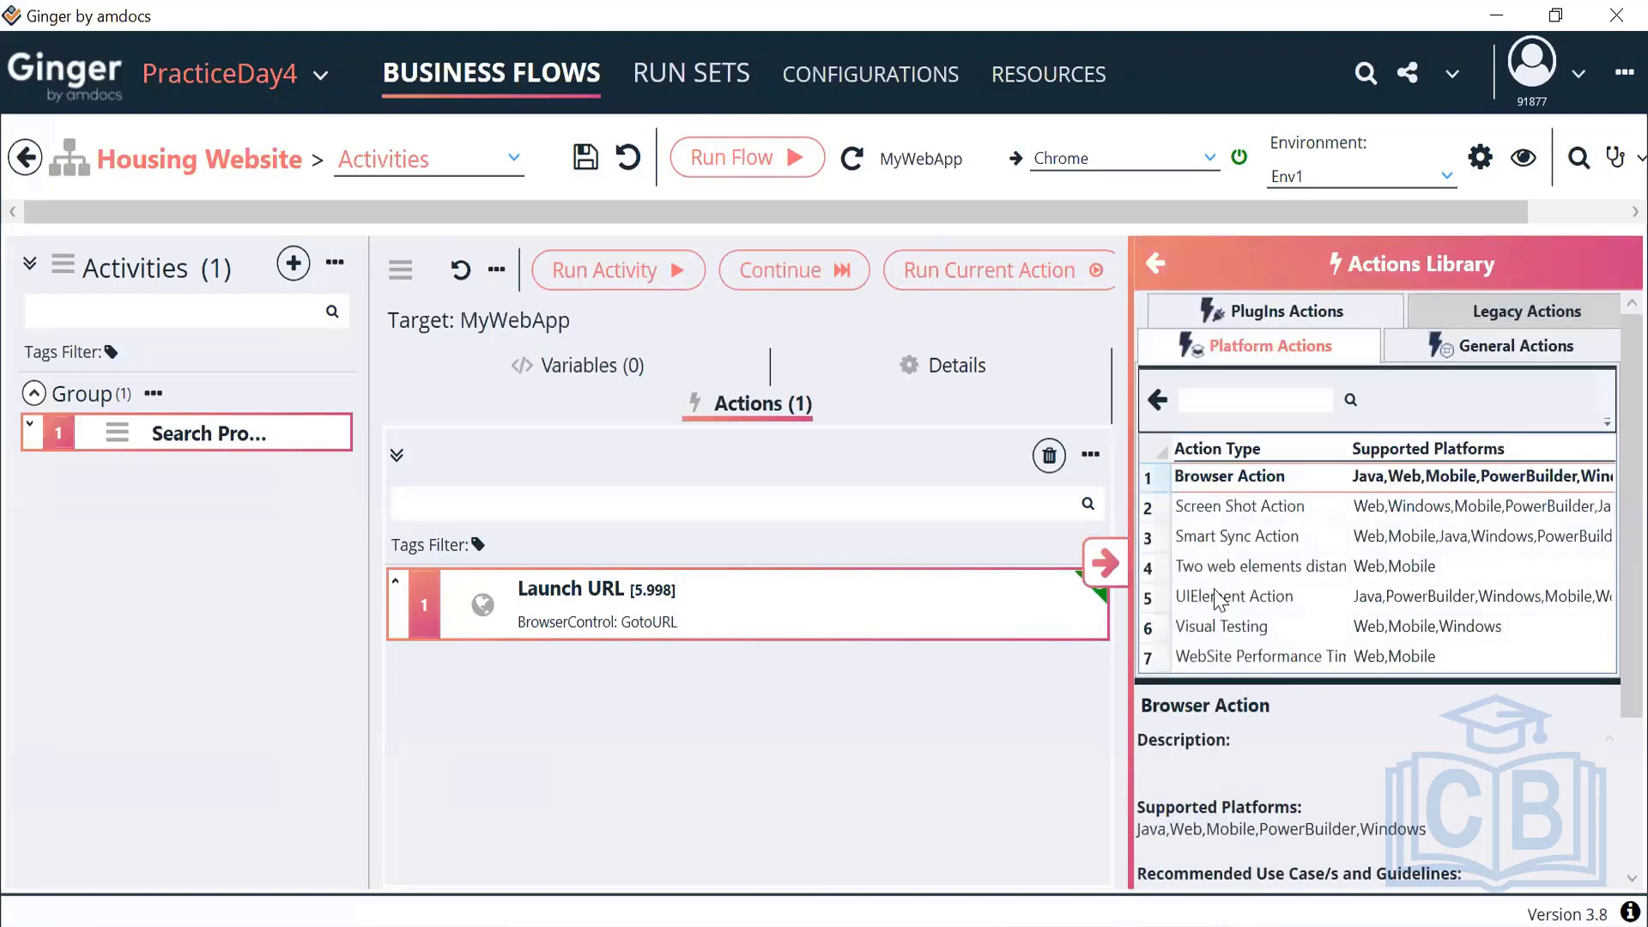
drag(1215, 611, 781, 629)
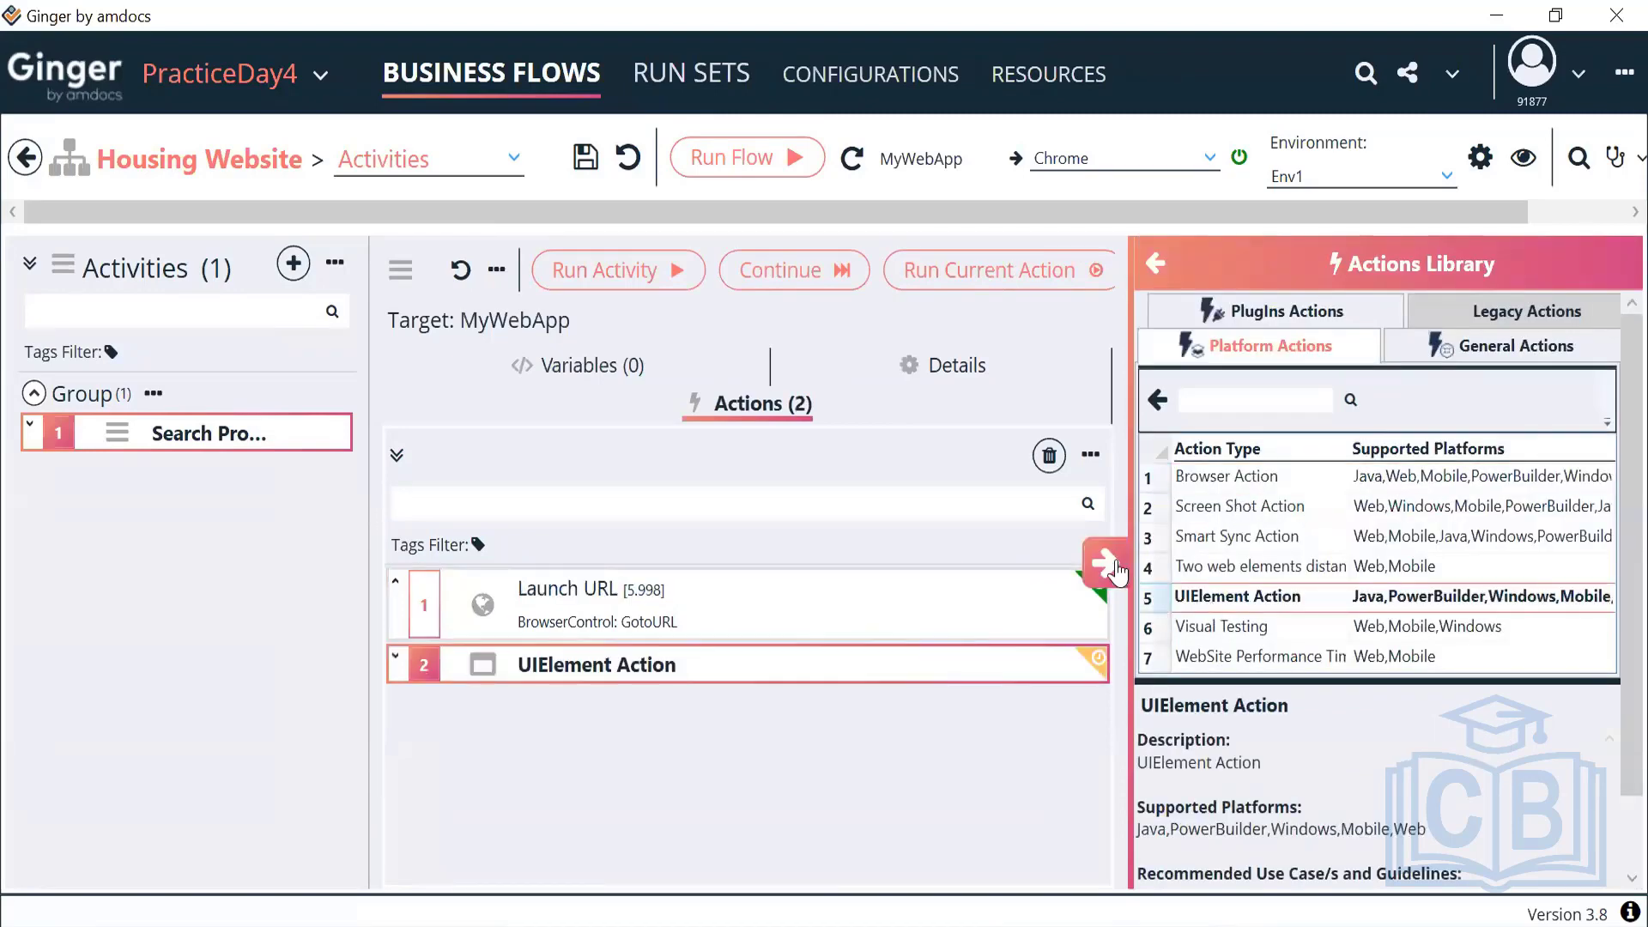
double_click(777, 631)
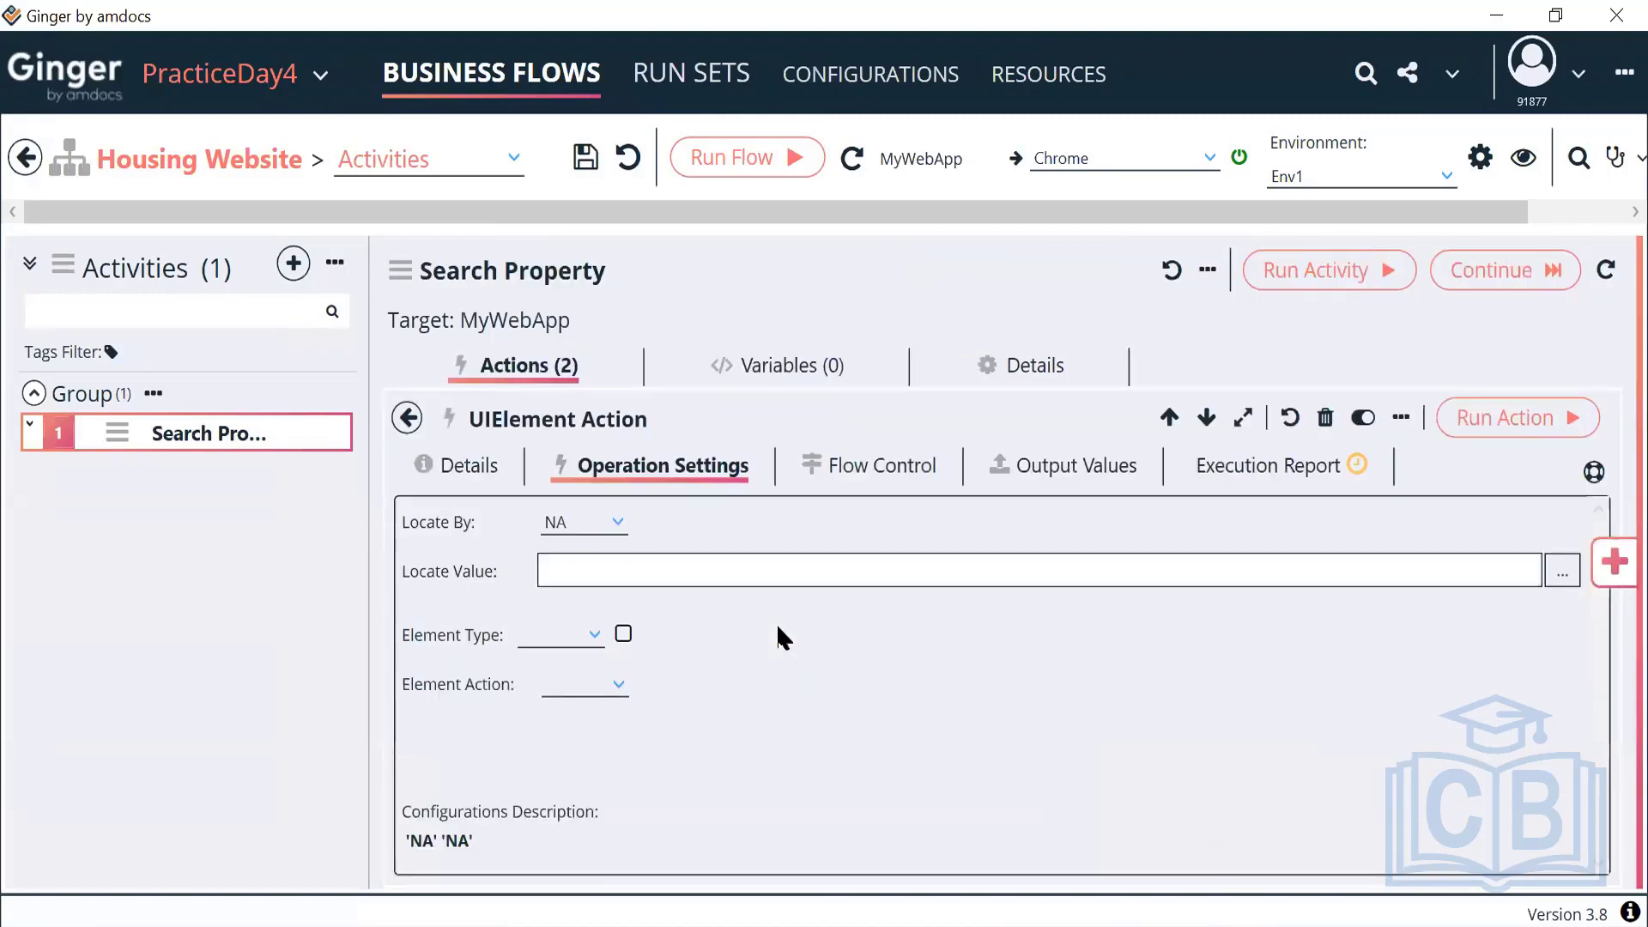
click(604, 534)
scroll(606, 652, up, 10)
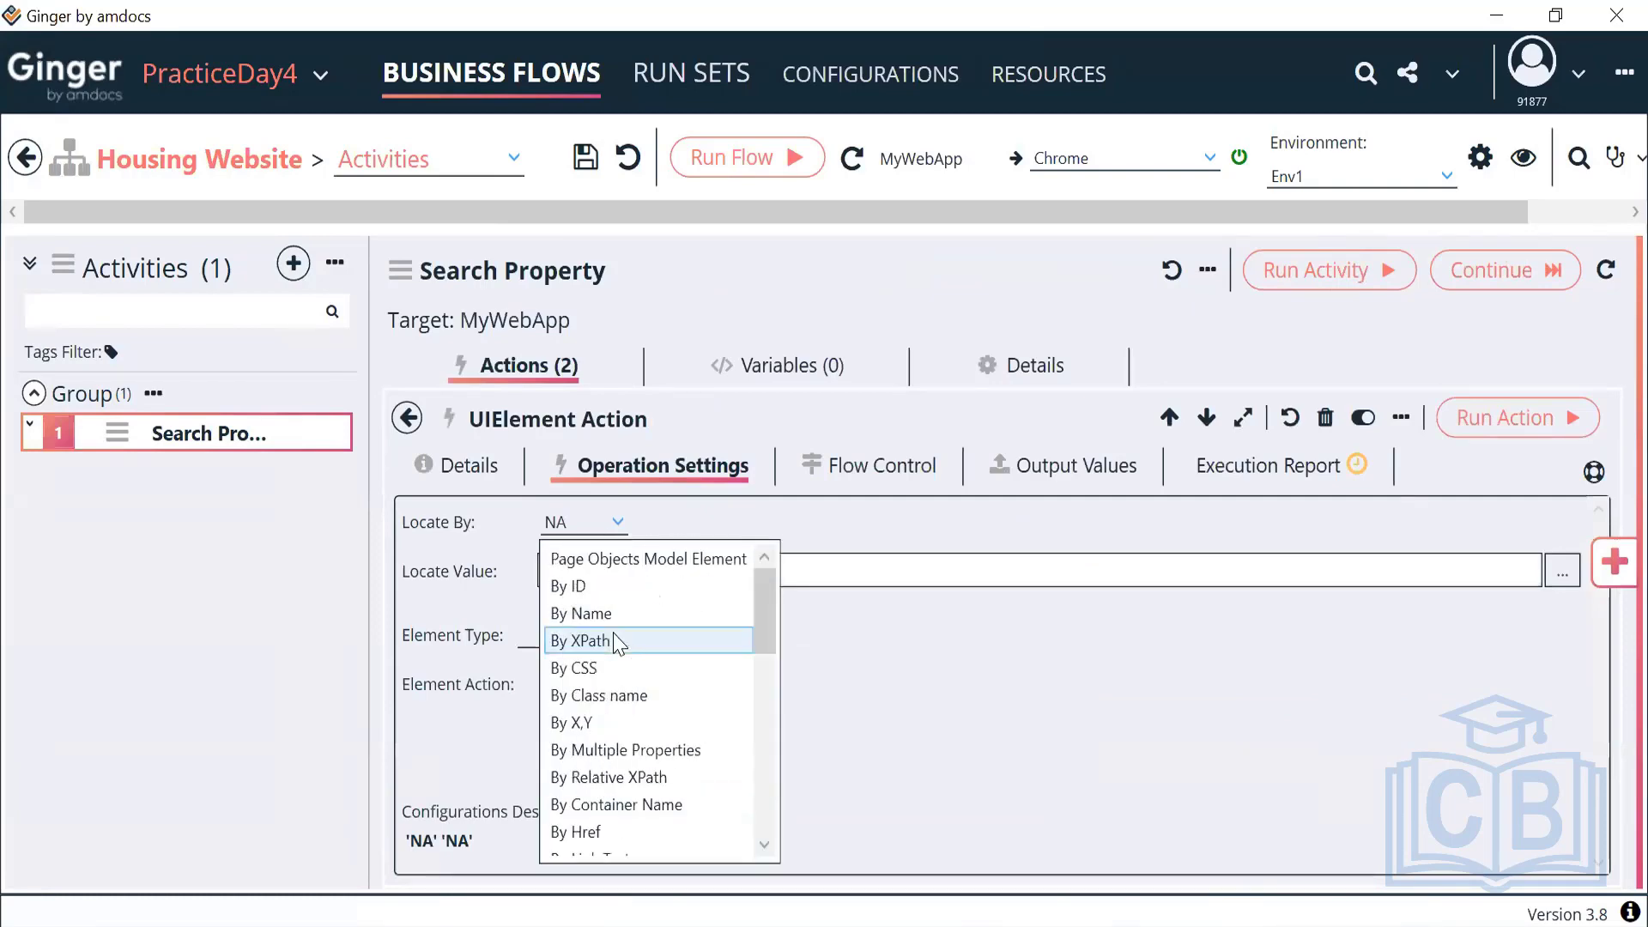
click(605, 642)
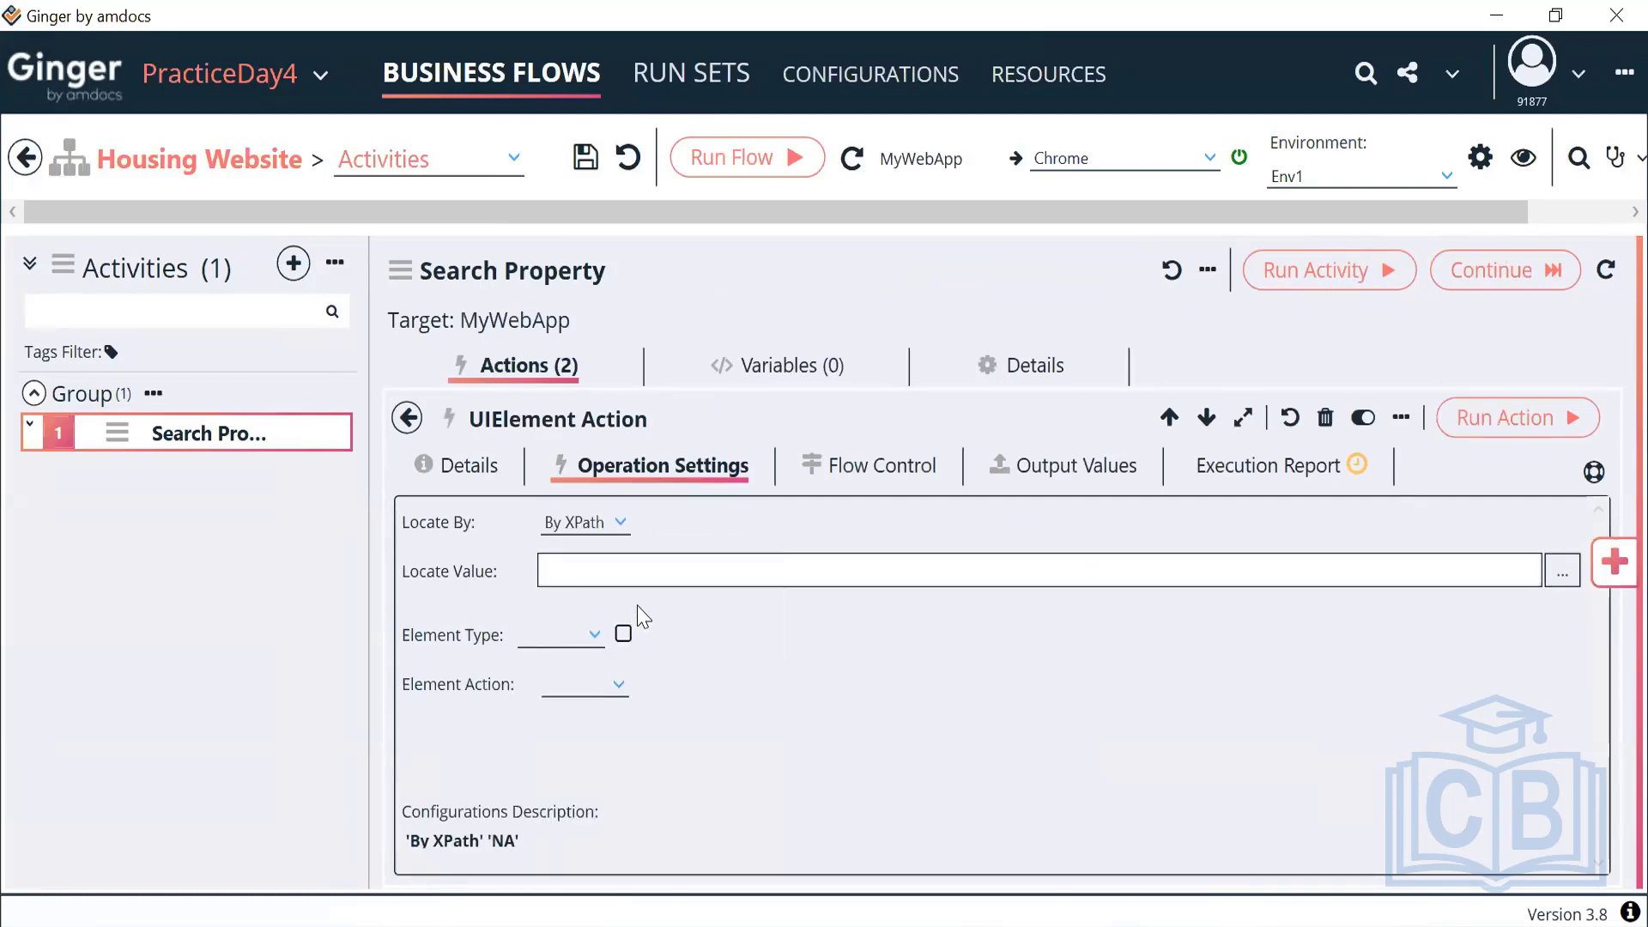
click(661, 583)
key(ctrl+v)
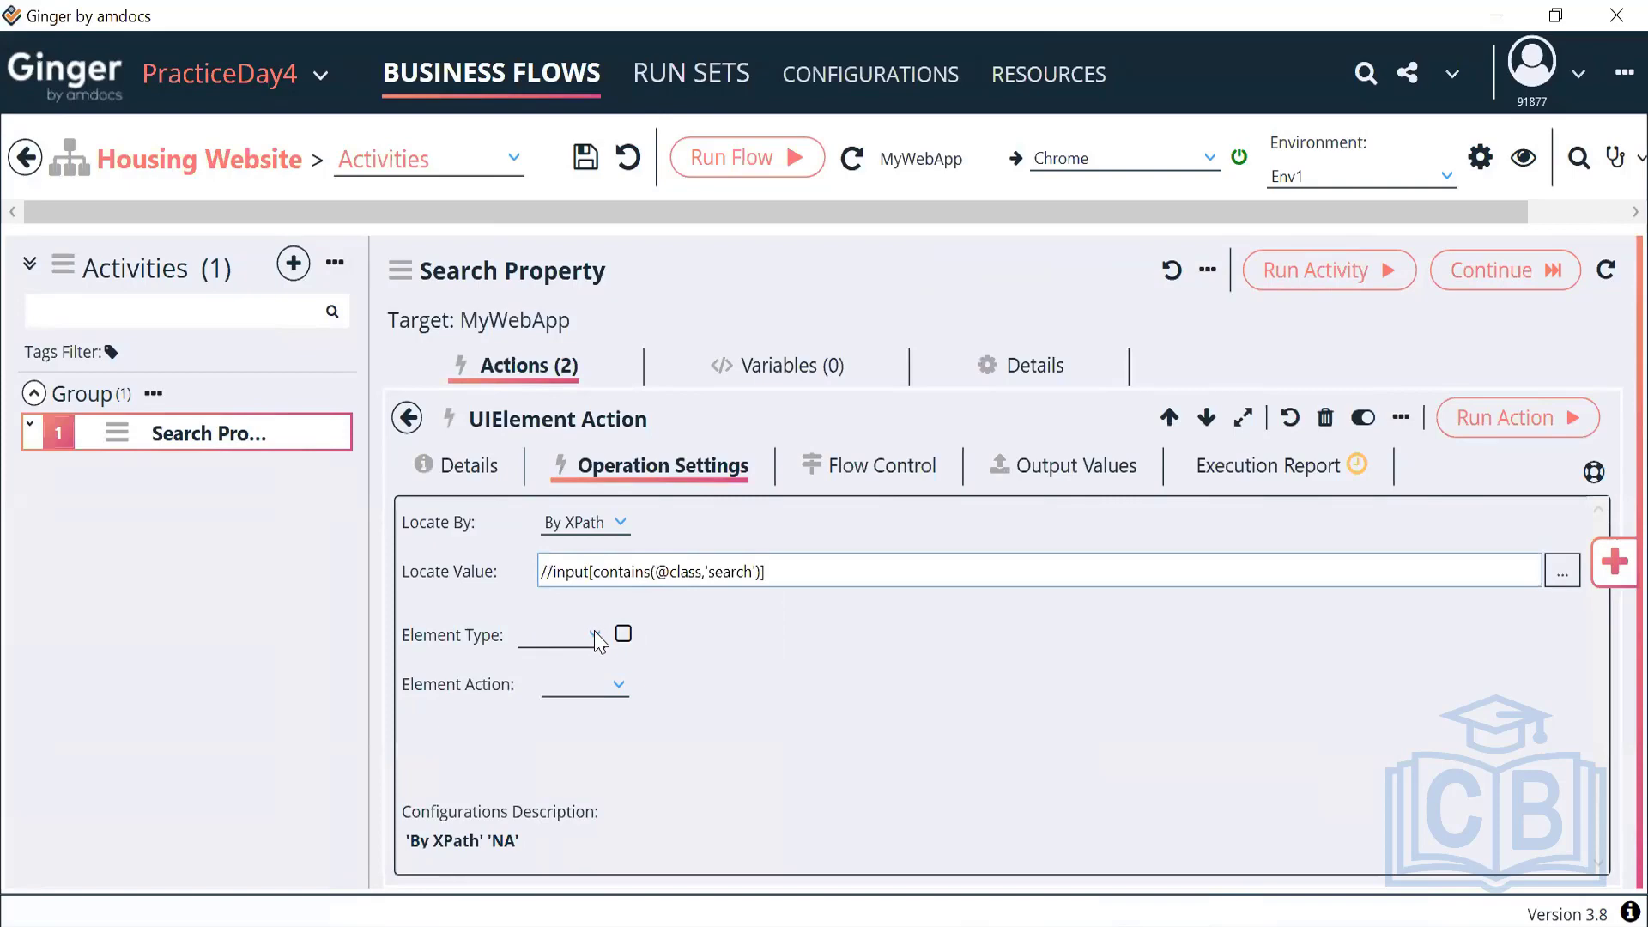
Set the element type to Text Box with the value Dubai
click(594, 635)
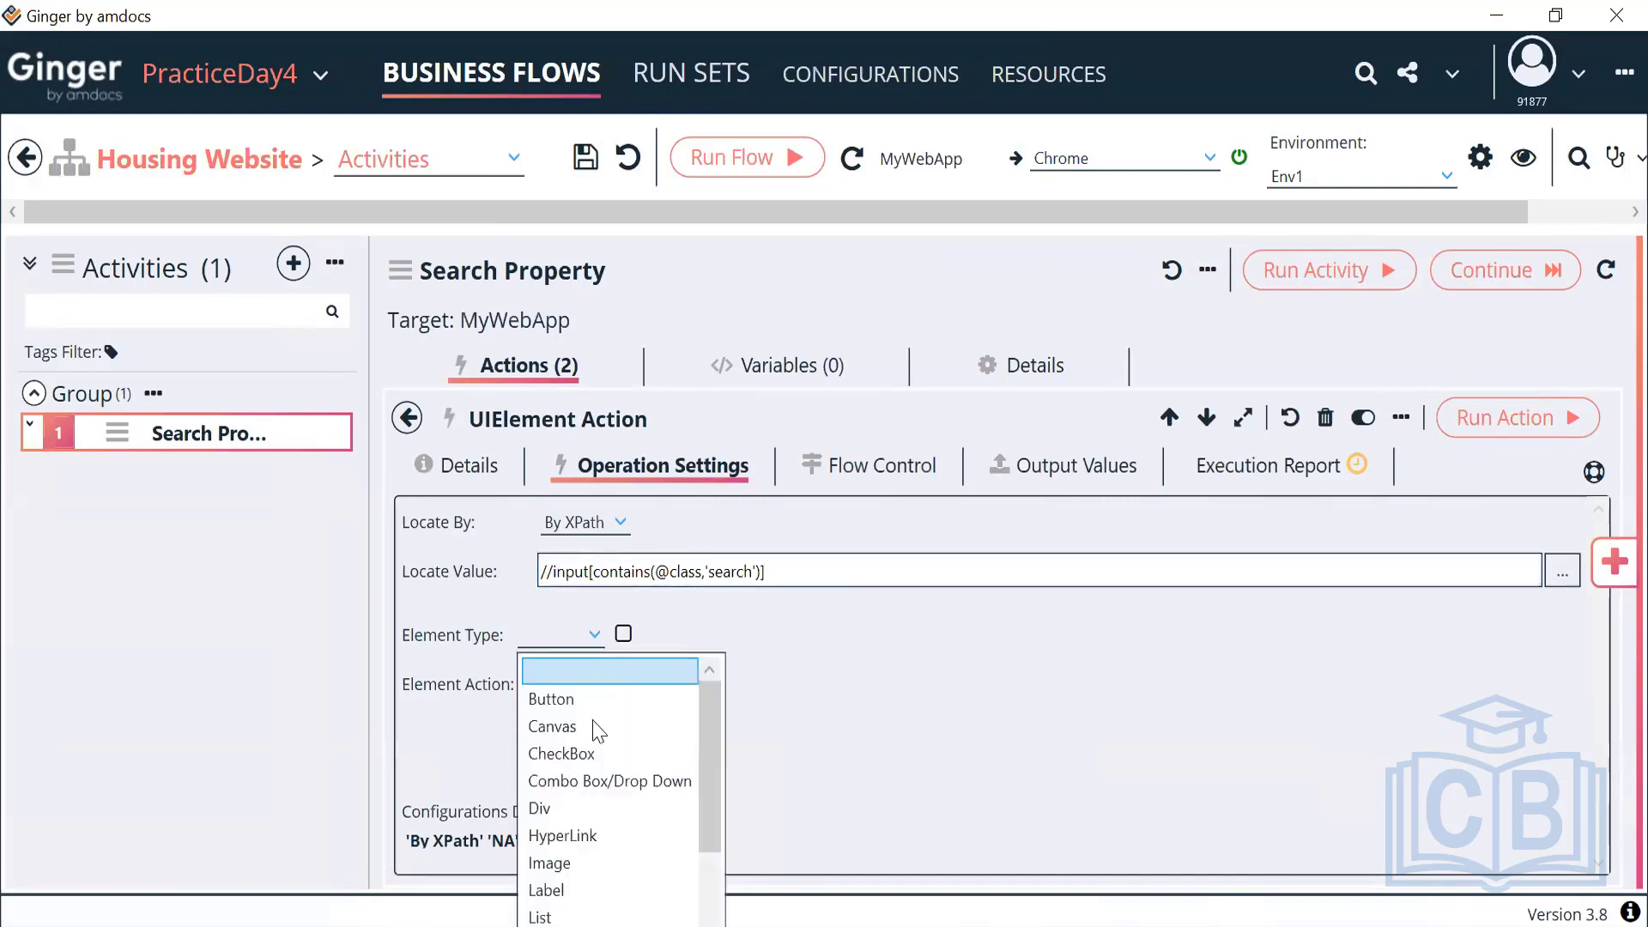
scroll(609, 893, down, 2)
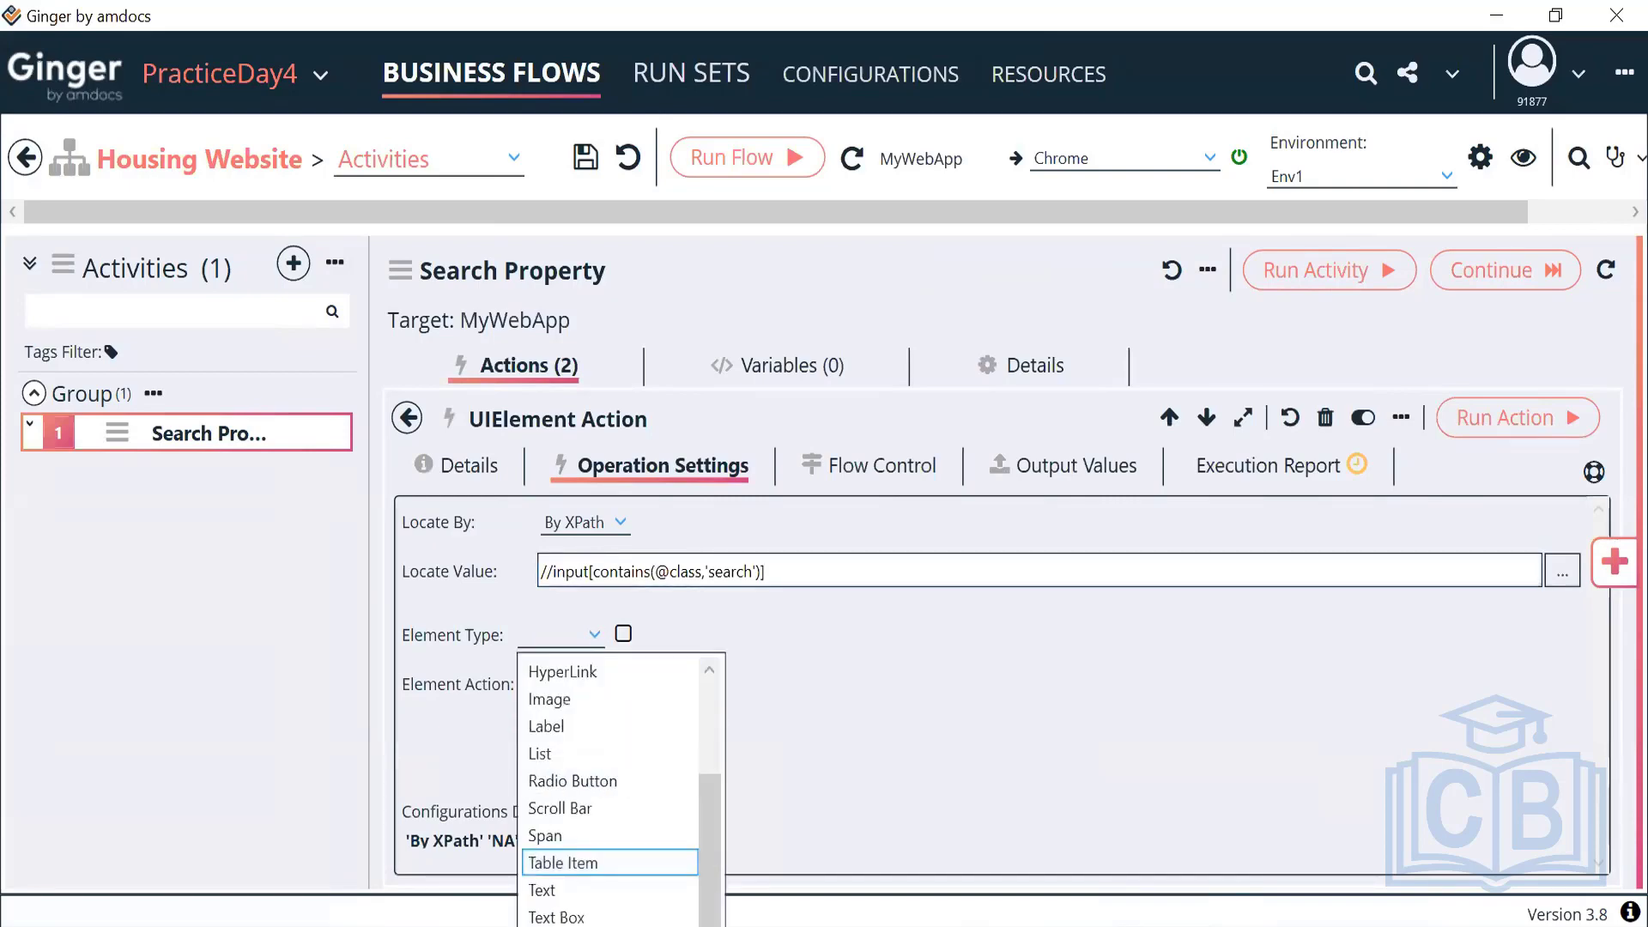
click(612, 917)
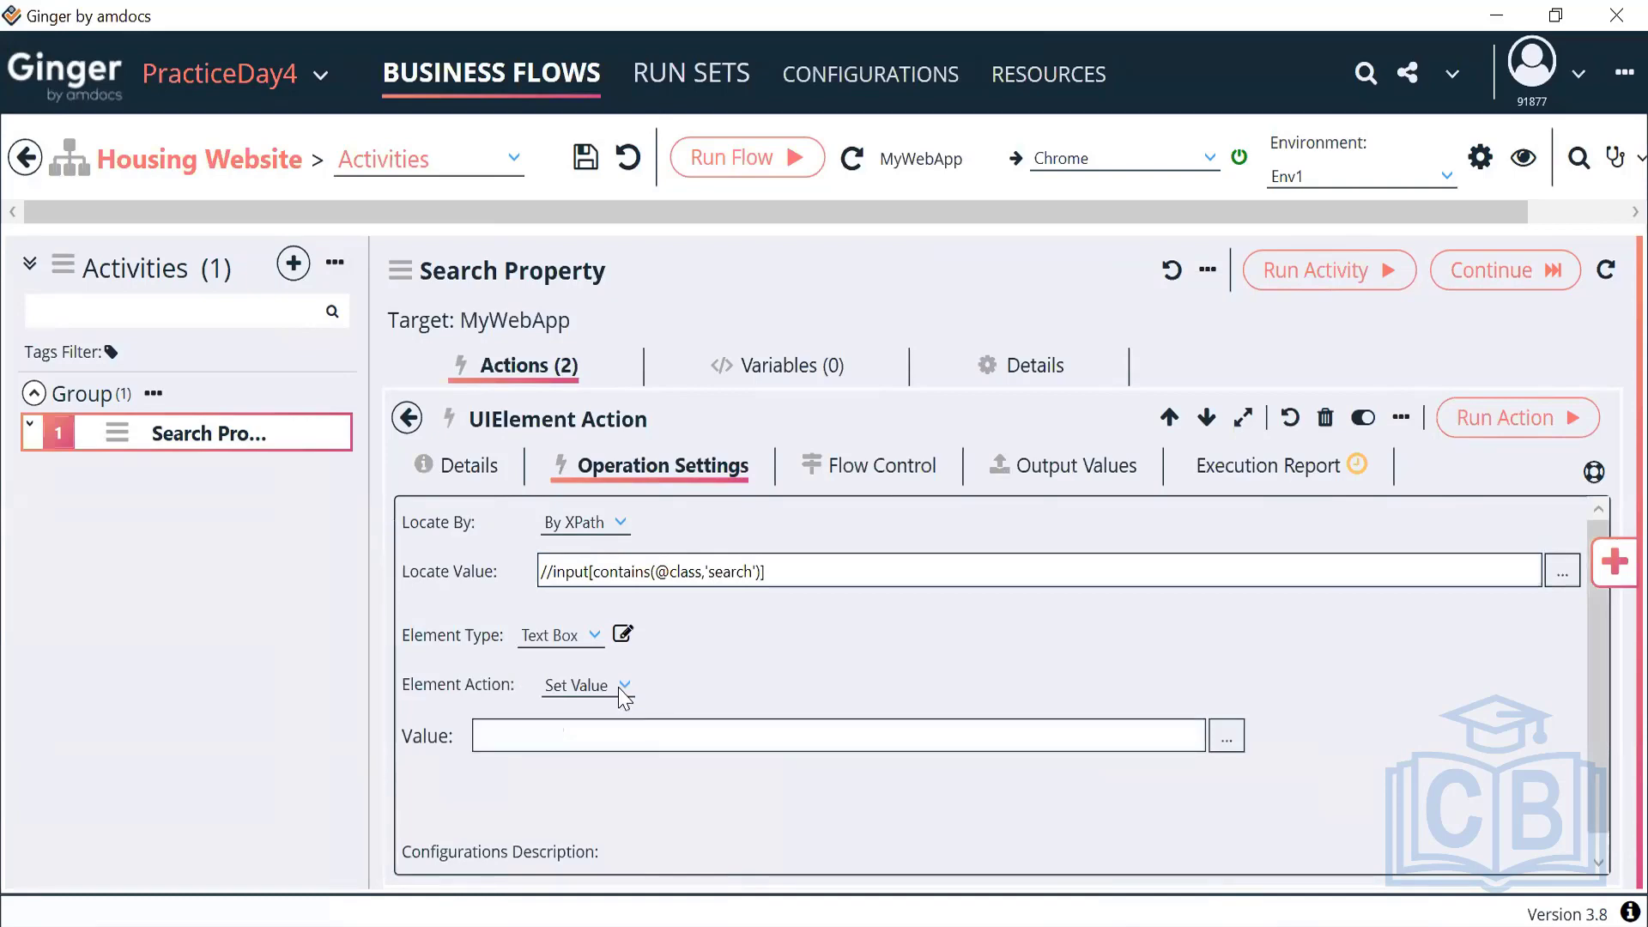
click(612, 748)
text(Dubai)
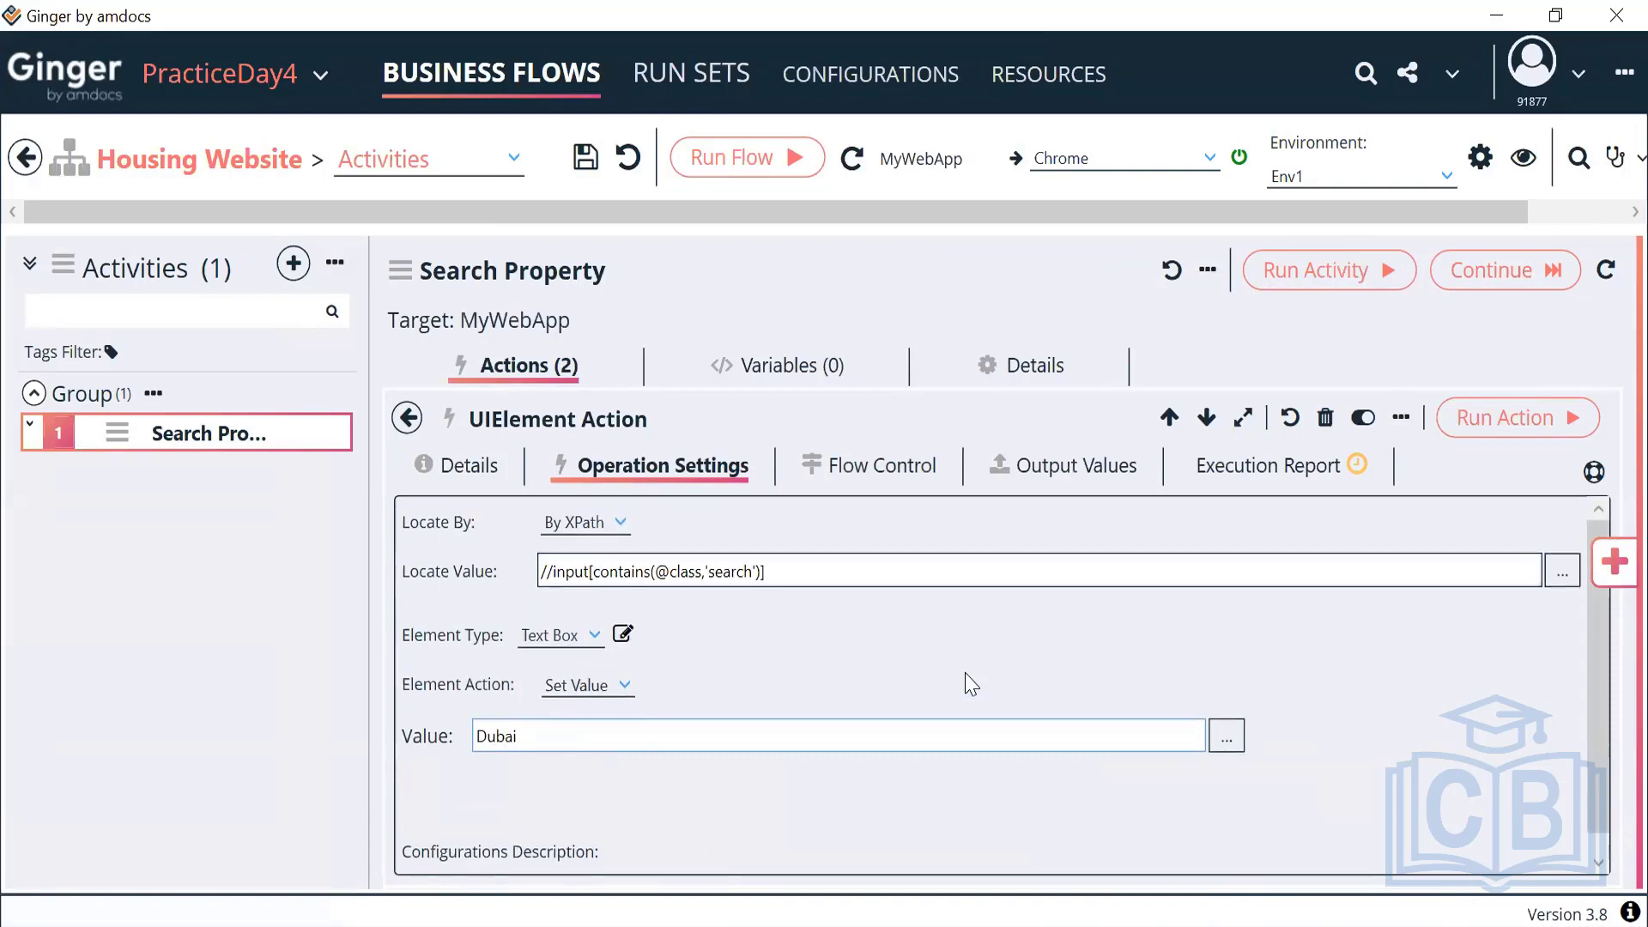
Change the second action's description to 'To Enter Value in Search City' and reopen its settings
click(471, 467)
drag(560, 605, 342, 618)
key(BackSpace)
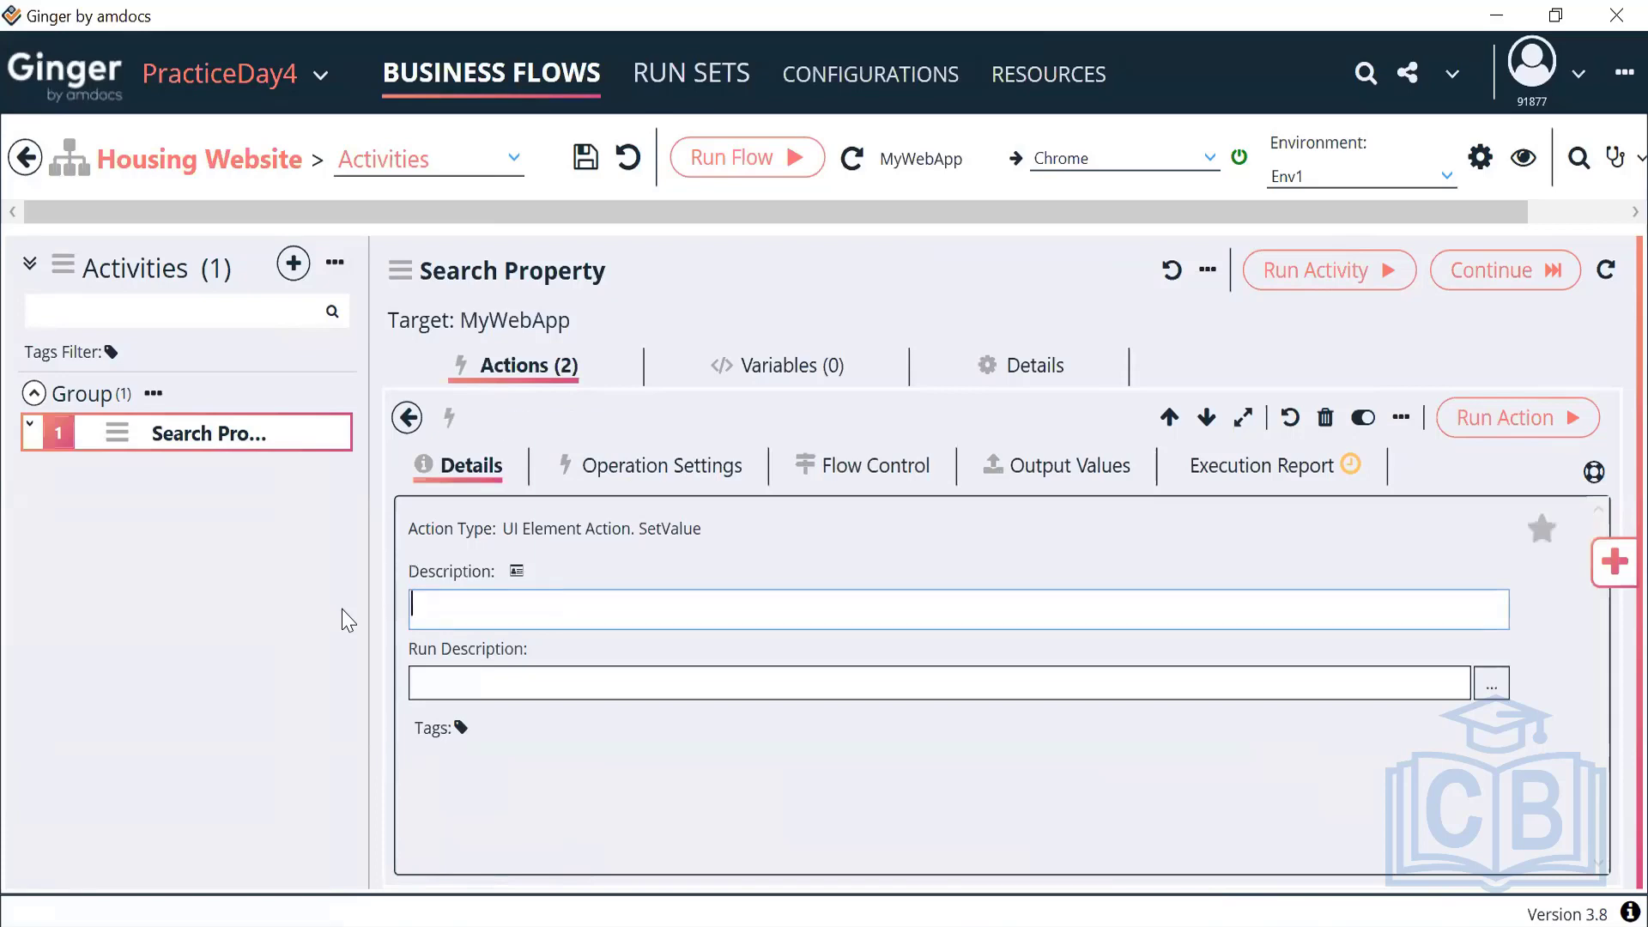
text(To Ent)
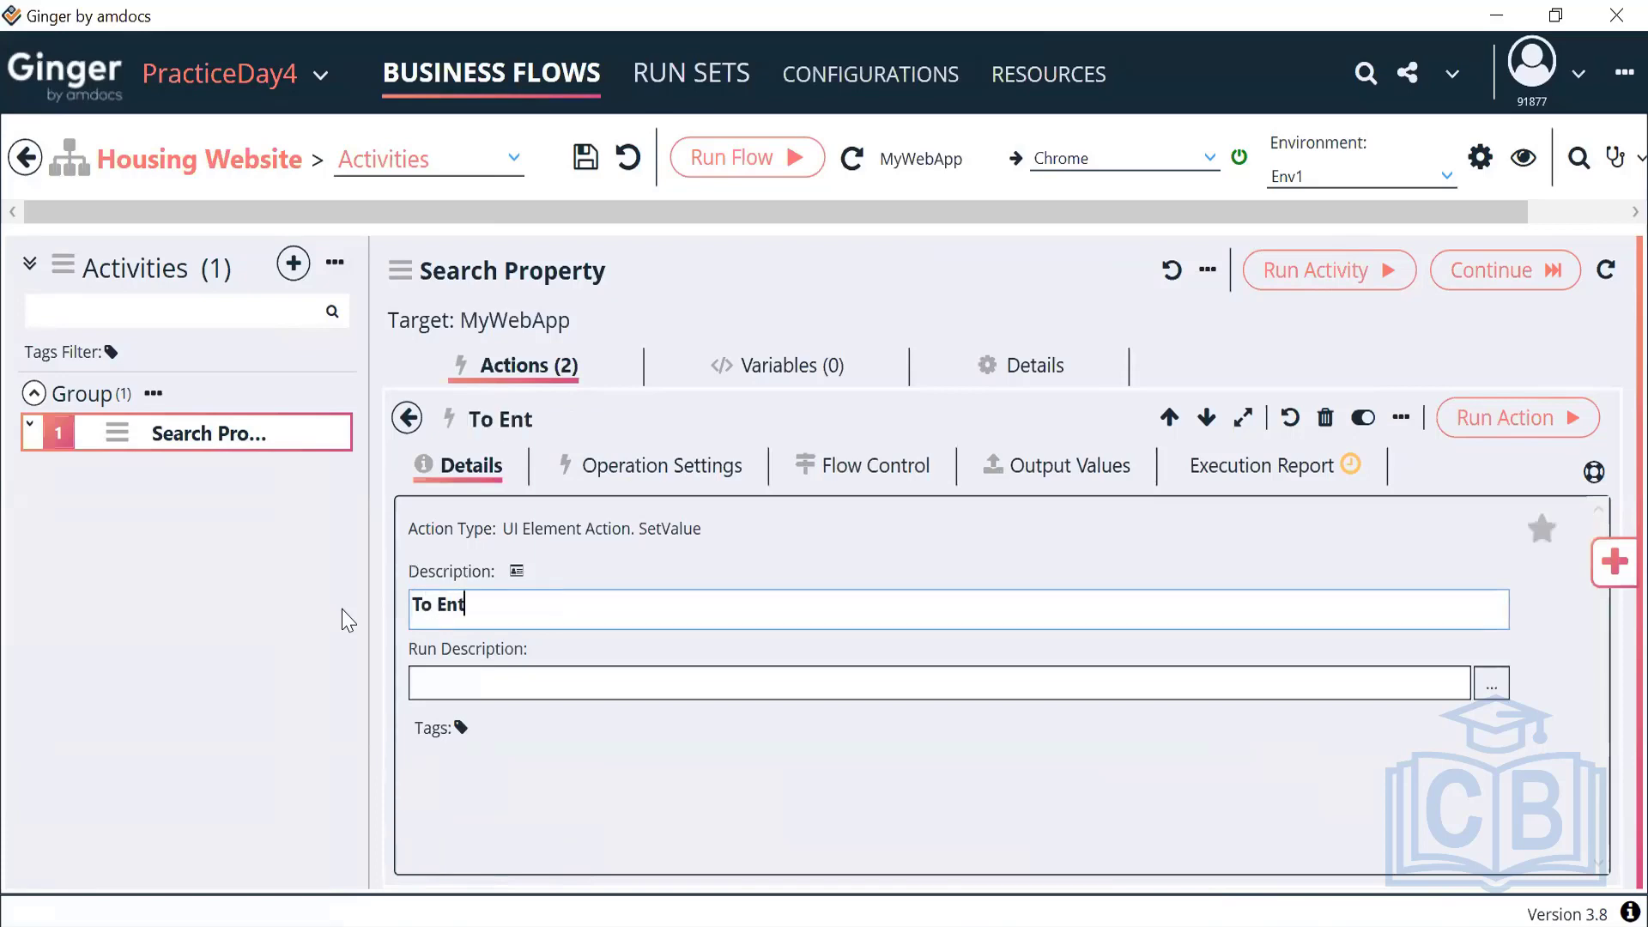
text(er Value in )
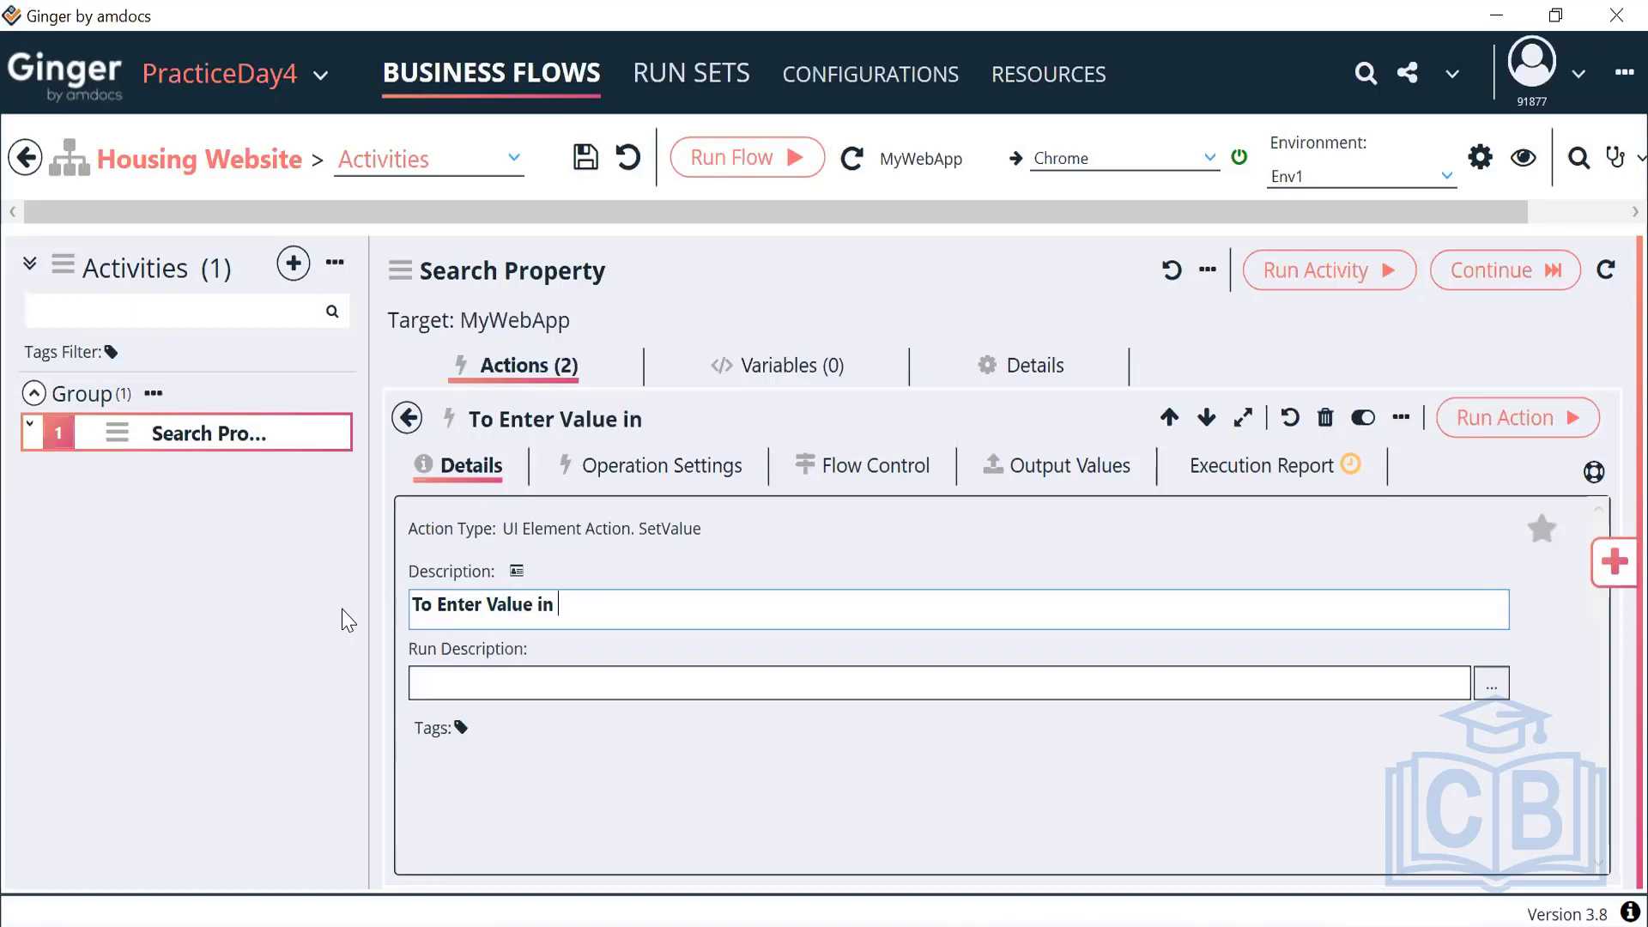
text(Search City)
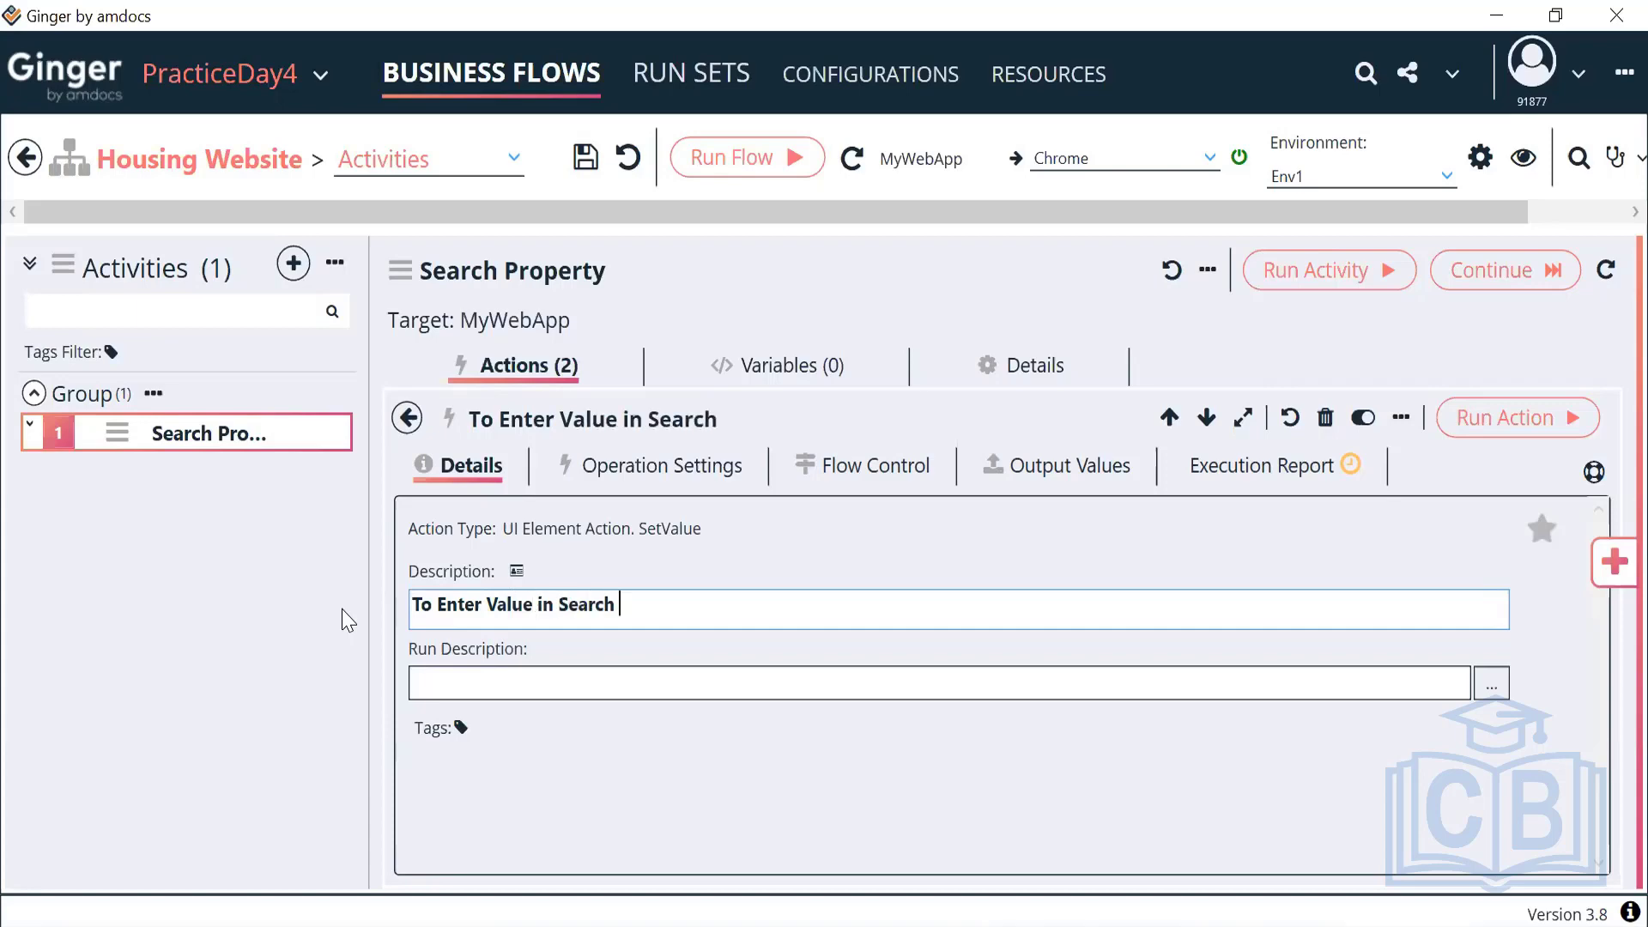
click(407, 419)
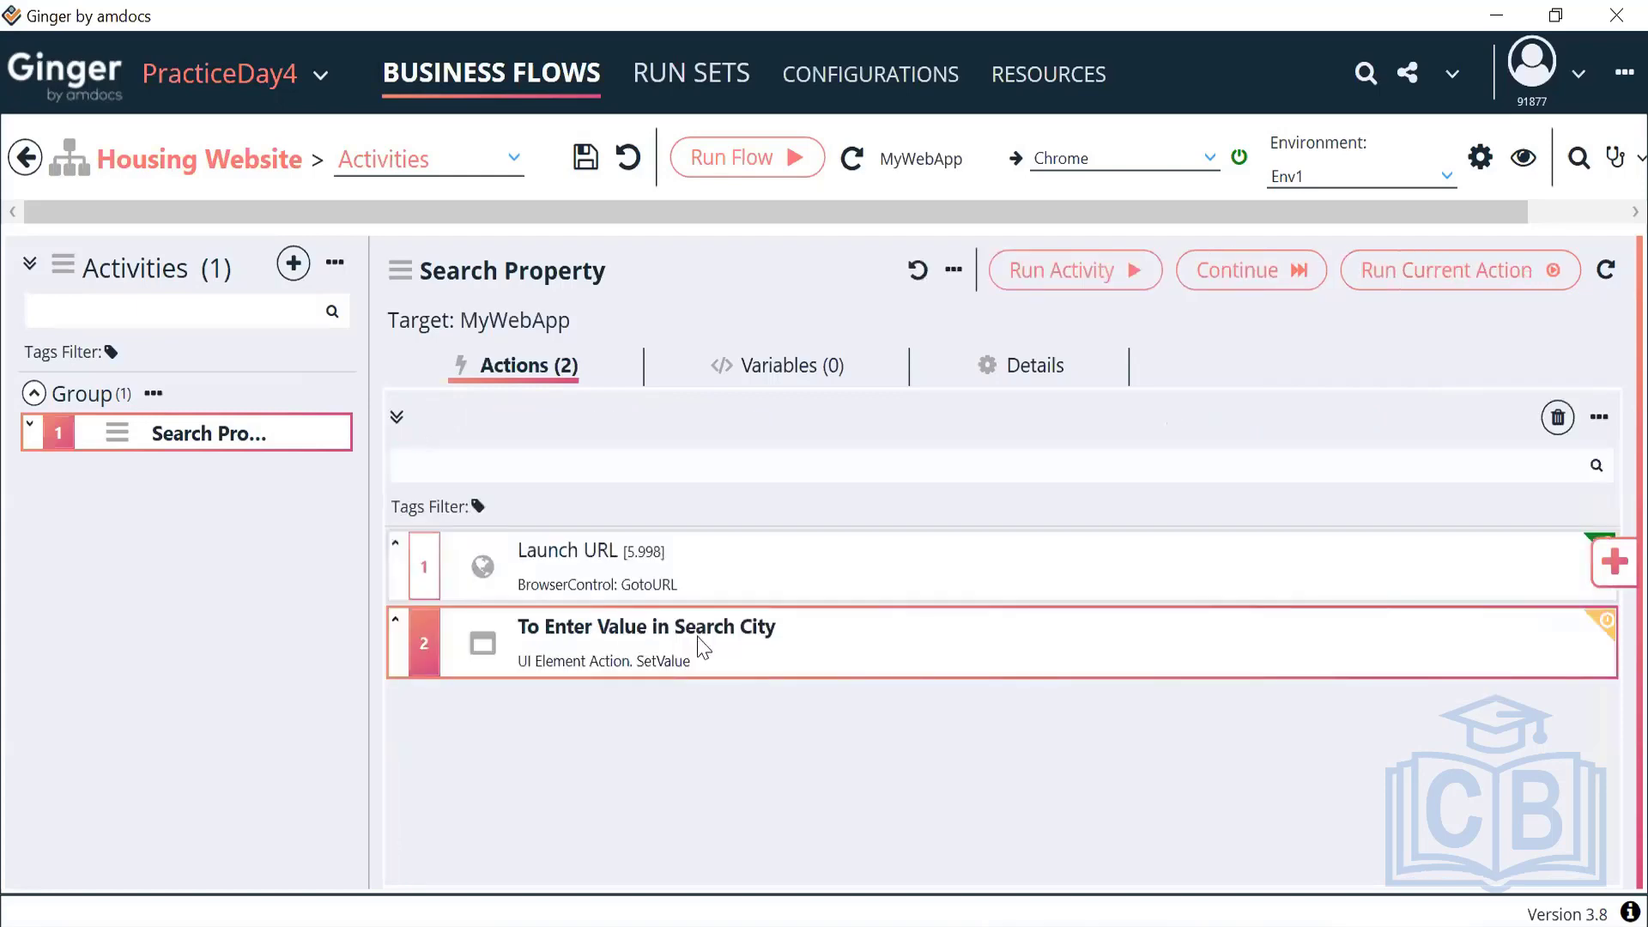
double_click(941, 667)
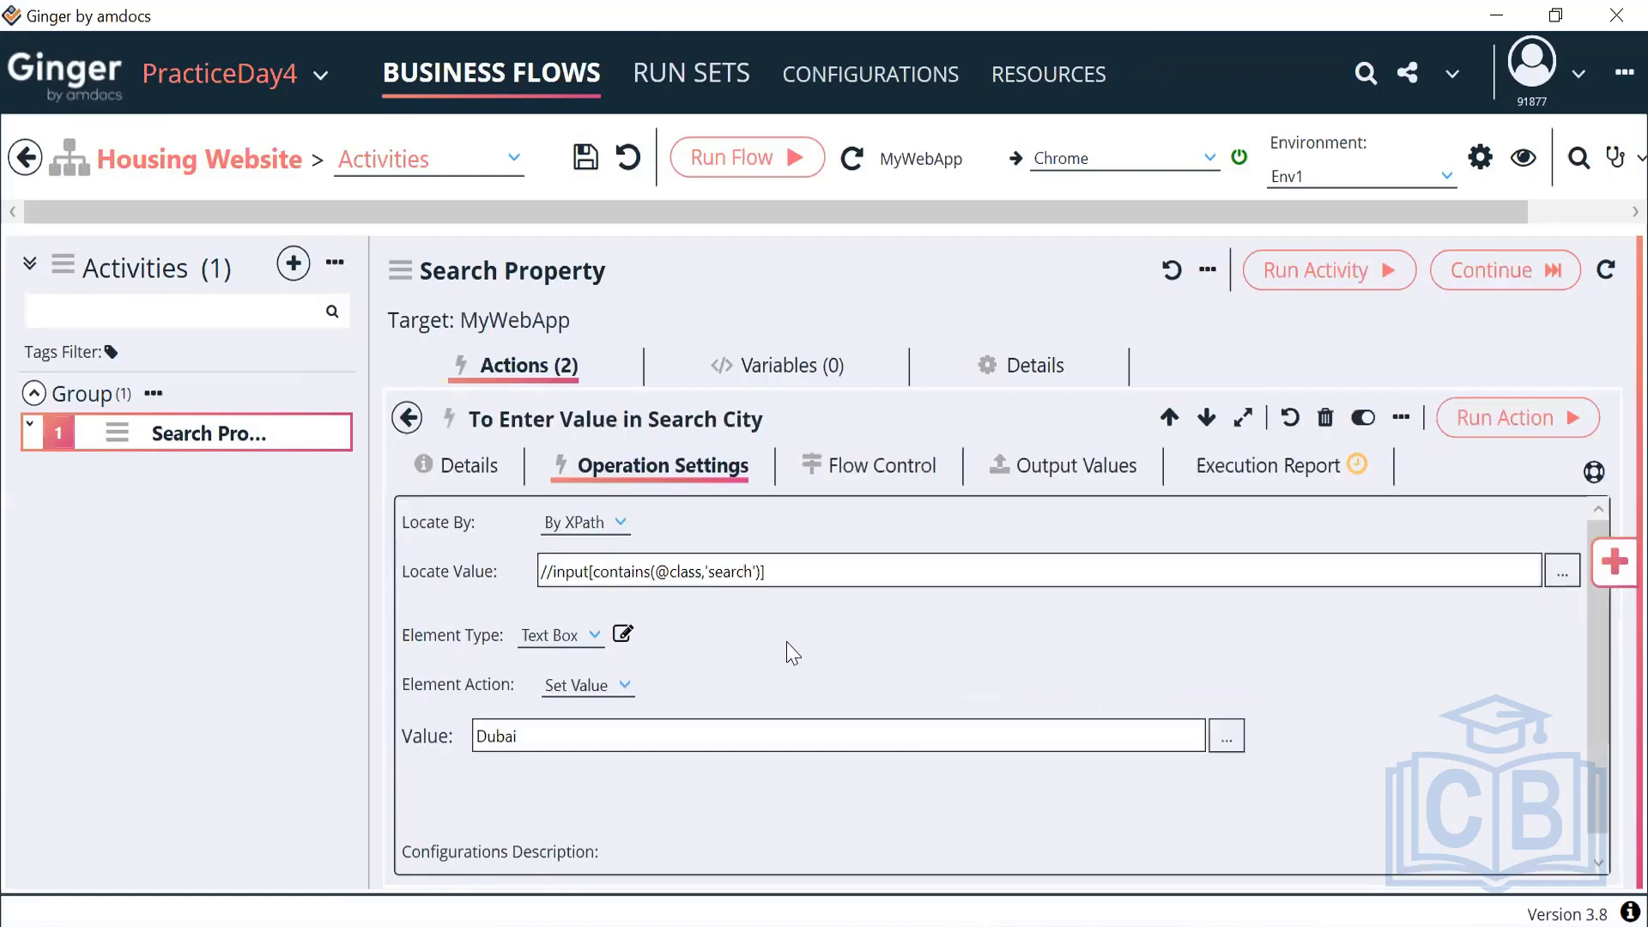
drag(552, 743, 455, 753)
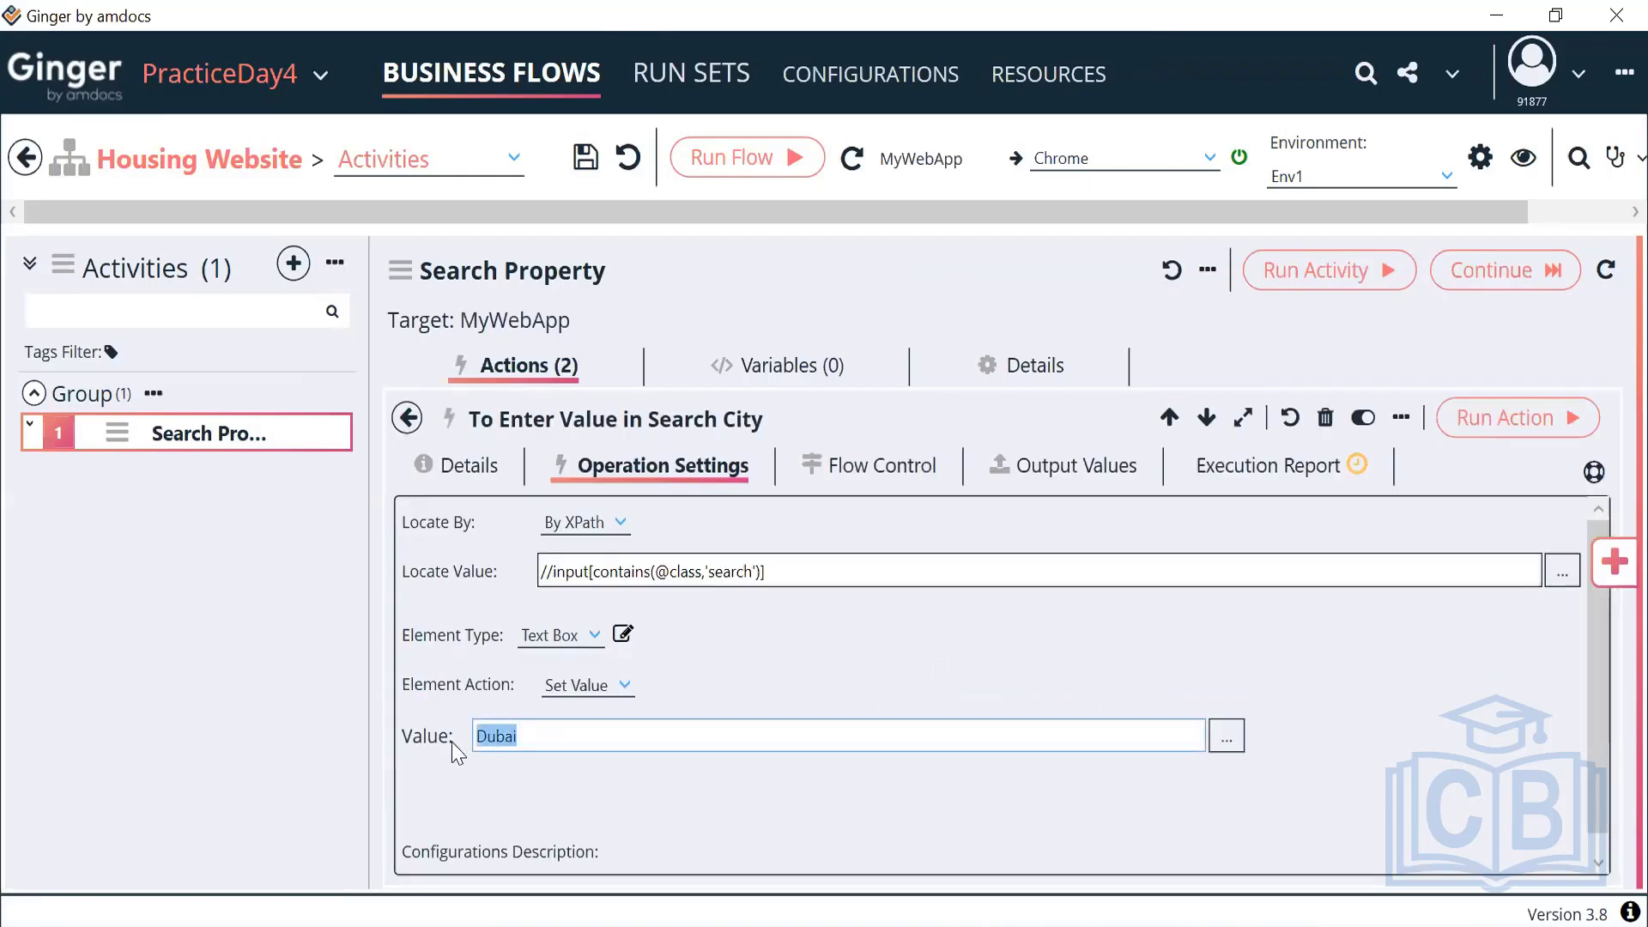
Add a string variable to the Search Property activity and name it ACT_CityName
click(777, 370)
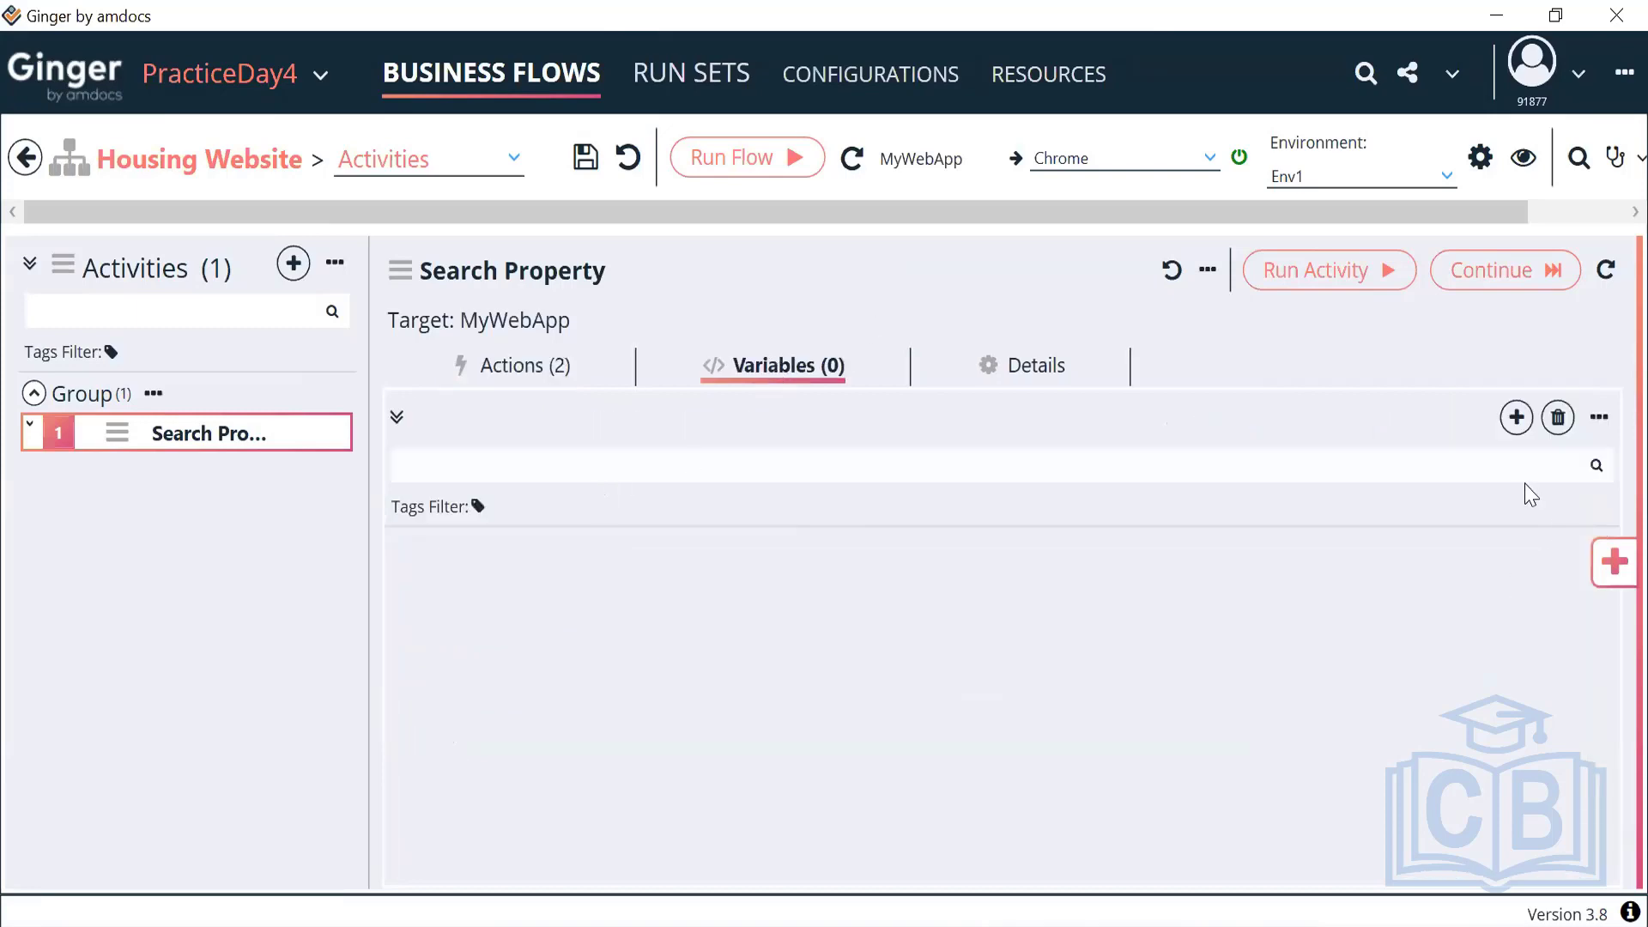
click(1517, 418)
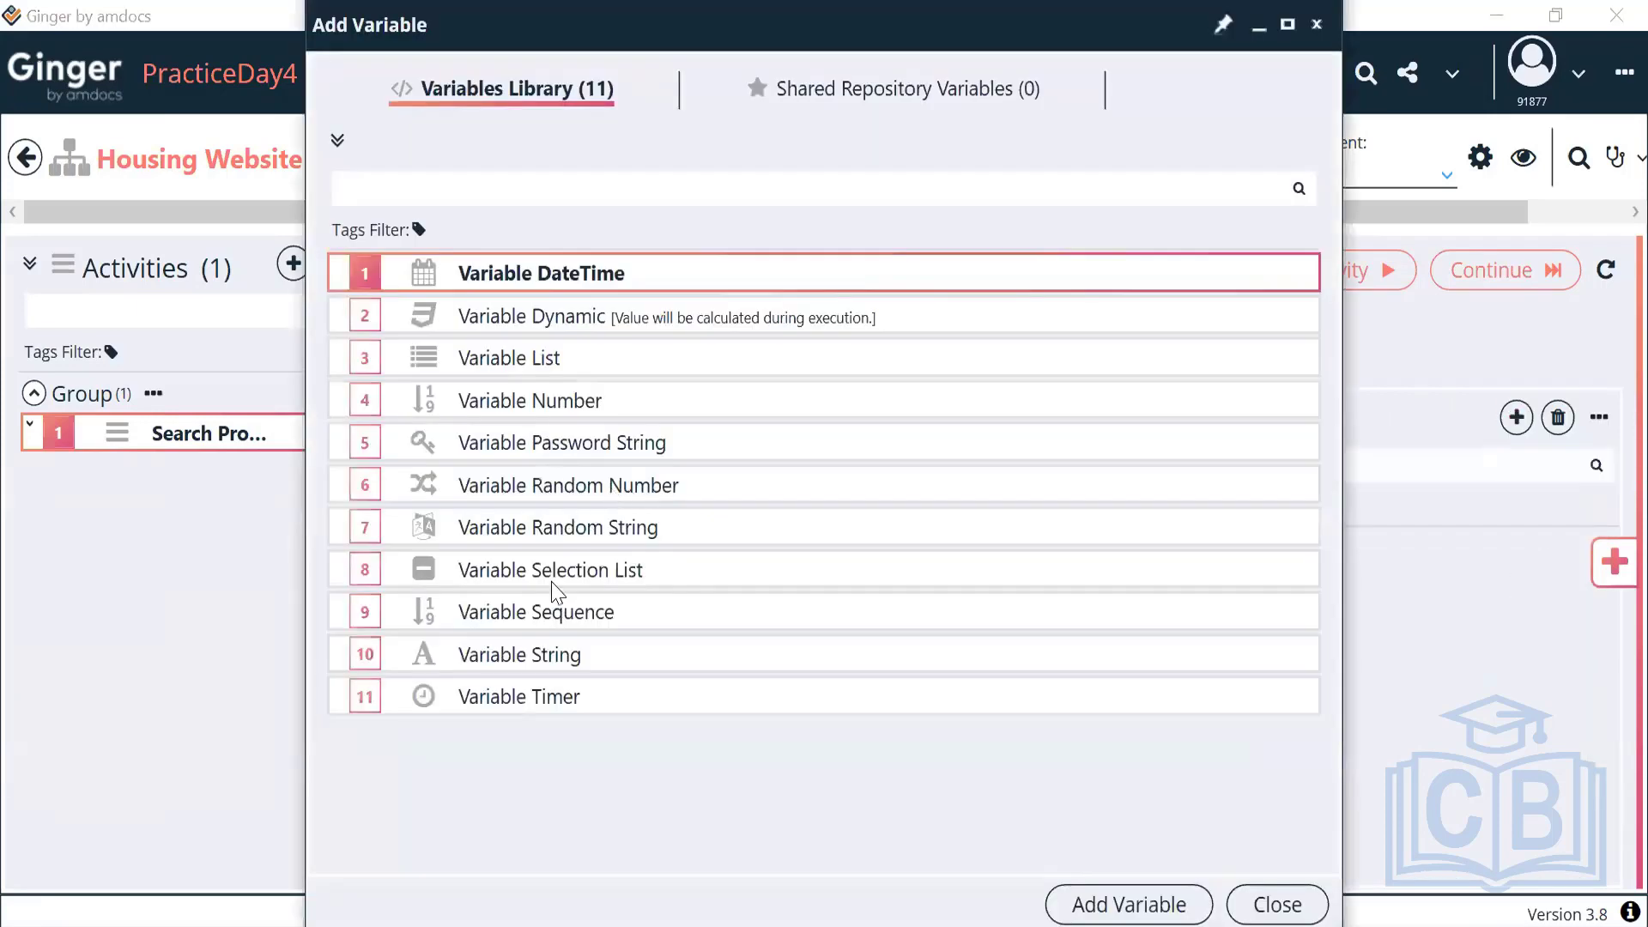
click(538, 661)
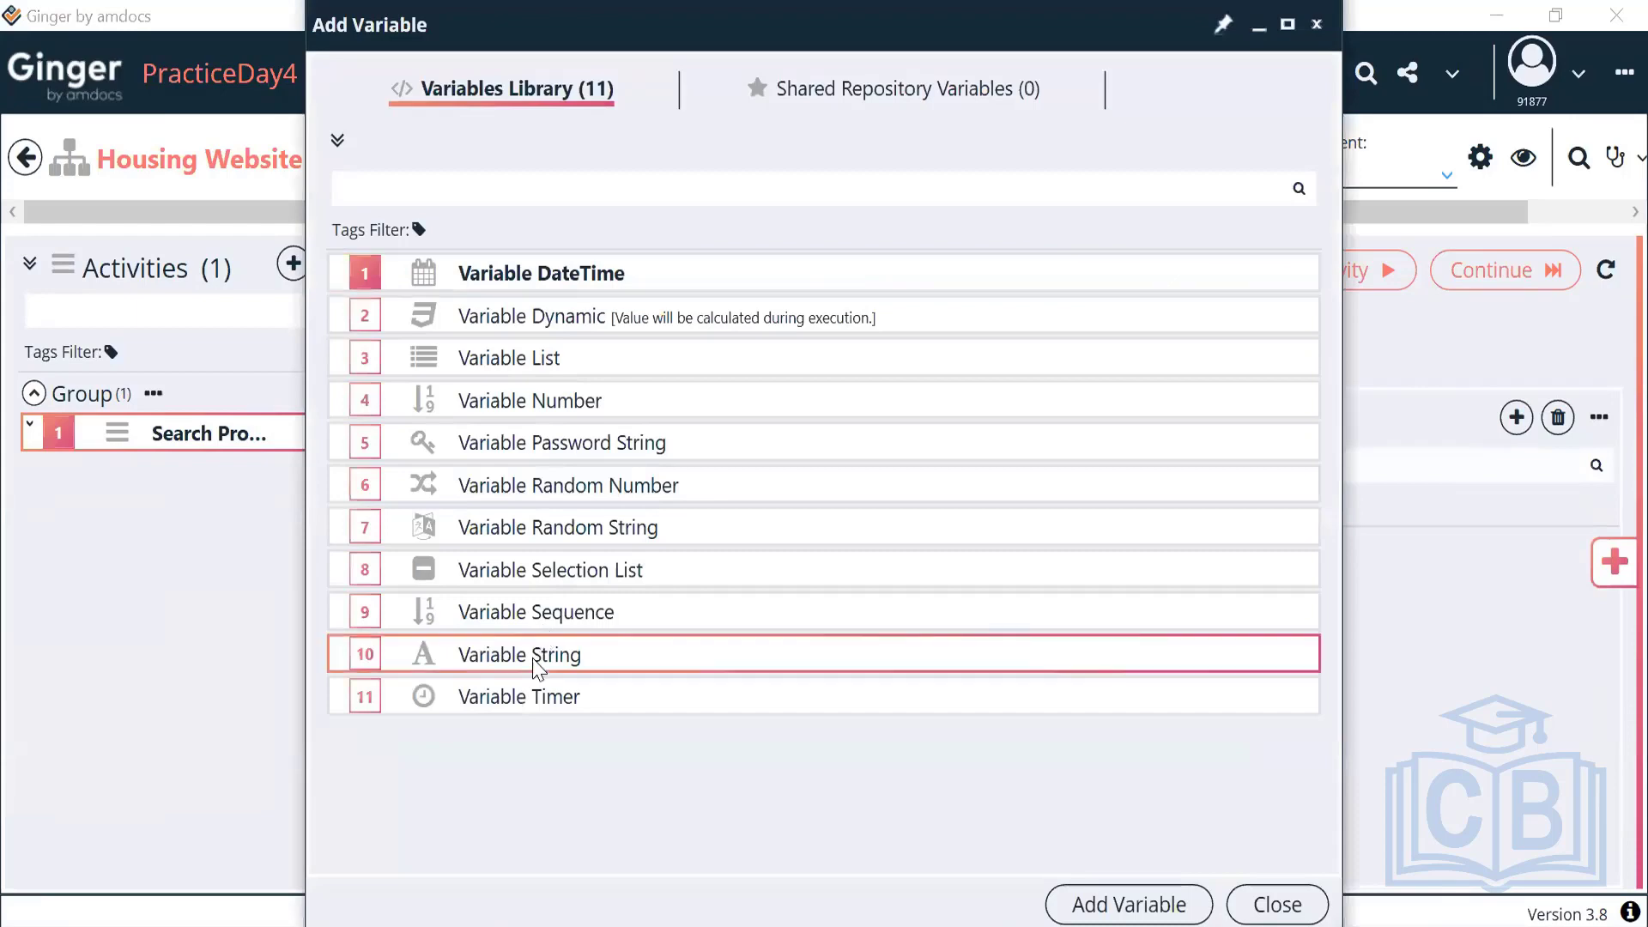
click(1103, 906)
double_click(685, 554)
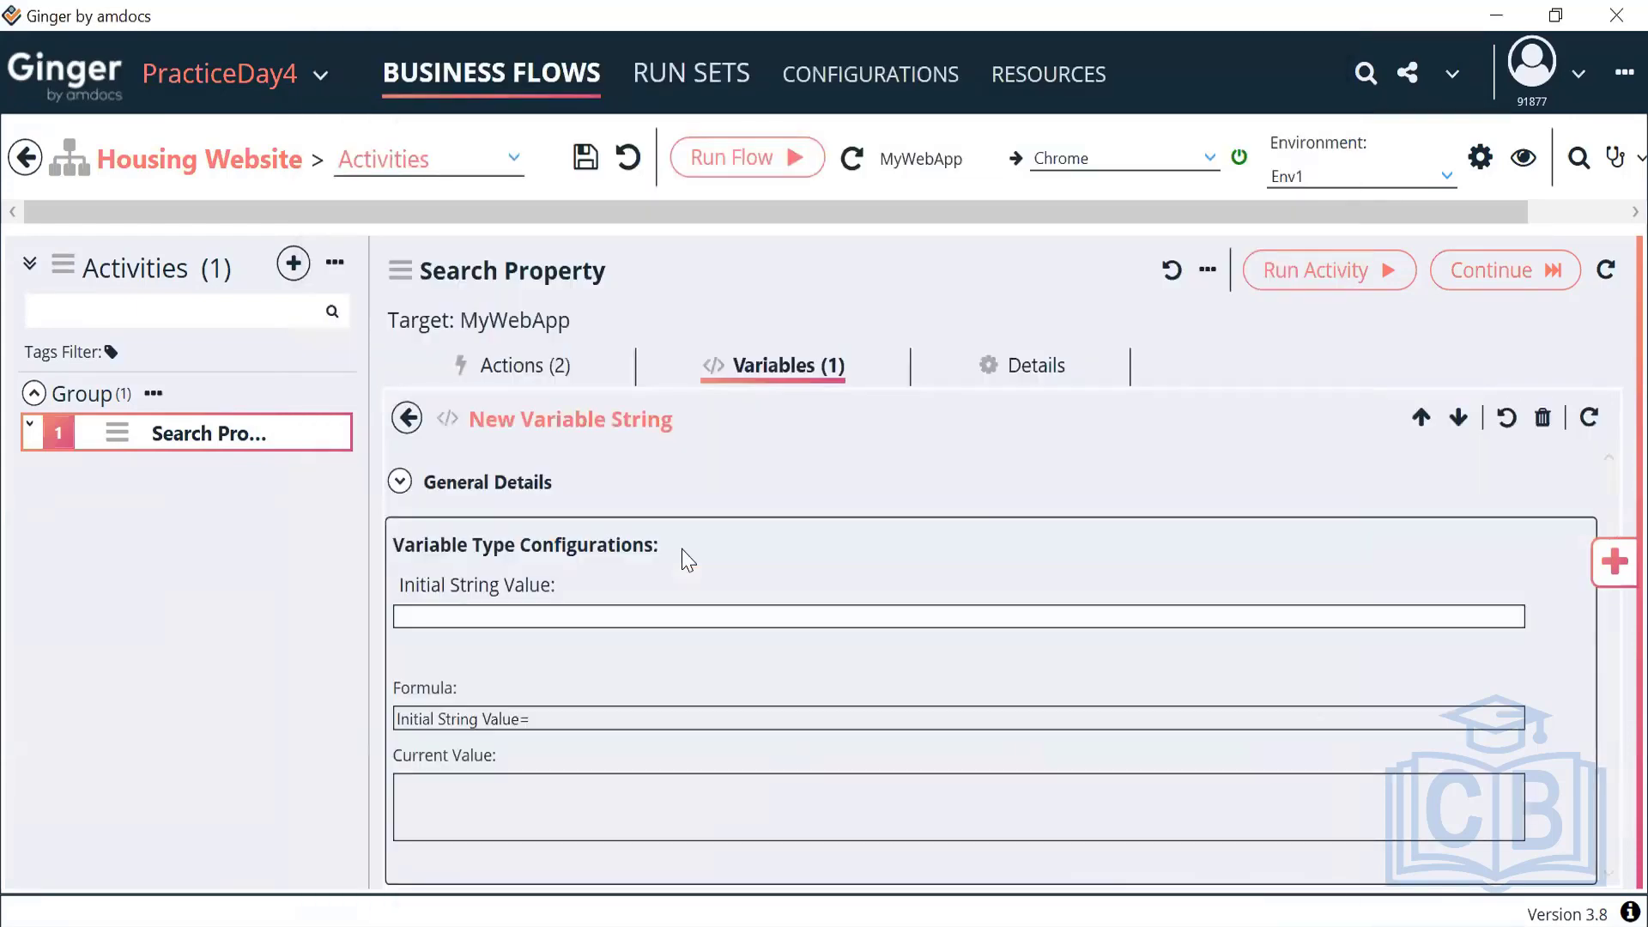
click(400, 481)
drag(583, 605, 346, 594)
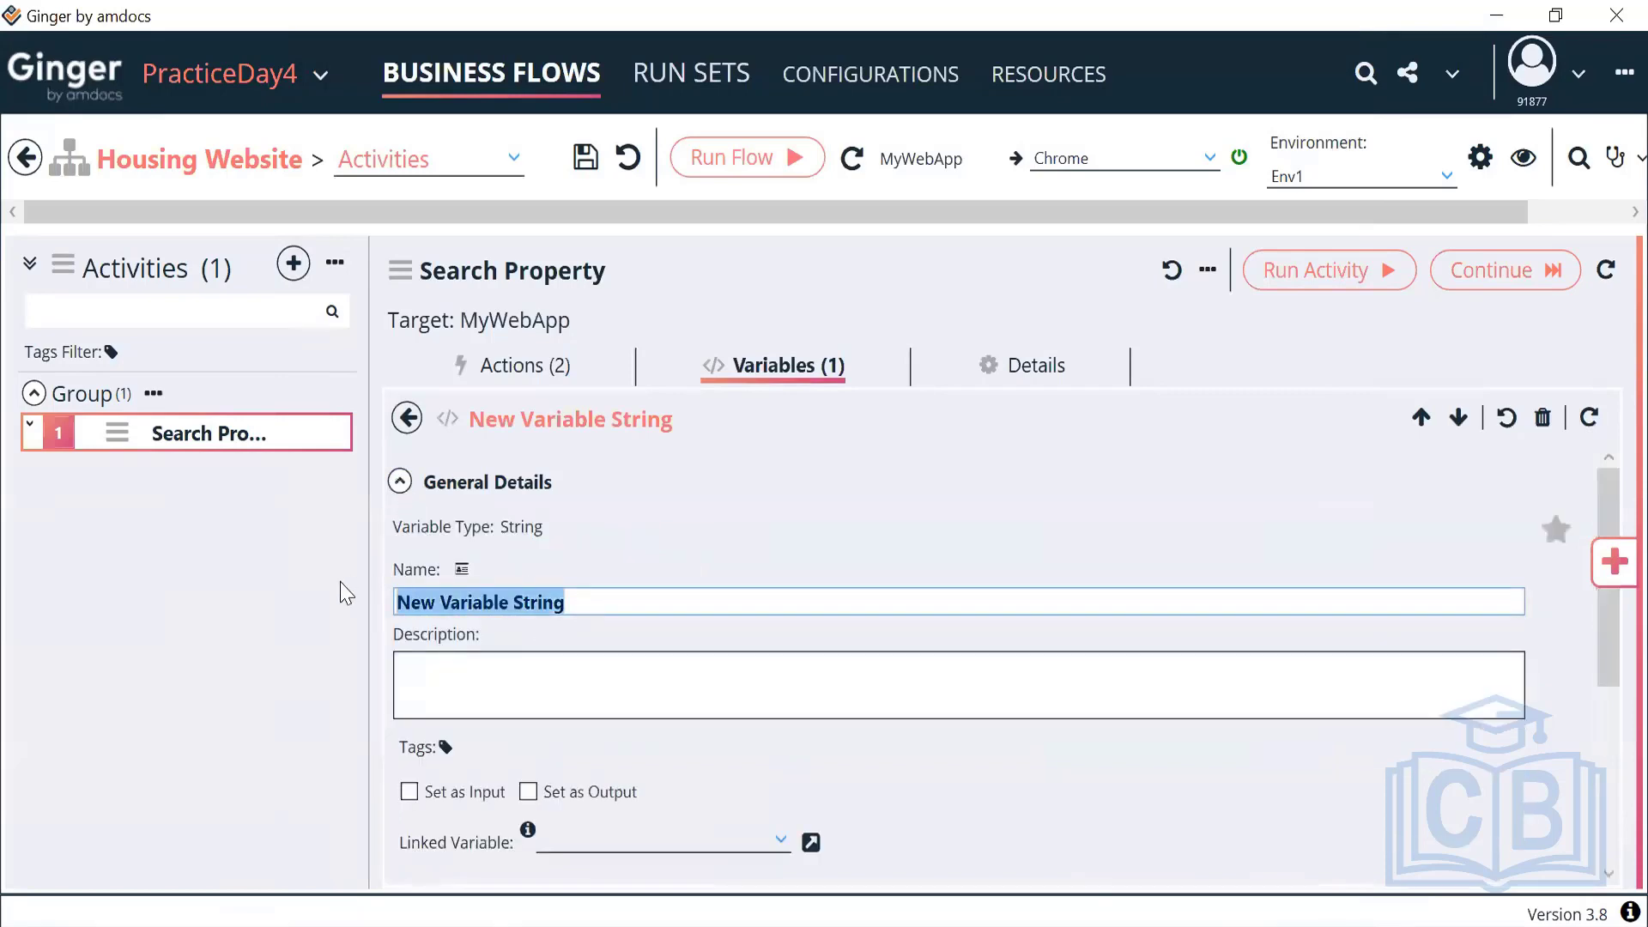
text(ACT_)
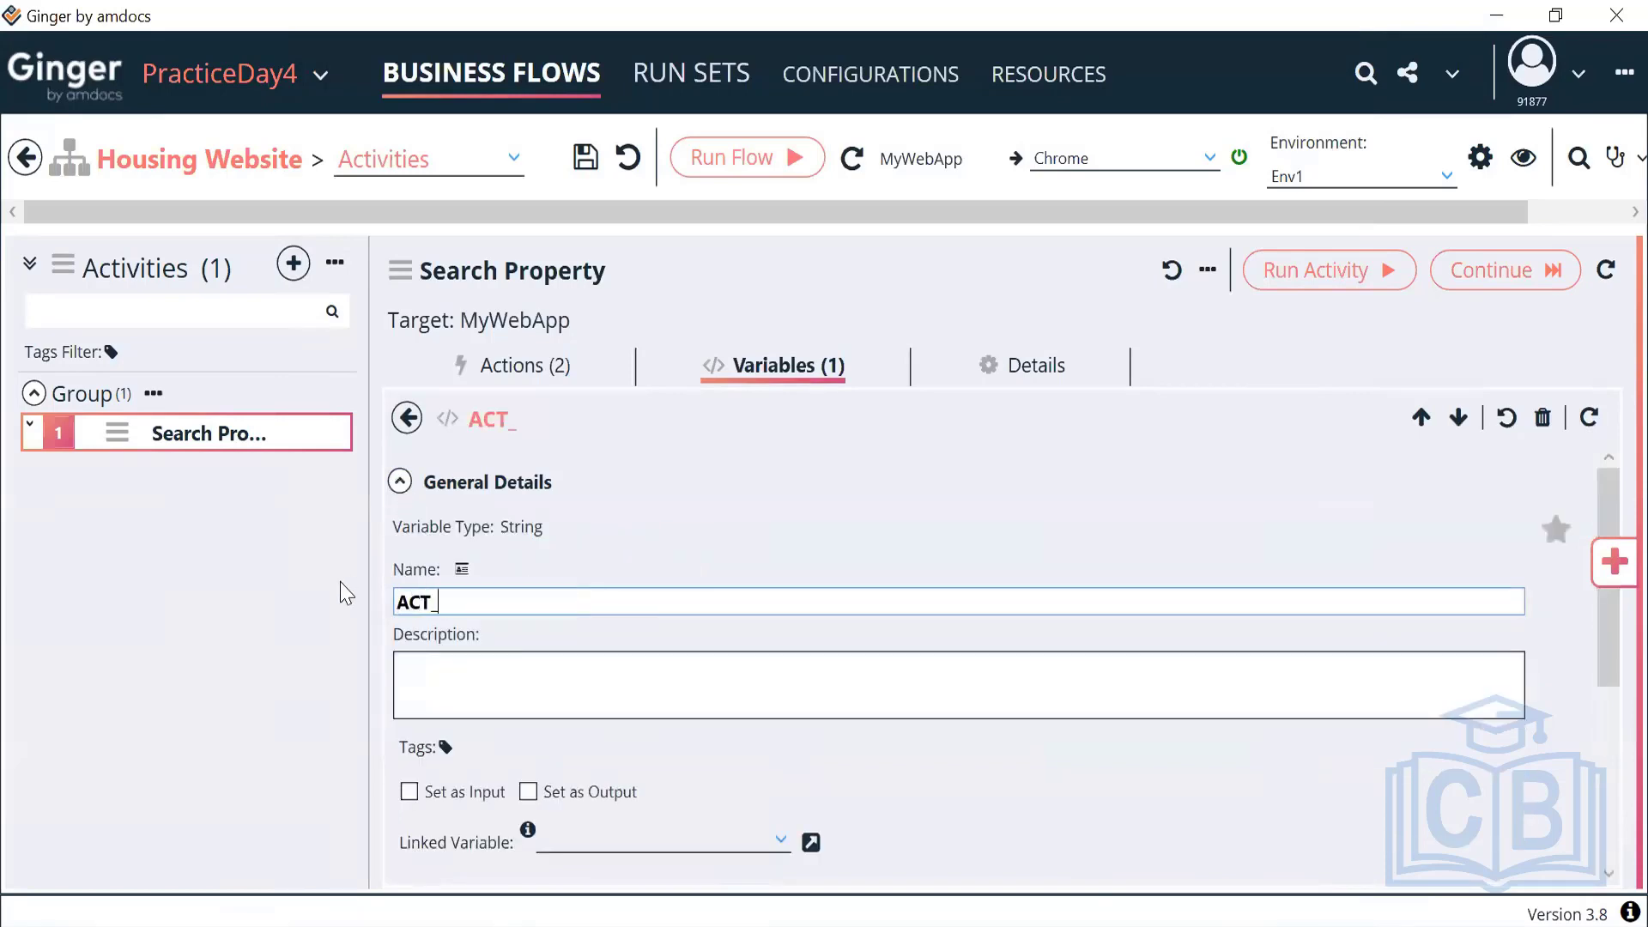
text(CityName)
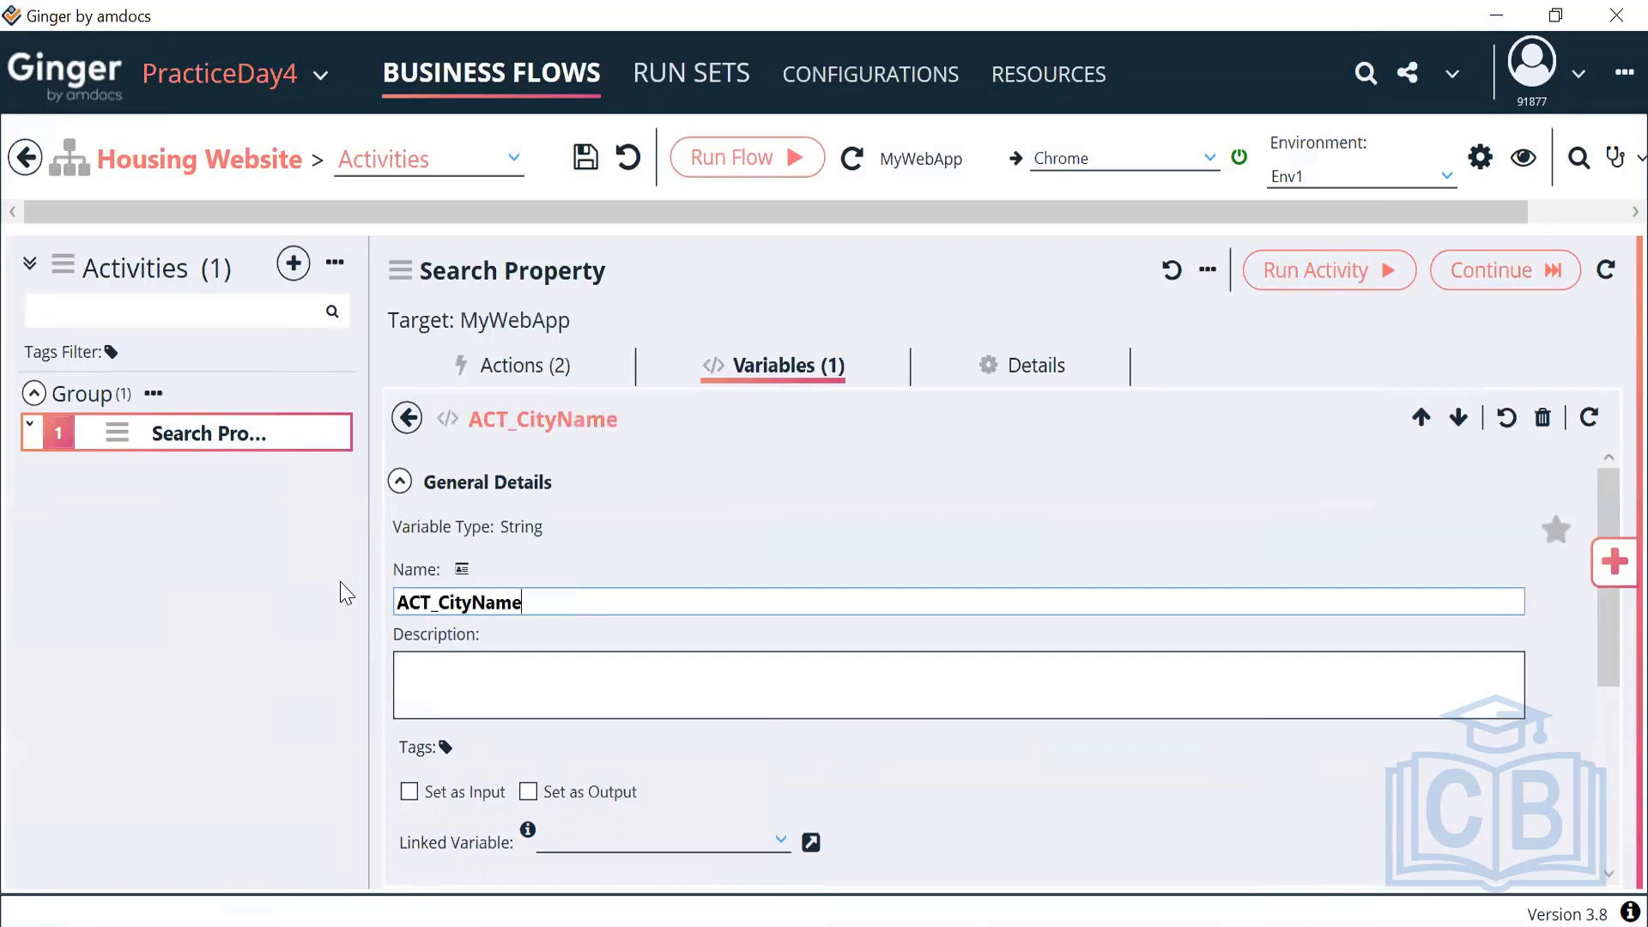
Set ACT_CityName's initial string value to Dubai
click(400, 482)
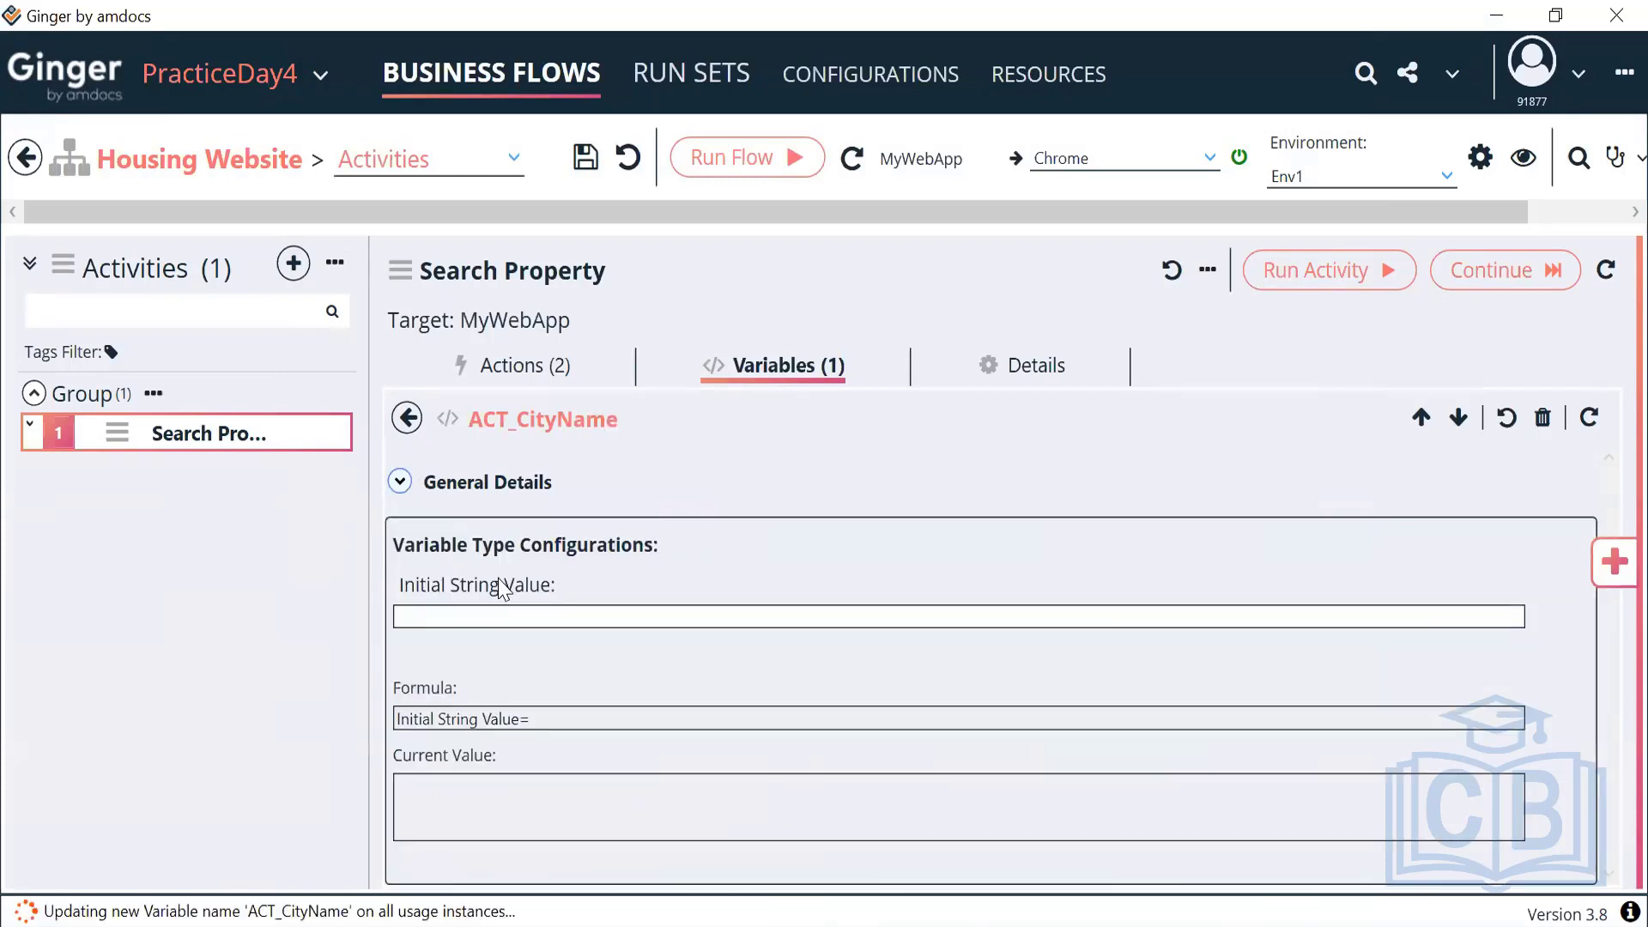
click(514, 617)
text(Dubai)
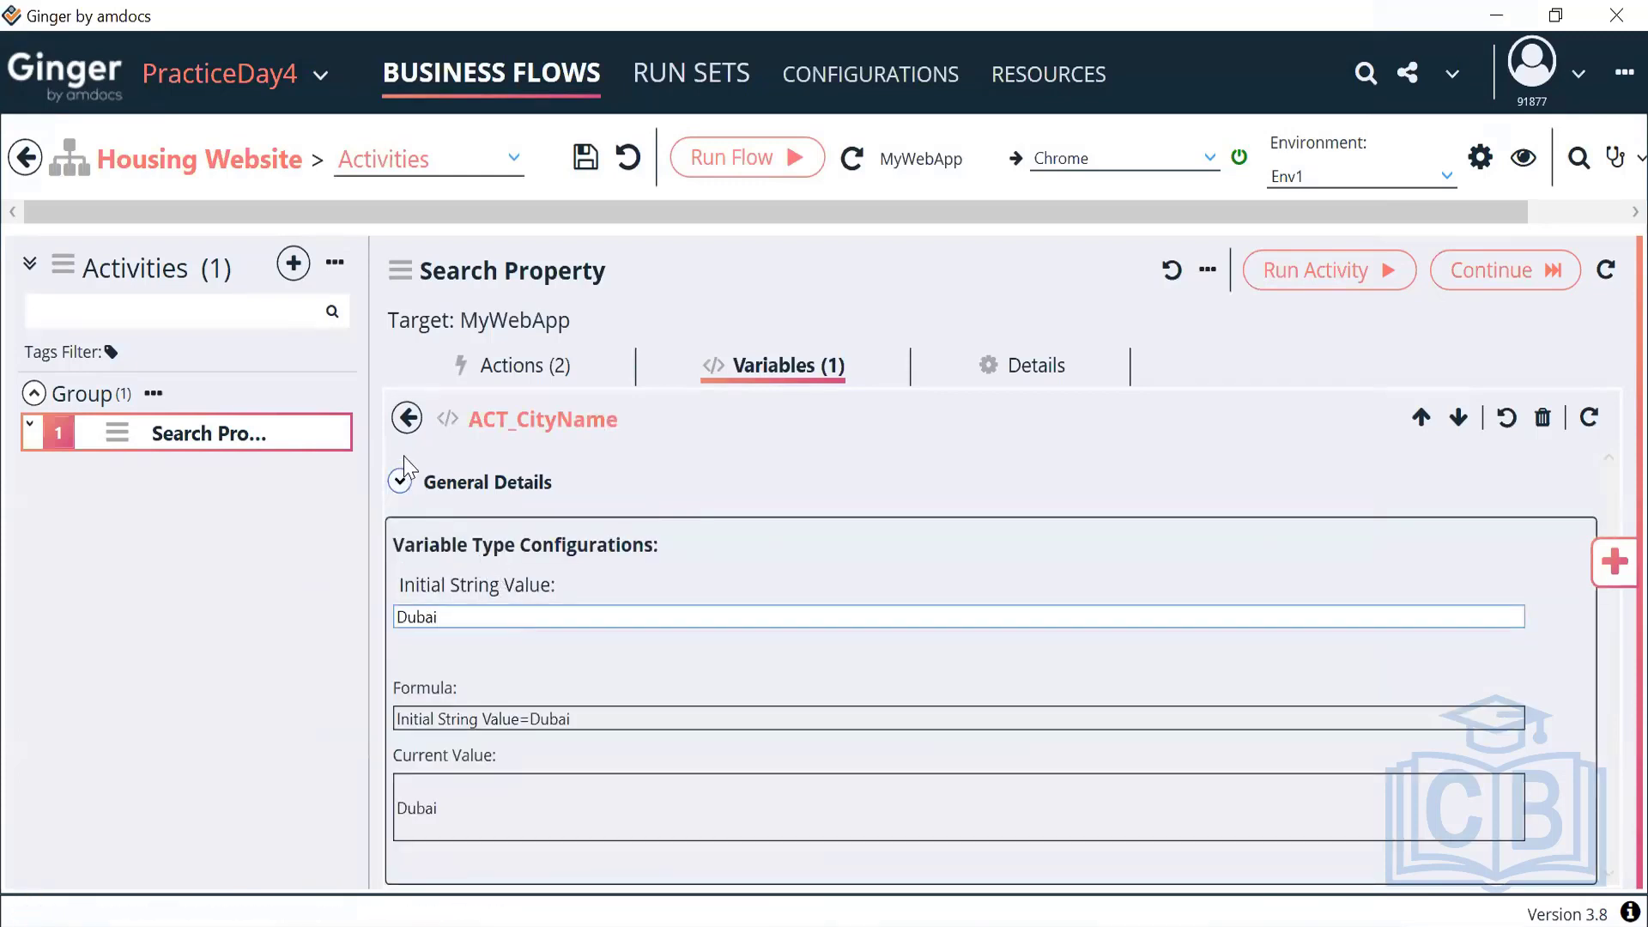
click(411, 422)
click(524, 367)
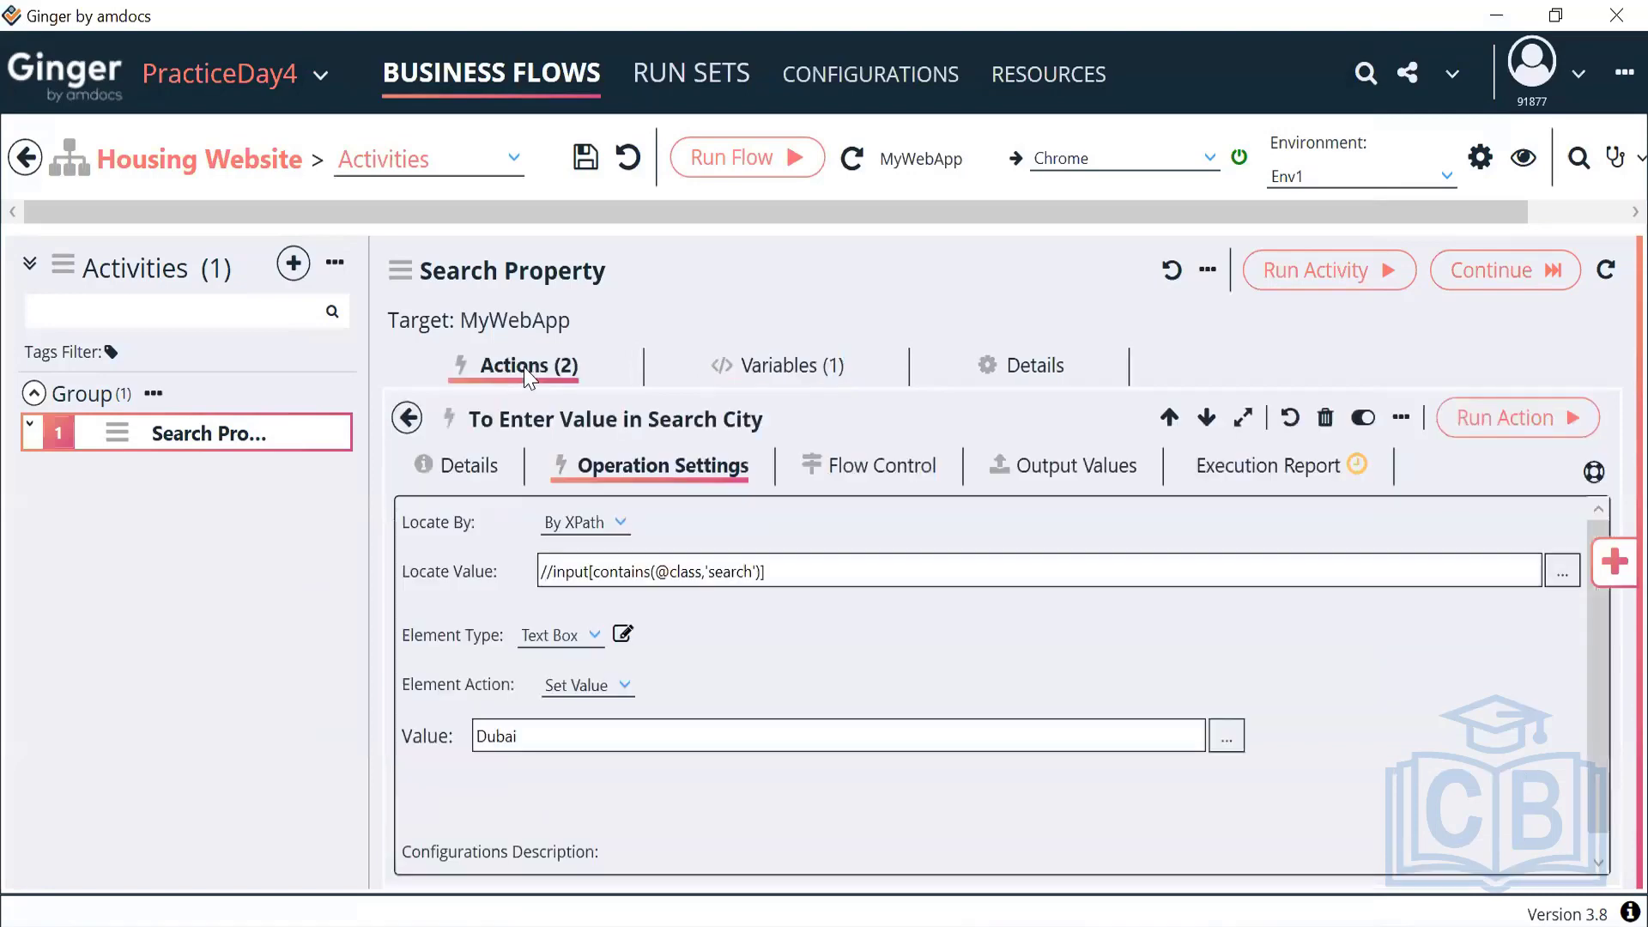
Replace the action's fixed Dubai value with the ACT_CityName activity variable, evaluate, and confirm
click(1226, 739)
key(ctrl+a)
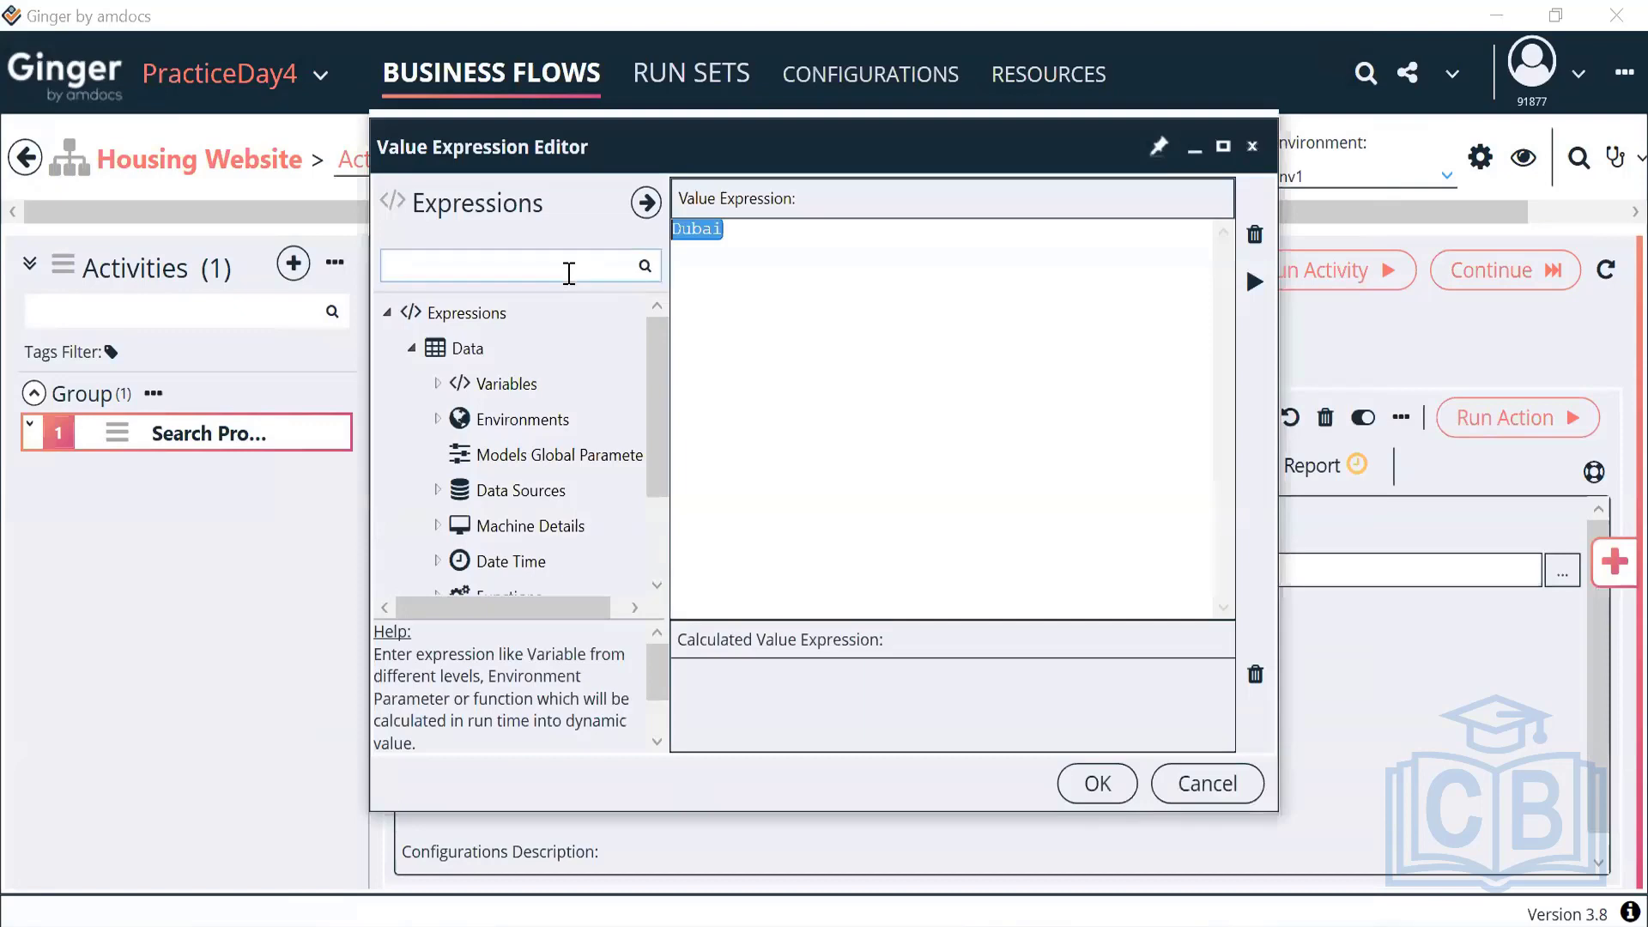
key(Delete)
click(437, 383)
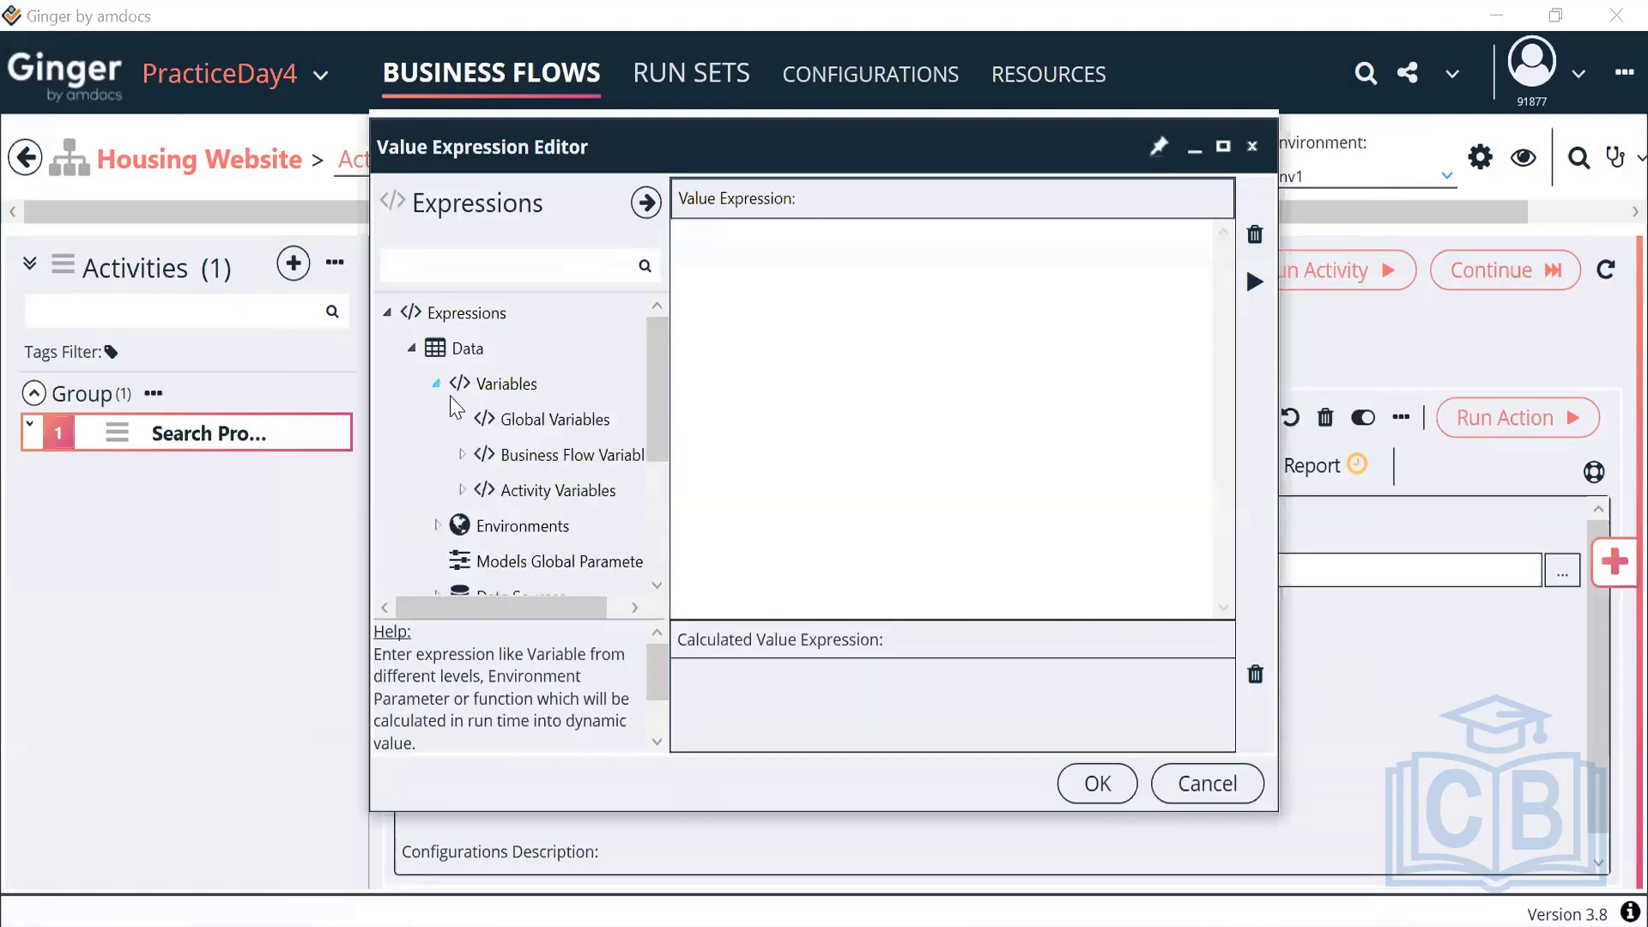
click(461, 490)
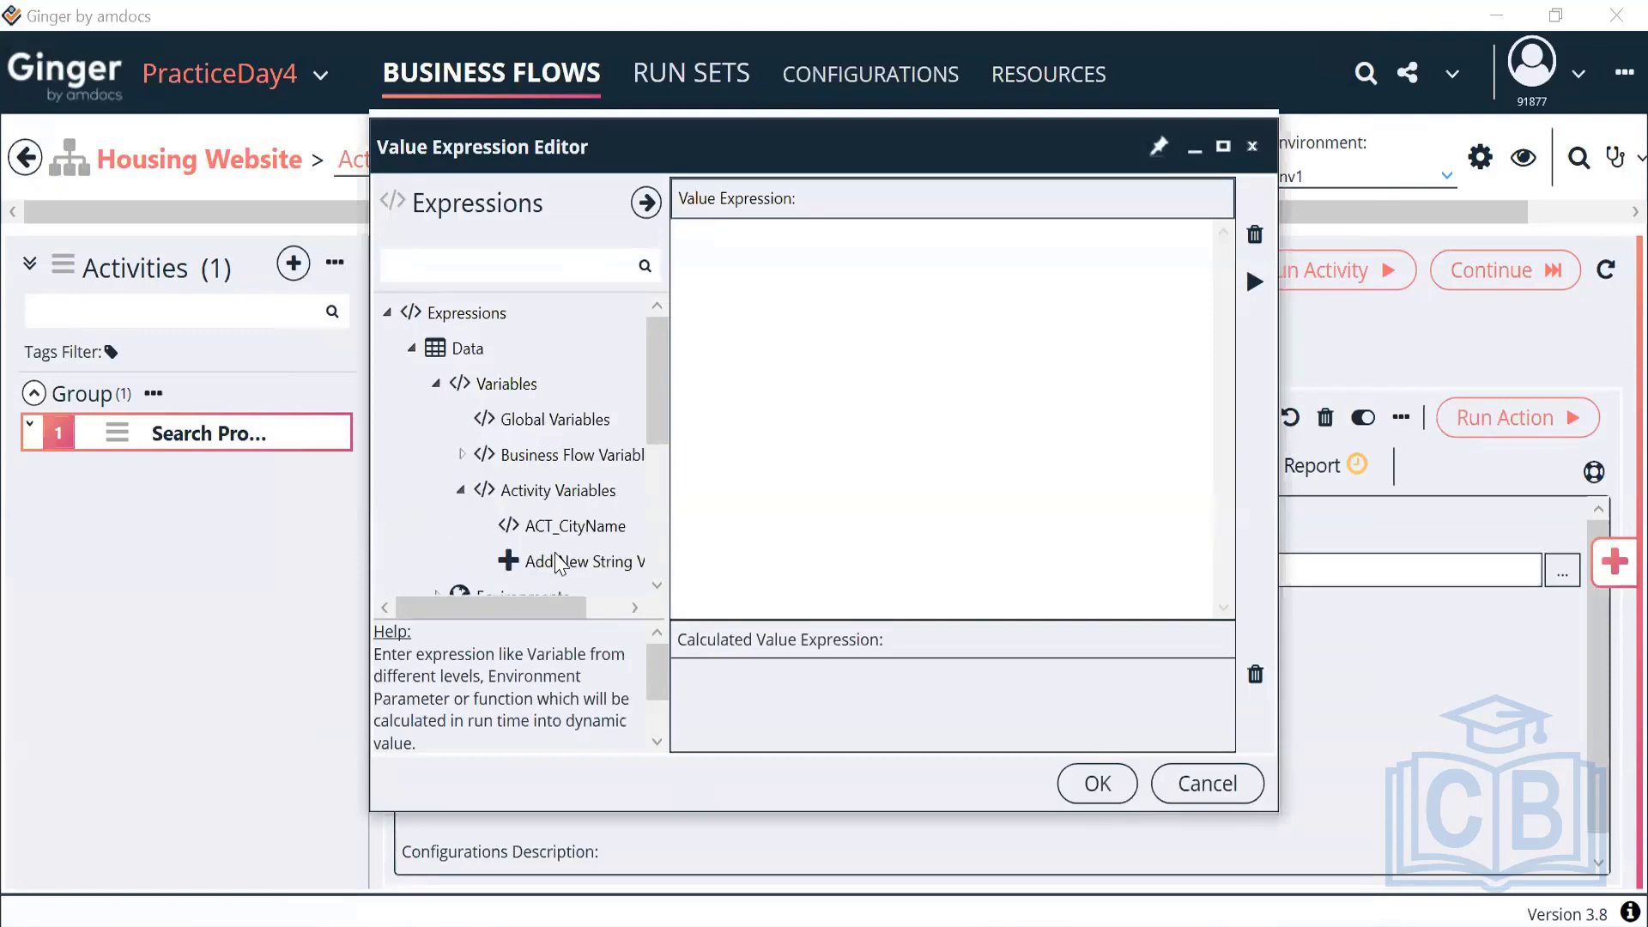
double_click(586, 529)
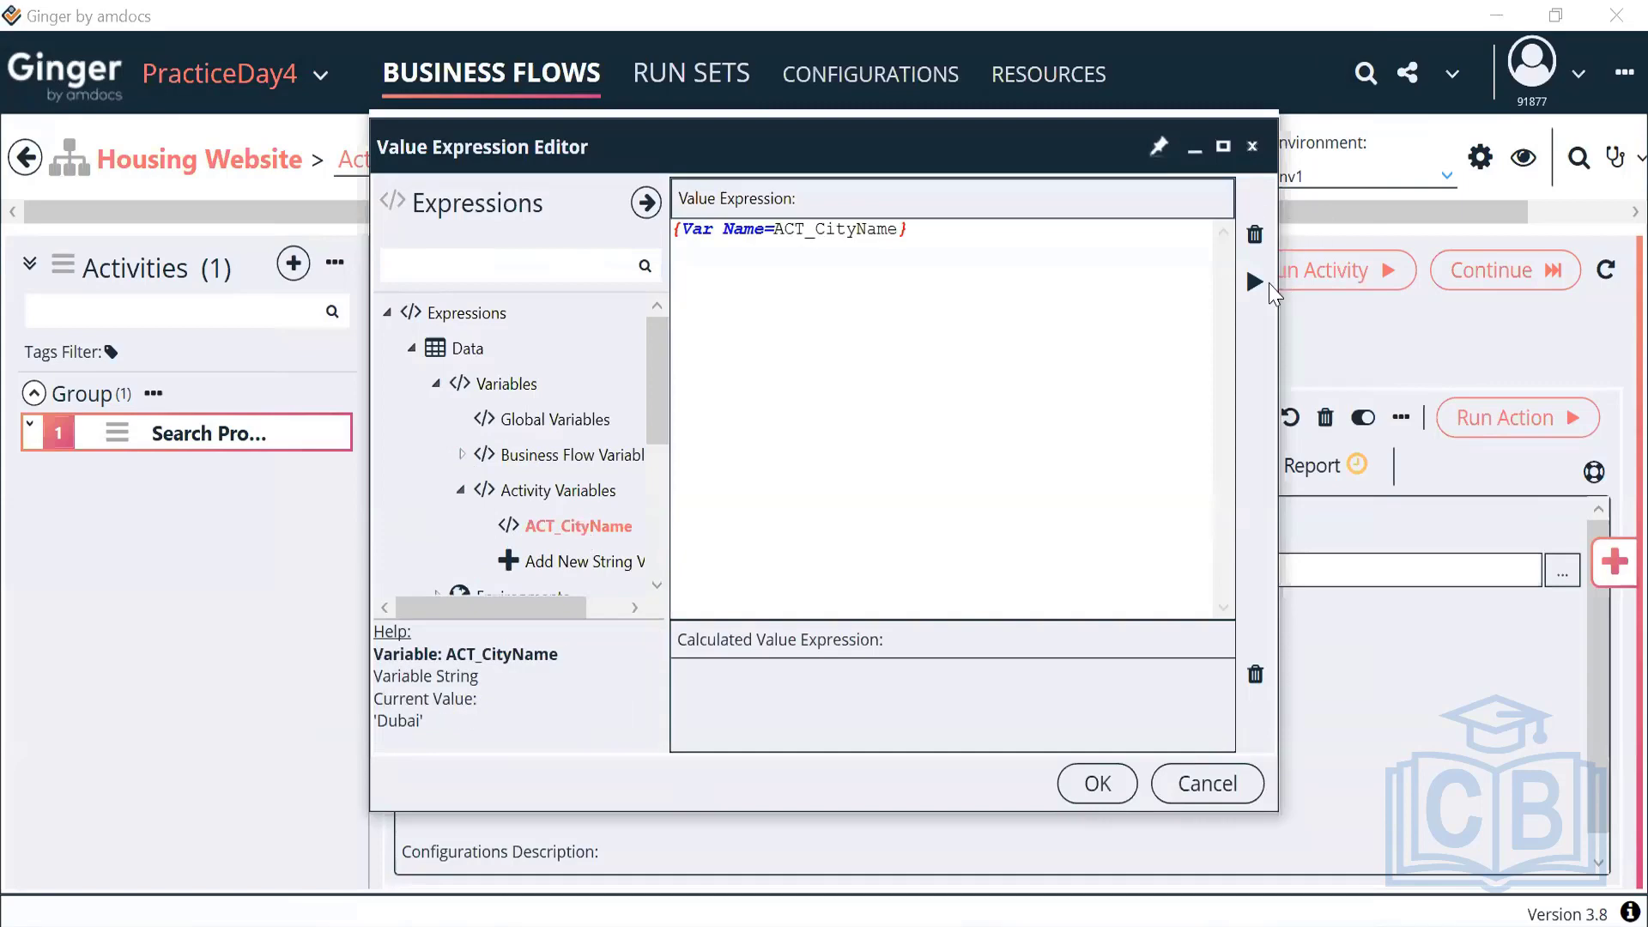
click(1255, 282)
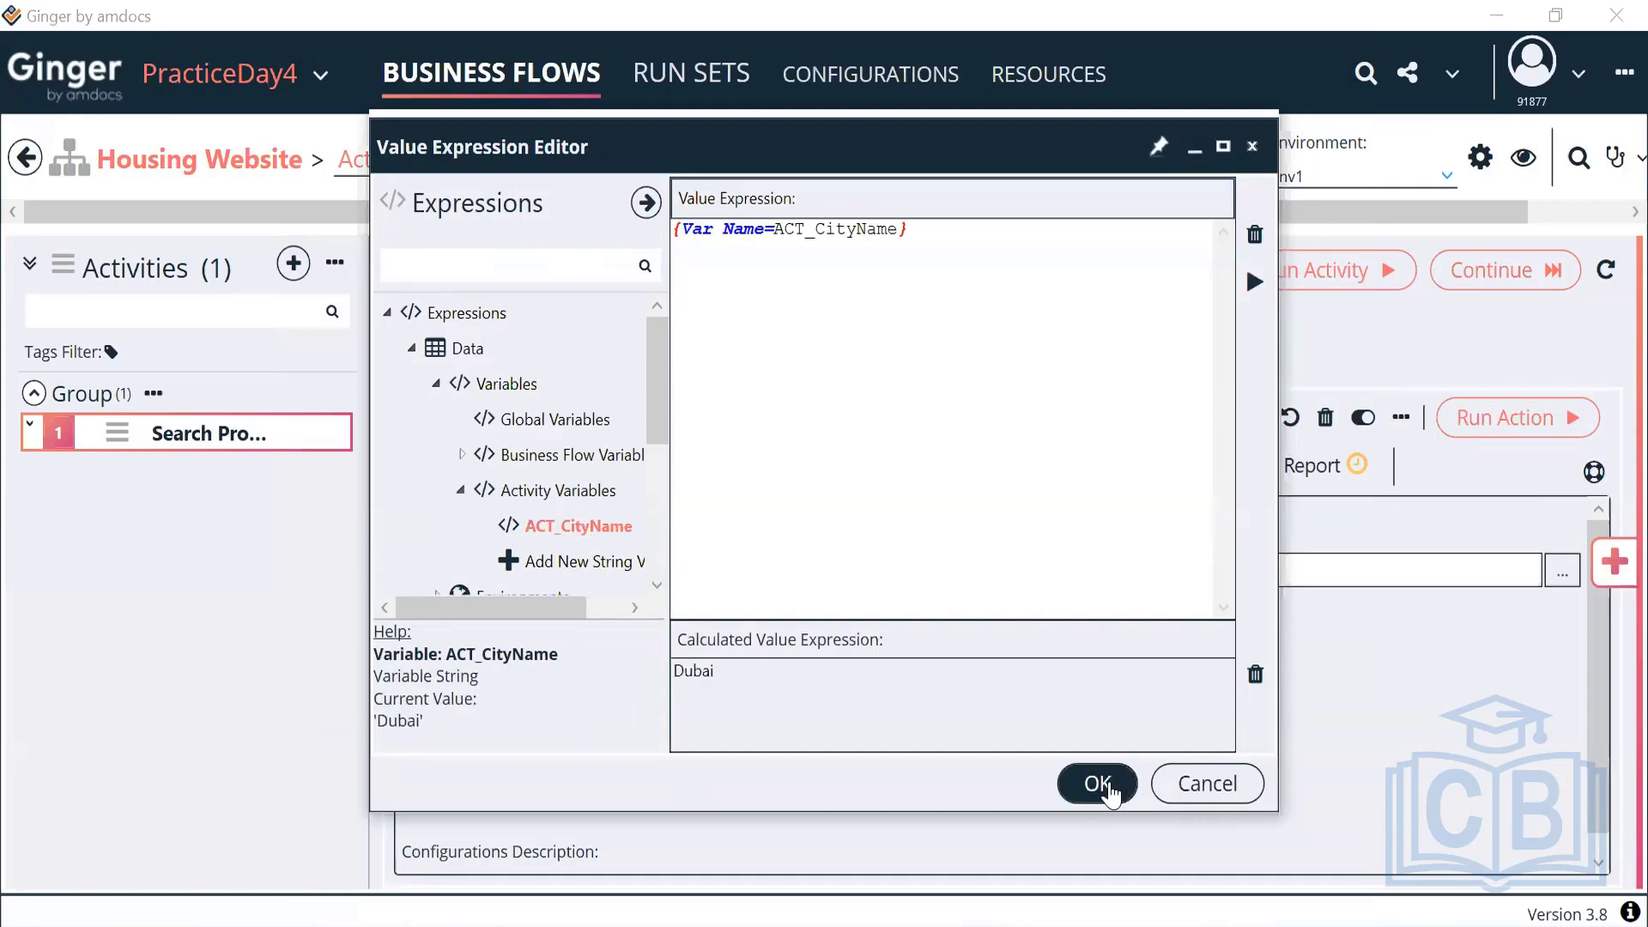
click(1099, 783)
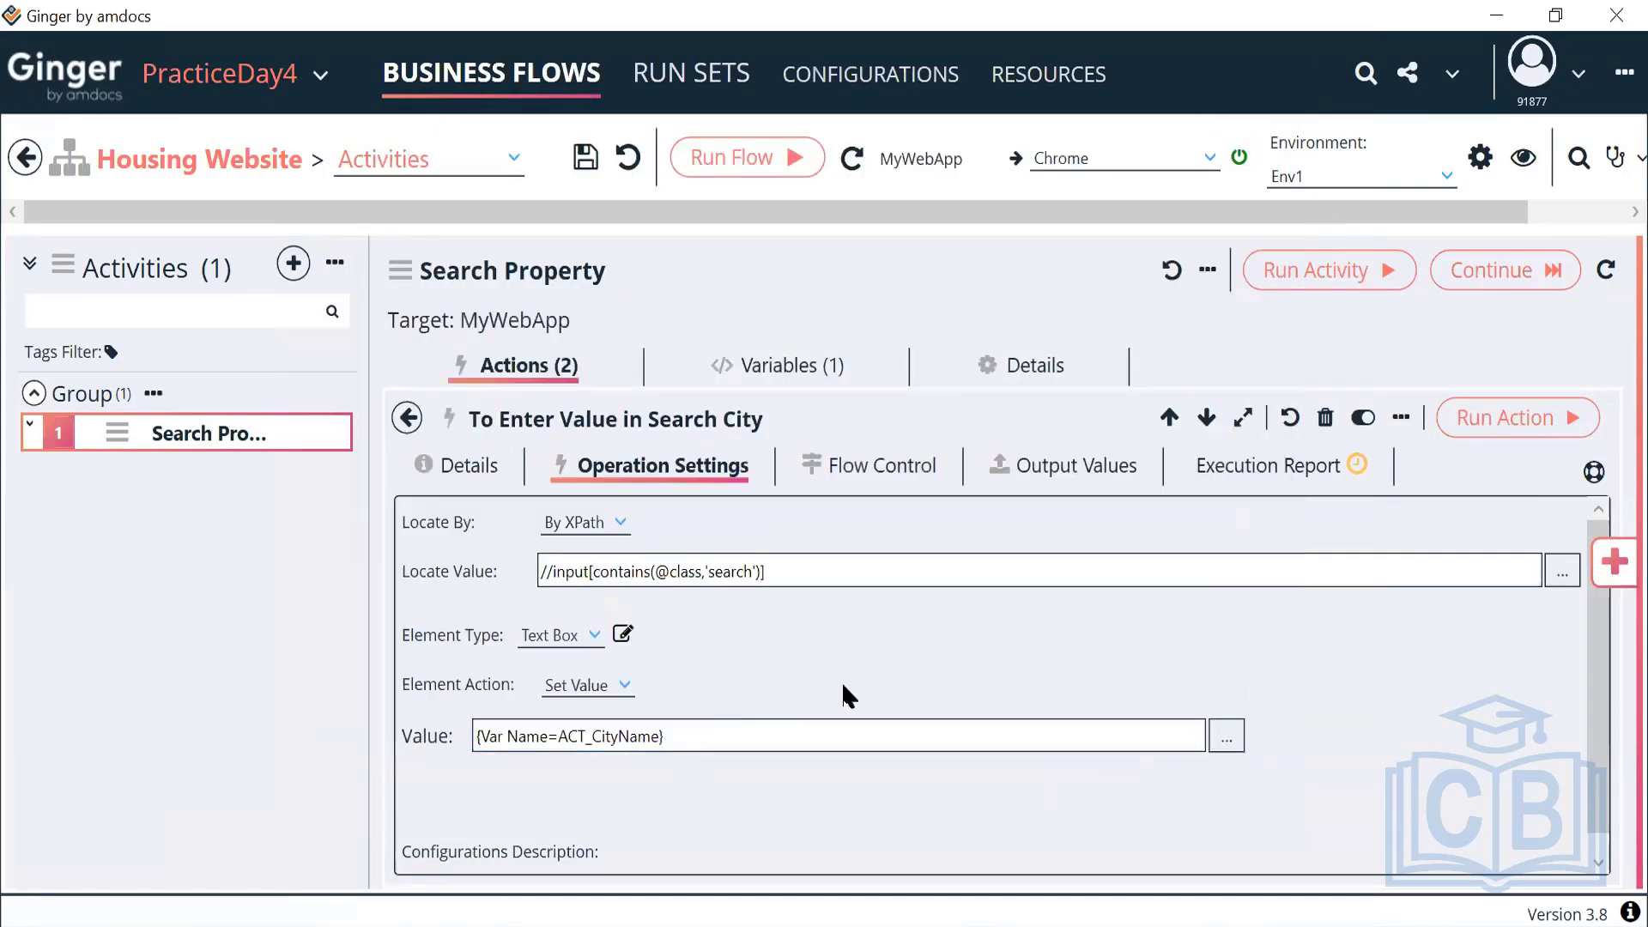
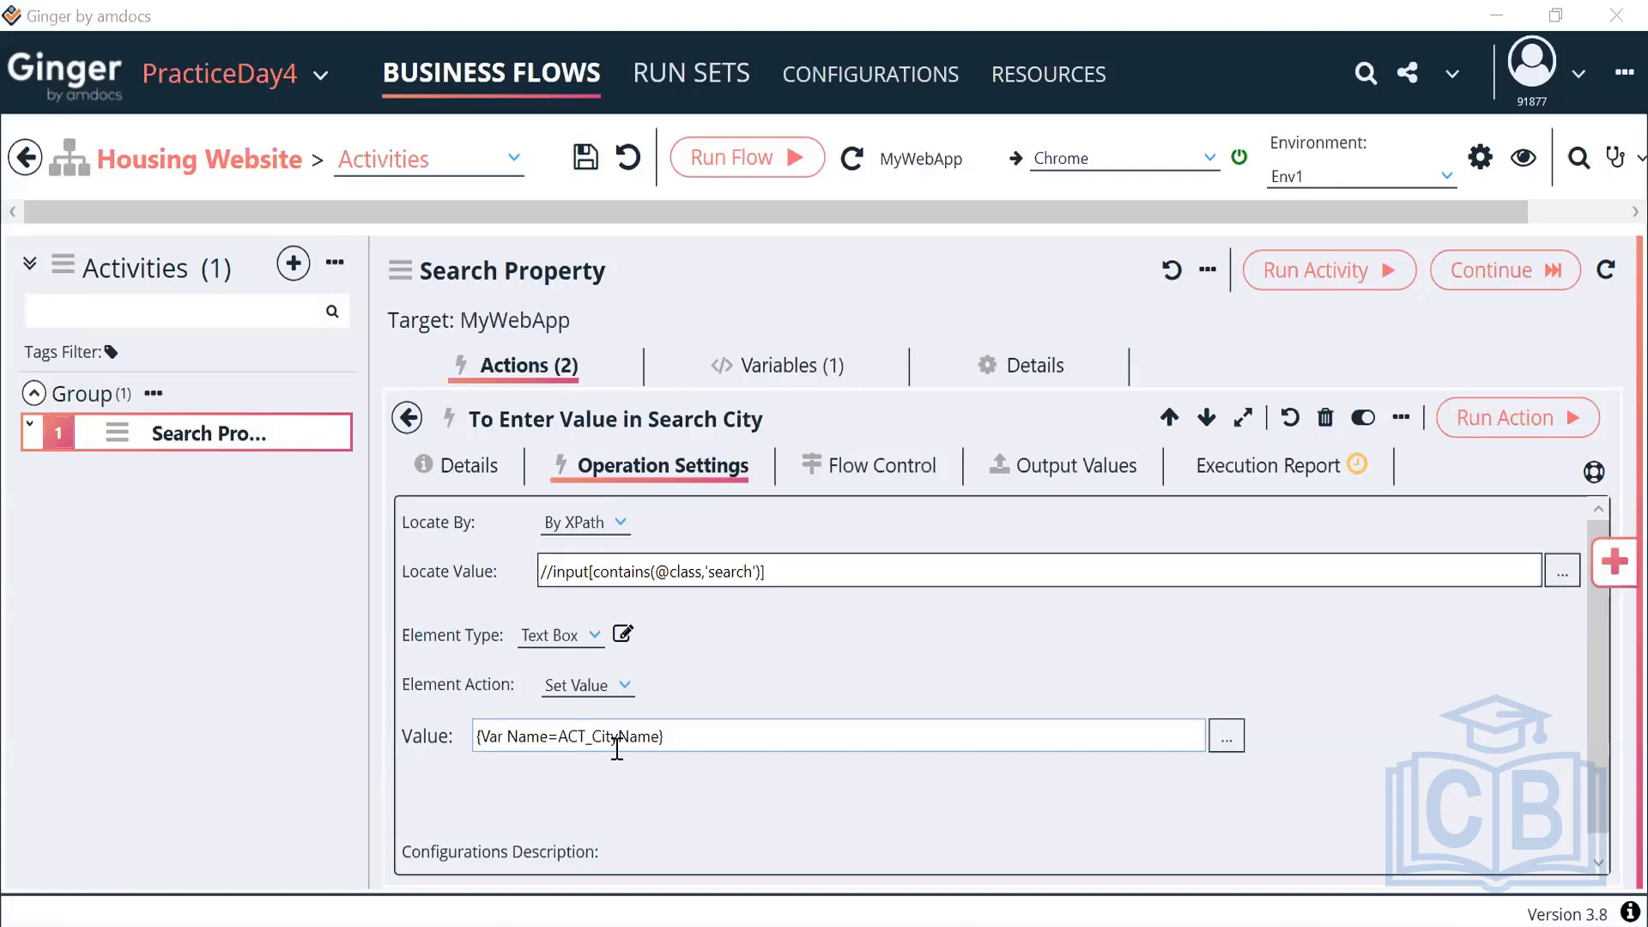
Inspect the Search City action's Locate Value XPath and its Value variable reference
click(410, 423)
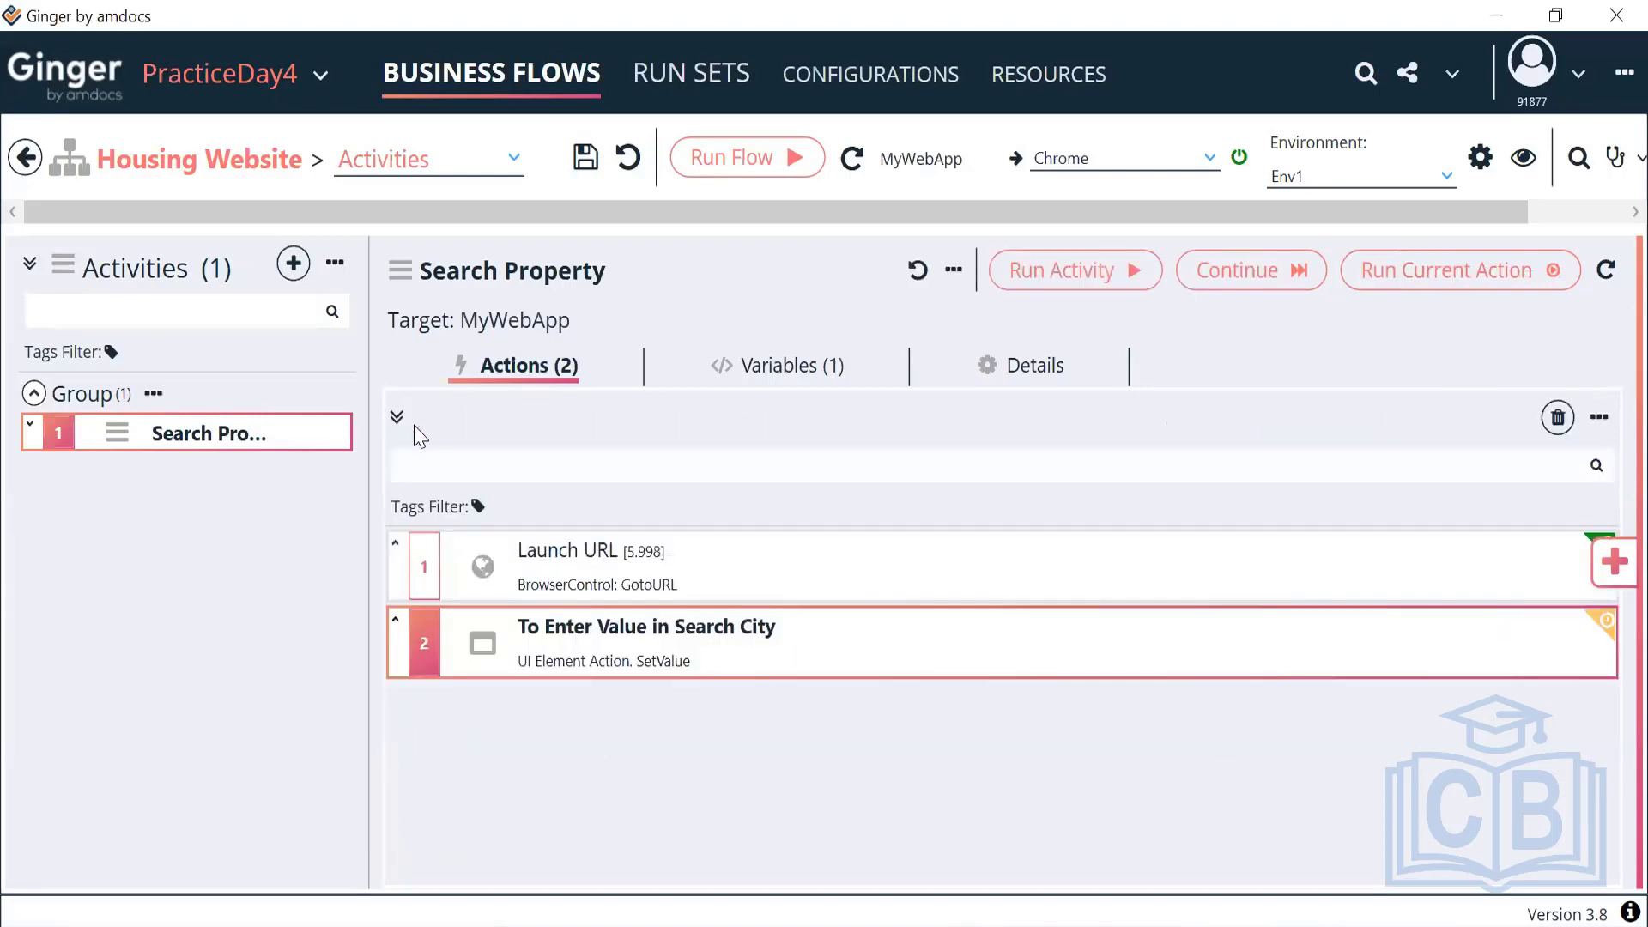
double_click(655, 649)
drag(787, 565, 528, 578)
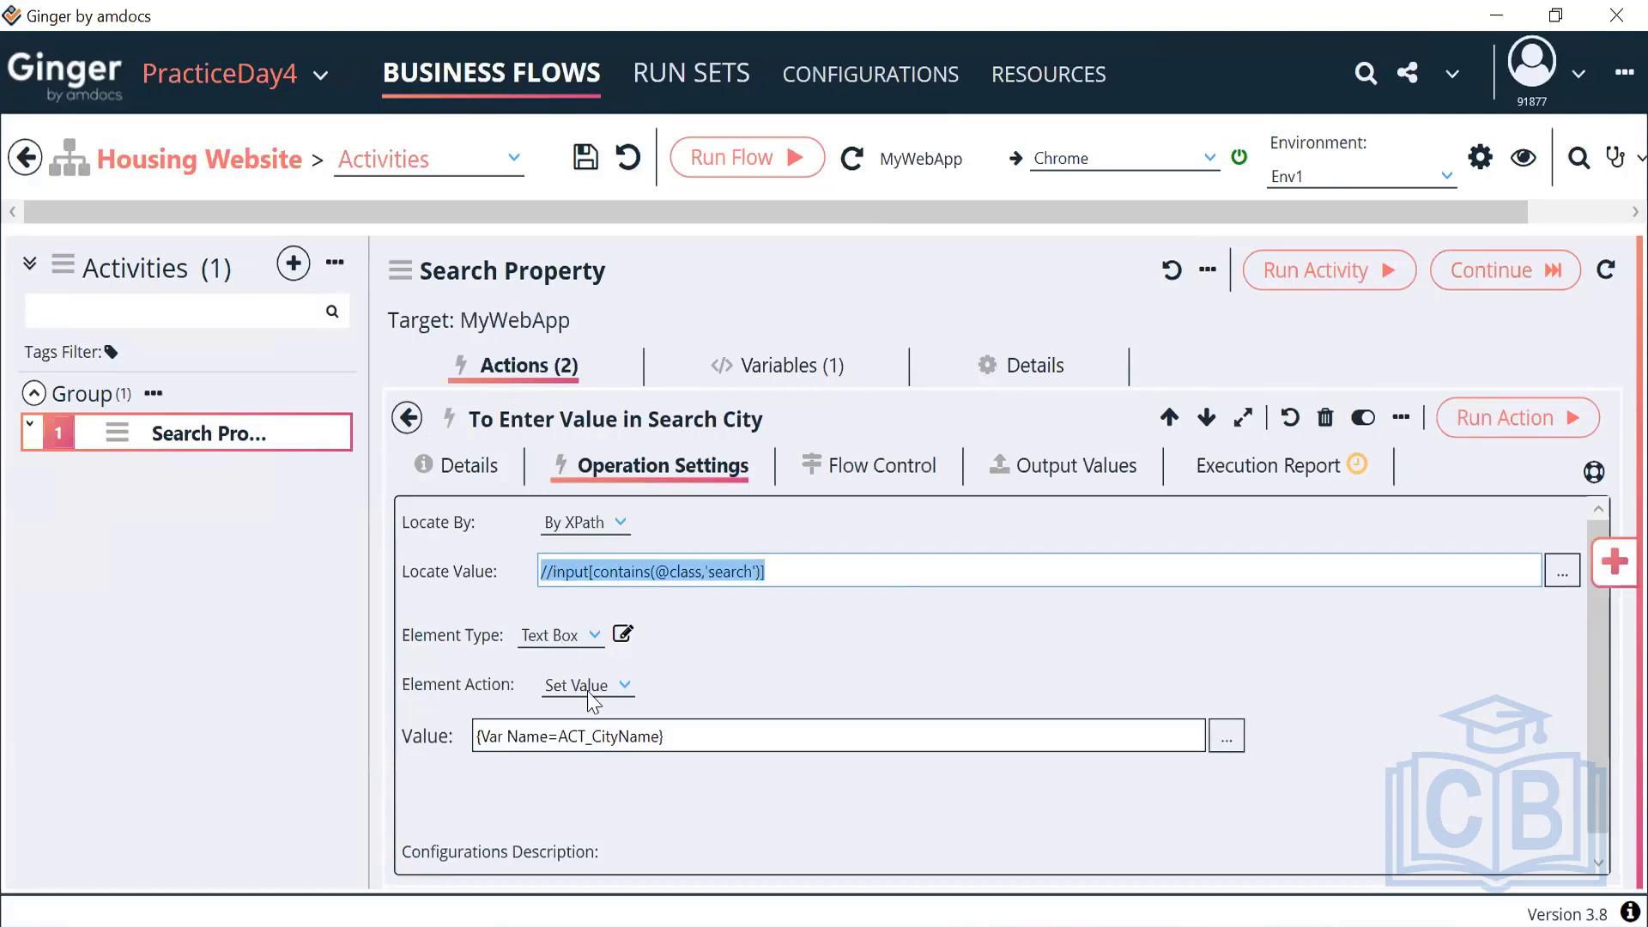
drag(680, 736, 427, 735)
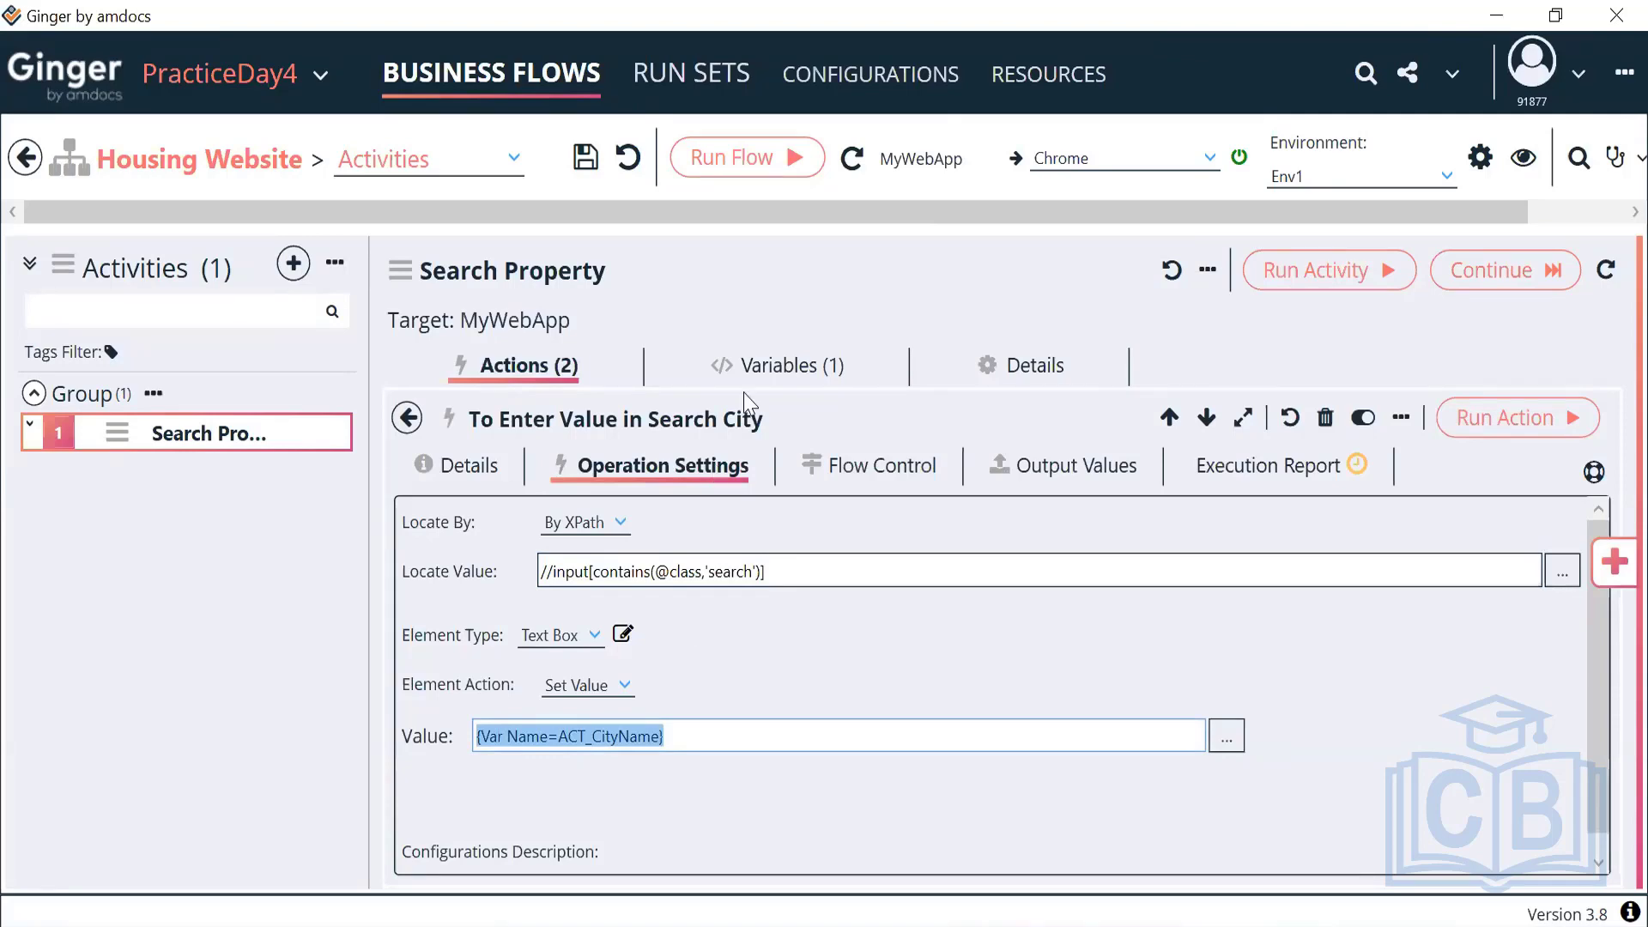
Check that the ACT_CityName variable's initial value is Dubai
click(777, 367)
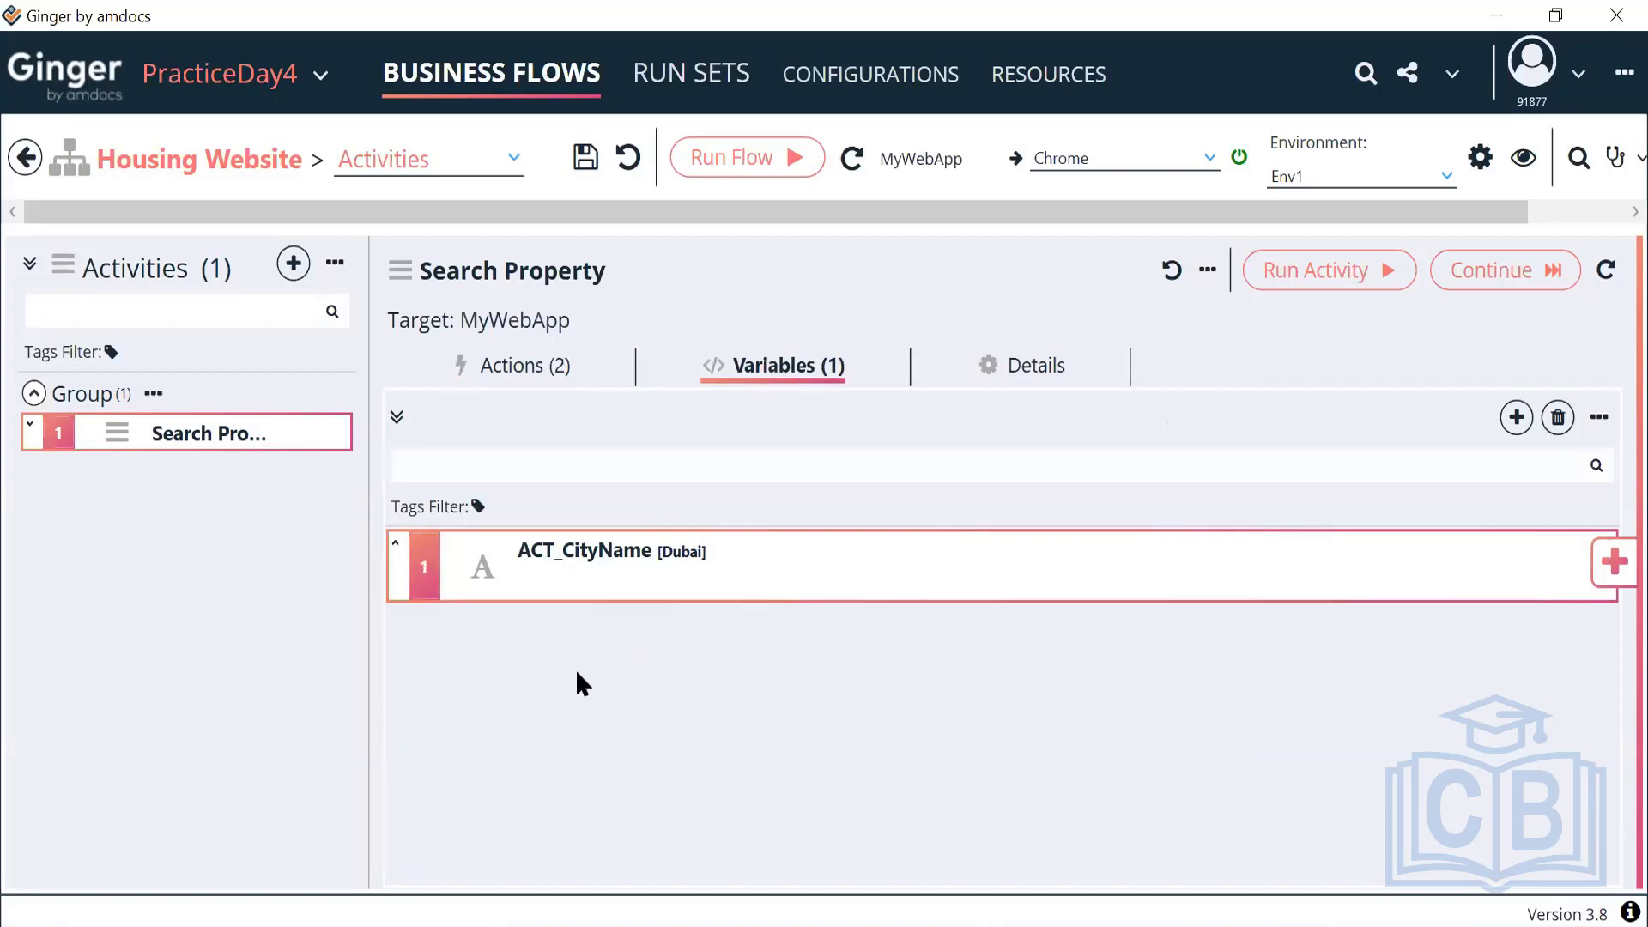
double_click(715, 598)
drag(472, 614, 352, 619)
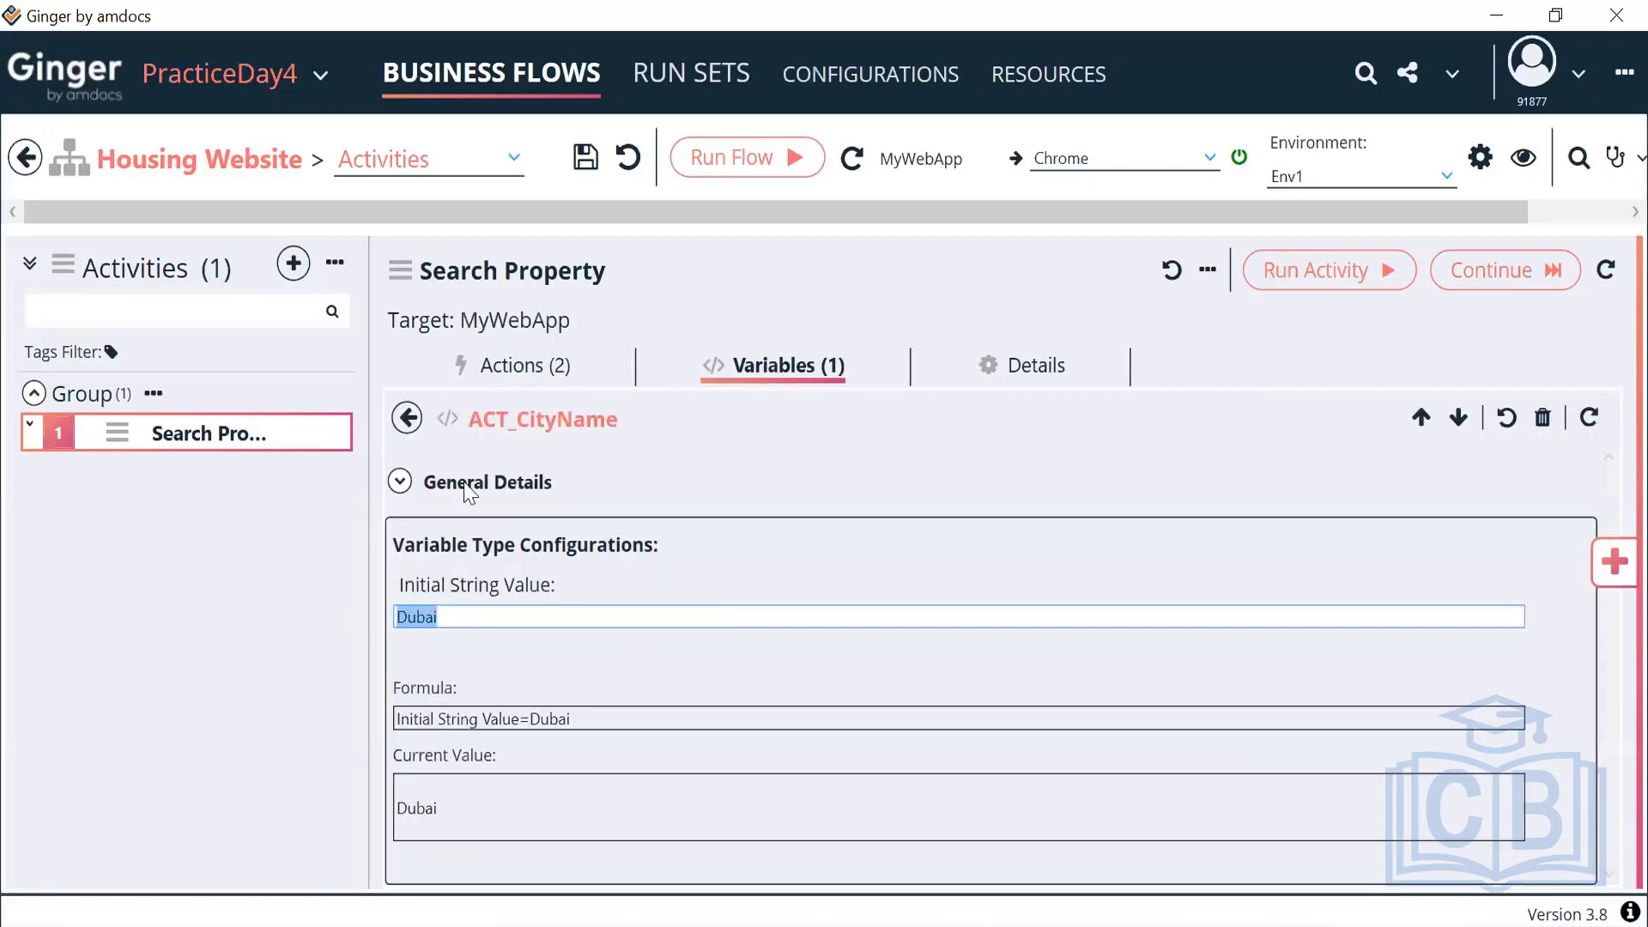
click(405, 420)
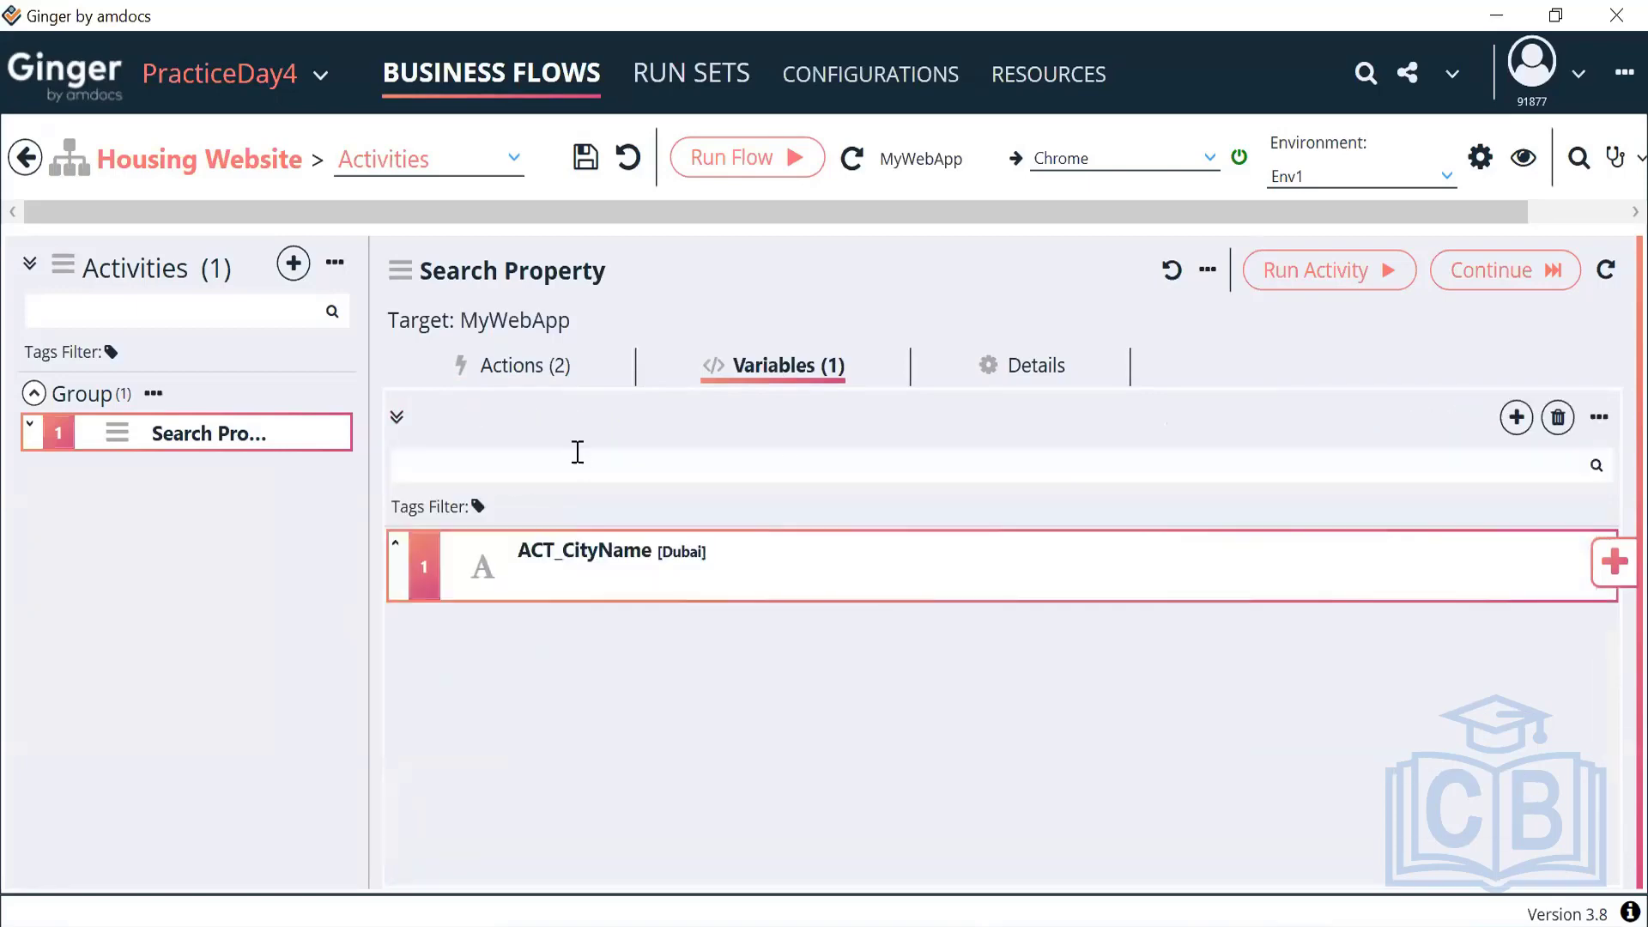
double_click(687, 563)
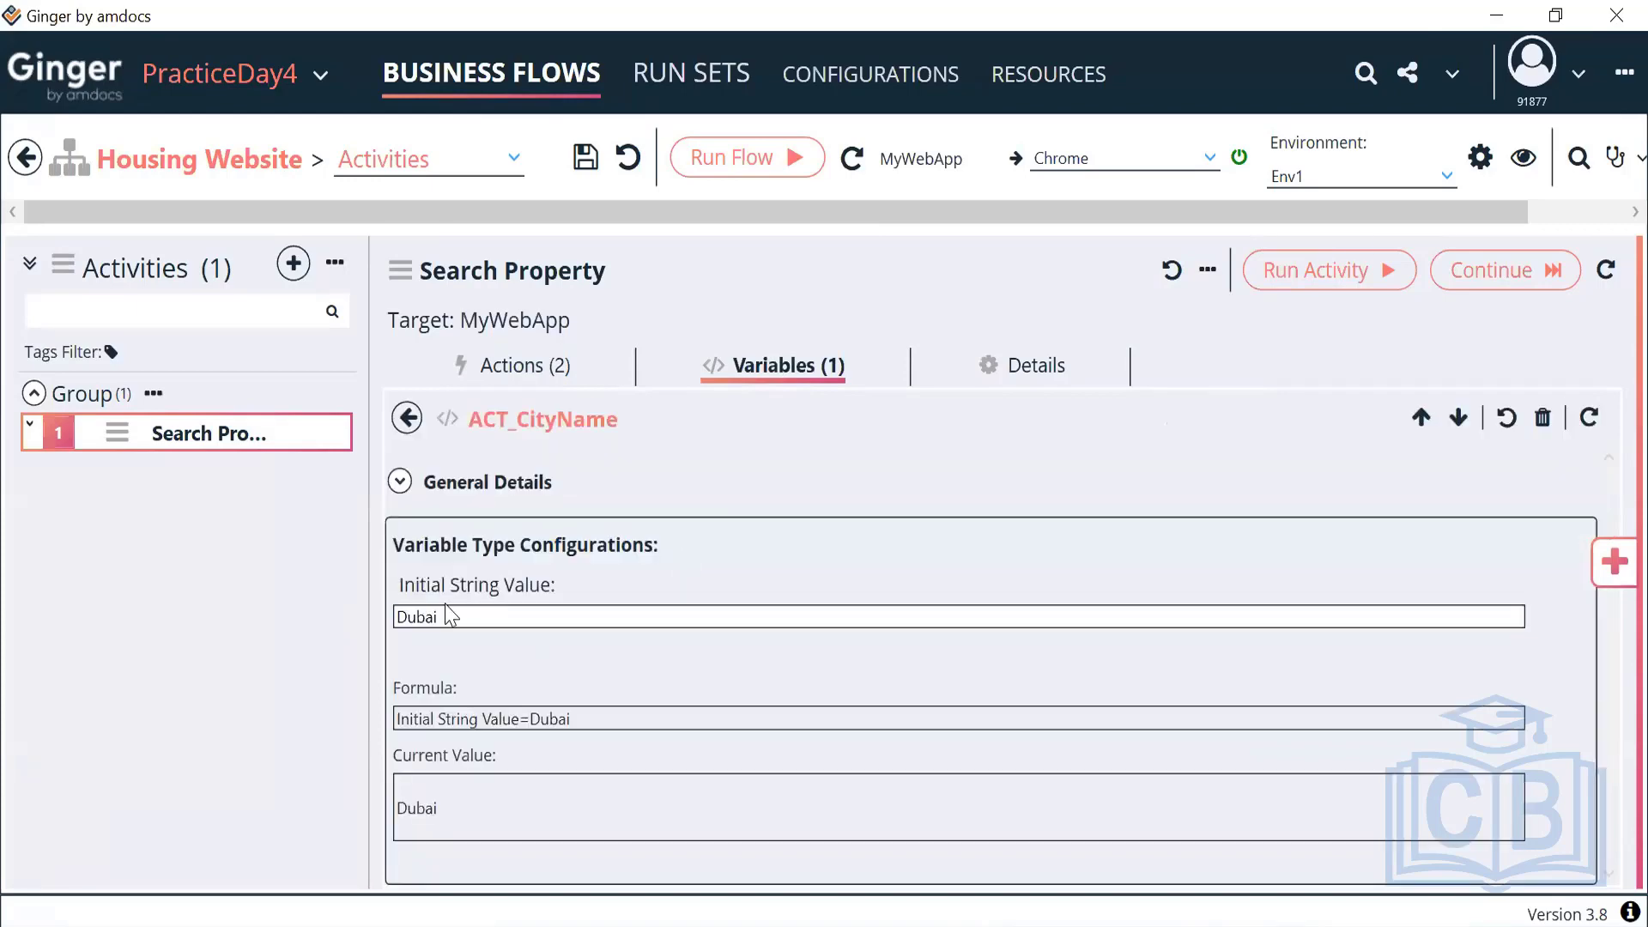
drag(447, 615, 405, 616)
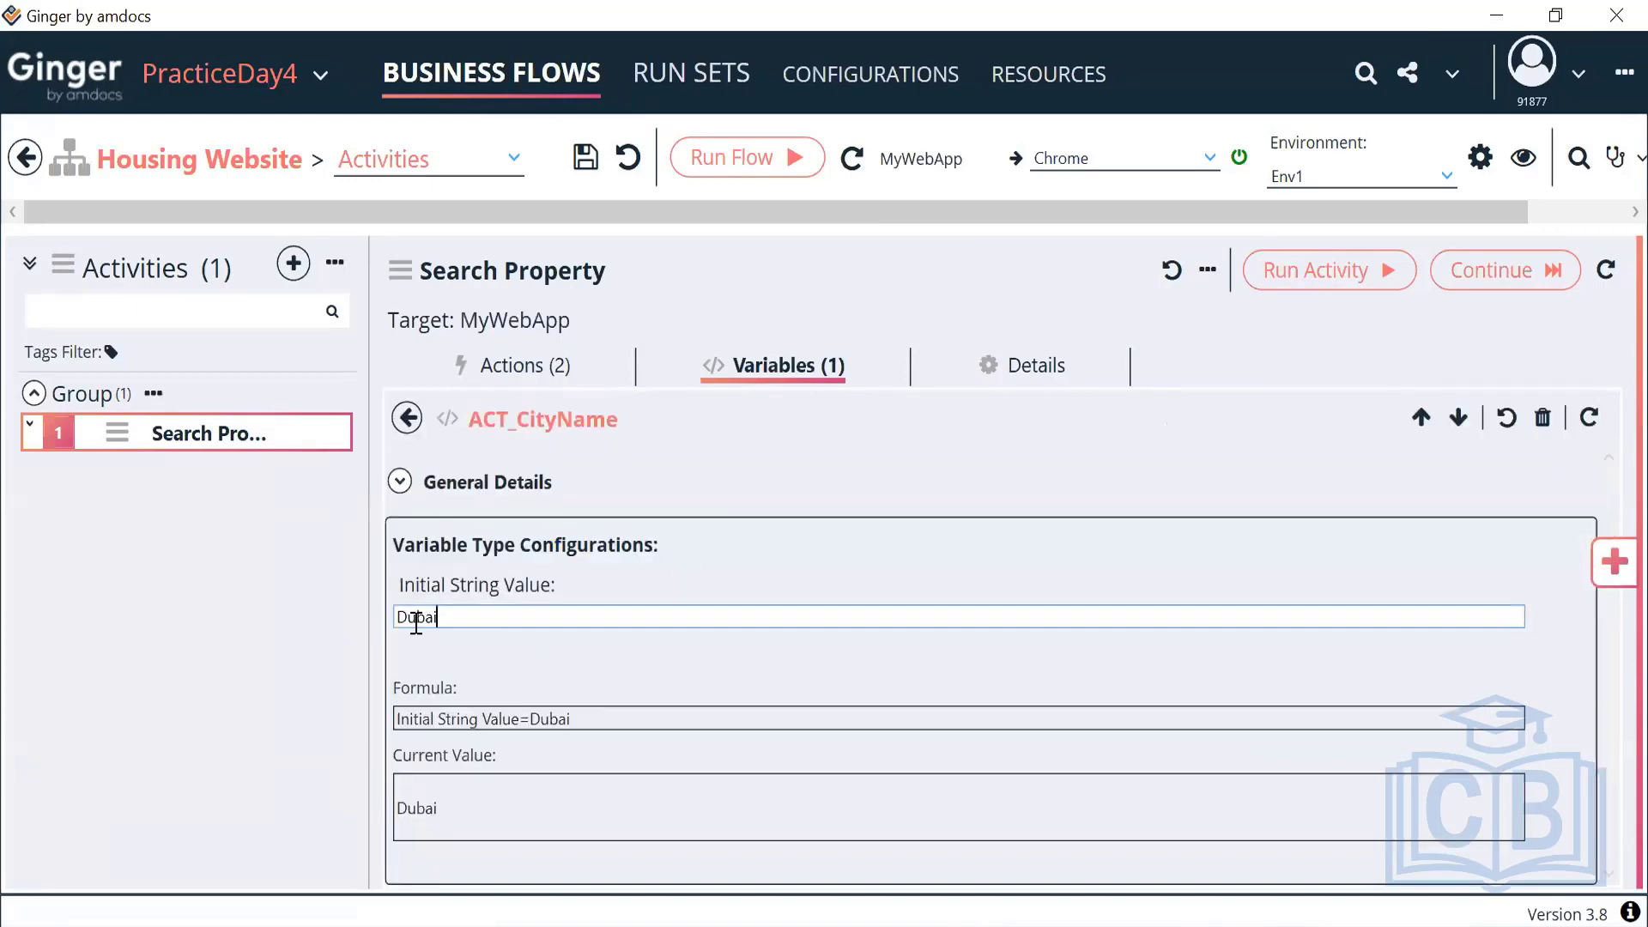
Run only the Search City action and check the result in Chrome
click(522, 369)
drag(615, 736, 439, 740)
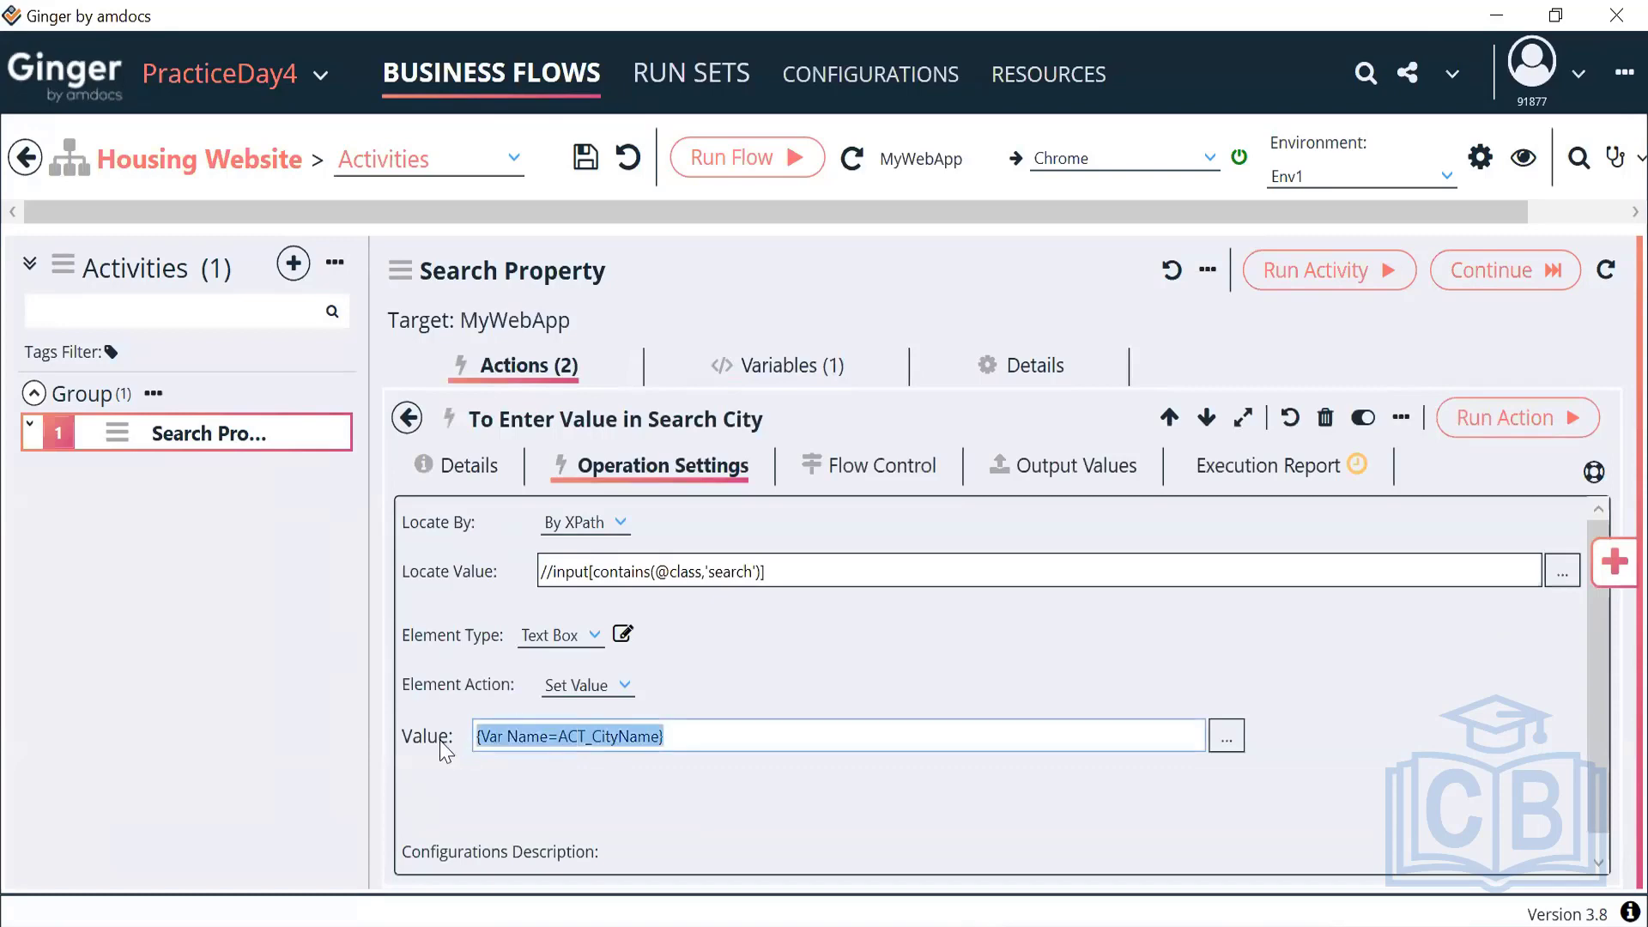
click(406, 419)
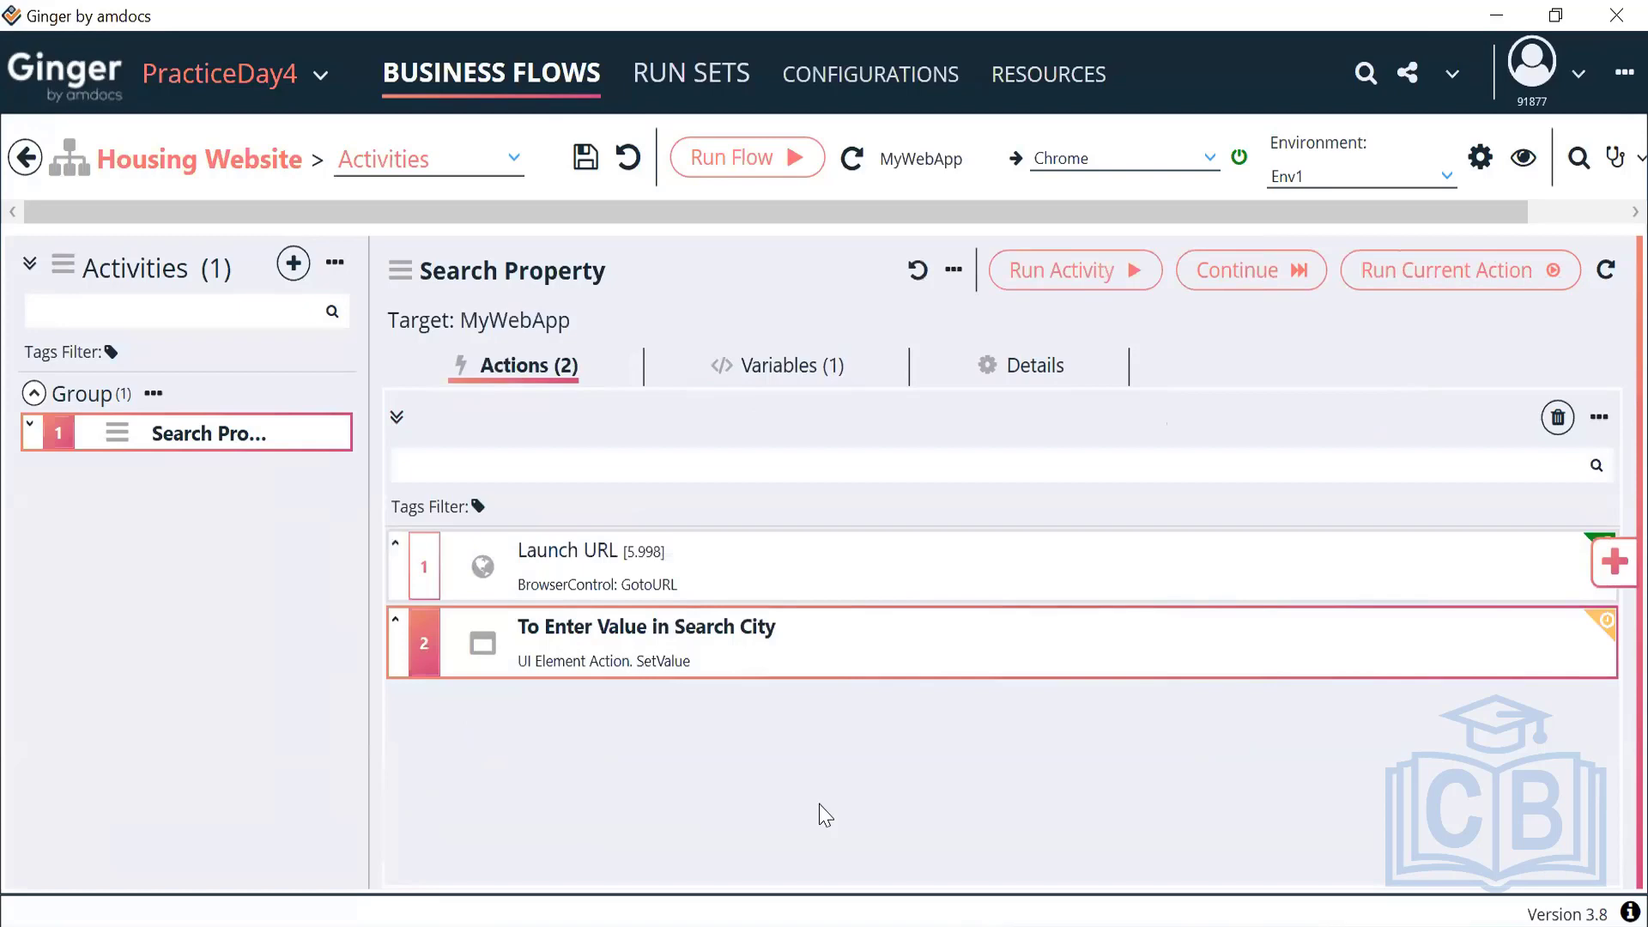
click(1394, 286)
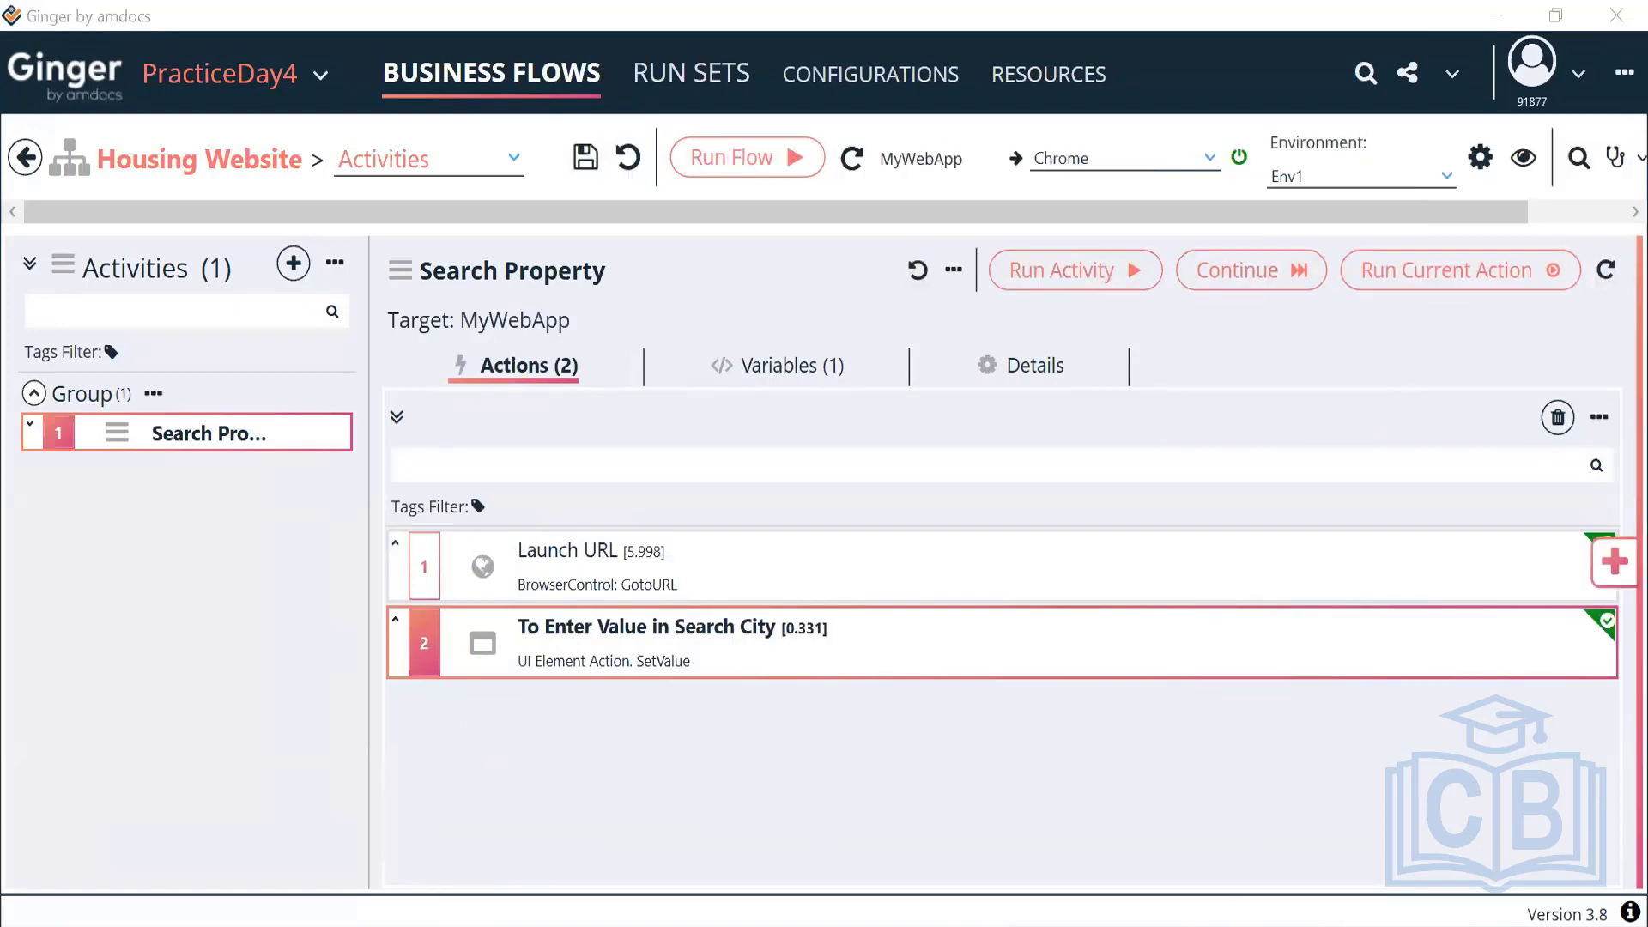
key(alt+Tab)
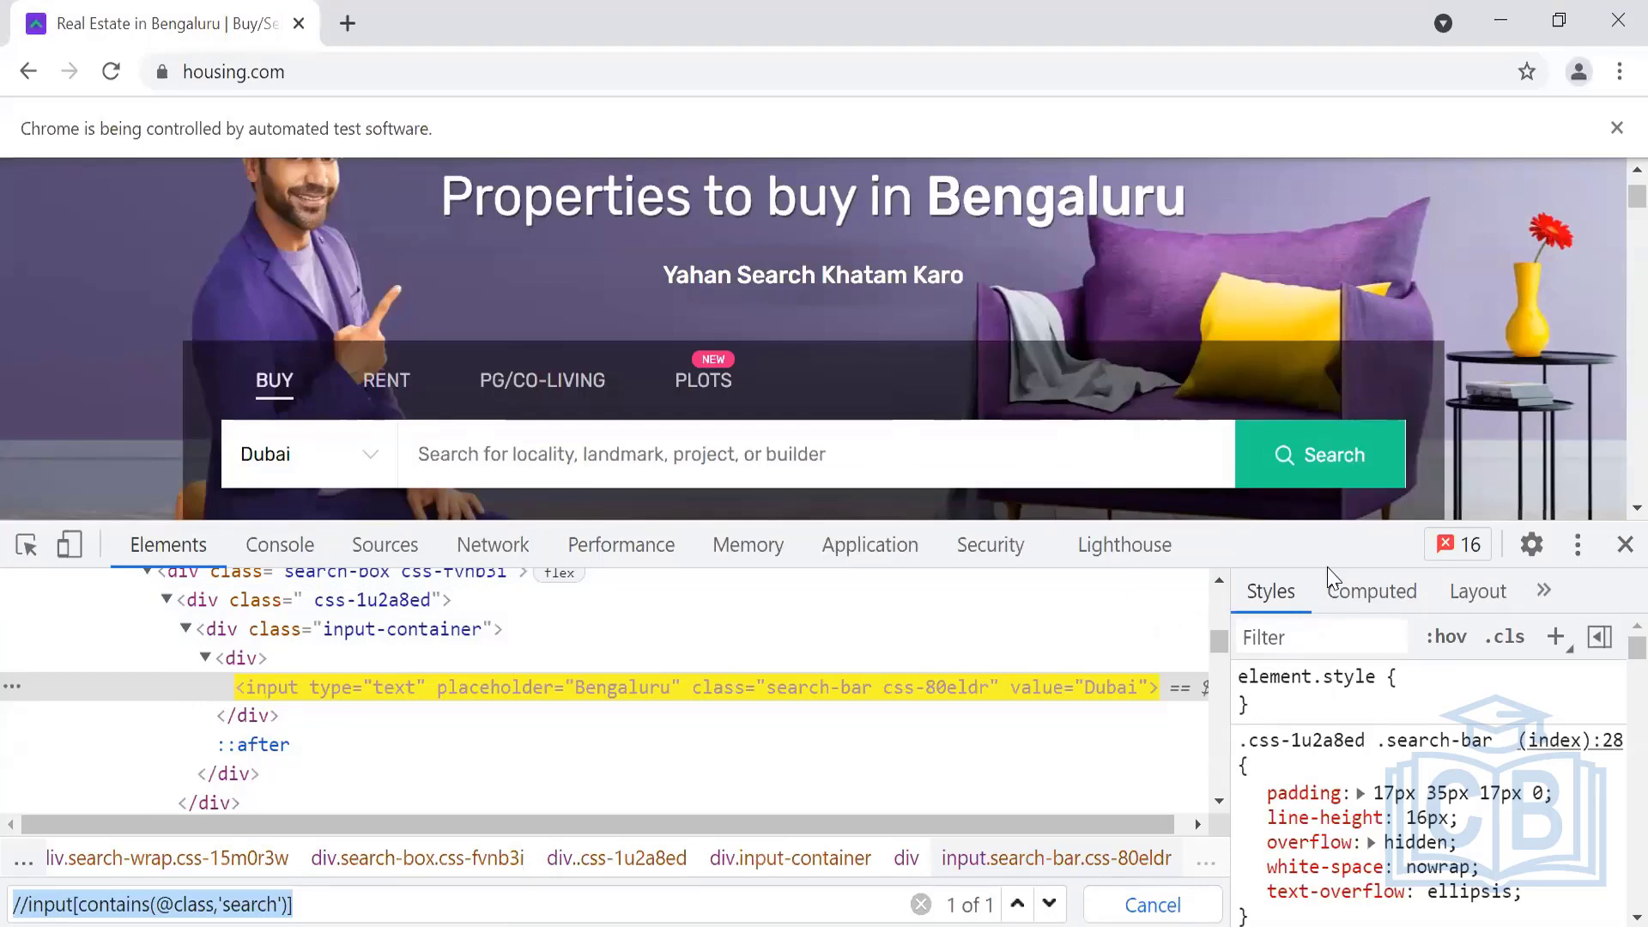
Review the Launch URL and Search City actions in Ginger
scroll(1439, 328, down, 1)
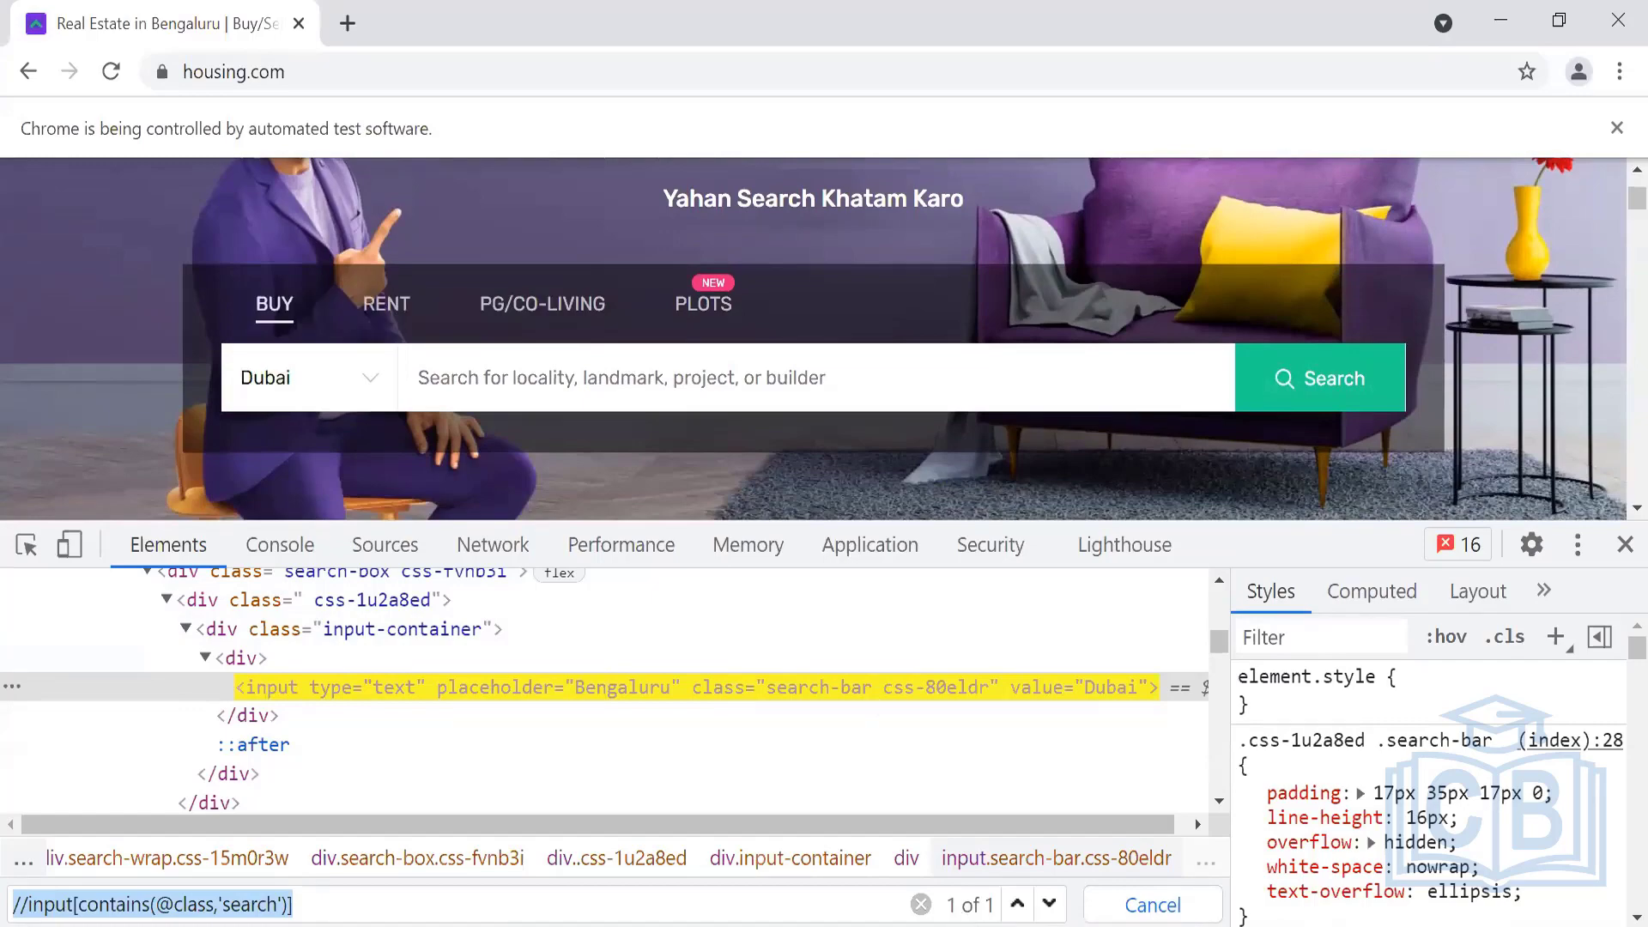
click(970, 824)
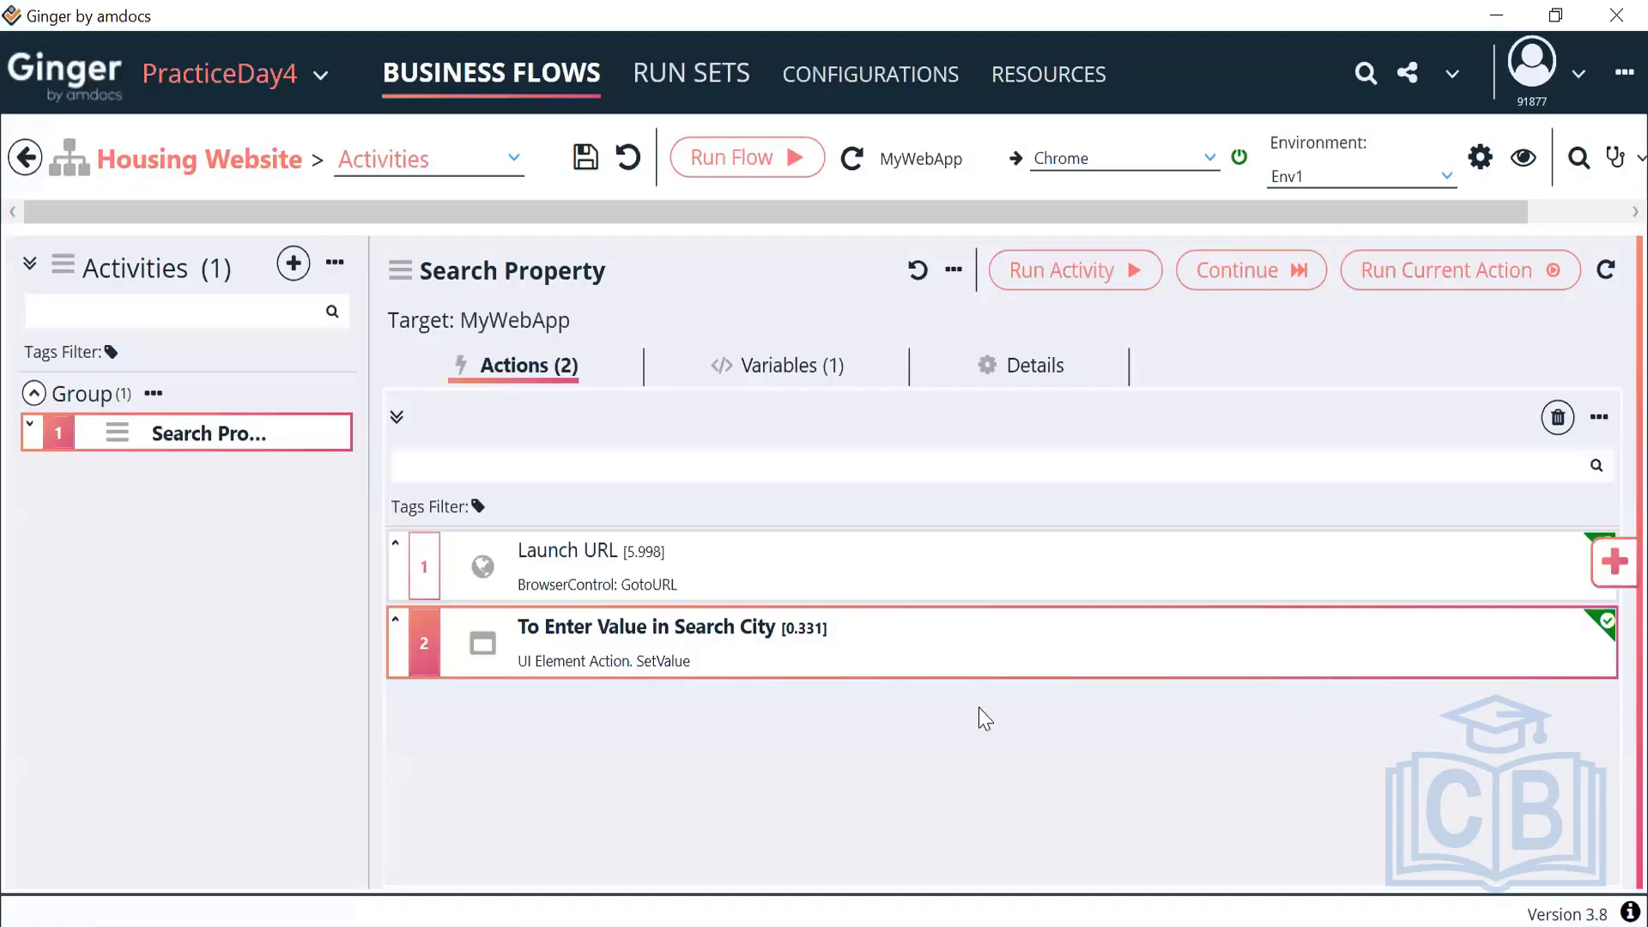
click(977, 577)
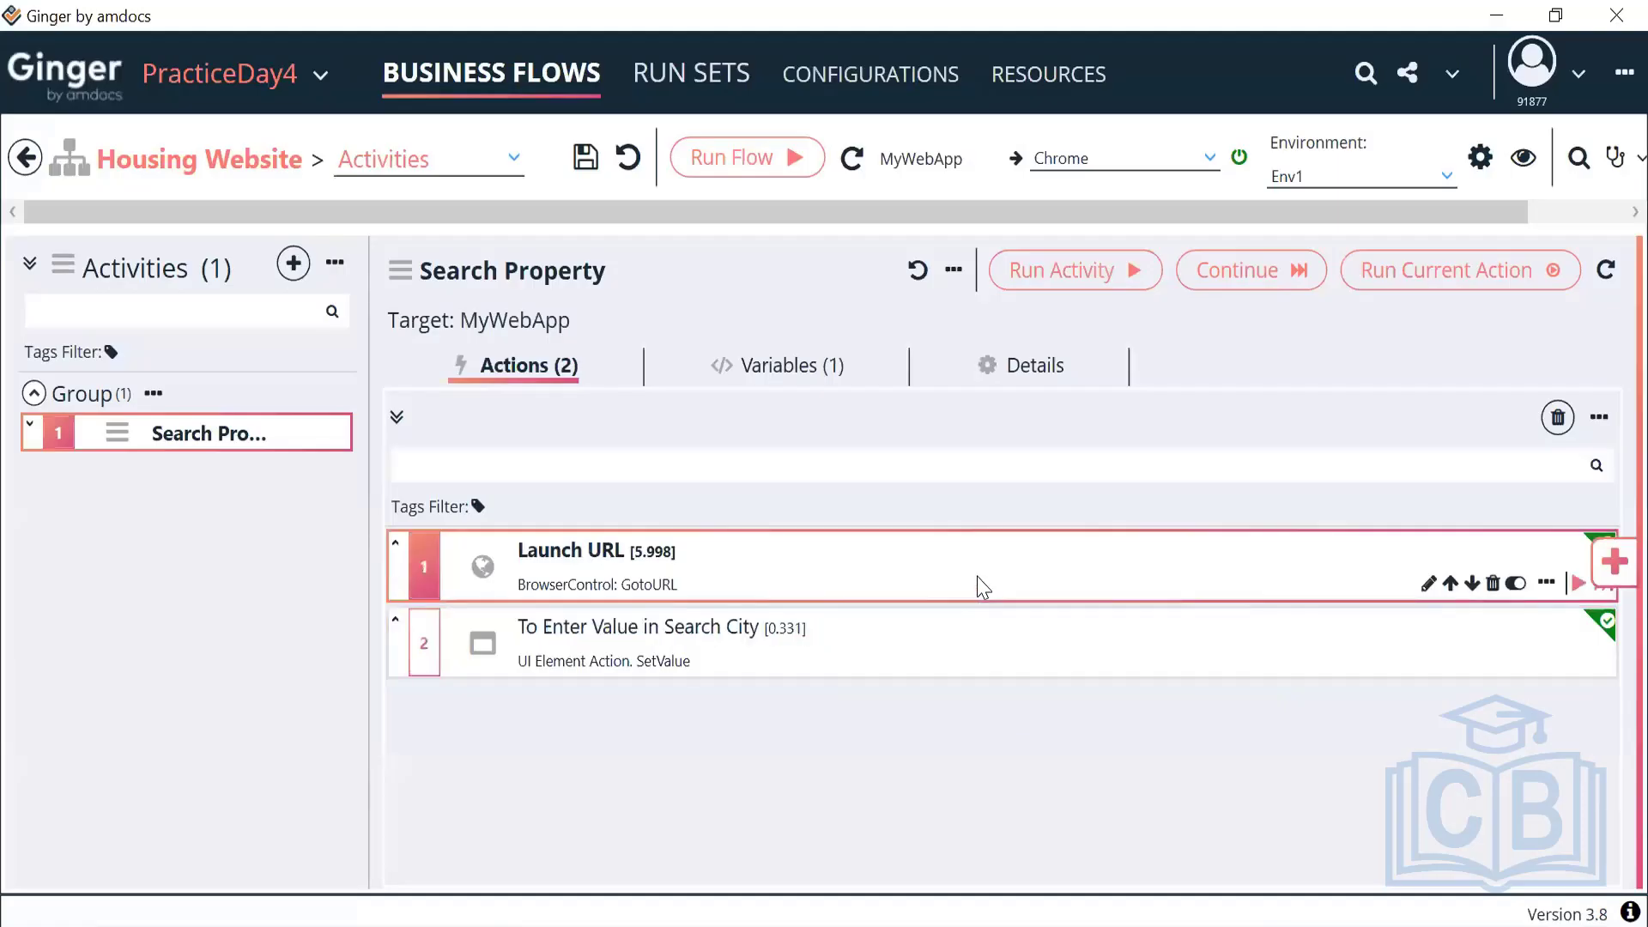
click(901, 674)
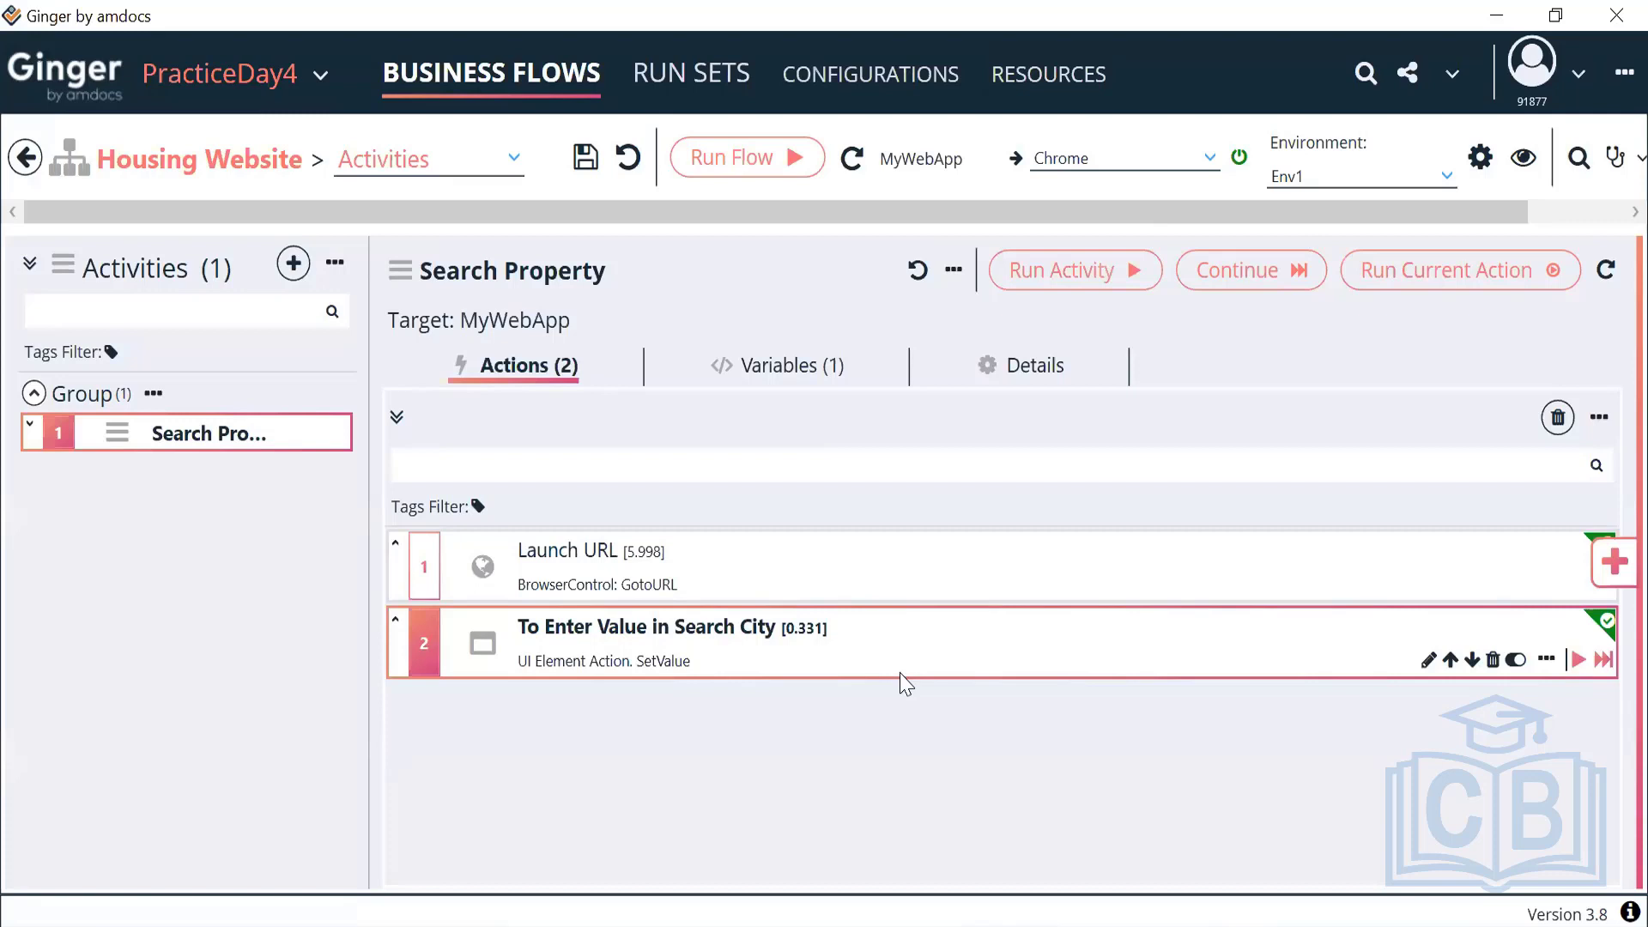
Enter Dubai in housing.com's city field and dismiss the notifications prompt
key(alt+Tab)
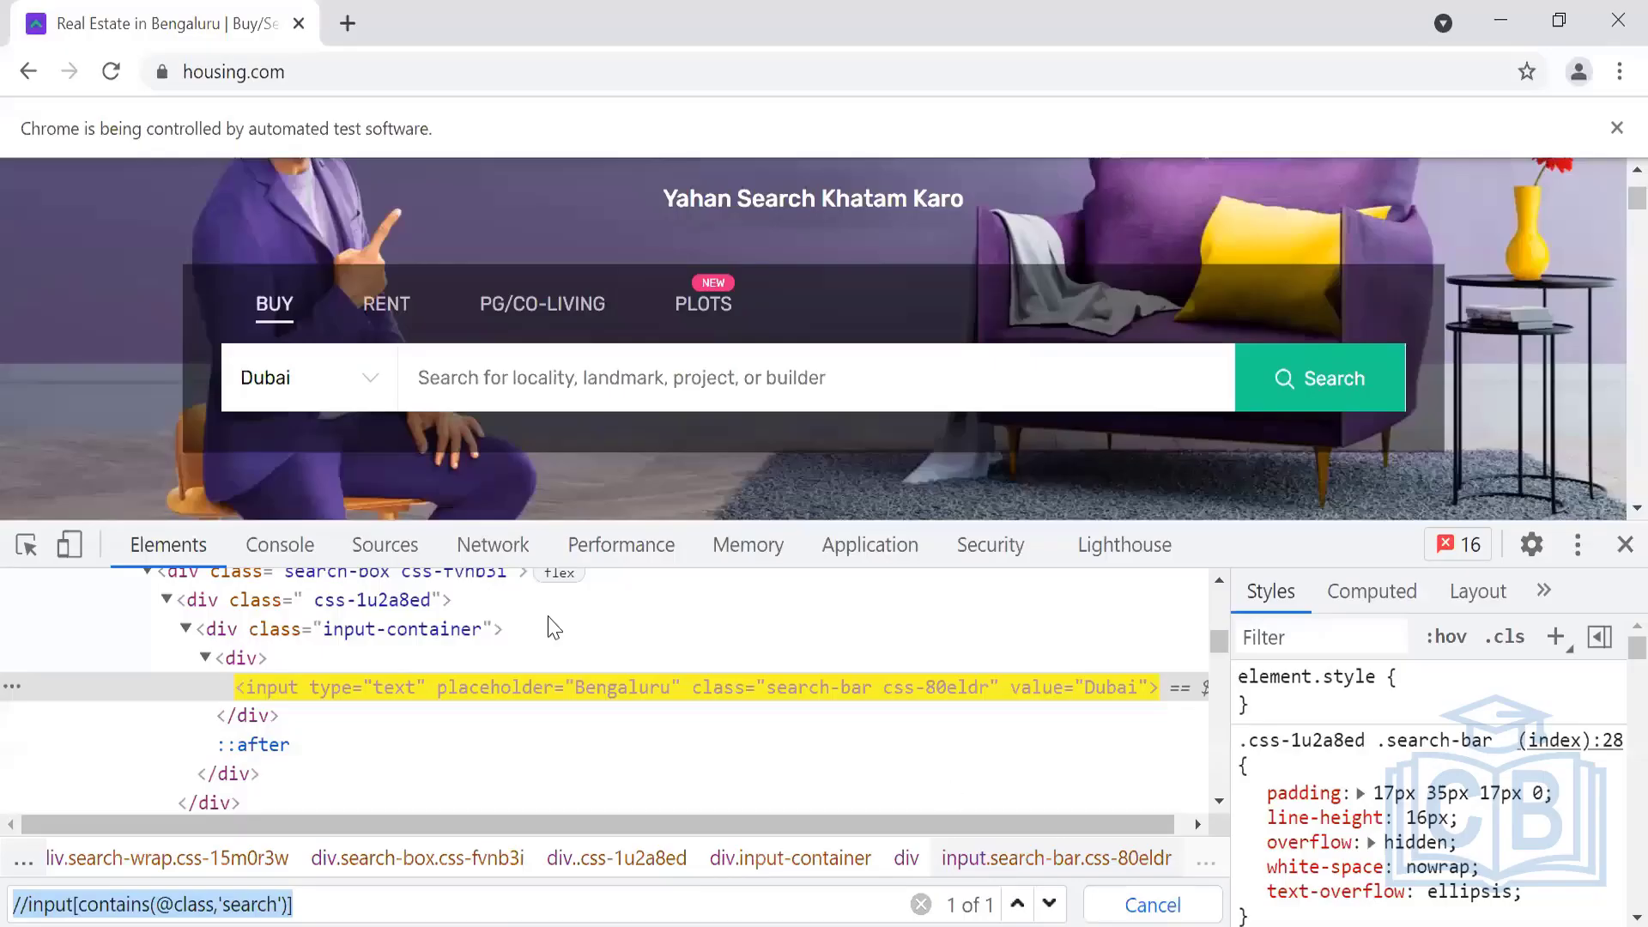
click(334, 384)
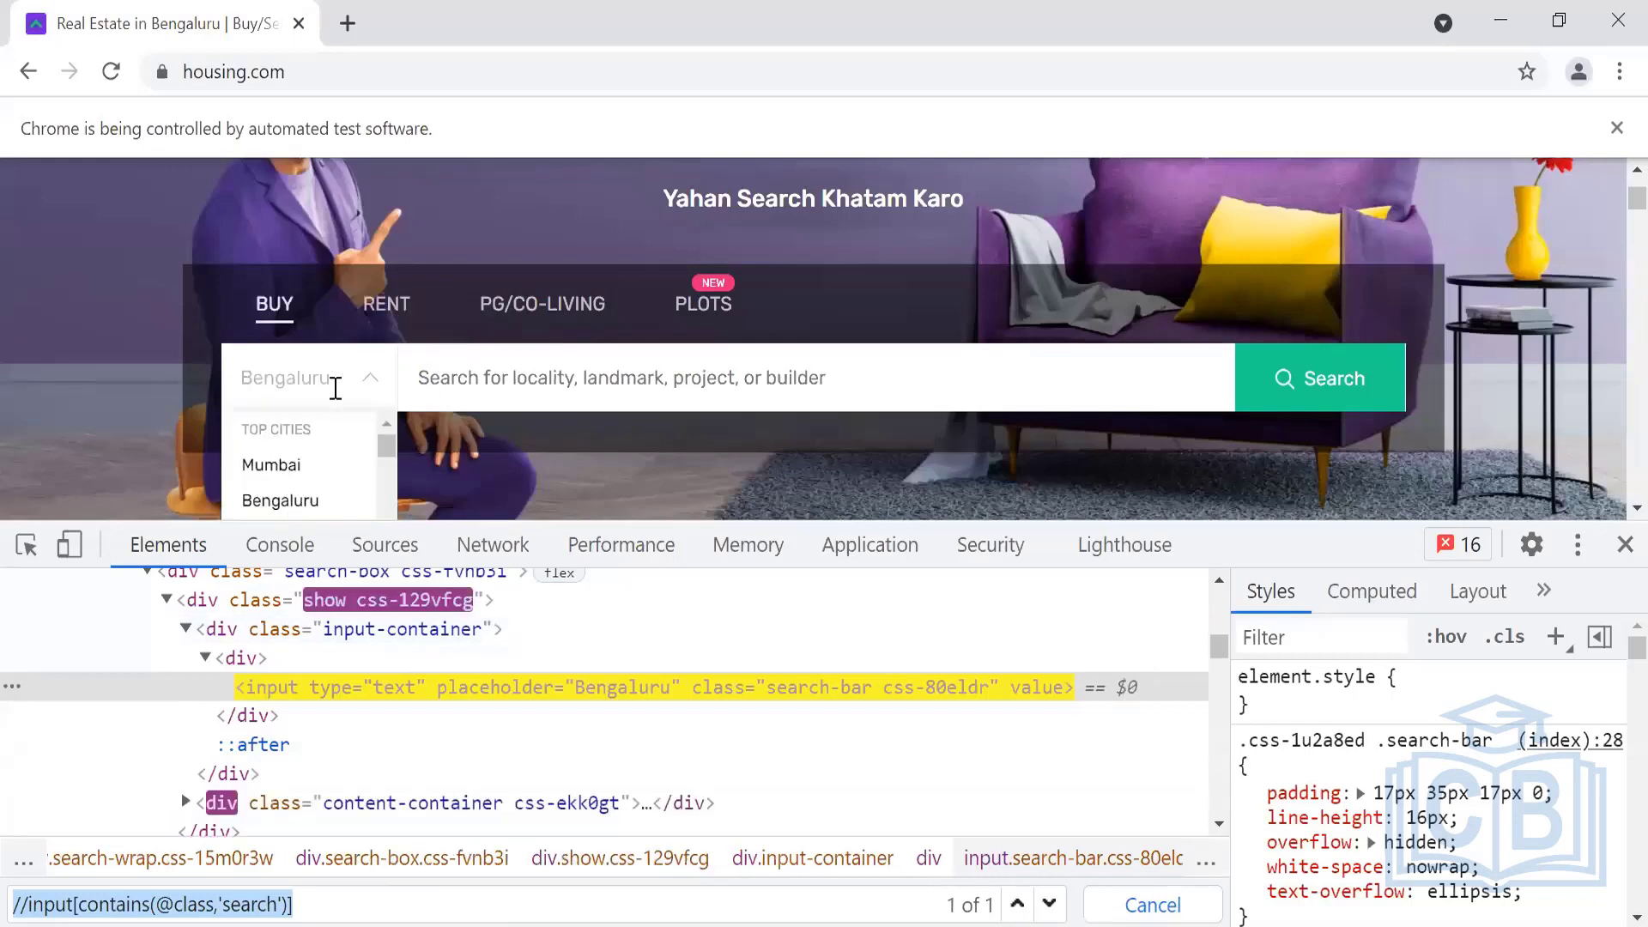
text(Duba)
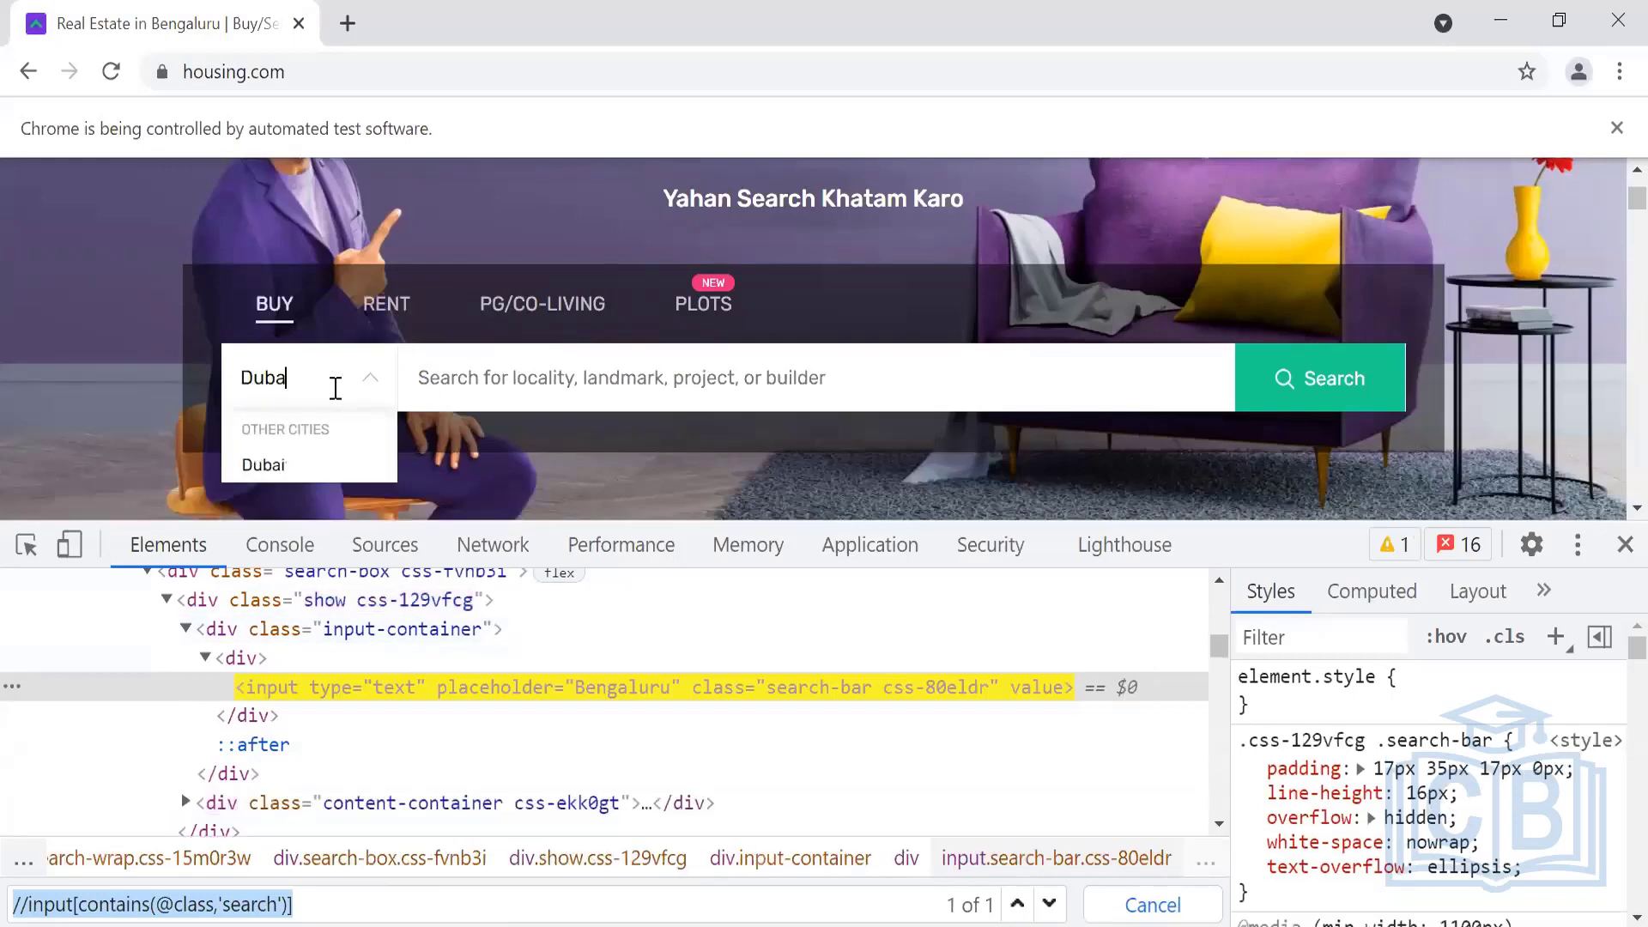
text(i)
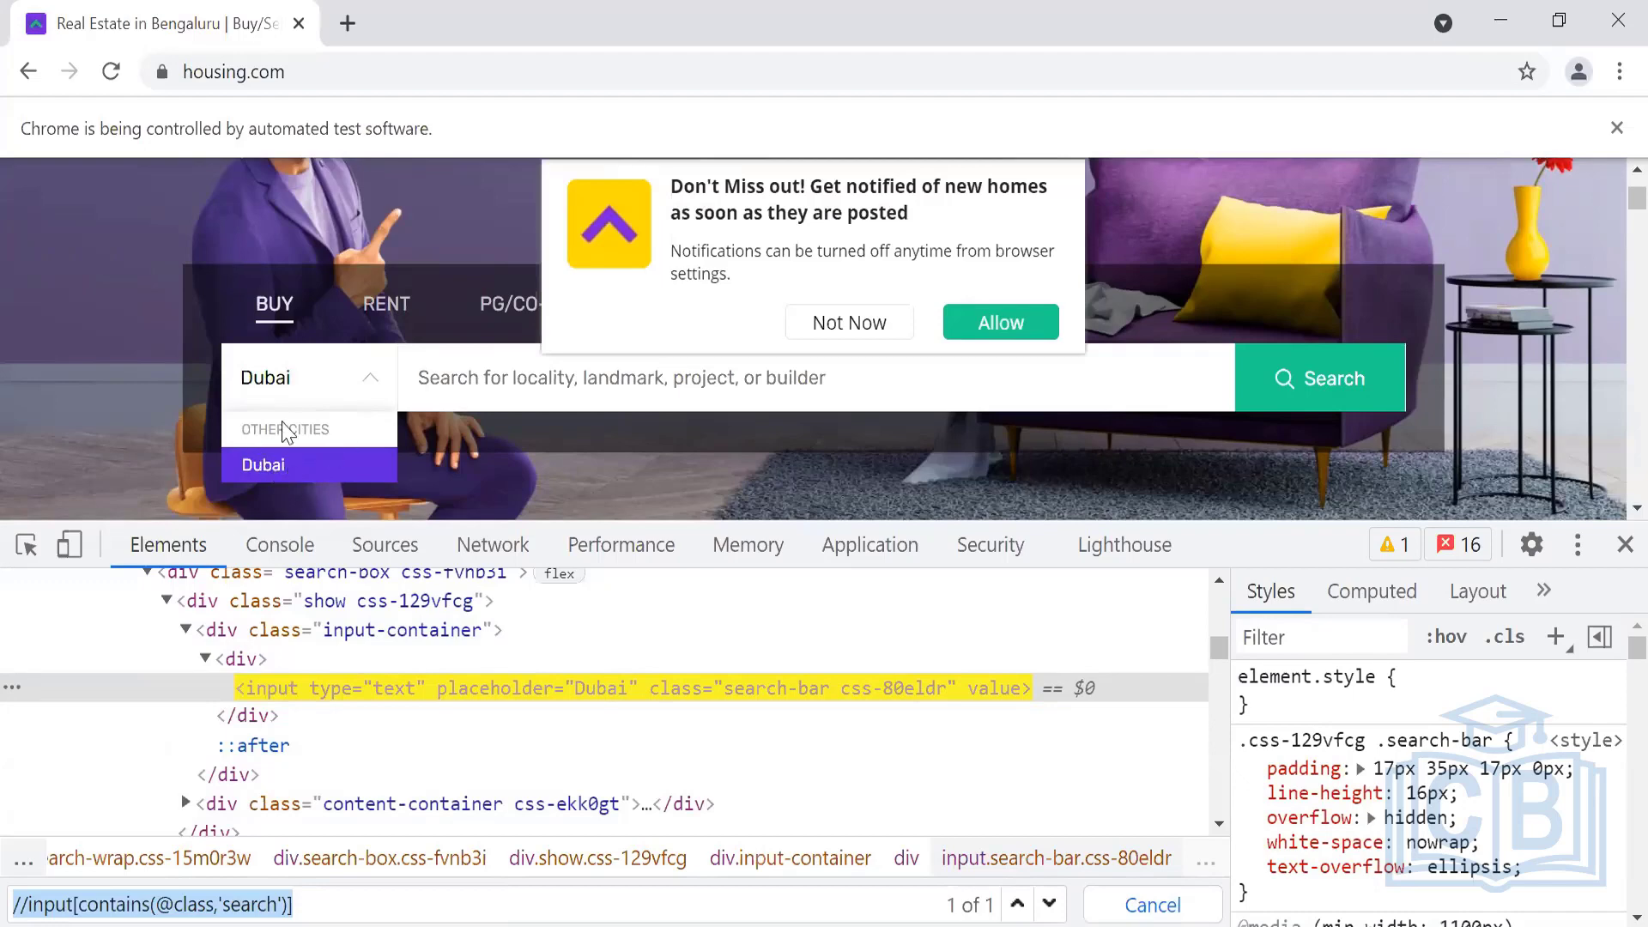
double_click(307, 382)
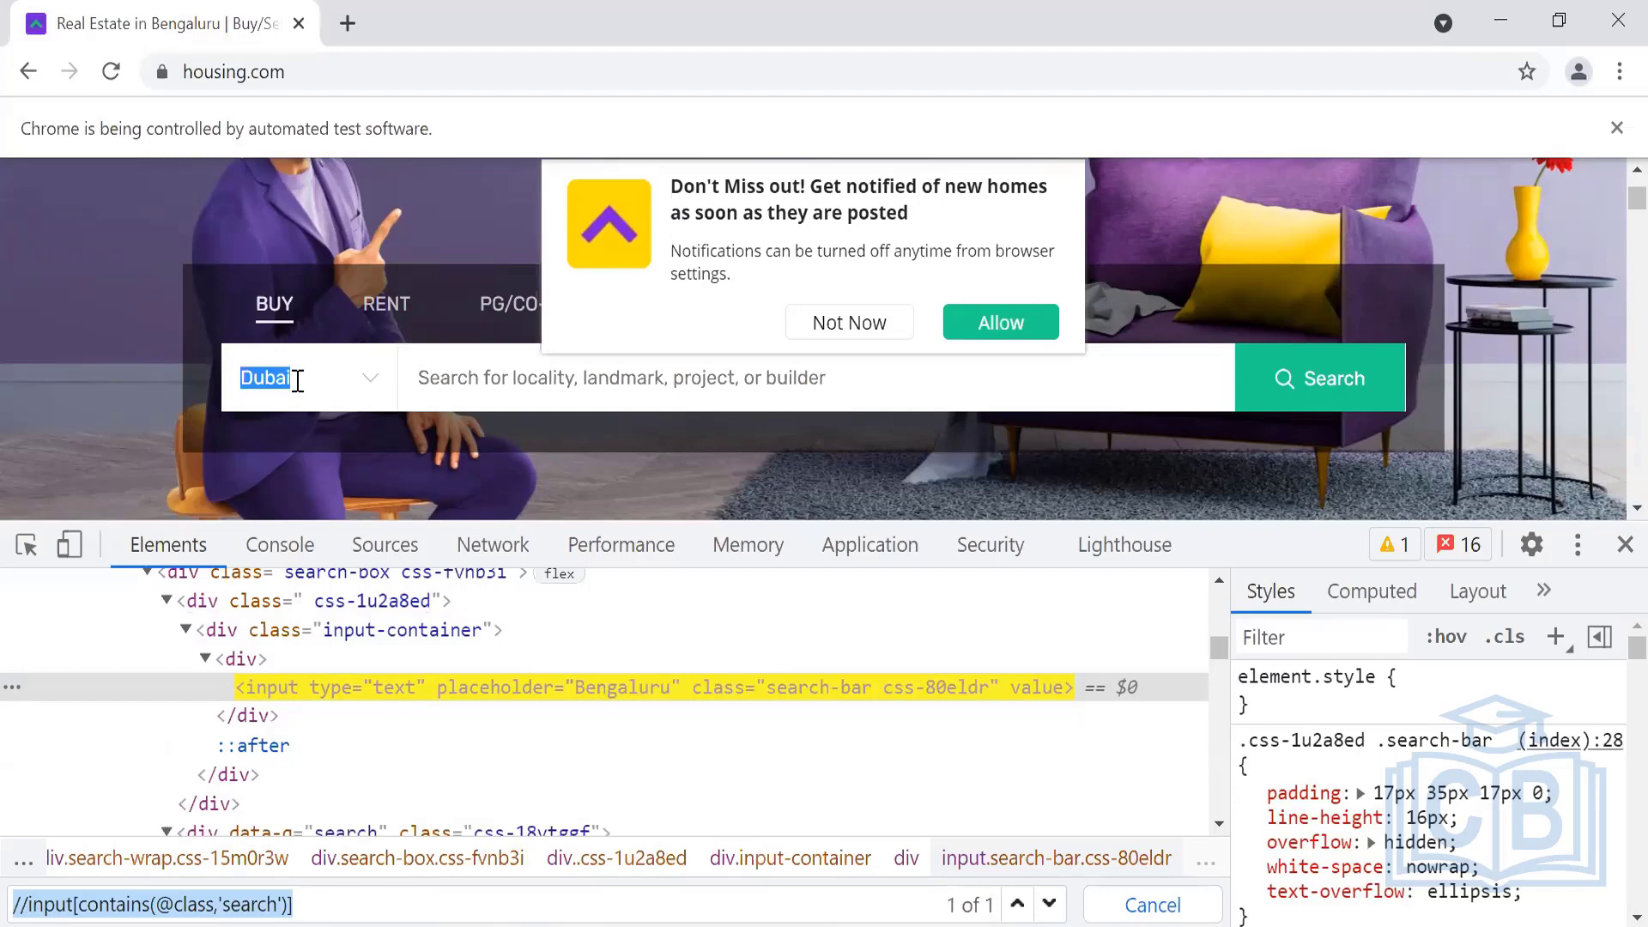
click(297, 380)
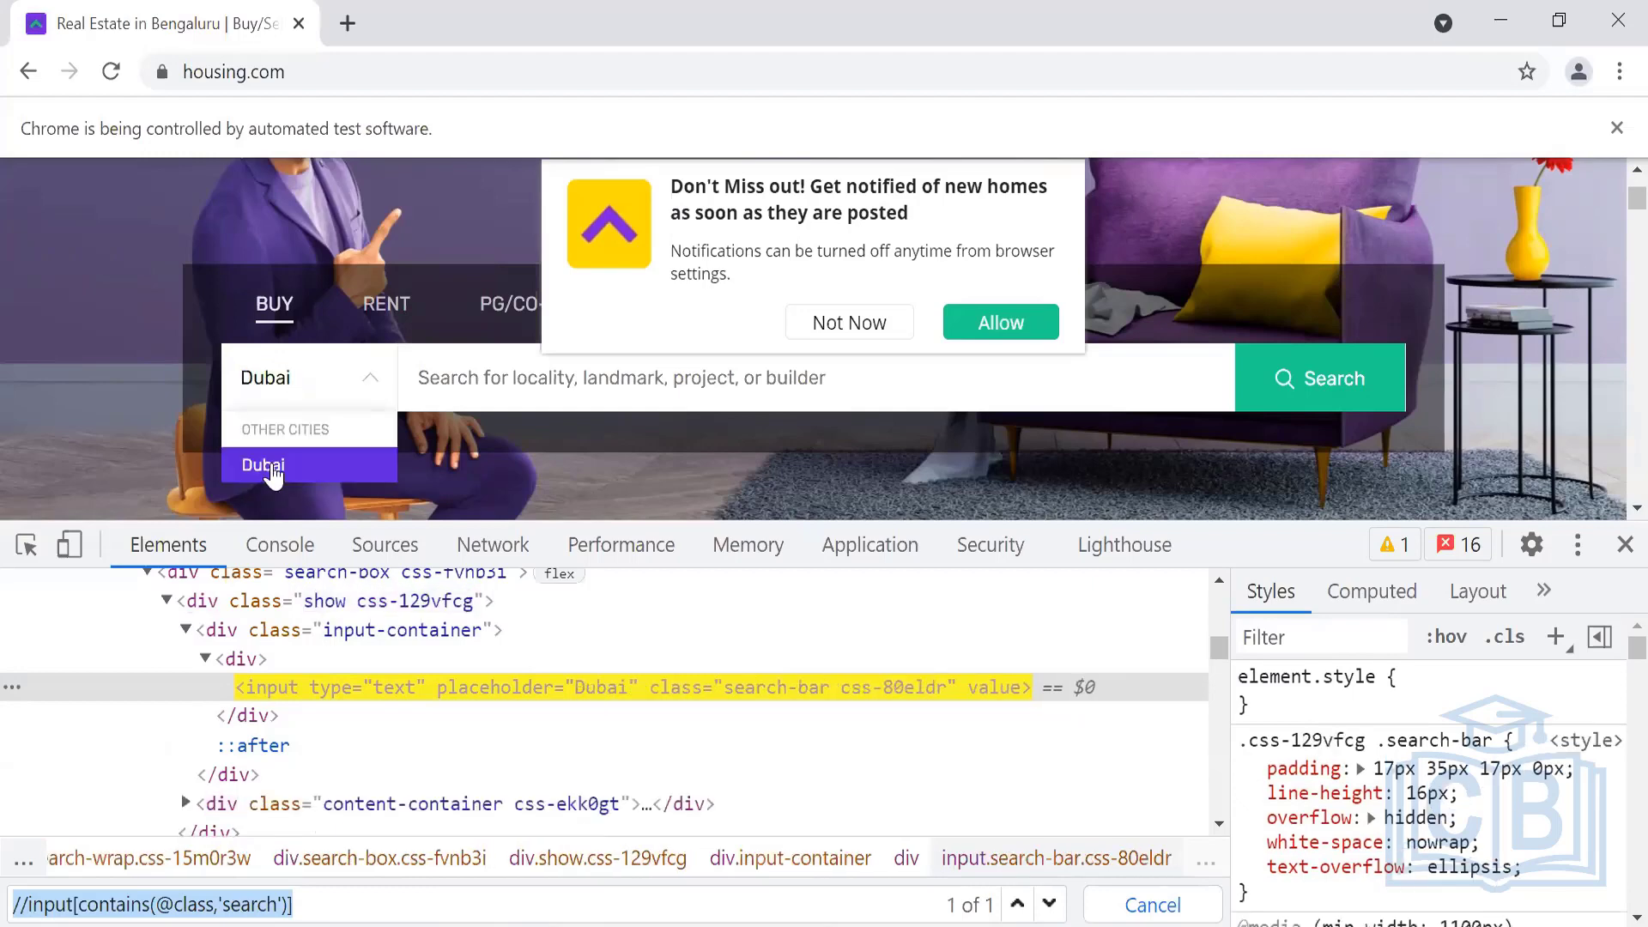
click(830, 322)
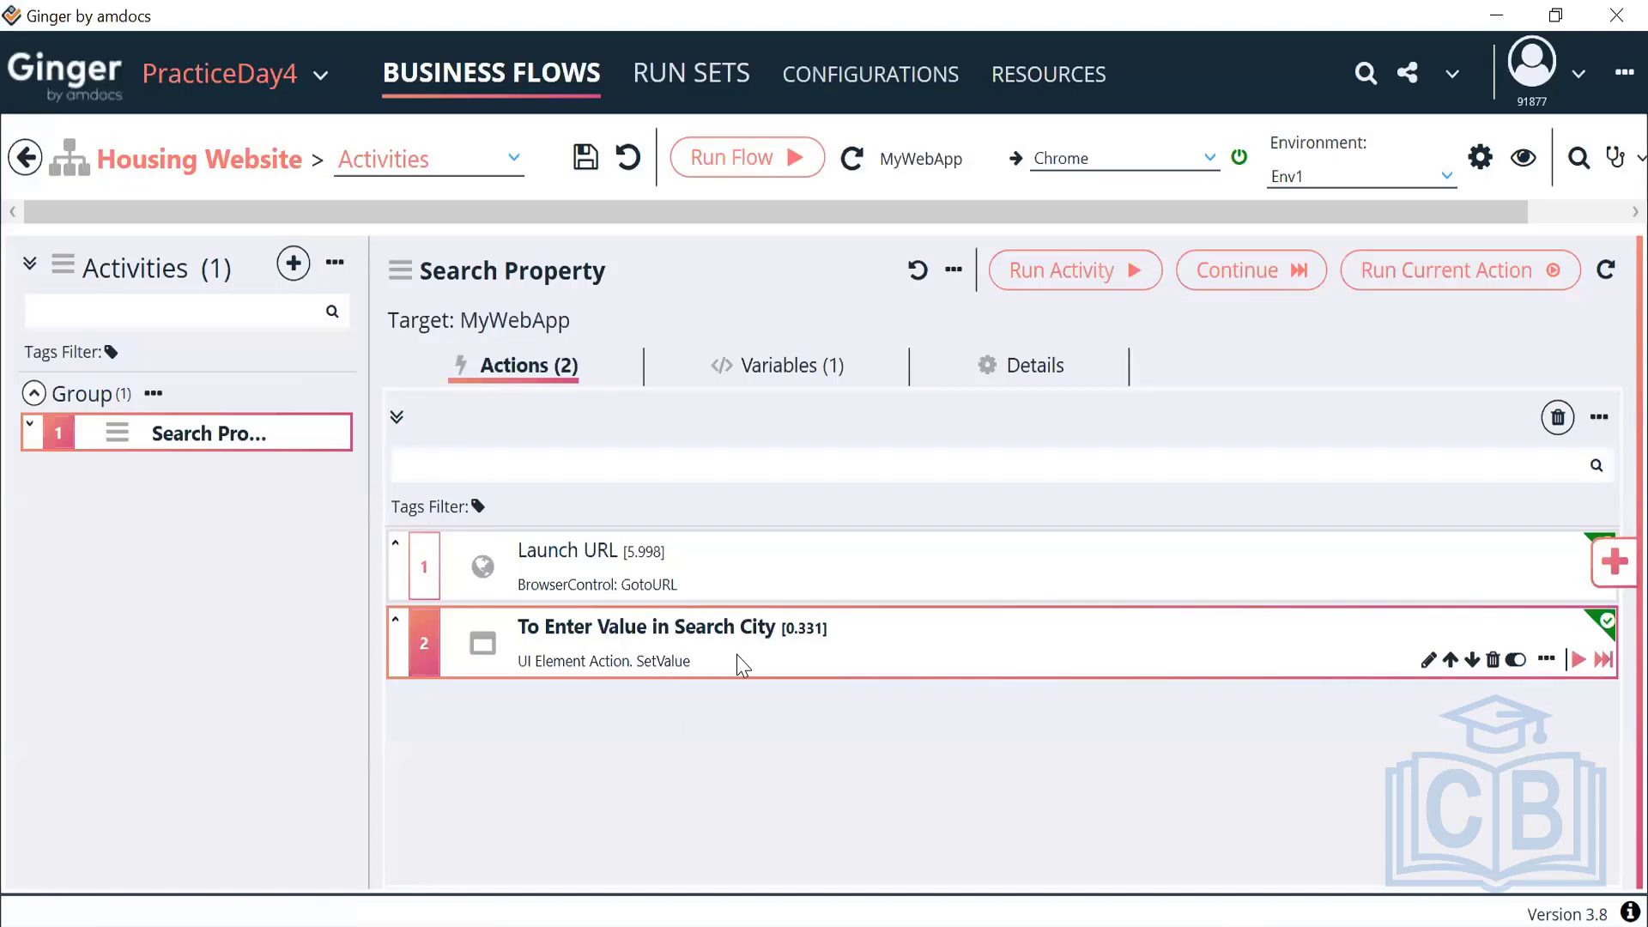
Switch the Search City element action to Send Keys, keeping Value {Var Name=ACT_CityName}
double_click(742, 665)
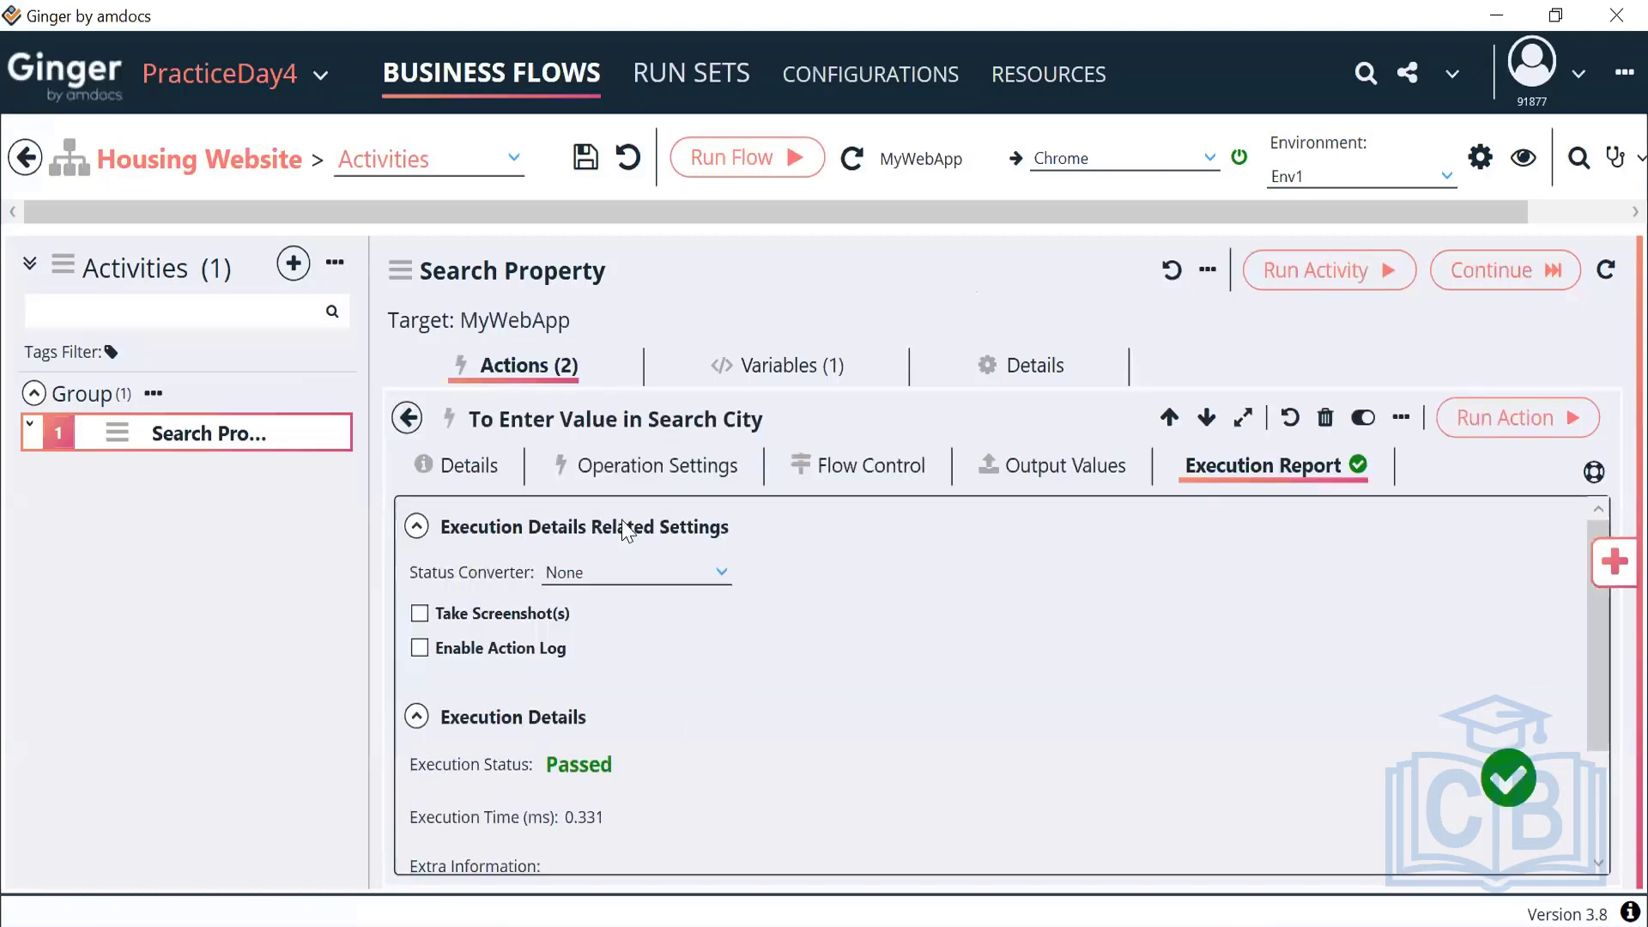
click(661, 481)
click(674, 736)
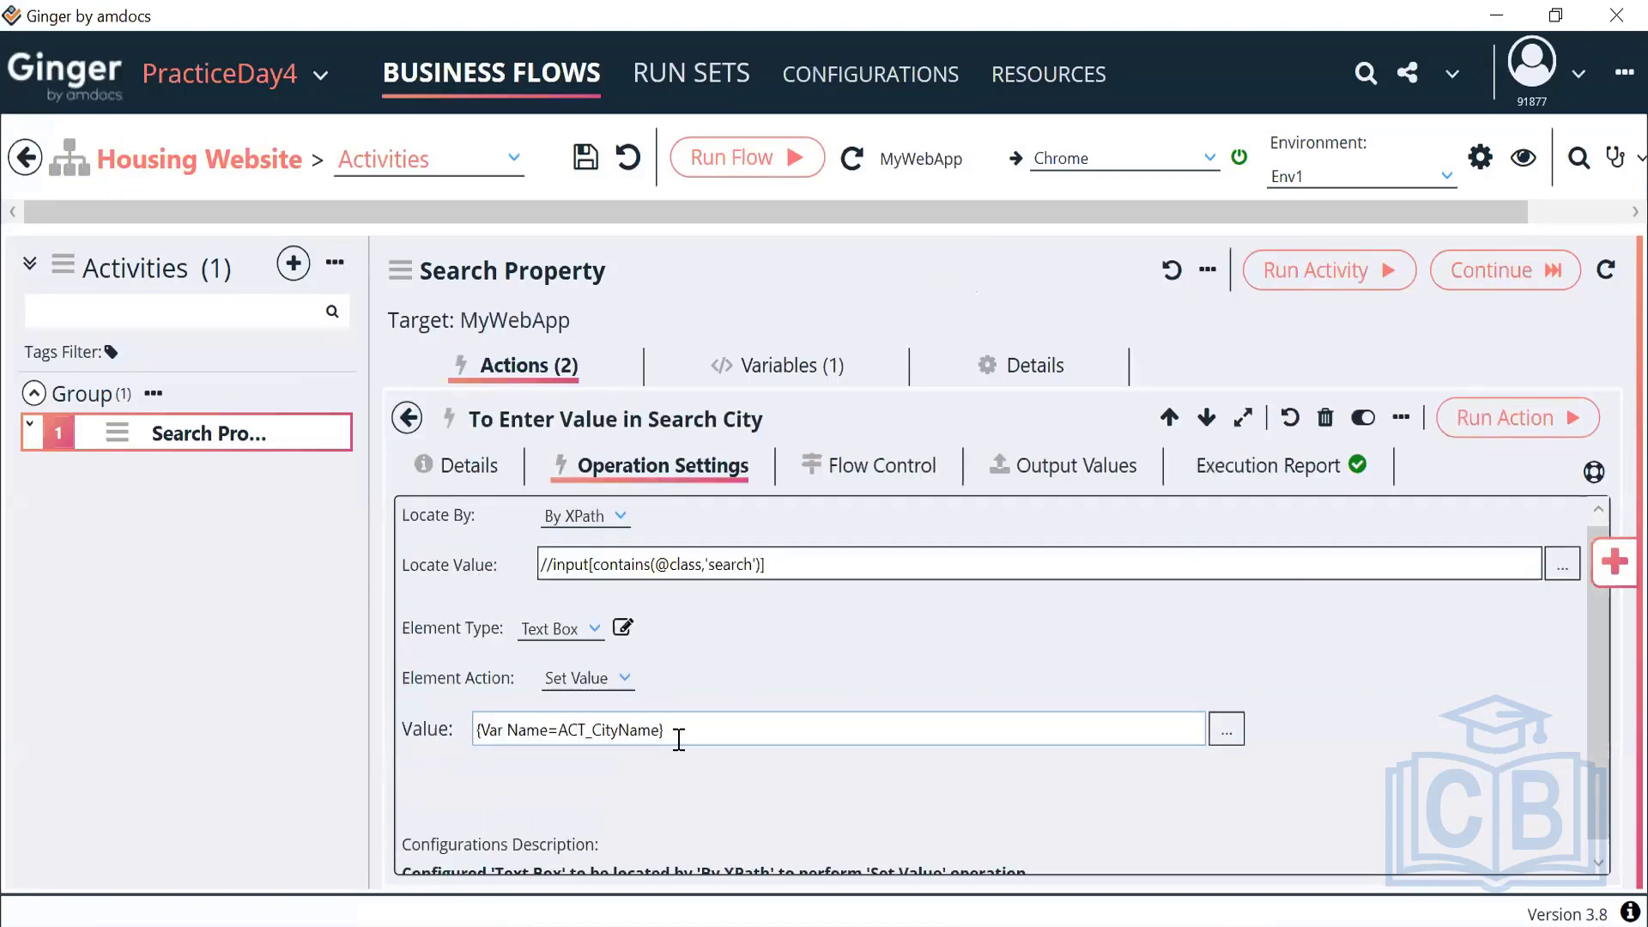
key(ctrl+a)
key(ctrl+c)
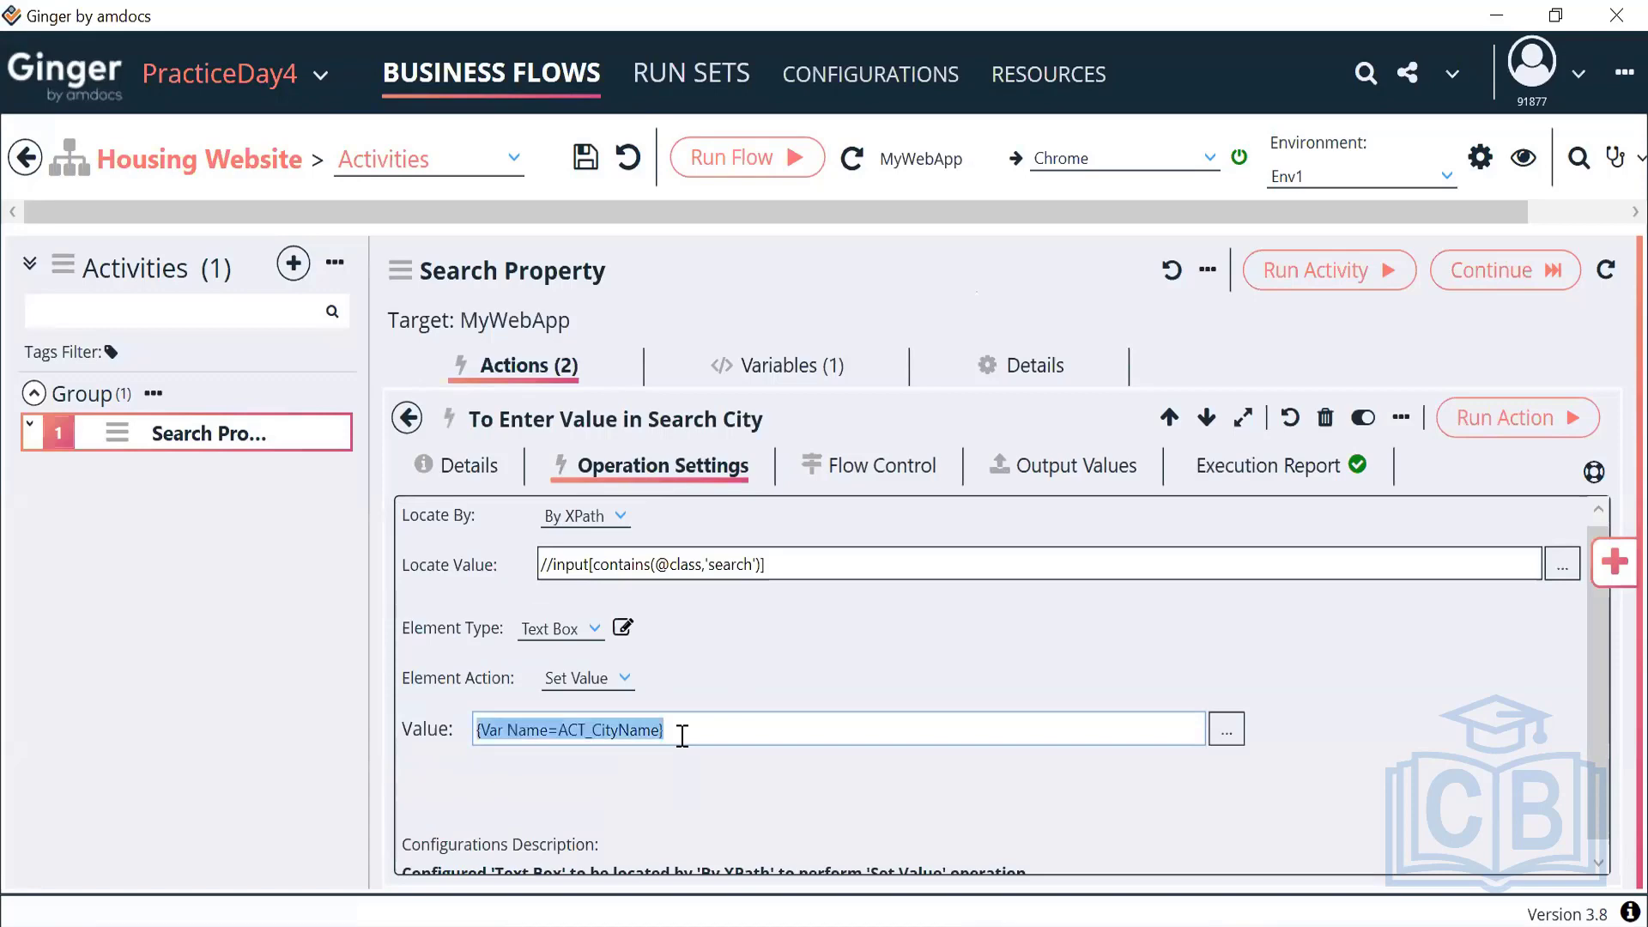
click(694, 666)
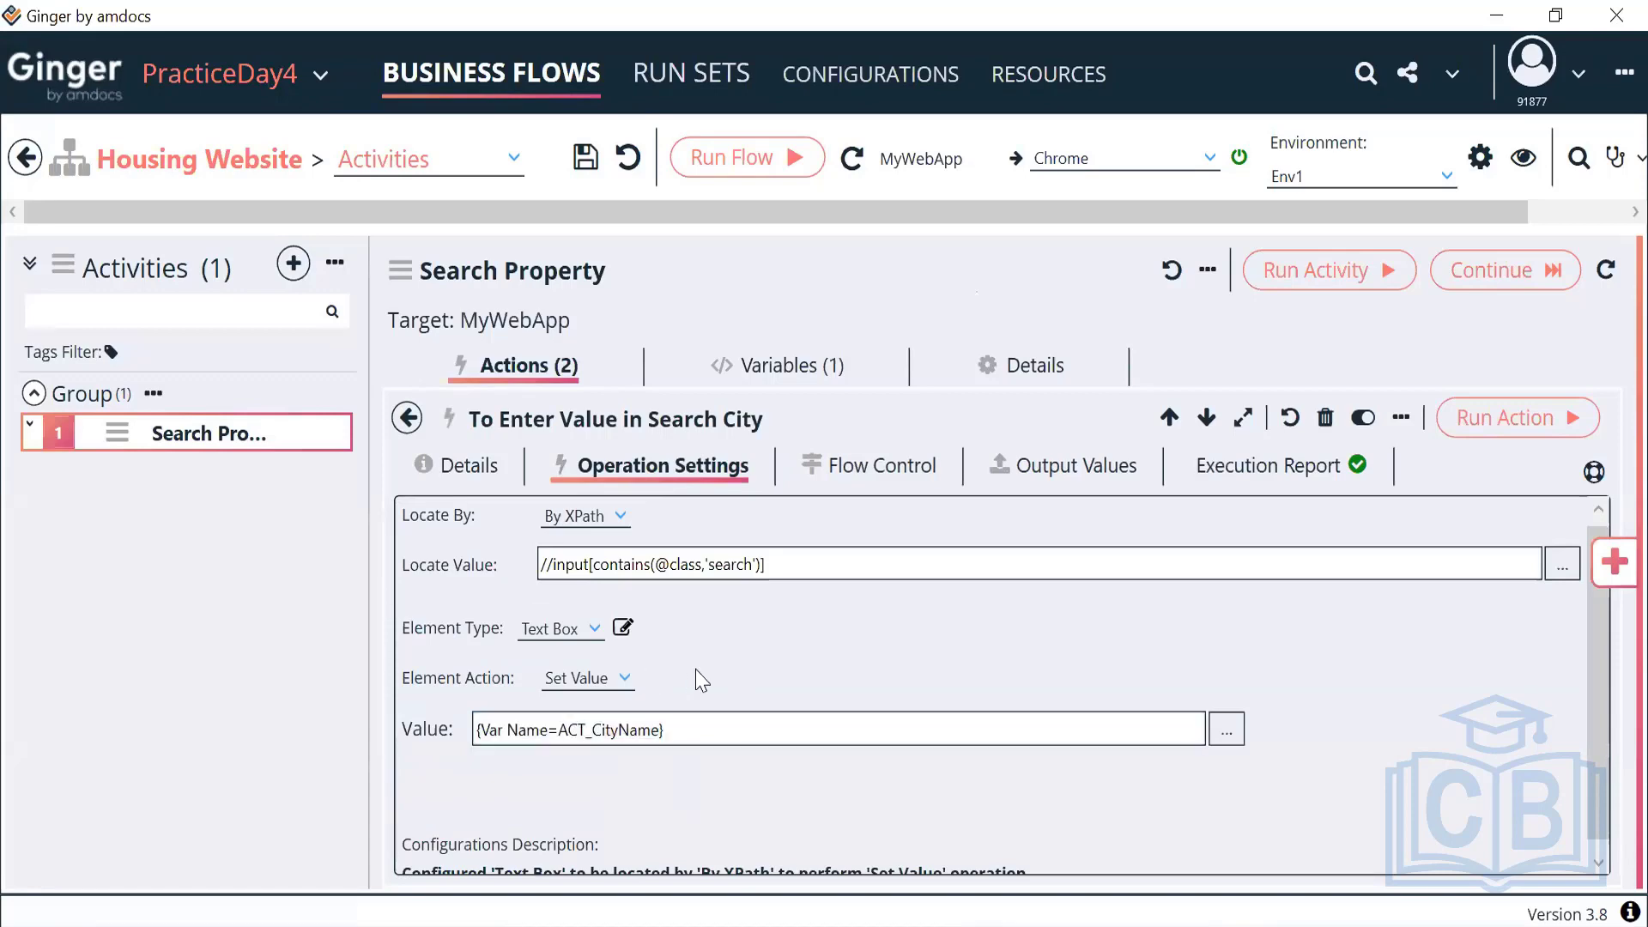
click(626, 680)
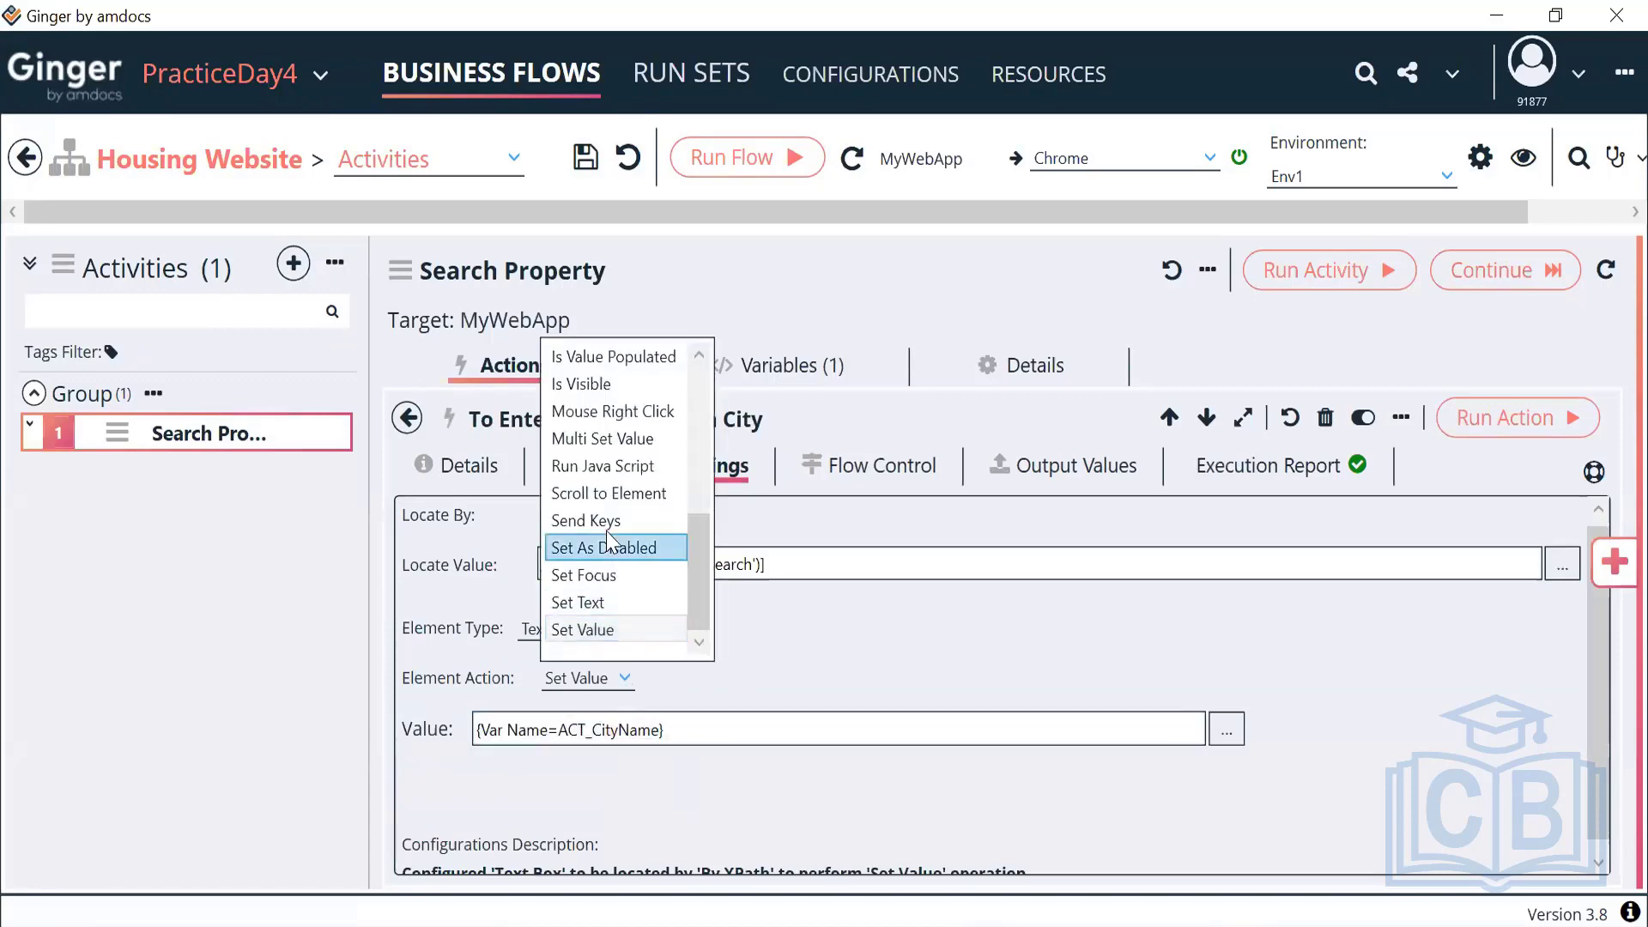
click(606, 526)
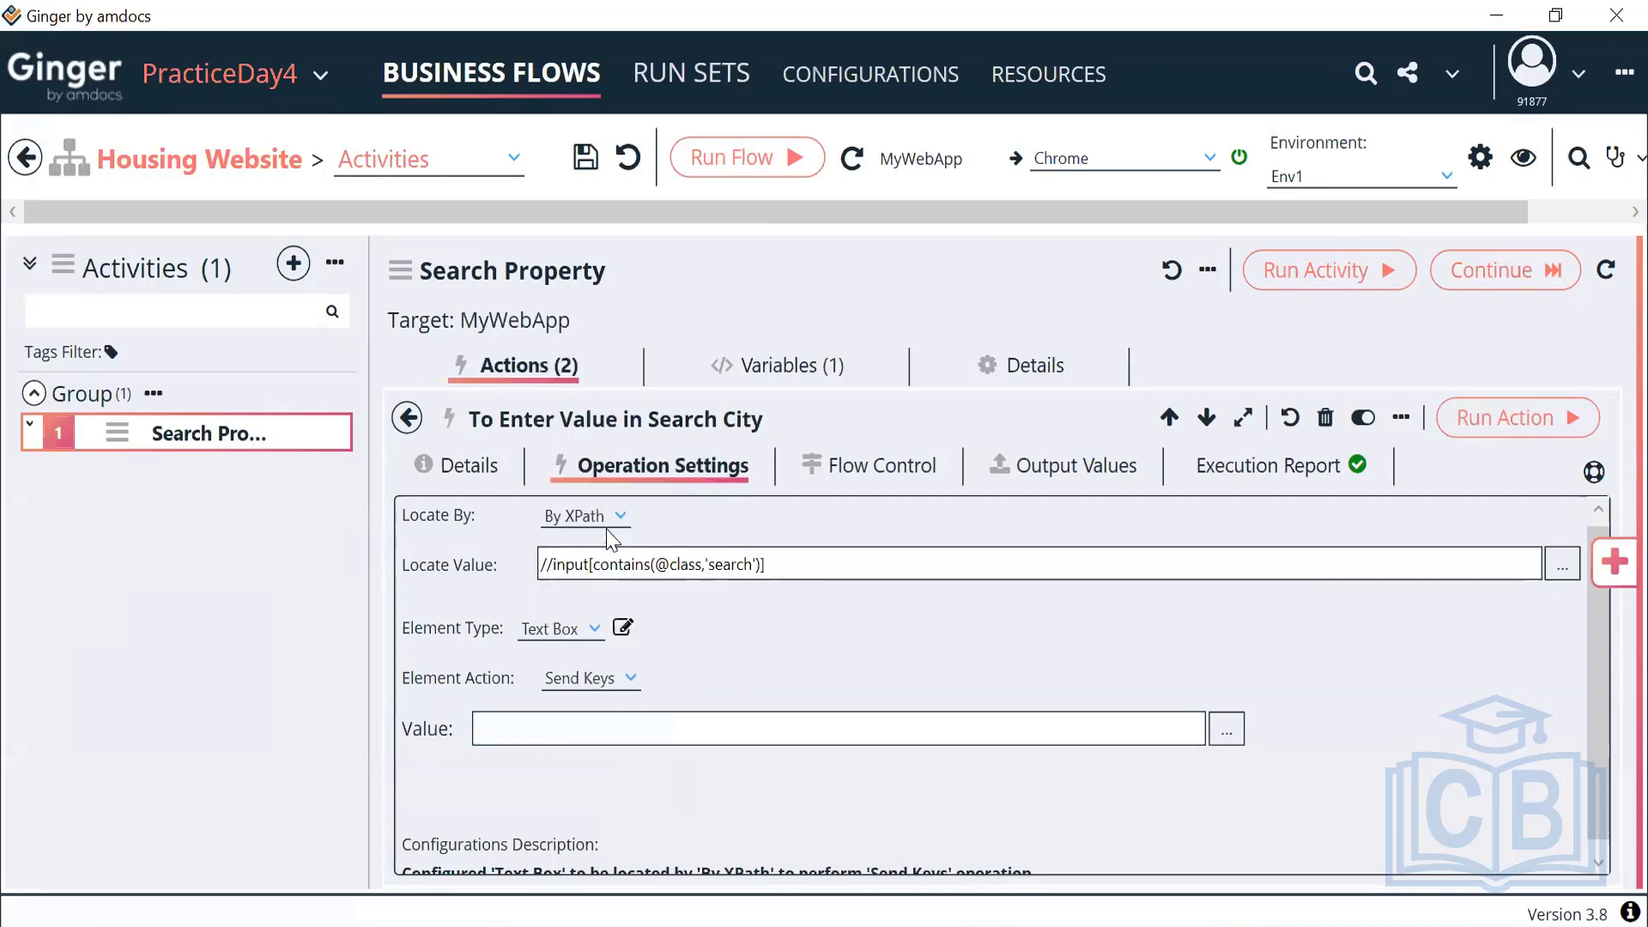
click(645, 726)
key(ctrl+v)
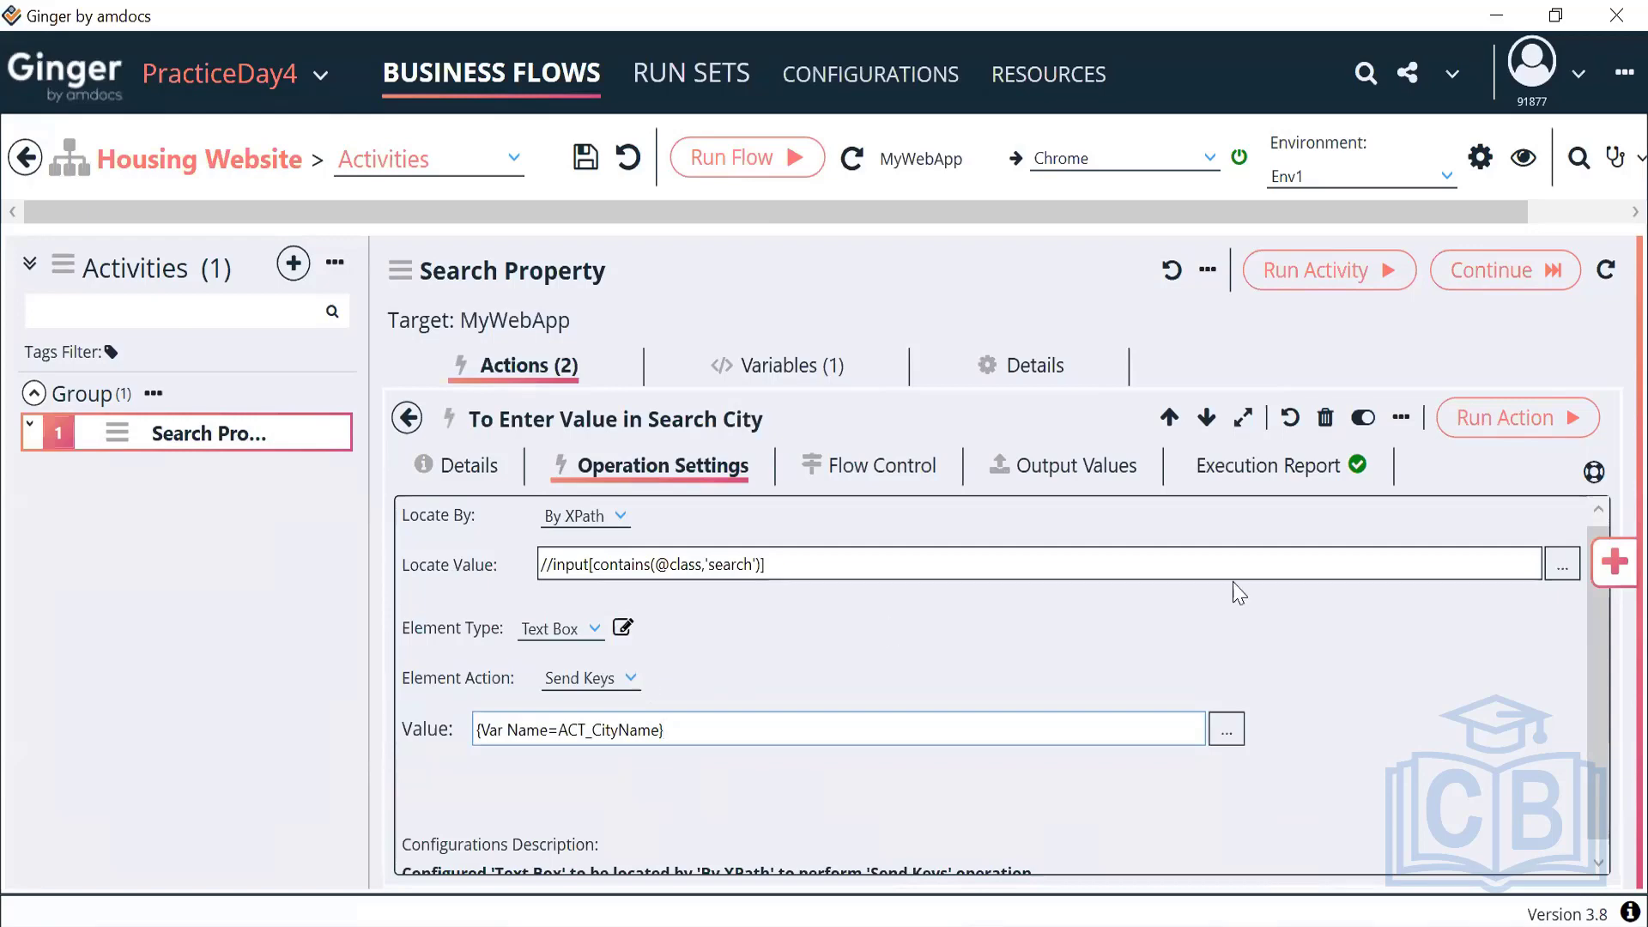
Rerun the Send Keys action and delete the duplicated DubaiDubai city text
click(1476, 438)
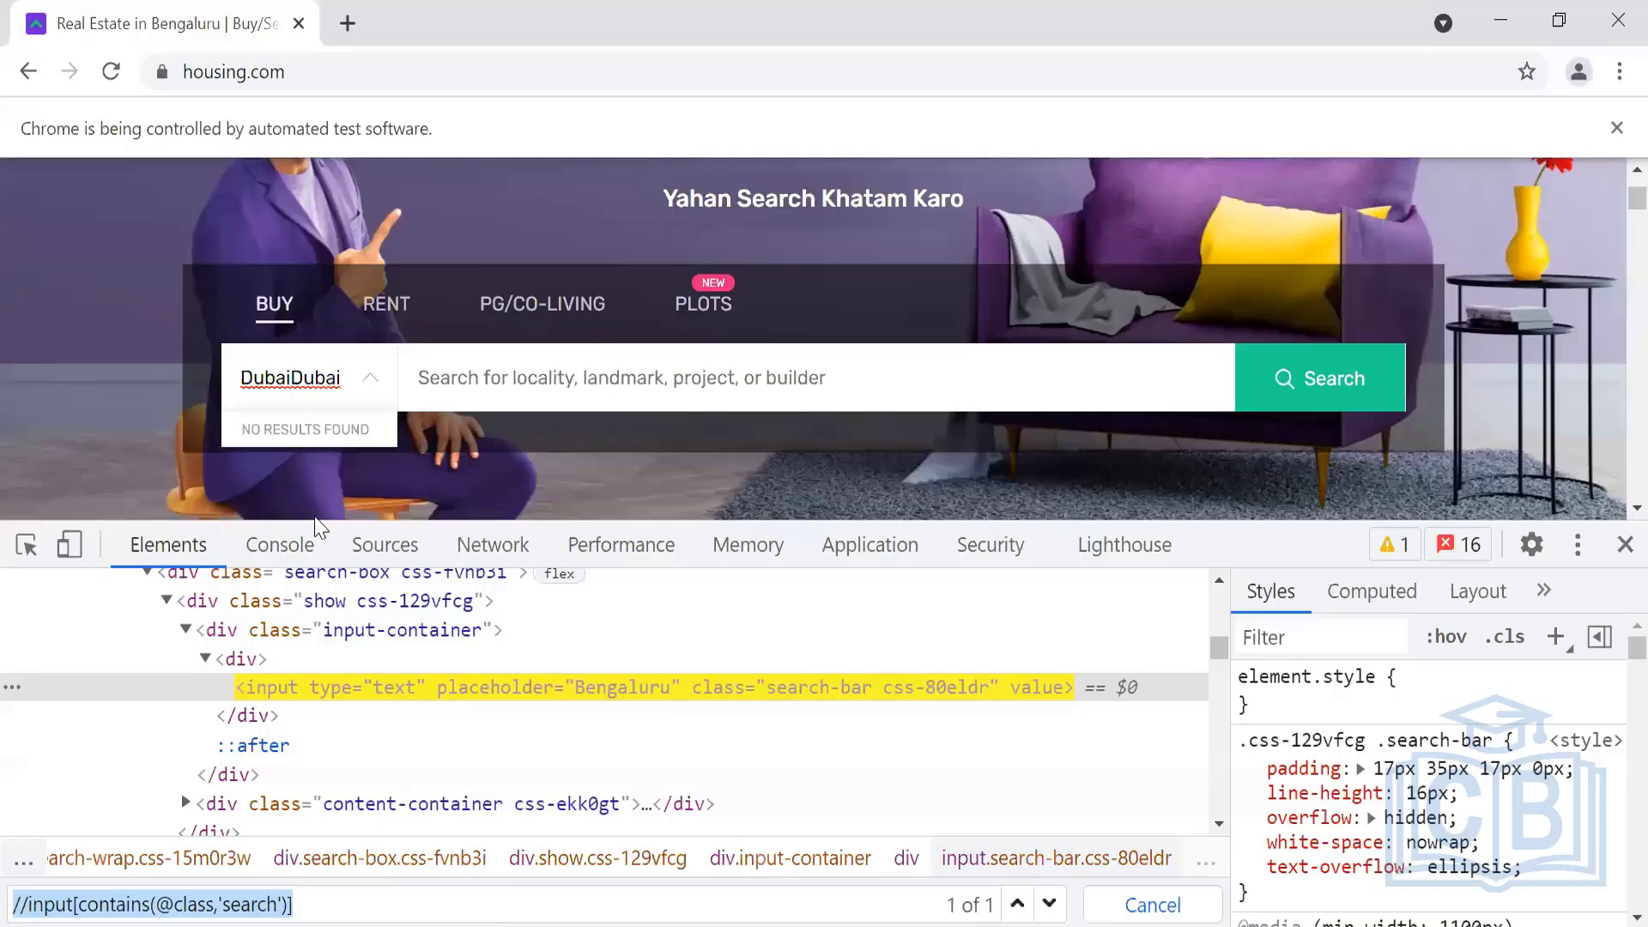
drag(340, 379, 237, 379)
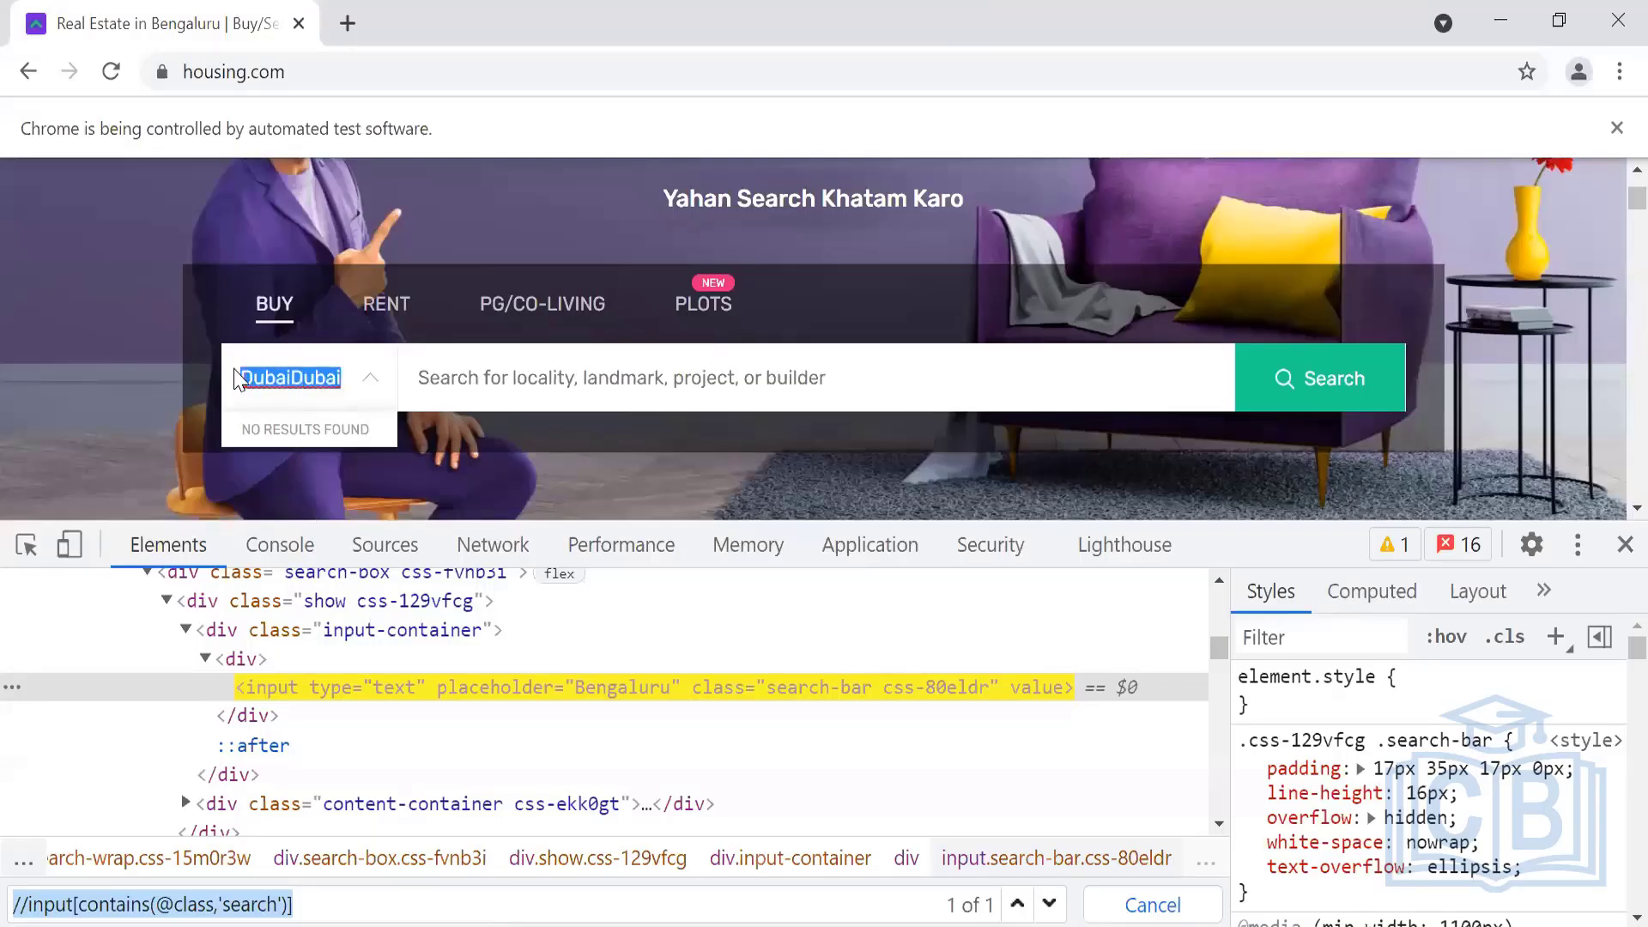
key(BackSpace)
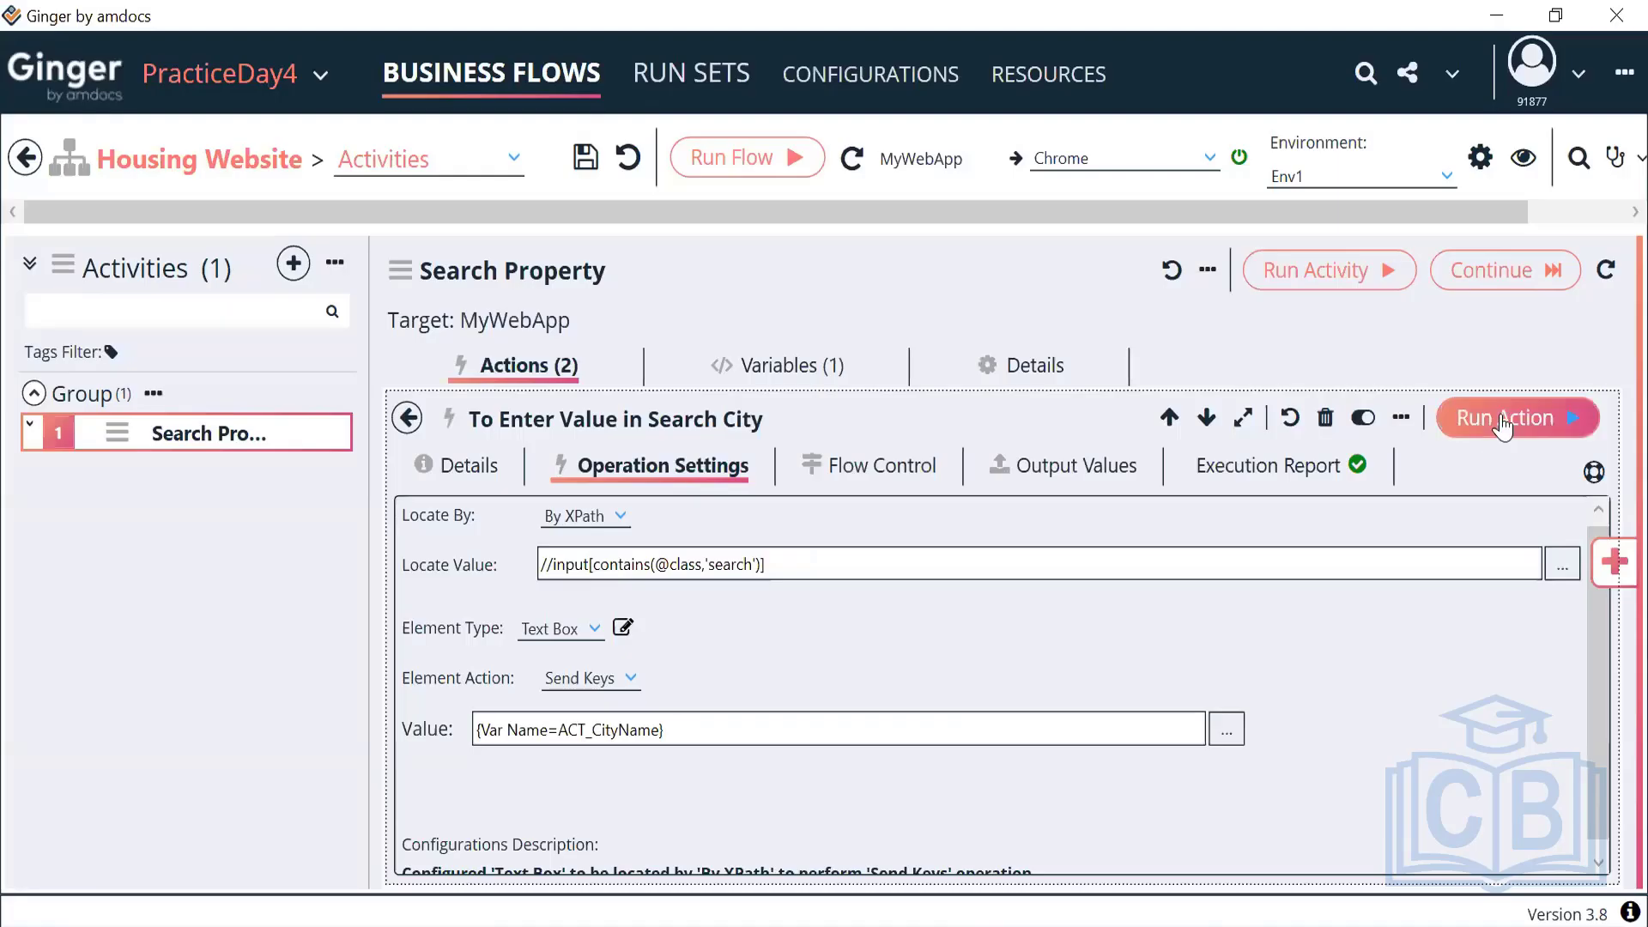
Close Chrome's developer tools and return to Ginger's actions list
key(alt+Tab)
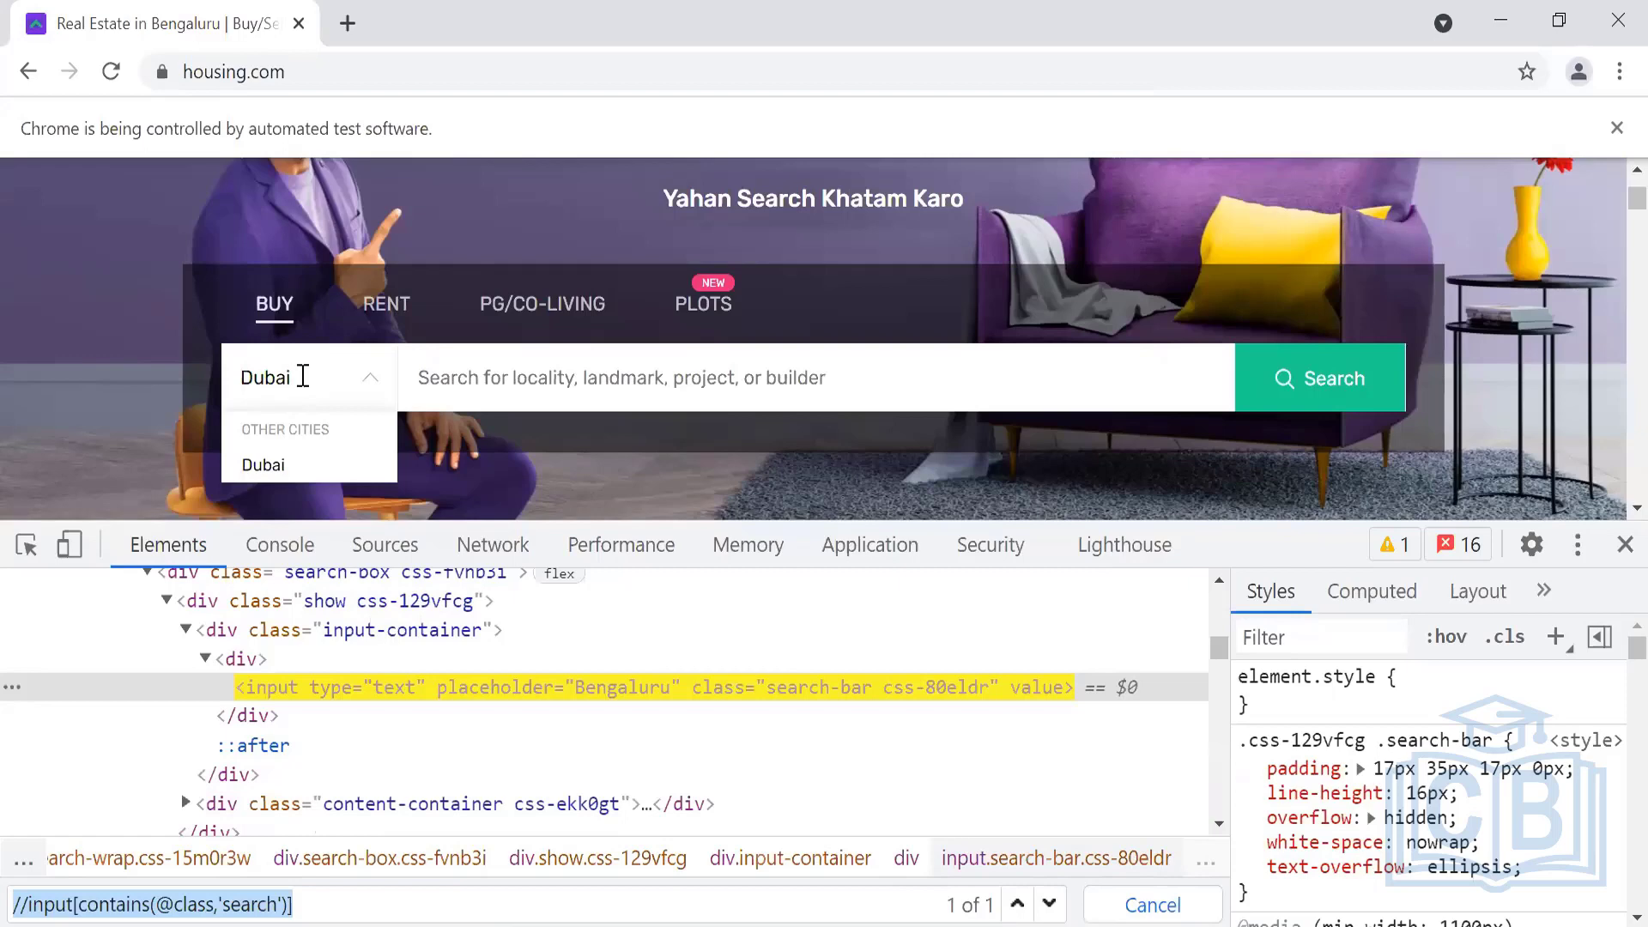
drag(302, 378, 215, 403)
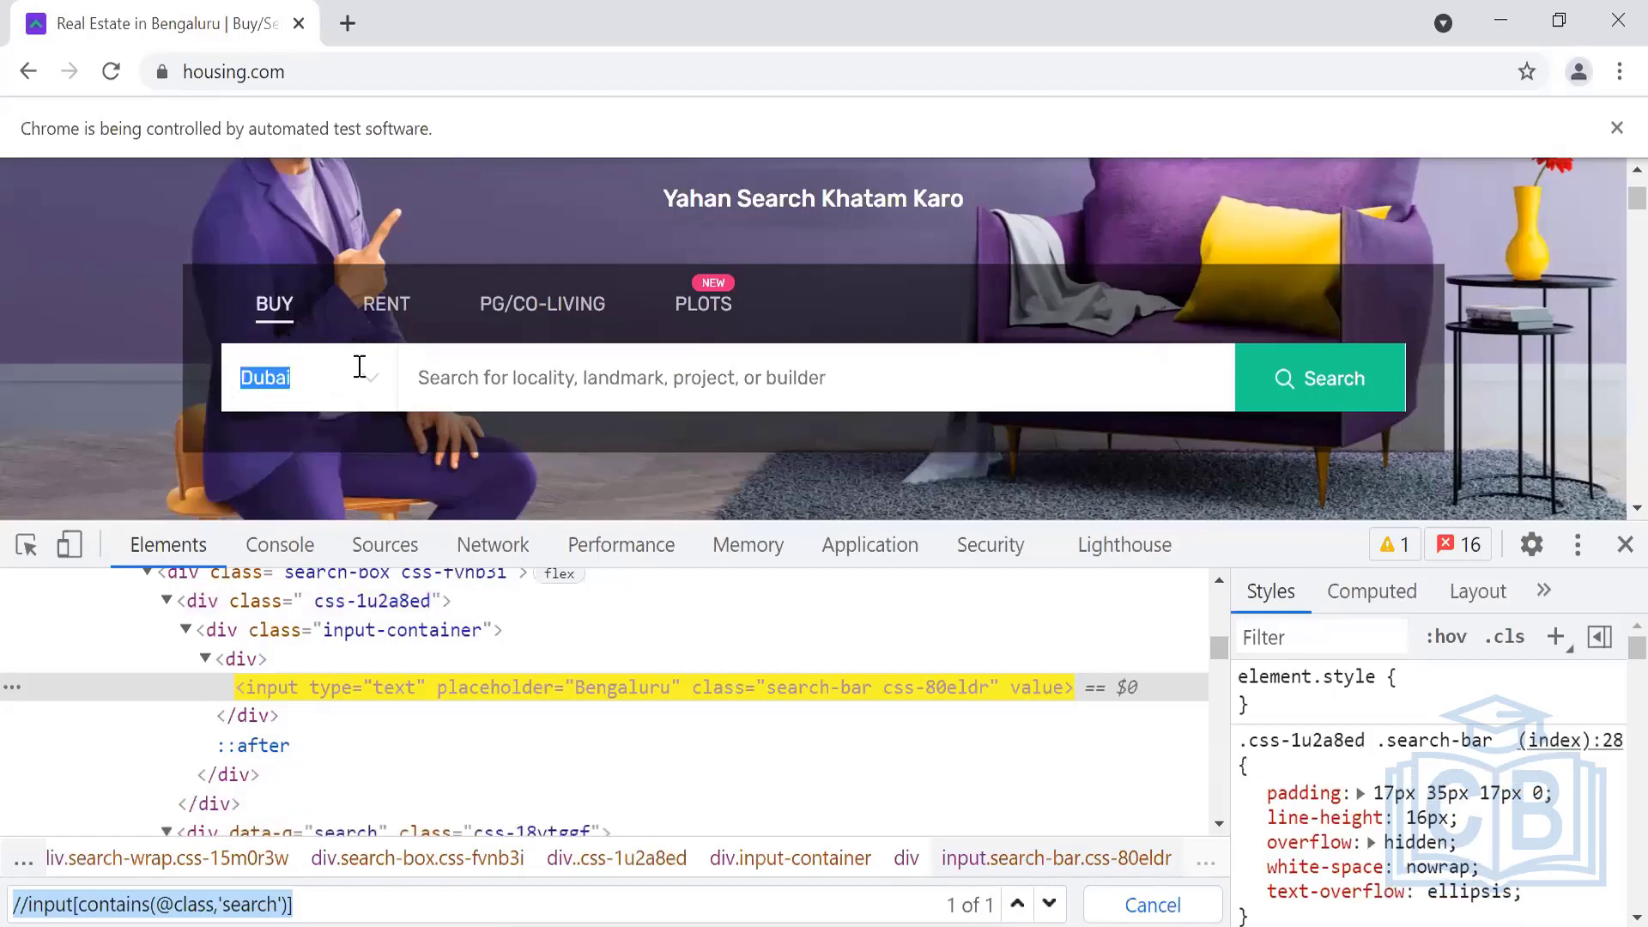
key(alt+Tab)
key(alt+Tab)
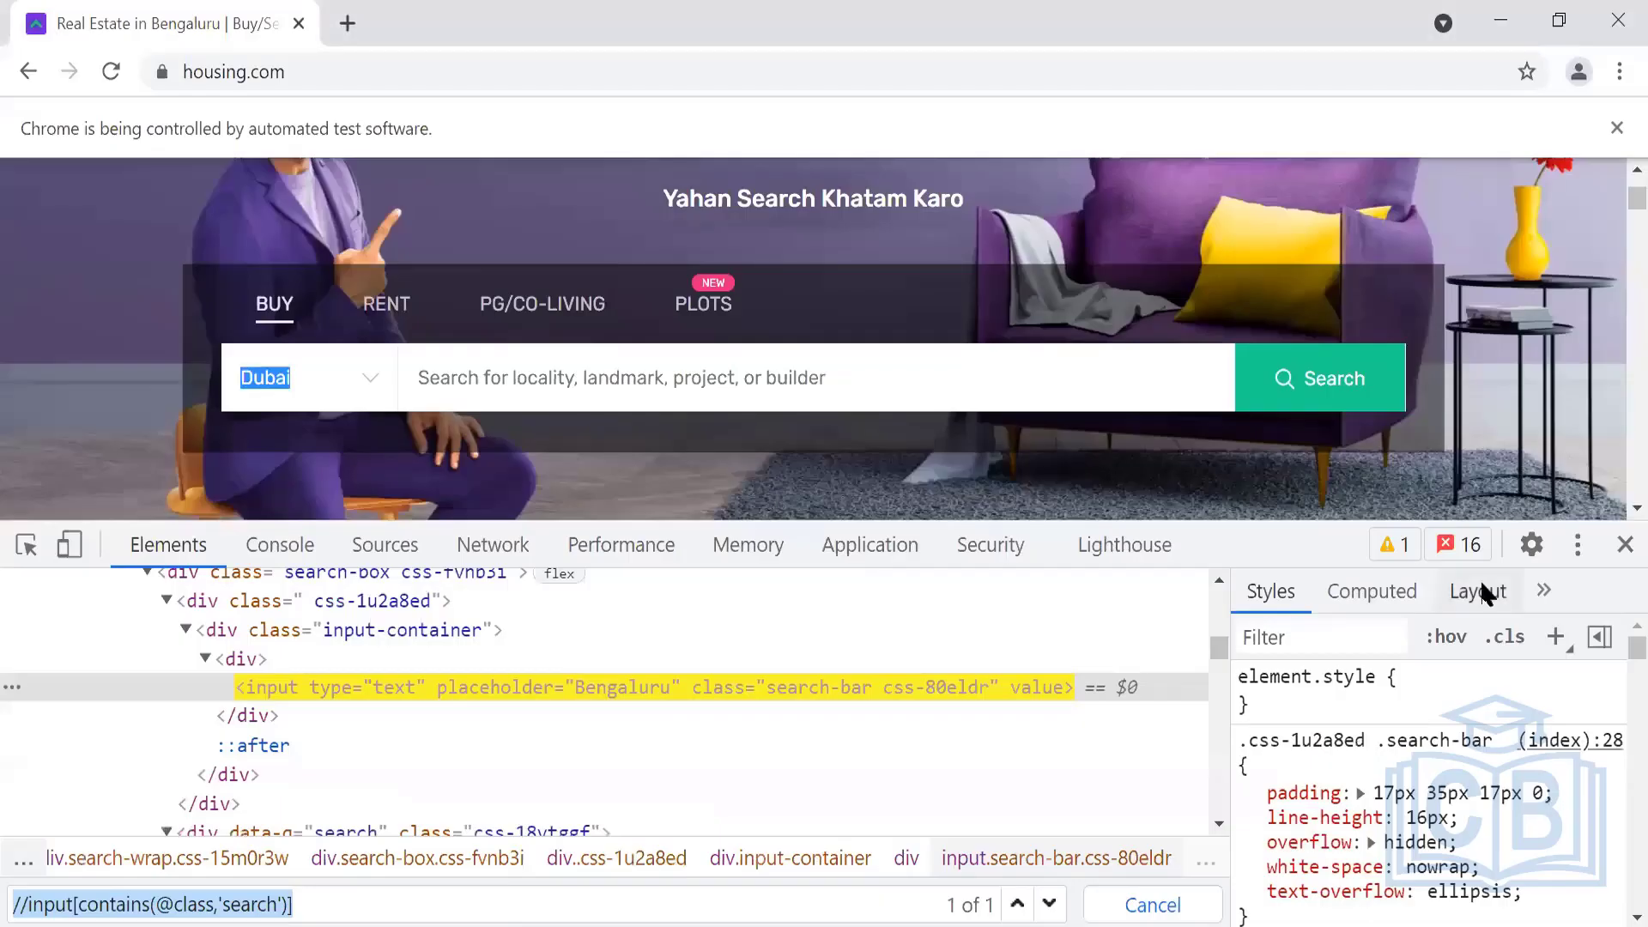
click(1623, 547)
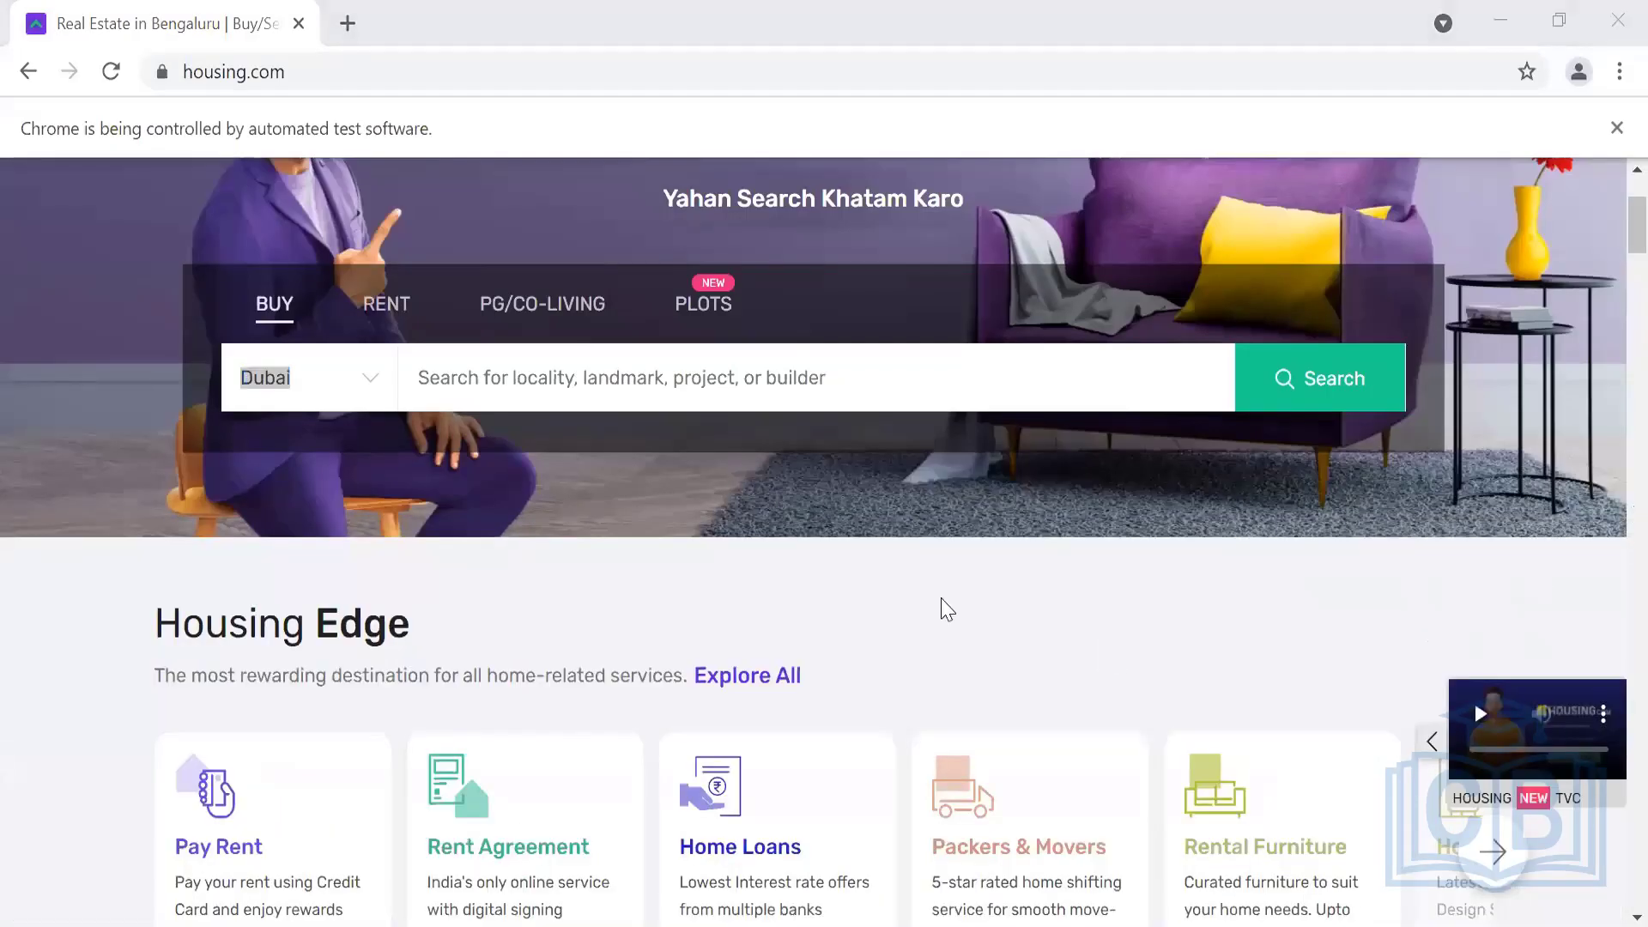
key(alt+Tab)
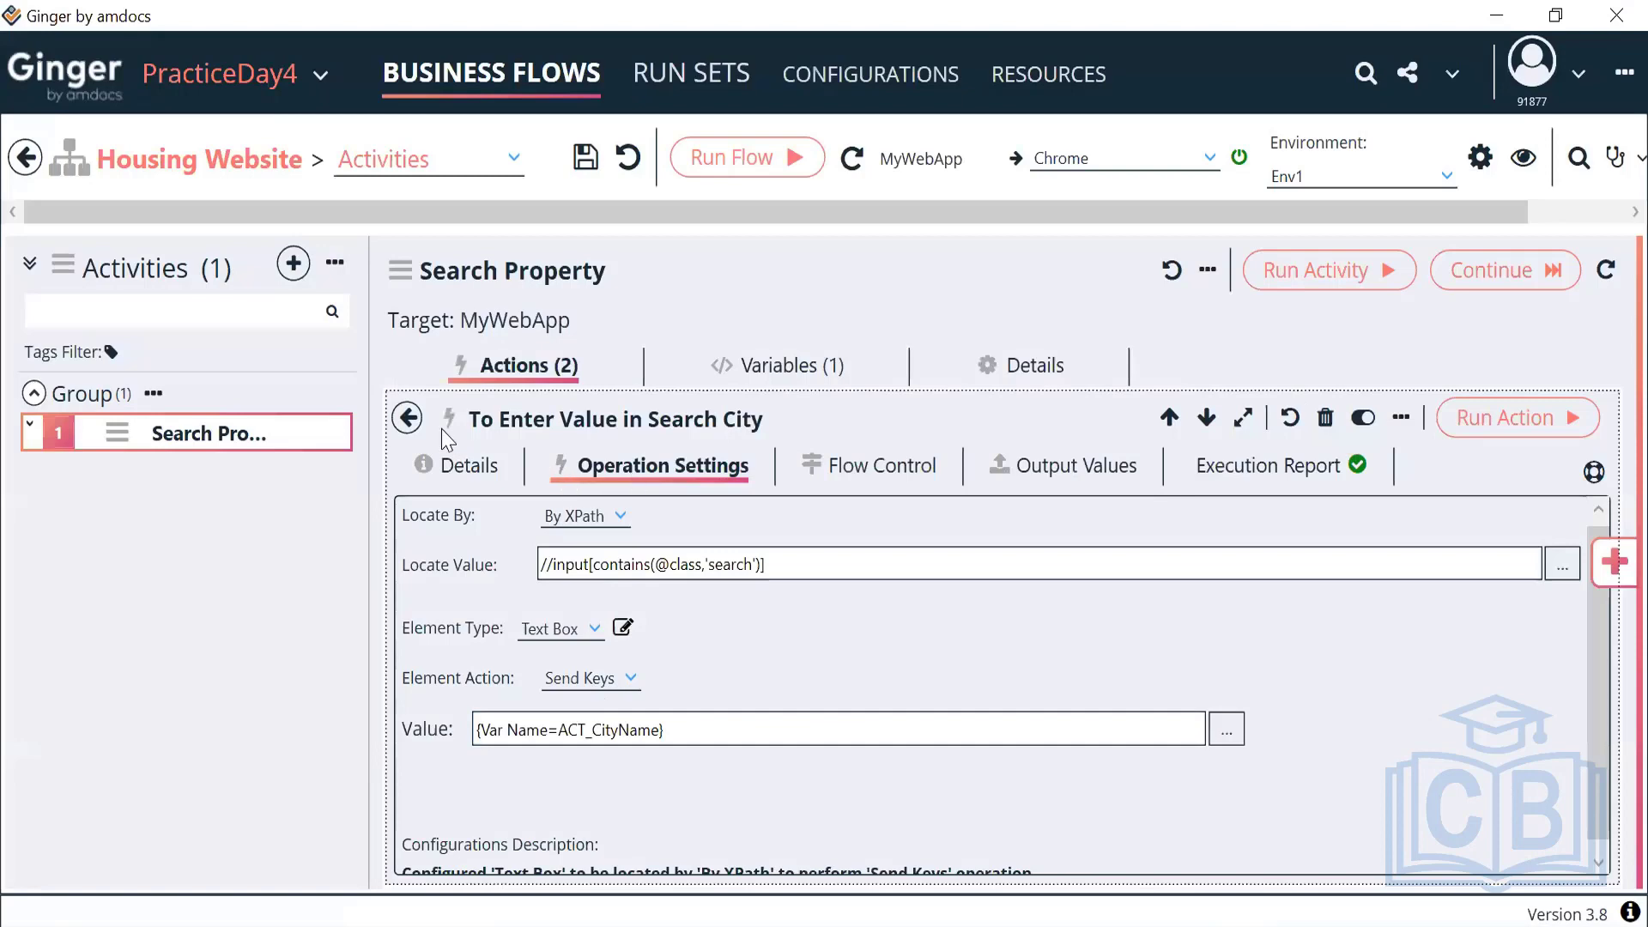
click(407, 419)
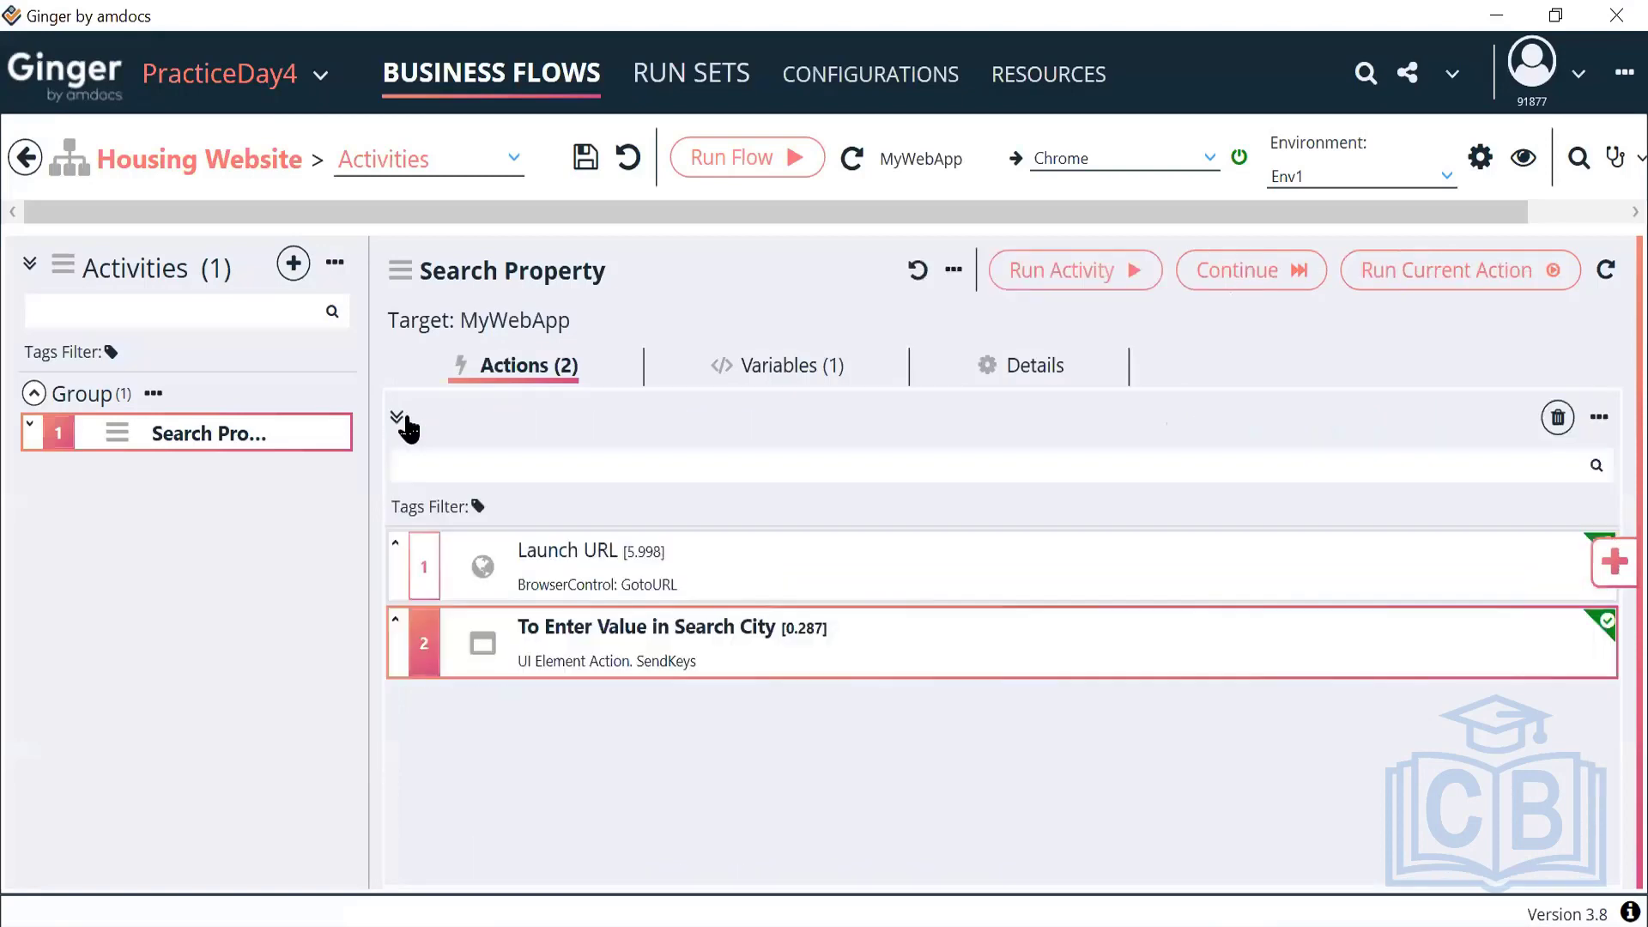
Rerun the Search Property activity so it enters Dubai on housing.com, then return to Ginger
click(1070, 275)
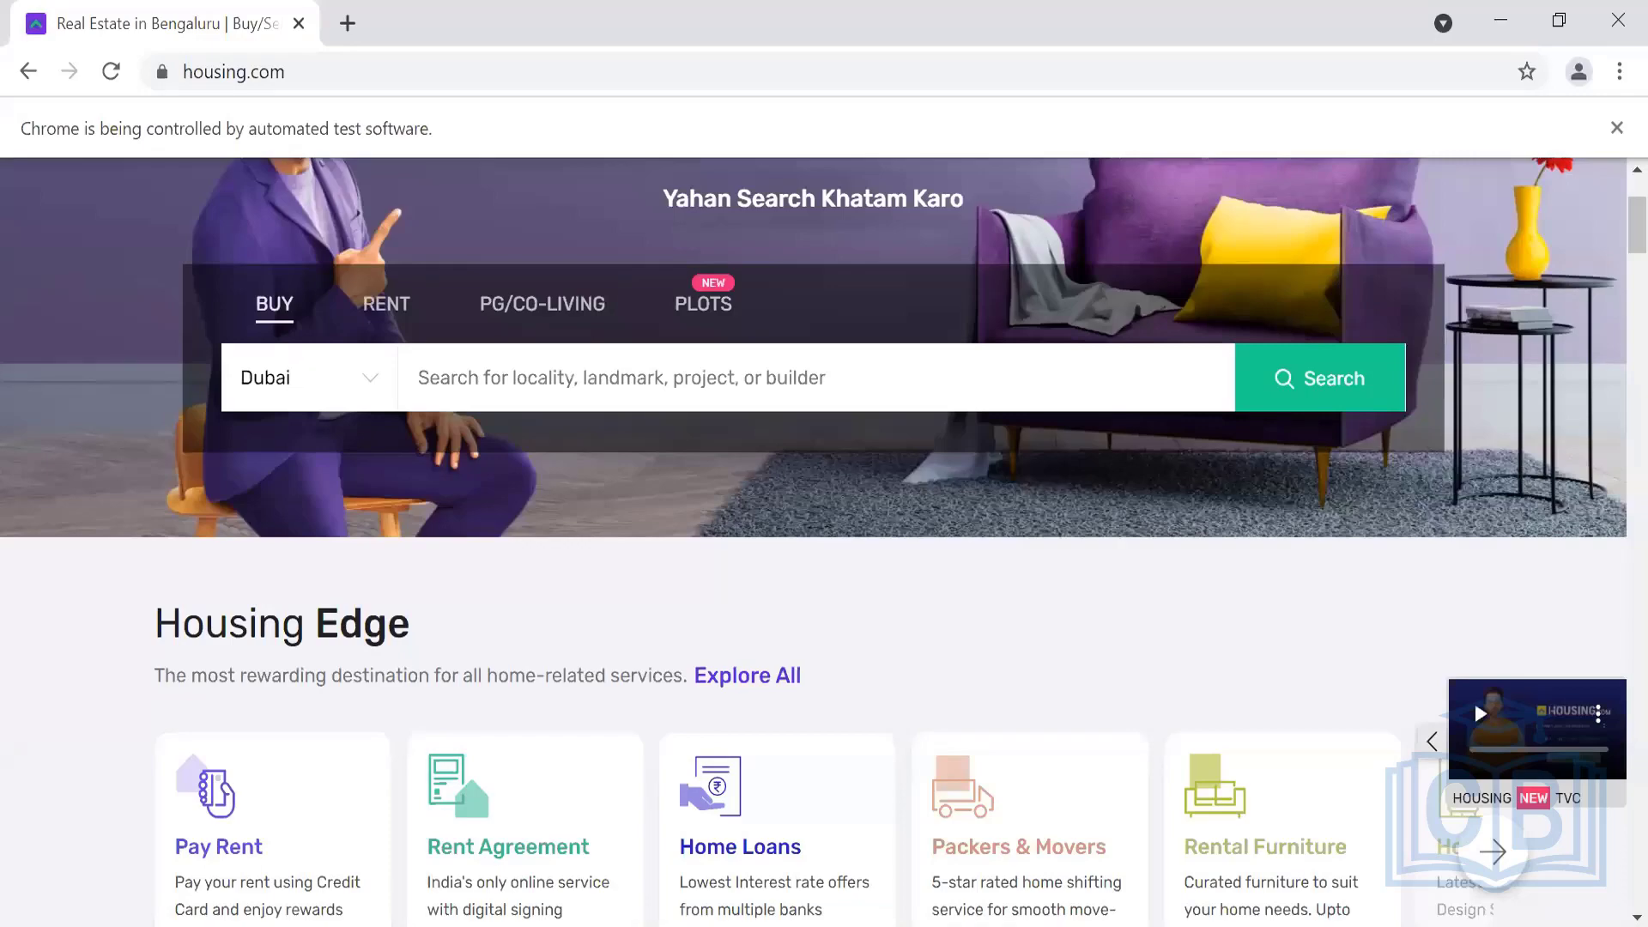
key(alt+Tab)
key(alt+Tab)
key(alt+Tab)
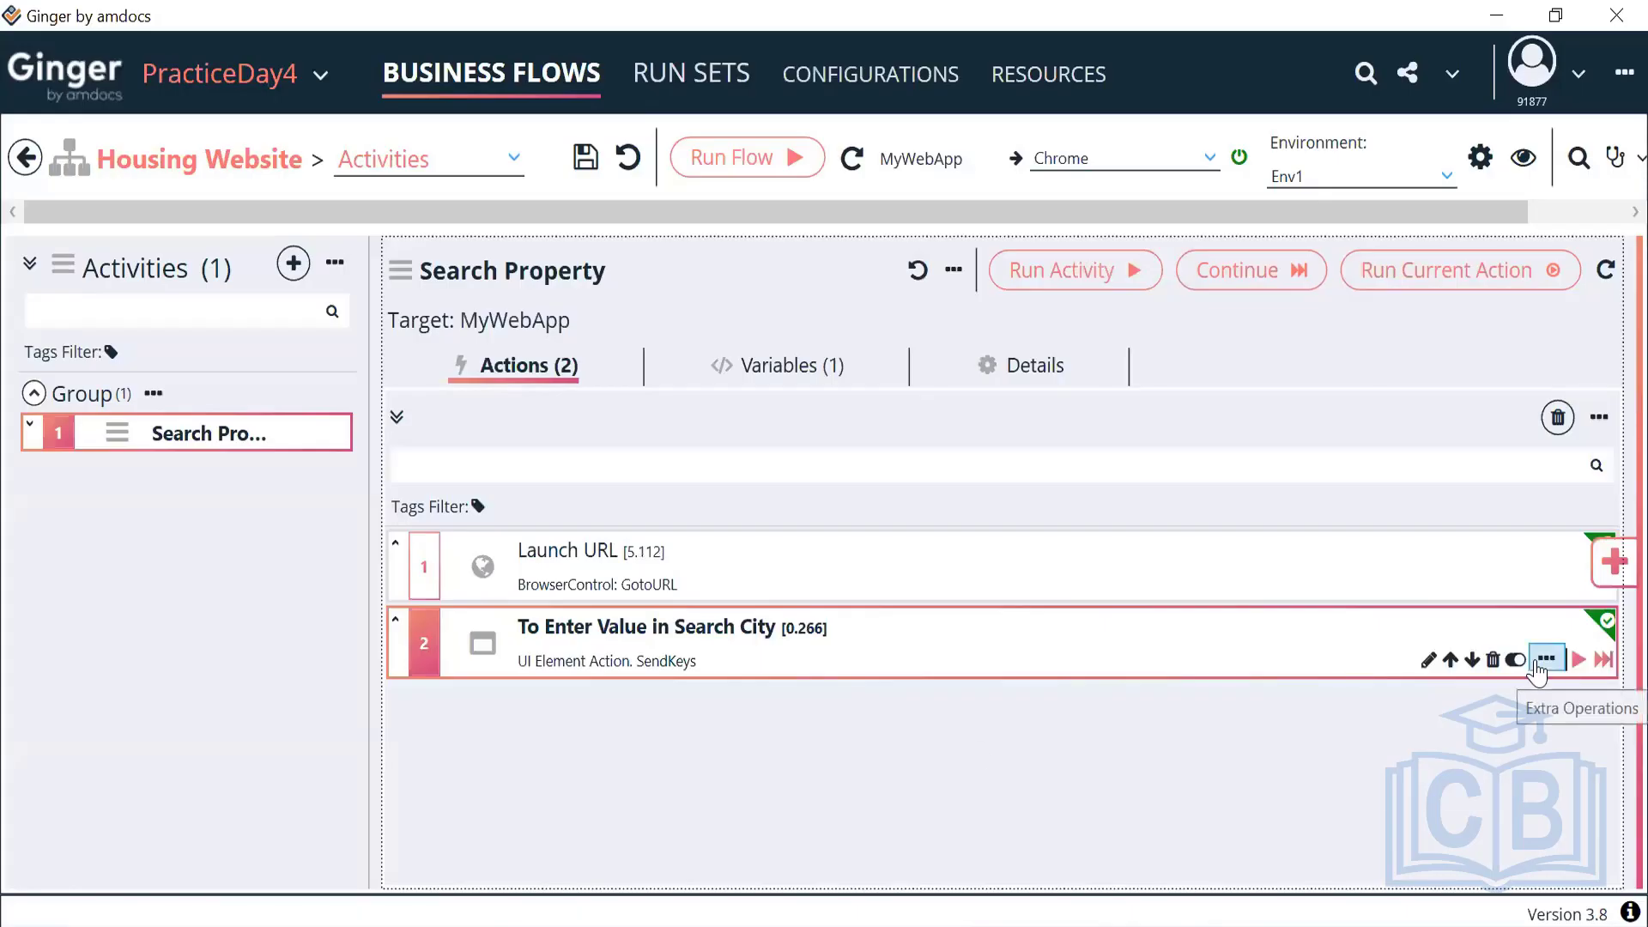
Copy the To Enter Value in Search City action and paste it as a third action
click(1546, 658)
mouse_move(1440, 744)
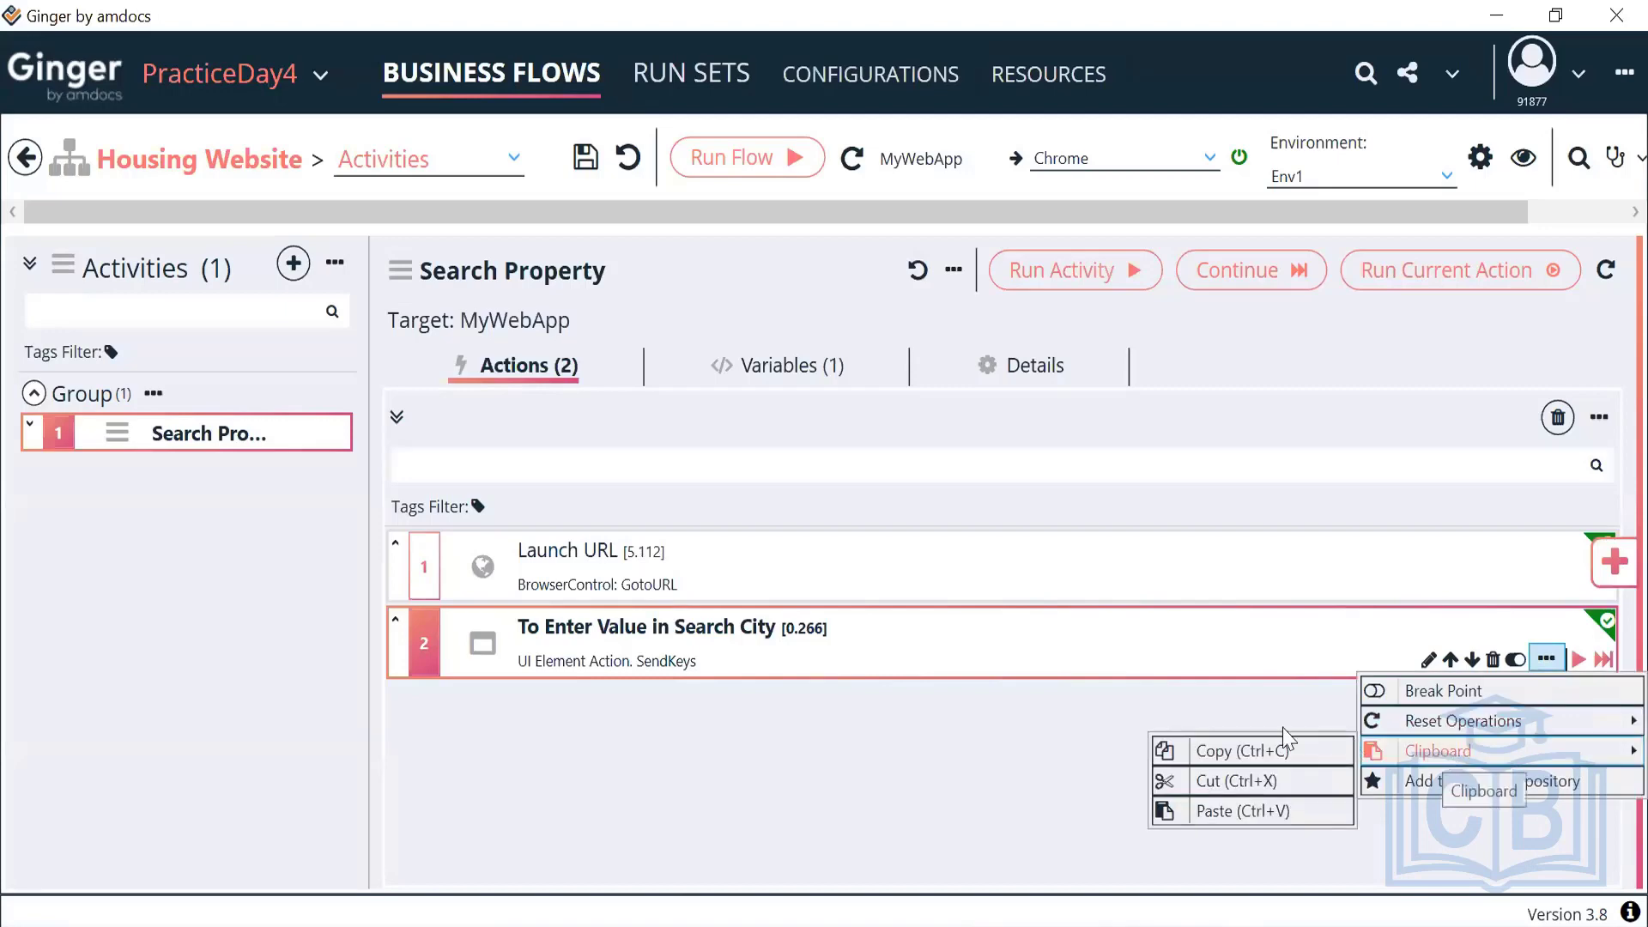
click(1224, 748)
click(1546, 659)
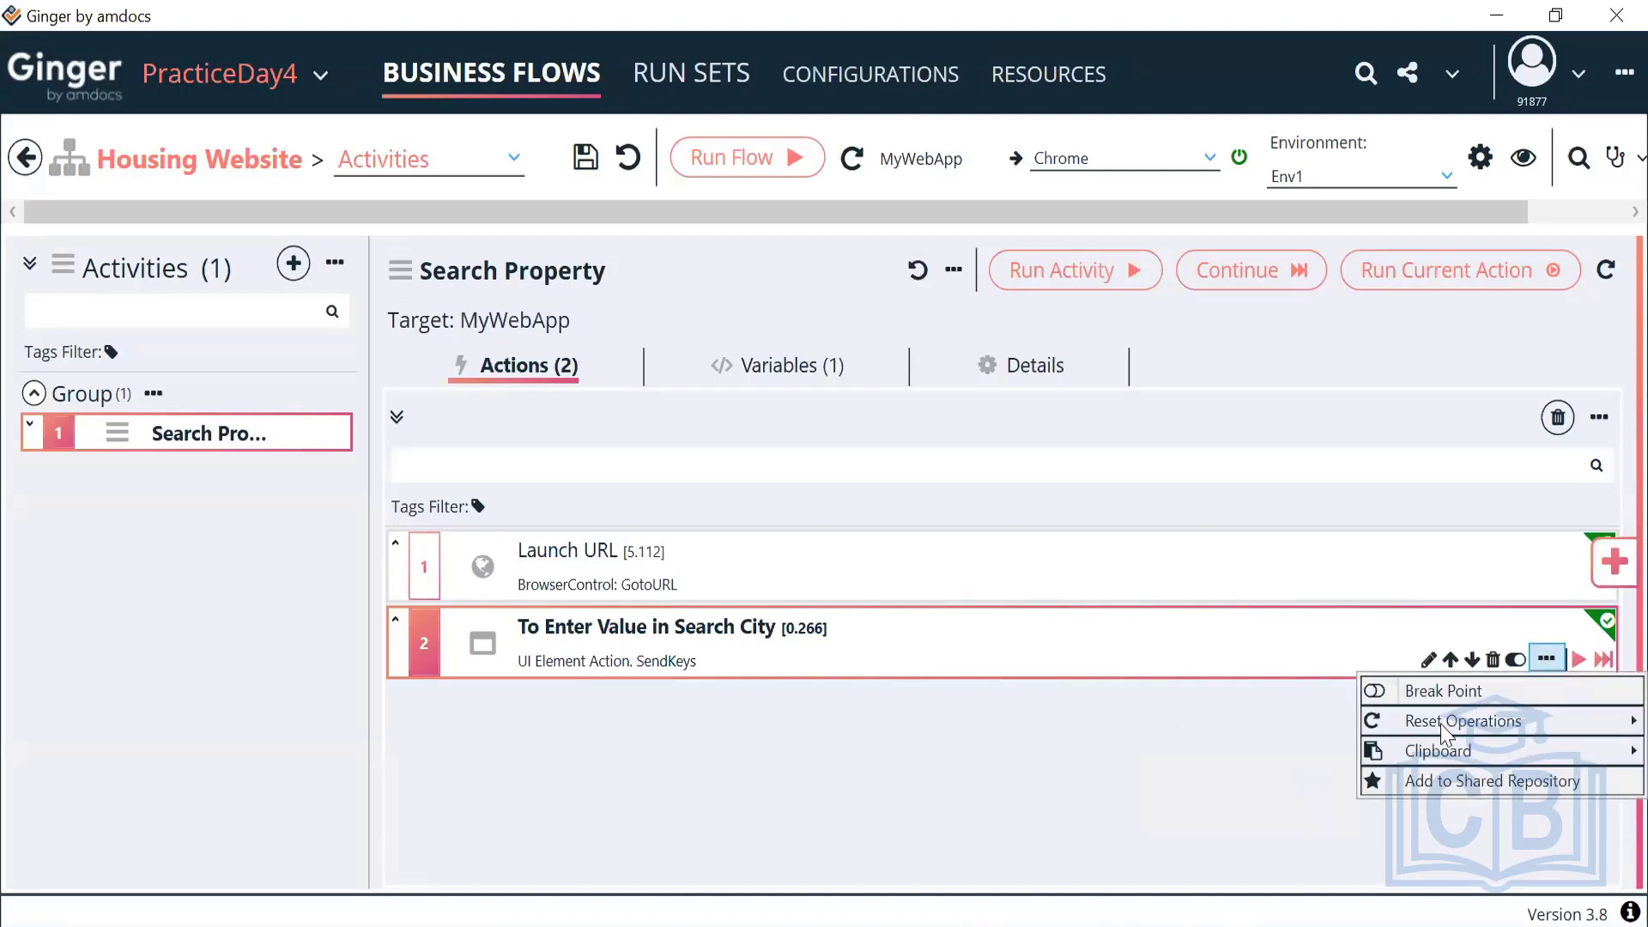
mouse_move(1439, 752)
click(1219, 811)
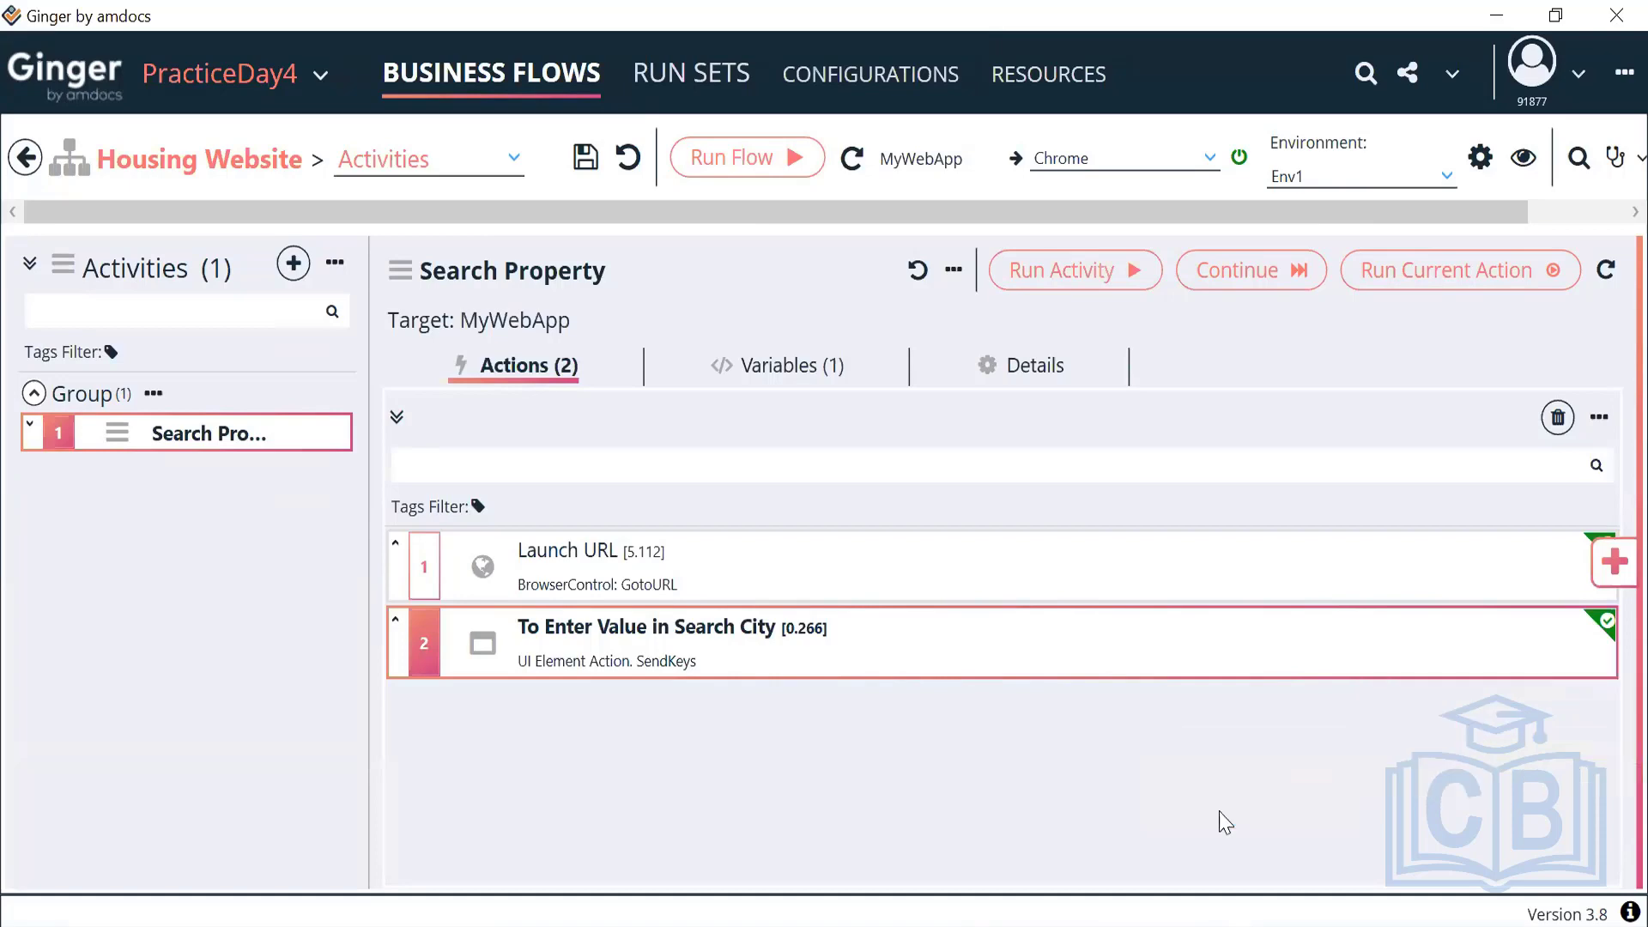
Rename the copied action's description to 'To Click - Get Suggestions'
double_click(832, 704)
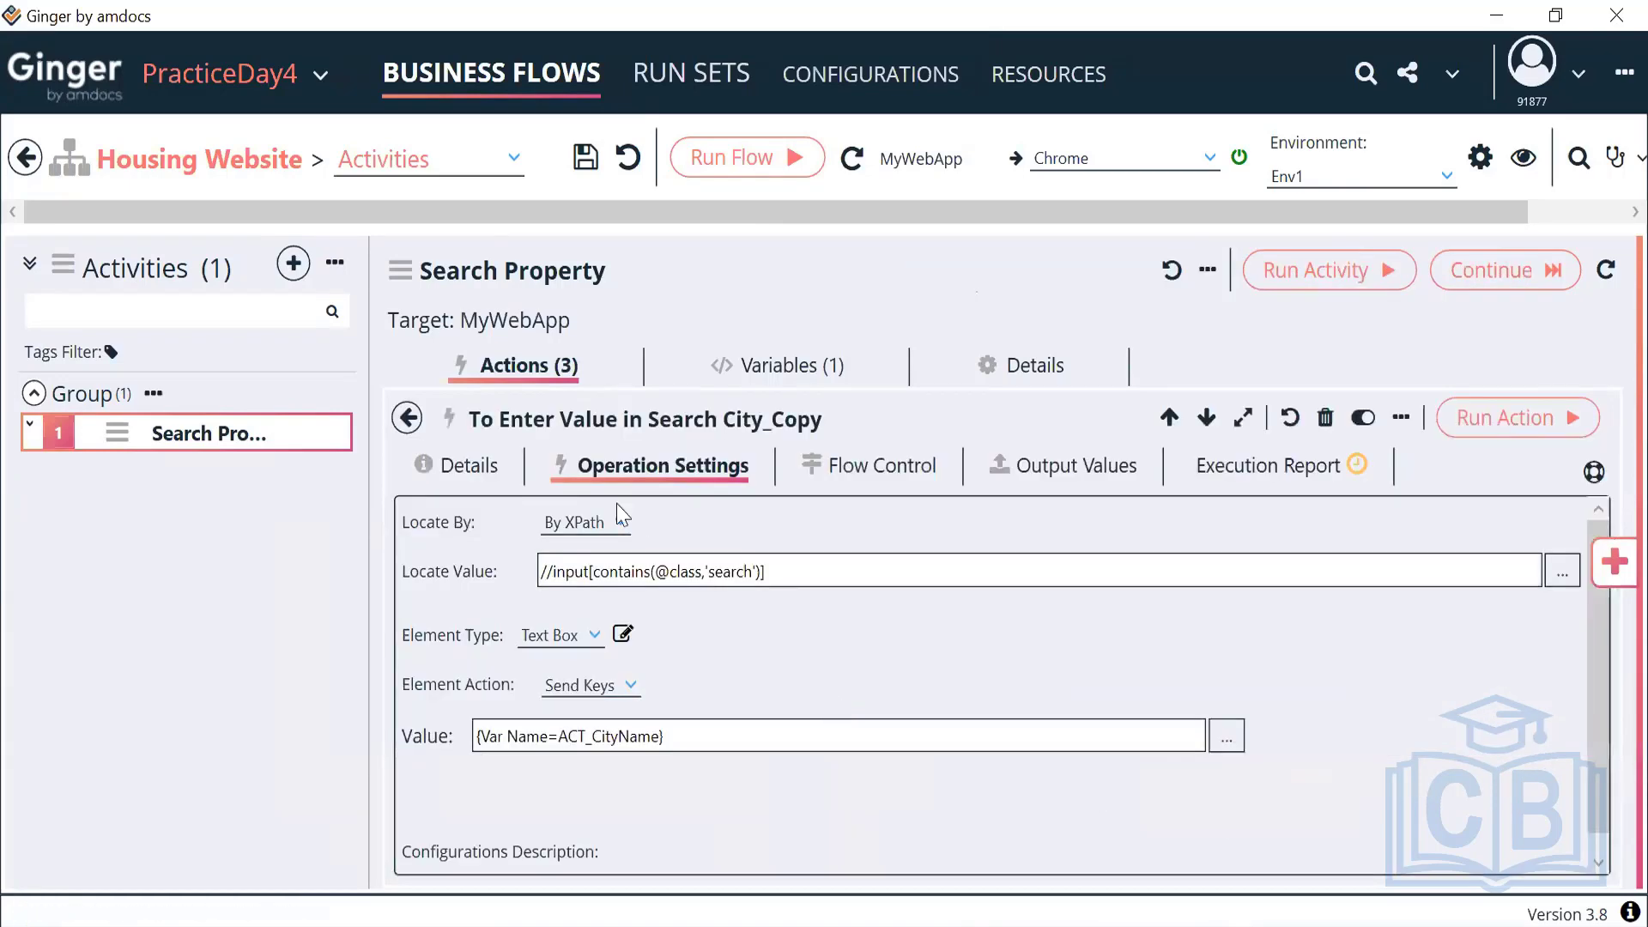
click(461, 486)
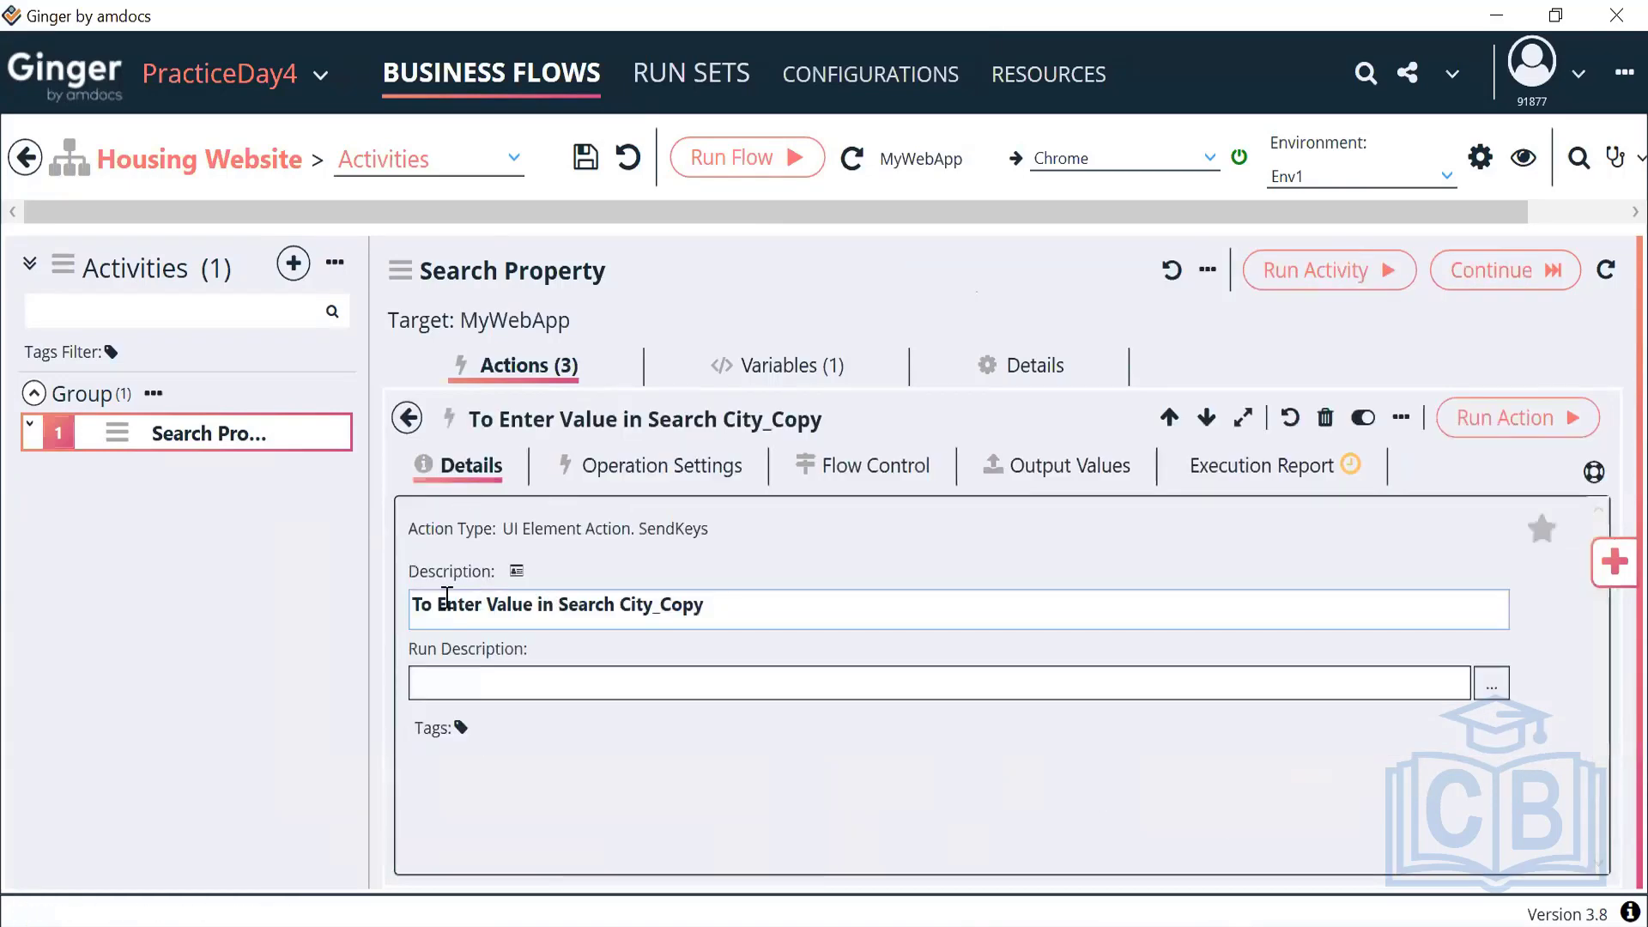
drag(445, 605, 784, 596)
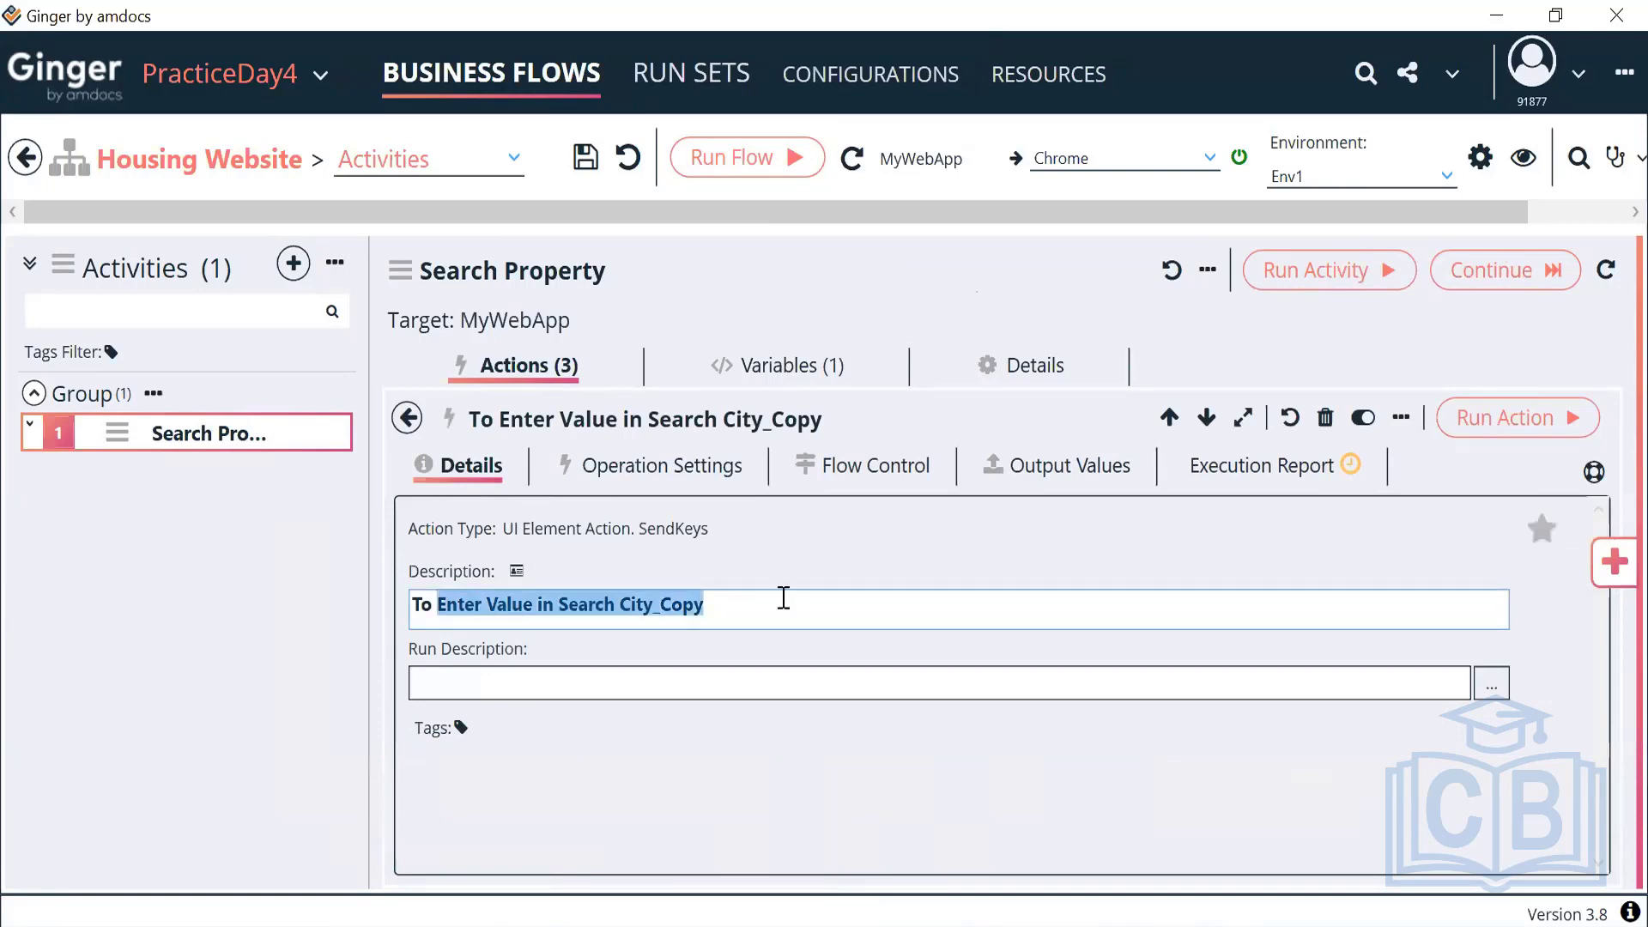
text(Click)
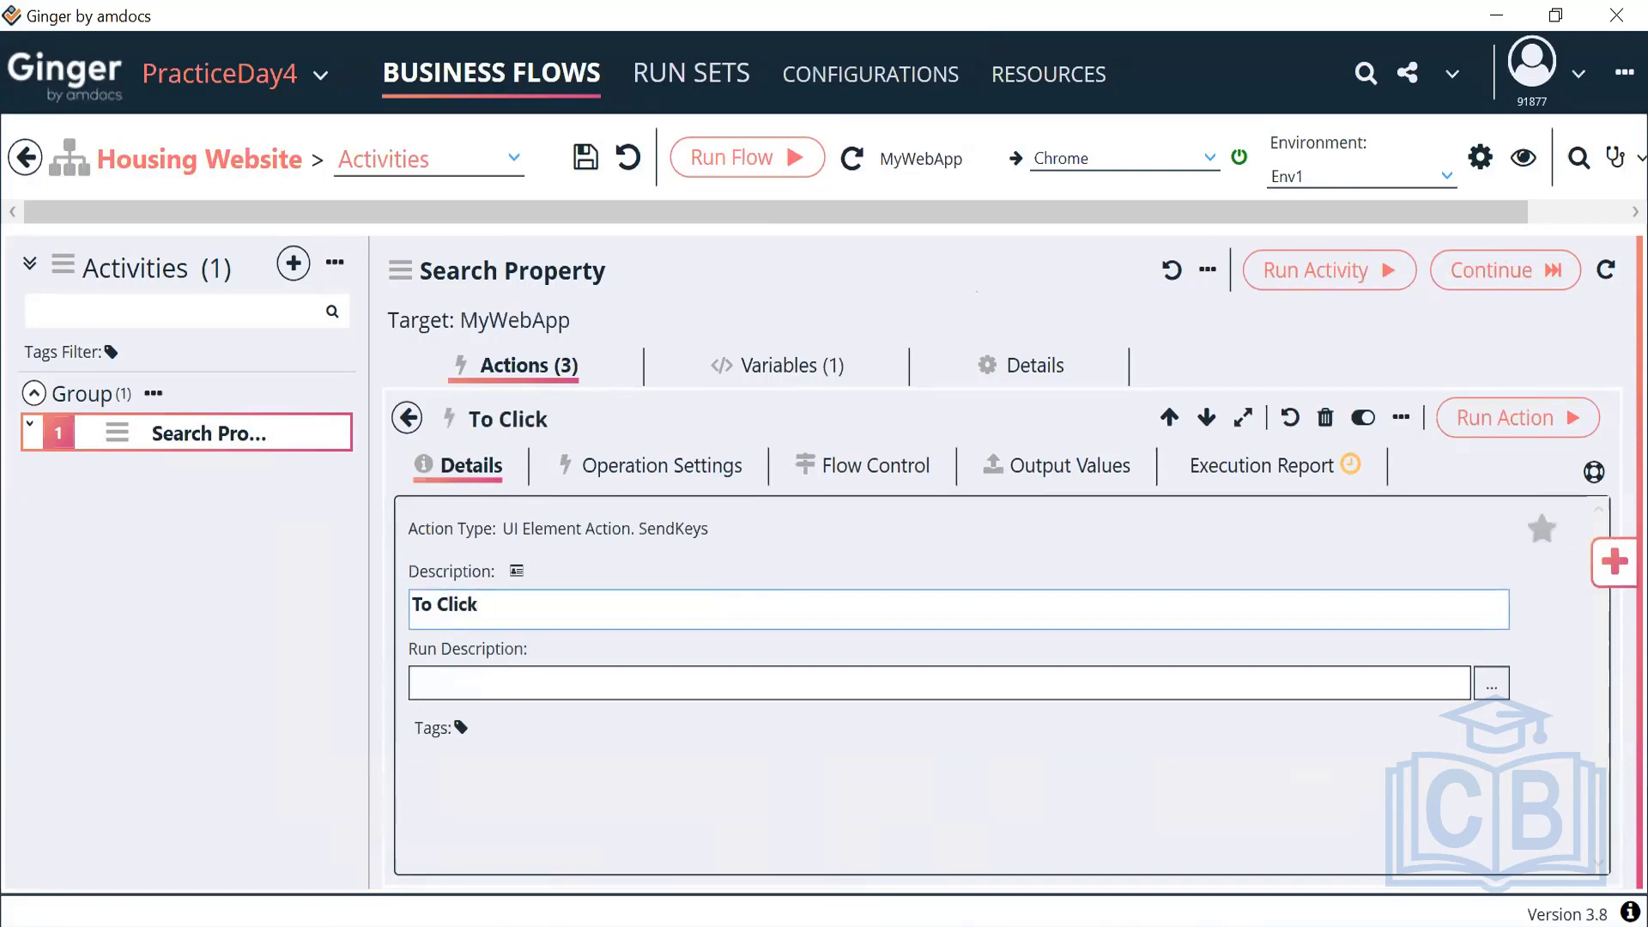
text( - Get Suggest)
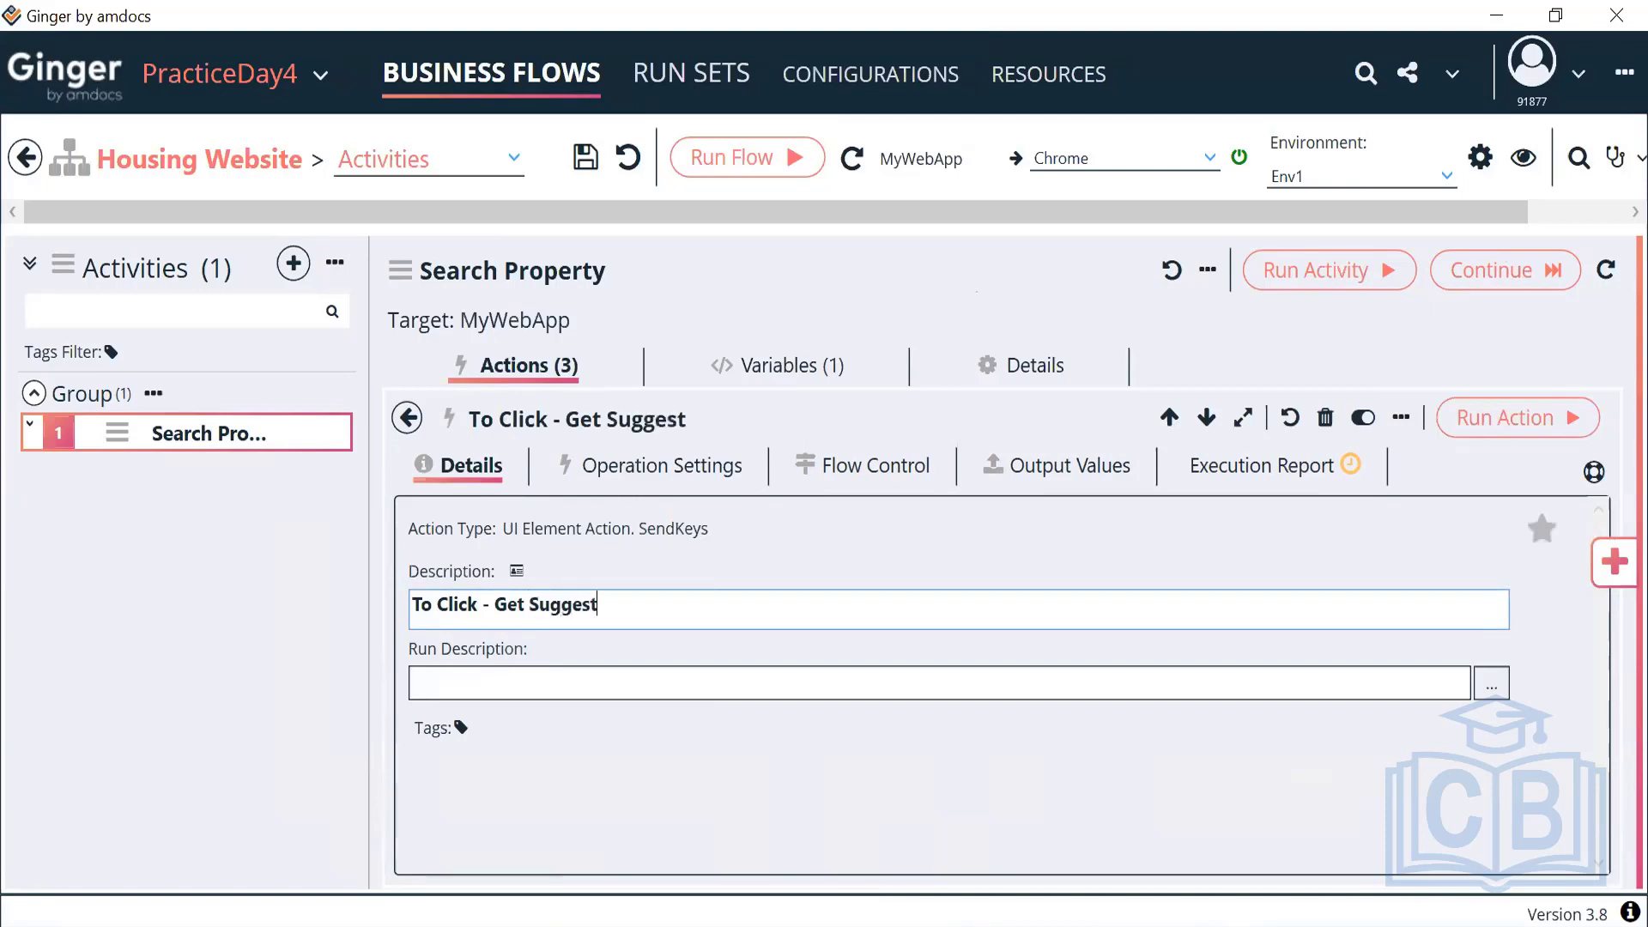
text(ions)
Set the copied action's element type to HyperLink, making it a Click action
click(653, 469)
click(593, 630)
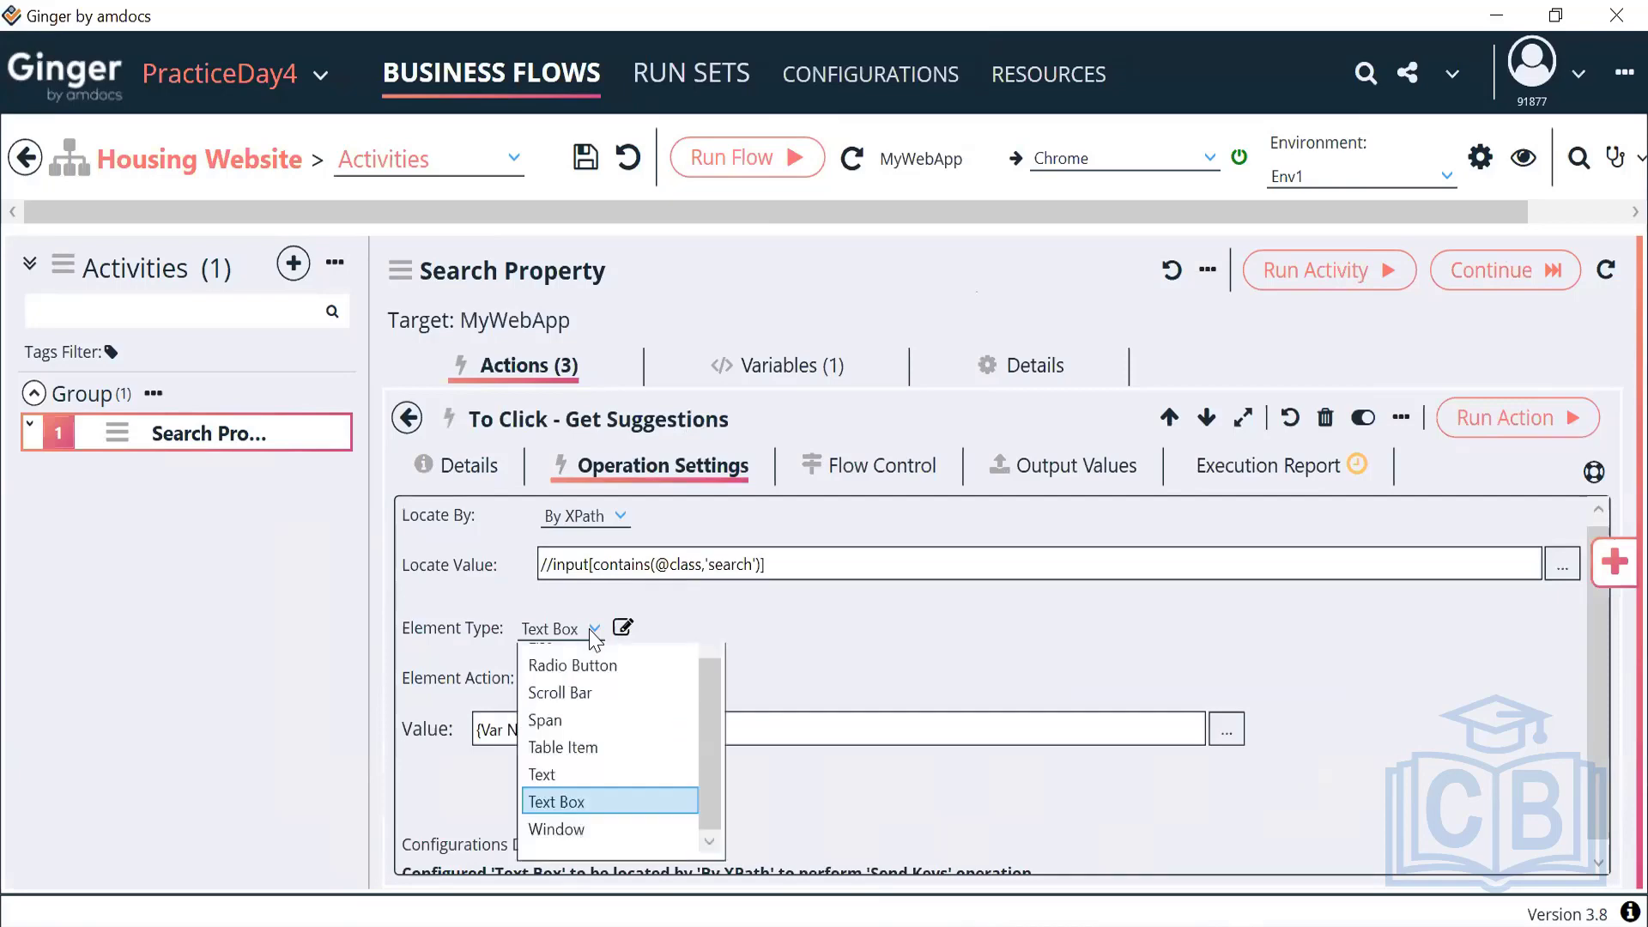
scroll(587, 755, up, 2)
scroll(592, 825, up, 2)
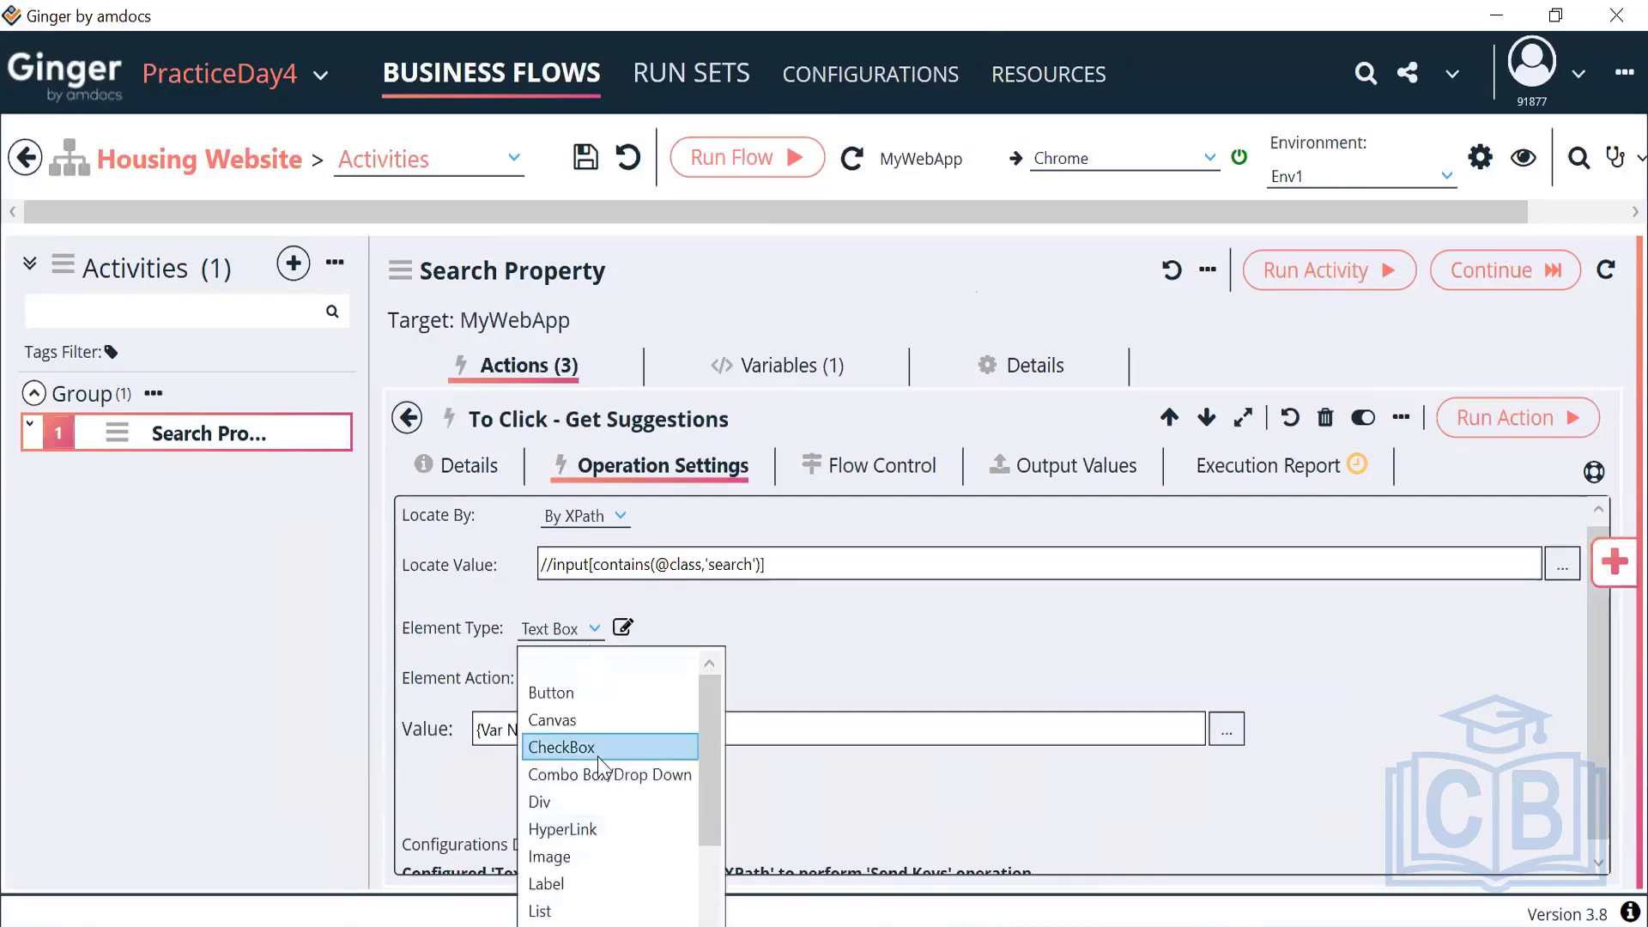
click(818, 632)
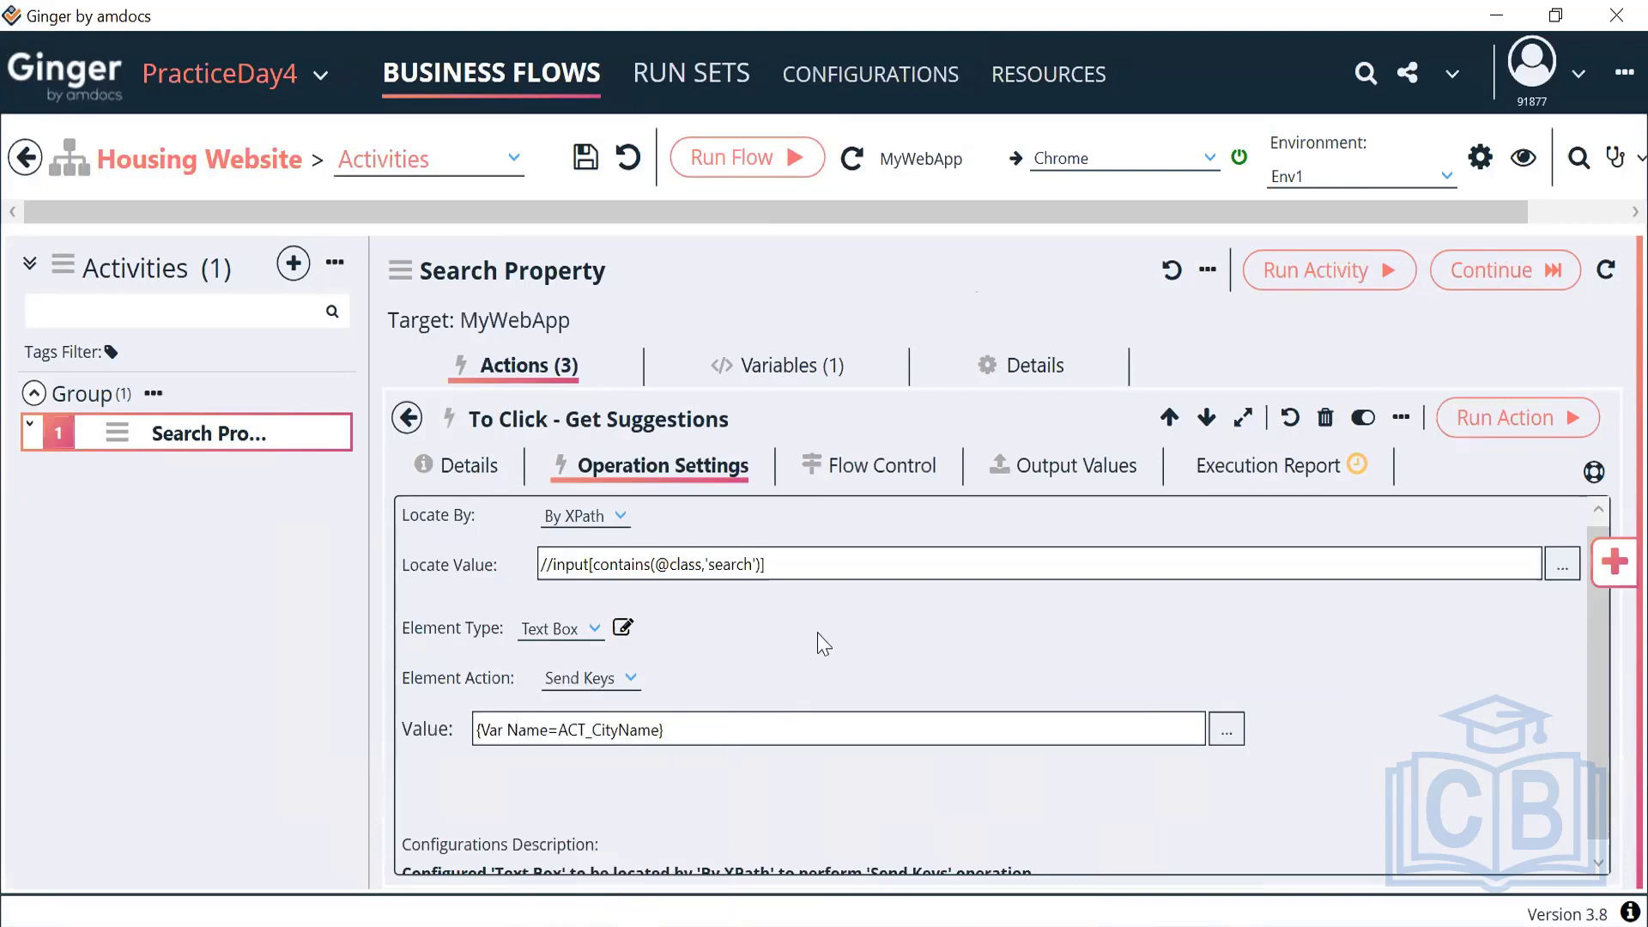
click(625, 681)
scroll(630, 534, up, 5)
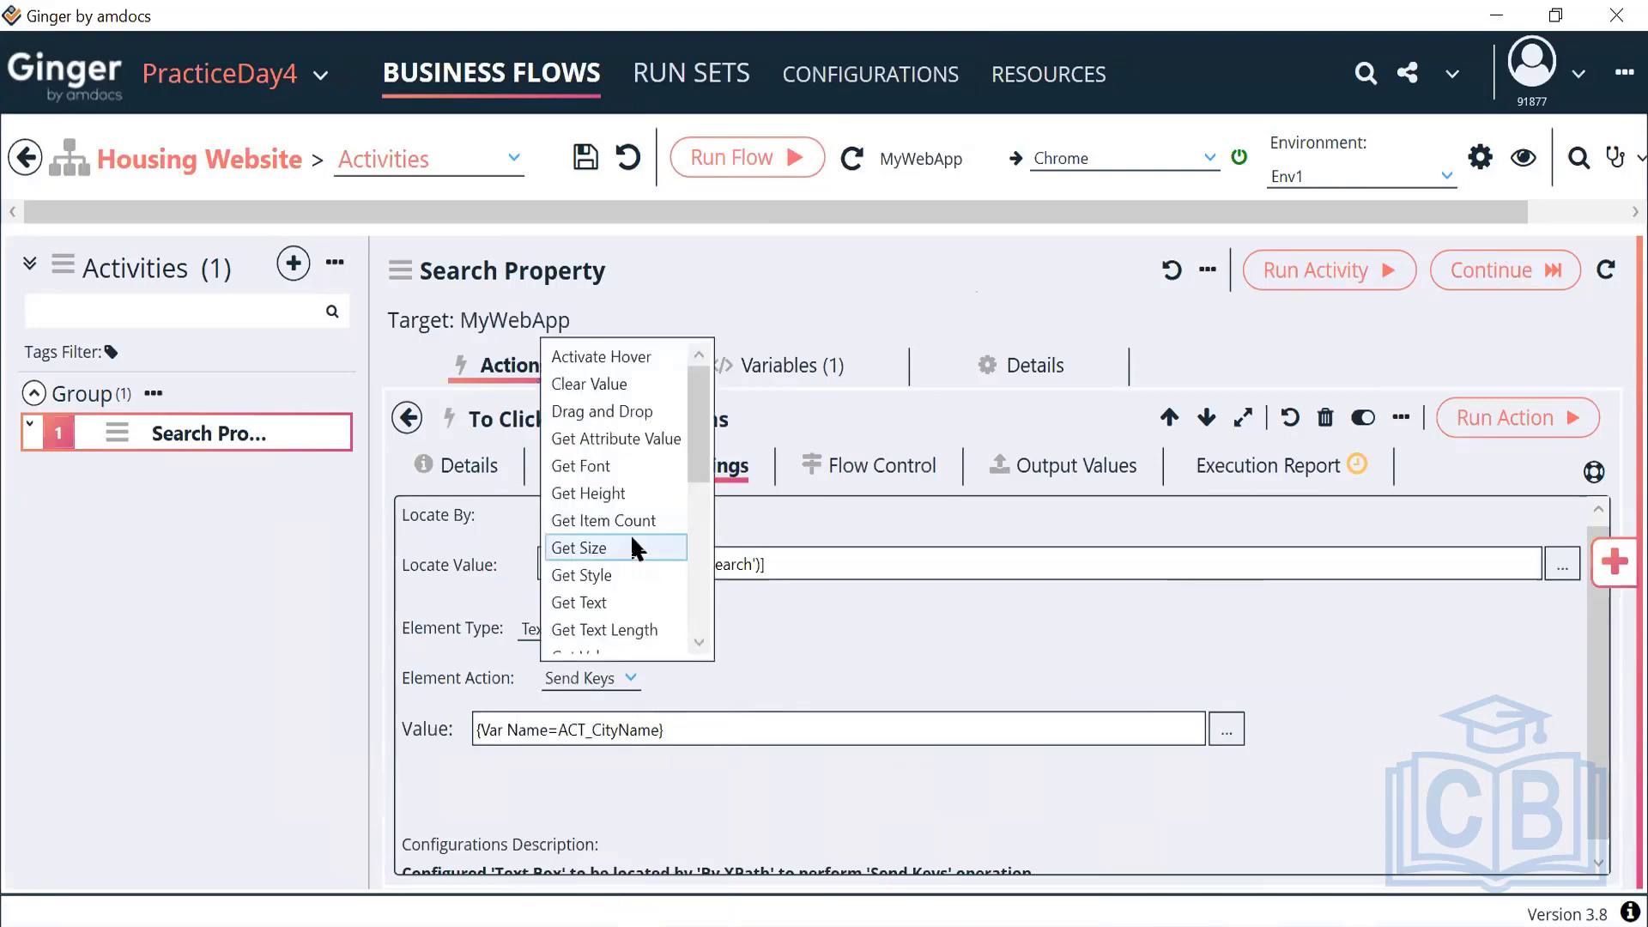
scroll(633, 541, down, 5)
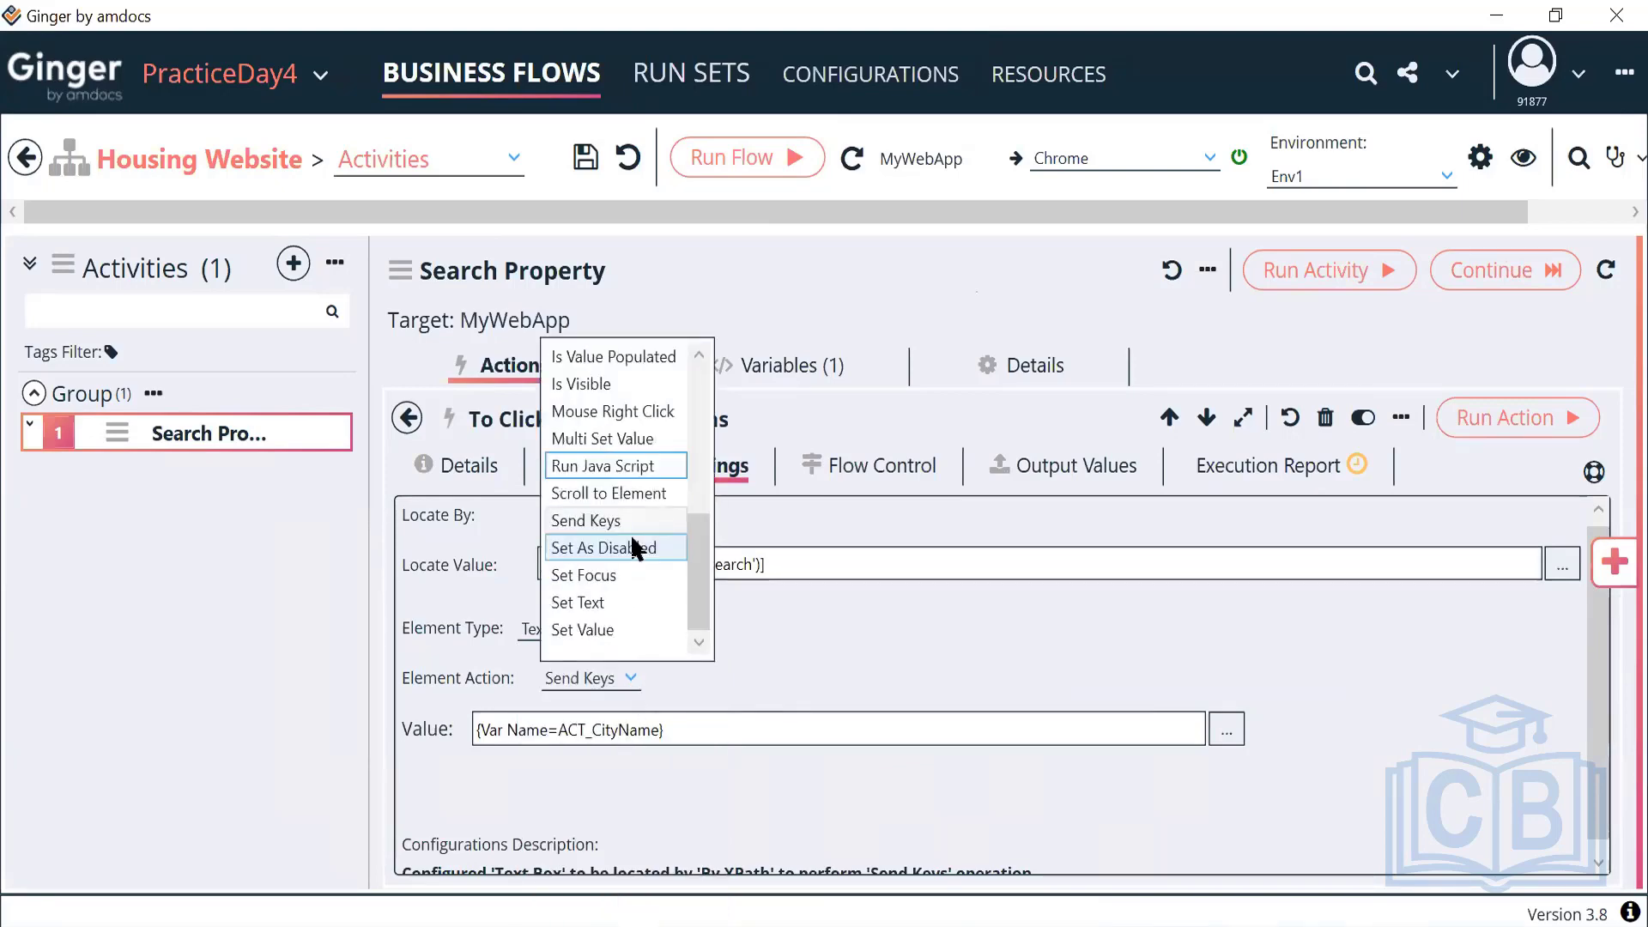
scroll(630, 534, up, 5)
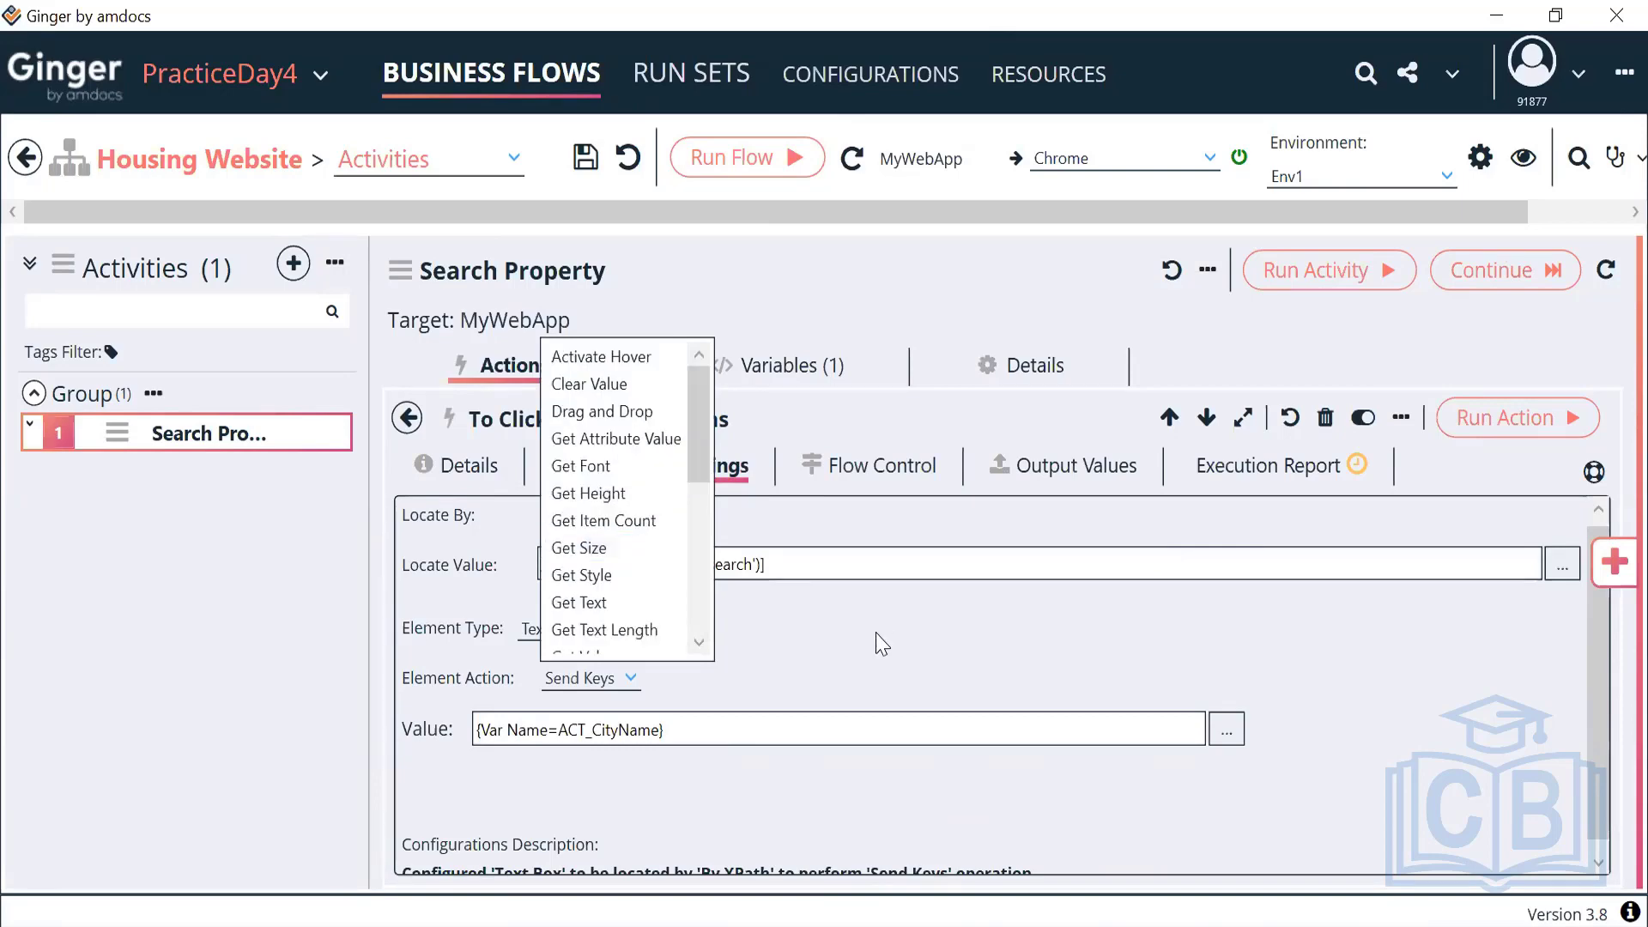
click(807, 663)
click(591, 633)
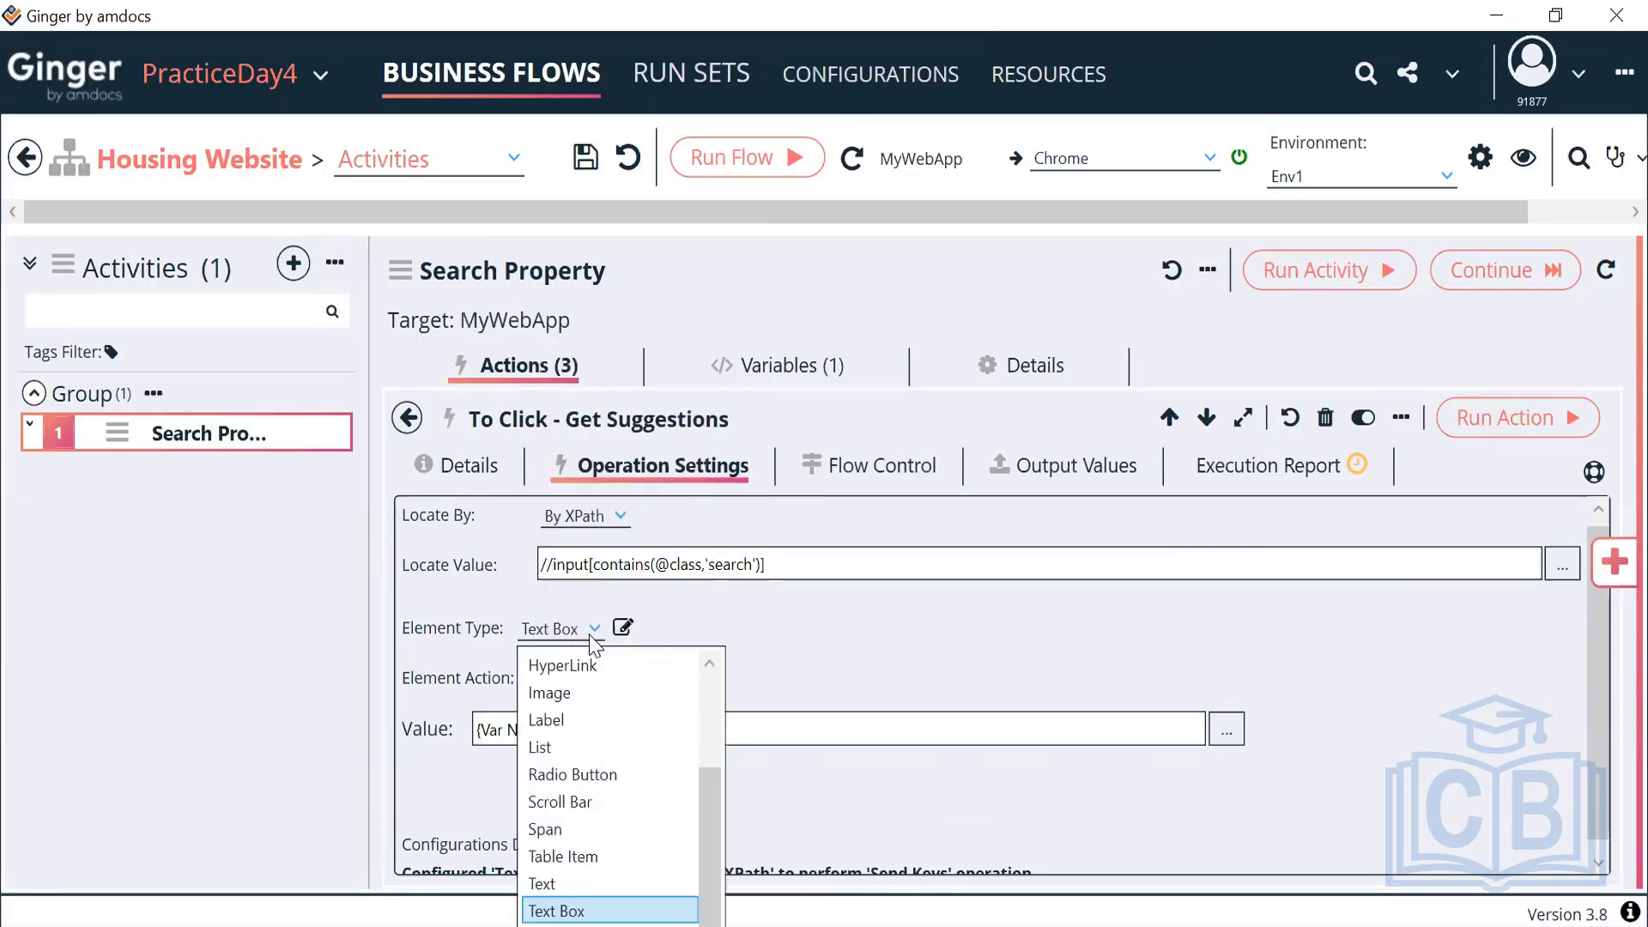
scroll(590, 775, up, 2)
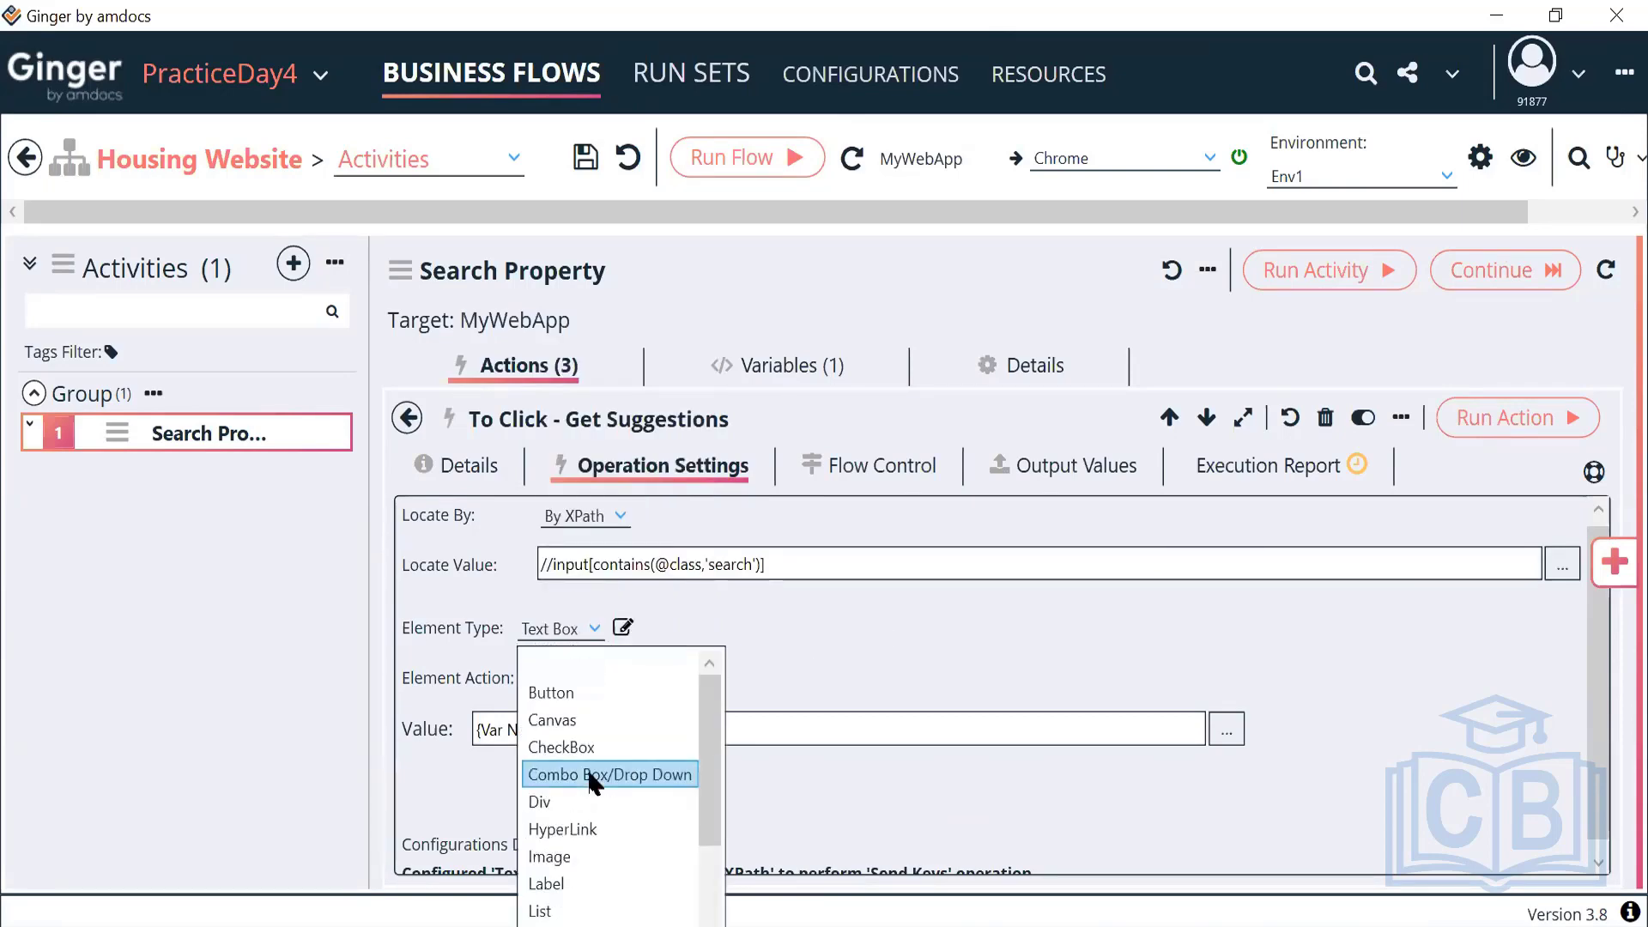
click(572, 829)
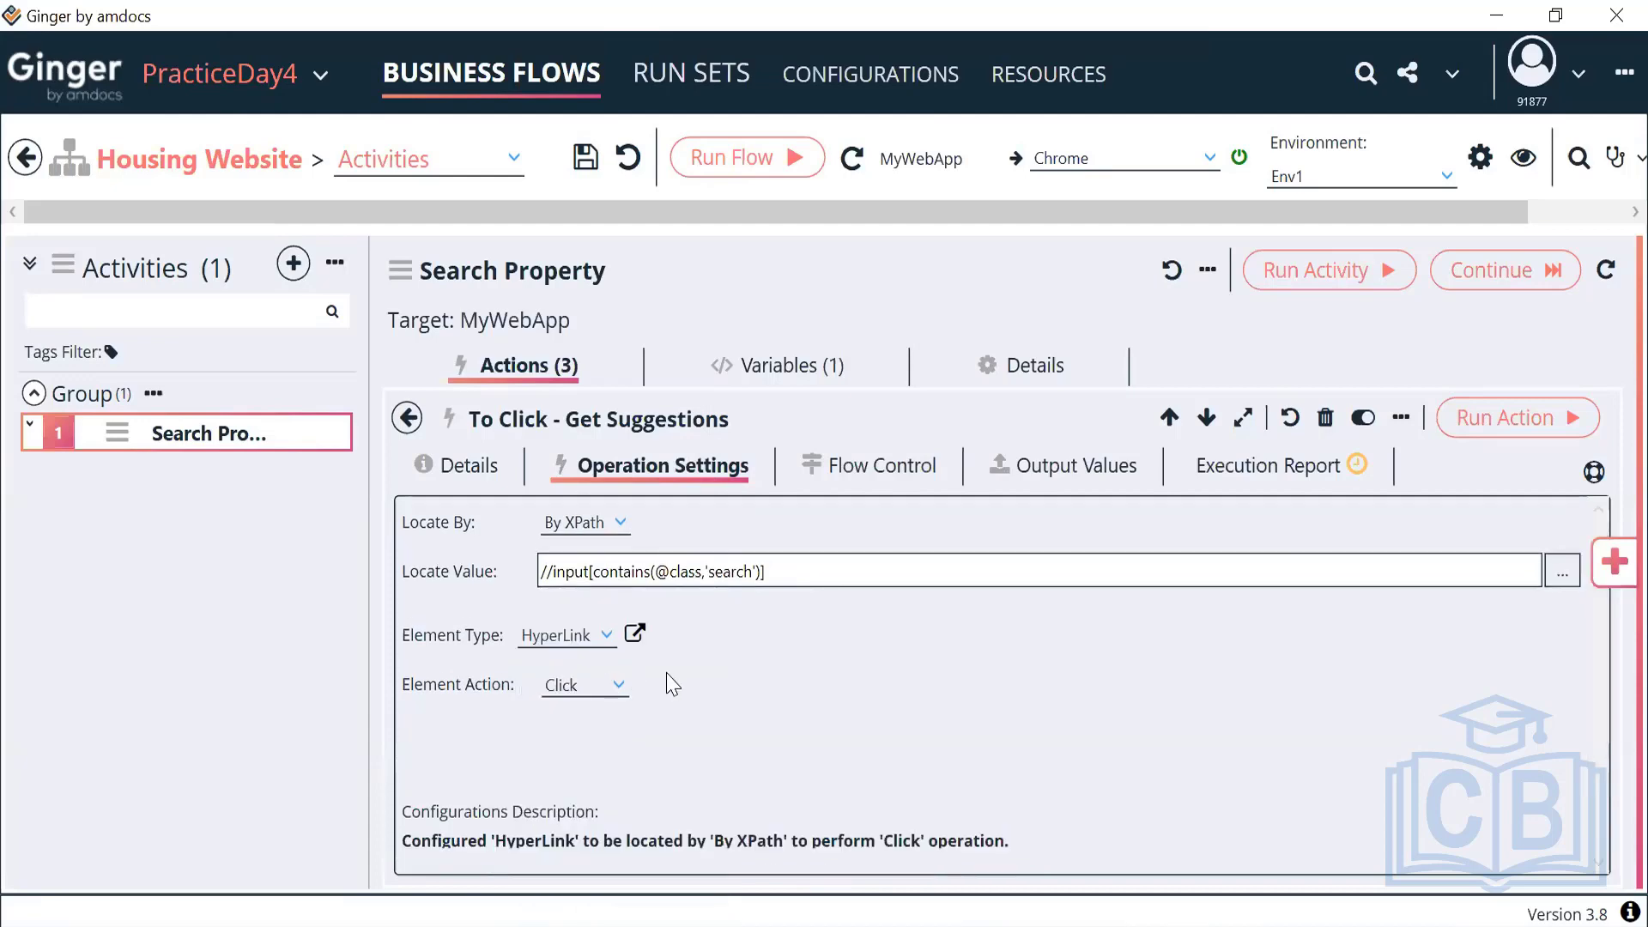
Run the new click action and check housing.com's city suggestion list
click(1475, 420)
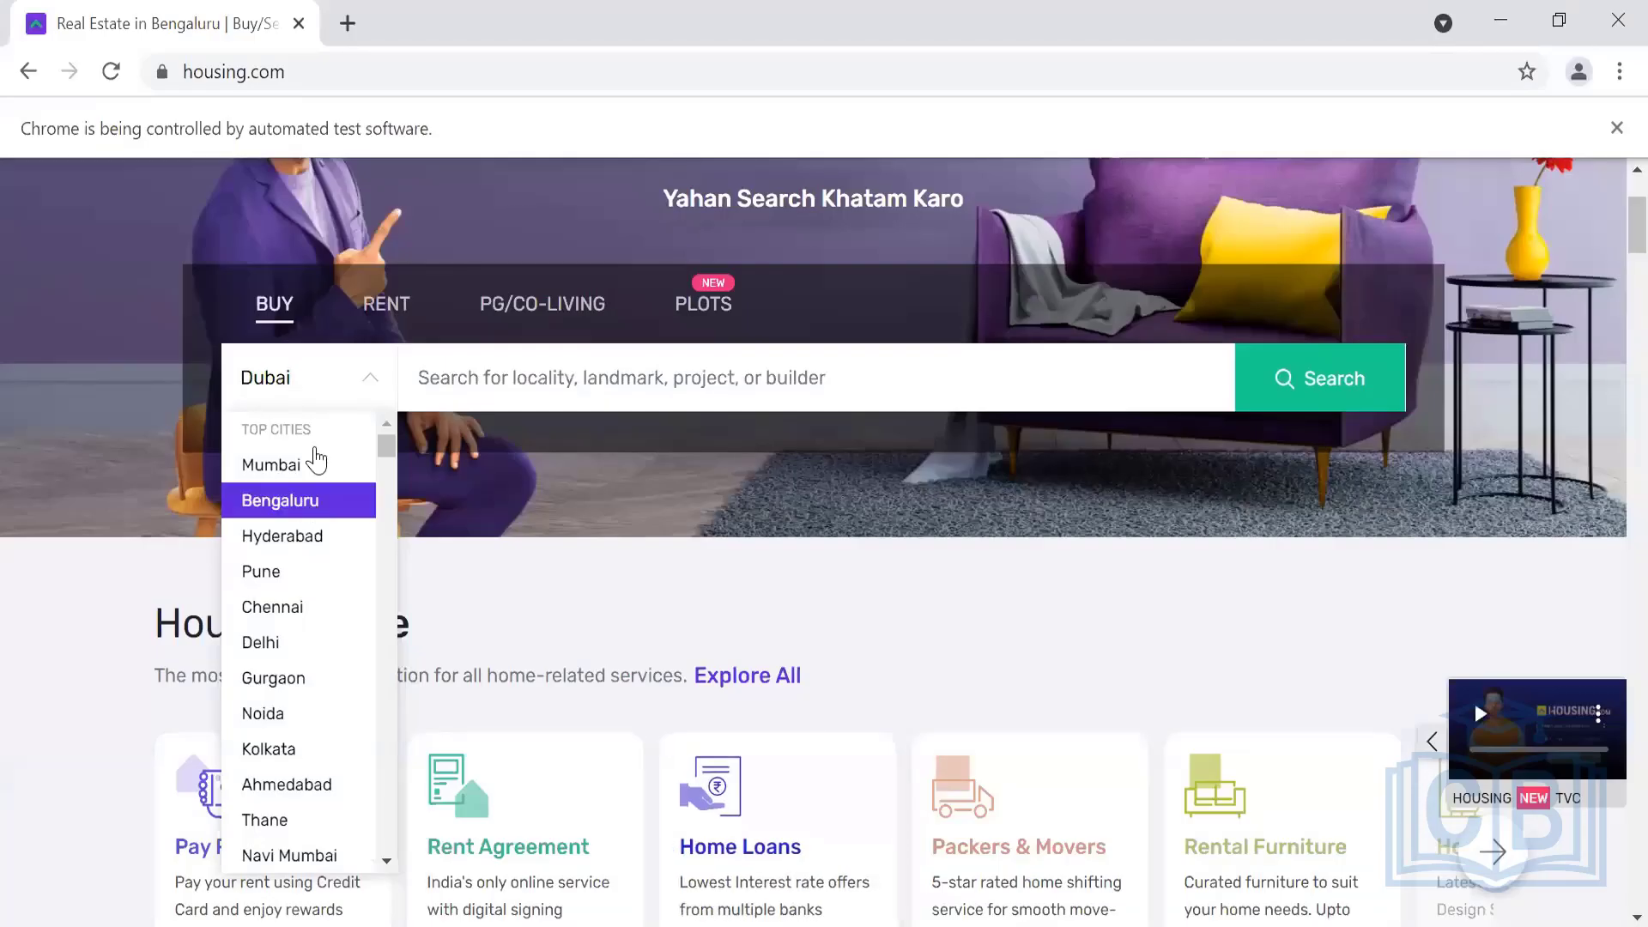
click(322, 383)
click(322, 383)
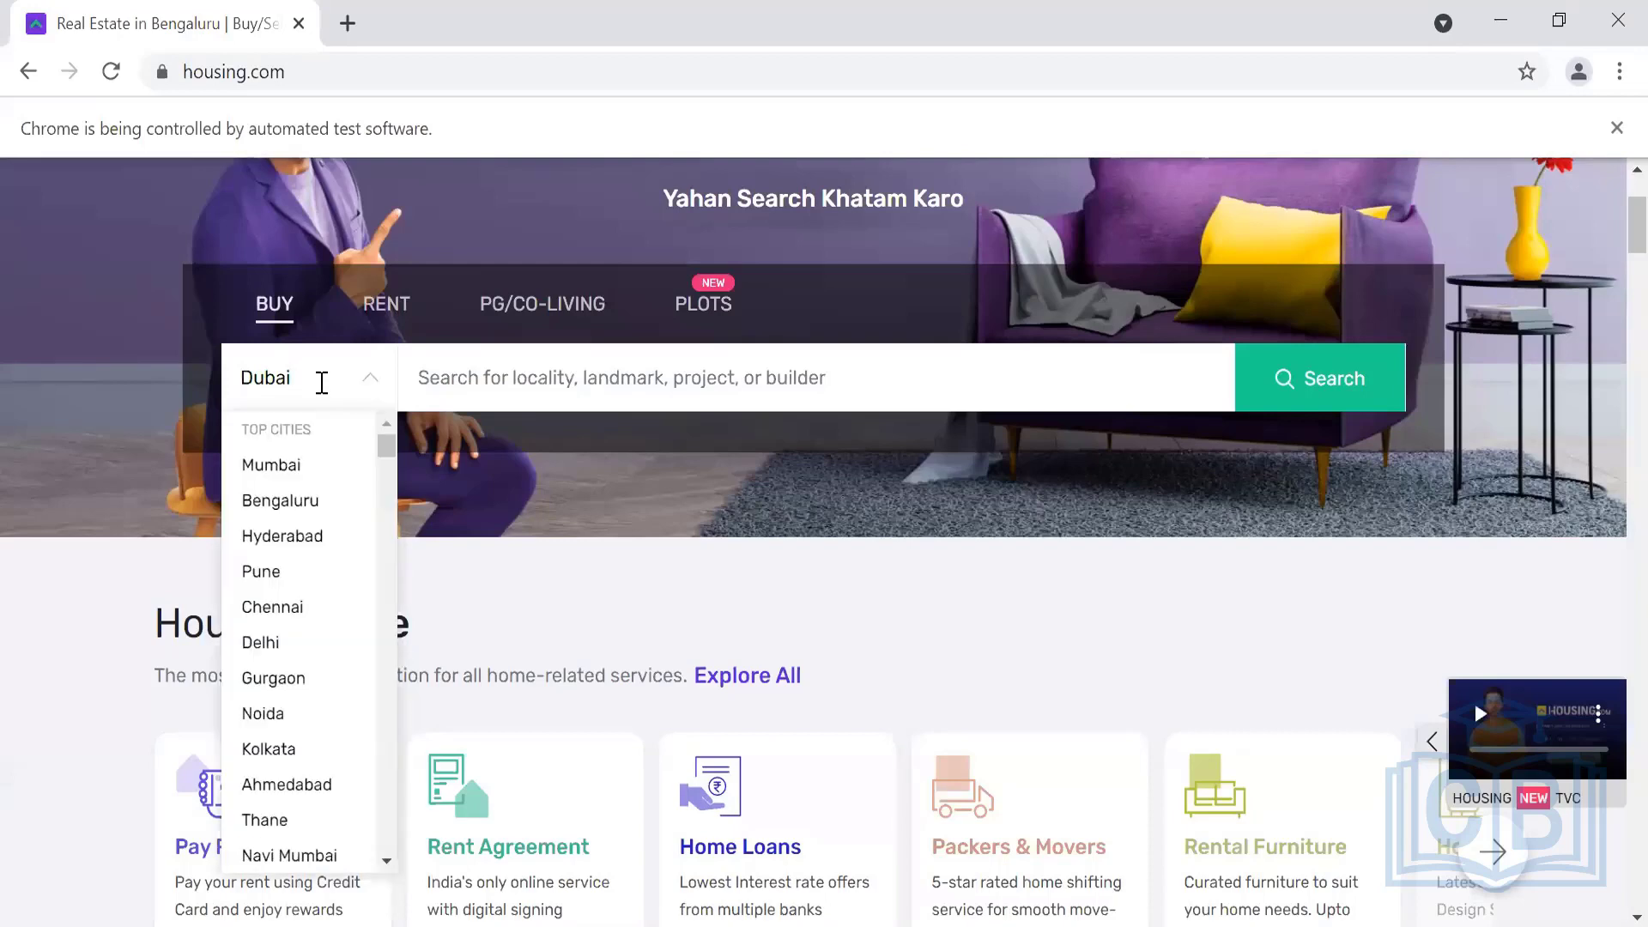
scroll(322, 527, down, 5)
scroll(323, 525, up, 5)
Retype 'Duba' in the city box, then return to Ginger's actions list
key(ctrl+a)
key(BackSpace)
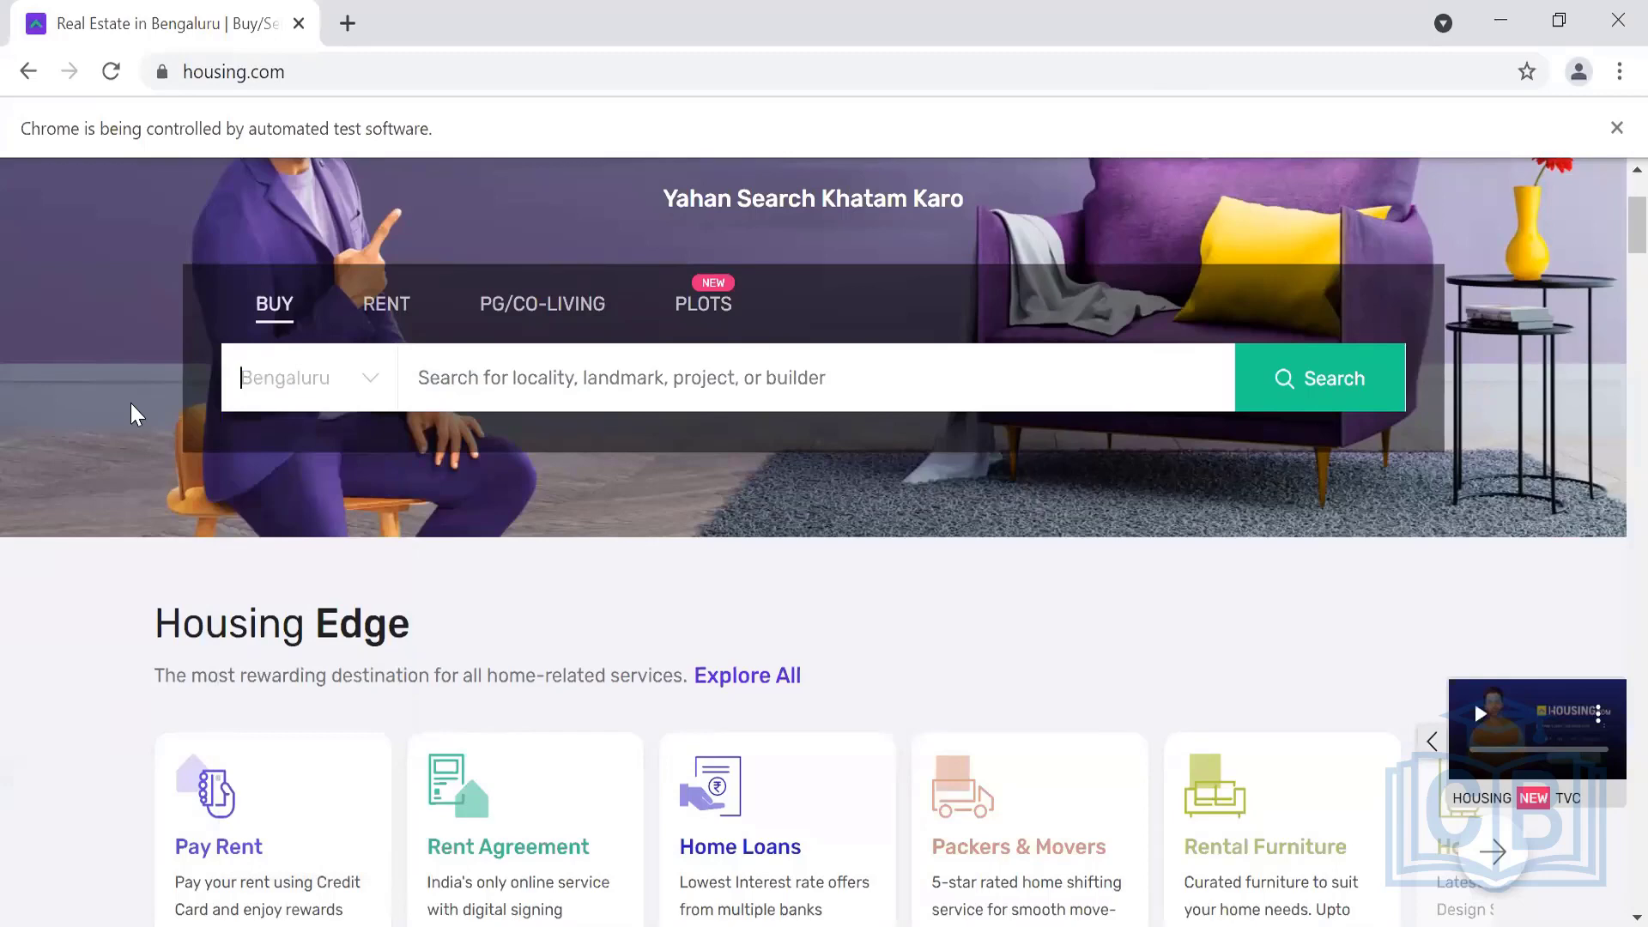
text(Dubai)
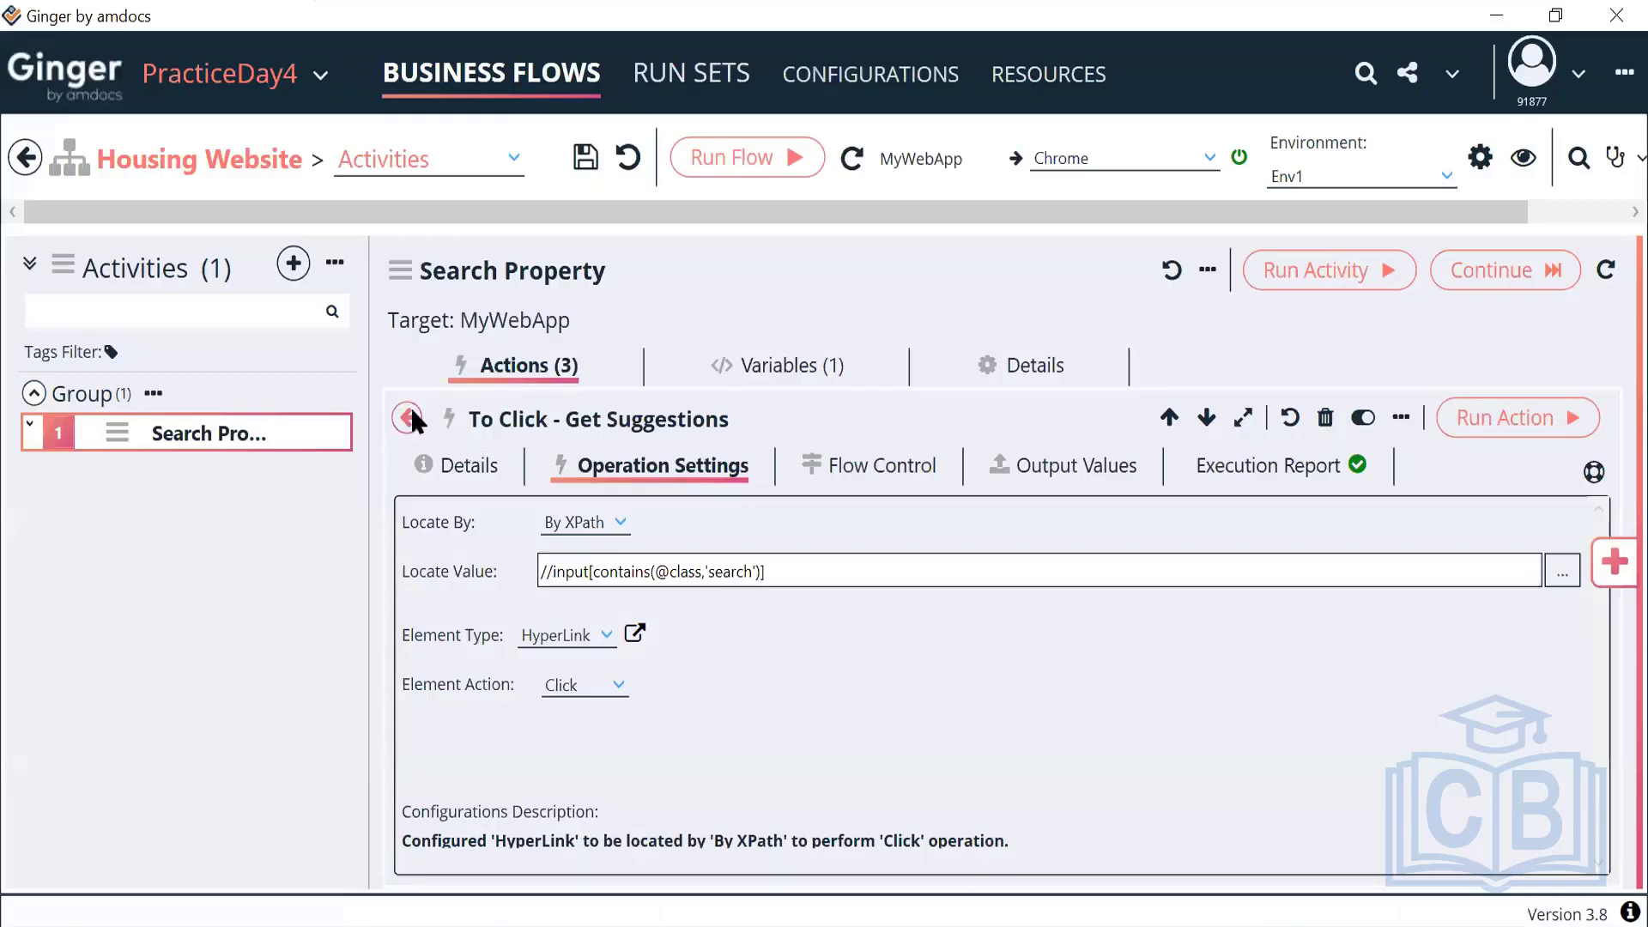
click(413, 418)
click(704, 640)
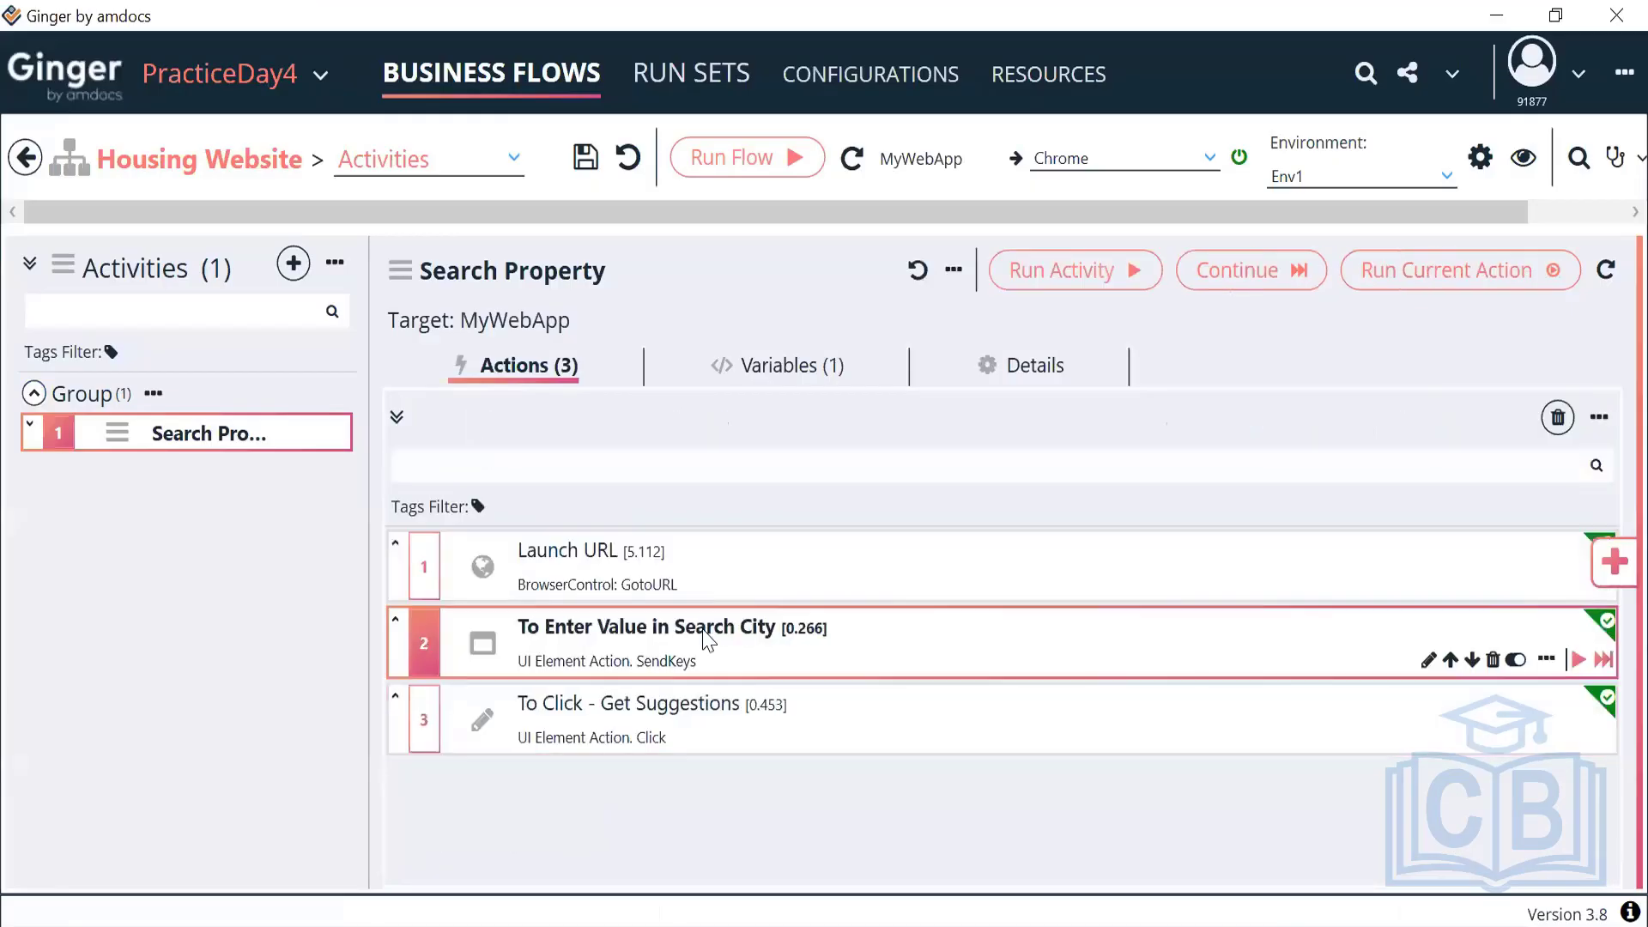
Show housing.com's Dubai suggestions and review the Search City and Get Suggestions actions
click(719, 735)
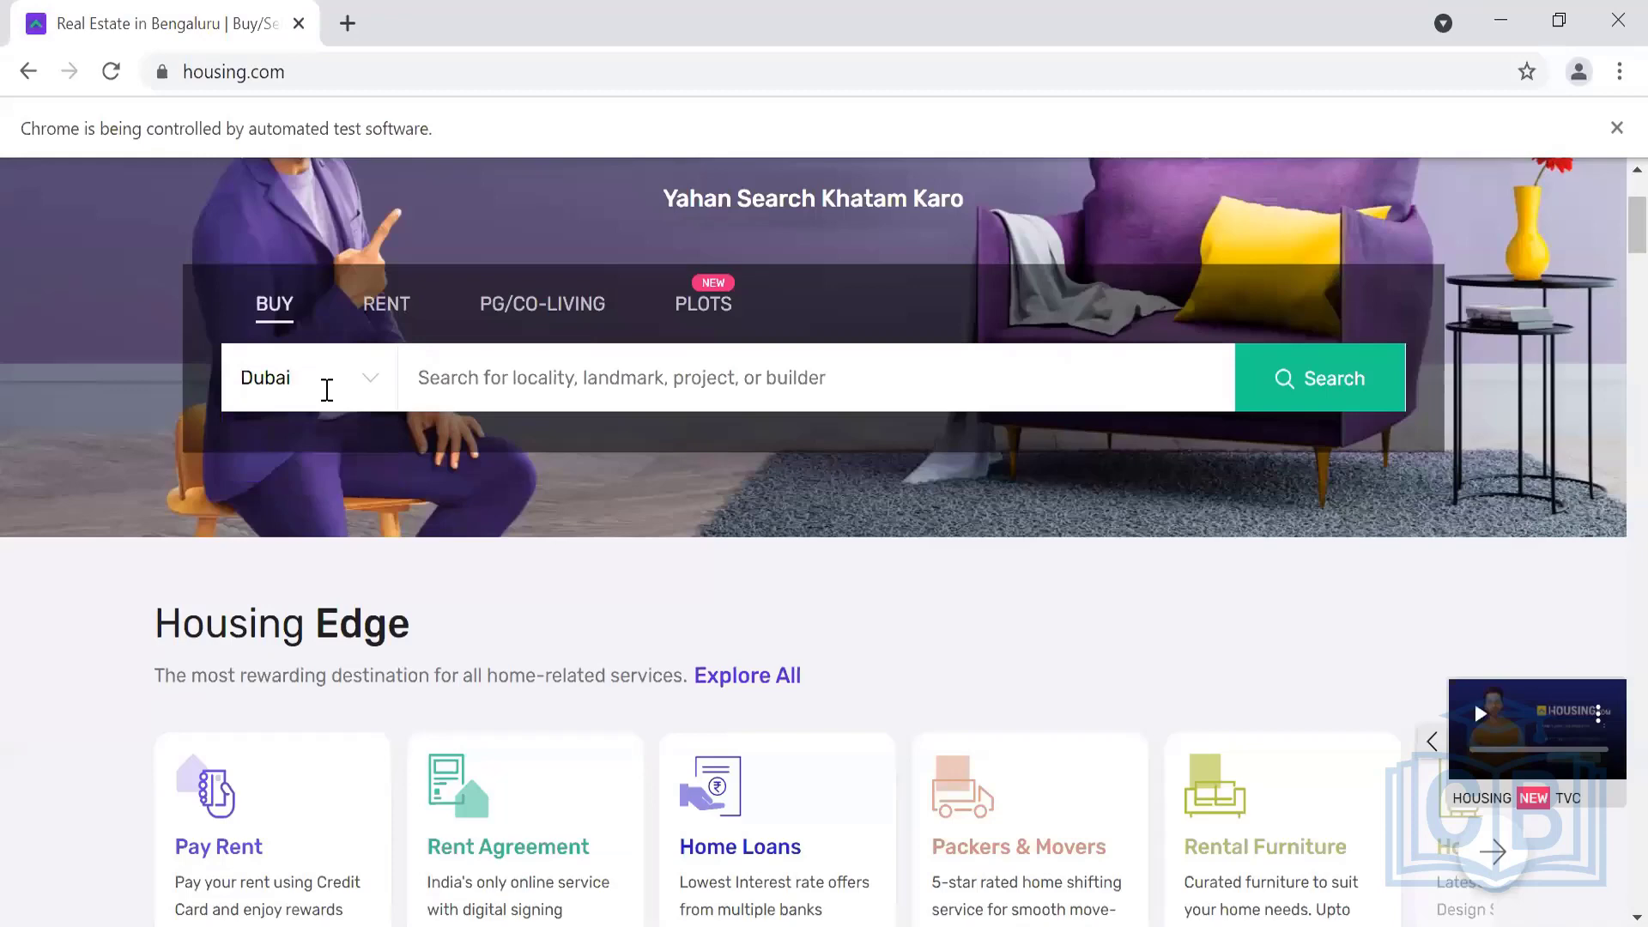
click(327, 390)
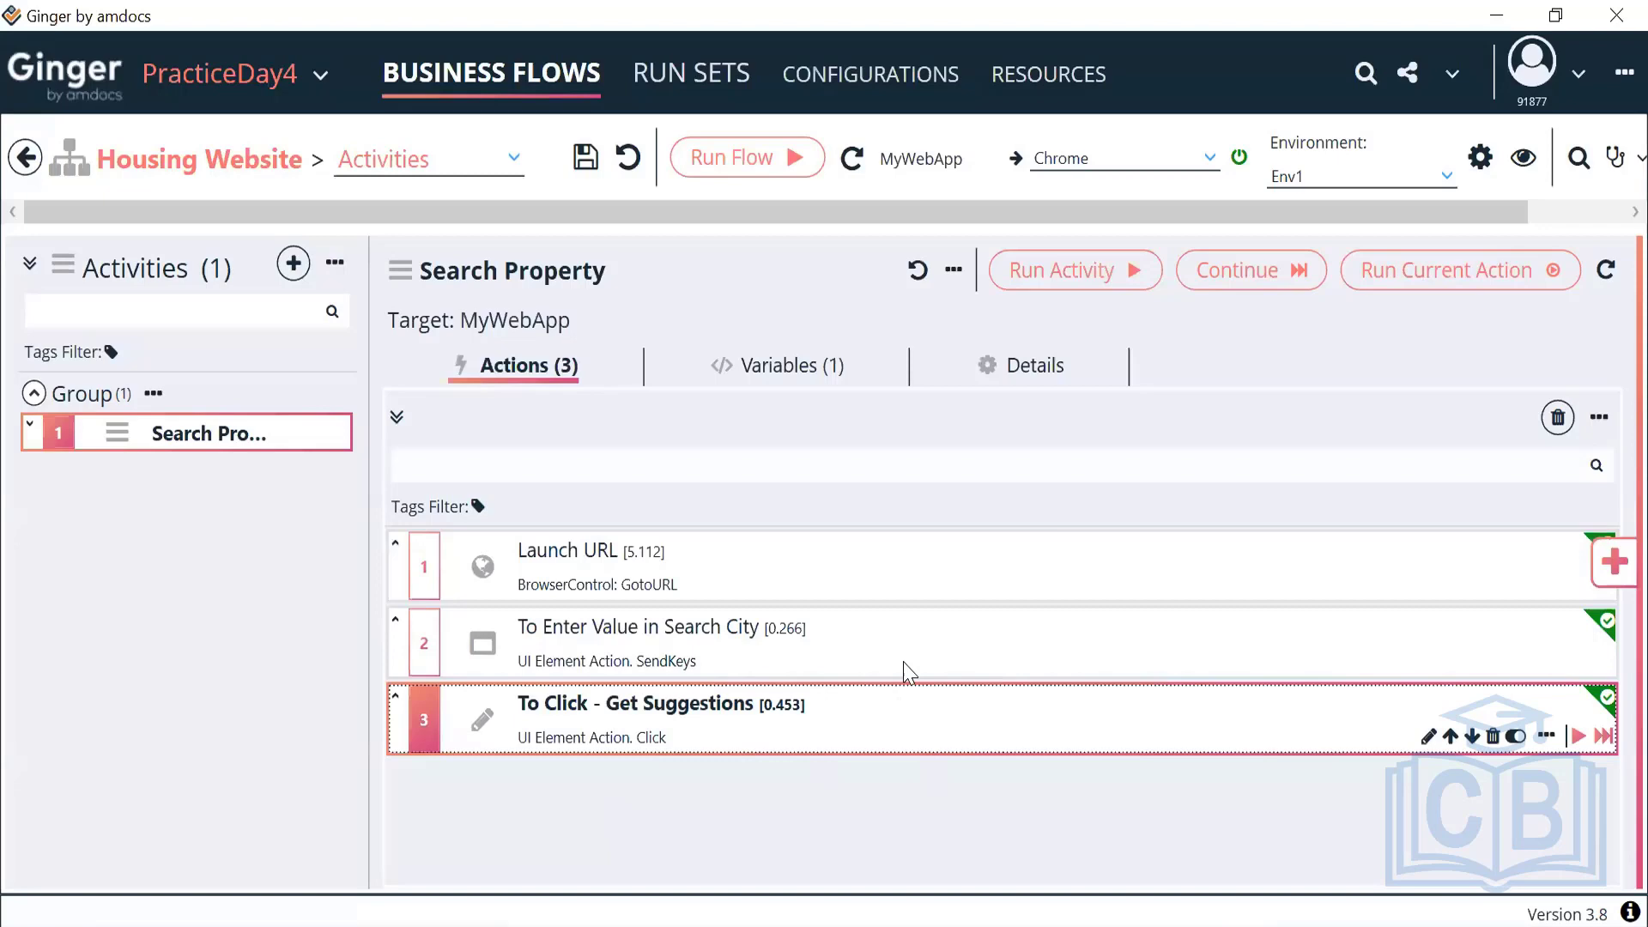
click(903, 662)
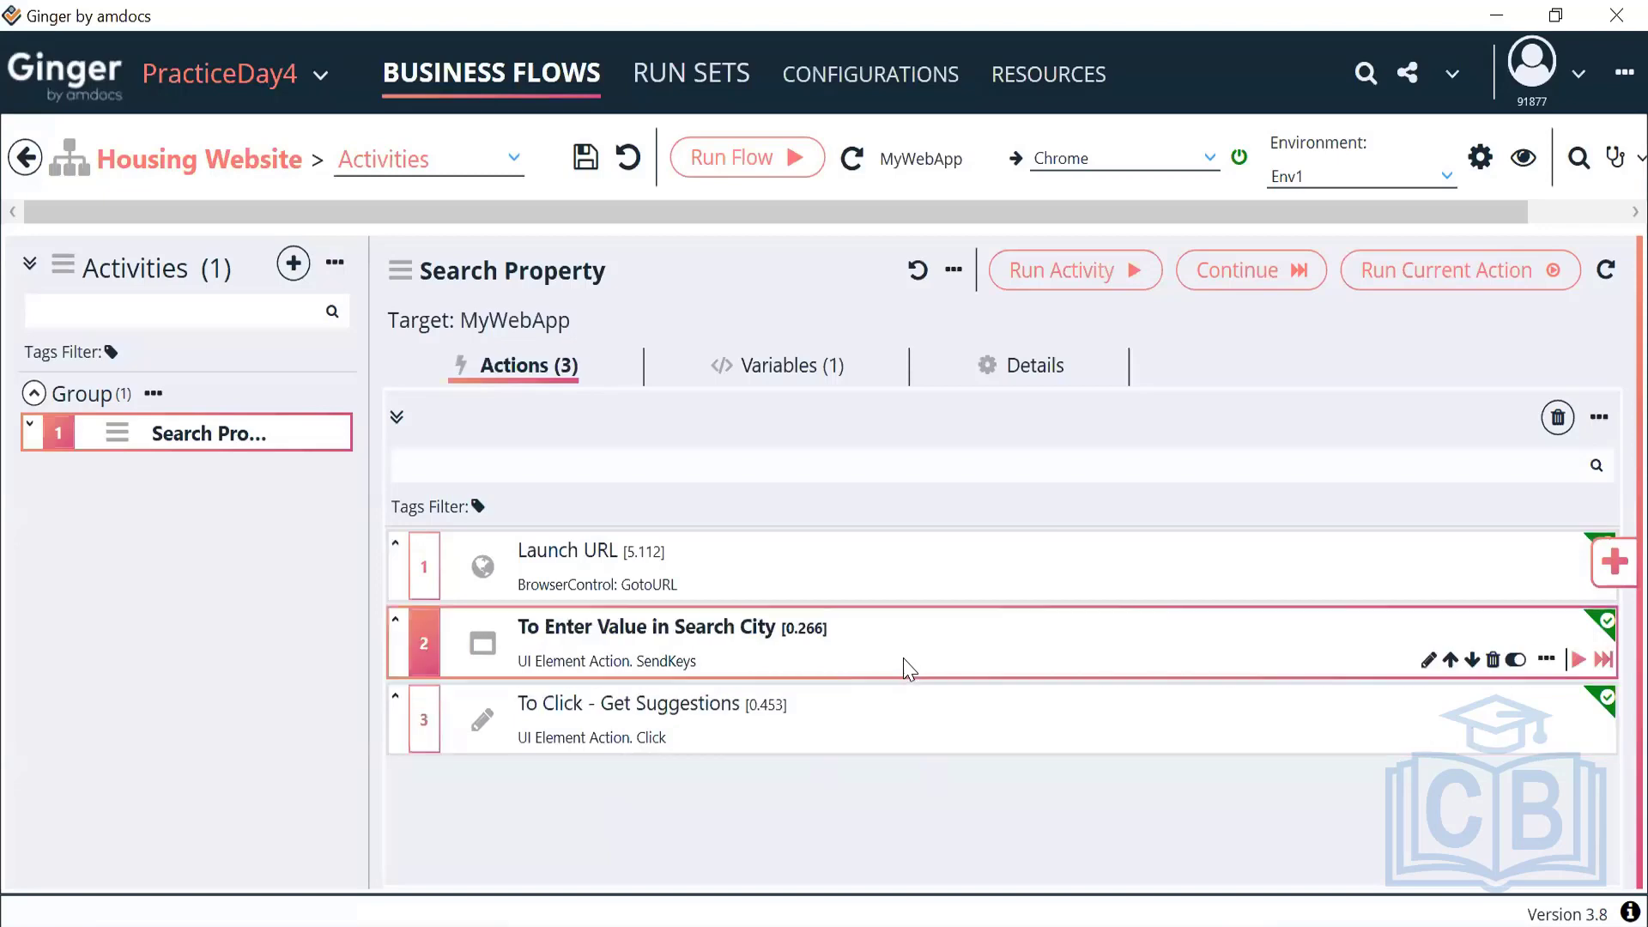
click(917, 745)
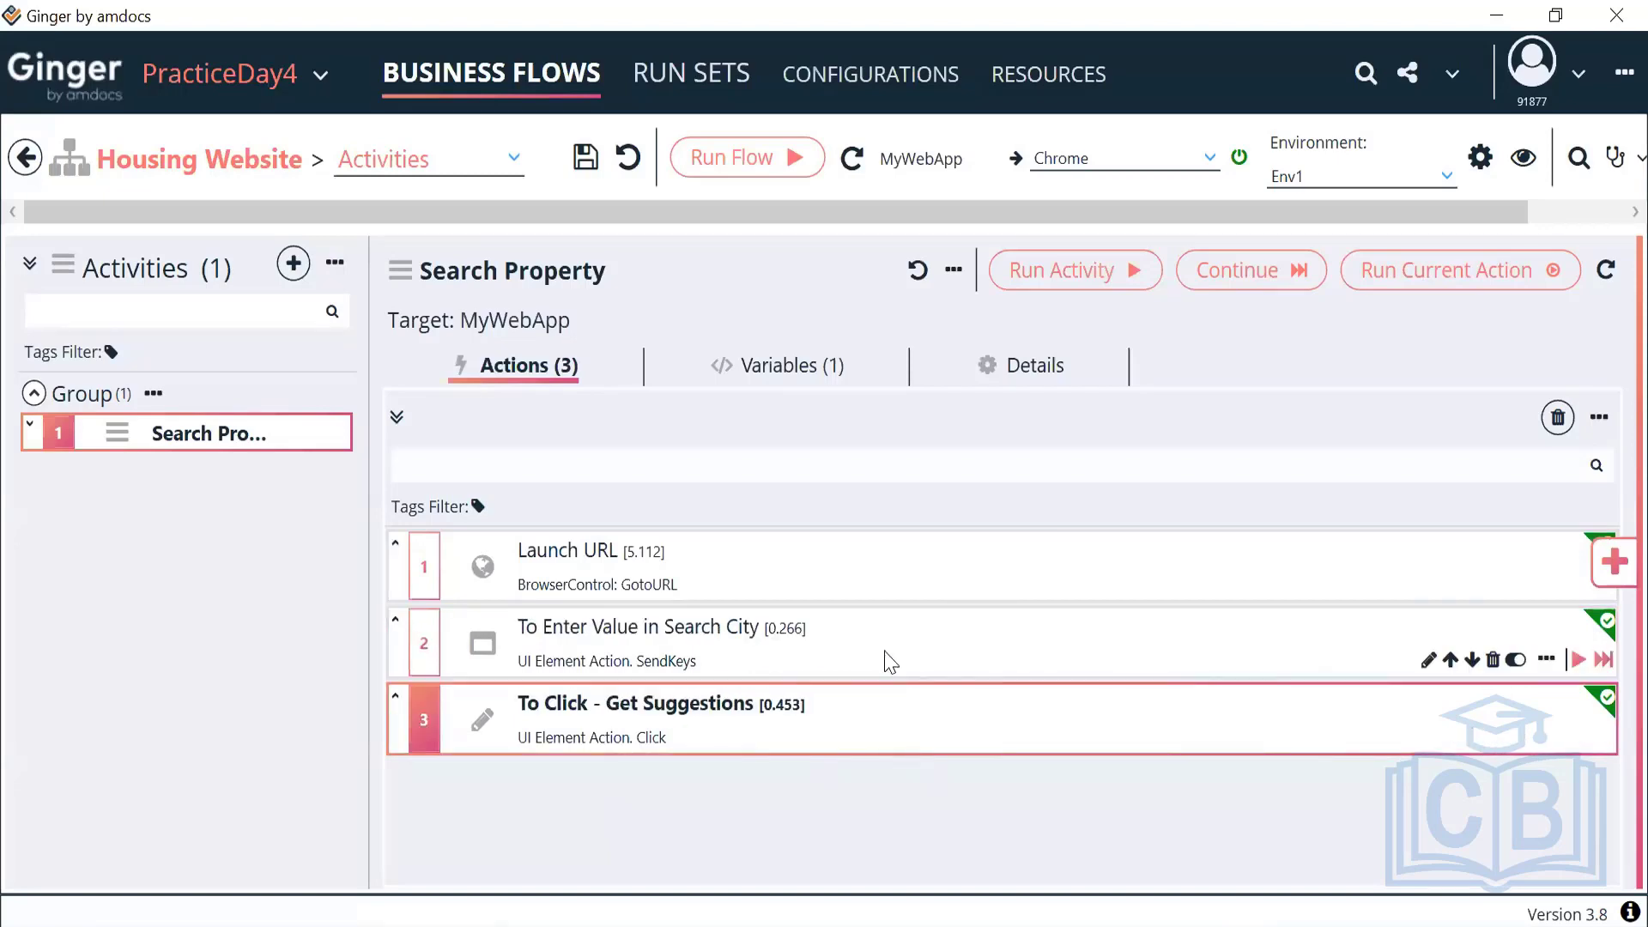
click(695, 661)
click(661, 737)
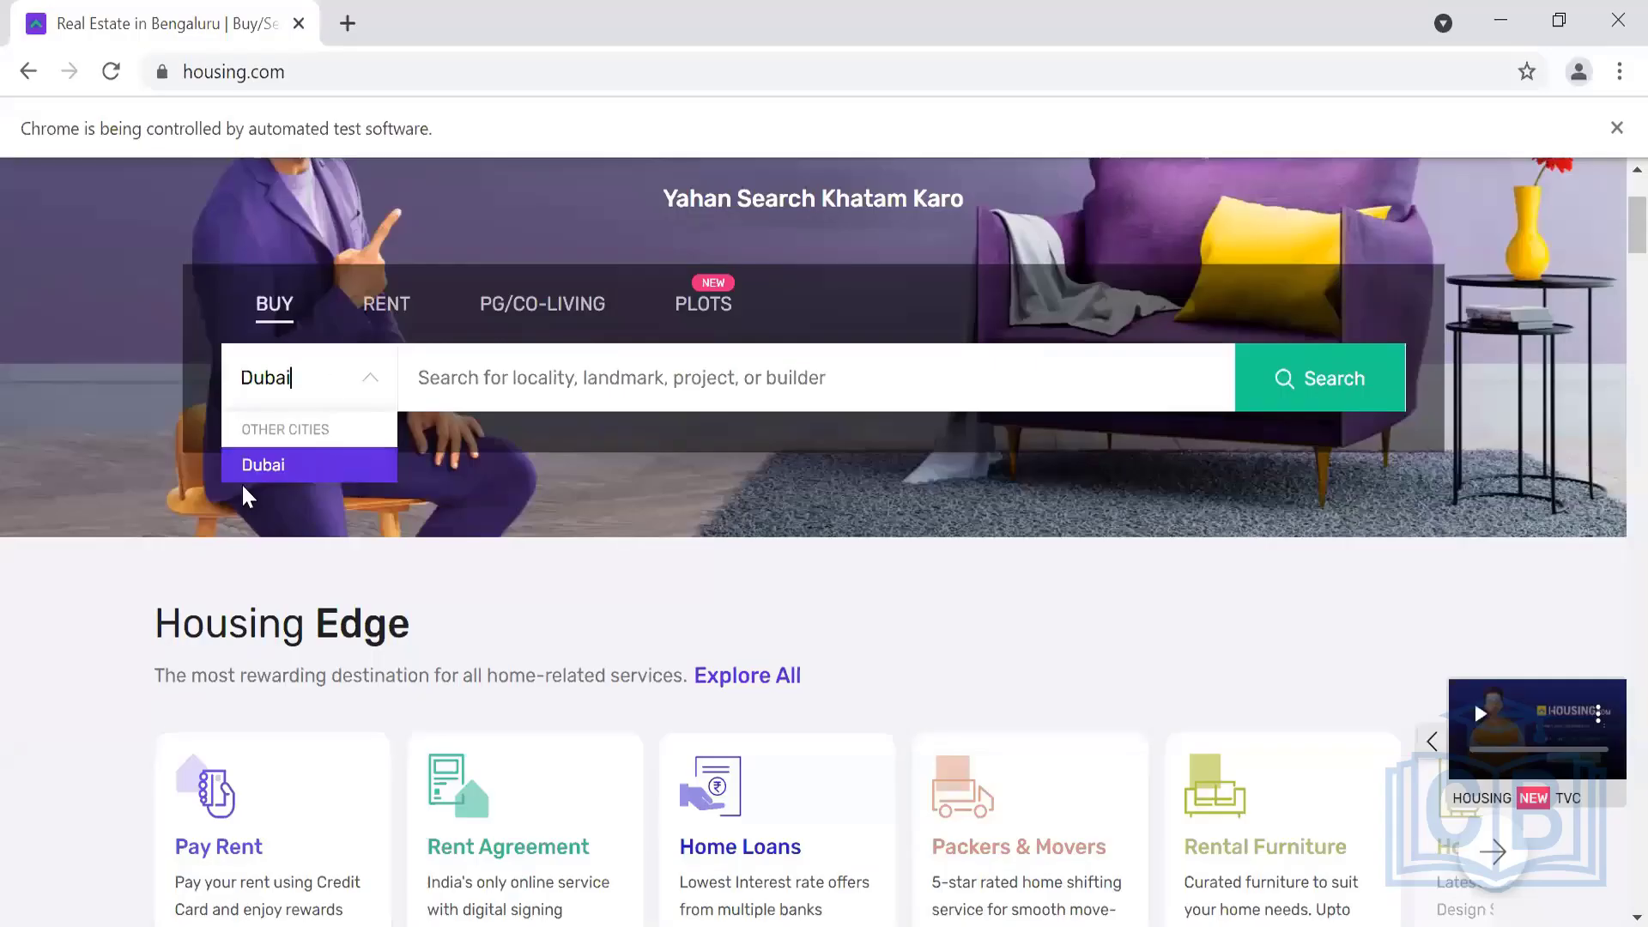
Inspect the Dubai suggestion and confirm //li[text()='Dubai'] matches exactly one element
right_click(268, 468)
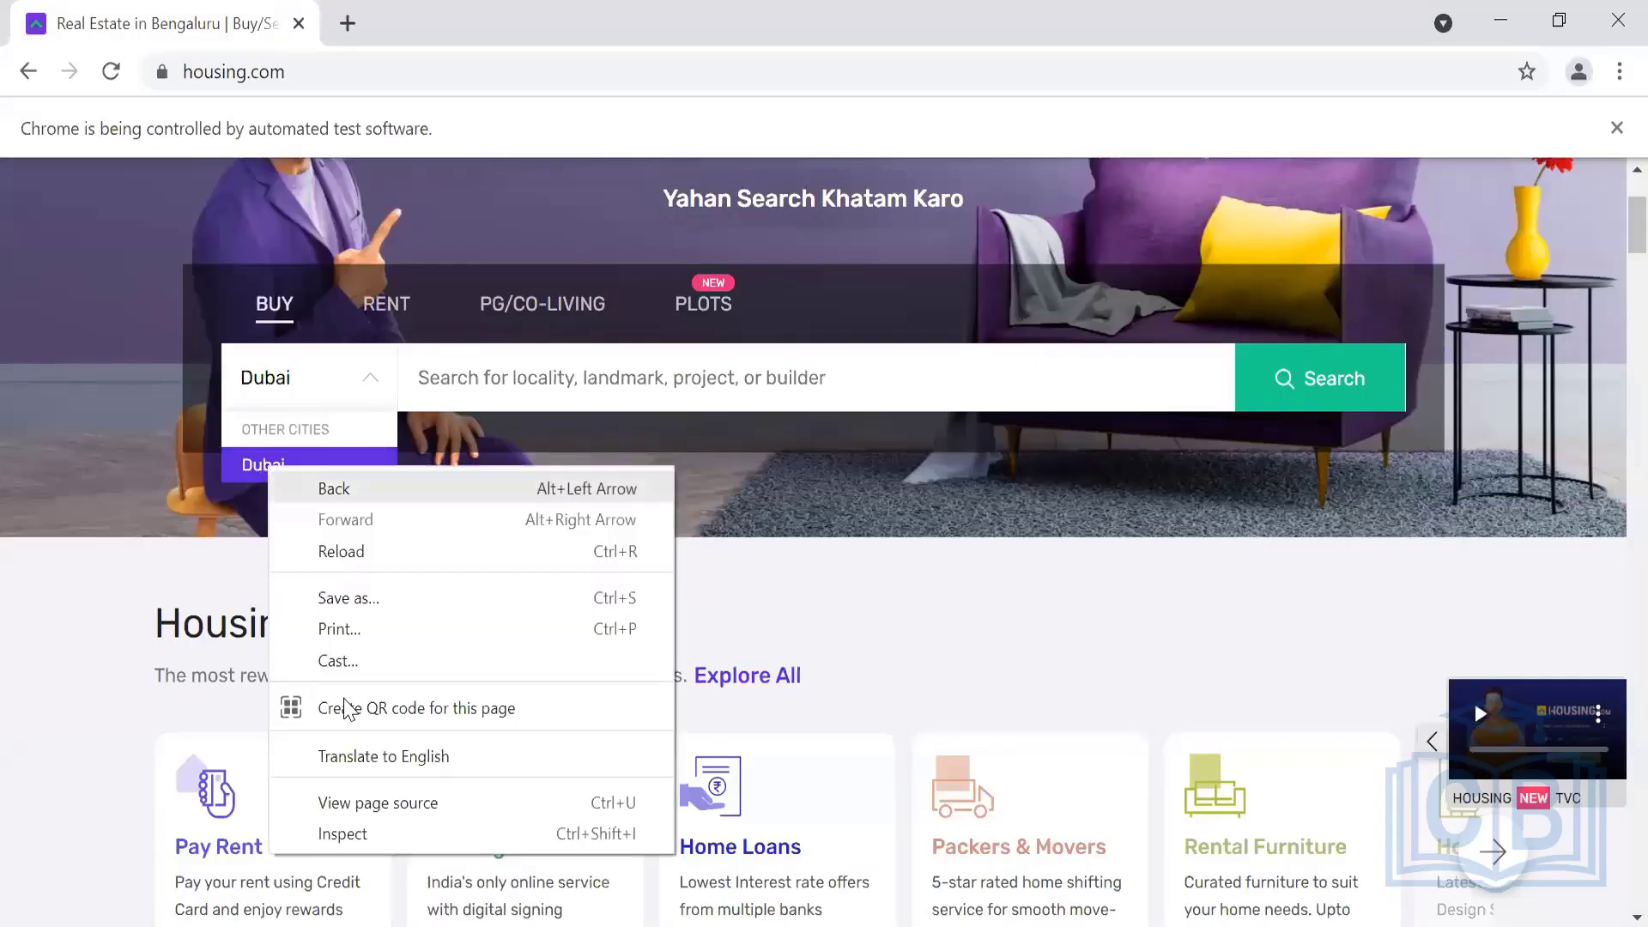
click(333, 834)
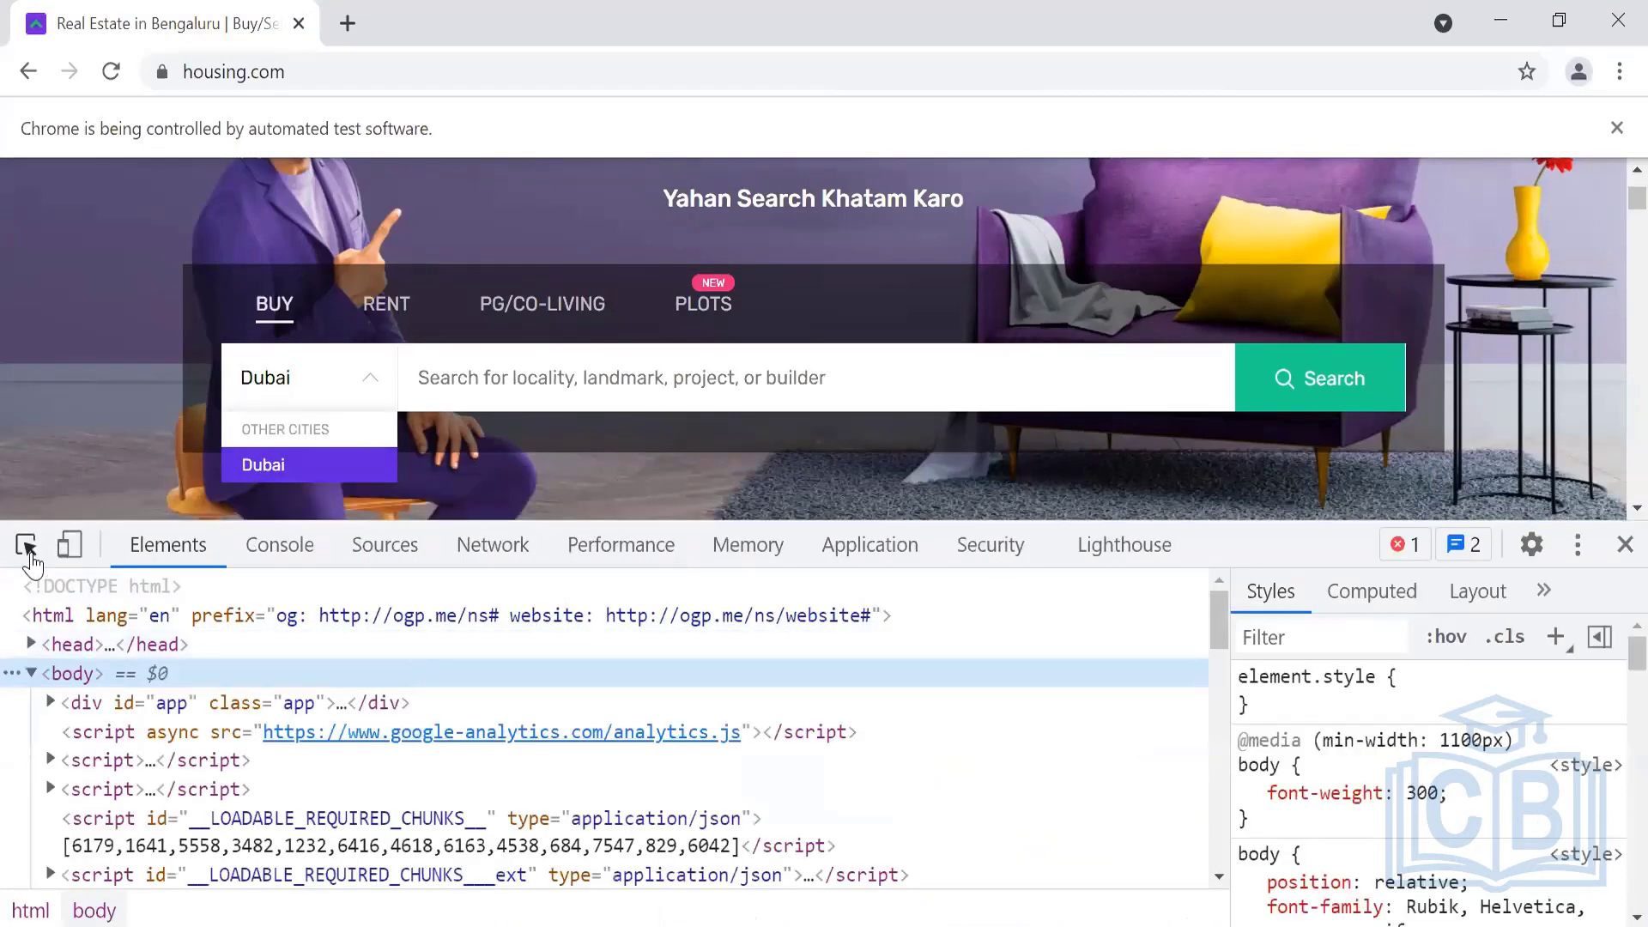
click(29, 556)
click(286, 471)
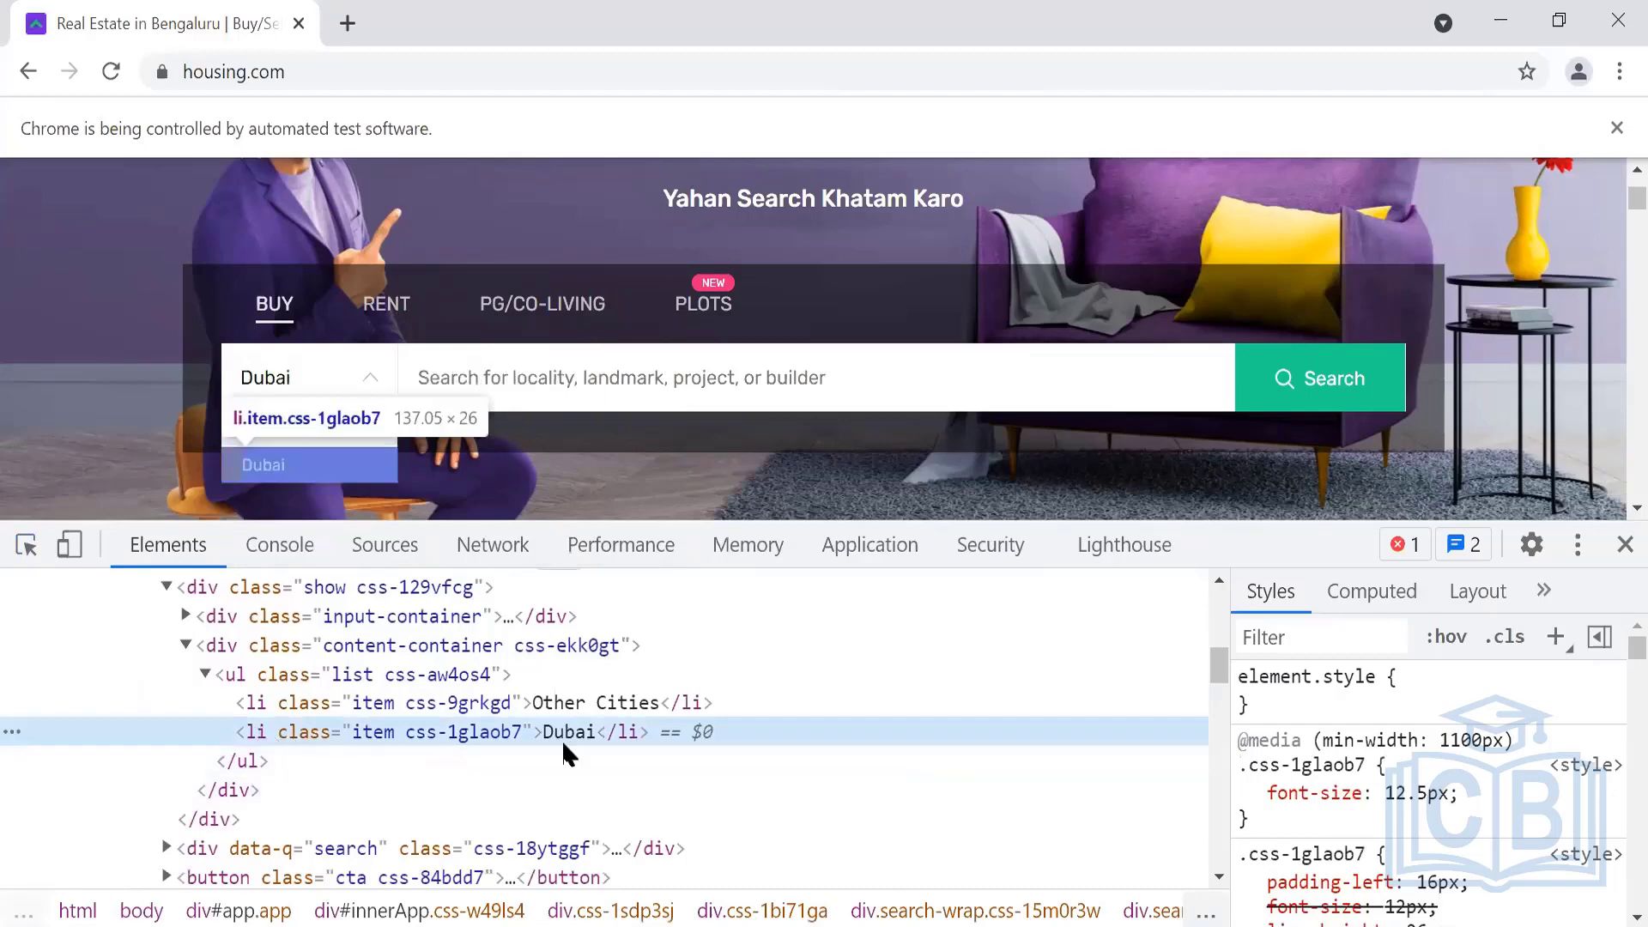
key(ctrl+f)
text(//)
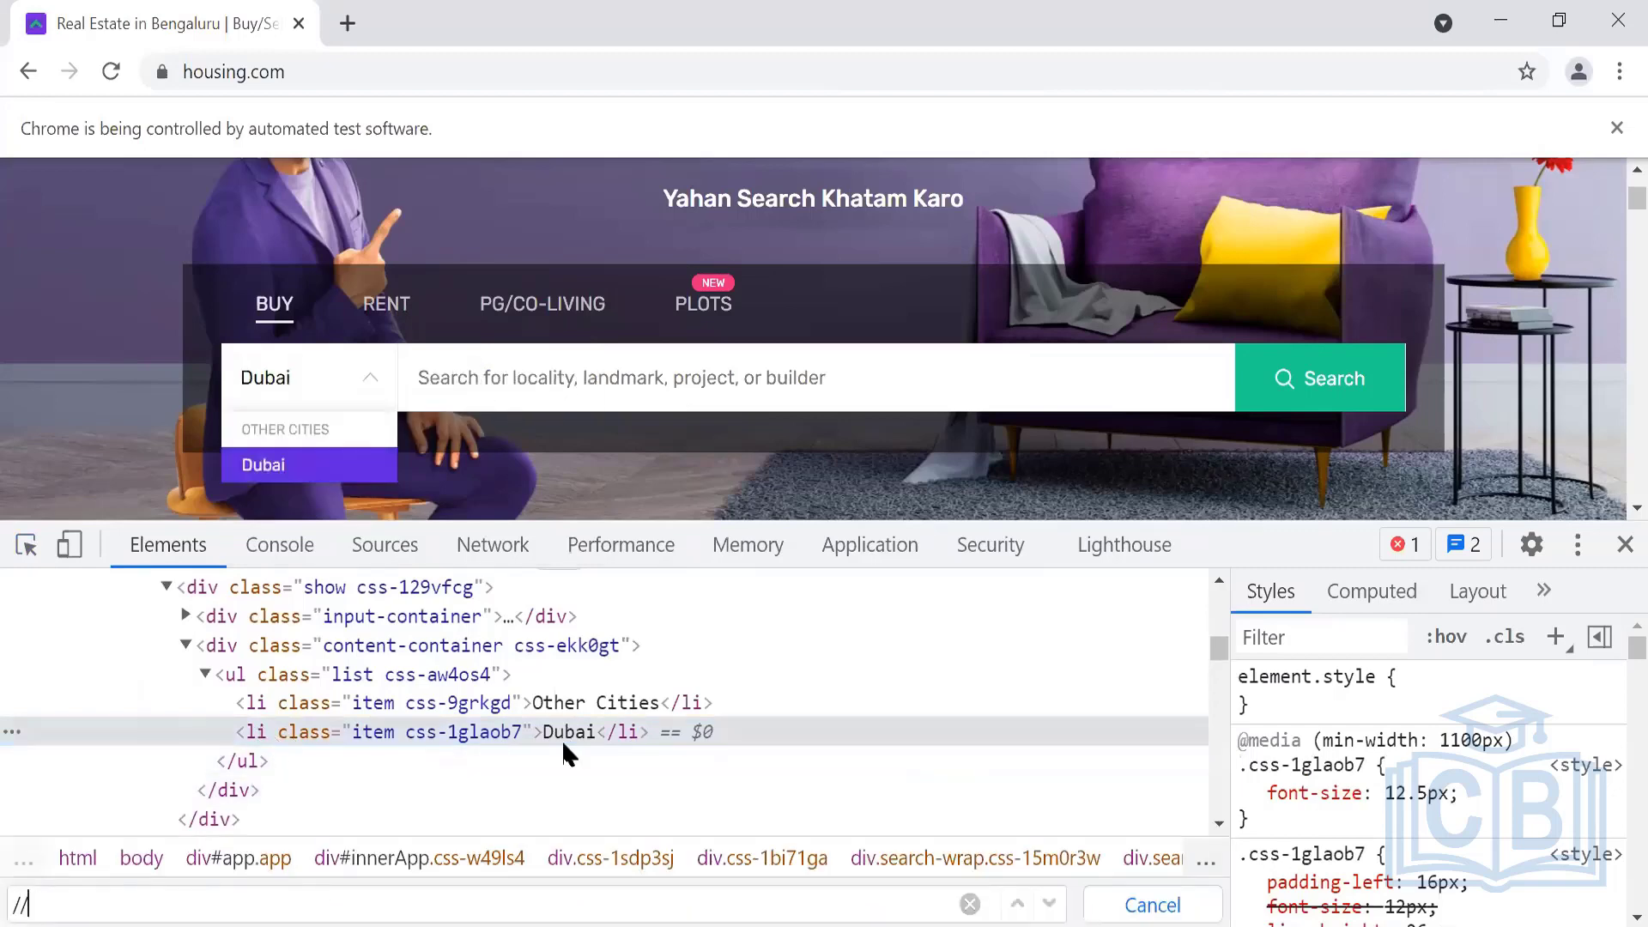
text(li)
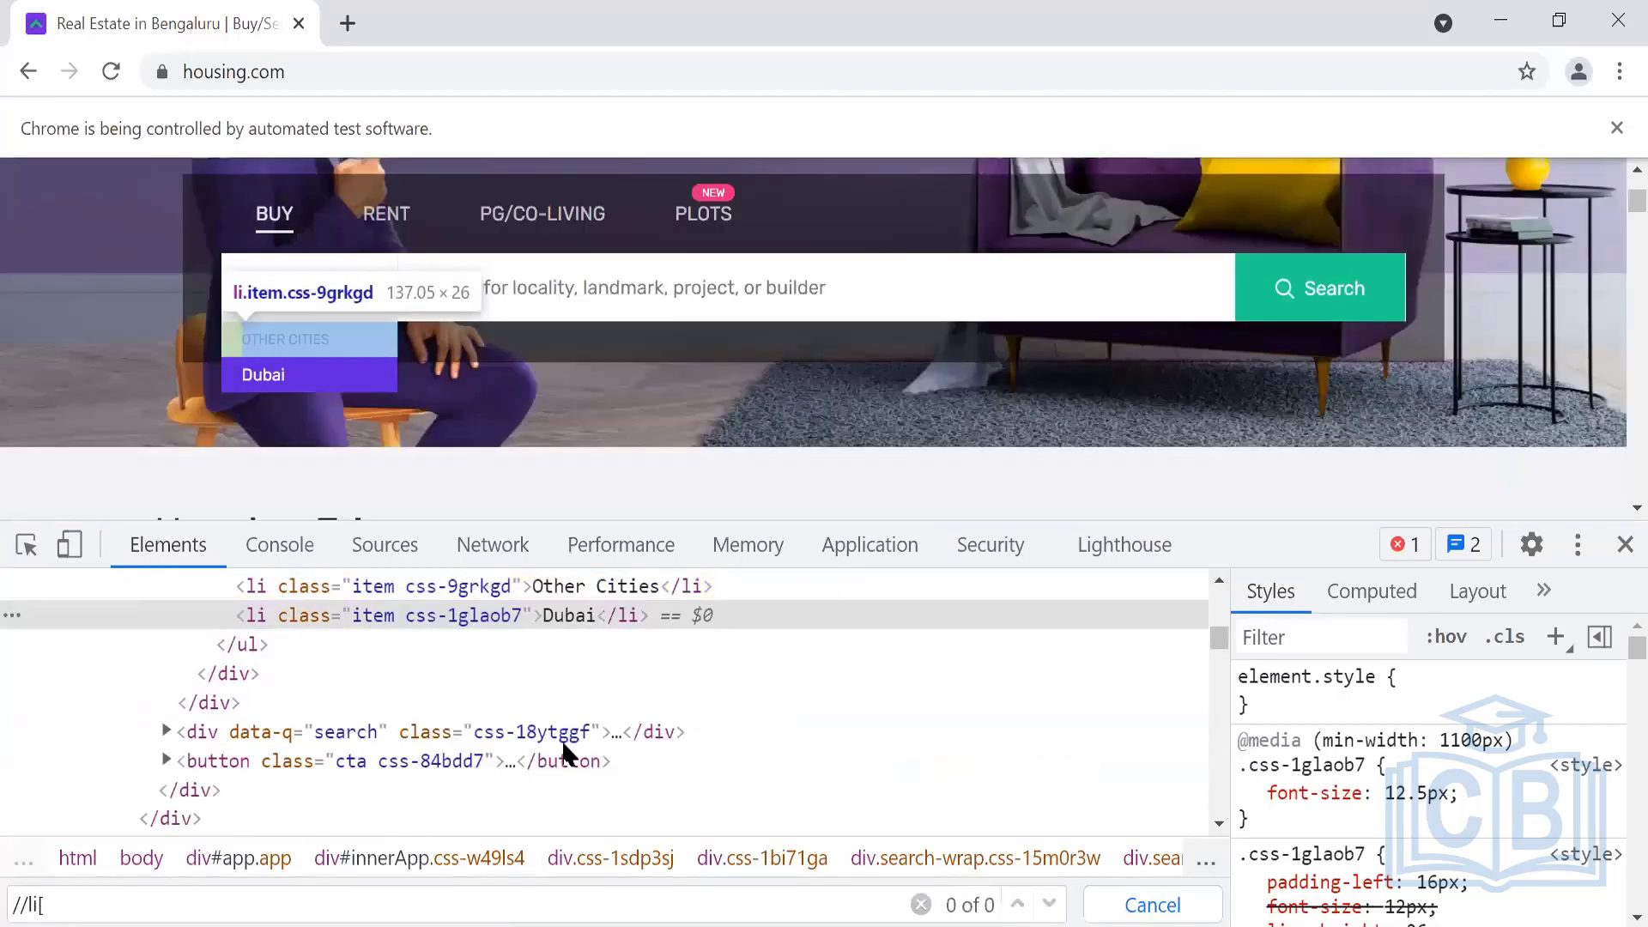
text([text()='Duba)
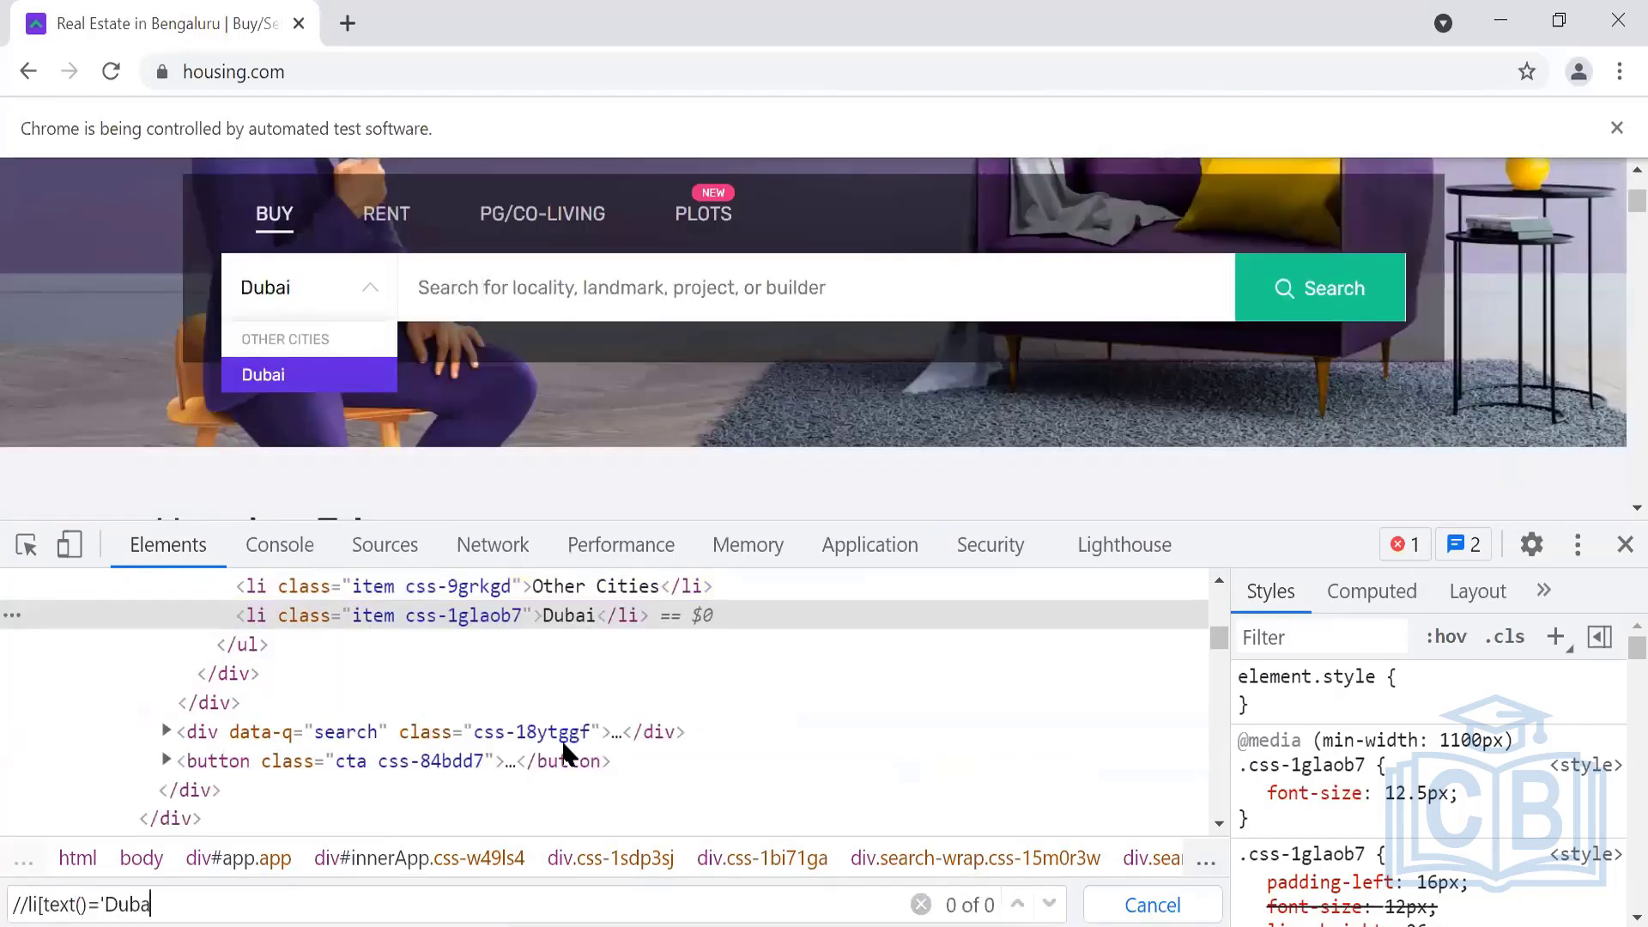
text(i'])
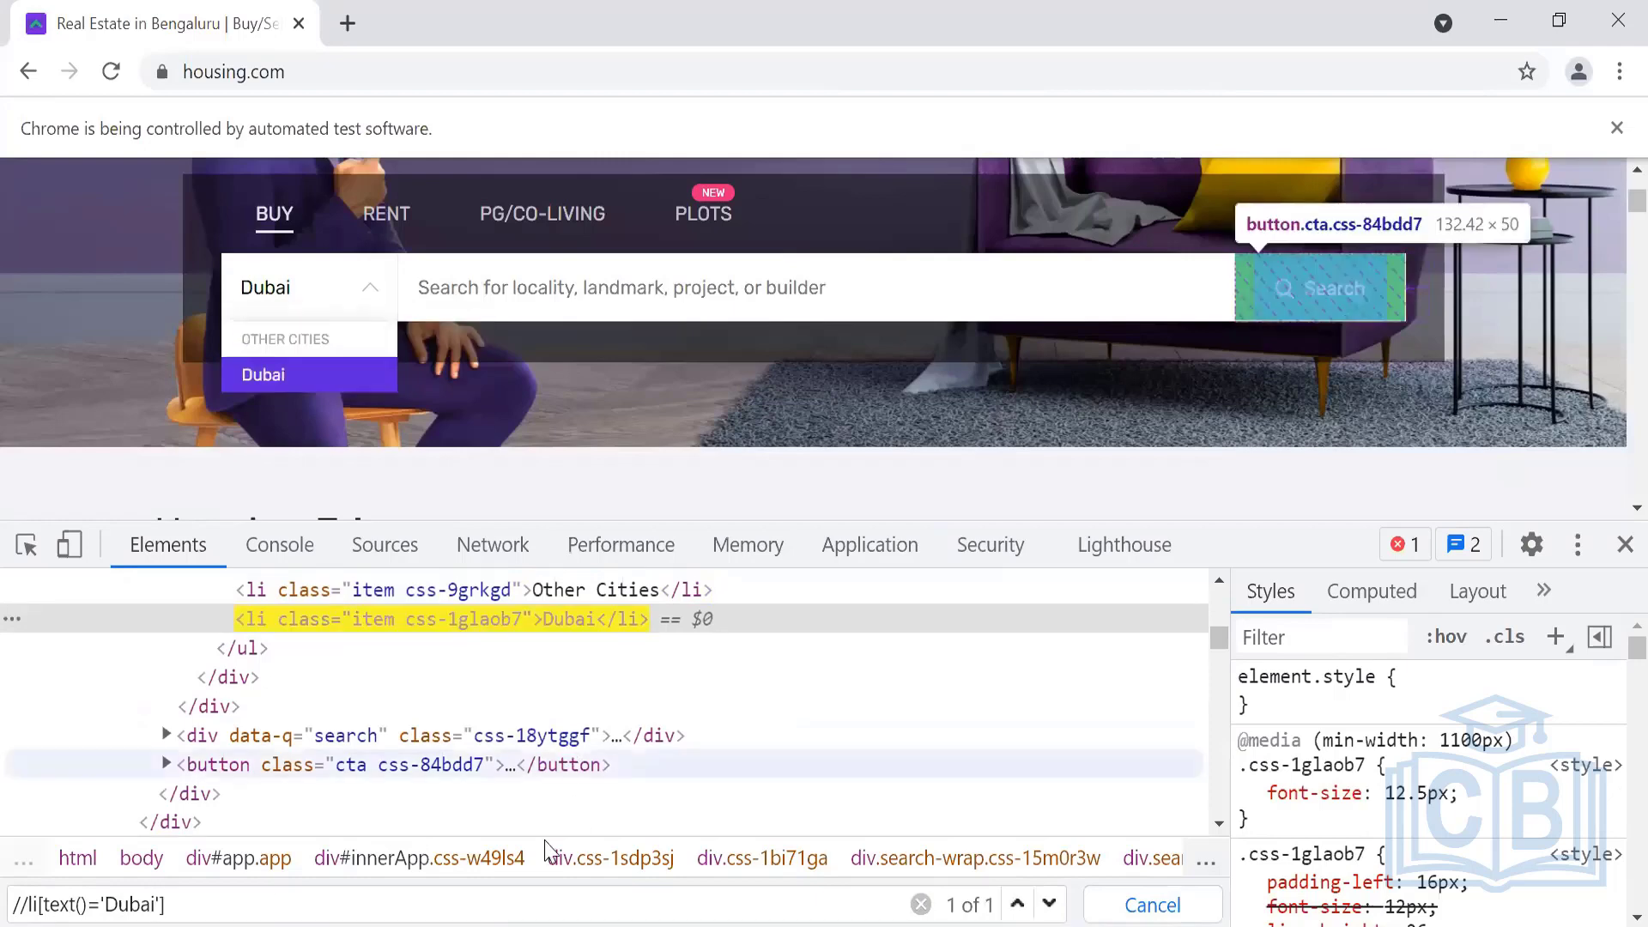
drag(174, 905, 10, 907)
key(ctrl+c)
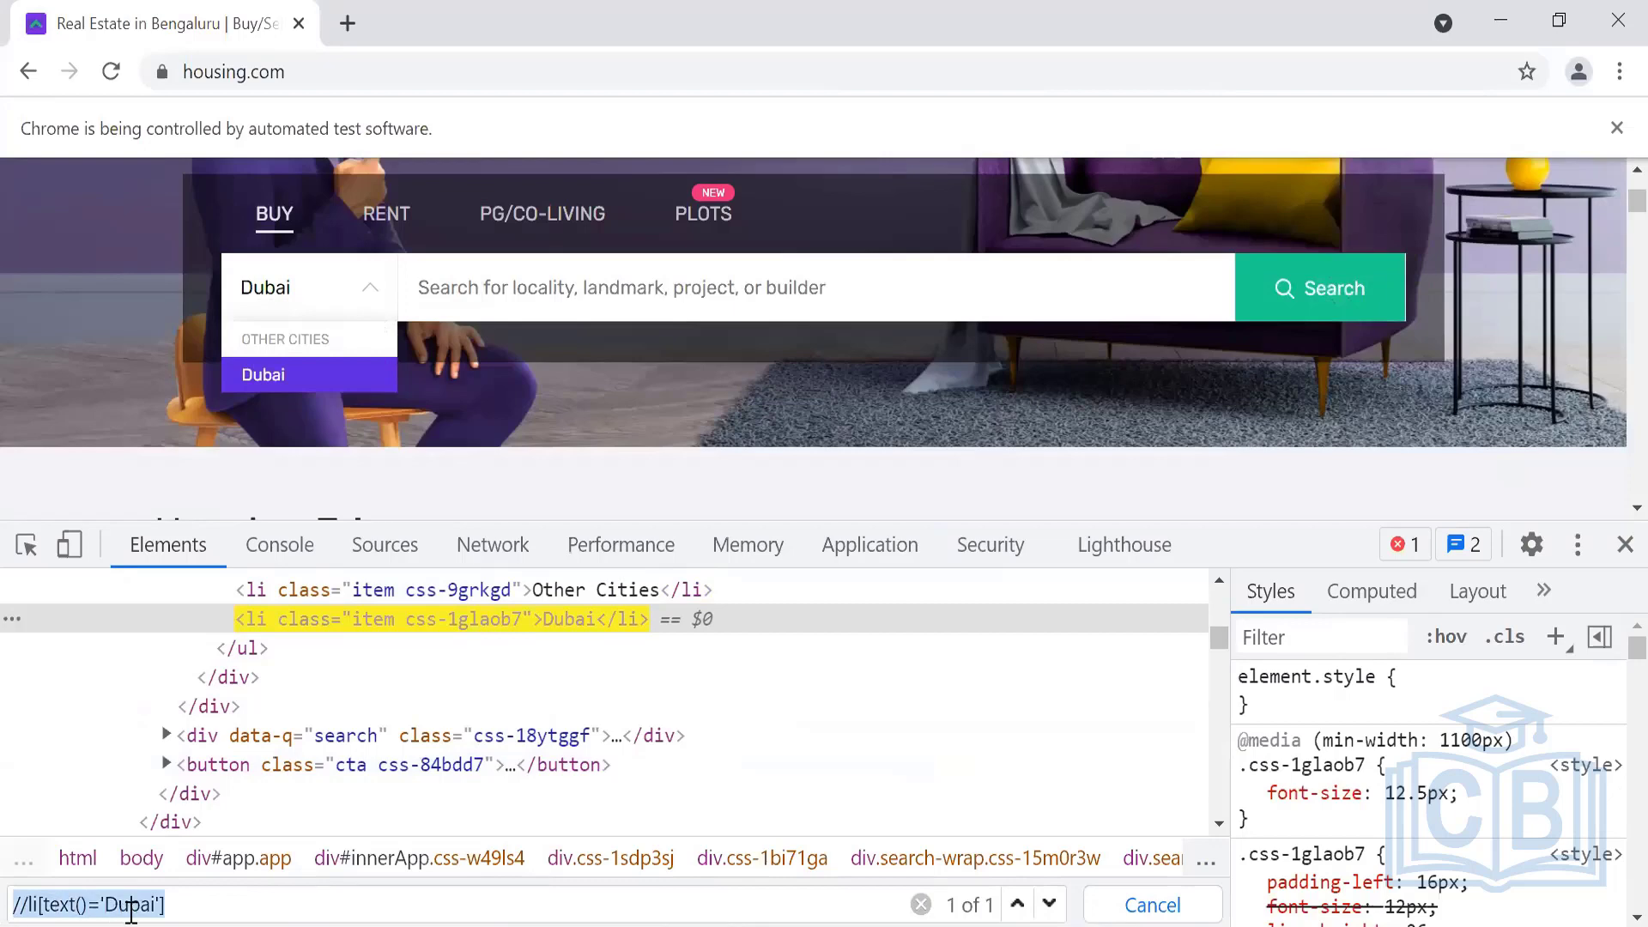
key(alt+Tab)
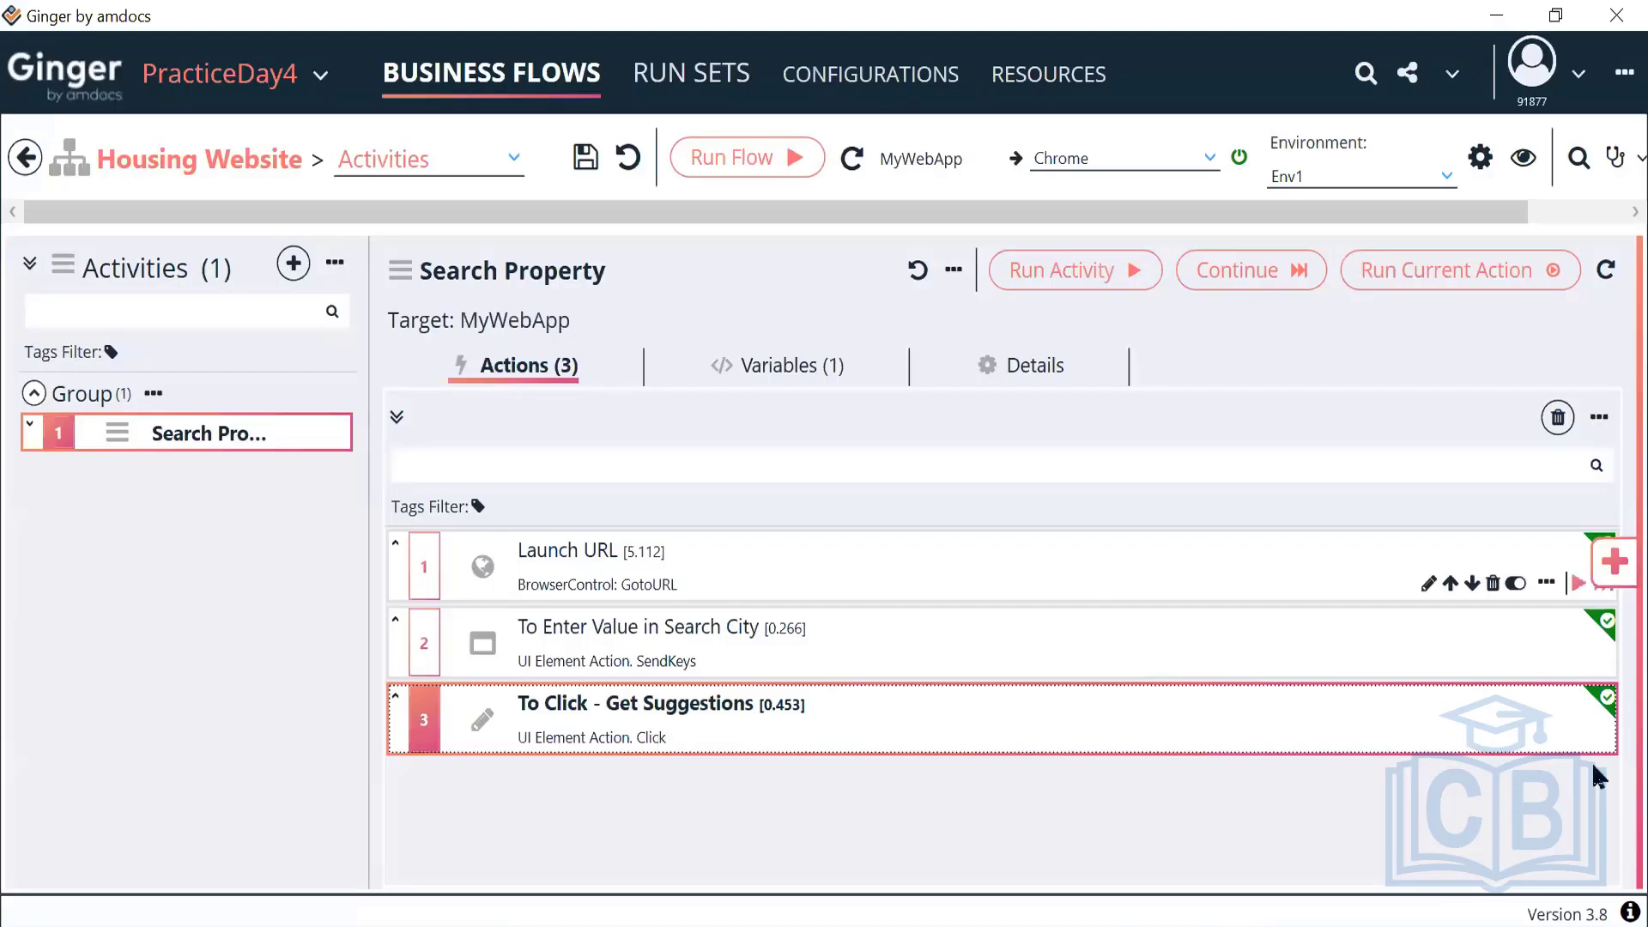
Add a UIElement Action as the fourth action and rename it Click on Result
click(1614, 565)
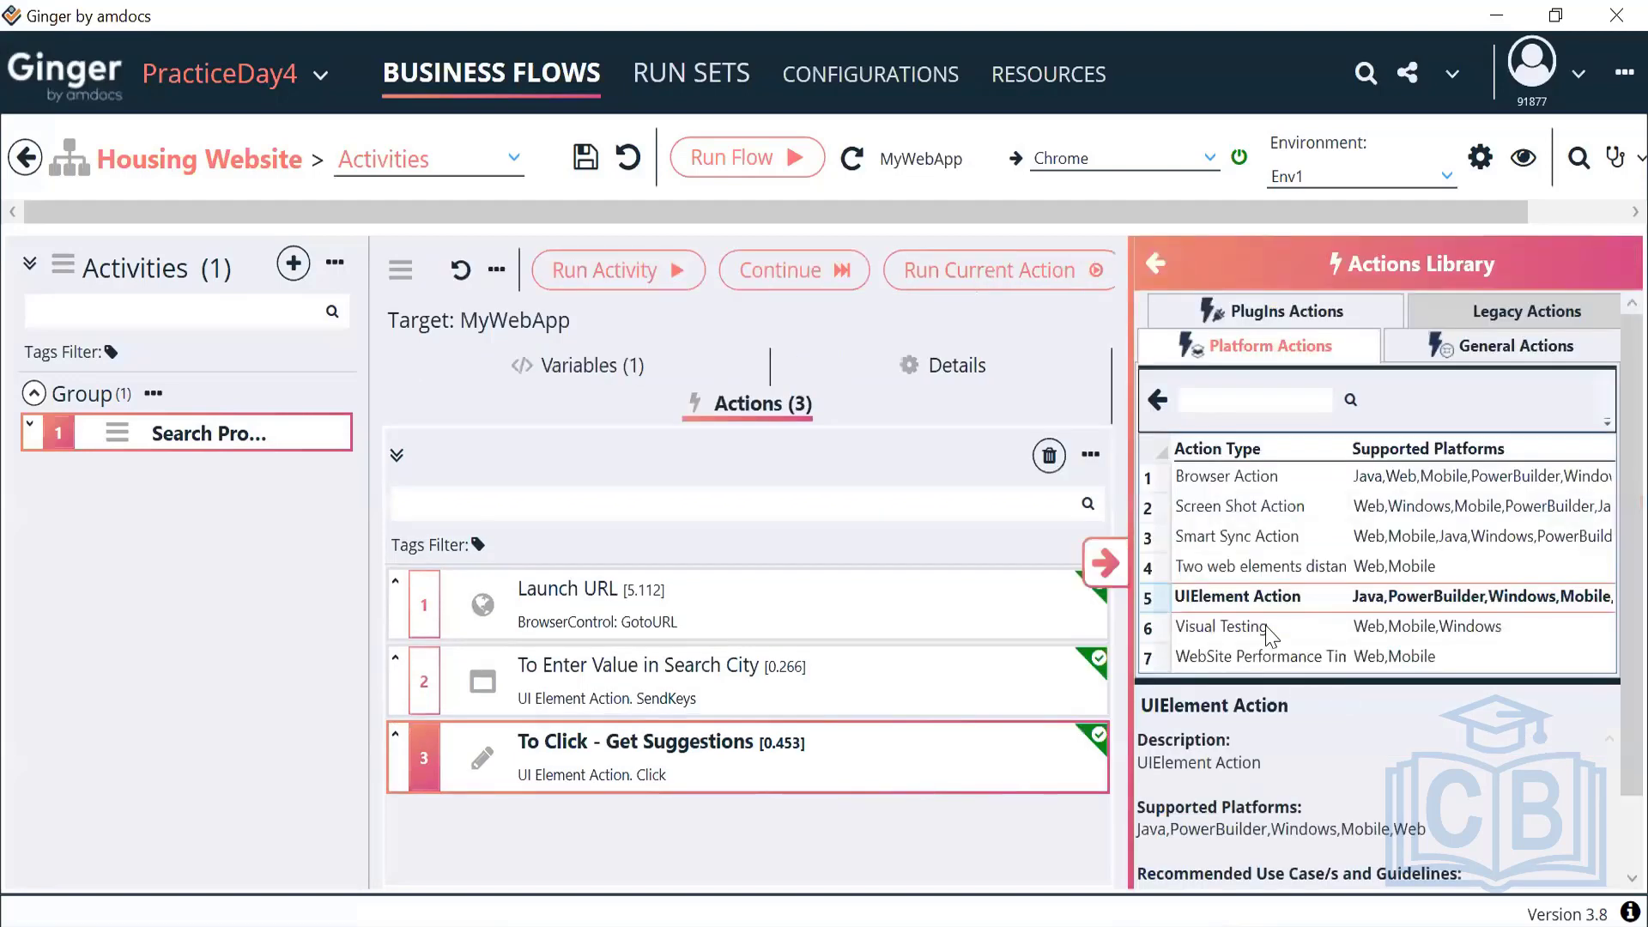
double_click(1220, 598)
click(1103, 562)
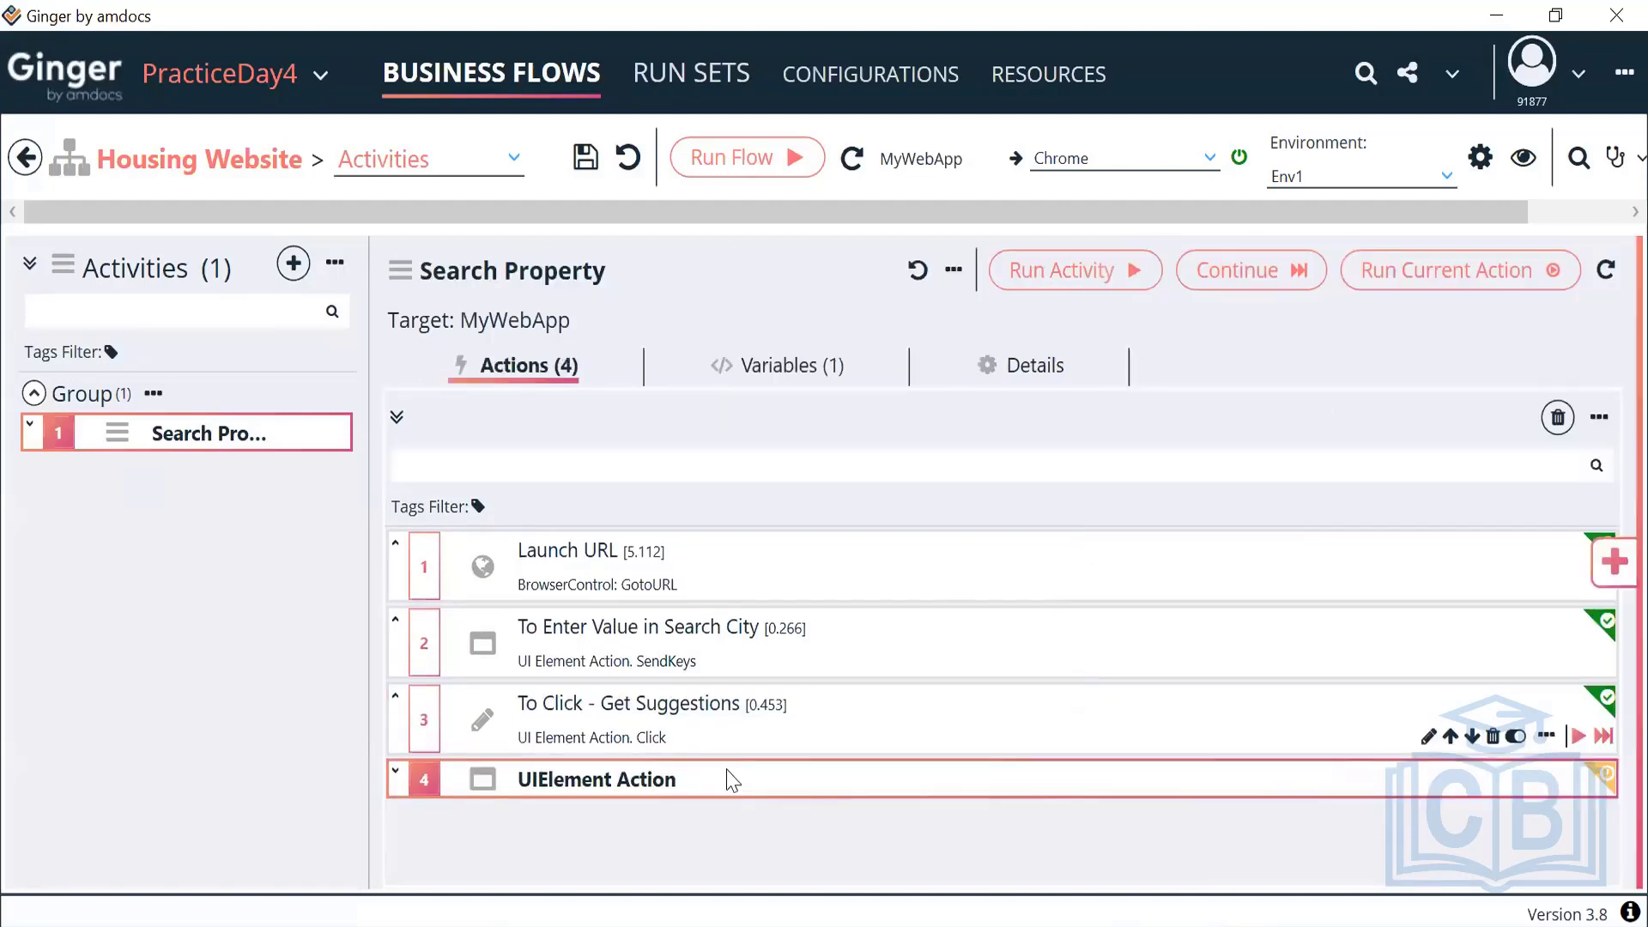
click(713, 781)
double_click(718, 782)
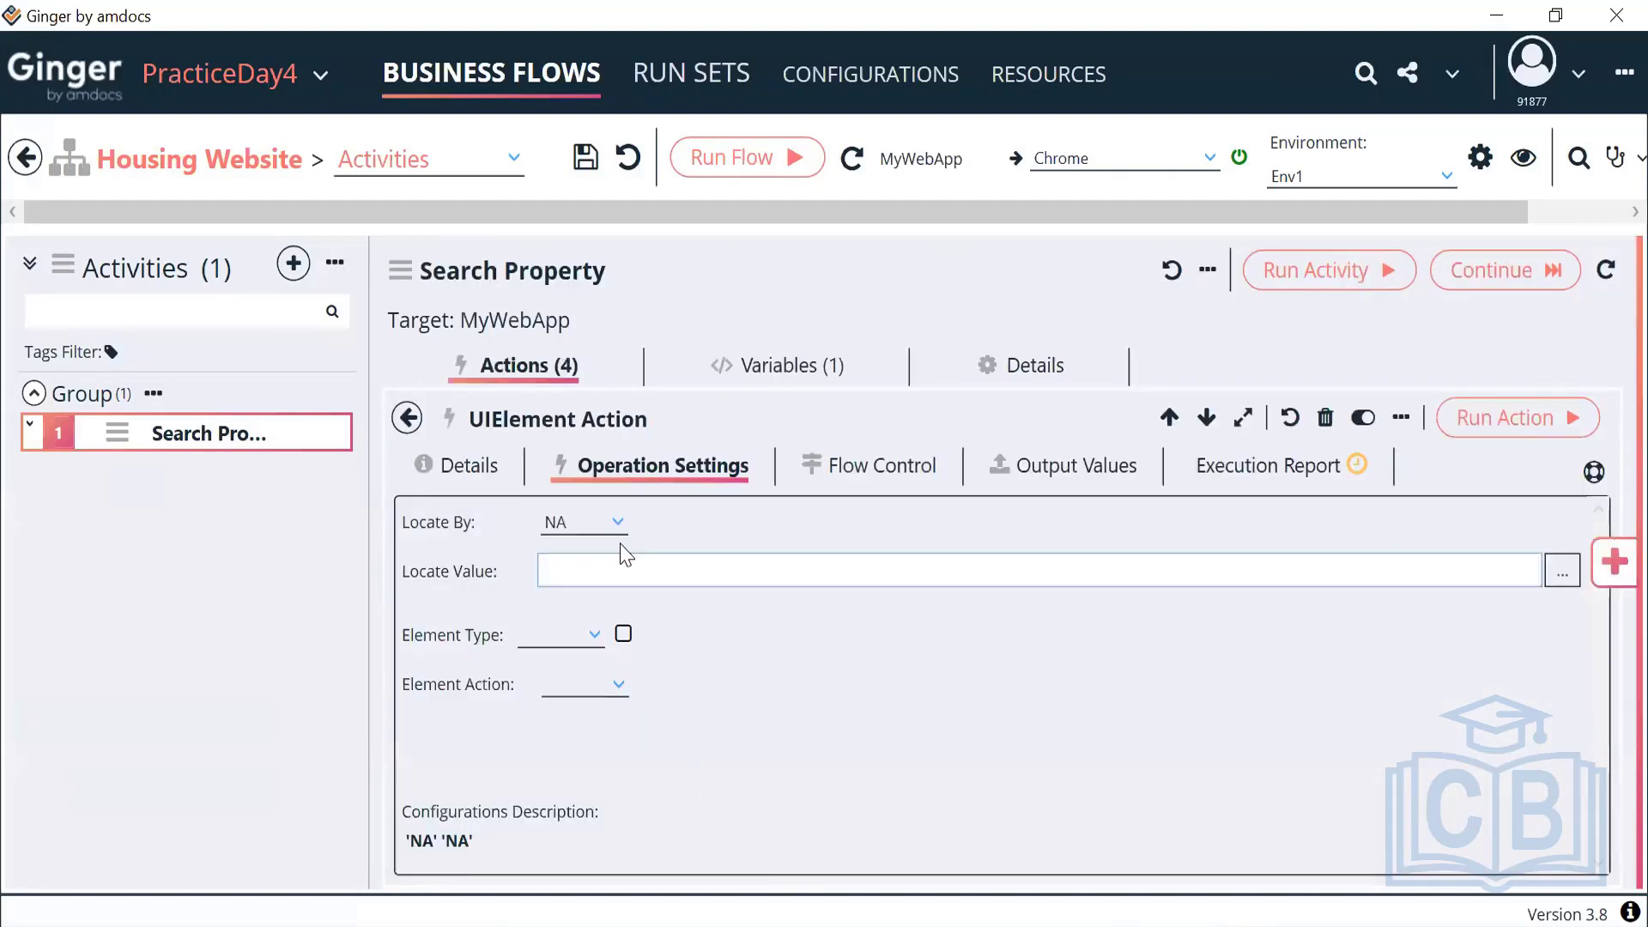
click(471, 465)
click(590, 605)
key(ctrl+a)
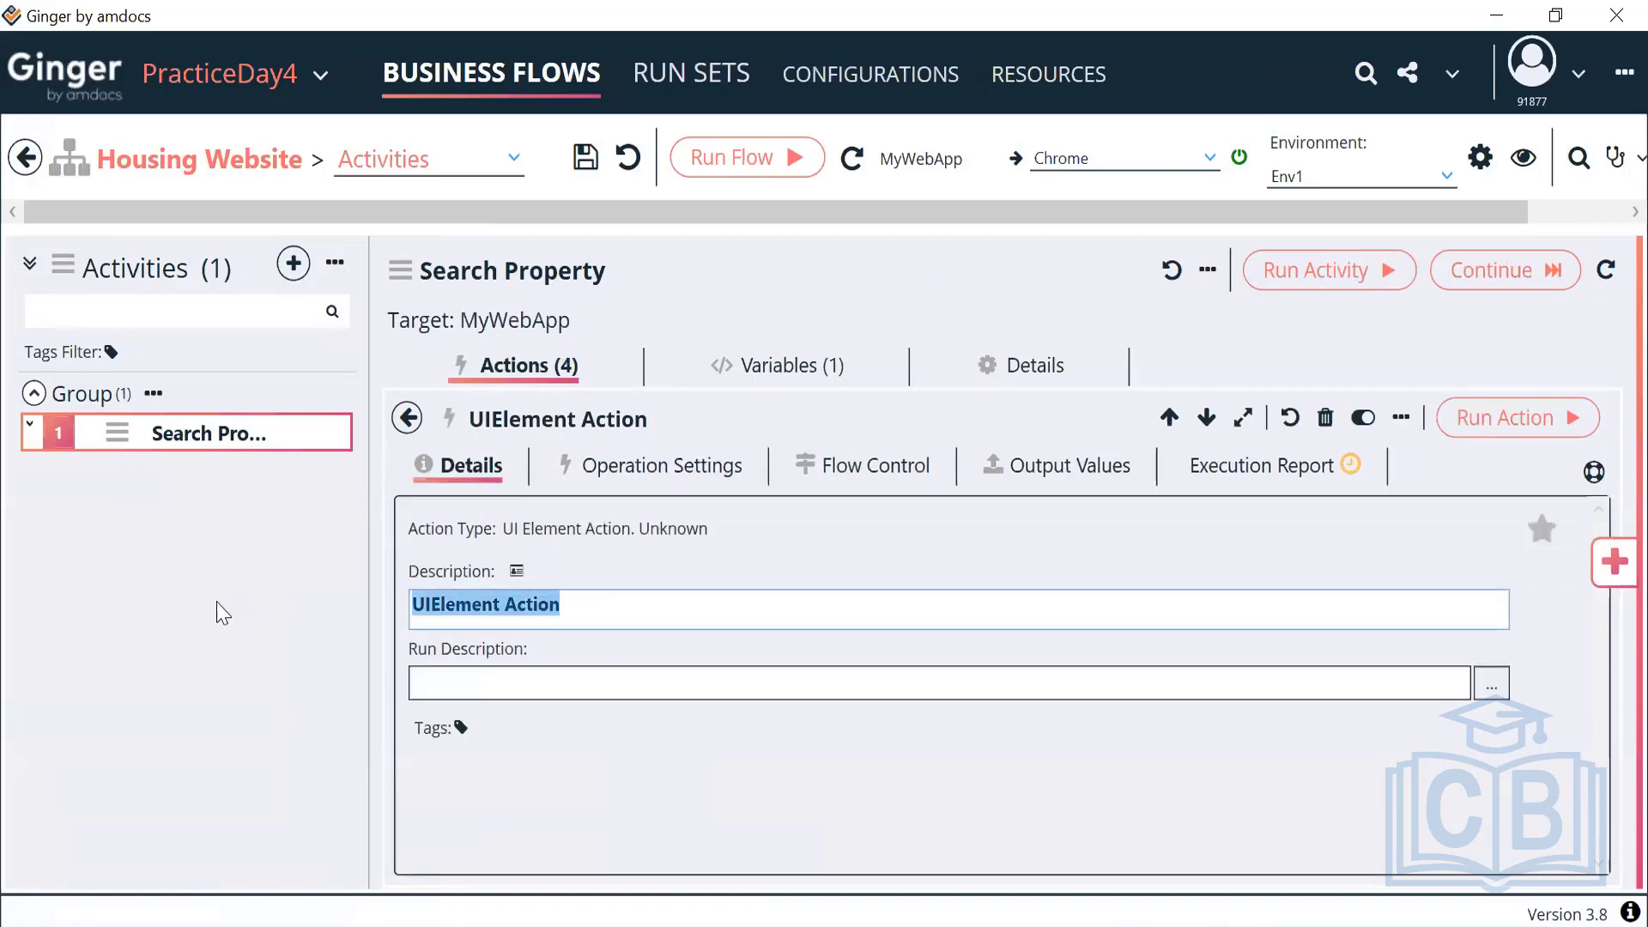
text(Clik)
key(BackSpace)
text(ck on Result)
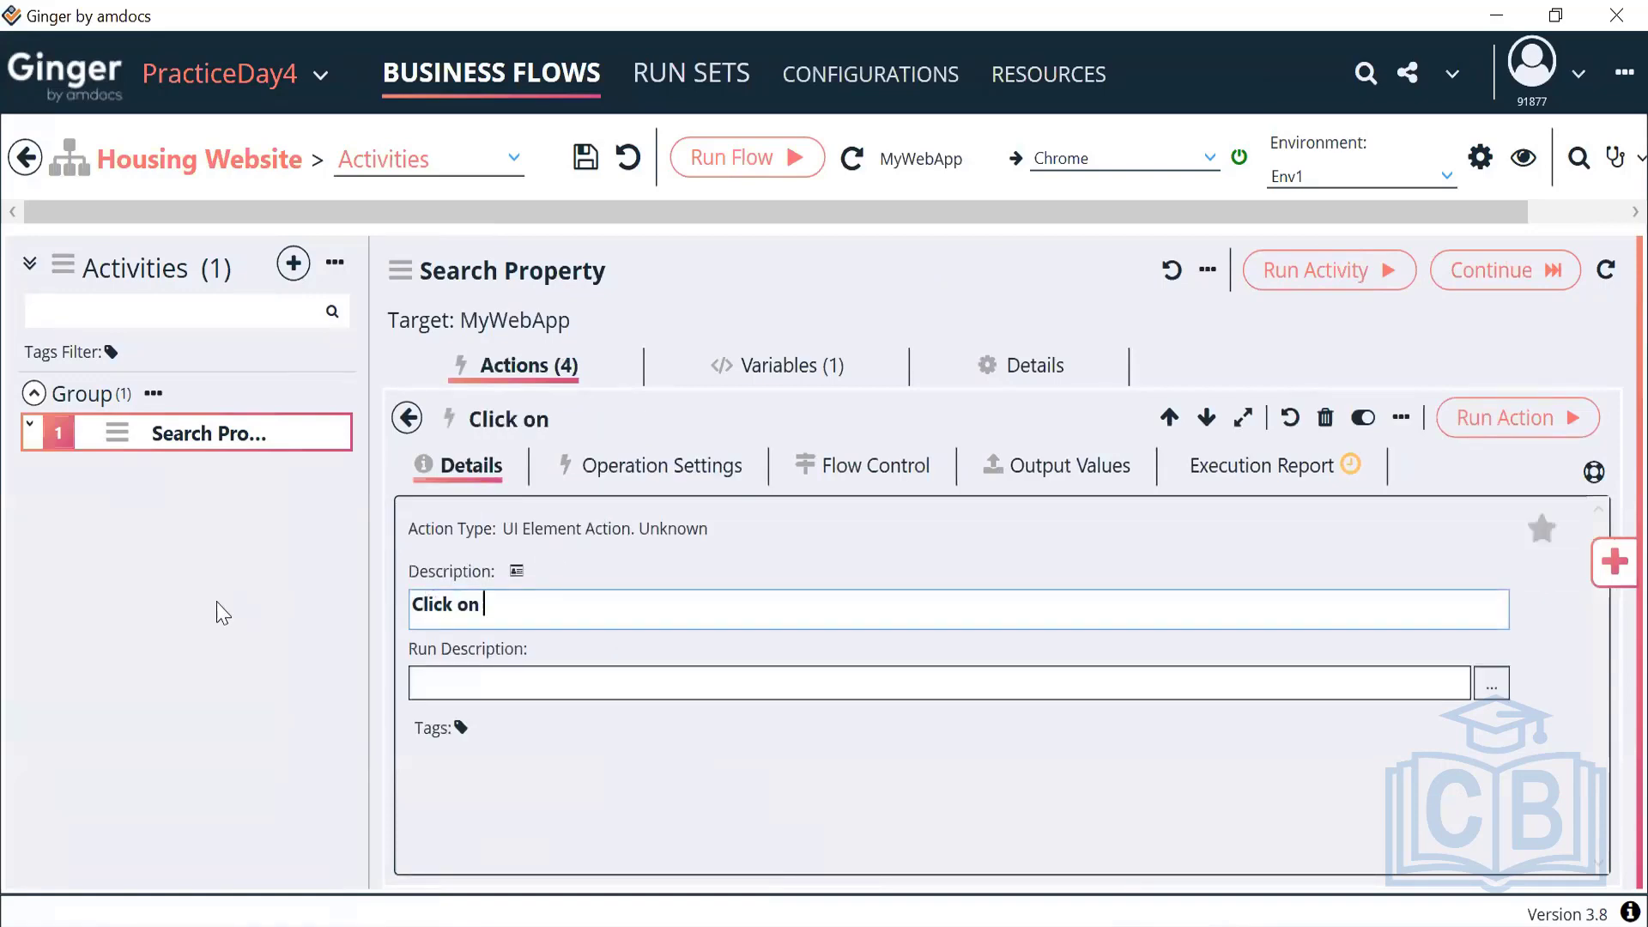
Make it click the HyperLink at the pasted XPath //li[text()='Dubai'], then run it
click(691, 464)
click(601, 513)
scroll(606, 591, up, 3)
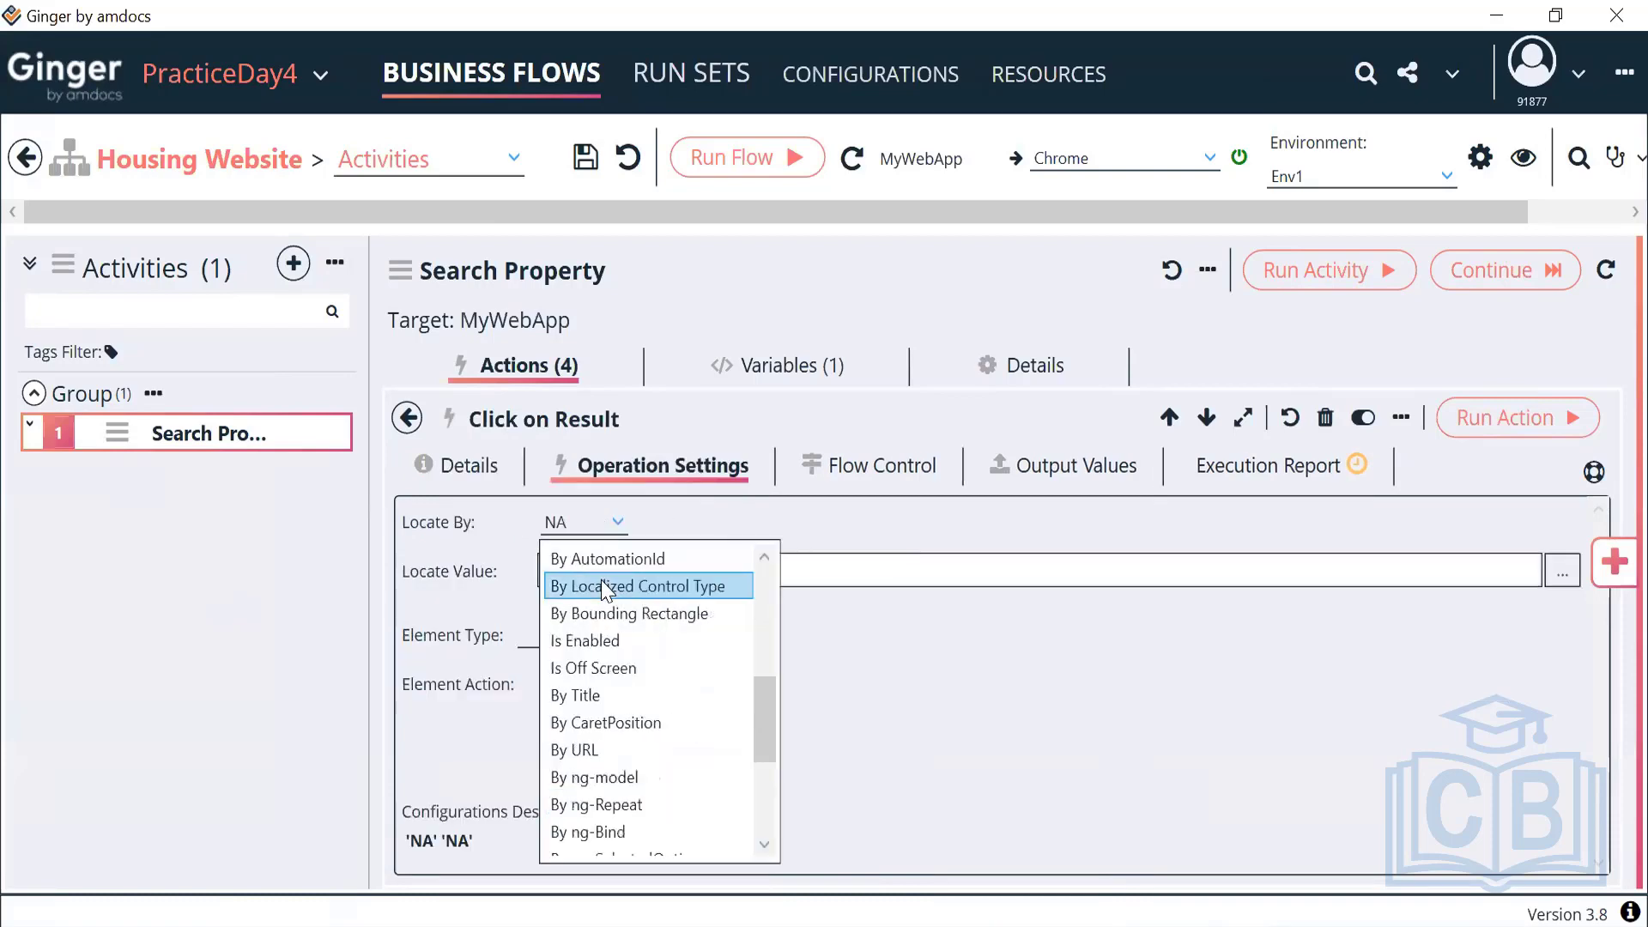
scroll(606, 591, up, 3)
click(592, 637)
click(662, 571)
key(ctrl+v)
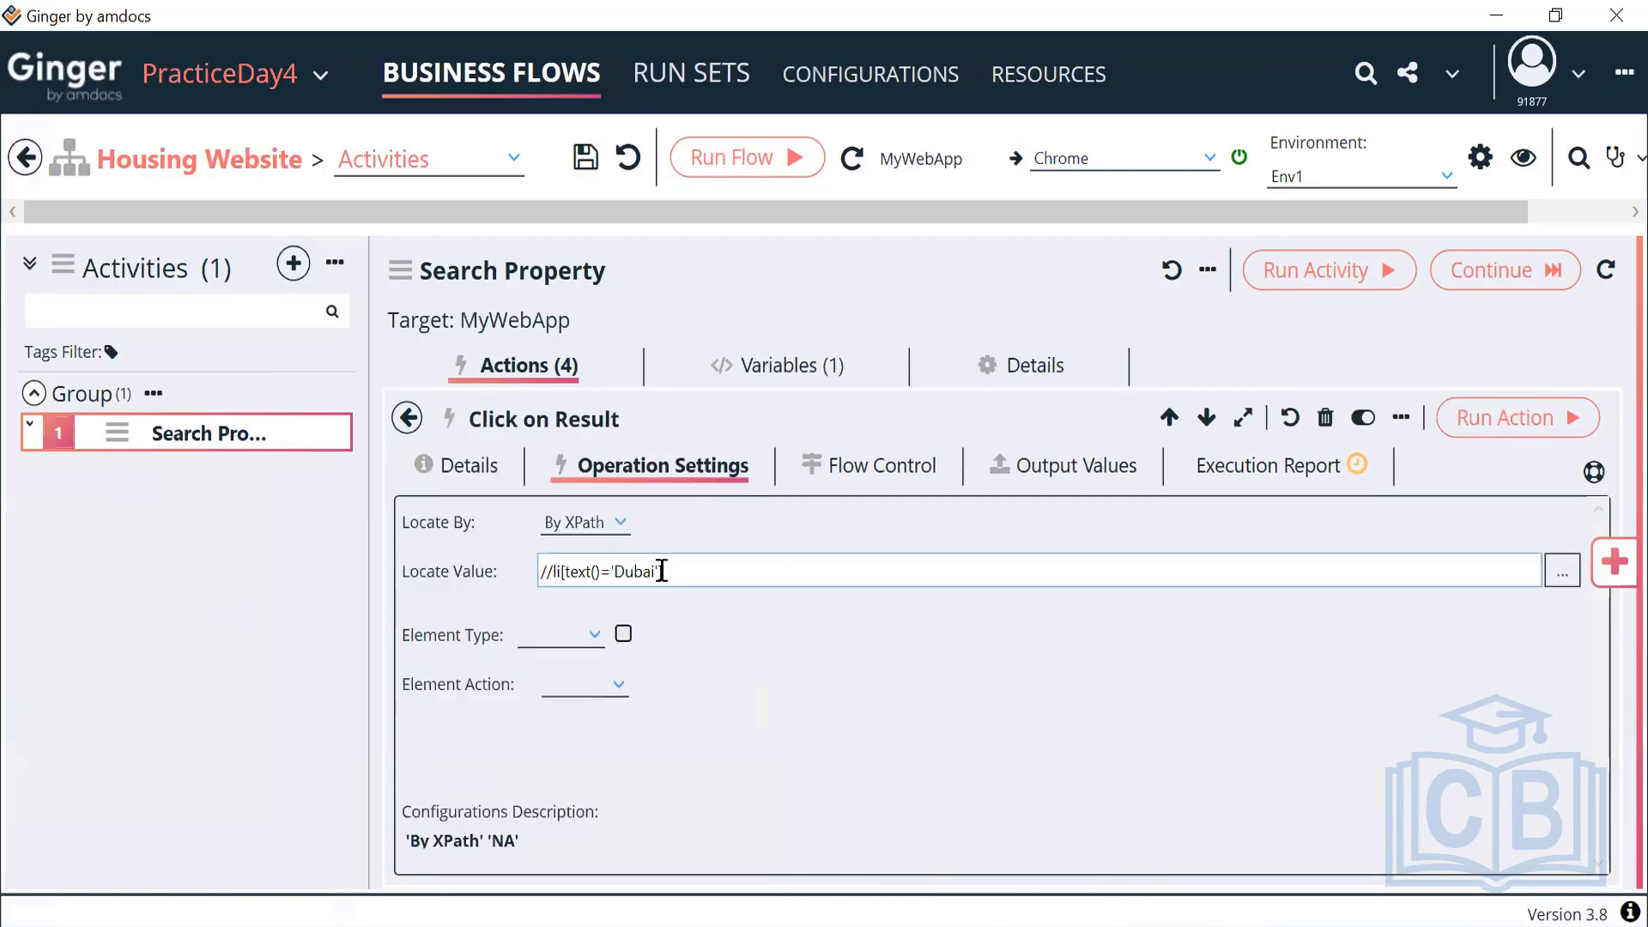
click(591, 640)
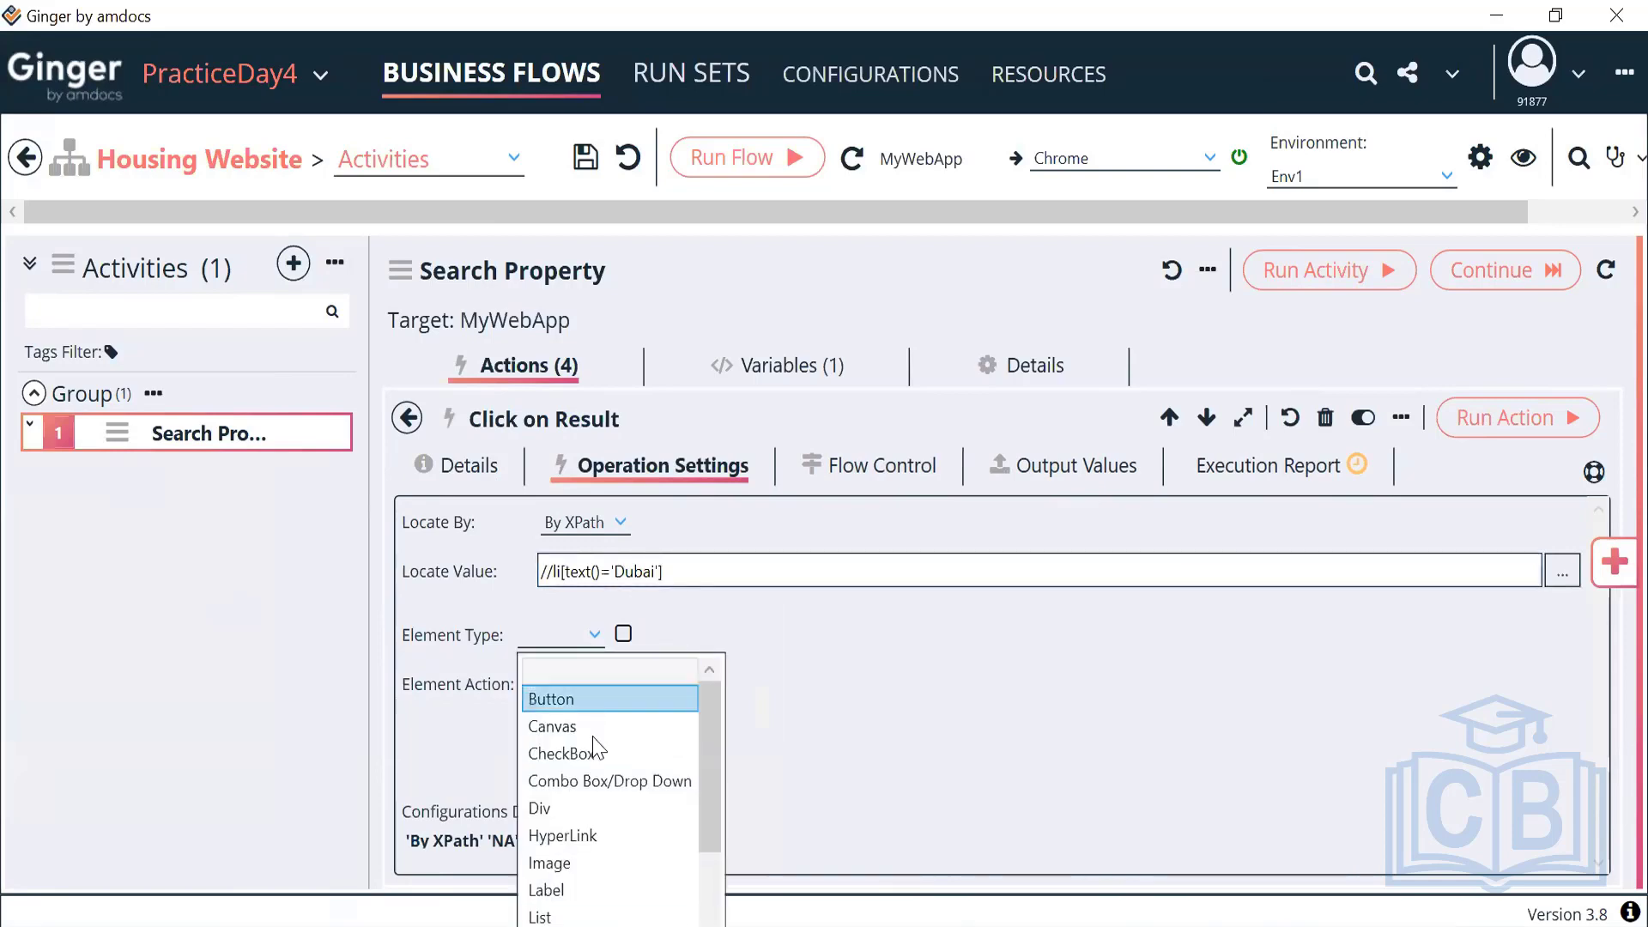
click(569, 833)
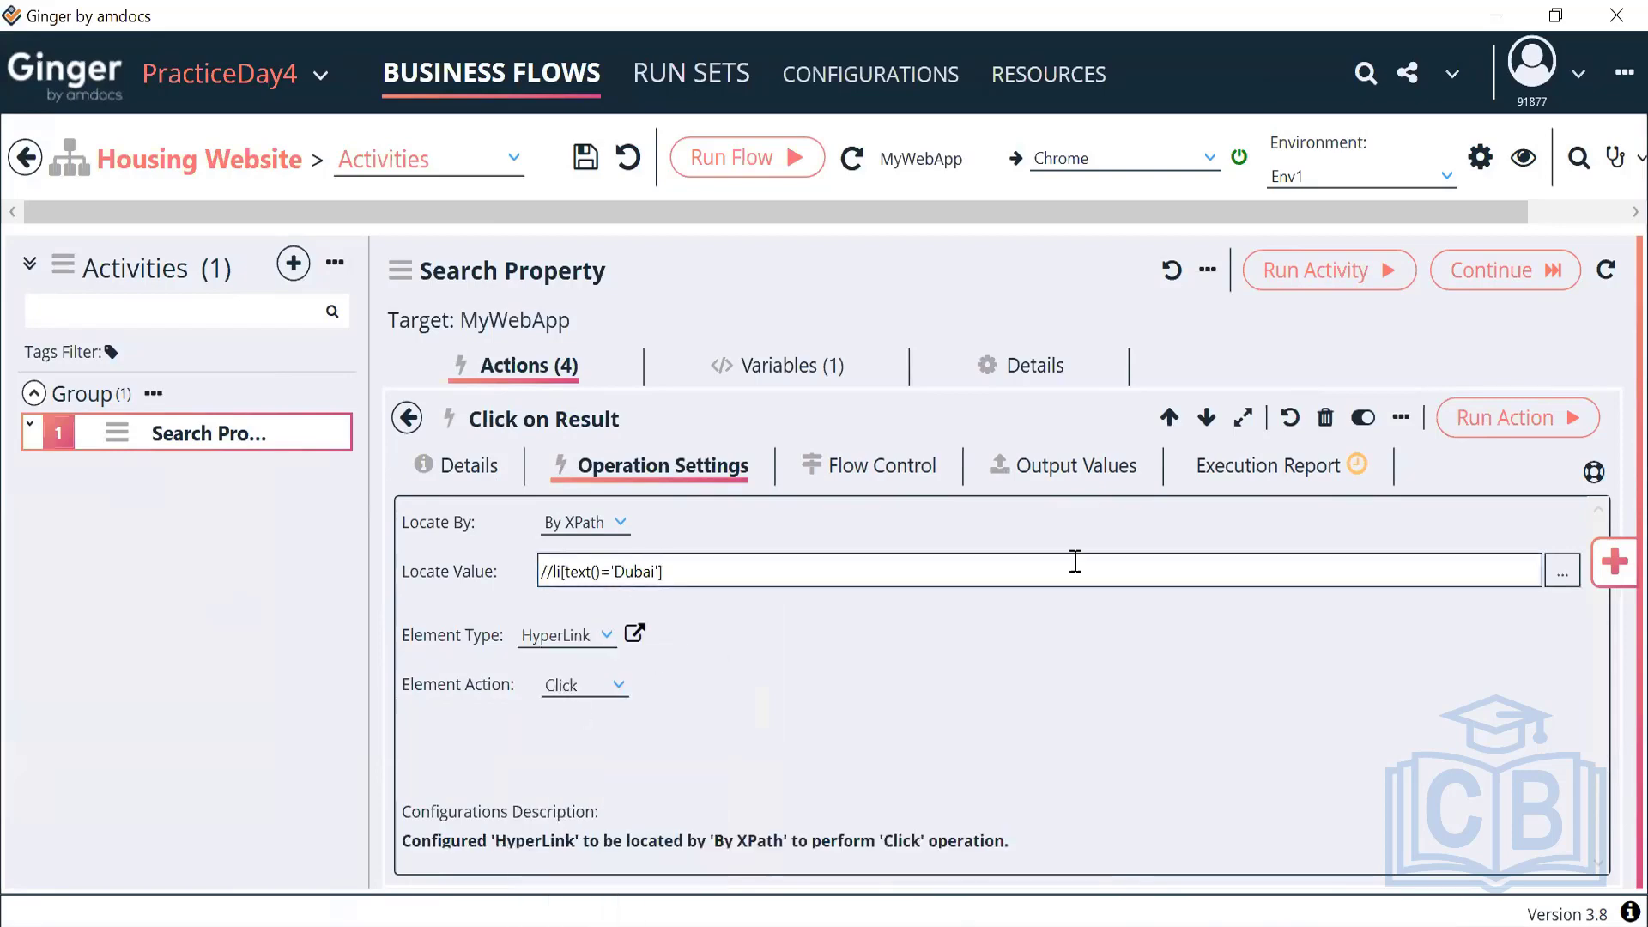
click(1478, 423)
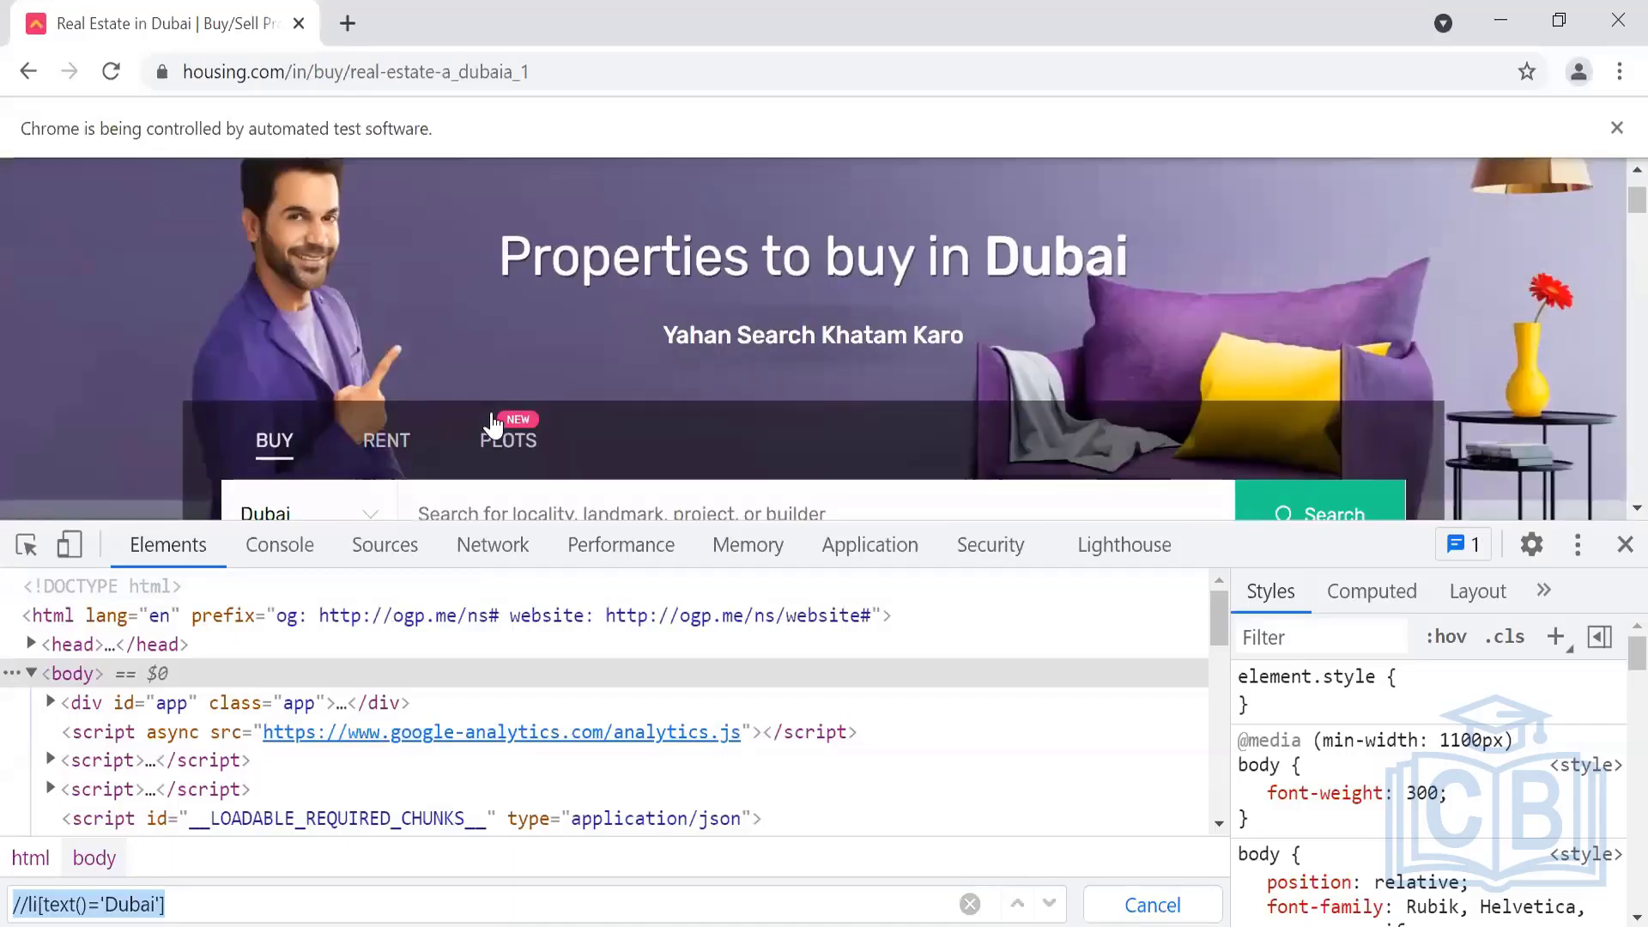
scroll(480, 412, down, 1)
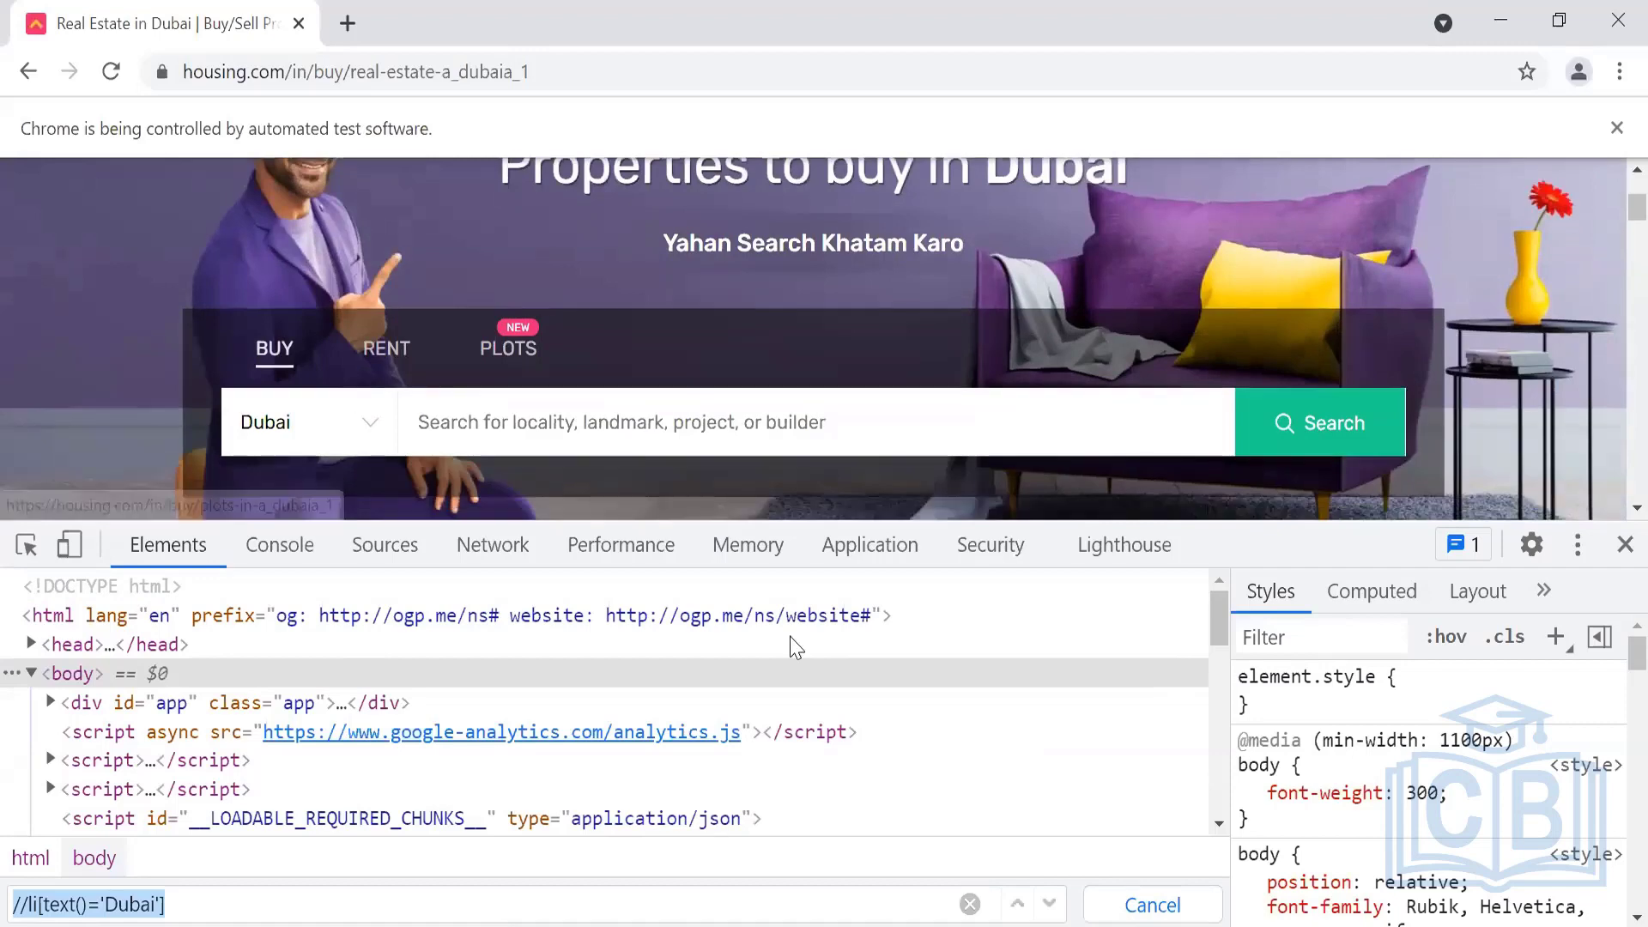
click(1622, 547)
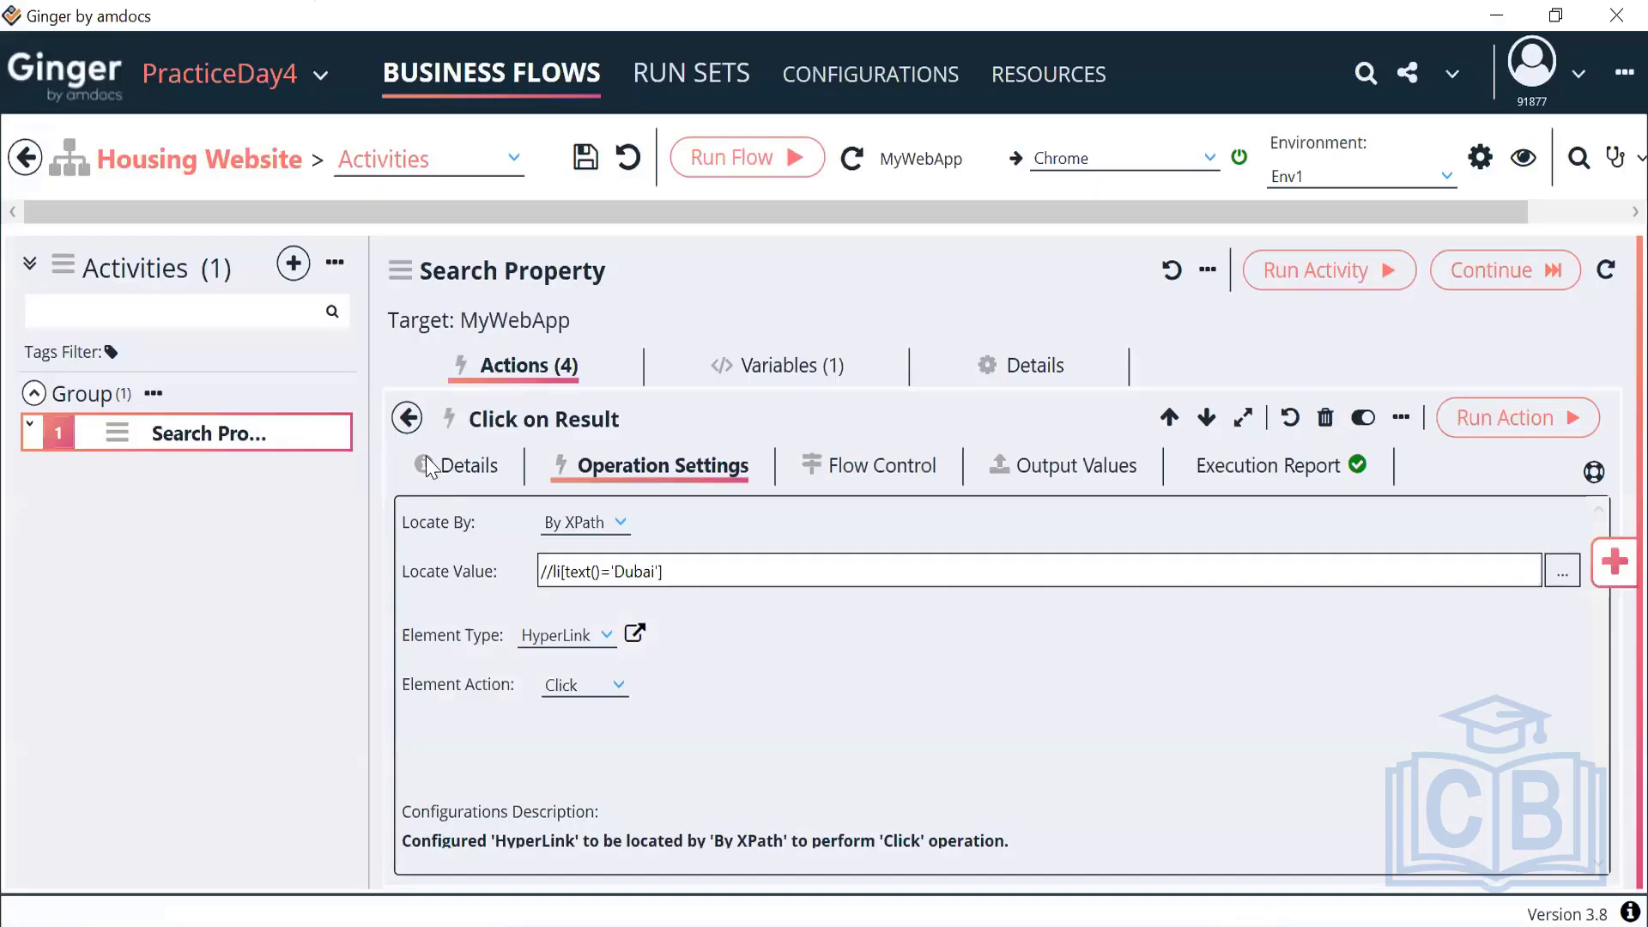
Return to the four-action list and rerun the whole Search Property activity
click(407, 418)
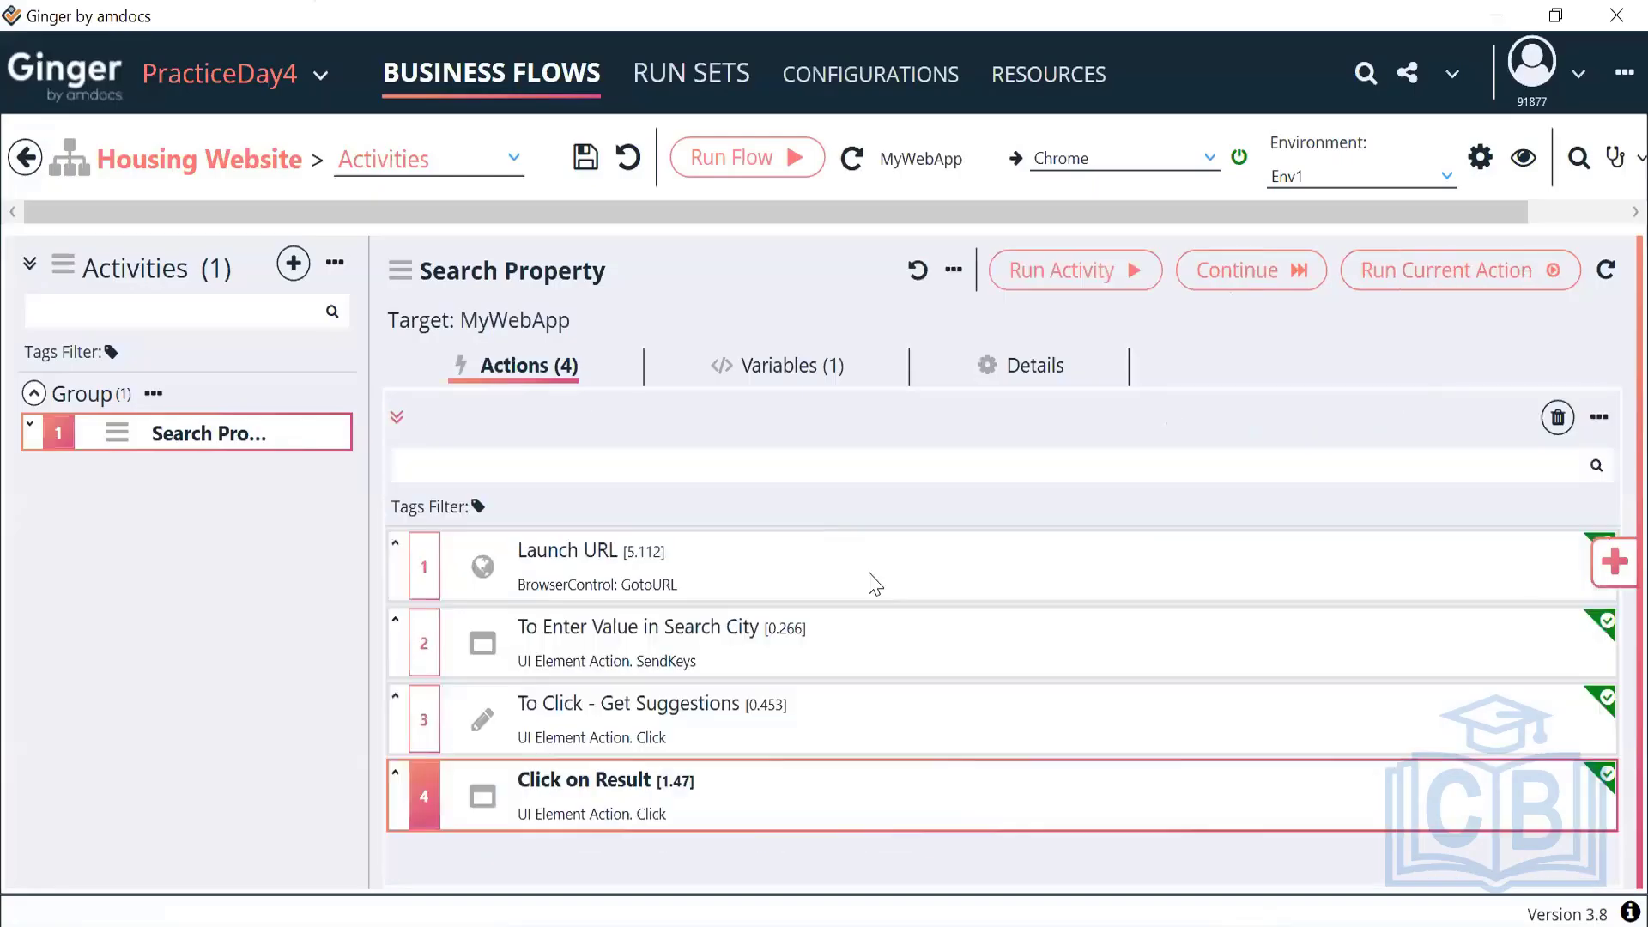
click(1059, 275)
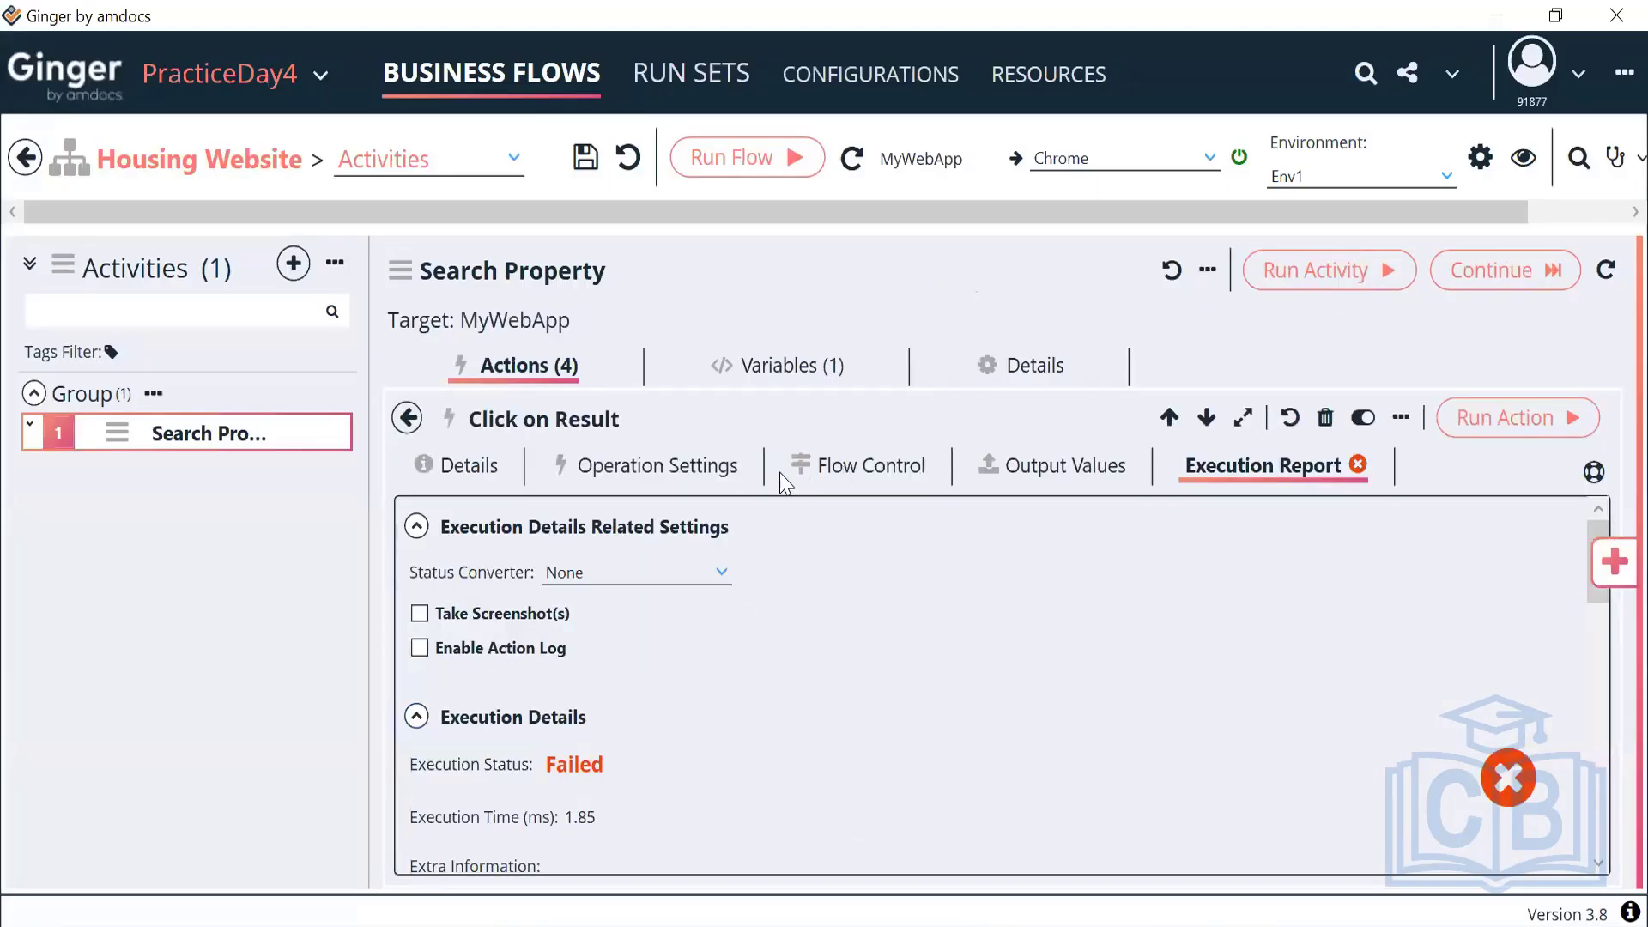
Change the Click on Result action's flow-control wait value to 1
click(687, 465)
click(852, 470)
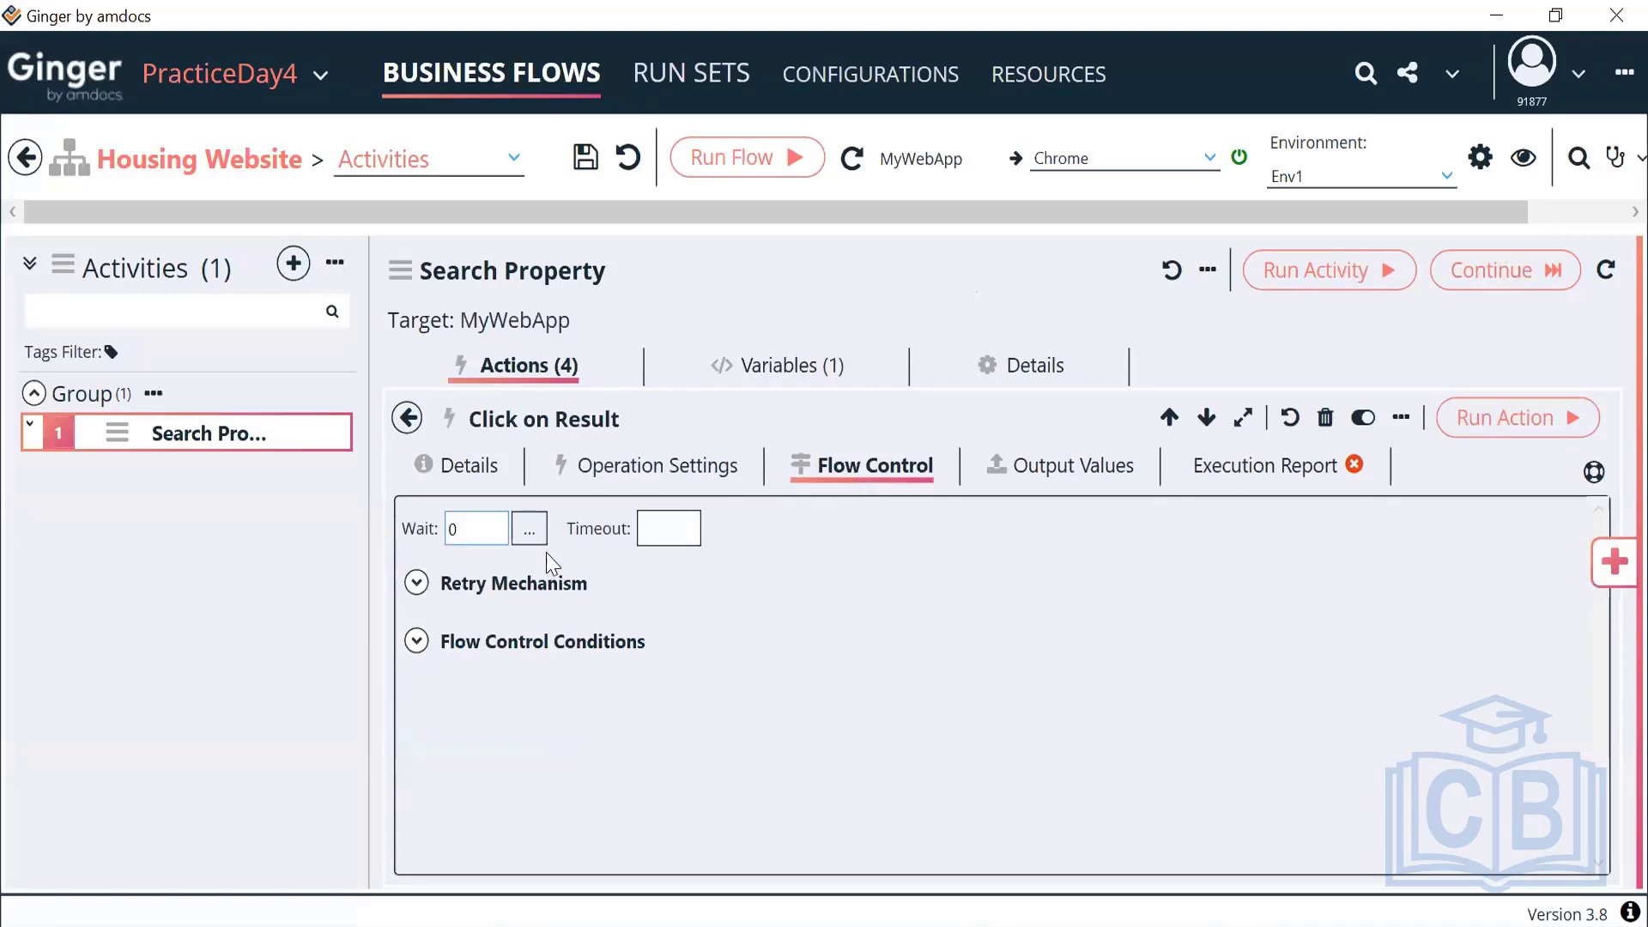
key(BackSpace)
text(1)
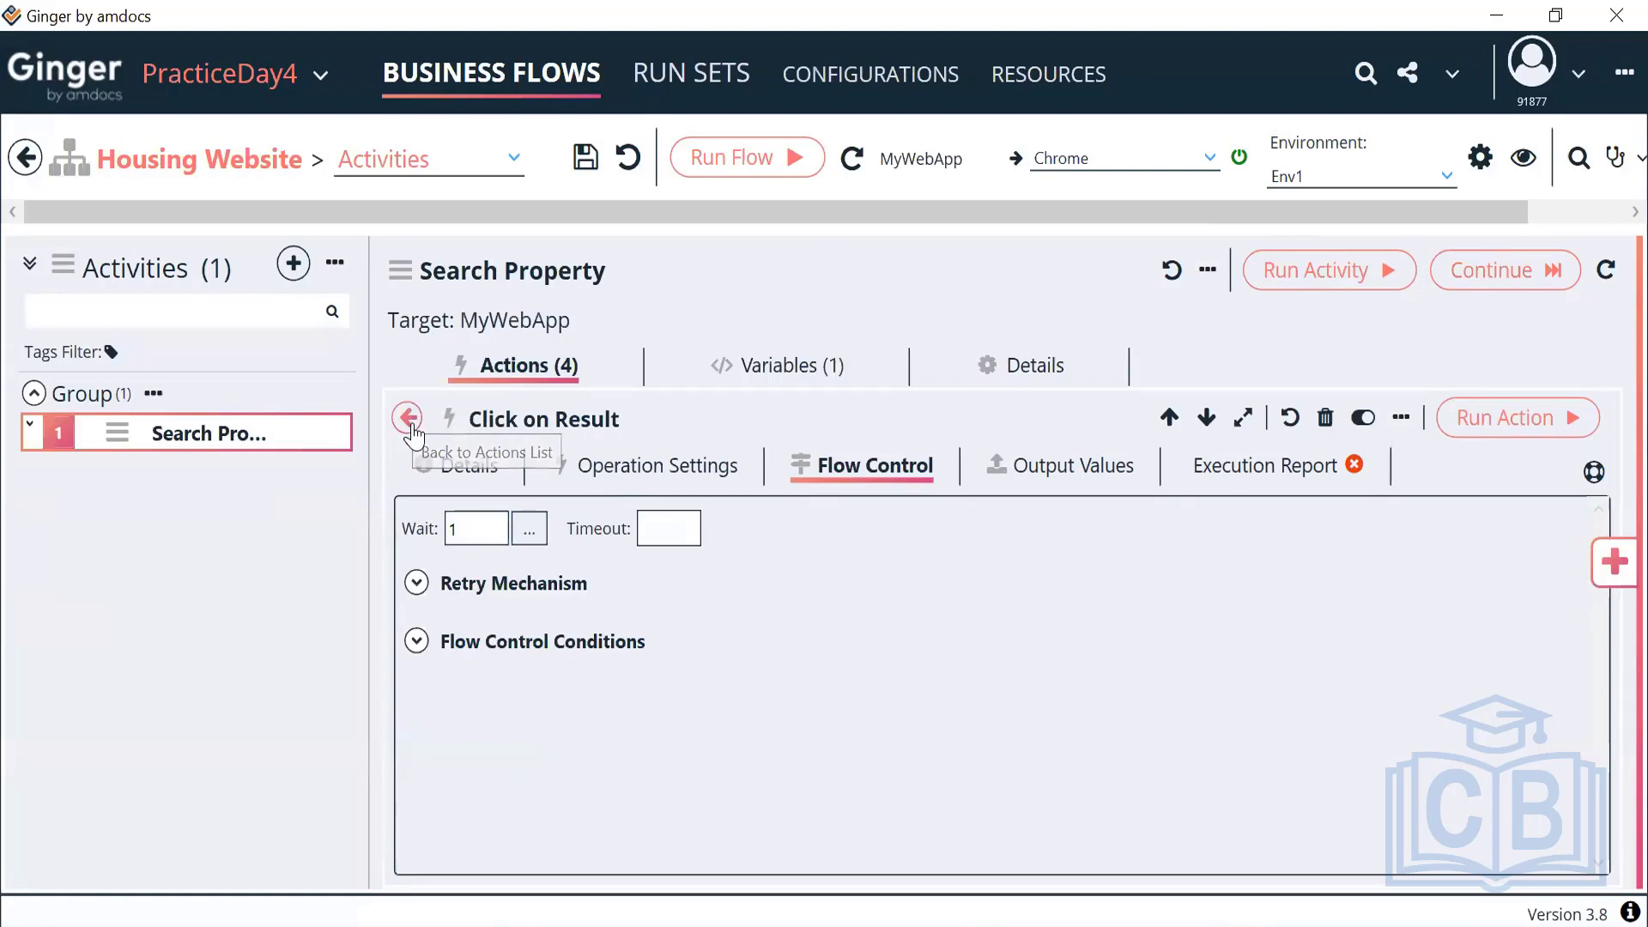
click(409, 418)
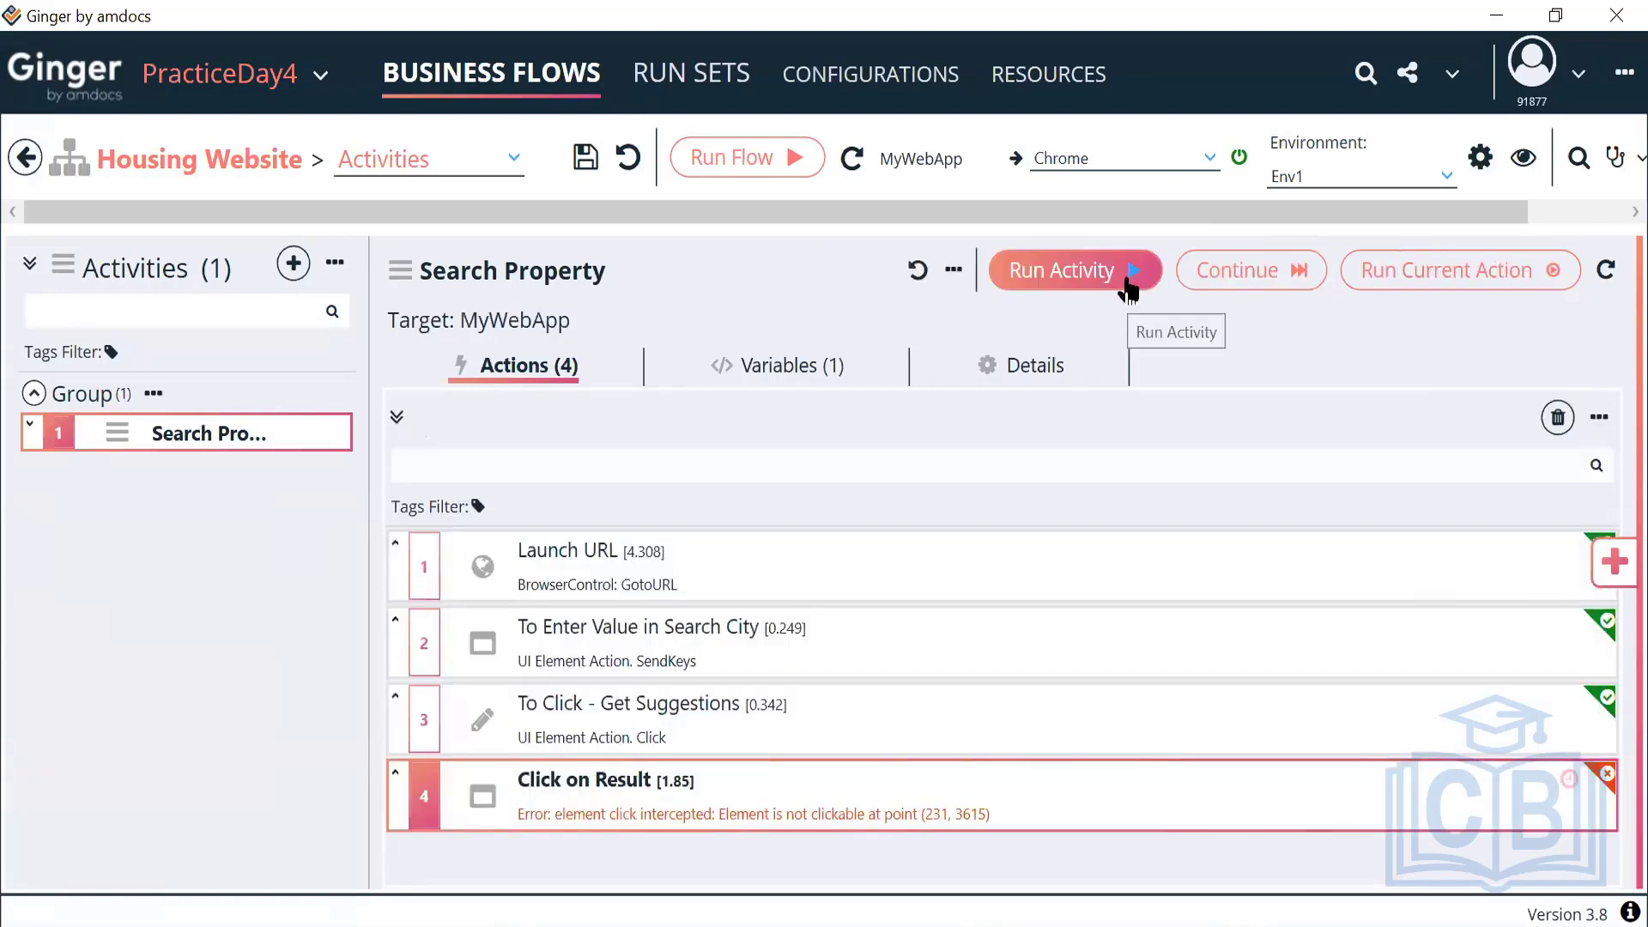
Rerun the Search Property activity, closing the automated browser between runs
click(1121, 283)
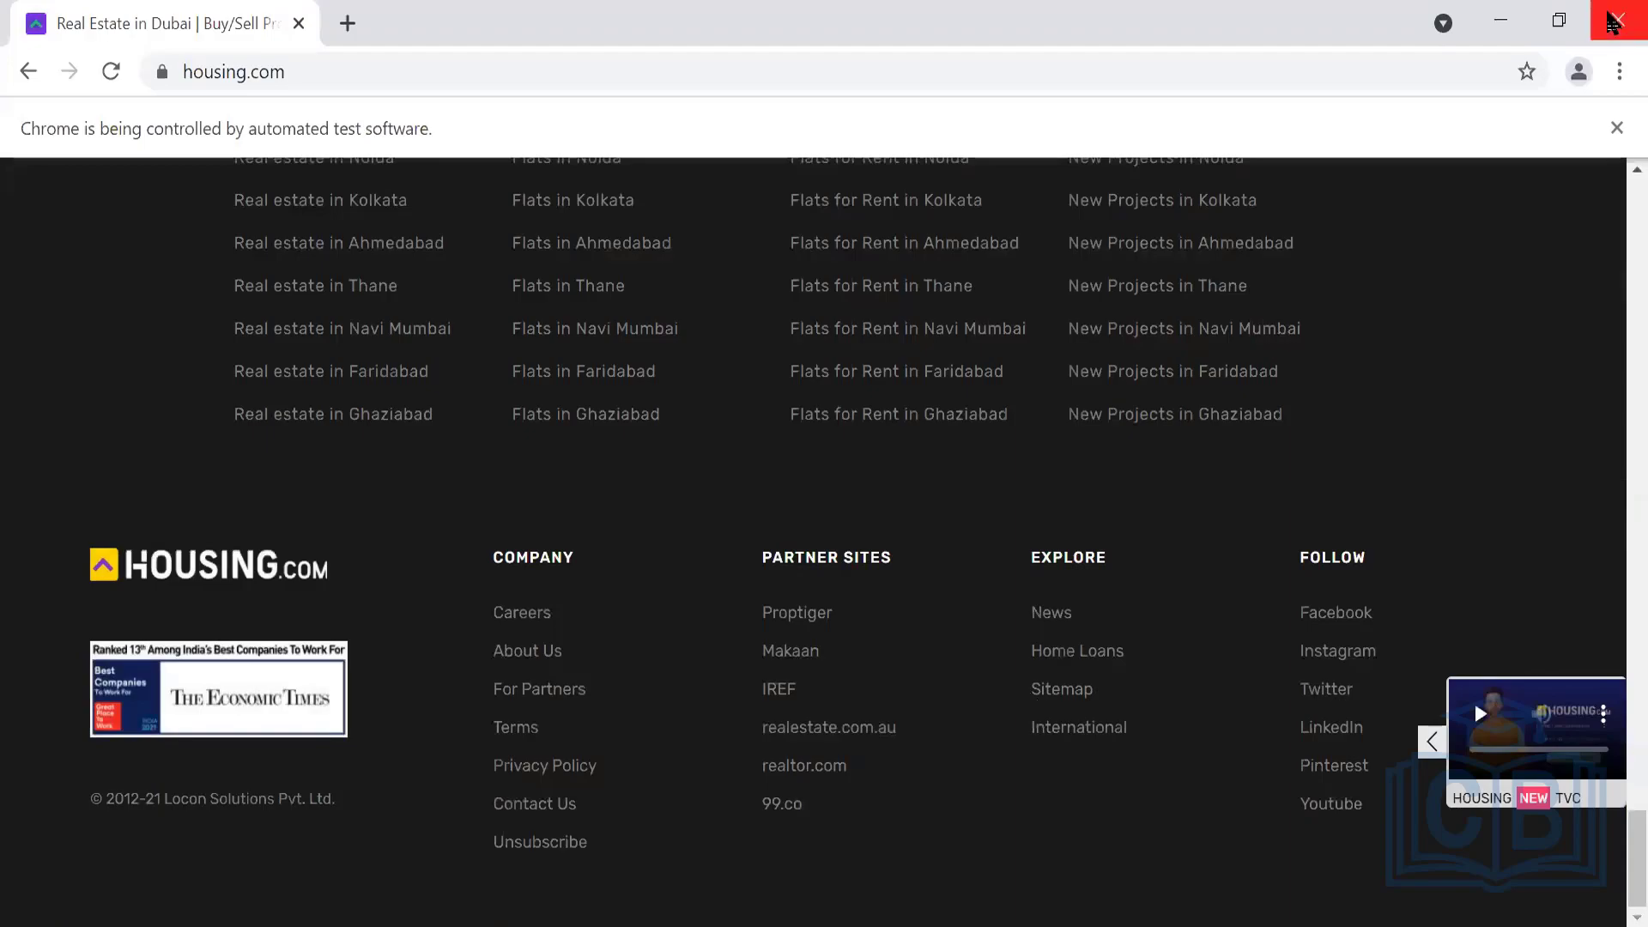
click(1614, 23)
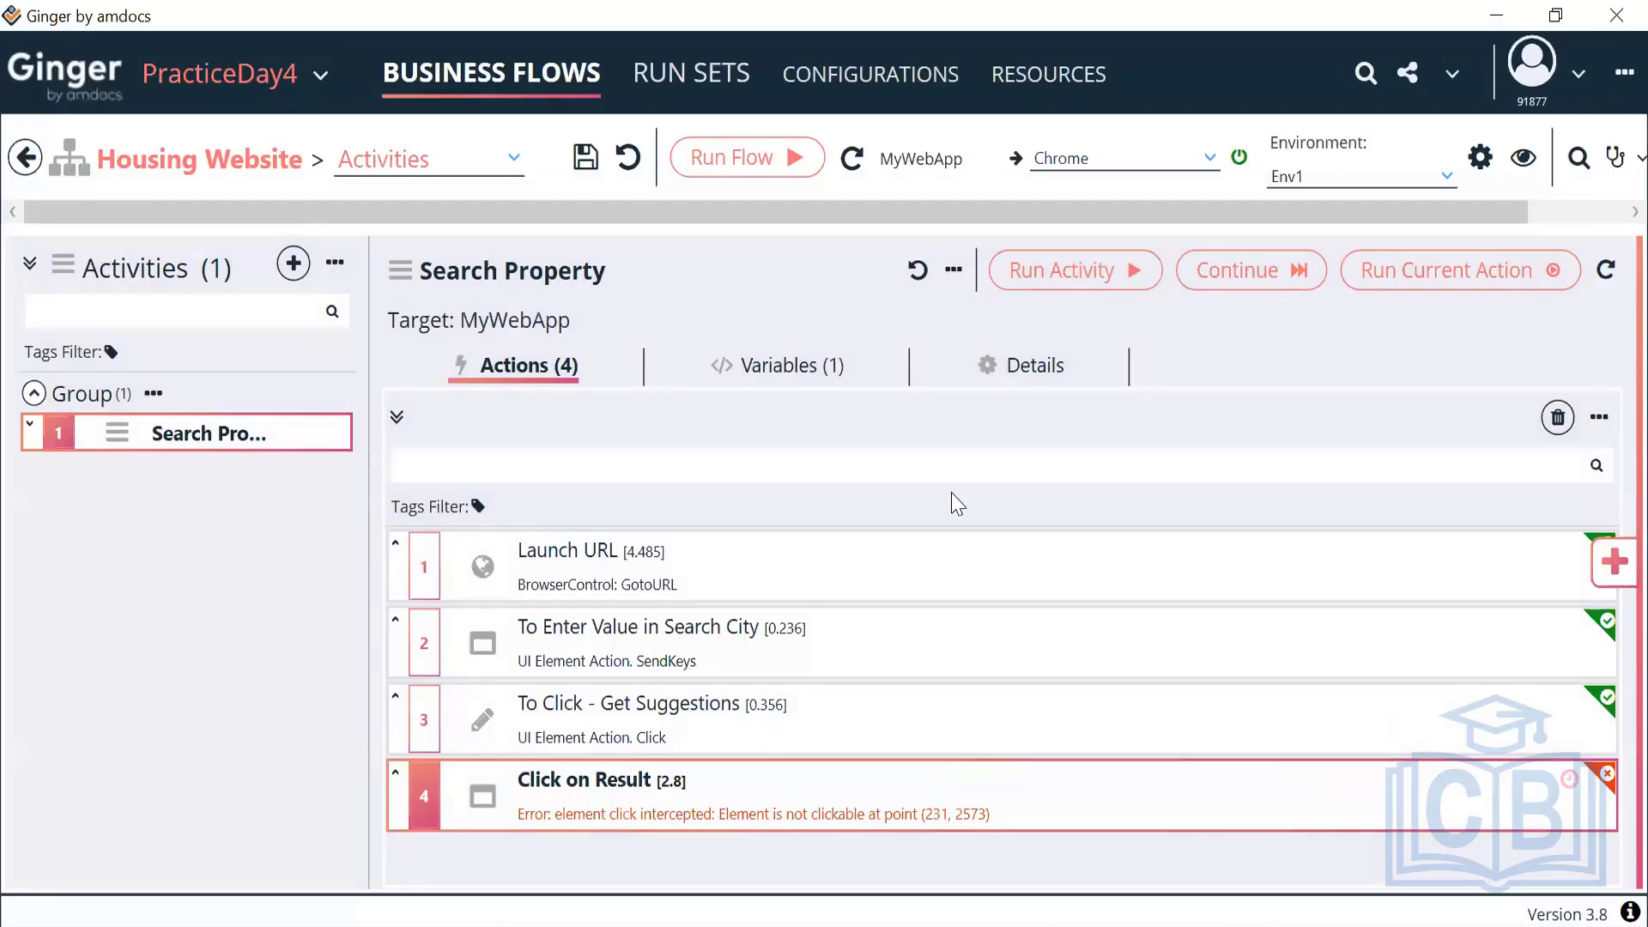
click(1092, 278)
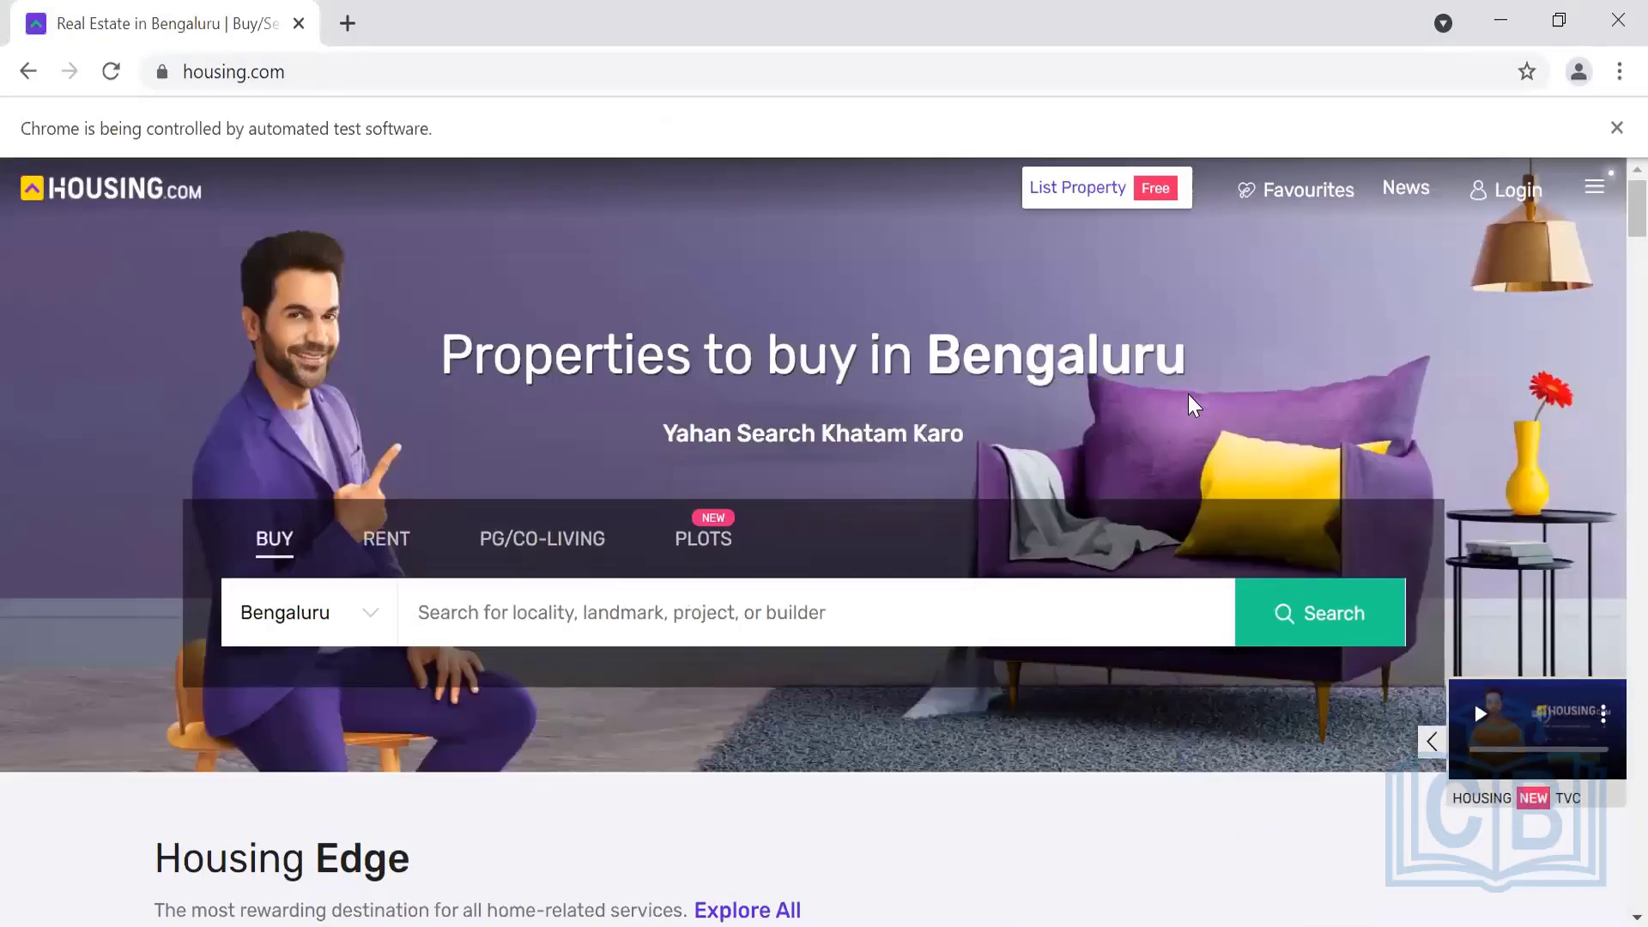
Type Dubai into housing.com's city field by hand, then clear the field
text(Dubai)
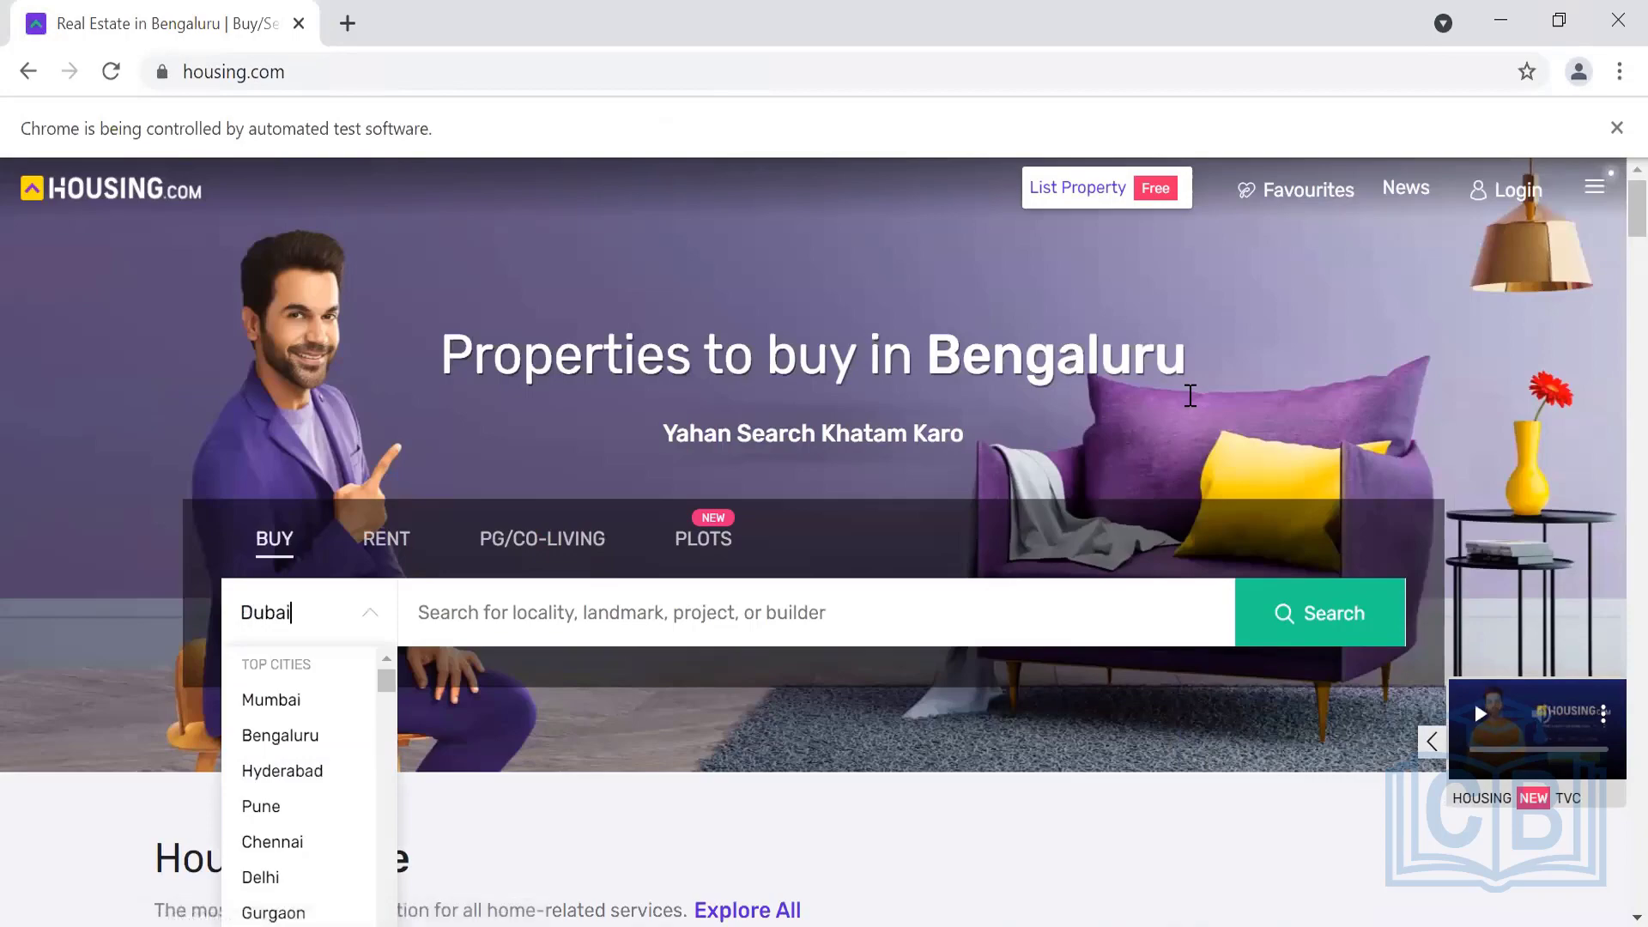
scroll(1191, 396, down, 20)
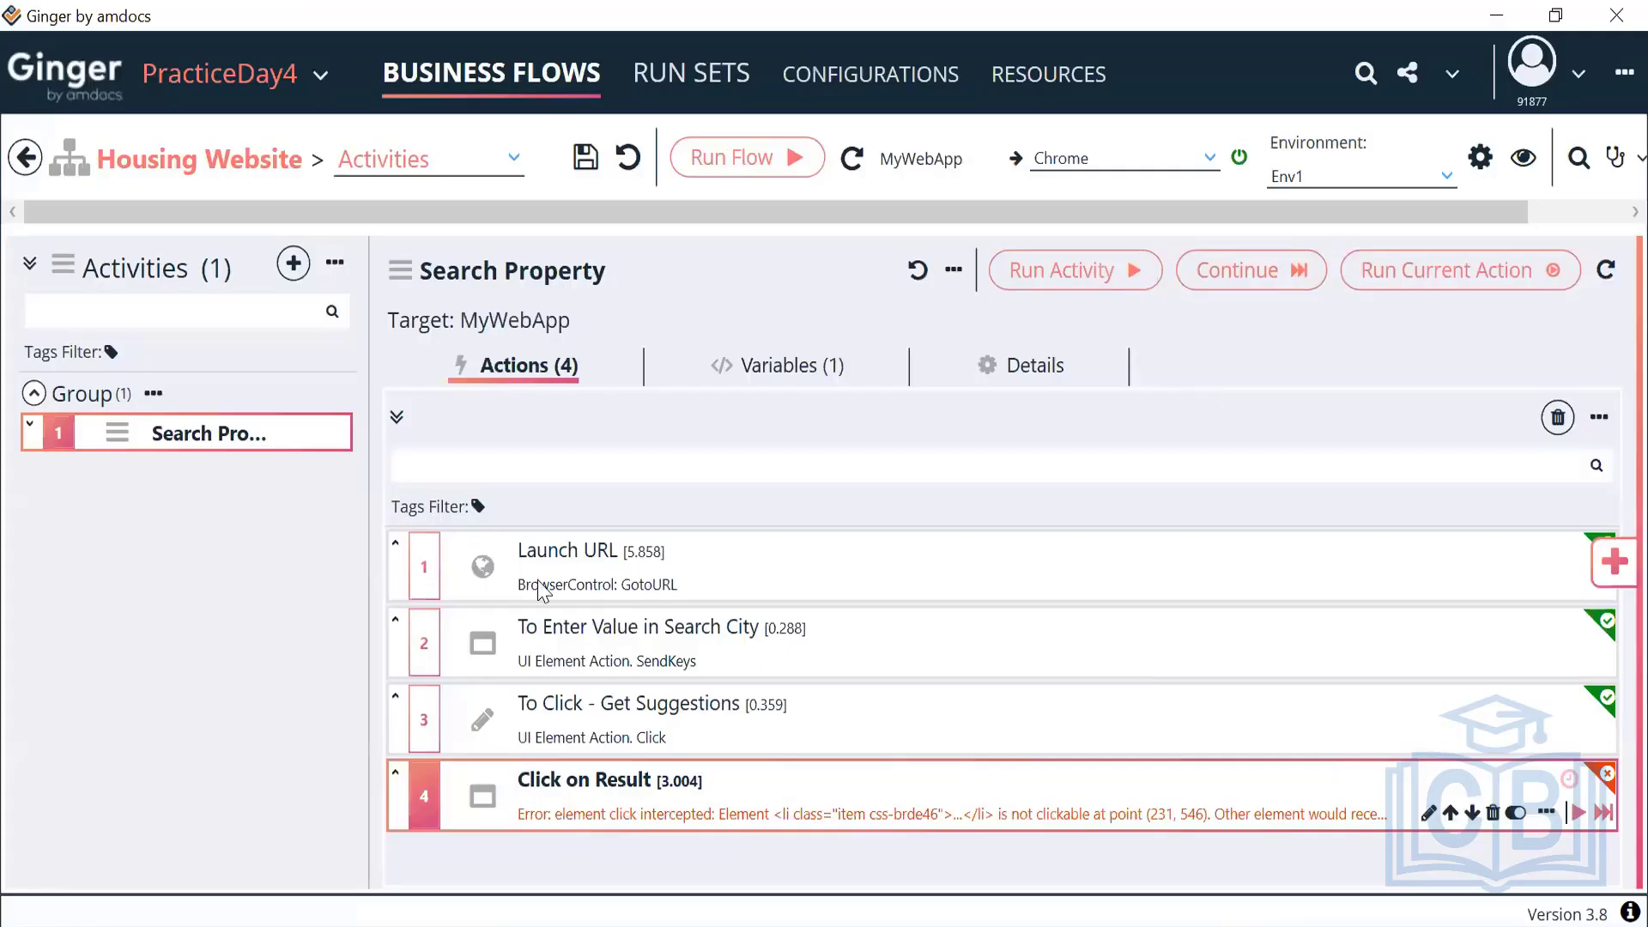
key(alt+Tab)
scroll(483, 560, down, 15)
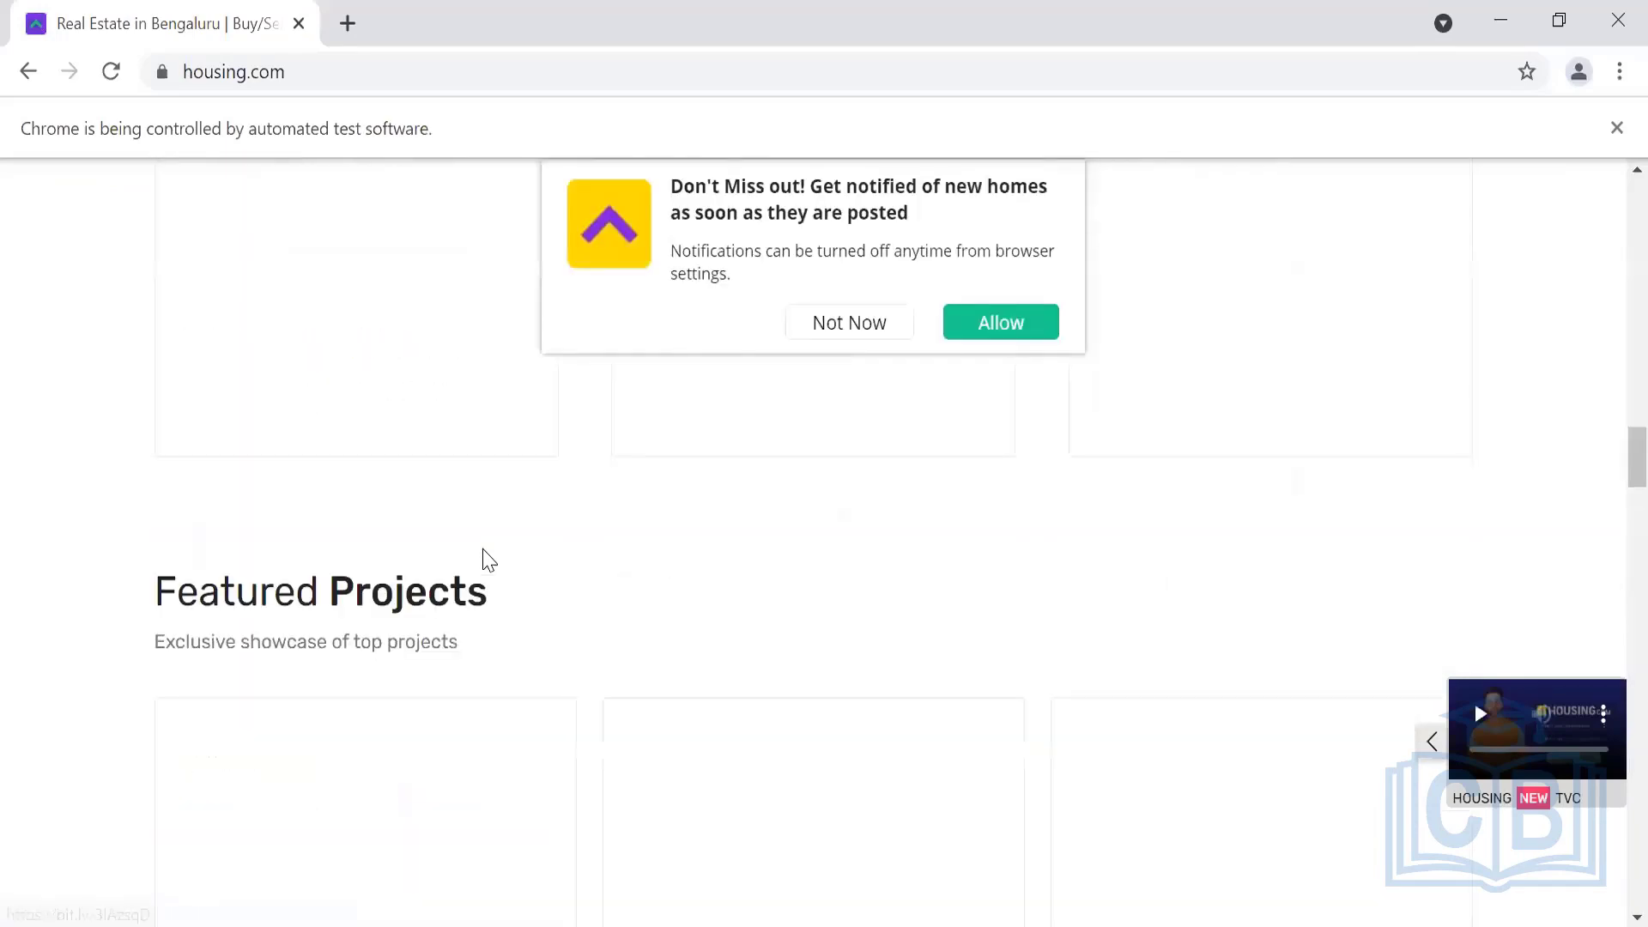
scroll(515, 515, up, 15)
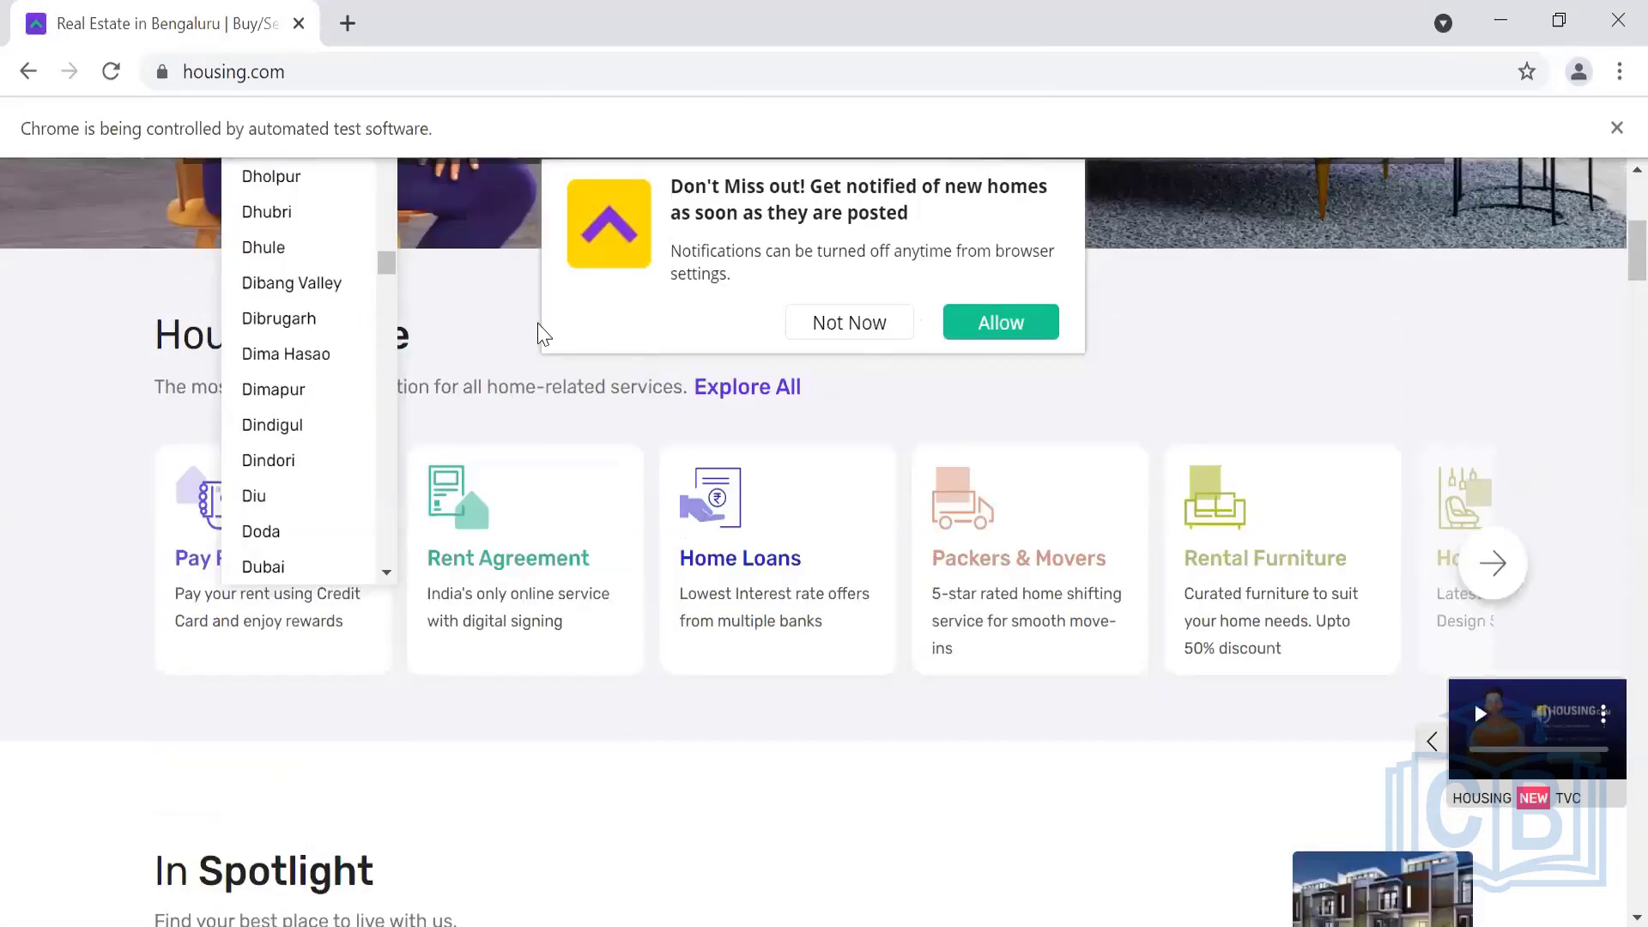
click(545, 335)
scroll(526, 357, up, 5)
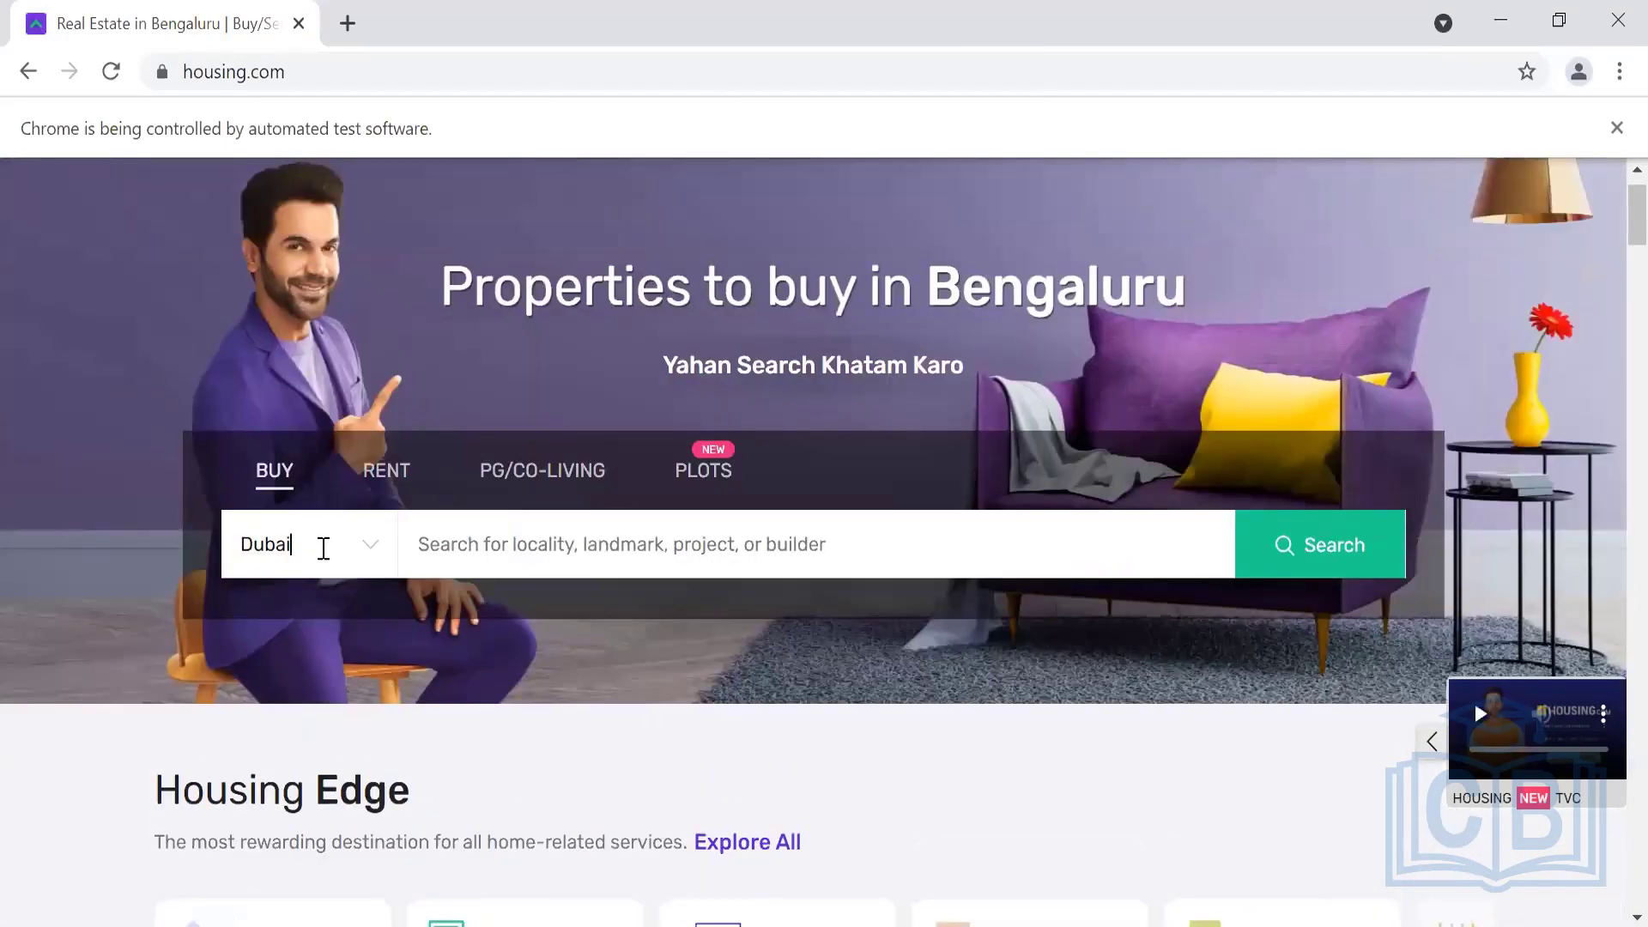
click(323, 548)
scroll(331, 755, down, 6)
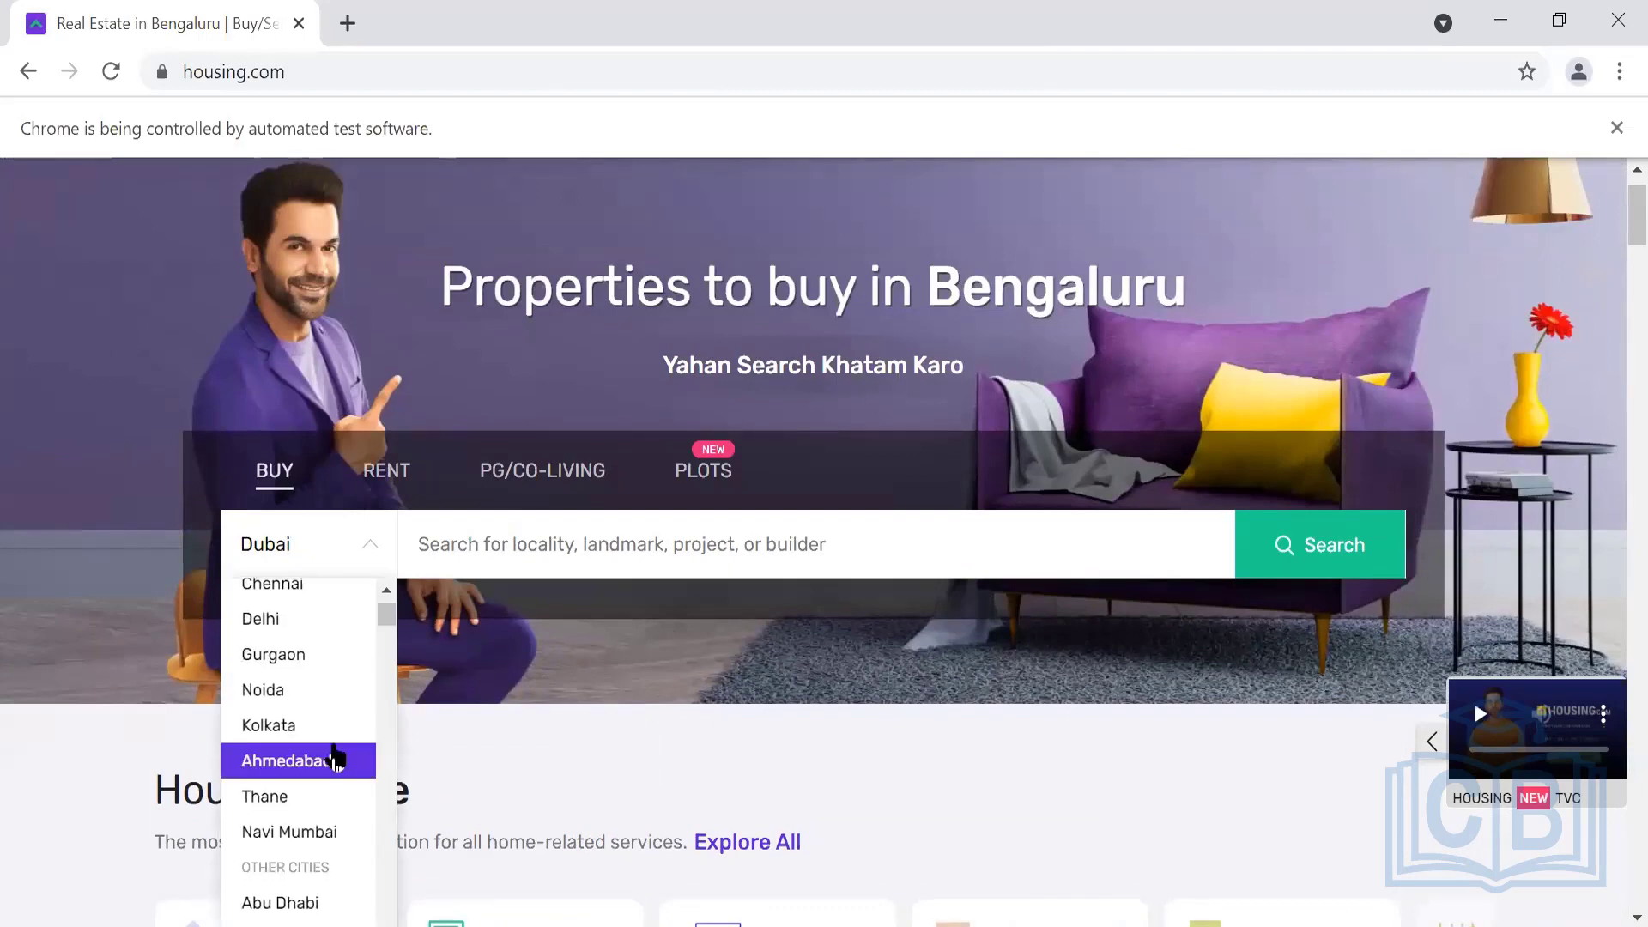
click(329, 550)
text(Dubai)
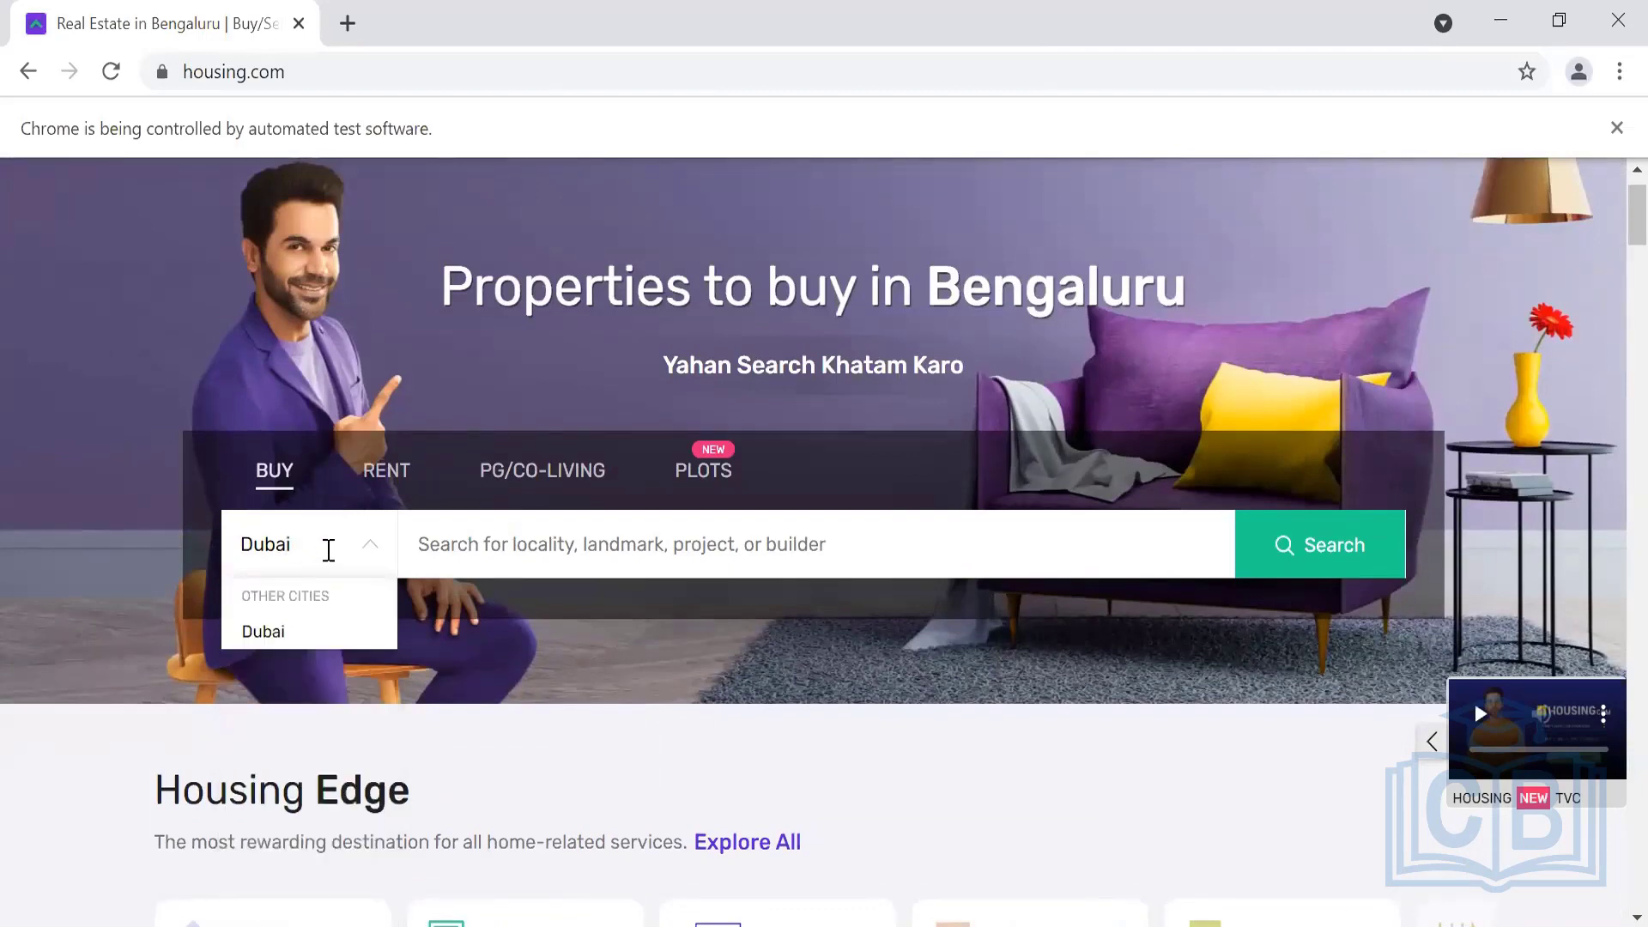
key(Return)
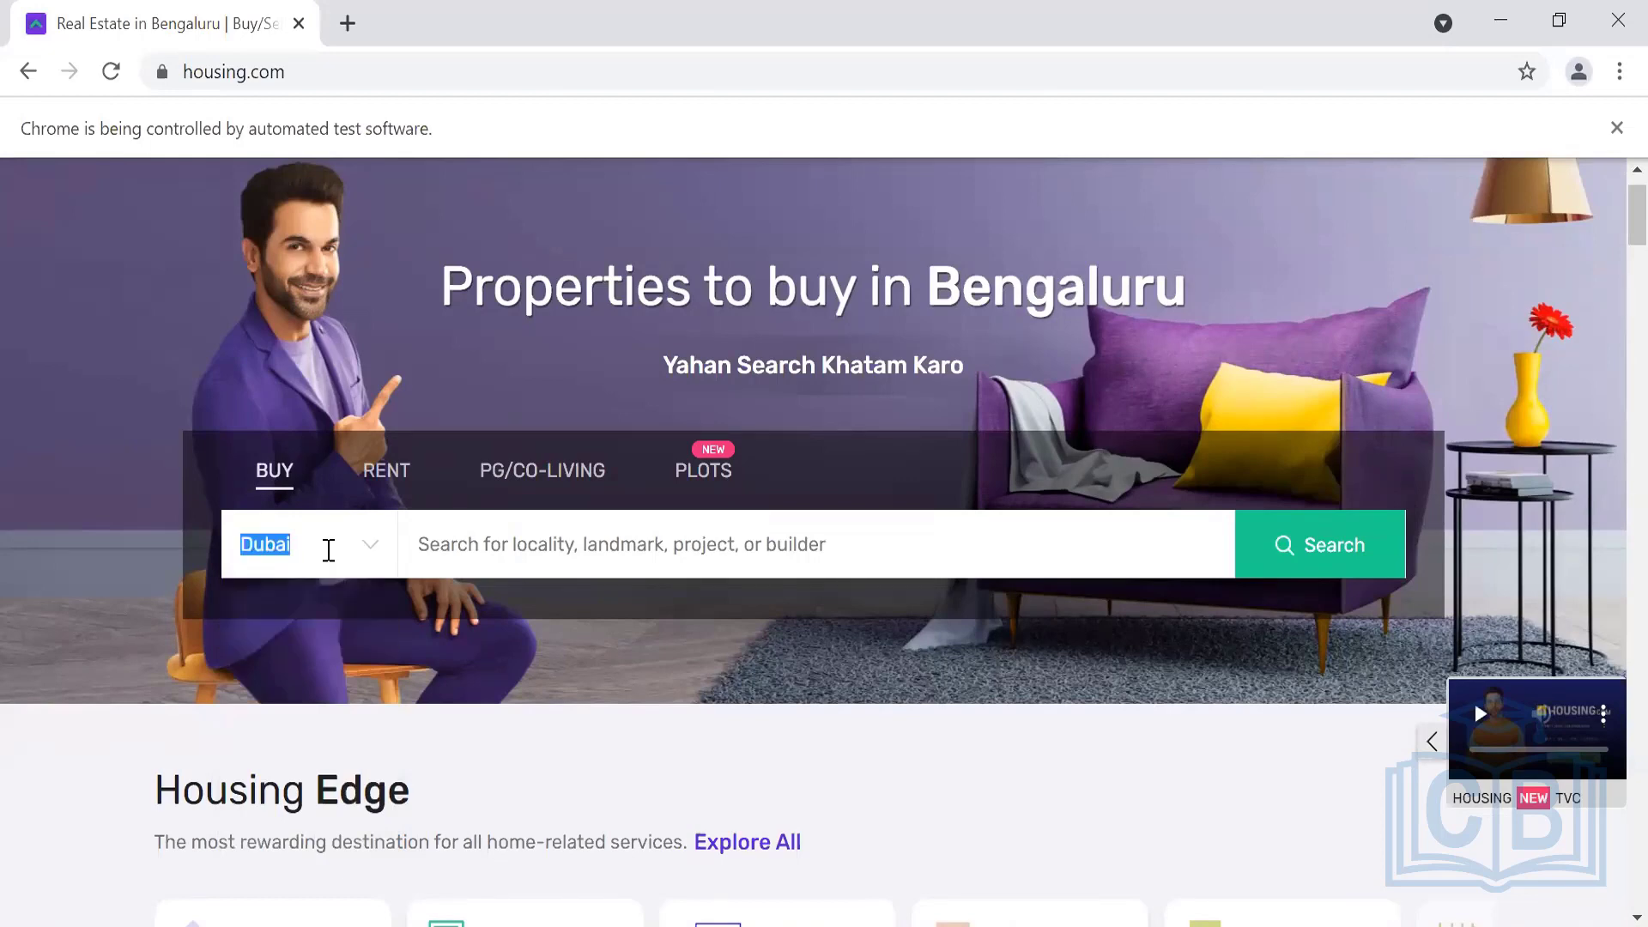
text(Dubai)
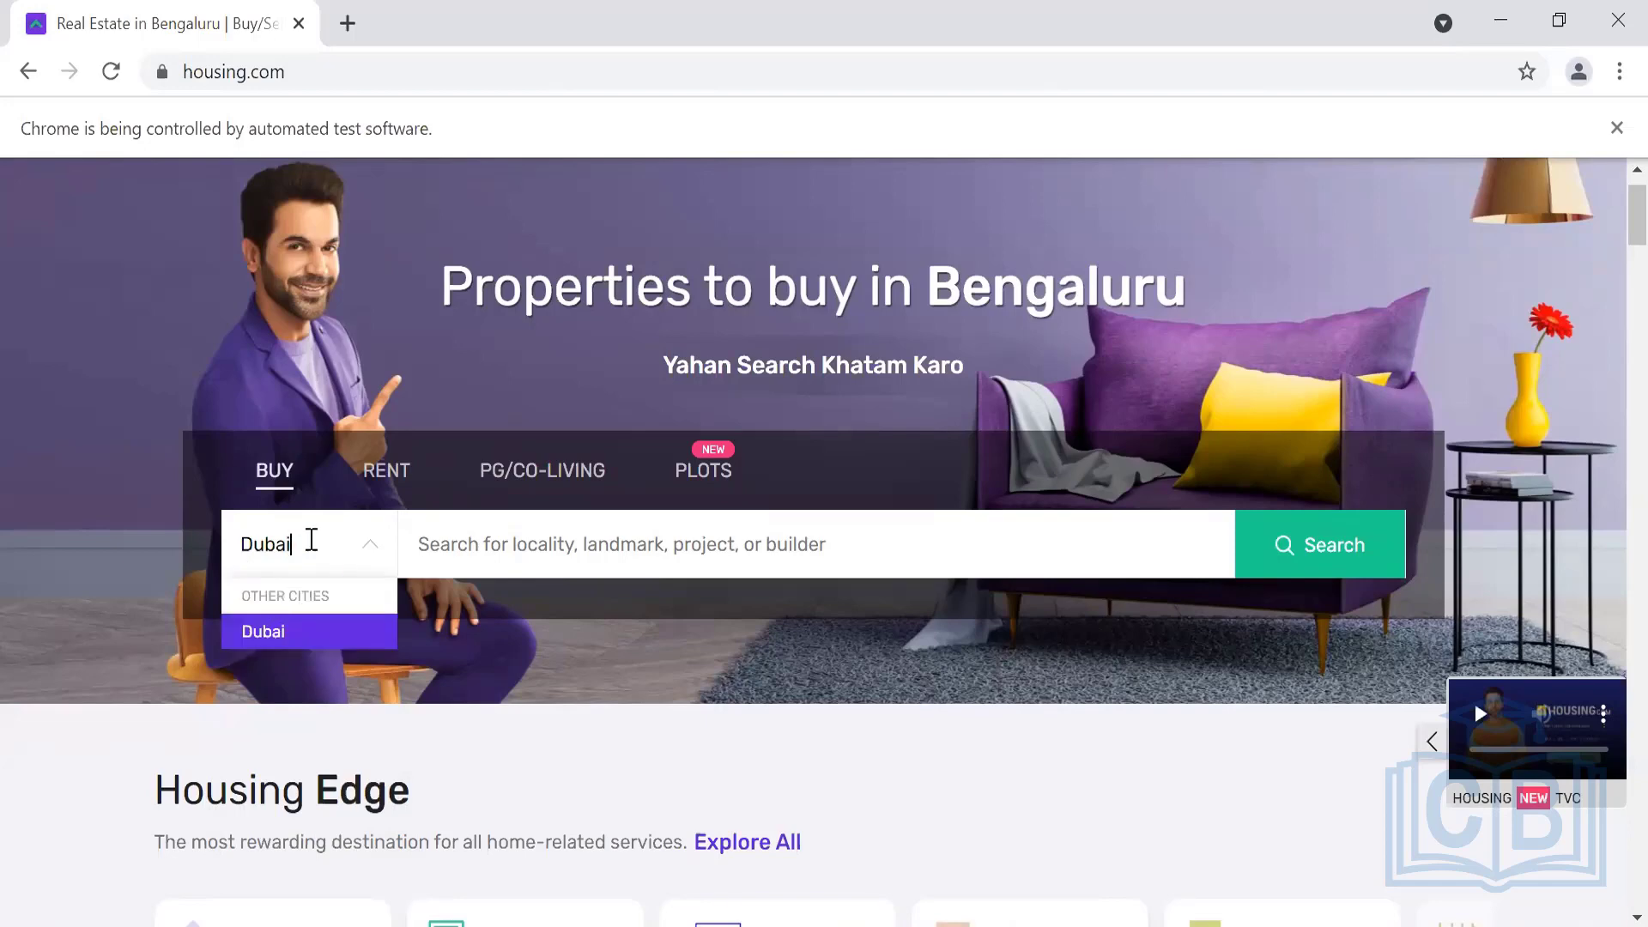
key(Return)
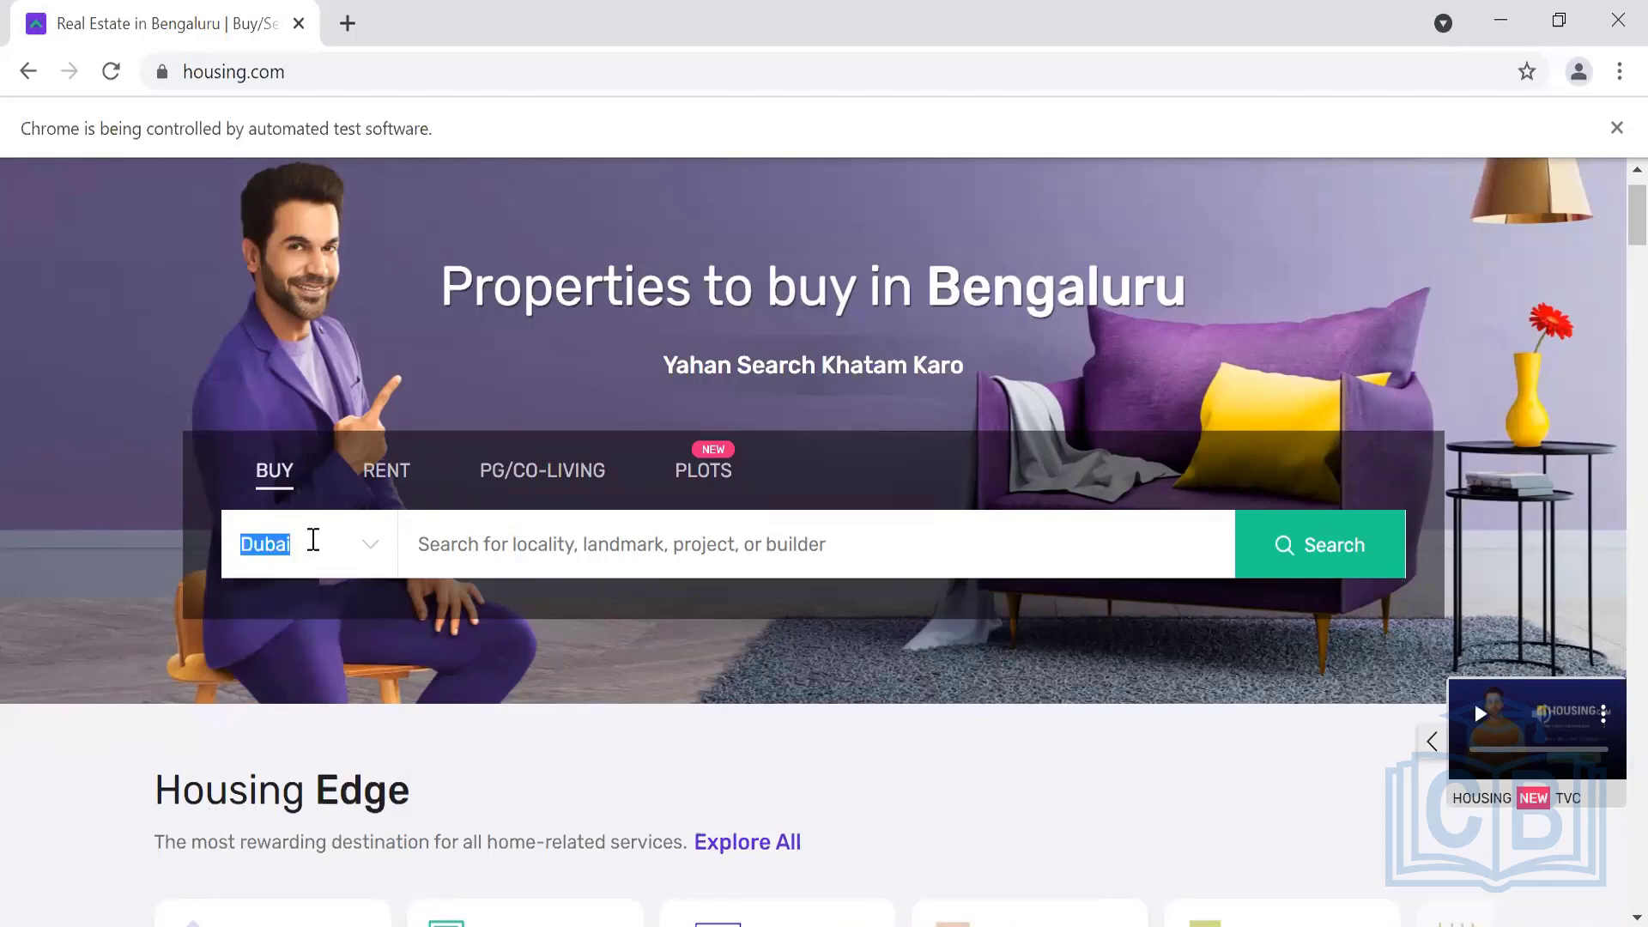
key(BackSpace)
Reopen the city dropdown and scroll through the list of cities
click(313, 541)
scroll(324, 858, down, 3)
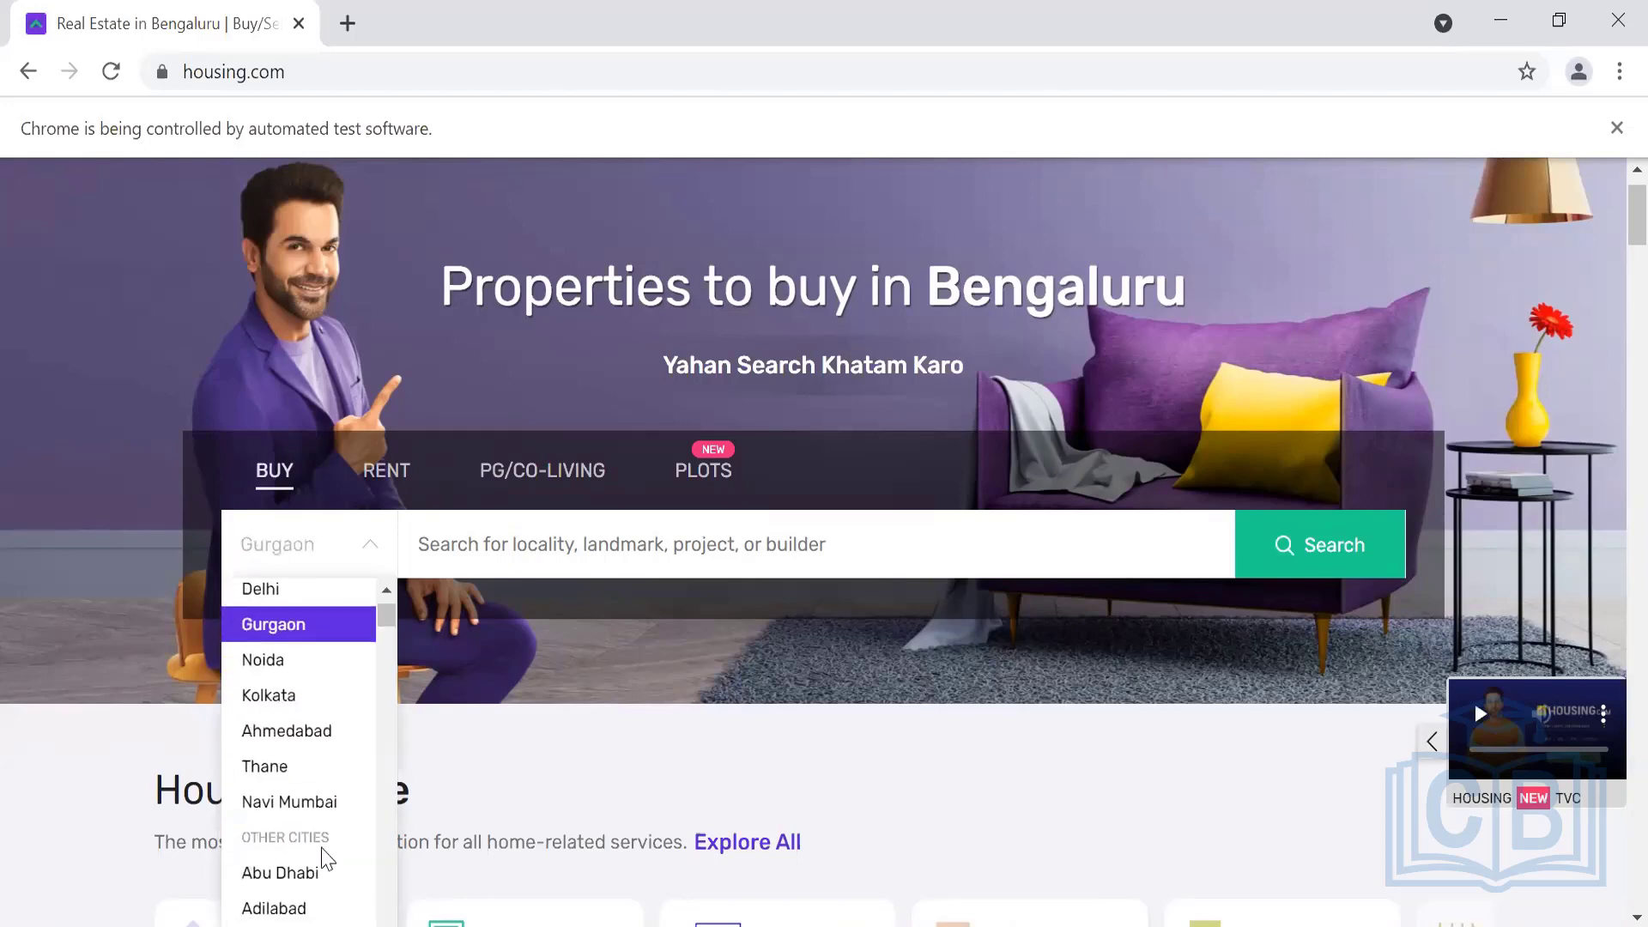
scroll(325, 859, down, 2)
scroll(323, 858, up, 5)
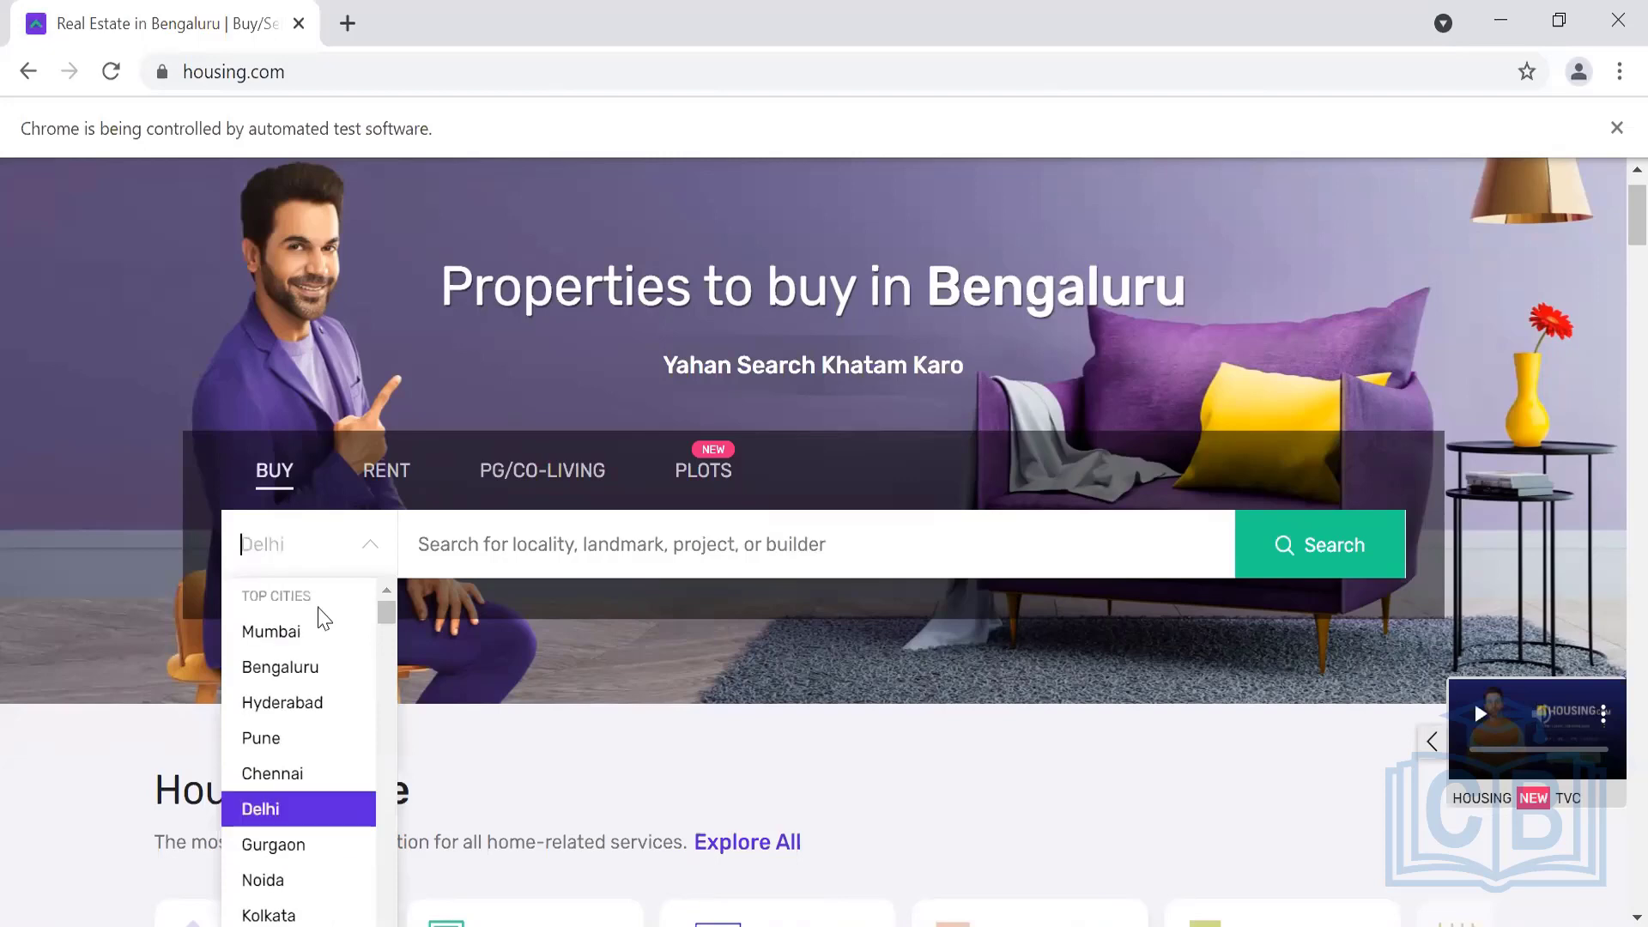
scroll(324, 784, down, 3)
scroll(324, 790, up, 3)
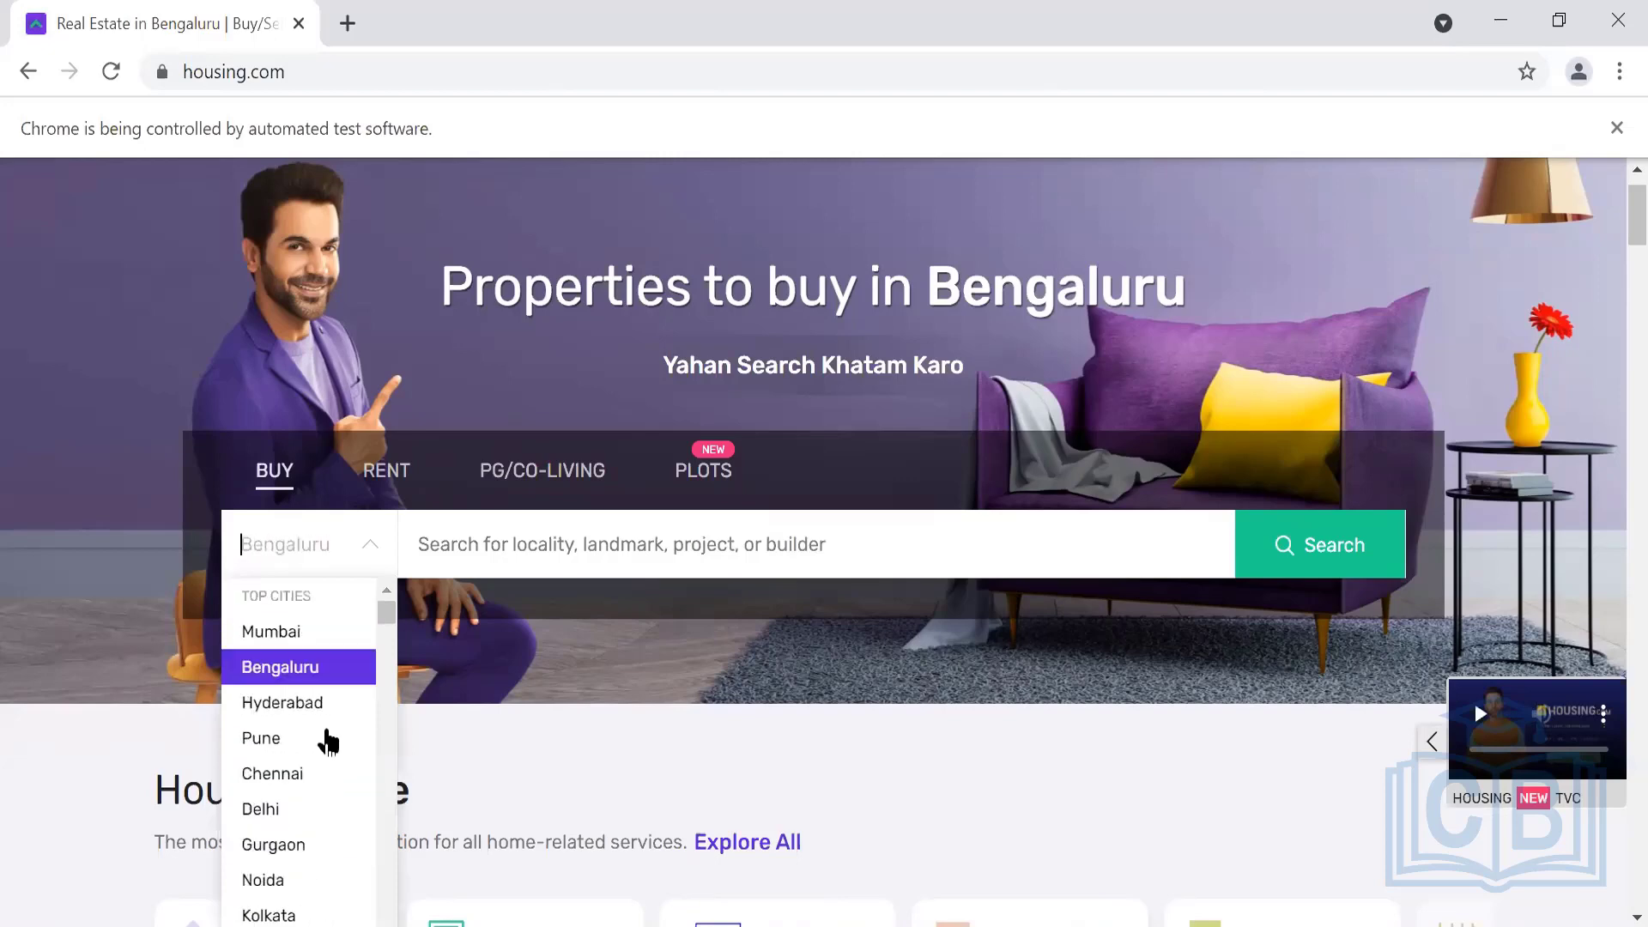
scroll(335, 736, down, 2)
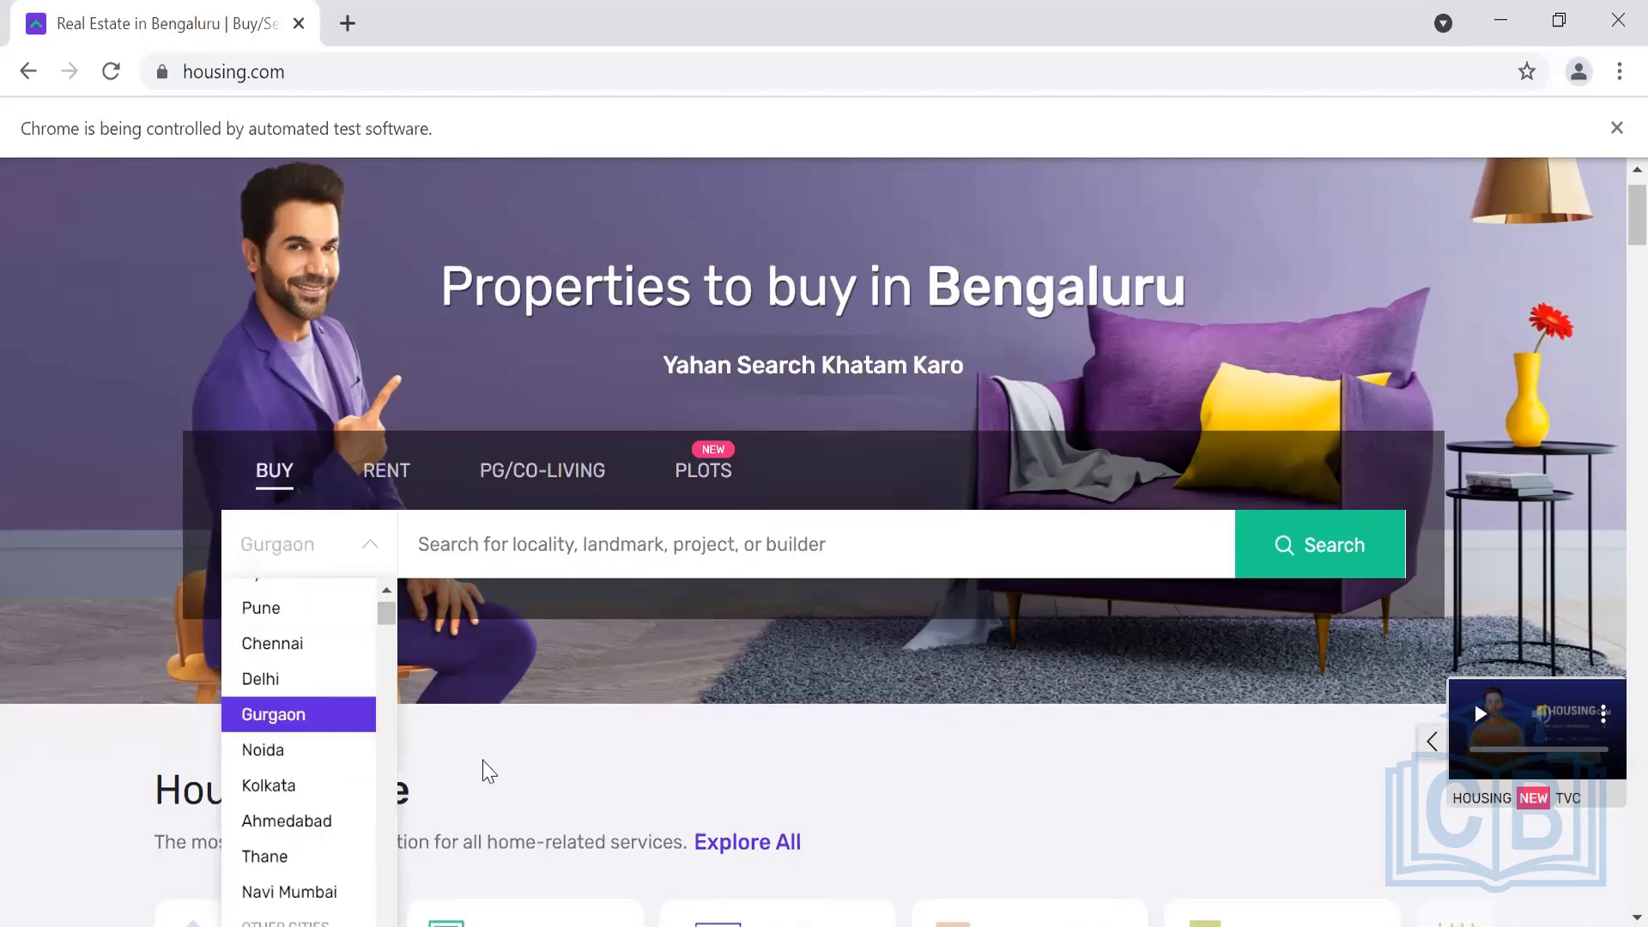
scroll(490, 771, down, 2)
scroll(319, 745, down, 10)
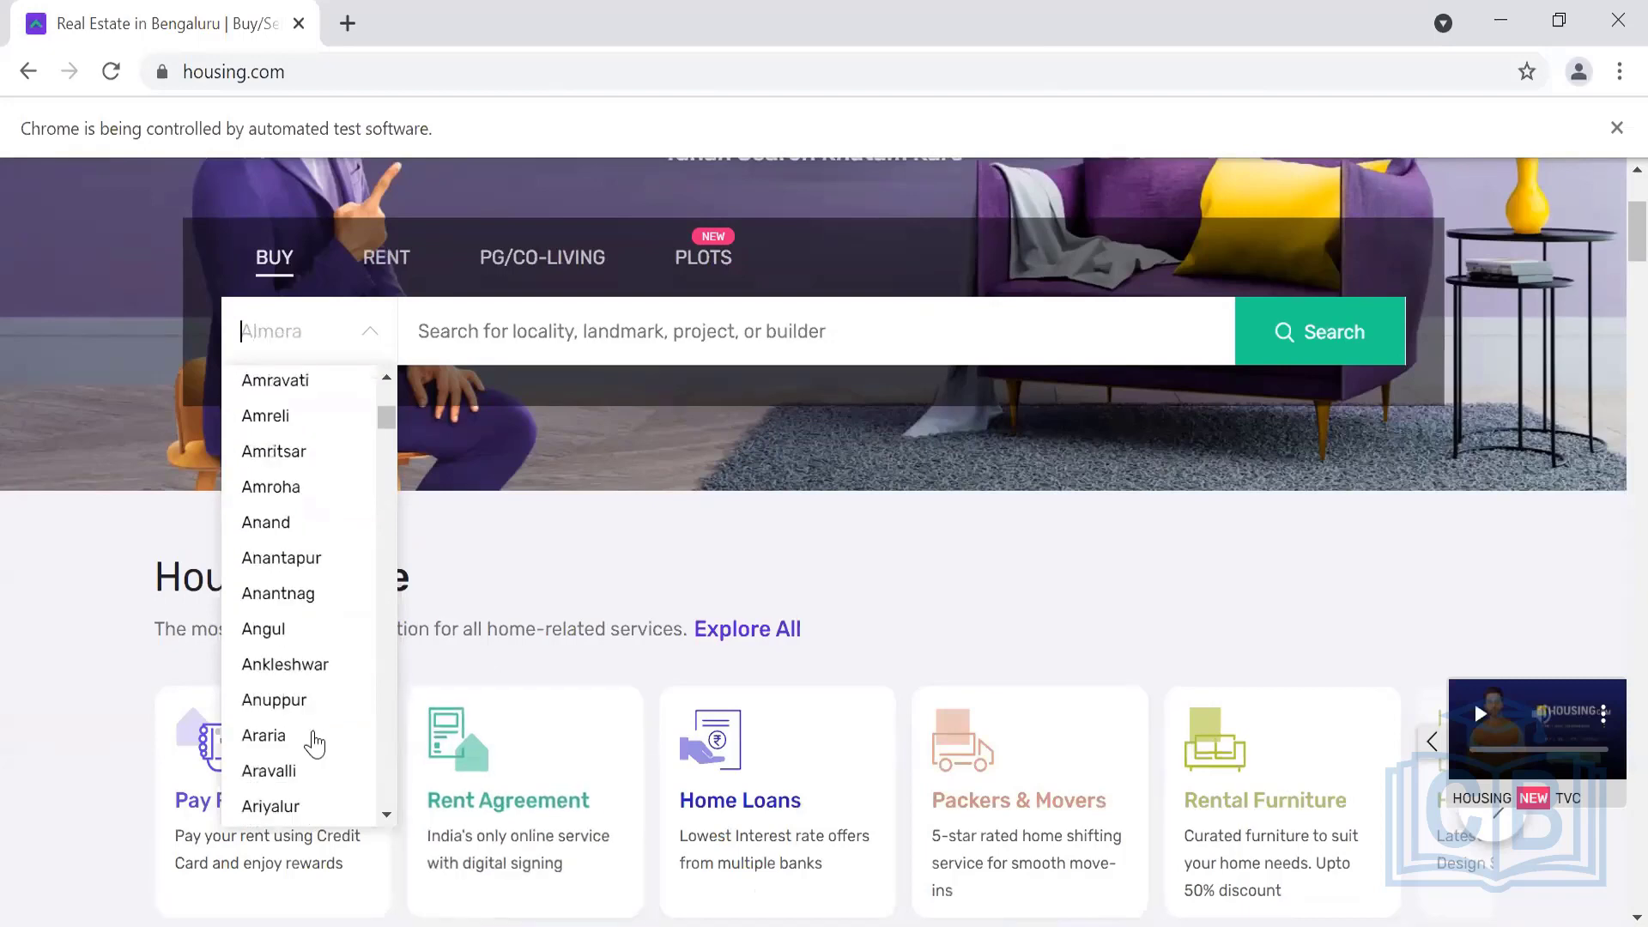
scroll(315, 744, down, 20)
scroll(315, 743, up, 8)
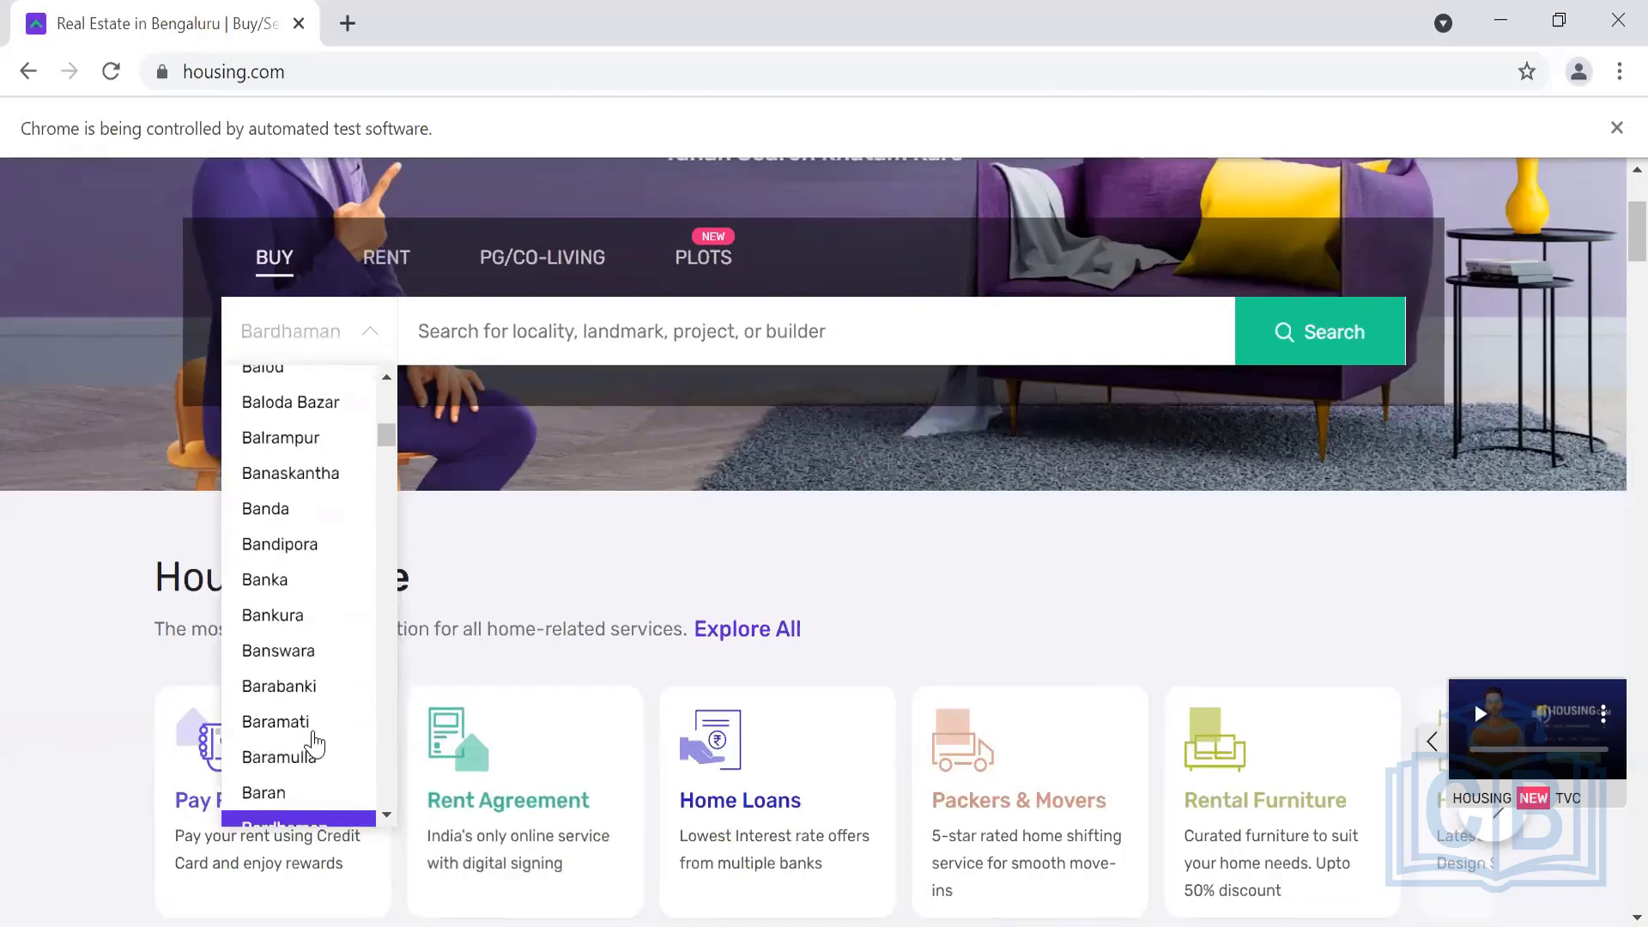
scroll(315, 744, up, 20)
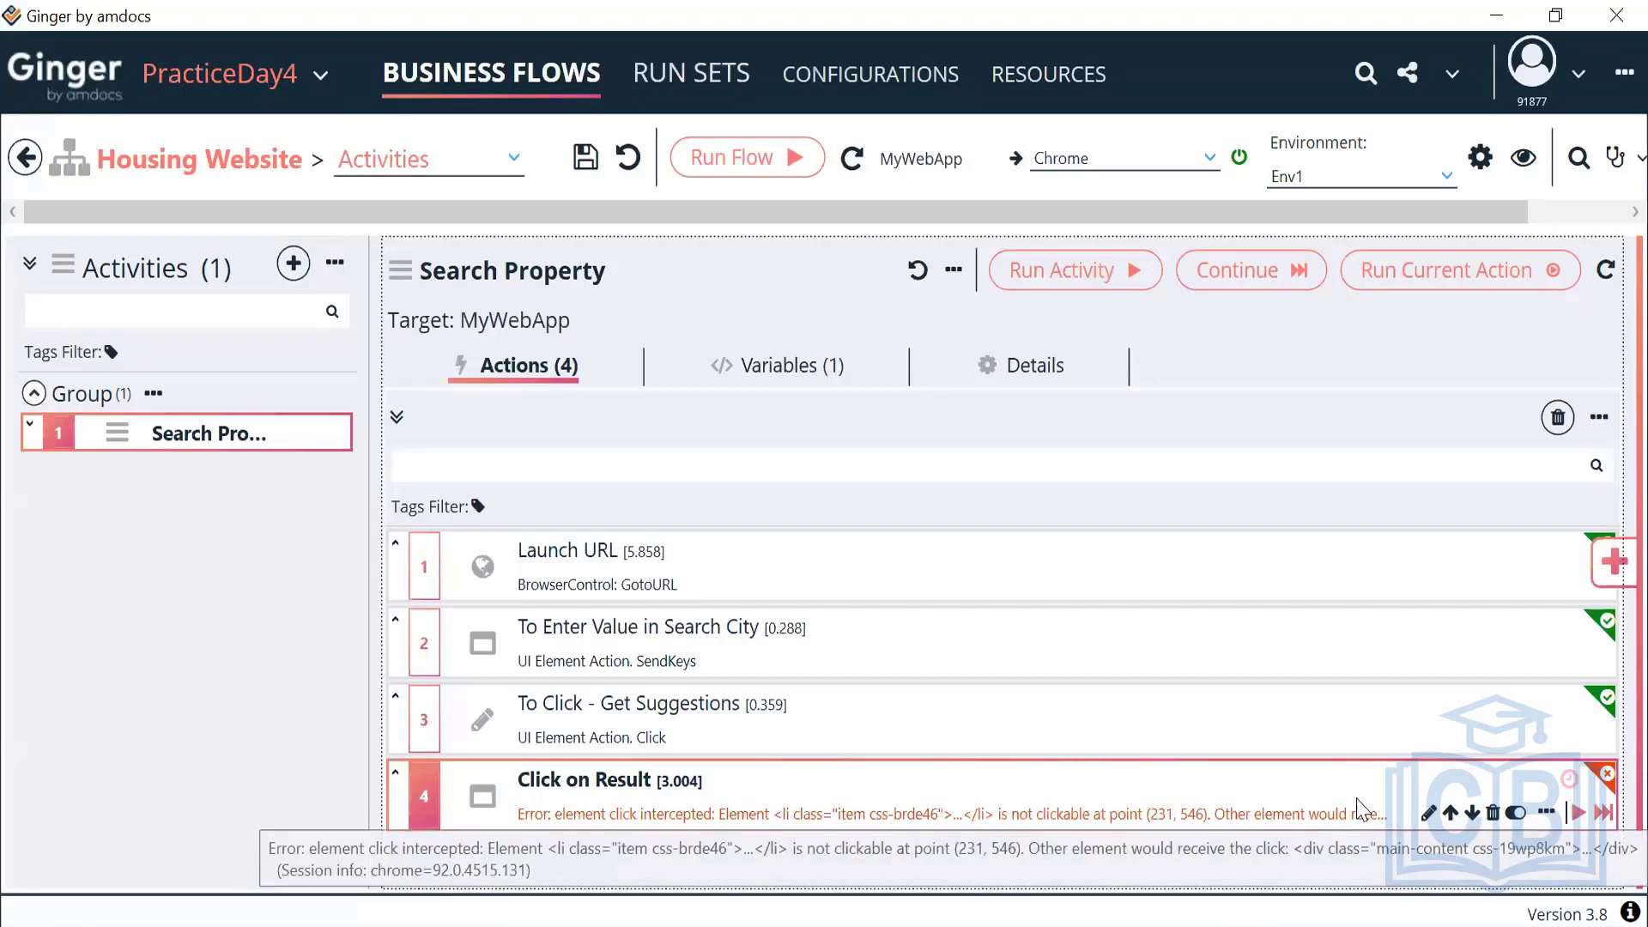
Review the locator settings of the To Click - Get Suggestions and To Enter Value in Search City actions
click(1218, 711)
double_click(1217, 711)
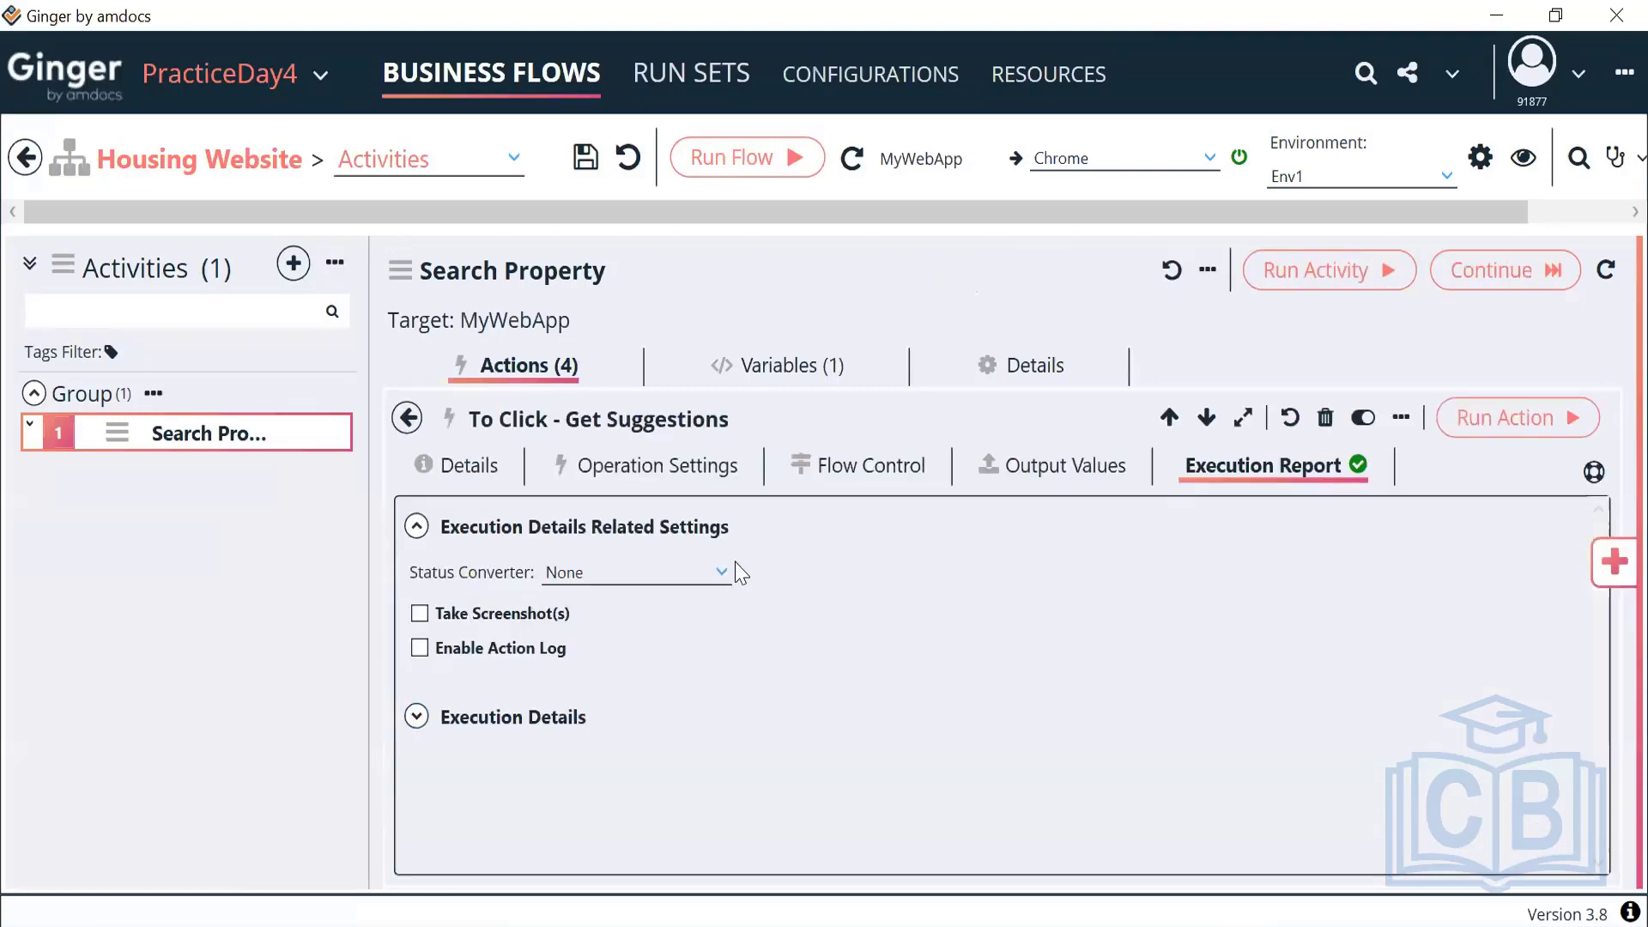
click(697, 472)
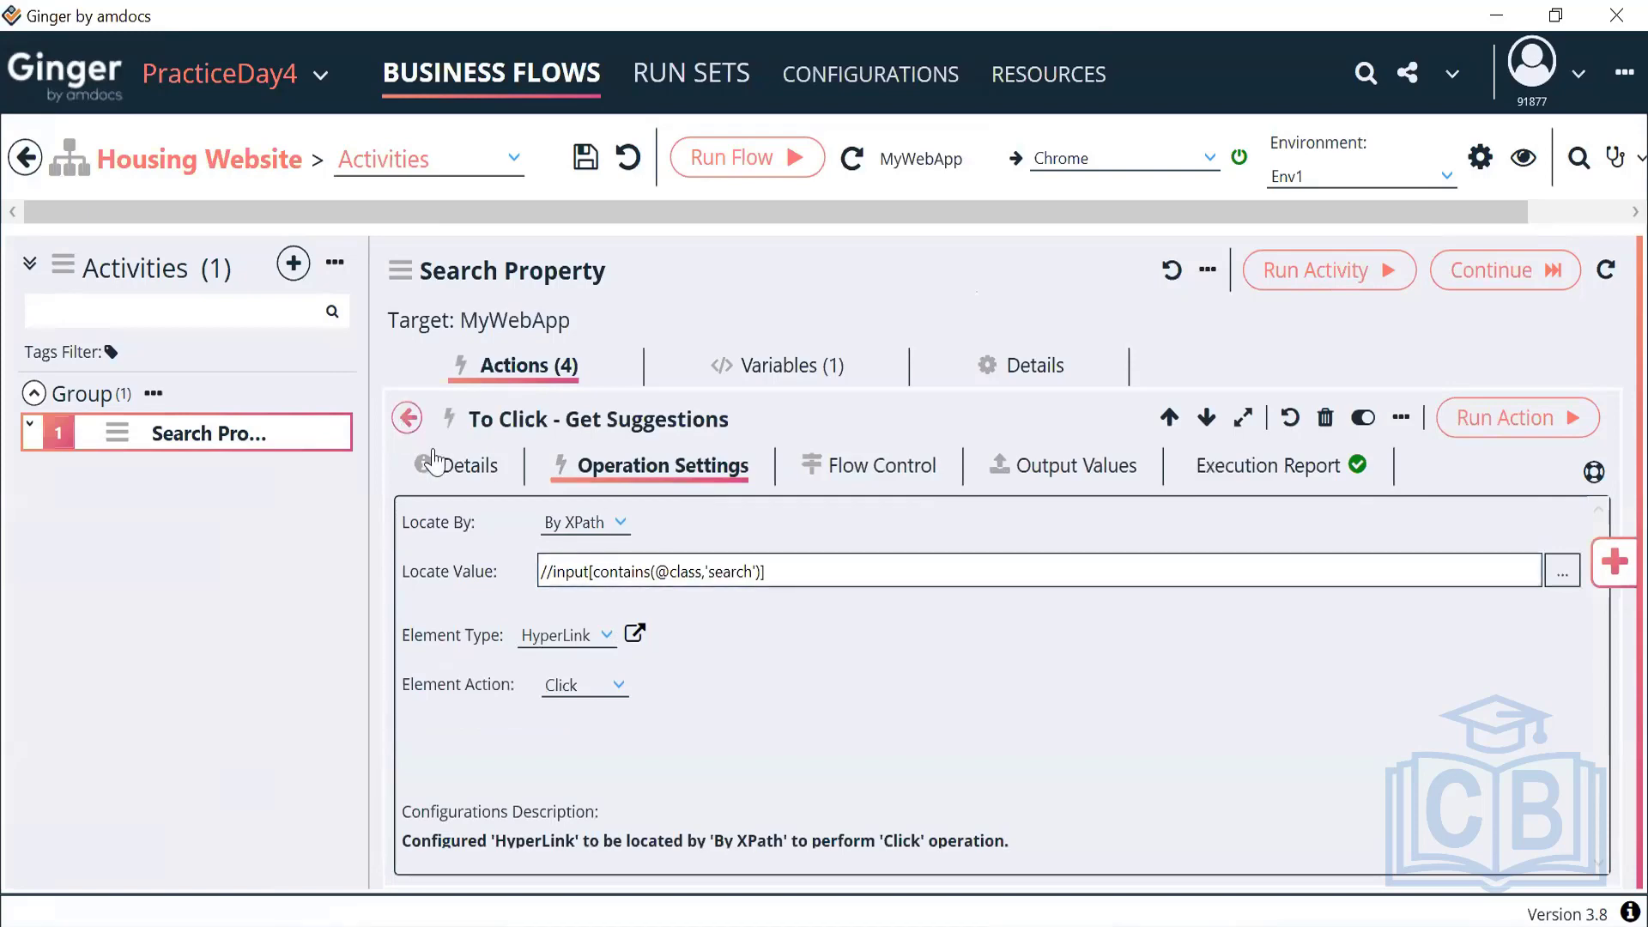
click(407, 418)
click(676, 669)
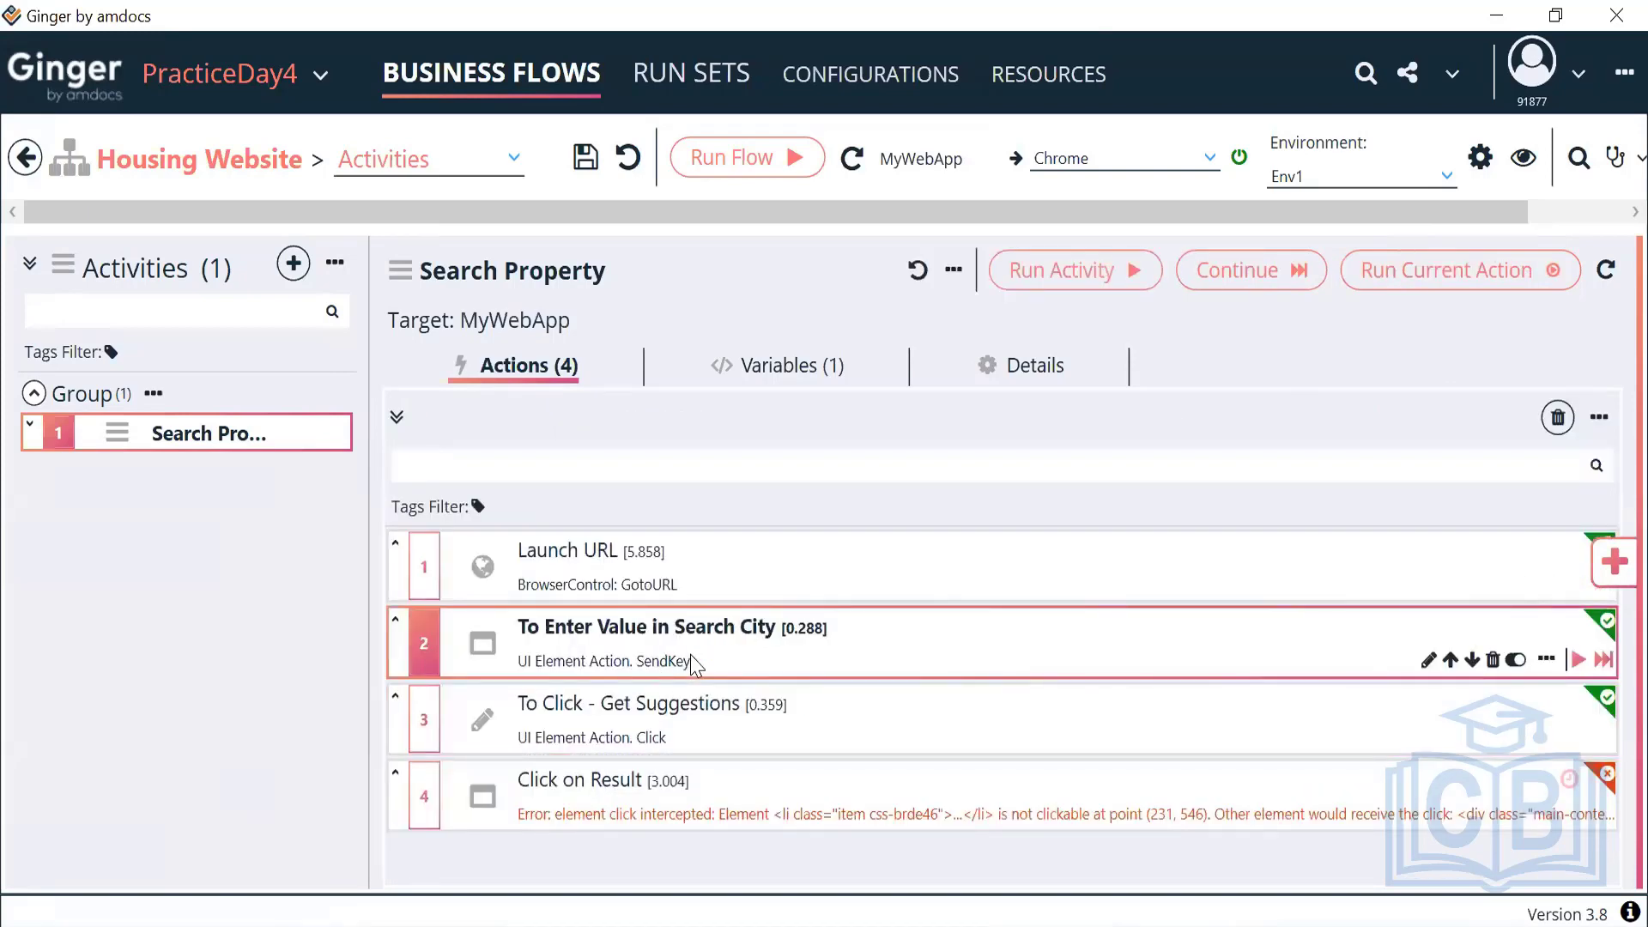
double_click(695, 665)
click(623, 468)
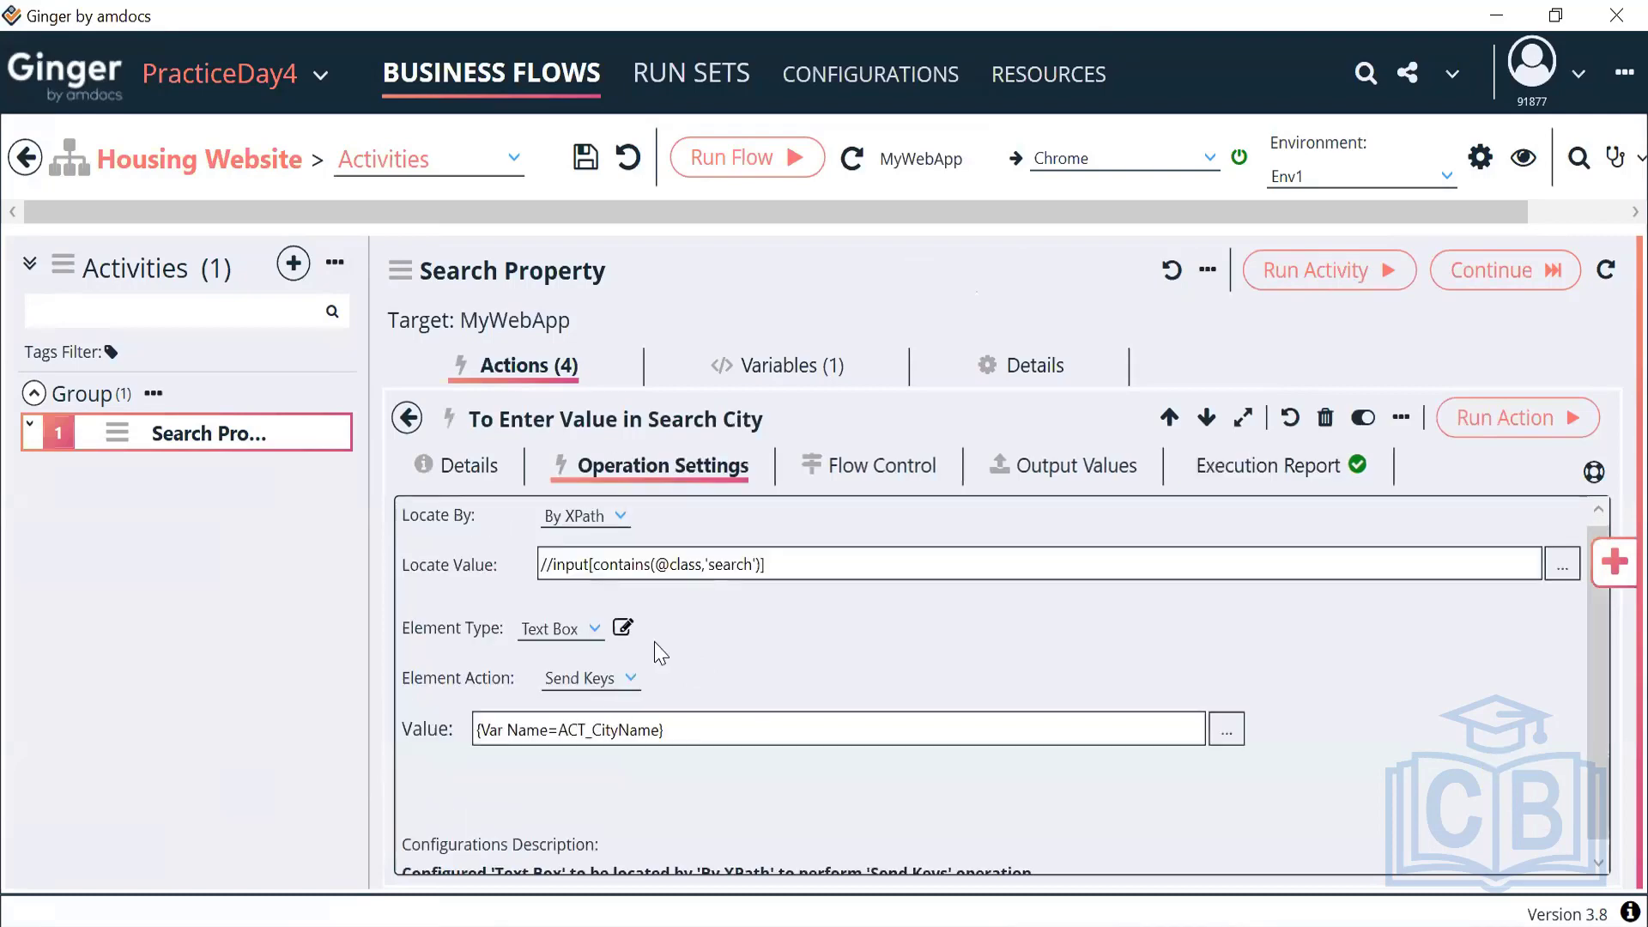
drag(673, 730, 410, 734)
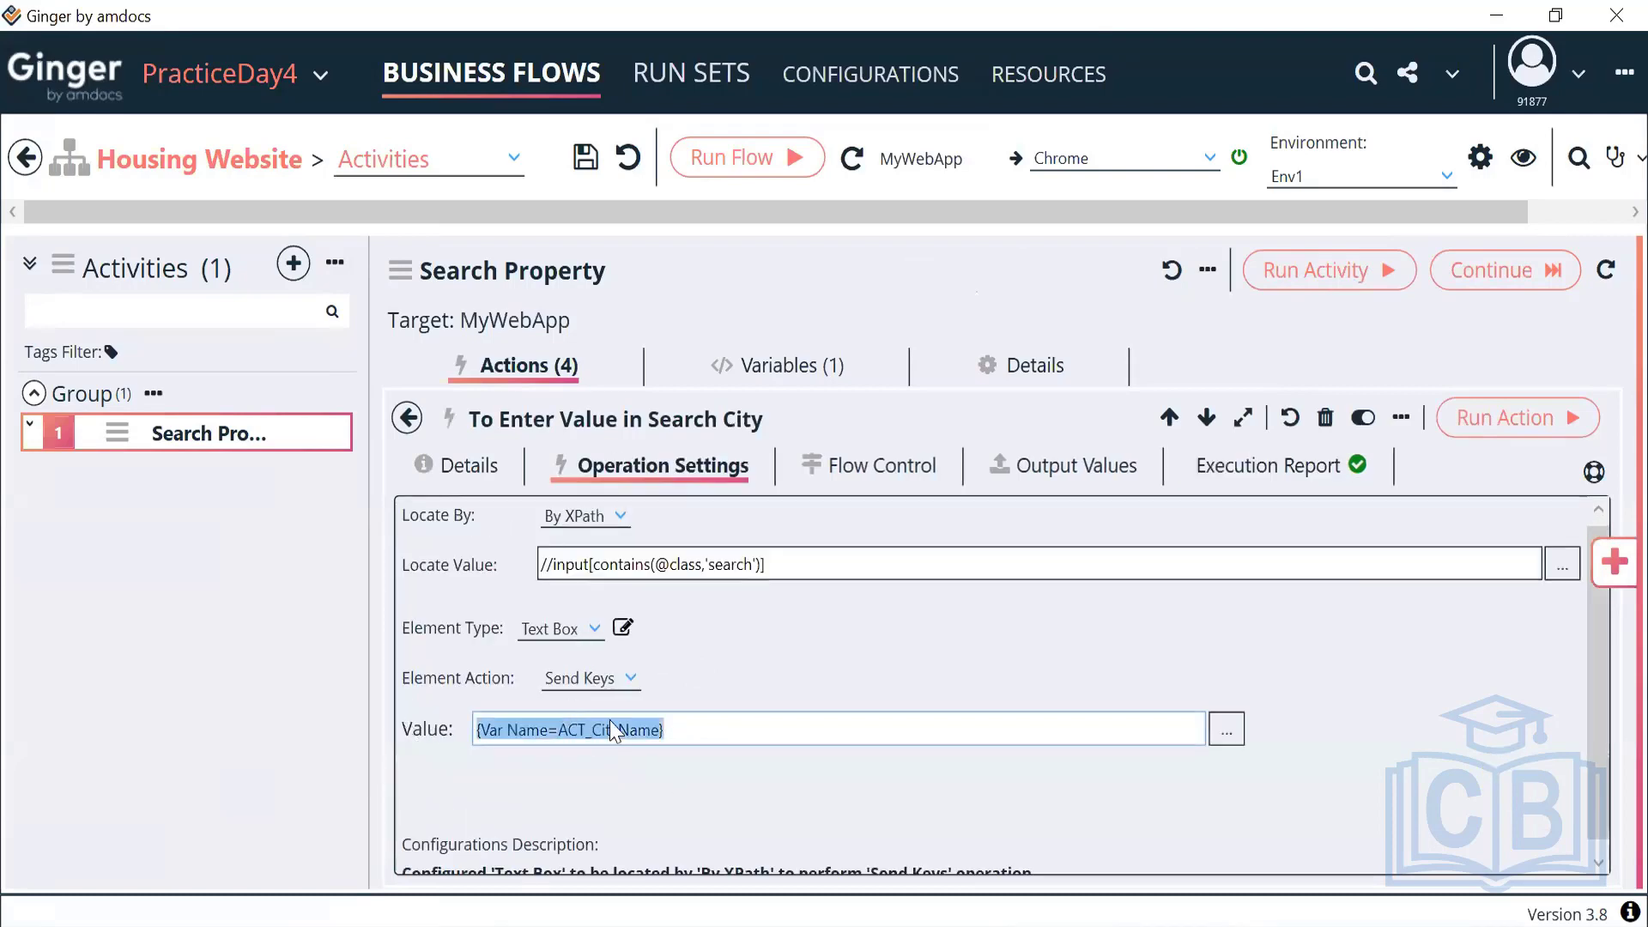
click(407, 418)
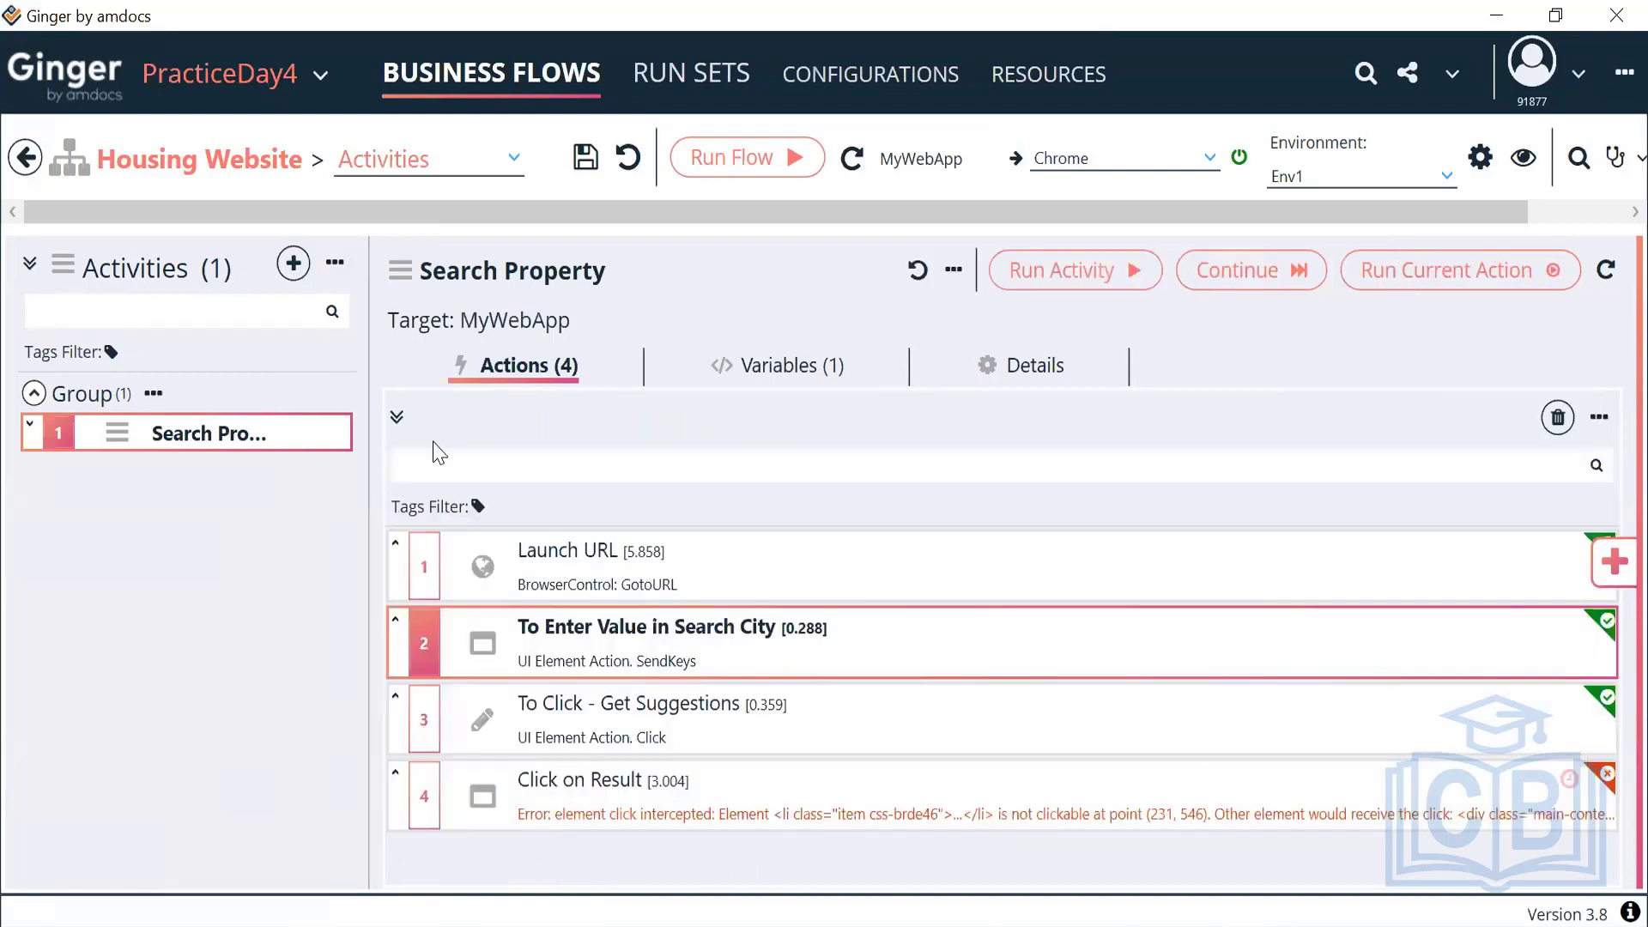
Save the Housing Website business flow and bring up the Development folder's options
click(26, 160)
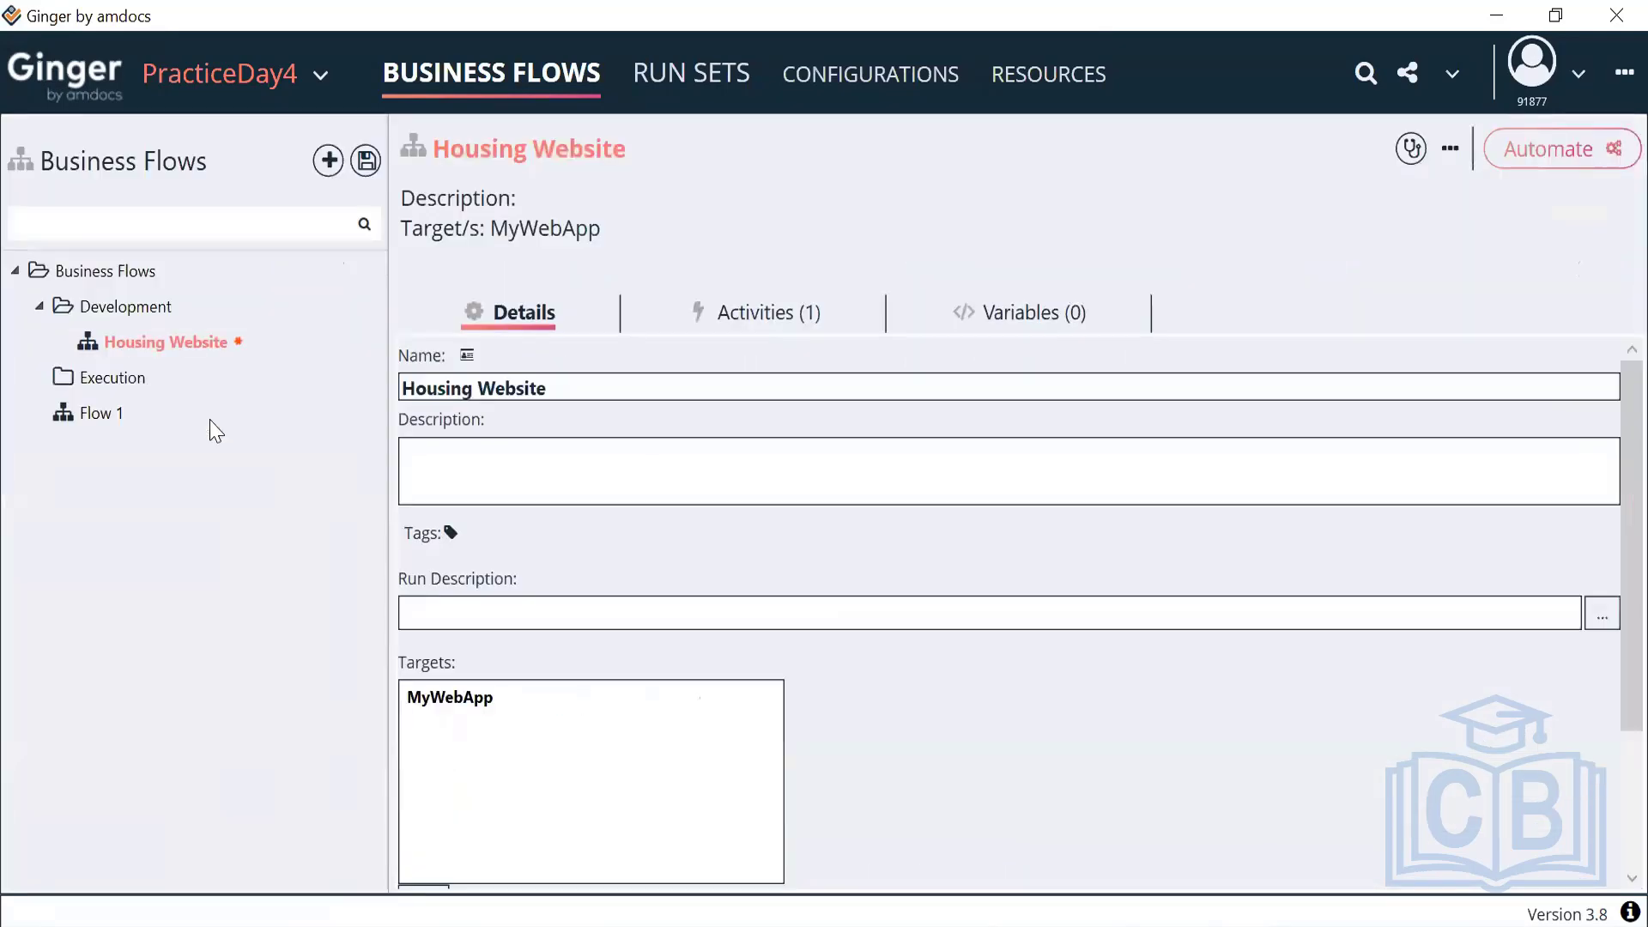
right_click(160, 322)
click(137, 352)
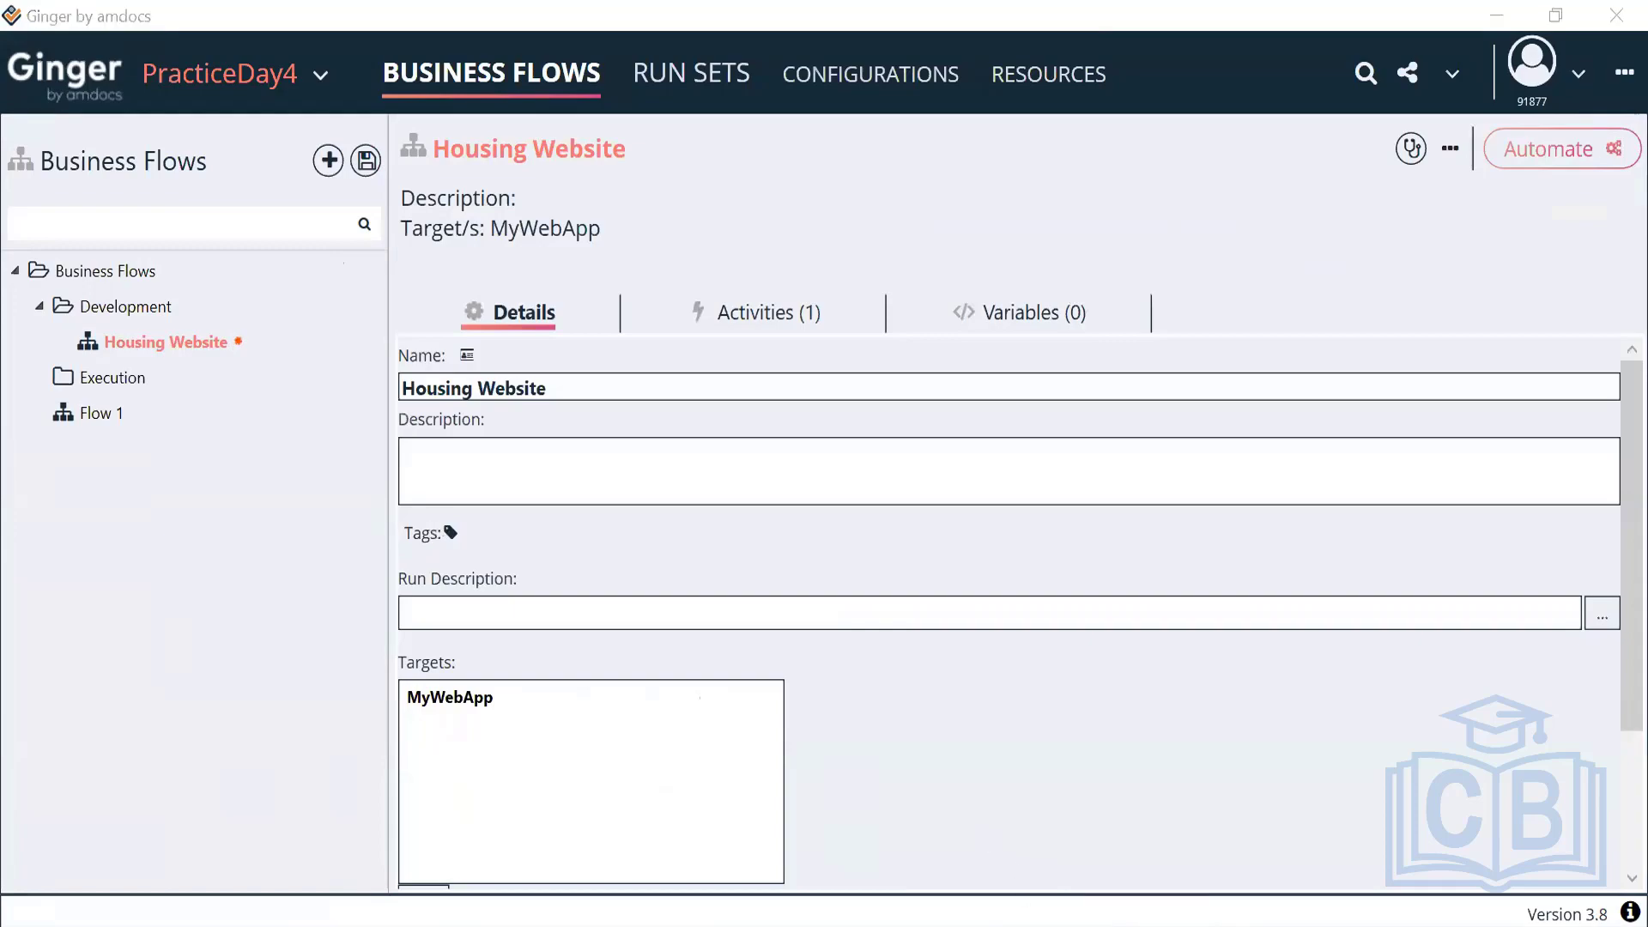
key(alt+Tab)
key(alt+Tab)
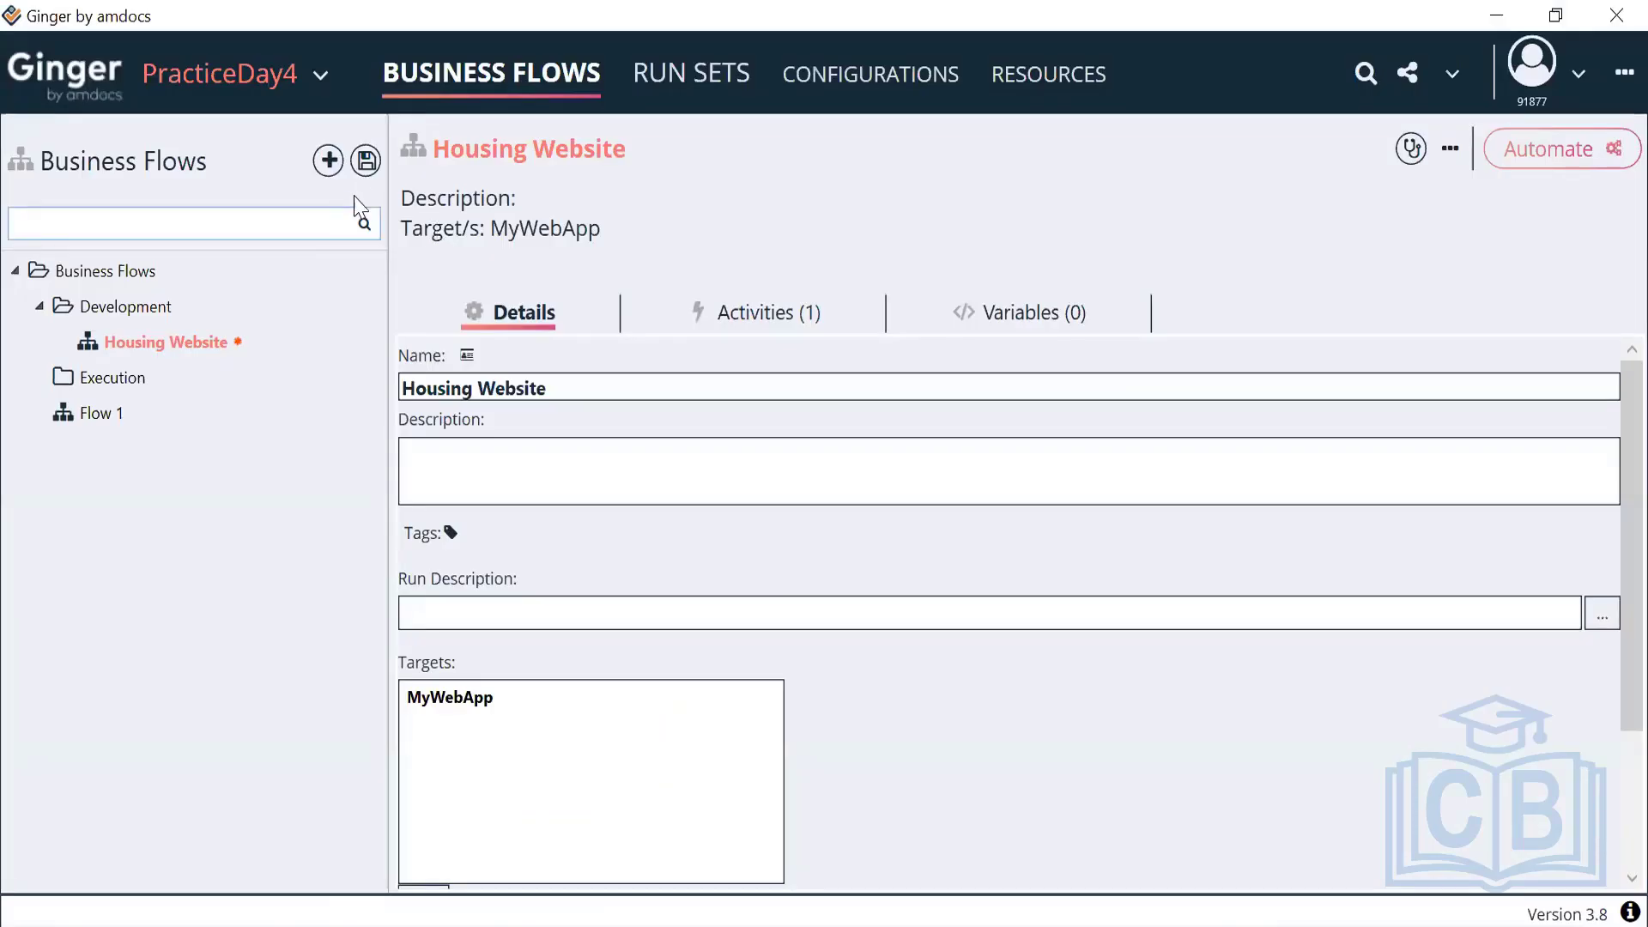
click(365, 161)
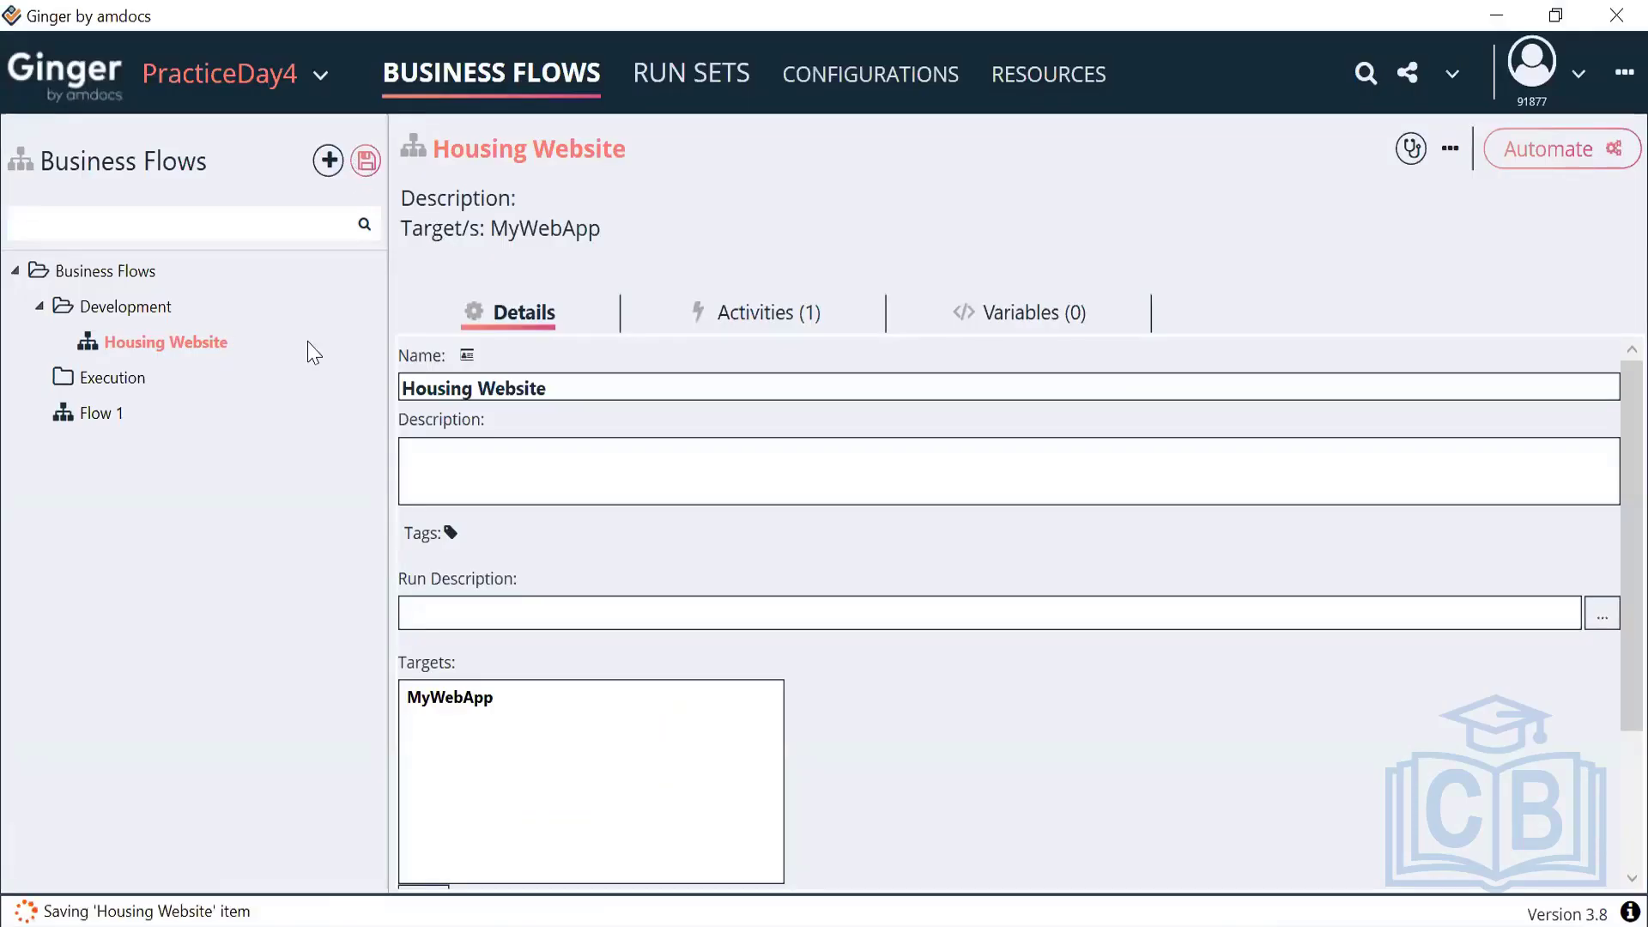
right_click(138, 314)
Create a business flow named Google under Development and open it
click(189, 332)
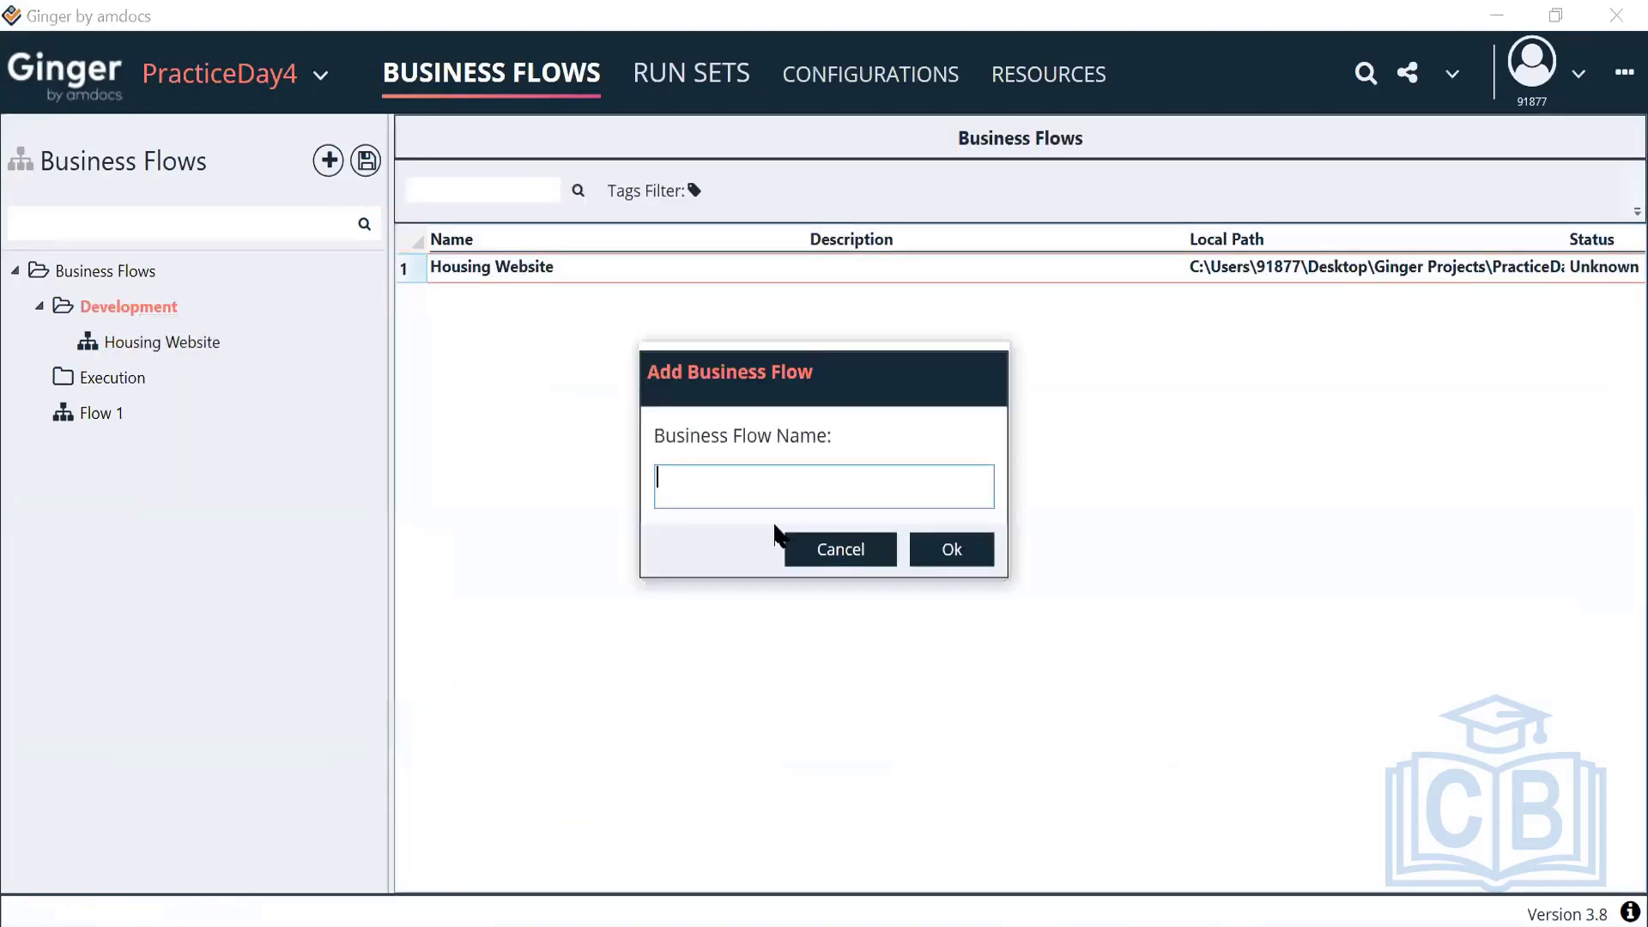
text(Google)
click(936, 549)
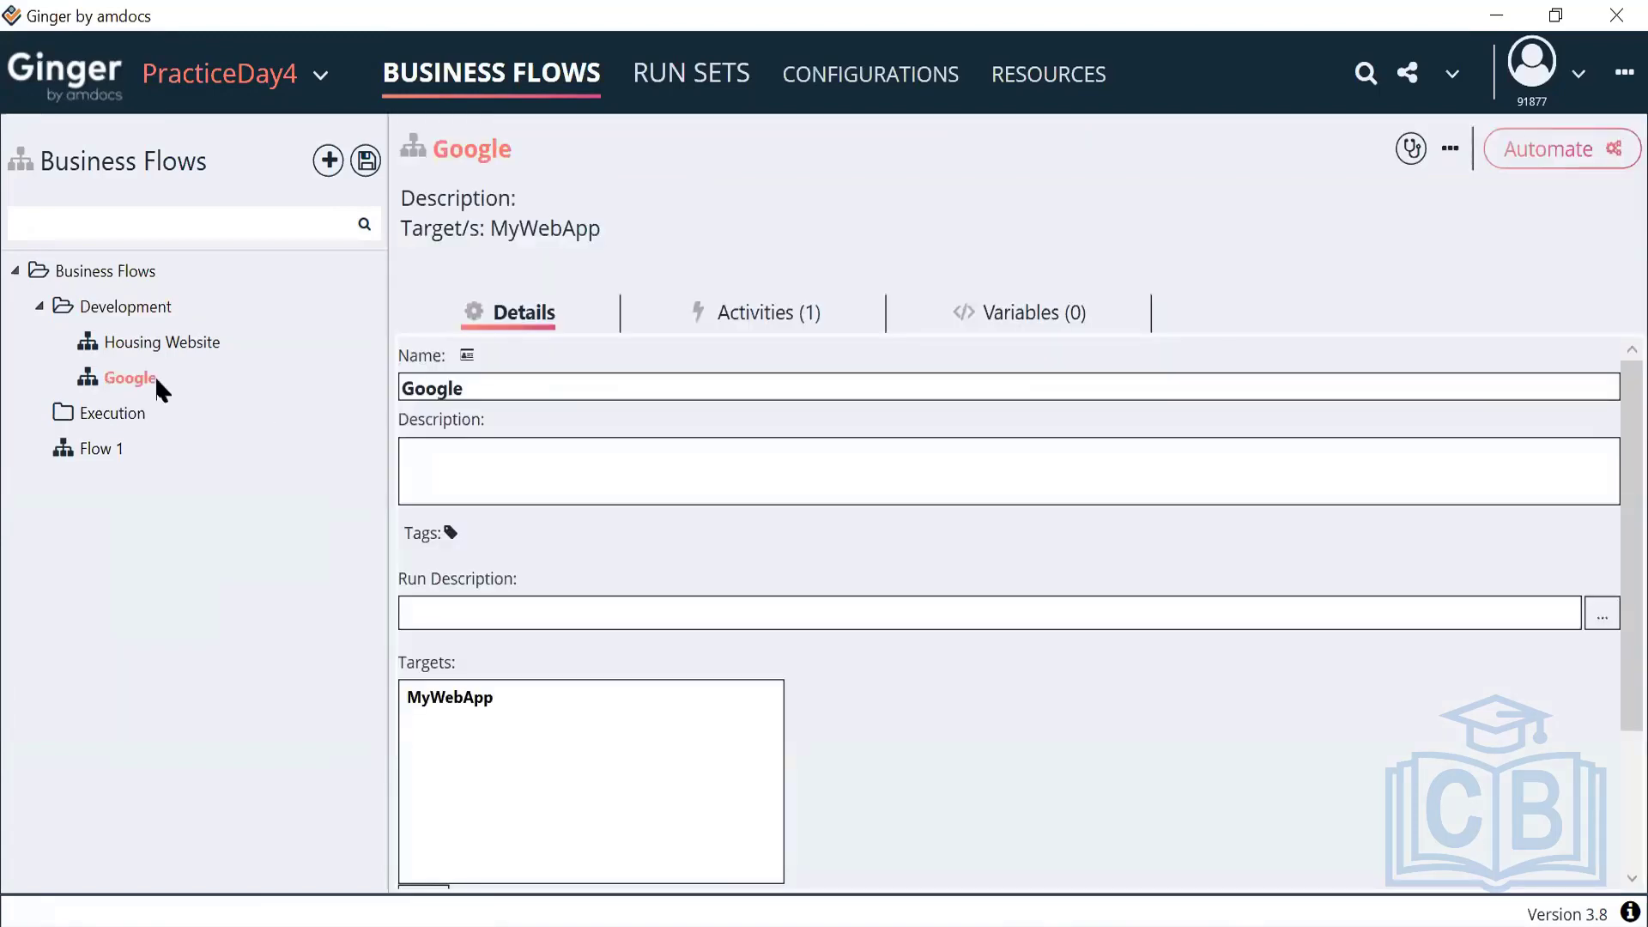
click(139, 377)
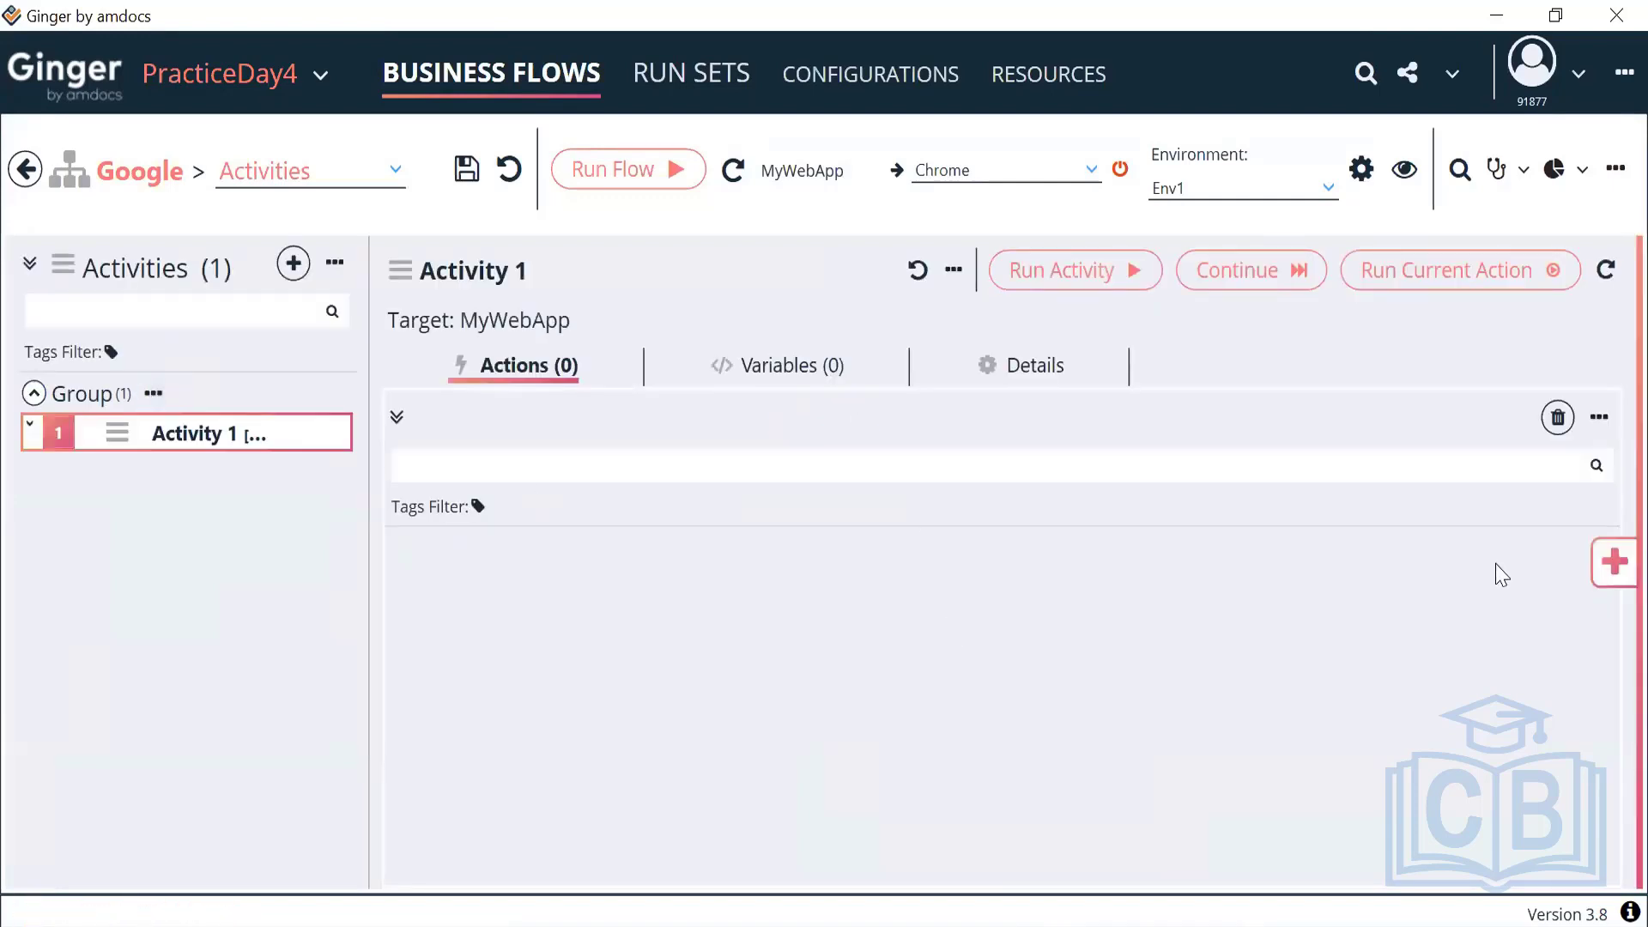
click(1612, 573)
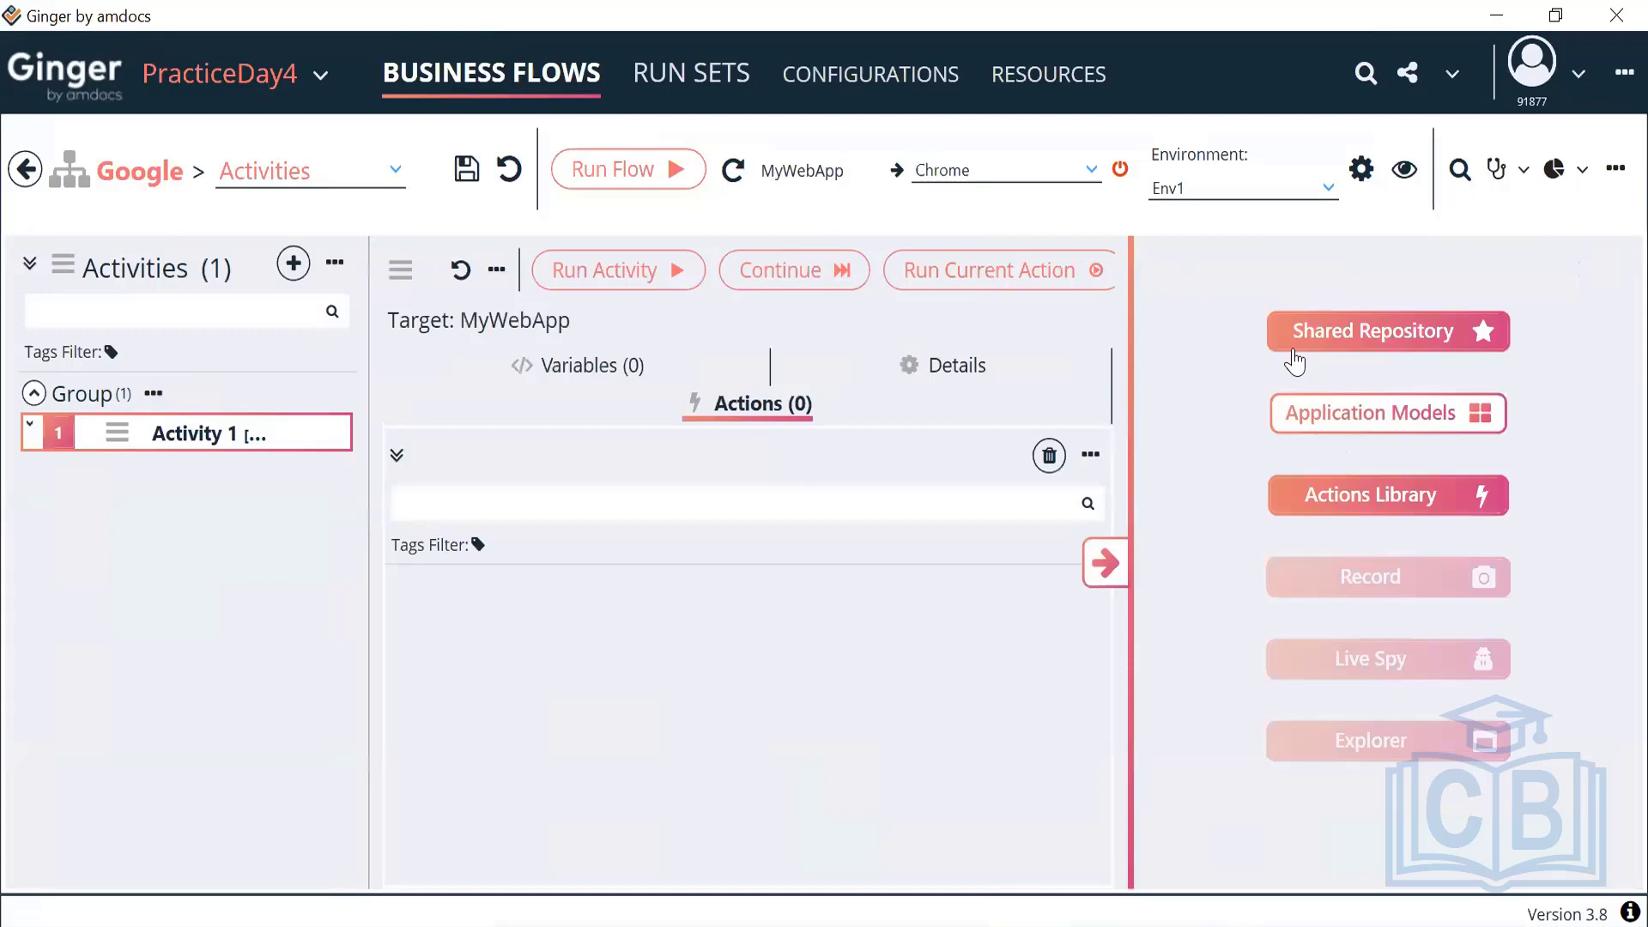
click(1371, 491)
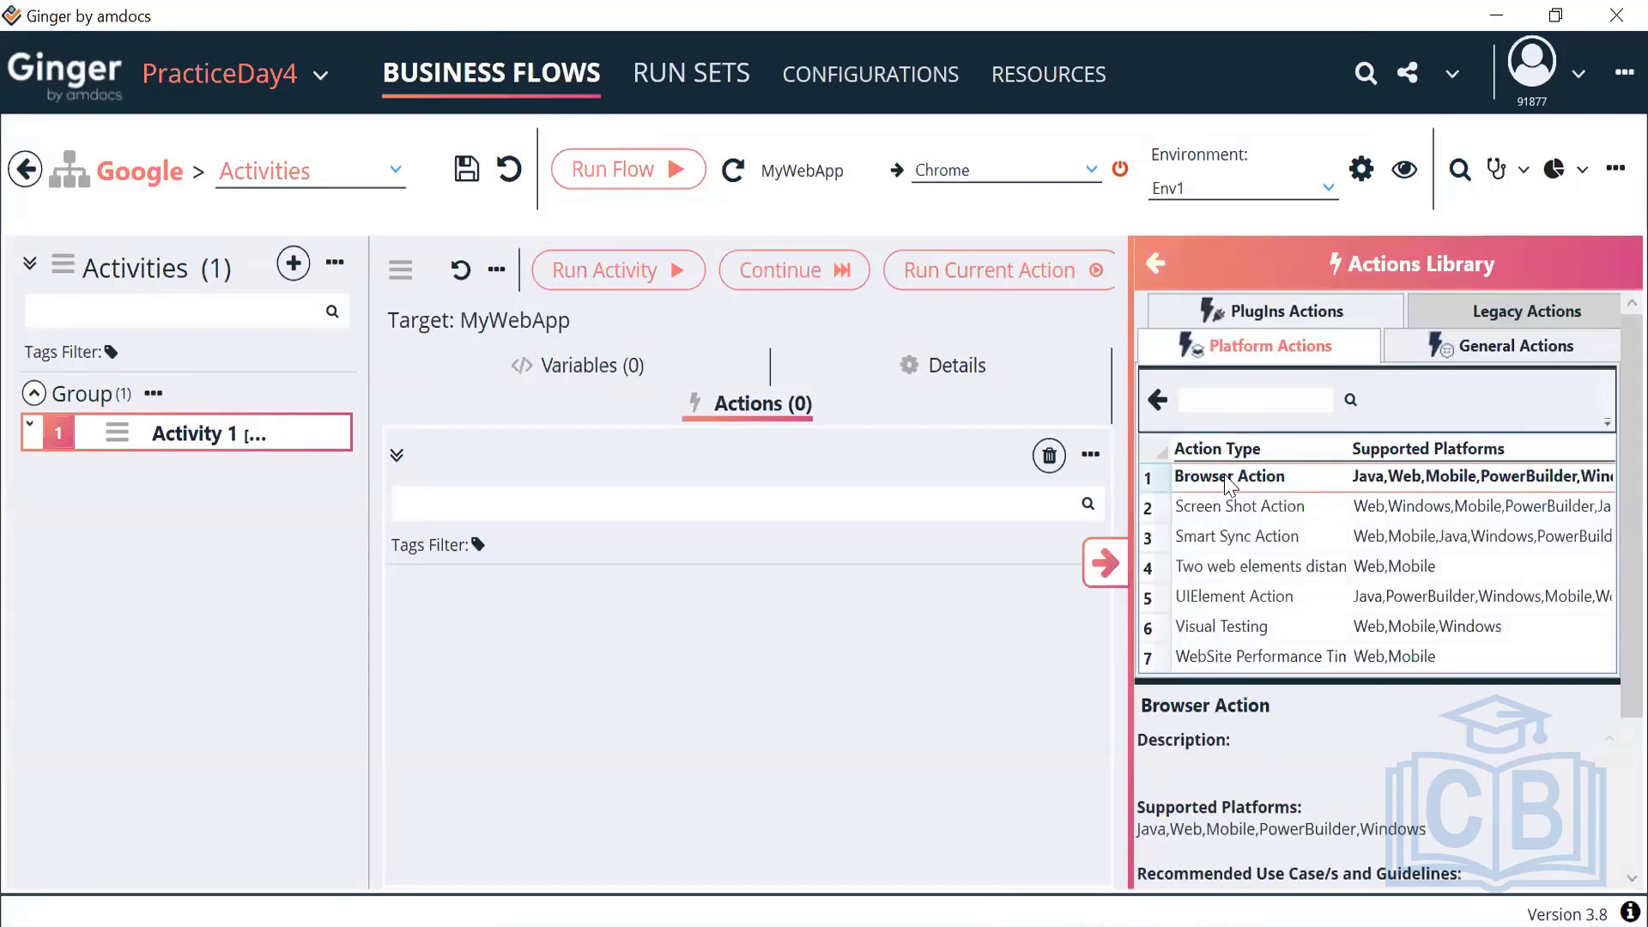
double_click(1230, 481)
click(1104, 562)
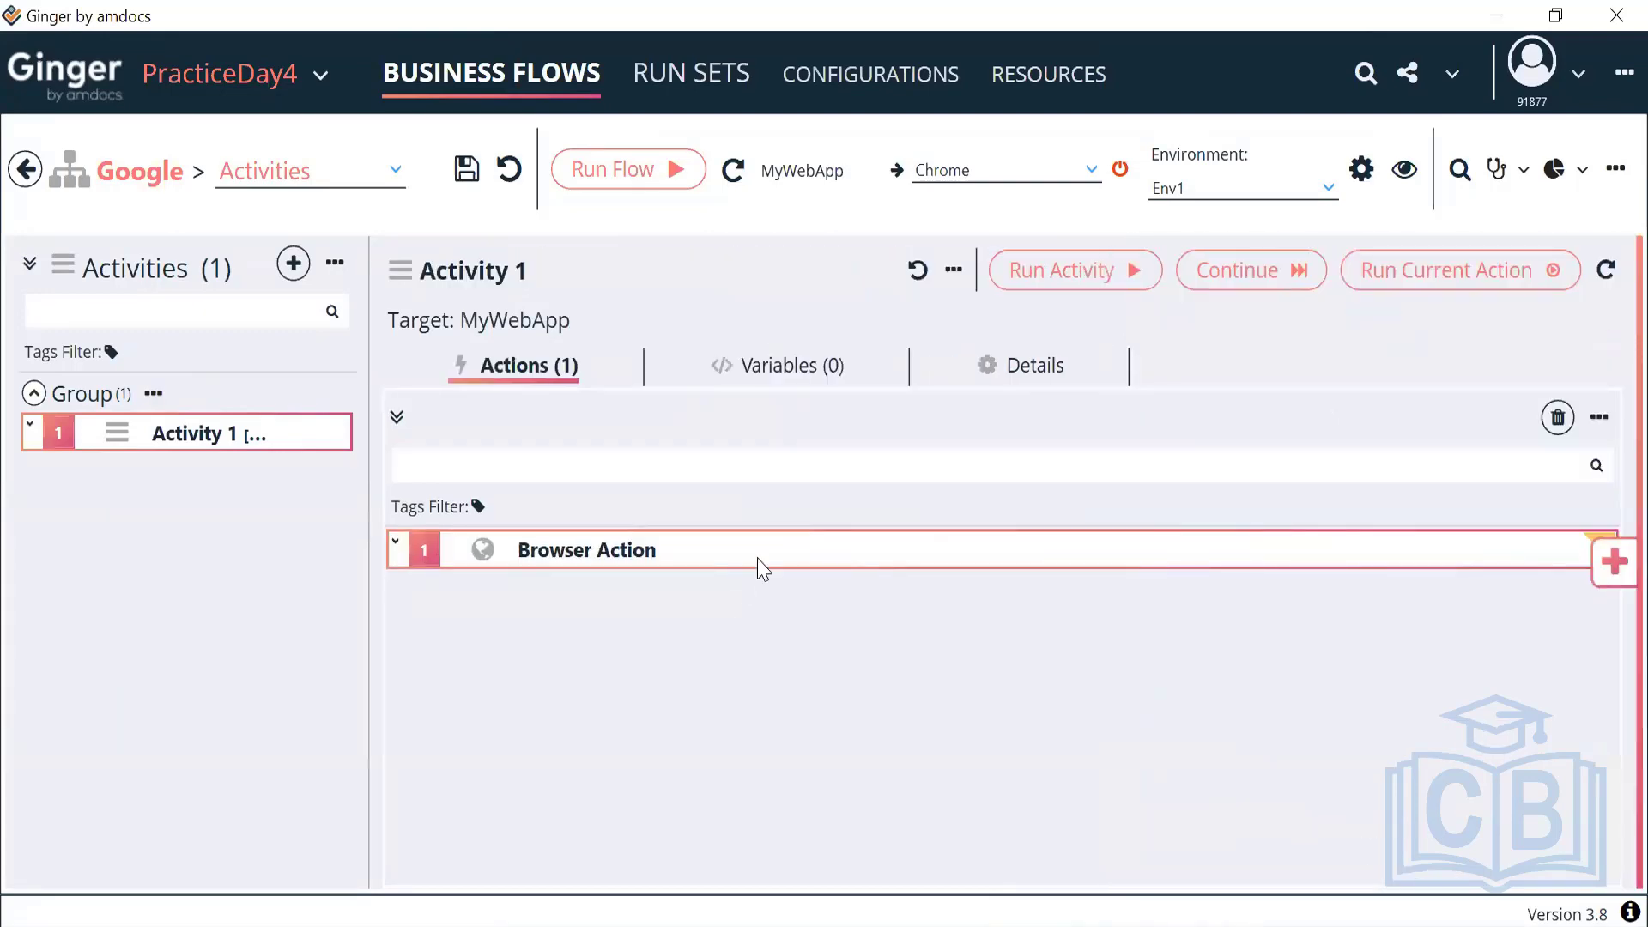
double_click(758, 565)
click(649, 635)
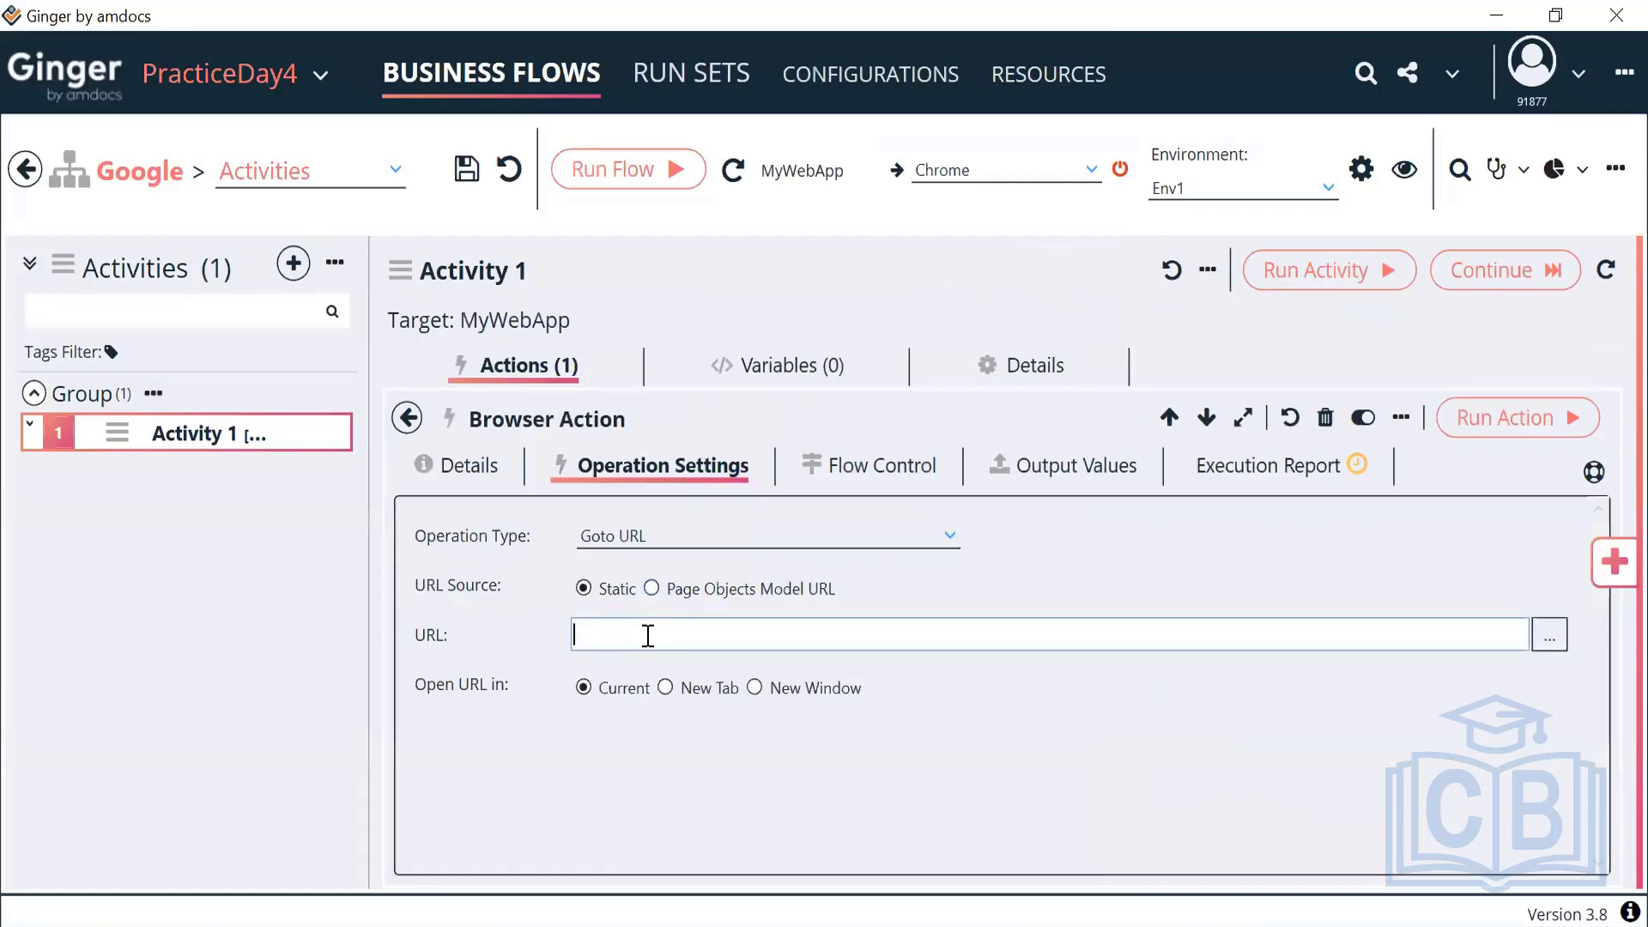
text(https://google)
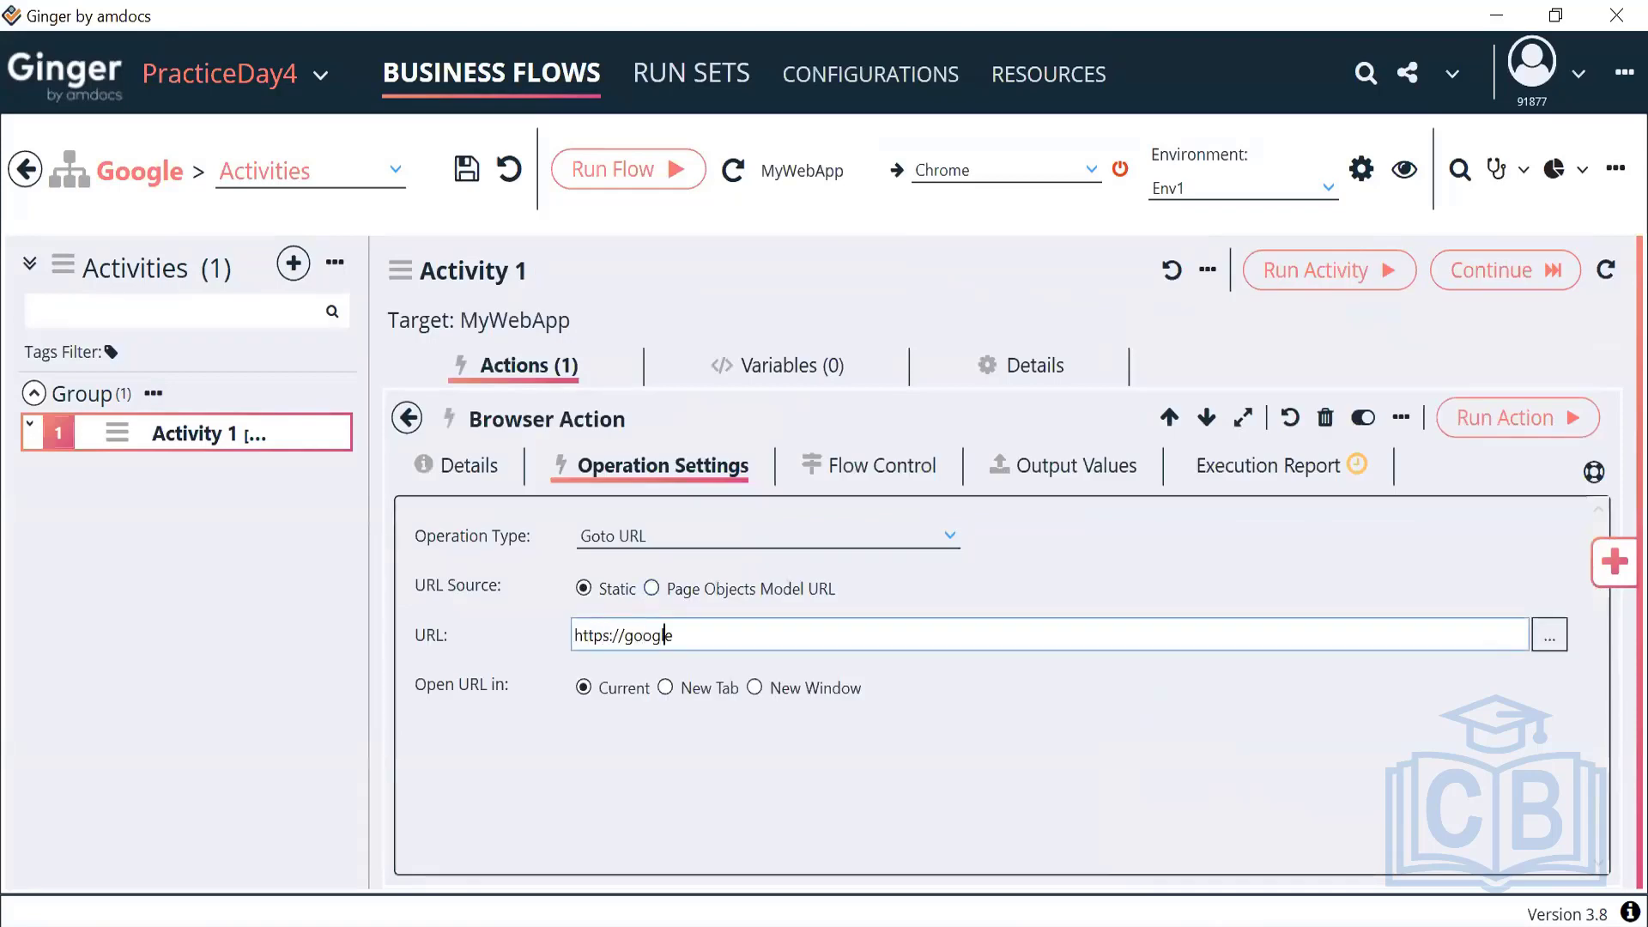
text(.com)
Run the Browser Action and try typing automation into Google's search box
click(407, 419)
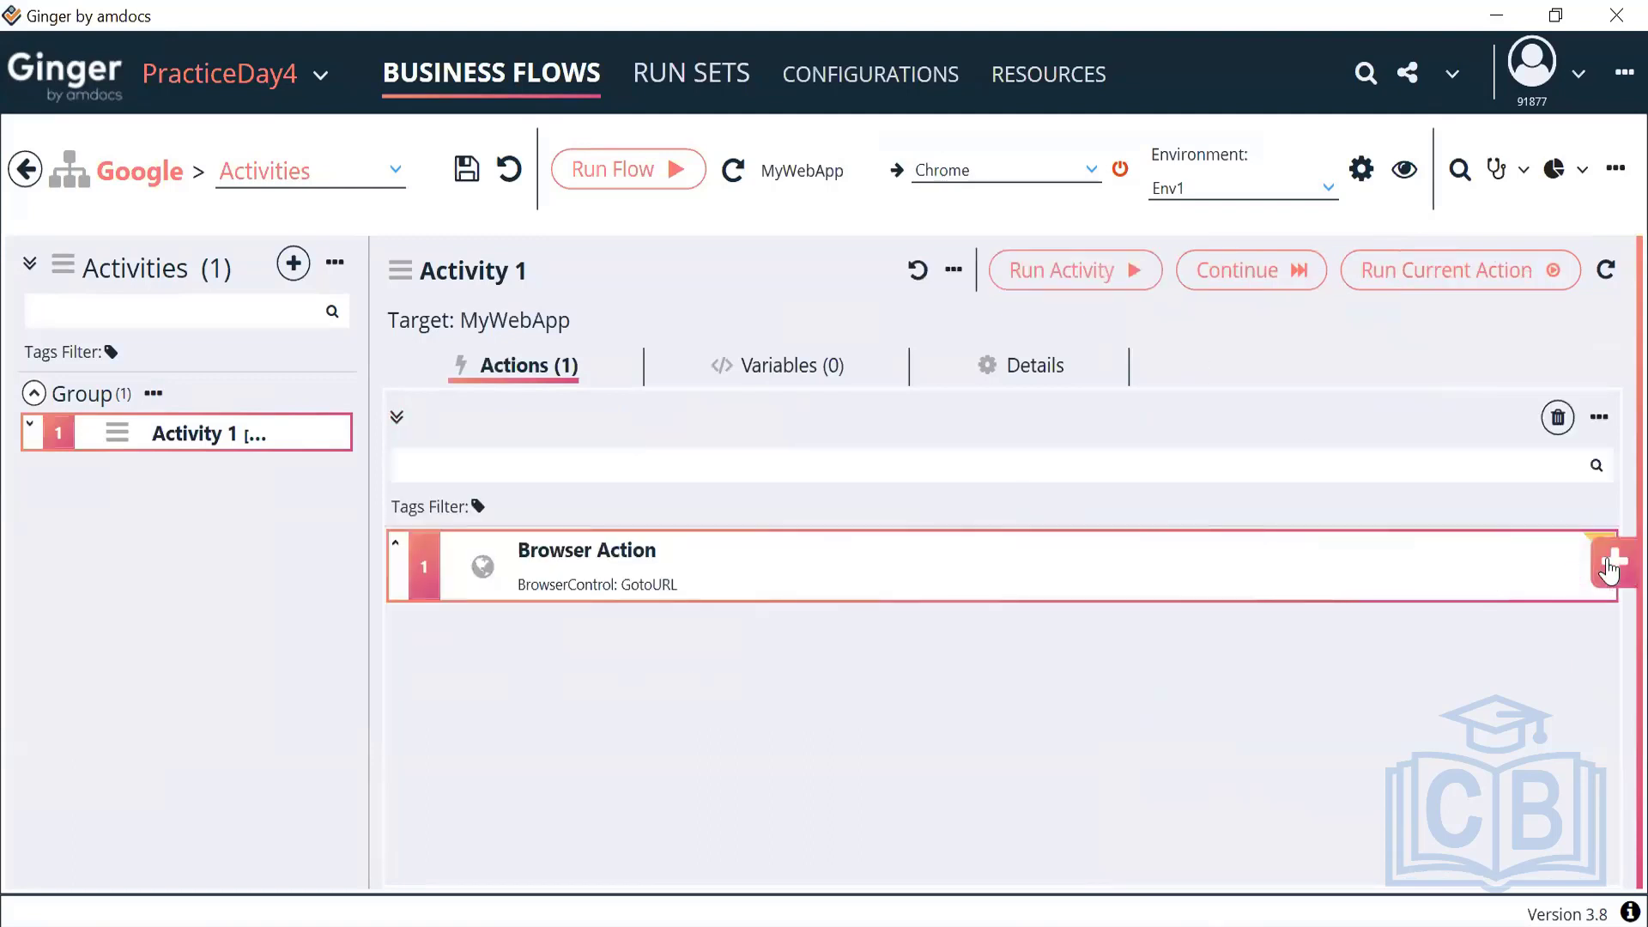
click(1421, 271)
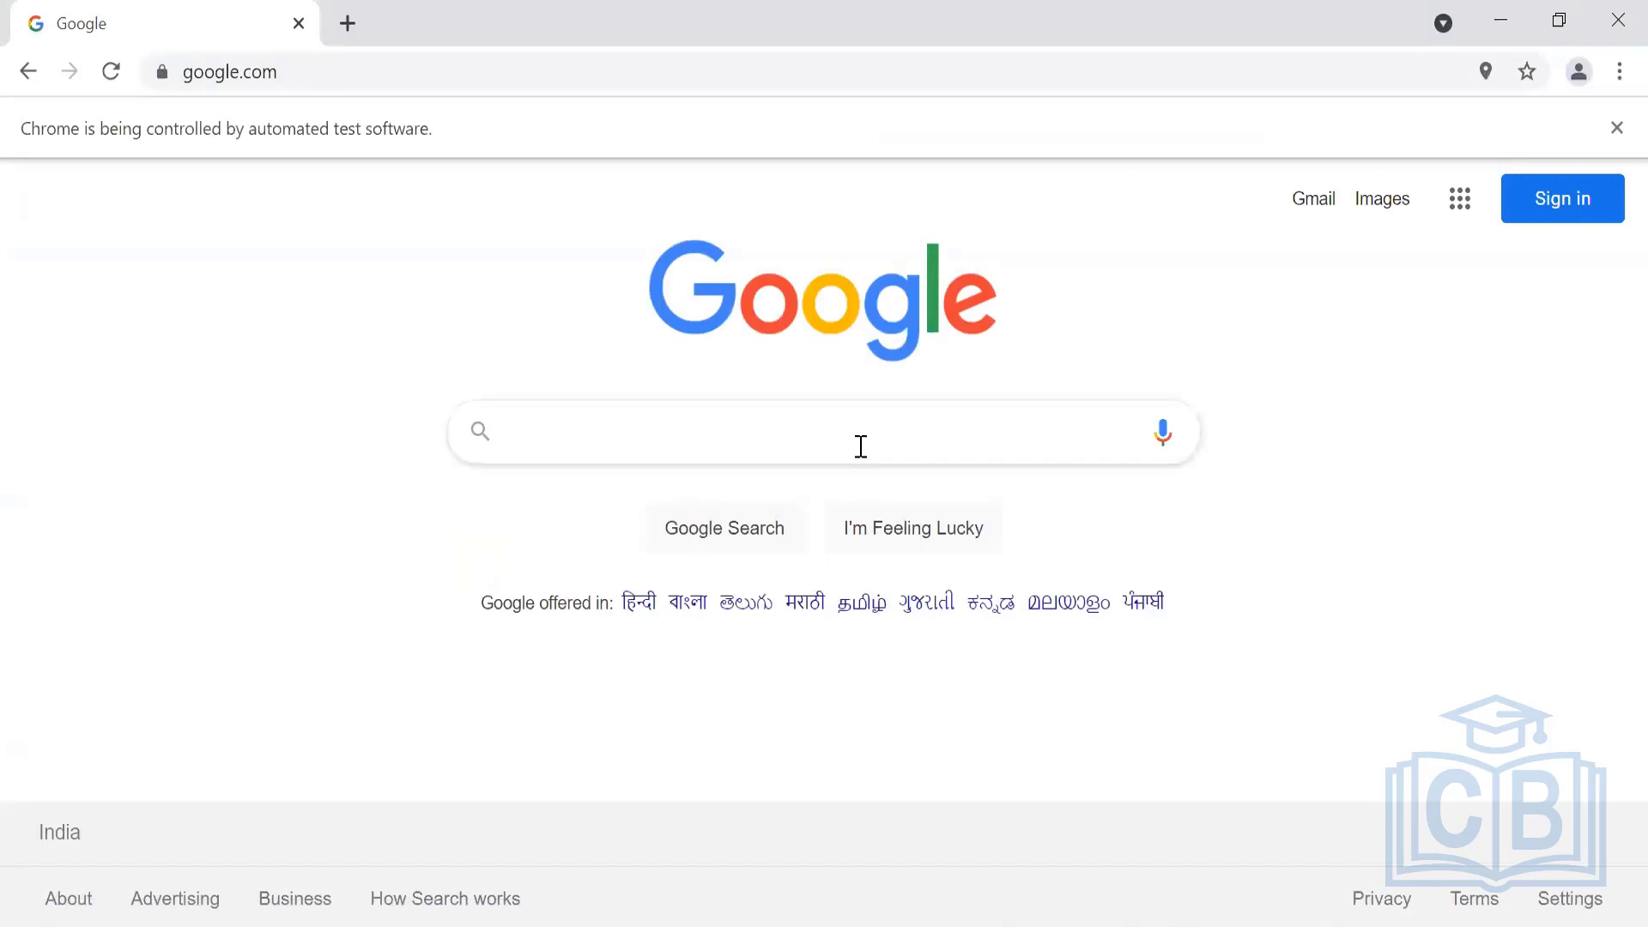
text(automation)
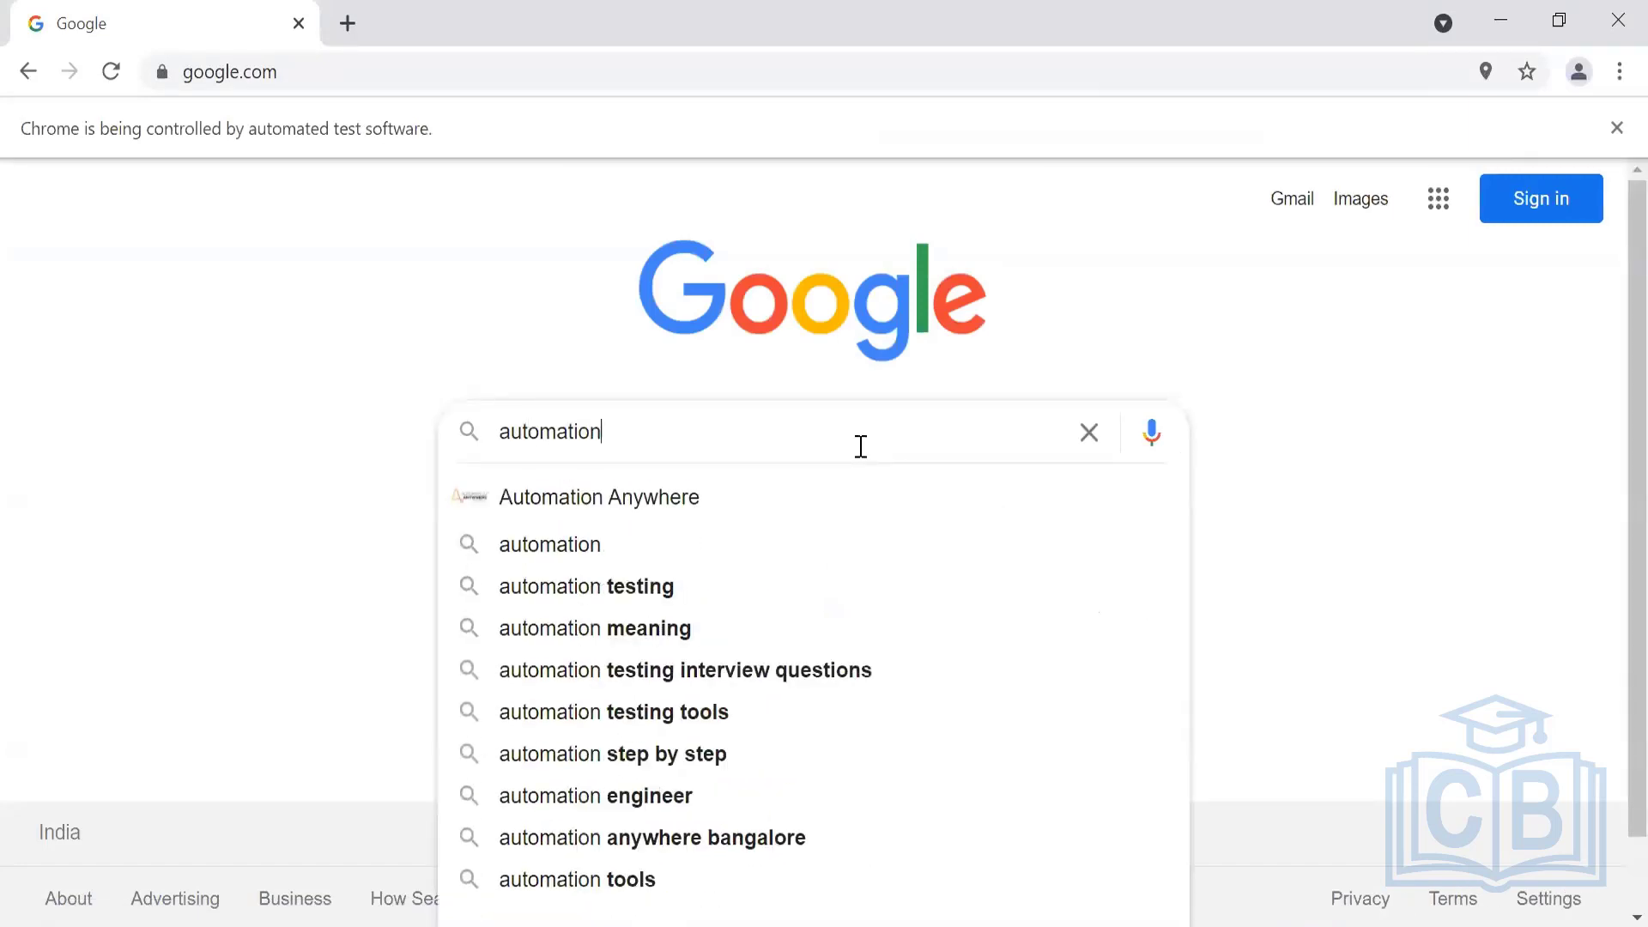
key(ctrl+a)
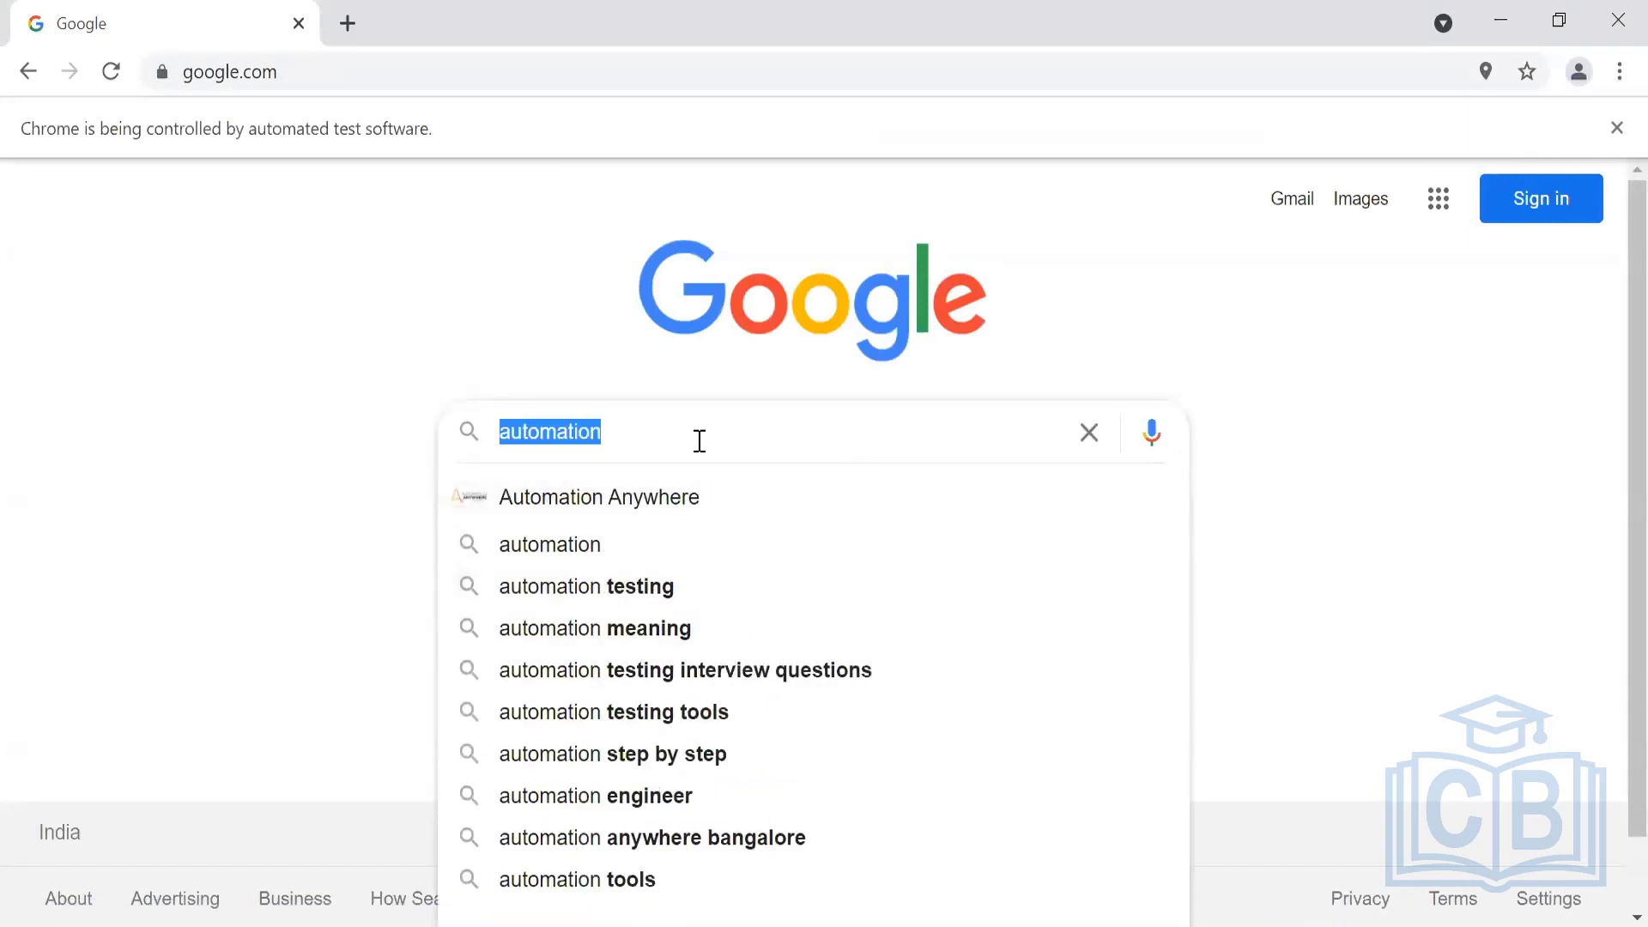
key(alt+Tab)
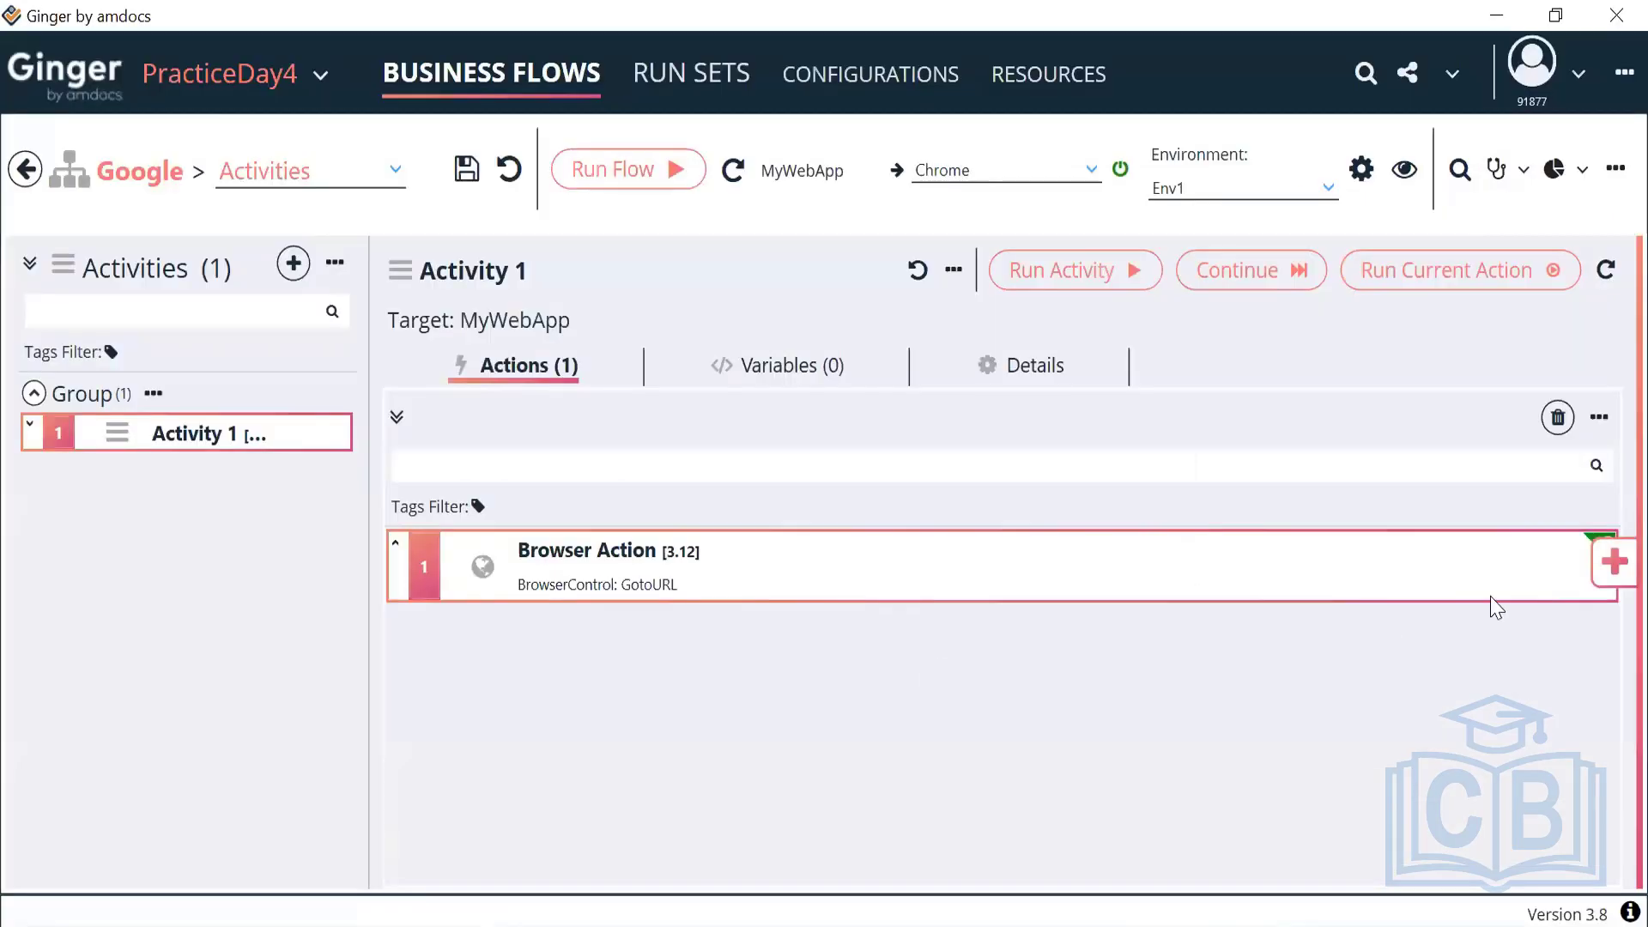
click(1615, 566)
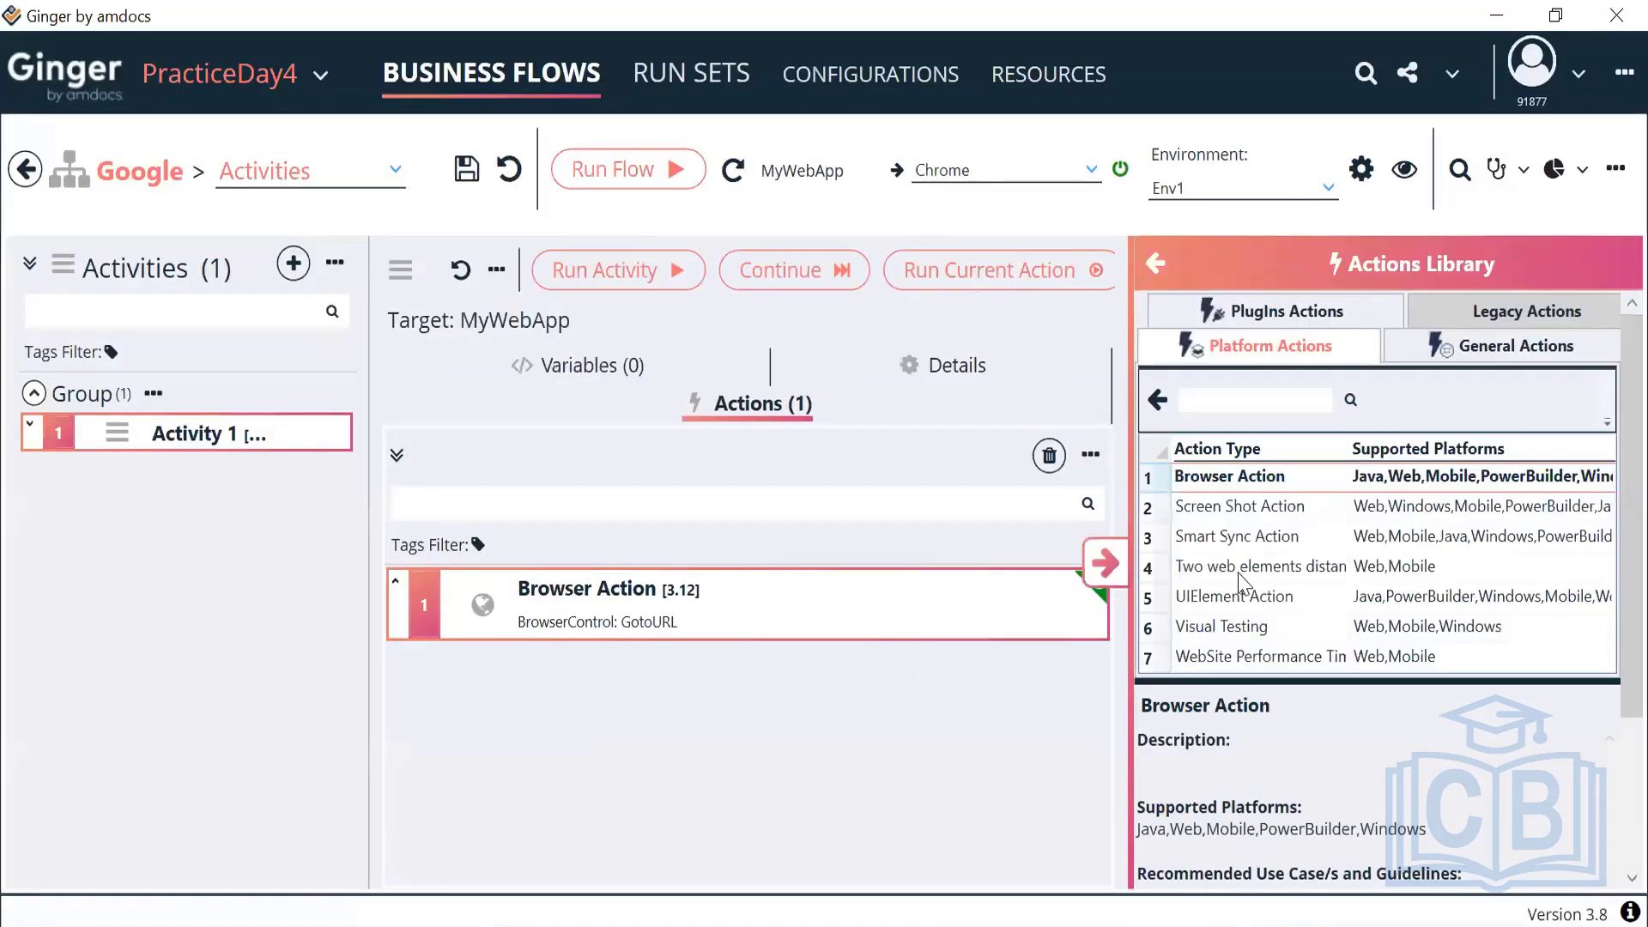
double_click(1216, 602)
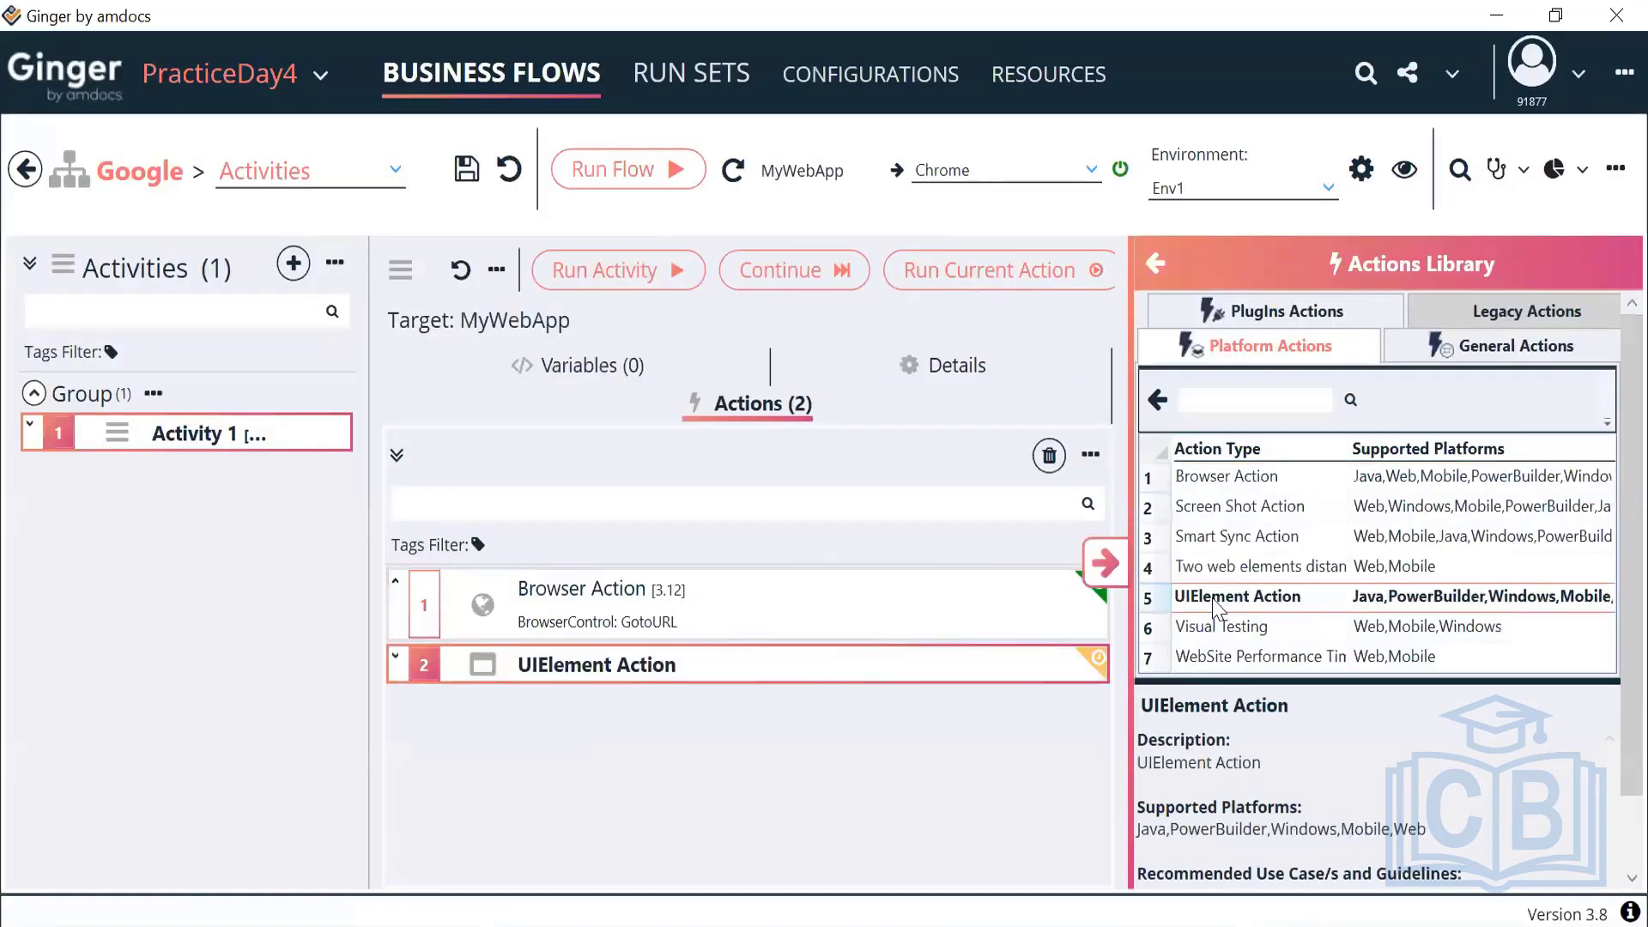
click(740, 637)
double_click(740, 637)
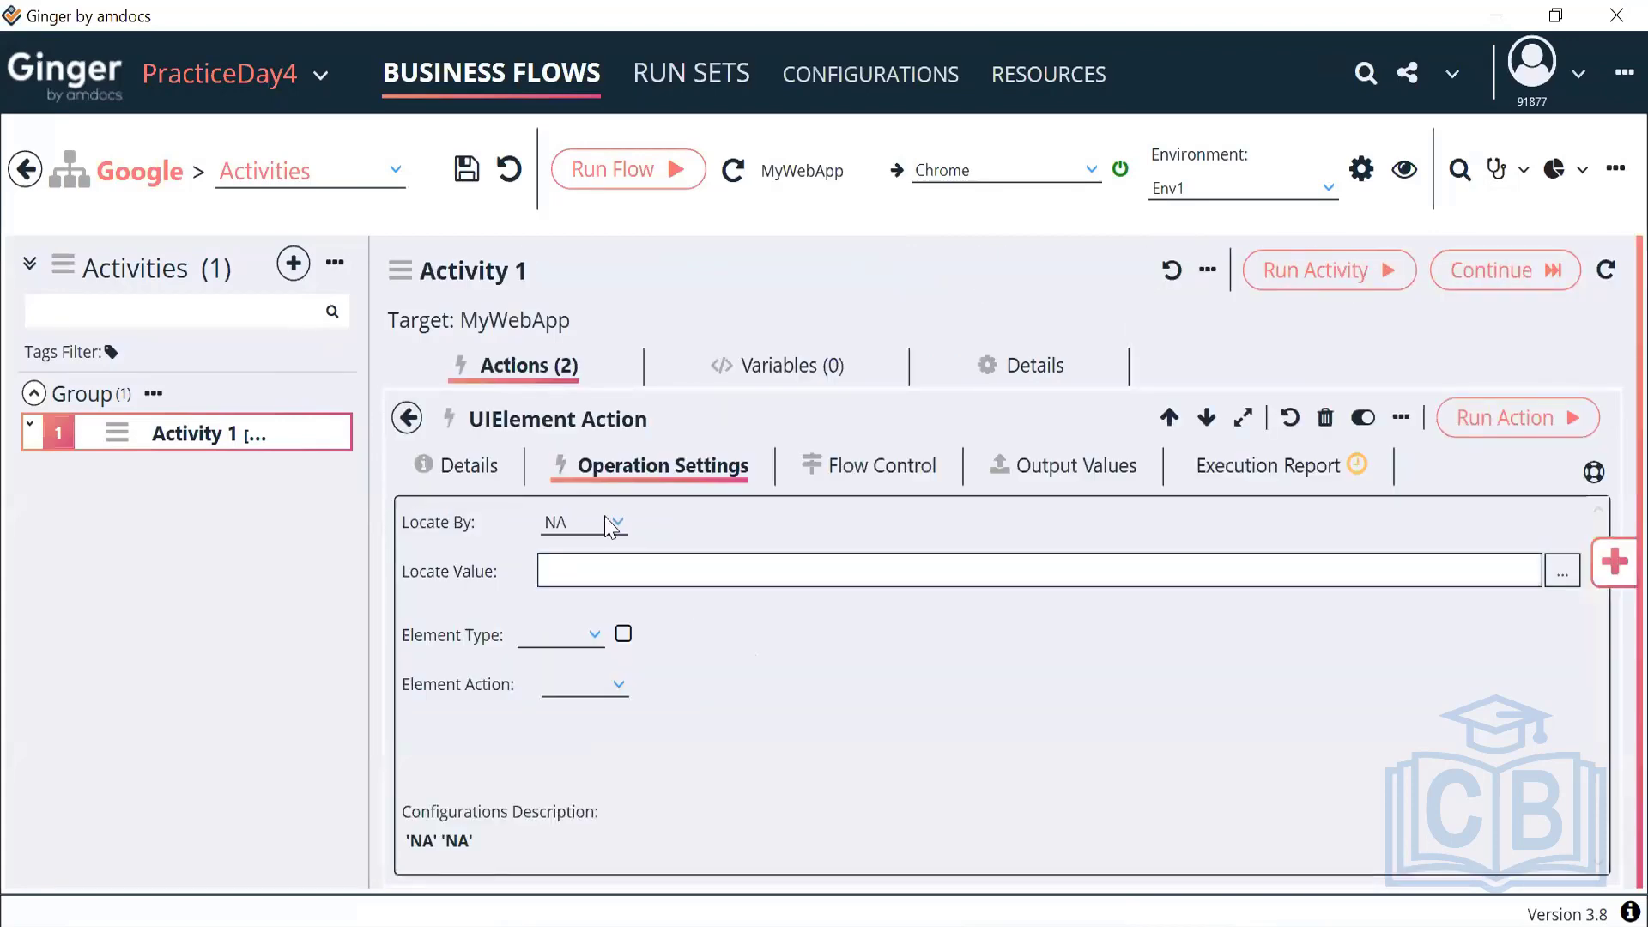
click(615, 523)
scroll(625, 709, up, 8)
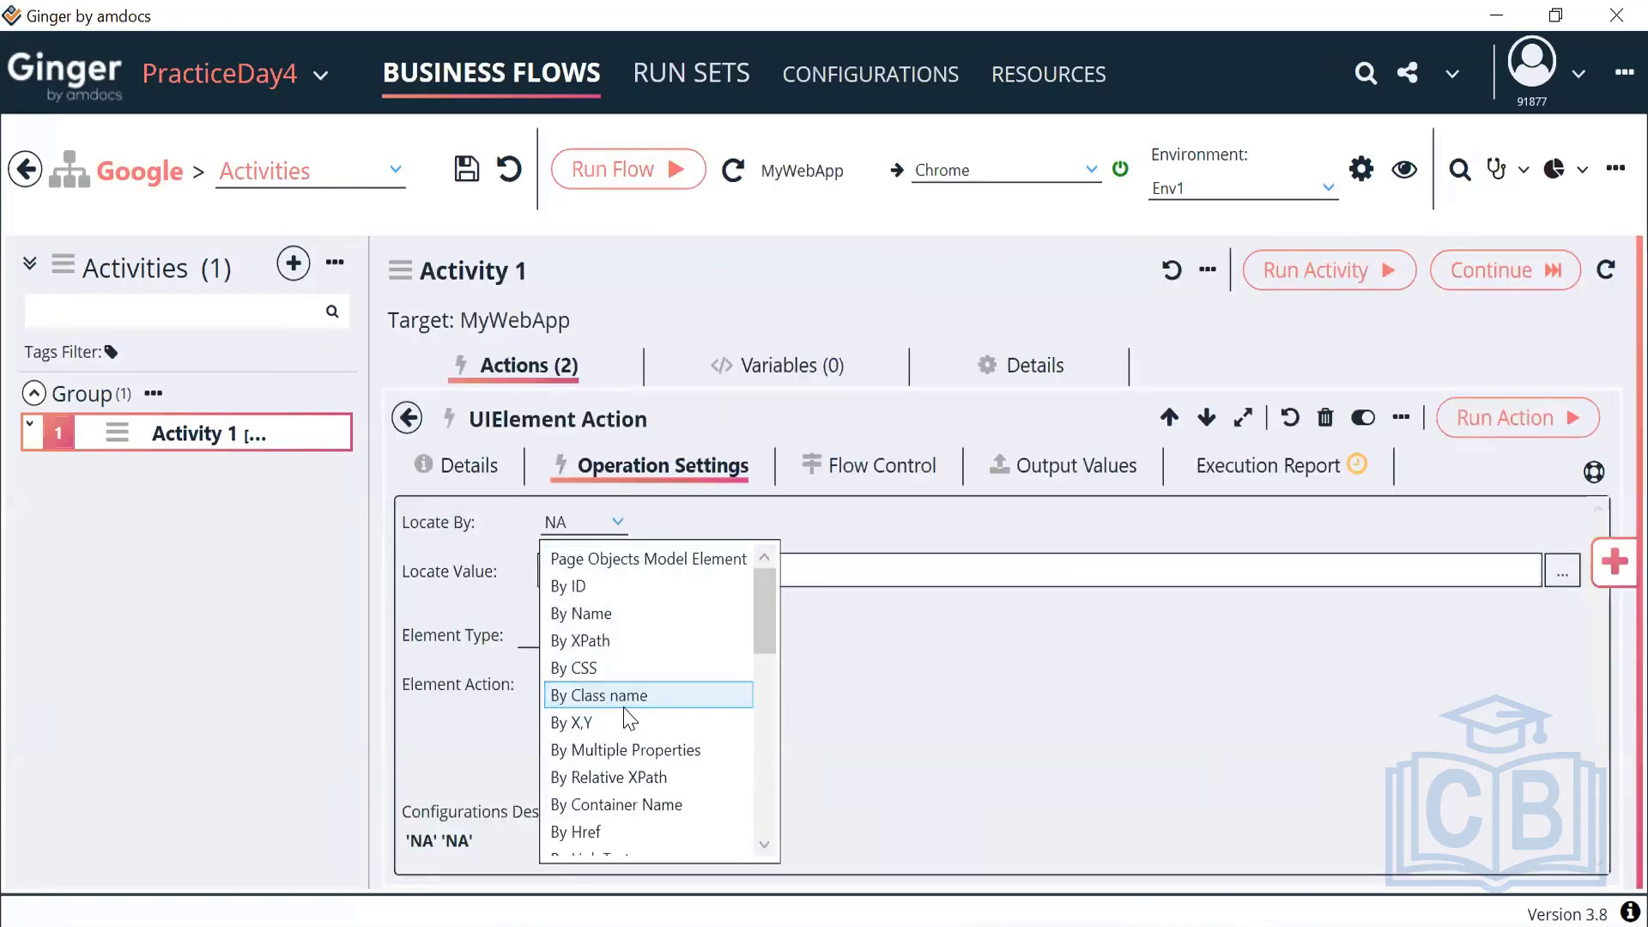
click(625, 635)
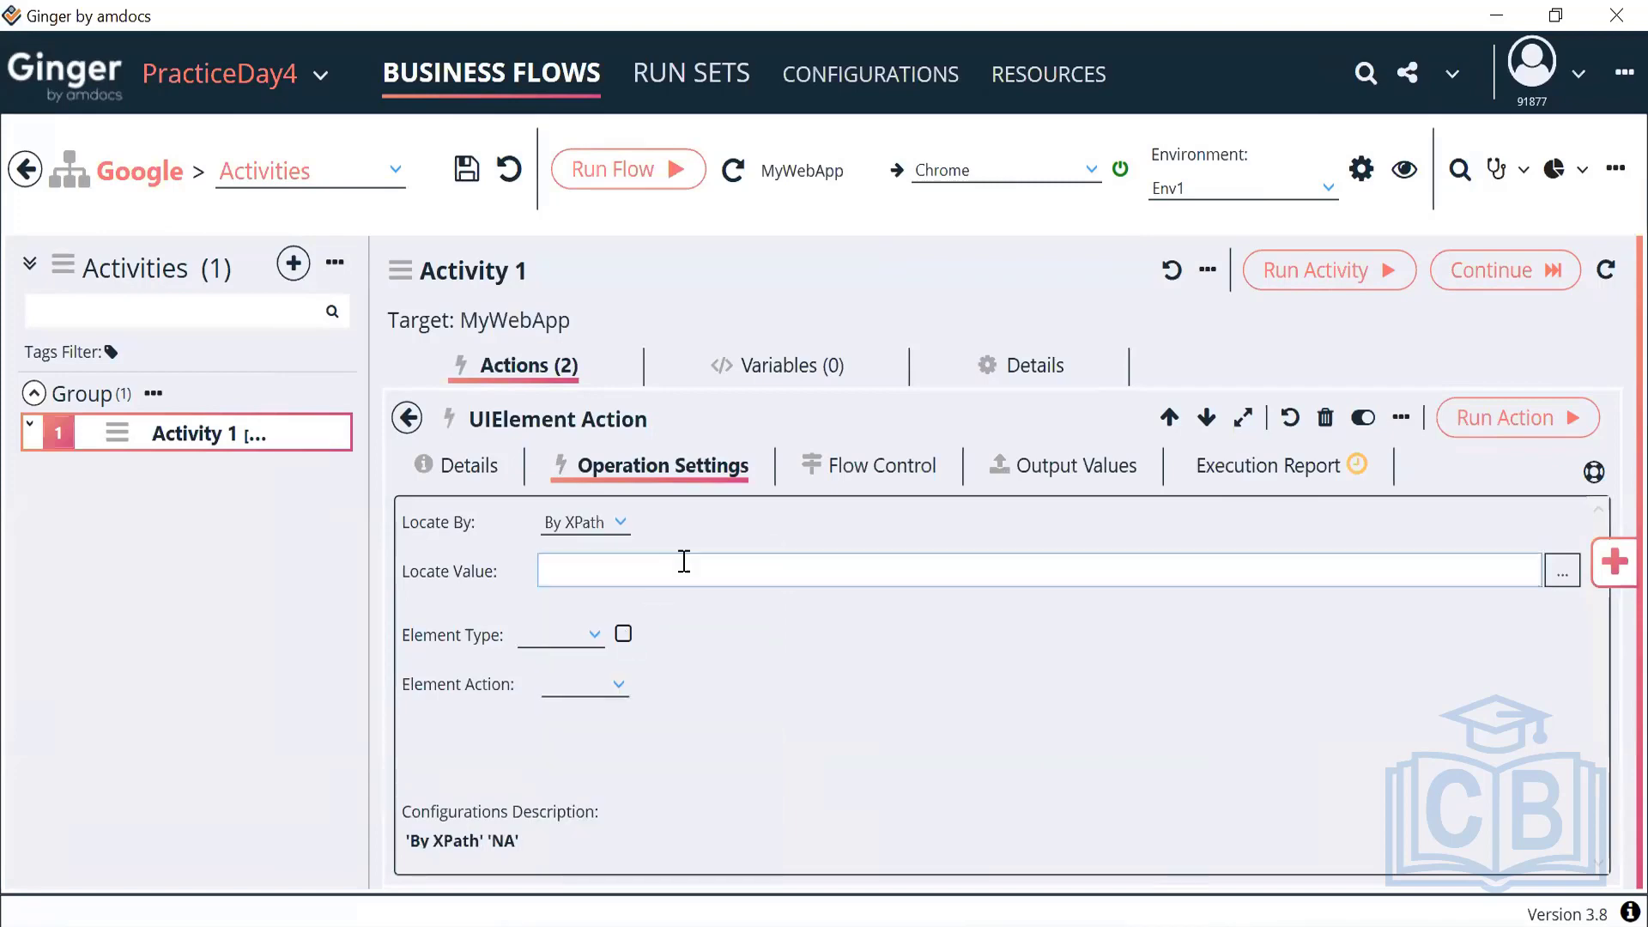
text(//input[@name='q)
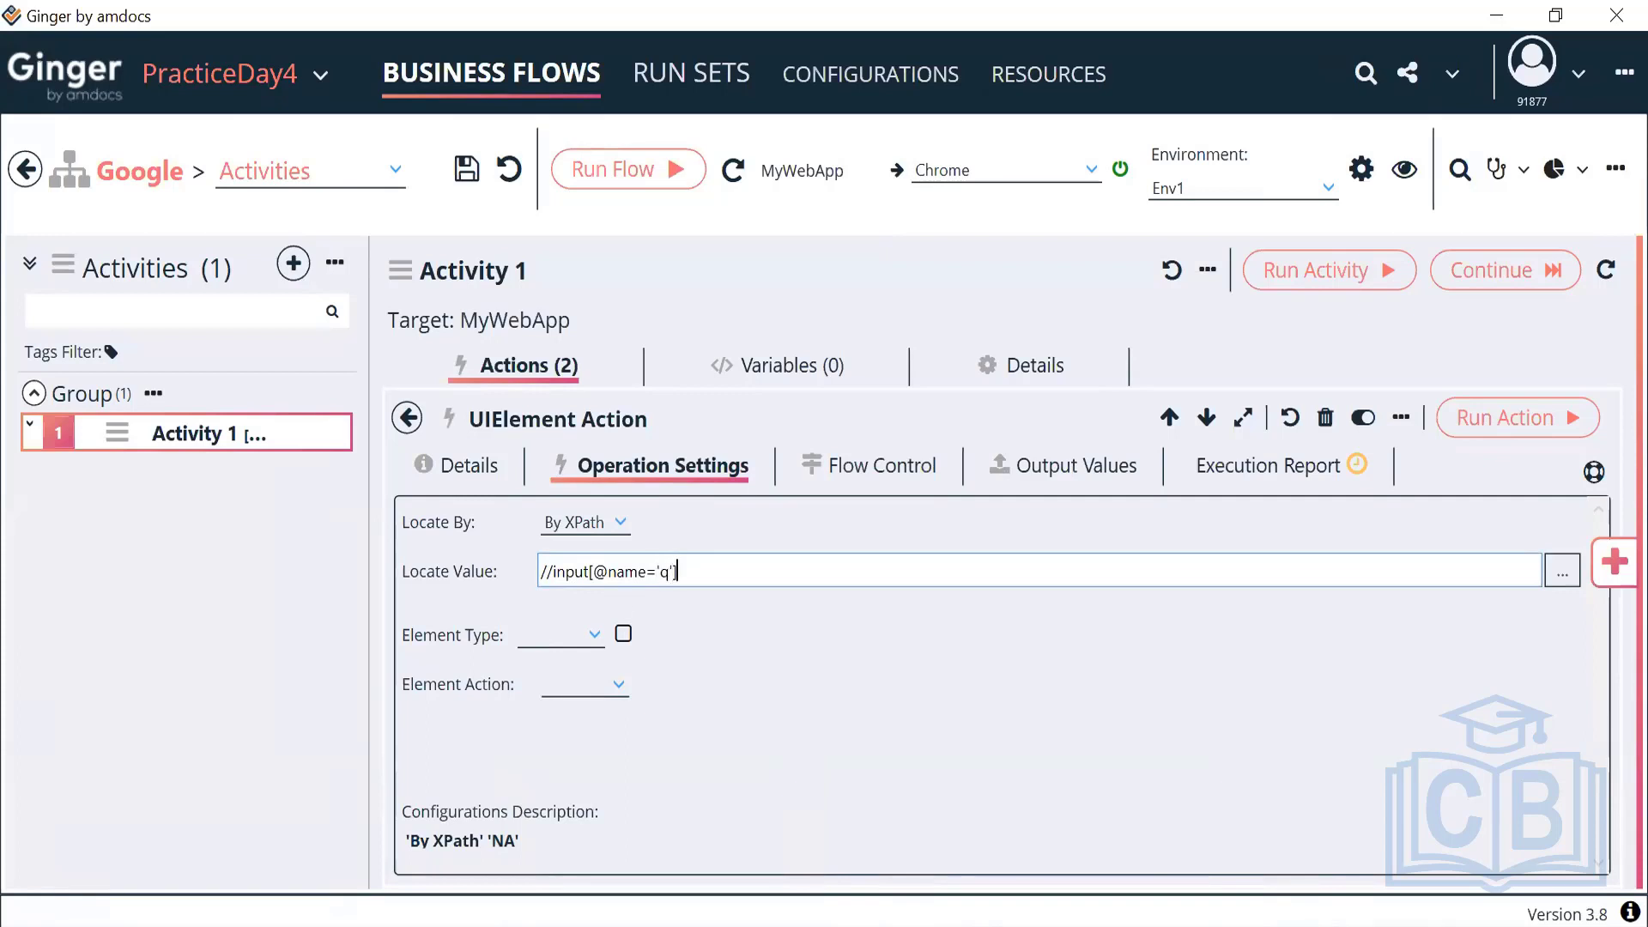
click(563, 637)
scroll(561, 682, up, 2)
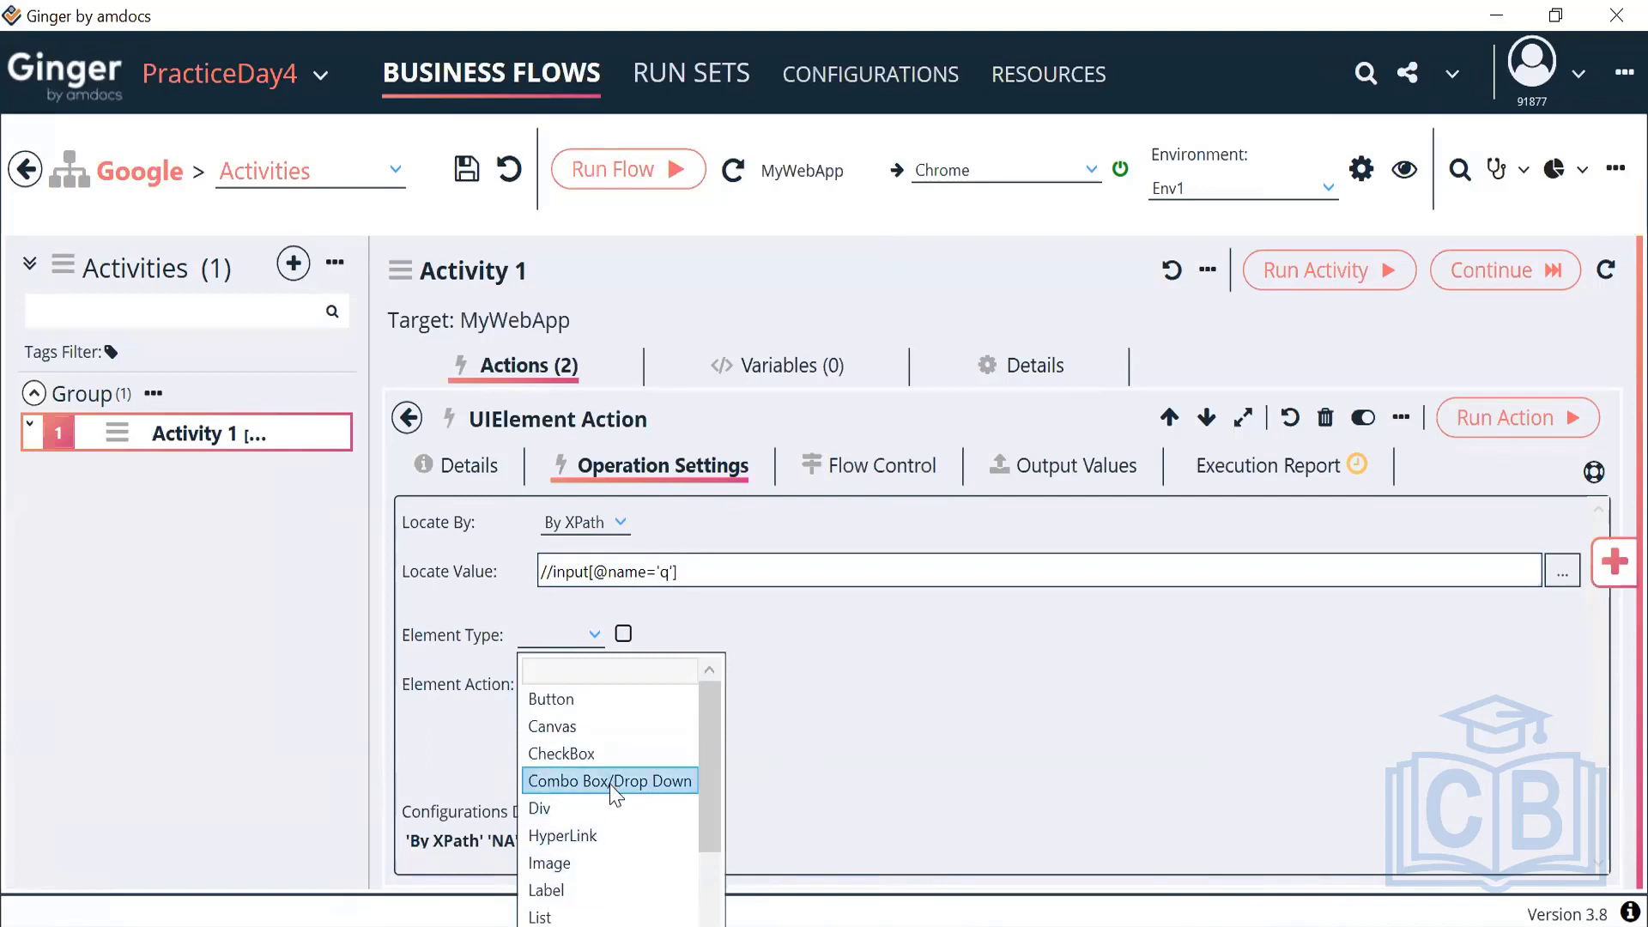
scroll(611, 858, down, 2)
click(572, 917)
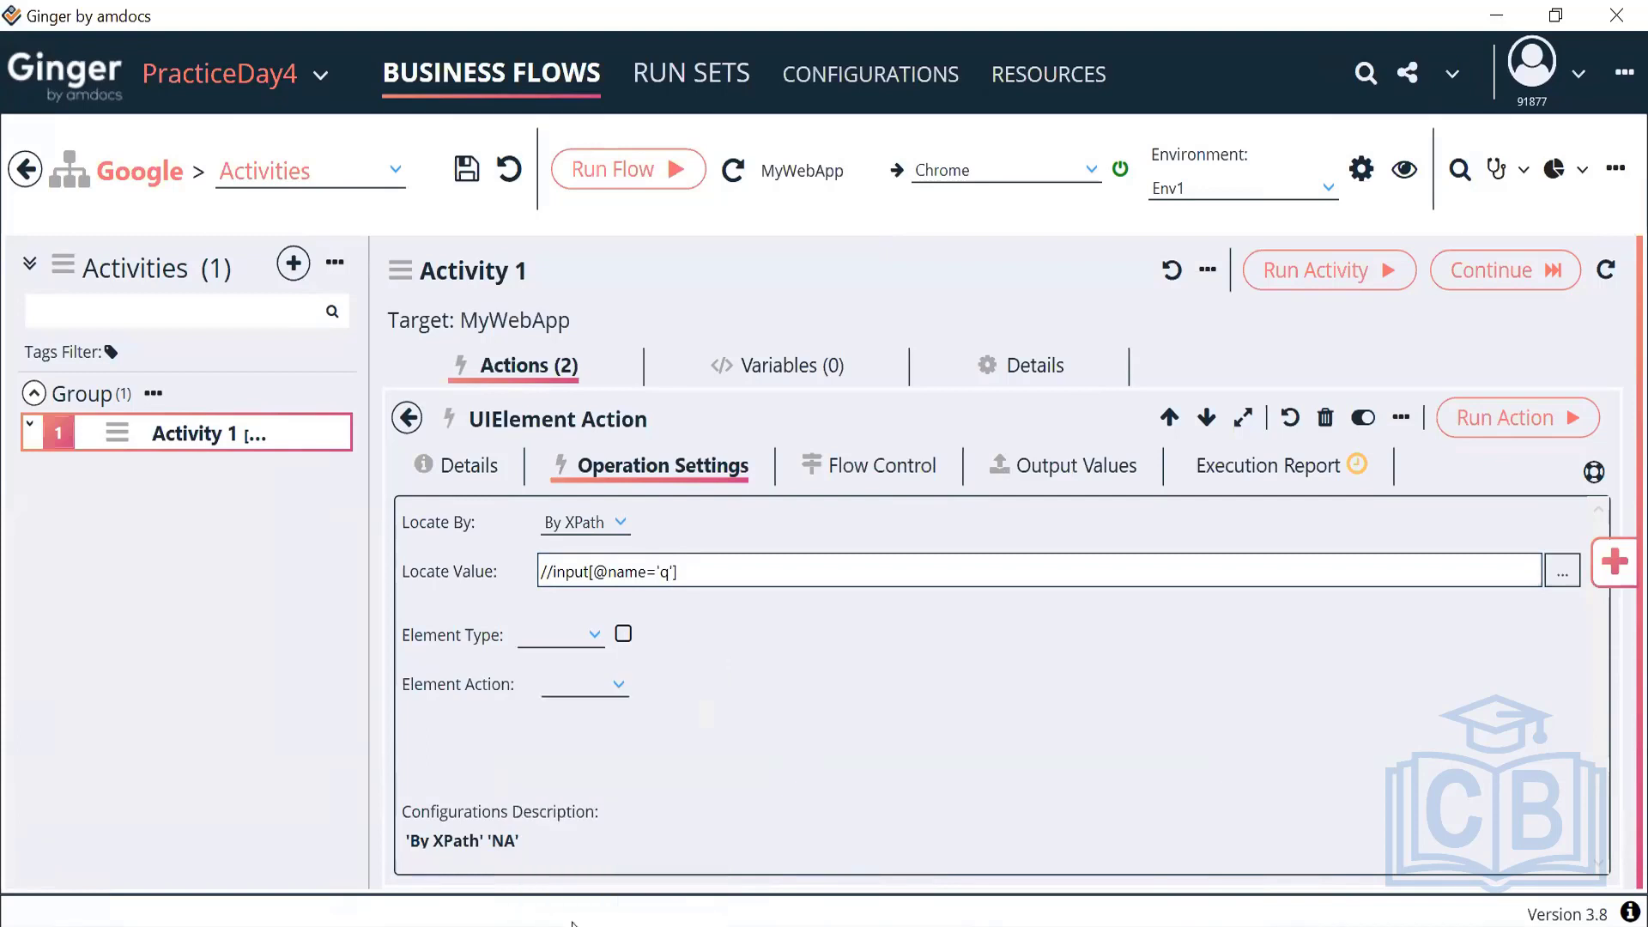
click(616, 691)
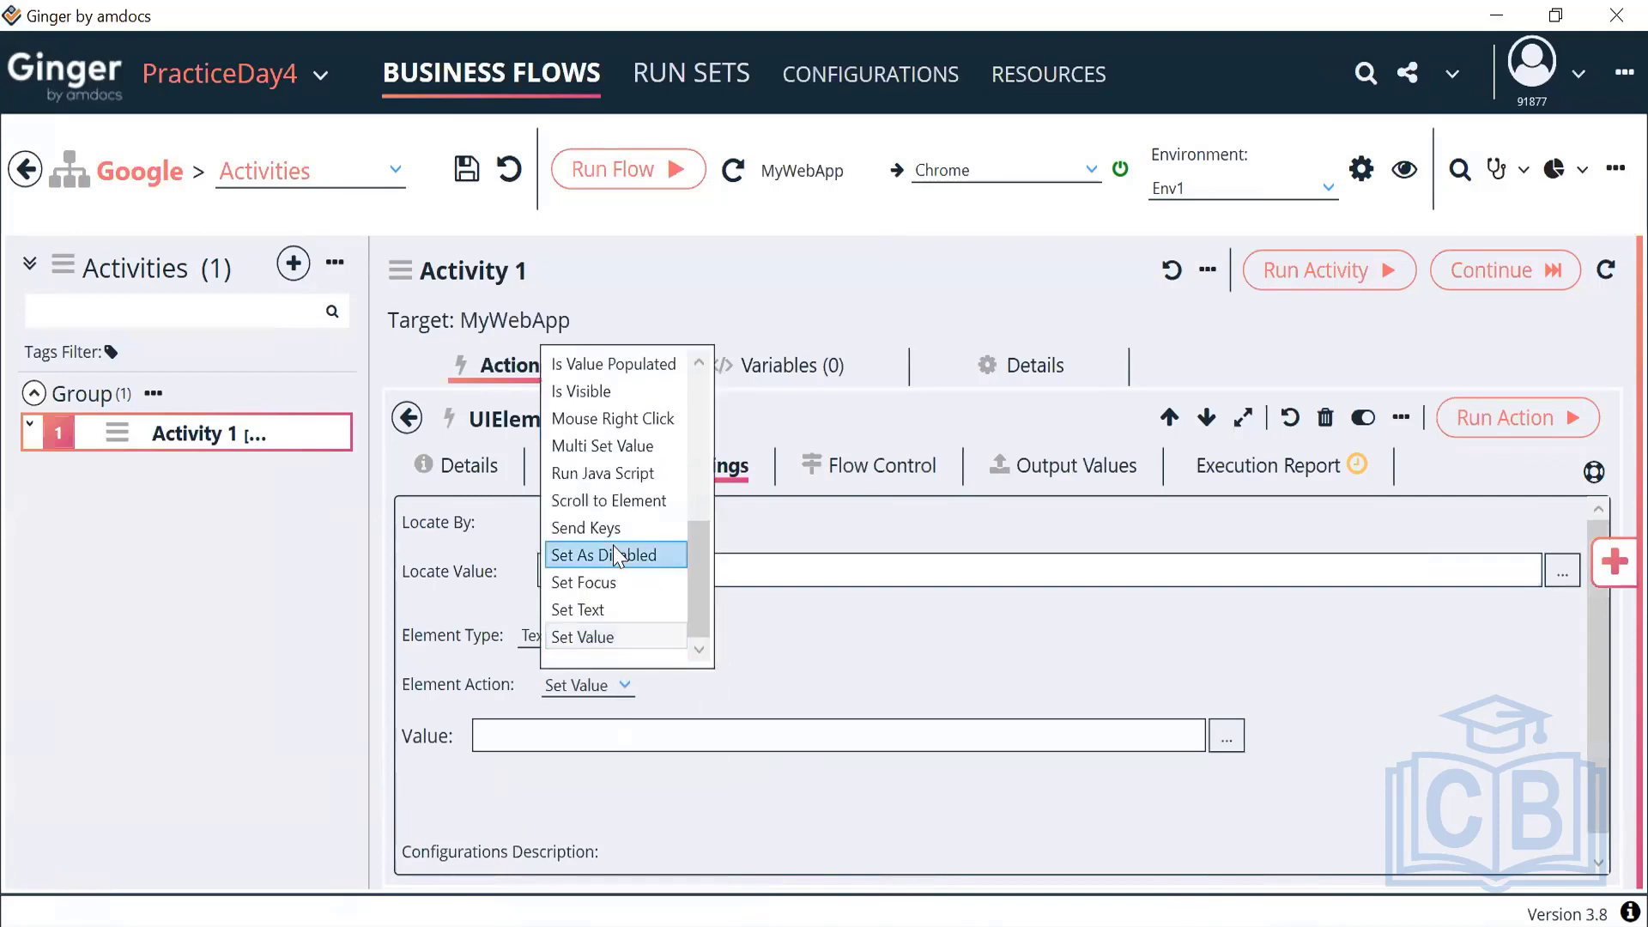
click(620, 527)
click(600, 736)
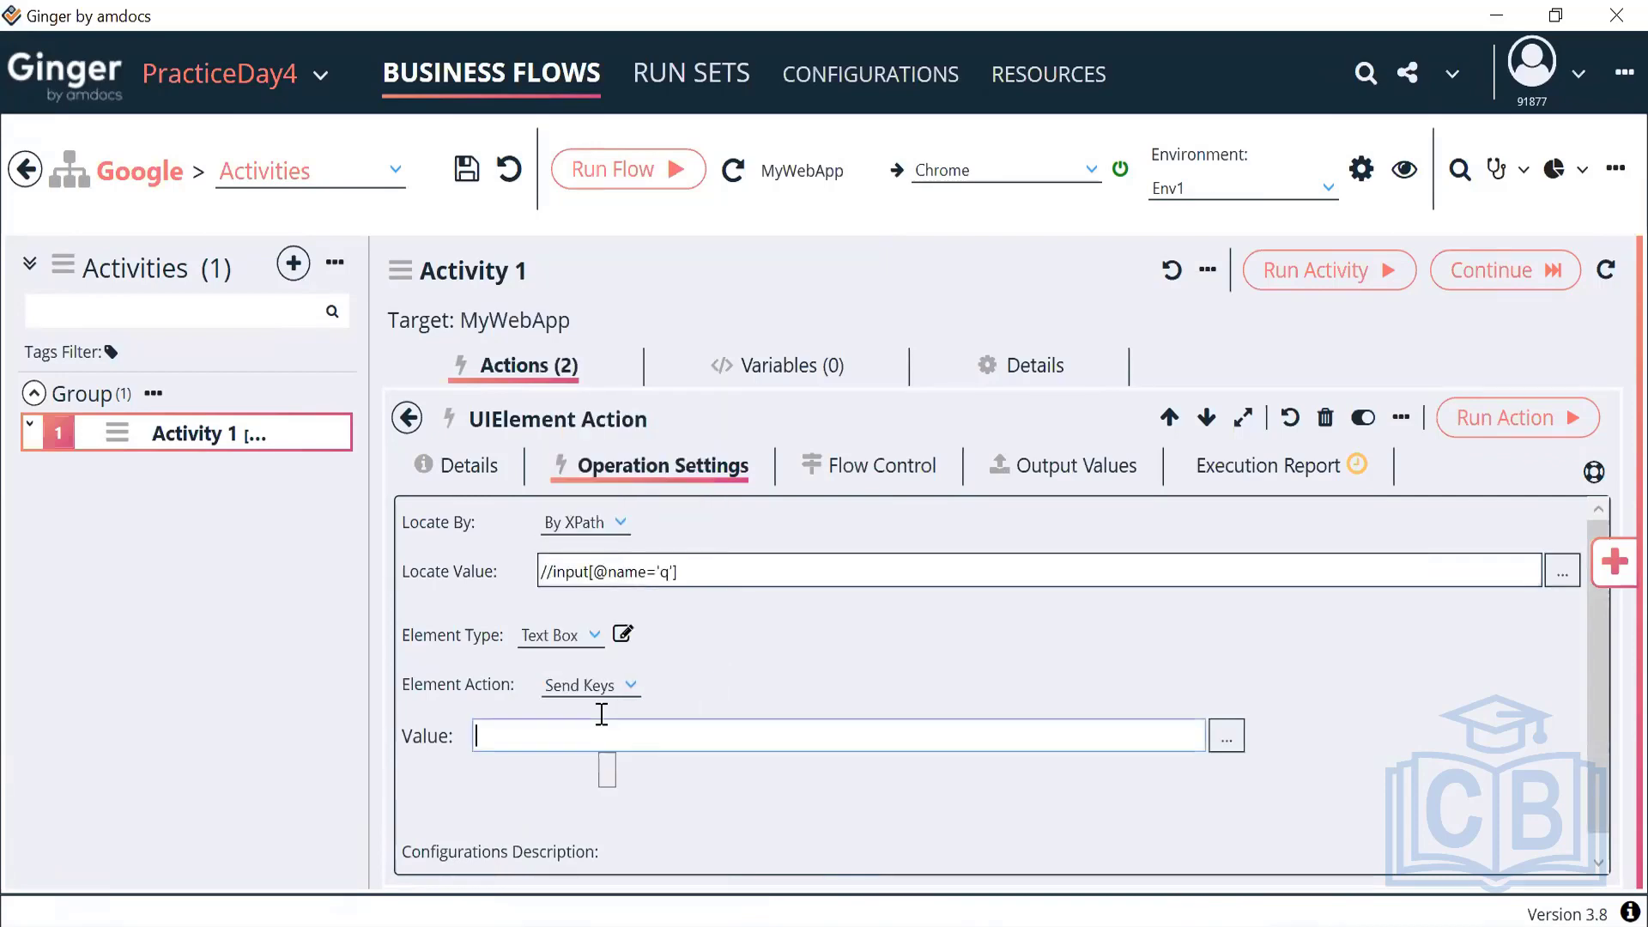
text(Automation)
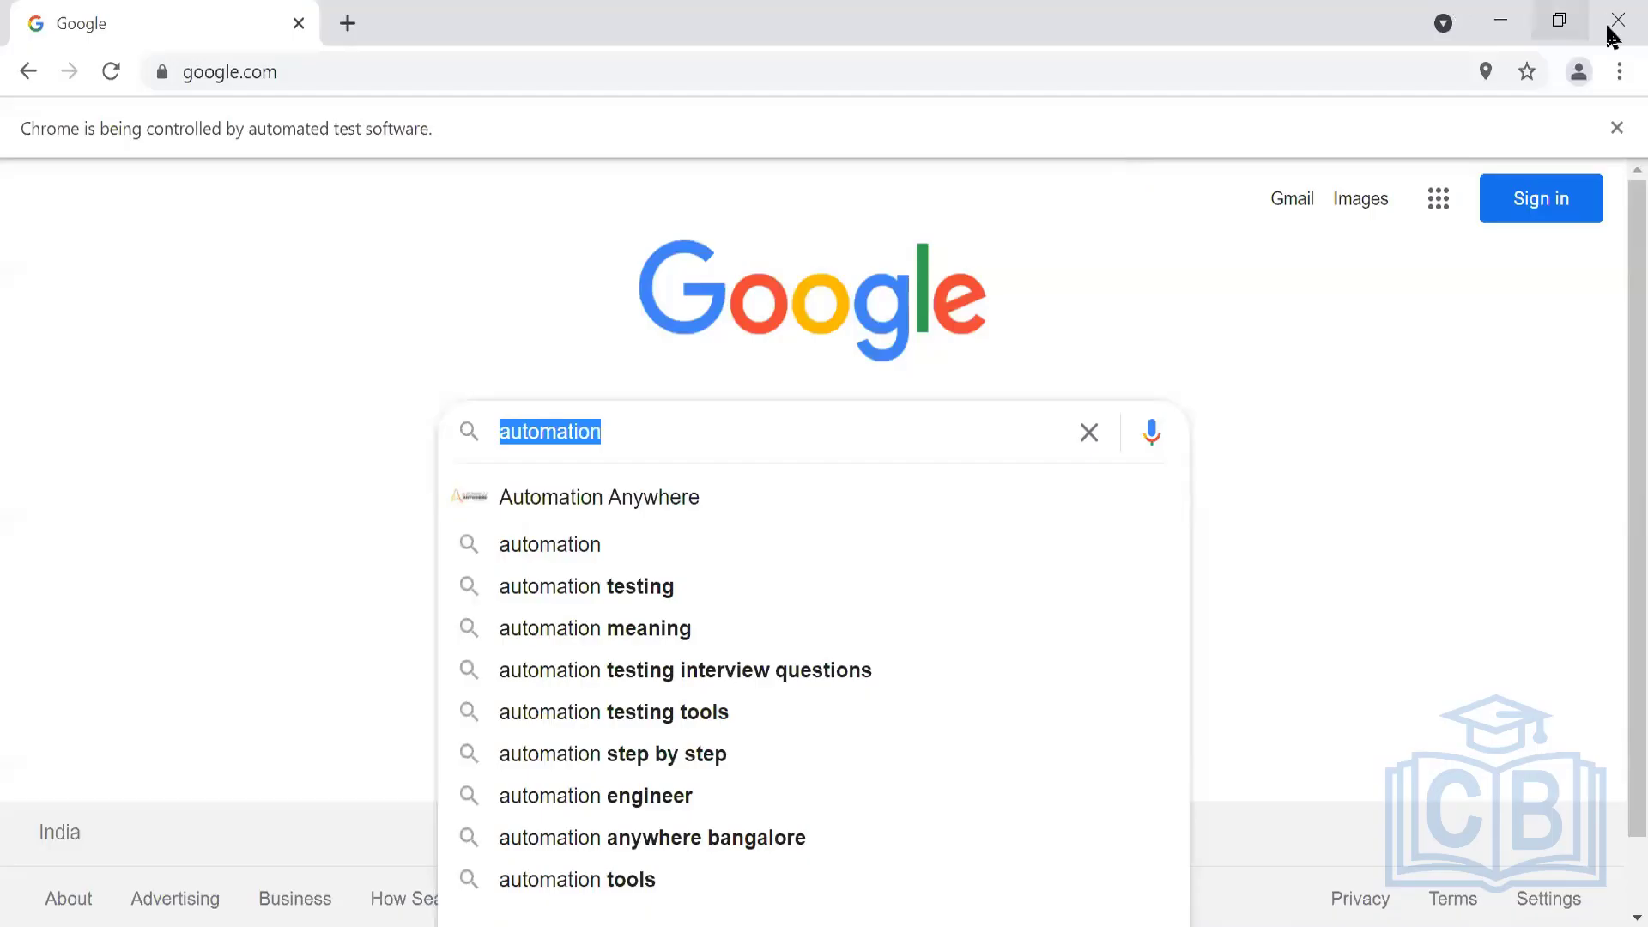
Rename the new action to Search Value
click(1616, 24)
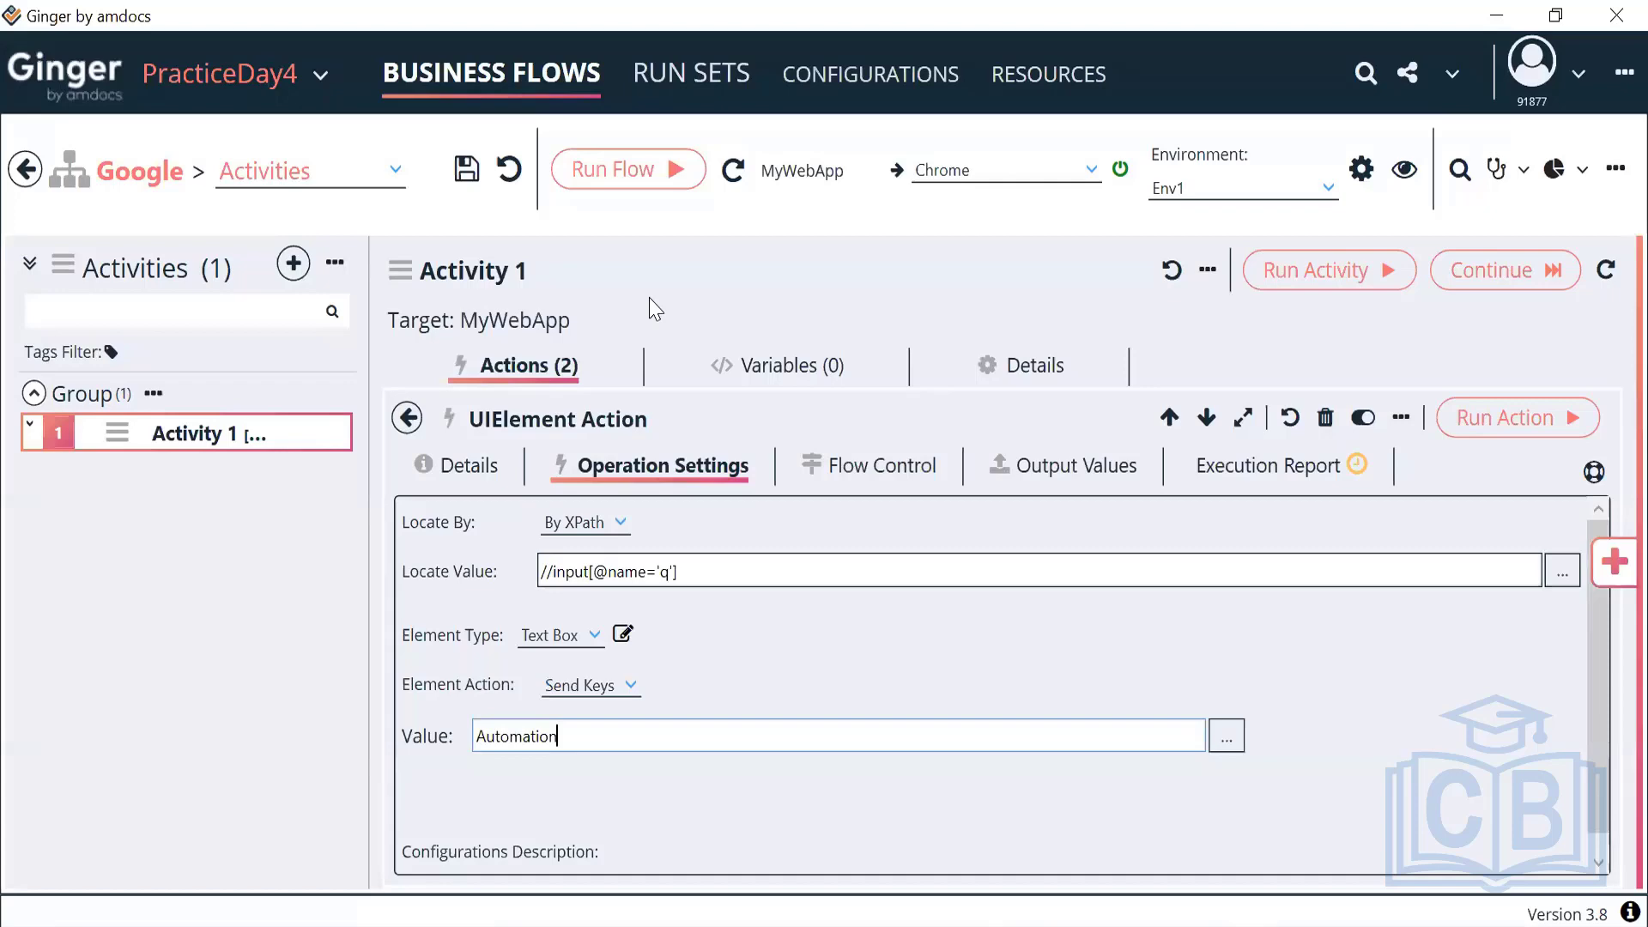
click(492, 462)
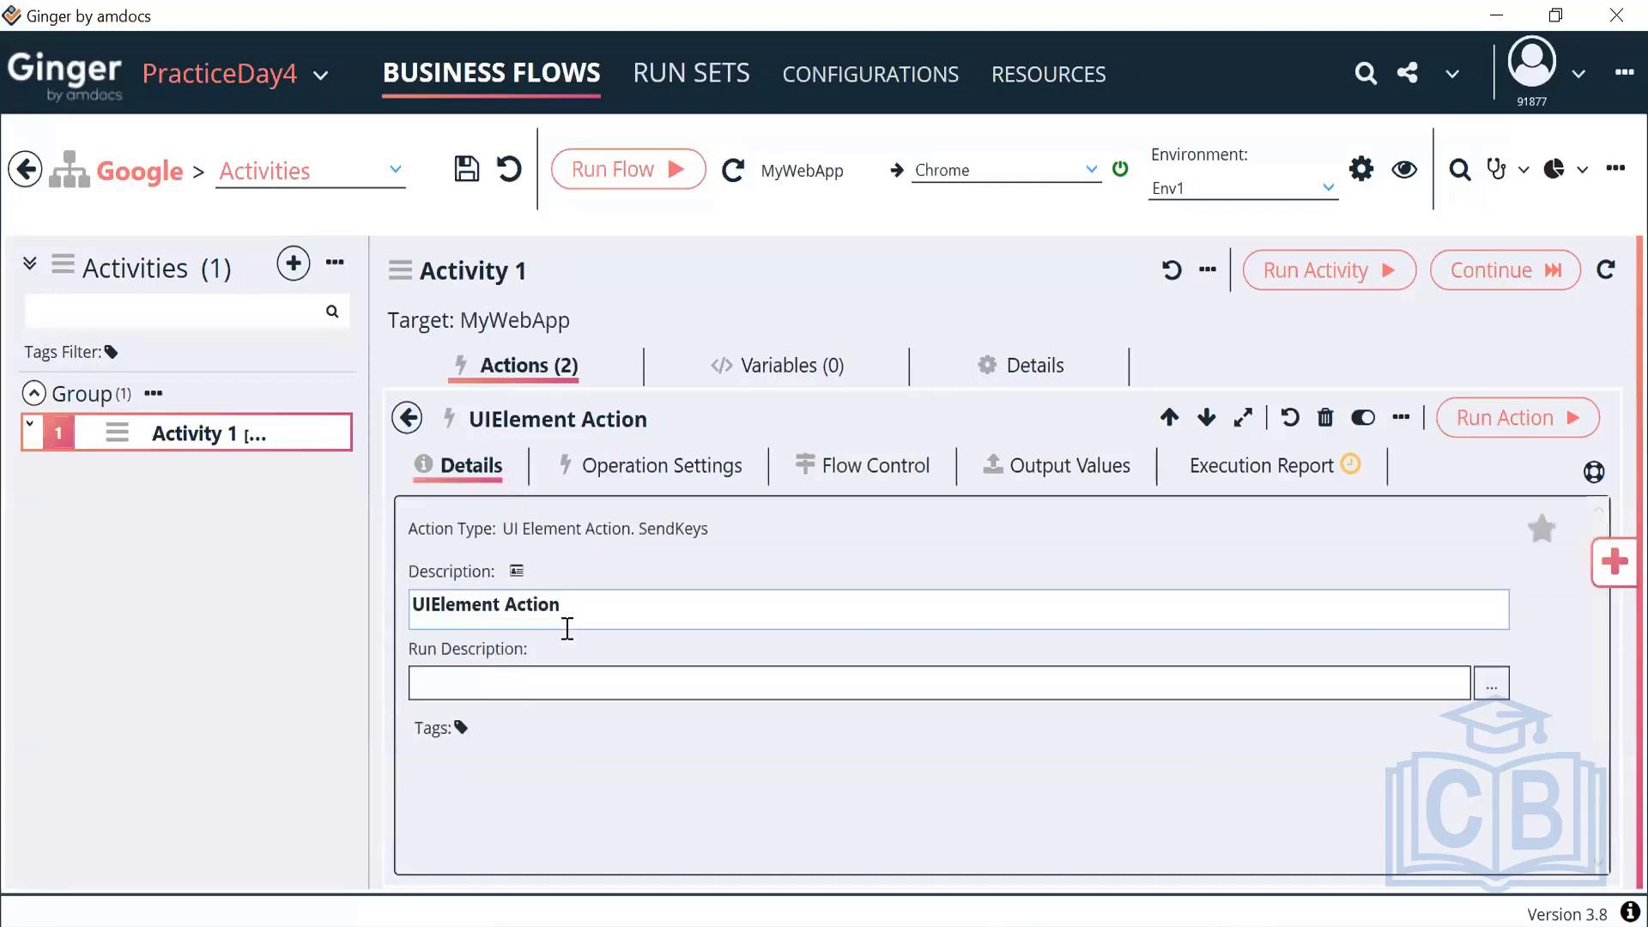
drag(585, 605, 286, 625)
text(Sec)
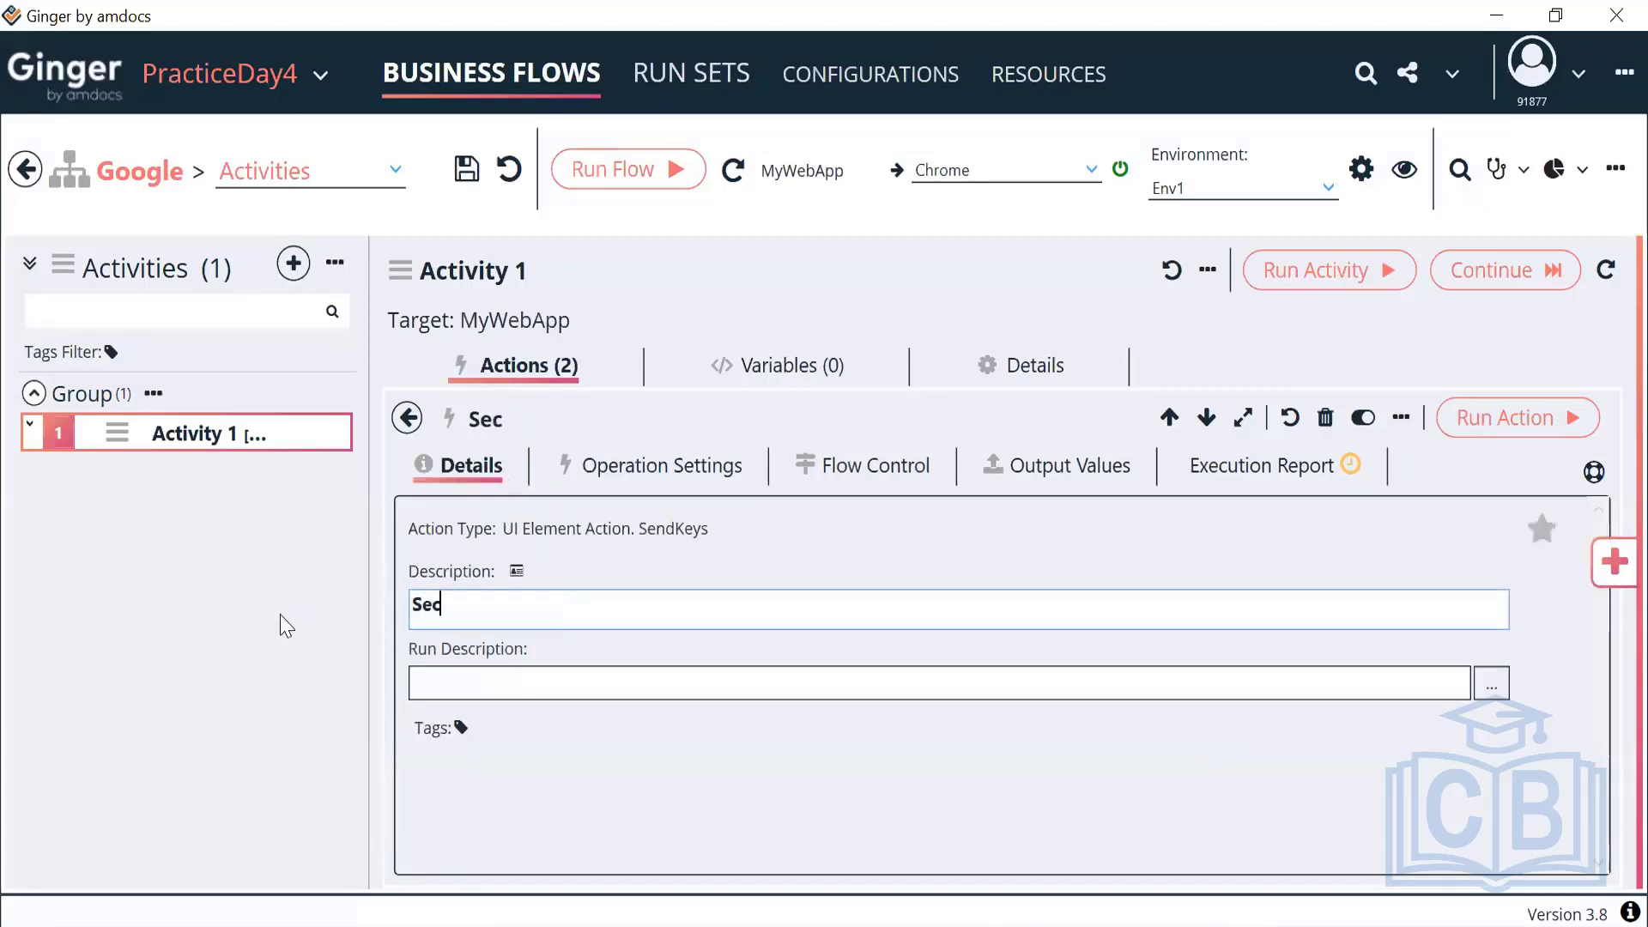
key(BackSpace)
text(arch Value)
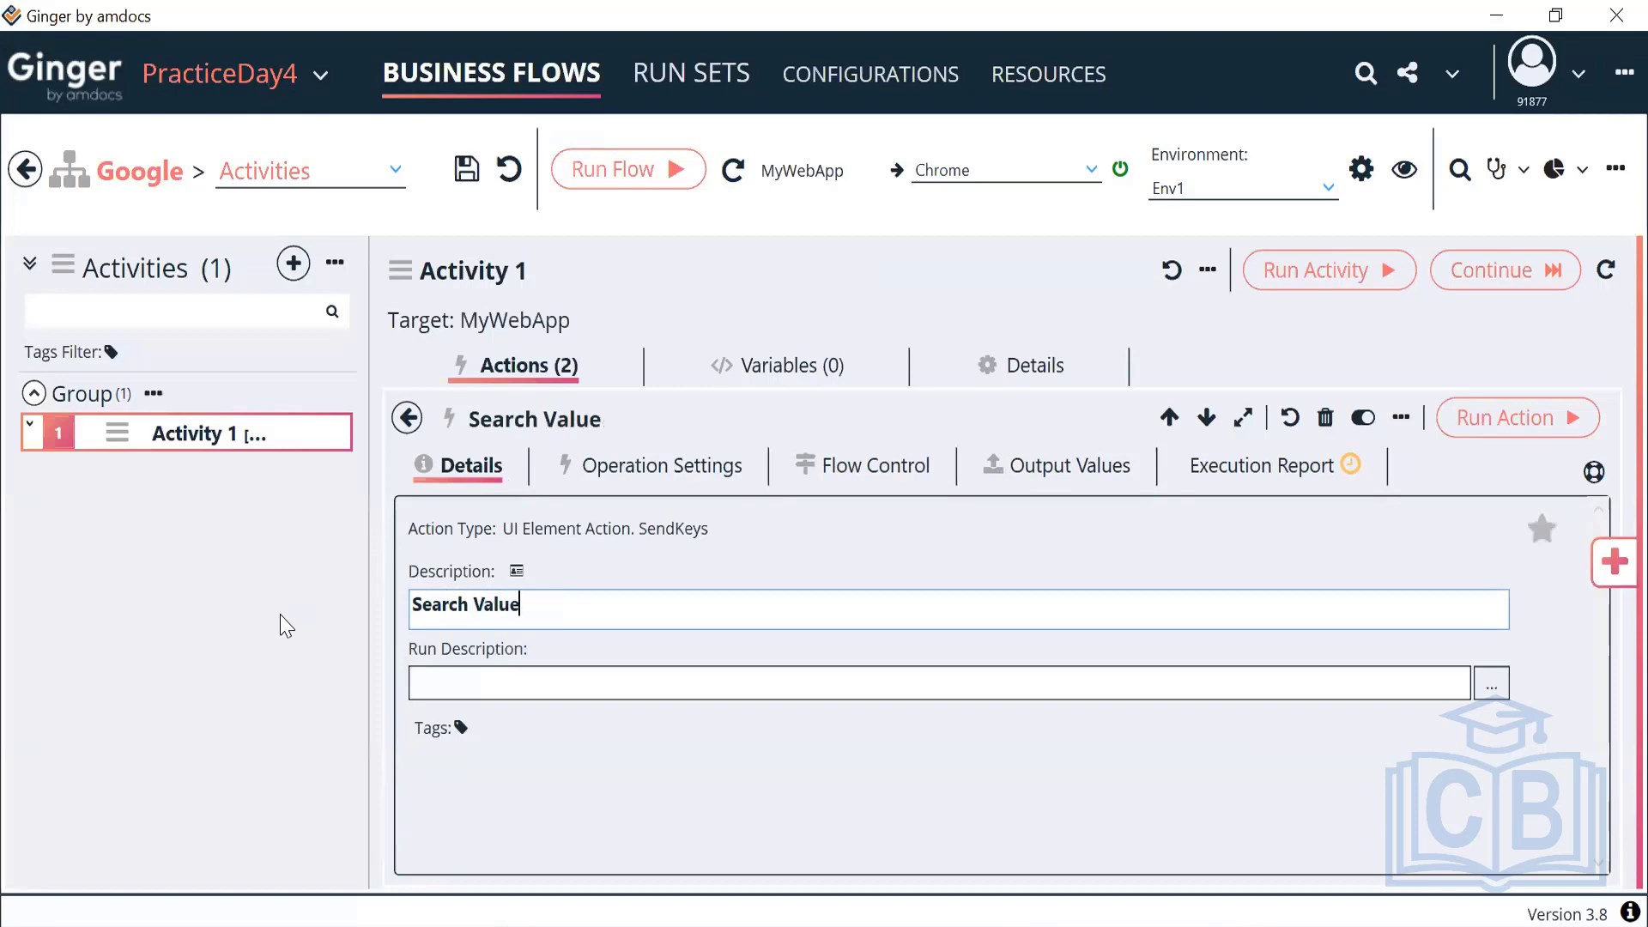
click(408, 418)
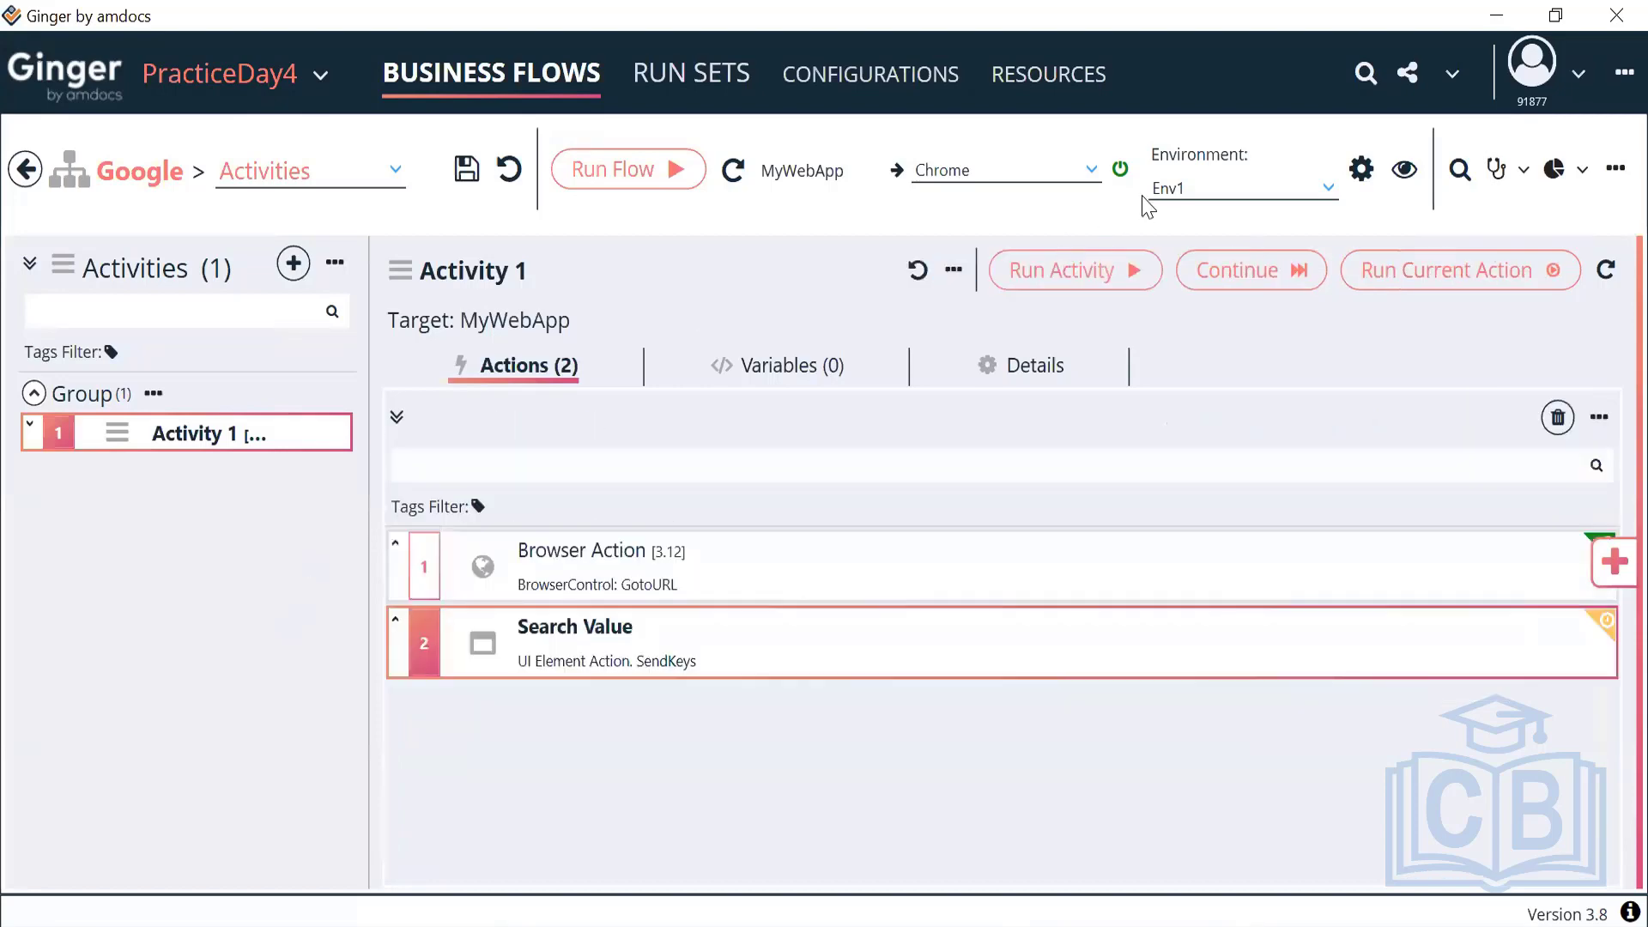
Run Activity 1 so Chrome opens Google and types Automation into the search box
click(1062, 274)
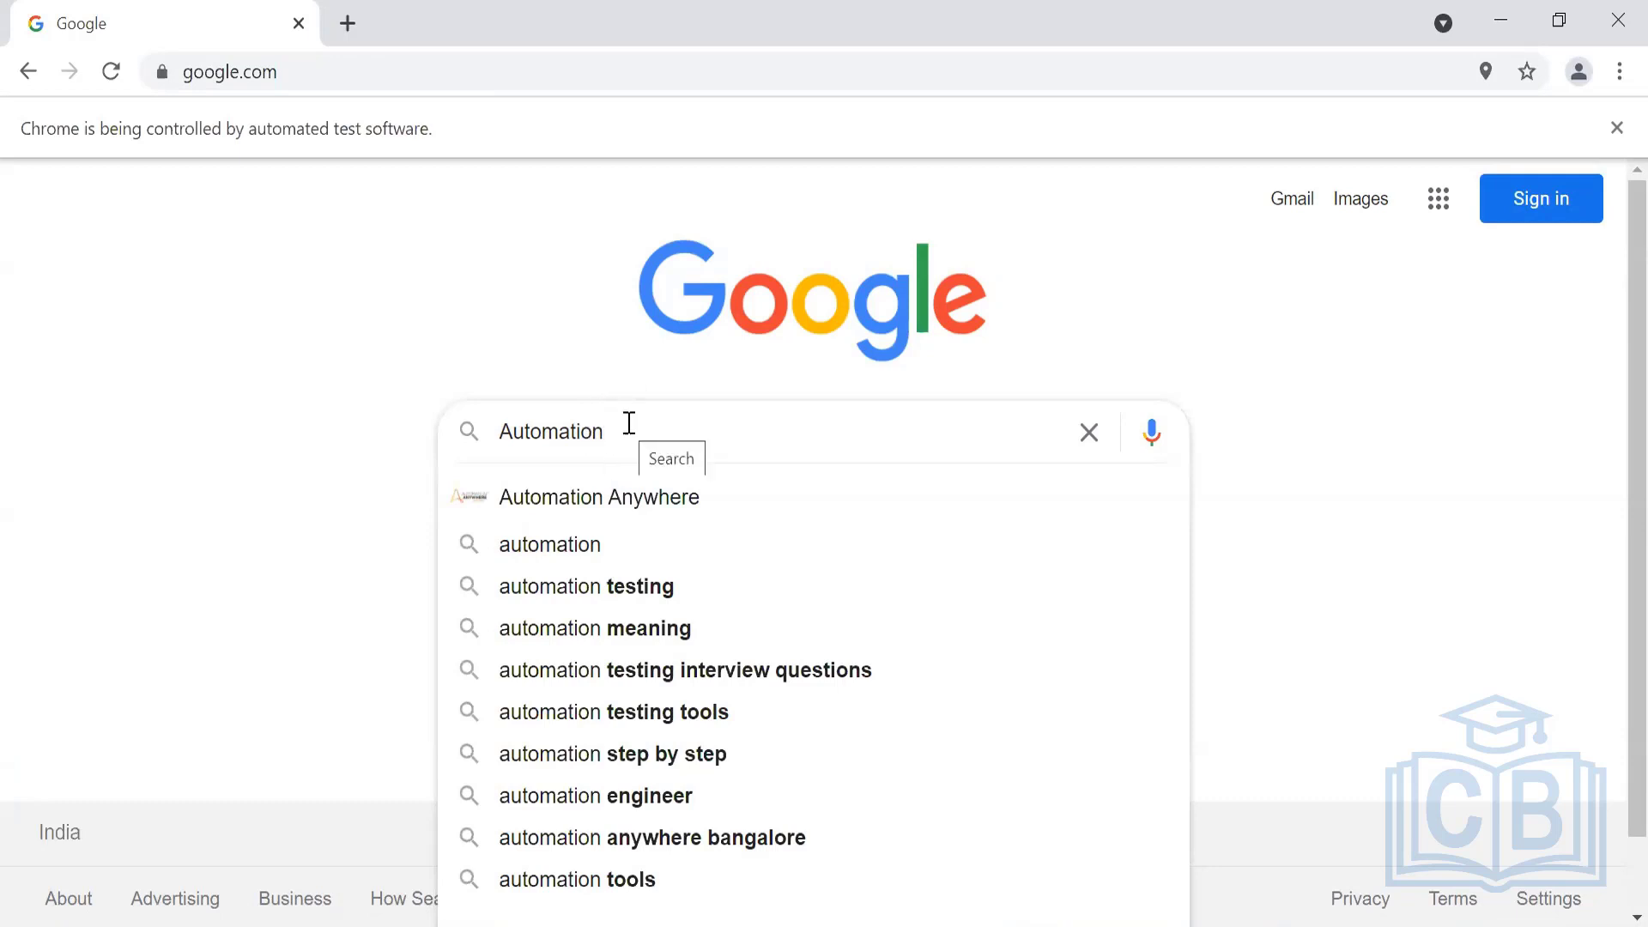
Inspect the automation suggestion in DevTools and test the XPath //span[text()='automation']
right_click(586, 549)
key(Escape)
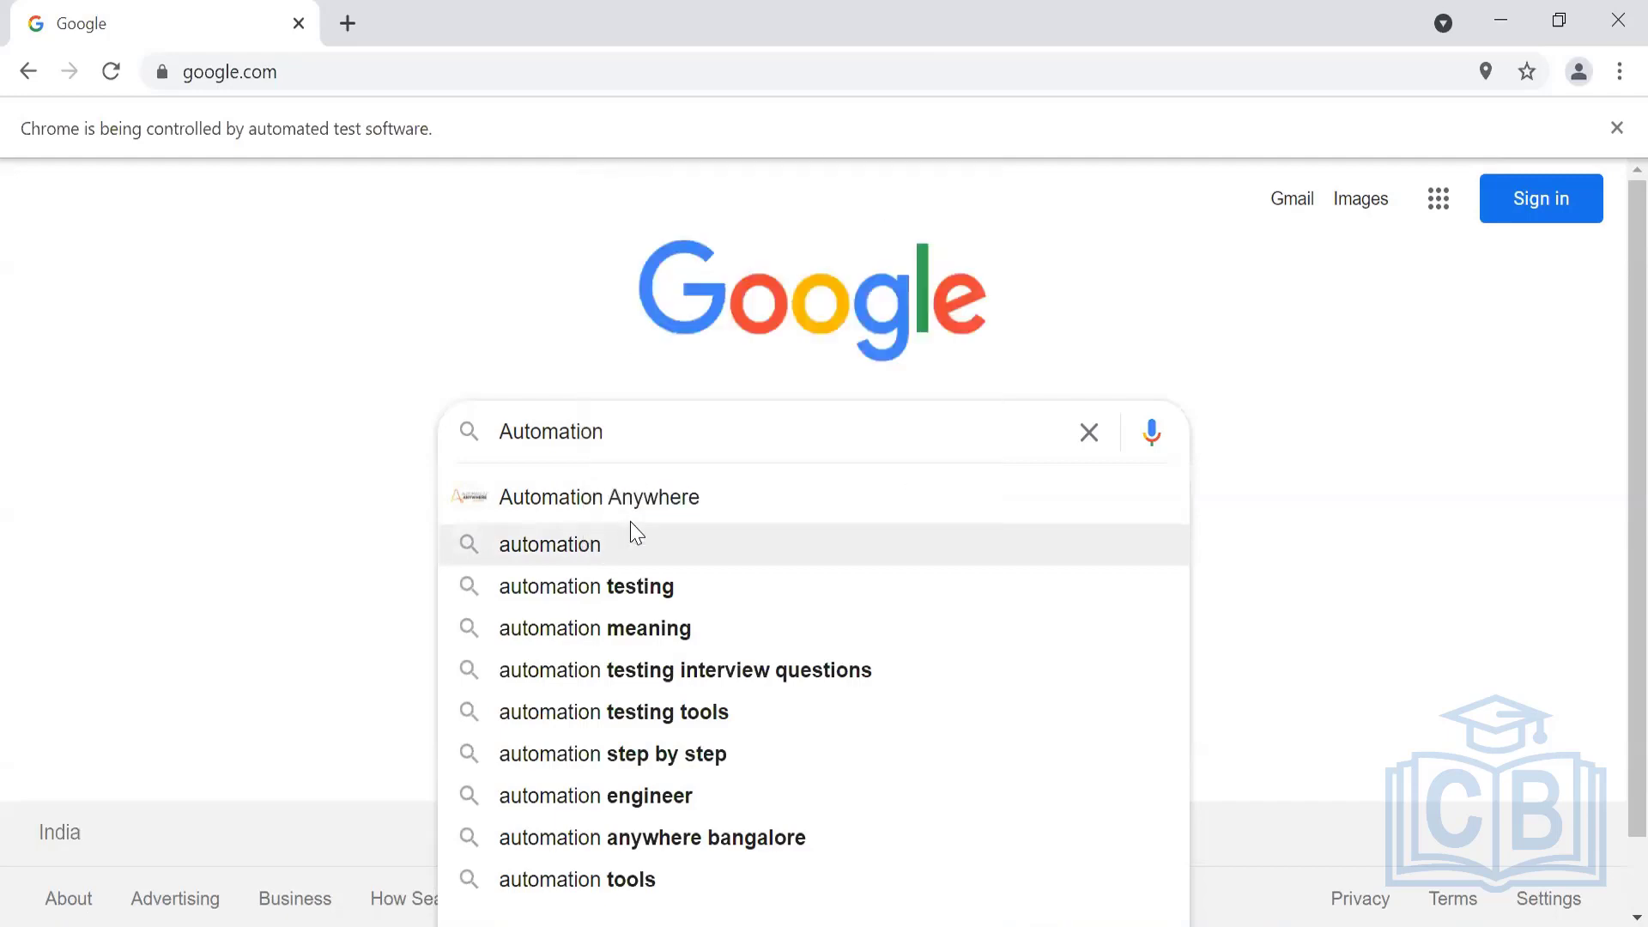
key(ctrl+shift+i)
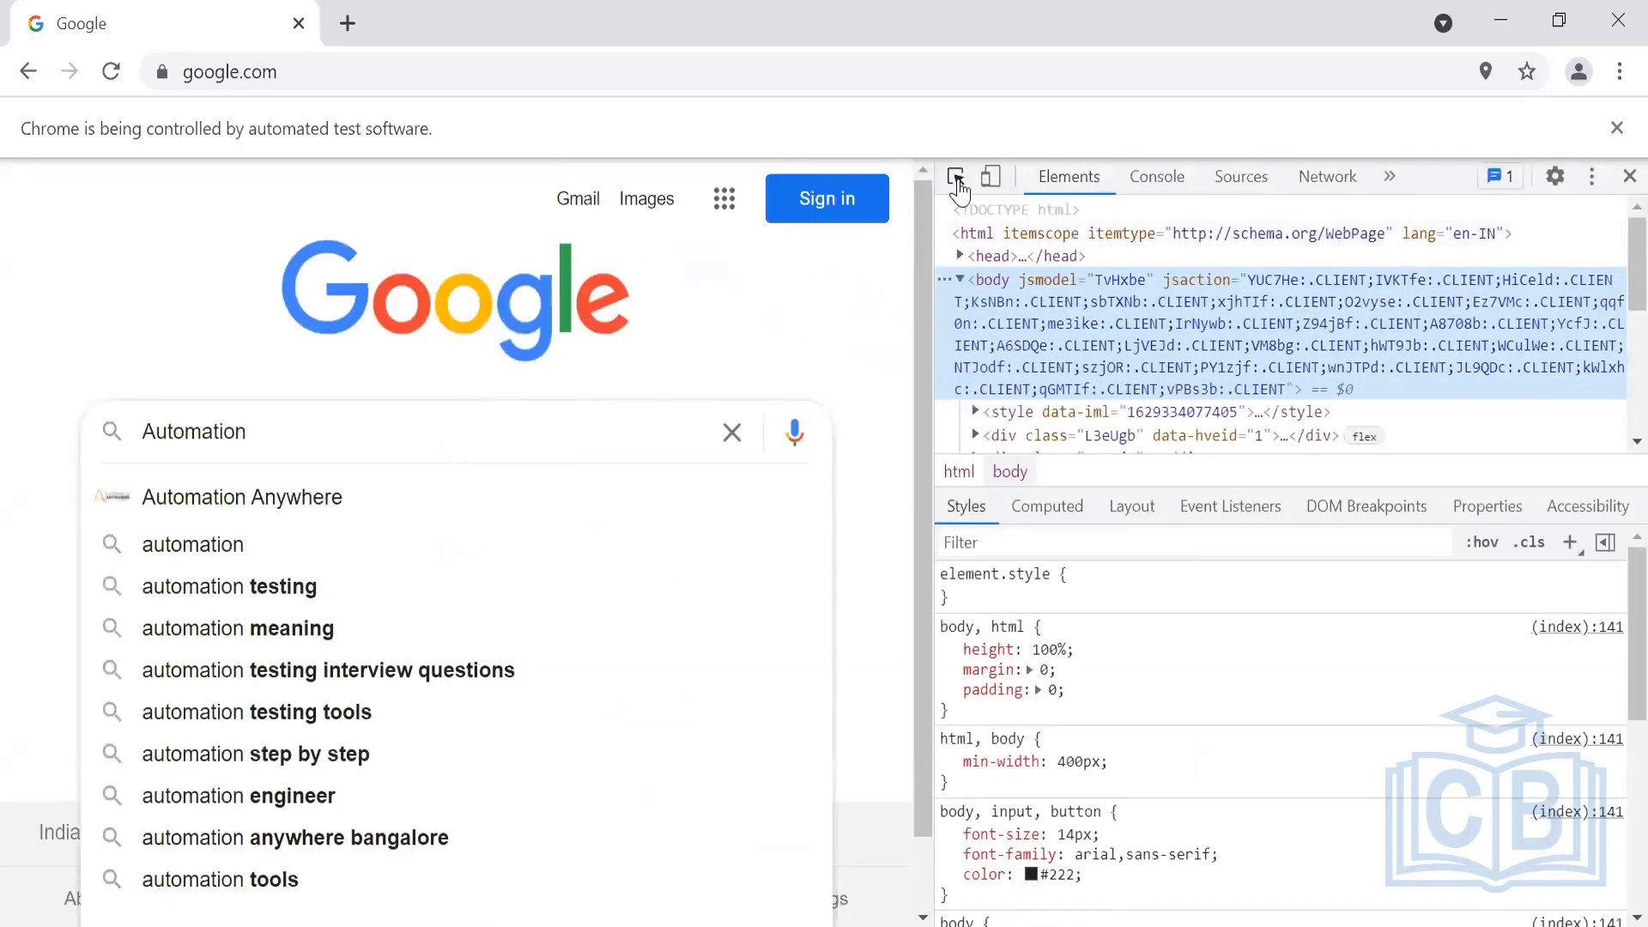
key(ctrl+shift+c)
click(206, 546)
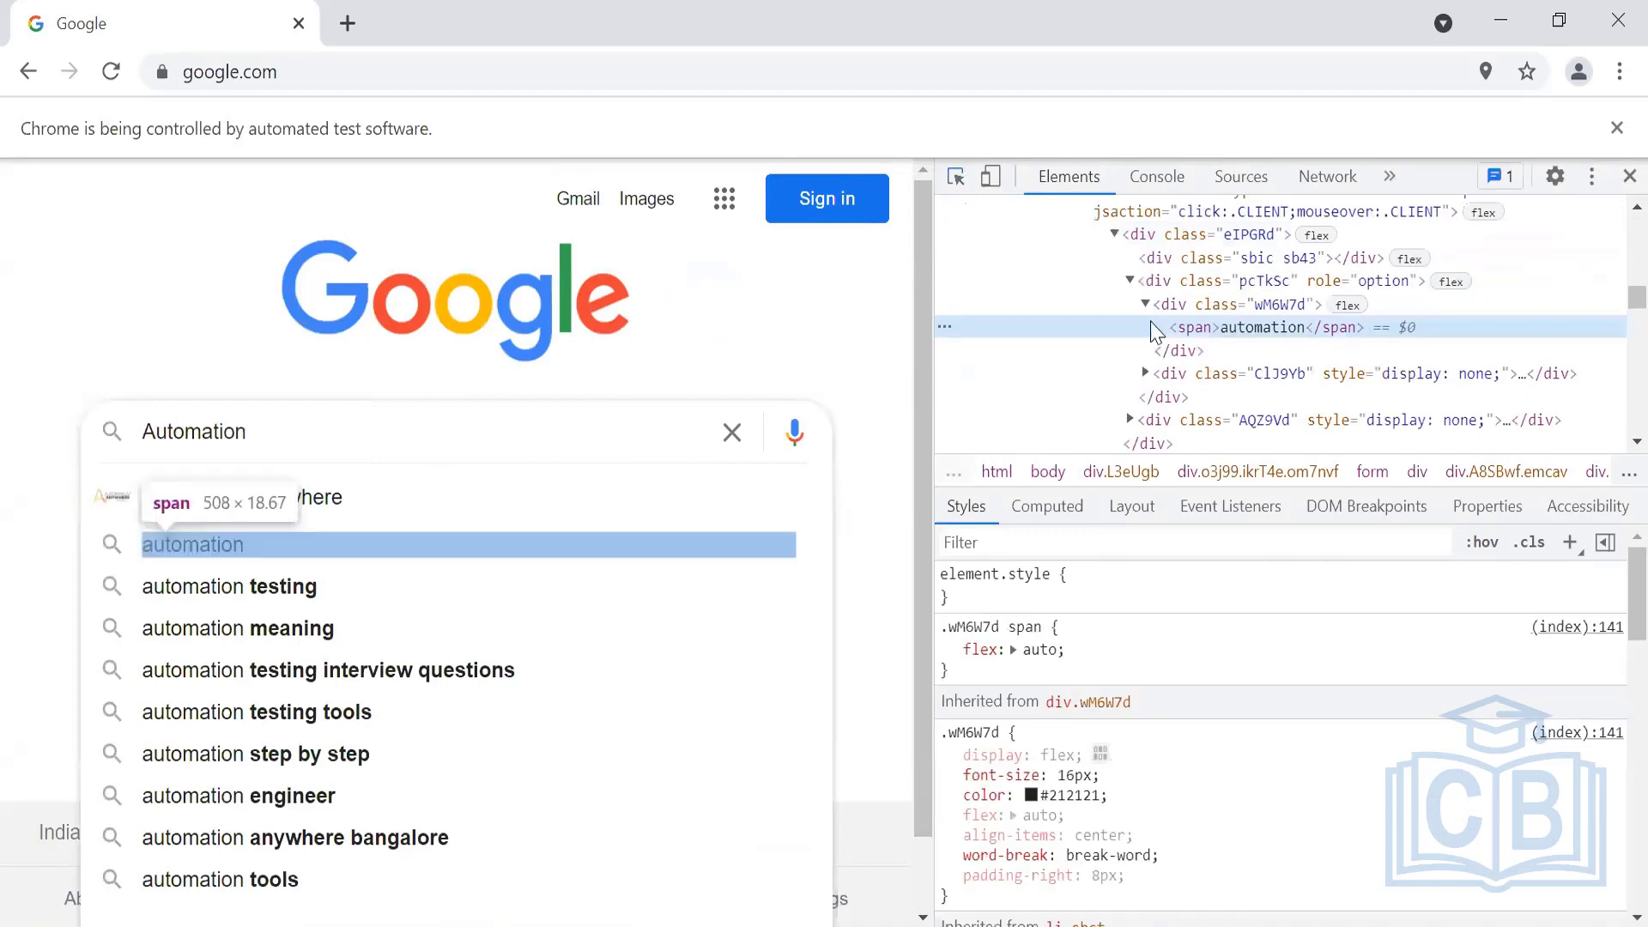
double_click(1267, 328)
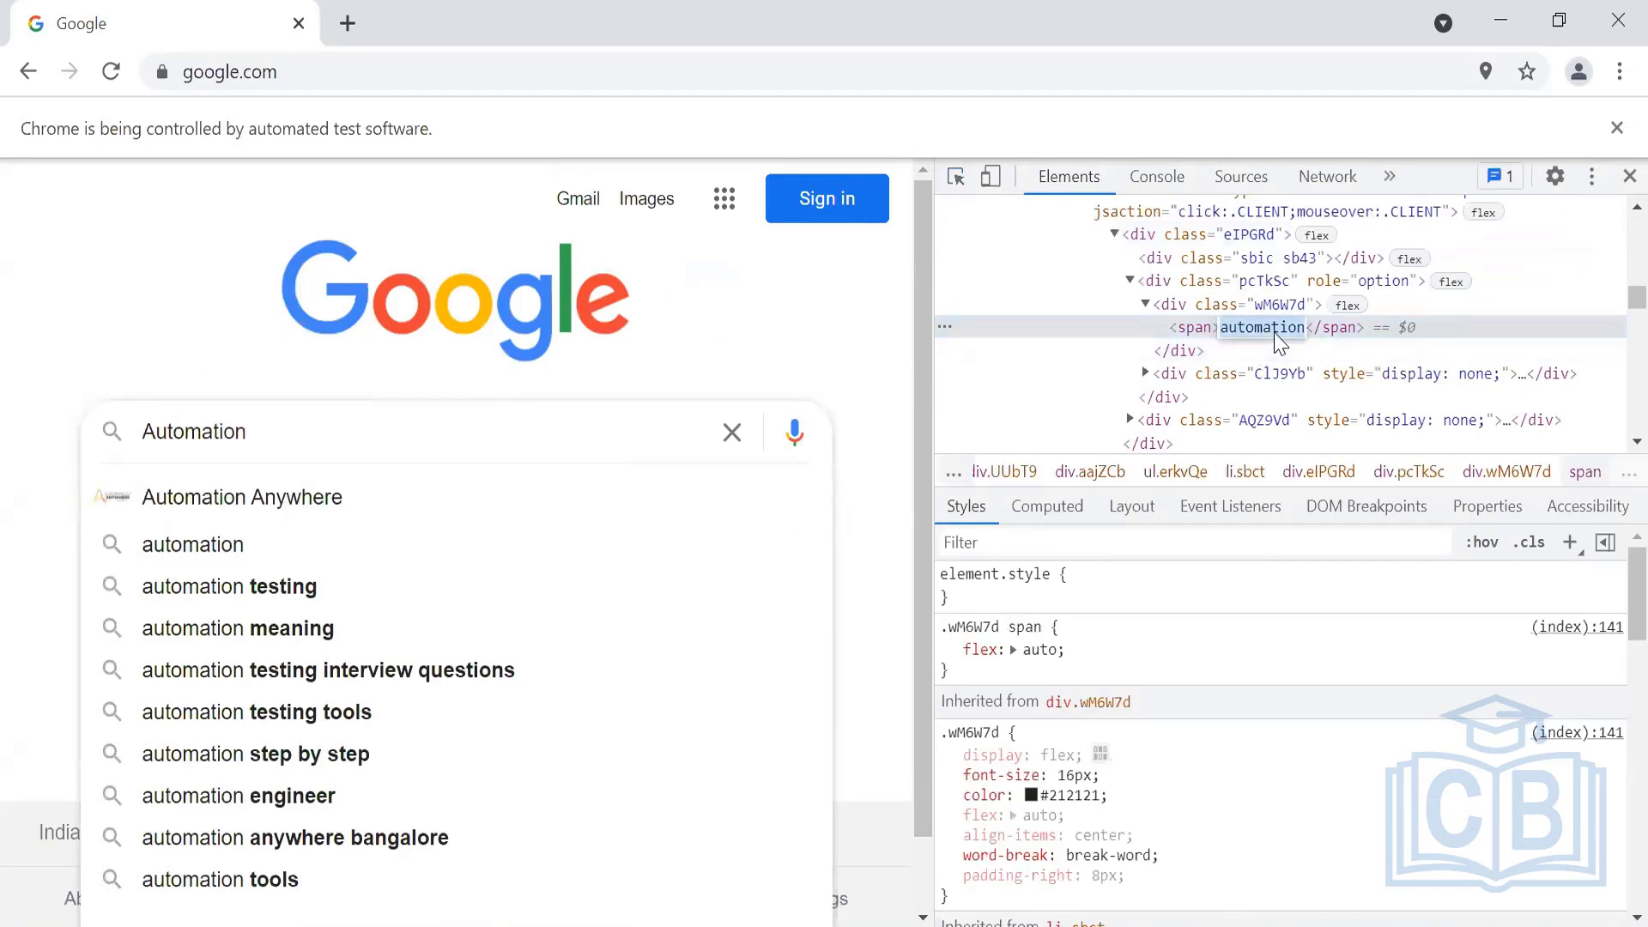
key(ctrl+f)
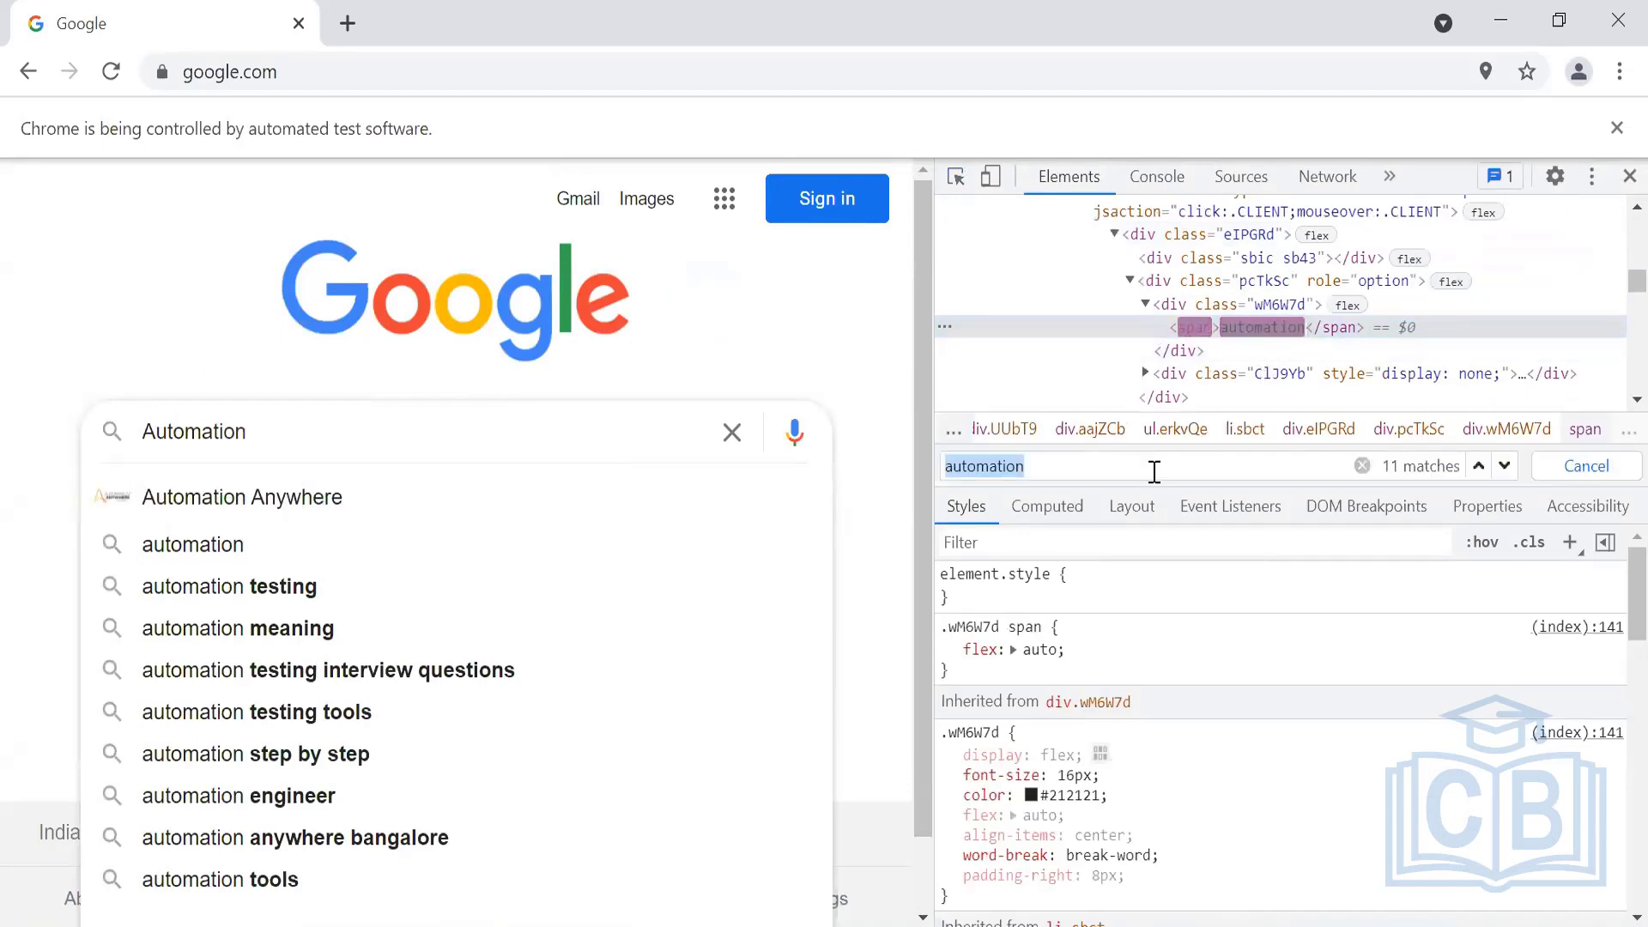
text(//span)
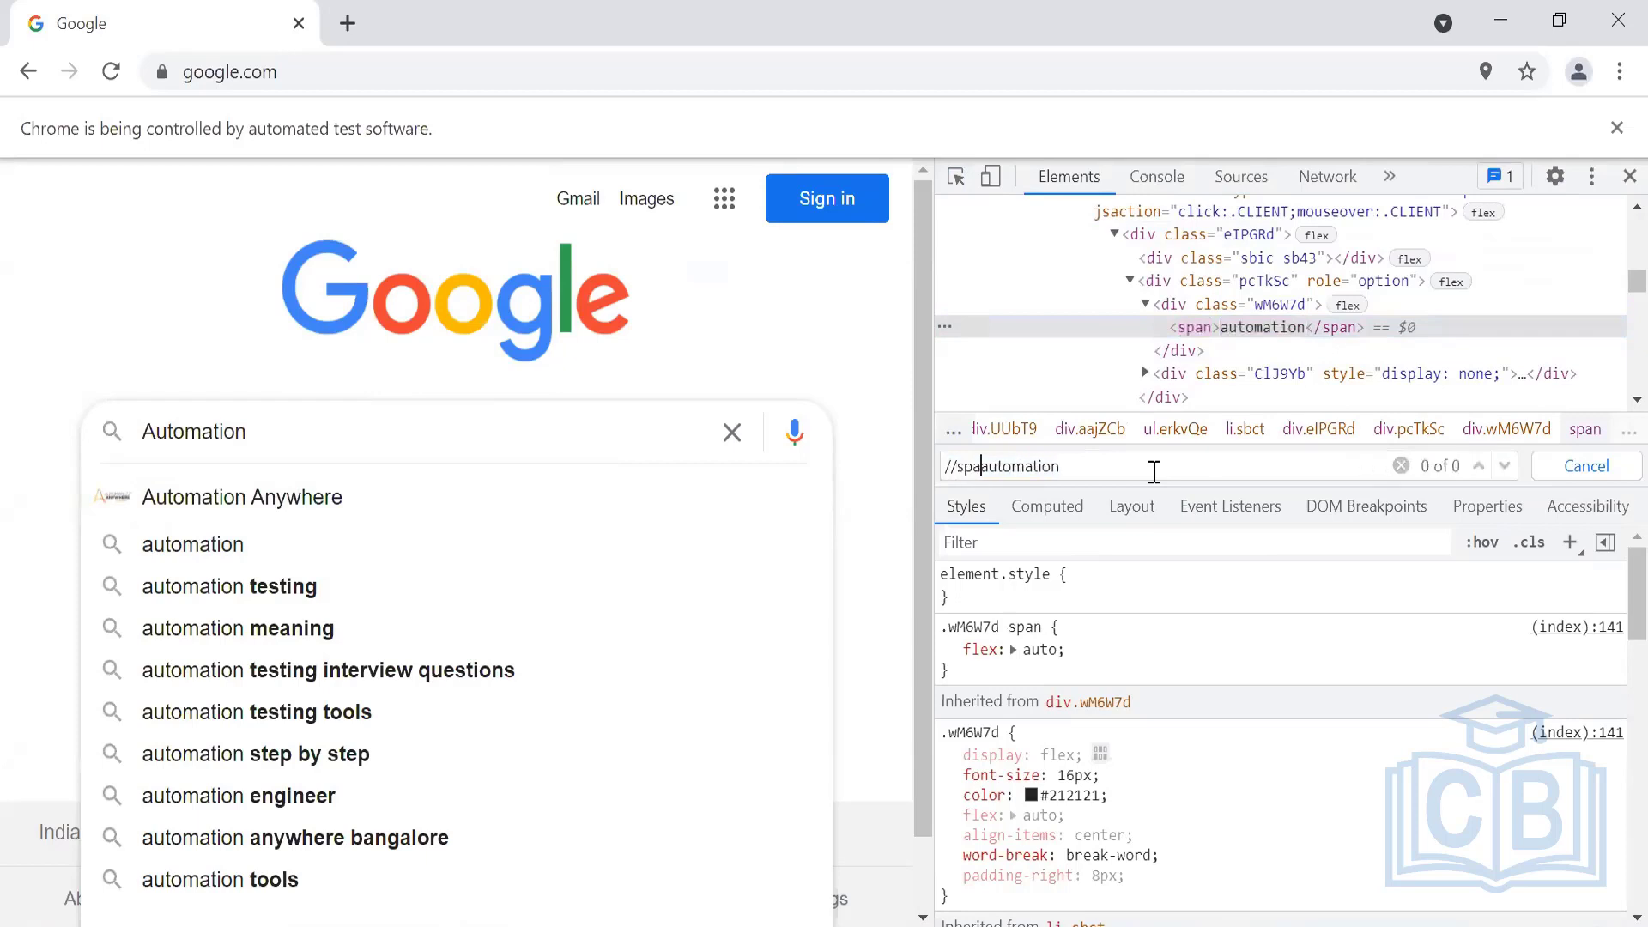
text([text()='automation'])
key(ctrl+a)
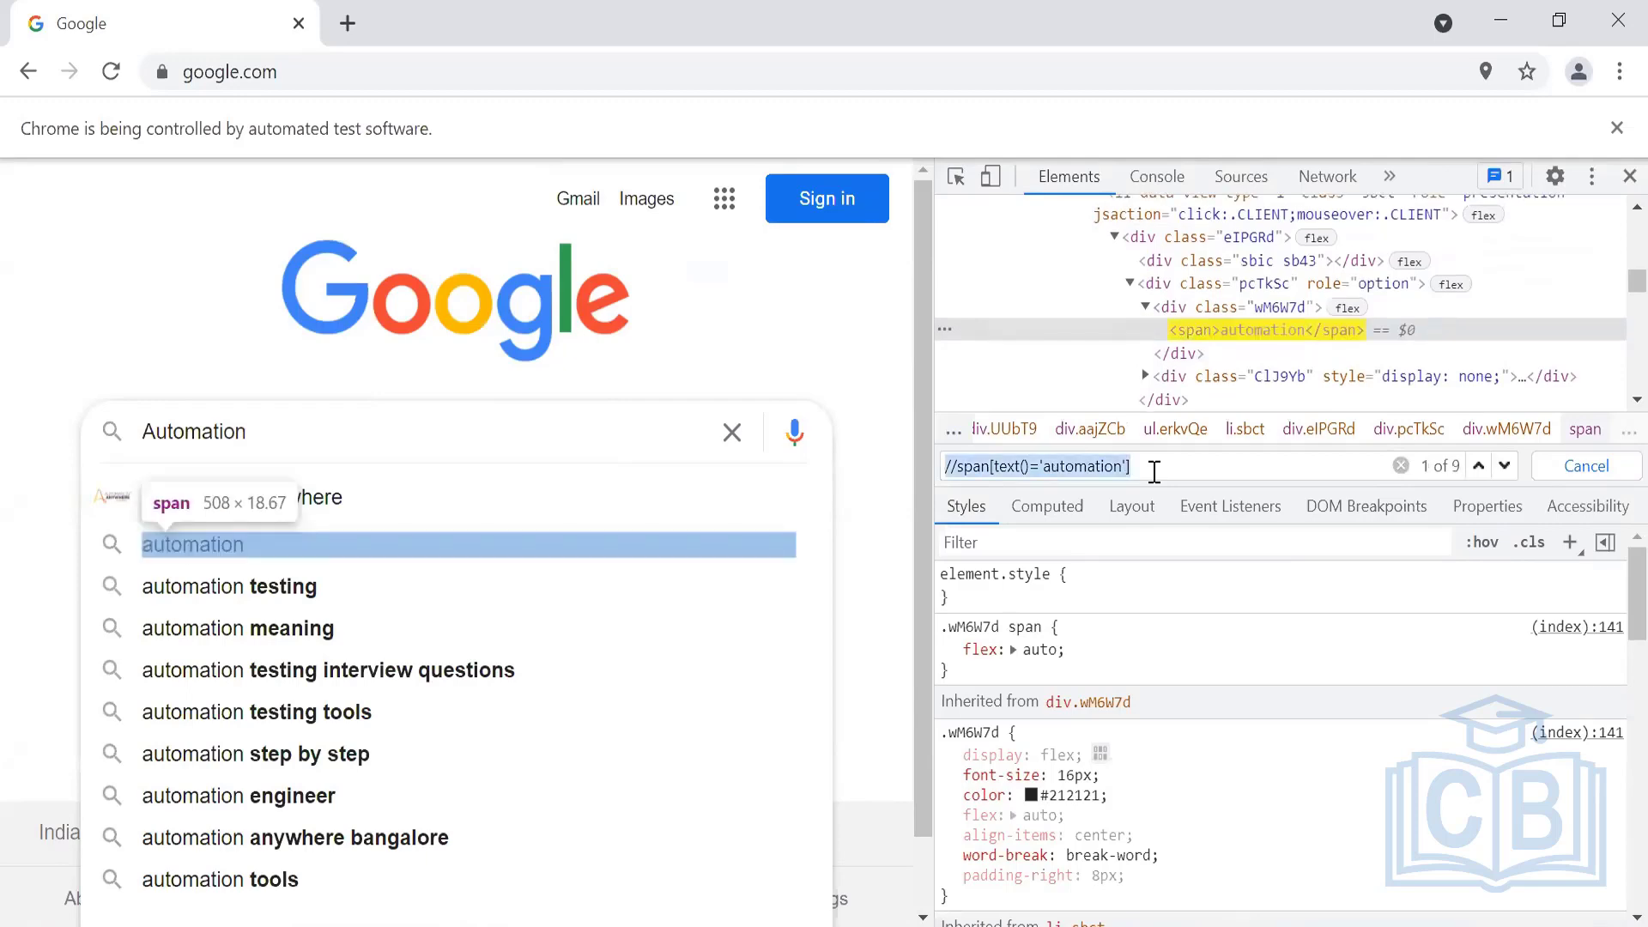
key(alt+Tab)
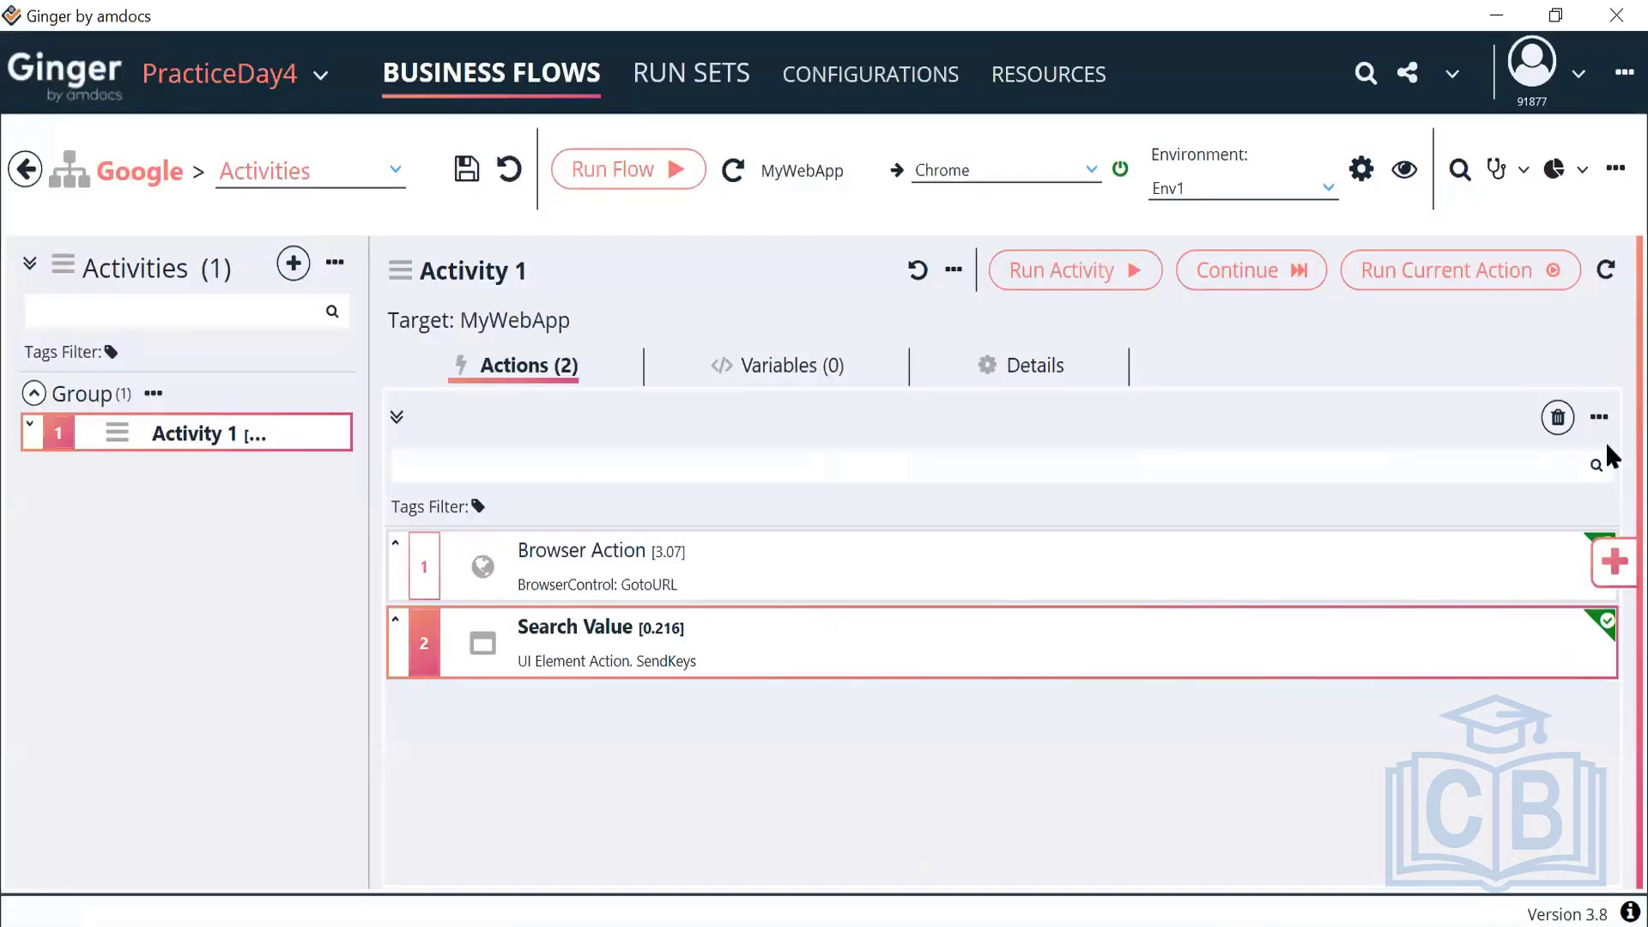
Add a UI element action from the Actions Library and name it 'Click suggestion'
click(1614, 563)
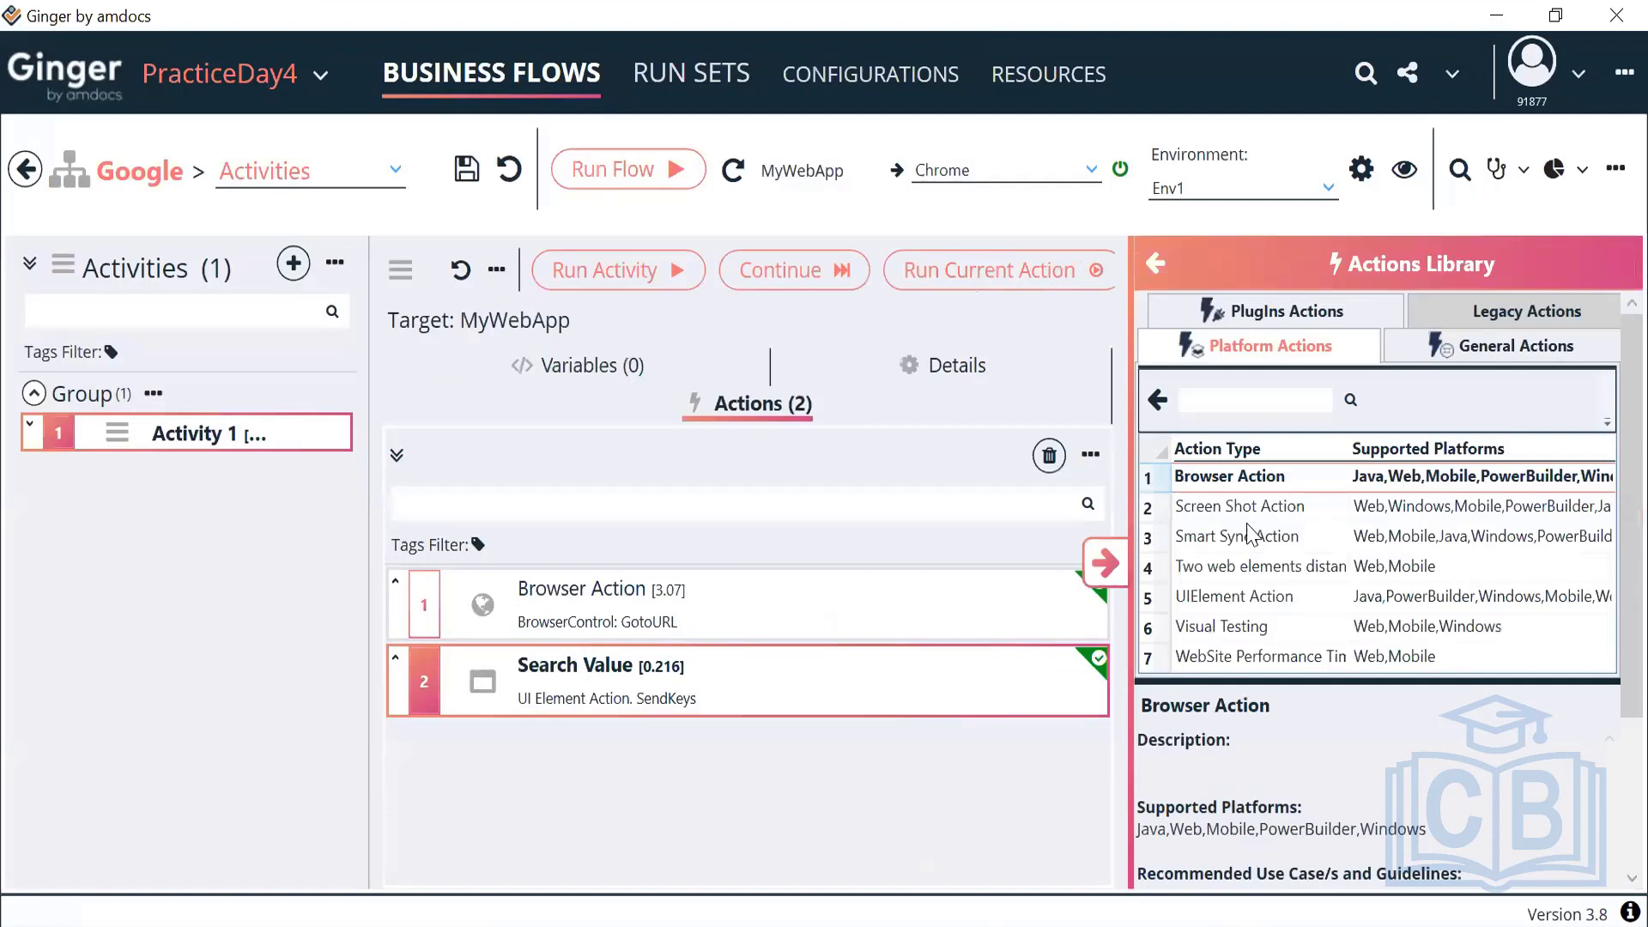
double_click(1224, 600)
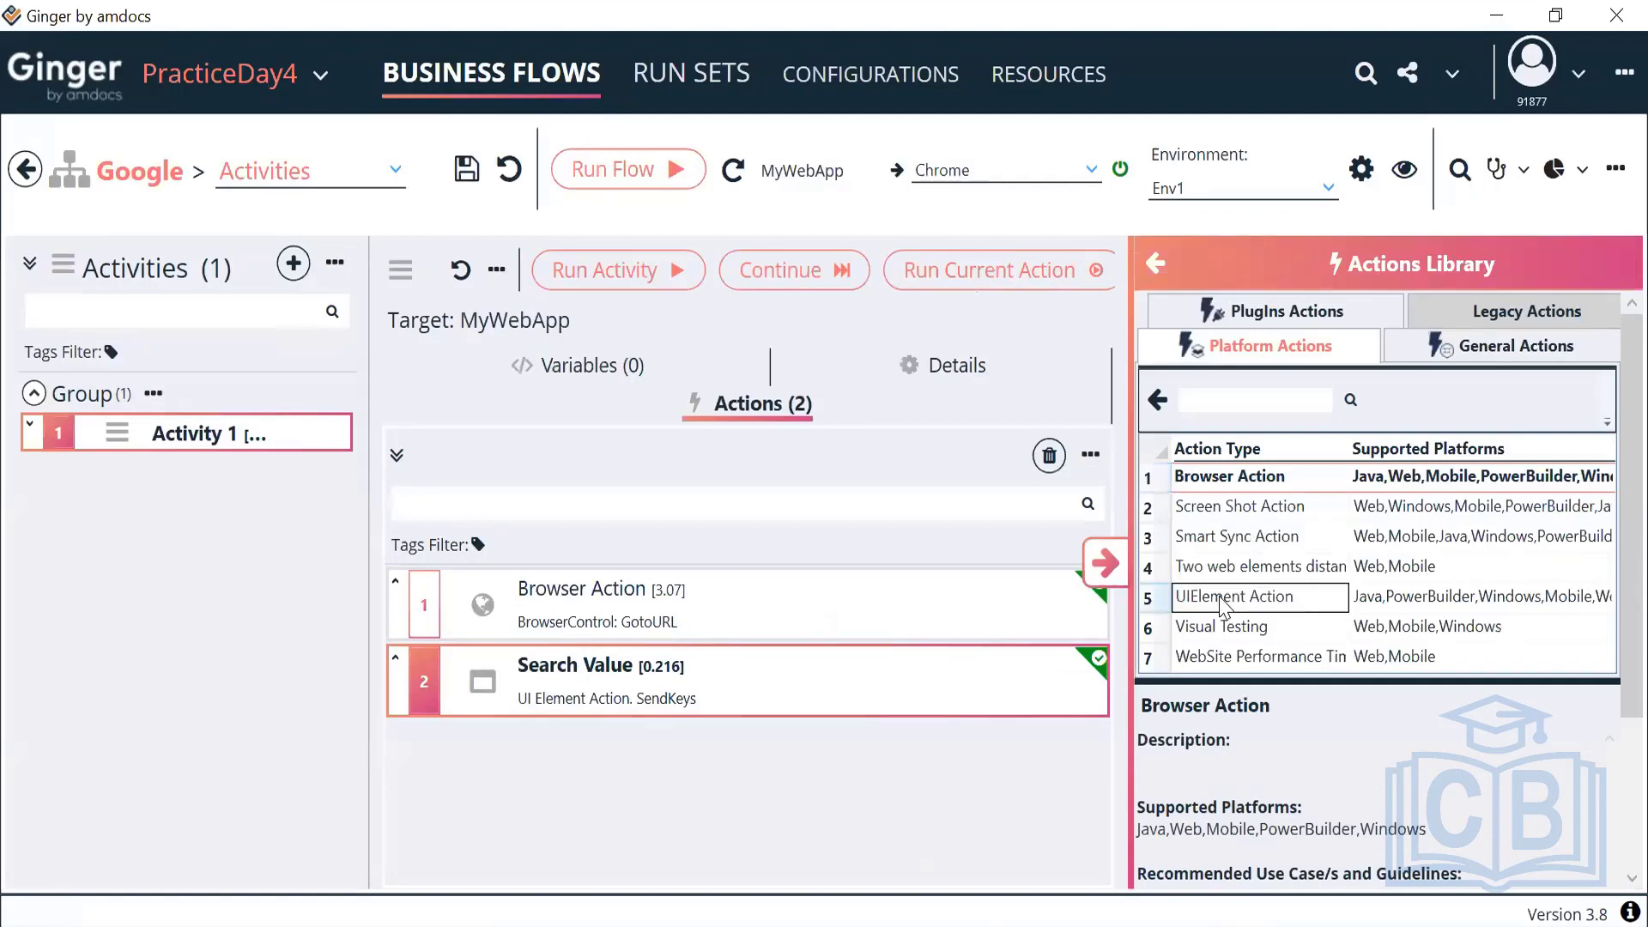
click(1107, 564)
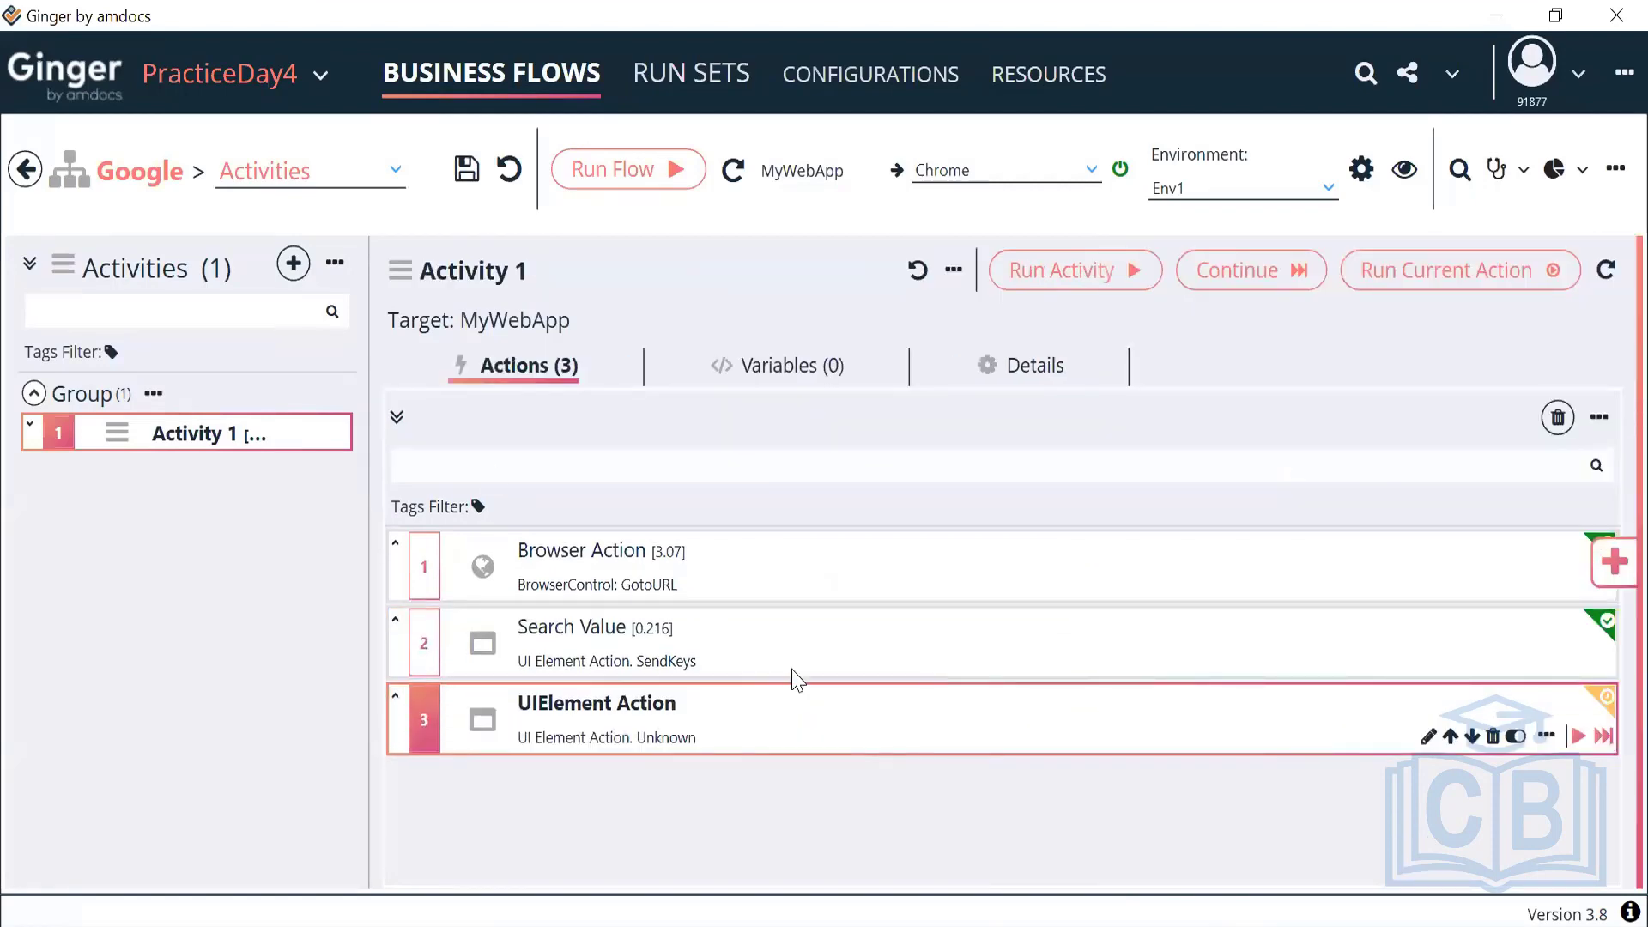
double_click(791, 695)
click(464, 468)
triple_click(417, 601)
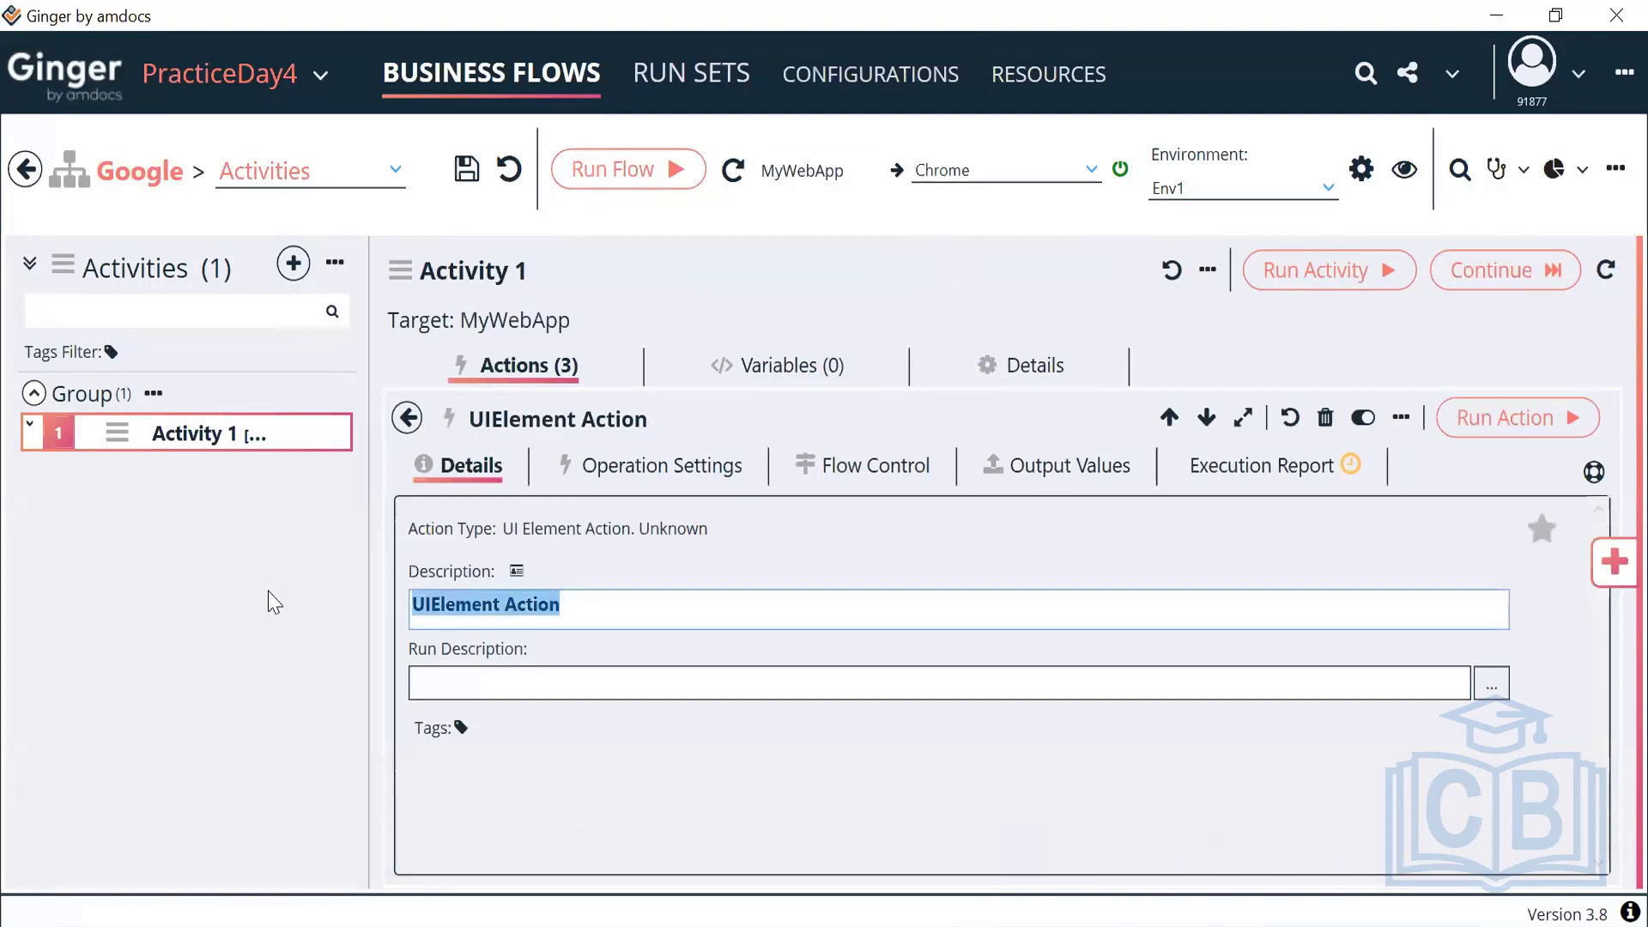
text(Click suggestion)
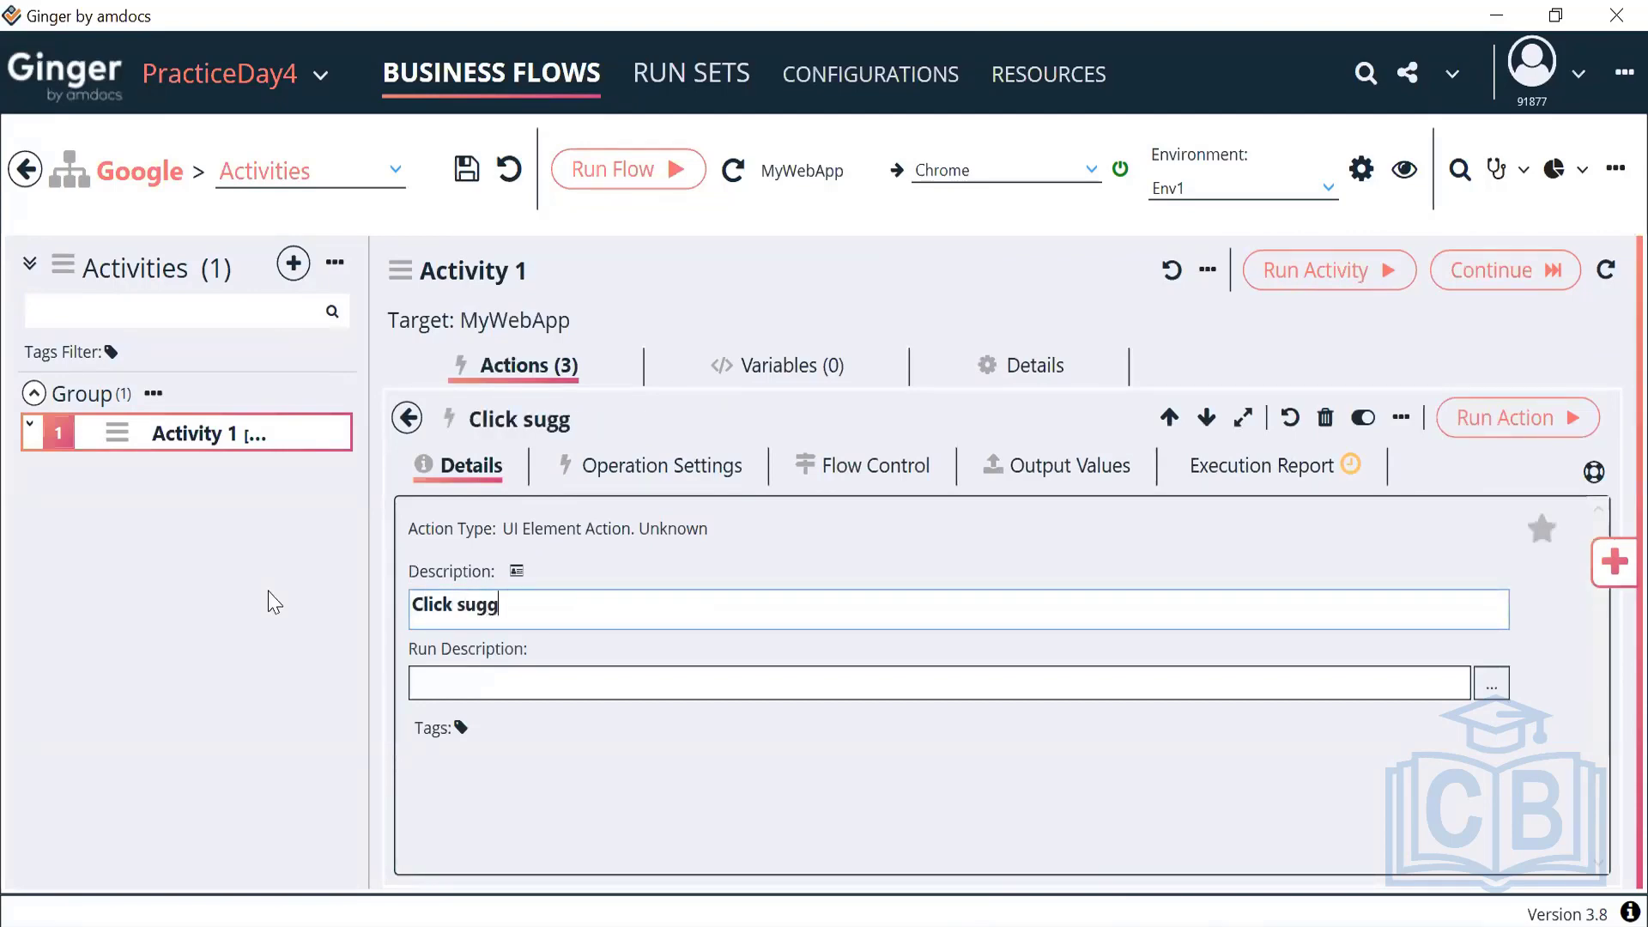
Make it locate by XPath //span[text()='automation'] and click a HyperLink element
click(631, 467)
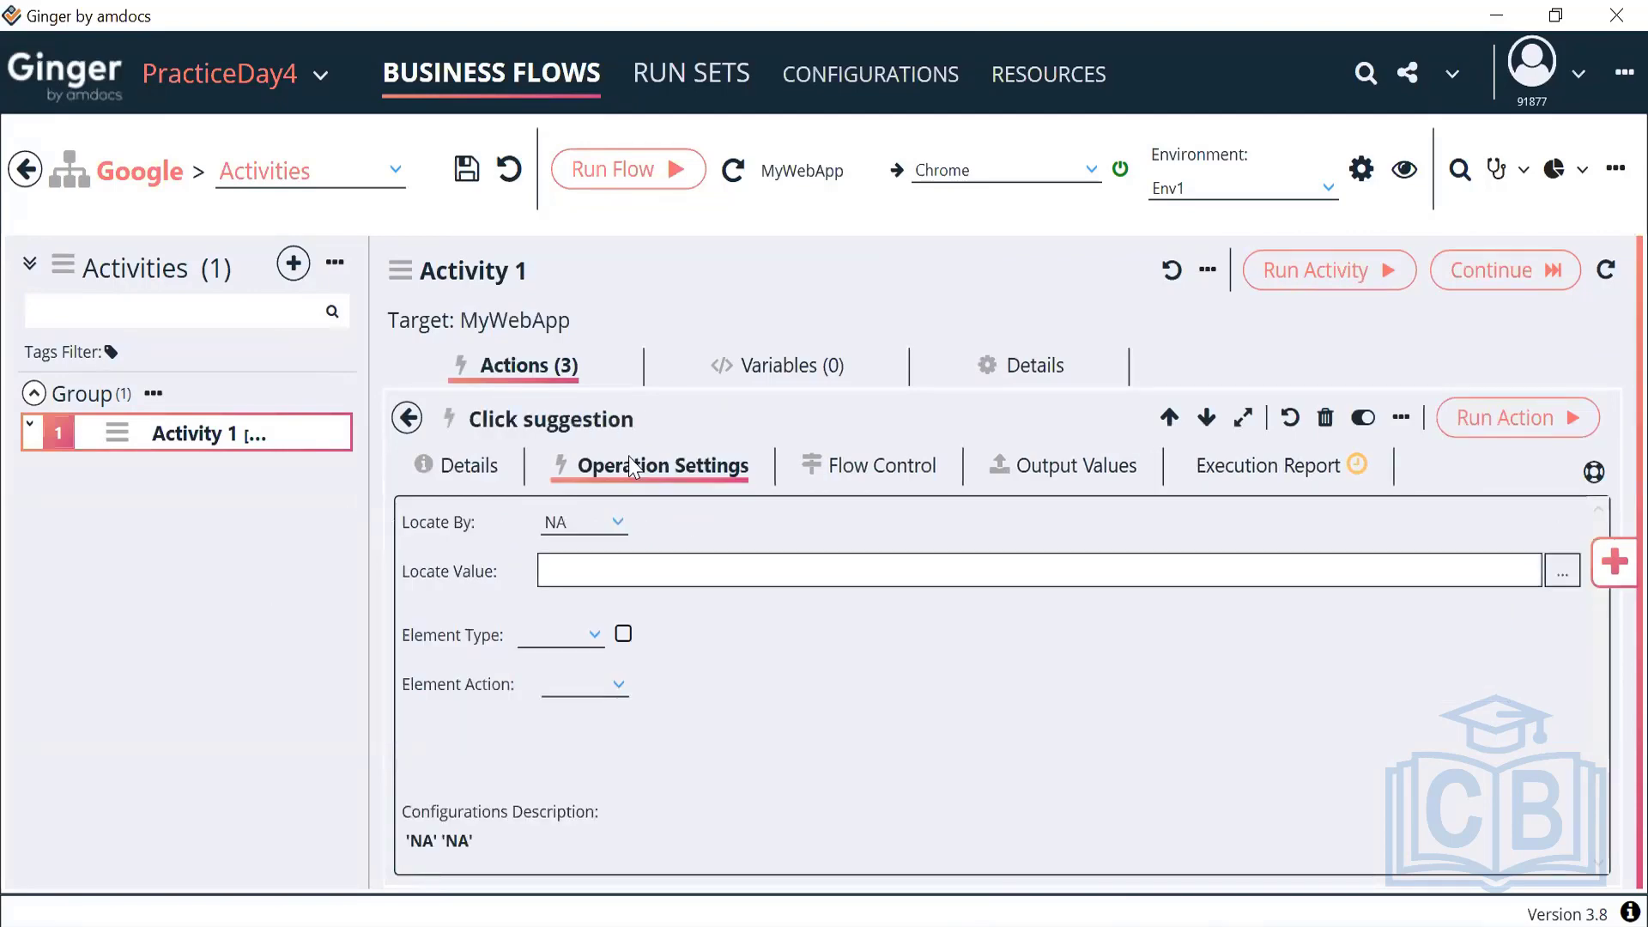
click(575, 527)
click(584, 605)
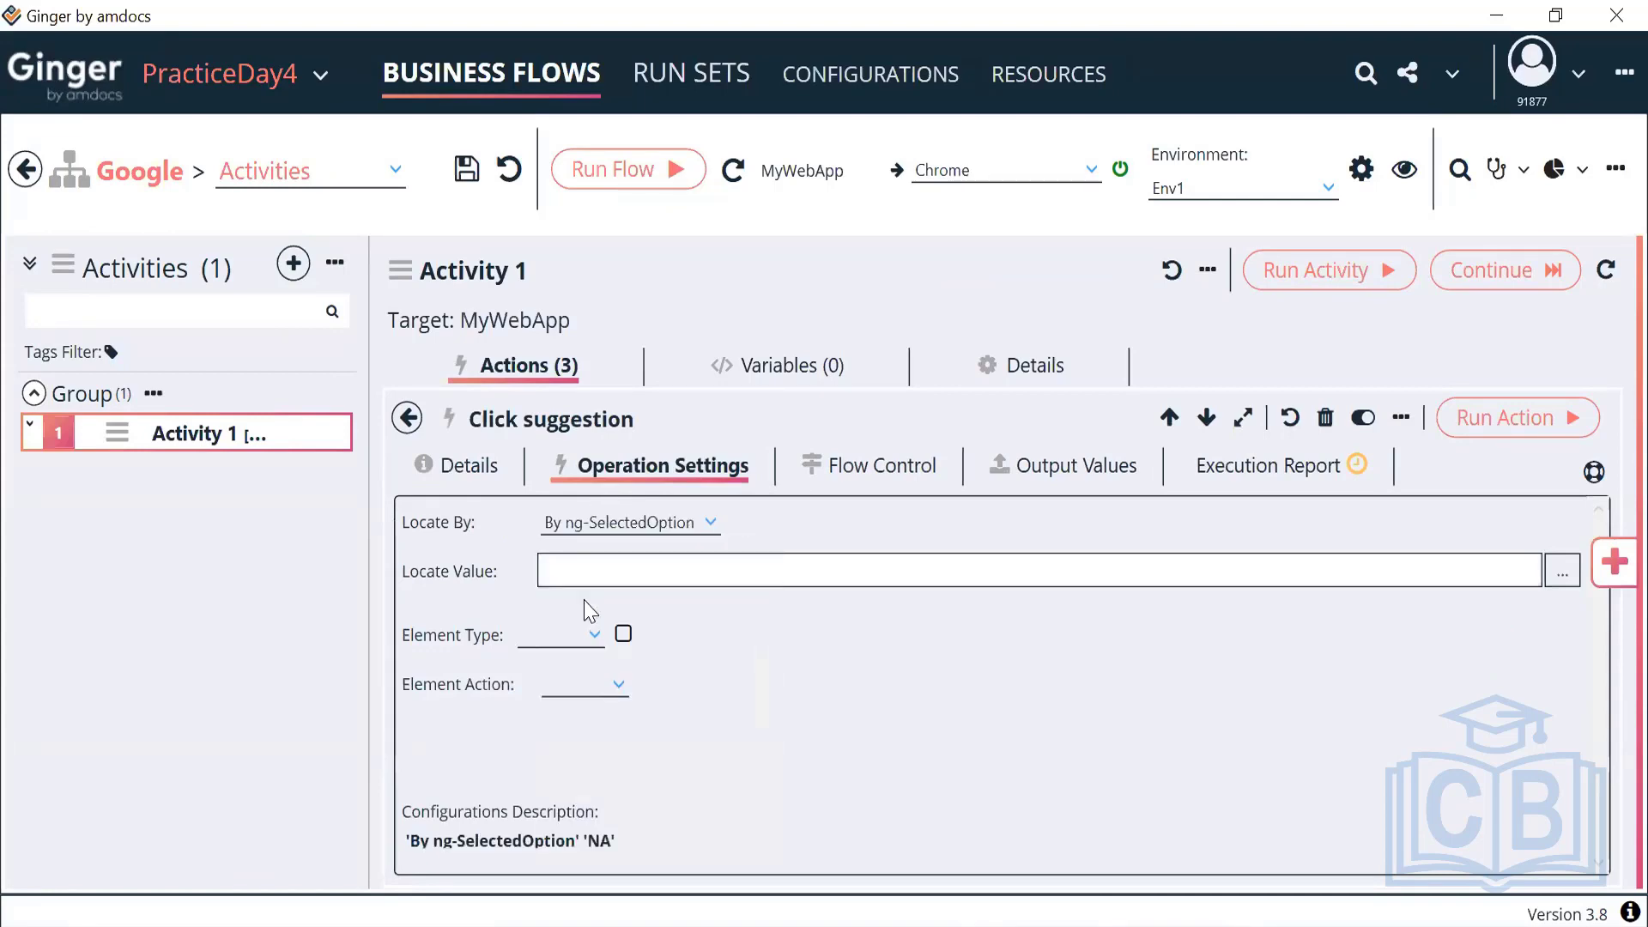
click(650, 519)
scroll(606, 667, up, 3)
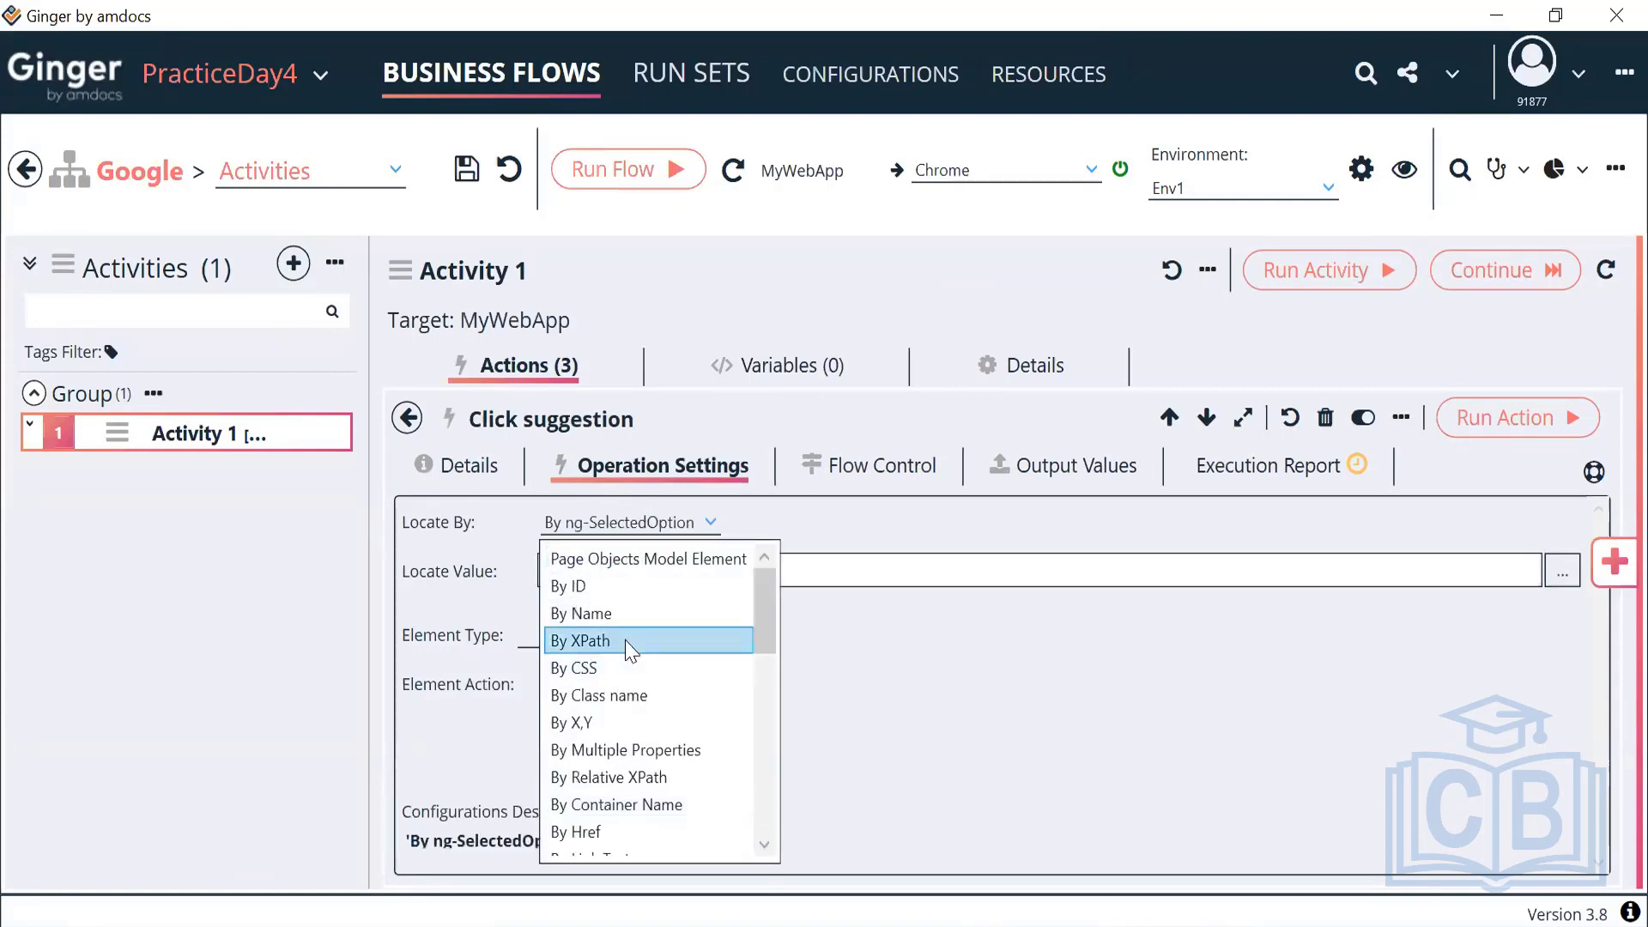
click(592, 637)
click(683, 584)
key(ctrl+v)
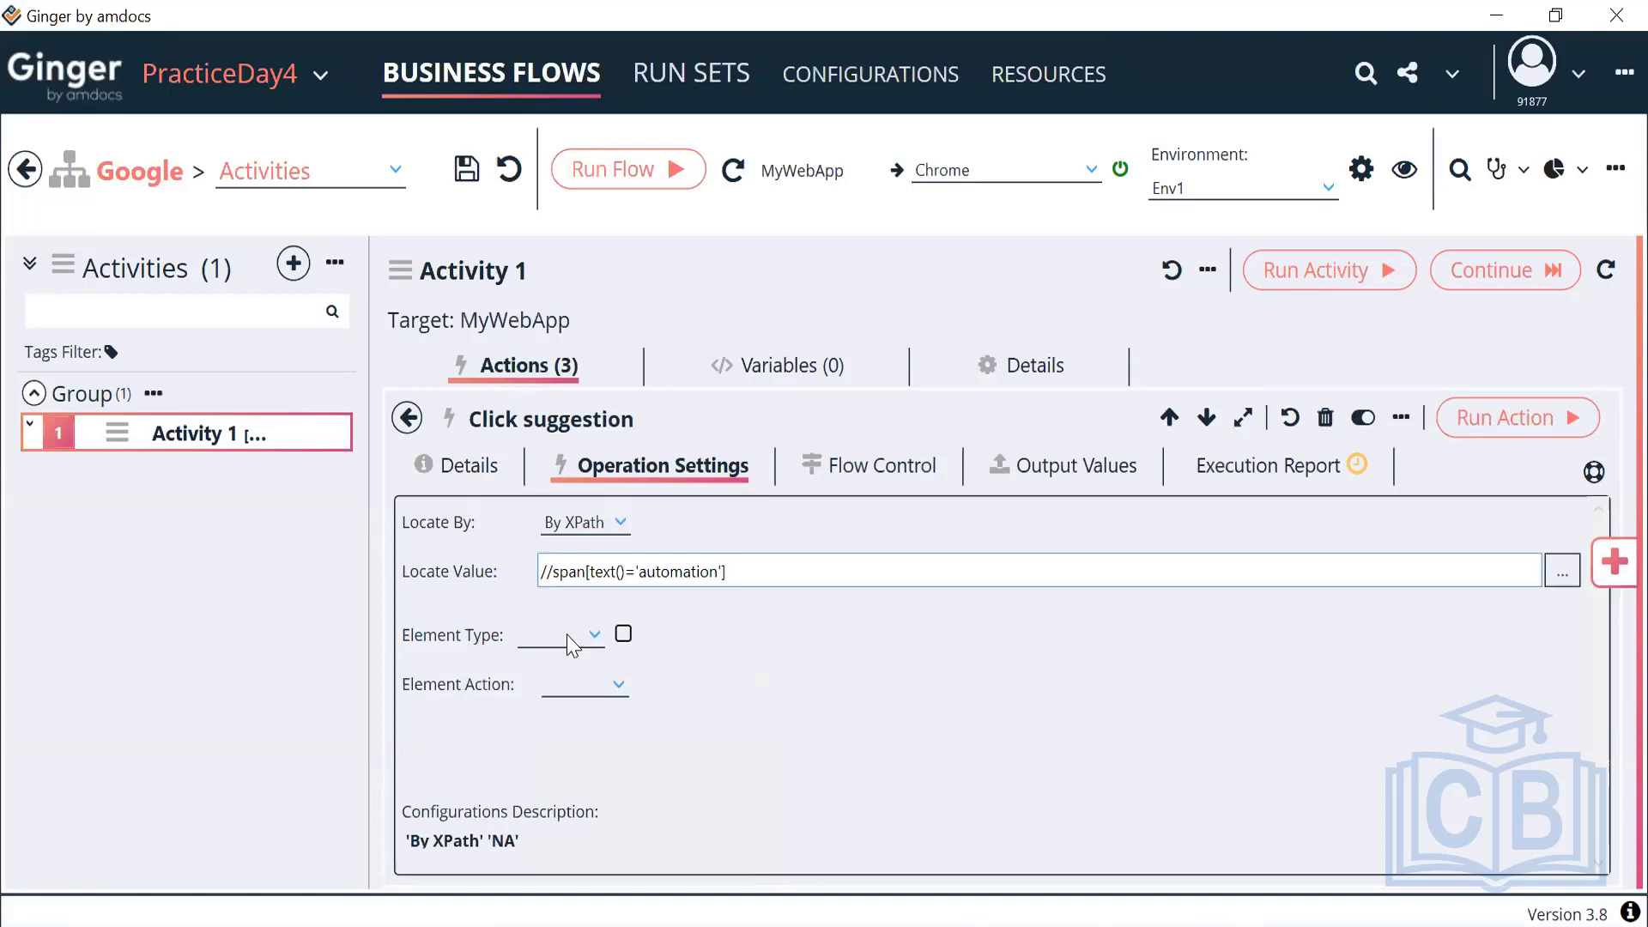
click(566, 636)
click(594, 754)
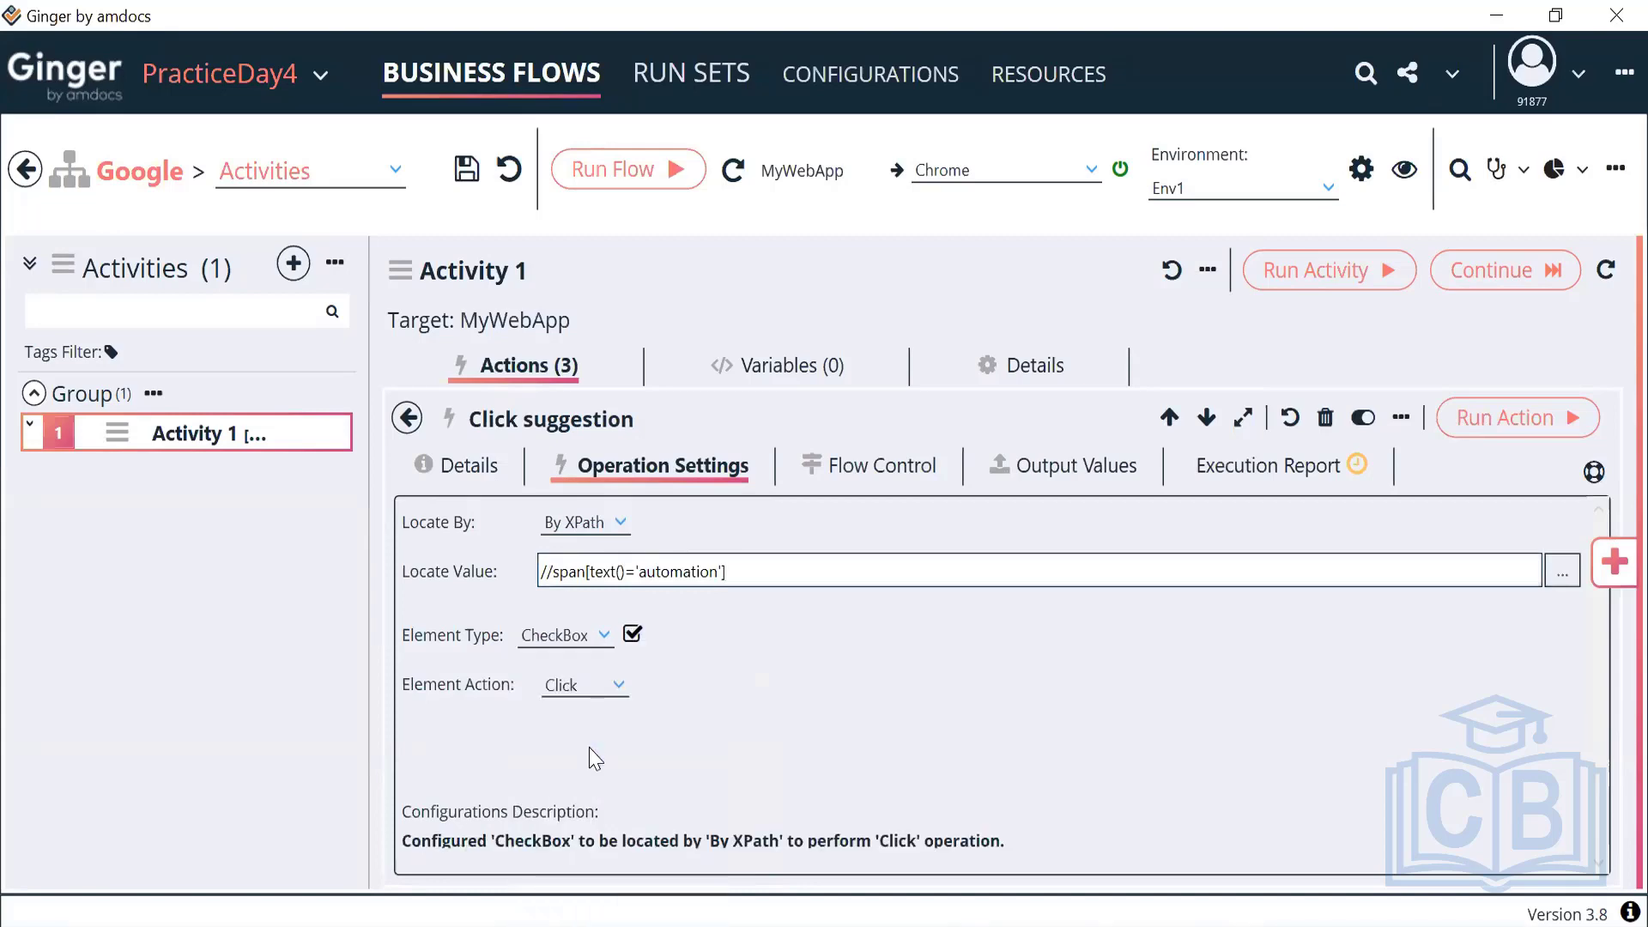
click(600, 635)
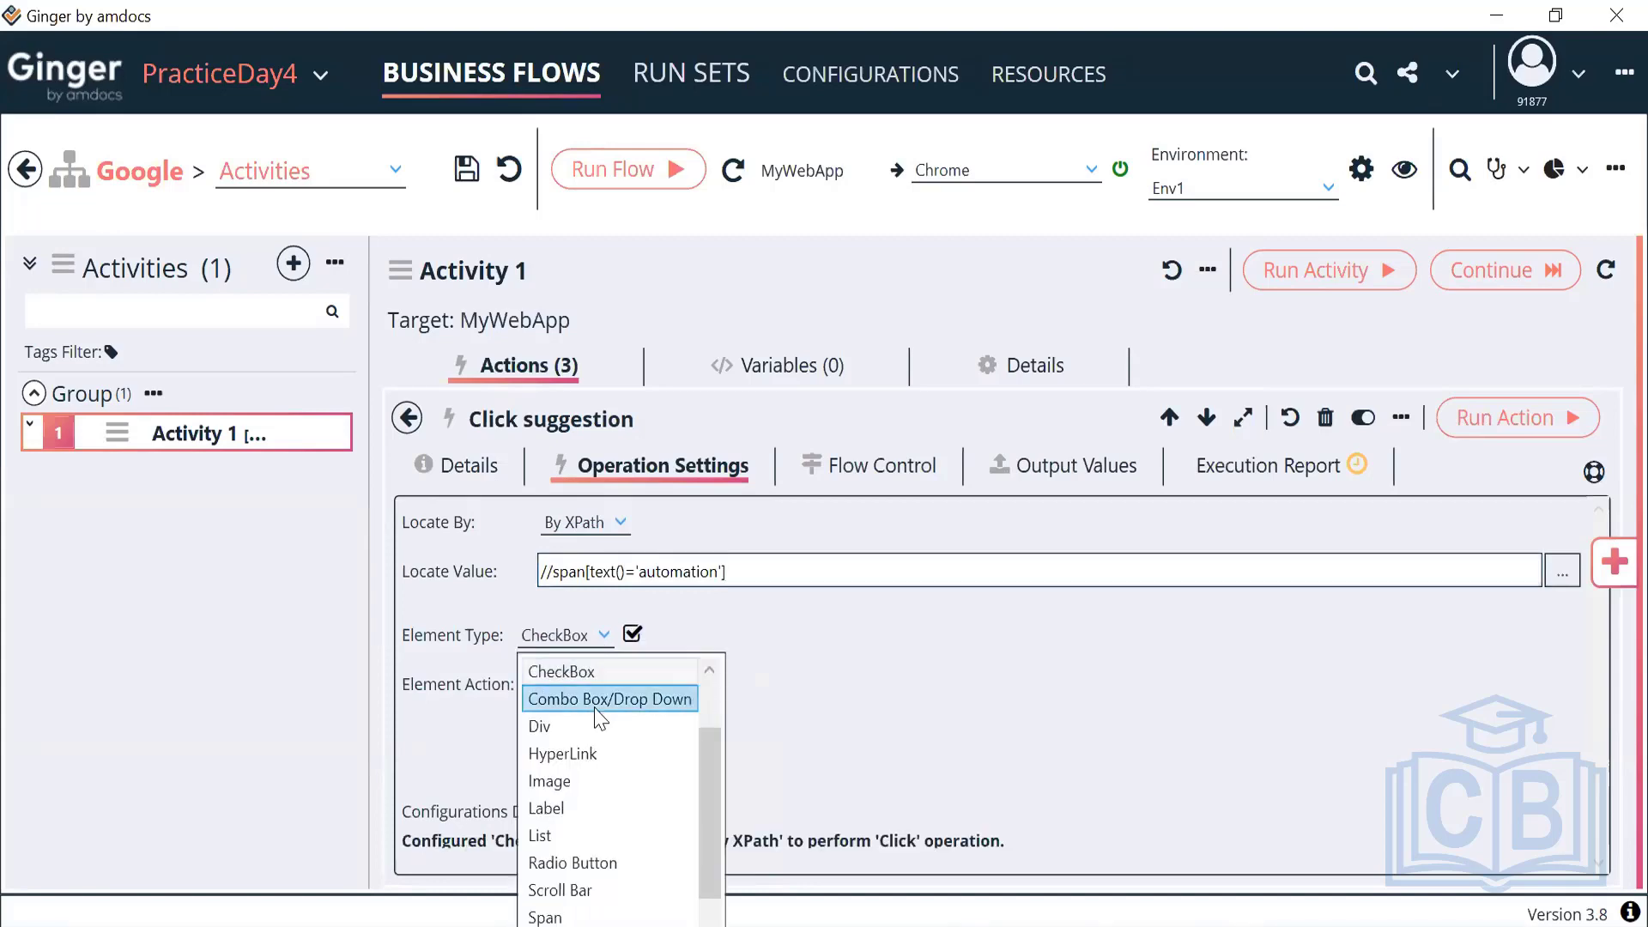
click(598, 755)
Run the Click suggestion action, check the results page in the browser, then close the browser
click(1480, 429)
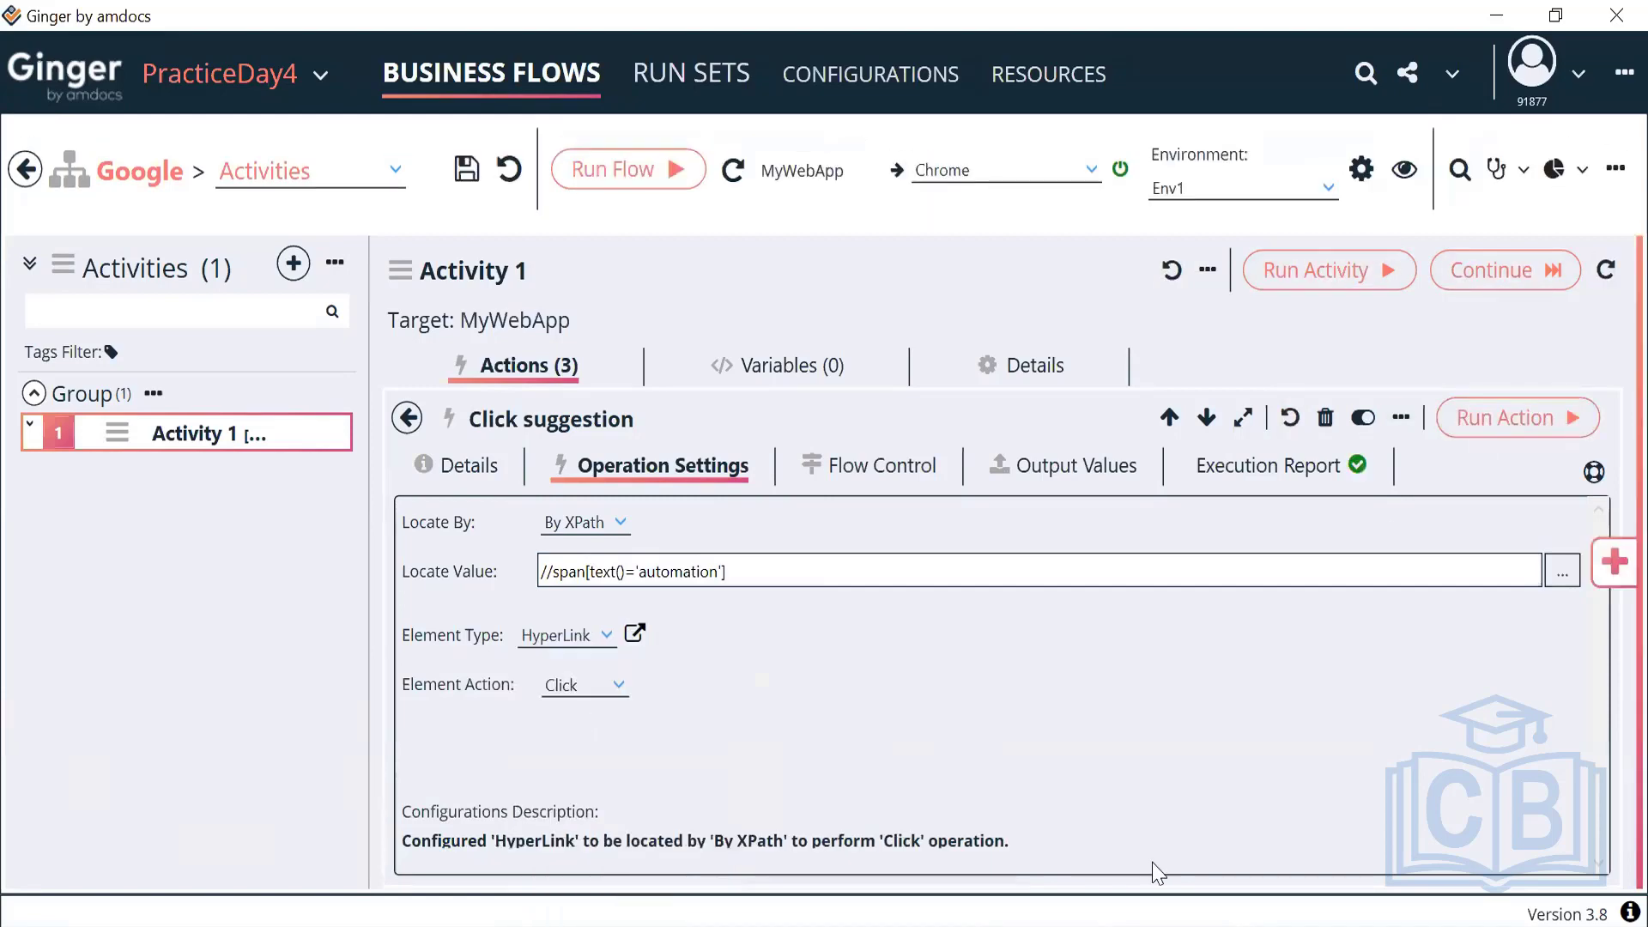
key(alt+Tab)
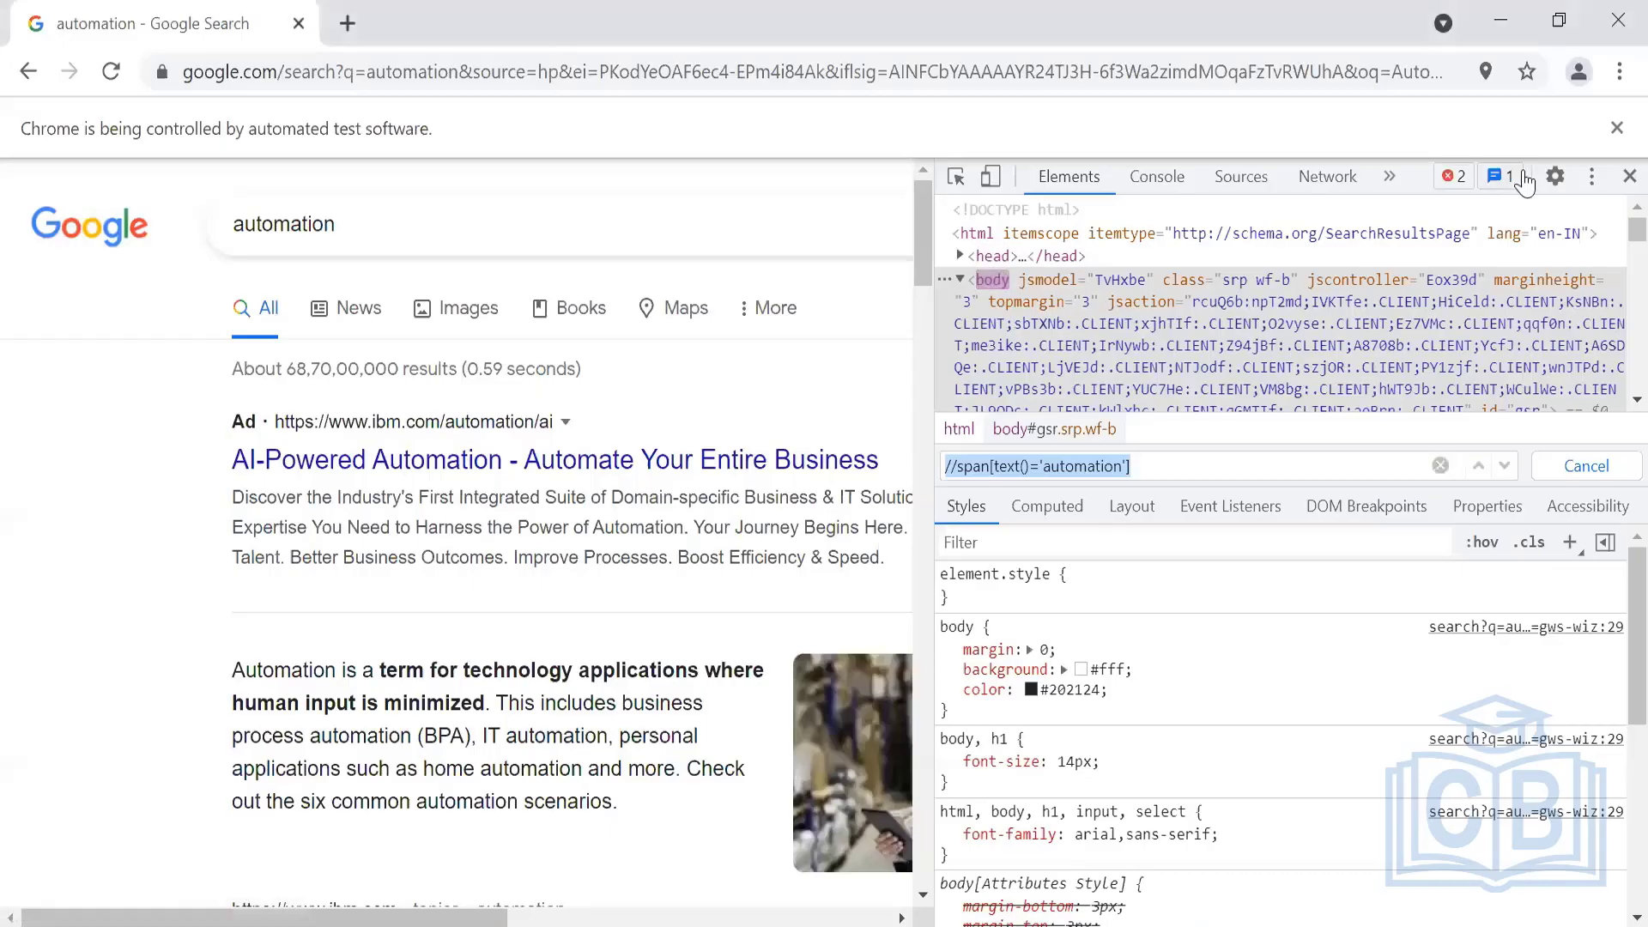
click(1630, 176)
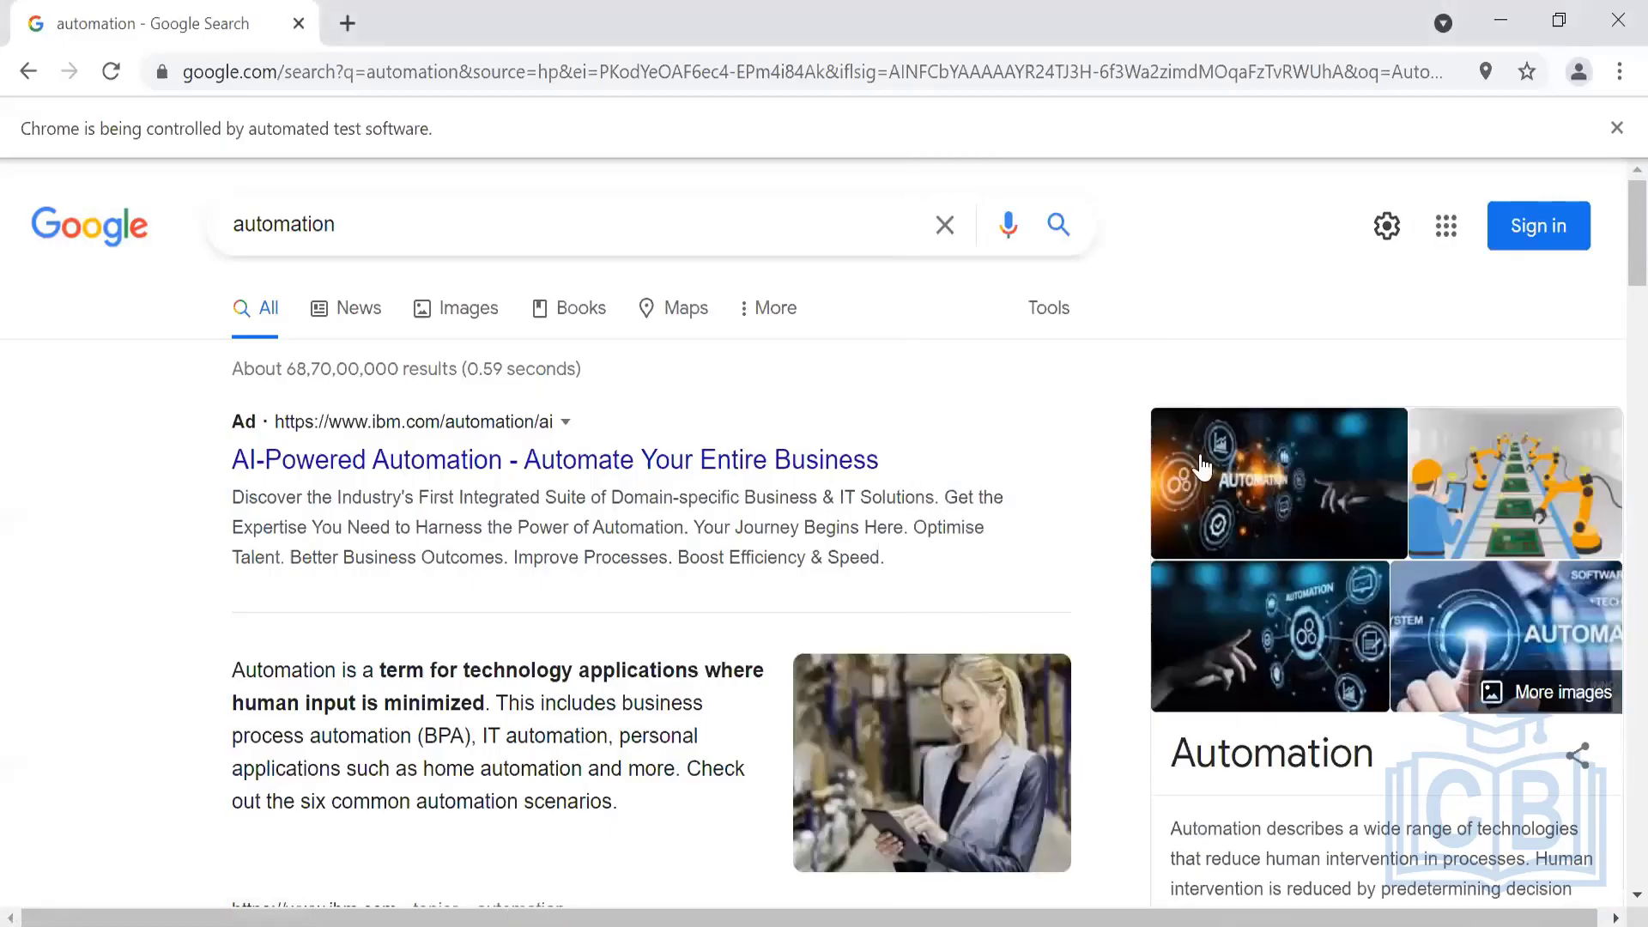
click(1615, 25)
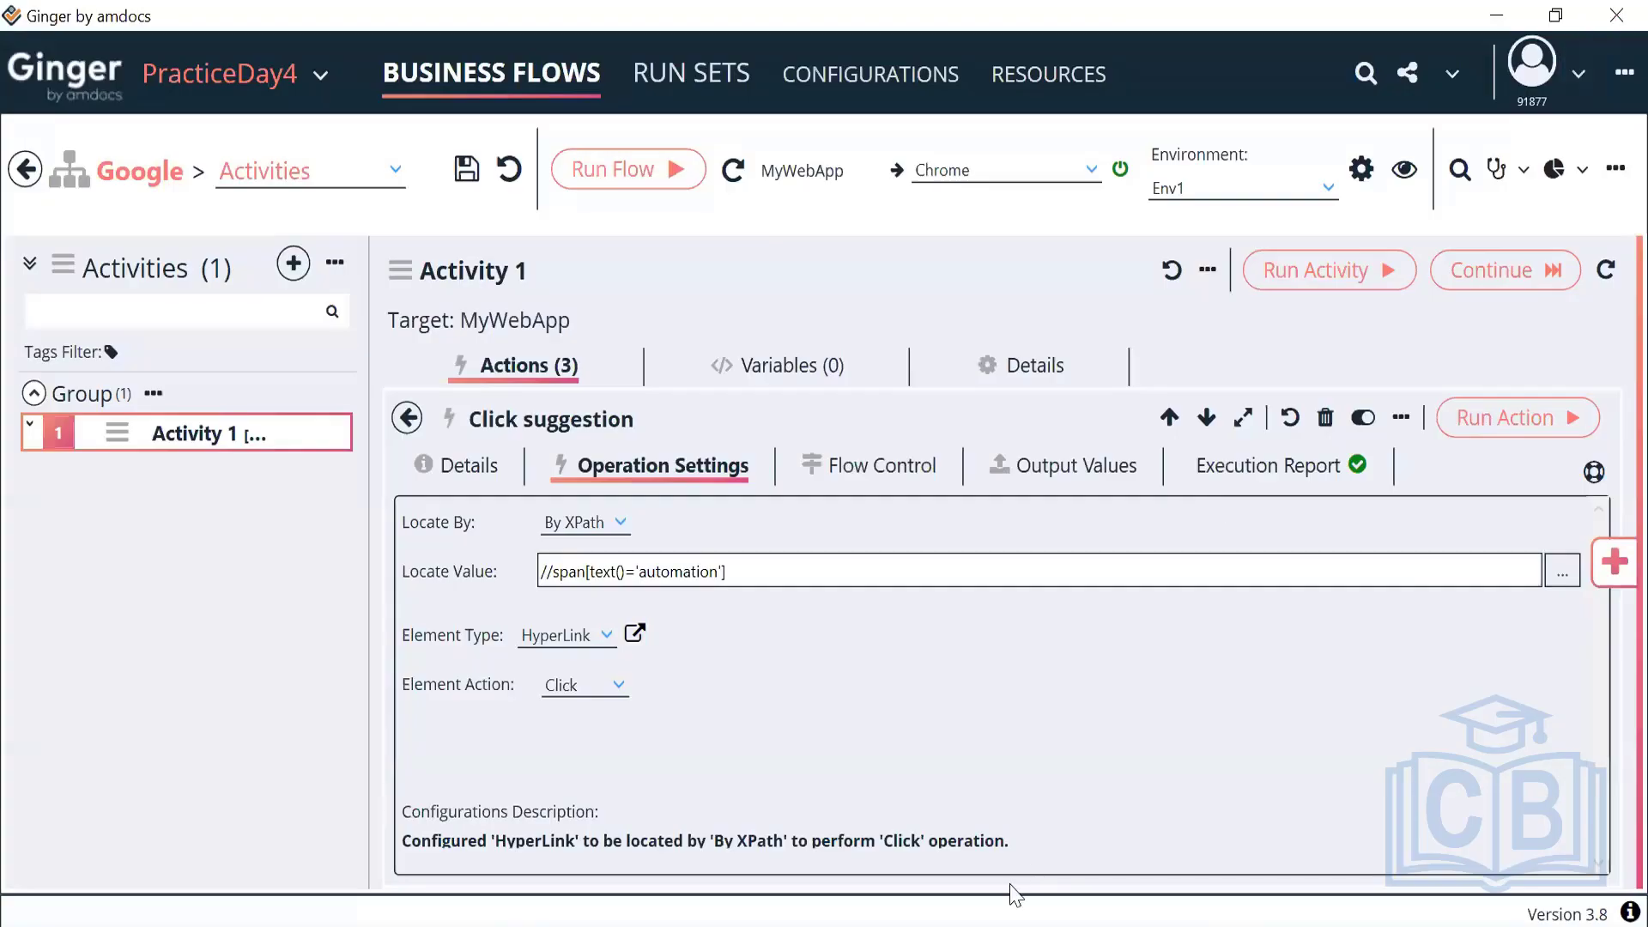
Reopen the Search Value action's operation settings and select its Value text 'Automation'
click(412, 421)
double_click(592, 640)
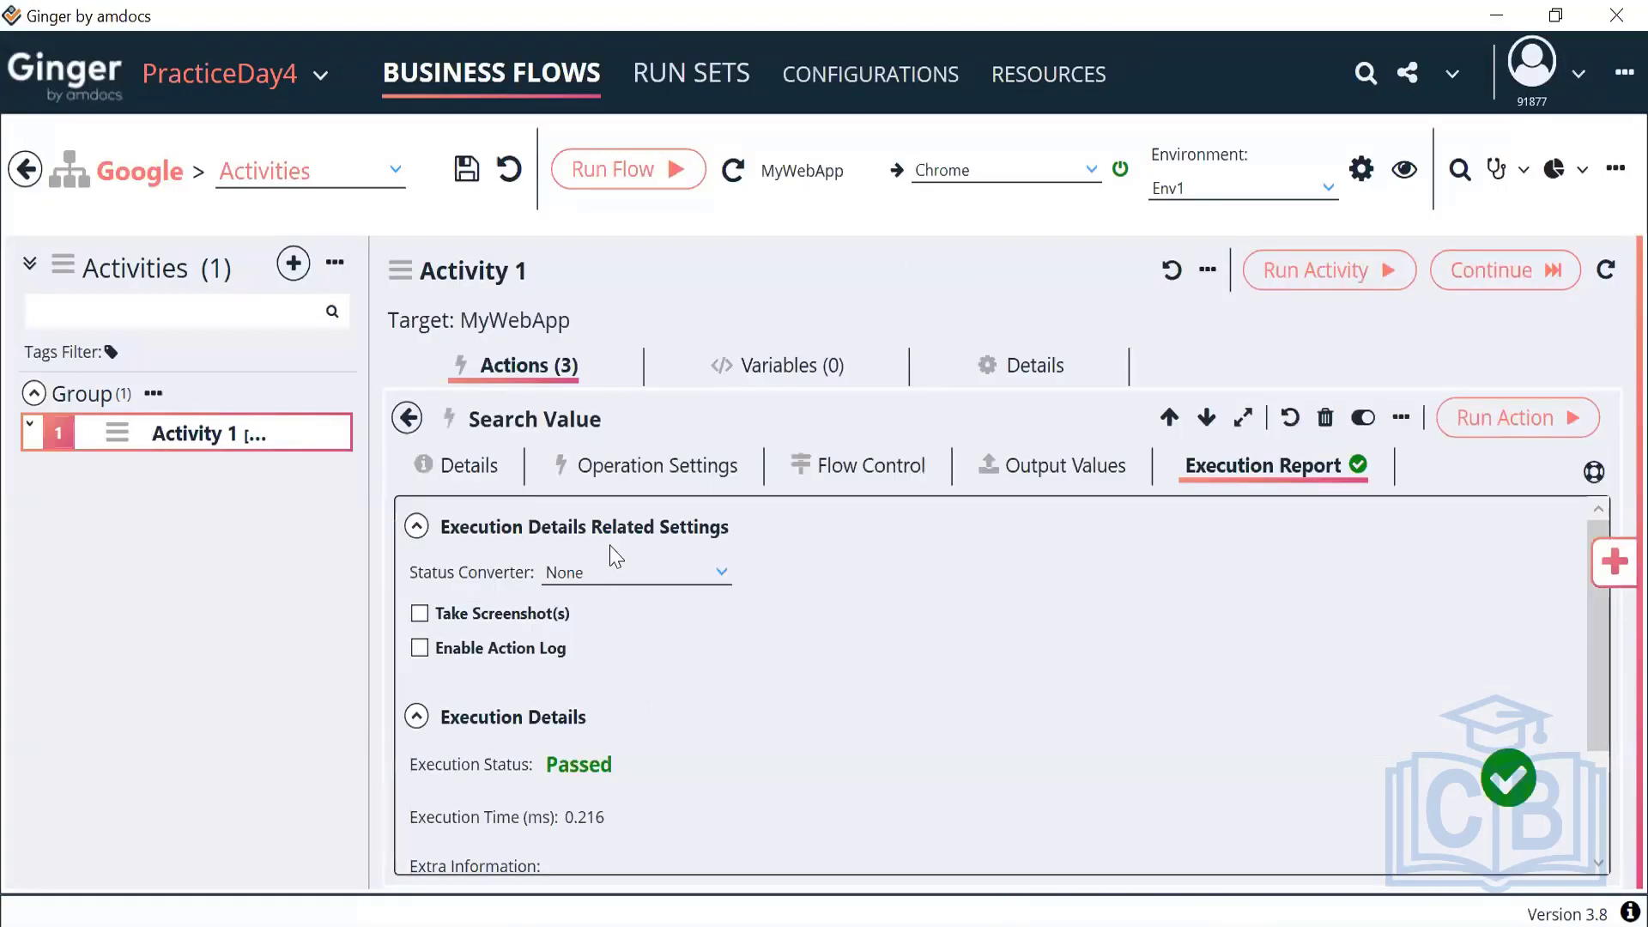
click(635, 469)
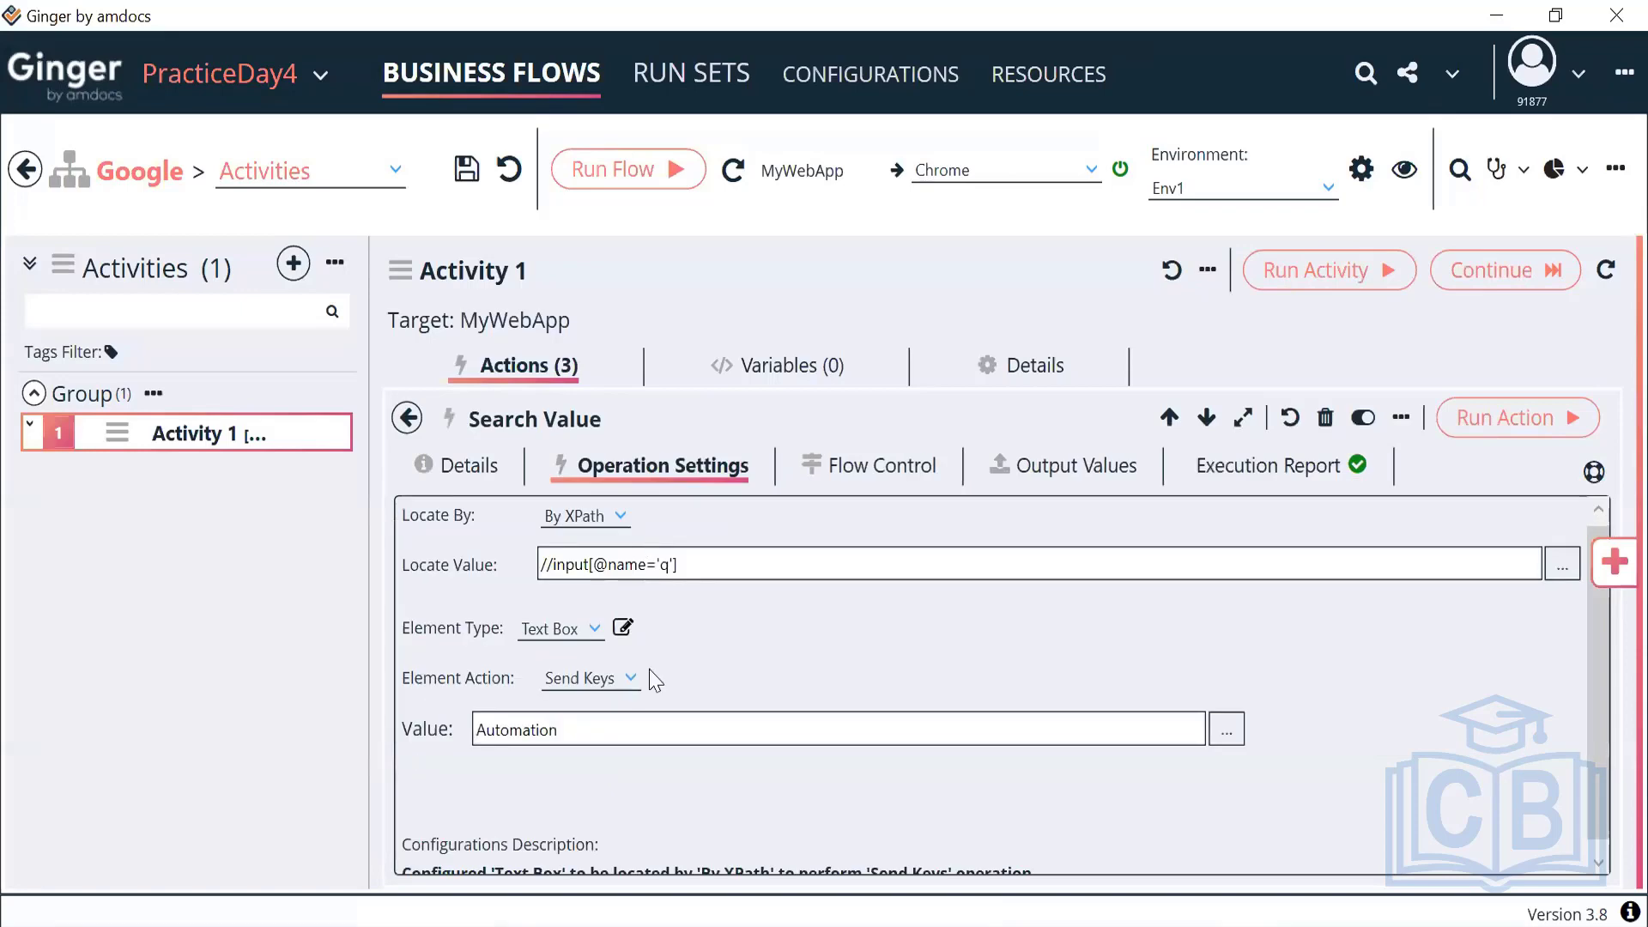
click(579, 725)
key(ctrl+a)
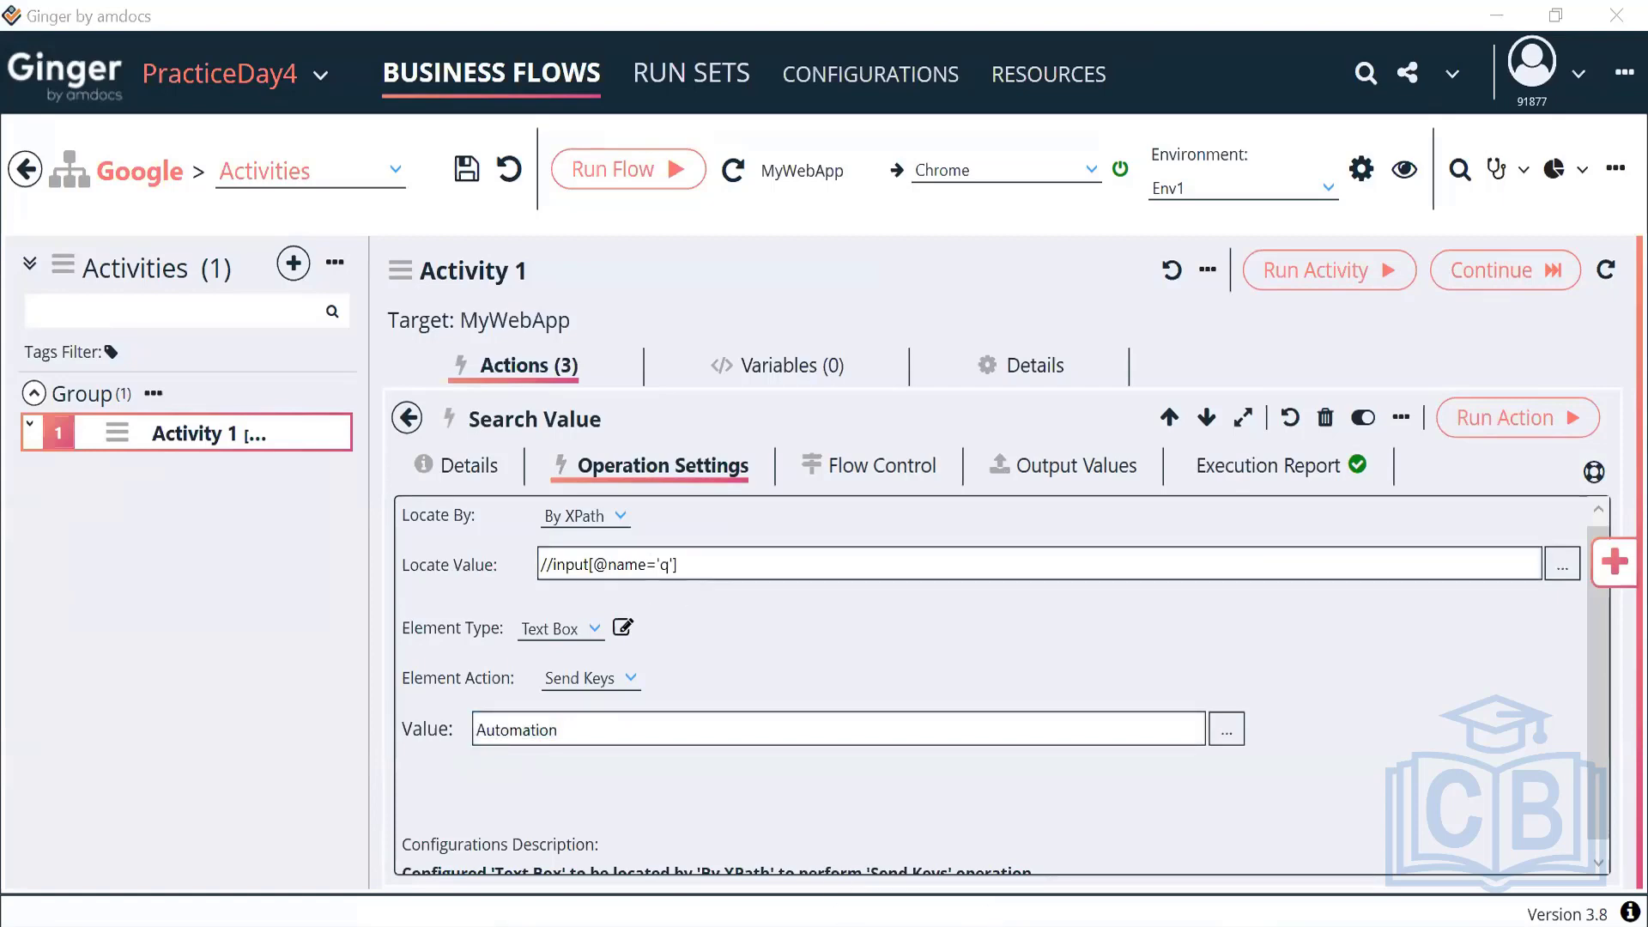
Change the Search Value text from 'Automation' to lowercase 'automation'
click(488, 732)
key(BackSpace)
text(a)
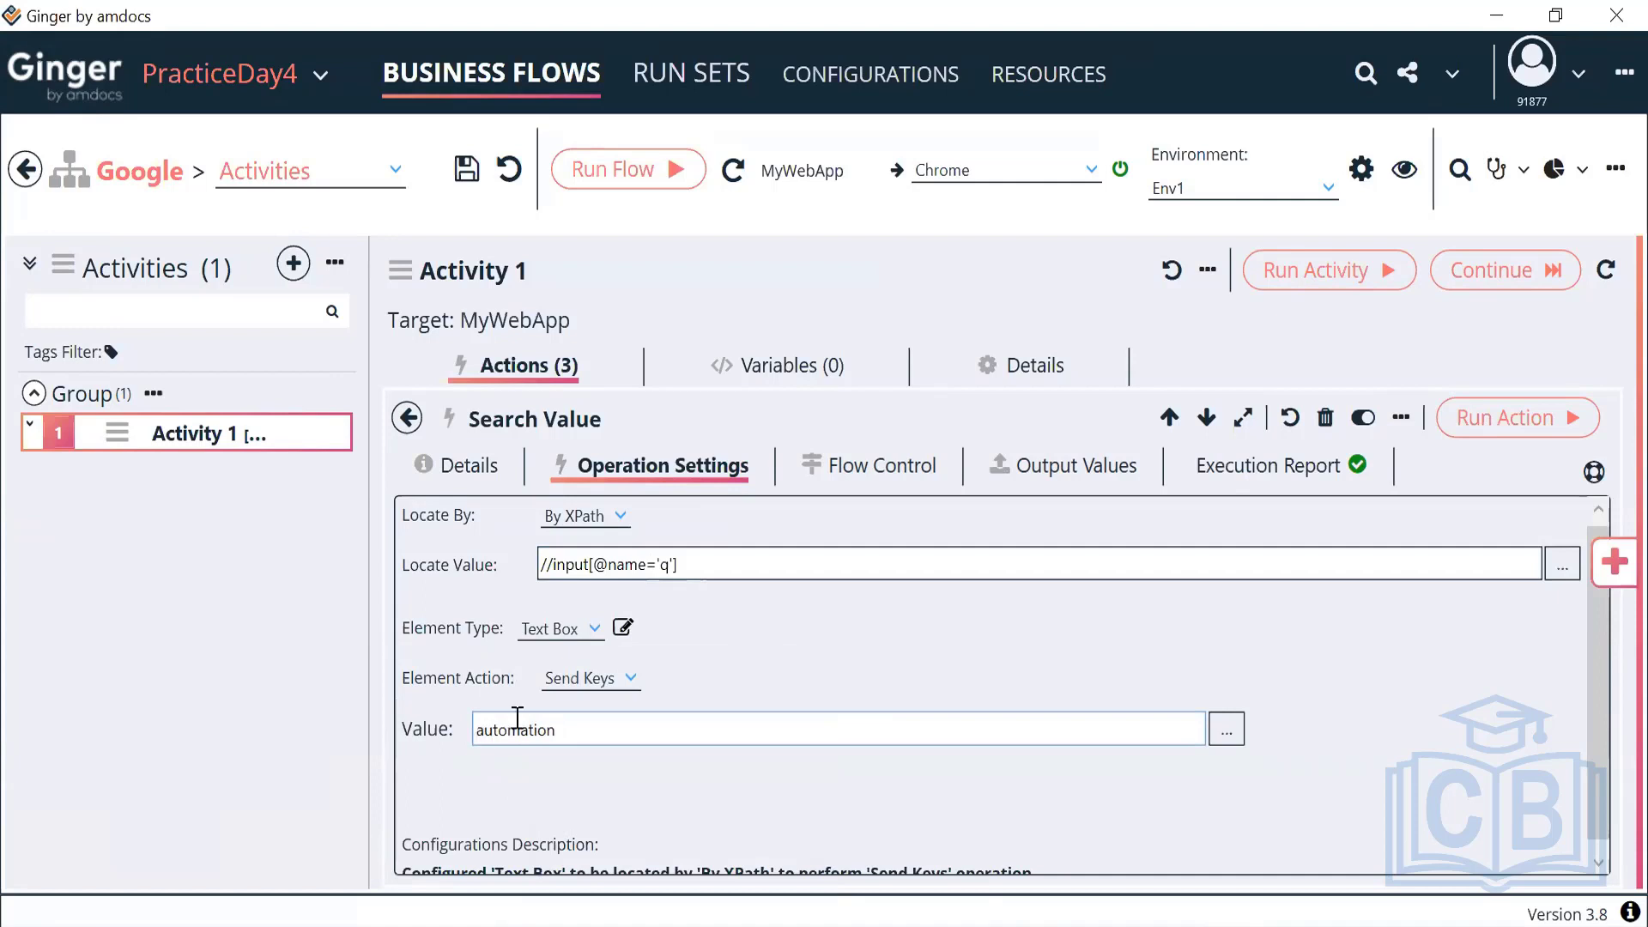
drag(568, 730, 432, 761)
key(ctrl+c)
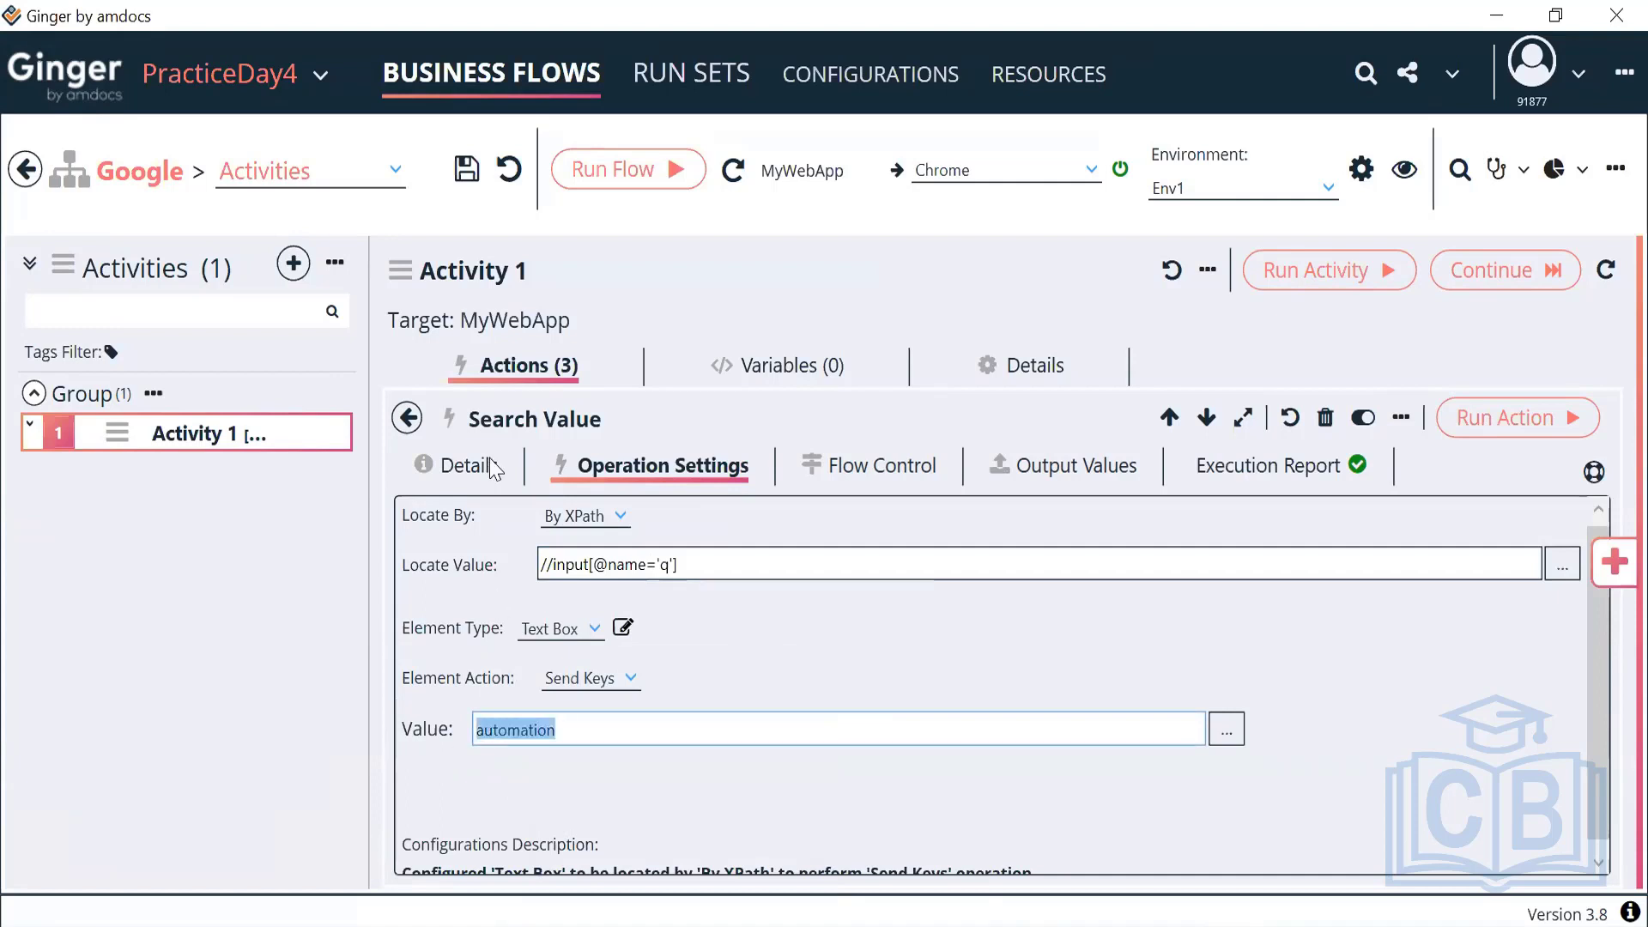
click(801, 378)
Add a String variable to Activity 1 and name it ACT_SearchString
click(1516, 417)
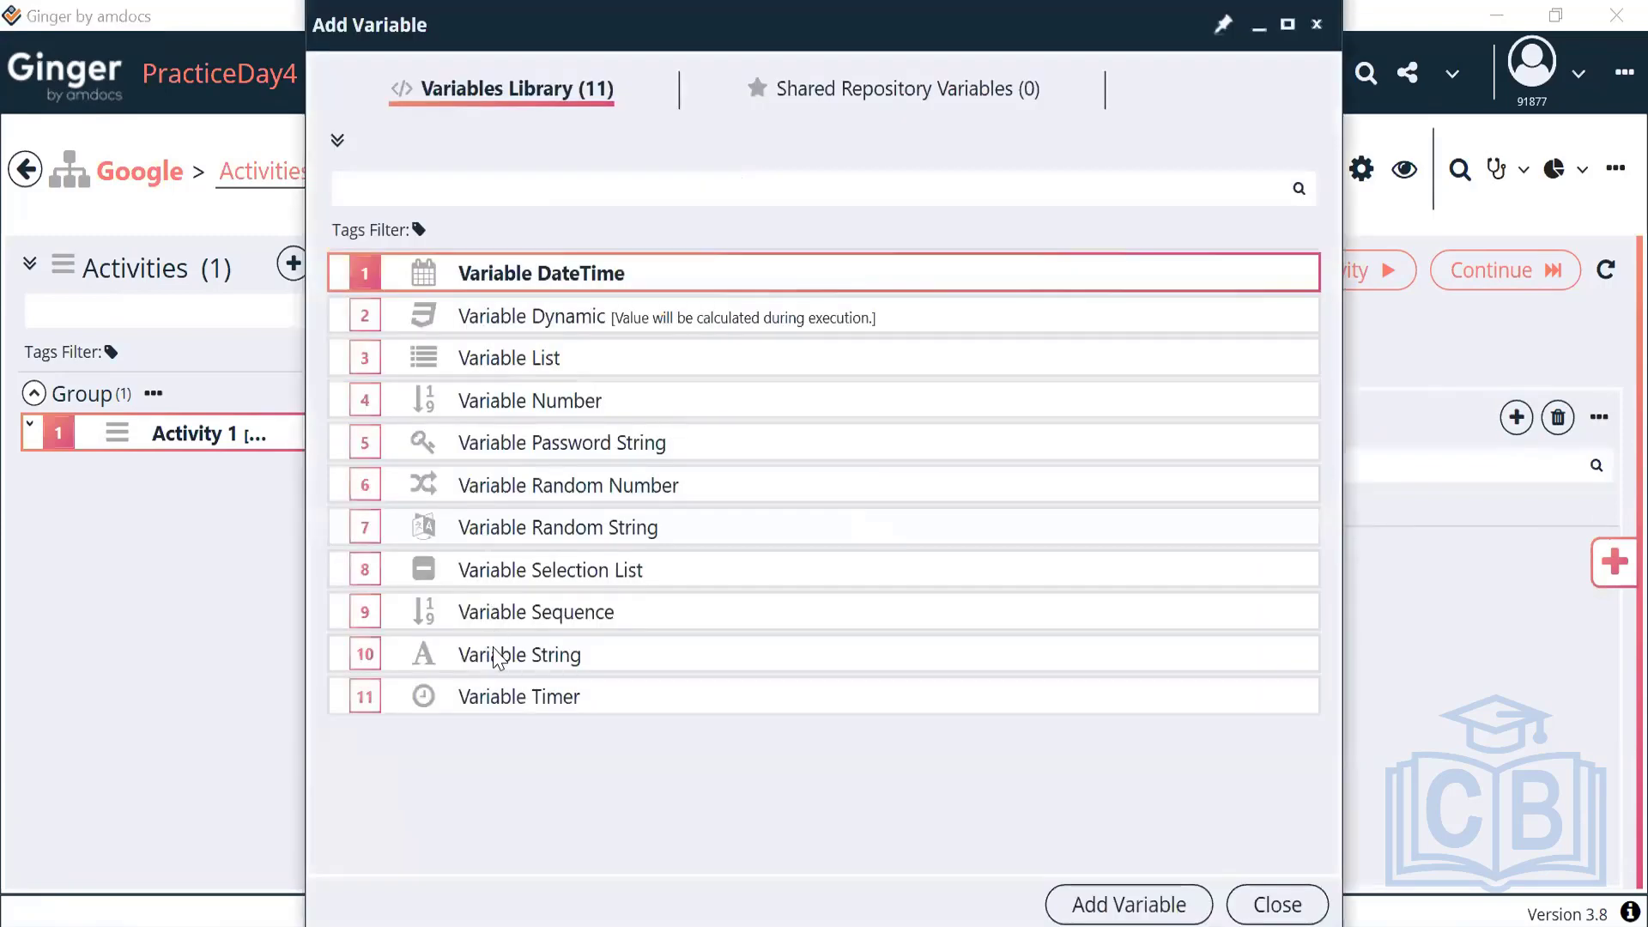
click(496, 656)
click(1099, 905)
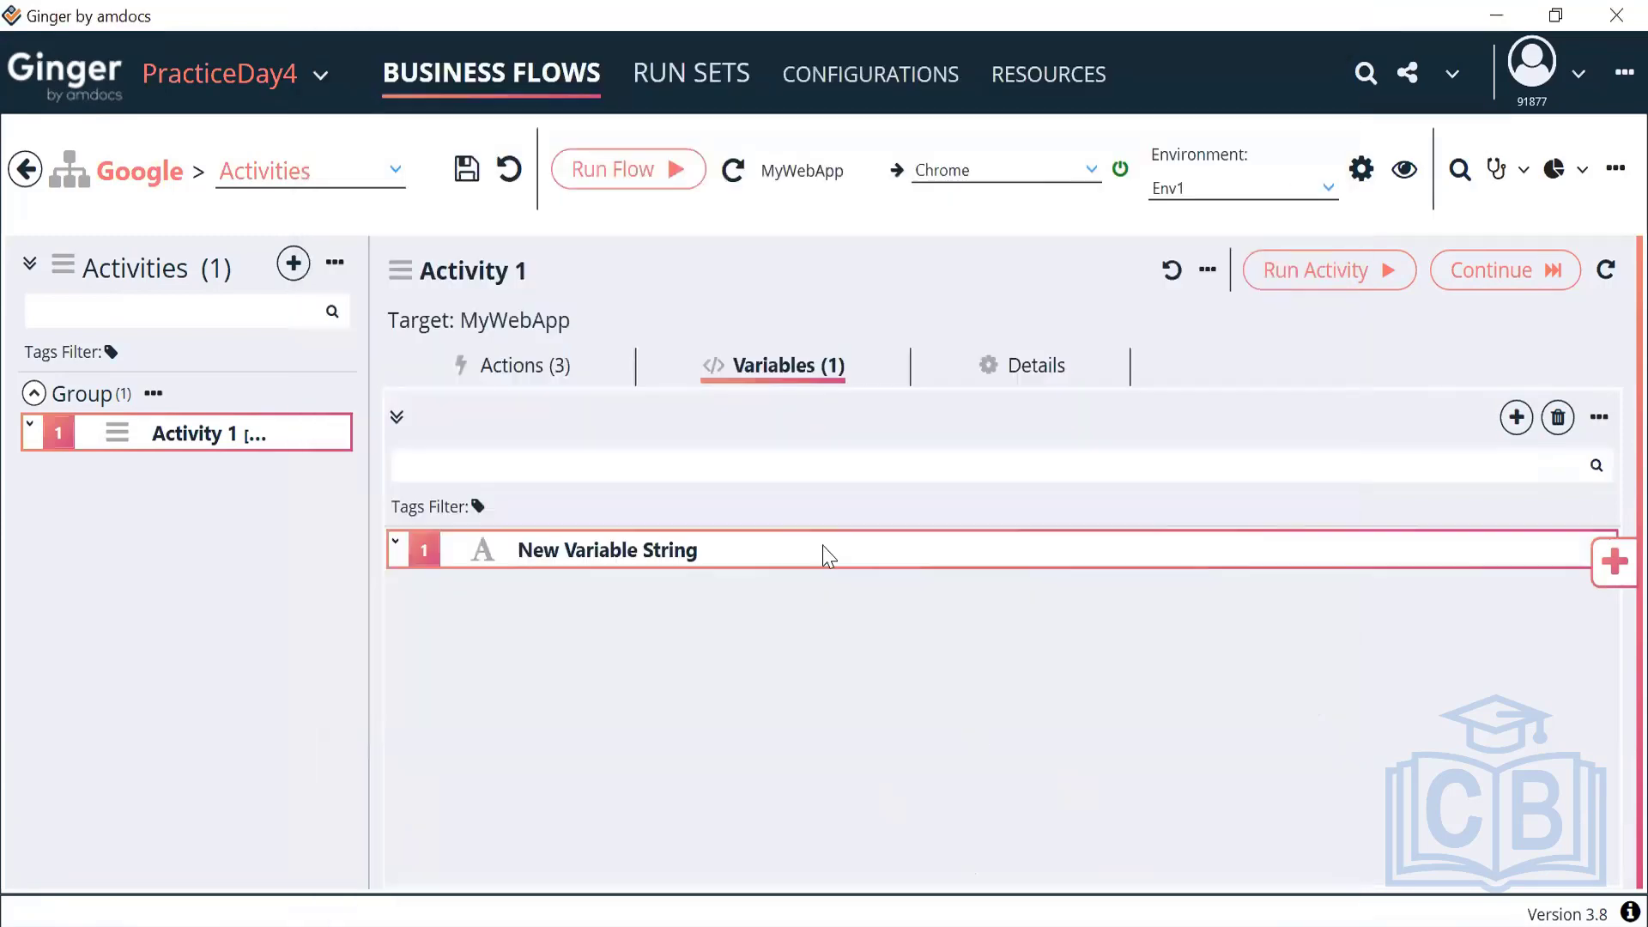
double_click(766, 550)
click(410, 496)
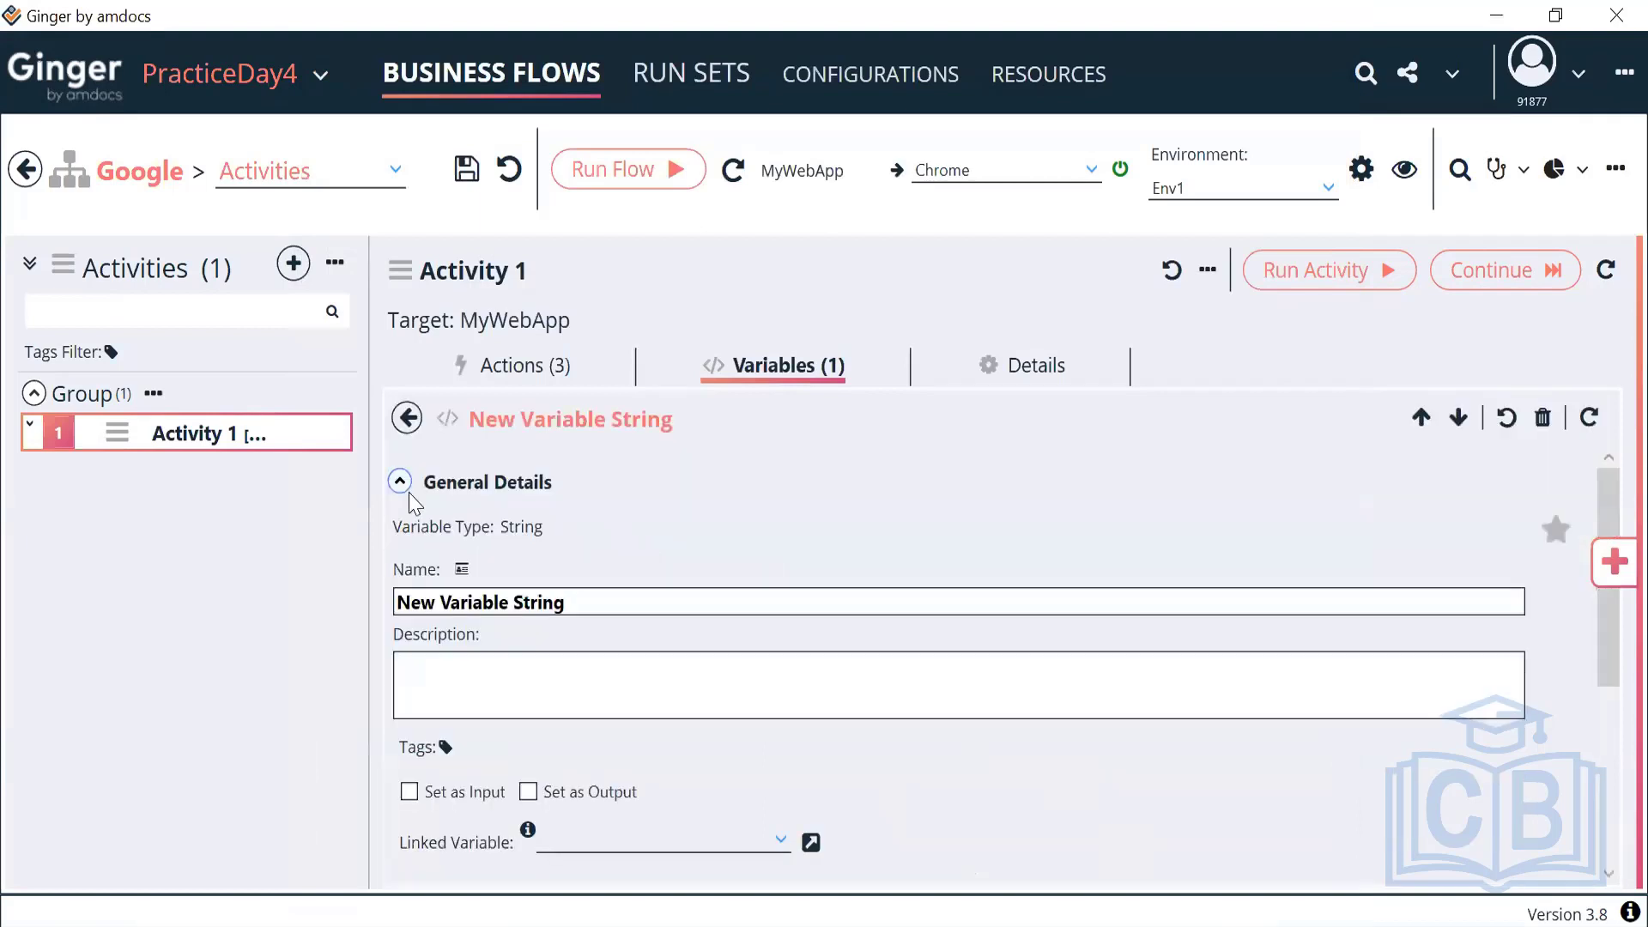
click(570, 599)
key(ctrl+a)
text(Se)
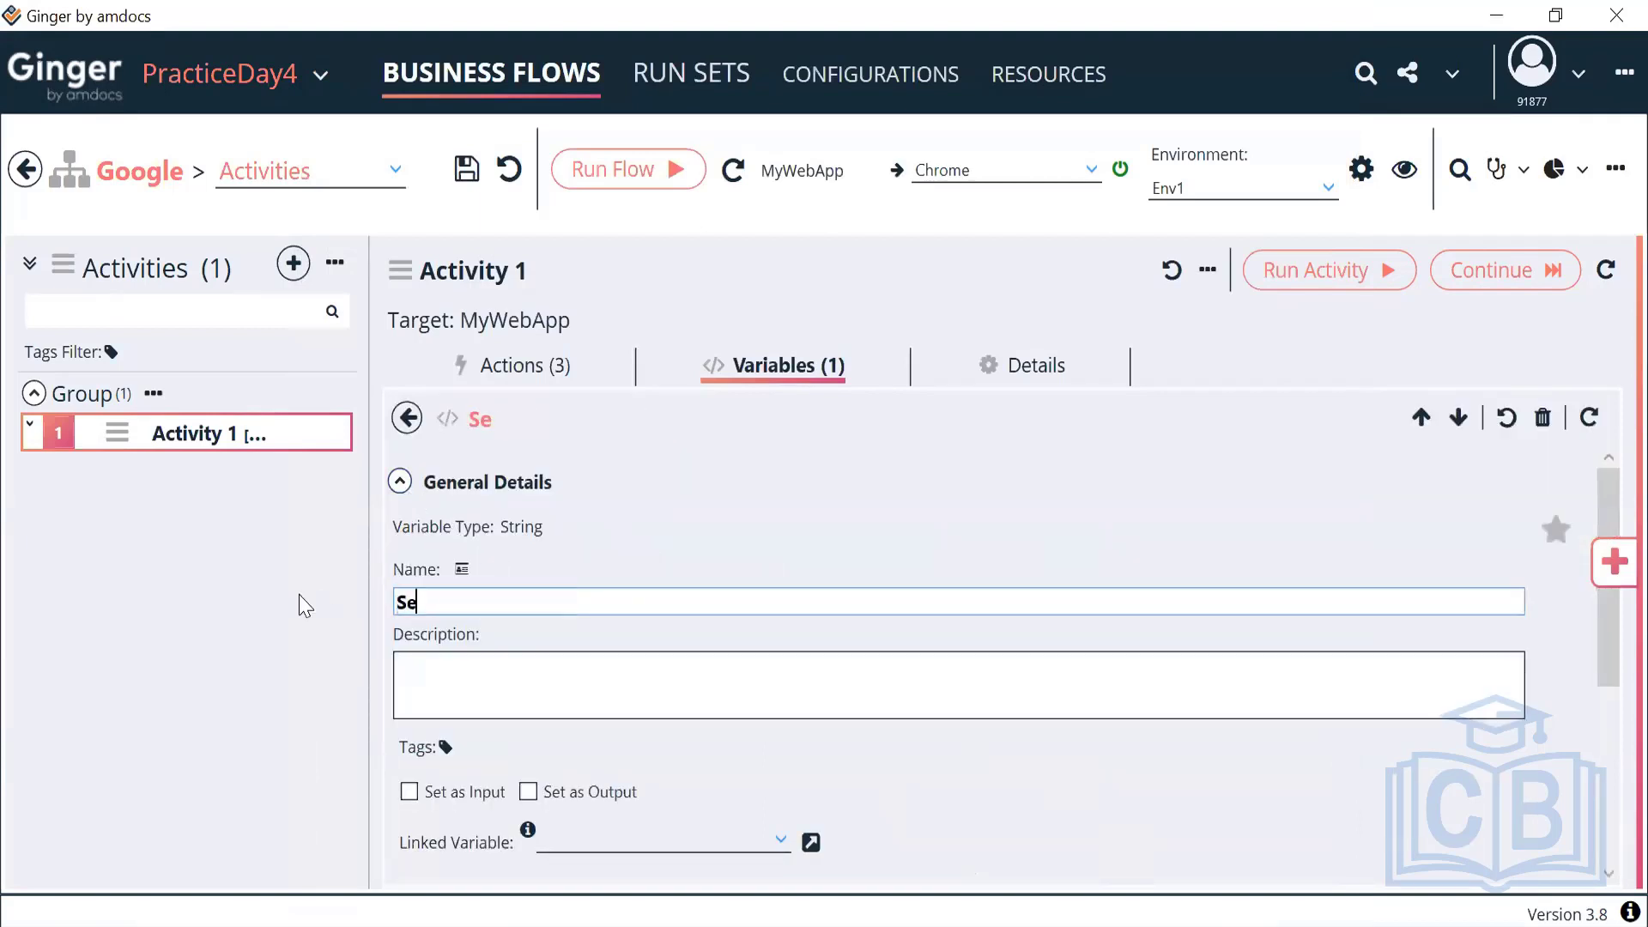
key(BackSpace)
key(BackSpace)
text(ACT_SearchString)
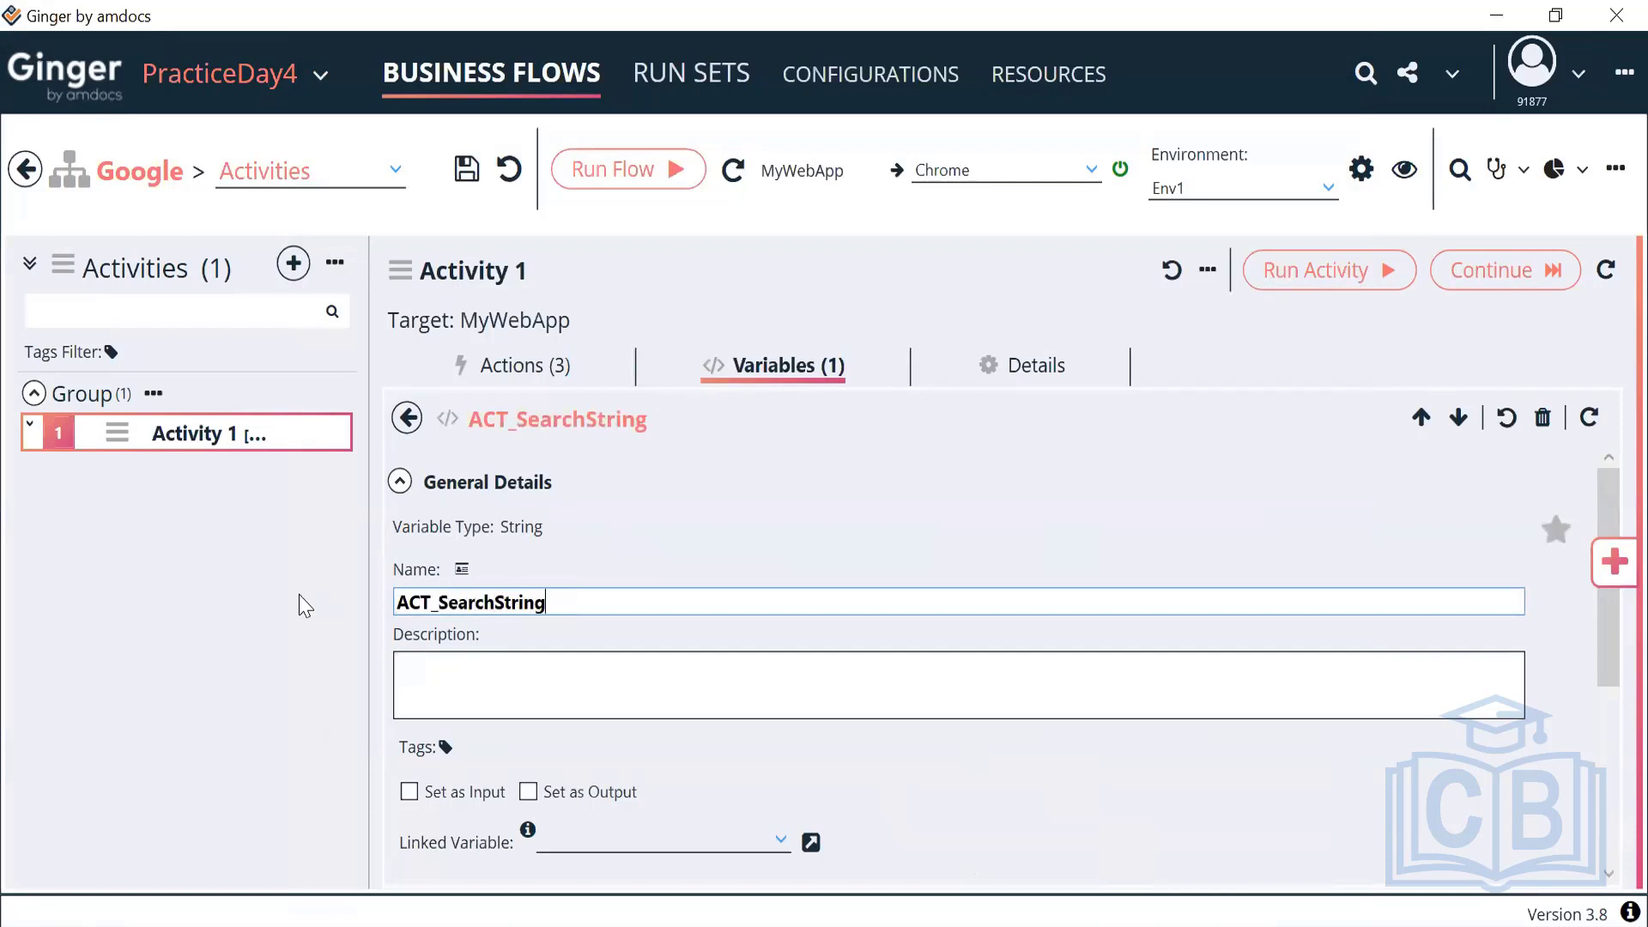
Set the variable's initial value to 'automation' and go back to the actions
click(400, 483)
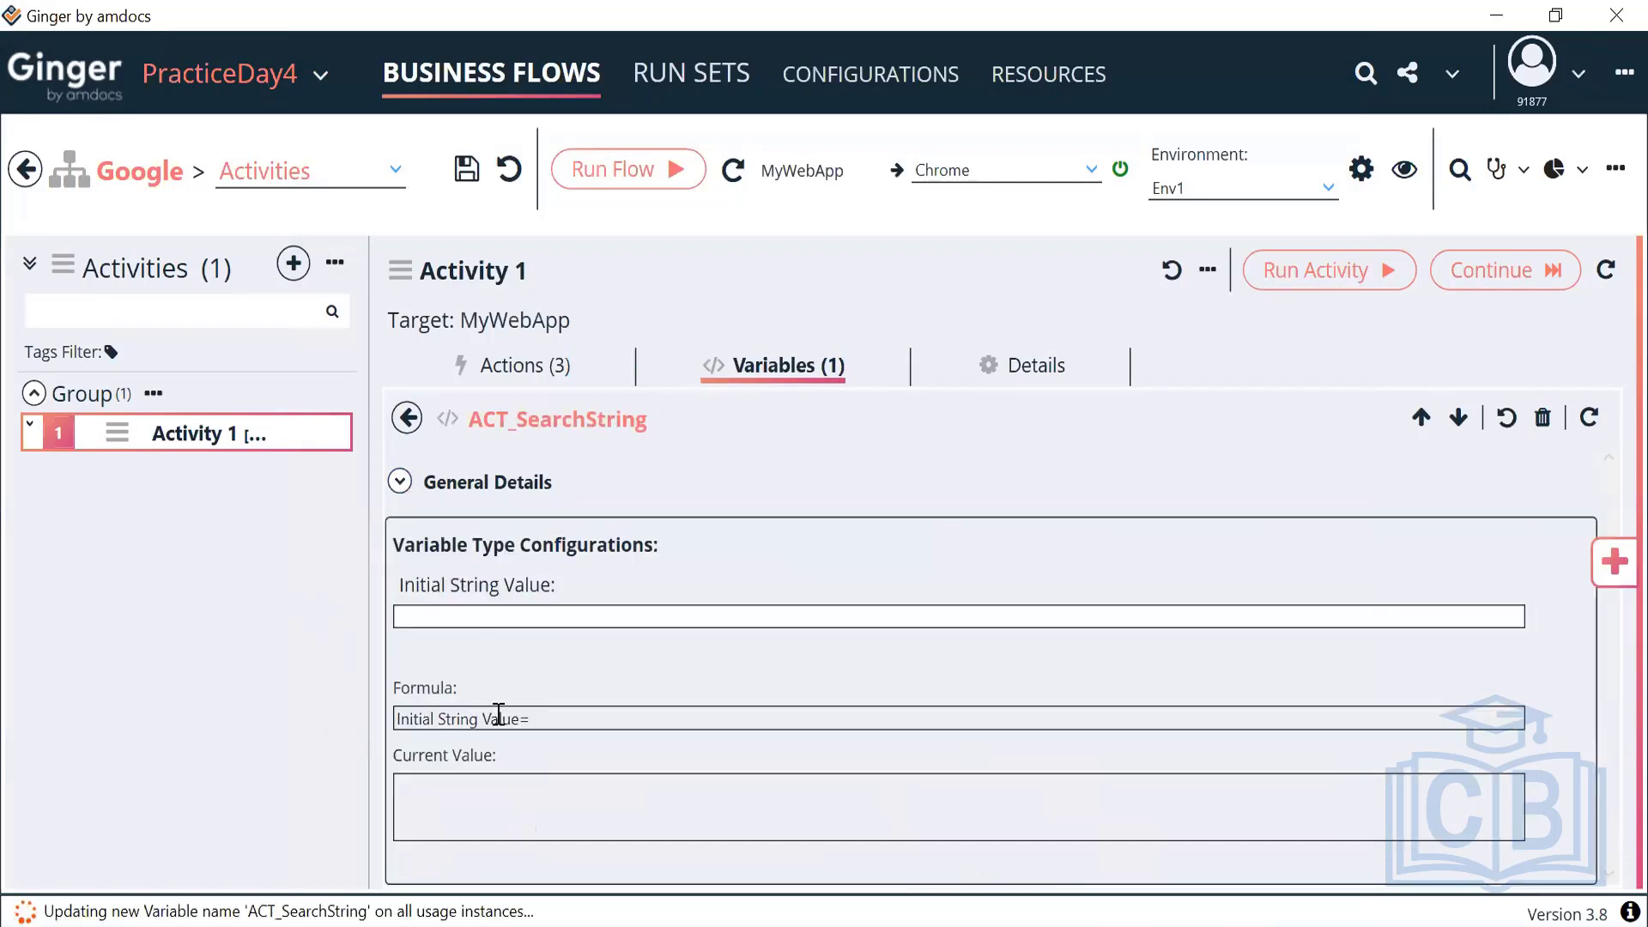
click(564, 621)
key(ctrl+v)
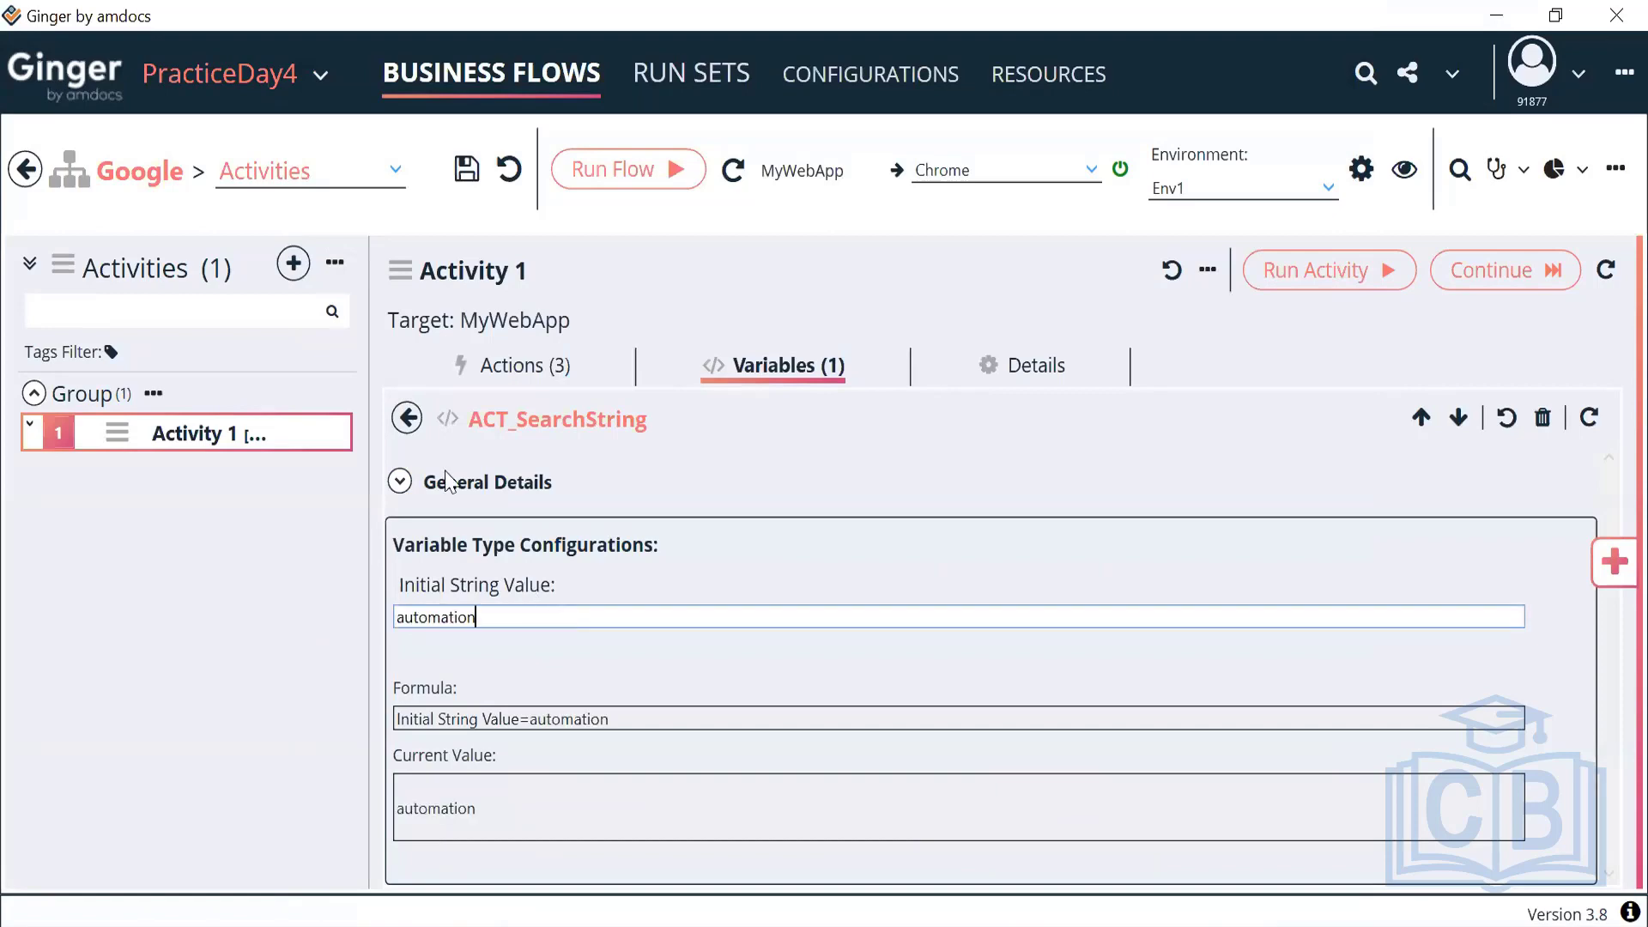
click(408, 418)
click(520, 366)
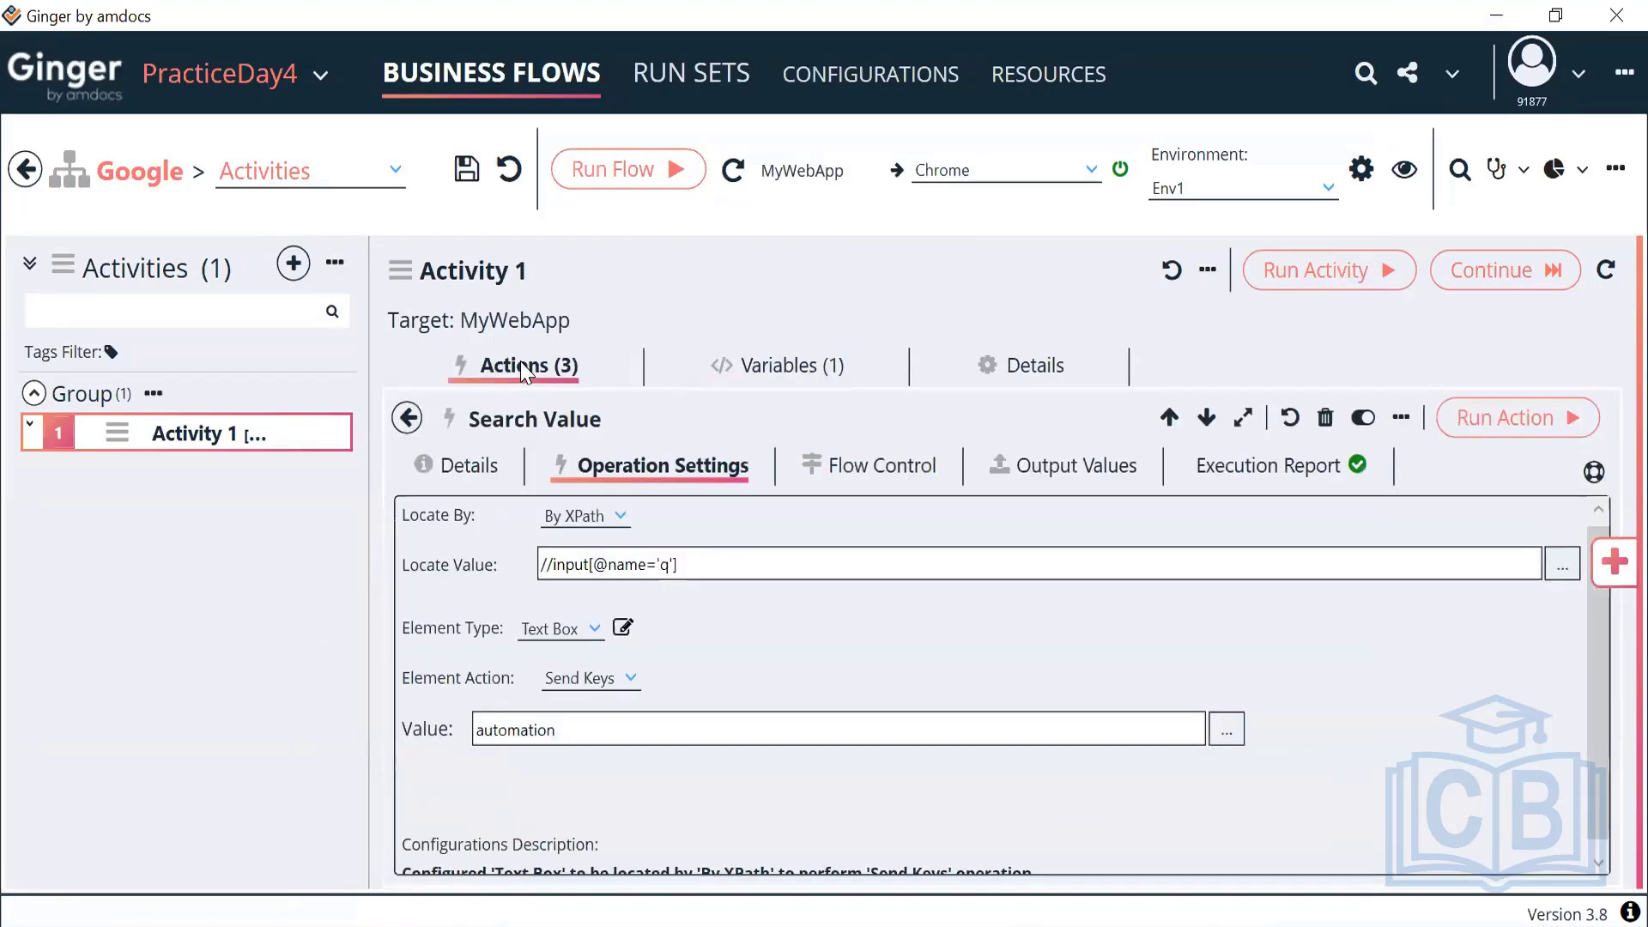
Replace the Search Value text with {Var Name=ACT_SearchString} and verify it evaluates to automation
click(1230, 734)
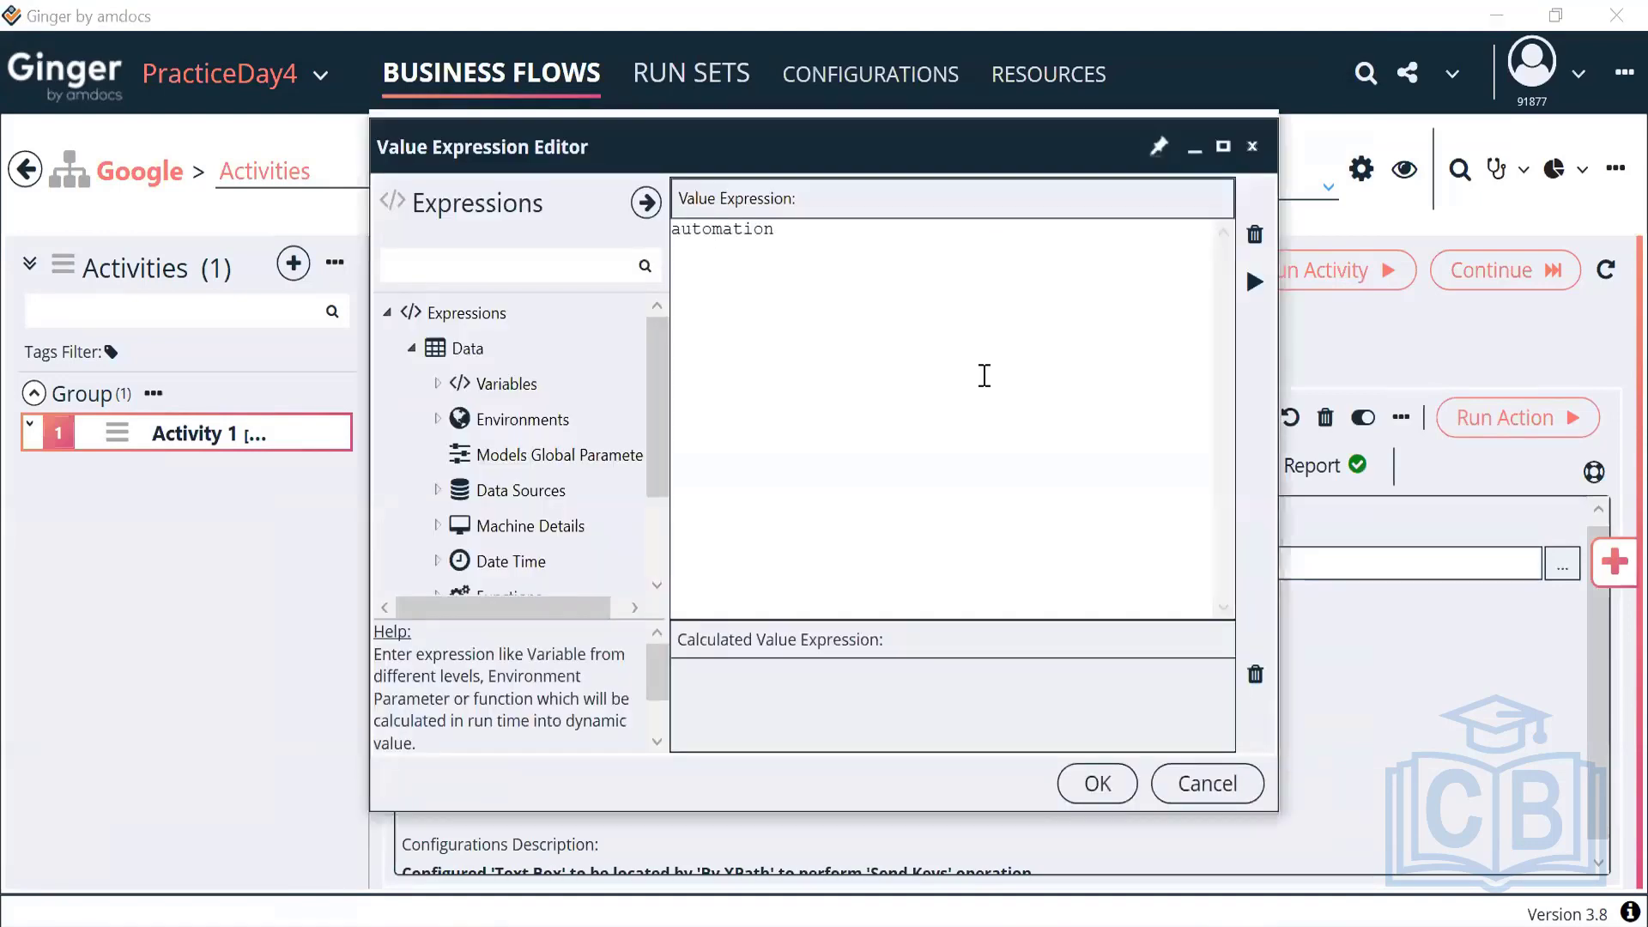
key(ctrl+a)
key(Delete)
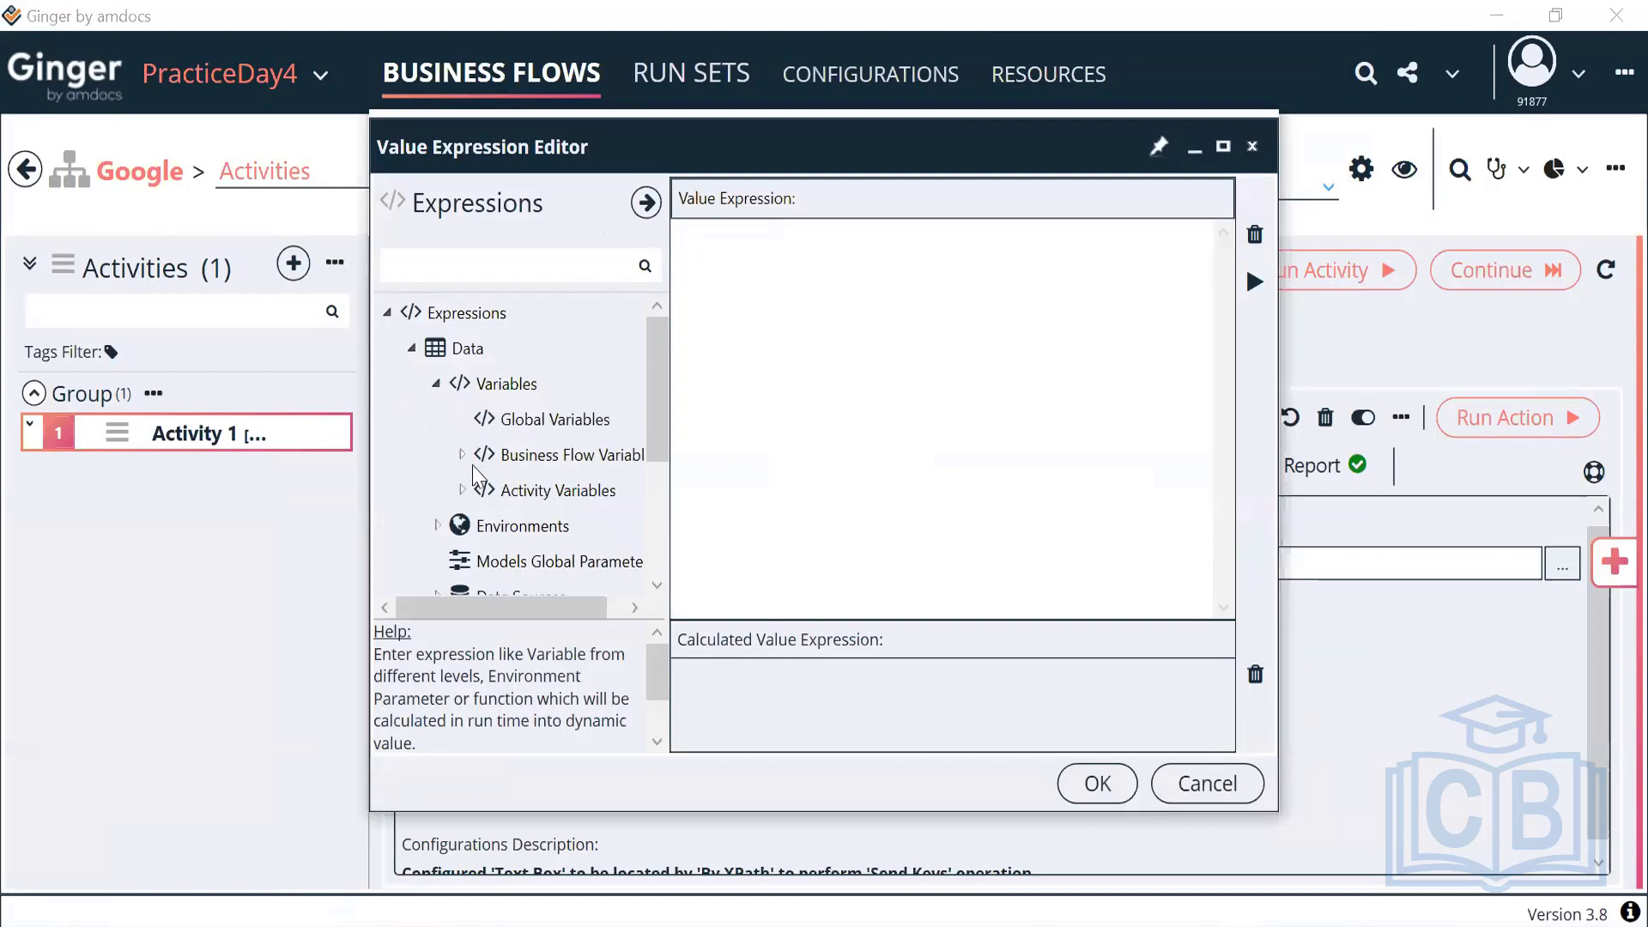
click(462, 490)
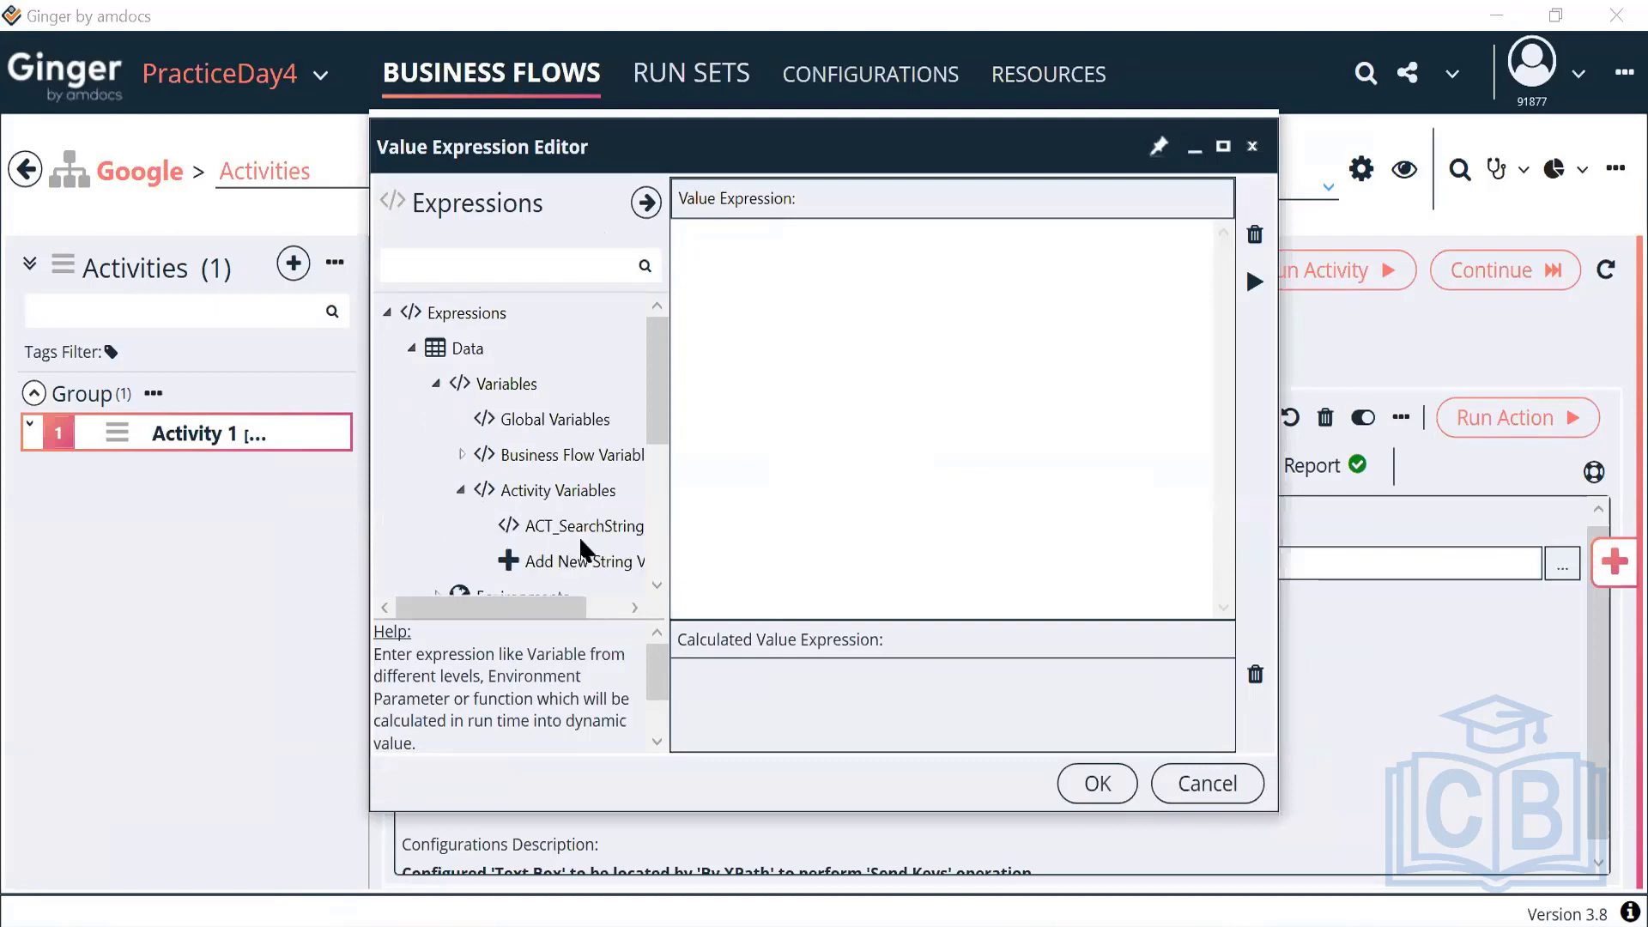
double_click(592, 525)
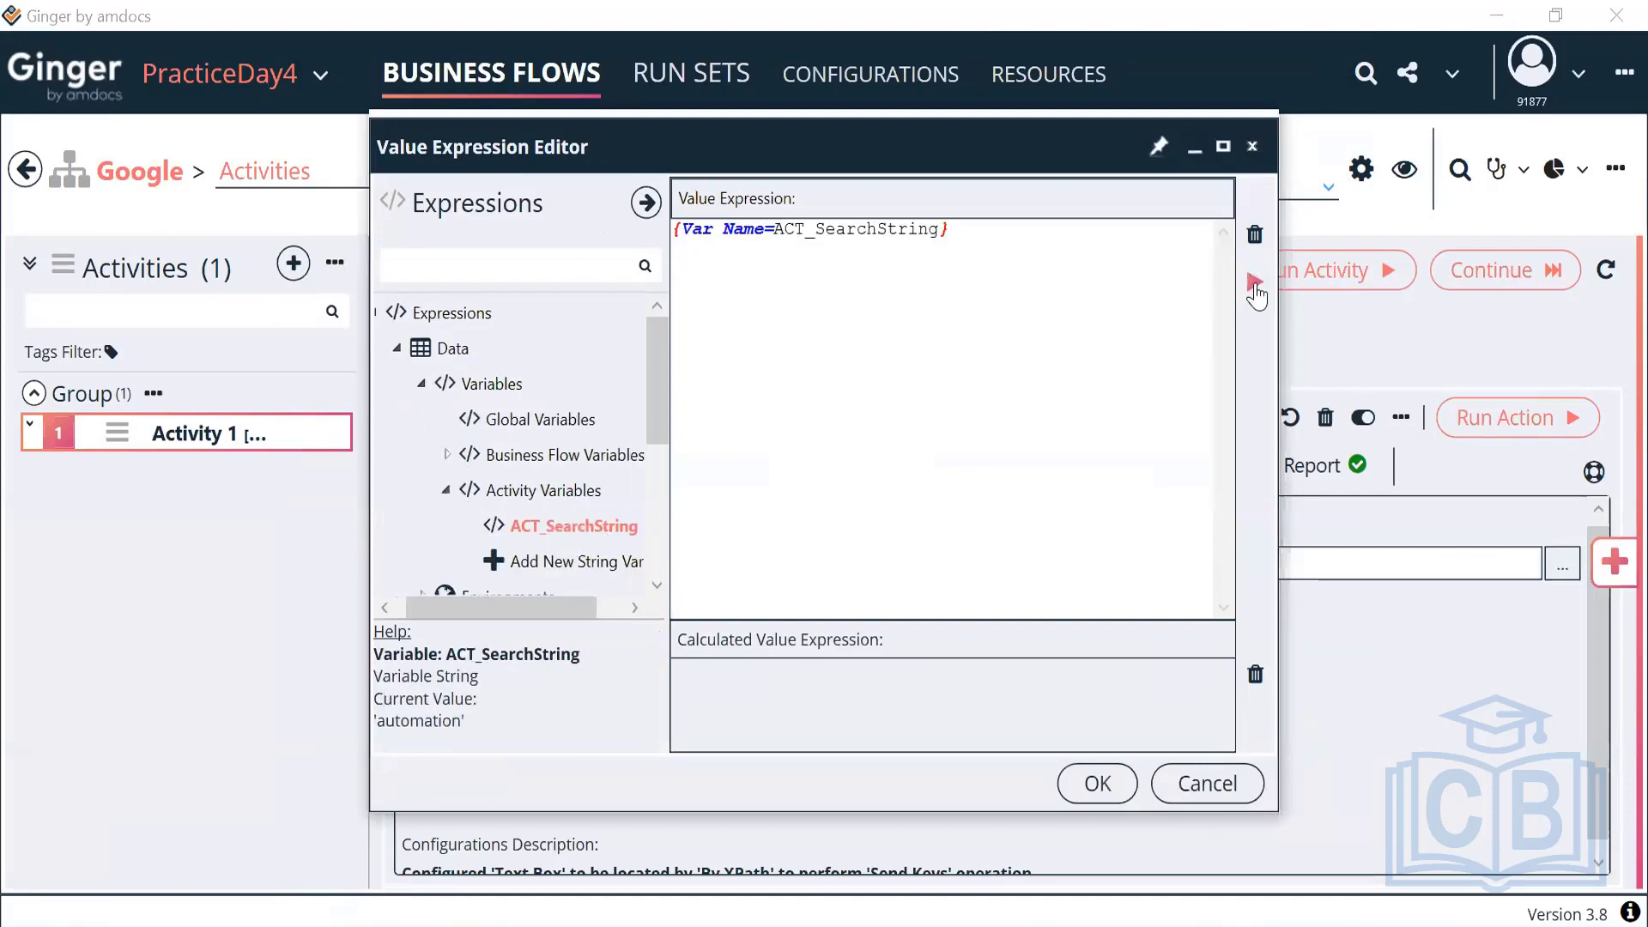
click(1254, 288)
drag(784, 671, 632, 695)
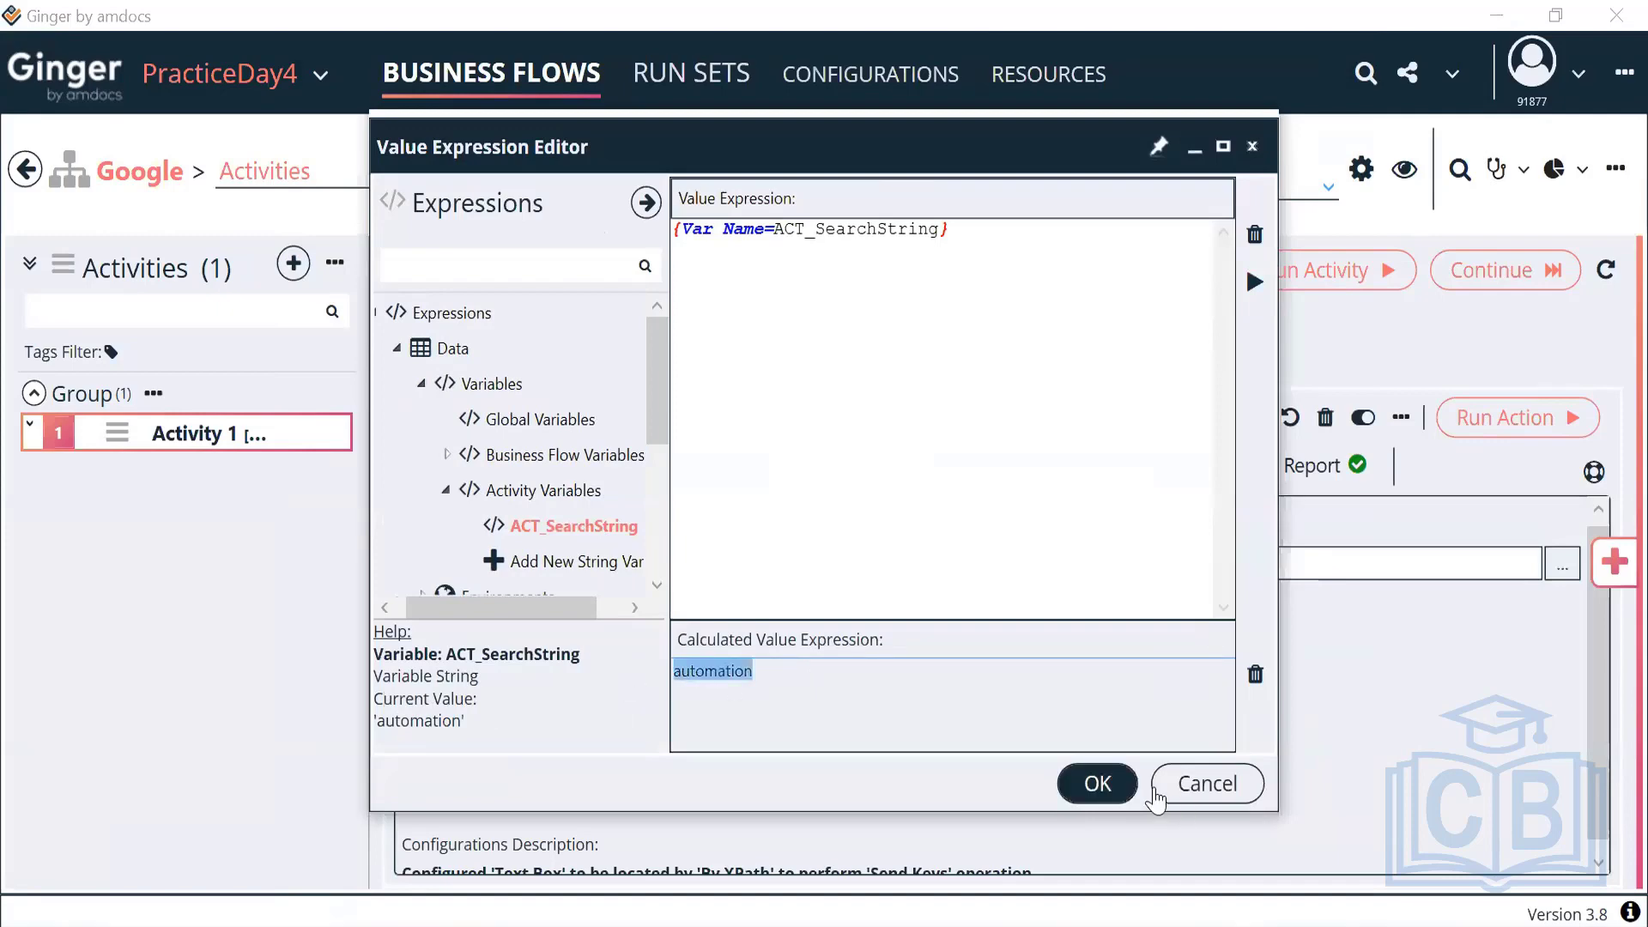
click(1096, 782)
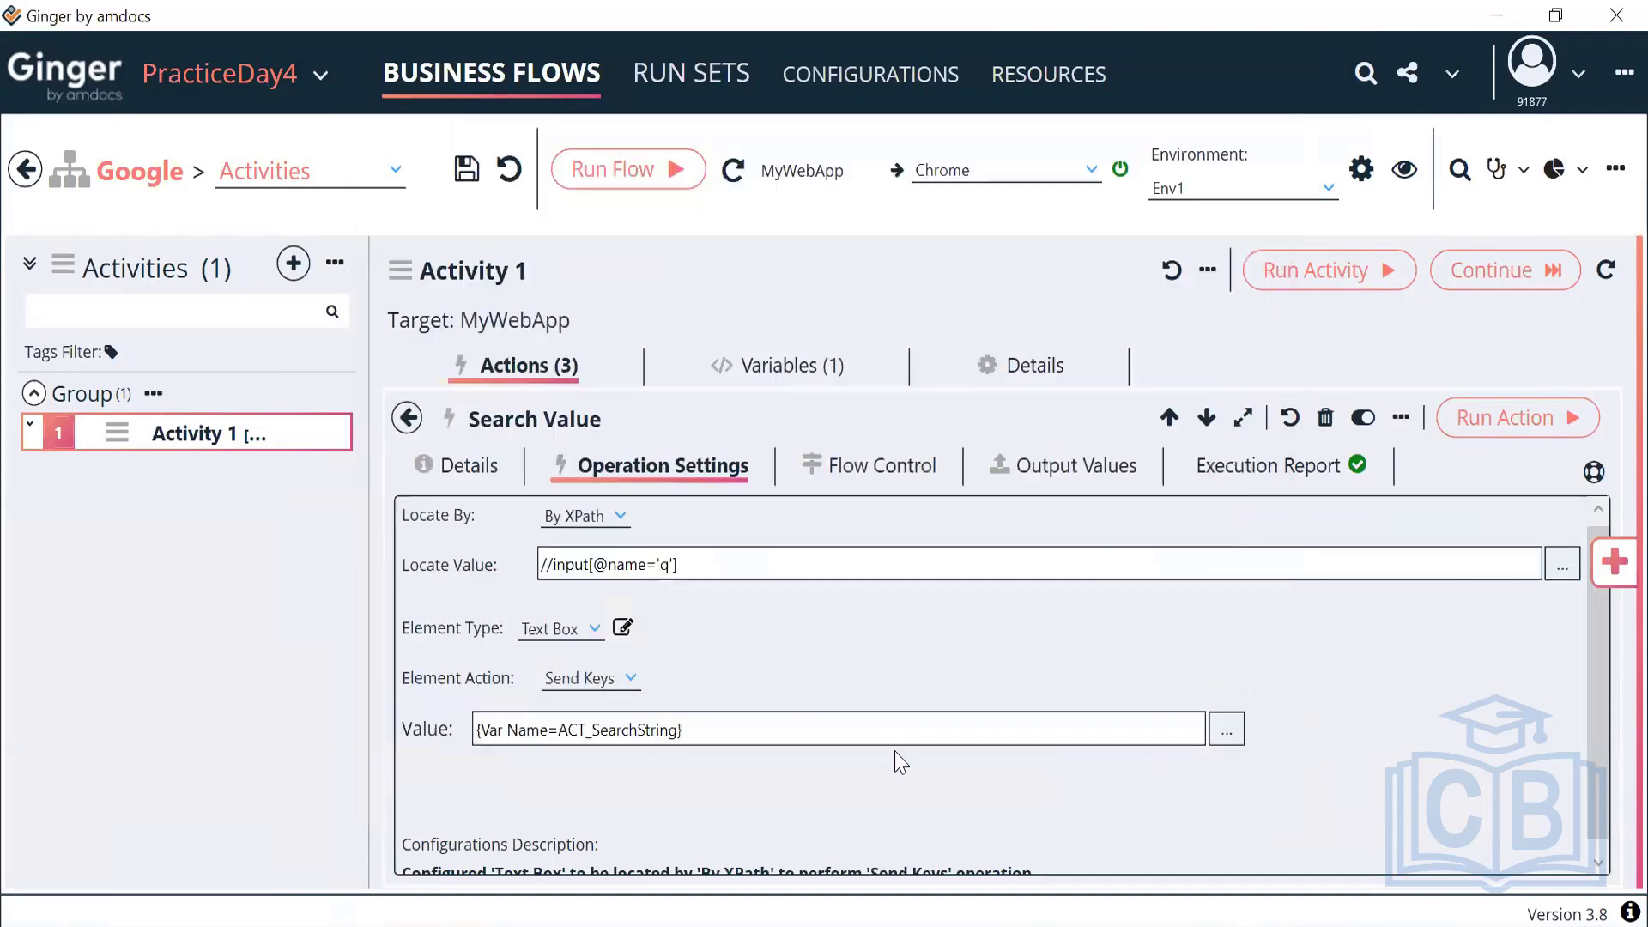
In Click suggestion's XPath, replace 'automation' with {Var Name=ACT_SearchString} and confirm it
click(408, 418)
double_click(654, 709)
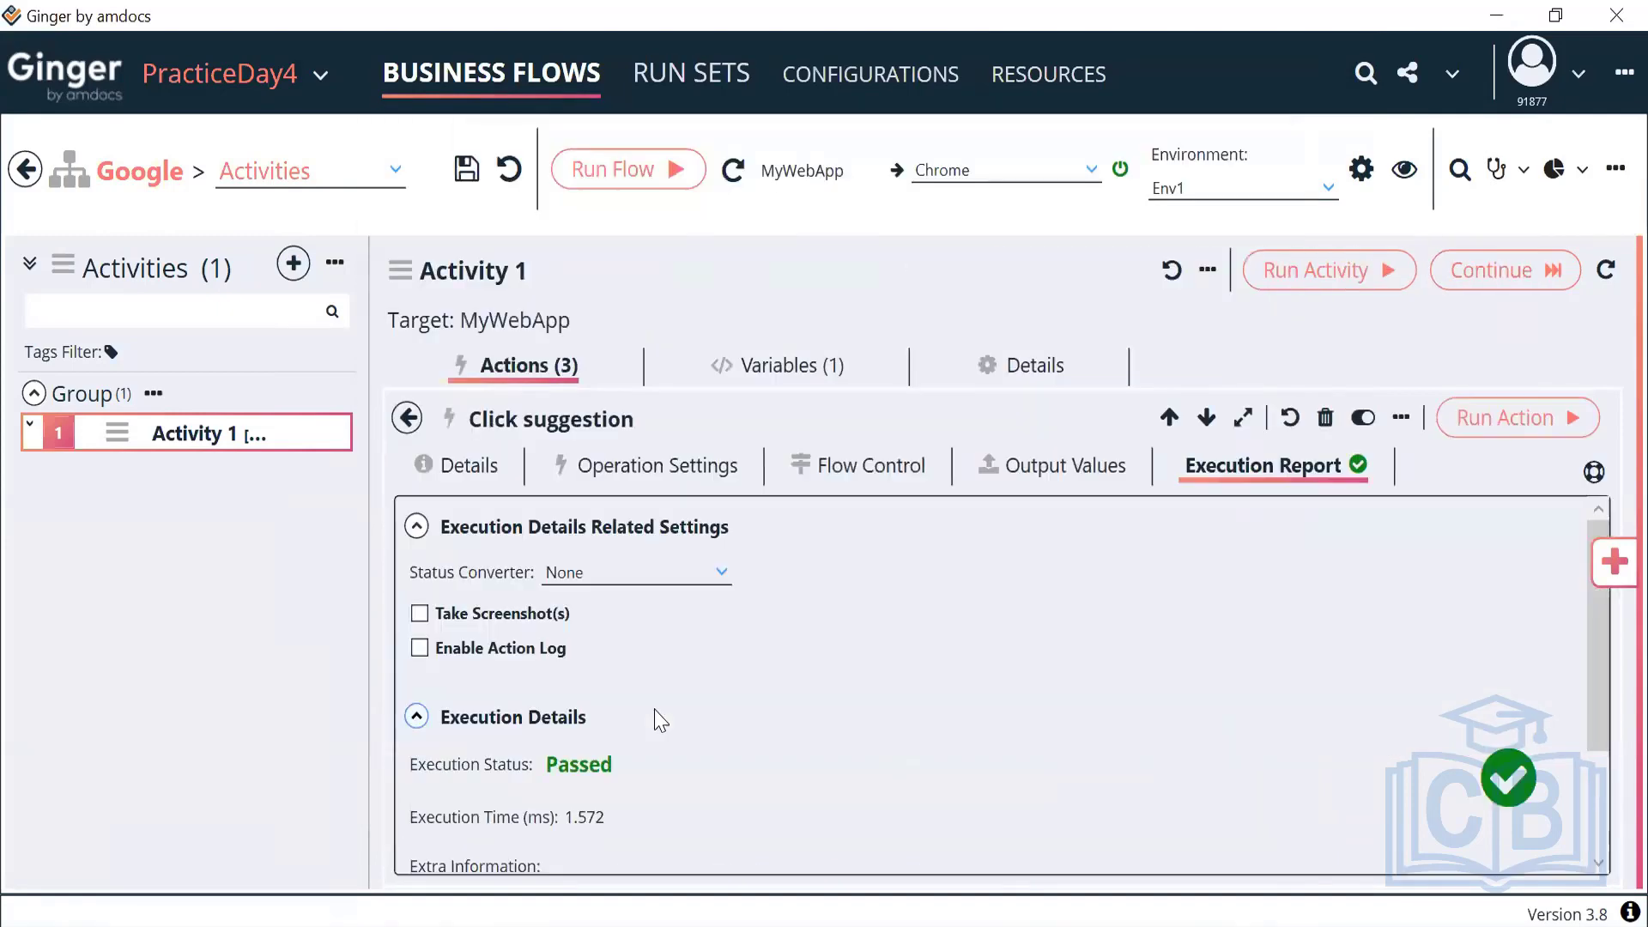
click(655, 477)
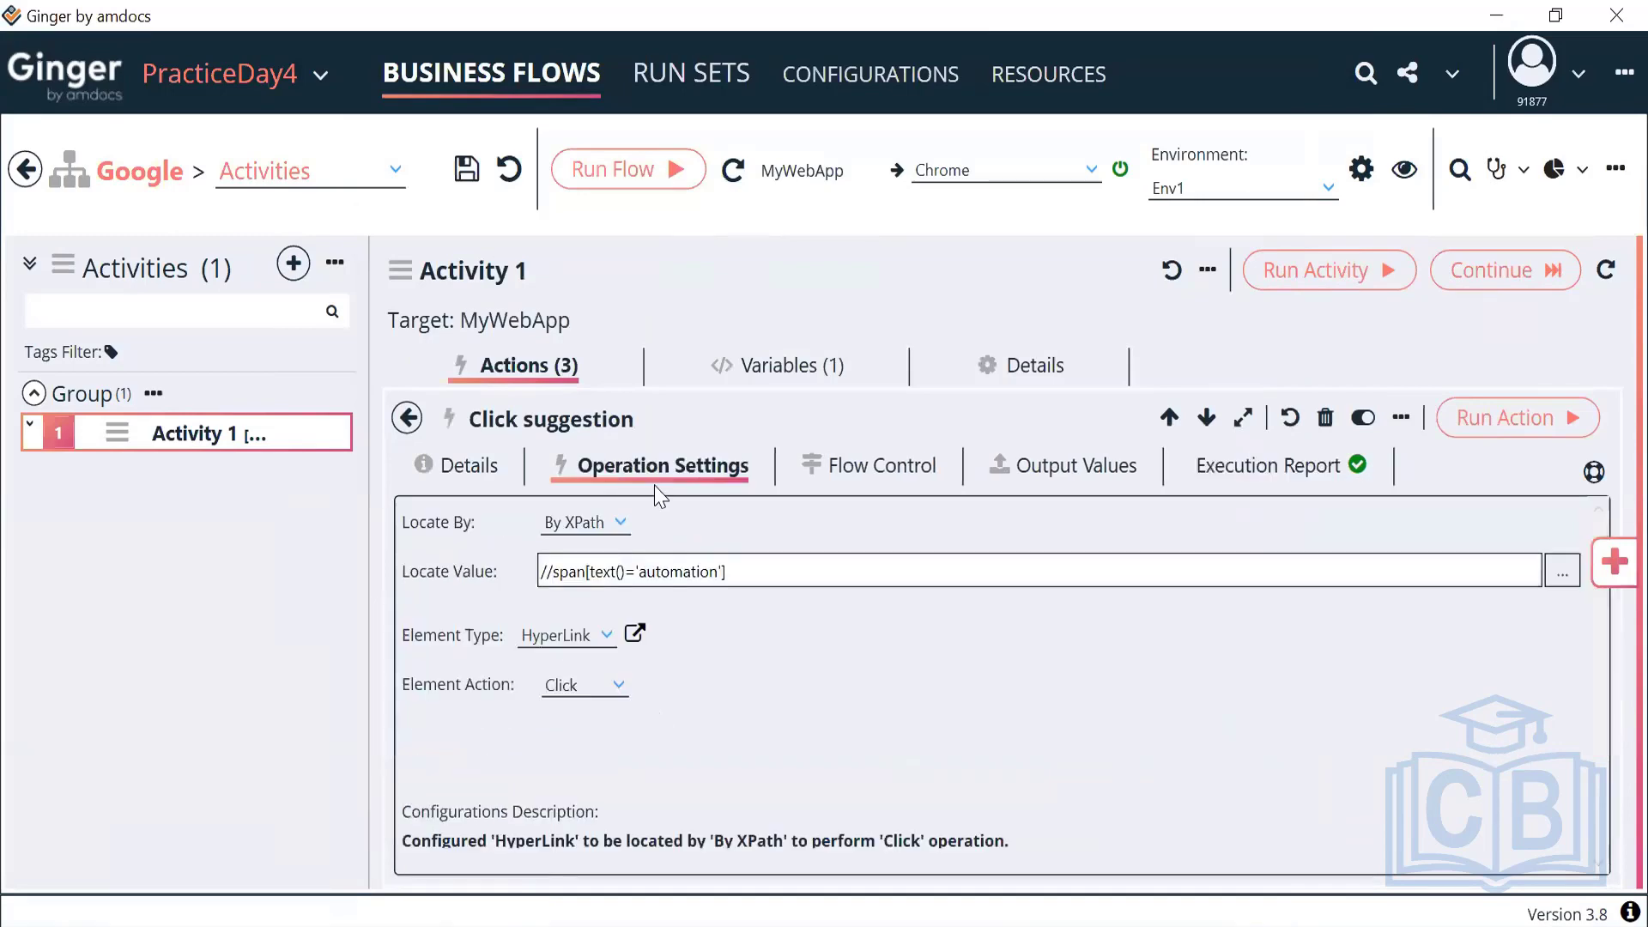
double_click(681, 572)
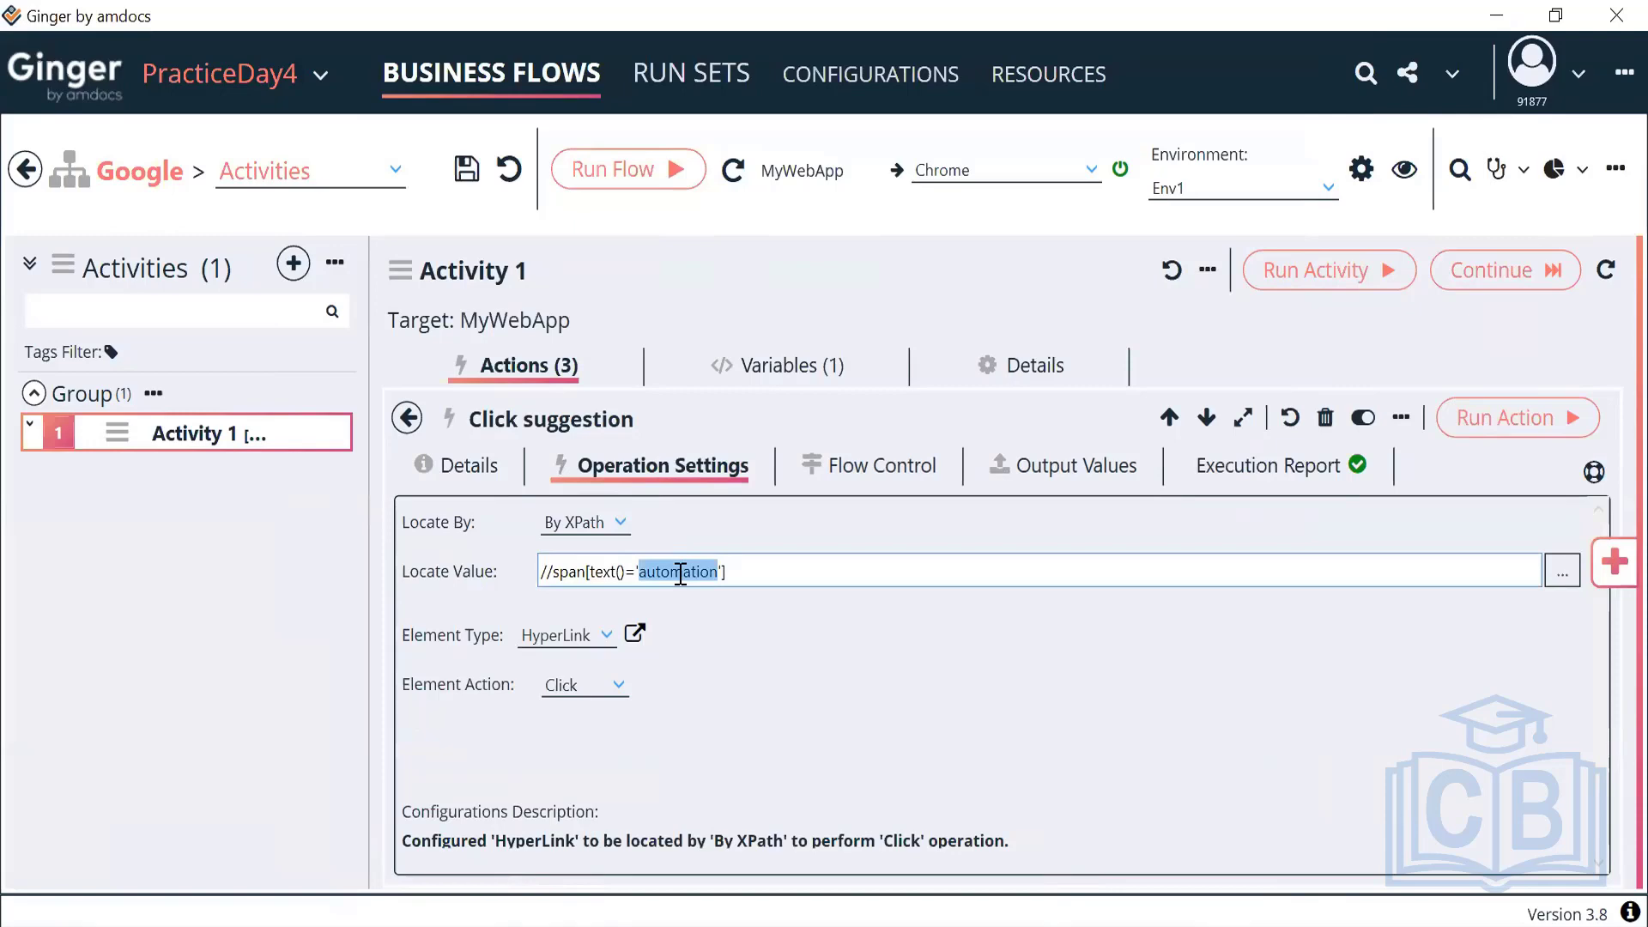
click(1562, 572)
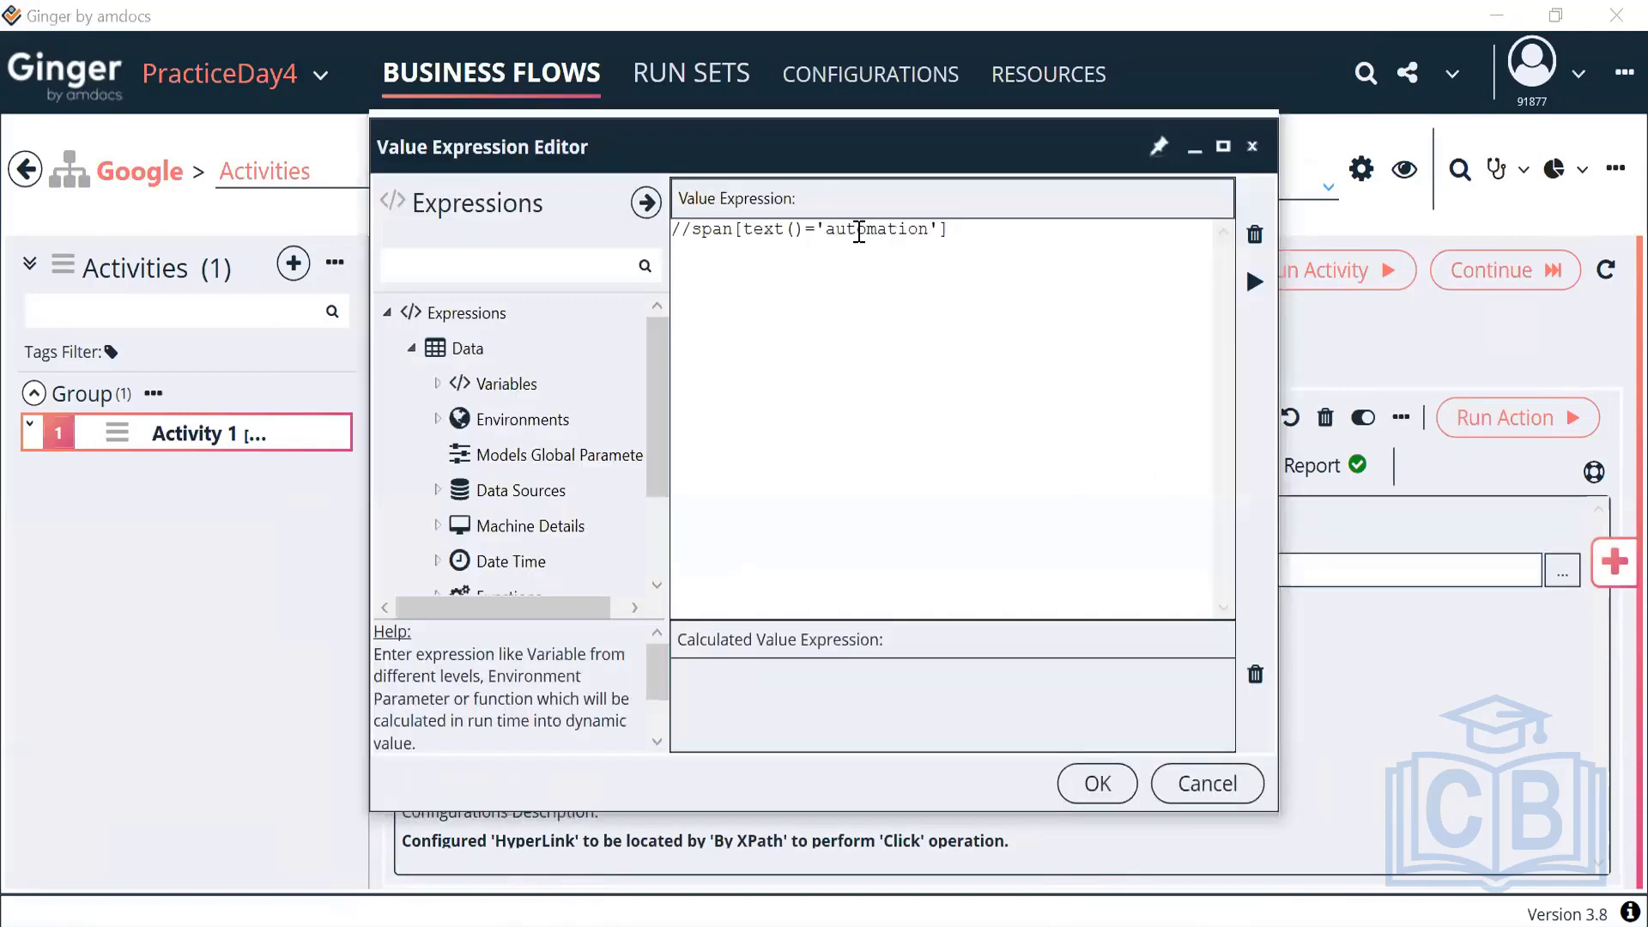
double_click(858, 232)
key(BackSpace)
click(437, 384)
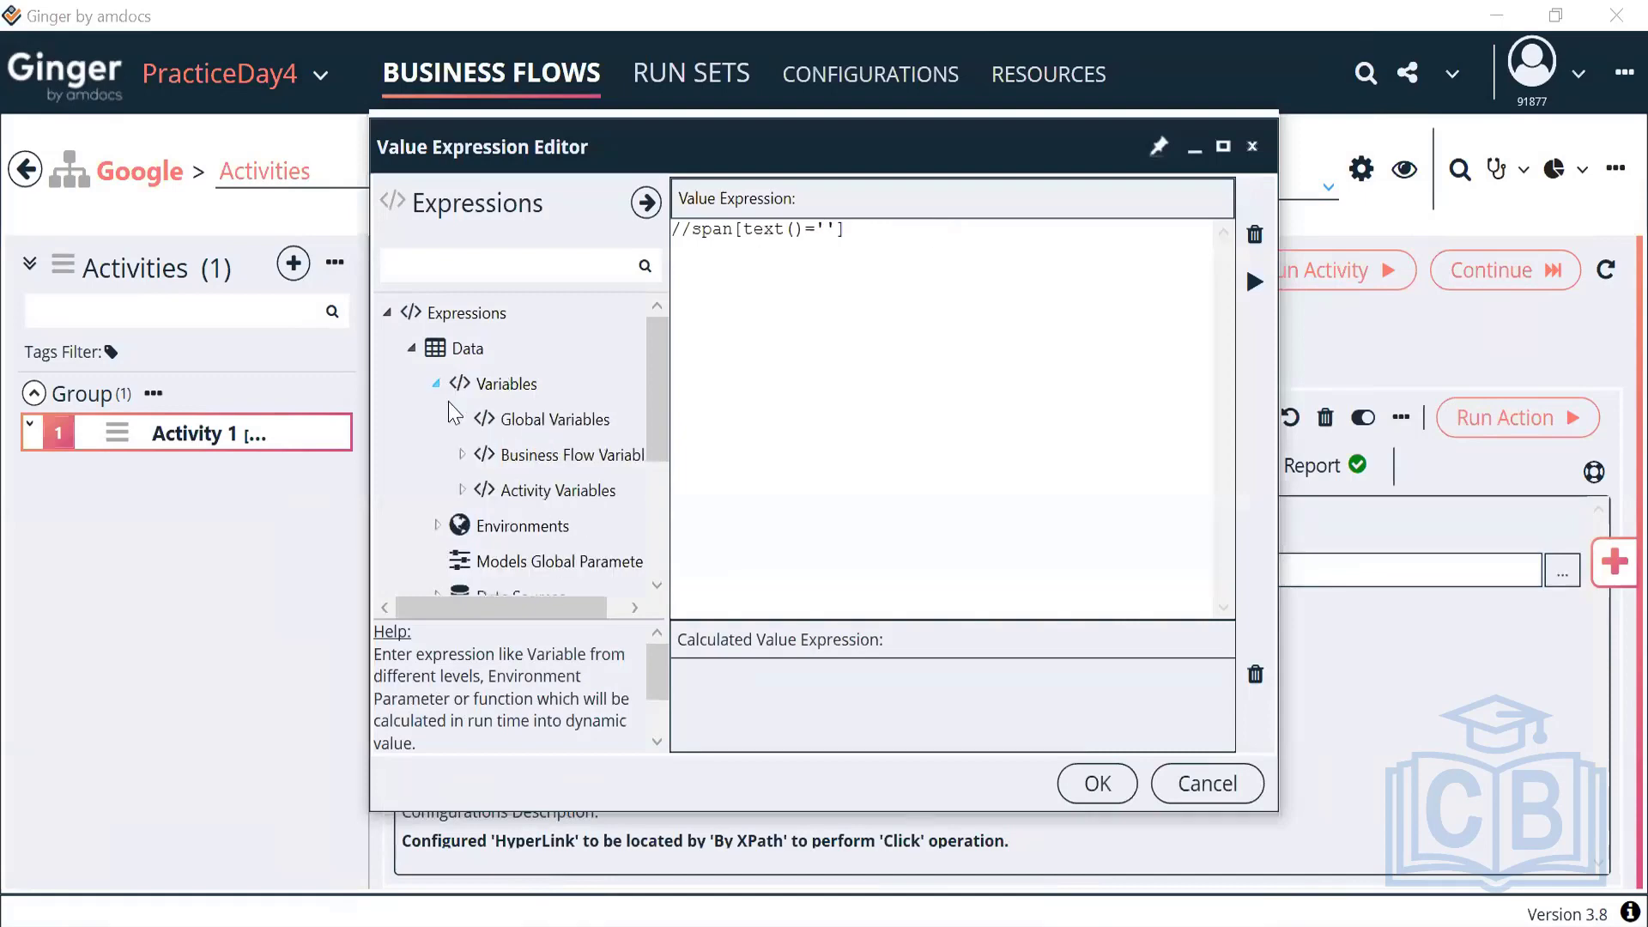
click(463, 490)
double_click(585, 525)
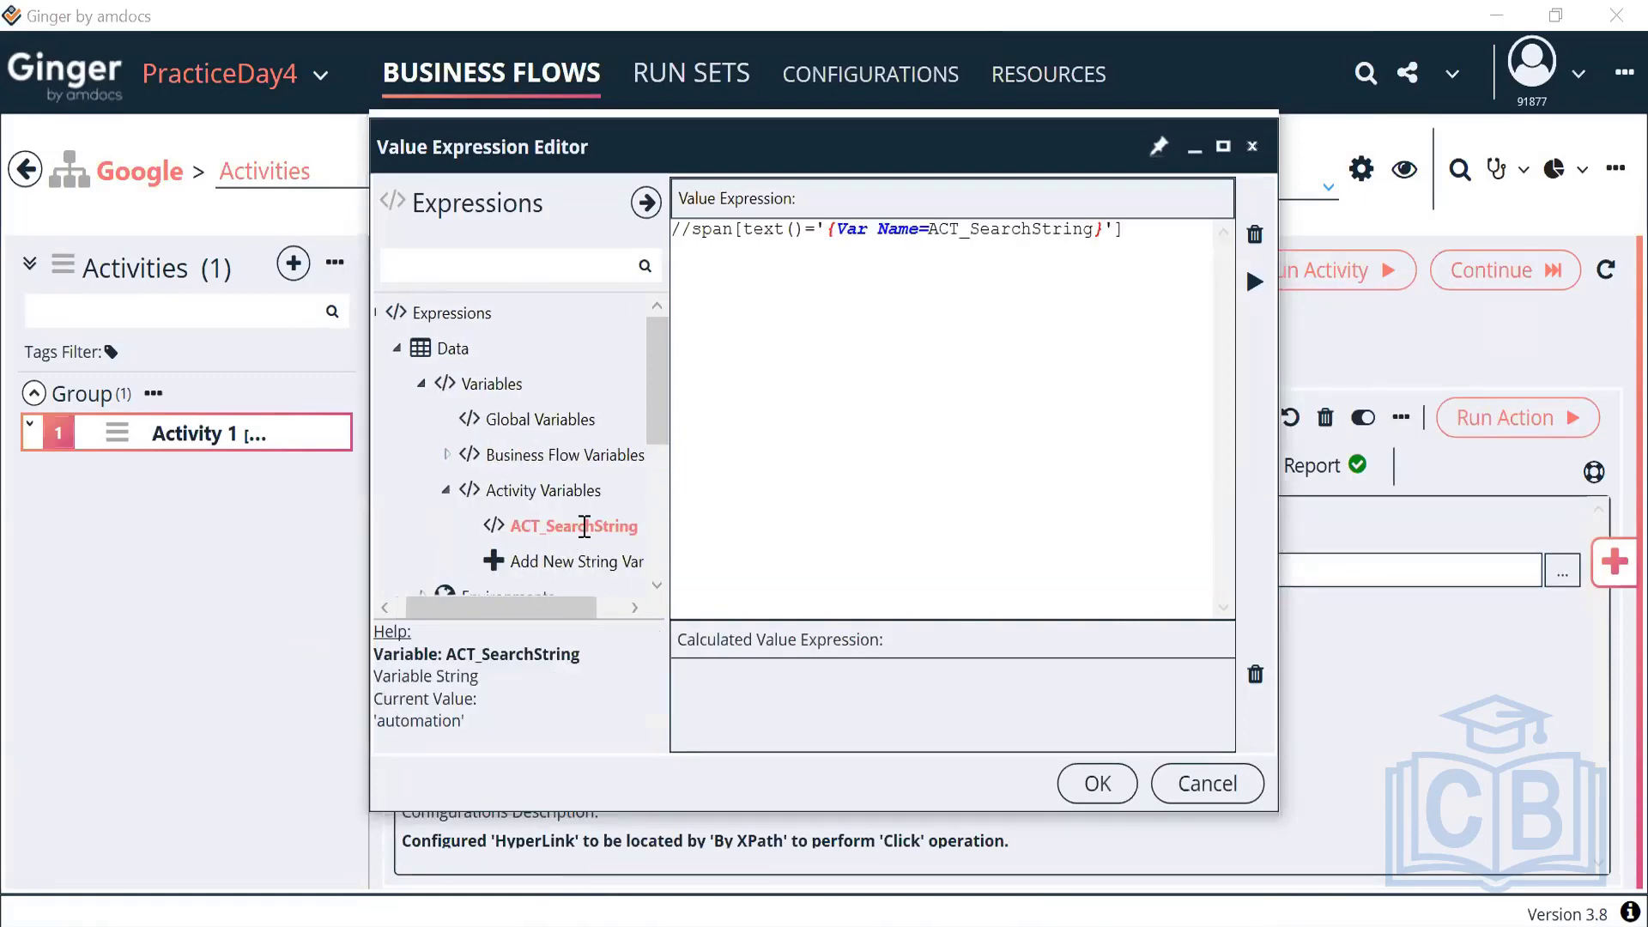
click(1254, 282)
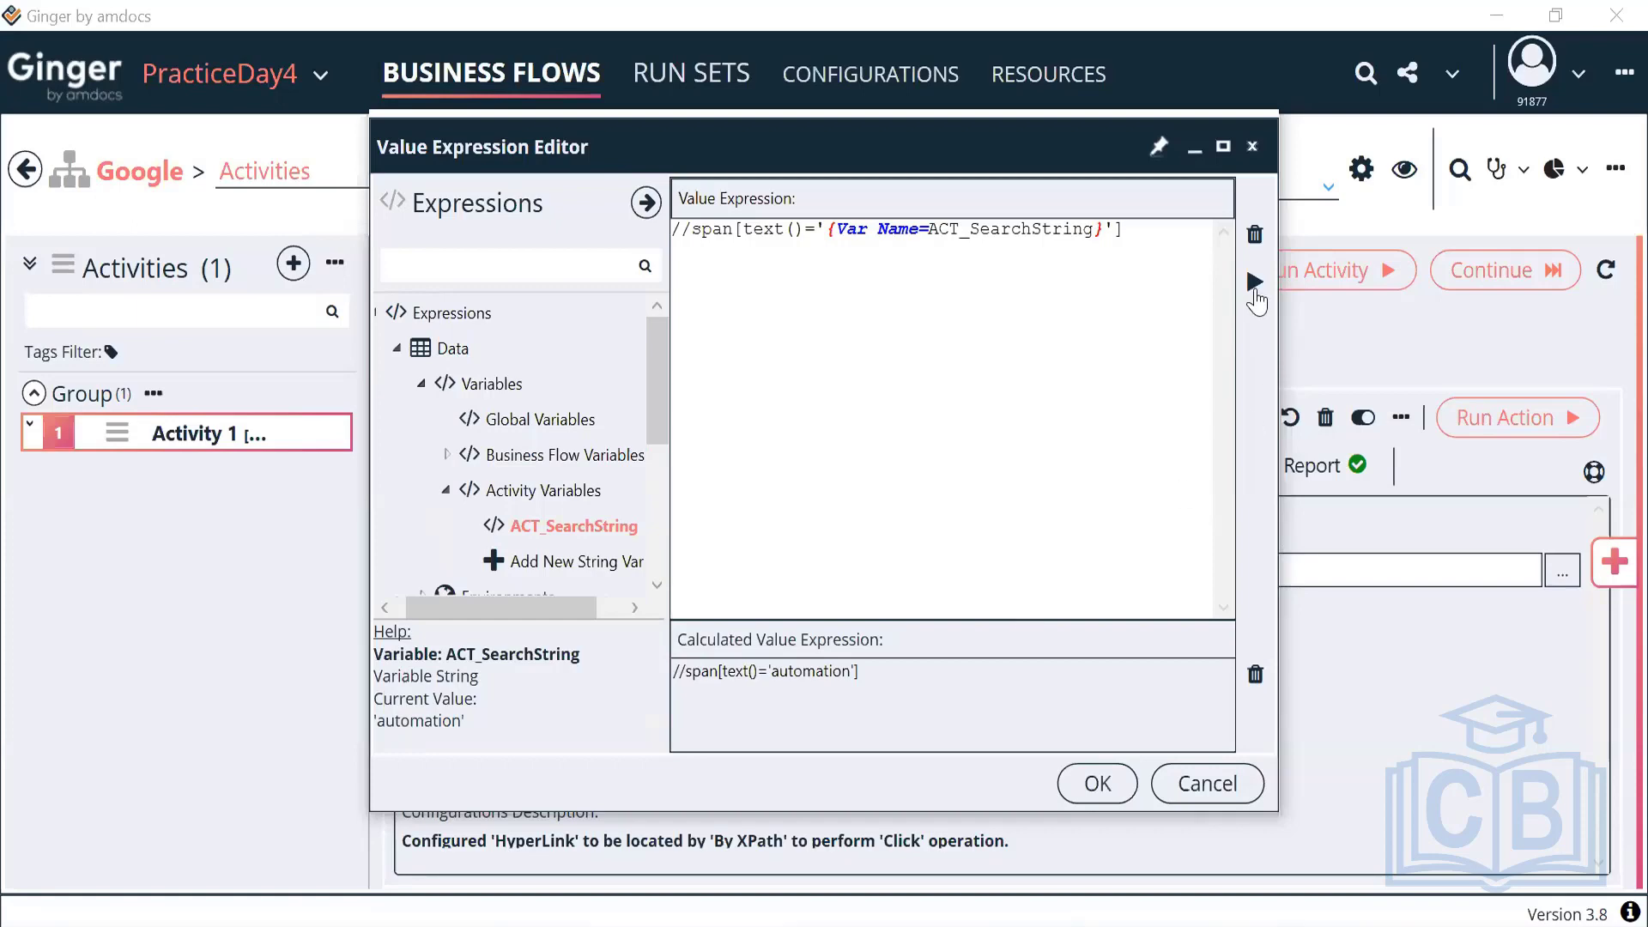
click(1097, 783)
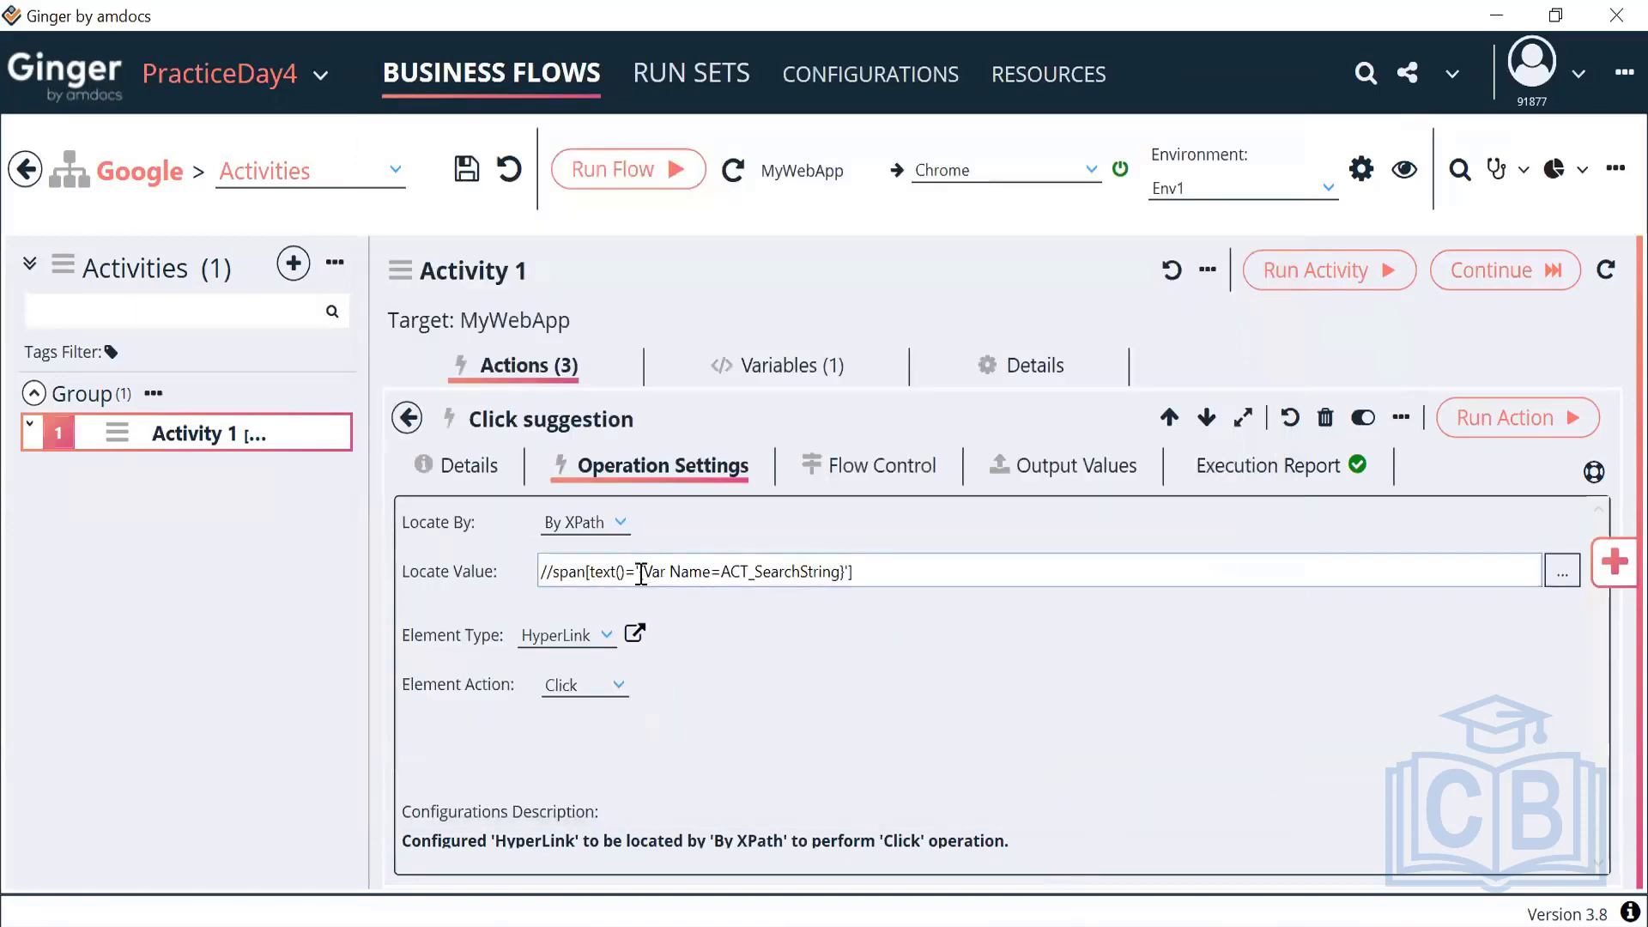
drag(640, 573, 846, 572)
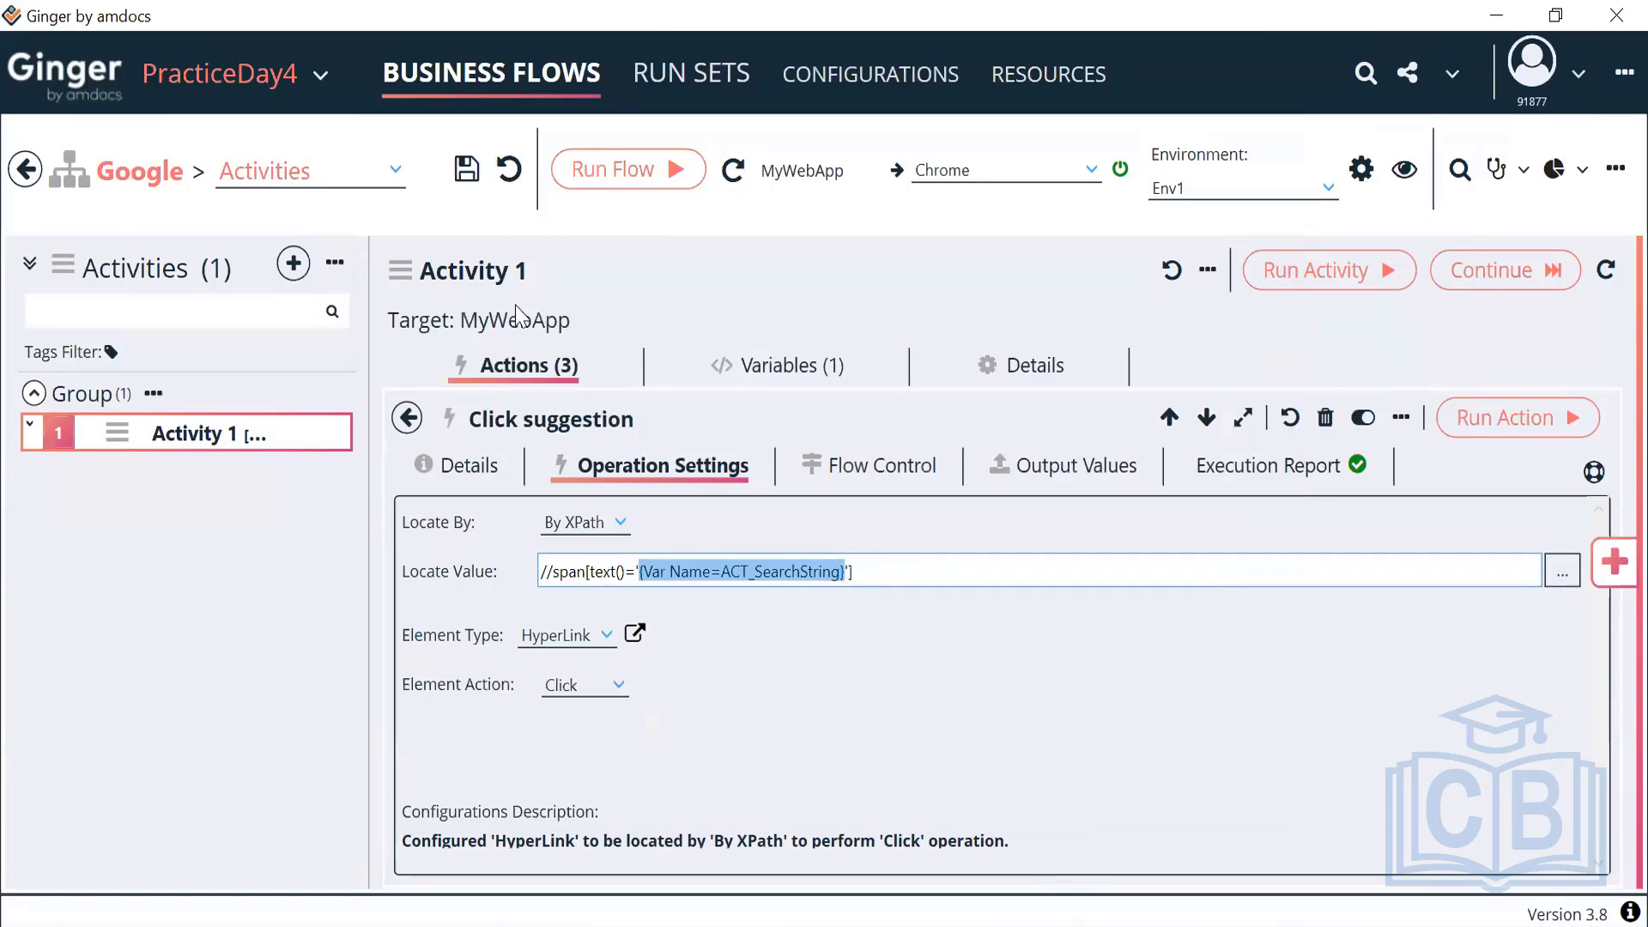
click(407, 418)
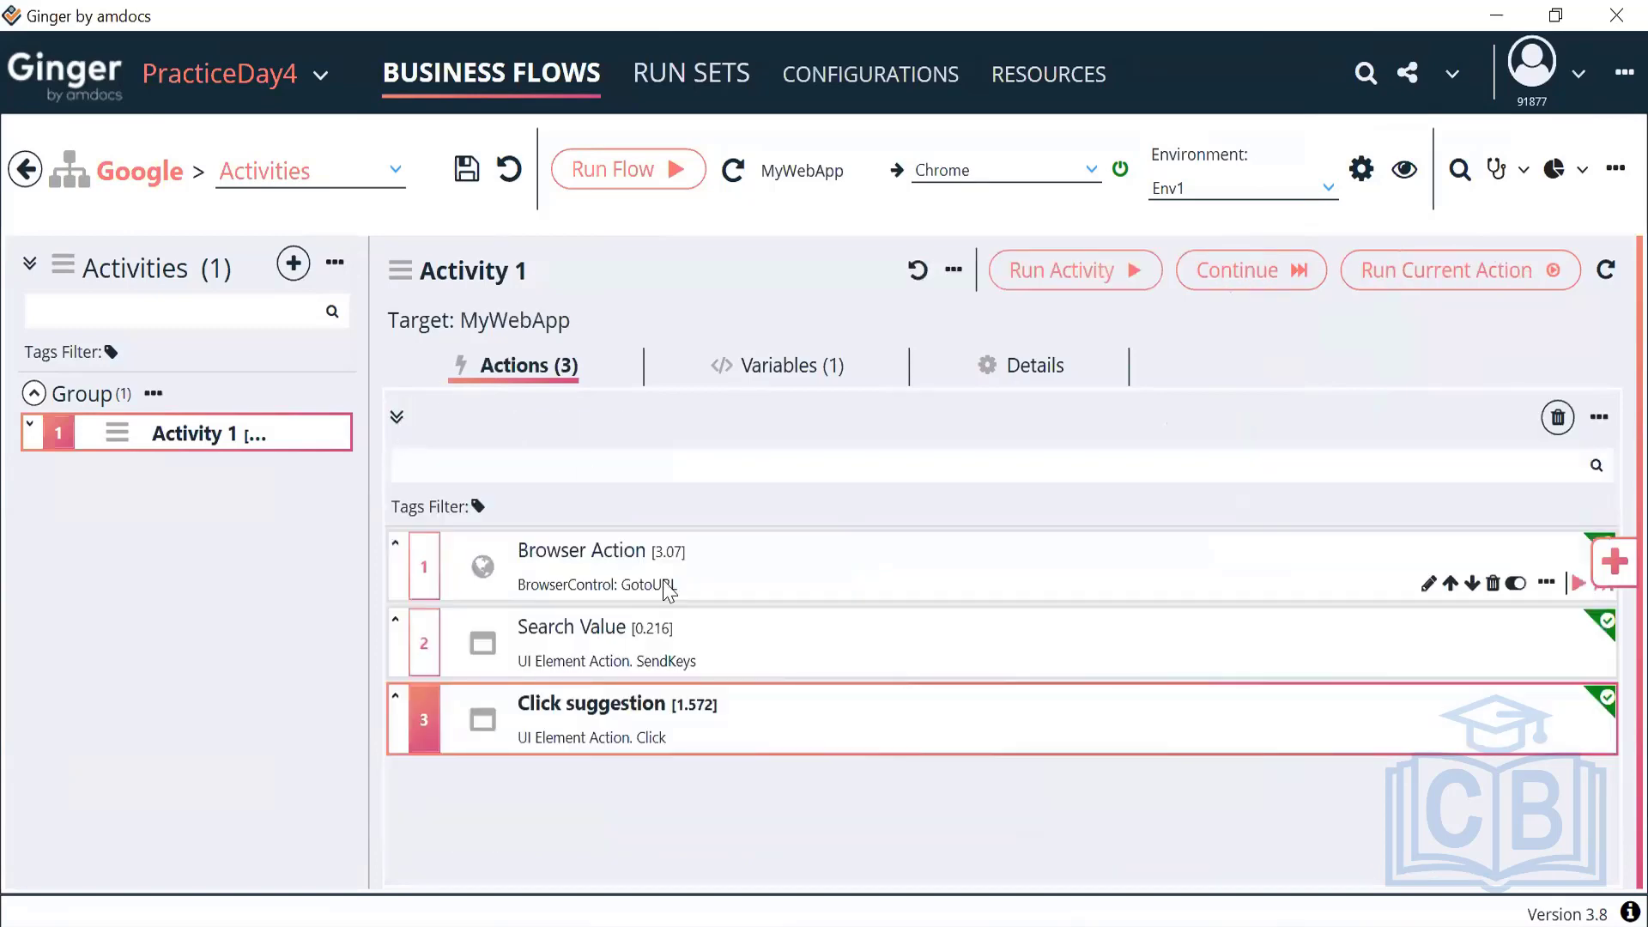
double_click(767, 711)
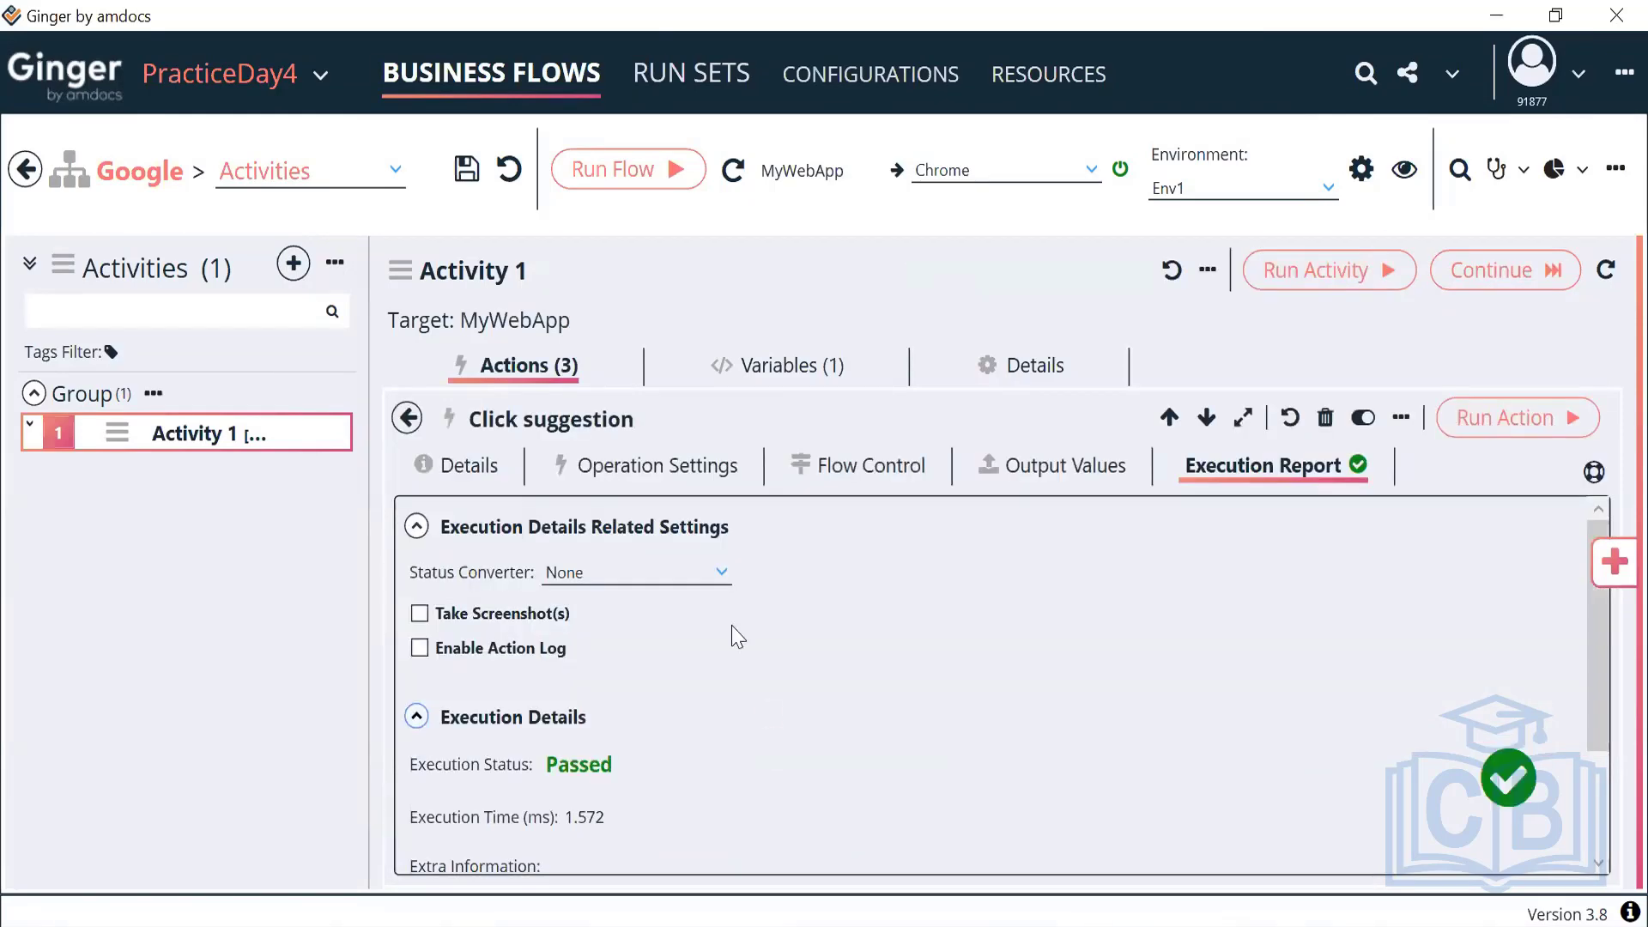
click(673, 484)
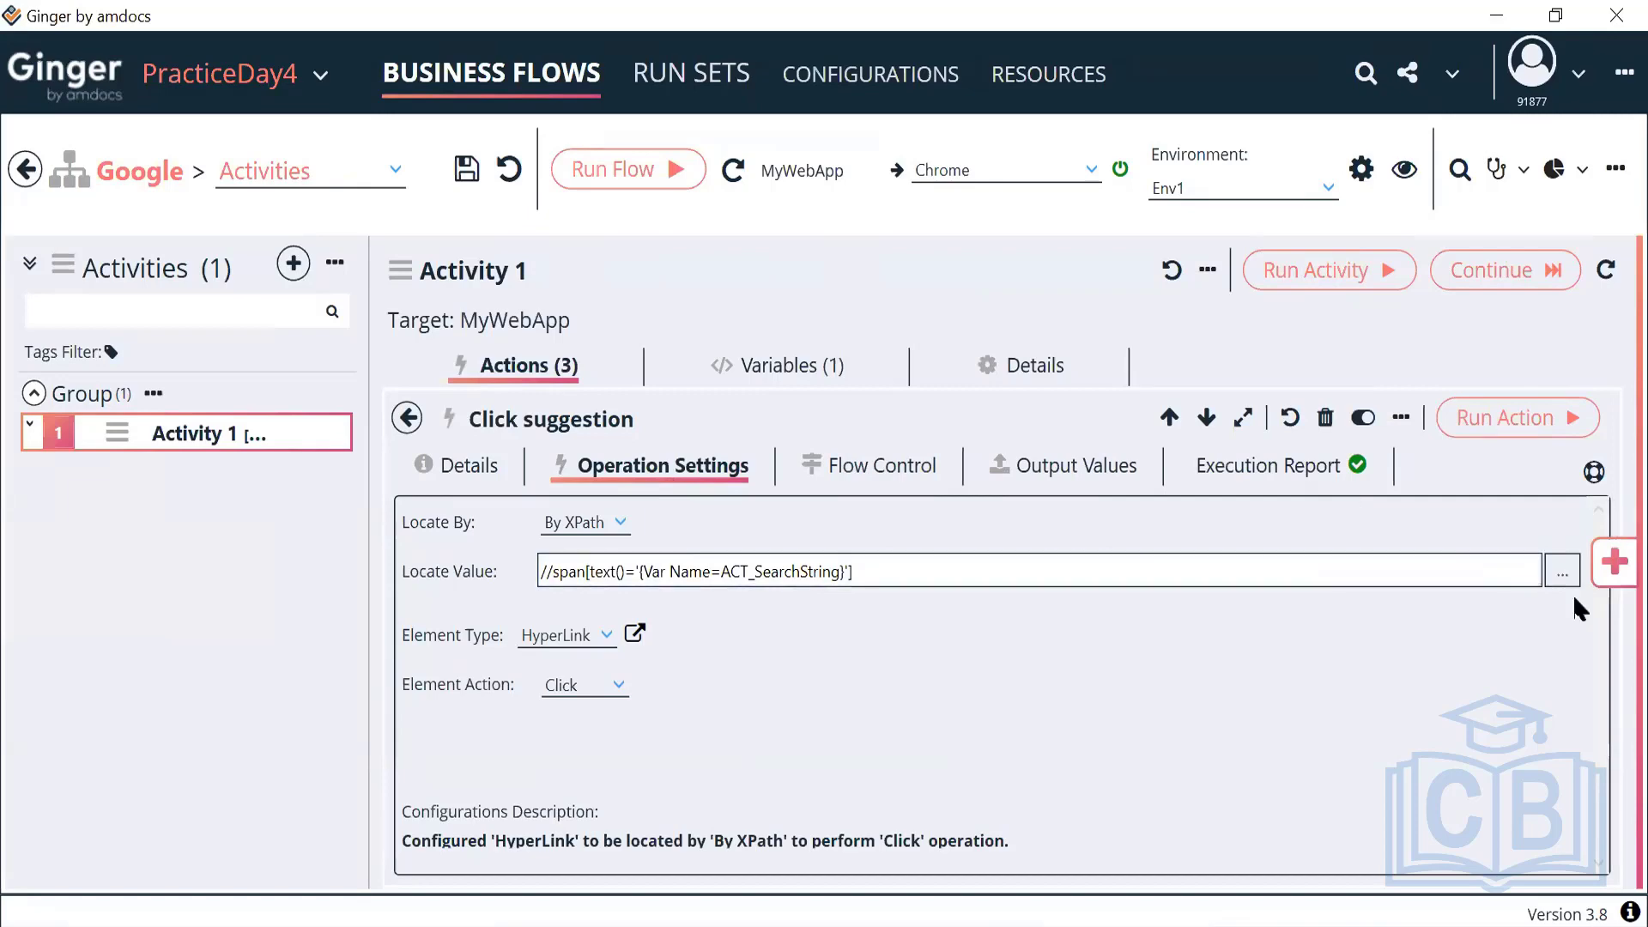
Review the locate value expression //span[text()='{Var Name=ACT_SearchString}'] and keep it unchanged
click(1563, 571)
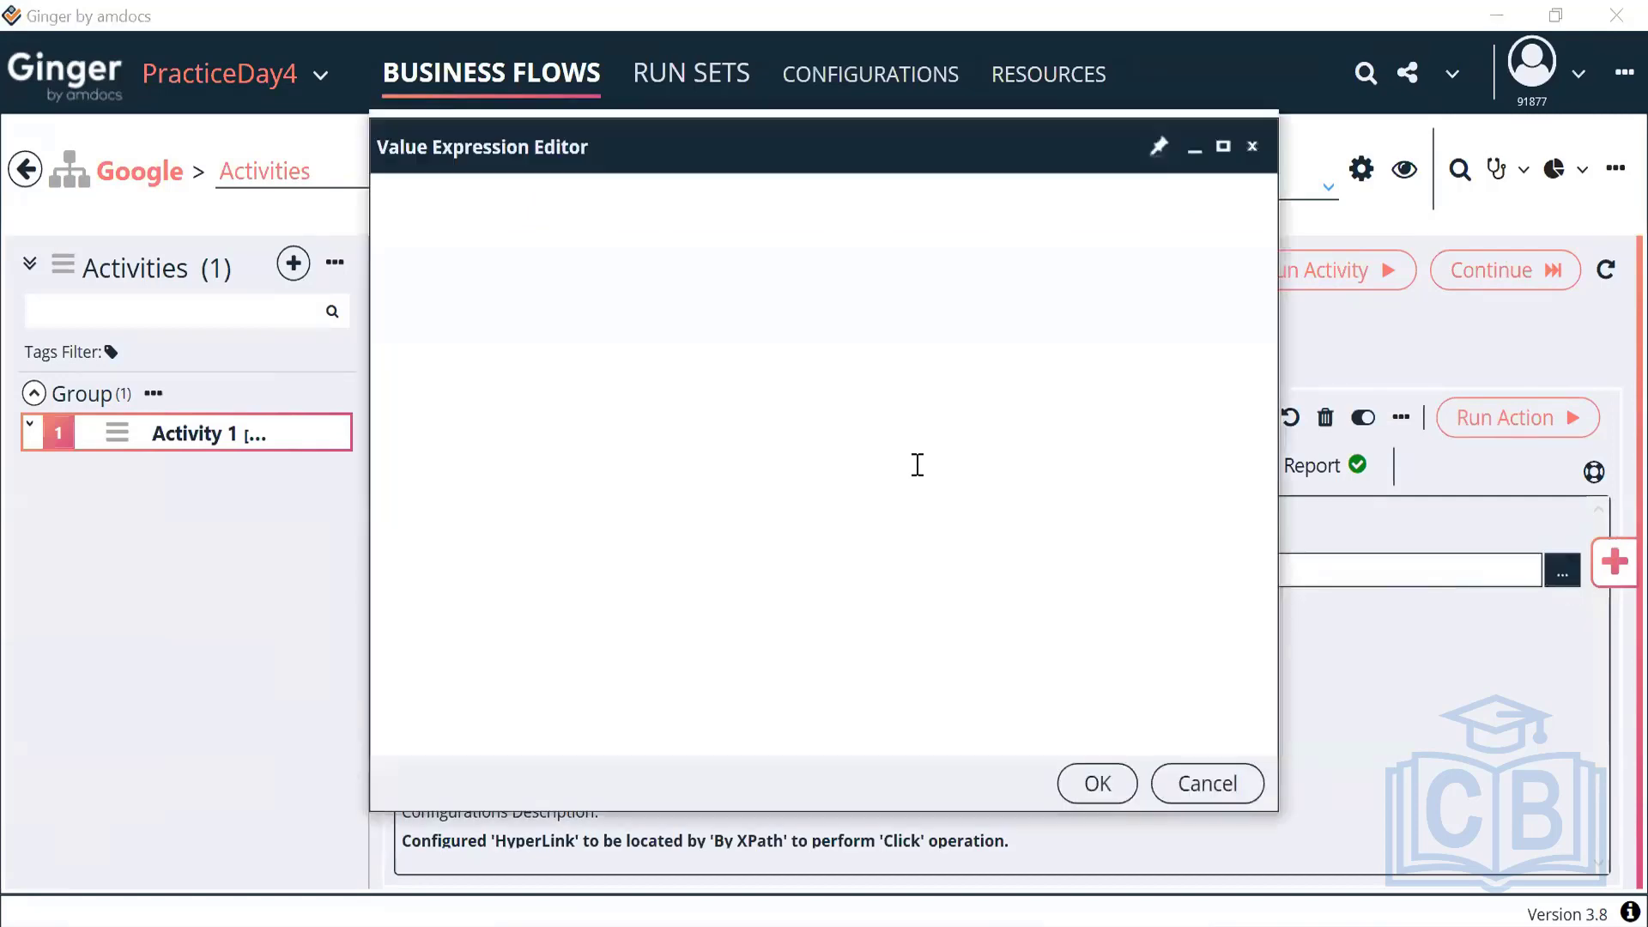
drag(826, 228, 1107, 237)
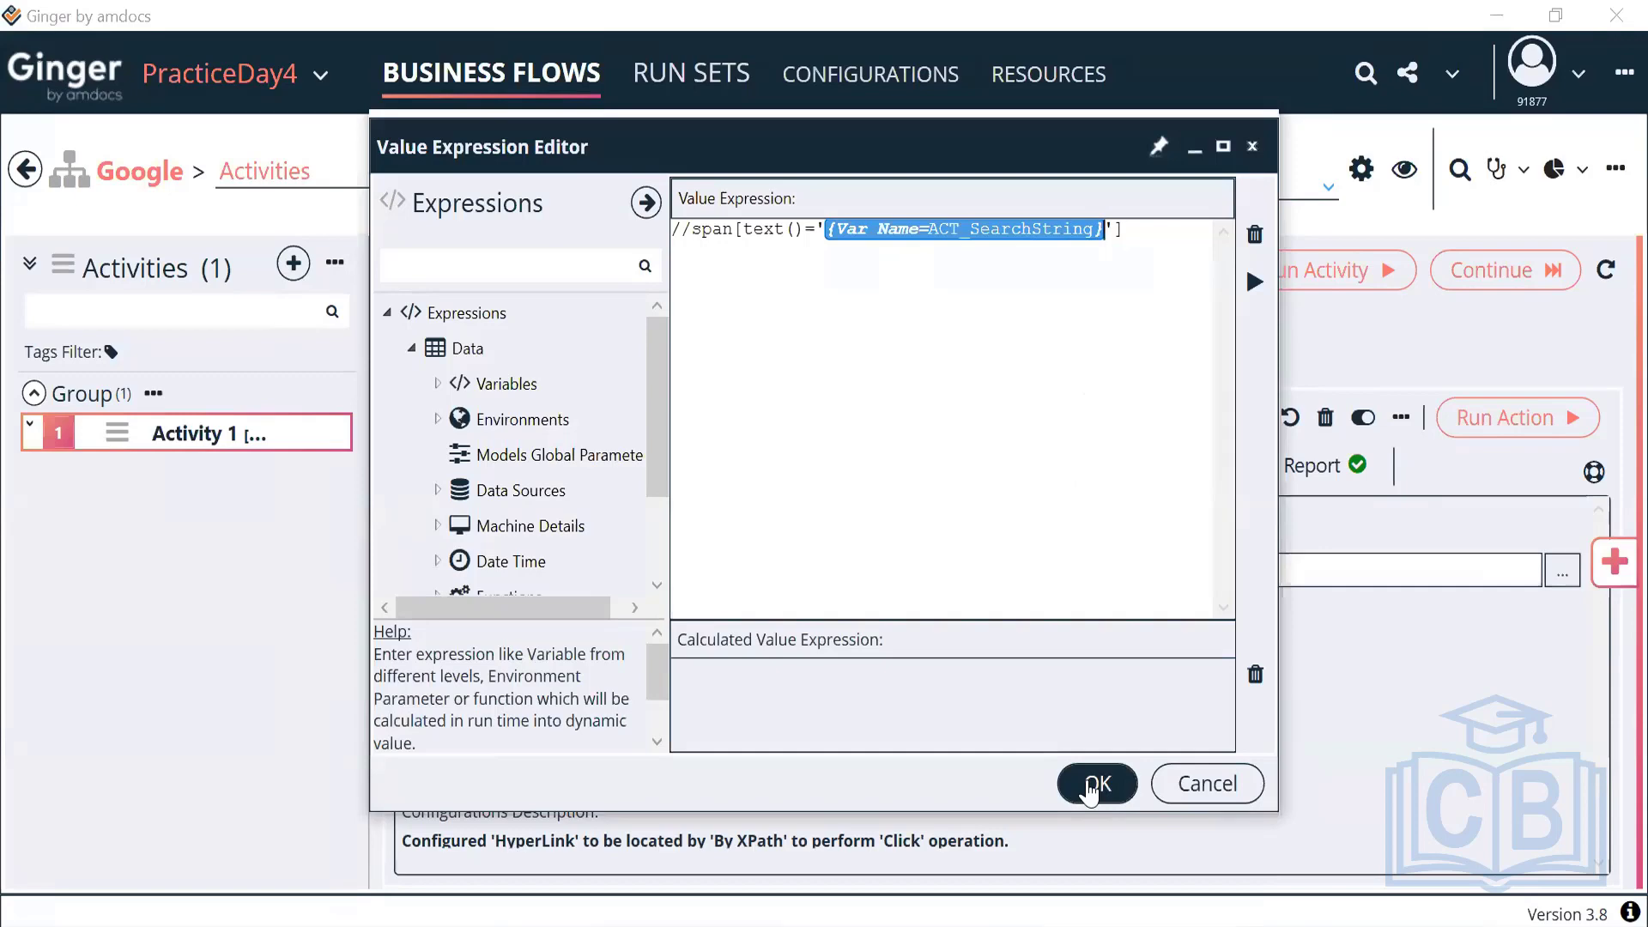
click(1089, 788)
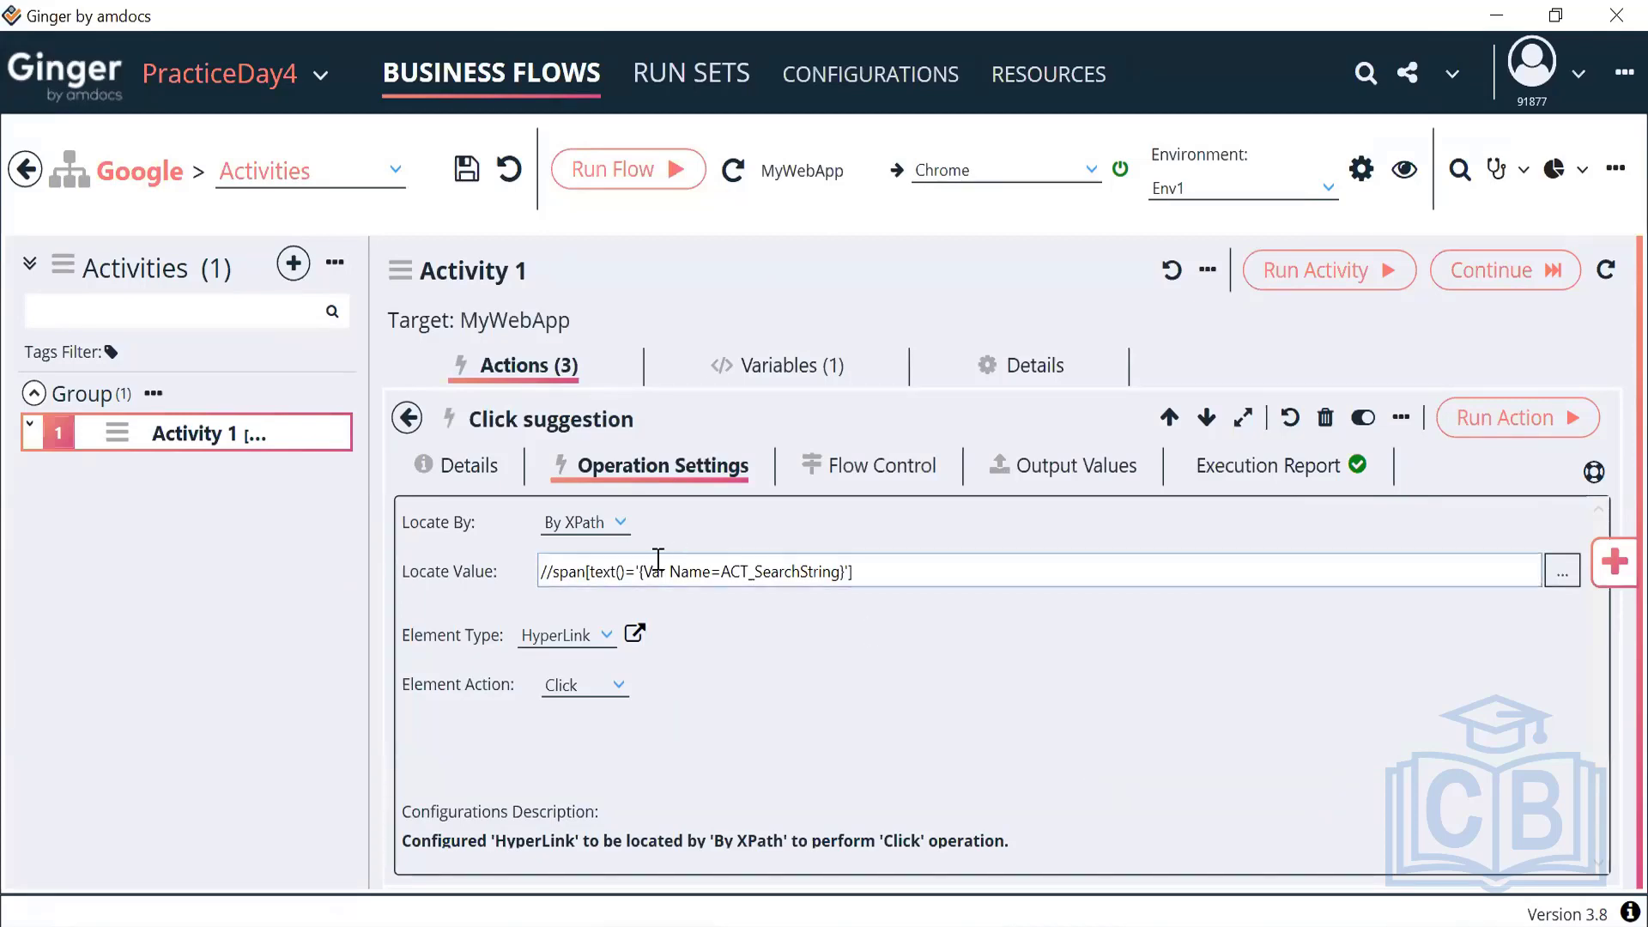
drag(638, 572, 847, 571)
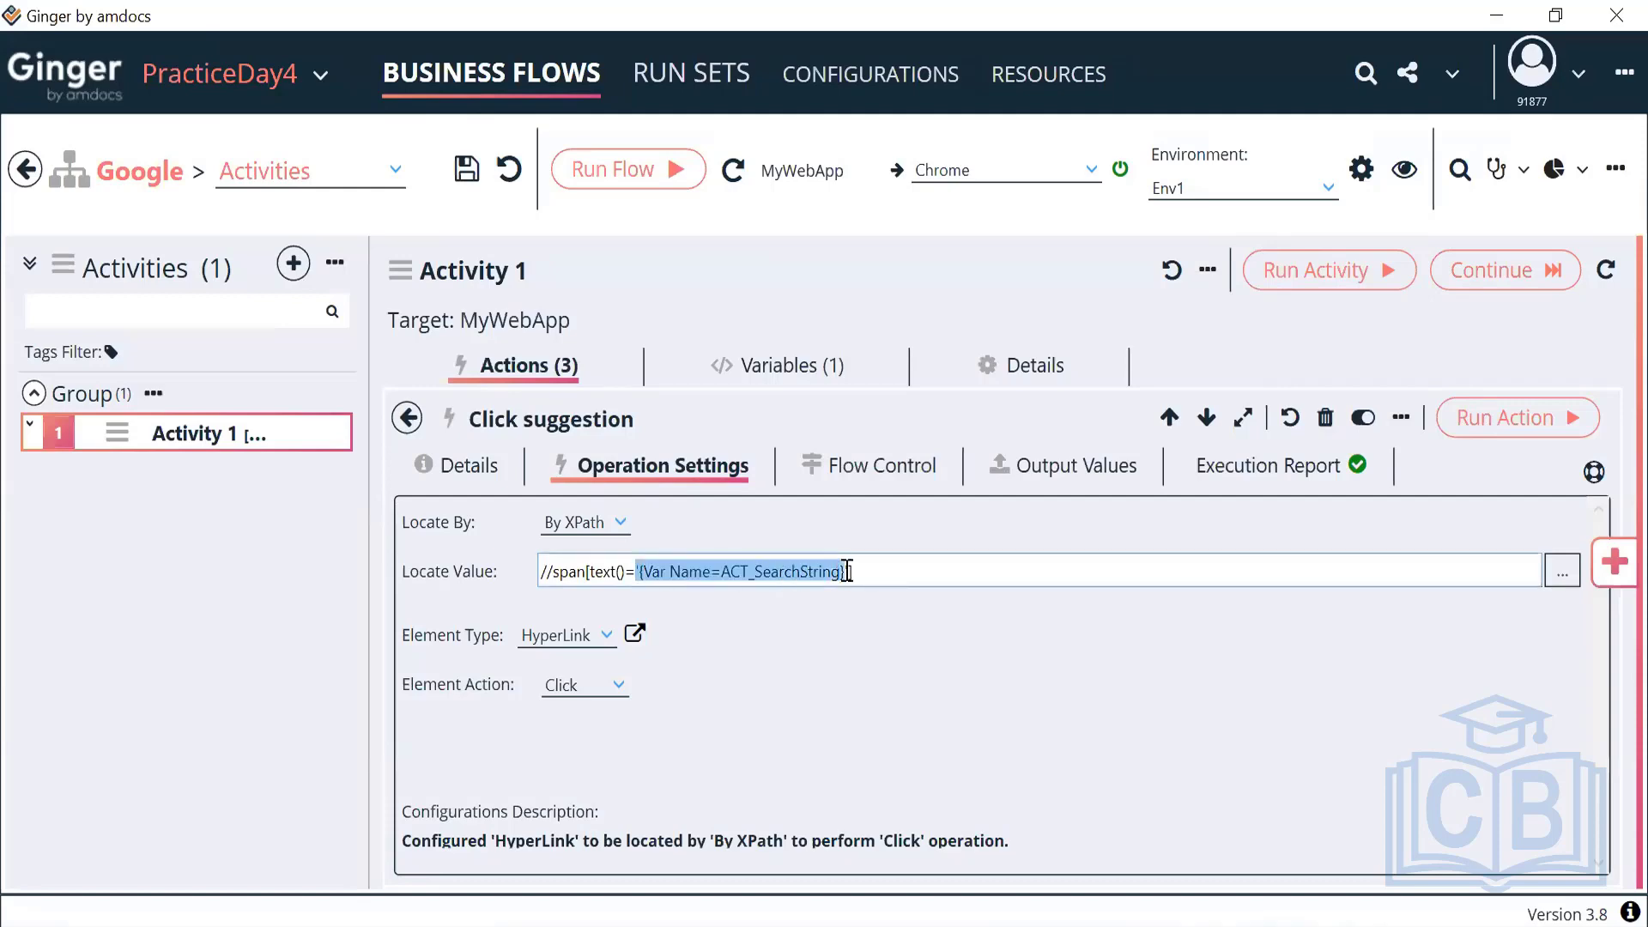
Re-inspect the ACT_SearchString reference in the expression editor, then rerun Activity 1
click(1563, 571)
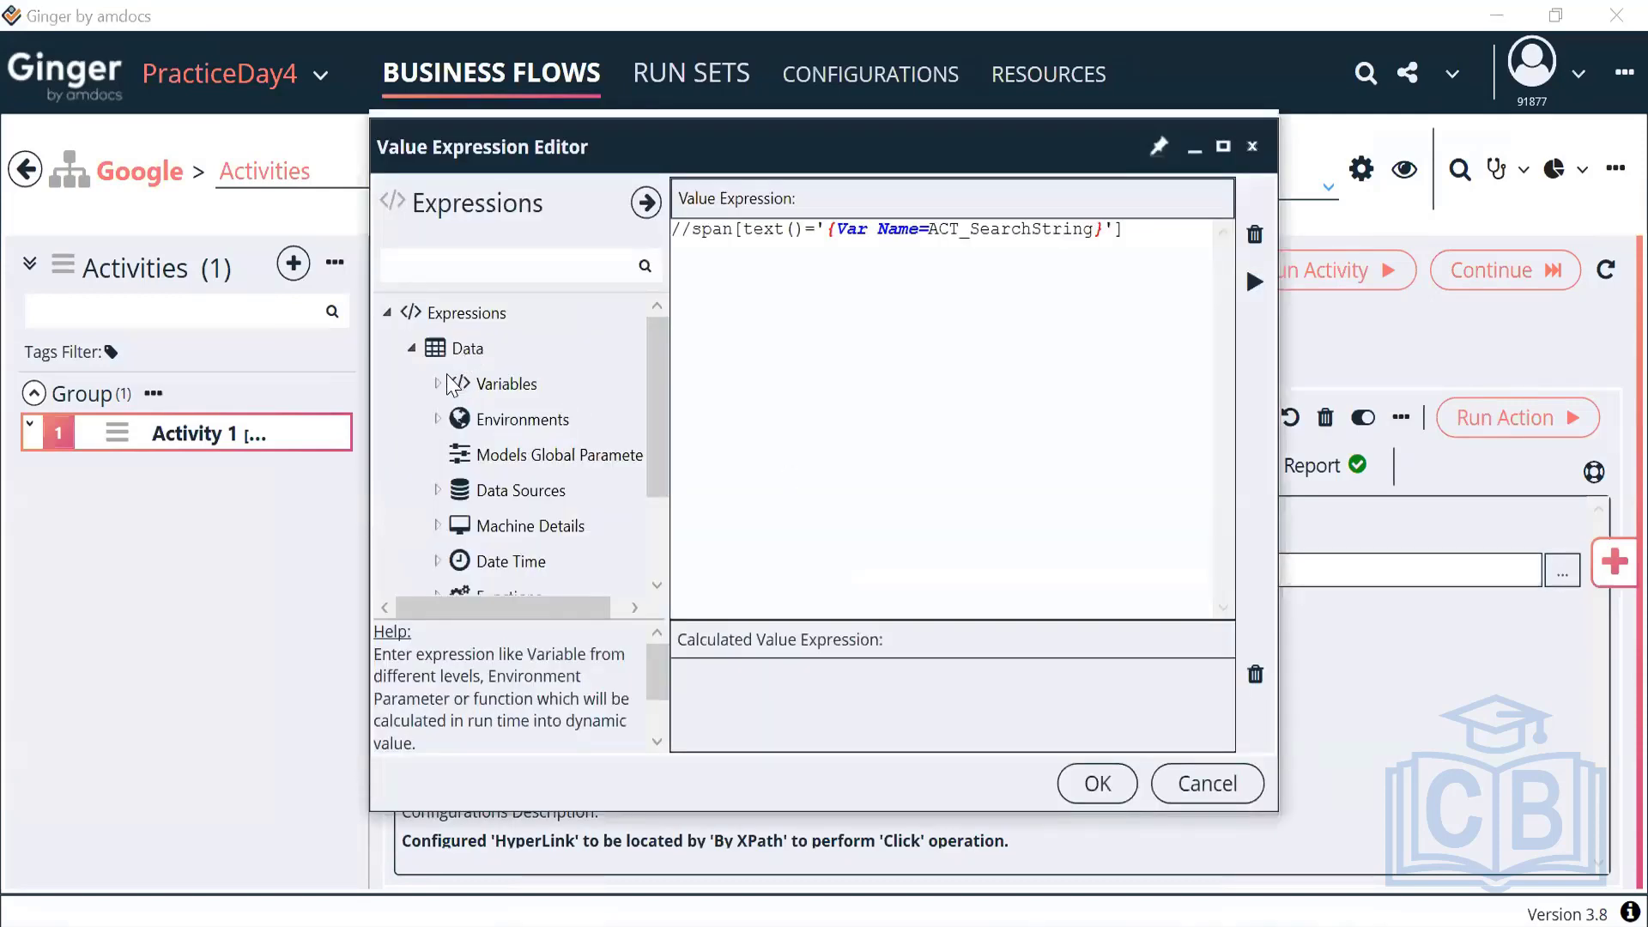
click(437, 383)
click(462, 490)
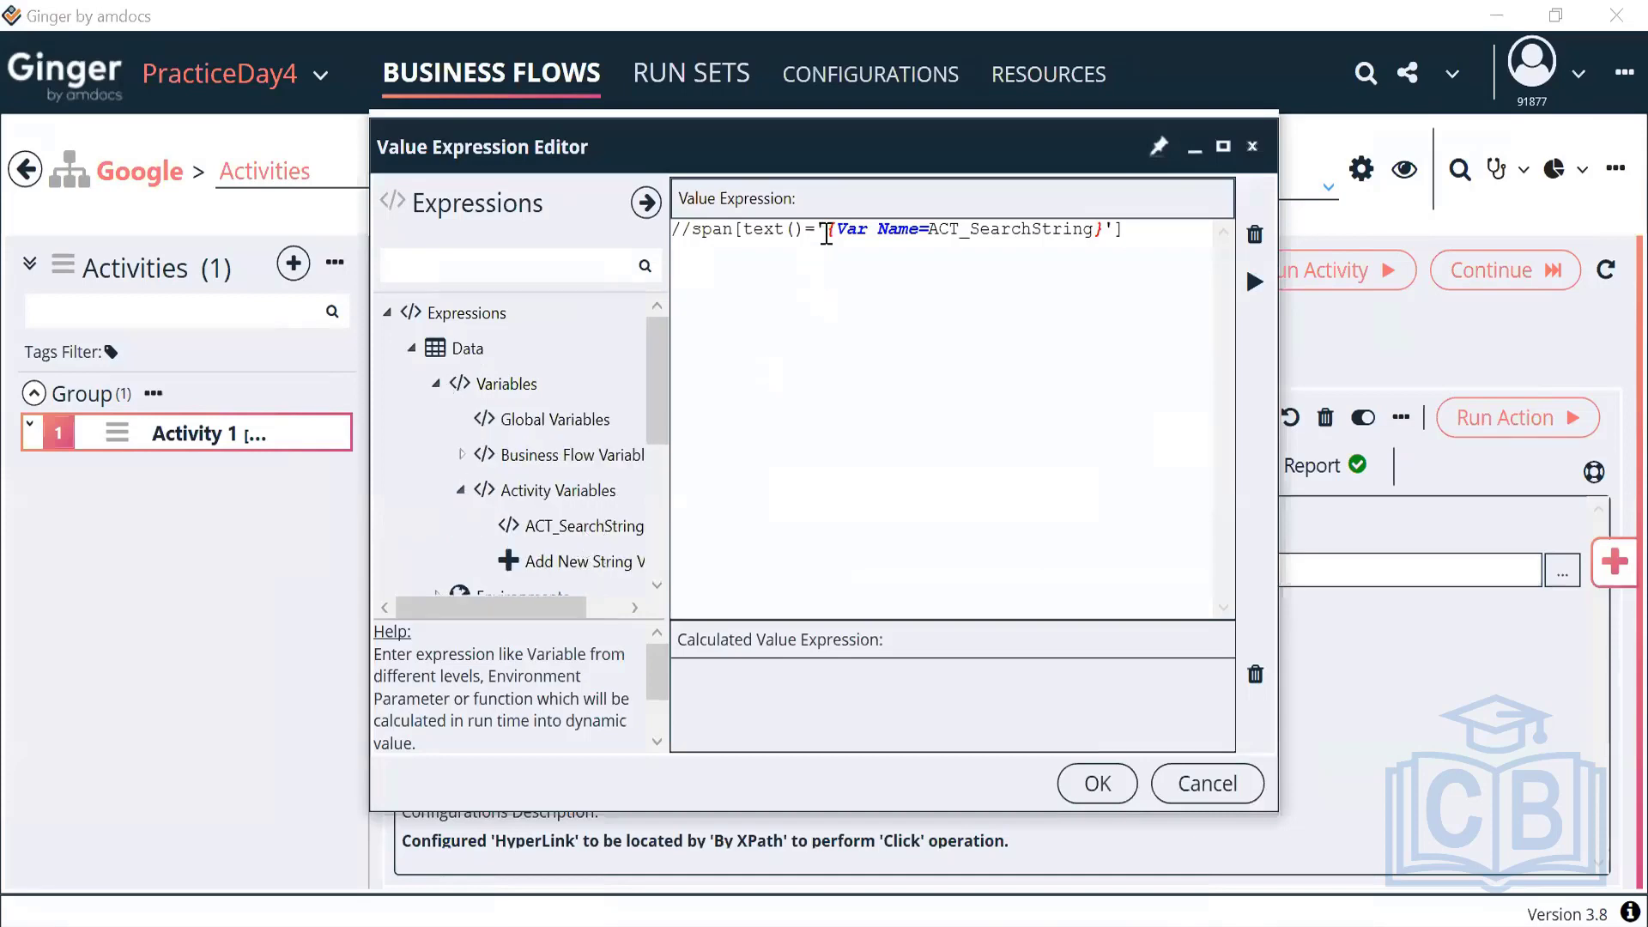
drag(826, 229, 1103, 243)
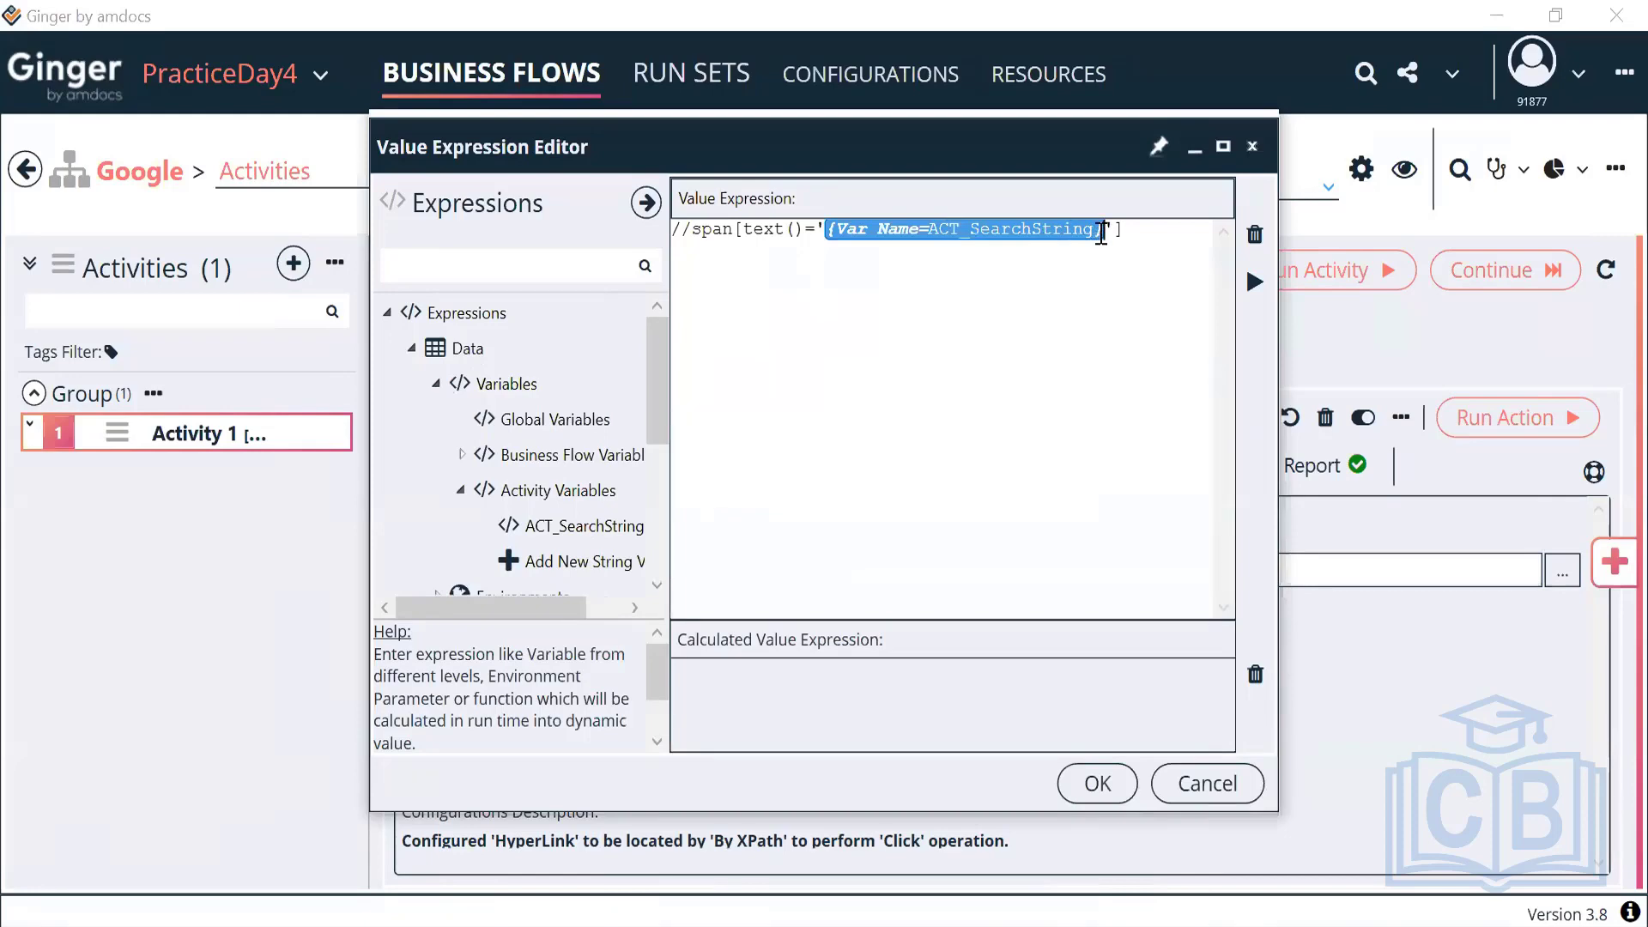
click(910, 230)
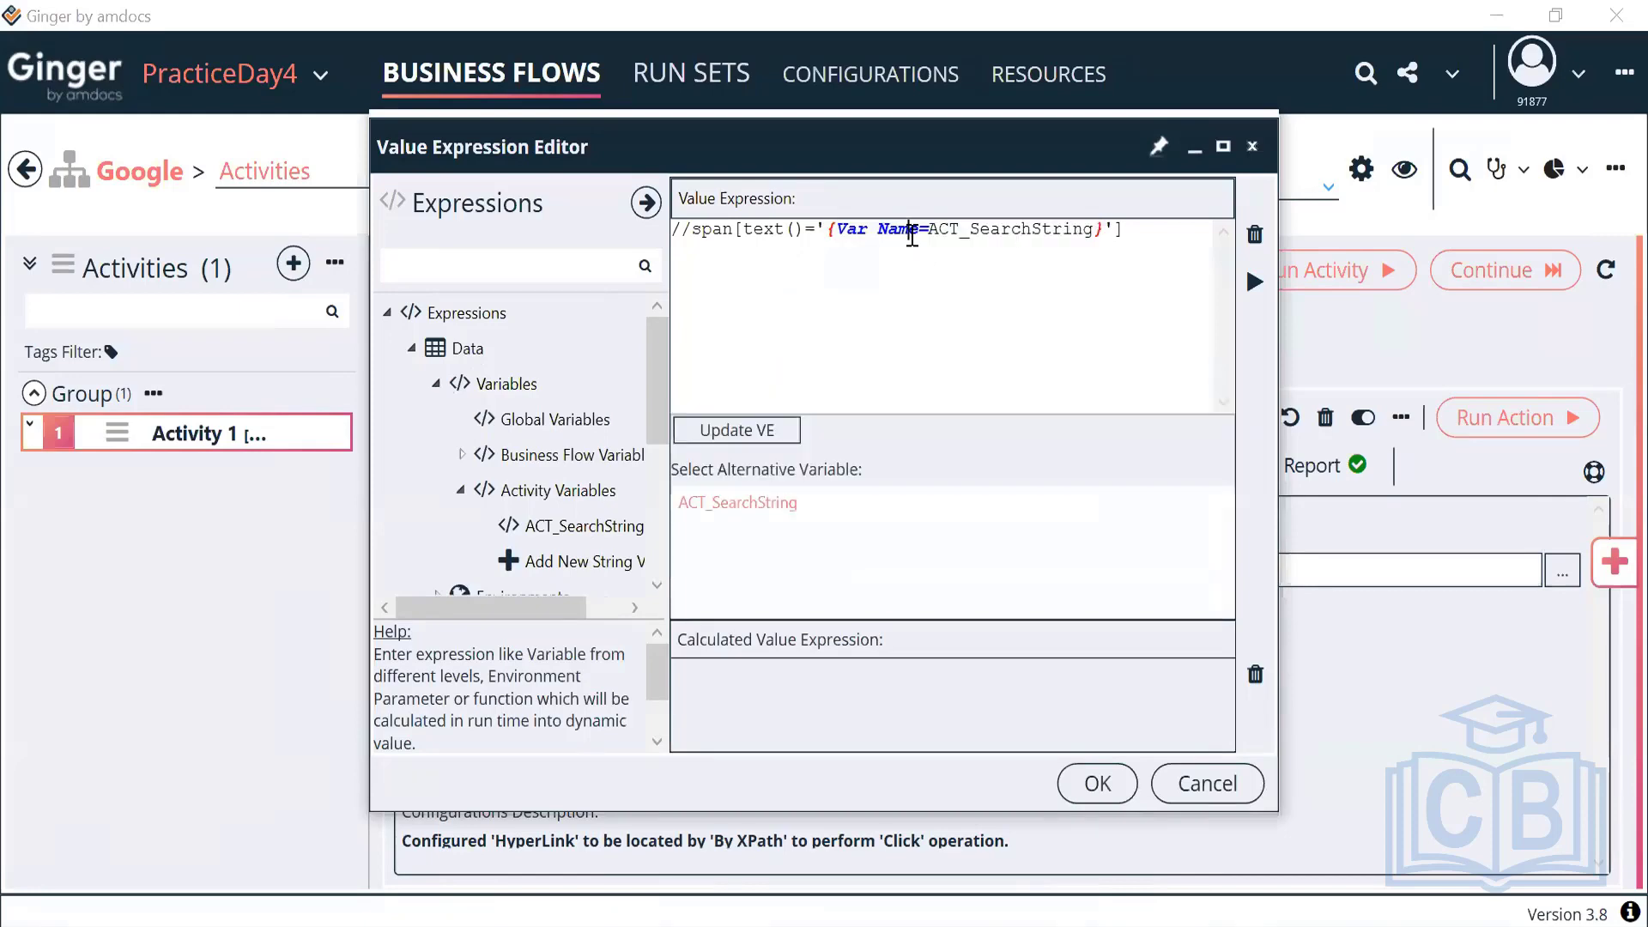
drag(929, 230, 1094, 236)
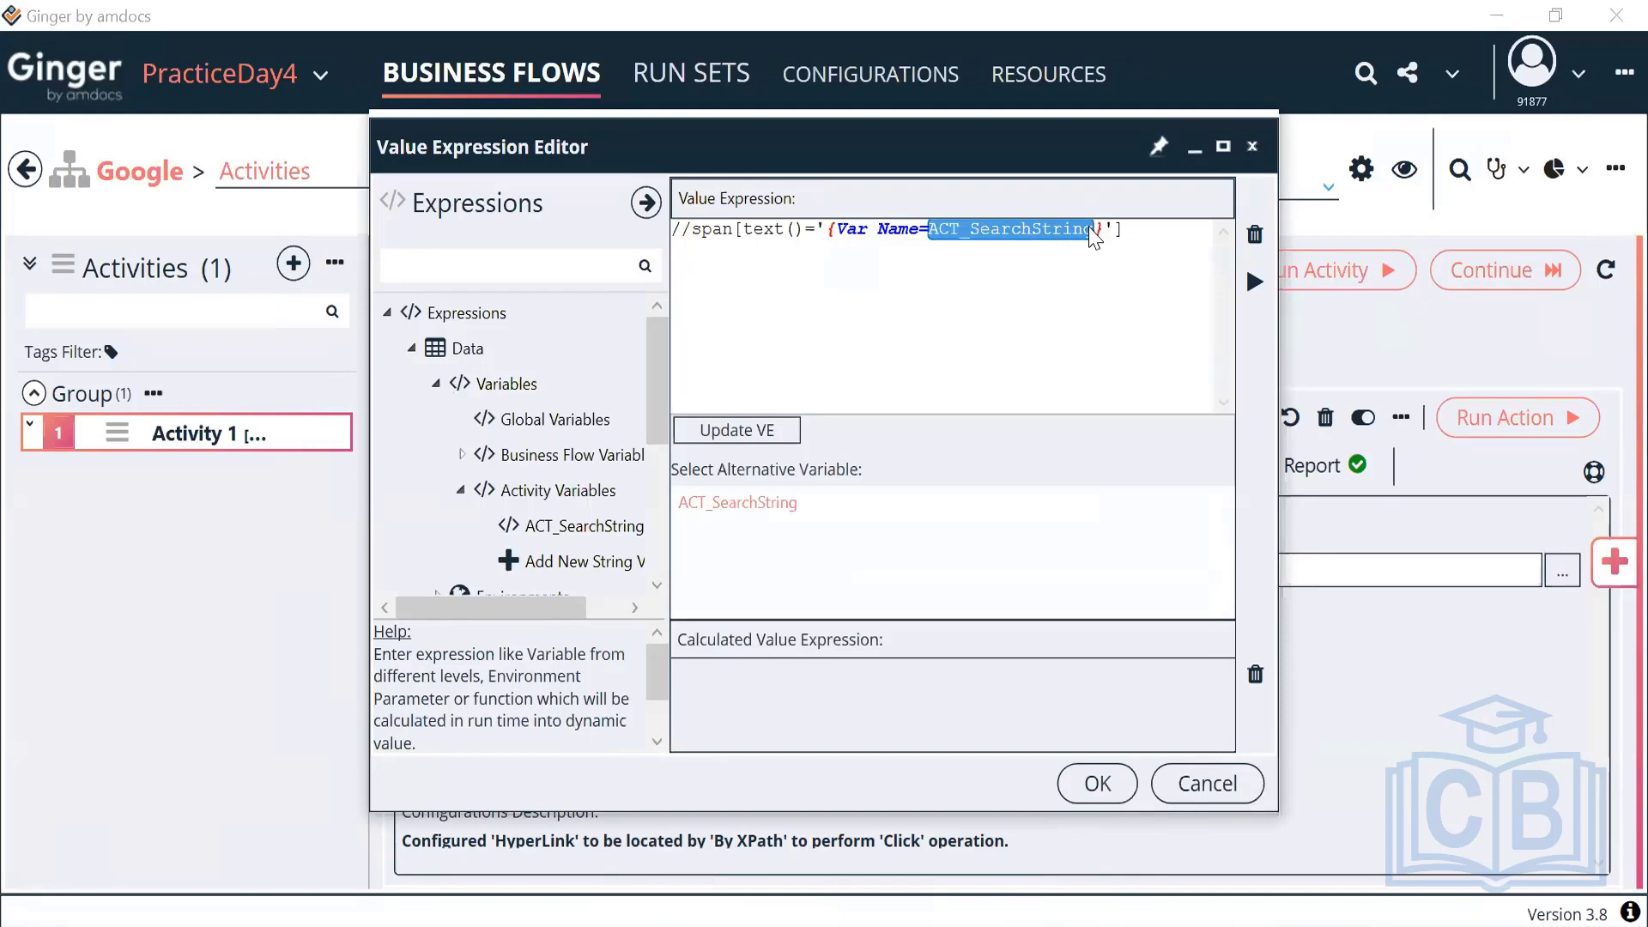
drag(827, 231, 1101, 241)
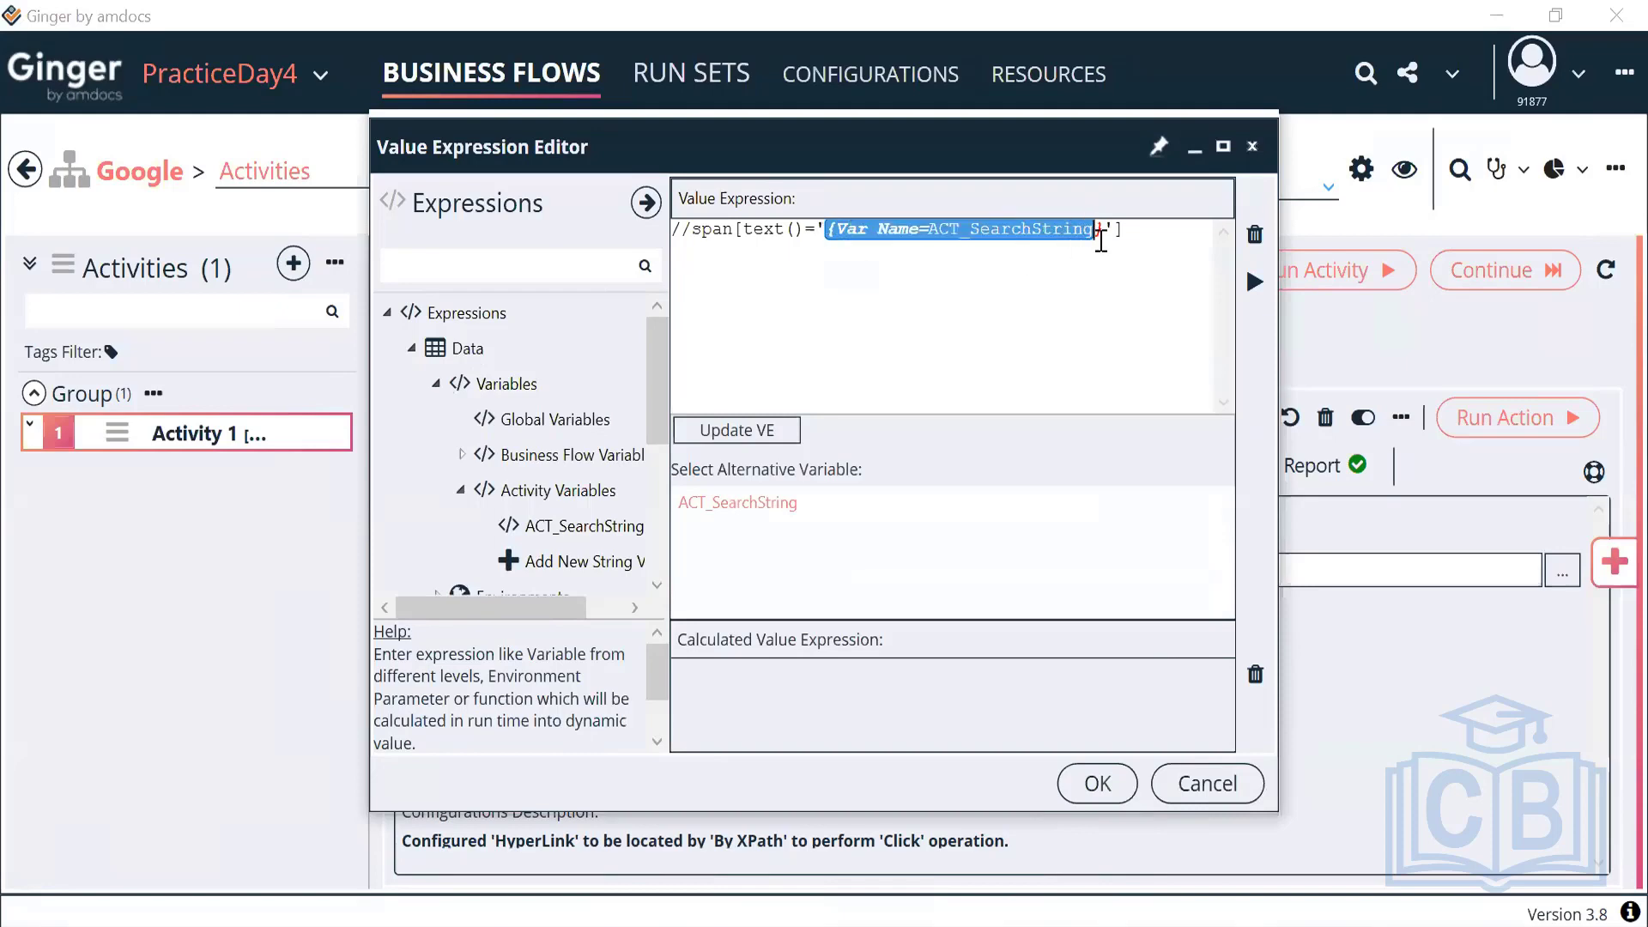
click(1097, 784)
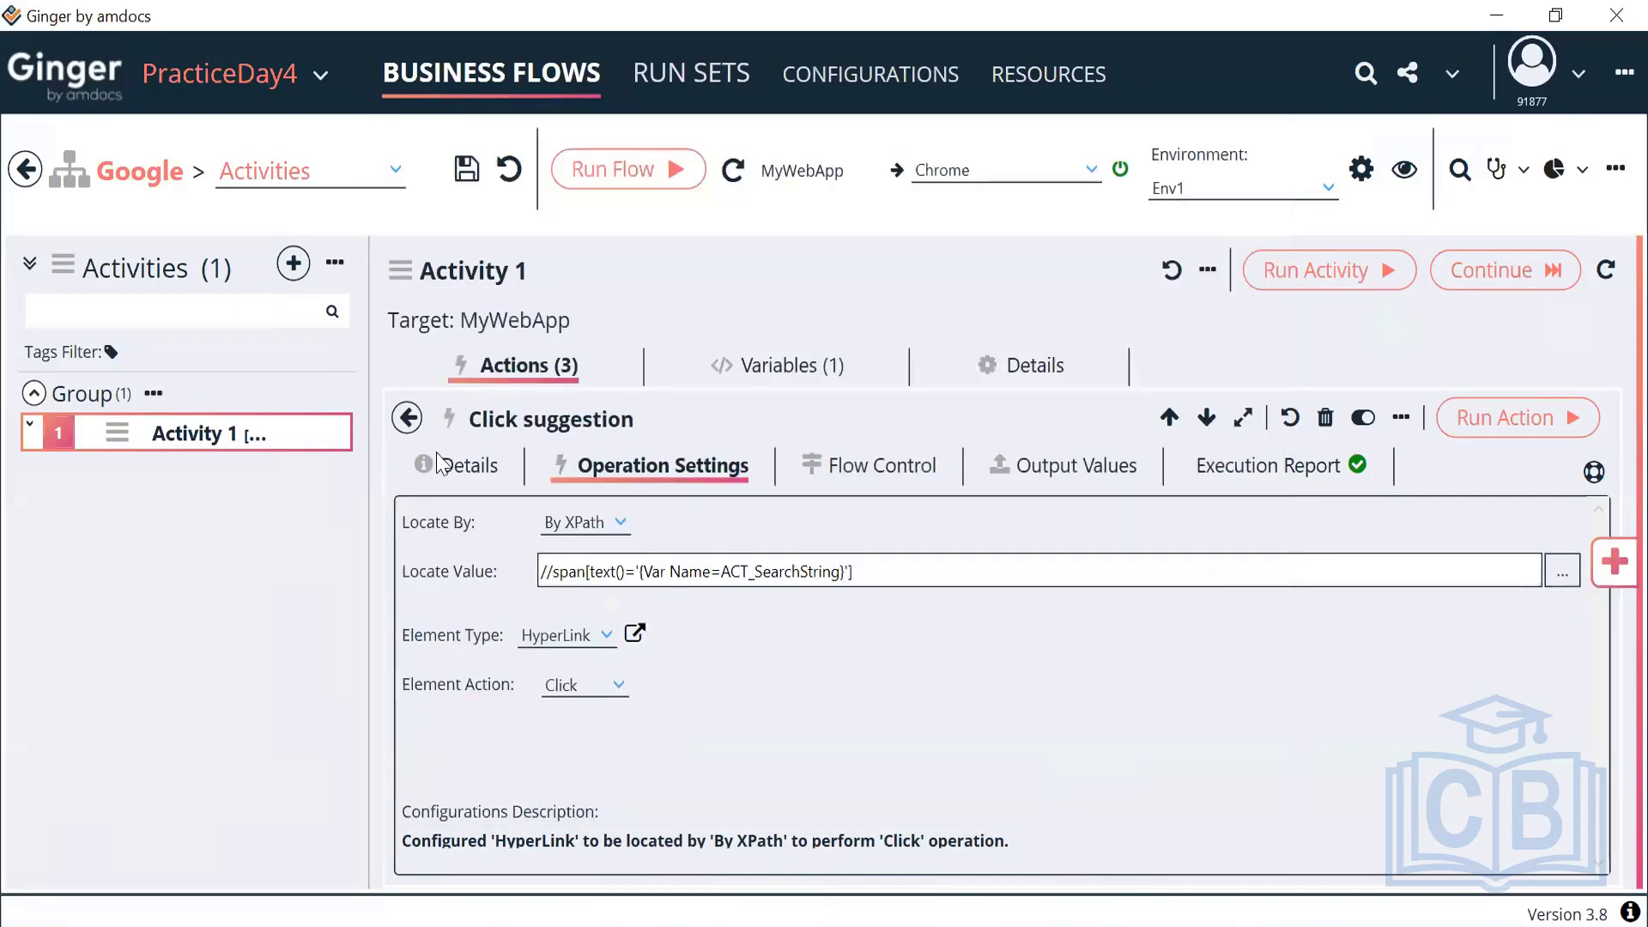
click(544, 378)
click(1106, 285)
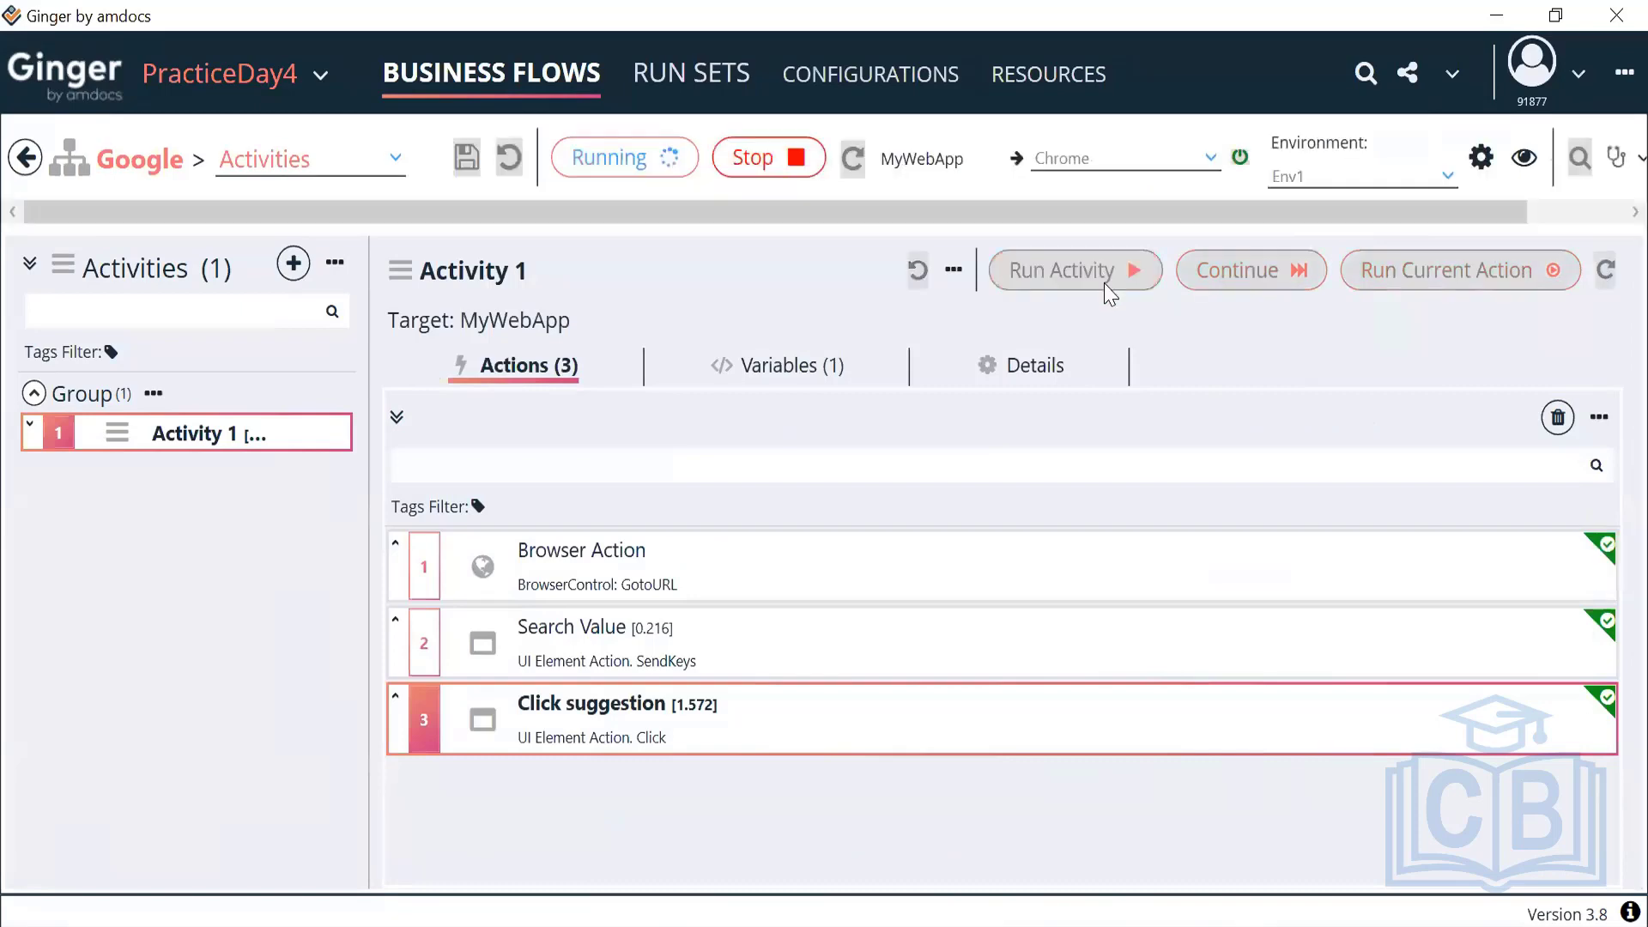
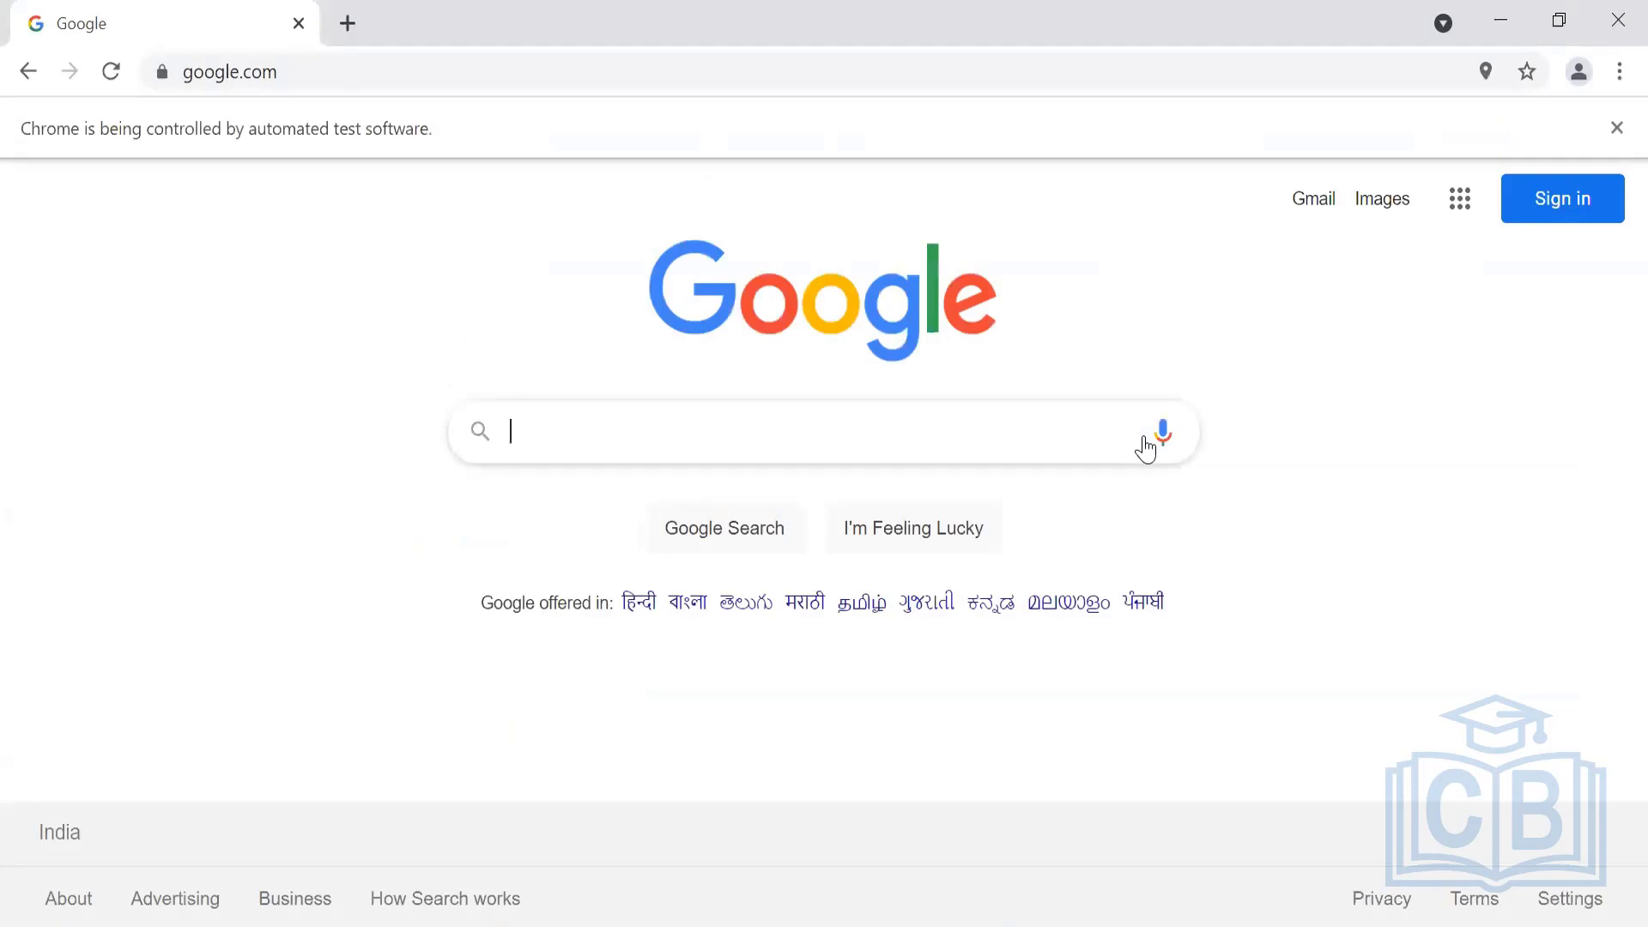
Search Google for 'automation', then minimize Chrome to return to Ginger
text(automation)
key(Return)
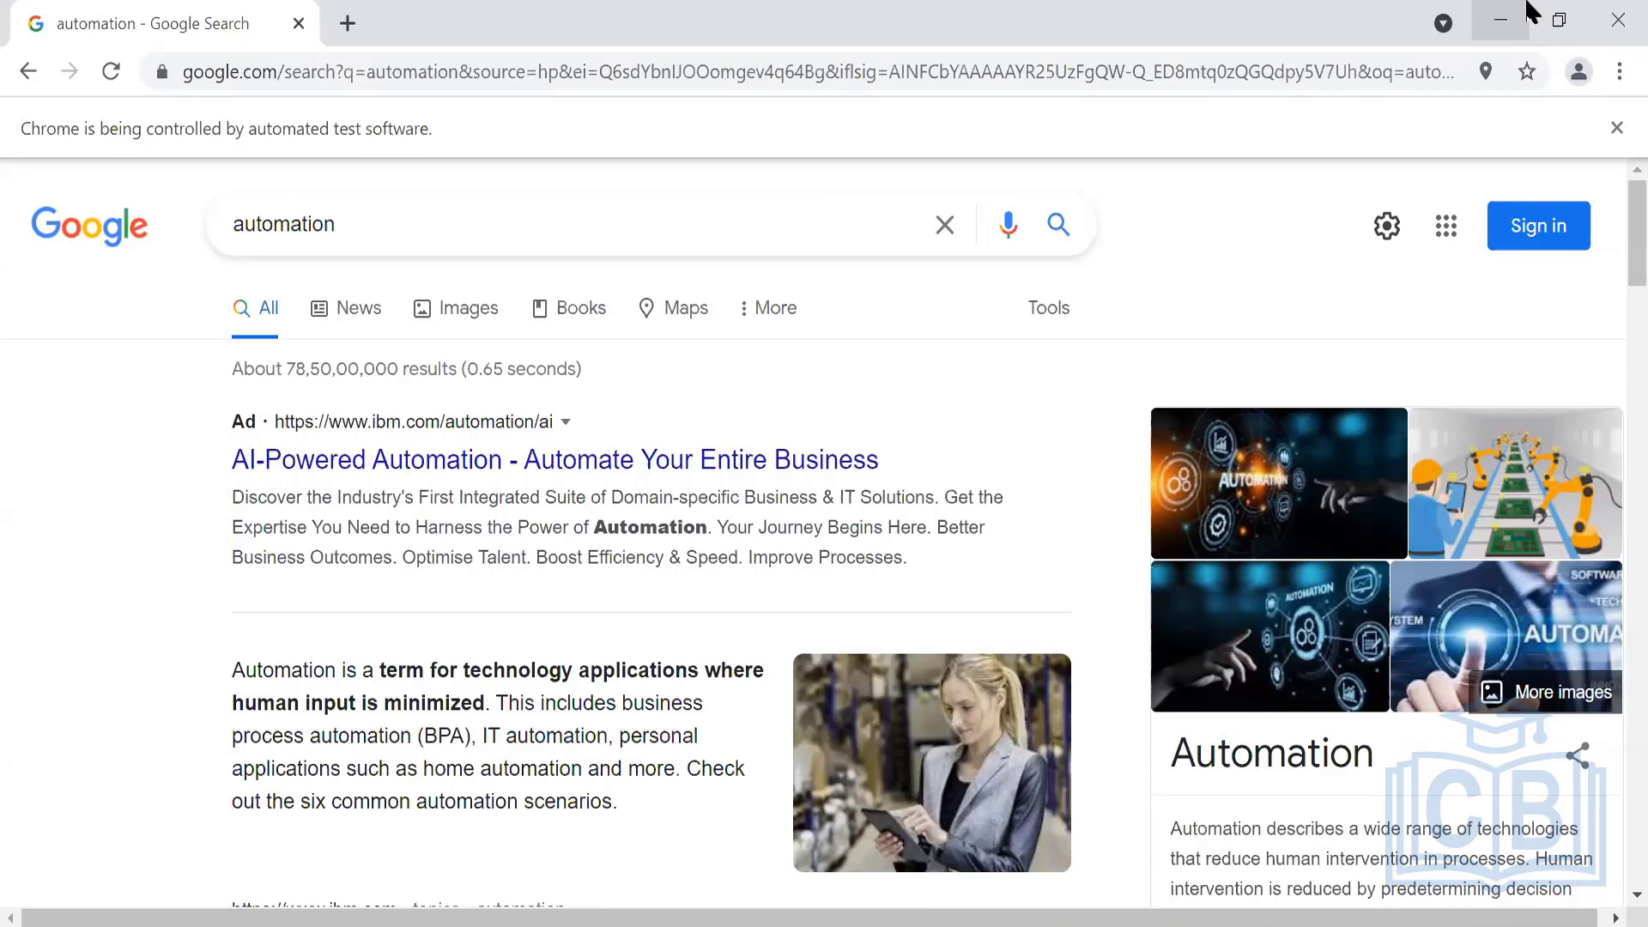
click(1528, 12)
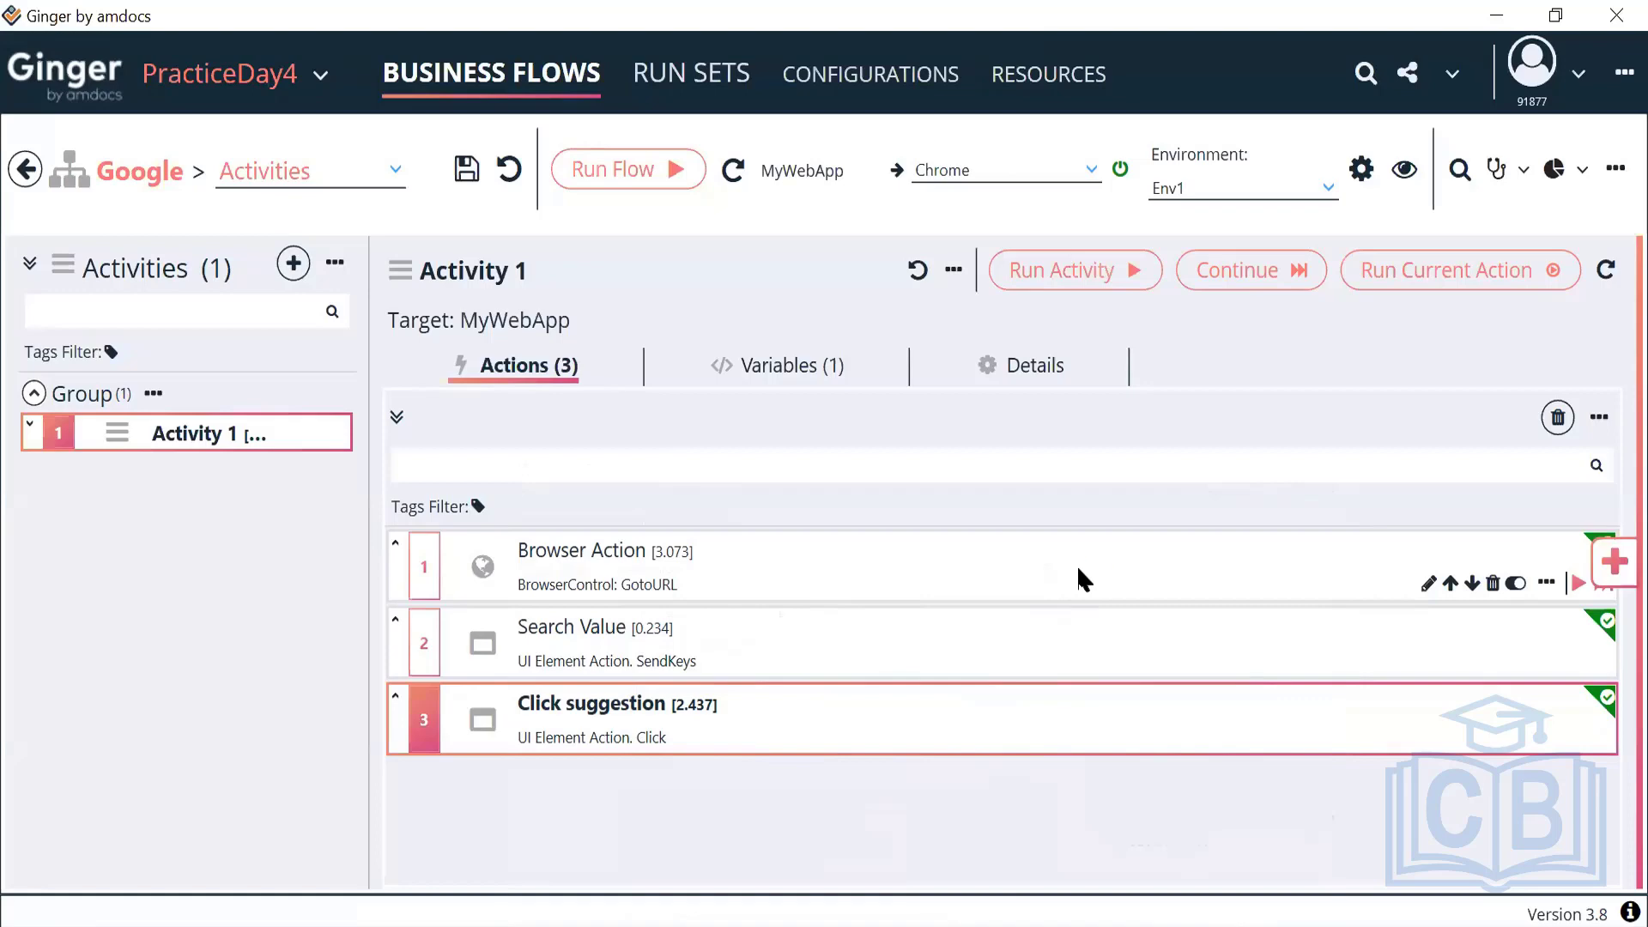
Check that the Click suggestion action's Locate Value uses ACT_SearchString, then view Activity 1's variables
double_click(655, 736)
click(706, 469)
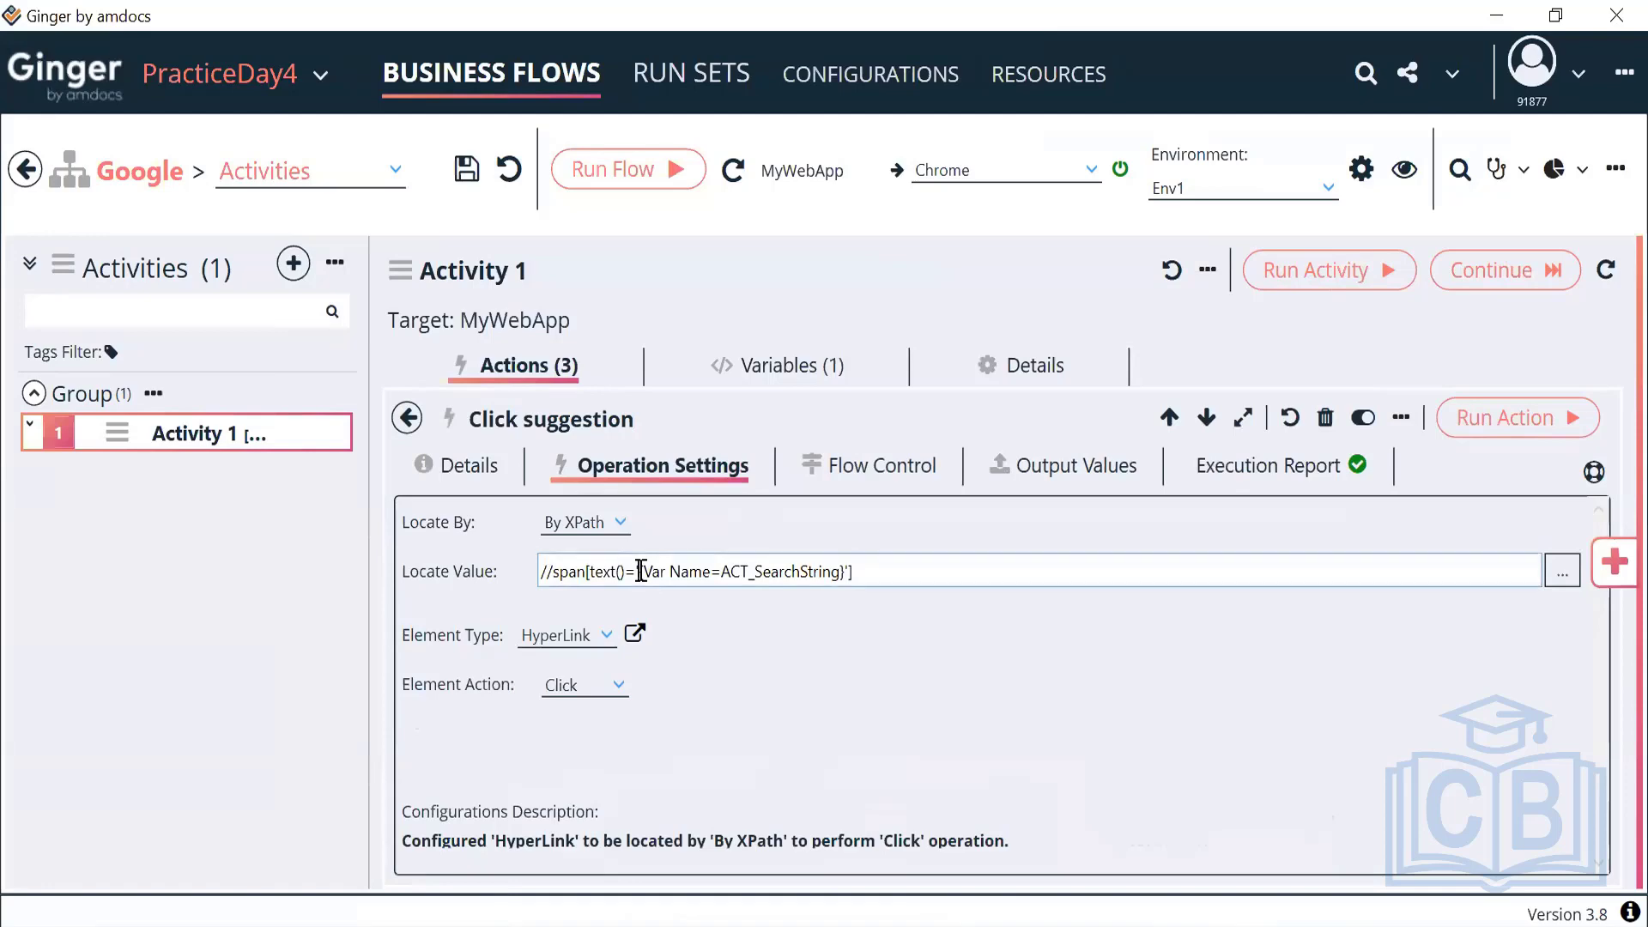
drag(640, 571, 845, 571)
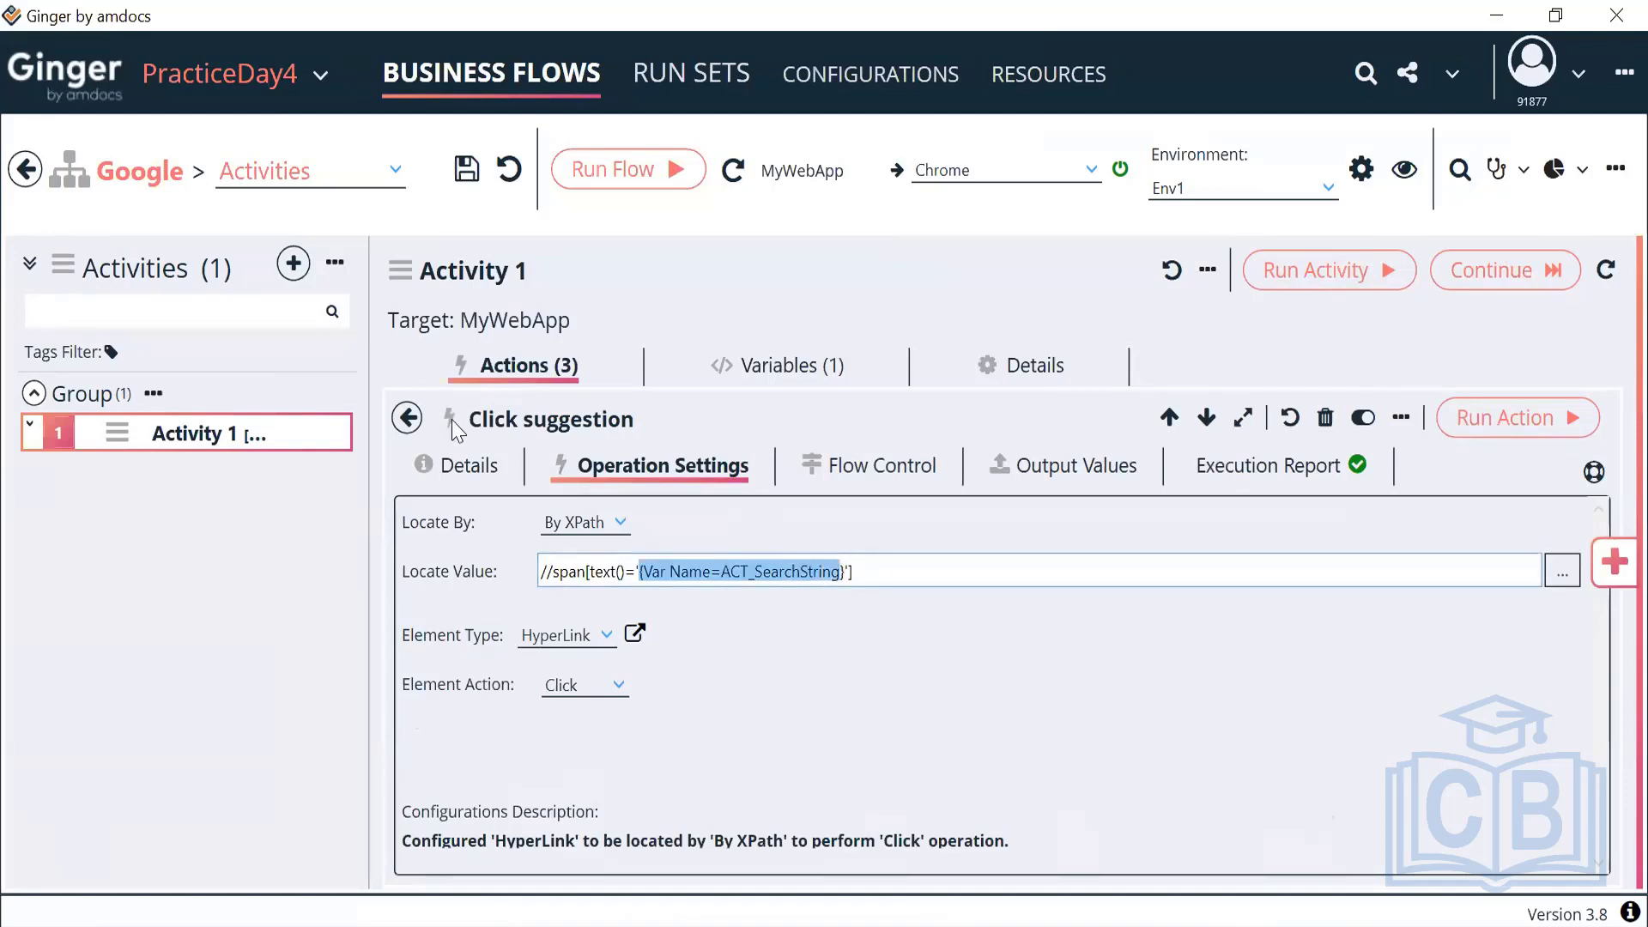
click(419, 422)
click(409, 419)
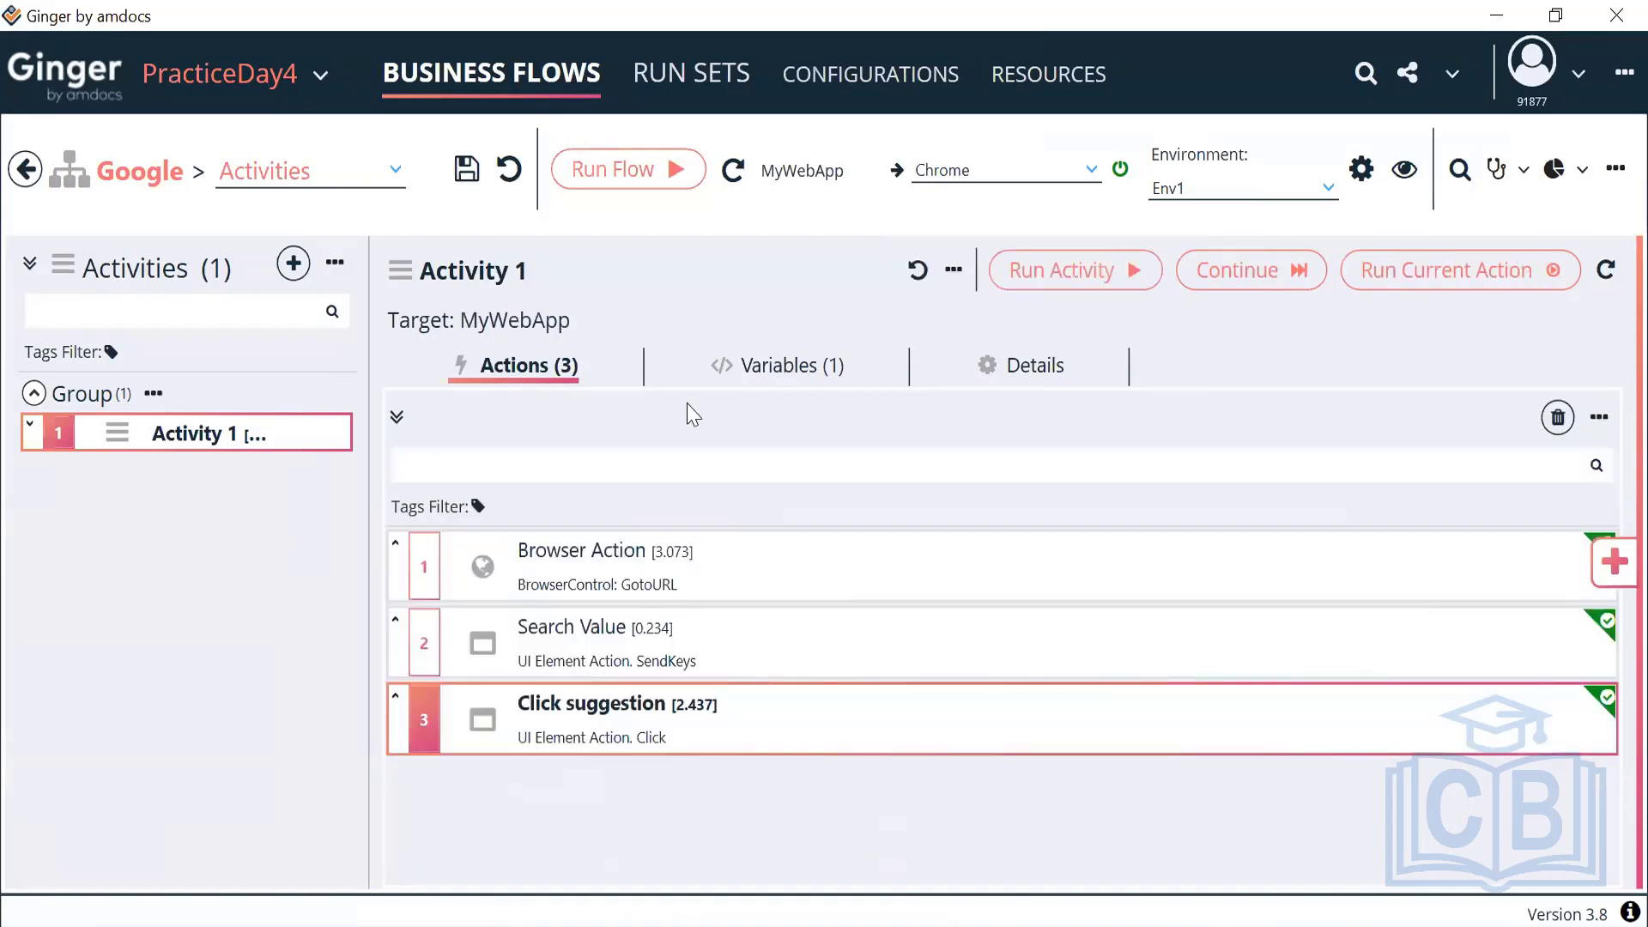
click(756, 369)
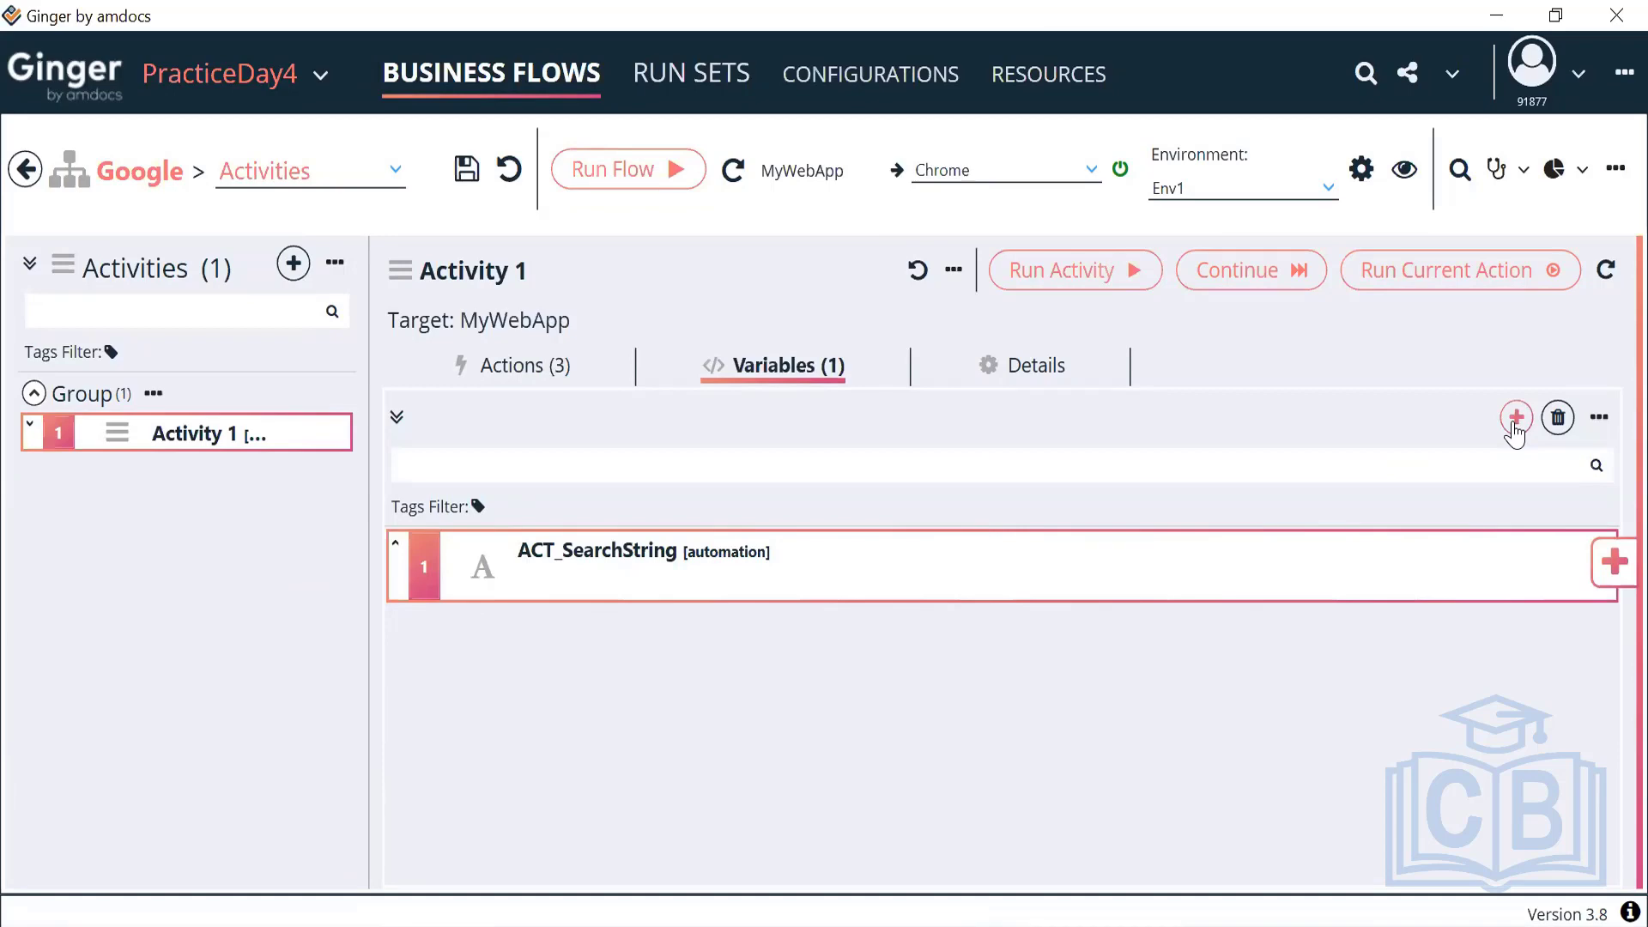
Add a Random Number variable to Activity 1
click(1516, 418)
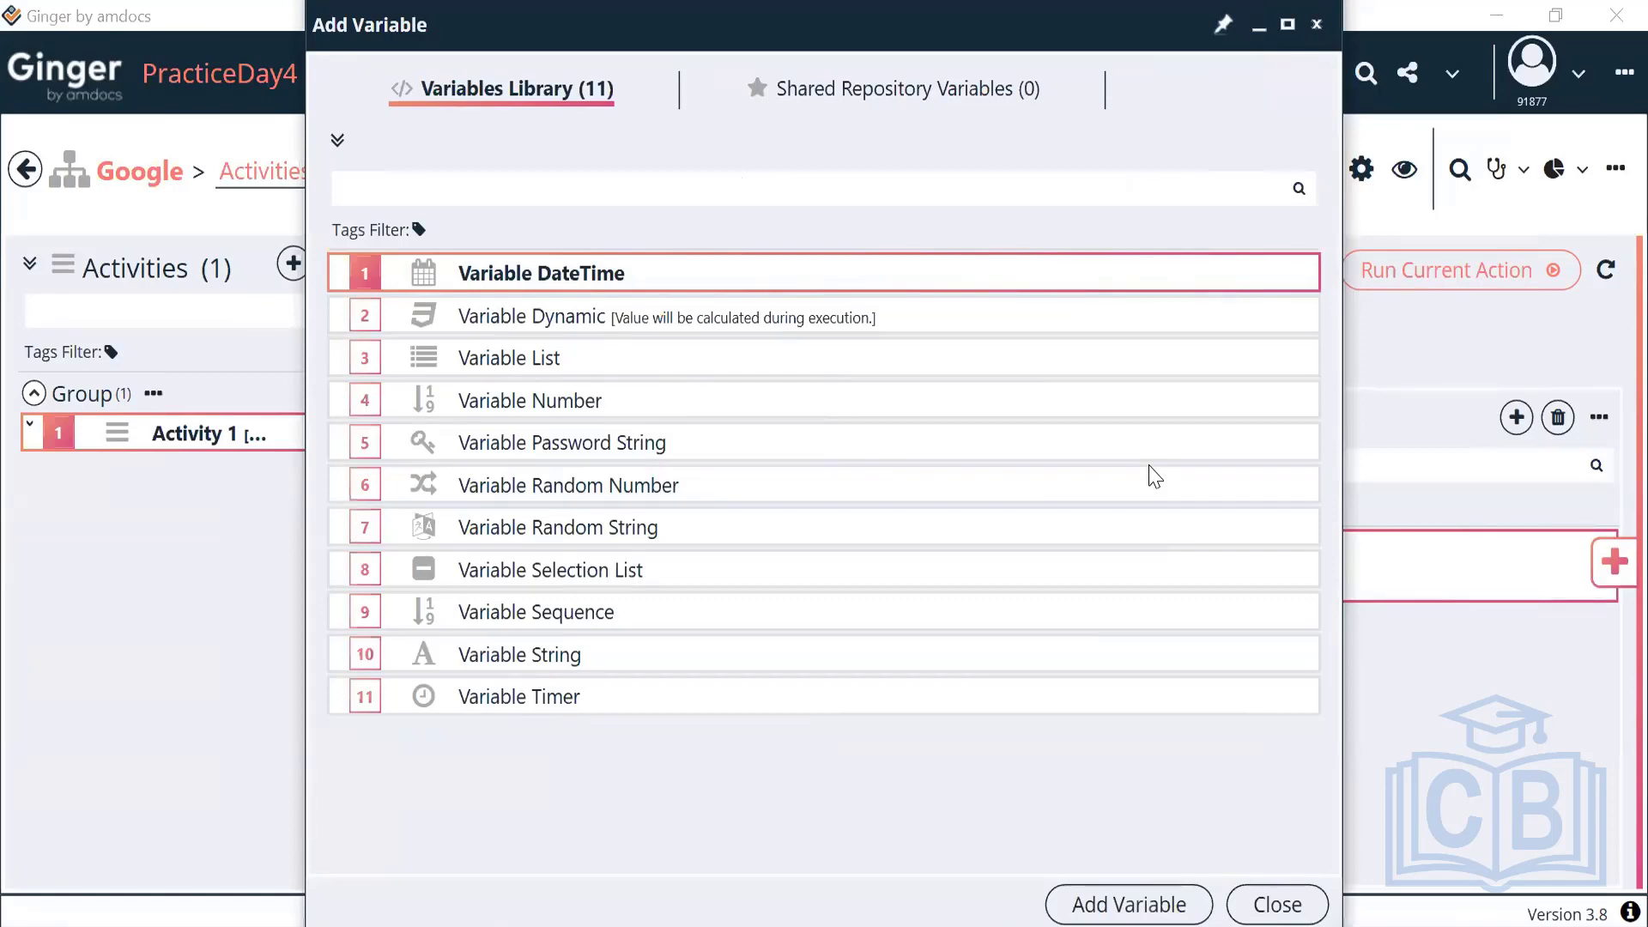
click(635, 500)
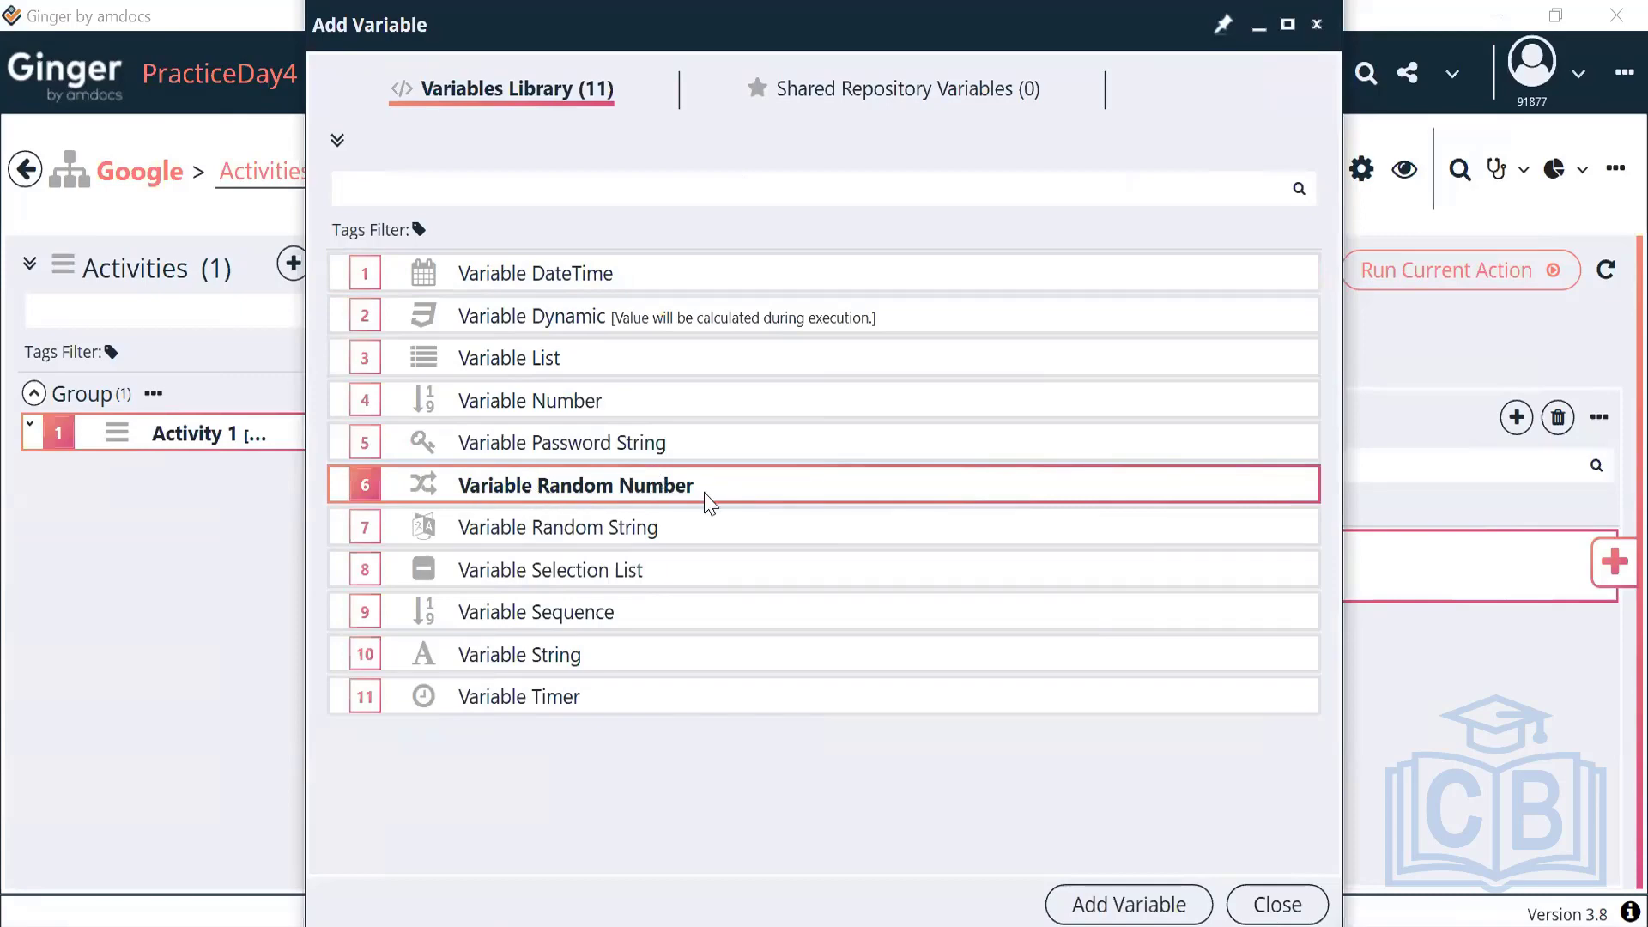
click(1083, 908)
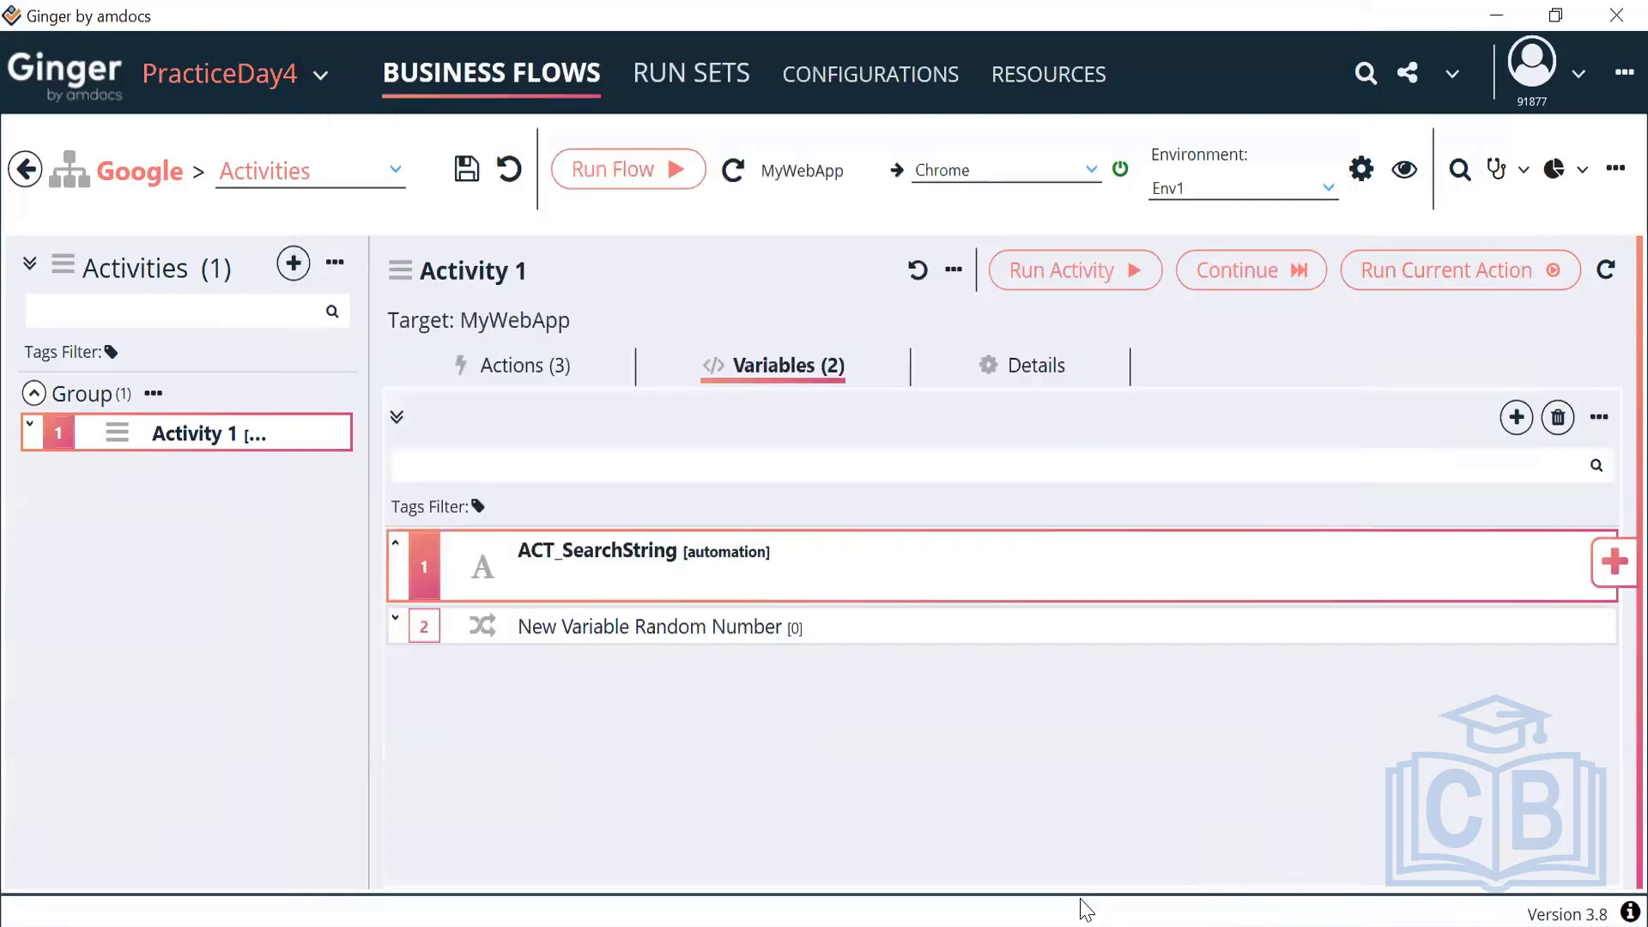
Rename the new Random Number variable to ACT_RandomMobileNumber
double_click(756, 637)
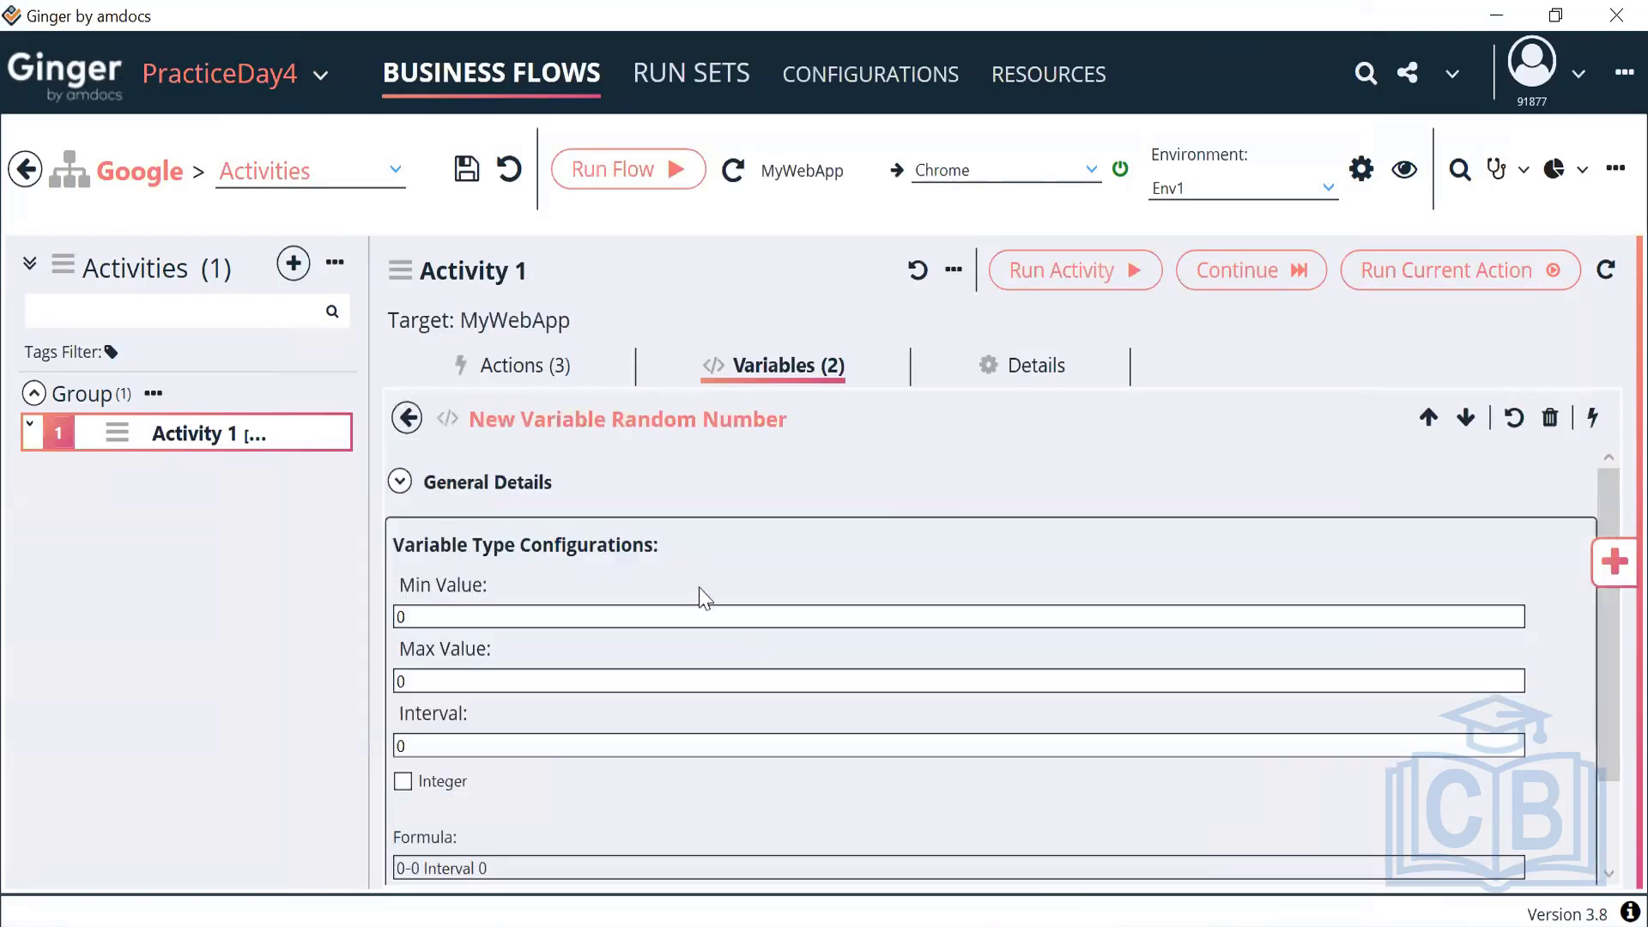
click(405, 487)
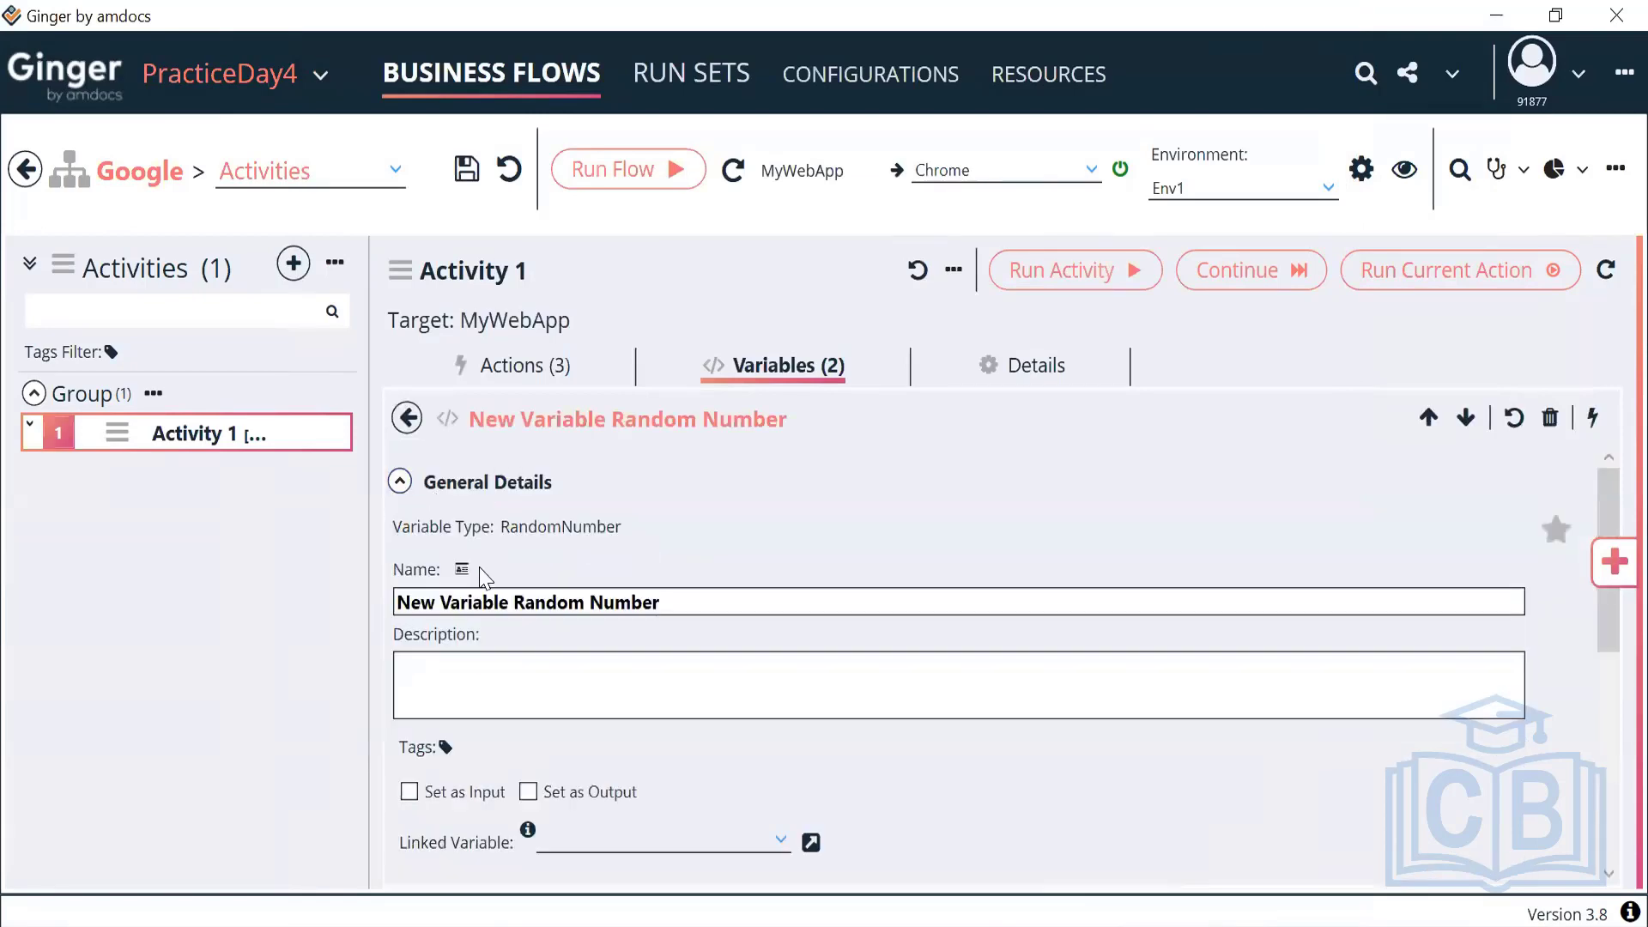
drag(662, 601, 342, 610)
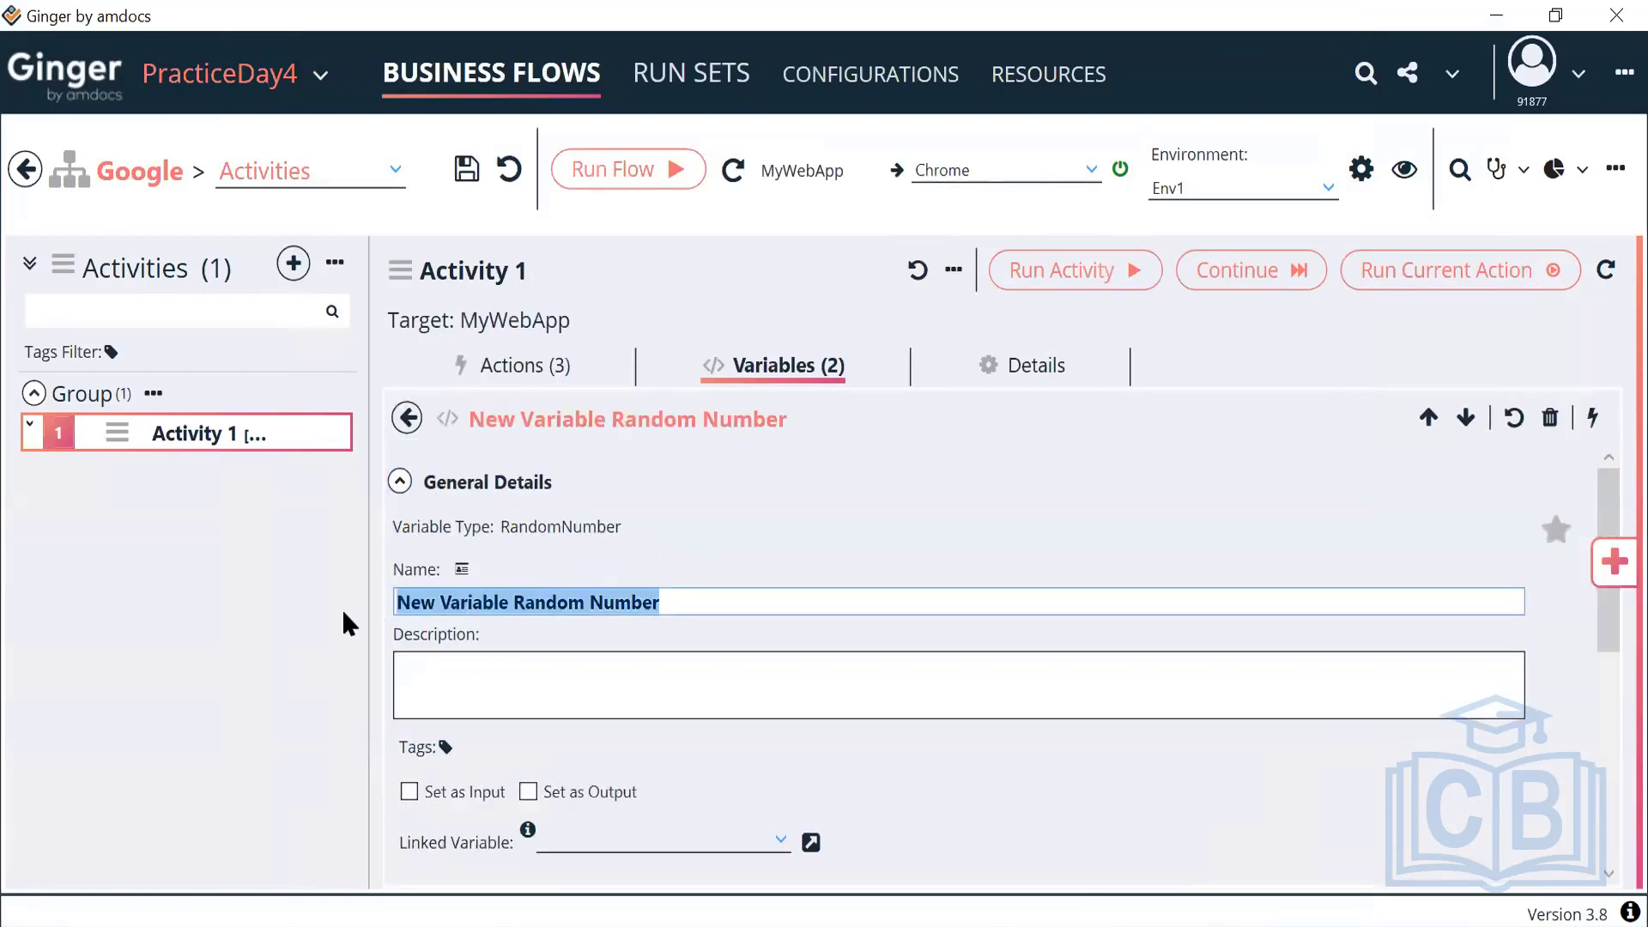
text(RandomM)
text(obileN)
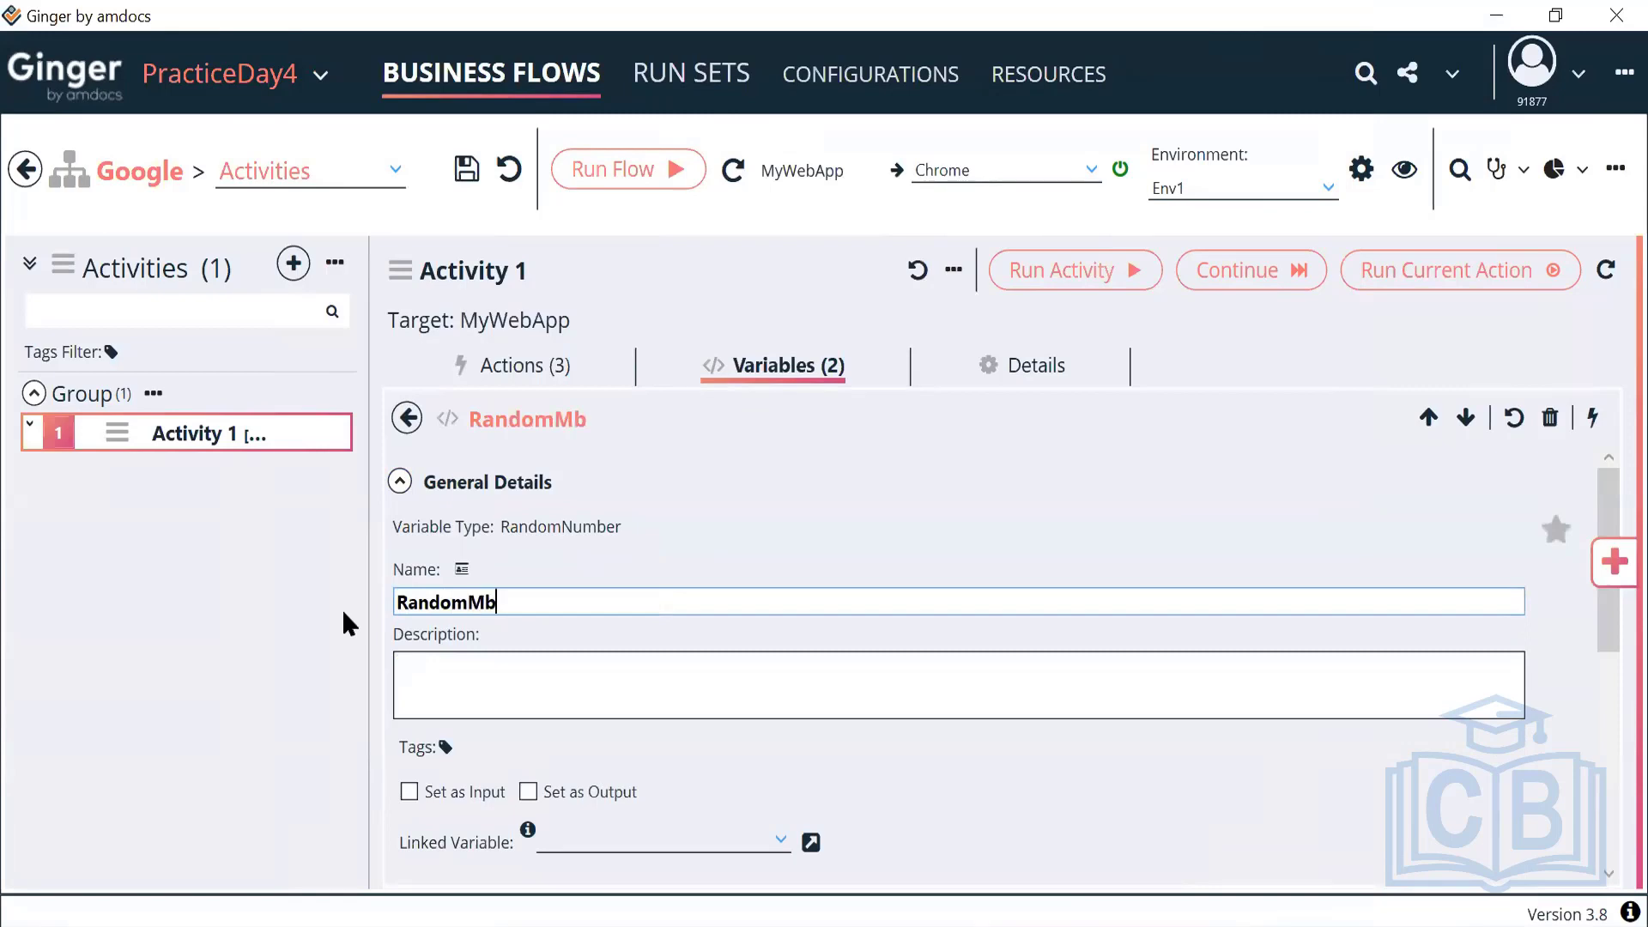
text(umber)
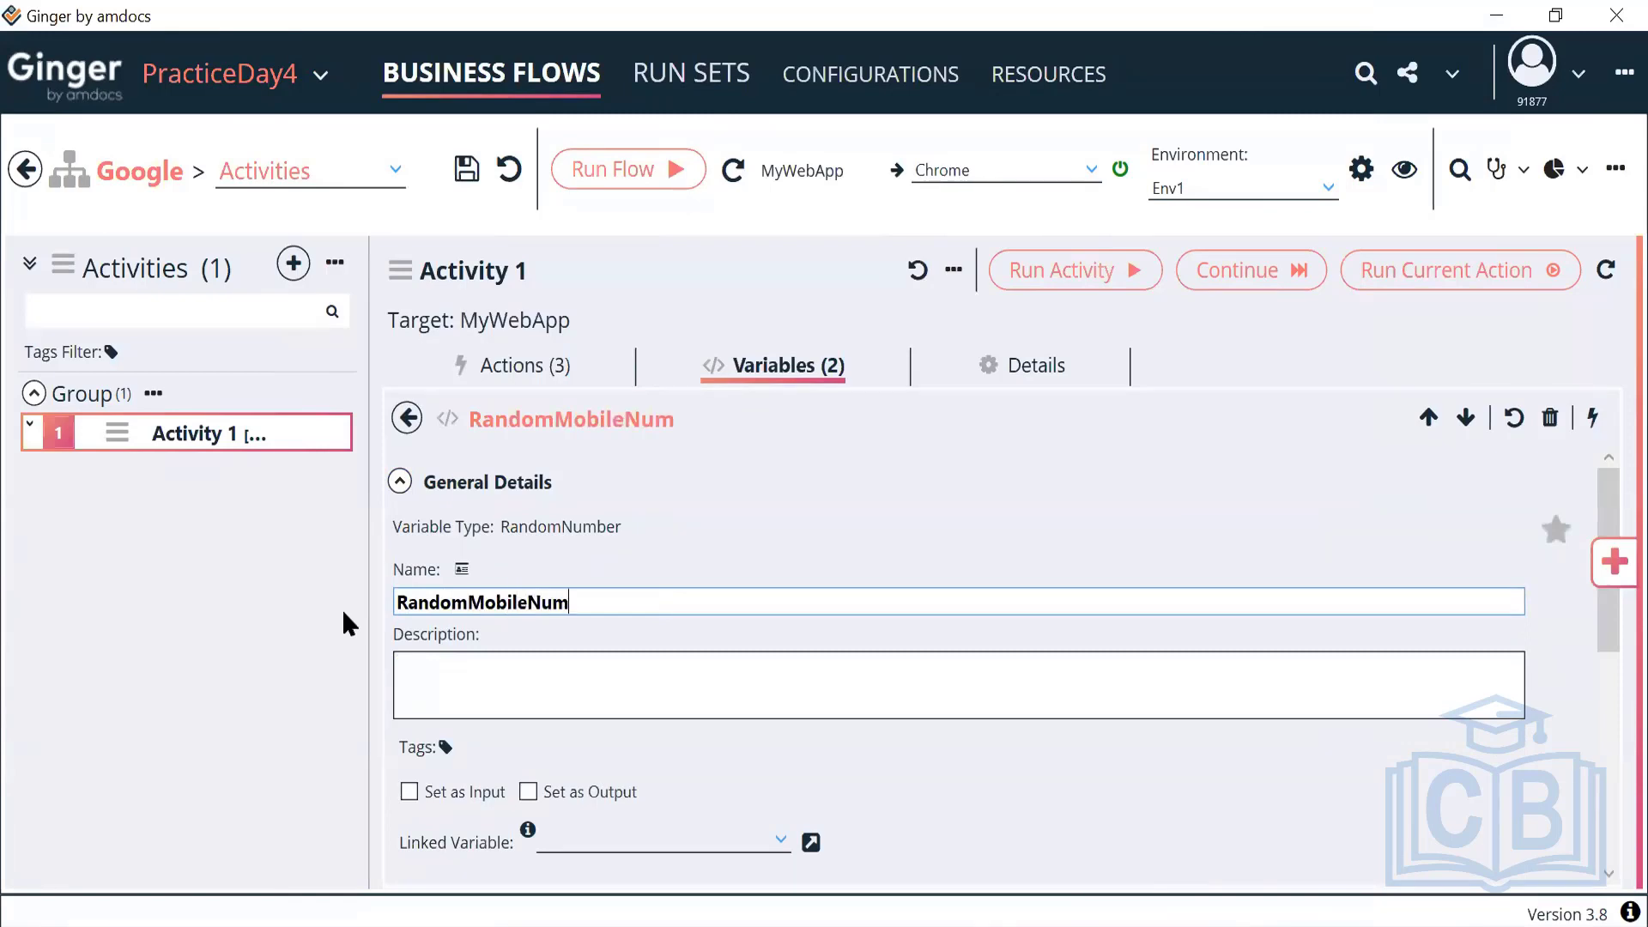
key(Left)
key(Left)
key(Left)
key(Left)
key(Left)
key(Left)
key(Left)
key(Left)
key(Left)
key(Left)
key(Left)
key(Left)
key(Home)
text(ACT_)
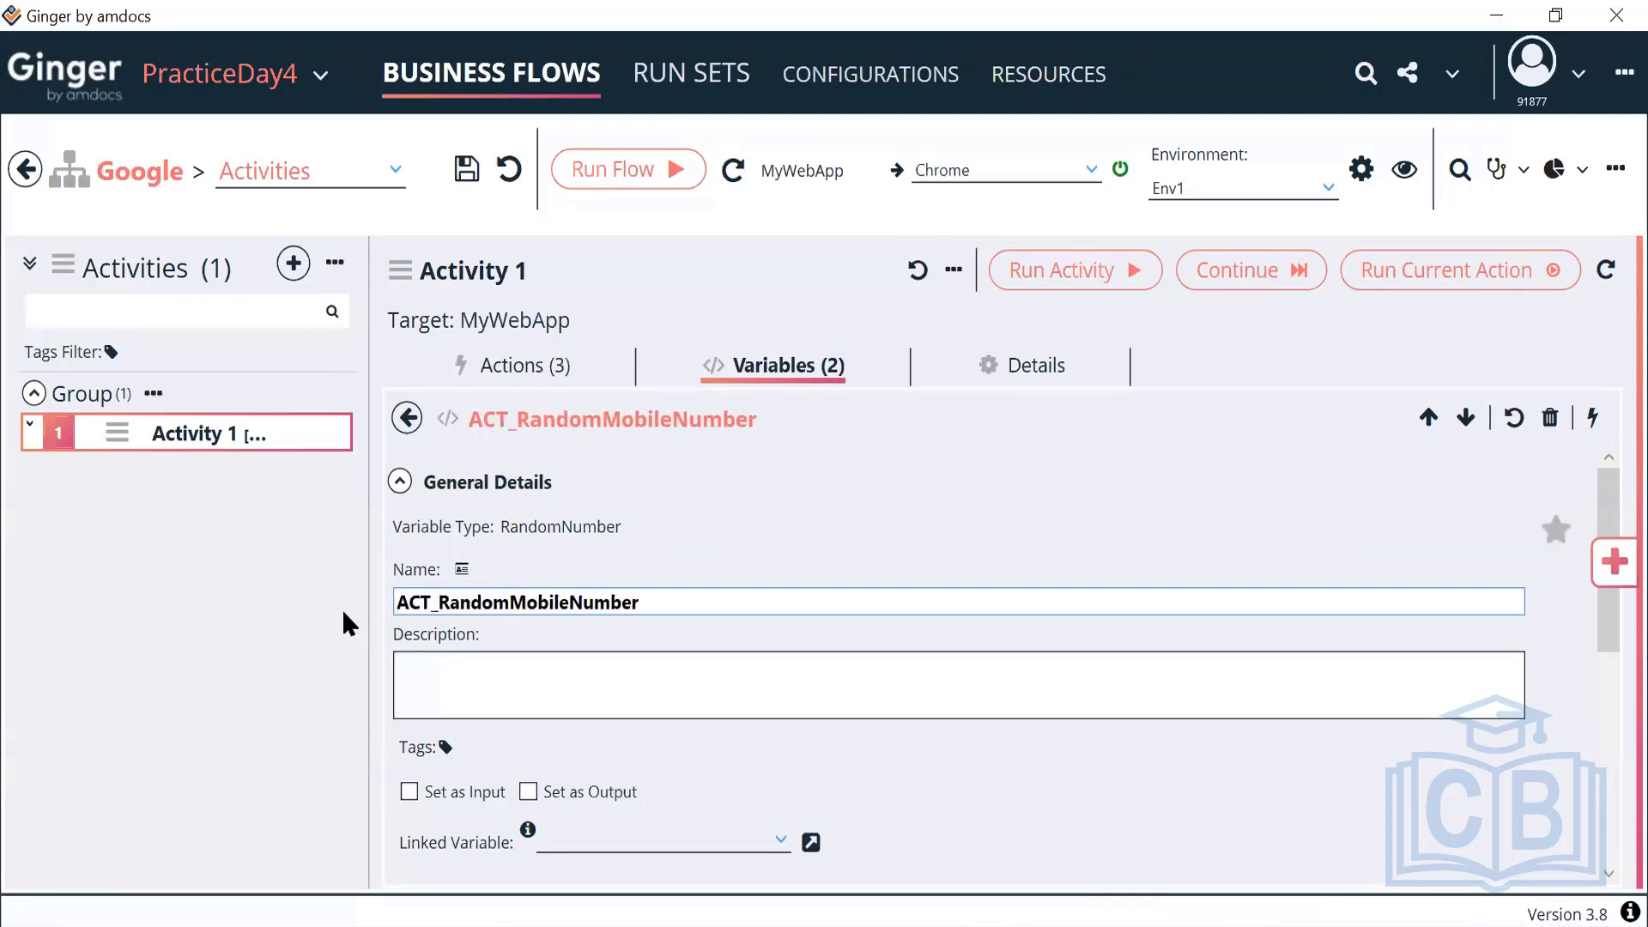
click(400, 482)
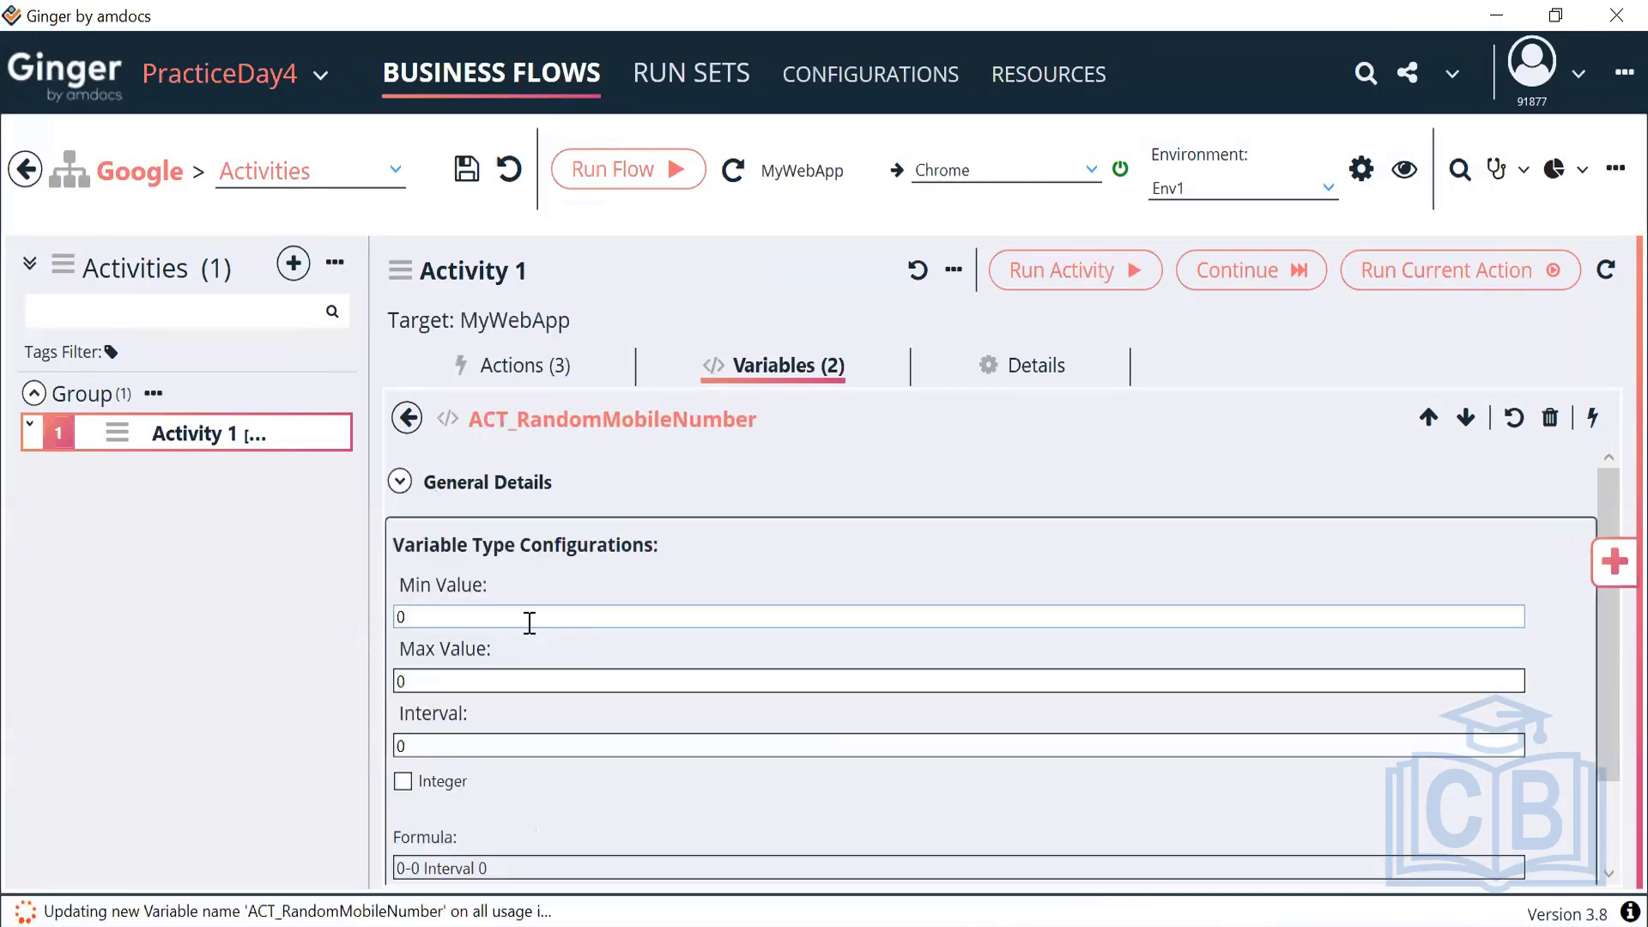
click(530, 623)
key(BackSpace)
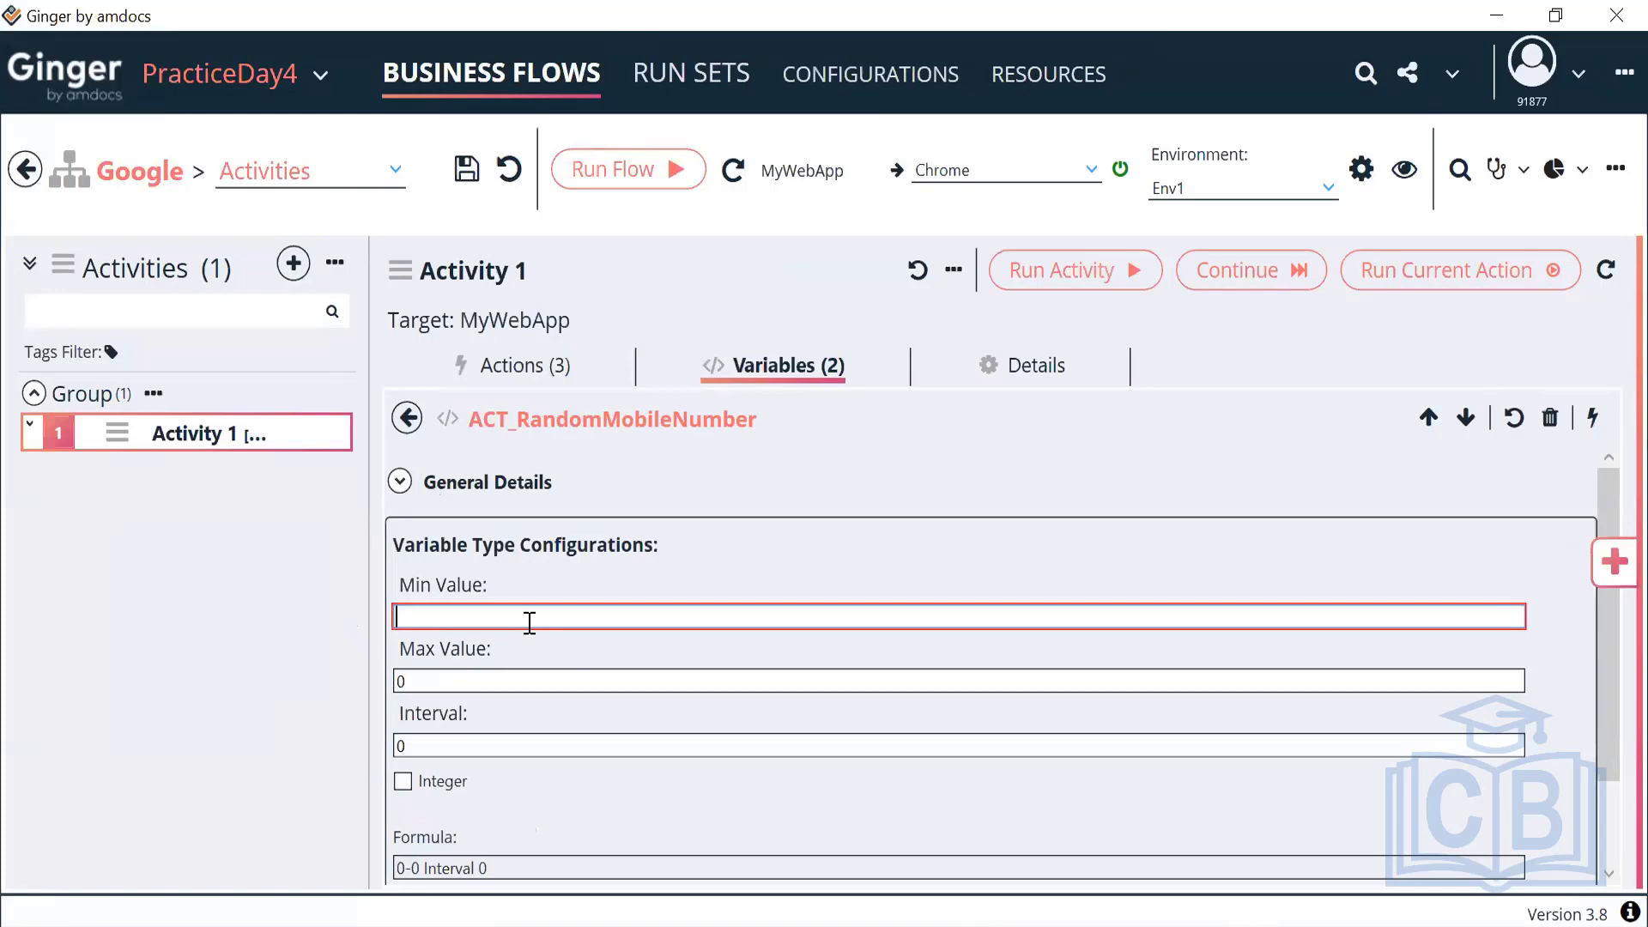
text(1000000)
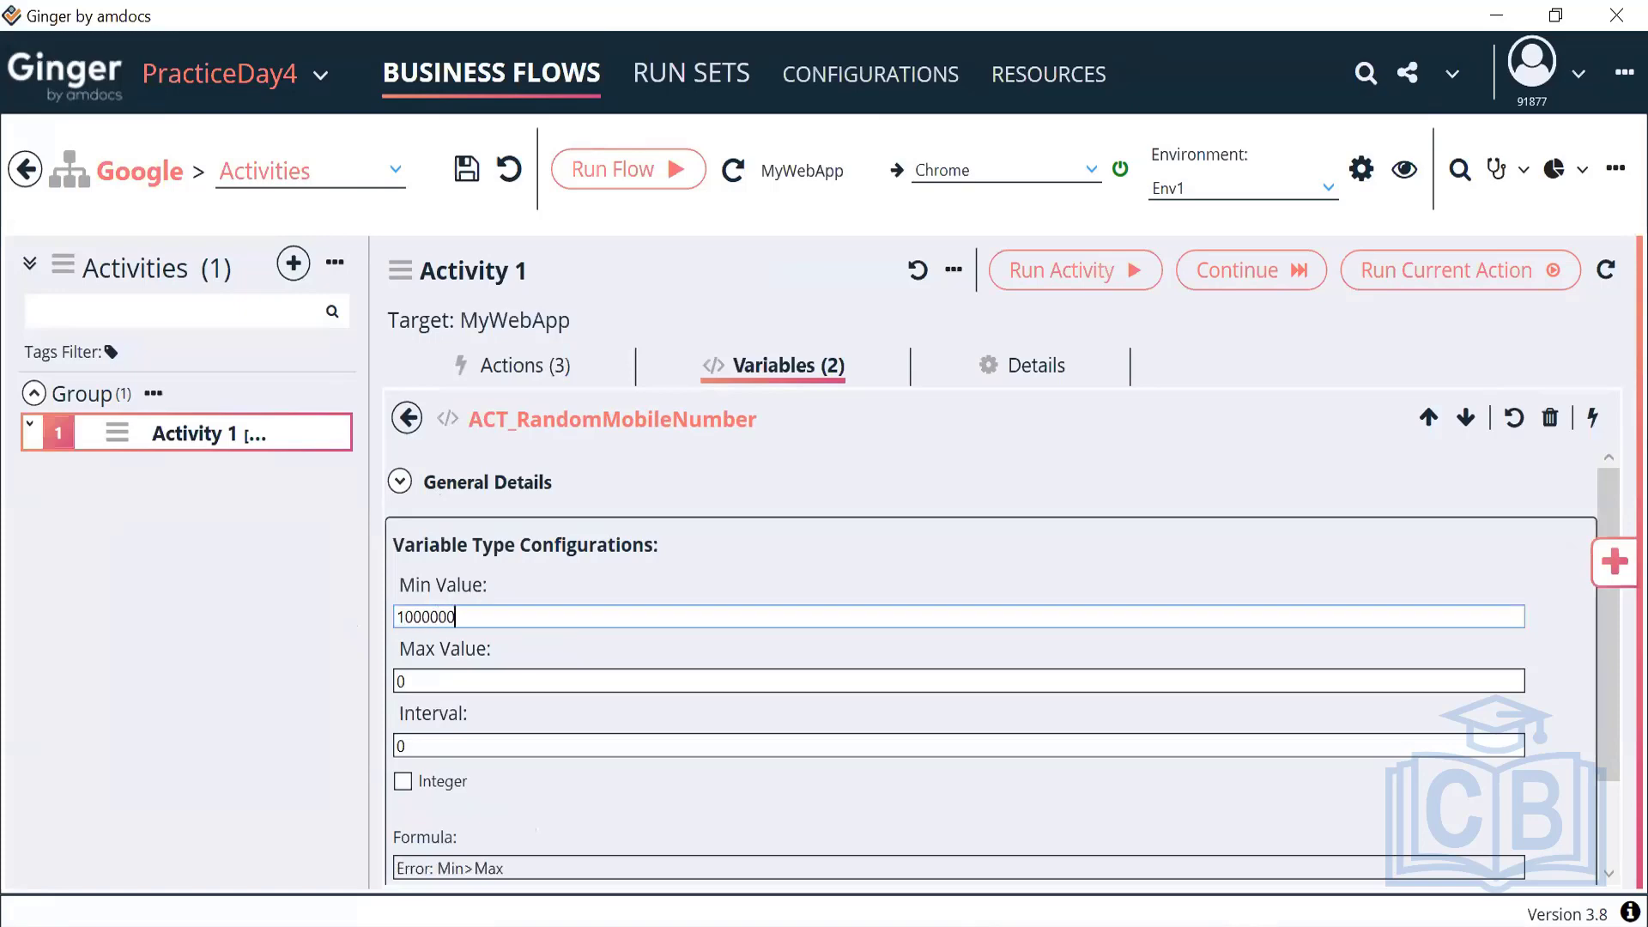
text(00)
text(0)
click(424, 687)
key(BackSpace)
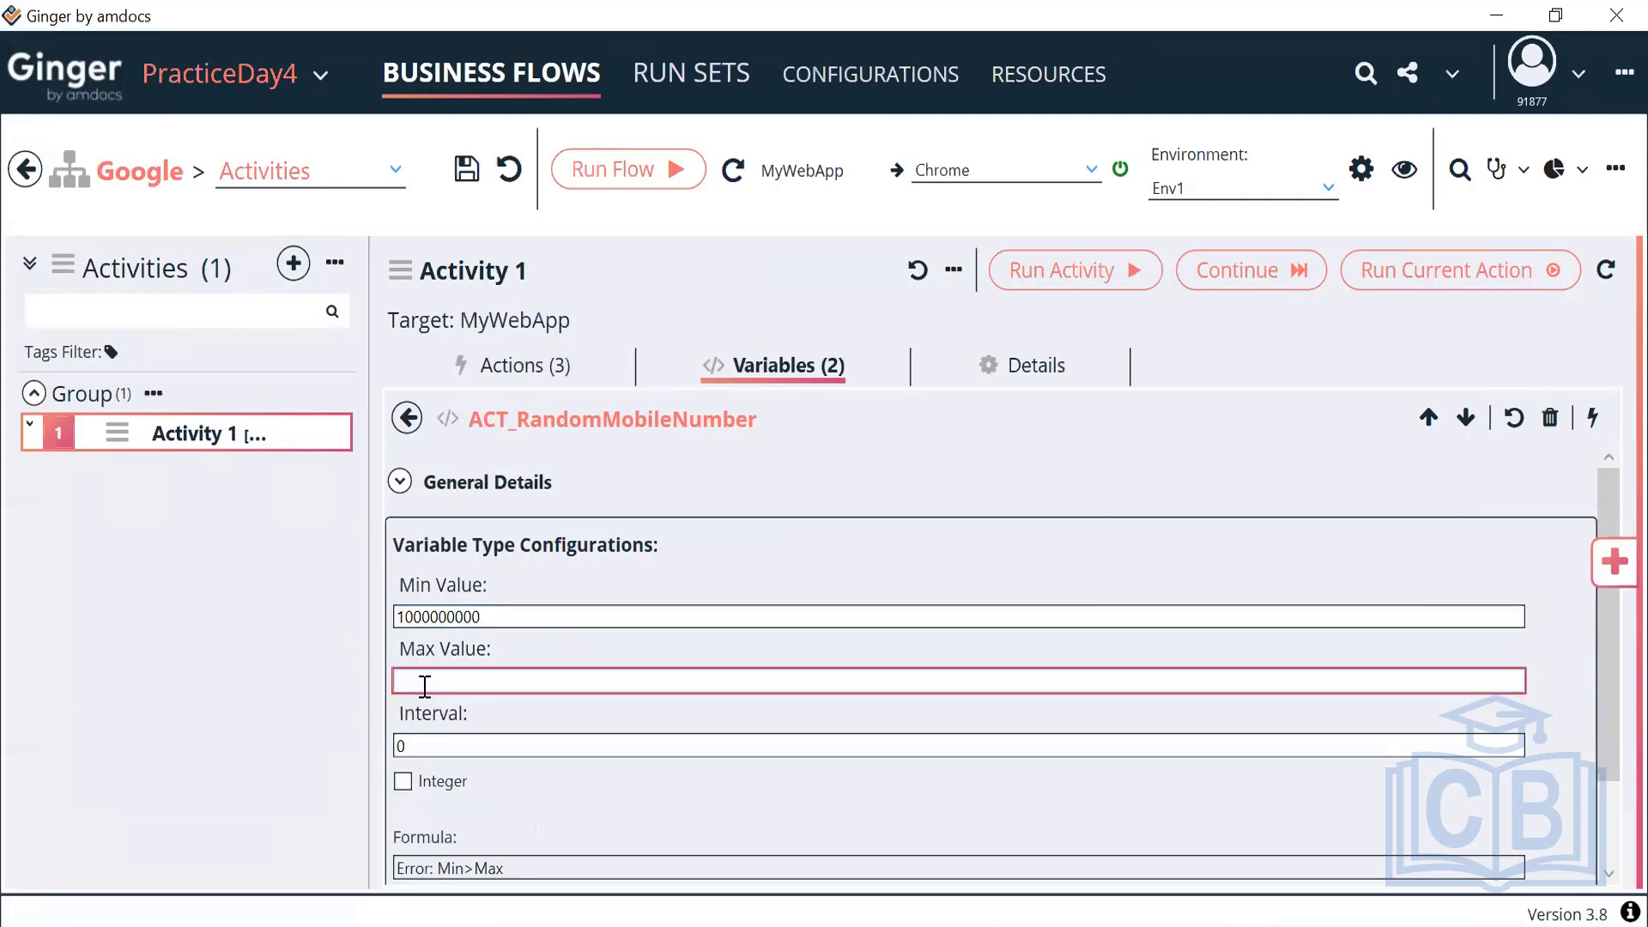
text(999999999)
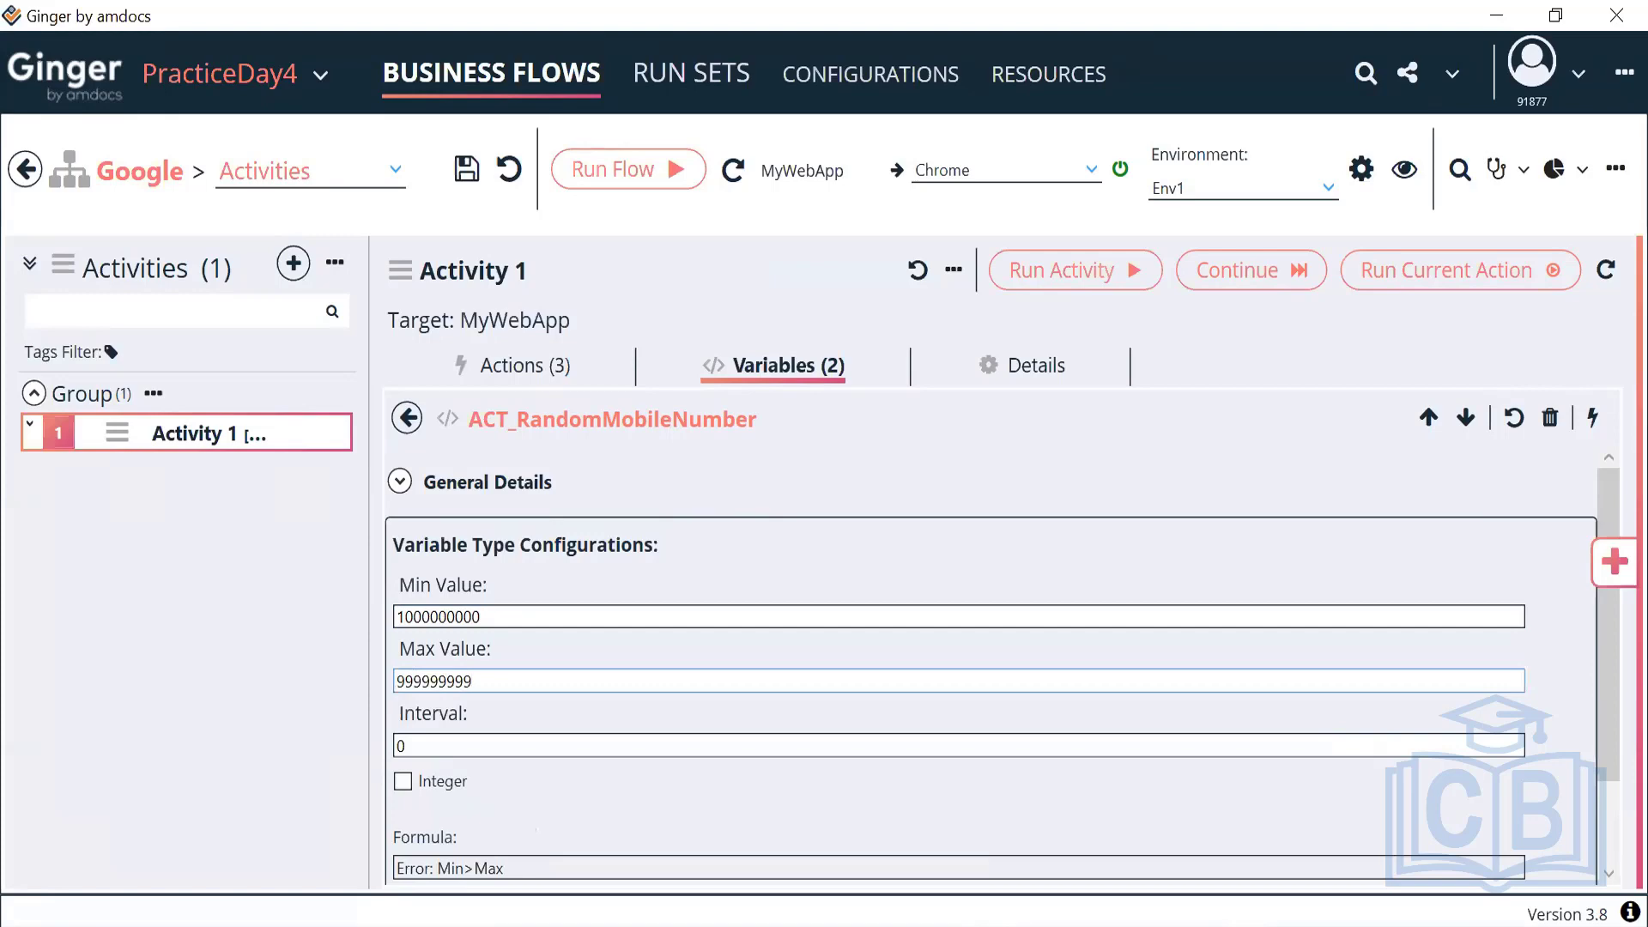
text(9)
scroll(624, 680, down, 1)
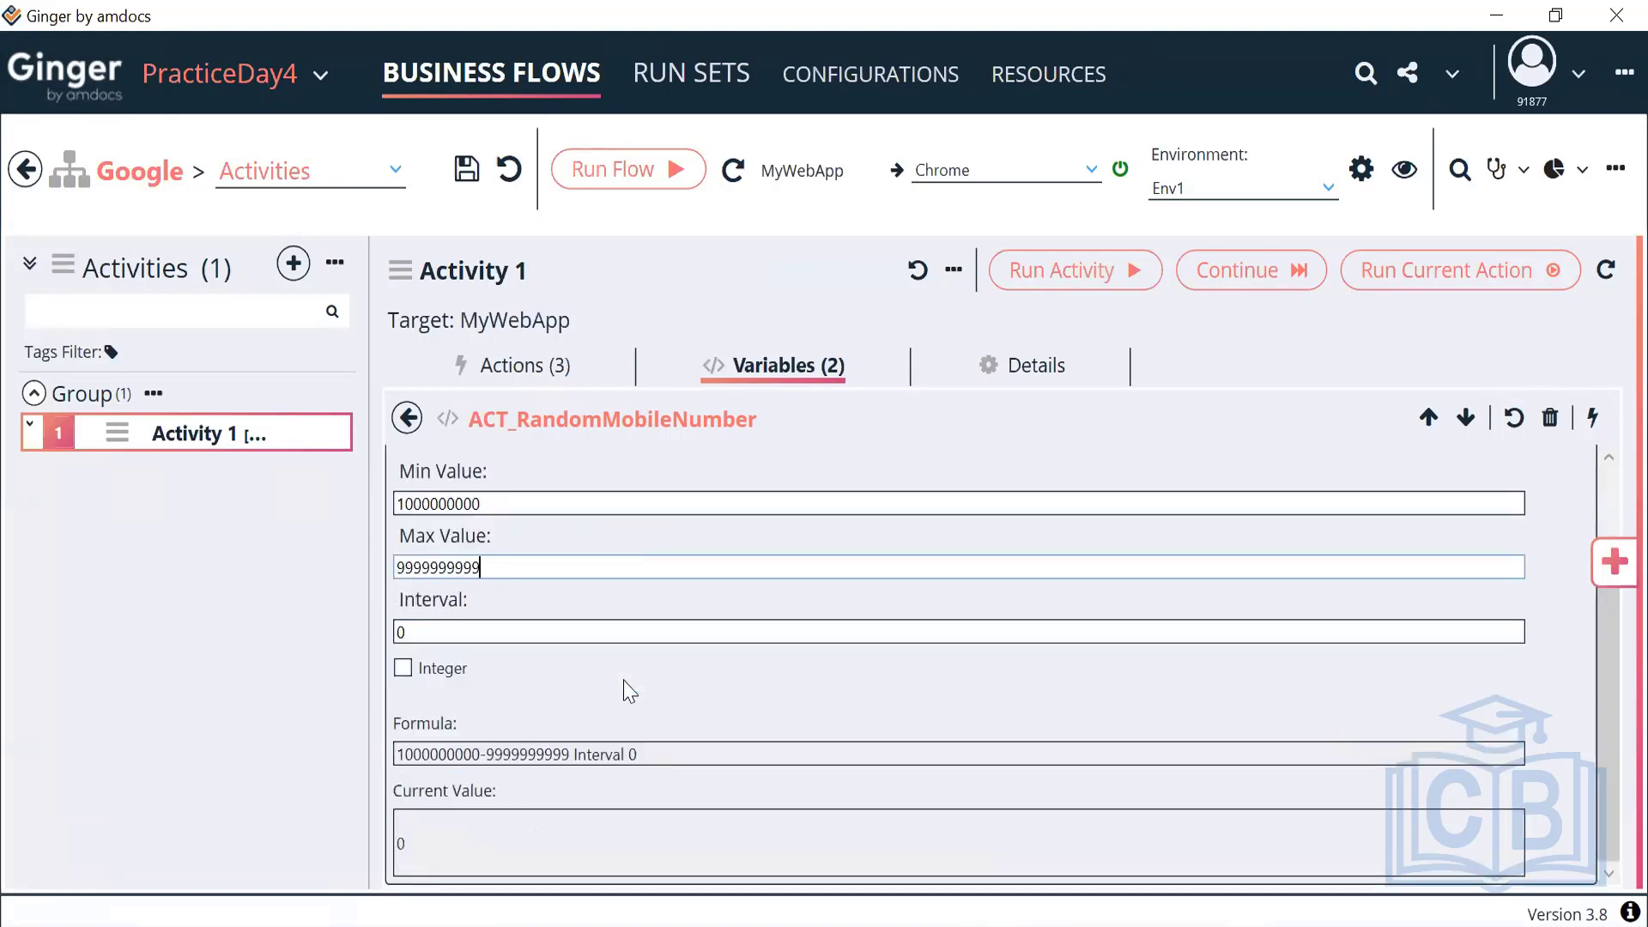
scroll(624, 680, up, 1)
scroll(623, 687, down, 1)
scroll(624, 680, up, 1)
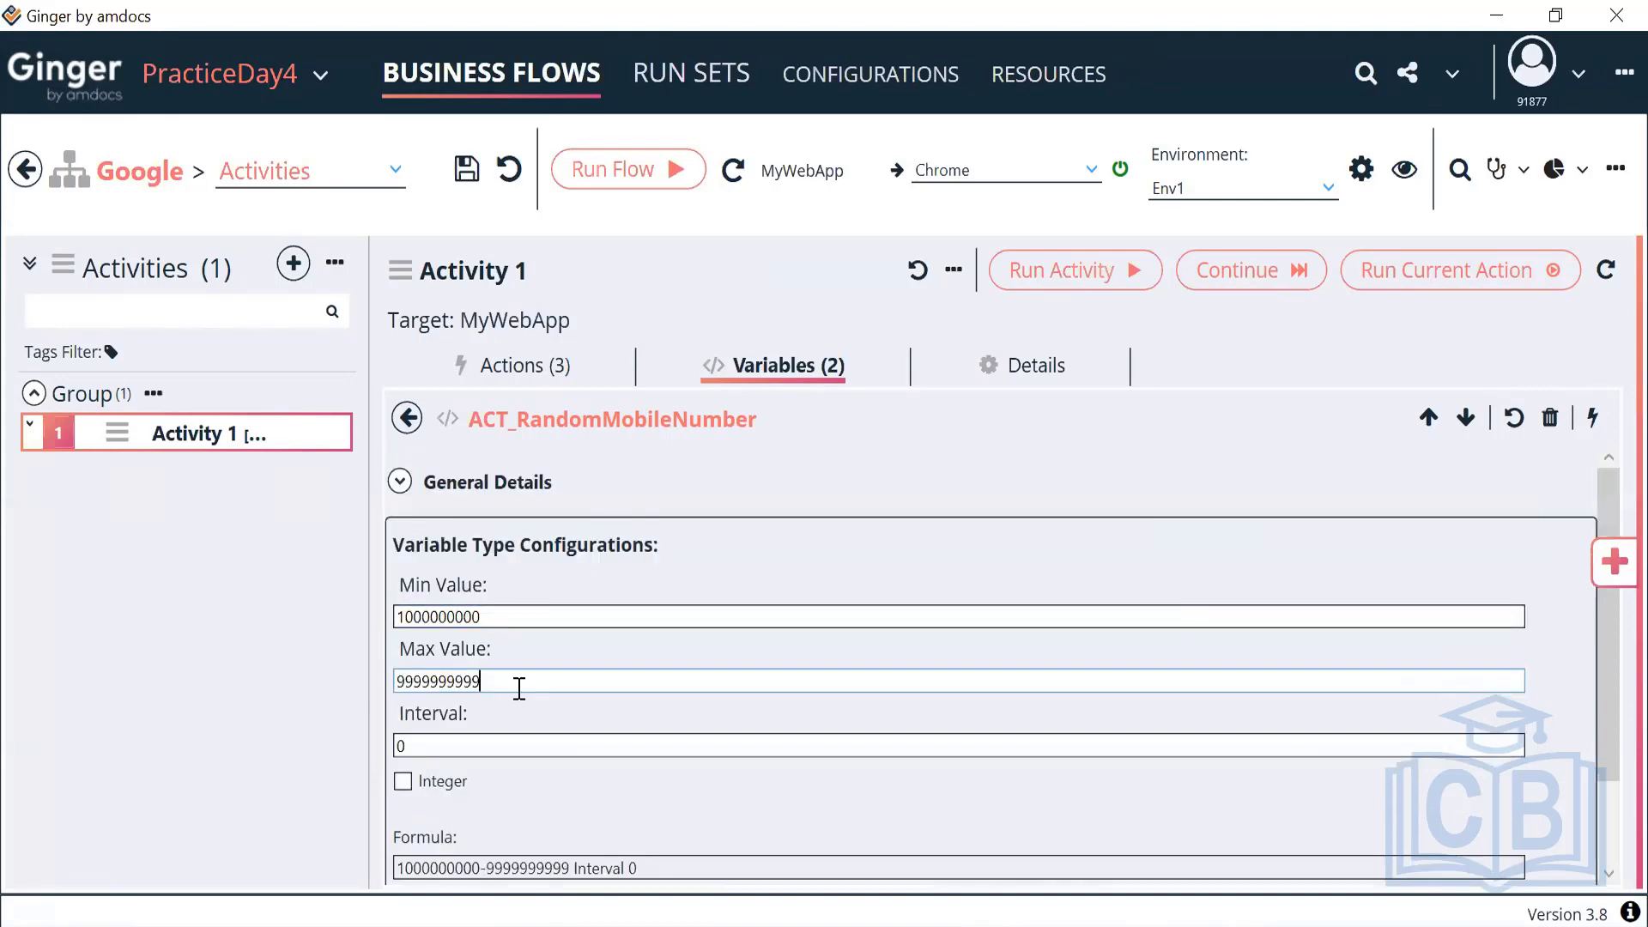
scroll(515, 687, down, 1)
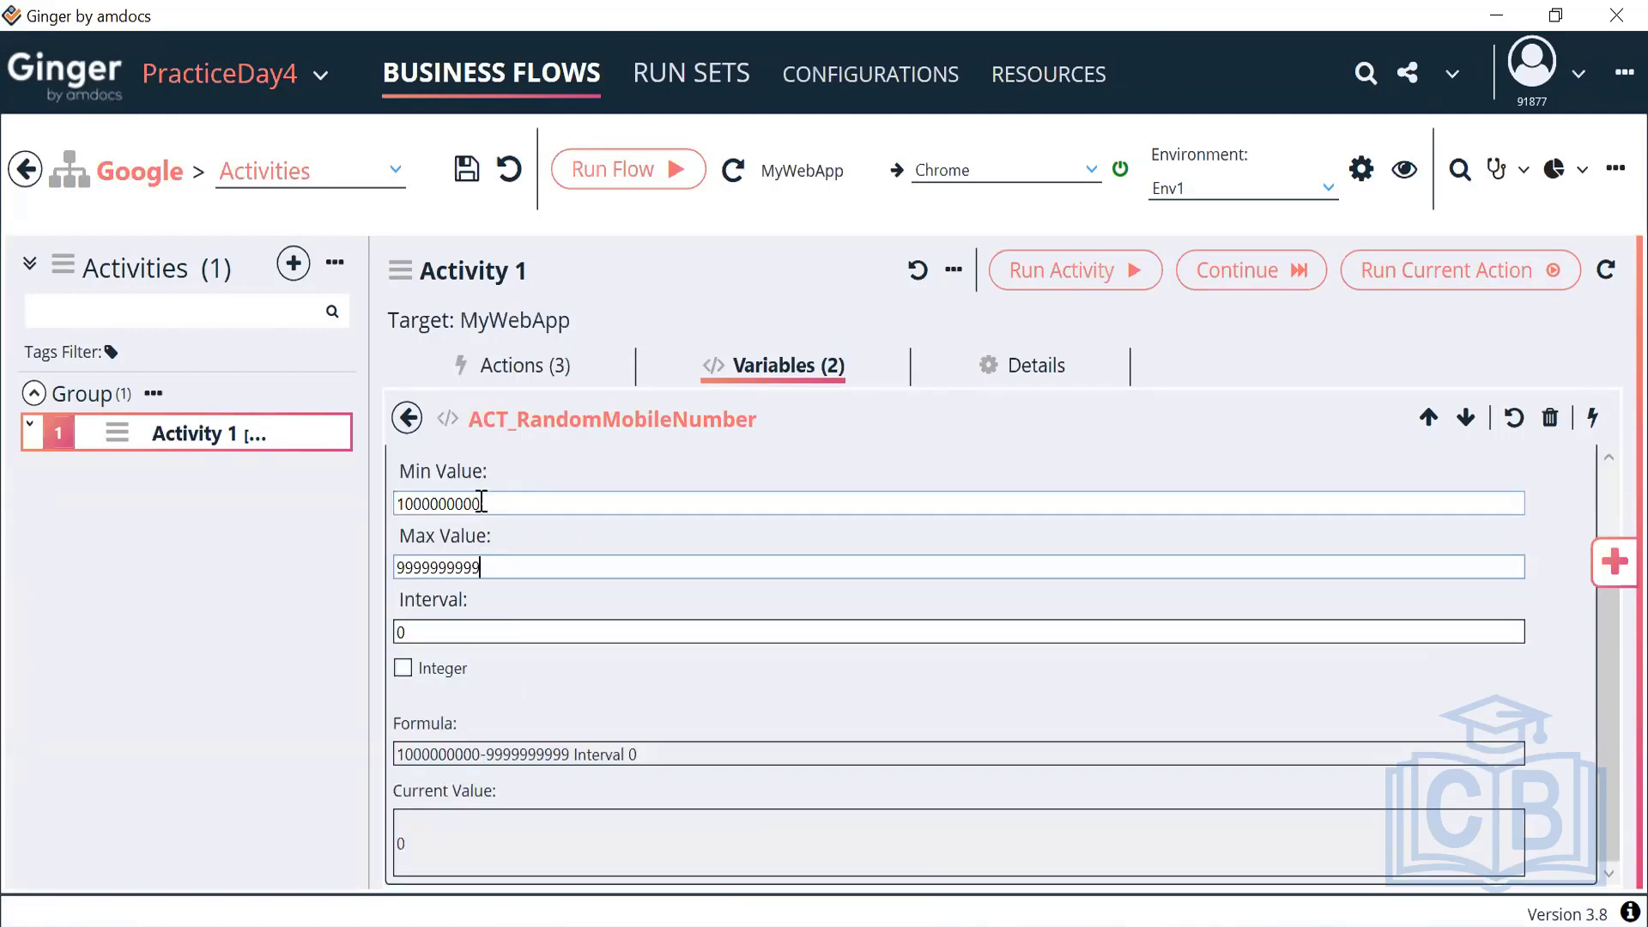
drag(483, 504, 306, 533)
drag(477, 567, 288, 563)
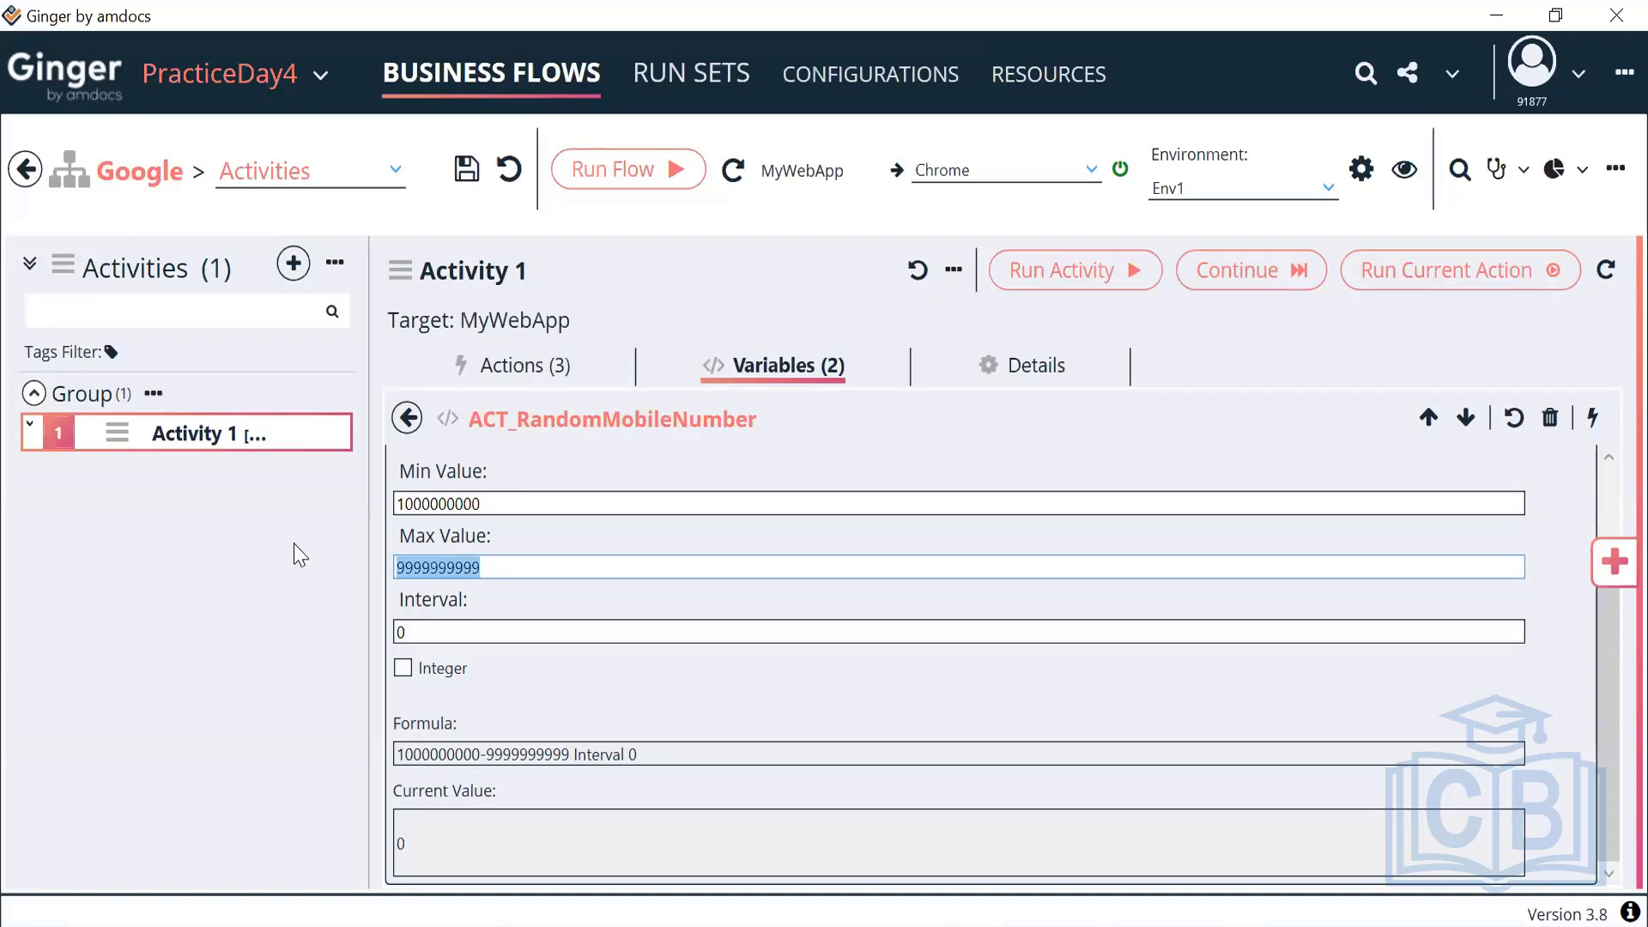
scroll(489, 590, up, 1)
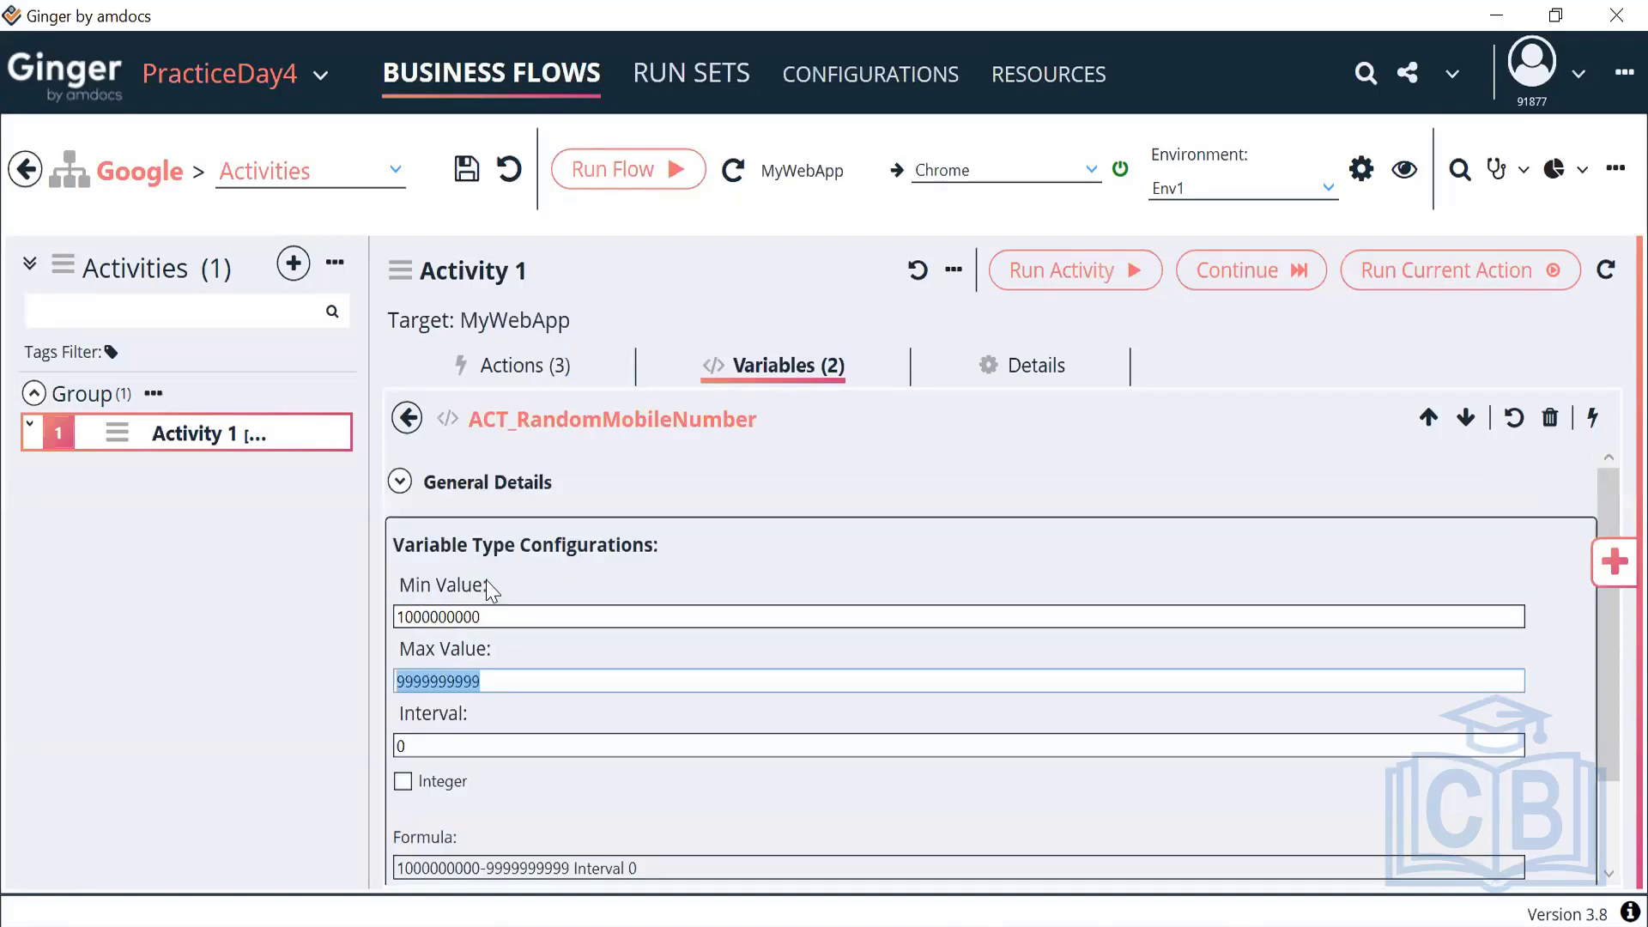
click(400, 482)
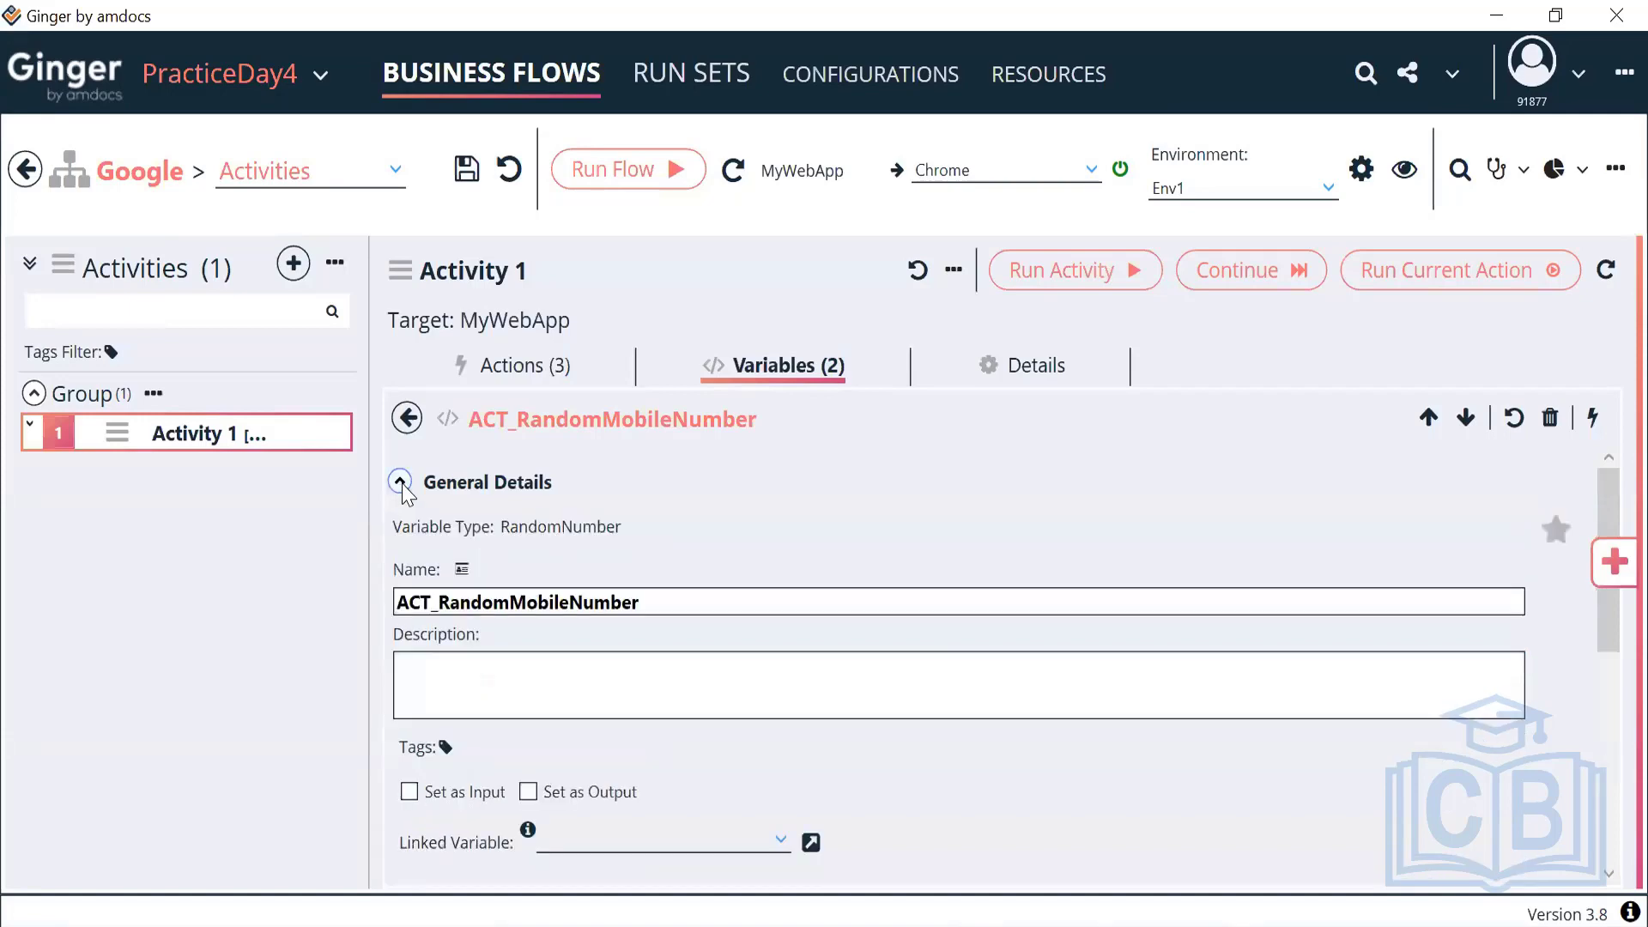
scroll(601, 678, down, 5)
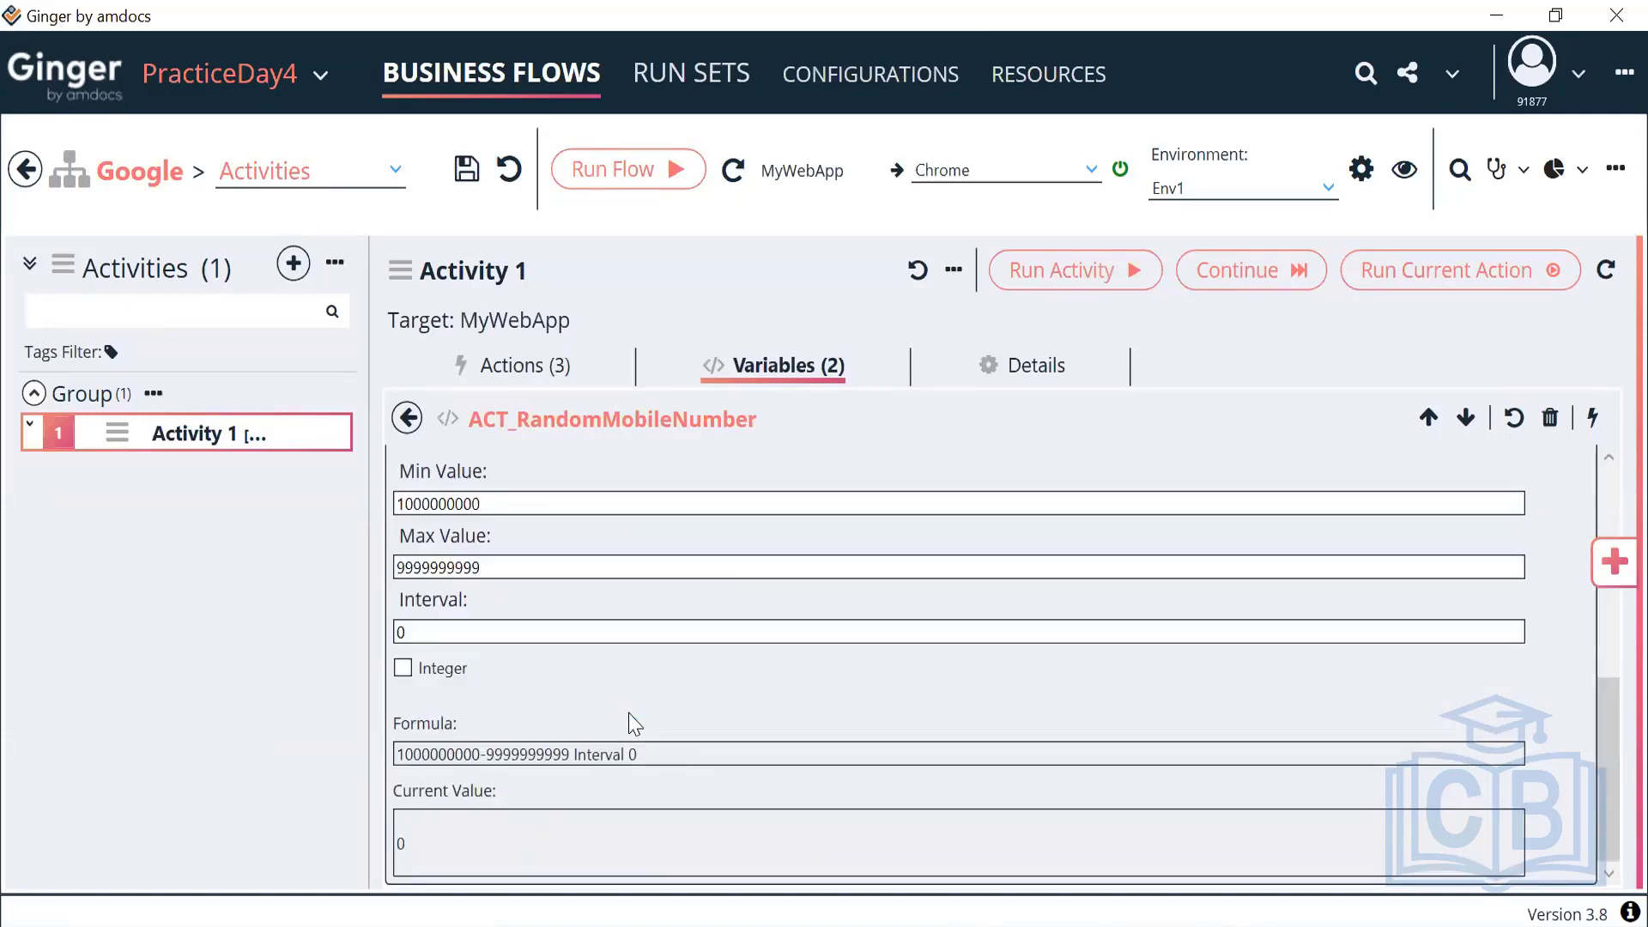
scroll(634, 723, up, 5)
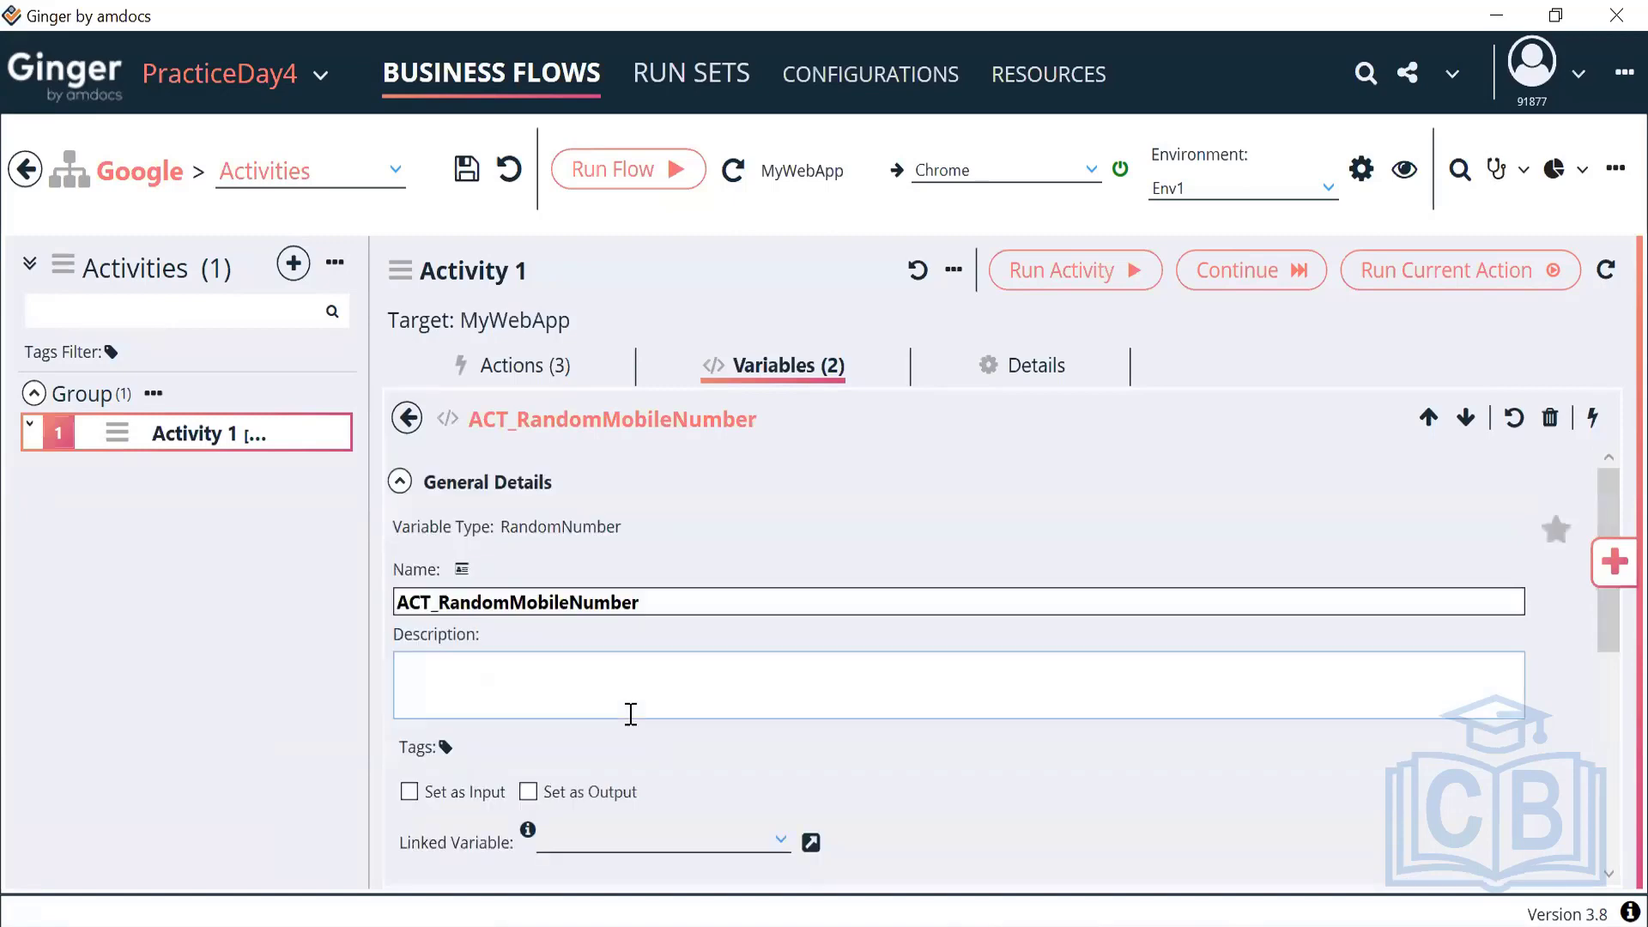
click(409, 418)
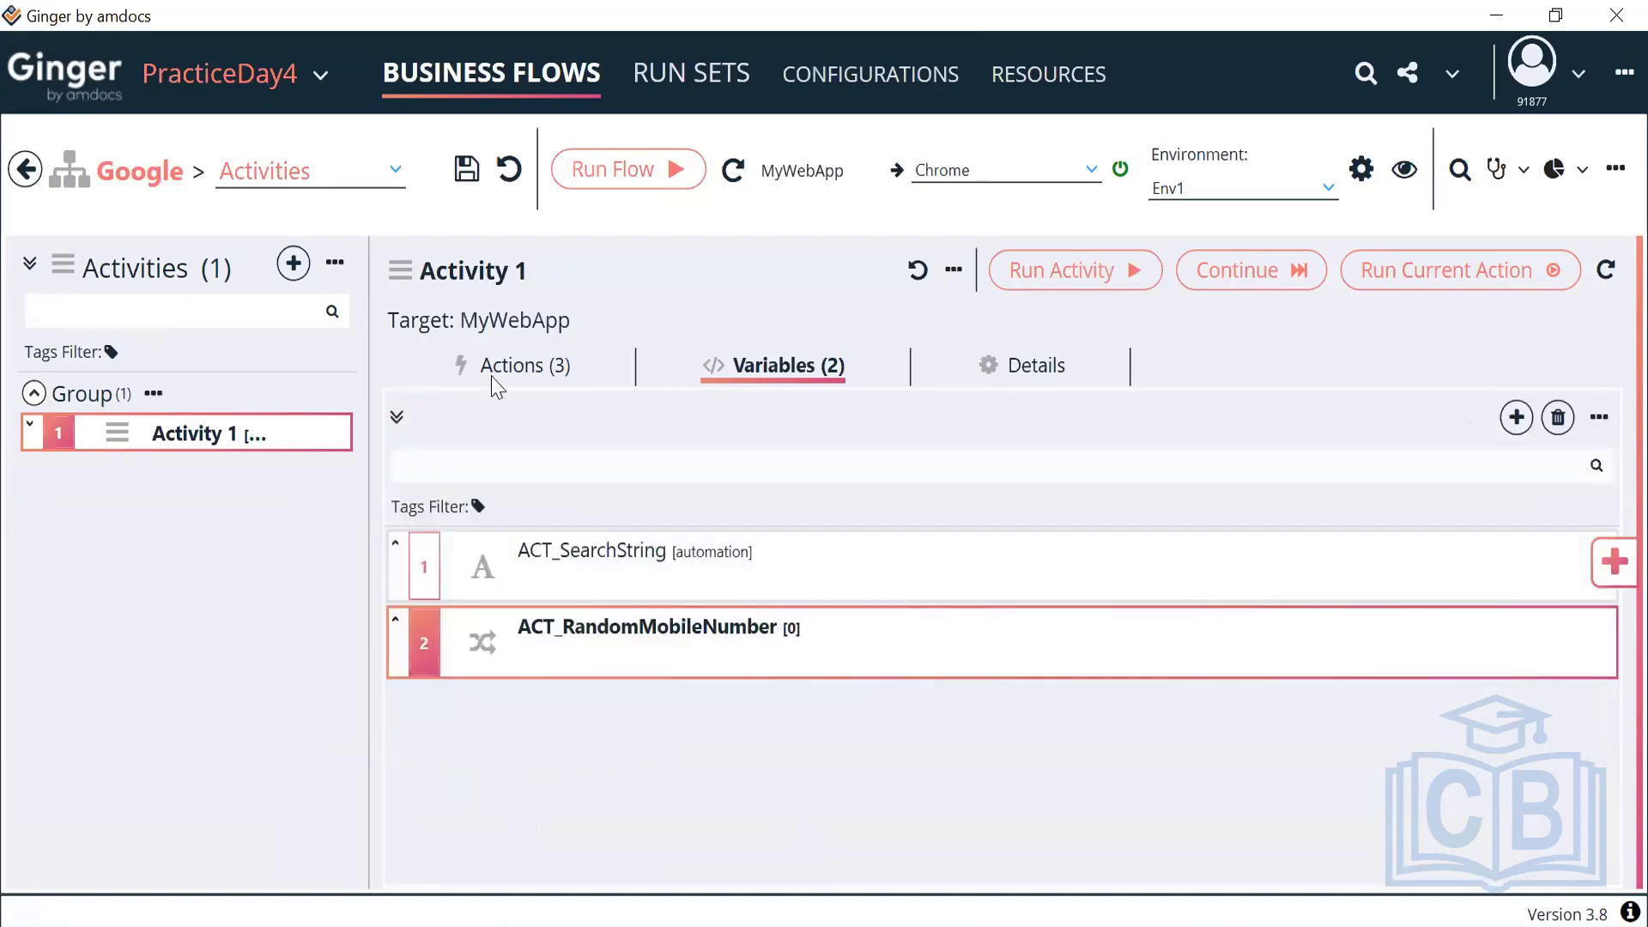
Search the General Actions library for 'set', then close it and view Activity 1's two variables
click(517, 379)
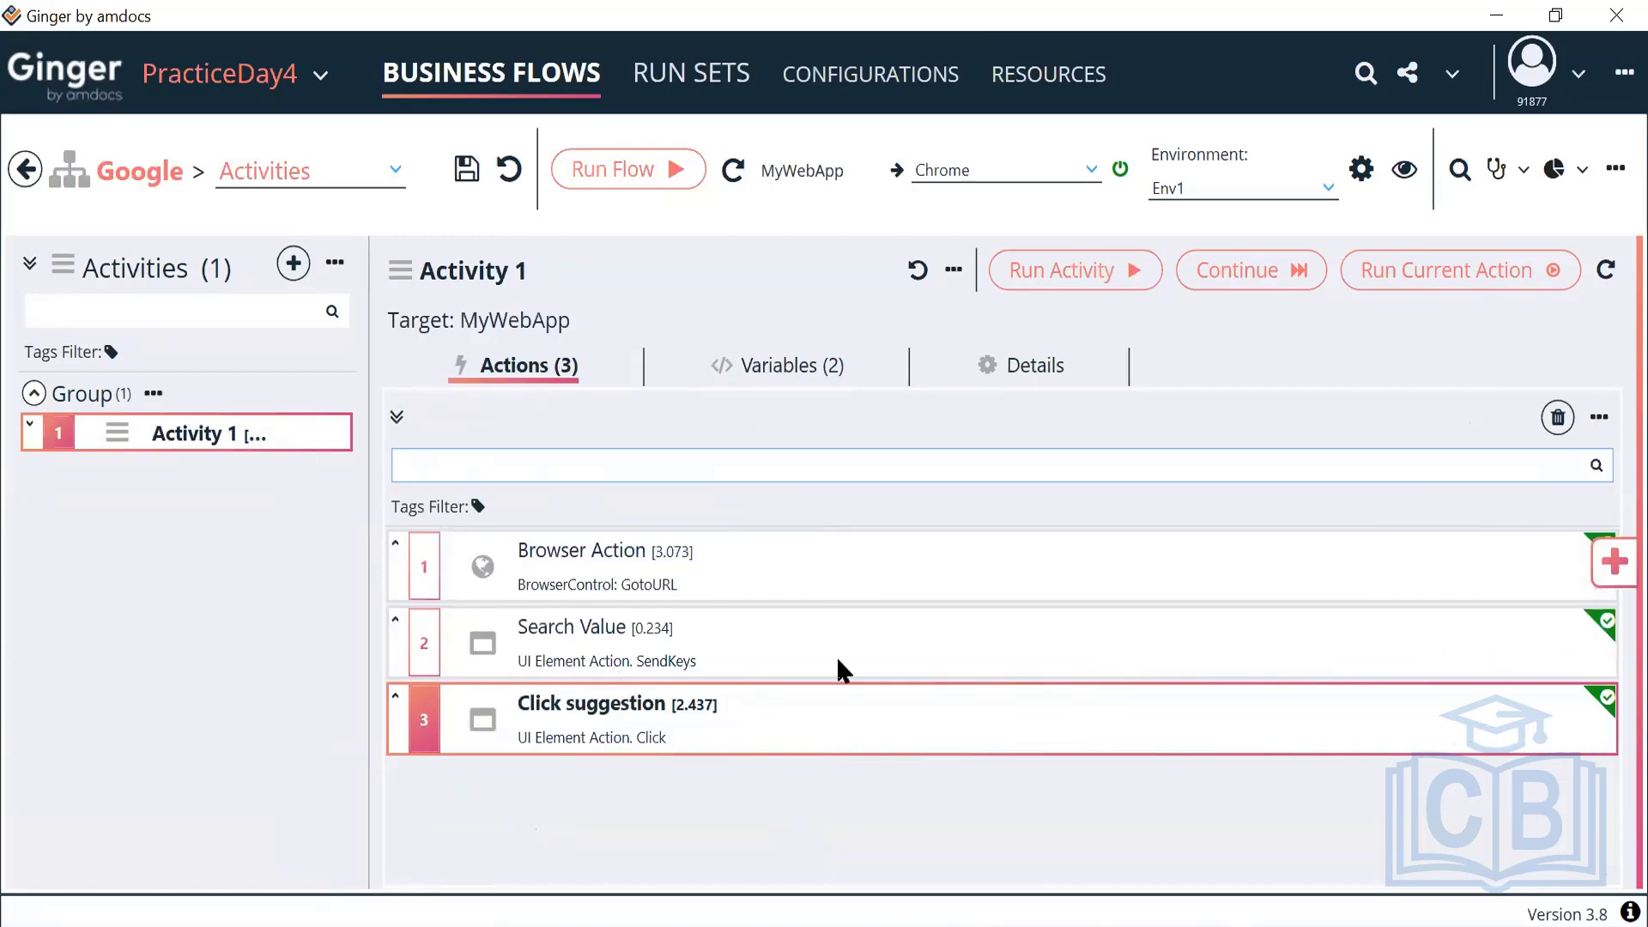
click(1611, 567)
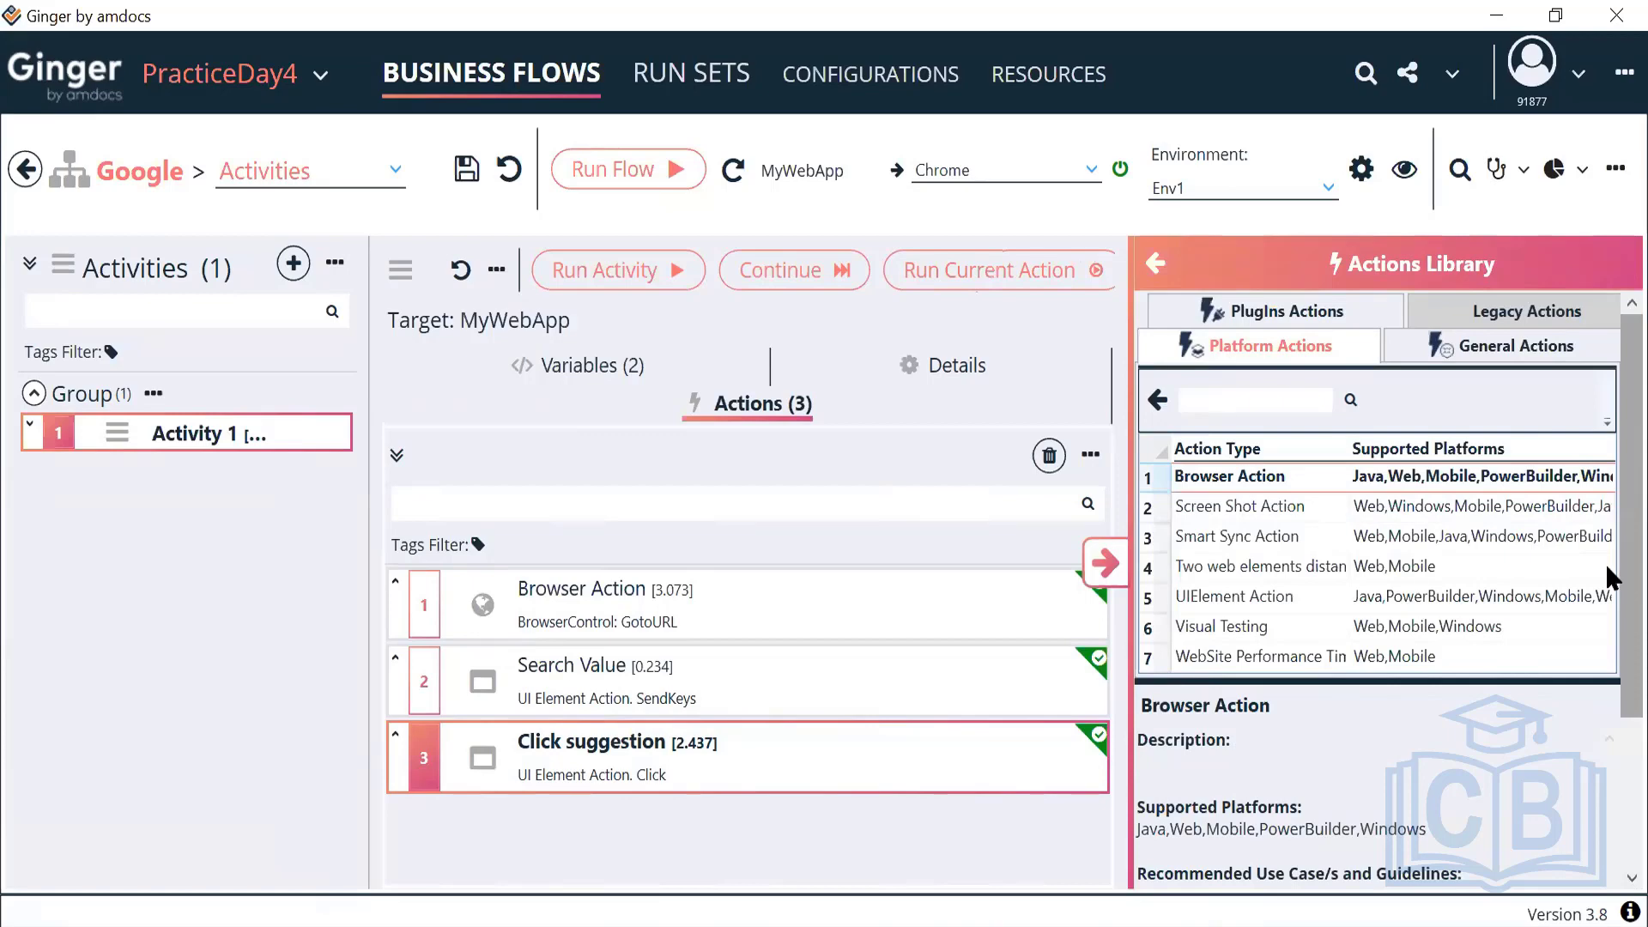
click(1474, 366)
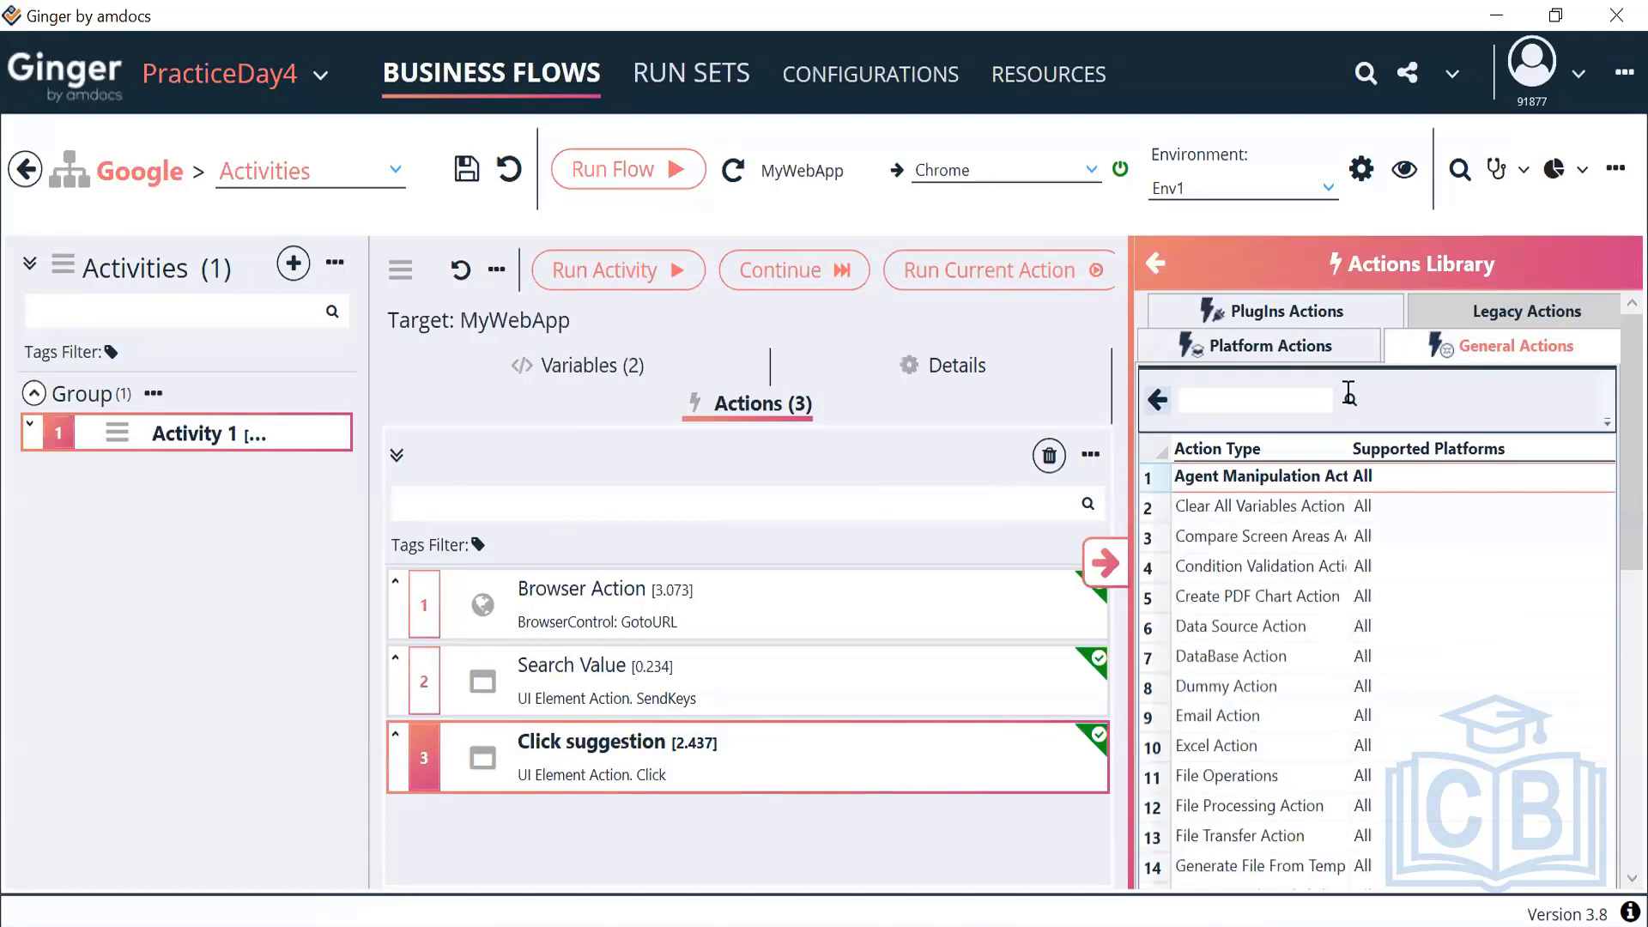
click(1291, 399)
text(set)
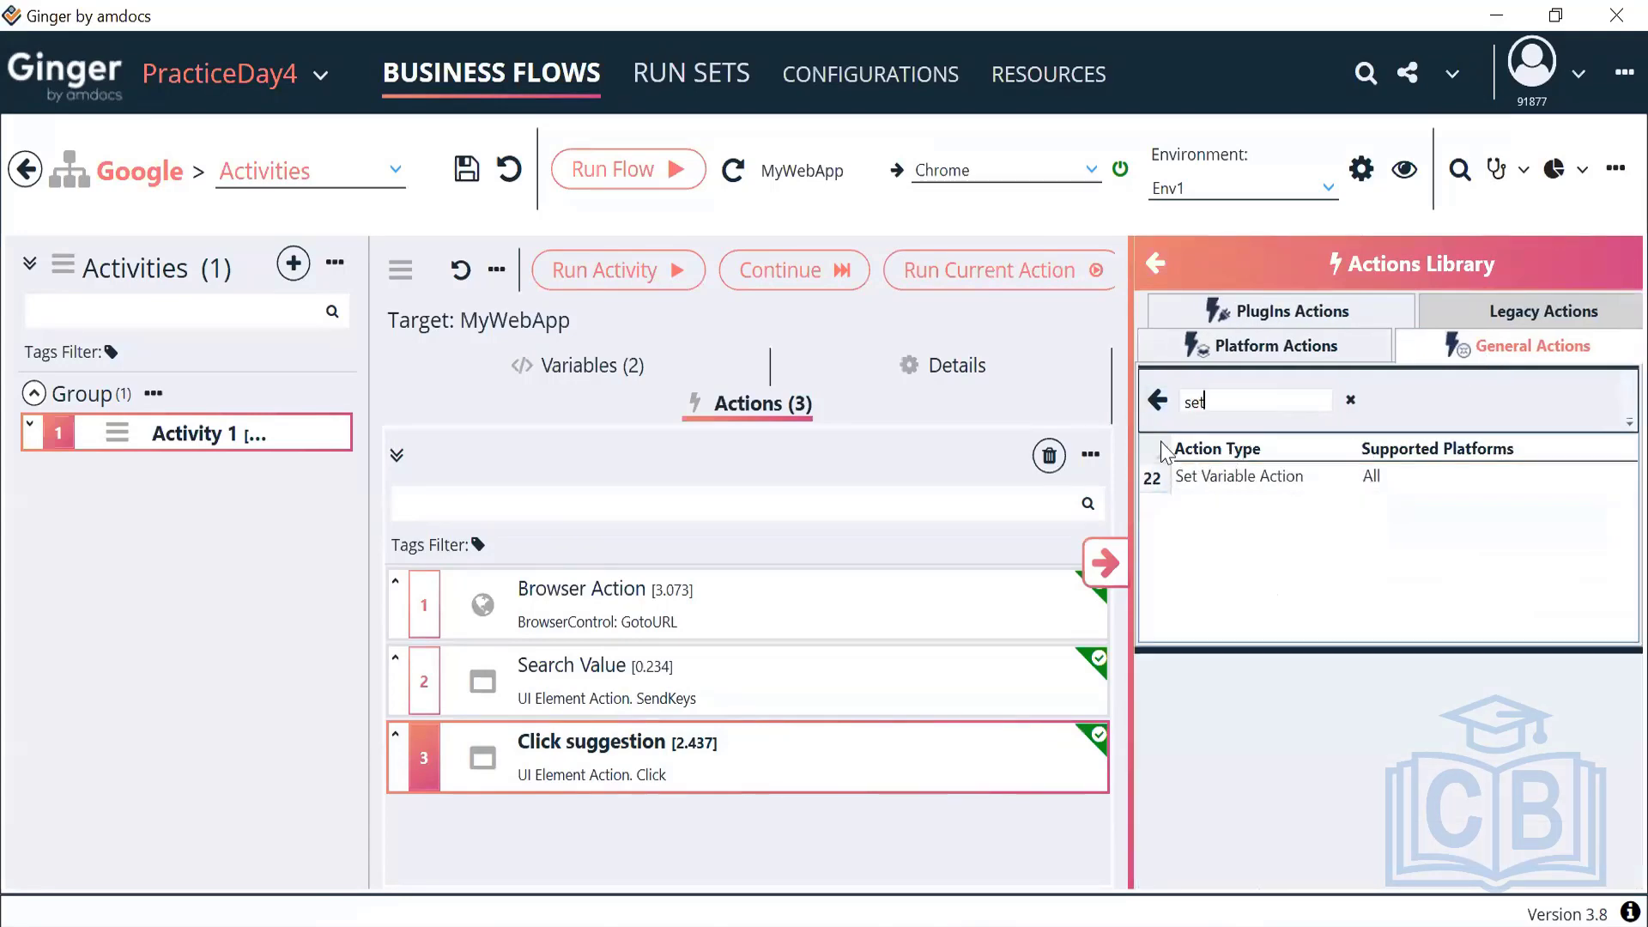
click(1109, 558)
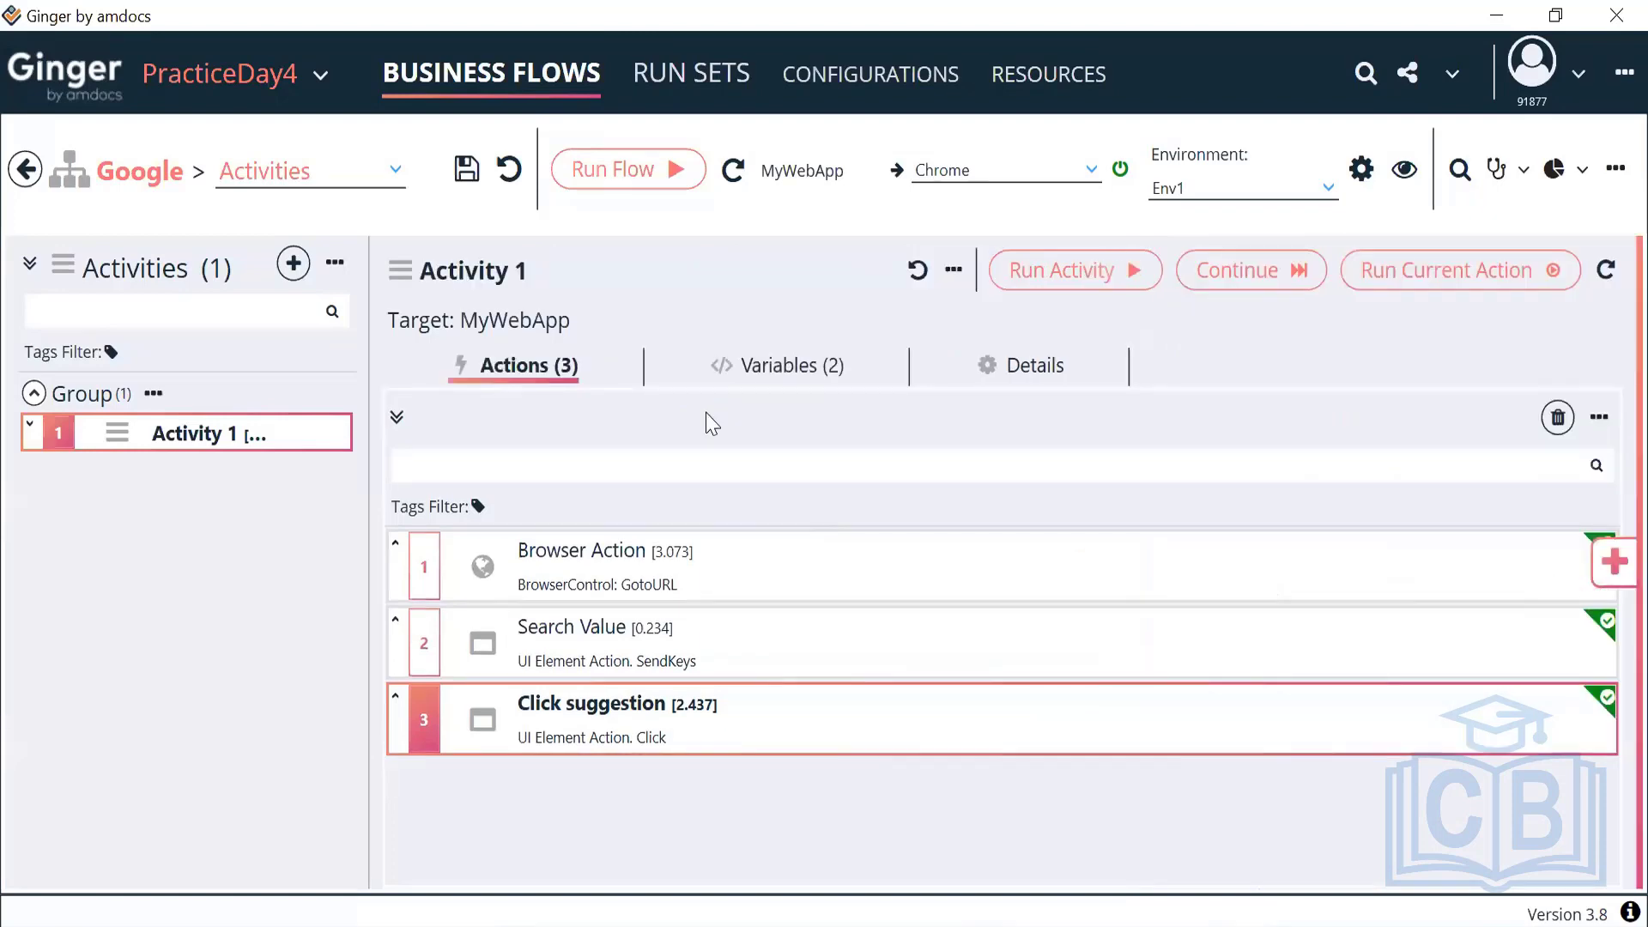
click(759, 371)
Make ACT_RandomMobileNumber generate whole numbers by ticking Integer
double_click(596, 666)
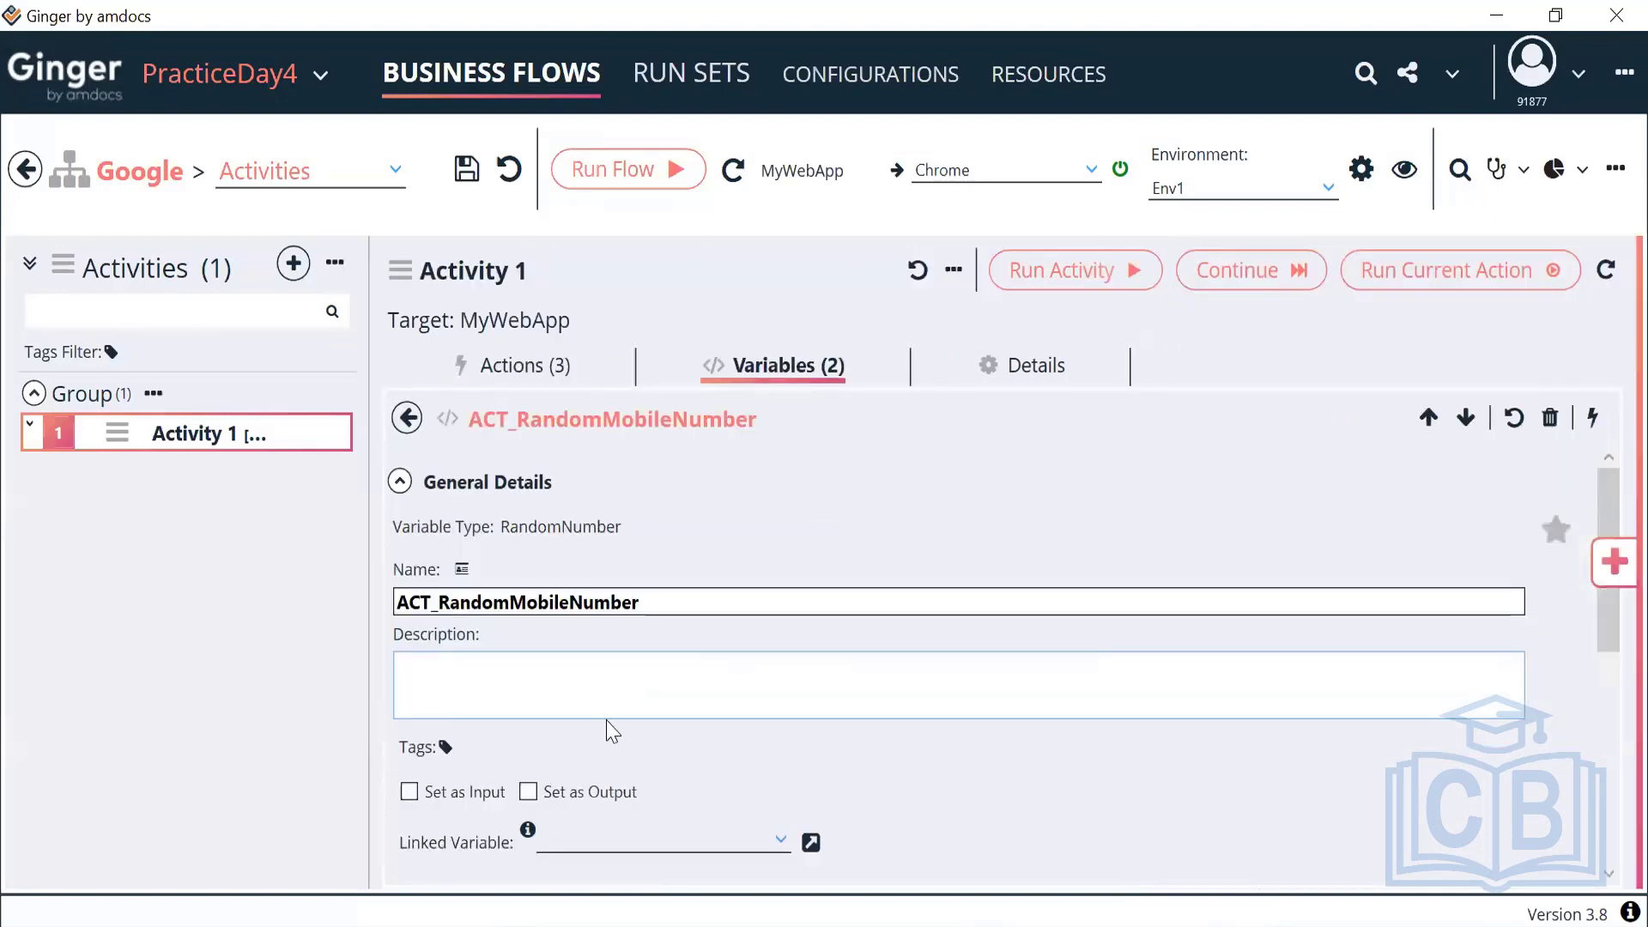
click(400, 482)
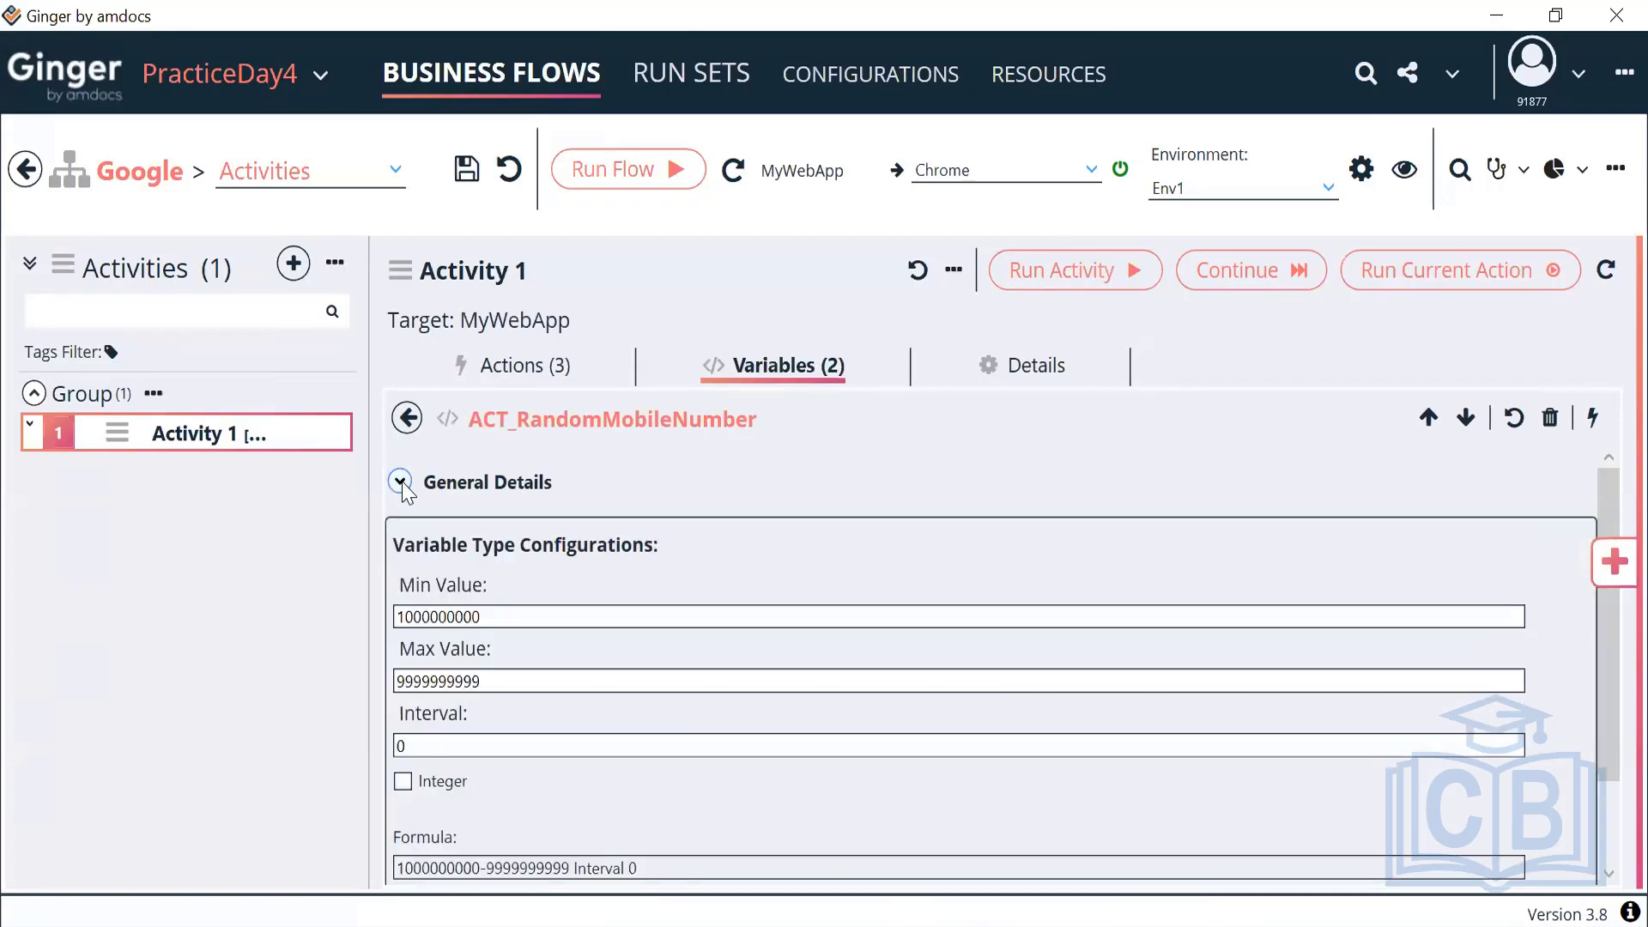
click(400, 482)
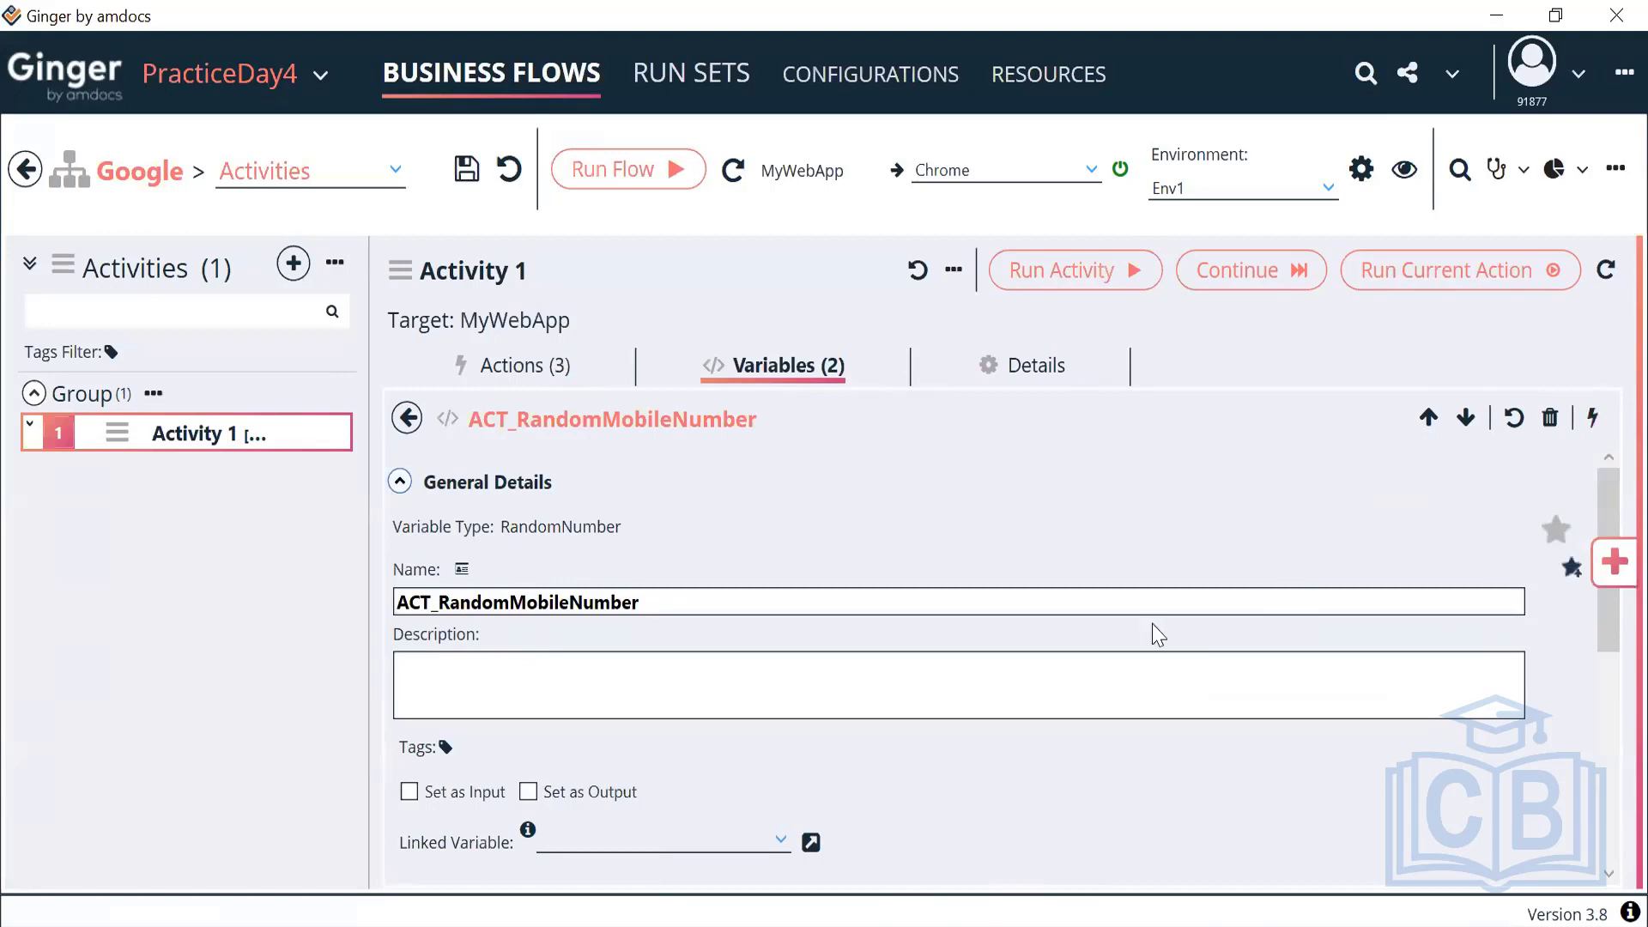
scroll(1148, 629, down, 5)
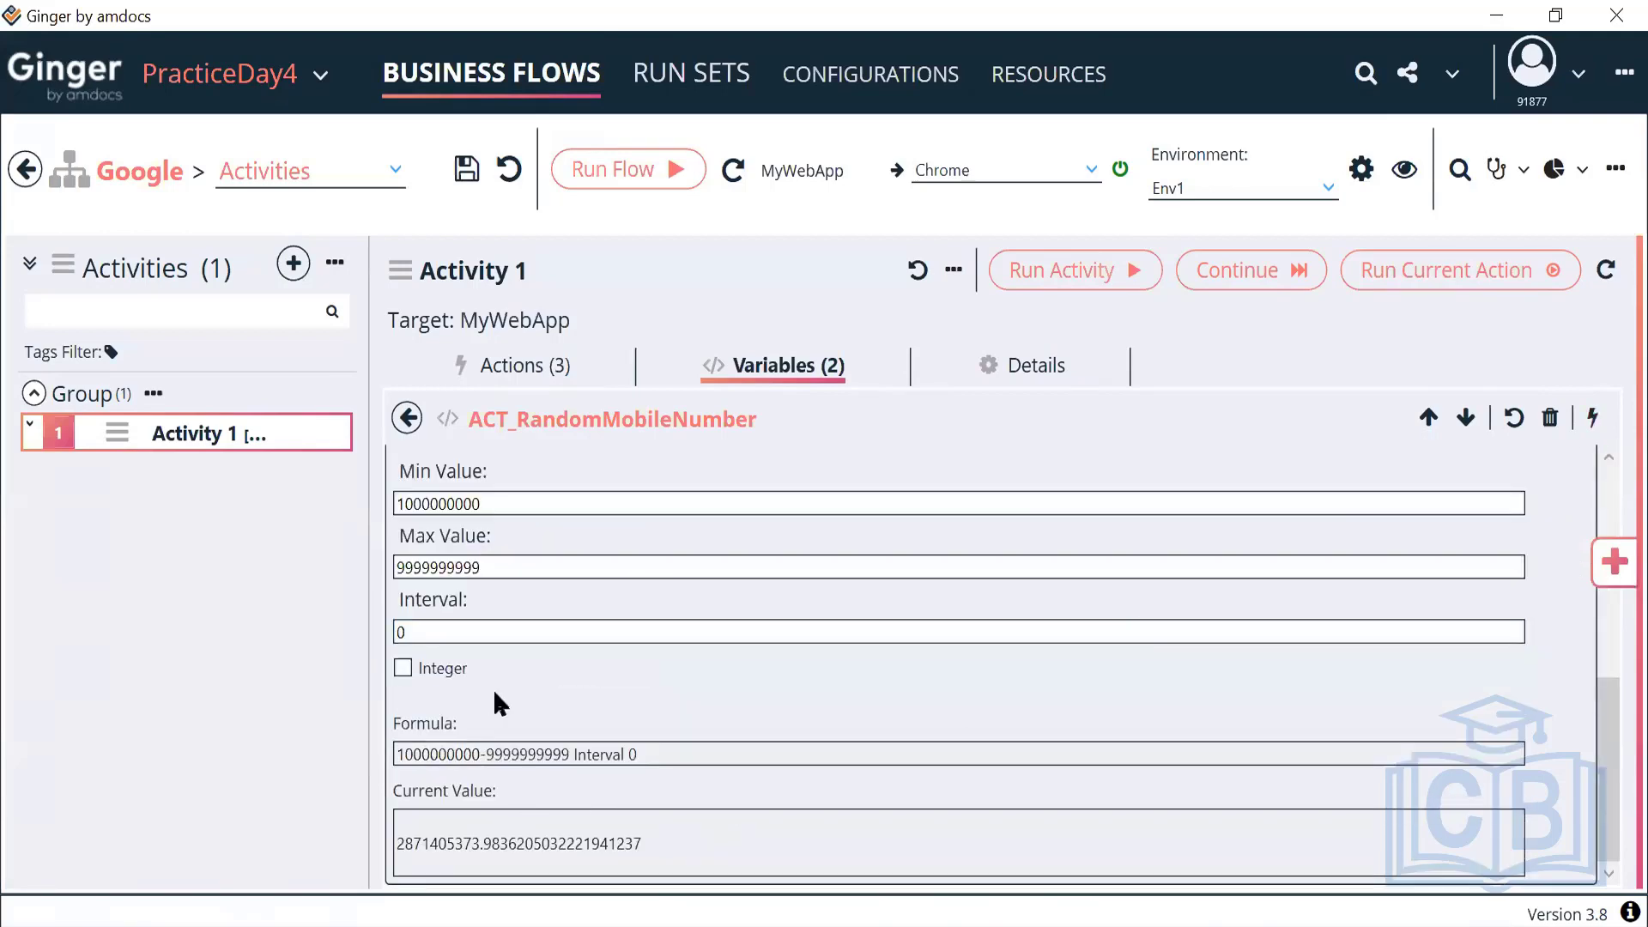
click(403, 669)
click(1592, 418)
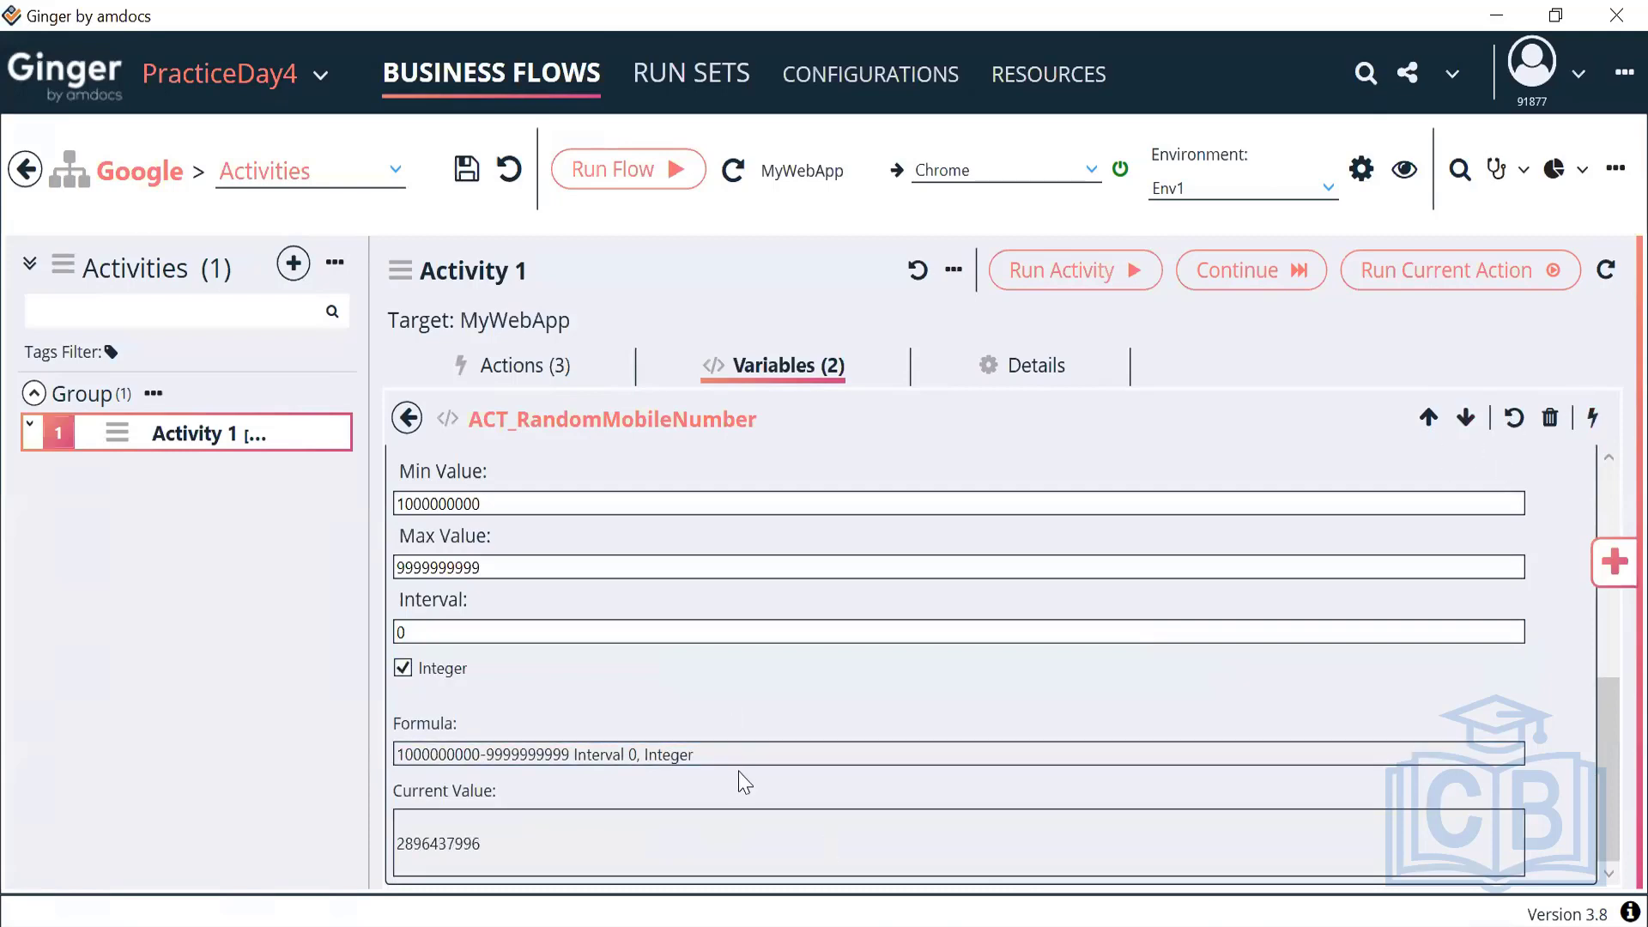
double_click(420, 853)
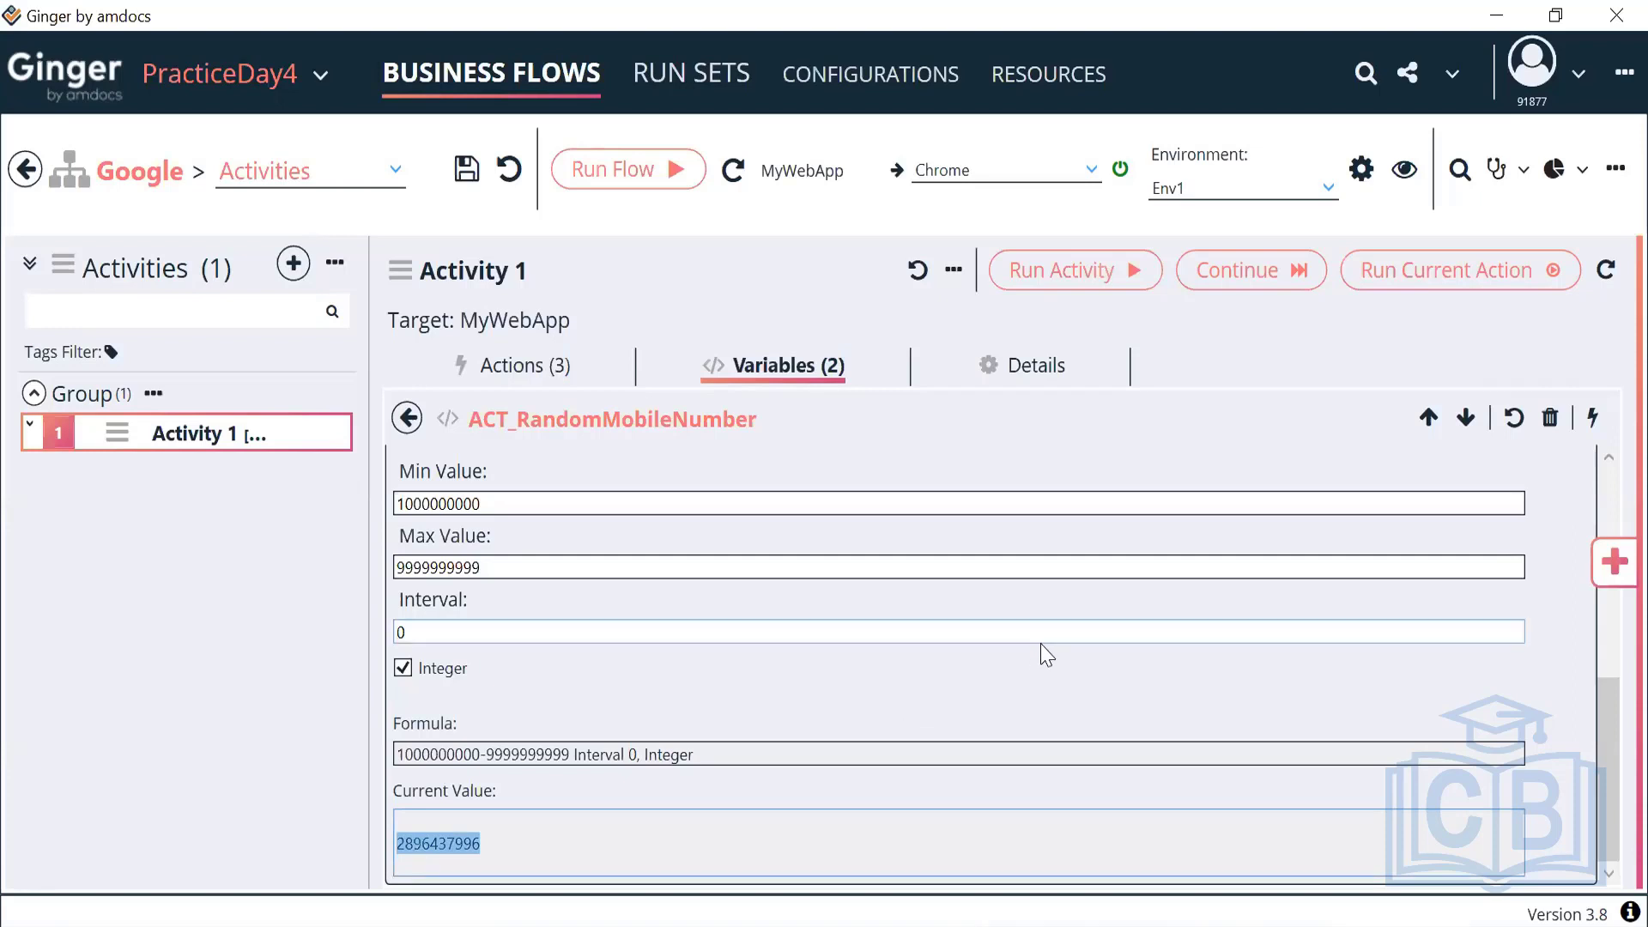
click(1591, 429)
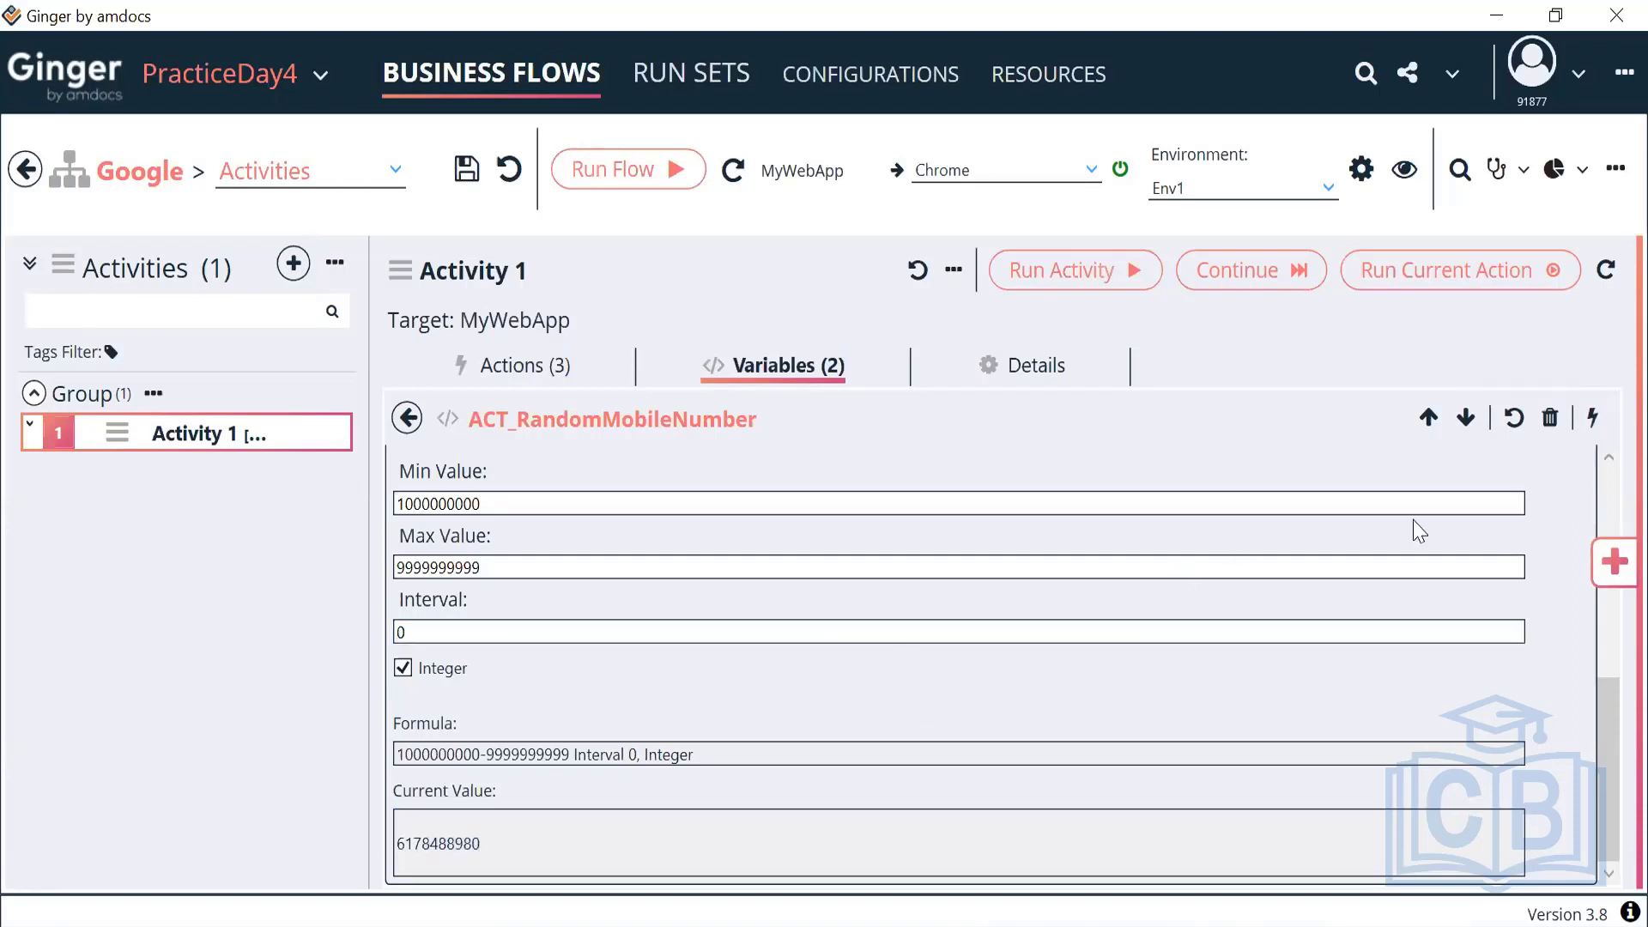
click(1590, 434)
click(1591, 433)
click(1591, 434)
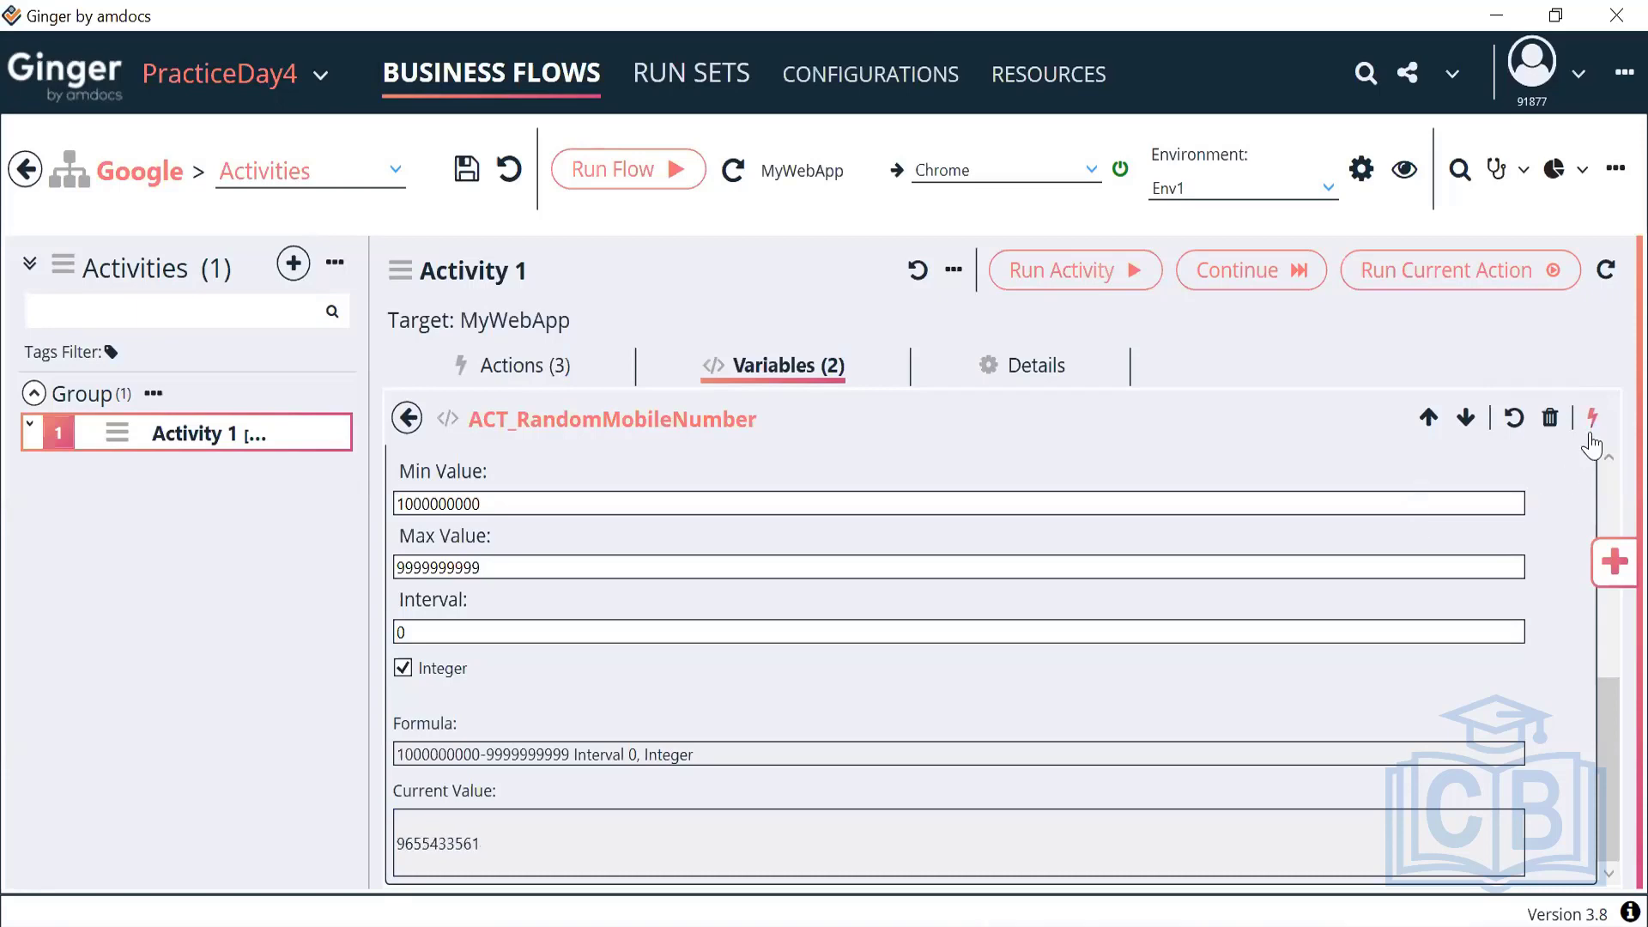
click(1590, 434)
click(1591, 433)
click(1591, 434)
click(1591, 433)
click(1590, 434)
click(1590, 433)
click(1591, 433)
click(1591, 434)
click(1591, 433)
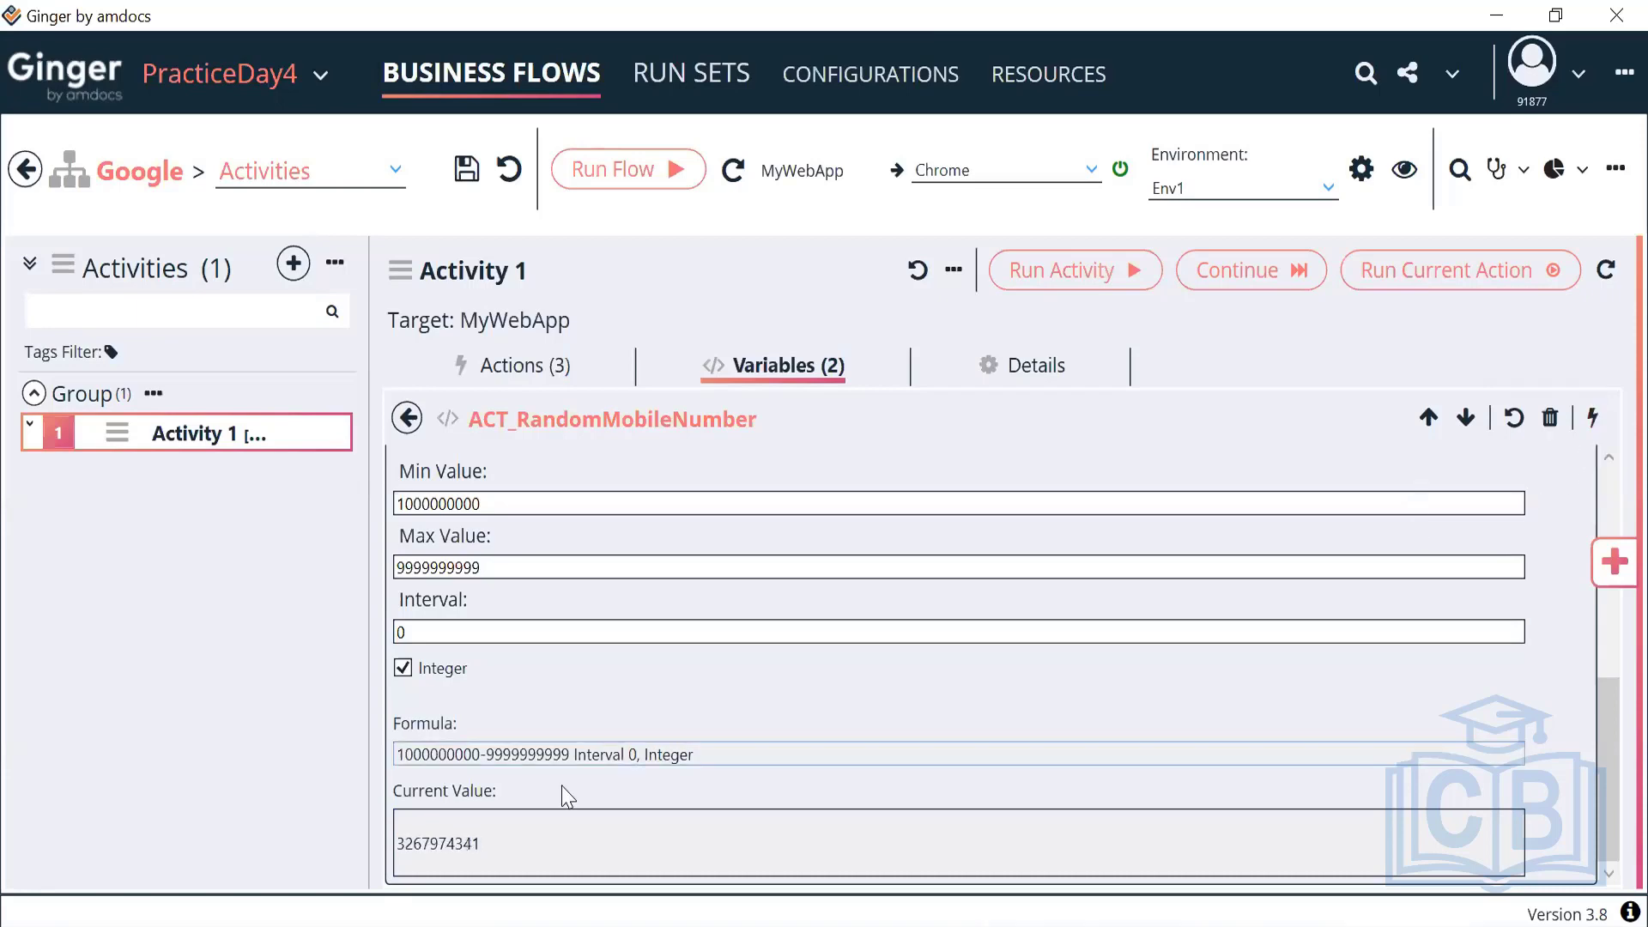
click(409, 419)
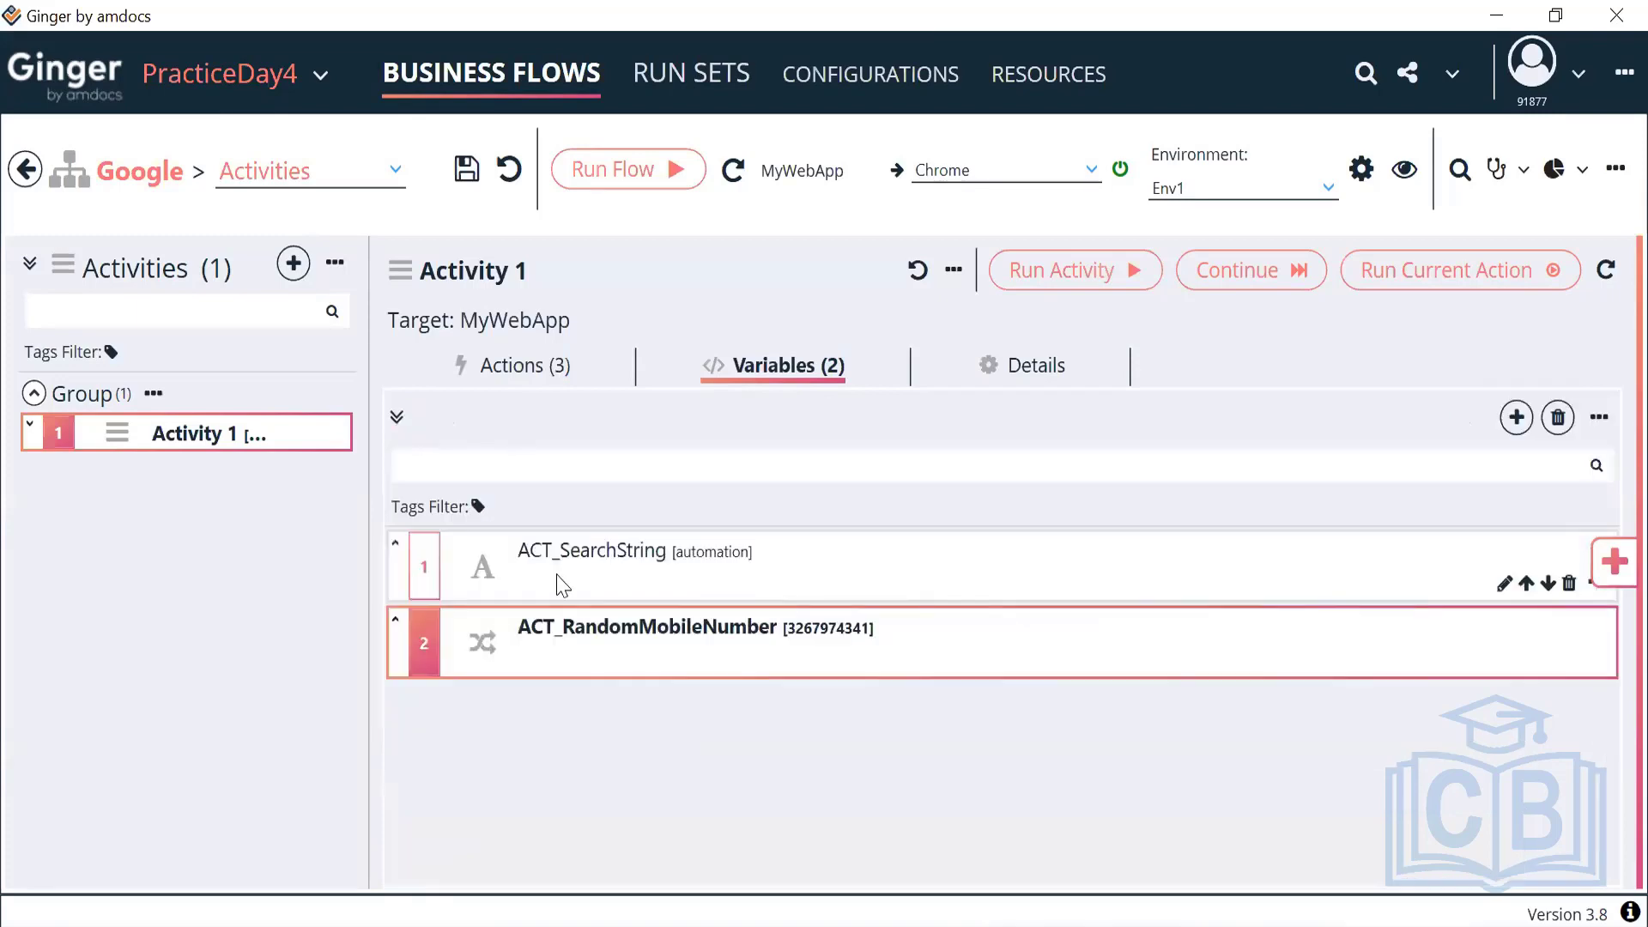
Add a Set Variable Action to Activity 1 from the Actions Library
click(558, 364)
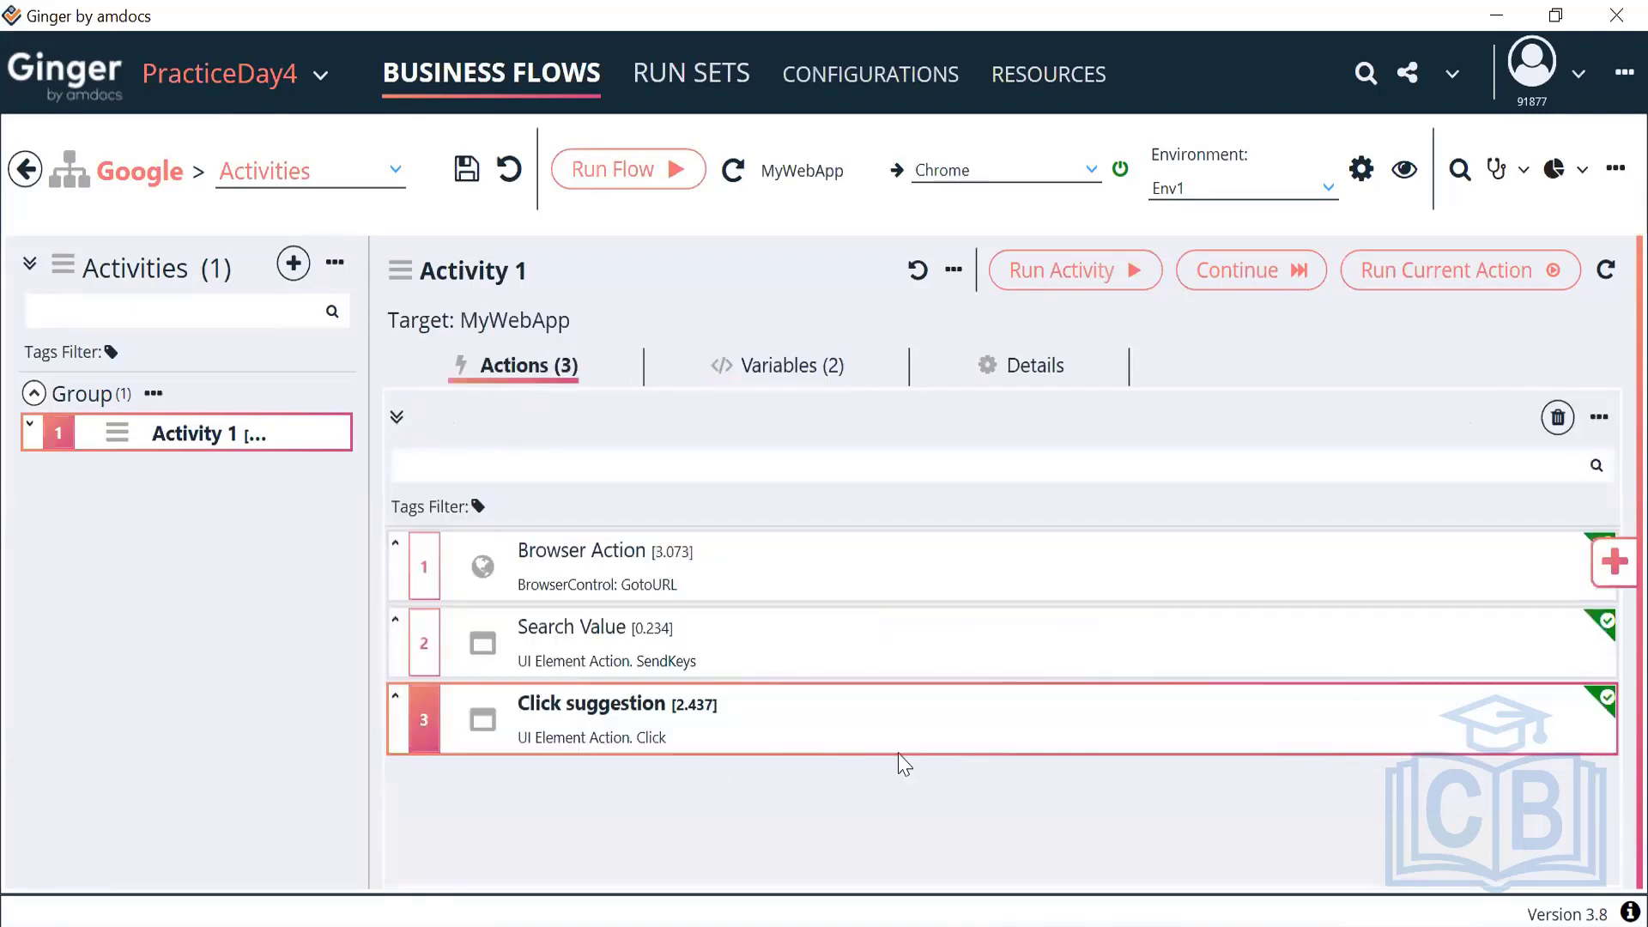
click(1616, 583)
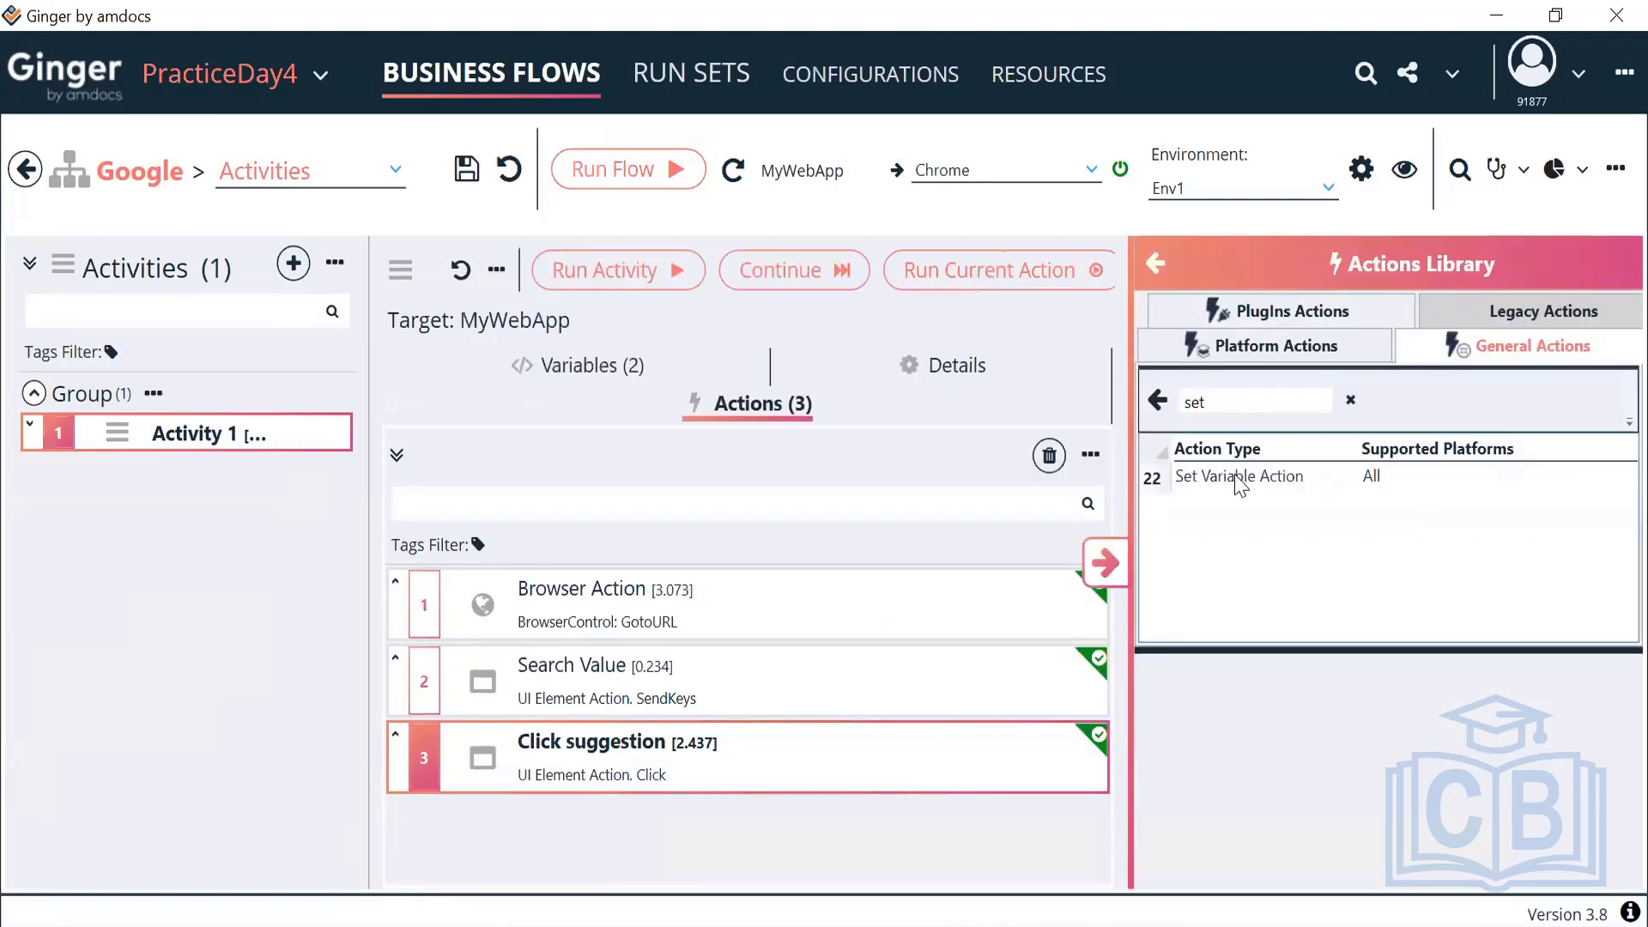
click(1240, 477)
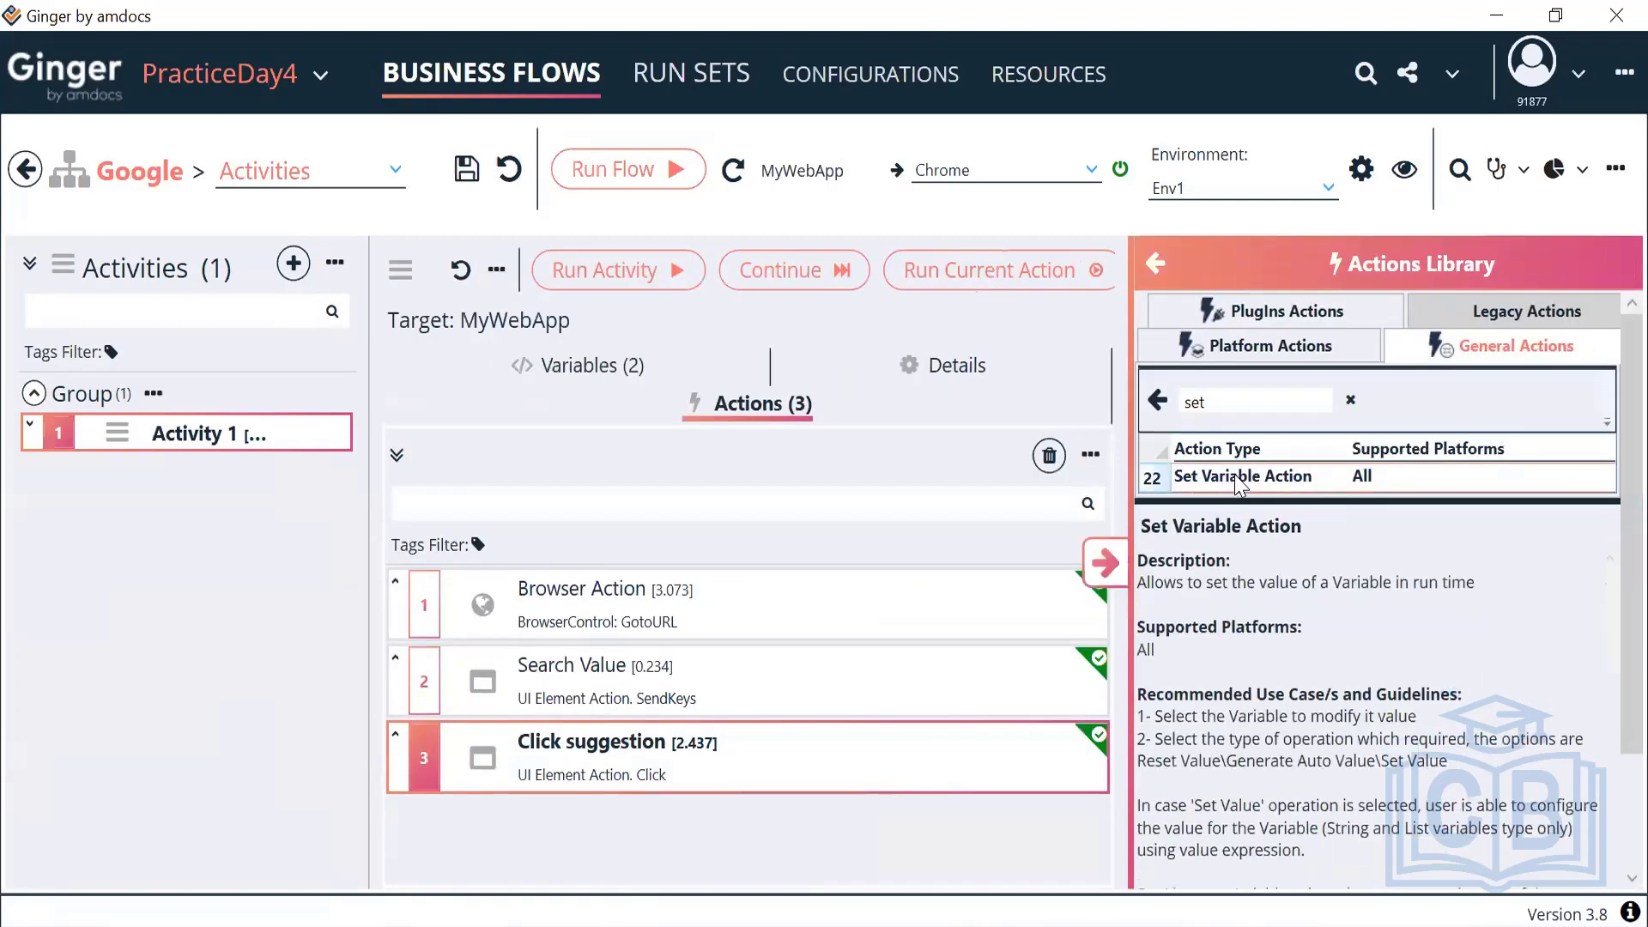
double_click(1240, 477)
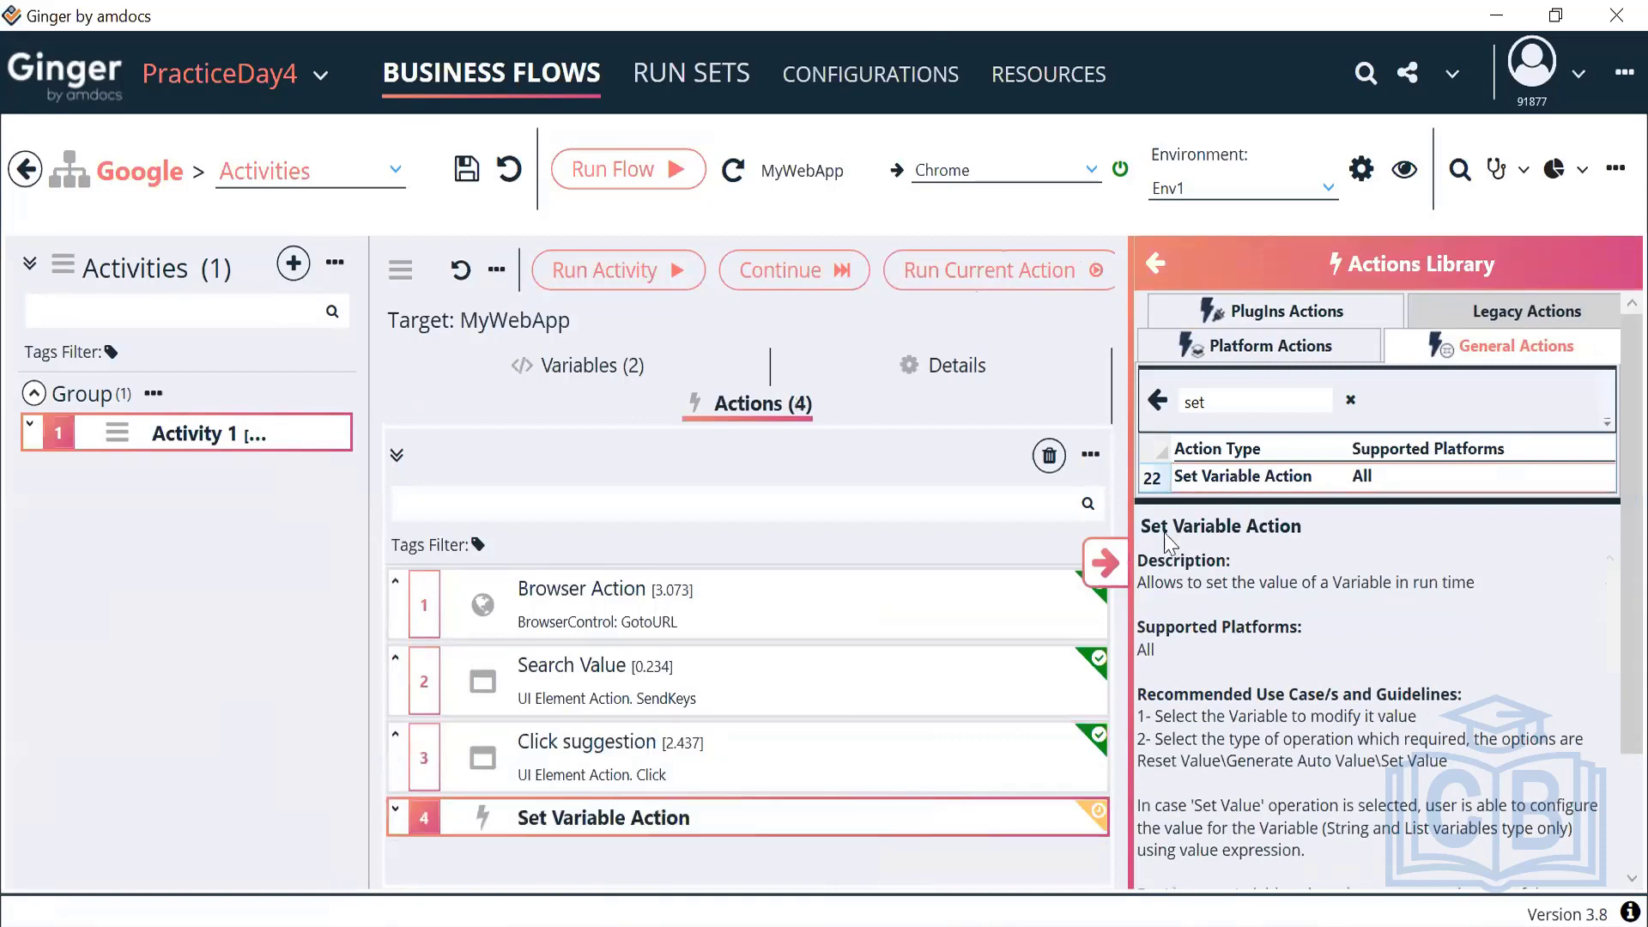
click(1111, 558)
Configure the action to Auto Generate Value for ACT_RandomMobileNumber
double_click(718, 778)
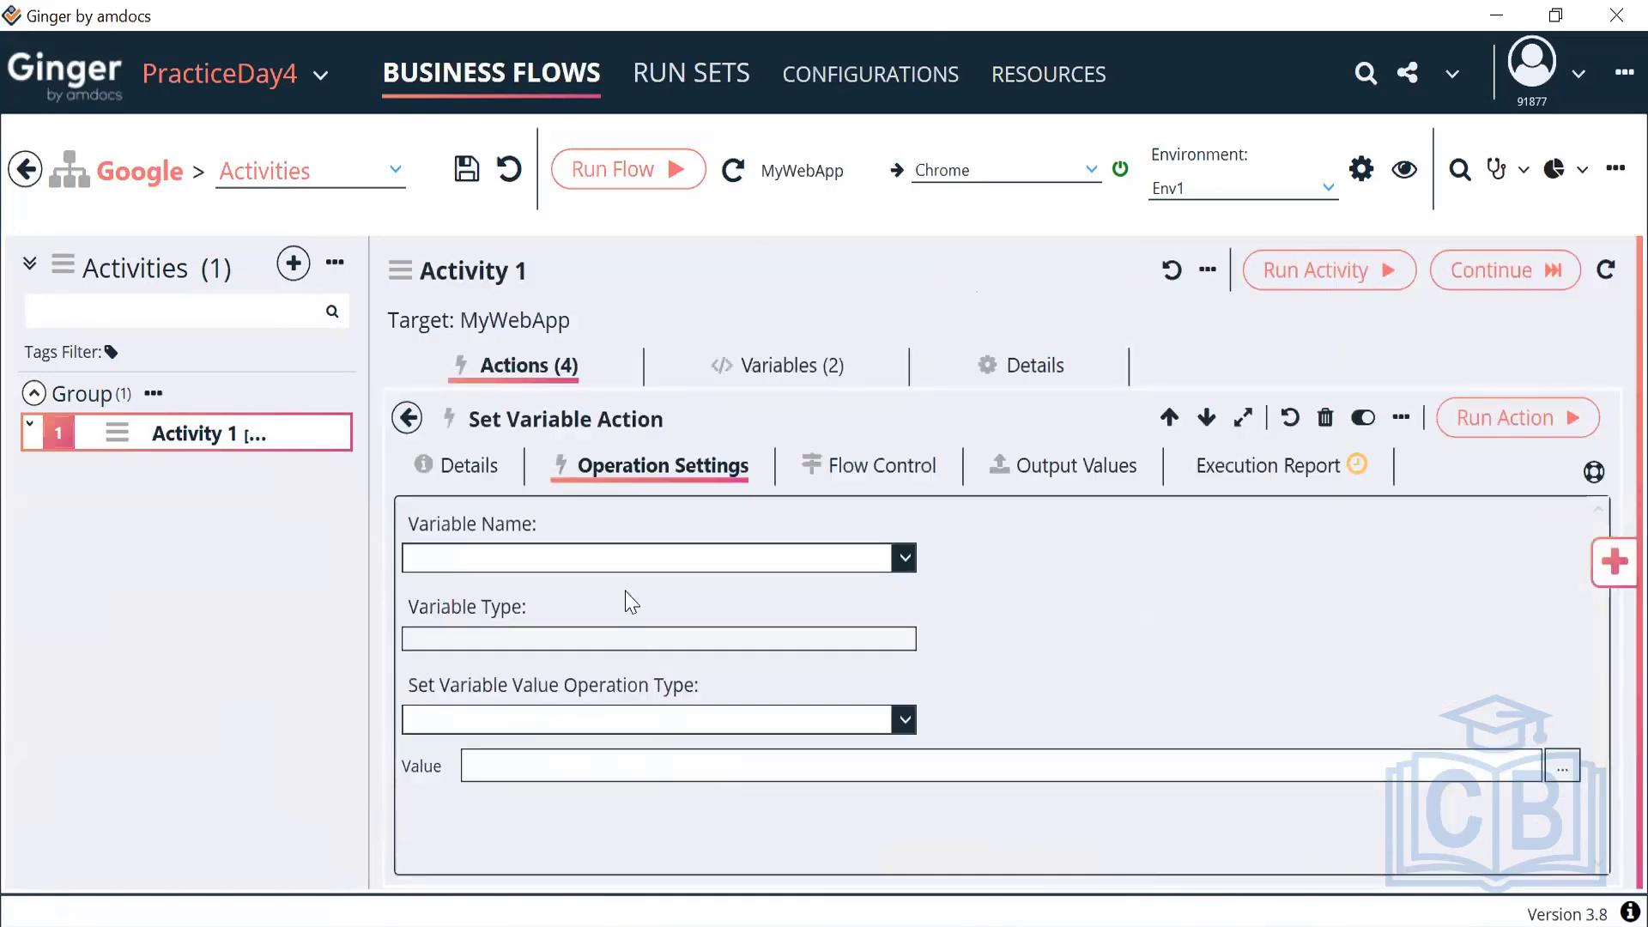
click(648, 559)
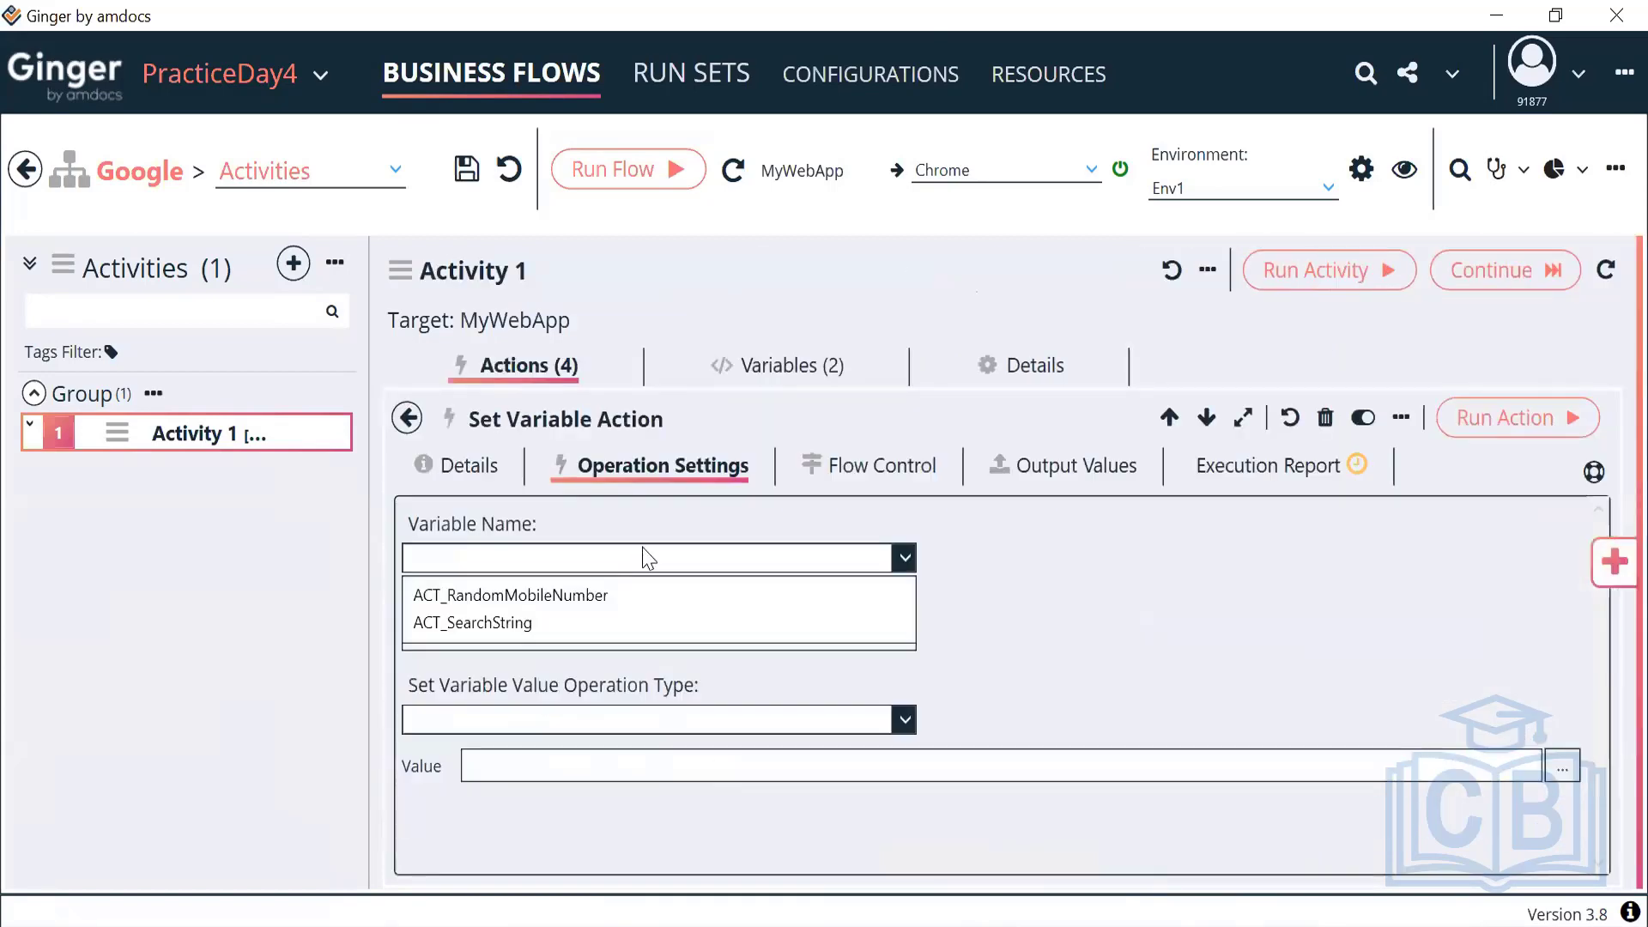
click(575, 586)
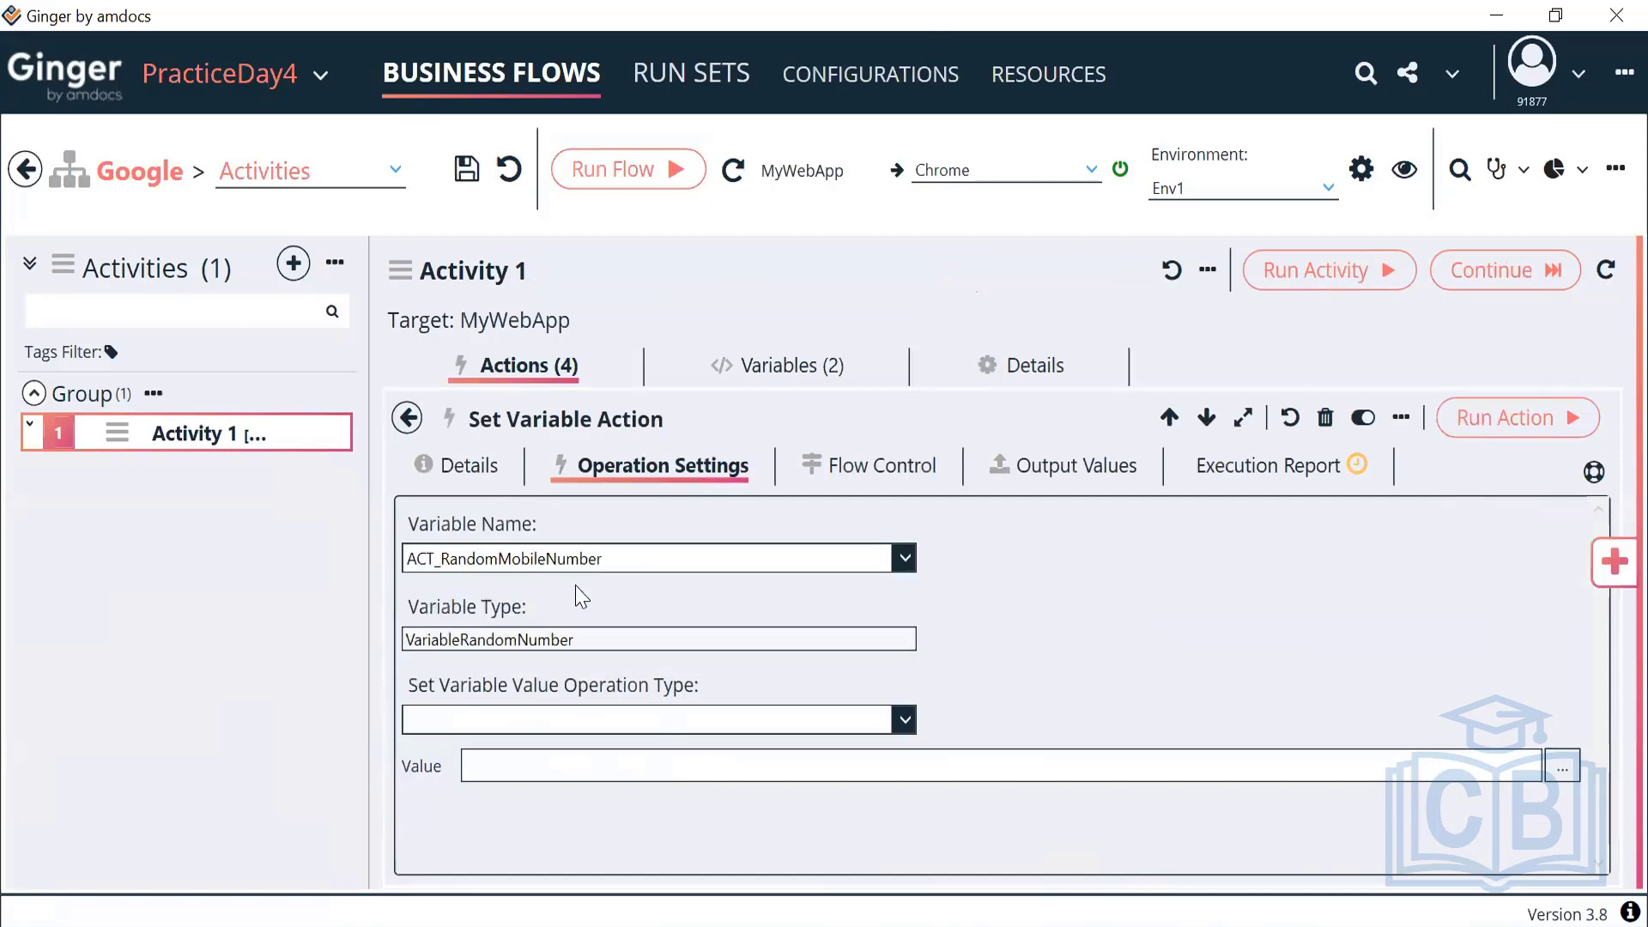
click(611, 721)
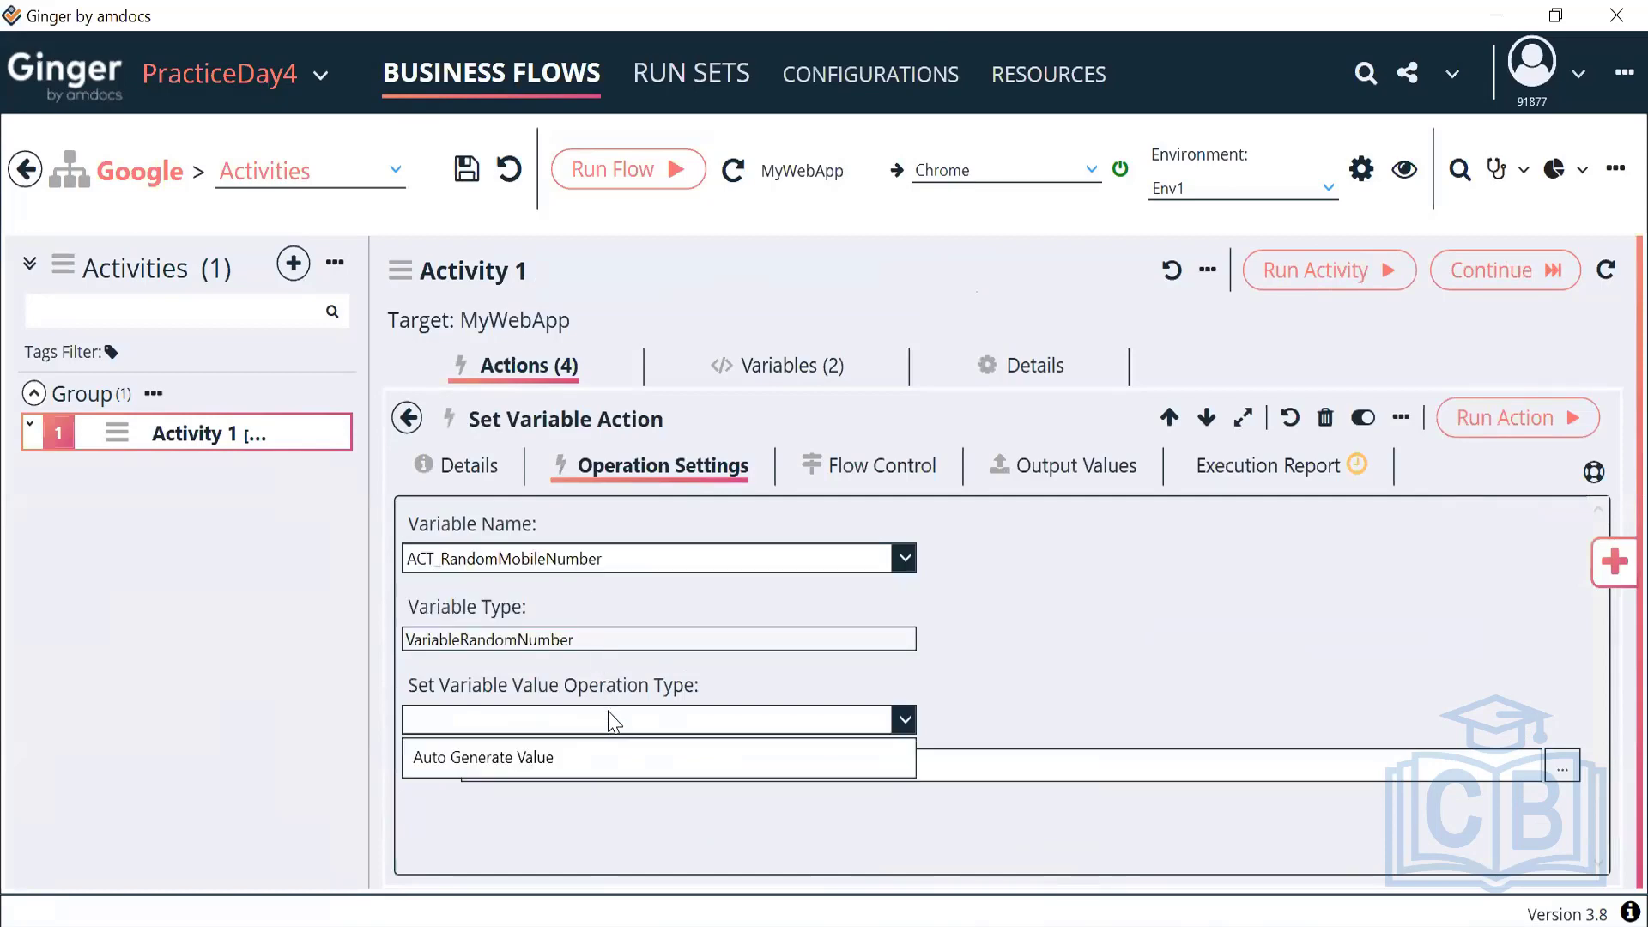
click(536, 759)
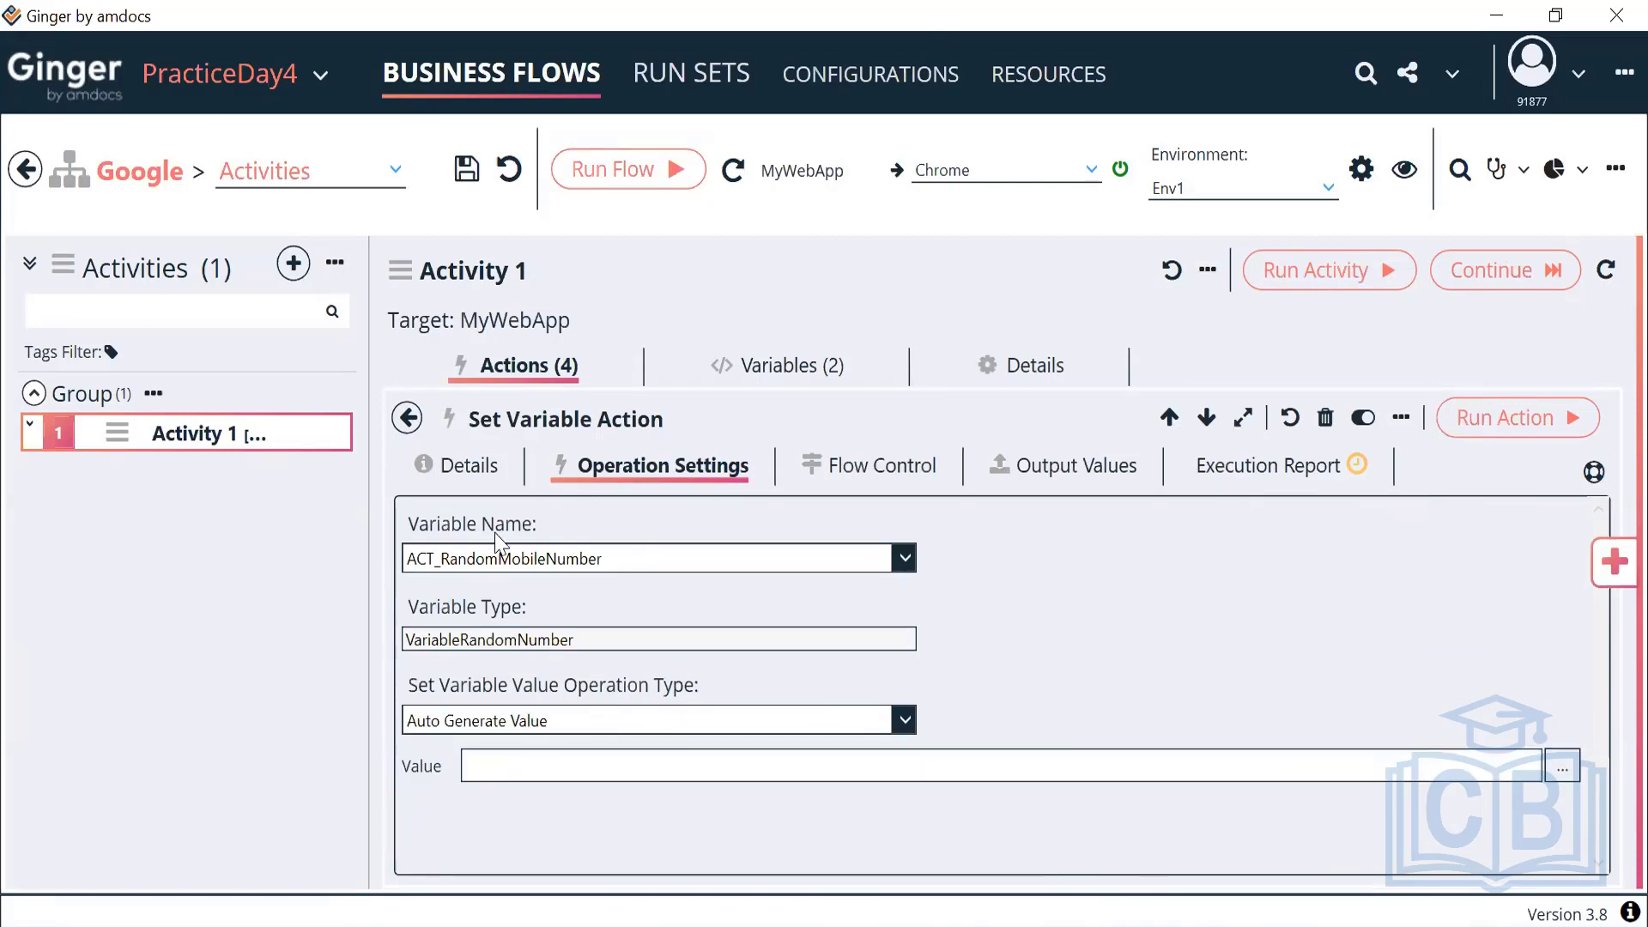
Describe the action as 'Autogenerate Random Mobile No' and return to the actions list
click(474, 471)
drag(583, 615, 428, 594)
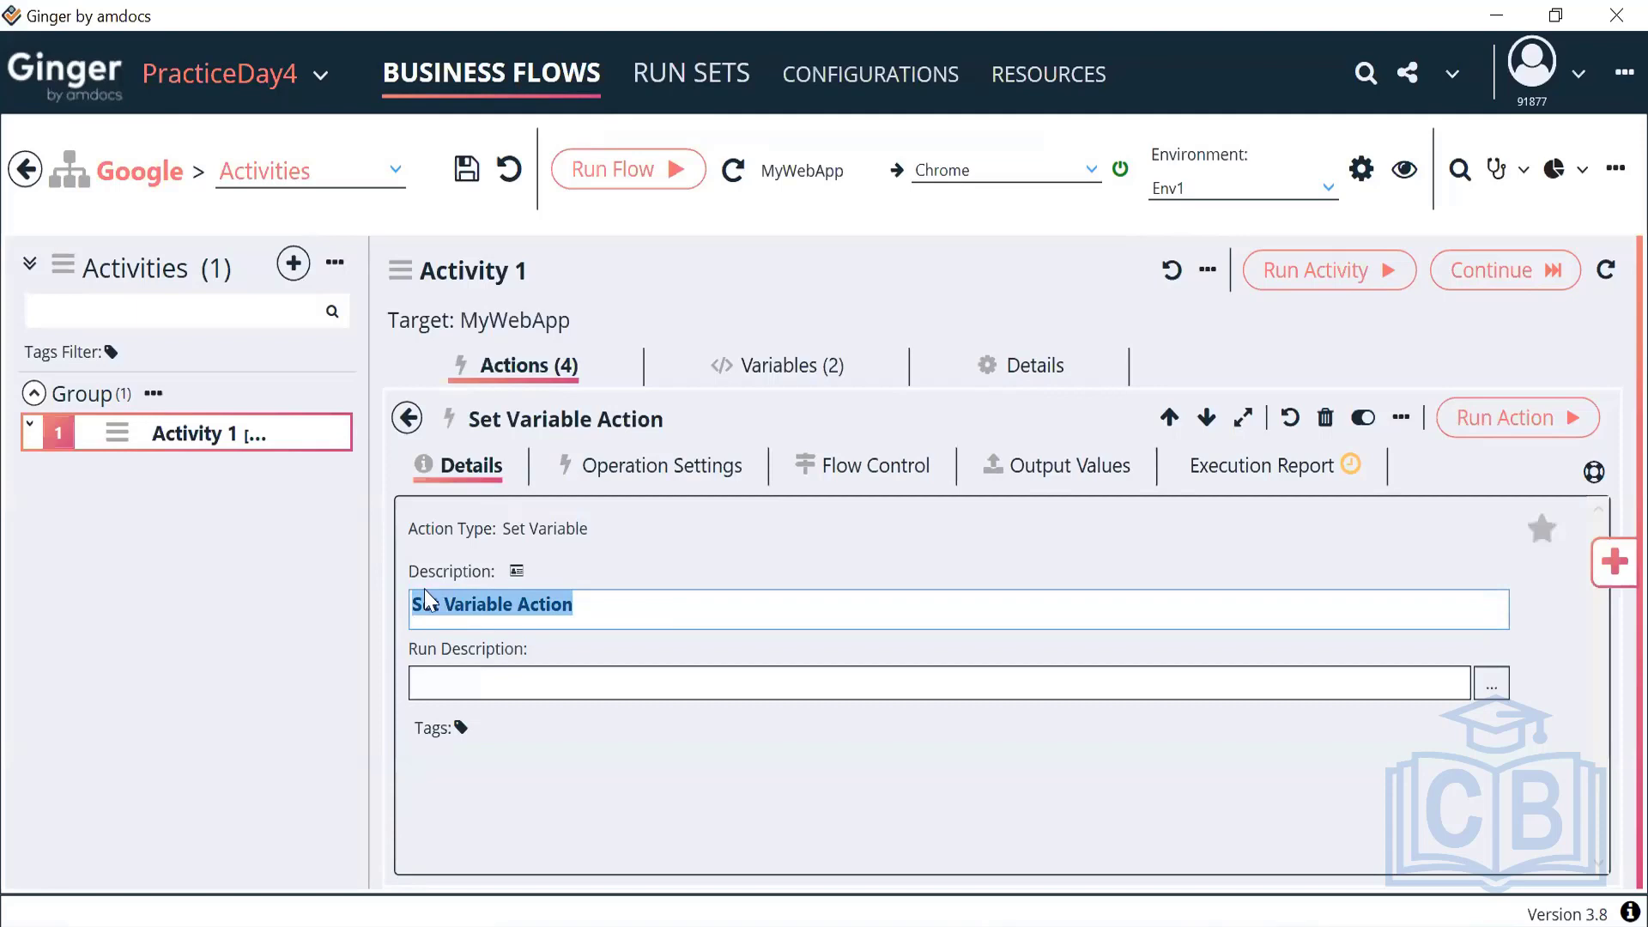
text(Auto)
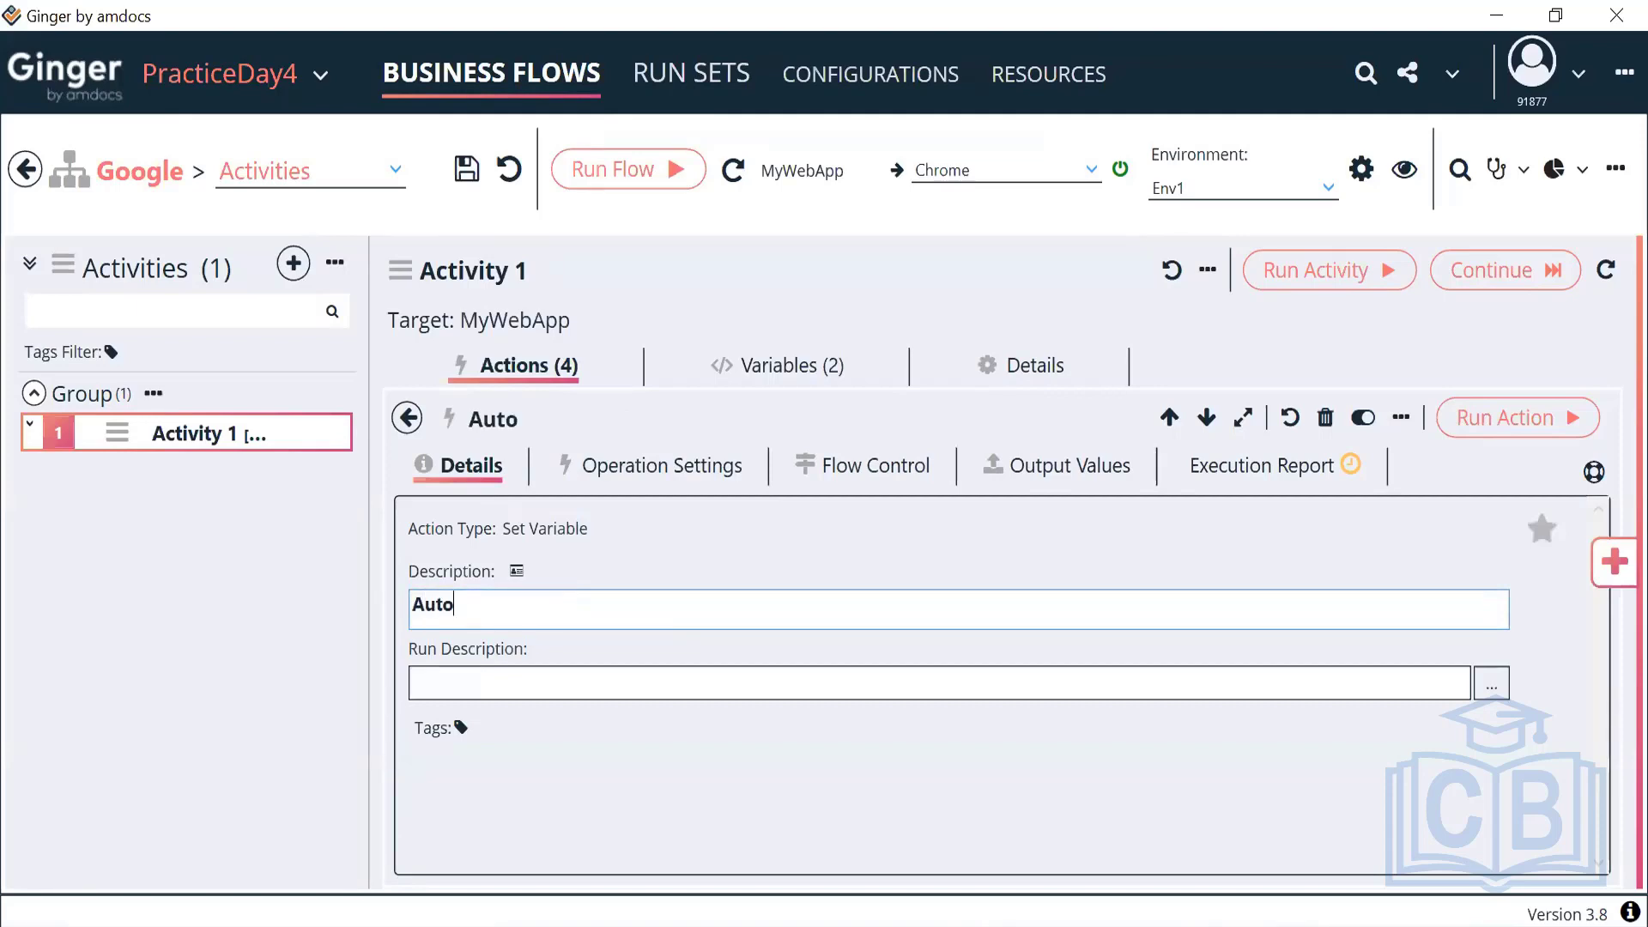
text(generate RAn)
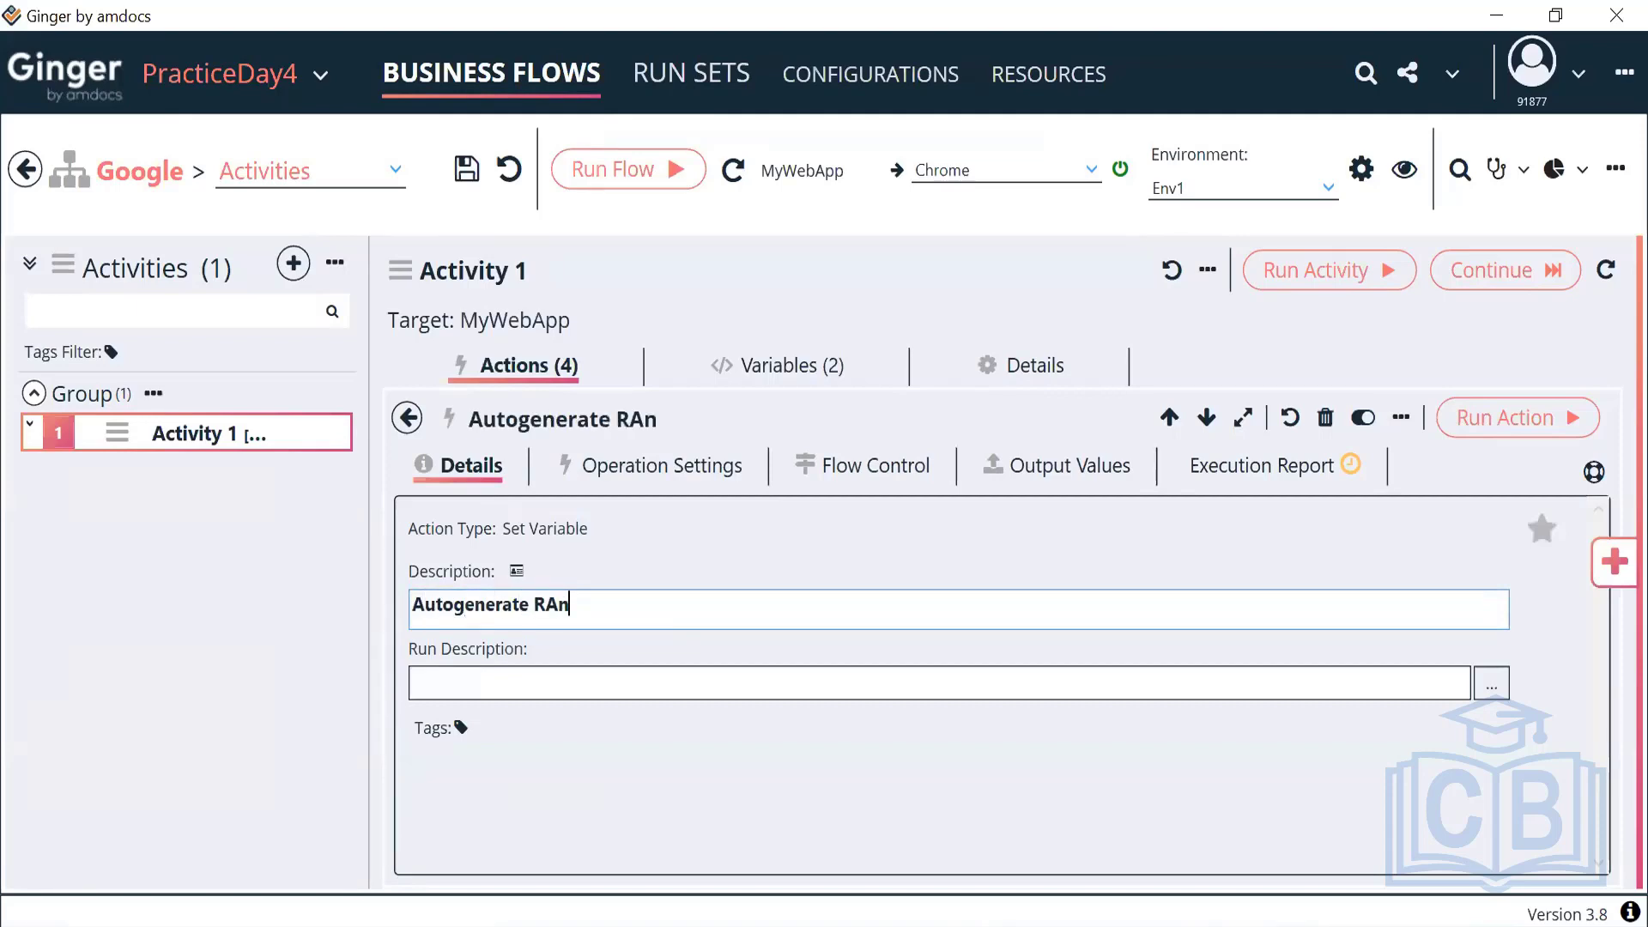
key(BackSpace)
key(BackSpace)
text(andom Mob)
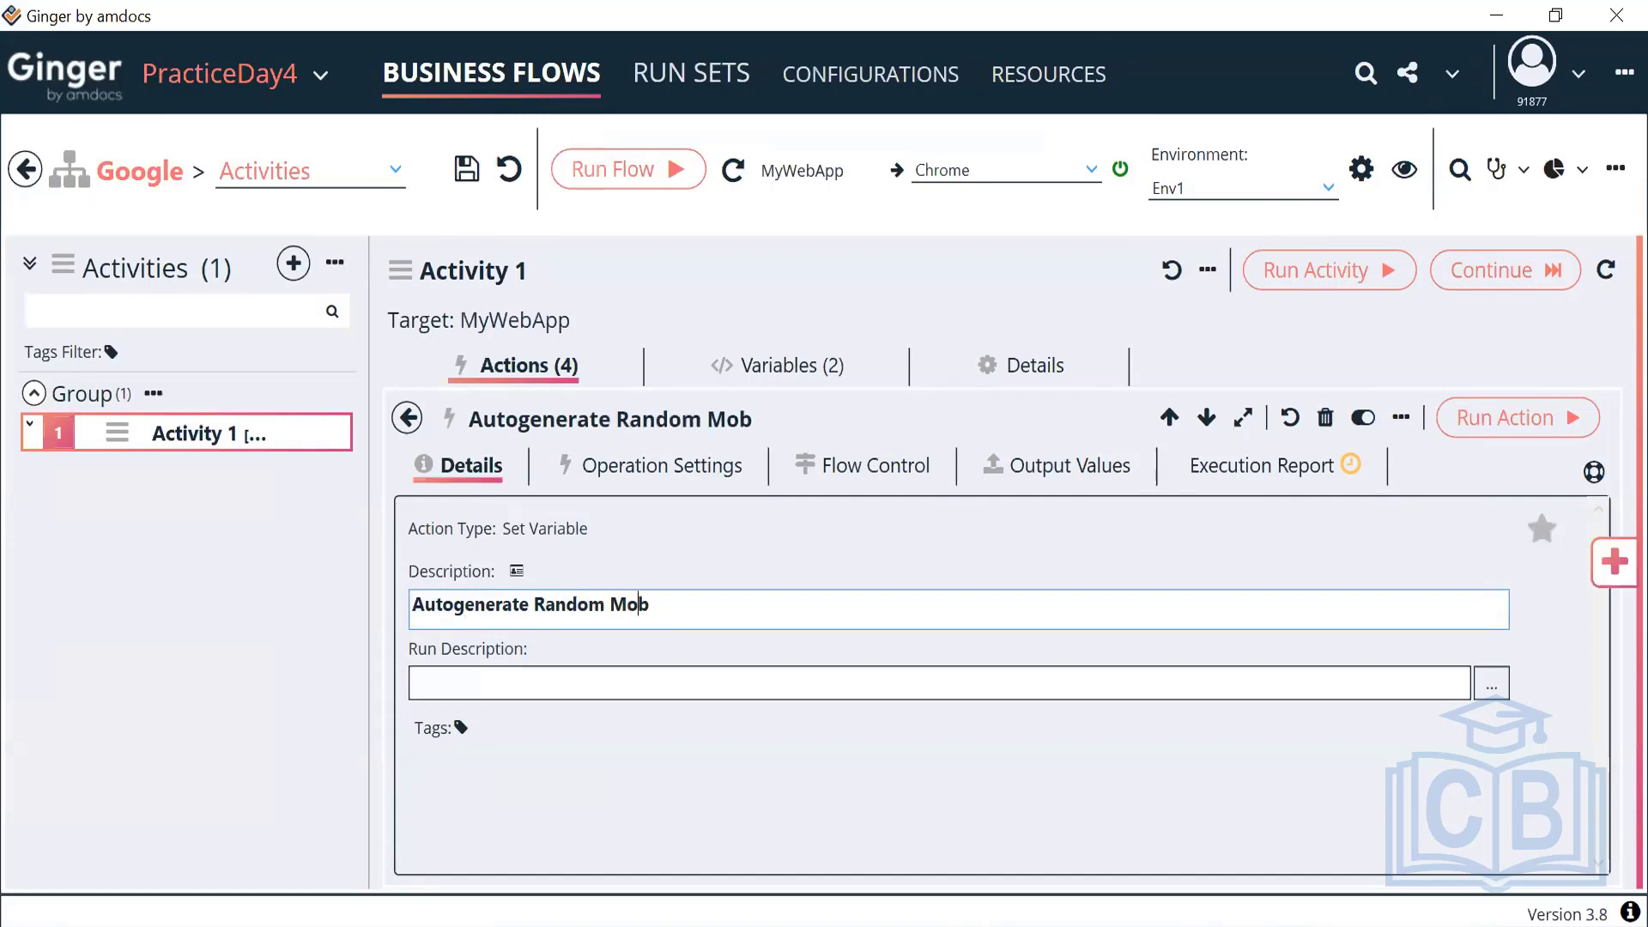
text(ile No)
click(407, 420)
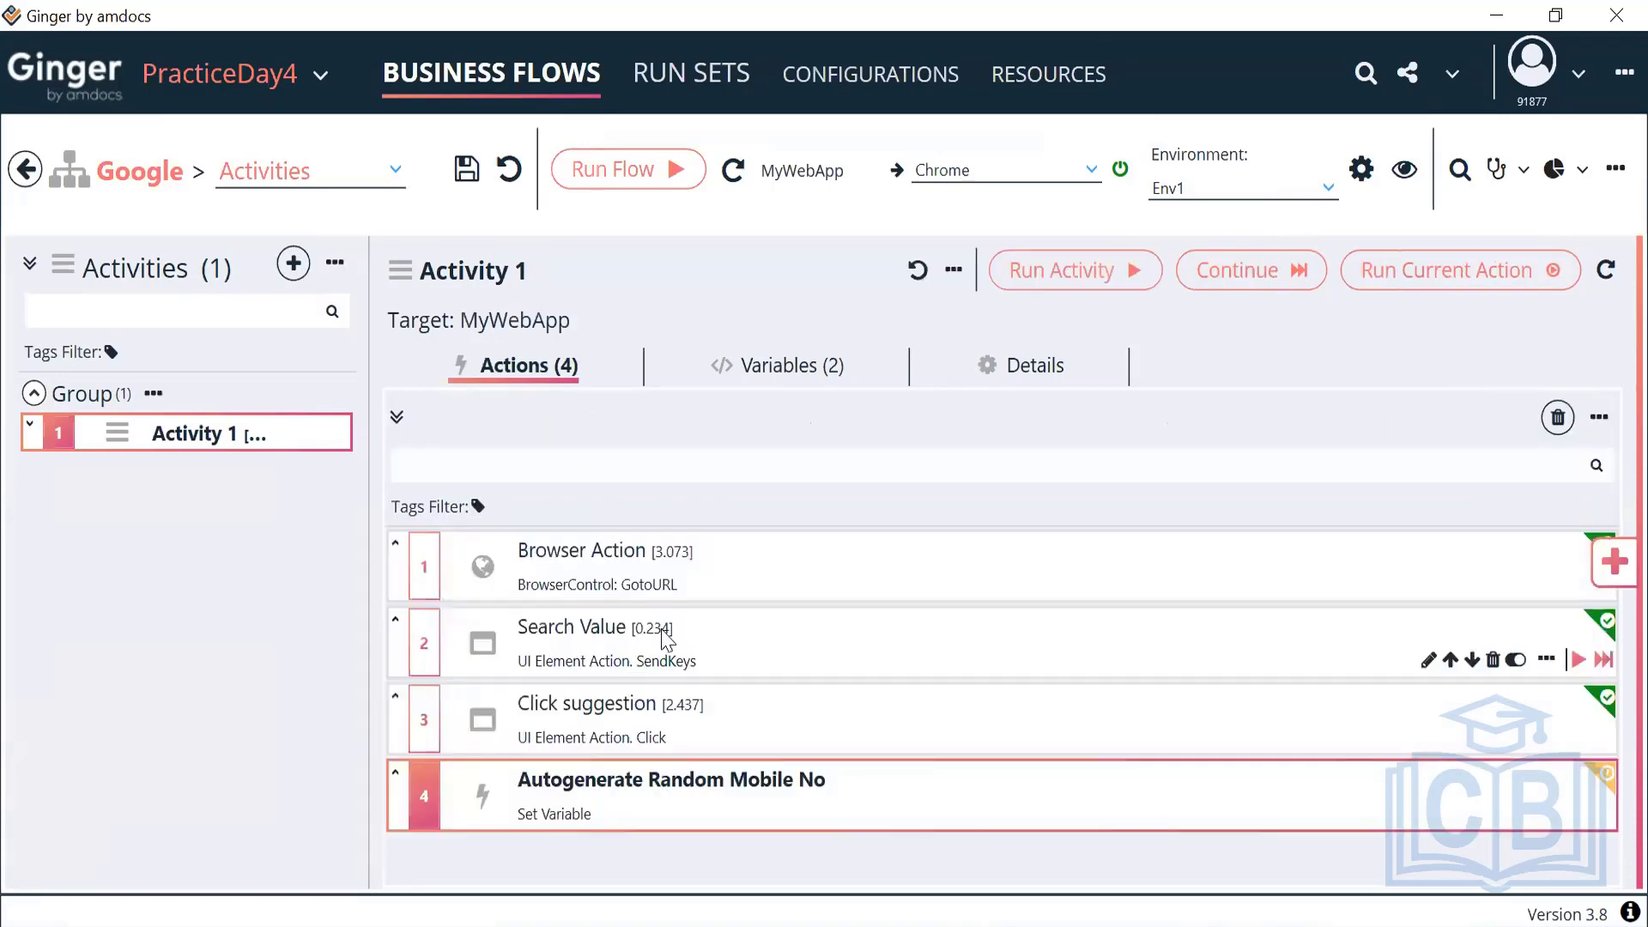
Review the Autogenerate Random Mobile No action, then view Activity 1's variables
double_click(619, 794)
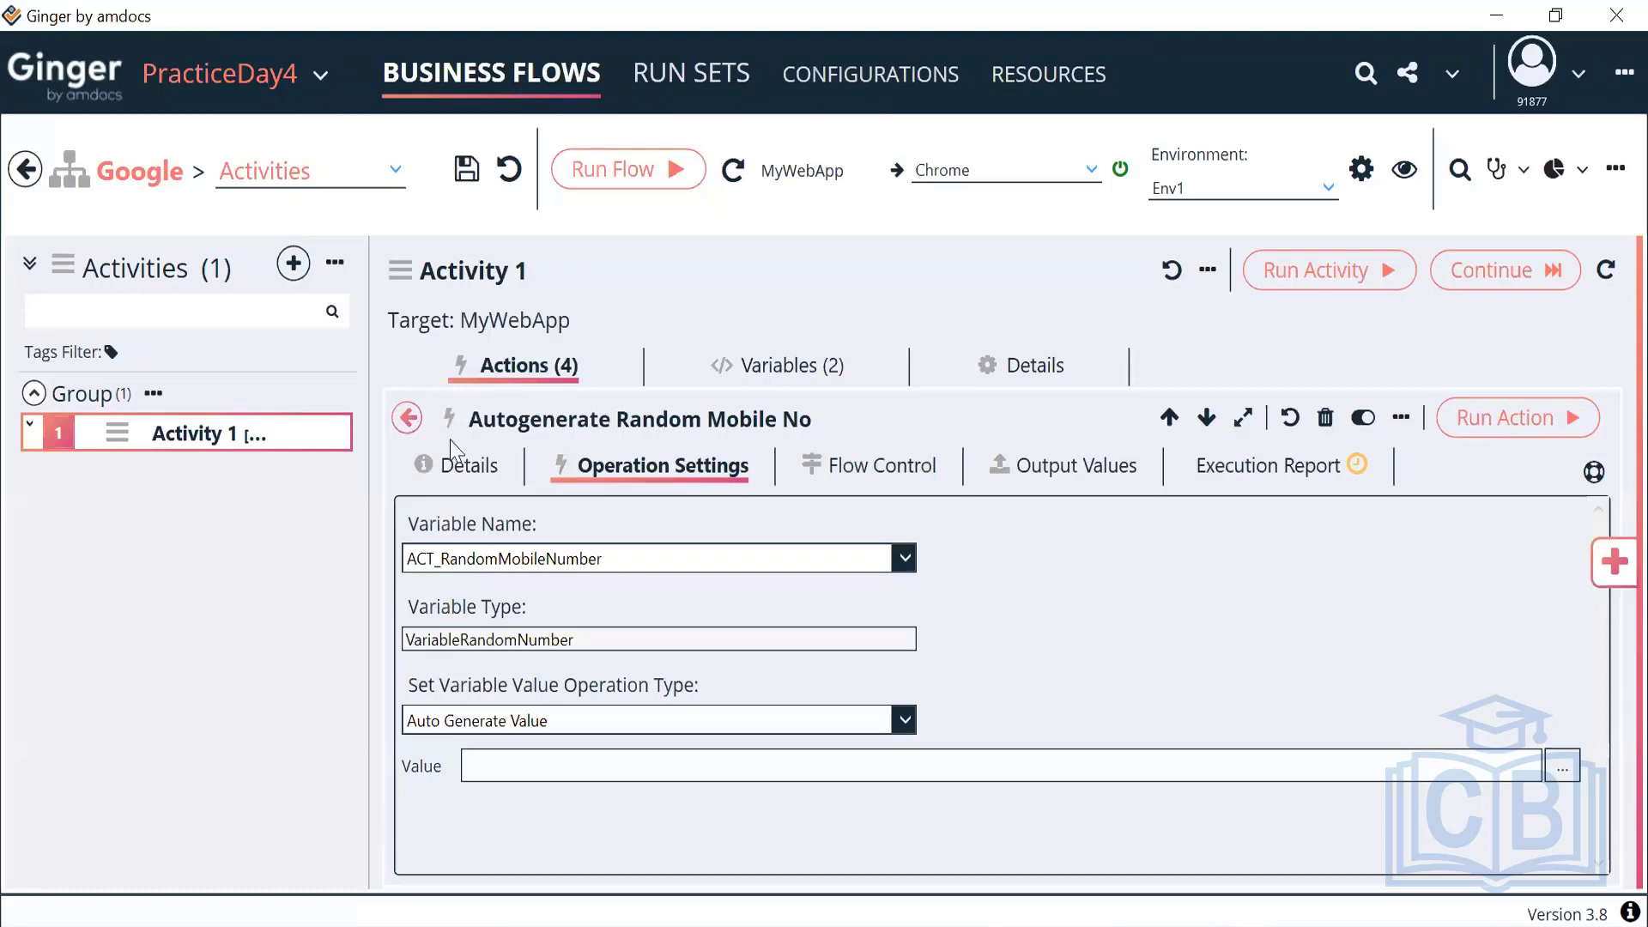
click(408, 419)
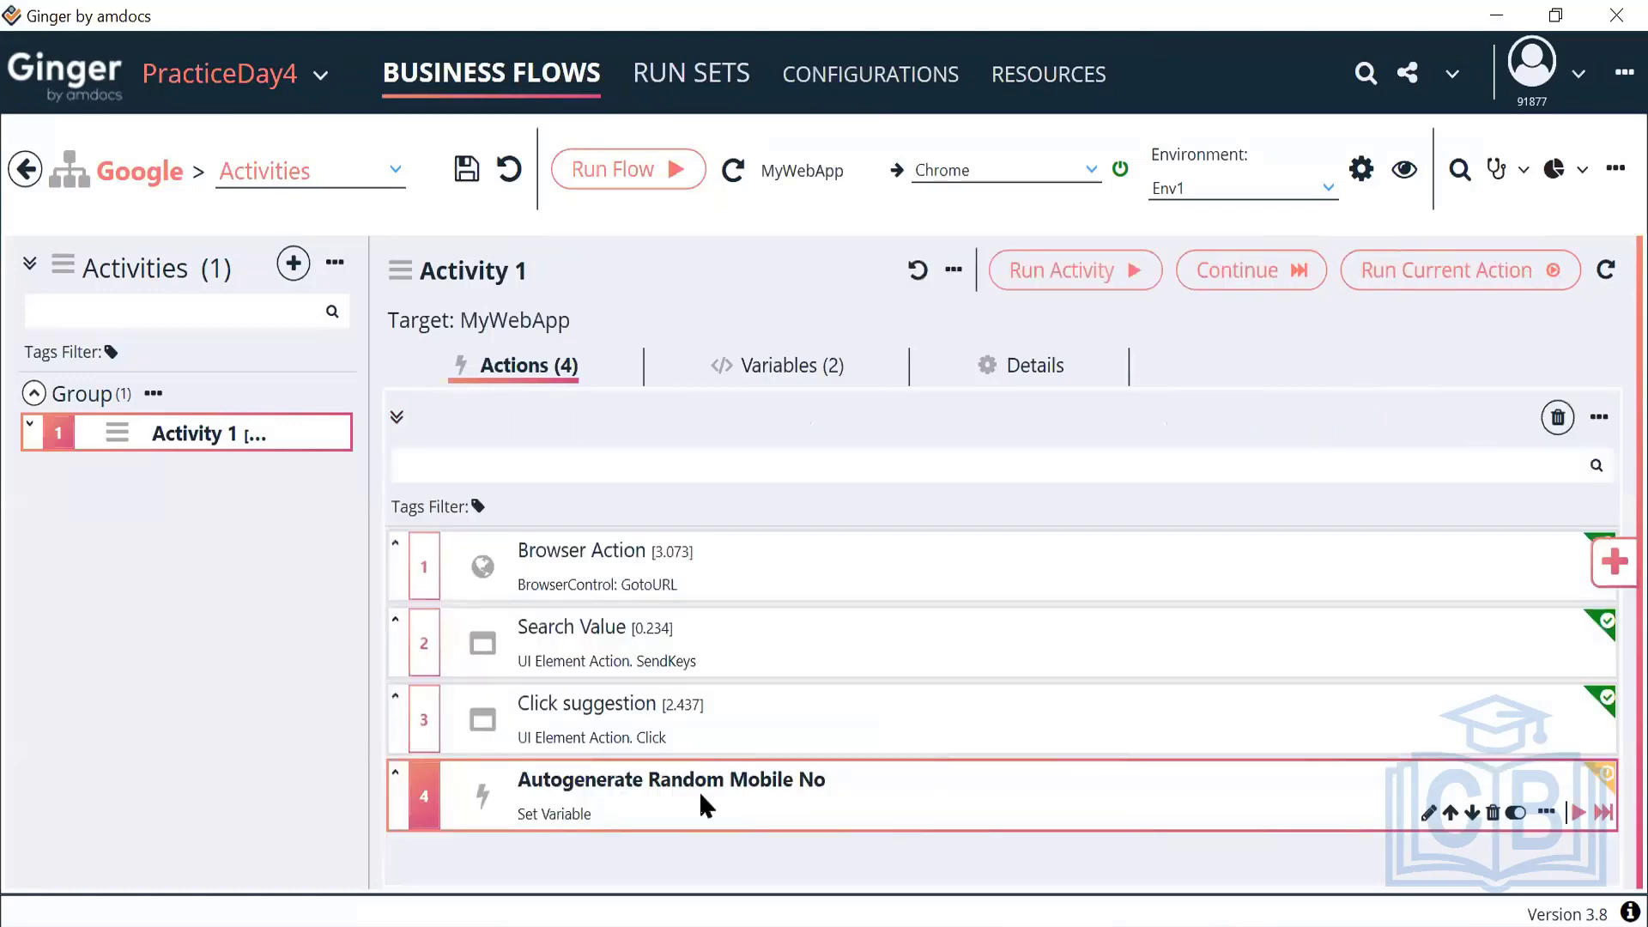
click(790, 383)
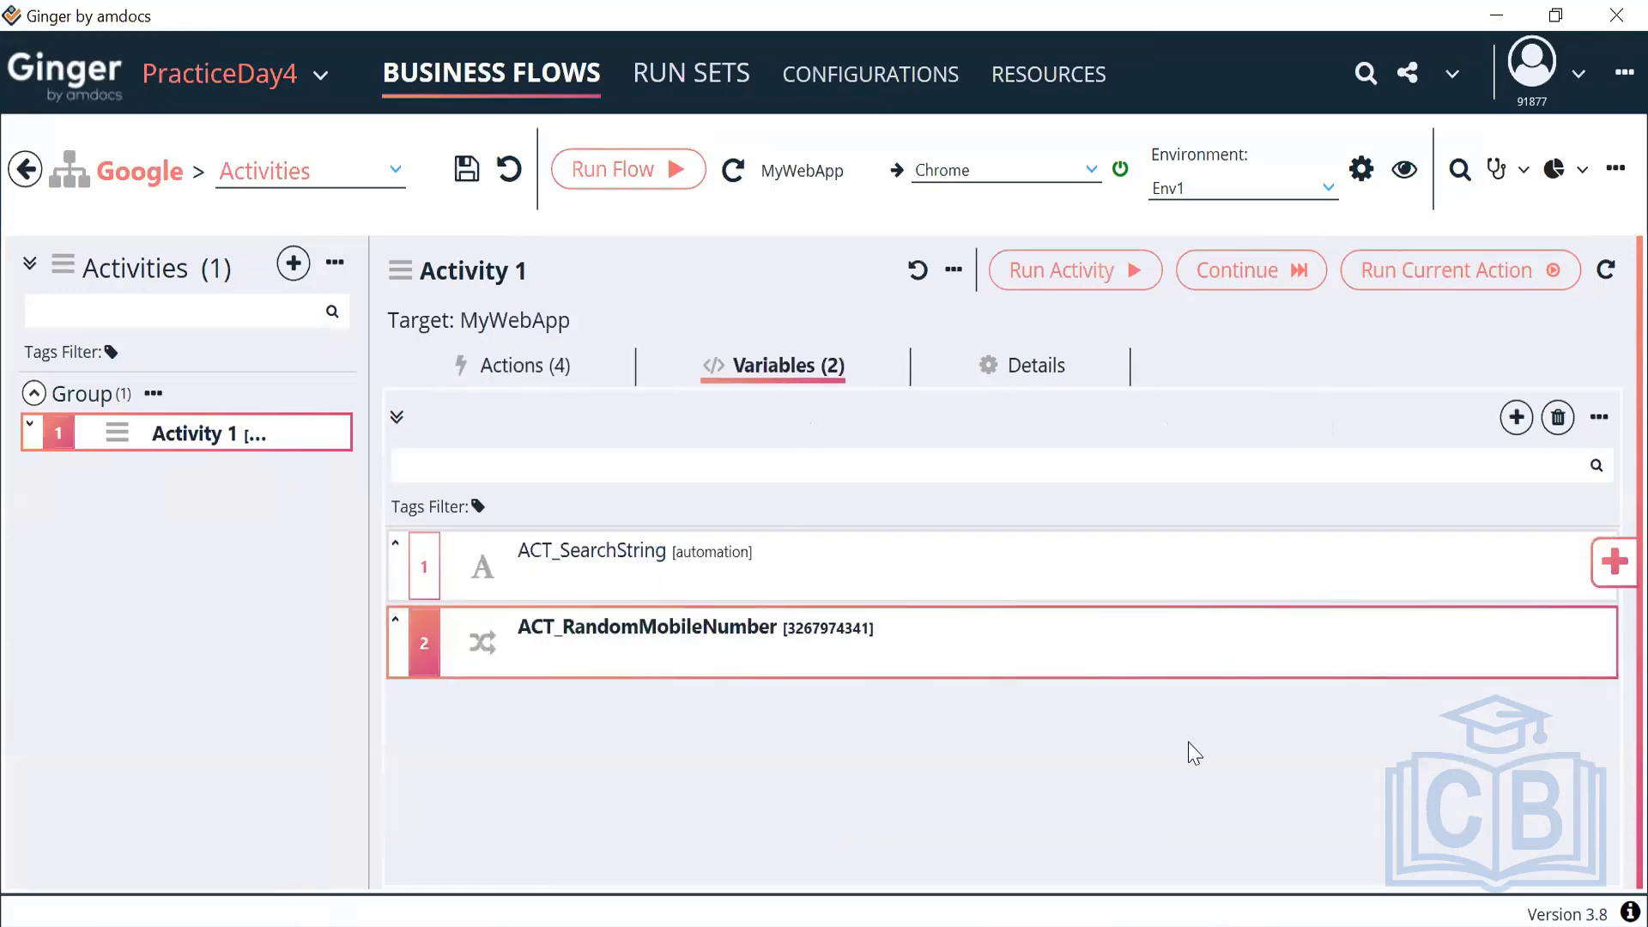
Add a String variable to Activity 1
click(1517, 417)
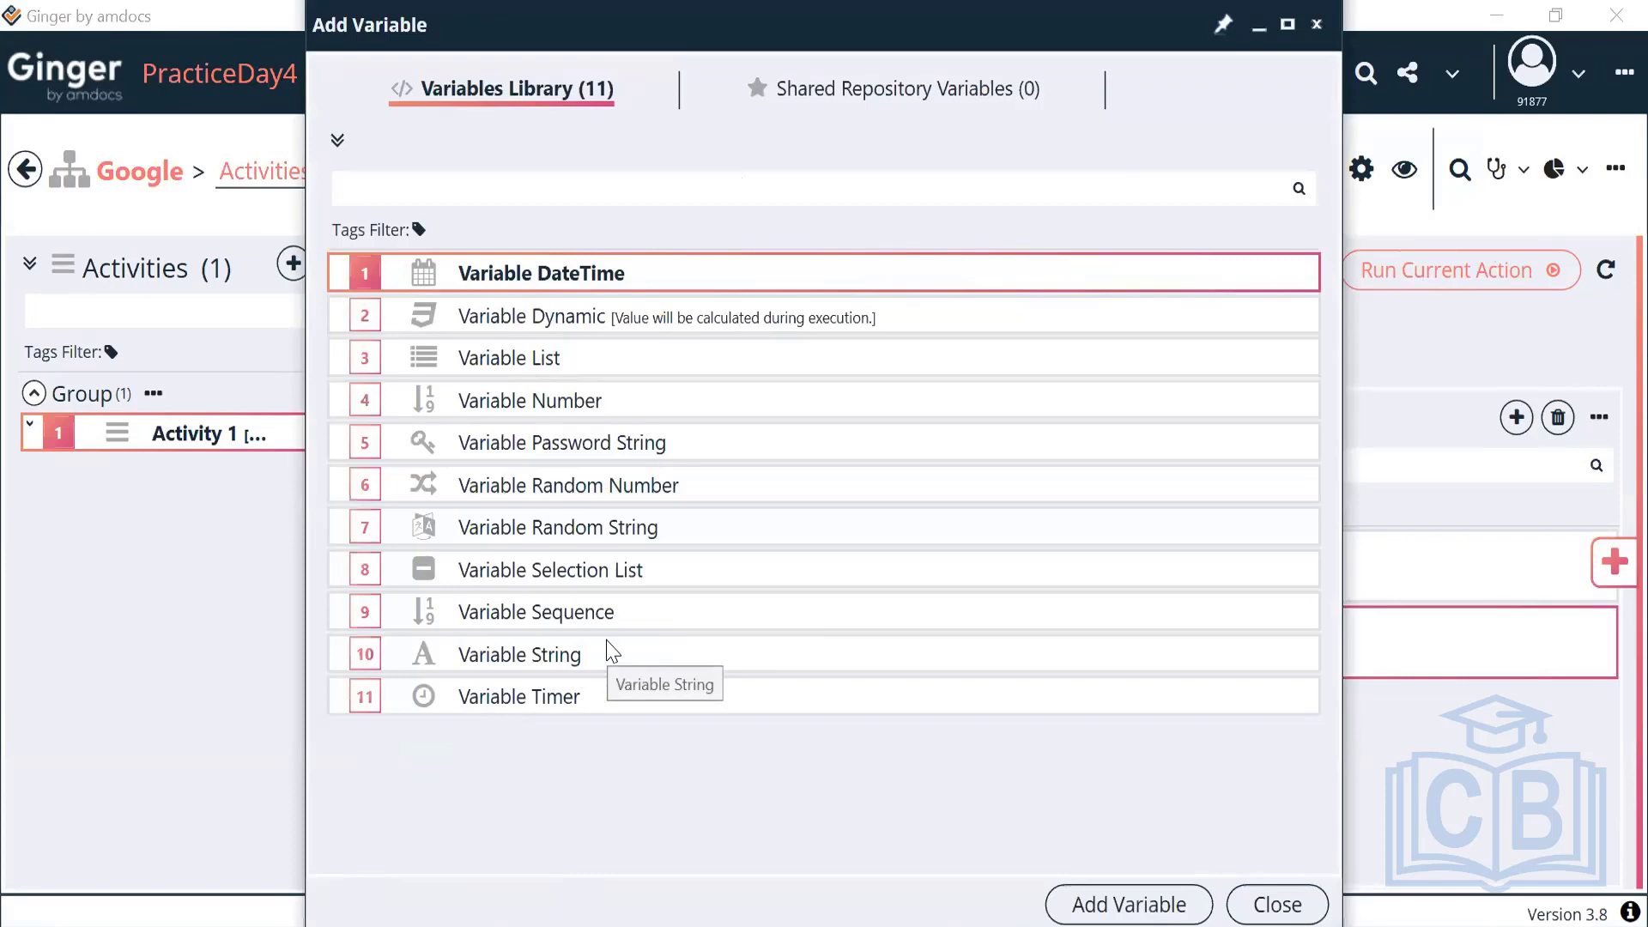
click(537, 660)
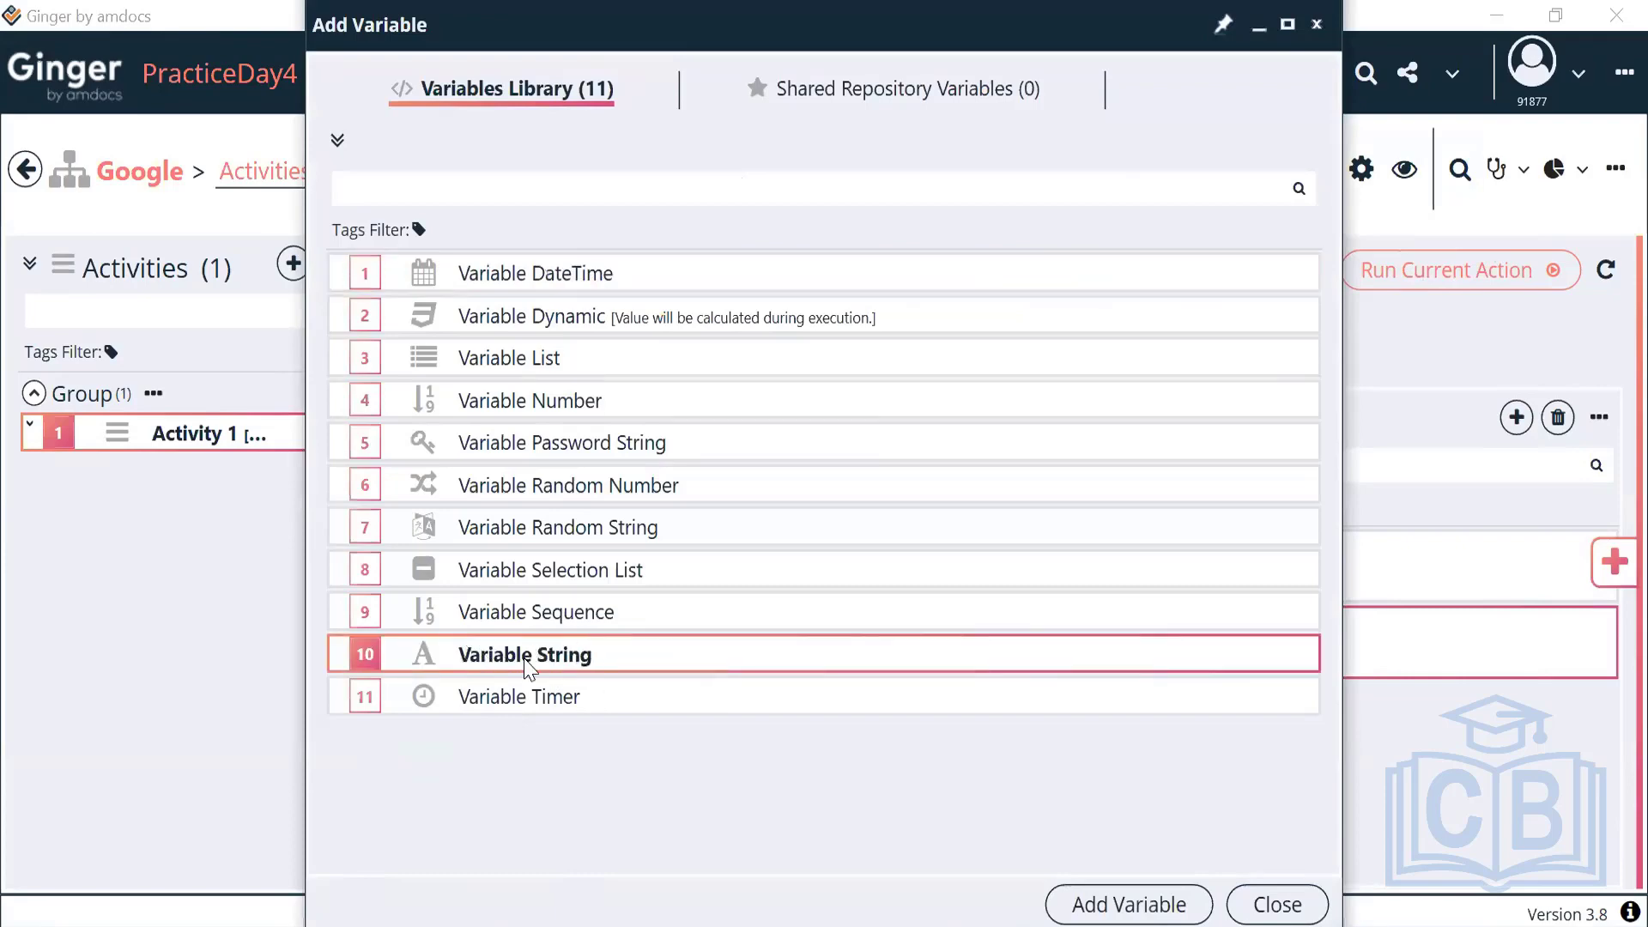
click(1092, 906)
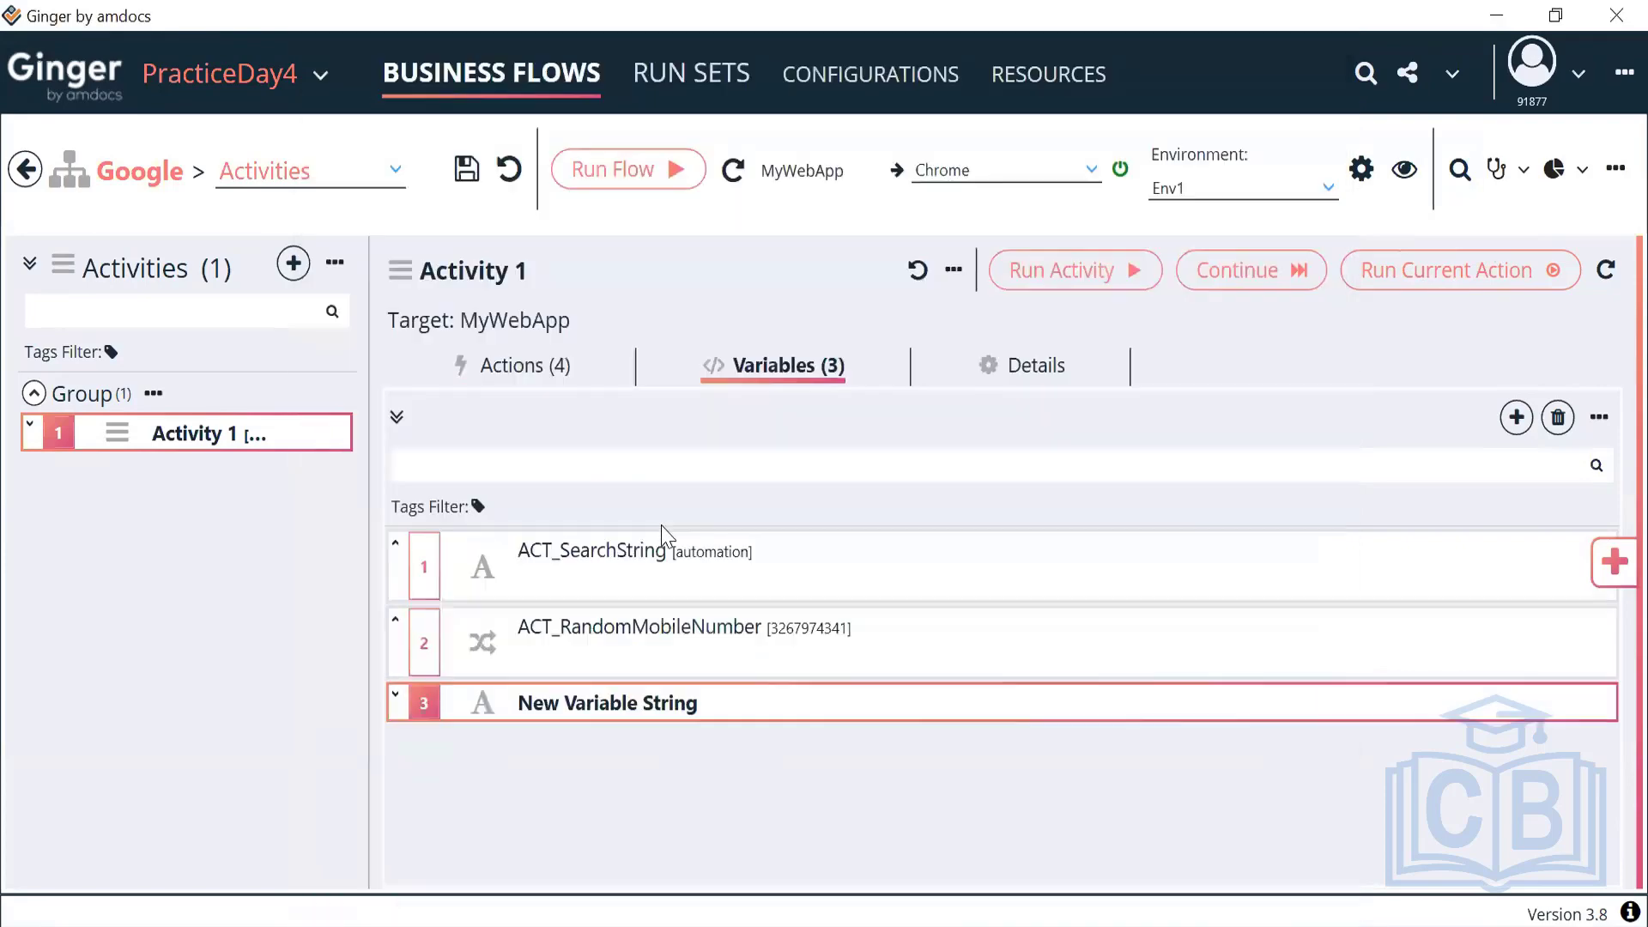
Rename the String variable to ACT_Email and go back to the four-action list
double_click(629, 698)
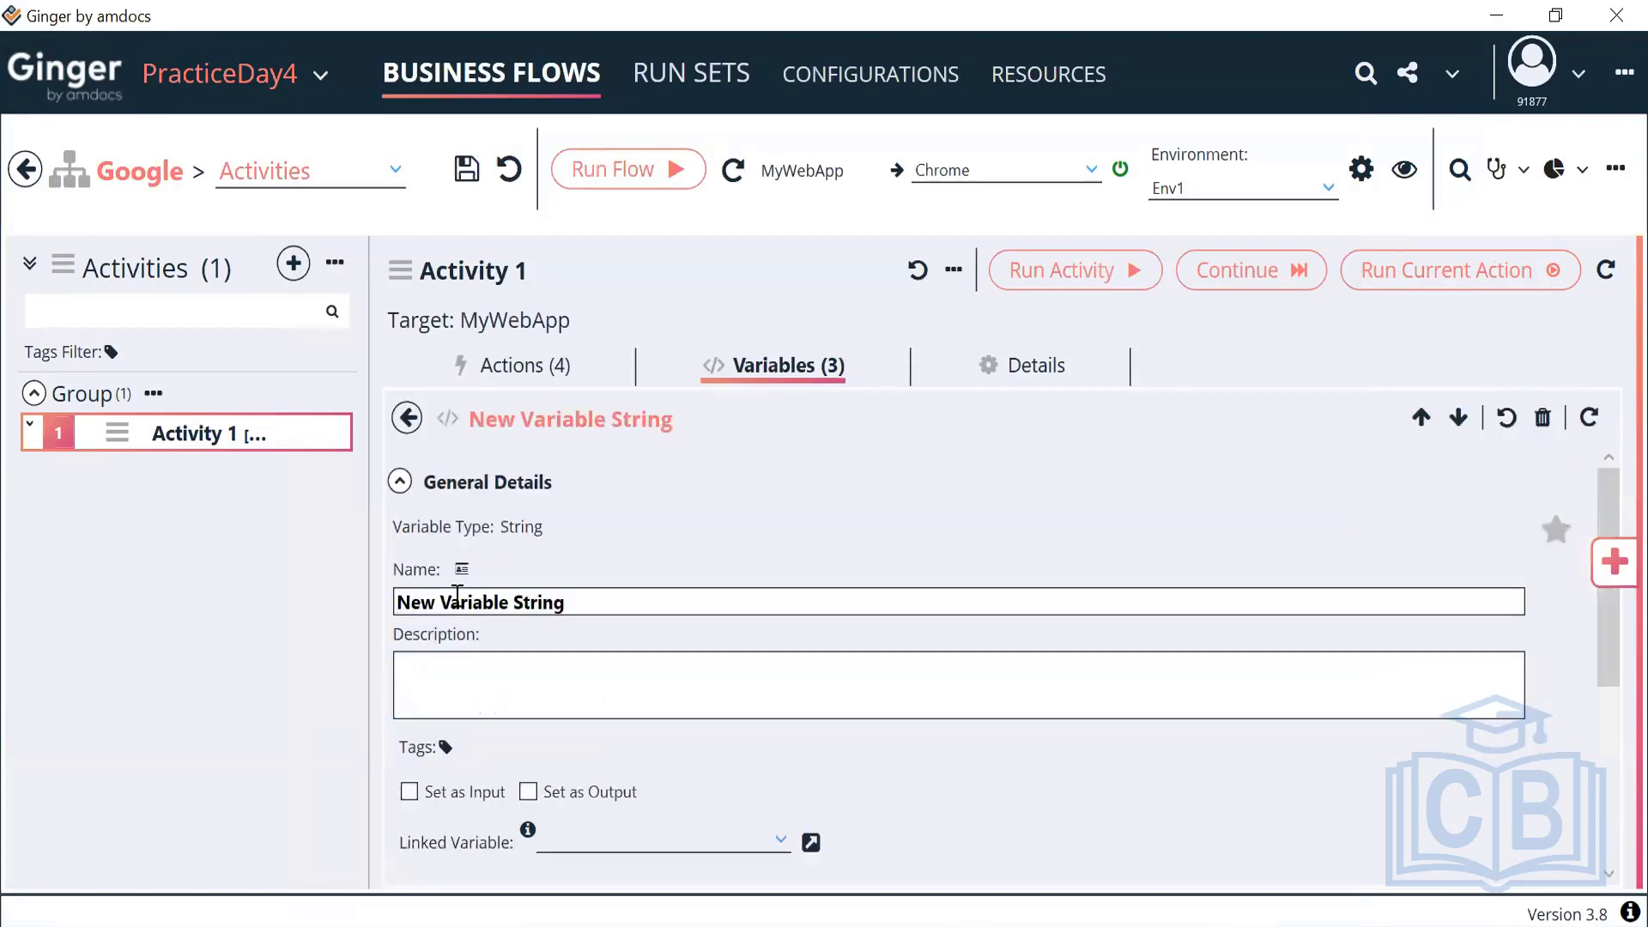
click(400, 482)
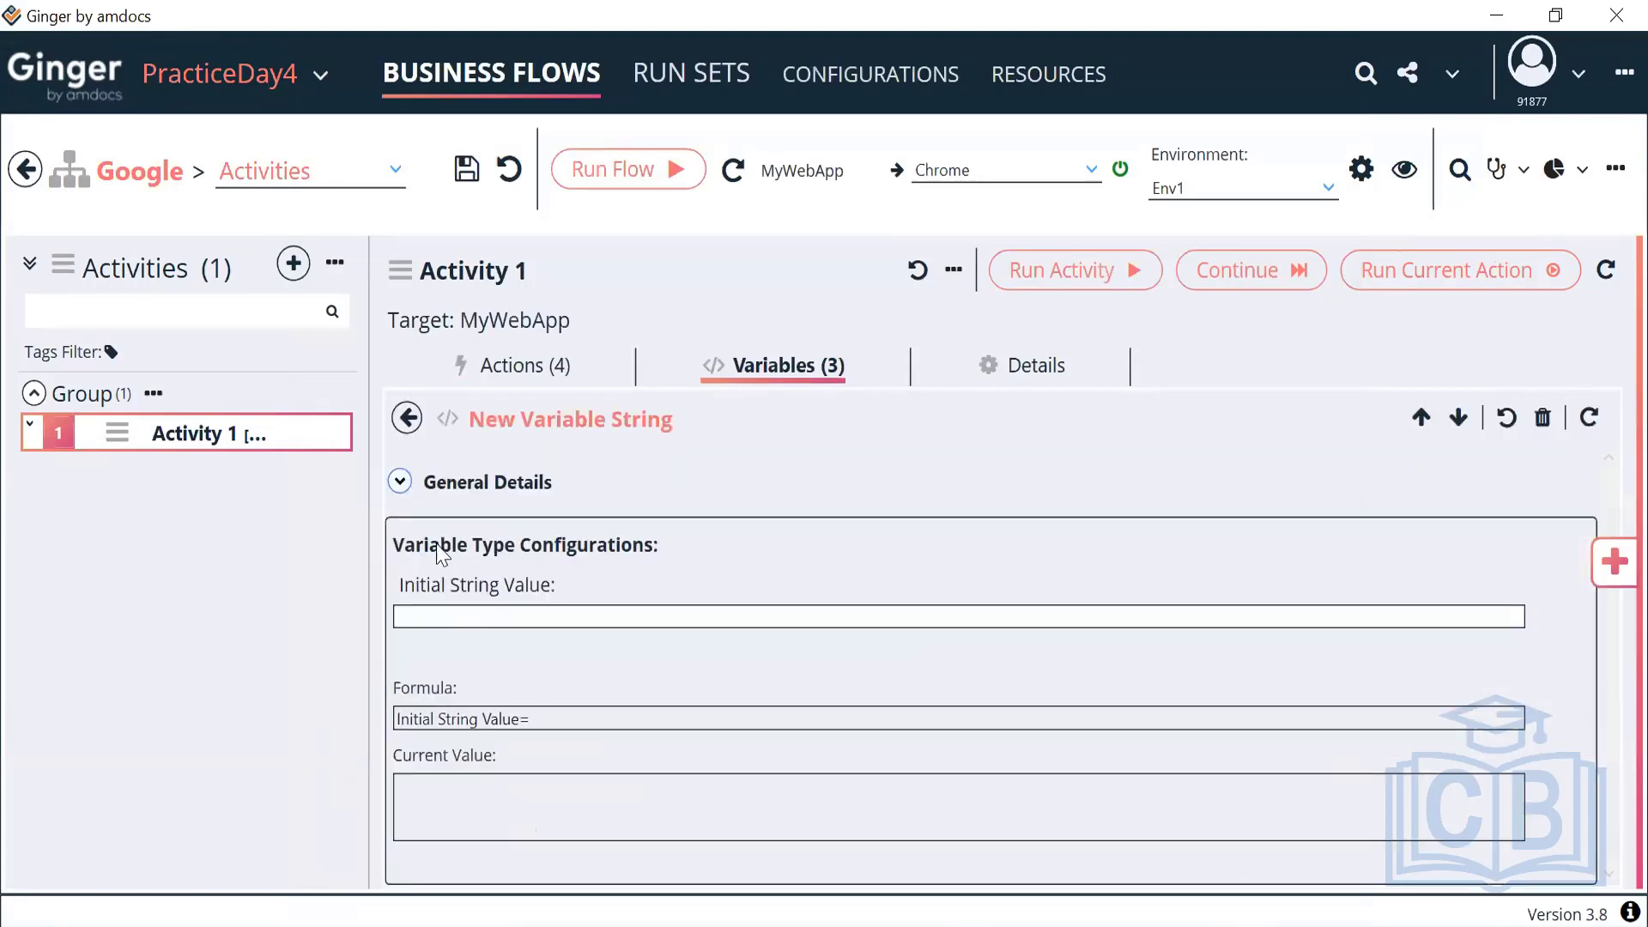
click(460, 615)
click(400, 482)
drag(578, 601, 379, 613)
text(ACT_Email)
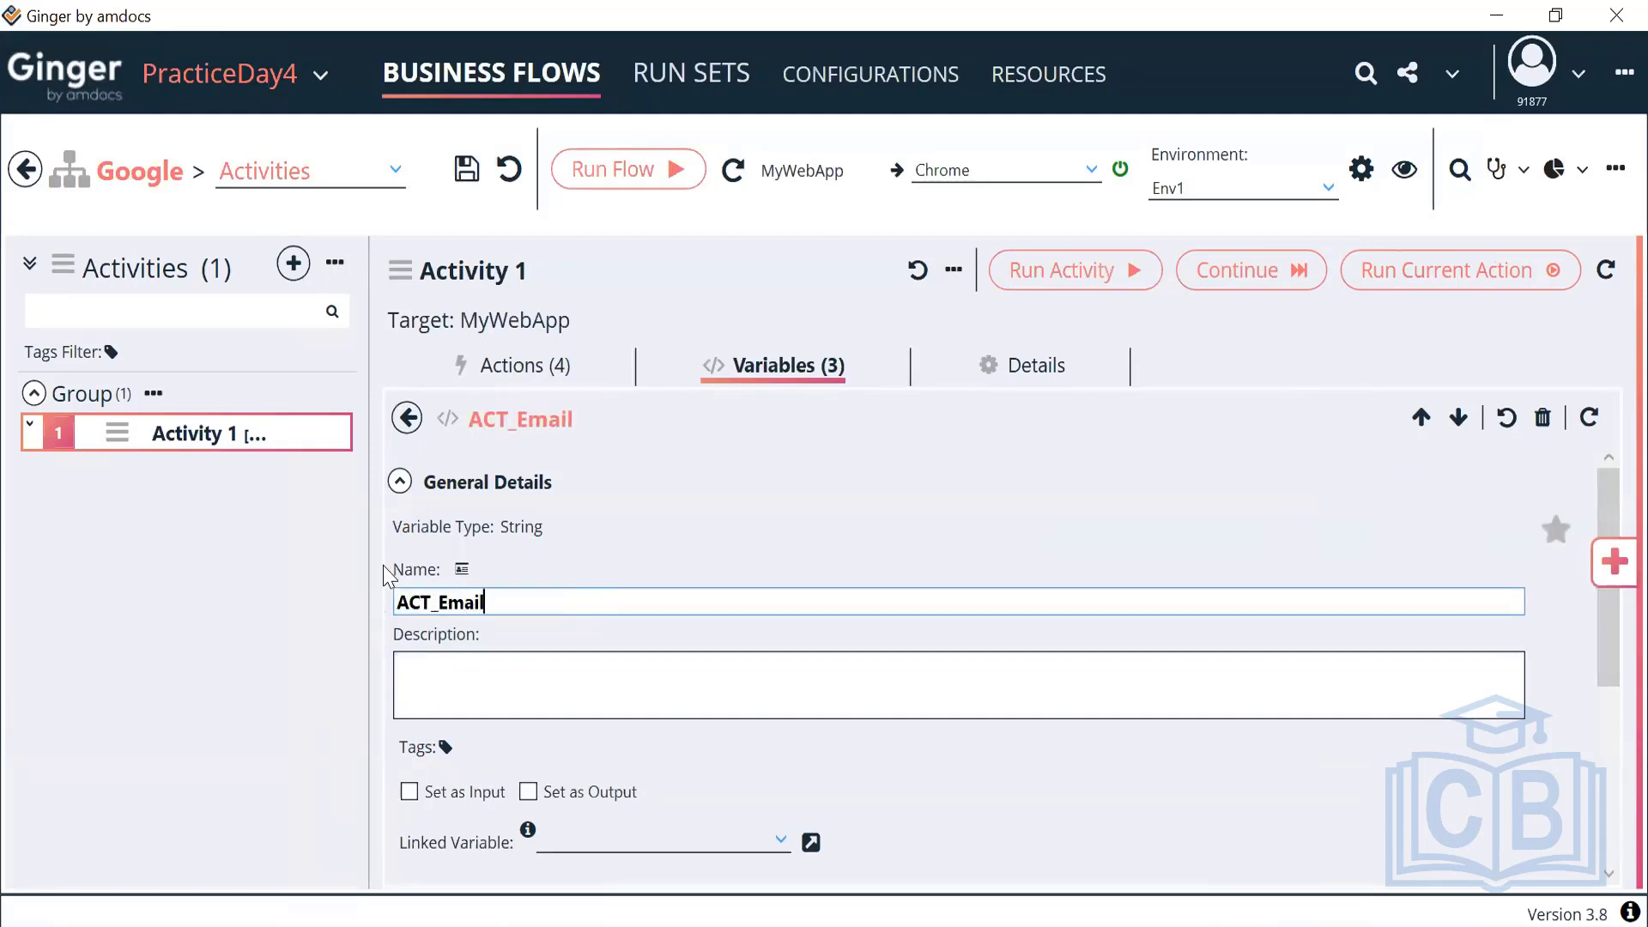
click(407, 419)
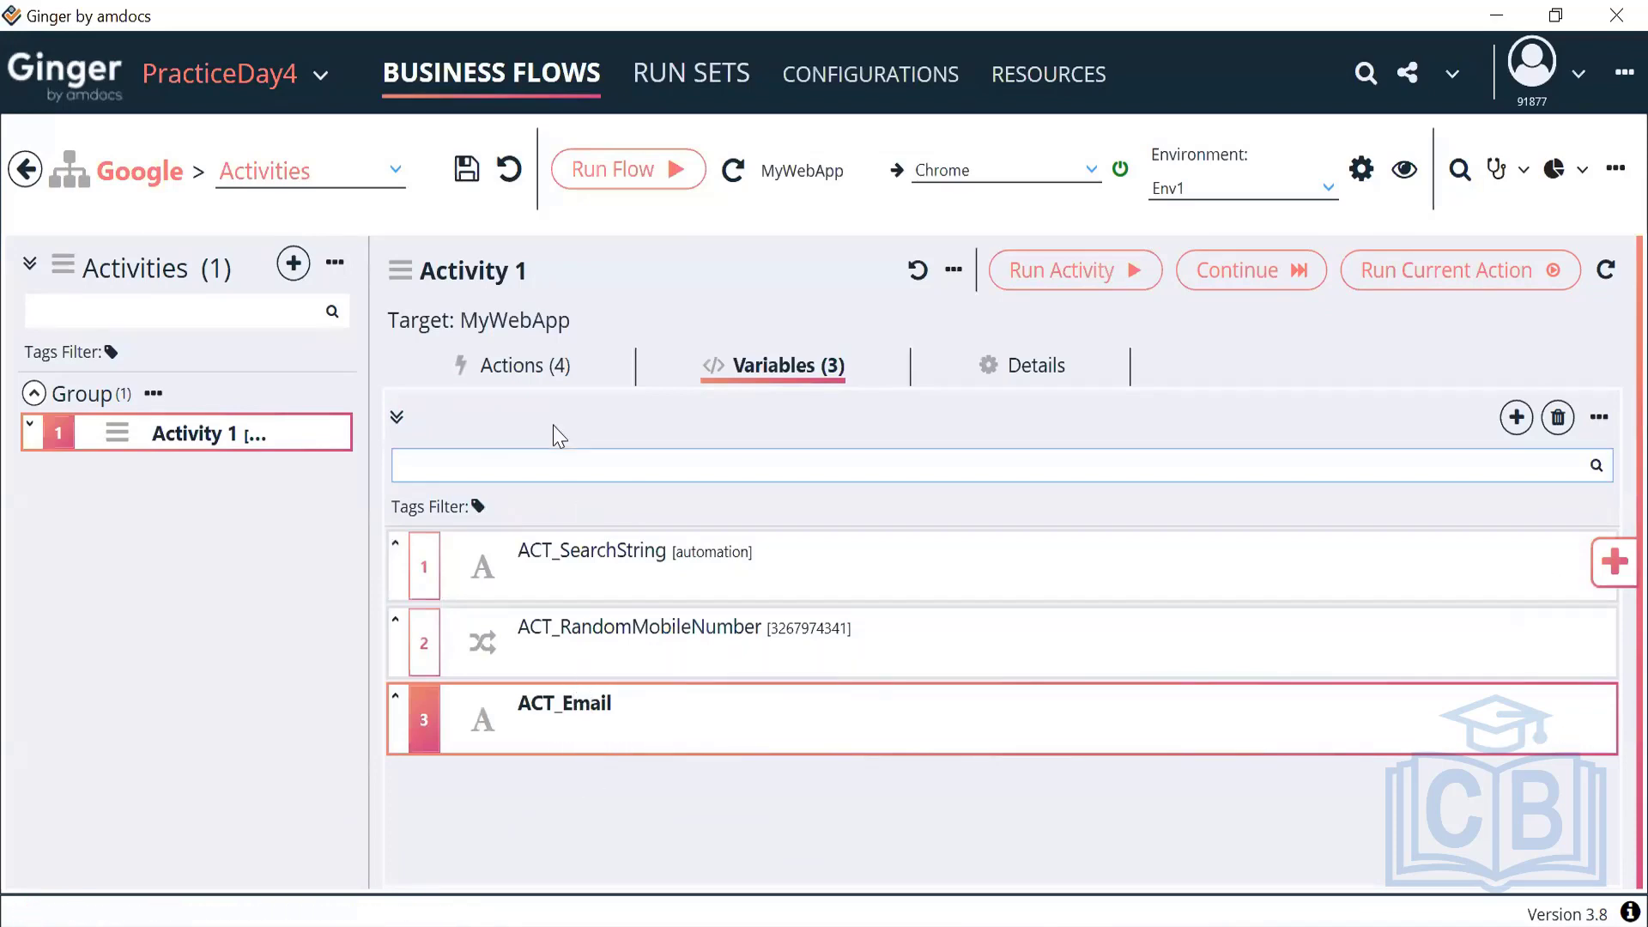
click(537, 381)
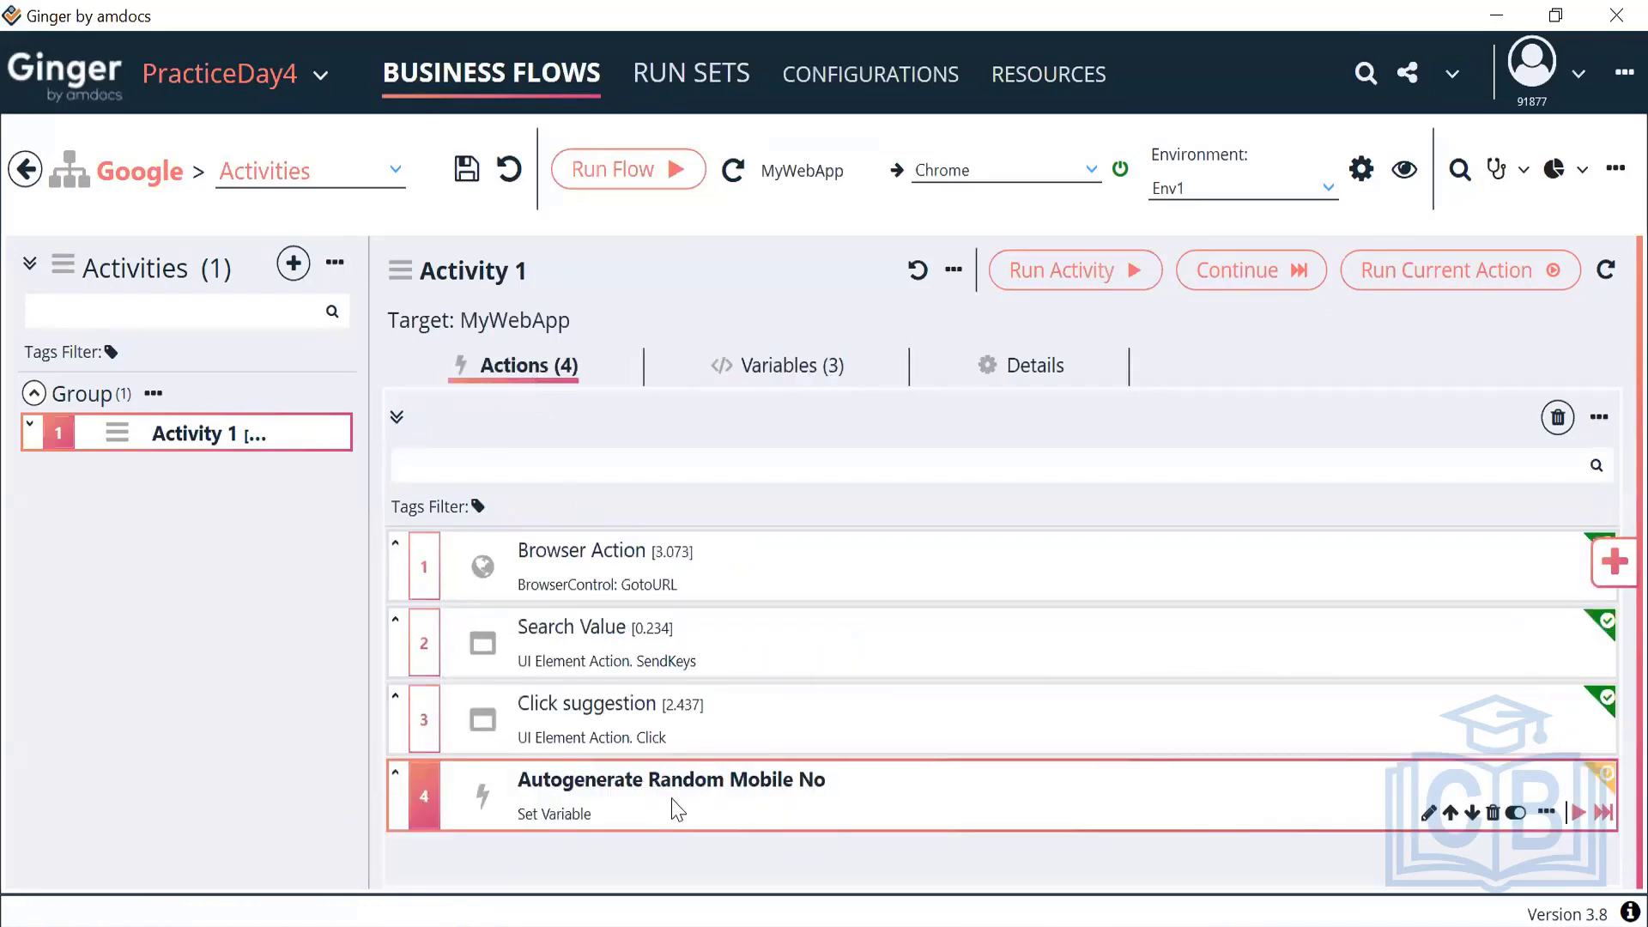
Add a fifth action, a Set Variable Action, to Activity 1
click(1614, 563)
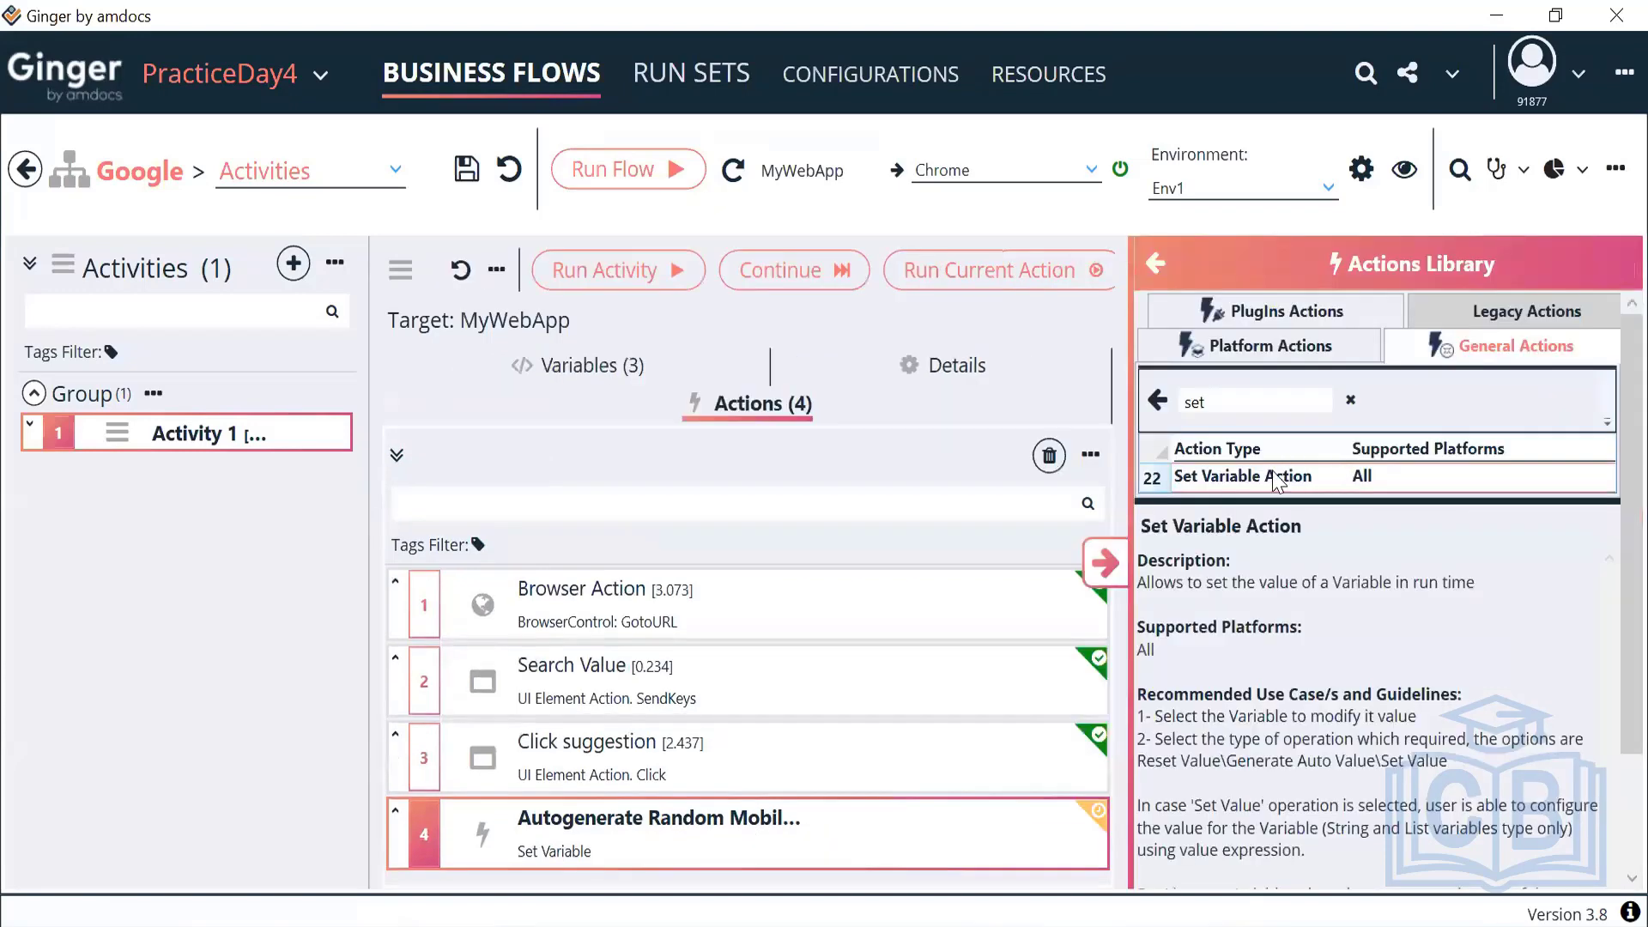
double_click(1276, 479)
click(1105, 563)
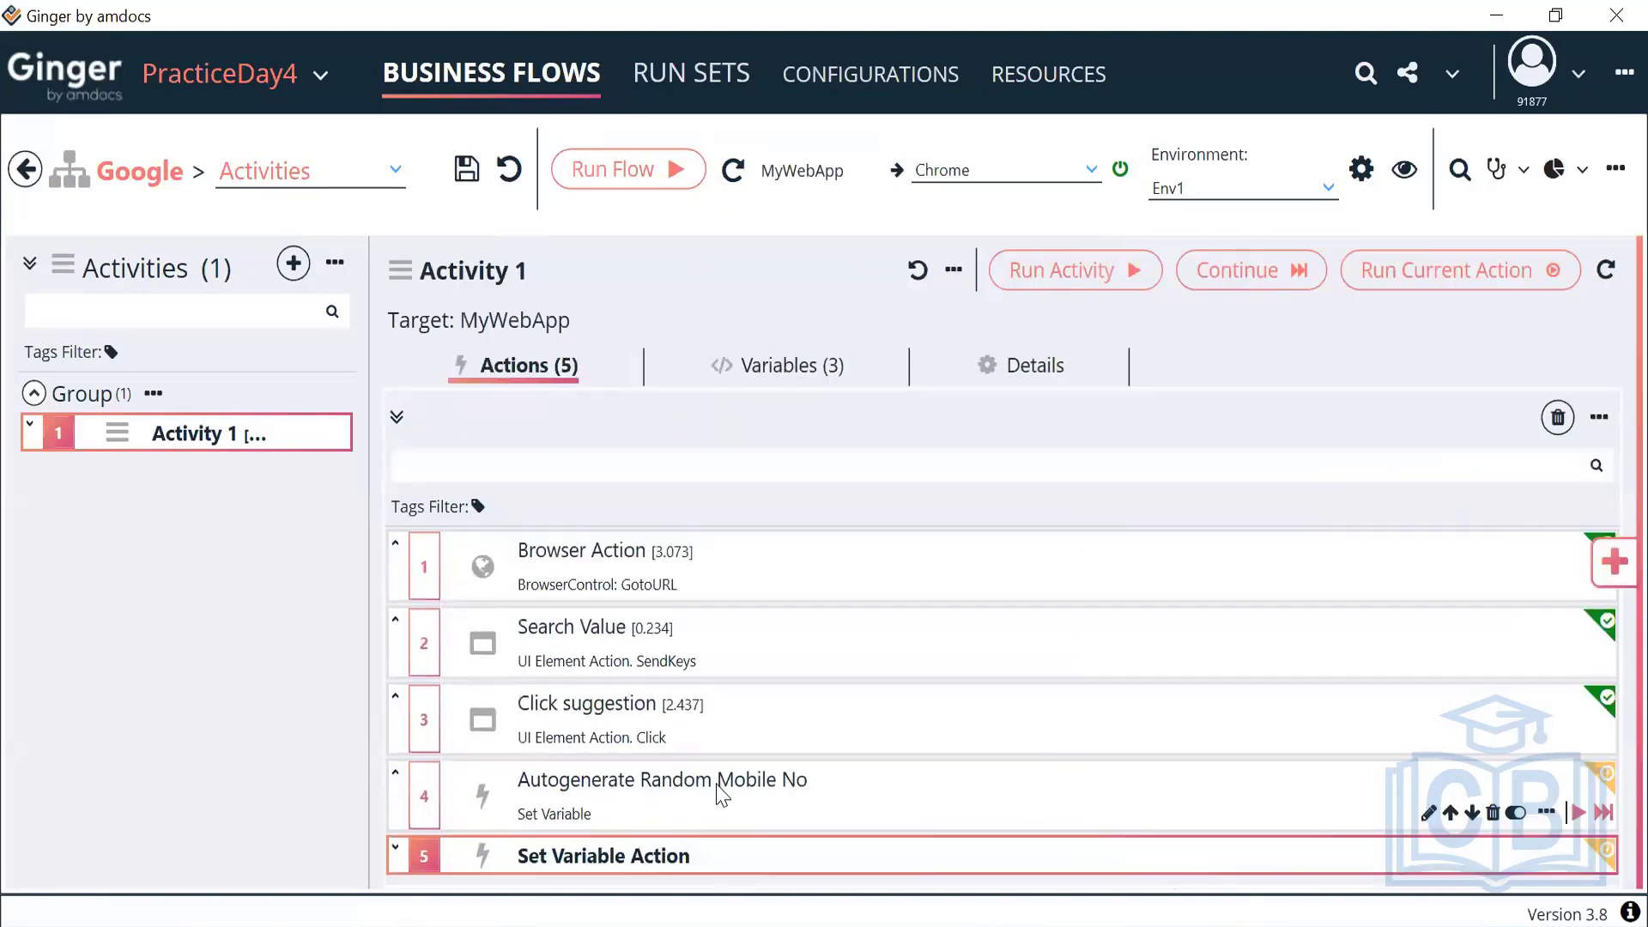
click(690, 790)
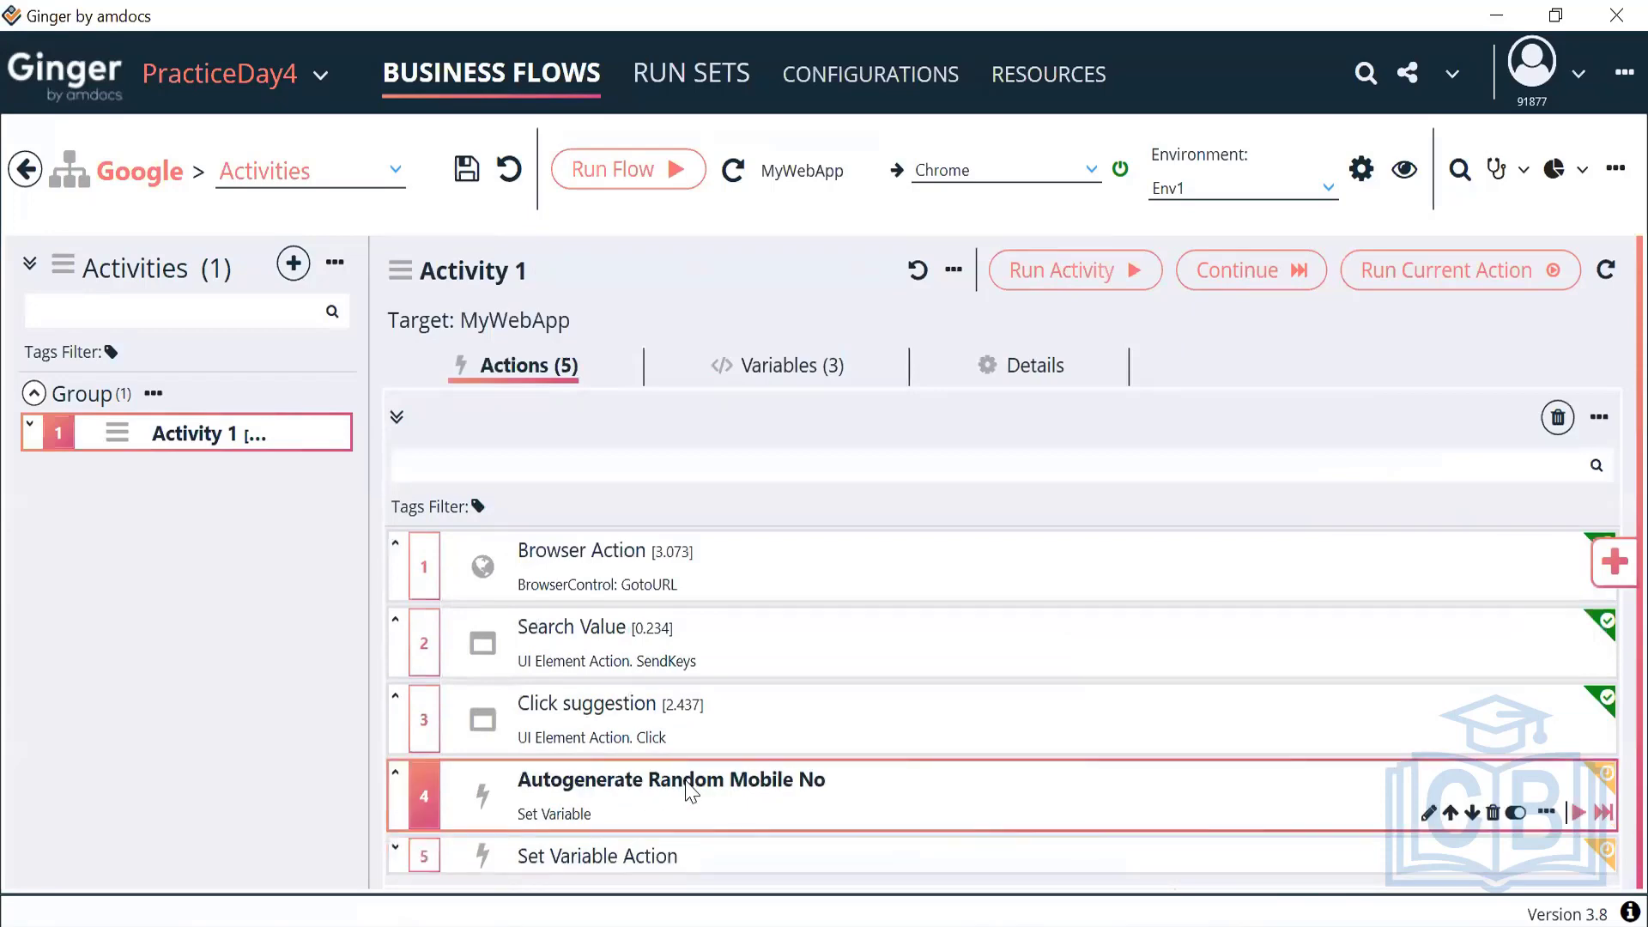
click(685, 846)
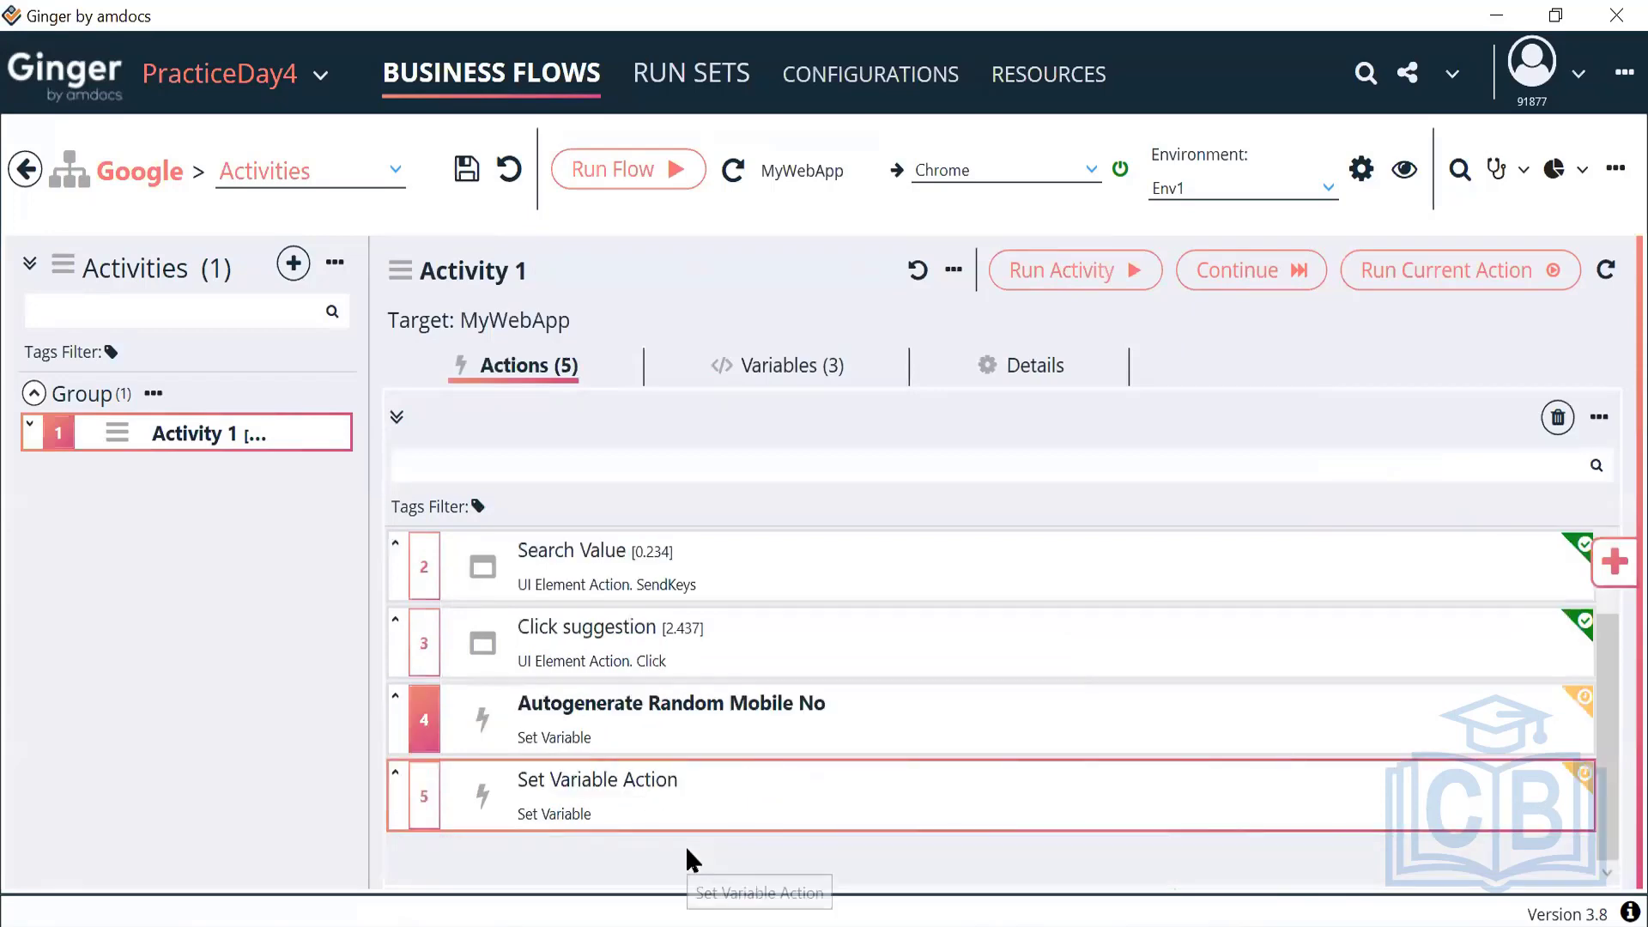
Target ACT_Email in the new action and open its Value expression editor
double_click(724, 824)
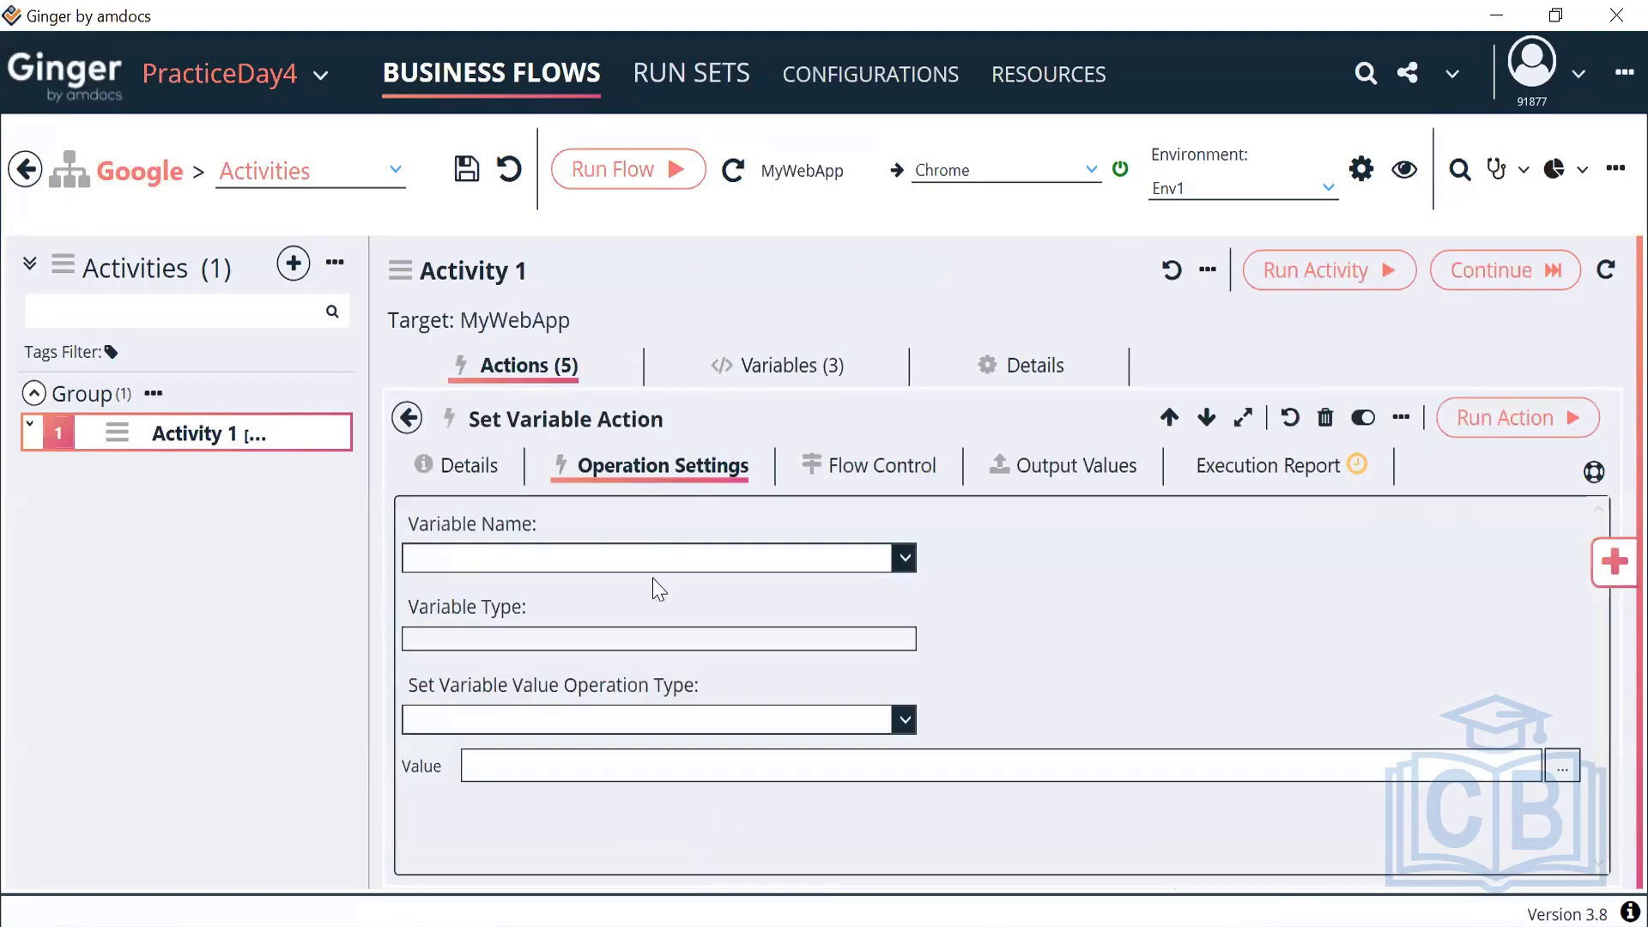
click(645, 560)
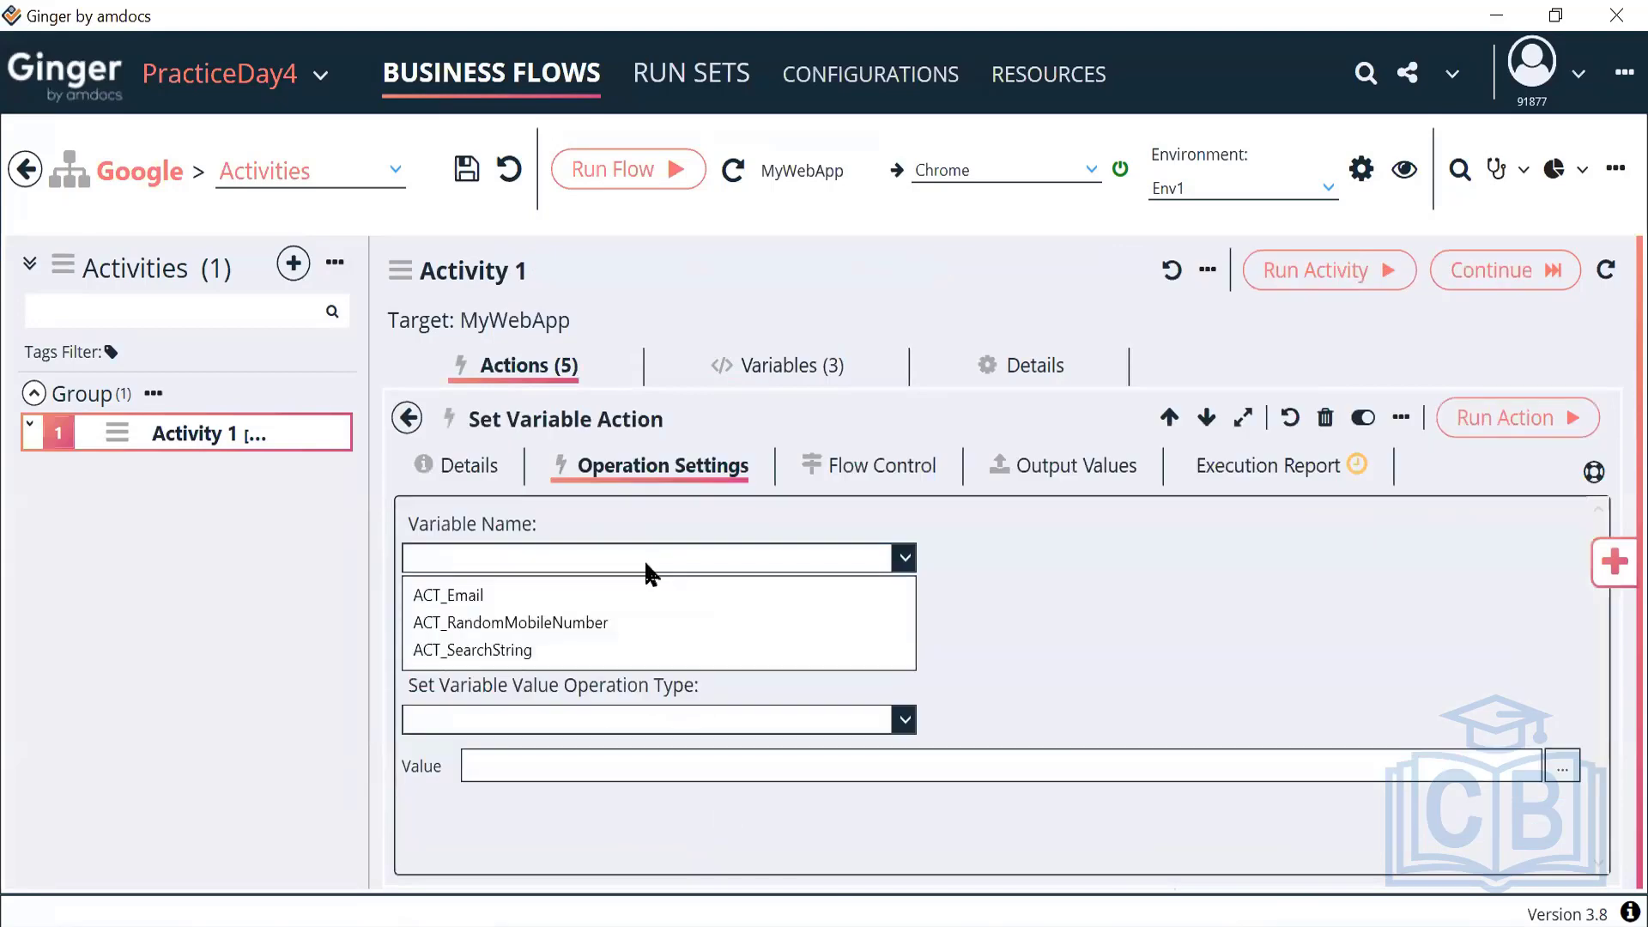
click(546, 606)
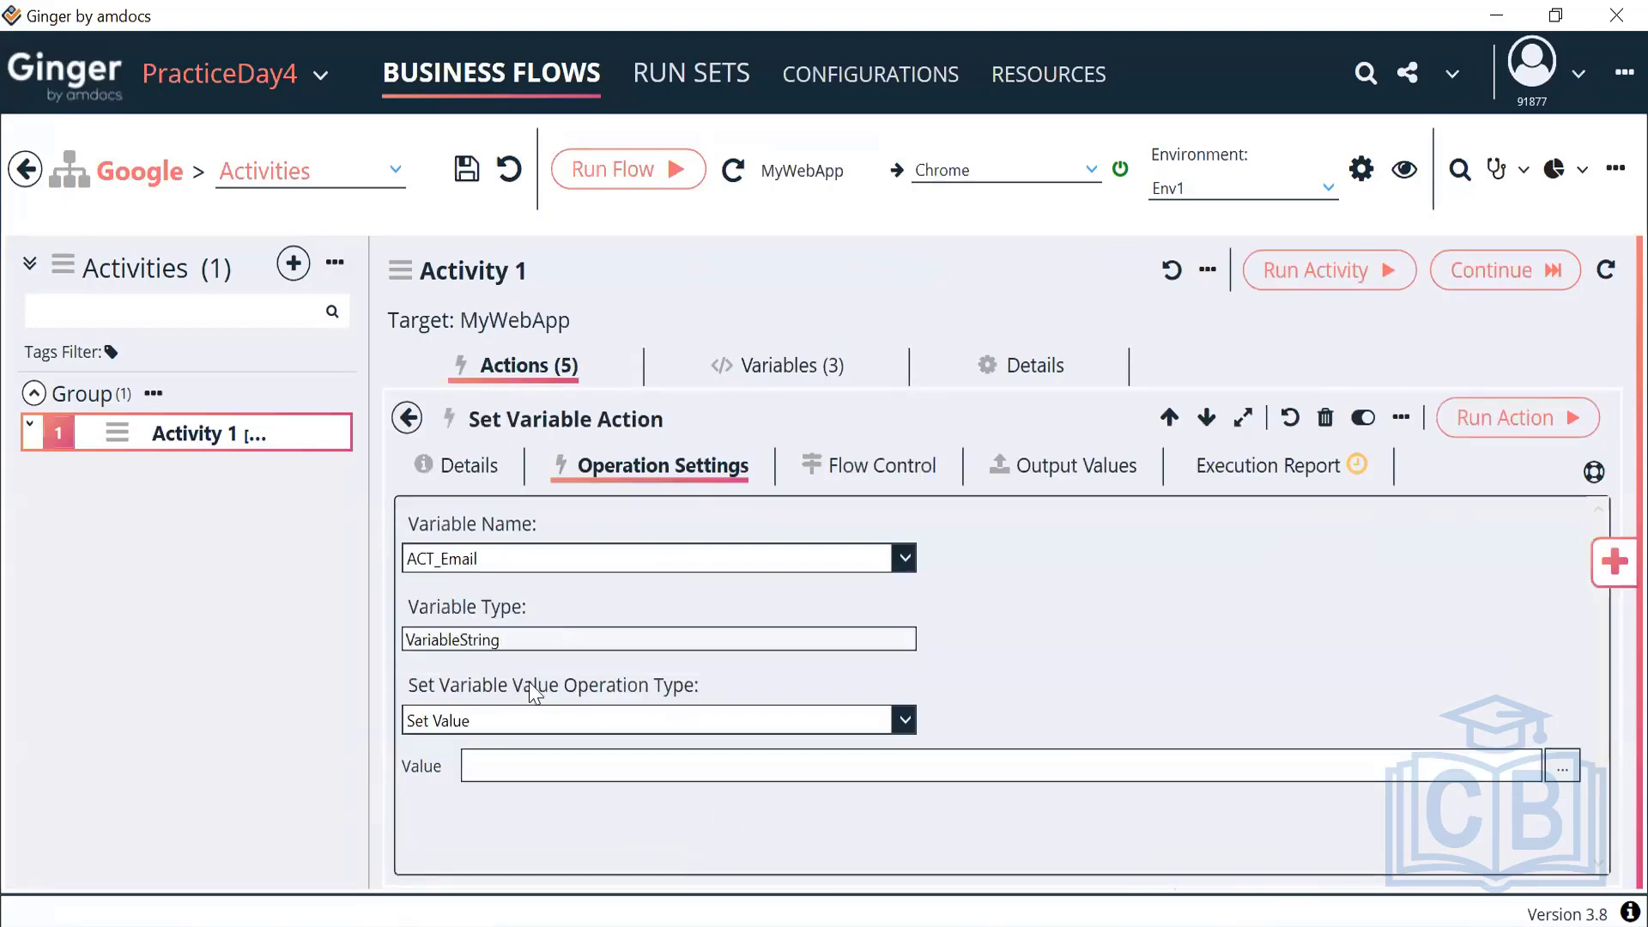
click(1562, 786)
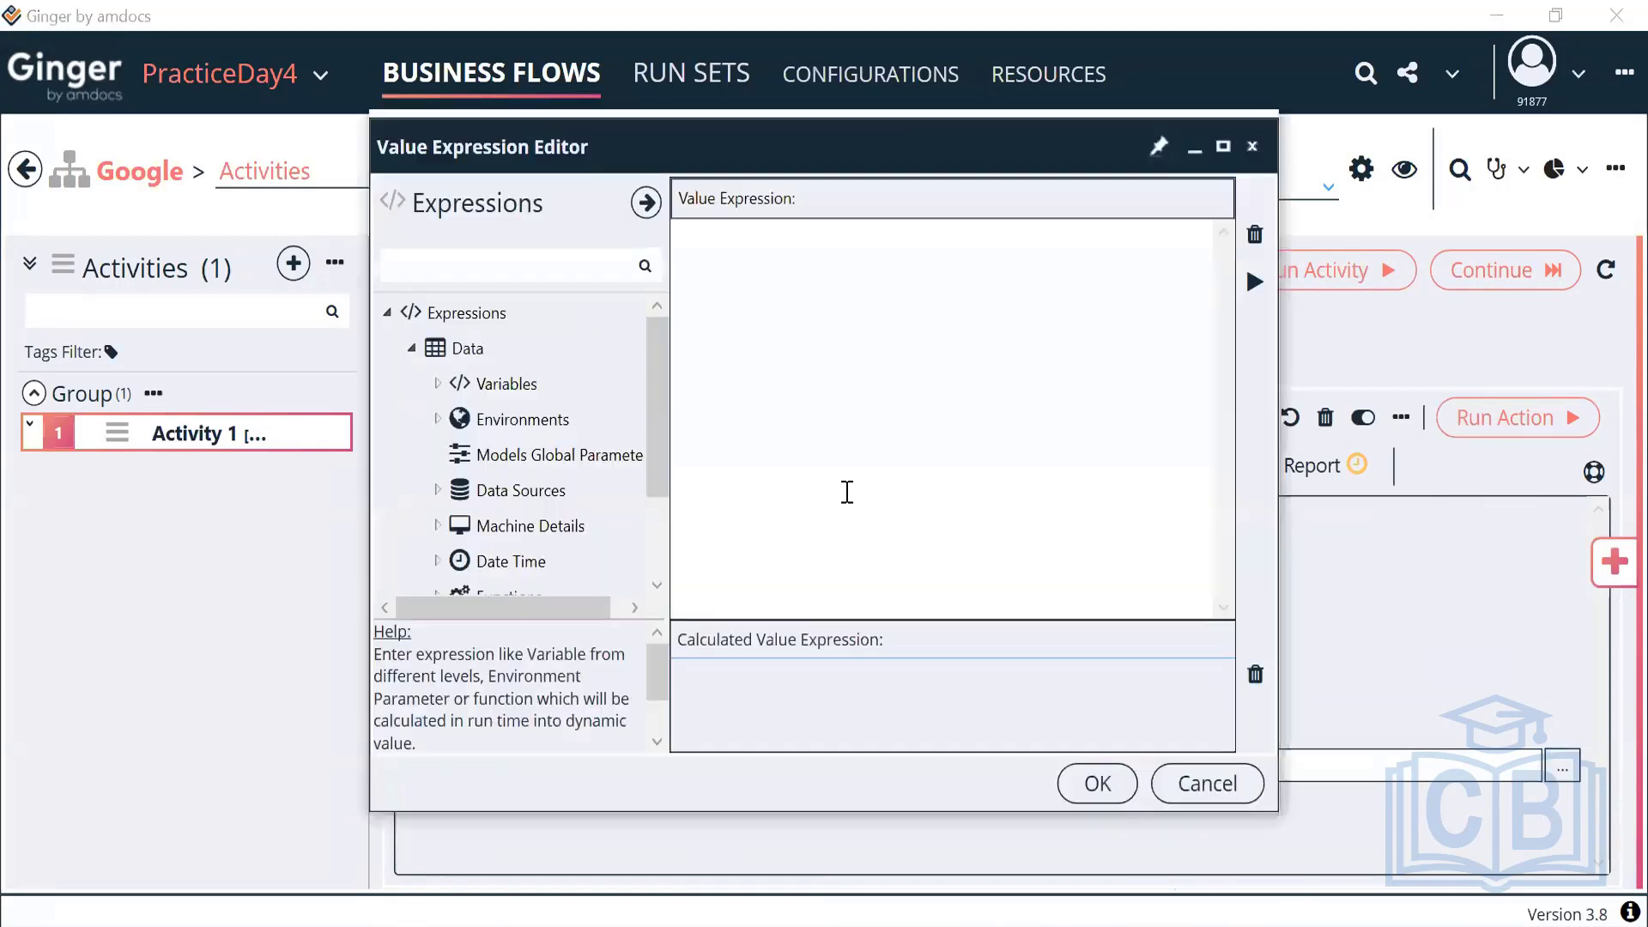
click(438, 383)
click(461, 491)
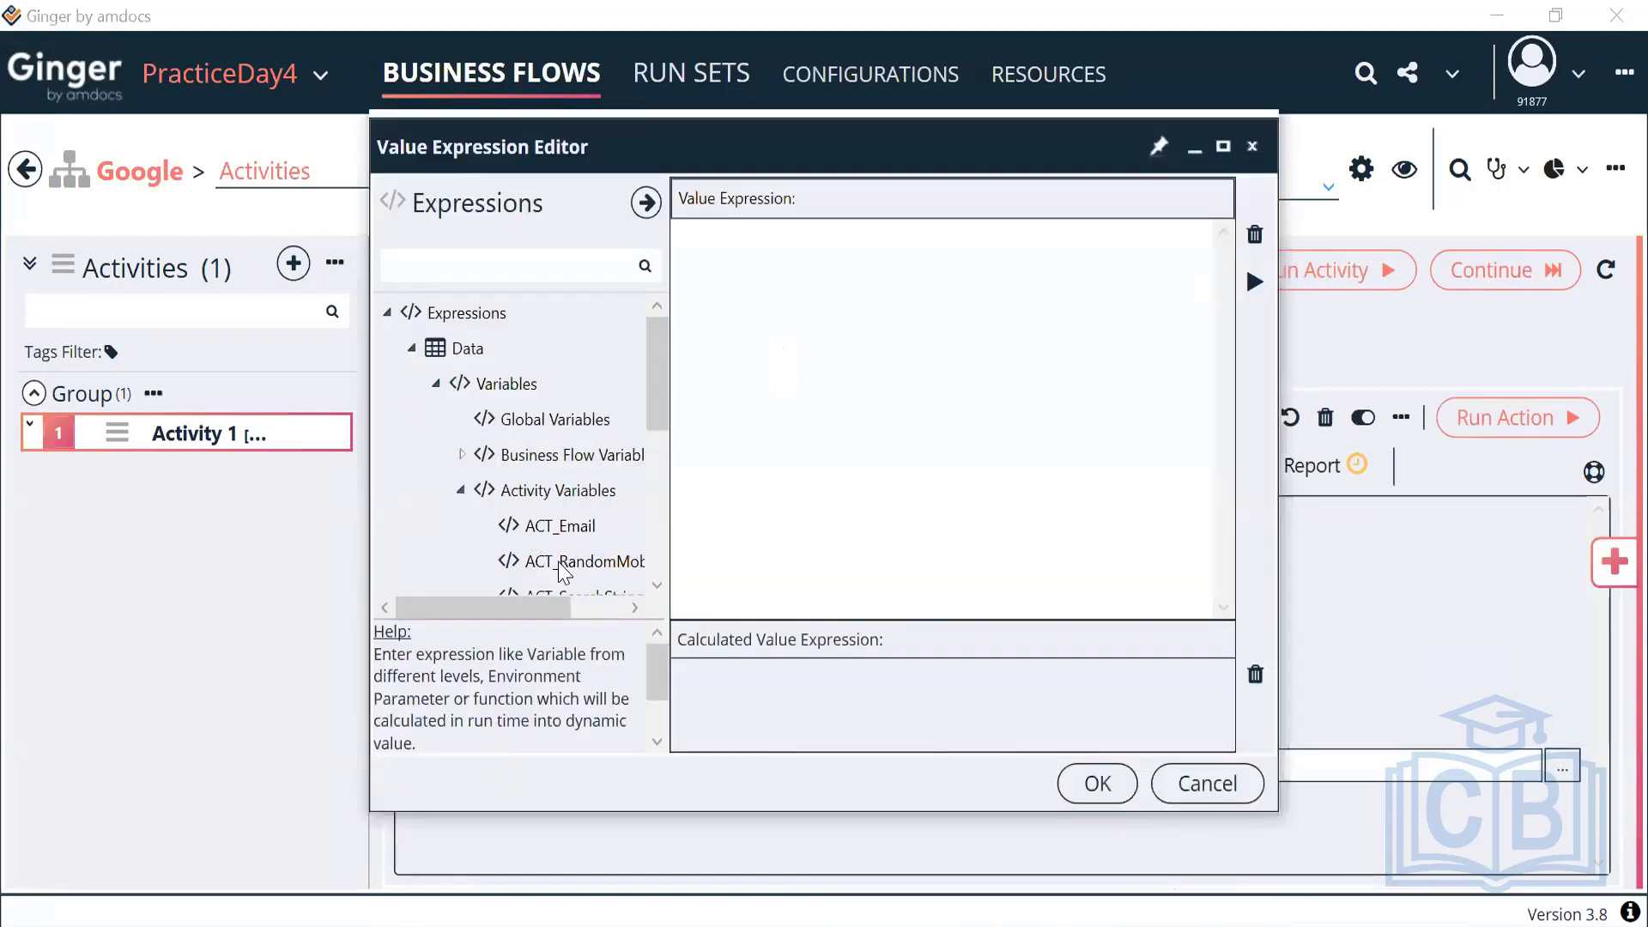
double_click(562, 562)
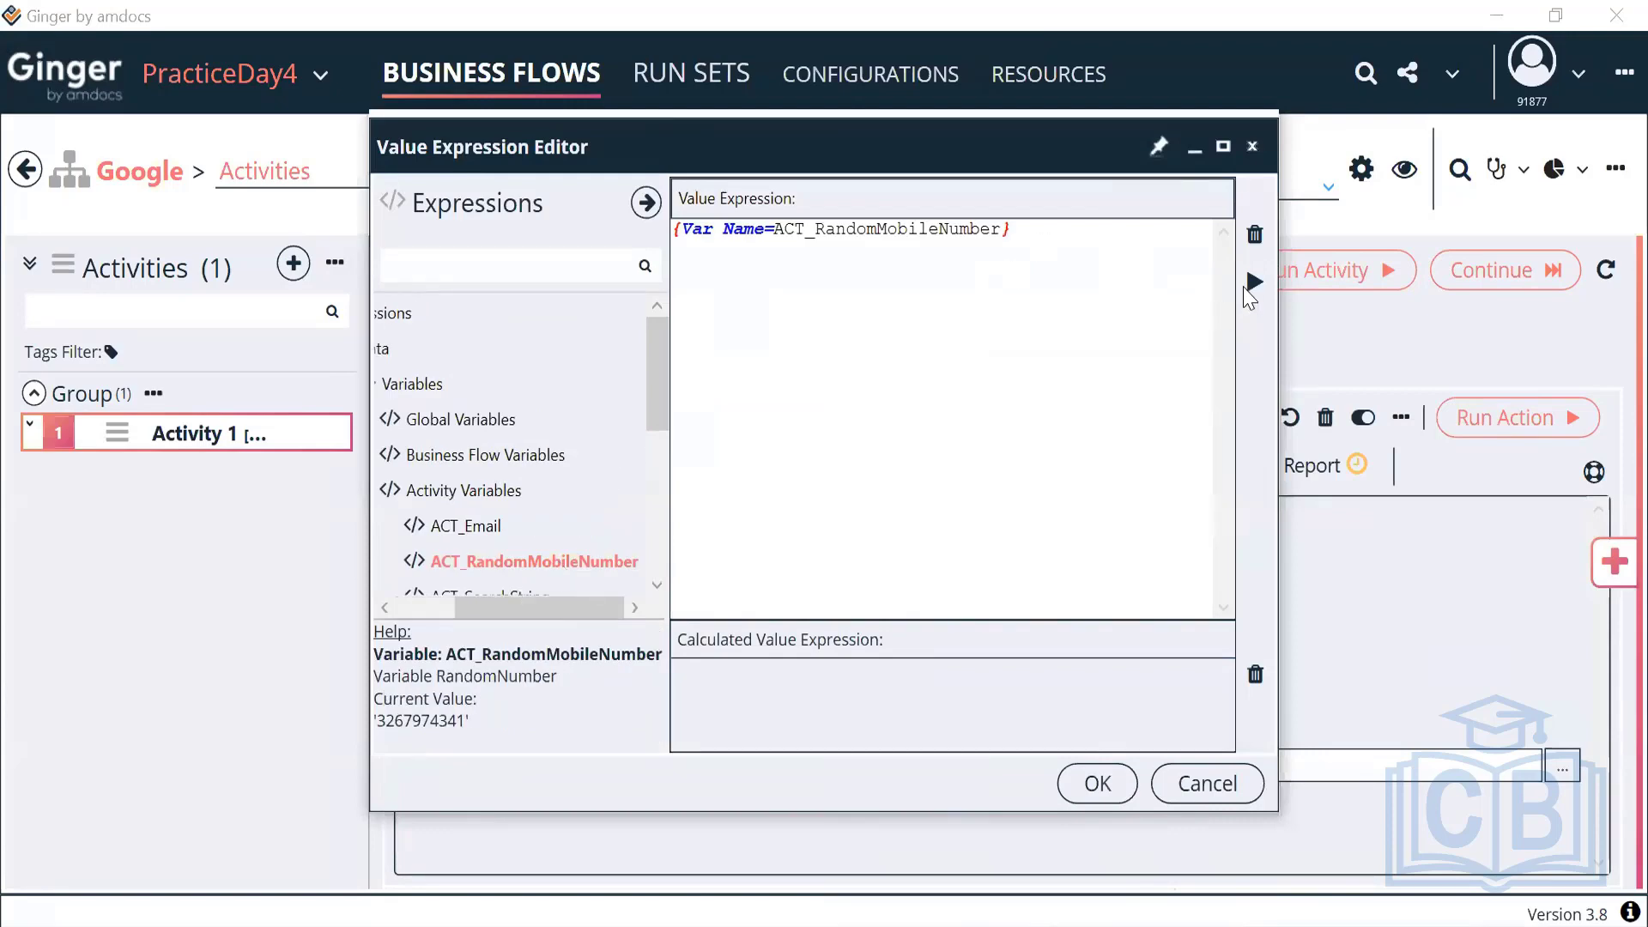
click(1255, 285)
text(@gmail.com)
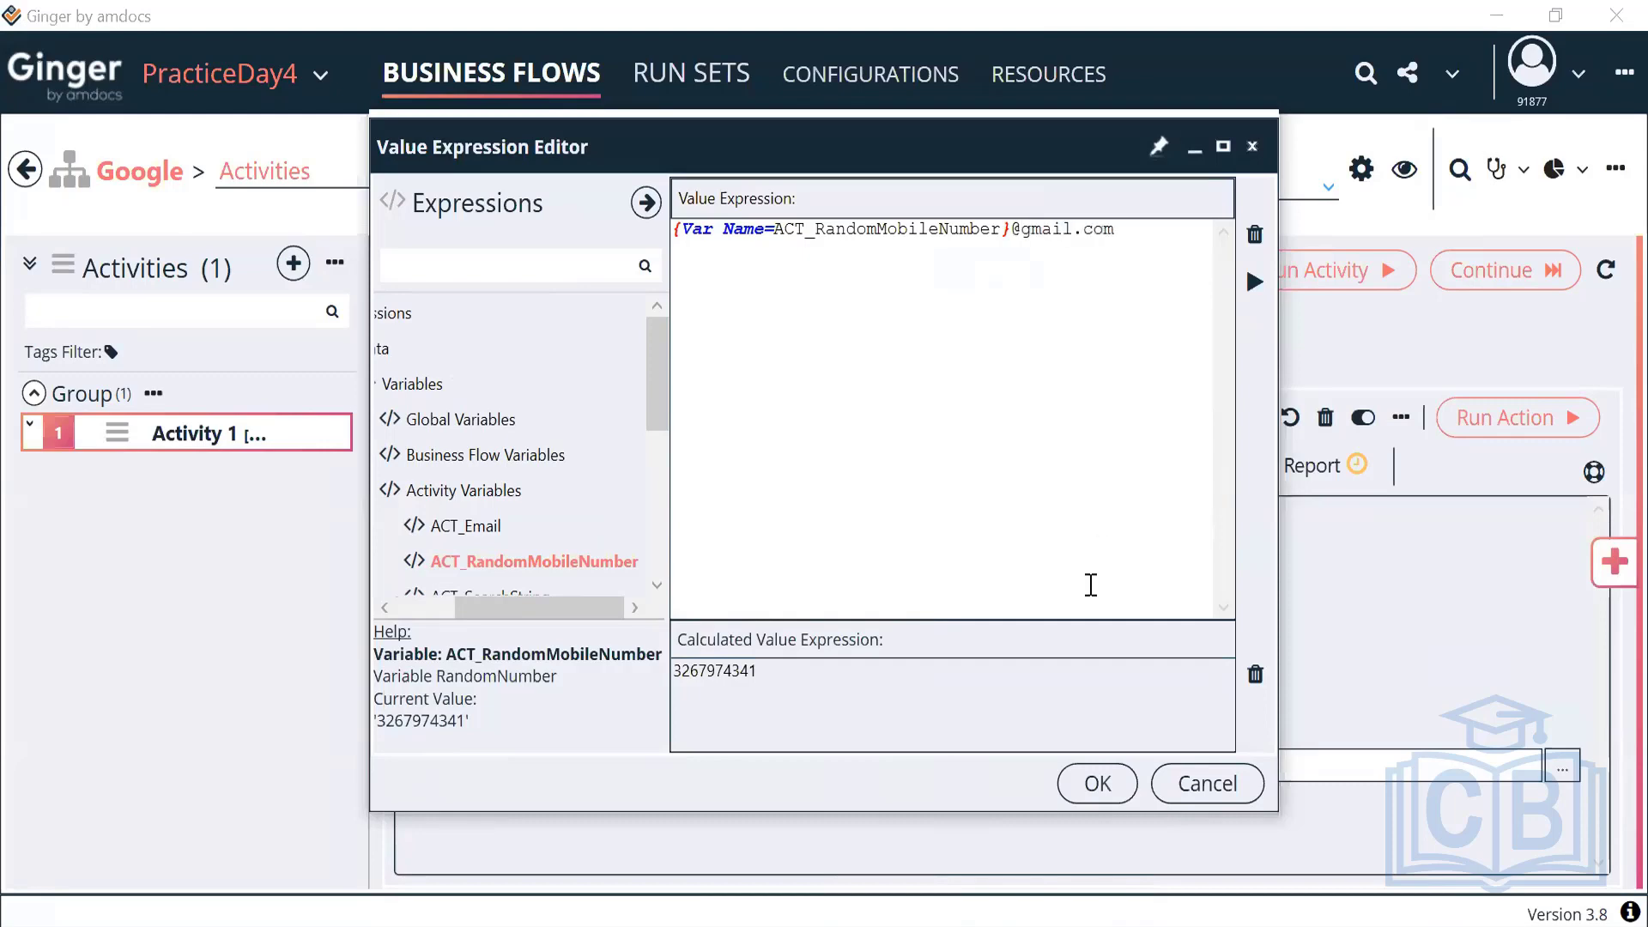
click(1092, 784)
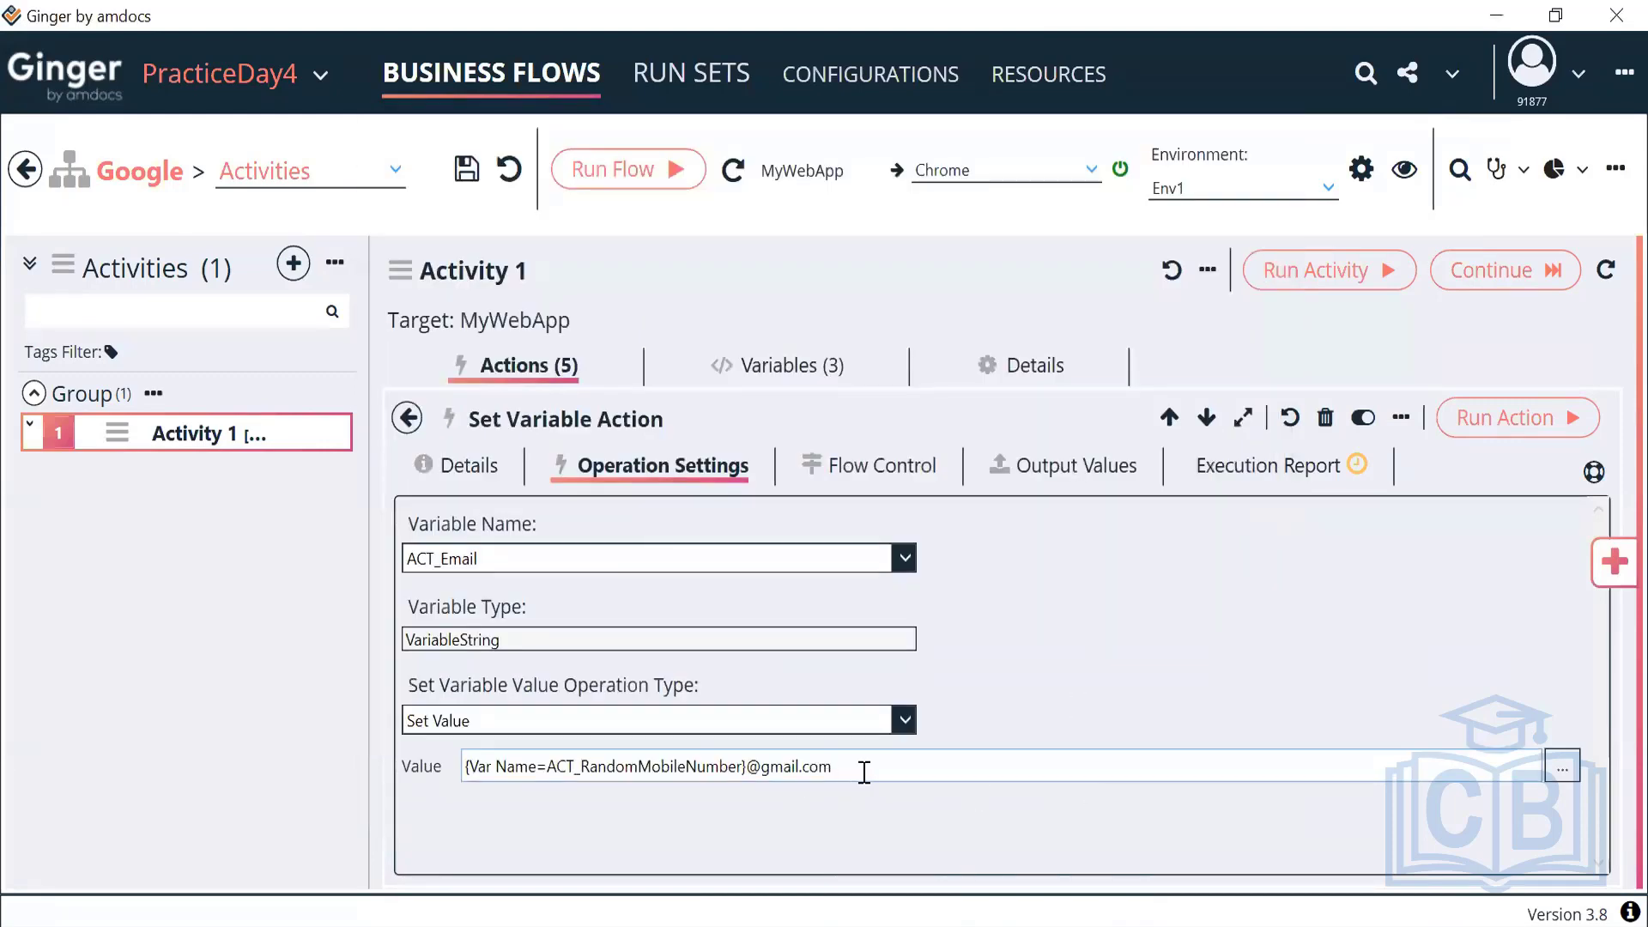
Prefix the ACT_Email value expression with 04
drag(857, 765, 467, 784)
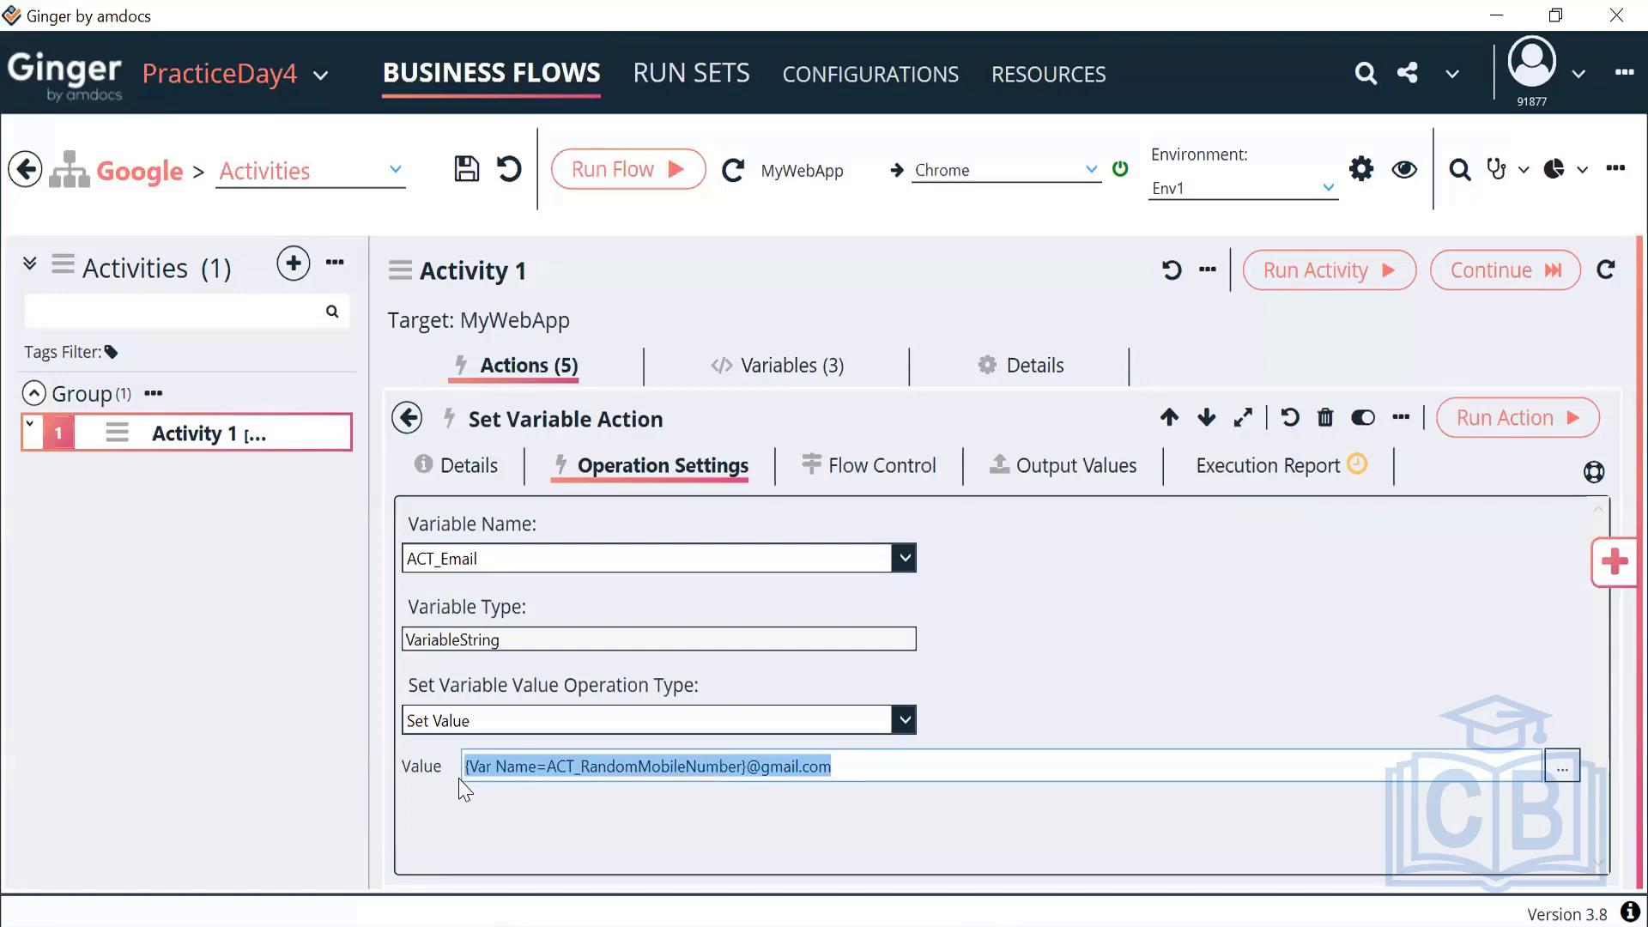
click(853, 767)
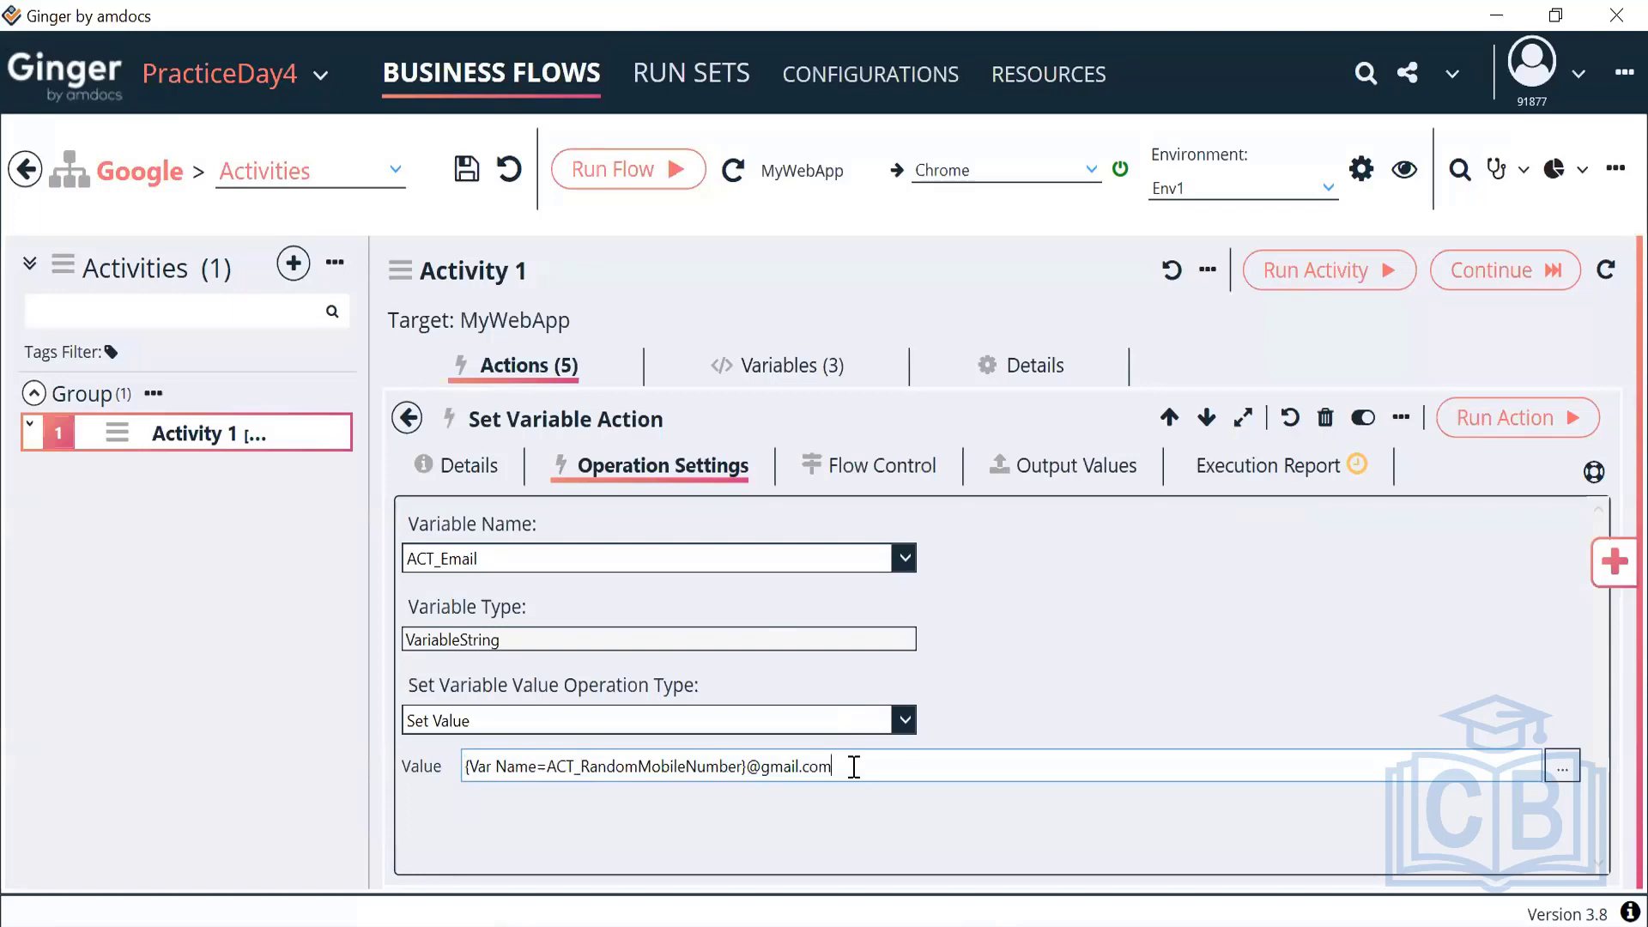
click(467, 771)
text(04)
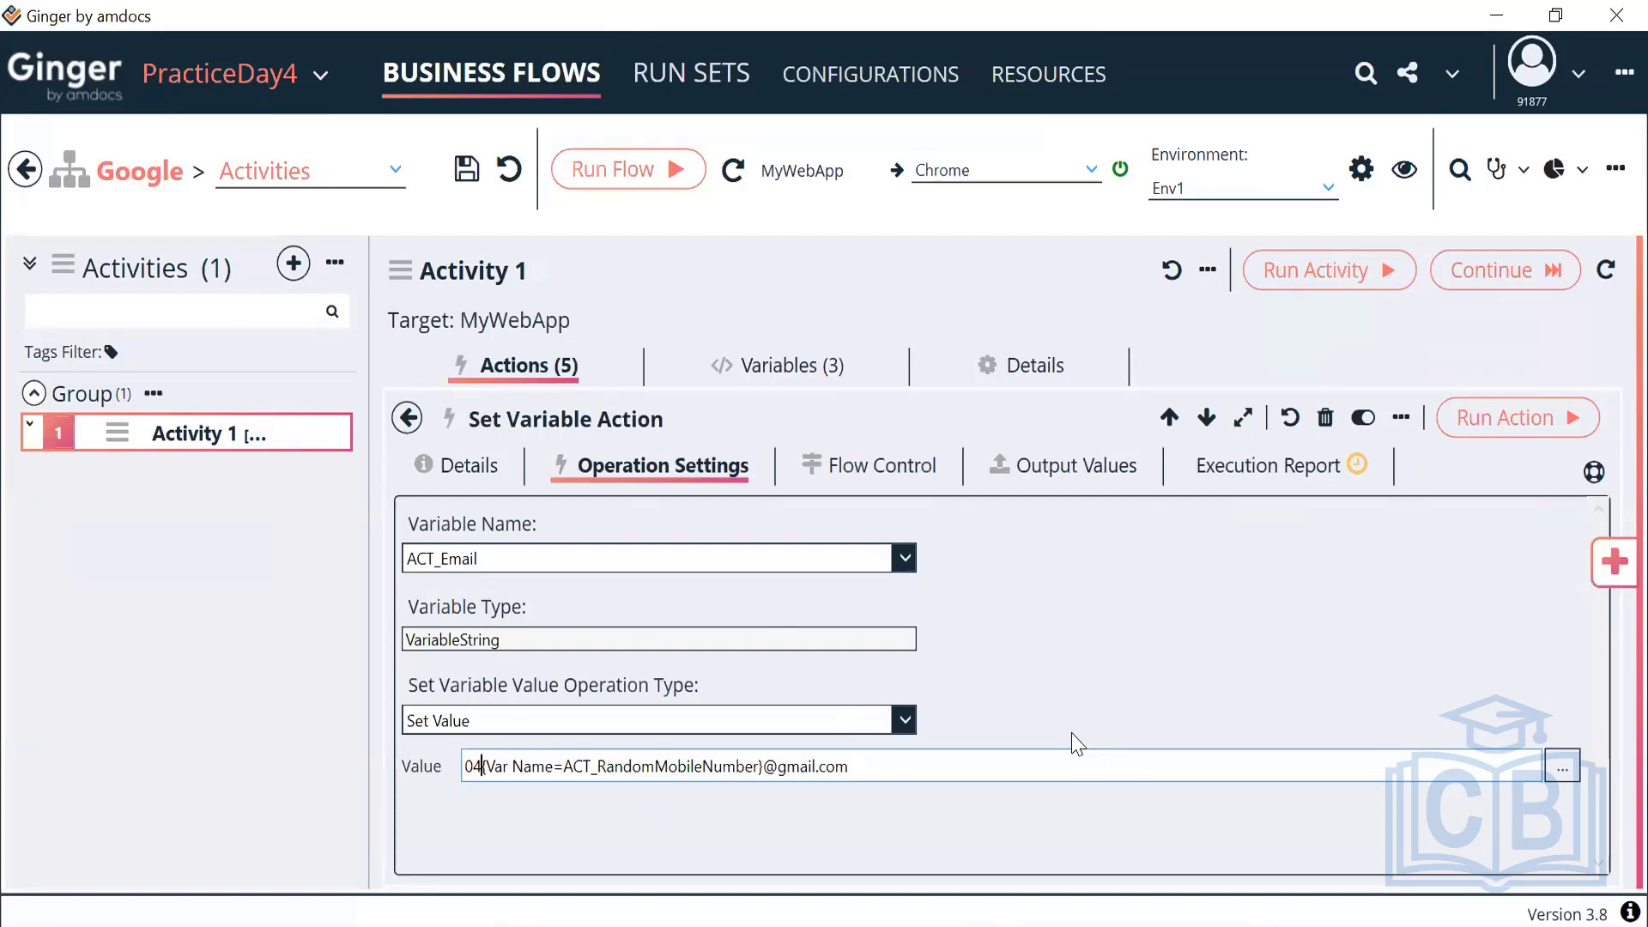
Run the Set Variable Action and check that ACT_Email received a generated gmail.com address
click(1492, 436)
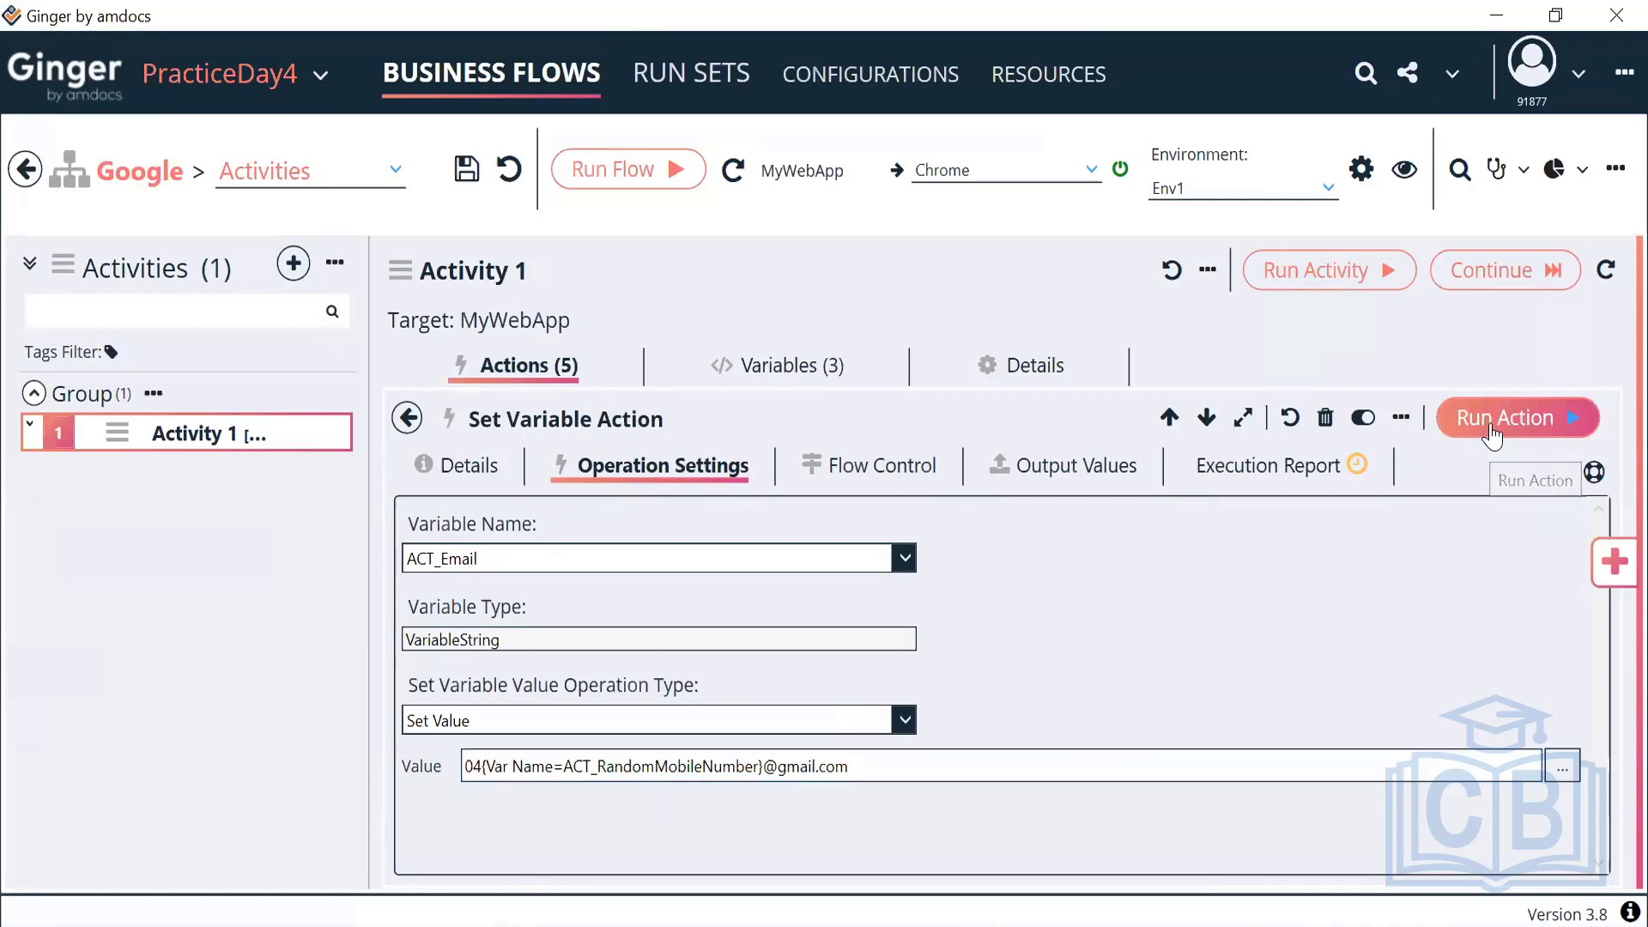
click(1279, 463)
scroll(941, 732, down, 3)
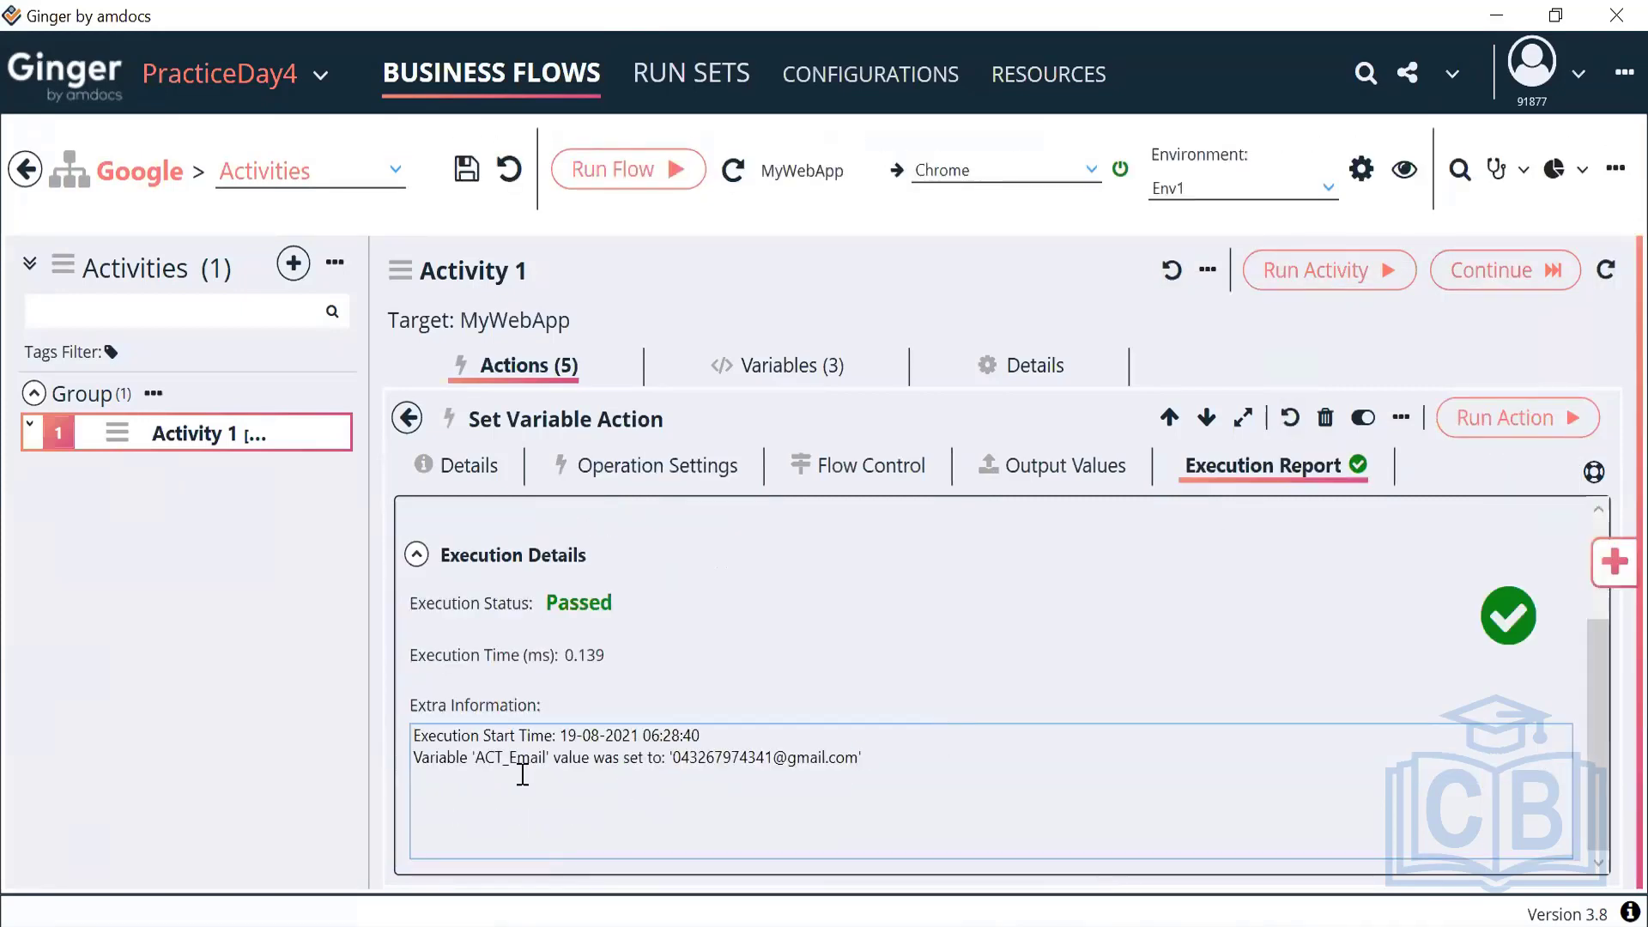
drag(477, 759, 546, 767)
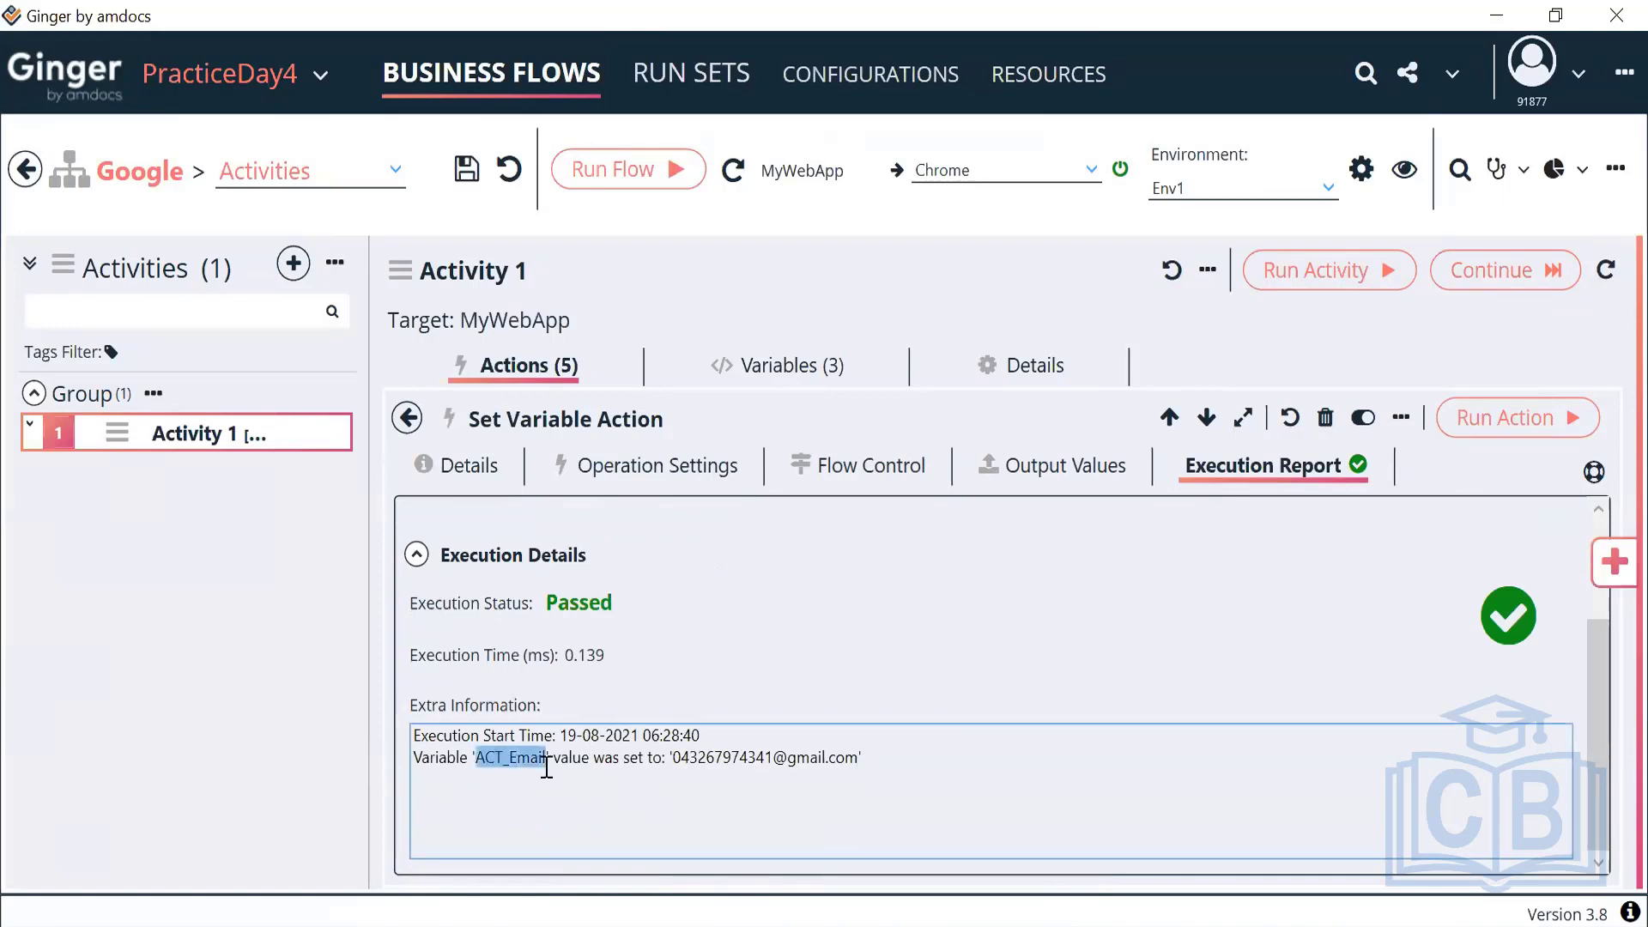
click(675, 762)
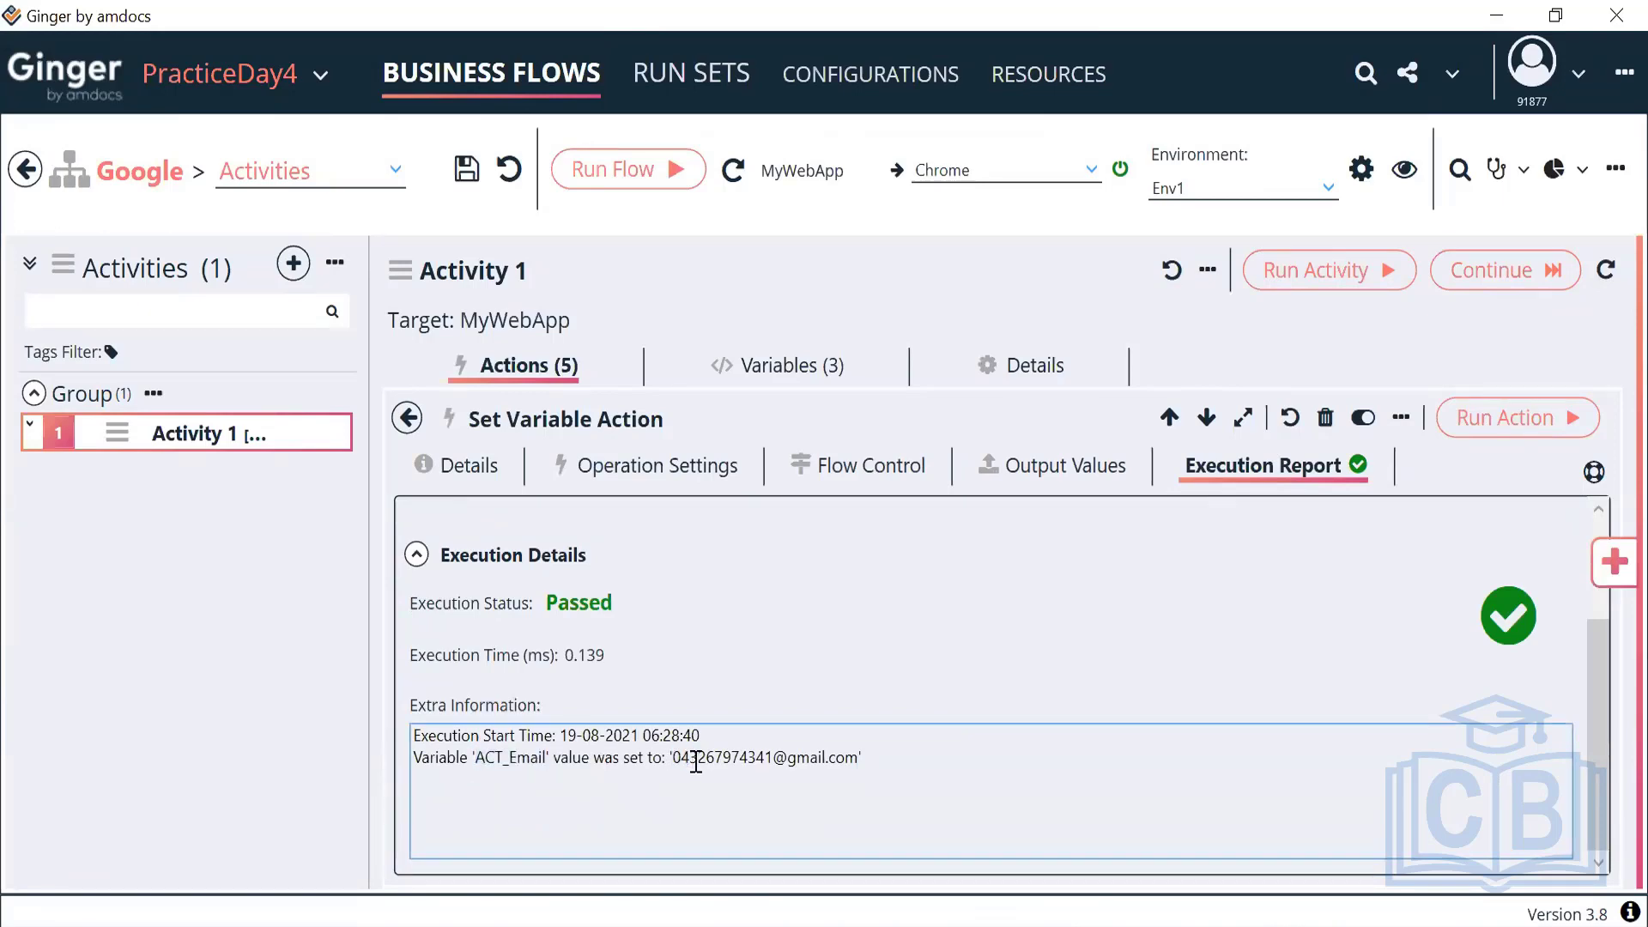
drag(695, 761, 772, 759)
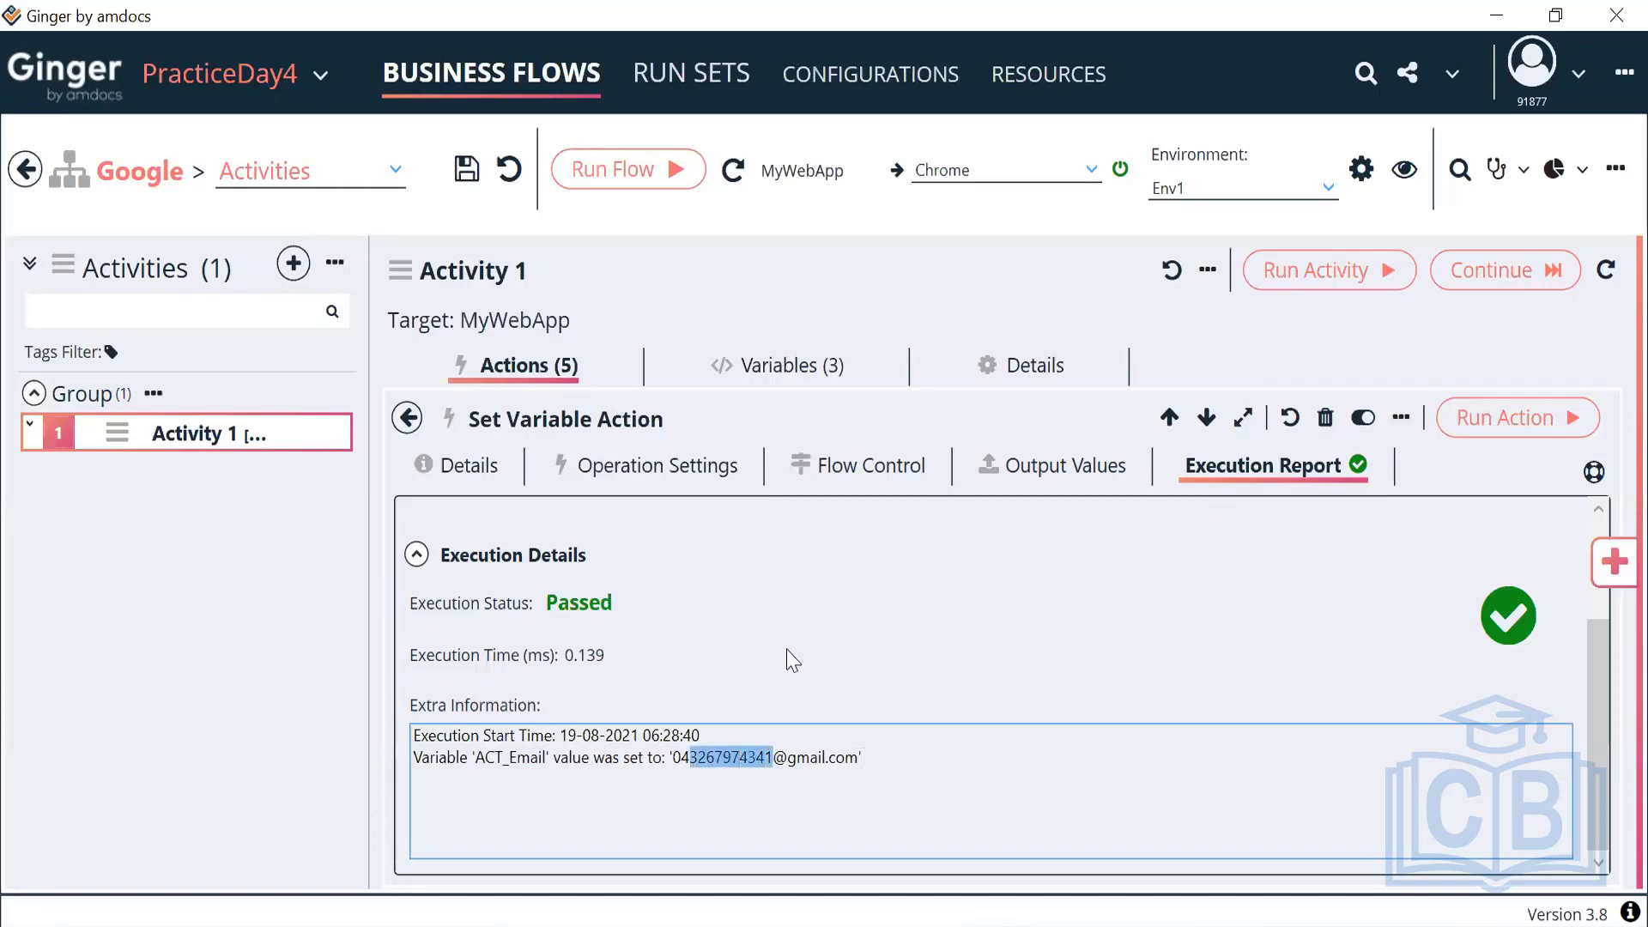
Change the fifth action's description to 'Set Email' and return to Activity 1's actions list
click(483, 470)
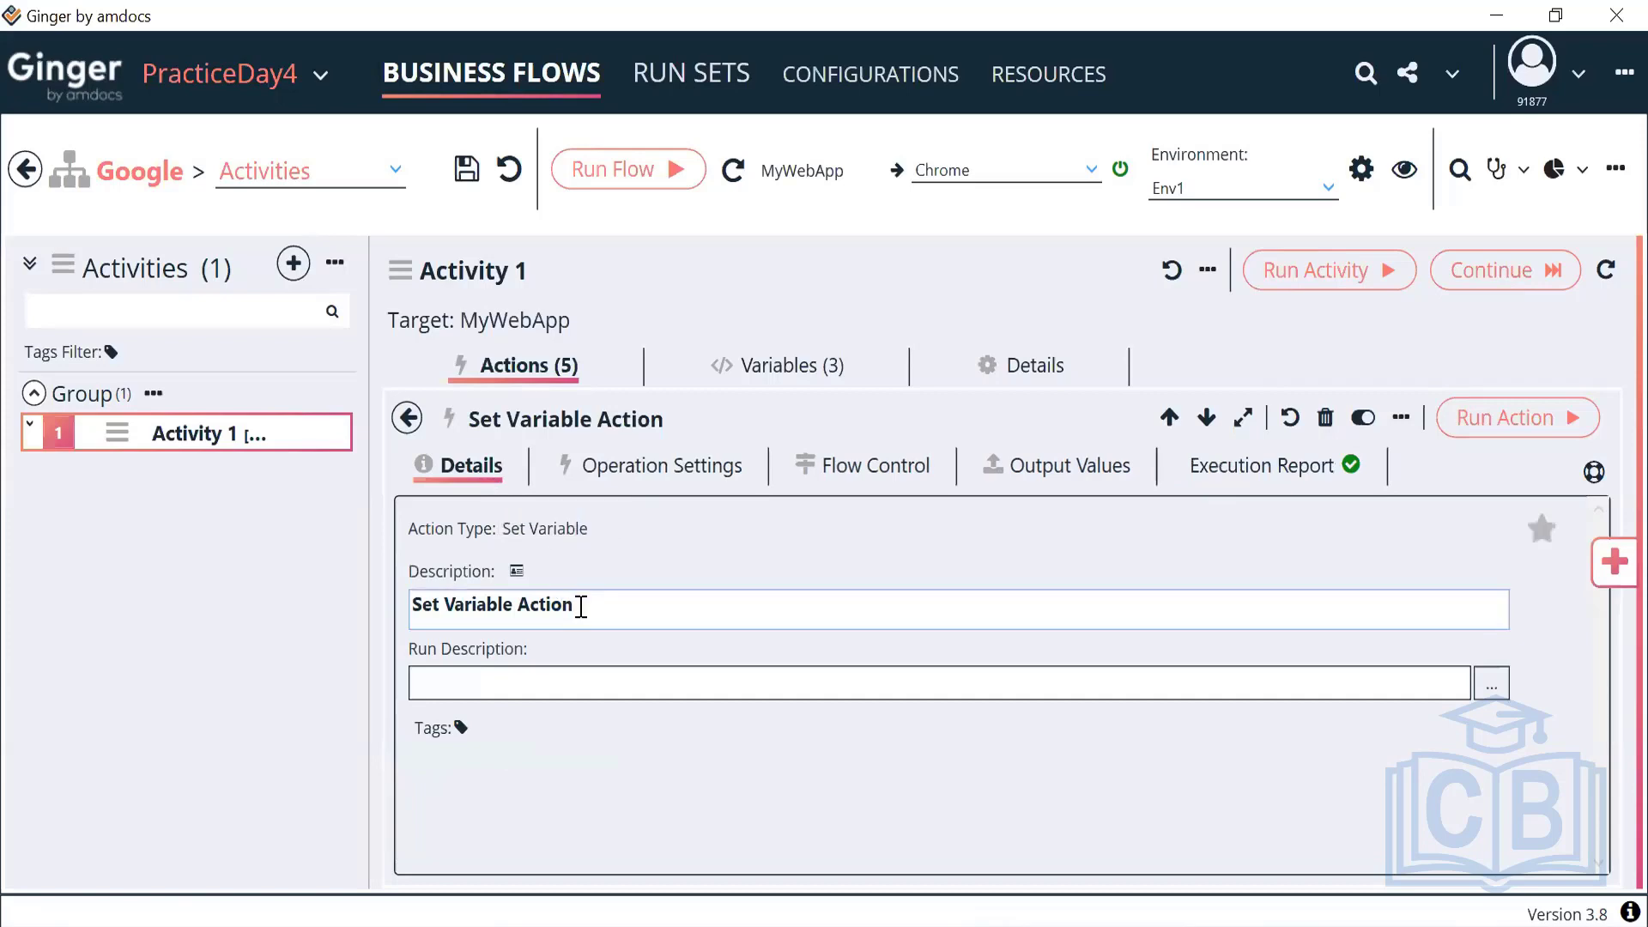
drag(581, 605, 518, 601)
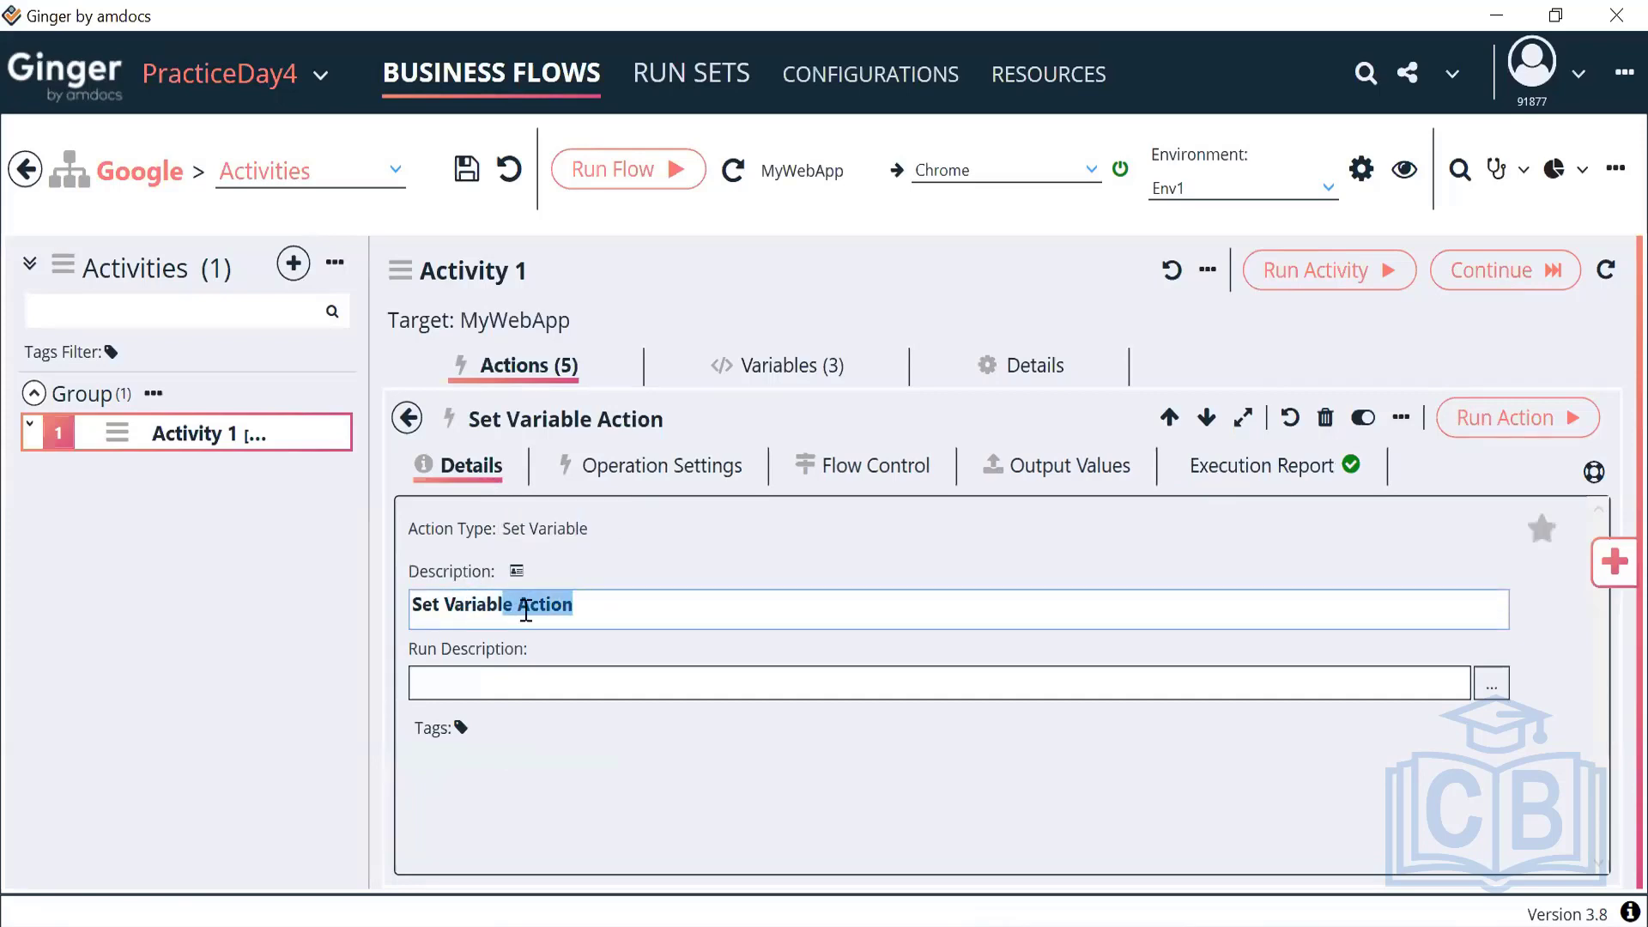
text(E)
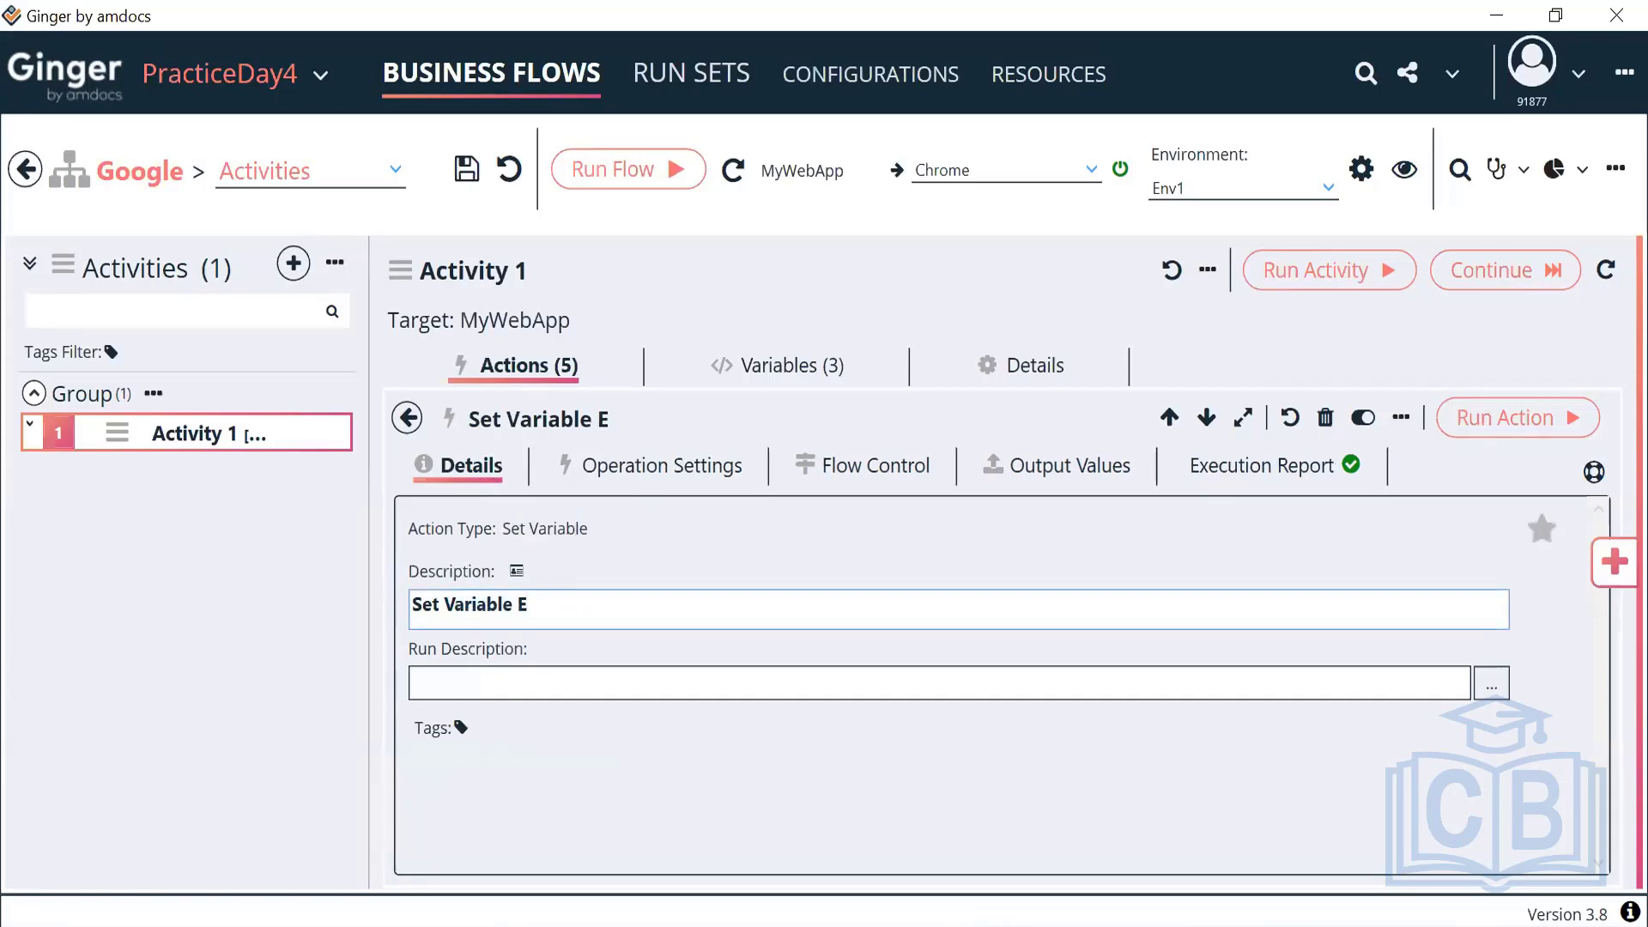
key(BackSpace)
key(BackSpace)
key(BackSpace)
key(BackSpace)
key(BackSpace)
key(BackSpace)
key(BackSpace)
key(BackSpace)
key(BackSpace)
key(BackSpace)
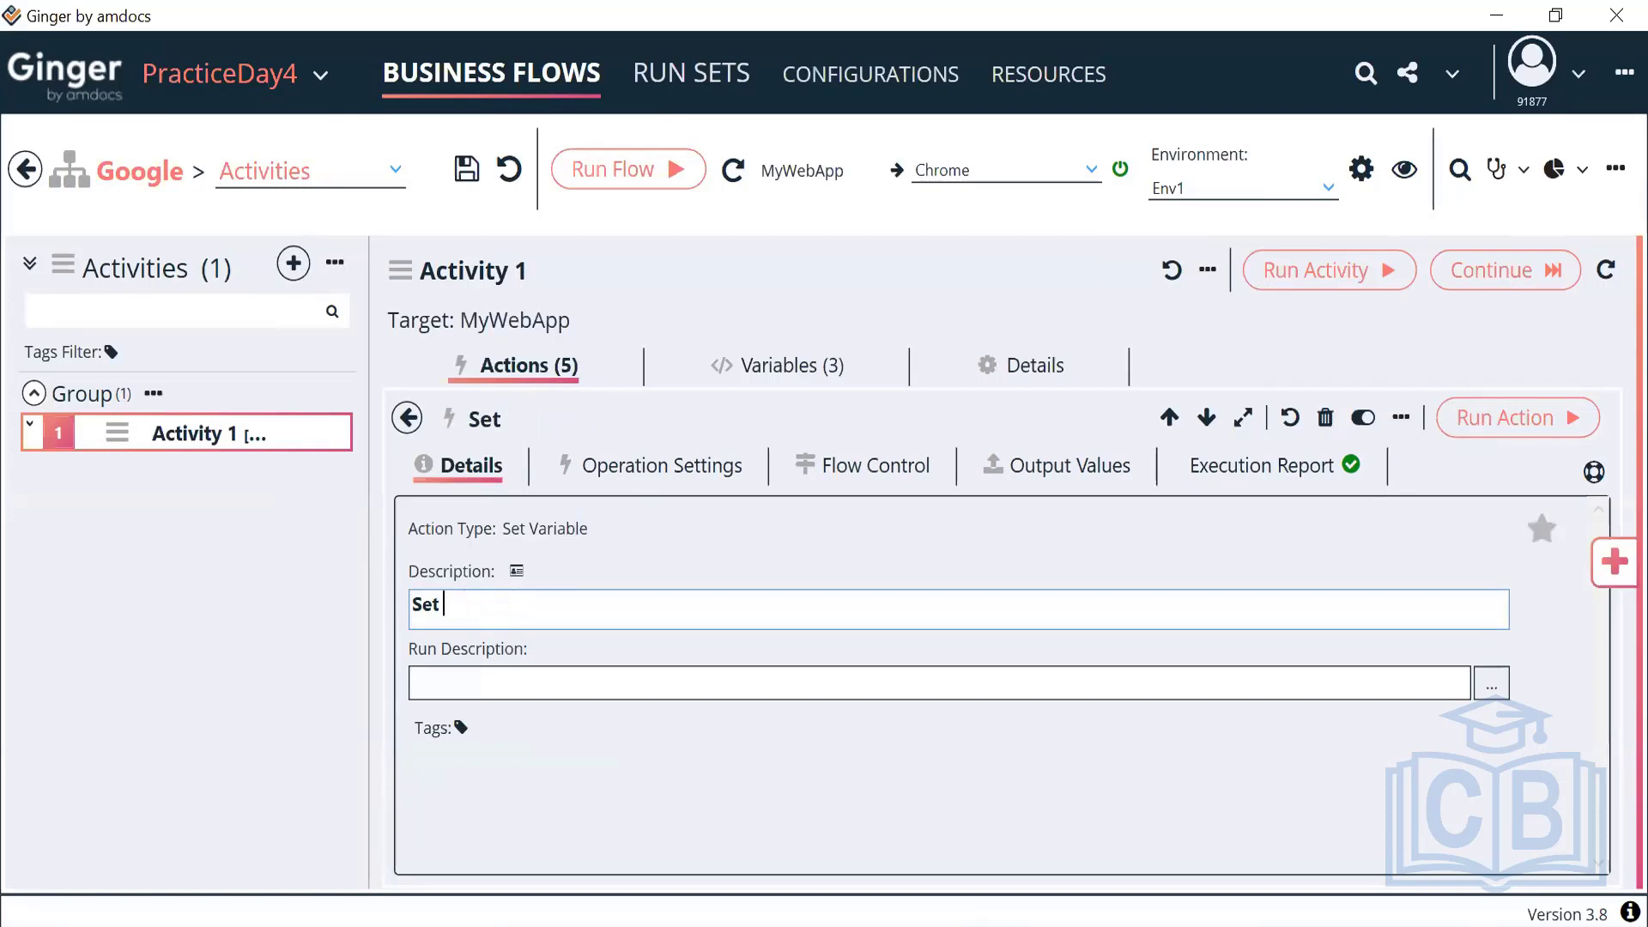
text(Email)
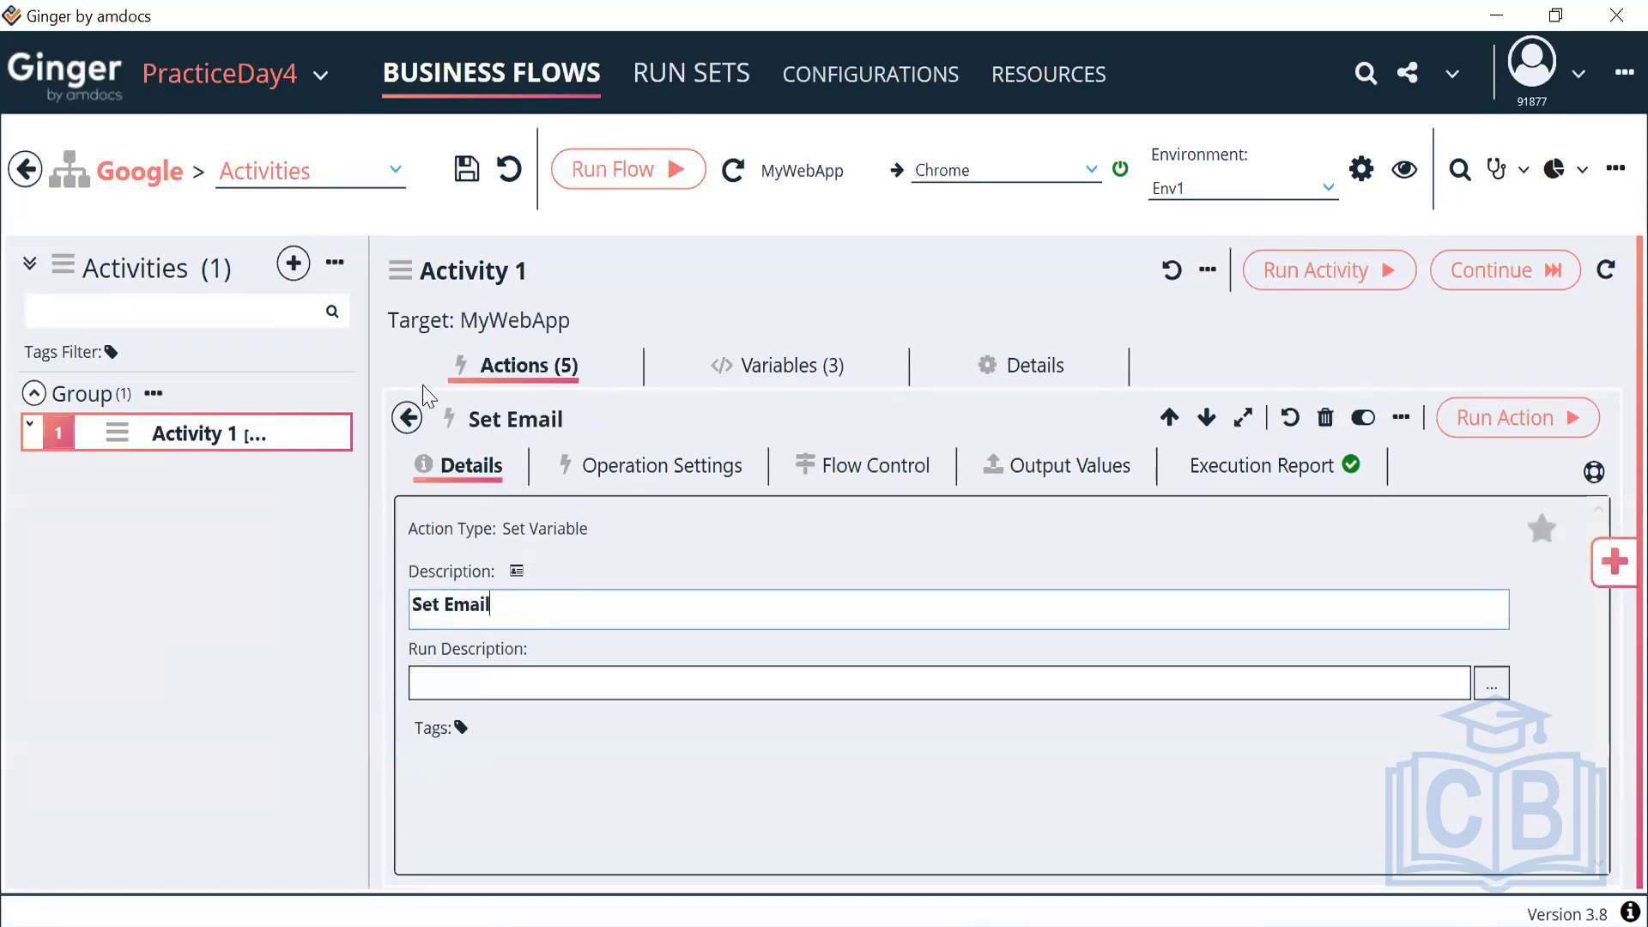
click(407, 418)
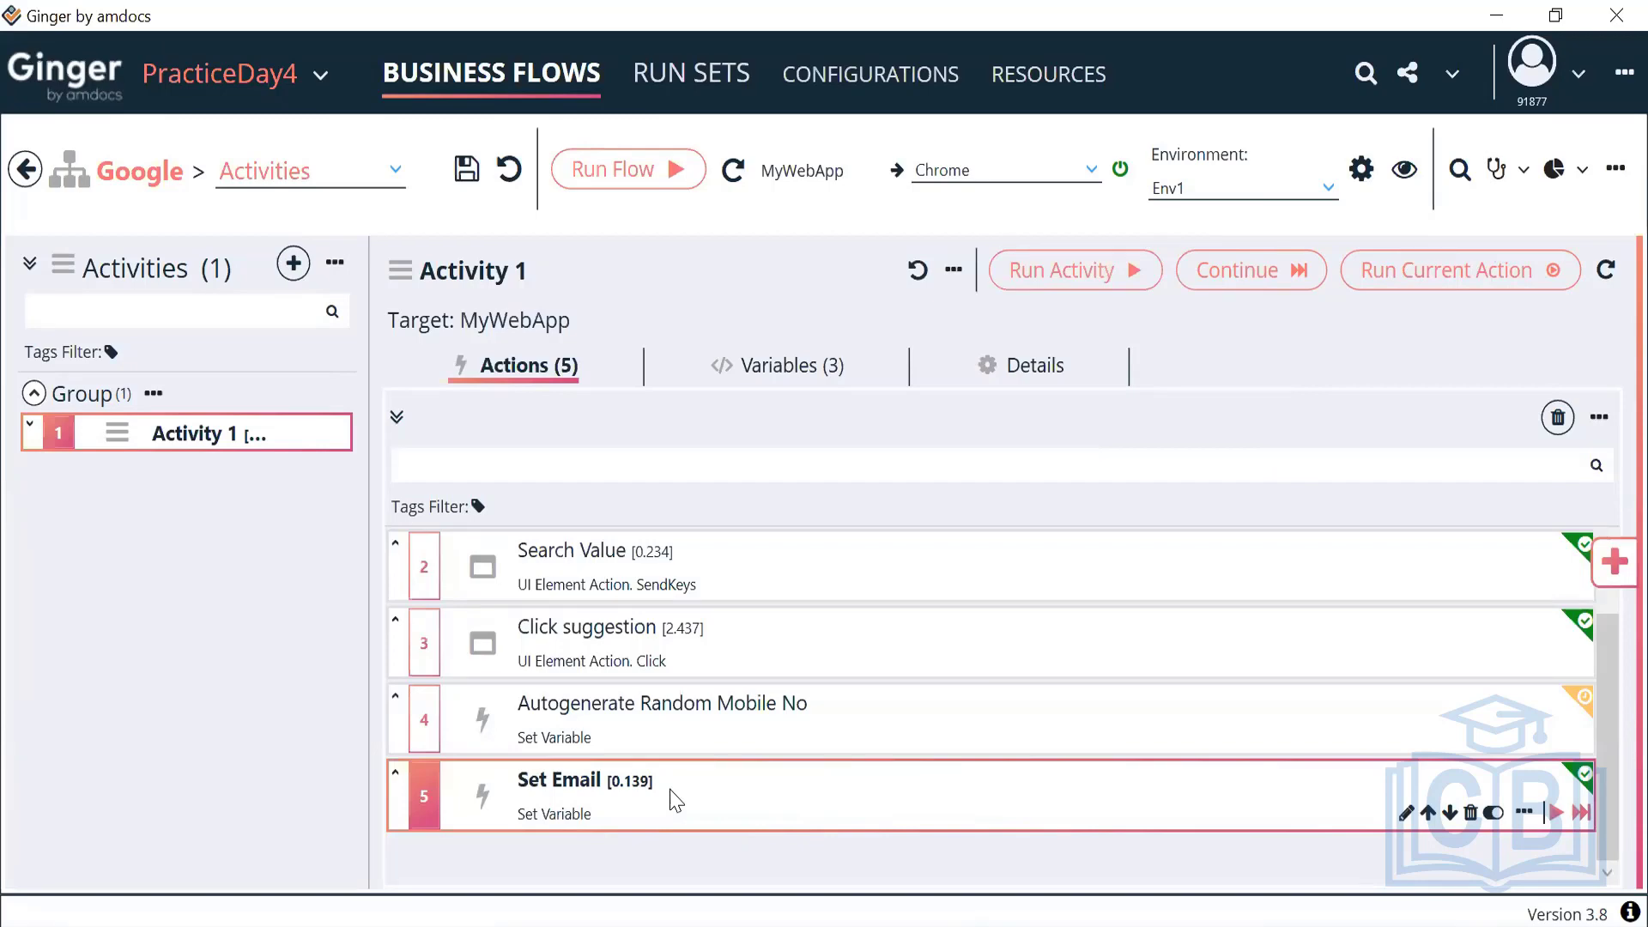
double_click(732, 735)
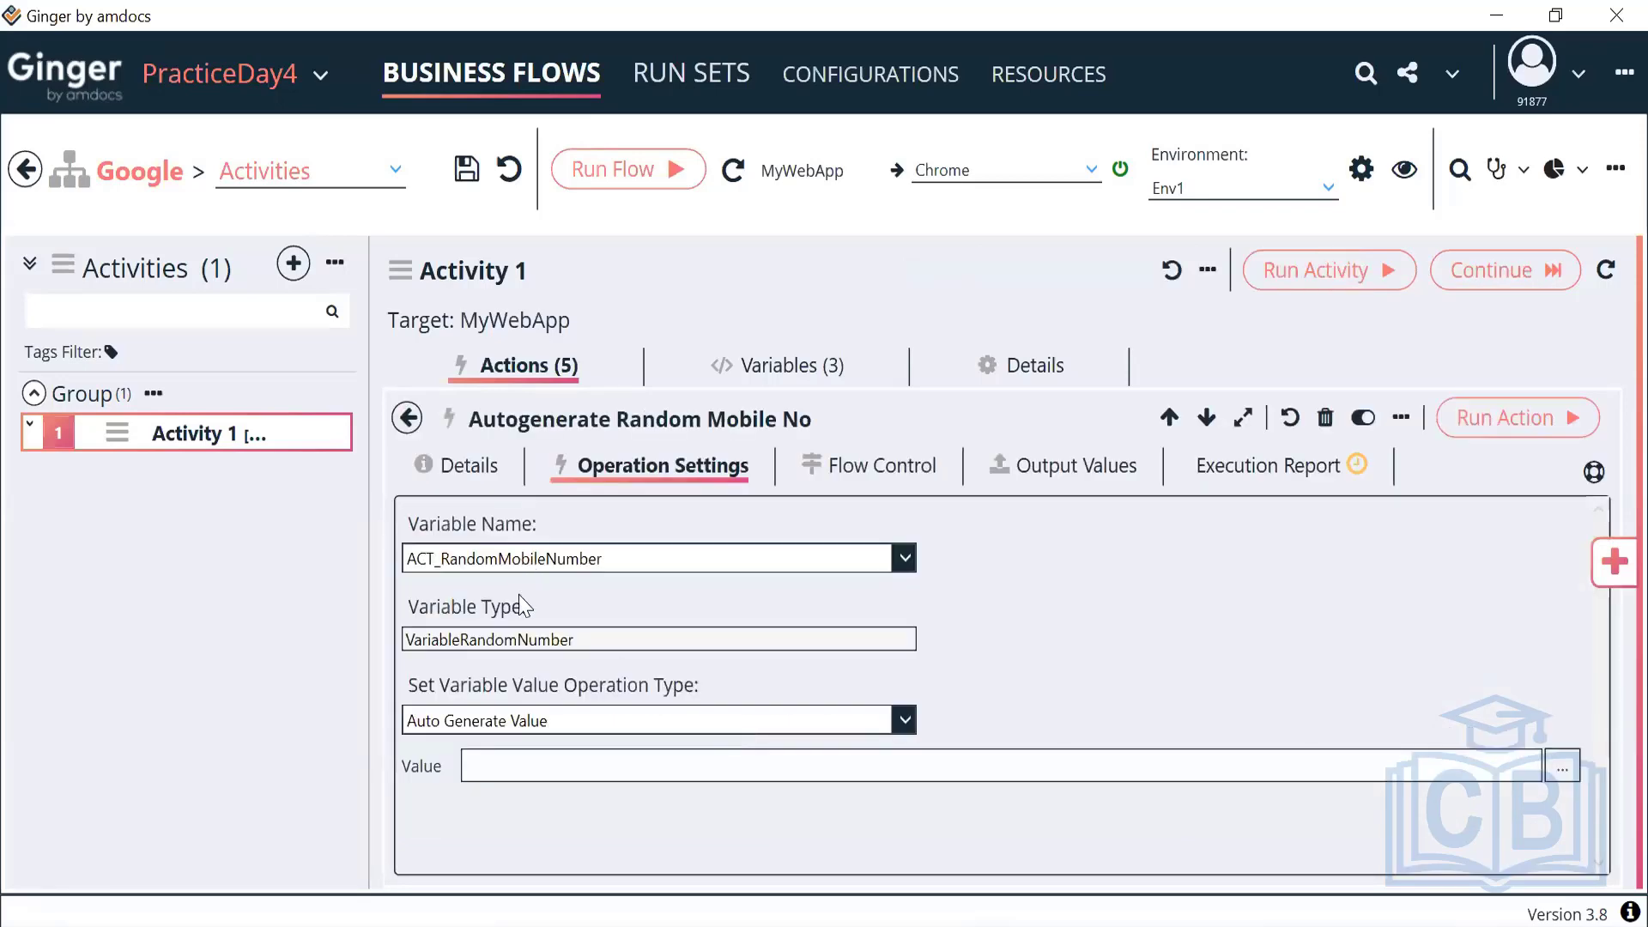
click(582, 730)
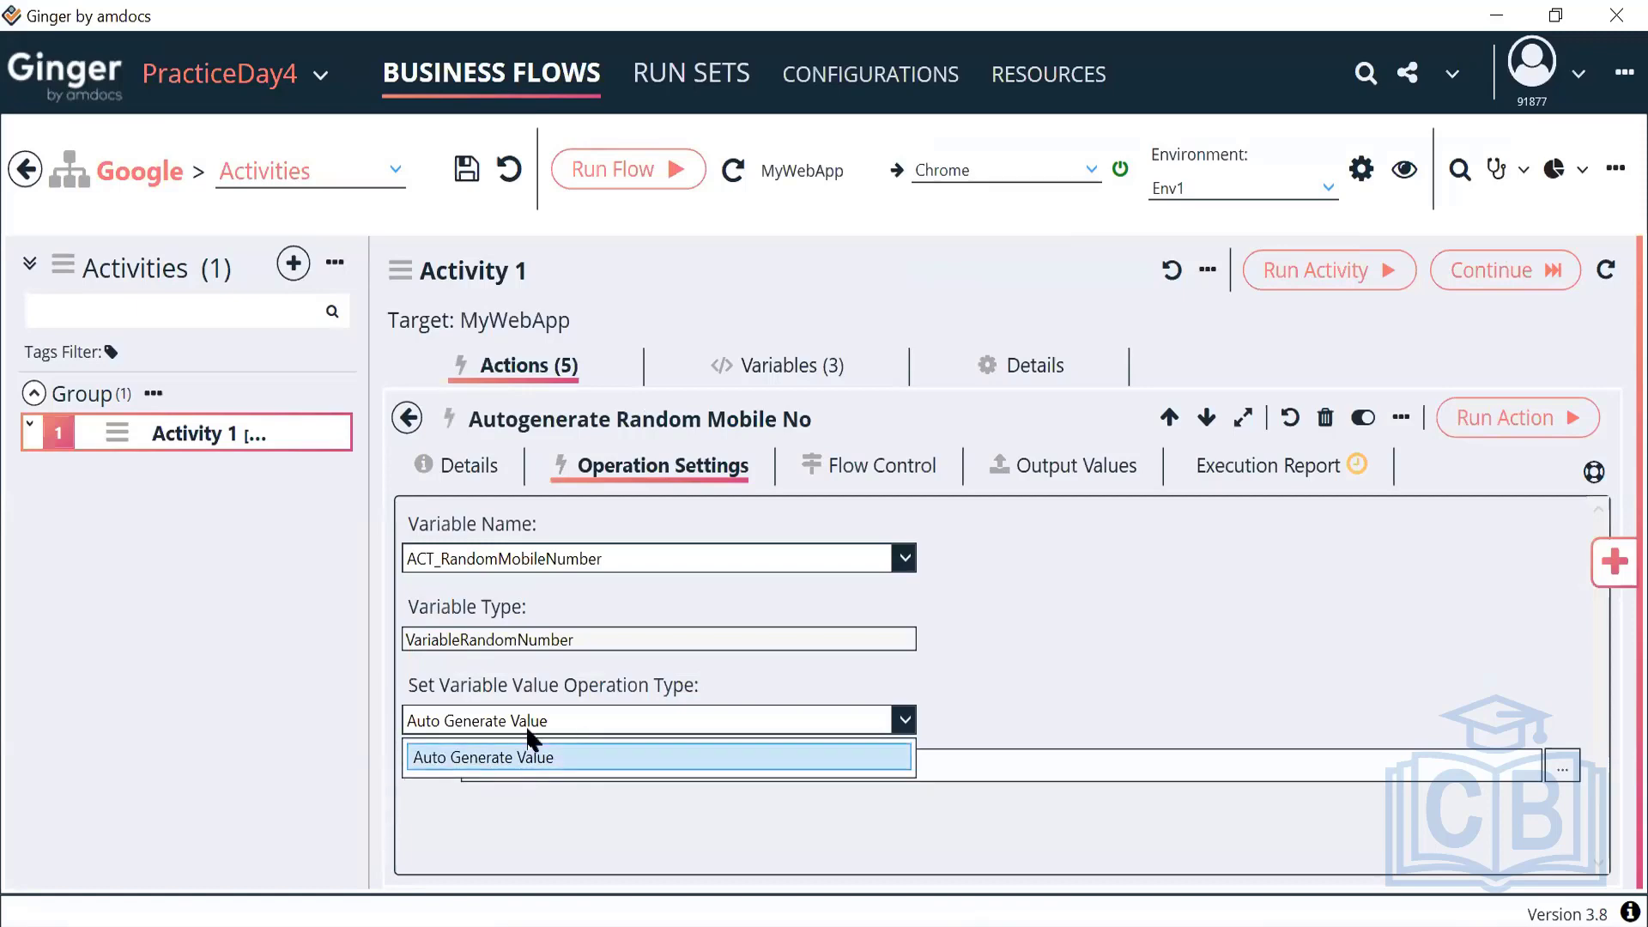
click(400, 425)
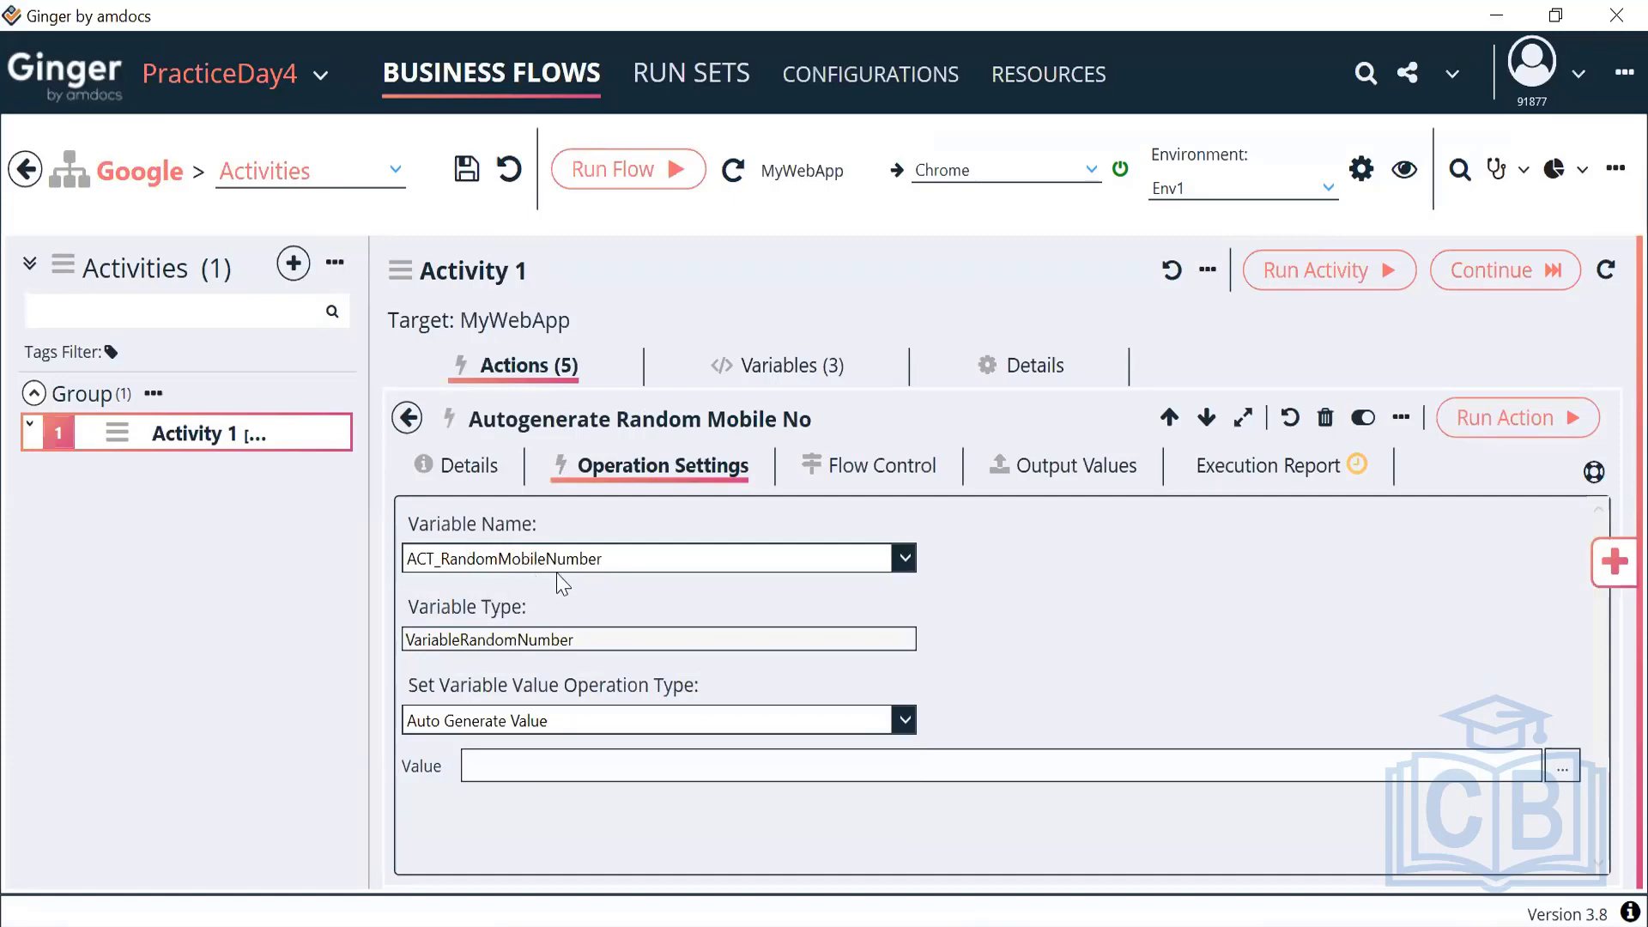
drag(552, 640, 404, 639)
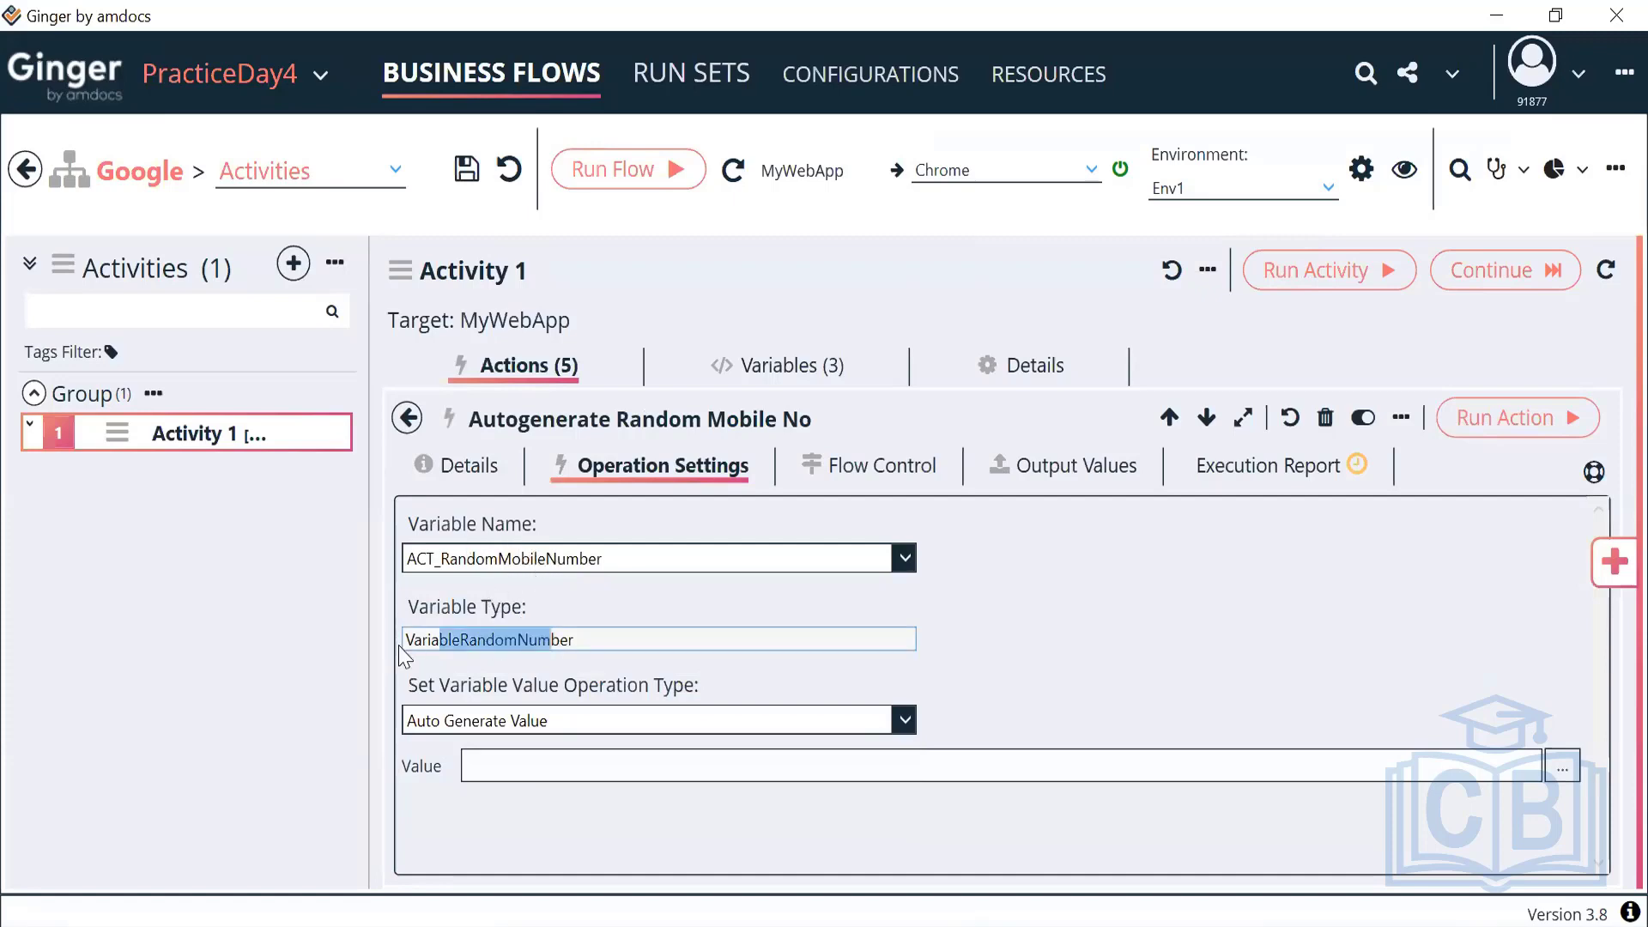
click(407, 418)
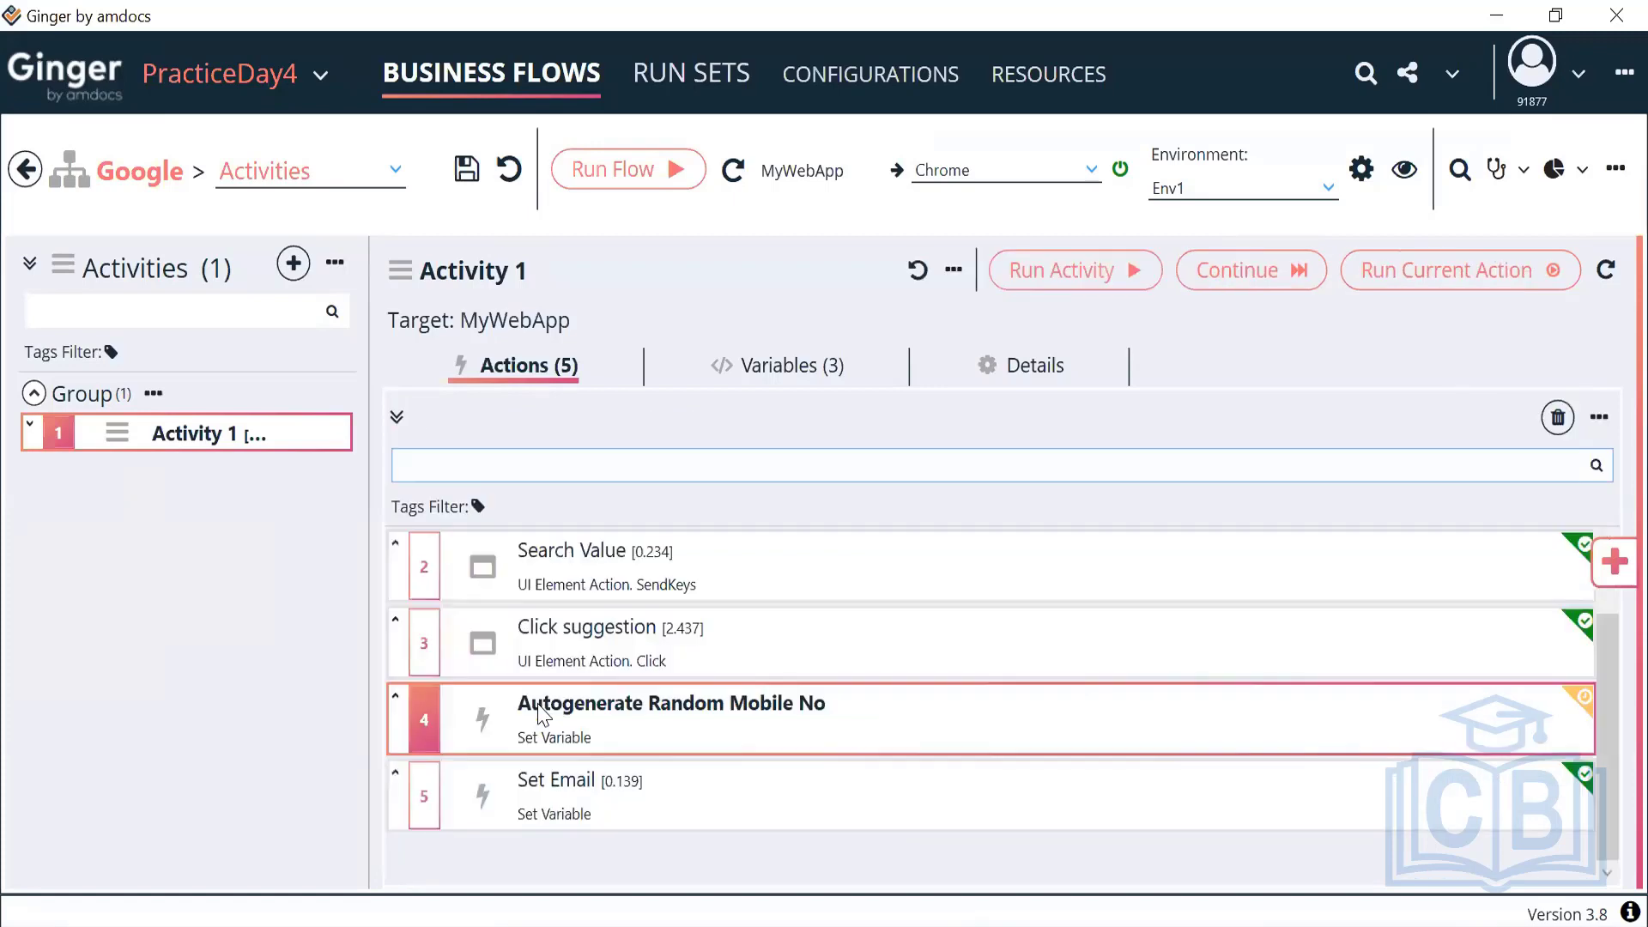
double_click(627, 820)
click(591, 464)
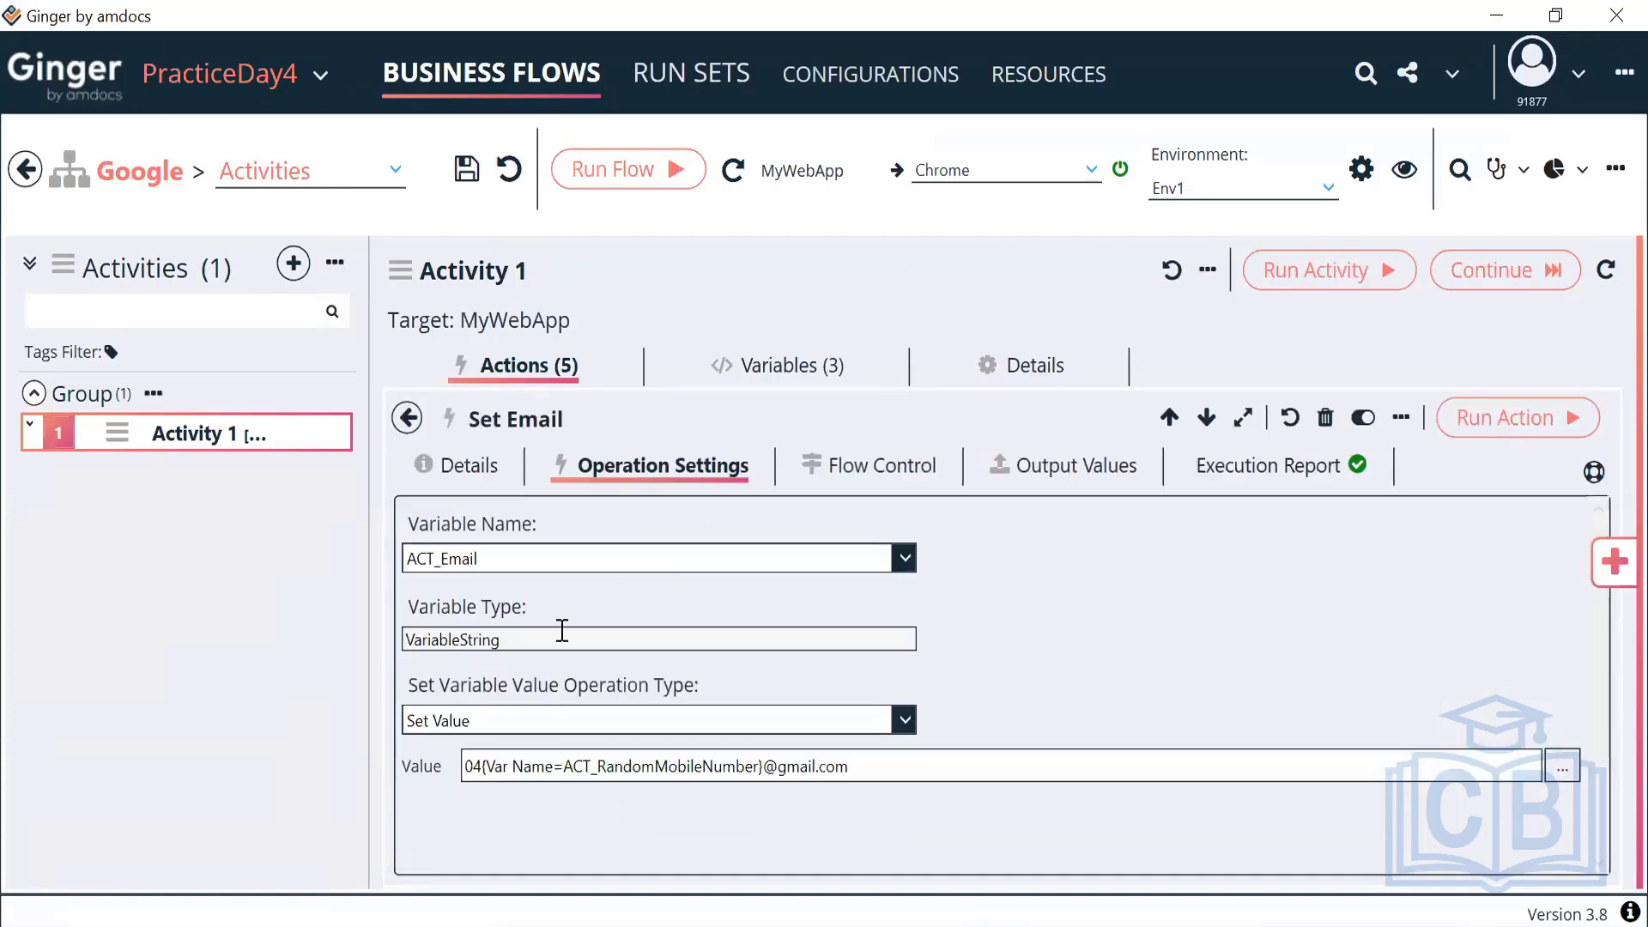
drag(526, 639, 309, 644)
click(522, 728)
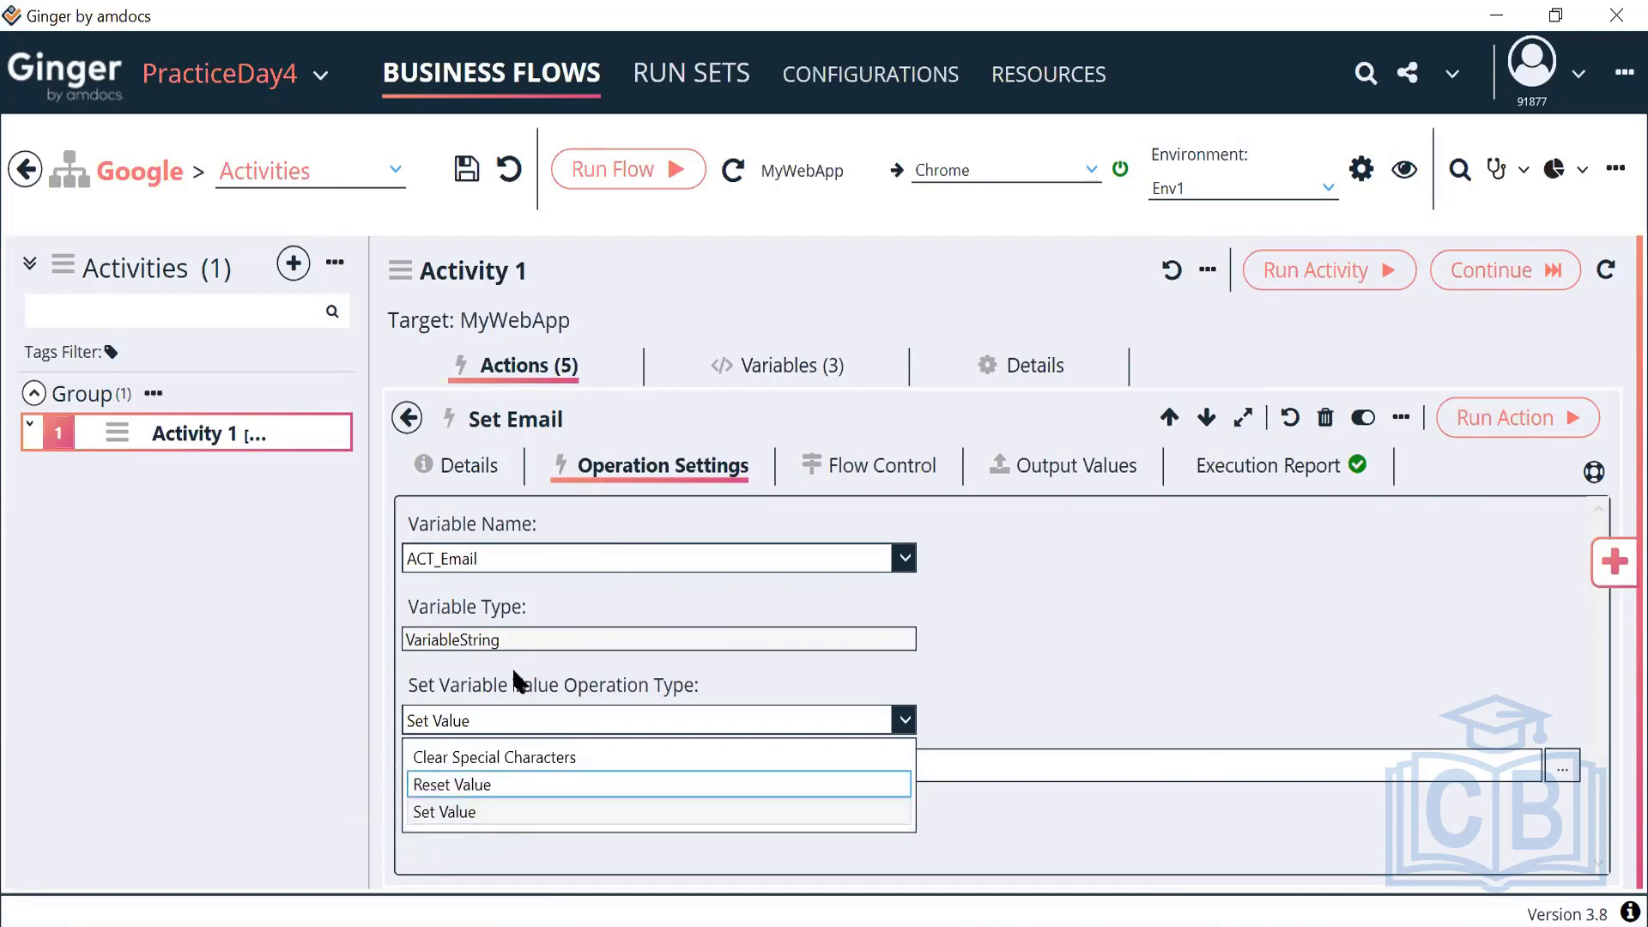
click(507, 635)
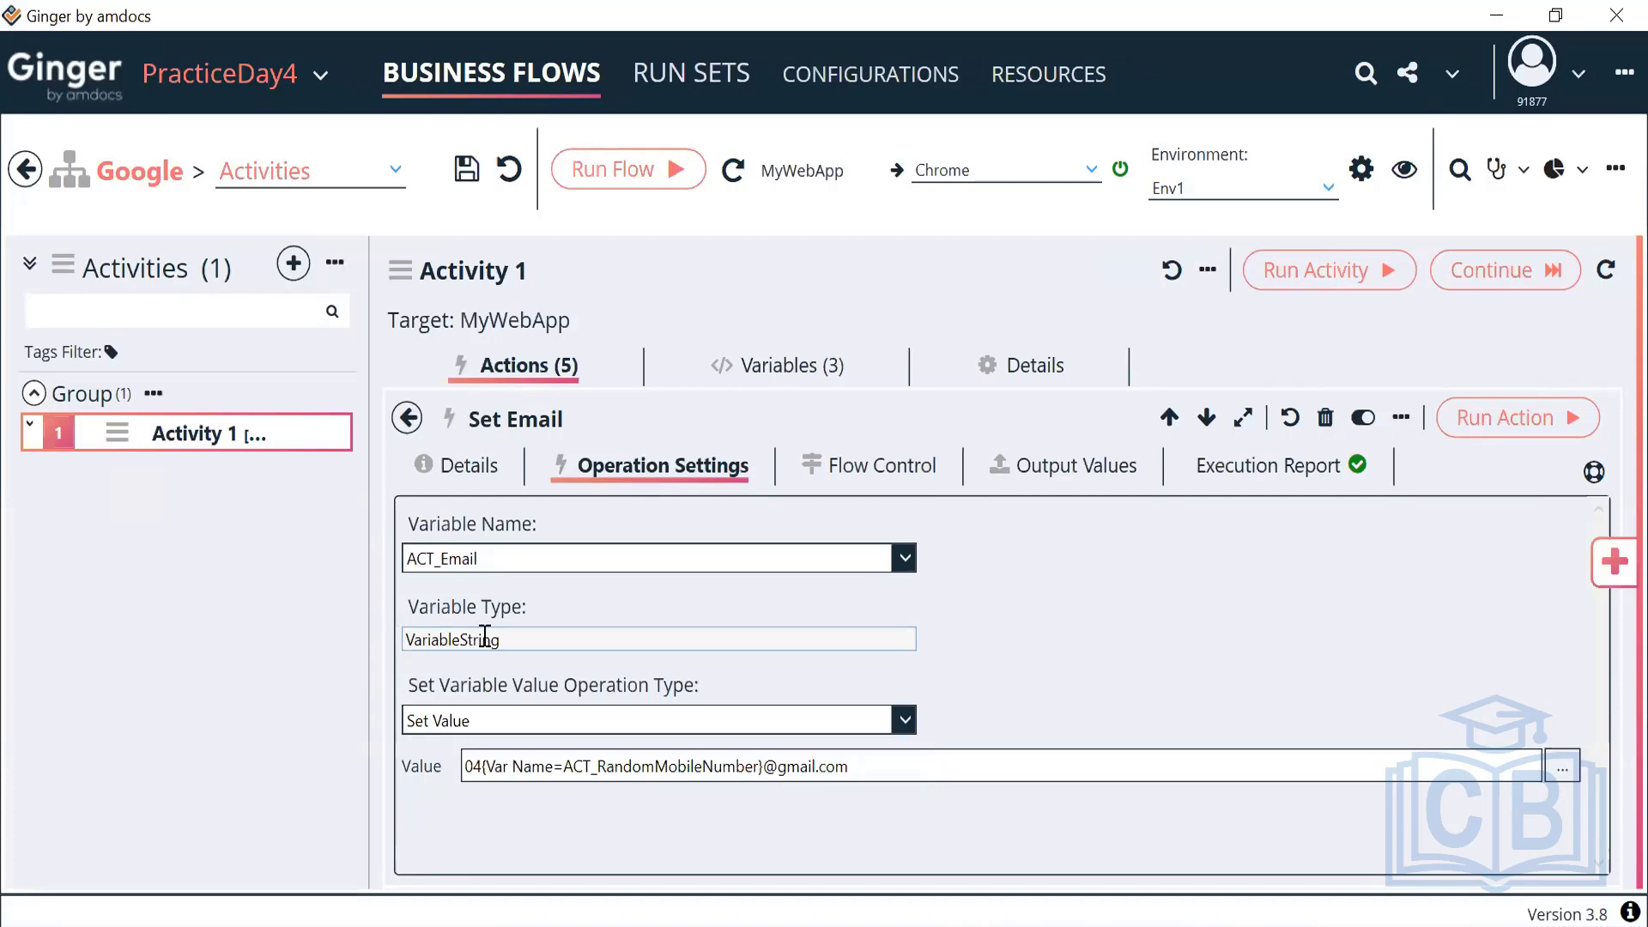
click(515, 721)
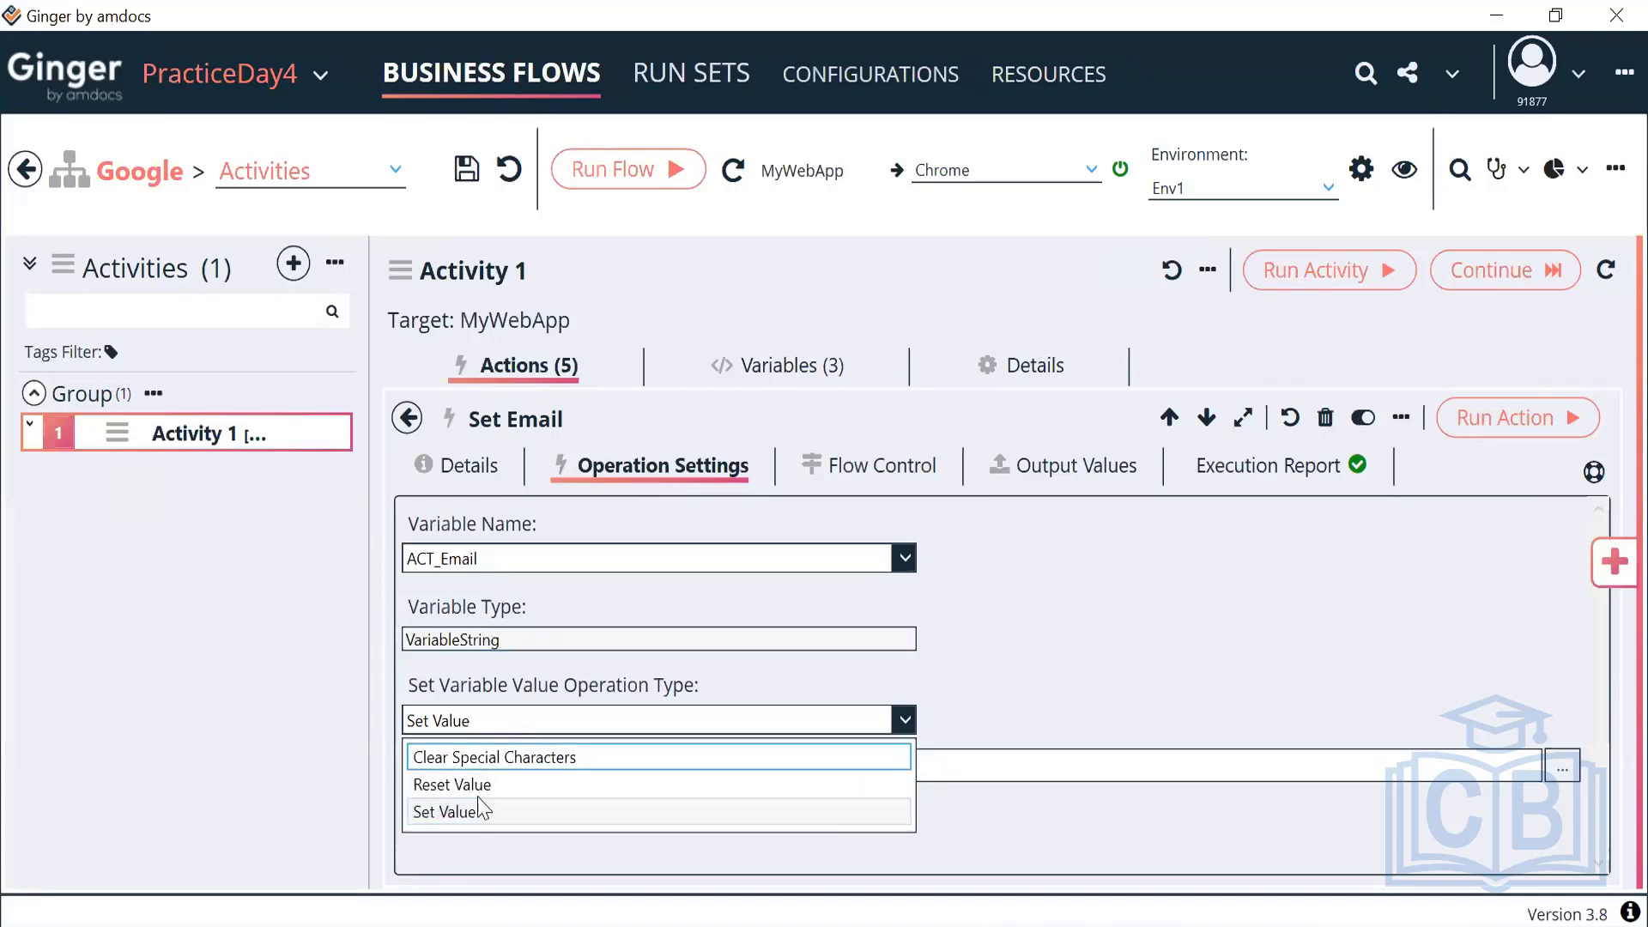
click(501, 721)
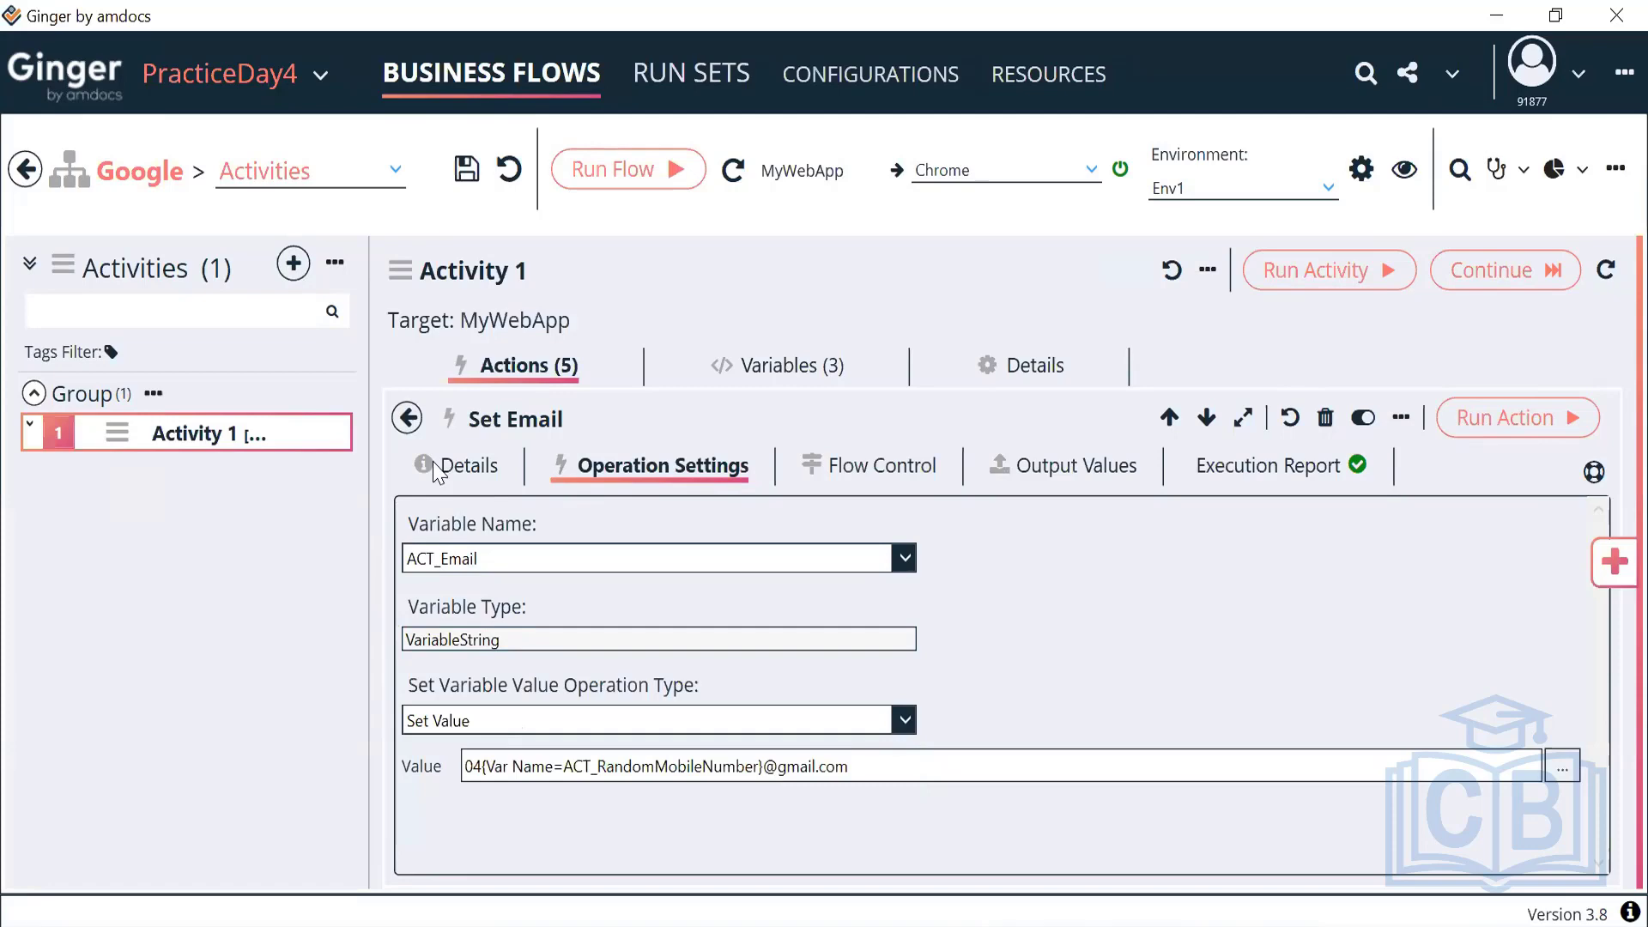
click(408, 420)
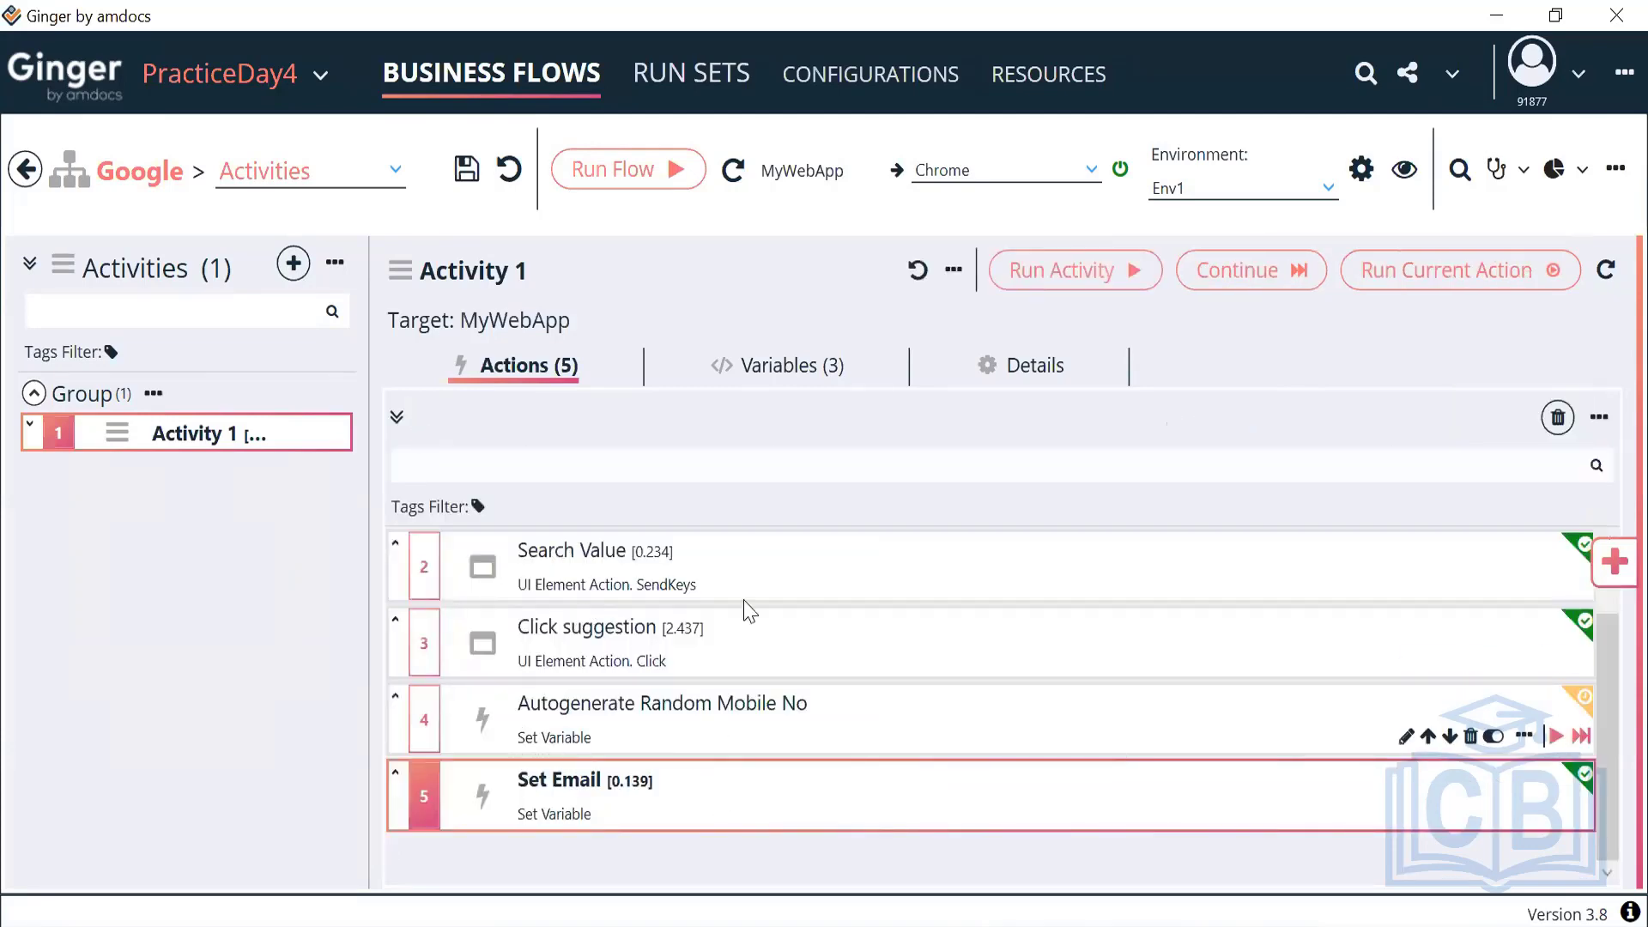
Add a List-type variable, New Variable List, to Activity 1's variables
click(800, 367)
mouse_move(840, 591)
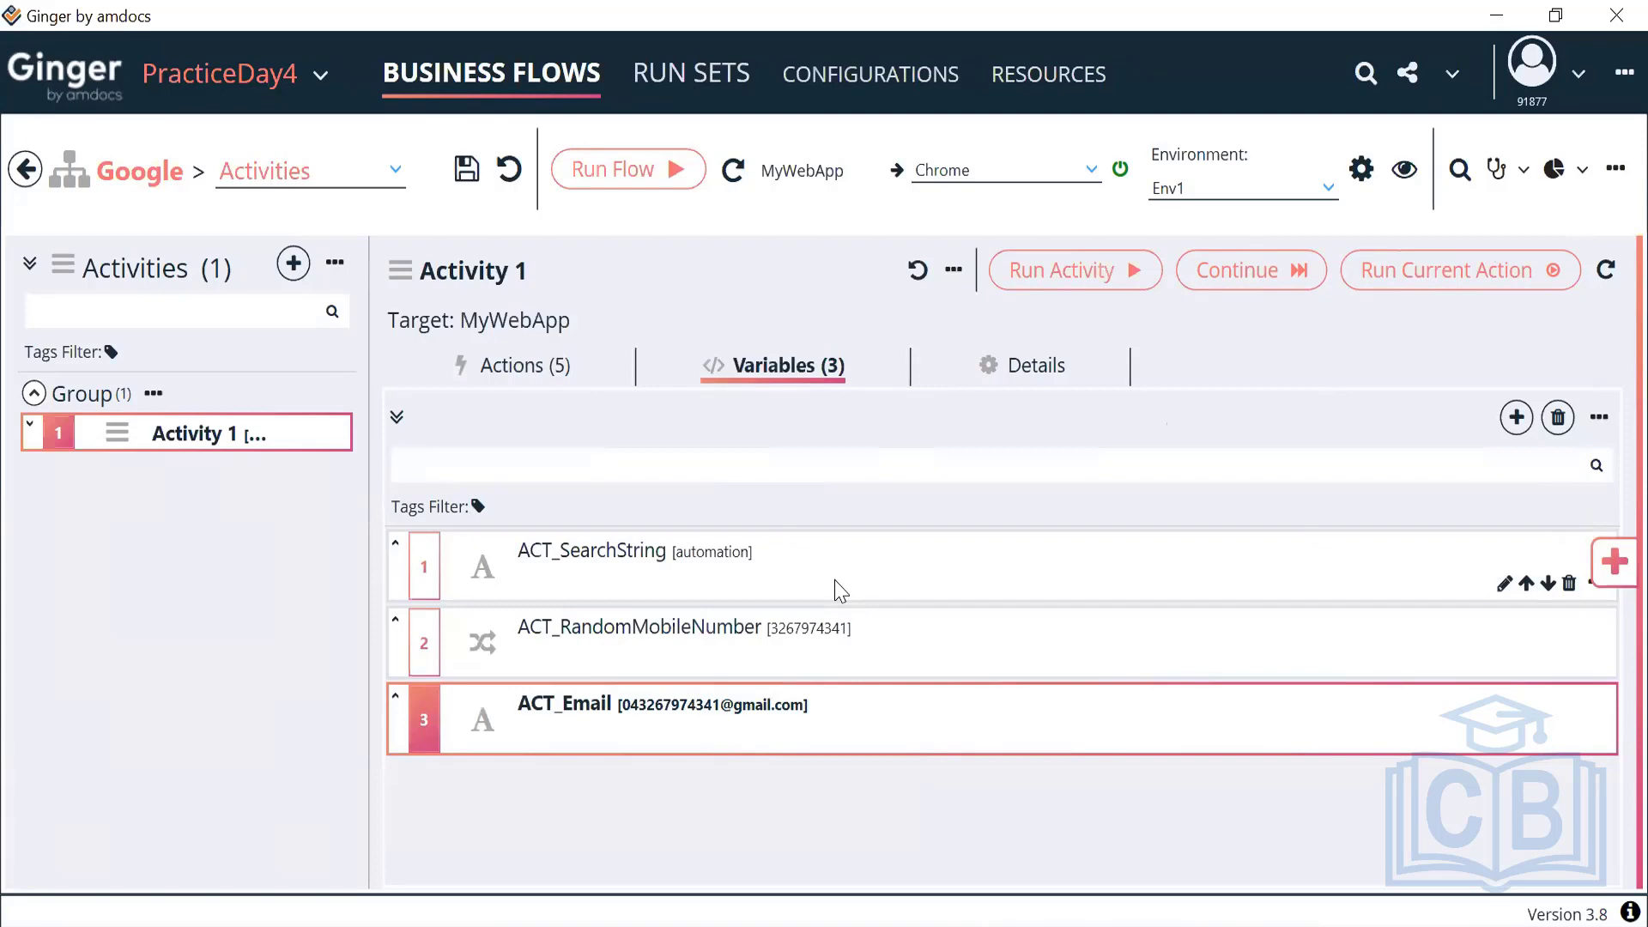
click(1517, 418)
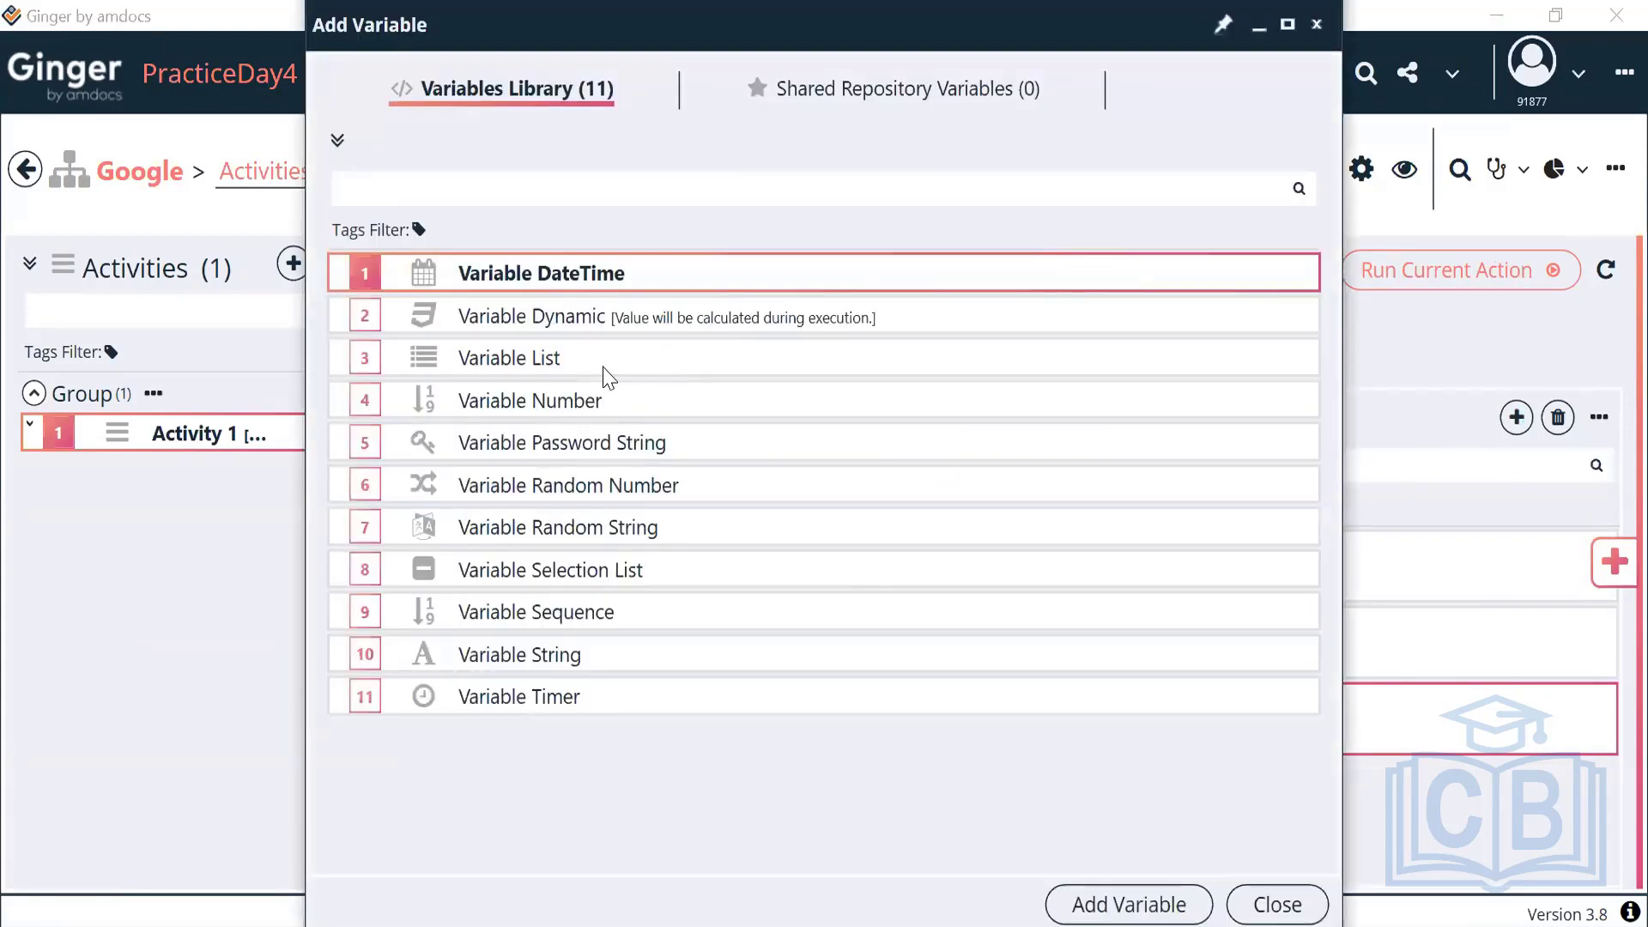
click(608, 376)
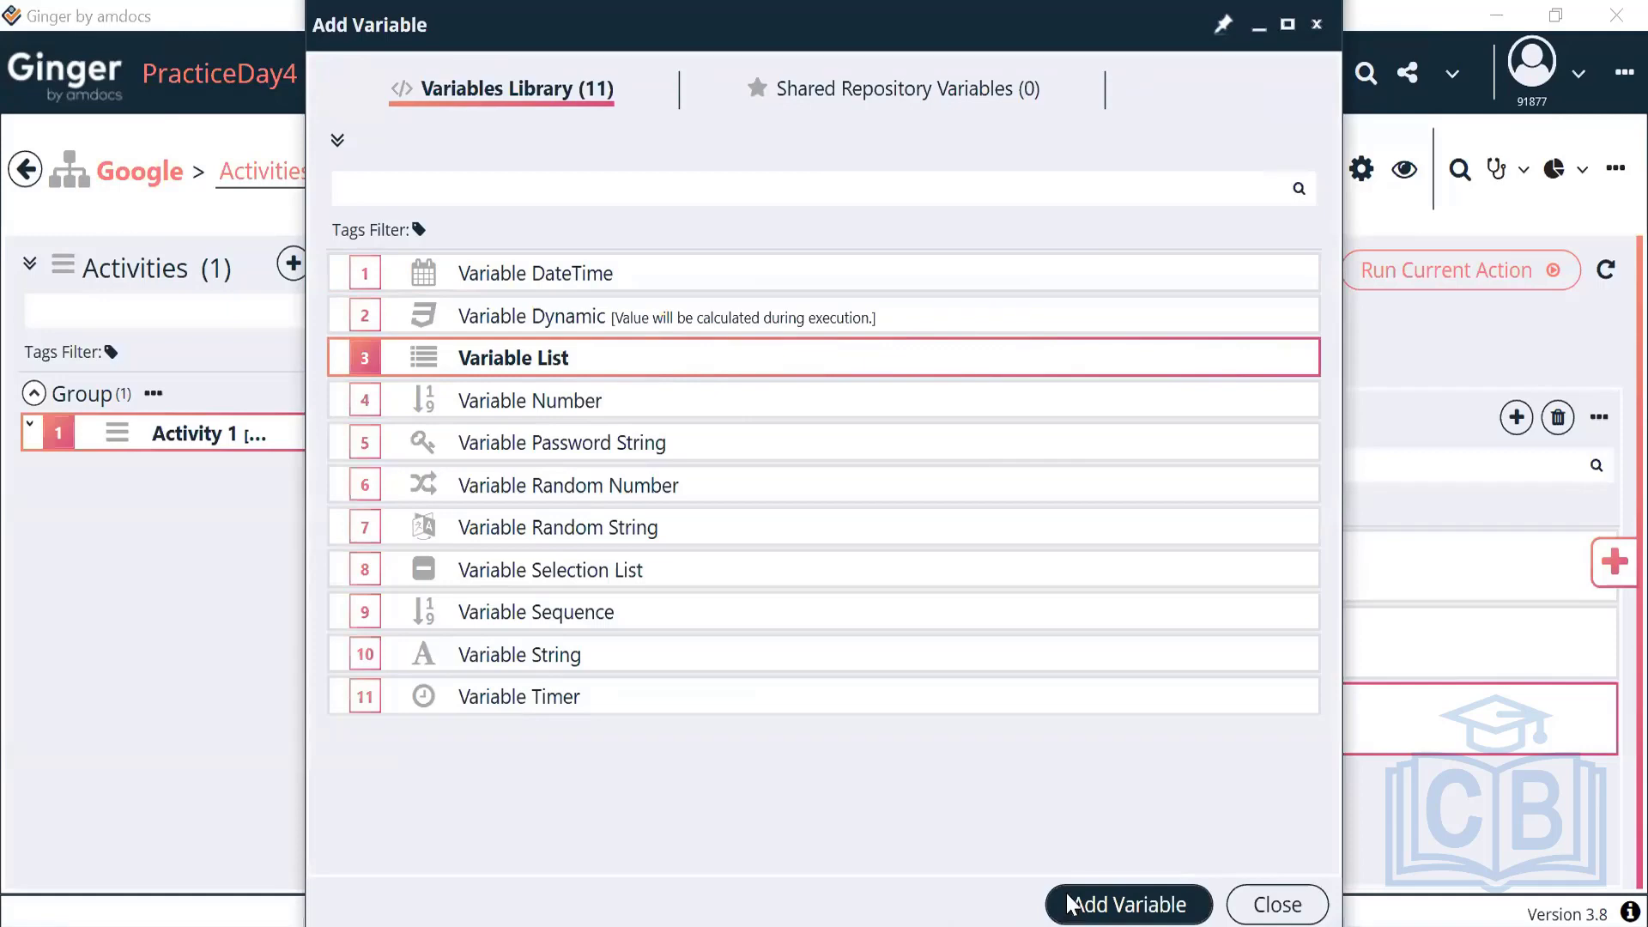
click(1069, 905)
double_click(725, 796)
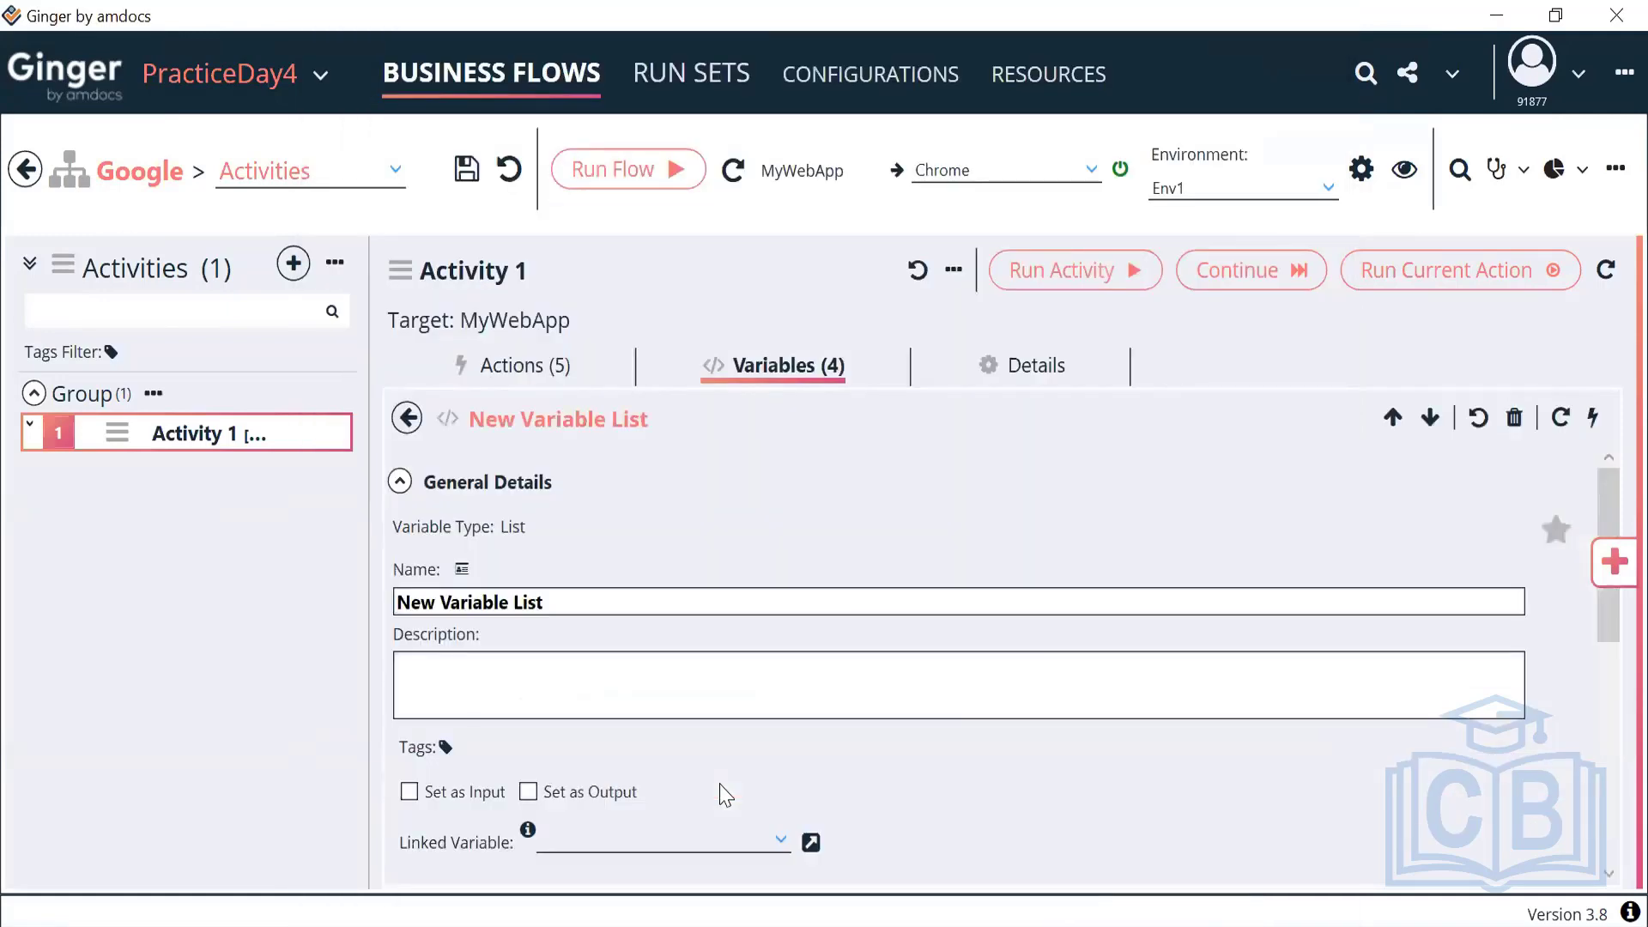
drag(546, 602, 370, 563)
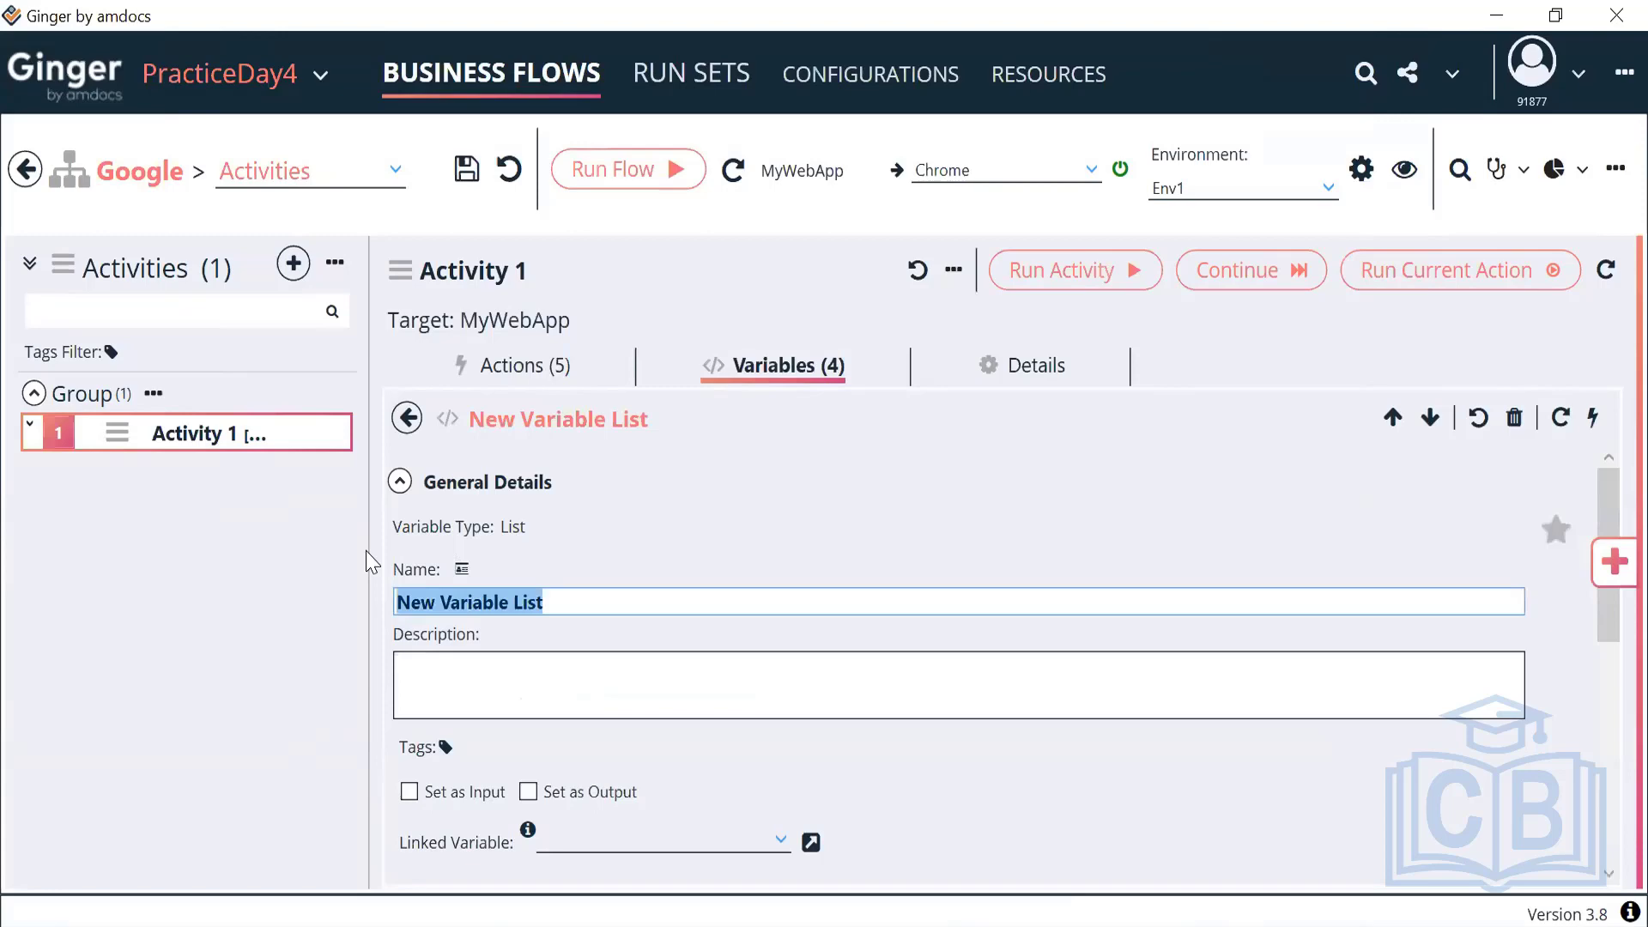
key(BackSpace)
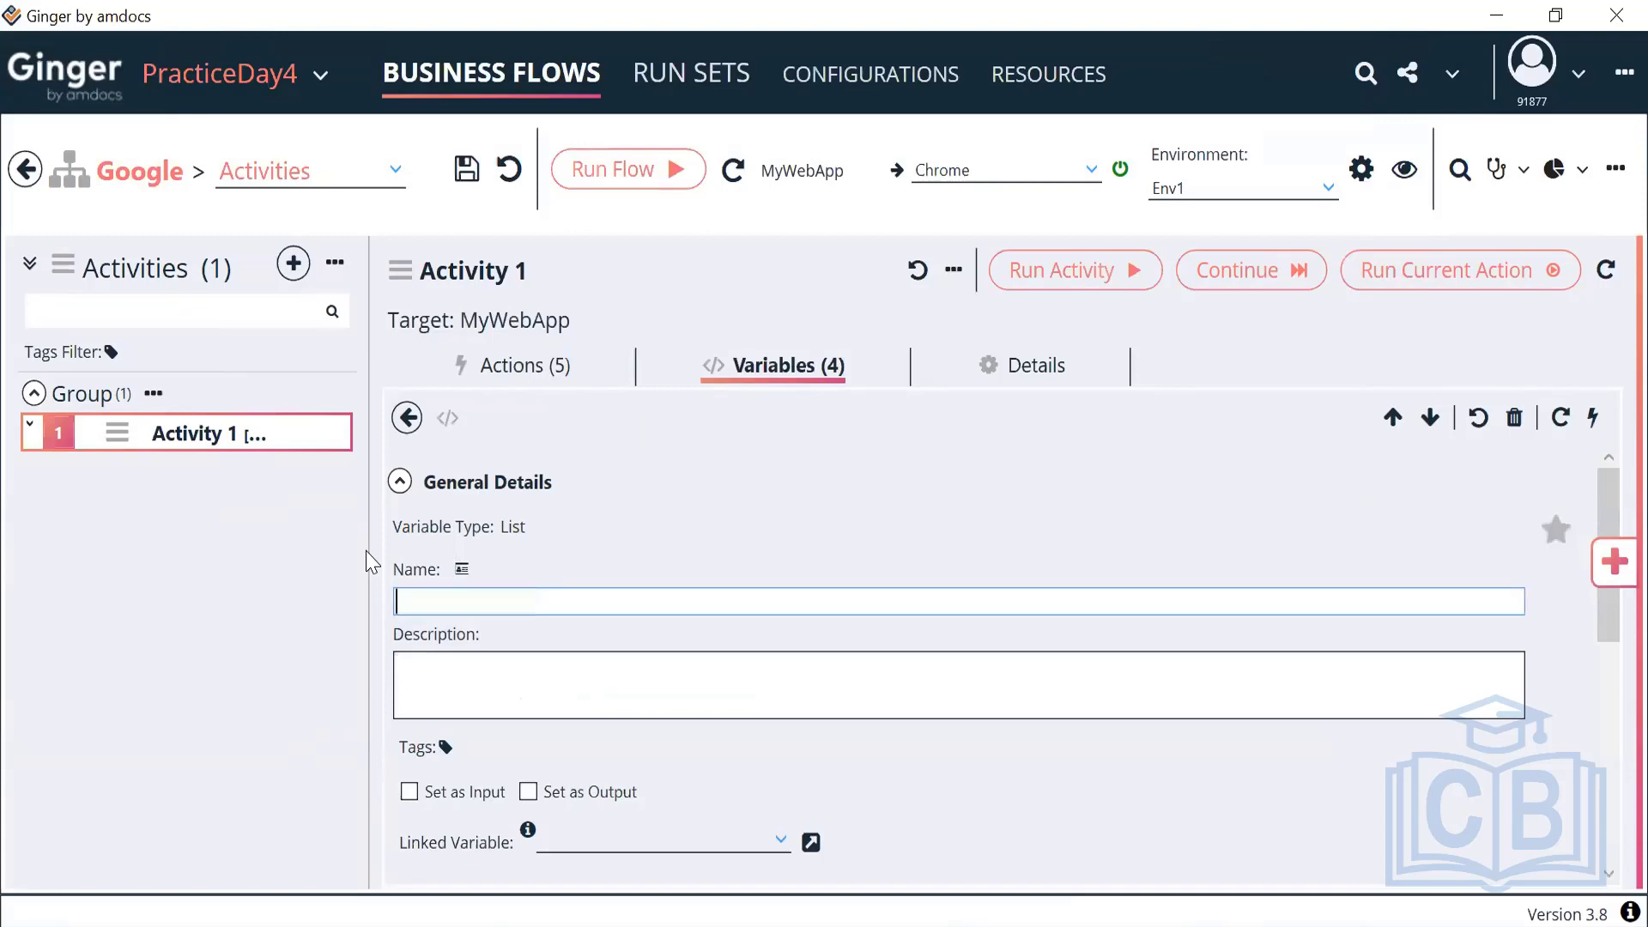
text(ACT_Customer)
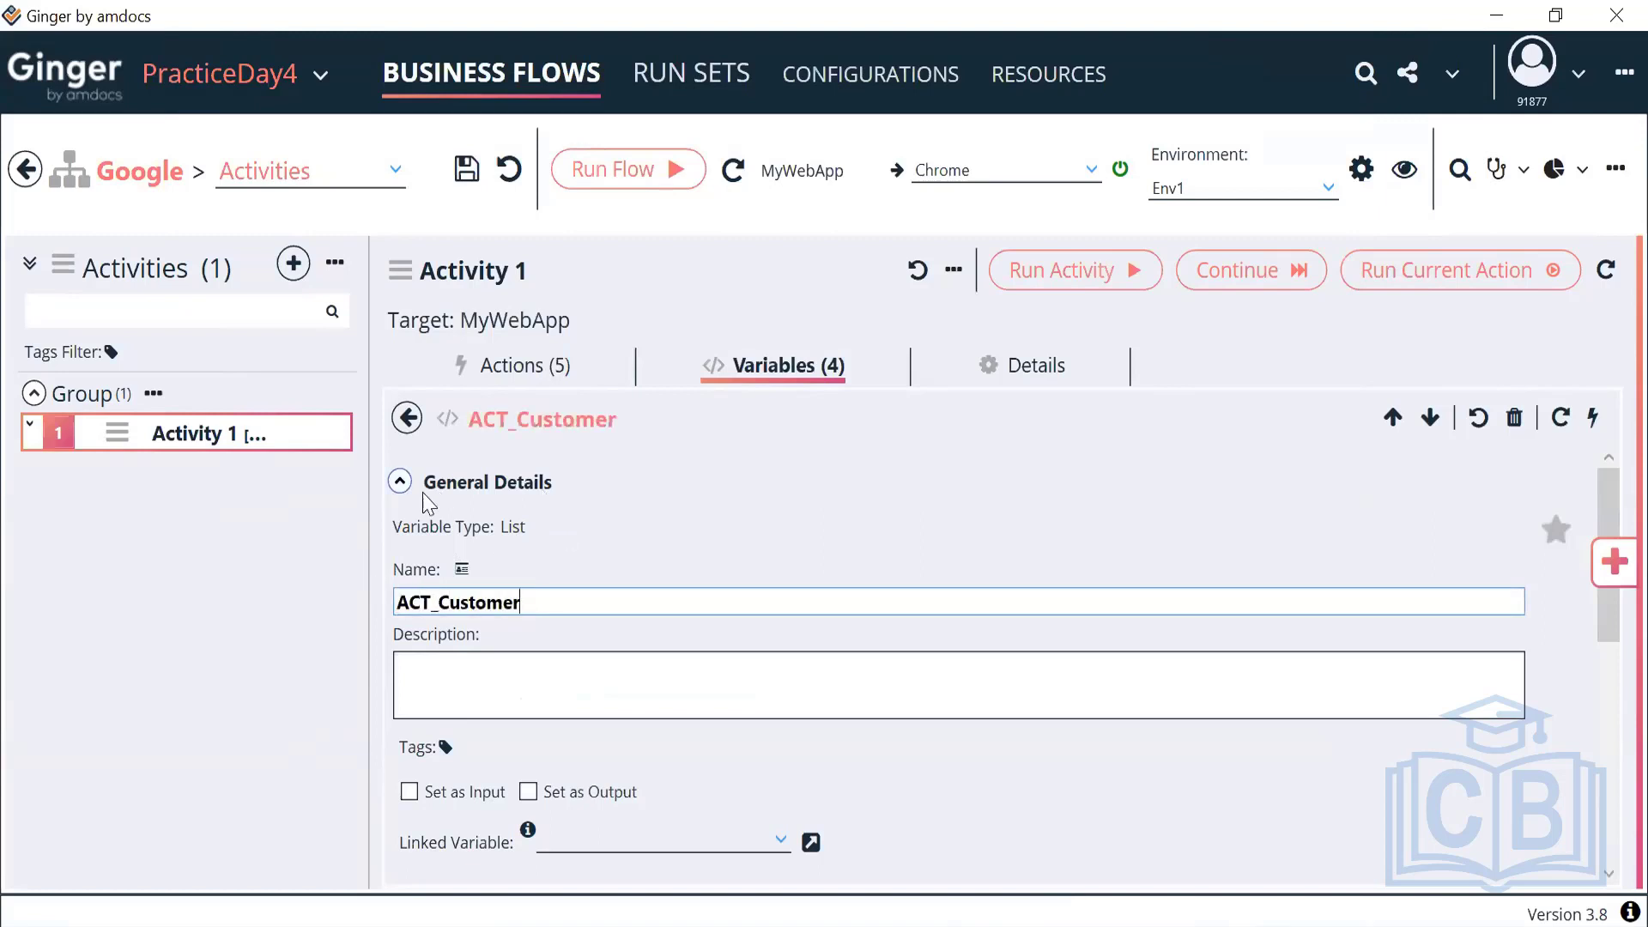
click(400, 482)
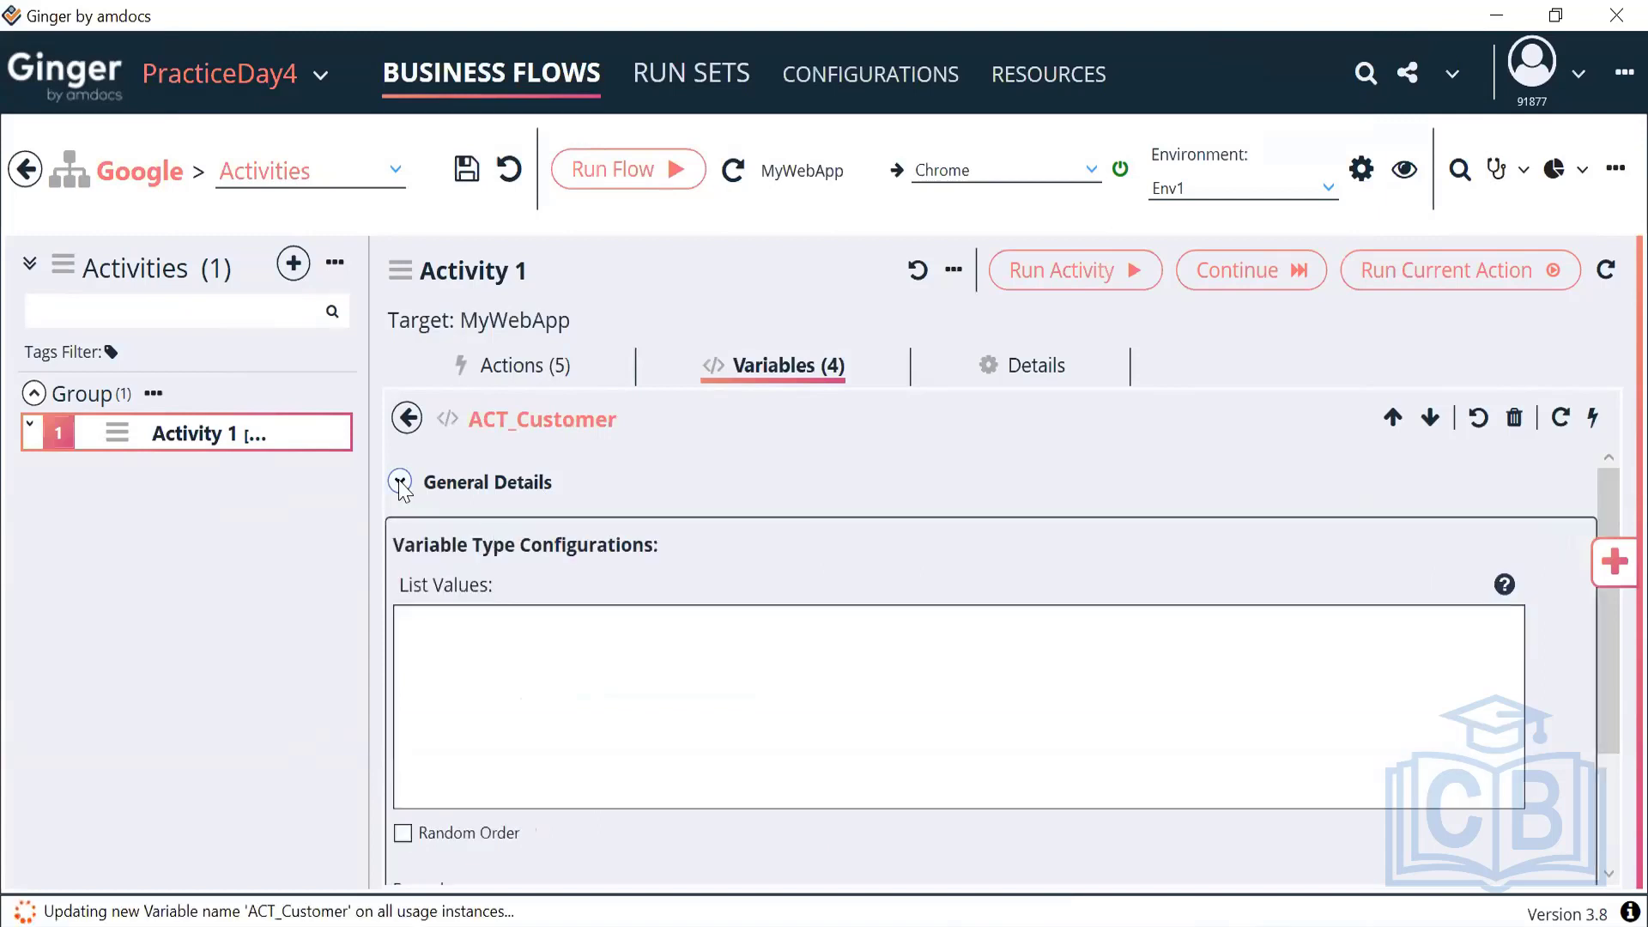
click(400, 482)
drag(520, 602, 389, 605)
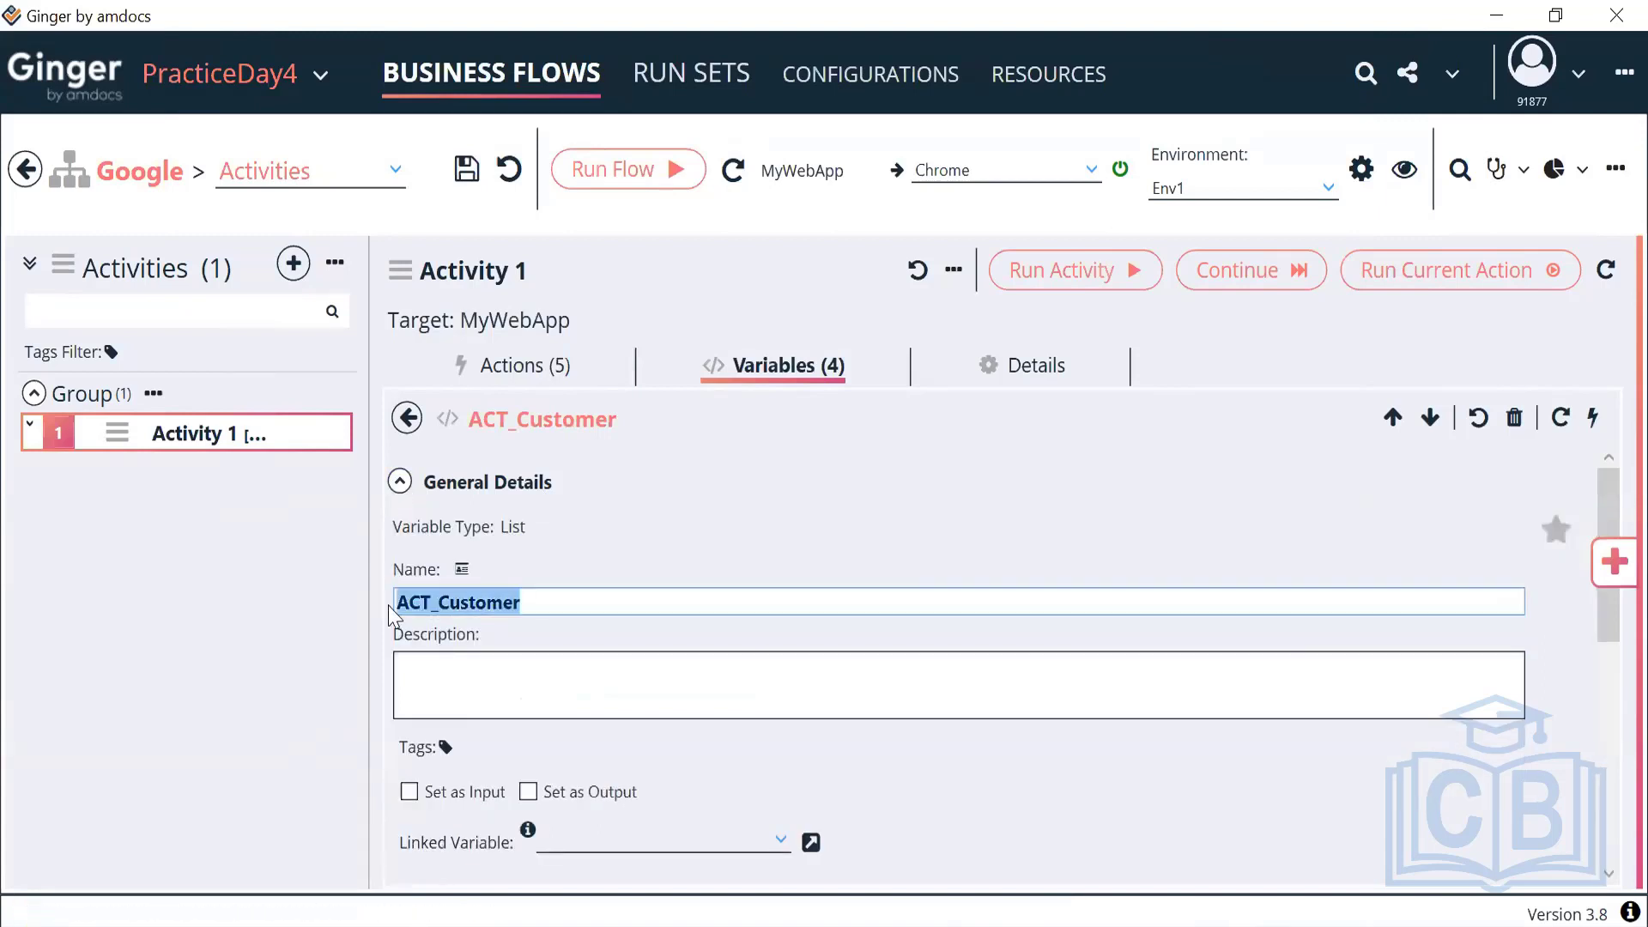
click(400, 482)
click(513, 643)
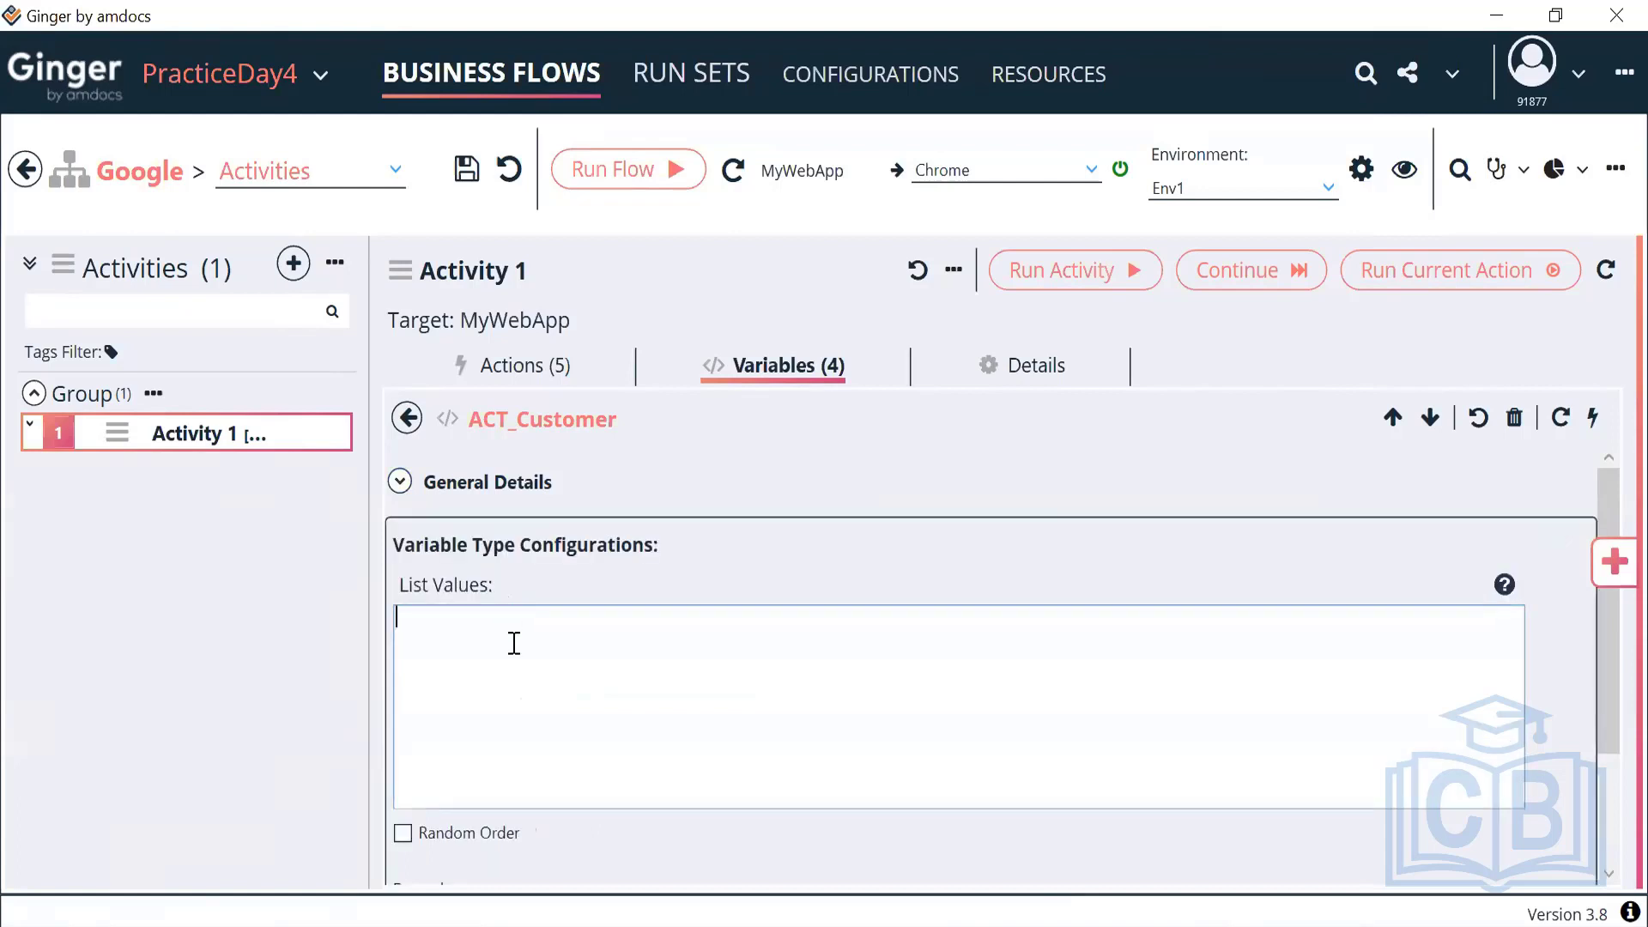
text(Prepaid,Postpaid)
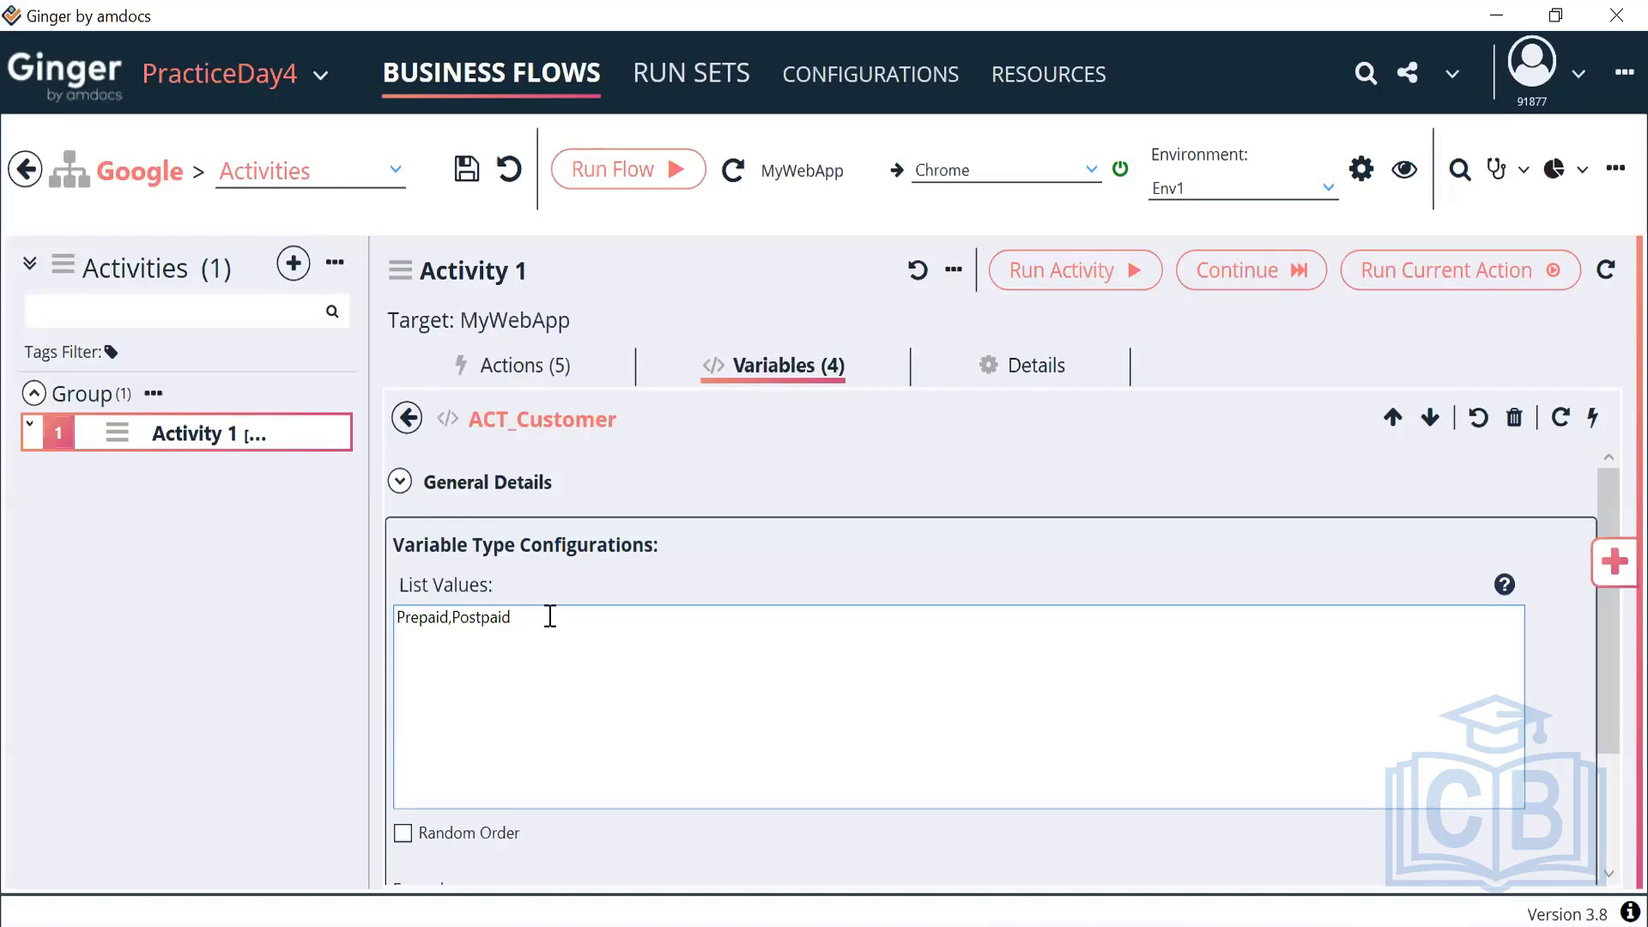
drag(548, 615, 386, 631)
click(400, 482)
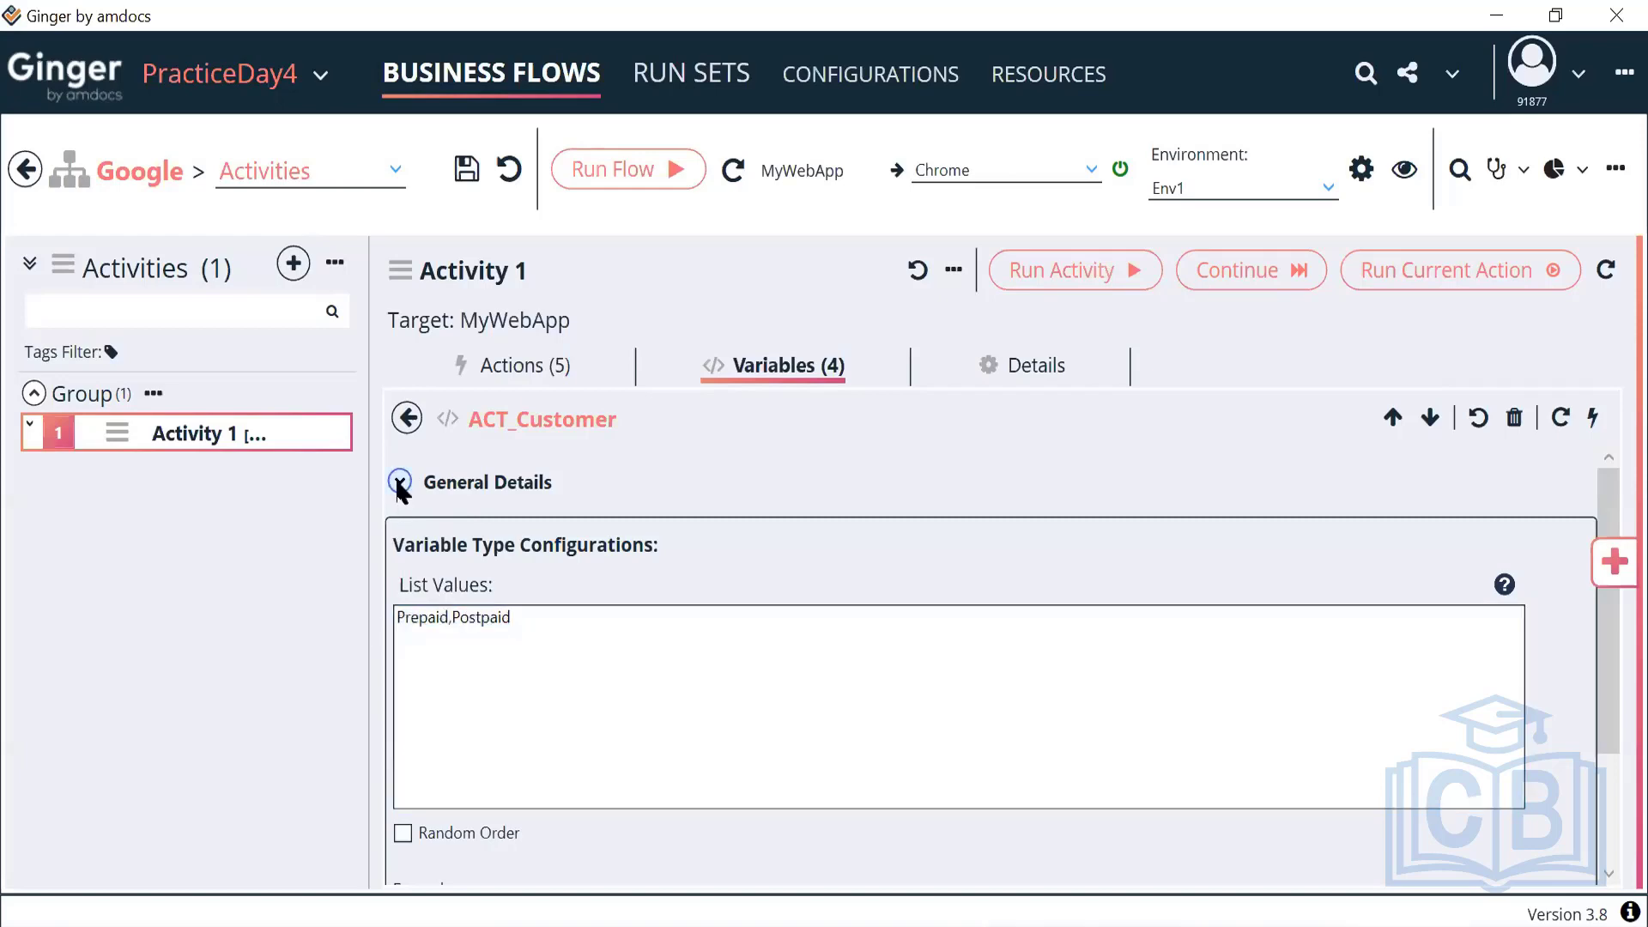
scroll(593, 773, down, 5)
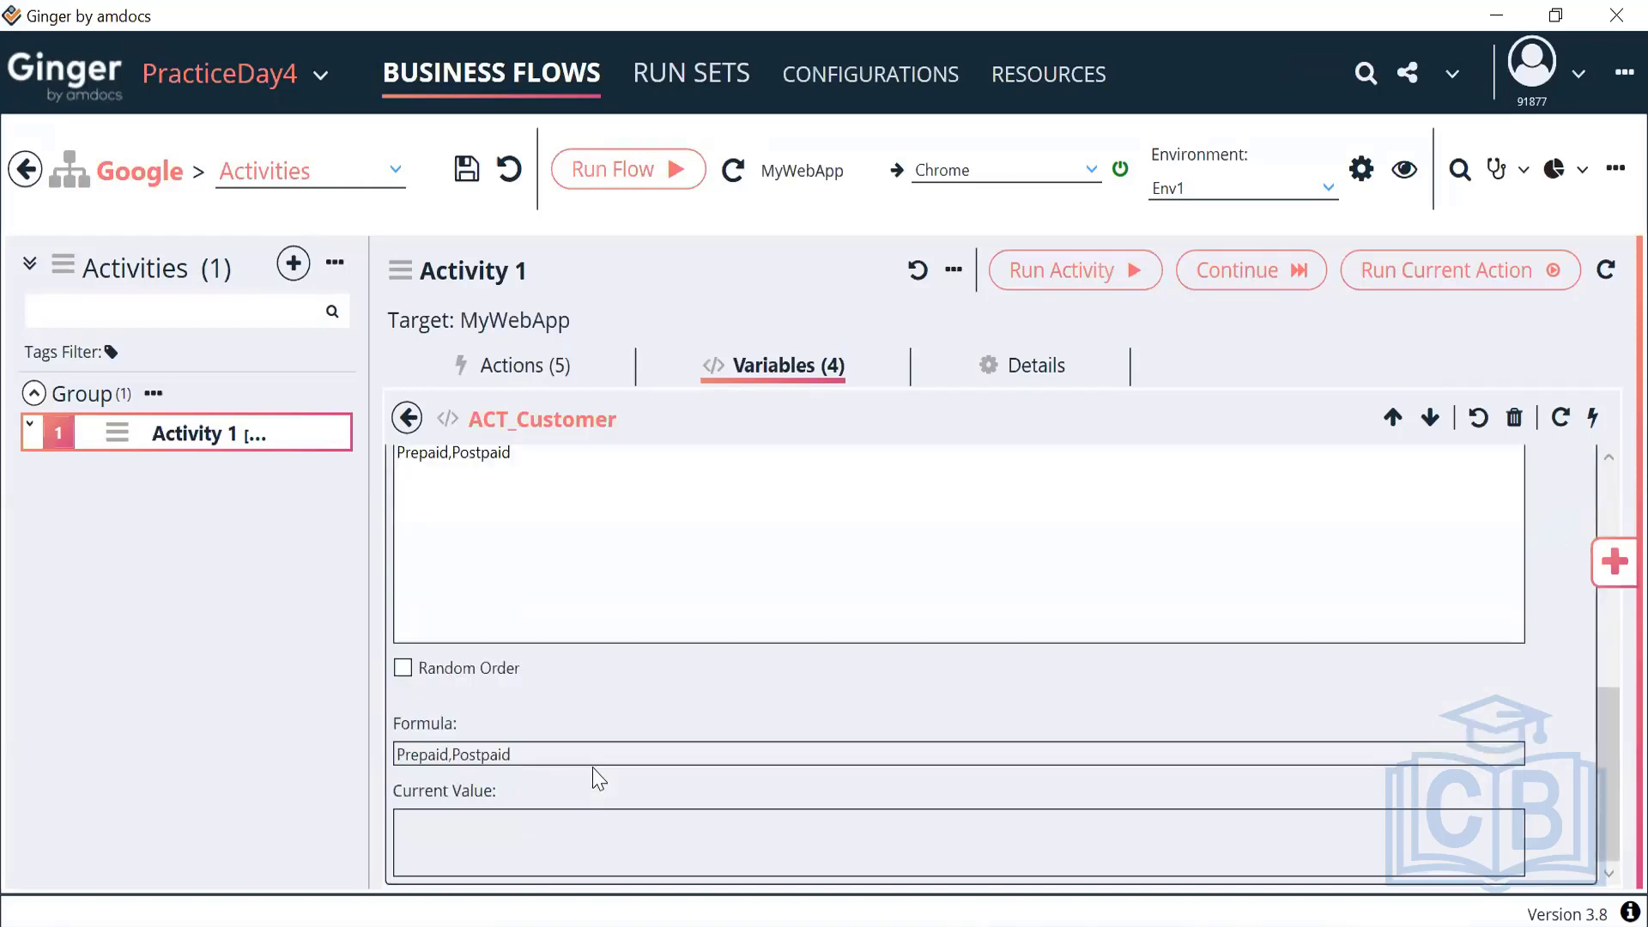
double_click(510, 755)
drag(369, 772, 361, 771)
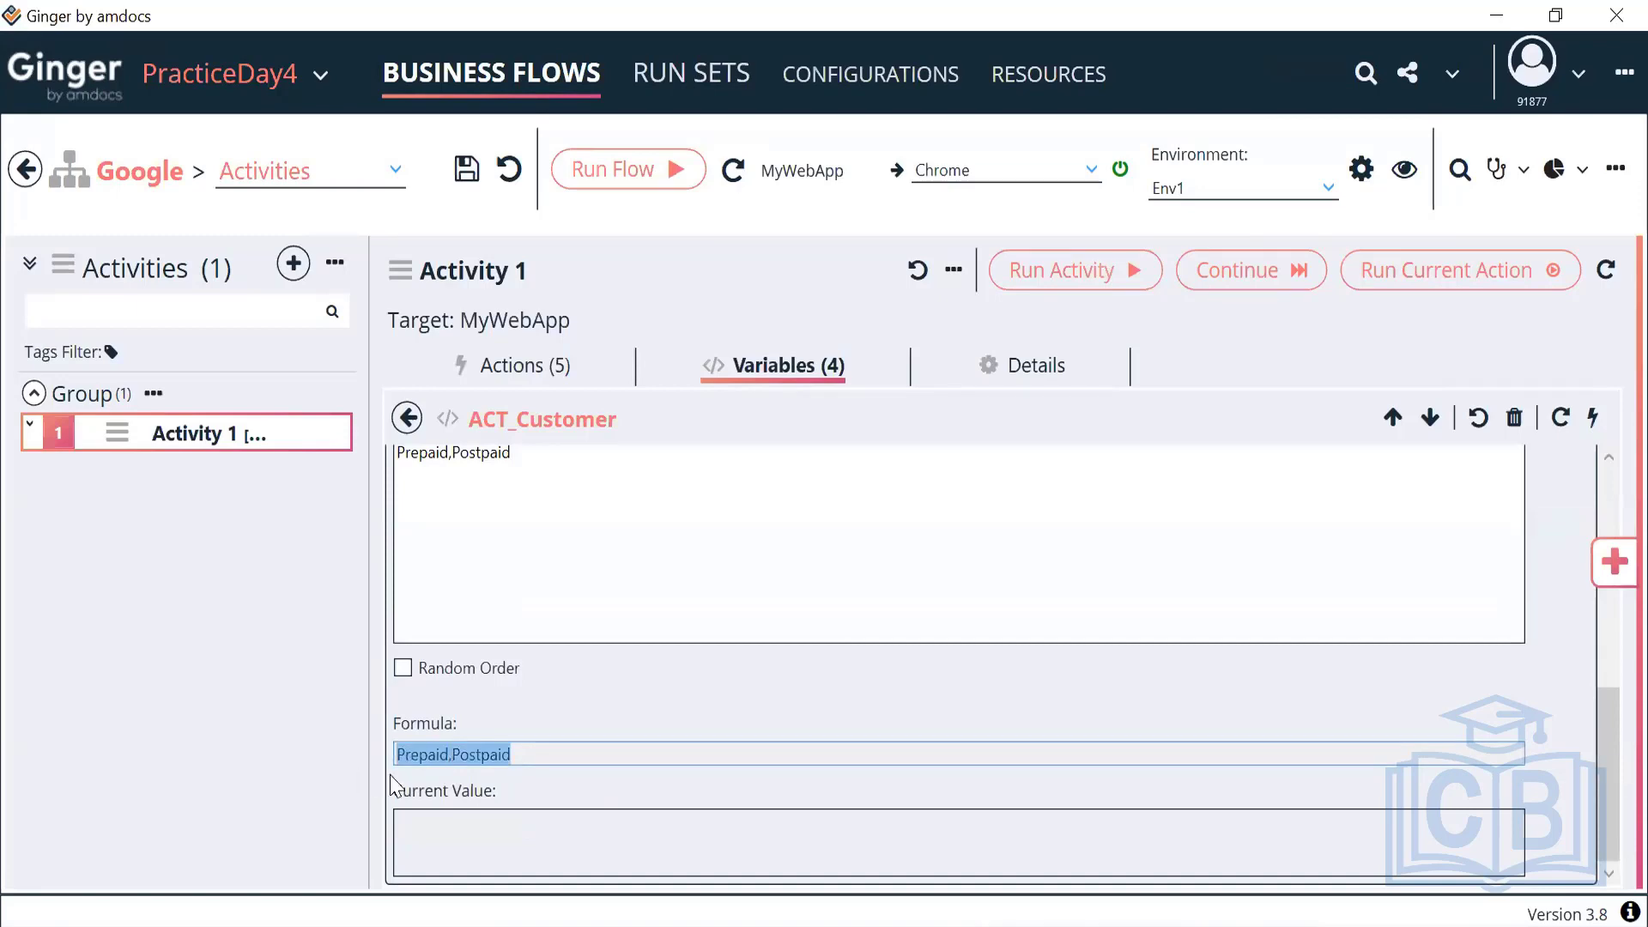
double_click(472, 754)
double_click(433, 750)
double_click(473, 756)
scroll(570, 577, up, 10)
scroll(570, 746, down, 10)
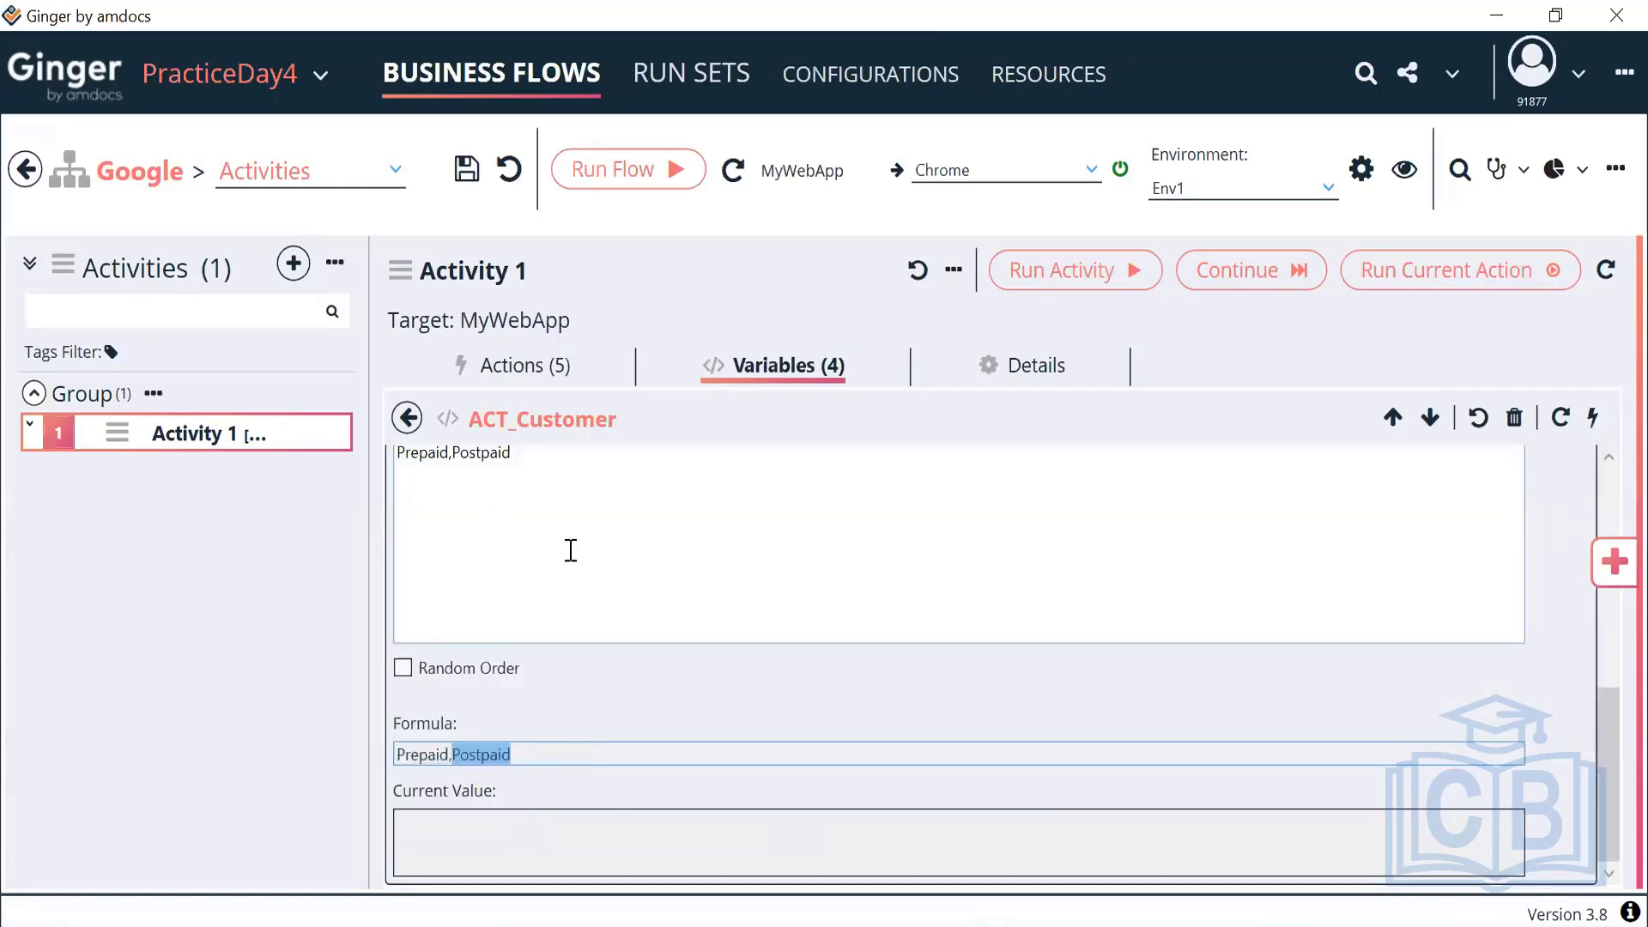
triple_click(408, 478)
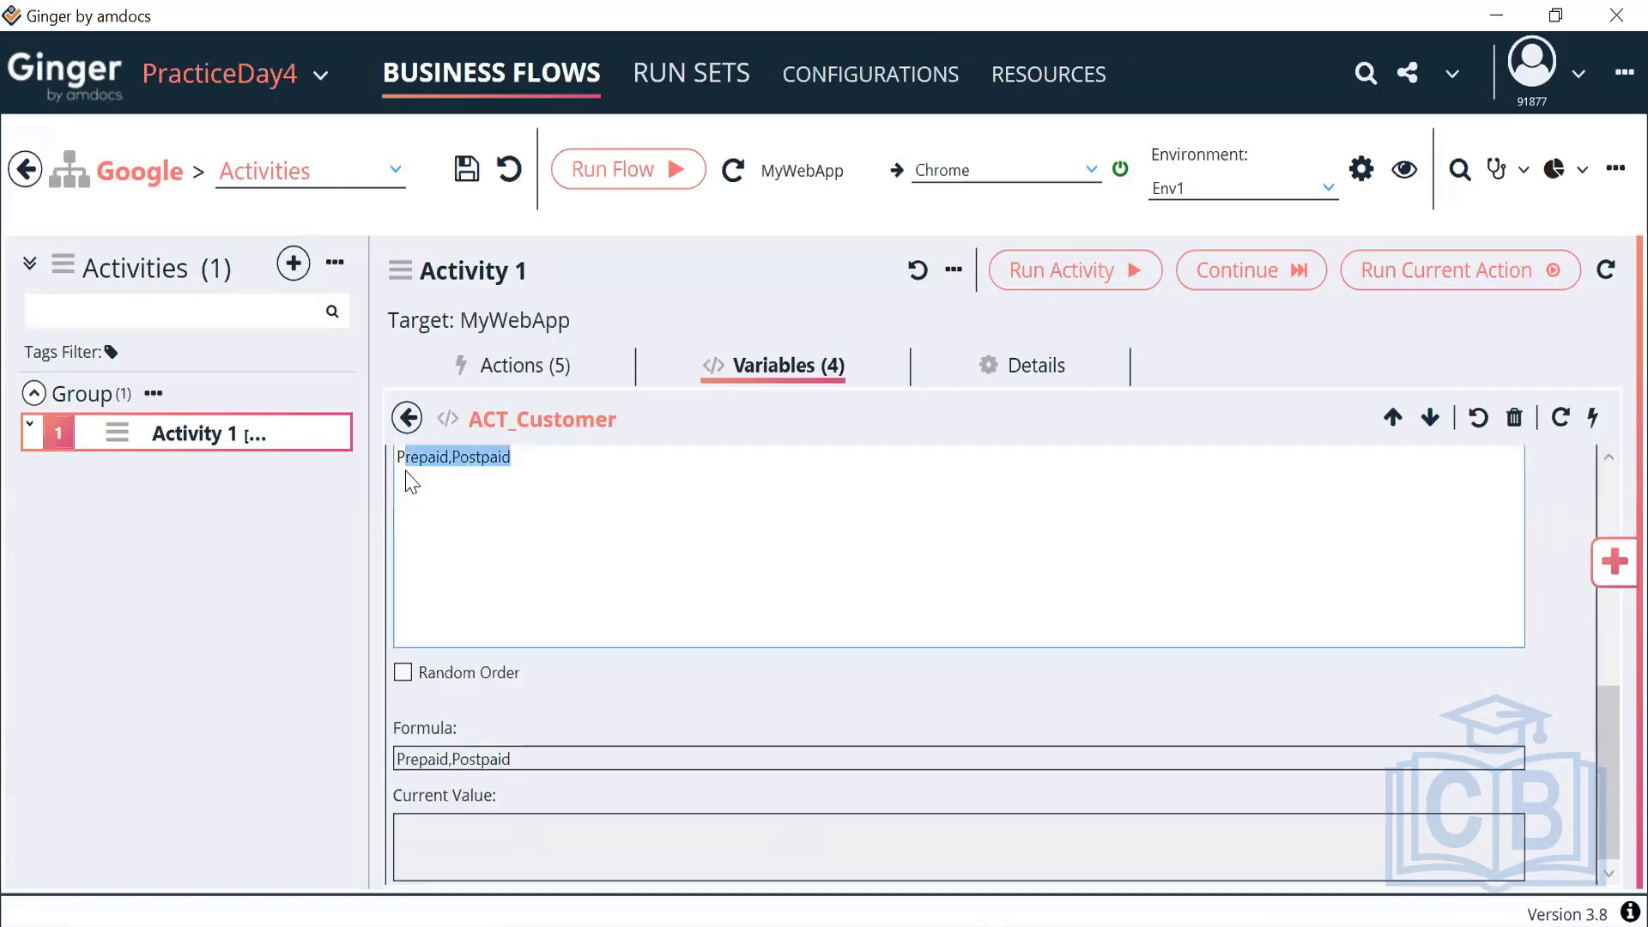
Add a Set Variable Action from the Actions Library to Activity 1's actions
click(407, 418)
click(526, 366)
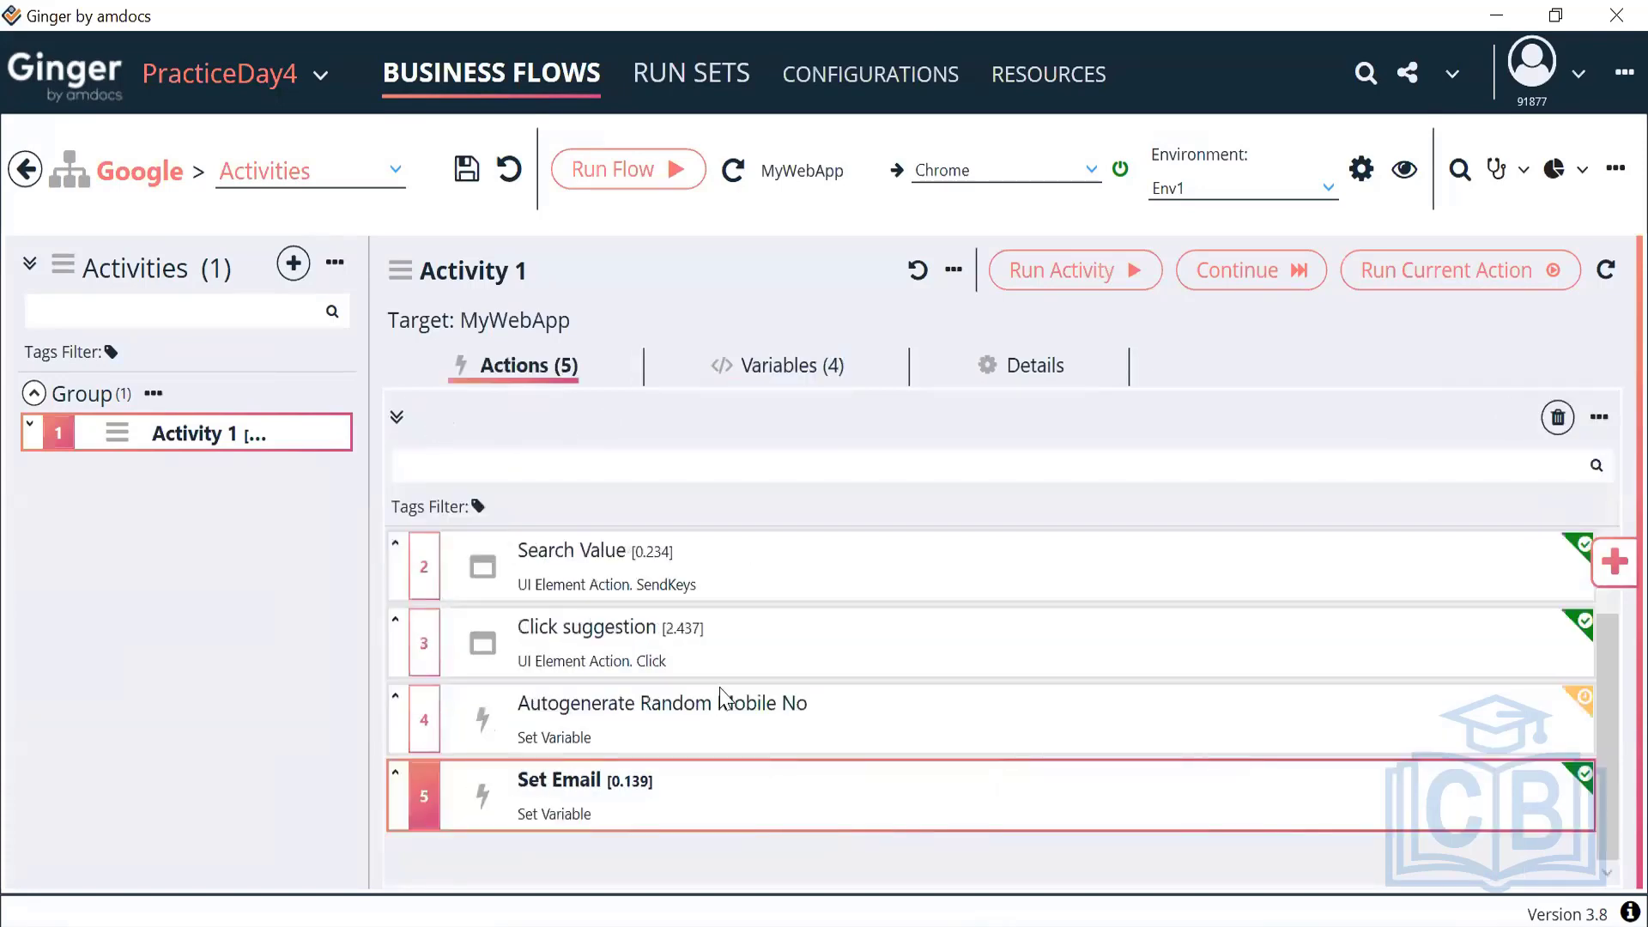
click(1614, 565)
double_click(1305, 479)
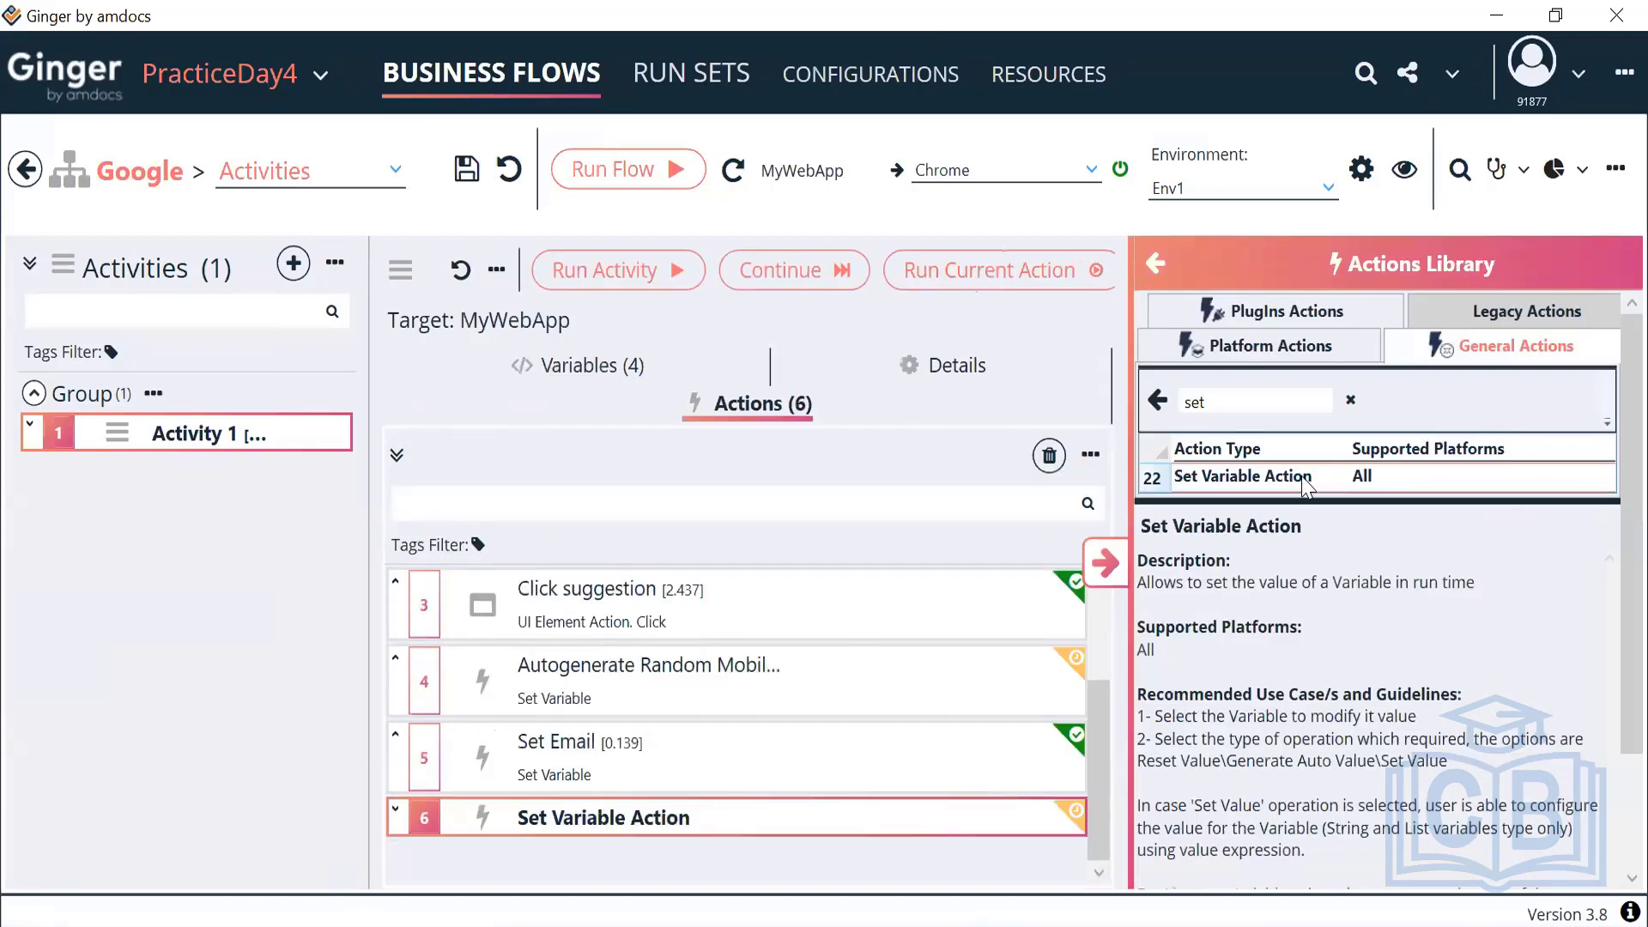
click(1105, 563)
Set the new action to target ACT_Customer with the Auto Generate Value operation
double_click(682, 867)
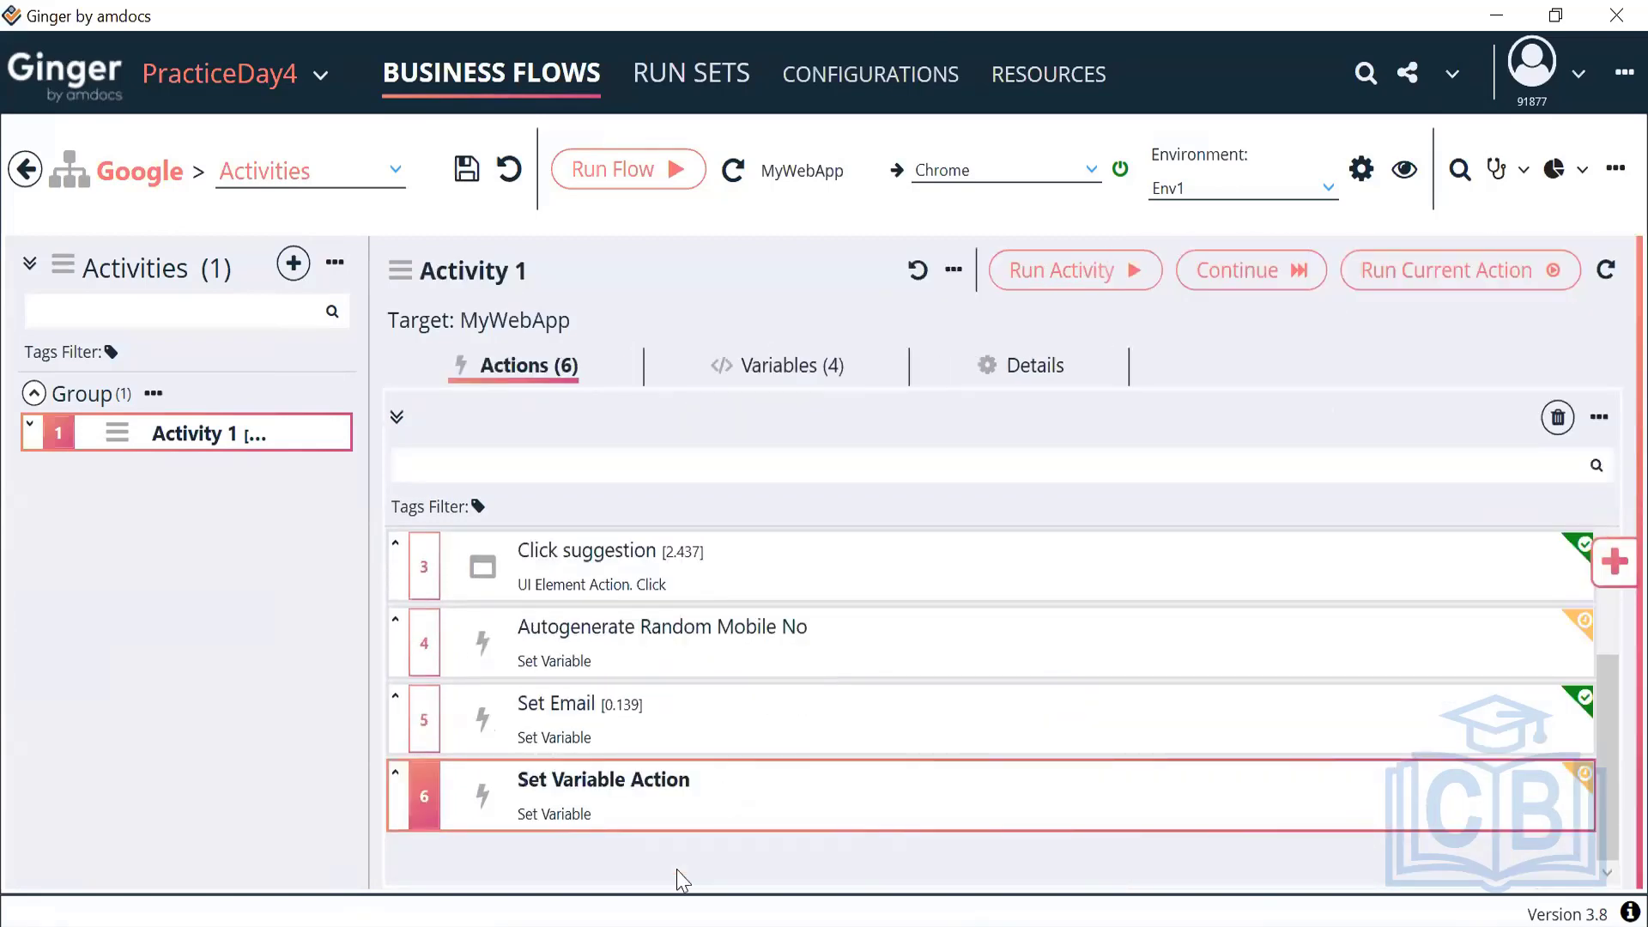
click(699, 560)
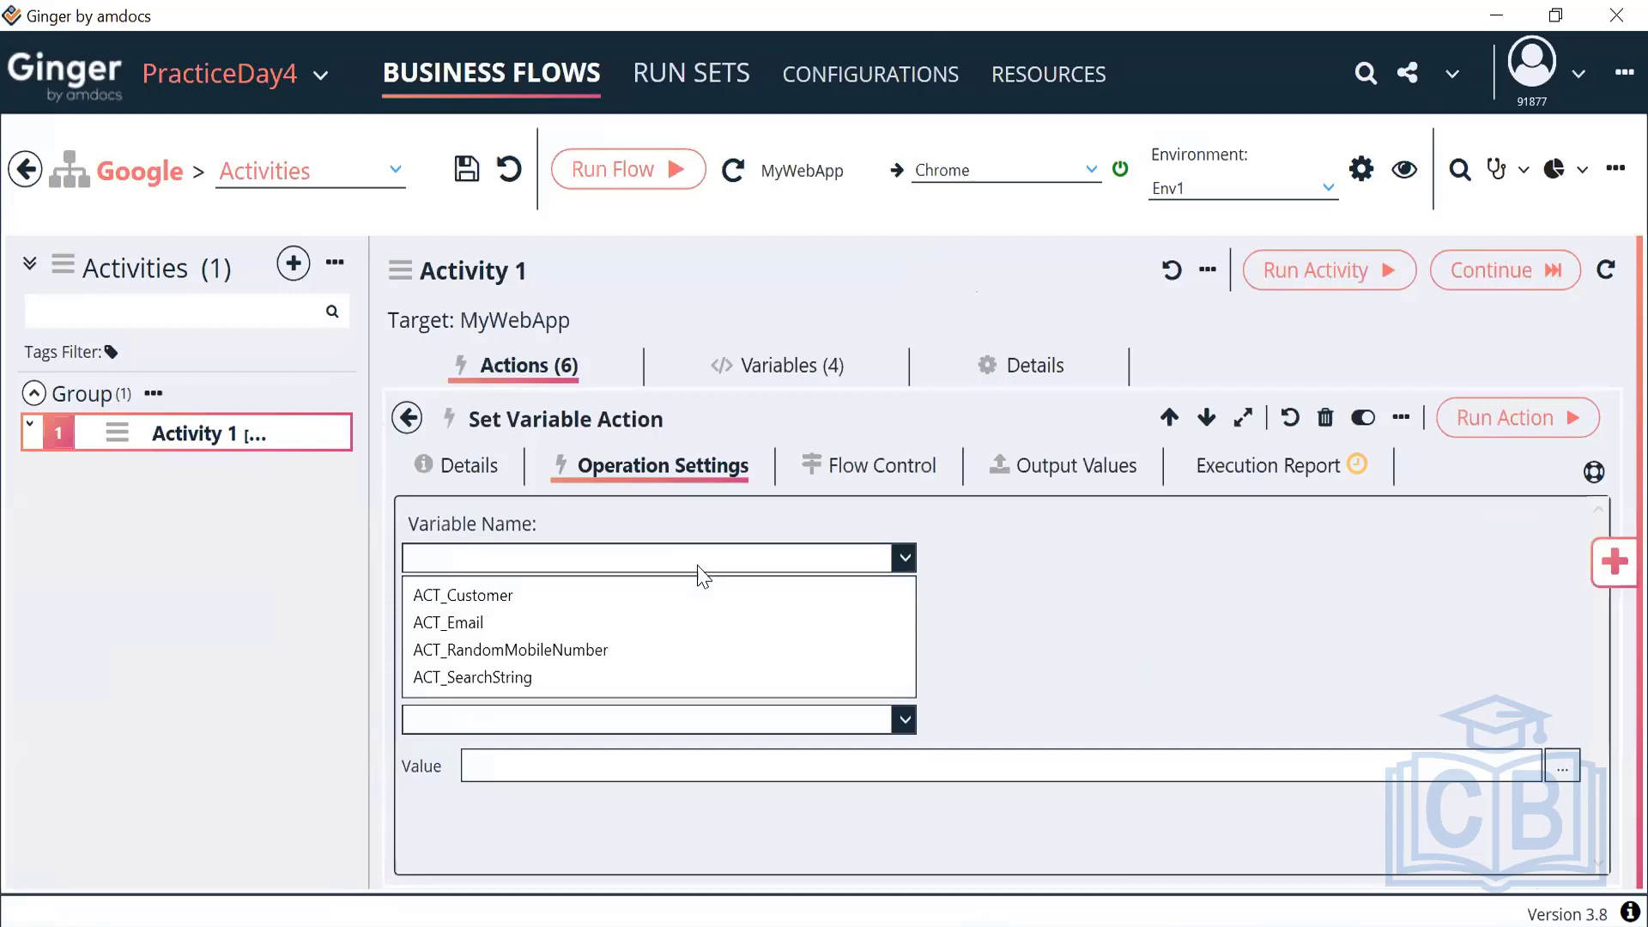
click(543, 605)
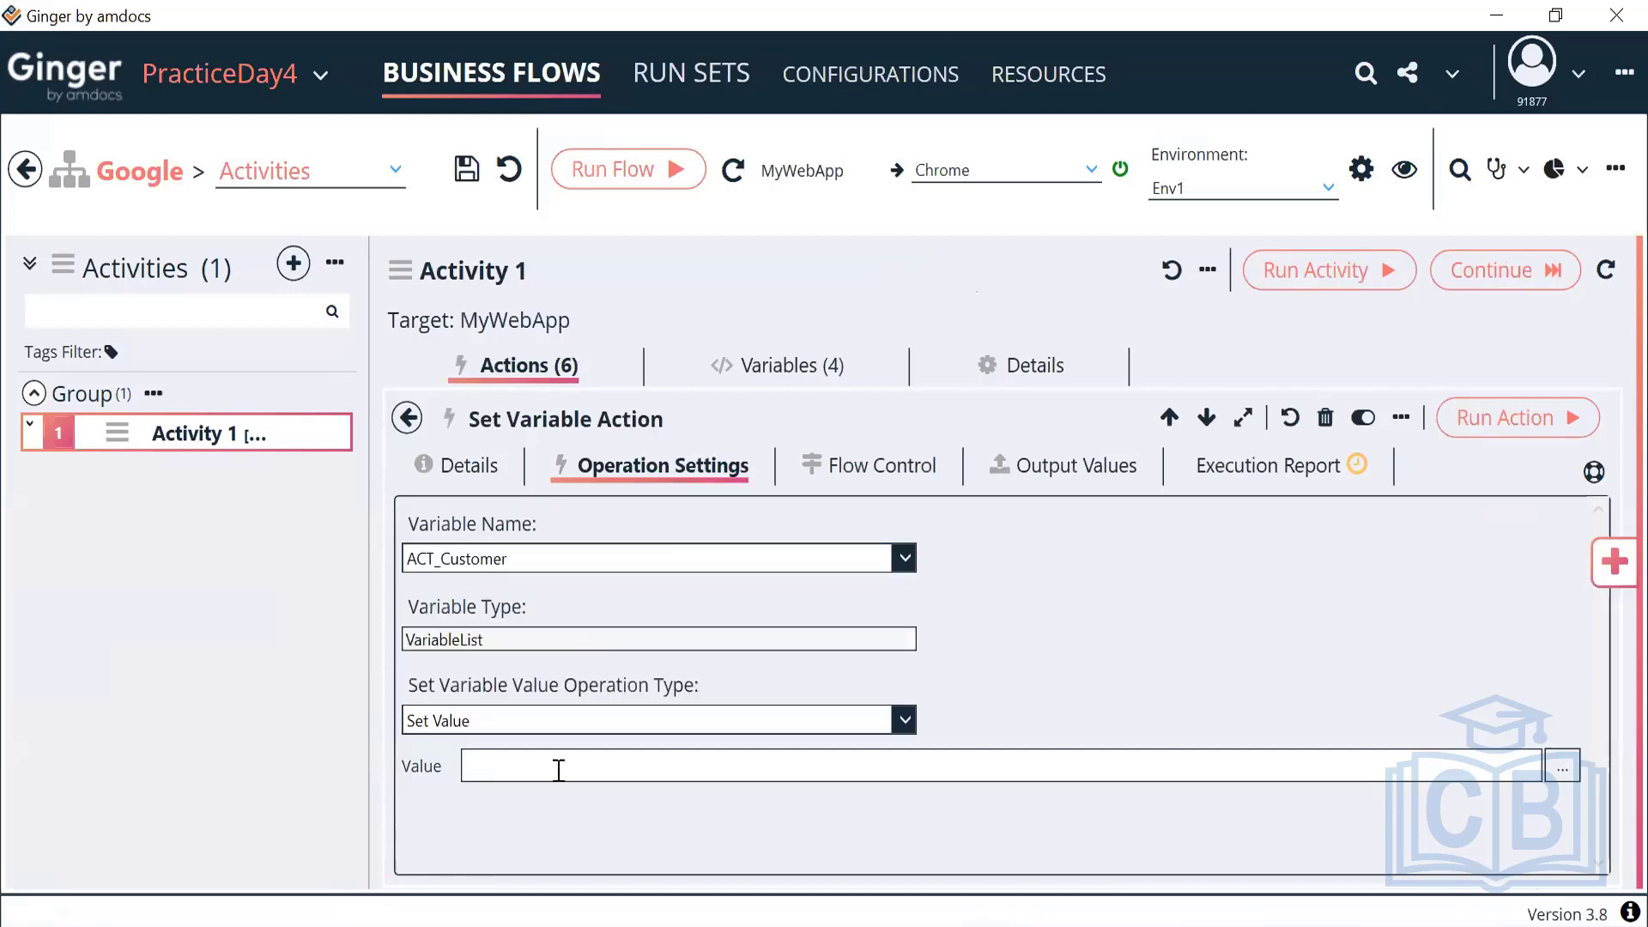
click(905, 721)
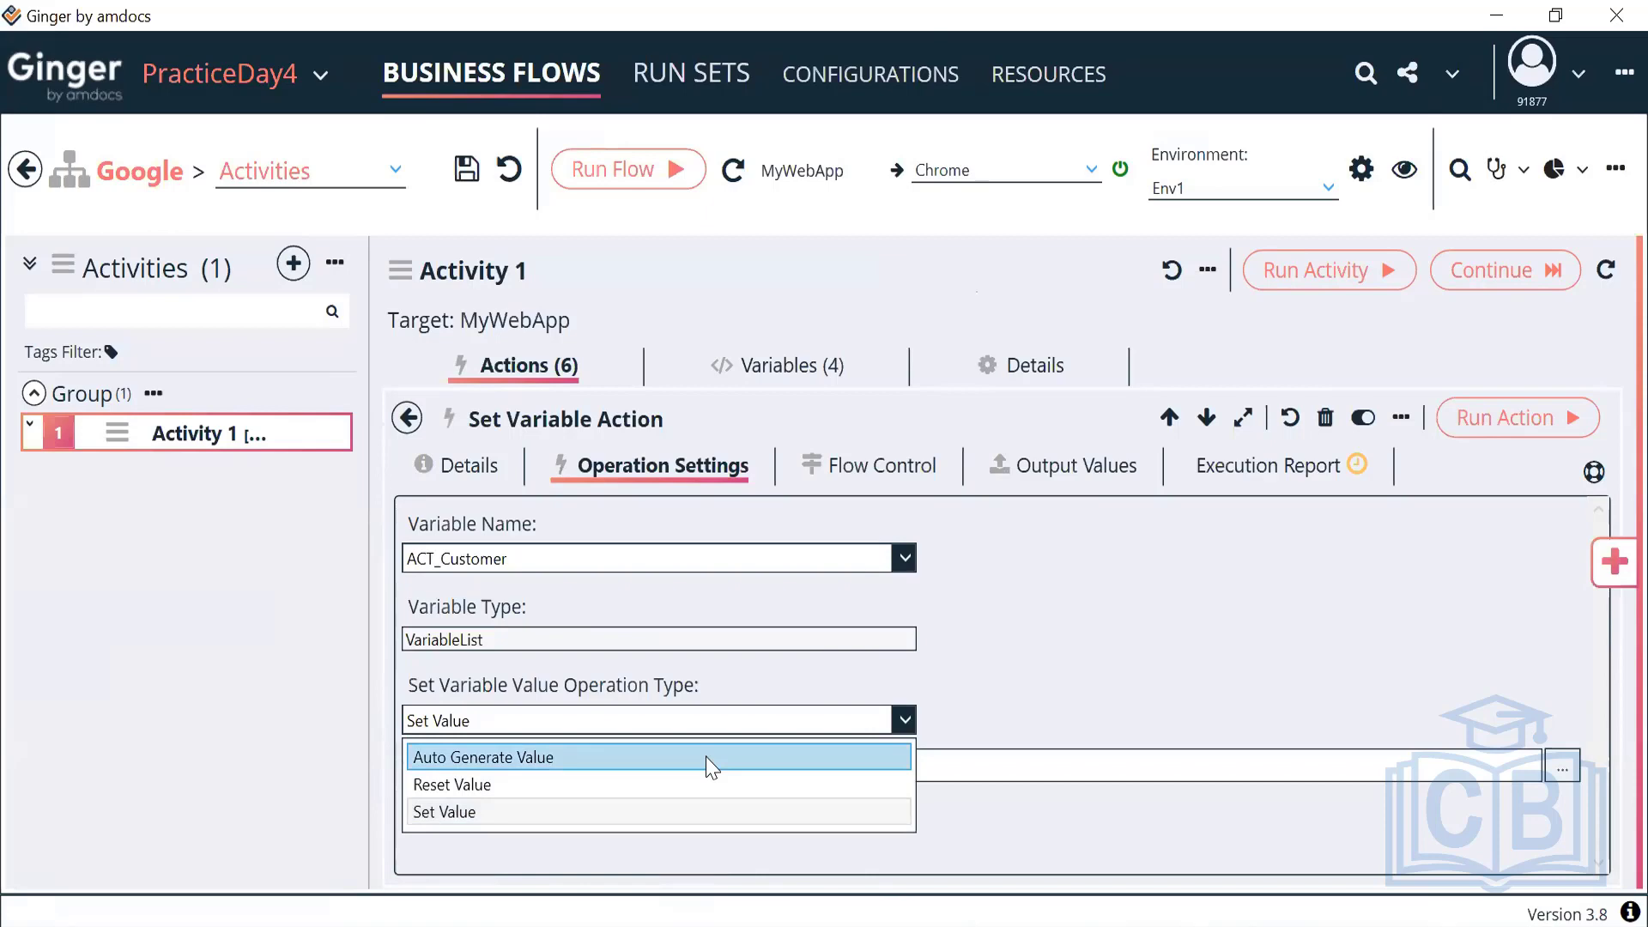
click(706, 757)
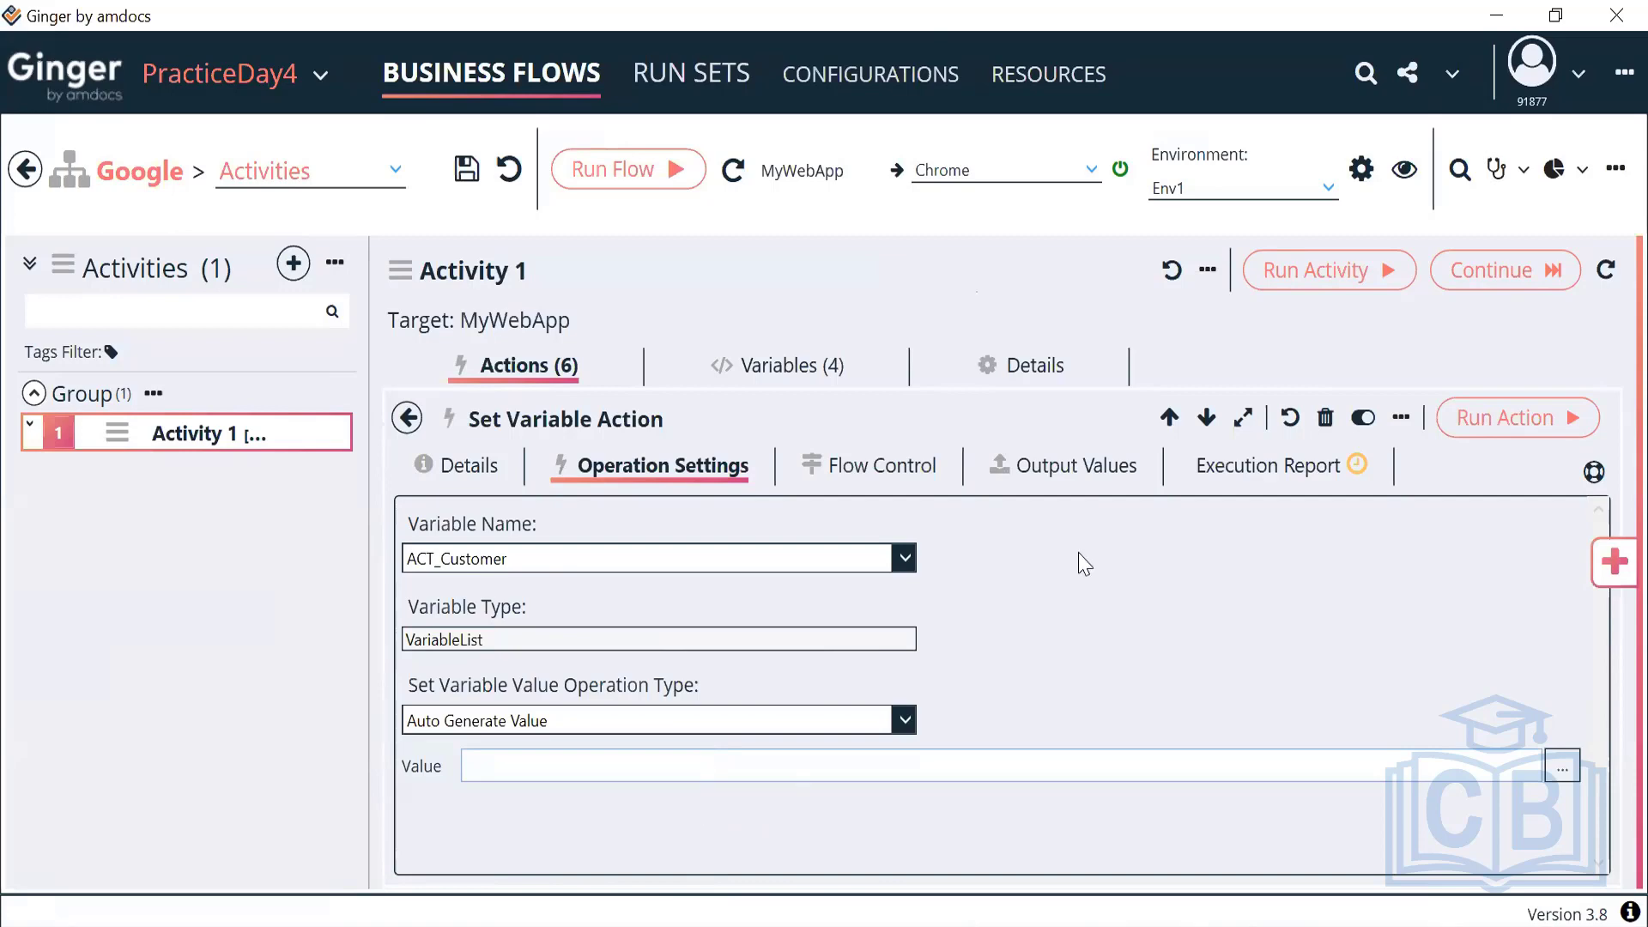
click(1217, 487)
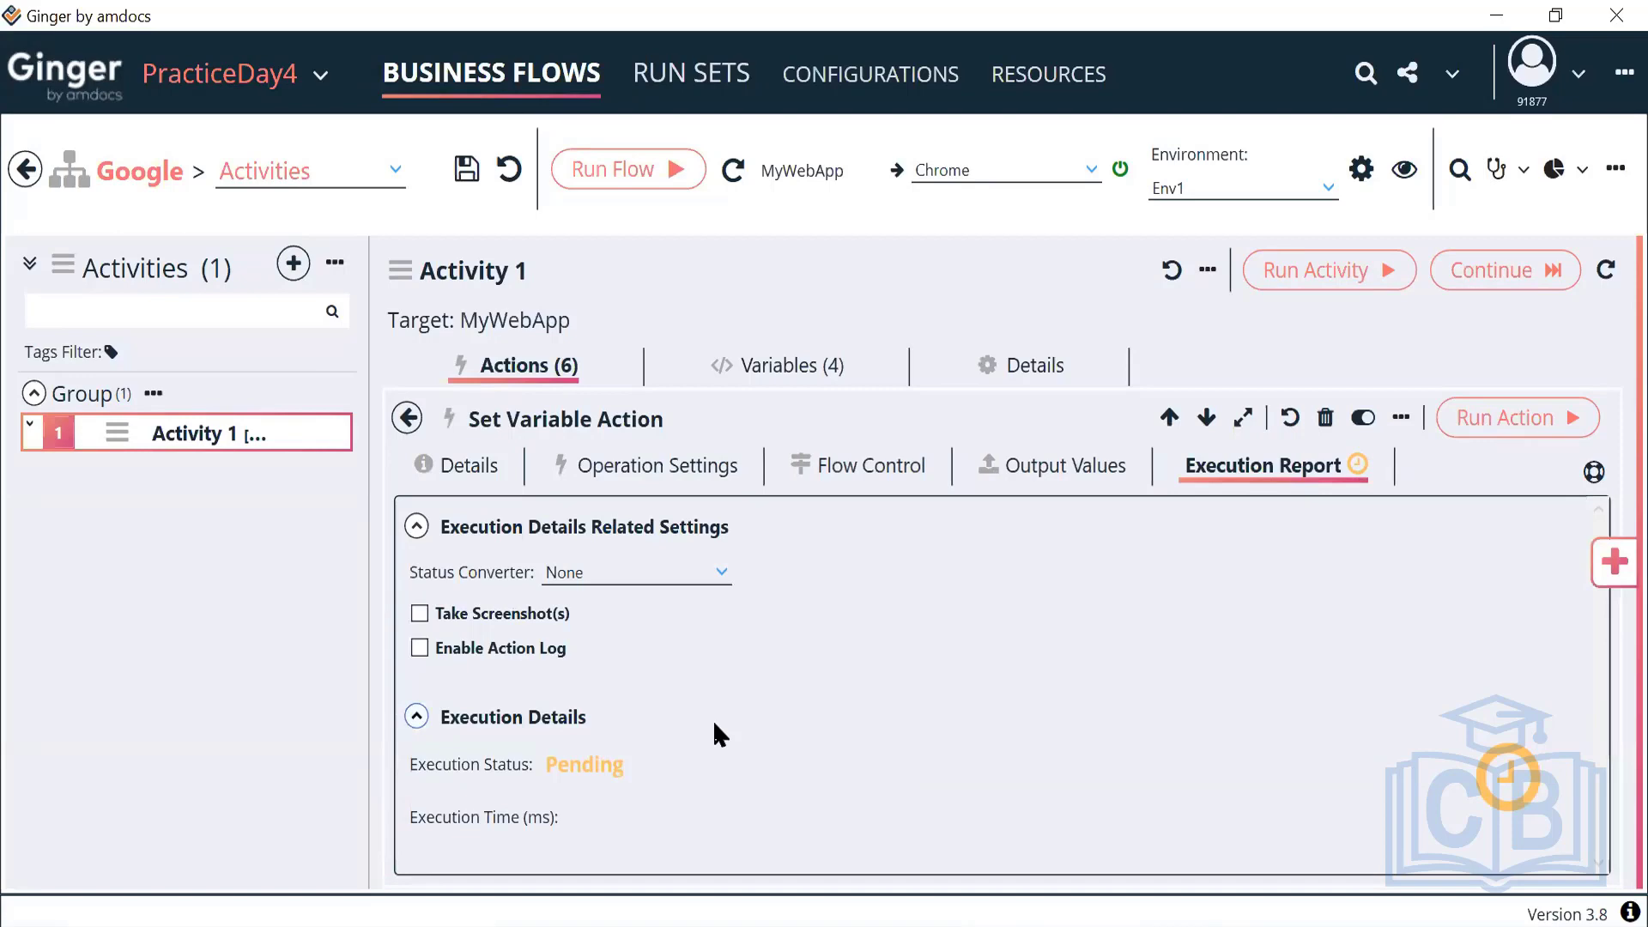
Run the action twice, auto-generating Prepaid and then Postpaid for ACT_Customer
click(1487, 425)
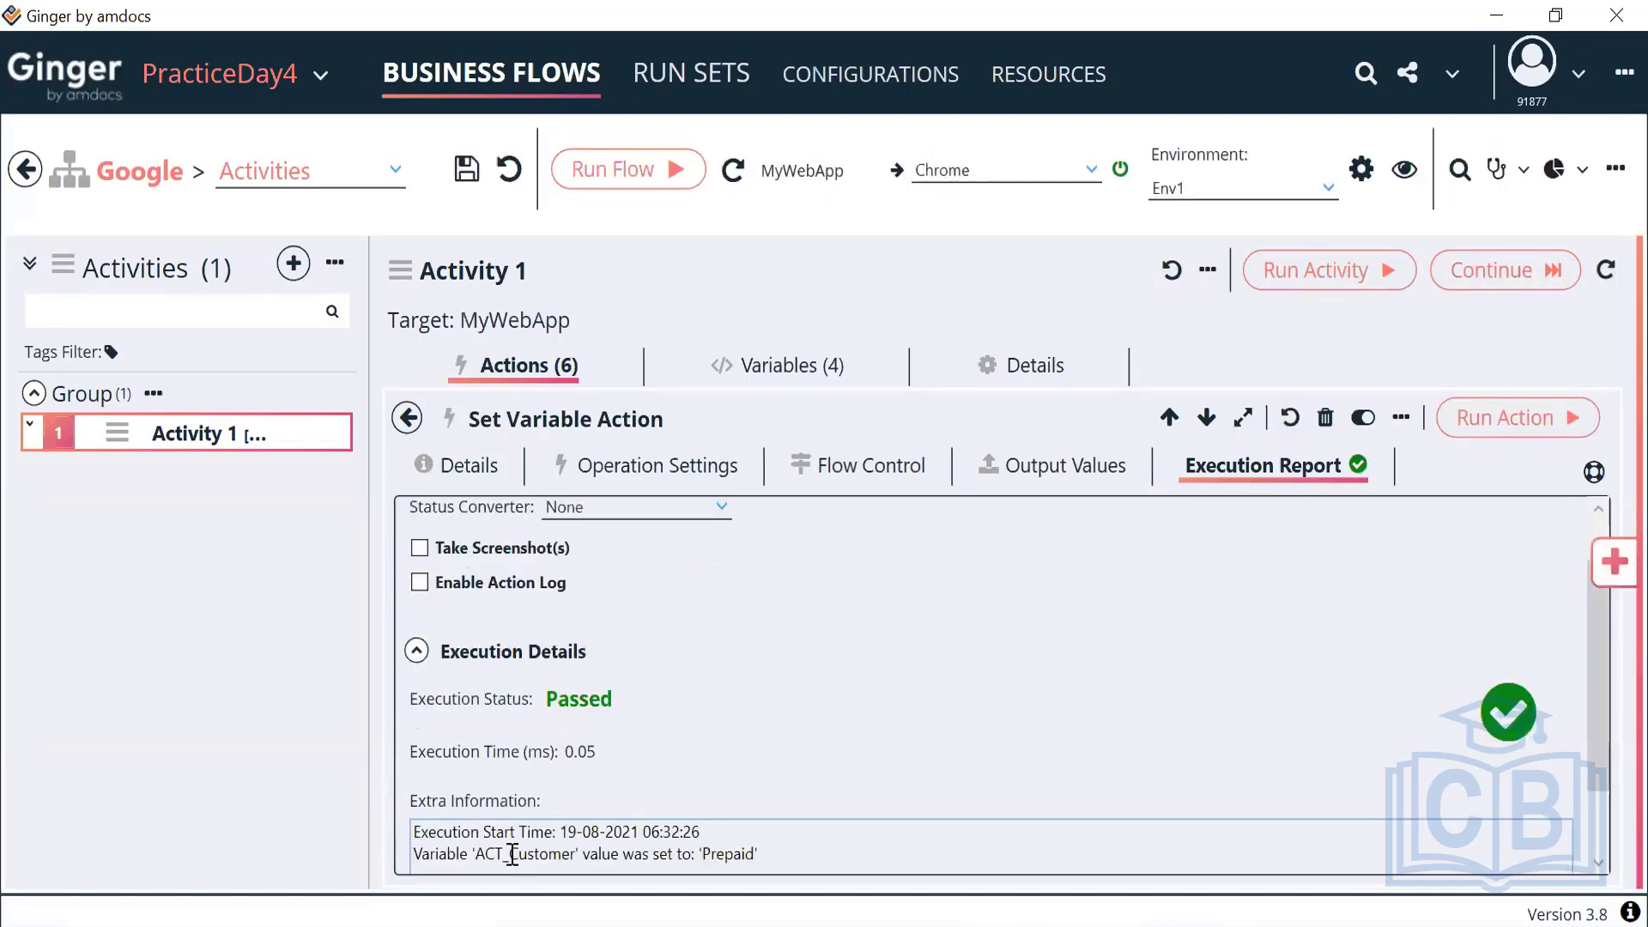
drag(482, 850, 780, 894)
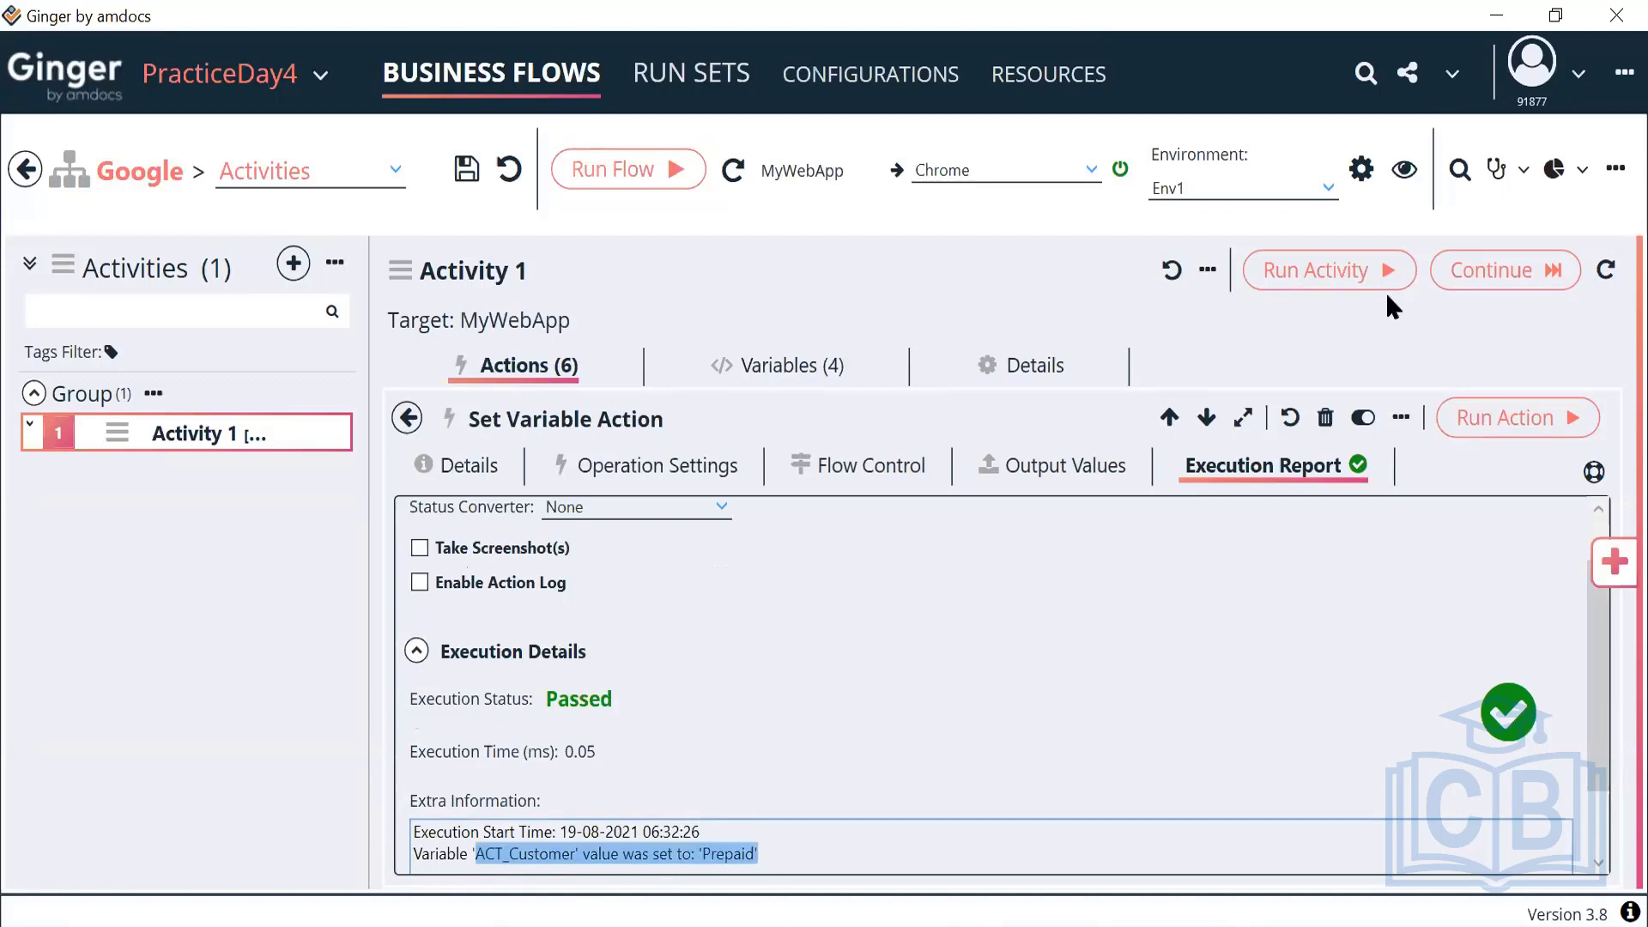
click(1487, 427)
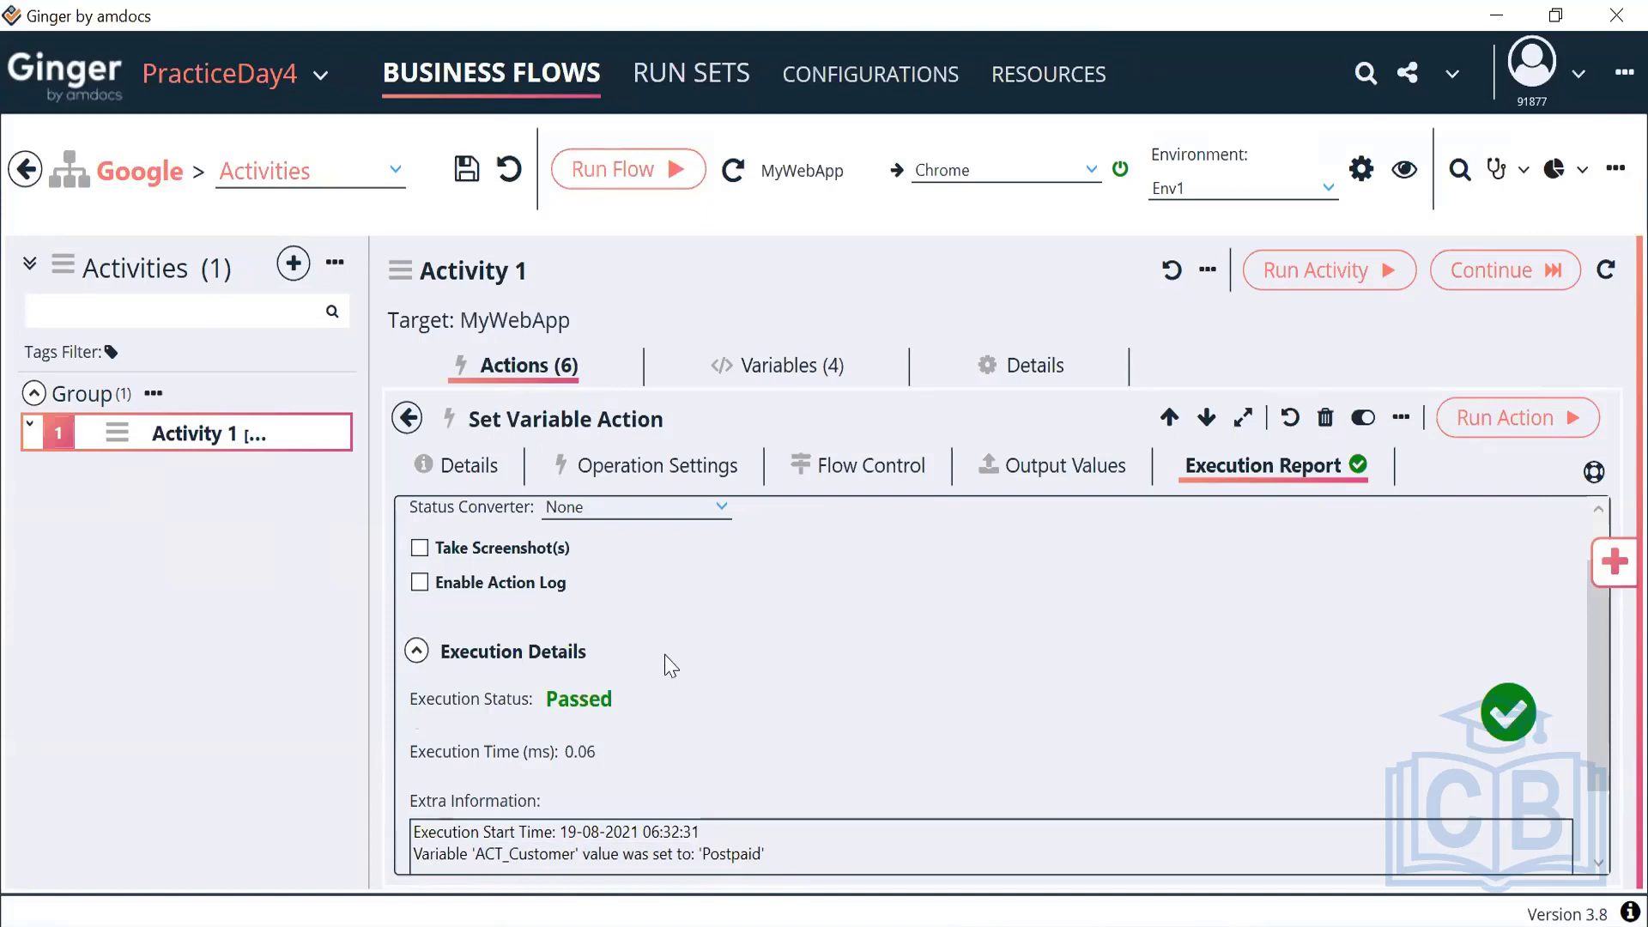
click(667, 480)
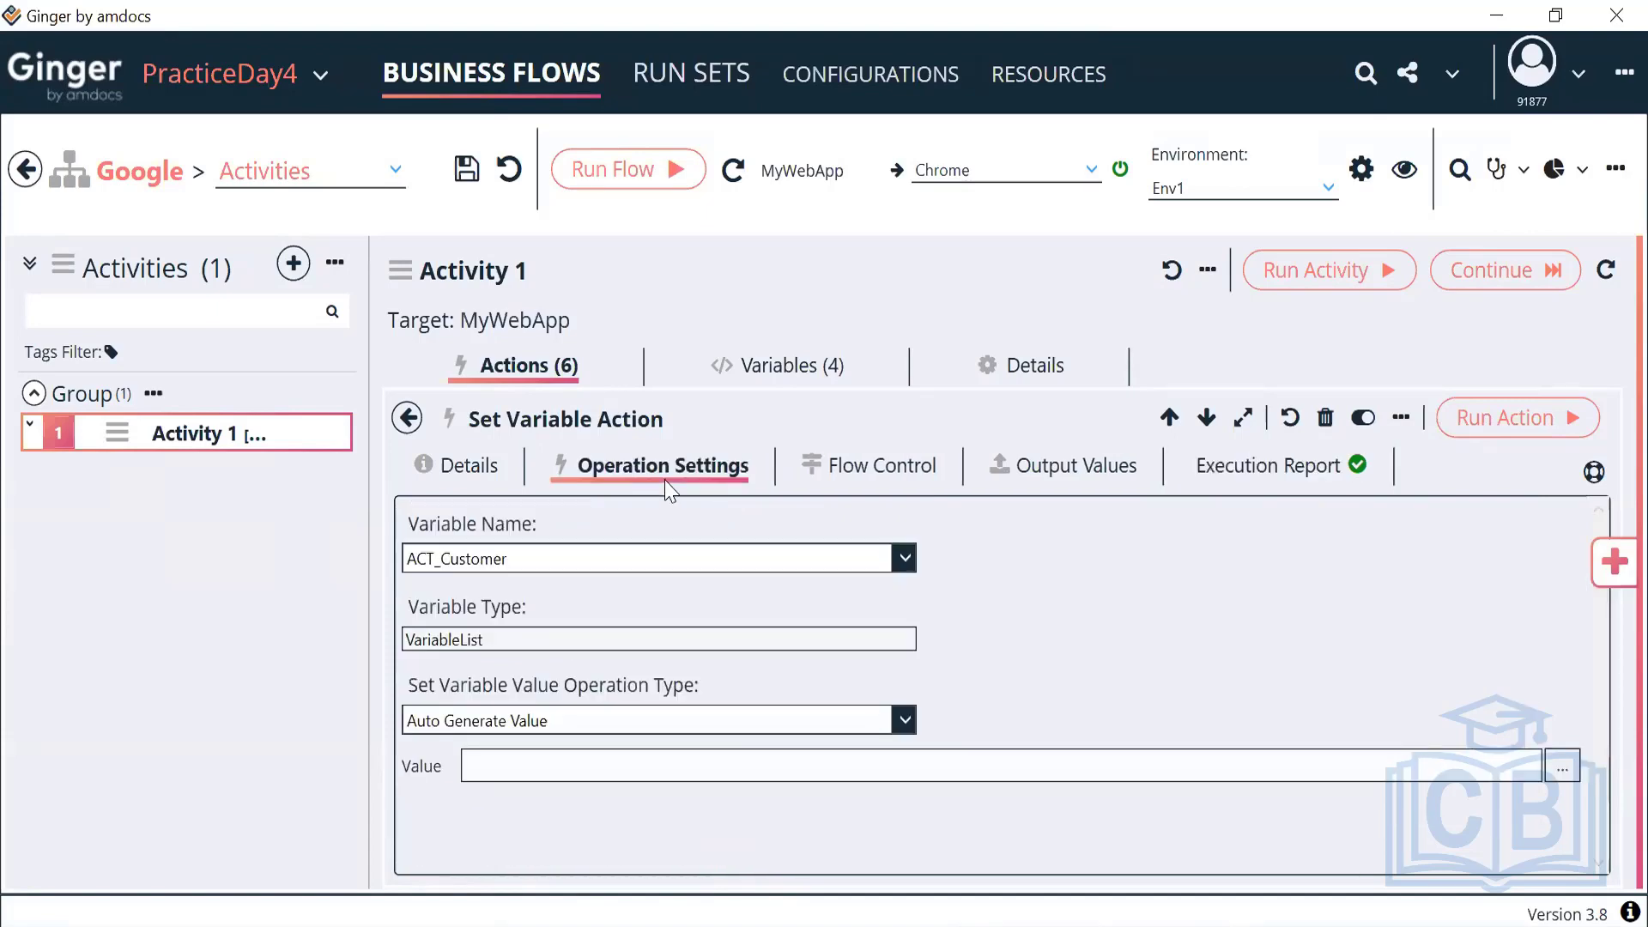
Switch the ACT_Customer action to Set Value with the fixed value Prepaid
click(558, 721)
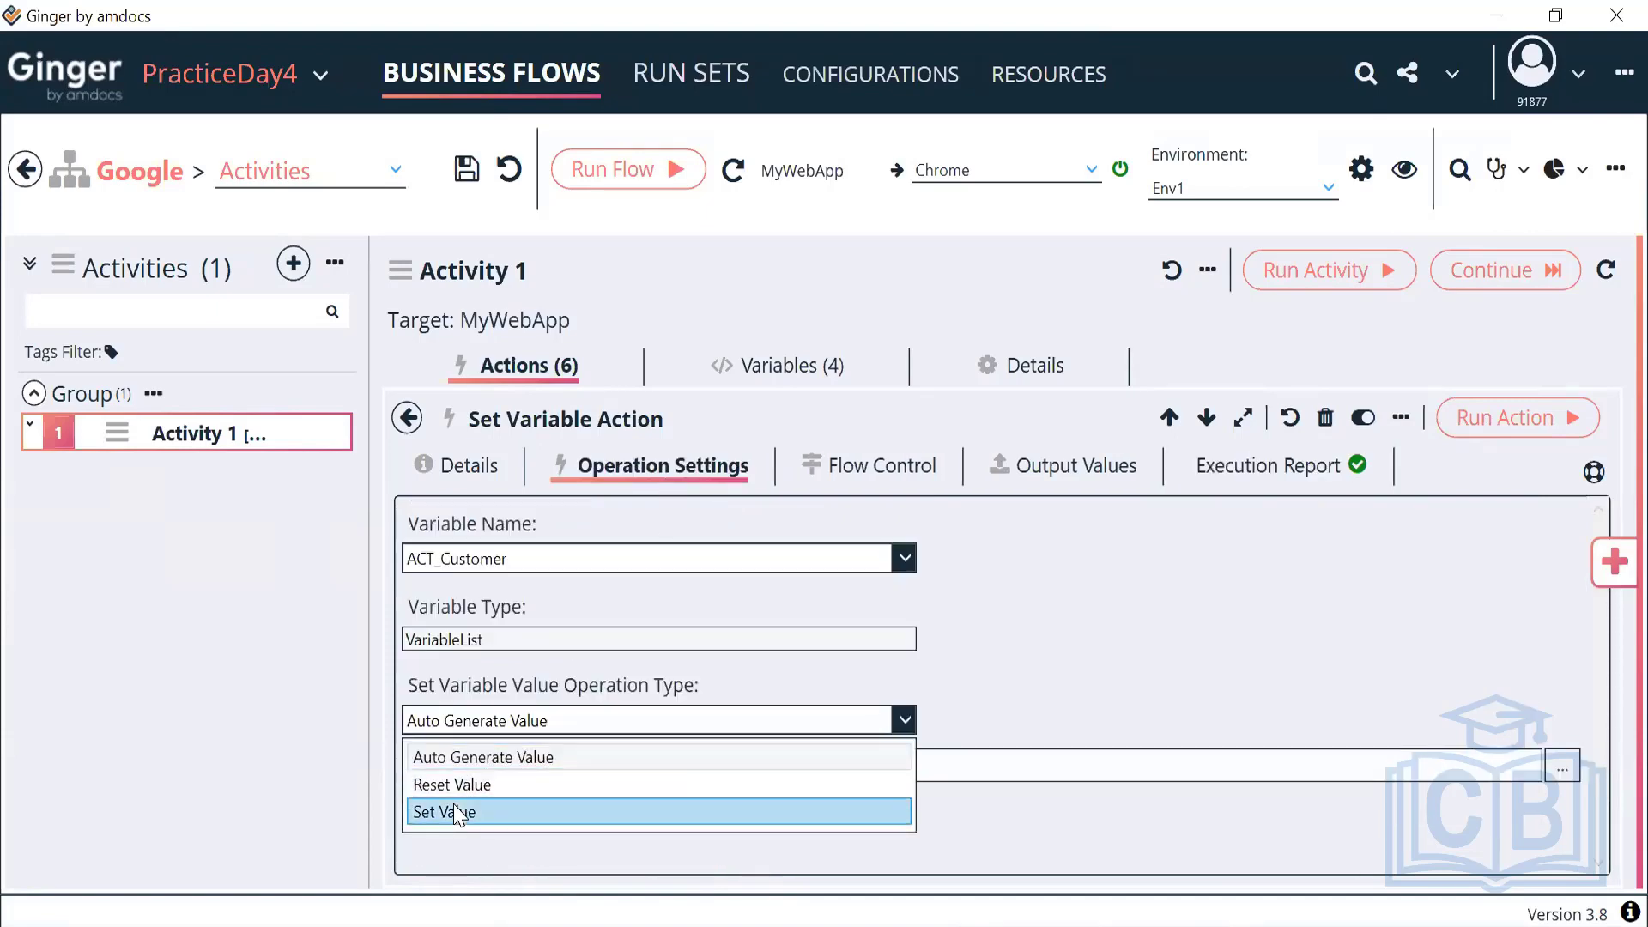
click(455, 812)
click(528, 767)
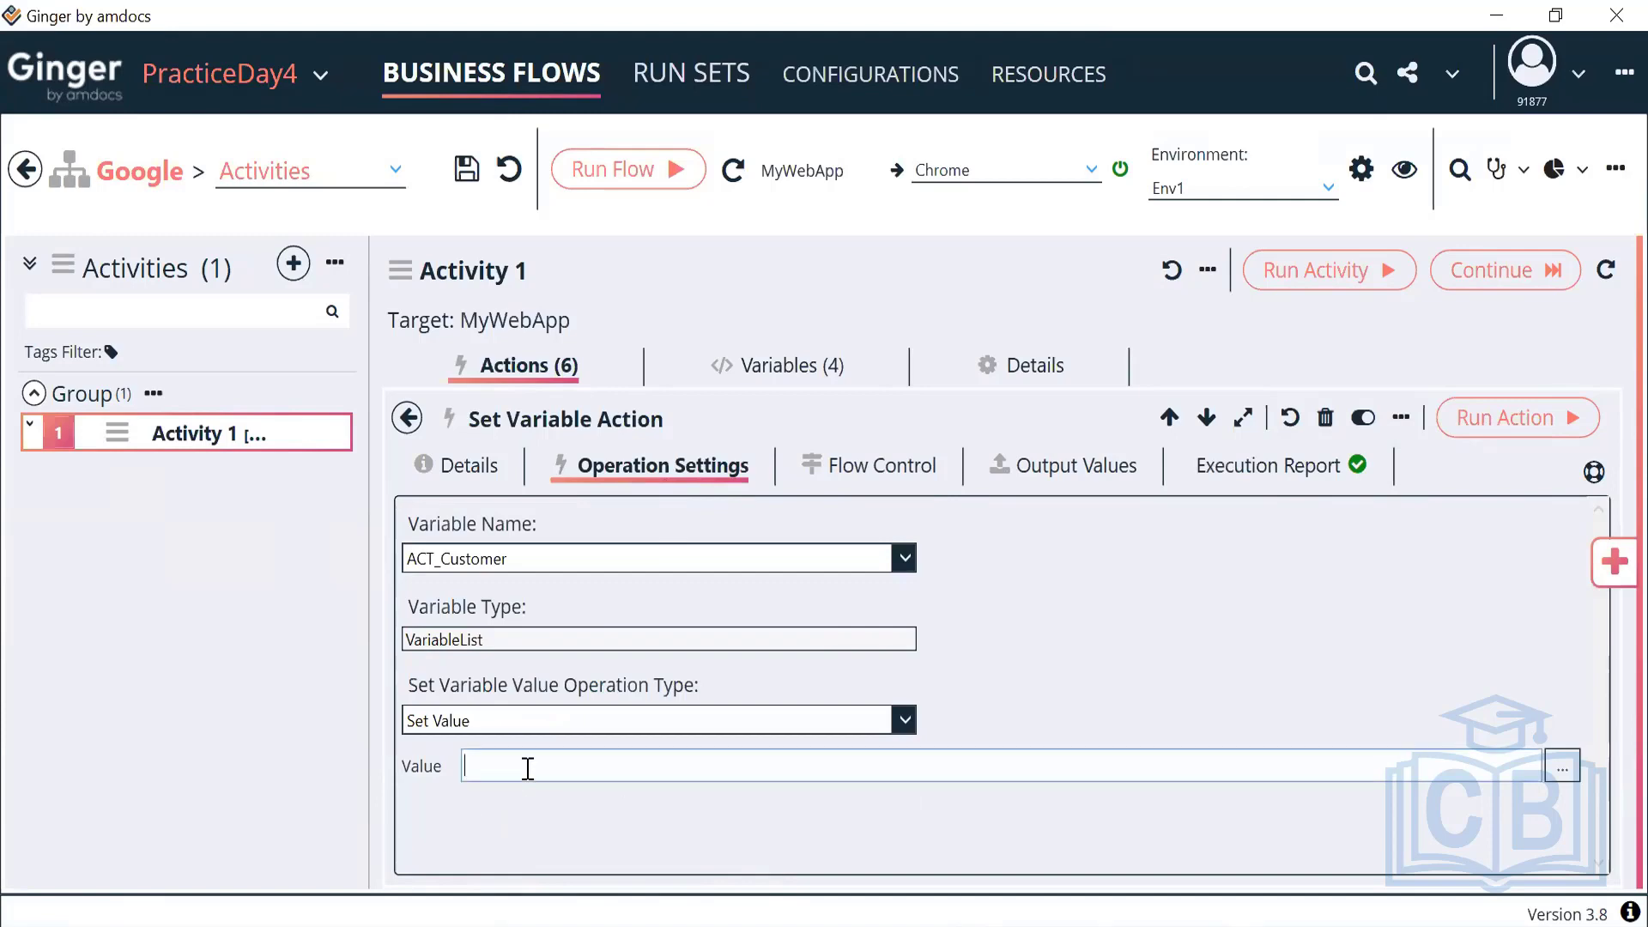
text(Prepaid)
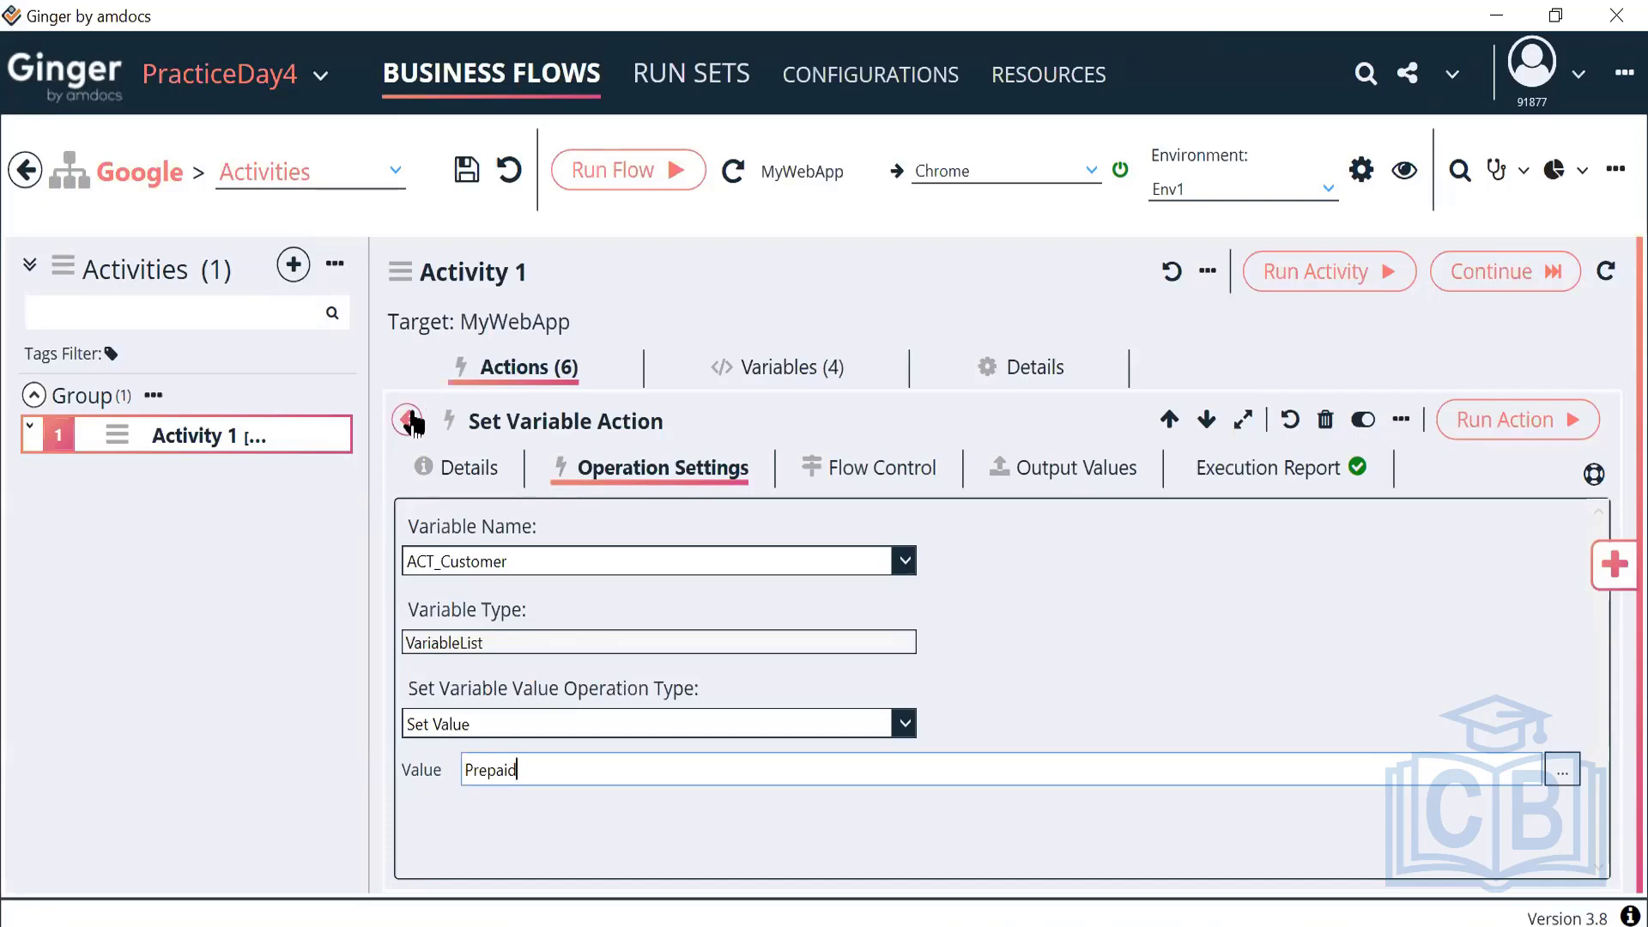
click(709, 371)
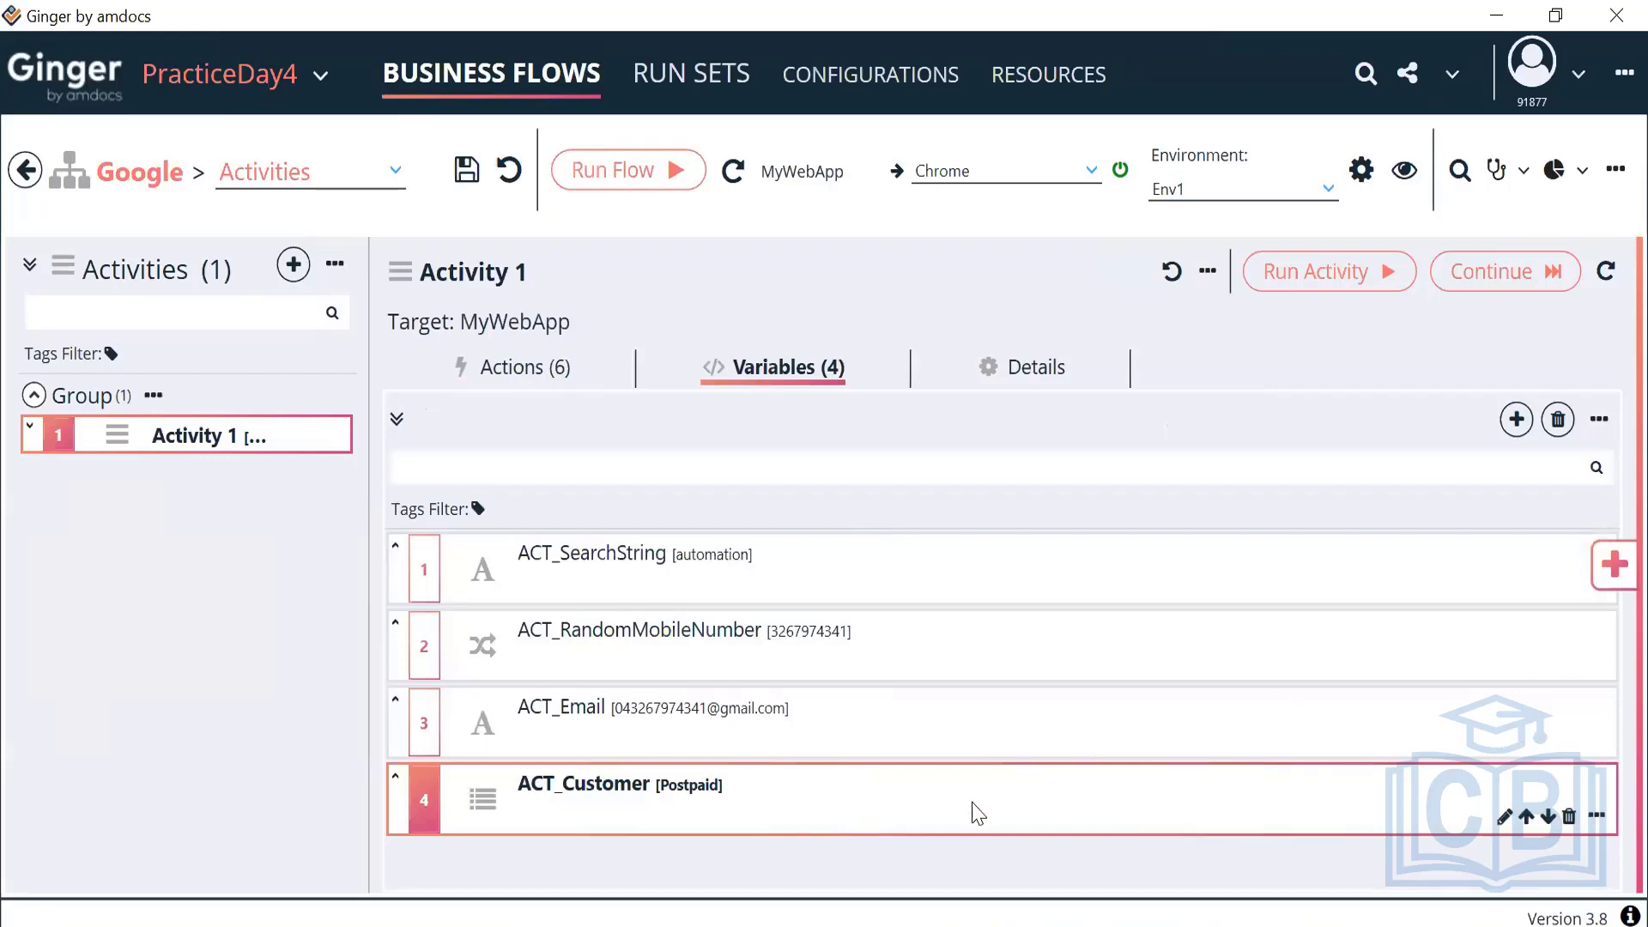
Add a Number-type variable, New Variable Number, to Activity 1 from the Variables Library
click(1517, 420)
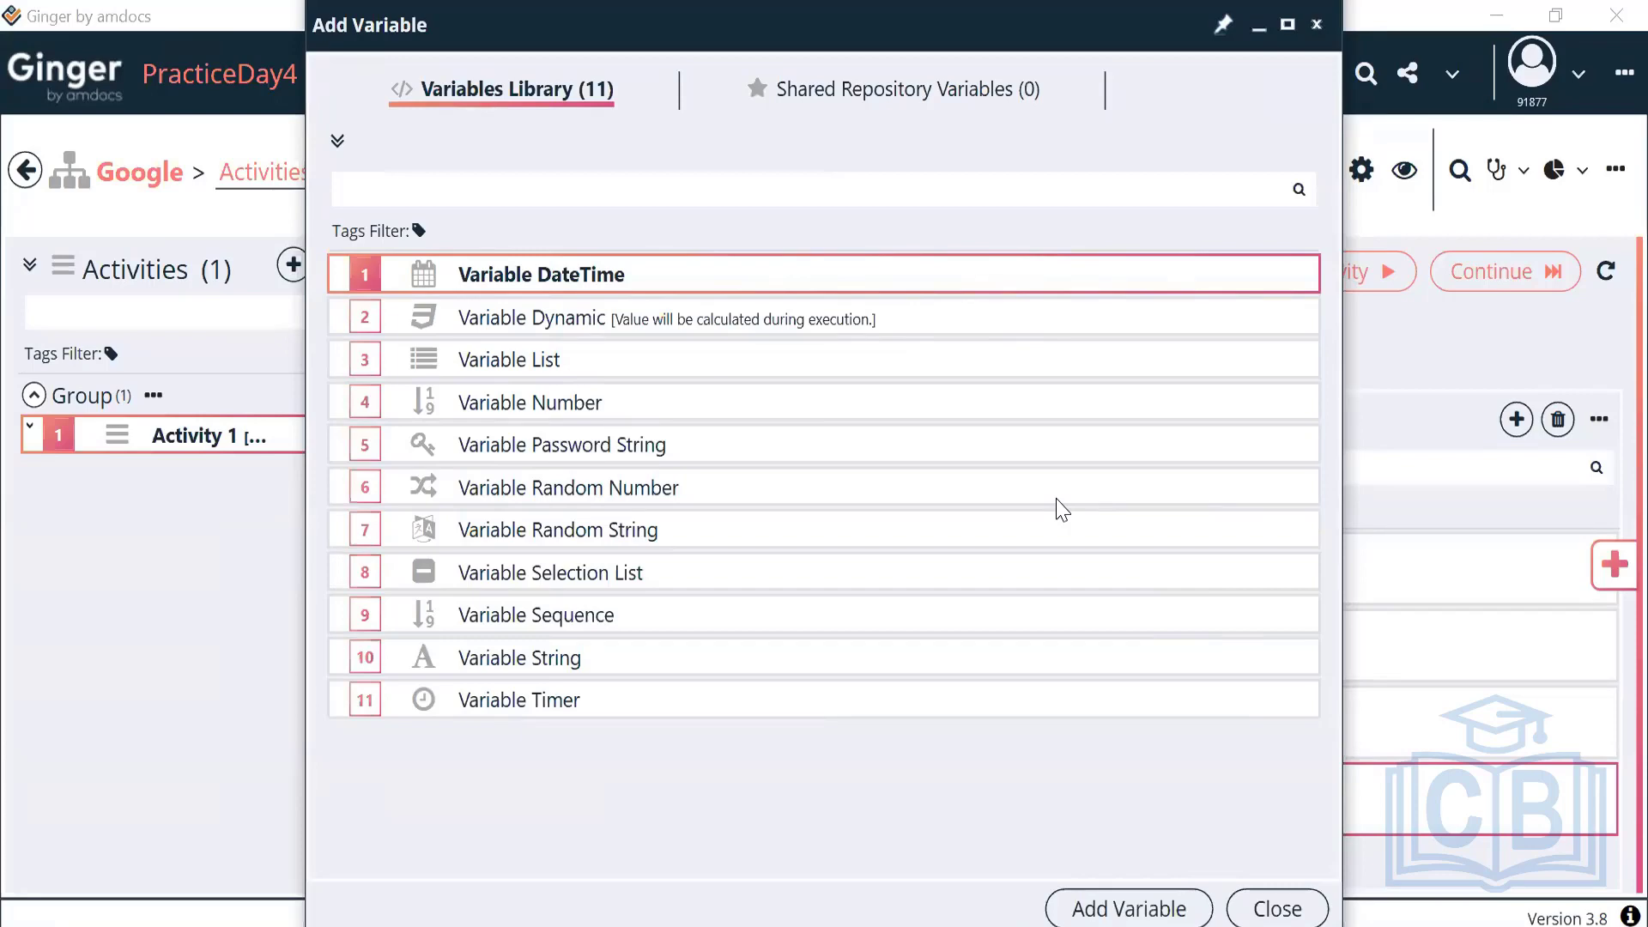
click(766, 405)
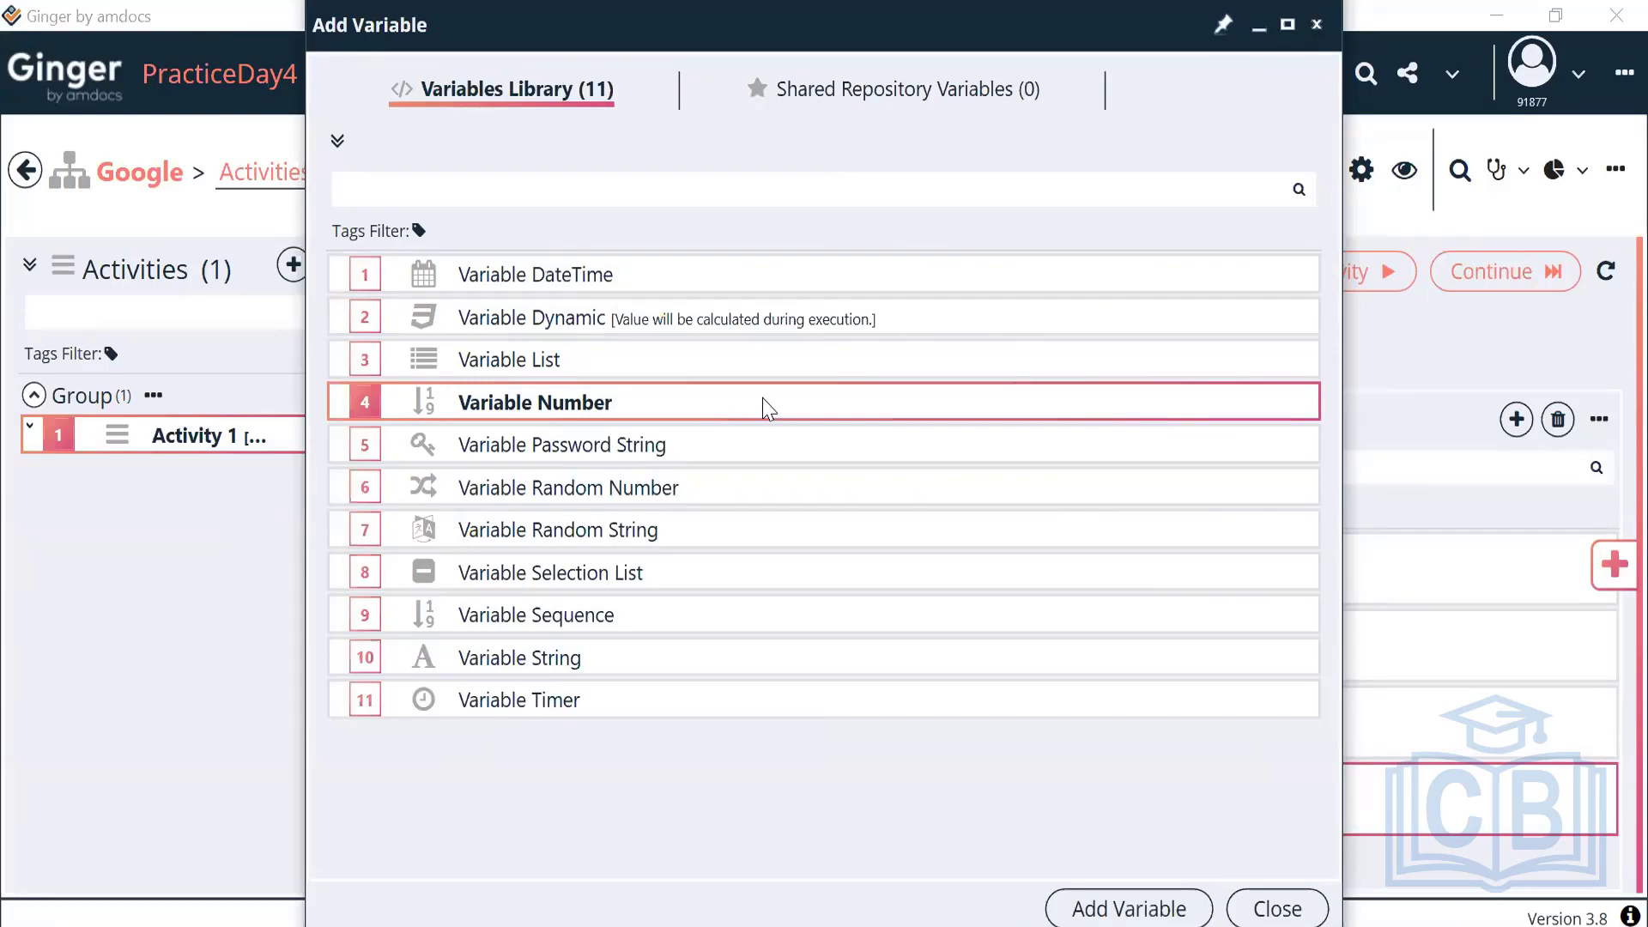
click(1078, 908)
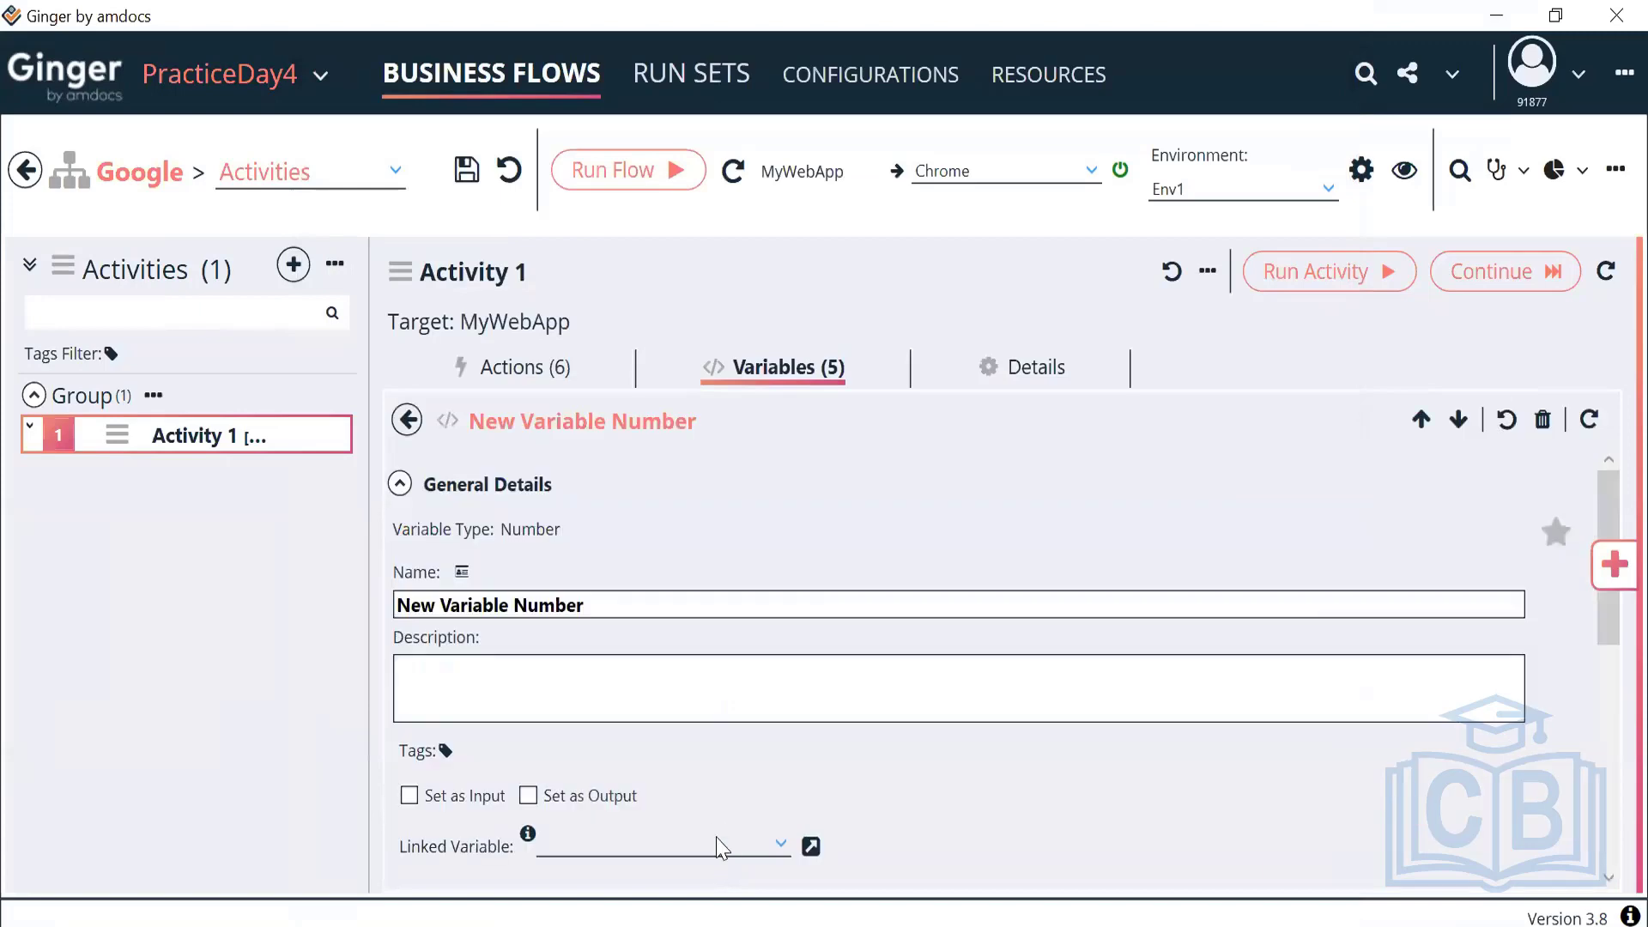
Set the integer variable's Minimum Value to 0 and Maximum Value to 255
click(399, 485)
scroll(611, 747, down, 2)
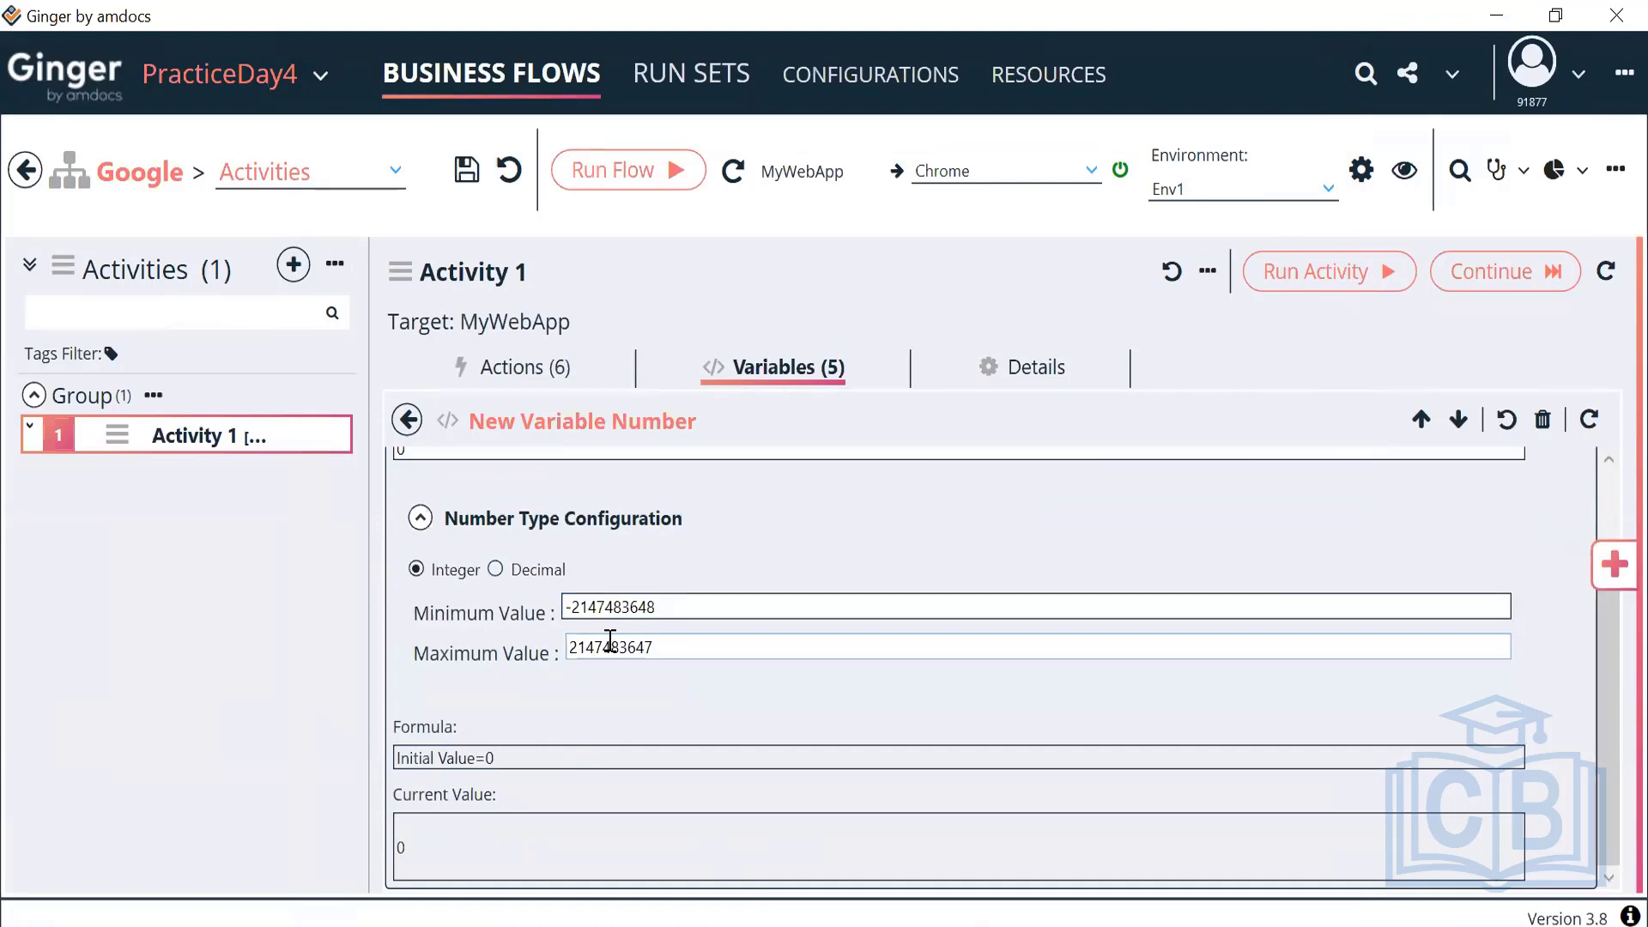
drag(662, 606, 547, 618)
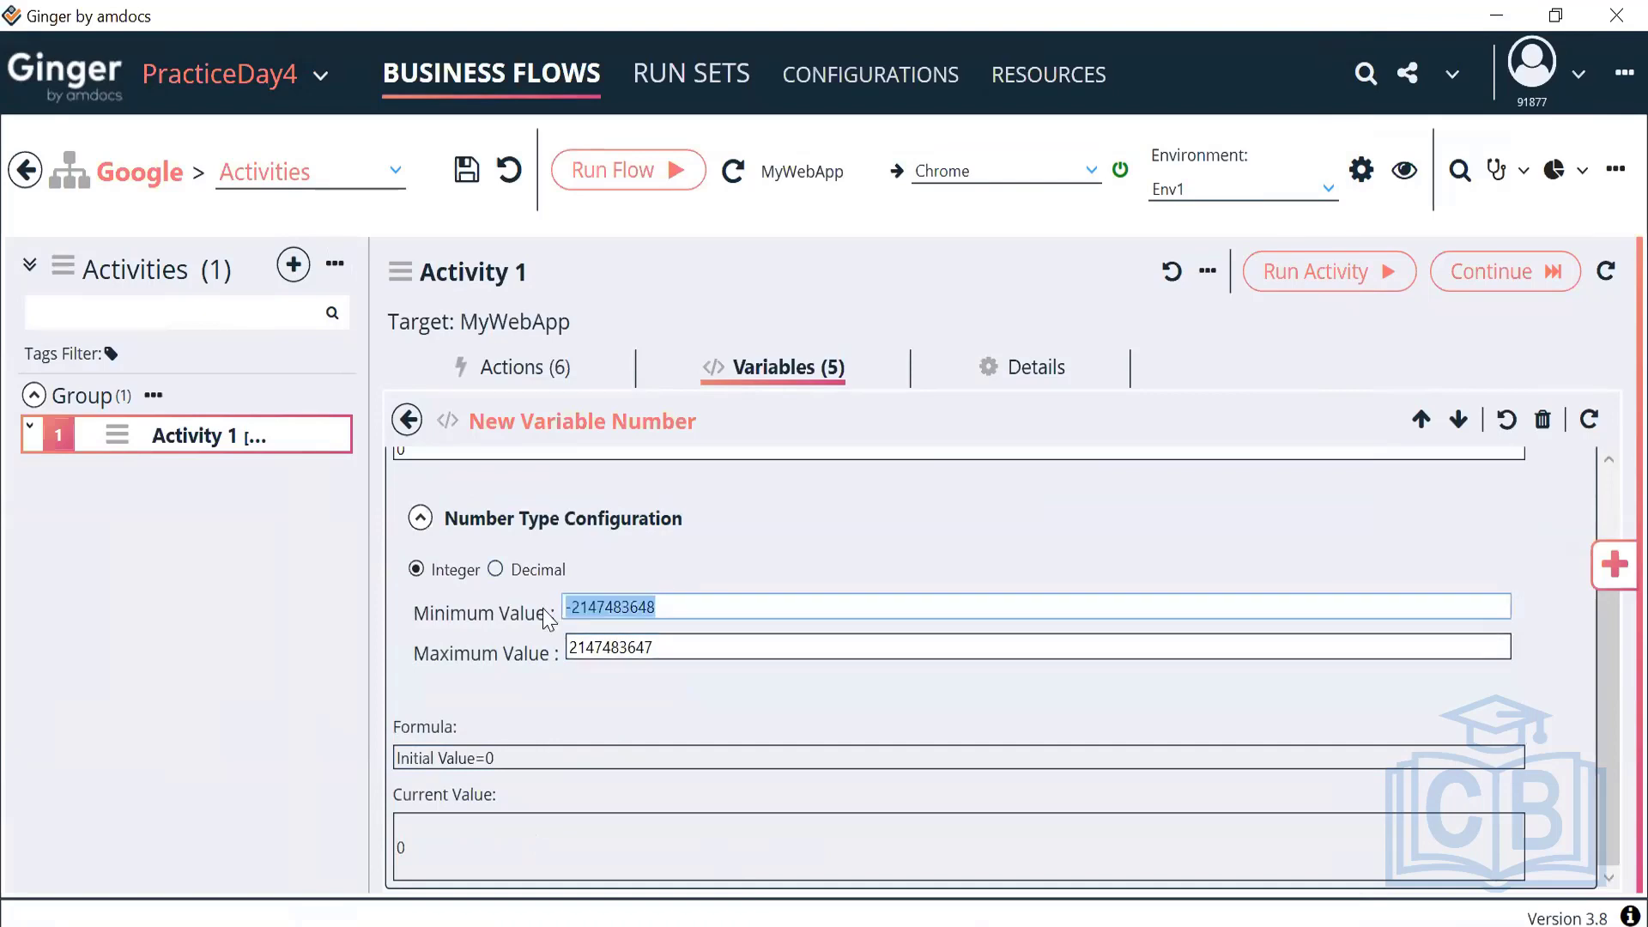
drag(670, 655, 534, 660)
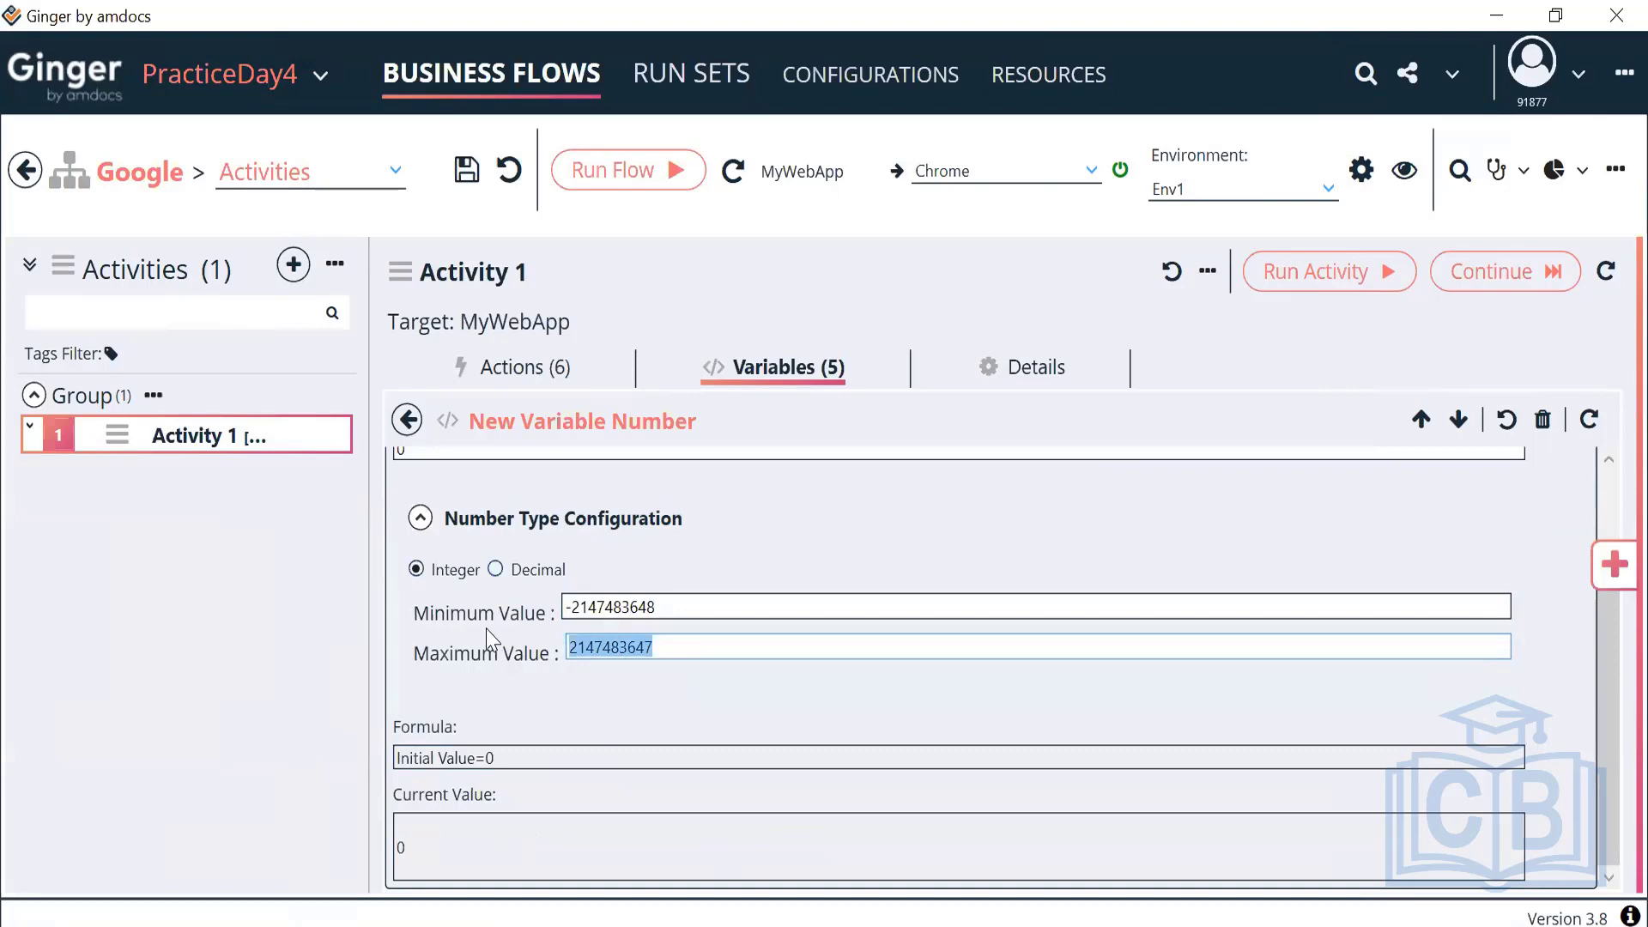
click(568, 607)
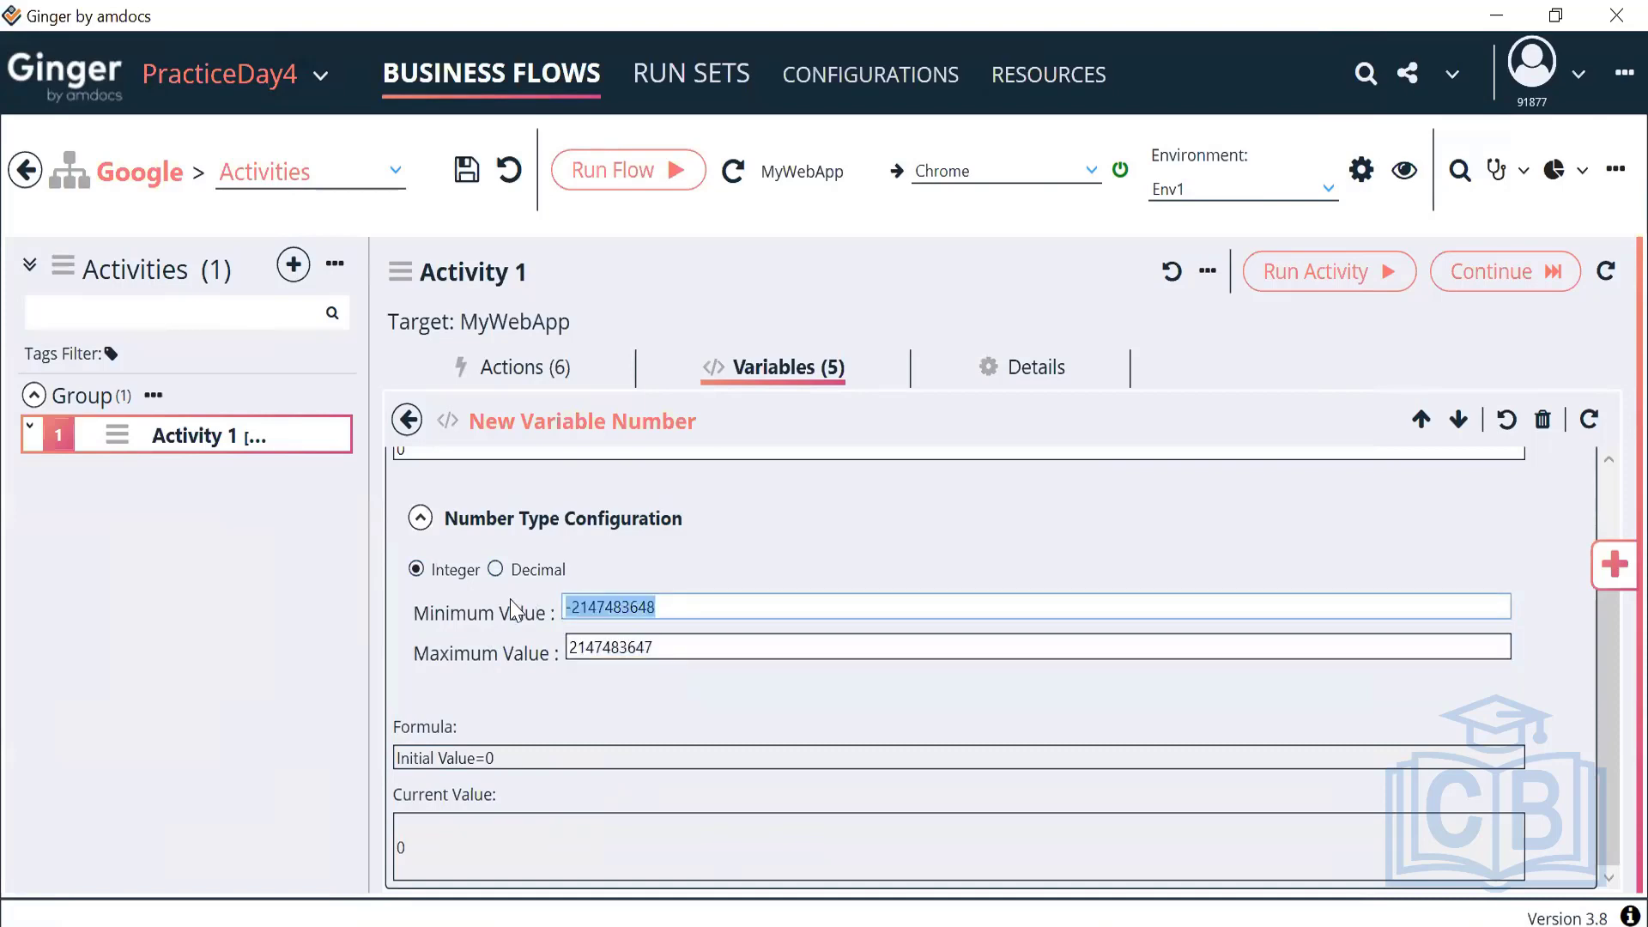
text(0)
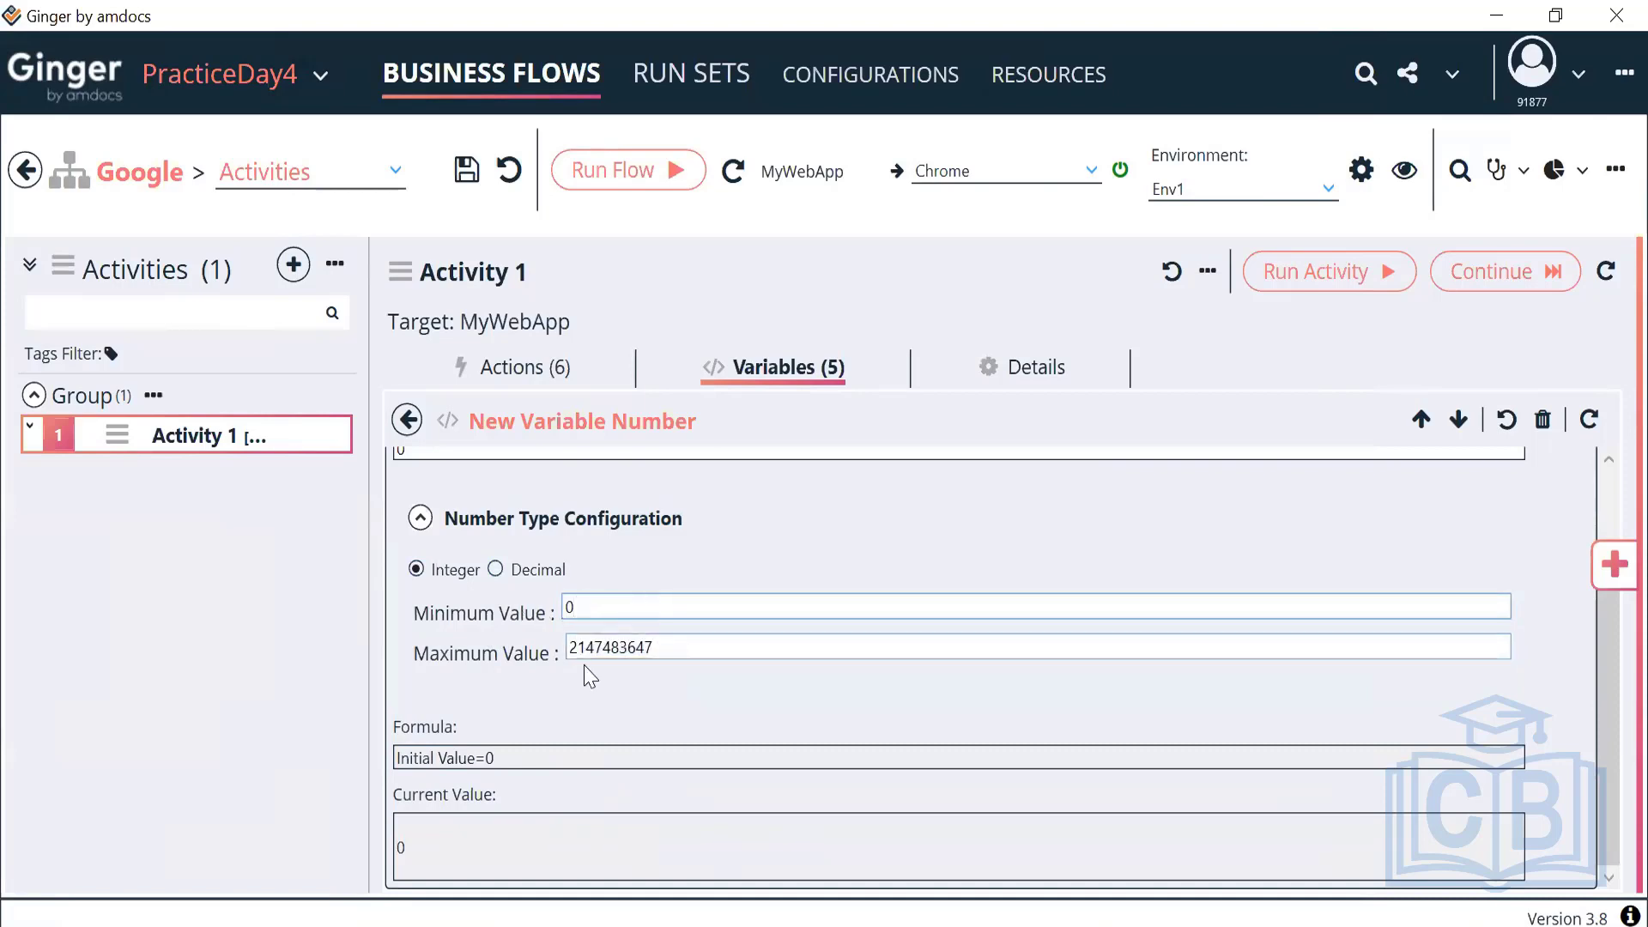
click(580, 654)
text(1)
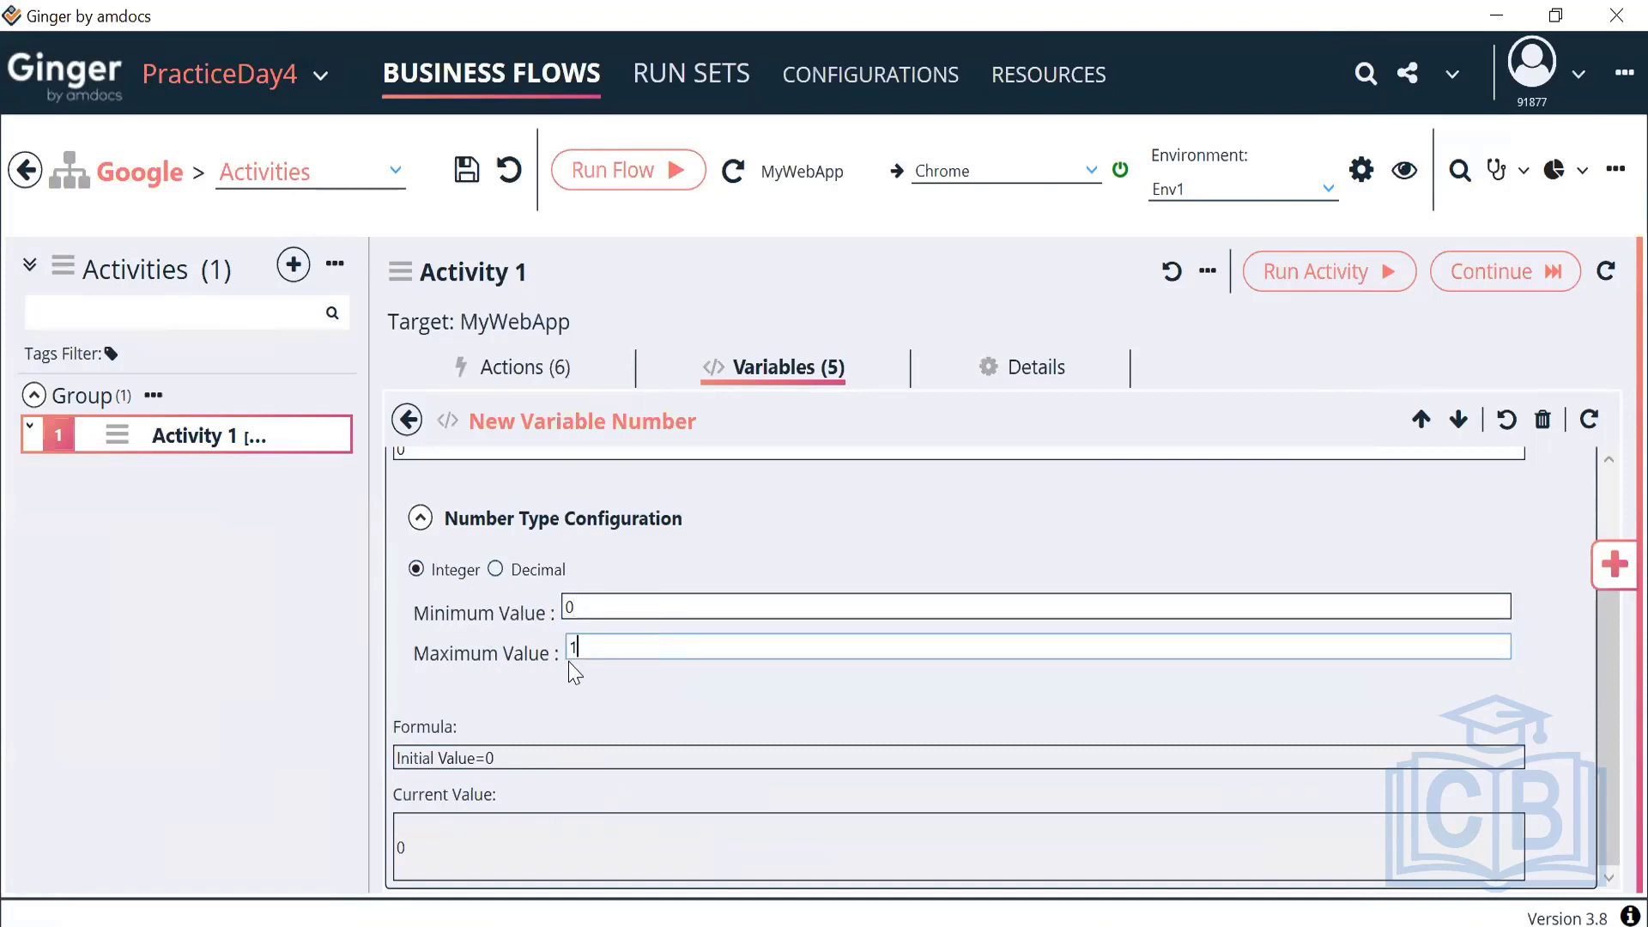
text(00)
key(BackSpace)
key(BackSpace)
key(BackSpace)
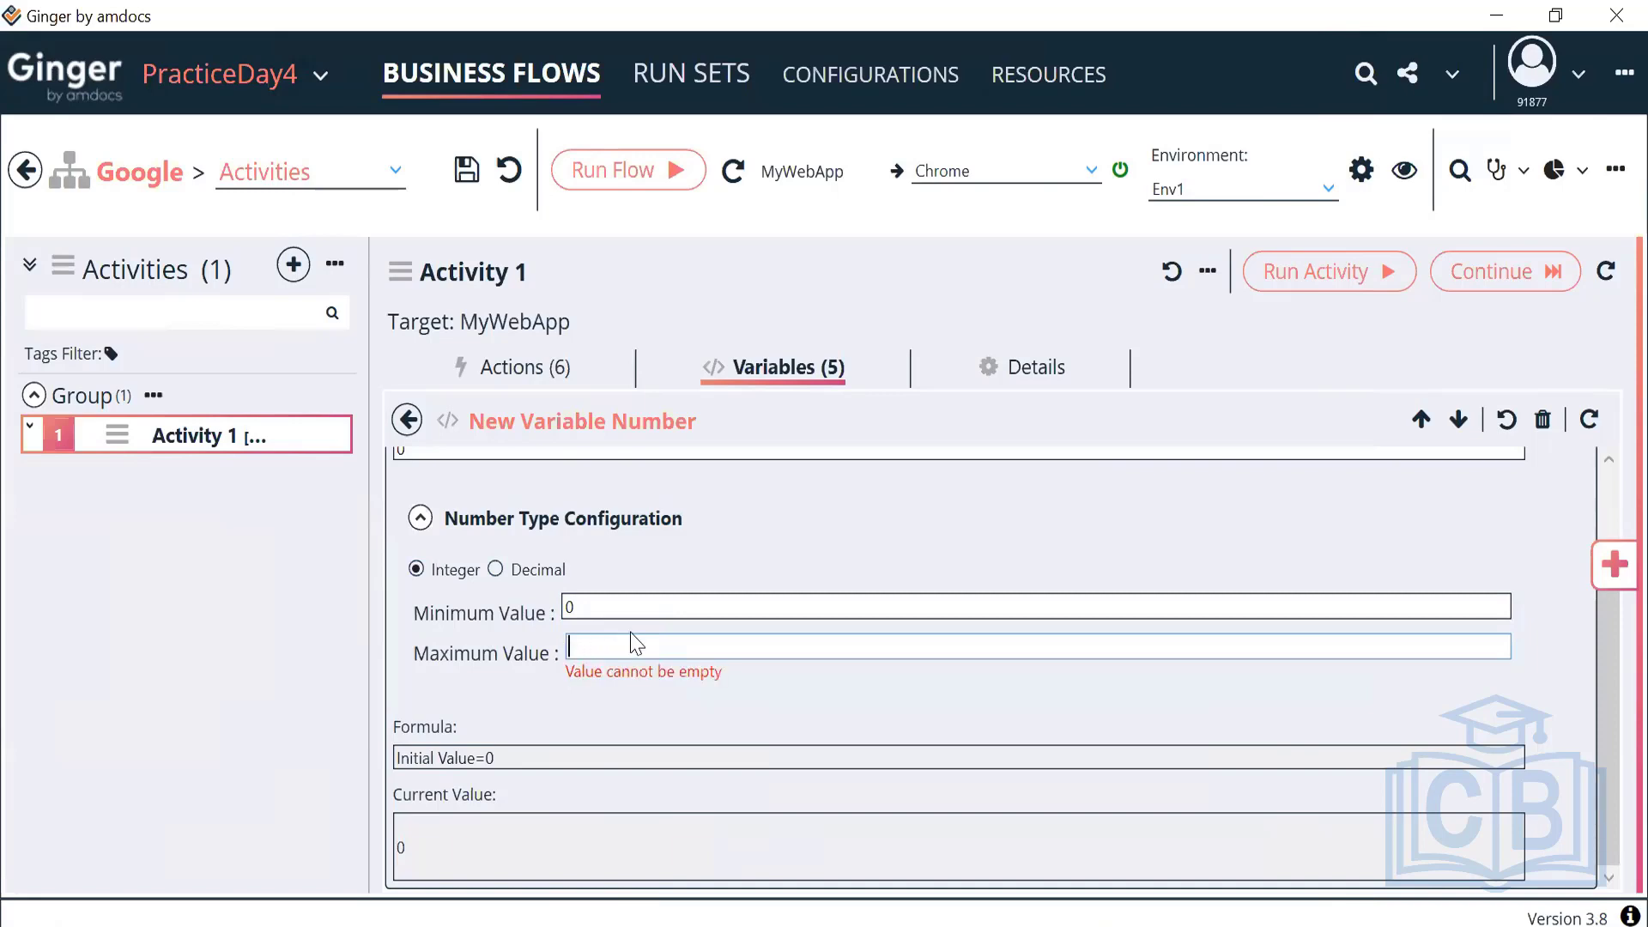
text(255)
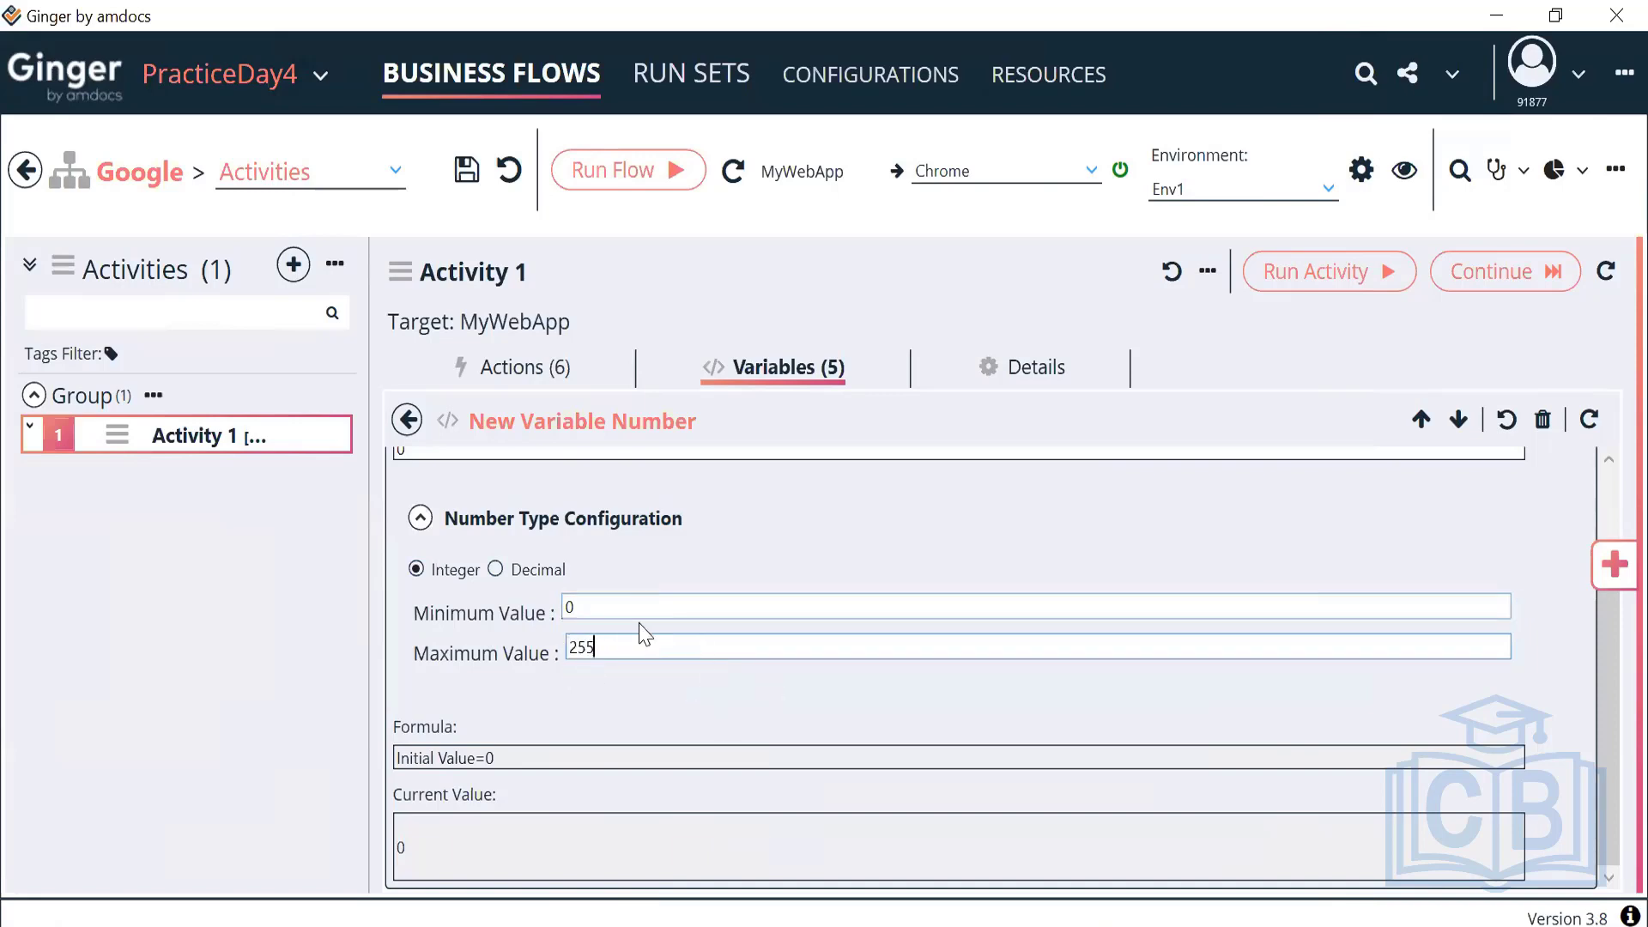
scroll(639, 631, up, 3)
scroll(633, 626, down, 3)
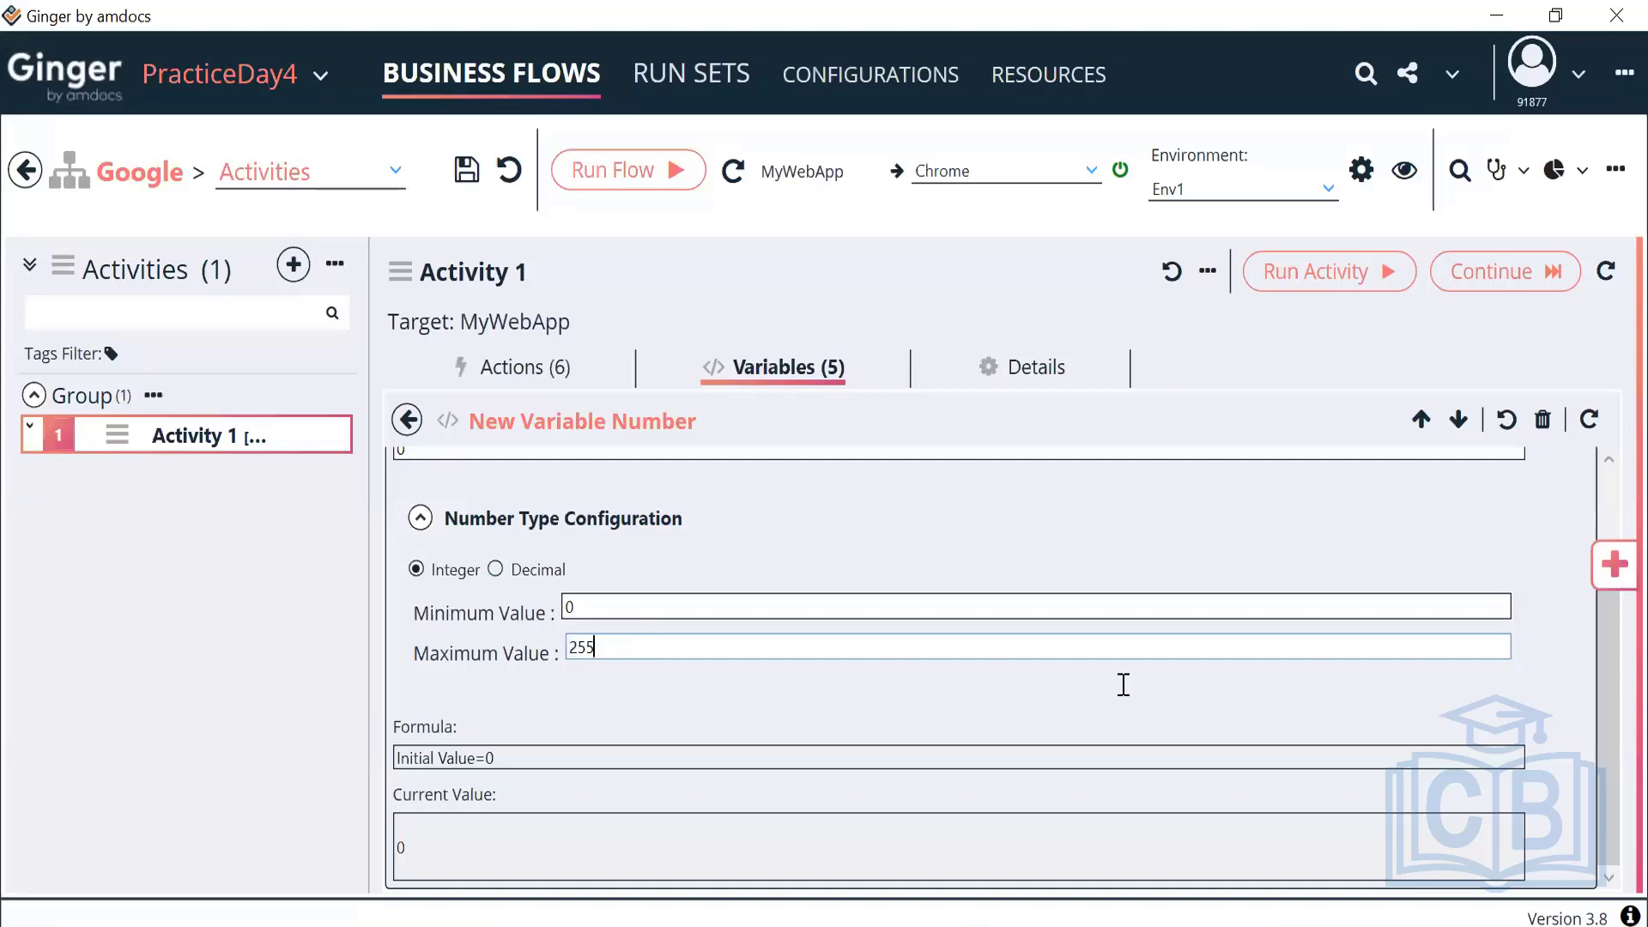
scroll(1431, 559, up, 3)
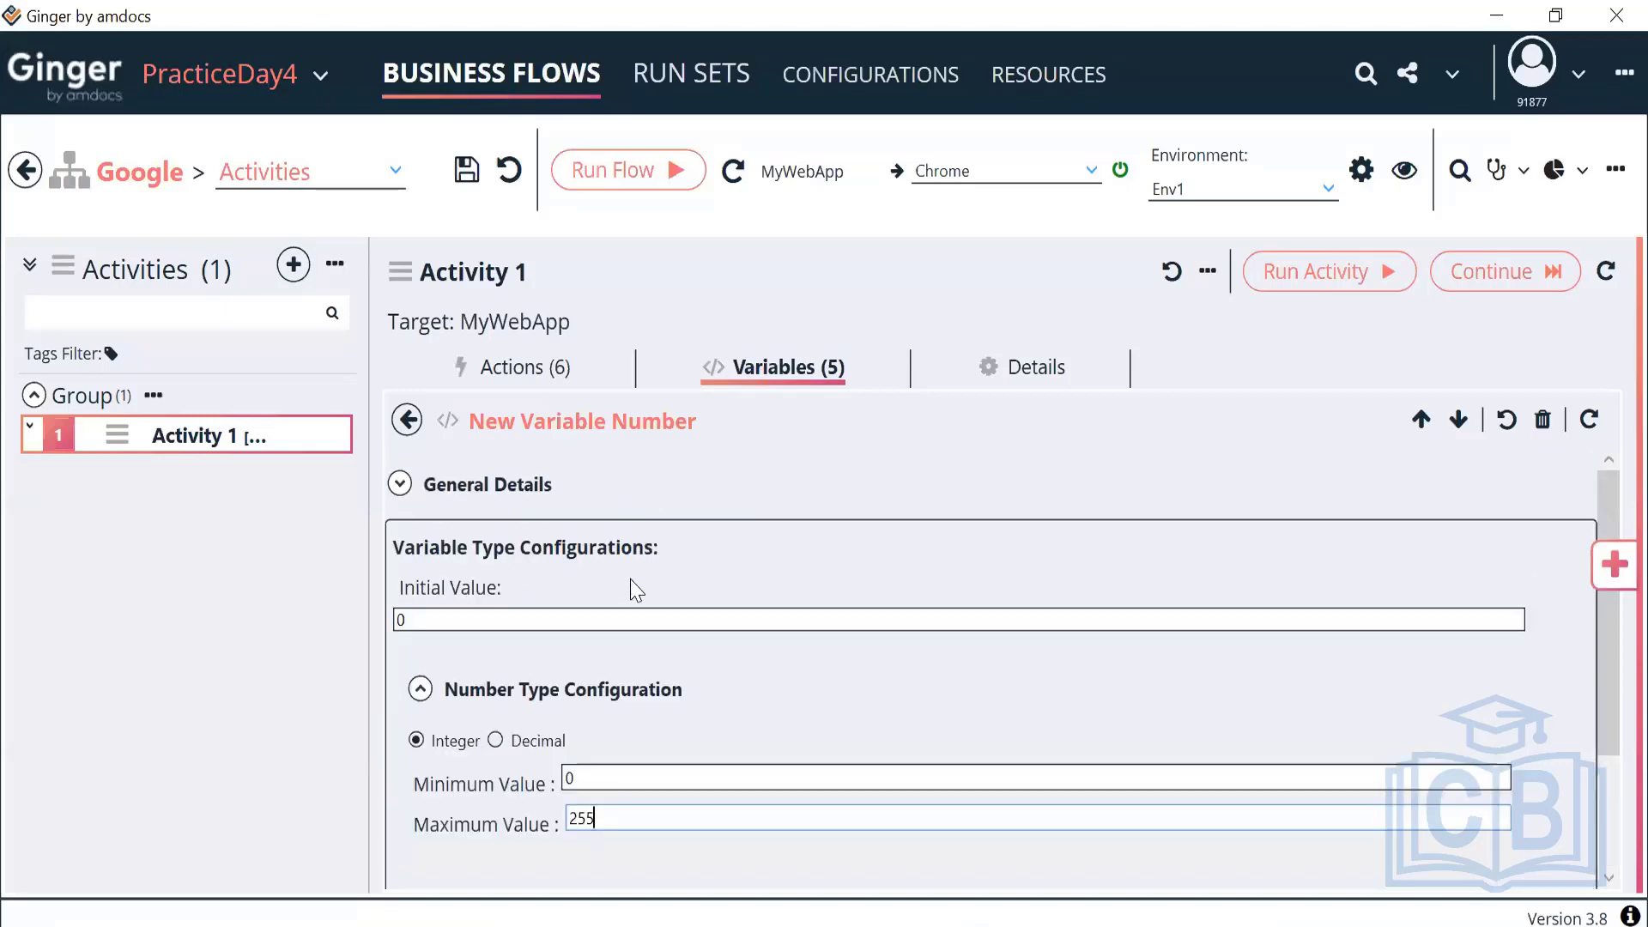
Reset the variable's current value and select its formula text
click(400, 485)
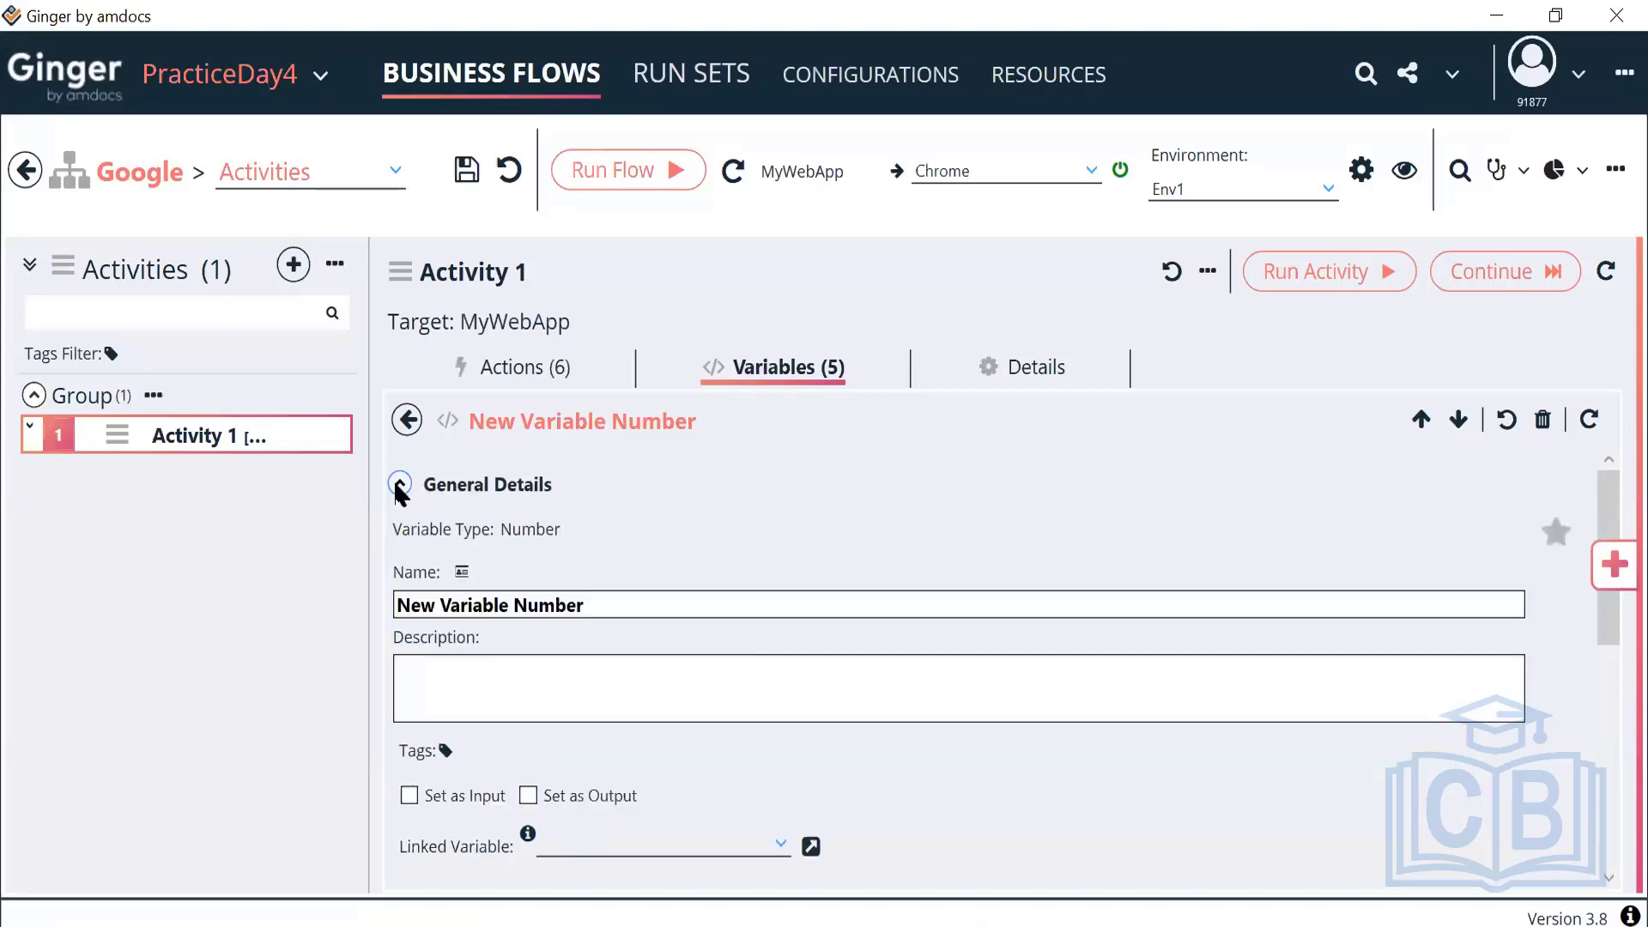
scroll(736, 647, down, 5)
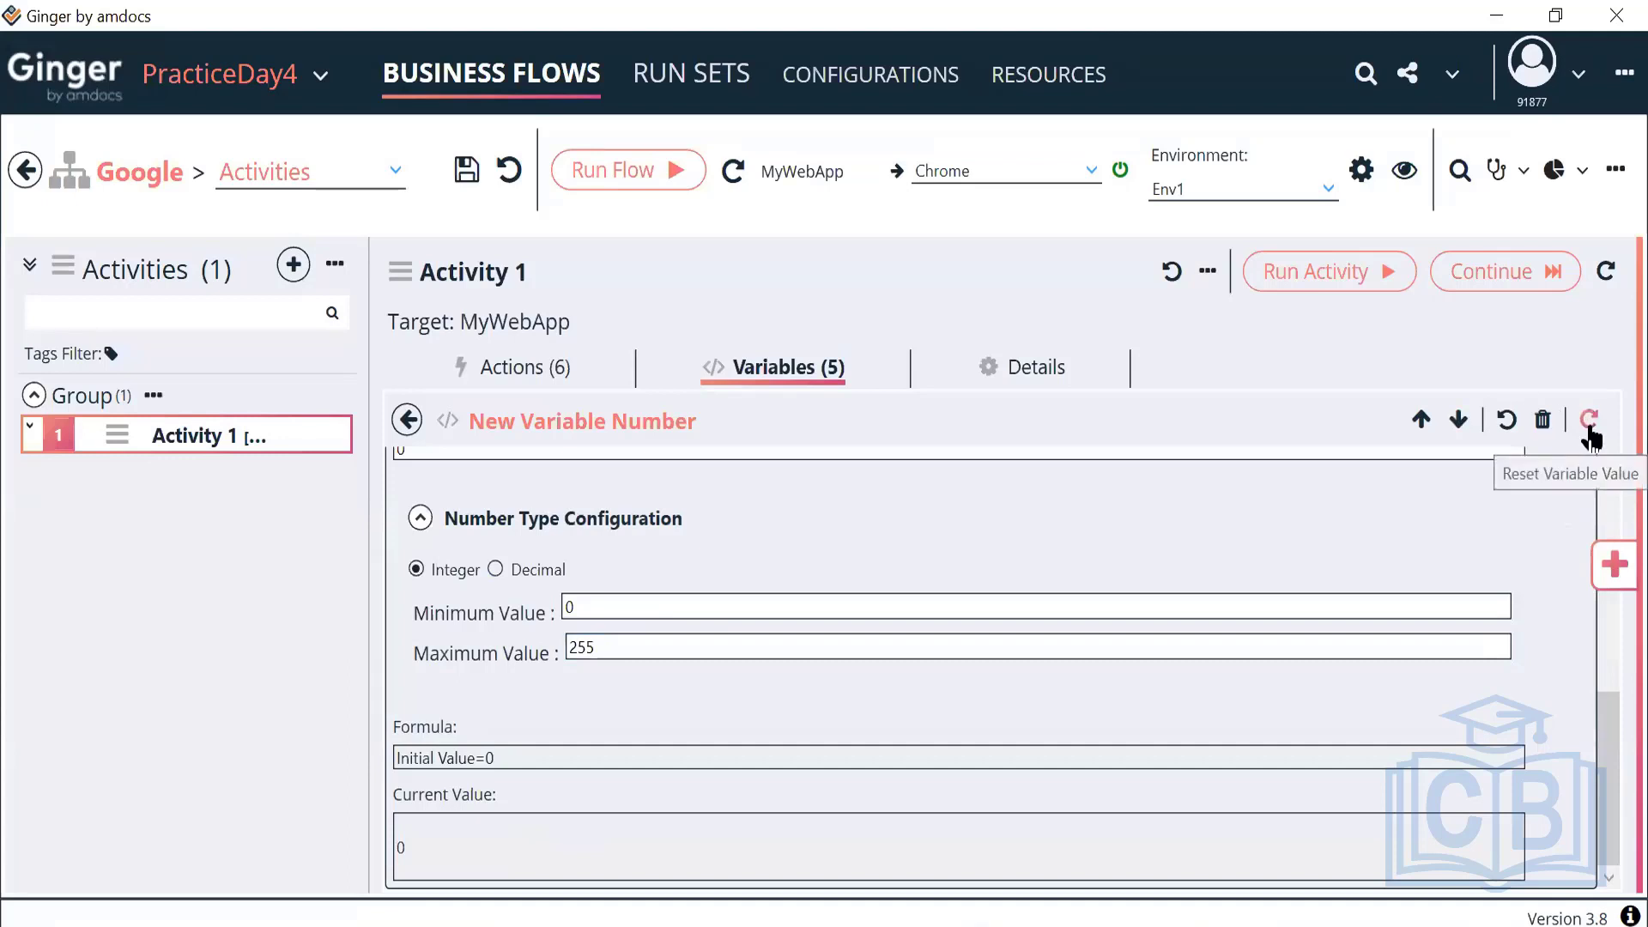
click(1590, 425)
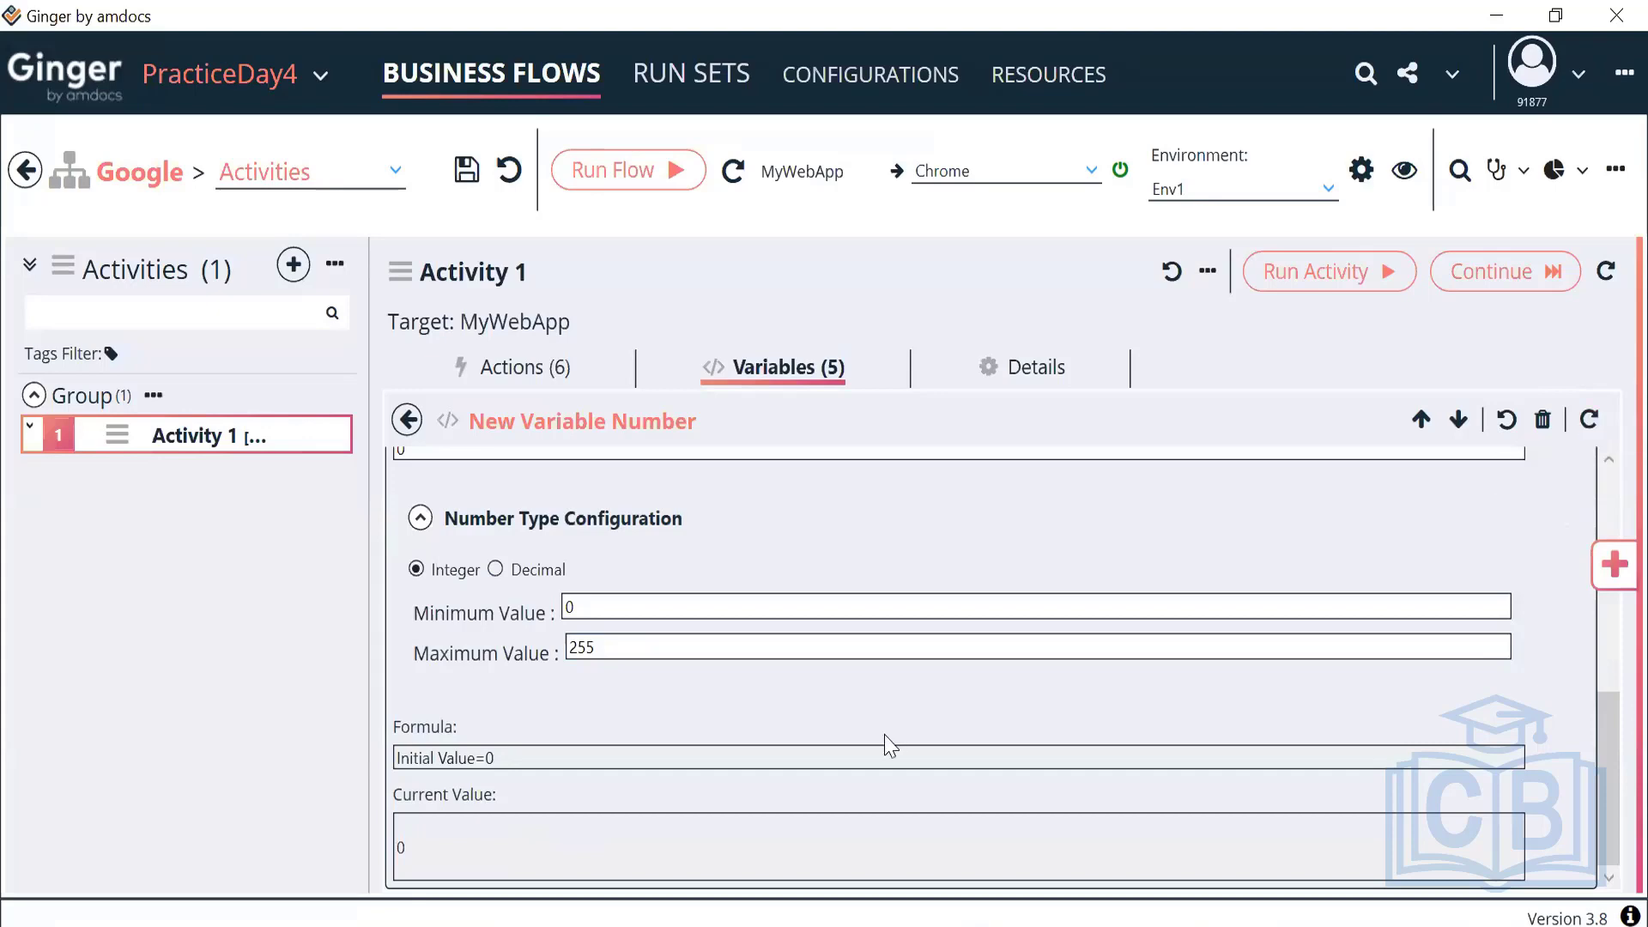
triple_click(384, 764)
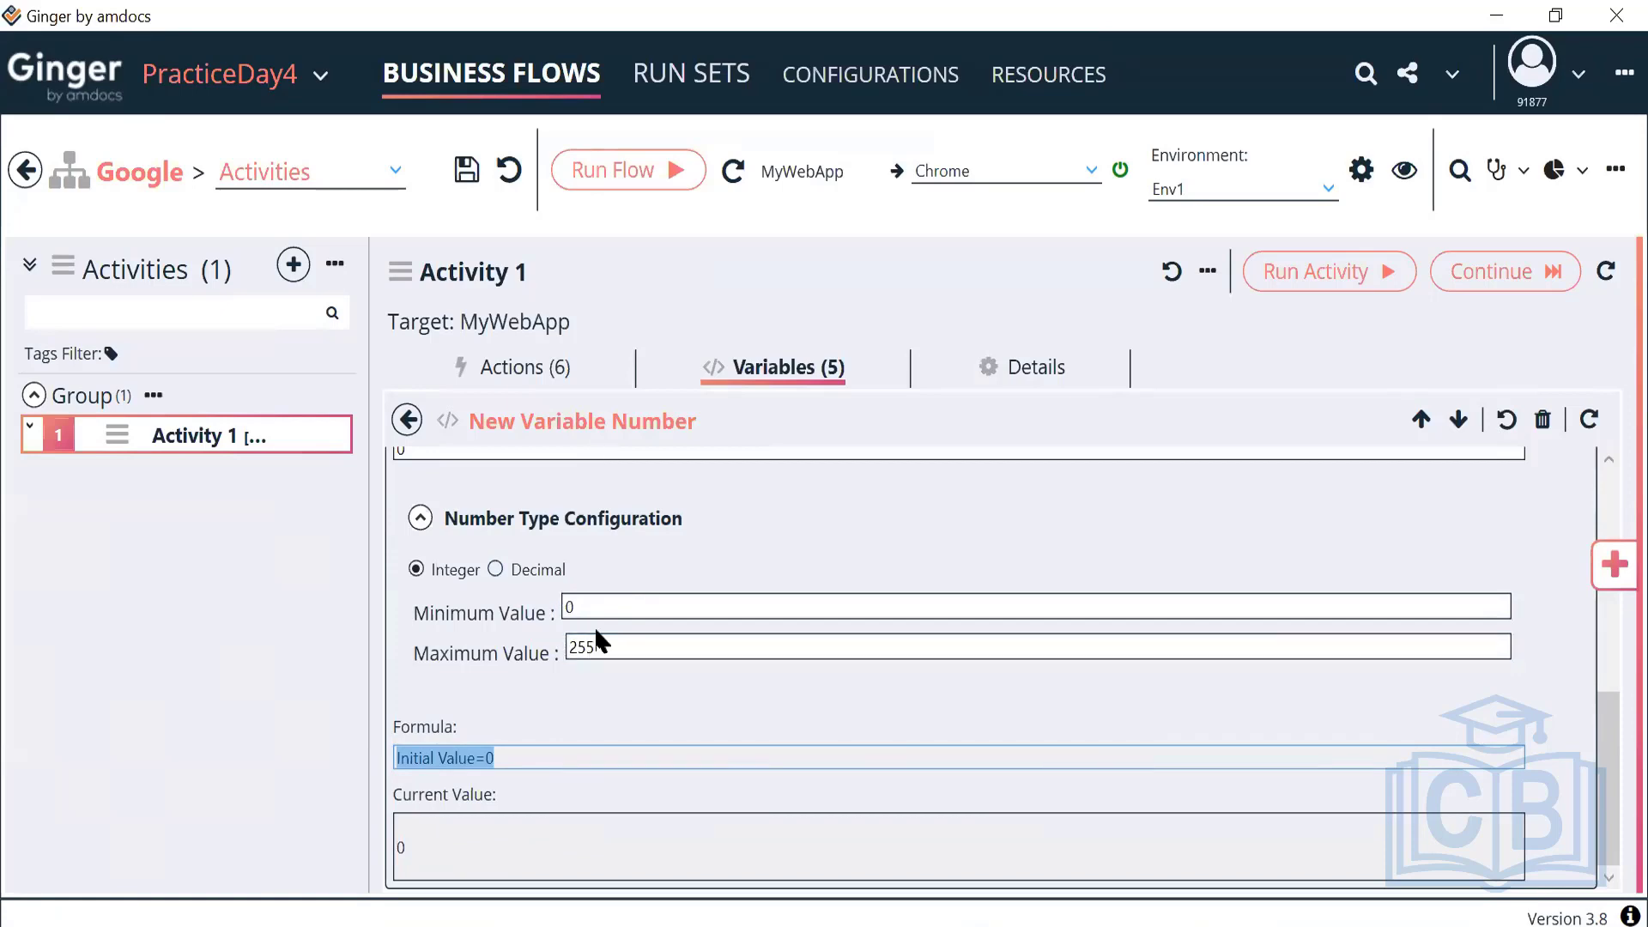
Rename the number variable to ACT_StreetNumber and return to the variables list
scroll(594, 626, up, 5)
click(541, 603)
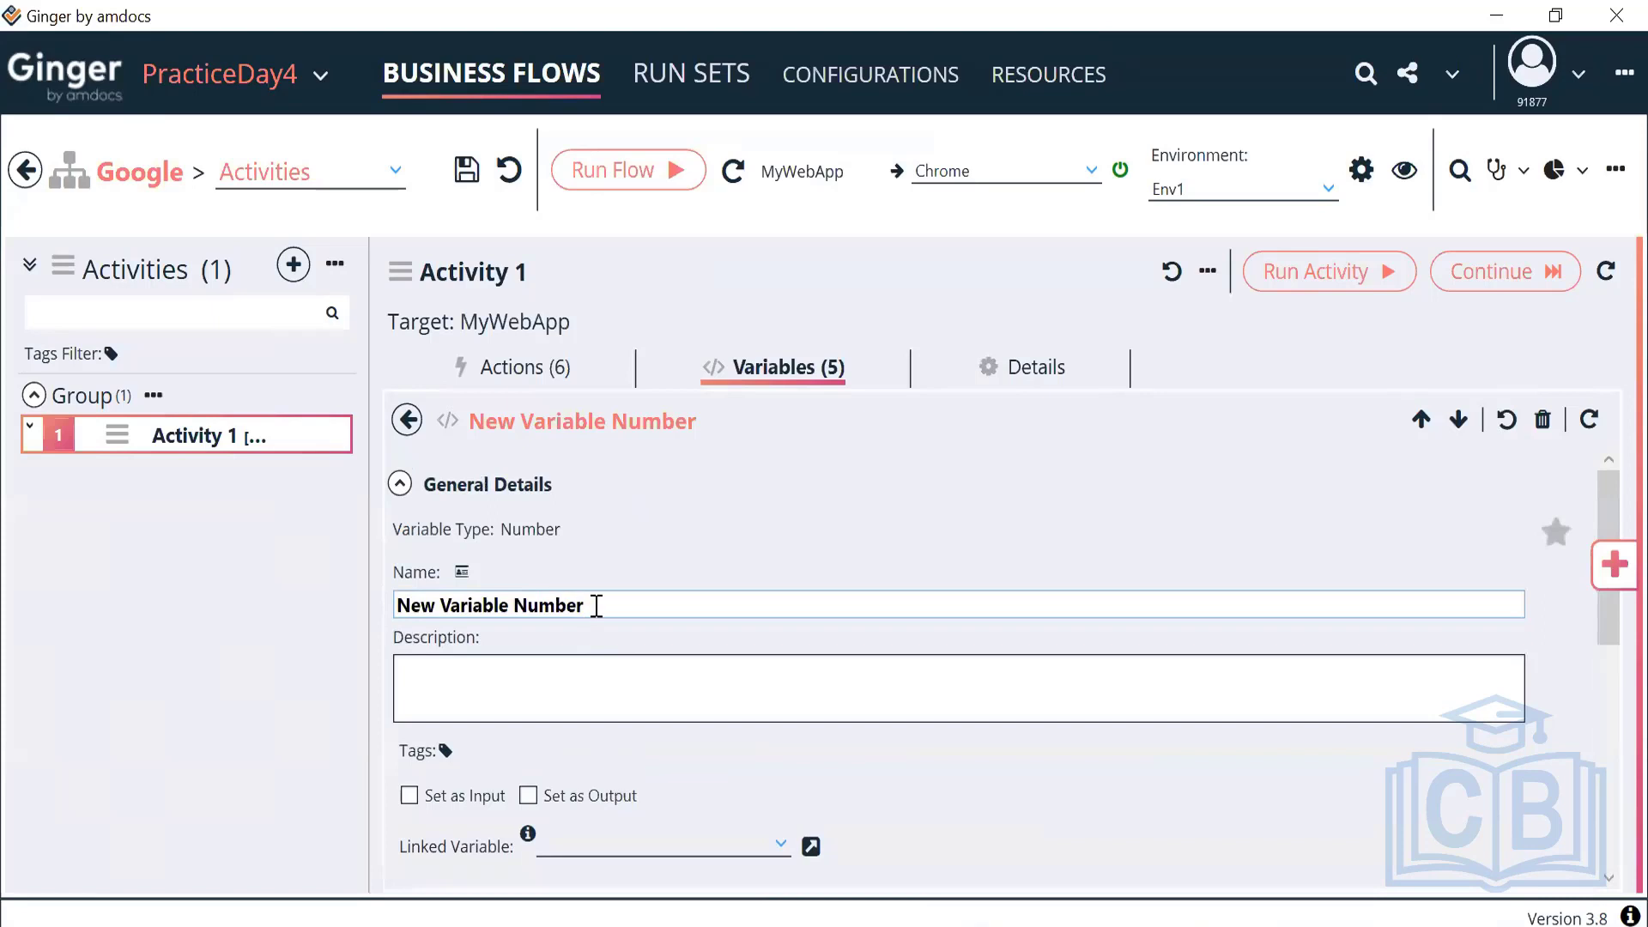
drag(596, 603, 395, 610)
key(BackSpace)
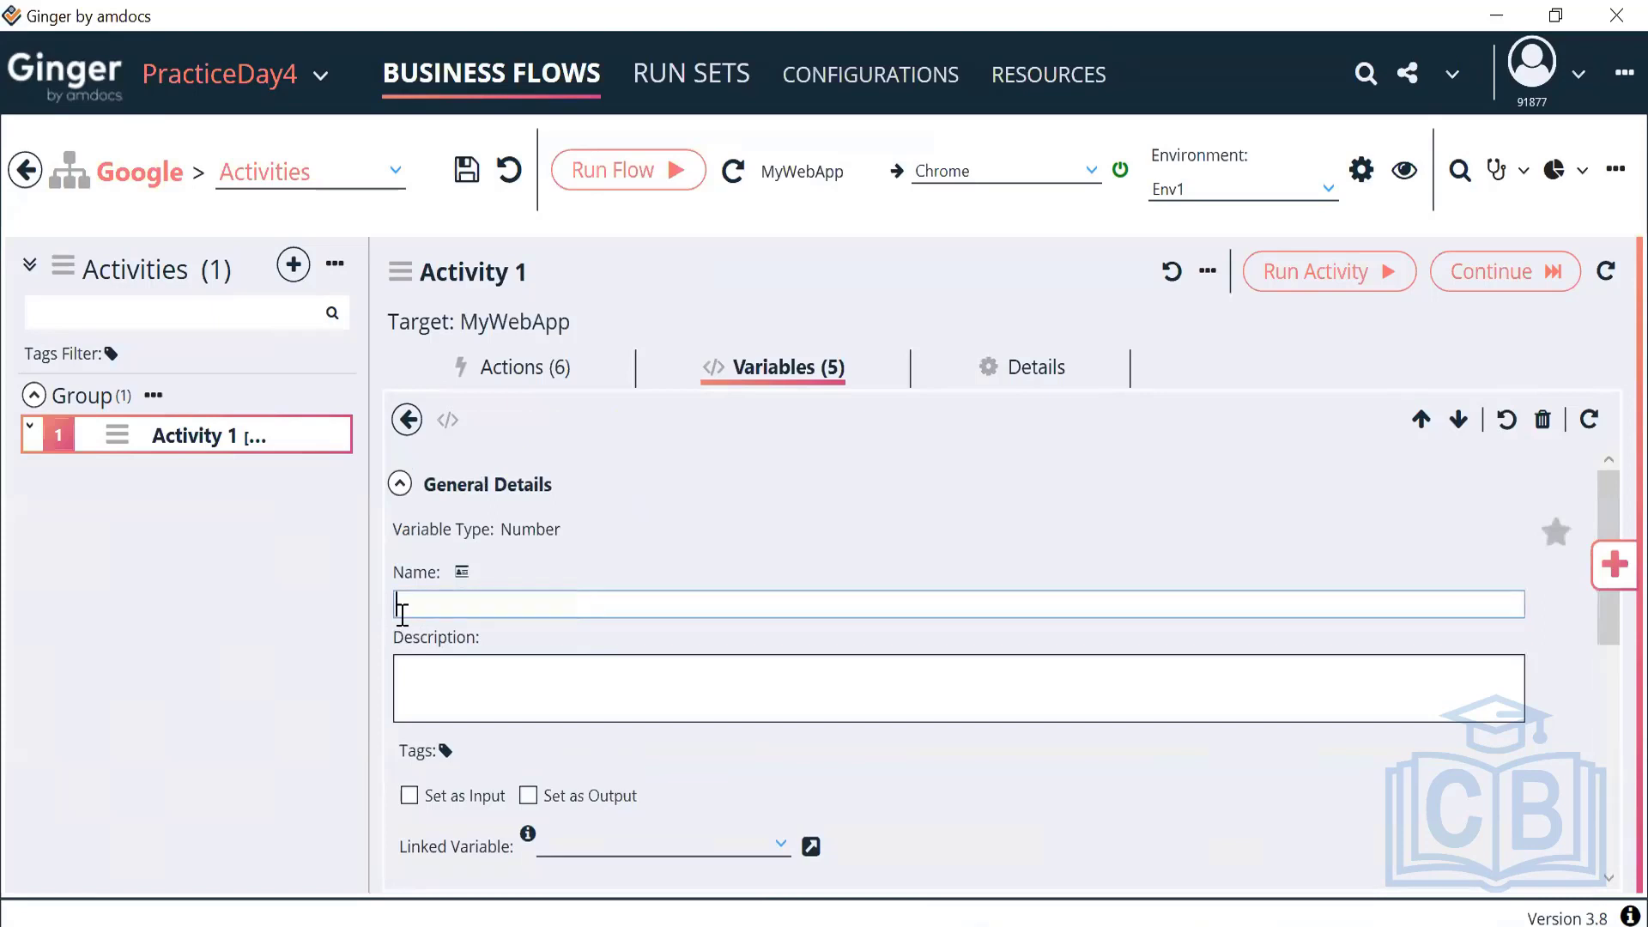
text(ACT_Stree)
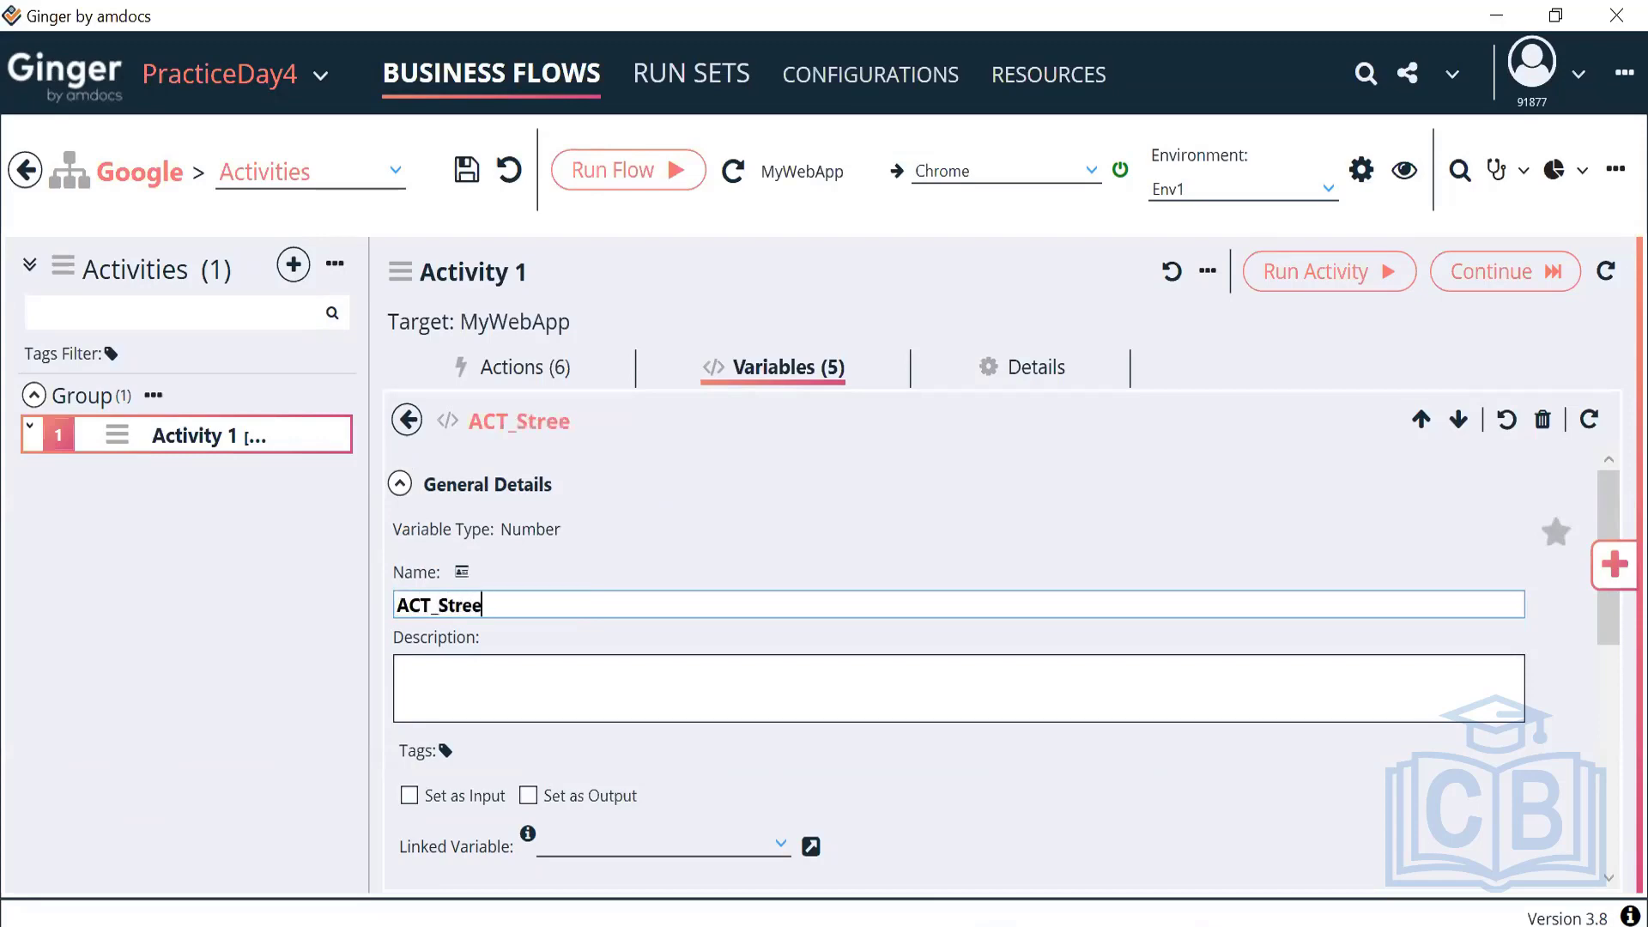
text(tNumber)
click(407, 420)
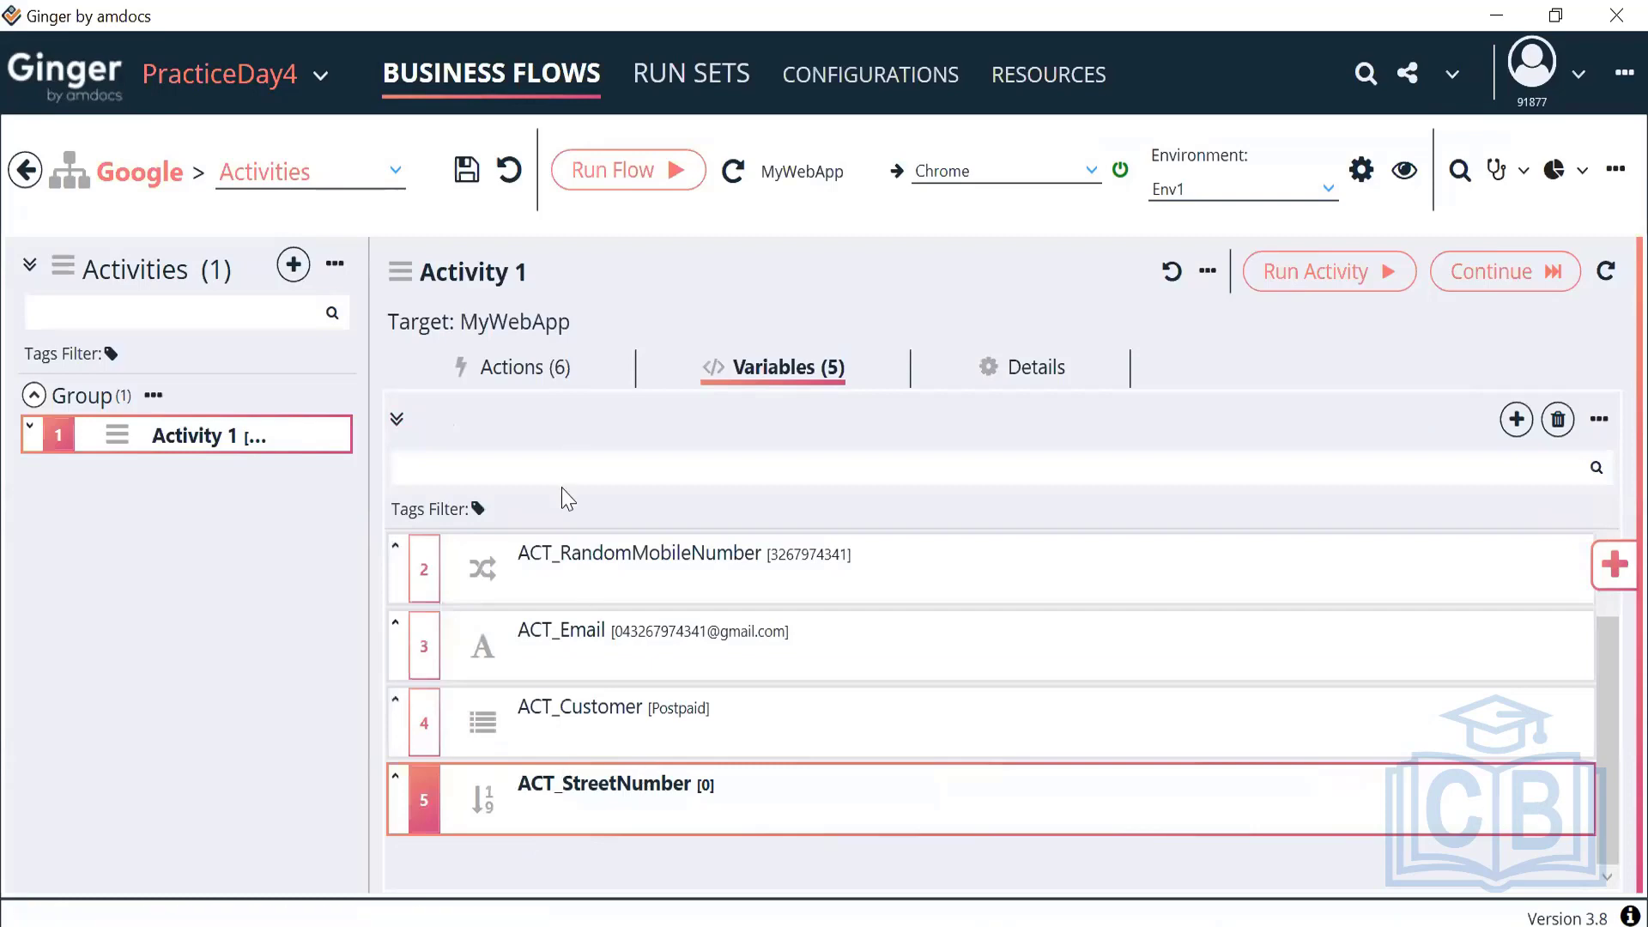
Add a Set Variable Action from the Actions Library and rename it Set Street No
click(530, 382)
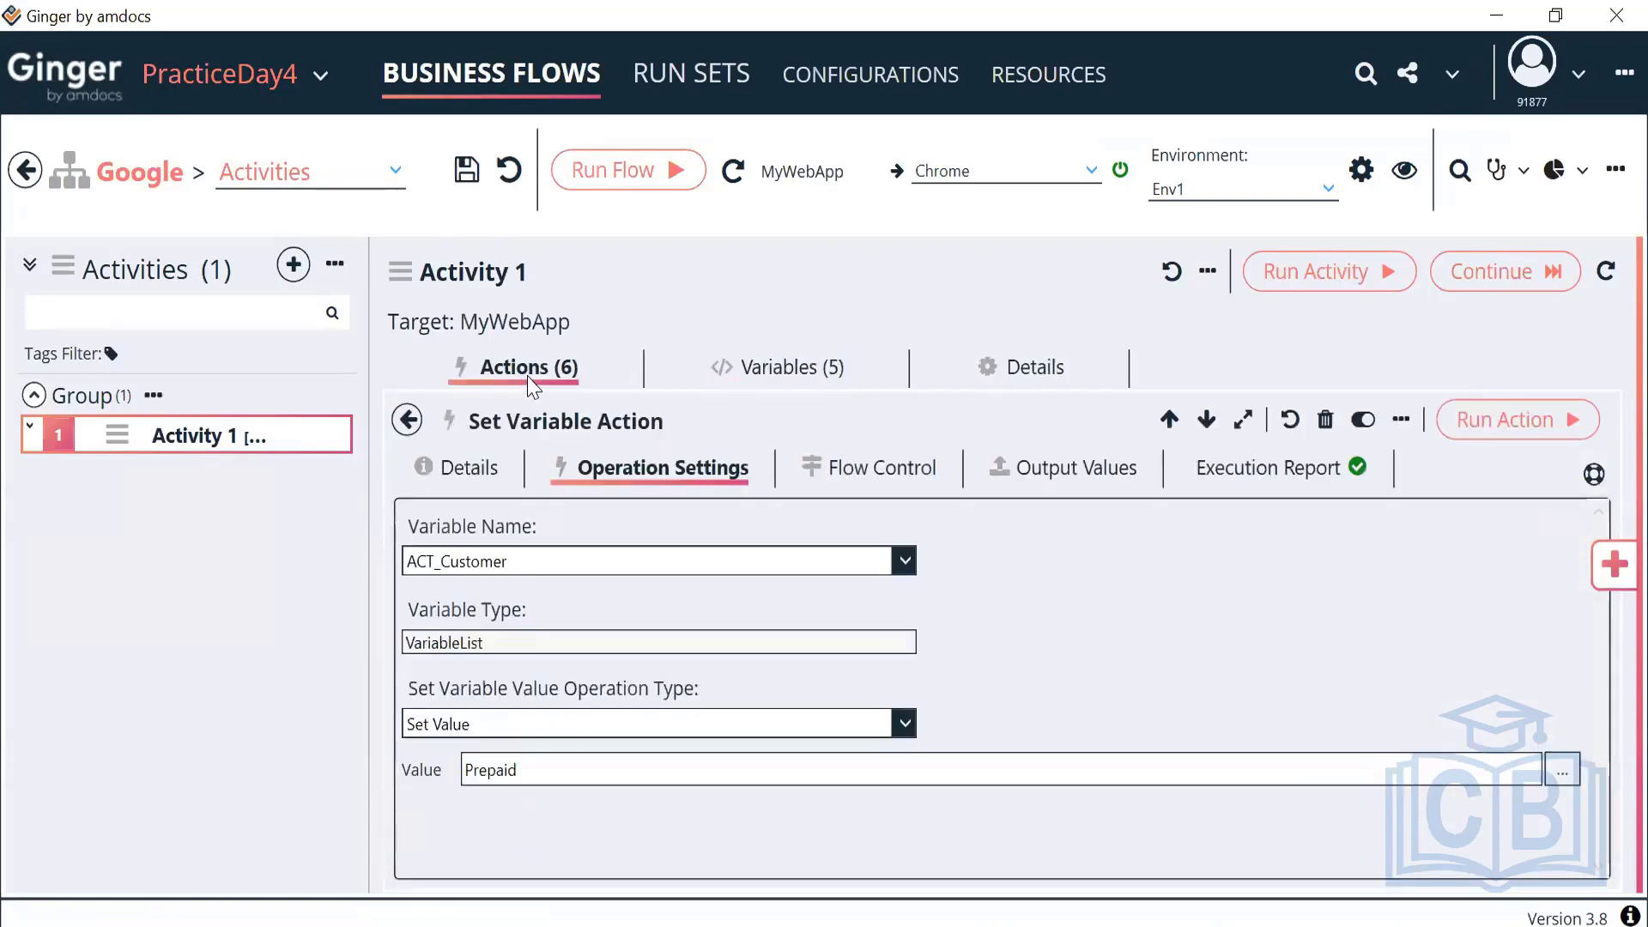
click(407, 420)
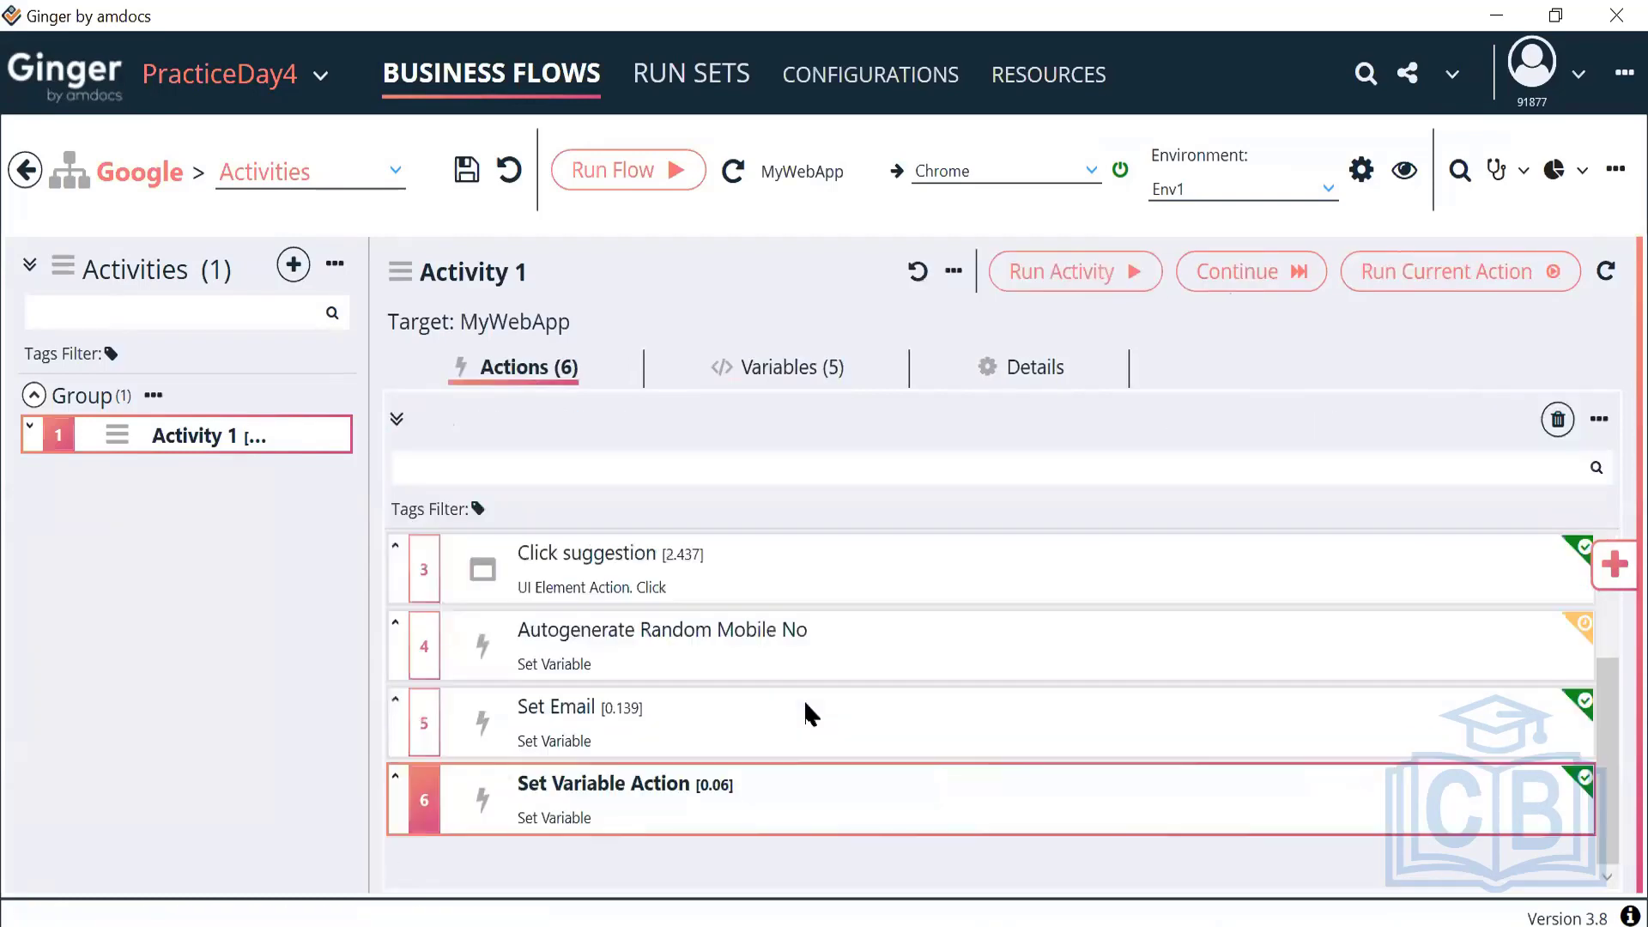
click(1613, 564)
double_click(1286, 485)
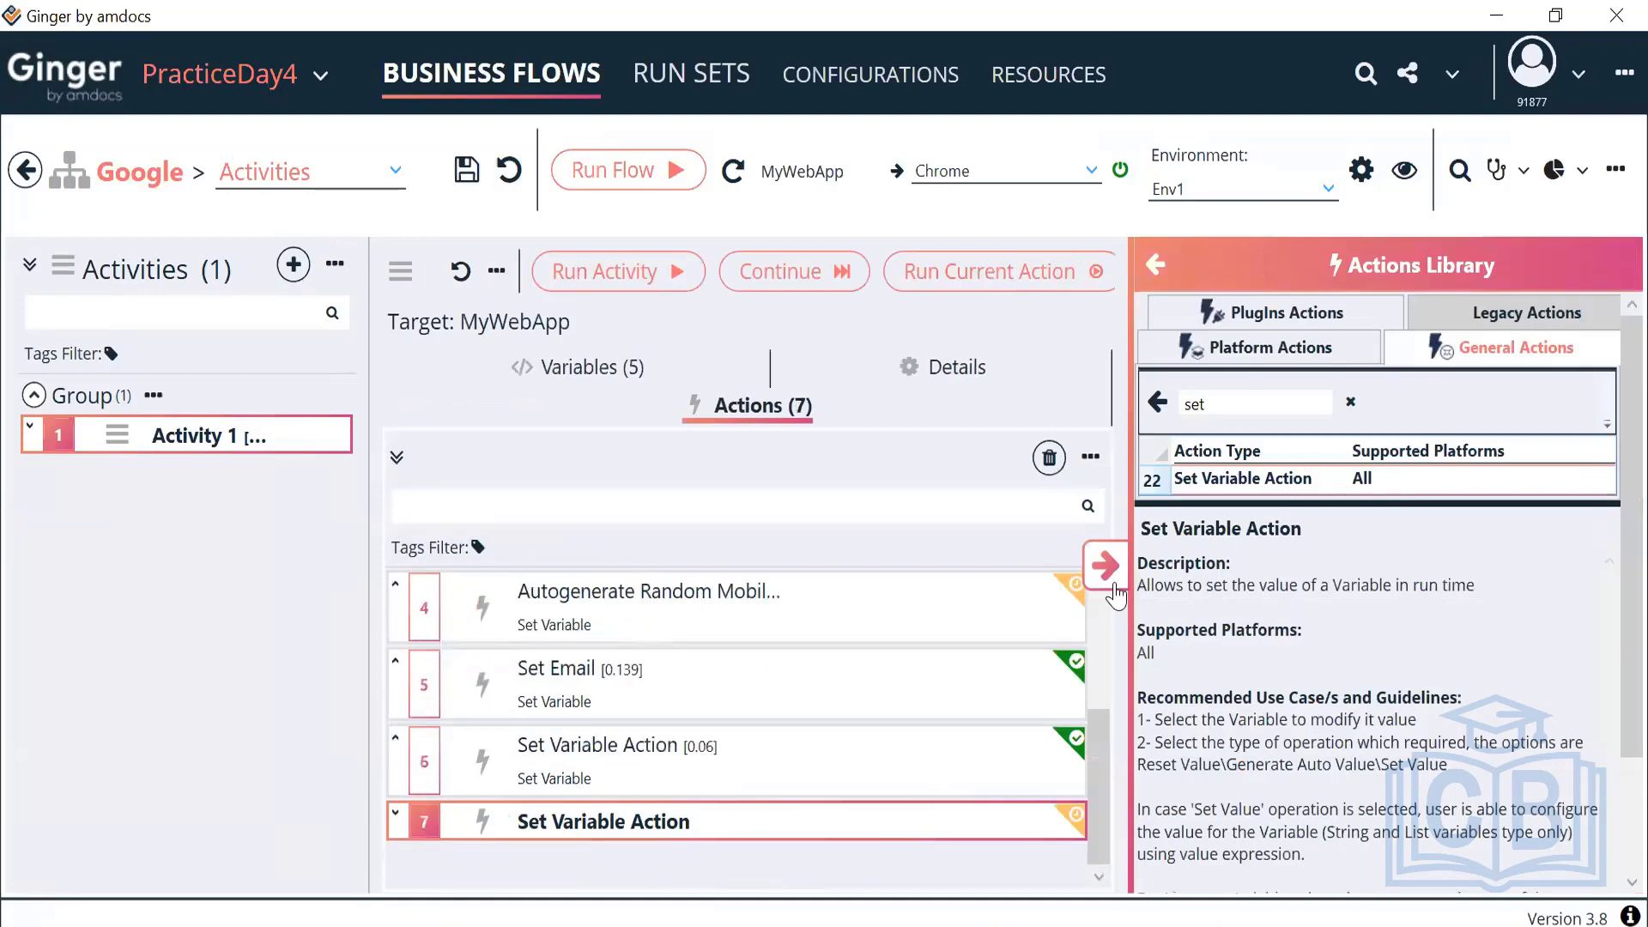
click(1105, 566)
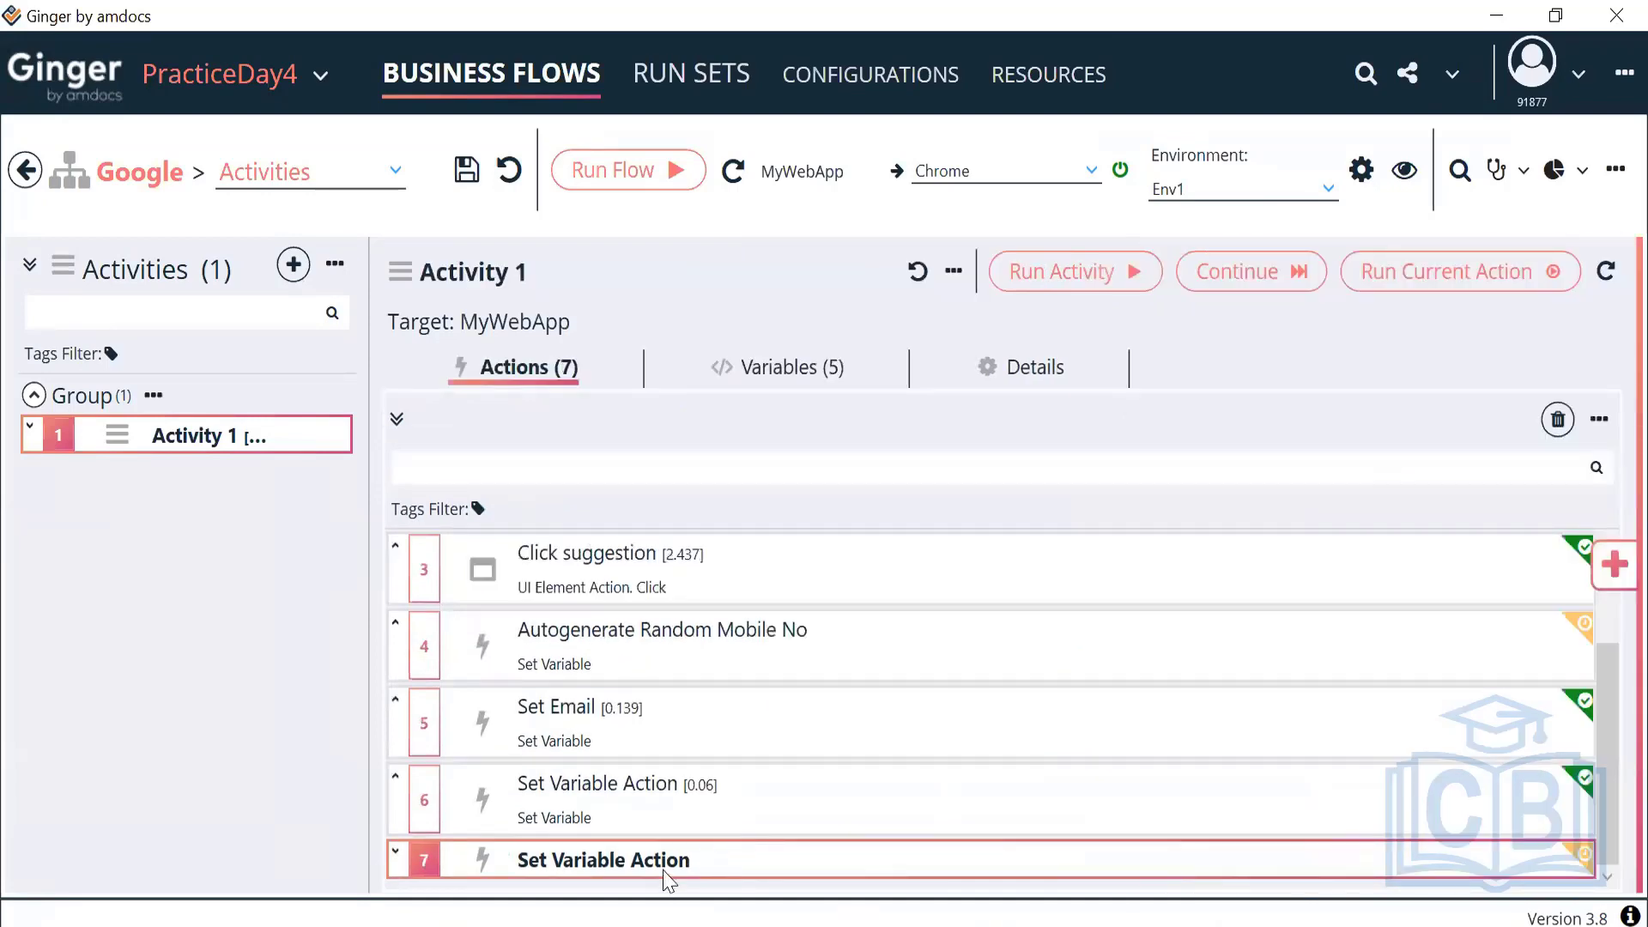
double_click(667, 876)
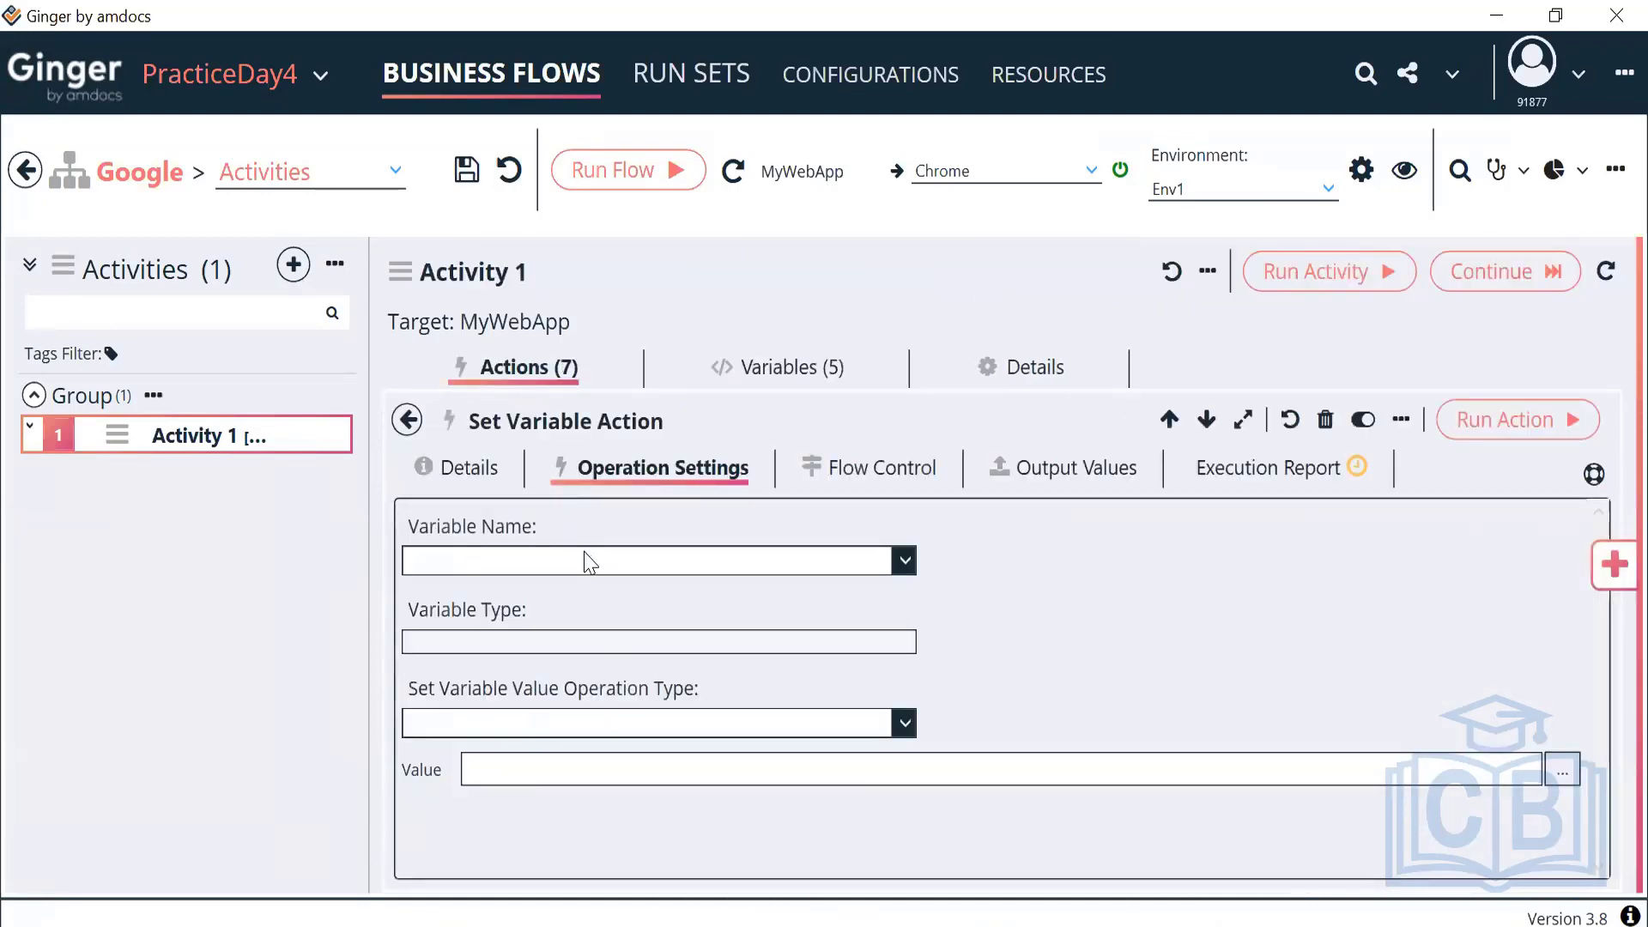
click(469, 468)
drag(587, 607, 448, 611)
text(Street No)
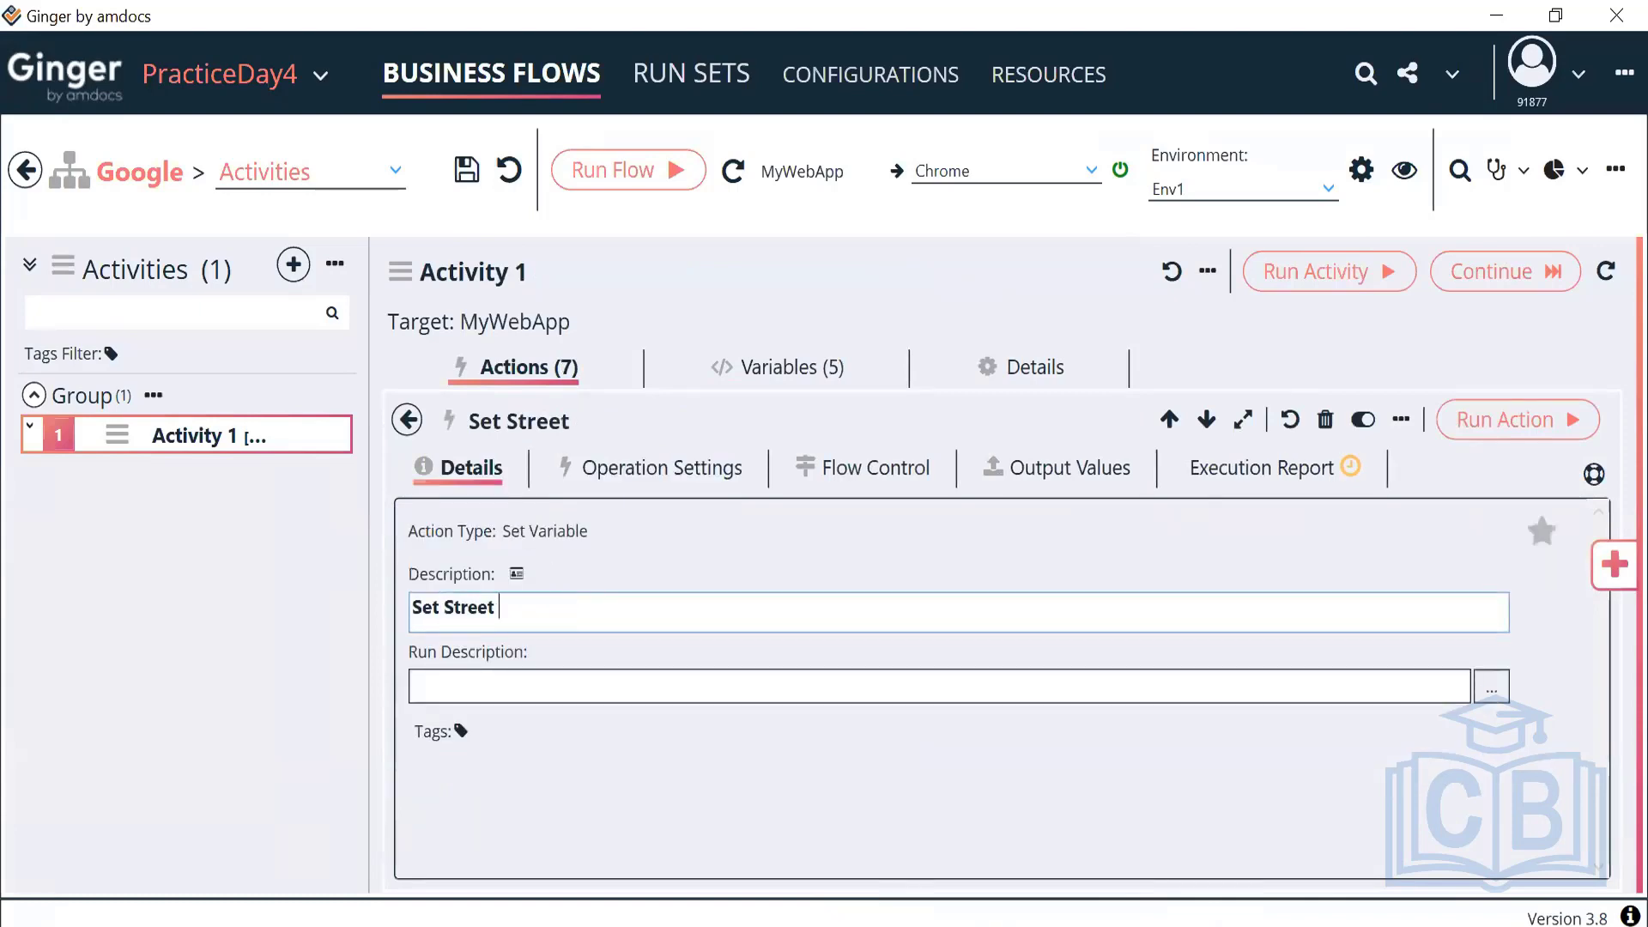
Make the action set ACT_StreetNumber to 34, run it and view the passed result
click(652, 481)
click(657, 569)
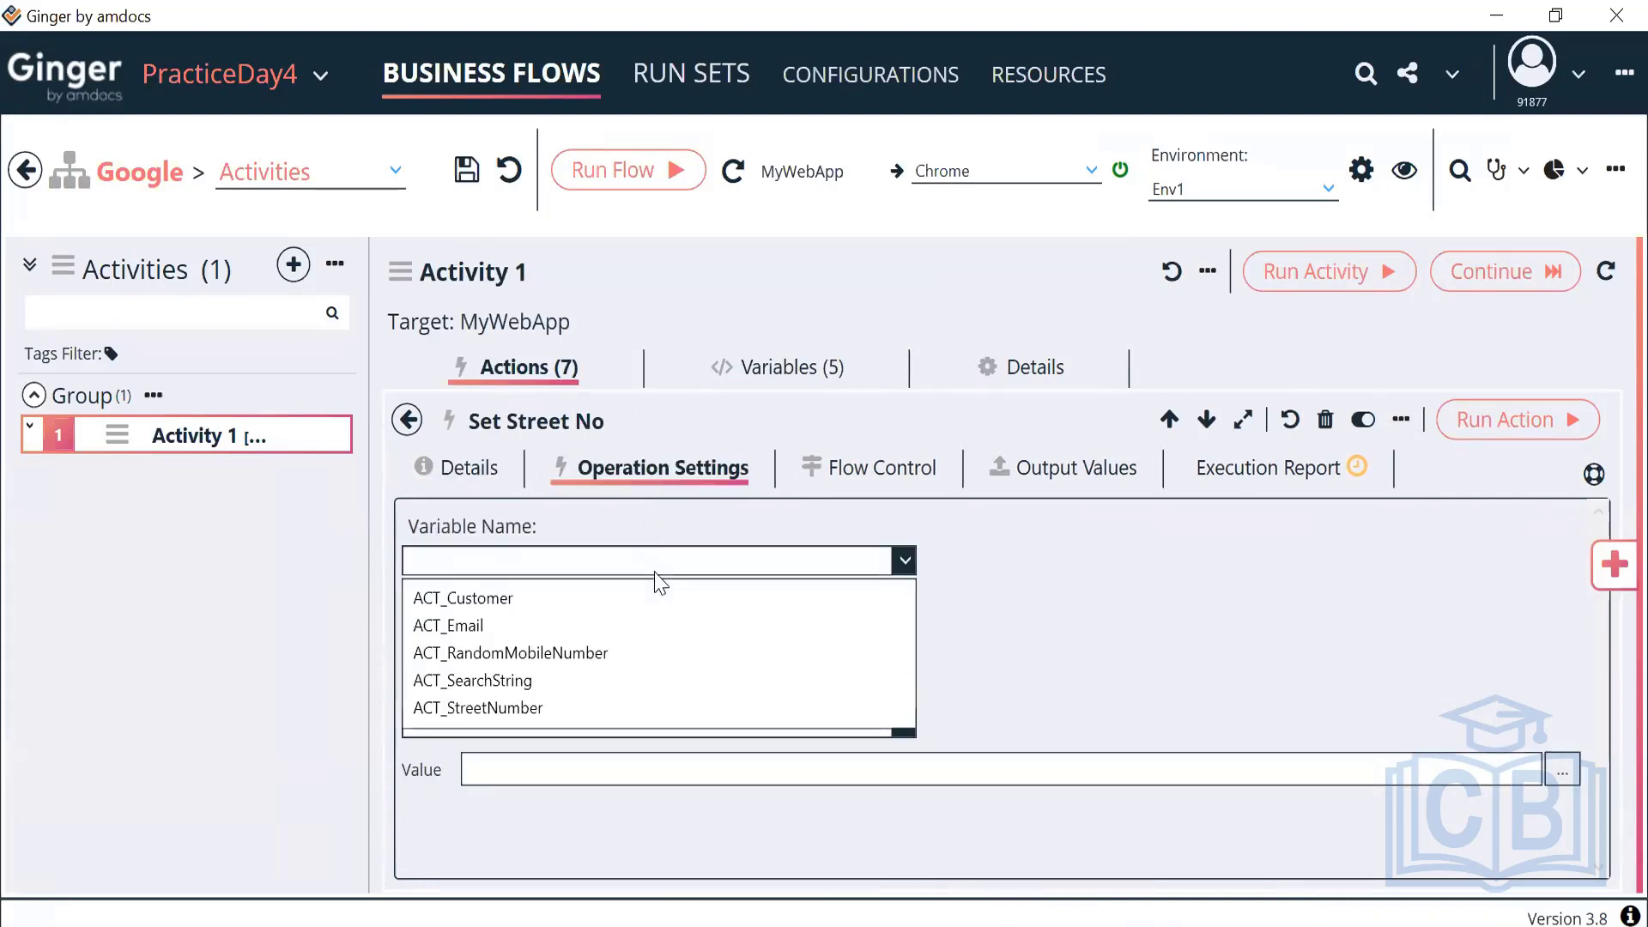
click(537, 708)
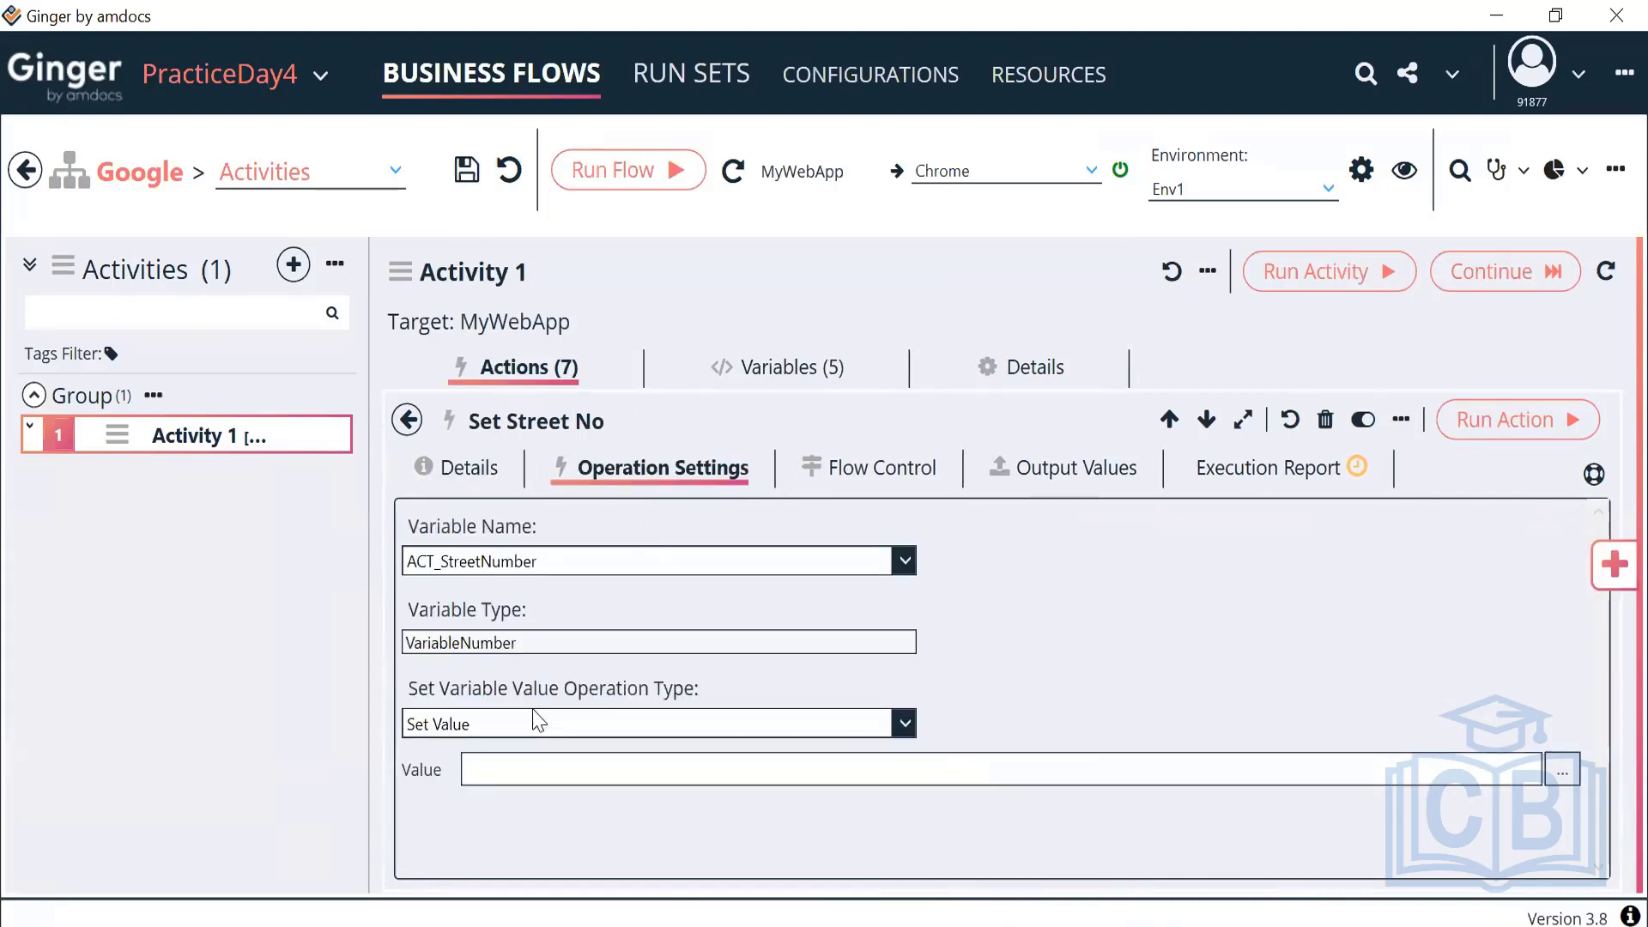
click(876, 729)
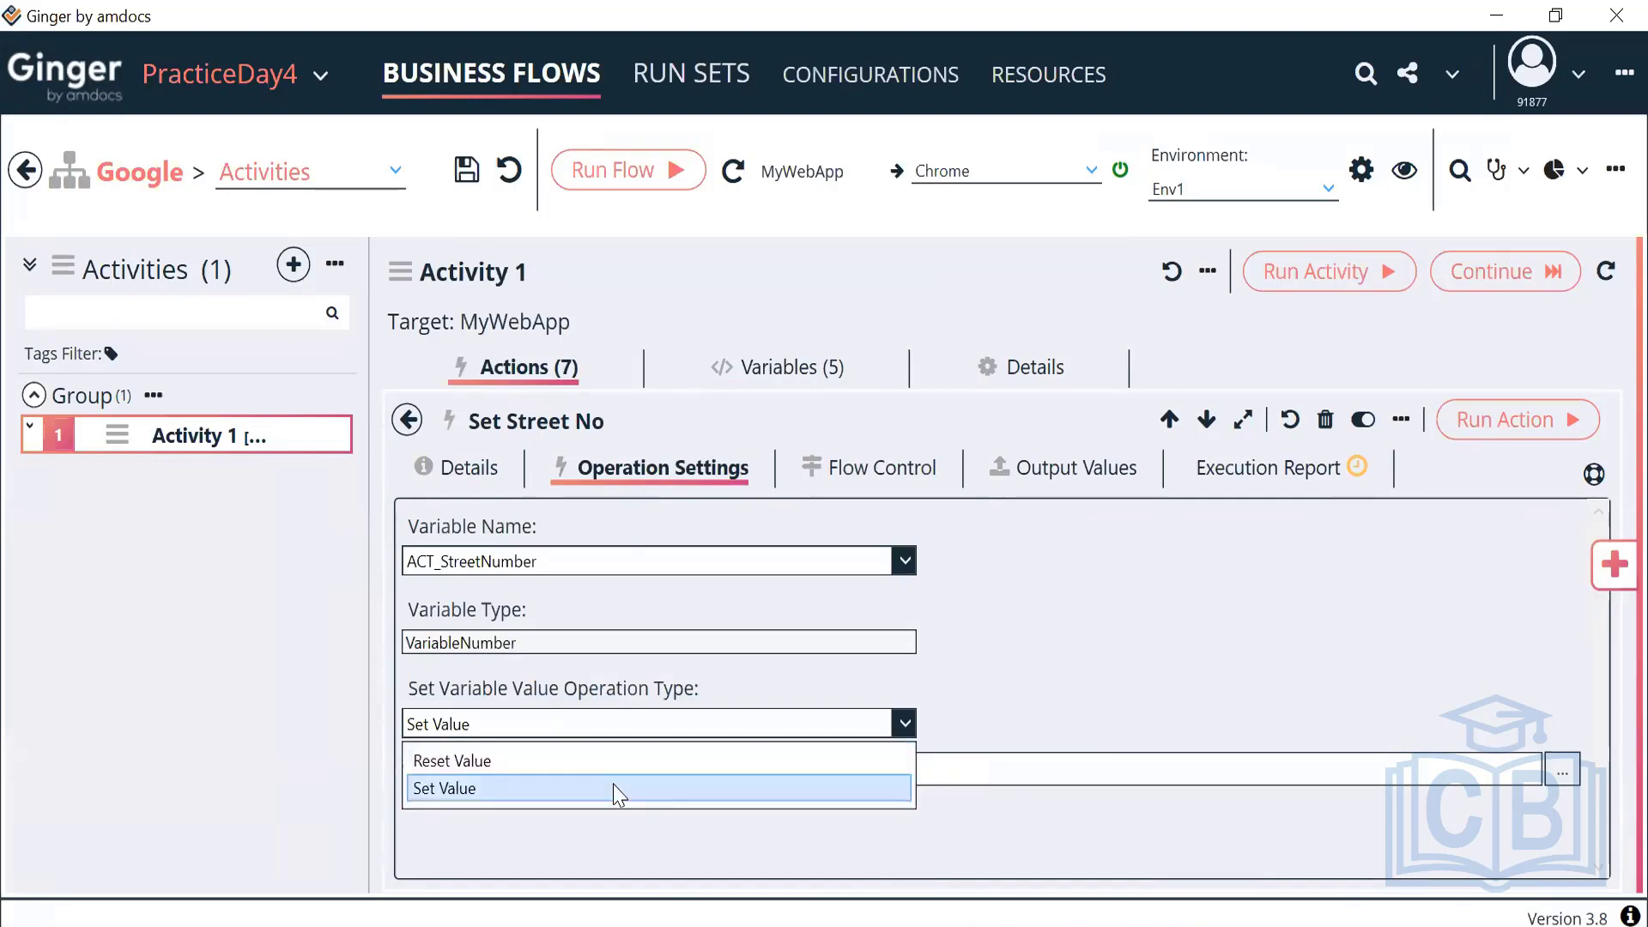
click(613, 784)
click(1108, 756)
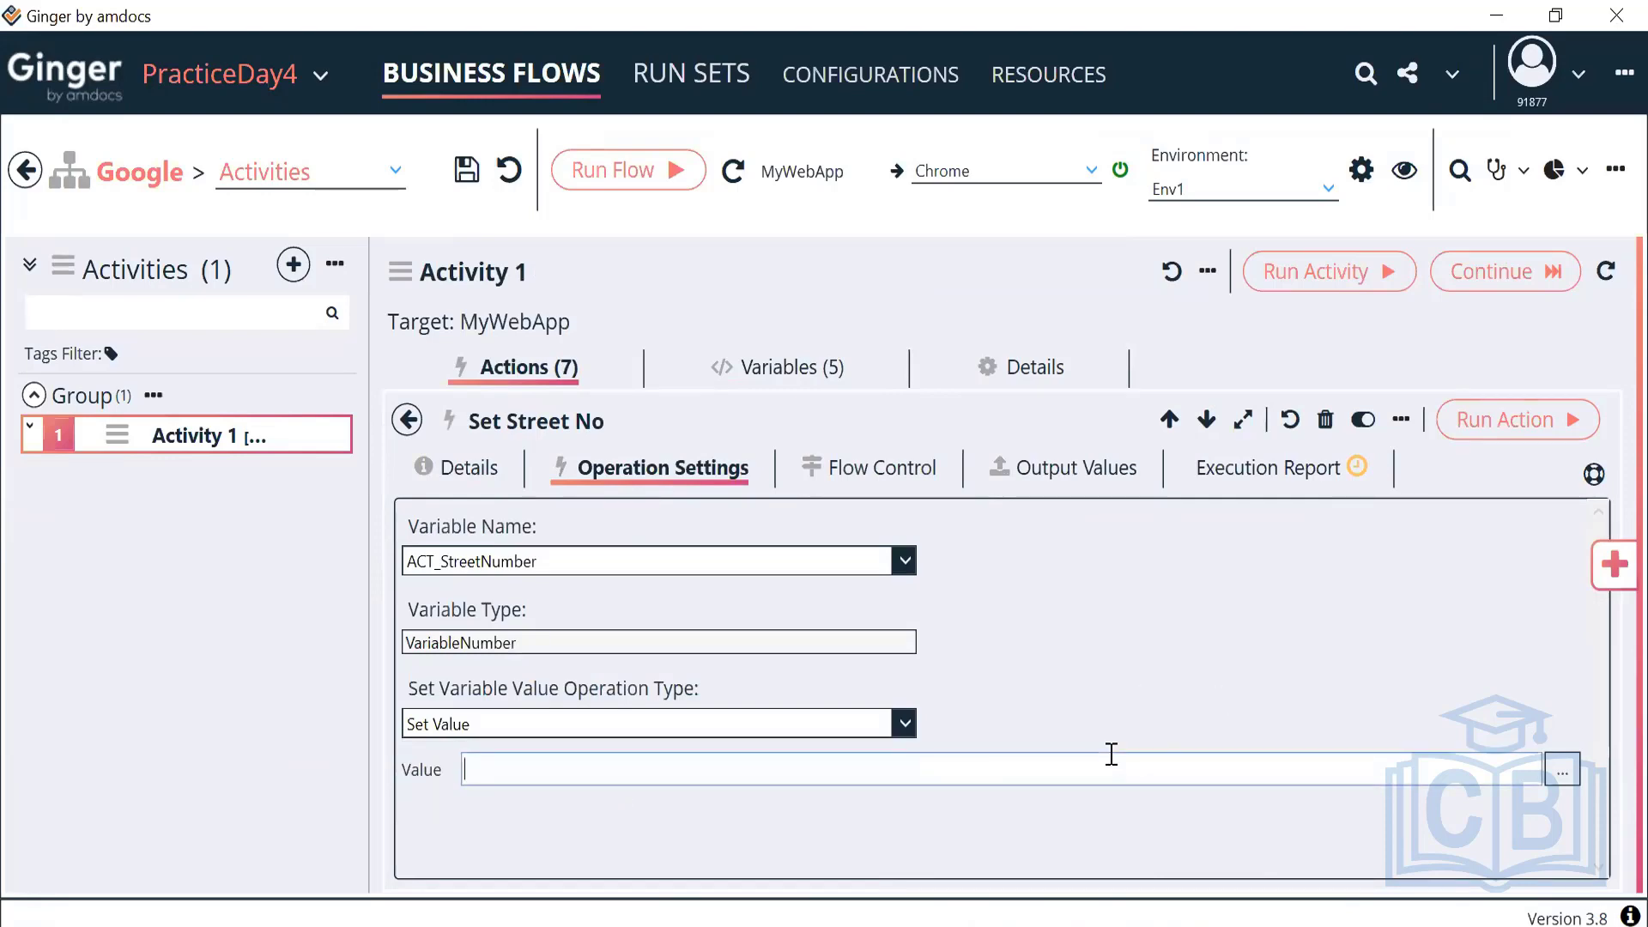
text(34)
click(1484, 441)
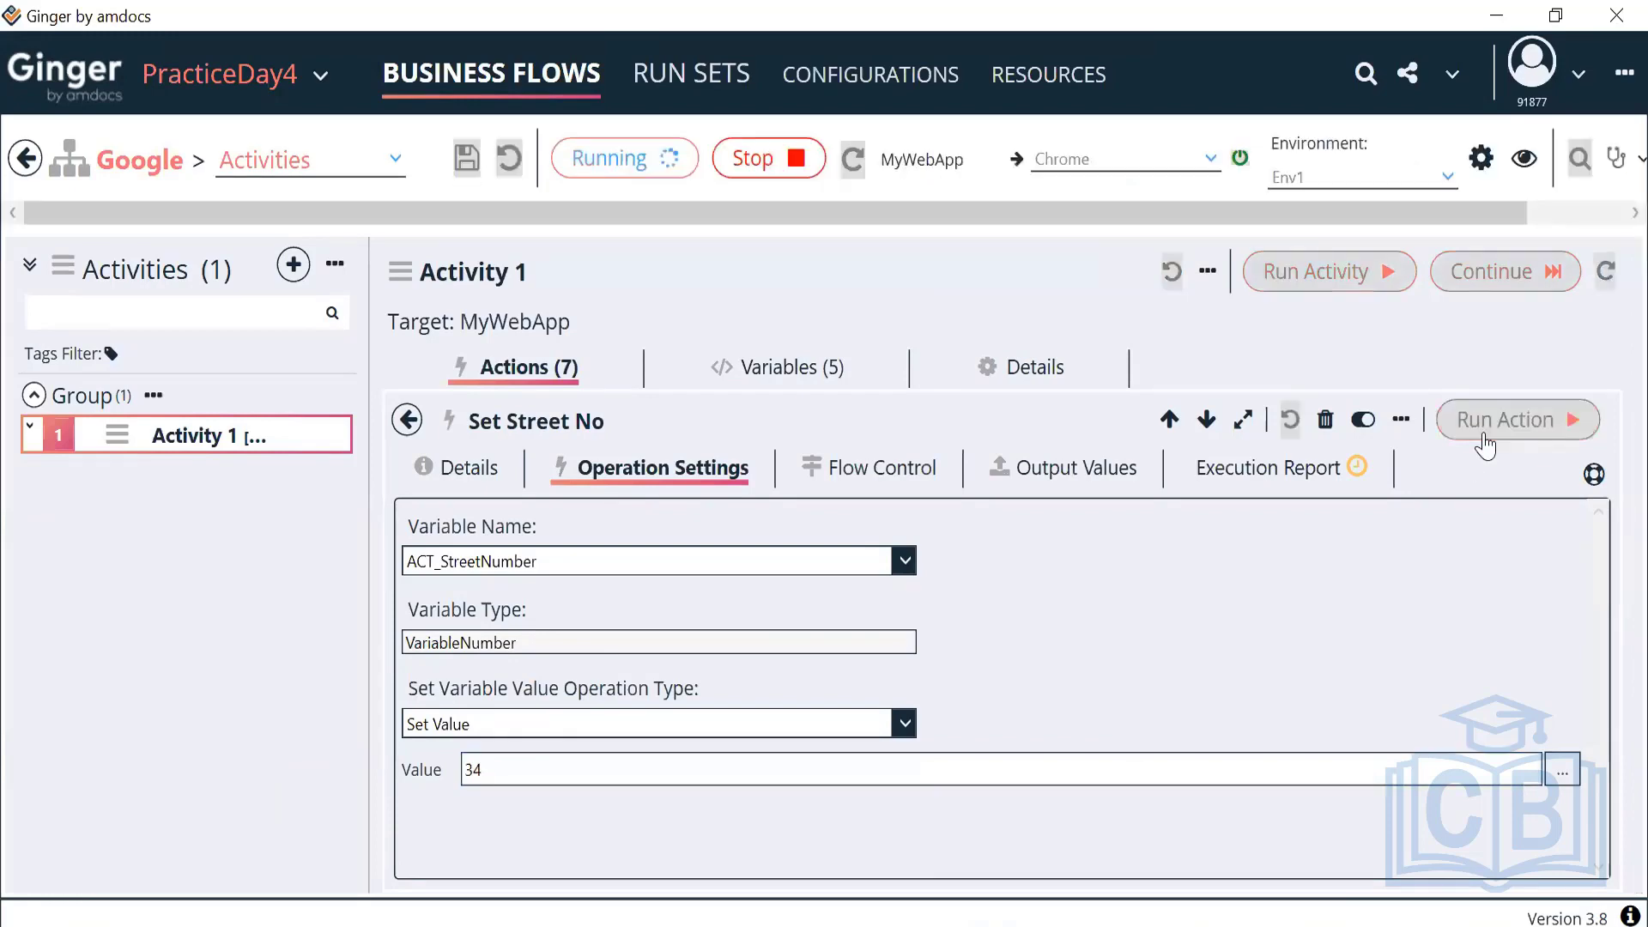
click(1303, 478)
Check the execution details, then erase the assigned value 34
scroll(806, 724, down, 3)
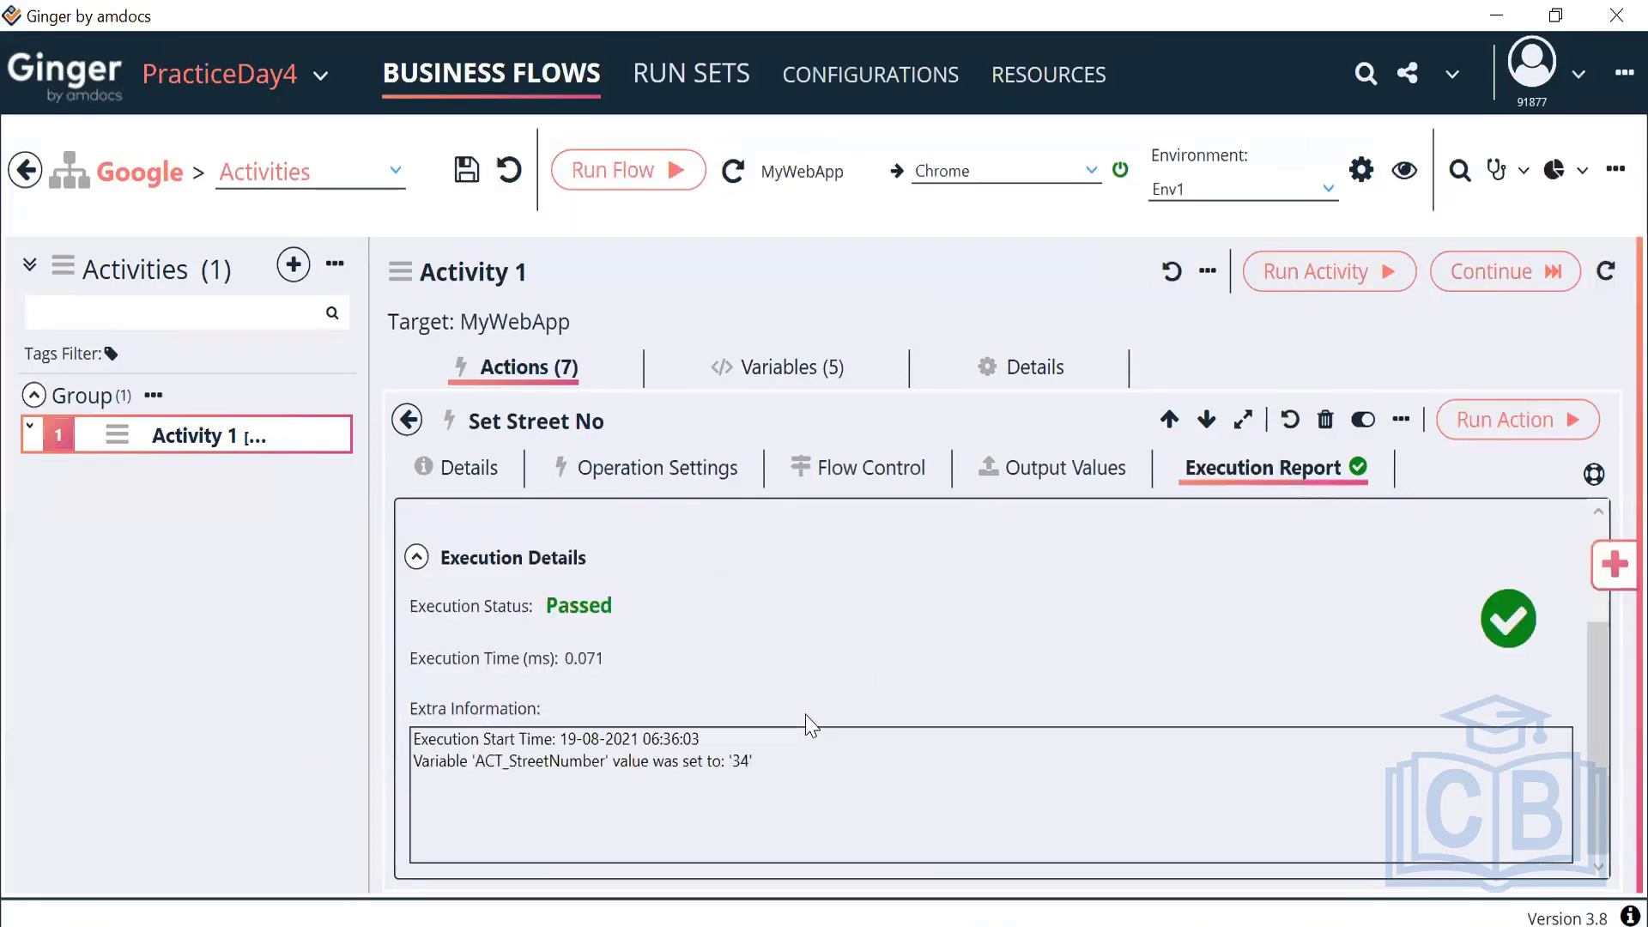
drag(752, 762, 569, 768)
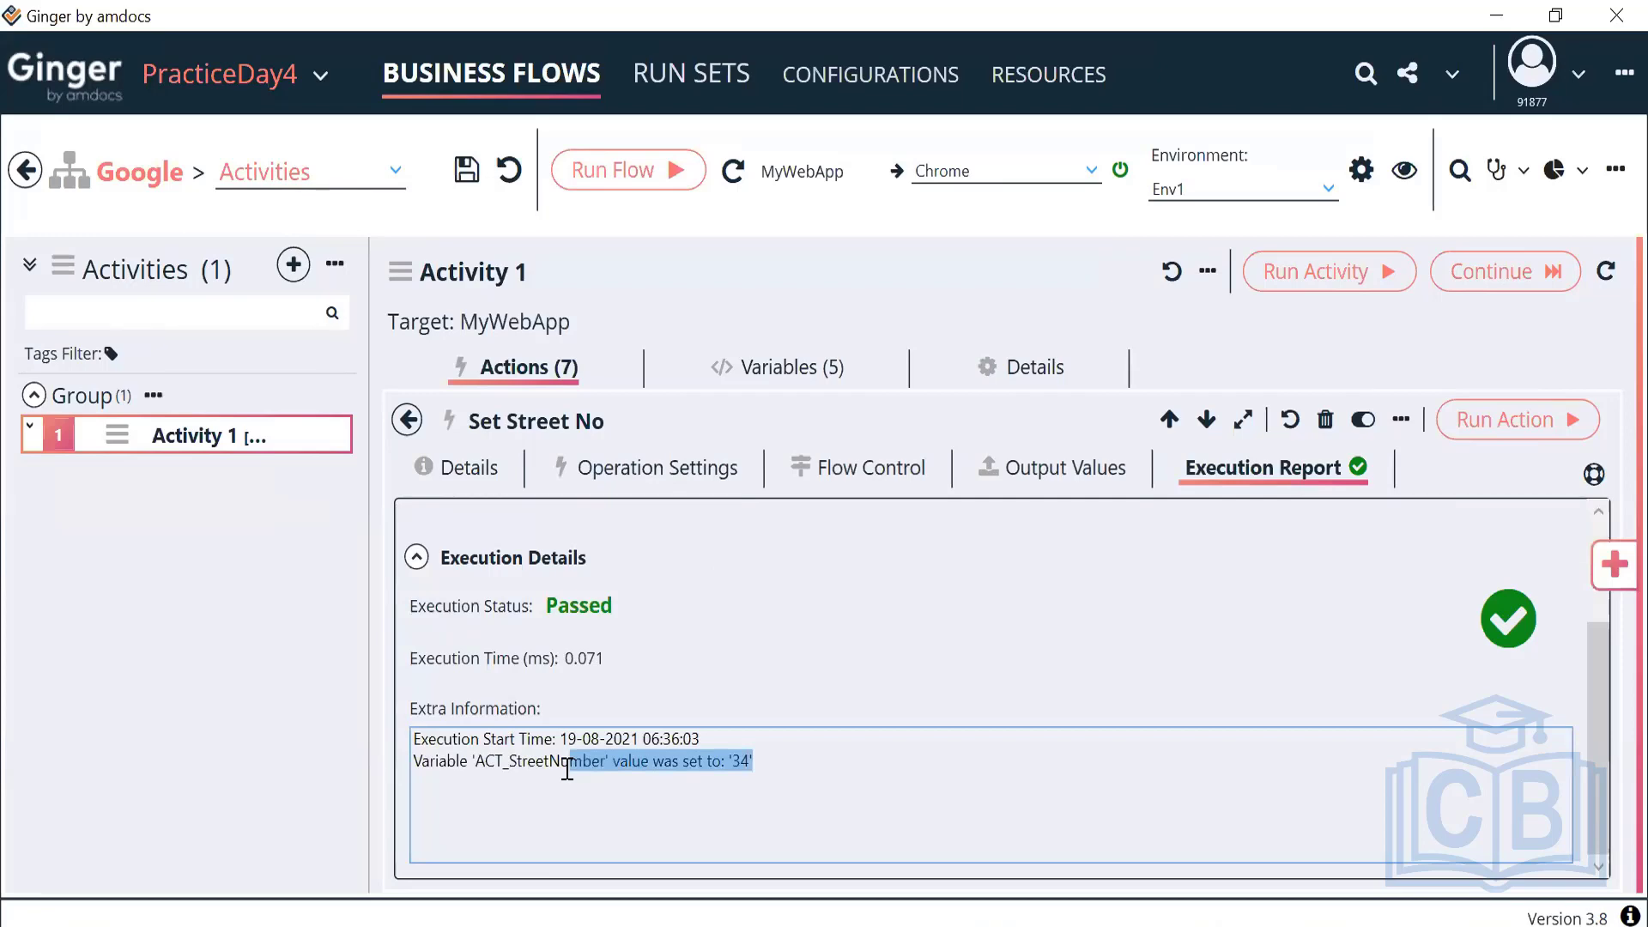
click(648, 471)
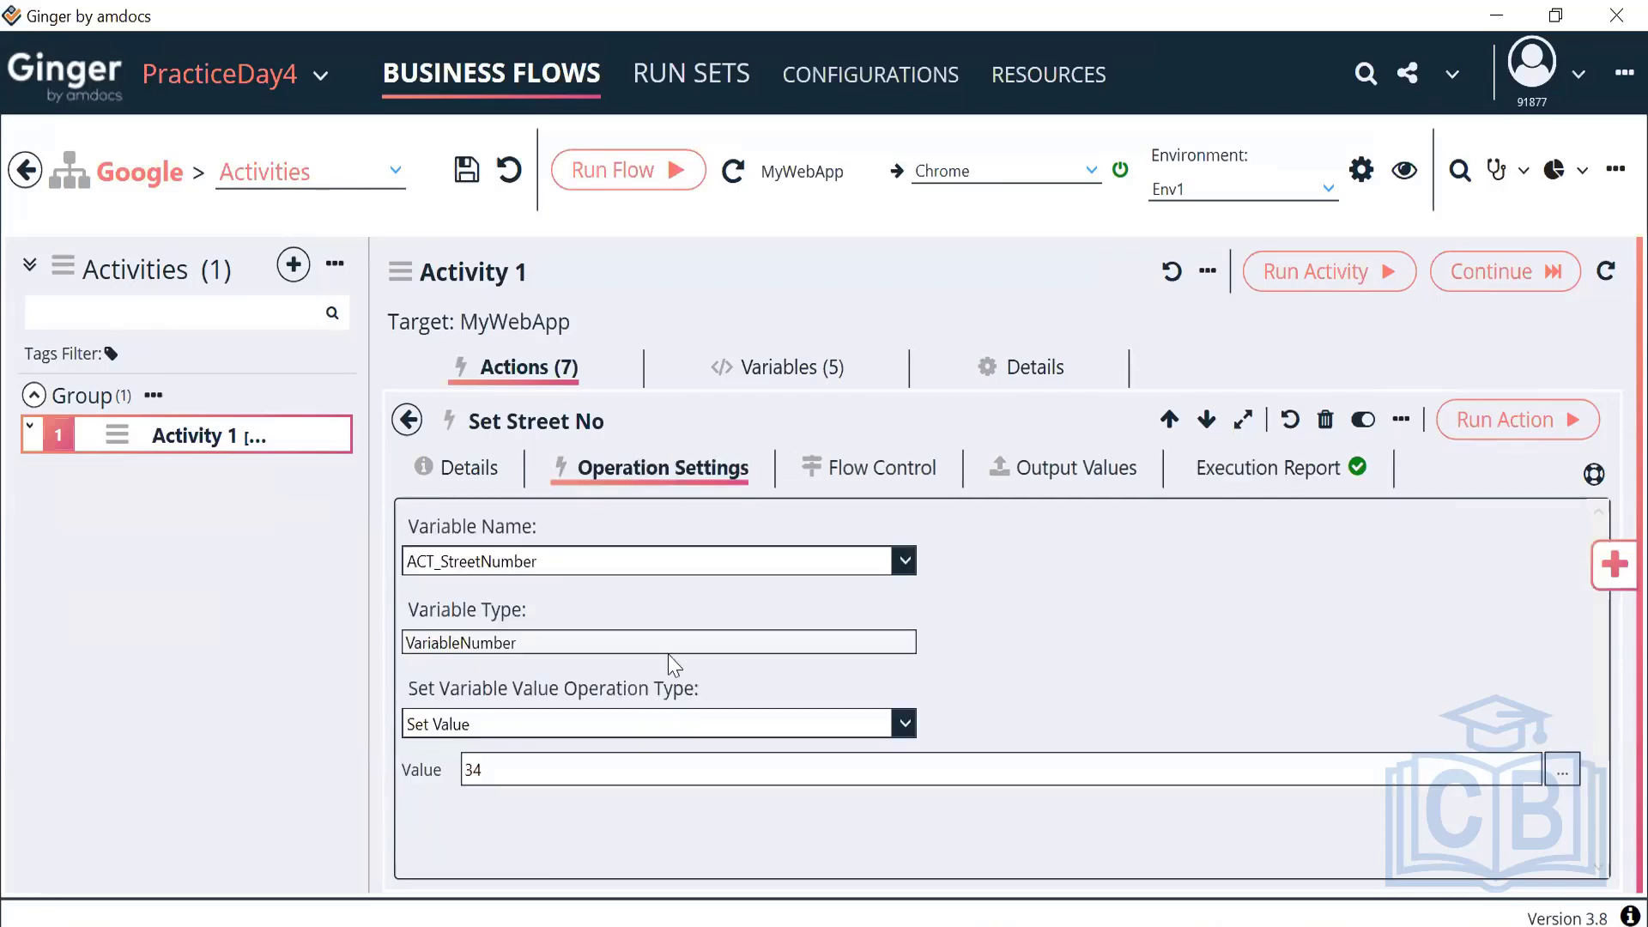
click(512, 781)
key(BackSpace)
key(BackSpace)
Change the street number value to 400, run Set Street No, and view its Failed report
text(400)
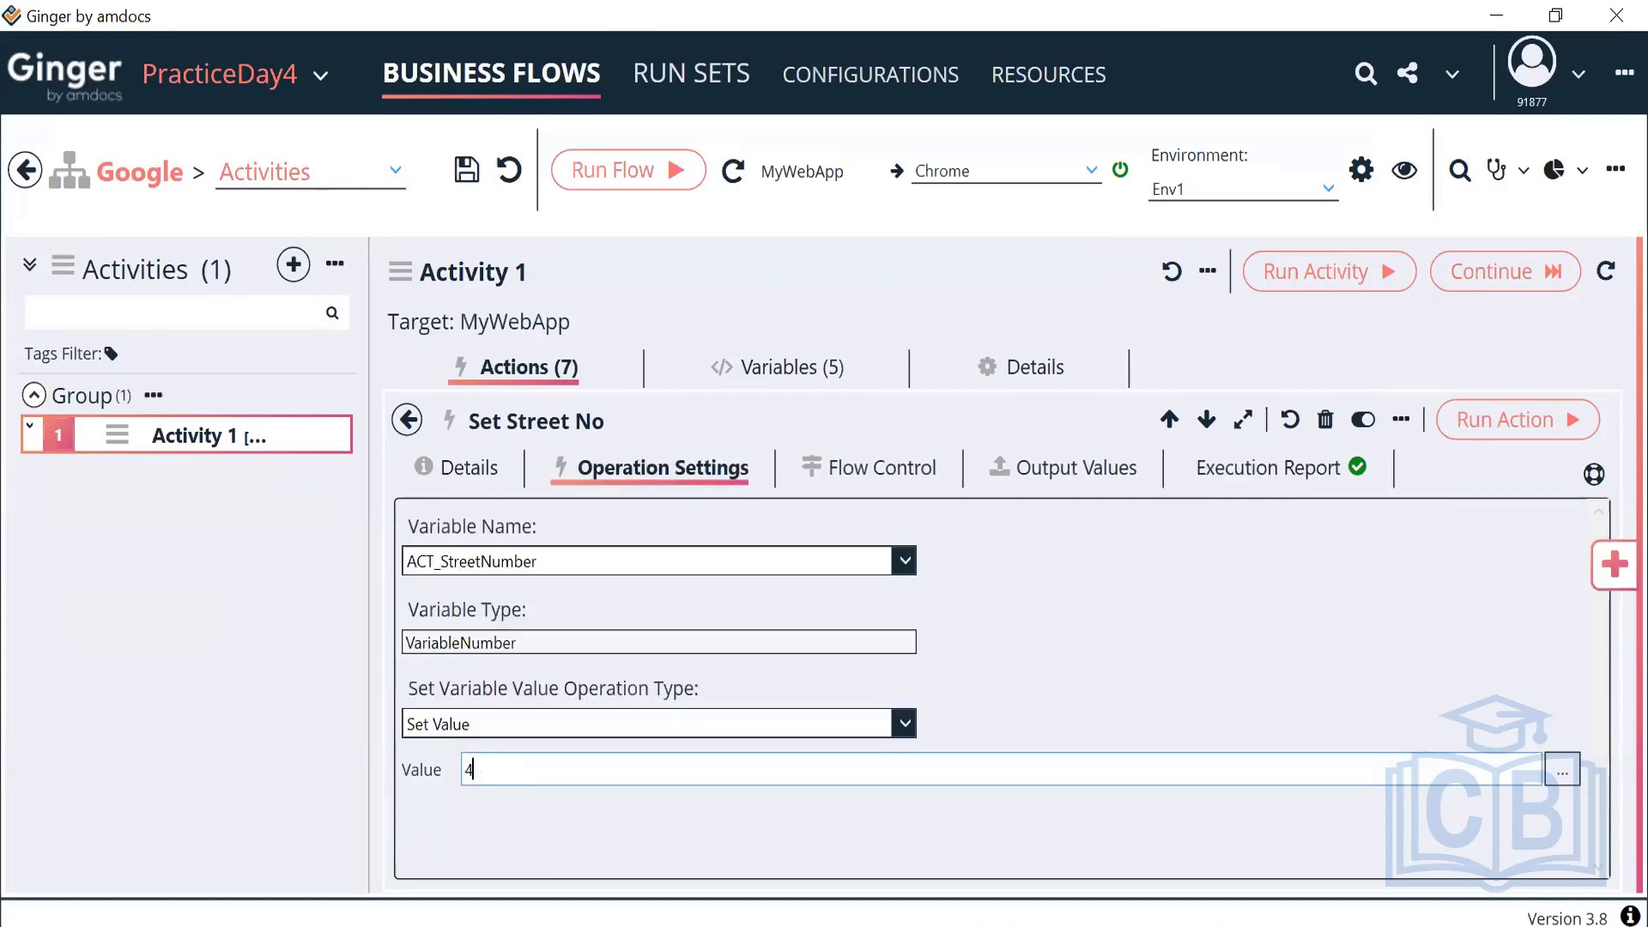
click(1464, 418)
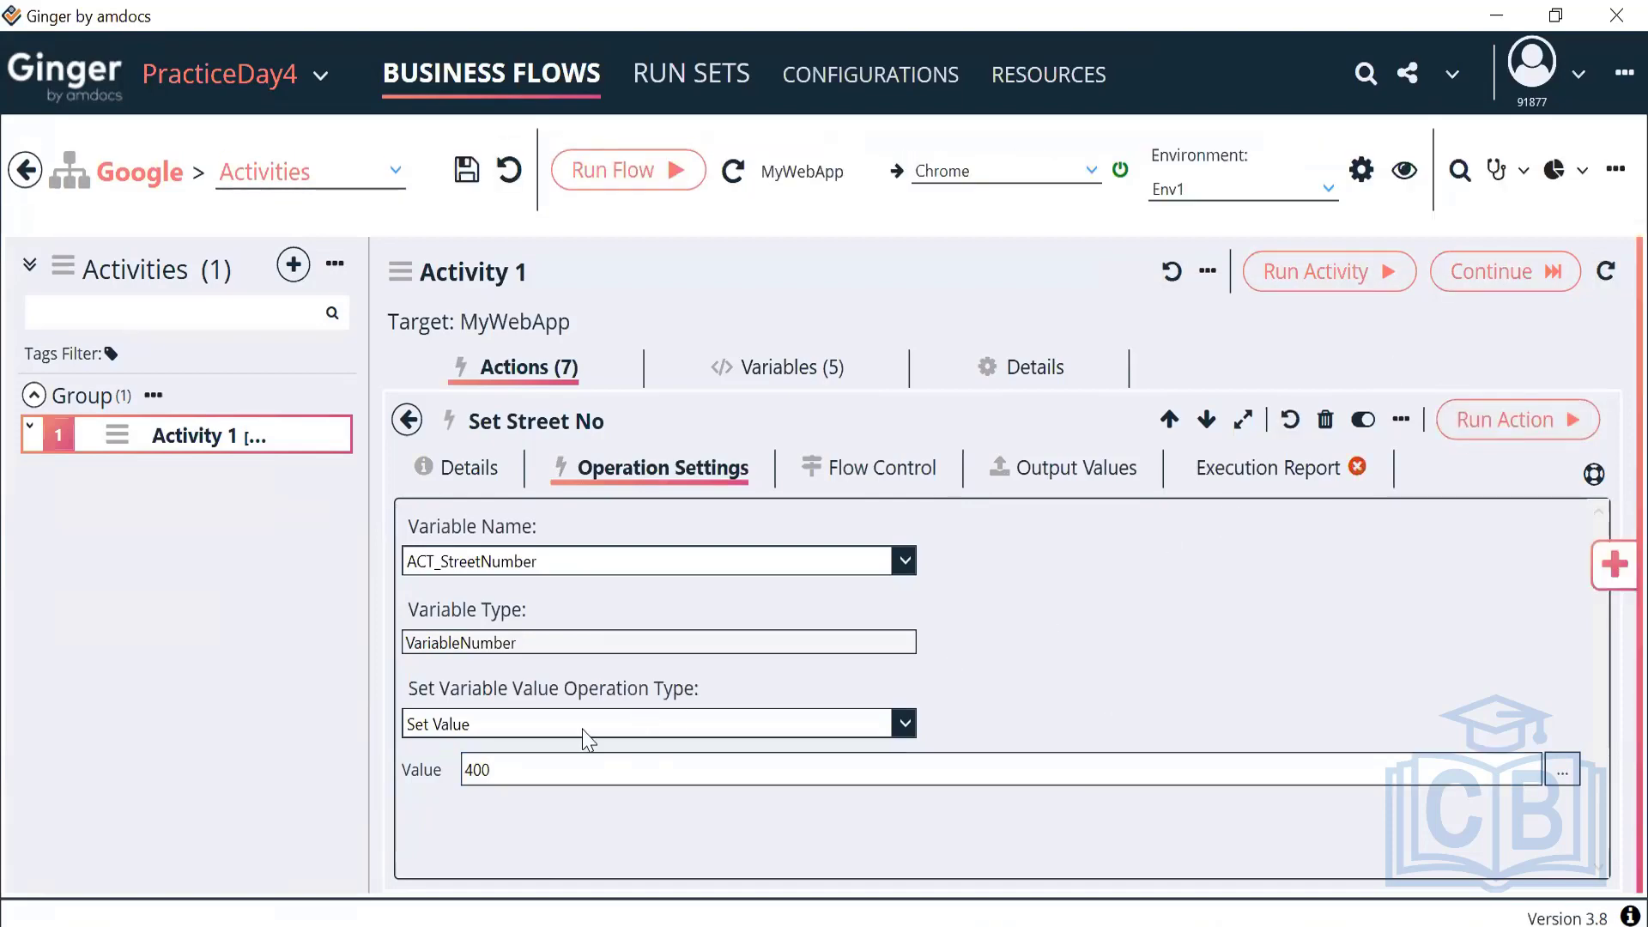
drag(534, 769, 420, 783)
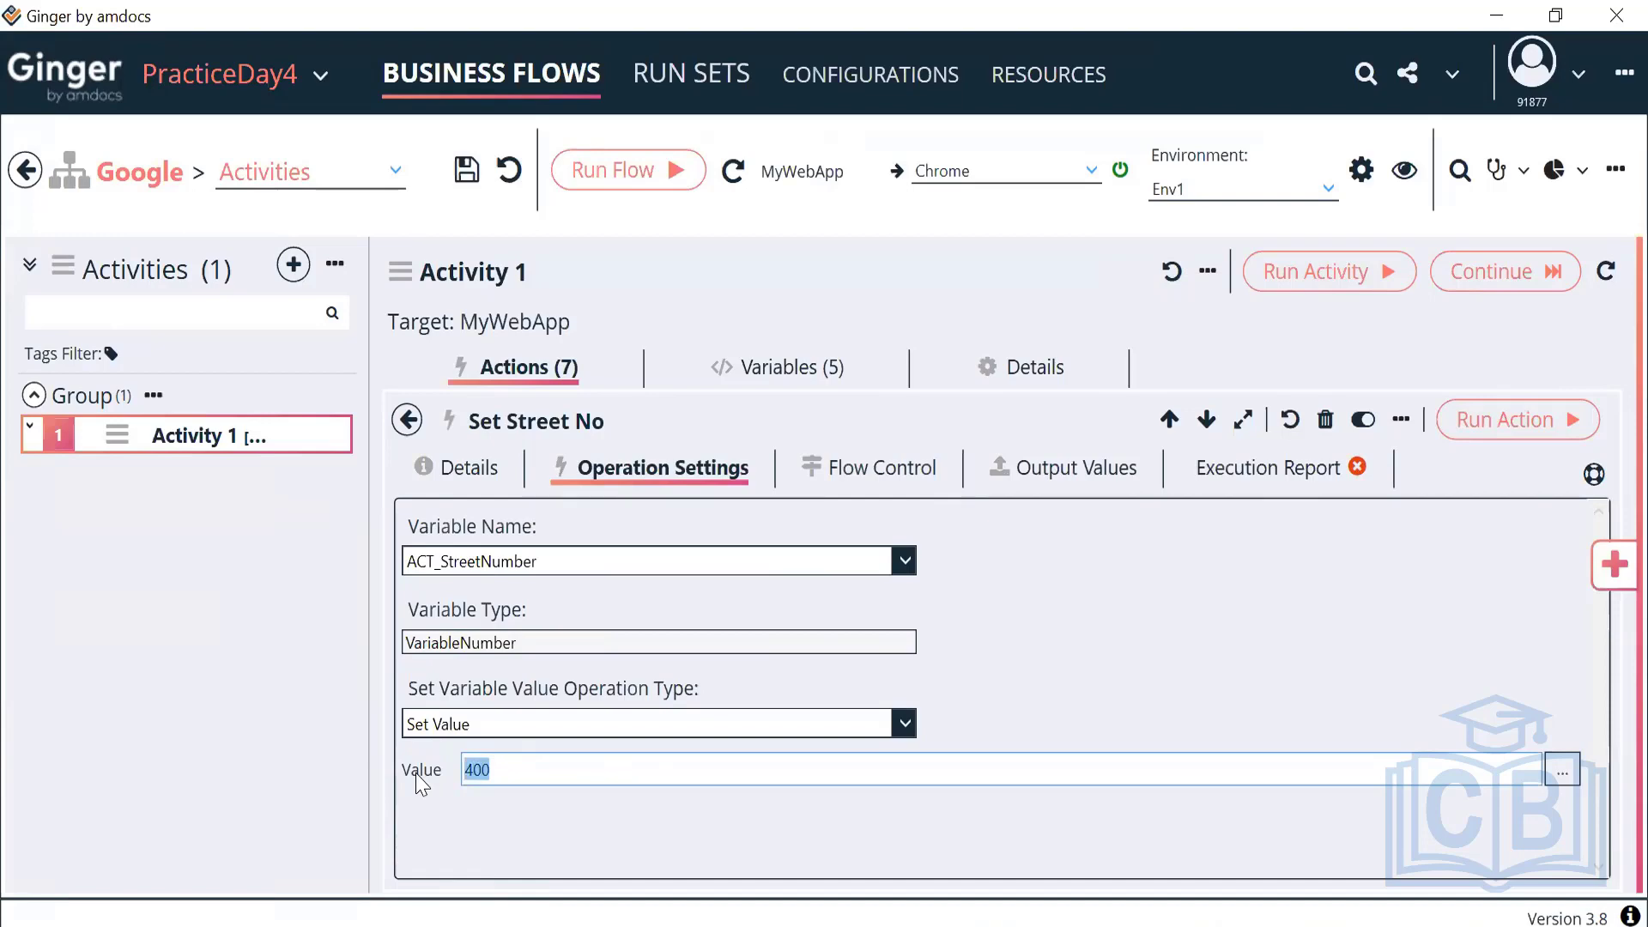
click(1279, 468)
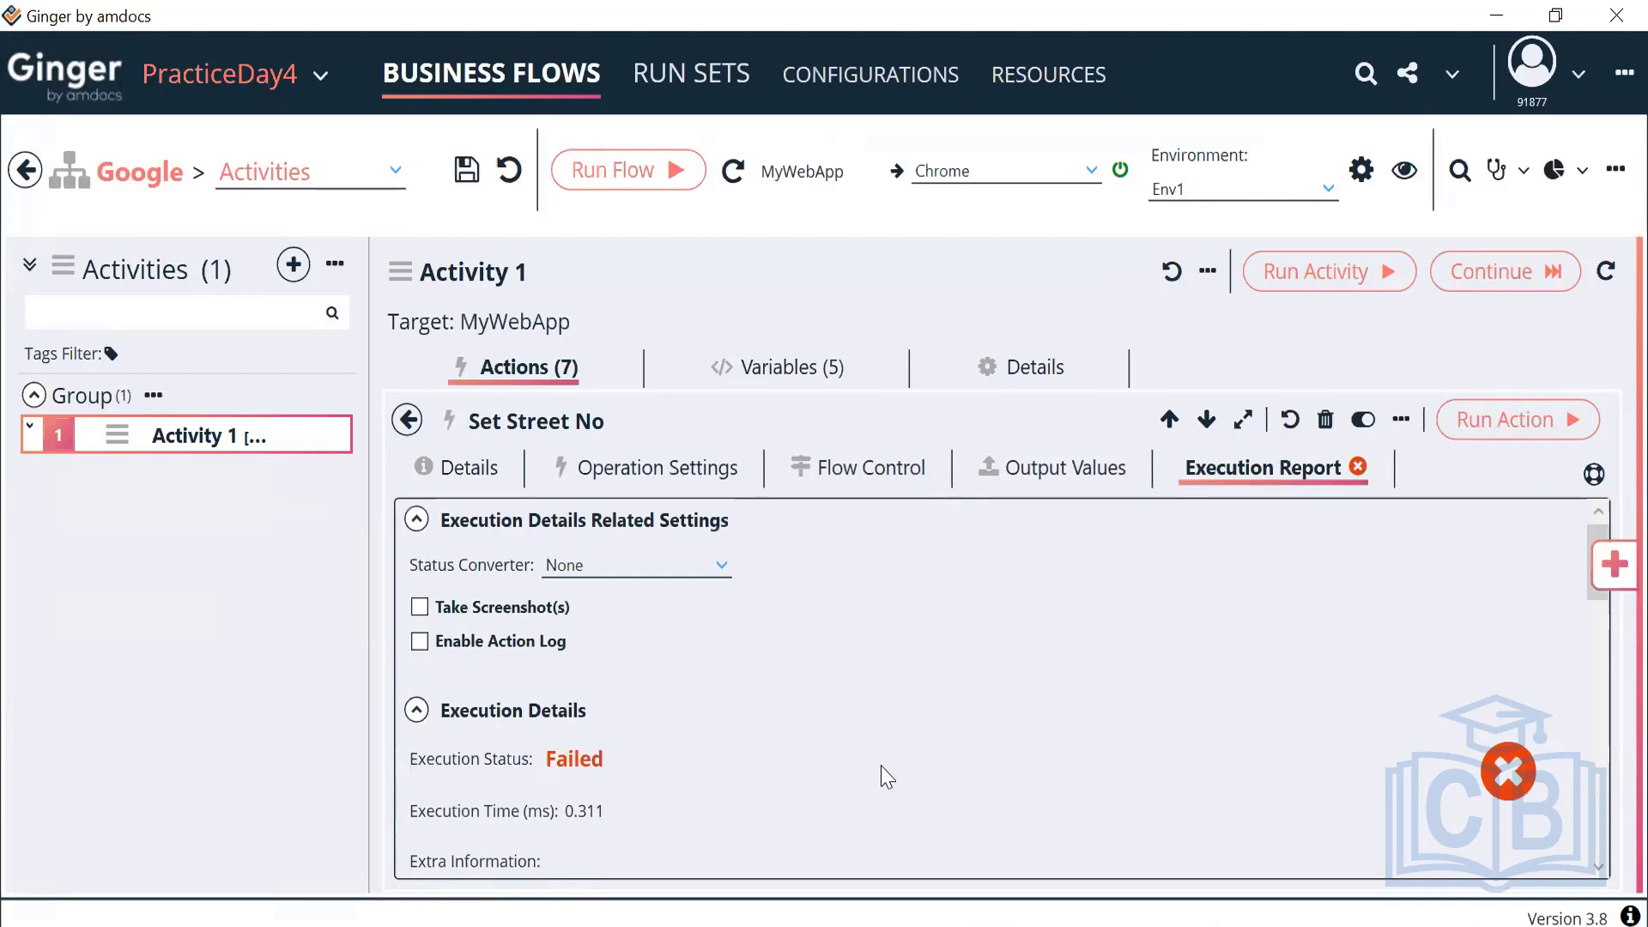
Read the error that 400 is outside ACT_StreetNumber's 0–255 range, then view Activity 1's variables
scroll(887, 777, down, 5)
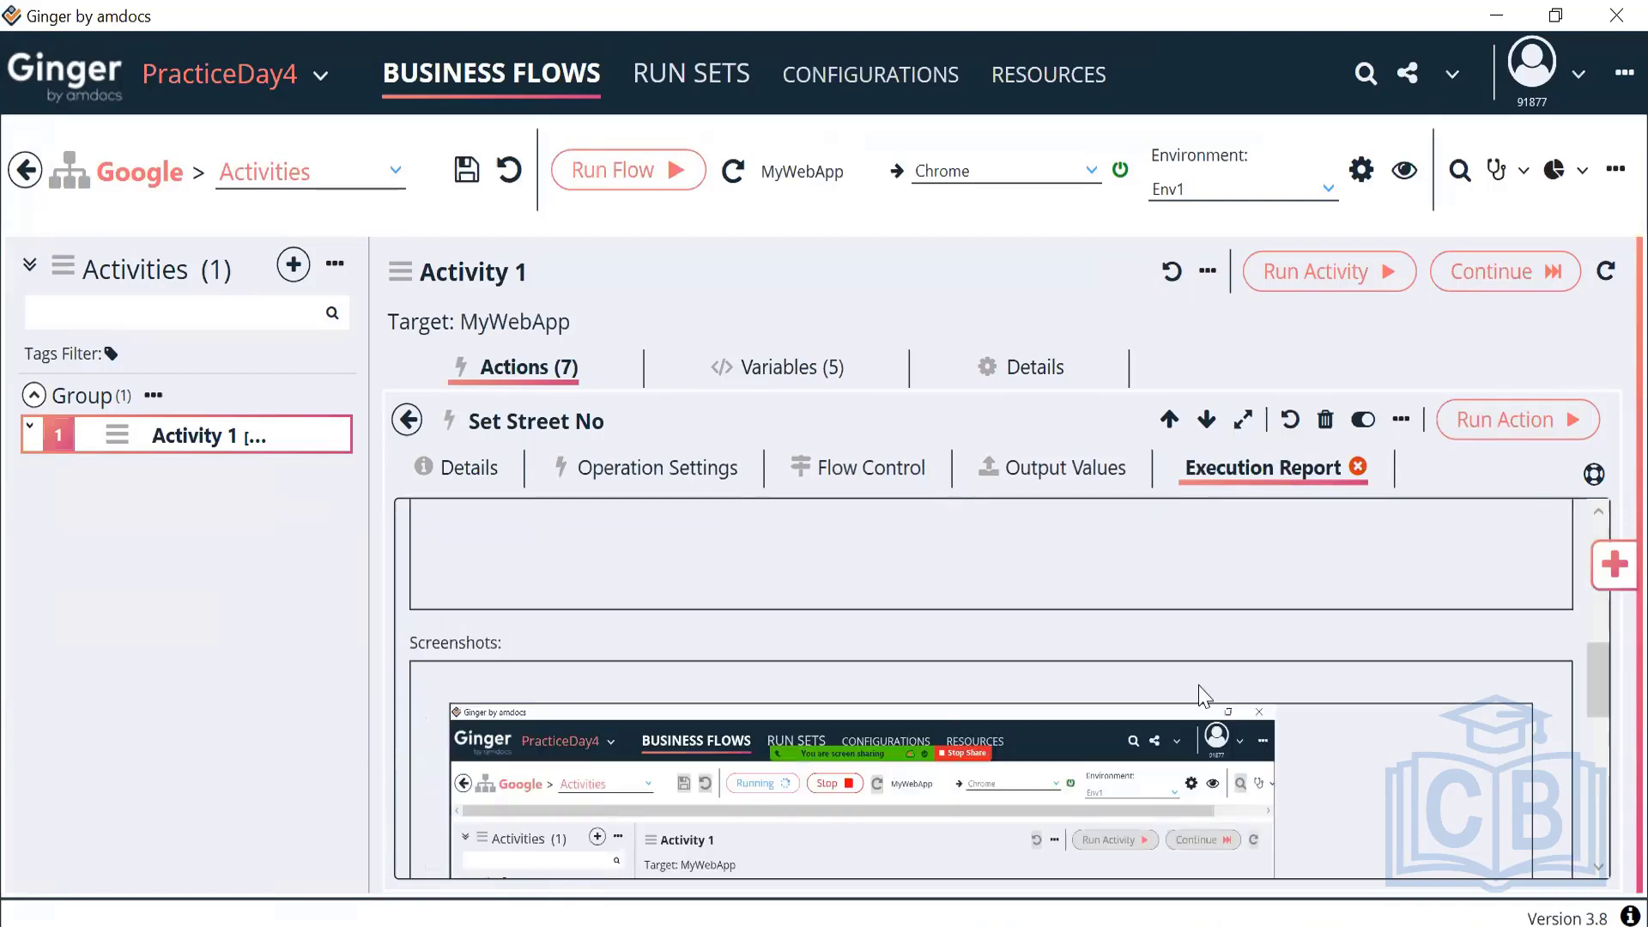
drag(1599, 653, 1598, 615)
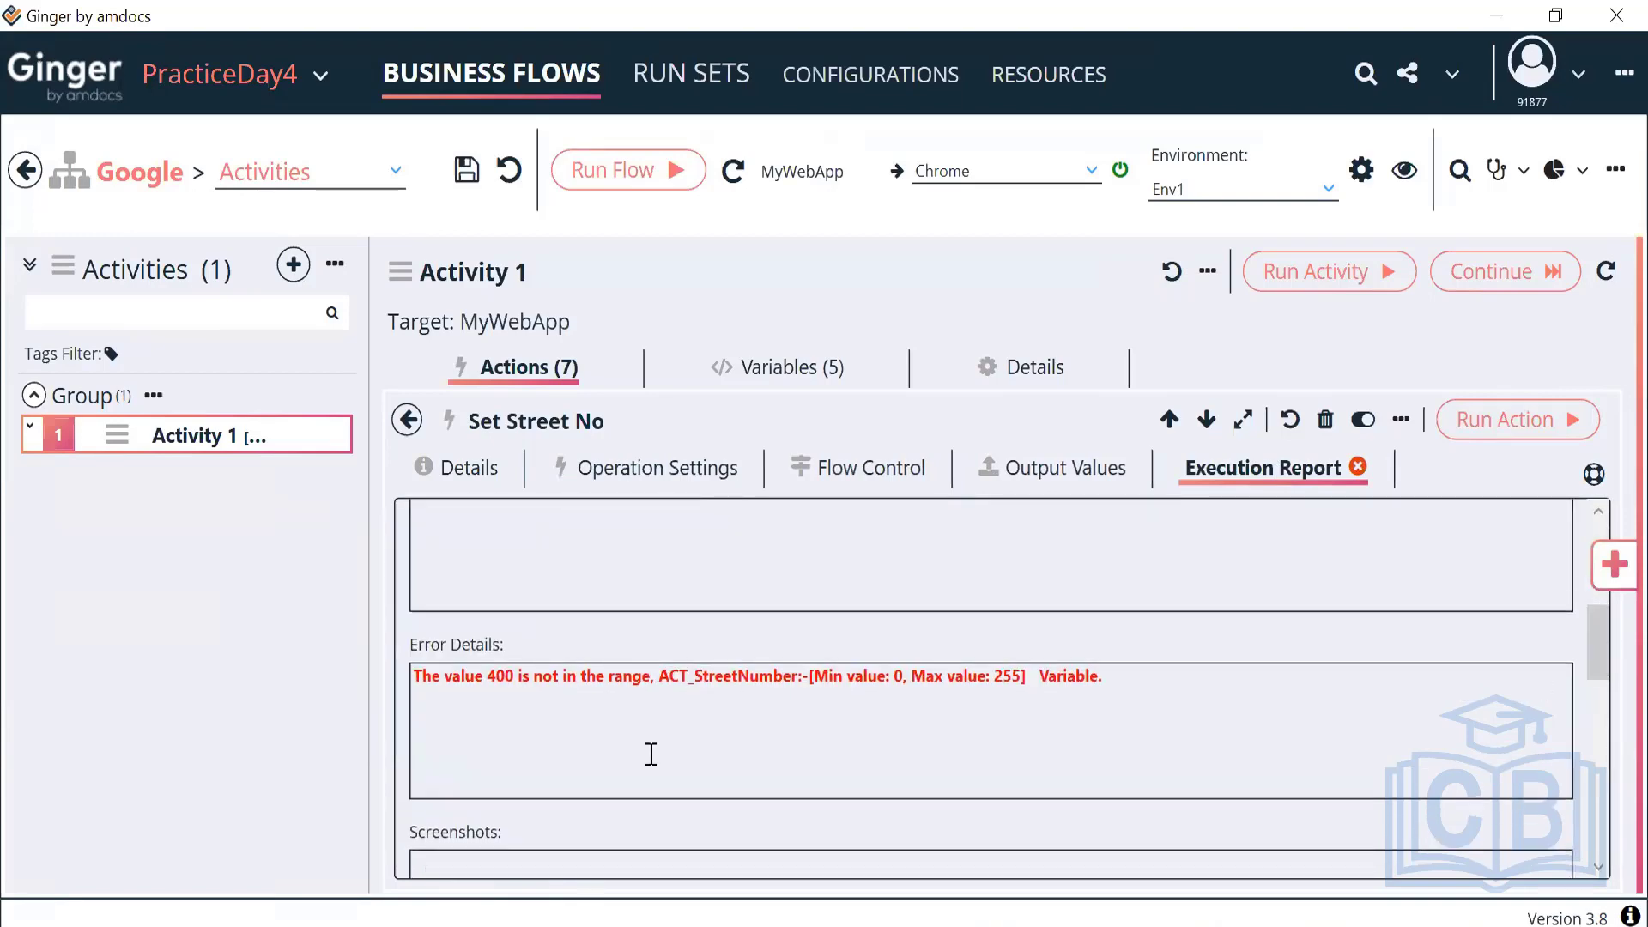
drag(420, 675, 655, 697)
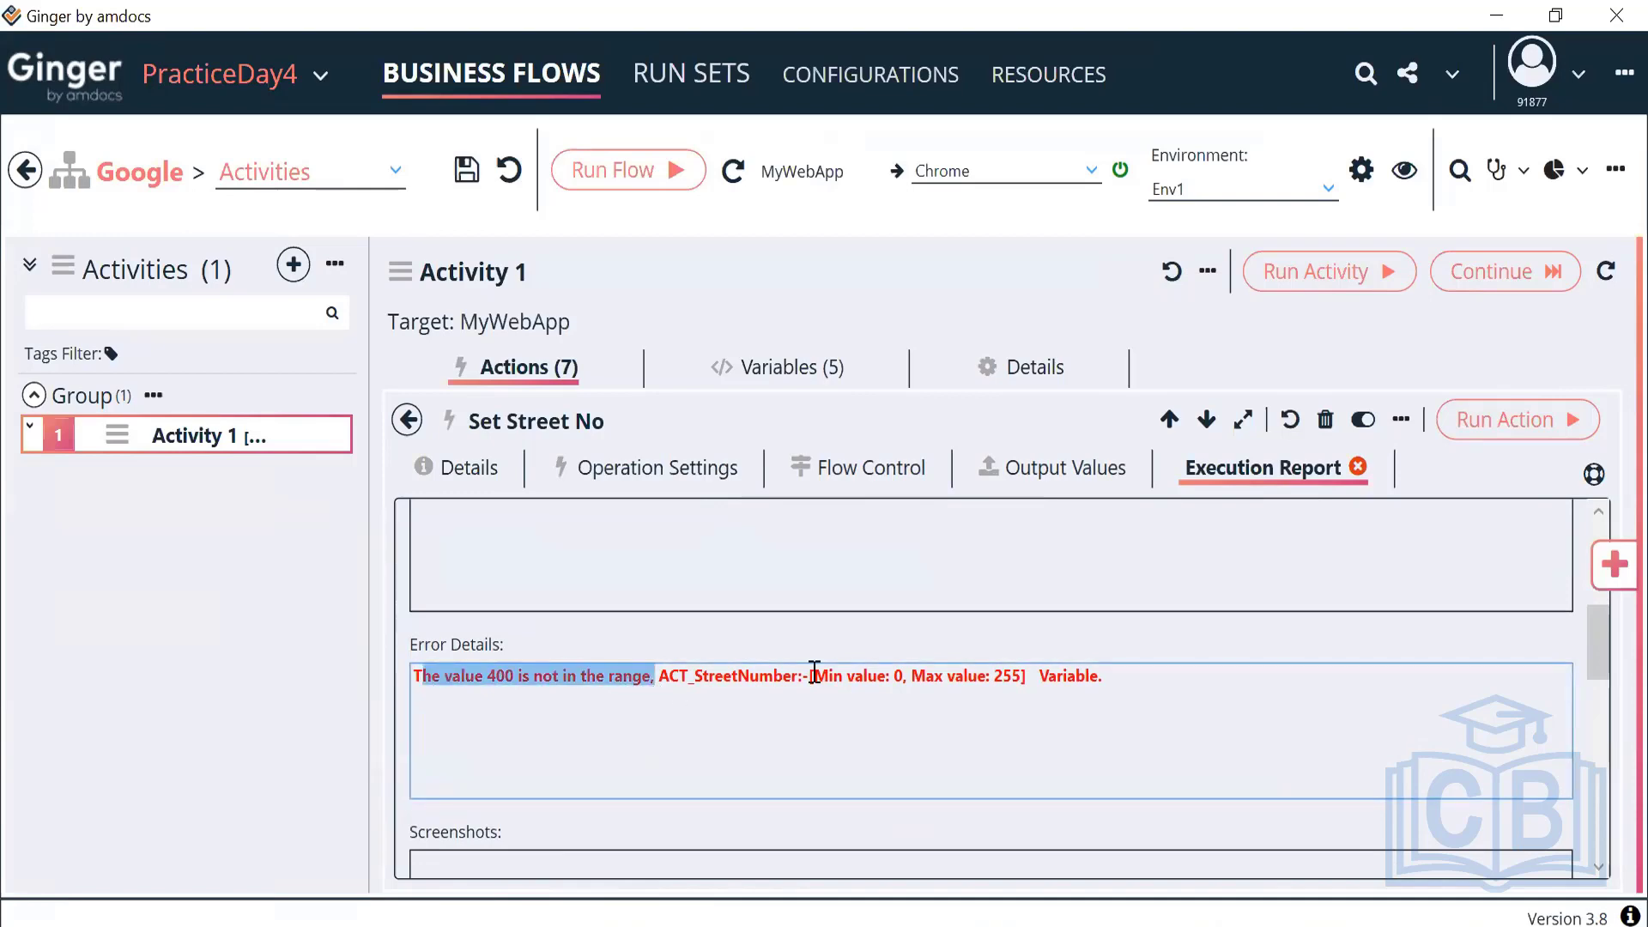
drag(812, 679, 1025, 678)
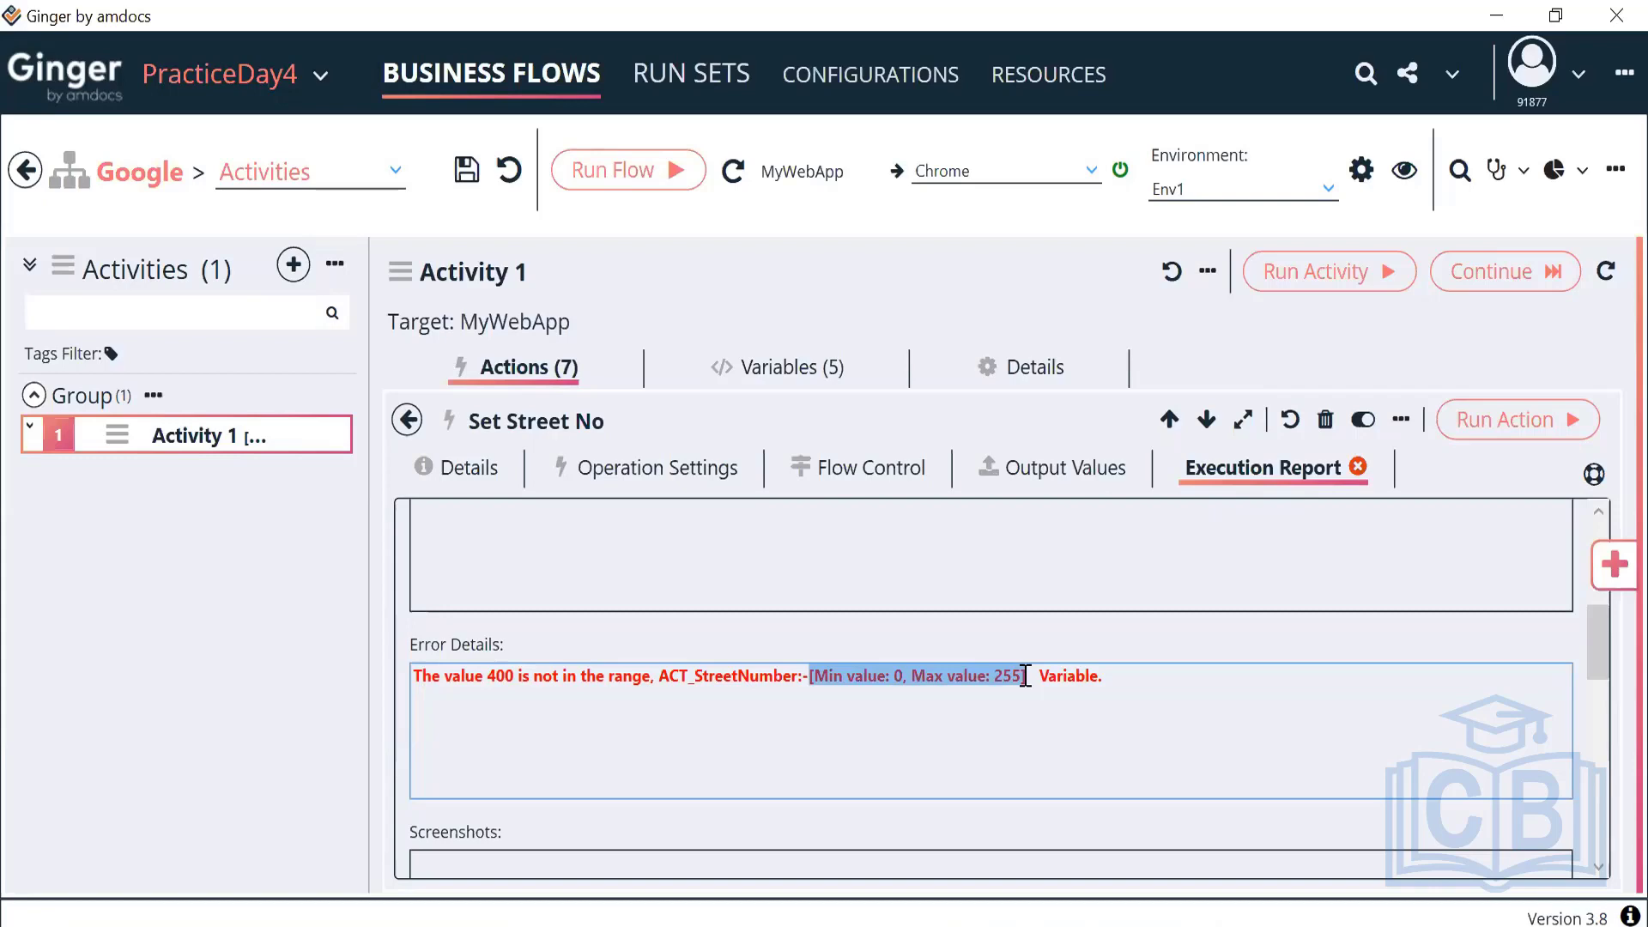
click(788, 375)
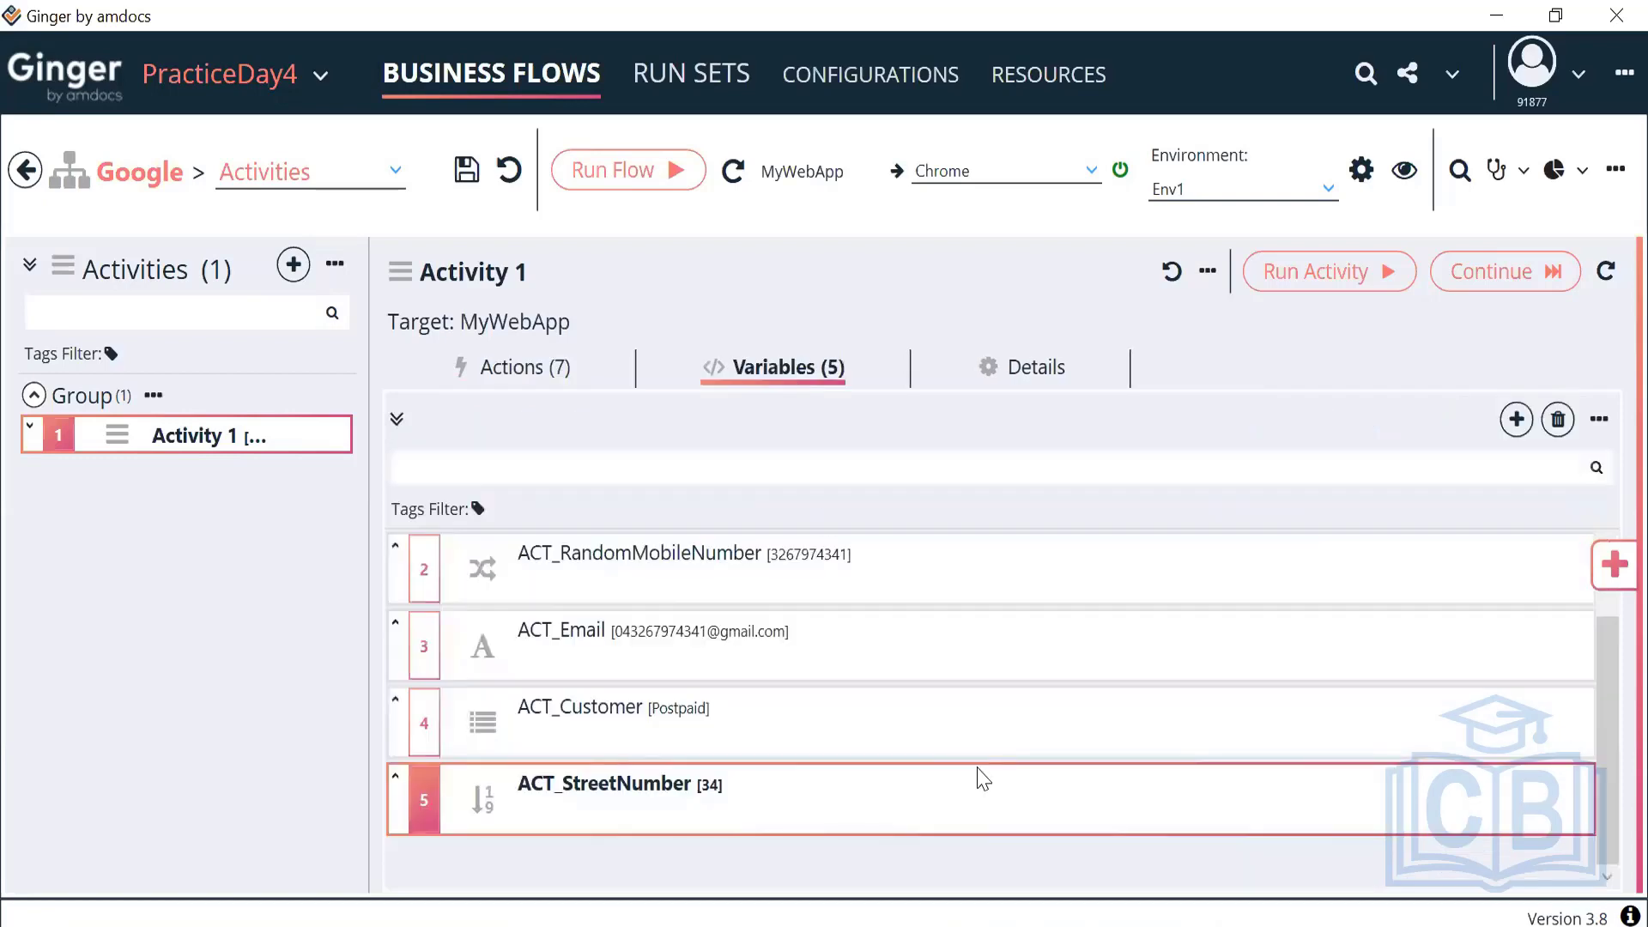
Add a Variable Password String to Activity 1 from the Variables Library
click(1517, 420)
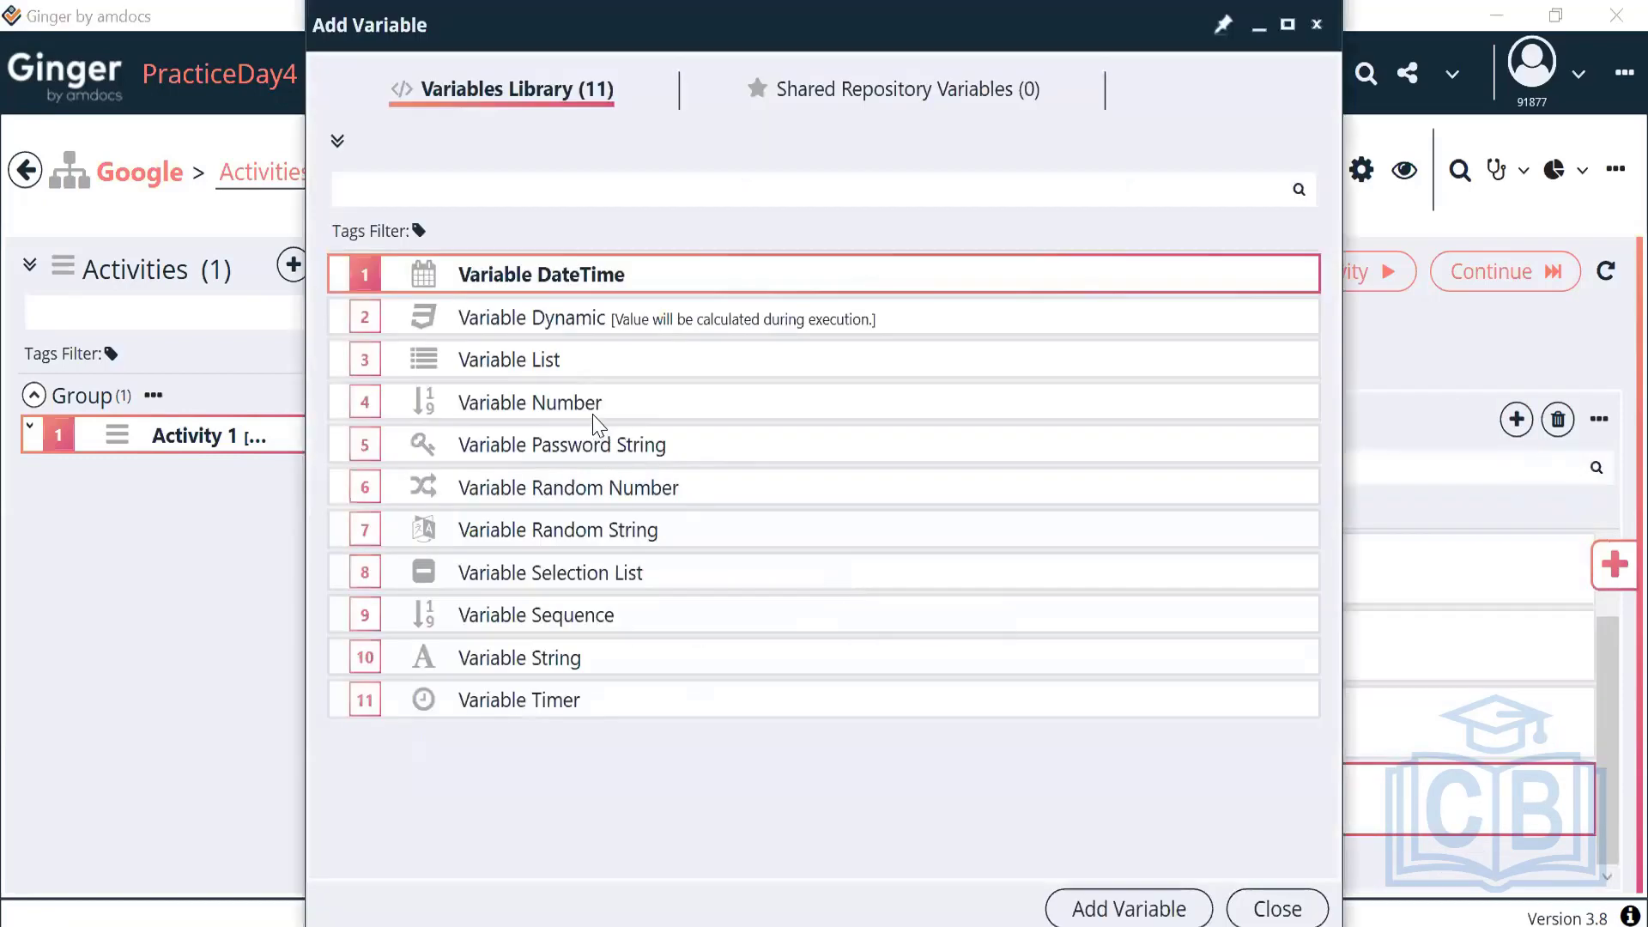
click(595, 413)
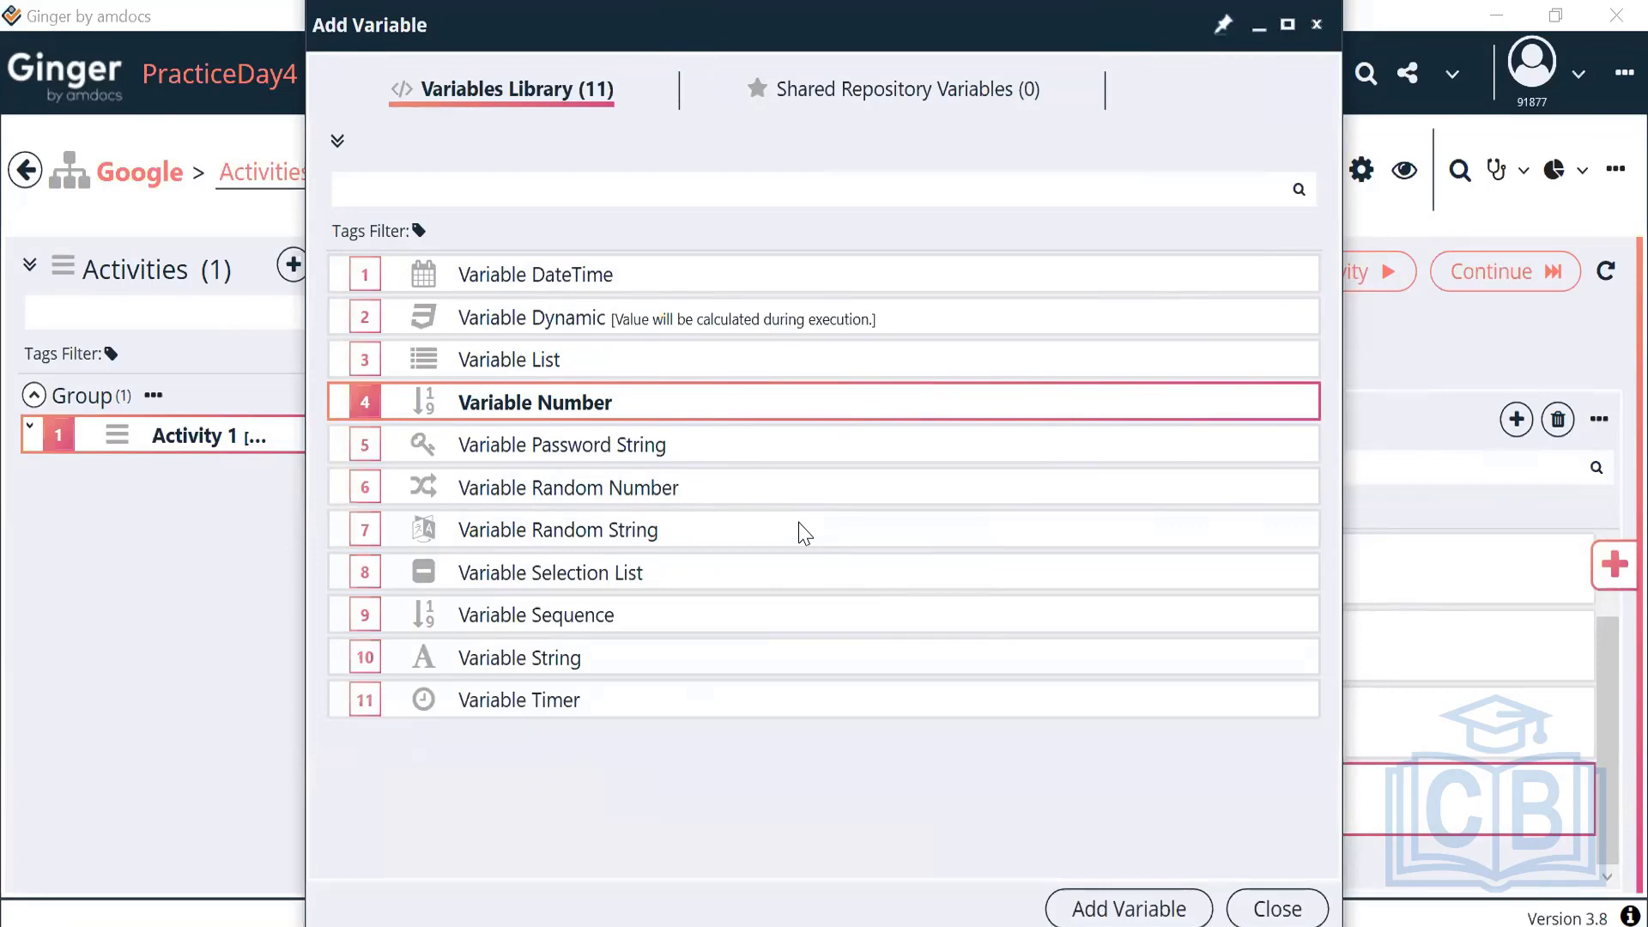
click(702, 454)
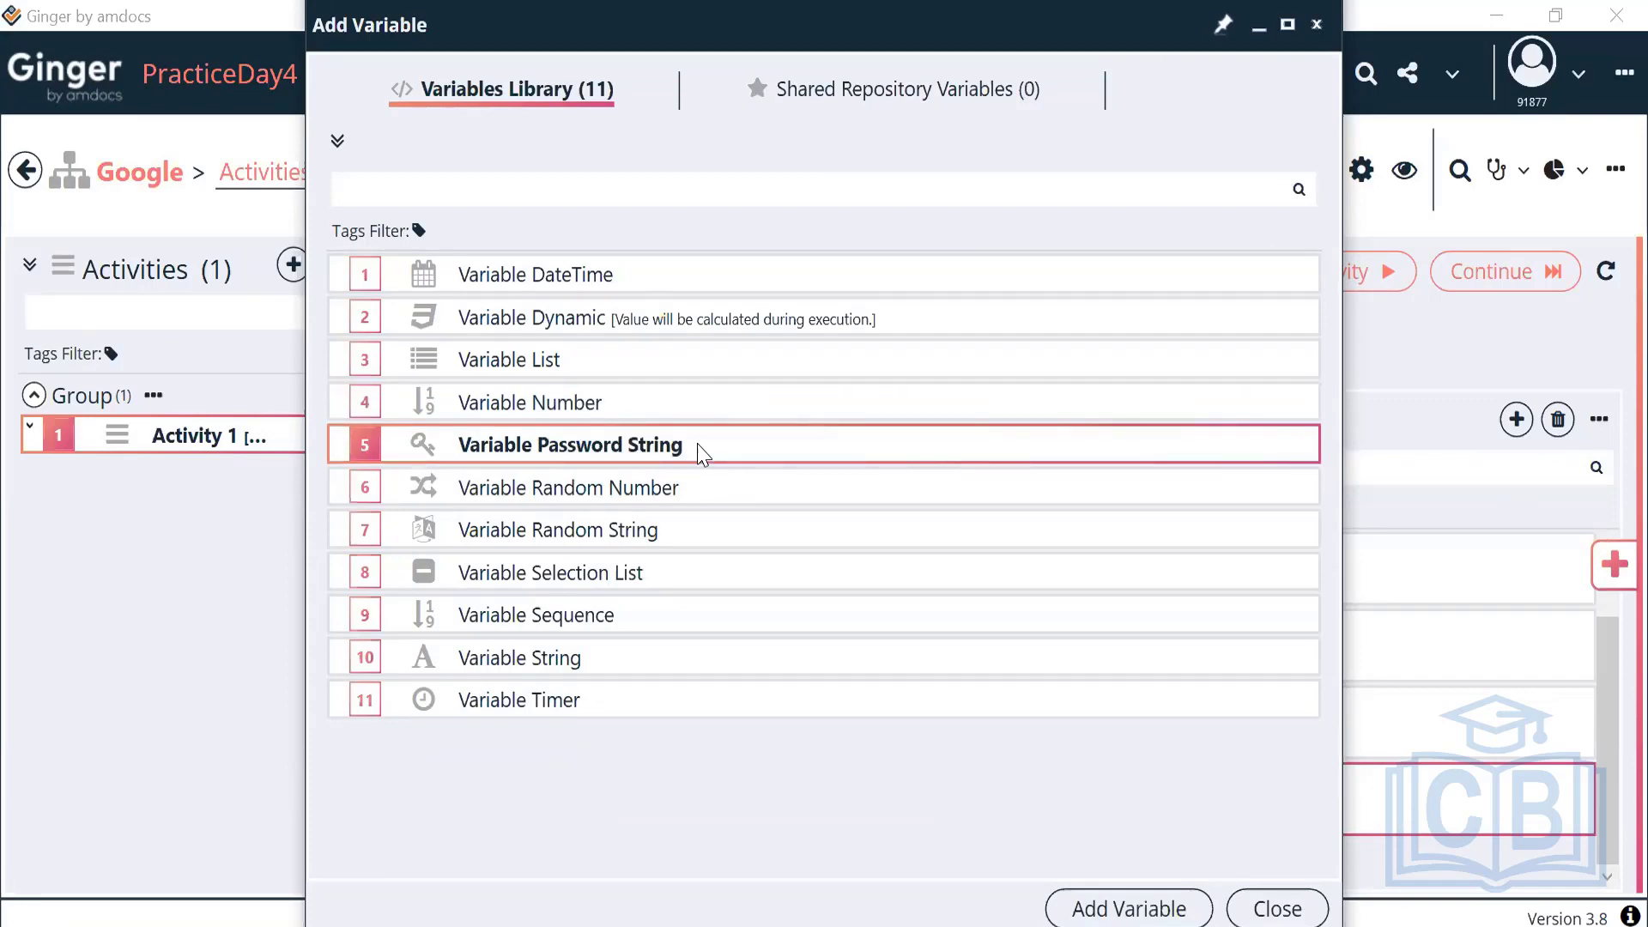
click(1076, 912)
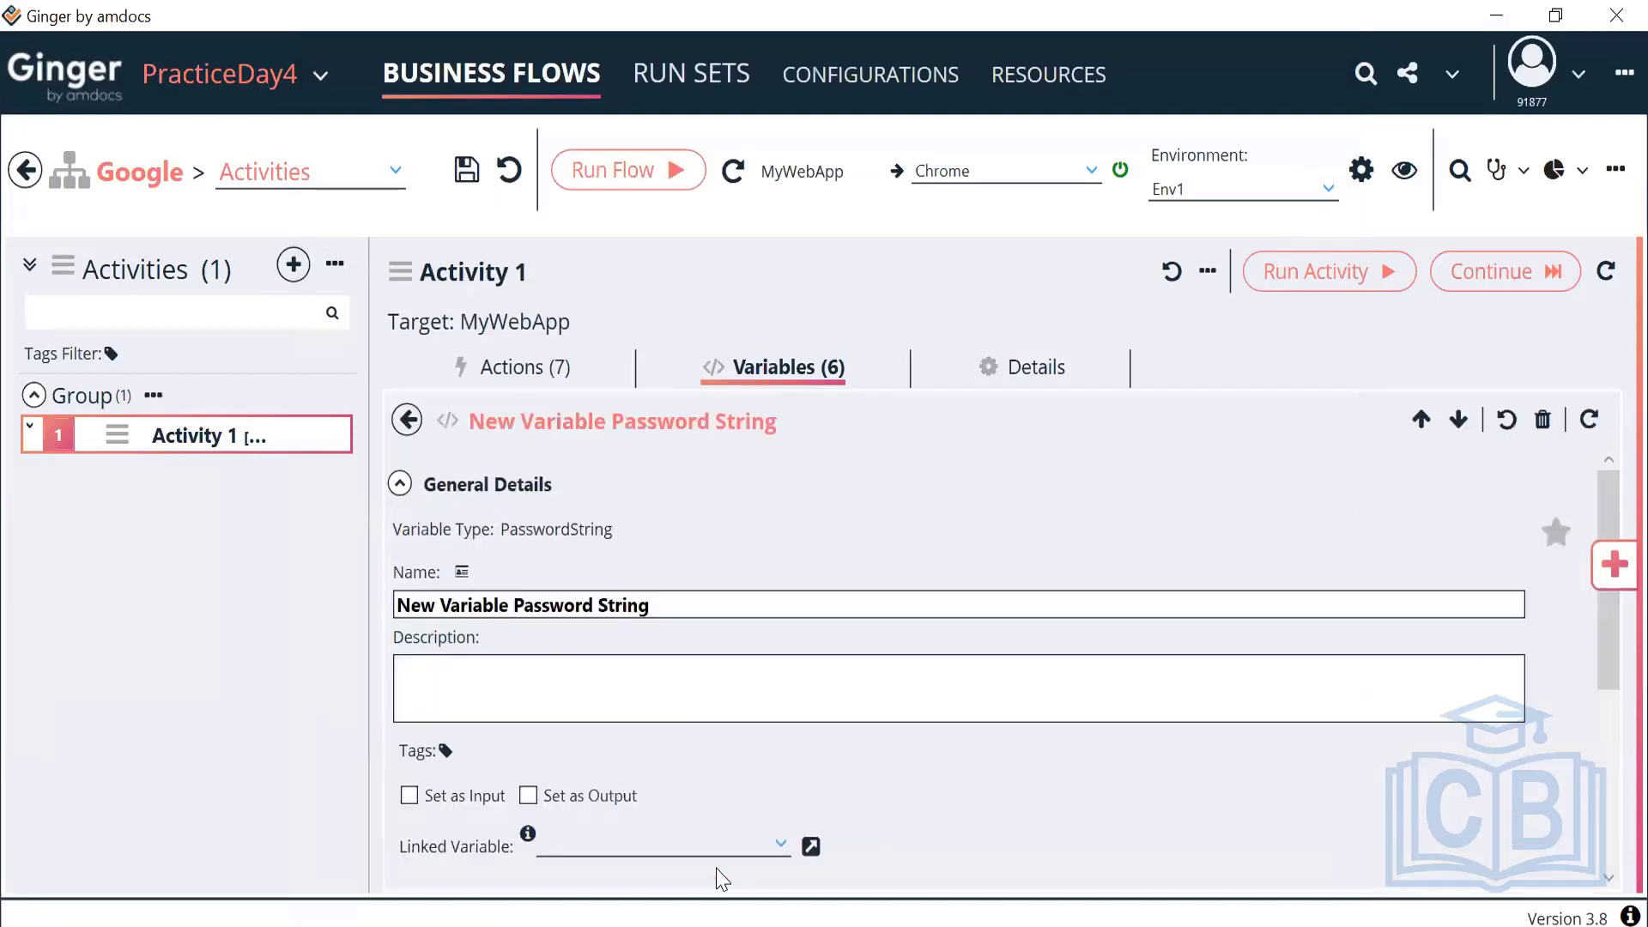
Rename the new variable to ACT_PasswordString
drag(662, 605, 378, 608)
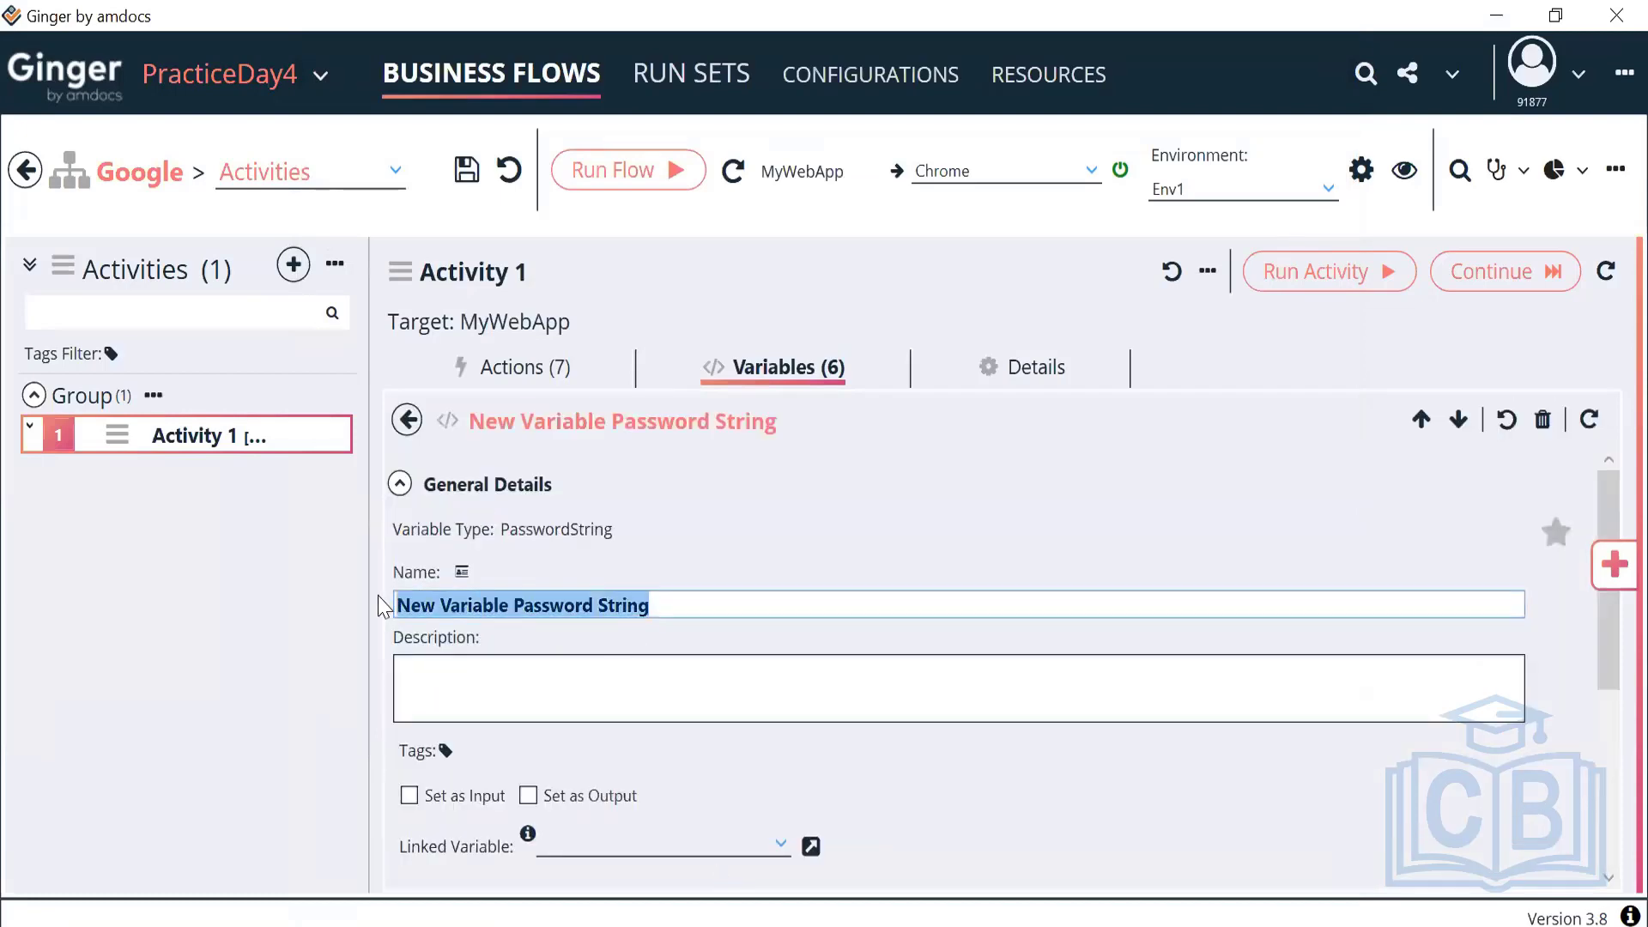
text(Pa)
key(BackSpace)
key(BackSpace)
text(ACT_)
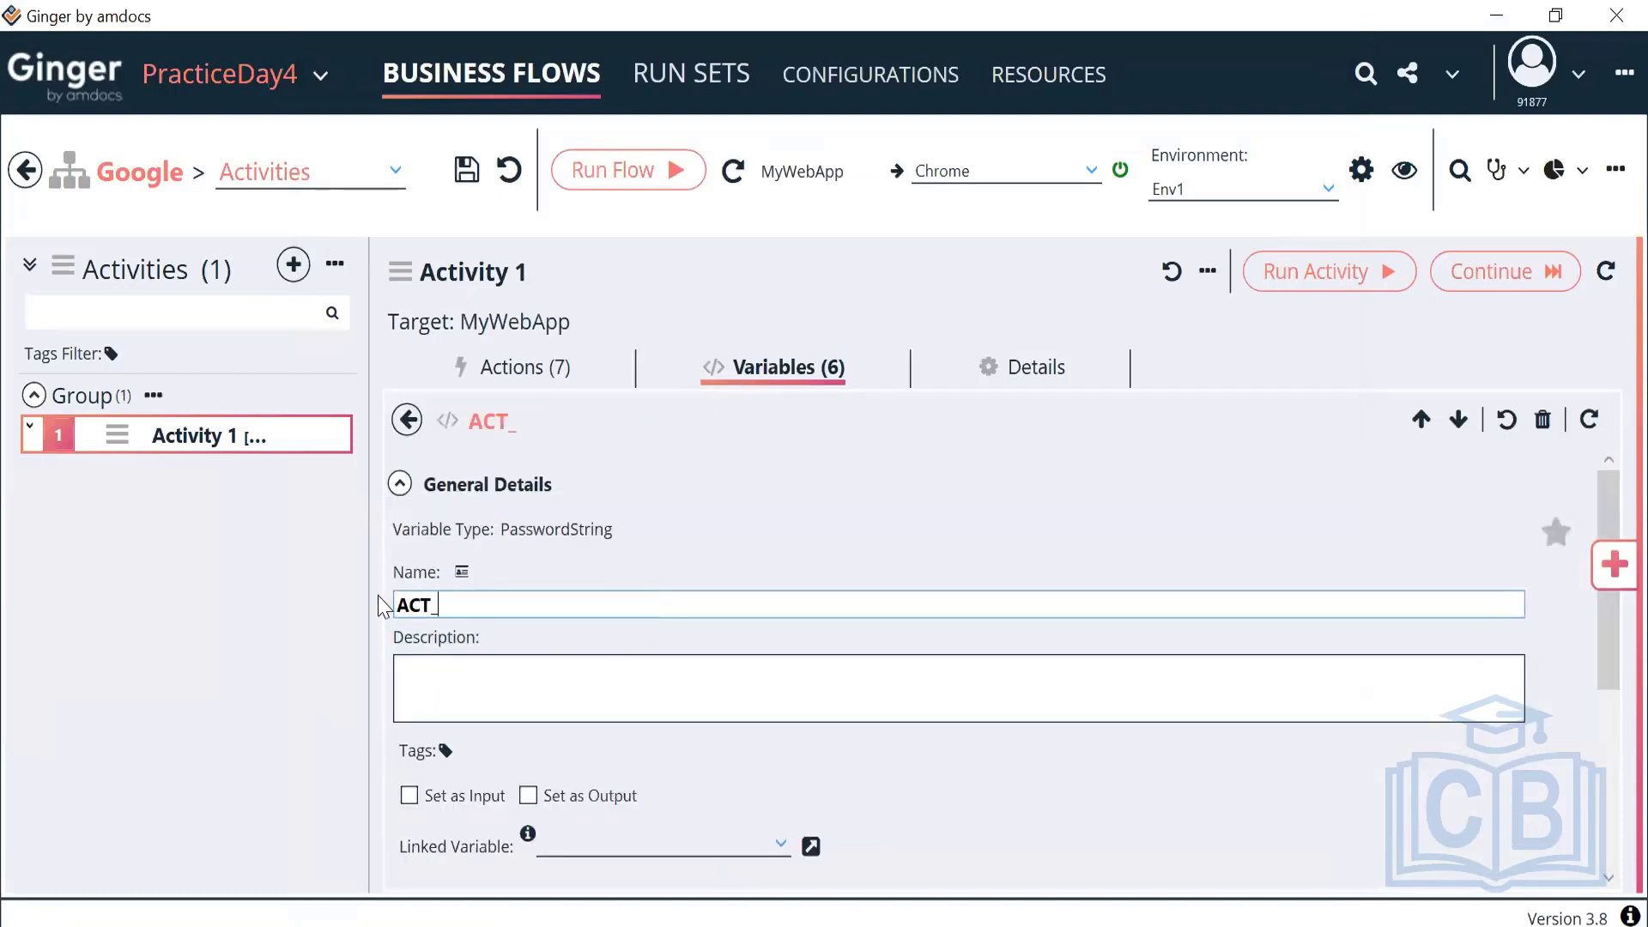
text(Passwor)
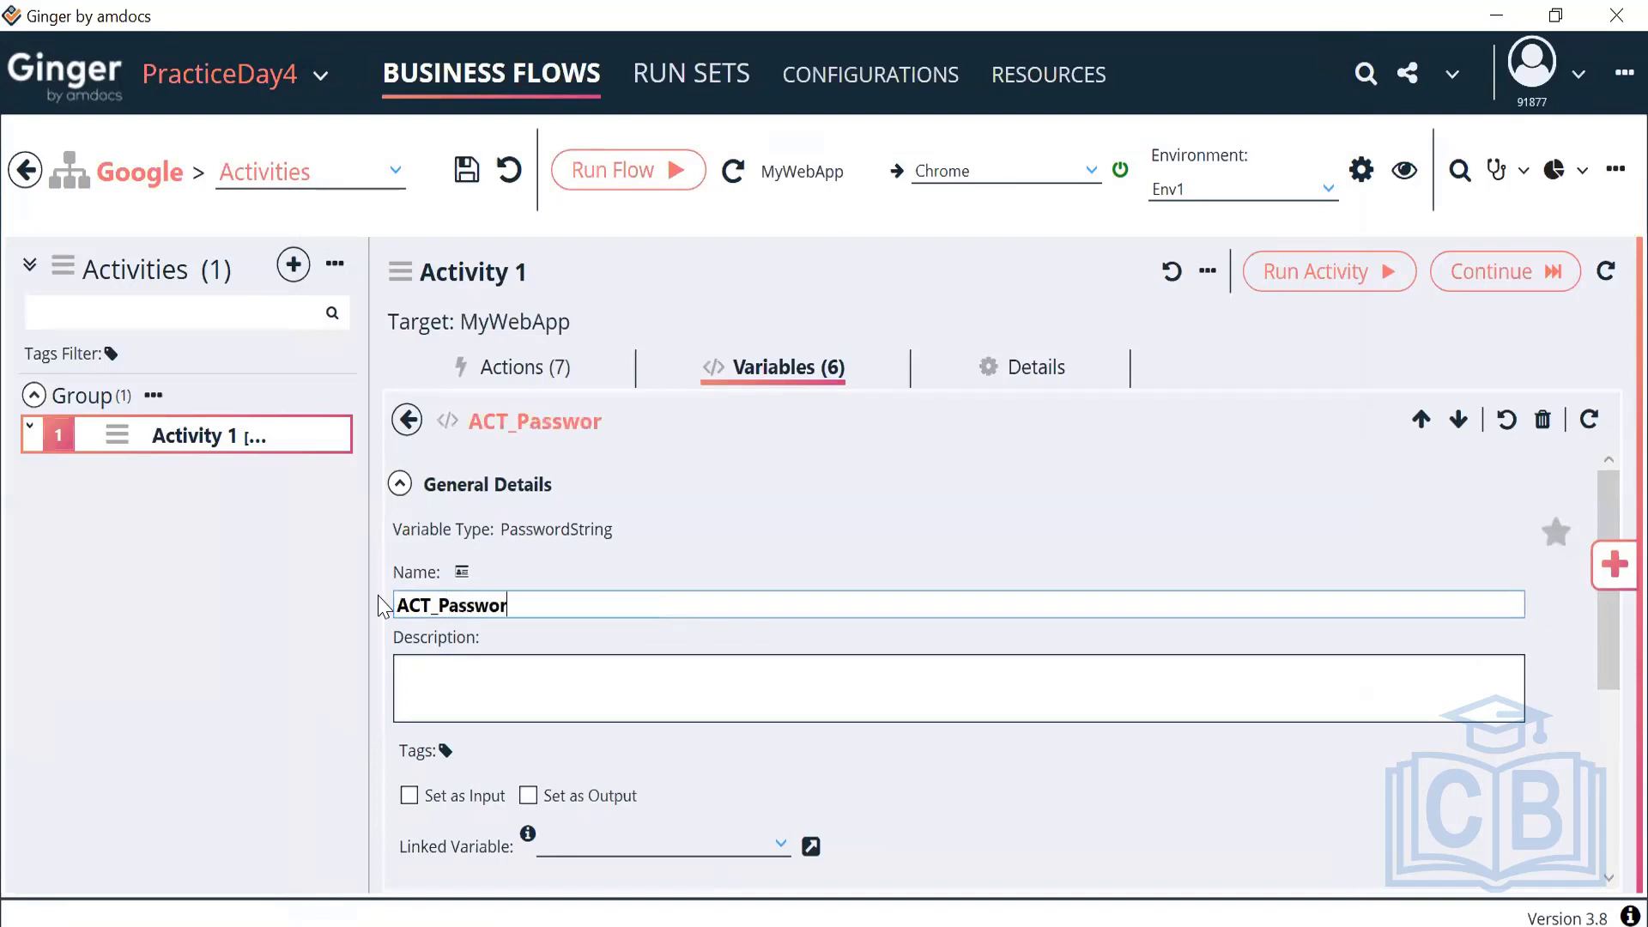
text(dSTring)
key(BackSpace)
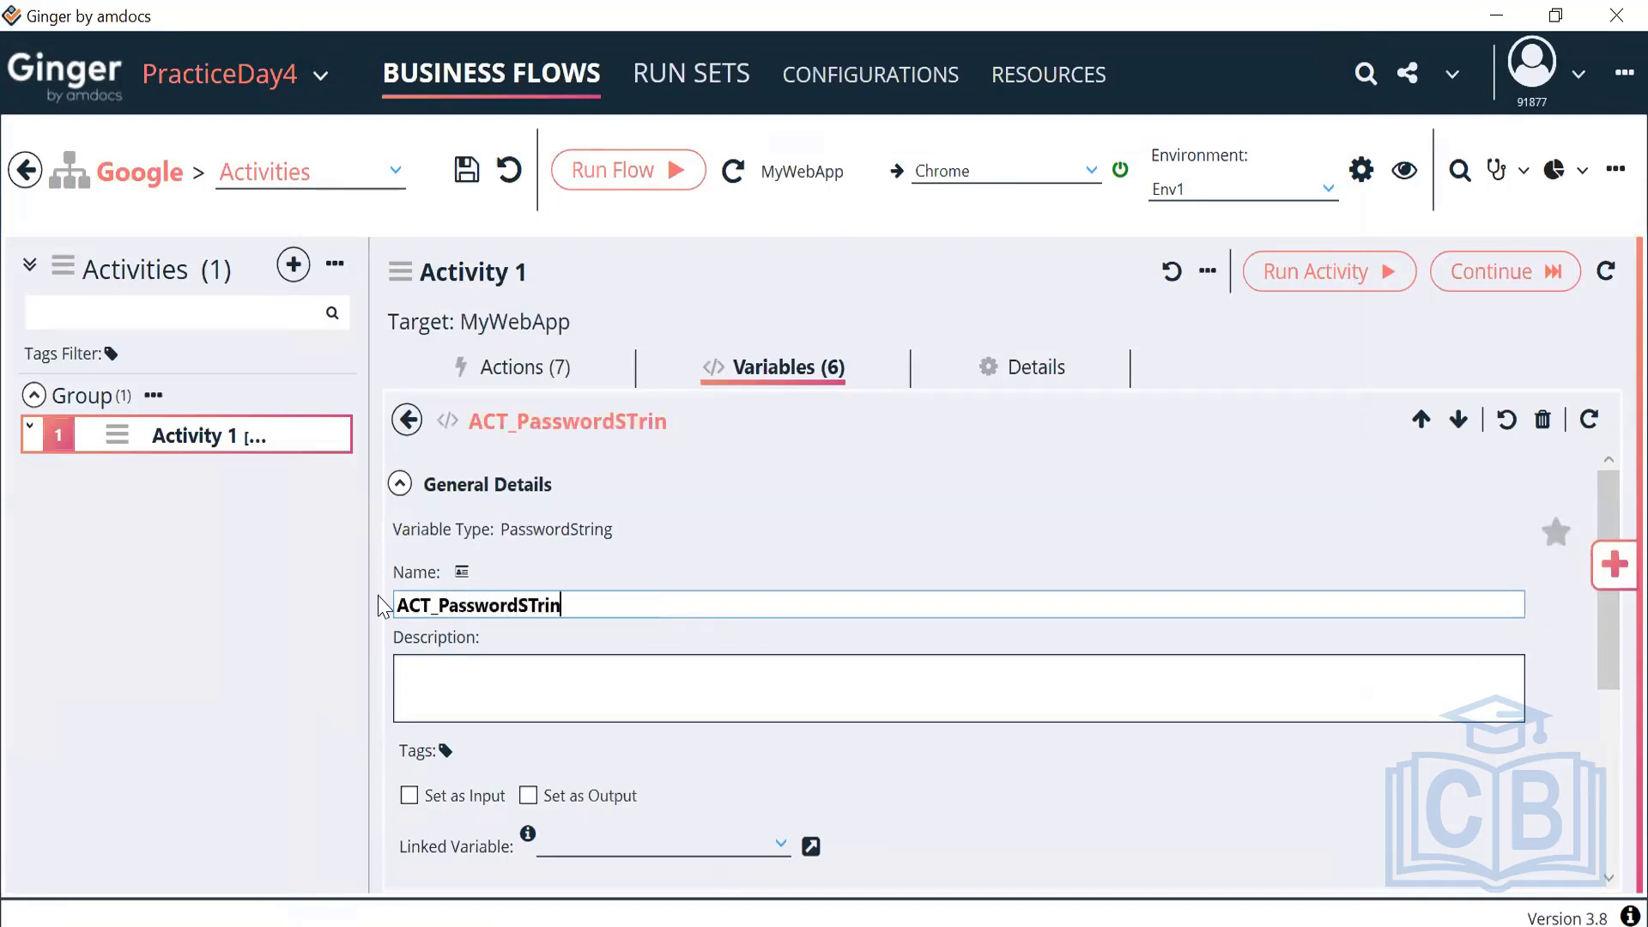
key(BackSpace)
key(BackSpace)
key(BackSpace)
text(tring)
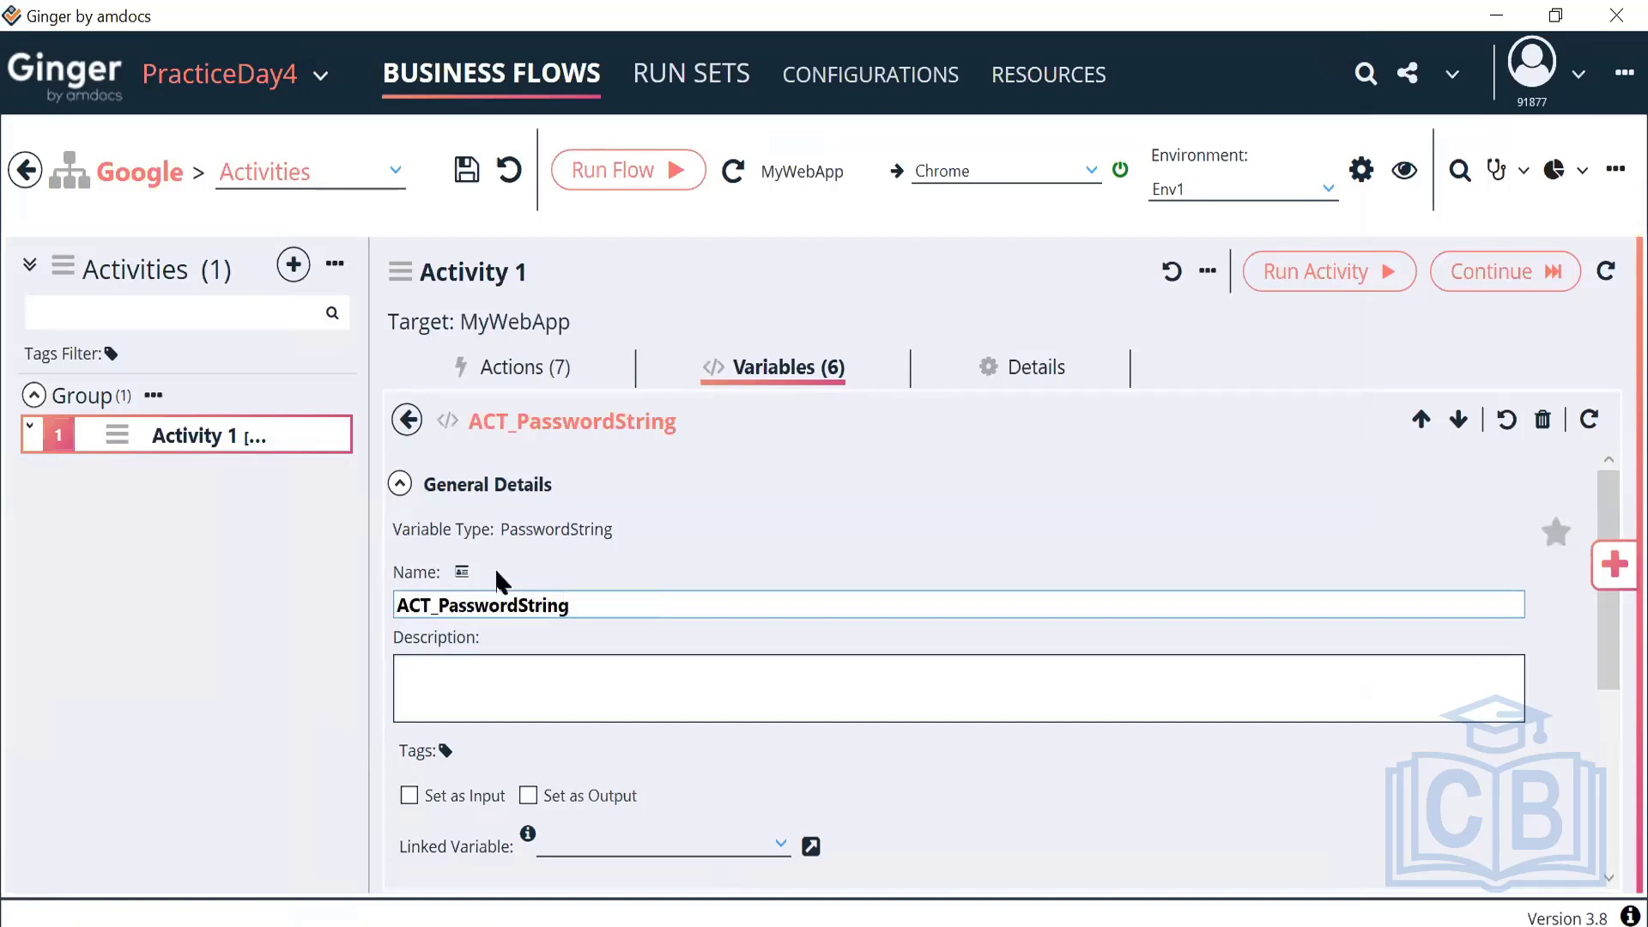
Enter a password in the Password Value field so it is stored encrypted
click(400, 484)
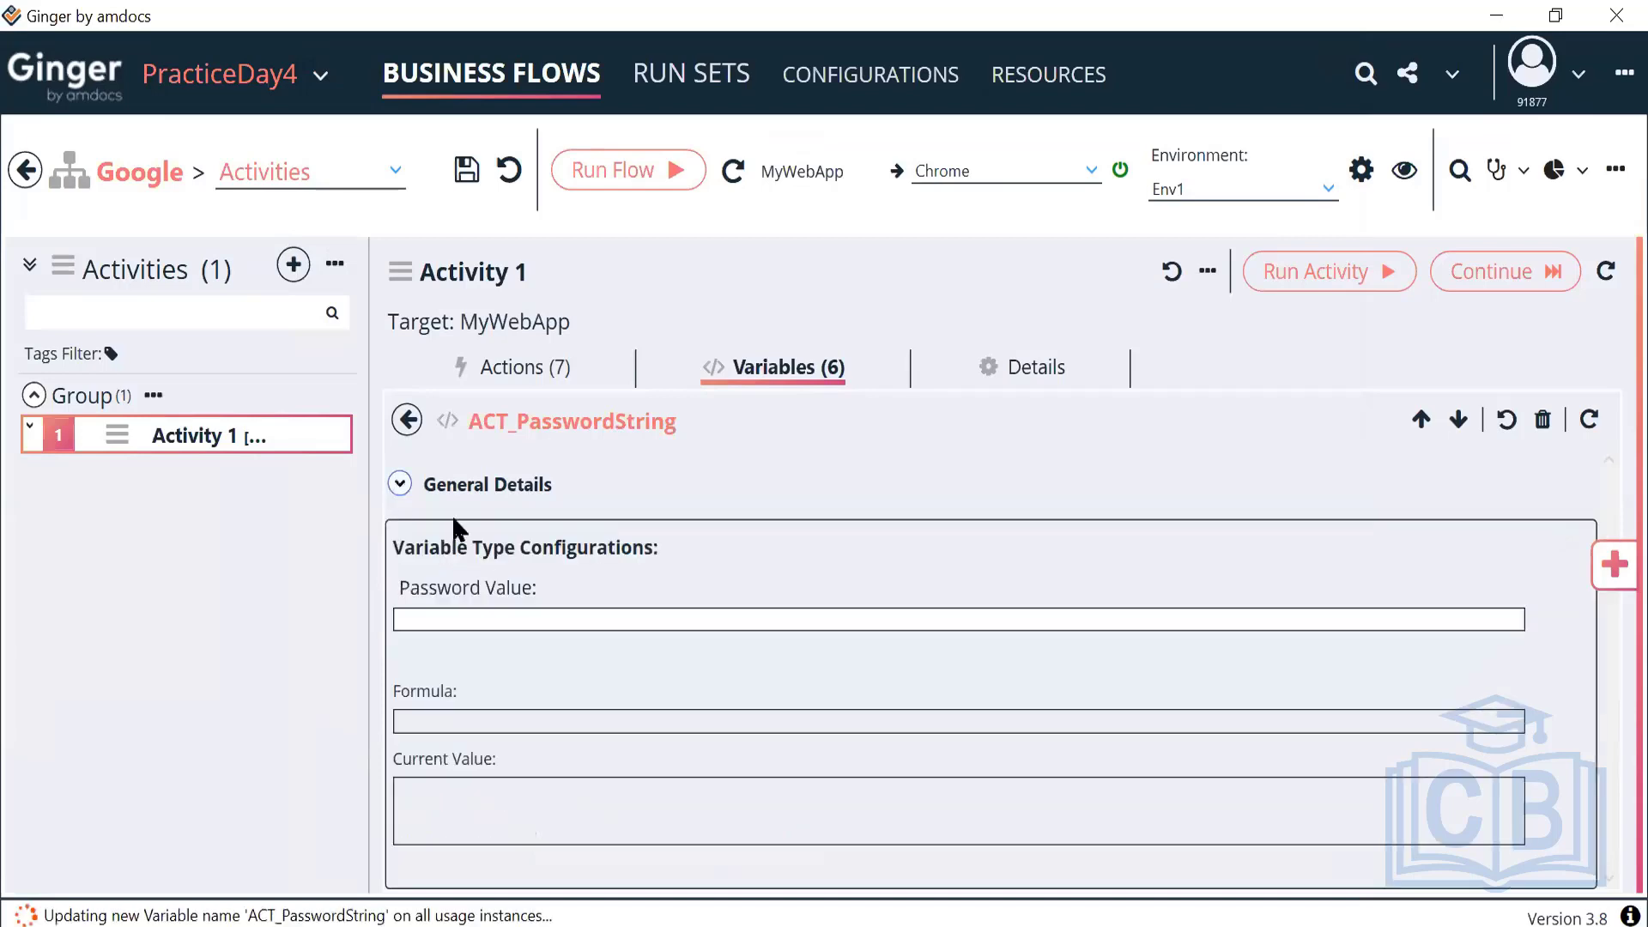
click(524, 629)
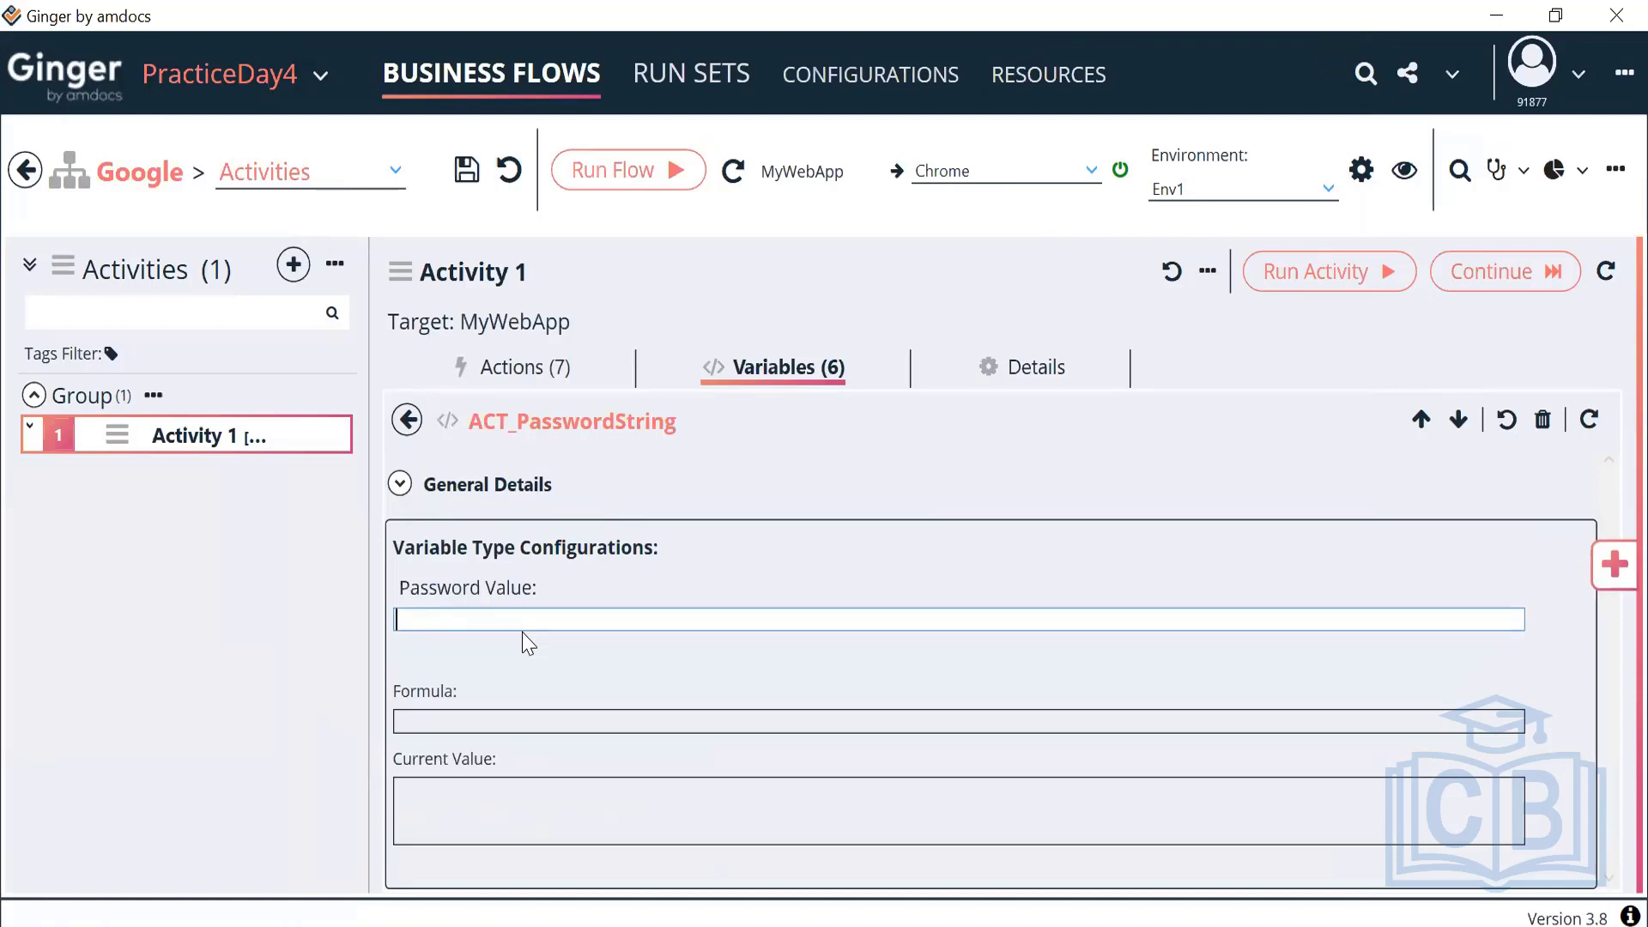
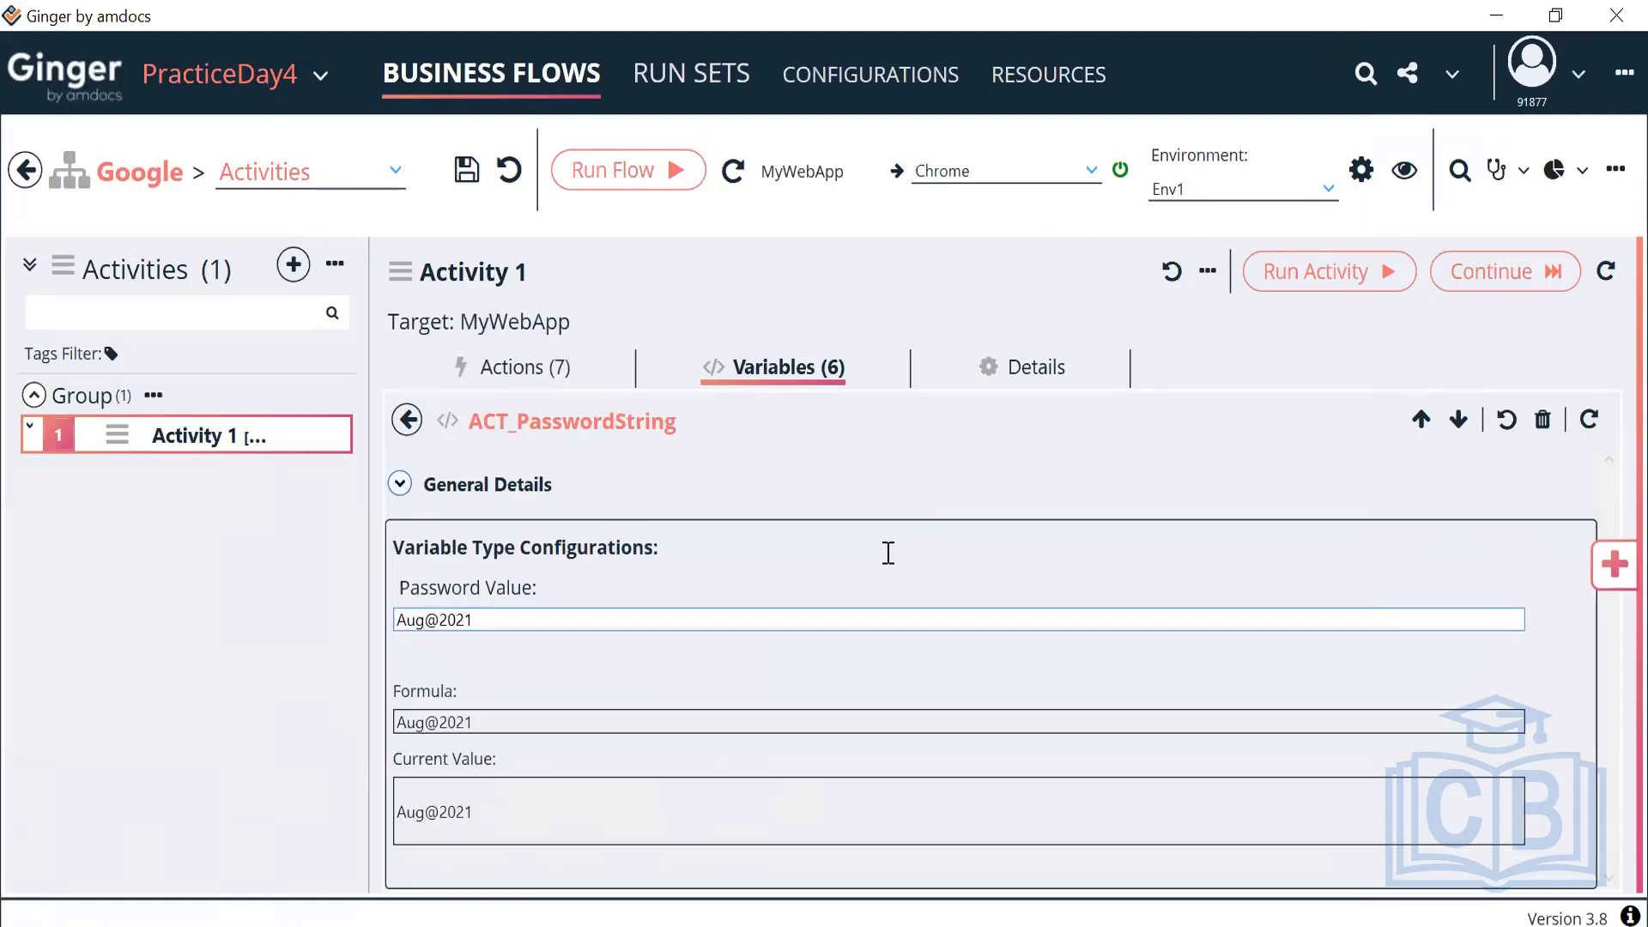
click(732, 641)
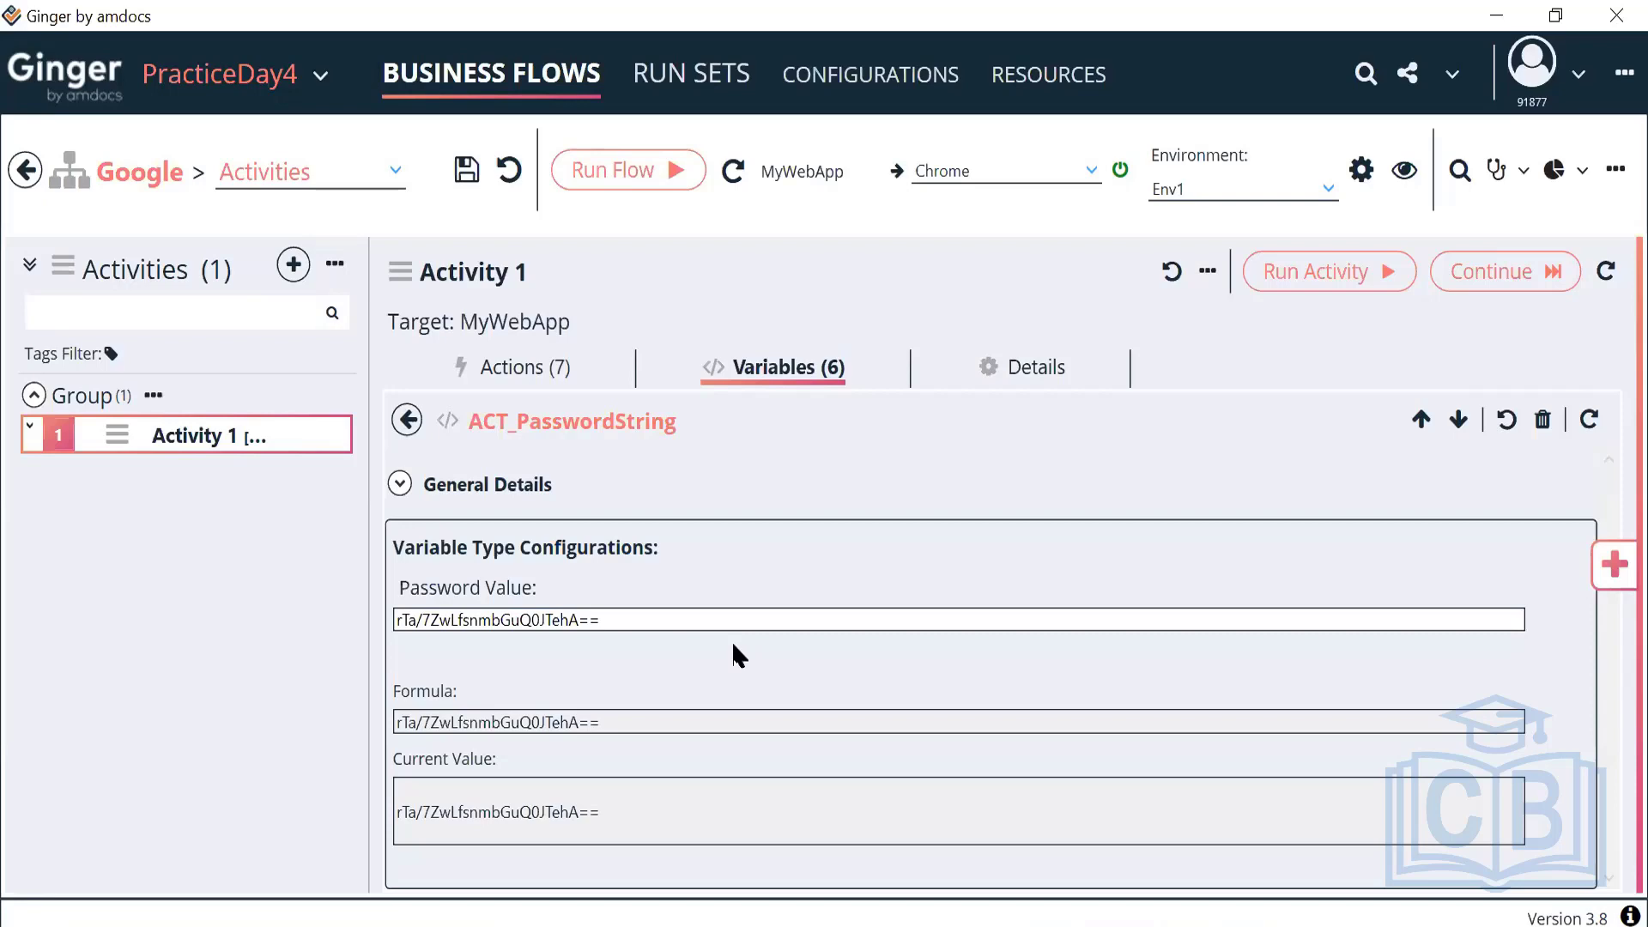
Review ACT_PasswordString's General Details and encrypted password value, then go back to the variables list
click(400, 484)
scroll(632, 695, down, 4)
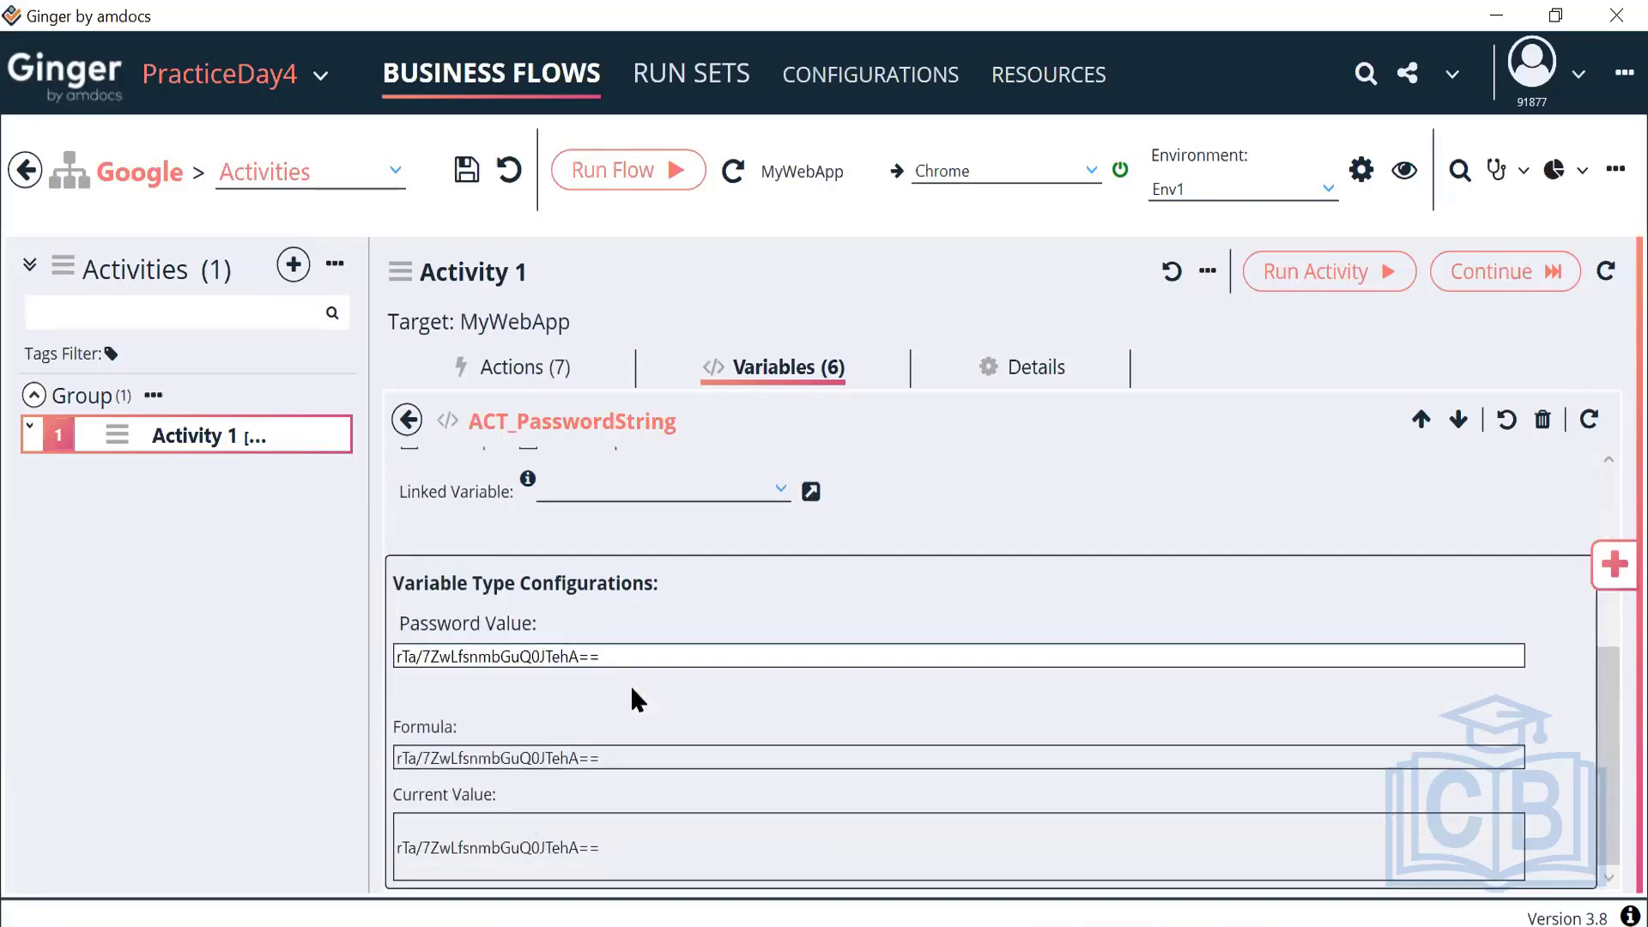
scroll(470, 502, up, 4)
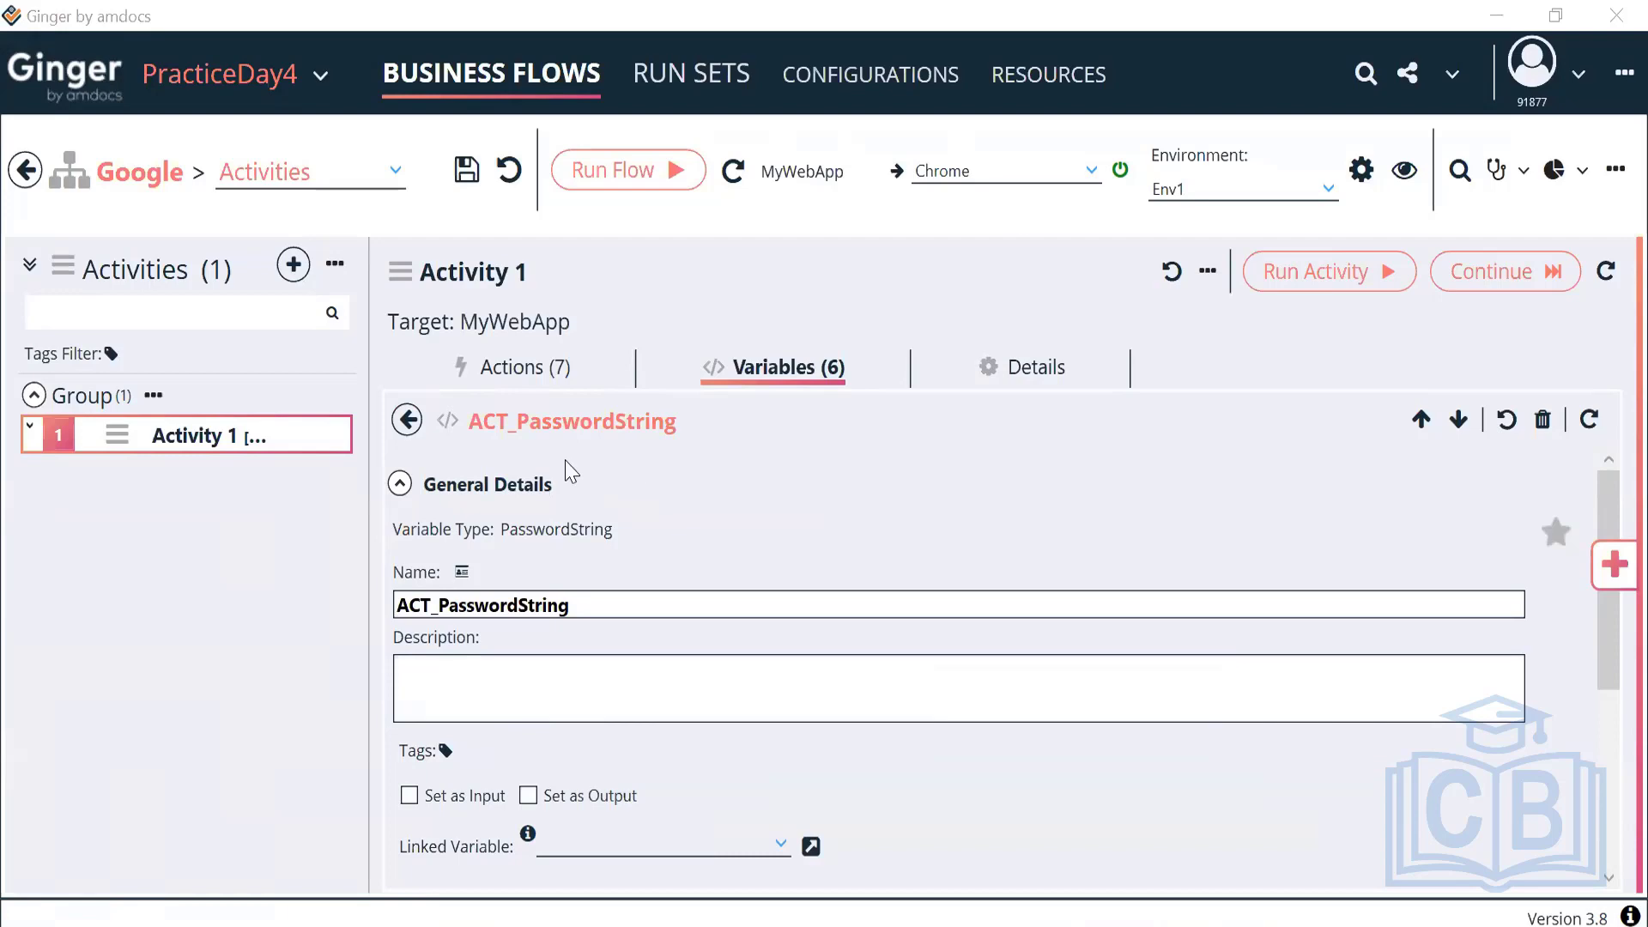
scroll(577, 688, down, 5)
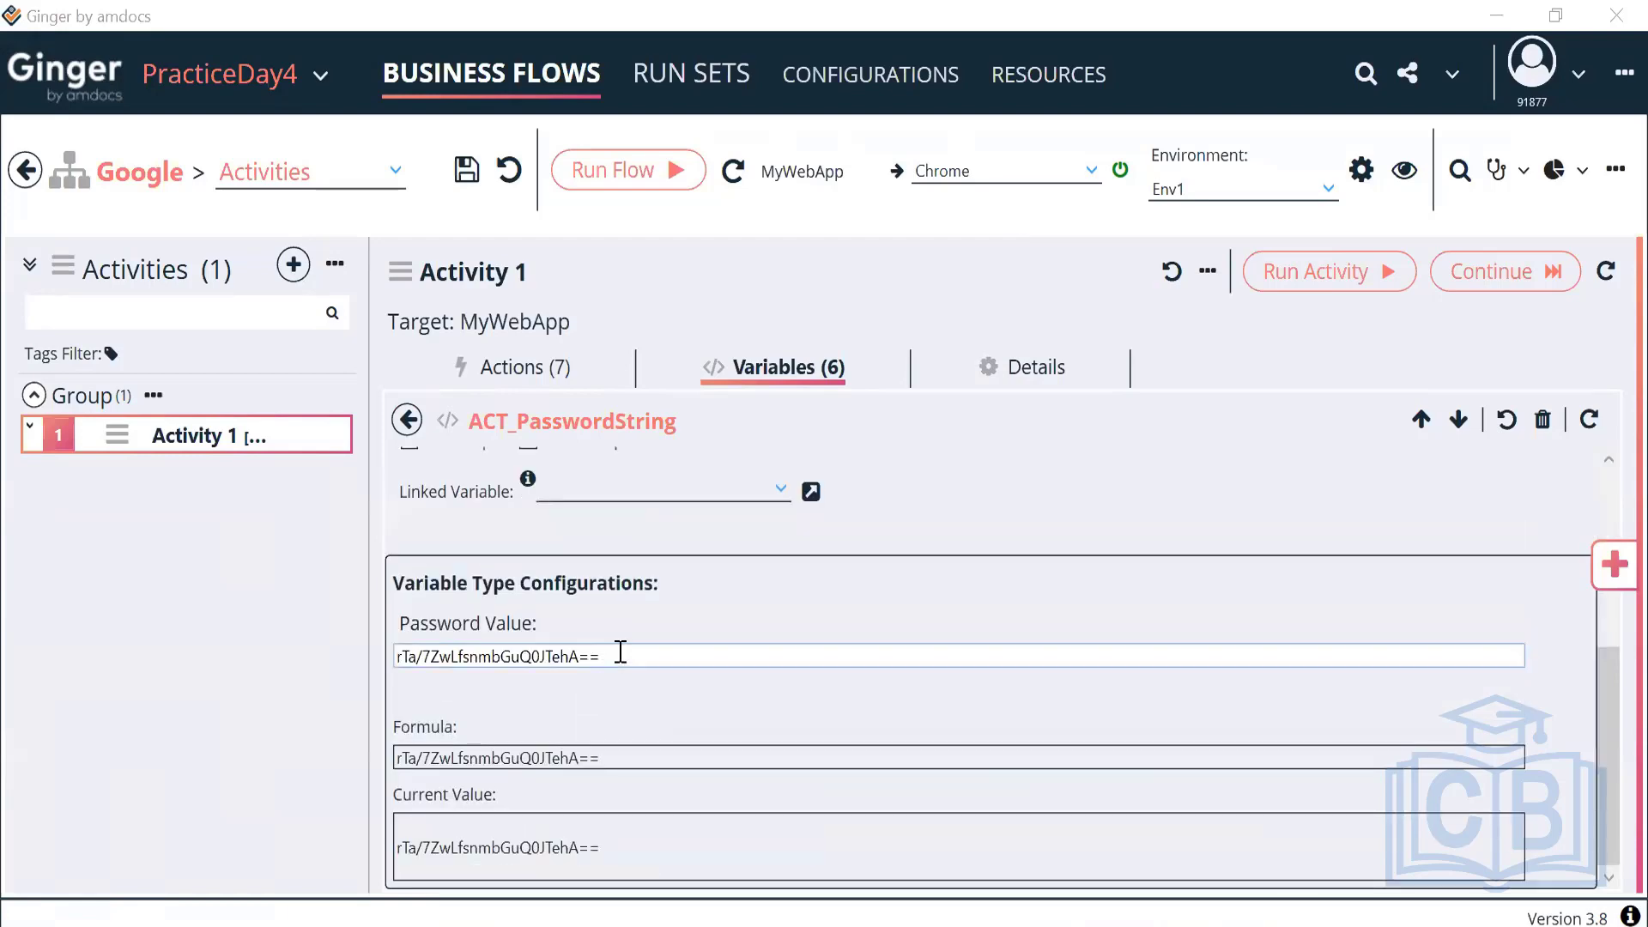
drag(620, 655, 383, 662)
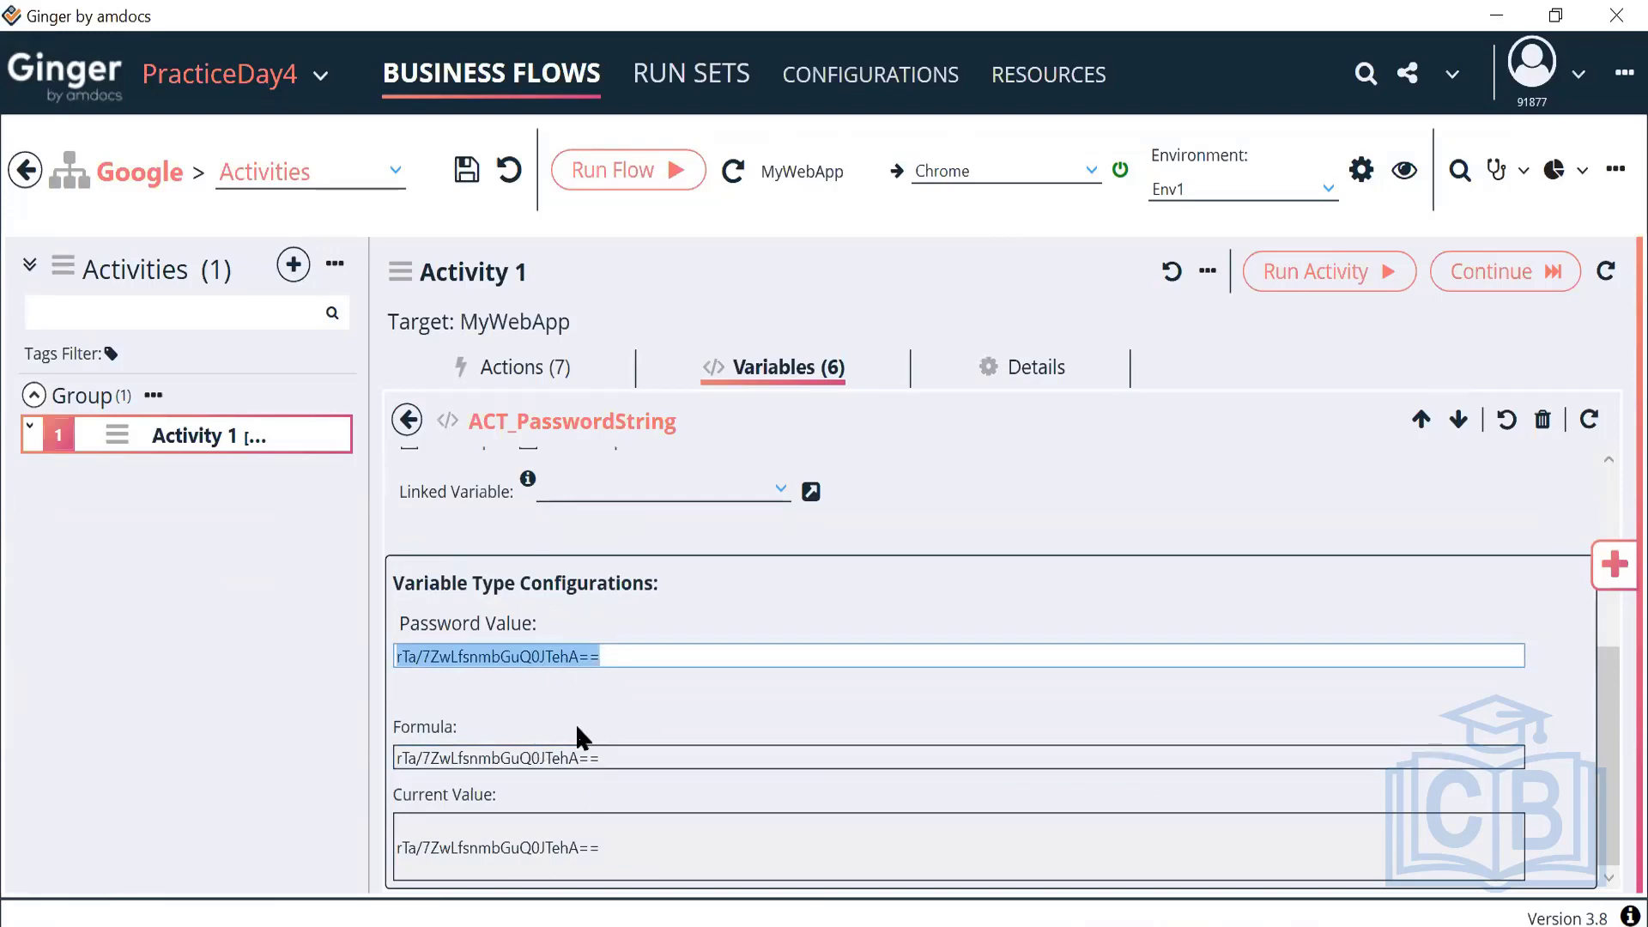
scroll(578, 736, up, 5)
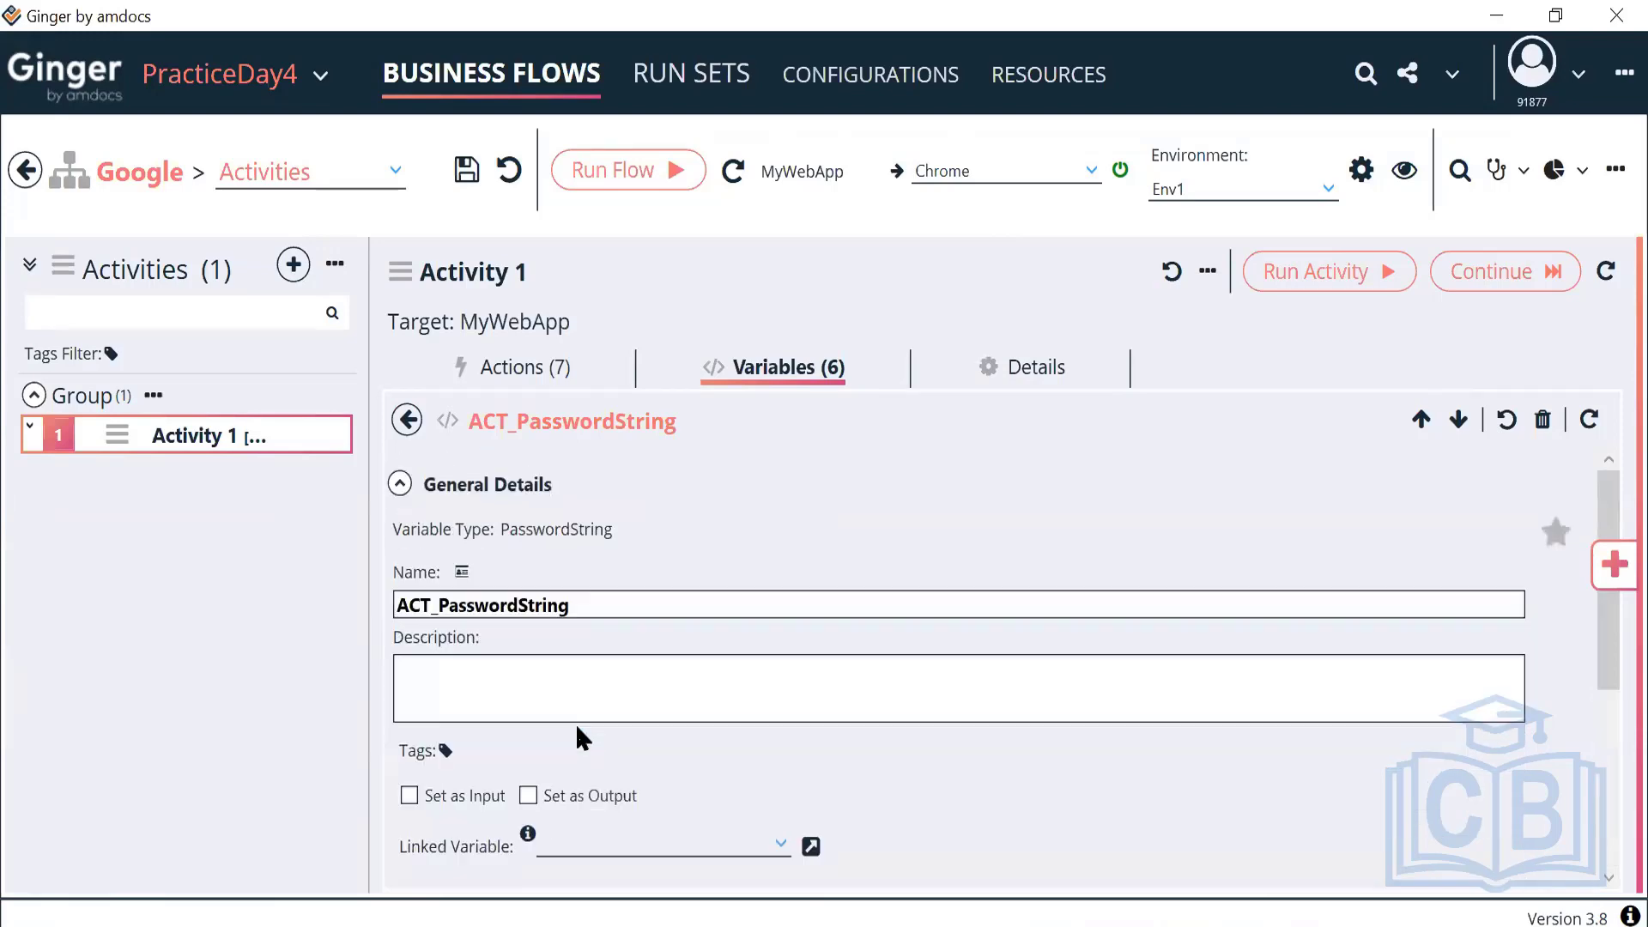
click(400, 483)
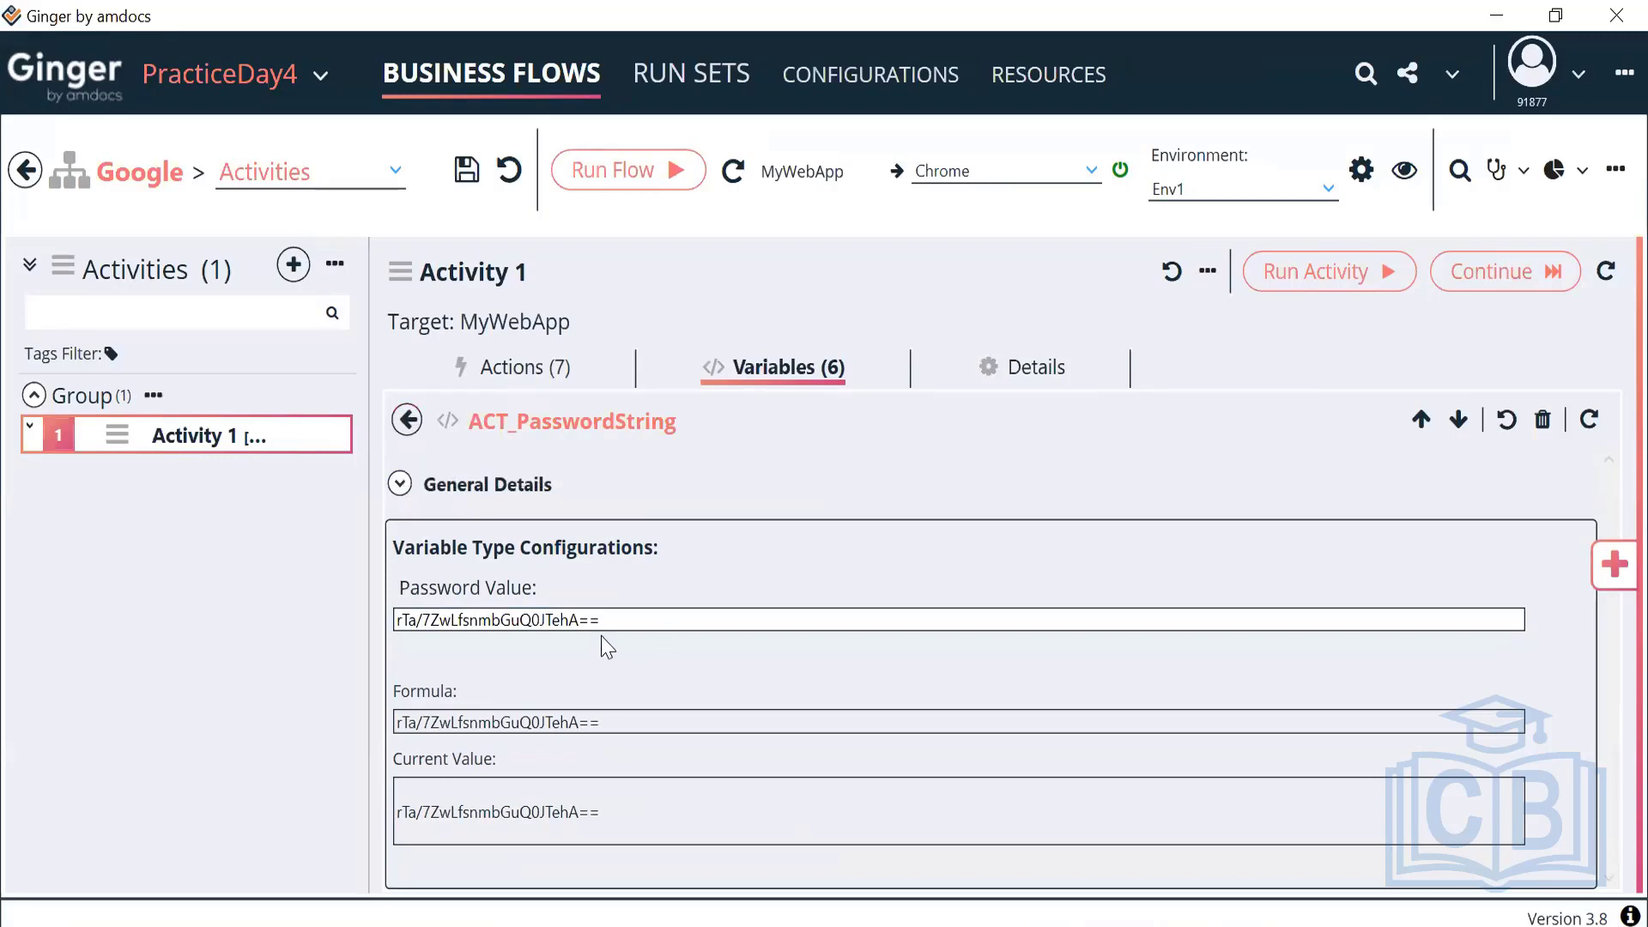
drag(607, 640, 412, 631)
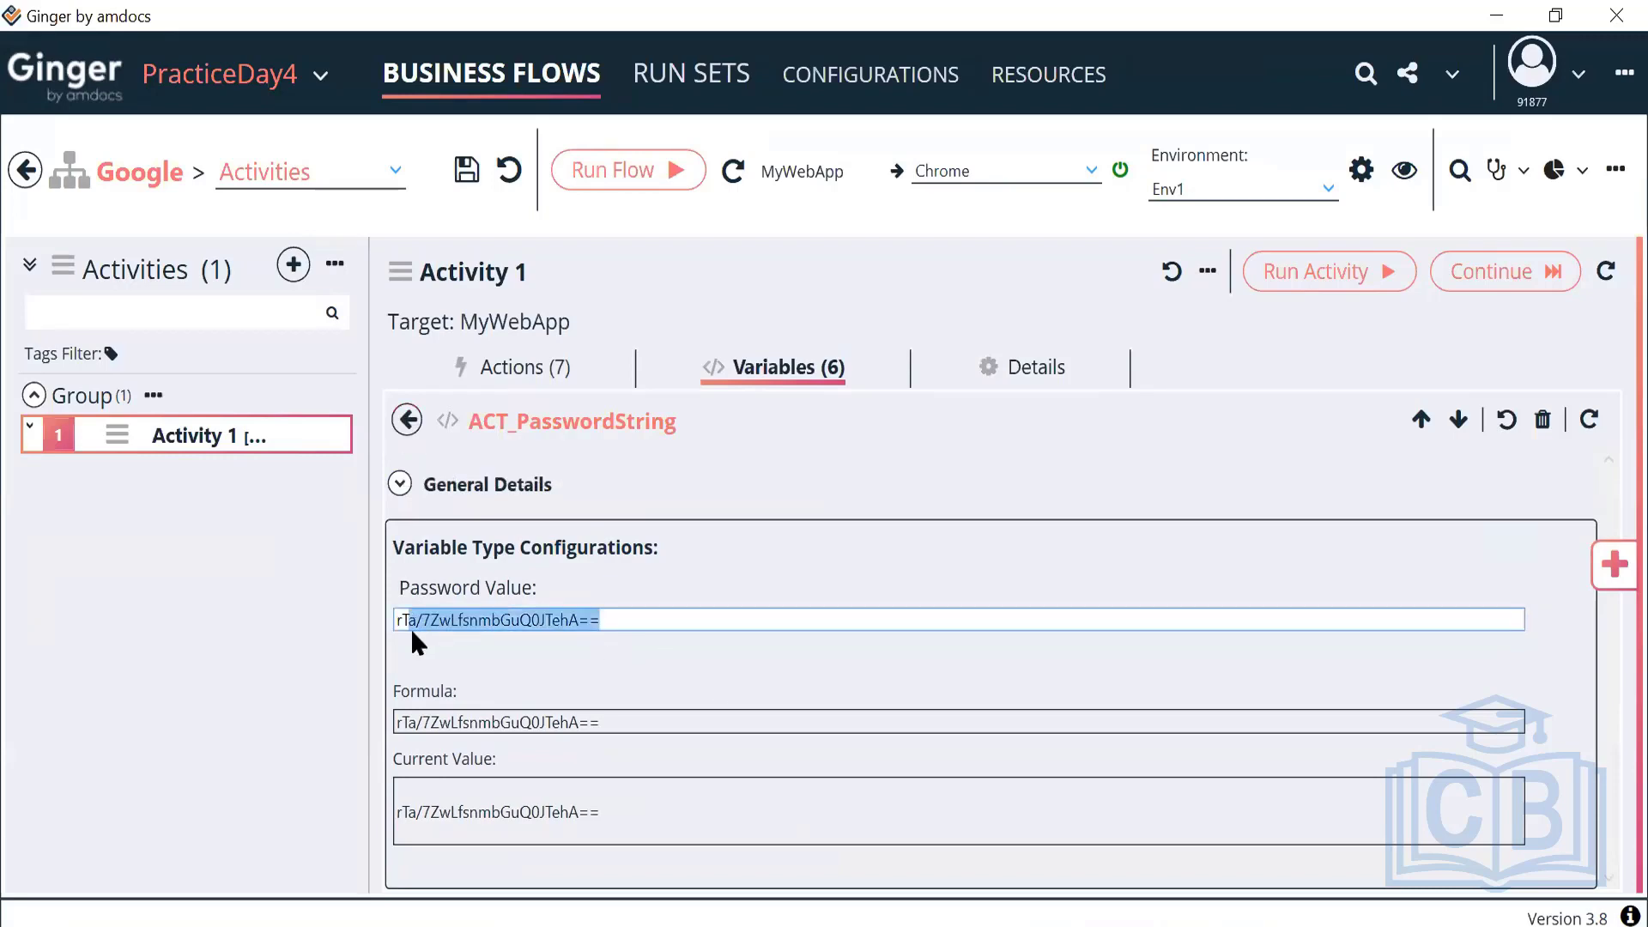
click(405, 420)
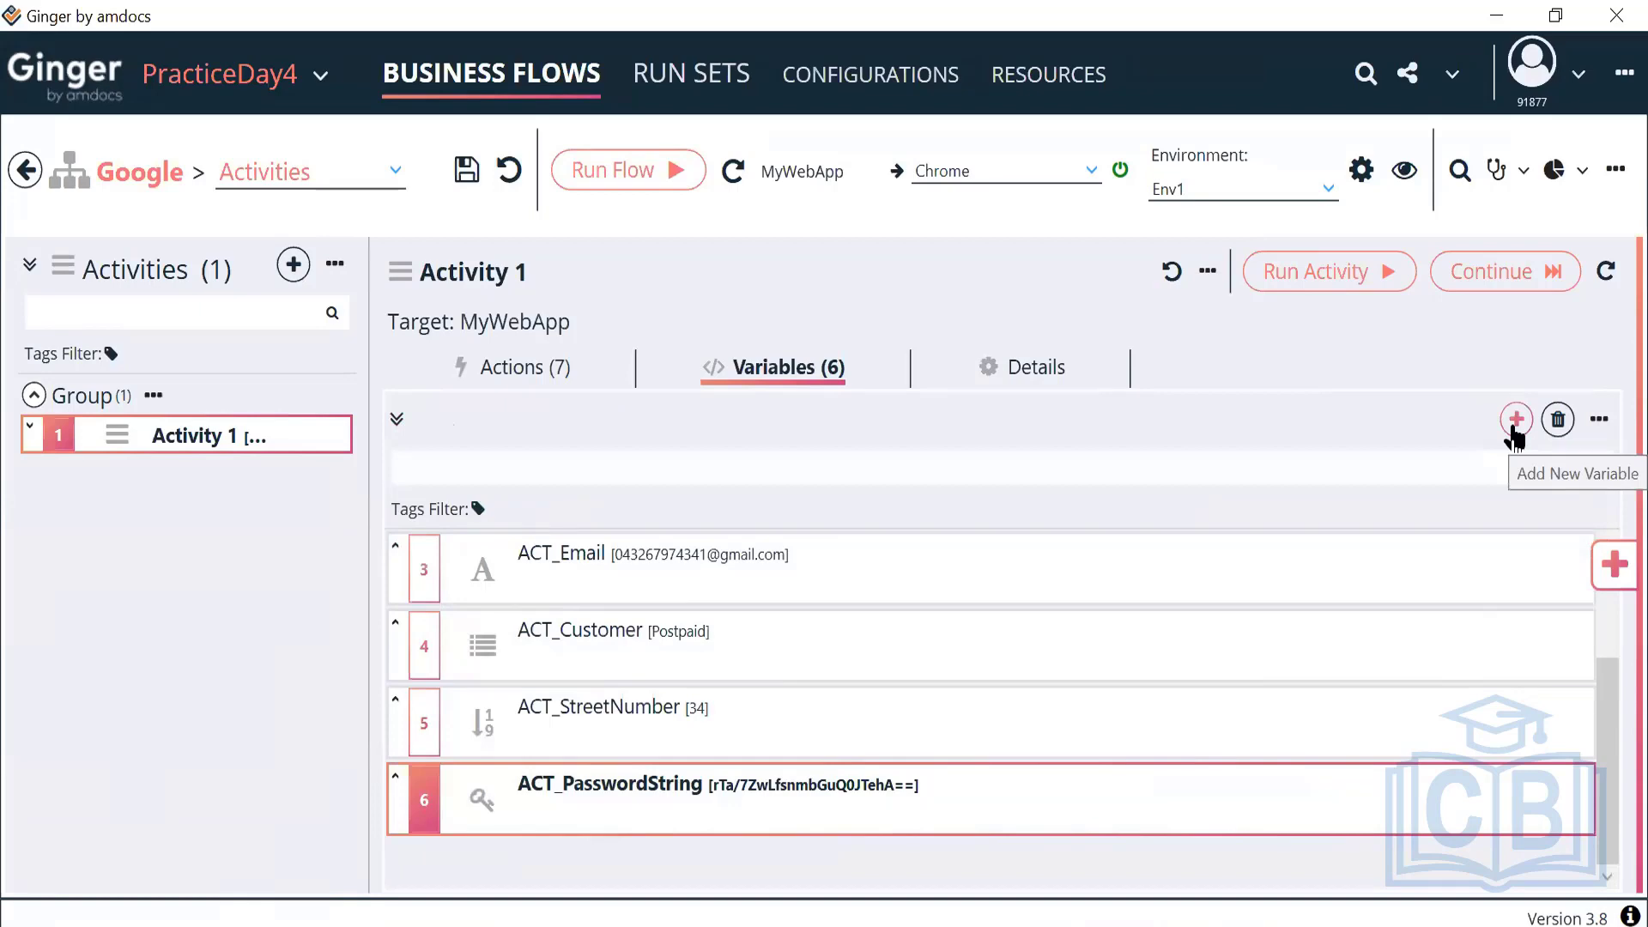
Add a Variable Random String to Activity 1 and open New Variable Random String
click(1515, 420)
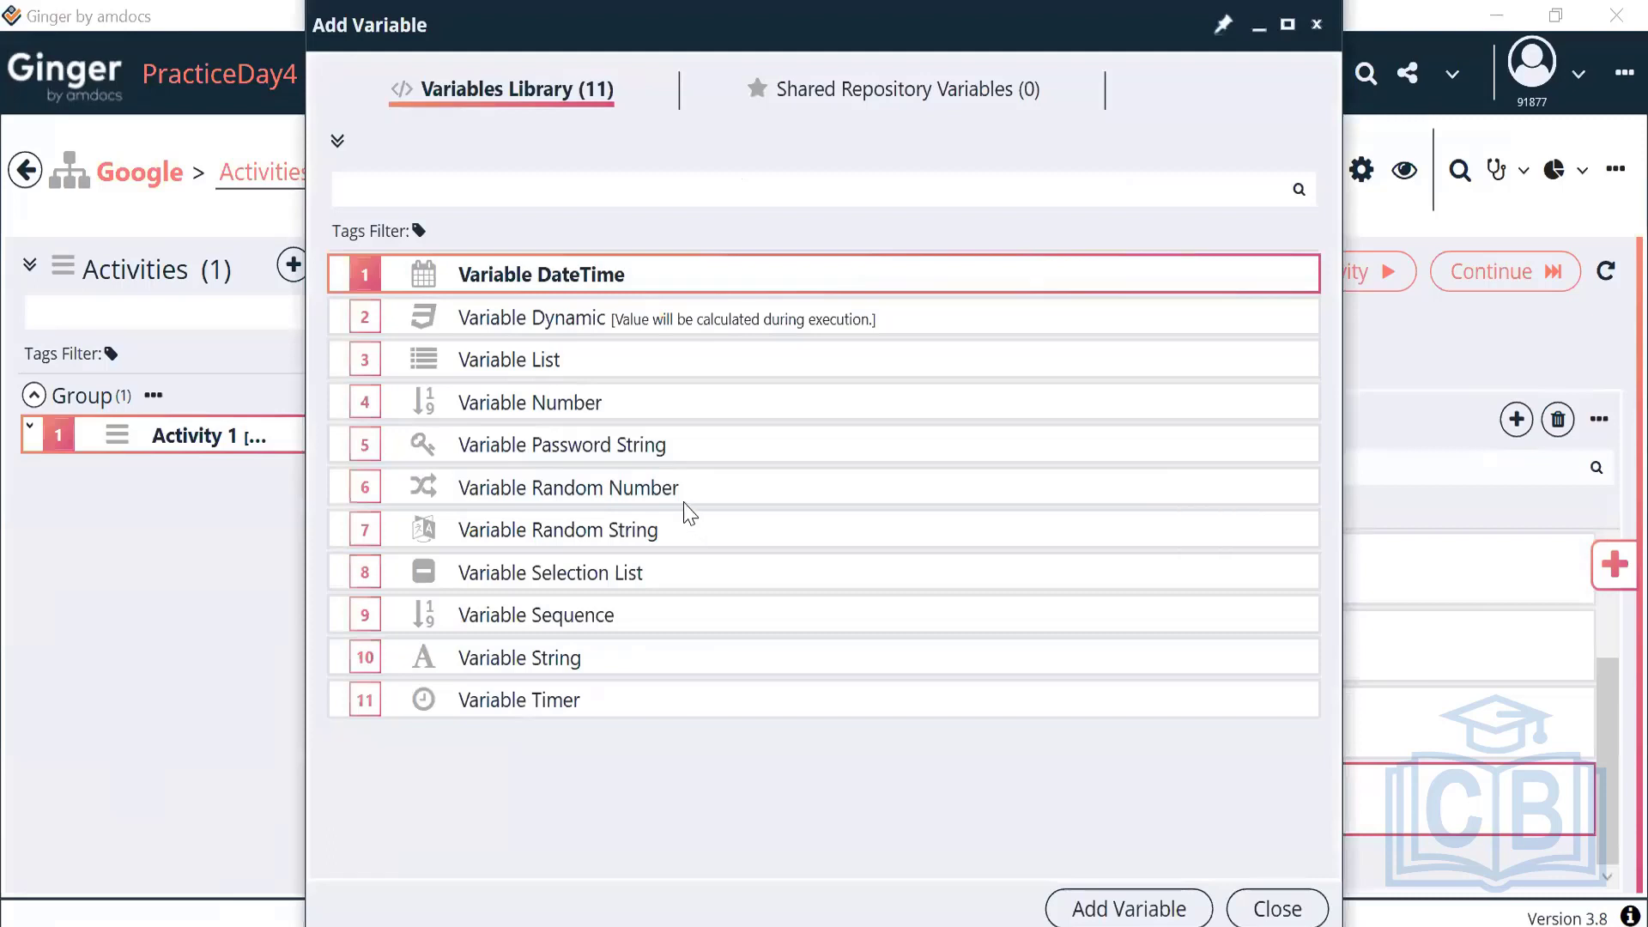
click(684, 503)
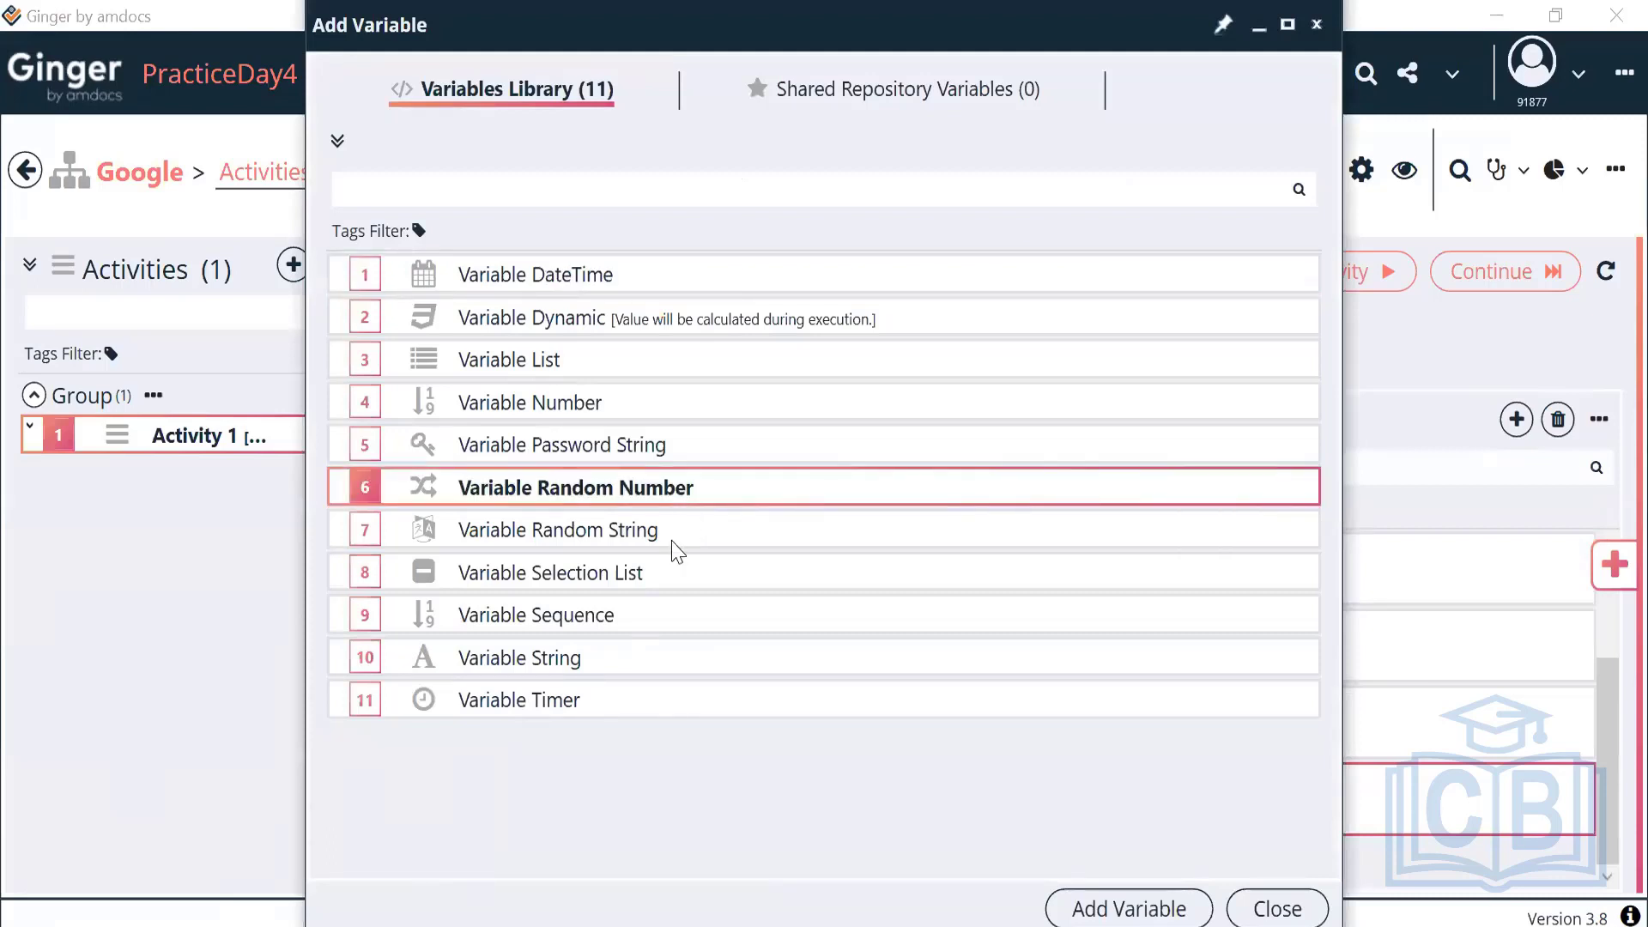
click(673, 545)
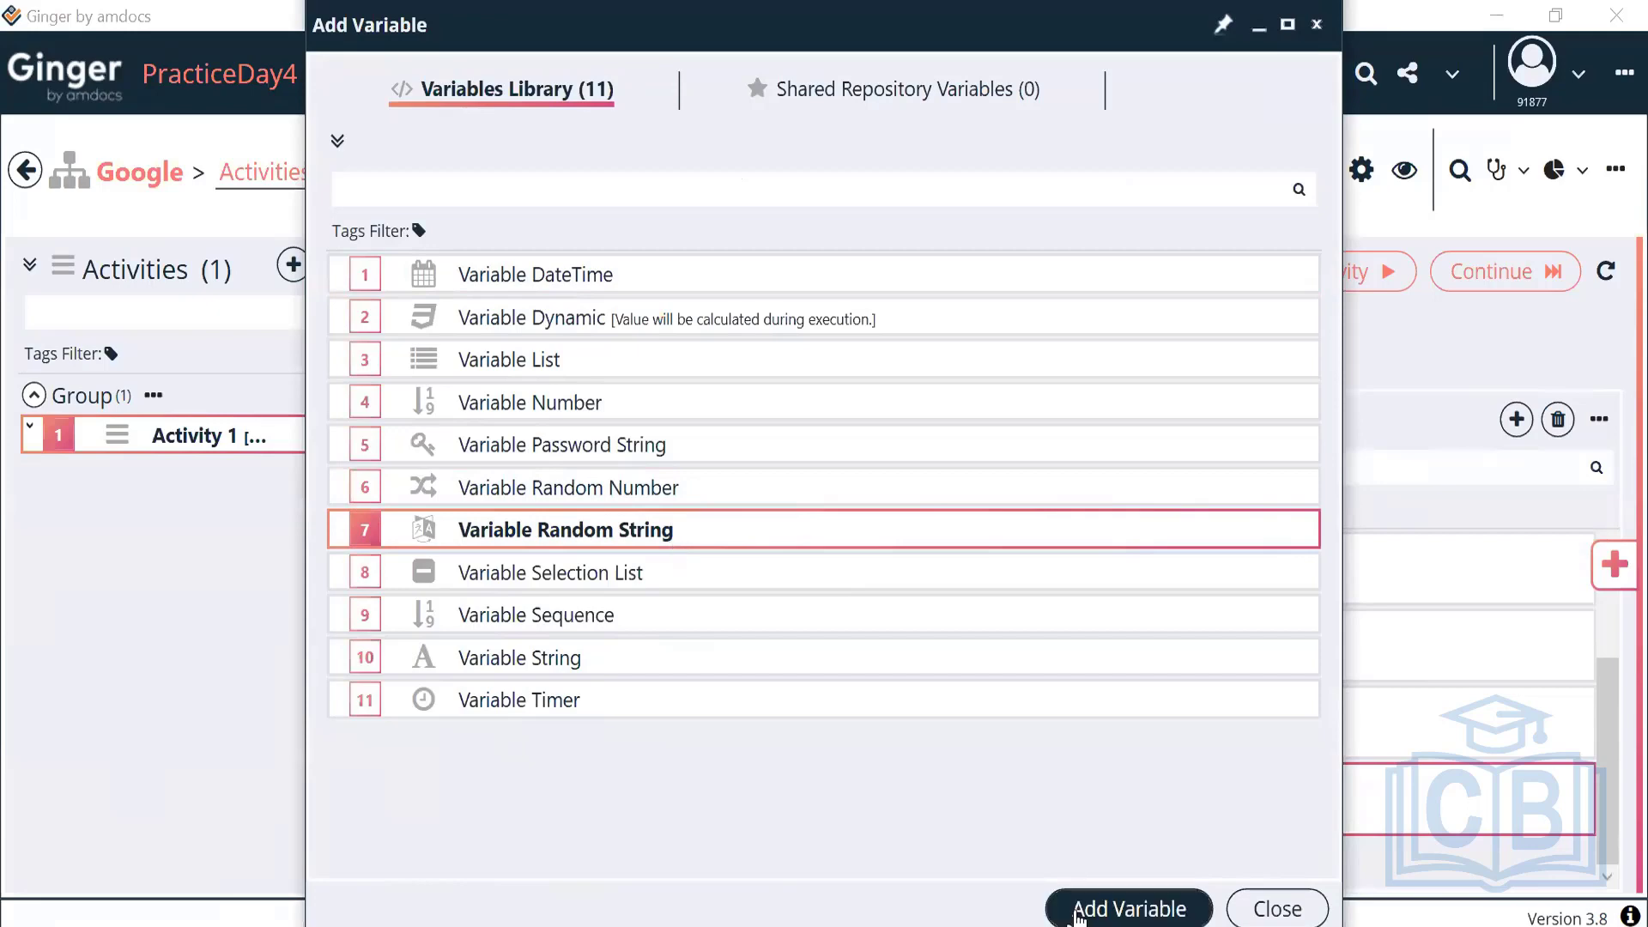
click(1107, 908)
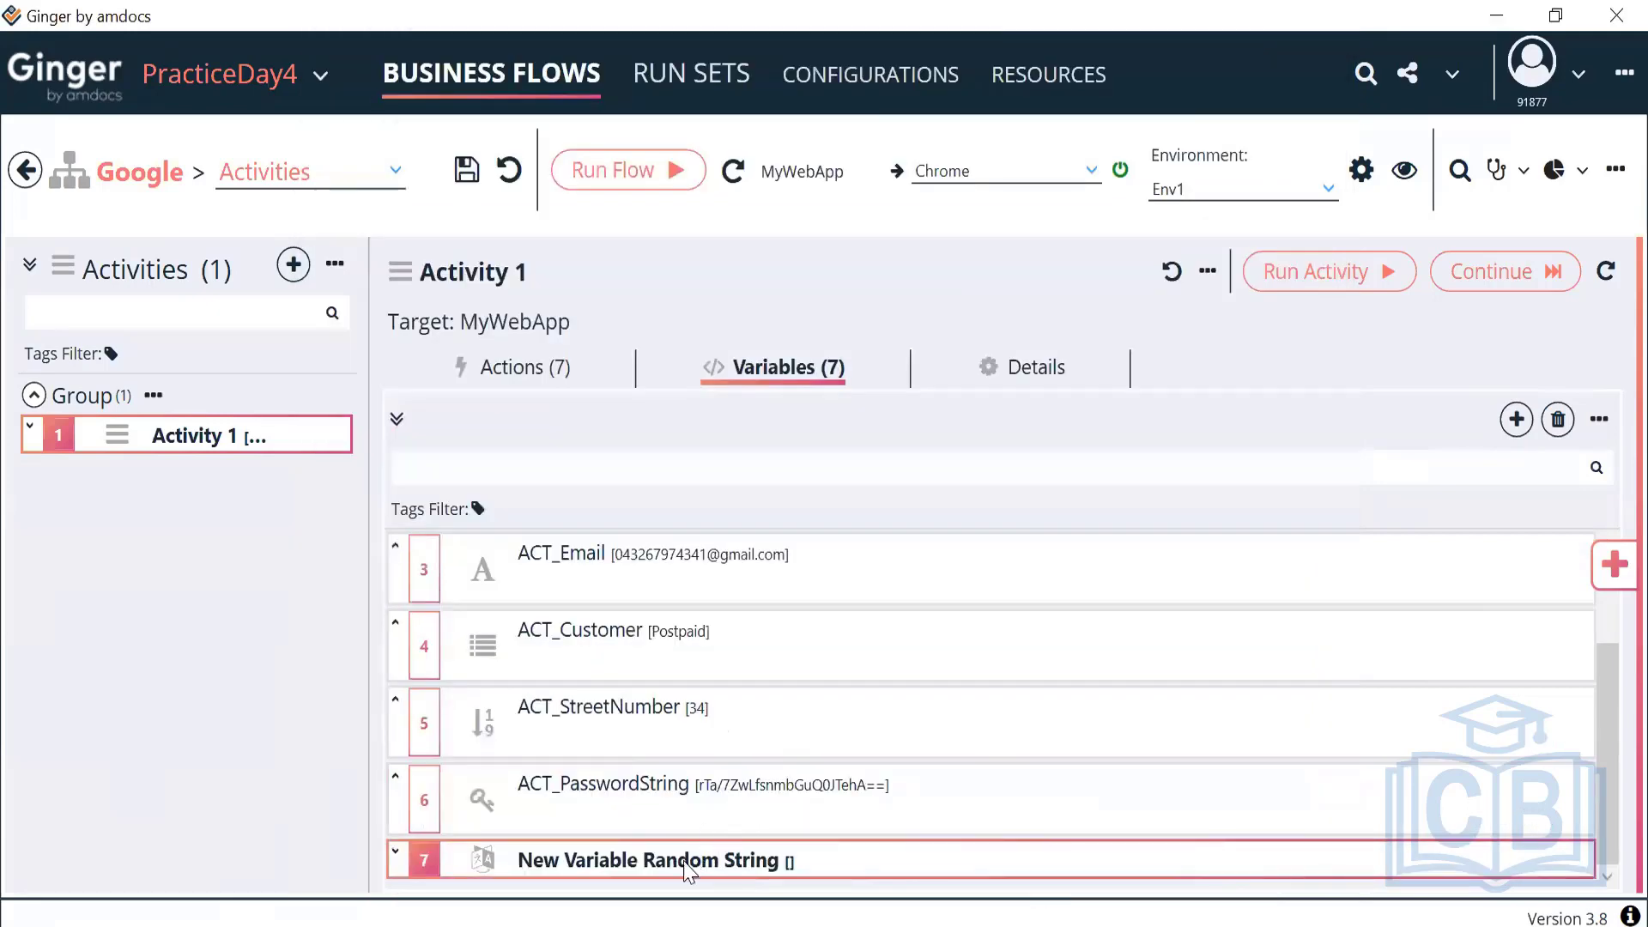
scroll(681, 858, down, 1)
double_click(661, 785)
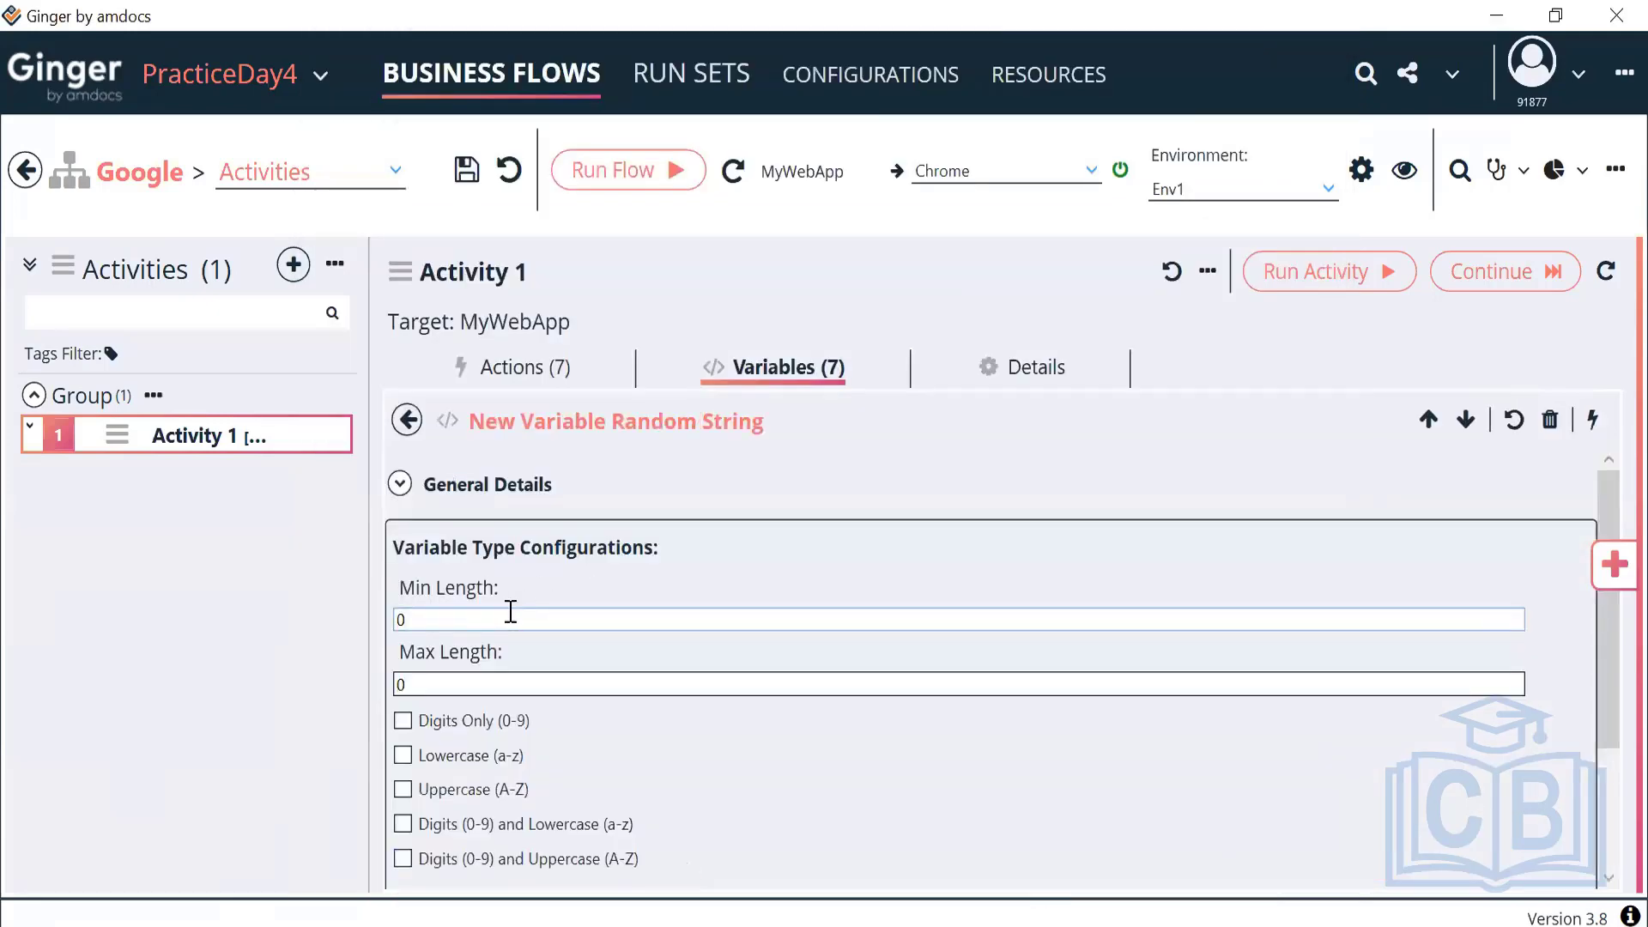
Set Min Length 3 and Max Length 6, and tick all five character-set options
drag(449, 618, 342, 618)
text(3)
drag(397, 684, 330, 685)
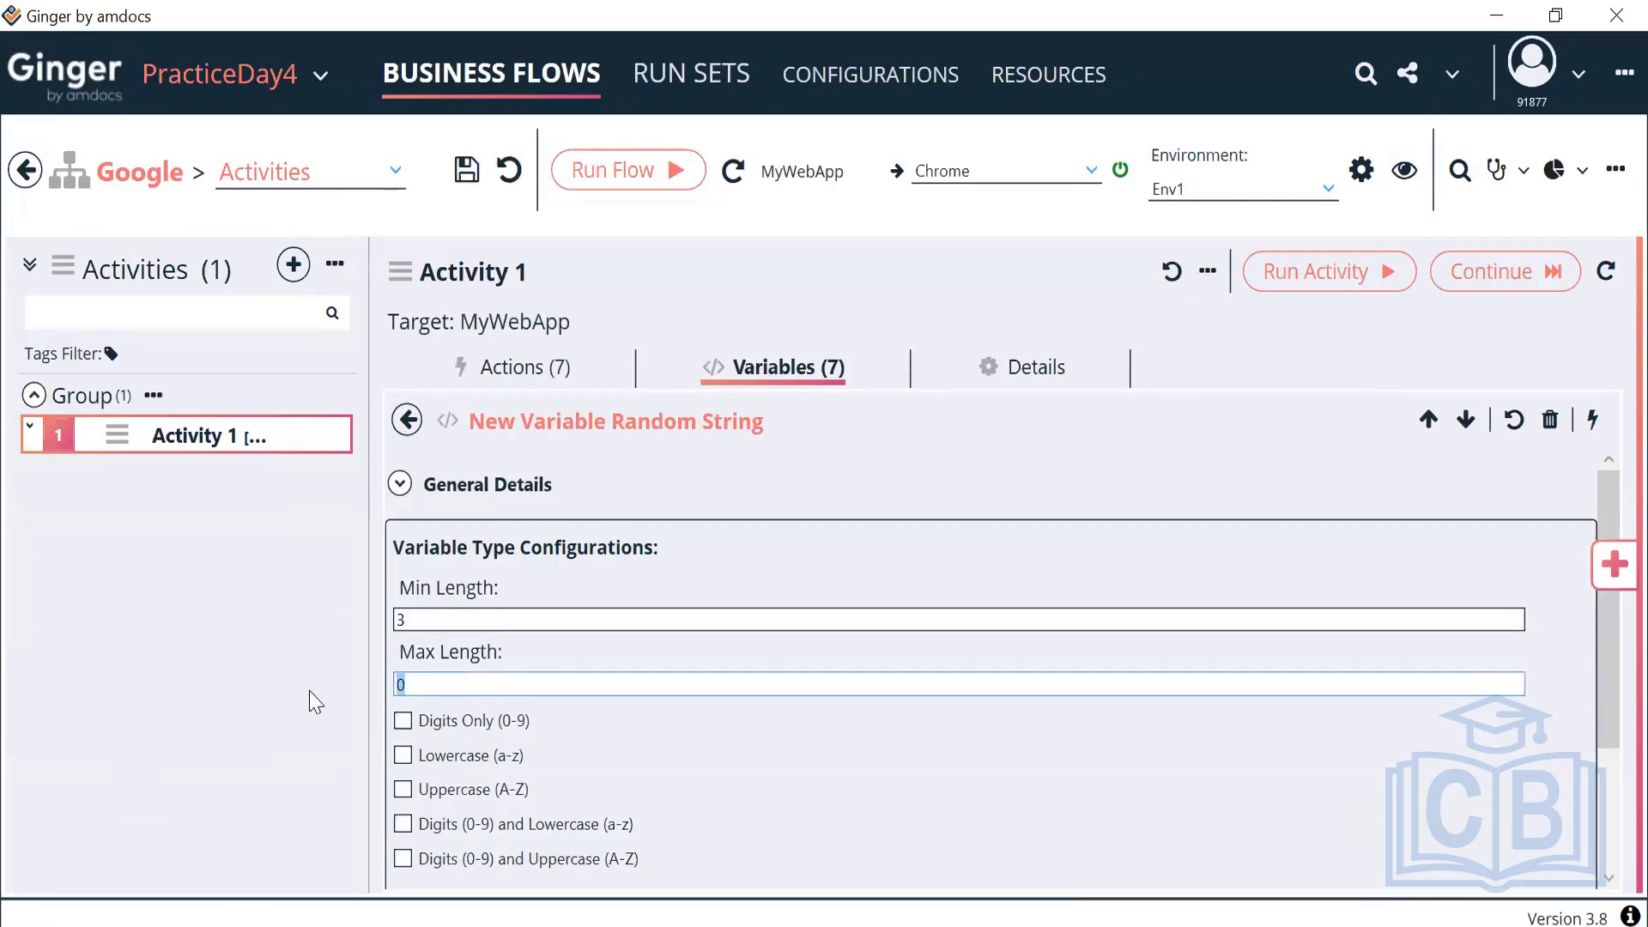
text(6)
click(405, 723)
click(404, 755)
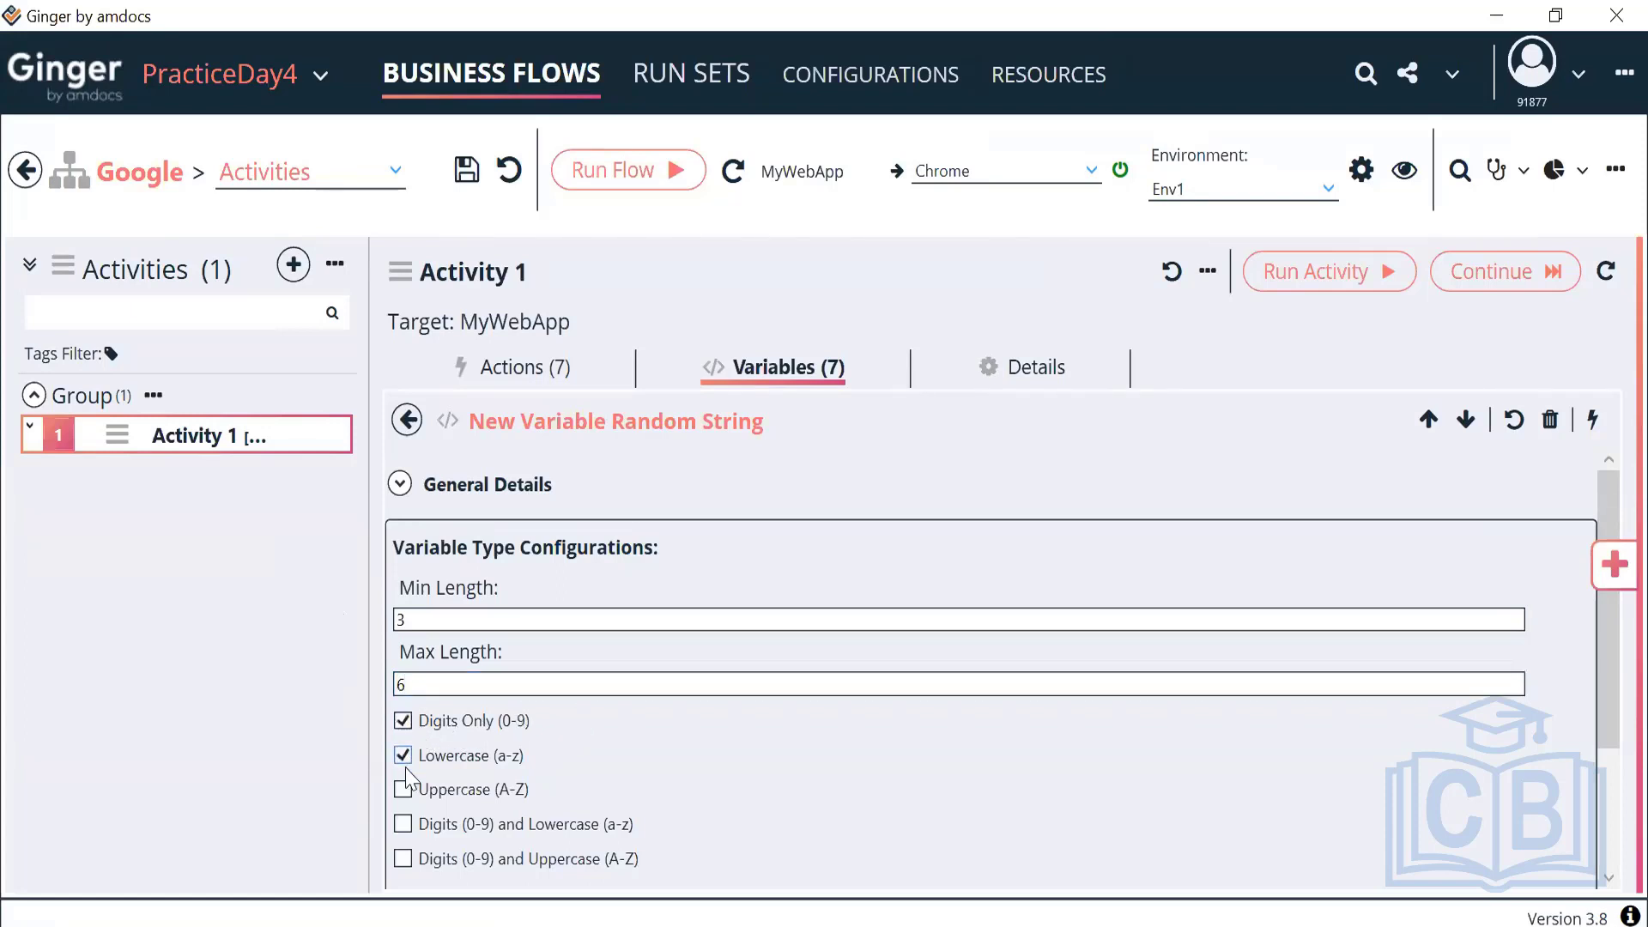
click(404, 790)
click(403, 824)
scroll(534, 827, down, 5)
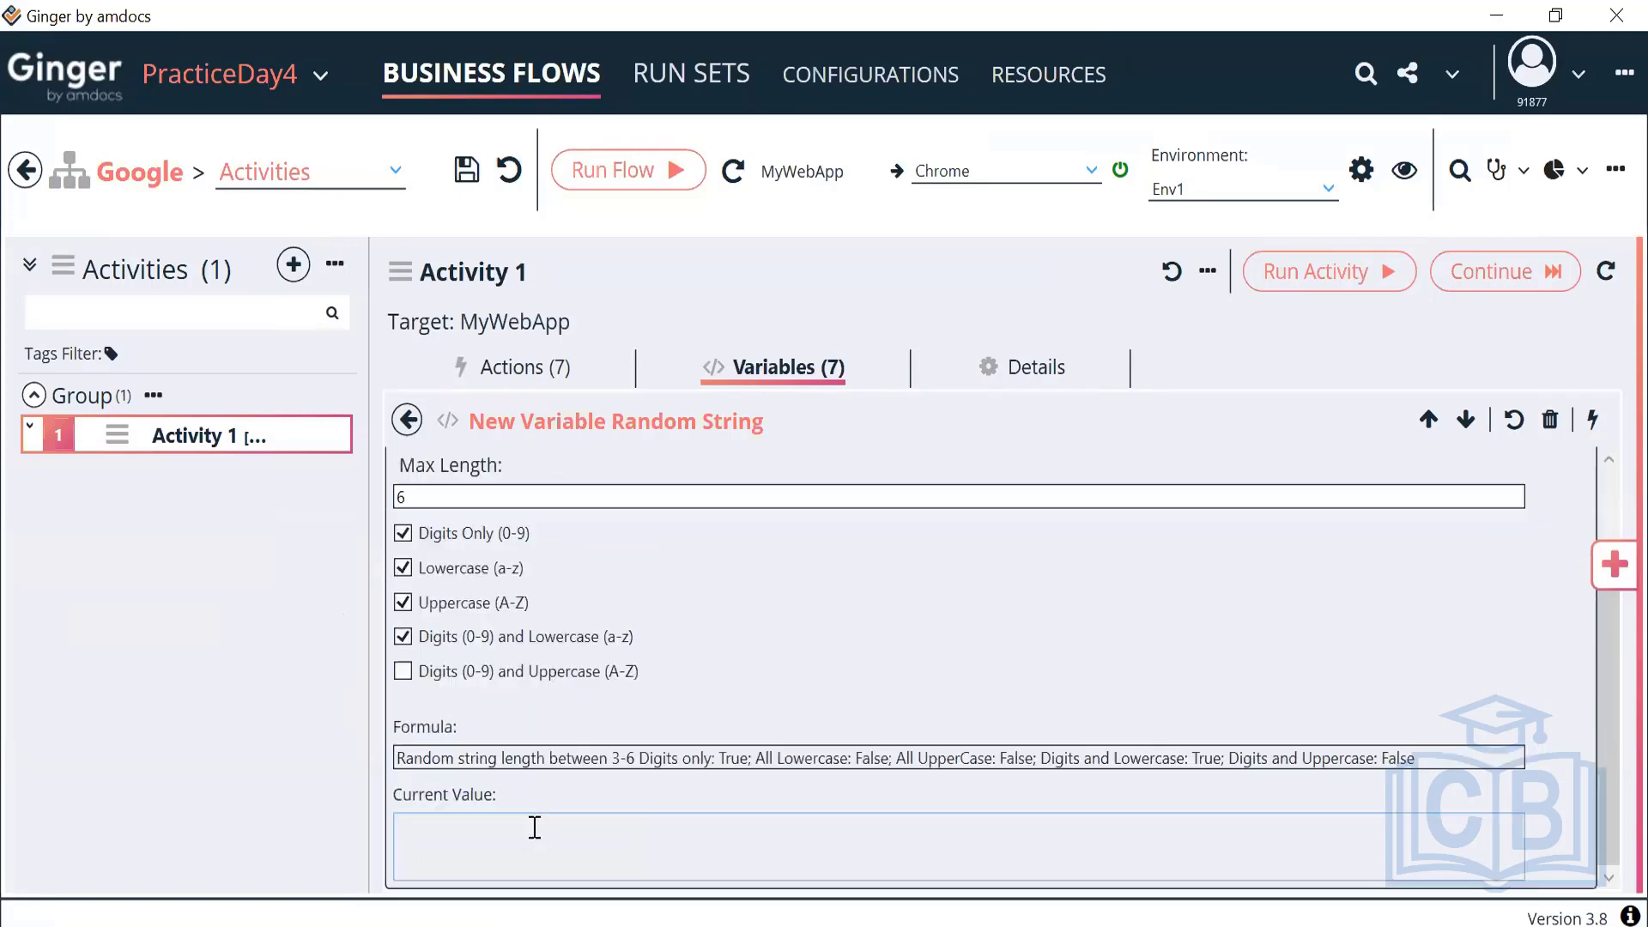
click(403, 672)
Review the formula, generate sample value 479, and untick the Digits-only option
click(397, 758)
drag(398, 757, 422, 757)
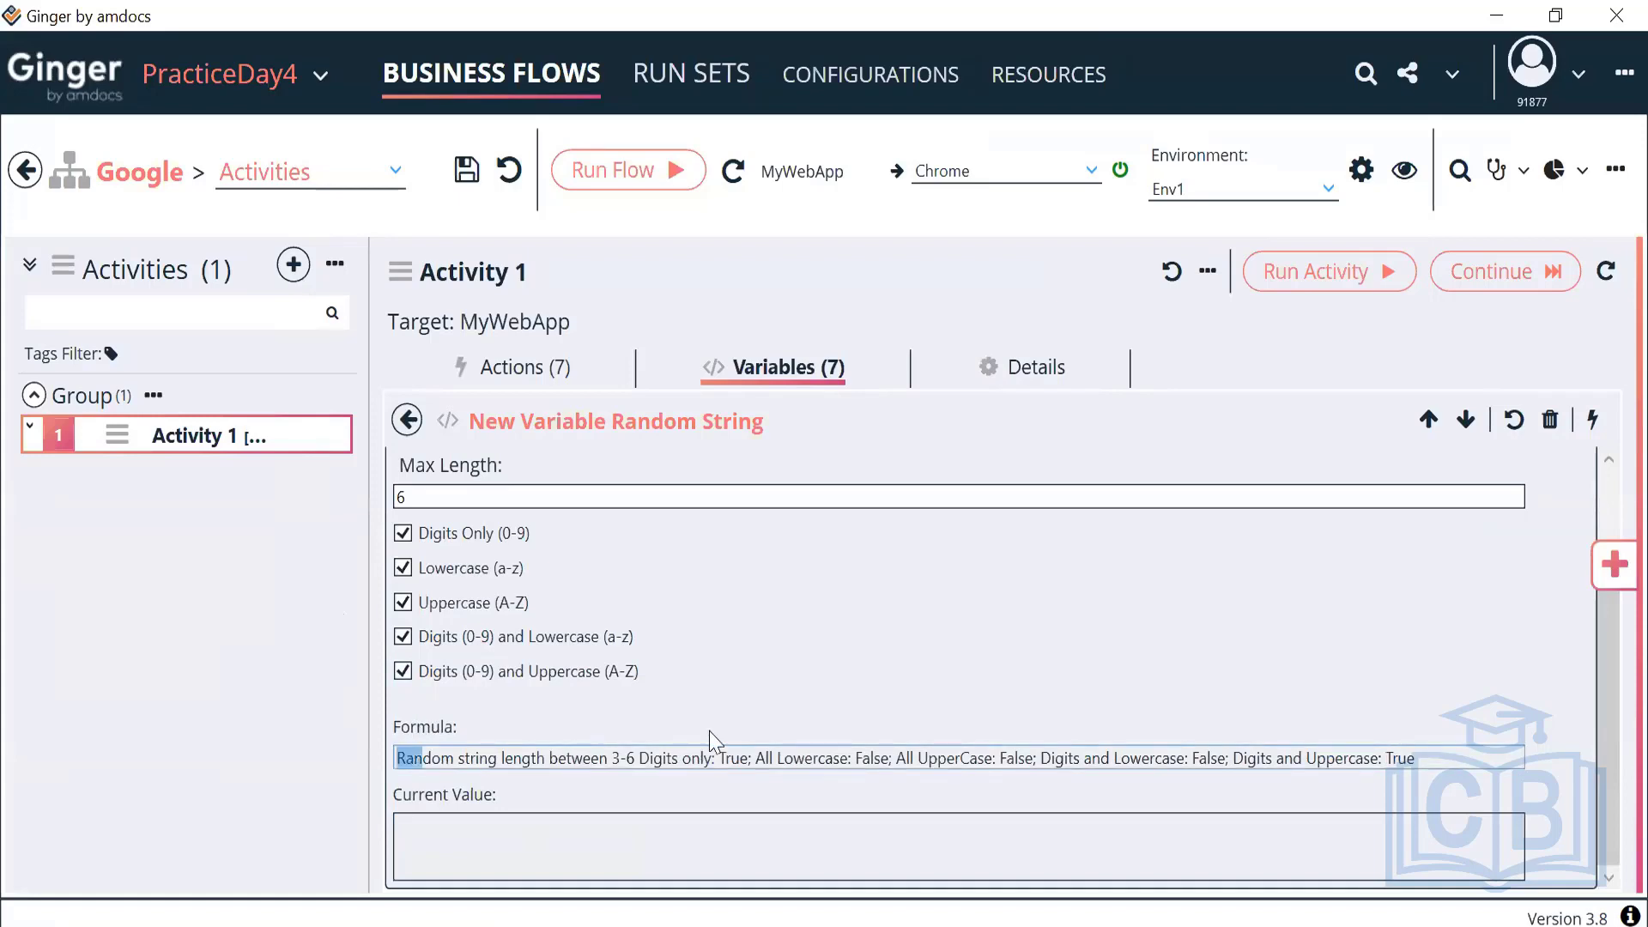
drag(711, 743, 1435, 744)
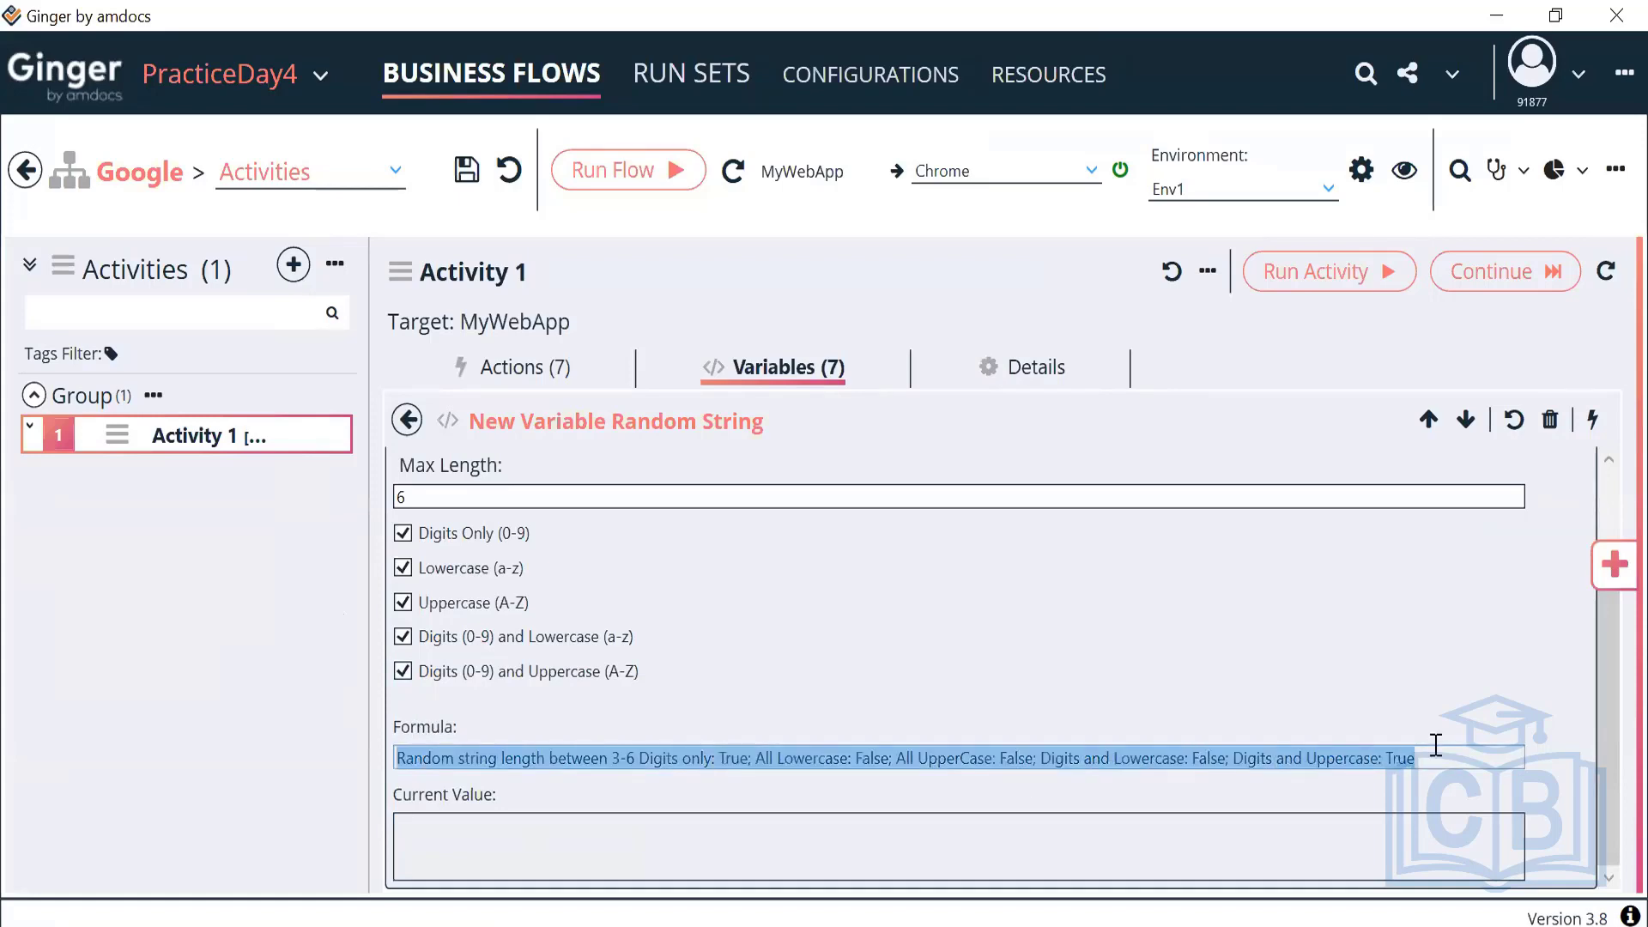
click(1592, 422)
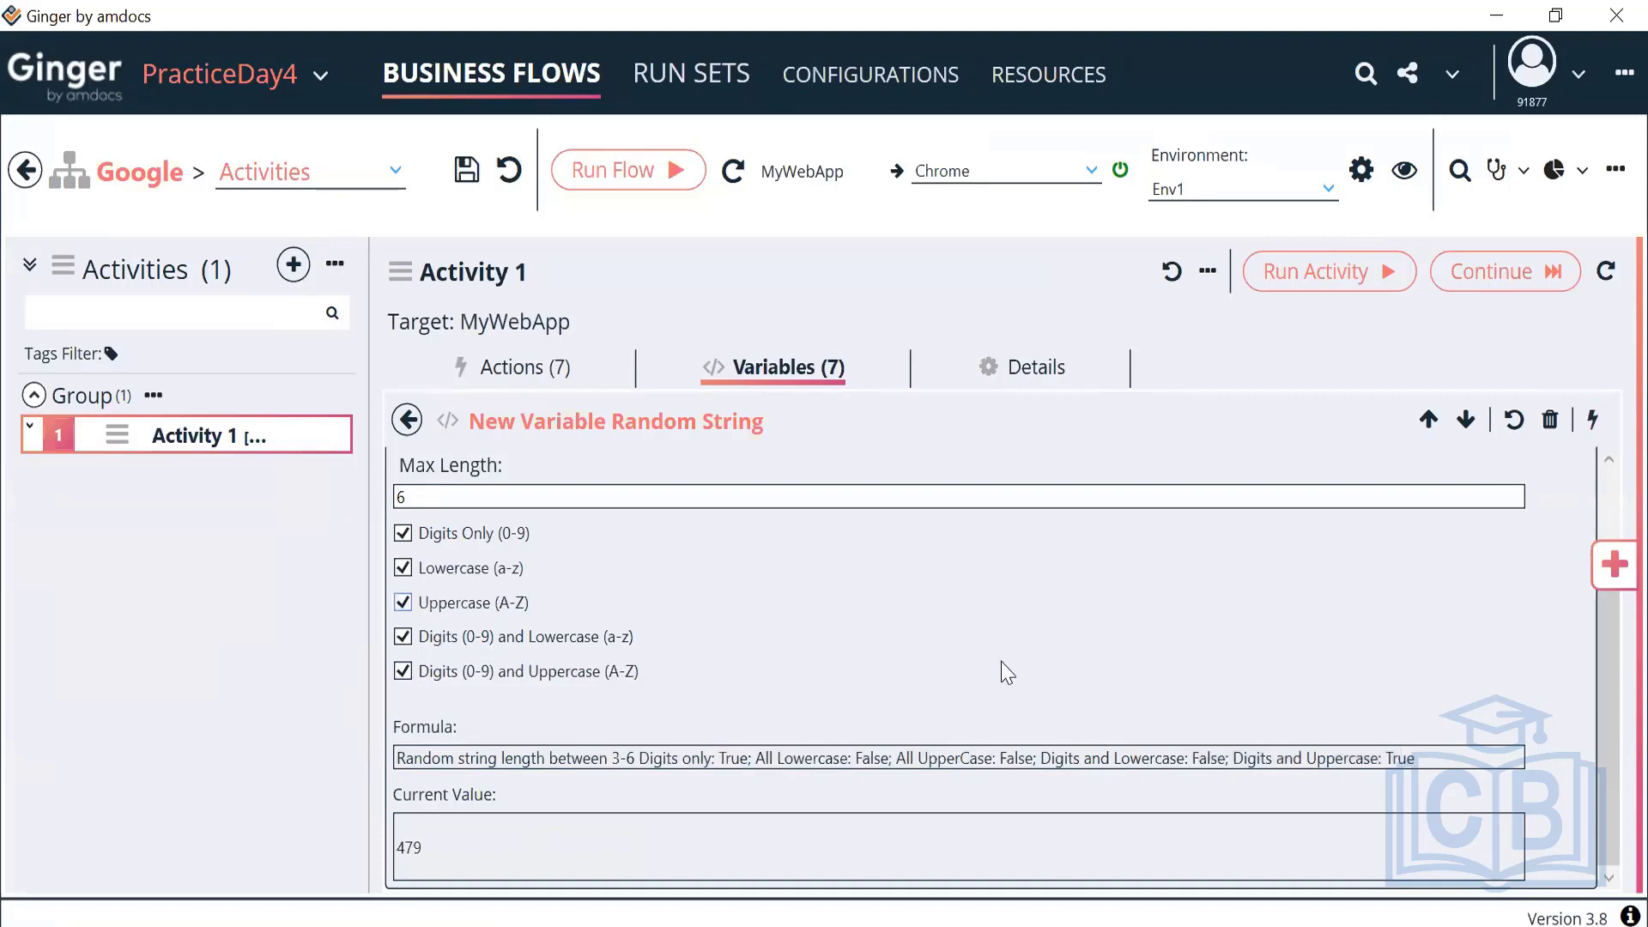
drag(455, 846, 377, 867)
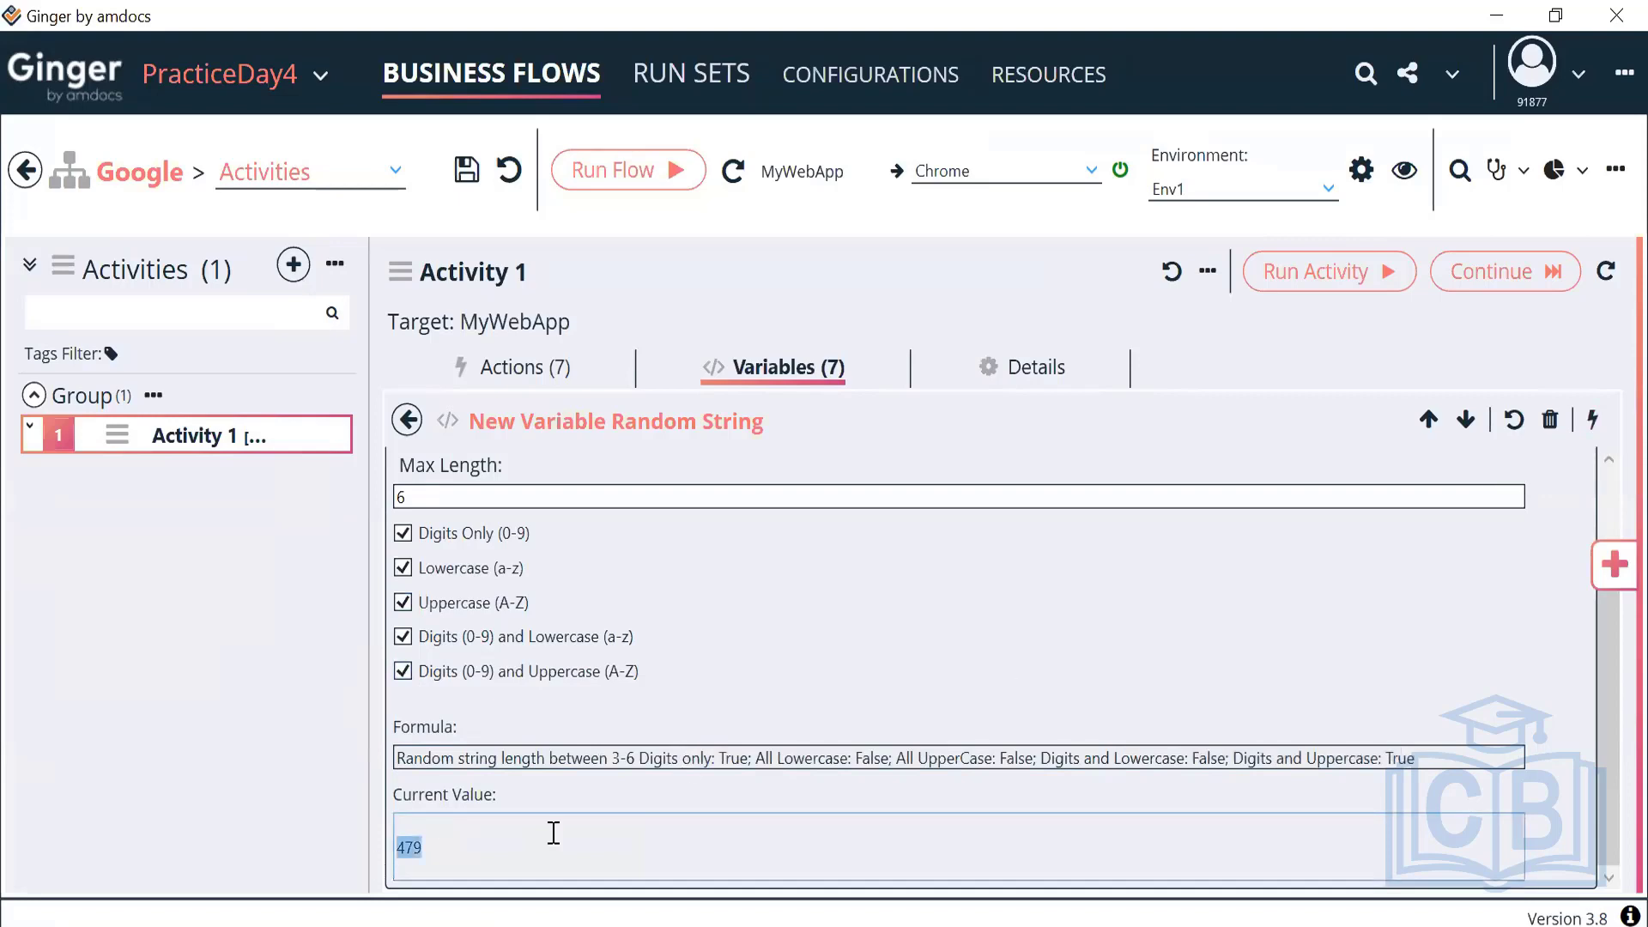
click(402, 533)
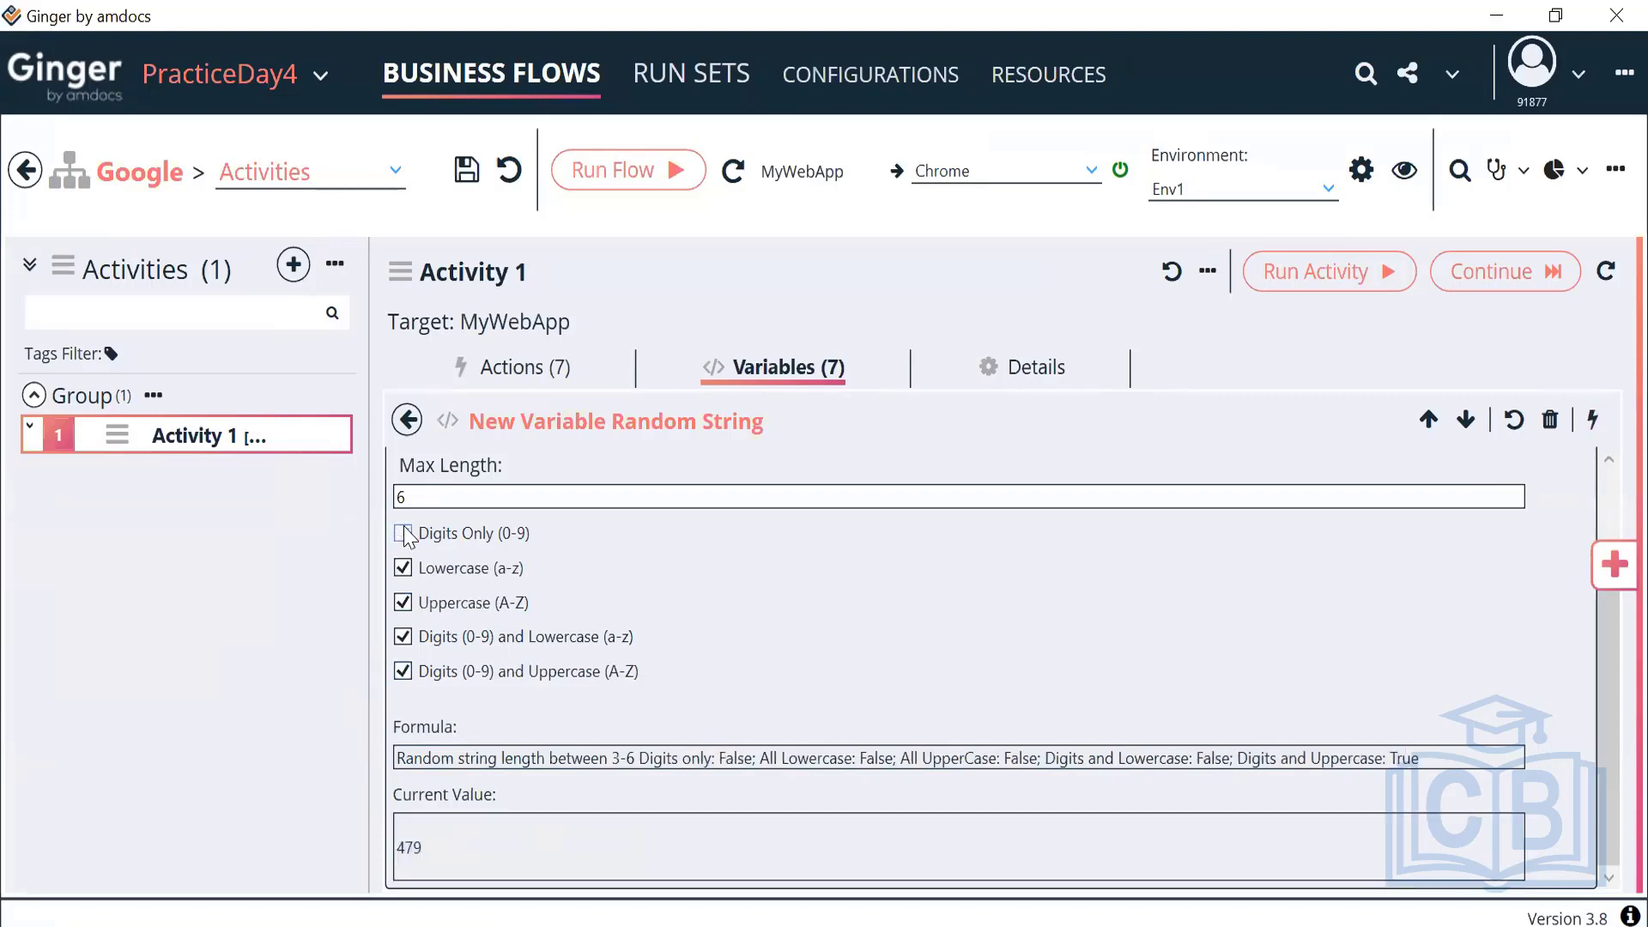
click(1592, 420)
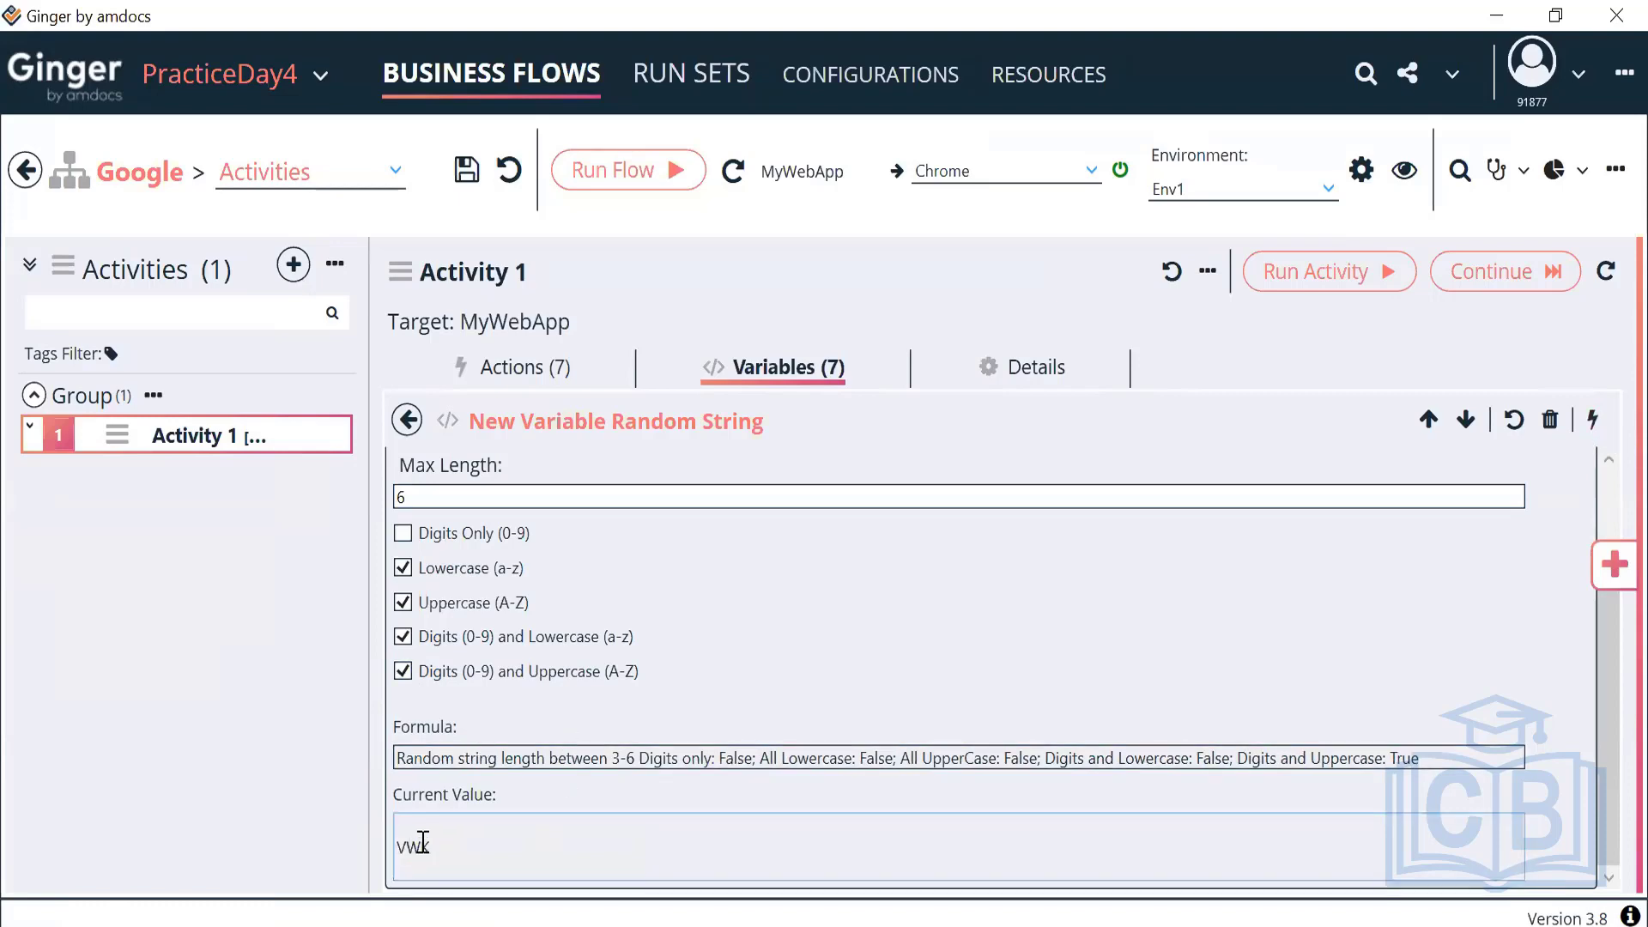
Untick Lowercase, Uppercase and Digits+Lowercase, leaving Digits+Uppercase; samples XPJ08E and PFYRSO
click(403, 568)
click(403, 602)
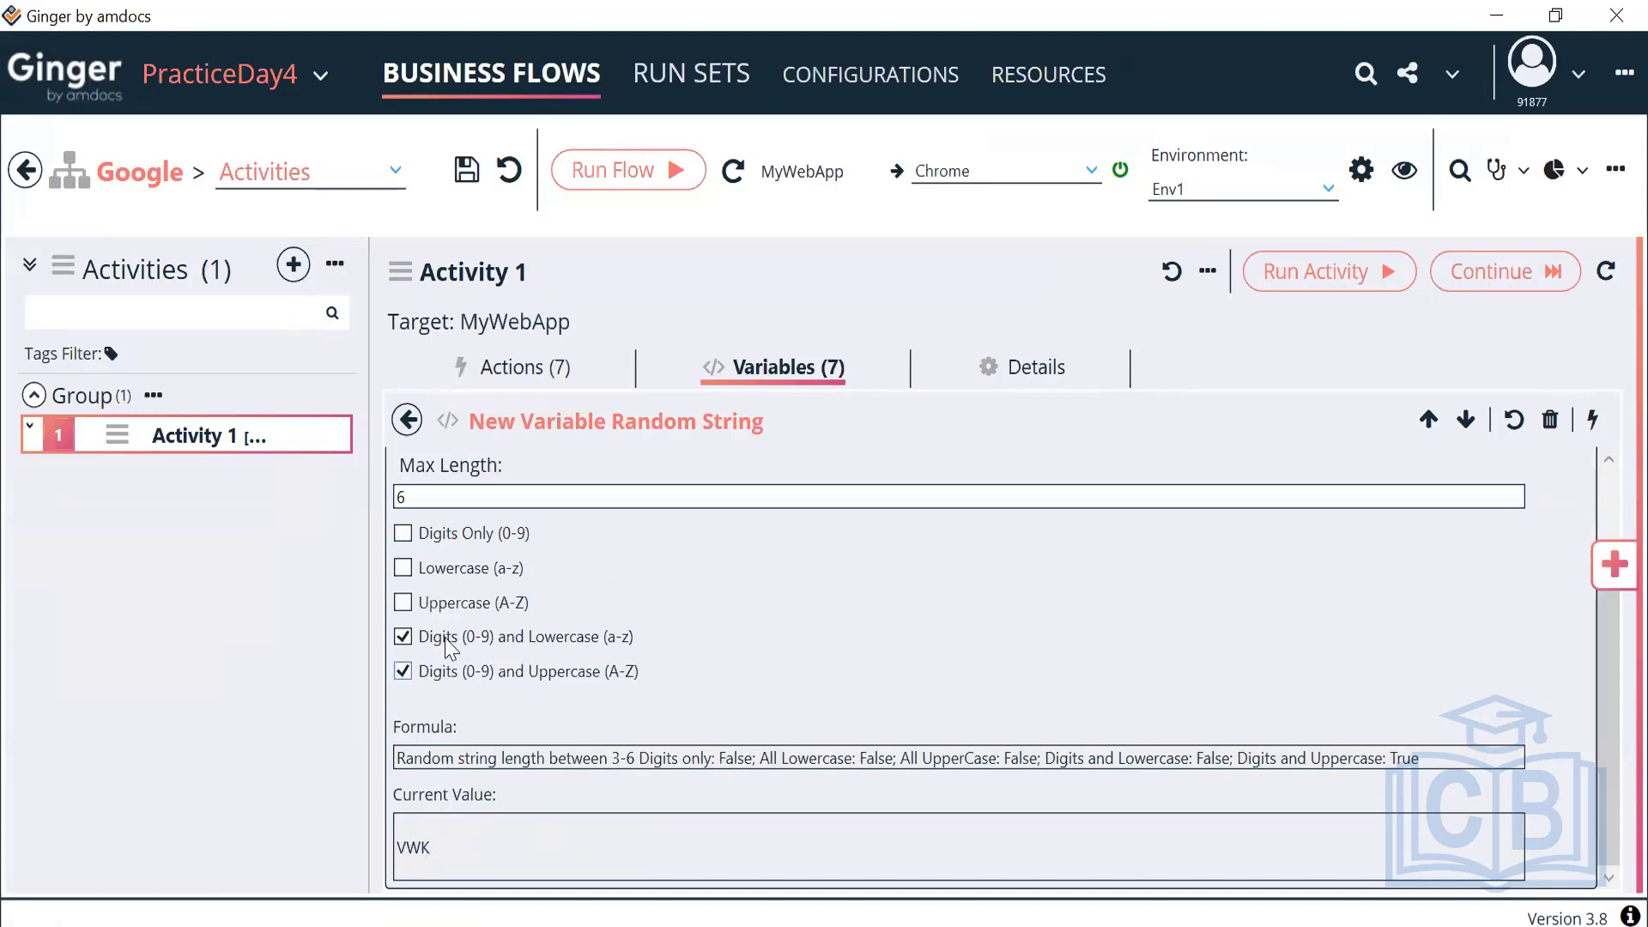
click(1591, 423)
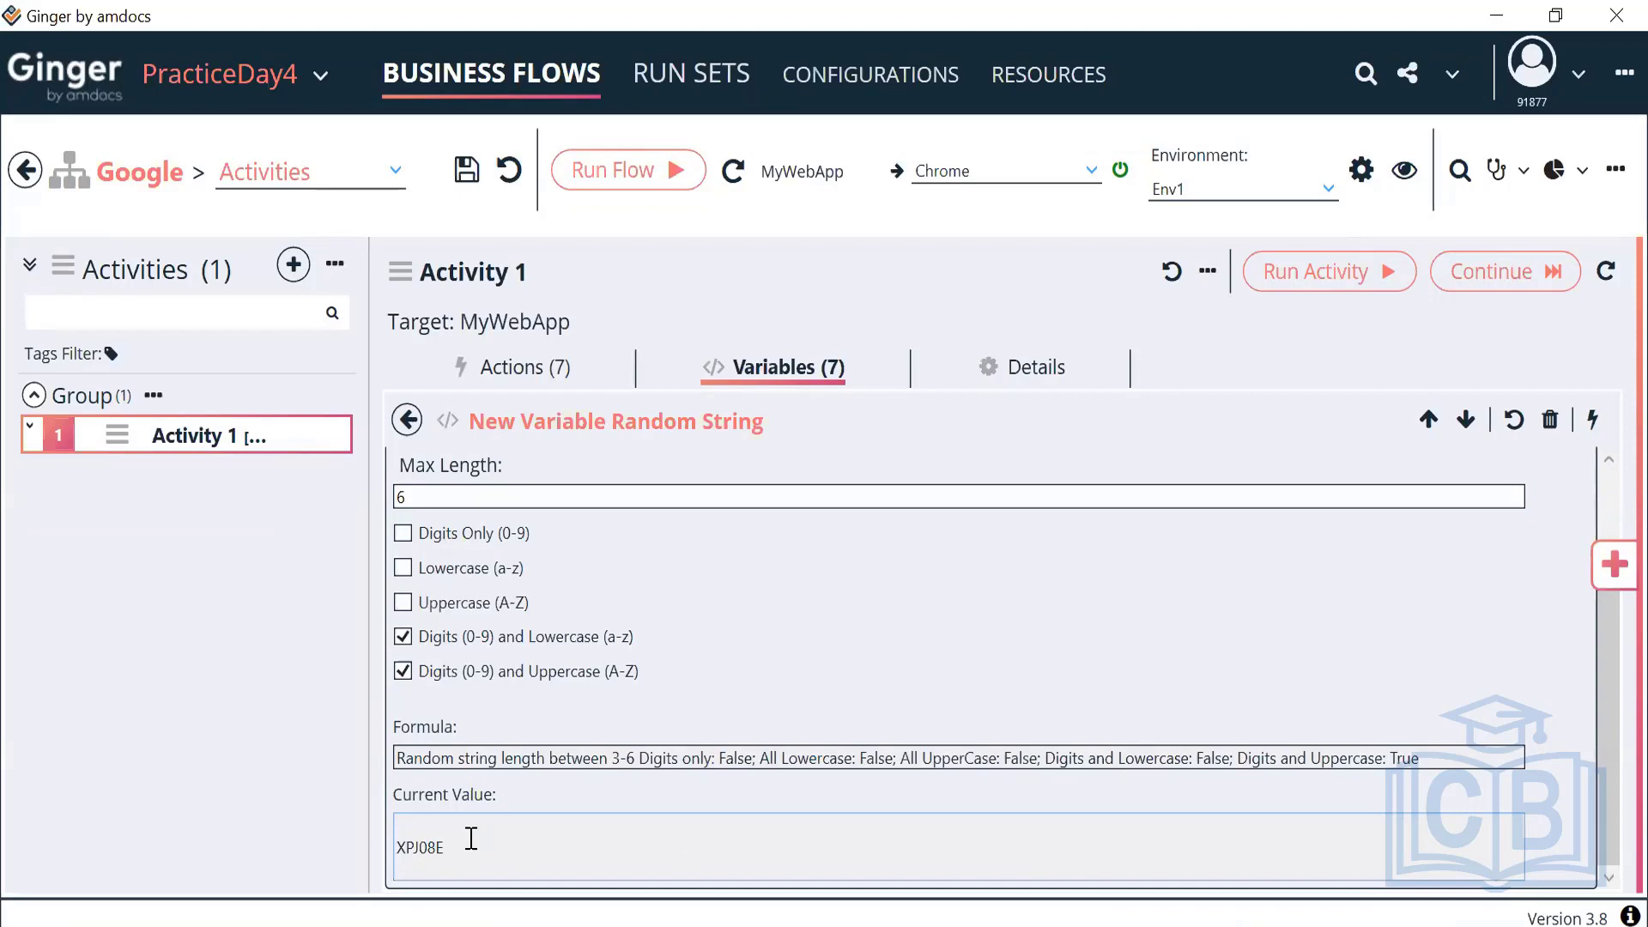
drag(467, 839, 347, 852)
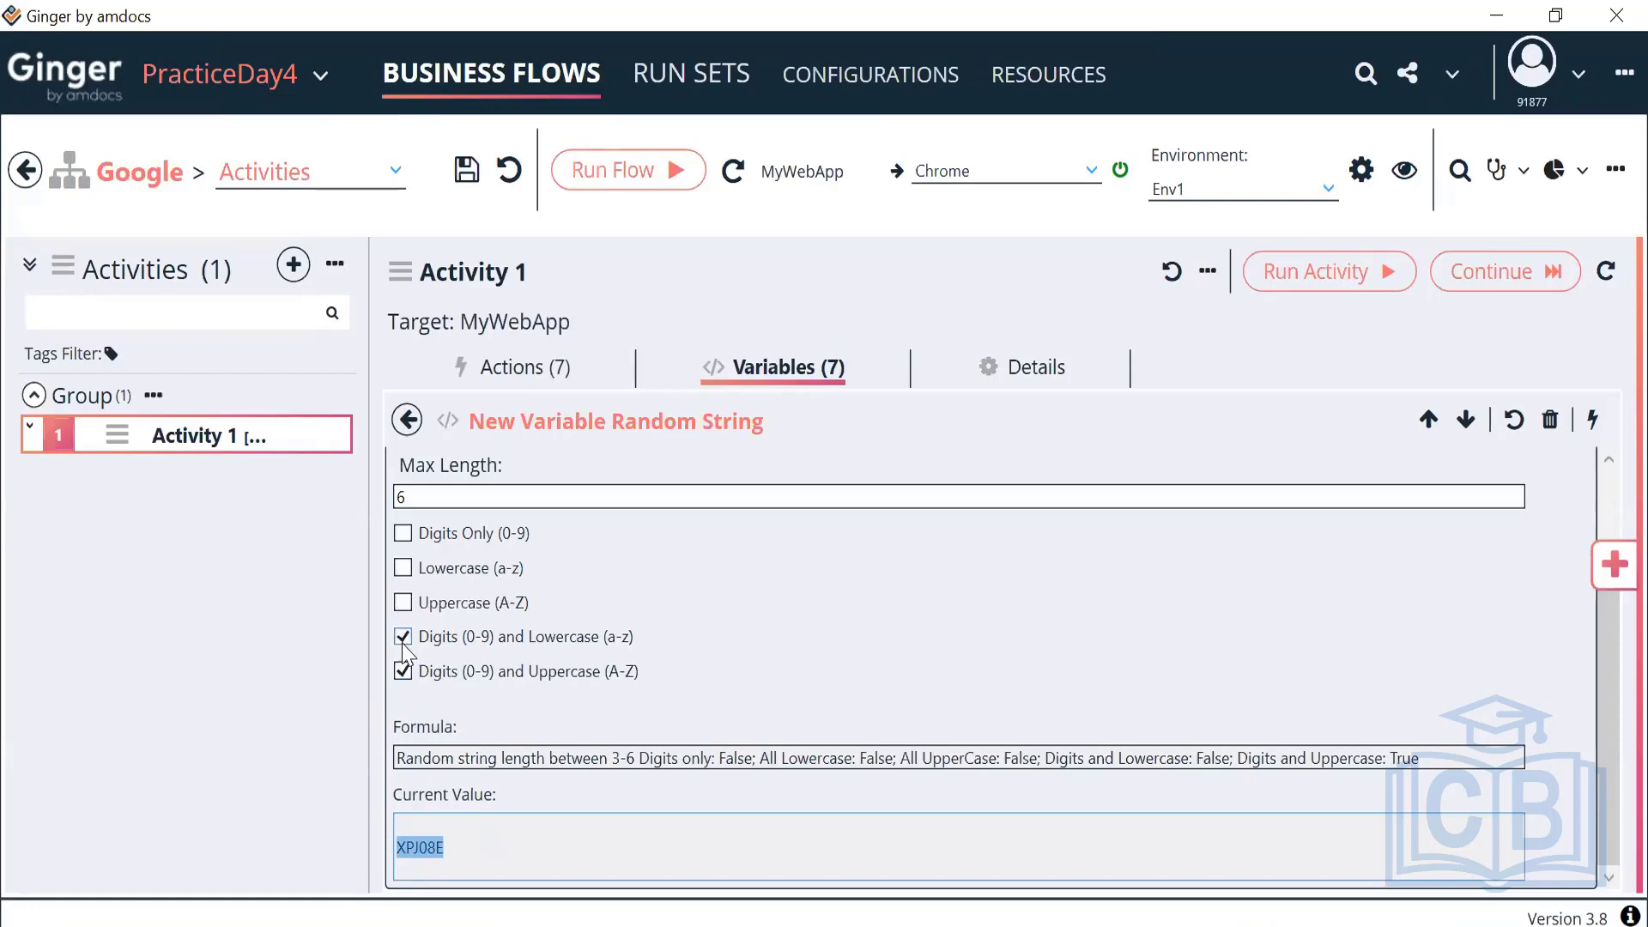
click(403, 638)
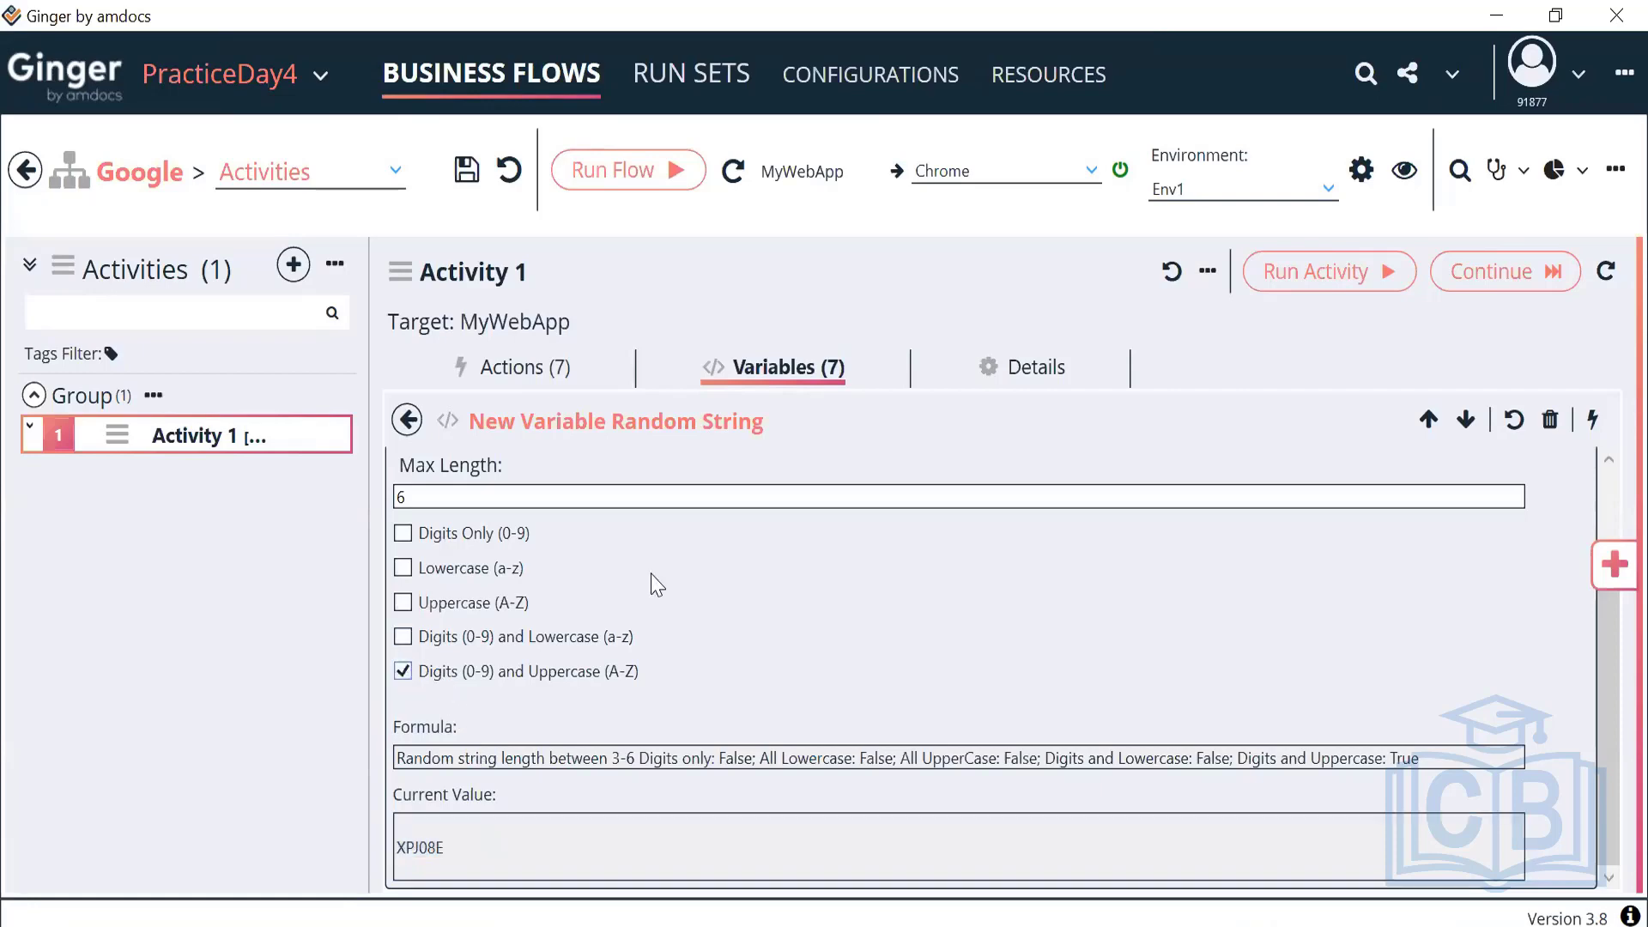
click(1591, 423)
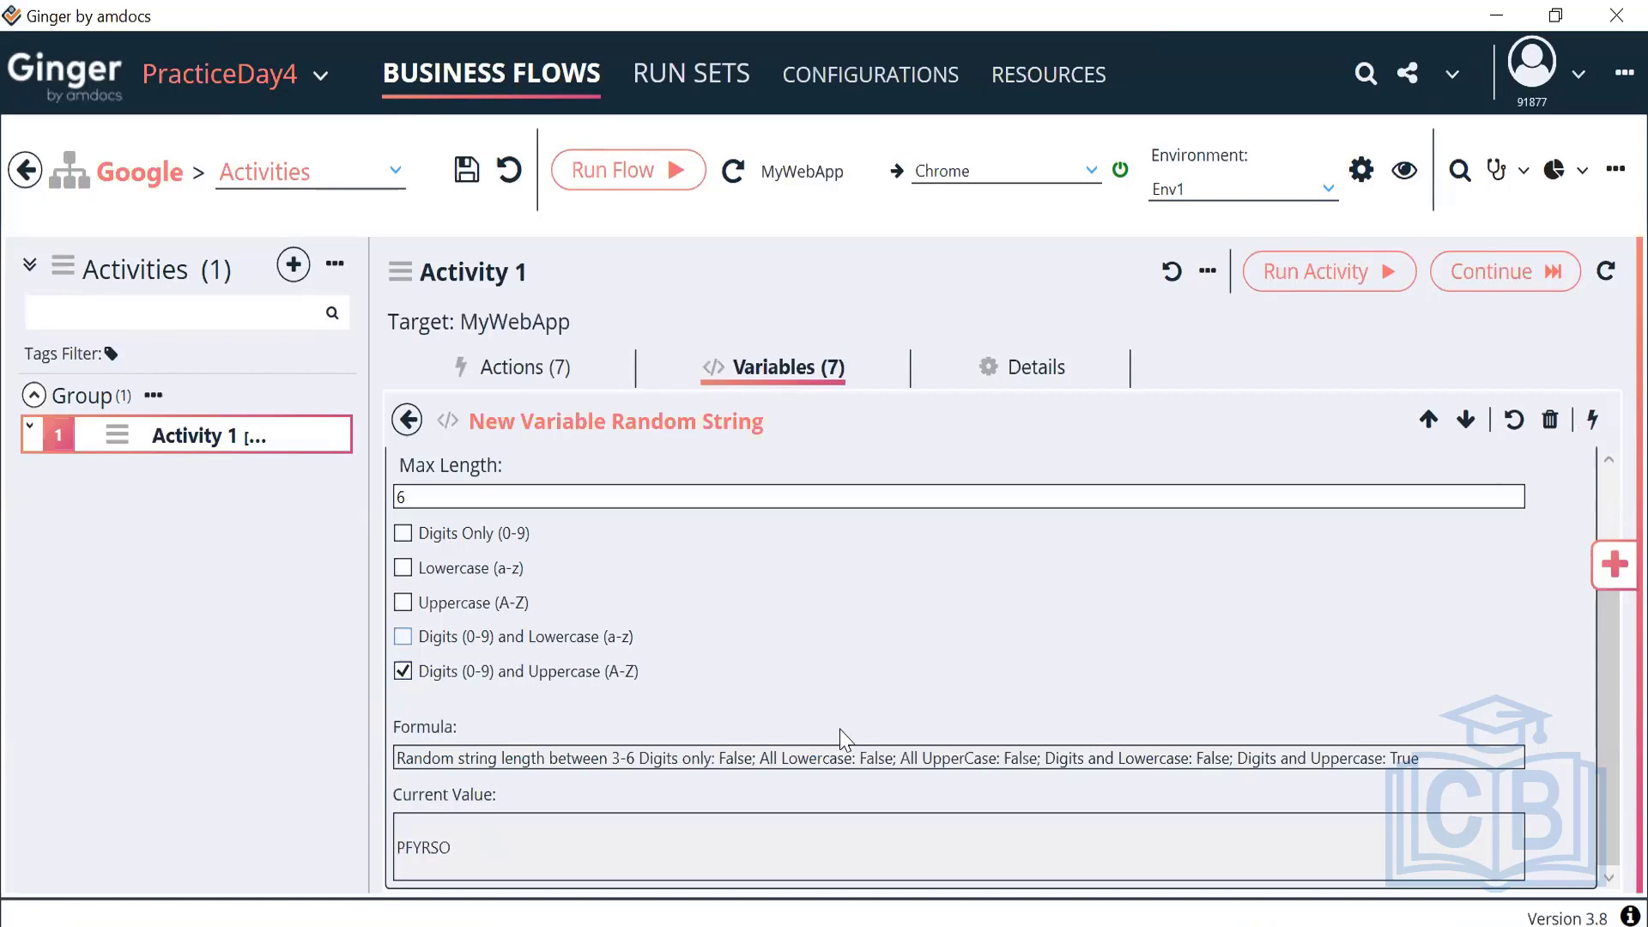
drag(481, 855, 346, 861)
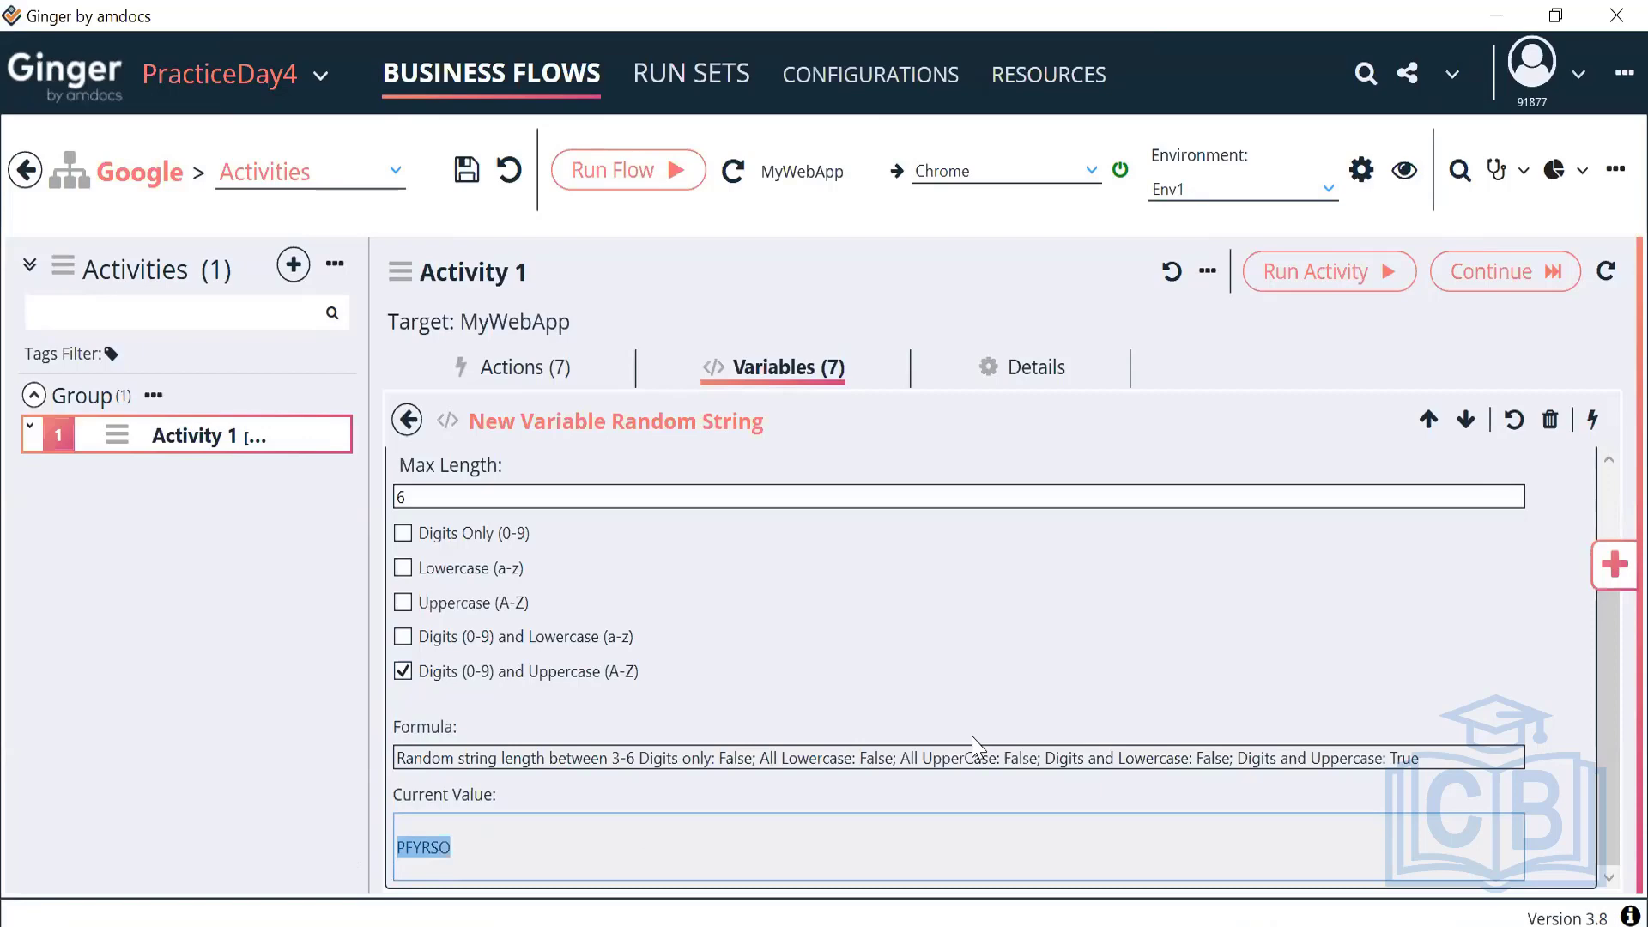
Regenerate the random string repeatedly, ending with the value QEMWR
click(1591, 422)
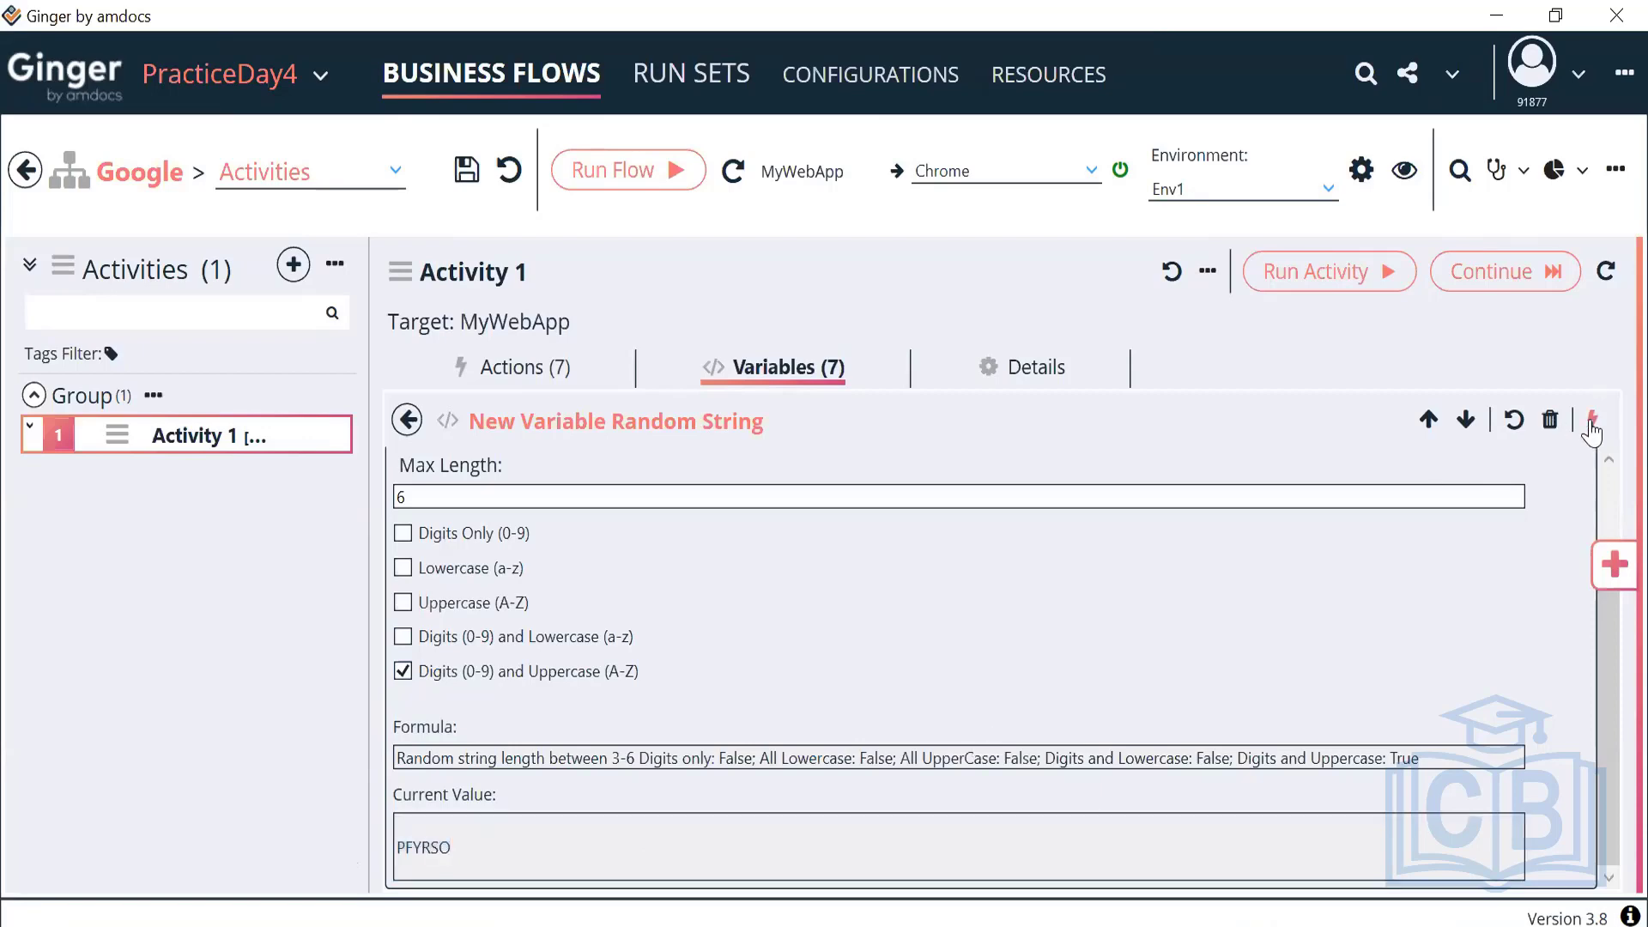
click(1591, 423)
click(1590, 422)
click(1590, 423)
click(1591, 423)
click(1591, 423)
click(1591, 423)
click(1591, 422)
click(1591, 423)
click(1591, 422)
click(1591, 423)
click(1591, 422)
click(1591, 422)
click(1591, 422)
click(1591, 422)
click(1591, 422)
click(1591, 422)
click(1591, 422)
click(1591, 423)
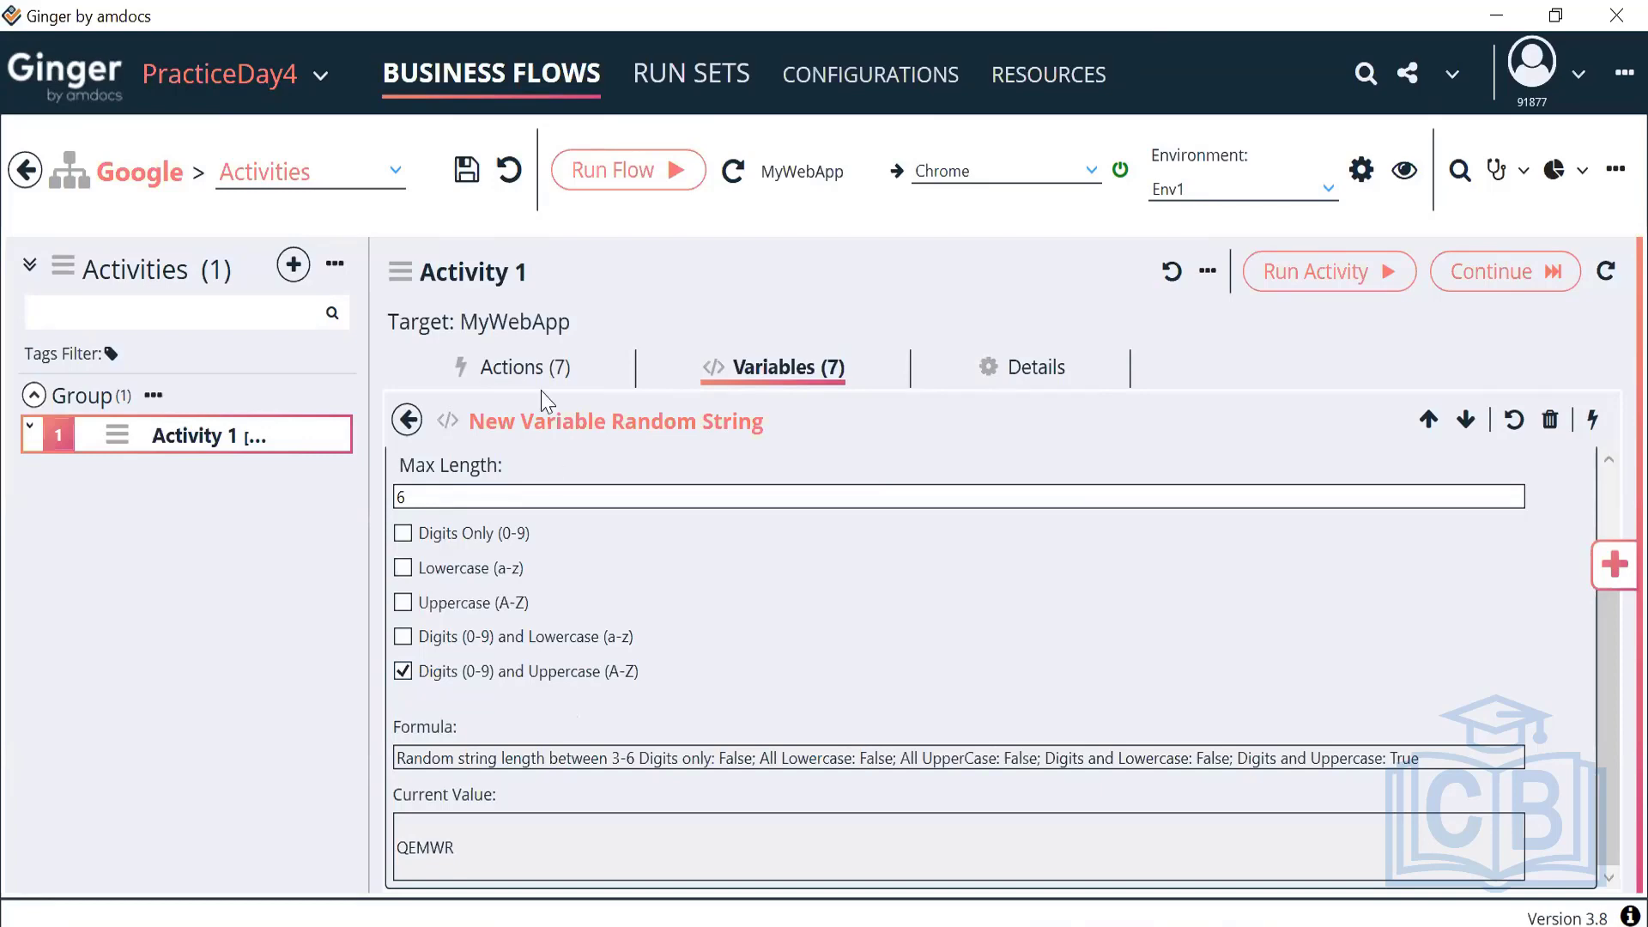
click(408, 422)
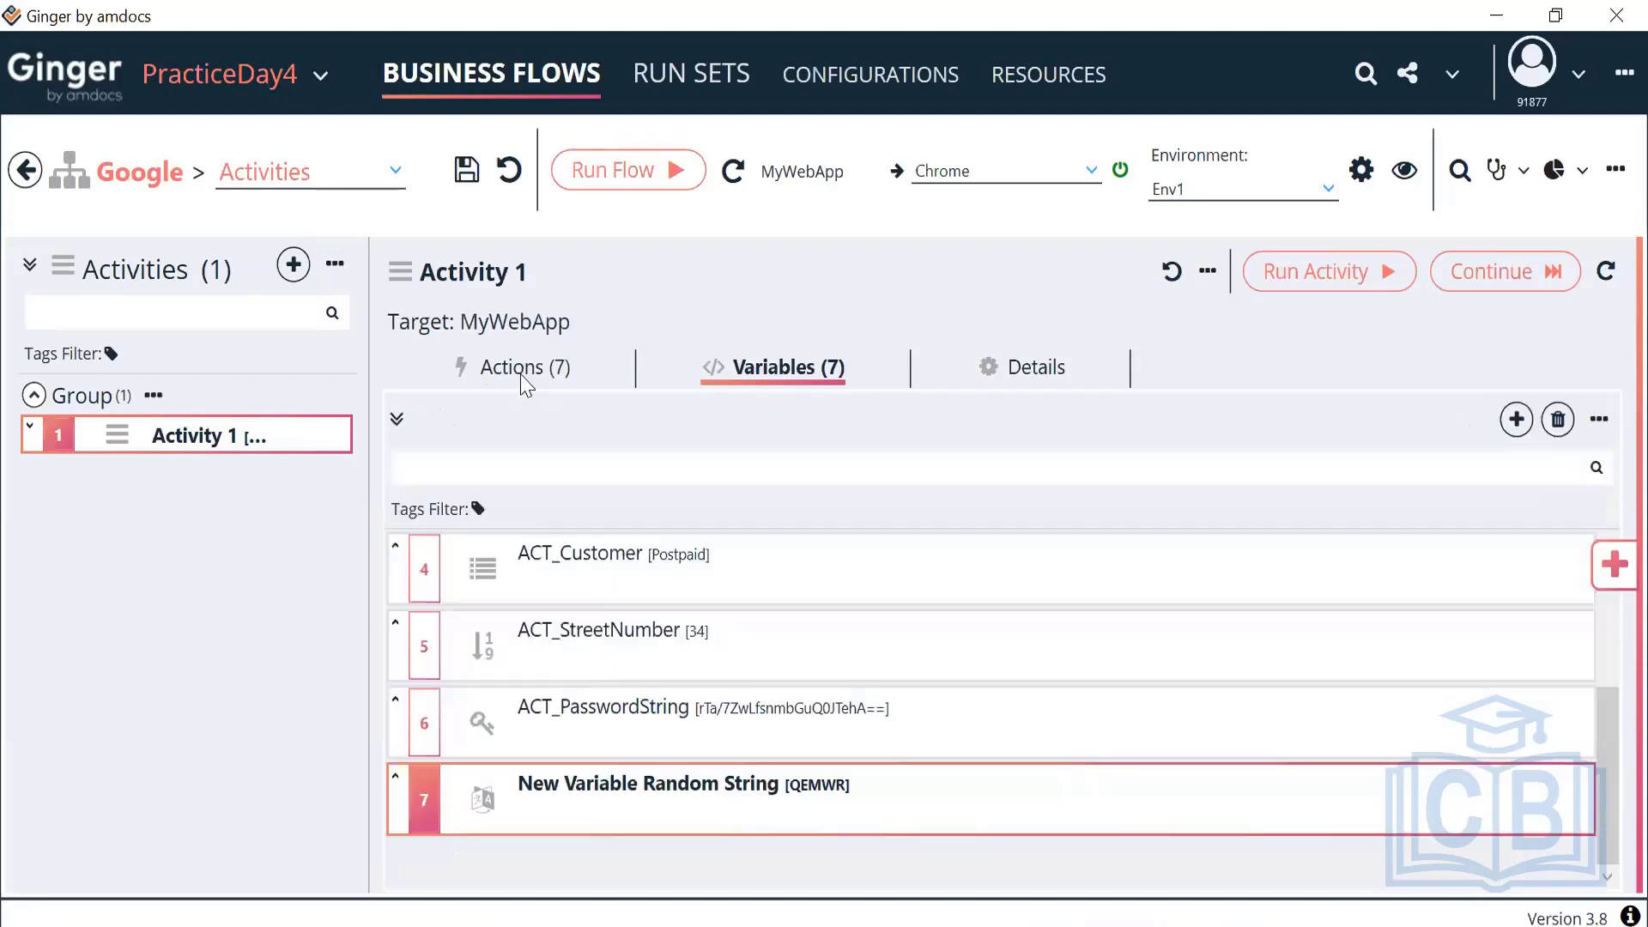
click(522, 378)
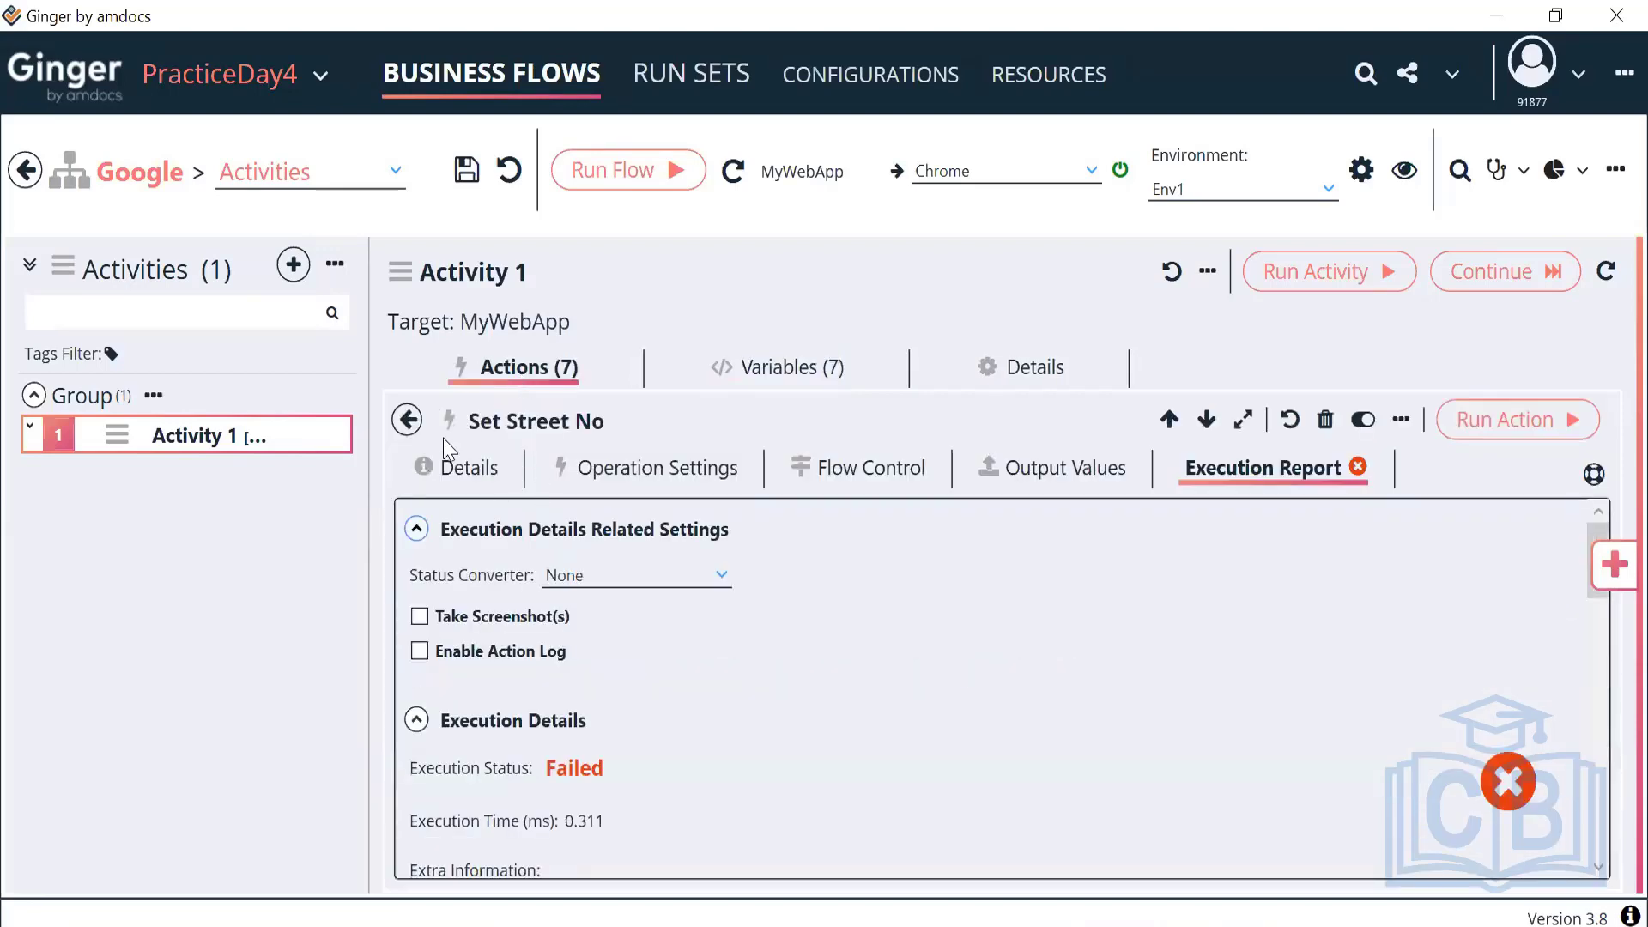
click(408, 421)
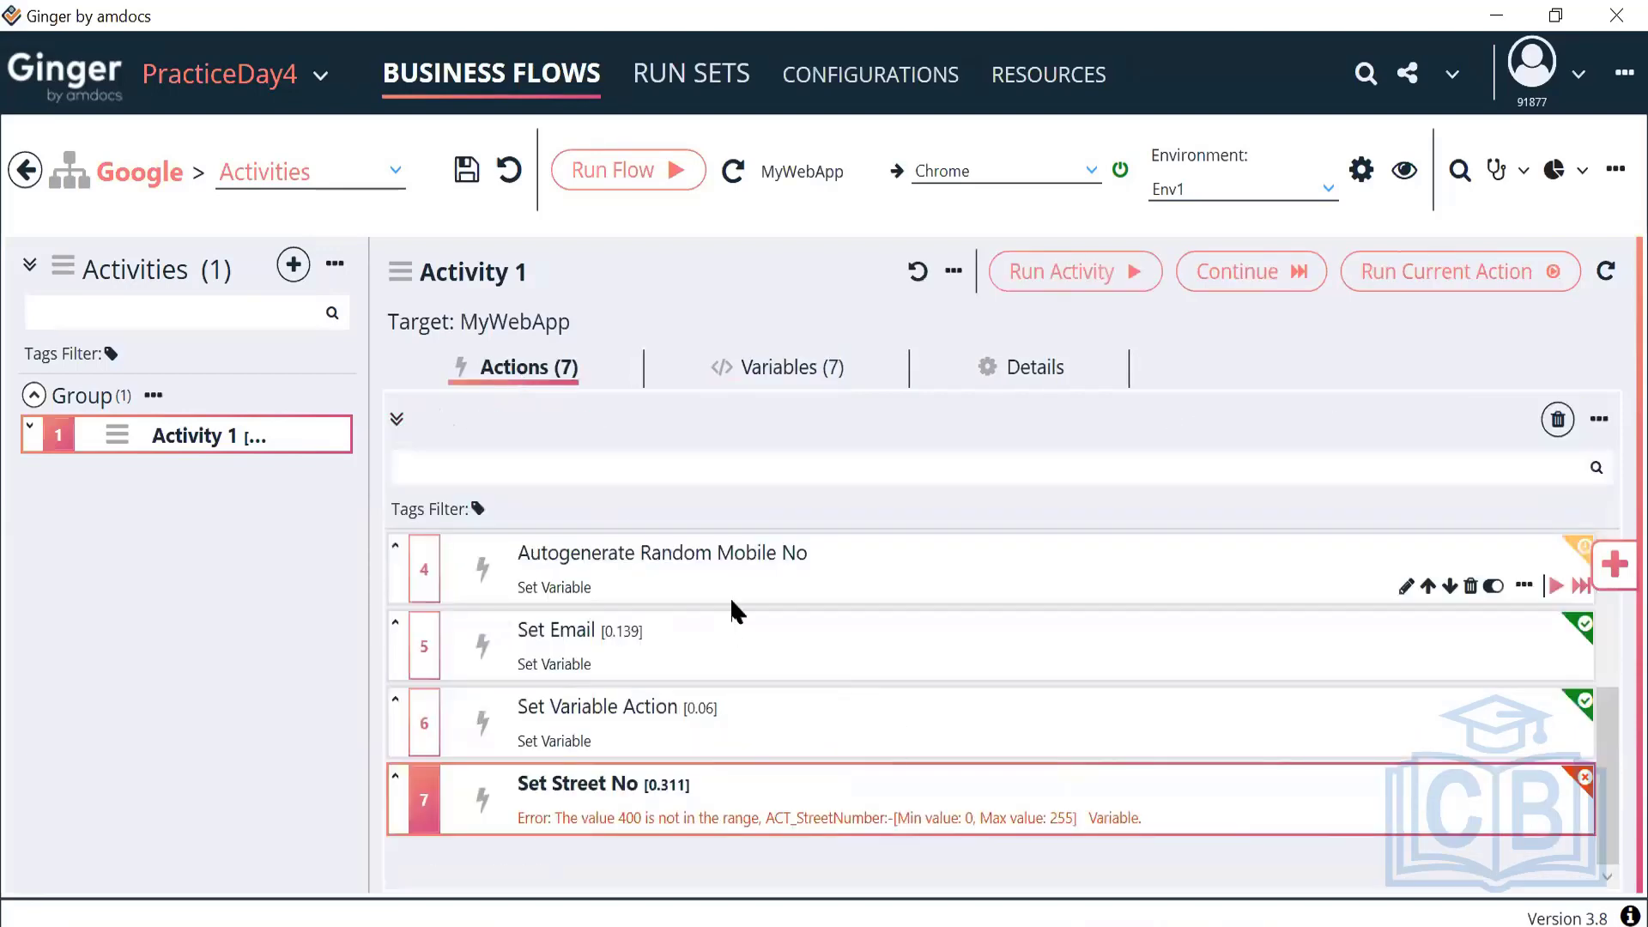
double_click(676, 661)
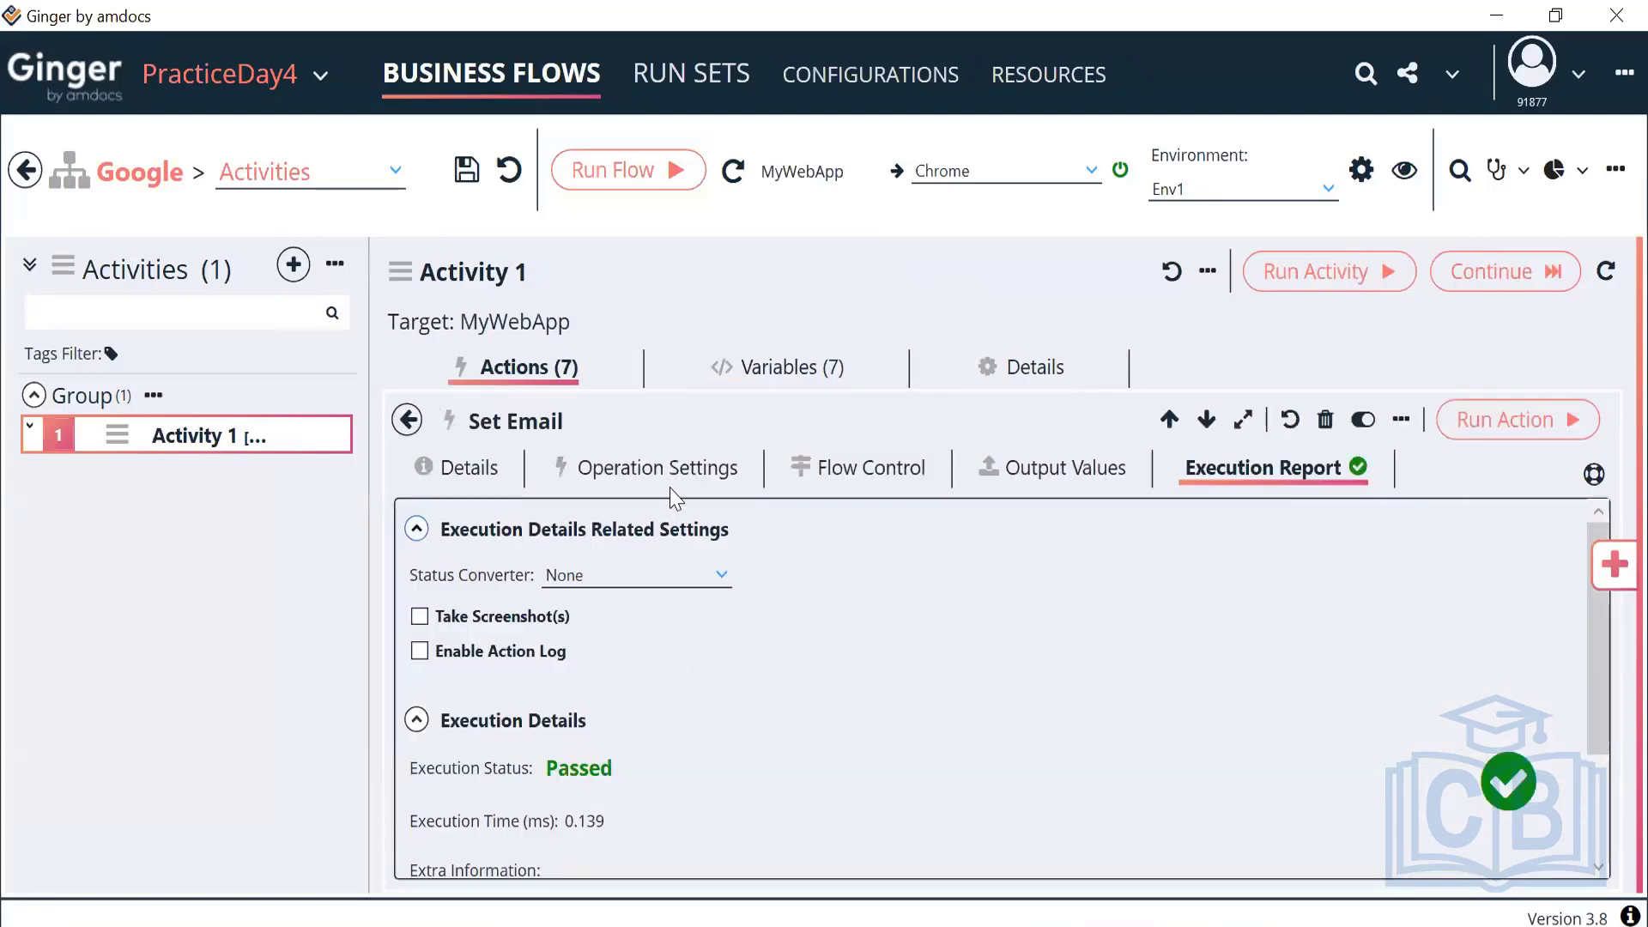
click(672, 468)
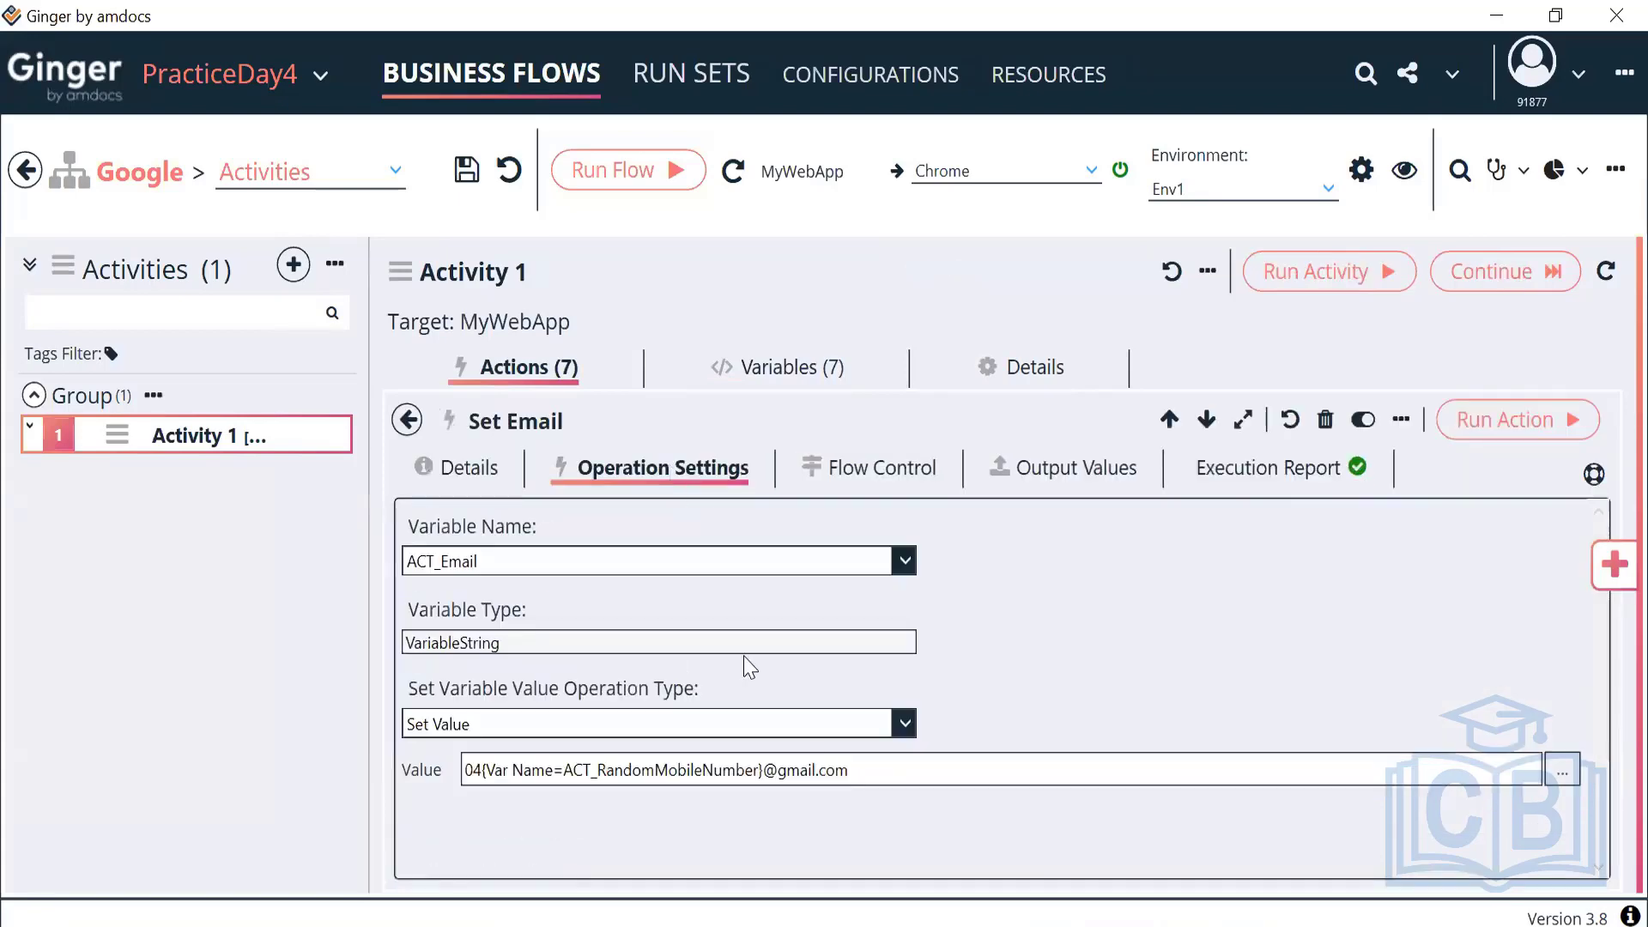
click(1562, 770)
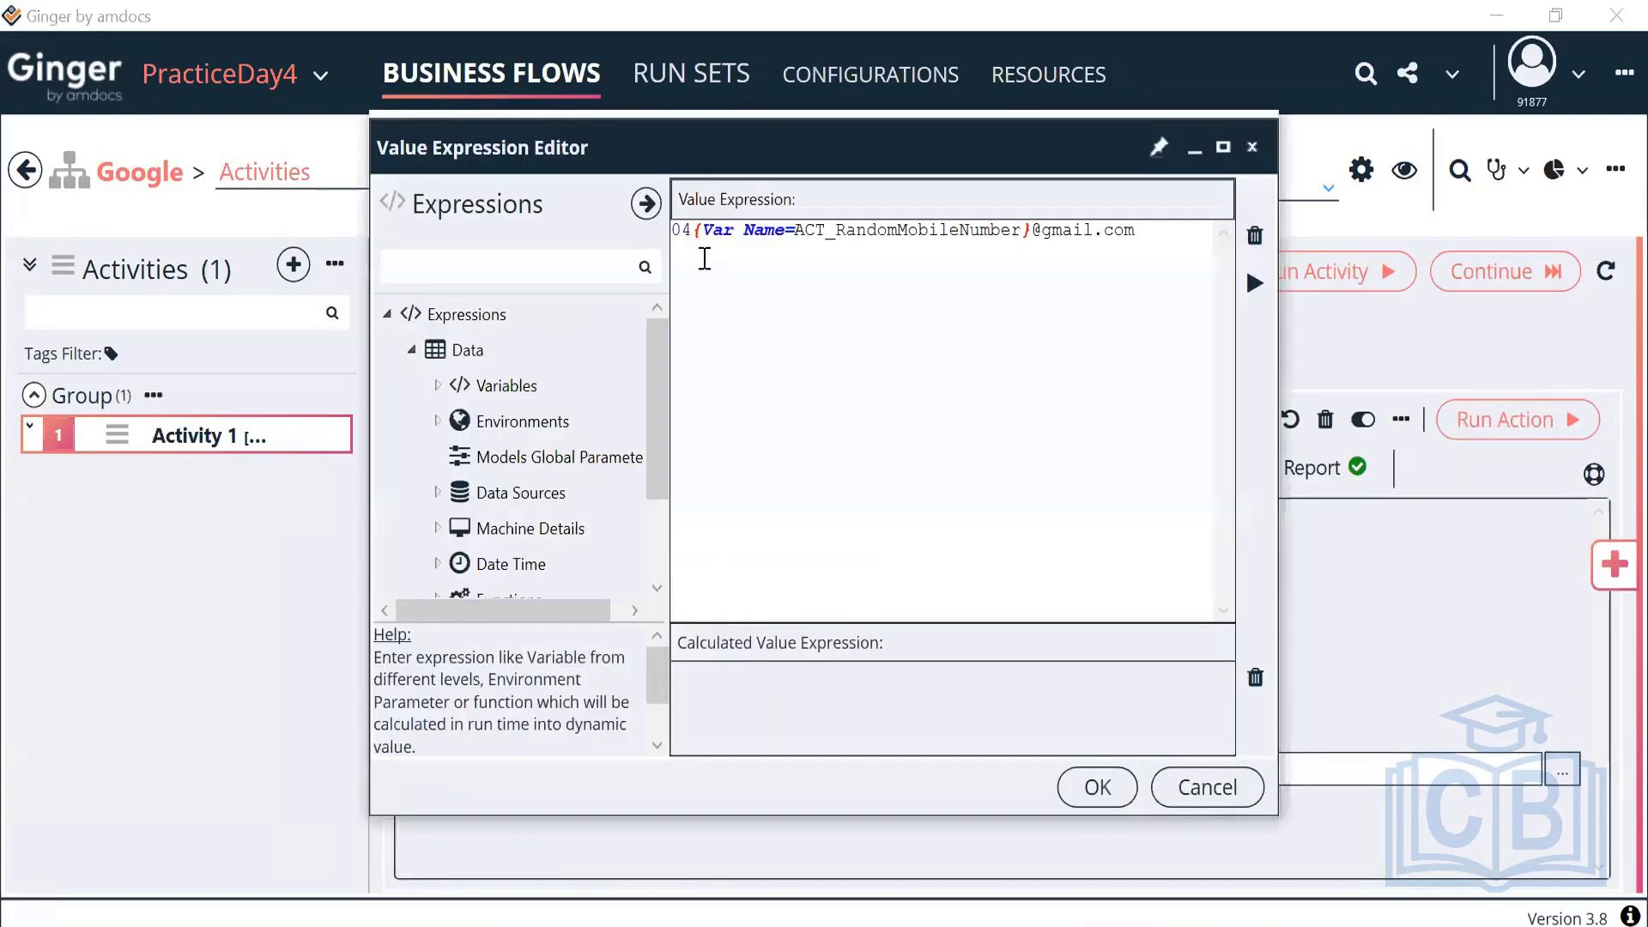
Prepend the ACT_StreetNumber activity variable to the expression and evaluate the resulting email
drag(690, 230, 671, 239)
click(674, 243)
scroll(455, 520, down, 3)
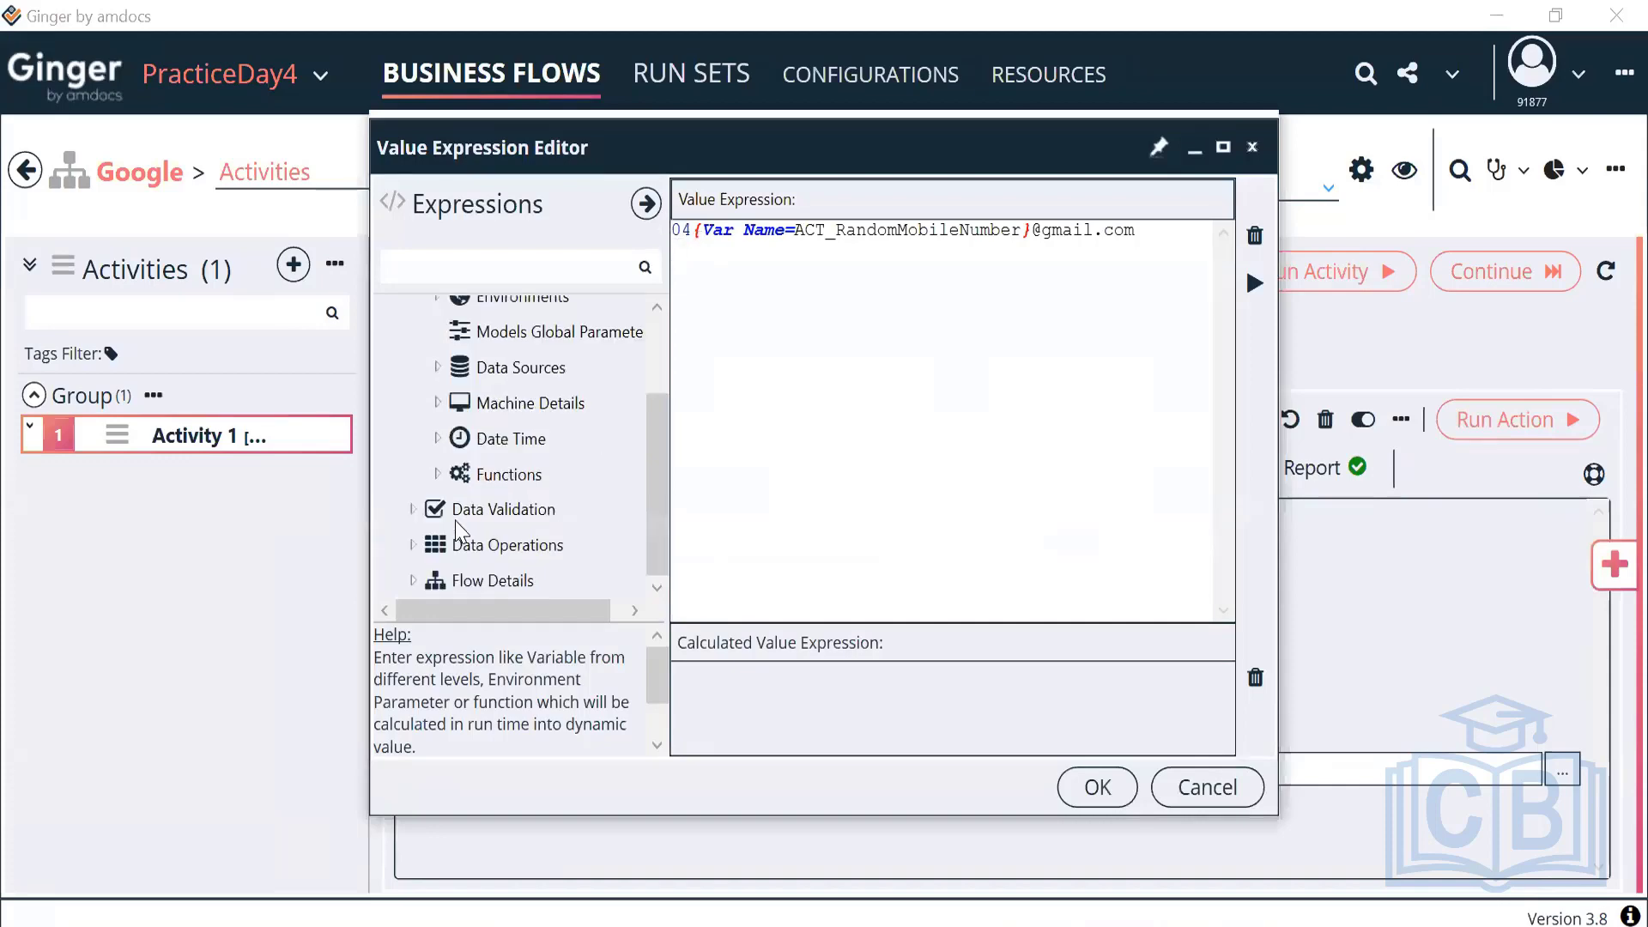
scroll(455, 520, up, 3)
click(436, 385)
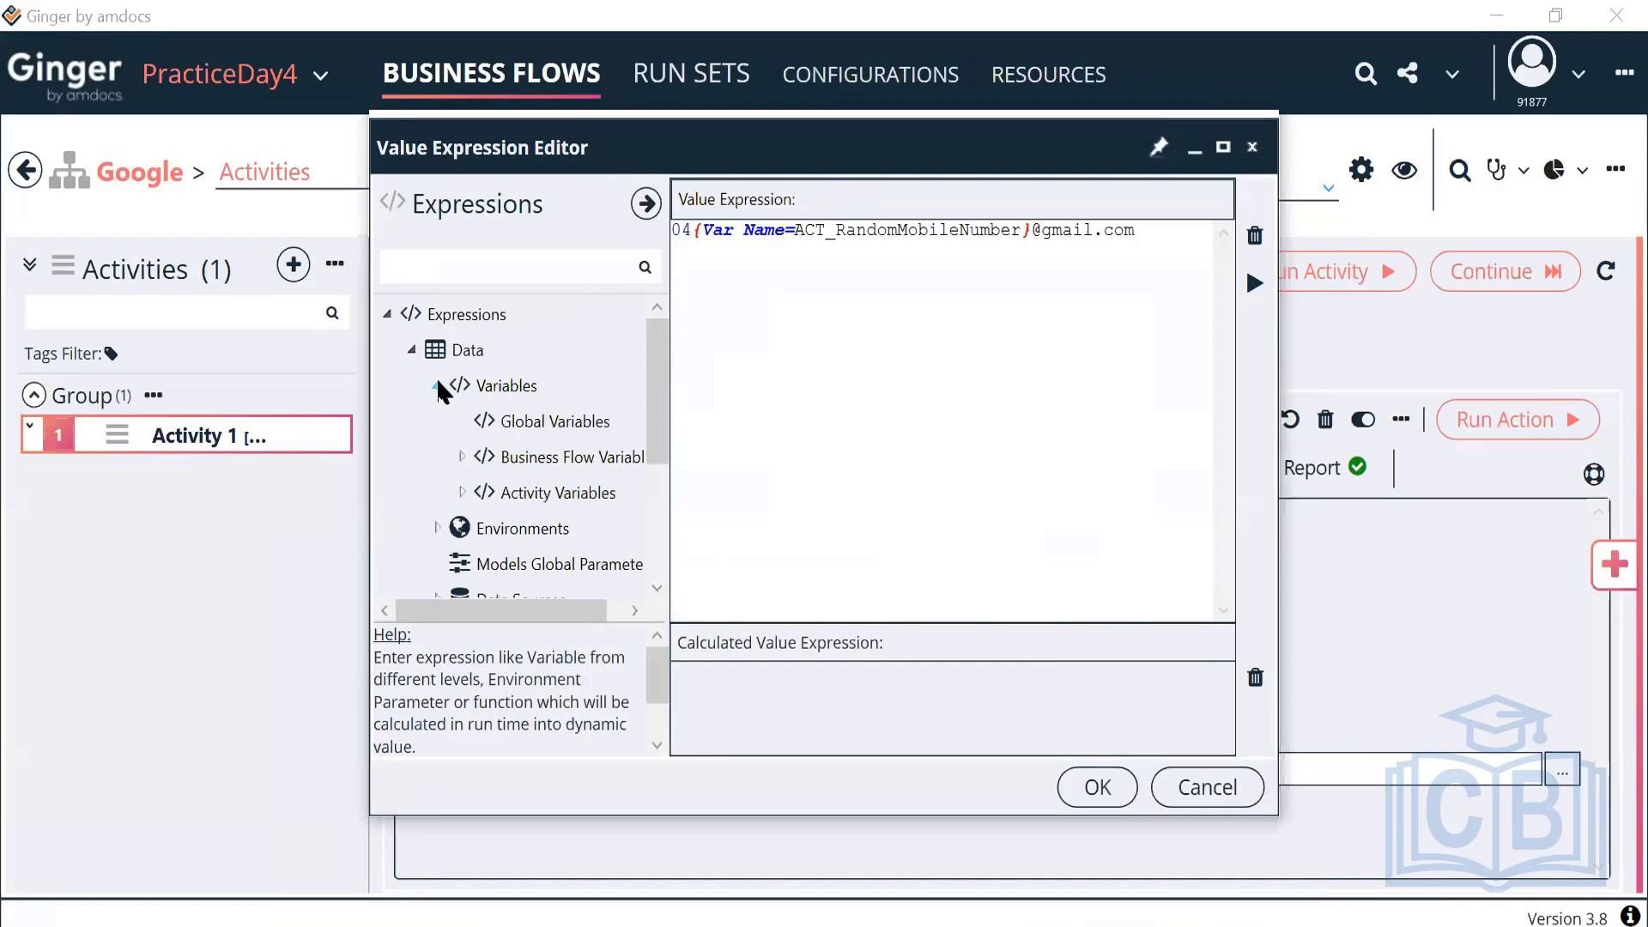
click(462, 493)
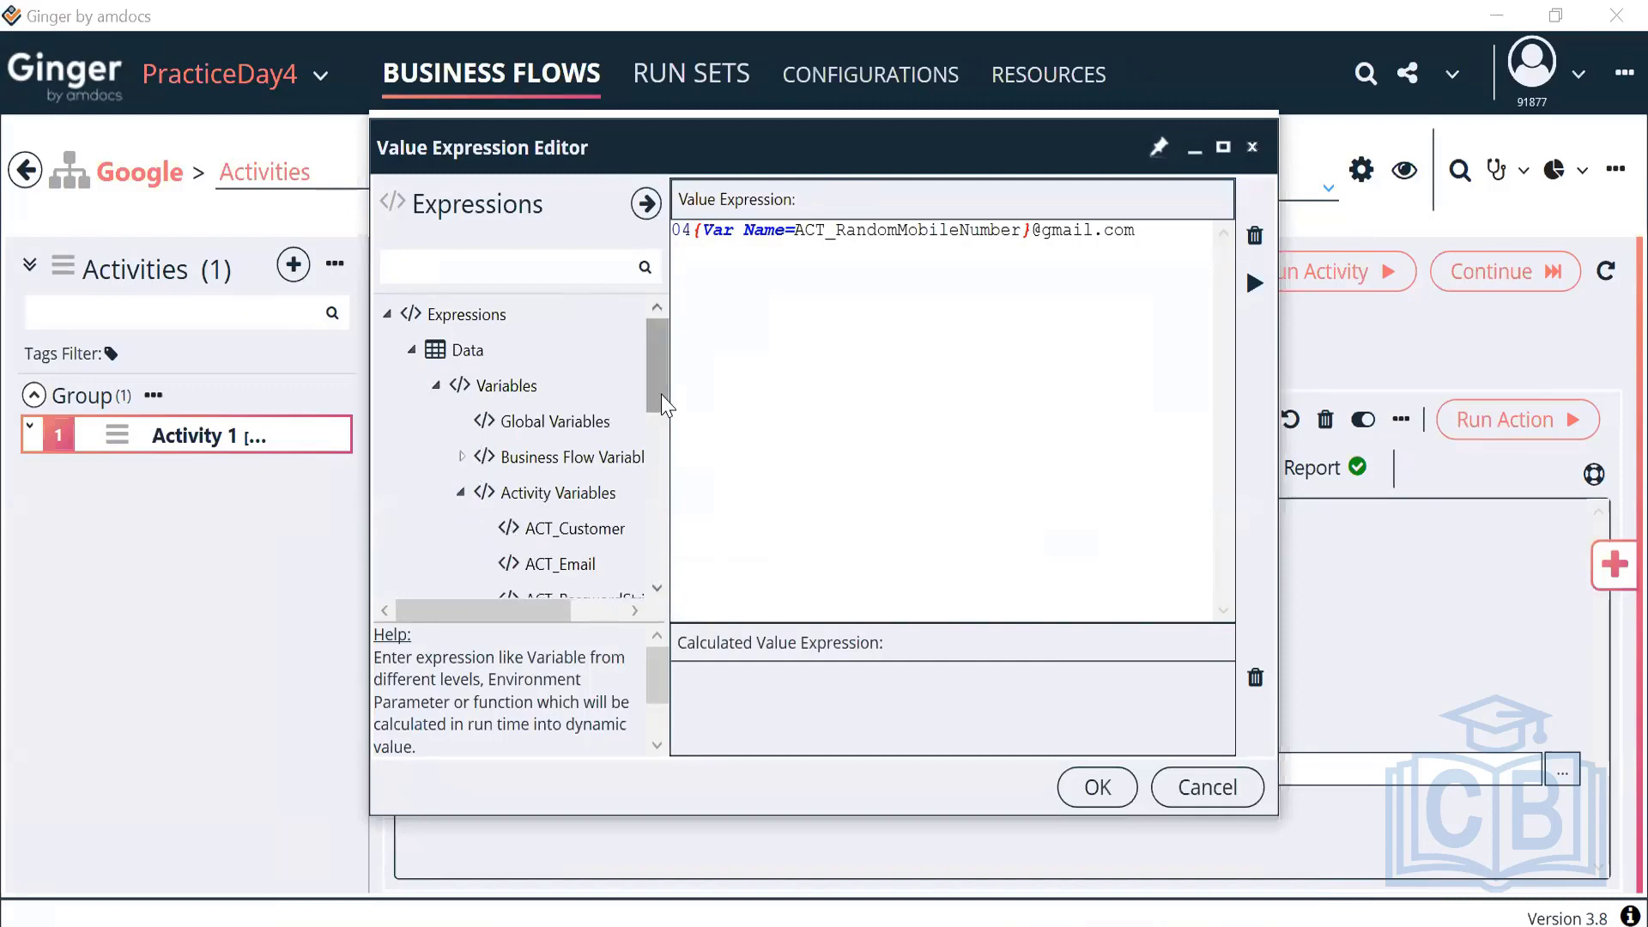
scroll(661, 394, down, 3)
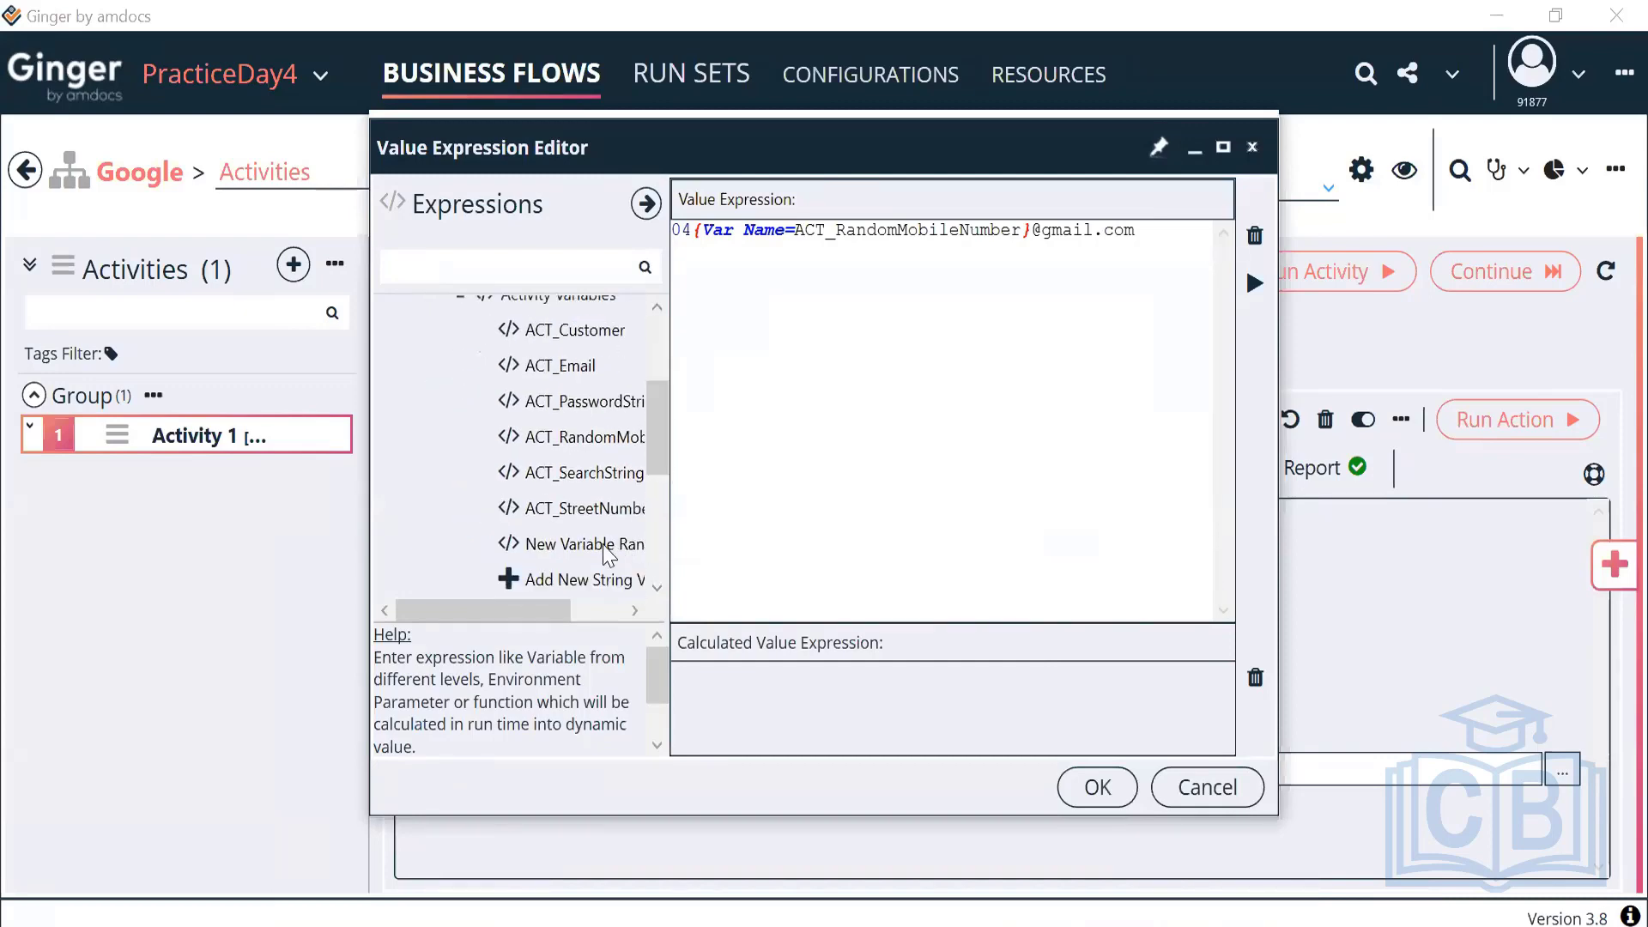
double_click(589, 512)
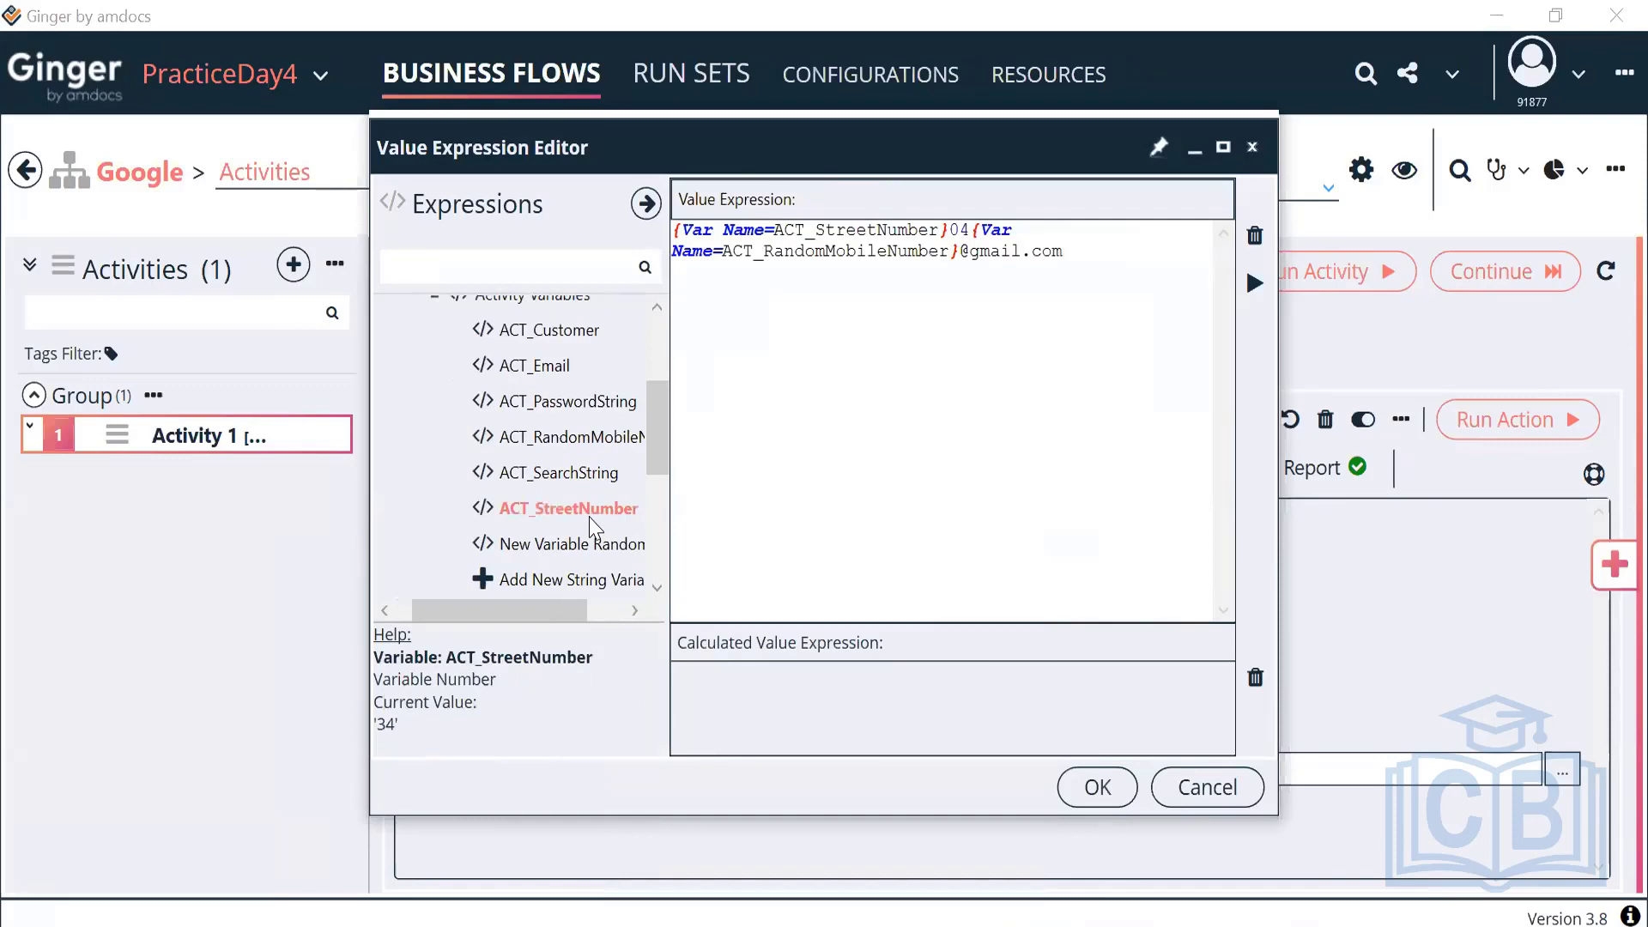
click(1252, 292)
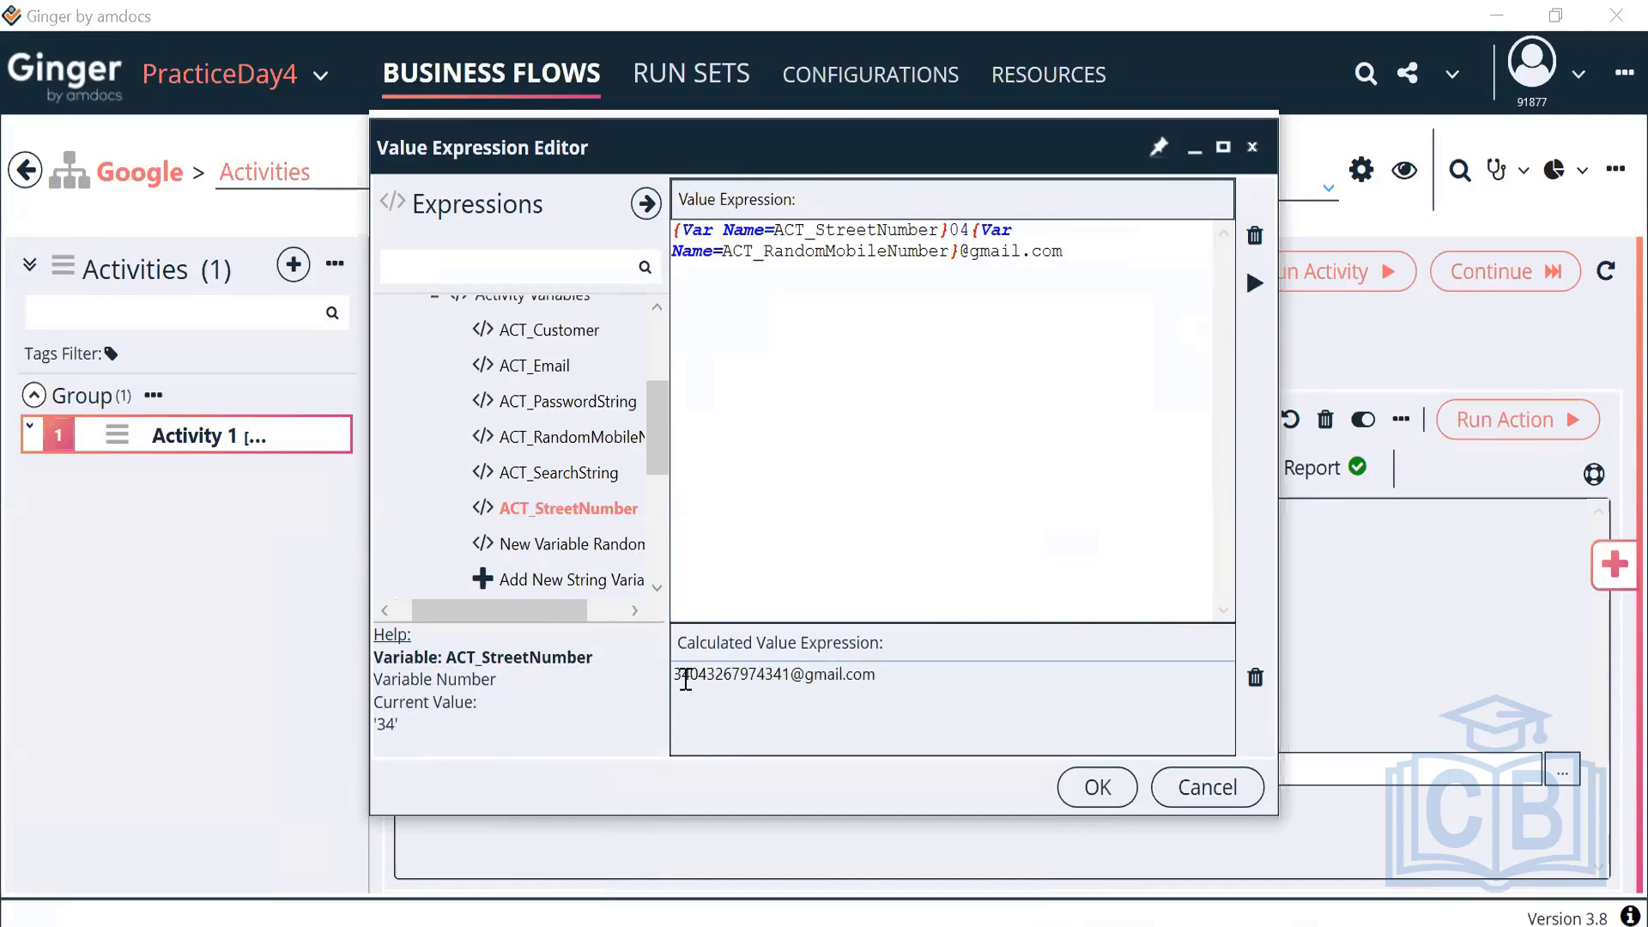
drag(681, 679, 691, 680)
Prepend ACT_Customer before ACT_StreetNumber, re-evaluate, and save the expression to Set Email
drag(970, 230, 953, 234)
click(673, 228)
double_click(550, 331)
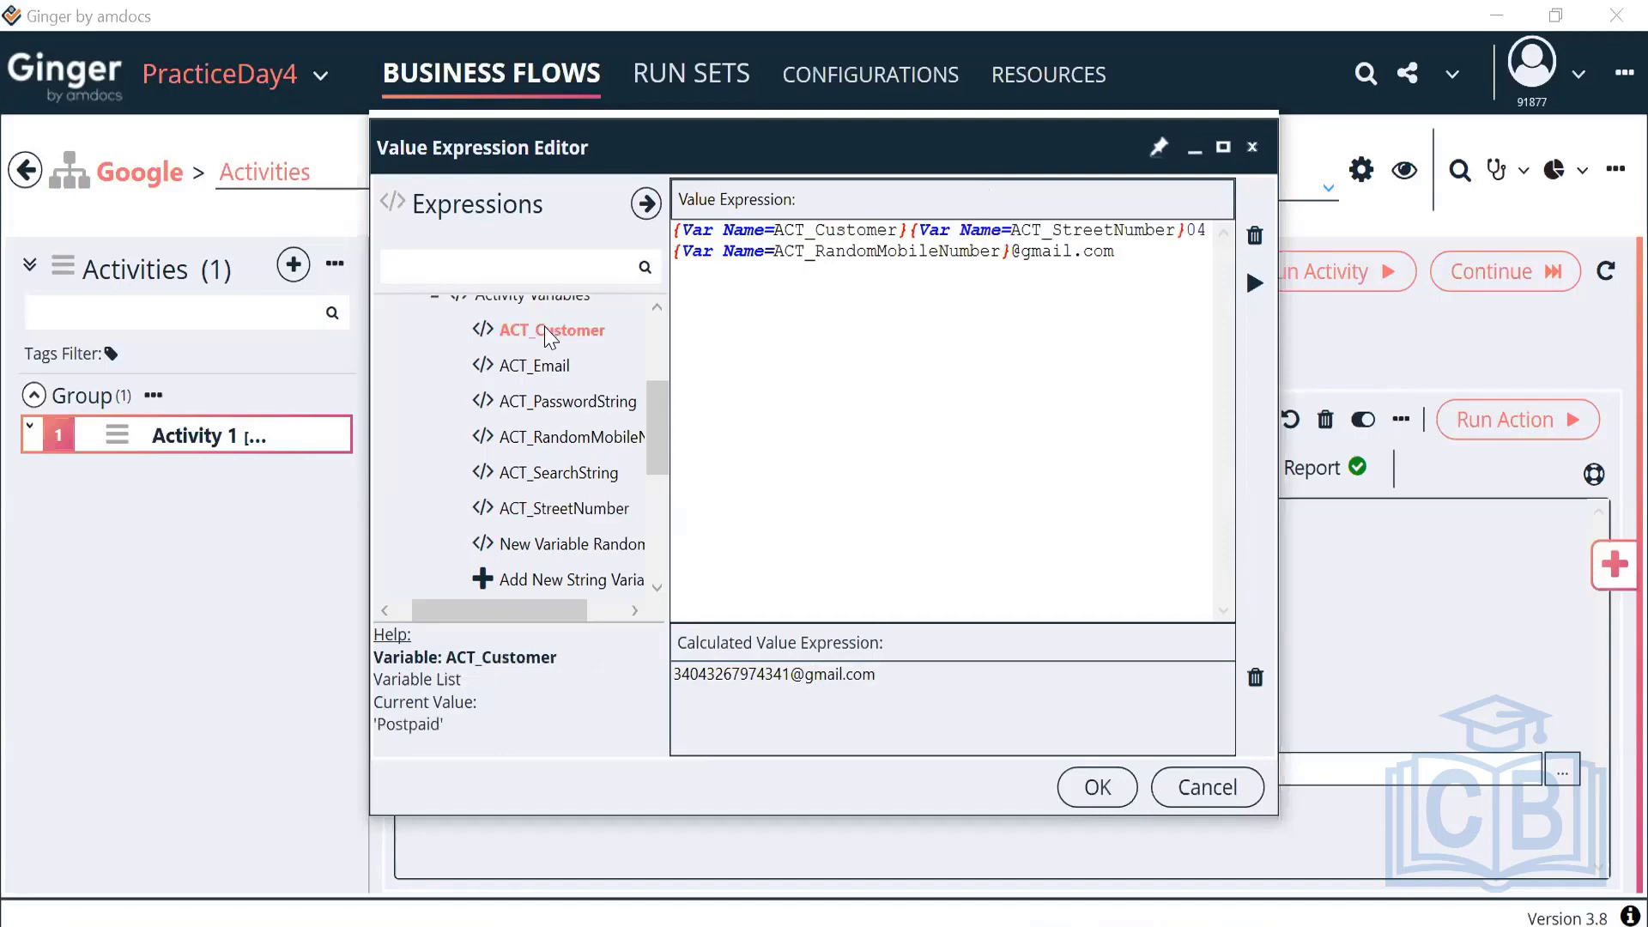
click(1253, 285)
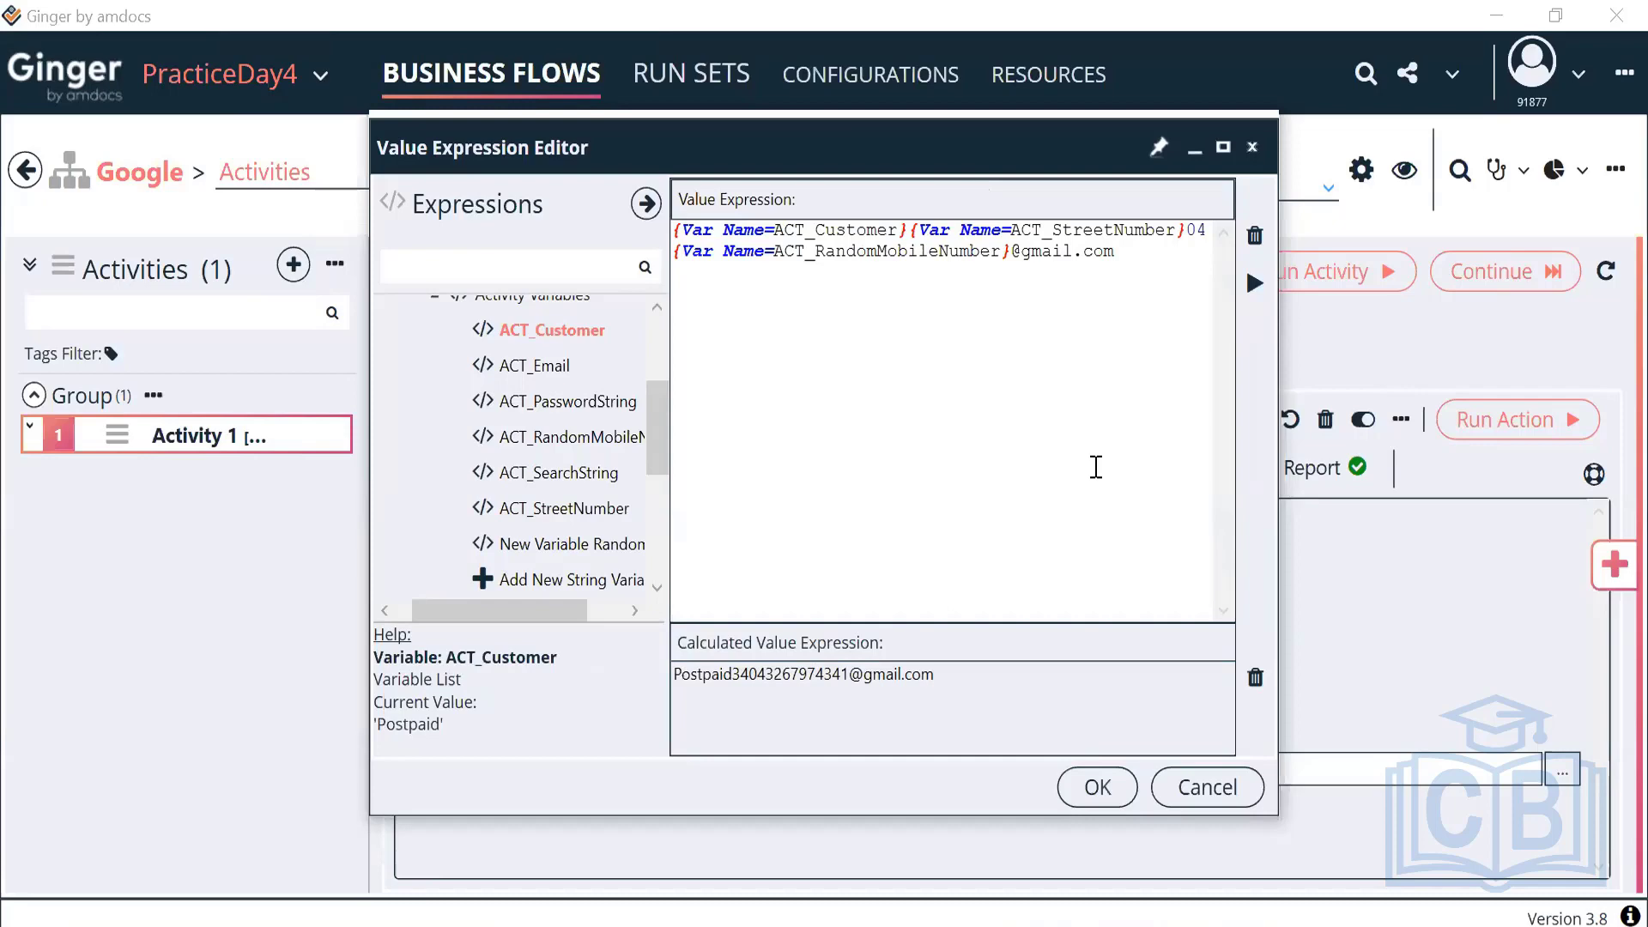
drag(936, 674, 584, 691)
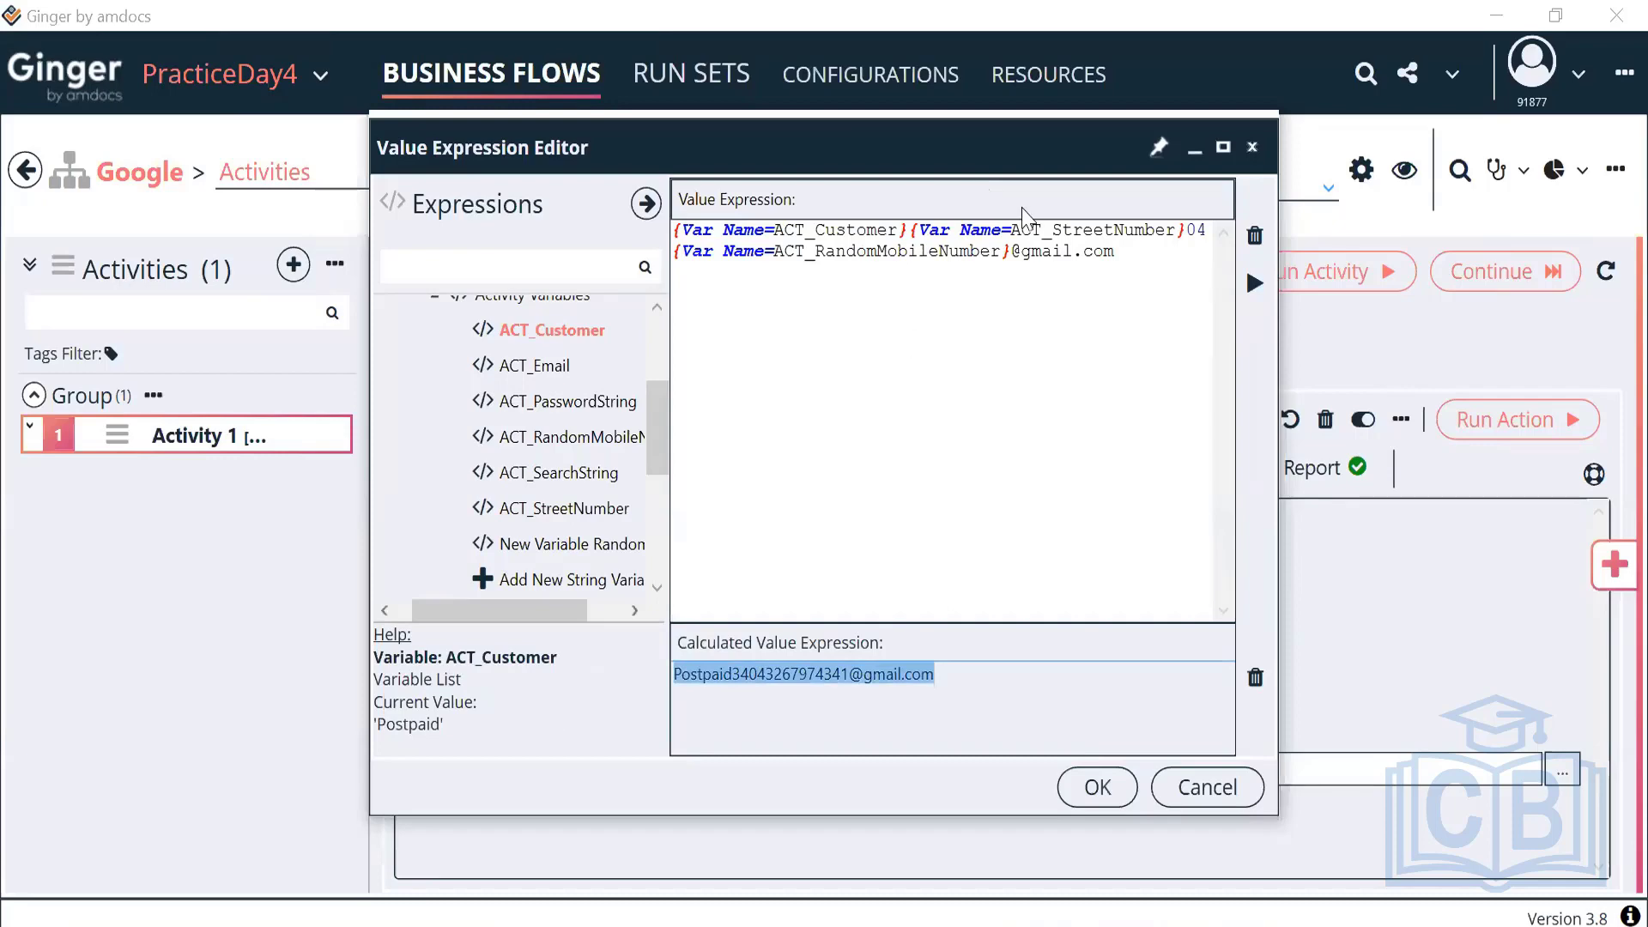
drag(1123, 256, 652, 240)
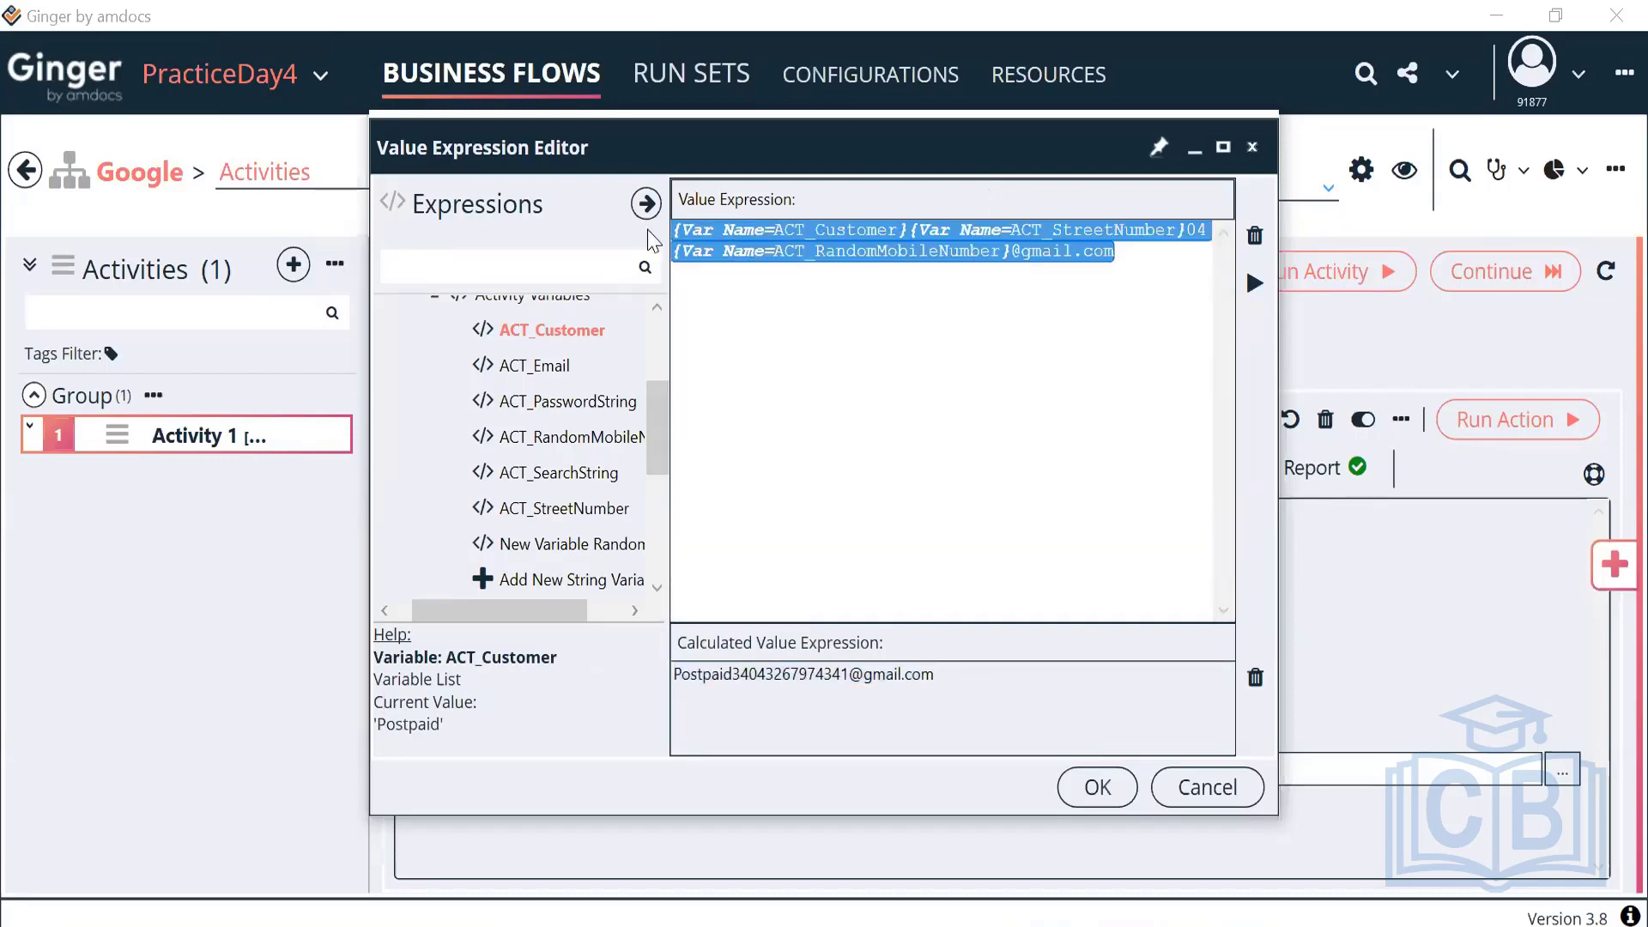
click(1098, 787)
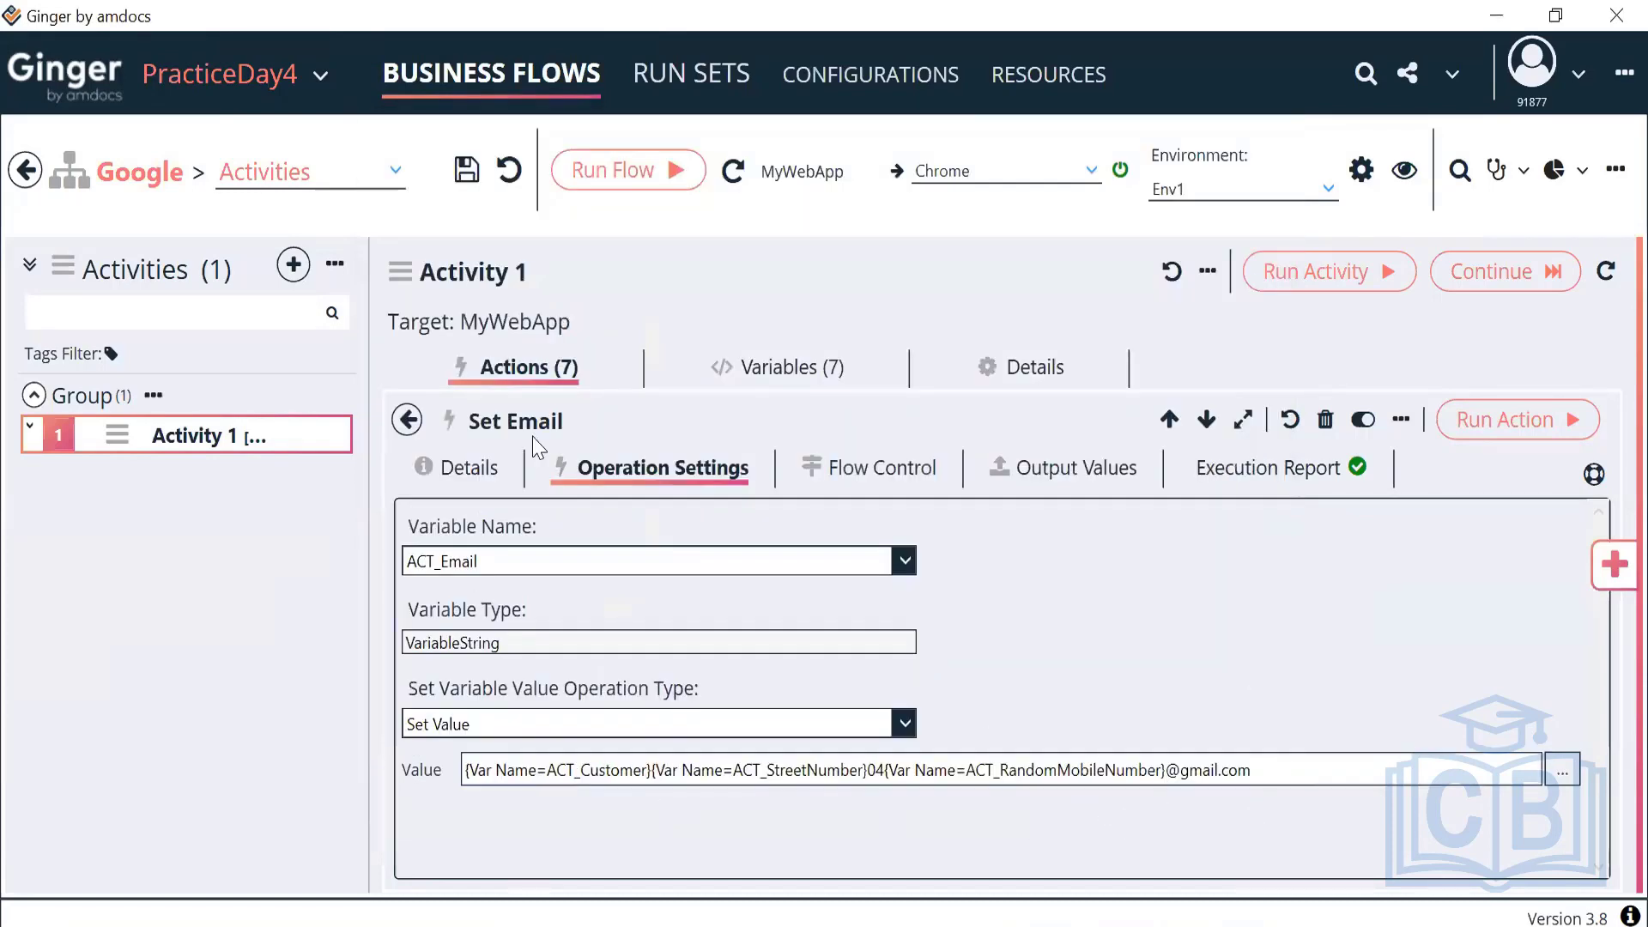
Add a second Selection List variable, New Variable Selection List_2, to Activity 1 from the Variables Library
click(777, 368)
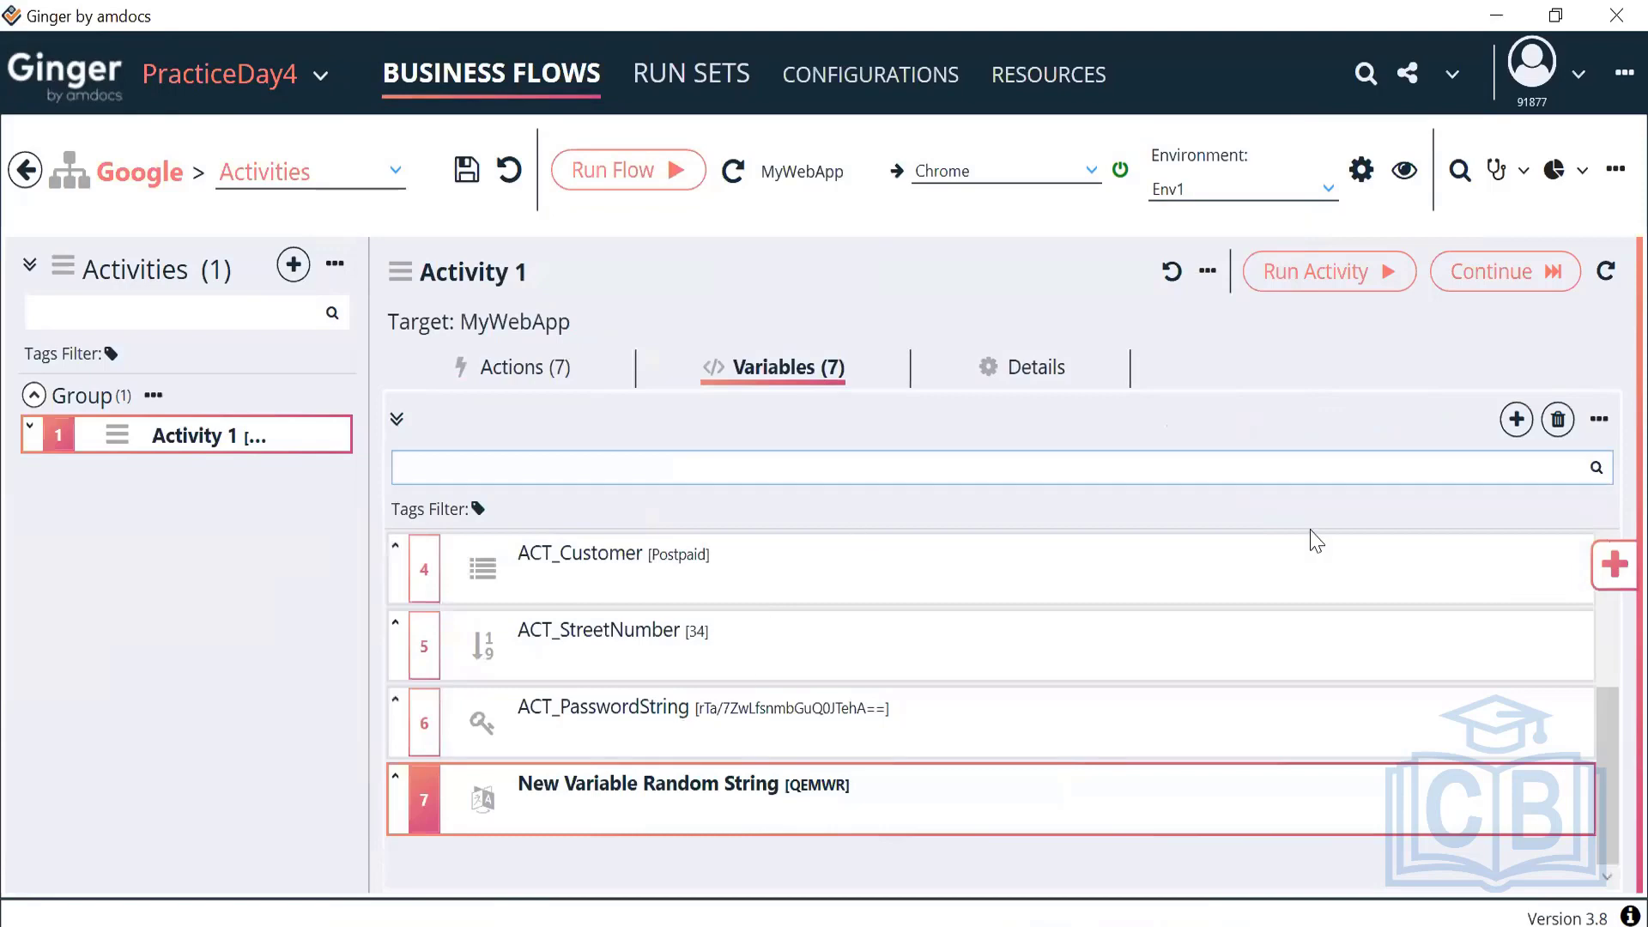
click(1517, 421)
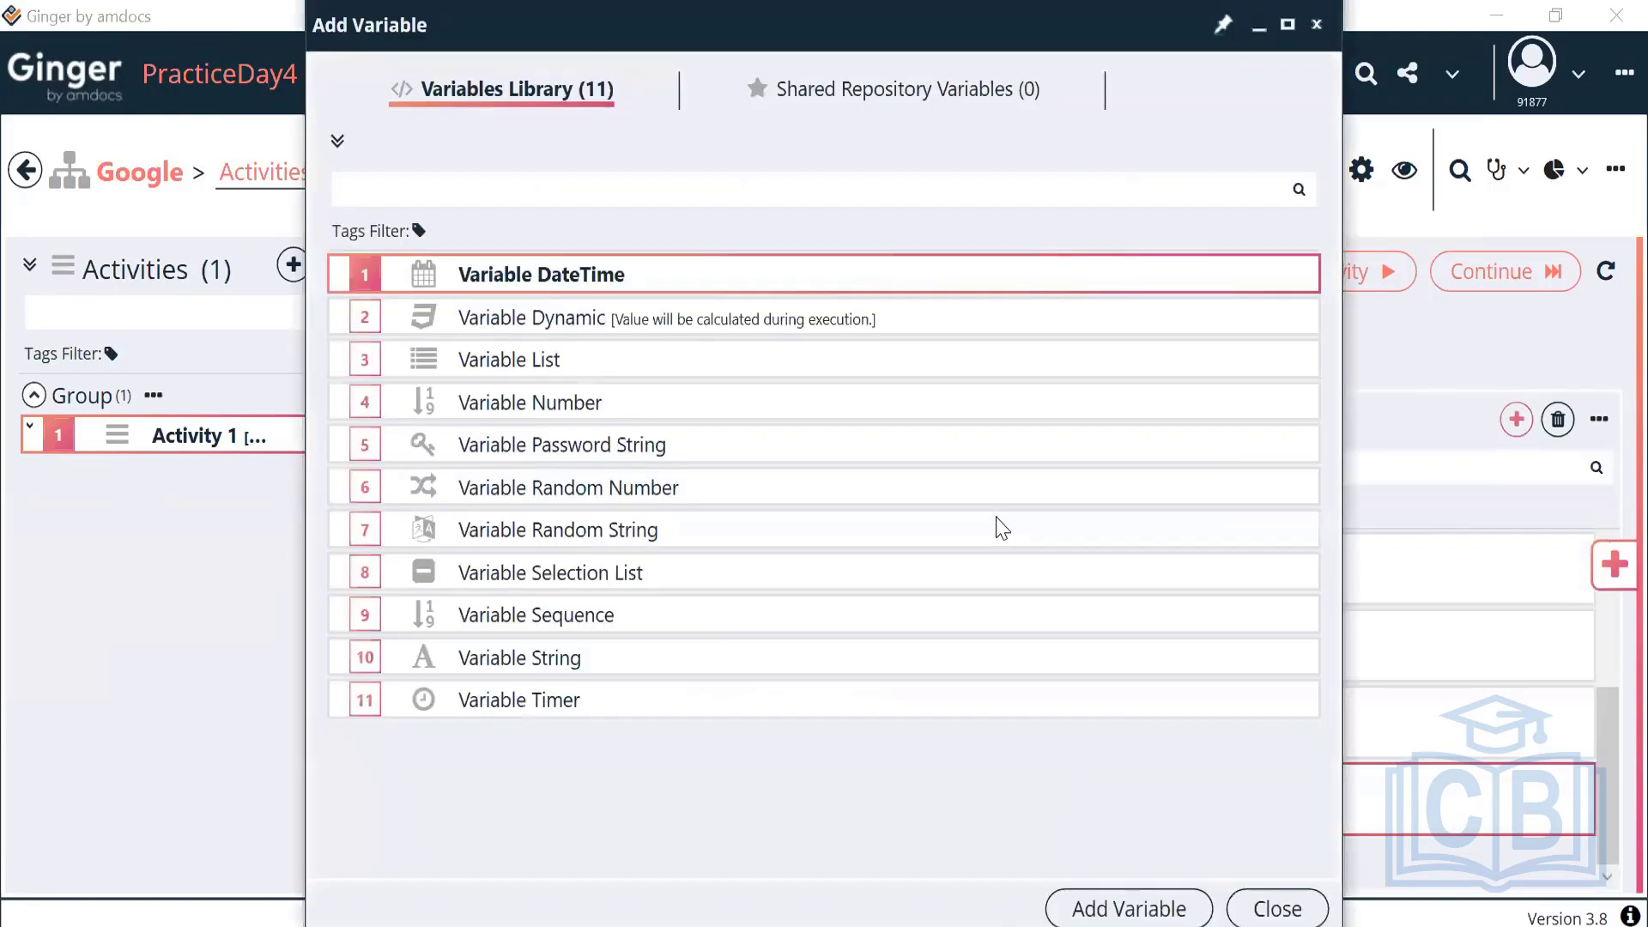
click(622, 582)
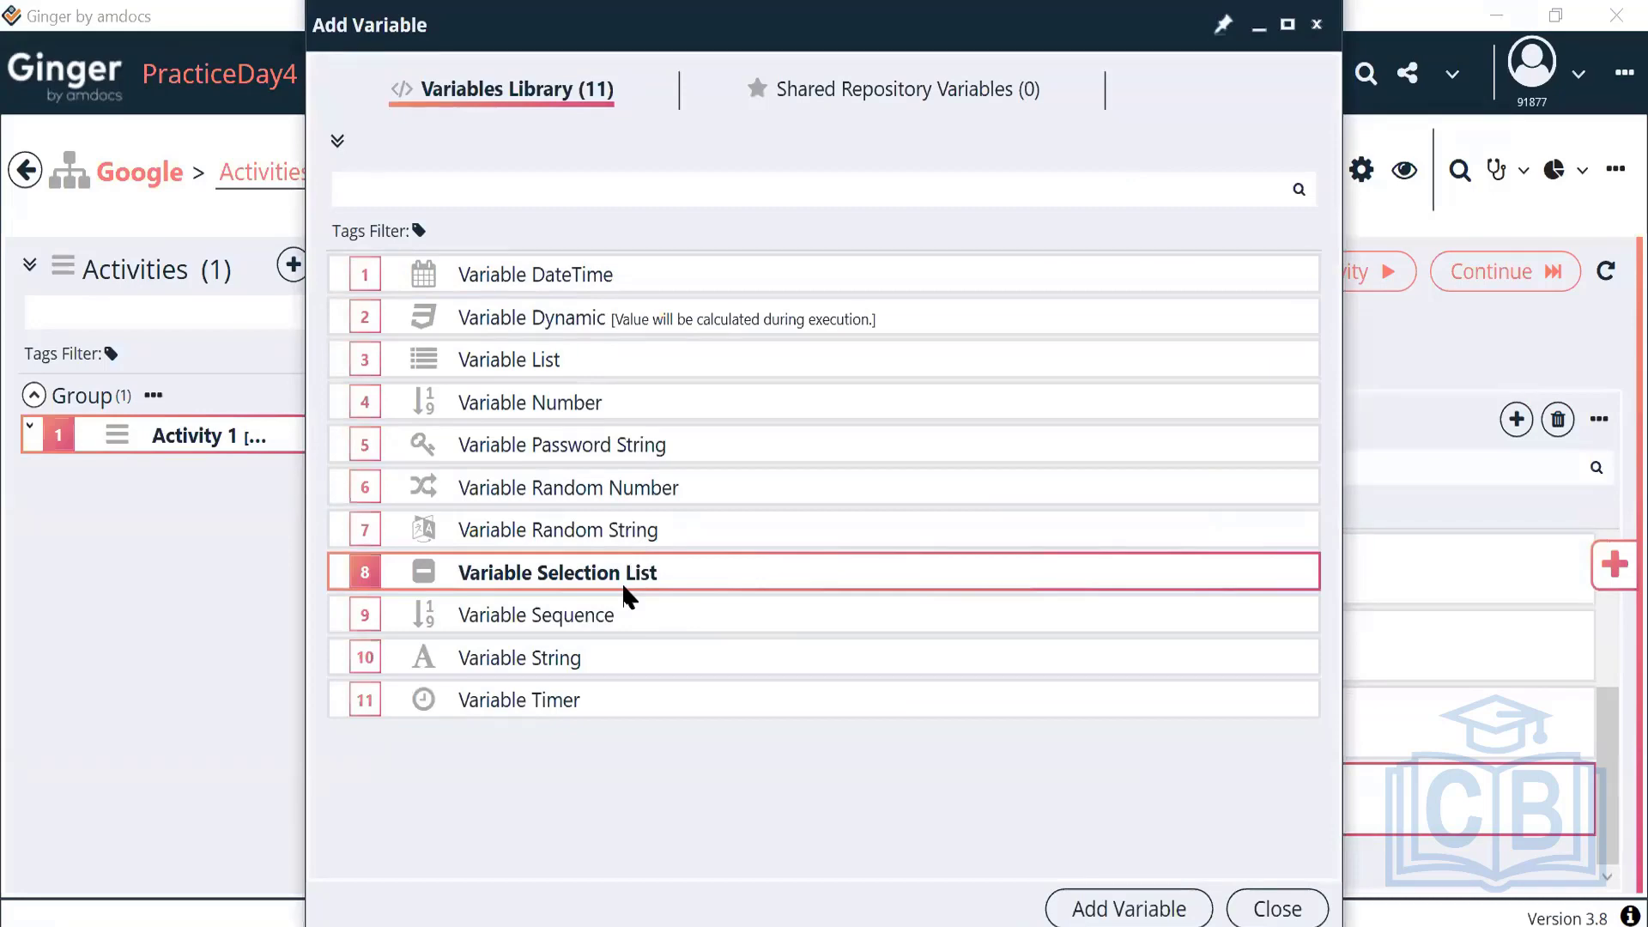
click(533, 359)
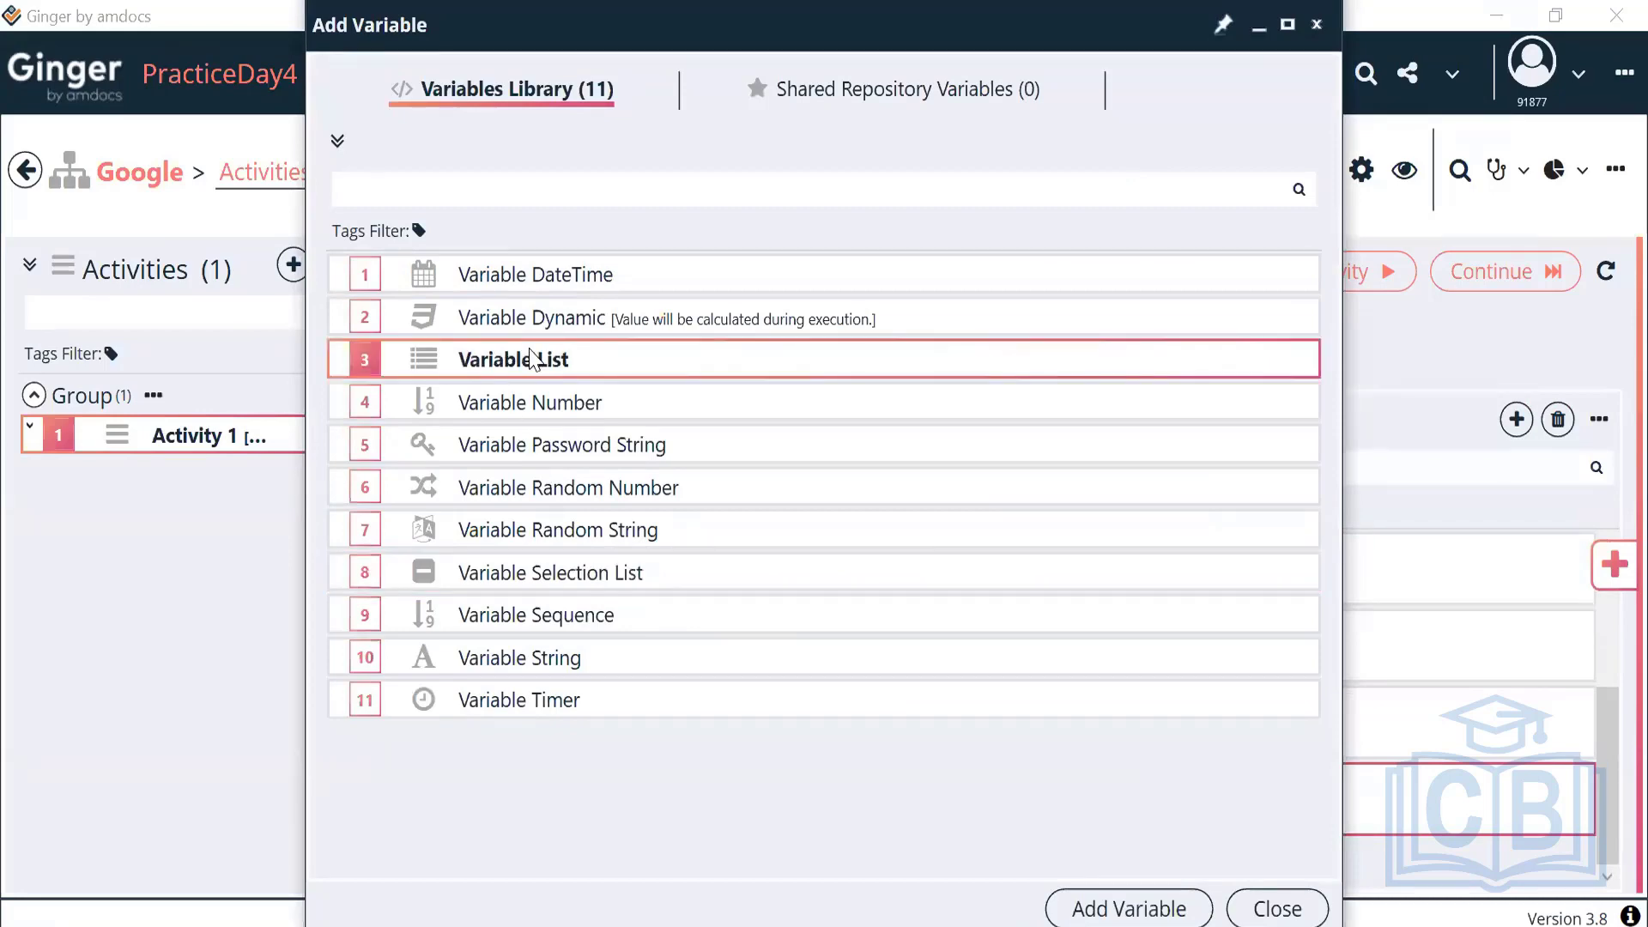
click(598, 574)
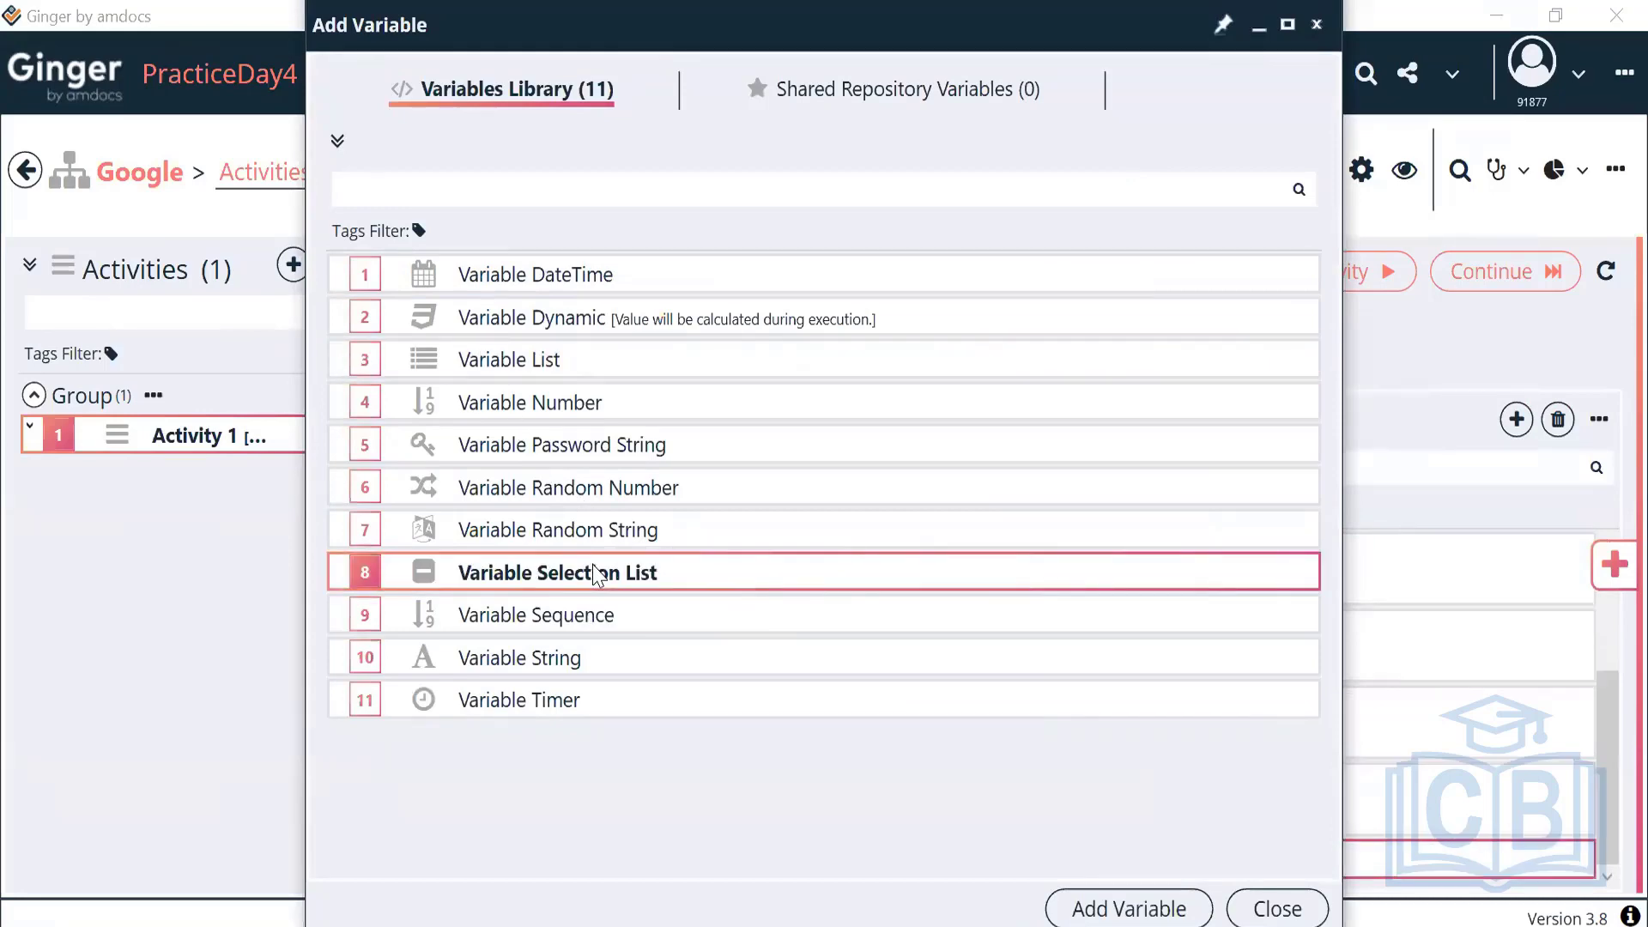
click(1088, 917)
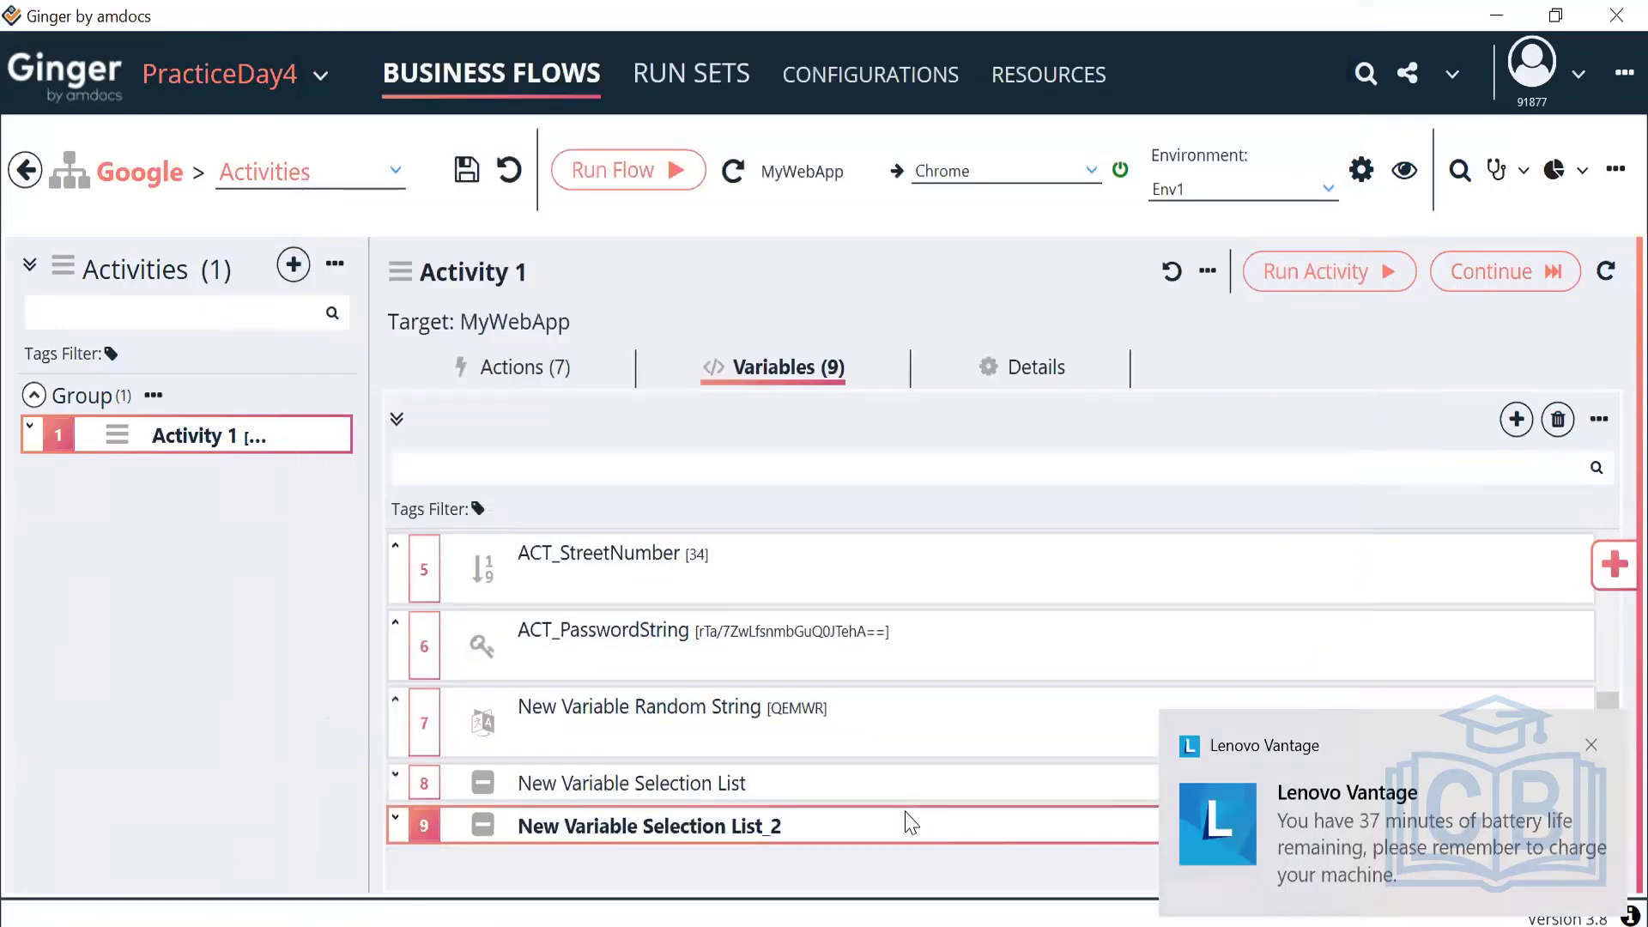
In New Variable Selection List_2, switch the selected value between Value1 and Value2, leaving Value1
double_click(744, 829)
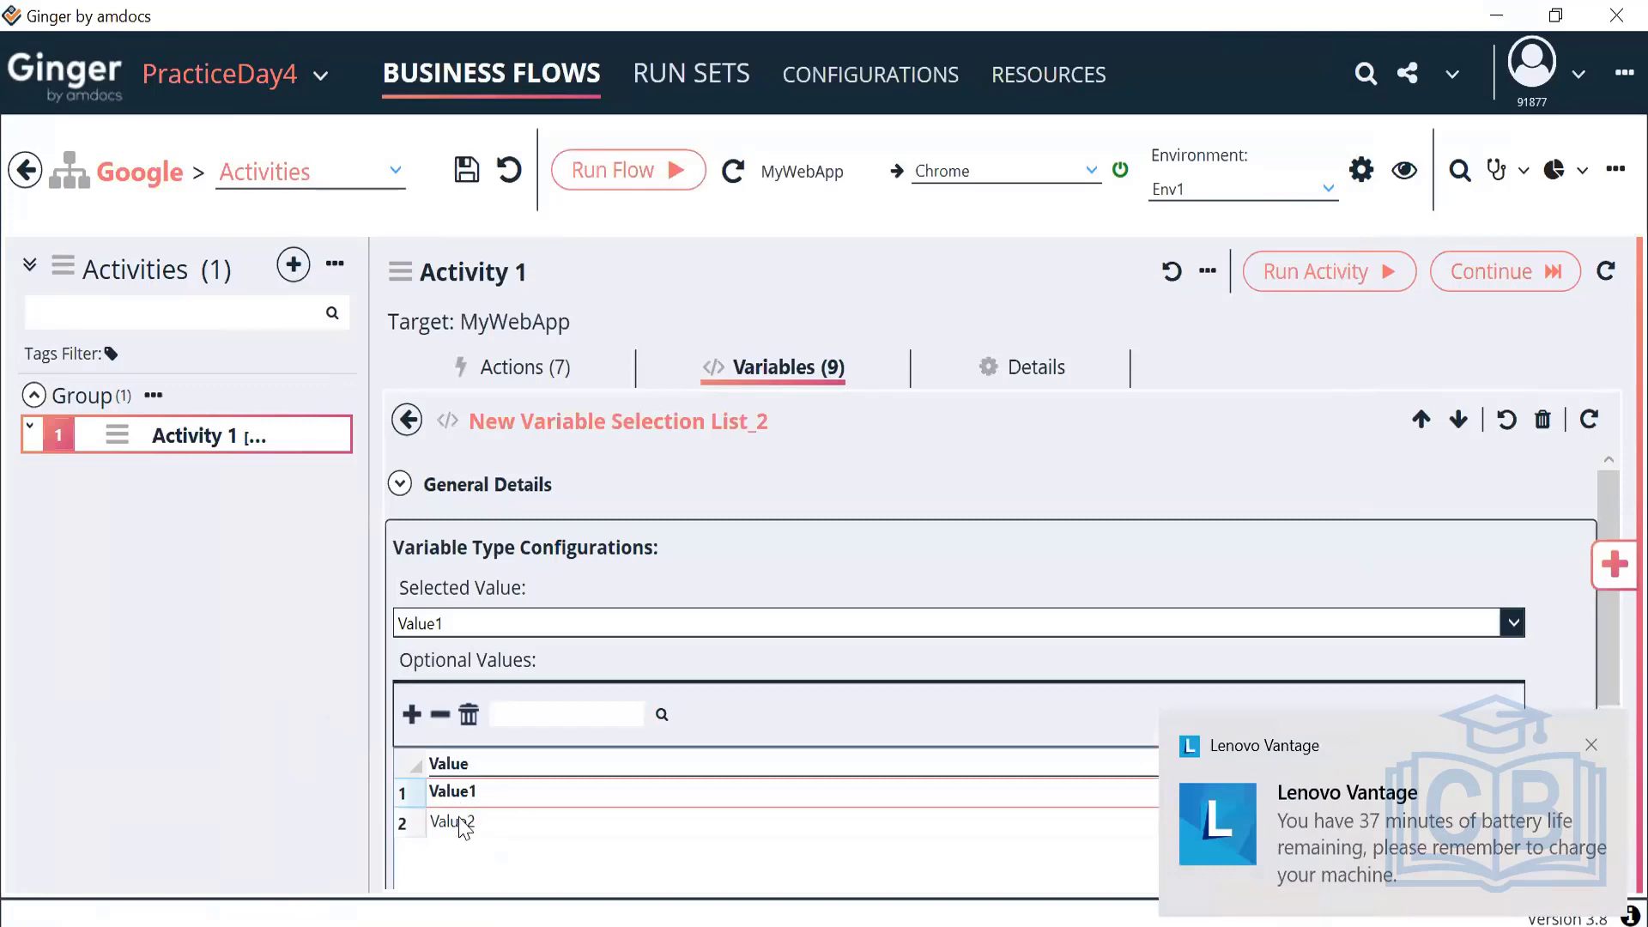
click(469, 825)
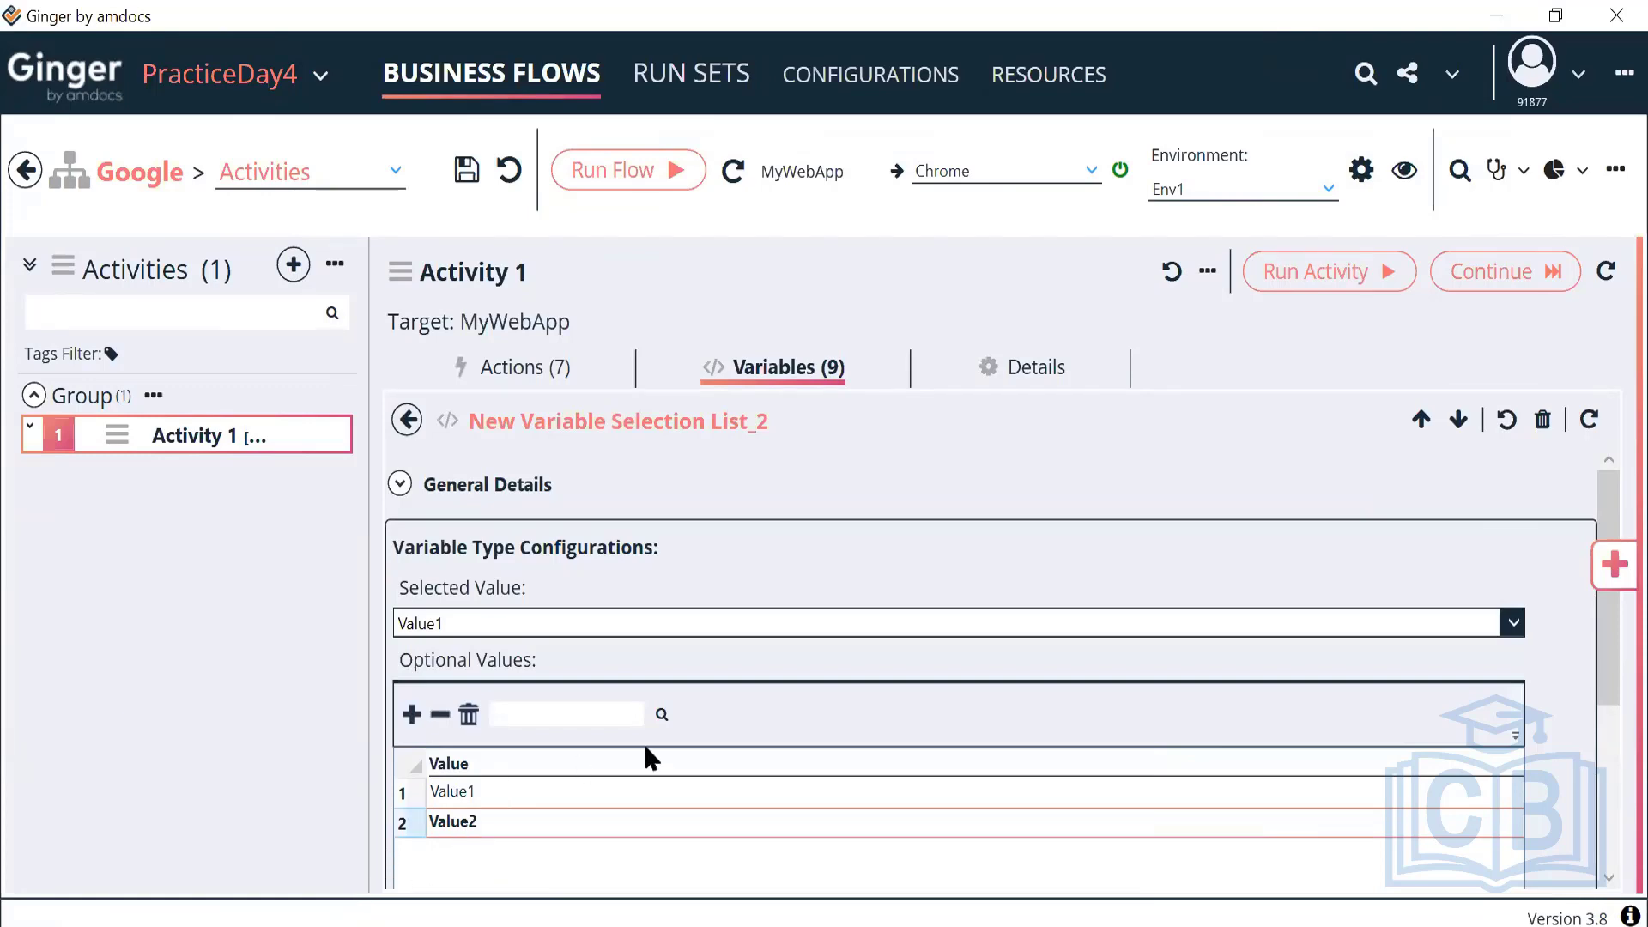
click(783, 632)
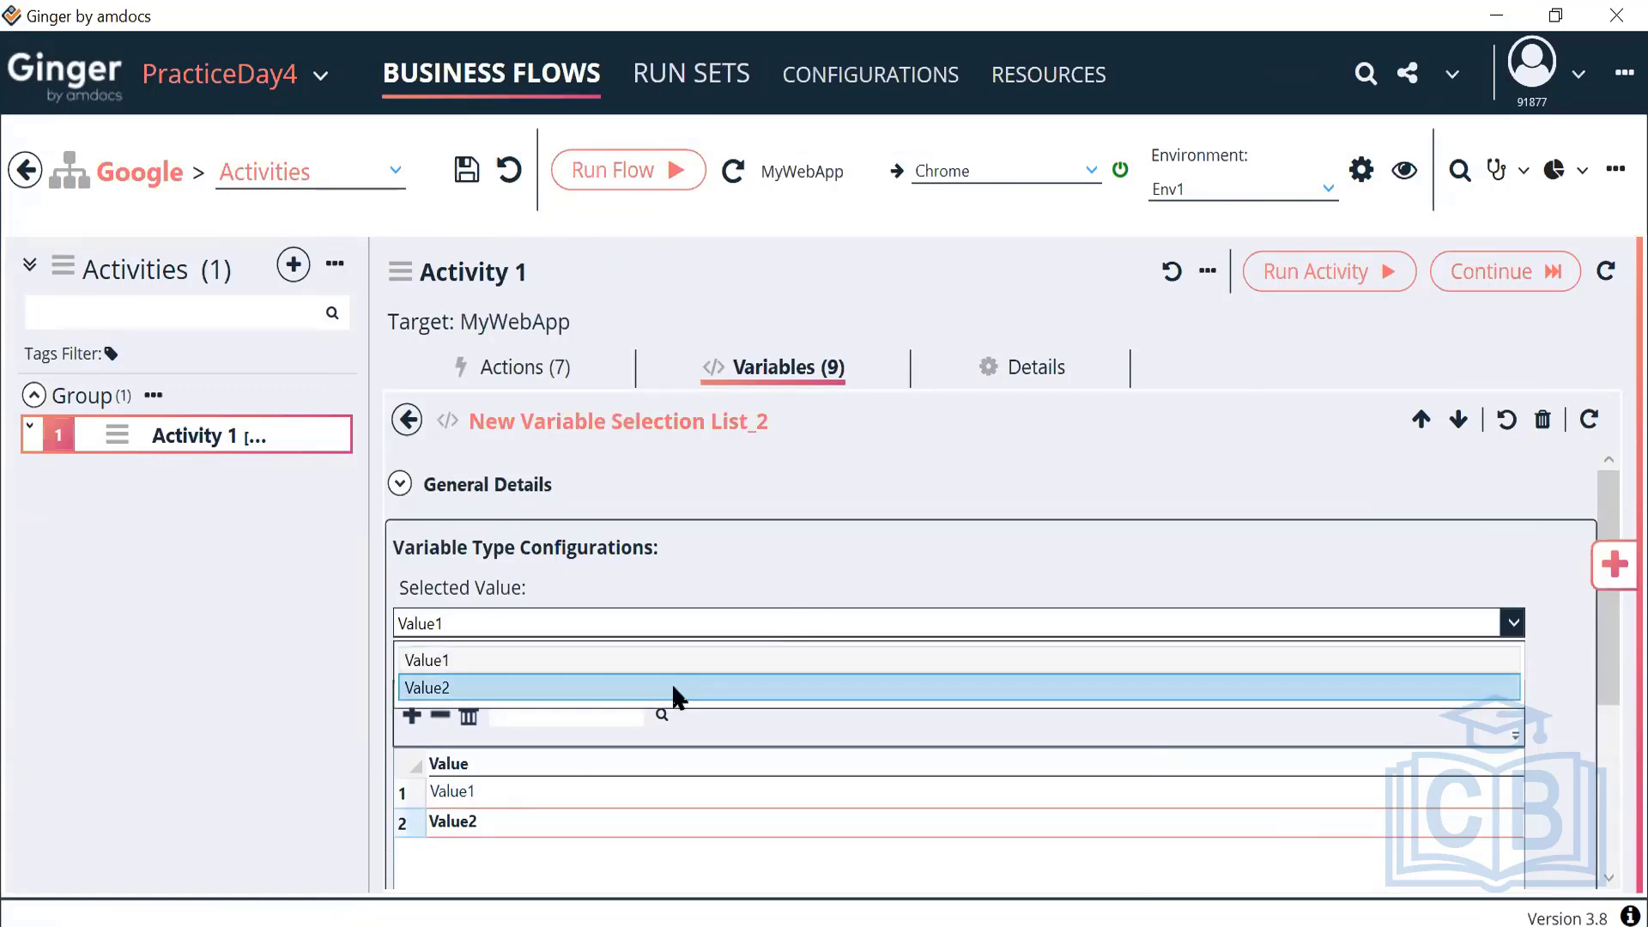
click(671, 683)
click(740, 633)
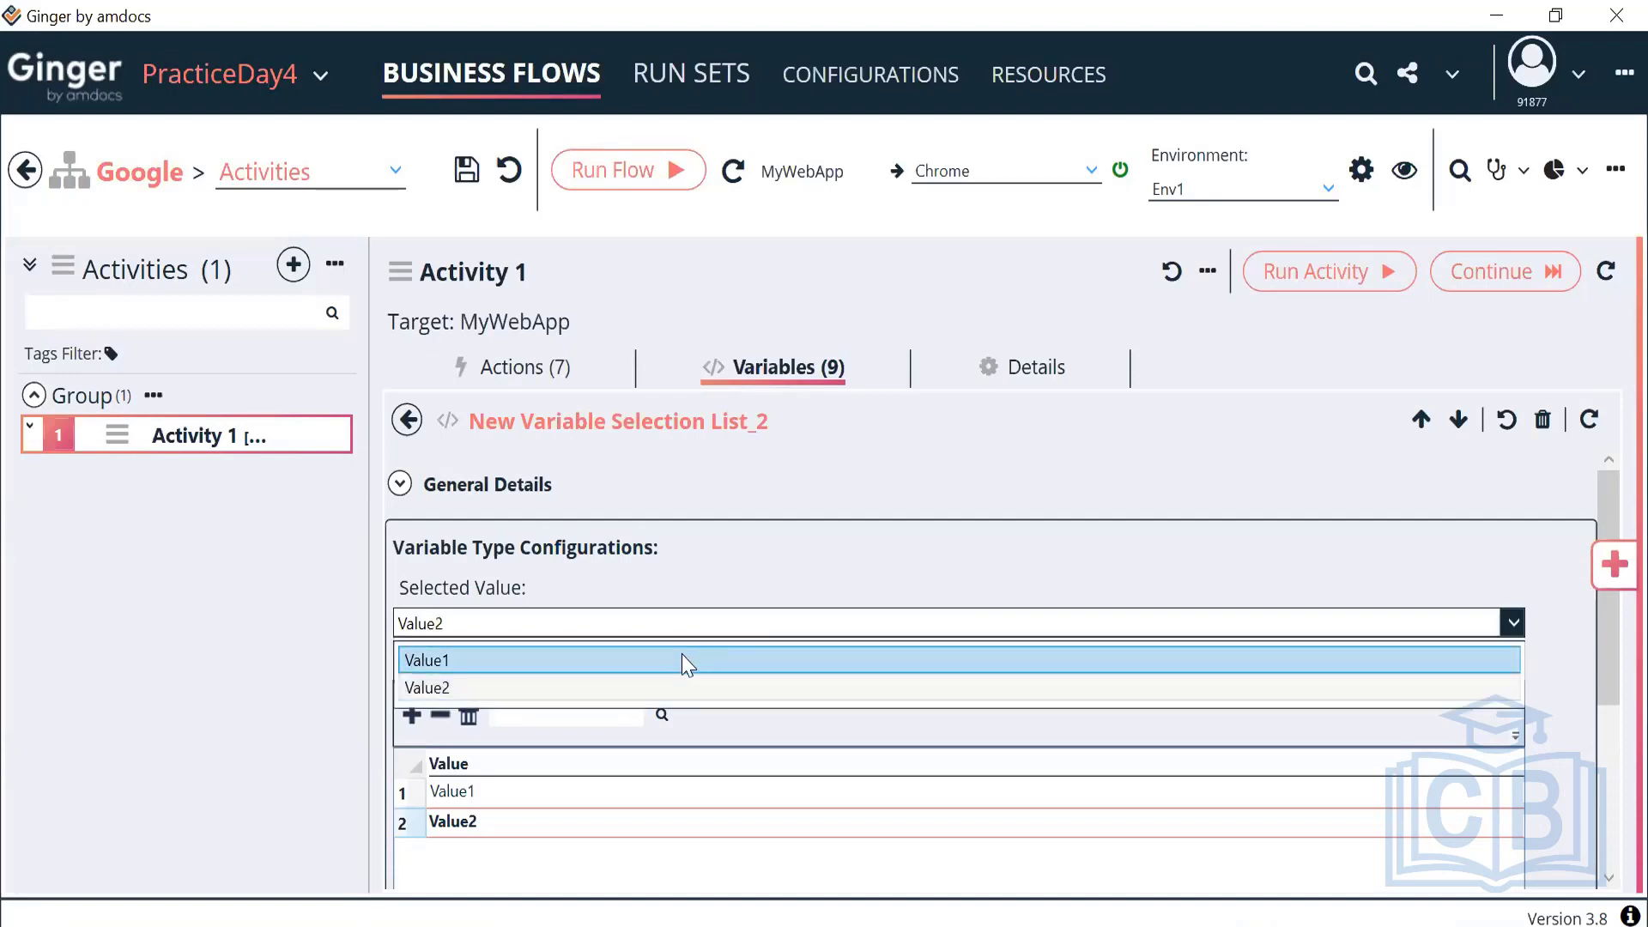
click(691, 662)
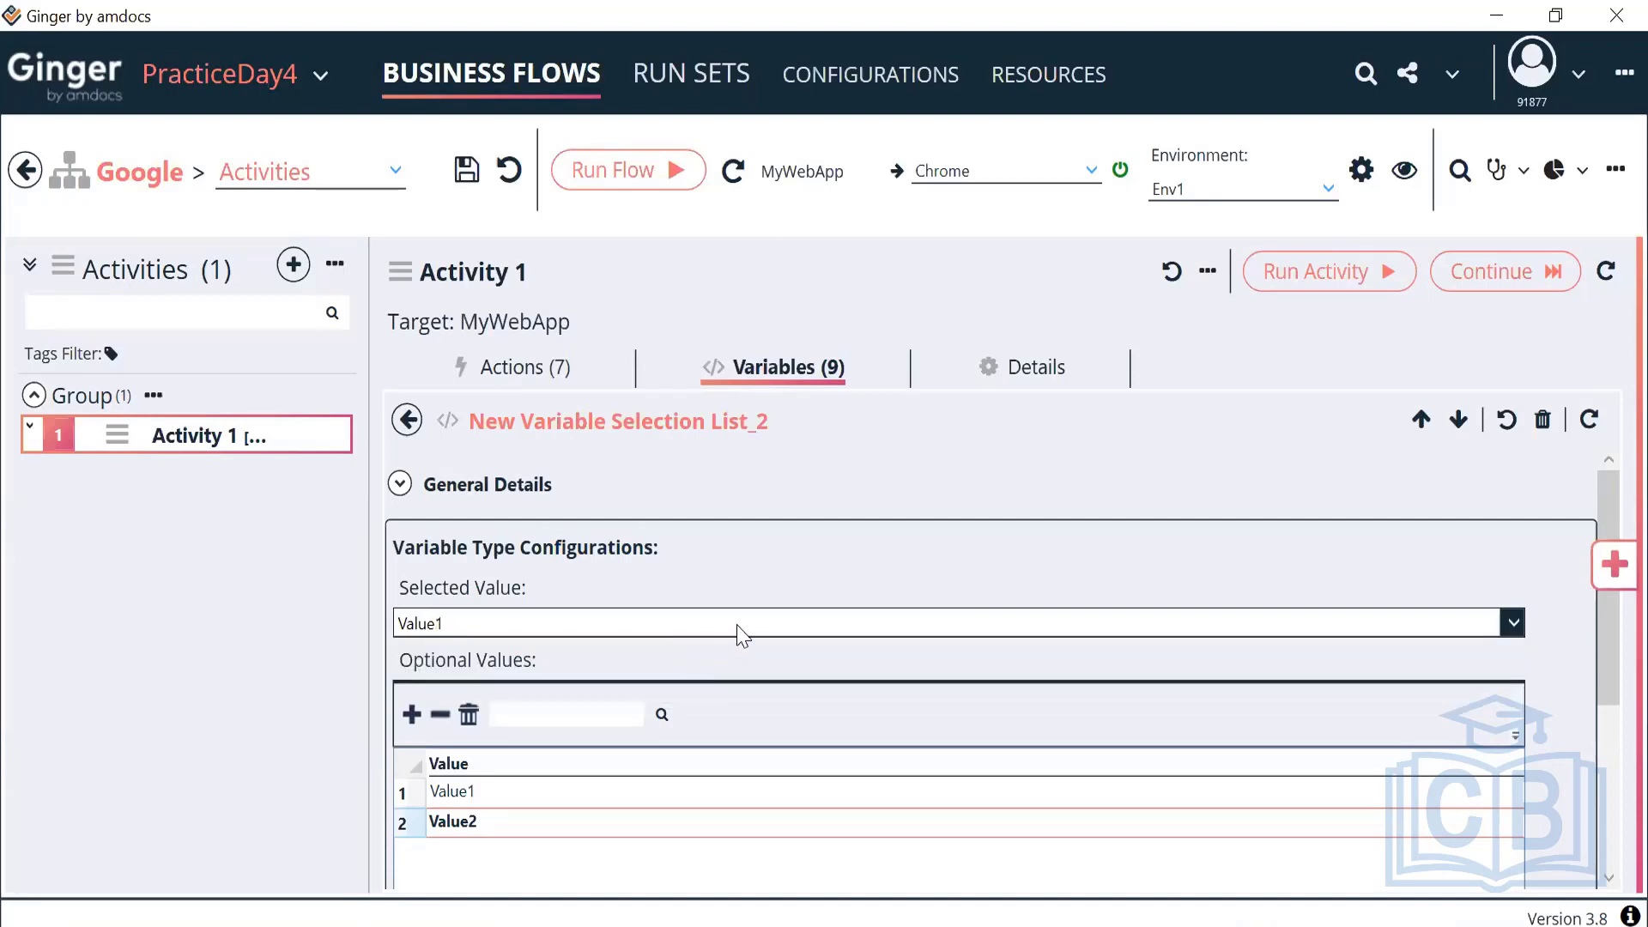
click(739, 632)
click(693, 689)
scroll(765, 702, down, 1)
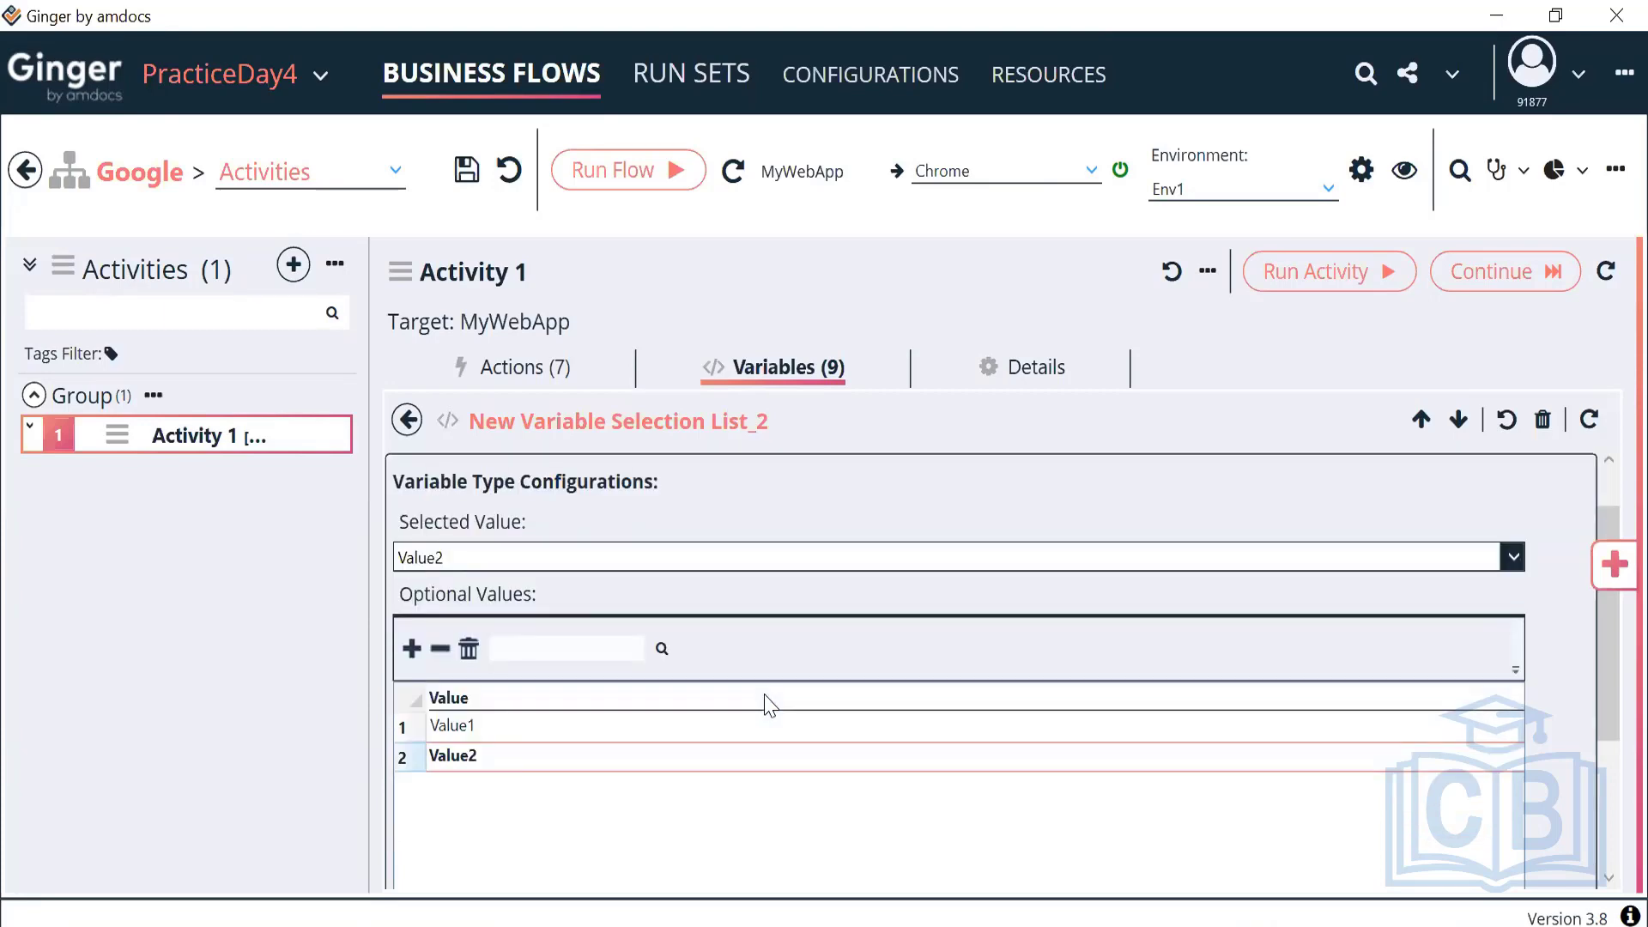
scroll(839, 636, up, 2)
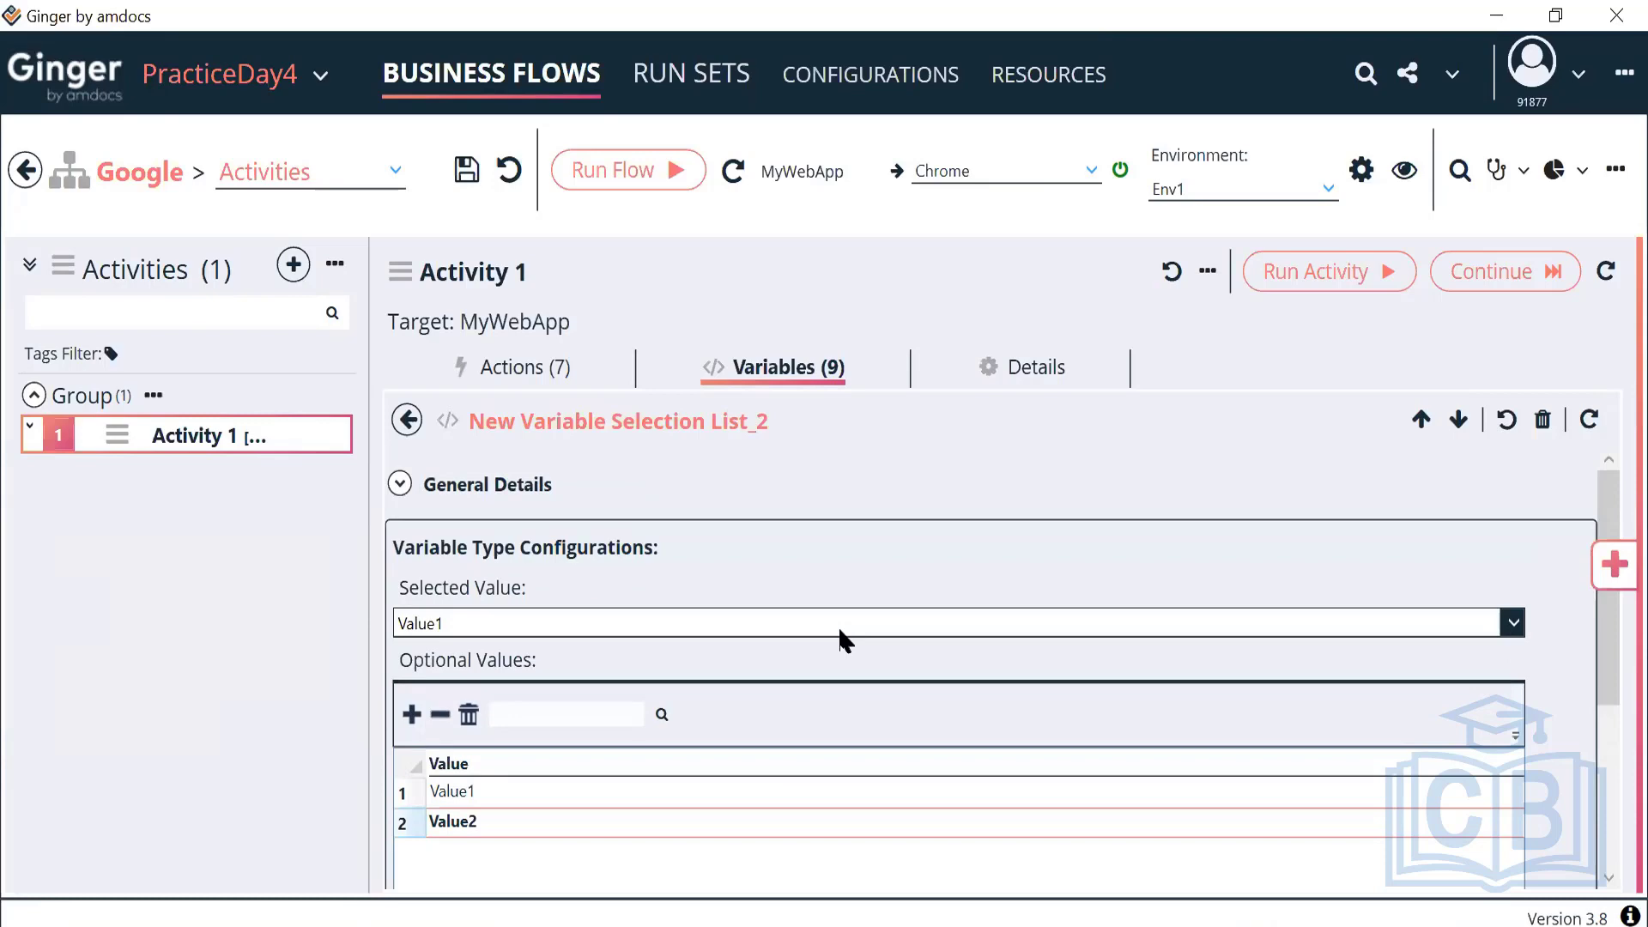
click(403, 436)
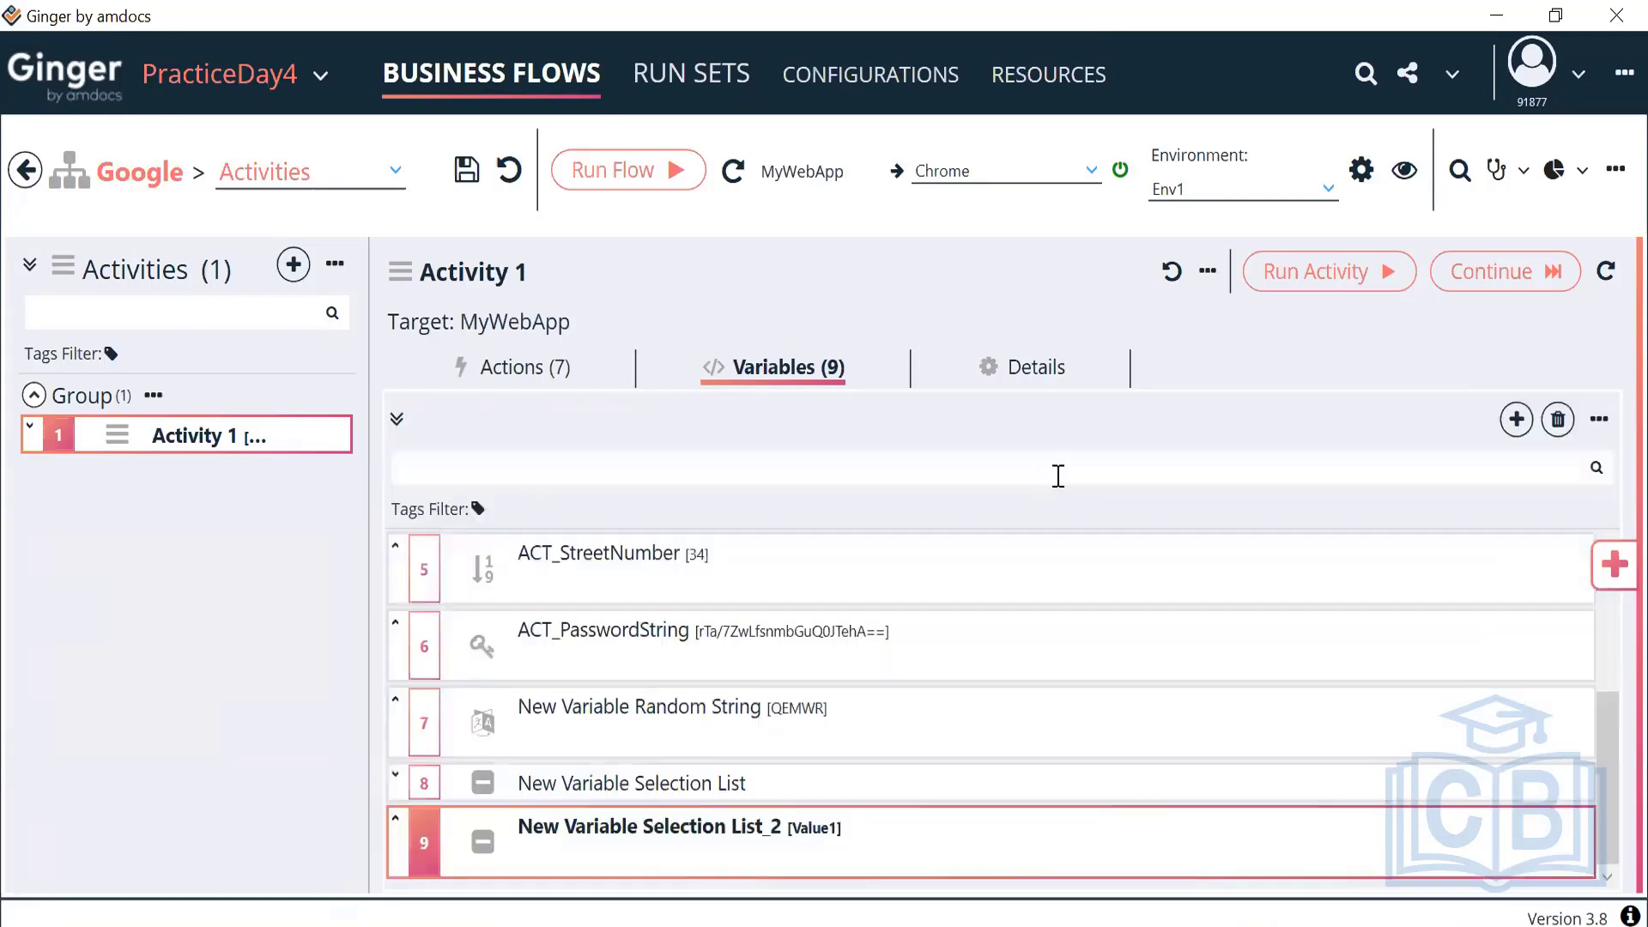
Add a Sequence variable to Activity 1 and review its Min 0, Max 999 and Interval 1
click(1516, 419)
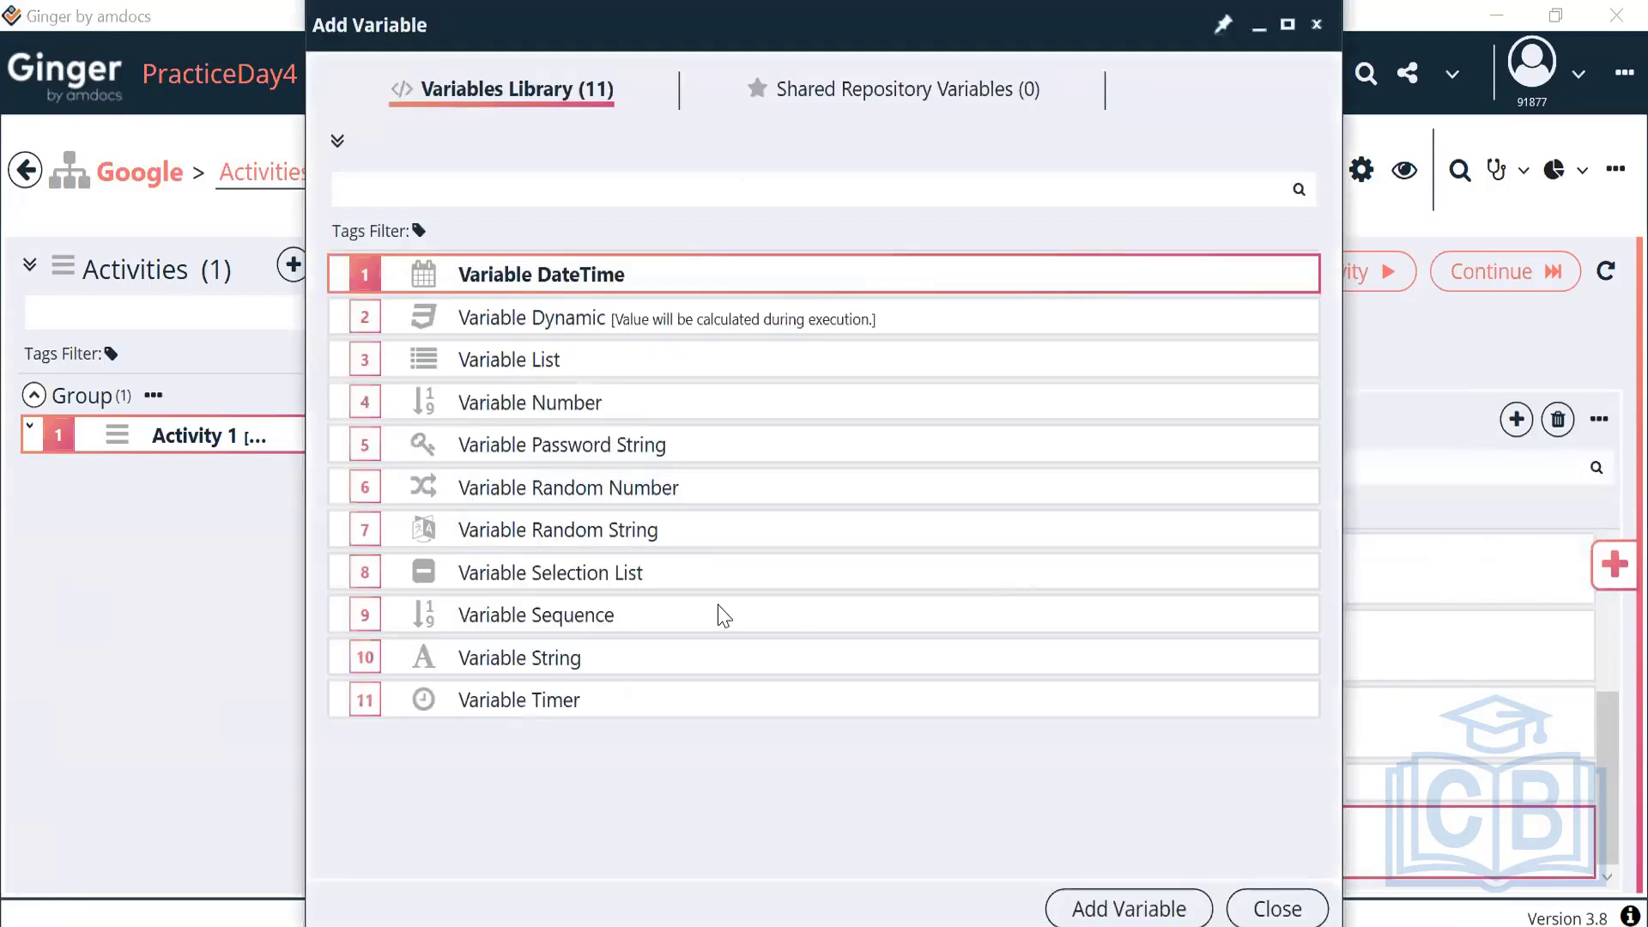
click(683, 618)
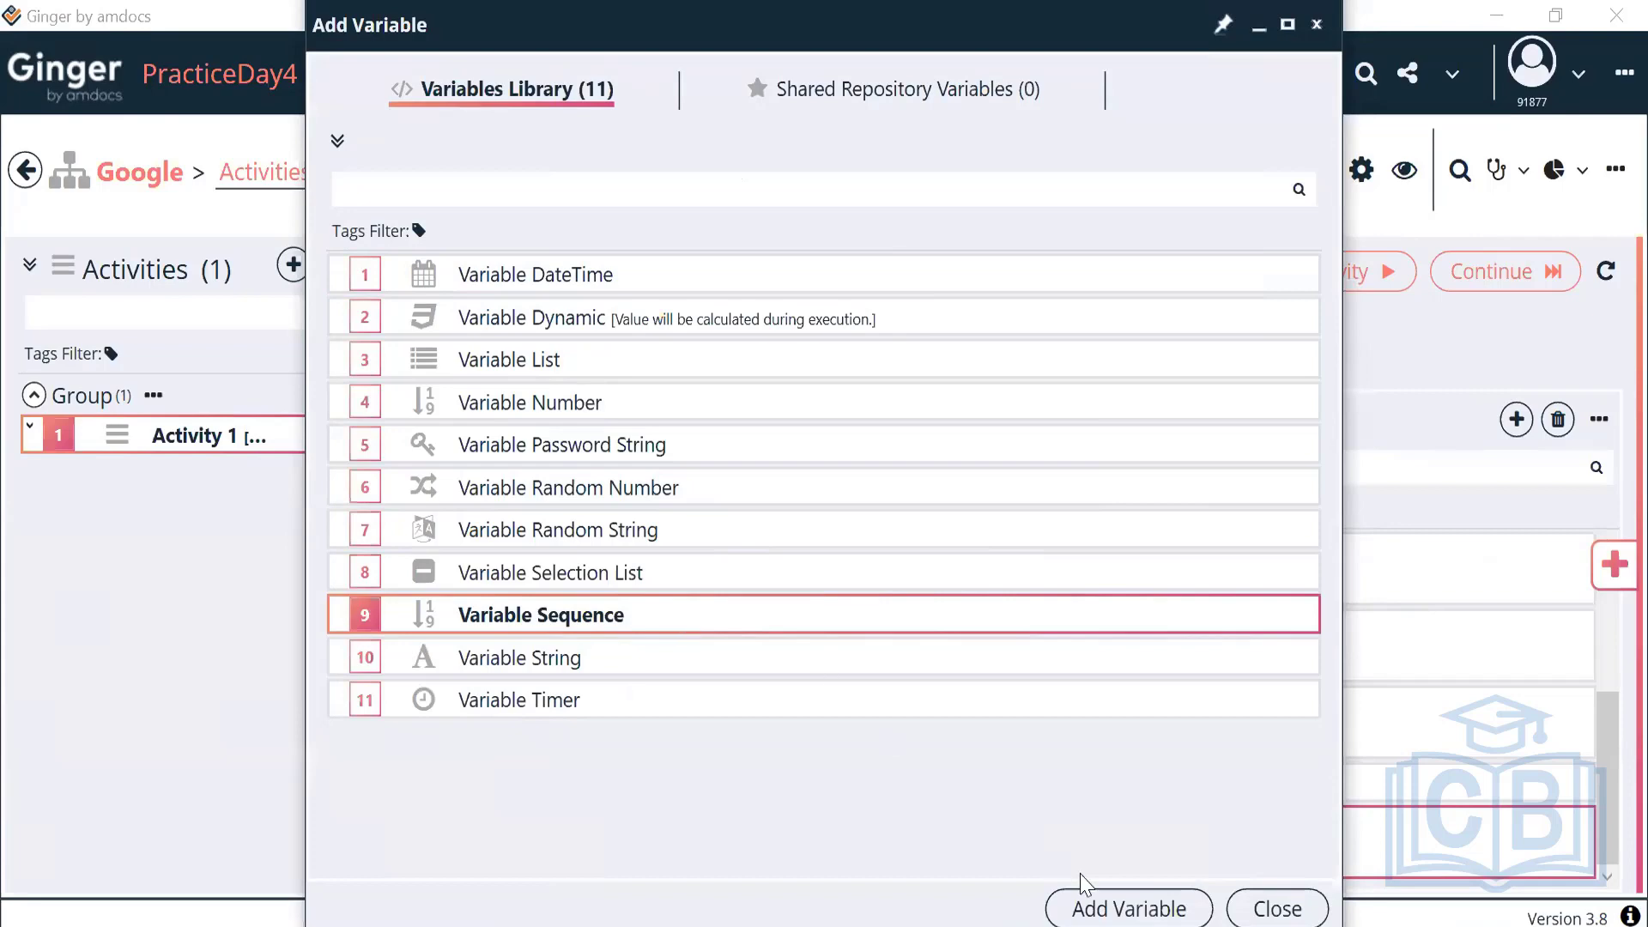
click(1094, 908)
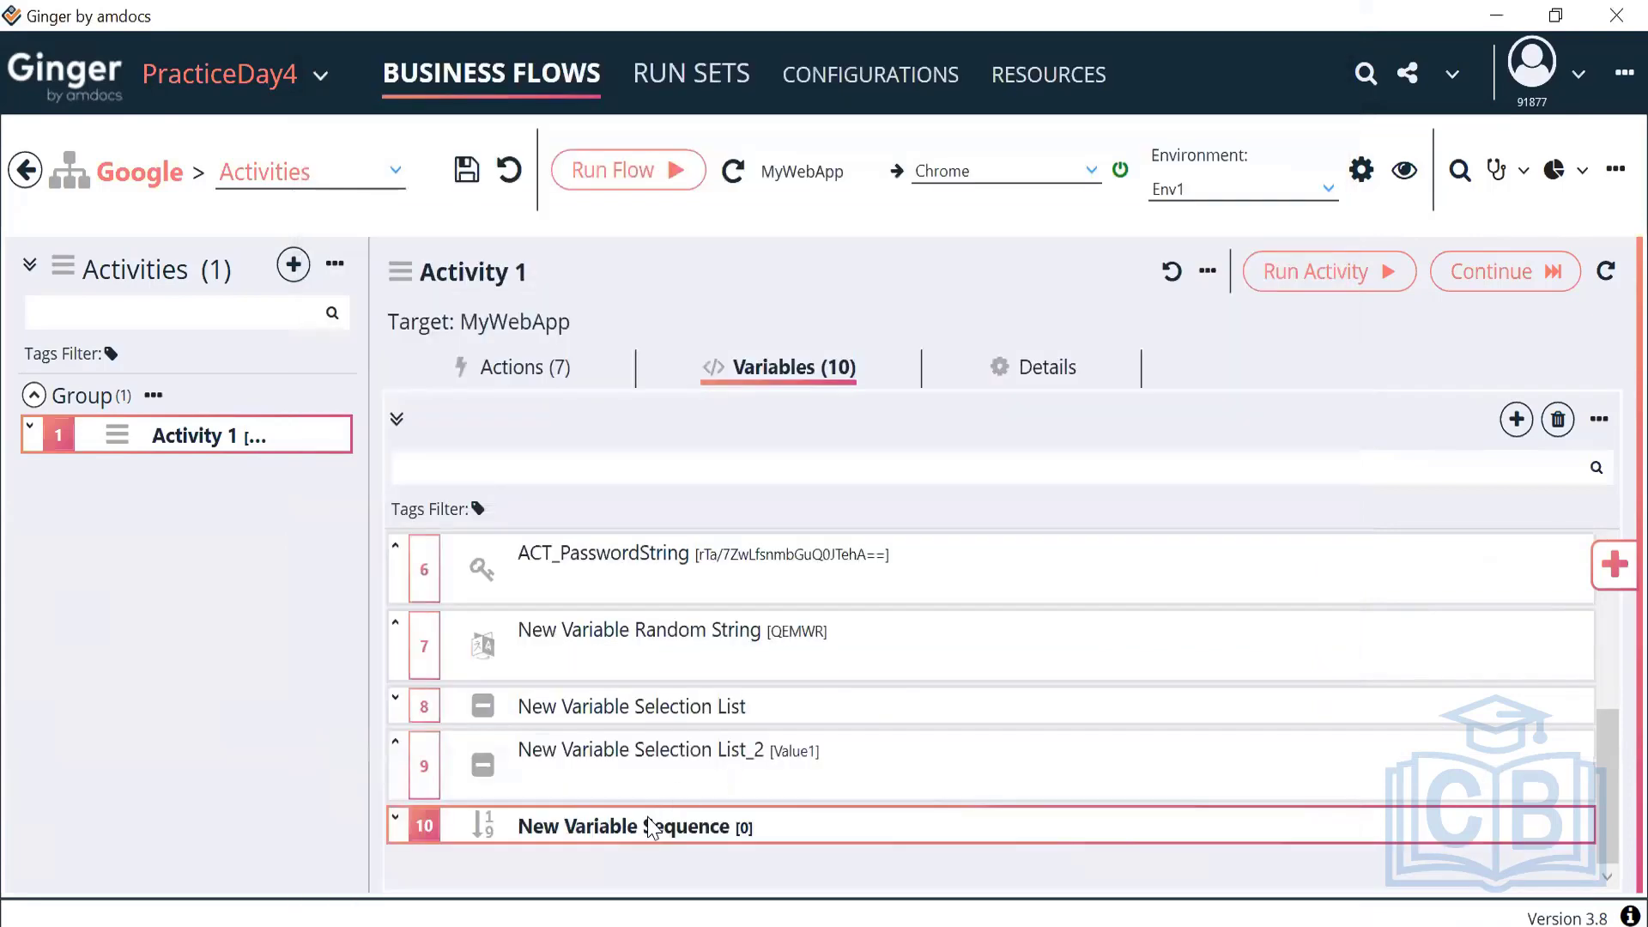
double_click(652, 826)
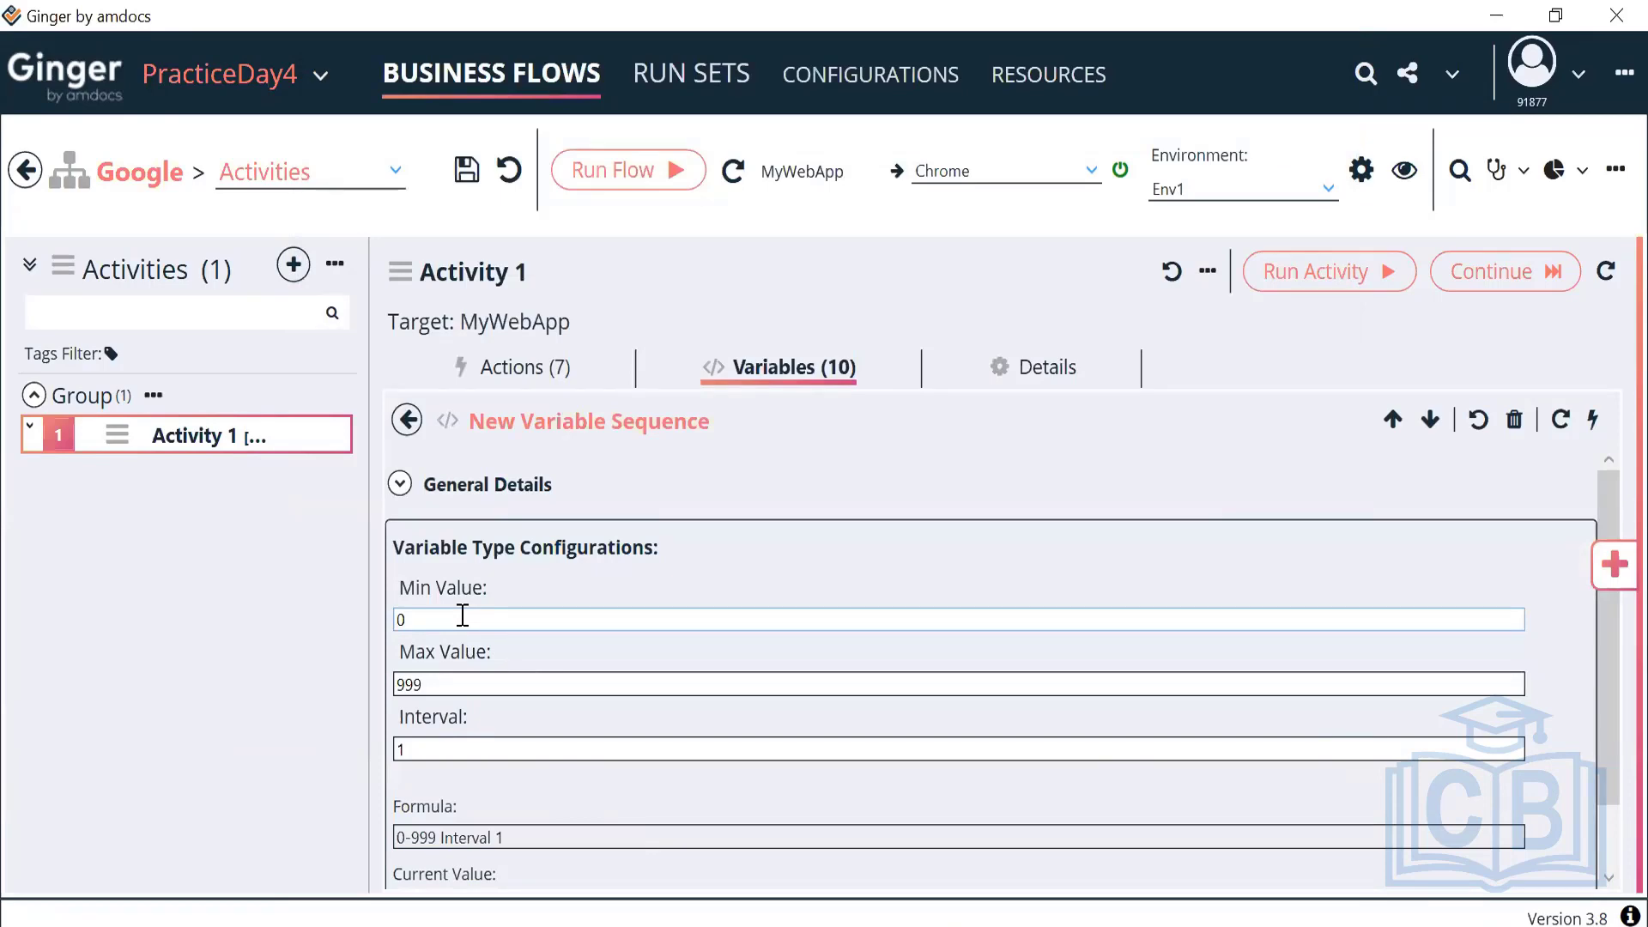
scroll(714, 661, down, 2)
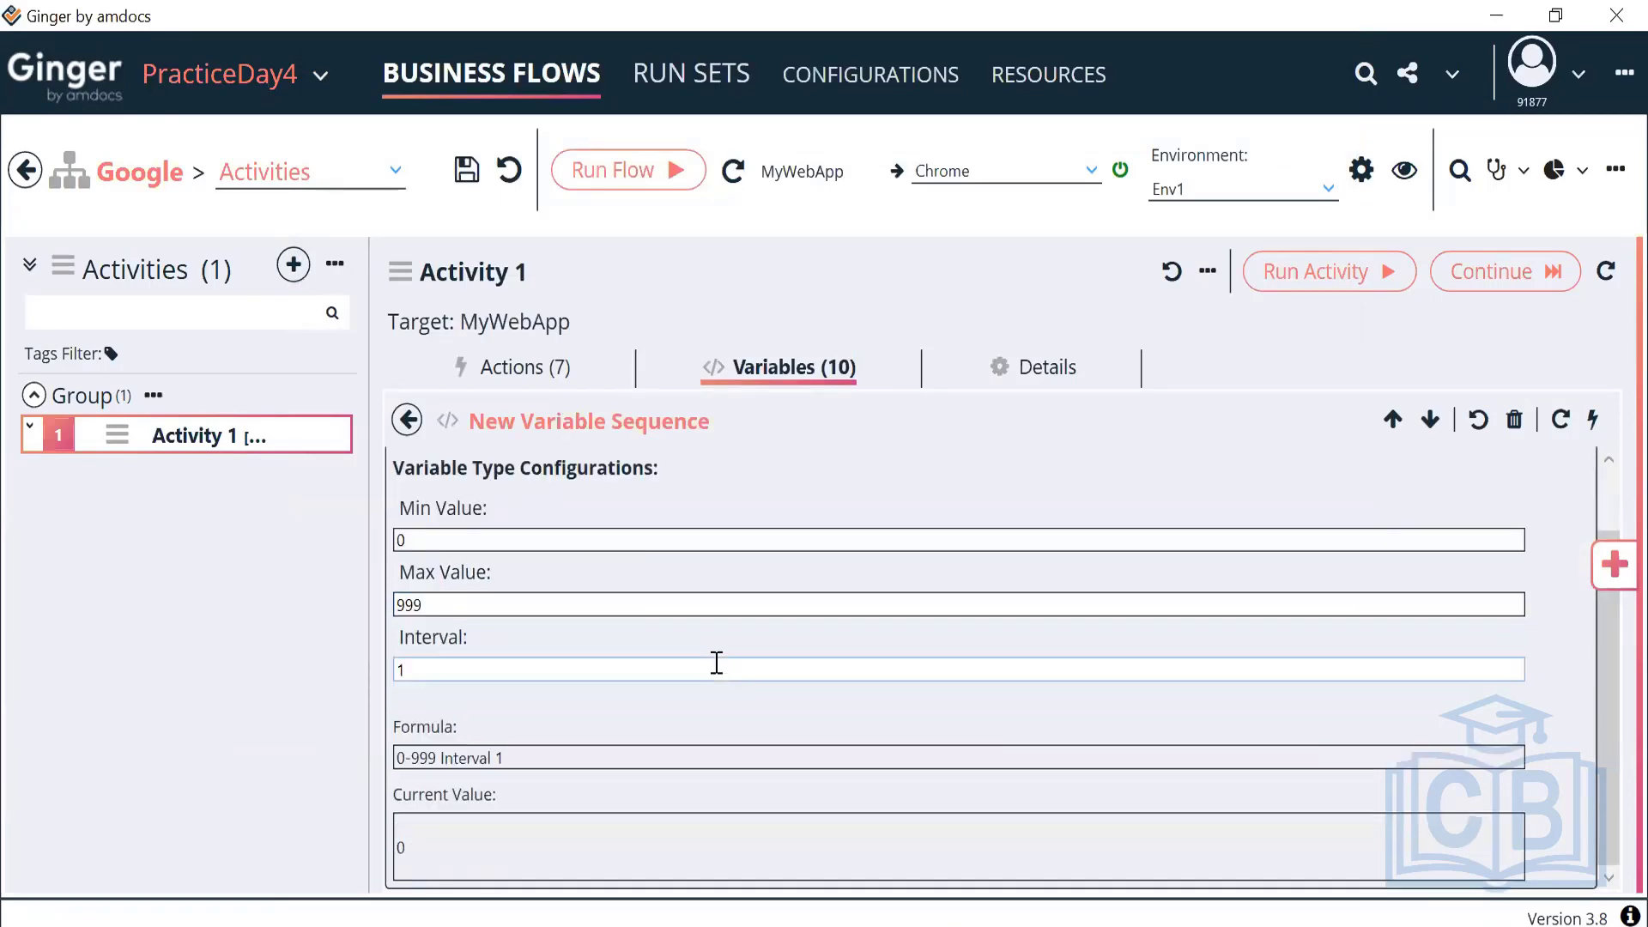
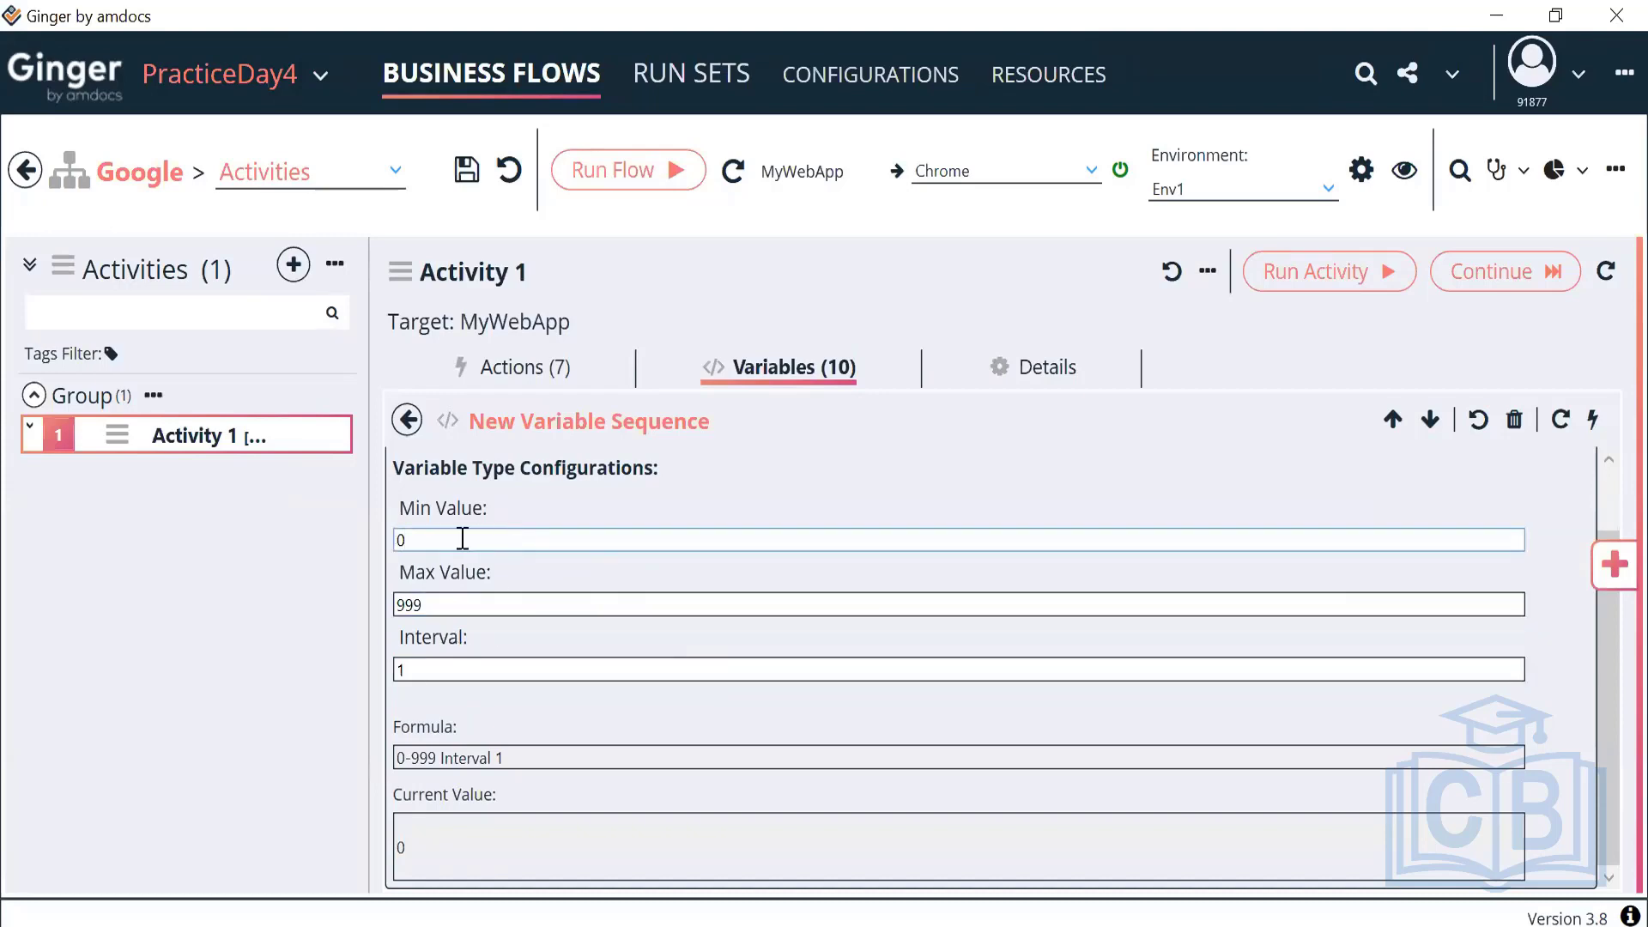
Change the sequence variable's Max Value to 99
click(428, 606)
key(BackSpace)
key(BackSpace)
text(9)
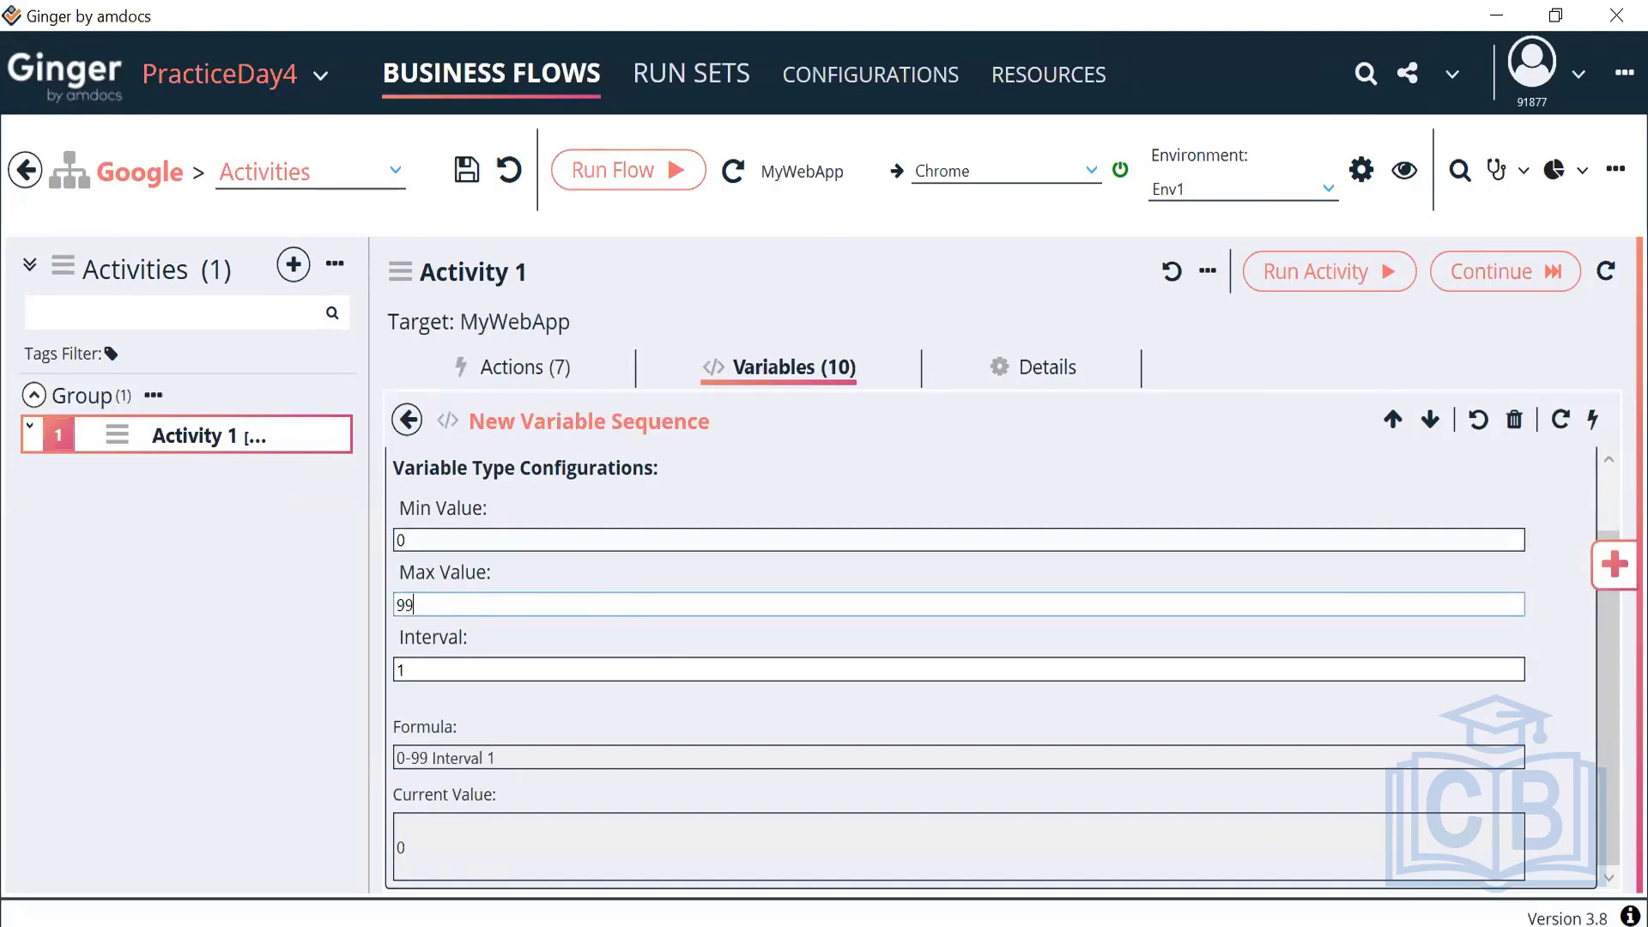
Generate several test values in the sequence, then reset the current value to 0
click(1593, 422)
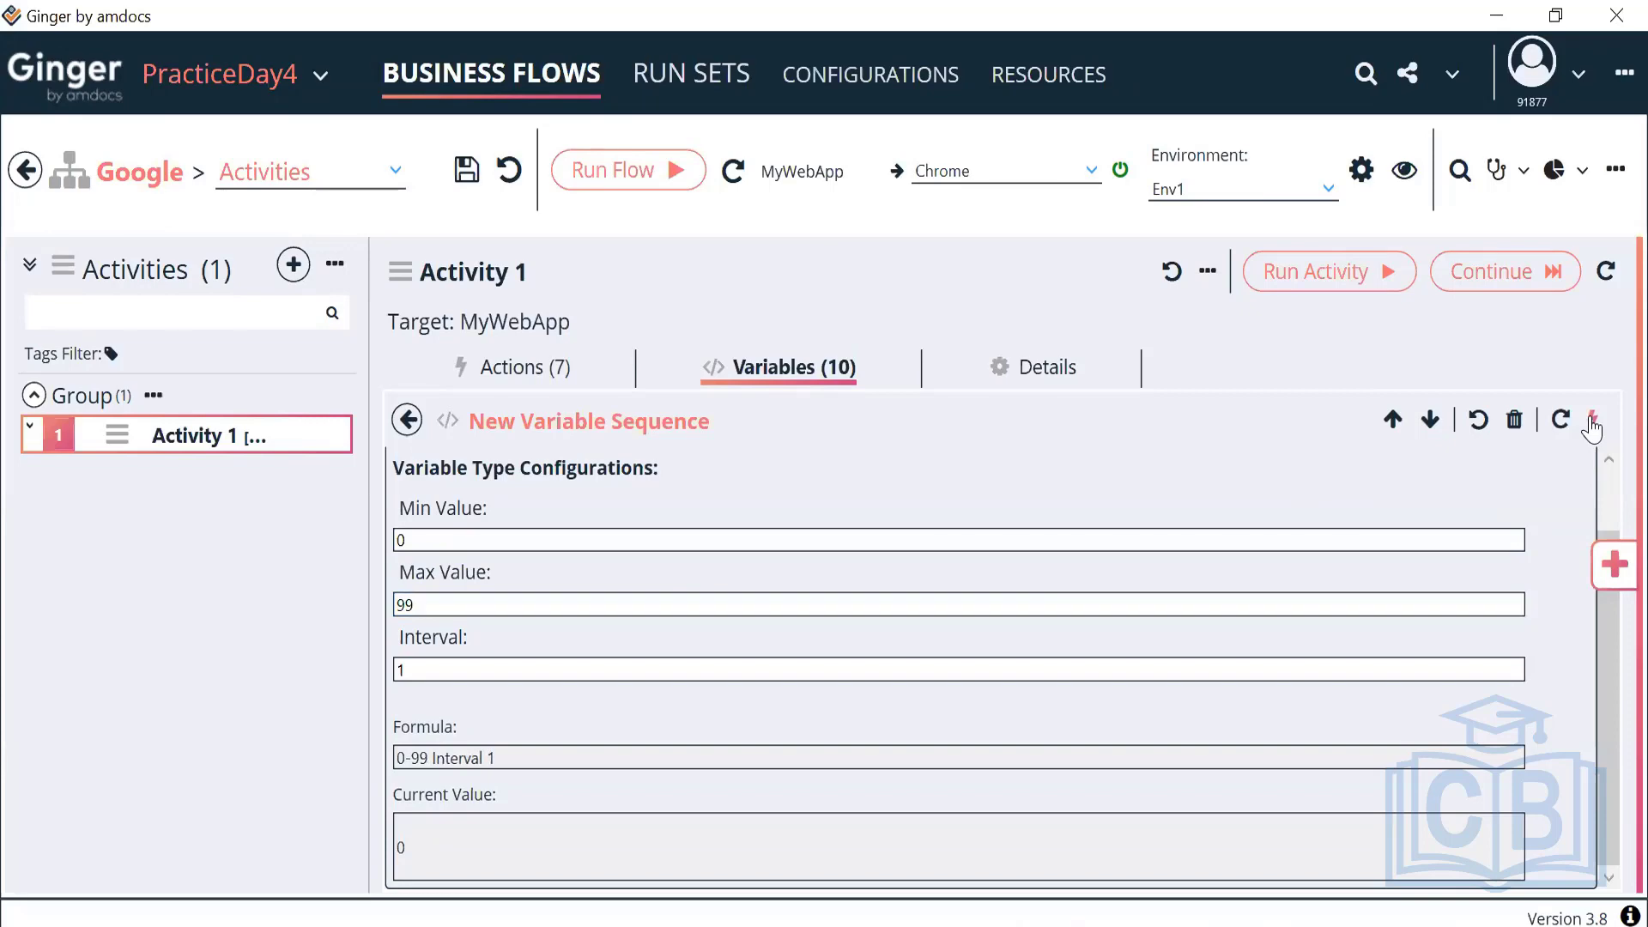
click(1592, 423)
click(1593, 423)
drag(423, 861, 362, 846)
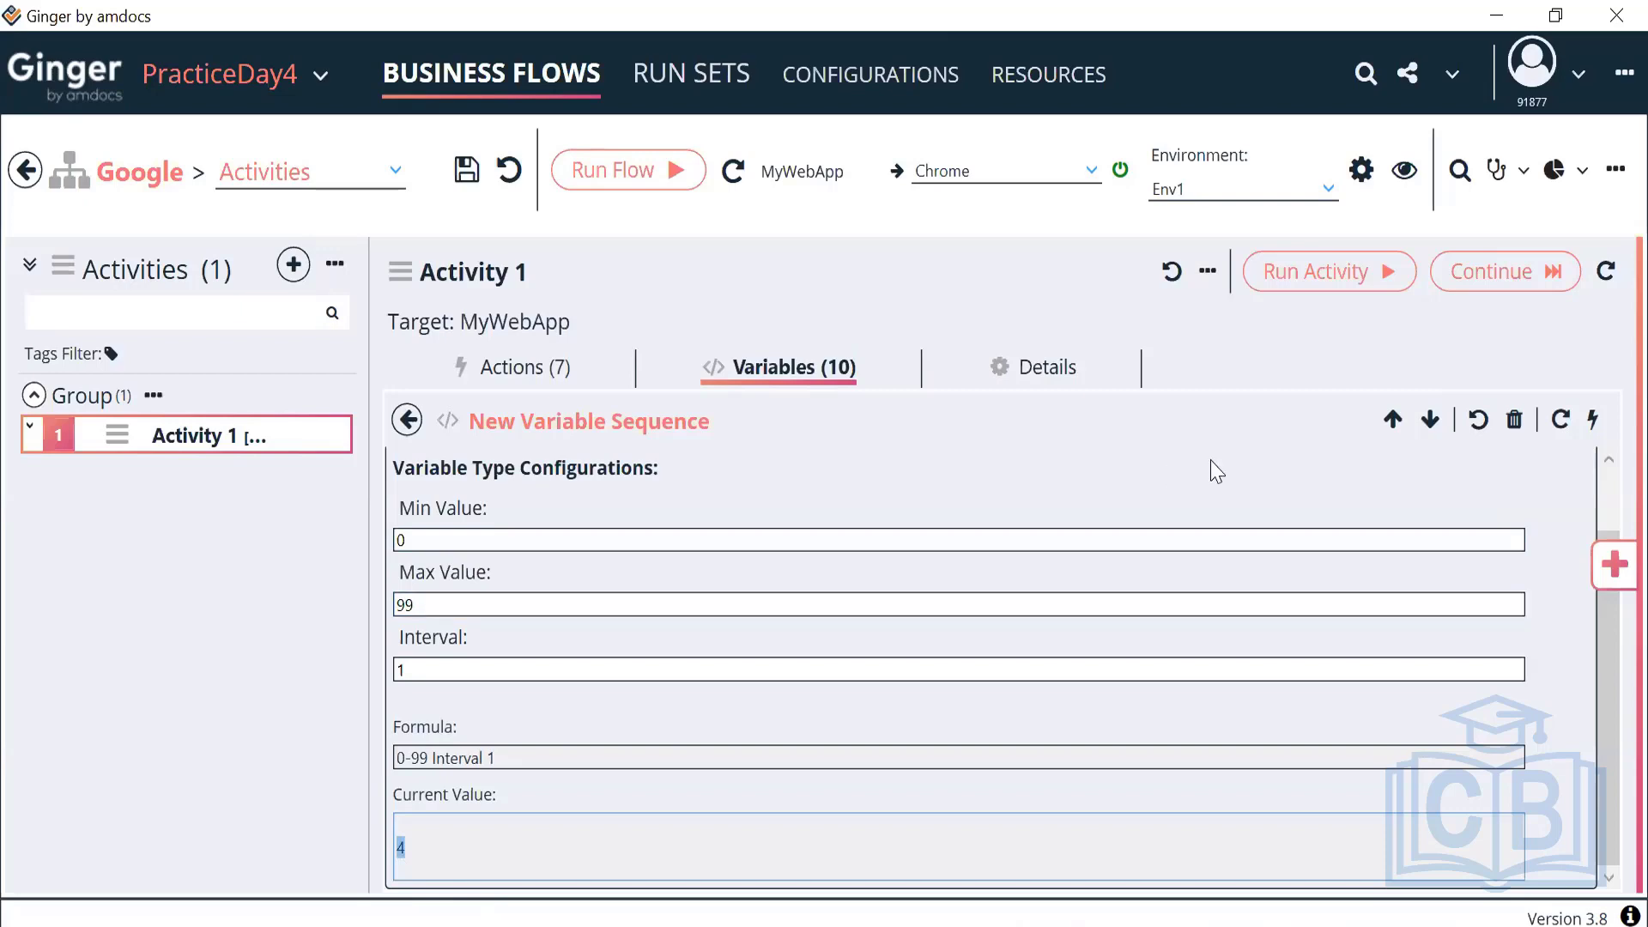
click(1593, 425)
double_click(1593, 425)
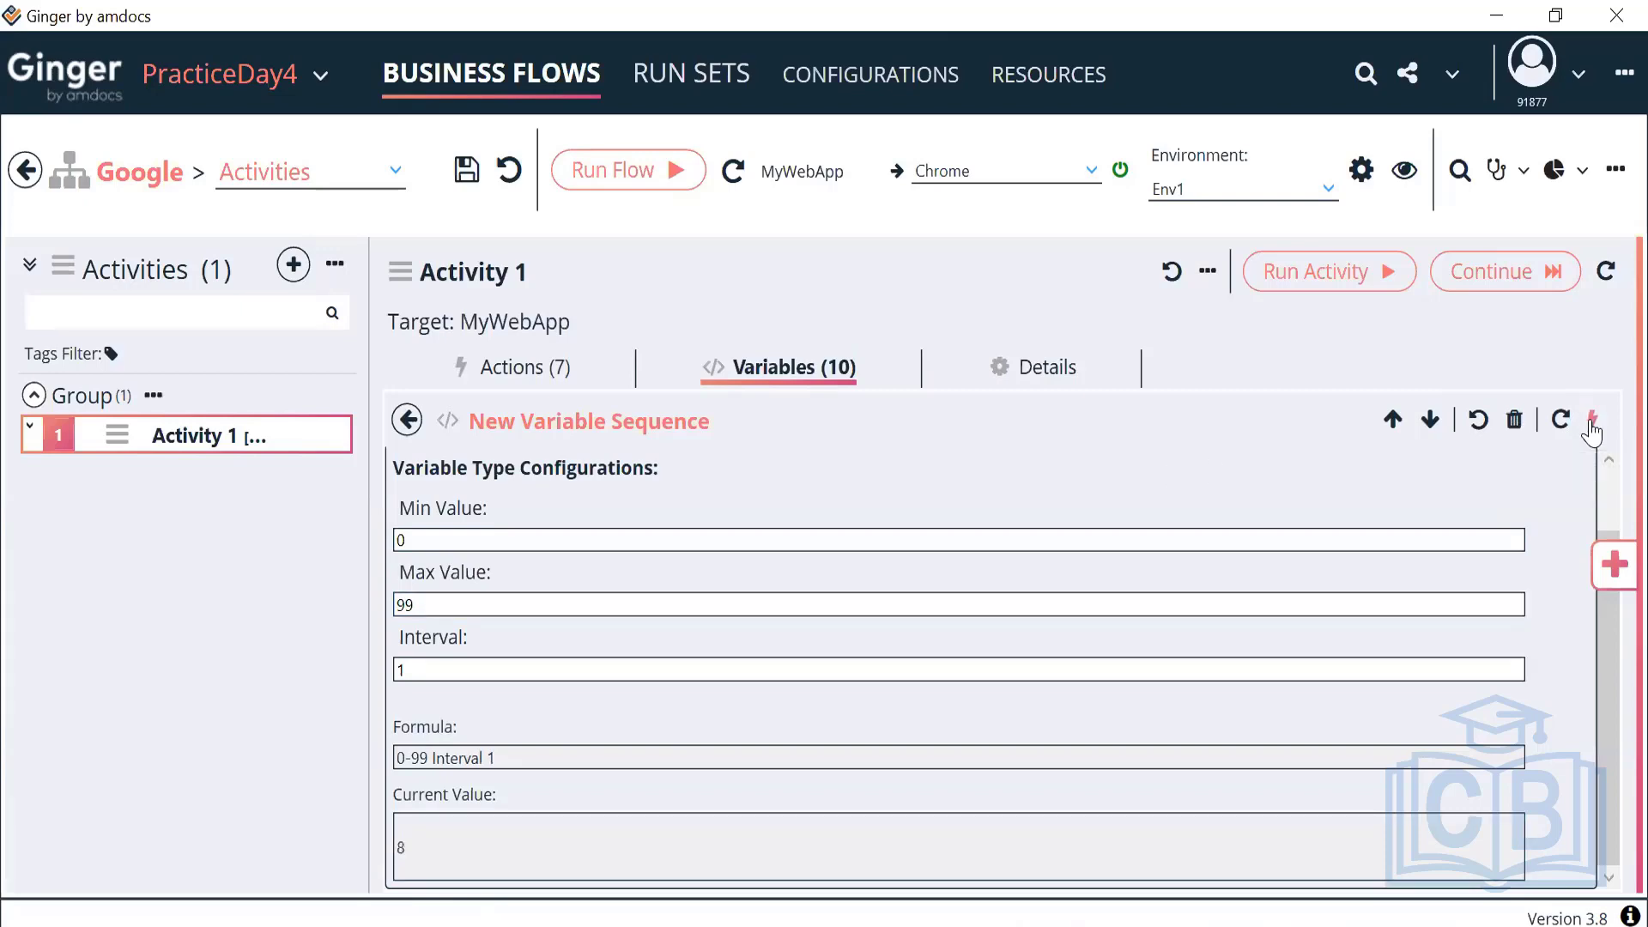
double_click(1592, 425)
double_click(1592, 425)
click(1592, 425)
double_click(1593, 425)
click(1562, 421)
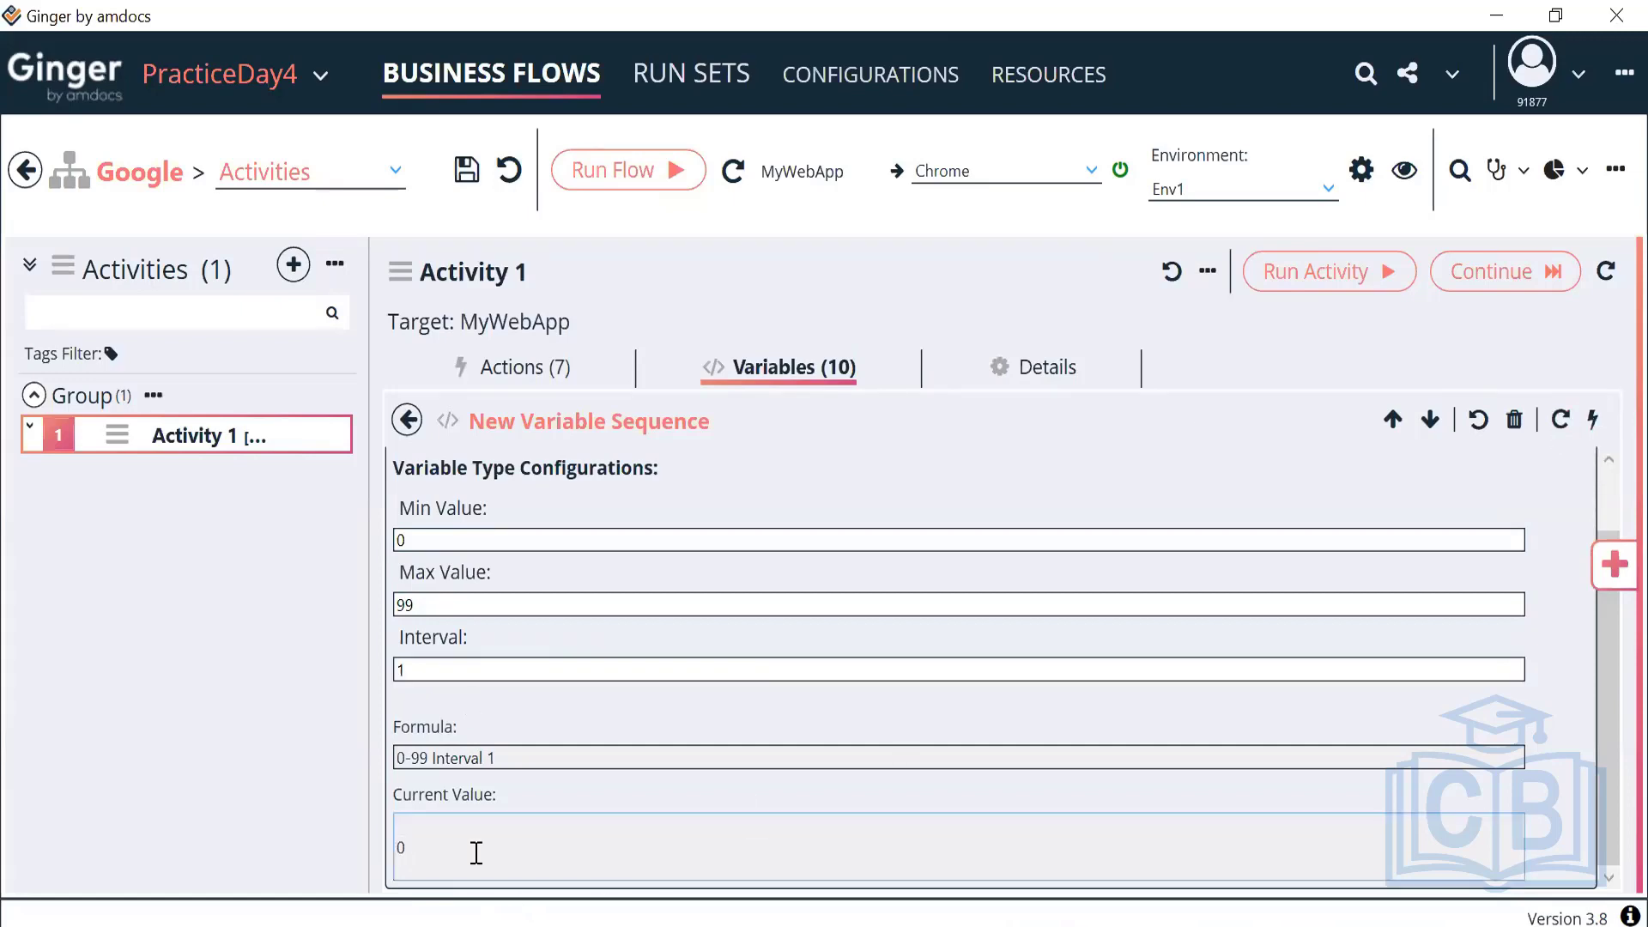
drag(474, 854, 349, 840)
Set the sequence variable's Interval to 3
click(475, 673)
key(BackSpace)
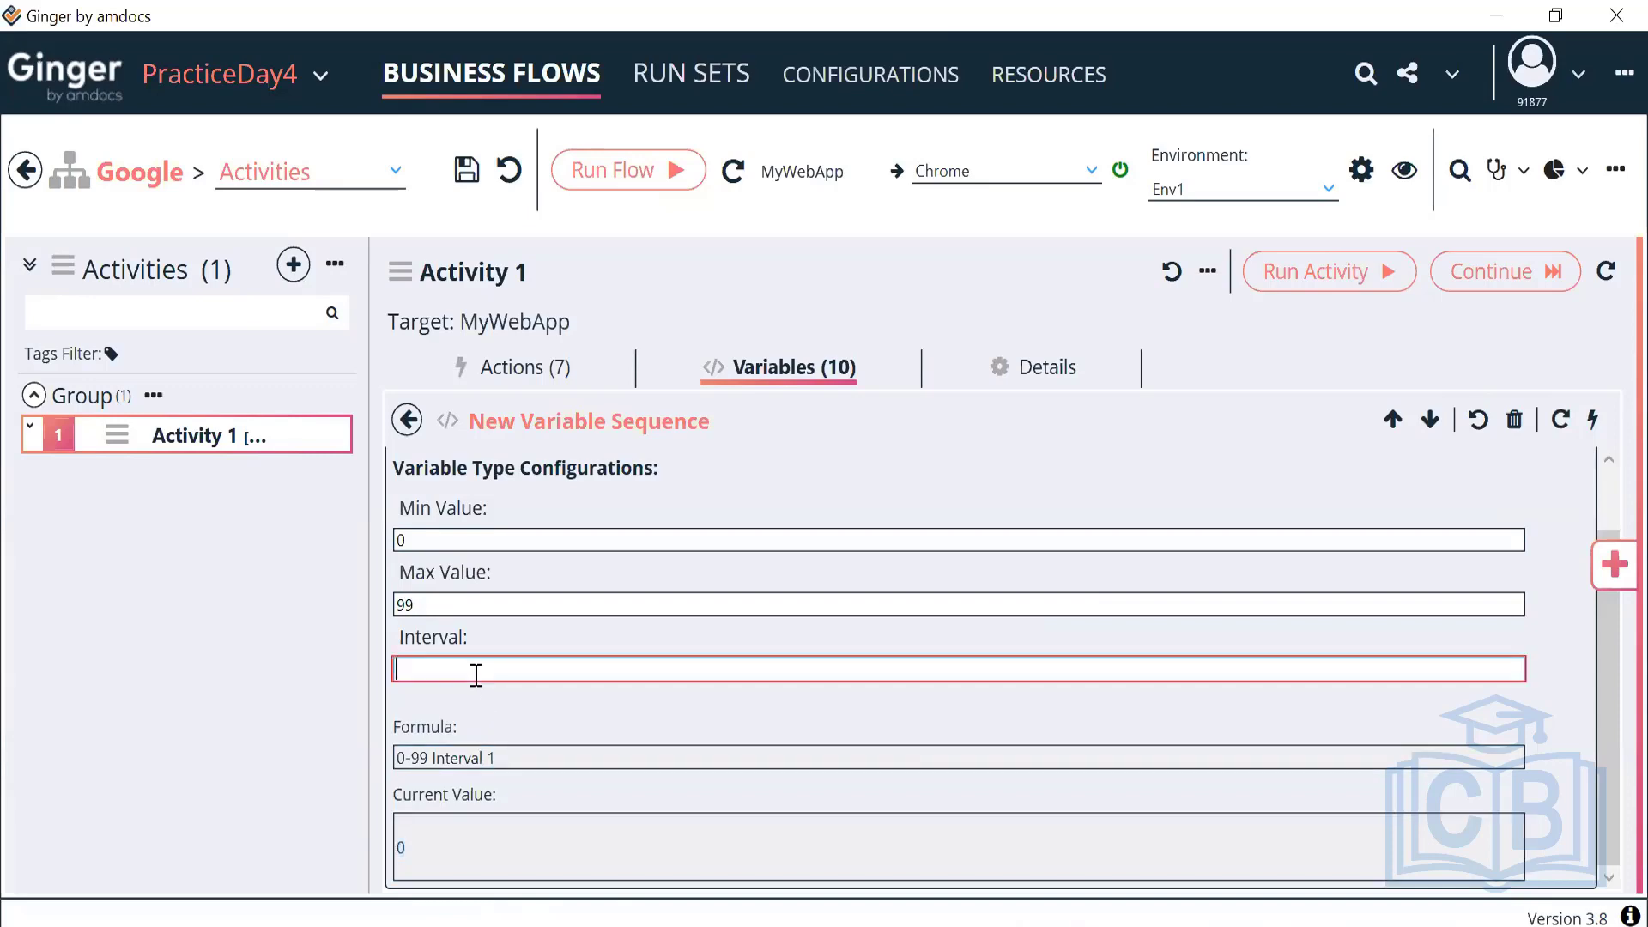
text(3)
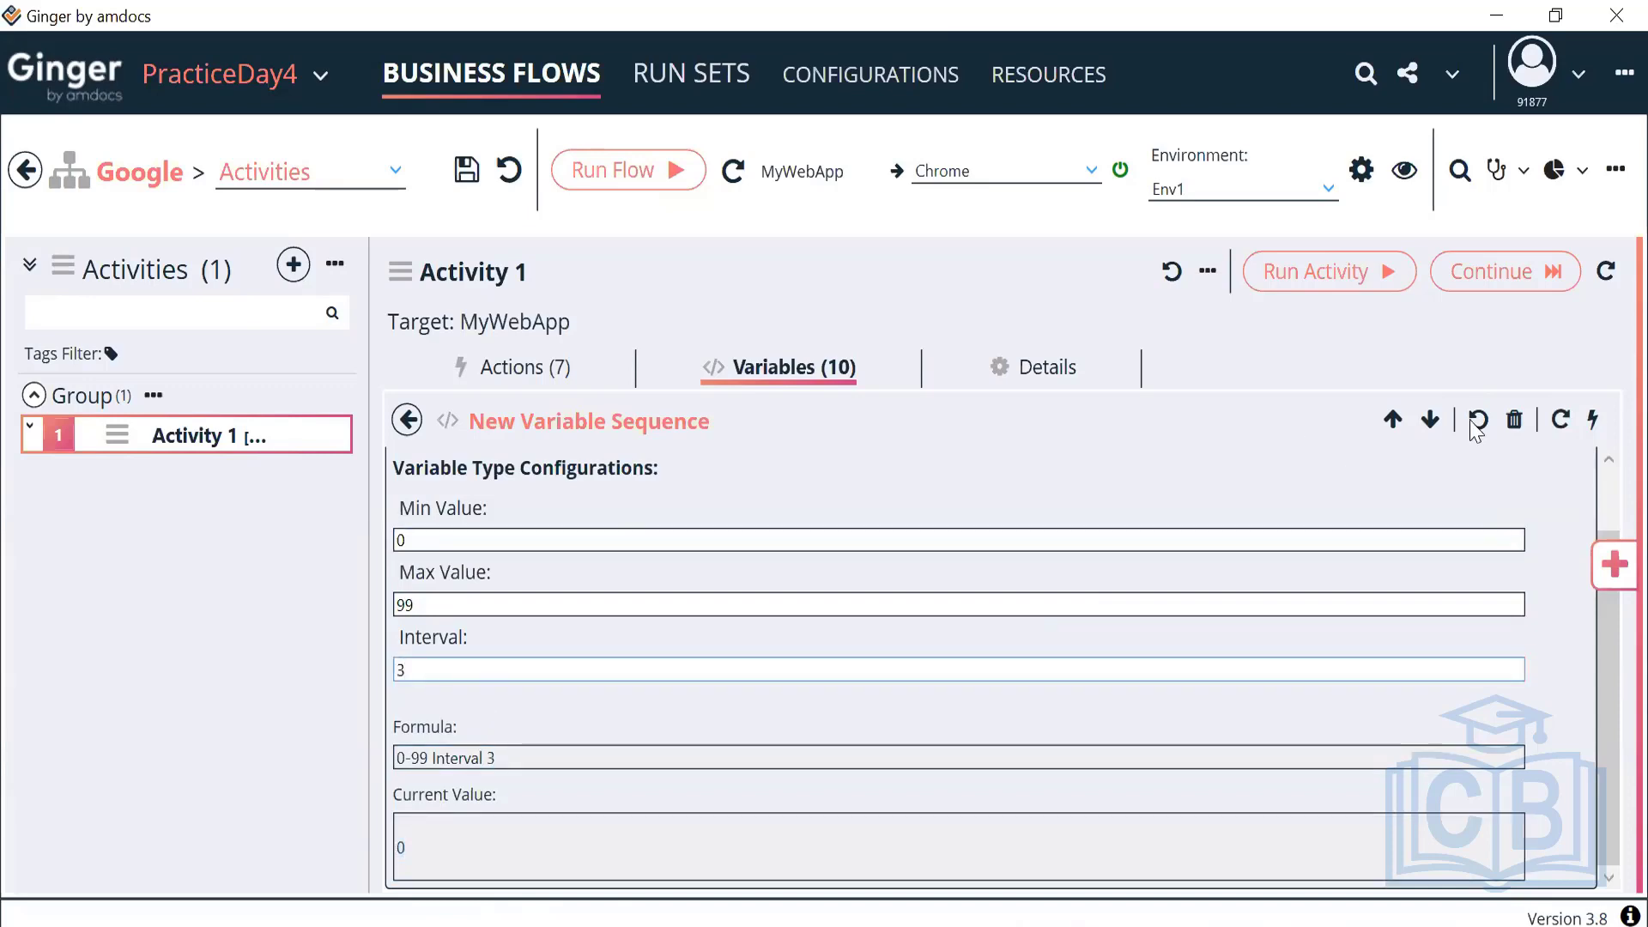
Generate values in steps of 3 until the current value reaches 30
click(1592, 419)
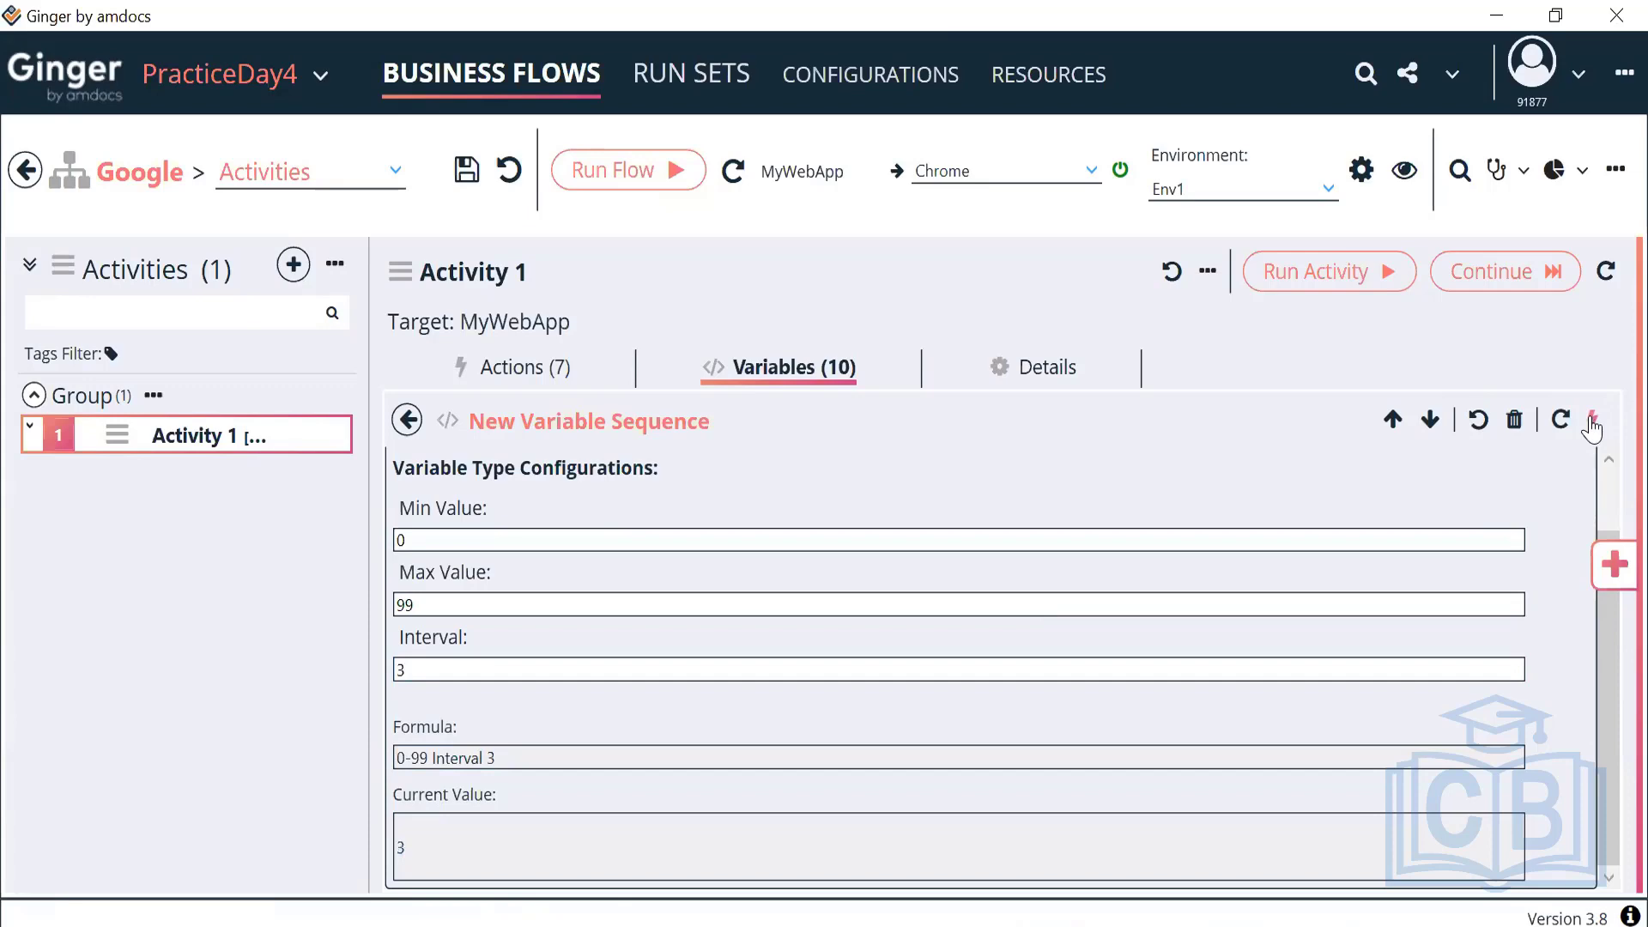
click(1593, 420)
click(1592, 420)
click(1592, 420)
click(1592, 420)
click(1592, 420)
click(1592, 420)
drag(431, 678, 354, 684)
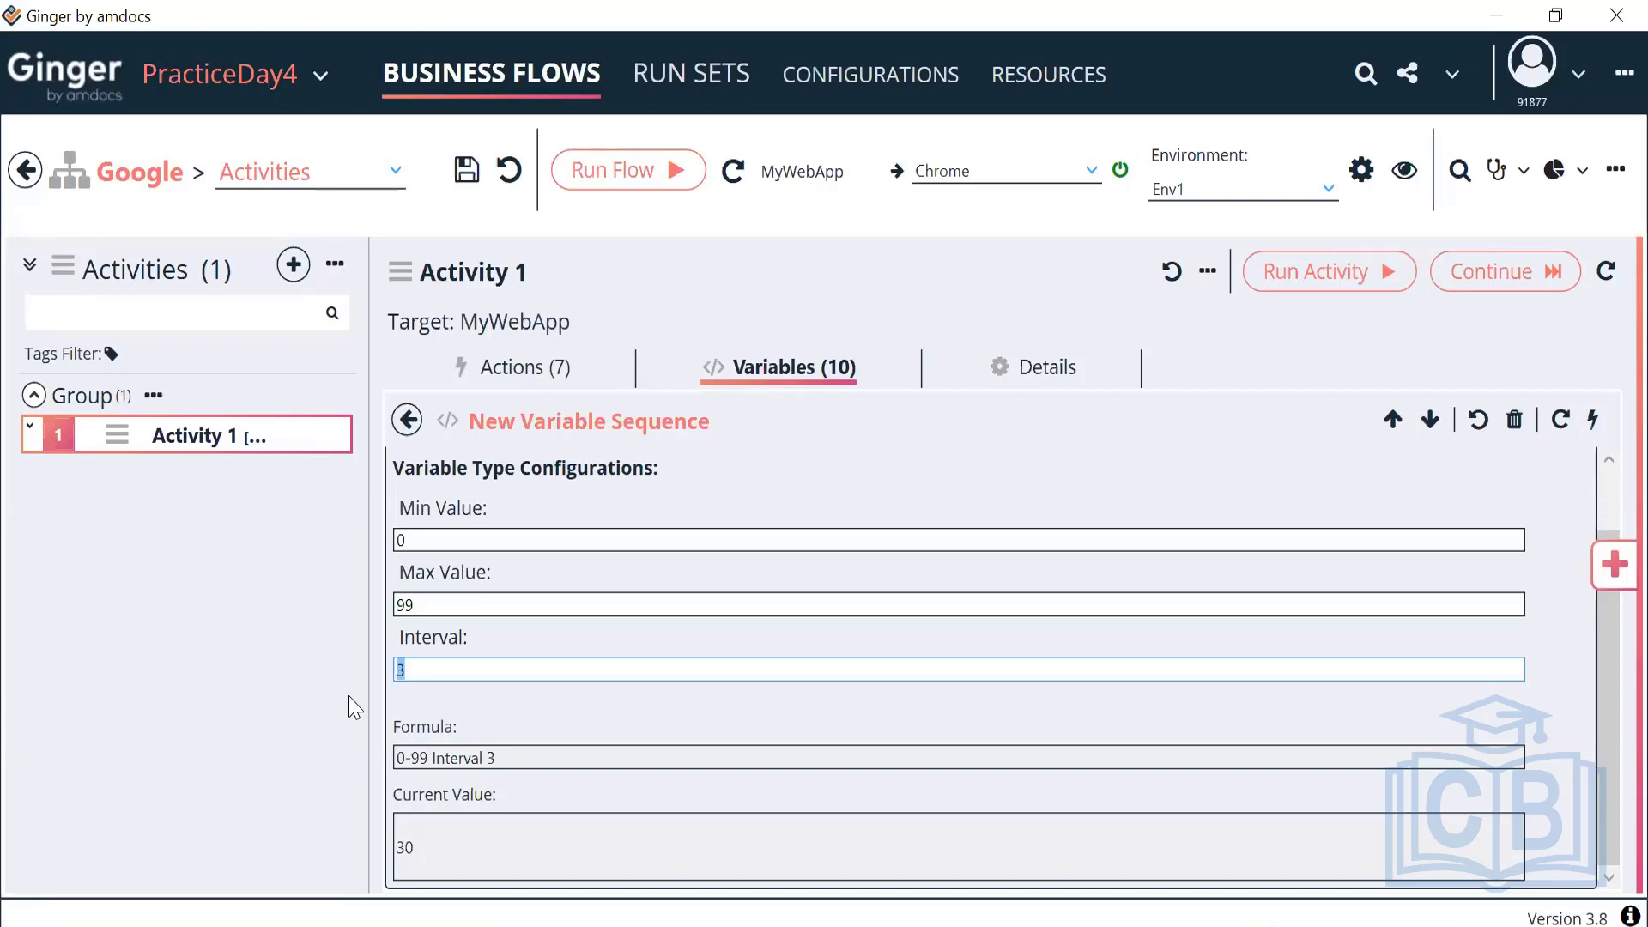
Add a new Timer variable to Activity 1's variables
click(407, 421)
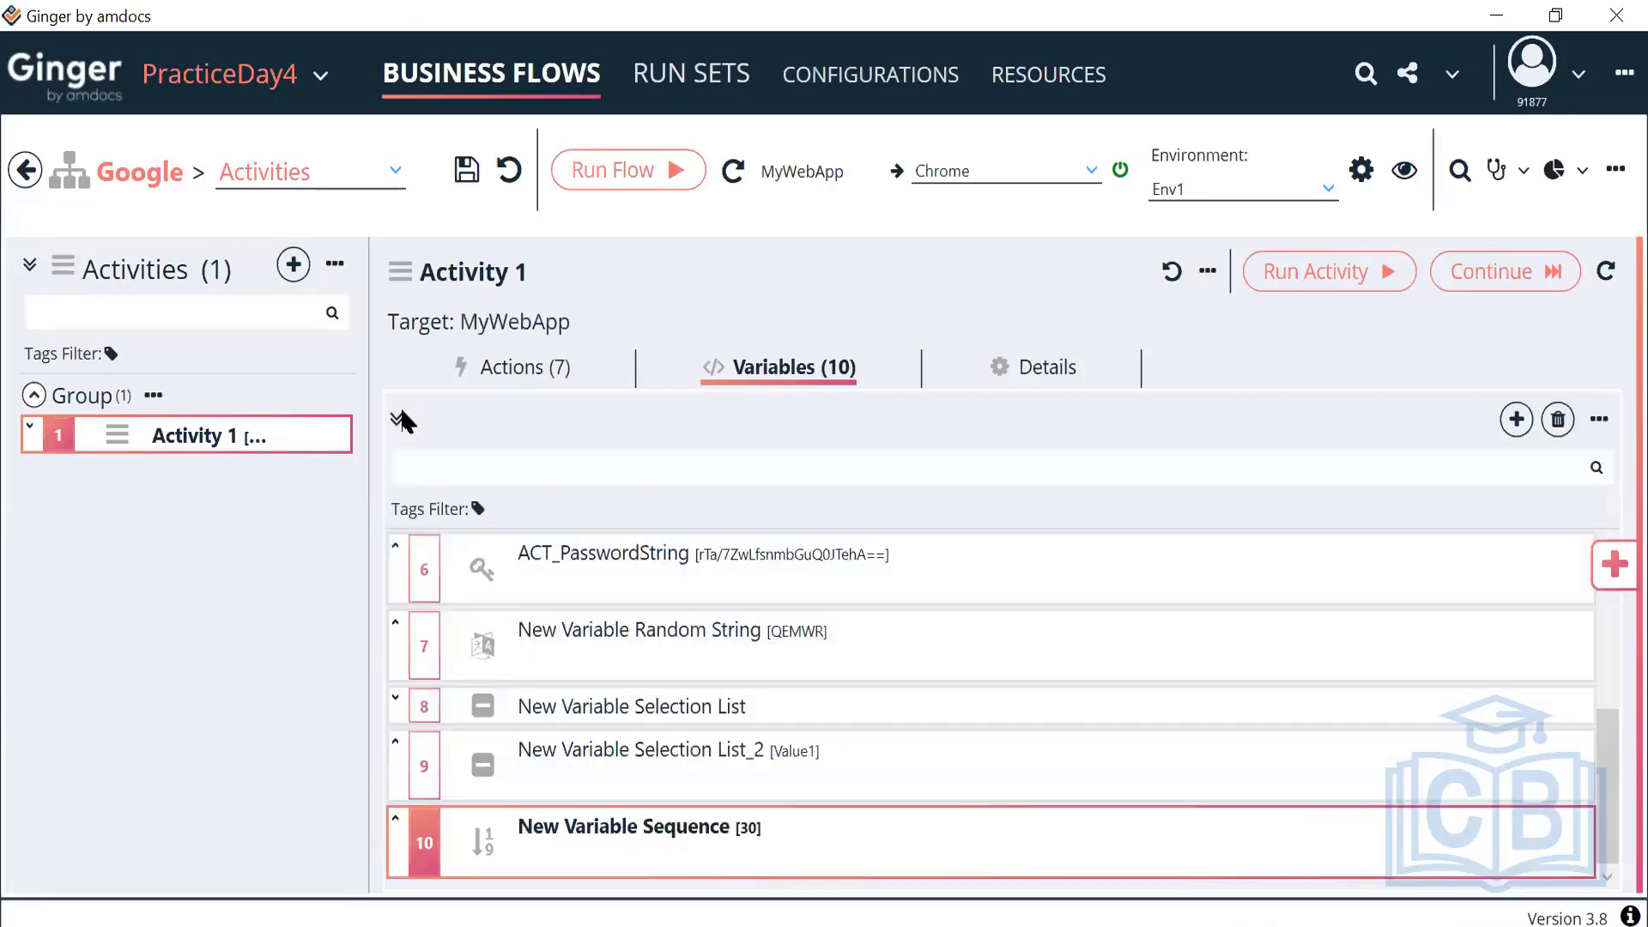
click(1516, 419)
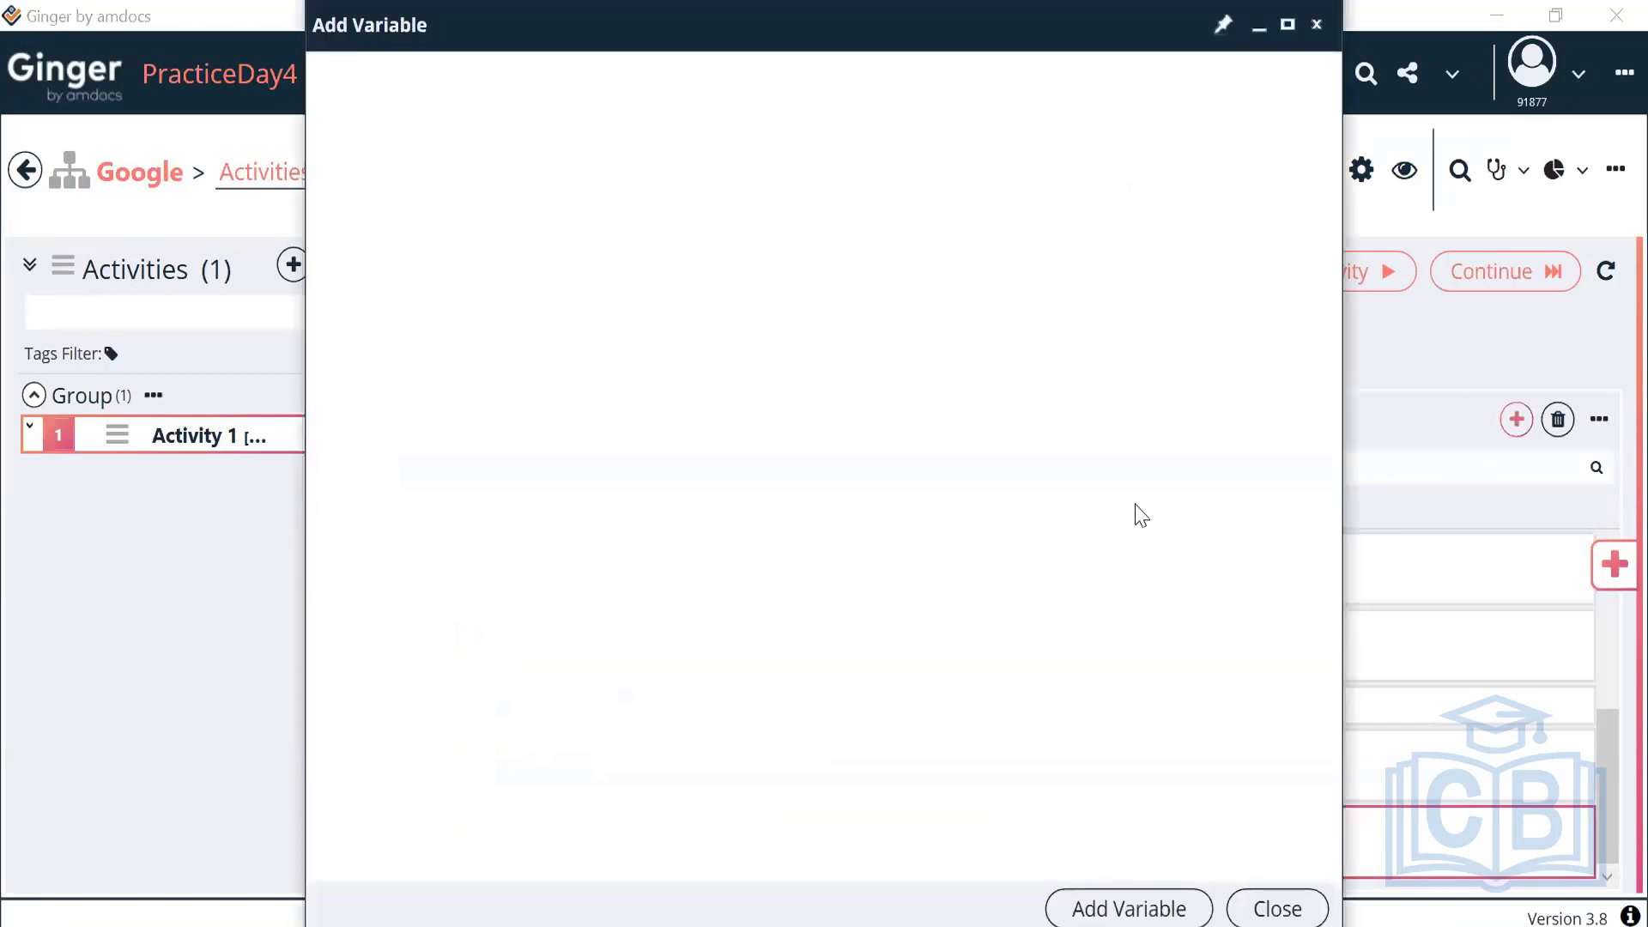
click(608, 667)
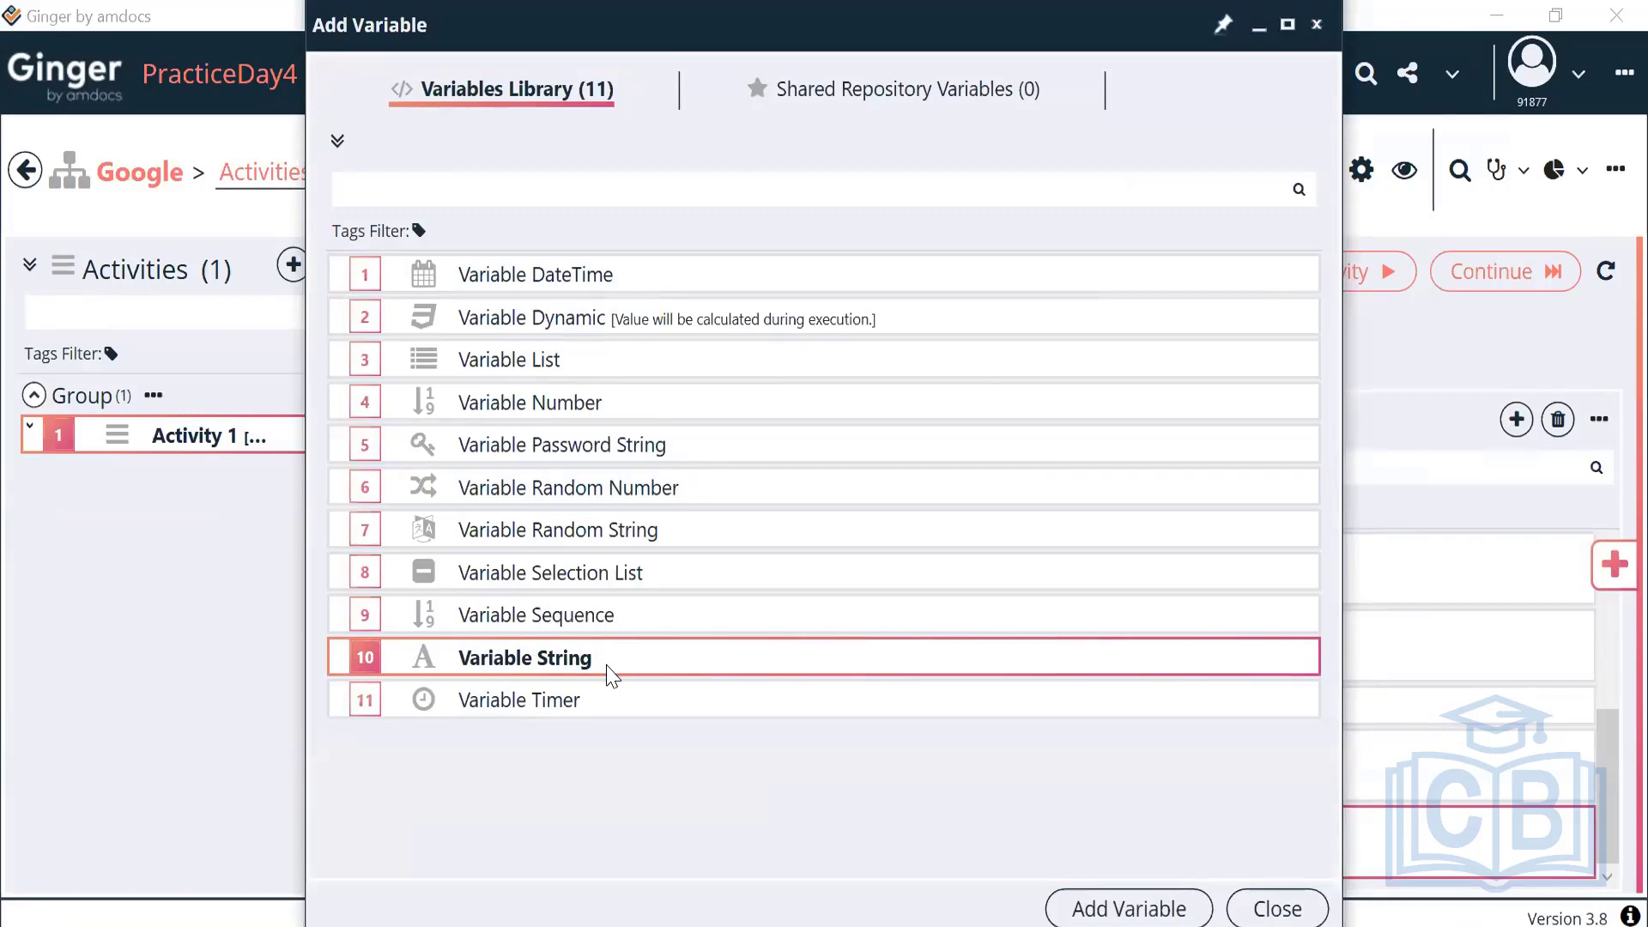
click(620, 709)
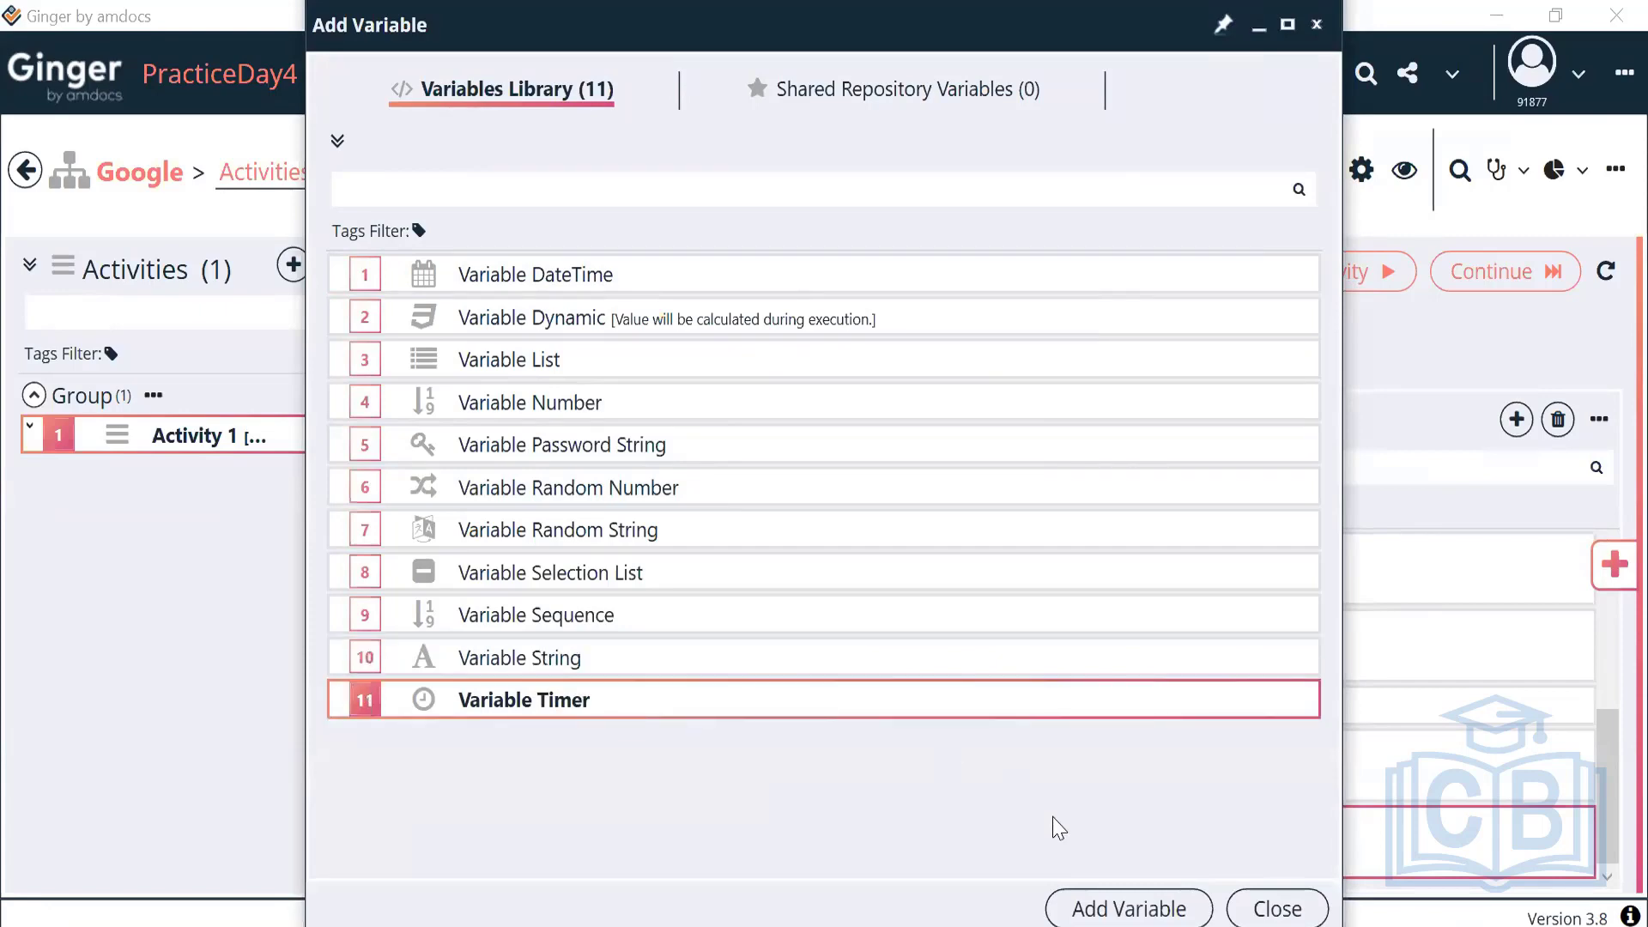
click(1123, 910)
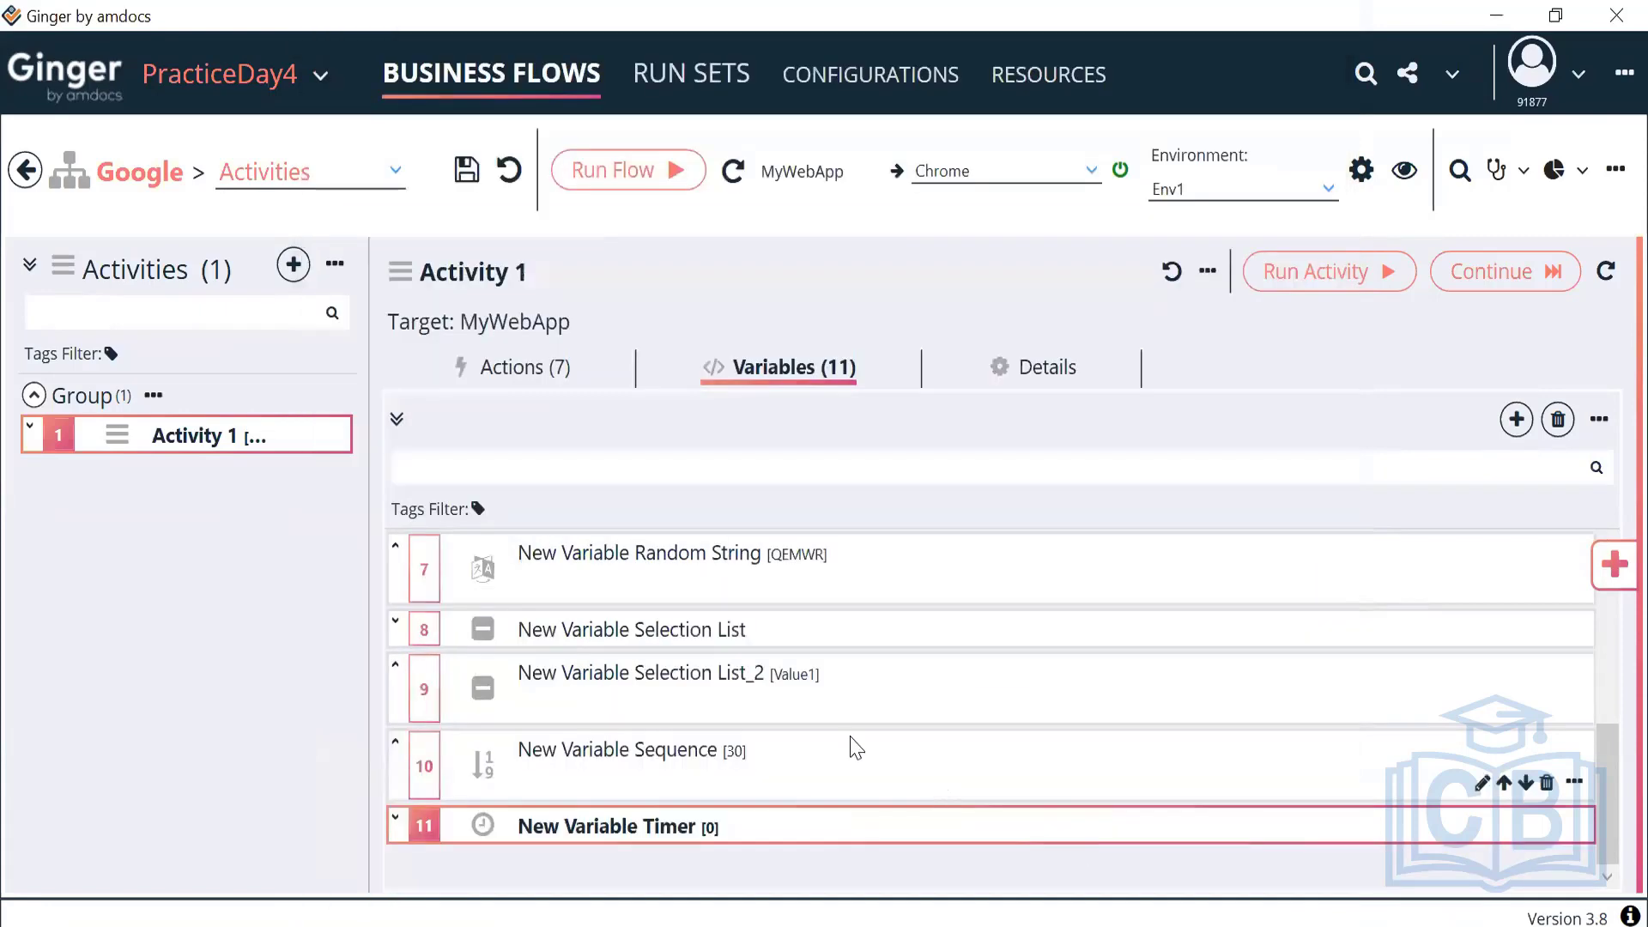
Open New Variable Timer, keep its unit as Seconds, and return to the variables list
double_click(754, 824)
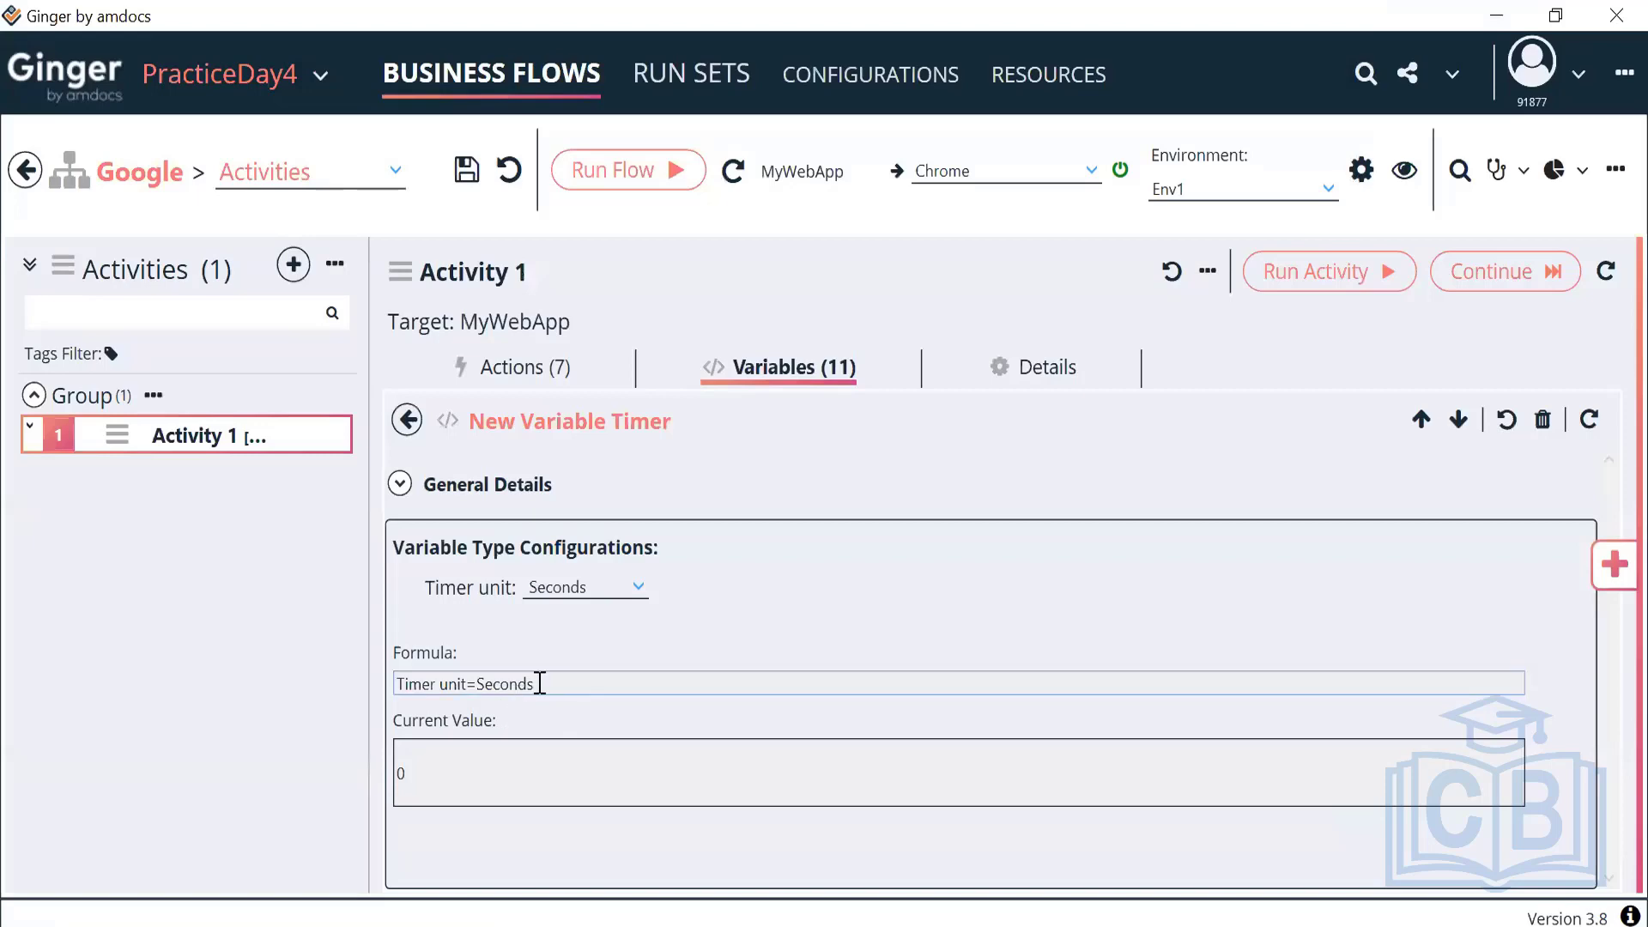
click(617, 591)
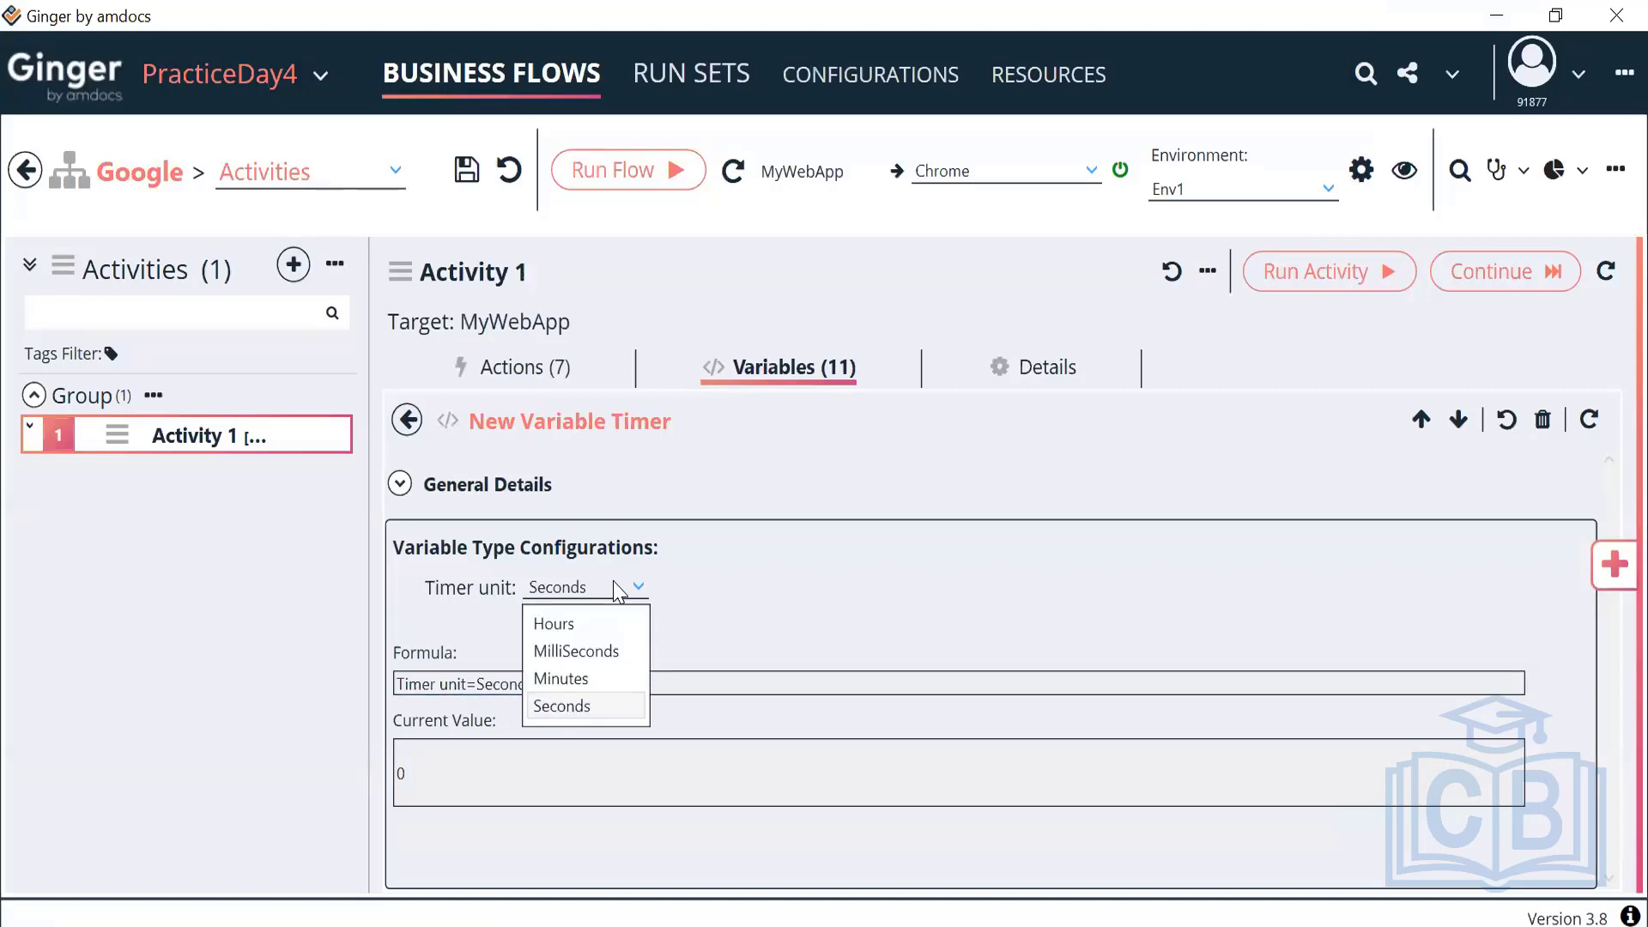
click(616, 590)
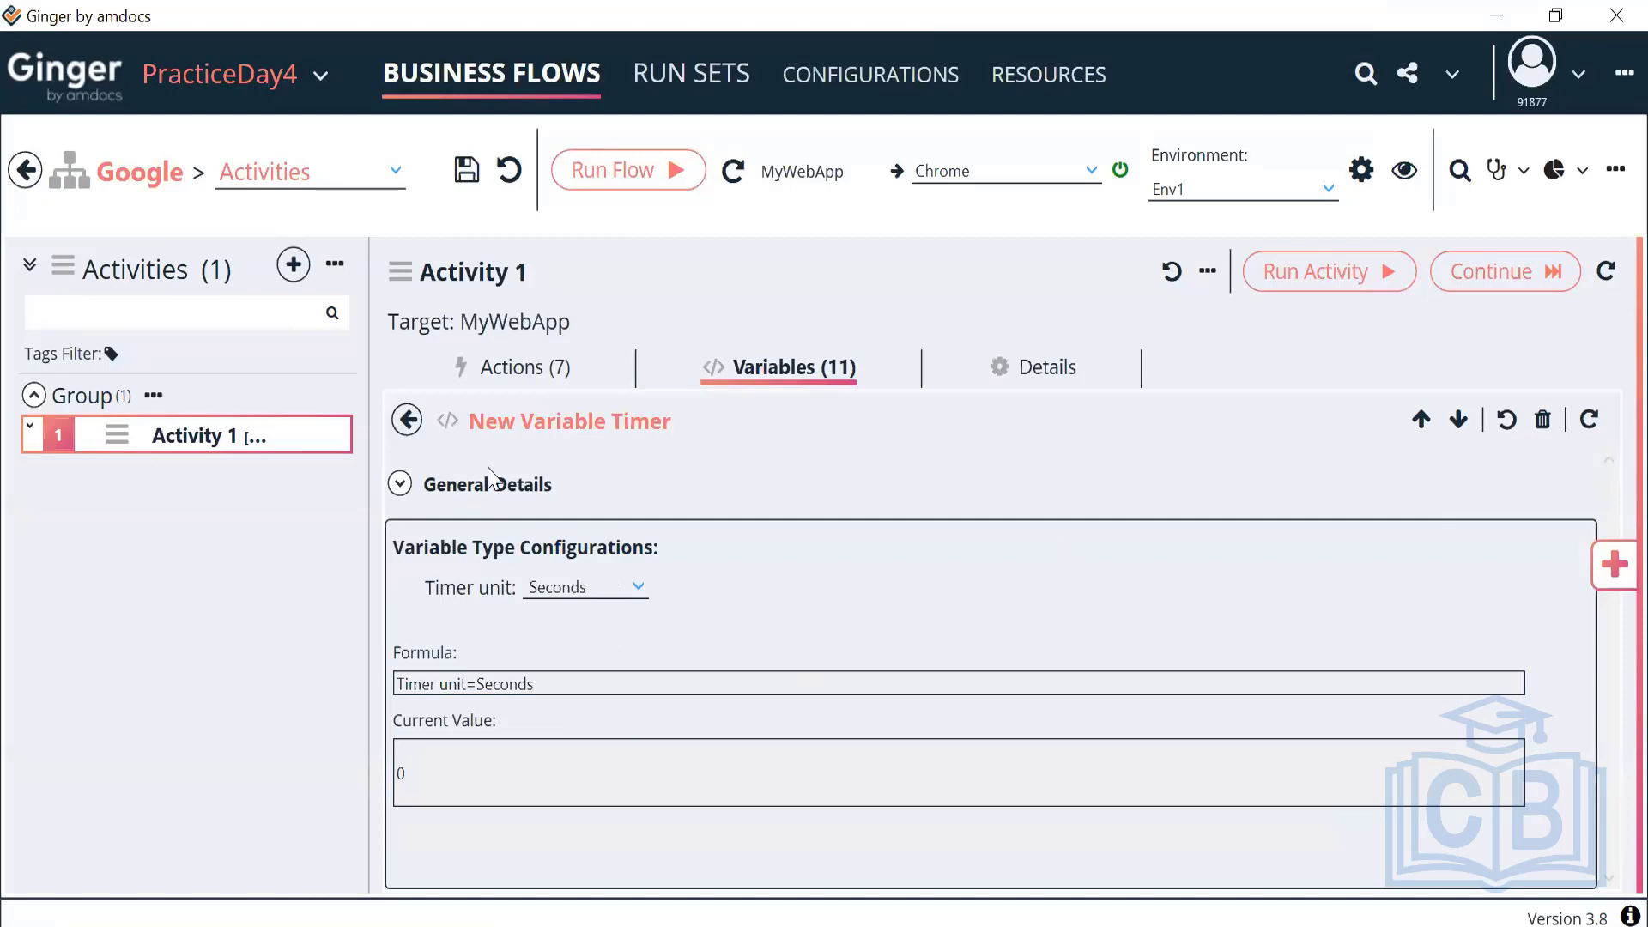
click(408, 421)
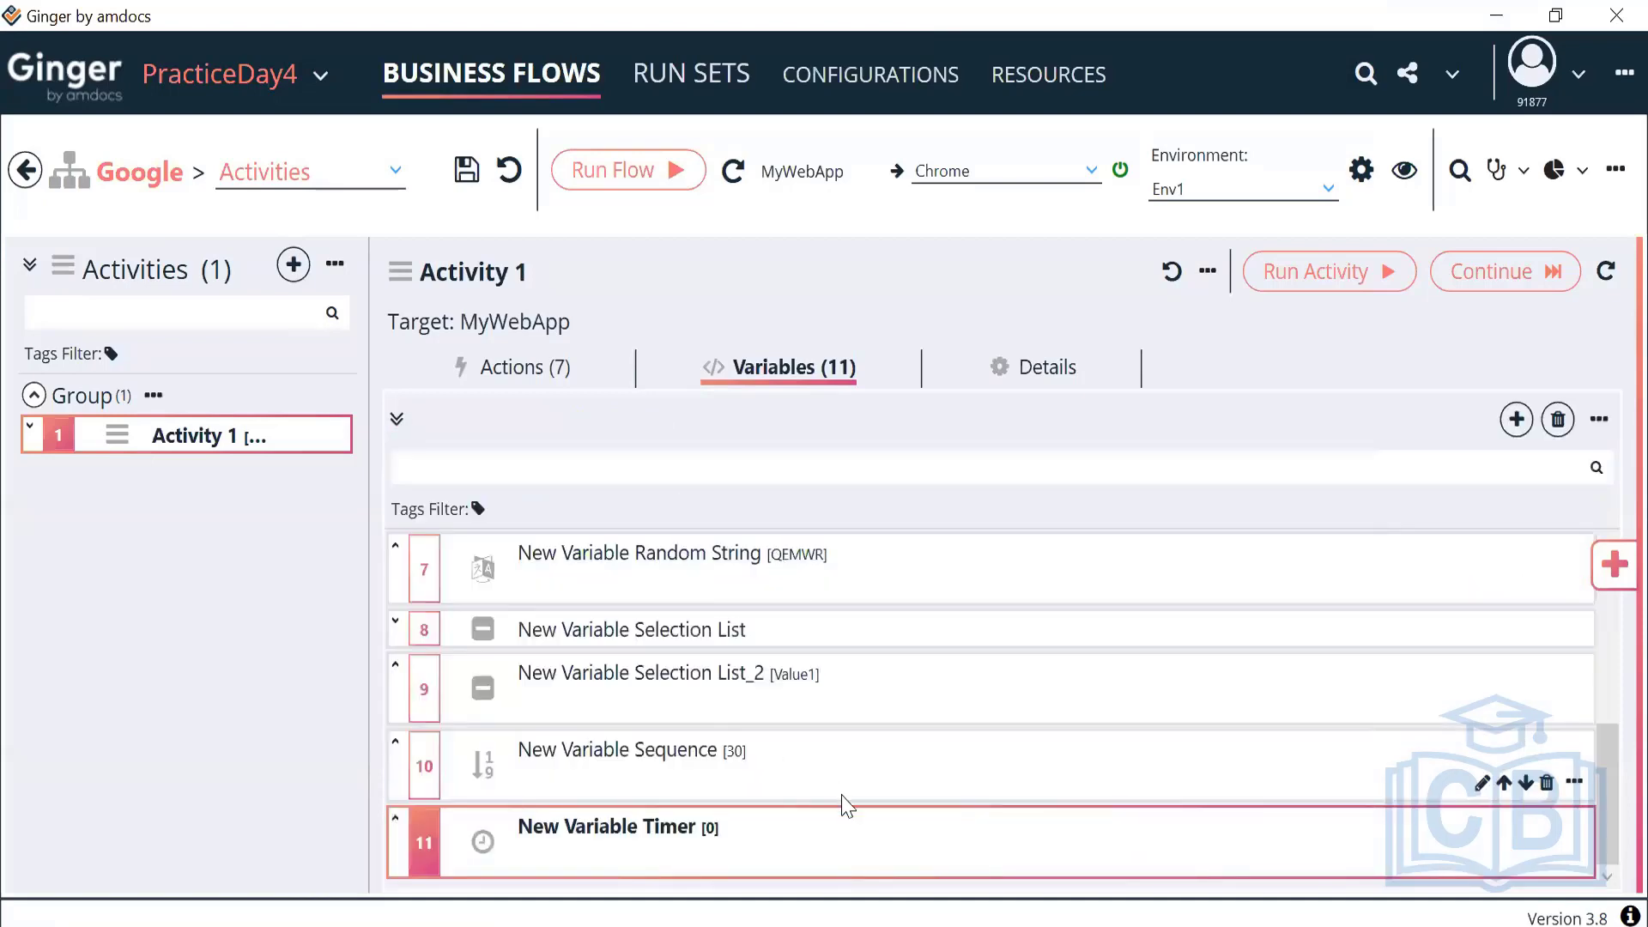
Inspect the Set Email action's value operation types without changing them
scroll(846, 805, up, 2)
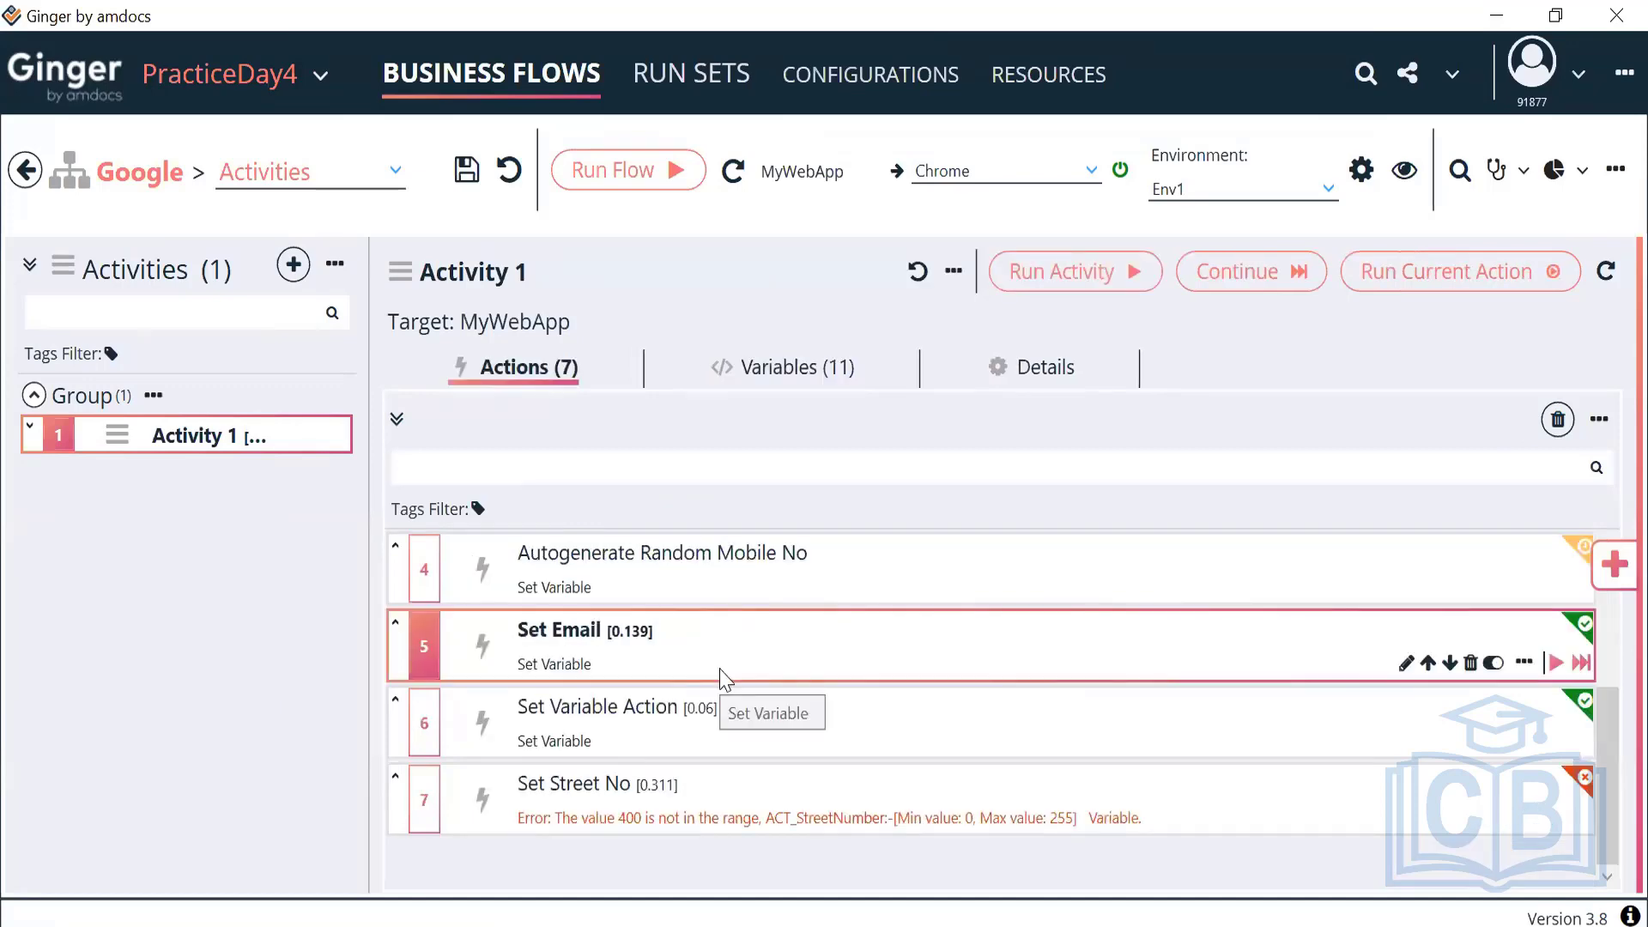
double_click(721, 679)
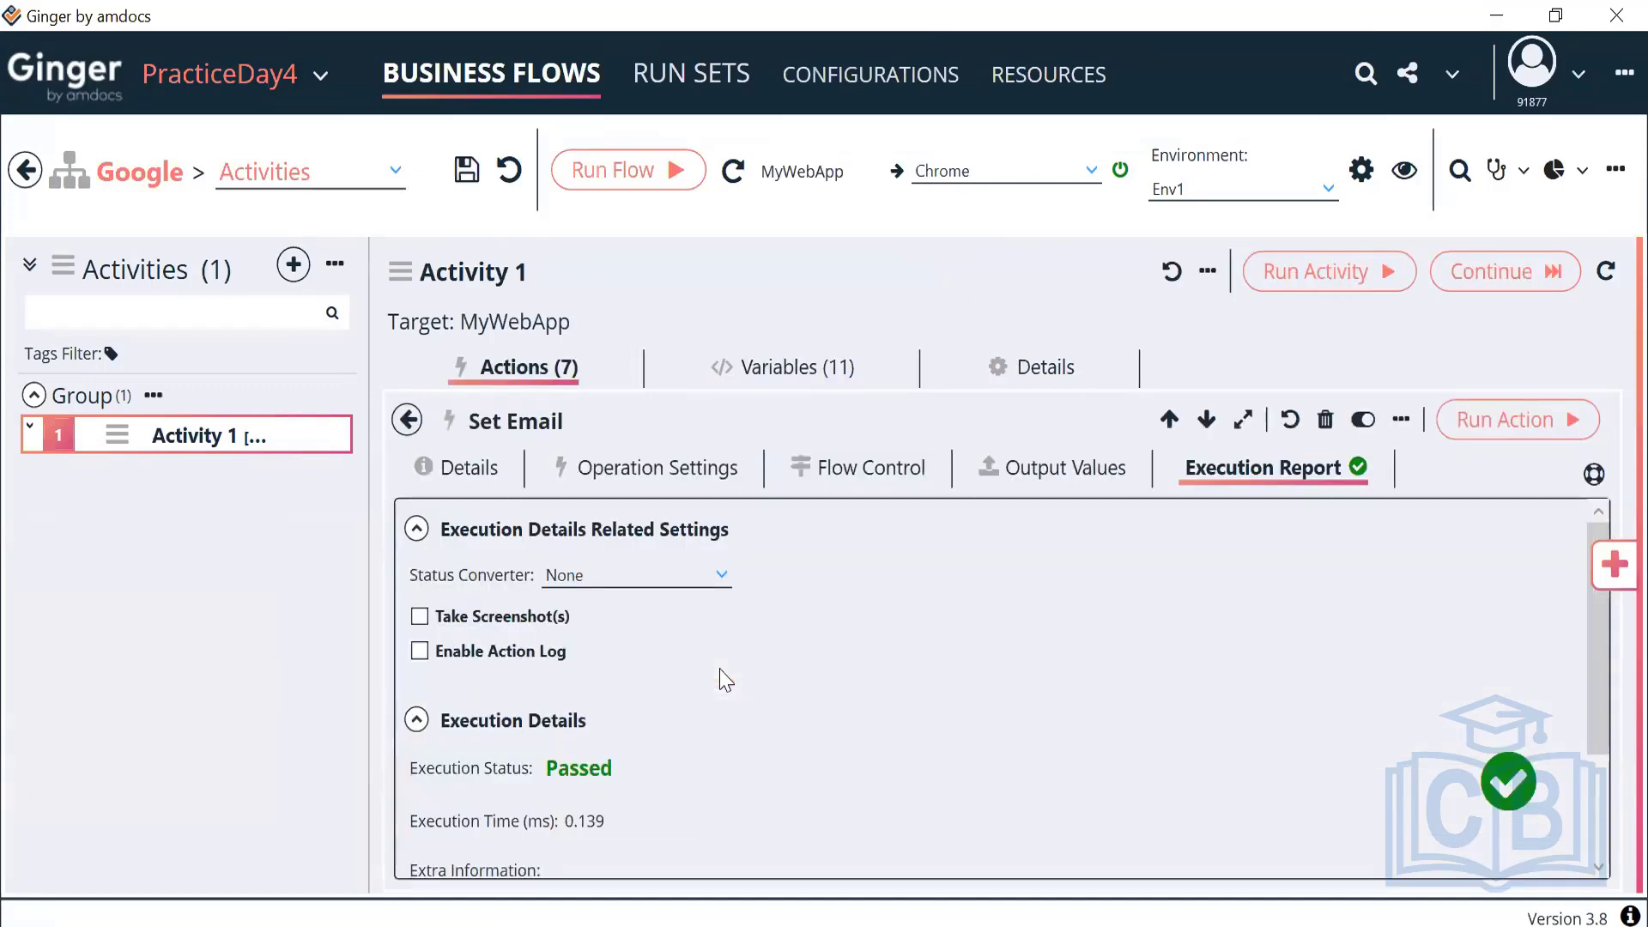
click(668, 472)
click(520, 725)
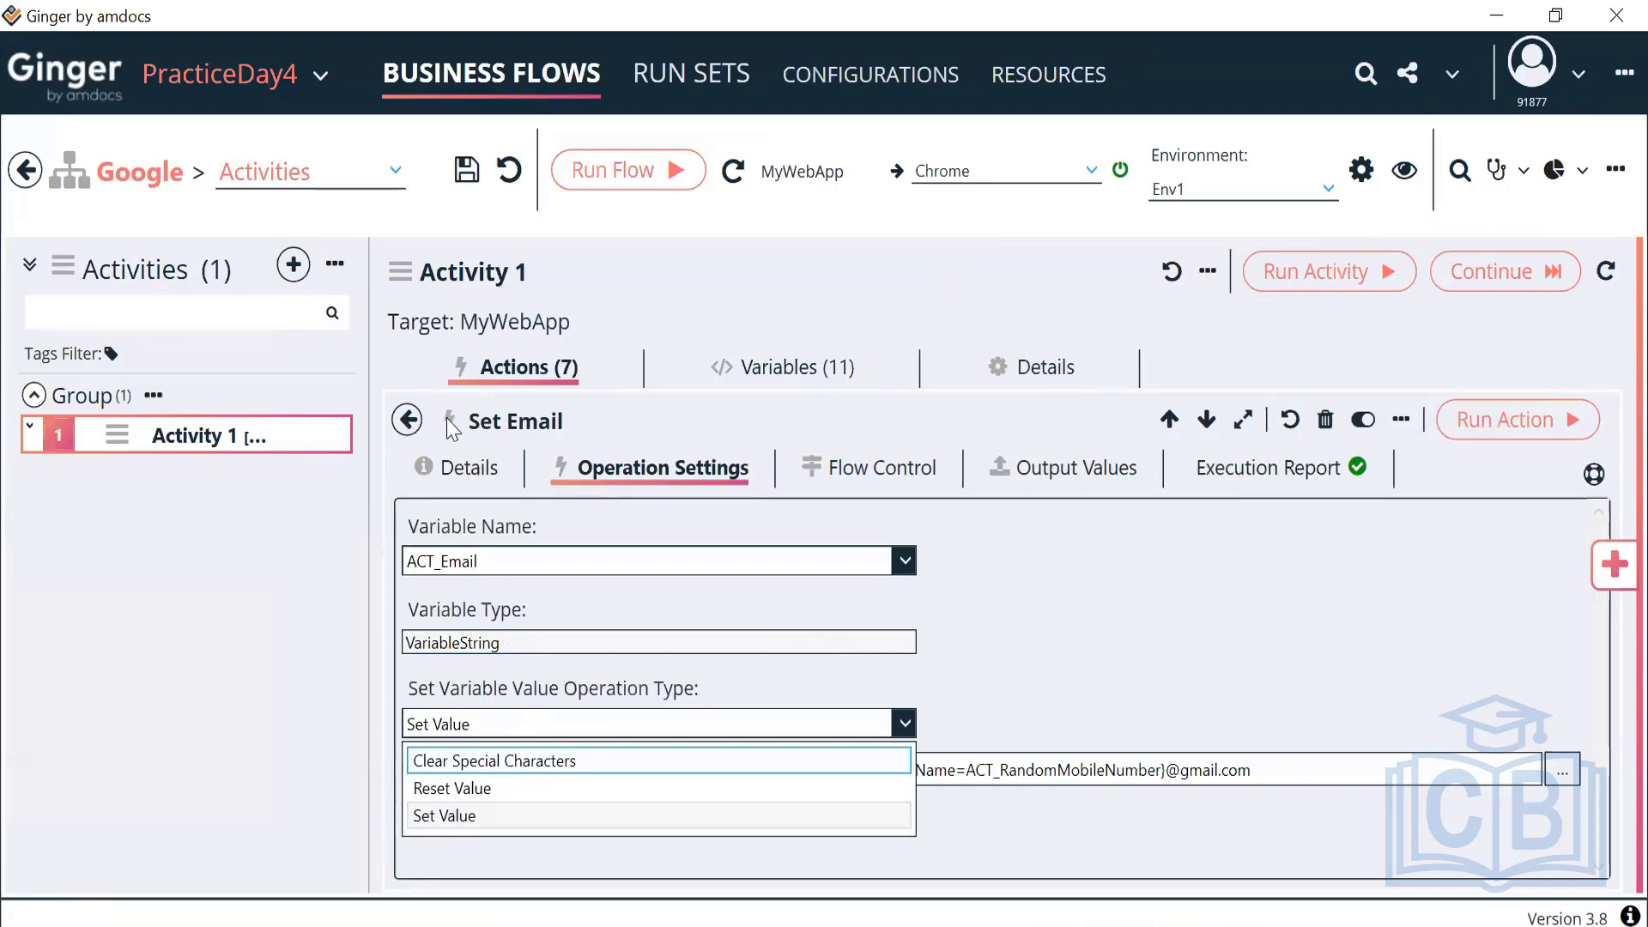
click(409, 422)
click(409, 423)
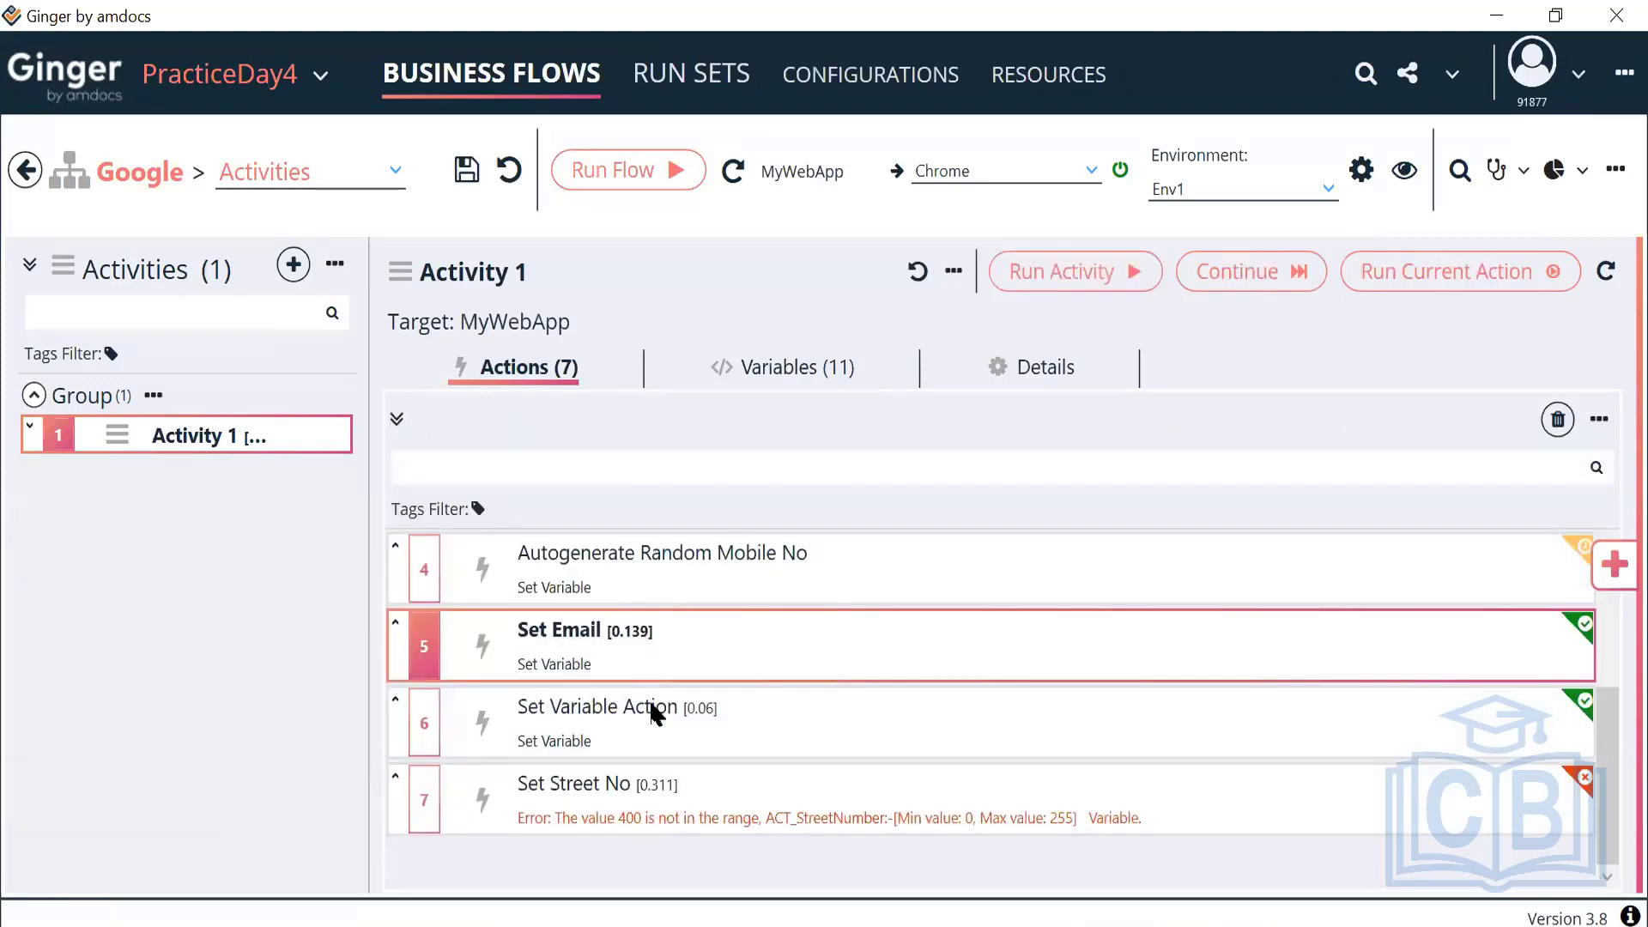
Inspect the Set Variable Action, keeping Set Value as its operation, and return to actions
double_click(652, 706)
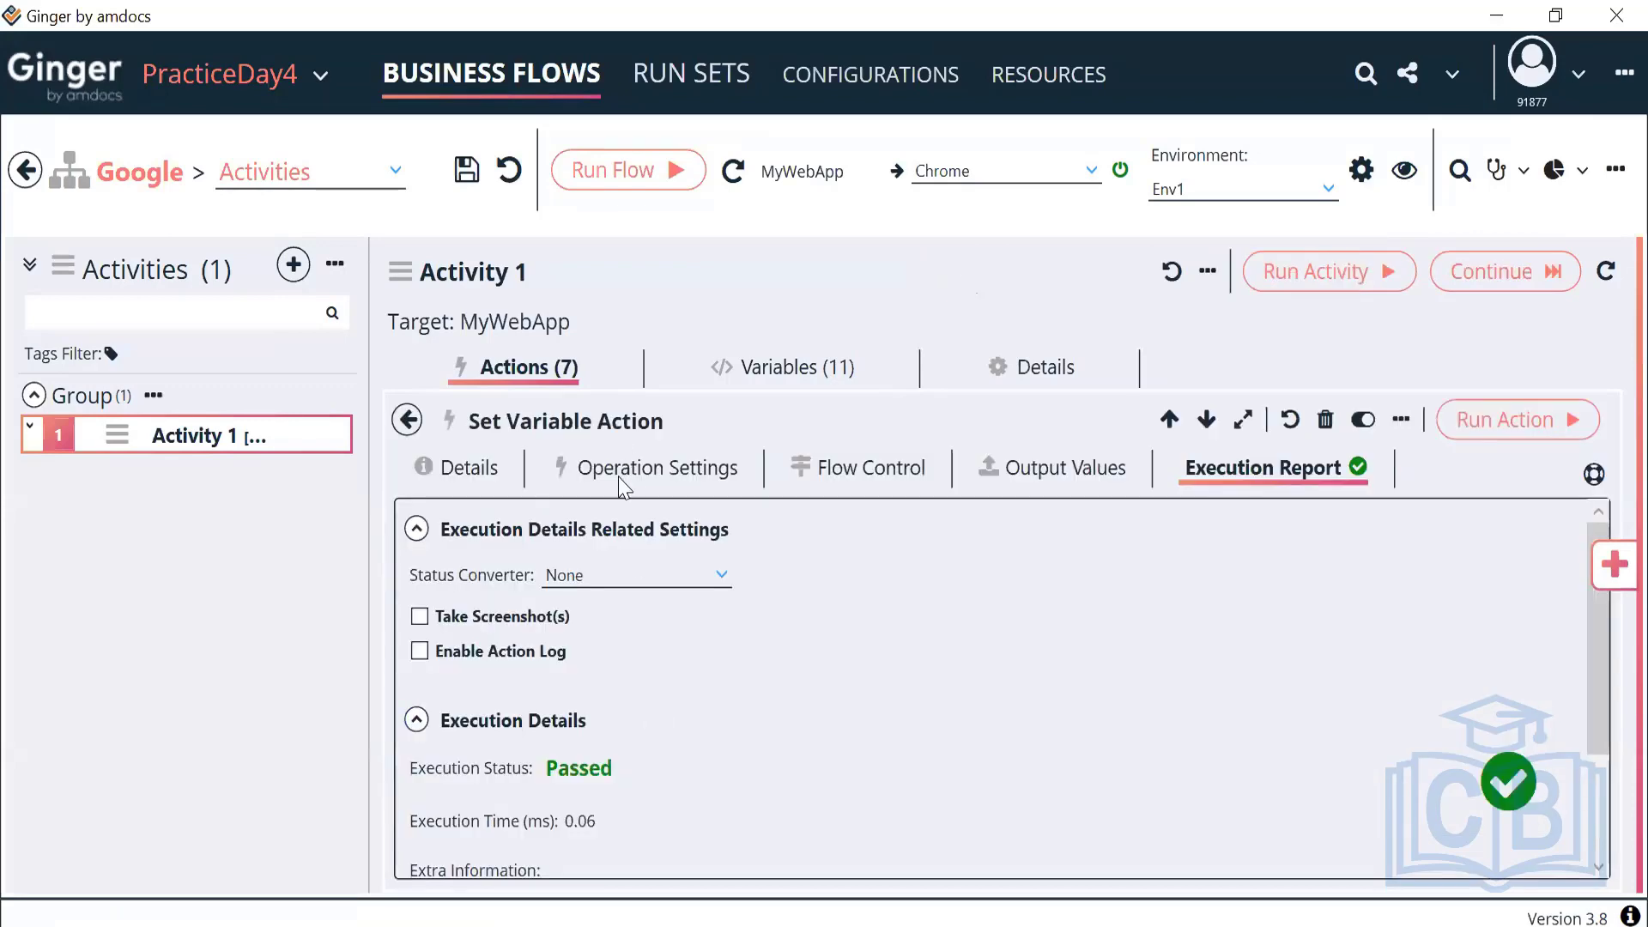
click(618, 476)
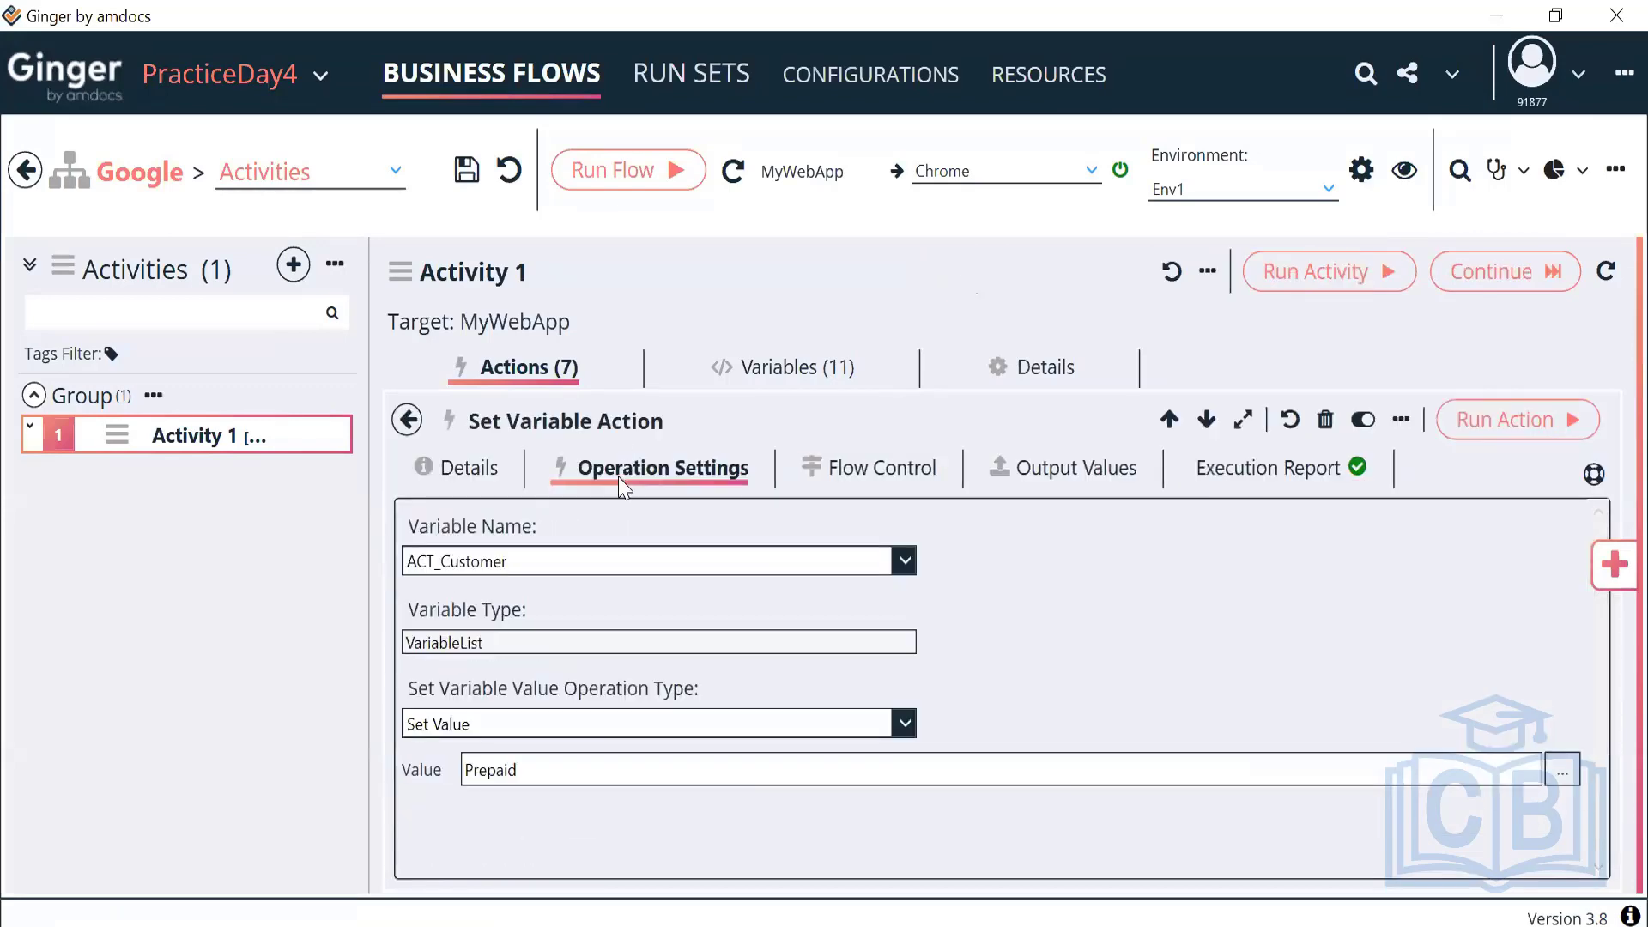
click(516, 731)
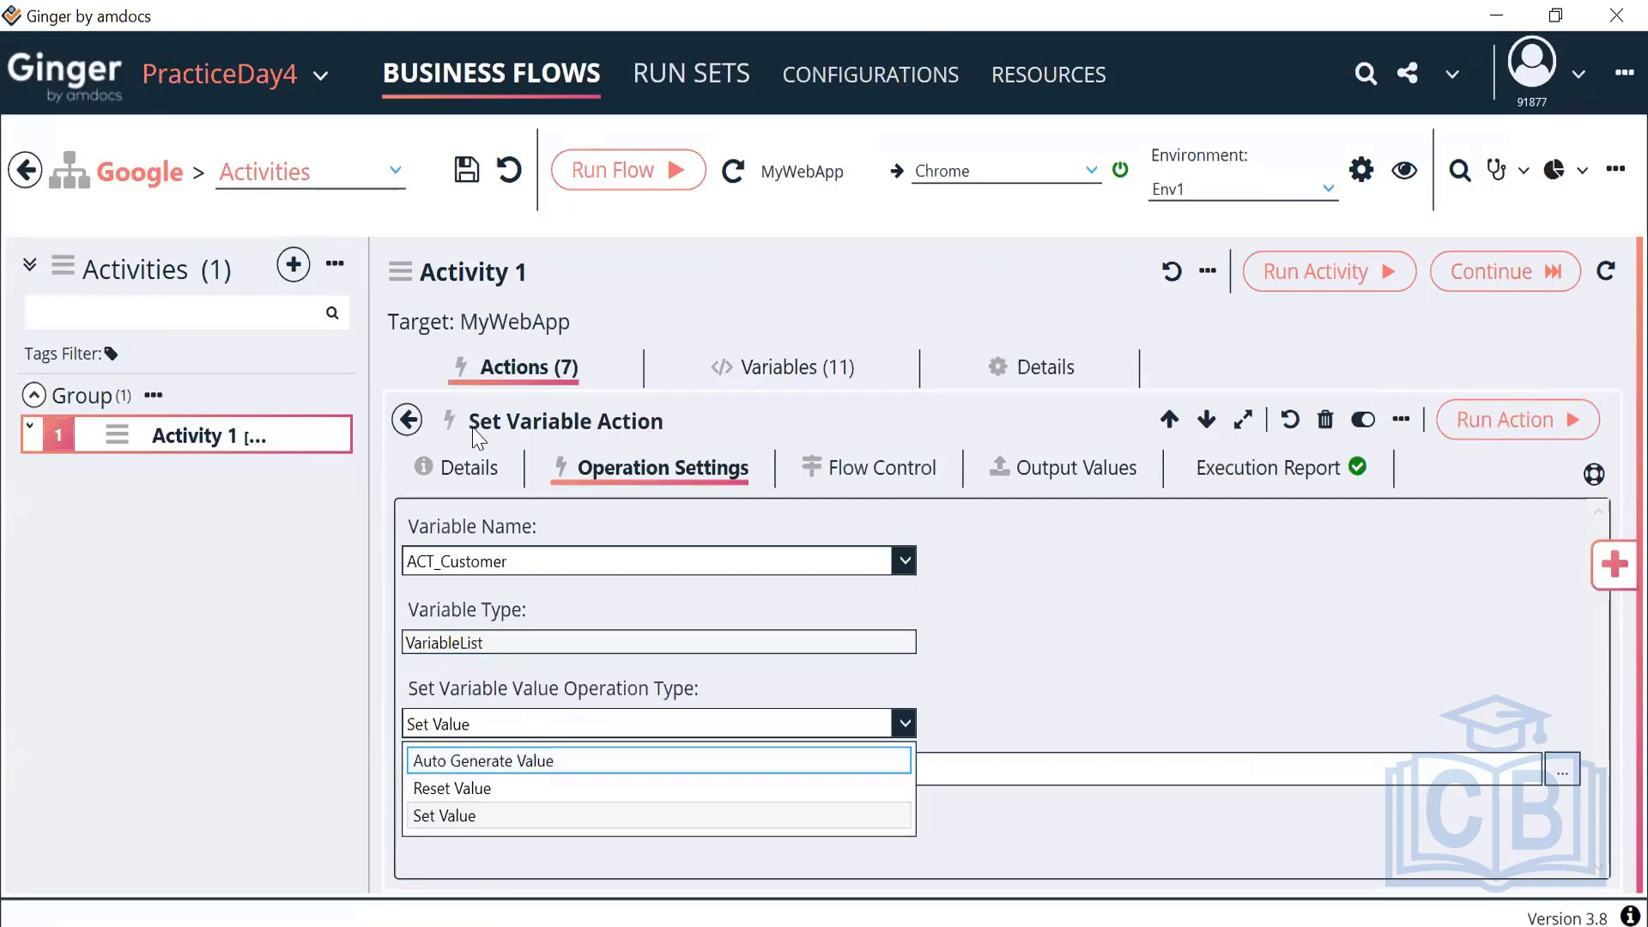
click(412, 420)
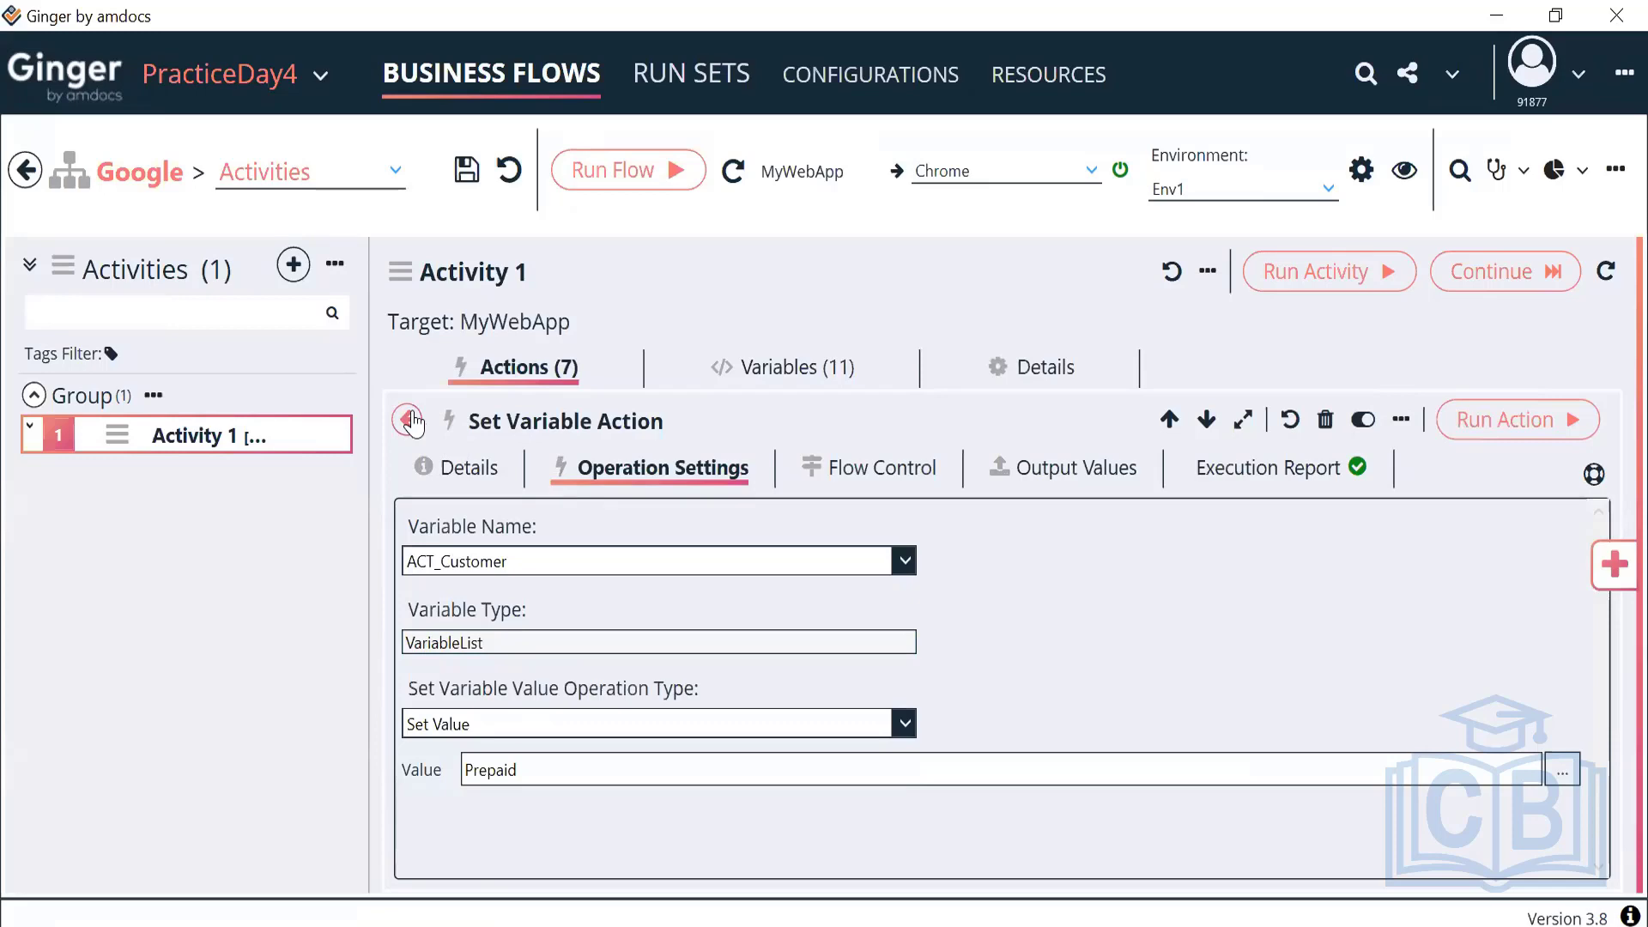
click(412, 421)
scroll(686, 626, up, 3)
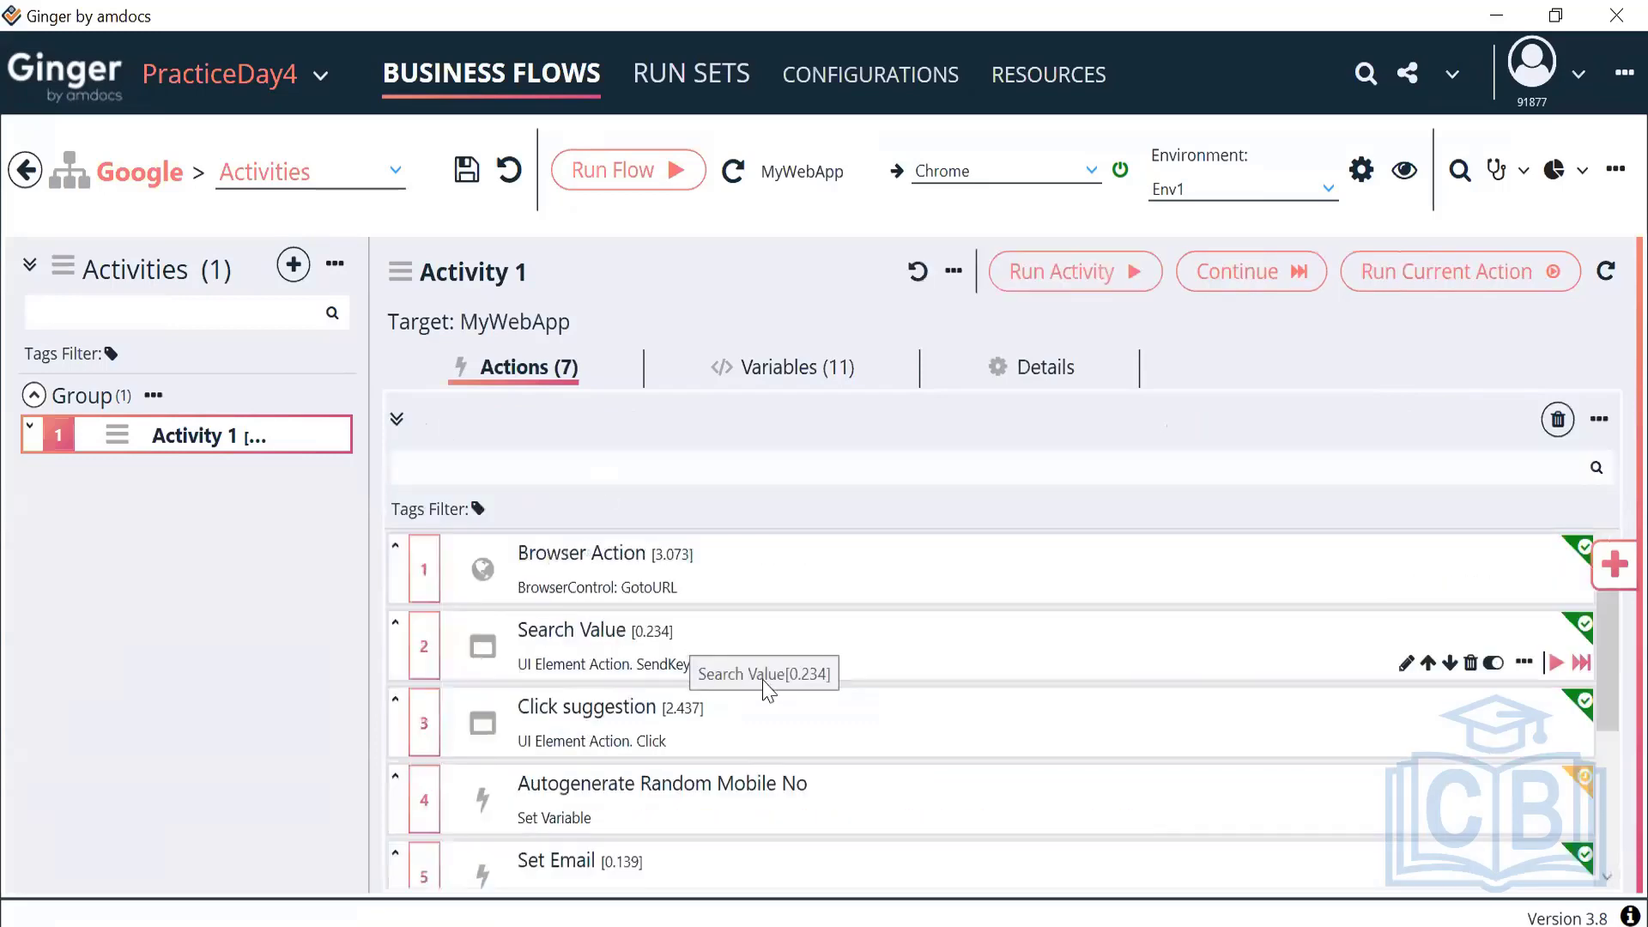
Open the Click suggestion action's Flow Control conditions section
click(766, 754)
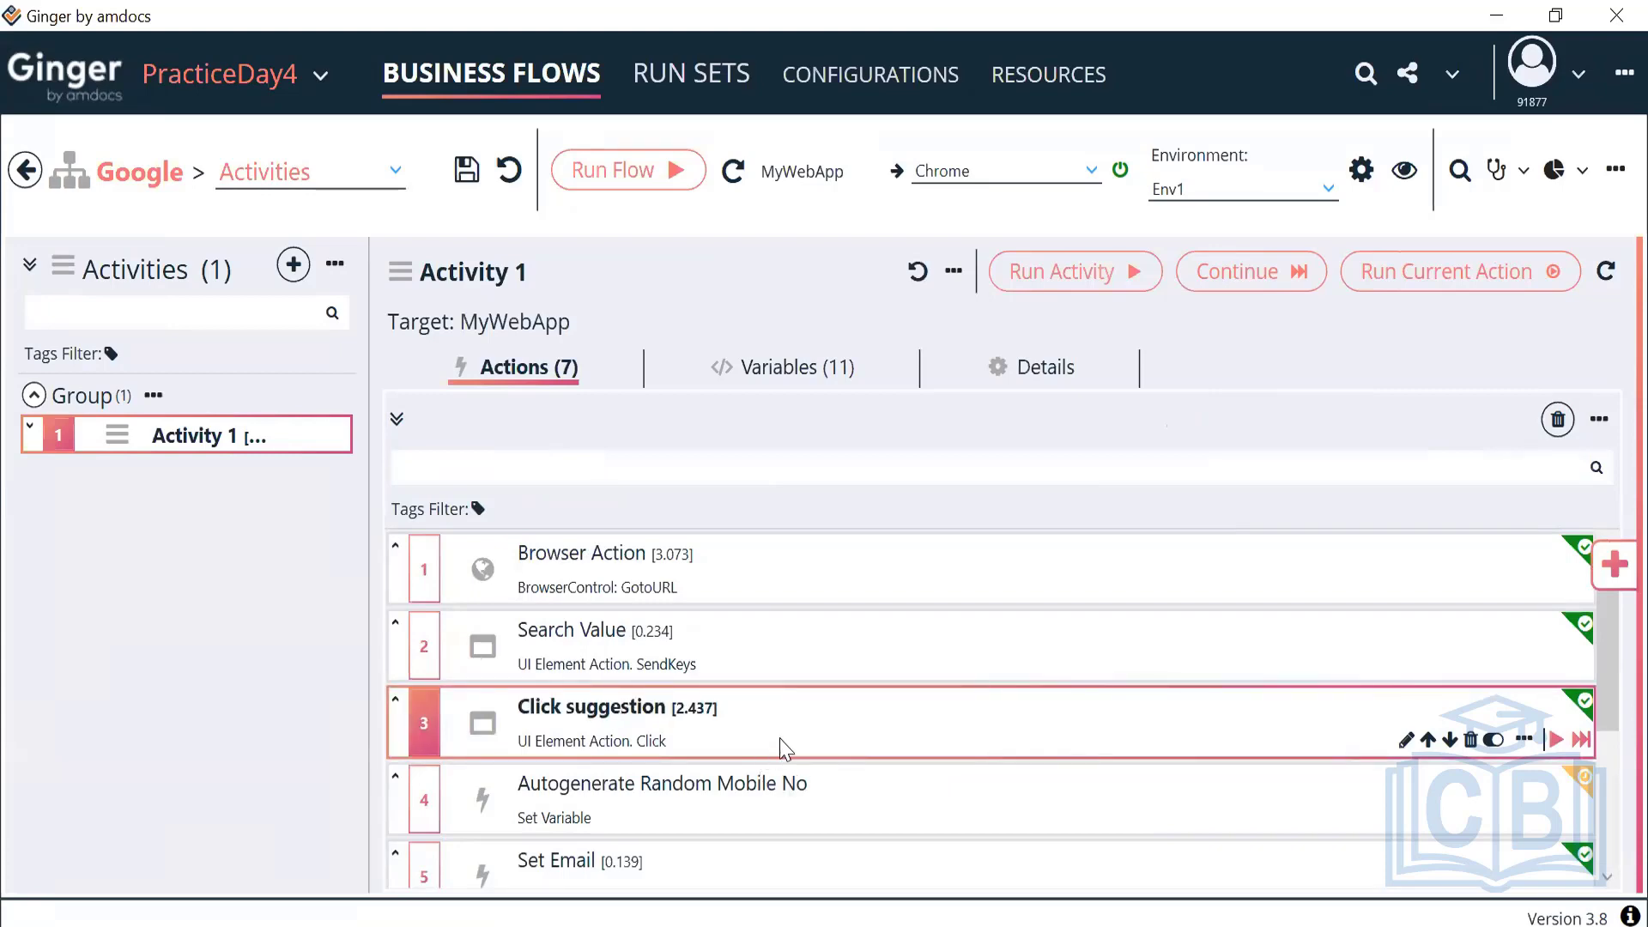
double_click(783, 749)
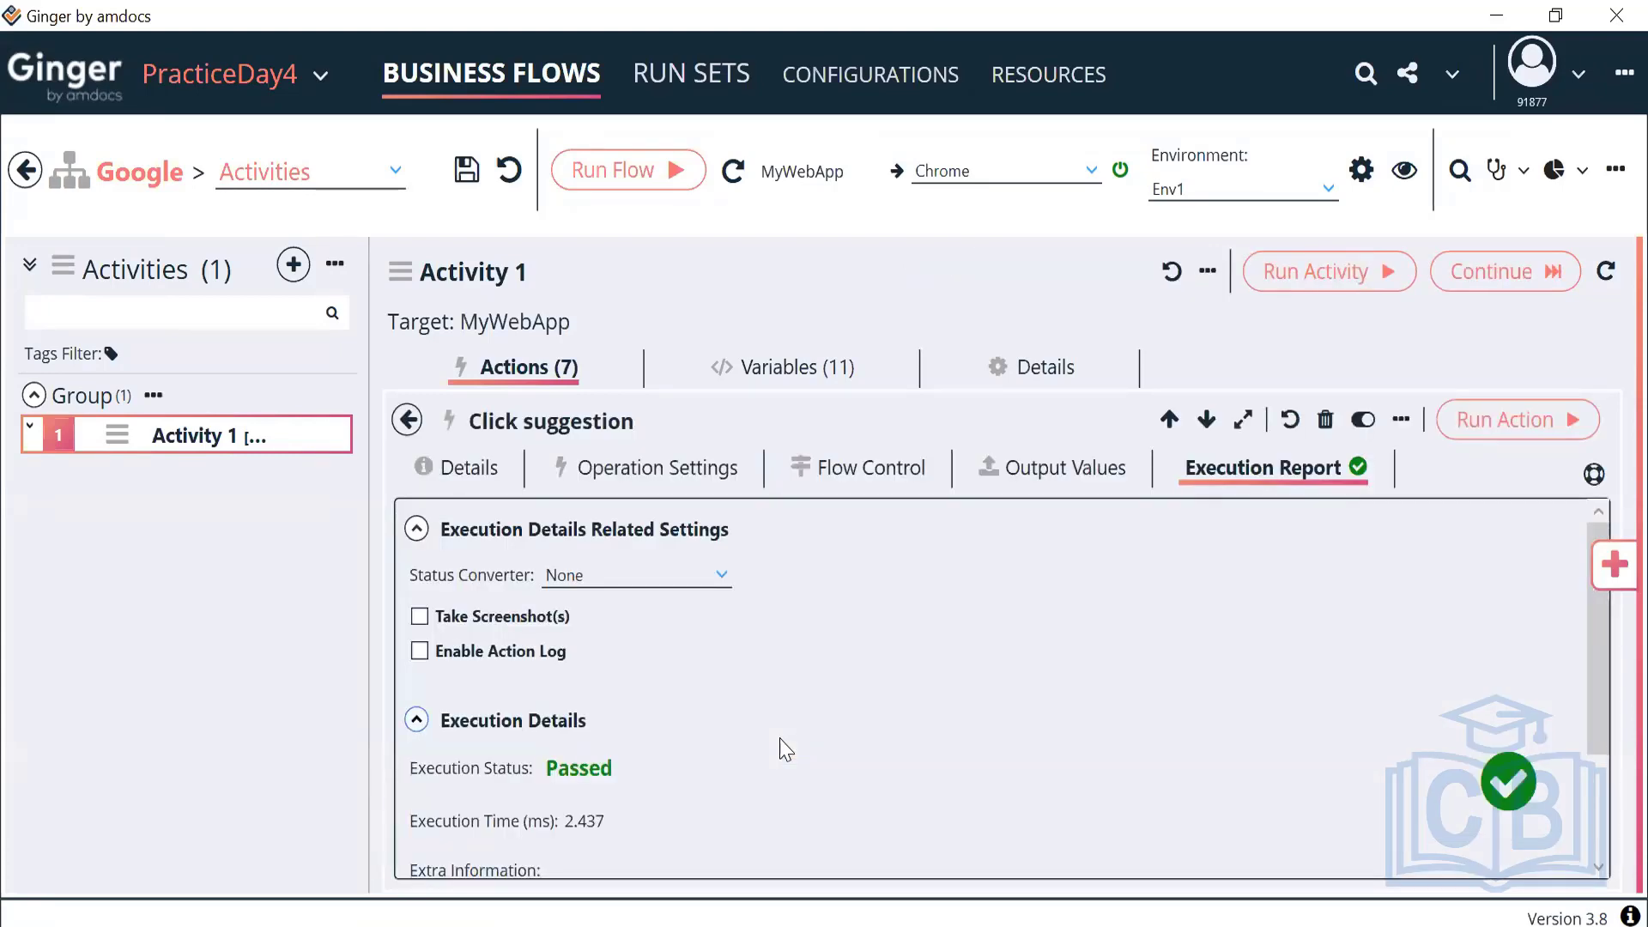
click(824, 477)
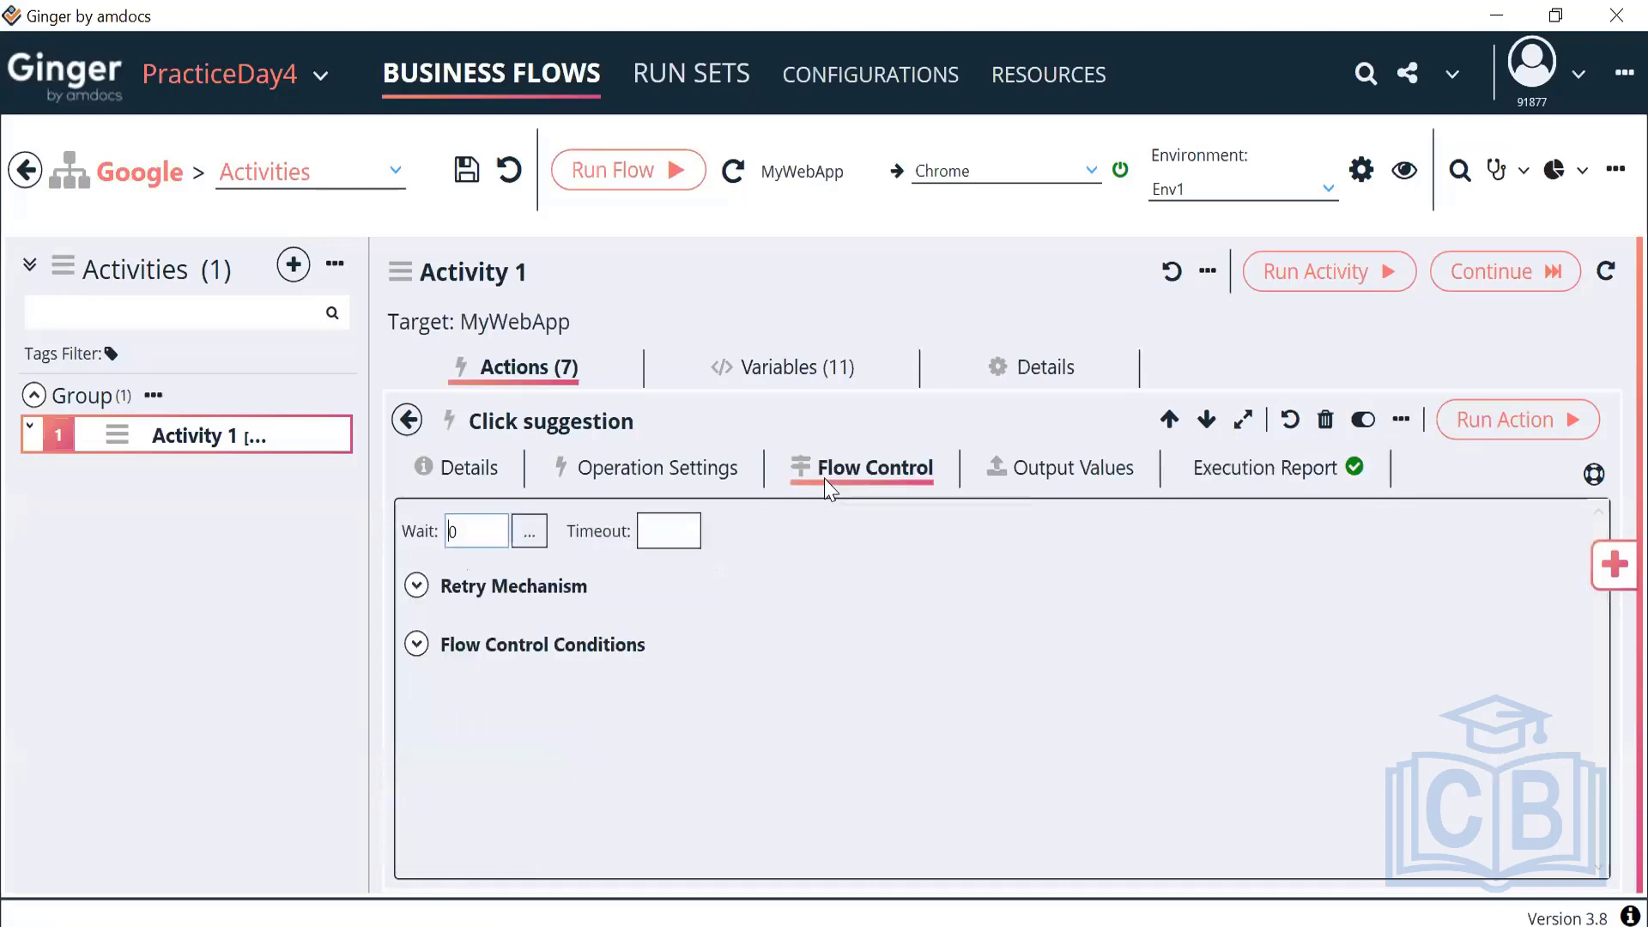
click(417, 645)
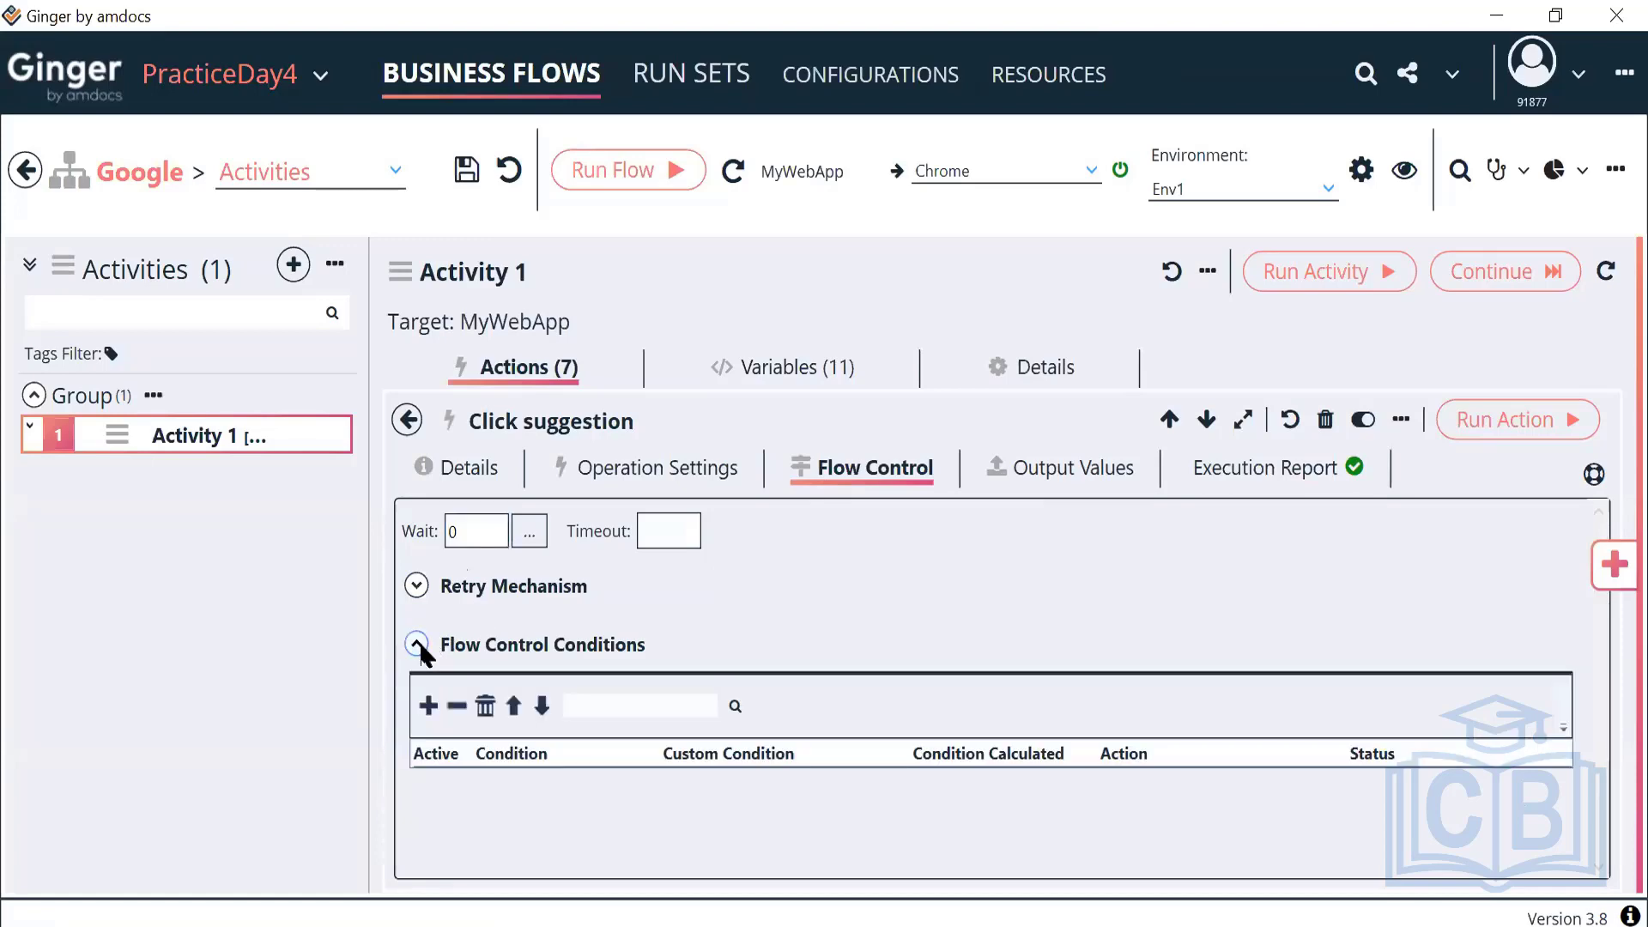
click(417, 645)
click(417, 645)
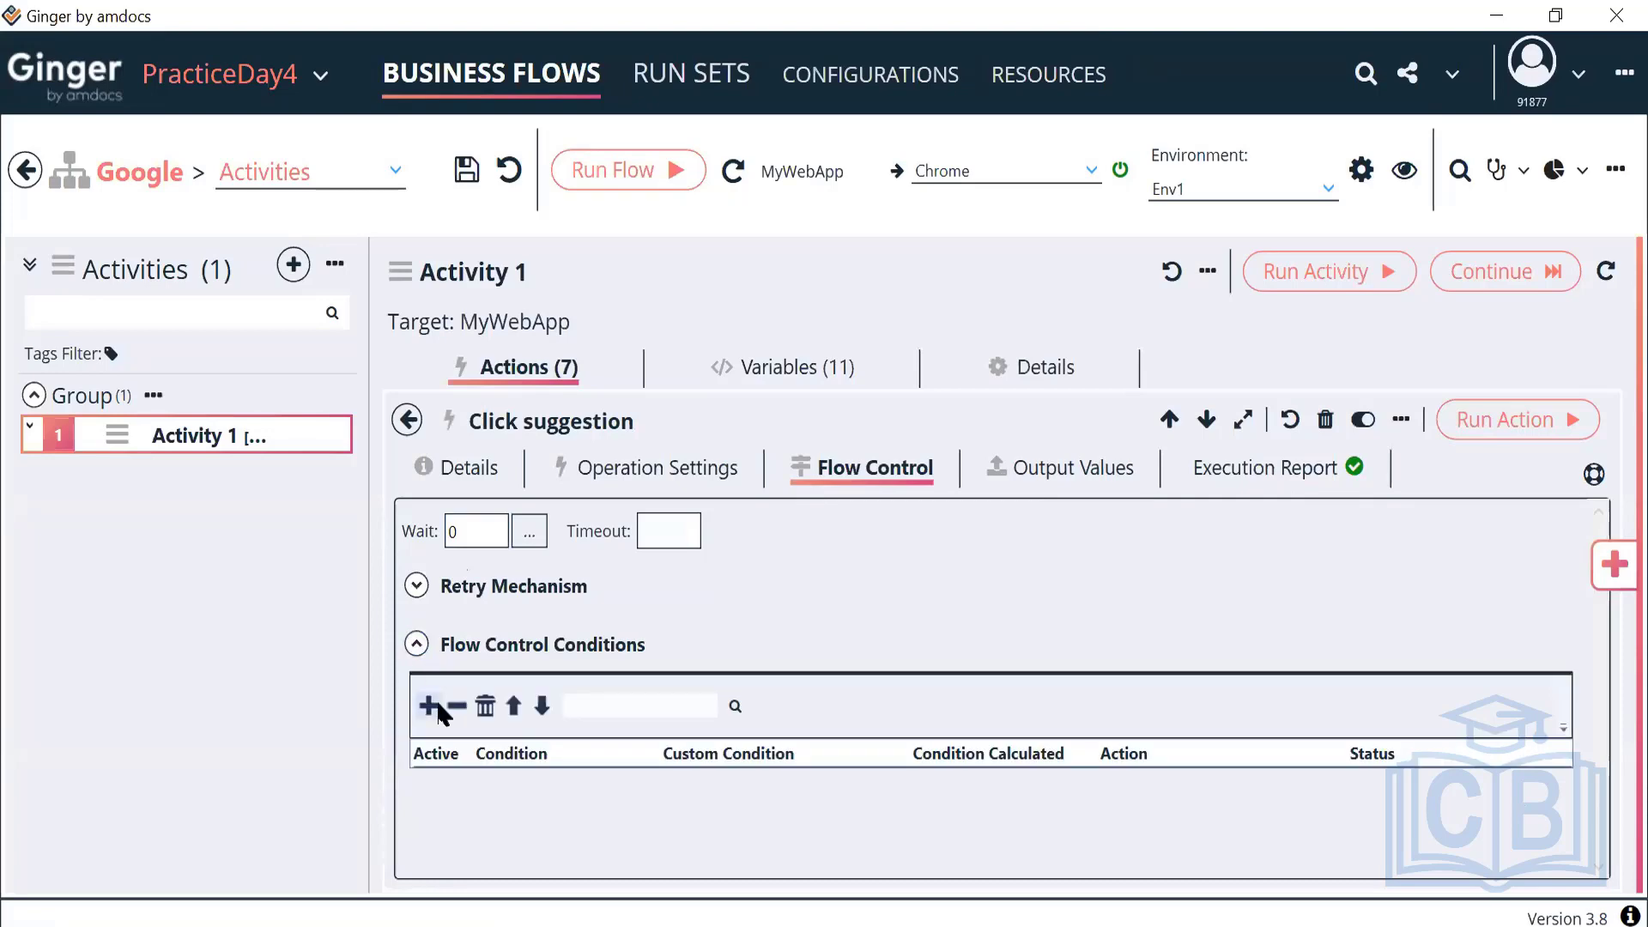
Add an Action Passed flow control condition, then delete it
click(429, 705)
click(570, 787)
click(570, 787)
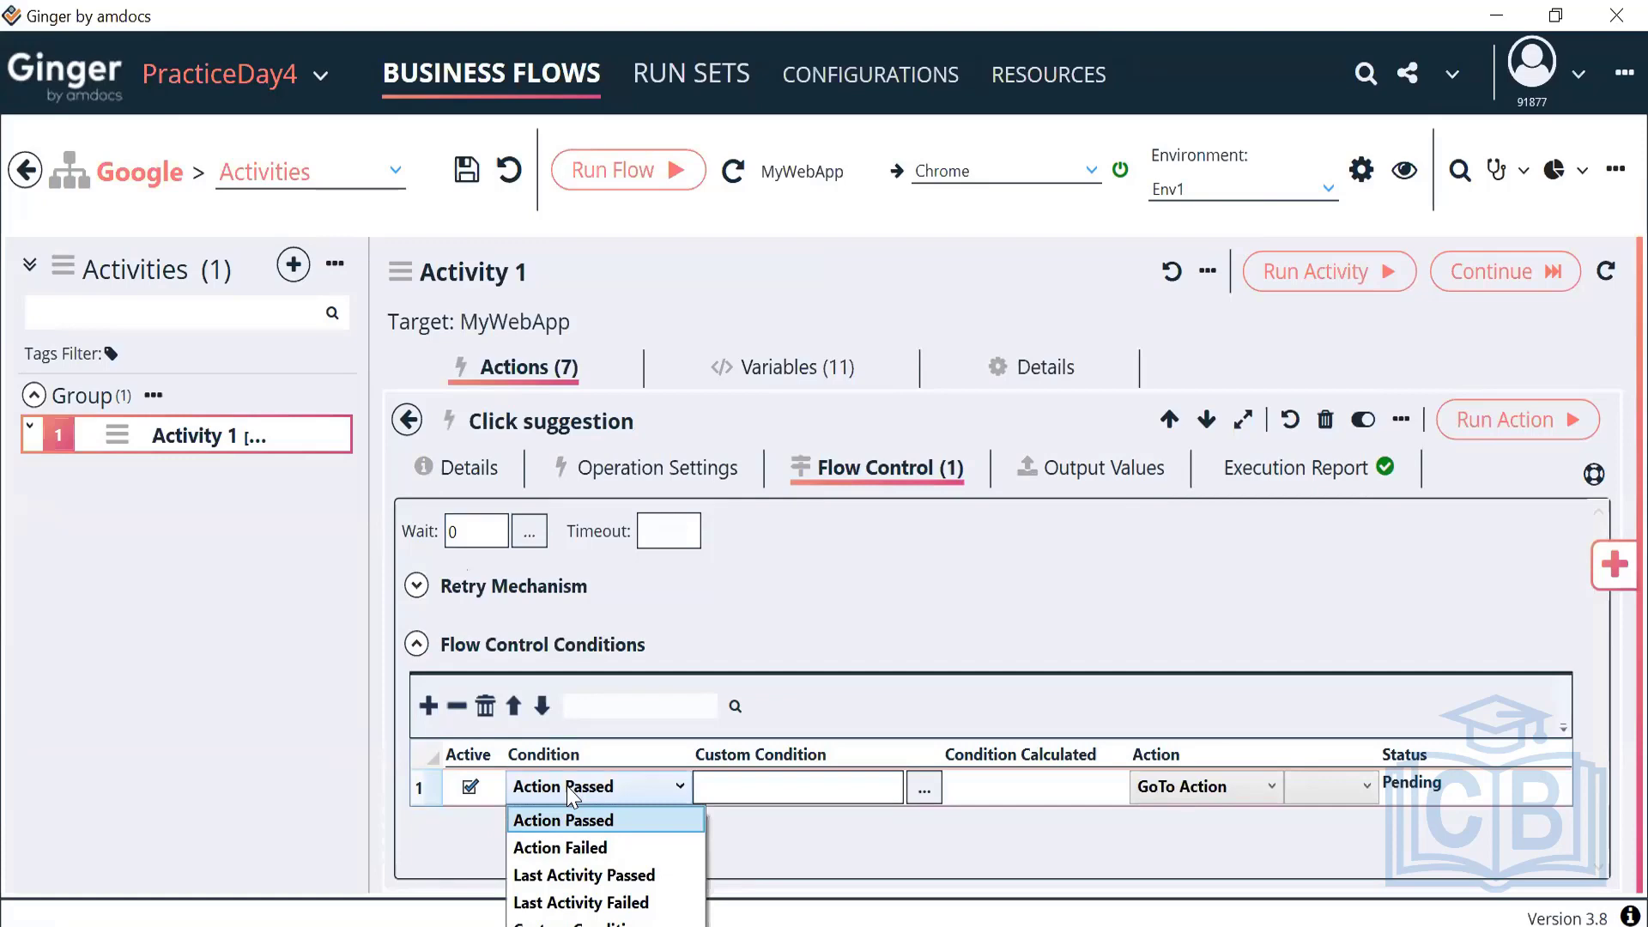
click(567, 785)
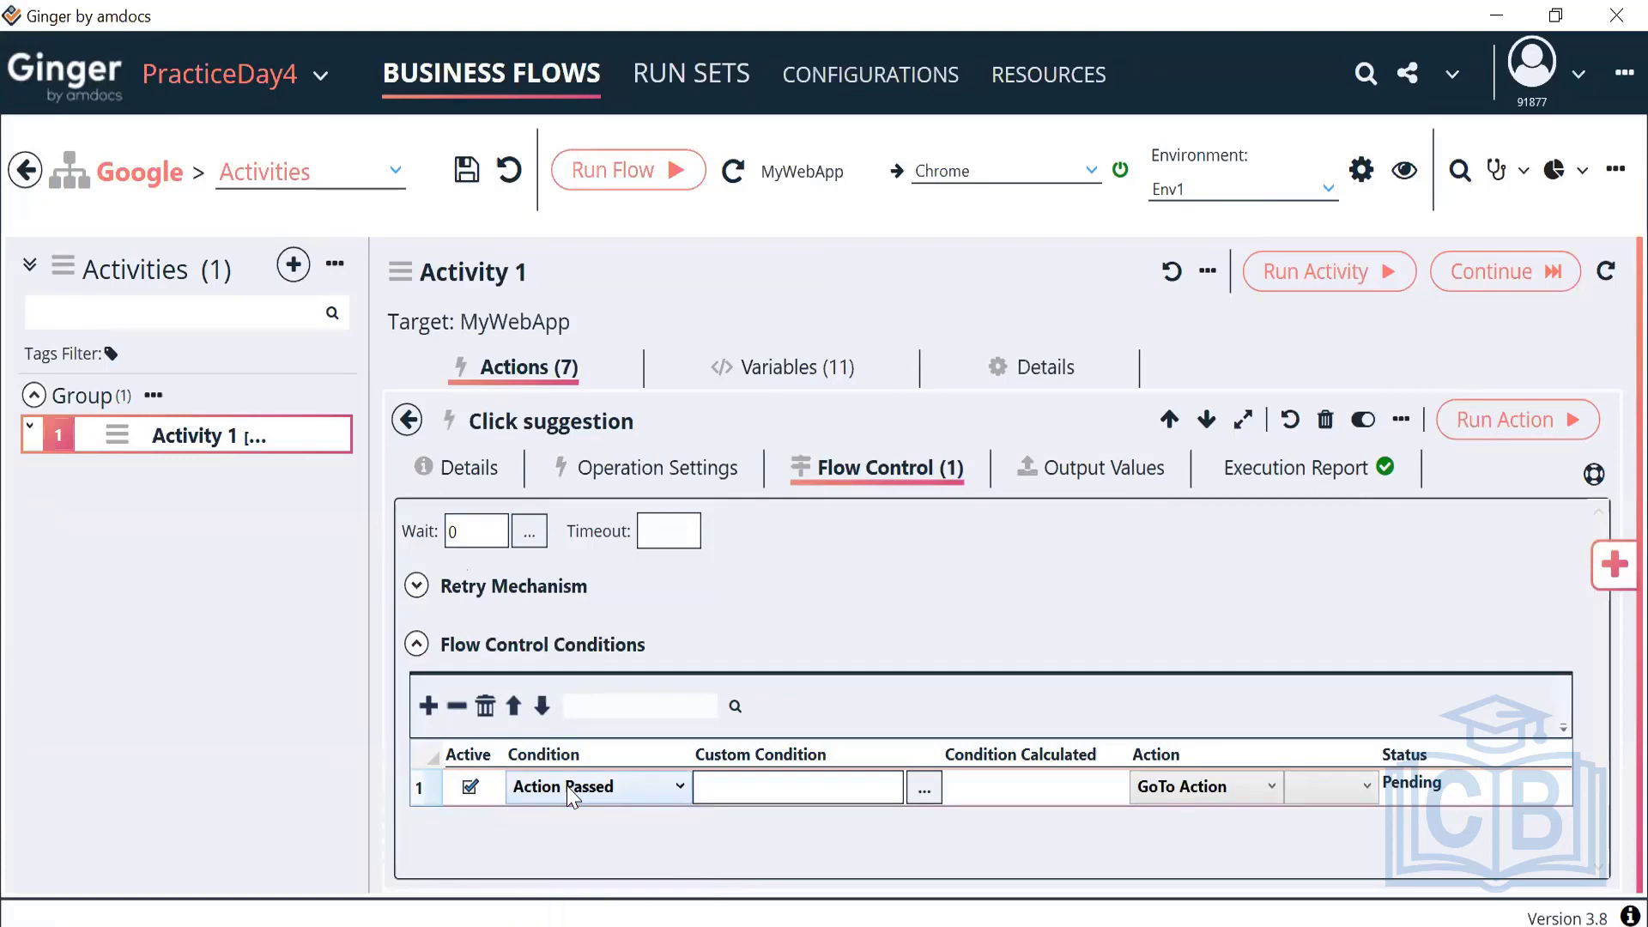
click(457, 706)
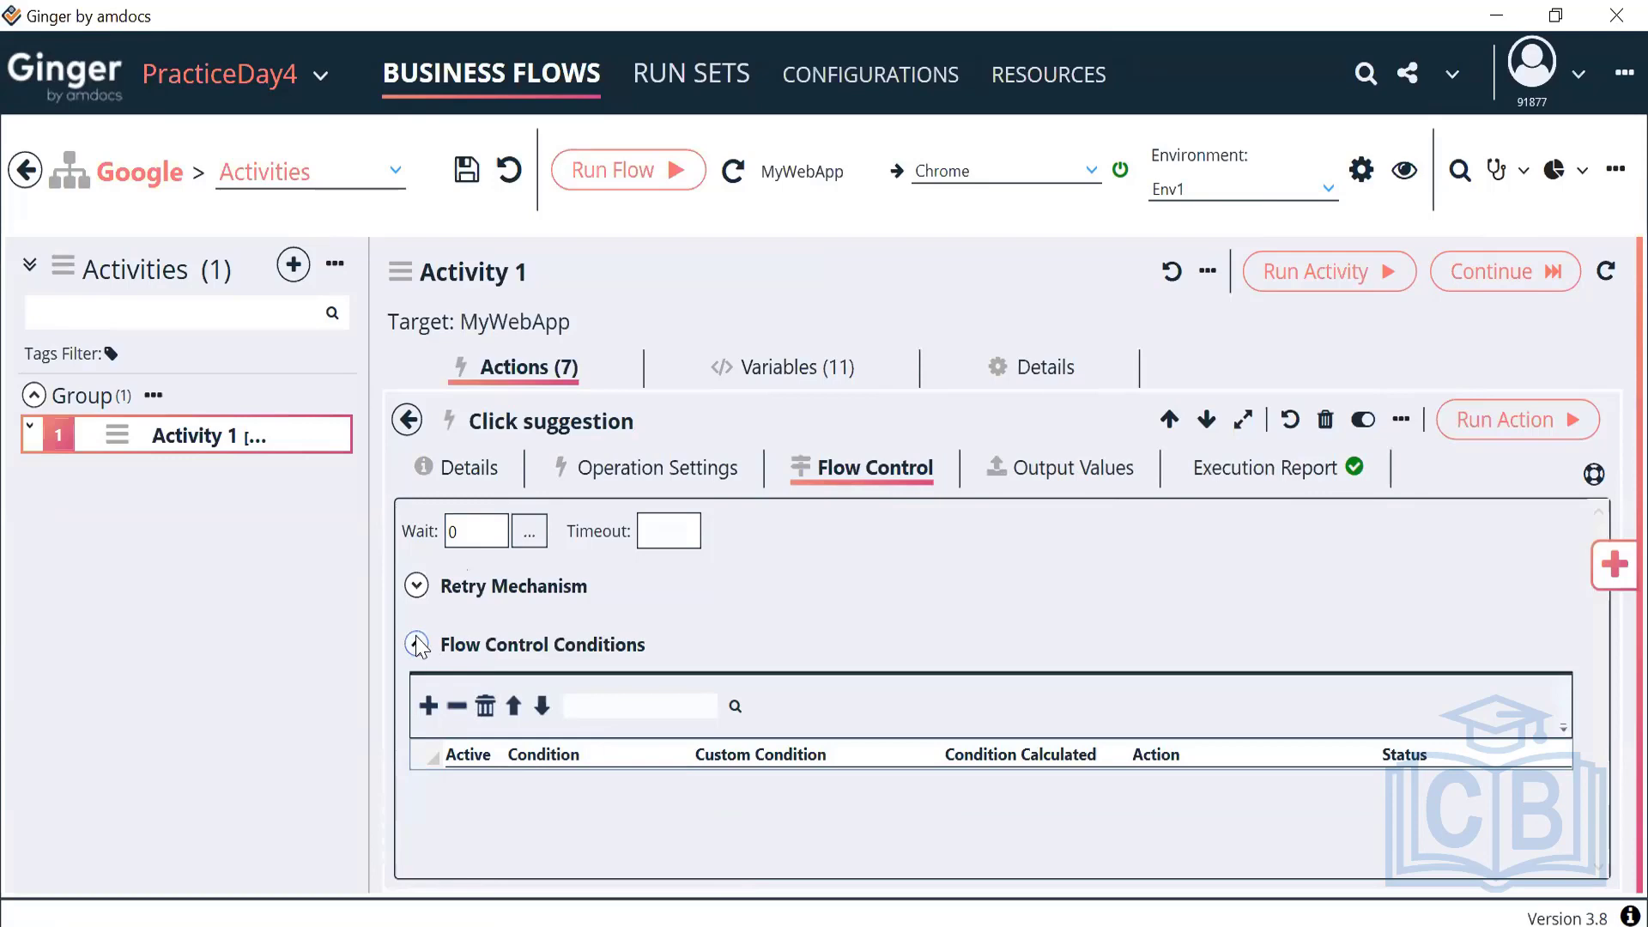
Enable the retry mechanism with a 5-second interval and 2 maximum retries
click(418, 586)
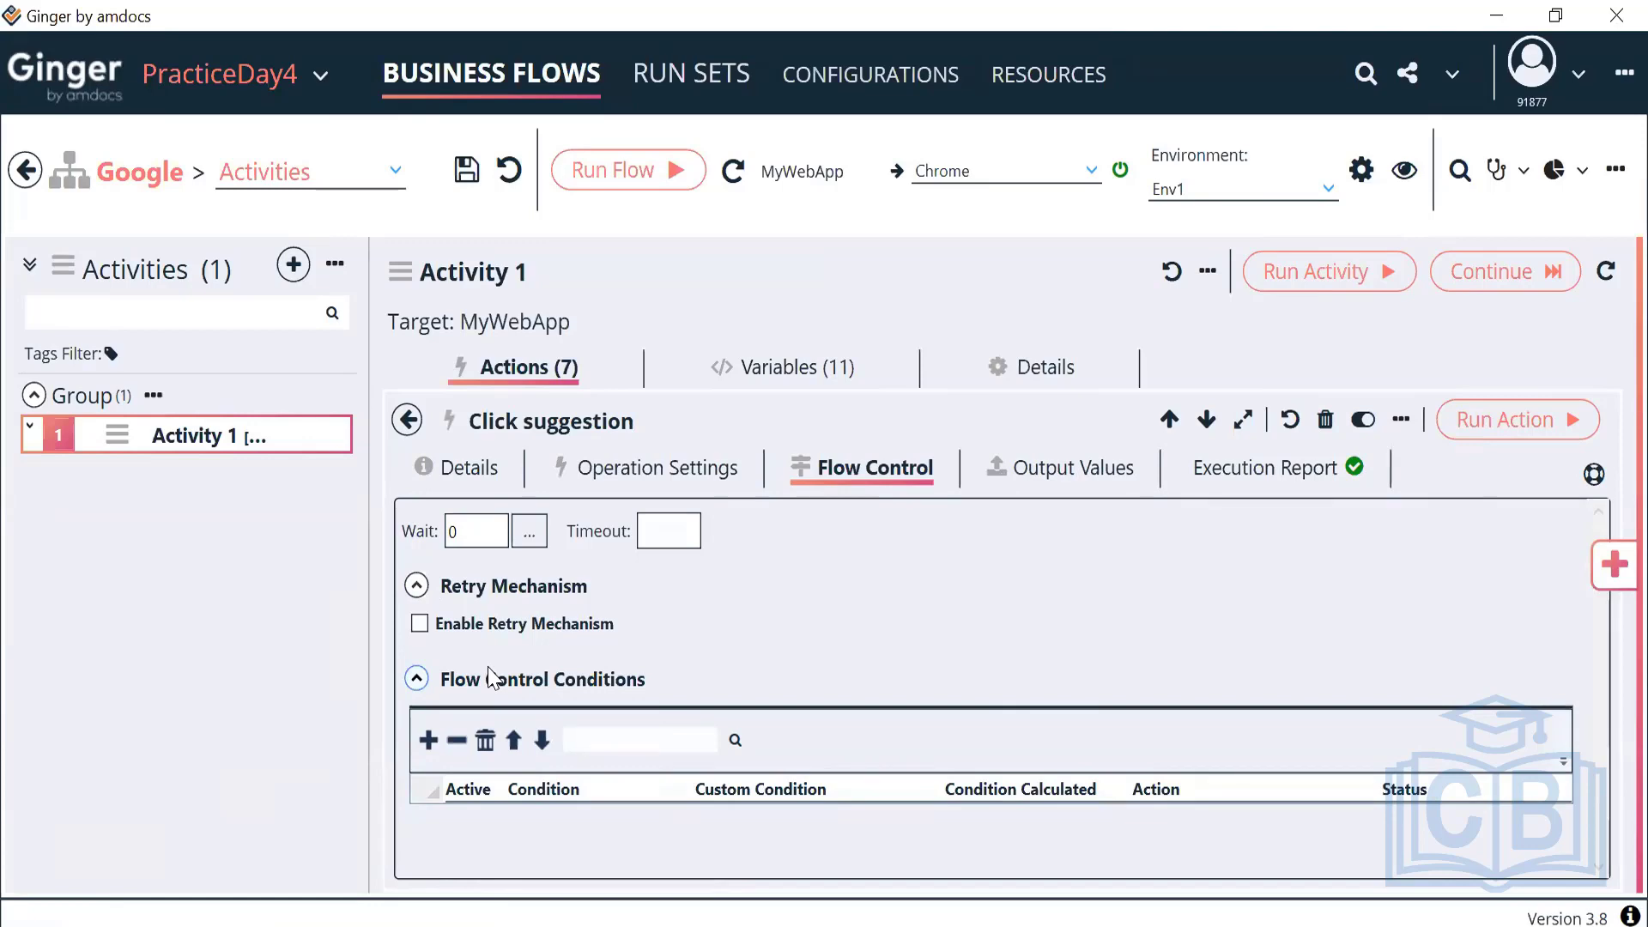
click(420, 624)
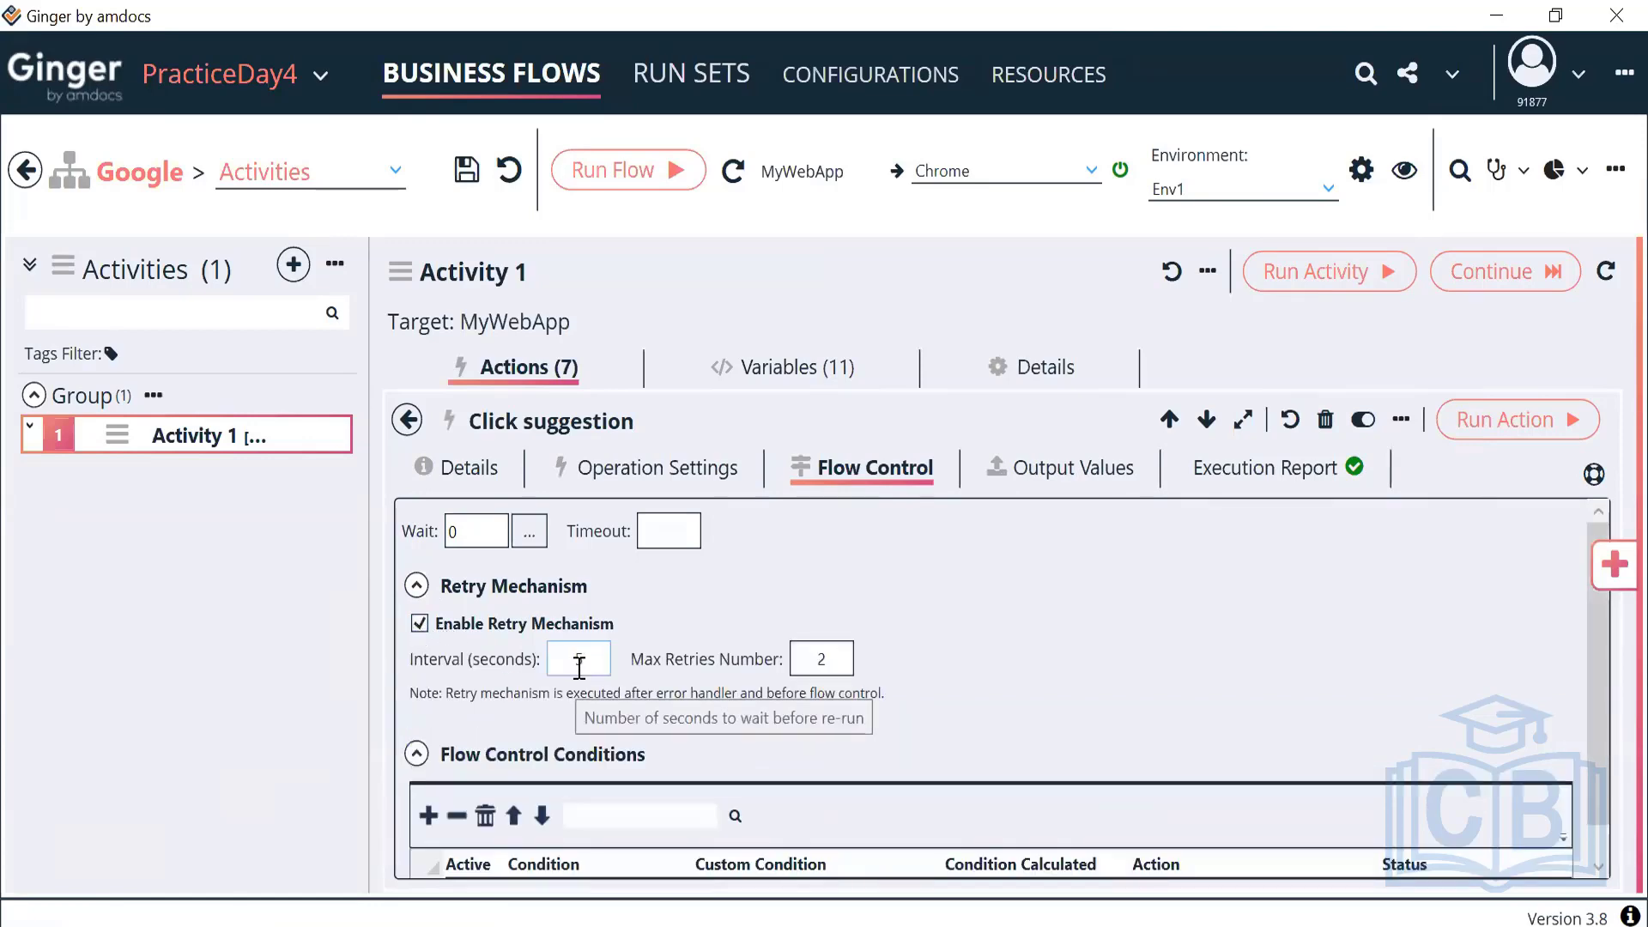
click(577, 661)
double_click(577, 659)
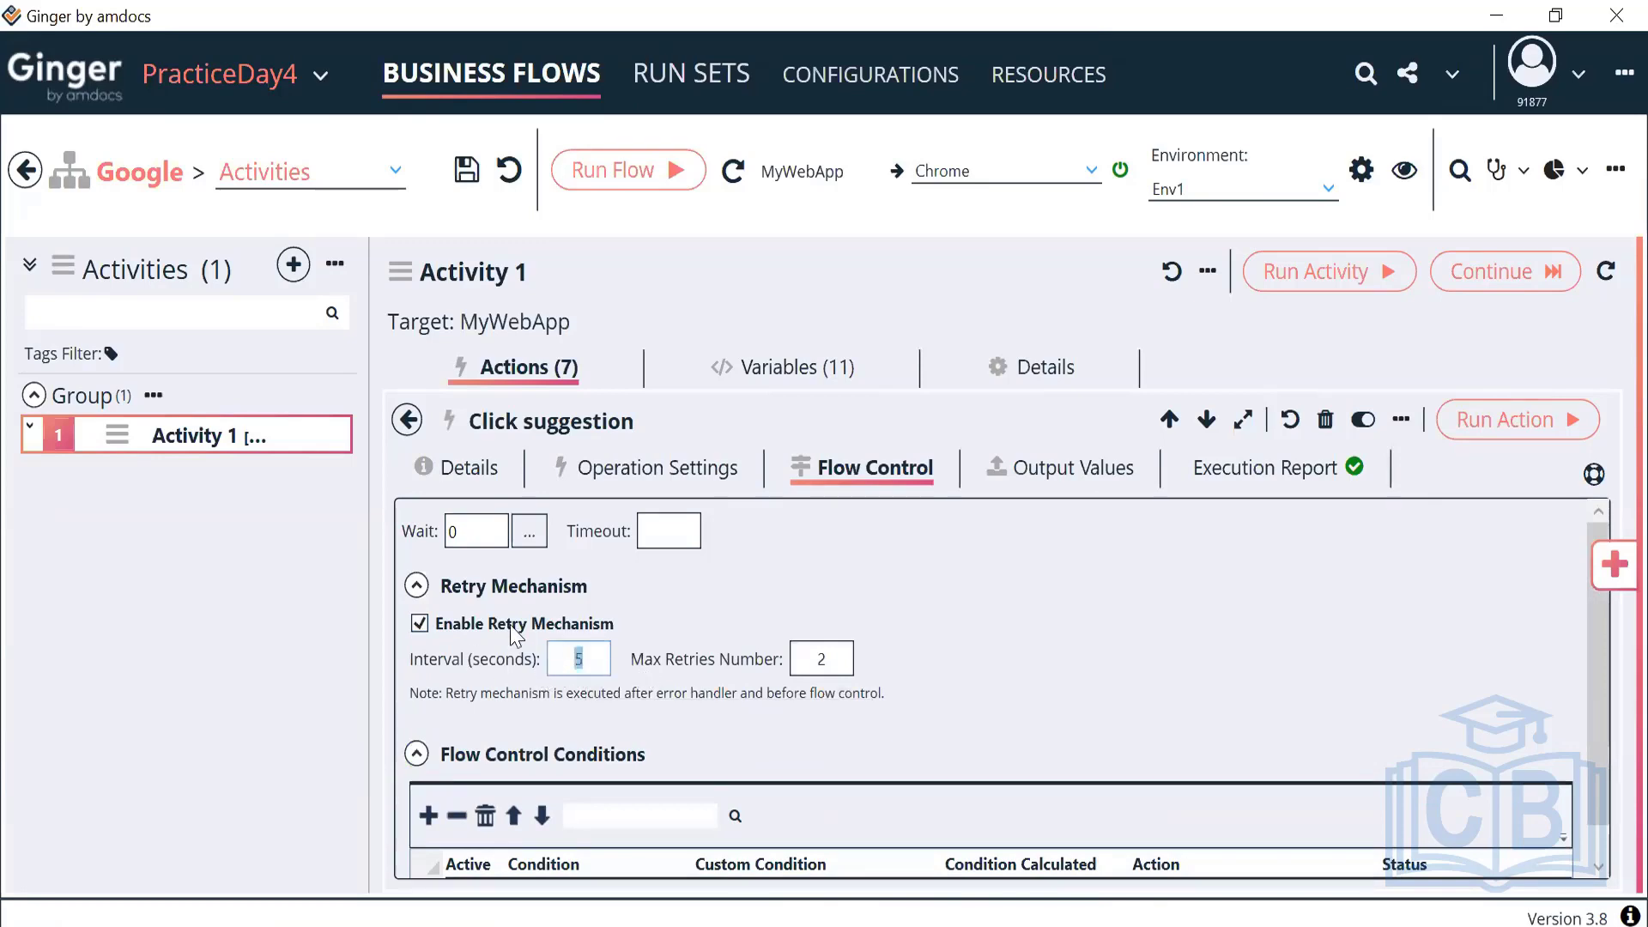
click(826, 659)
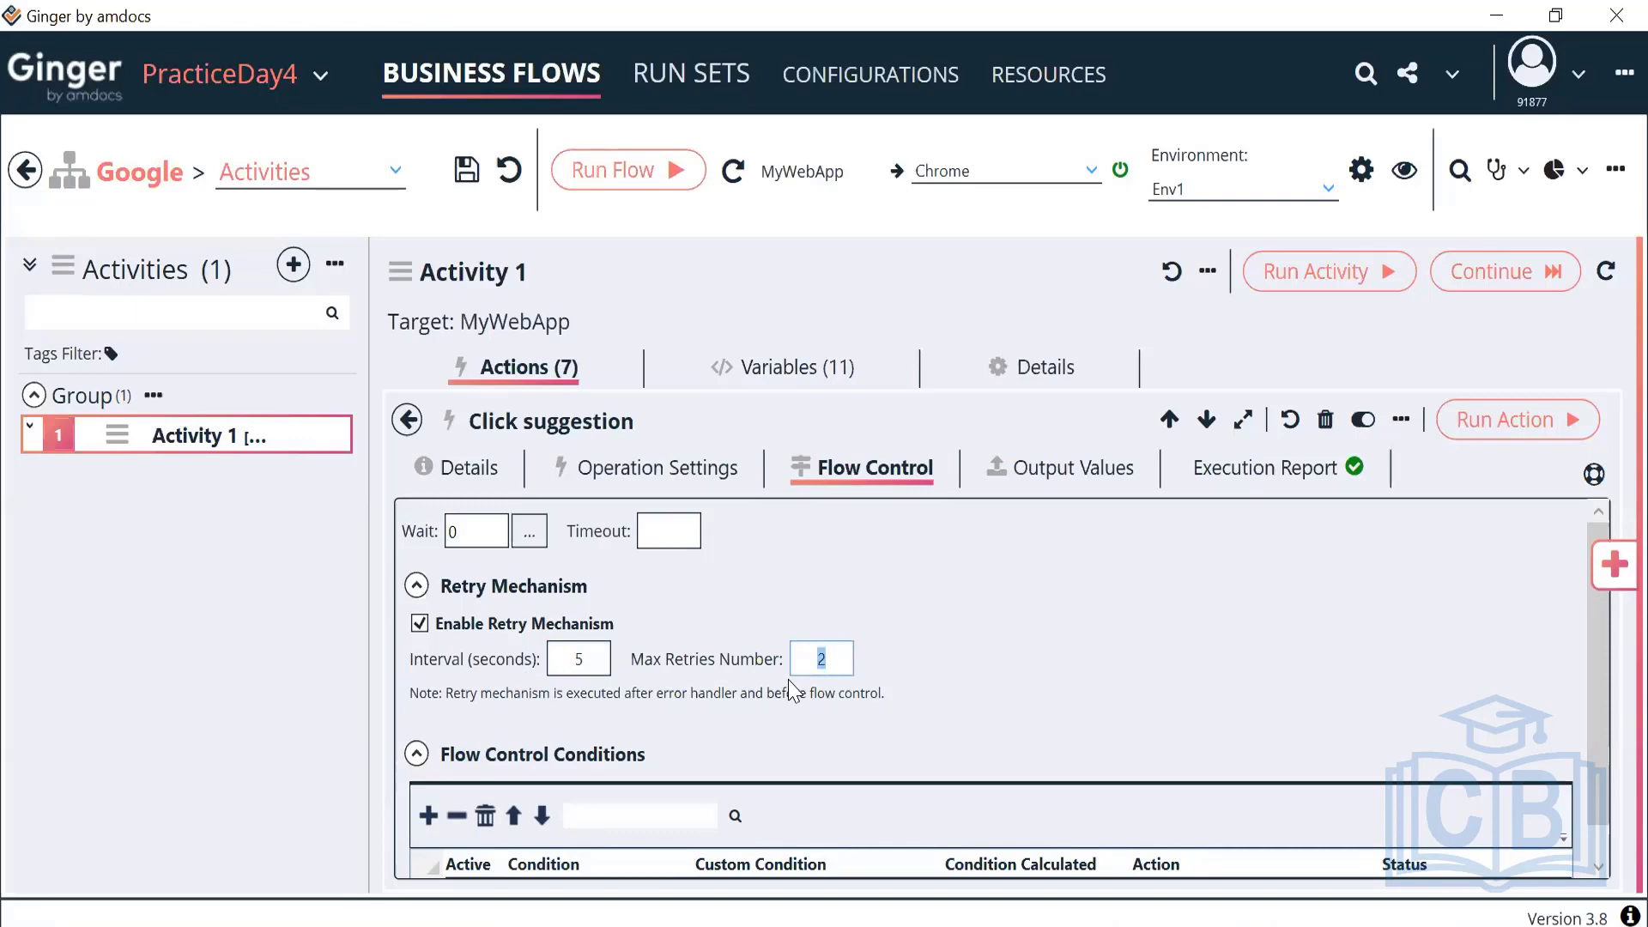
click(407, 421)
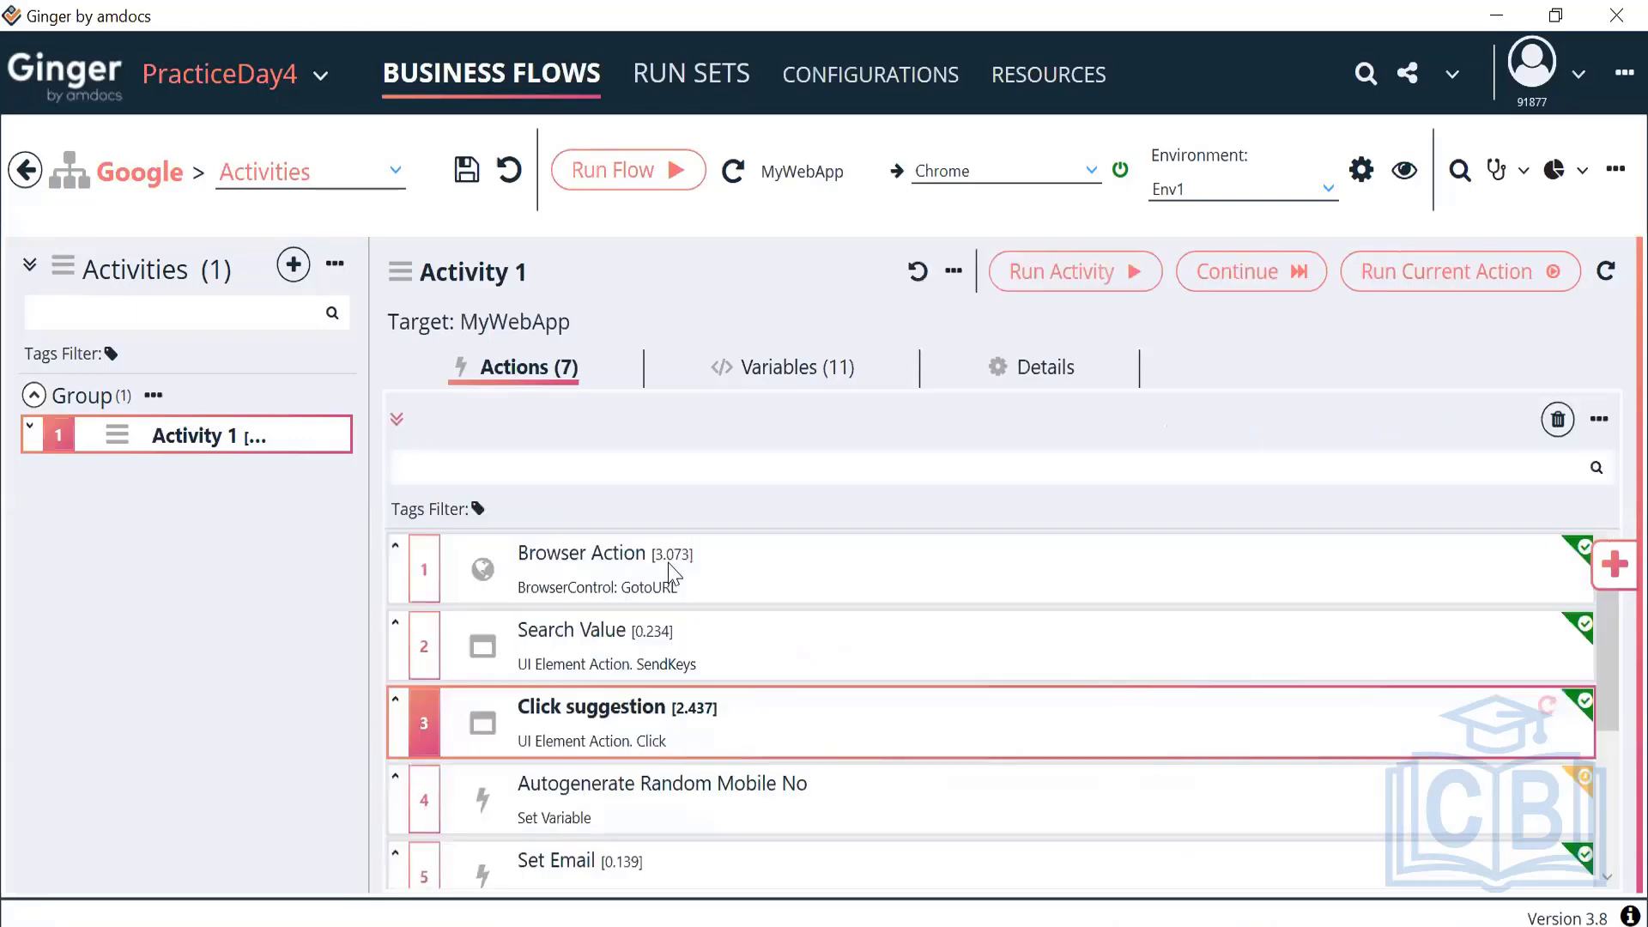
double_click(685, 712)
Delete the closing ']' from the XPath //span[text()='automation'] and confirm the locate value
click(681, 477)
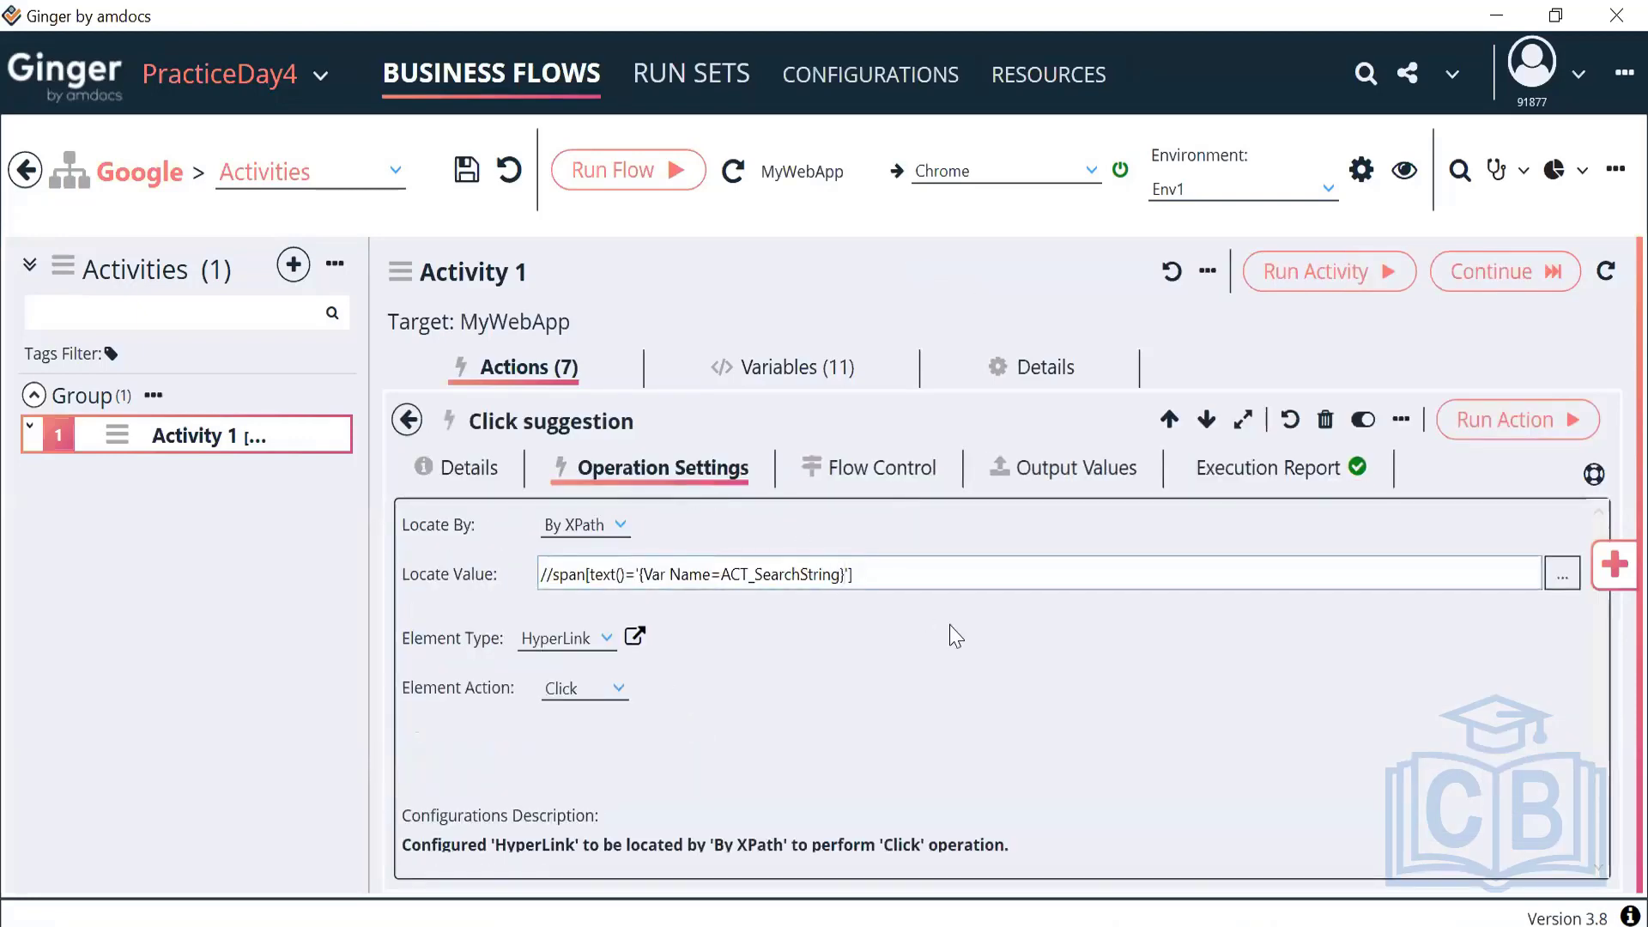
click(1563, 573)
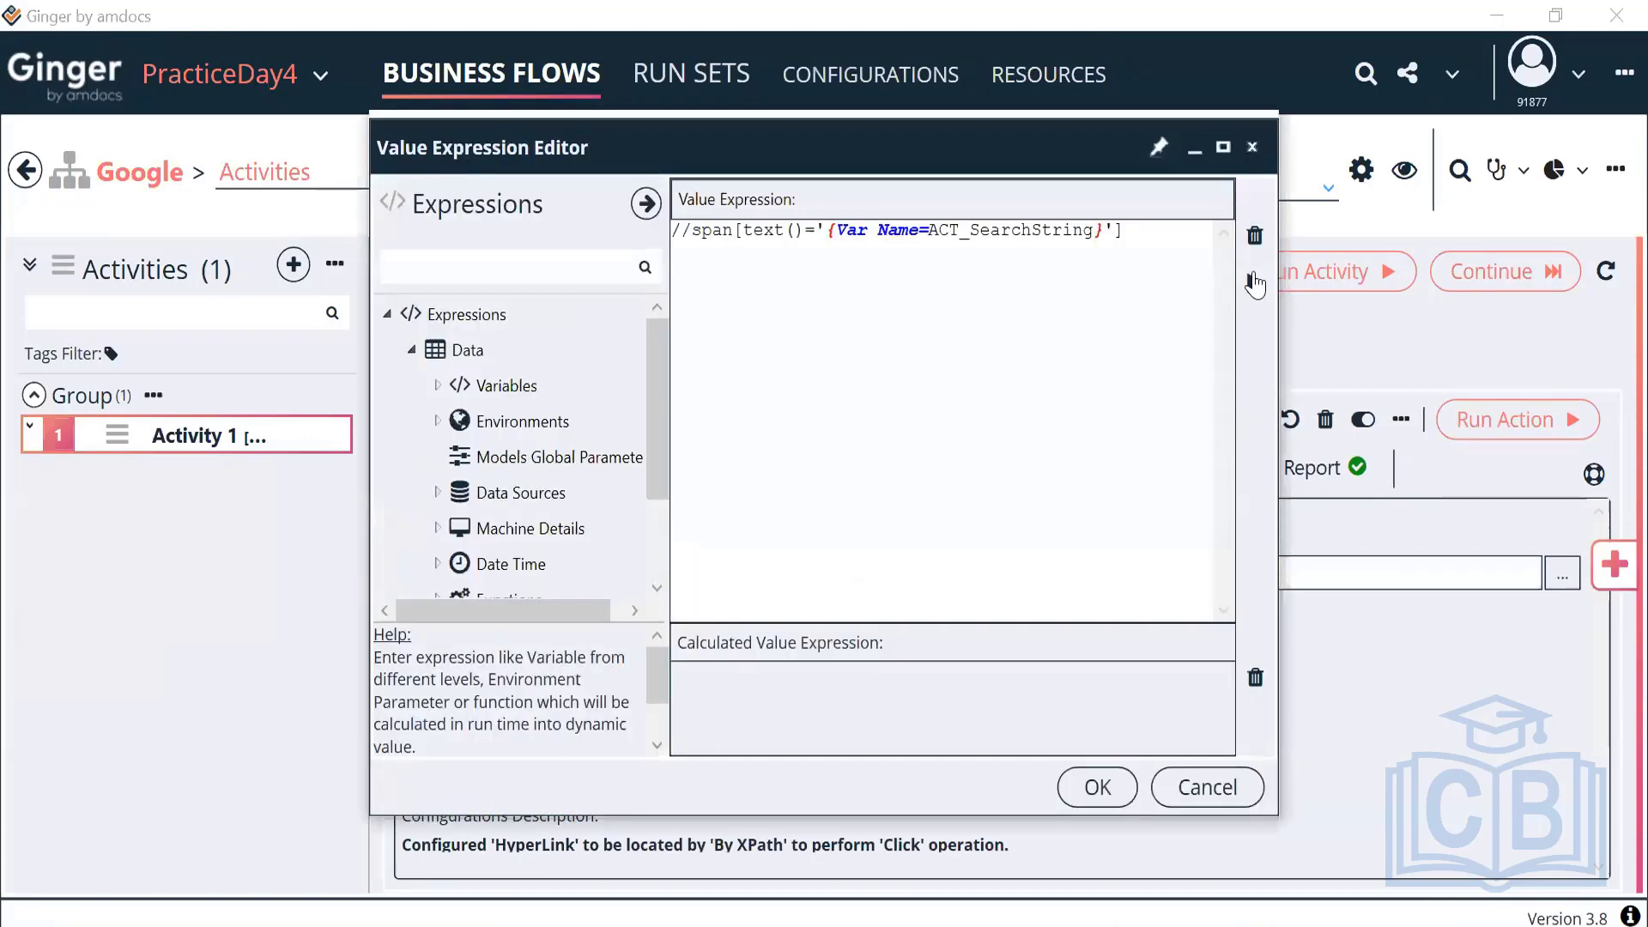
click(1255, 284)
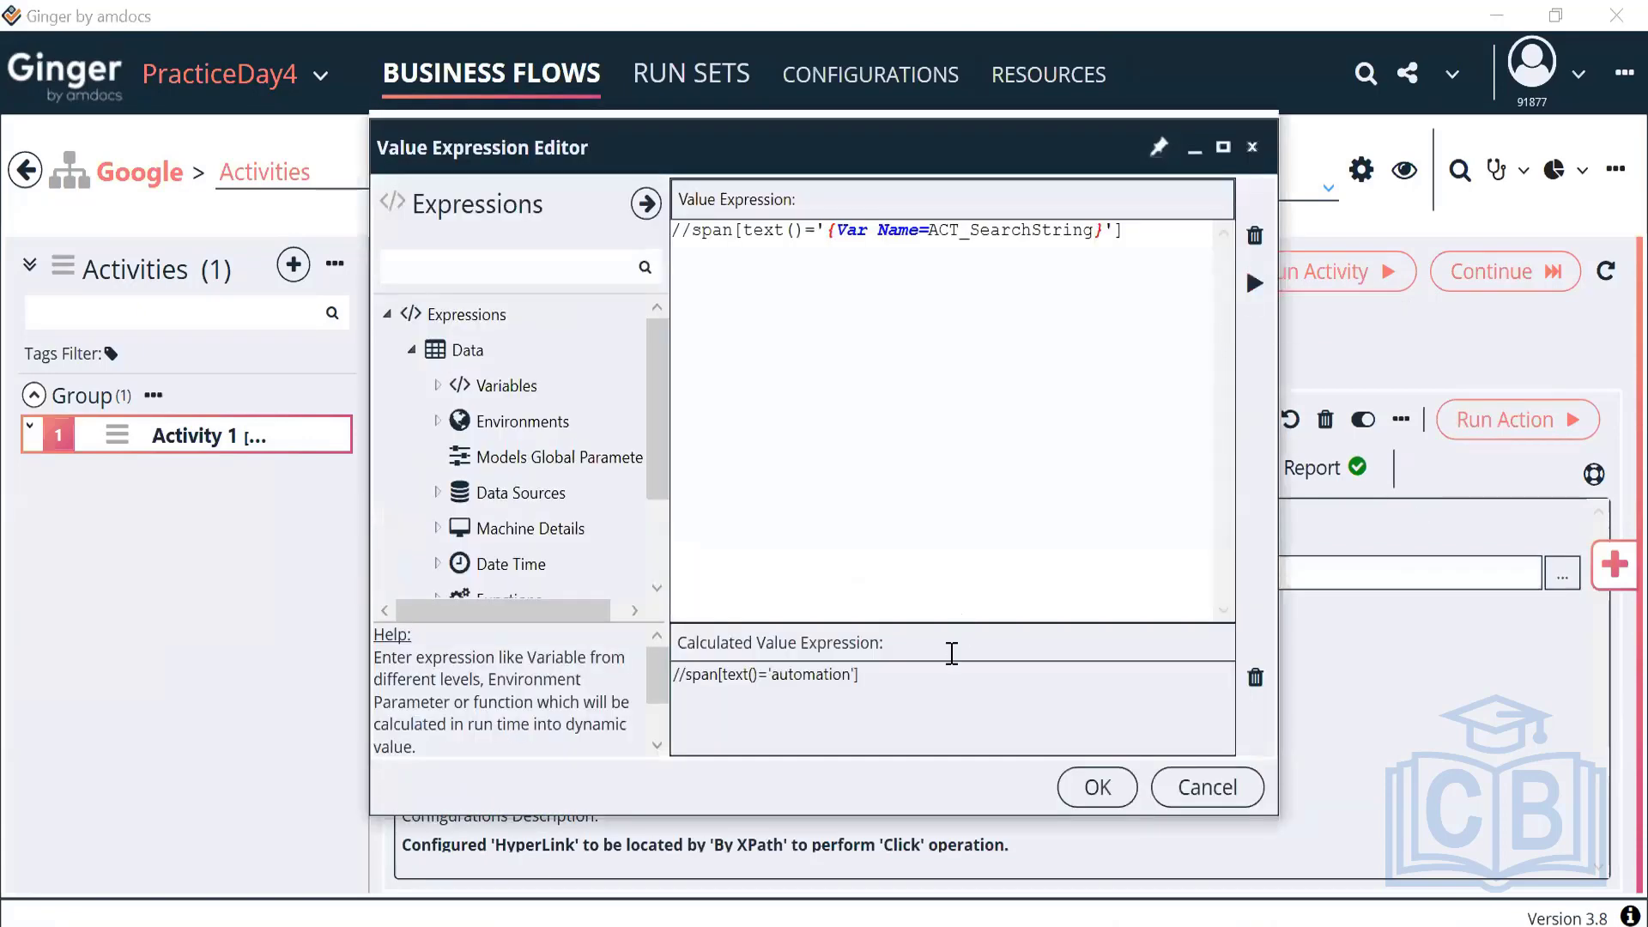
click(1170, 229)
key(BackSpace)
click(1254, 283)
drag(872, 679, 633, 678)
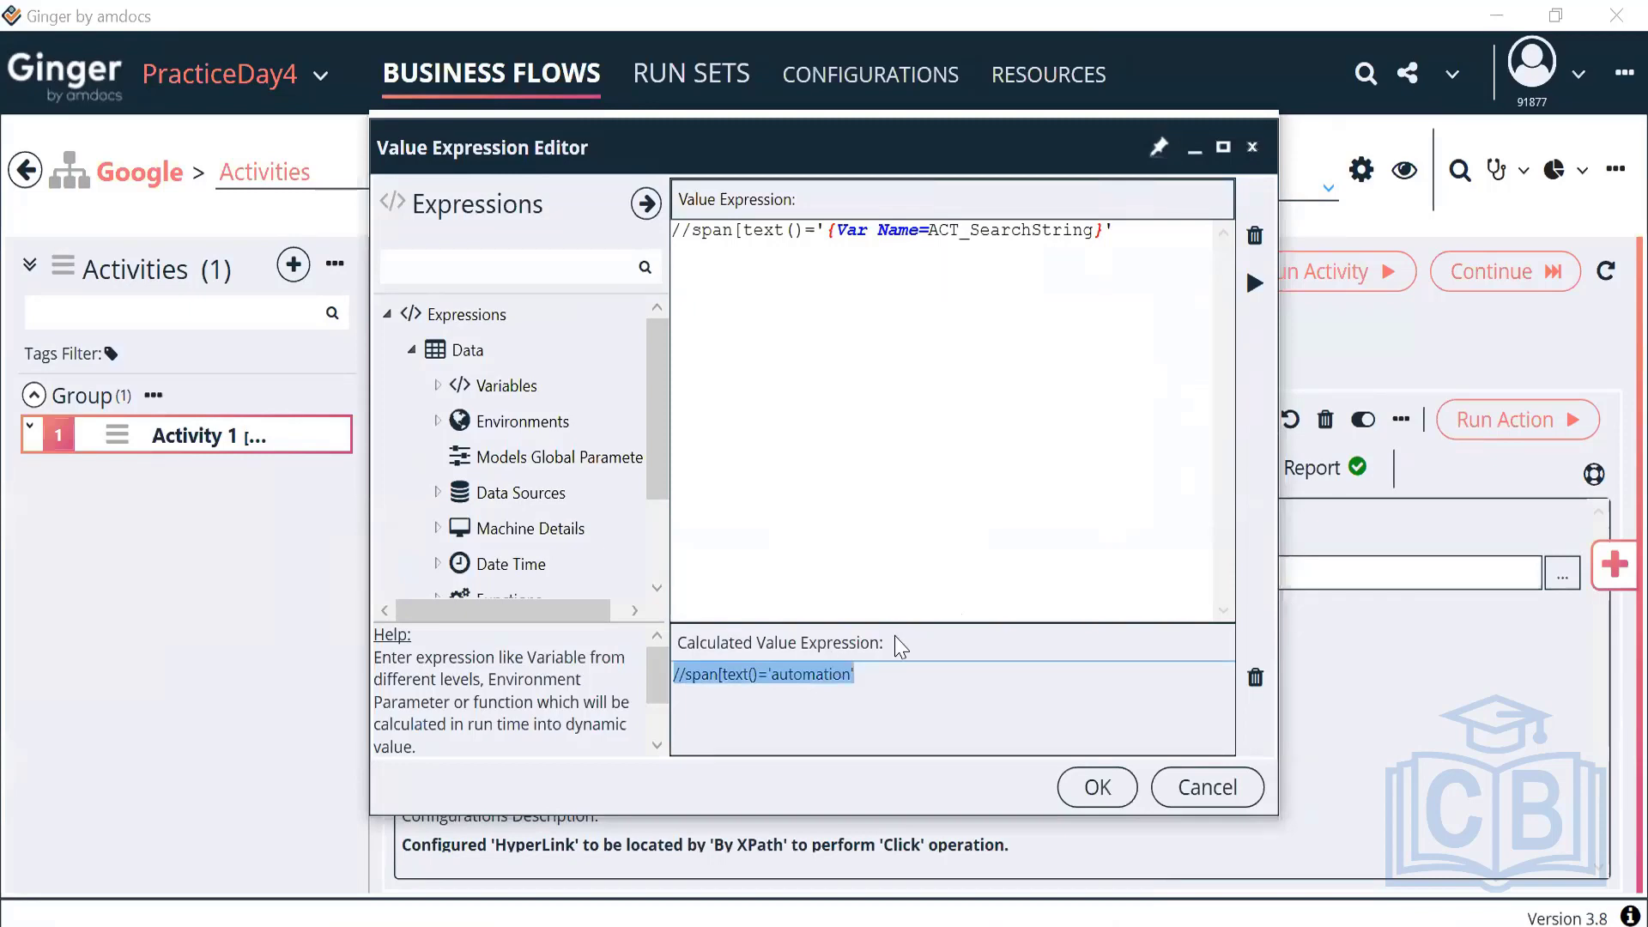
click(1097, 787)
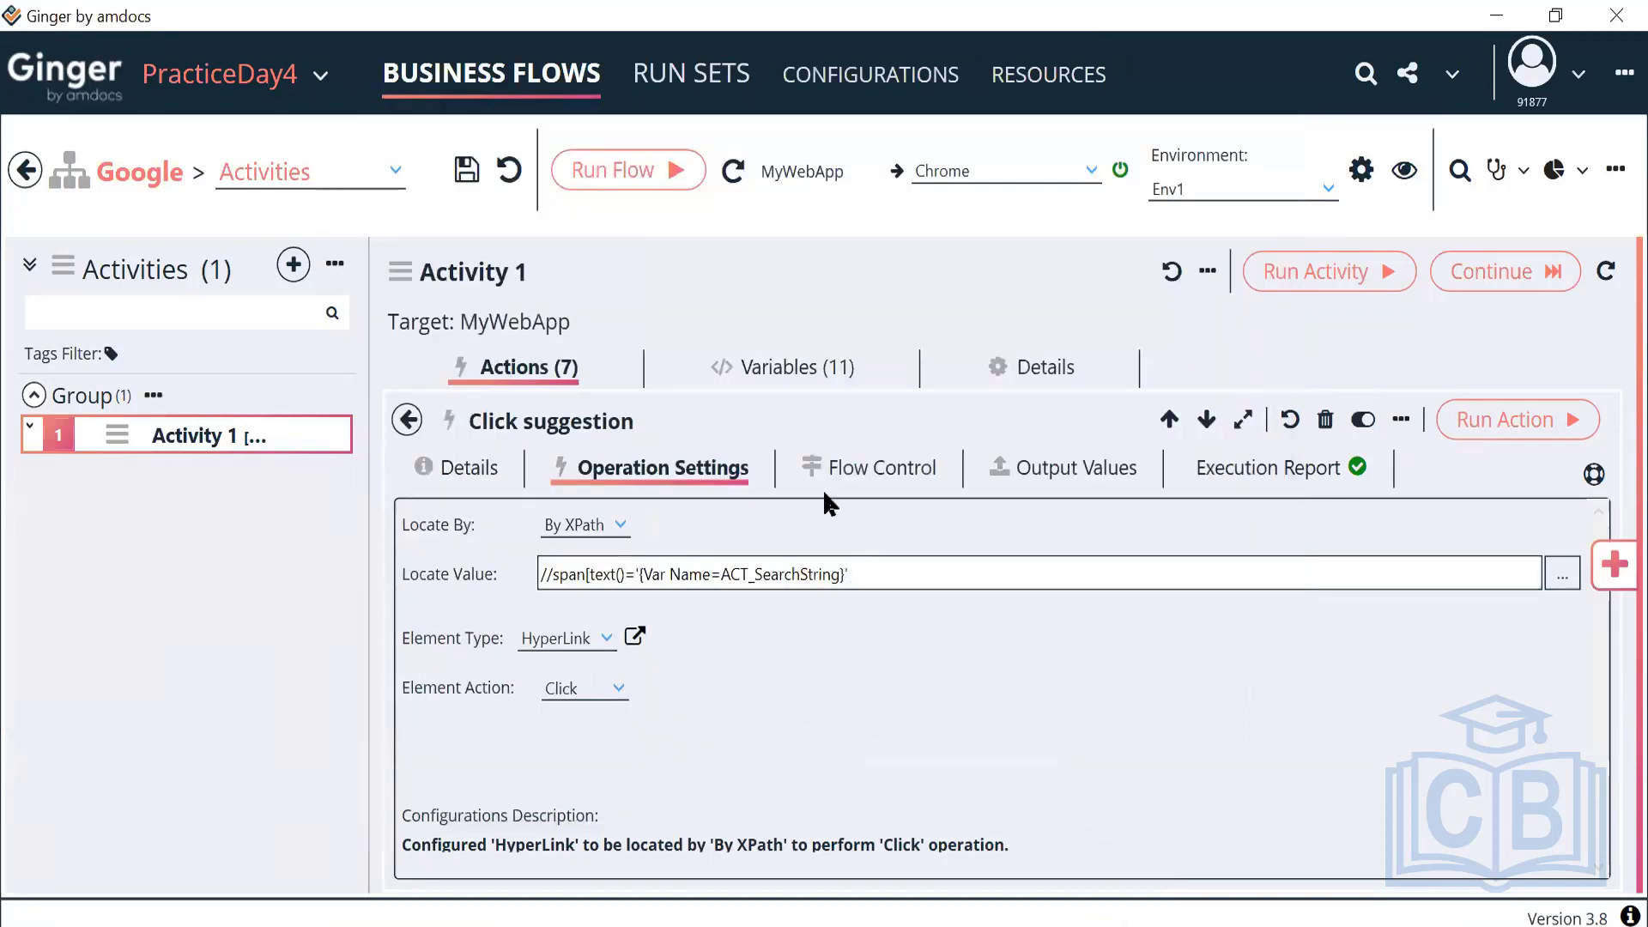
Change the Click suggestion retry interval from 5 to 1 second, keeping 2 max retries
click(889, 470)
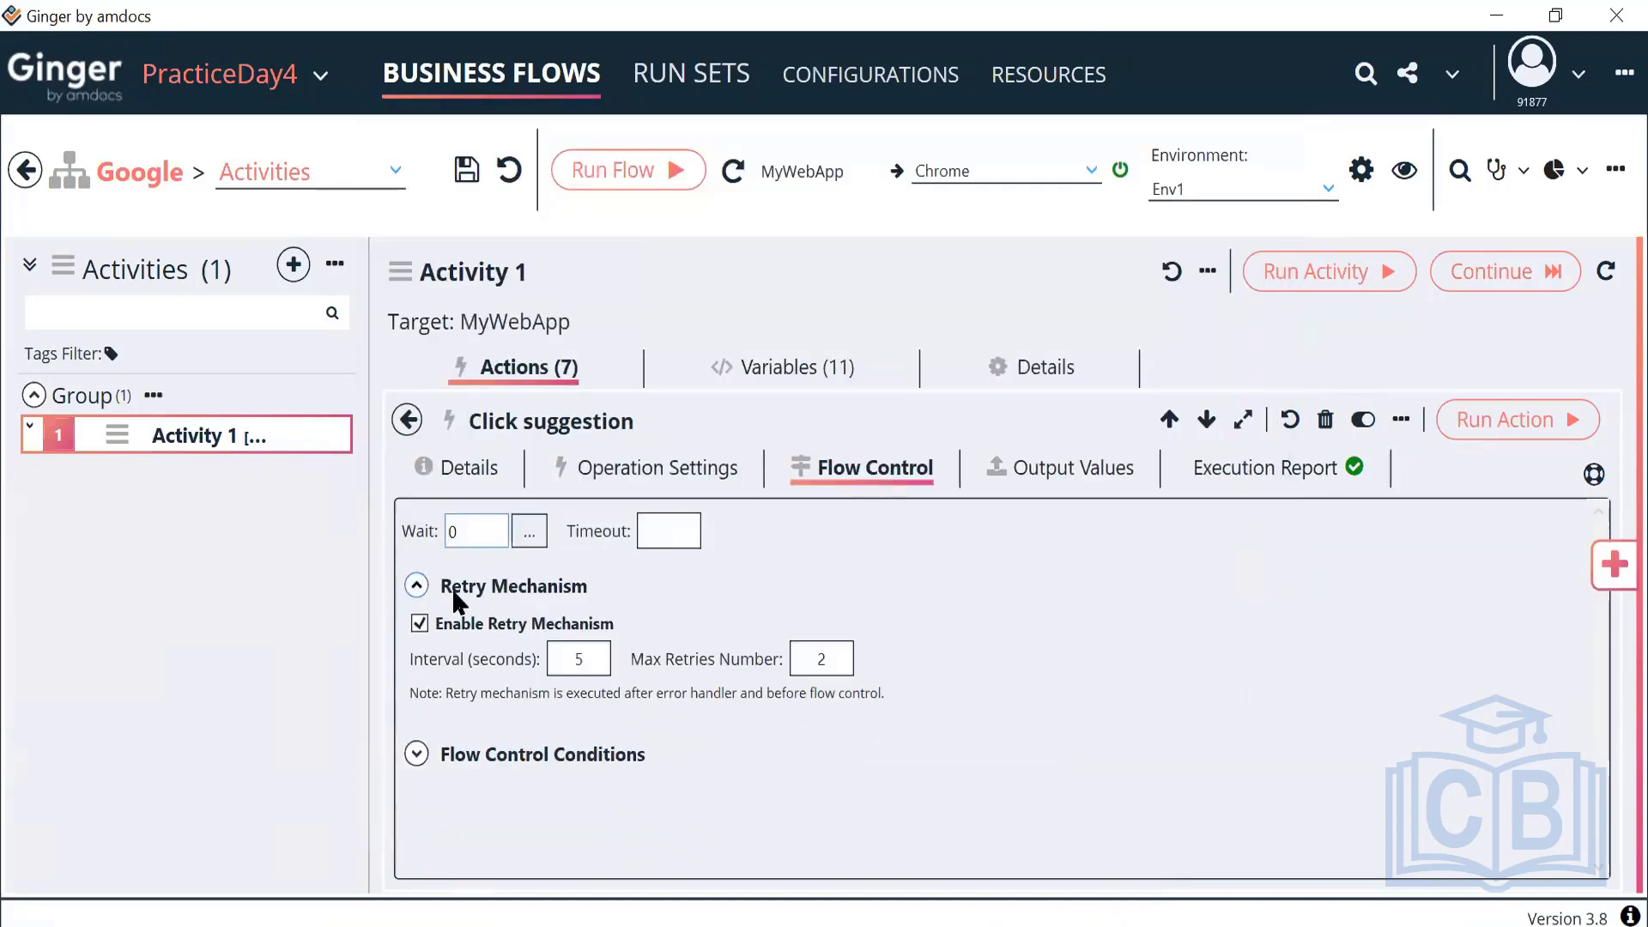
double_click(566, 662)
double_click(837, 657)
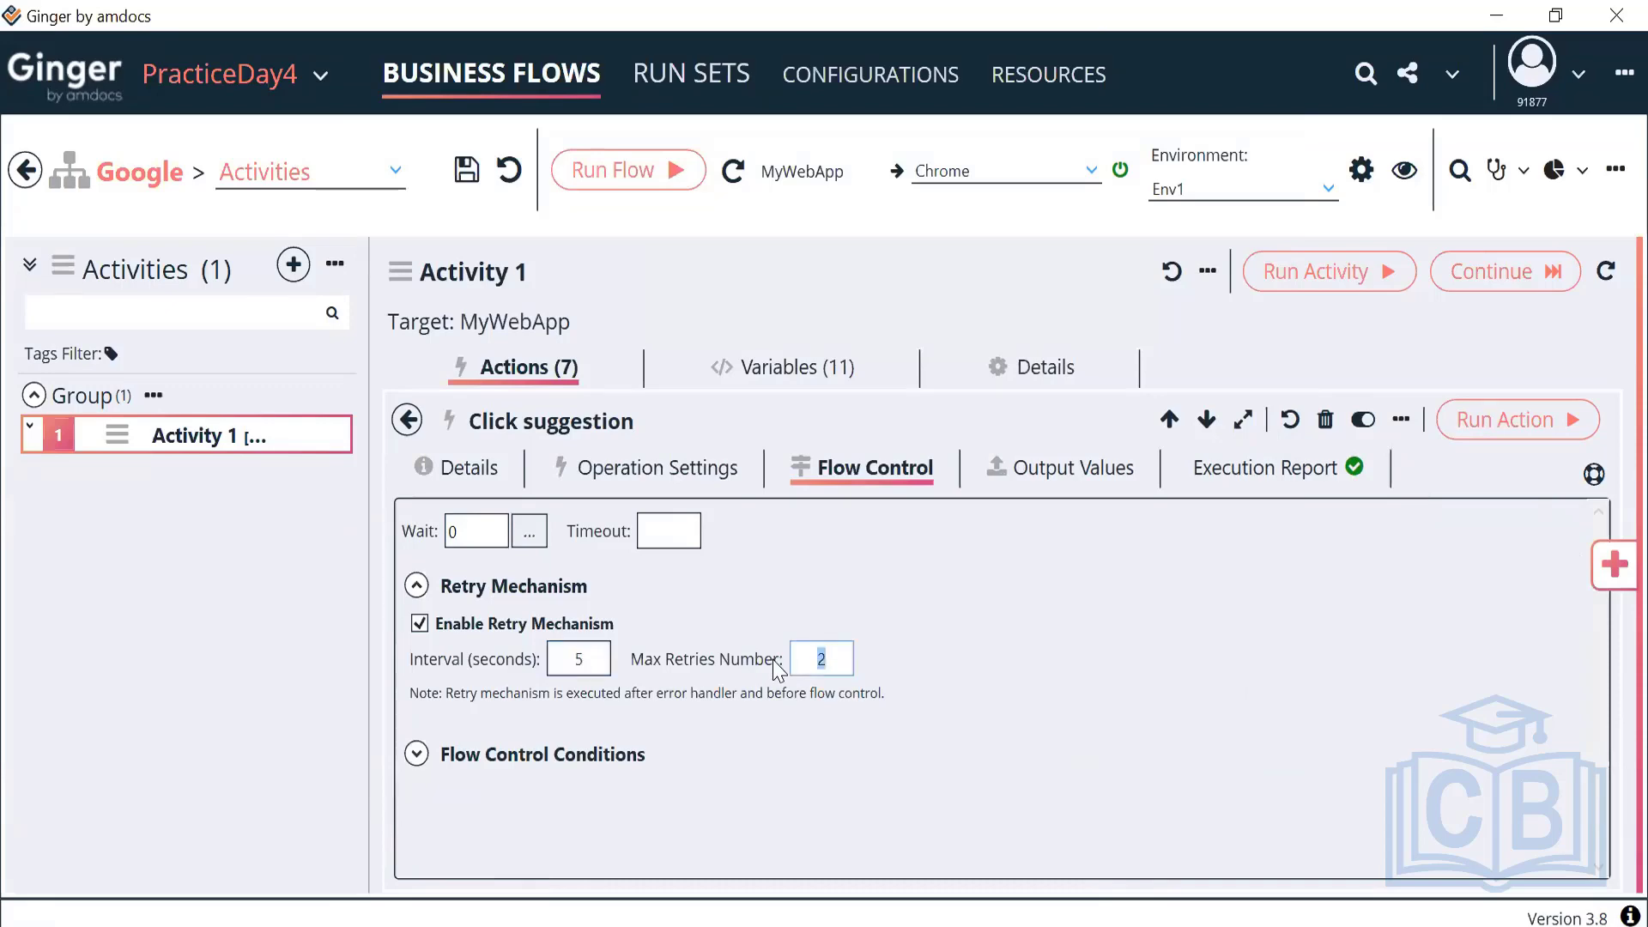
double_click(599, 660)
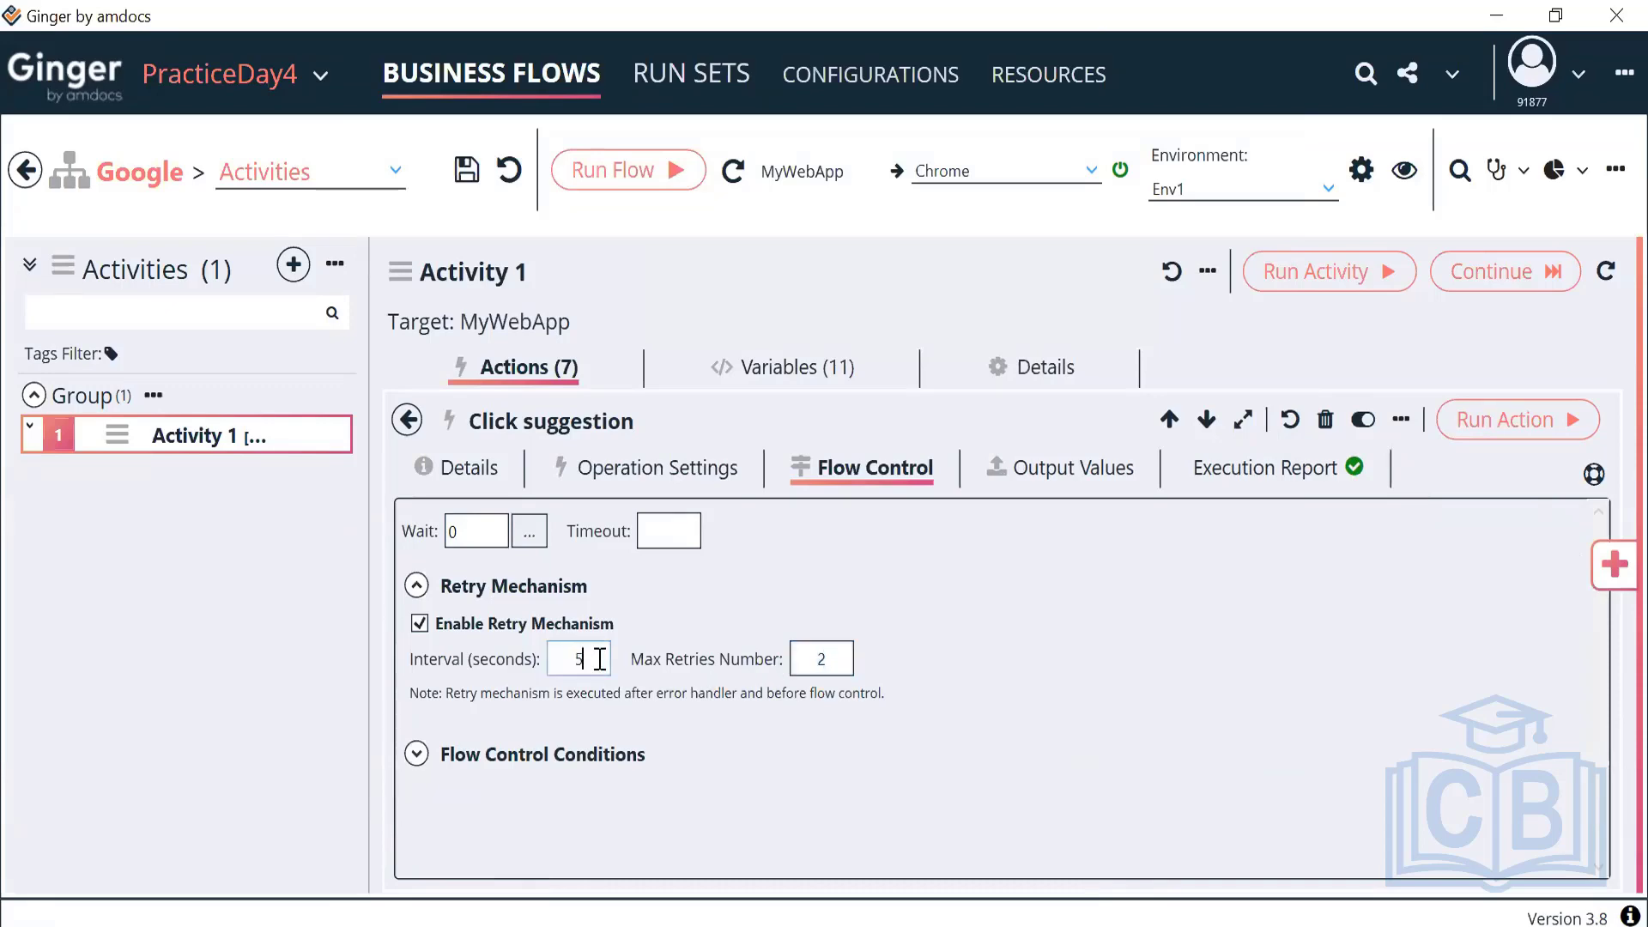
key(BackSpace)
text(1)
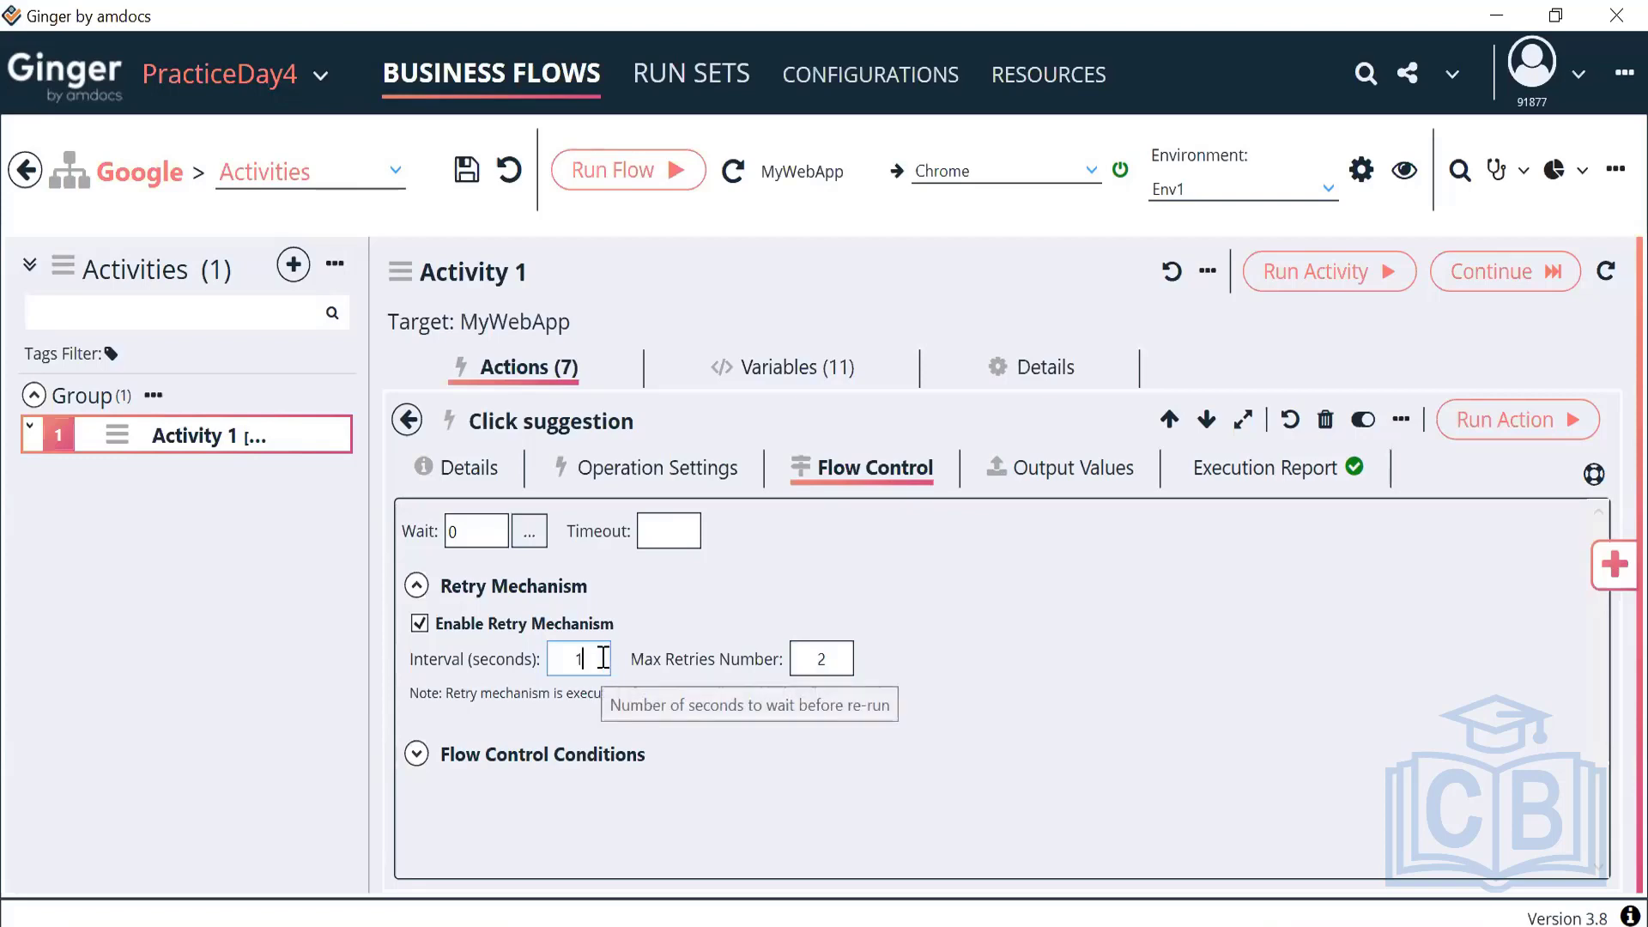
click(806, 660)
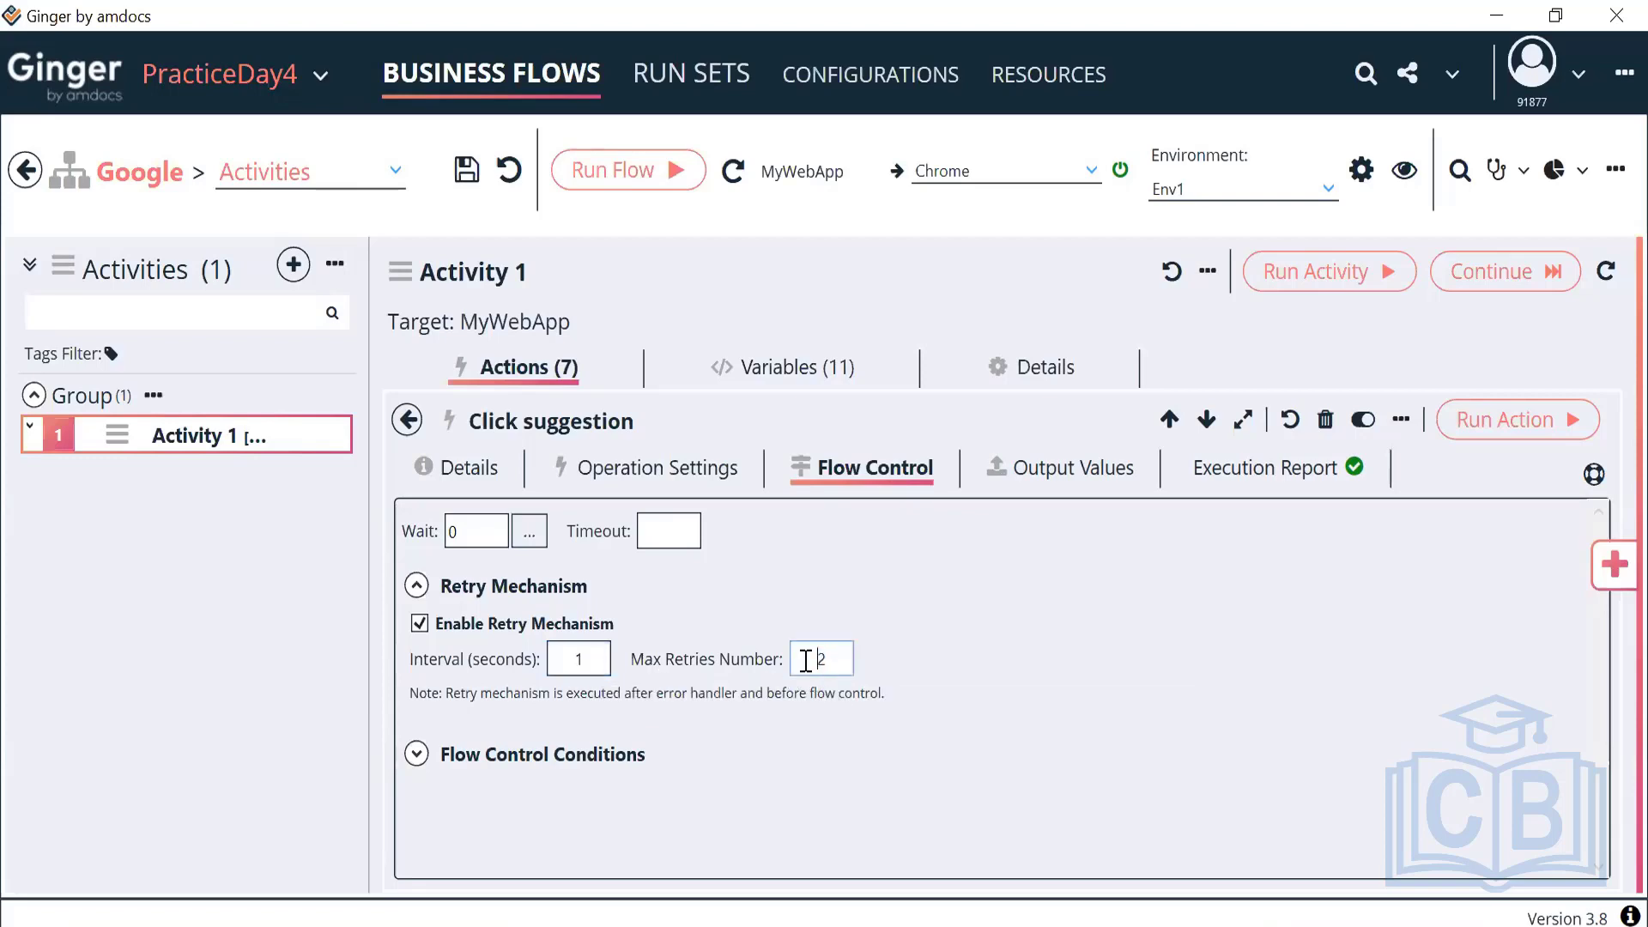
click(407, 420)
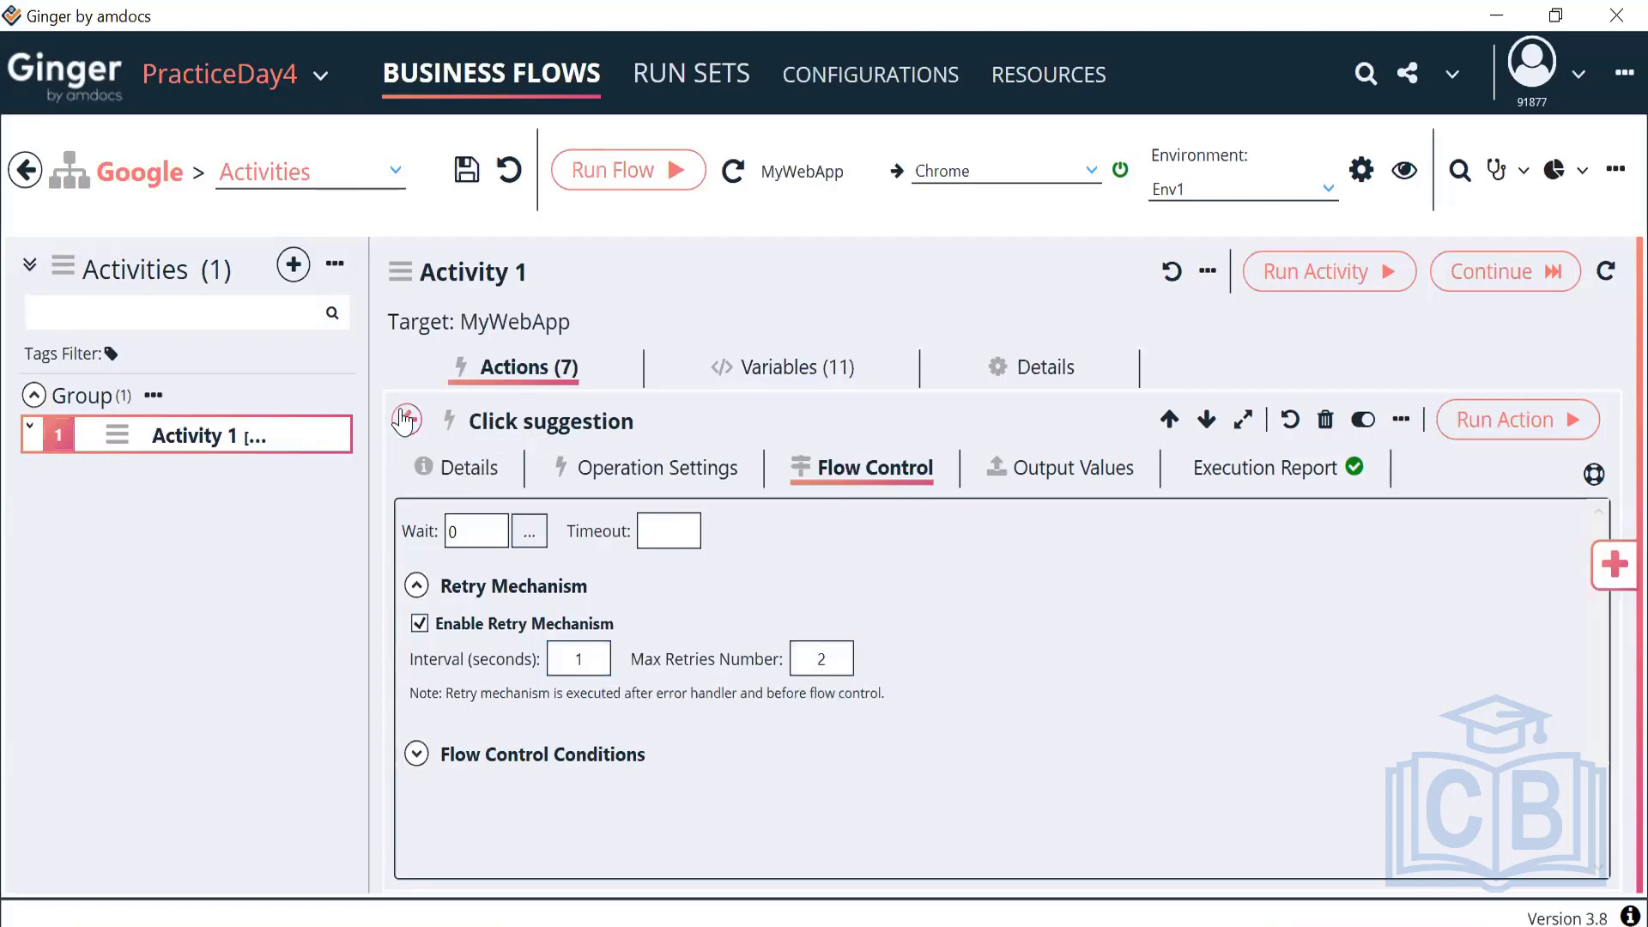
Run Activity 1 and return to Ginger to see Click suggestion's invalid XPath failure
click(1074, 272)
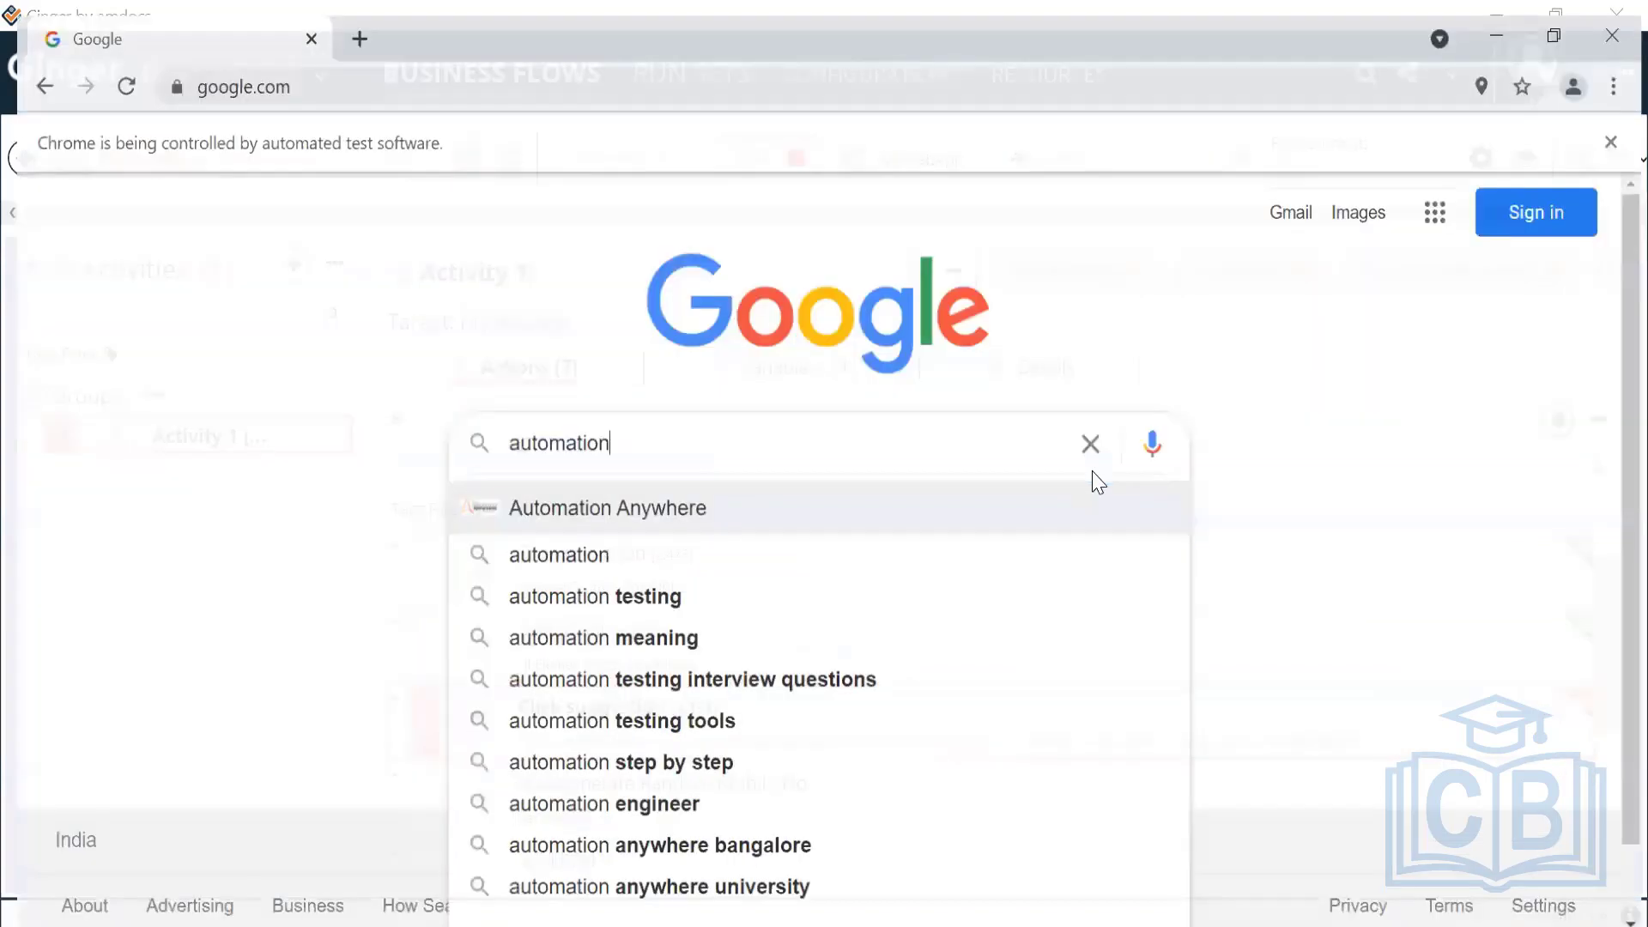
key(alt+Tab)
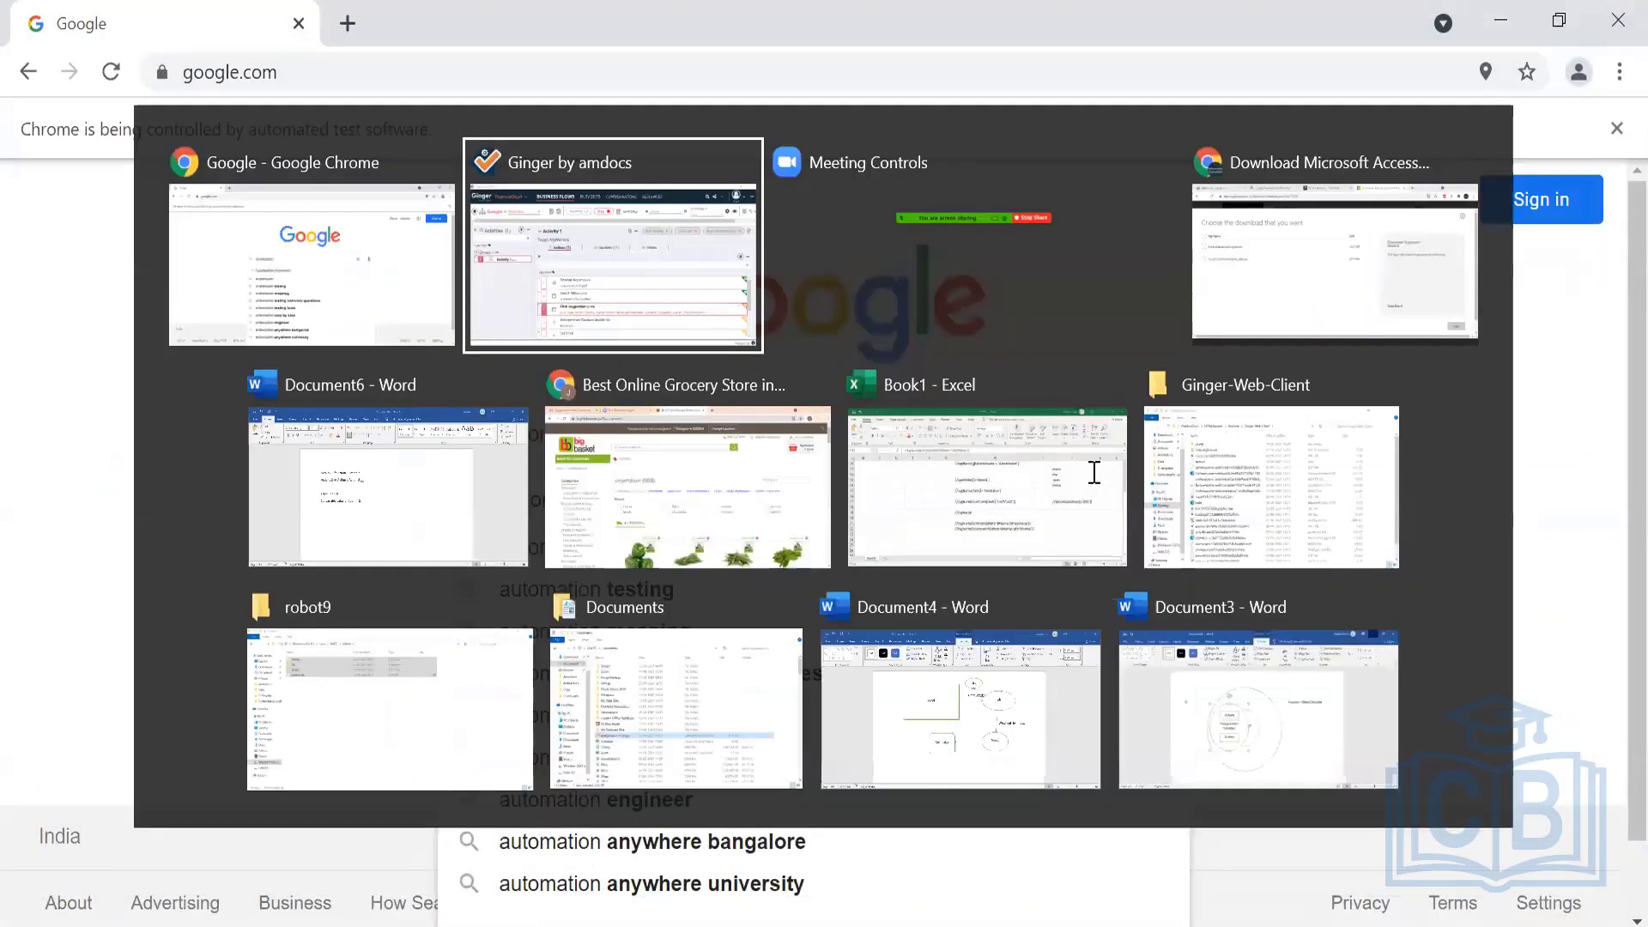
scroll(944, 721, up, 3)
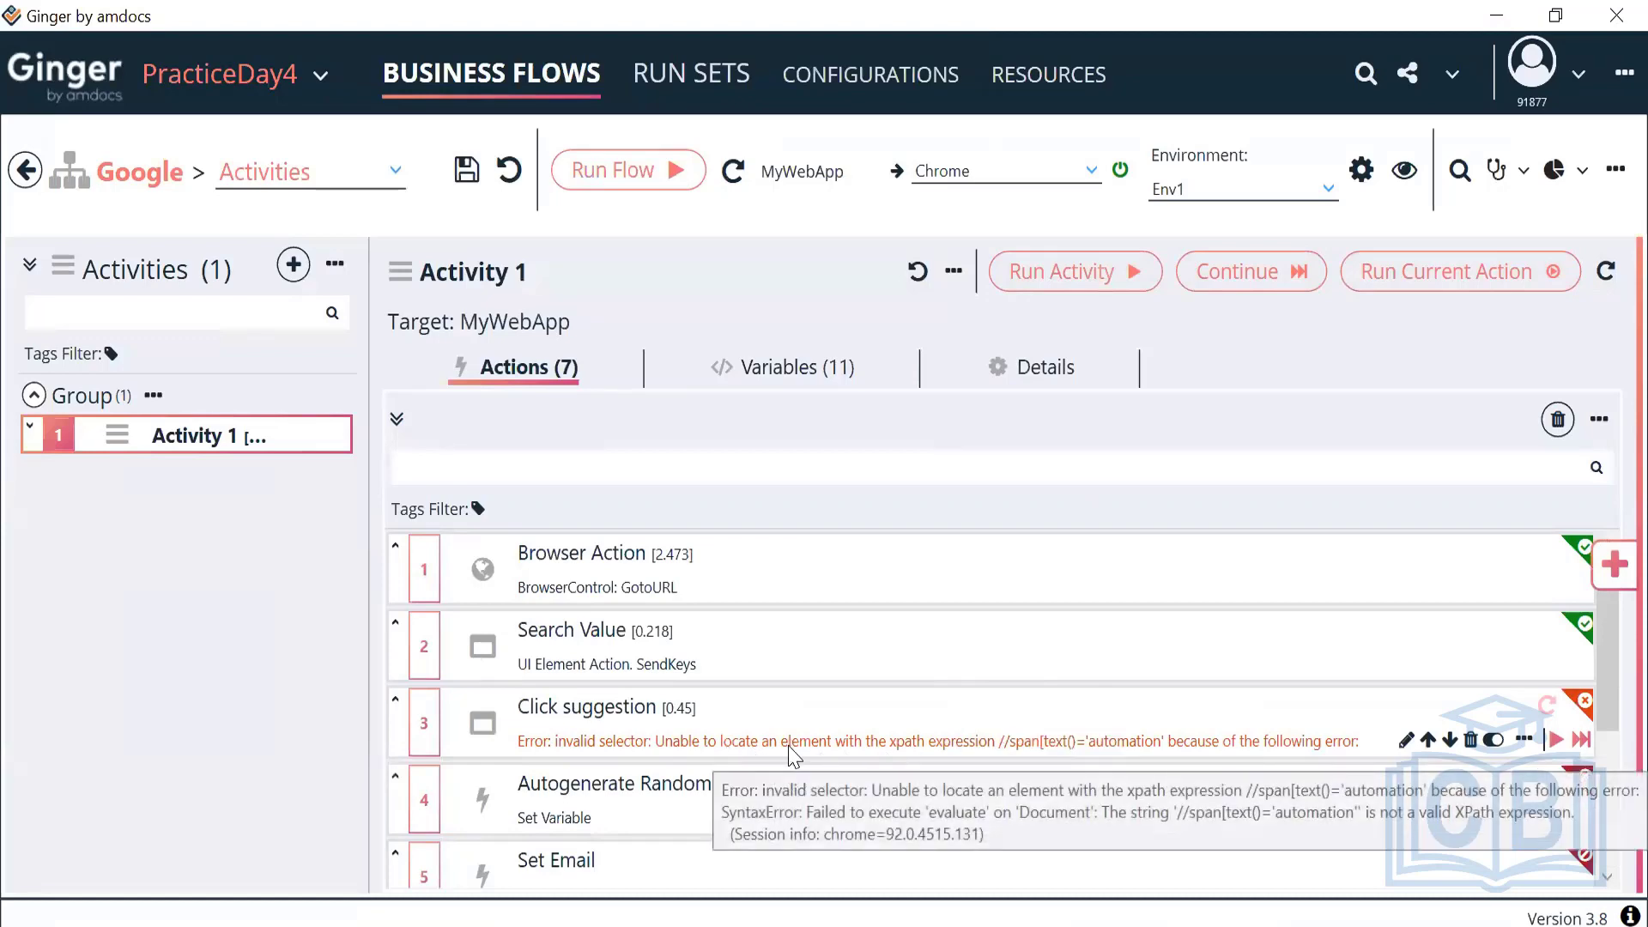
Raise Click suggestion's Max Retries Number from 2 to 7
double_click(859, 744)
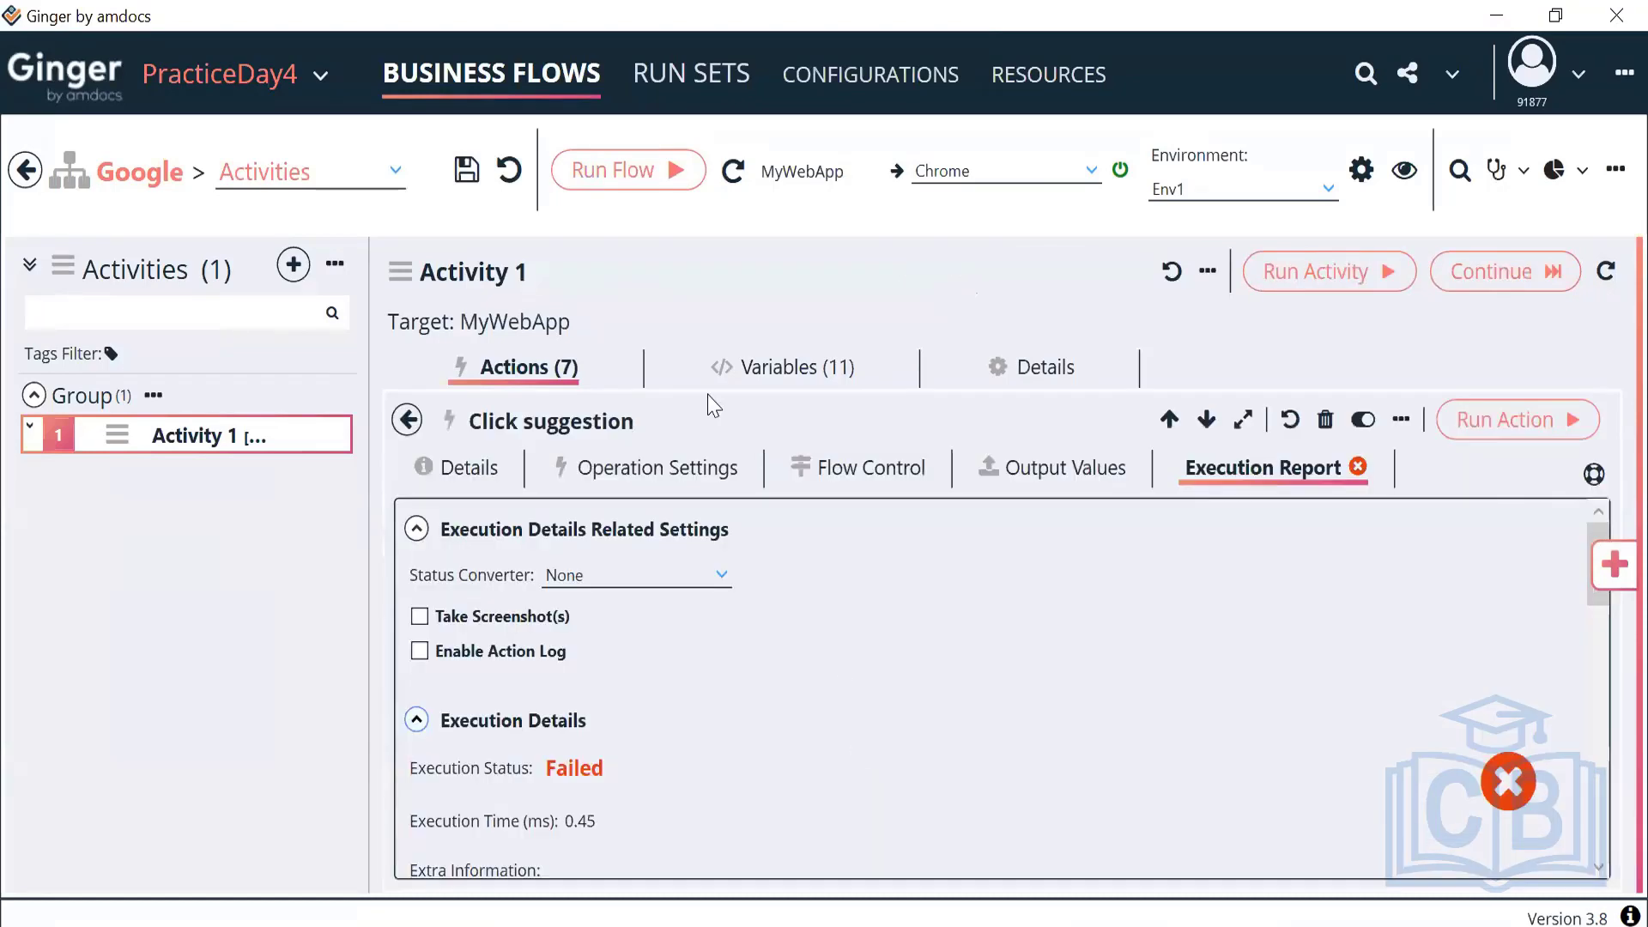
click(846, 468)
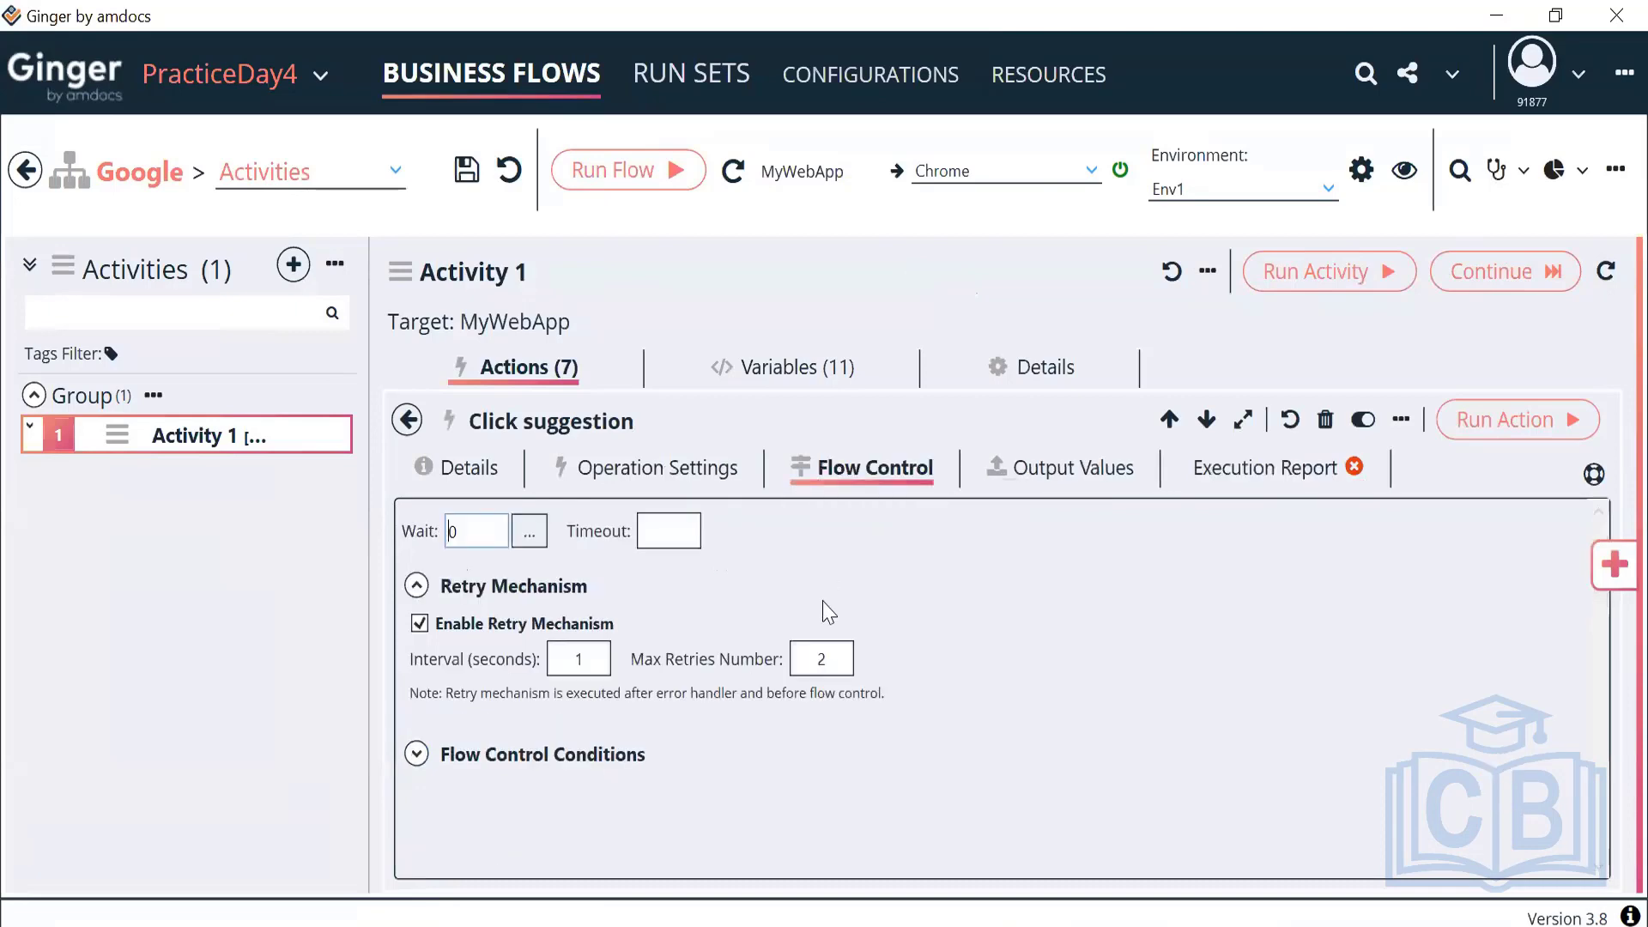
double_click(822, 660)
text(7)
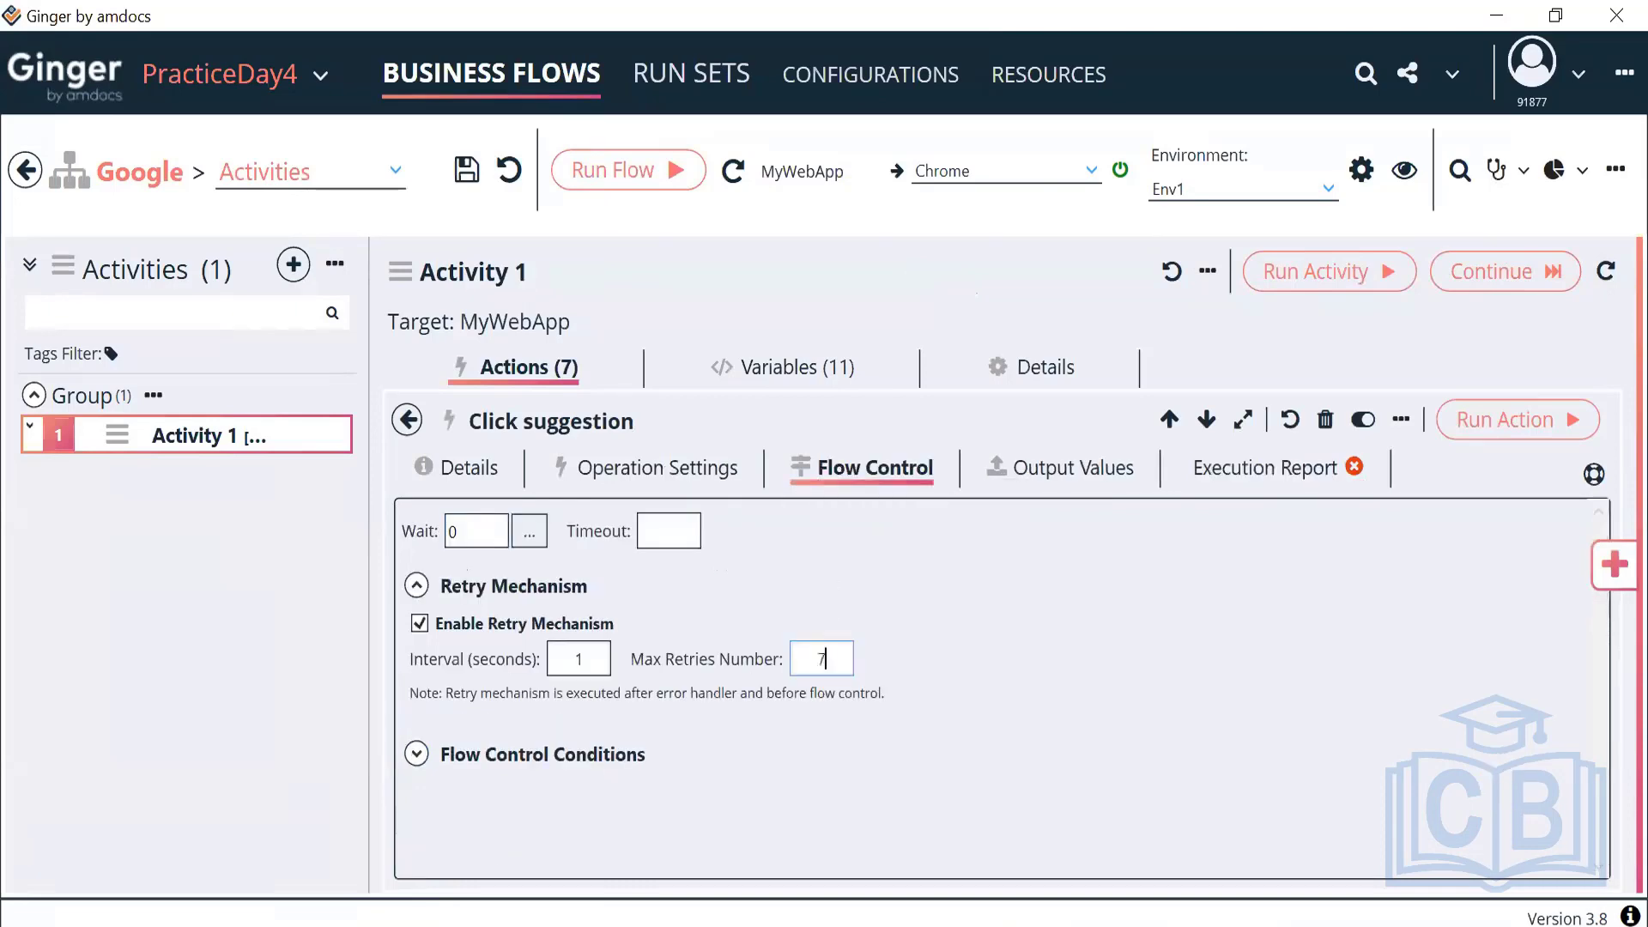
click(407, 420)
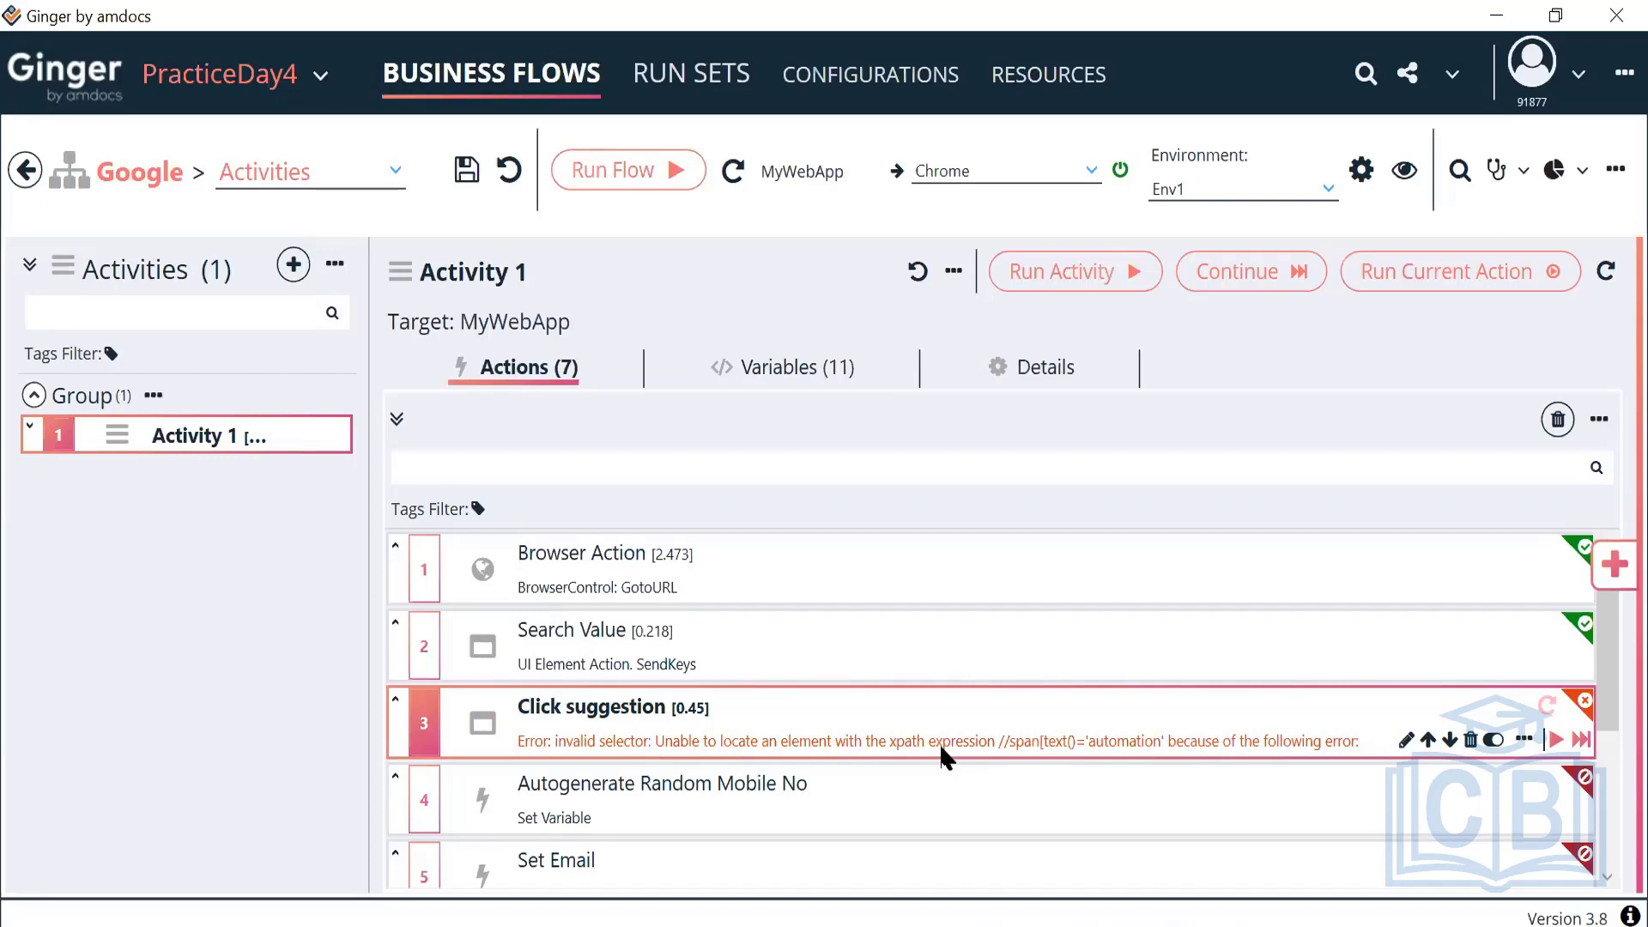
Verify Click suggestion's 1-second interval and 7 retries, then rerun Activity 1
double_click(965, 740)
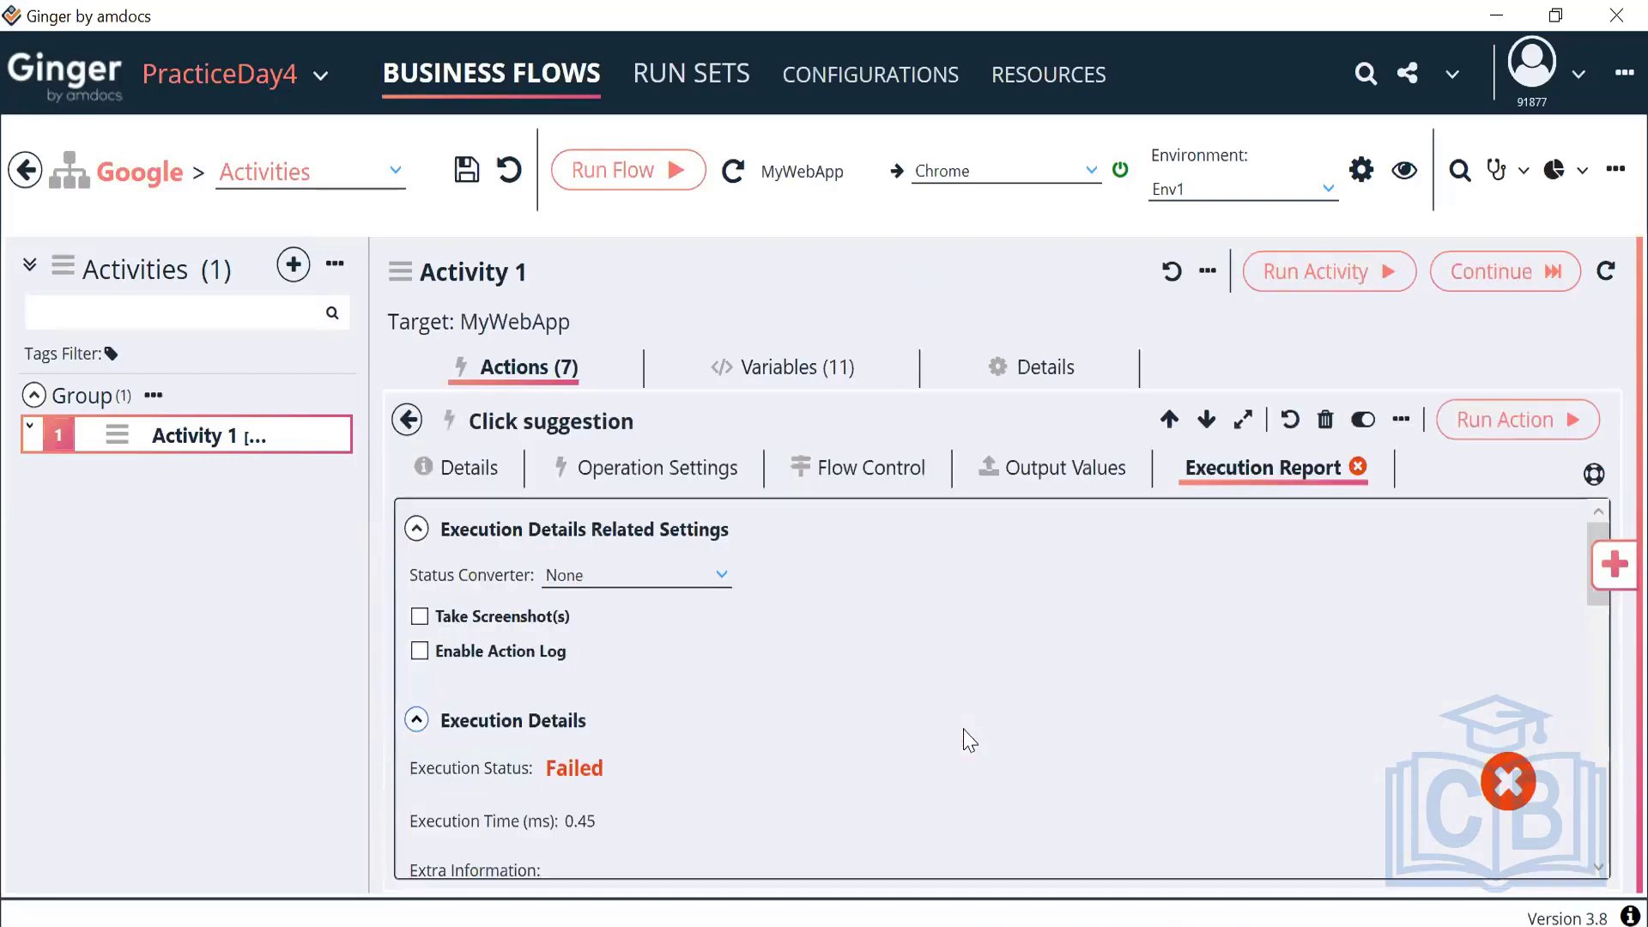
click(687, 474)
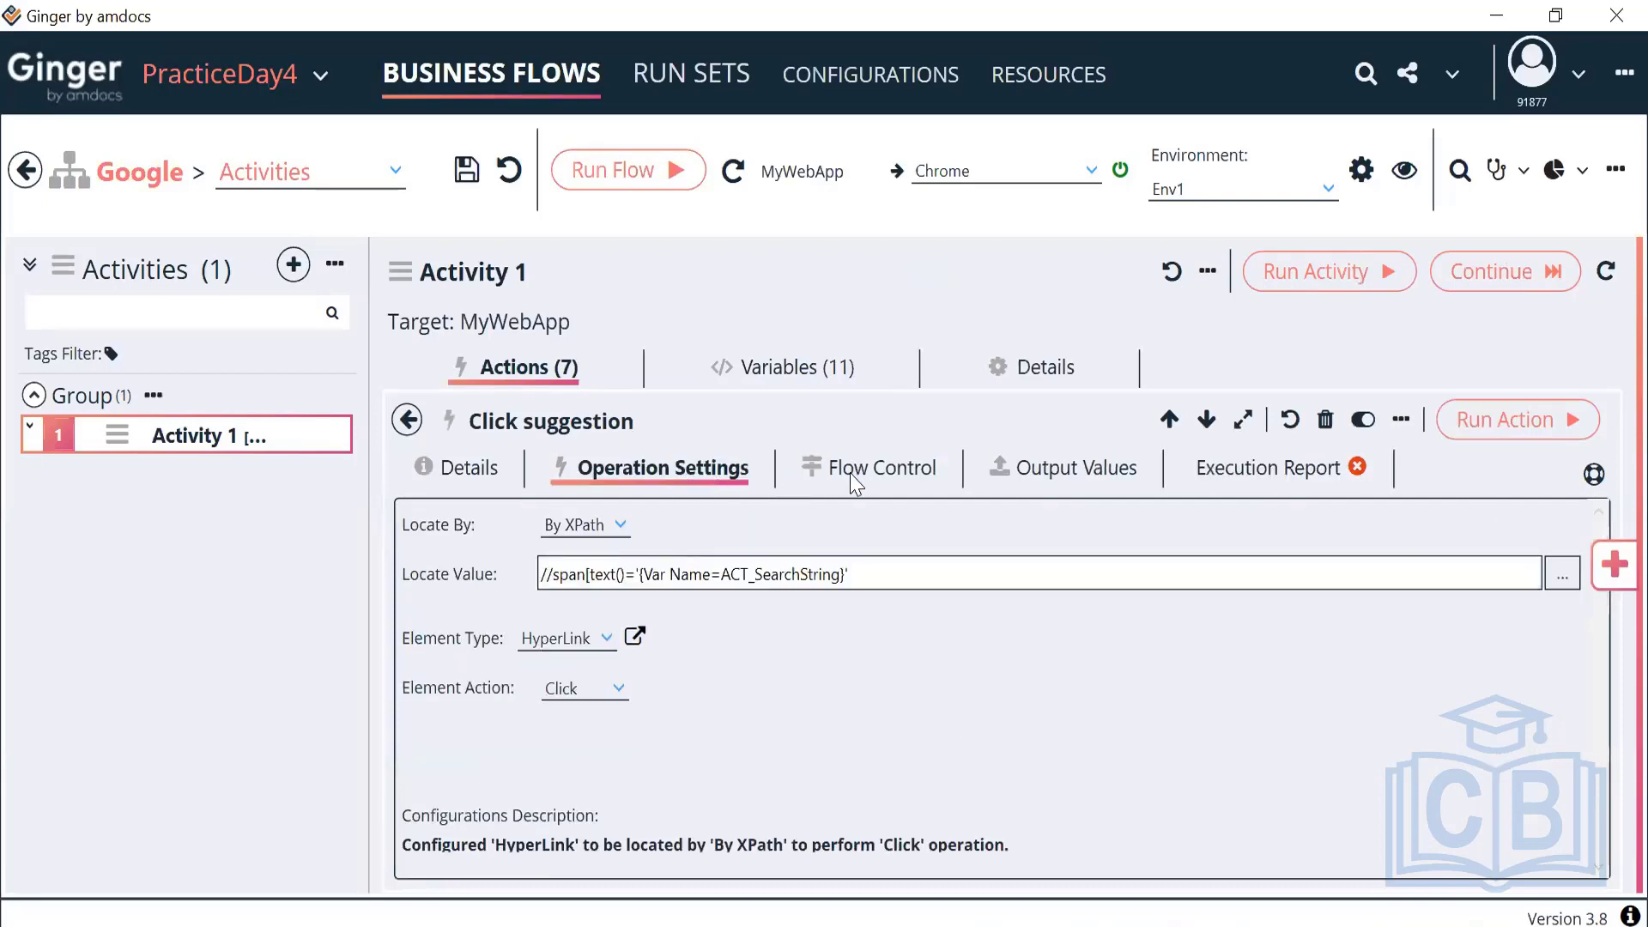
click(877, 479)
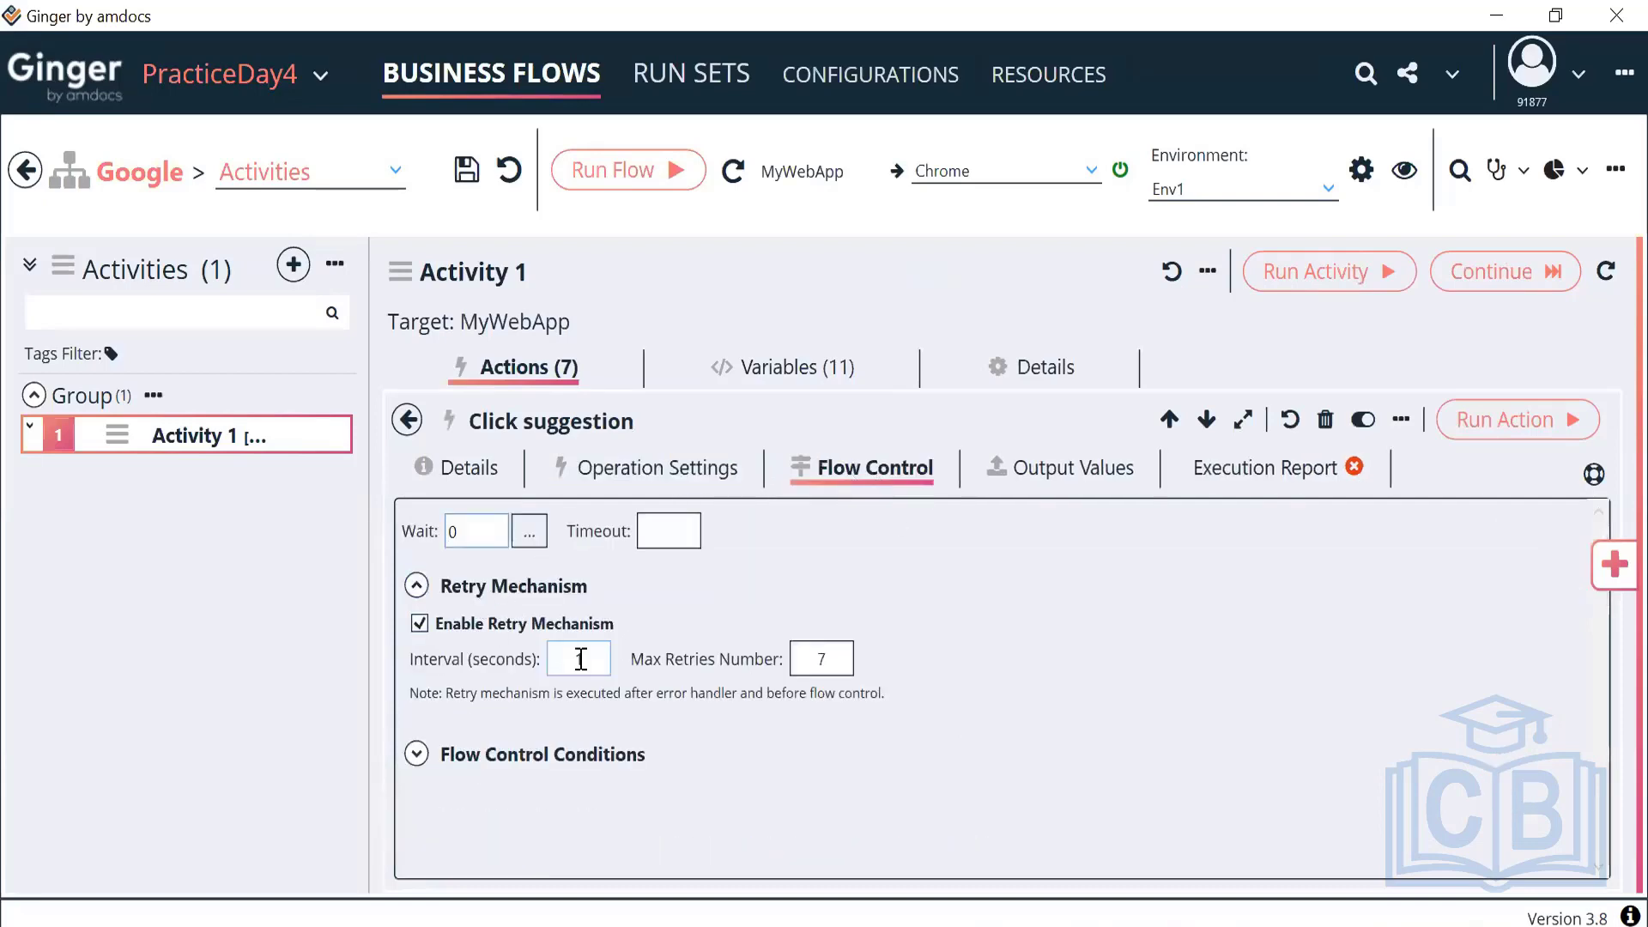
click(824, 659)
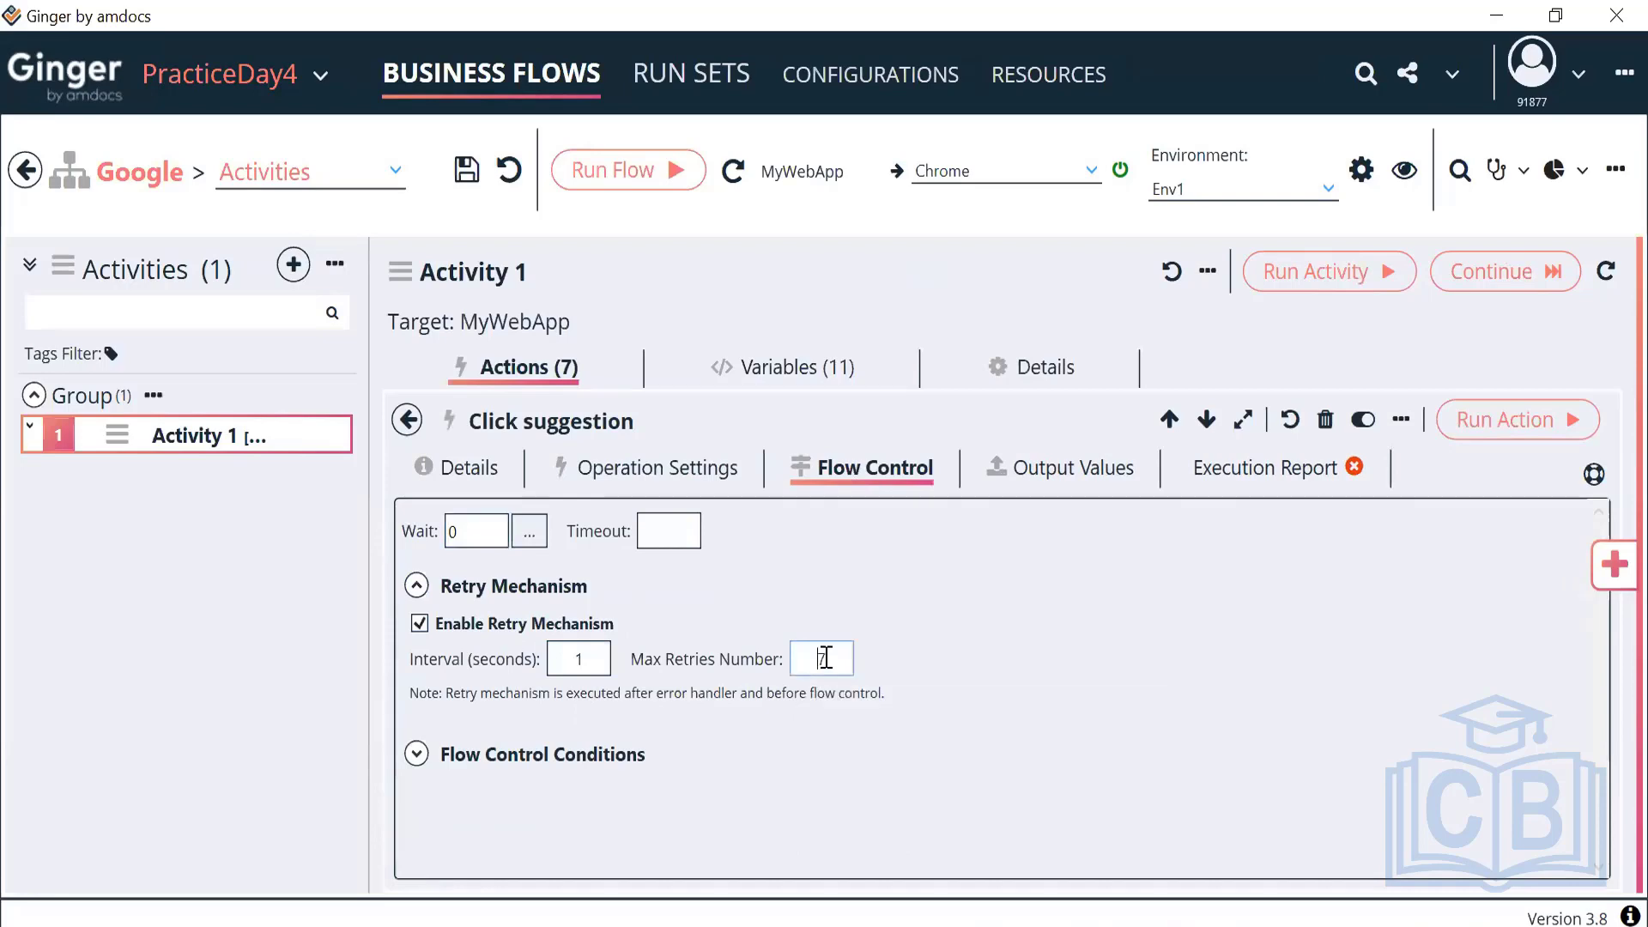
double_click(560, 668)
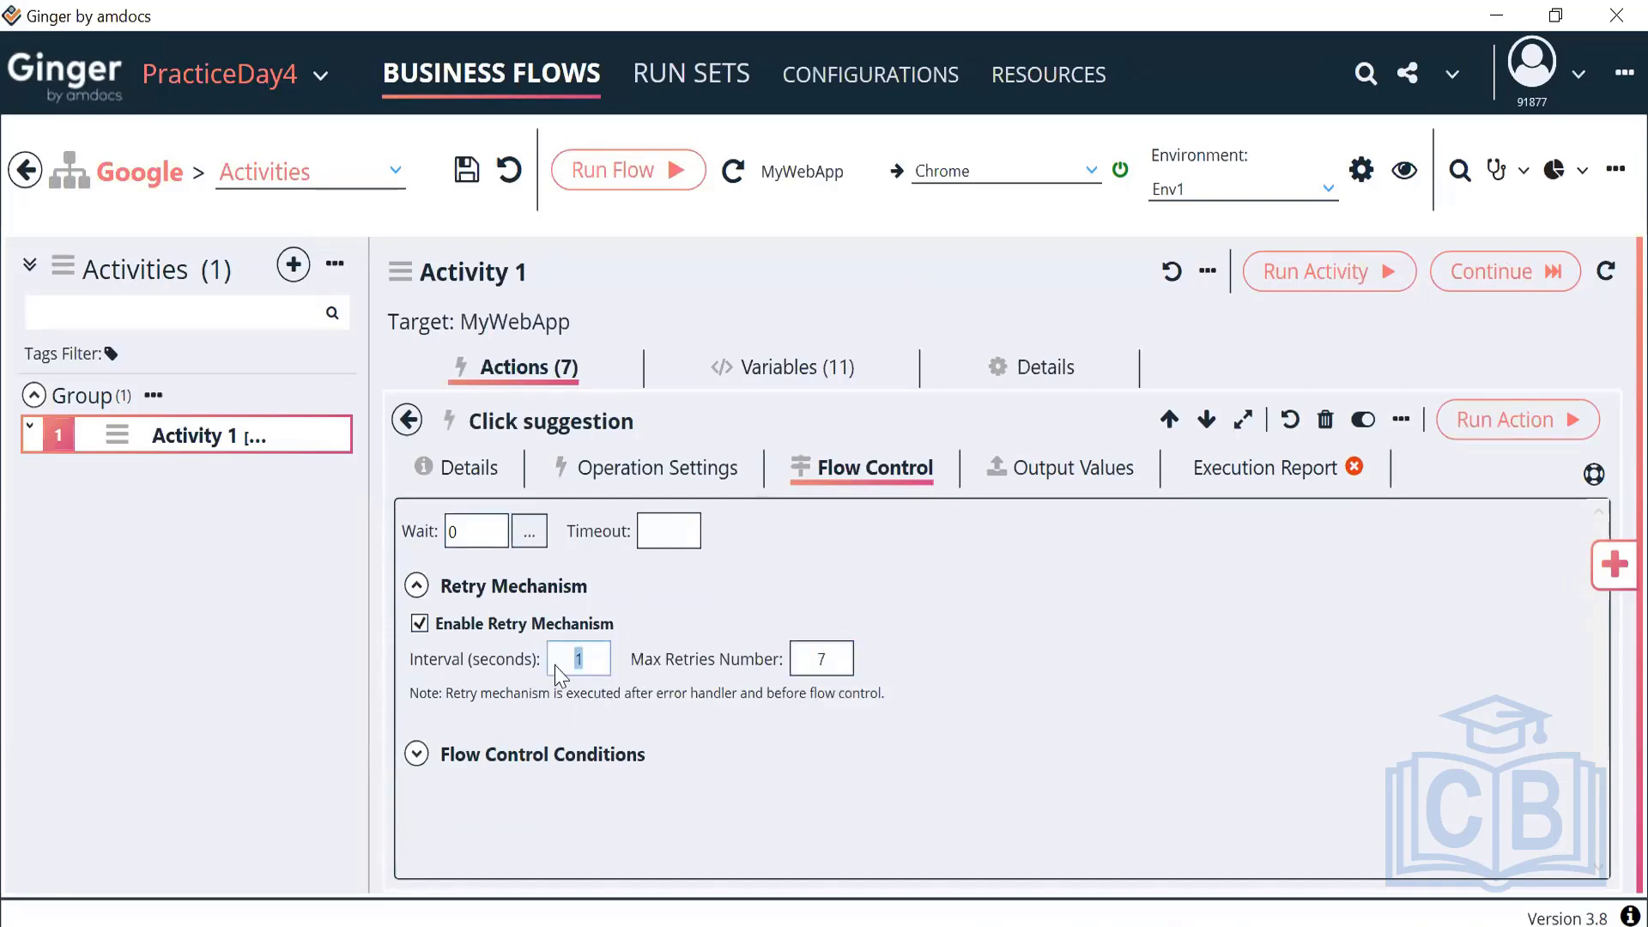
click(407, 421)
click(1057, 273)
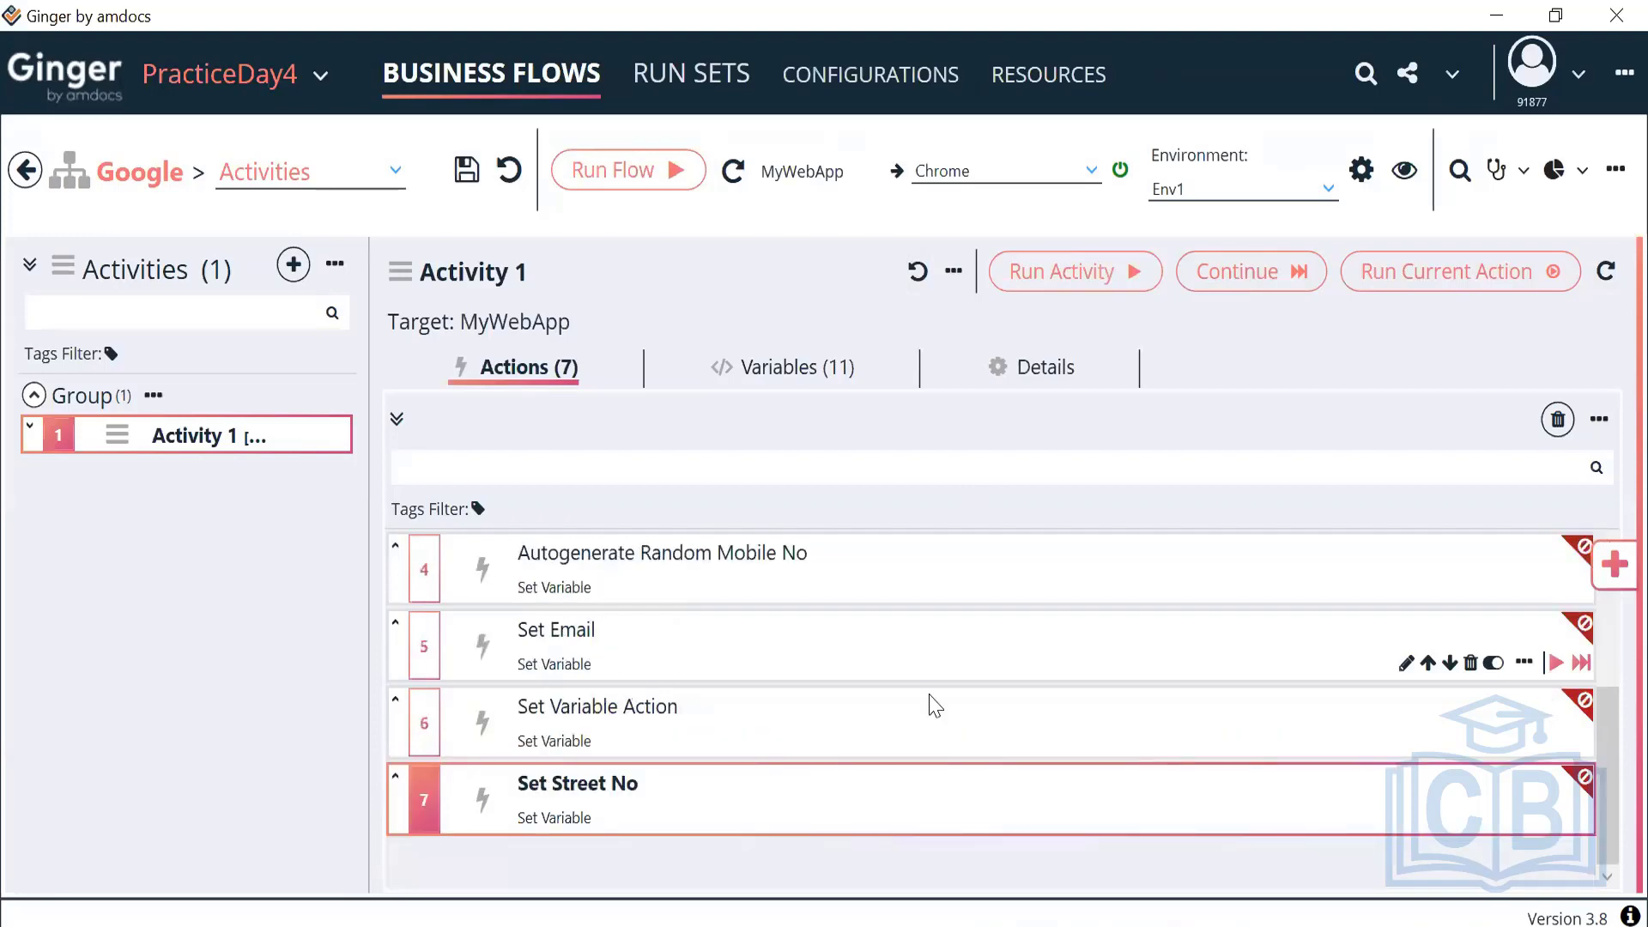
Change the Click suggestion action's Flow Control Wait value from 0 to 10
scroll(902, 730, up, 3)
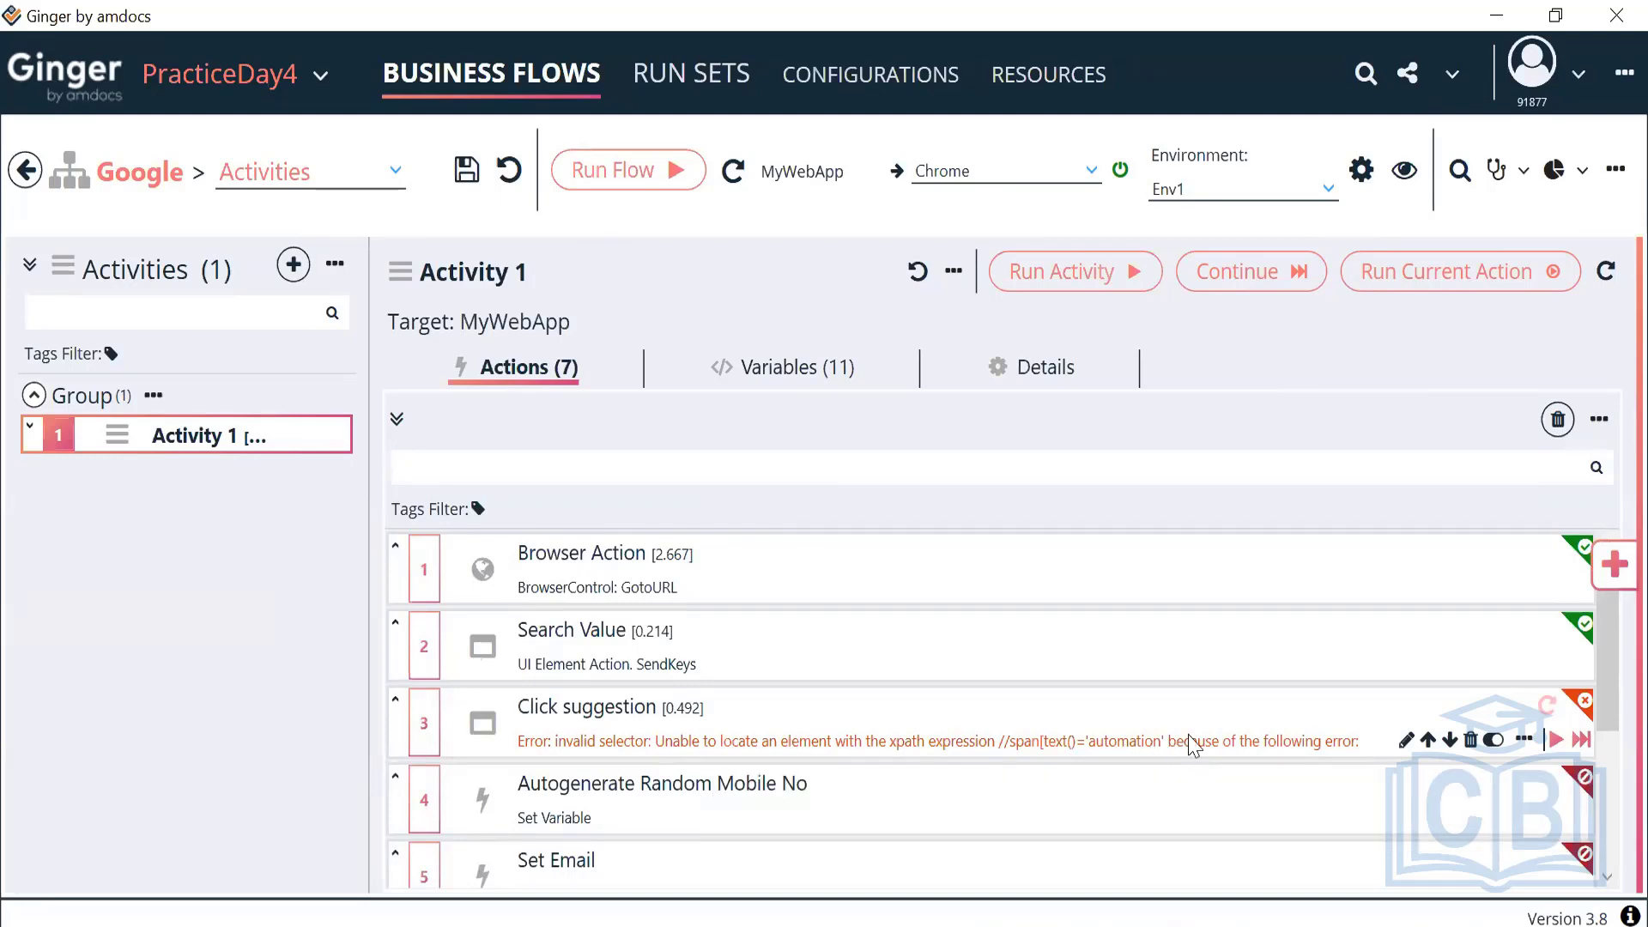
double_click(1194, 745)
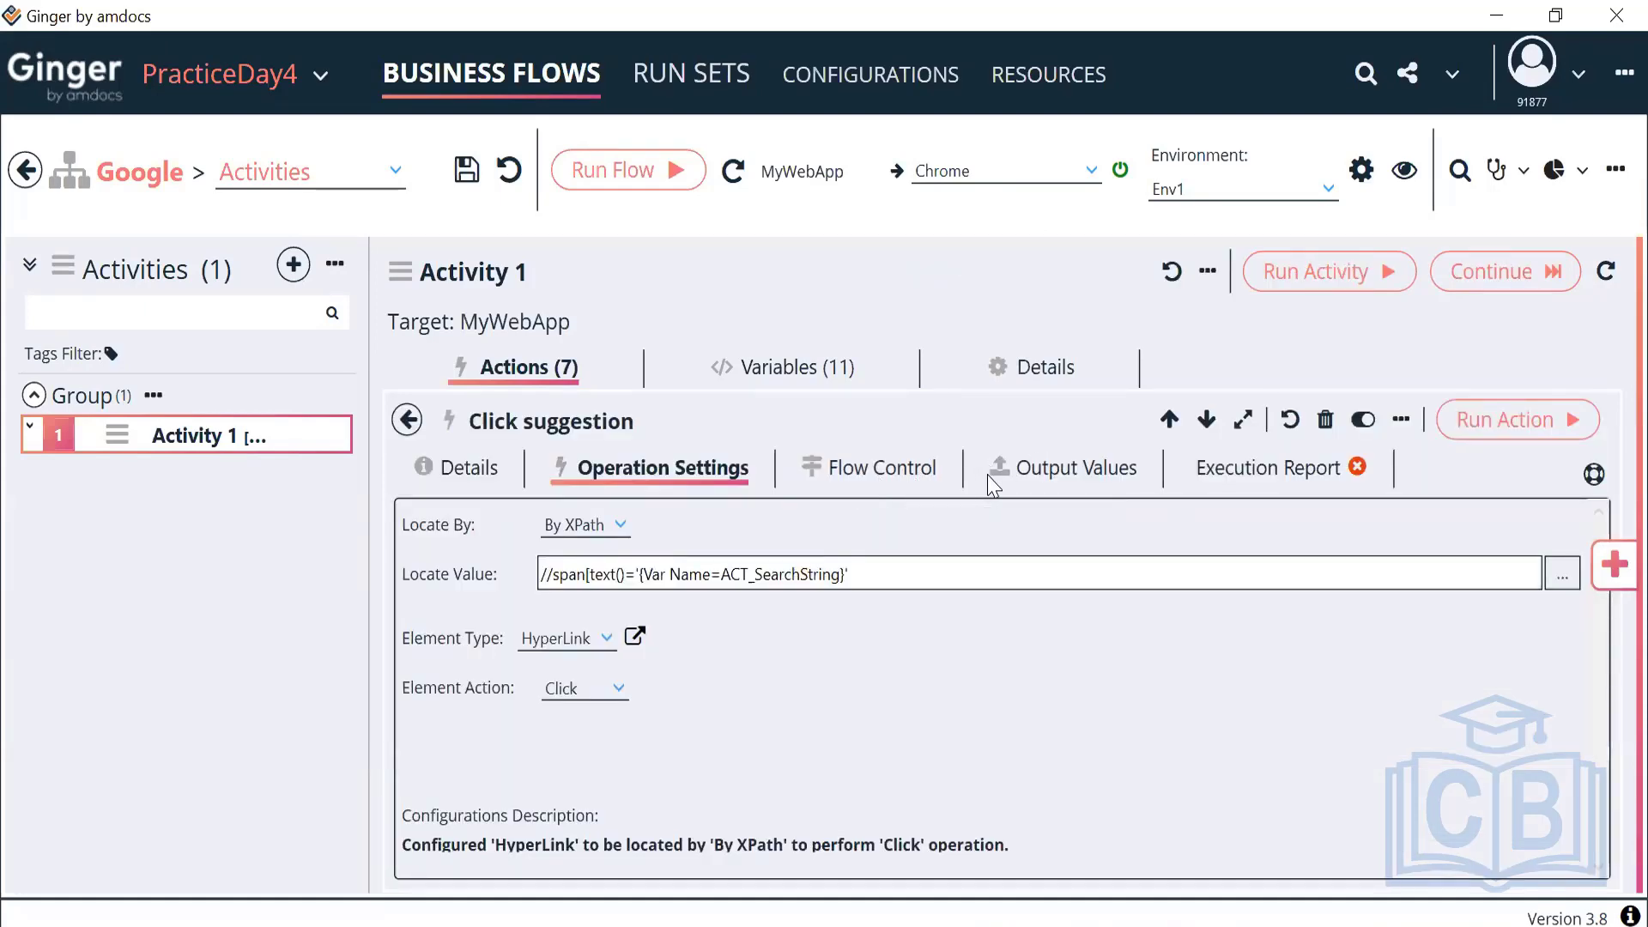
click(906, 472)
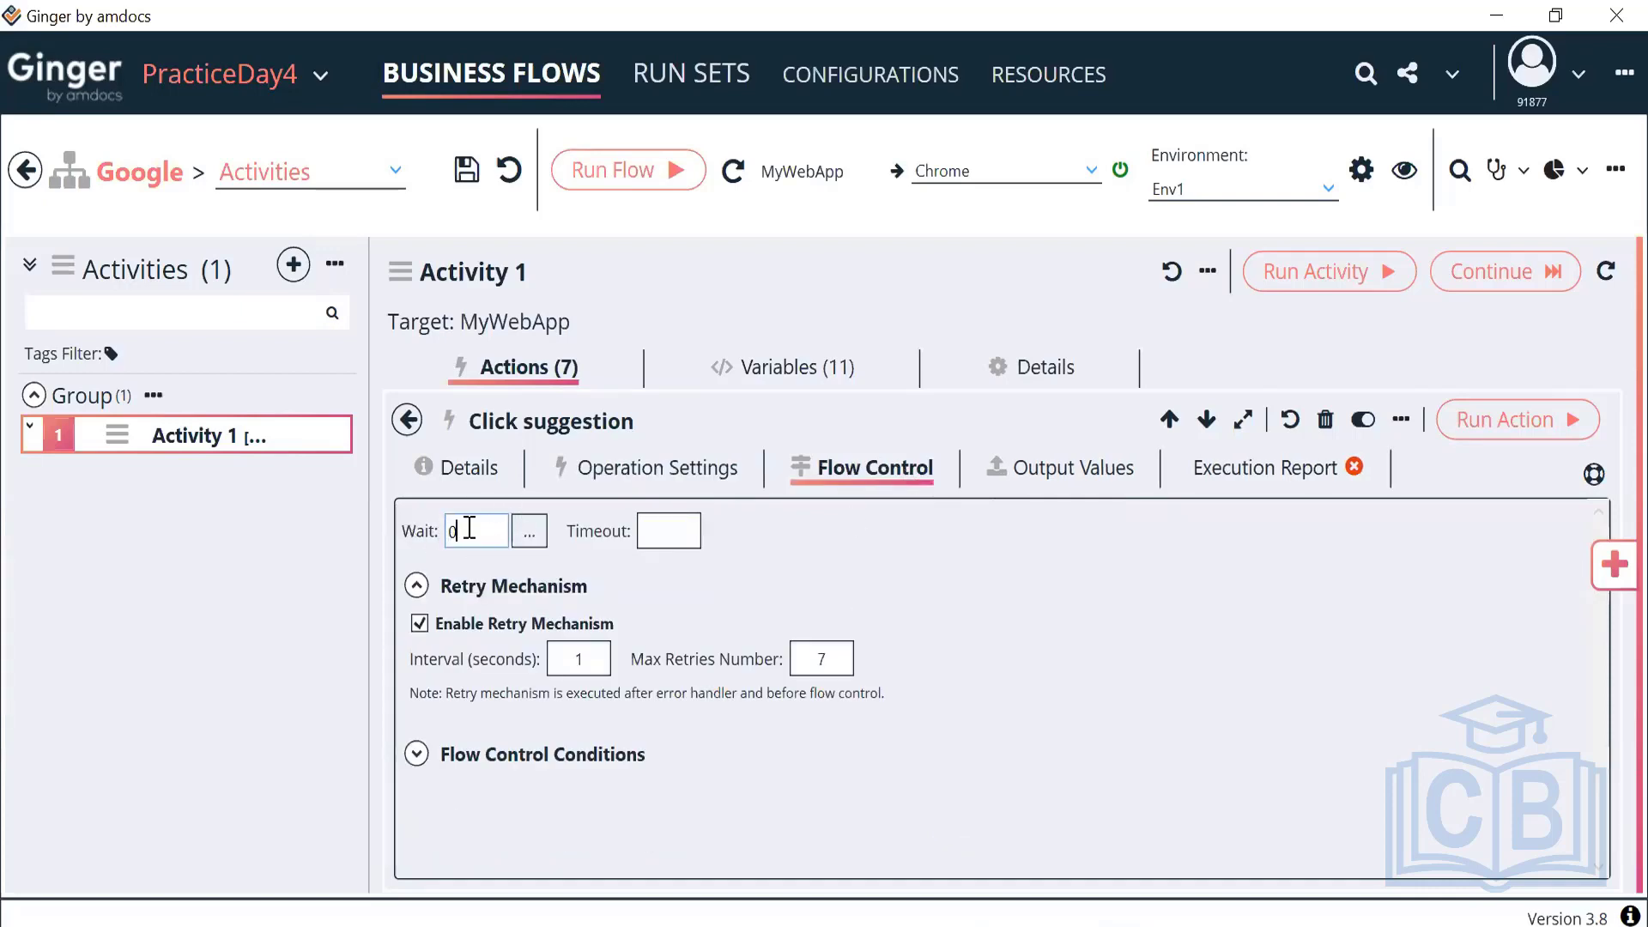
key(BackSpace)
text(10)
Add a Smart Sync Action from Platform Actions as action 4 of Activity 1
click(648, 467)
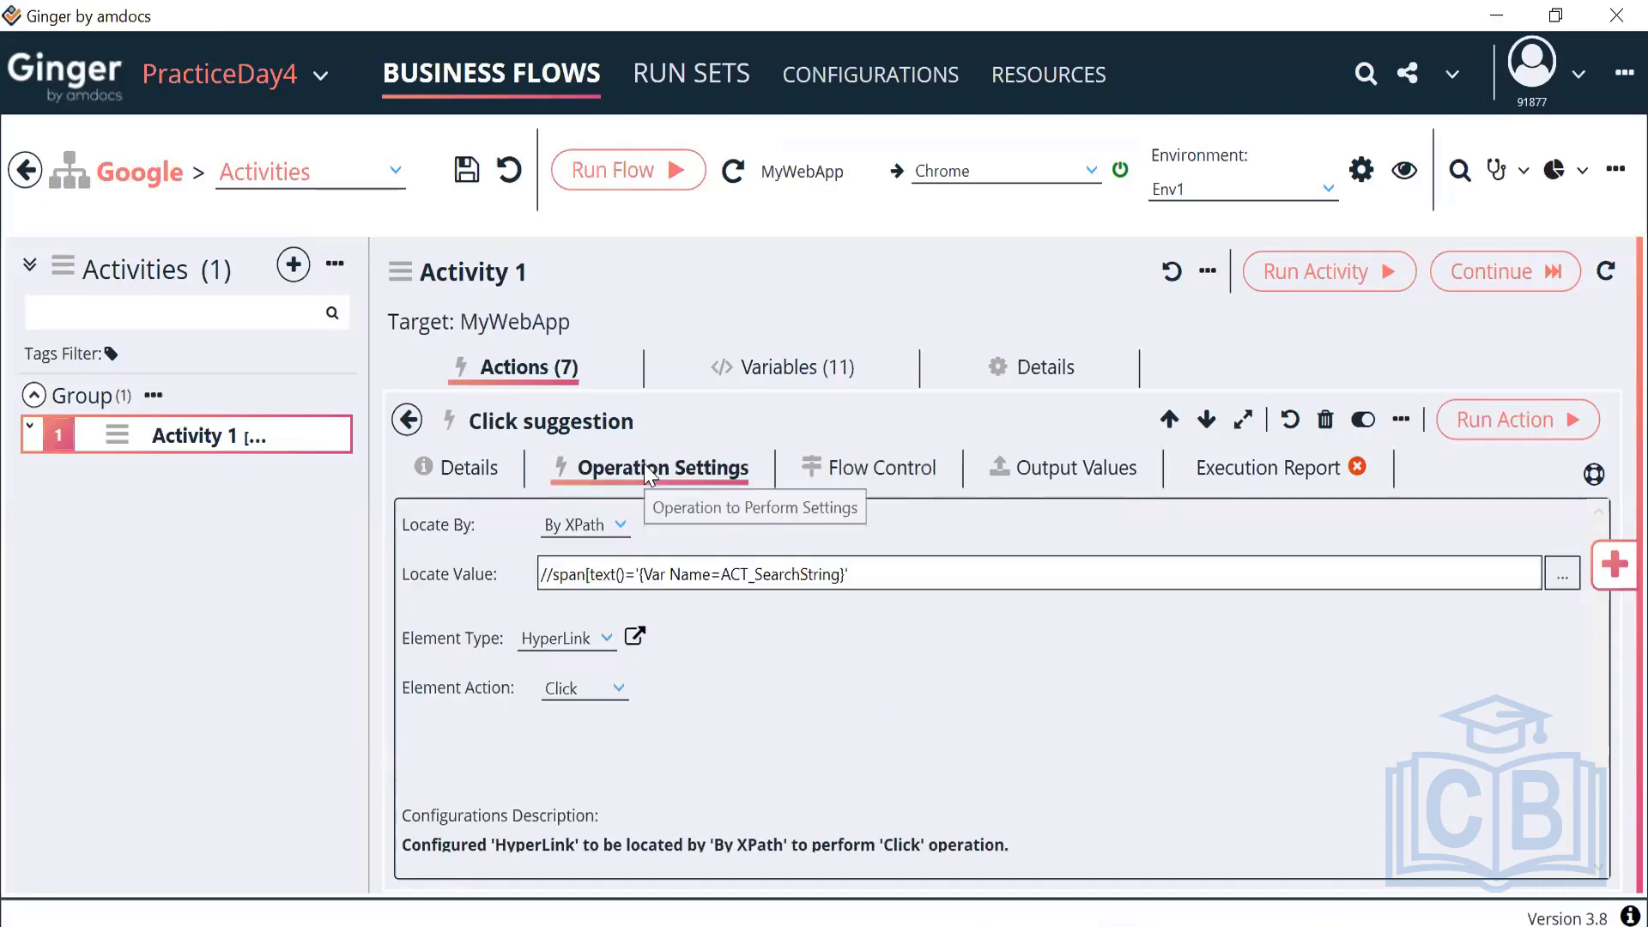
click(1612, 558)
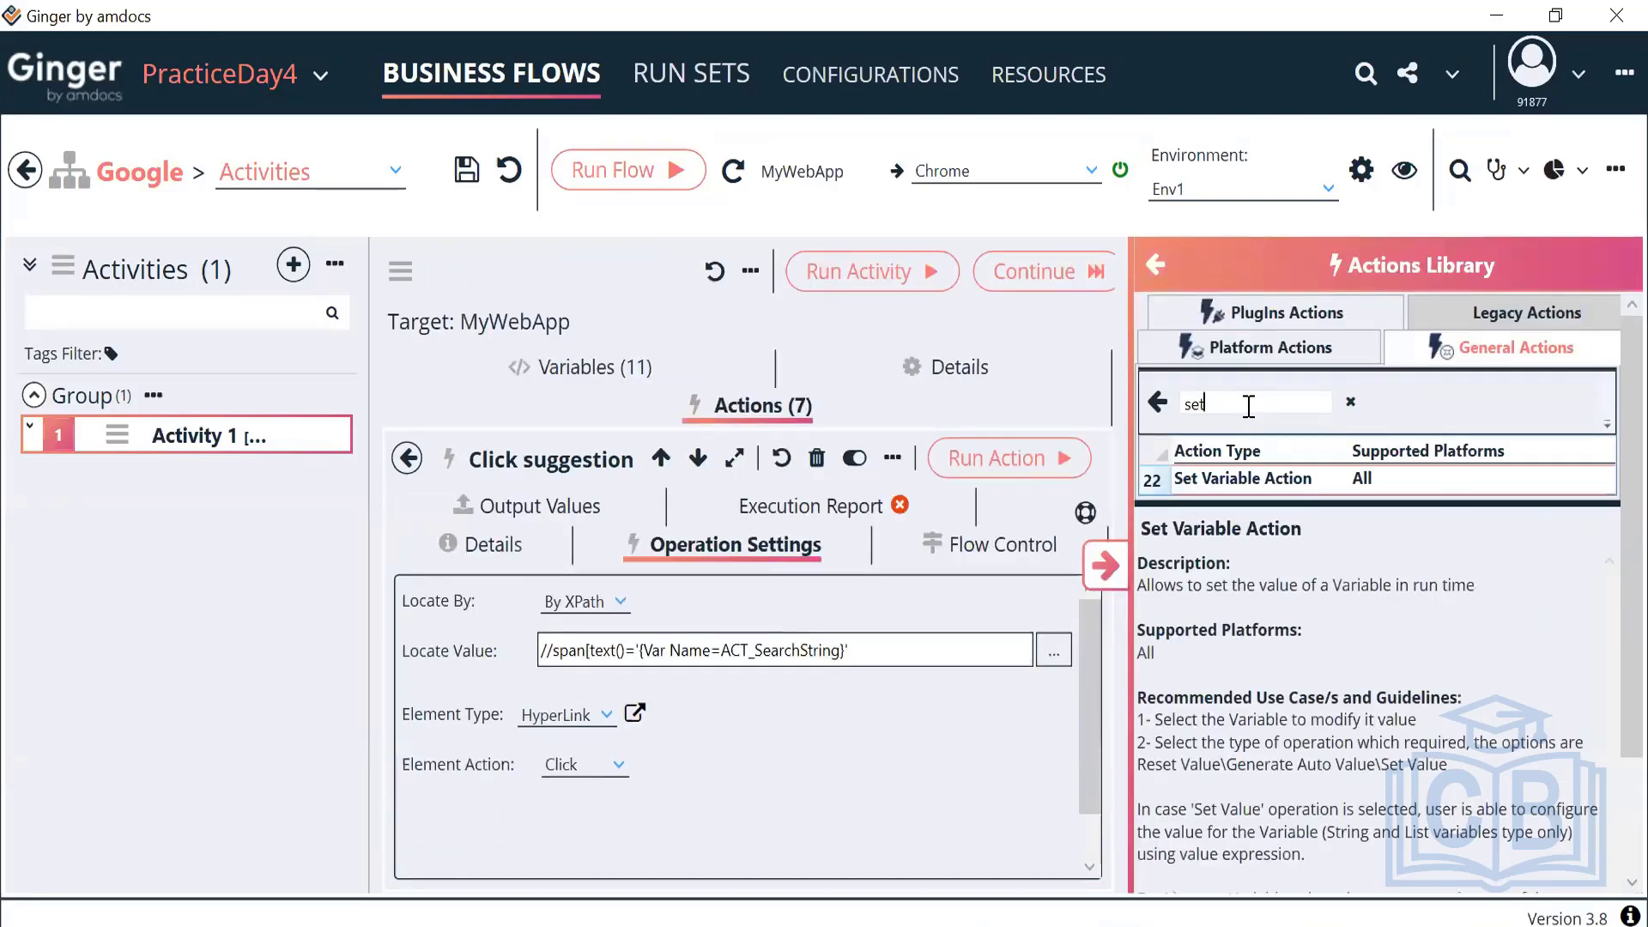
key(ctrl+a)
key(BackSpace)
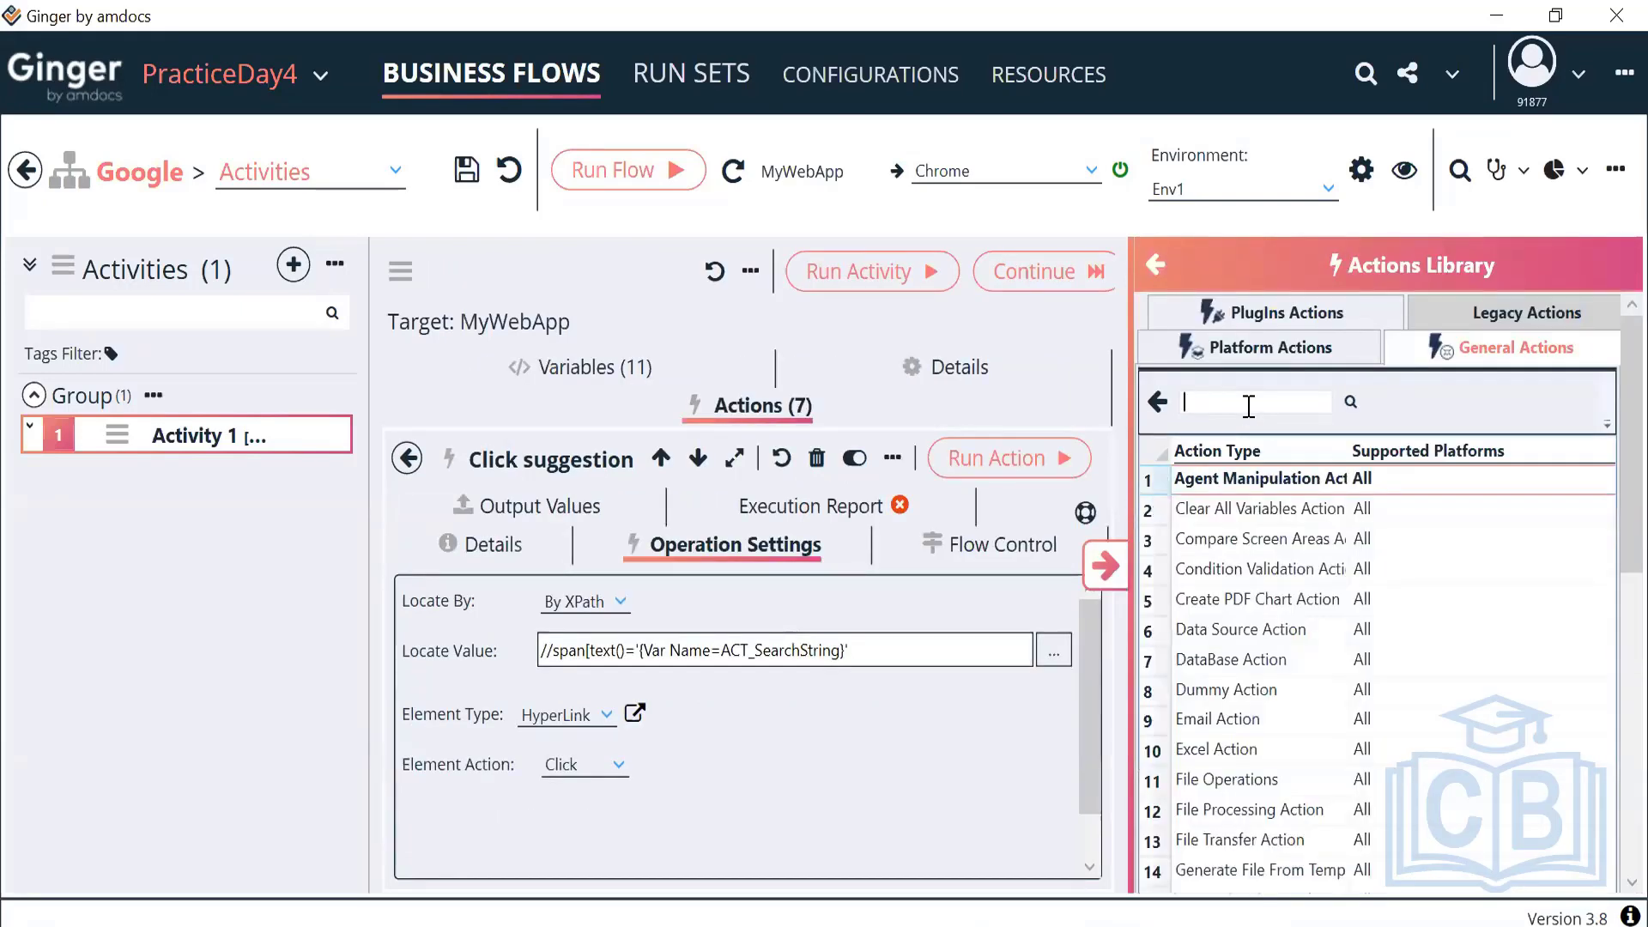
click(1266, 352)
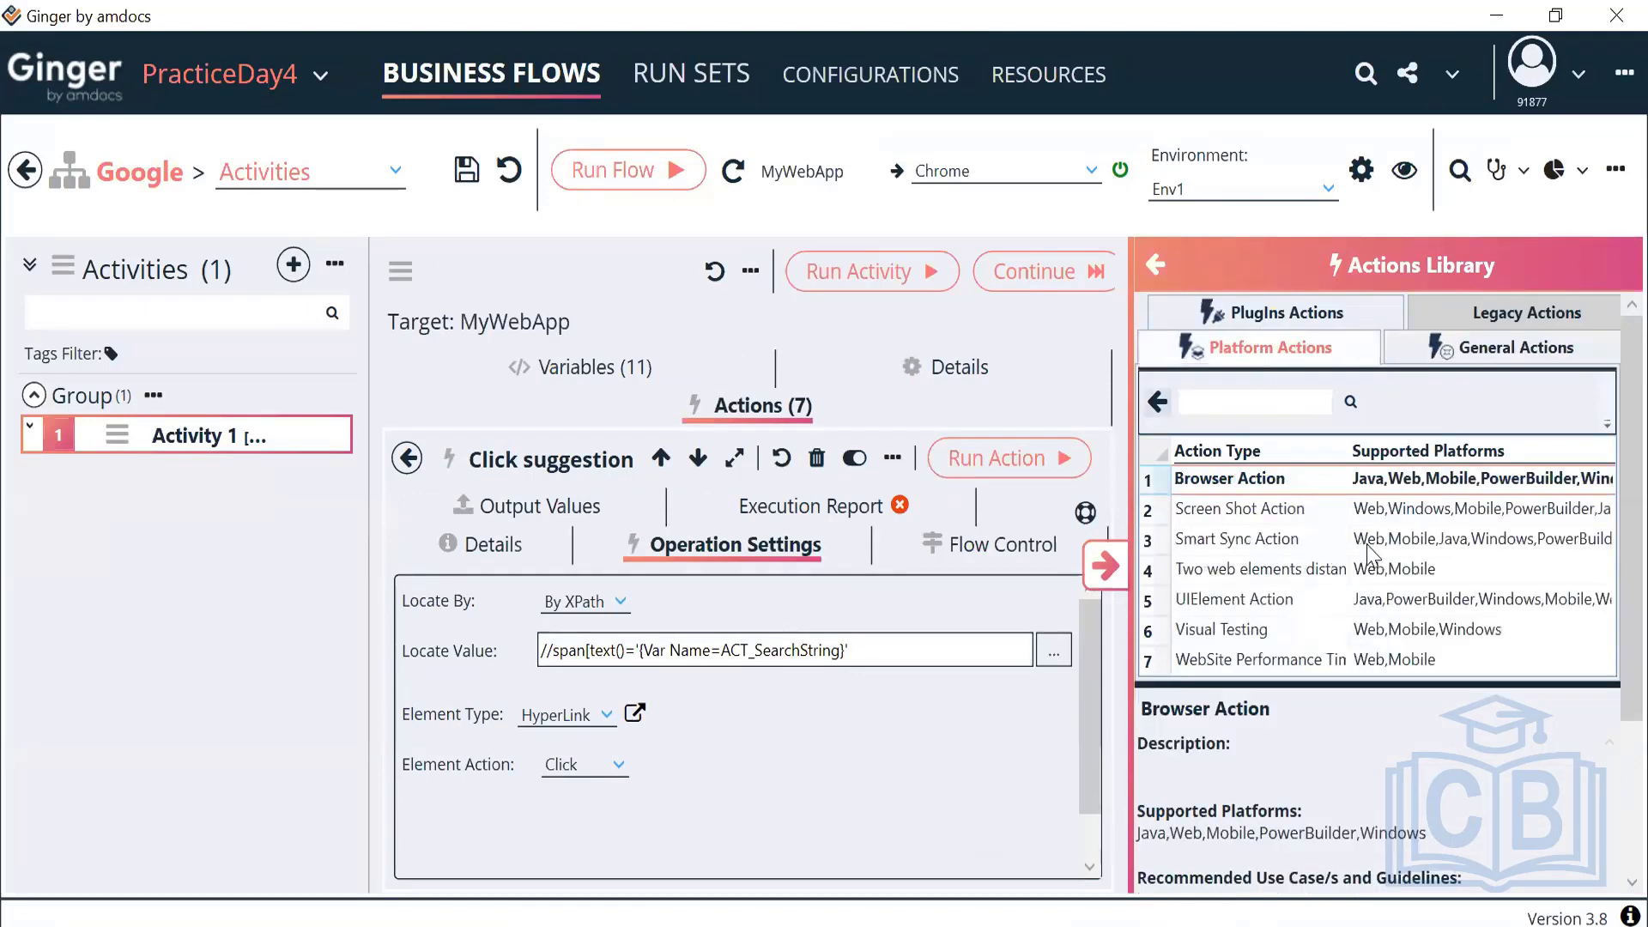
click(1285, 548)
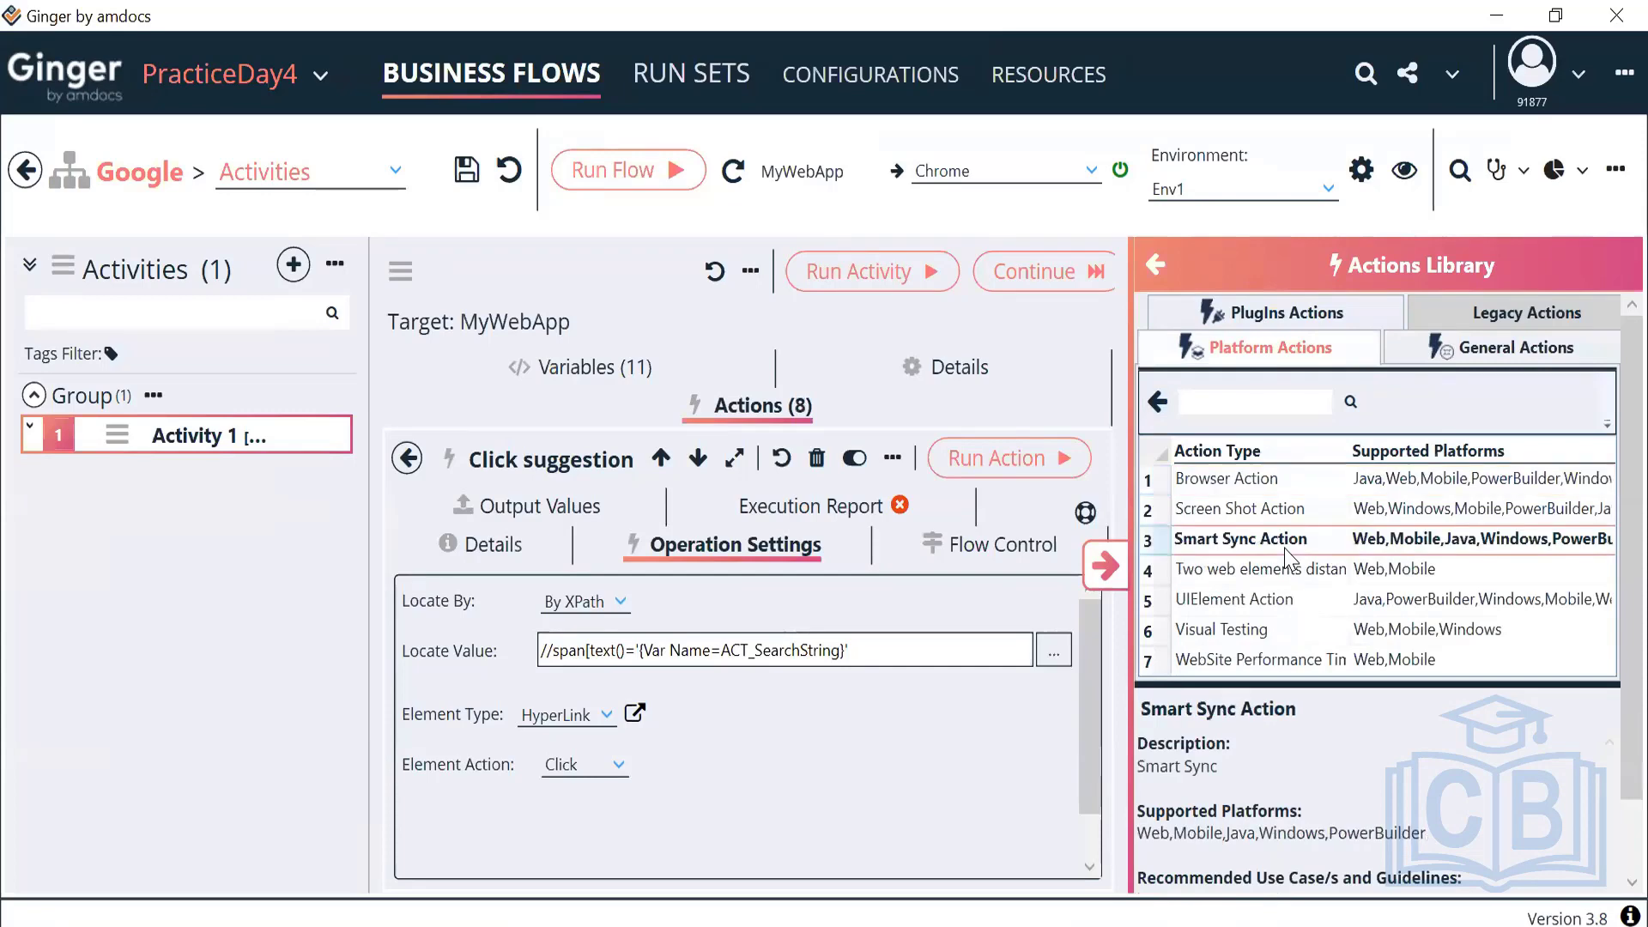
click(1105, 565)
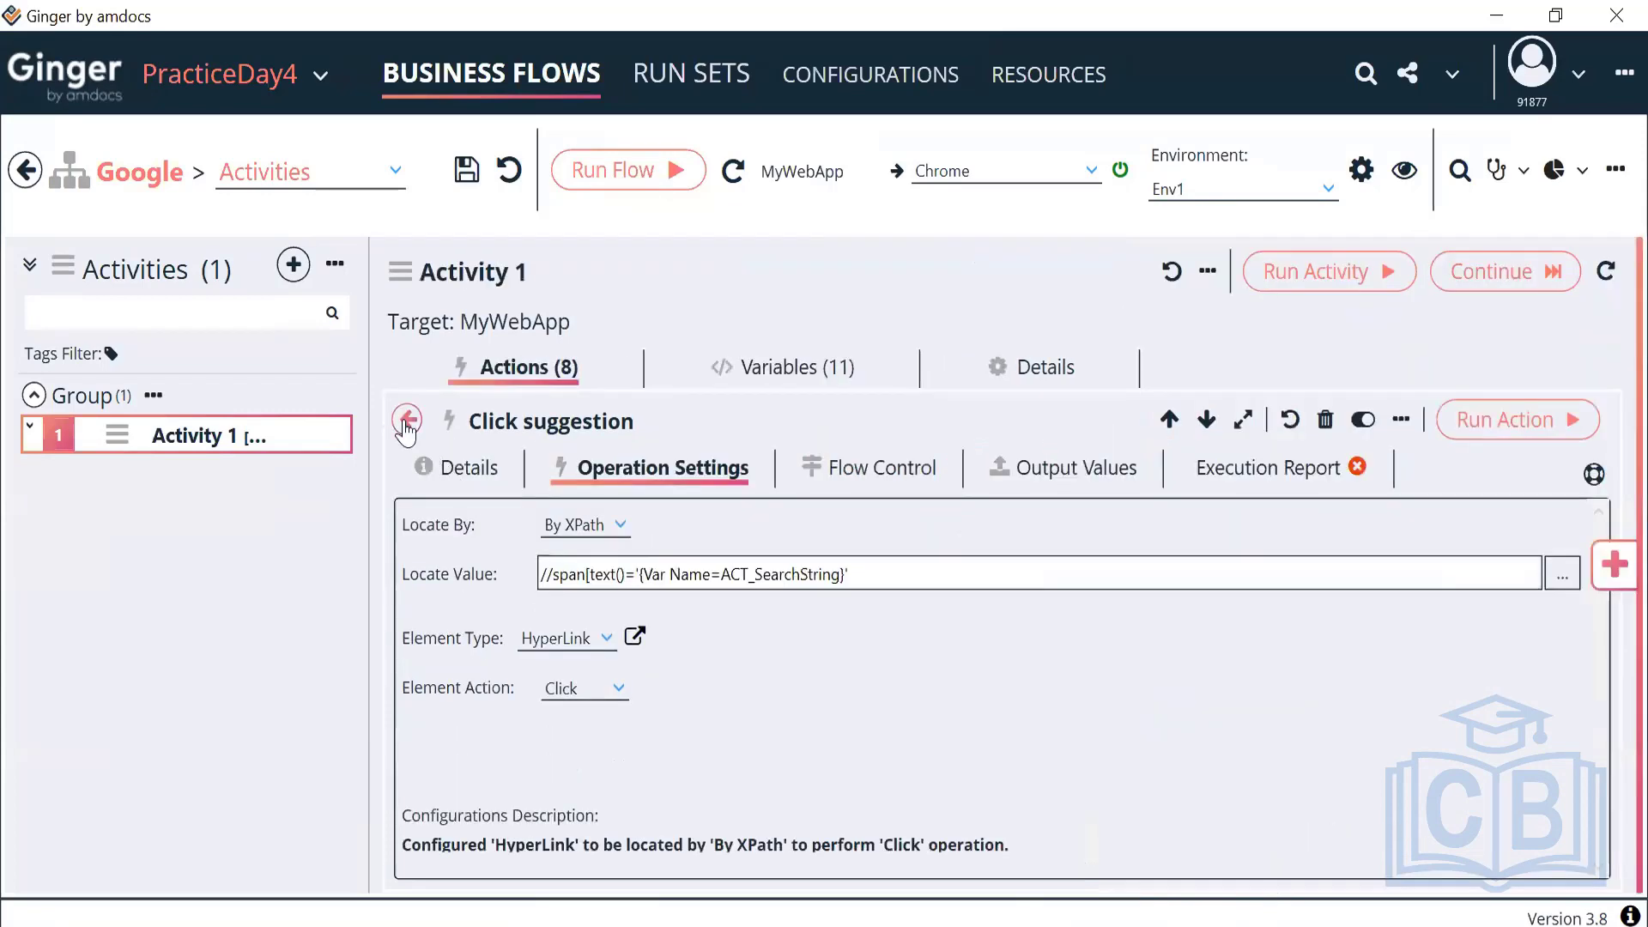
click(407, 421)
scroll(643, 596, down, 3)
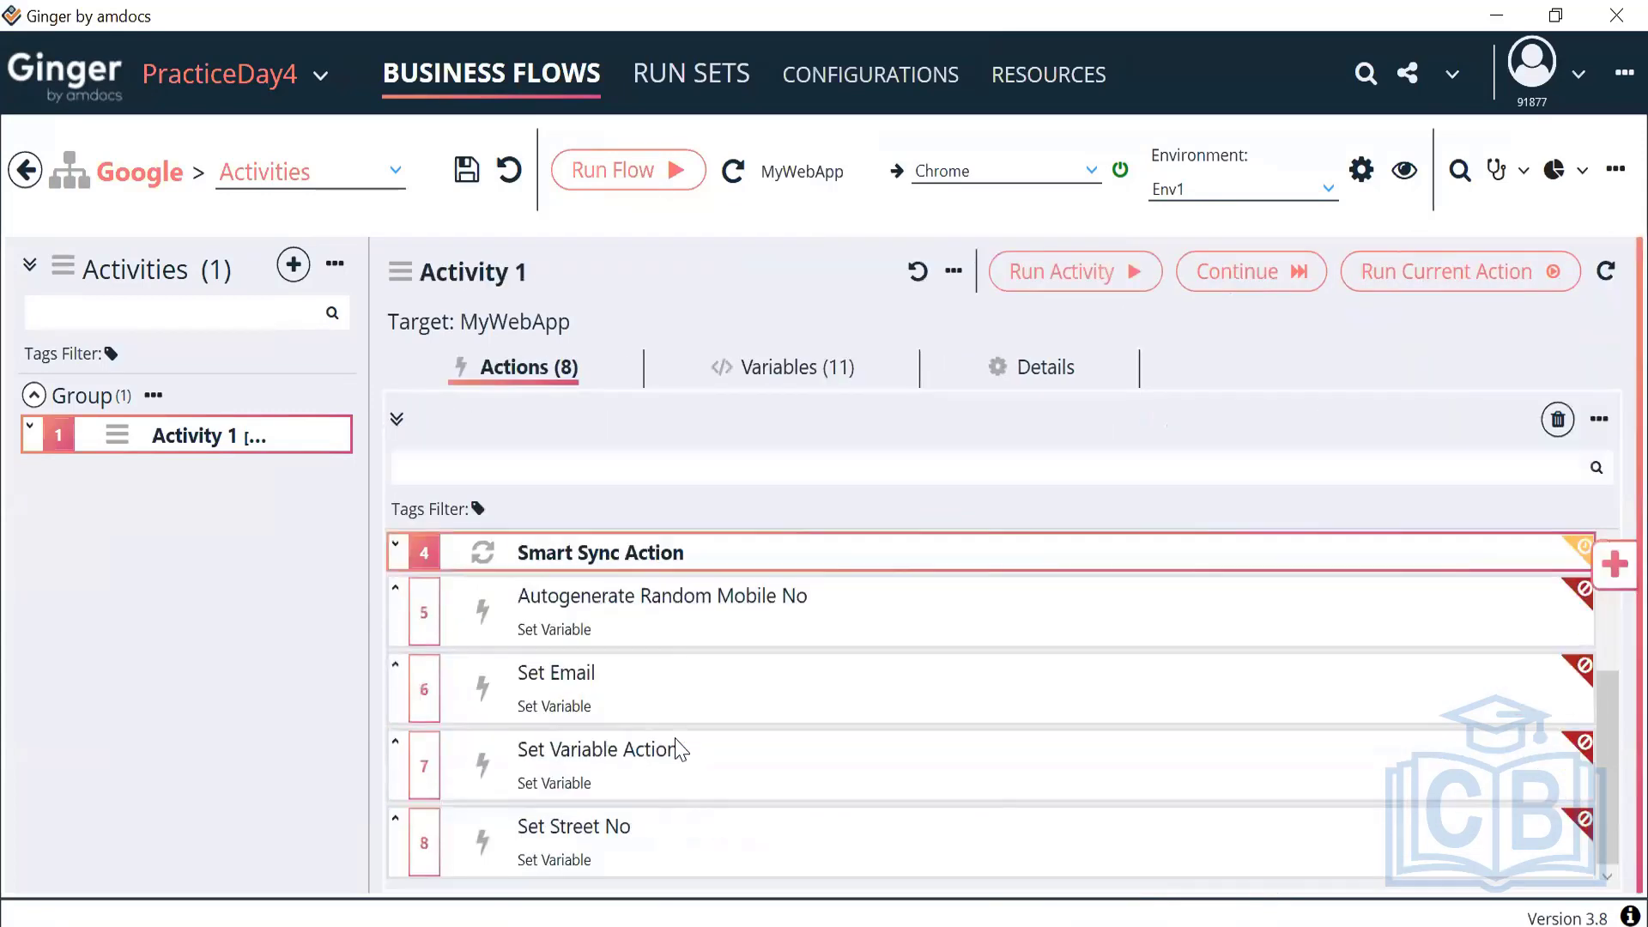
Open the Smart Sync Action's settings and review its Action Type options, currently WaitUntilDisplay
double_click(743, 553)
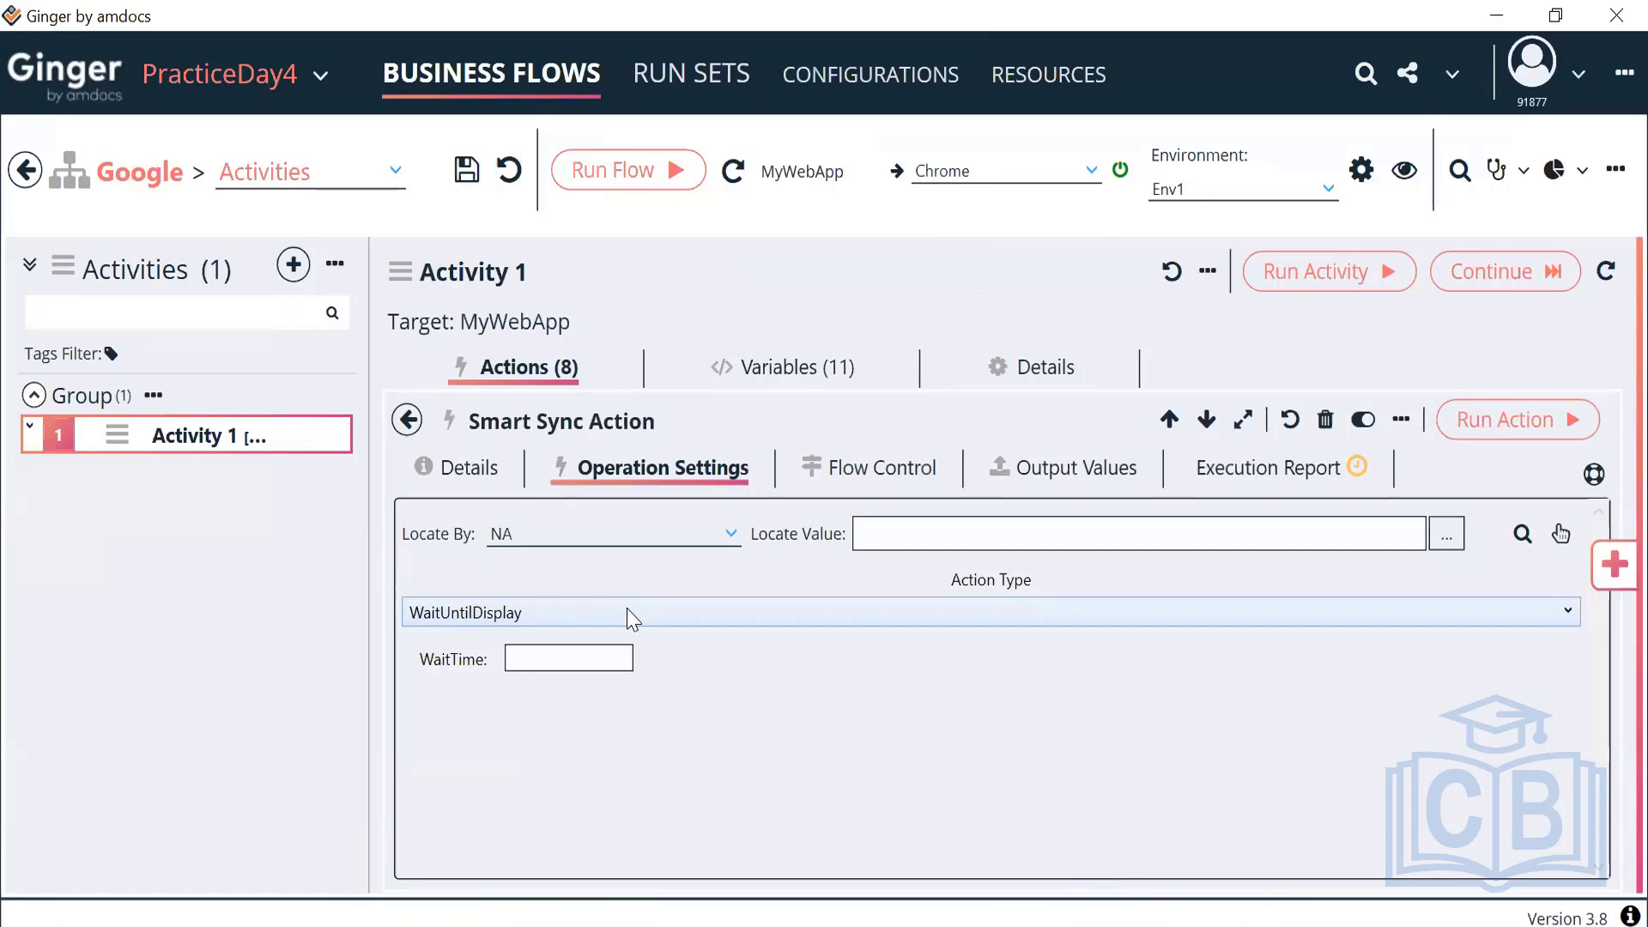
click(633, 616)
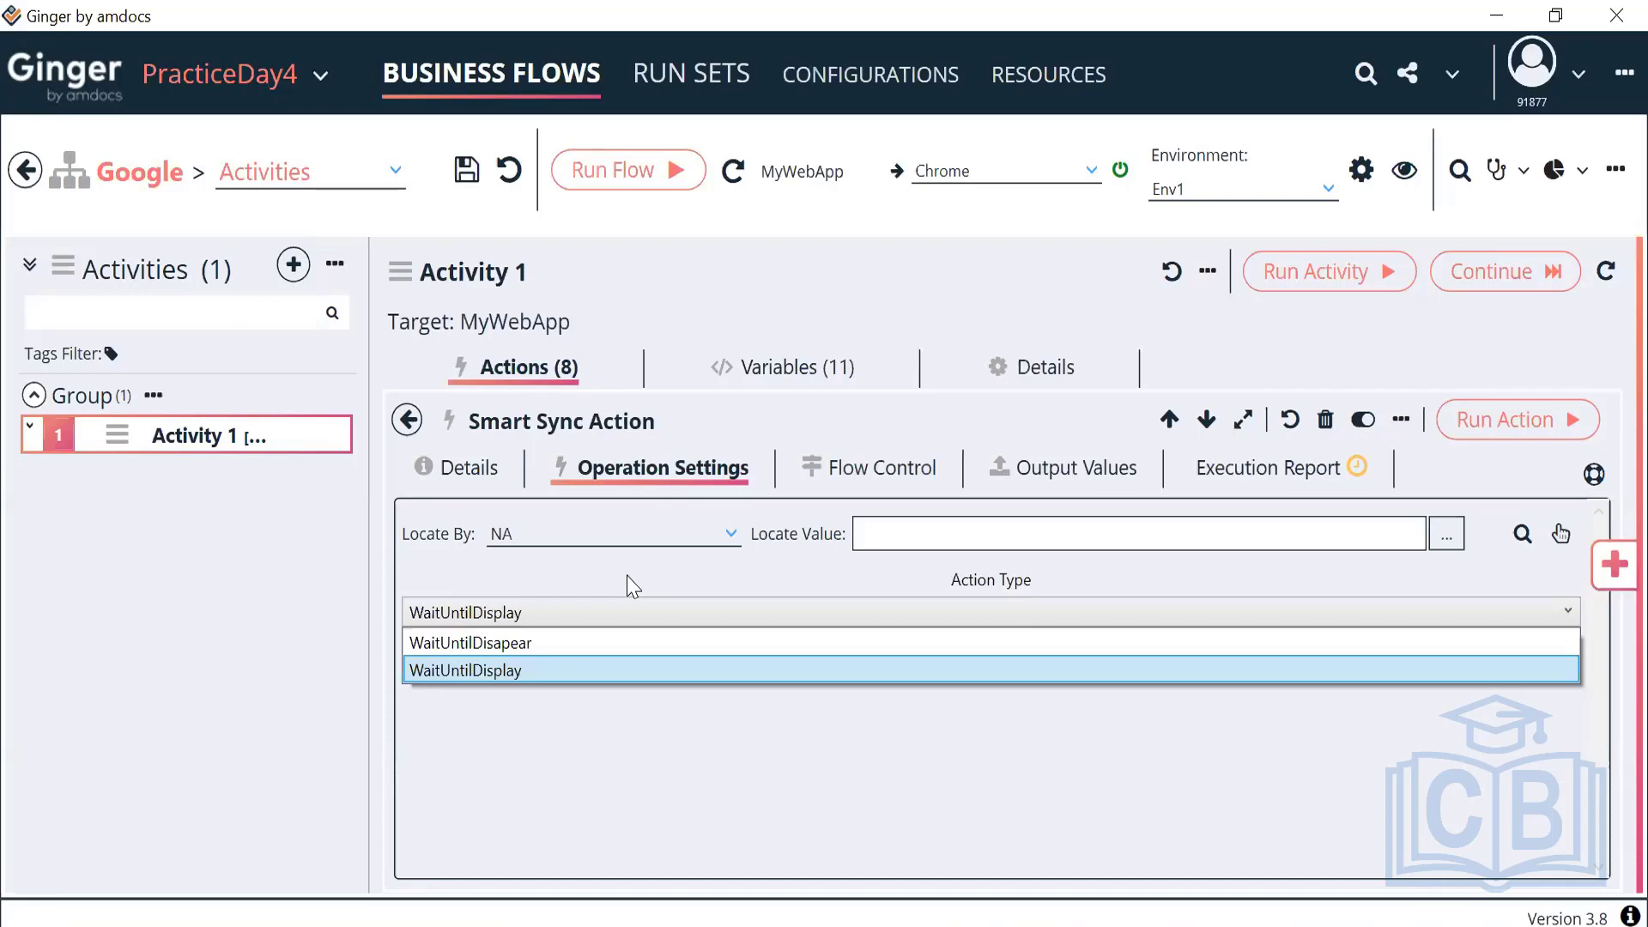
Load bigbasket.com in Chrome and search for vegetables
key(Return)
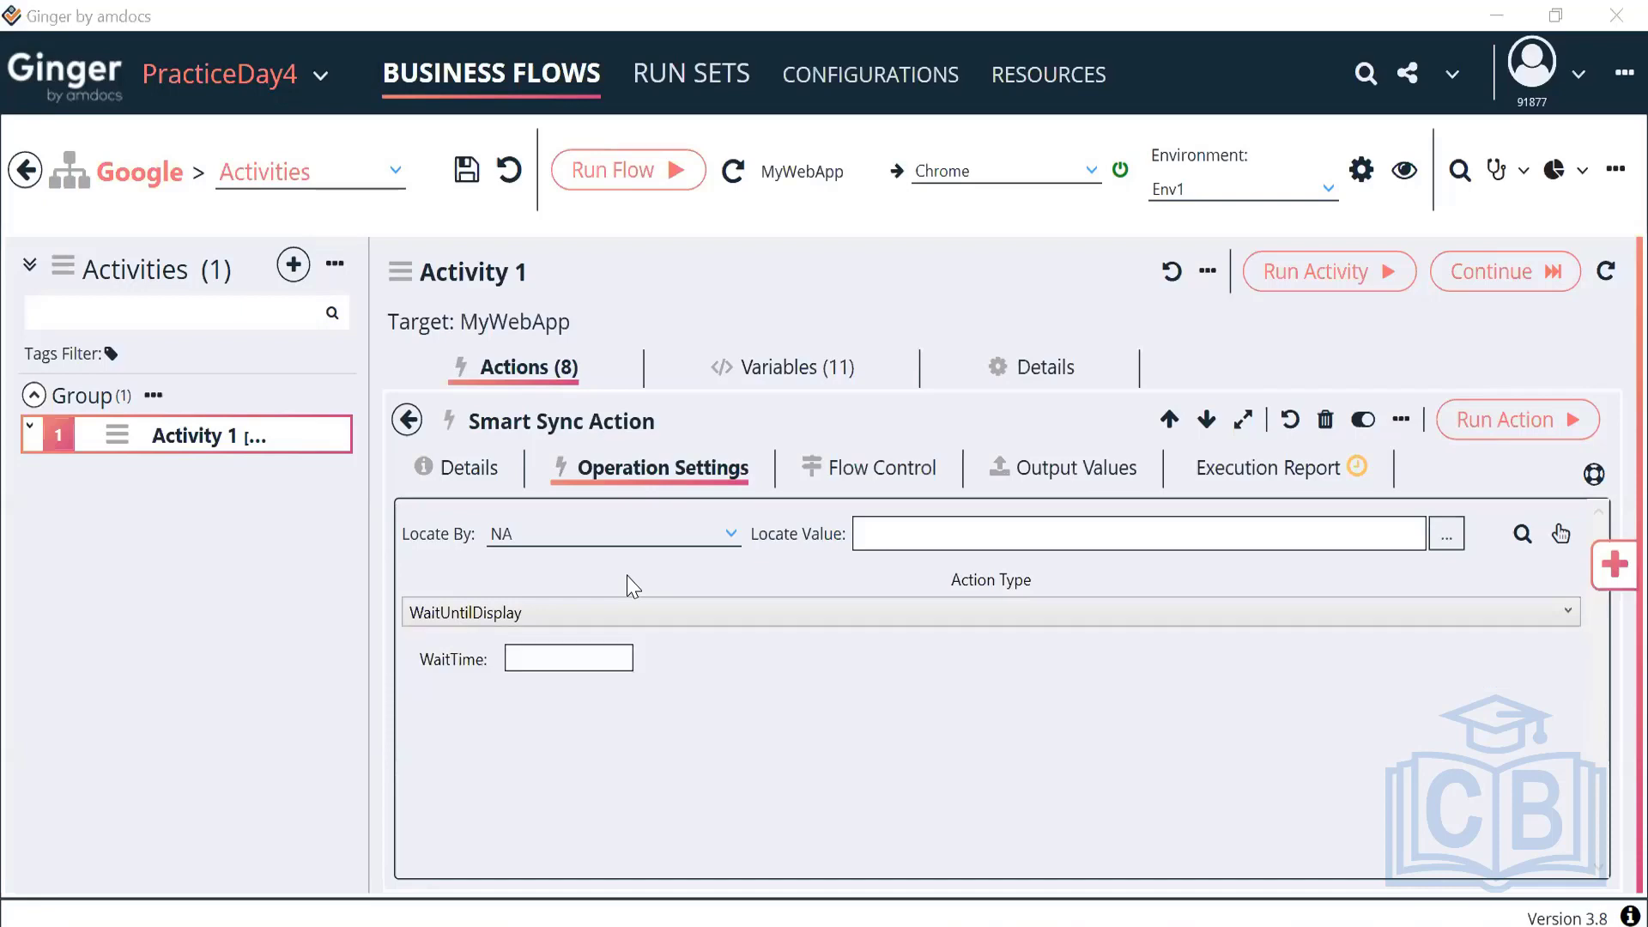
key(alt+Tab)
key(ctrl+l)
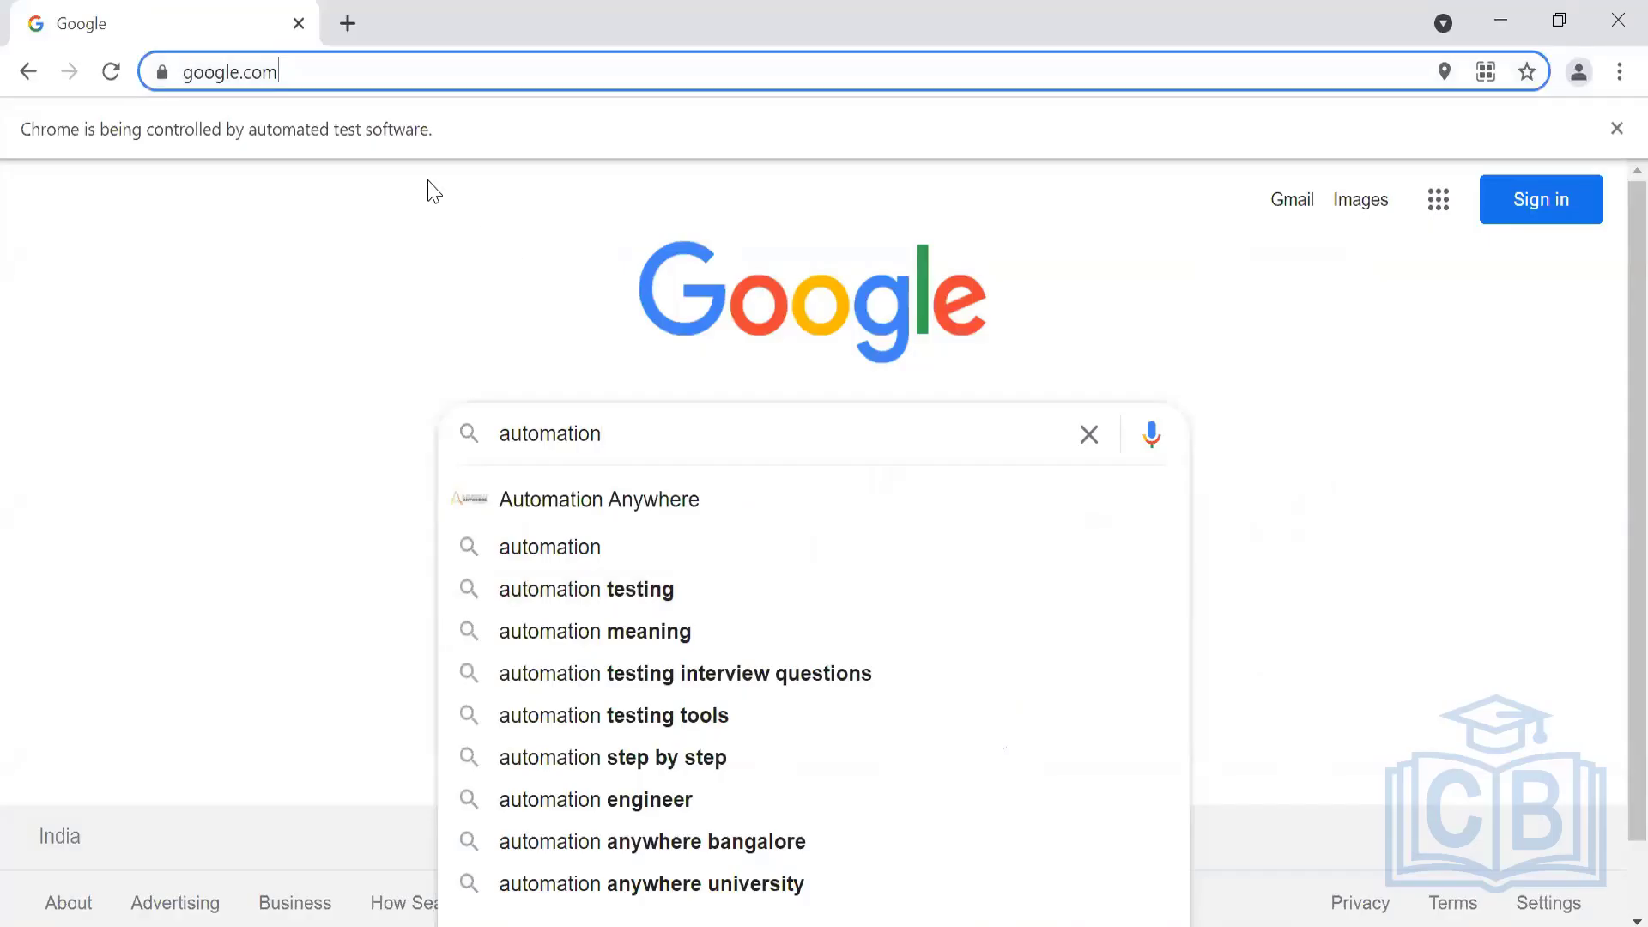
text(bigbas)
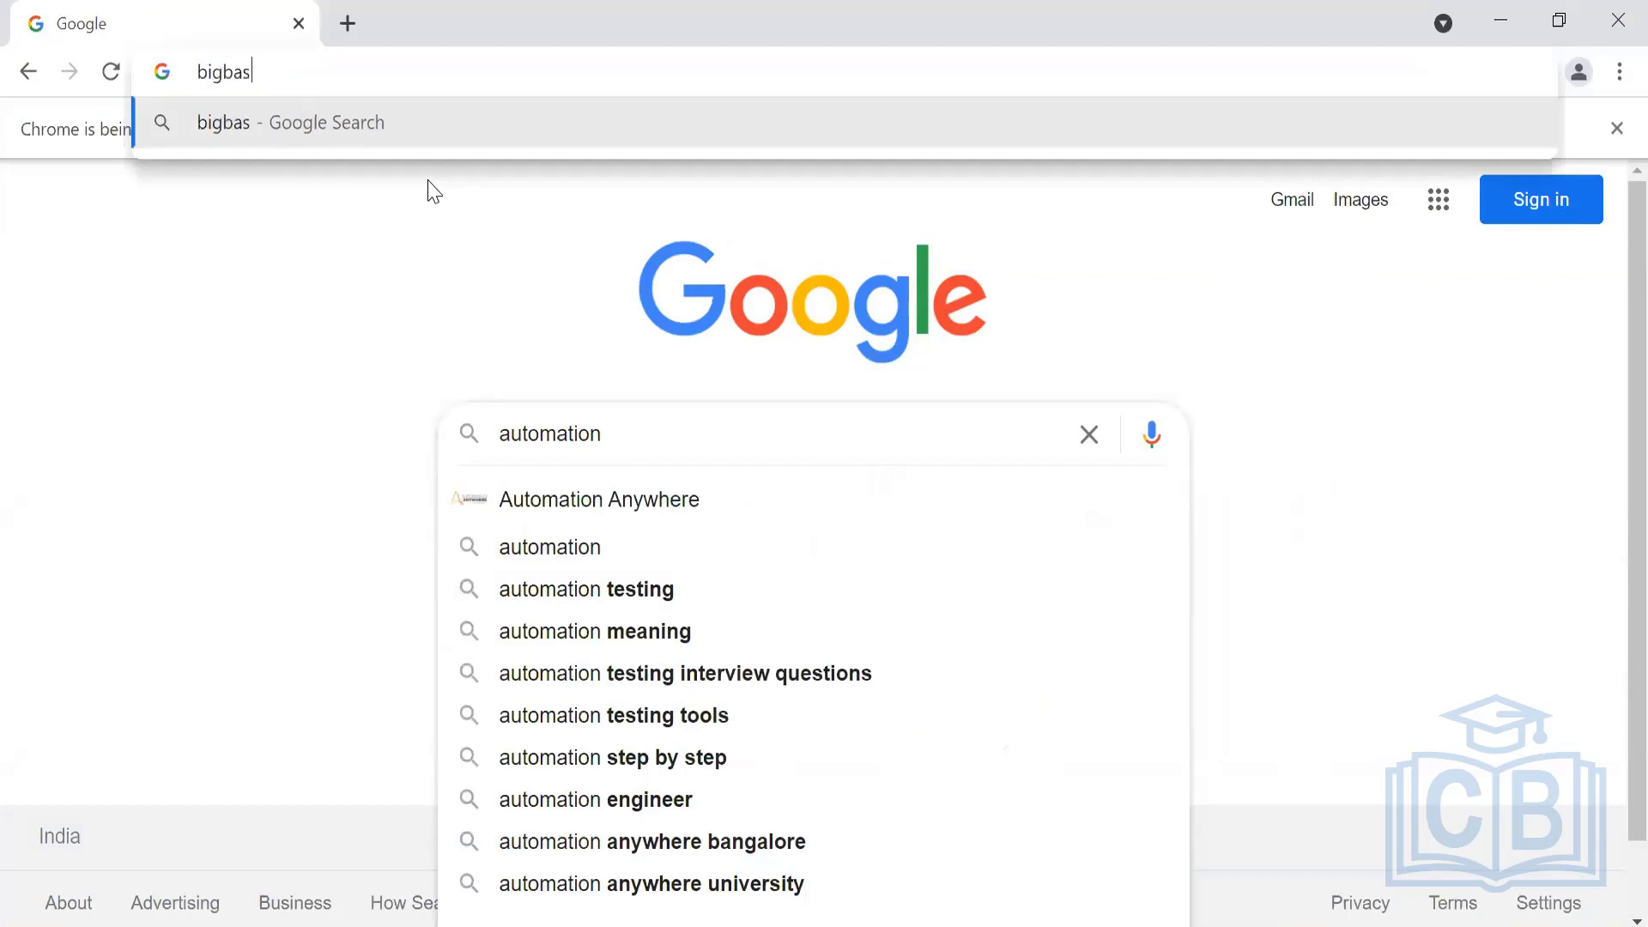
text(ket.com)
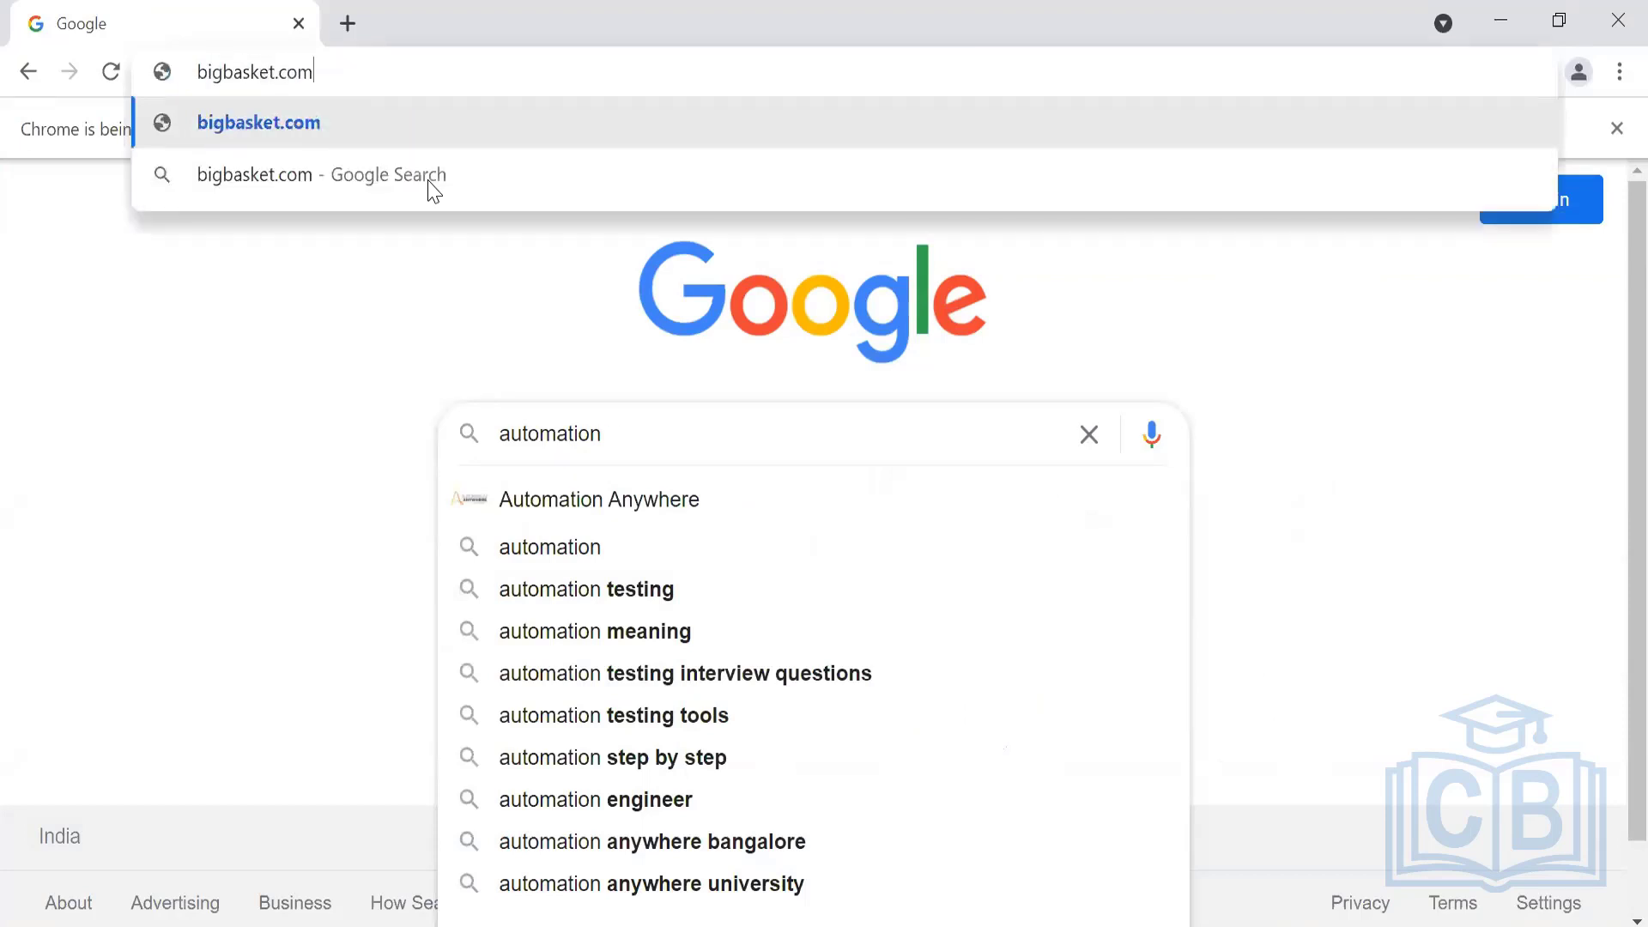
key(Return)
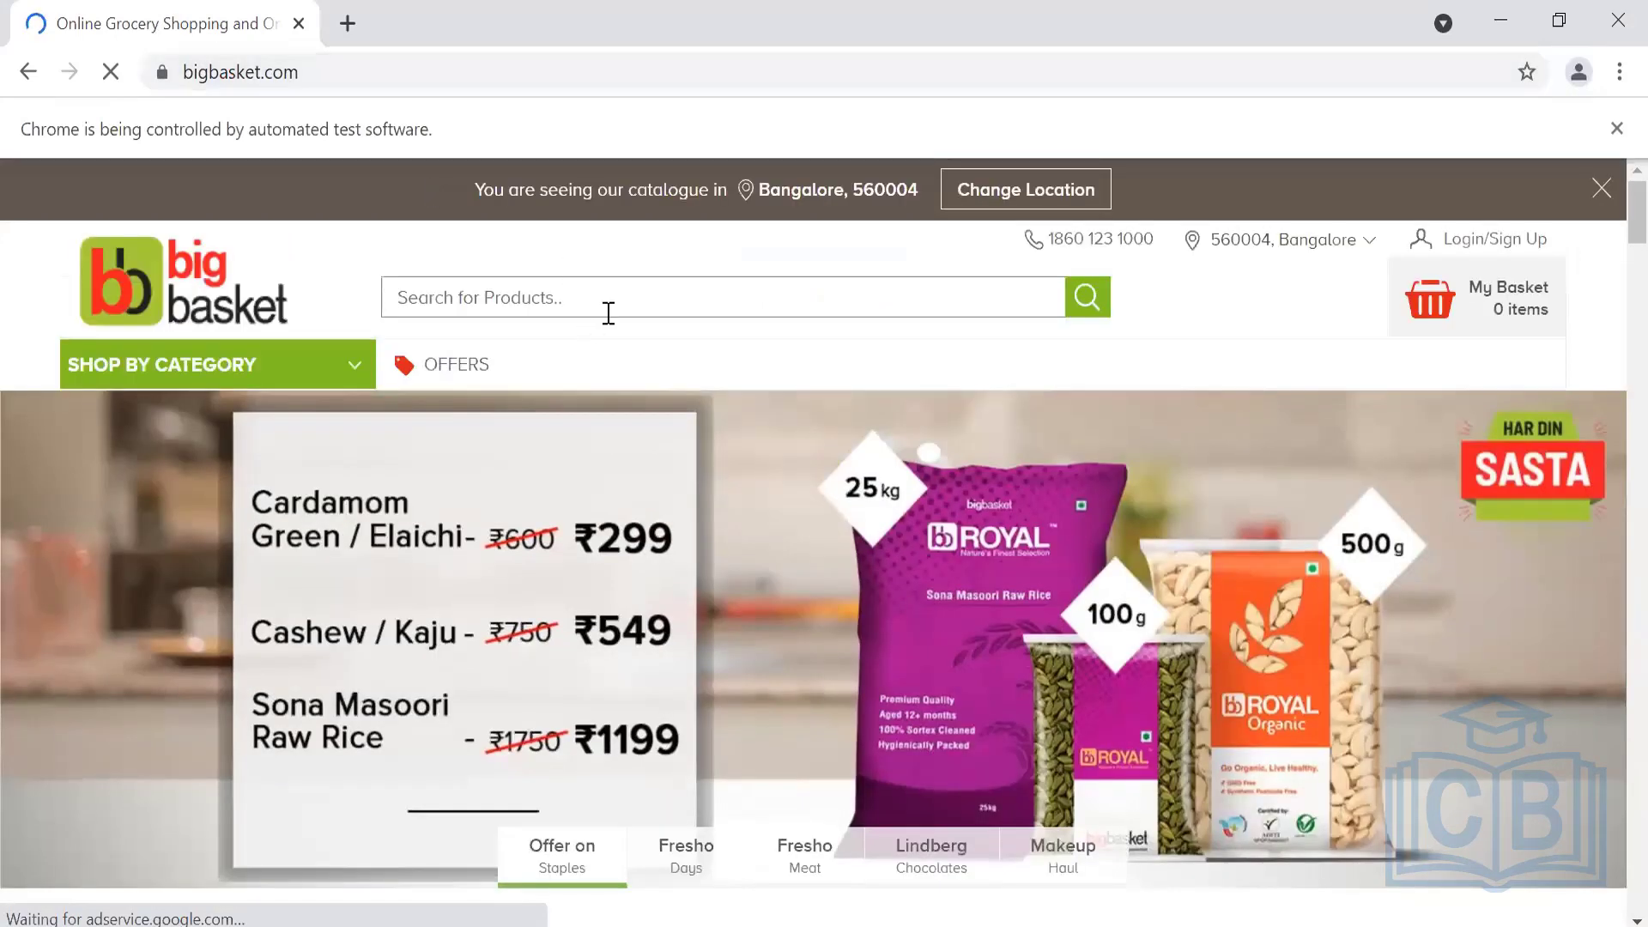
click(608, 314)
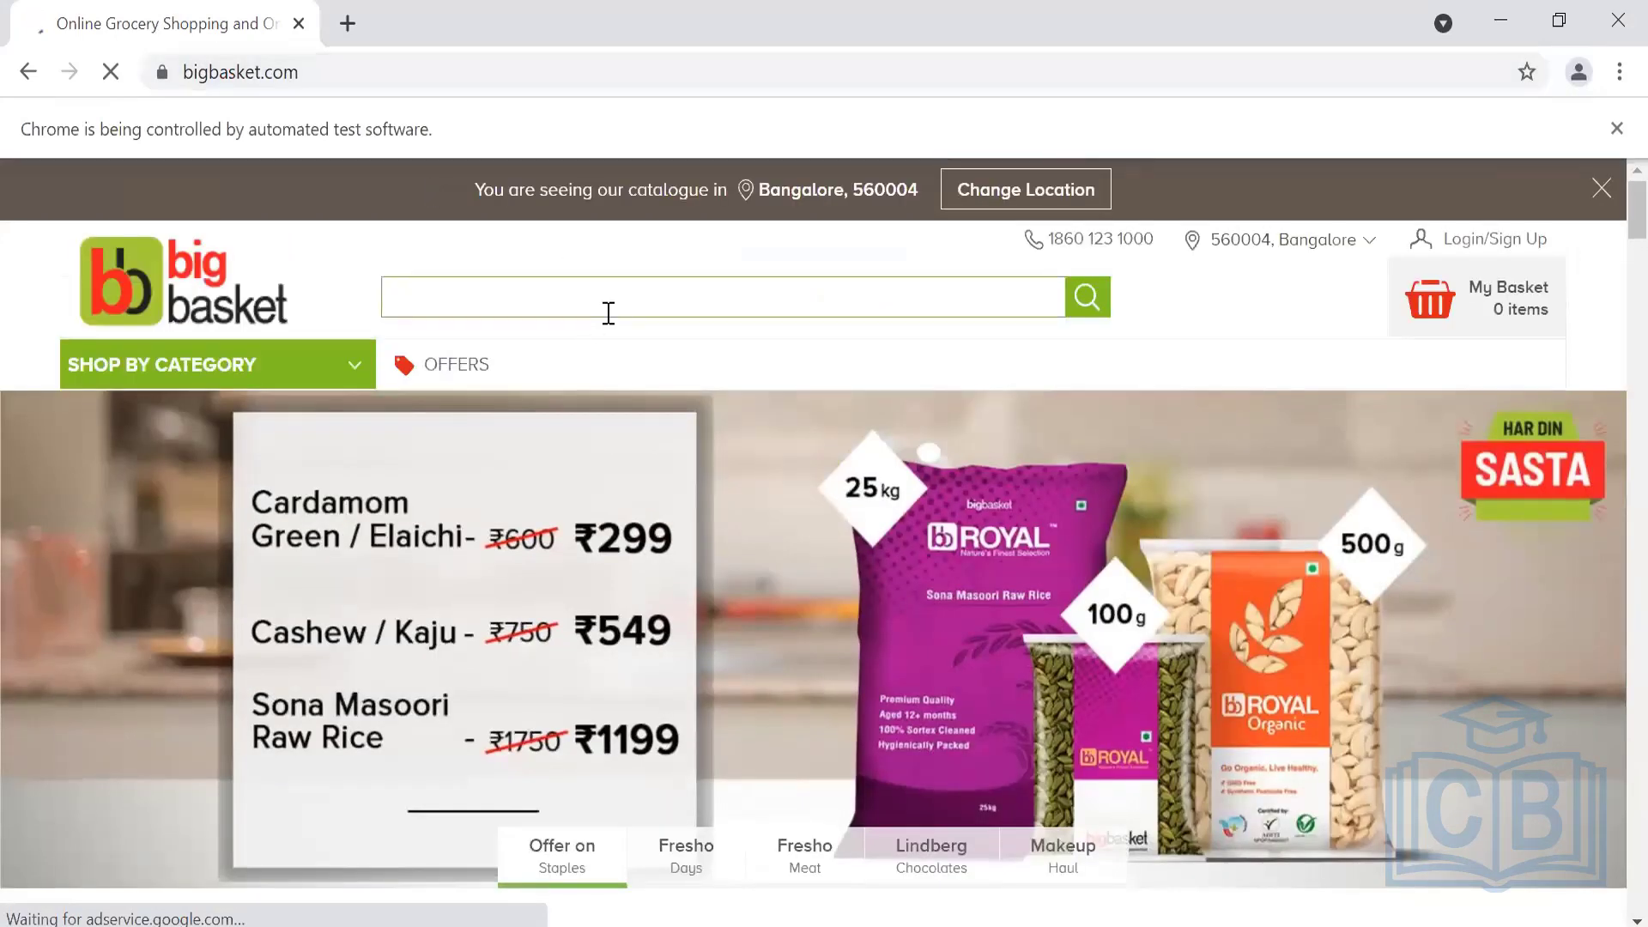
text(vegetables)
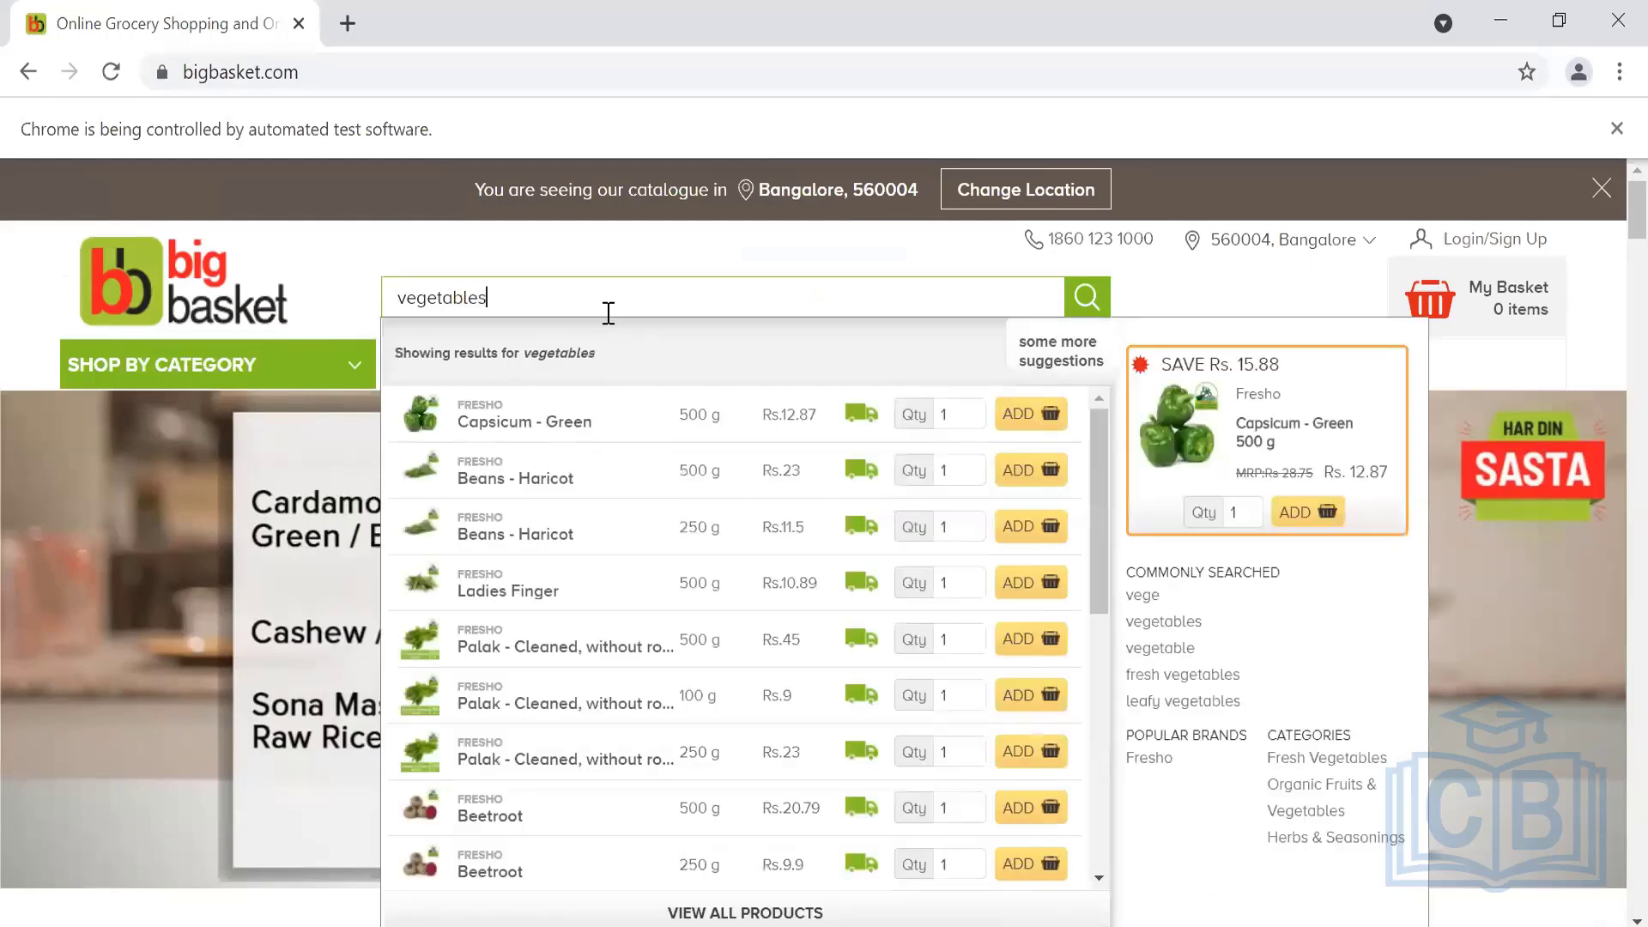
click(1096, 302)
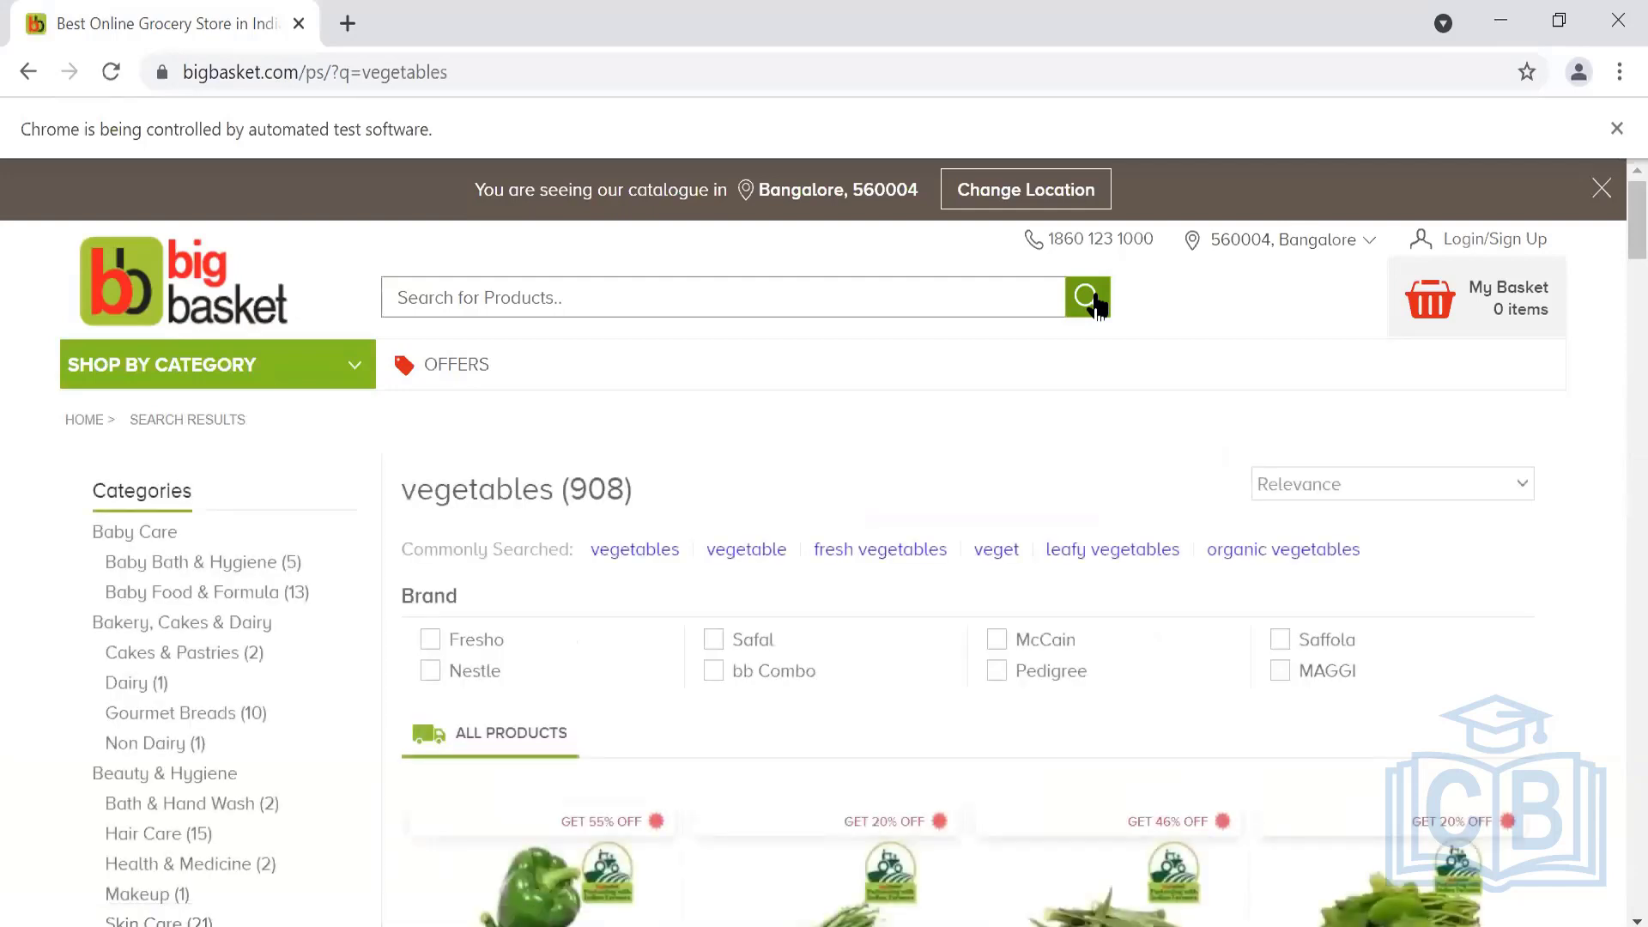
Sort the vegetables results by Price - High to Low, then Price - Low to High
click(1395, 486)
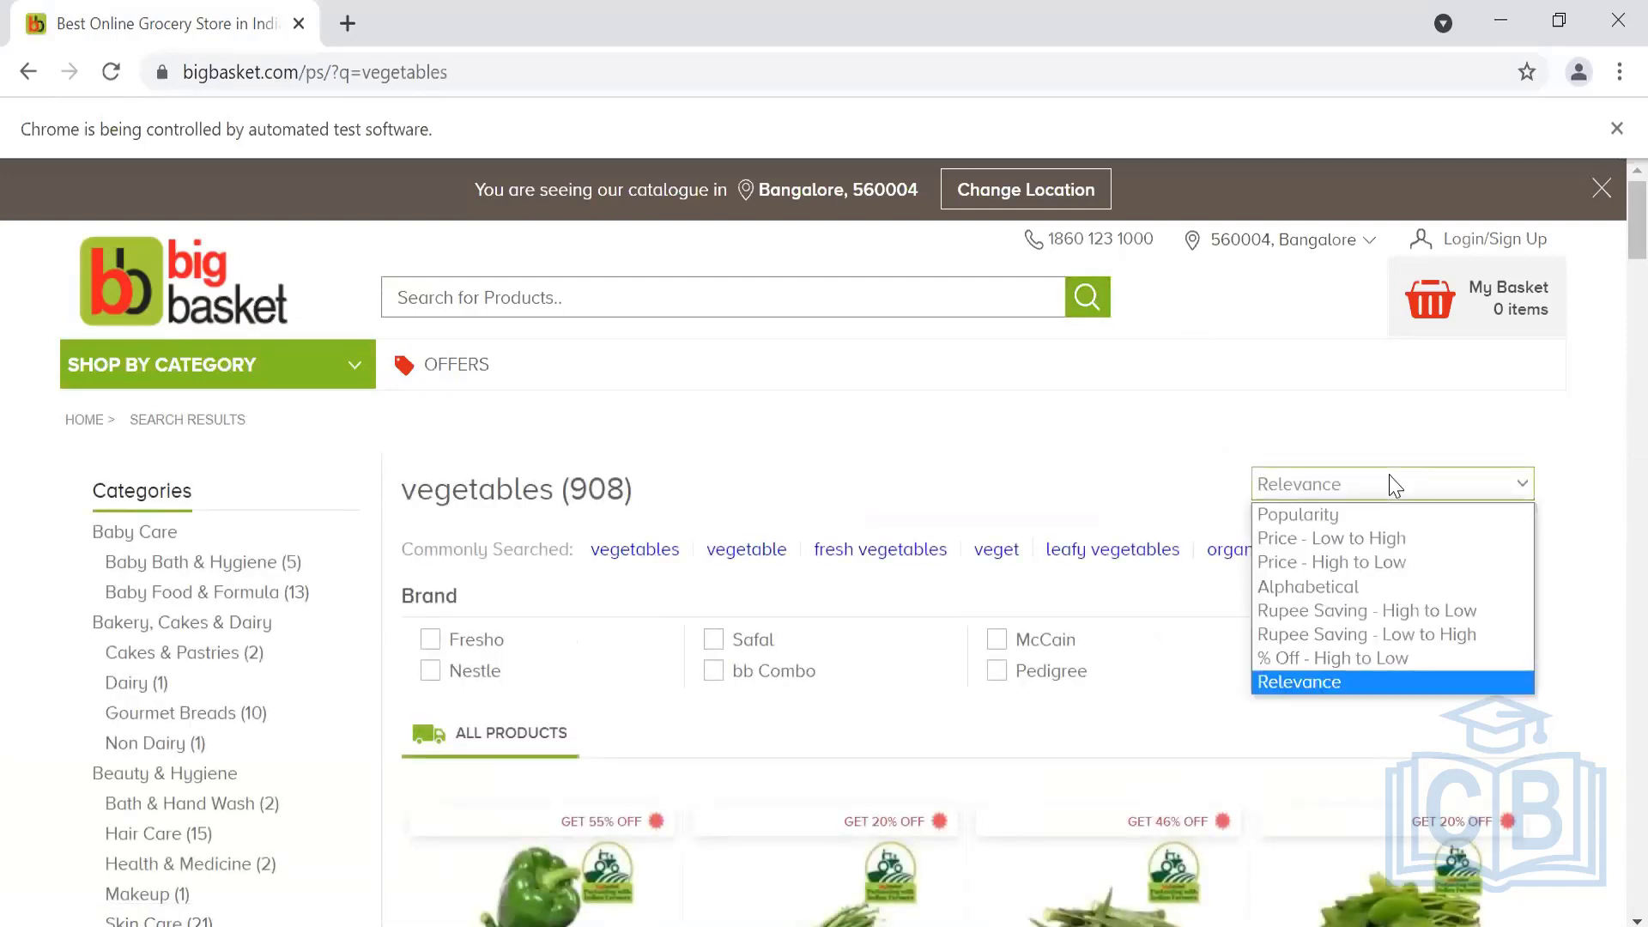
click(1389, 567)
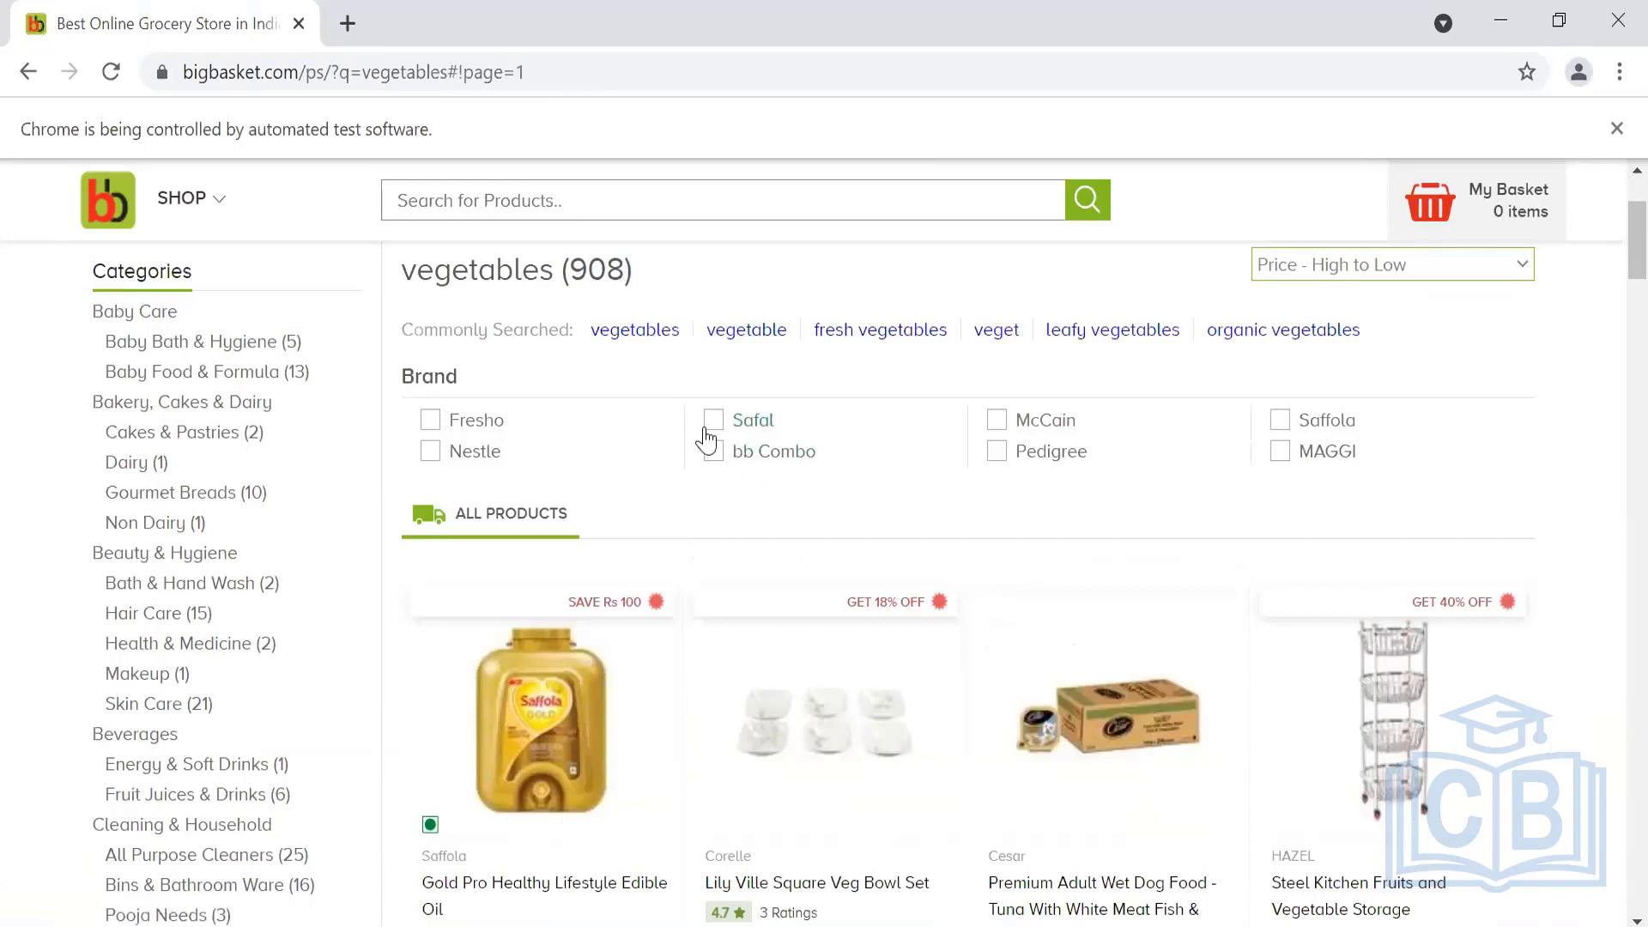
scroll(807, 395, up, 2)
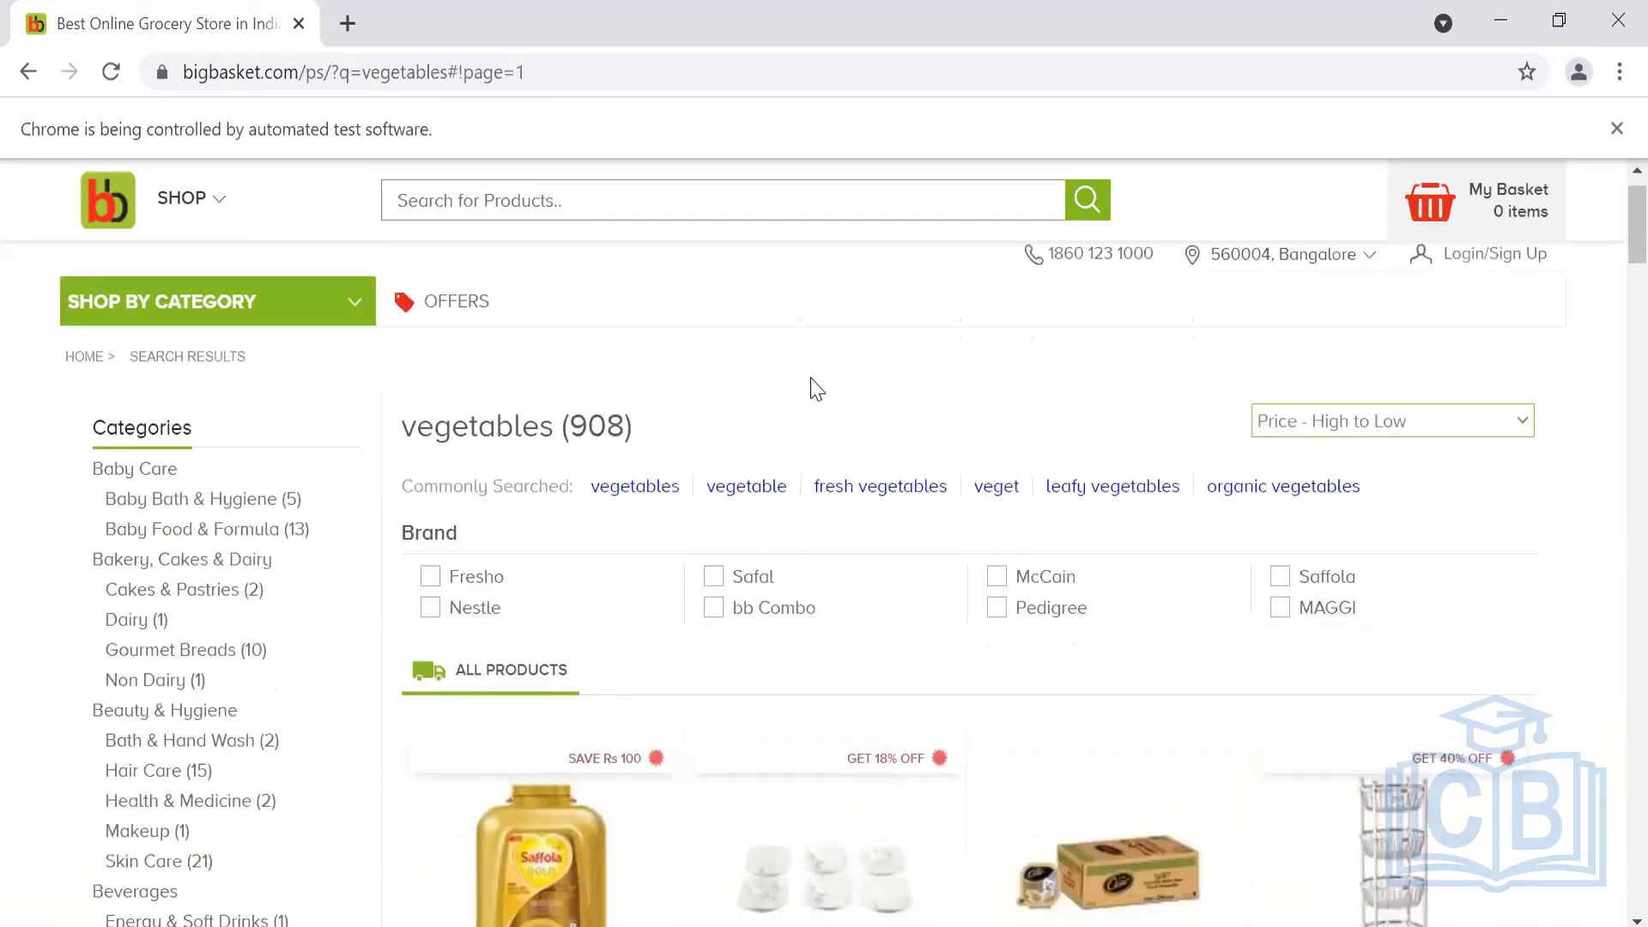
click(1319, 429)
click(1318, 475)
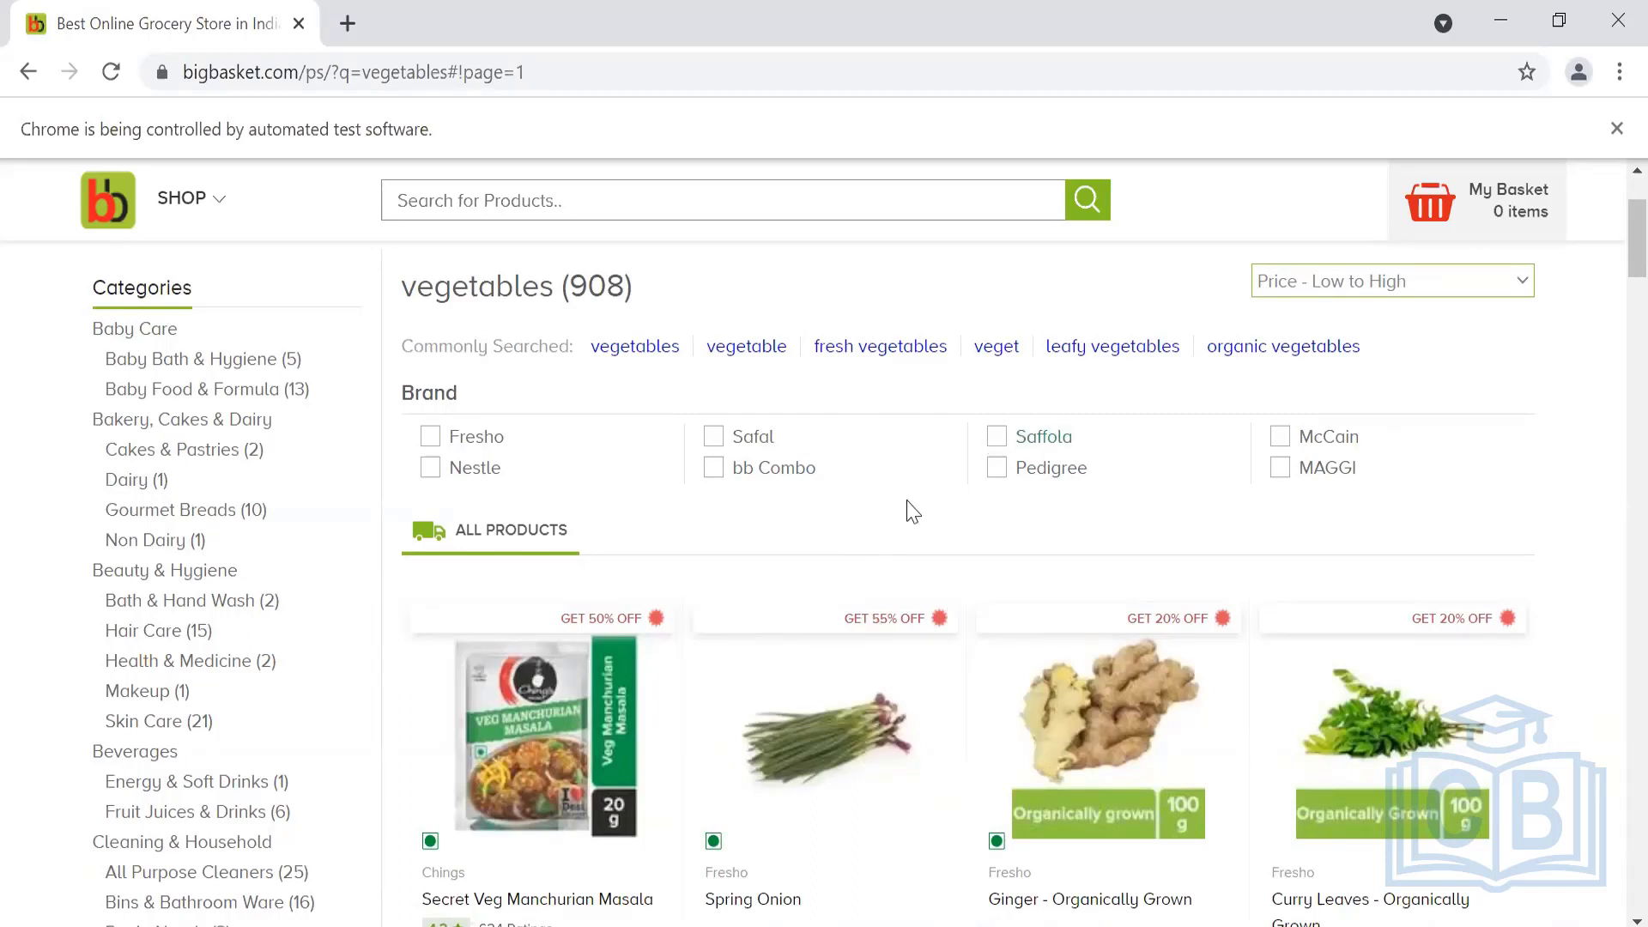
Switch the Smart Sync Action's type to WaitUntilDisapear and return to Activity 1's actions
key(alt+Tab)
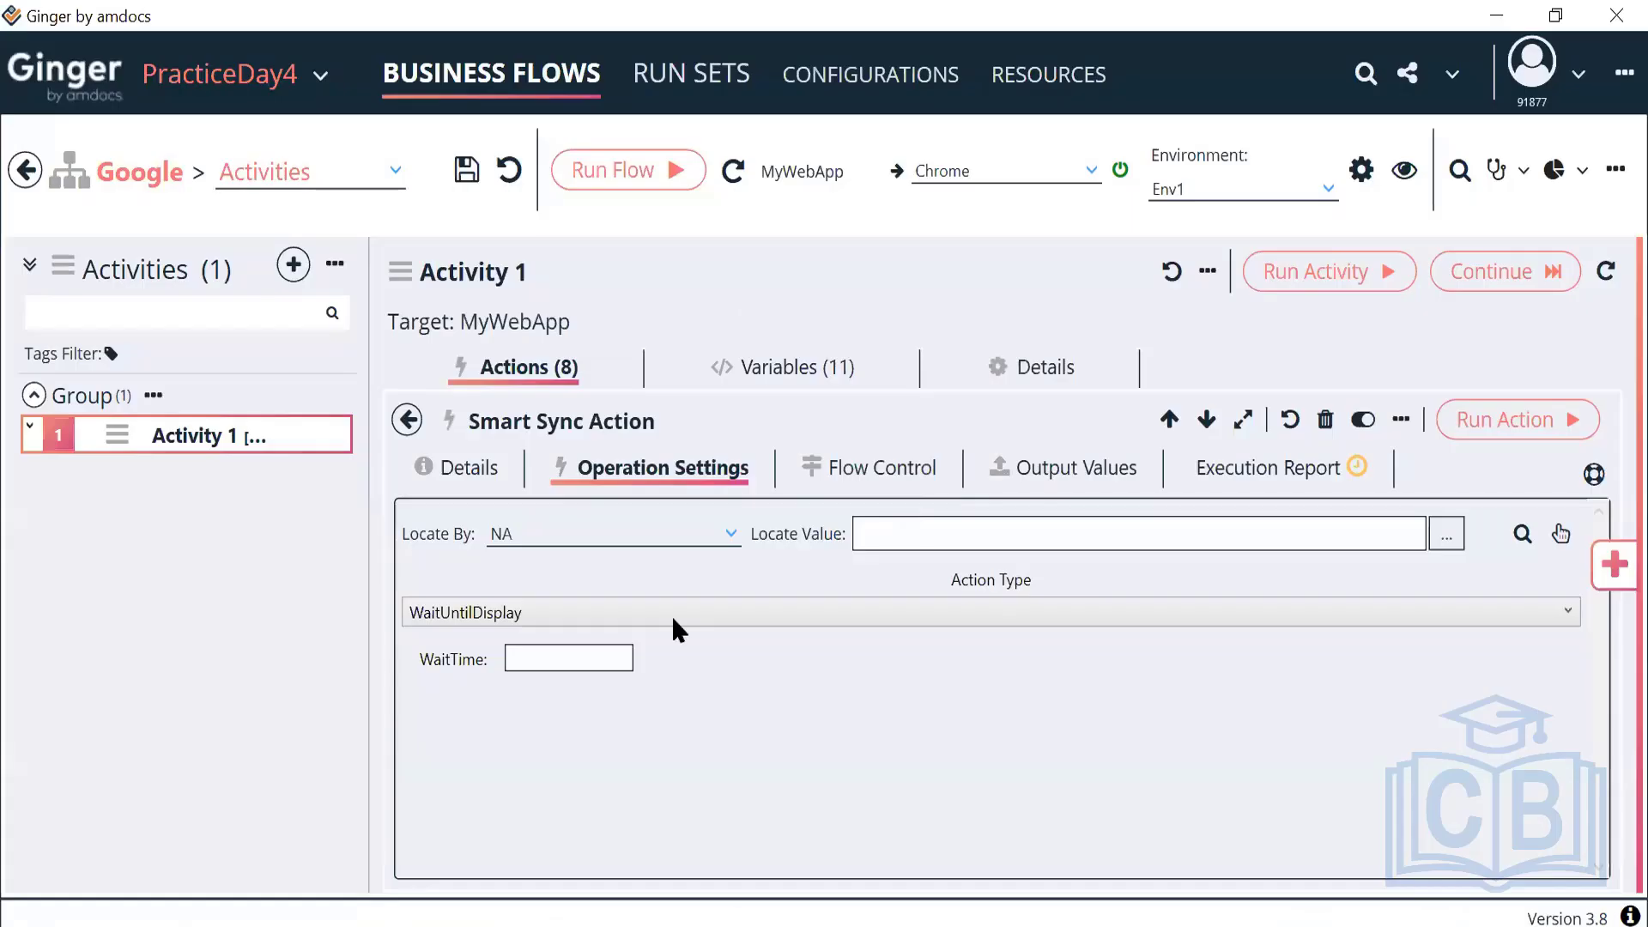
click(693, 615)
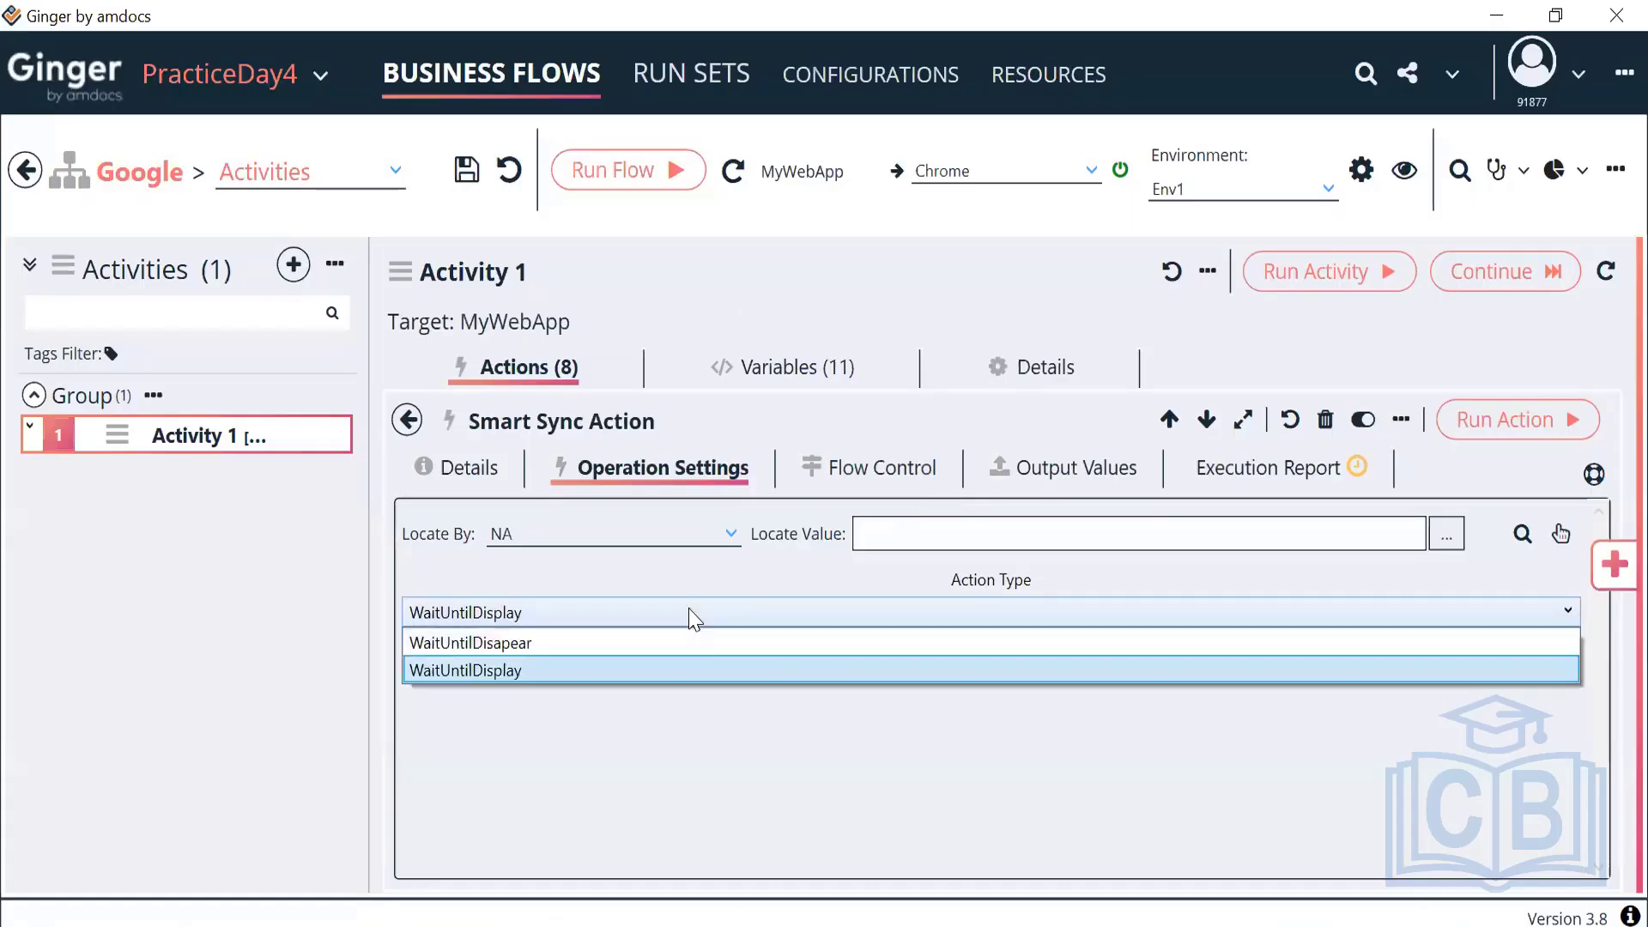
click(521, 644)
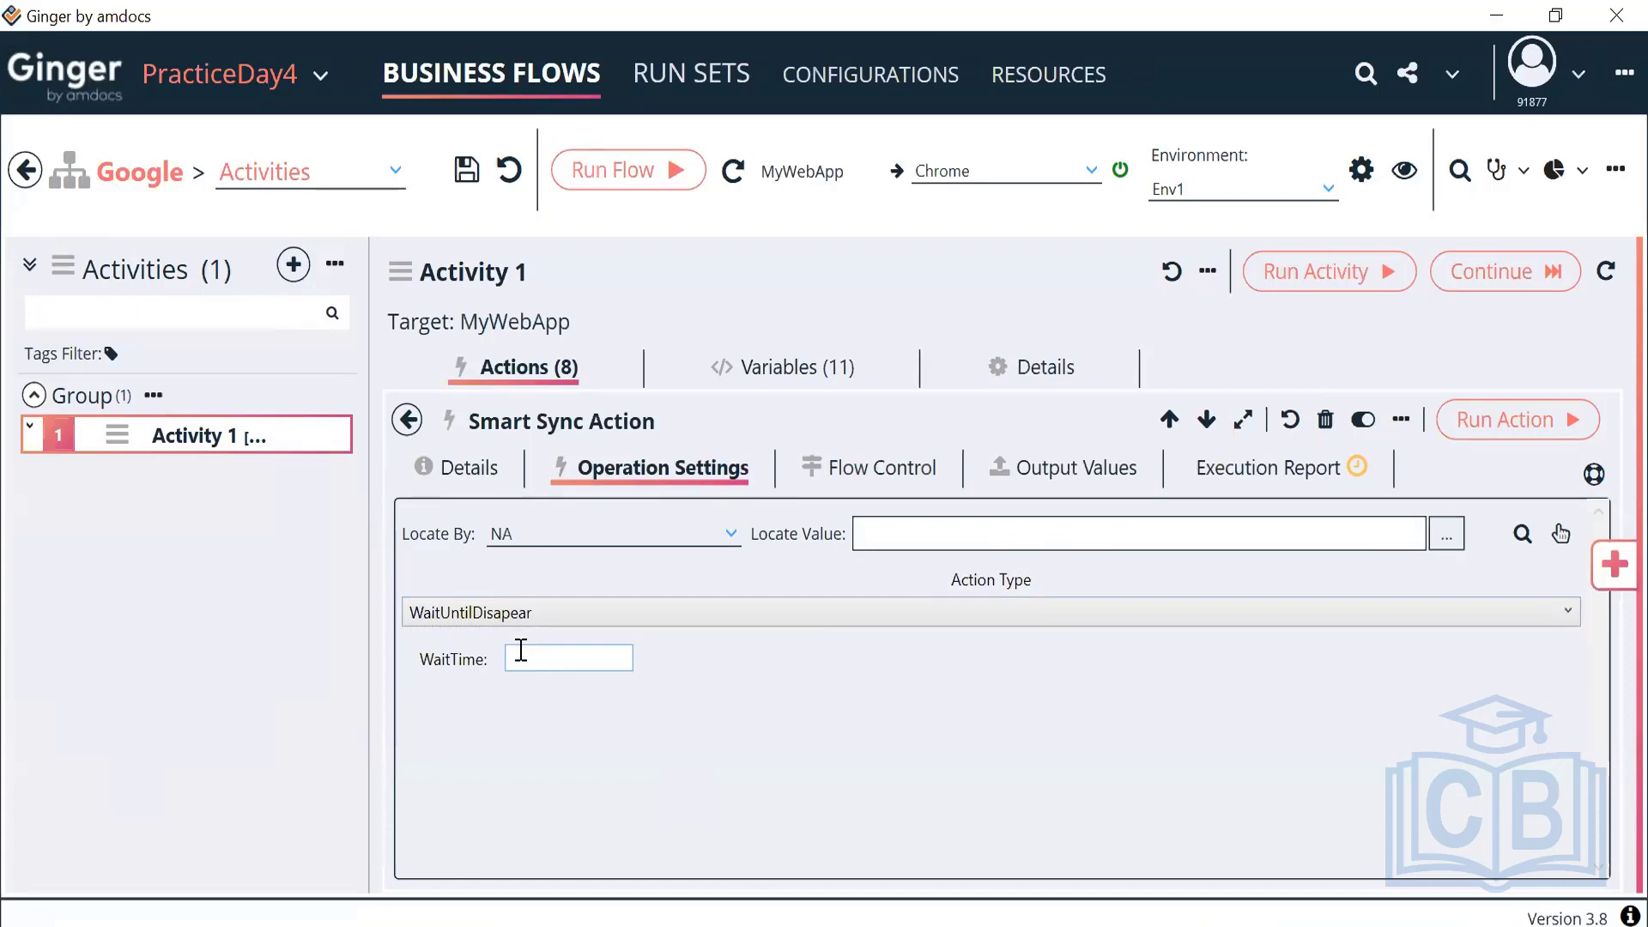
click(407, 421)
Reset the Click suggestion action's Flow Control Wait from 10 back to 0
scroll(661, 668, up, 3)
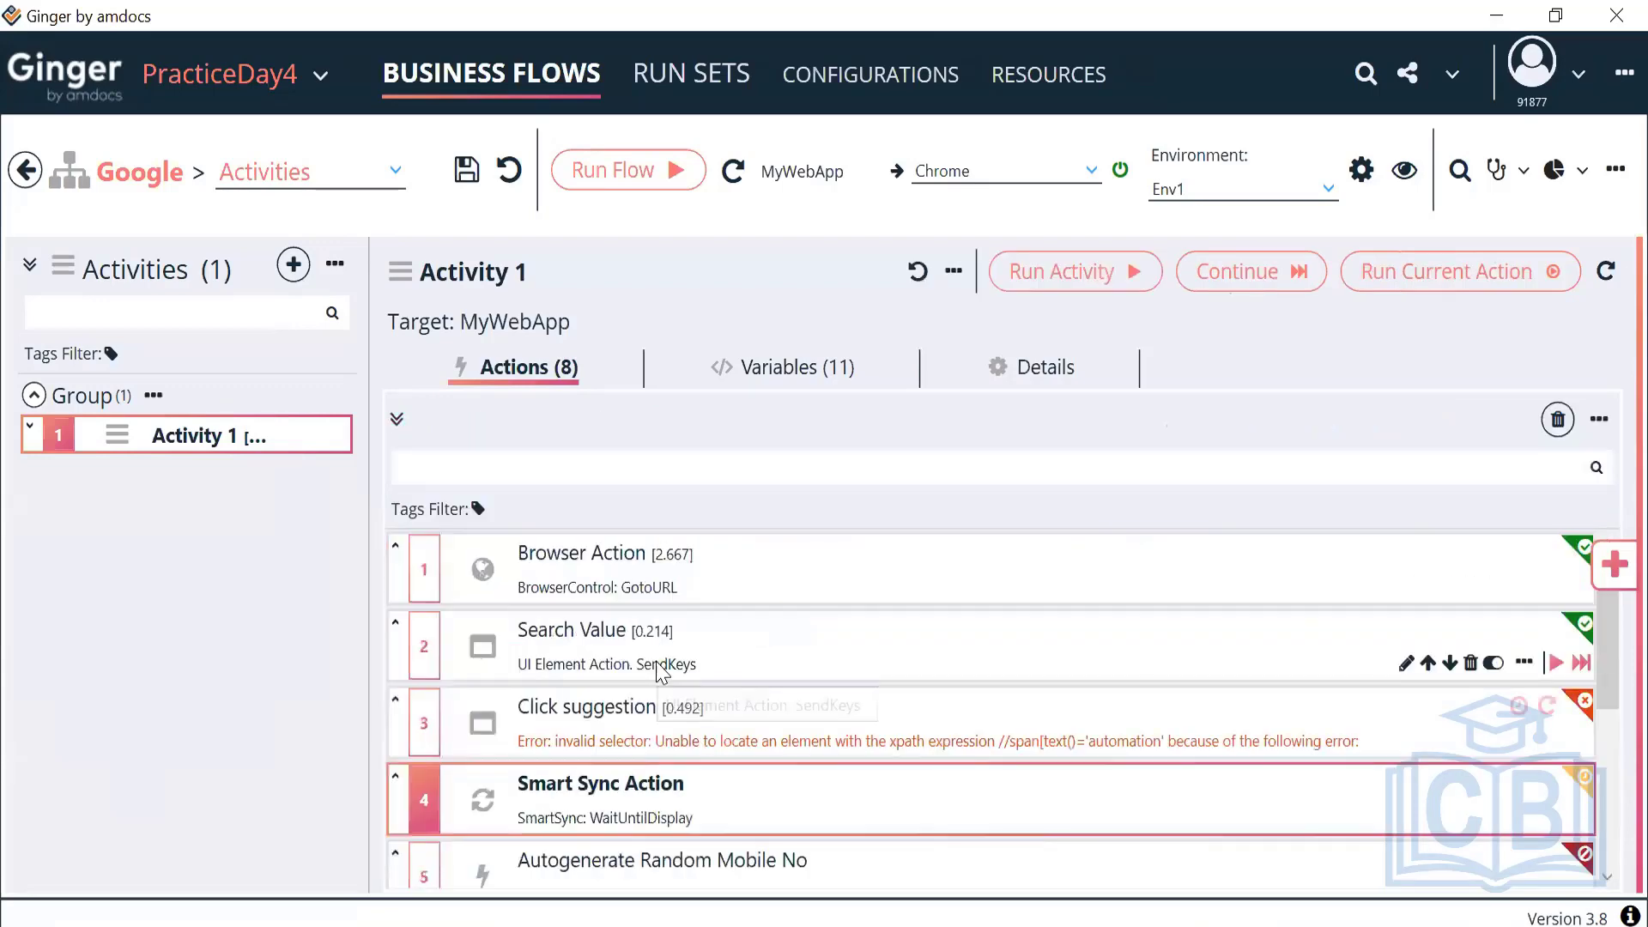
double_click(686, 725)
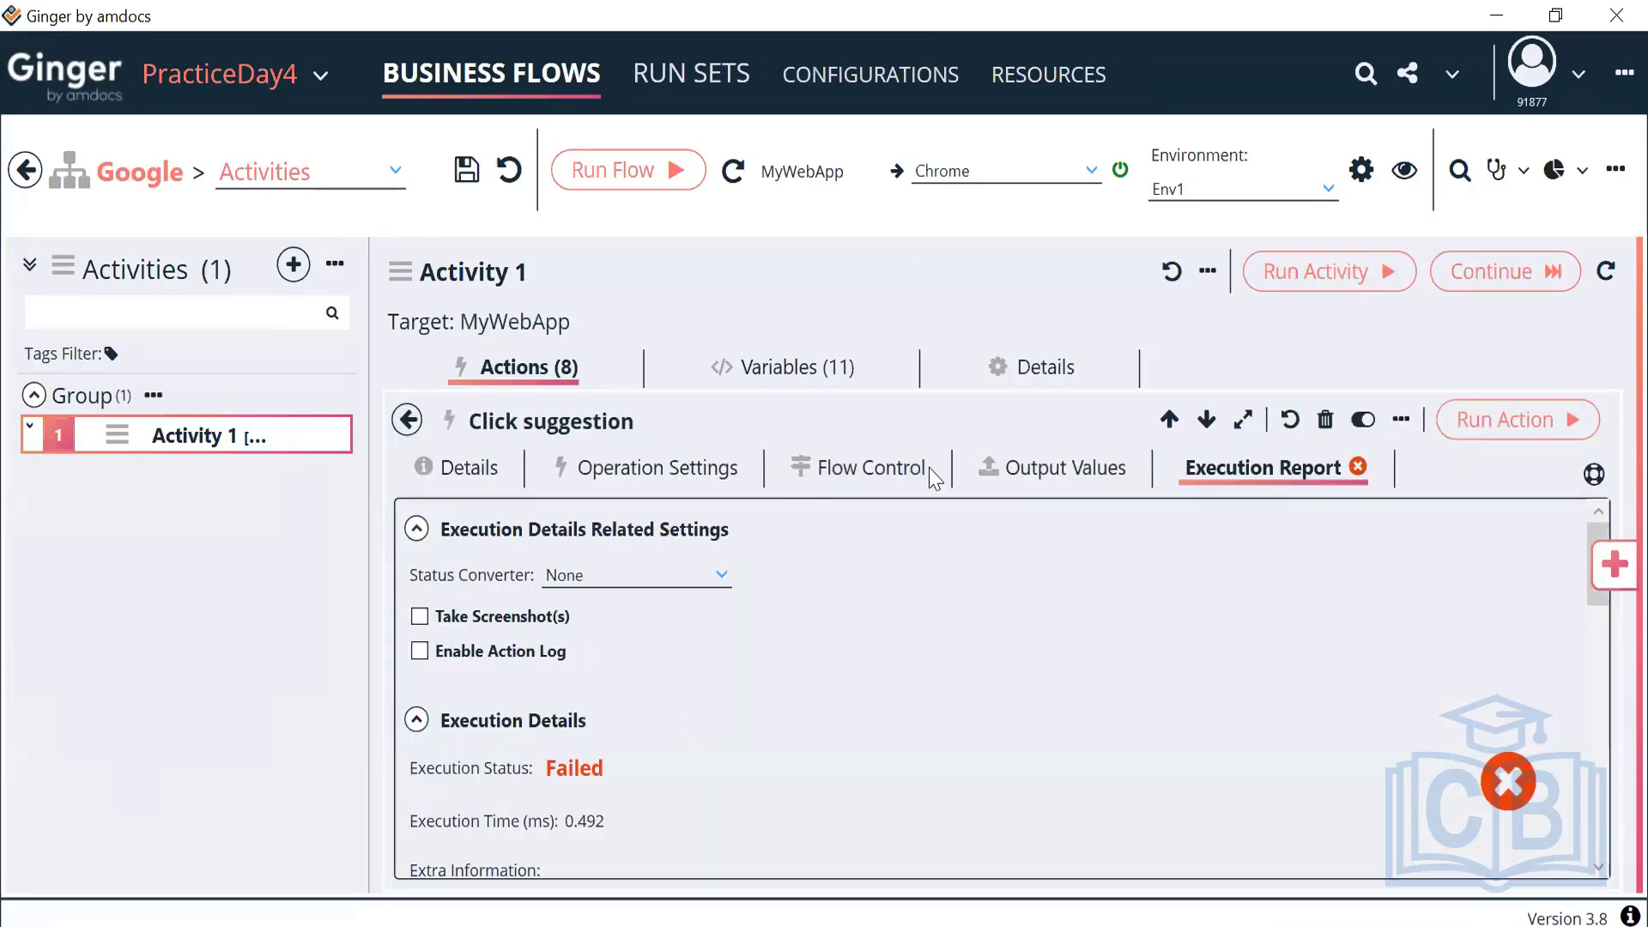
click(876, 469)
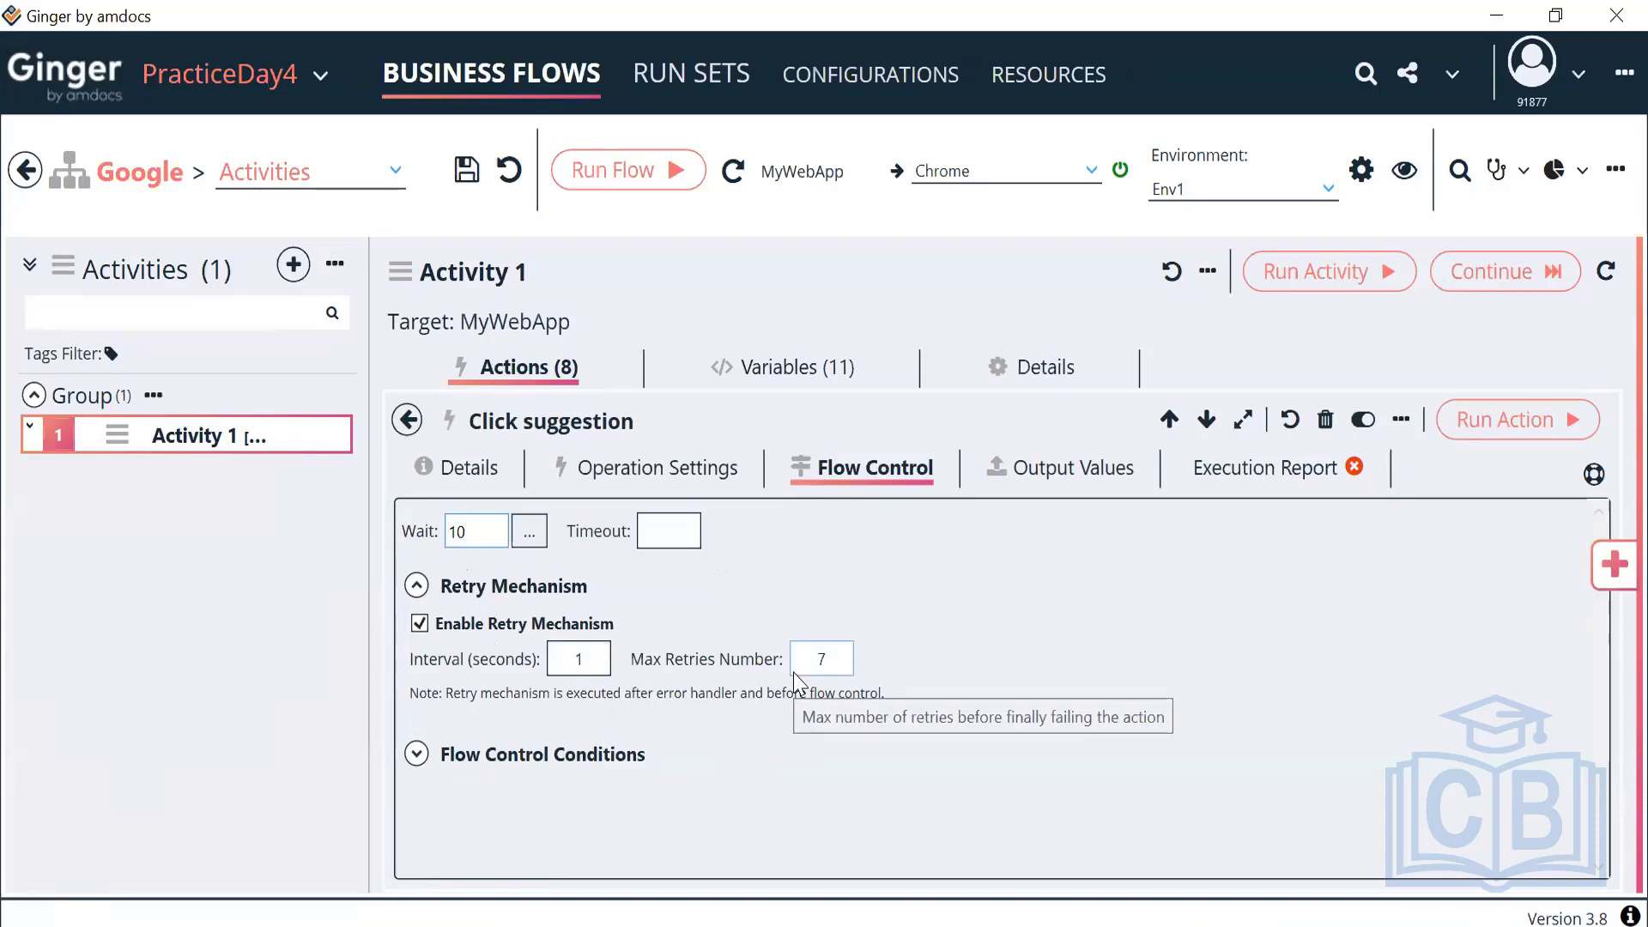
click(494, 532)
key(BackSpace)
key(BackSpace)
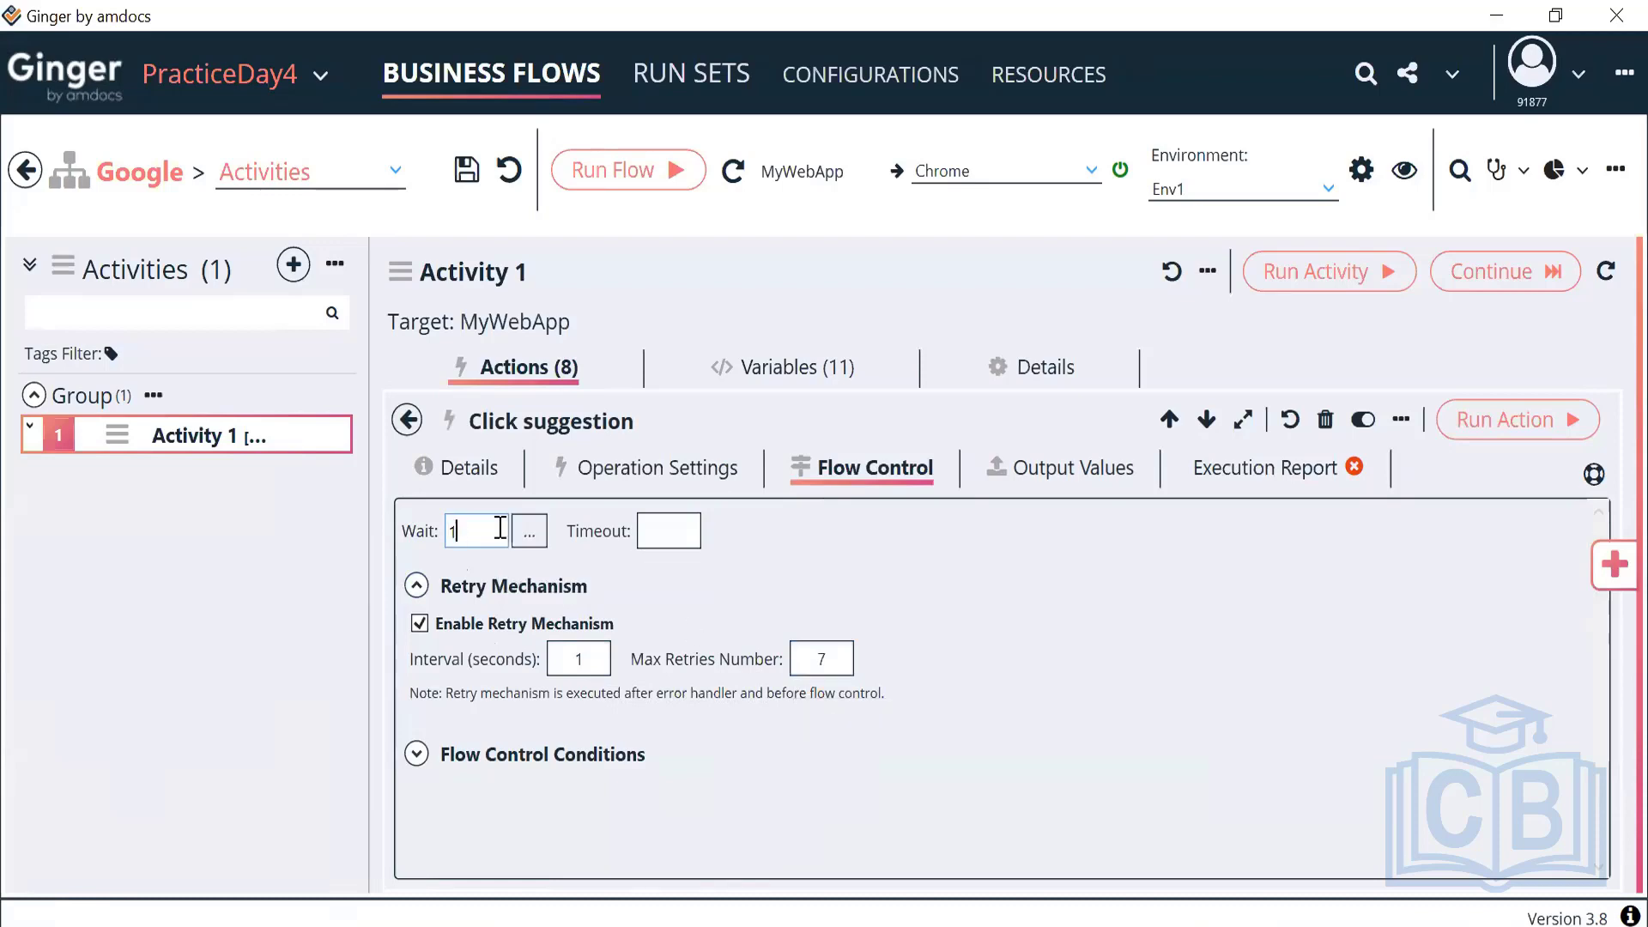
text(0)
key(Tab)
Set Click suggestion's retry interval to 5 seconds and maximum retries to 700
click(581, 659)
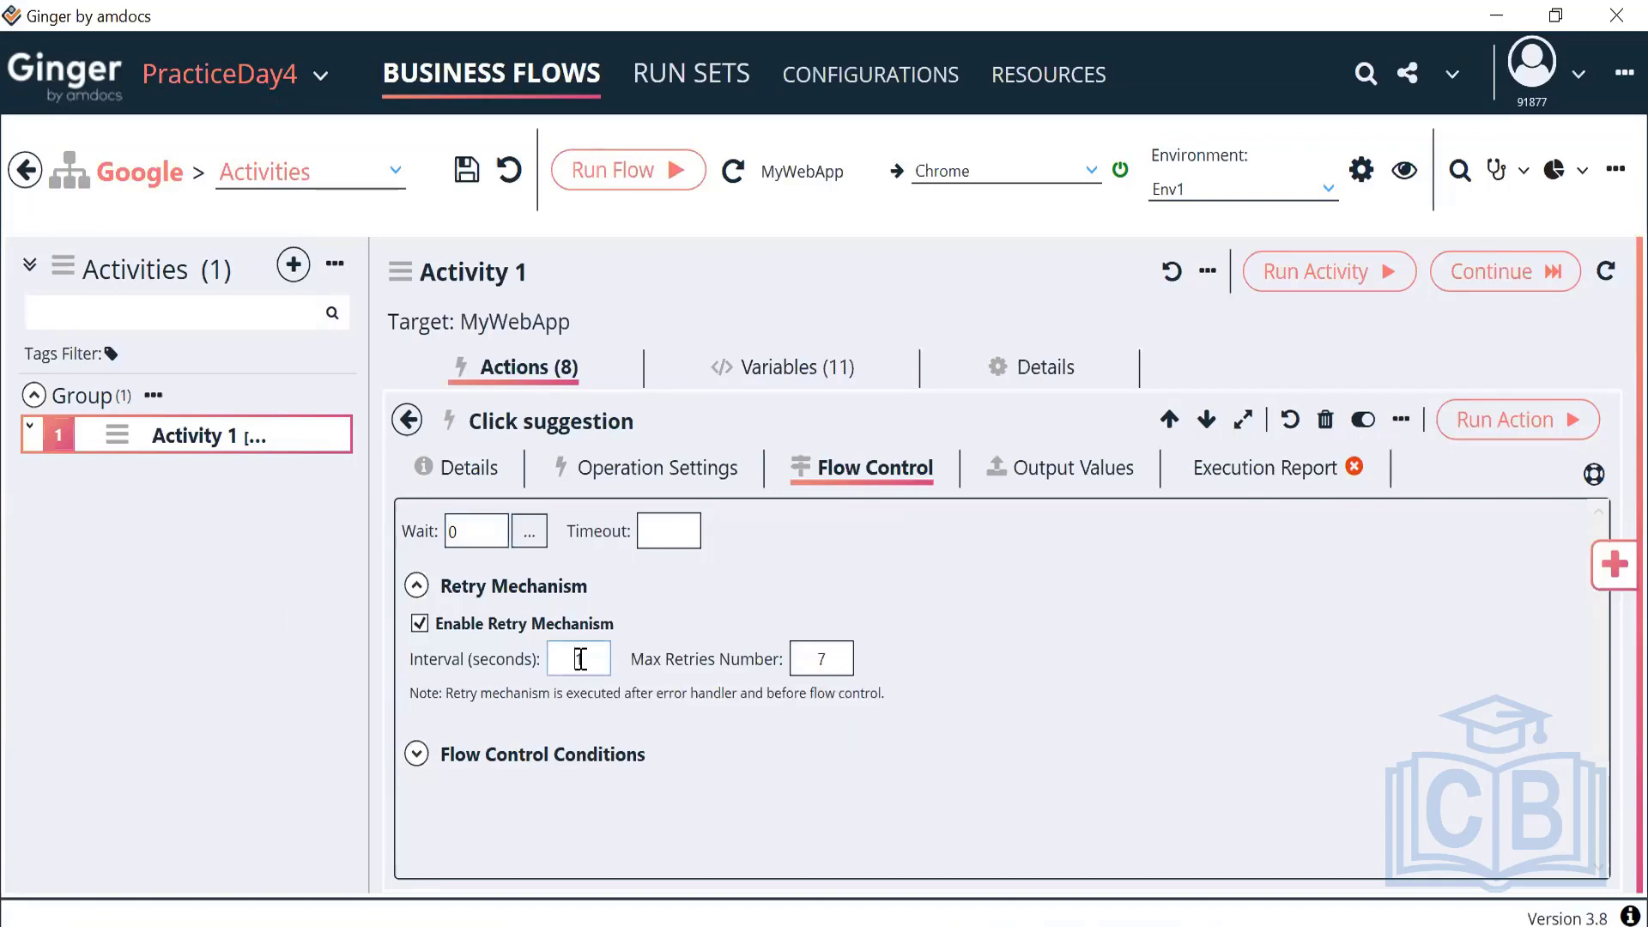
text(5)
click(839, 656)
text(00)
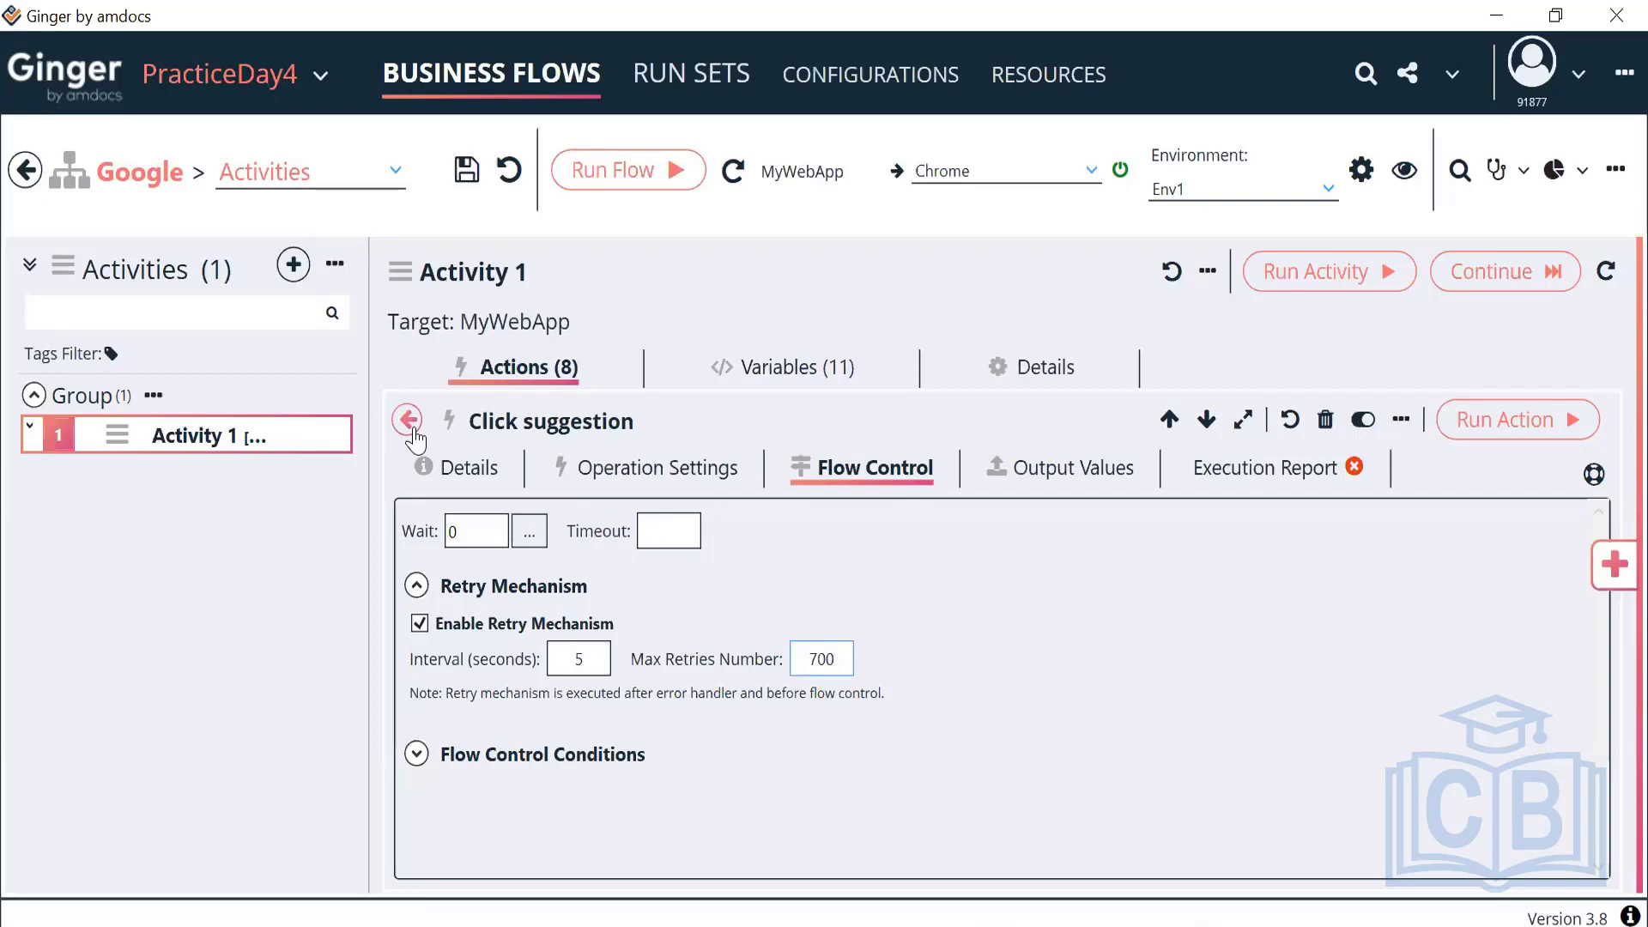
click(651, 537)
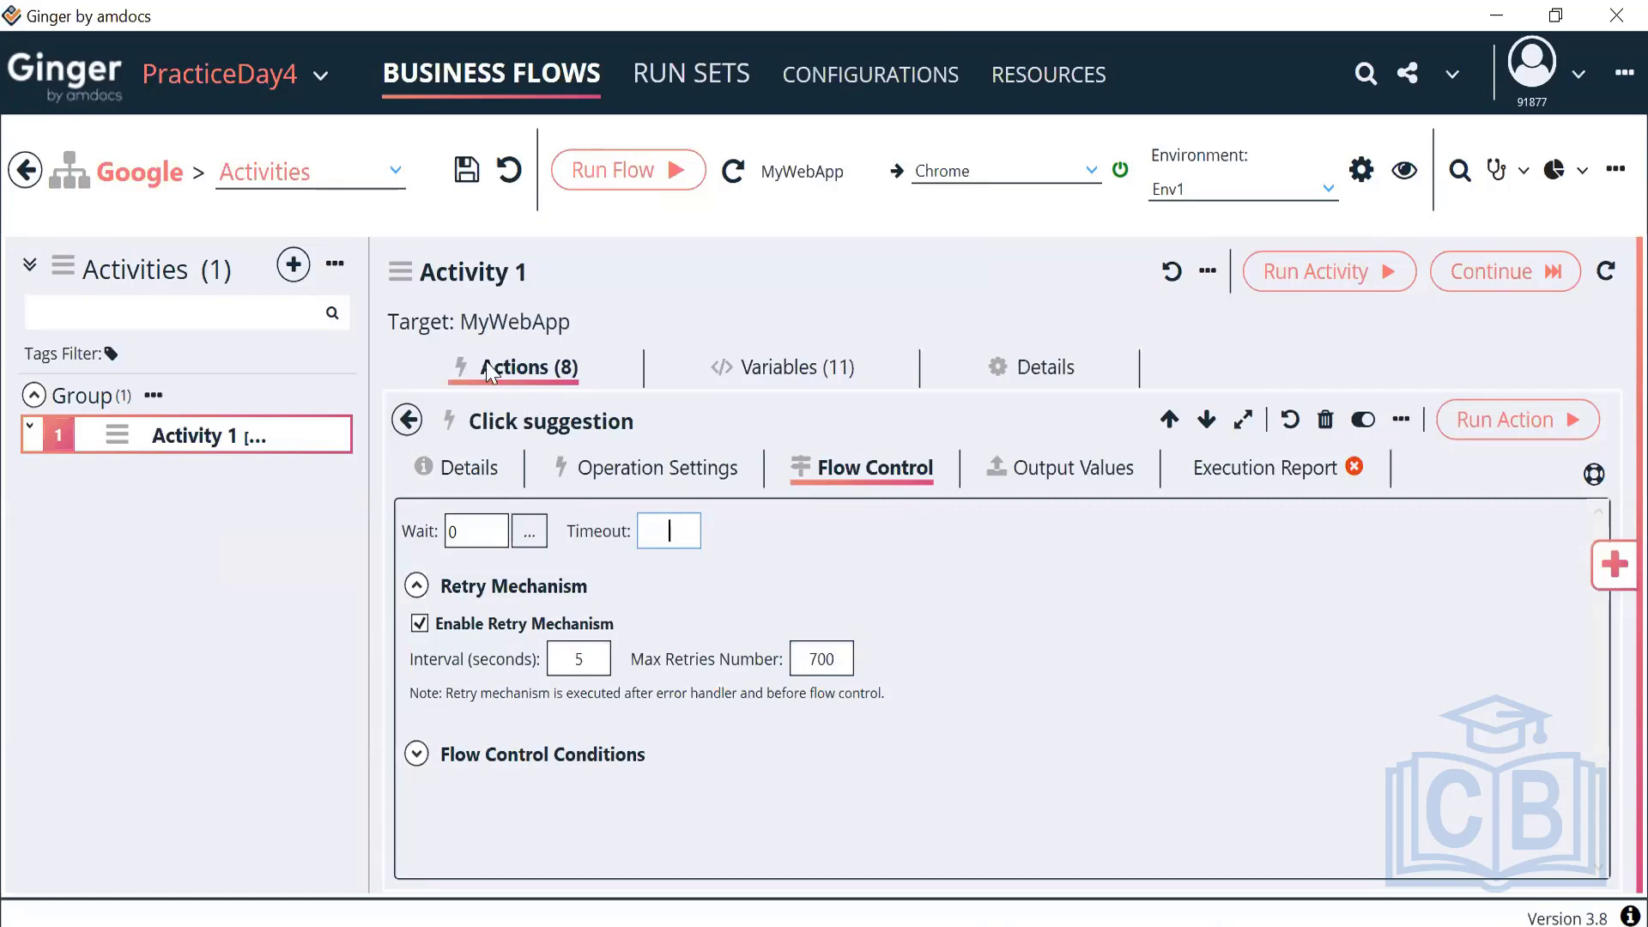
Return to the actions list and reload the bigbasket.com home page in Chrome
click(405, 421)
scroll(747, 652, down, 5)
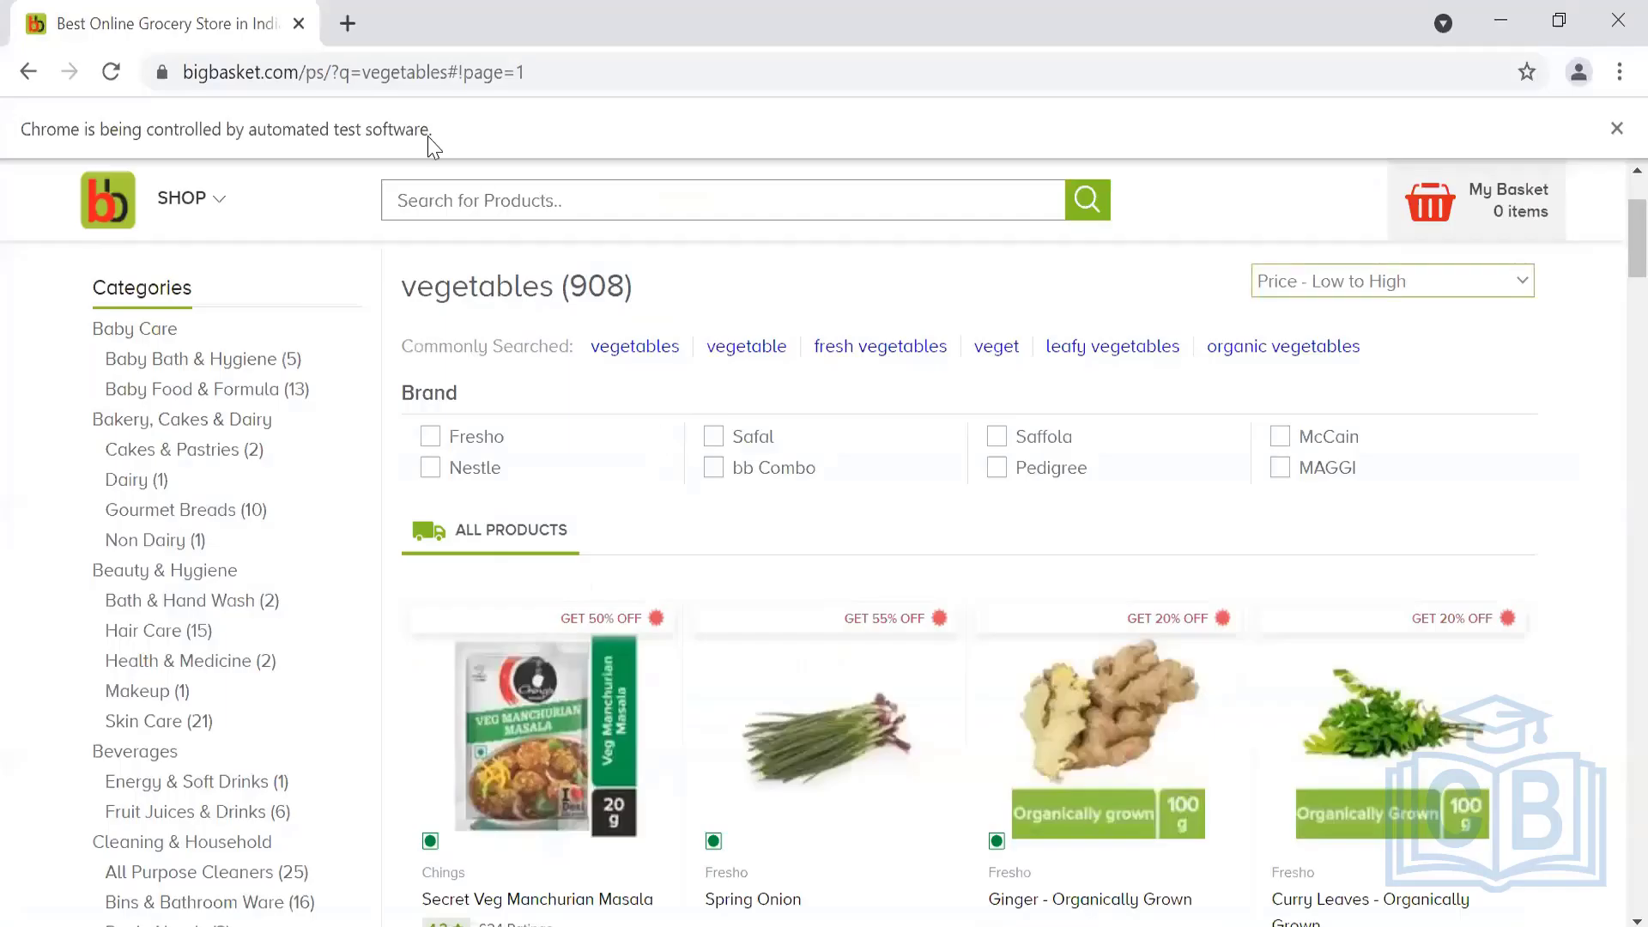
key(shift+End)
key(BackSpace)
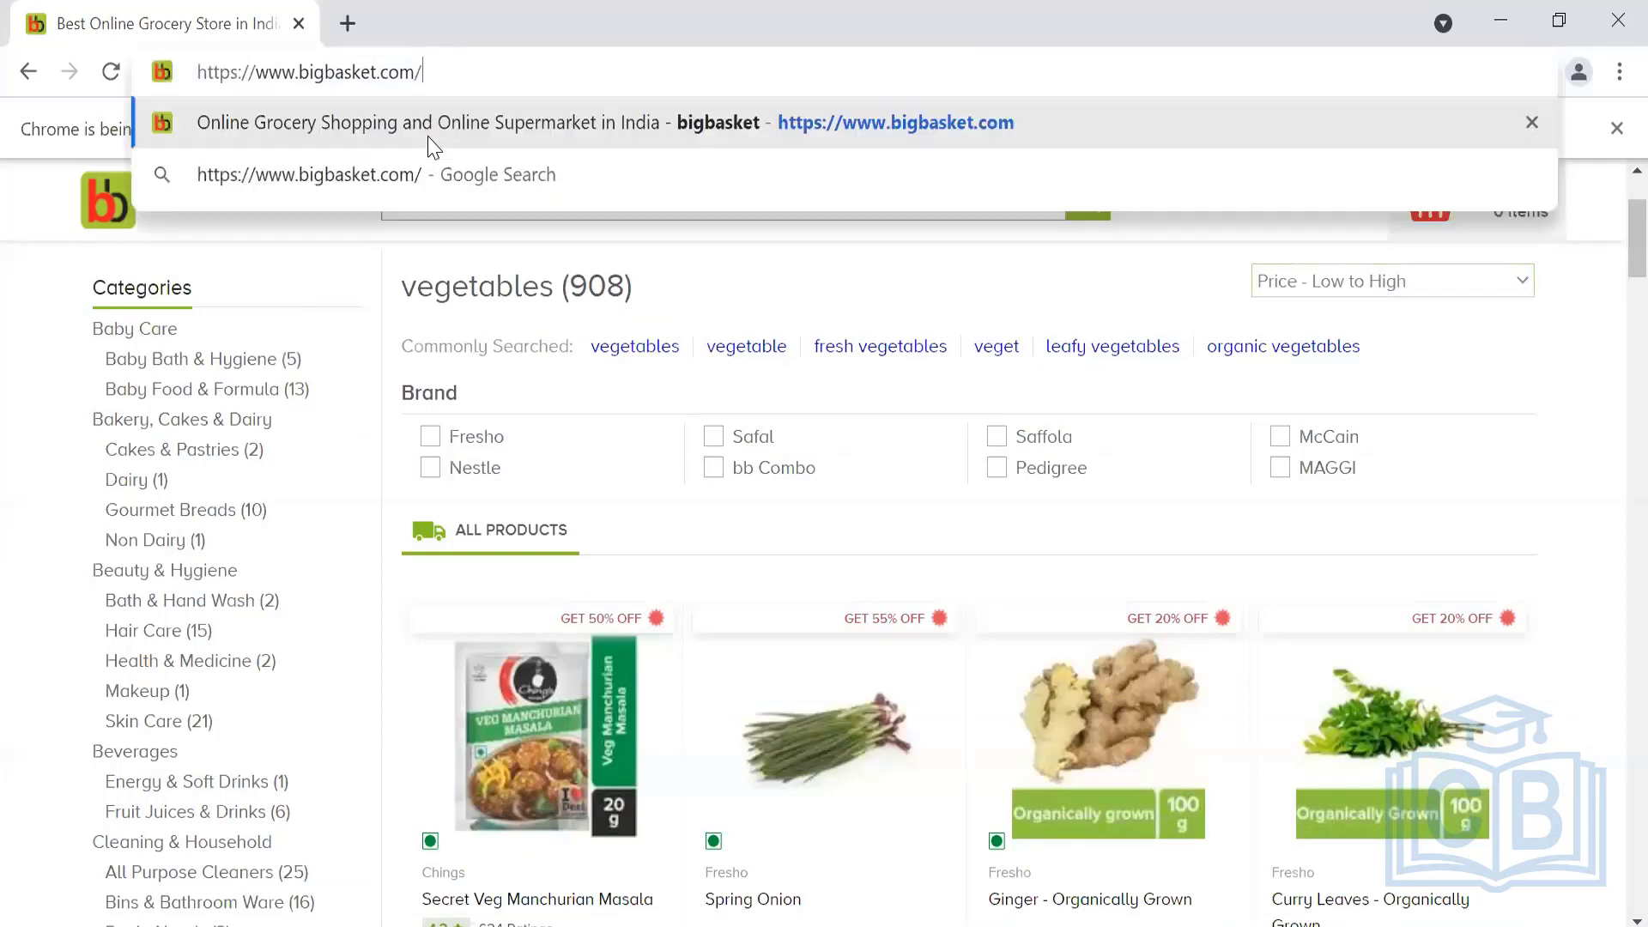
key(Return)
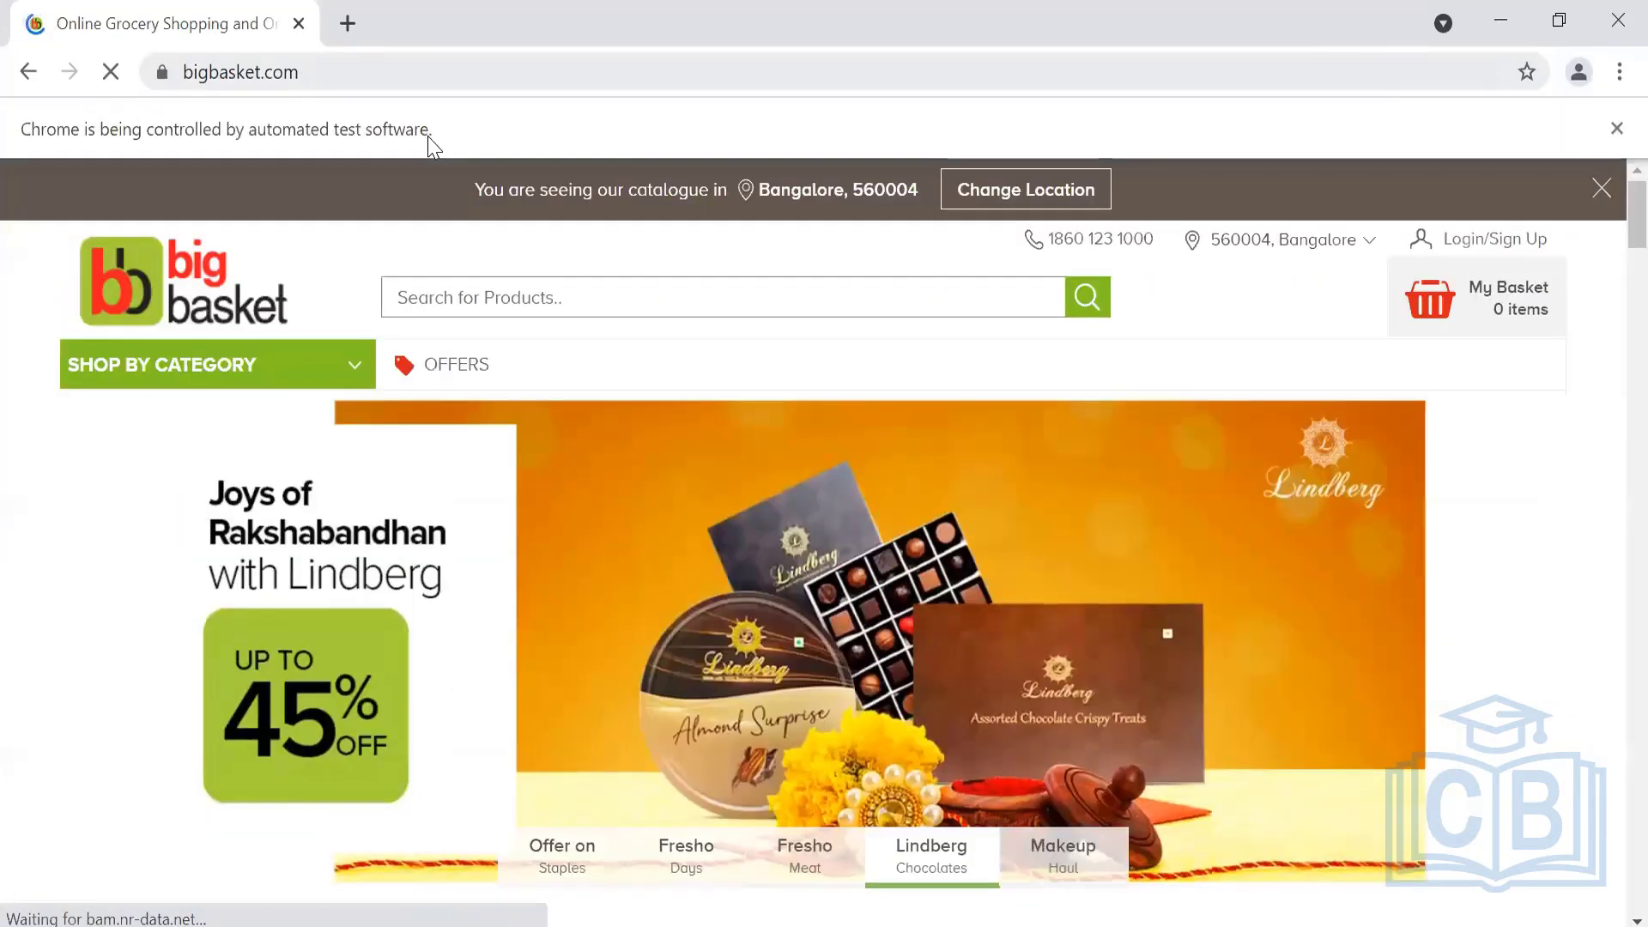
scroll(813, 544, down, 20)
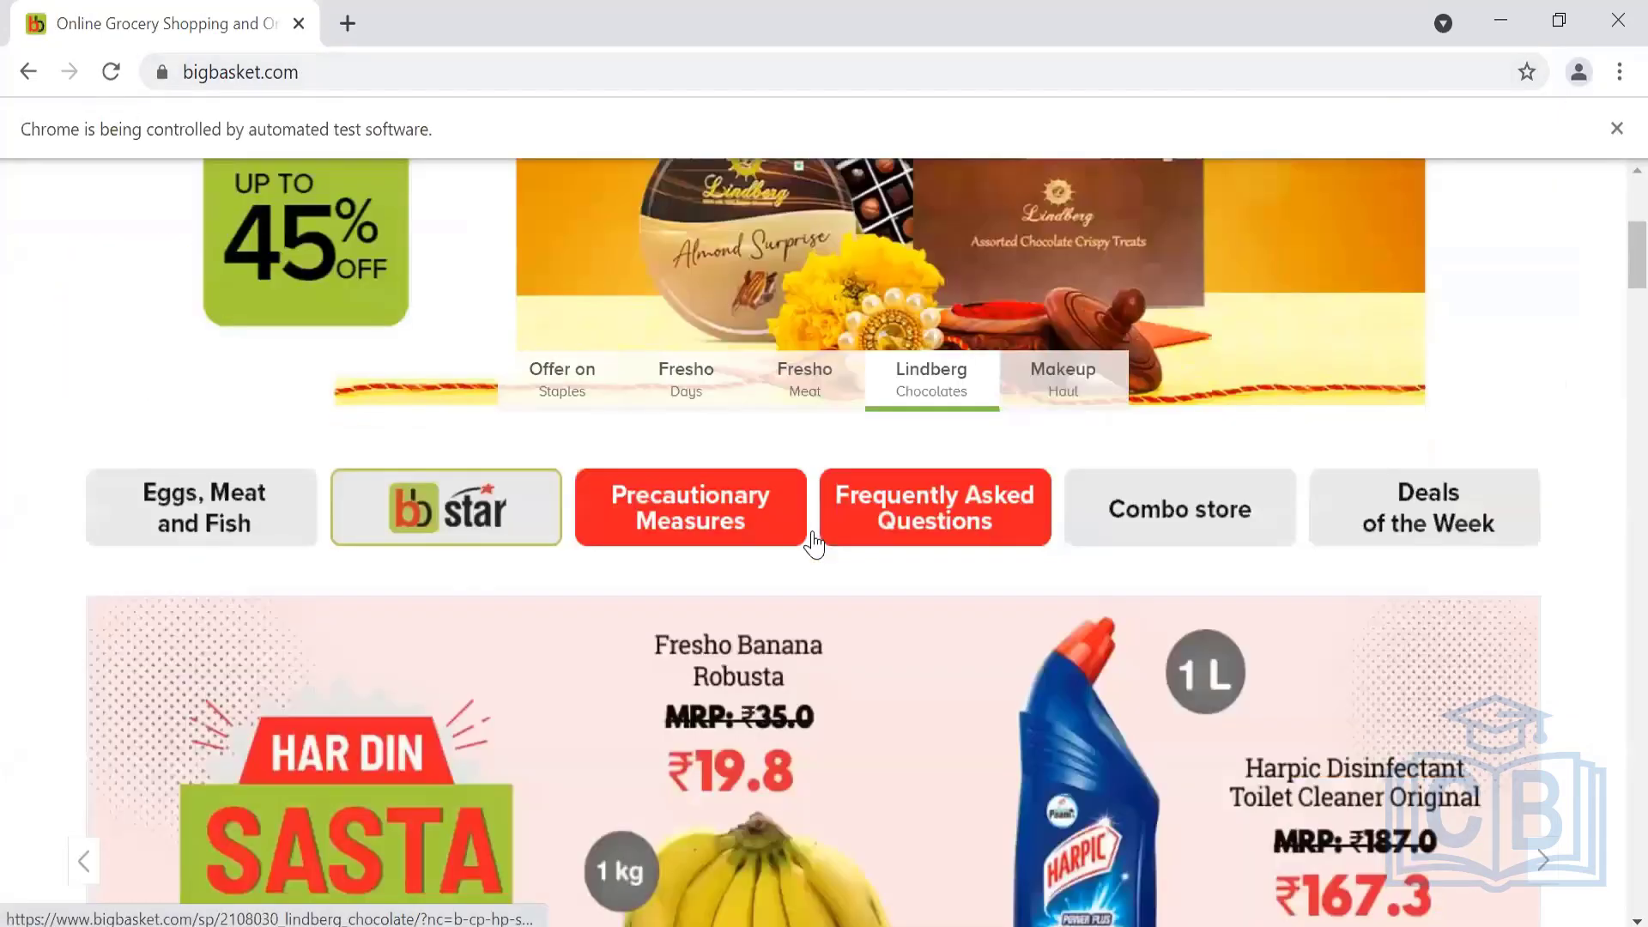
scroll(814, 543, down, 20)
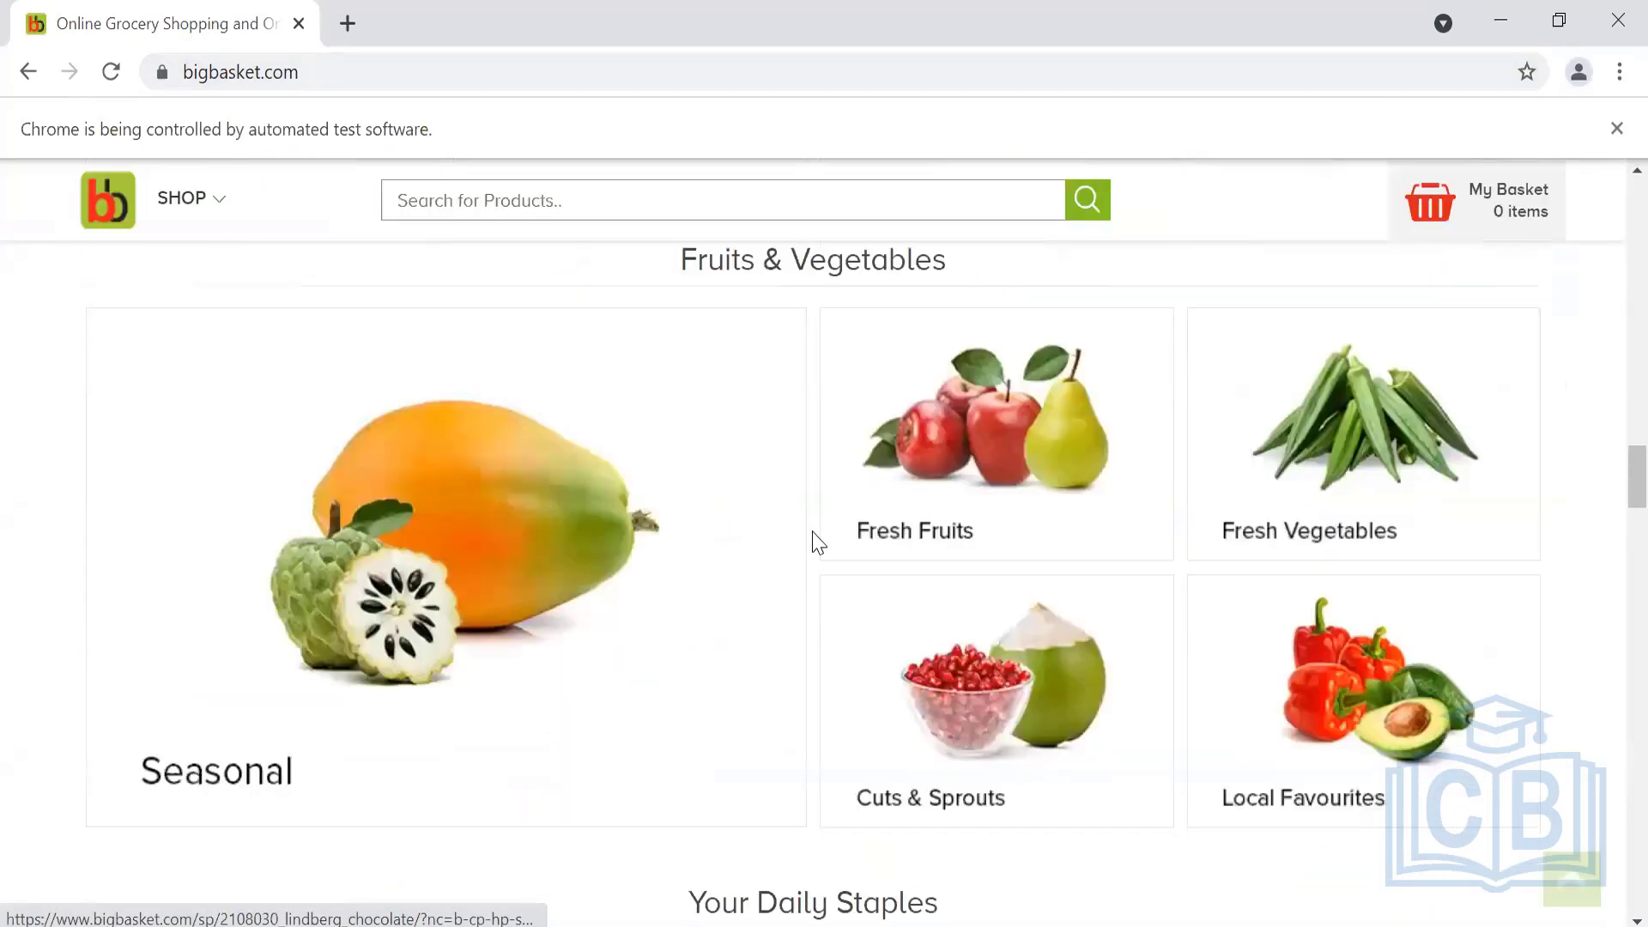
scroll(814, 544, down, 20)
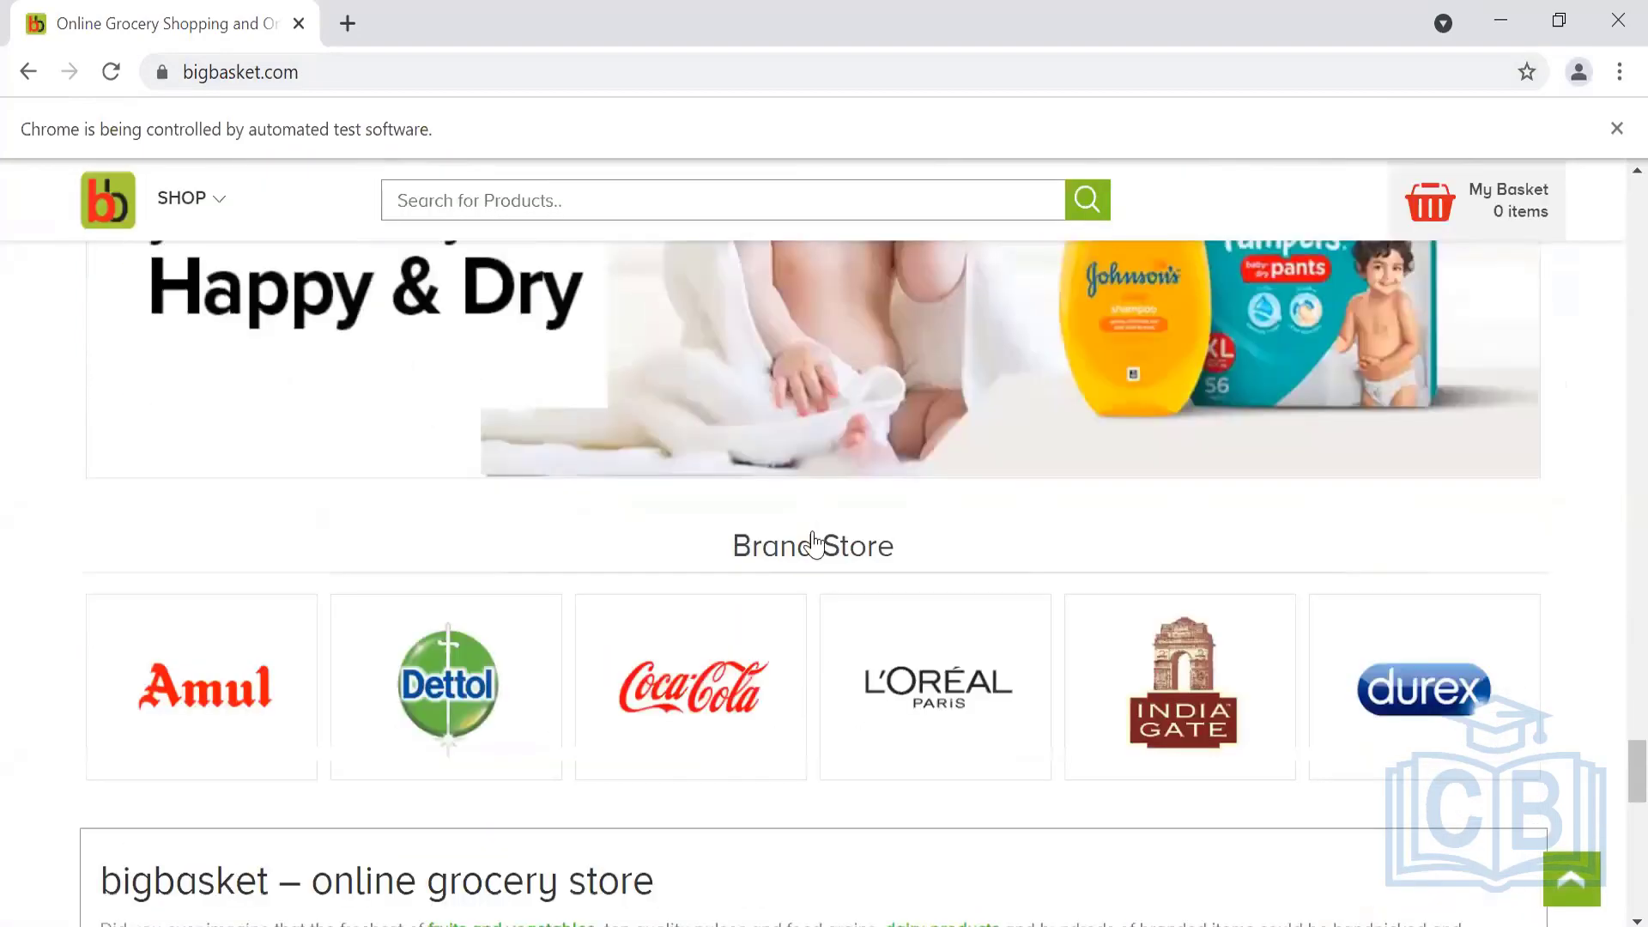
scroll(257, 335, up, 6)
scroll(814, 543, up, 20)
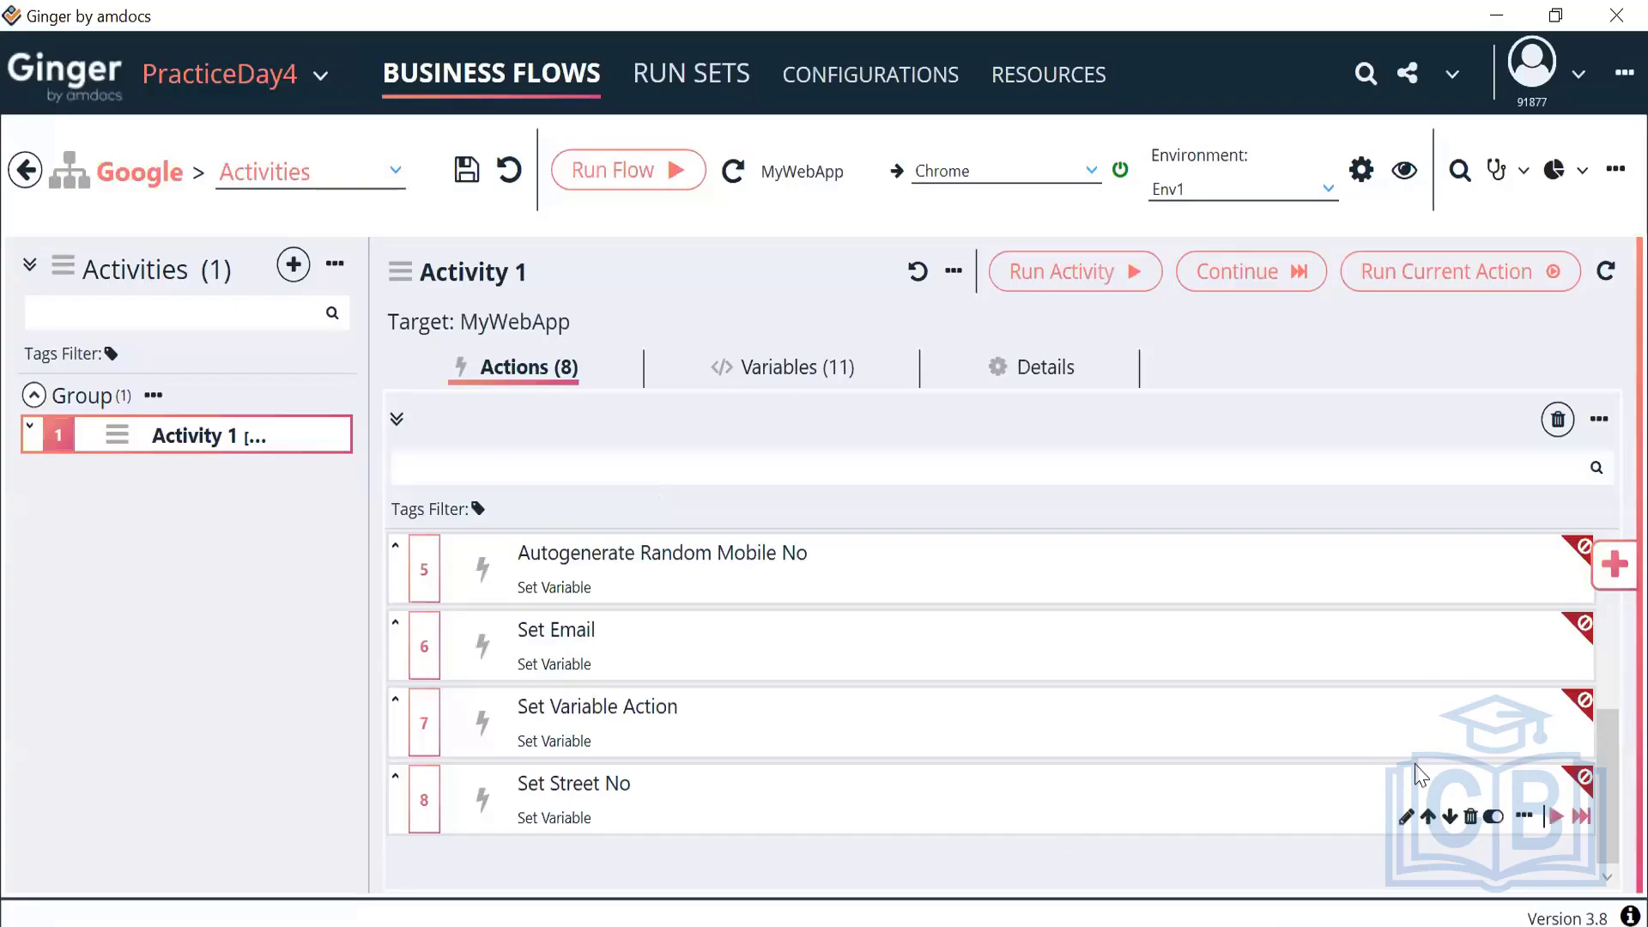
Add a Browser Action to Activity 1 and move it to position 9, below Set Street No
click(1614, 560)
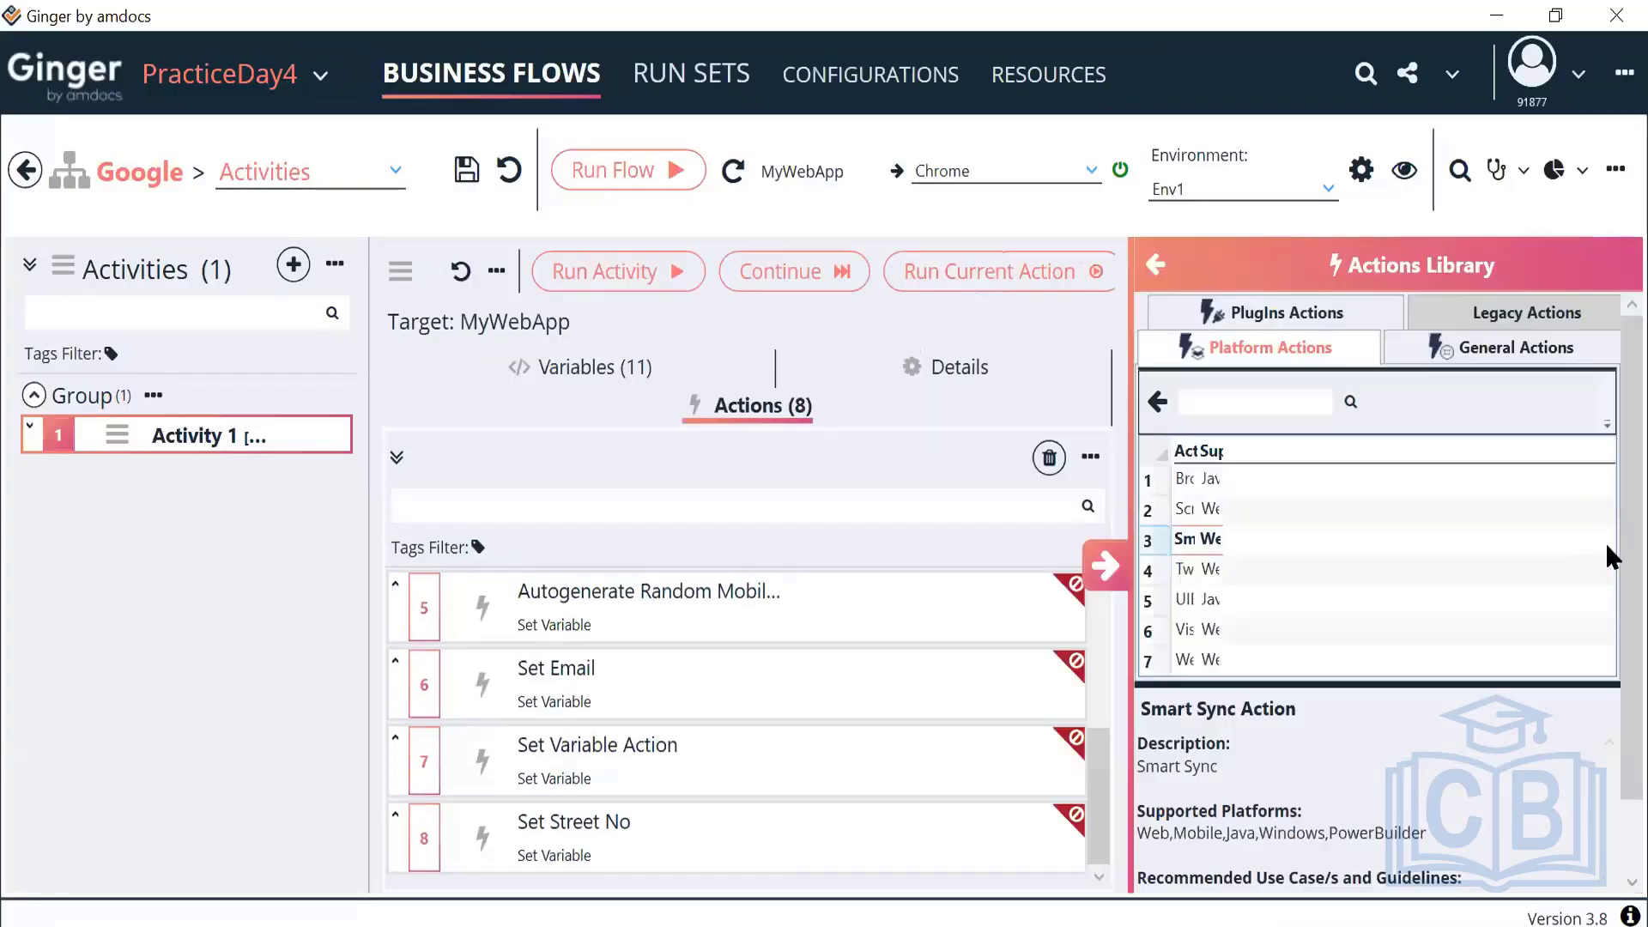
drag(1267, 496, 897, 601)
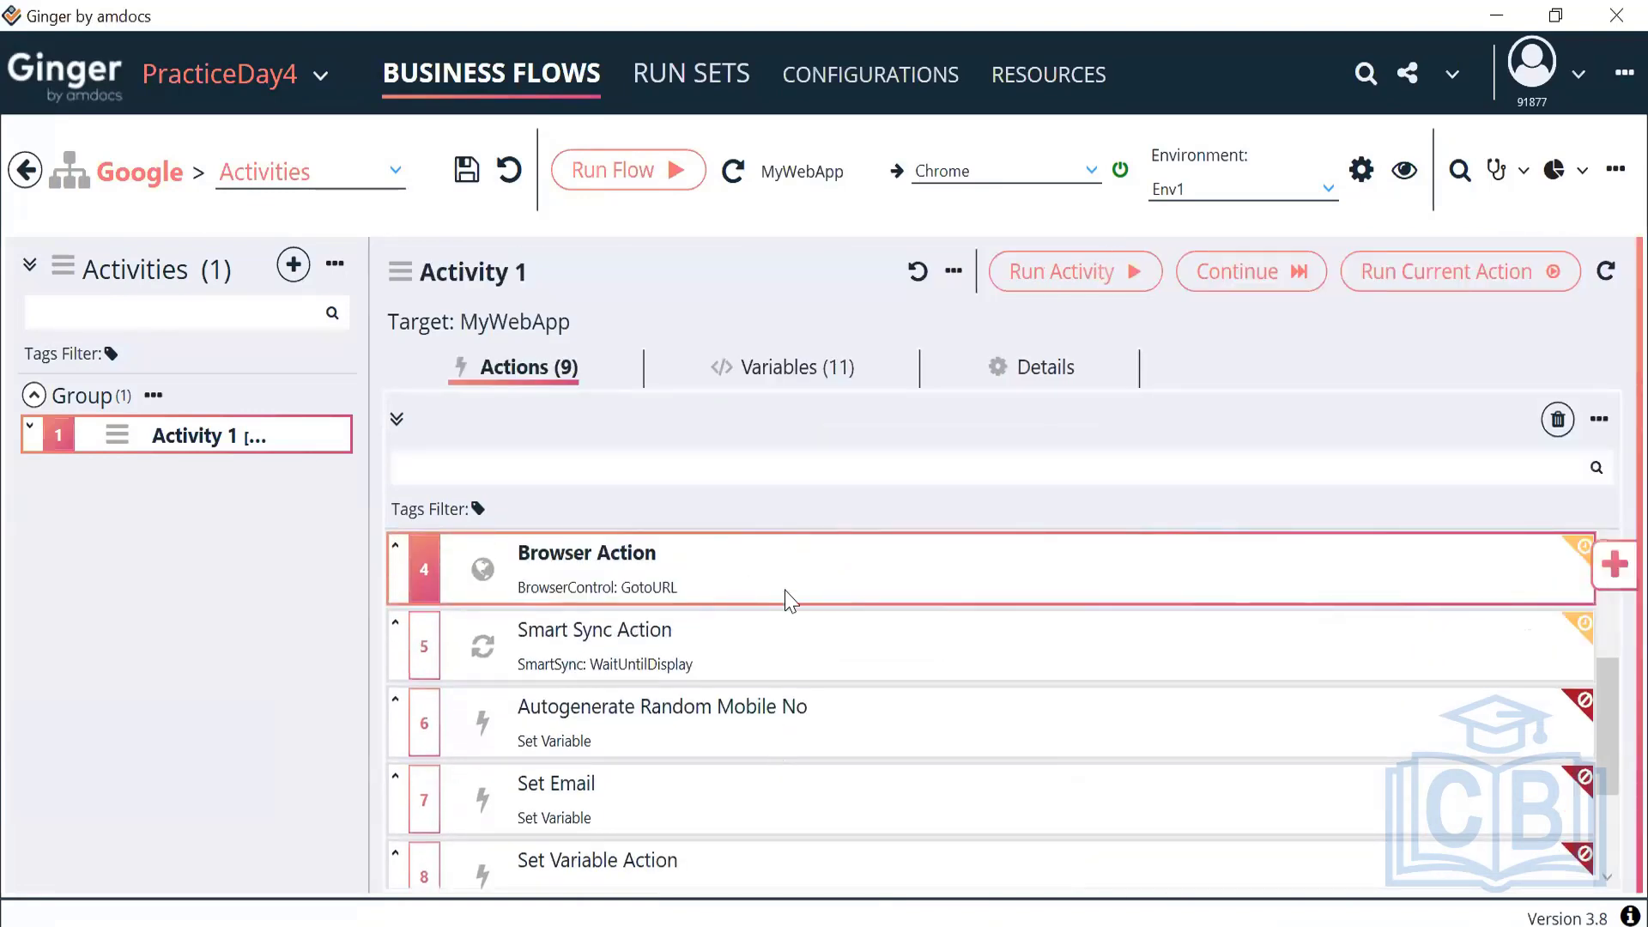
drag(784, 596, 769, 728)
scroll(770, 721, down, 1)
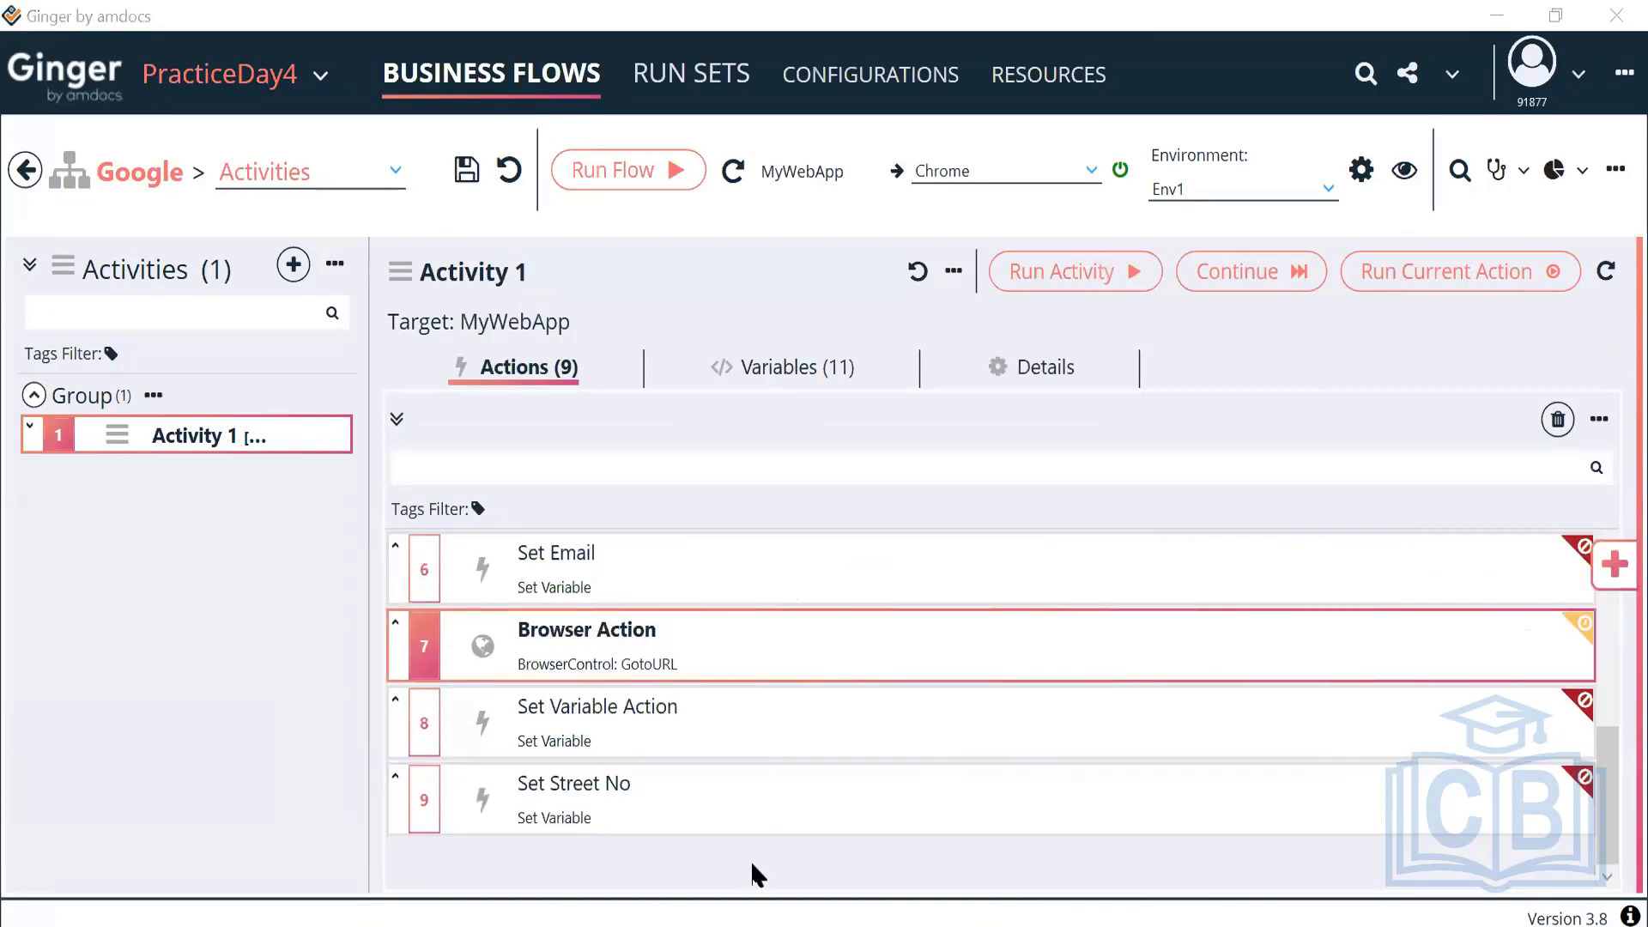
drag(751, 656, 752, 795)
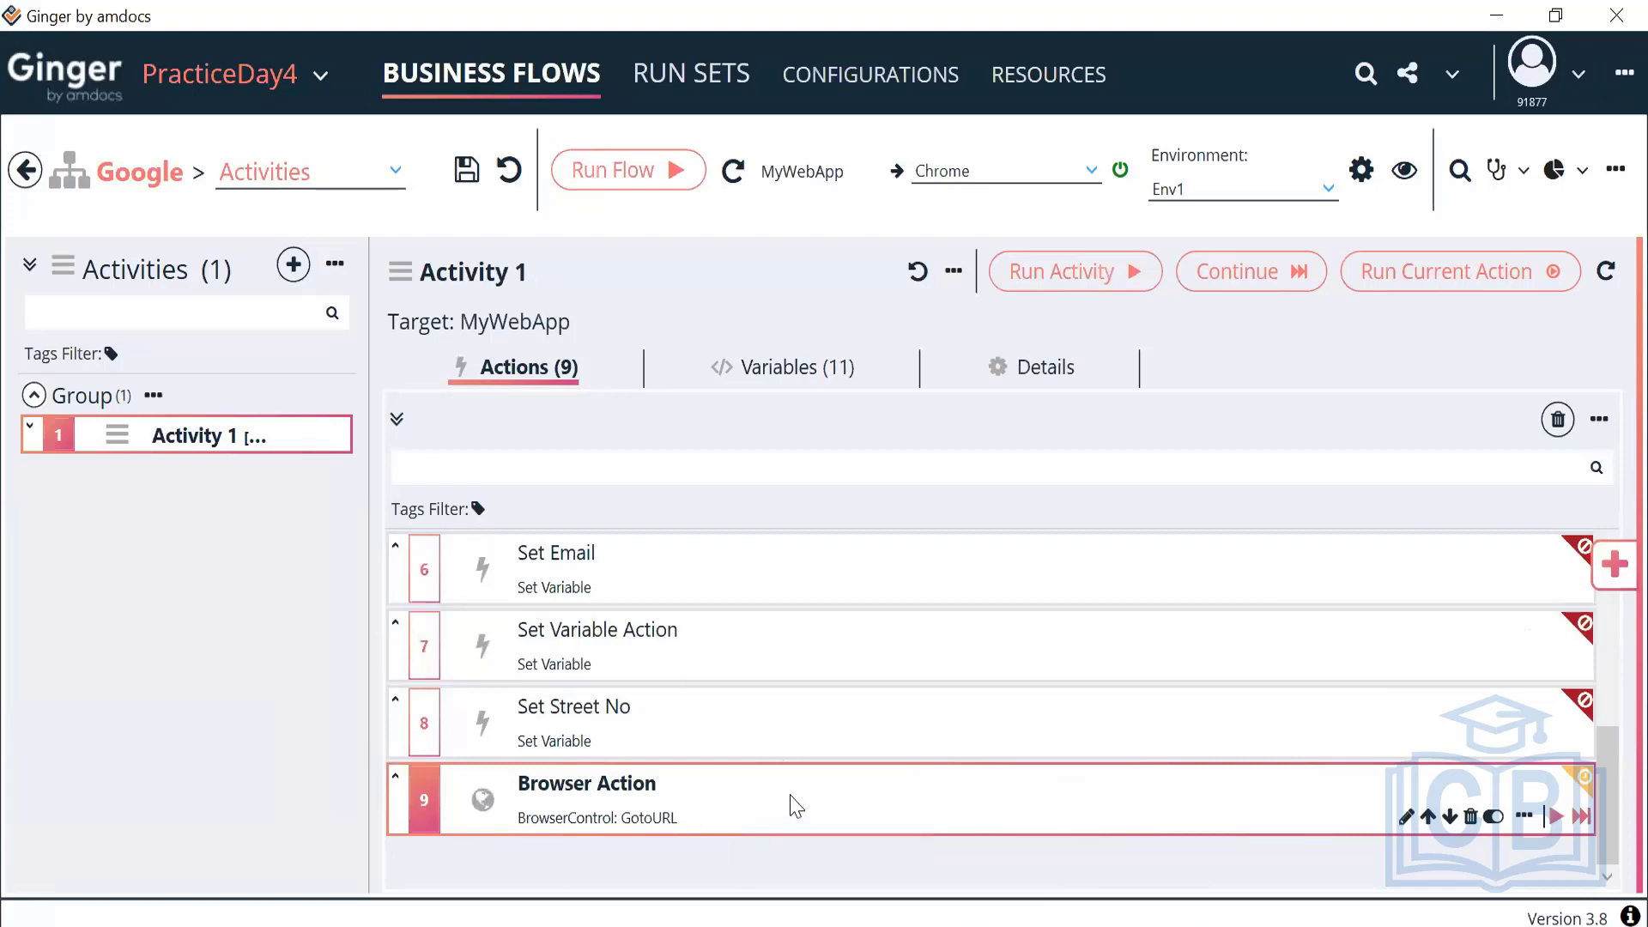
double_click(796, 805)
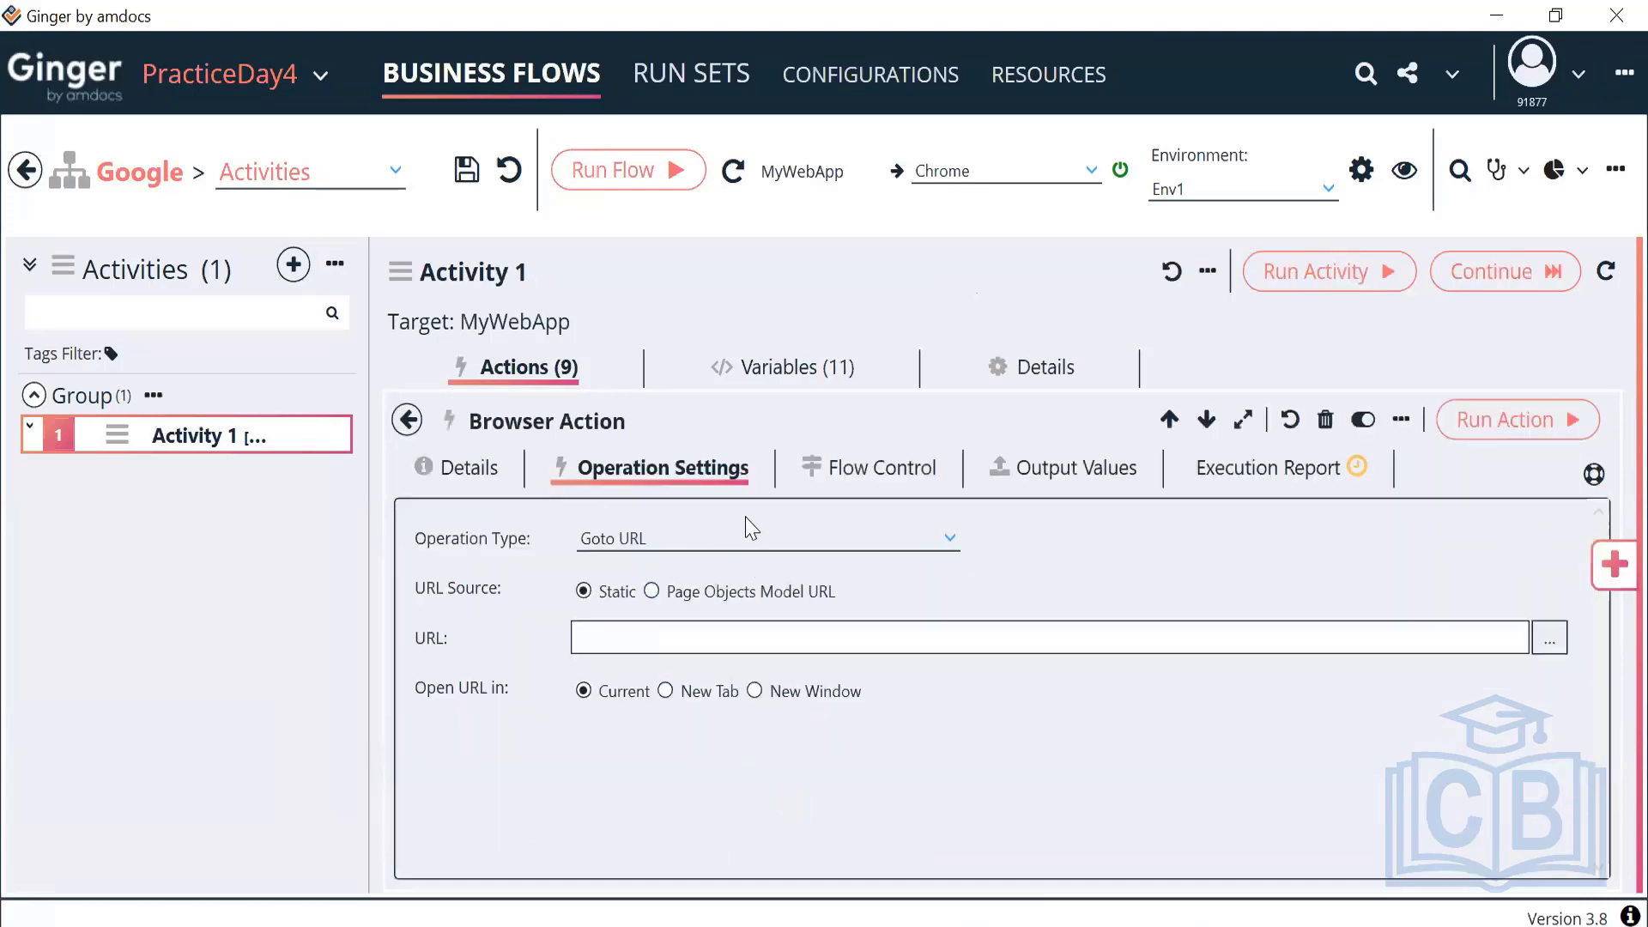
click(669, 634)
text(https://www.bigbasket.com/)
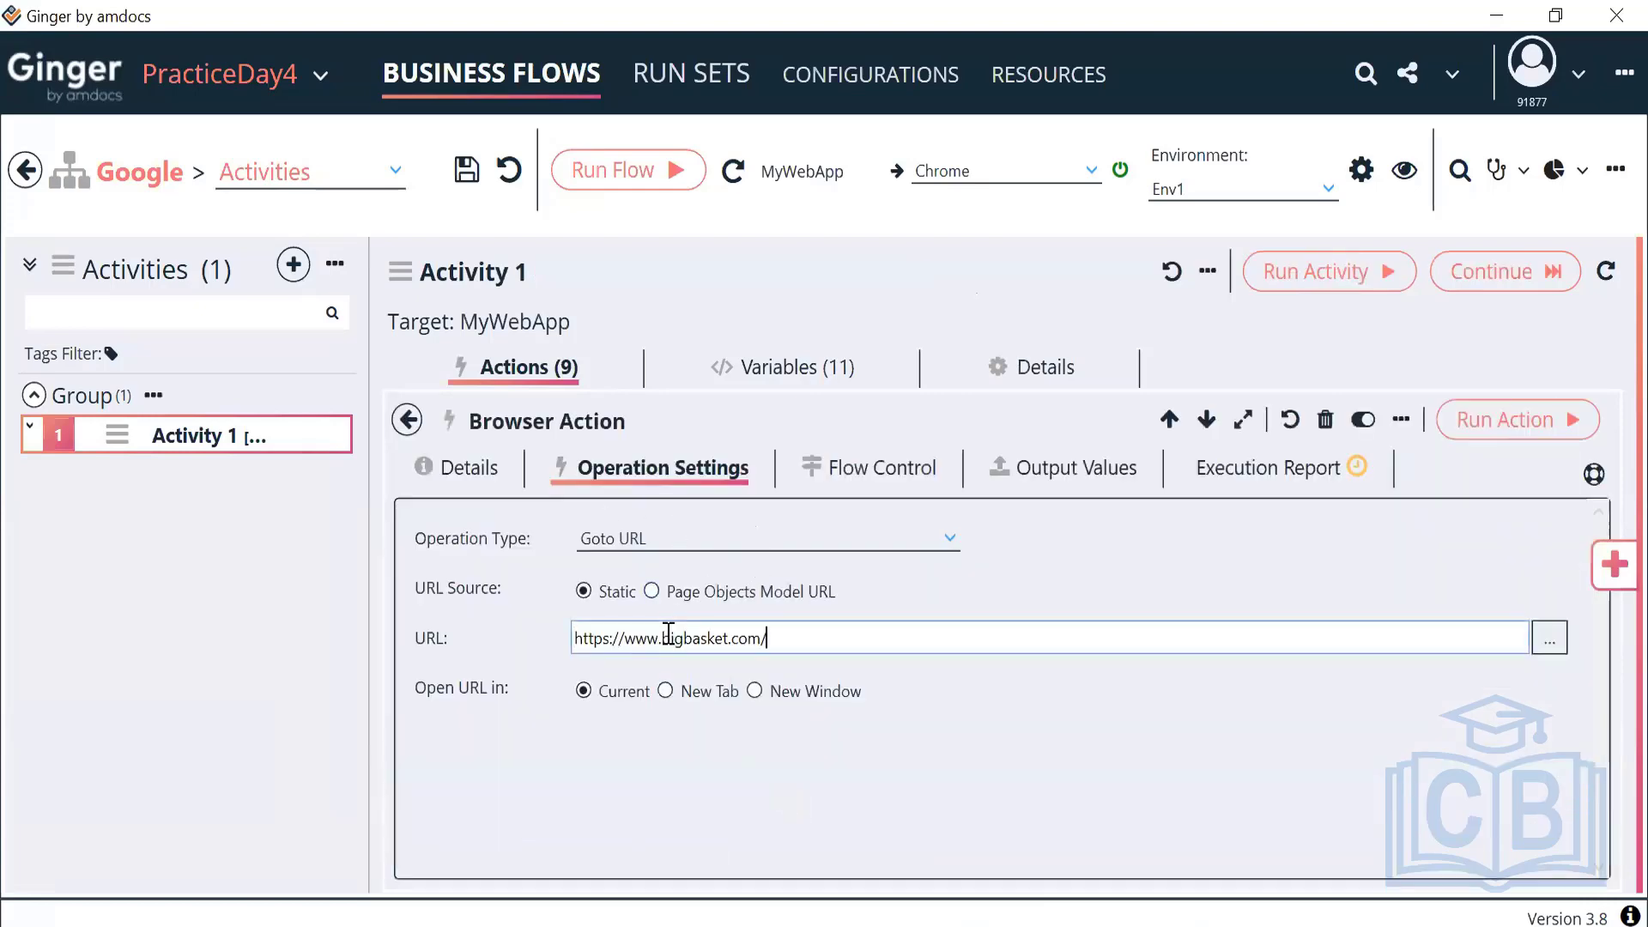
click(407, 420)
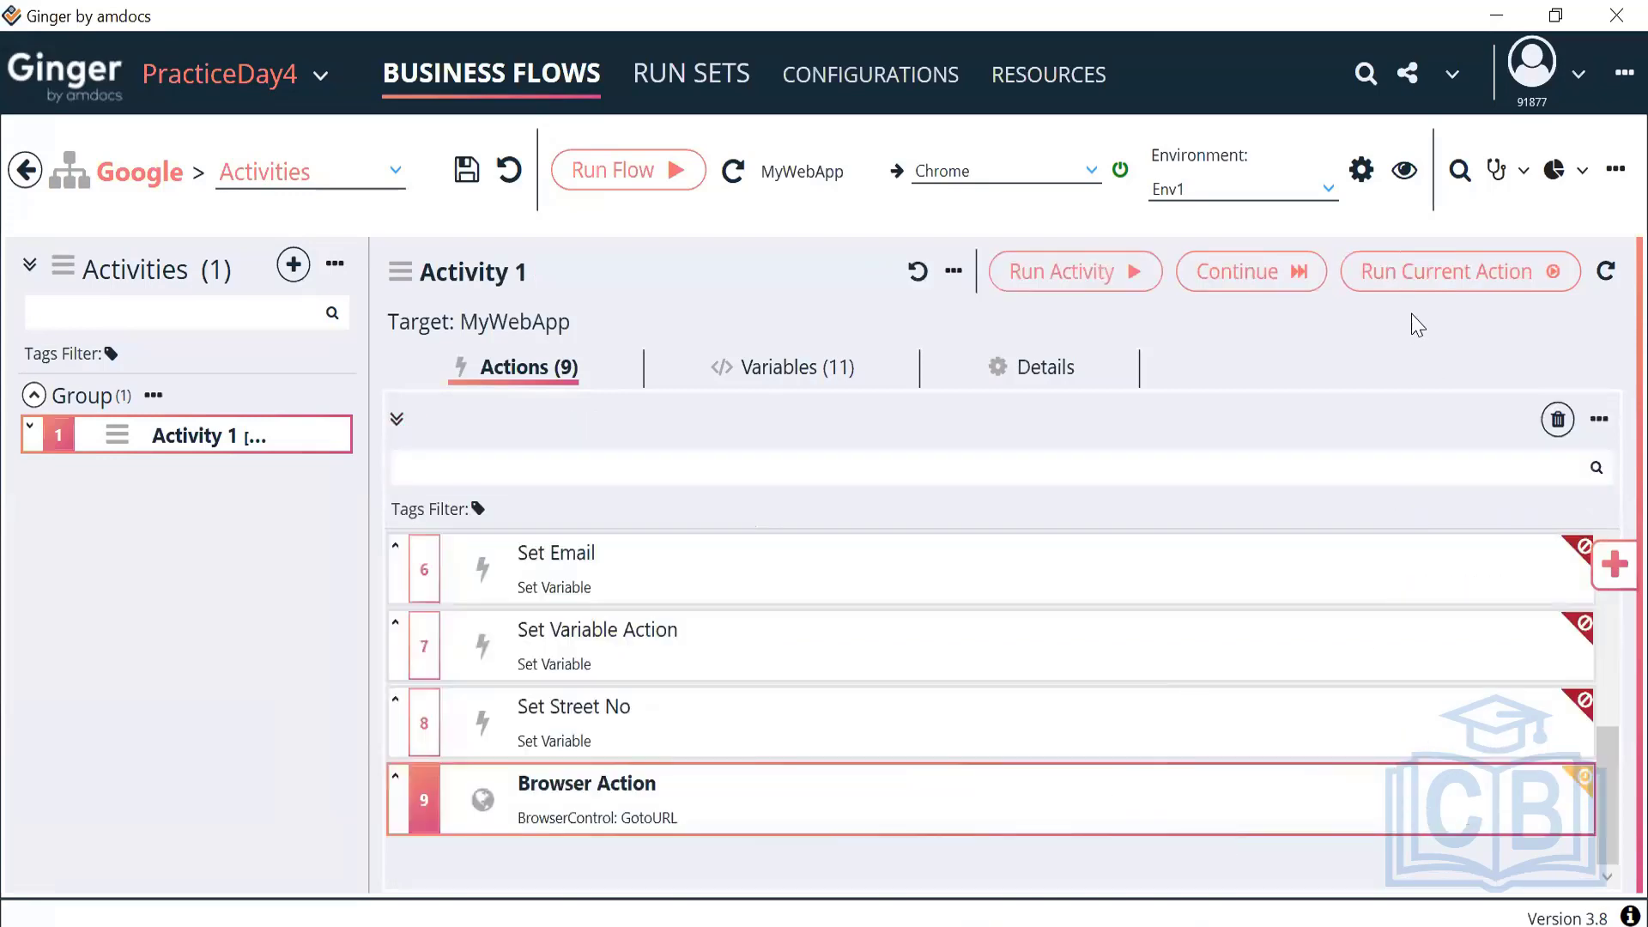
click(1415, 272)
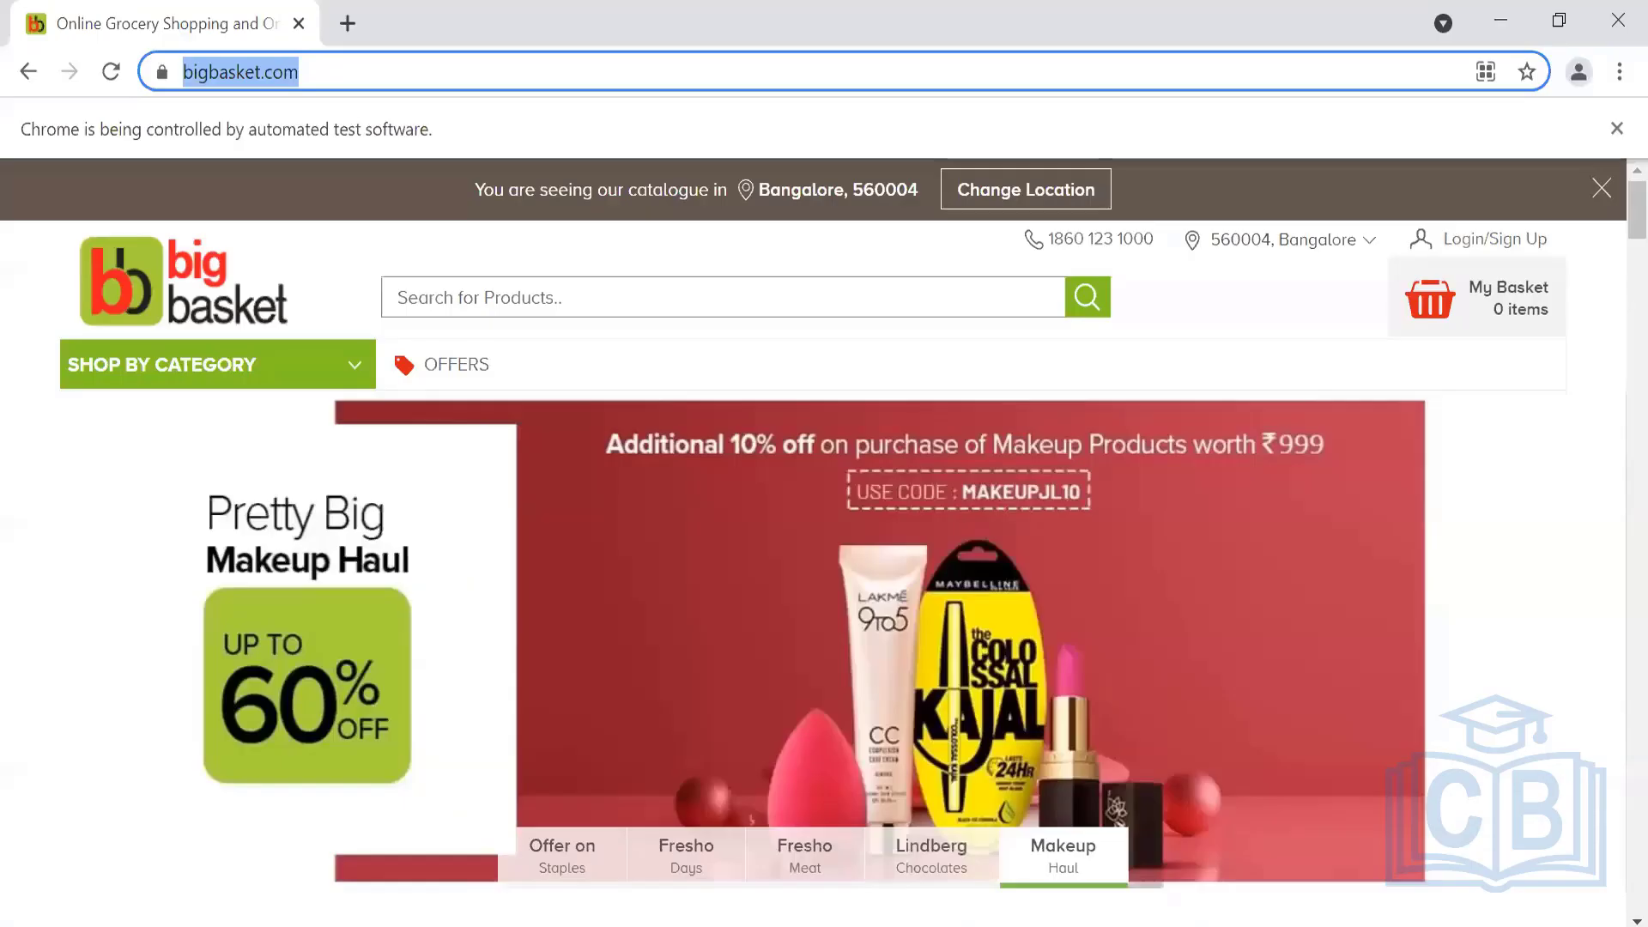
Confirm the bigbasket home page loaded in the automated Chrome, then minimise that browser window
key(alt+Tab)
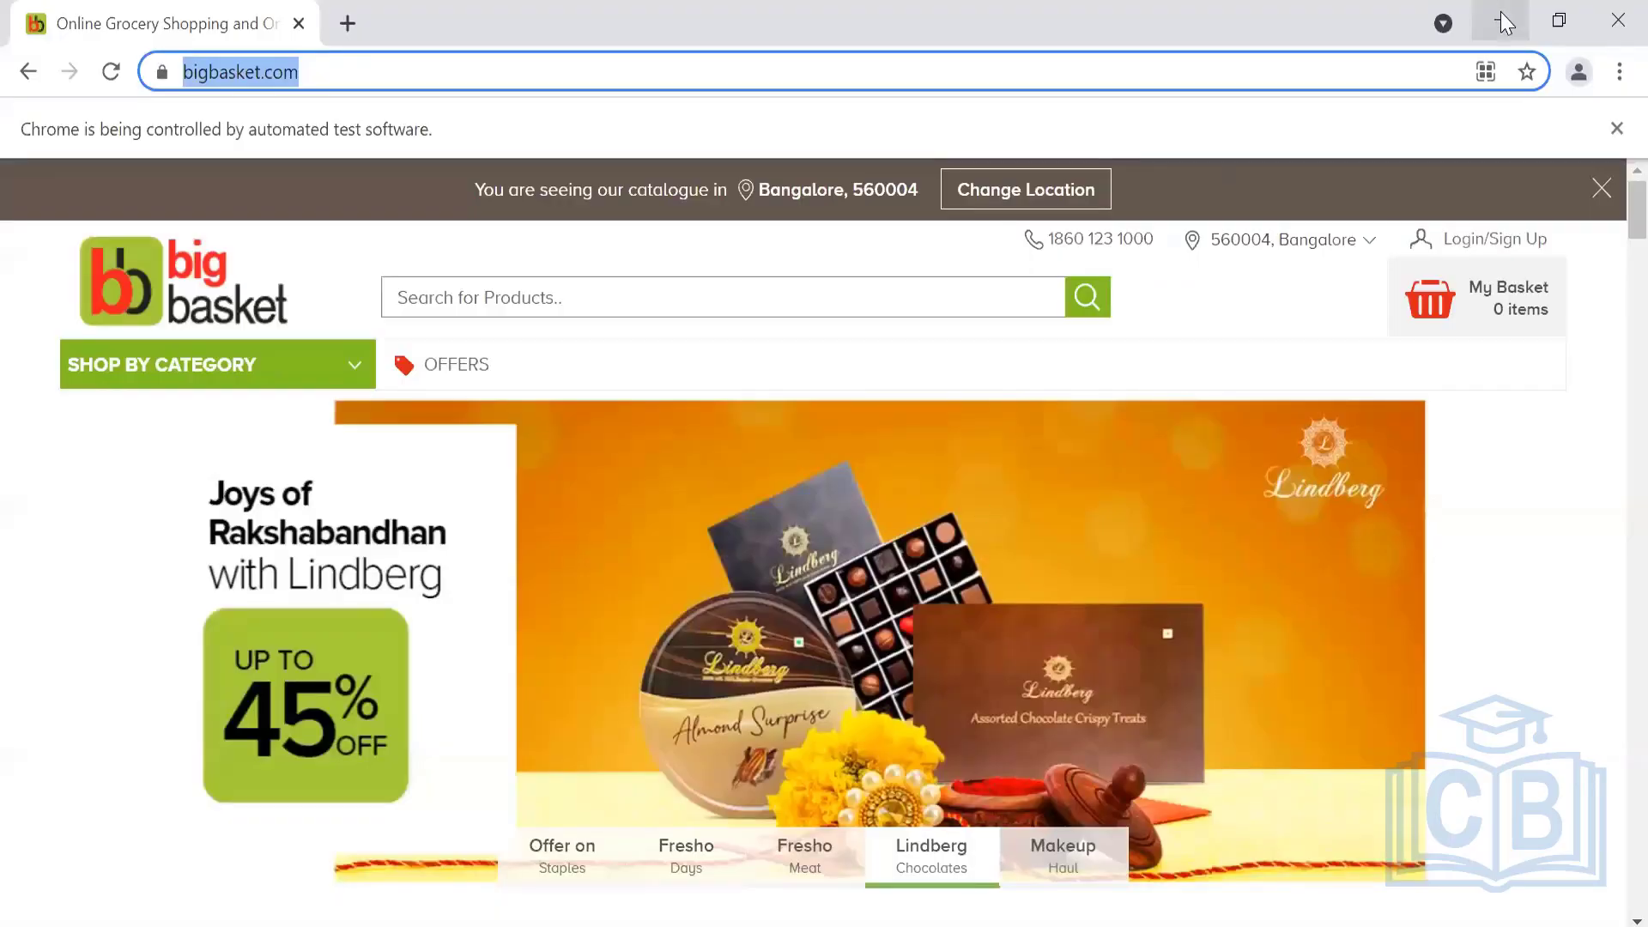
click(1500, 12)
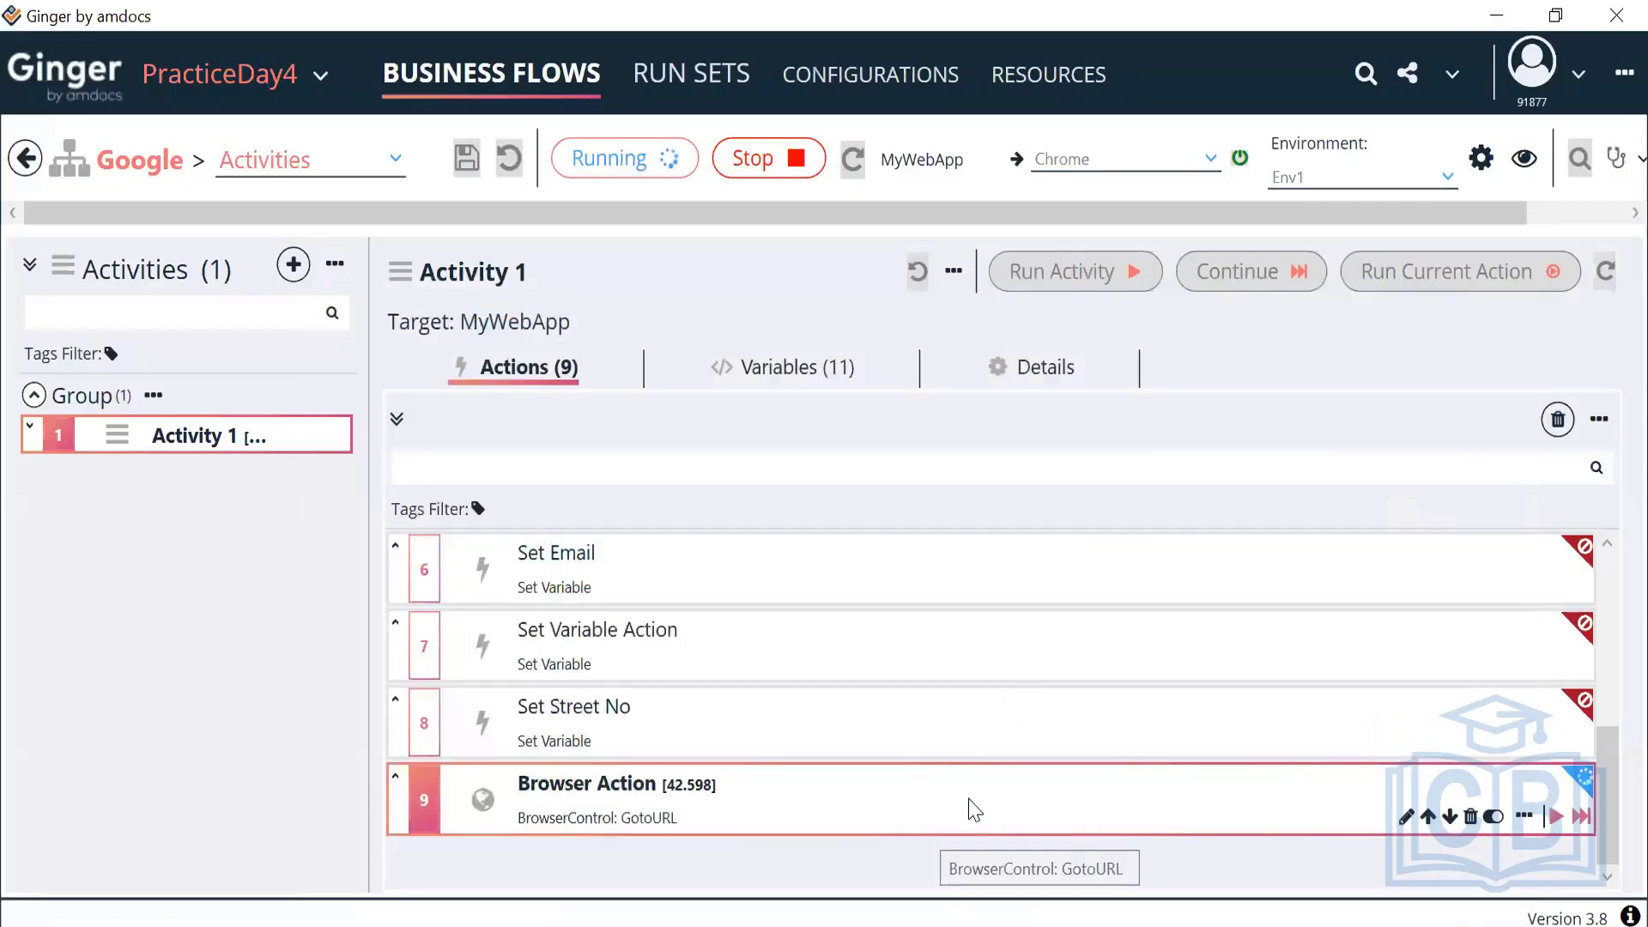
Set the Browser Action's flow control Timeout to 10
double_click(970, 810)
click(824, 483)
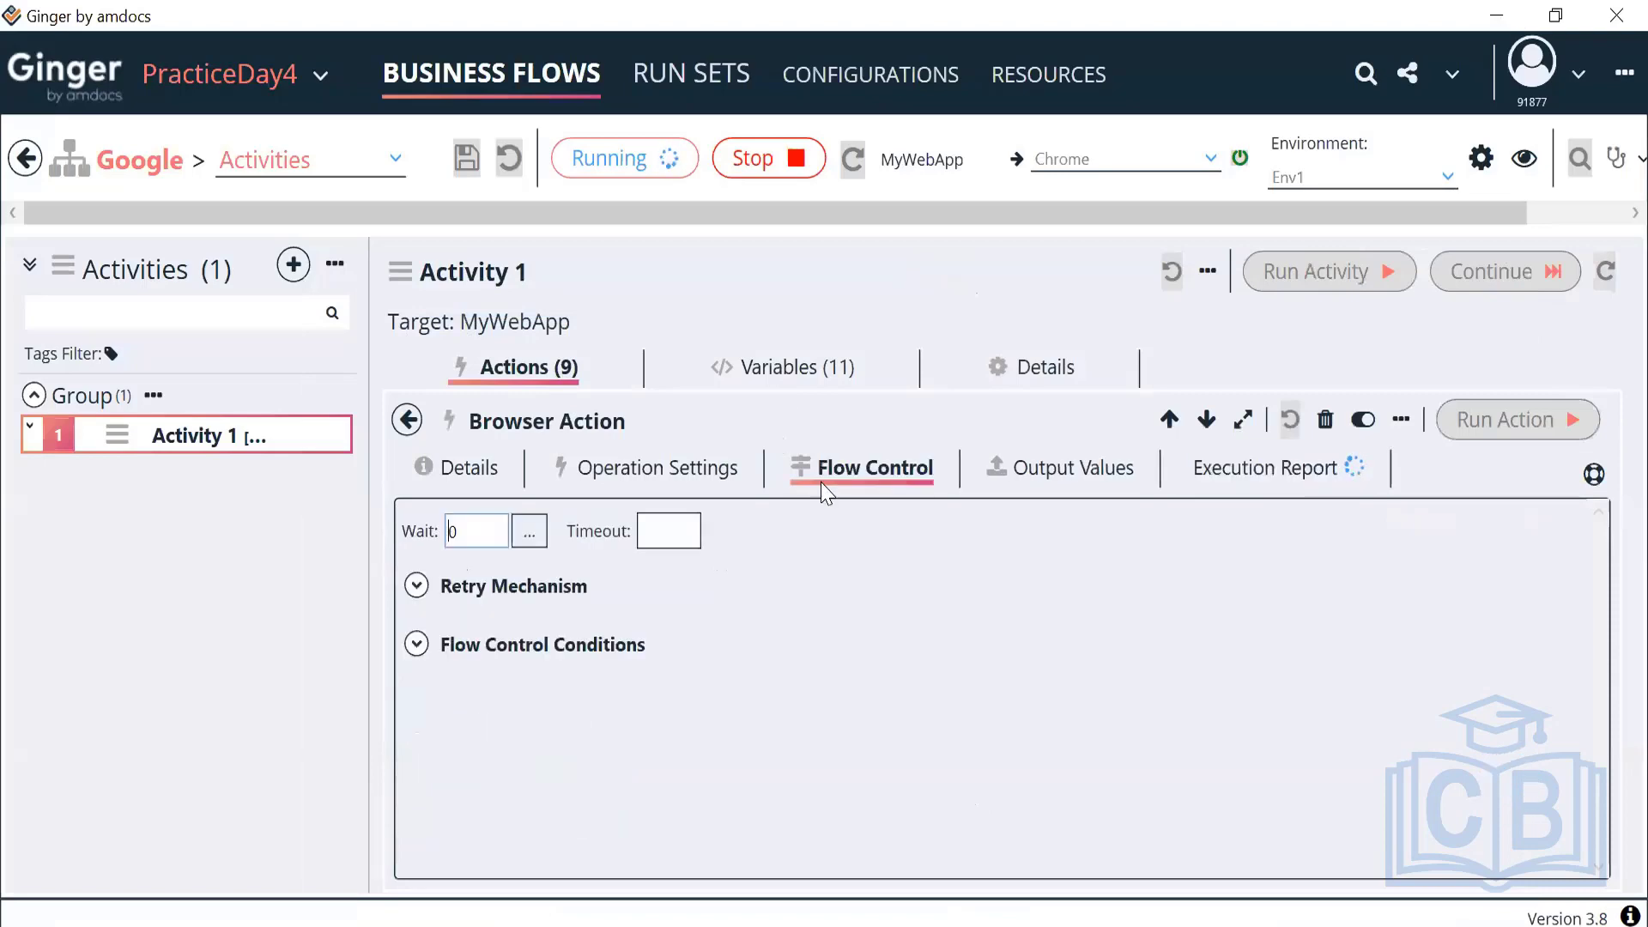
click(700, 542)
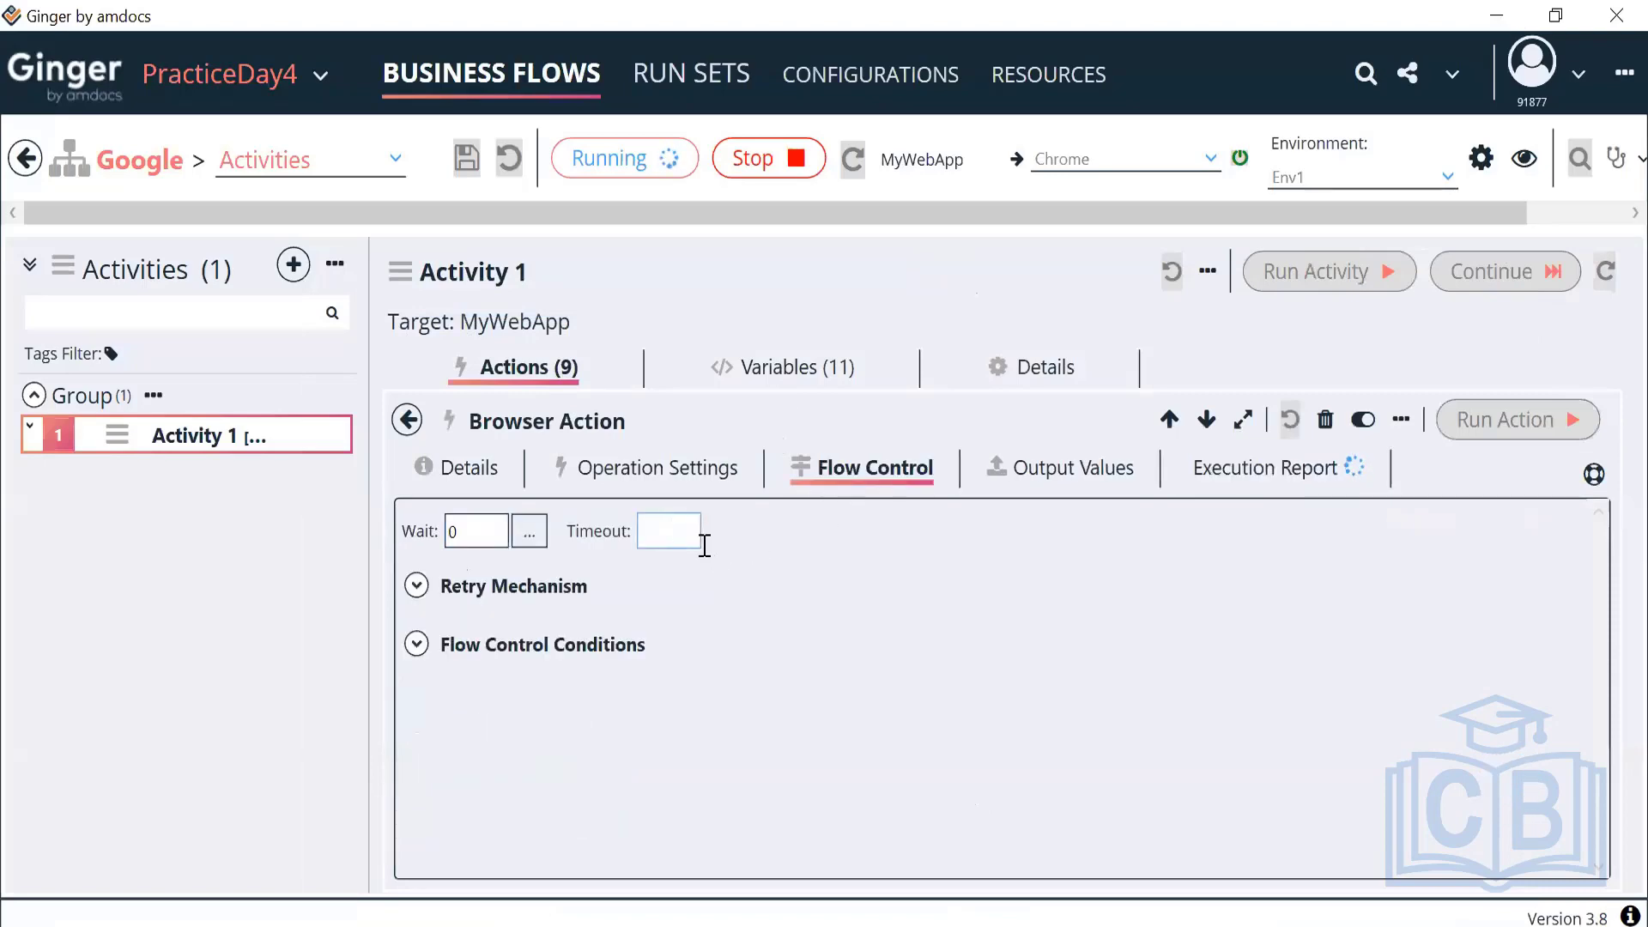
text(10)
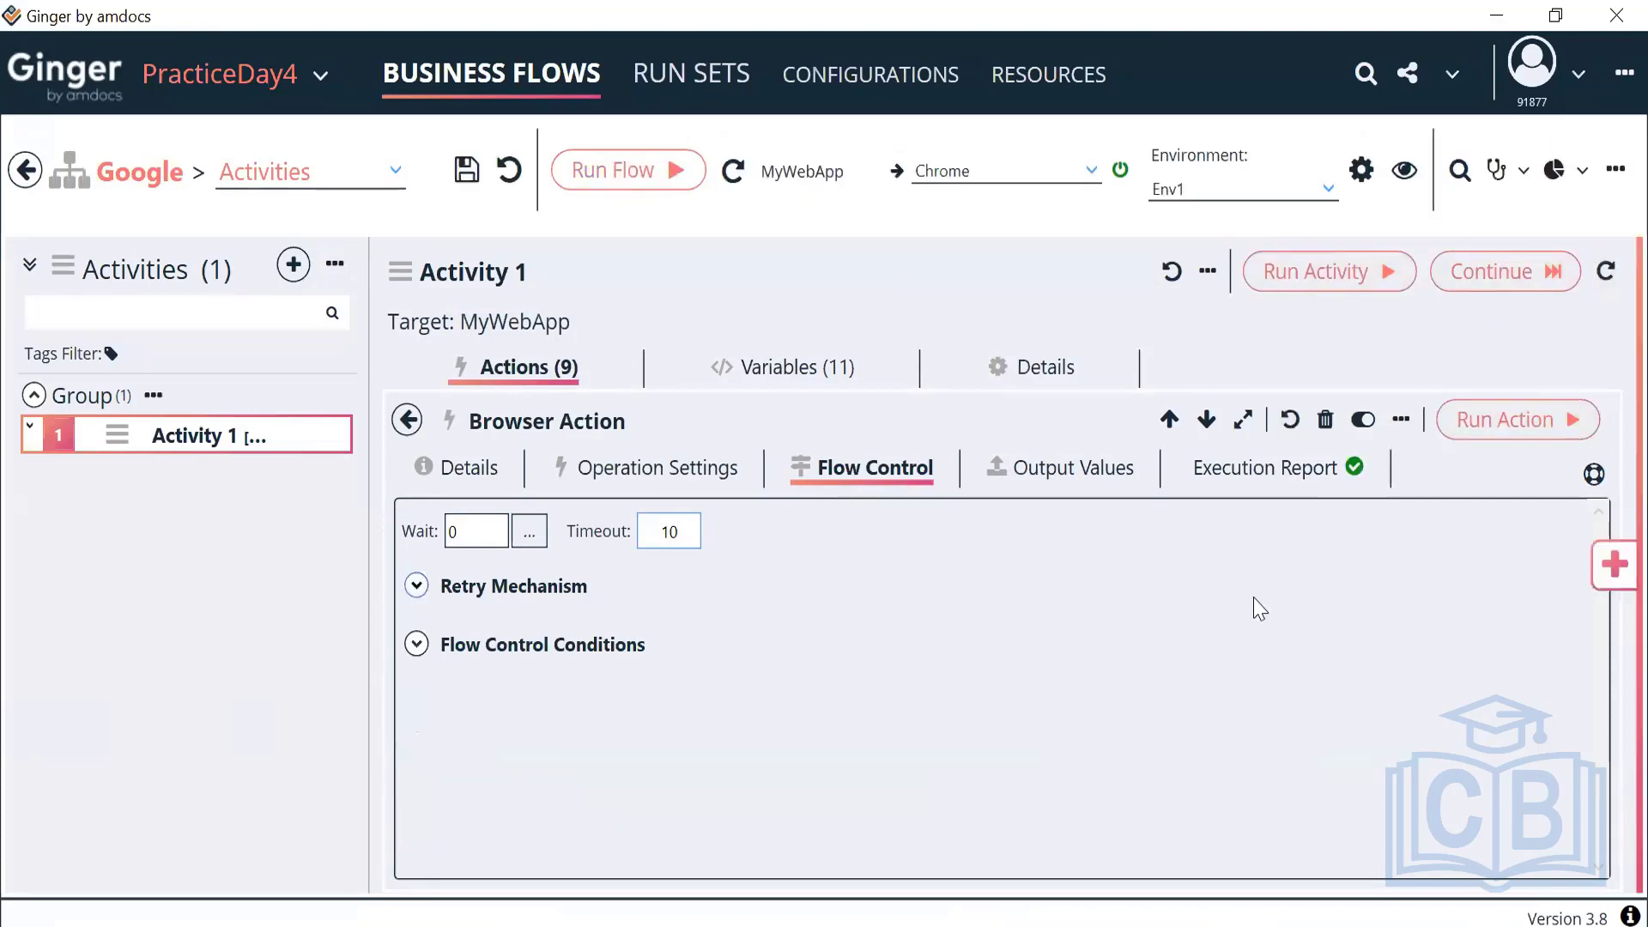
Check the execution report shows Passed in 55.084 ms, and recheck Timeout 10
click(1260, 468)
scroll(725, 747, down, 3)
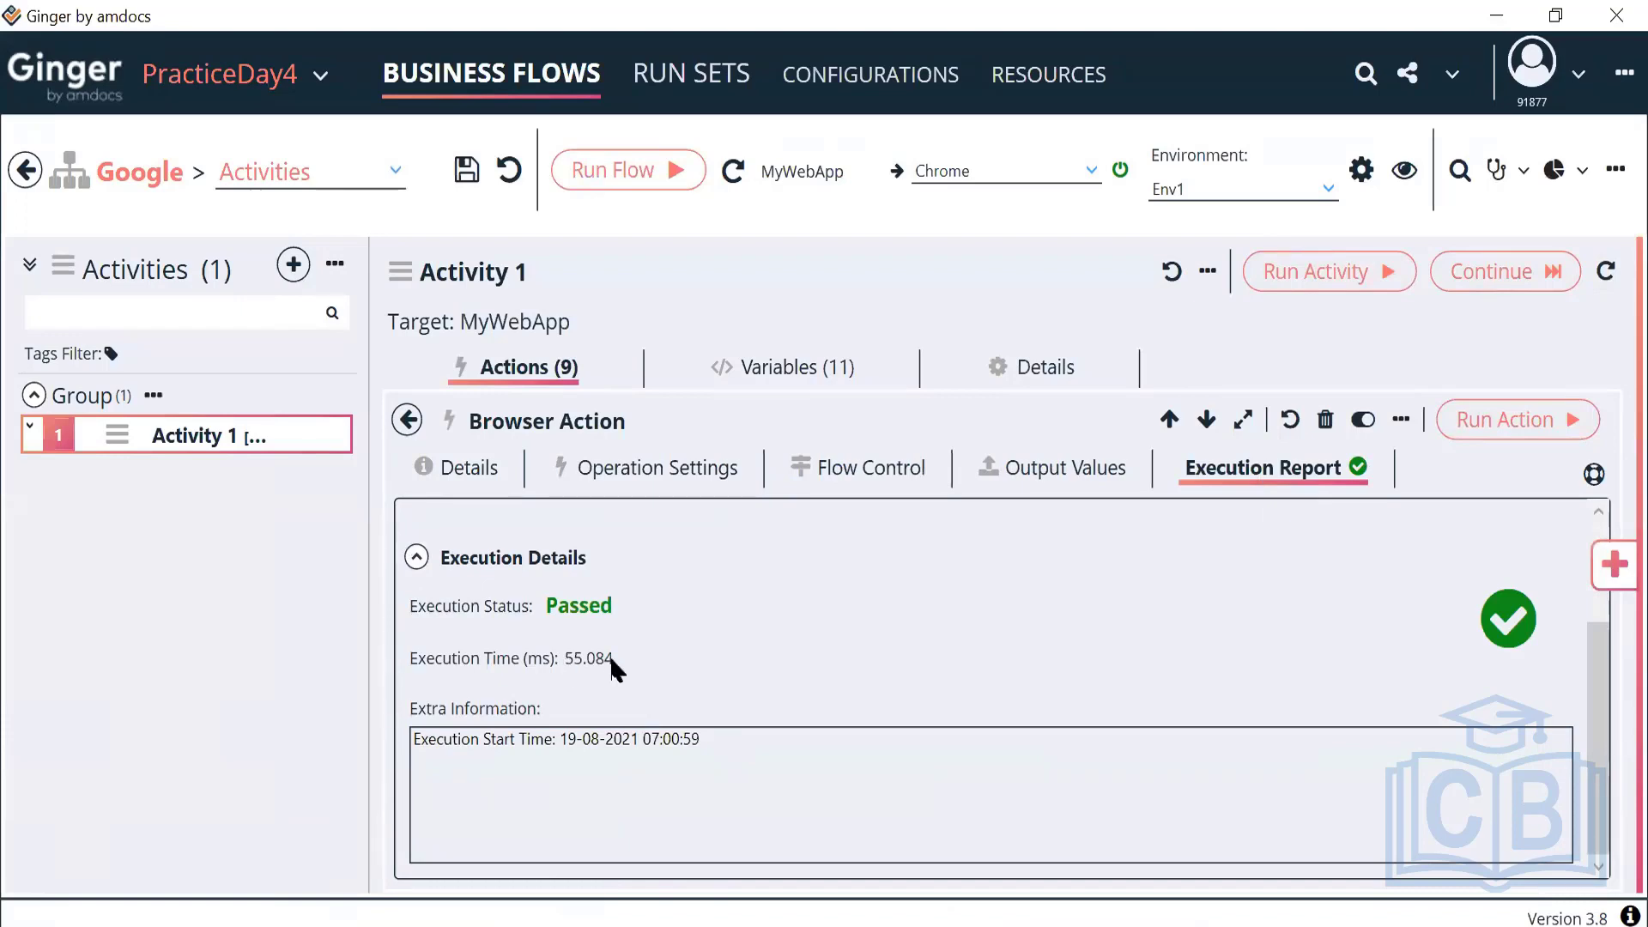
click(659, 479)
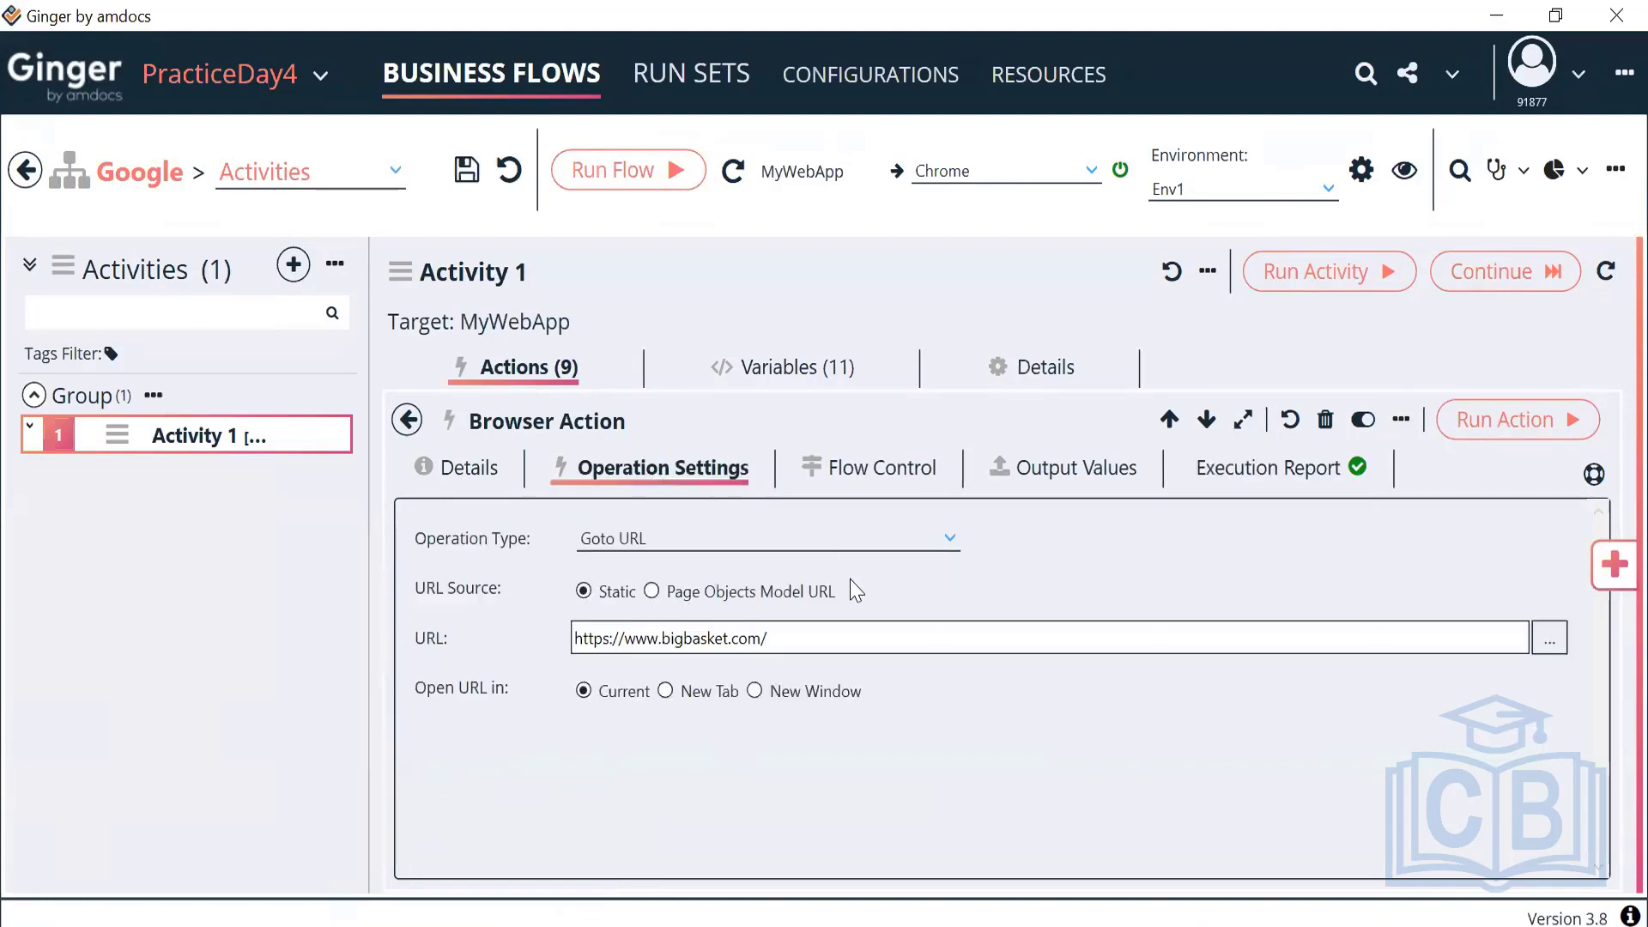
click(878, 478)
double_click(656, 534)
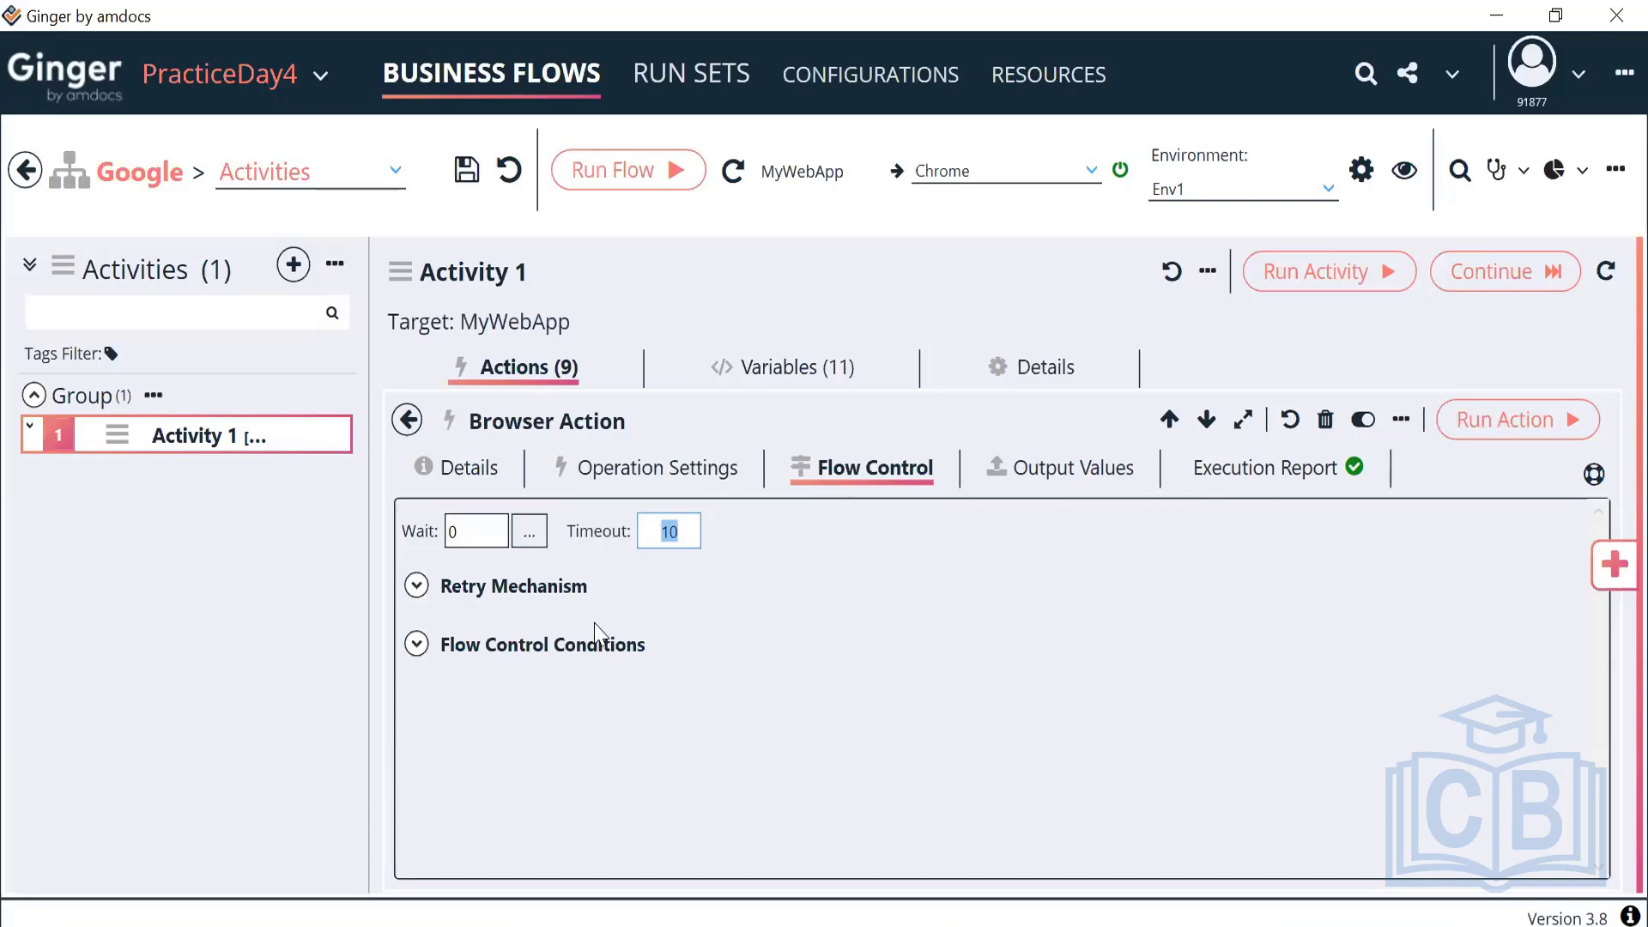
Inspect the Status Converter choices on the Execution Report, leaving it at None for now
click(1234, 469)
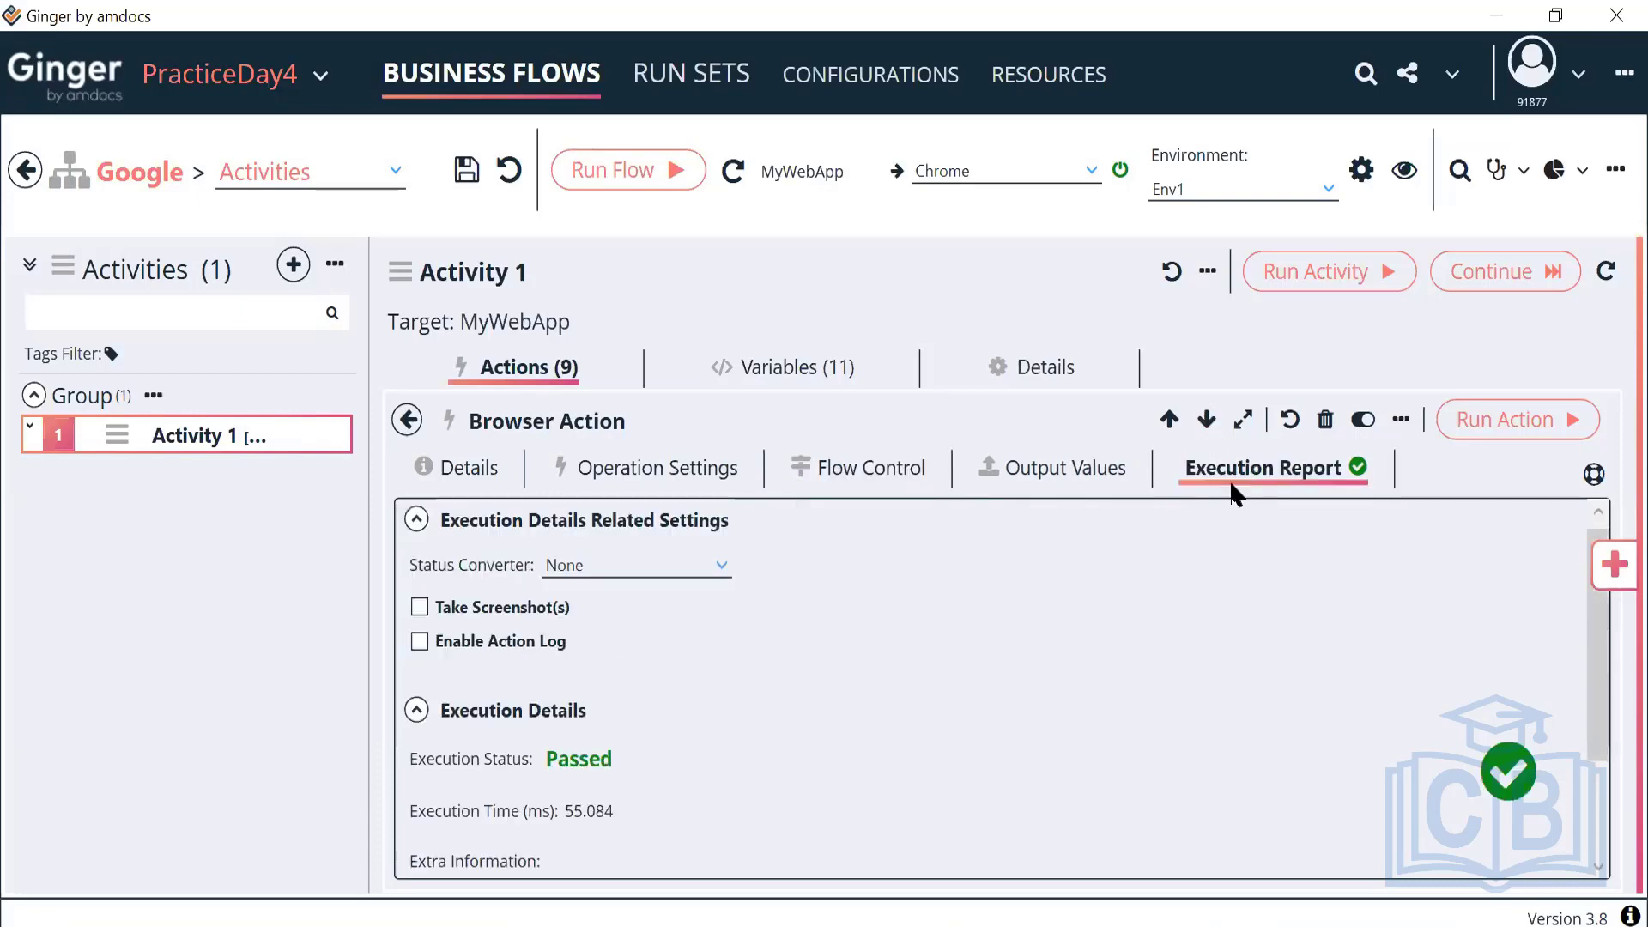
click(699, 567)
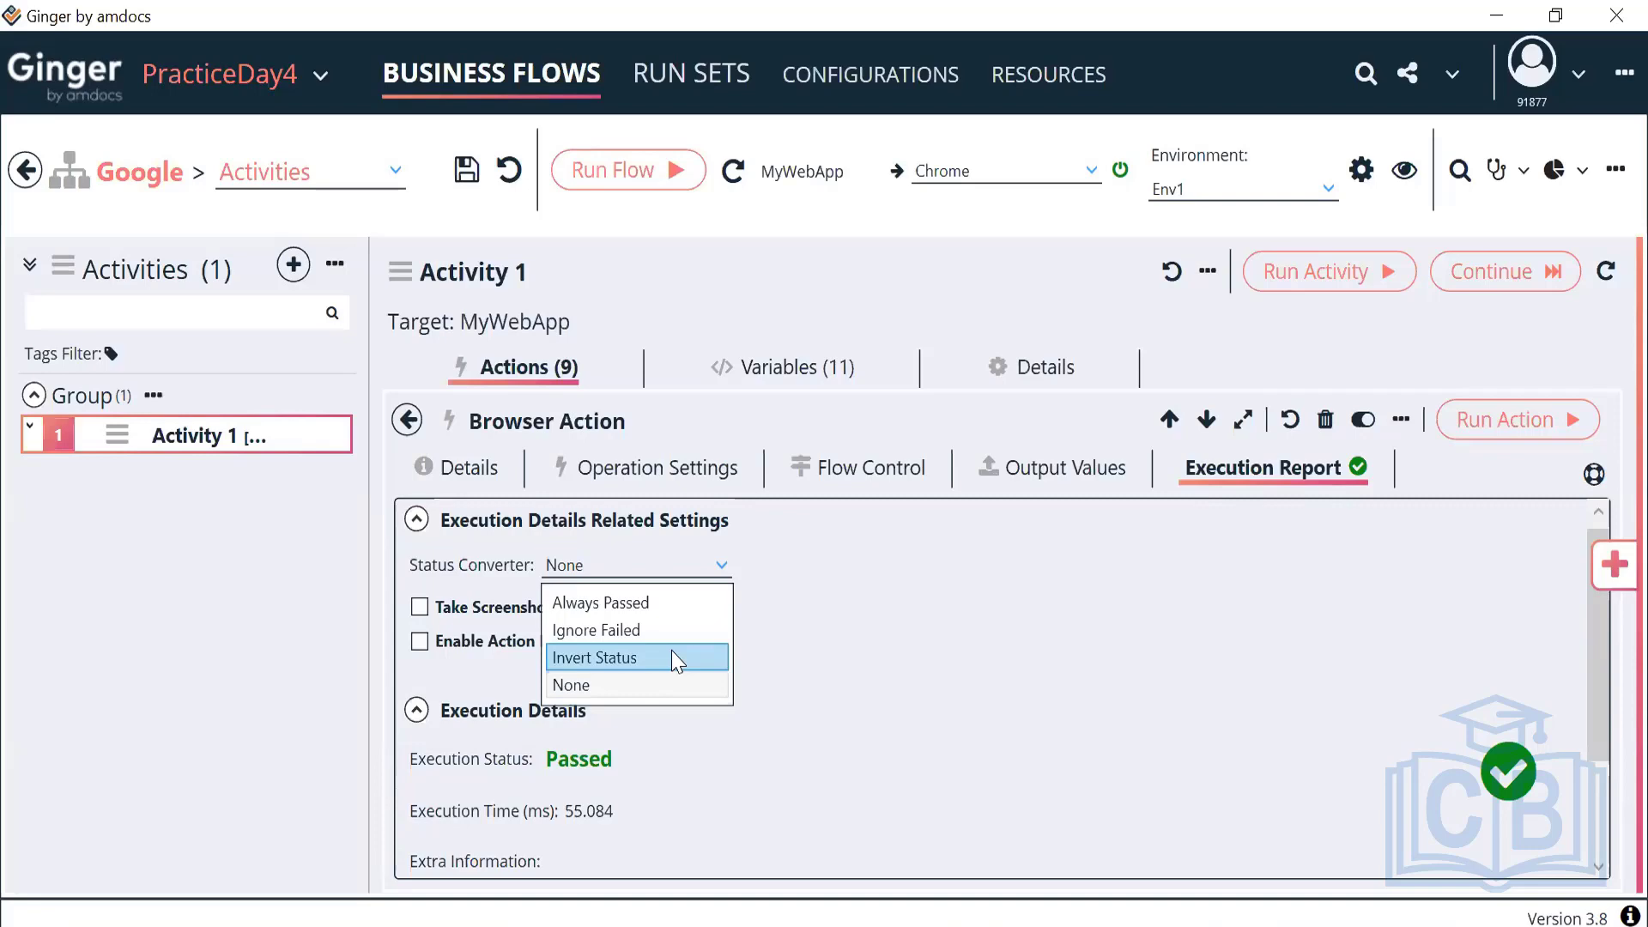
click(644, 687)
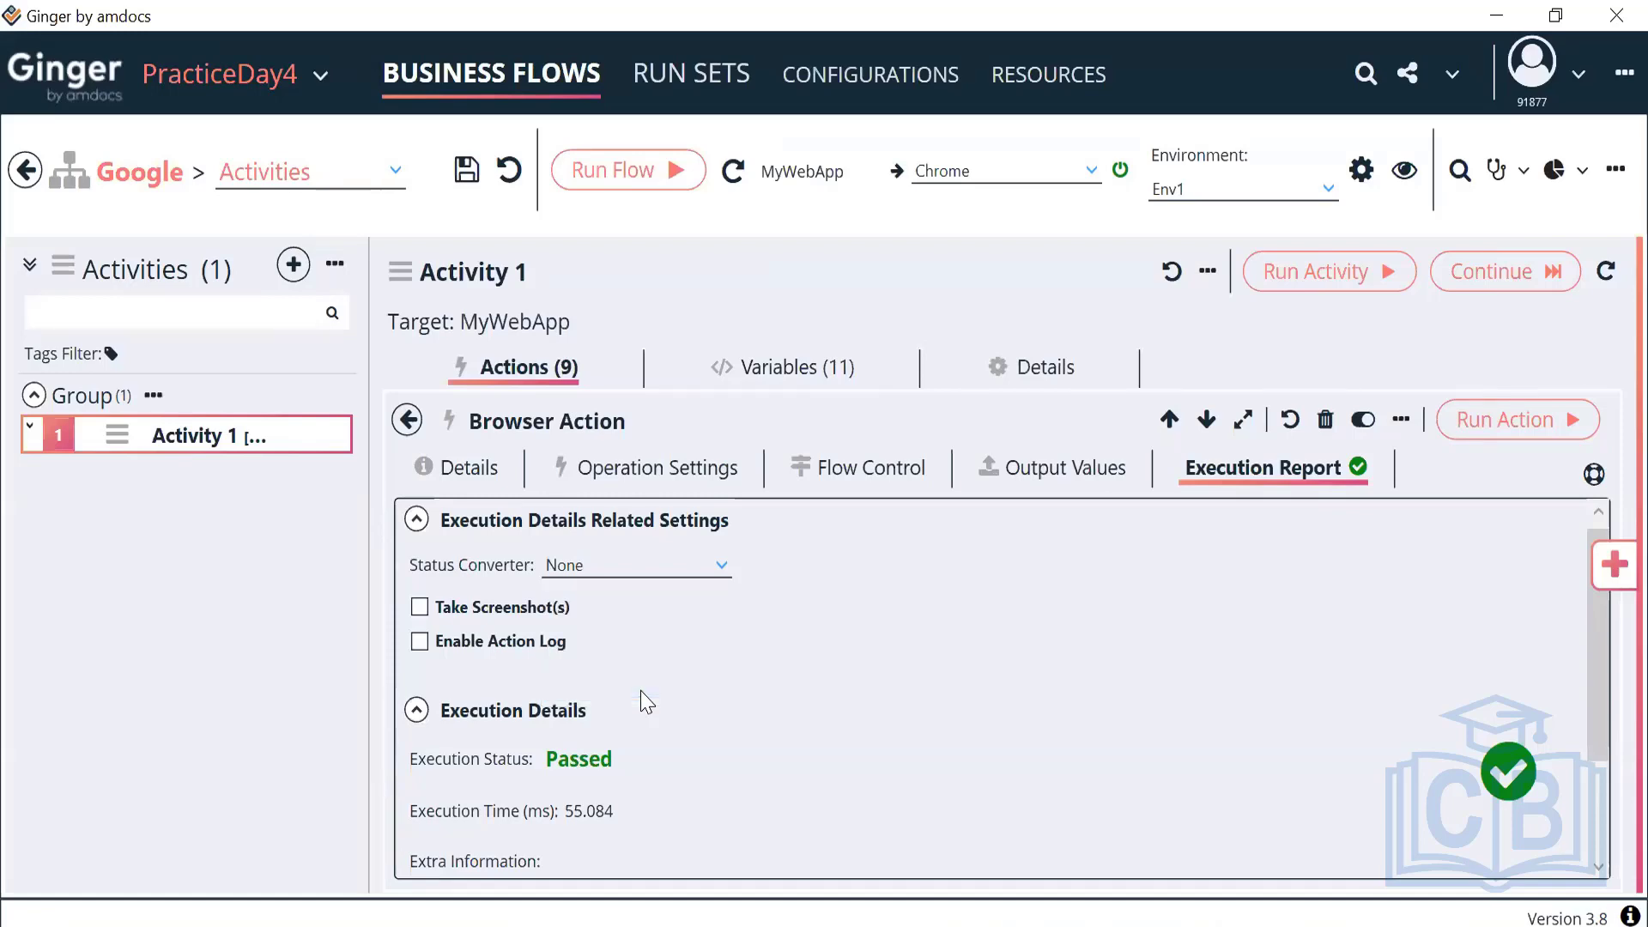
click(684, 564)
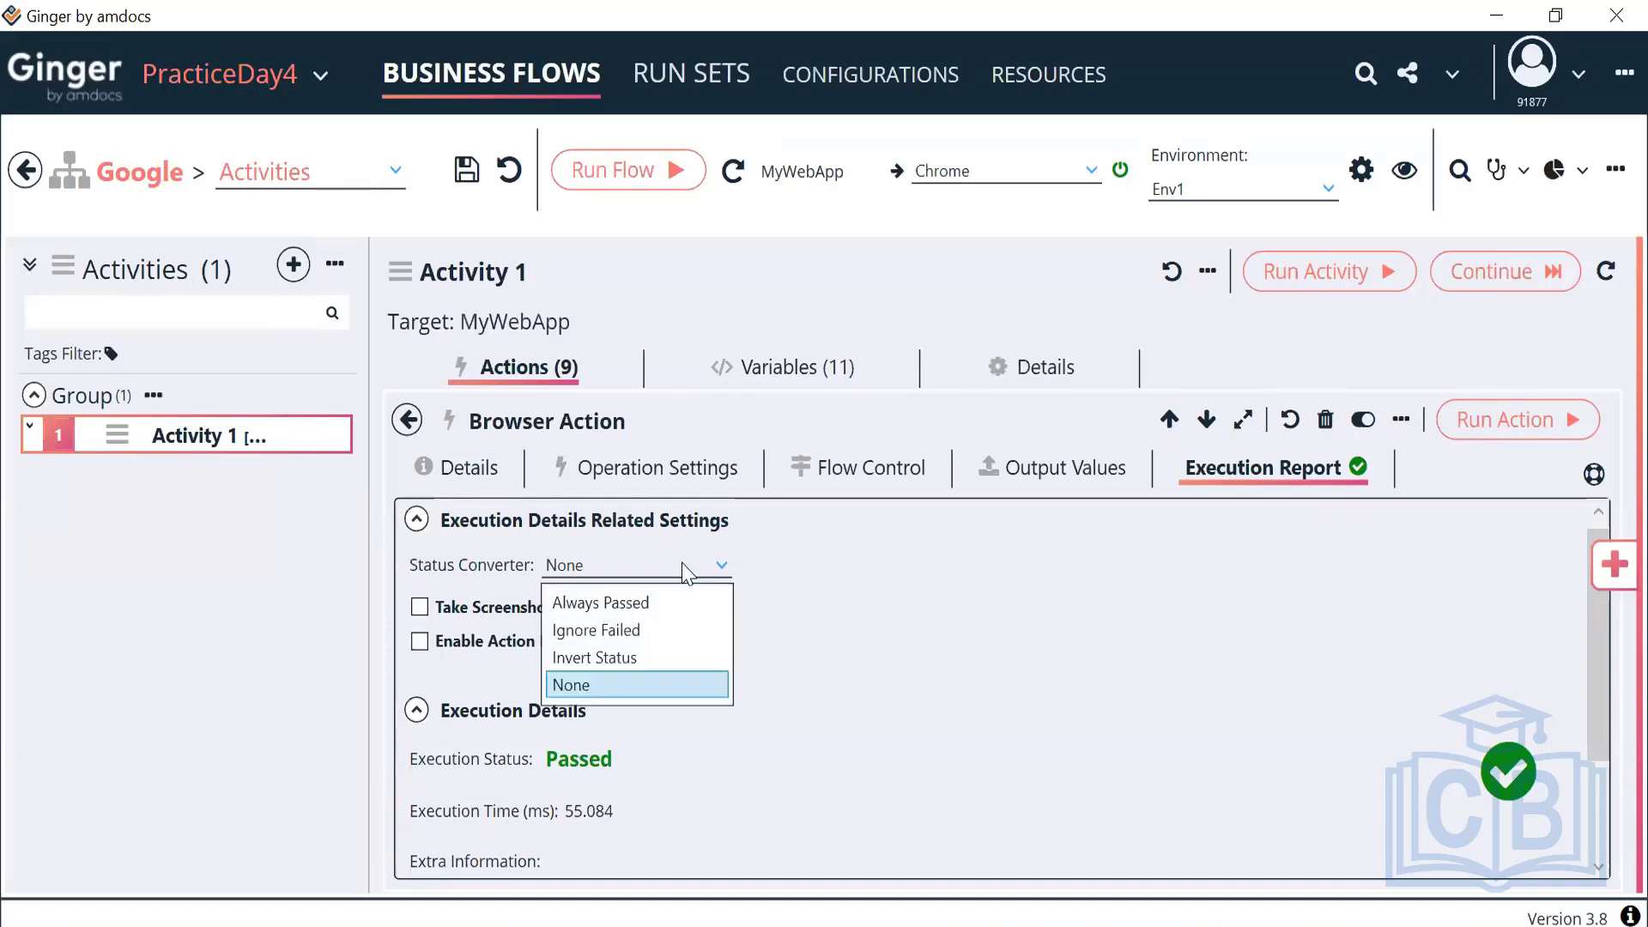
click(822, 468)
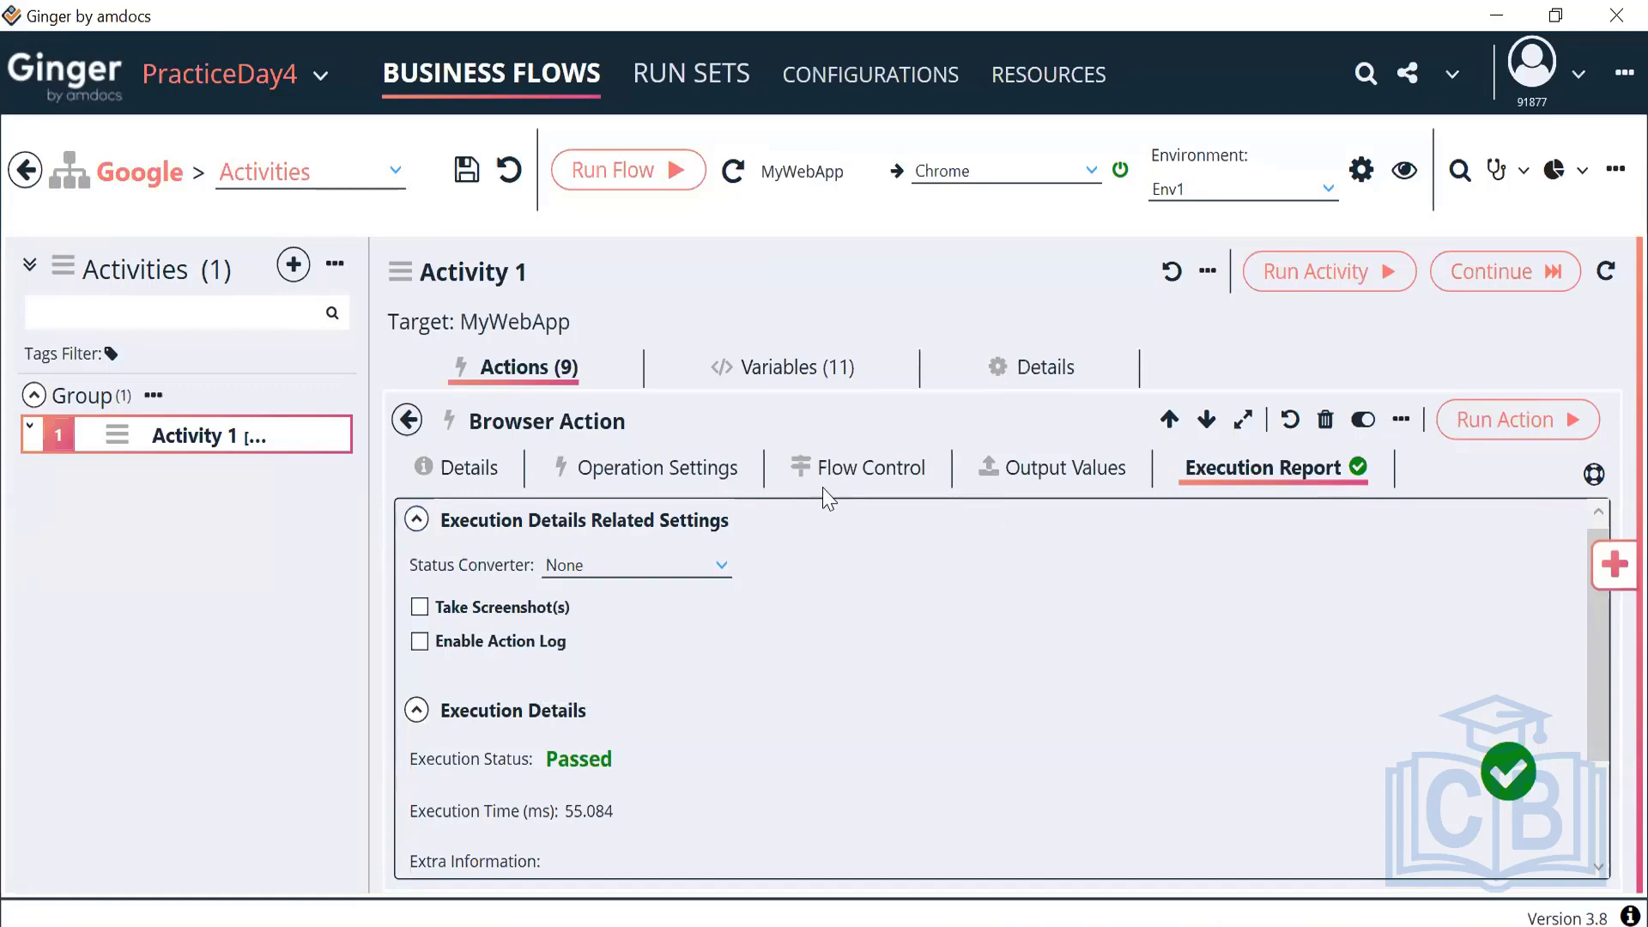
click(846, 481)
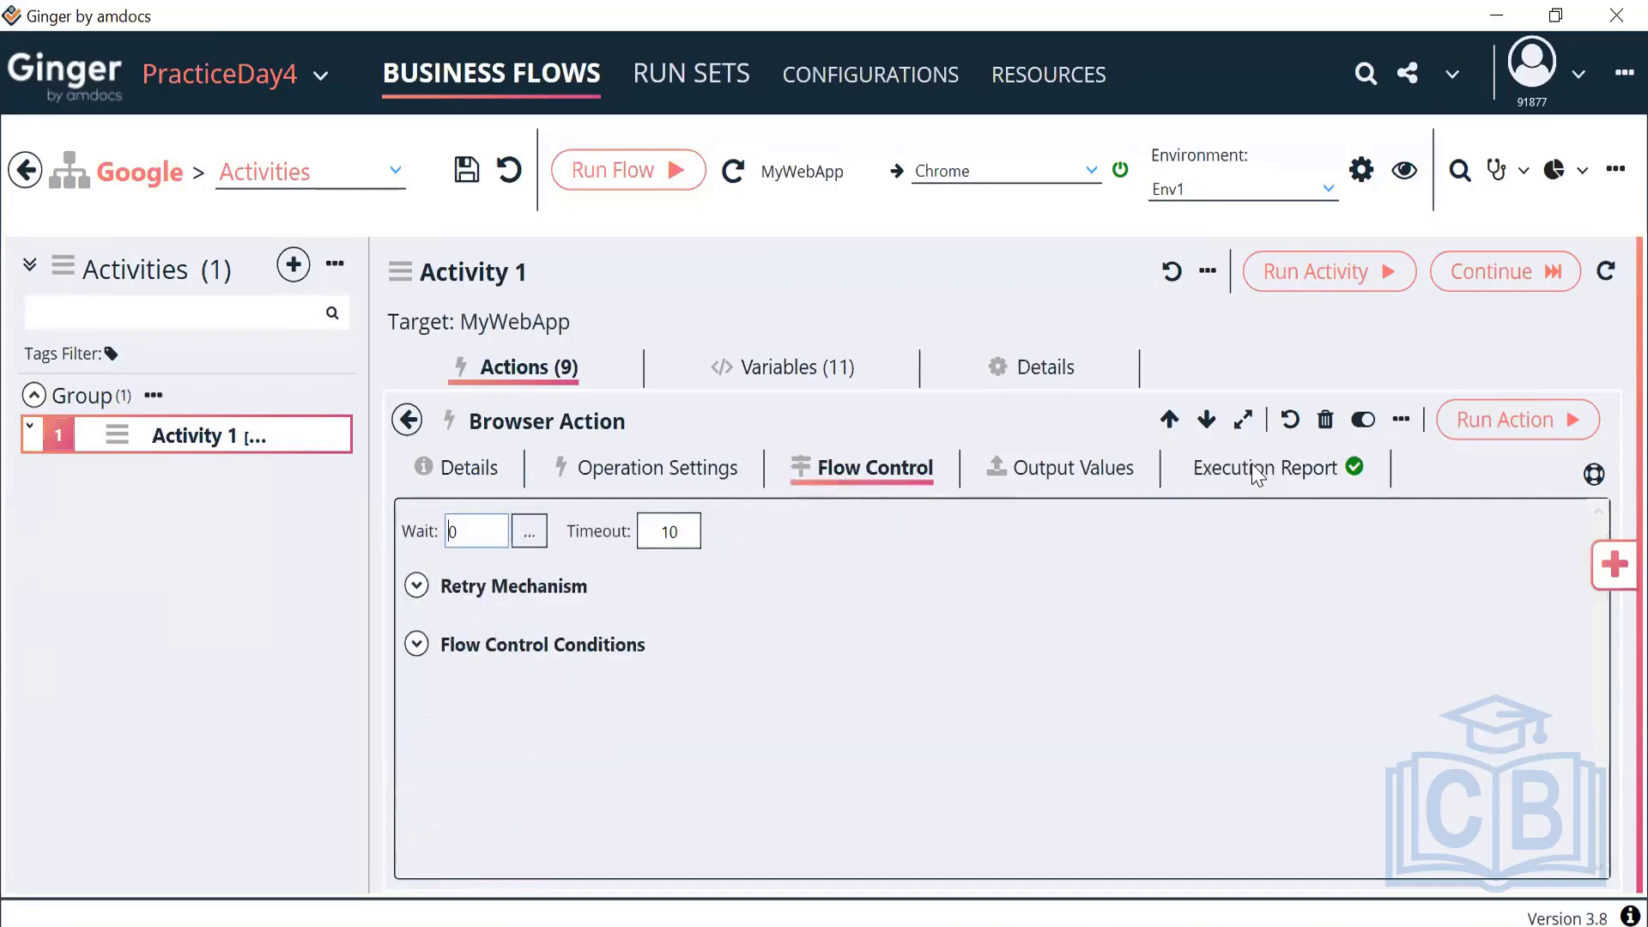
Change the Browser Action's Status Converter from None to Always Passed
click(1249, 471)
click(719, 565)
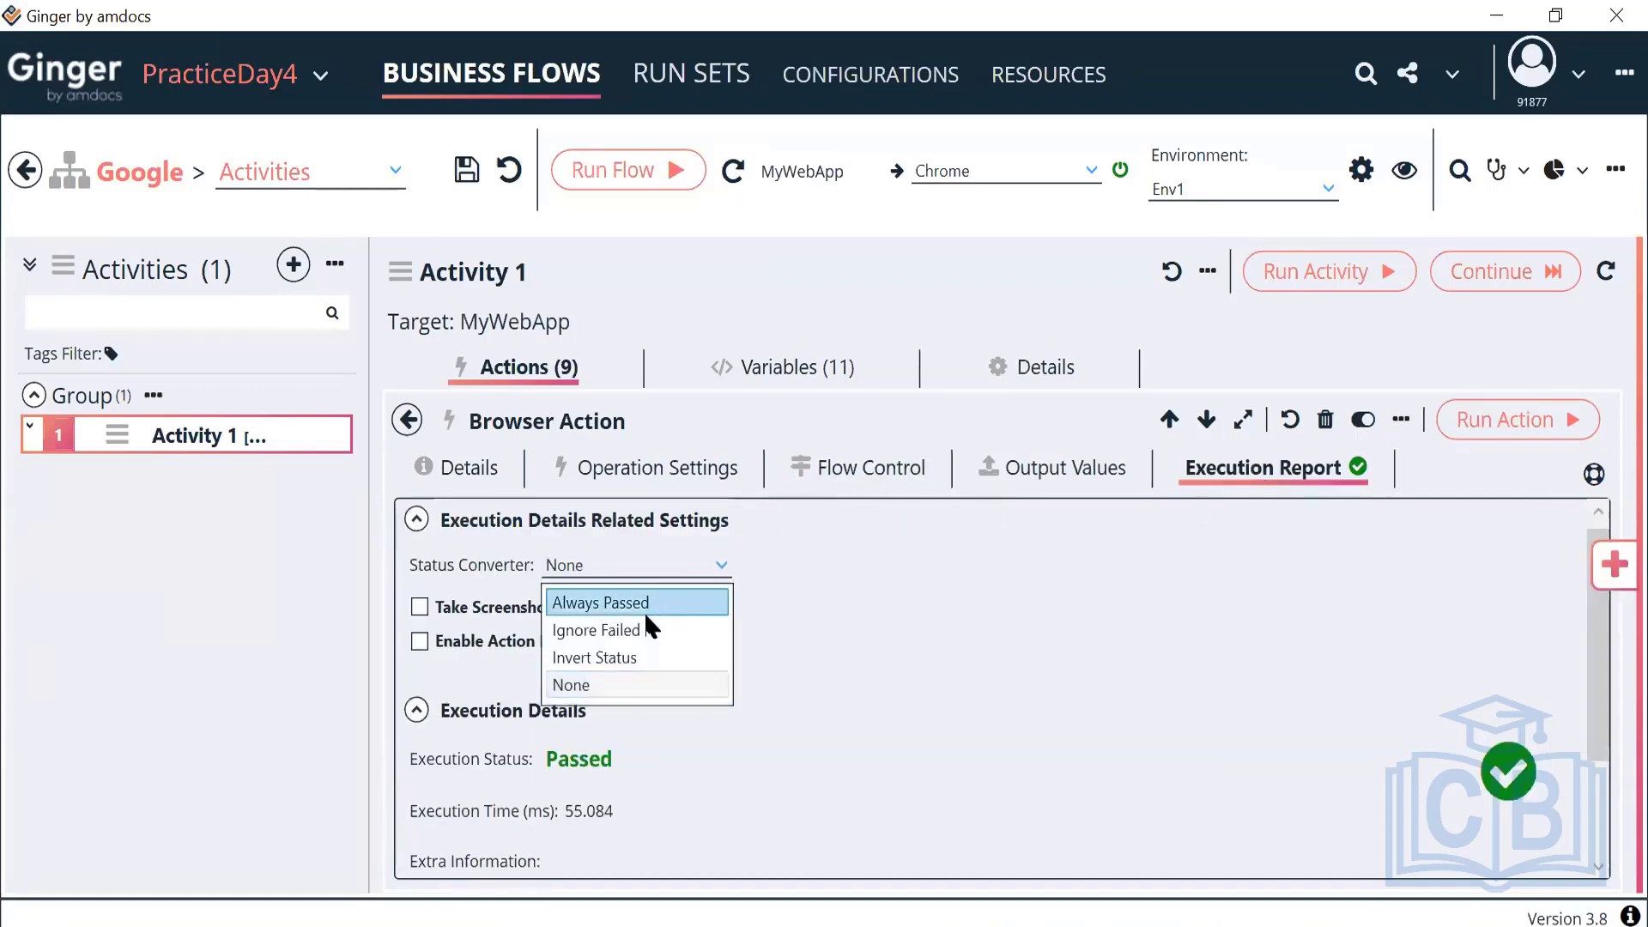
click(644, 609)
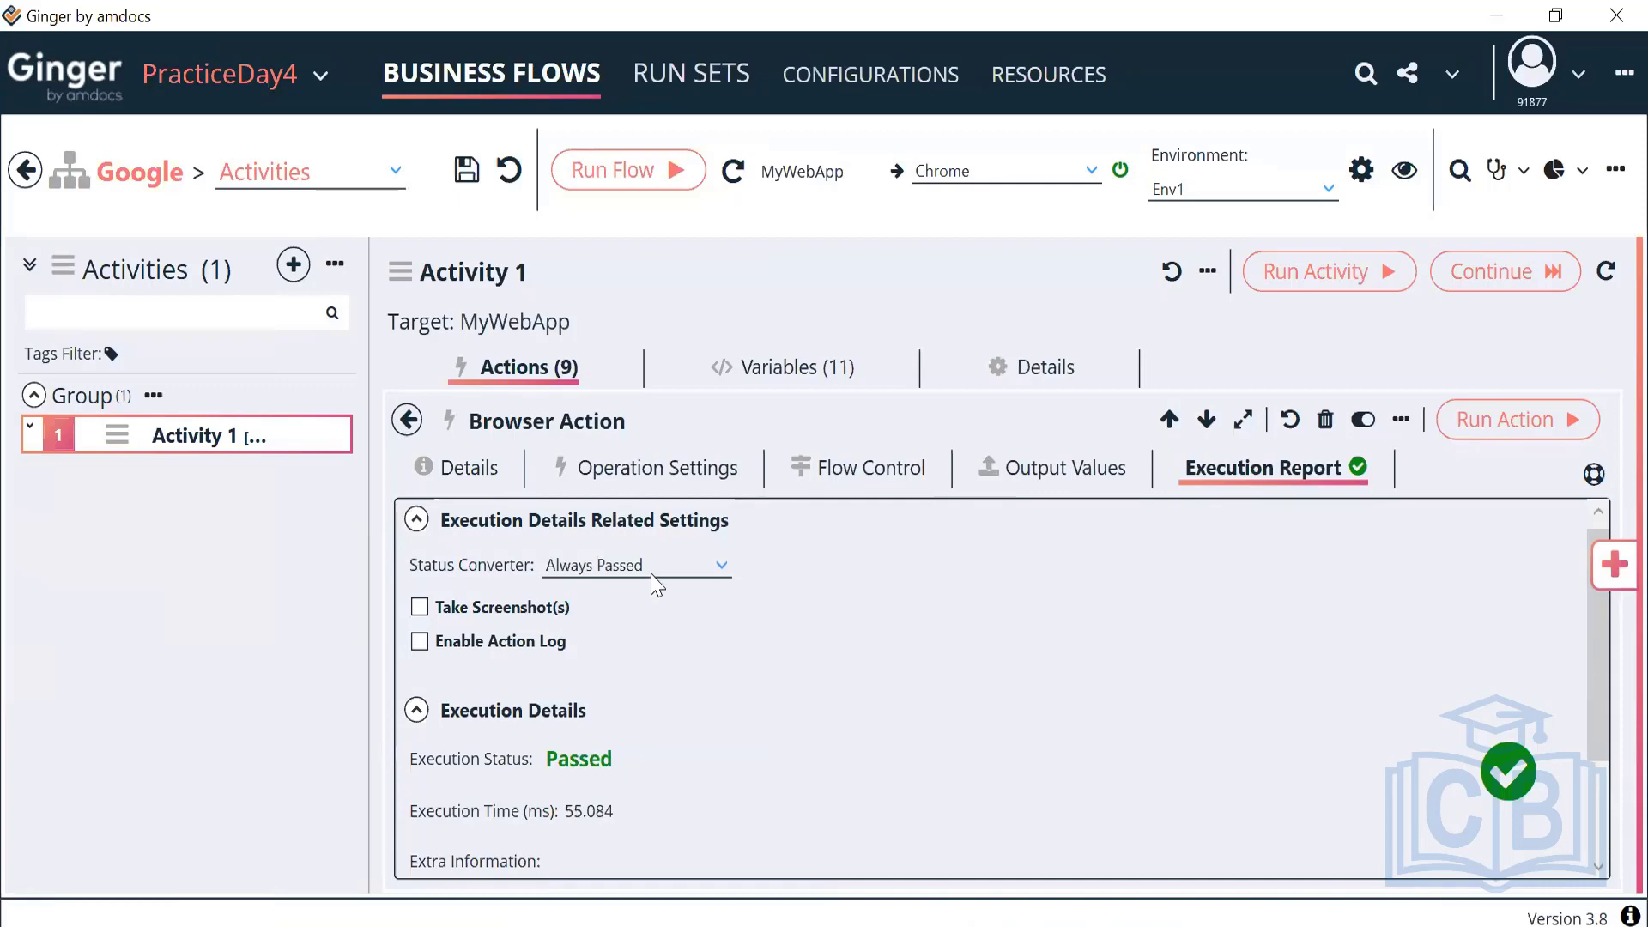
click(658, 470)
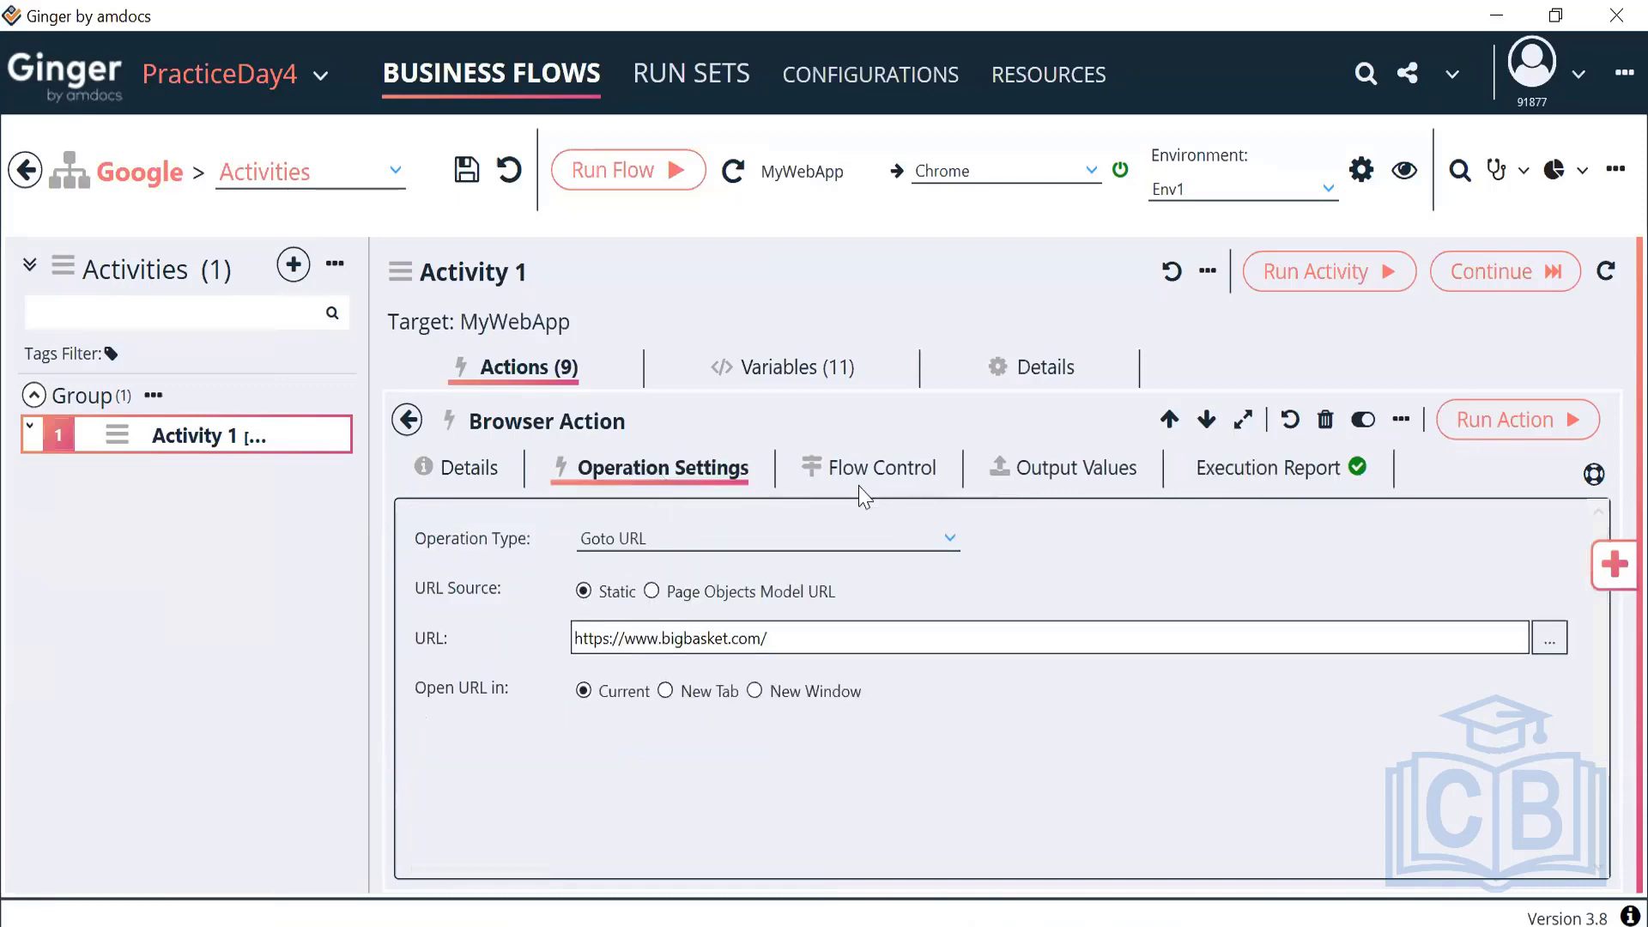
Try a Wait of 10 in flow control, then reset Wait to 0, keeping Timeout 10
click(902, 476)
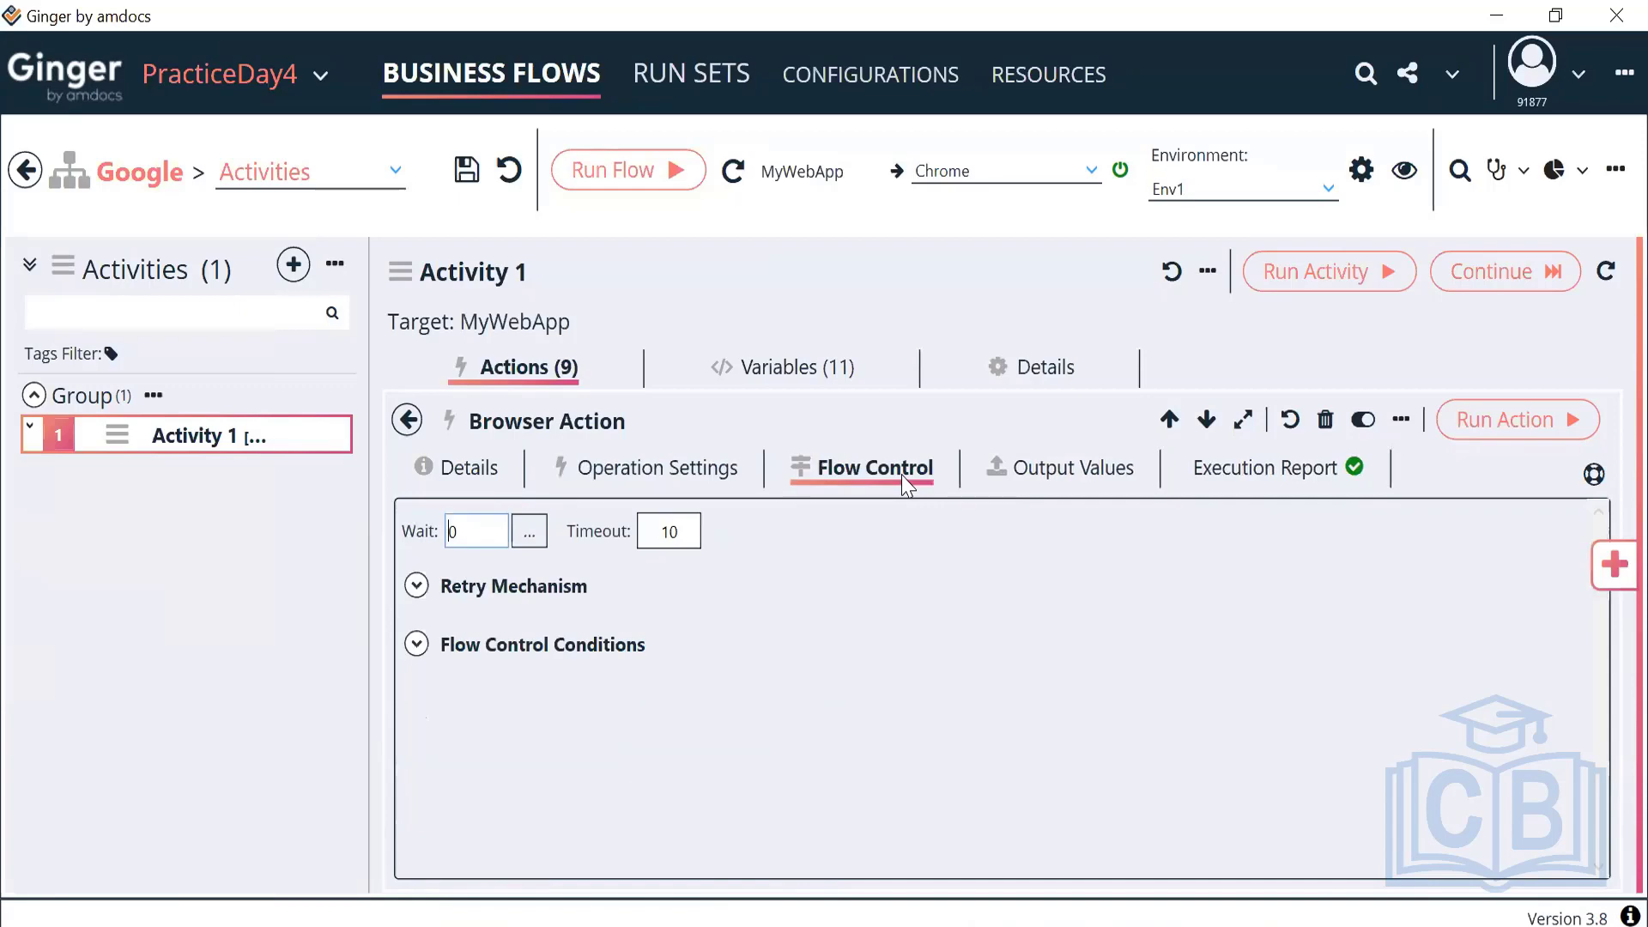
double_click(666, 532)
click(469, 531)
key(BackSpace)
text(10)
key(BackSpace)
key(BackSpace)
text(0)
Enable the retry mechanism and change Max Retries Number from 2 to 7, keeping the 5-second interval
click(417, 587)
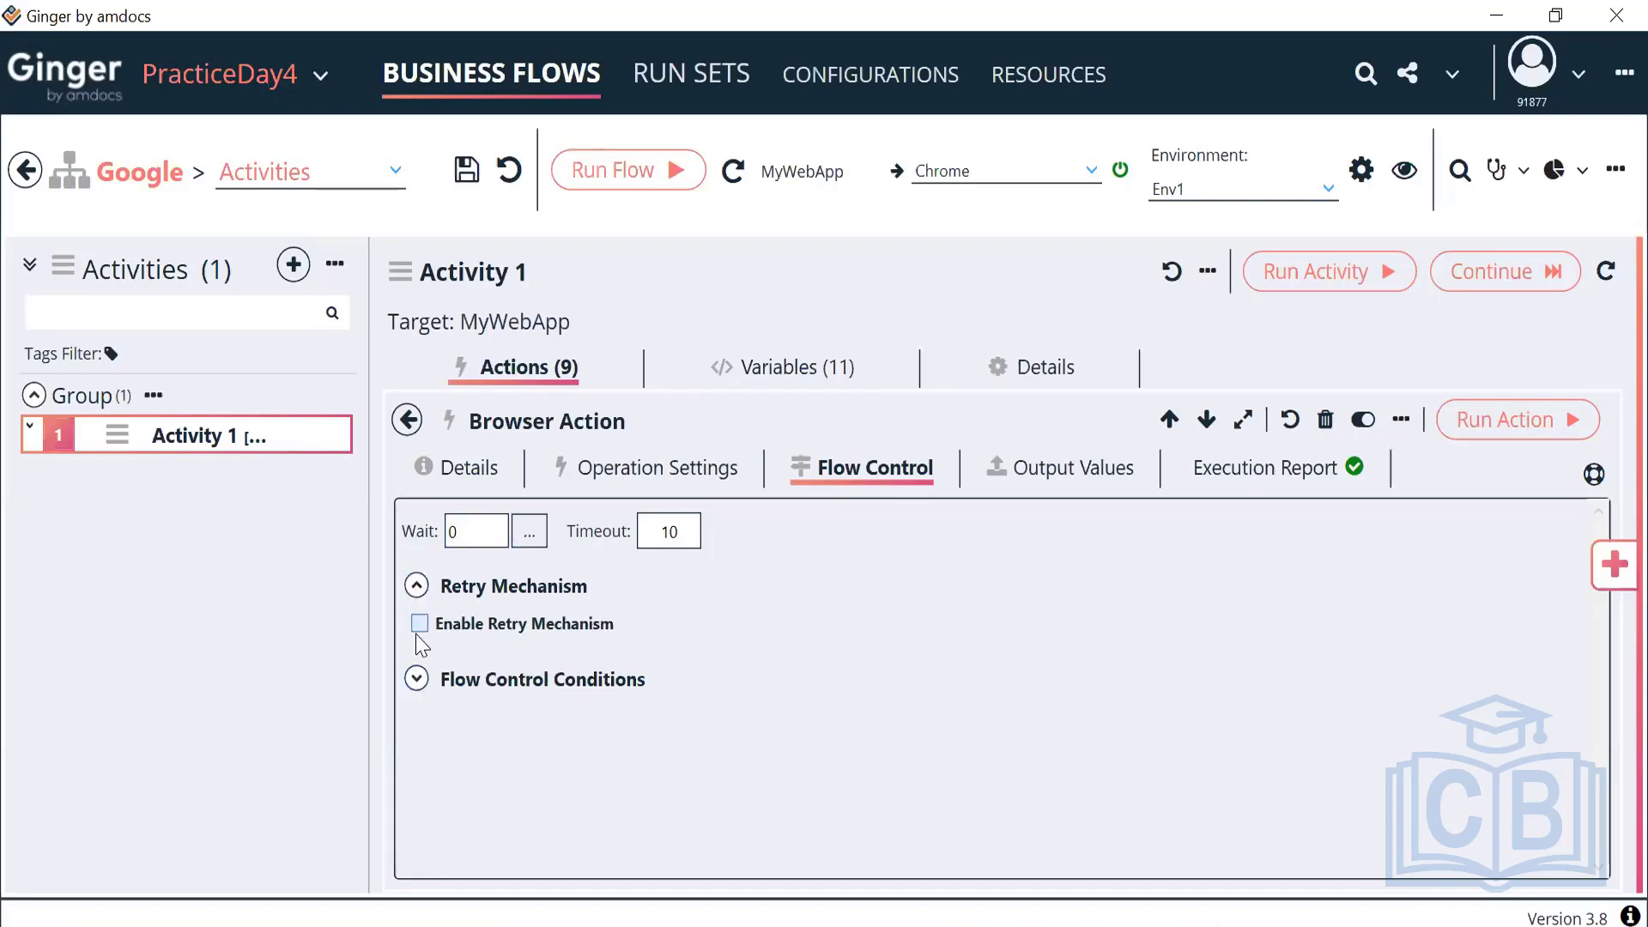
click(418, 624)
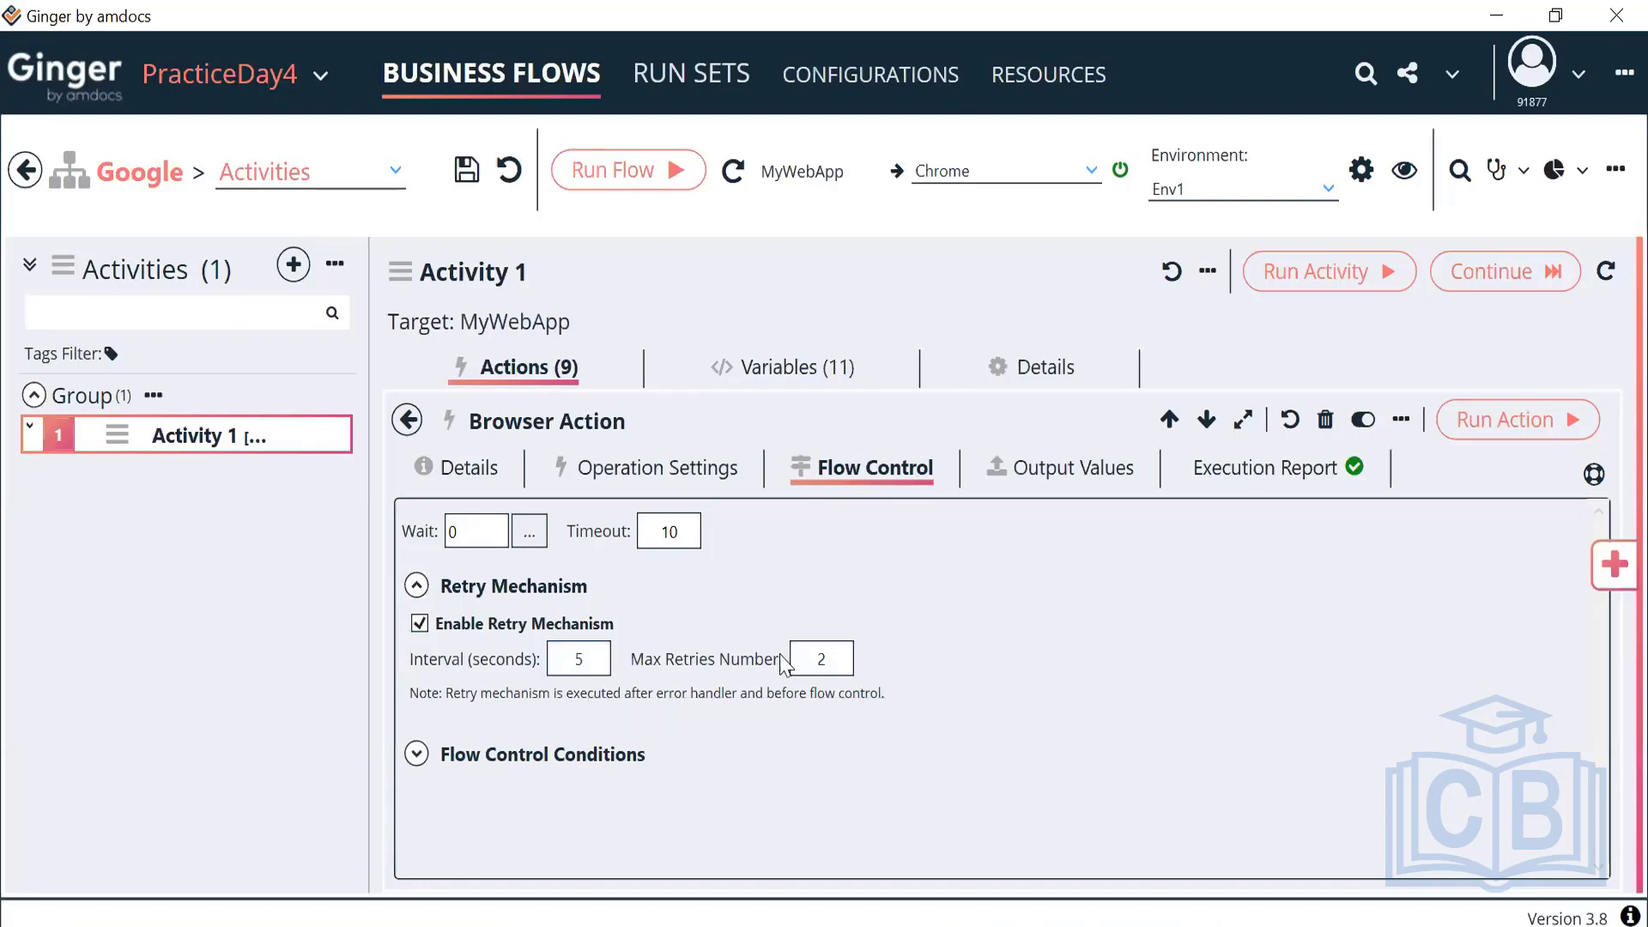
click(831, 659)
key(BackSpace)
text(7)
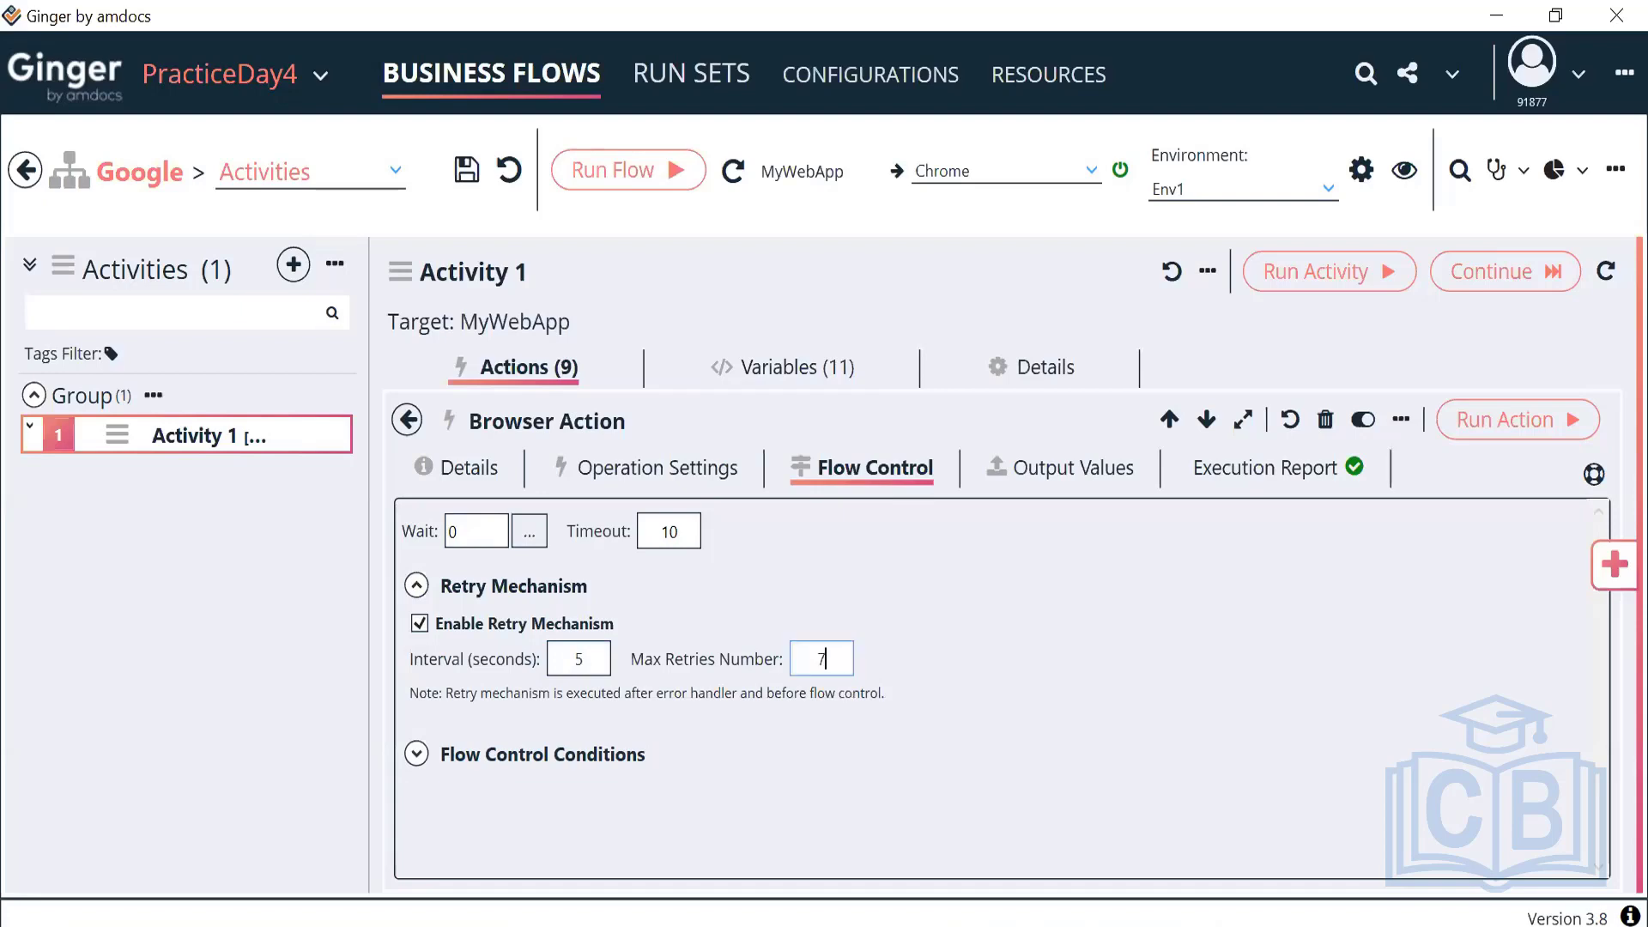